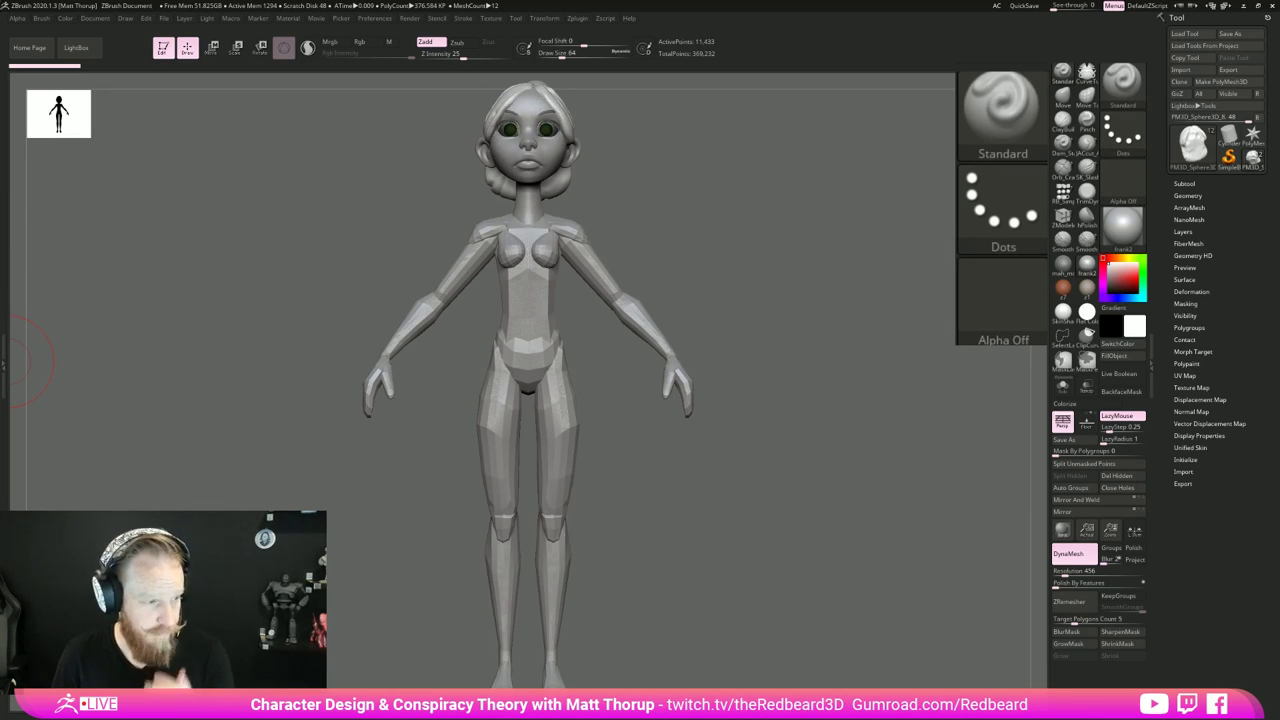
Step: Turn off perspective so that the character is shown in an orthographic view
key("shift")
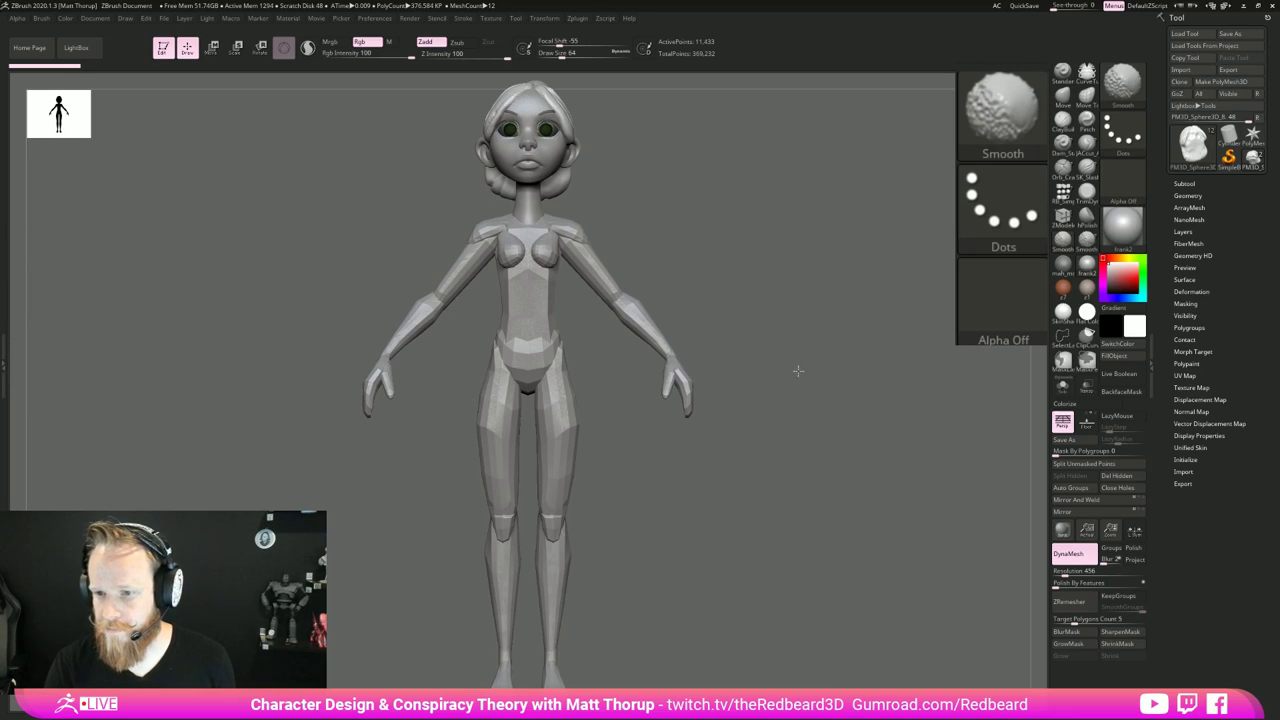
key("shift+d")
key("d")
mouse_move(829, 477)
left_mouse_down()
mouse_move(731, 463)
mouse_move(752, 442)
mouse_move(708, 446)
mouse_move(730, 515)
left_mouse_up()
left_click_drag(777, 440, 756, 508, "alt")
left_click_drag(720, 446, 742, 512, "alt")
left_click(1067, 427)
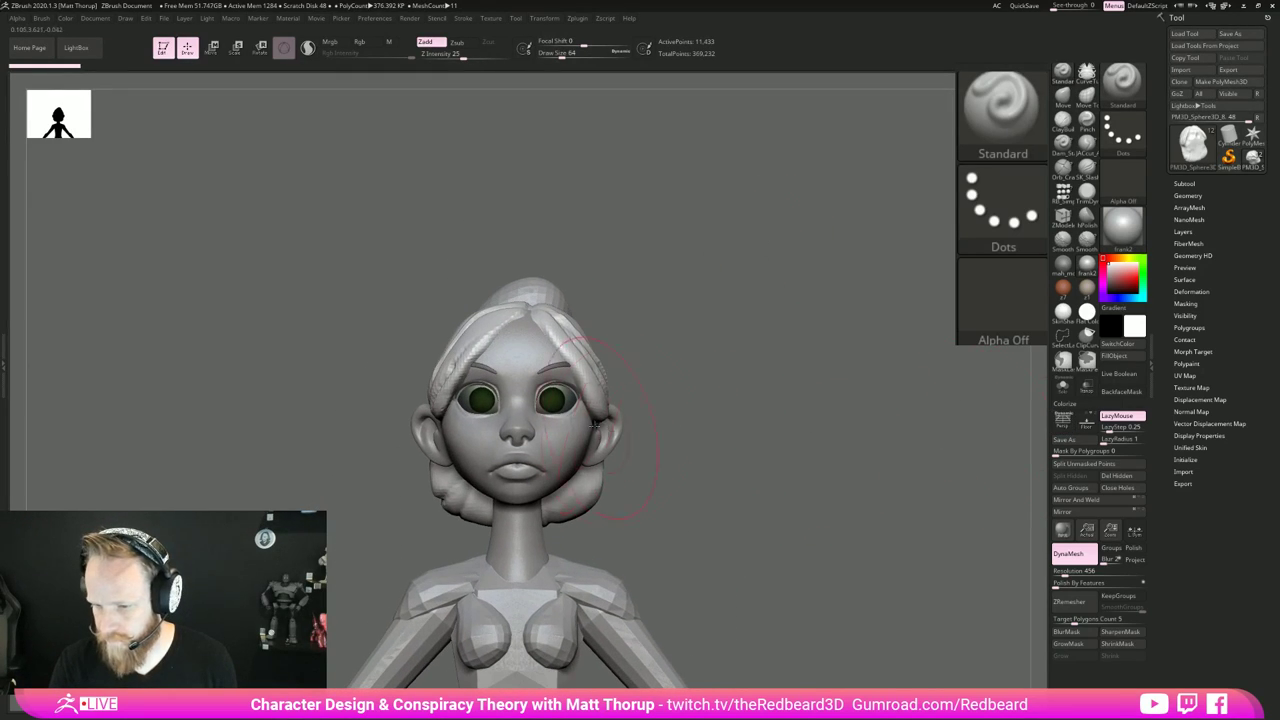
Step: Fill the character's eyeball subtool with the zbro_EyeReflection material, applying material only without colour
left_click(557, 429, "alt")
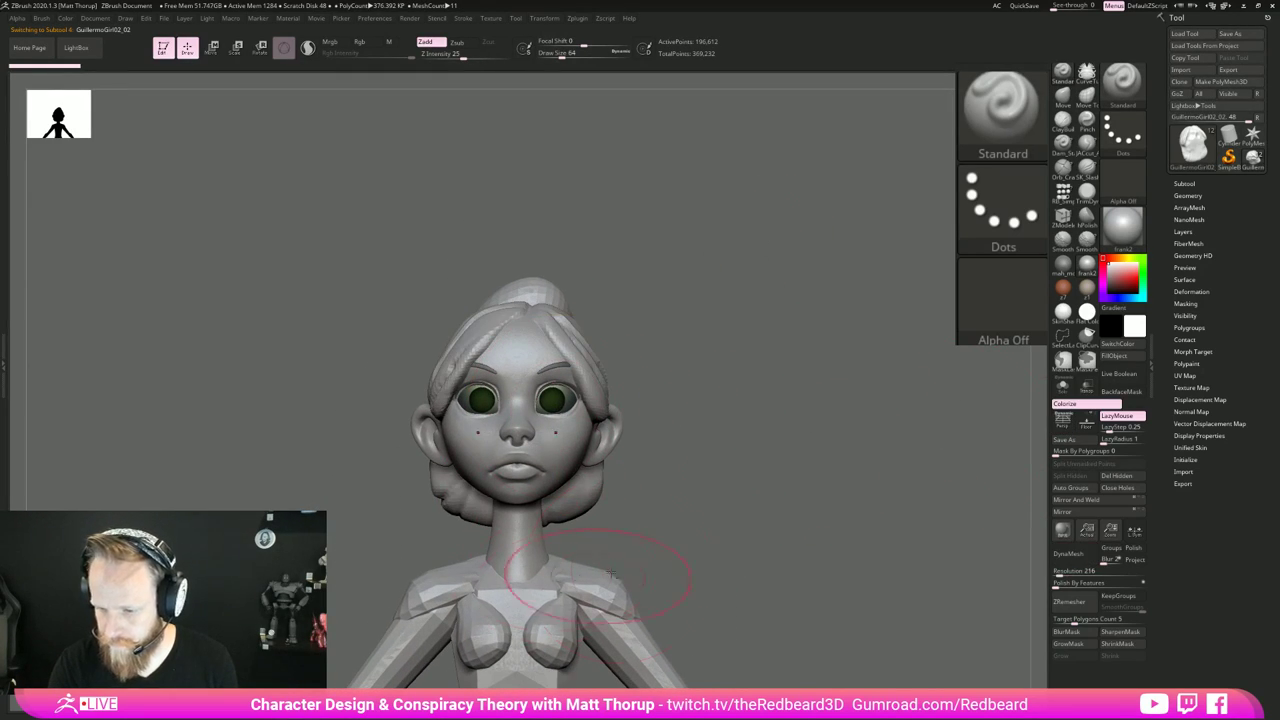
left_click(1122, 225)
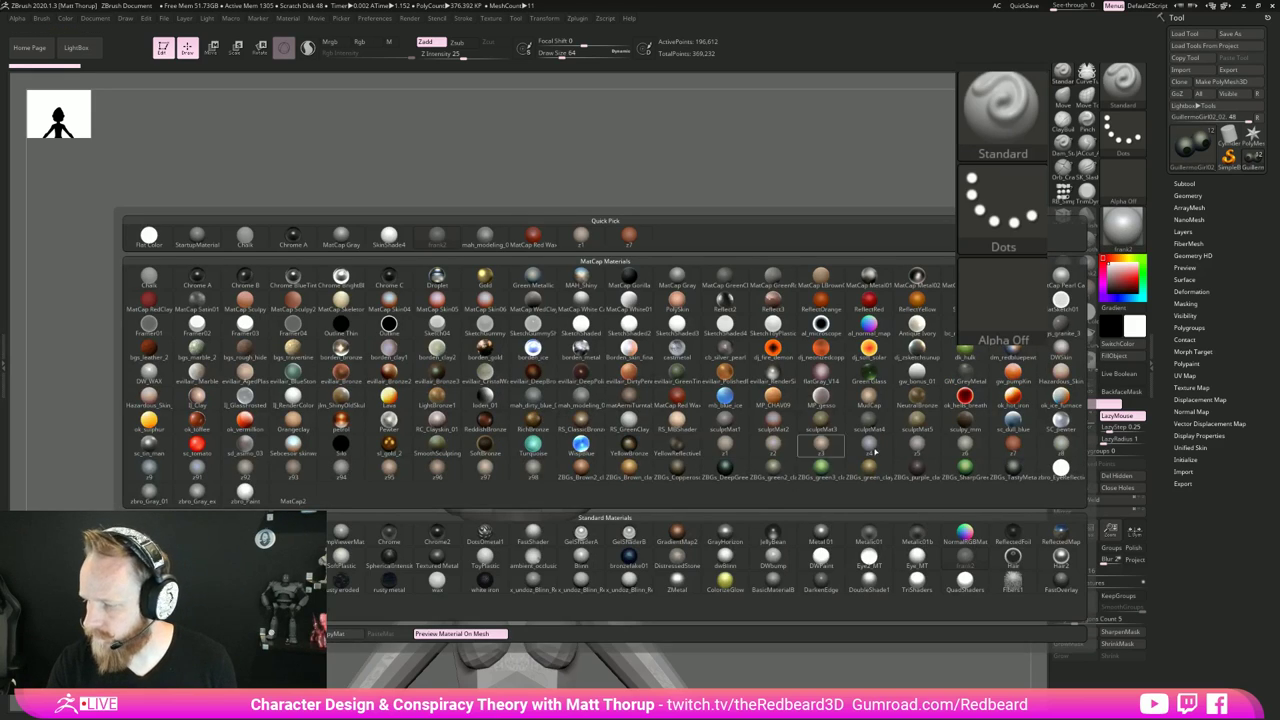
left_click(246, 494)
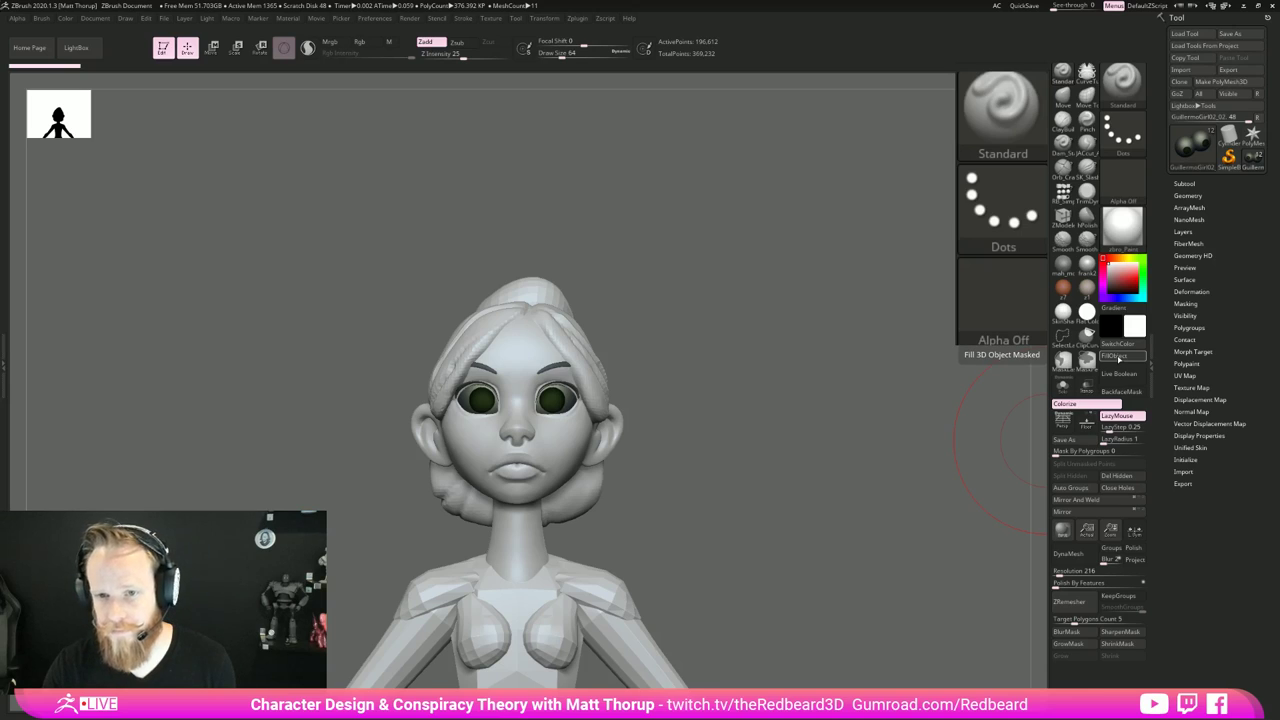
left_click(1125, 232)
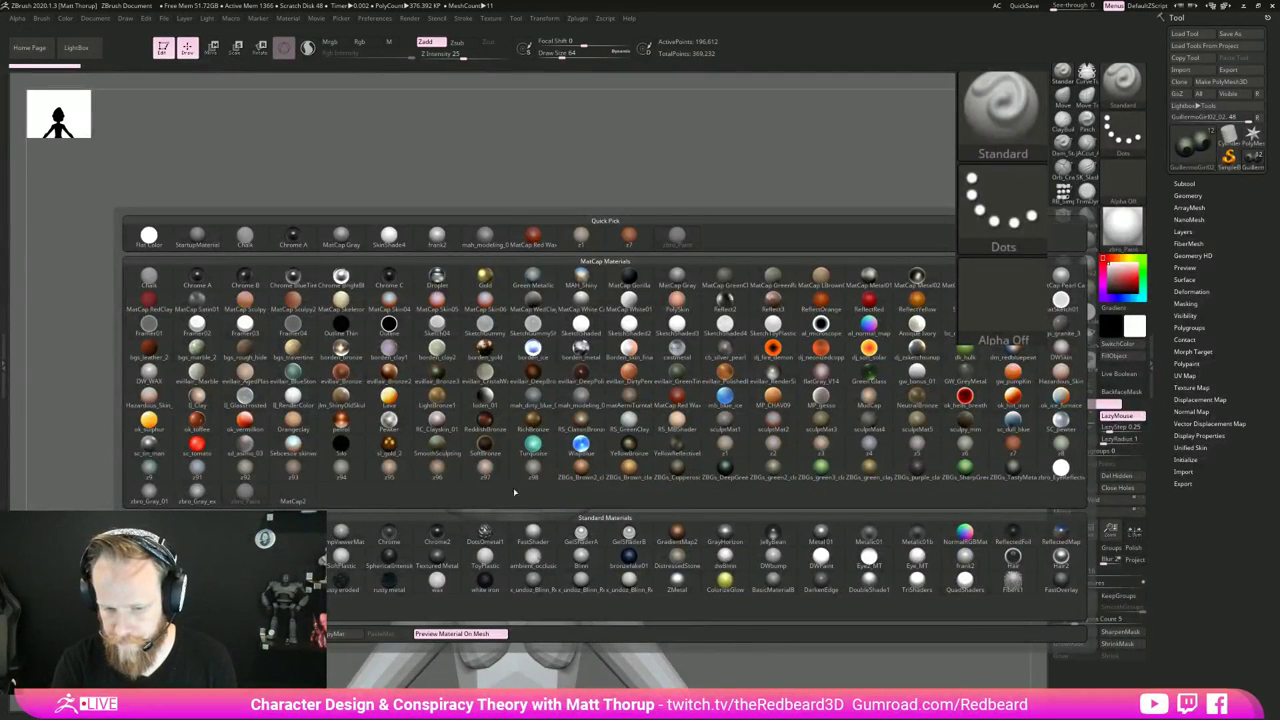
left_click(1060, 468)
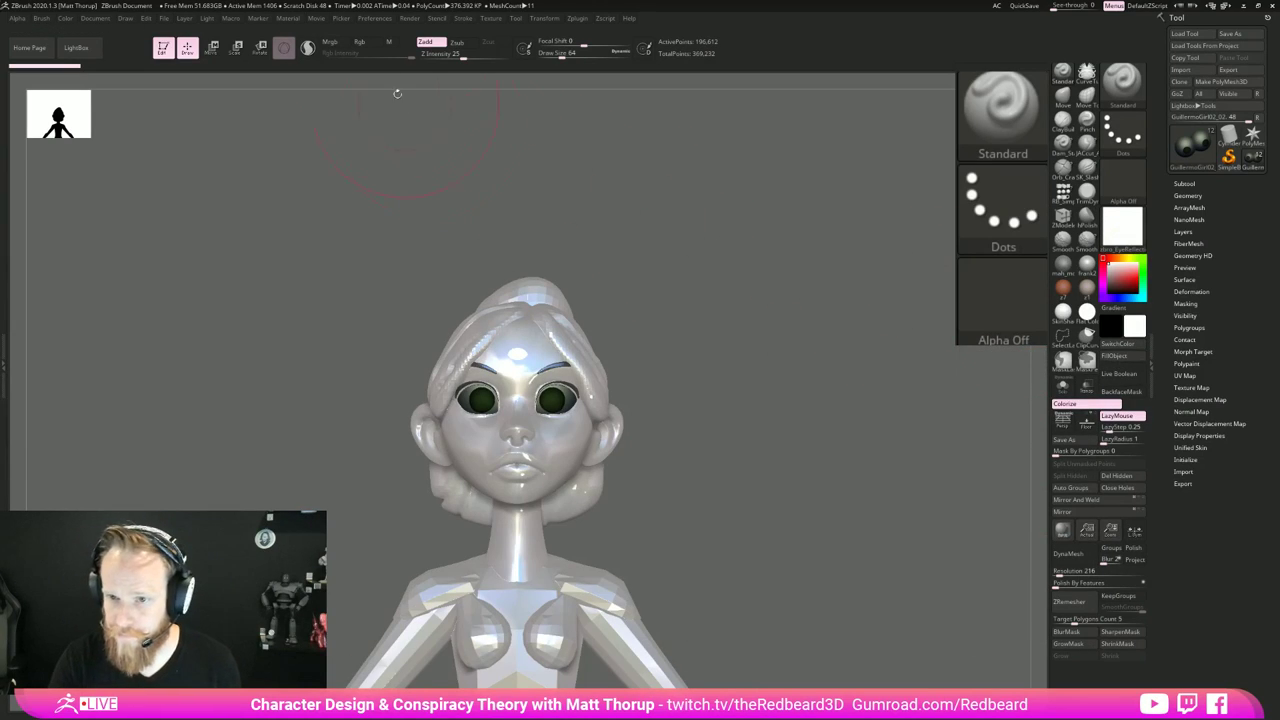
left_click(391, 42)
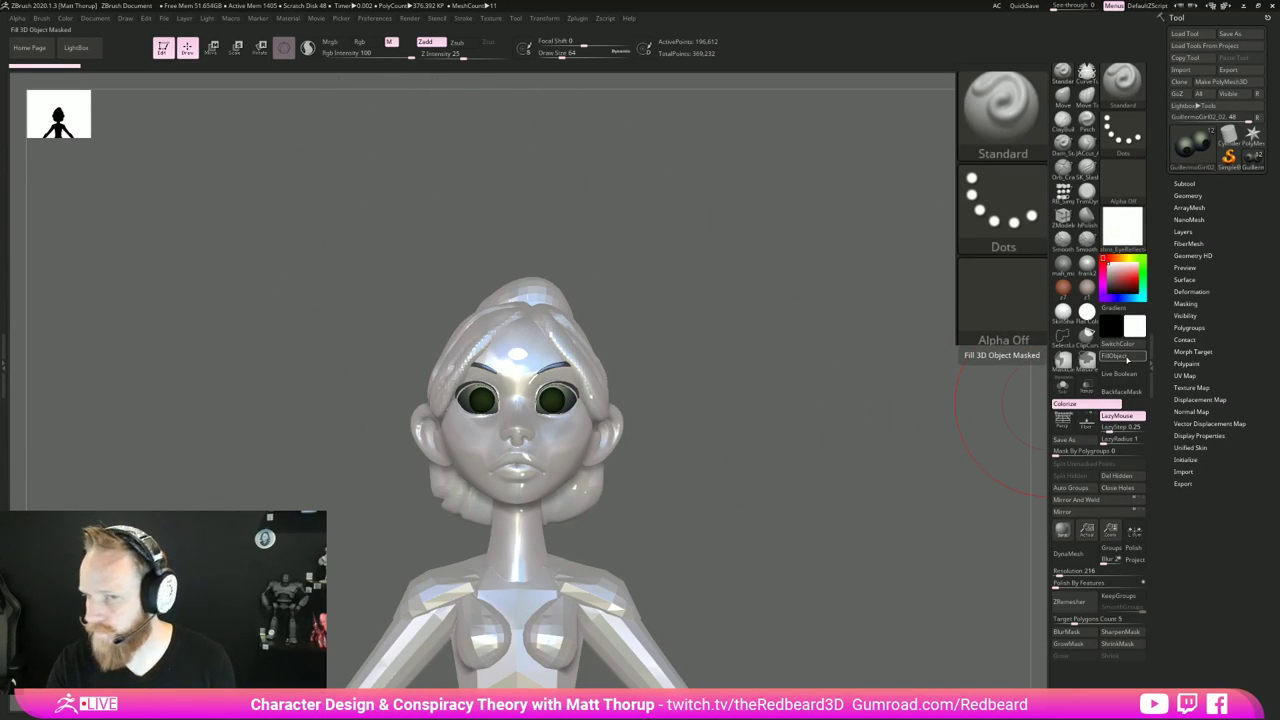
left_click(1116, 356)
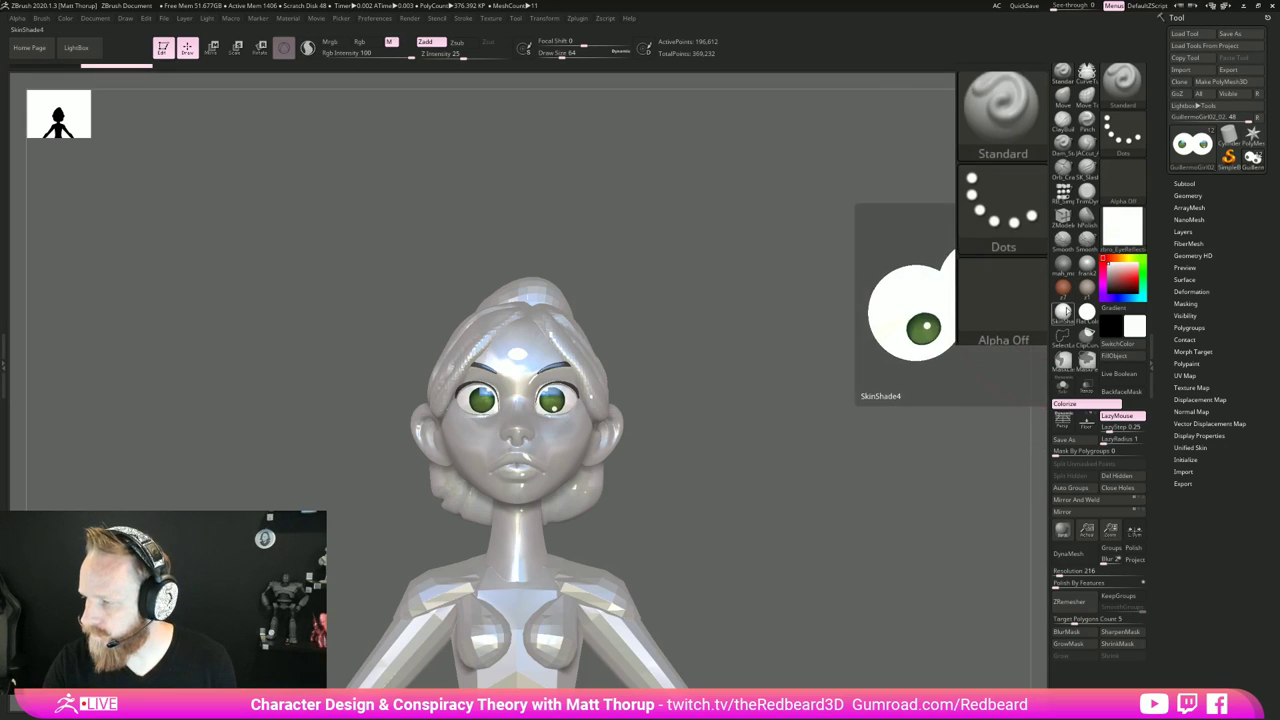
Step: Switch the active material for the rest of the character to zbro_Paint
left_click(1066, 318)
left_click(250, 495)
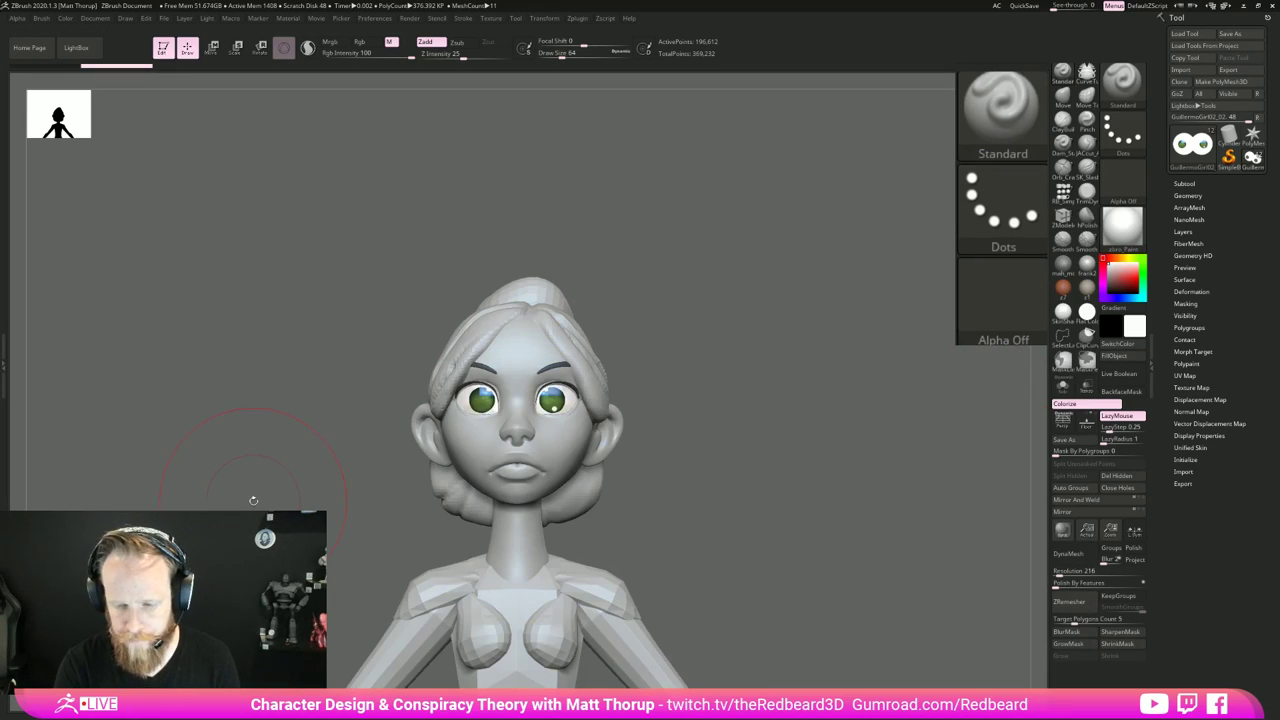
mouse_move(861, 555)
left_mouse_down("alt")
mouse_move(749, 551)
mouse_move(734, 486)
mouse_move(789, 500)
mouse_move(744, 502)
mouse_move(809, 506)
left_mouse_up("alt")
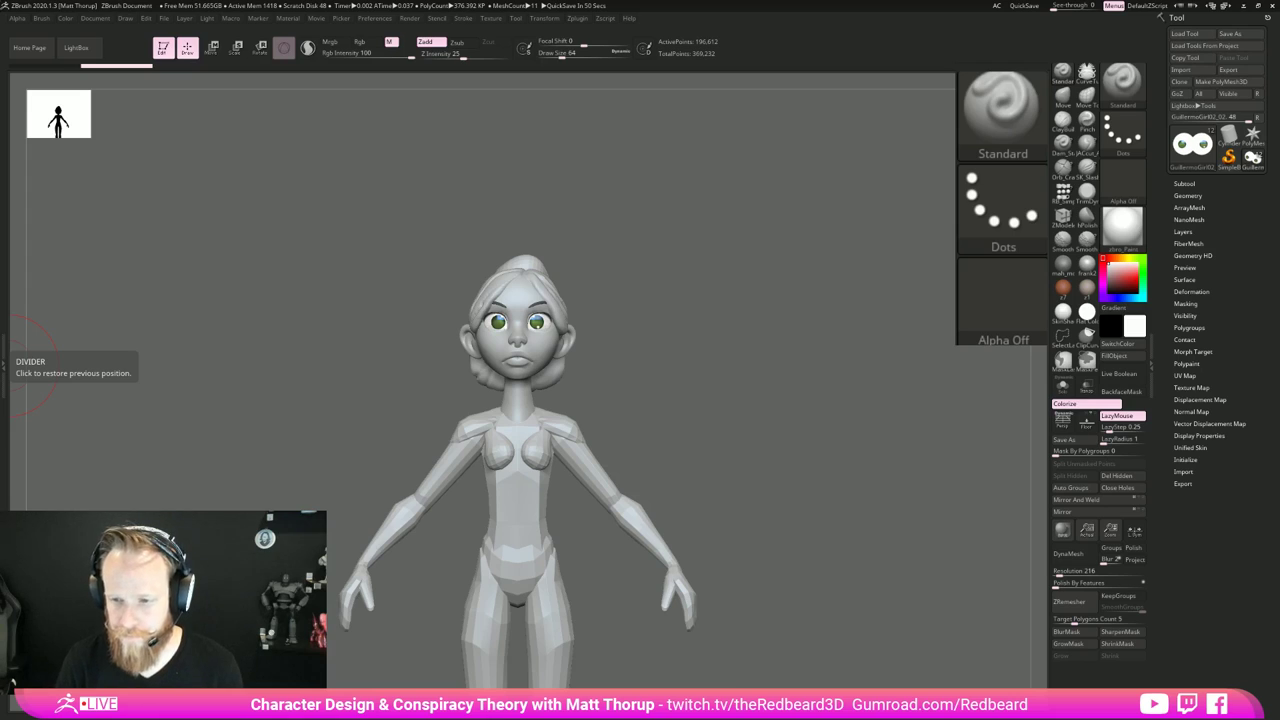
Step: Make the front hair subtool active and choose the RB_Hair insert brush with a draw size of 9
left_click_drag(690, 350, 788, 417)
left_click(551, 338, "alt")
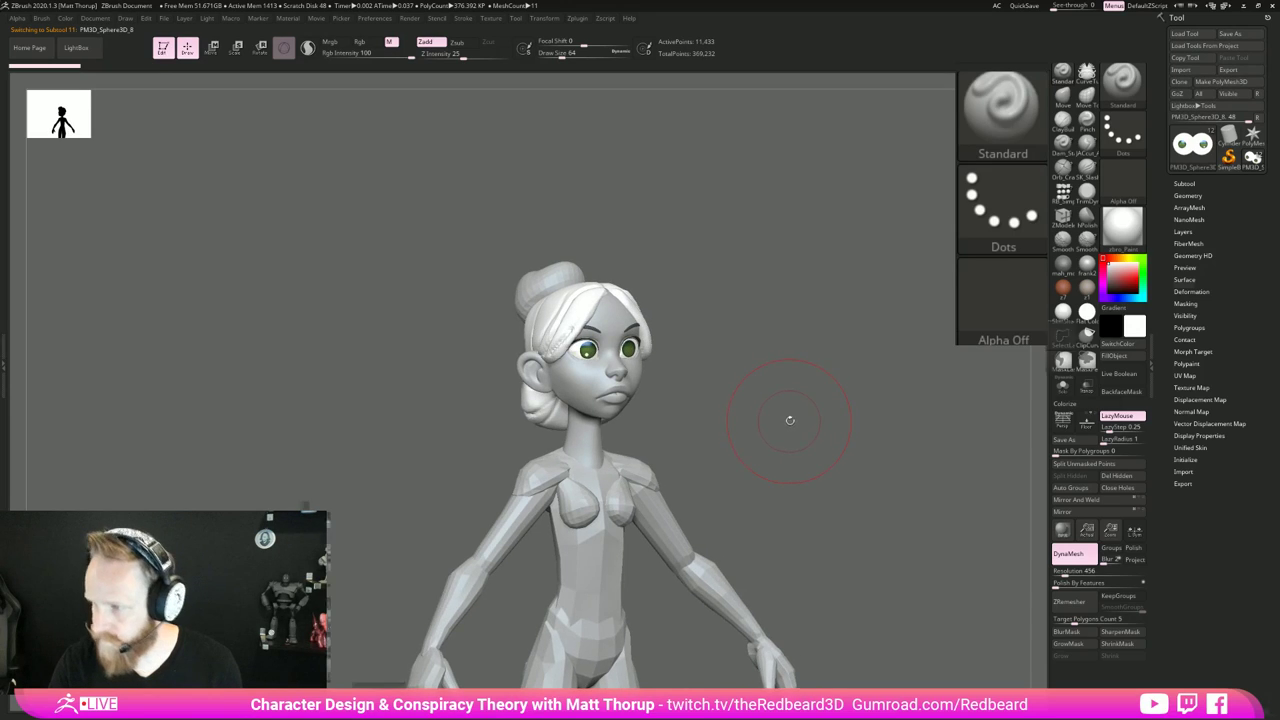
key("b")
key("r")
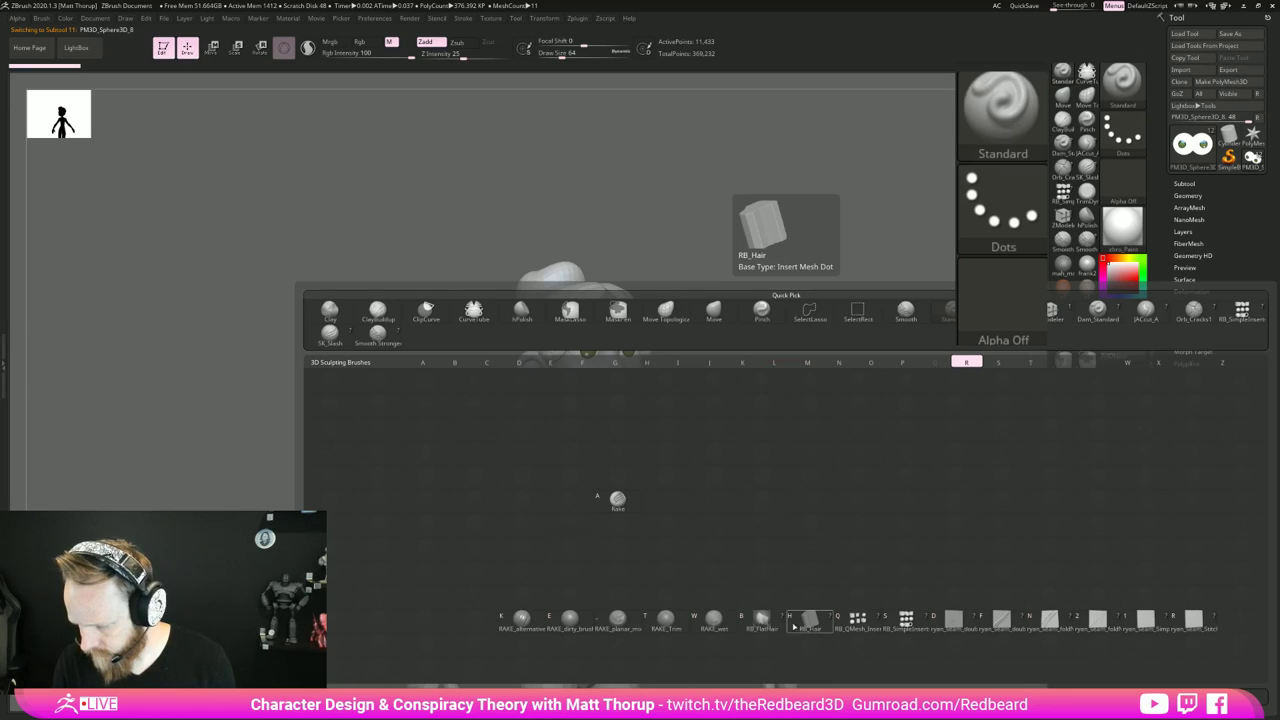
left_click(811, 624)
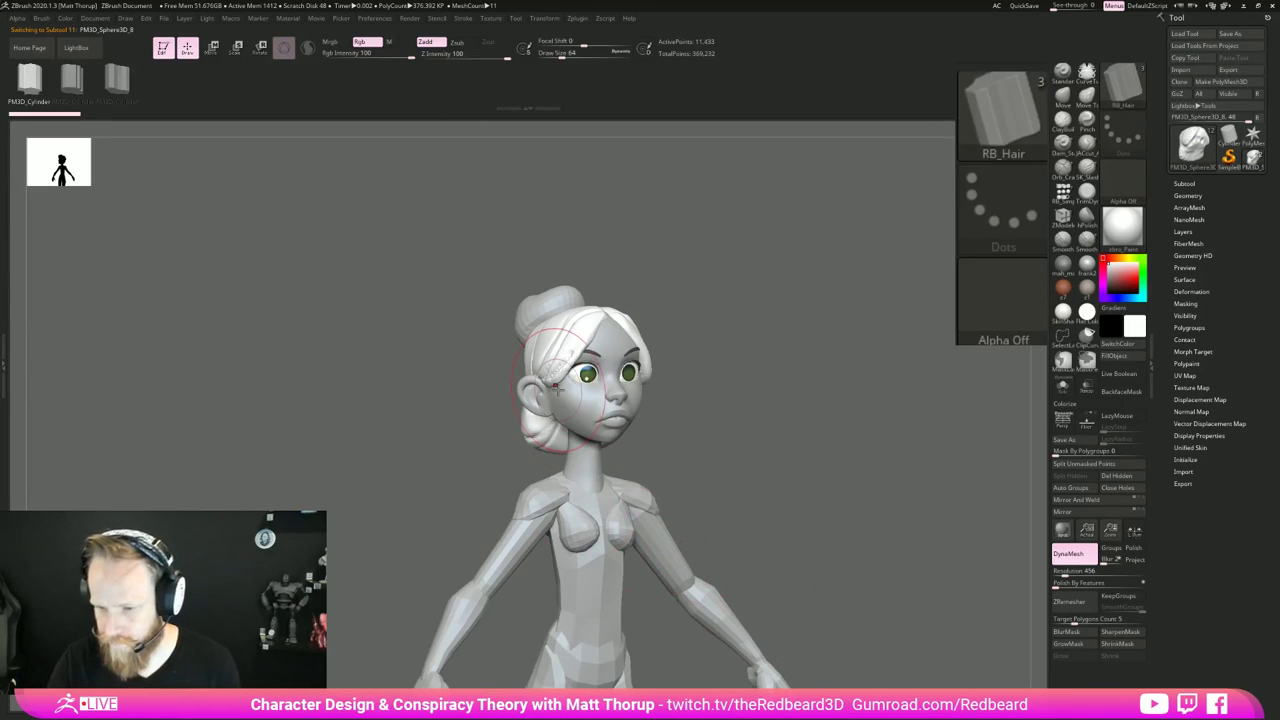
key("s")
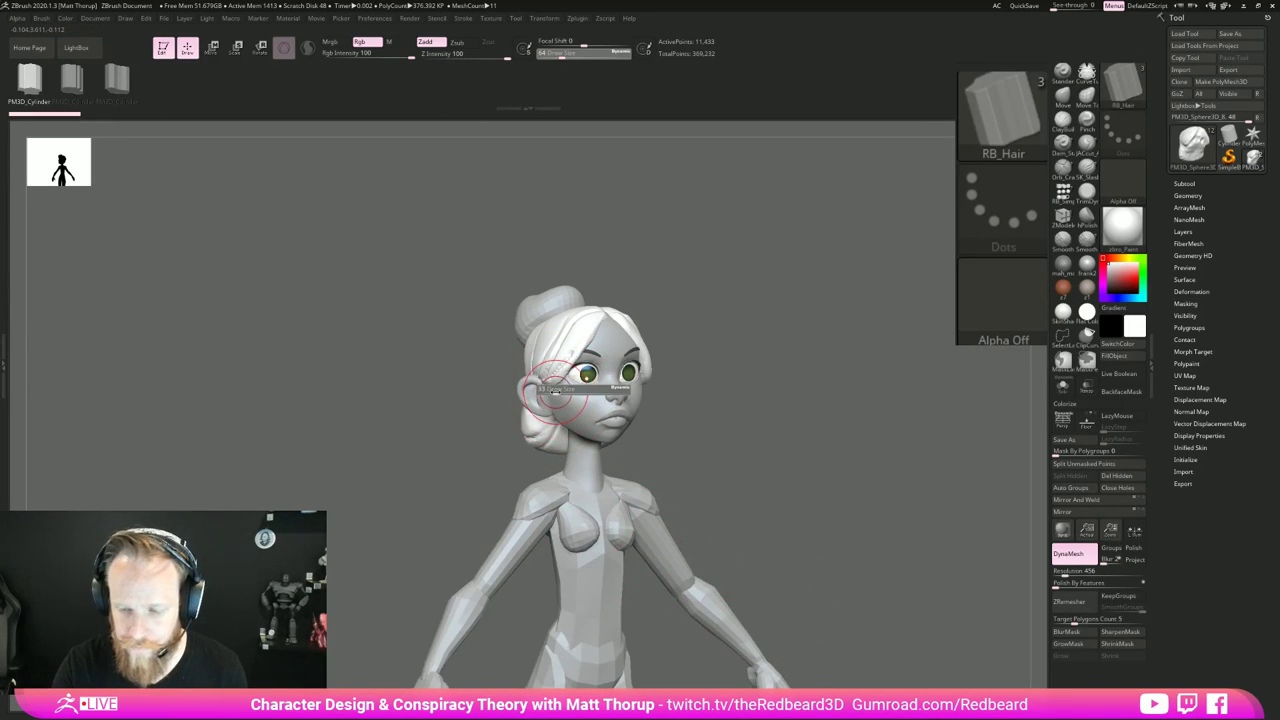
left_click_drag(562, 396, 547, 396)
Step: Draw a curved hair strand running down in front of the ear to the jaw
mouse_move(708, 344)
left_mouse_down()
mouse_move(763, 329)
mouse_move(700, 354)
left_mouse_up()
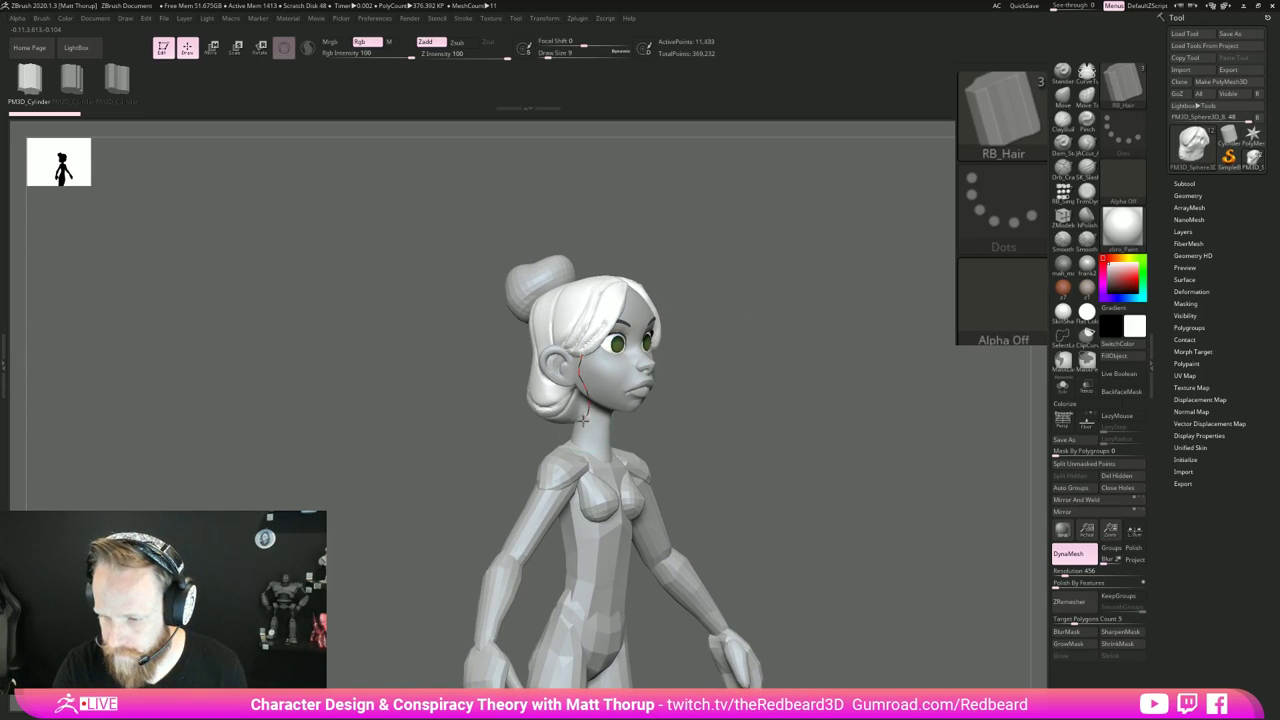
left_click_drag(583, 421, 577, 424)
left_click_drag(732, 426, 757, 419)
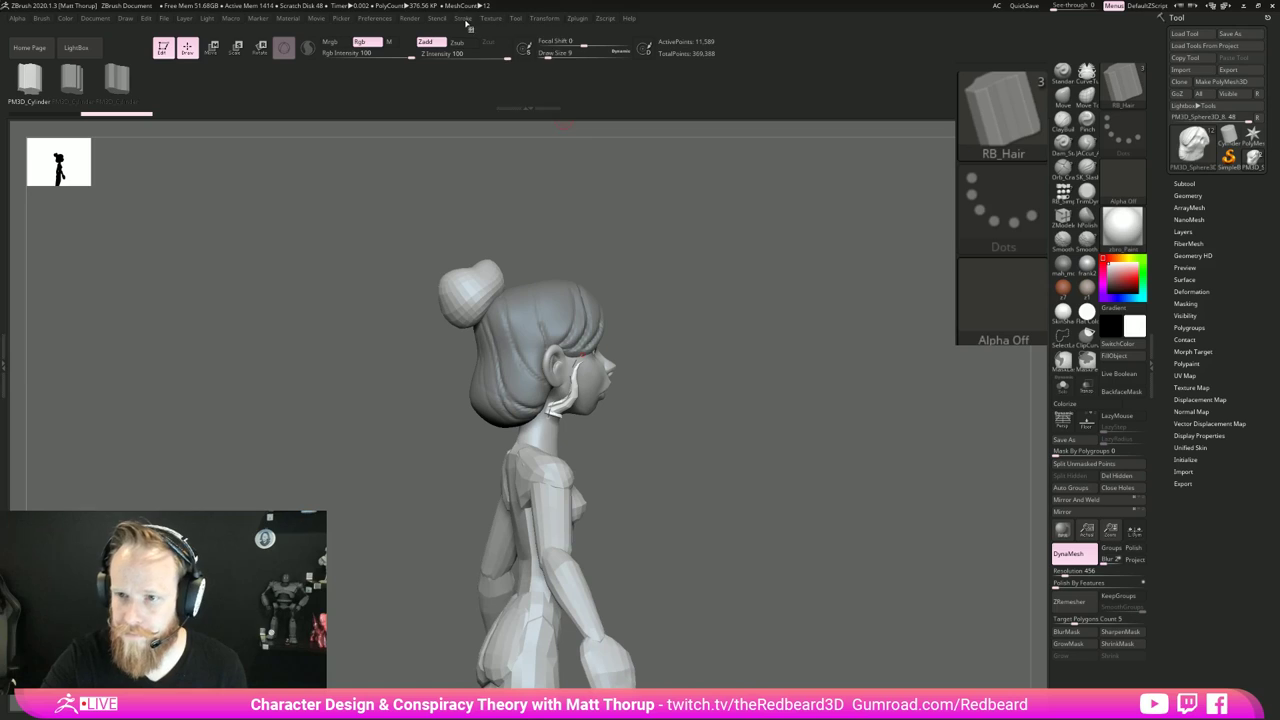
Step: Flip the stroke's curve falloff horizontally, adjust its focal shift, and update the strand beside the ear
left_click(463, 19)
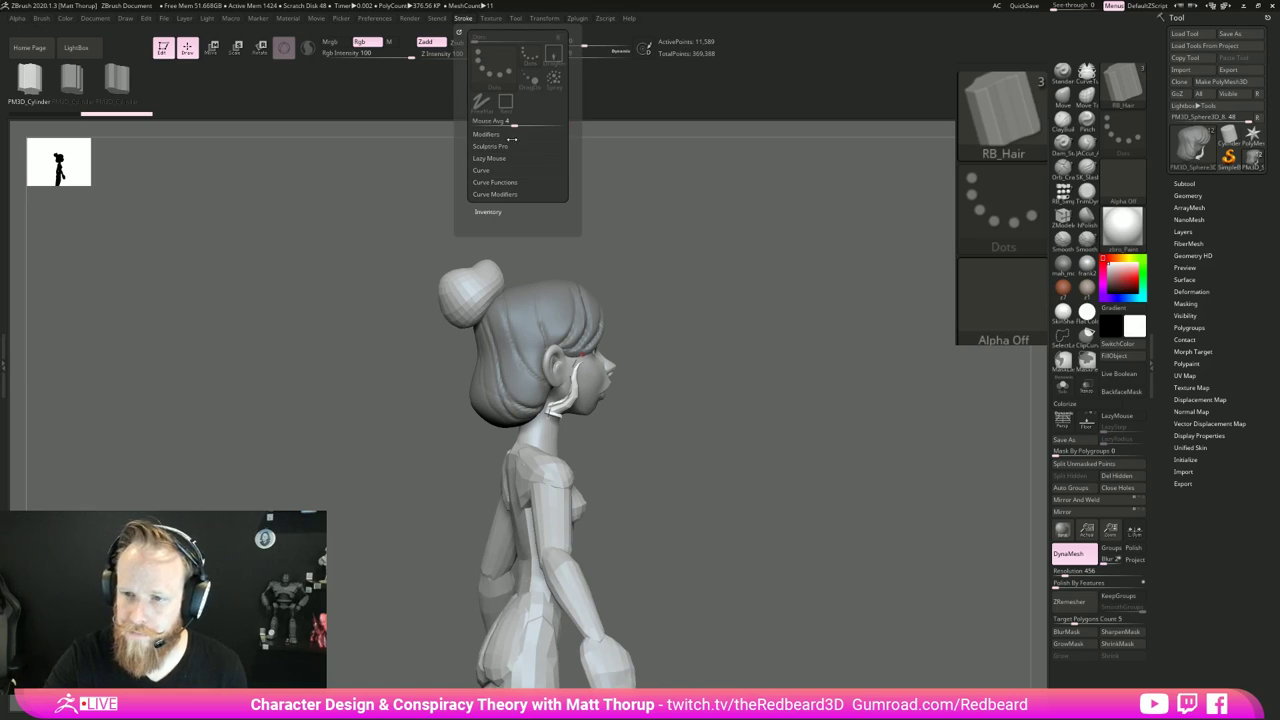
left_click(500, 194)
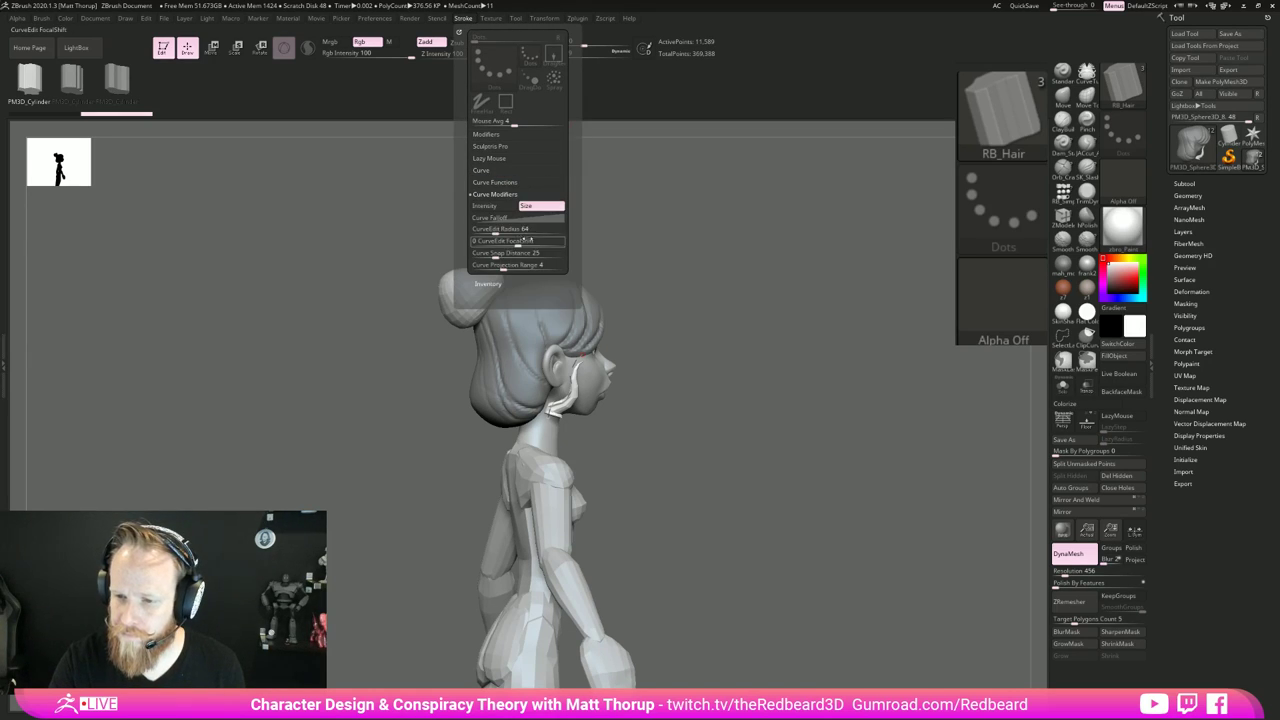
left_click(528, 217)
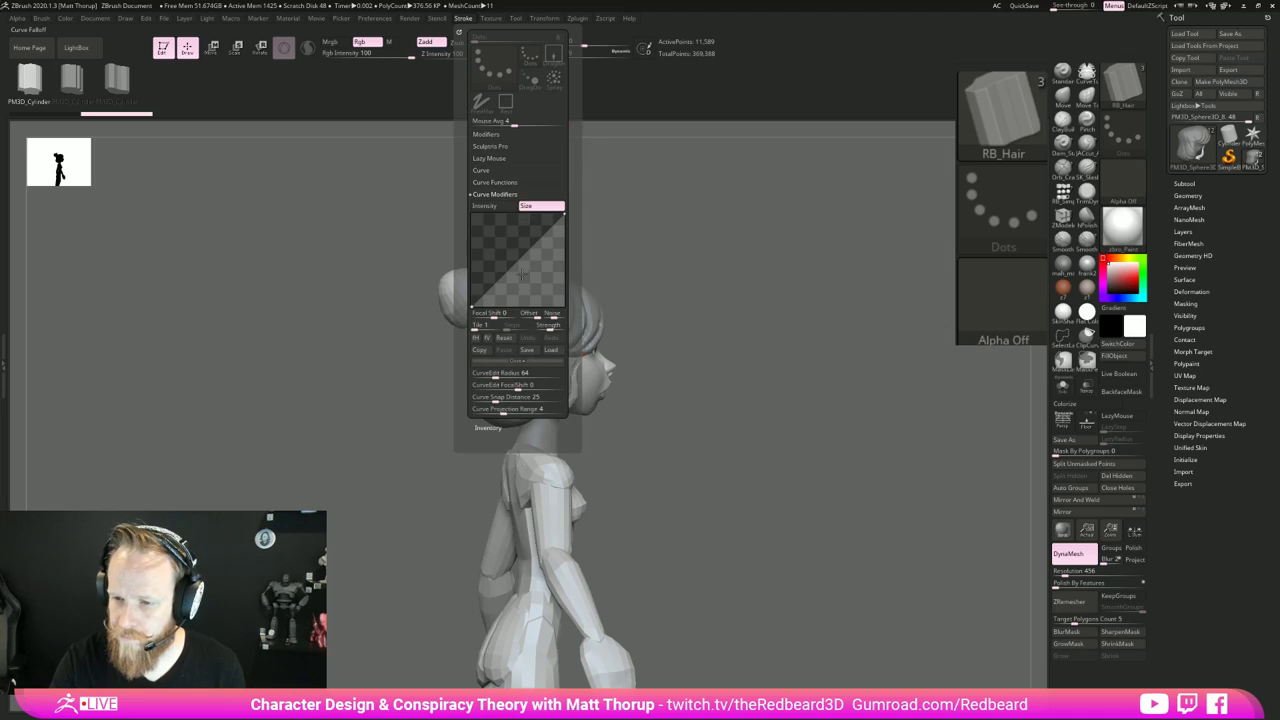
left_click(479, 338)
left_click_drag(493, 316, 506, 316)
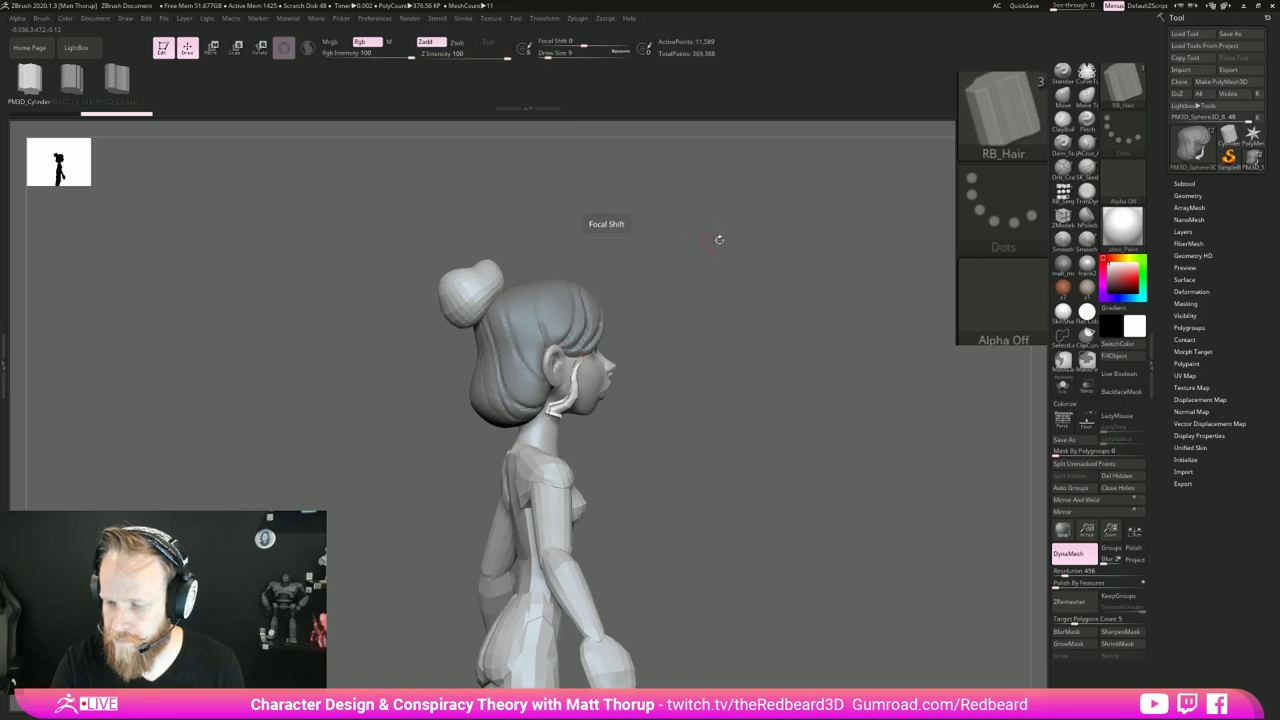
left_click(570, 384)
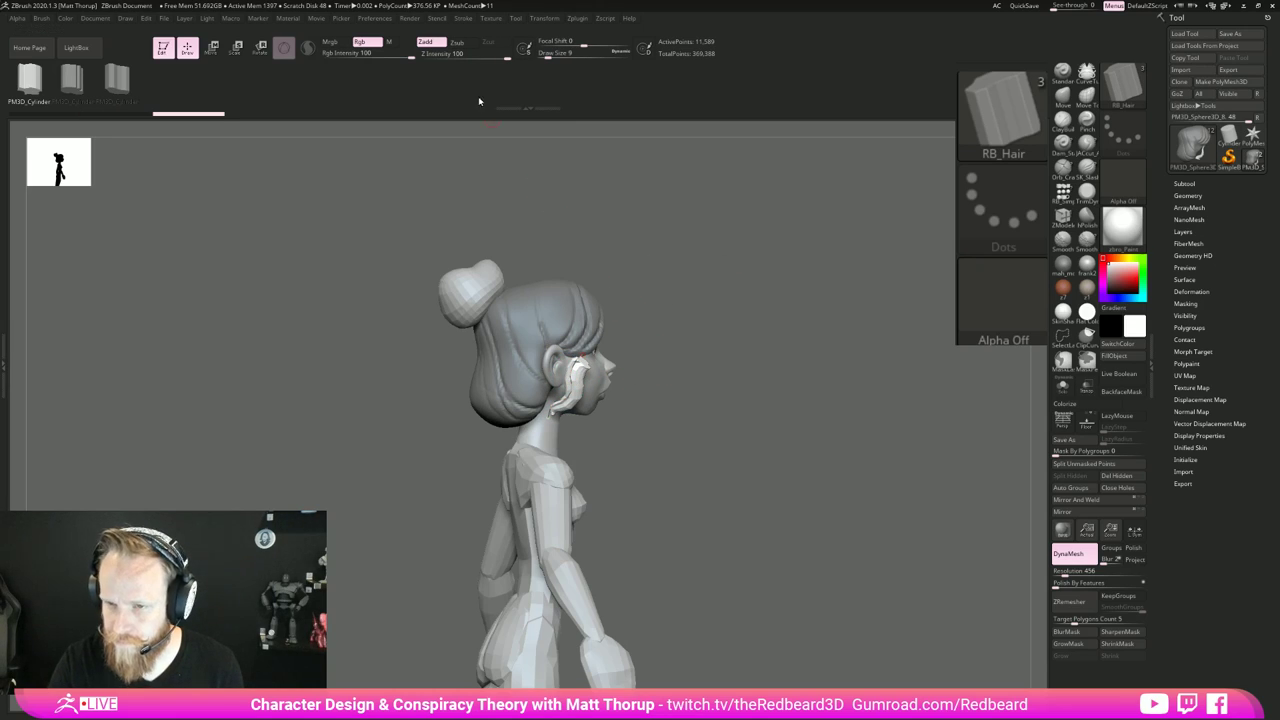
Step: Set the hair brush's depth imbed to 4 and reapply it to the strand
left_click(44, 19)
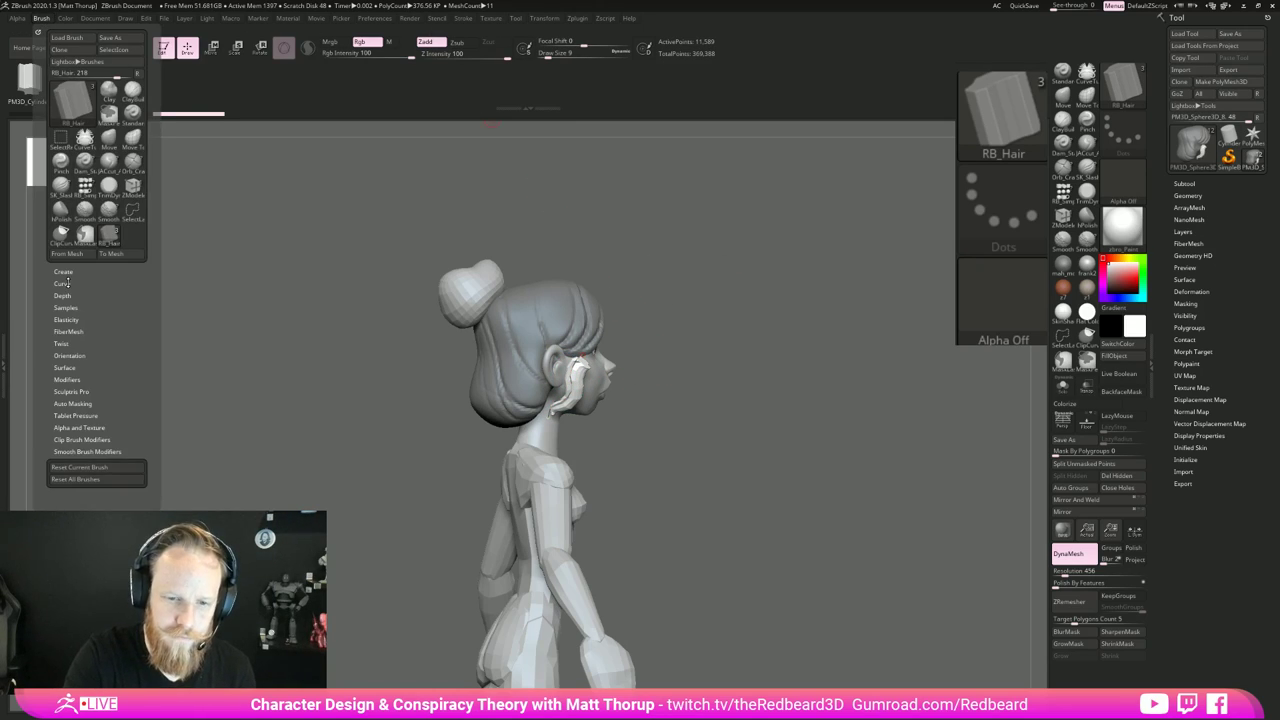
left_click(62, 360)
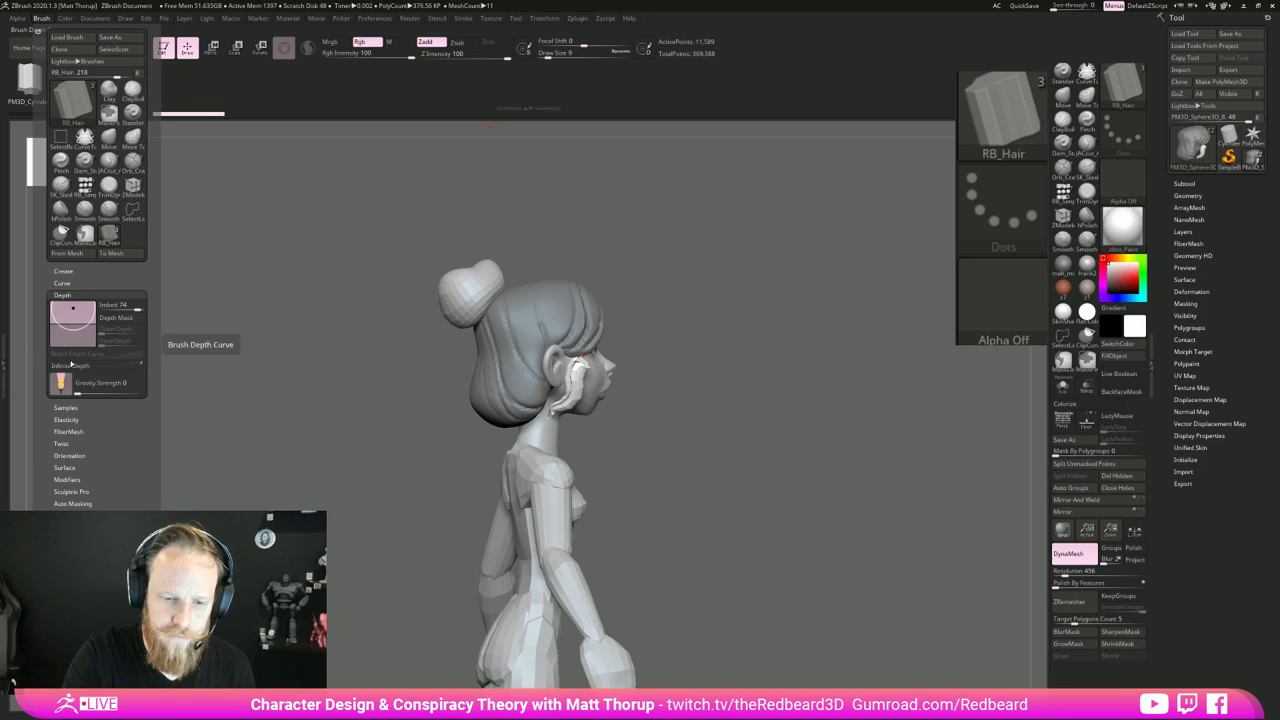
left_click_drag(73, 317, 75, 325)
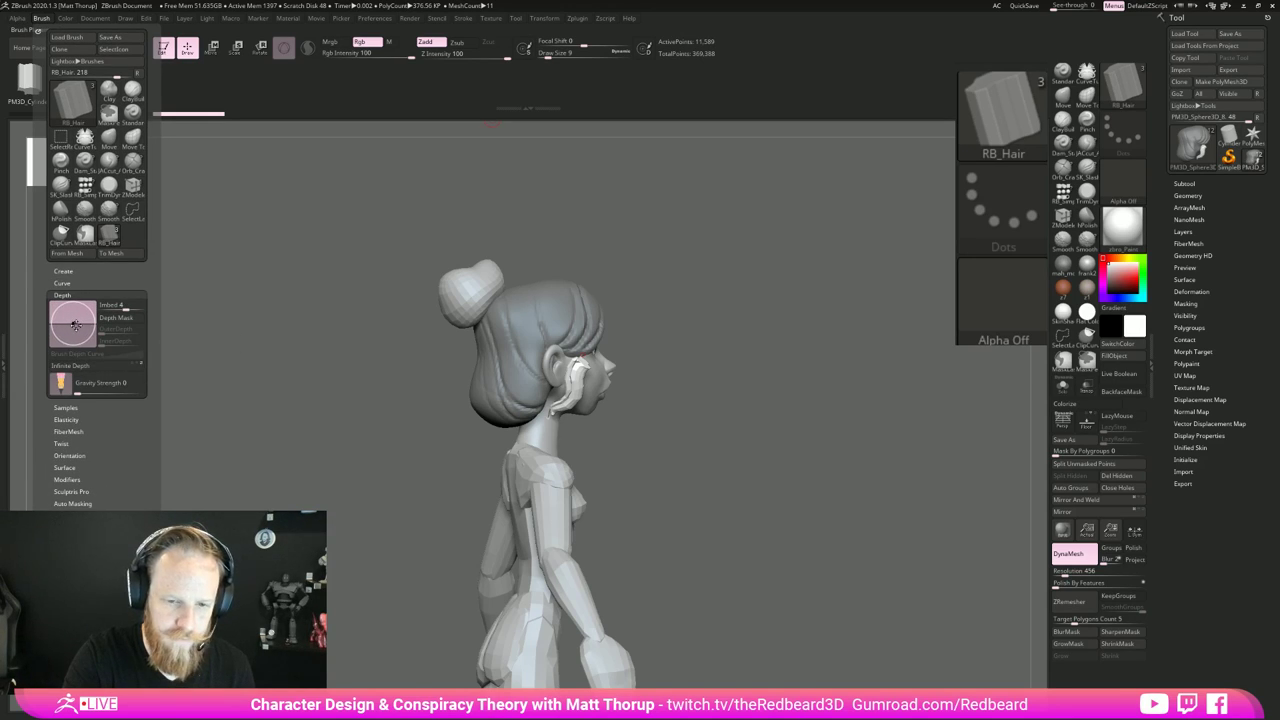
left_click_drag(853, 432, 760, 423, "shift")
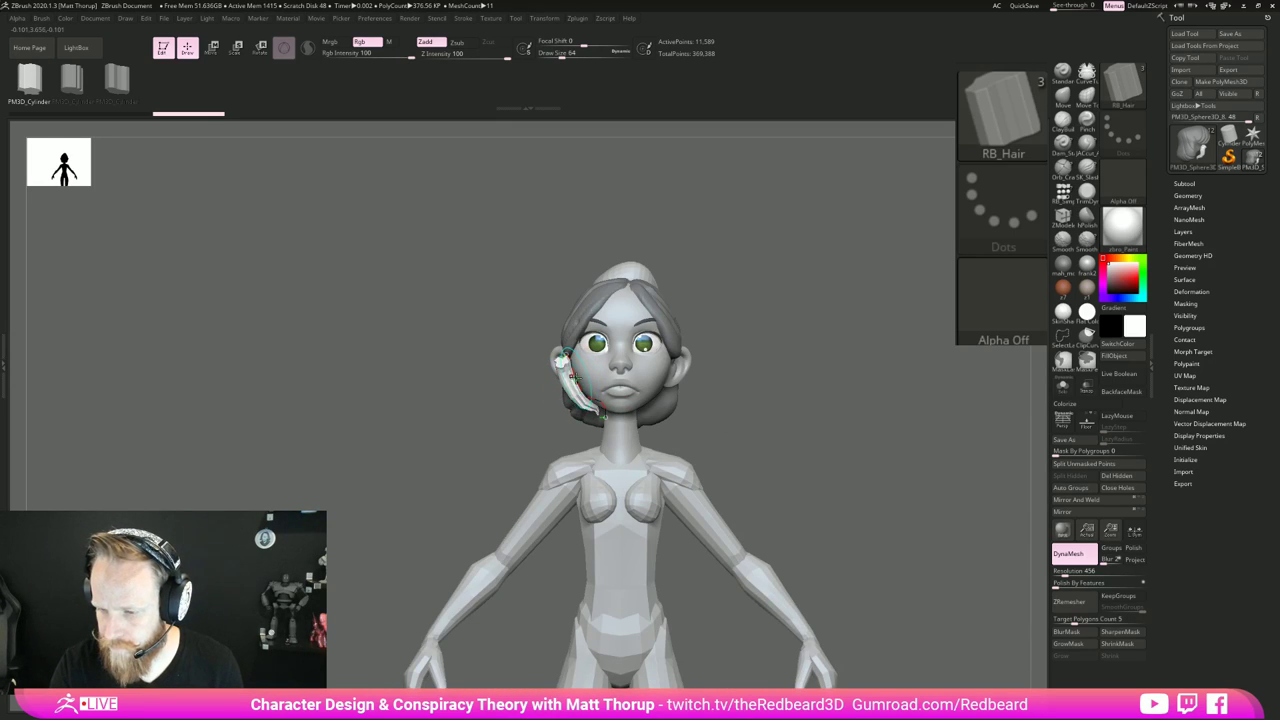
left_click(572, 386)
left_click_drag(502, 460, 600, 455, "shift")
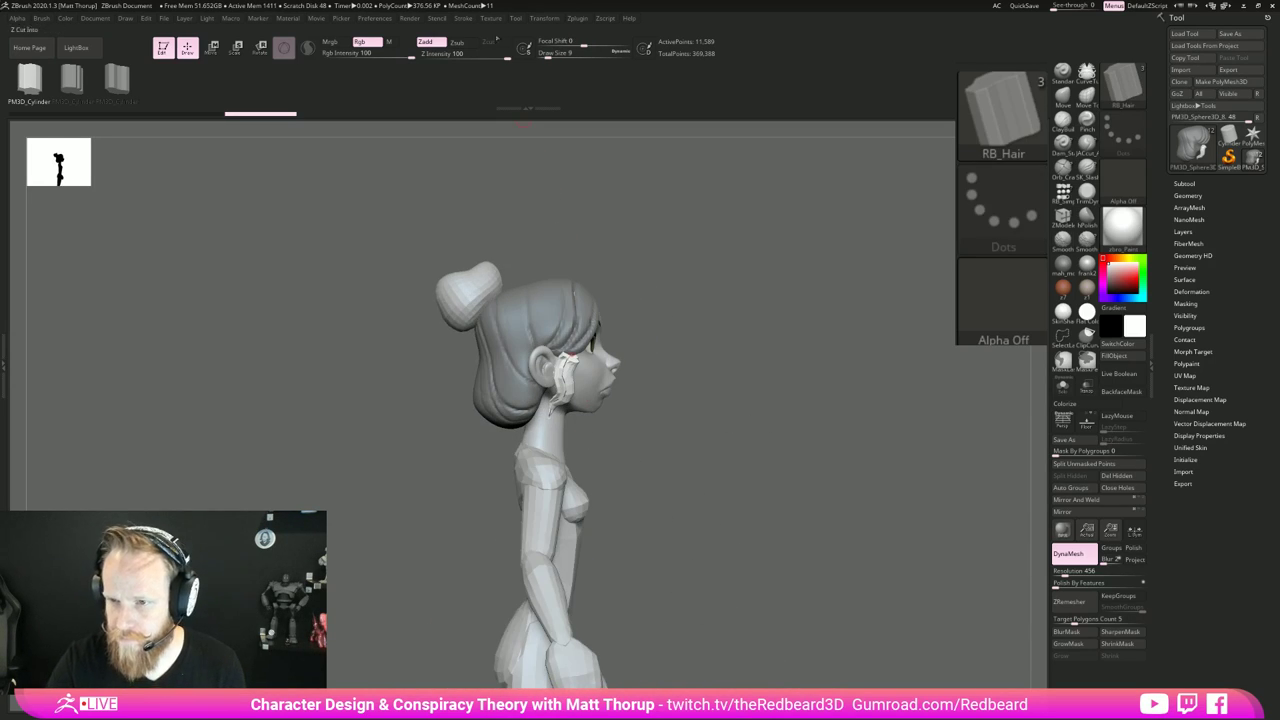
left_click(463, 18)
left_click(495, 242)
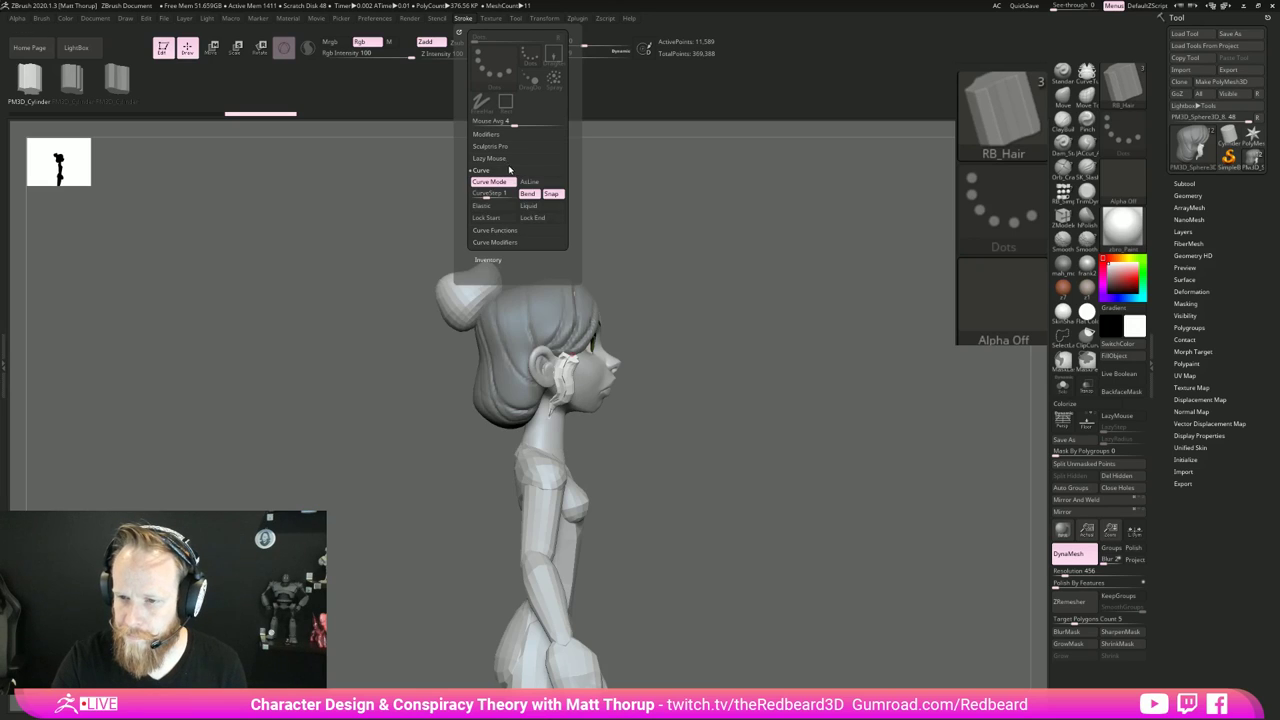
Step: Reduce the draw size to 5 and update the hair strand to the thinner width
mouse_move(737, 371)
left_mouse_down()
mouse_move(611, 391)
mouse_move(563, 340)
left_mouse_up()
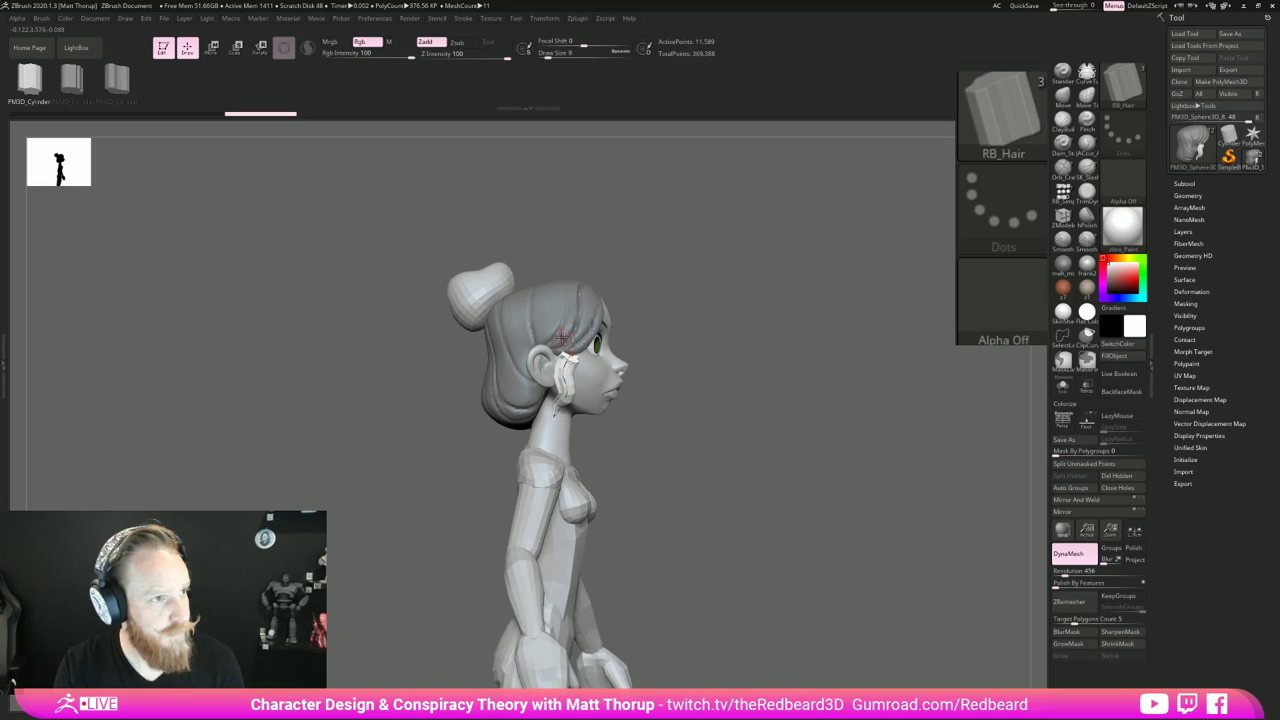
key("s")
left_click(651, 382)
left_click(567, 371)
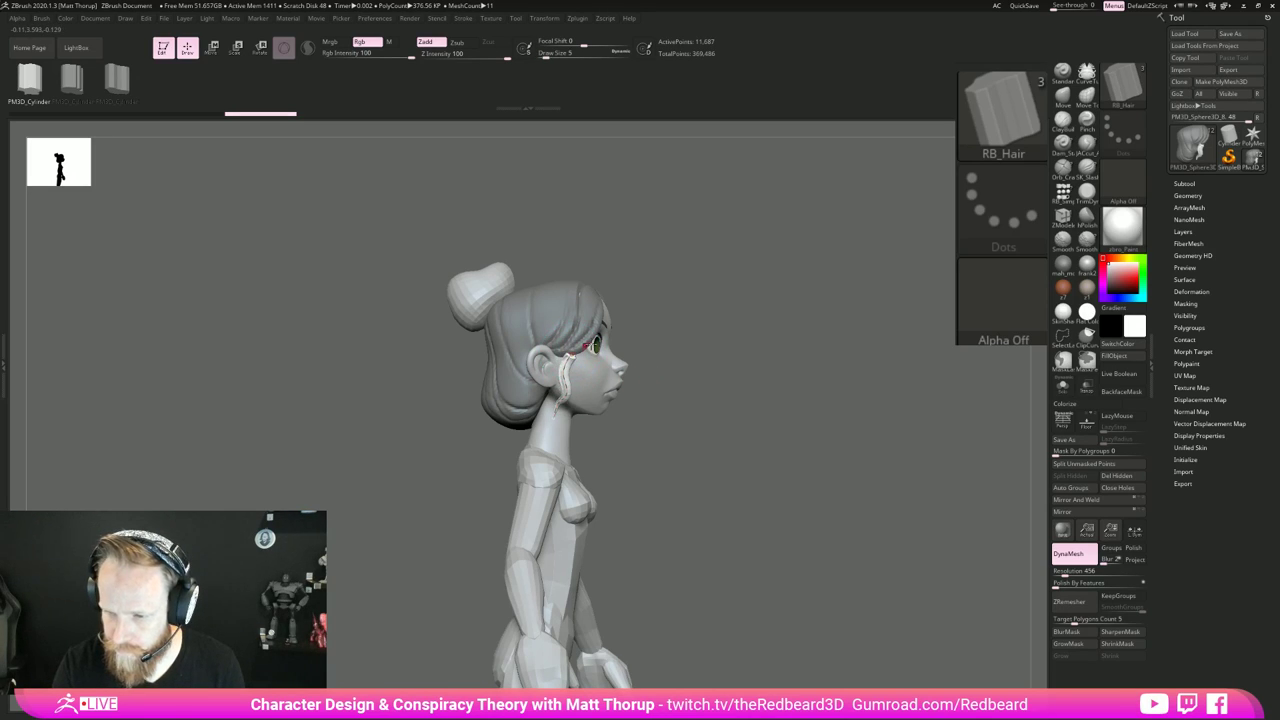
Step: Enlarge the brush to edit the curve, pull the strand's lower end outward from the neck, and update it at draw size 5
left_click_drag(702, 325, 772, 320)
key("s")
left_click(567, 362)
mouse_move(545, 408)
left_mouse_down()
mouse_move(545, 421)
mouse_move(670, 431)
left_mouse_up()
key("s")
left_click(563, 411)
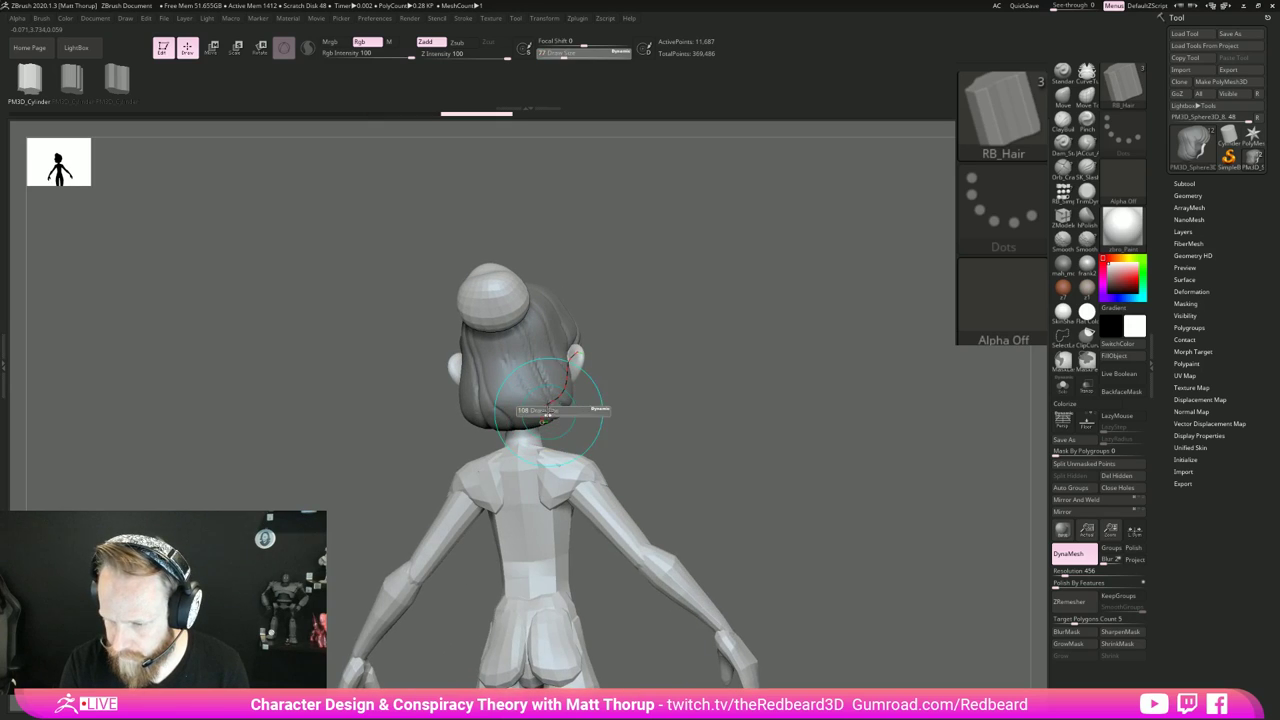
left_click_drag(552, 409, 575, 427)
key("s")
left_click(588, 404)
left_click(573, 400)
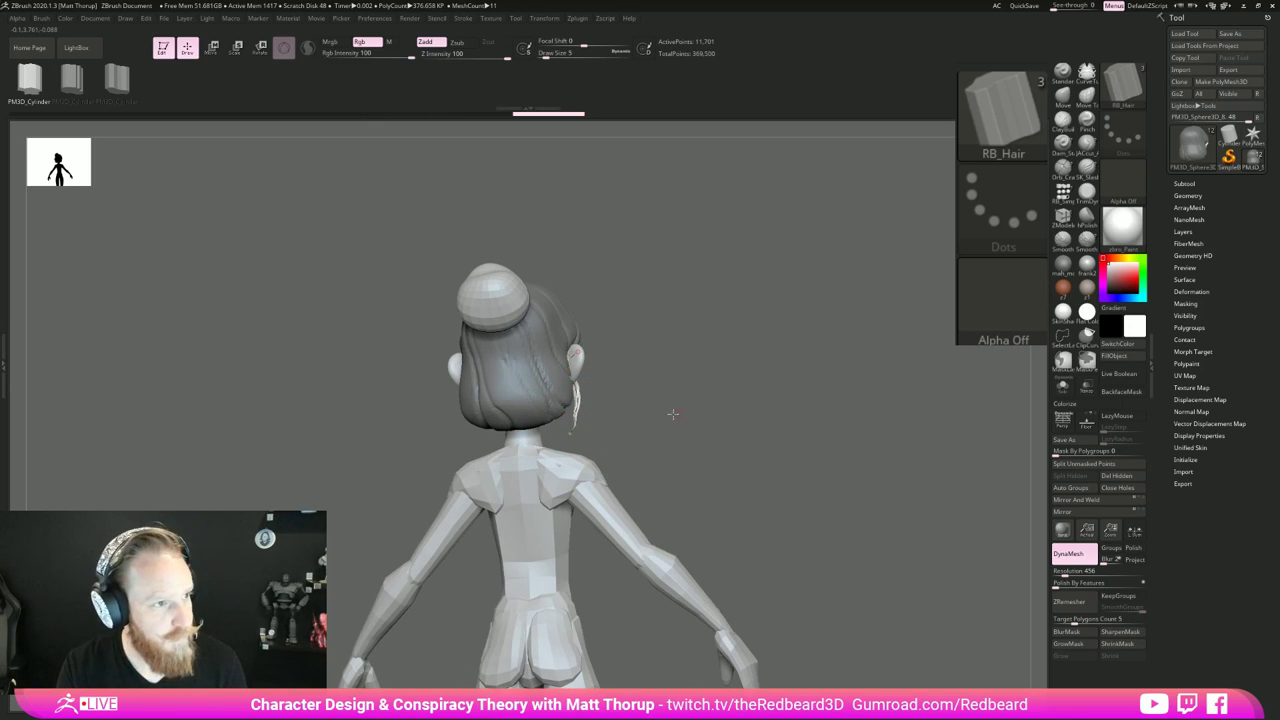
Step: Enlarge the brush to 49, try repositioning the curve's upper end near the hairline, and undo the last edits
left_click_drag(671, 414, 575, 421)
left_click_drag(751, 414, 771, 403)
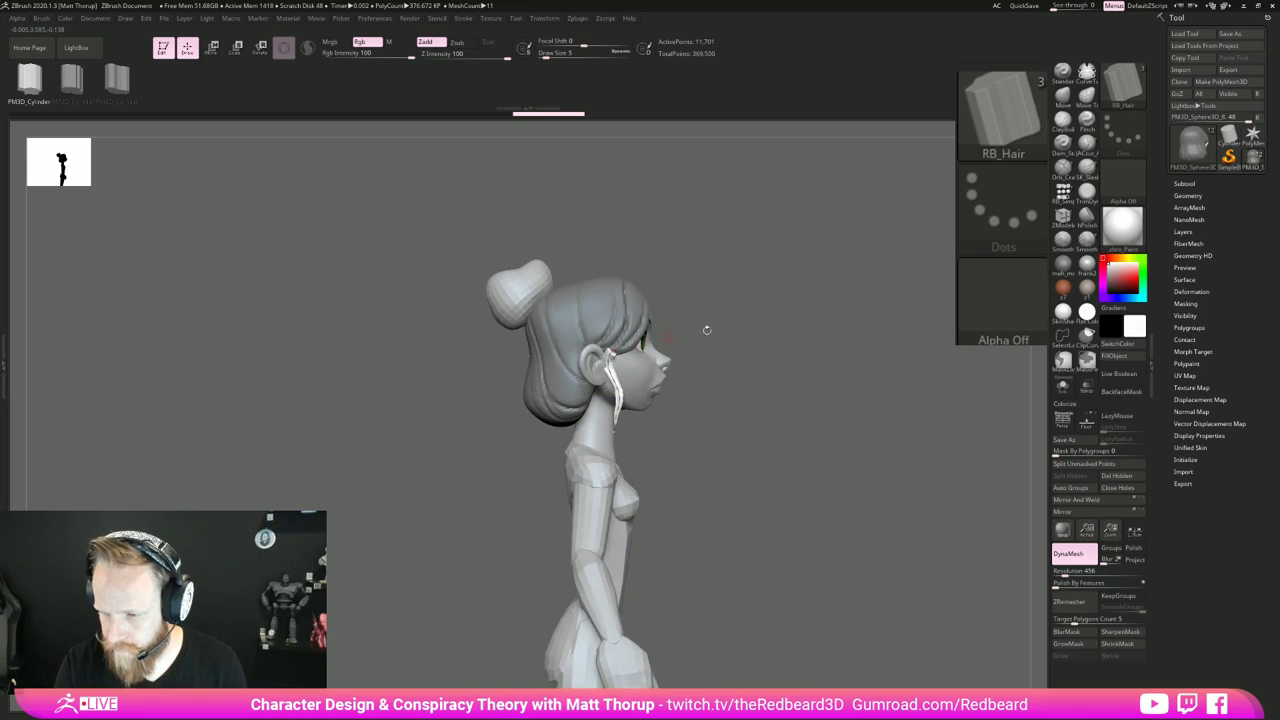
left_click_drag(708, 329, 640, 338)
key("s")
left_click(524, 347)
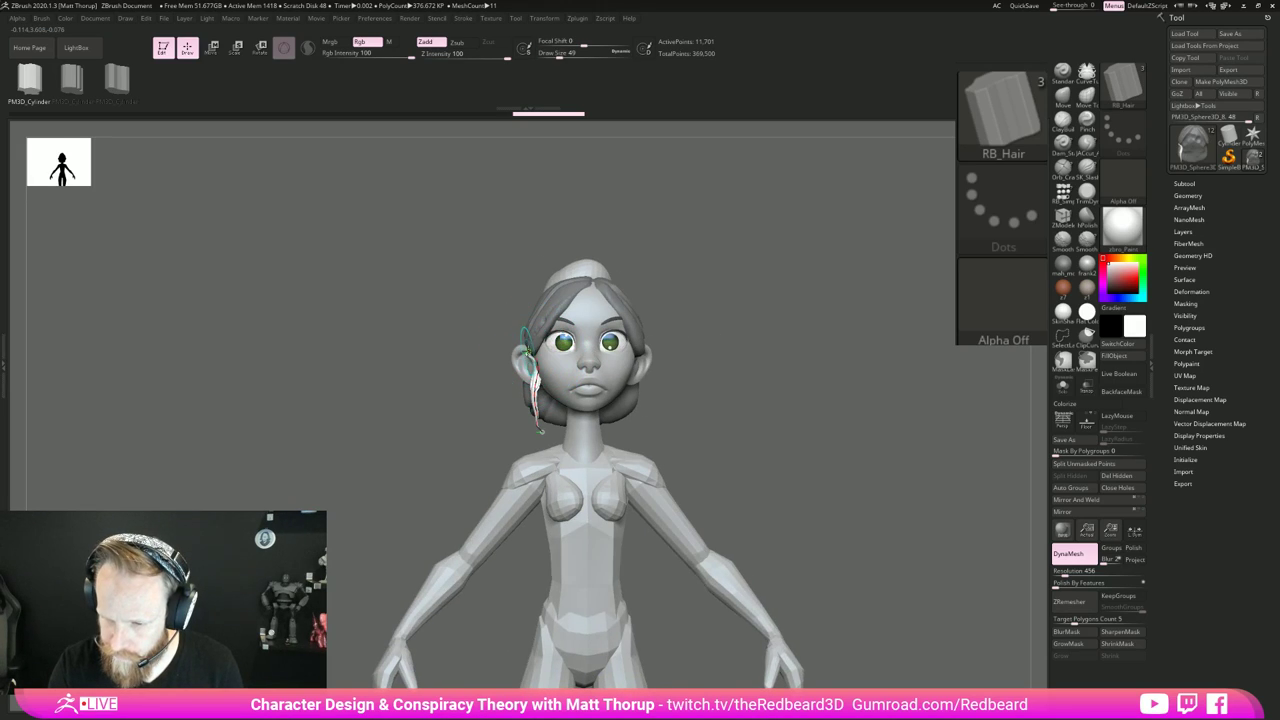
left_click(534, 349)
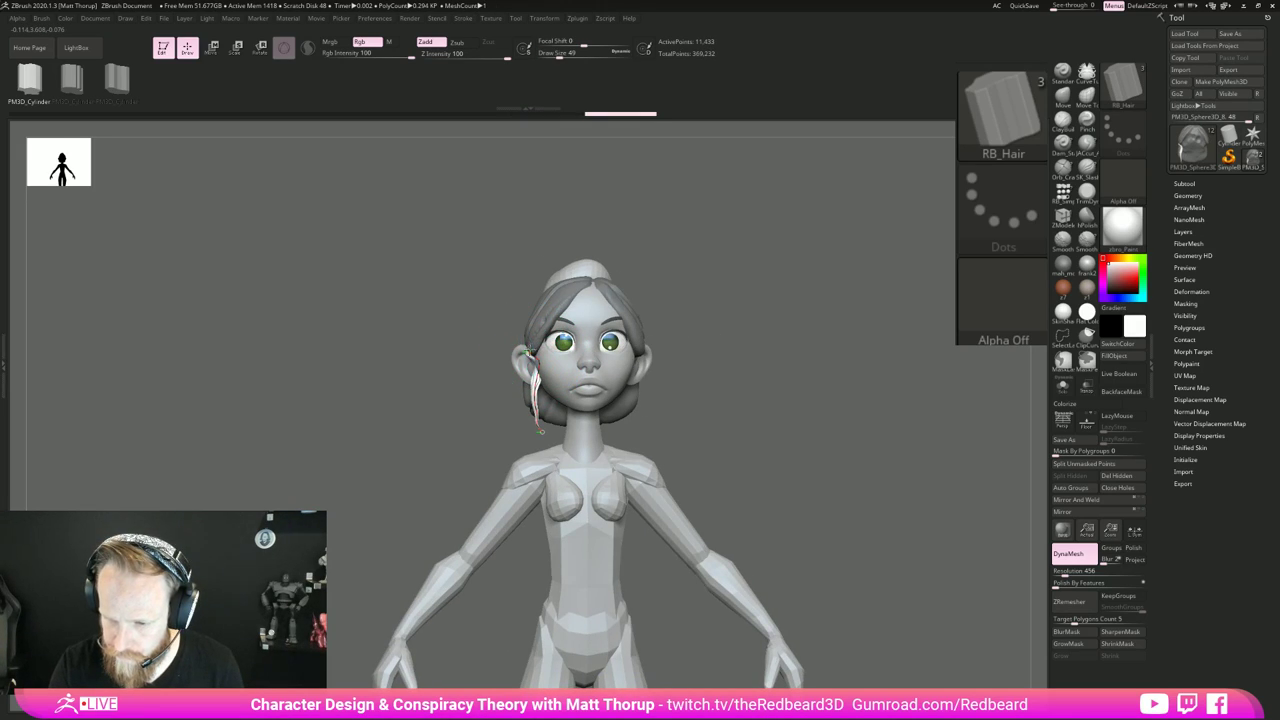
left_click_drag(558, 335, 533, 347)
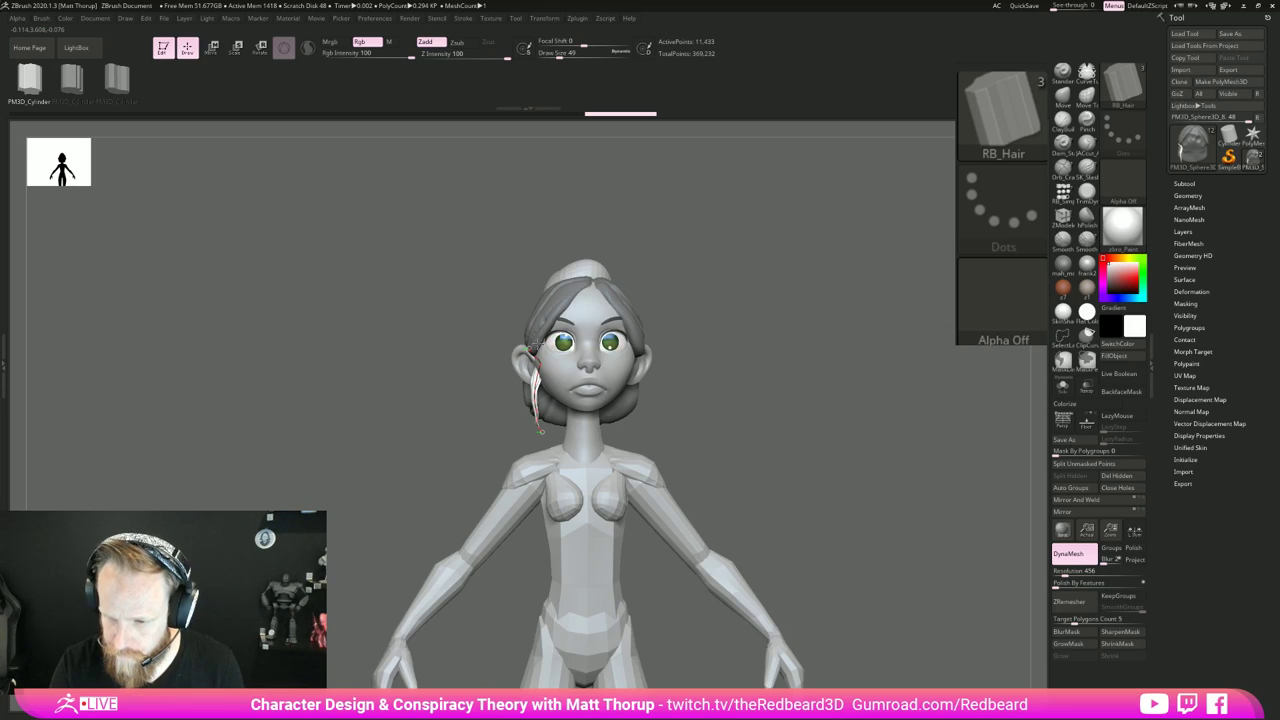
key("ctrl+z")
key("ctrl+z")
left_click(466, 19)
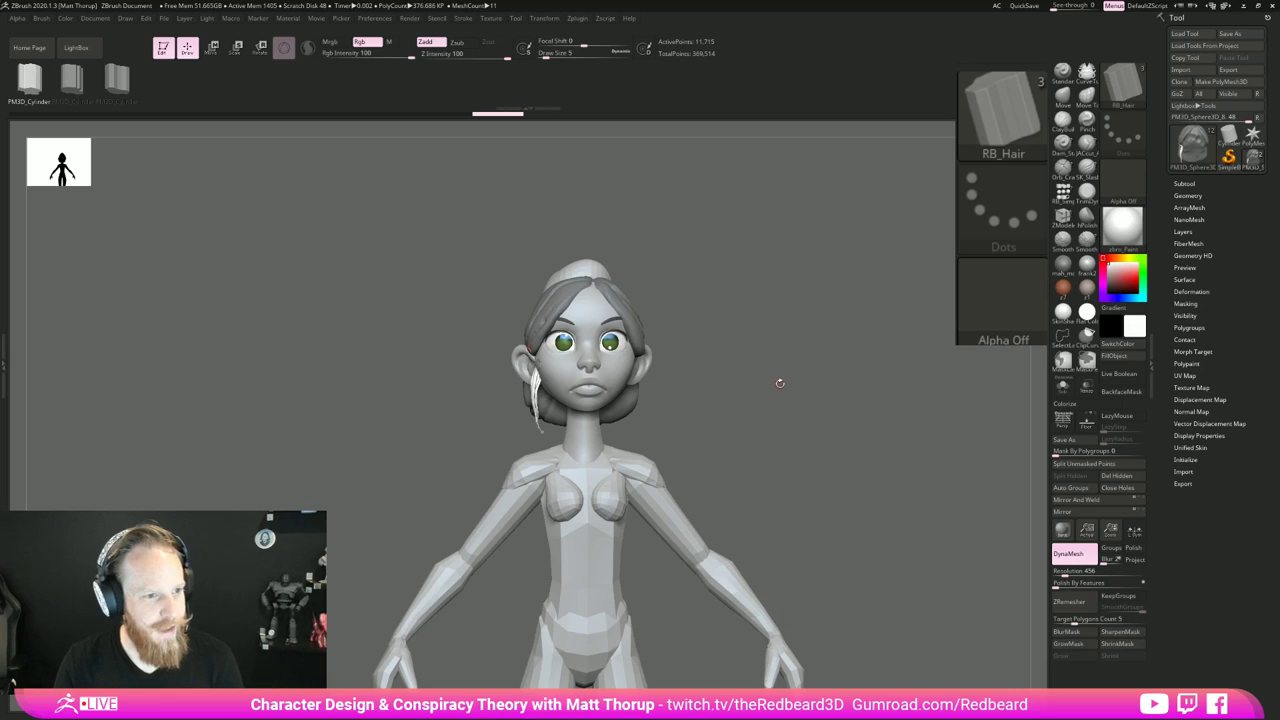
Step: Adjust the curve's upper end in front of the ear, using draw size 49 to reposition the strand from the side
left_click_drag(723, 304, 804, 312)
left_click_drag(533, 345, 534, 343)
left_click_drag(640, 317, 805, 314)
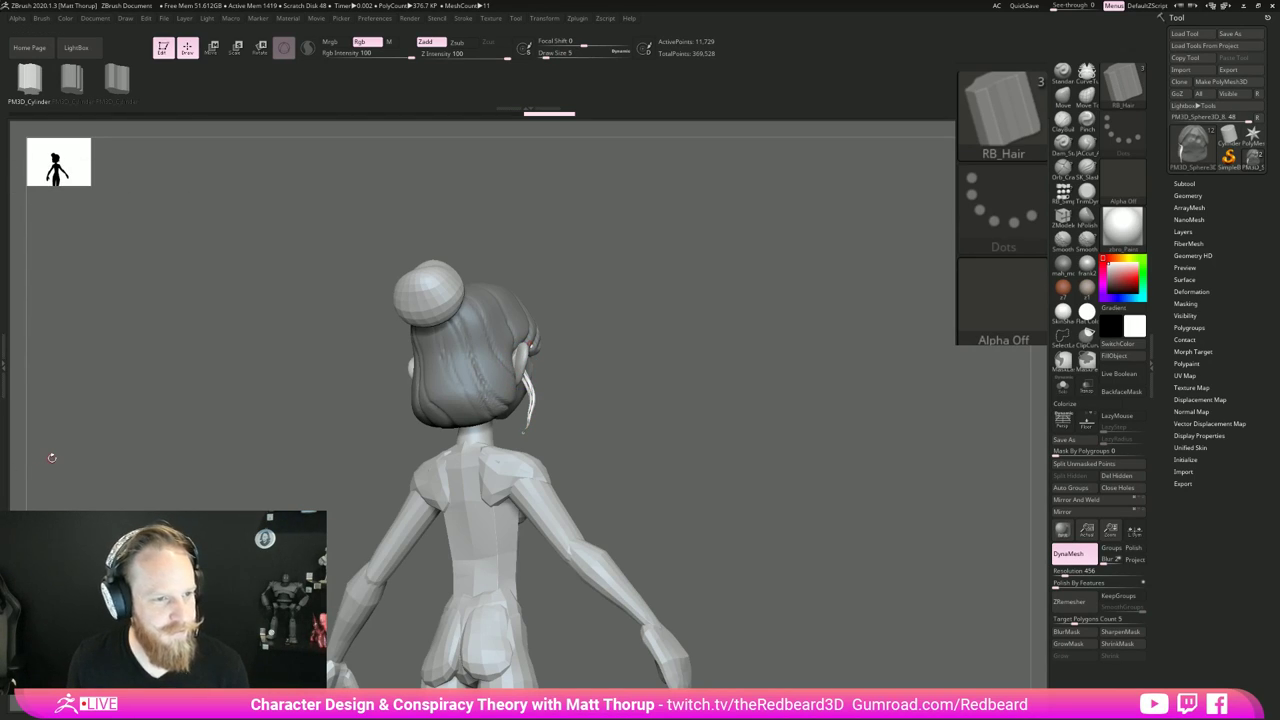
left_click_drag(600, 357, 523, 370)
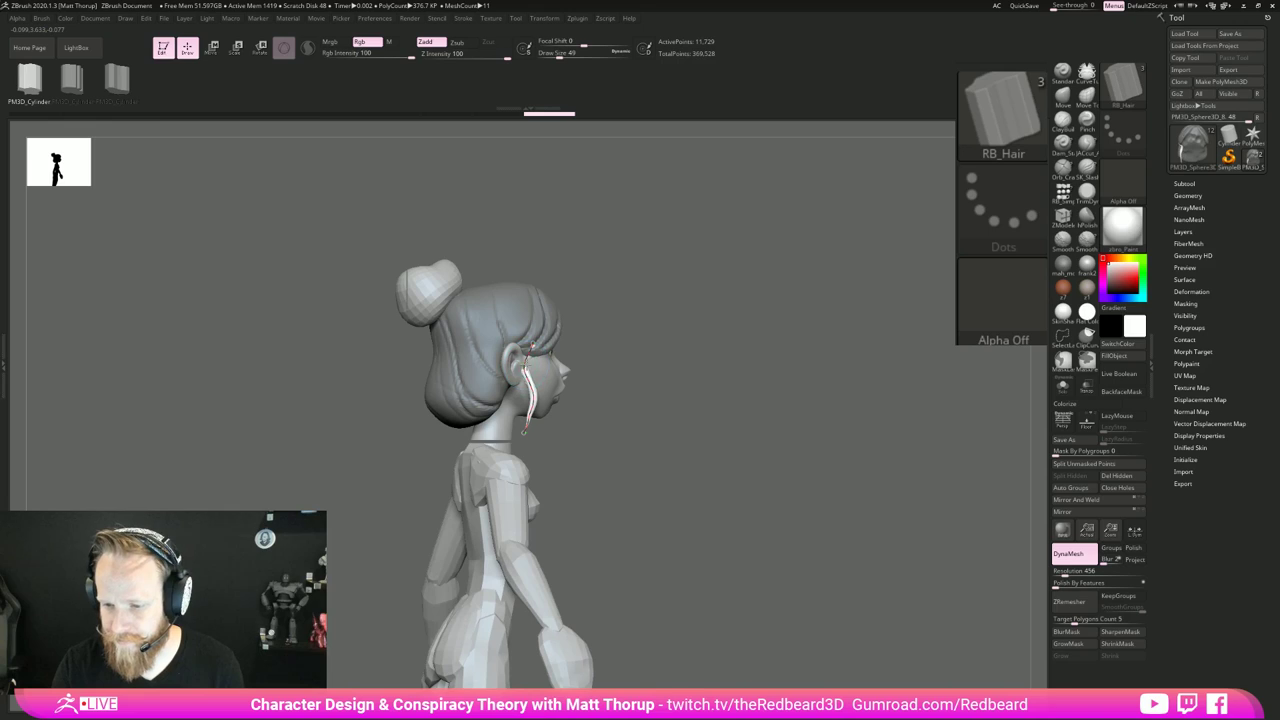
left_click(526, 366)
left_click_drag(637, 337, 530, 348)
Step: Raise the draw size to 80, straighten the strand's middle beside the face, and update it at draw size 5
key("bracketright")
key("bracketright")
key("bracketright")
left_click(524, 362)
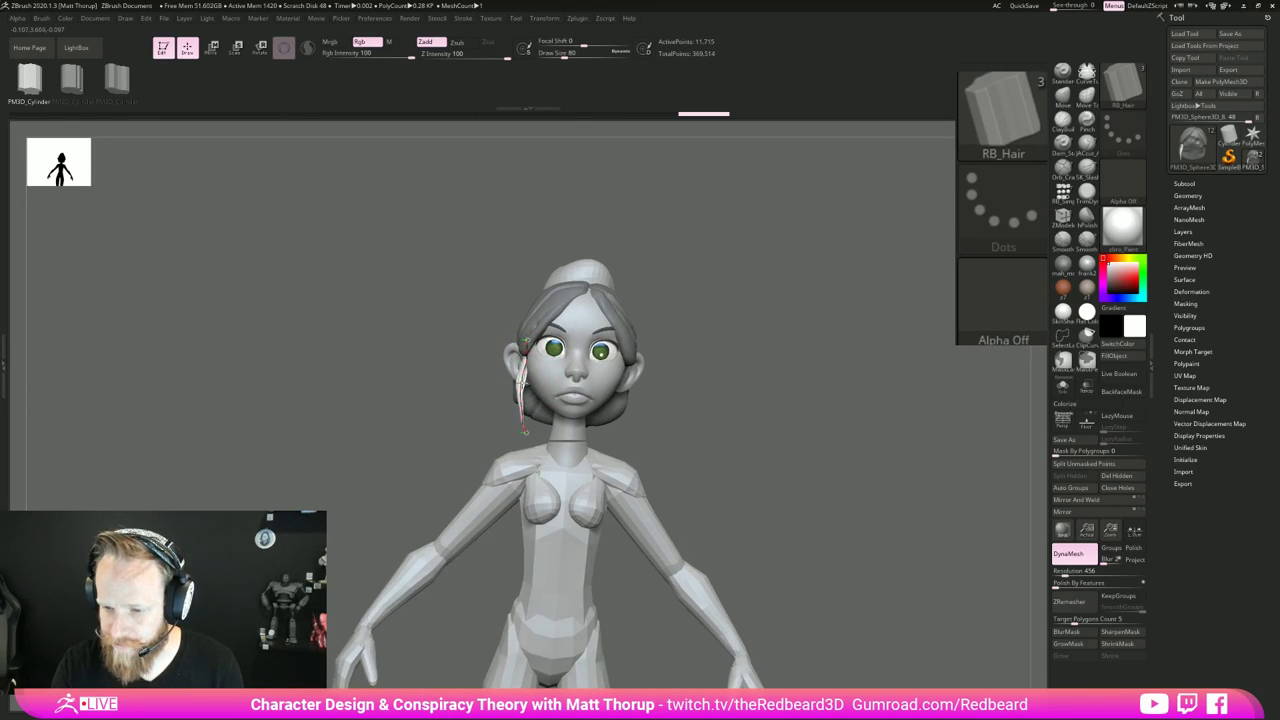
left_click(524, 385)
left_click_drag(462, 442, 523, 432)
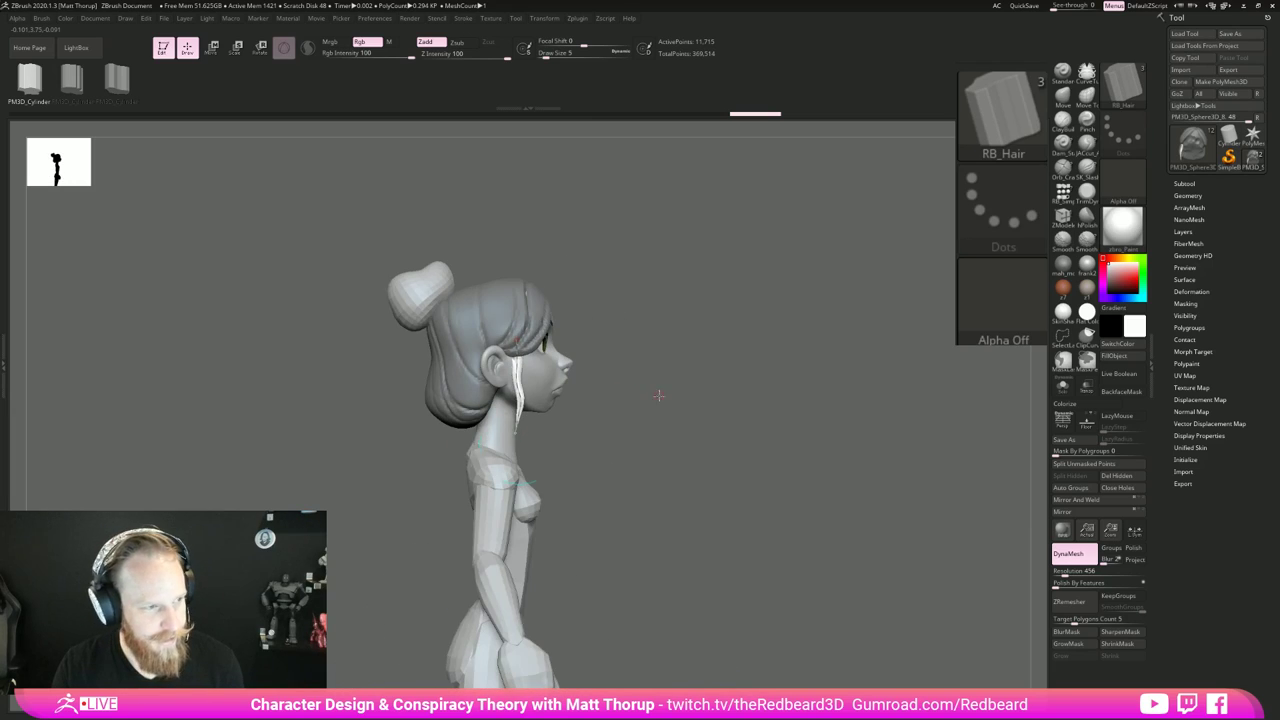
Step: Bend the strand's lower half forward along the jaw into an S-curve and update it at draw size 5
left_click_drag(659, 396, 634, 395, "alt")
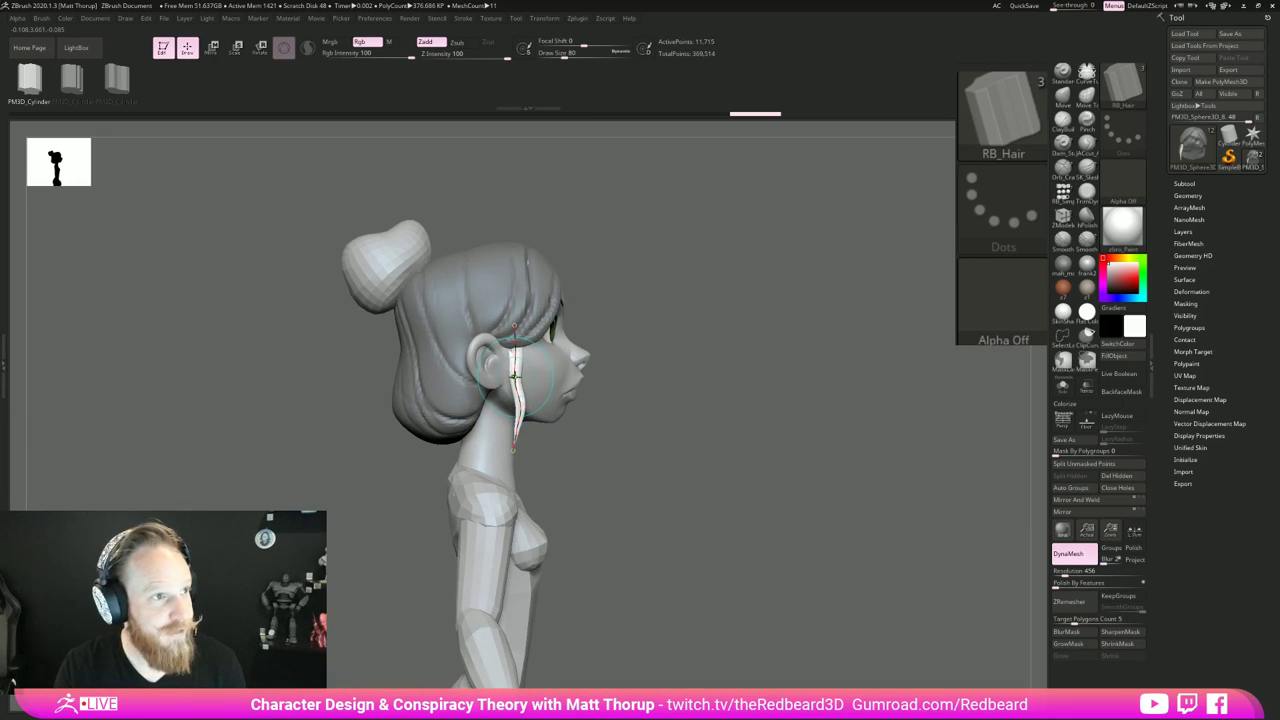
mouse_move(518, 382)
left_mouse_down()
mouse_move(507, 381)
mouse_move(540, 410)
mouse_move(522, 432)
left_mouse_up()
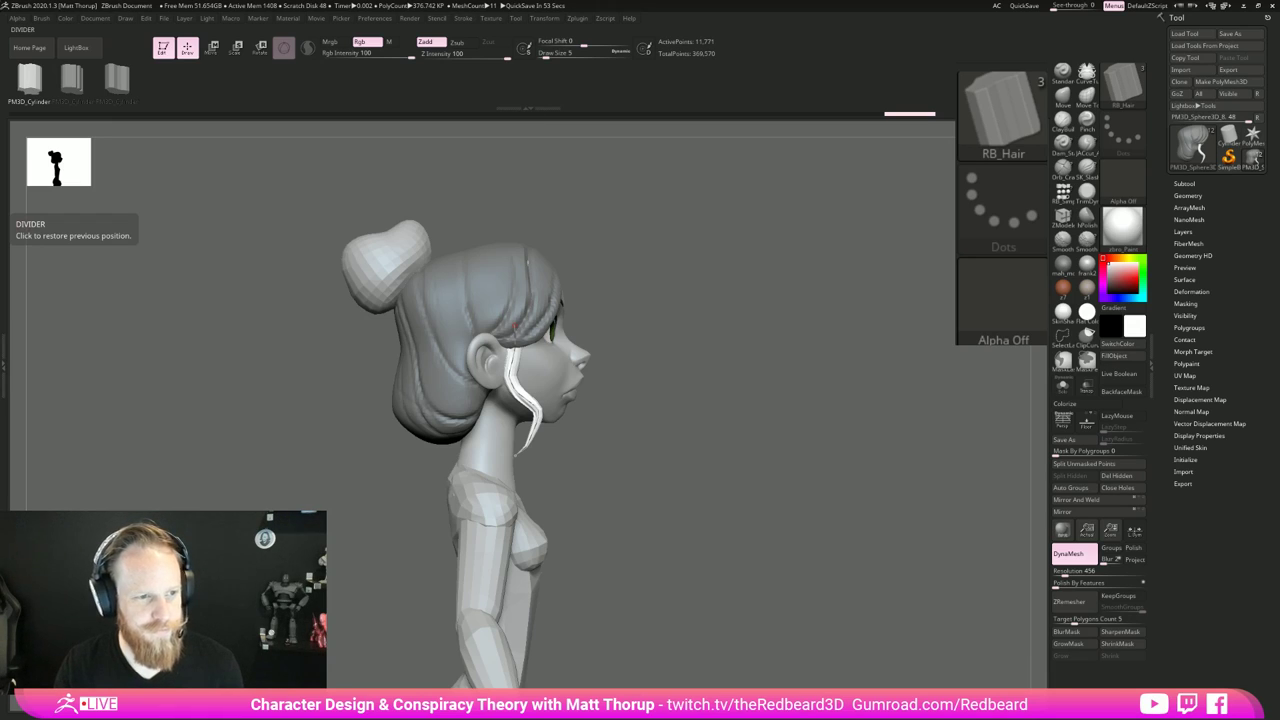
mouse_move(683, 399)
left_mouse_down()
mouse_move(675, 415)
mouse_move(720, 425)
mouse_move(665, 450)
mouse_move(740, 426)
mouse_move(731, 482)
mouse_move(707, 495)
mouse_move(586, 423)
mouse_move(525, 427)
left_mouse_up()
Step: Adjust the strand's lower curl and hang at draw size 68 and update it at draw size 5
key("s")
left_click(531, 430)
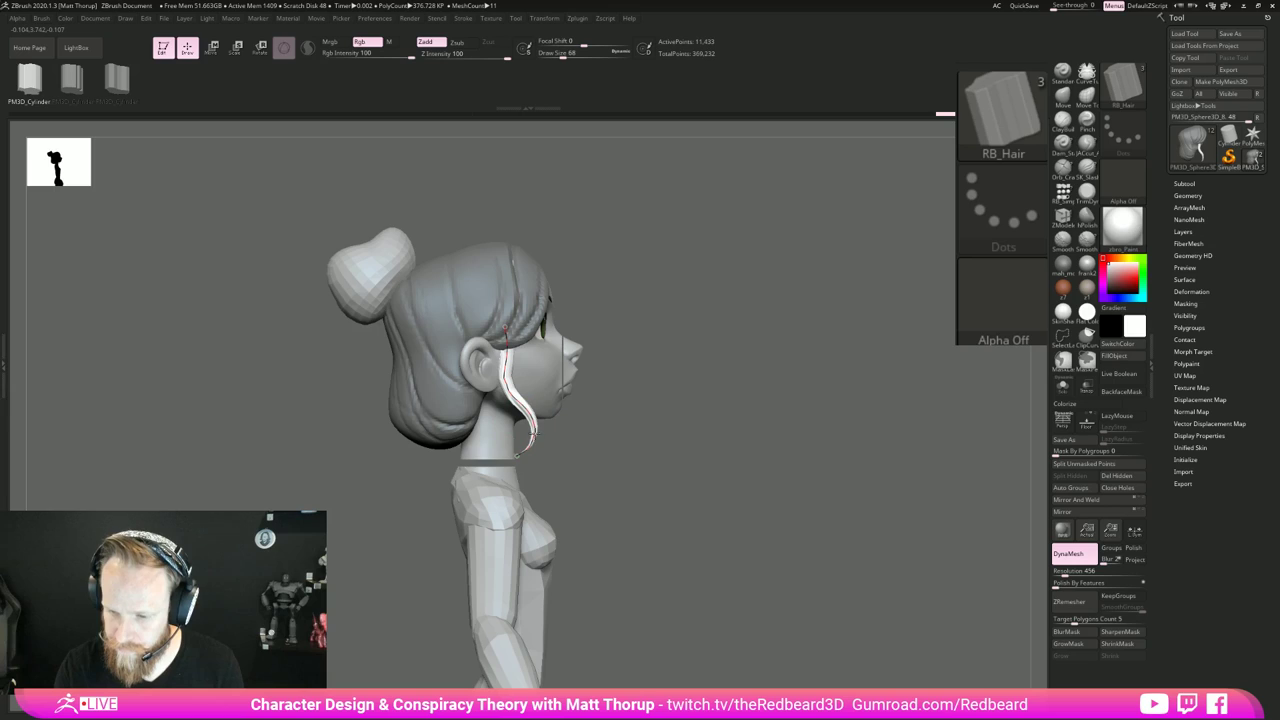
left_click(510, 380)
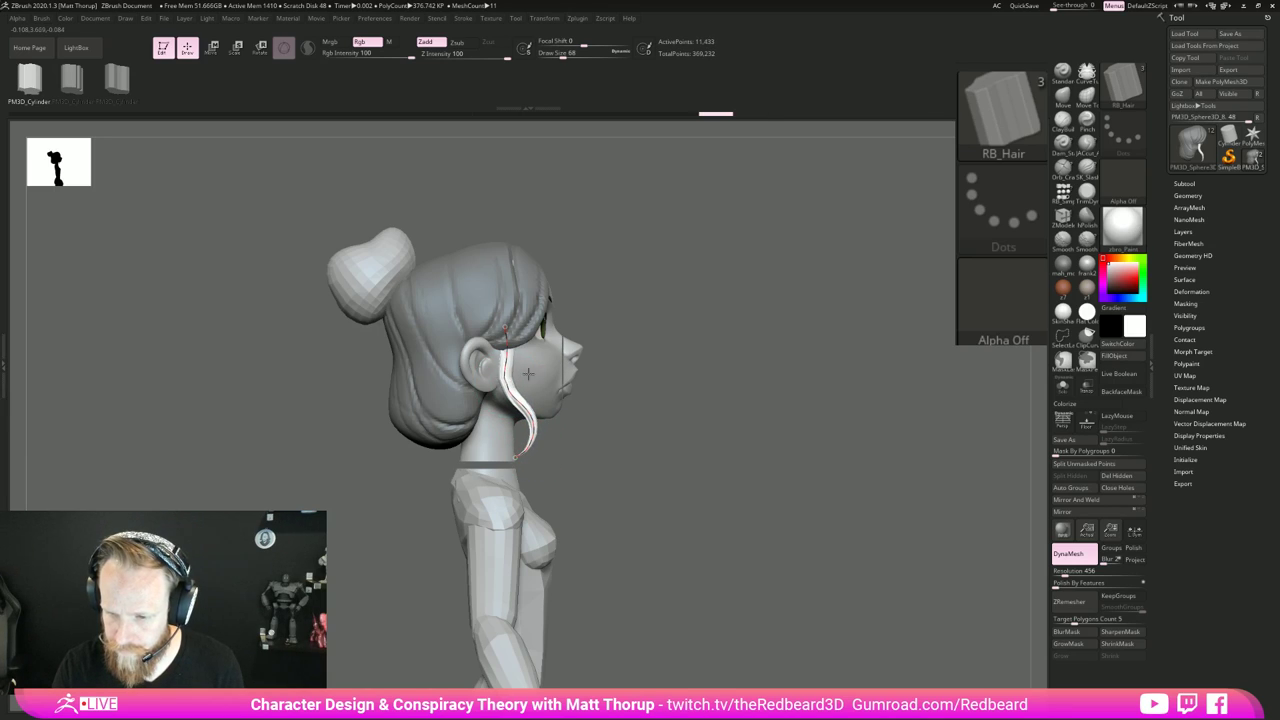
left_click_drag(765, 388, 622, 415)
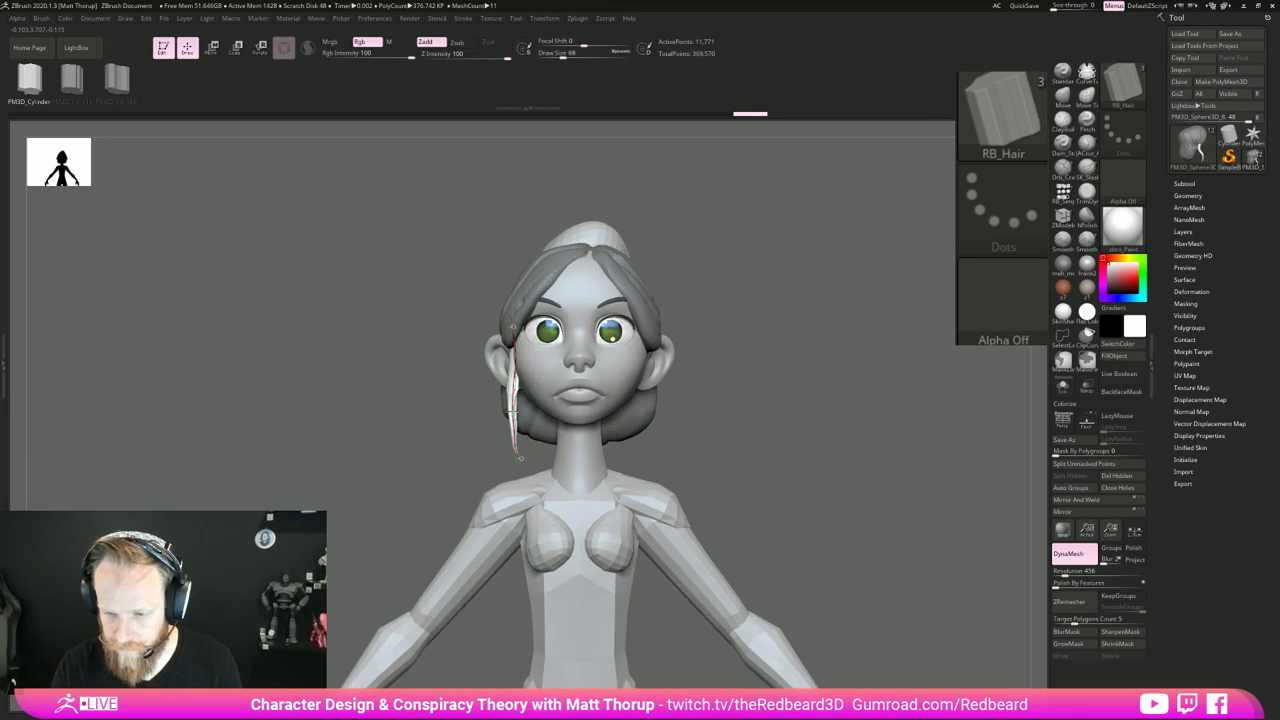
left_click_drag(514, 406, 512, 412)
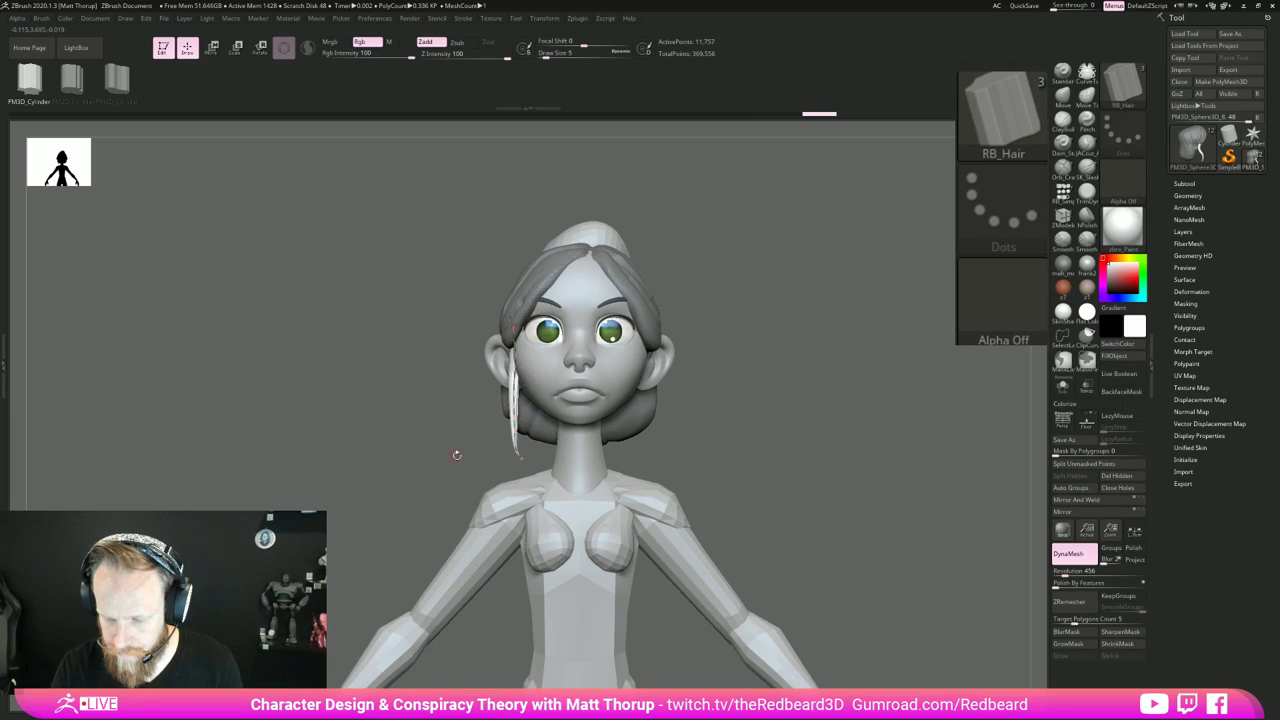
Step: Raise the draw size to 101 and shape the strand into a gentle S-curve in both side and front views
left_click_drag(456, 454, 598, 452)
key("s")
left_click_drag(506, 433, 500, 402)
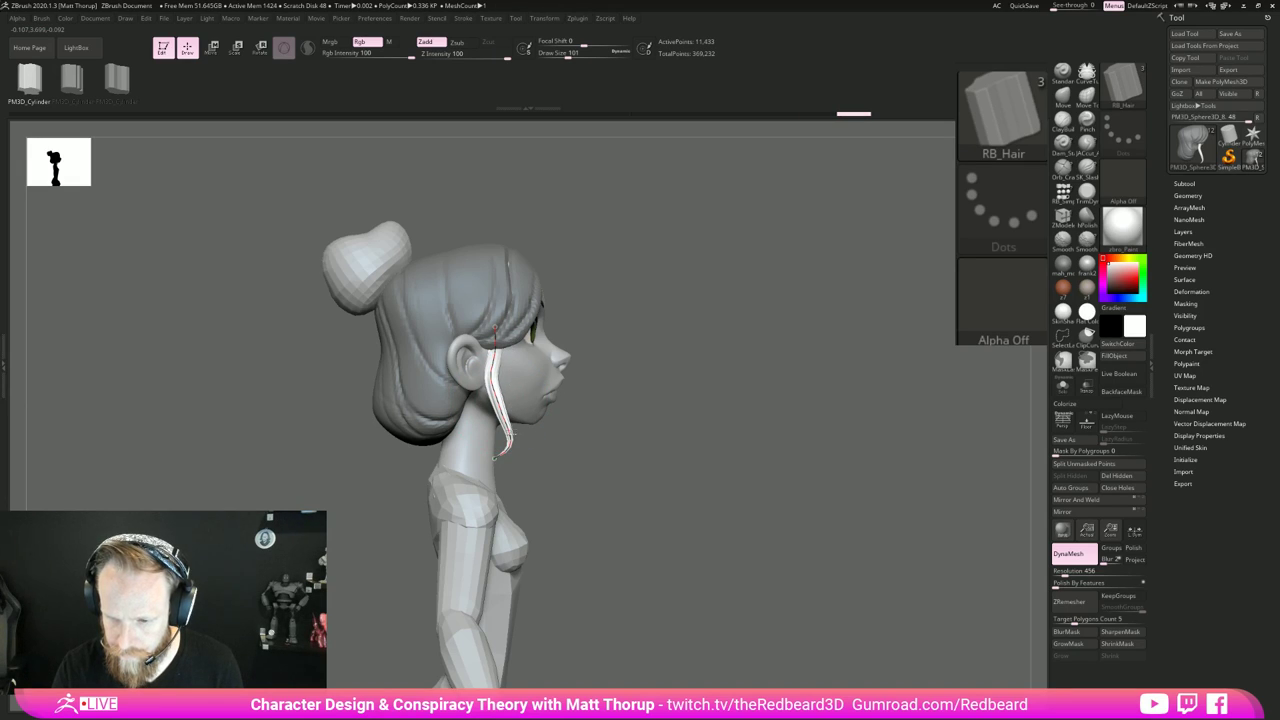
left_click_drag(652, 416, 520, 430)
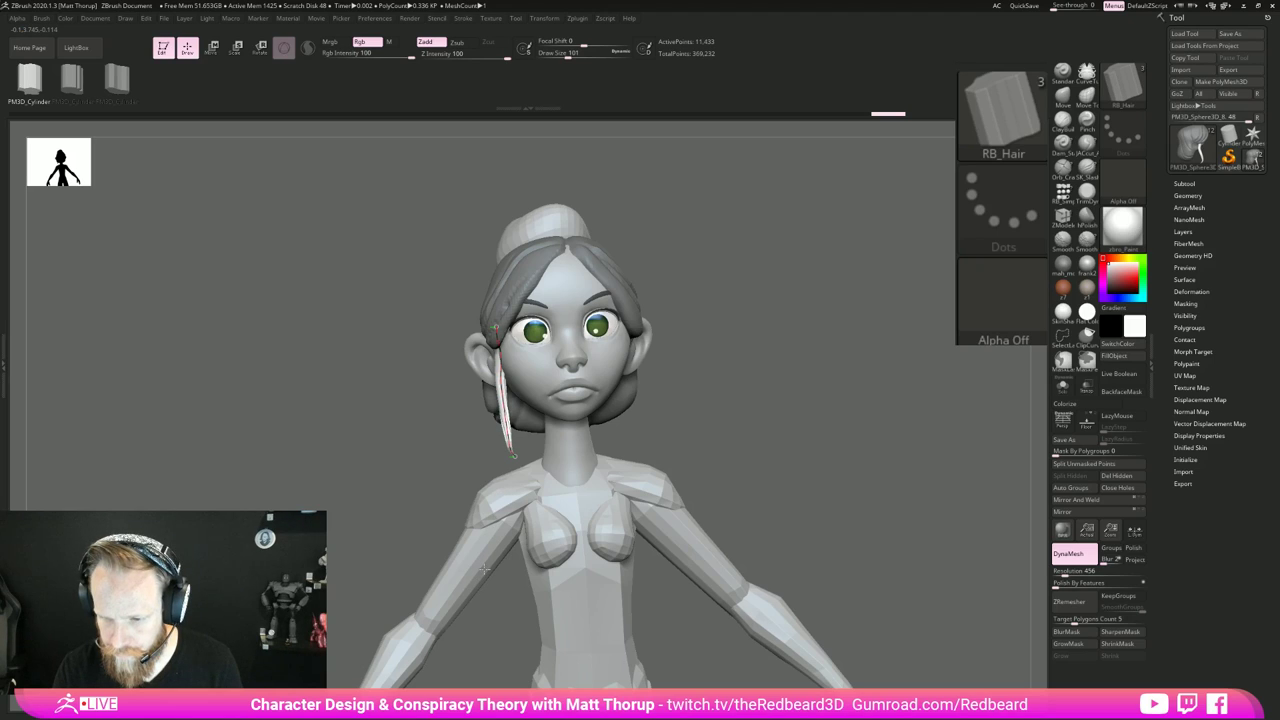
mouse_move(421, 483)
left_mouse_down()
mouse_move(552, 462)
mouse_move(450, 445)
mouse_move(513, 427)
left_mouse_up()
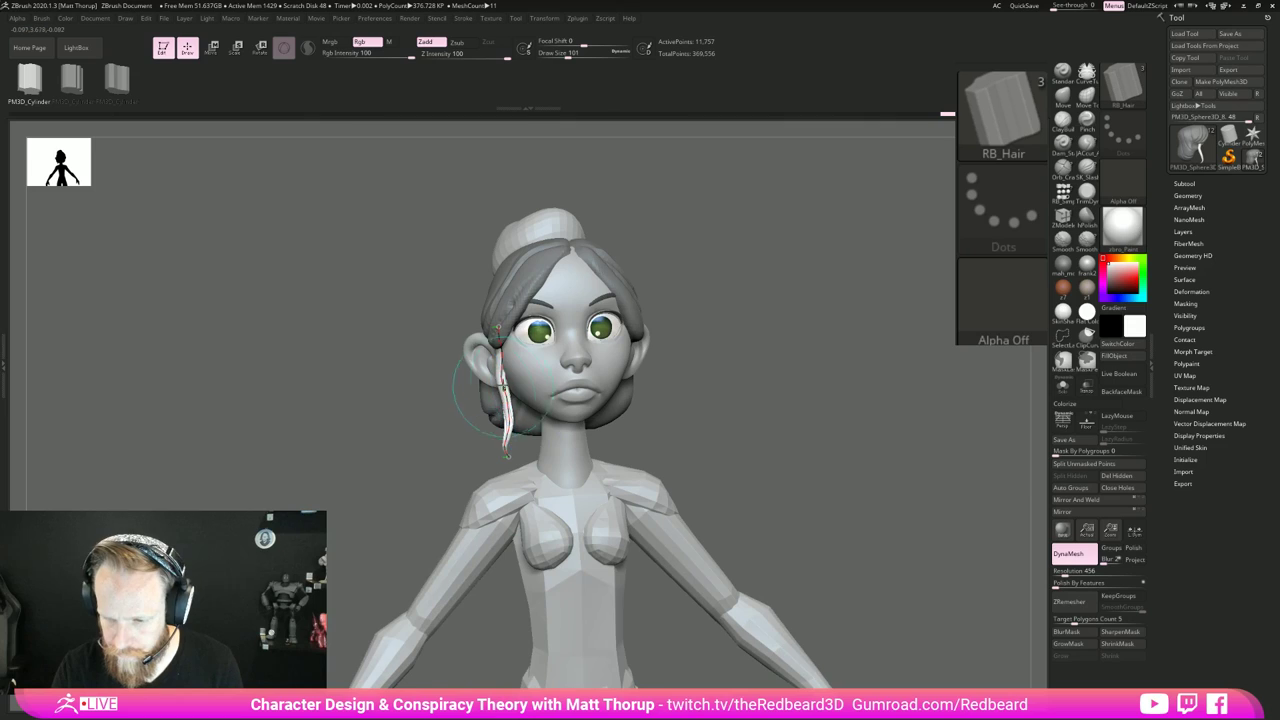
left_click(496, 385)
left_click_drag(510, 402, 505, 390)
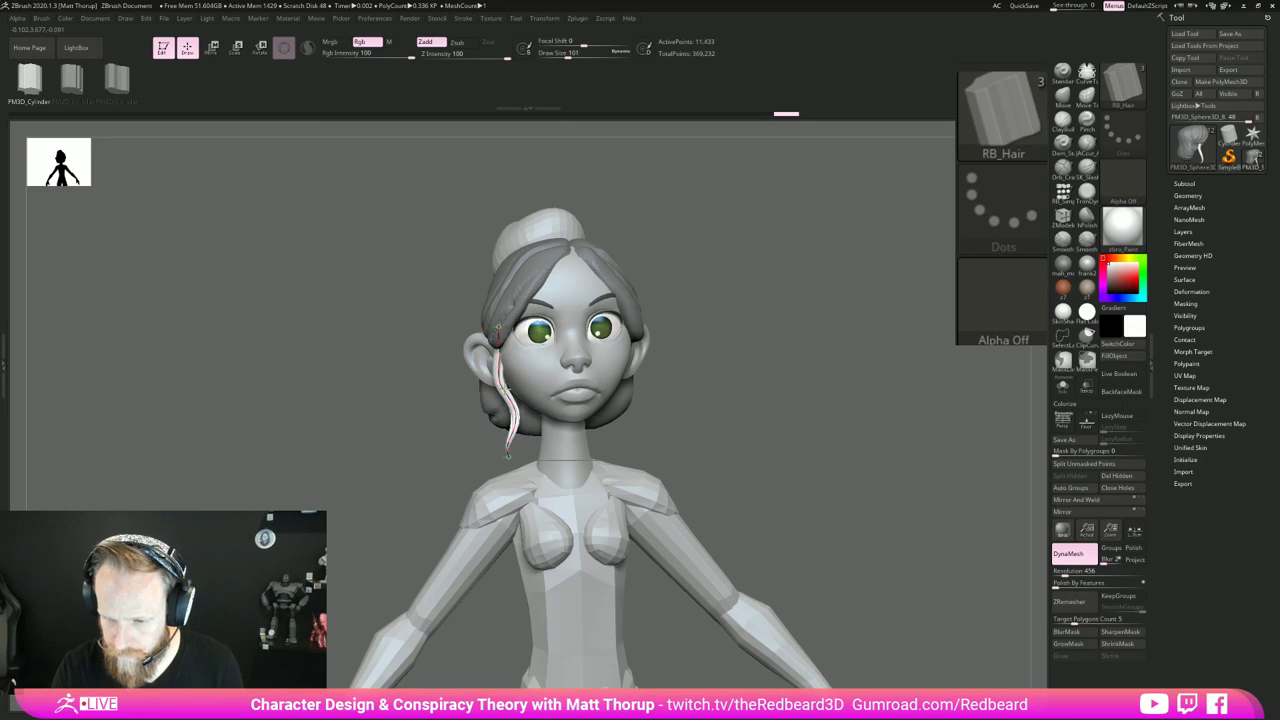
Step: Shift the strand's upper end at the hairline in front of the ear, keeping the draw size at 101
mouse_move(459, 431)
left_mouse_down()
mouse_move(629, 414)
mouse_move(542, 409)
left_mouse_up()
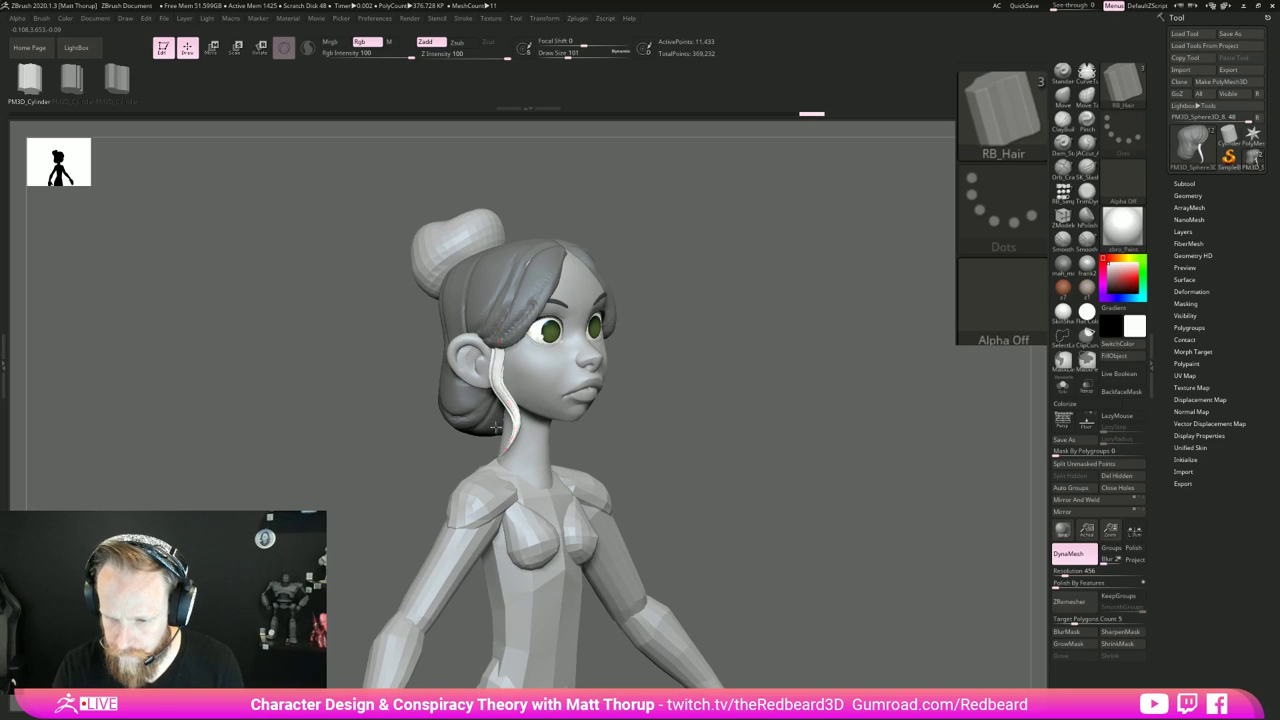
left_click(499, 338)
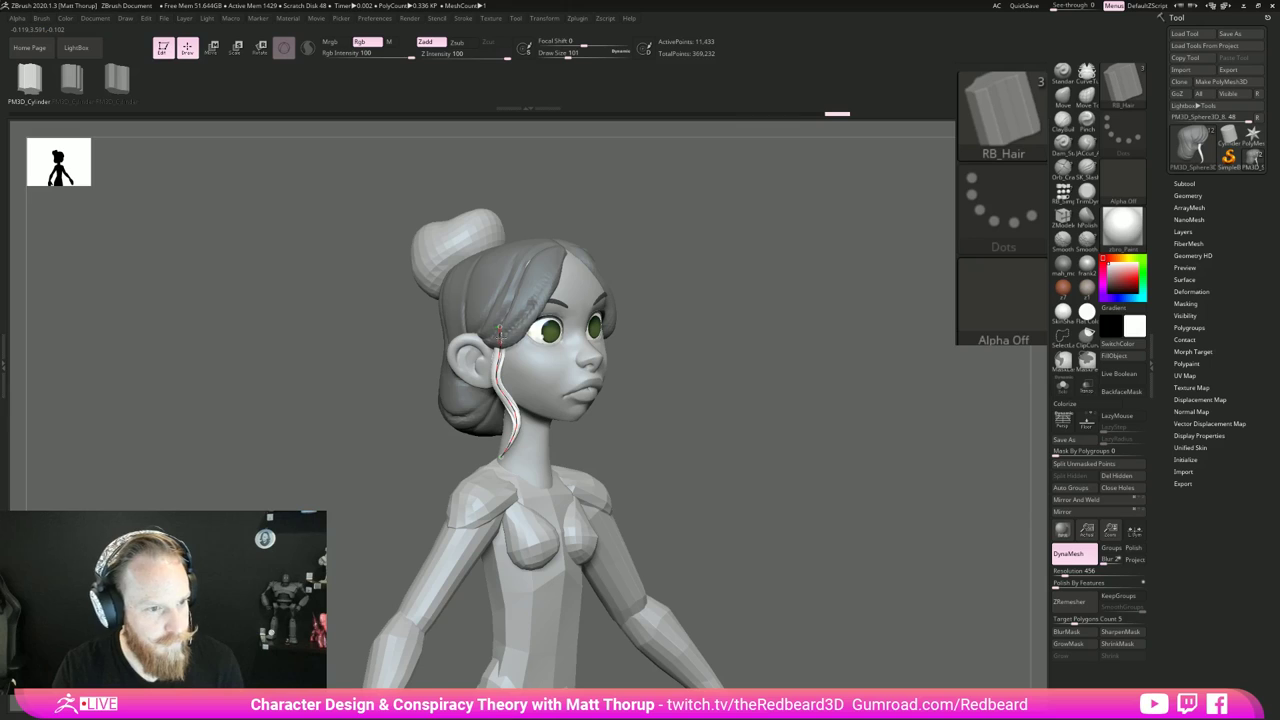
key("ctrl+shift+z")
mouse_move(755, 399)
left_mouse_down()
mouse_move(652, 393)
mouse_move(472, 465)
mouse_move(743, 486)
mouse_move(657, 443)
mouse_move(670, 440)
left_mouse_up()
left_click_drag(487, 338, 487, 327)
mouse_move(642, 345)
left_mouse_down()
mouse_move(668, 343)
mouse_move(440, 360)
left_mouse_up()
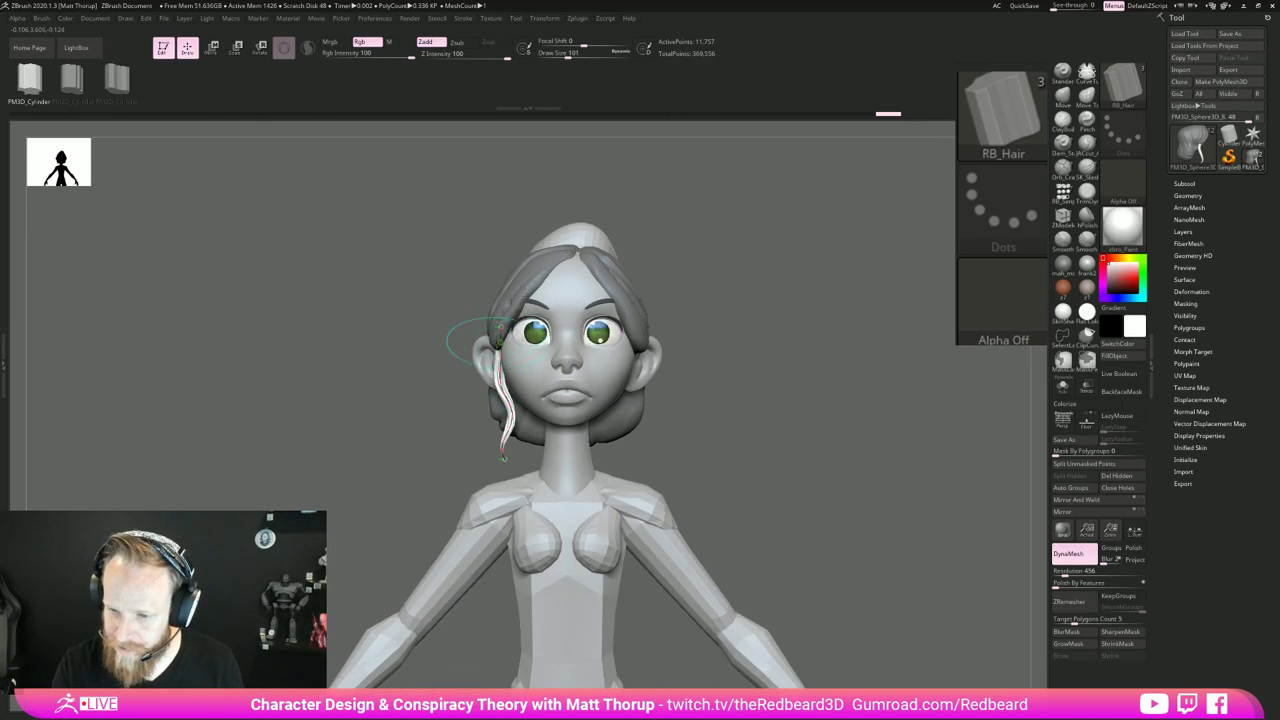
Step: Undo the last strand update, adjust the curve's lower tip, and update the strand at draw size 5
key("bracketright")
key("bracketright")
left_click_drag(412, 476, 766, 524)
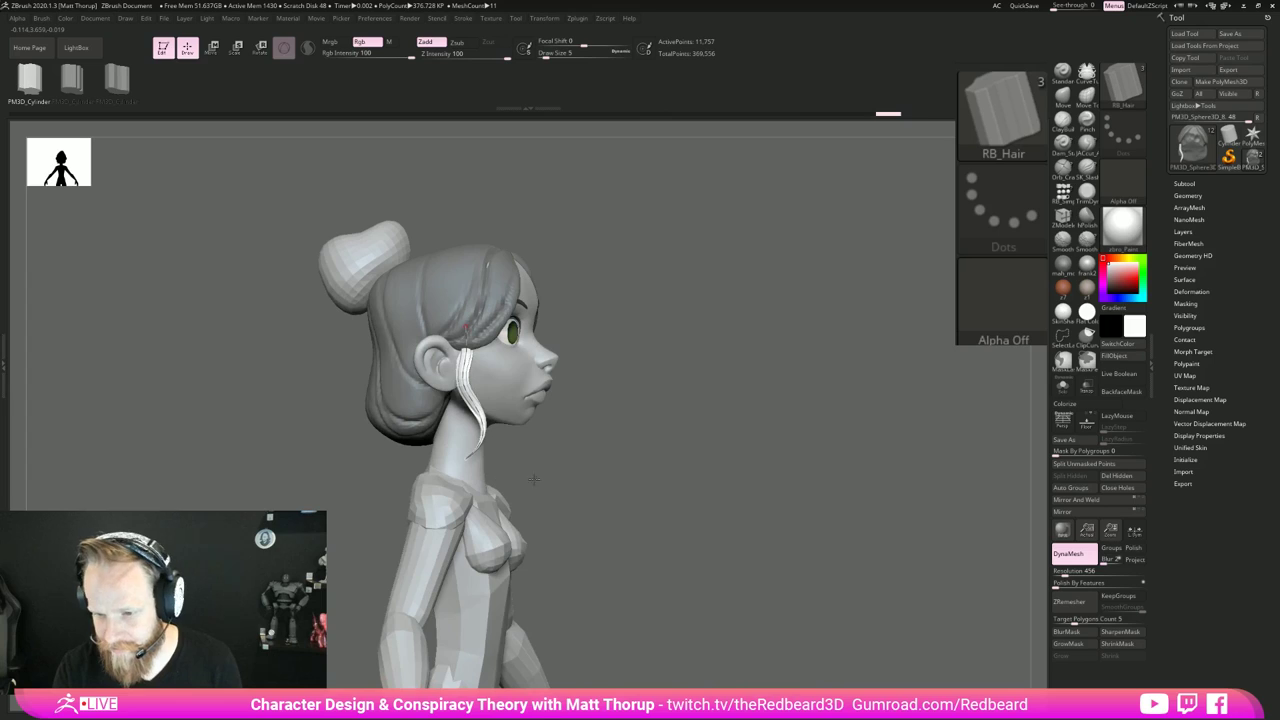
key("ctrl+z")
left_click(484, 452)
left_click_drag(704, 450, 580, 449)
key("bracketleft")
key("bracketleft")
mouse_move(386, 410)
left_mouse_down()
mouse_move(379, 460)
mouse_move(509, 407)
mouse_move(560, 415)
mouse_move(430, 445)
left_mouse_up()
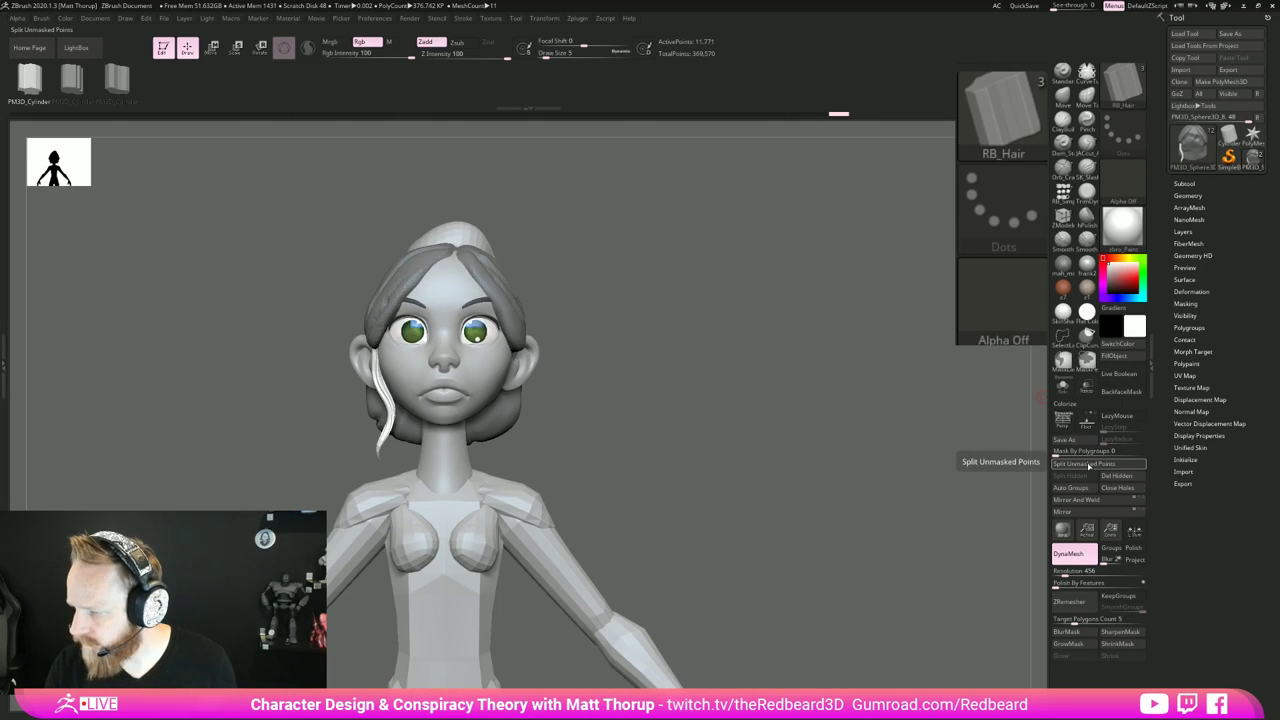
Step: Split the unmasked strand from the main hair into its own subtool and make the strand active
left_click(1092, 466)
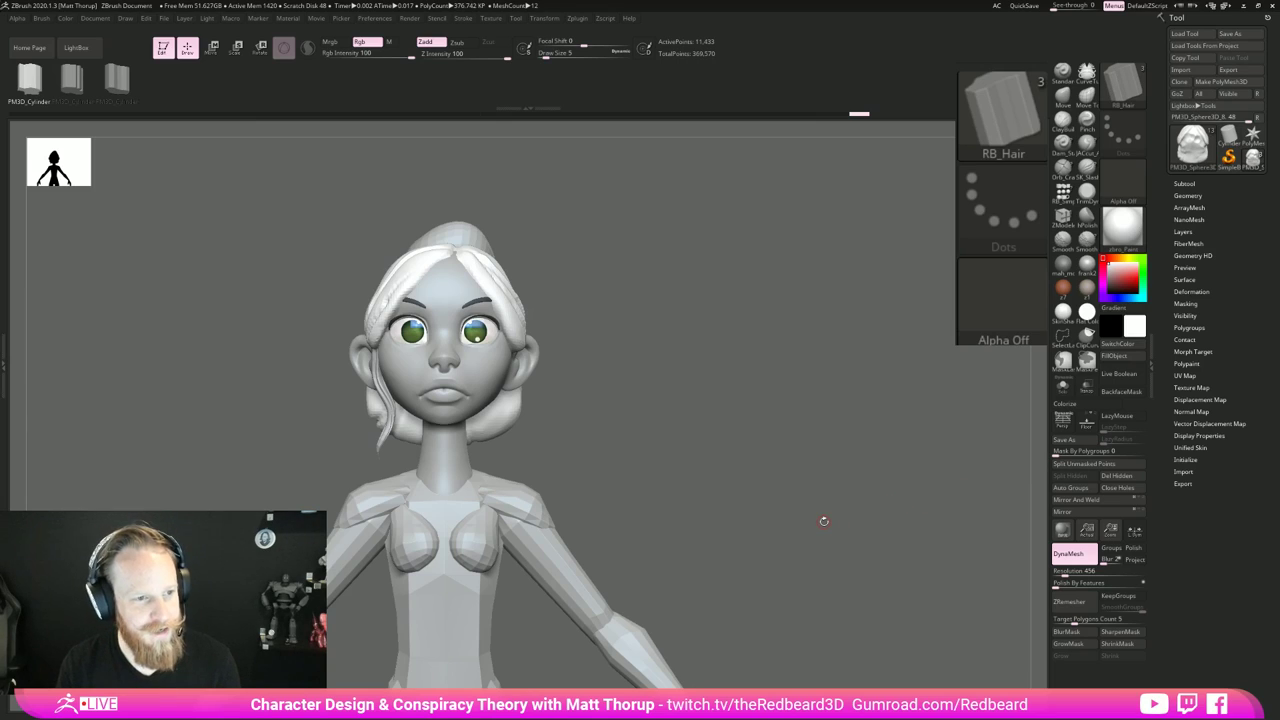
left_click(1186, 184)
left_click_drag(750, 571, 815, 568)
left_click_drag(706, 560, 706, 514)
left_click(388, 424, "alt")
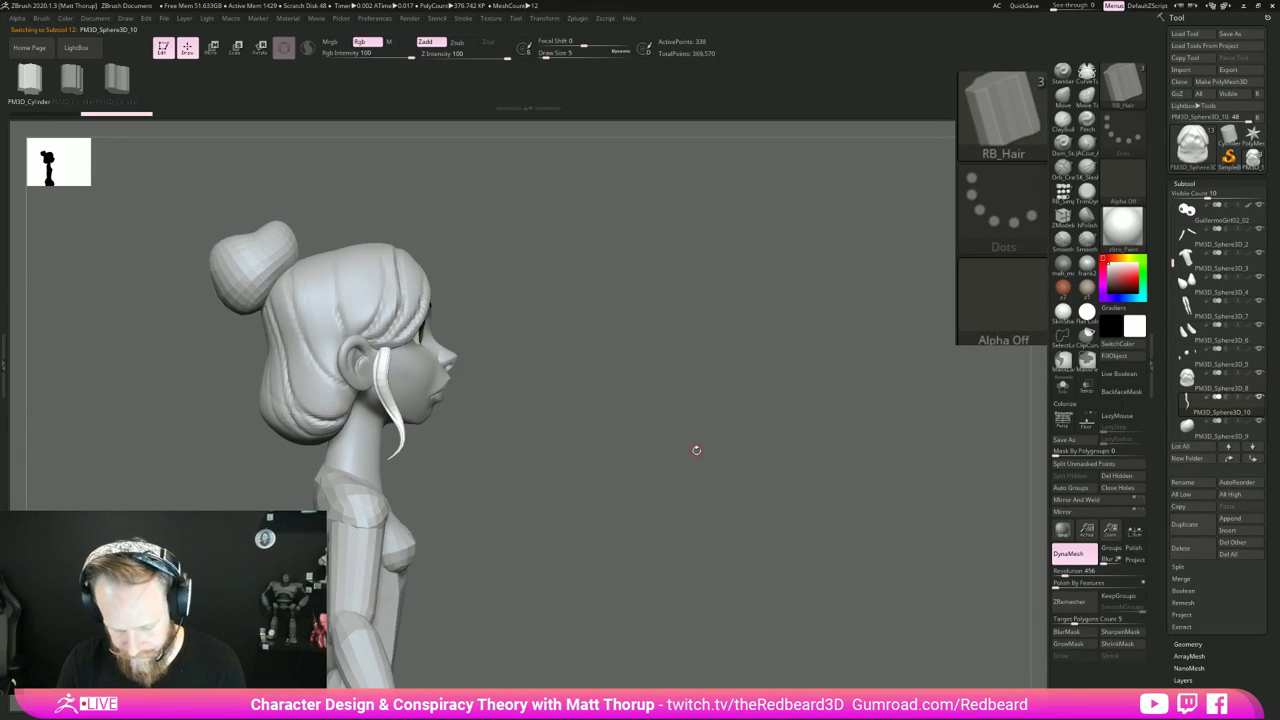
Step: Thicken the loose strand, especially its lower end, with the Inflat brush at draw size 35
key("b")
key("i")
key("n")
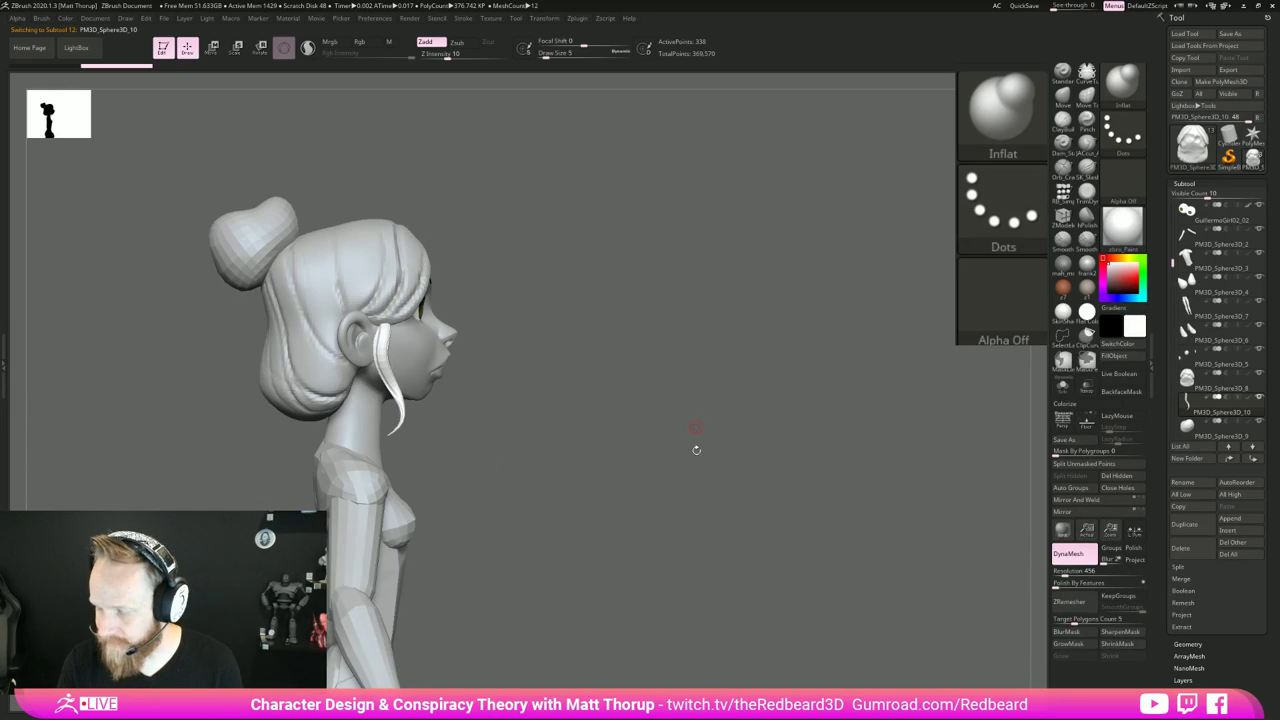
key("bracketright")
key("bracketright")
key("bracketright")
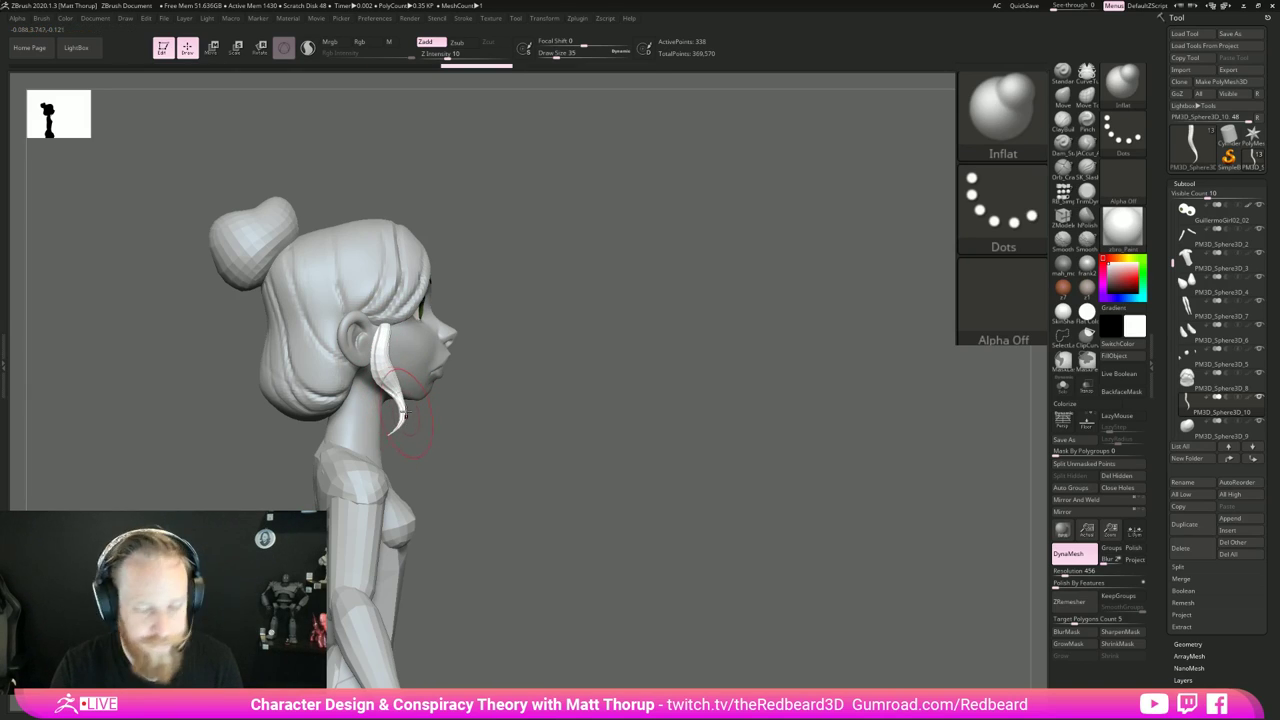
left_click_drag(488, 425, 408, 424, "shift")
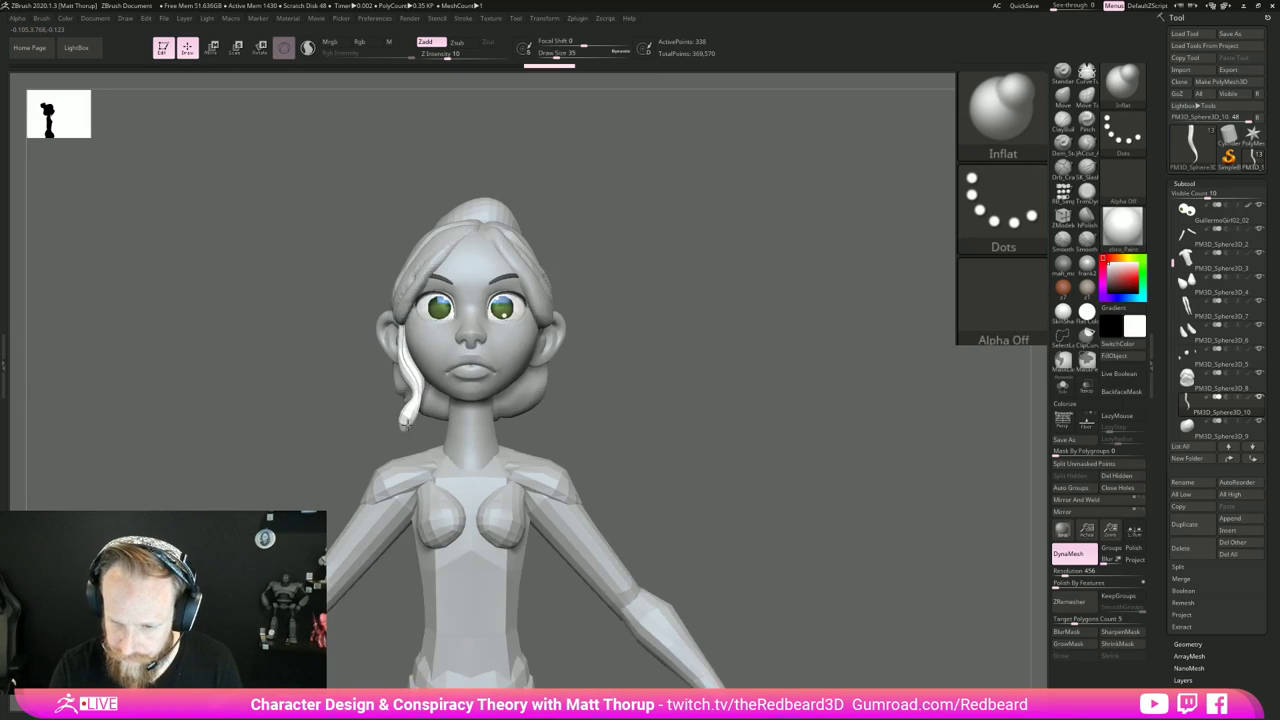
left_click_drag(375, 382, 405, 427, "shift")
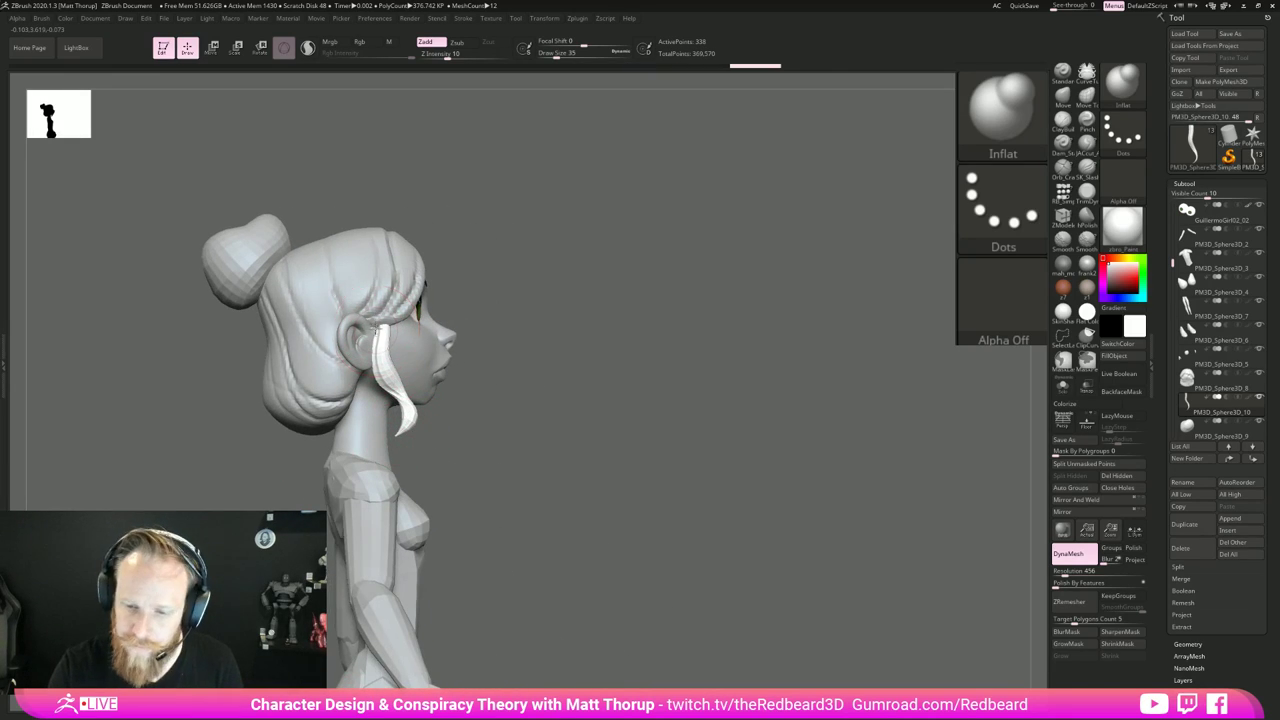
Step: Use the Move brush at draw size 35 to reposition the strand's top at the hairline in front of the ear
left_click_drag(558, 279, 523, 287)
key("b")
key("m")
key("v")
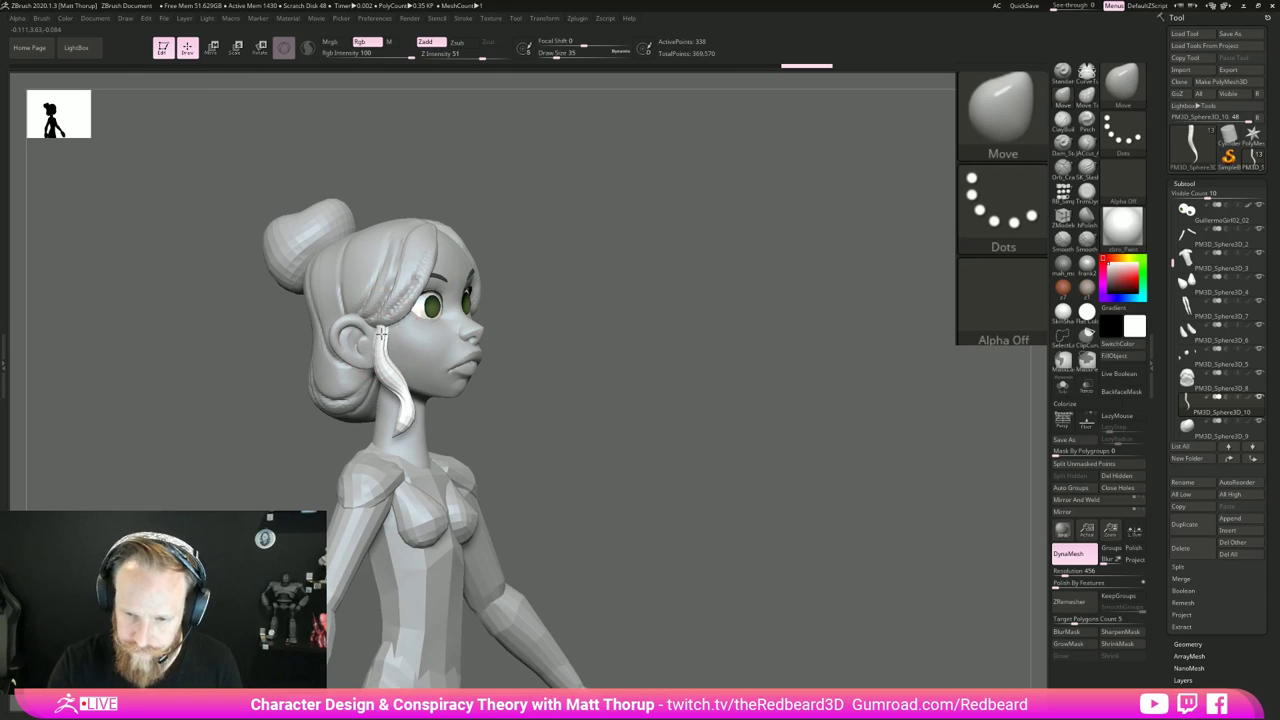
left_click_drag(400, 322, 355, 332)
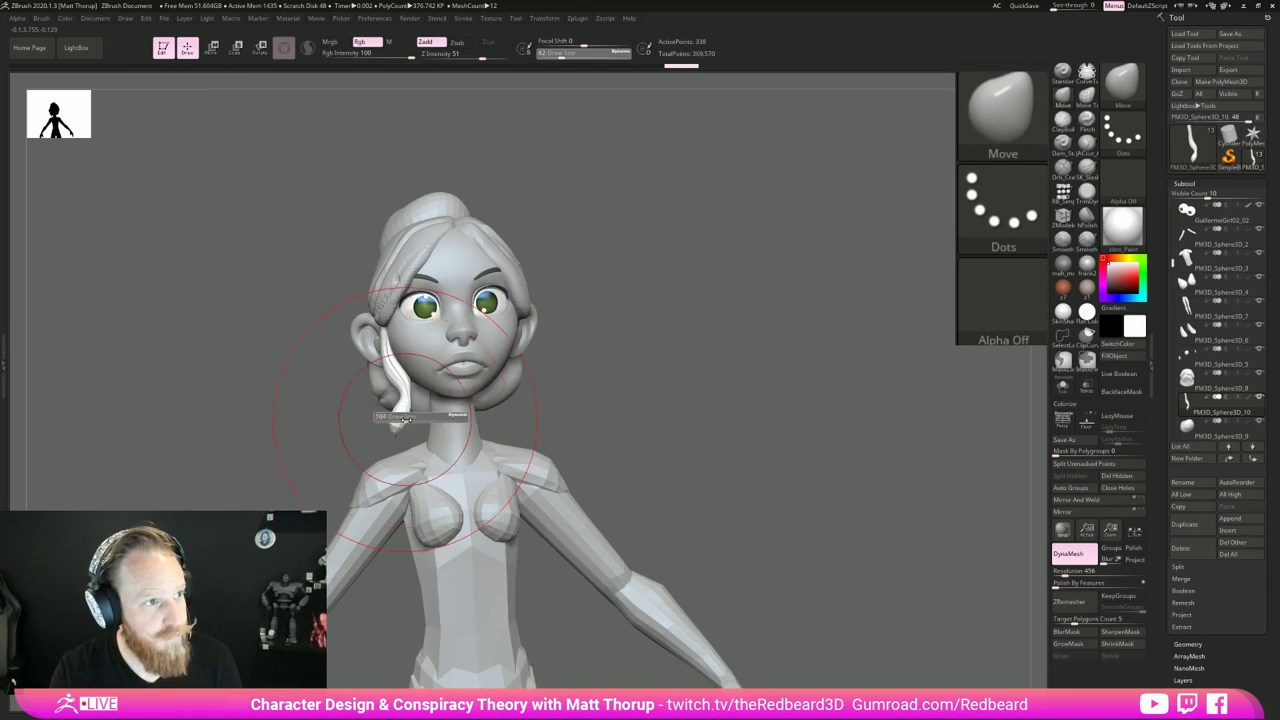
Step: Reshape the strand's overall curve with an enlarged Move brush and adjust its top at the hairline with draw size 33
right_click_drag(351, 434, 398, 438)
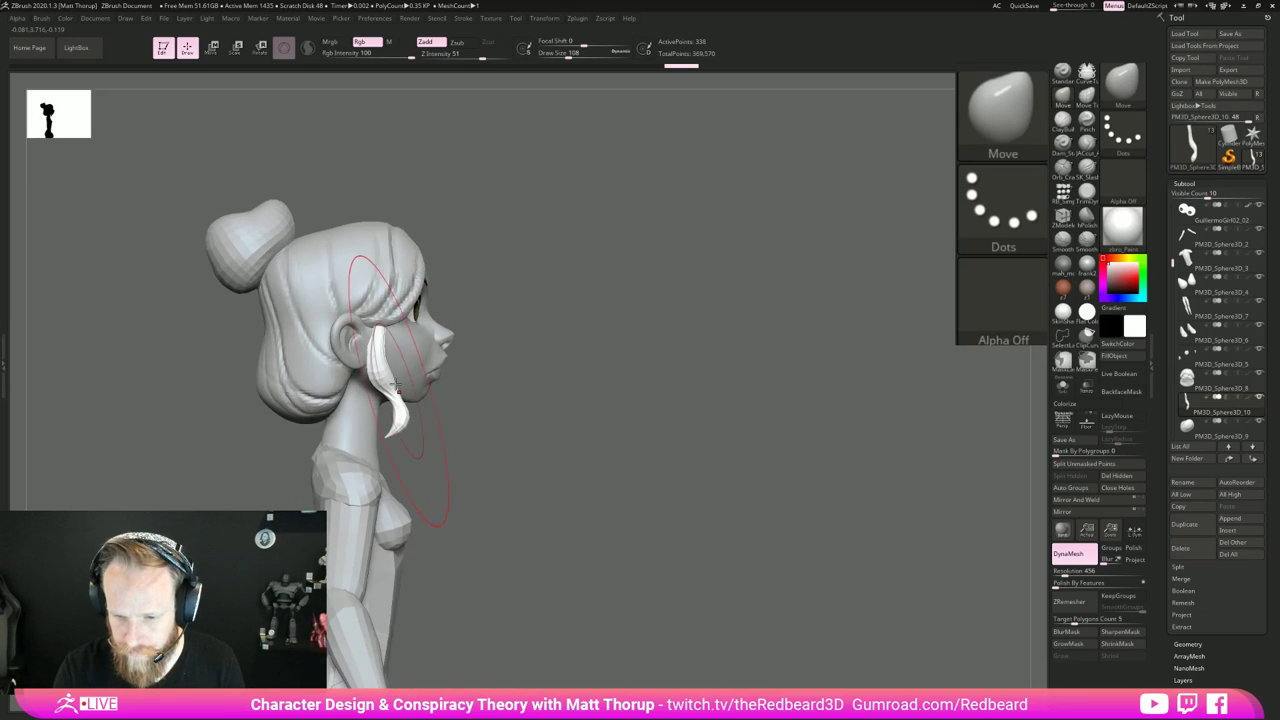
mouse_move(480, 286)
right_mouse_down()
mouse_move(376, 324)
mouse_move(580, 296)
right_mouse_up()
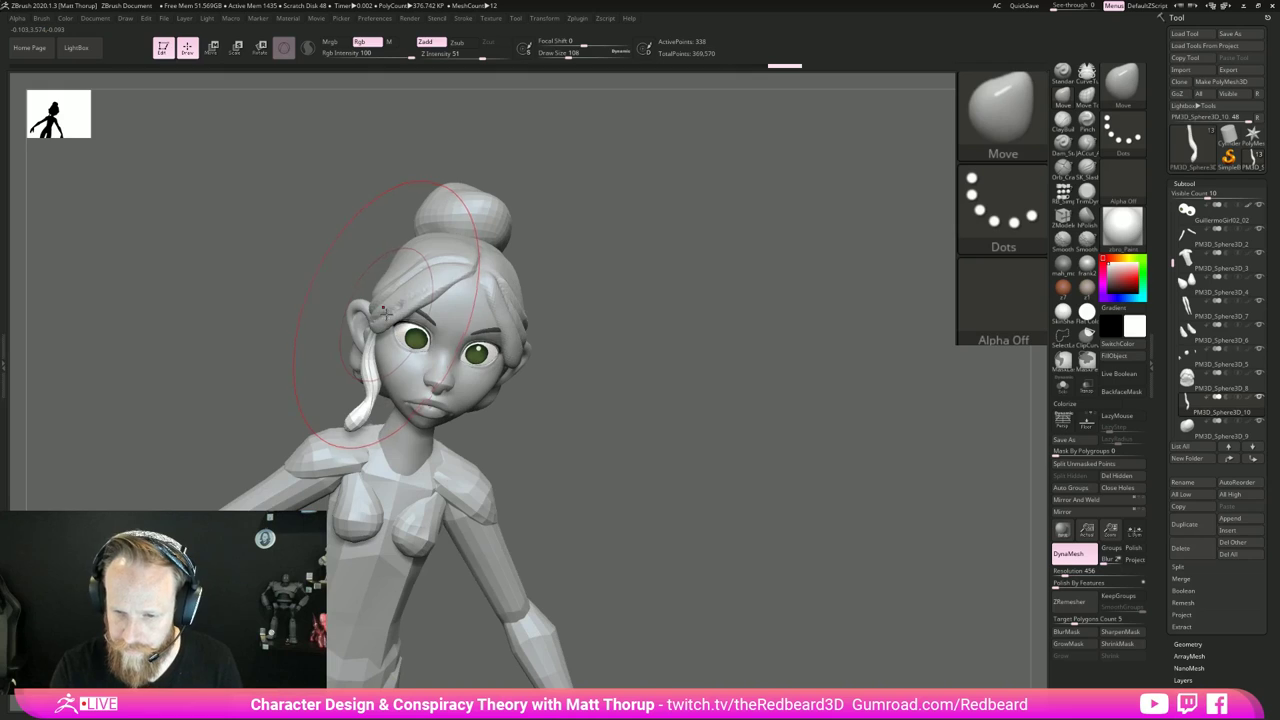
key("s")
left_click_drag(388, 312, 375, 312)
right_click_drag(551, 336, 703, 403, "shift")
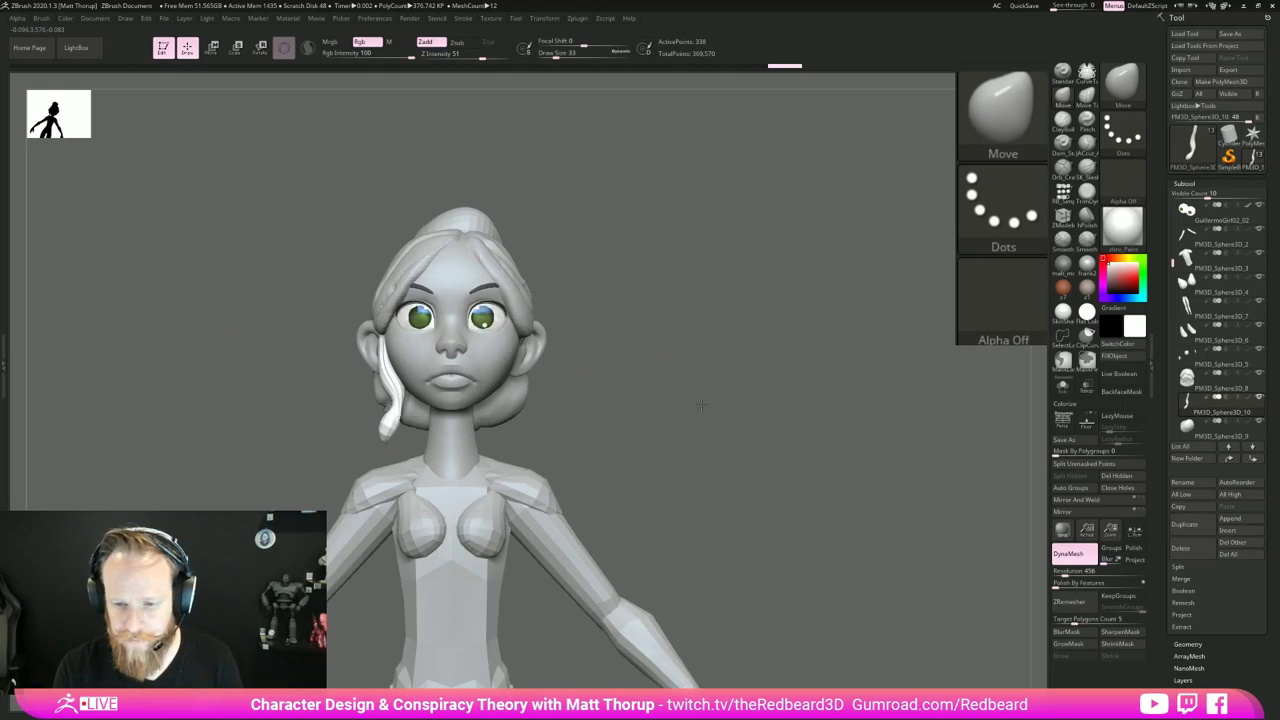
Step: Choose the RB_Hair insert-mesh brush while viewing the character's profile around the loose strand
right_click_drag(680, 460, 674, 486, "ctrl")
mouse_move(674, 486)
right_mouse_down()
mouse_move(689, 483)
mouse_move(647, 486)
mouse_move(640, 430)
right_mouse_up()
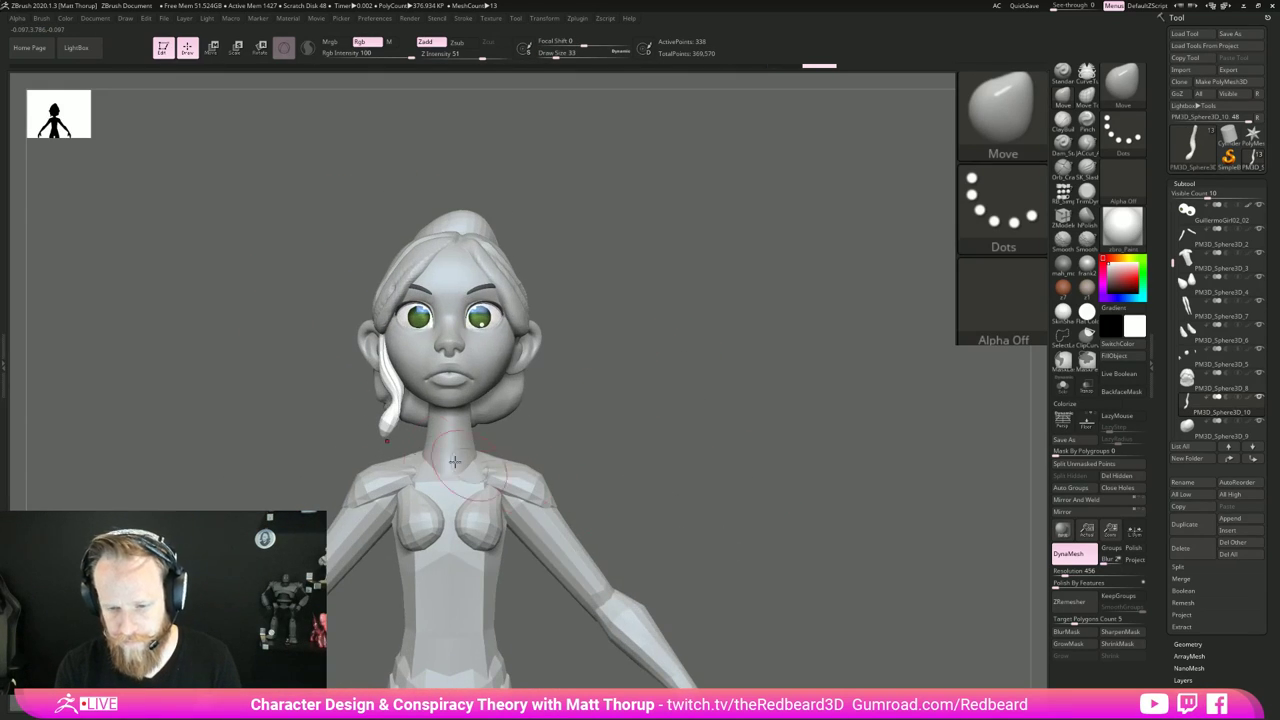
right_click_drag(385, 432, 672, 520)
right_click_drag(558, 420, 717, 392, "alt")
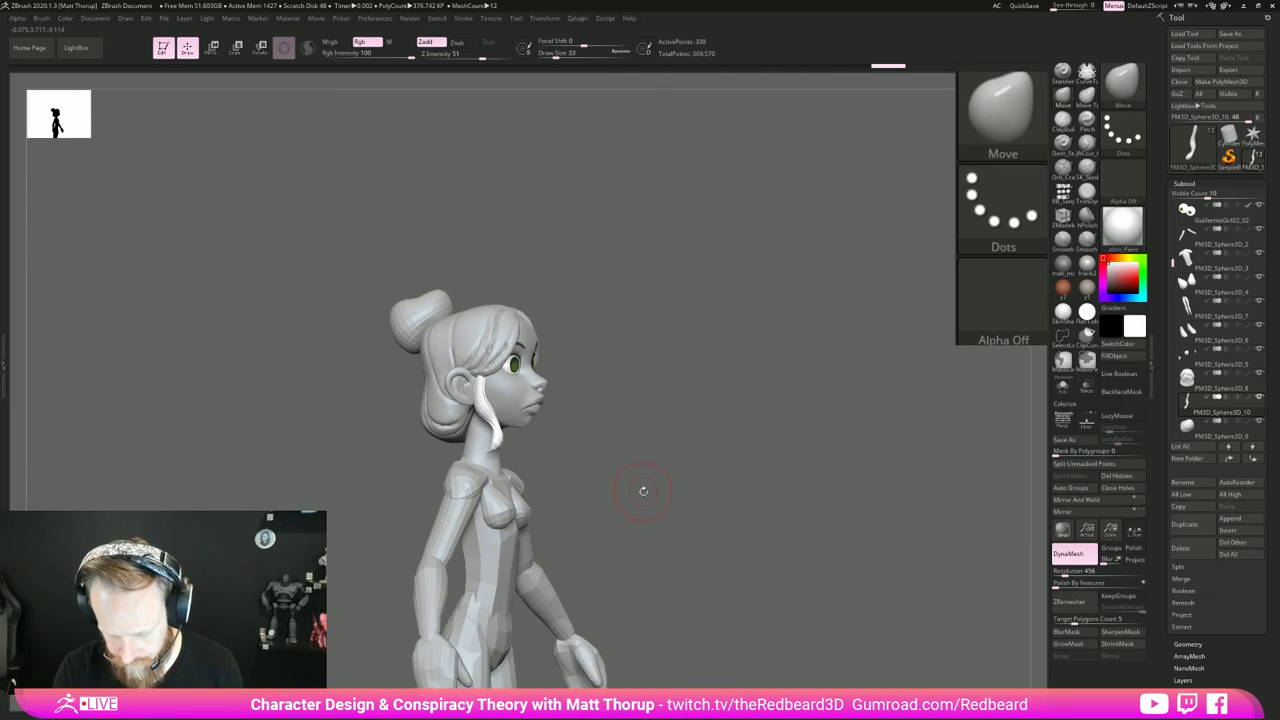
key("b")
left_click(613, 623)
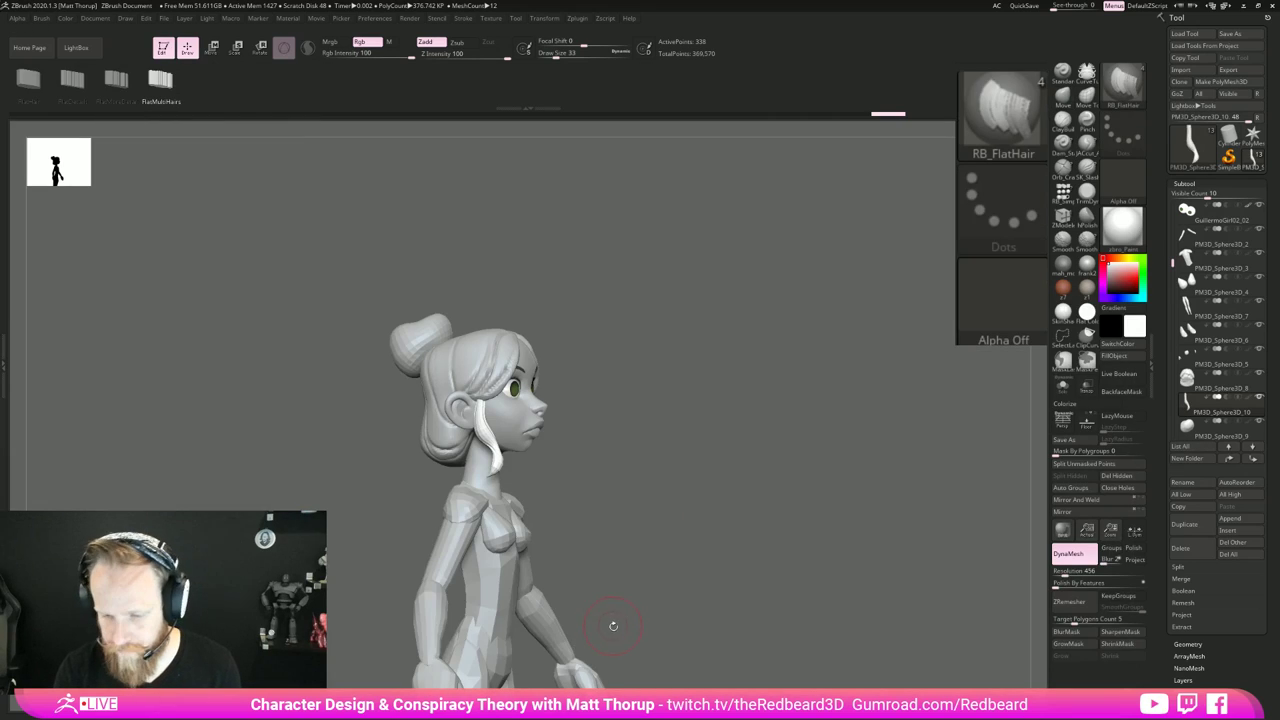
key("b")
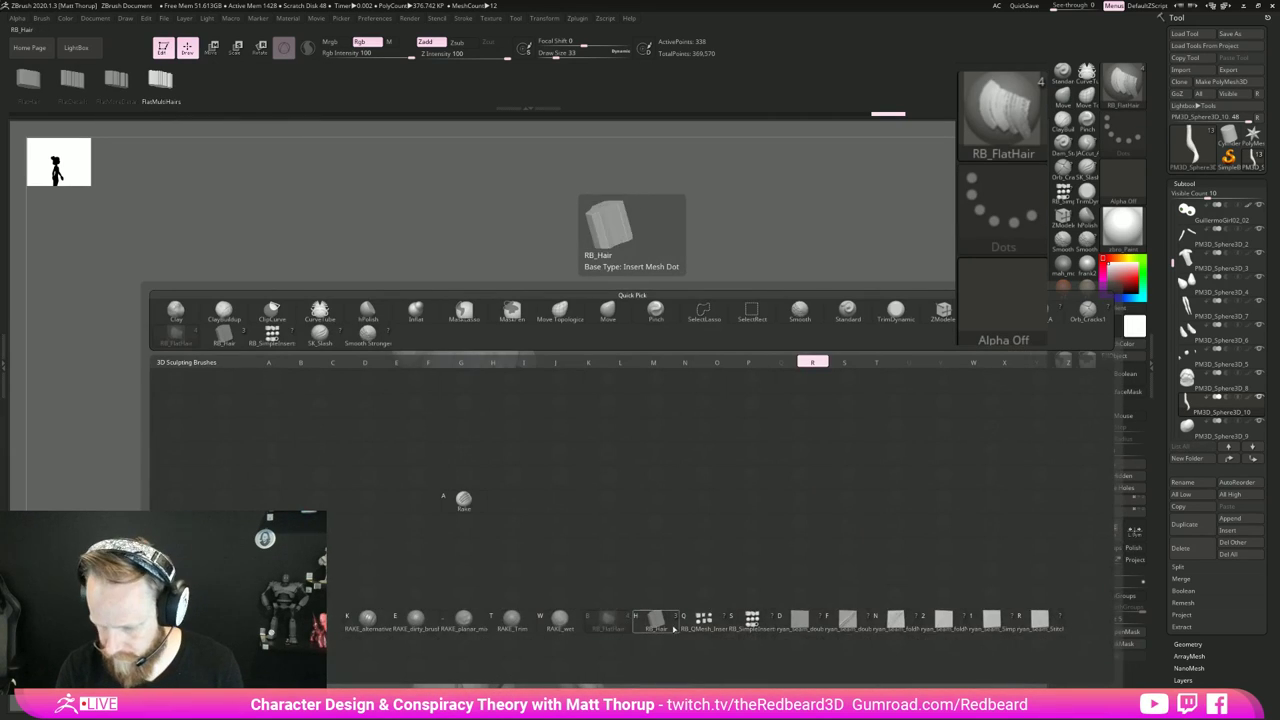
left_click(615, 607)
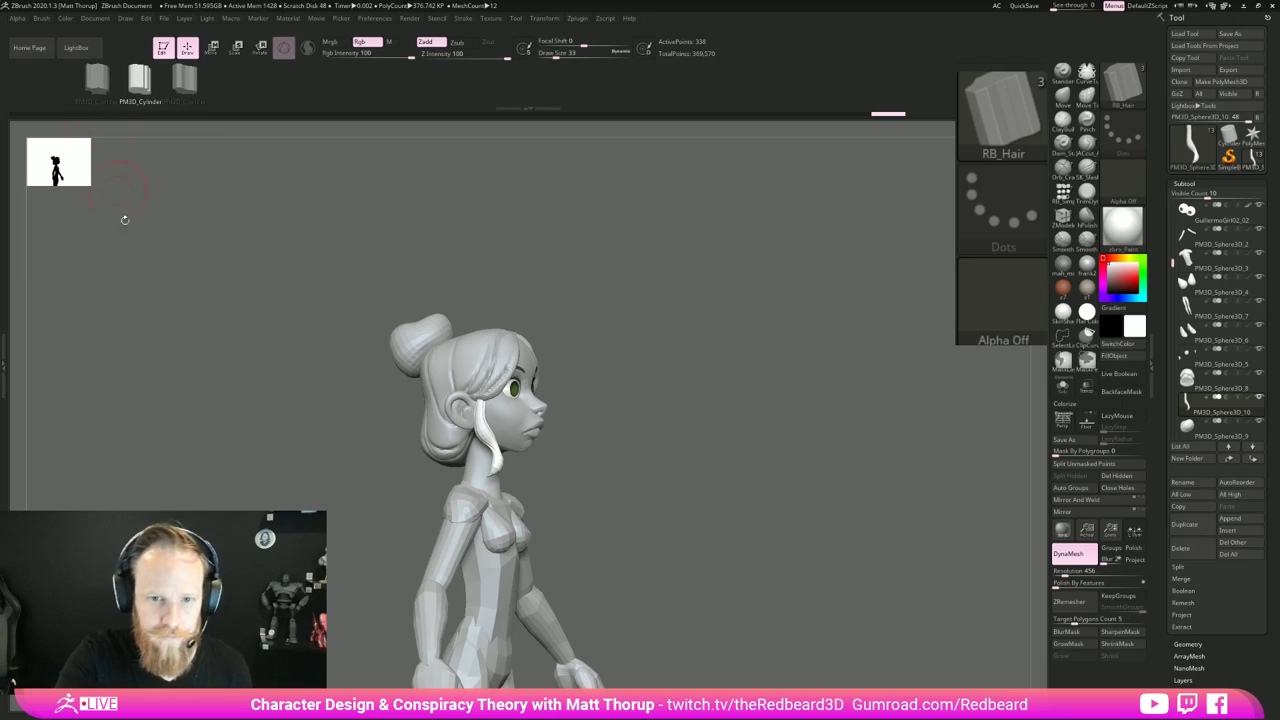
Step: Insert a short hair strand from the hairline in front of the ear towards the cheek with RB_Hair at draw size 8
key("s")
left_click_drag(482, 398, 476, 398)
left_click_drag(564, 355, 820, 355, "alt")
key("s")
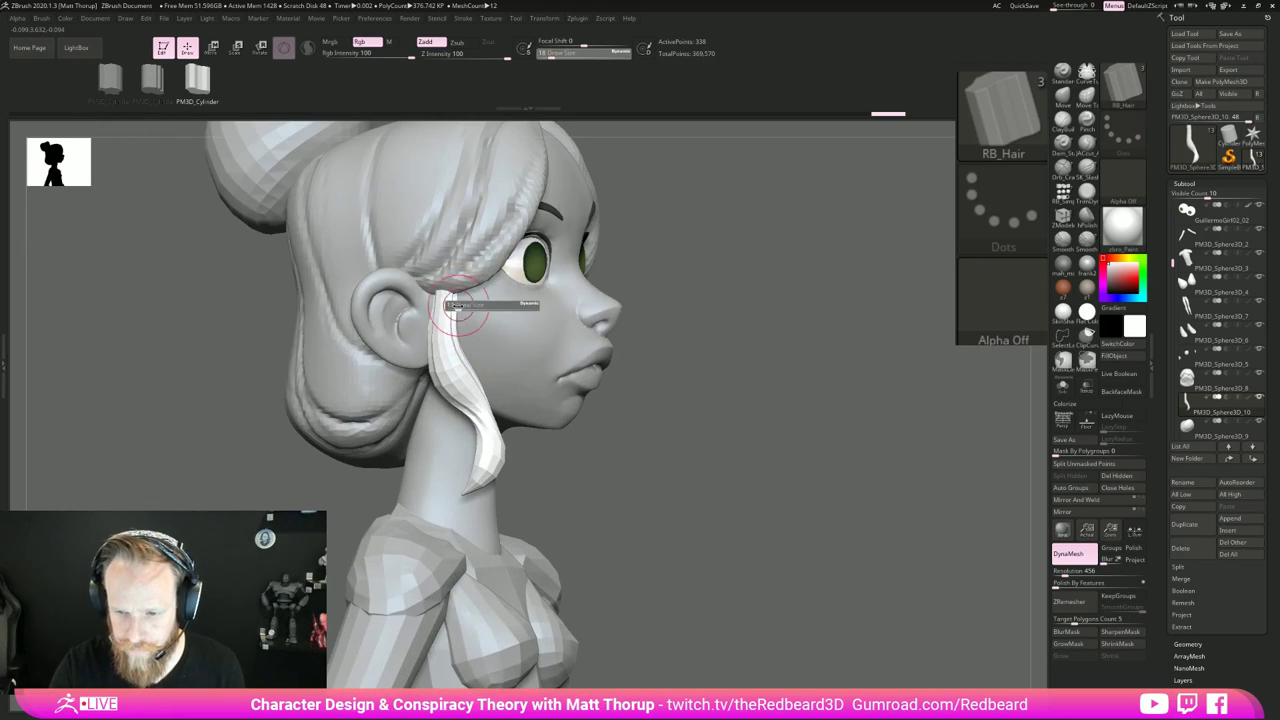
left_click_drag(452, 306, 446, 306)
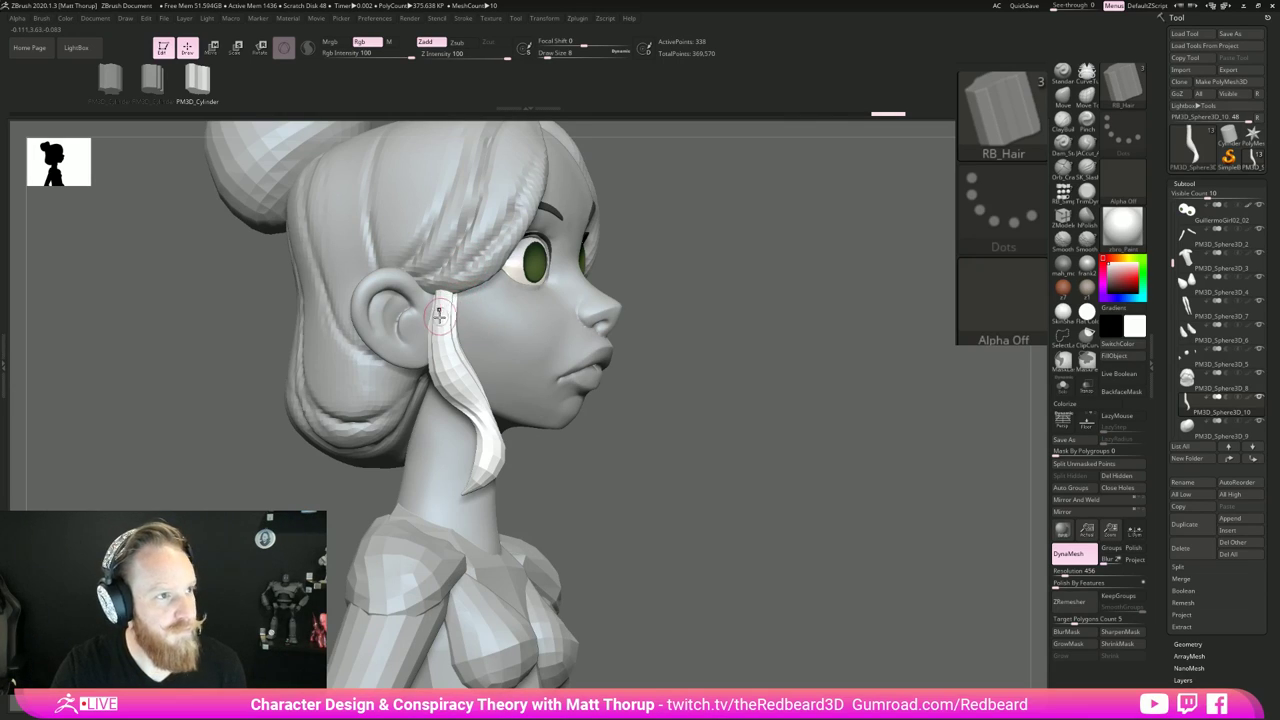
left_click_drag(478, 338, 489, 314)
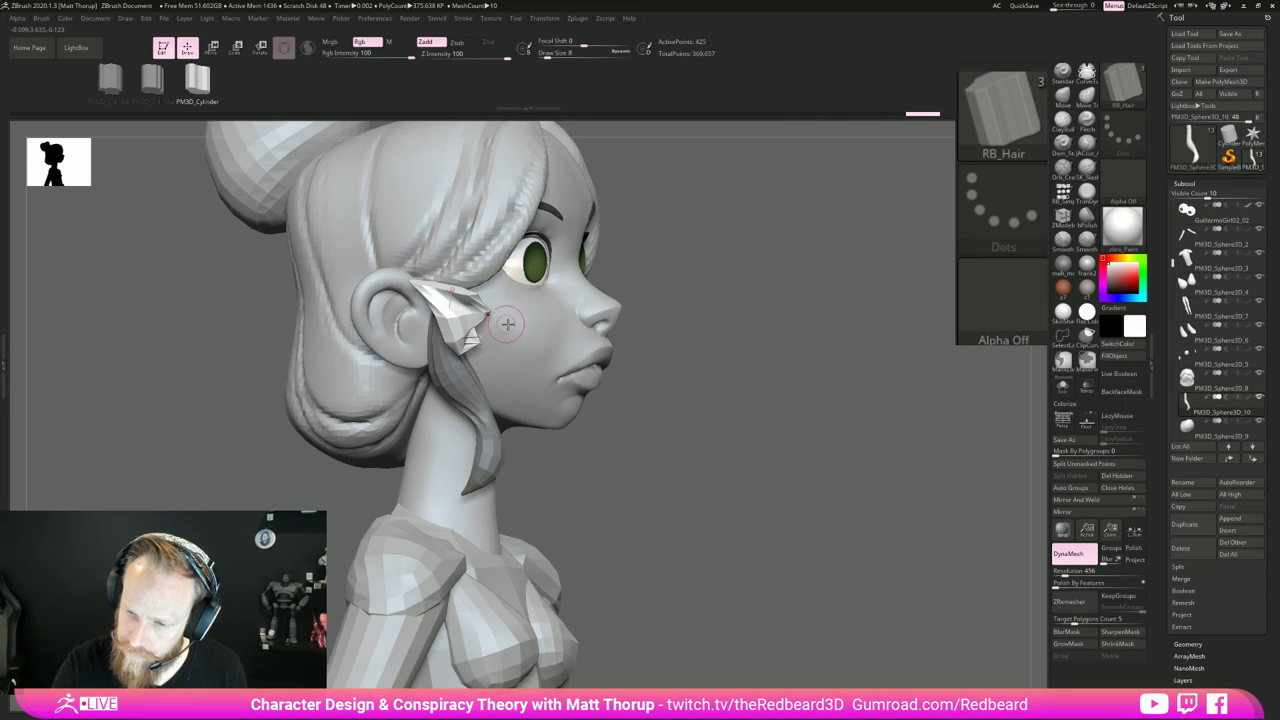
Step: Thin the newly inserted short strand by refitting it to its curve at draw size 3
key("]")
key("s")
left_click_drag(661, 271, 655, 271)
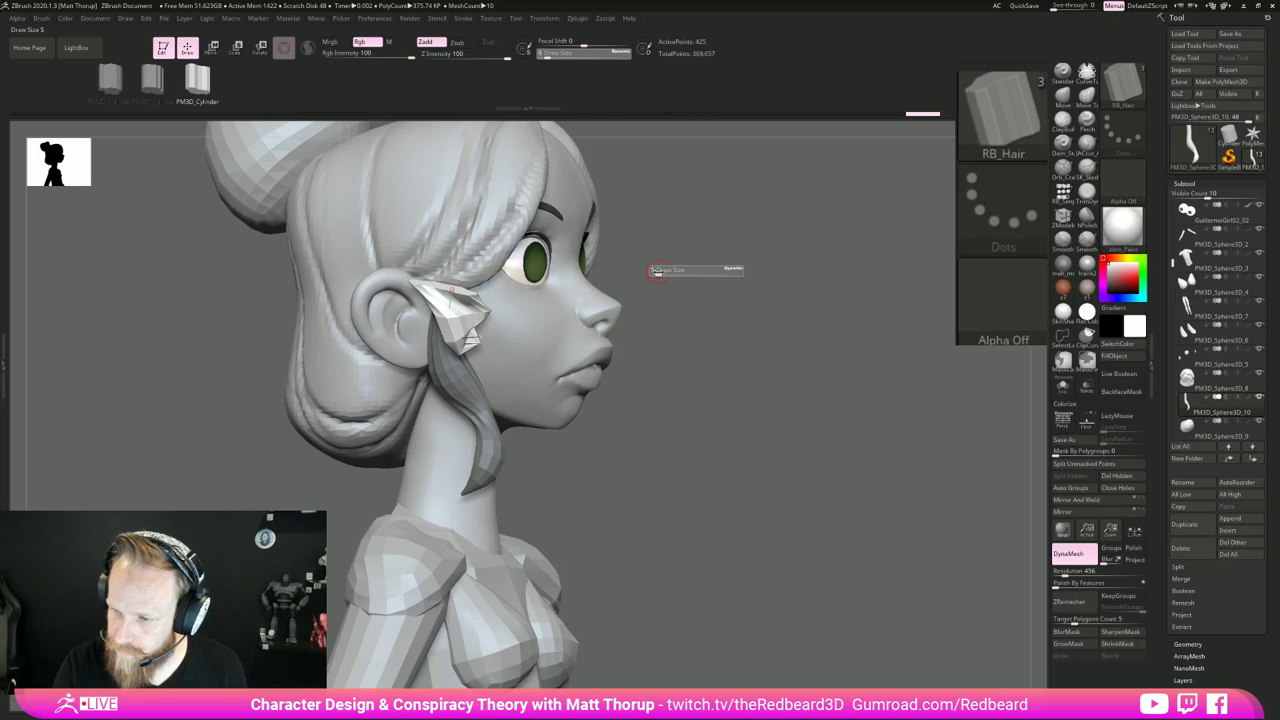
left_click(453, 303)
left_click_drag(479, 338, 495, 333)
left_click_drag(690, 232, 536, 235)
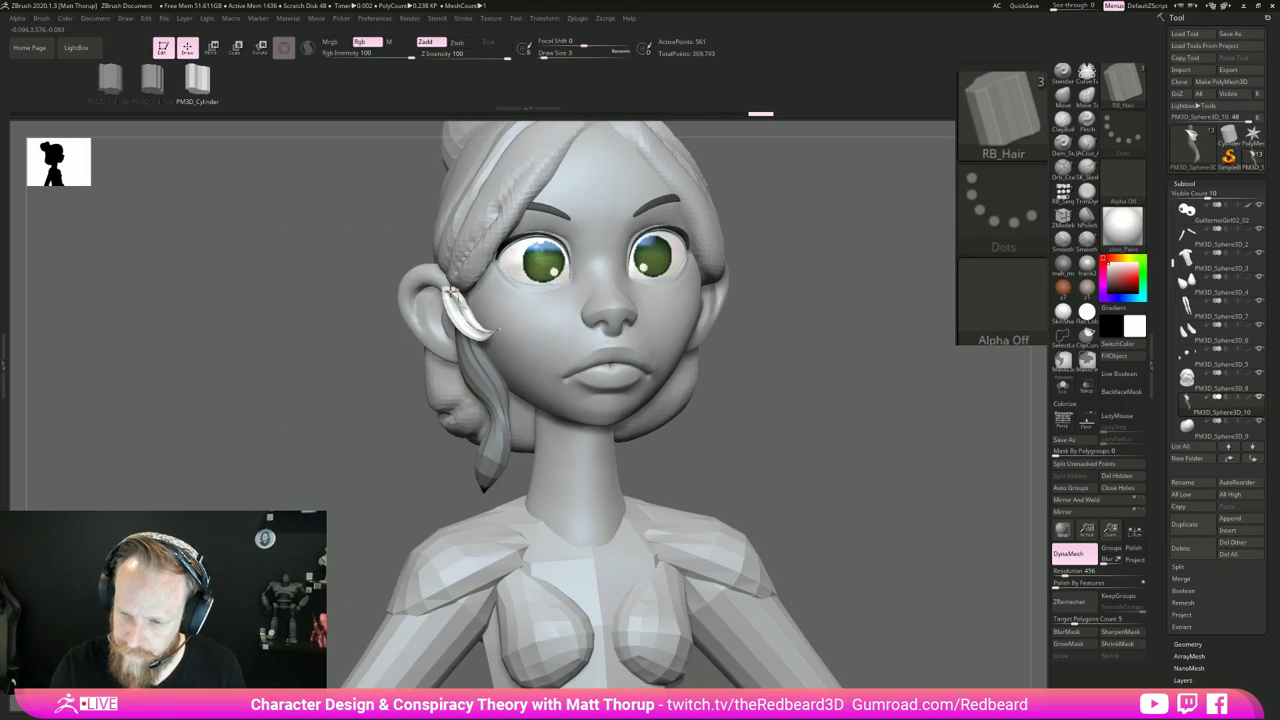
Step: Reposition the short strand's curve from the hairline down over the cheek, using draw sizes 108 and 83
left_click(470, 288)
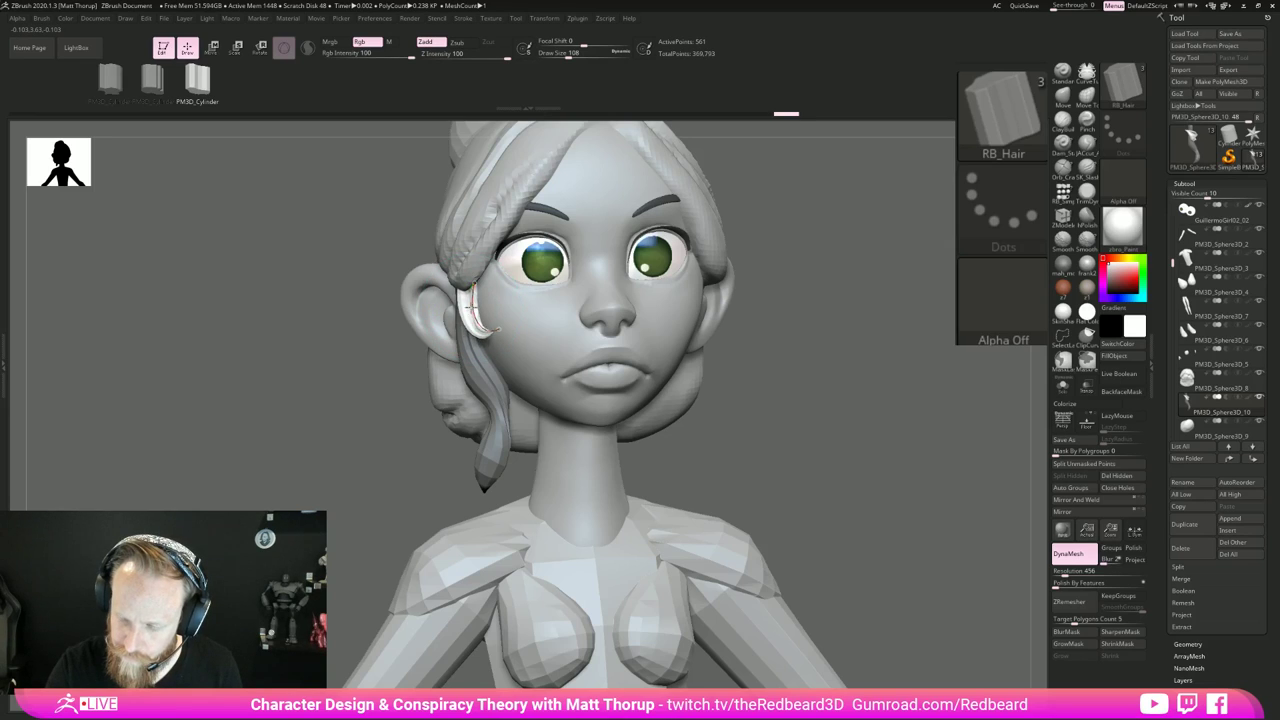
key("ctrl+shift+z")
left_click_drag(350, 345, 500, 352)
key("[")
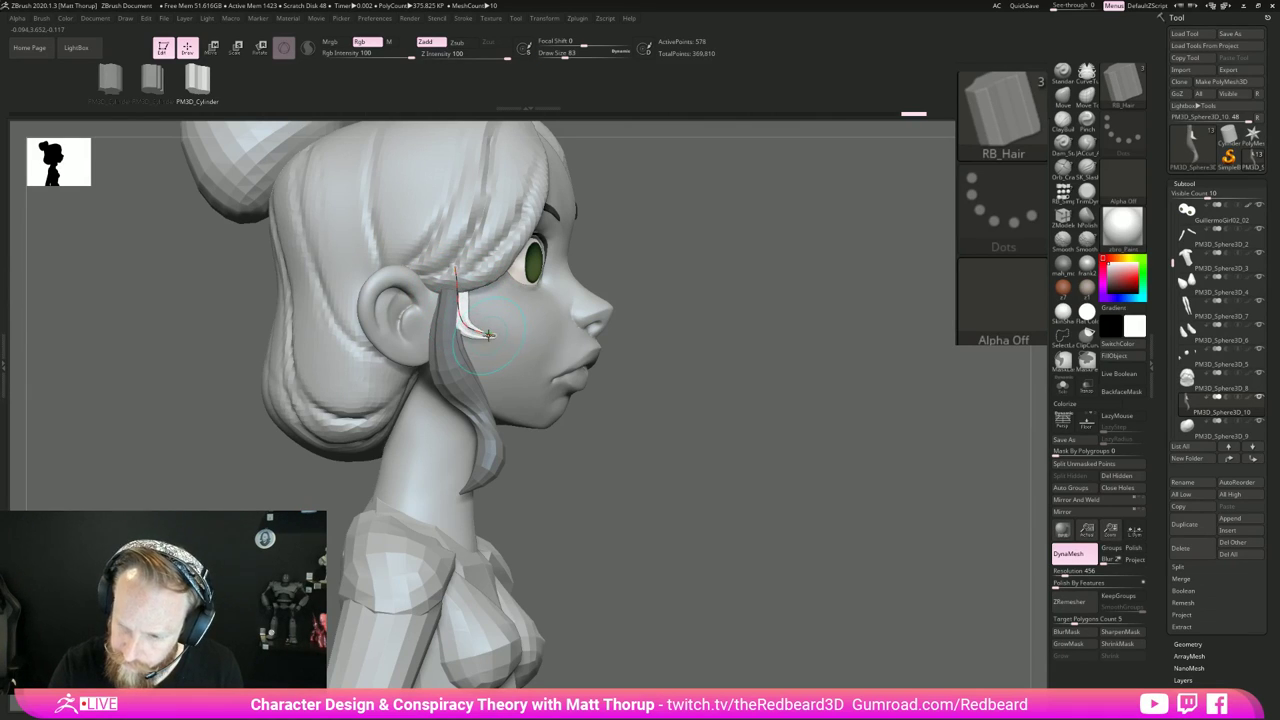
mouse_move(735, 280)
left_mouse_down()
mouse_move(510, 300)
mouse_move(485, 326)
left_mouse_up()
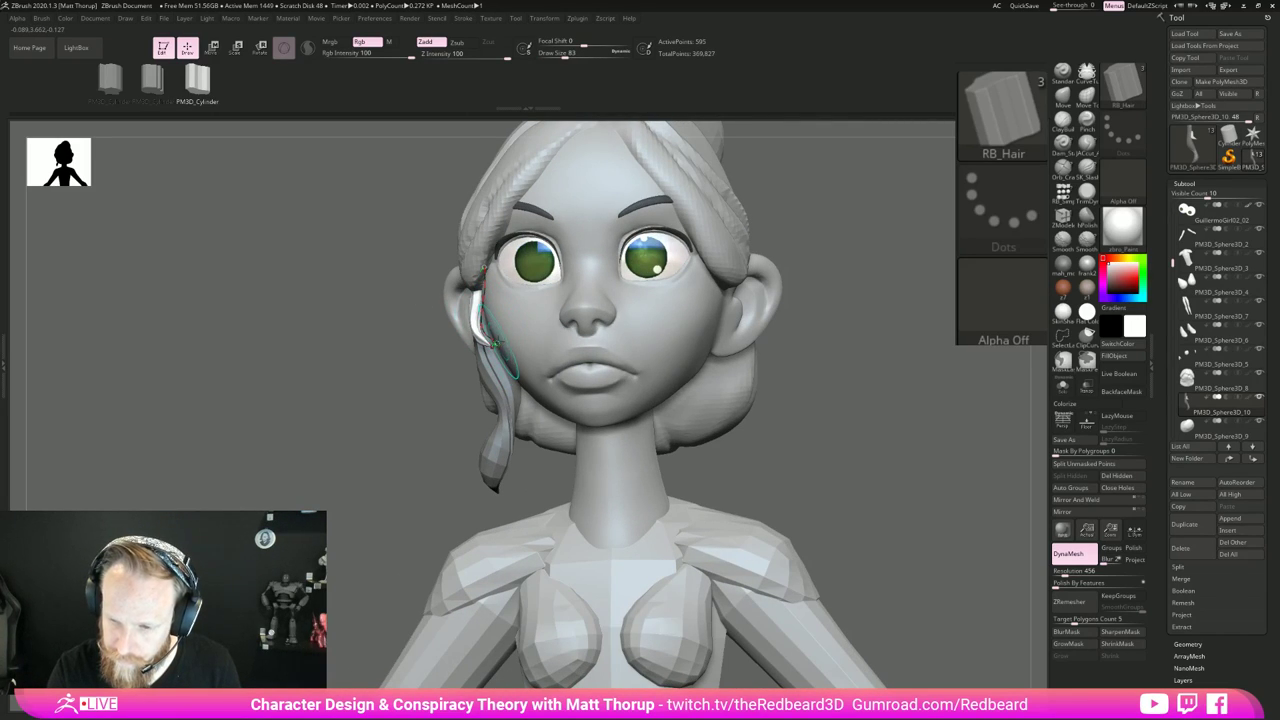
Step: Refit the short strand to its adjusted curve at draw size 3 and check it in profile
key("[")
key("[")
key("[")
left_click_drag(402, 424, 470, 380)
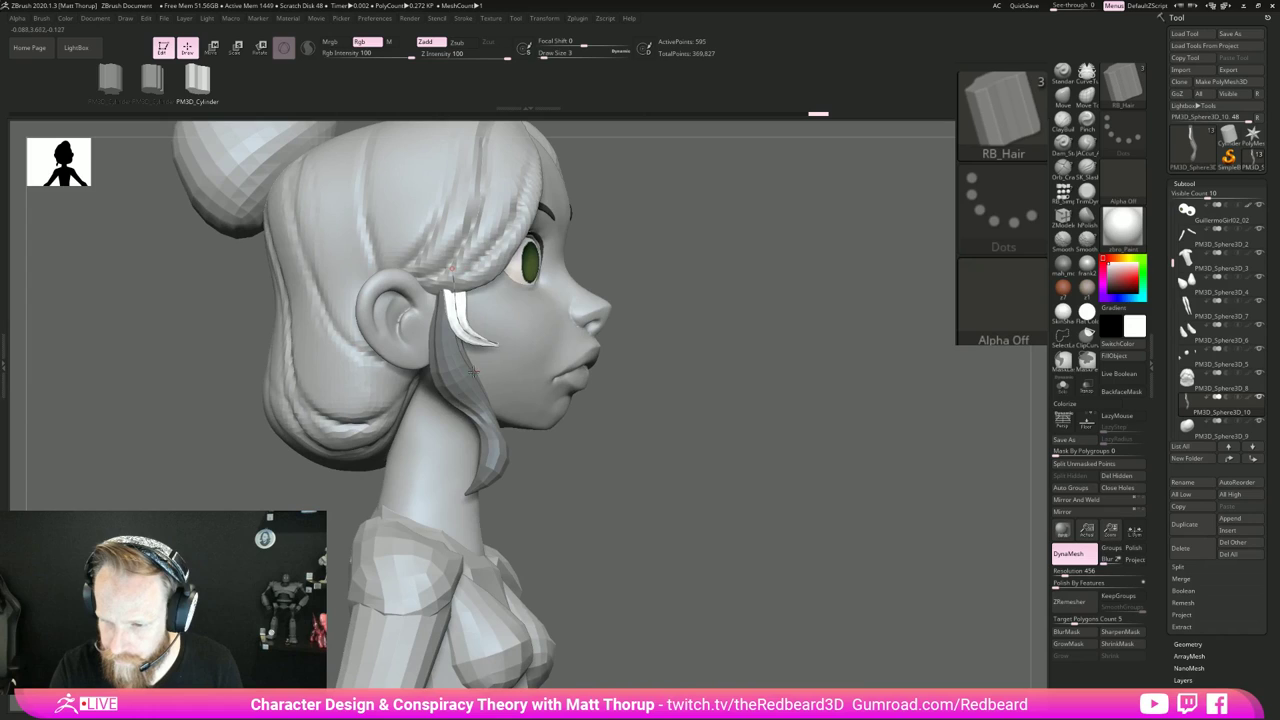
key("bracketleft")
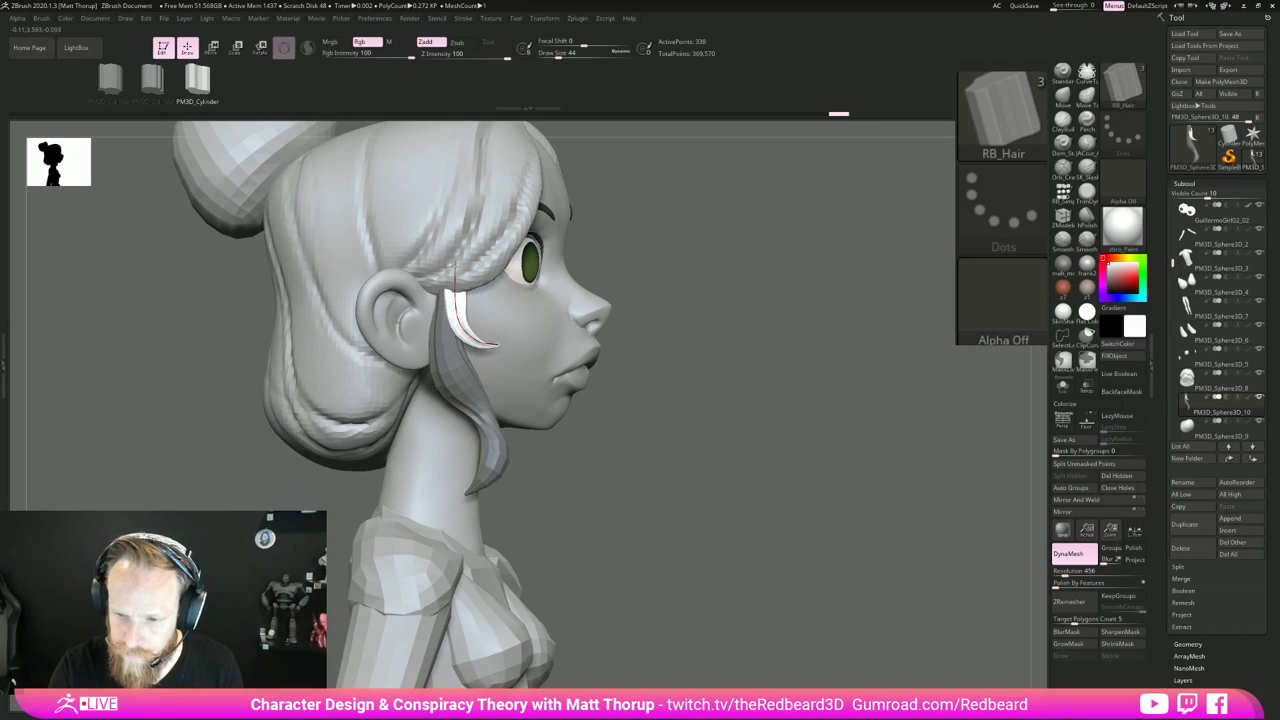
mouse_move(860, 474)
left_mouse_down("alt")
mouse_move(690, 473)
mouse_move(505, 421)
left_mouse_up("alt")
left_click_drag(642, 489, 812, 542)
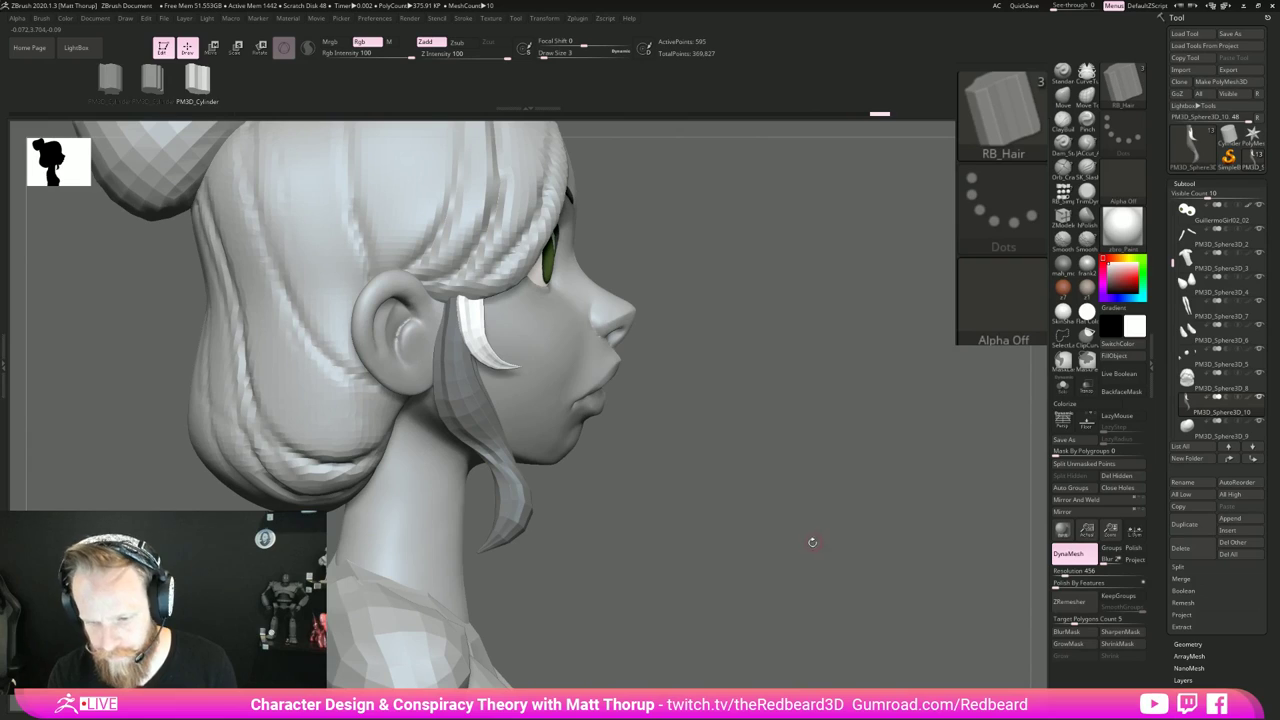
Step: Nudge the upper edge of the short strand with the Move brush at draw size 5
key("b")
key("m")
key("v")
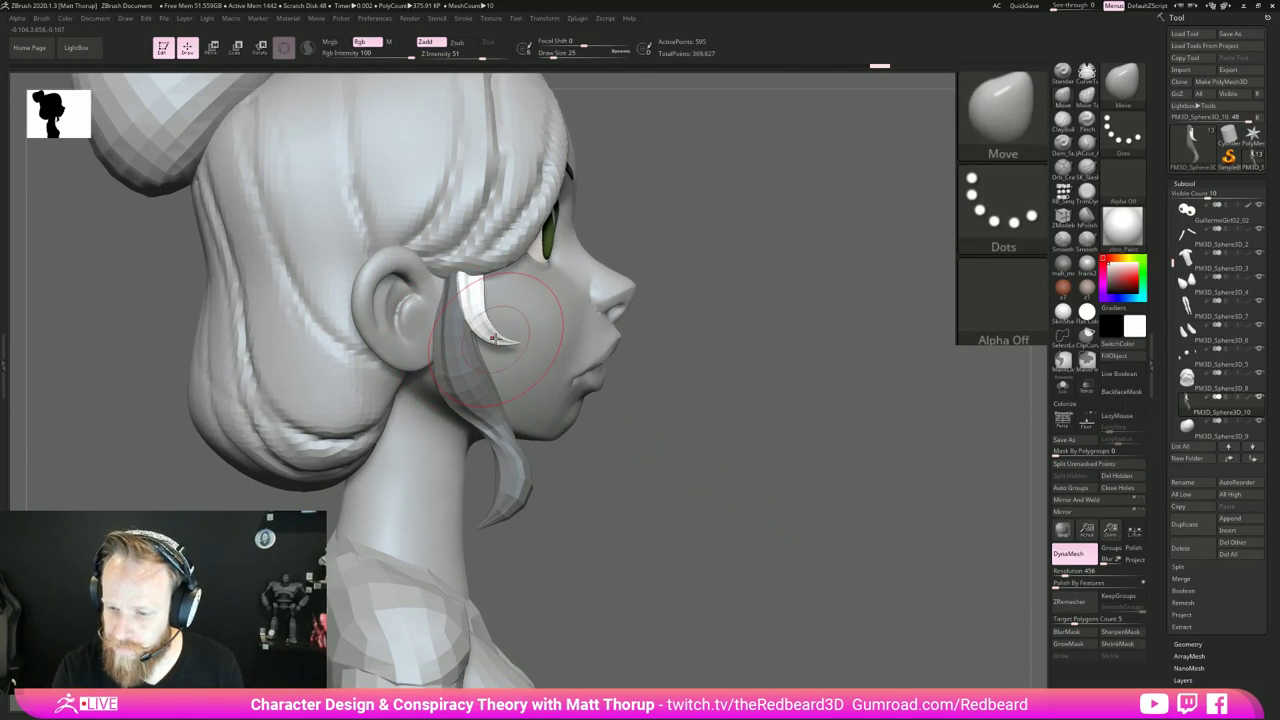
key("s")
left_click_drag(474, 299, 460, 294)
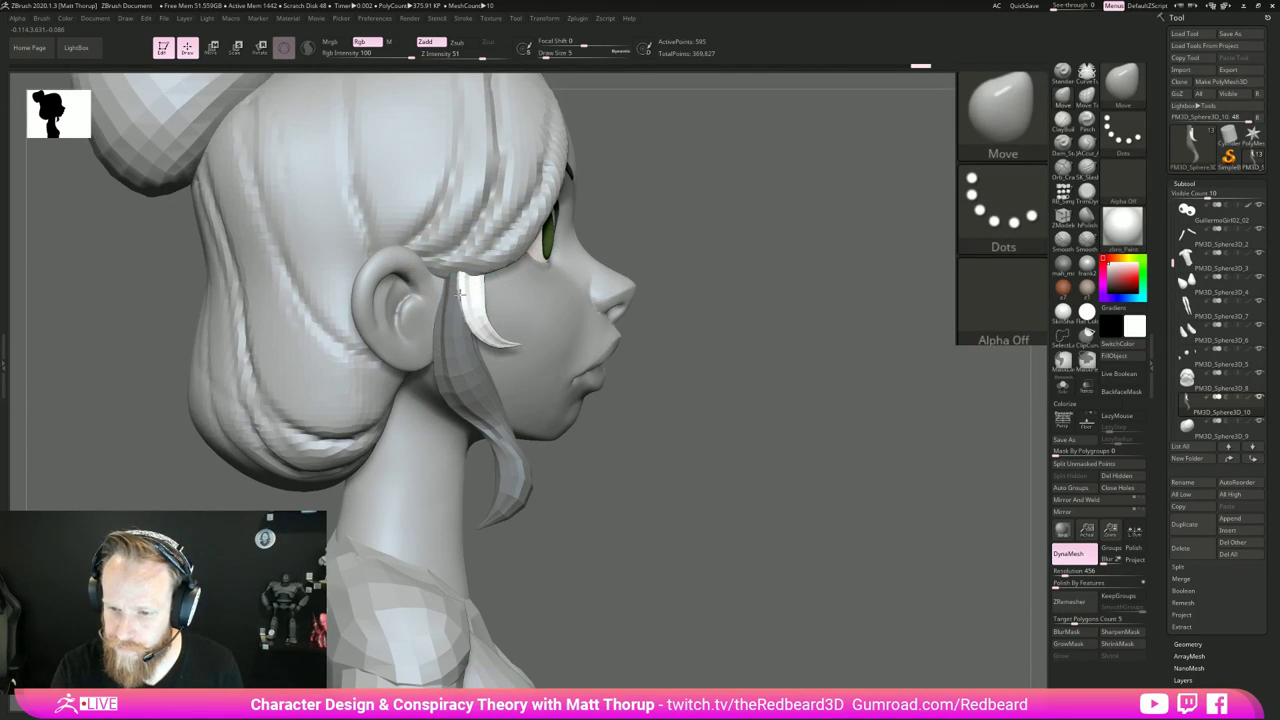
Step: Make the head subtool active and smooth the cheek and jawline below the ear at draw size 11
left_click_drag(653, 361, 919, 525)
key("f")
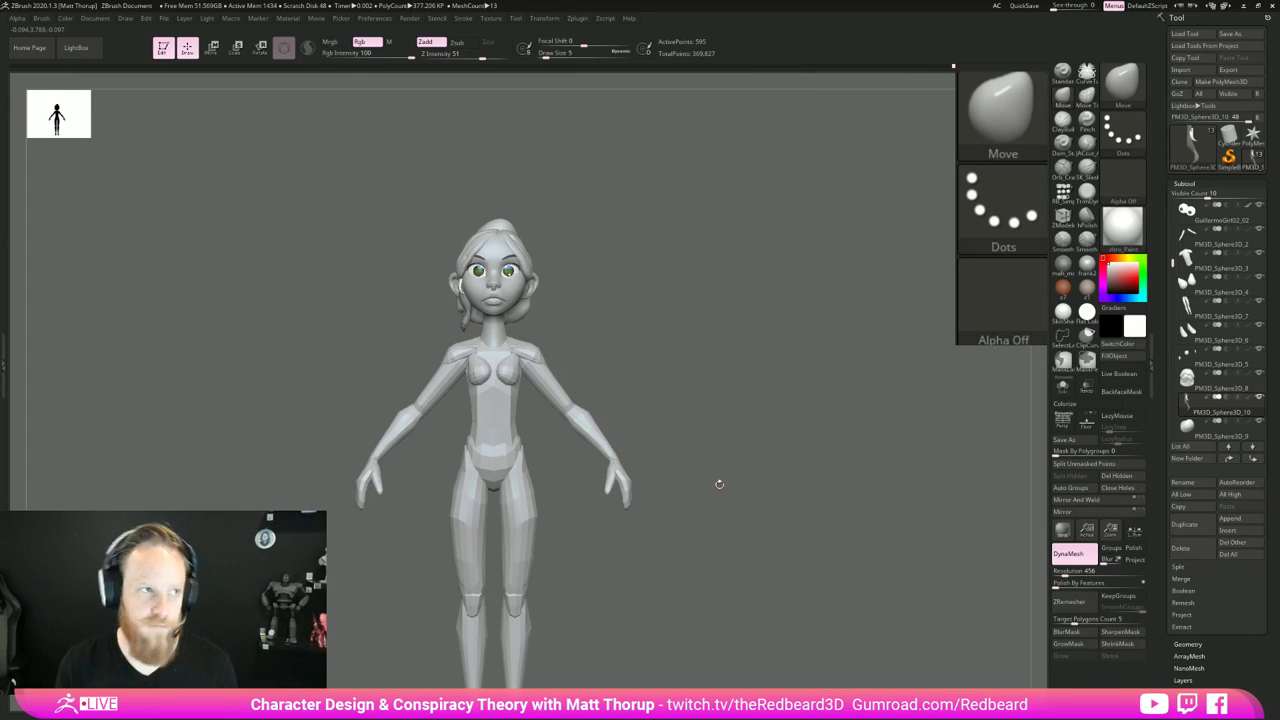
left_click_drag(719, 484, 754, 470)
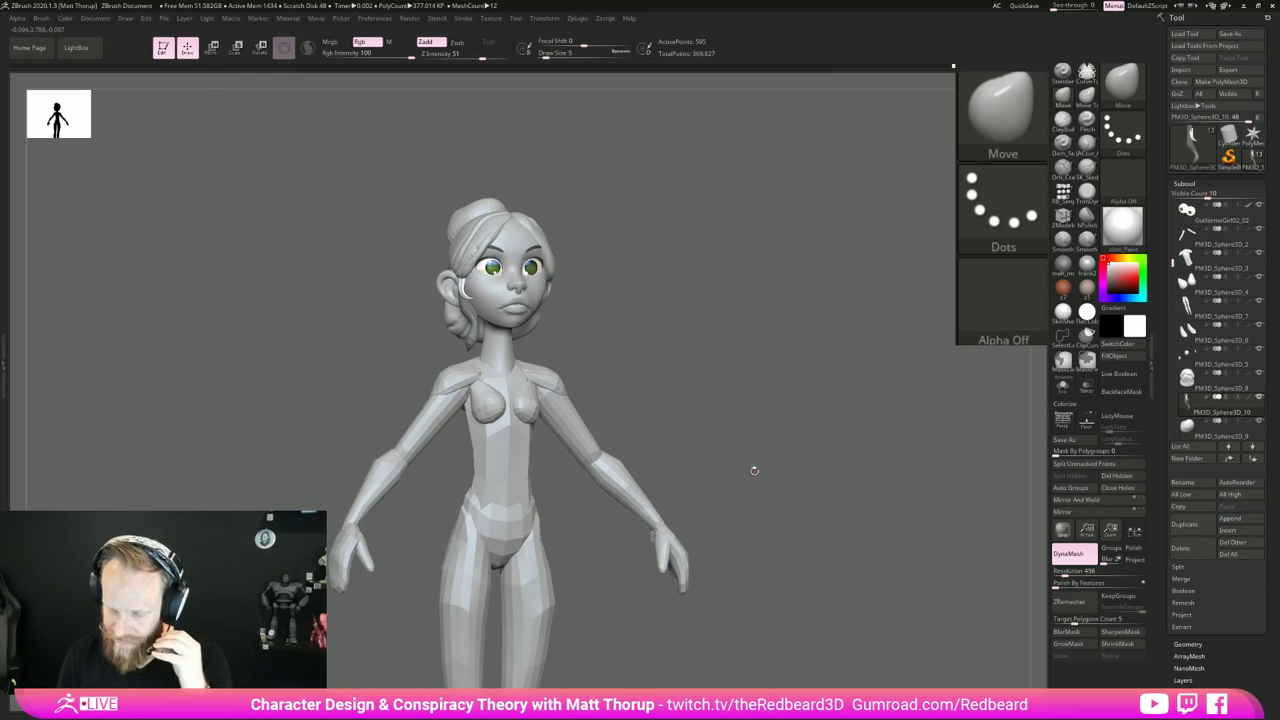
left_click_drag(754, 470, 664, 390)
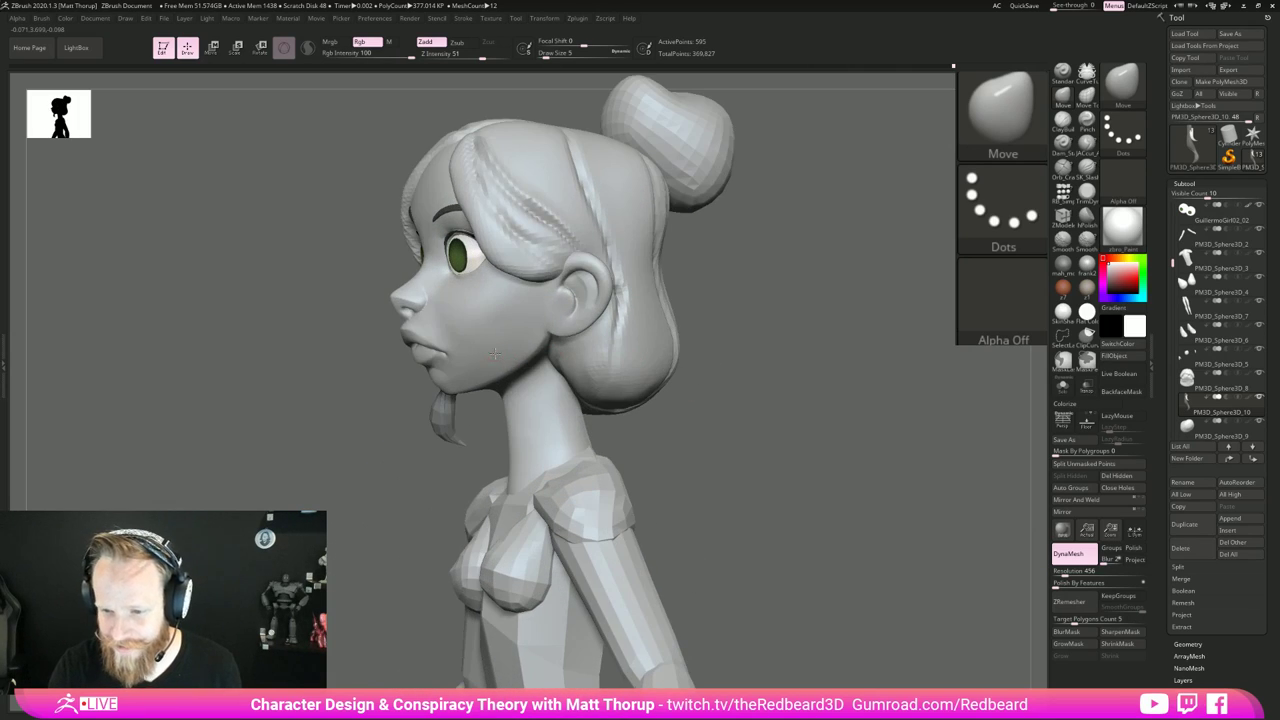
left_click(470, 342, "alt")
key("]")
mouse_move(494, 325)
left_mouse_down("shift")
mouse_move(468, 337)
mouse_move(491, 349)
left_mouse_up("shift")
left_click_drag(379, 455, 486, 446)
left_click_drag(477, 366, 495, 352, "shift")
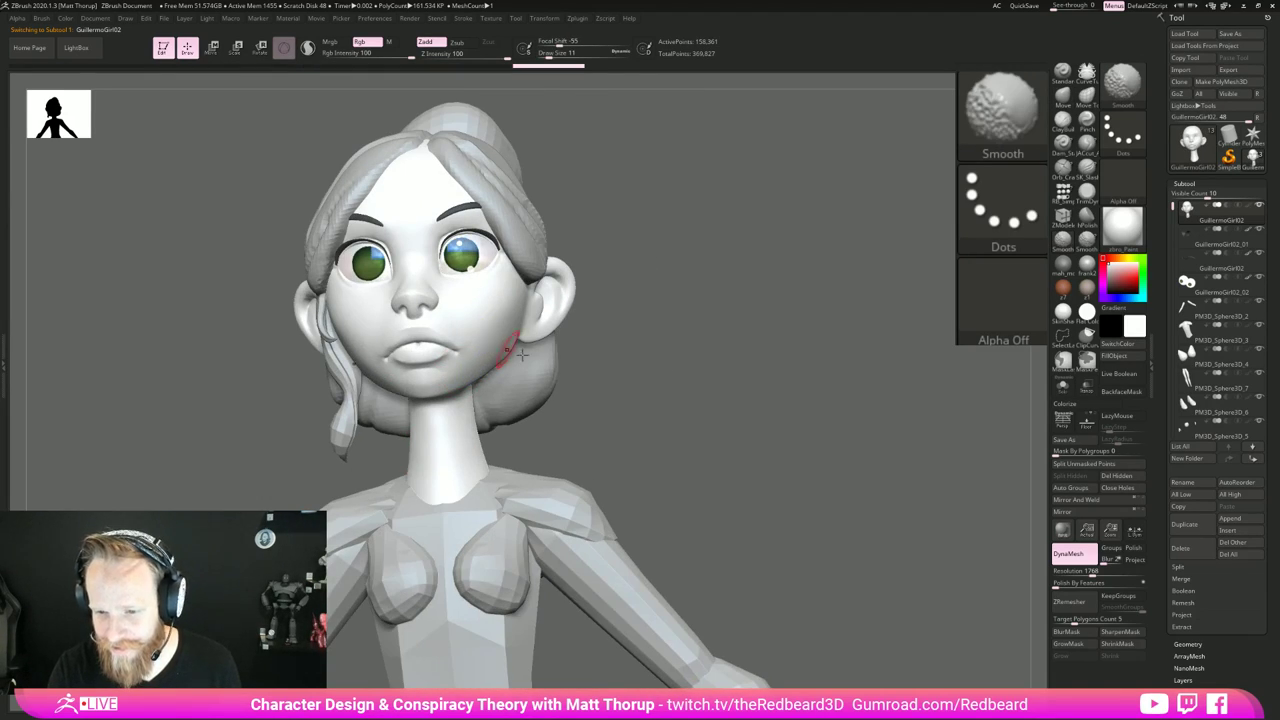
Step: Reactivate the loose-strand subtool and draw an RB_Hair strand along the bangs' edge from the forehead to the ear, using the middle cylinder mesh
mouse_move(660, 430)
left_mouse_down()
mouse_move(783, 443)
mouse_move(743, 429)
mouse_move(697, 474)
mouse_move(768, 476)
mouse_move(702, 486)
mouse_move(654, 477)
mouse_move(546, 410)
left_mouse_up()
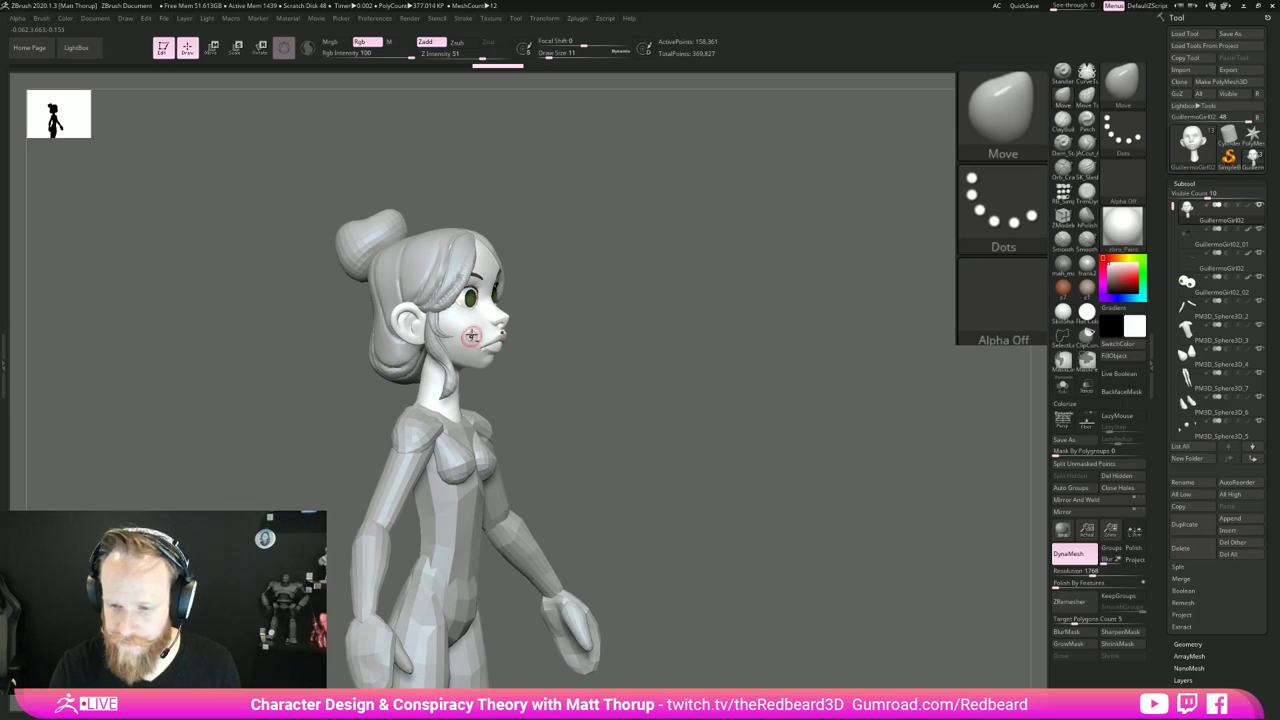
left_click(453, 388, "alt")
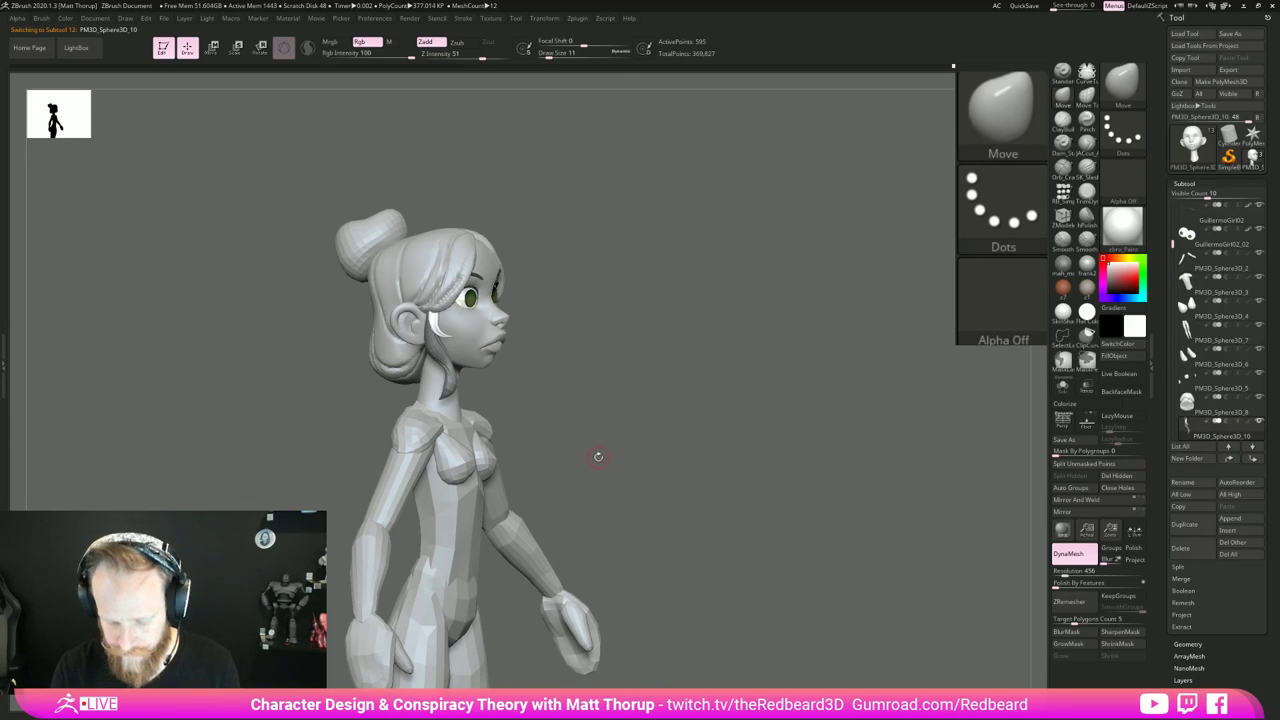
key("b")
left_click(636, 625)
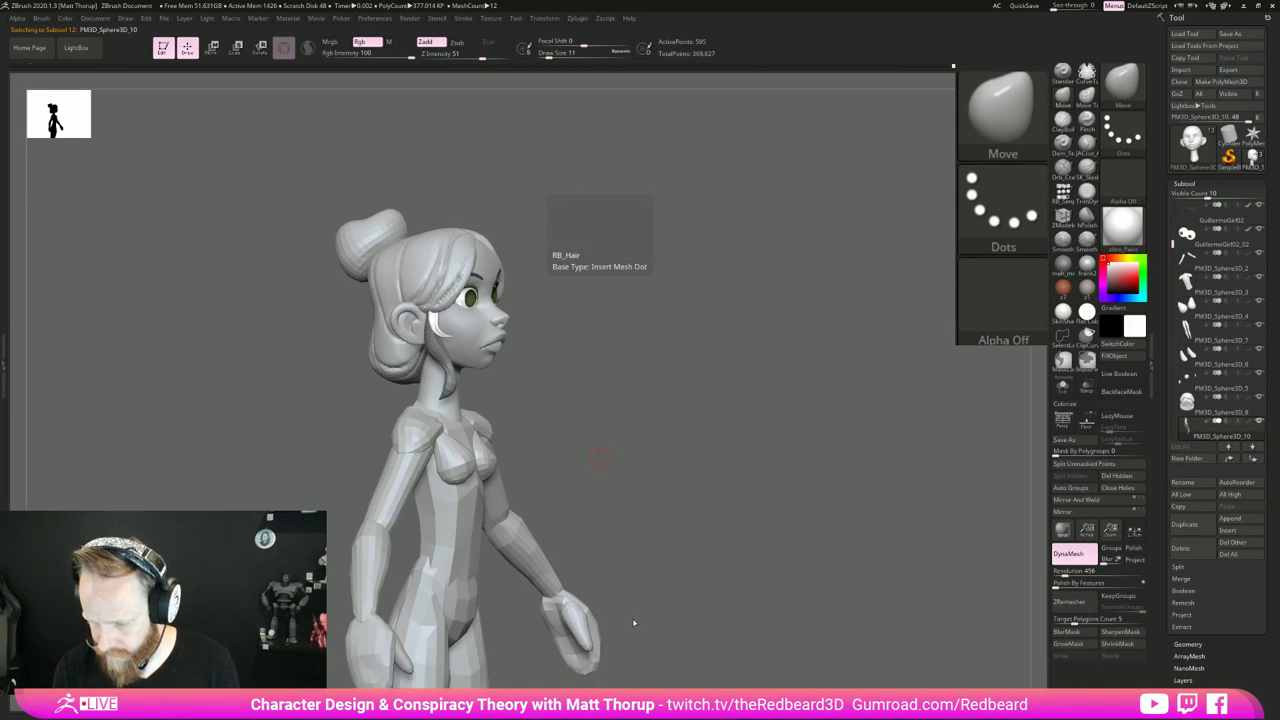
left_click(72, 82)
mouse_move(606, 217)
left_mouse_down("alt")
mouse_move(743, 309)
mouse_move(641, 562)
mouse_move(583, 400)
mouse_move(591, 418)
mouse_move(629, 429)
mouse_move(579, 441)
left_mouse_up("alt")
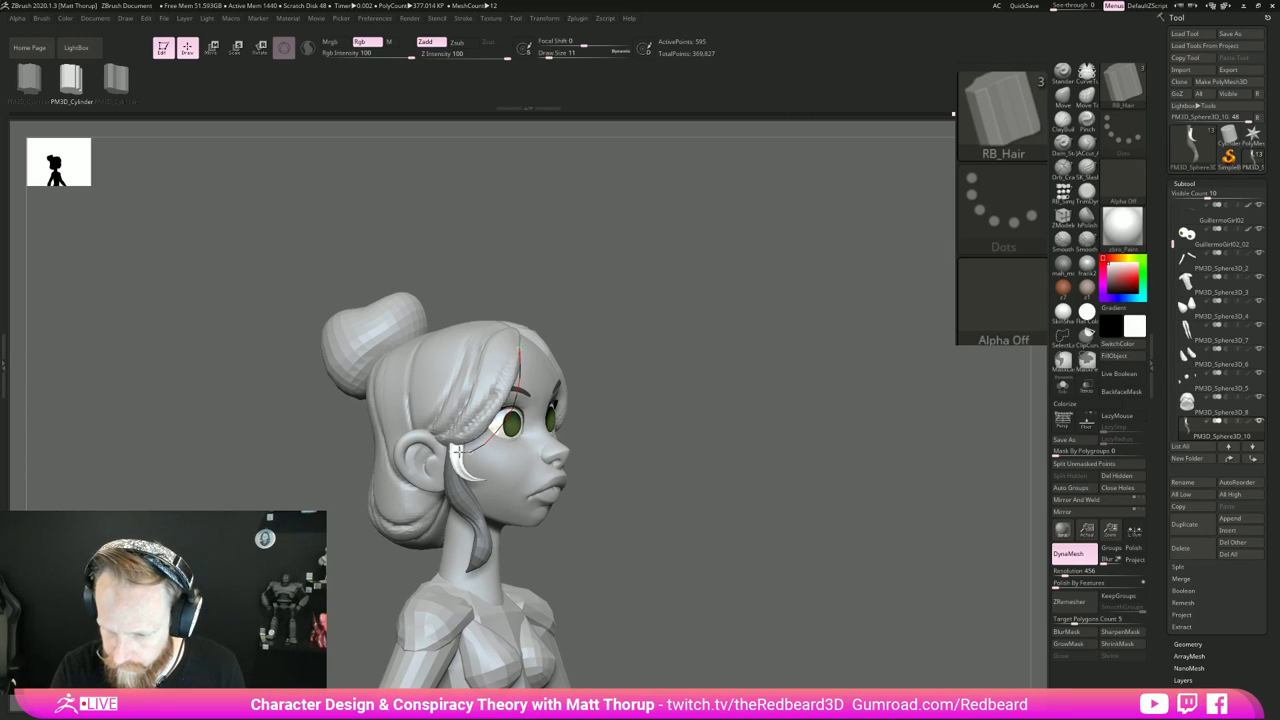
left_click_drag(455, 450, 454, 450)
Step: Thin the strand along the bangs to draw size 4 and adjust its curve at draw size 120
key("s")
mouse_move(642, 407)
left_mouse_down()
mouse_move(510, 449)
mouse_move(442, 443)
mouse_move(606, 394)
mouse_move(509, 420)
mouse_move(506, 410)
left_mouse_up()
left_click(519, 393)
key("s")
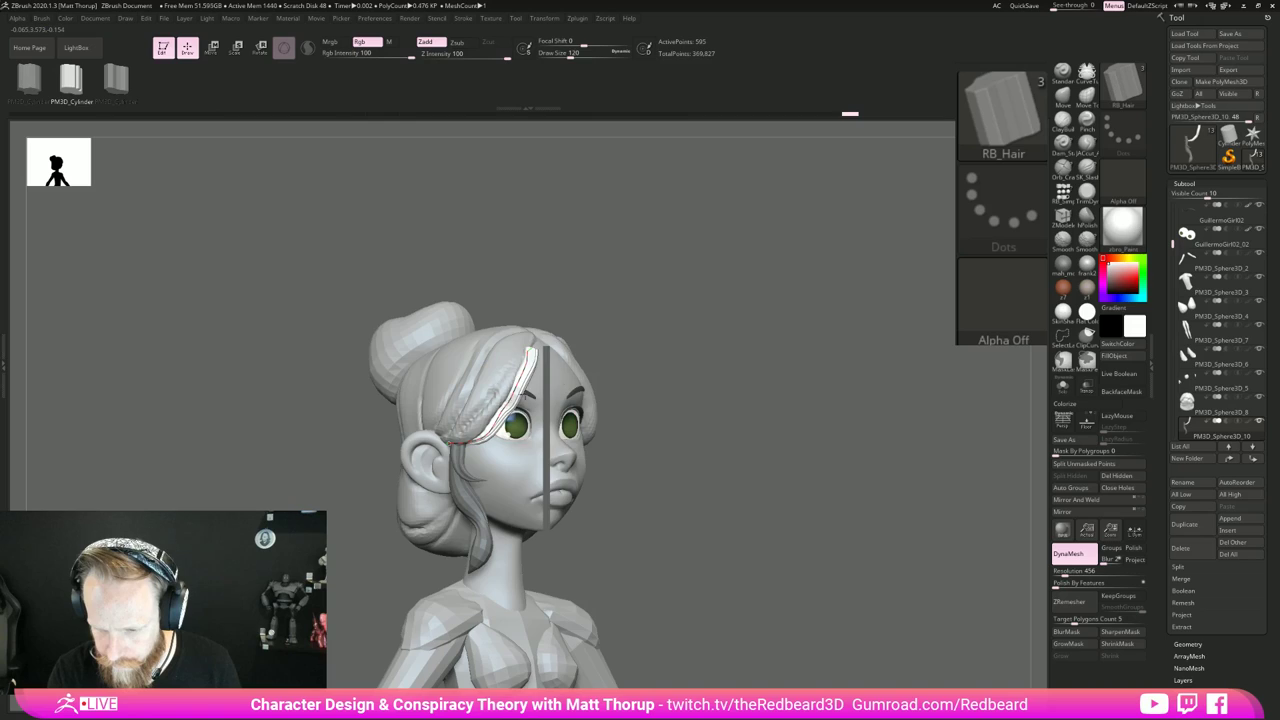
left_click_drag(742, 335, 640, 314)
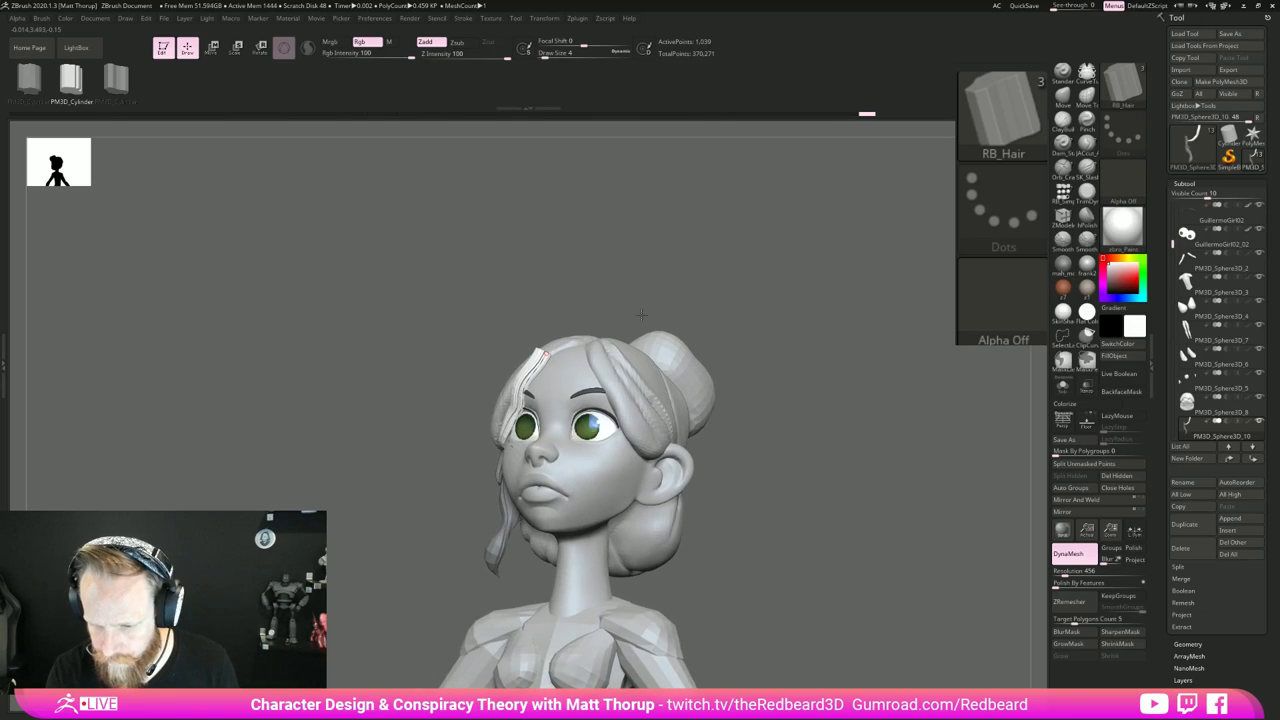
Step: Open the brush's depth settings, then refit the bangs strand with a smaller draw size and adjust its curve at draw size 132
left_click(42, 19)
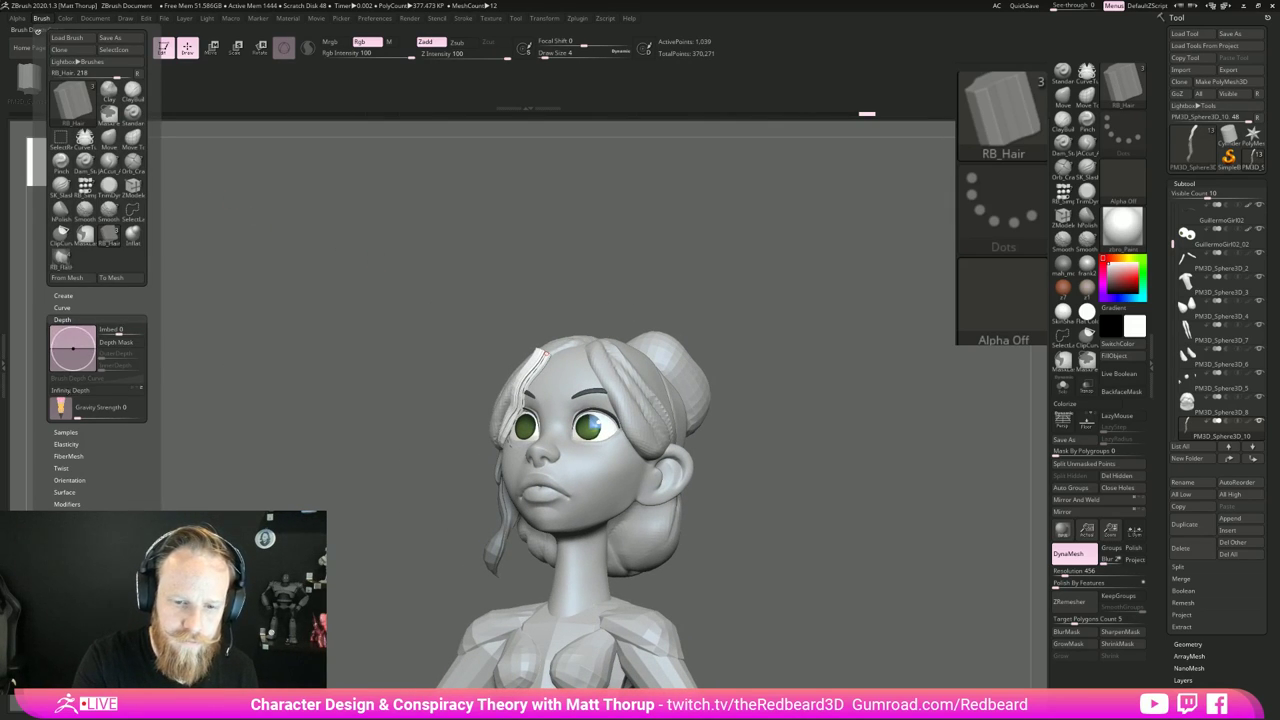
key("s")
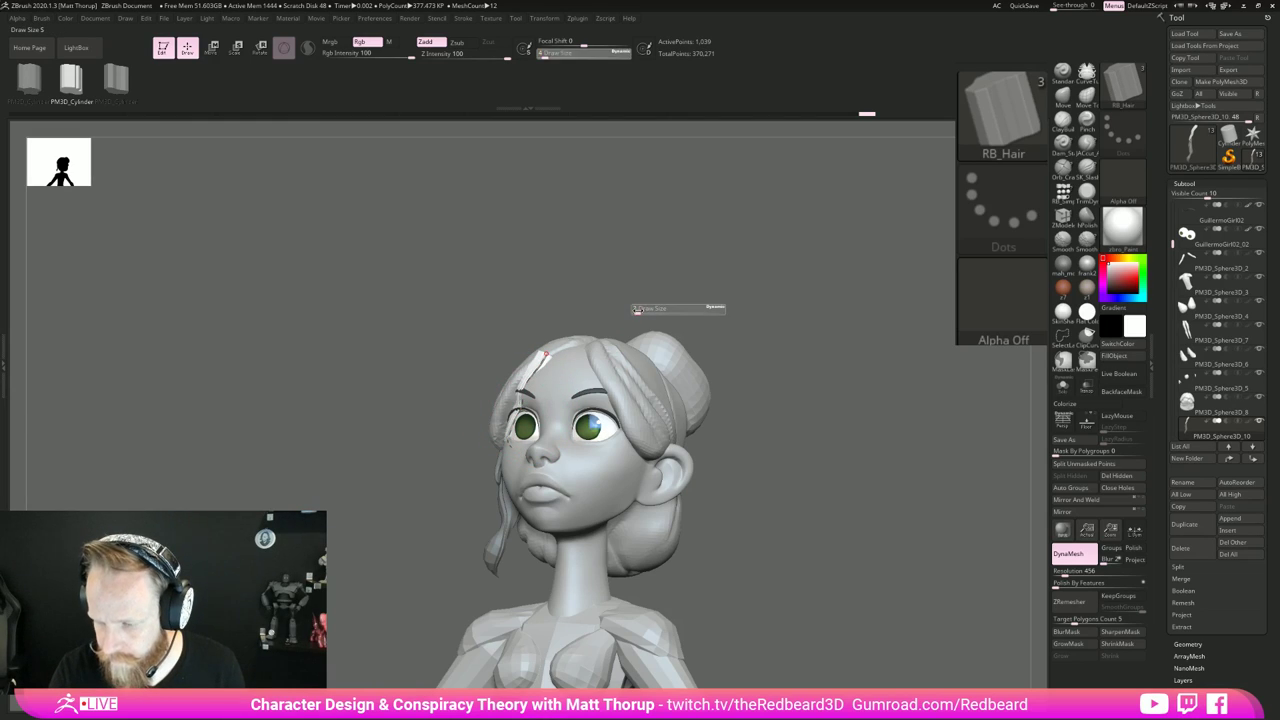
left_click(520, 404)
mouse_move(670, 280)
left_mouse_down()
mouse_move(595, 290)
mouse_move(669, 277)
left_mouse_up()
key("bracketright")
left_click(508, 403)
left_click_drag(606, 382, 562, 390)
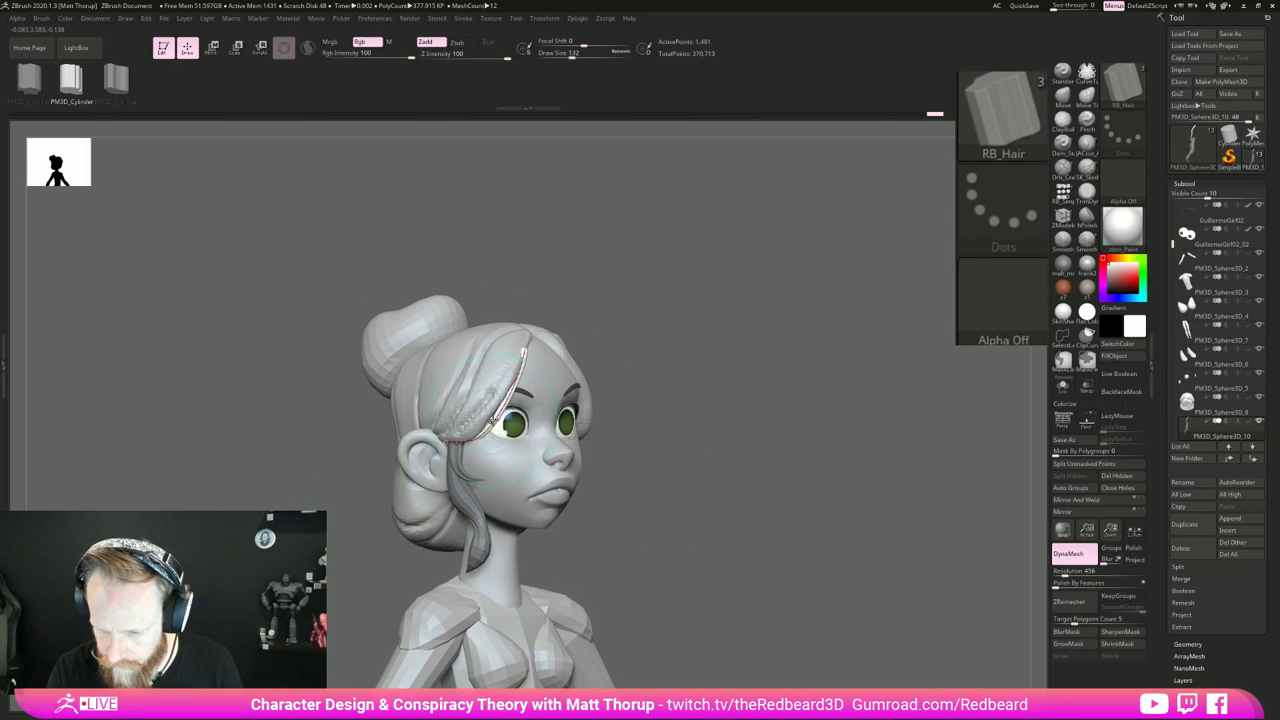
Step: Bend the bangs strand's curve closer to the head near the ear from a low view, using draw size 187
mouse_move(631, 366)
left_mouse_down()
mouse_move(524, 418)
mouse_move(572, 414)
mouse_move(609, 335)
mouse_move(537, 350)
left_mouse_up()
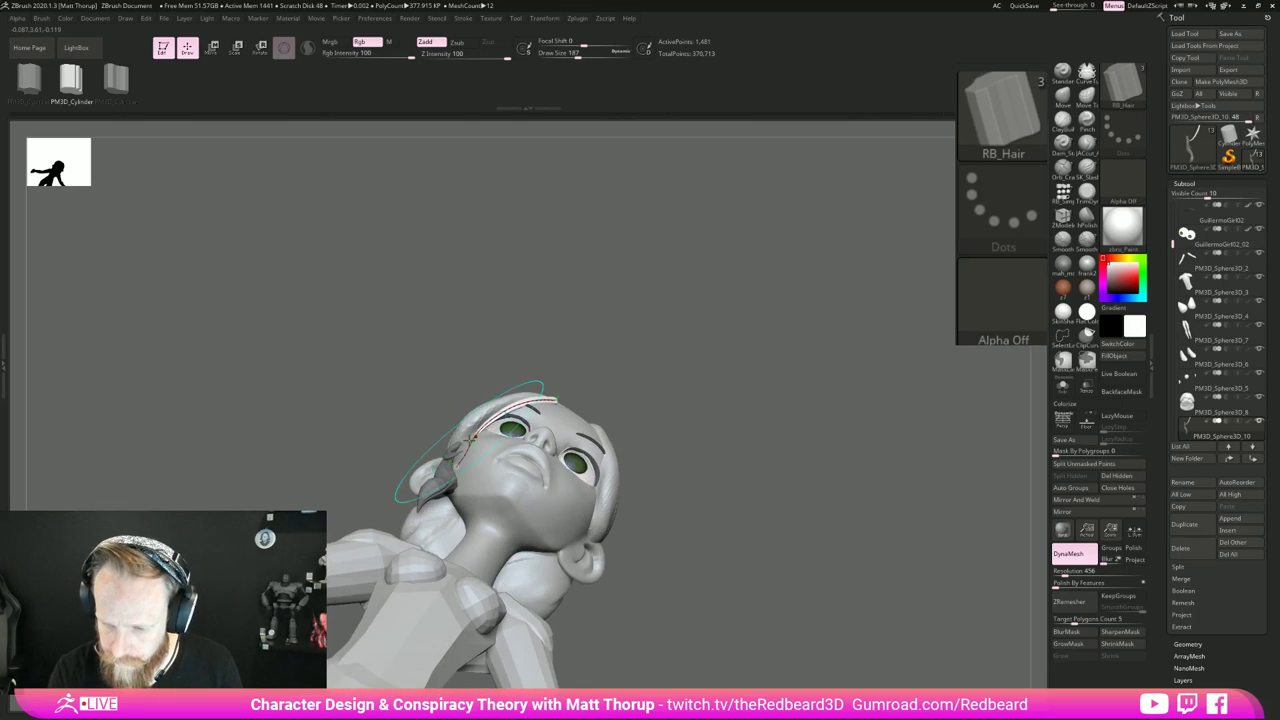
key("s")
mouse_move(470, 438)
left_mouse_down()
mouse_move(449, 464)
mouse_move(435, 458)
left_mouse_up()
left_click(474, 437)
key("s")
Step: Fine-tune the ear end of the bangs strand's curve at draw size 71 and refit the strand at draw size 2
key("s")
left_click(454, 464)
key("[")
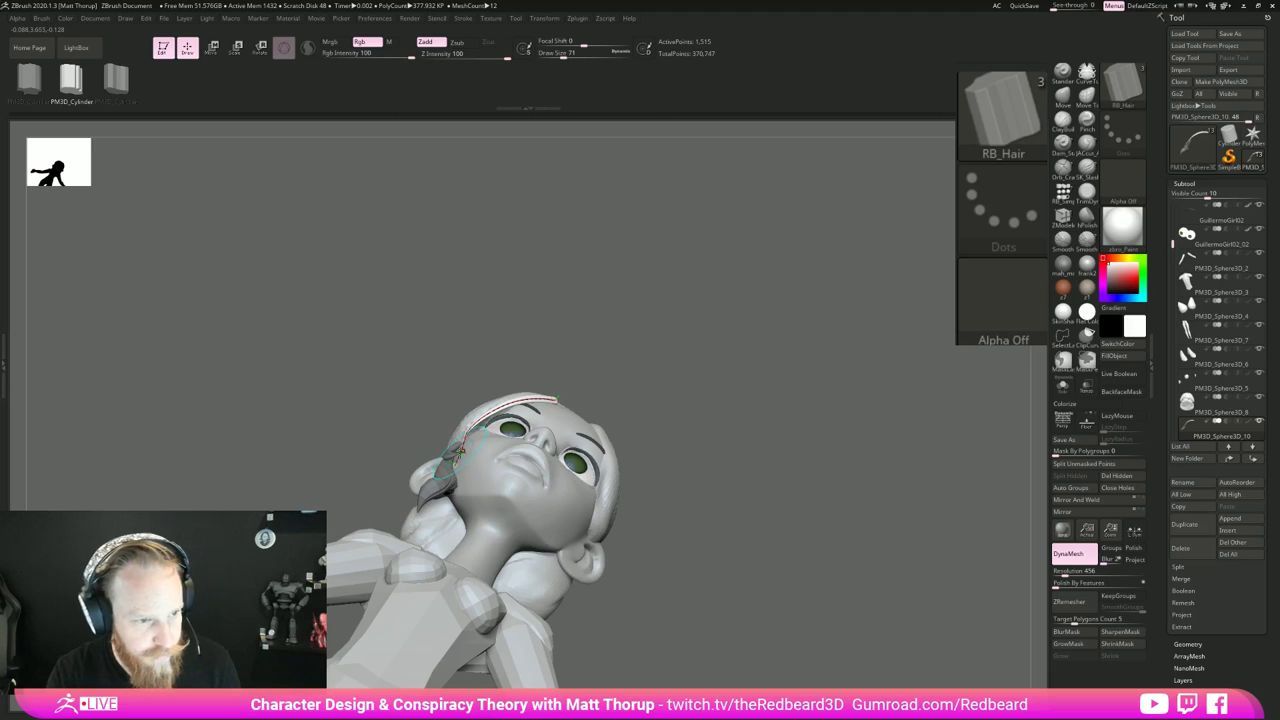
left_click_drag(459, 453, 459, 440)
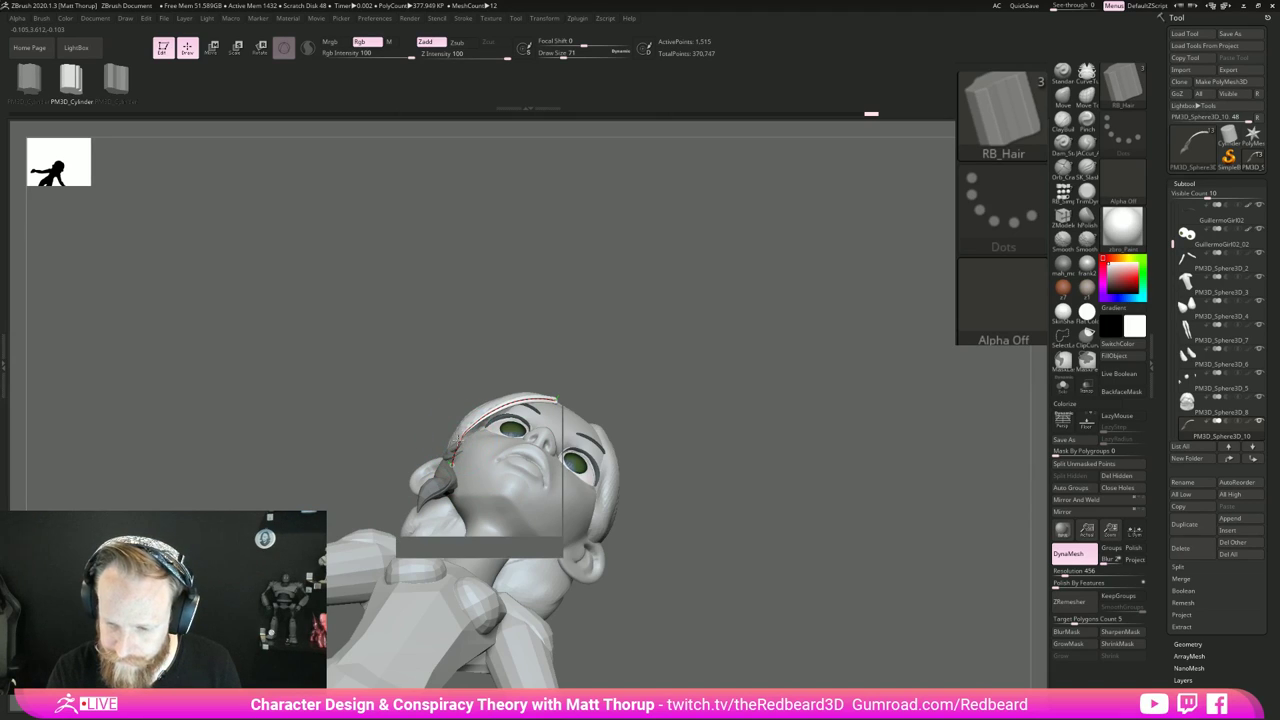
key("bracketright")
left_click(467, 436)
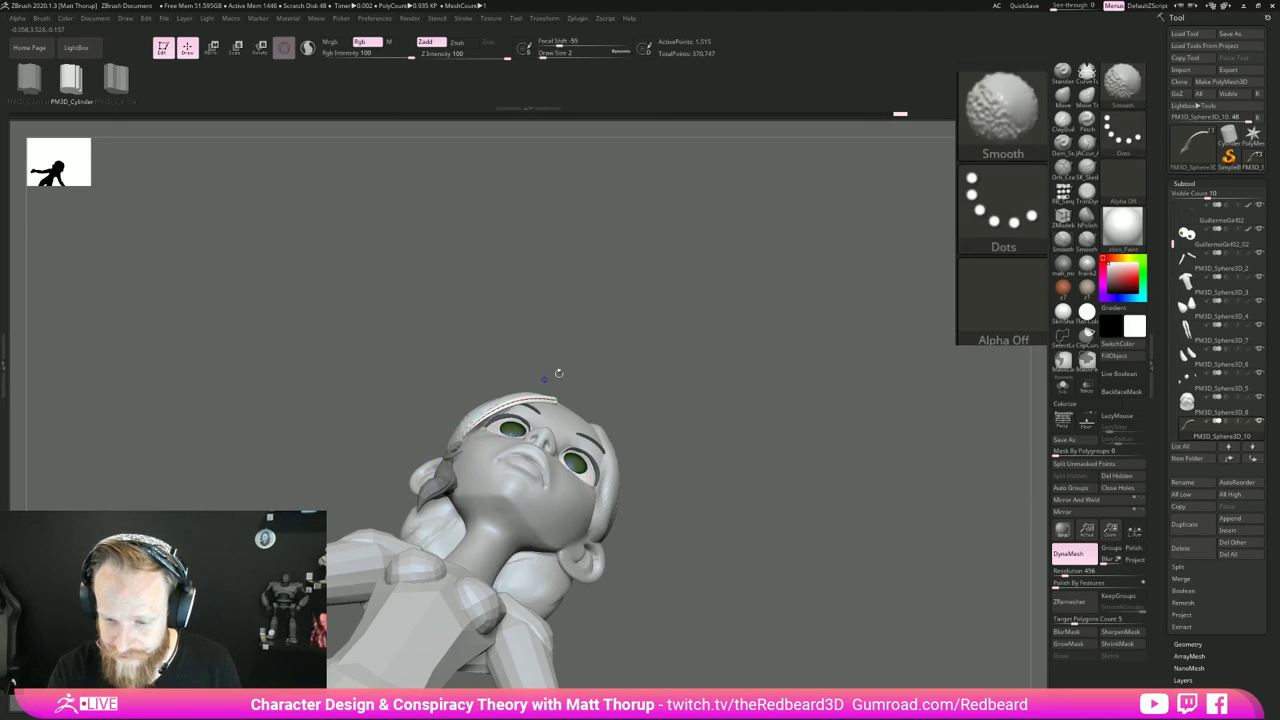
Step: Adjust the ear end of the bangs strand's curve from the side at draw size 94
left_click_drag(660, 368, 745, 485)
left_click_drag(655, 390, 748, 404)
key("bracketright")
key("bracketright")
left_click(432, 441)
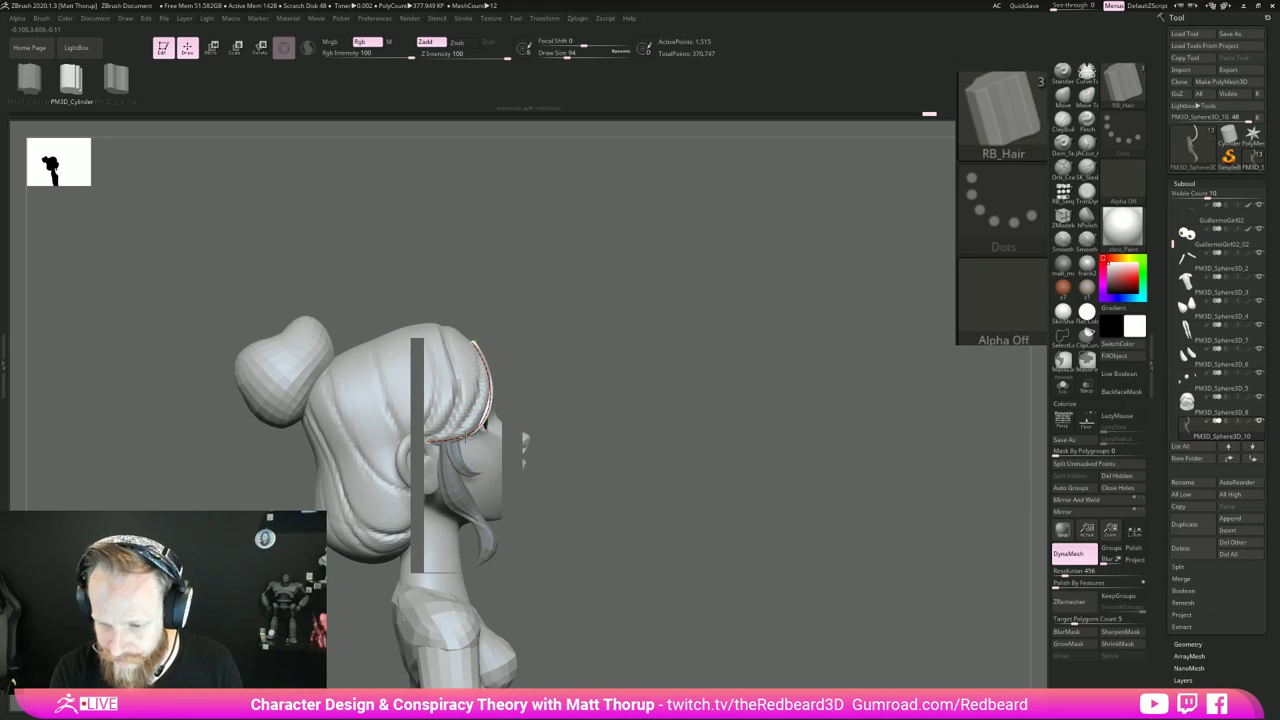
Step: Reshape the bangs strand's curve across the forehead and at its upper end, using draw sizes 120 and 154
left_click_drag(609, 386, 520, 388)
key("bracketright")
key("bracketright")
left_click(494, 396)
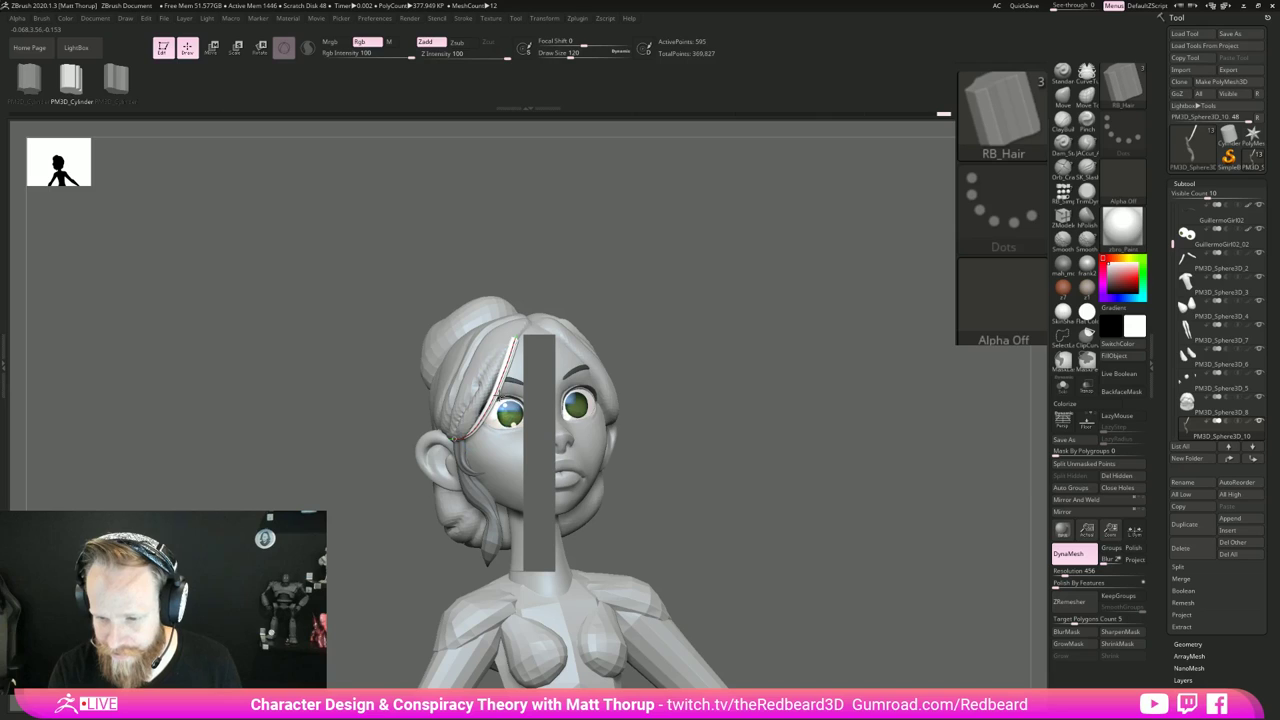
mouse_move(689, 336)
left_mouse_down()
mouse_move(600, 300)
mouse_move(510, 347)
left_mouse_up()
left_click(507, 345)
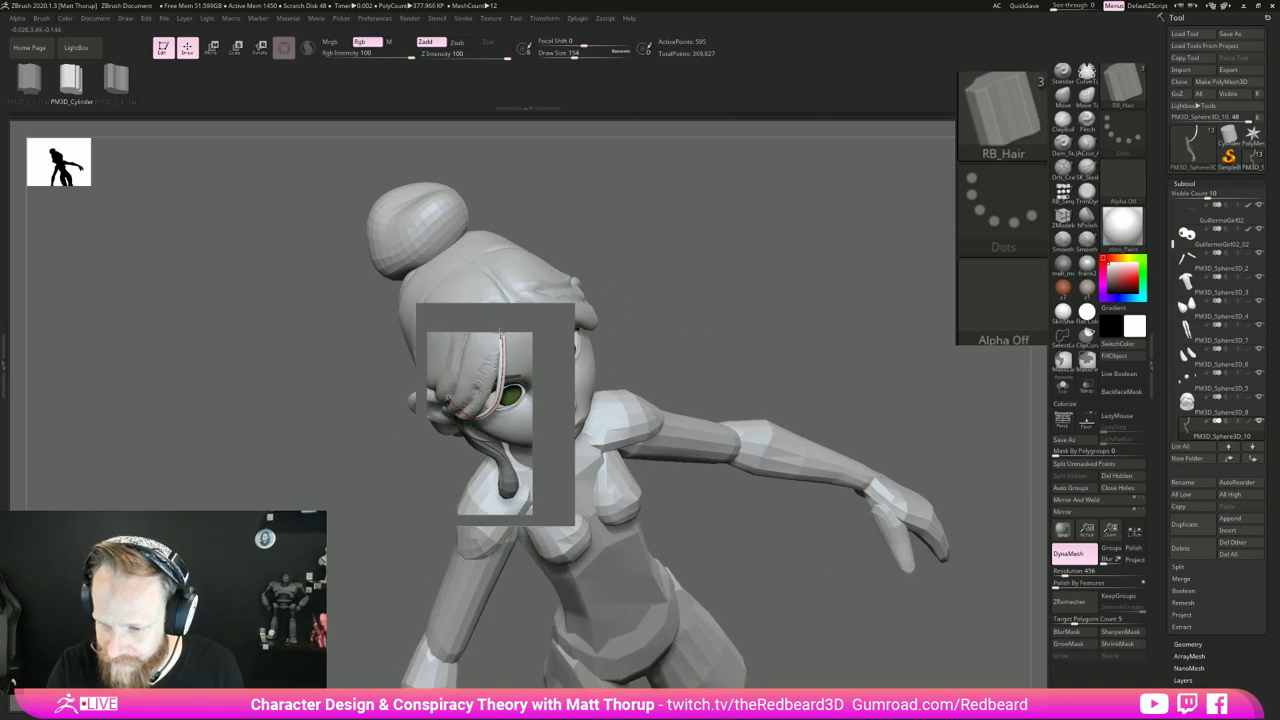
Step: Shift the upper end of the bangs strand's curve at draw size 108 and refit the strand at draw size 2
left_click_drag(671, 266, 535, 285)
key("s")
left_click_drag(507, 335, 496, 335)
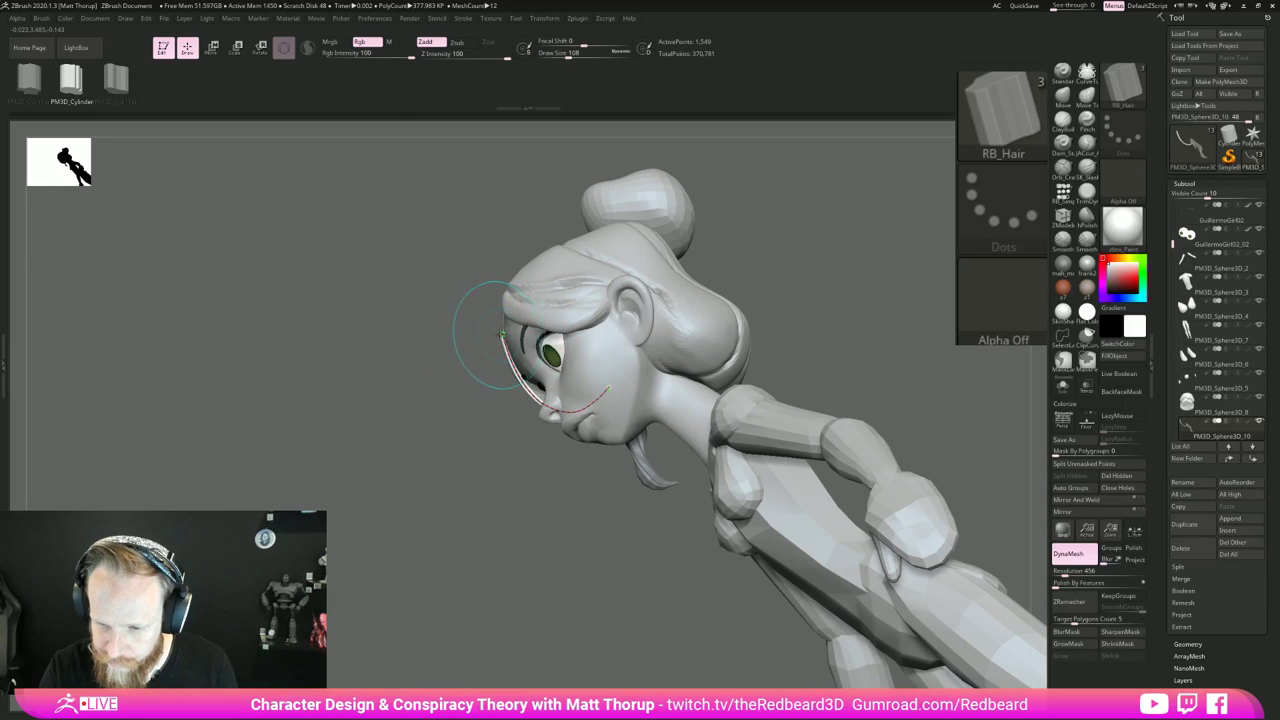
left_click(504, 338)
left_click_drag(410, 415, 528, 412)
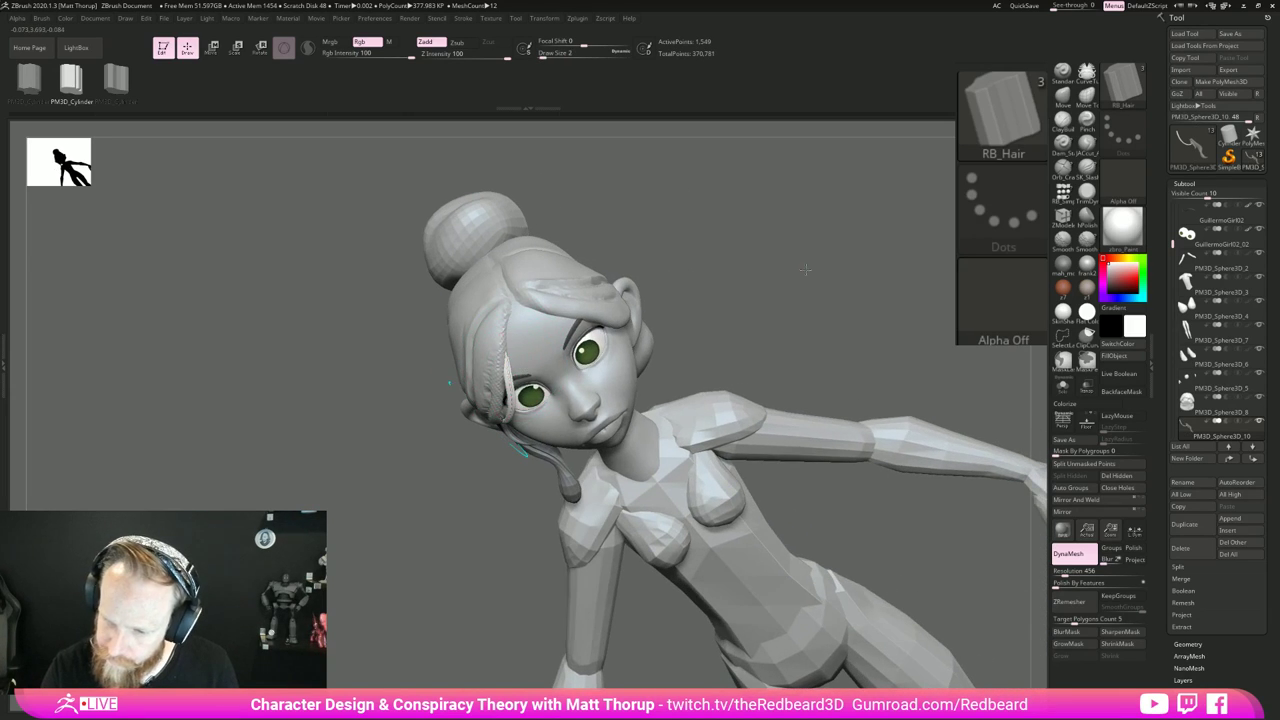
Step: Readjust the strand's curve near the parting from a side view and refit the thin strand at draw size 2
left_click_drag(806, 269, 820, 349, "shift")
mouse_move(809, 517)
left_mouse_down("alt")
mouse_move(749, 532)
mouse_move(830, 537)
left_mouse_up("alt")
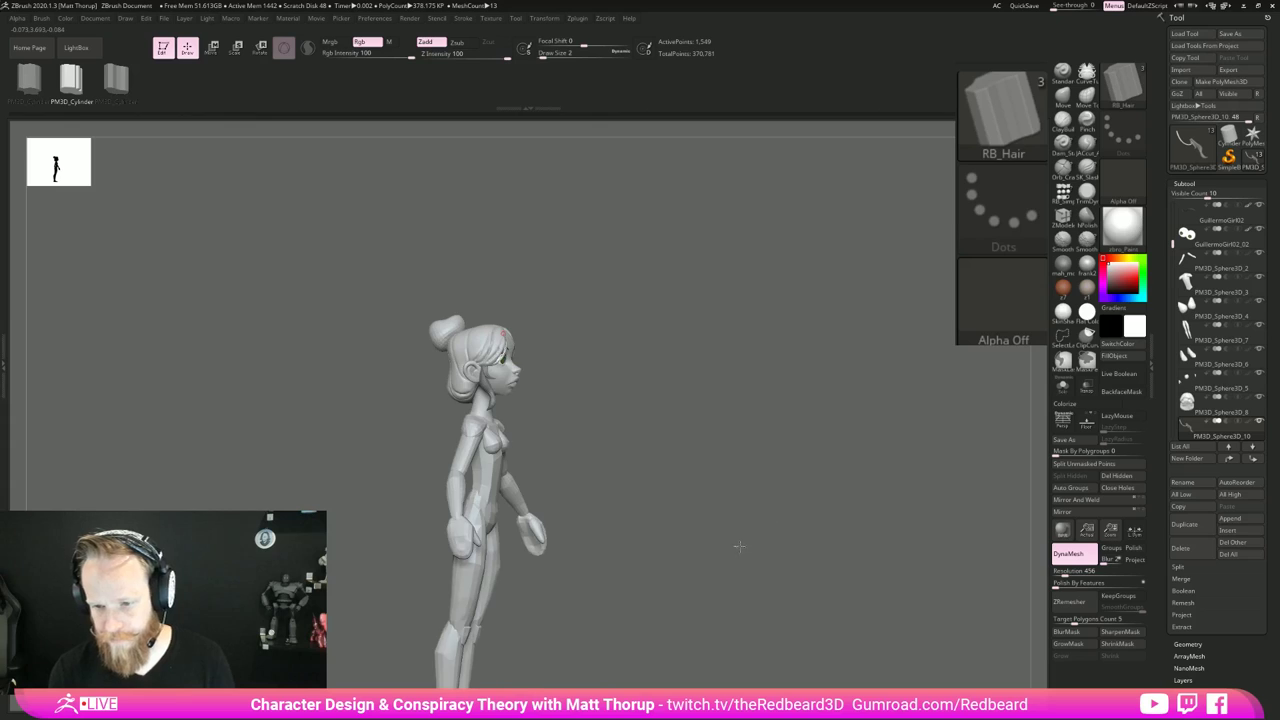
left_click_drag(737, 546, 771, 534, "alt")
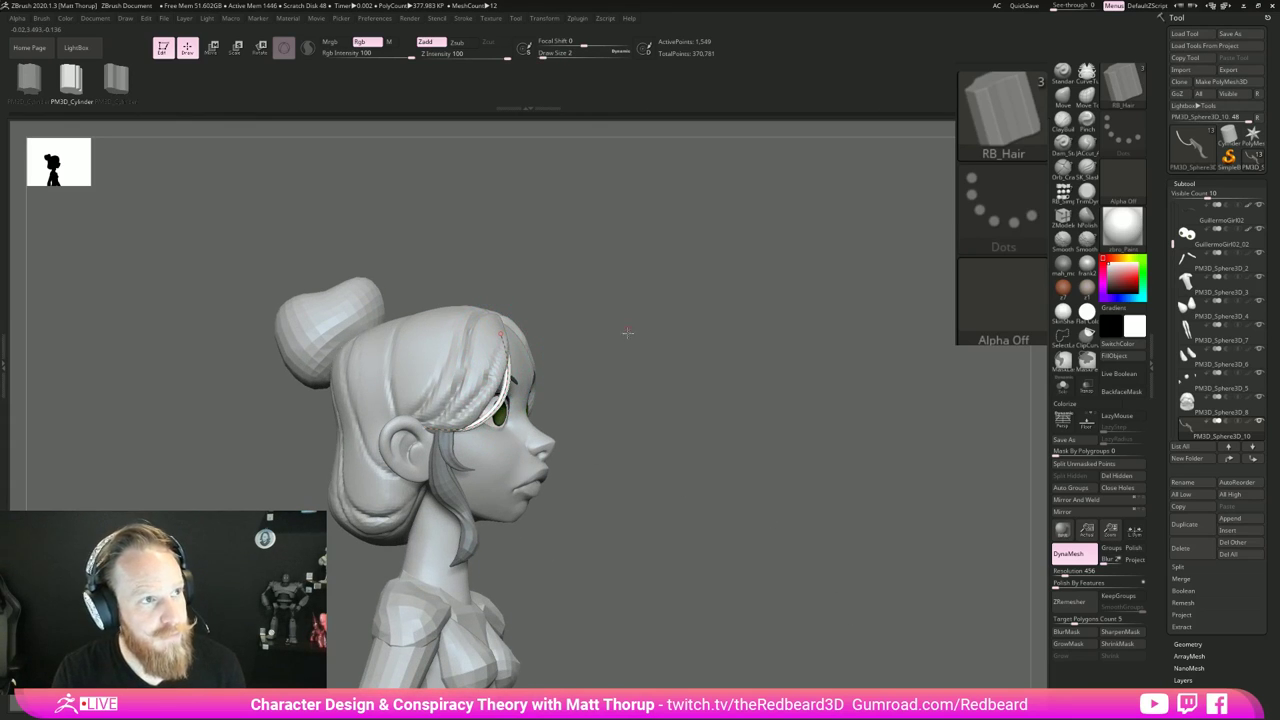
mouse_move(626, 331)
left_mouse_down()
mouse_move(605, 352)
mouse_move(637, 340)
mouse_move(594, 336)
left_mouse_up()
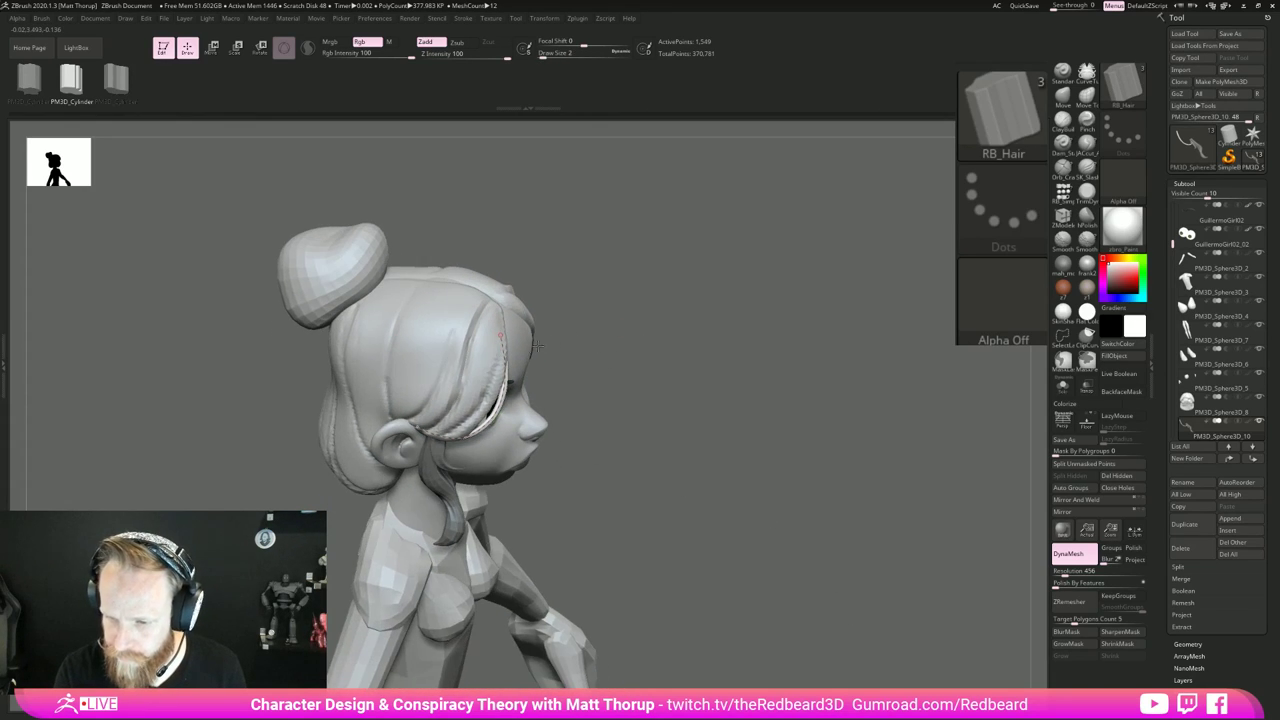
key("s")
left_click(534, 337)
left_click(503, 332)
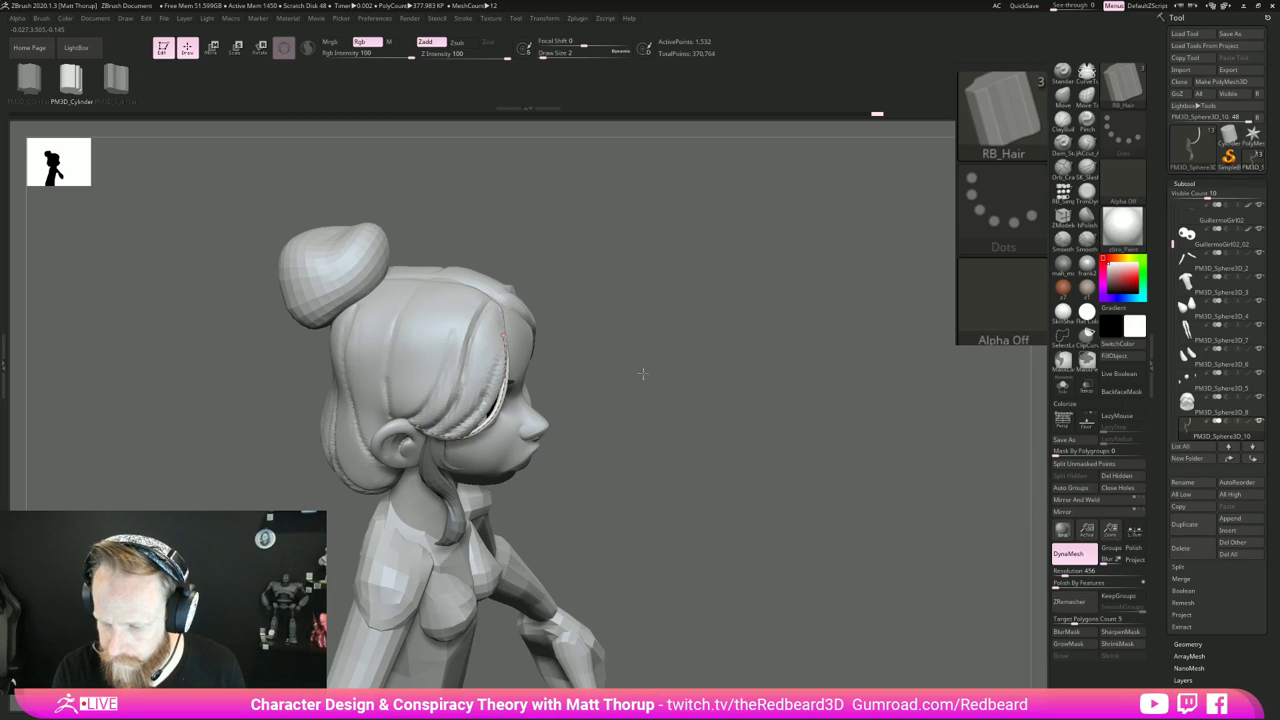
mouse_move(643, 371)
left_mouse_down()
mouse_move(651, 434)
mouse_move(611, 511)
mouse_move(592, 517)
left_mouse_up()
mouse_move(668, 540)
left_mouse_down("alt")
mouse_move(683, 498)
mouse_move(737, 523)
mouse_move(760, 517)
mouse_move(680, 514)
mouse_move(686, 544)
left_mouse_up("alt")
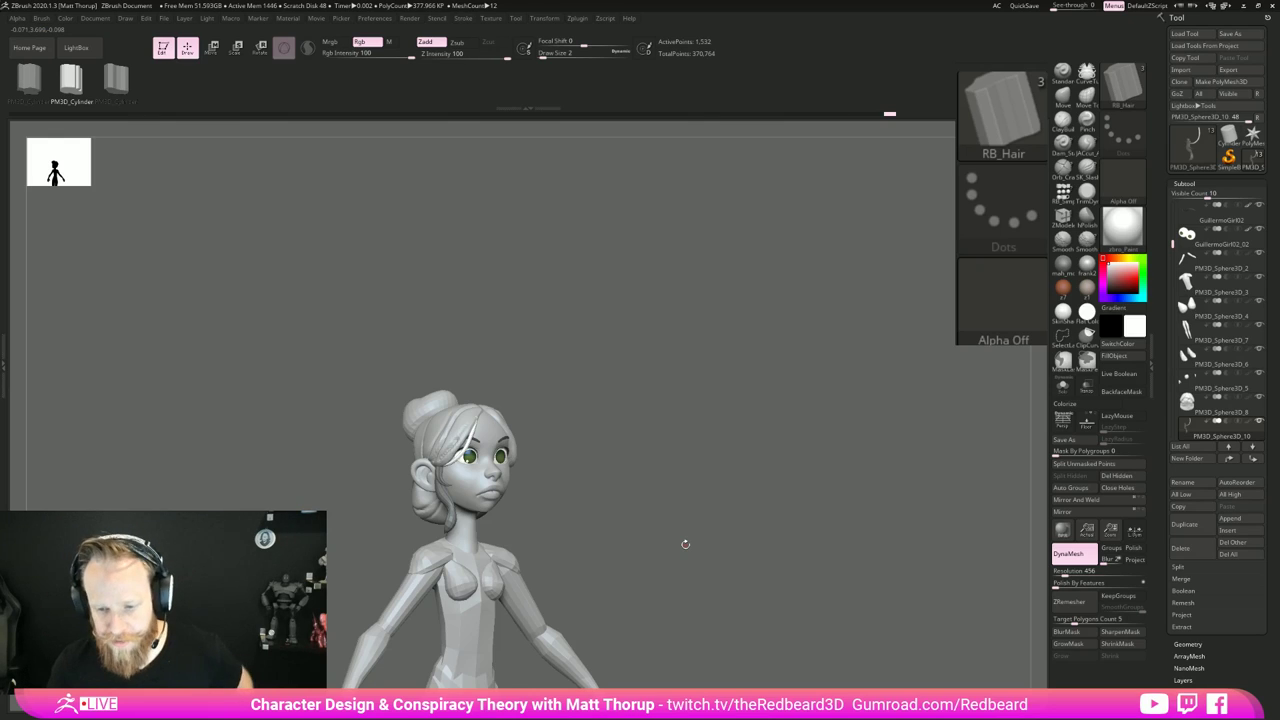
left_click_drag(661, 429, 777, 466, "alt")
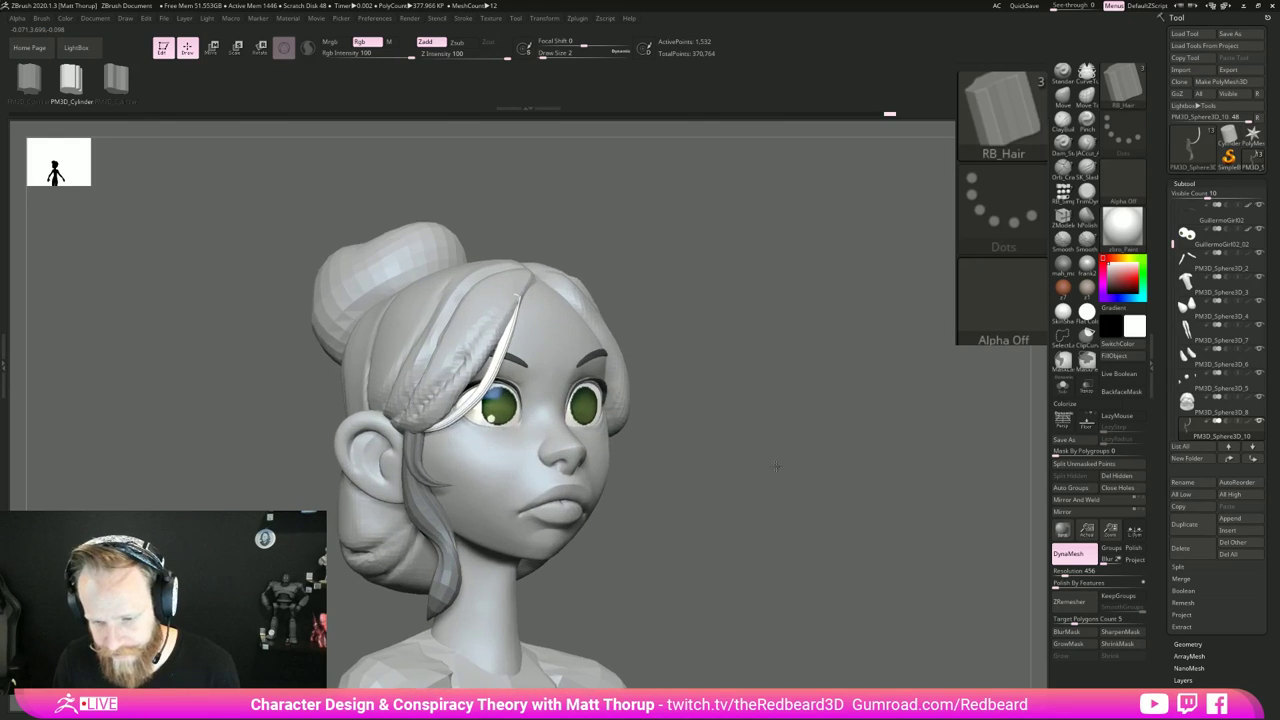
left_click_drag(838, 404, 805, 426)
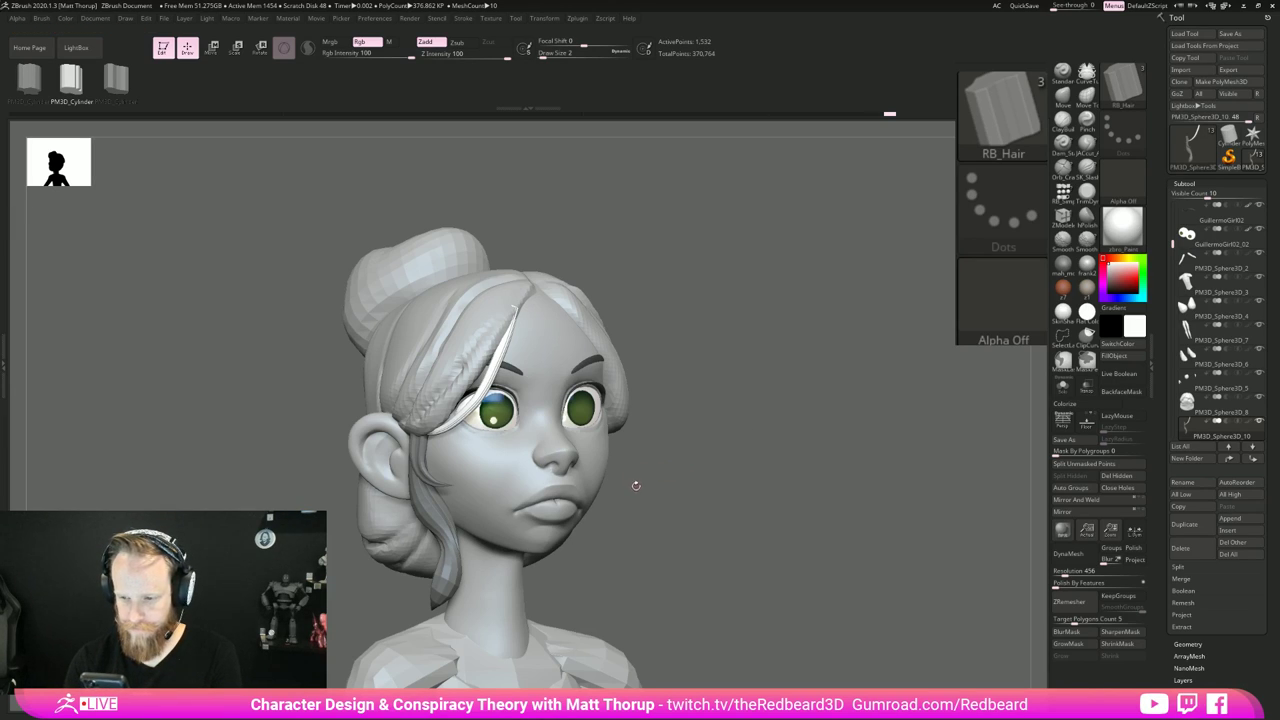
left_click_drag(638, 486, 656, 487)
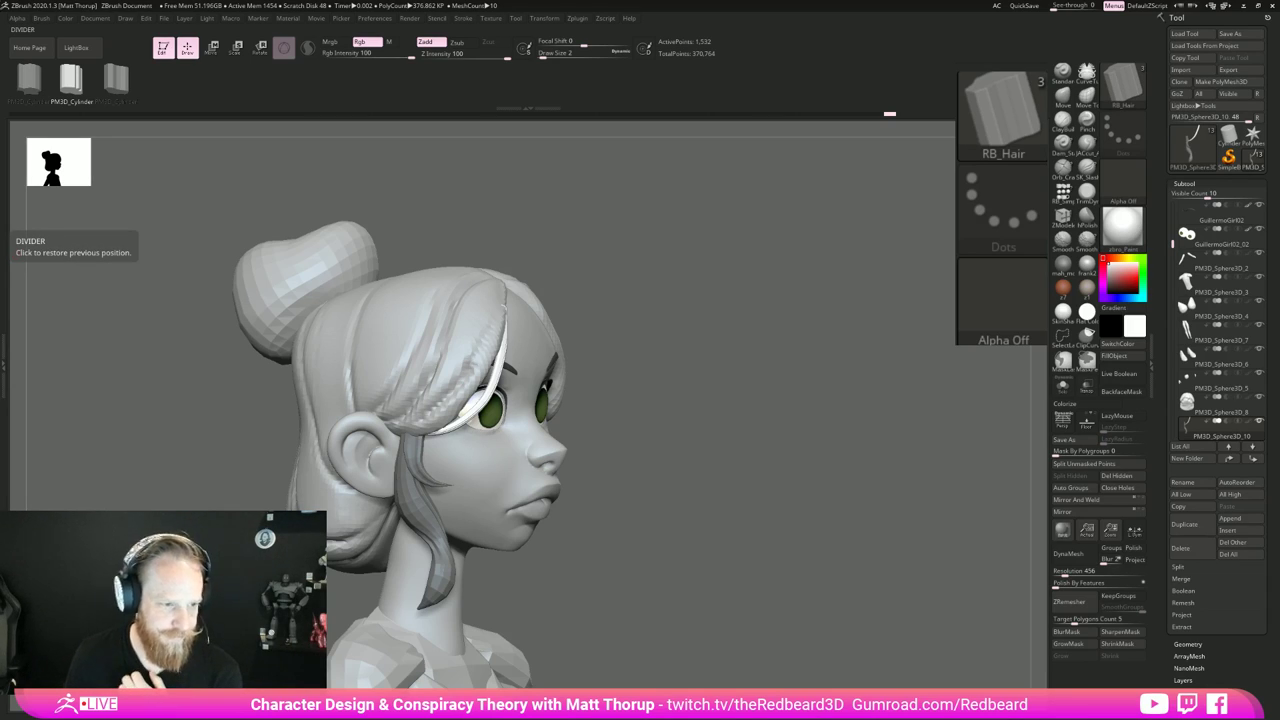
Step: Push the upper end of the bangs strand toward the hairline with the Move brush at draw size 46
mouse_move(703, 475)
left_mouse_down()
mouse_move(694, 466)
mouse_move(717, 477)
mouse_move(703, 472)
mouse_move(800, 450)
mouse_move(704, 370)
mouse_move(692, 394)
left_mouse_up()
key("b")
key("m")
key("v")
key("s")
left_click(487, 322)
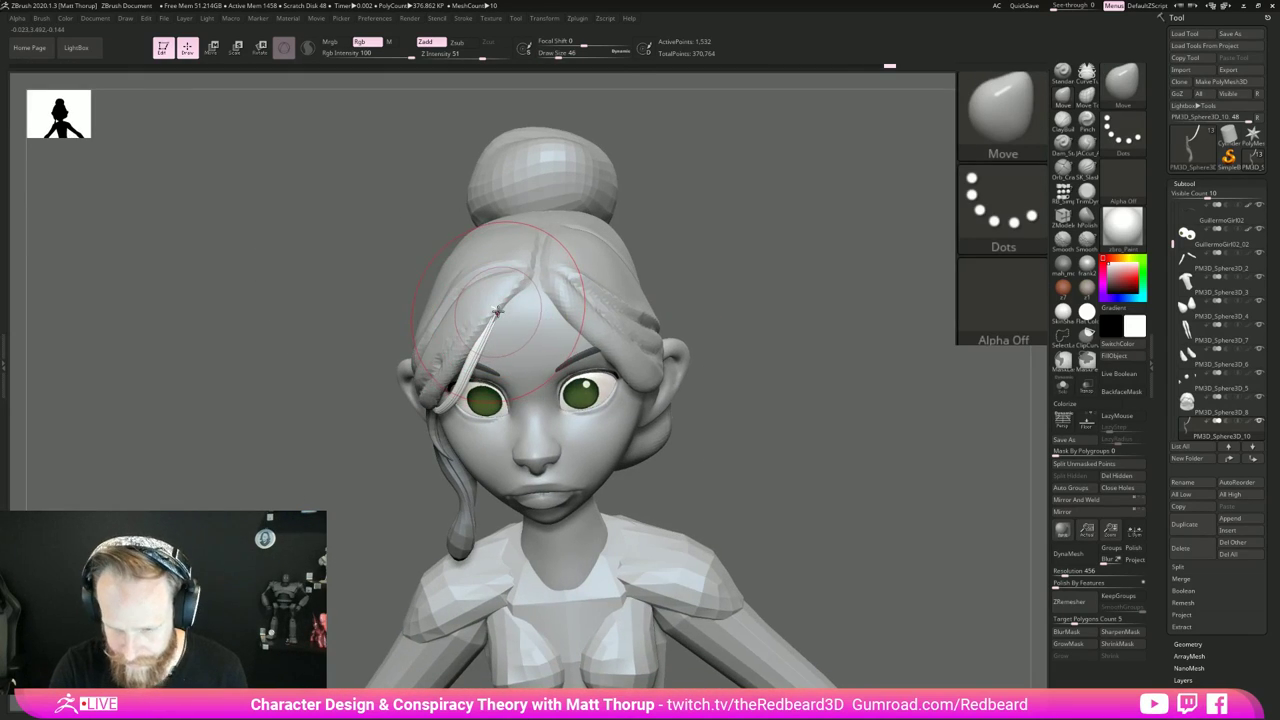
left_click_drag(491, 306, 503, 297)
Step: Refine the strand's upper tip with the Move brush at draw size 18, and adjust its profile at draw size 54
mouse_move(505, 297)
right_mouse_down()
mouse_move(517, 312)
mouse_move(498, 305)
right_mouse_up()
key("s")
left_click(502, 304)
left_click_drag(502, 304, 492, 303)
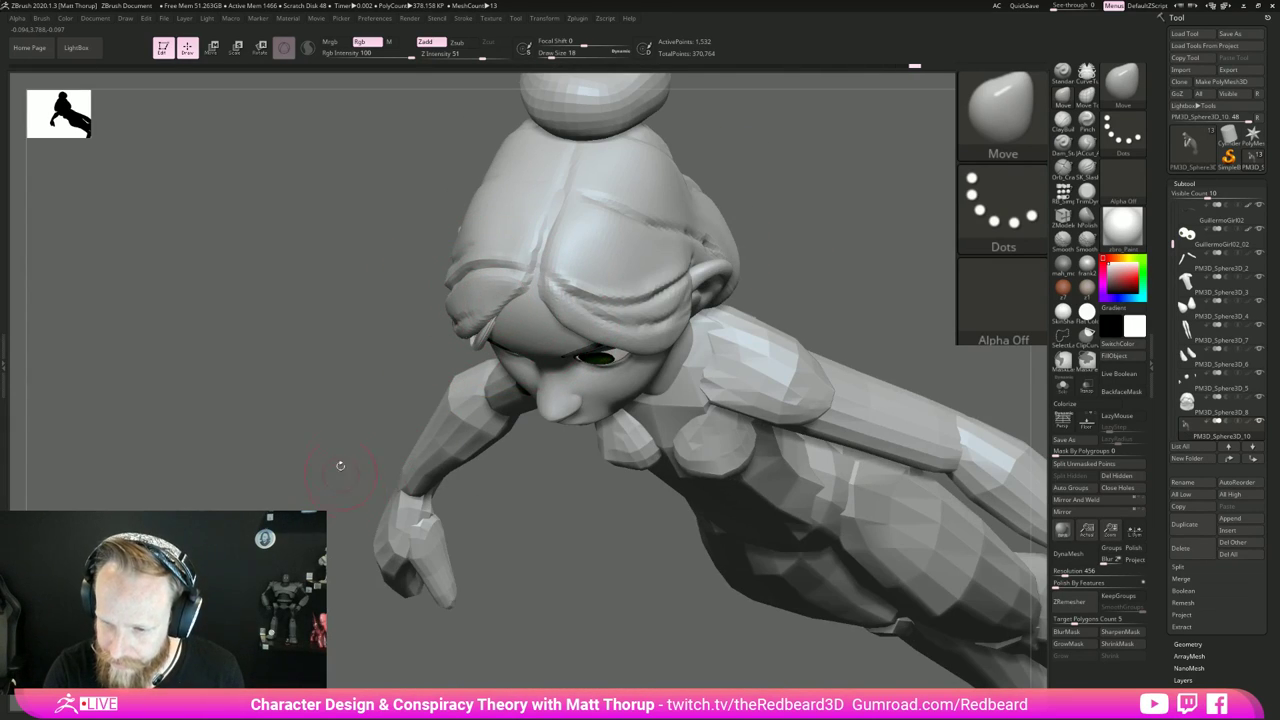
left_click_drag(337, 466, 542, 324)
key("s")
left_click_drag(500, 326, 510, 328)
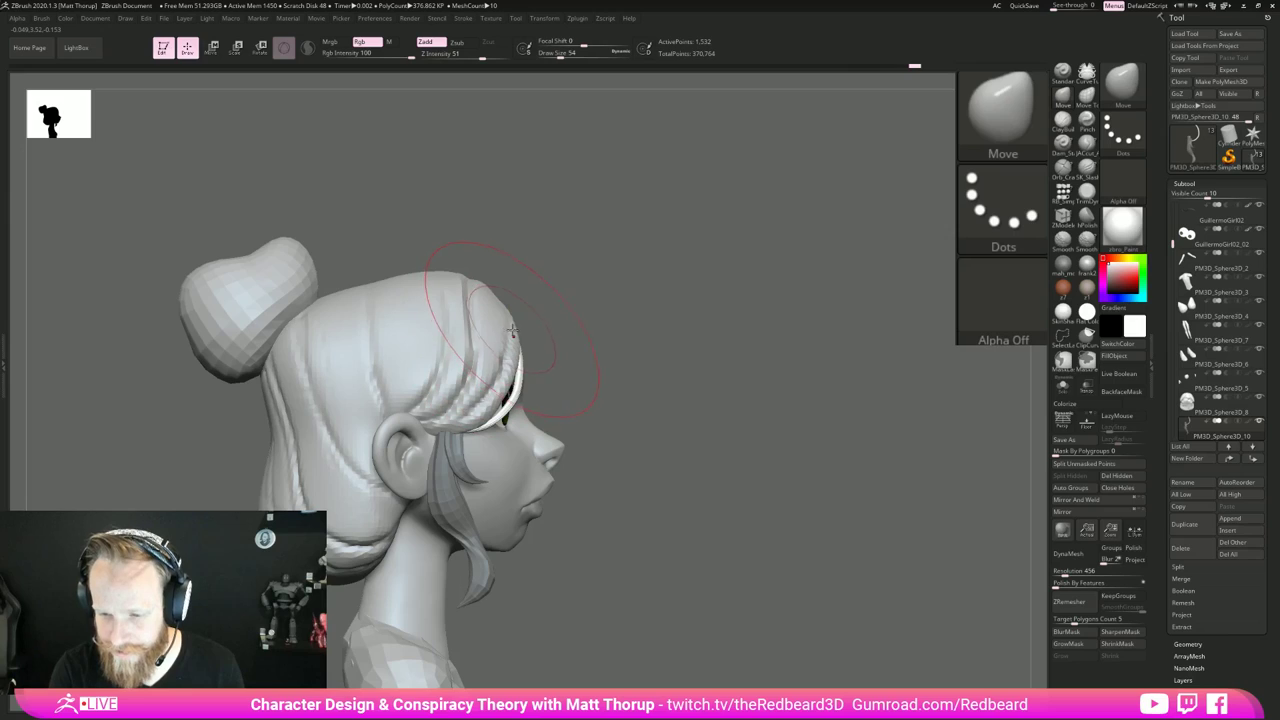
Step: Select the main hair piece and reshape its front and crown outline from the side with the Move brush, starting at draw size 31
left_click(503, 325, "alt")
key("s")
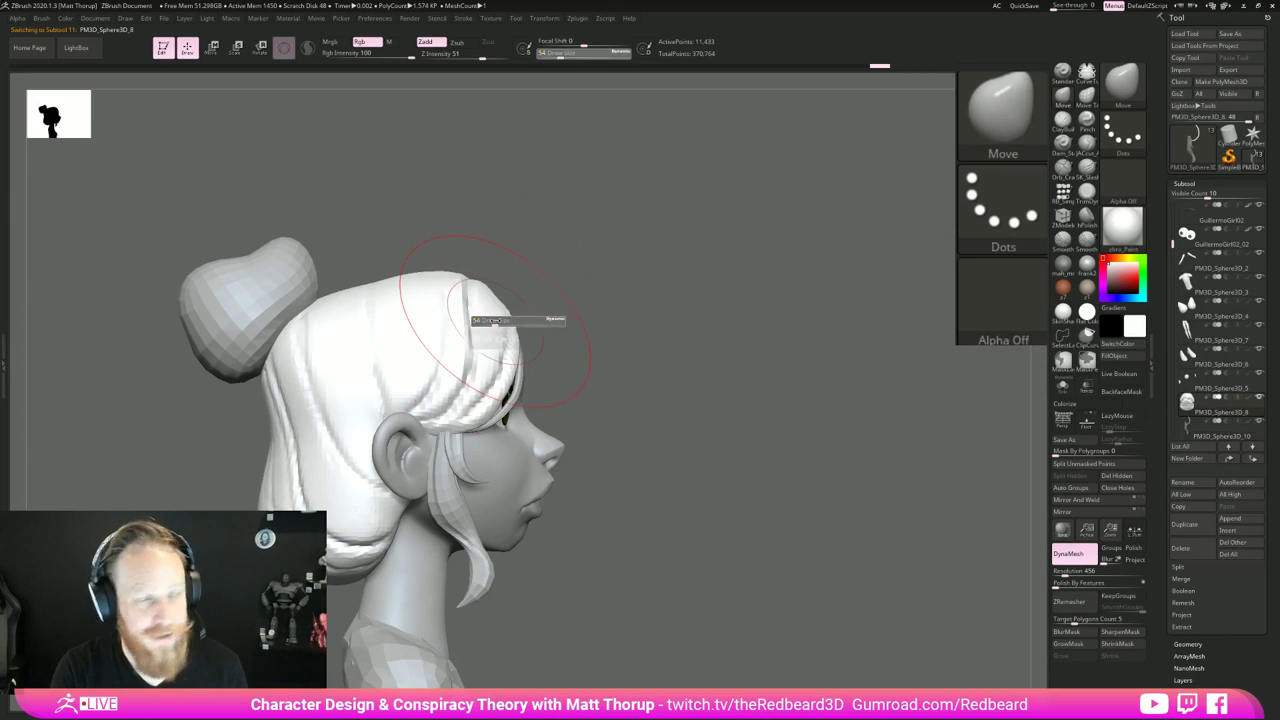
left_click(494, 323)
key("bracketleft")
key("bracketleft")
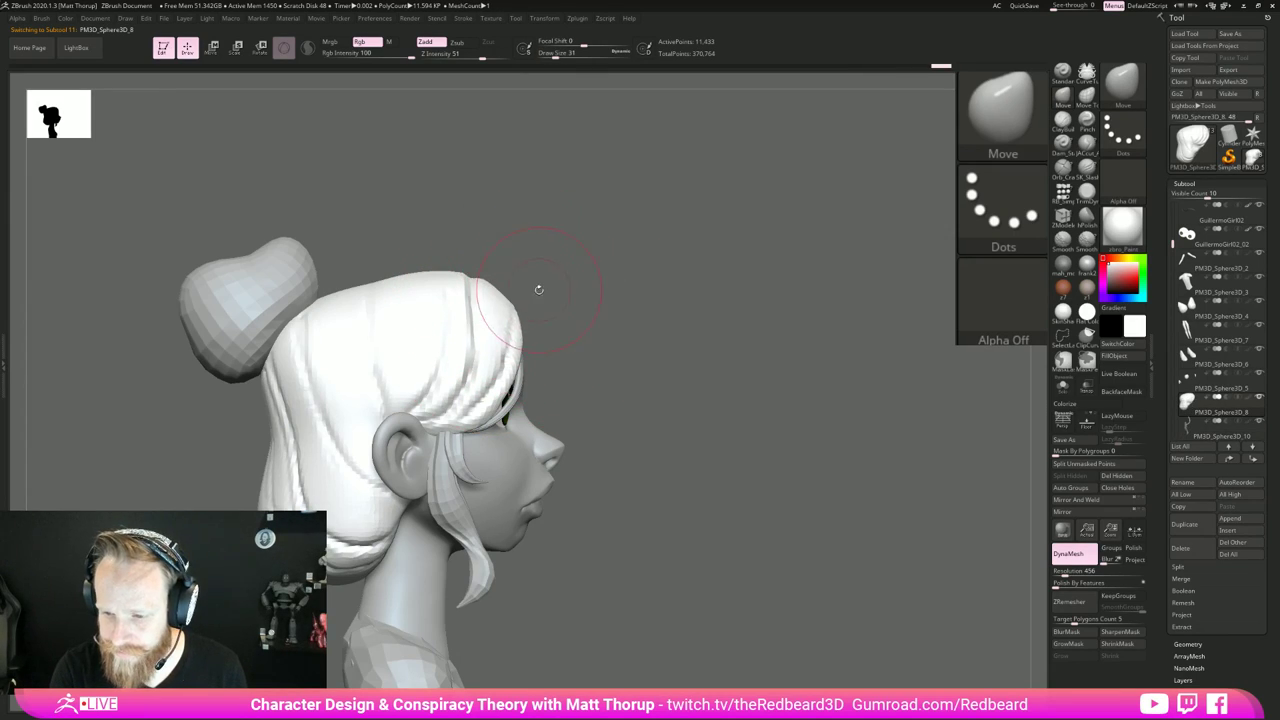
left_click_drag(538, 289, 505, 299)
key("bracketright")
mouse_move(594, 284)
left_mouse_down()
mouse_move(640, 277)
mouse_move(612, 283)
left_mouse_up()
key("bracketright")
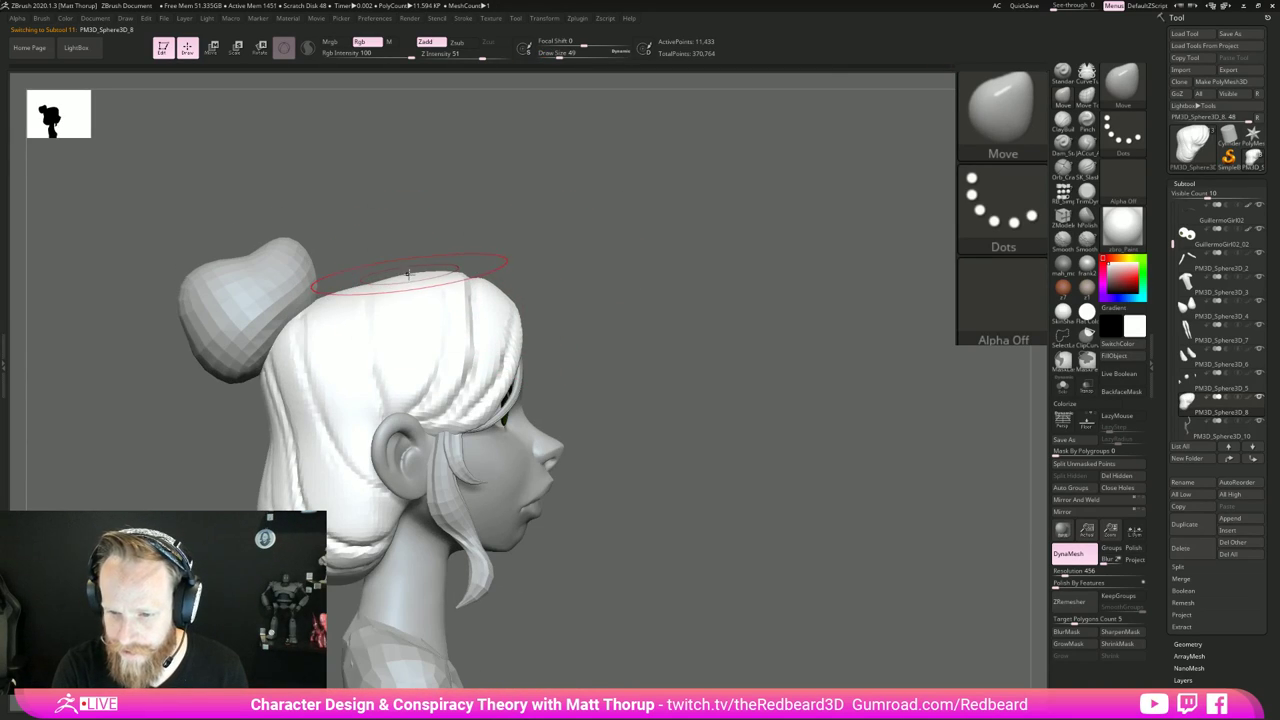
key("bracketleft")
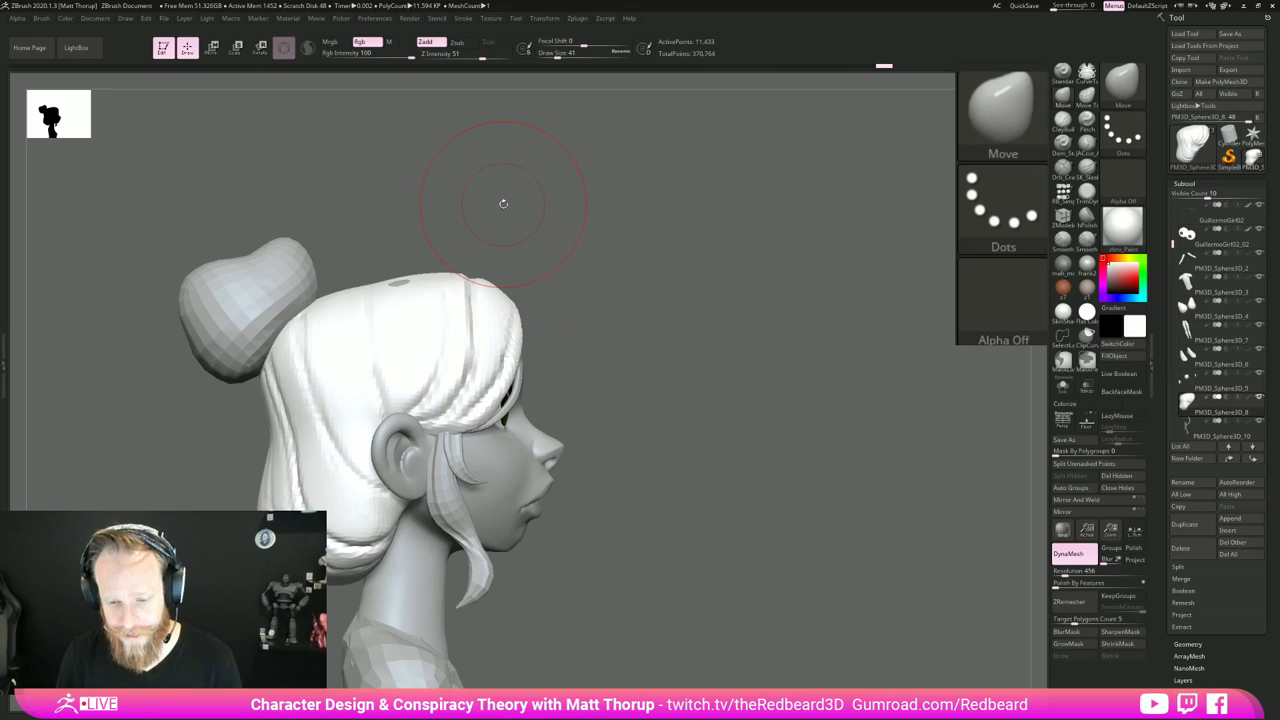
left_click_drag(754, 409, 709, 418)
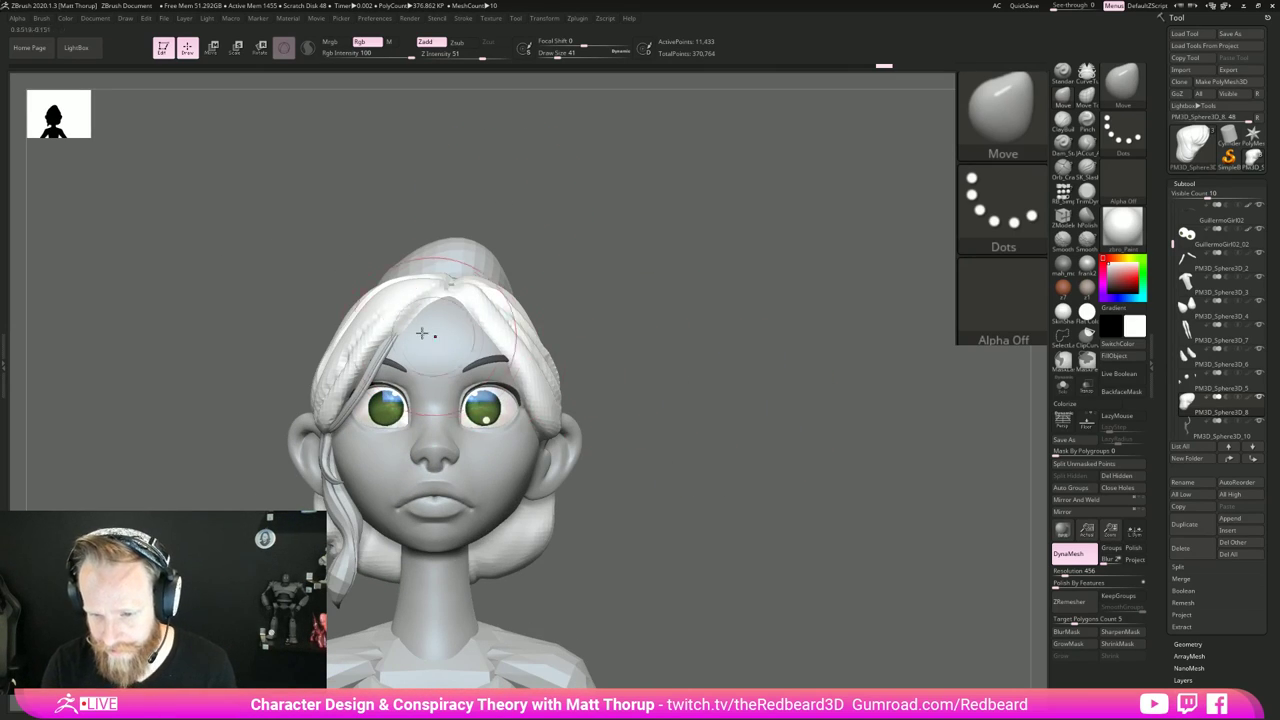
left_click(1066, 125)
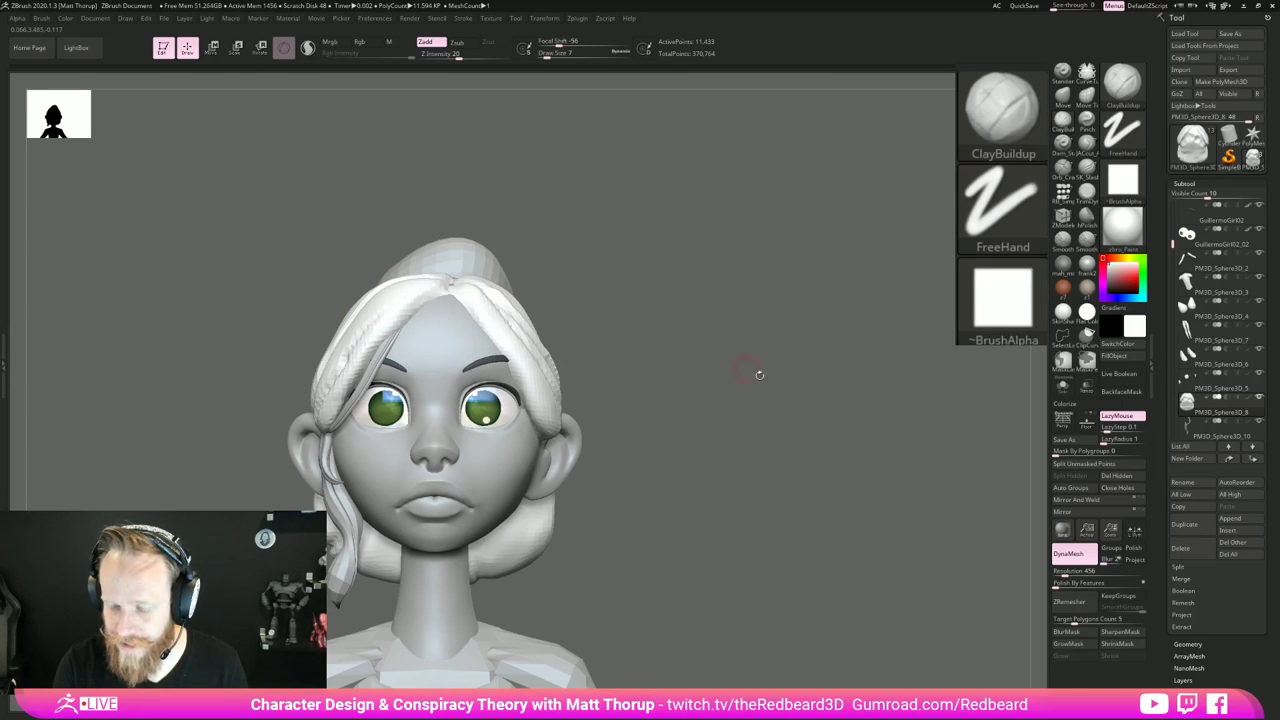
left_click_drag(758, 374, 749, 446)
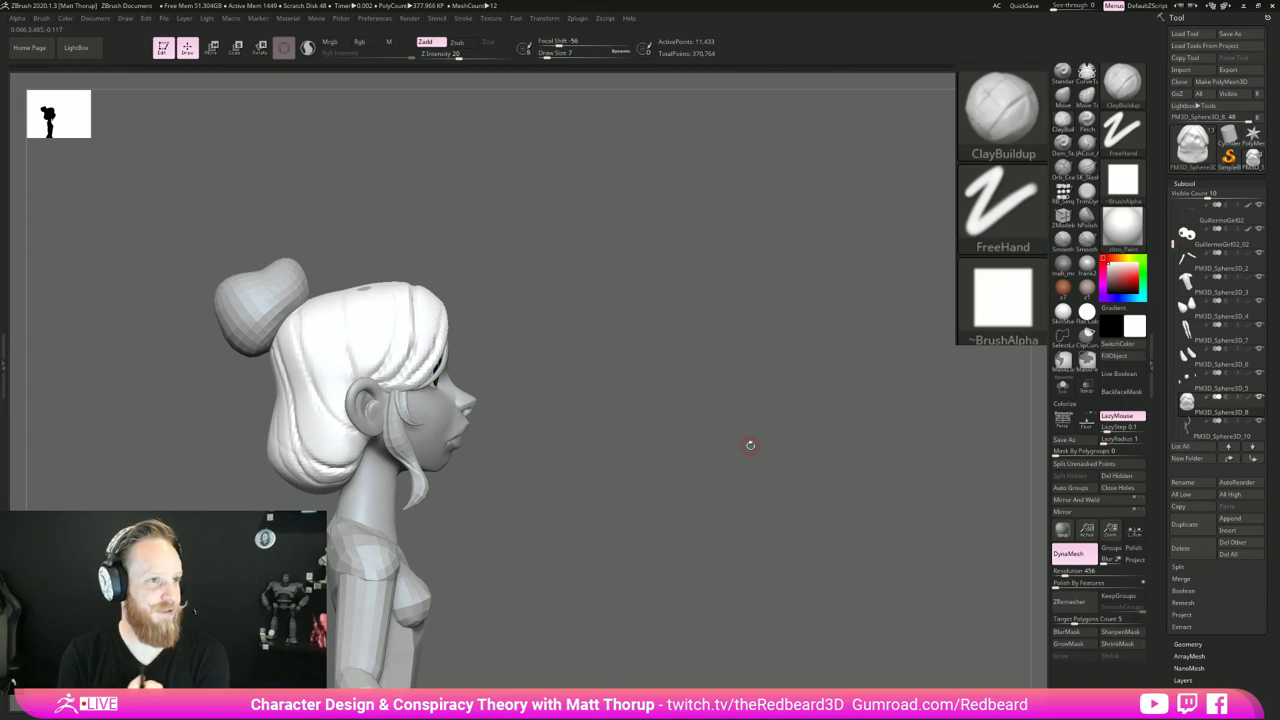
left_click_drag(605, 361, 668, 372)
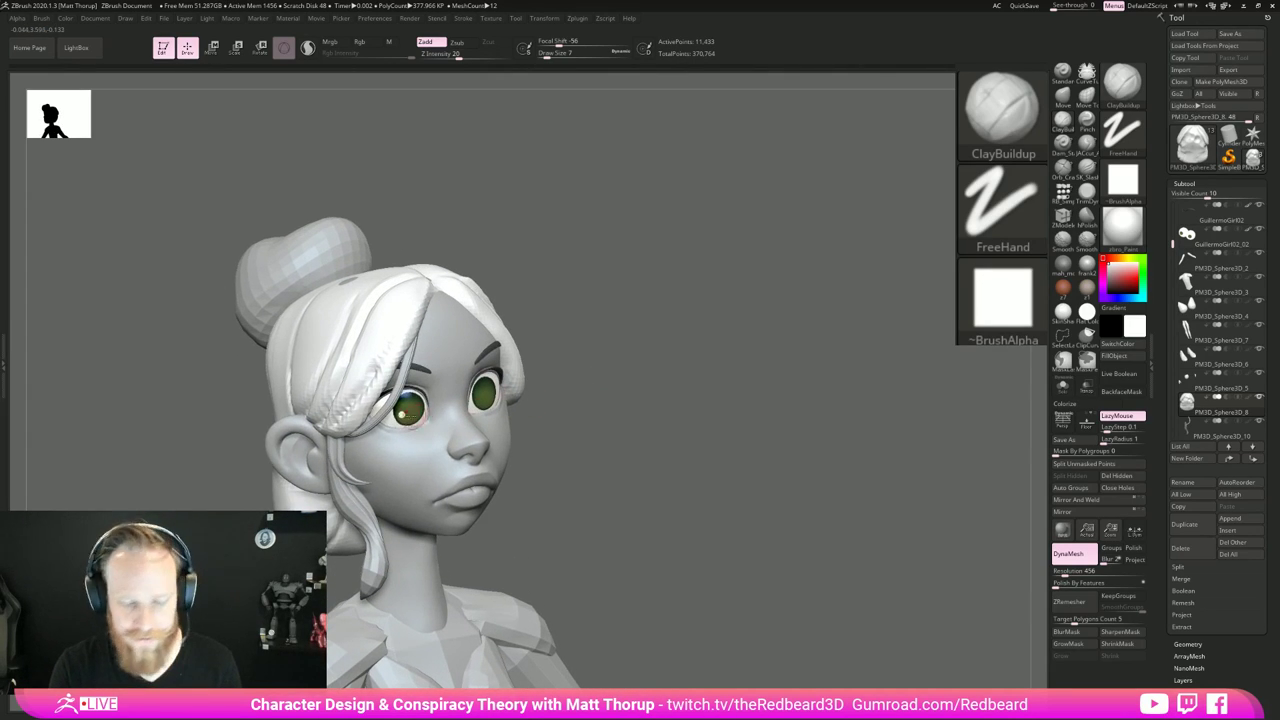
Step: Select the bangs strand and thicken it above the eye with the Inflat brush
left_click(384, 402, "alt")
key("b")
key("i")
key("n")
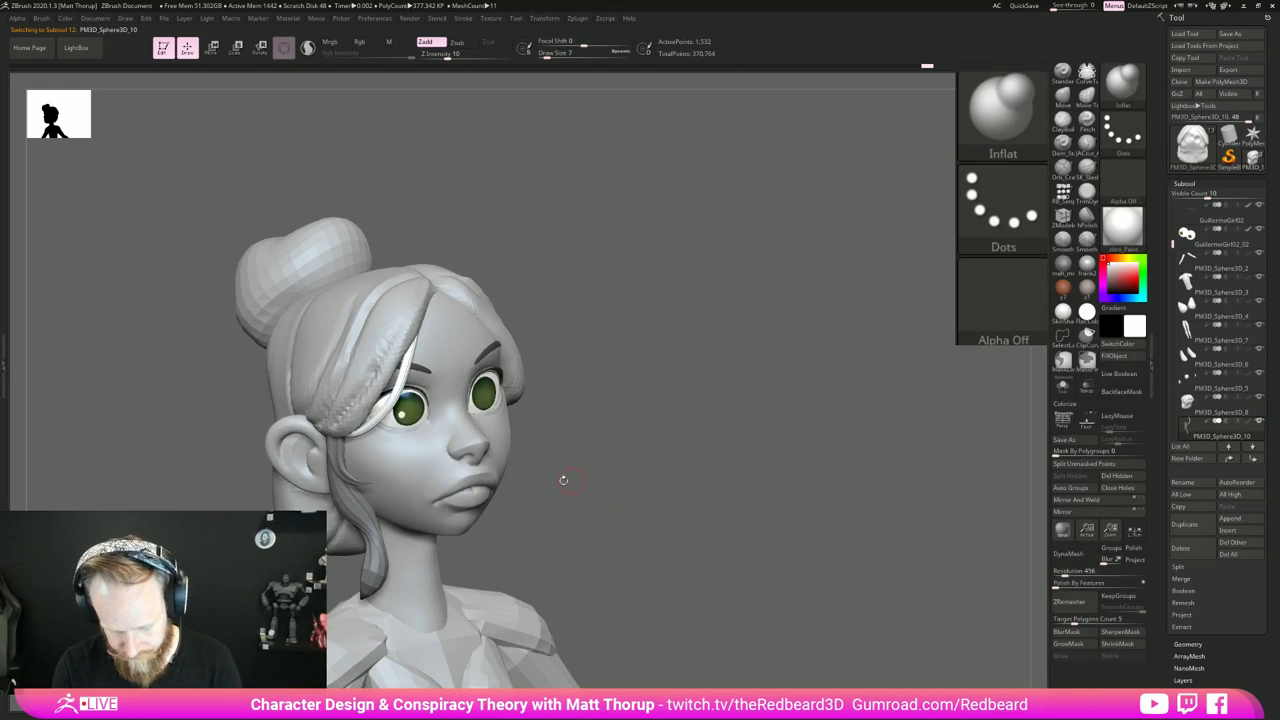
key("s")
mouse_move(400, 394)
left_mouse_down()
mouse_move(412, 346)
mouse_move(408, 358)
left_mouse_up()
key("s")
mouse_move(645, 348)
left_mouse_down()
mouse_move(691, 357)
mouse_move(708, 403)
left_mouse_up()
left_click_drag(754, 460, 585, 482, "alt")
right_click_drag(585, 482, 714, 494)
left_click_drag(714, 494, 702, 503, "alt")
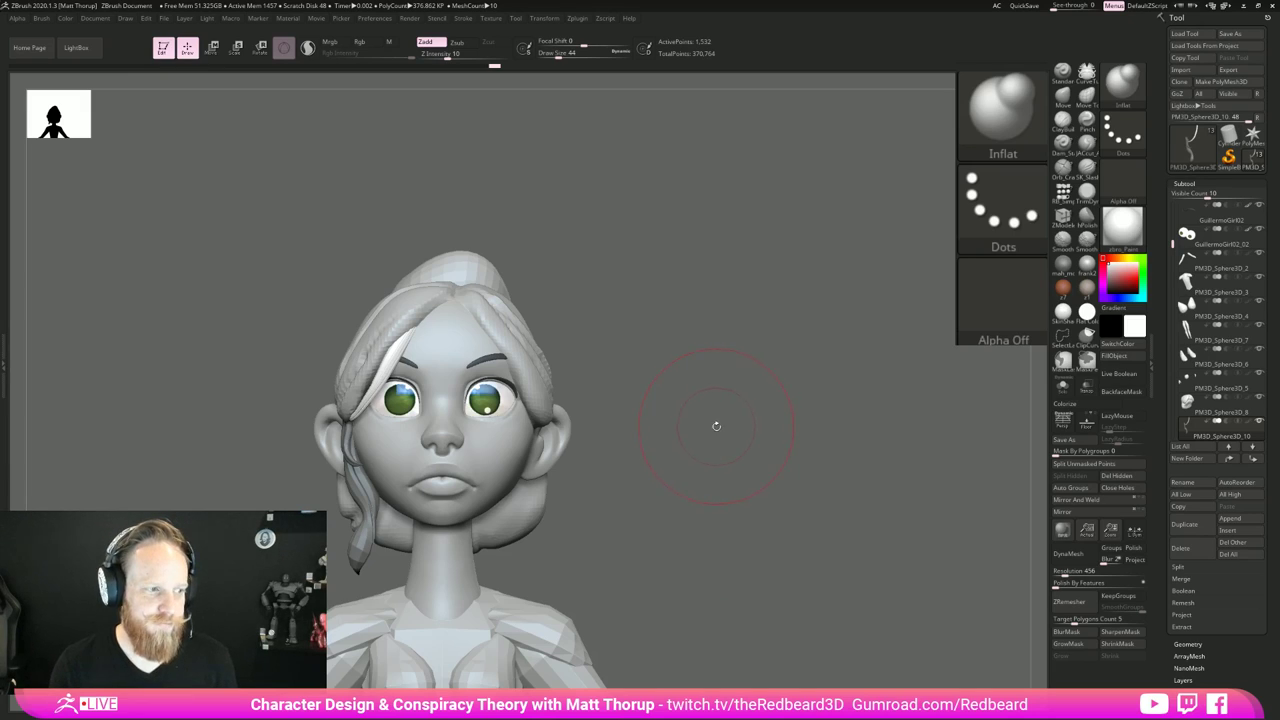
left_click_drag(716, 426, 722, 435)
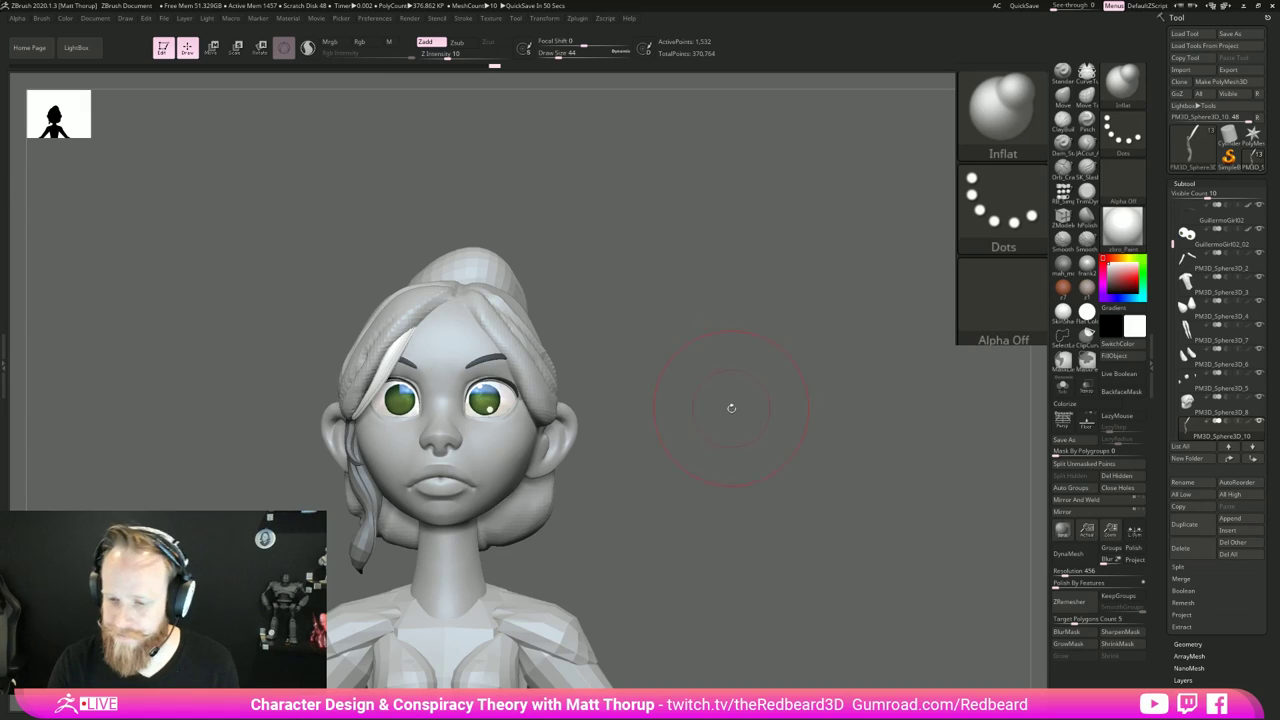
Step: Nudge the thickened part of the bangs strand above the eyebrow with the Move brush at draw size 20
mouse_move(729, 406)
left_mouse_down()
mouse_move(743, 420)
mouse_move(625, 390)
left_mouse_up()
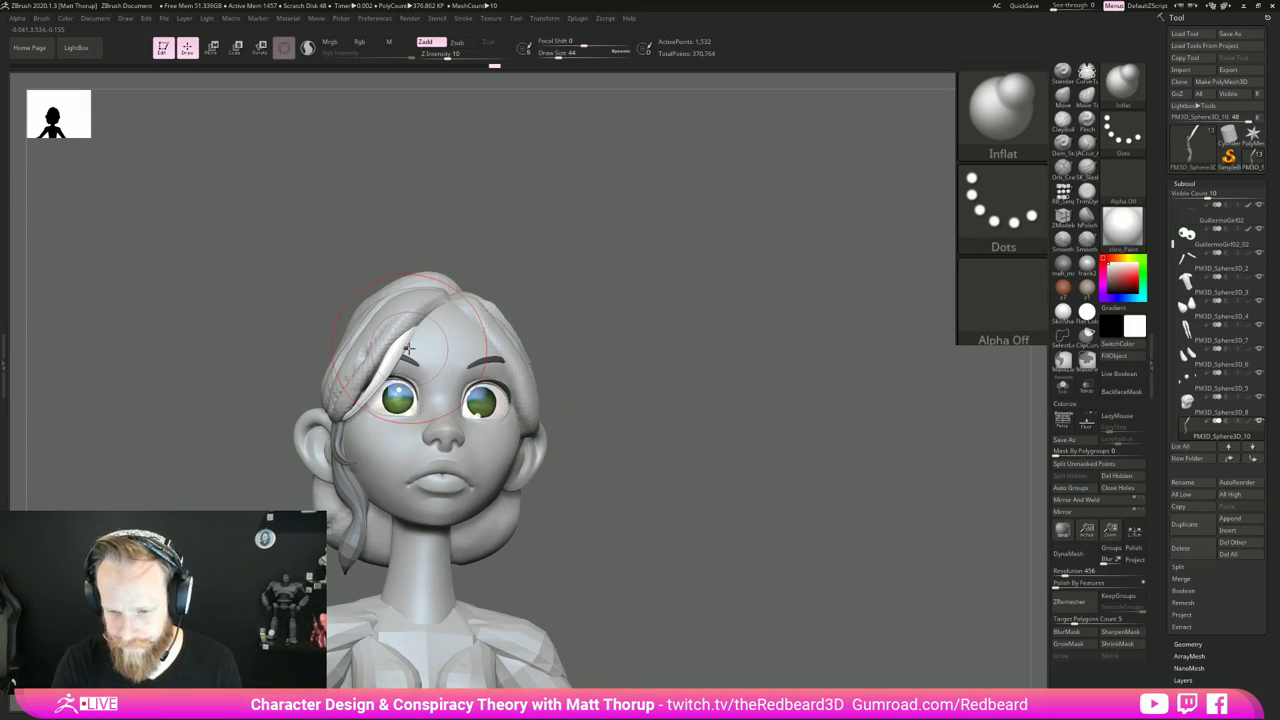
key("b")
key("m")
key("v")
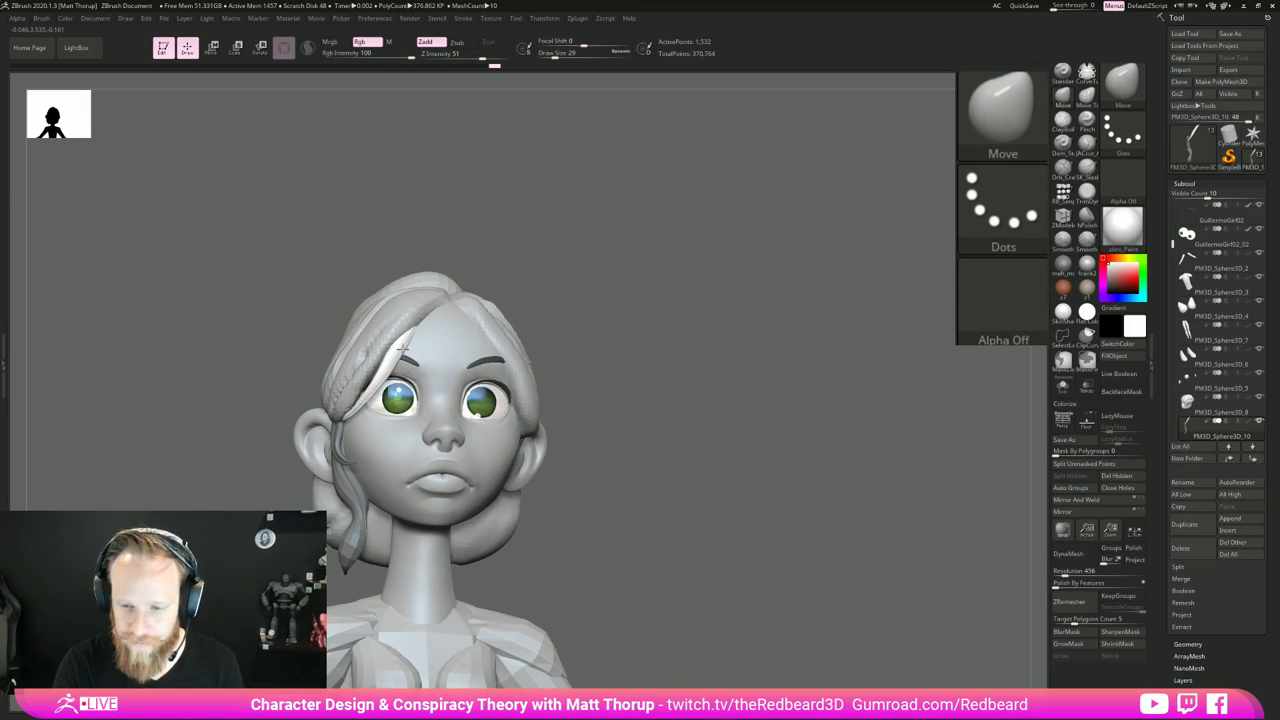
key("bracketleft")
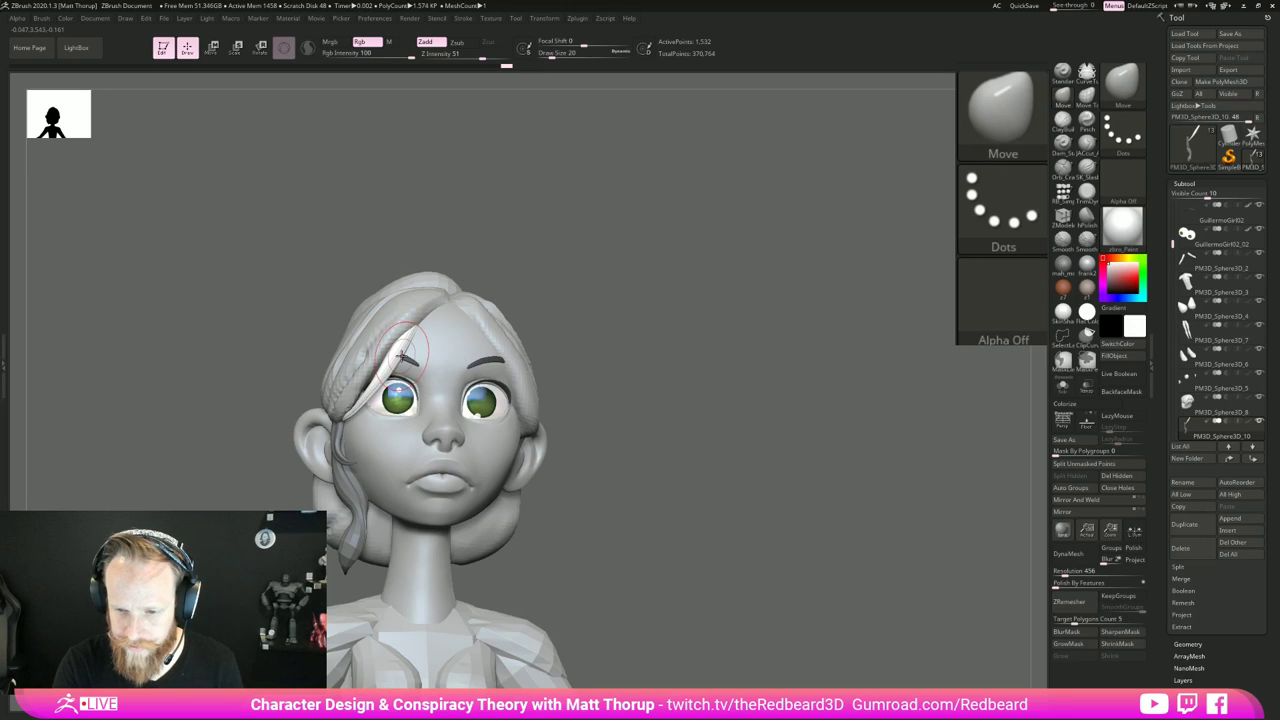
Step: Move the upper part of the bangs strand against the hair from a side view at draw size 71
left_click_drag(593, 272, 666, 277)
left_click_drag(680, 340, 606, 351, "alt")
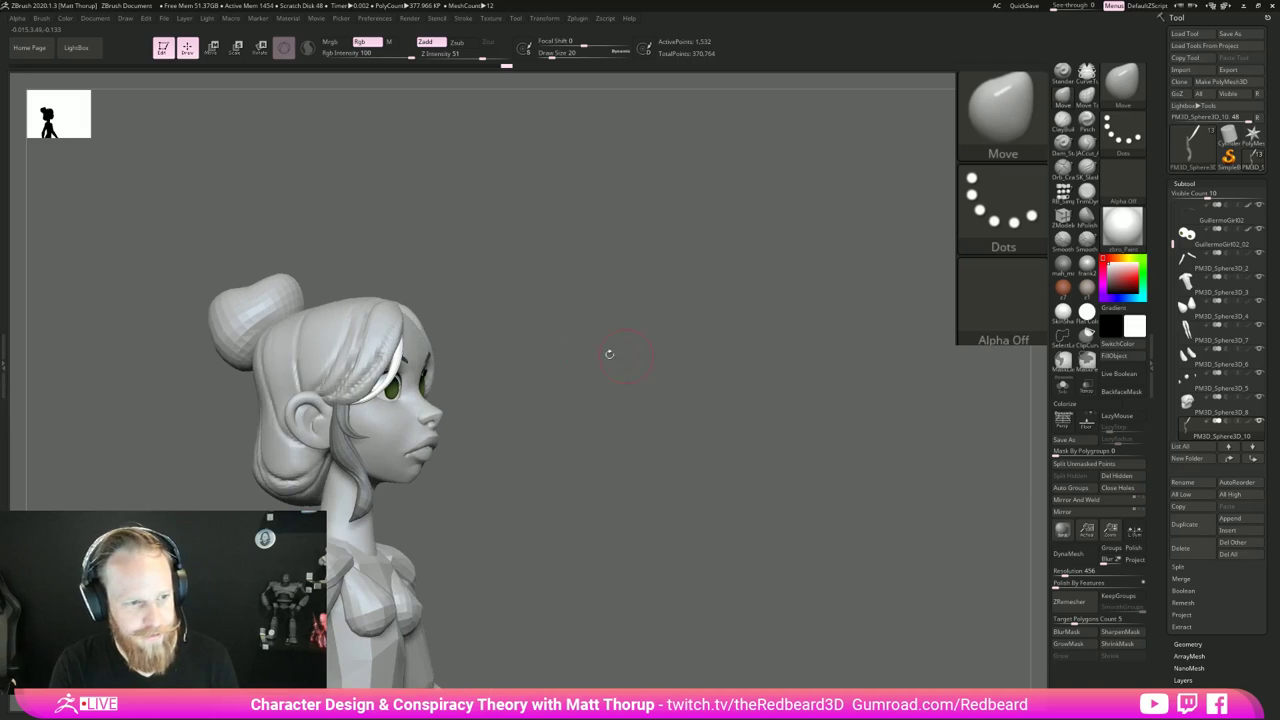
key("bracketright")
key("bracketright")
key("bracketright")
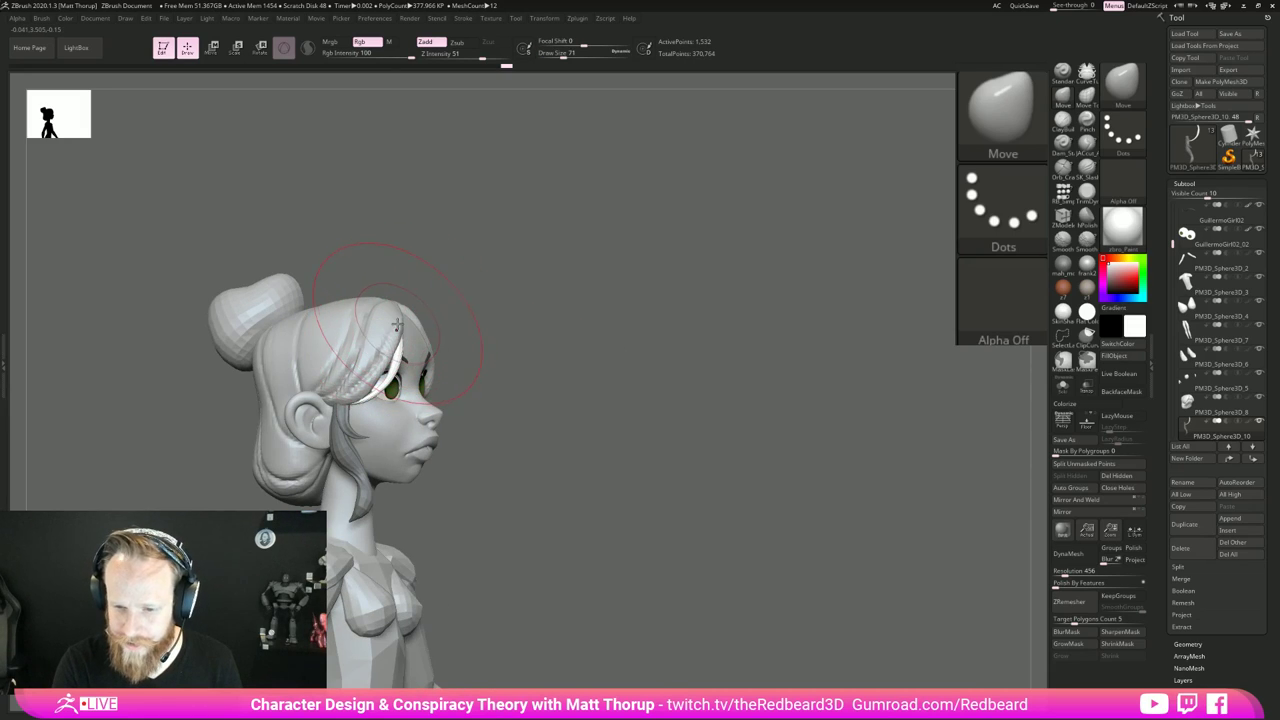
left_click_drag(486, 281, 412, 318)
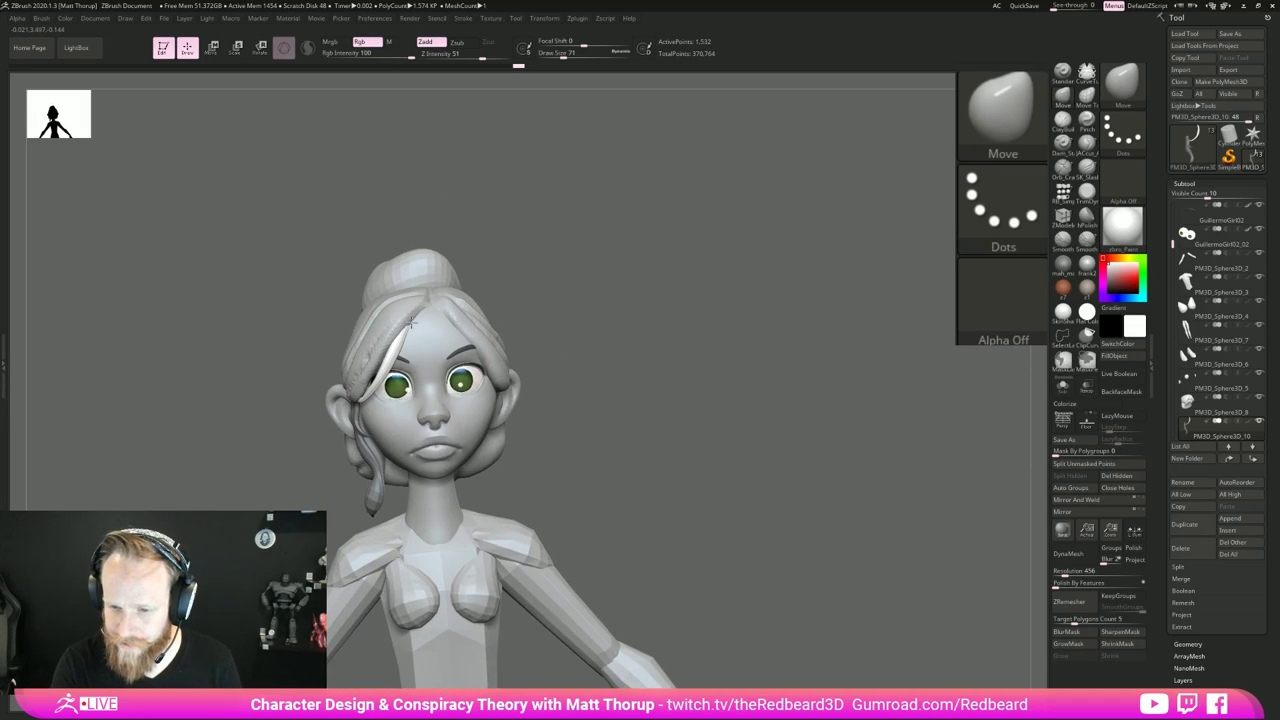
Step: Fine-tune the bangs strand's shape with the Move brush at draw size 41 and check it from the side and front
left_click_drag(525, 271, 590, 264)
key("bracketleft")
key("bracketleft")
key("bracketleft")
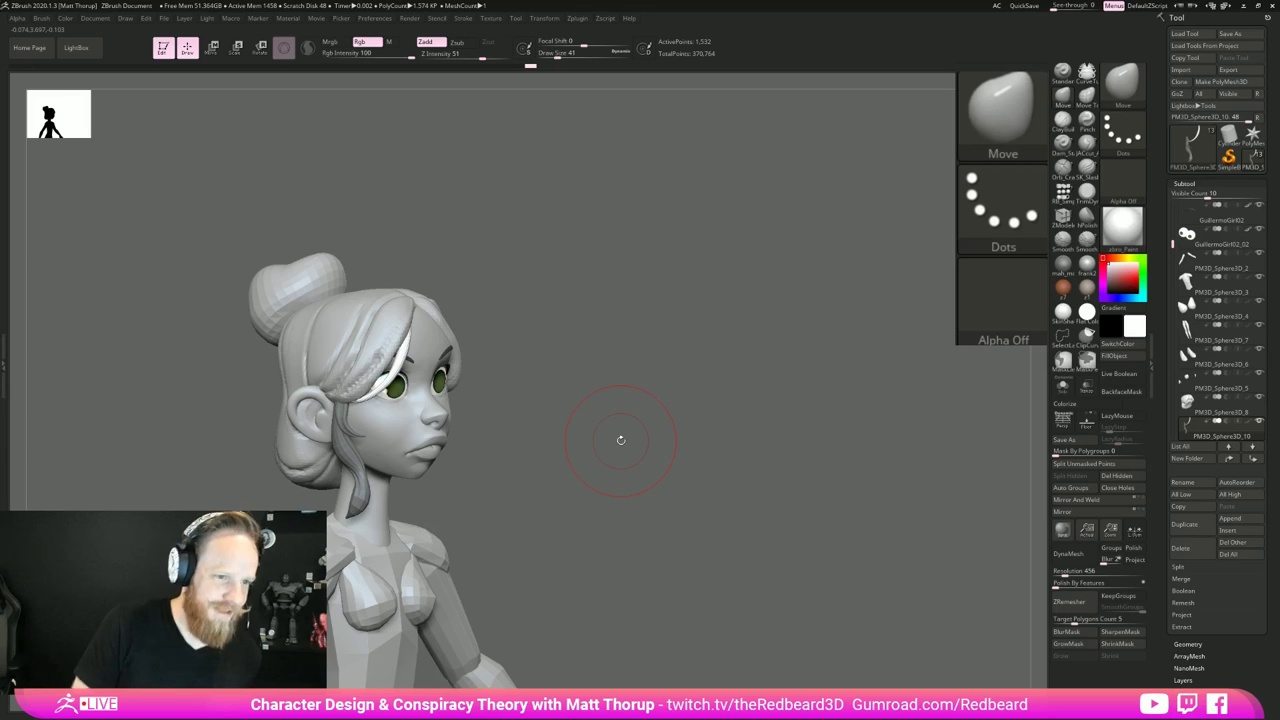
mouse_move(747, 369)
left_mouse_down()
mouse_move(714, 372)
mouse_move(735, 366)
left_mouse_up()
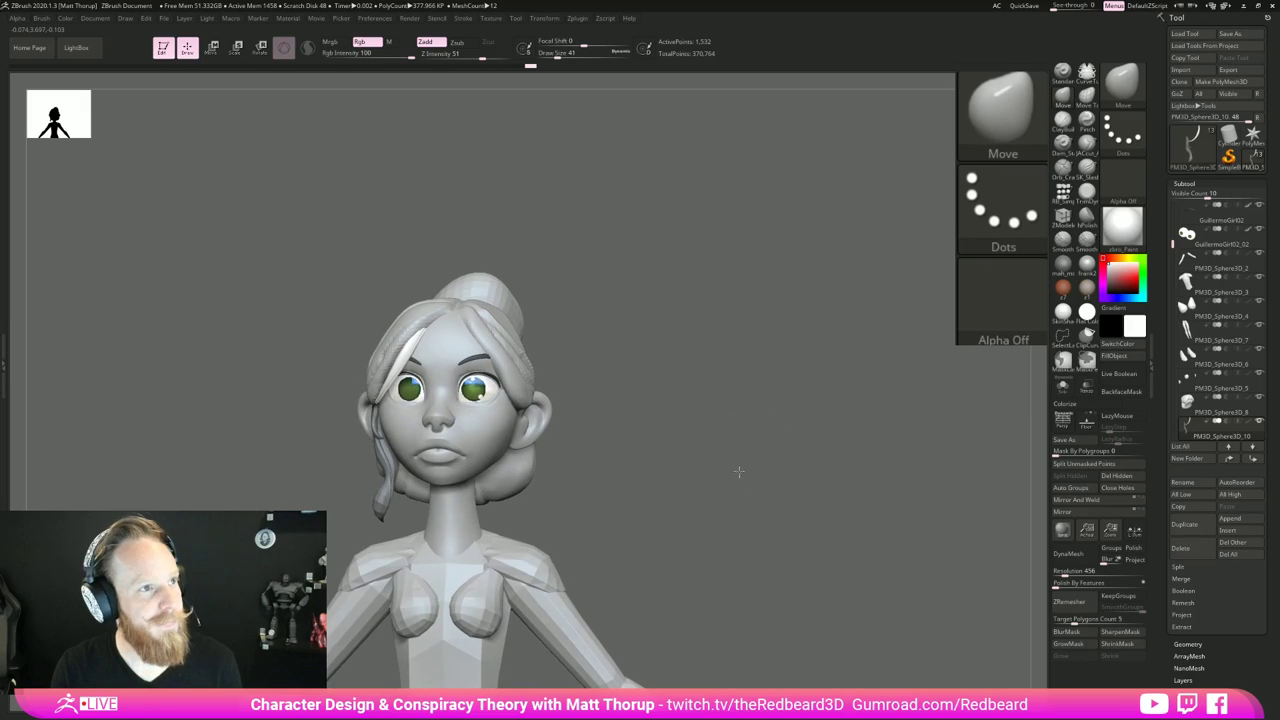
Step: Draw a new hair strand with the RB_Hair brush from the hair parting down along the bangs at draw size 16
key("b")
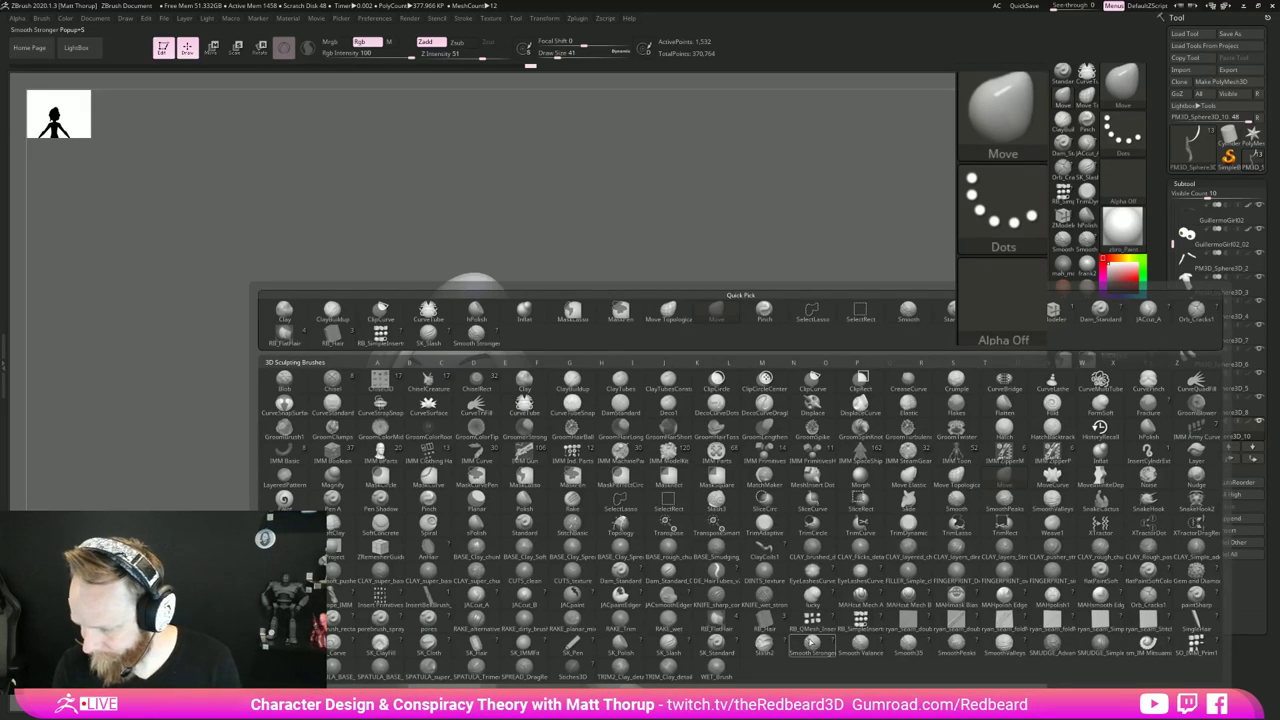
left_click(768, 618)
mouse_move(556, 328)
left_mouse_down()
mouse_move(617, 320)
mouse_move(605, 338)
mouse_move(669, 349)
mouse_move(700, 397)
mouse_move(622, 420)
left_mouse_up()
key("s")
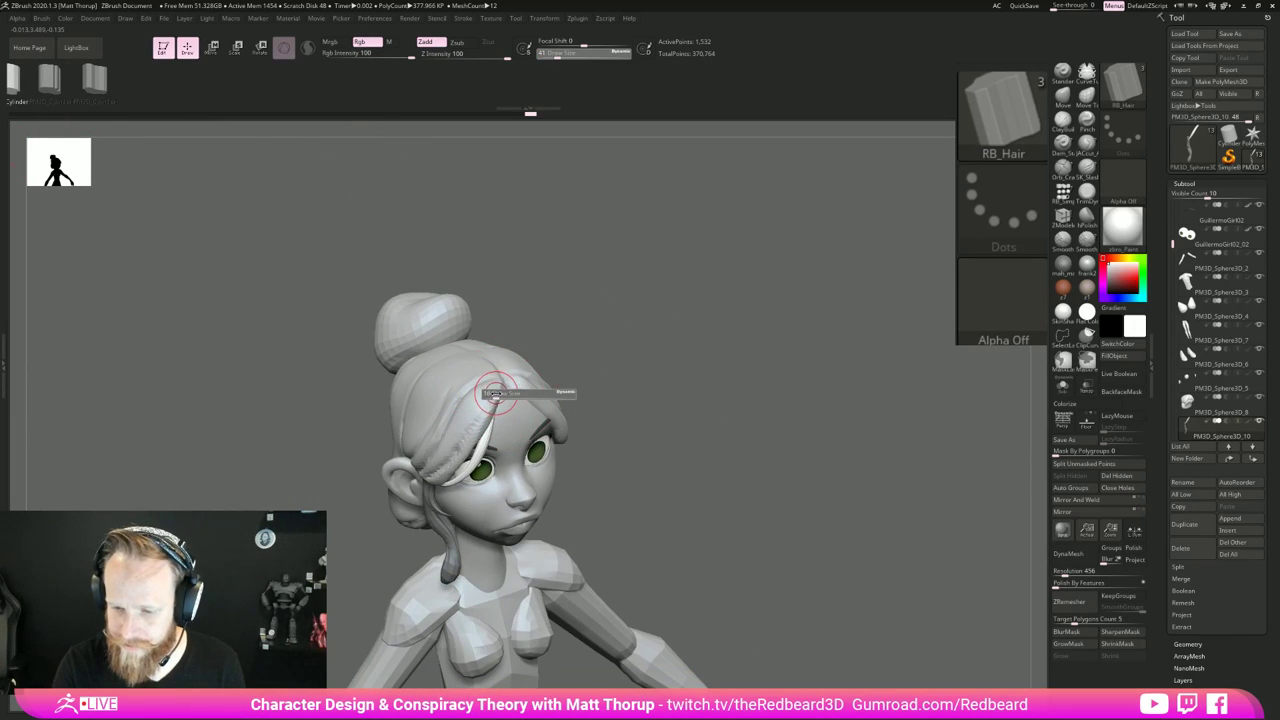
left_click_drag(589, 369, 554, 399)
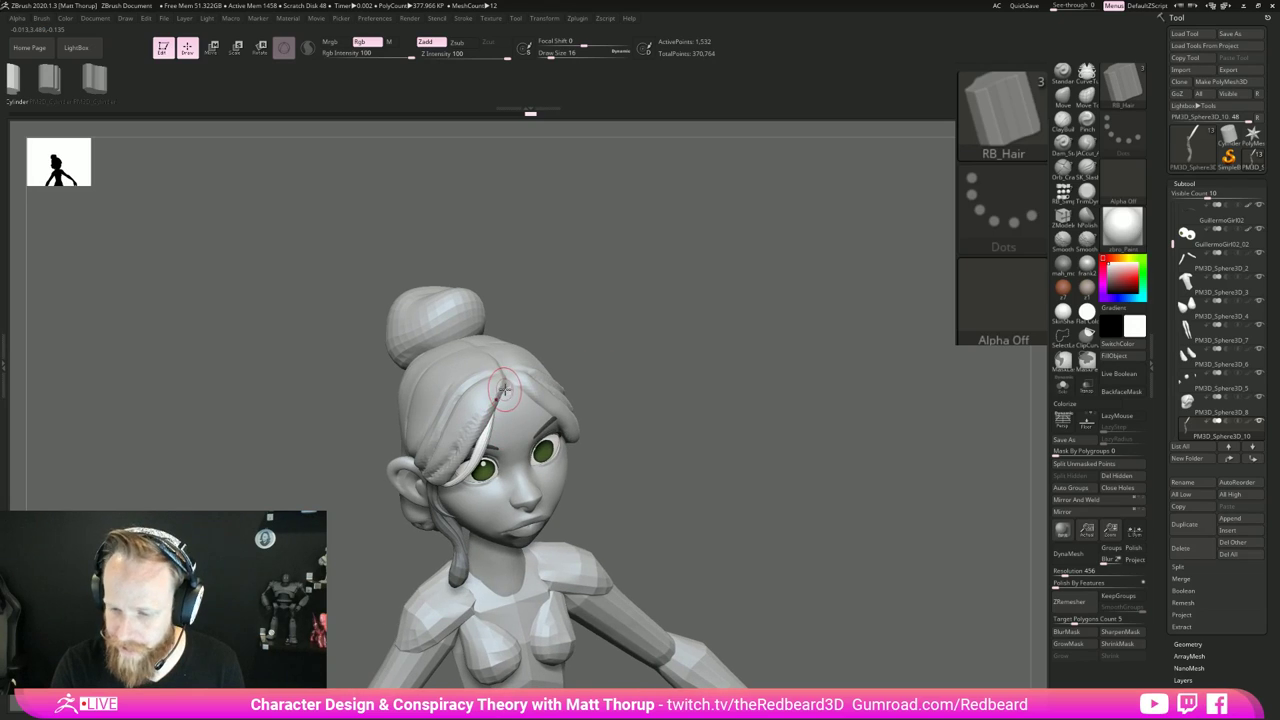
left_click_drag(477, 455, 474, 459)
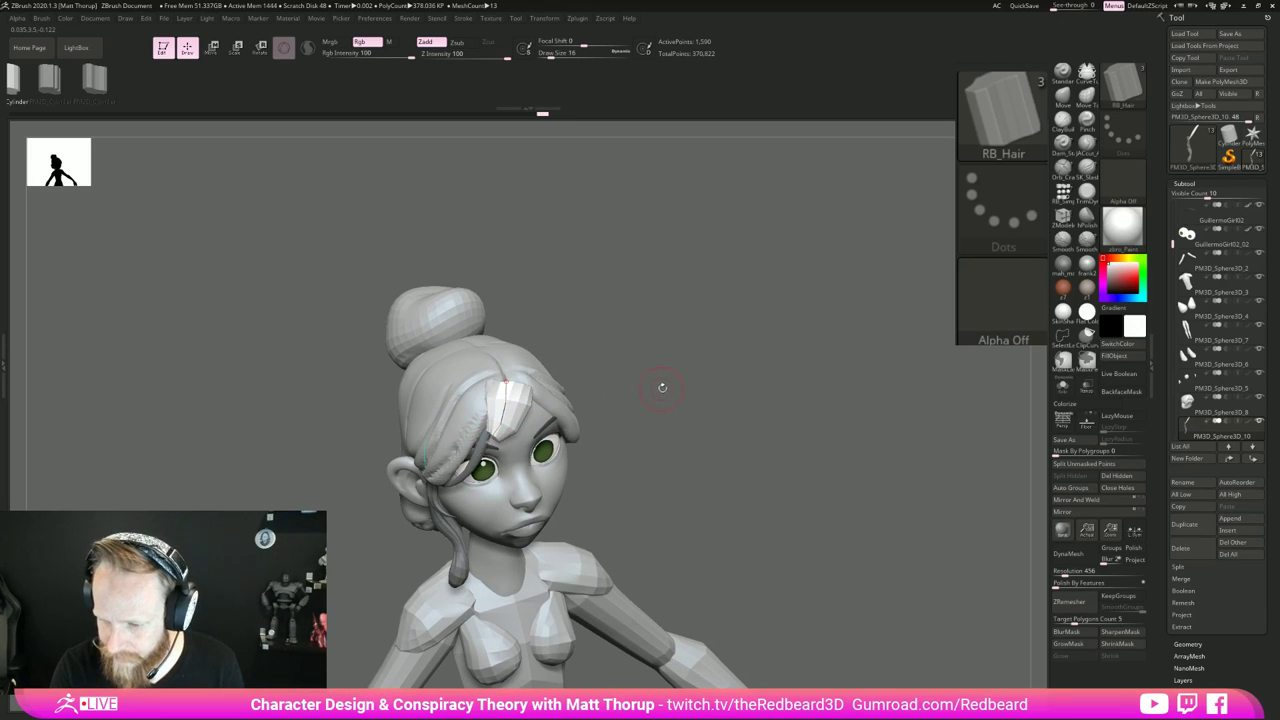
Step: Thin out the new forehead strand by regenerating it along its curve at draw size 112
mouse_move(662, 386)
left_mouse_down()
mouse_move(517, 393)
mouse_move(505, 376)
left_mouse_up()
key("s")
left_click(648, 388)
key("s")
left_click(618, 394)
left_click_drag(490, 441, 487, 442)
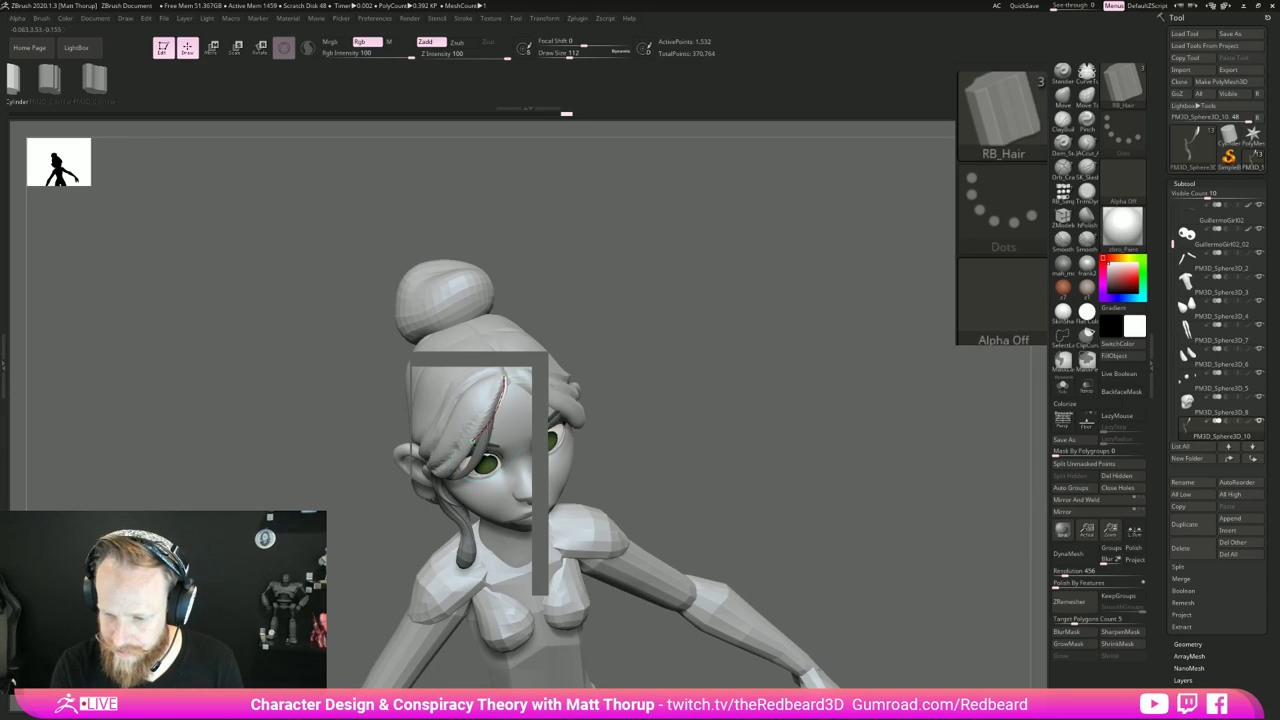
Step: Bow the forehead strand's curve outward over the brow and update its thickness at draw size 97
key("]")
left_click(499, 420)
key("s")
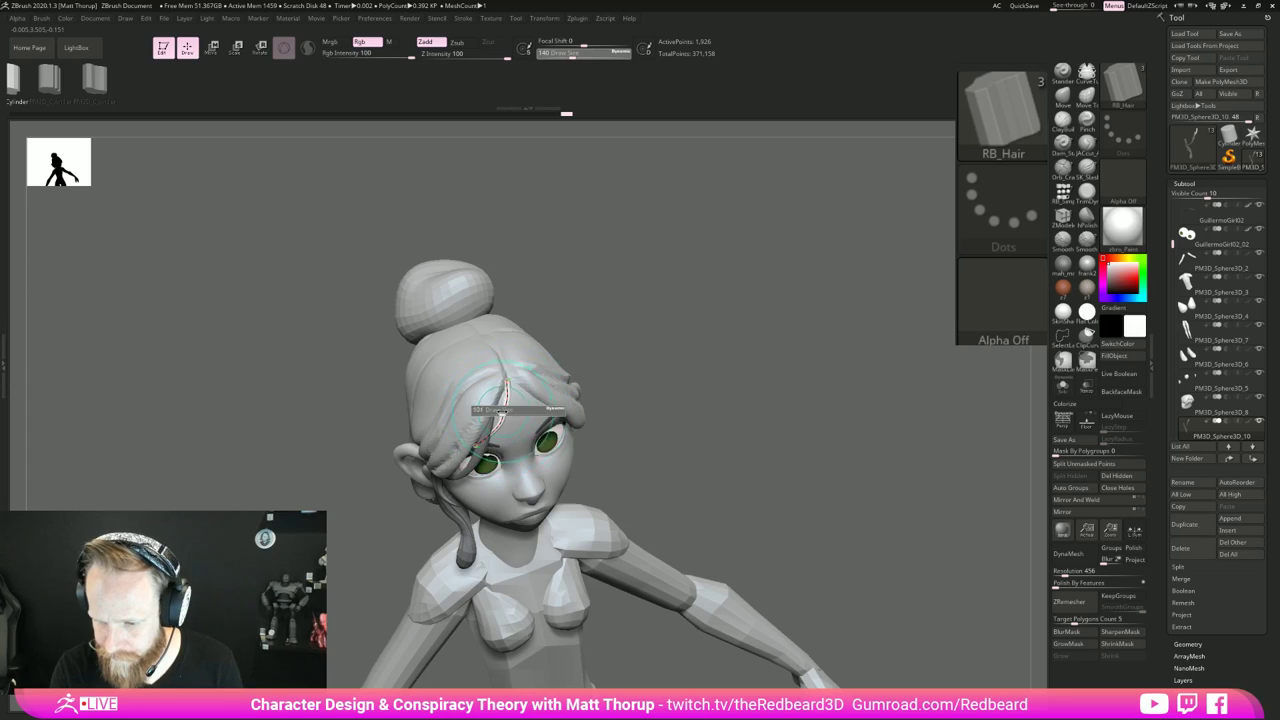
left_click(506, 416)
left_click_drag(512, 415, 468, 446)
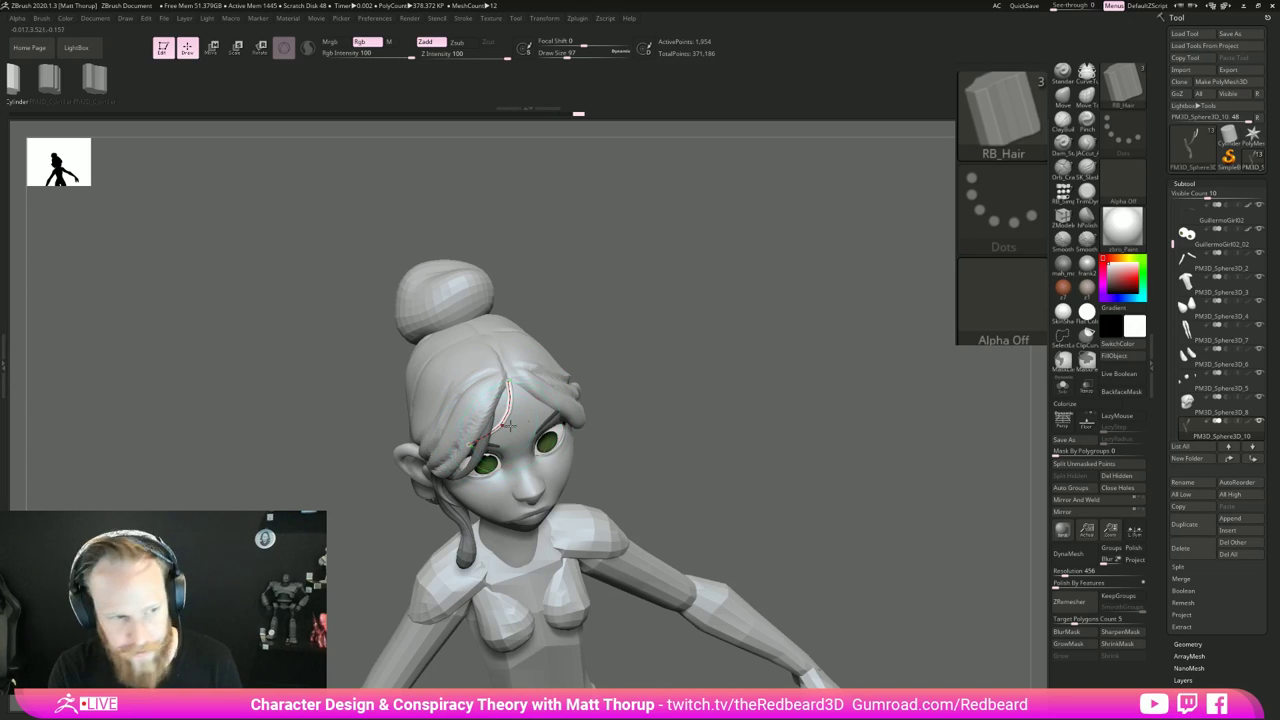
Step: Adjust the forehead strand's curve and thickness from a low front view at draw size 124
mouse_move(693, 391)
left_mouse_down()
mouse_move(686, 377)
mouse_move(716, 377)
mouse_move(600, 345)
left_mouse_up()
key("]")
left_click(506, 408)
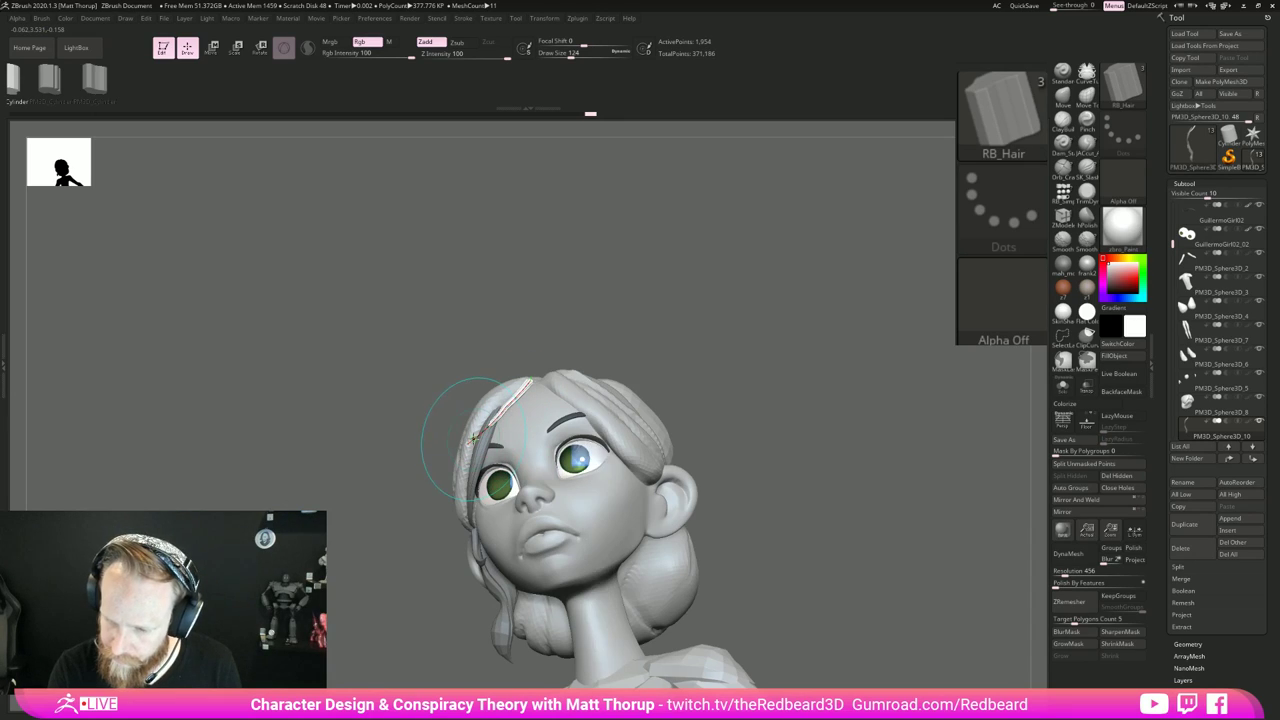
key("s")
mouse_move(600, 340)
left_mouse_down()
mouse_move(508, 375)
mouse_move(517, 398)
left_mouse_up()
left_click(517, 401)
Step: Pull the forehead strand's curve into shape from side and tilted views at draw size 65
key("s")
left_click(522, 397)
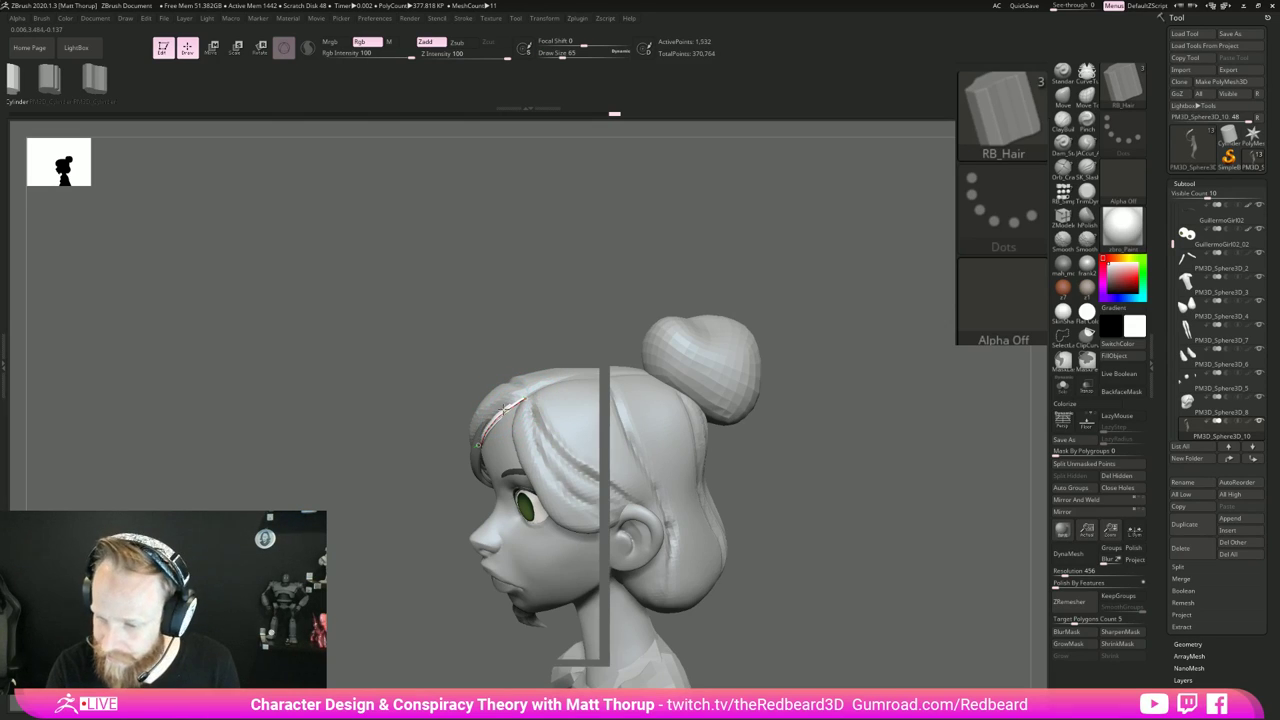
left_click_drag(507, 406, 517, 390)
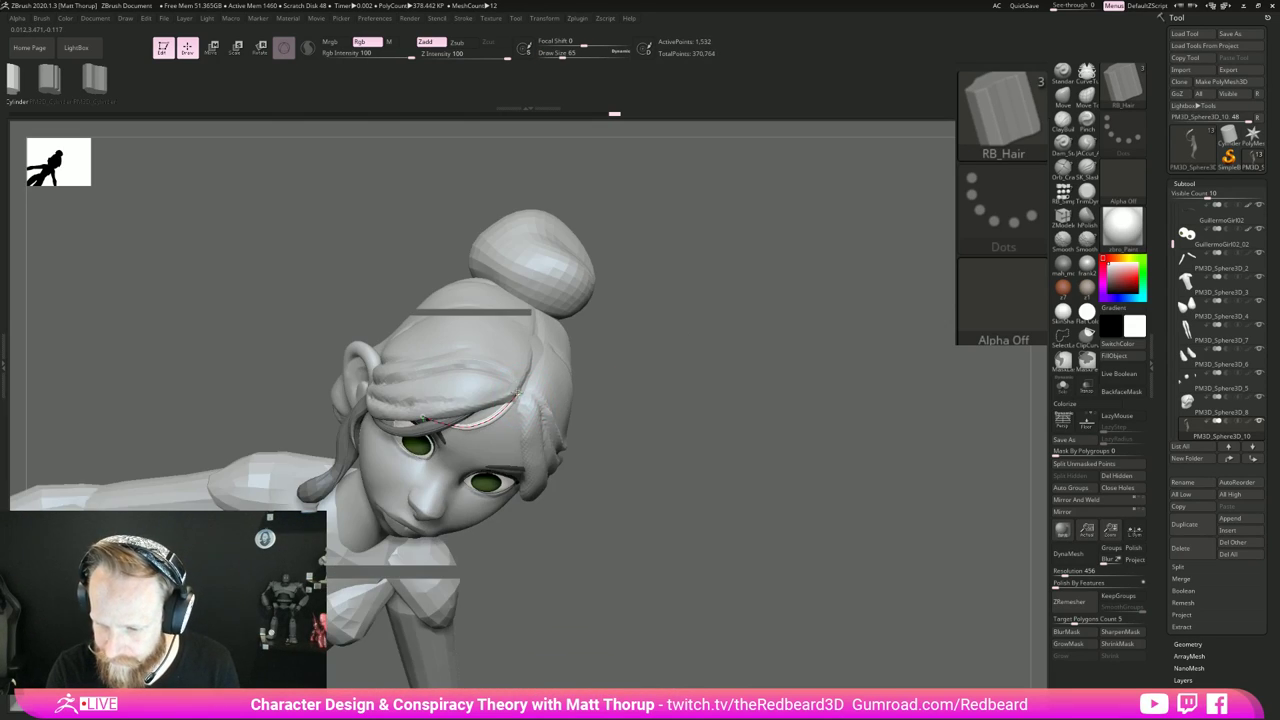
left_click(476, 423)
Step: Try to smooth the forehead strand with the Smooth brush
key("shift")
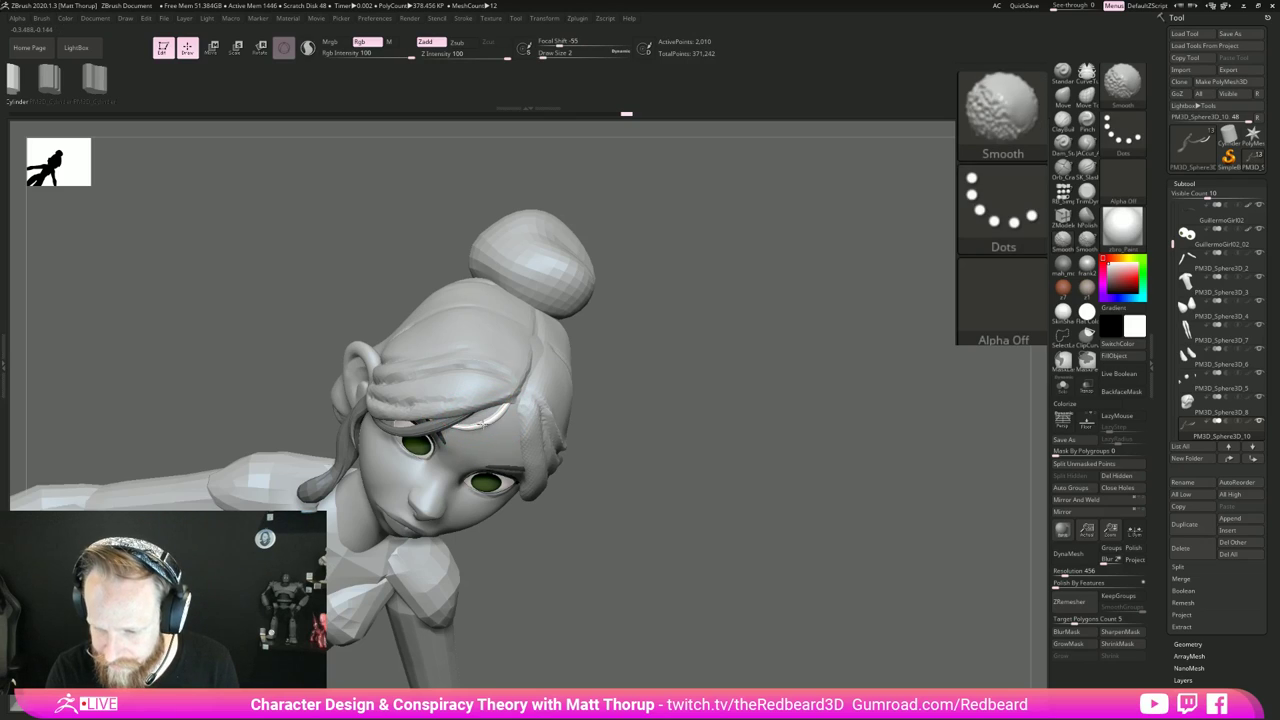
mouse_move(473, 428)
left_mouse_down("shift")
mouse_move(490, 420)
mouse_move(447, 425)
left_mouse_up("shift")
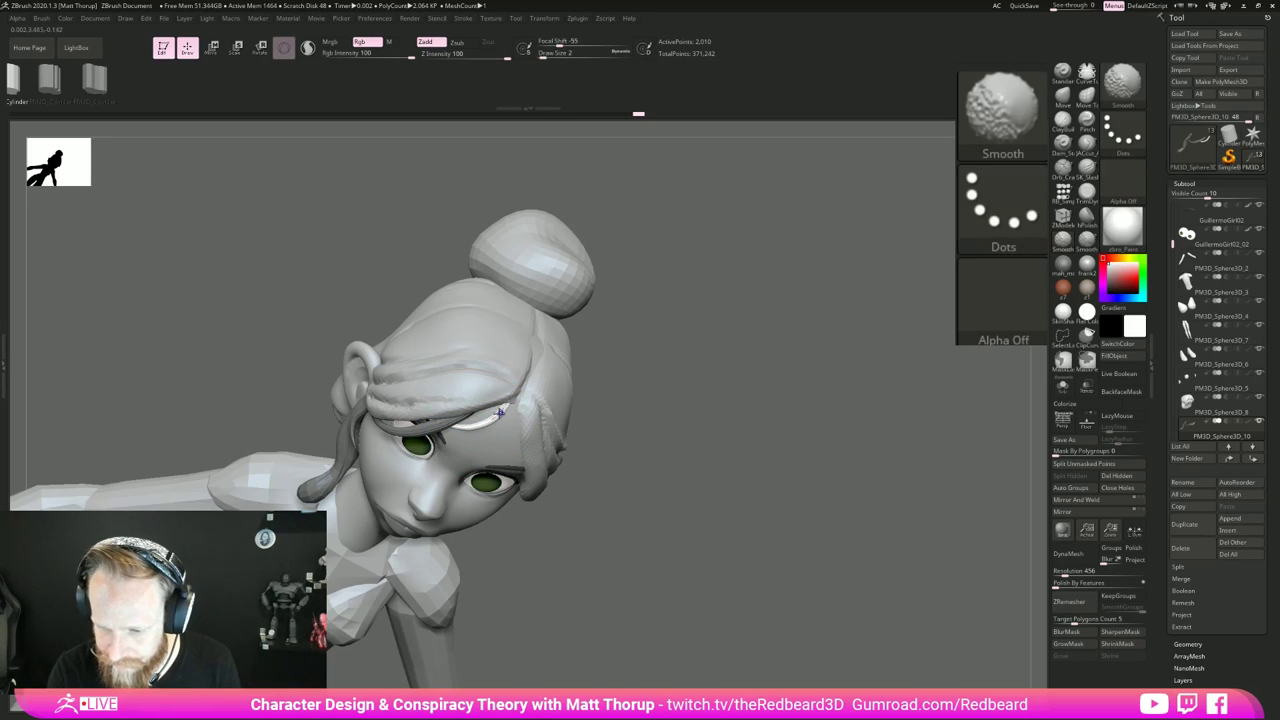
left_click(482, 425)
key("s")
key("ctrl+z")
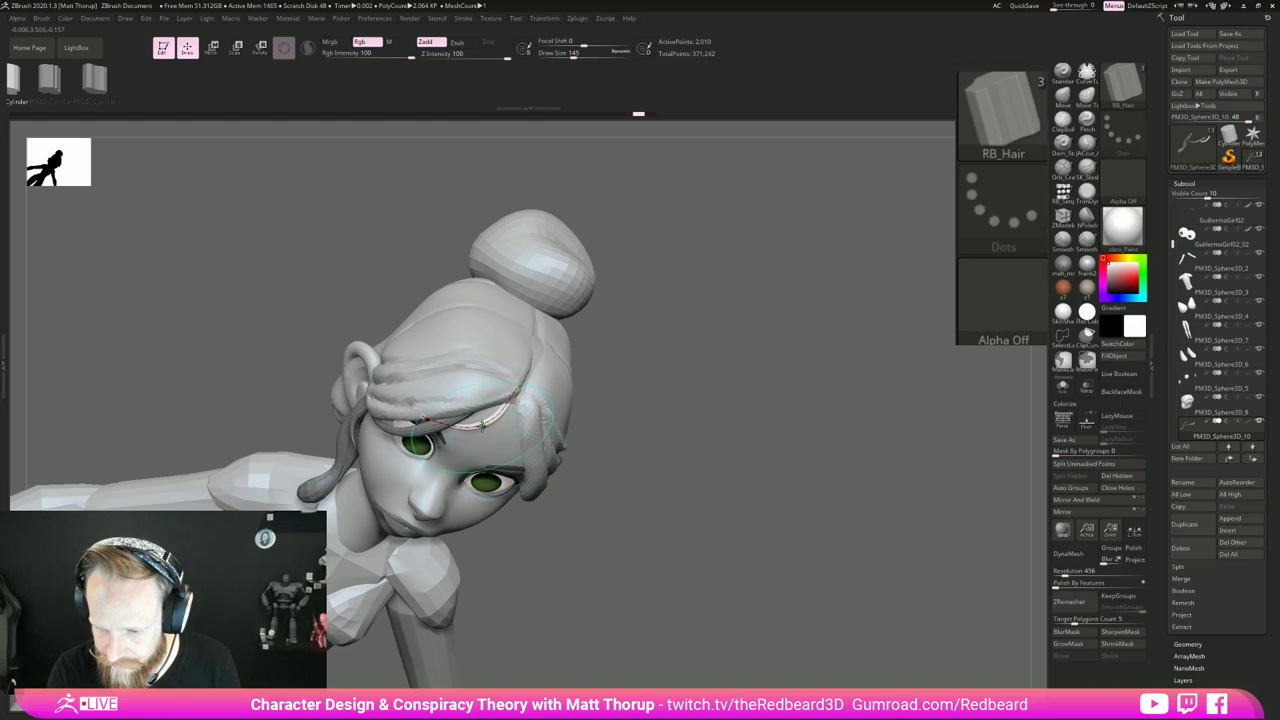
Step: Pull the middle of the forehead strand's curve closer to the bangs and update its thickness at draw size 145
left_click(480, 425)
key("s")
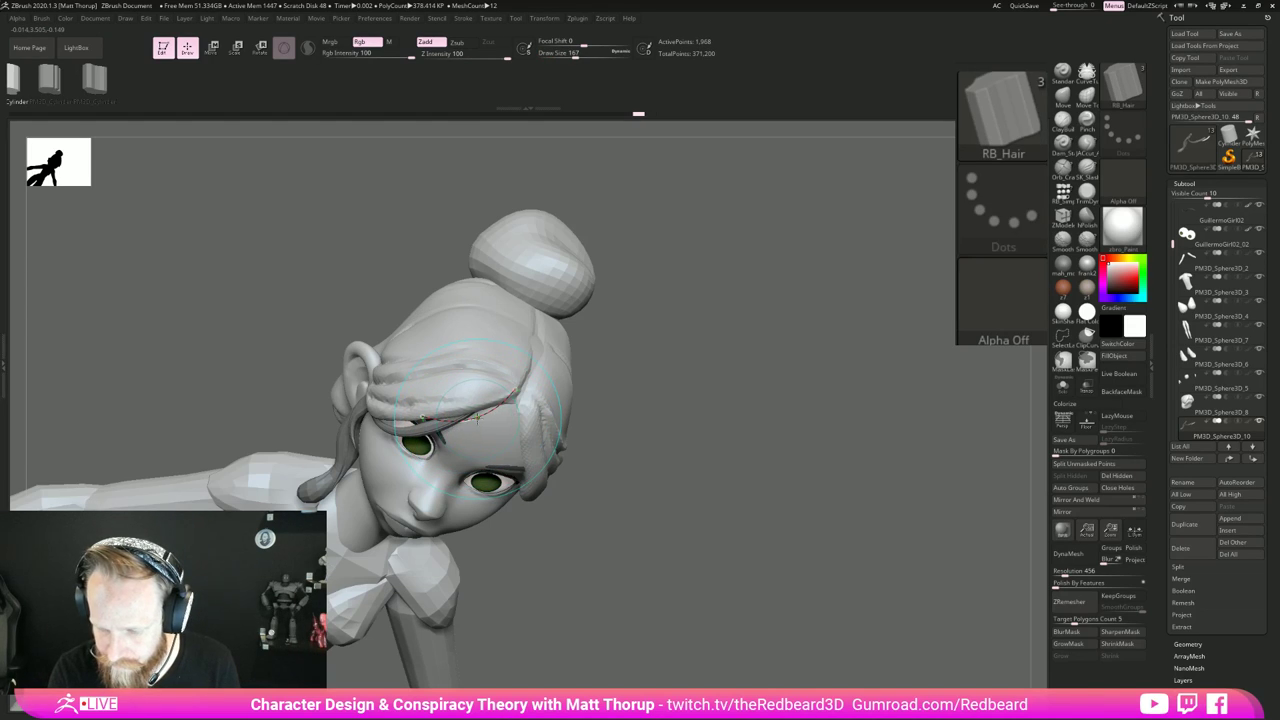
left_click(482, 425)
mouse_move(640, 450)
left_mouse_down()
mouse_move(542, 359)
mouse_move(470, 400)
left_mouse_up()
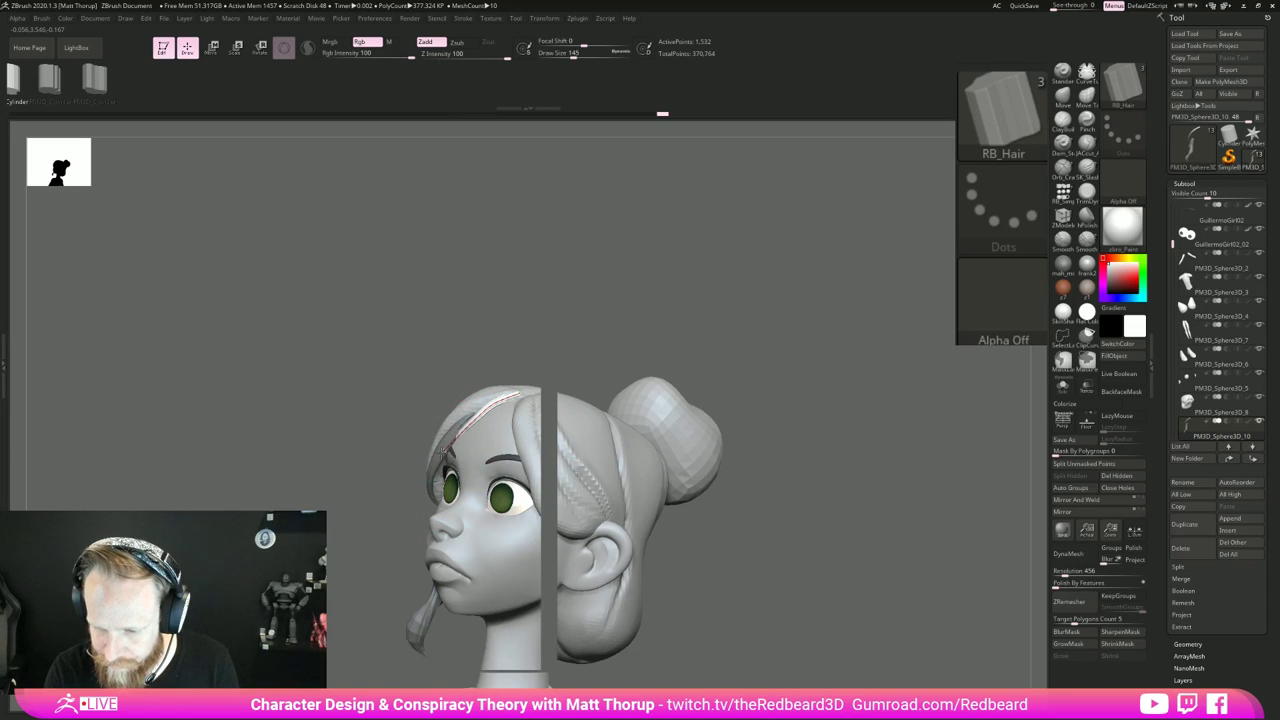
key("bracketleft")
left_click(478, 416)
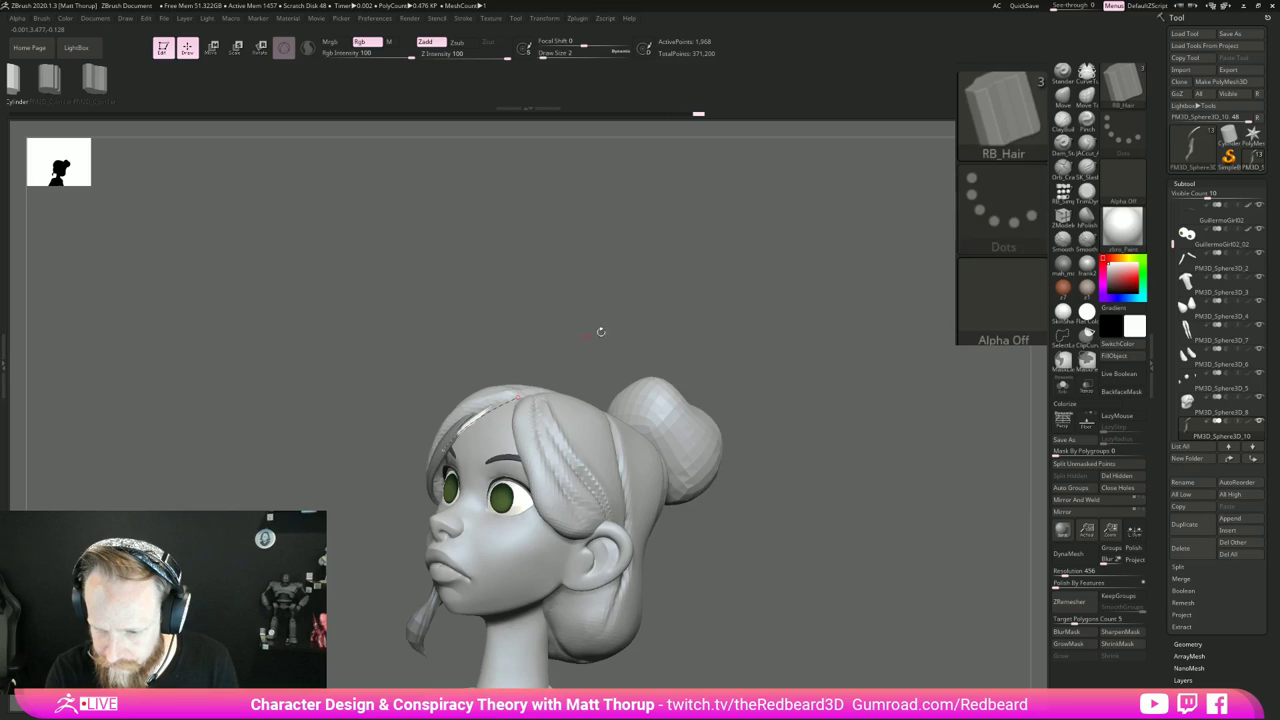
Step: Curve the forehead strand forward away from the bangs in a three-quarter view and update its thickness
mouse_move(600, 331)
left_mouse_down()
mouse_move(640, 374)
mouse_move(575, 424)
left_mouse_up()
key("s")
left_click(506, 420)
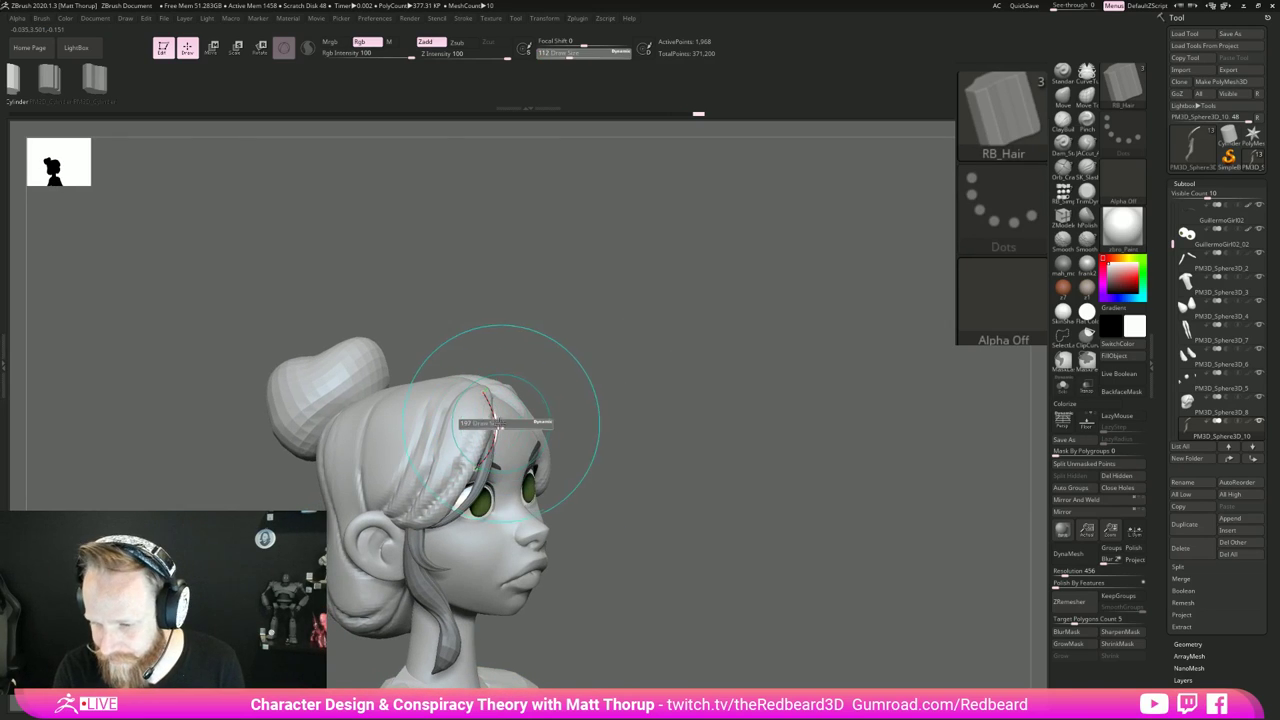
left_click(498, 426)
left_click_drag(492, 436, 471, 463)
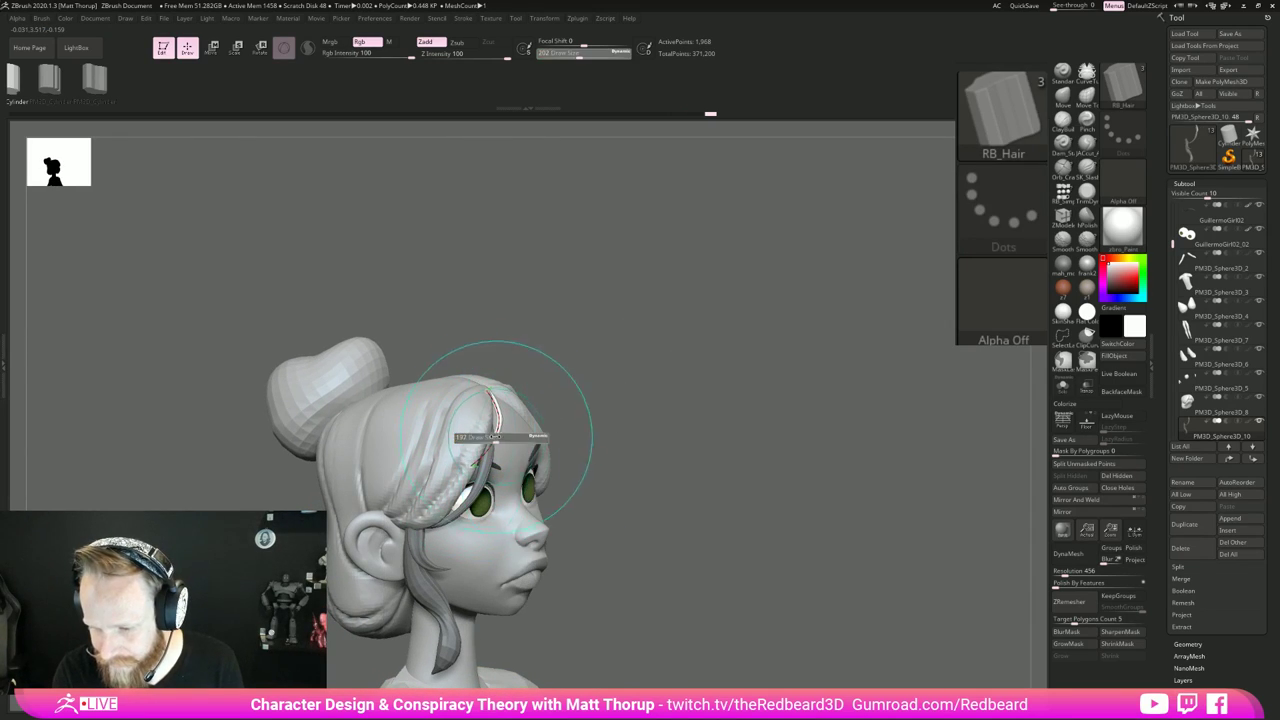
Step: Reposition the upper end of the forehead strand's curve at the hair parting from above at draw size 136
left_click_drag(608, 386, 622, 424)
key("shift+f")
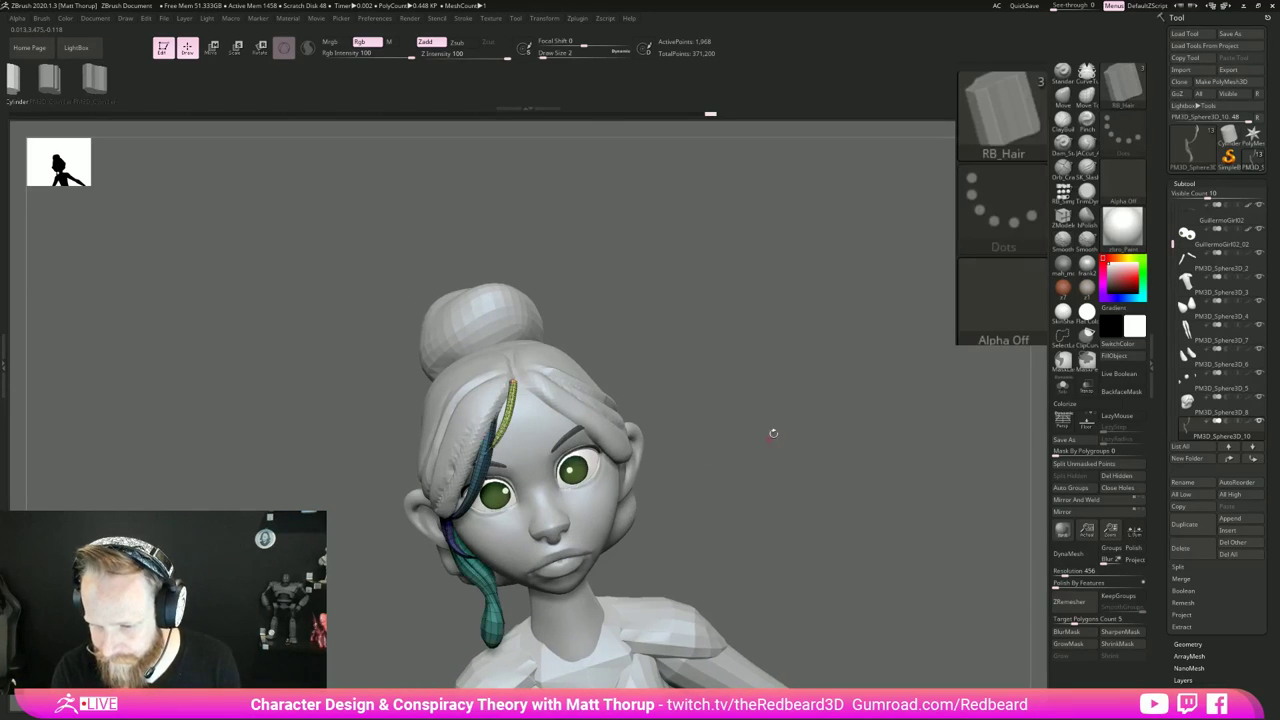
left_click_drag(773, 434, 964, 551, "alt")
mouse_move(738, 483)
left_mouse_down()
mouse_move(640, 415)
mouse_move(799, 506)
mouse_move(700, 491)
mouse_move(726, 391)
mouse_move(626, 394)
mouse_move(622, 378)
left_mouse_up()
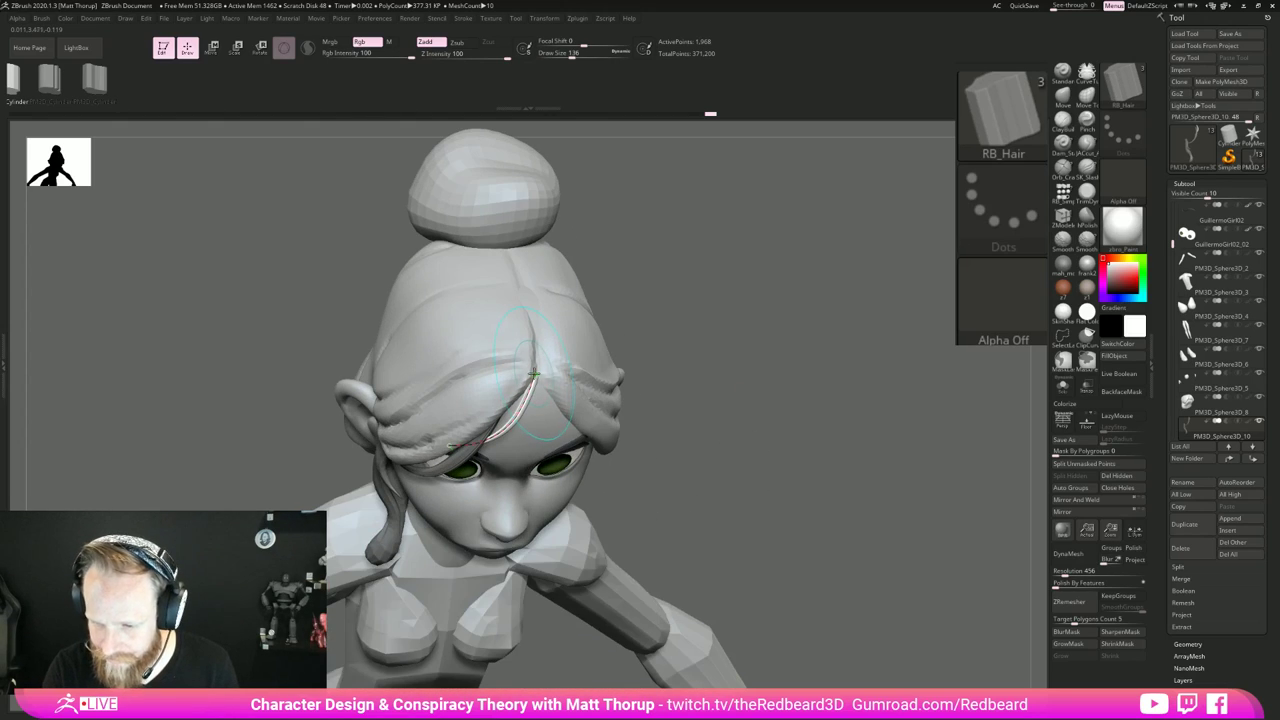
left_click(534, 372)
left_click_drag(534, 372, 516, 416)
Step: Even out the bend of the forehead strand's curve and update its thickness at draw size 124
key("bracketleft")
left_click(516, 415)
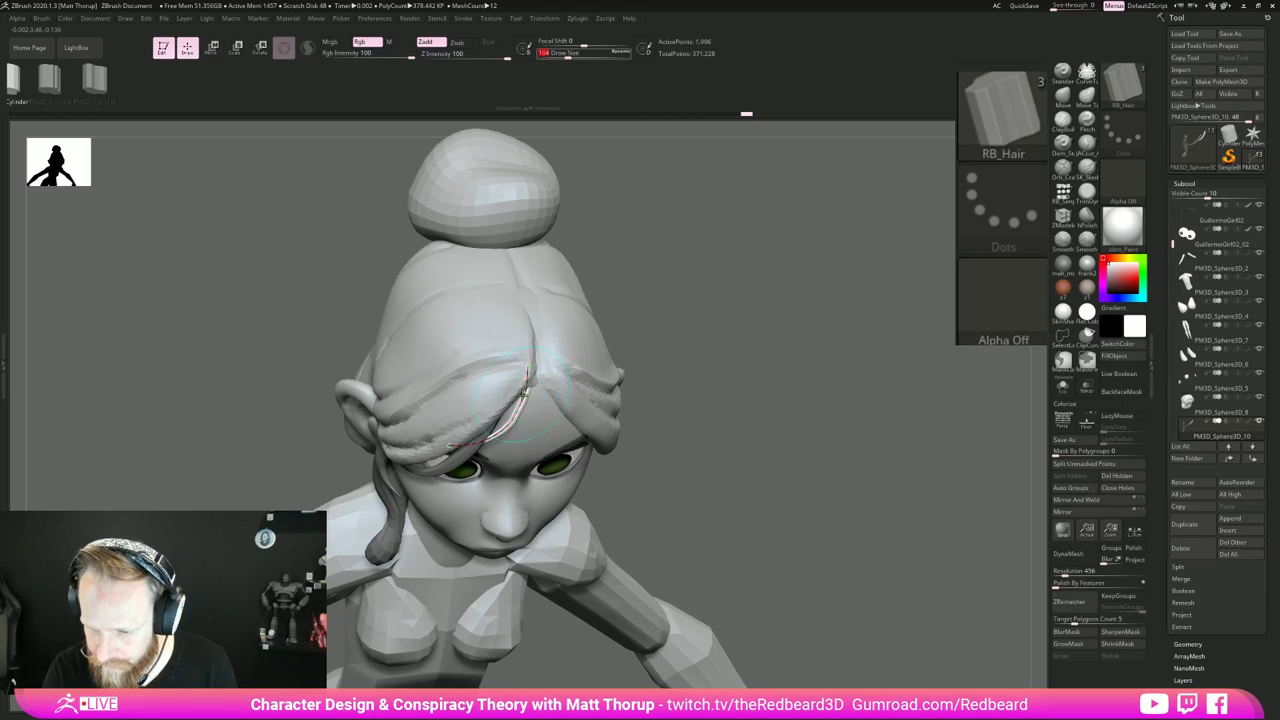
key("bracketleft")
left_click(520, 412)
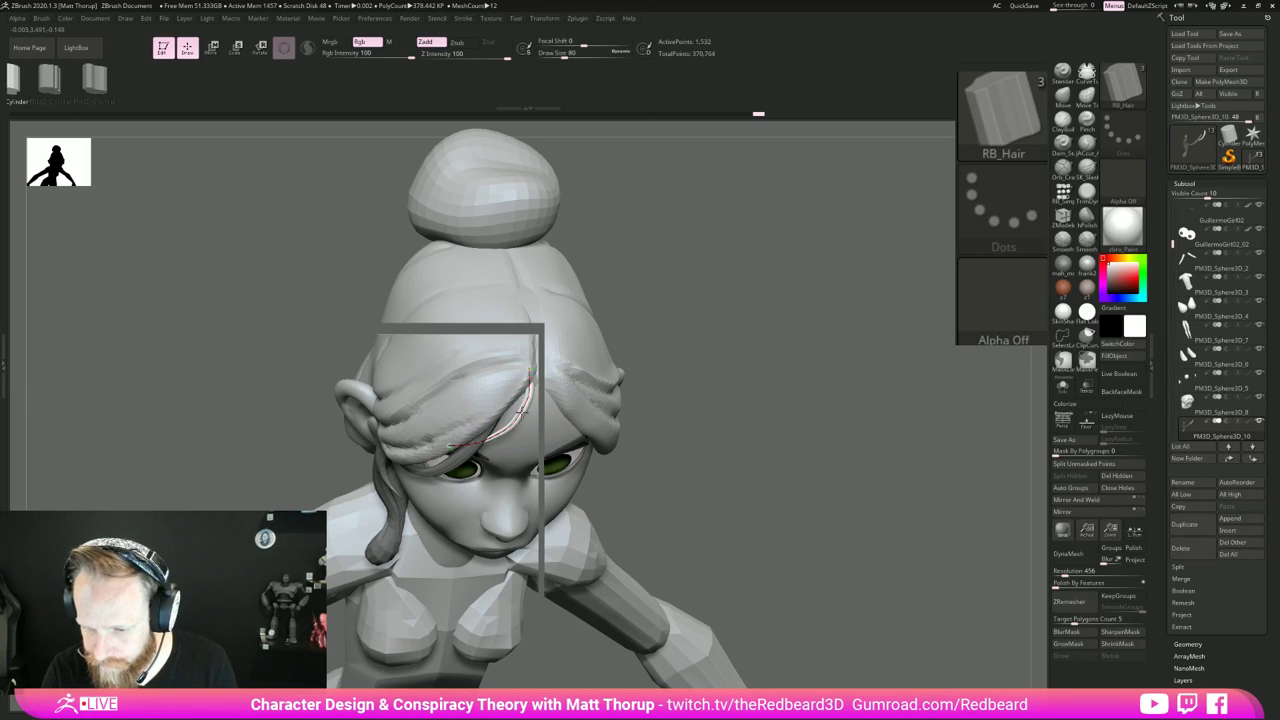
left_click_drag(545, 590, 545, 590, "ctrl+shift")
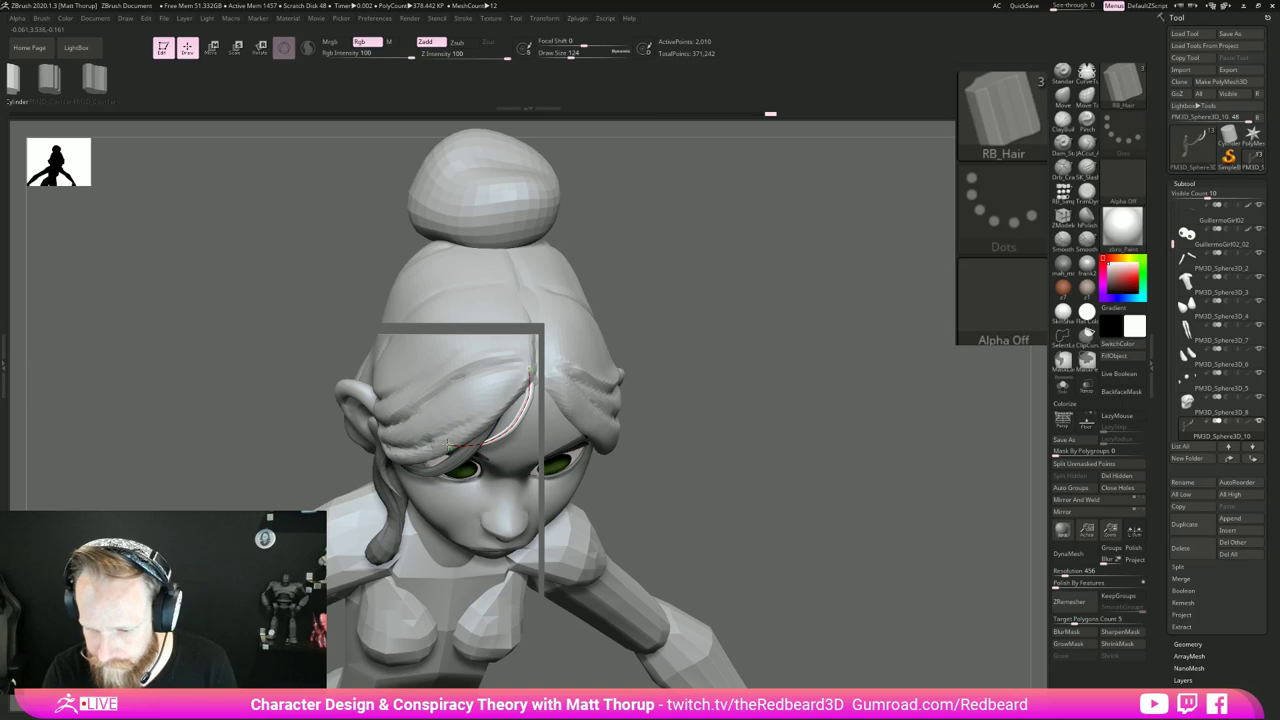
Step: Round the forehead strand outward from the bangs in a three-quarter view and update its thickness at draw size 90
mouse_move(680, 377)
left_mouse_down()
mouse_move(734, 300)
mouse_move(806, 371)
mouse_move(684, 391)
mouse_move(683, 403)
mouse_move(575, 434)
left_mouse_up()
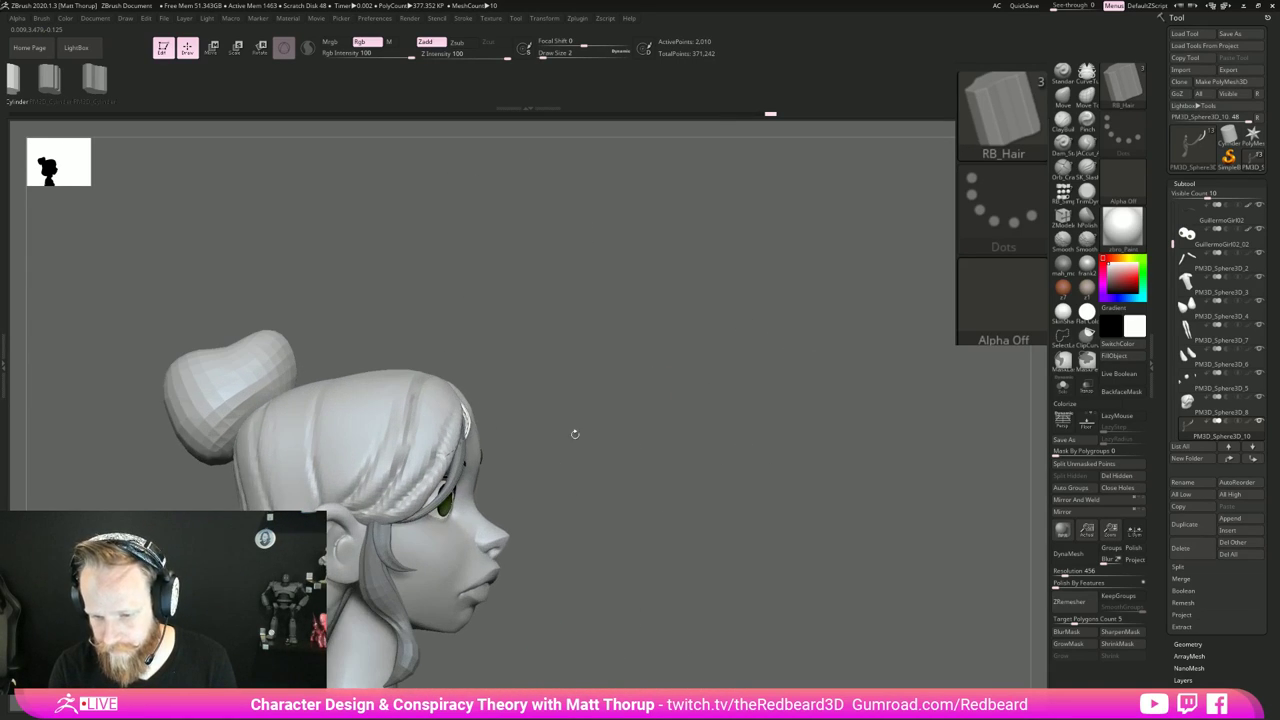
left_click_drag(608, 394, 479, 397)
key("s")
left_click(479, 397)
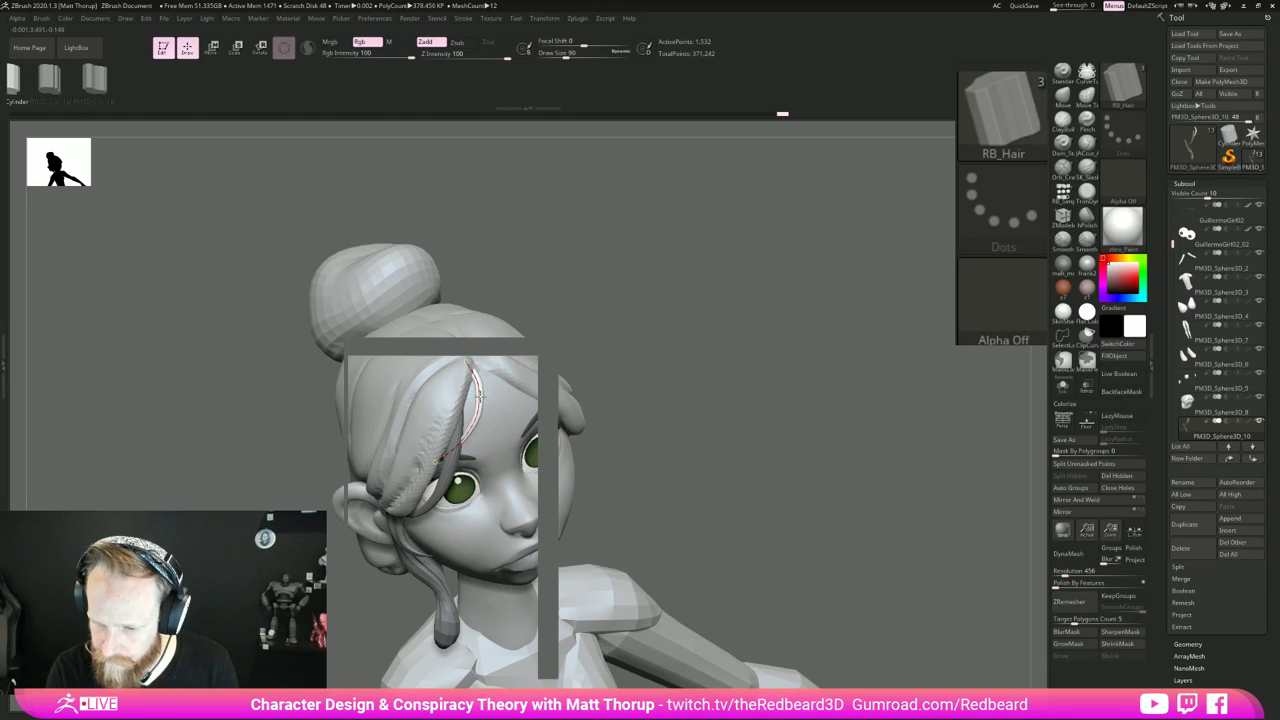
left_click_drag(538, 680, 538, 680, "ctrl+shift")
mouse_move(703, 417)
left_mouse_down()
mouse_move(638, 391)
mouse_move(637, 406)
left_mouse_up()
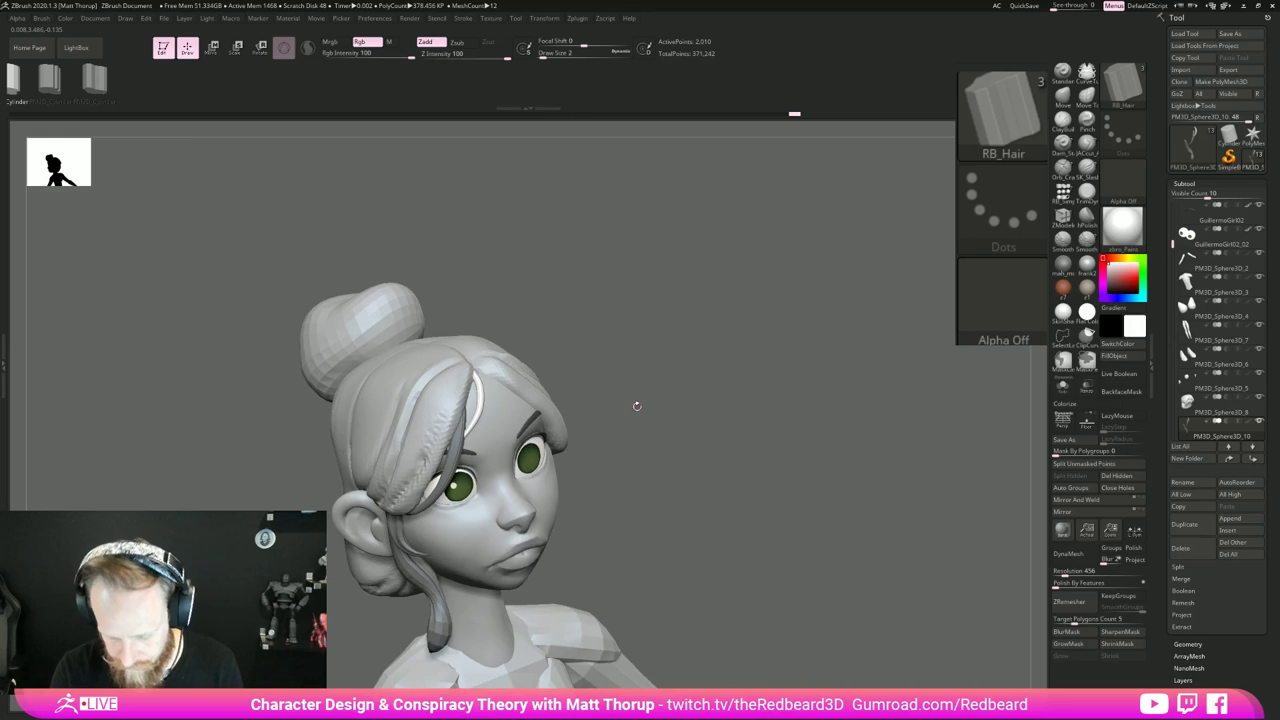
Step: Thicken the forehead strand with the Inflat brush at draw size 25 and check it from the front
key("b")
key("i")
key("n")
key("s")
left_click(479, 427)
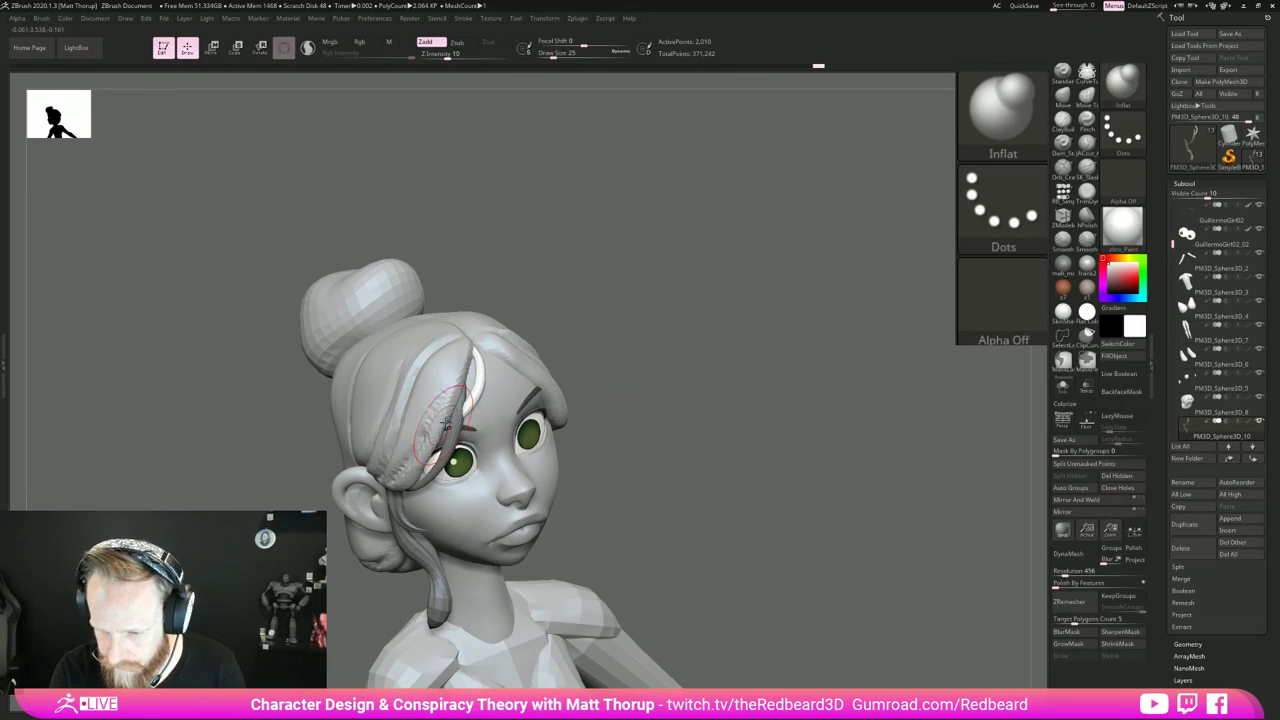
left_click_drag(718, 409, 748, 461)
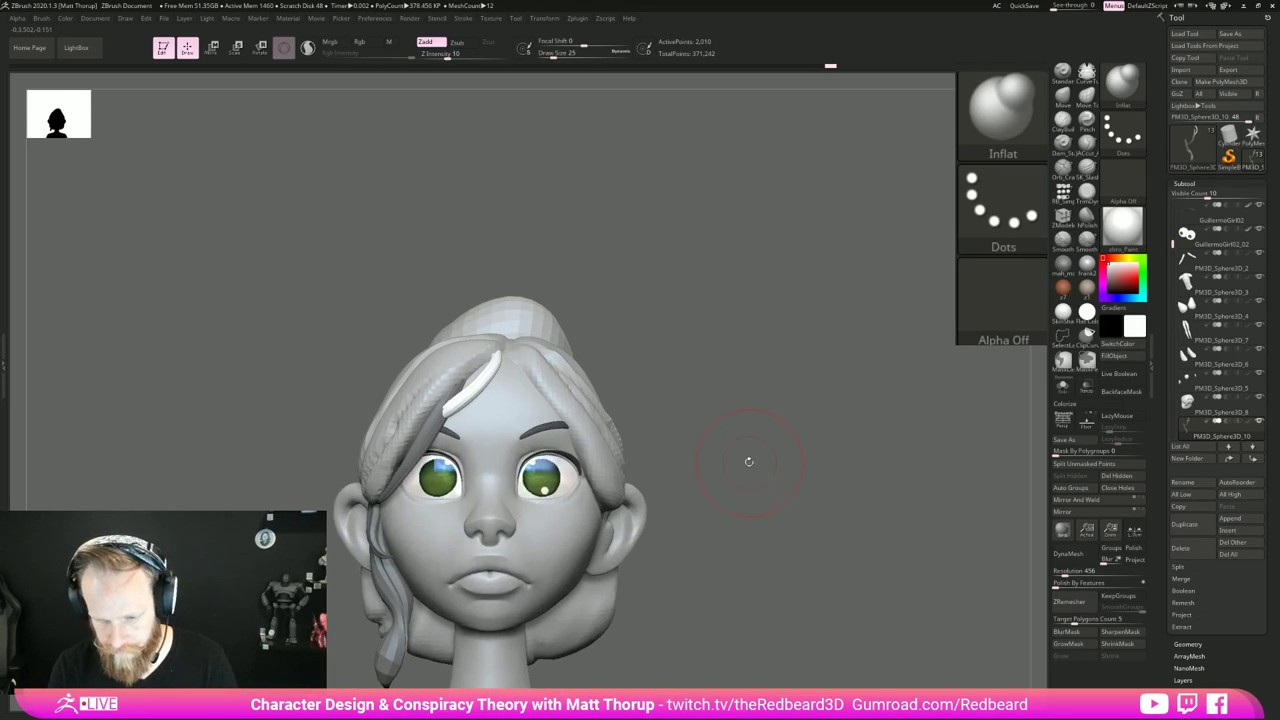
Step: Invert the mask to free the older strands and shift the bangs strand above the eyebrow with the Move Topological brush
left_click(717, 411, "ctrl")
key("b")
key("m")
key("t")
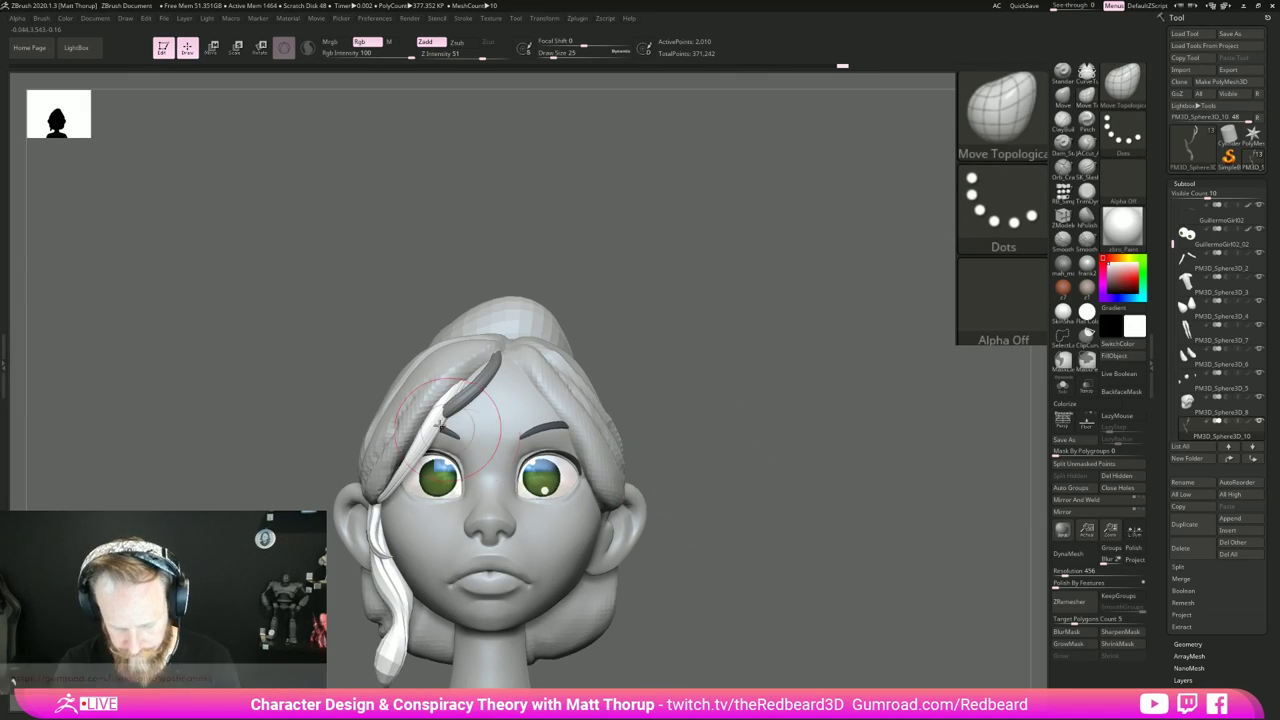
key("s")
left_click_drag(433, 424, 433, 420)
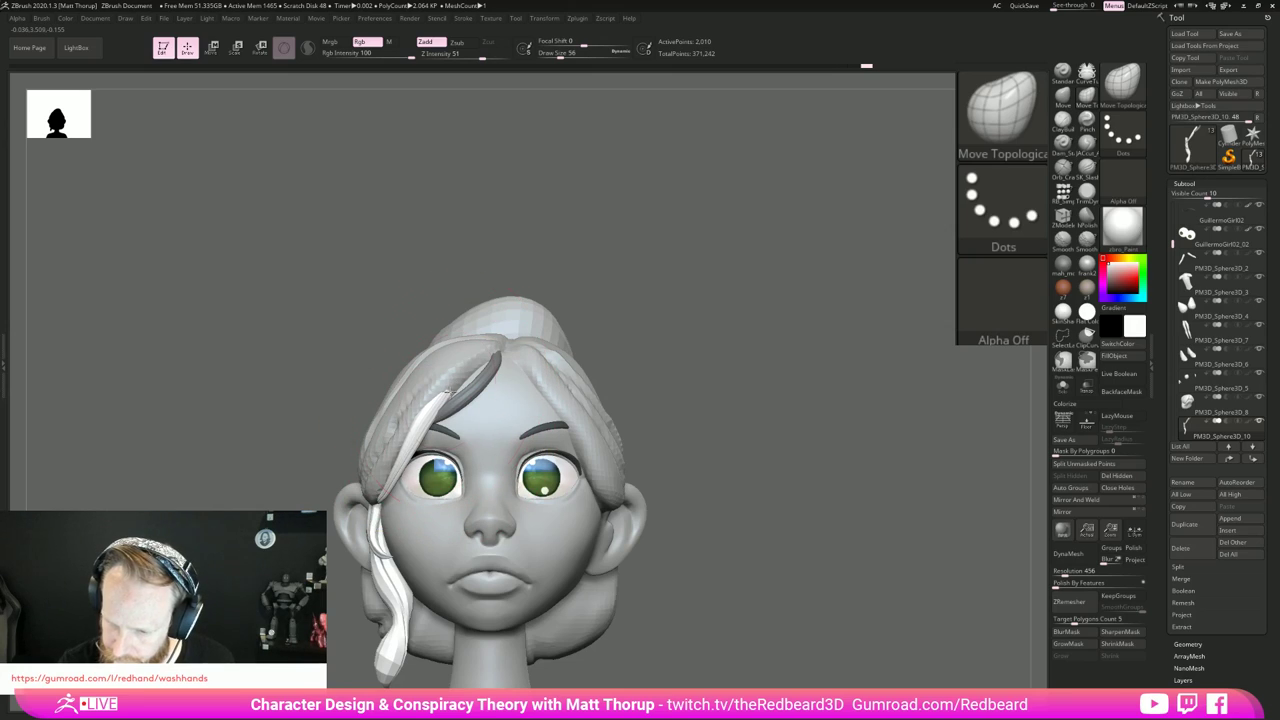
Step: Fine-tune the upper part of the older bangs strand beside the new one with Move Topological at draw size 41
key("s")
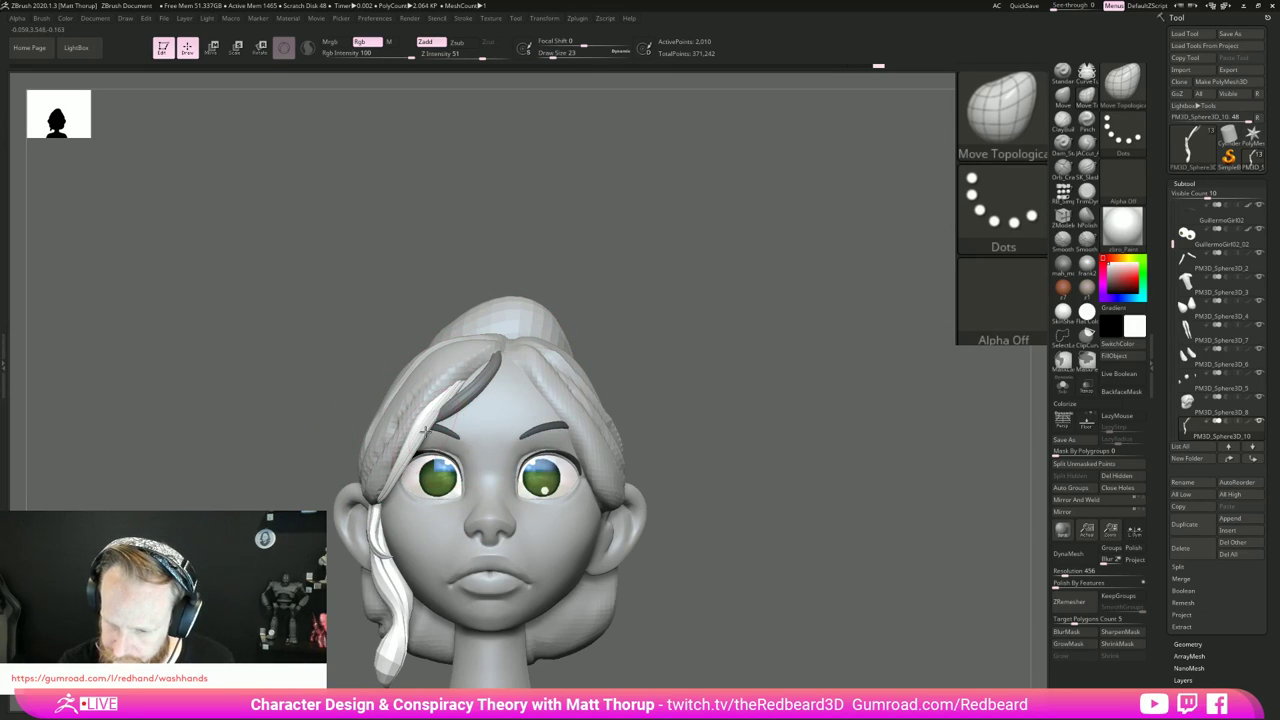
key("bracketright")
key("bracketright")
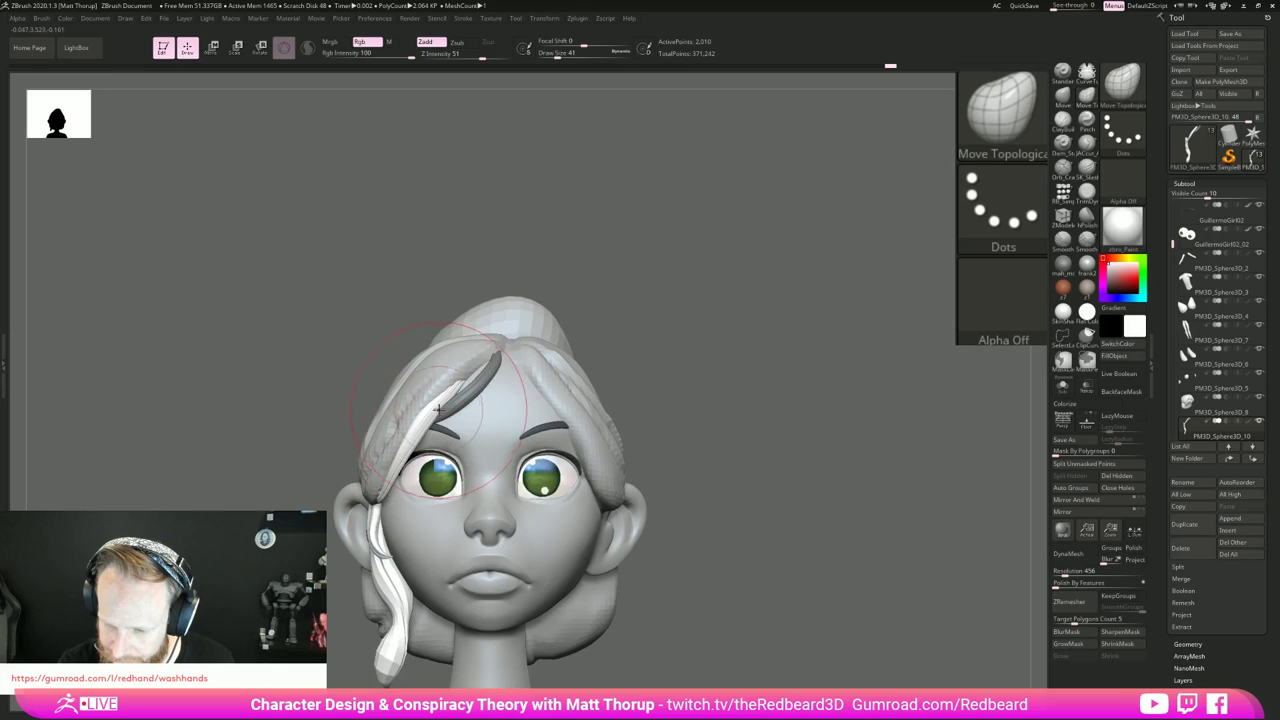
left_click_drag(443, 414, 448, 394)
key("bracketleft")
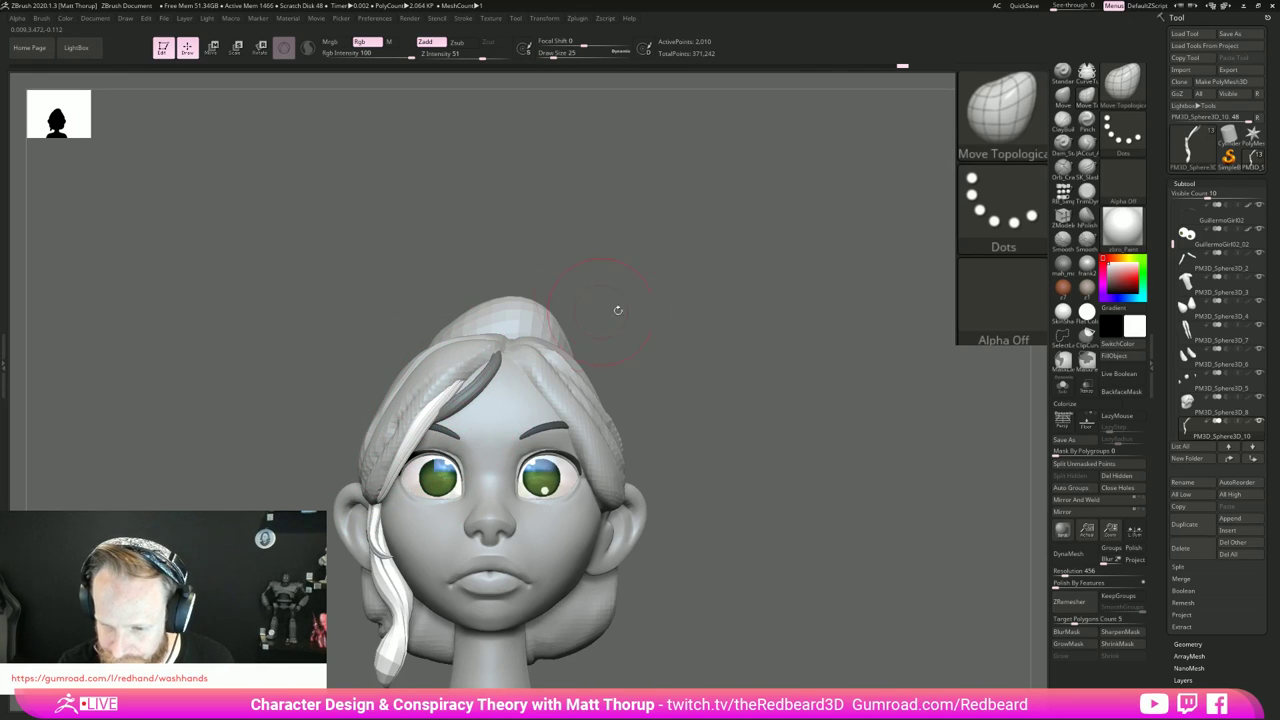
Step: Clear the mask from the hair strands and view the head from a three-quarter angle
mouse_move(619, 311)
left_mouse_down()
mouse_move(680, 330)
mouse_move(661, 364)
mouse_move(740, 438)
mouse_move(585, 468)
mouse_move(681, 507)
mouse_move(712, 537)
left_mouse_up()
key("ctrl")
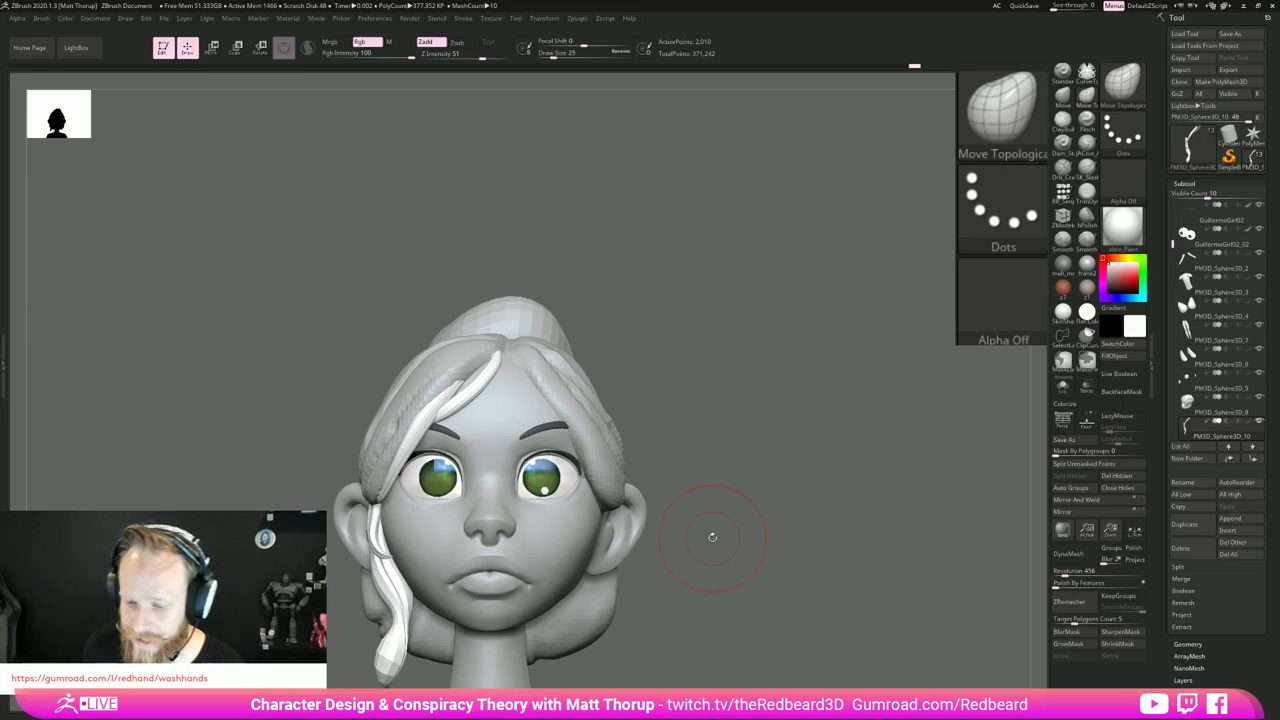
left_click_drag(712, 537, 830, 515)
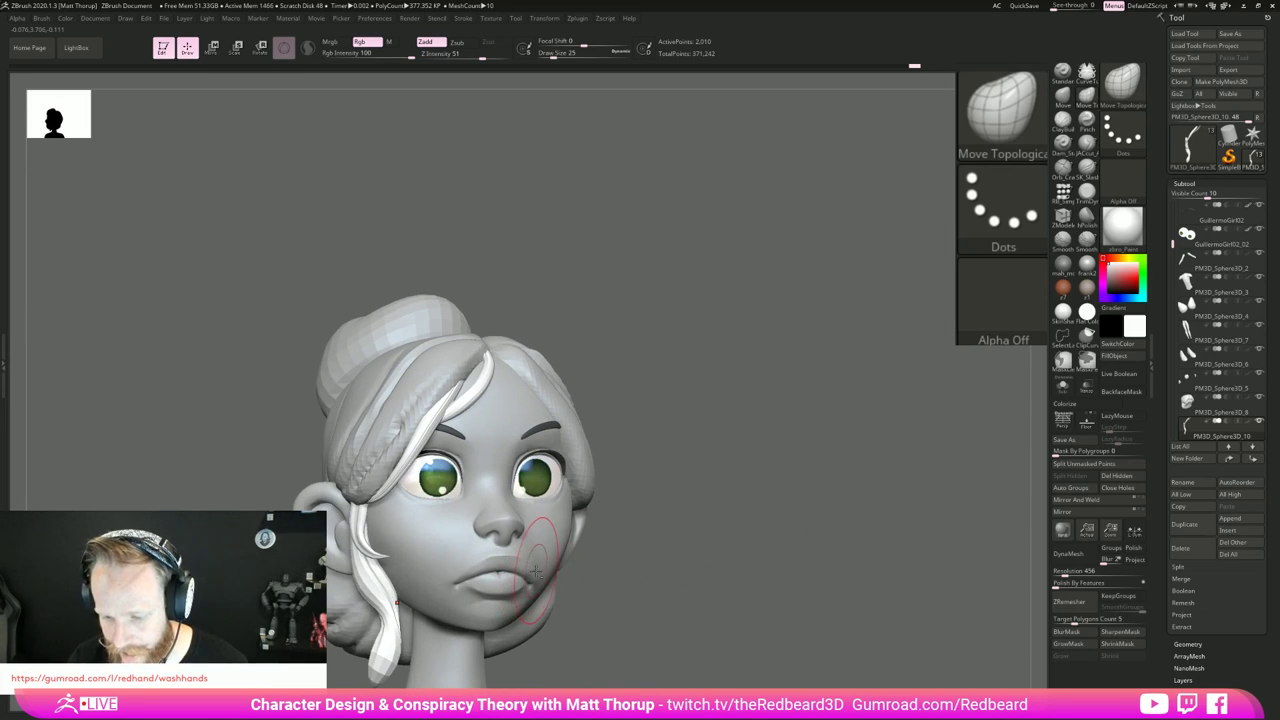
Step: Isolate the GuillermoGirl02 head in Solo mode and inspect its topology and polygroups with the polyframe
left_click(540, 532, "alt")
left_click(1062, 386)
left_click_drag(703, 588, 743, 427, "alt")
left_click_drag(800, 478, 733, 474)
key("shift+f")
key("shift+f")
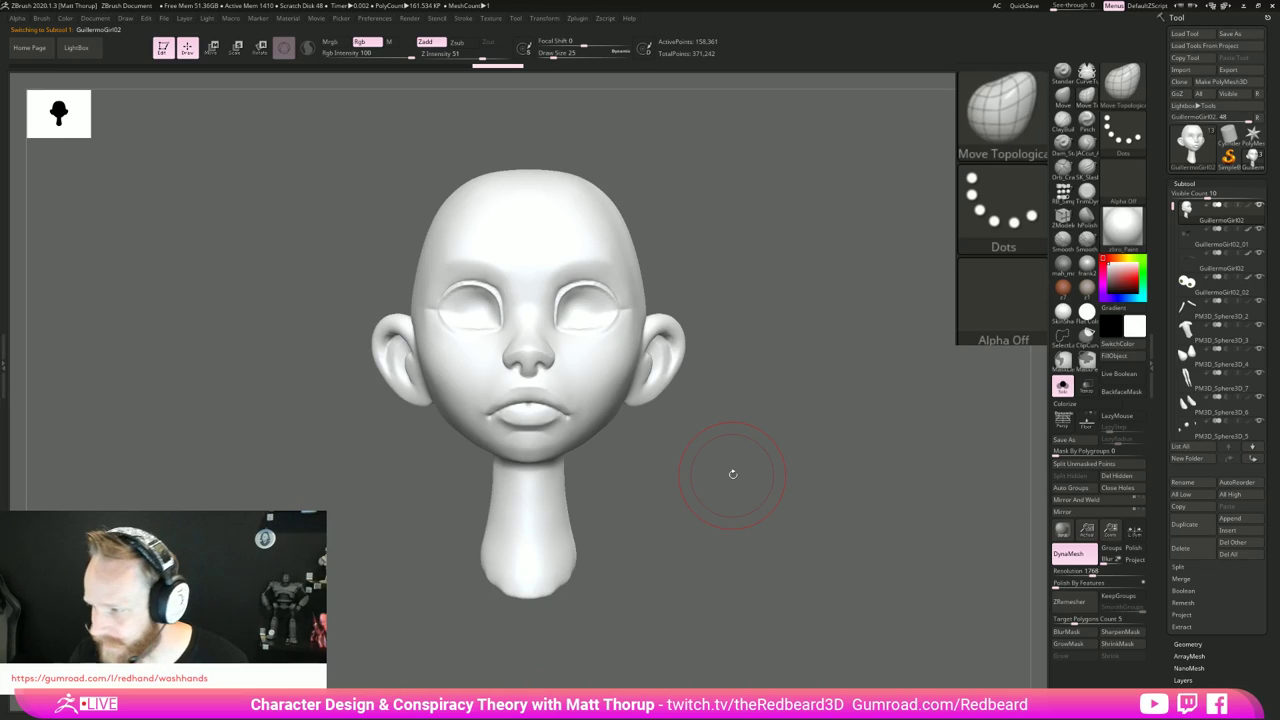
left_click(1188, 644)
left_click_drag(708, 474, 762, 492)
key("shift+f")
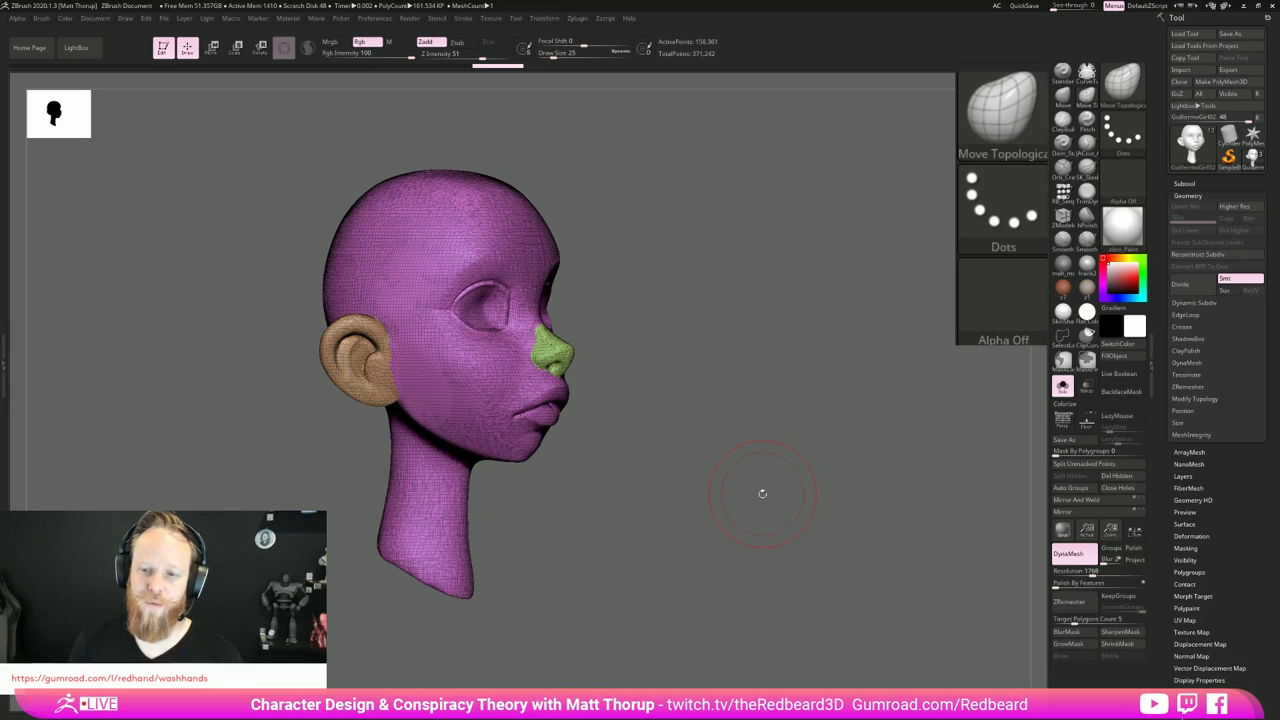
left_click_drag(845, 479, 767, 552)
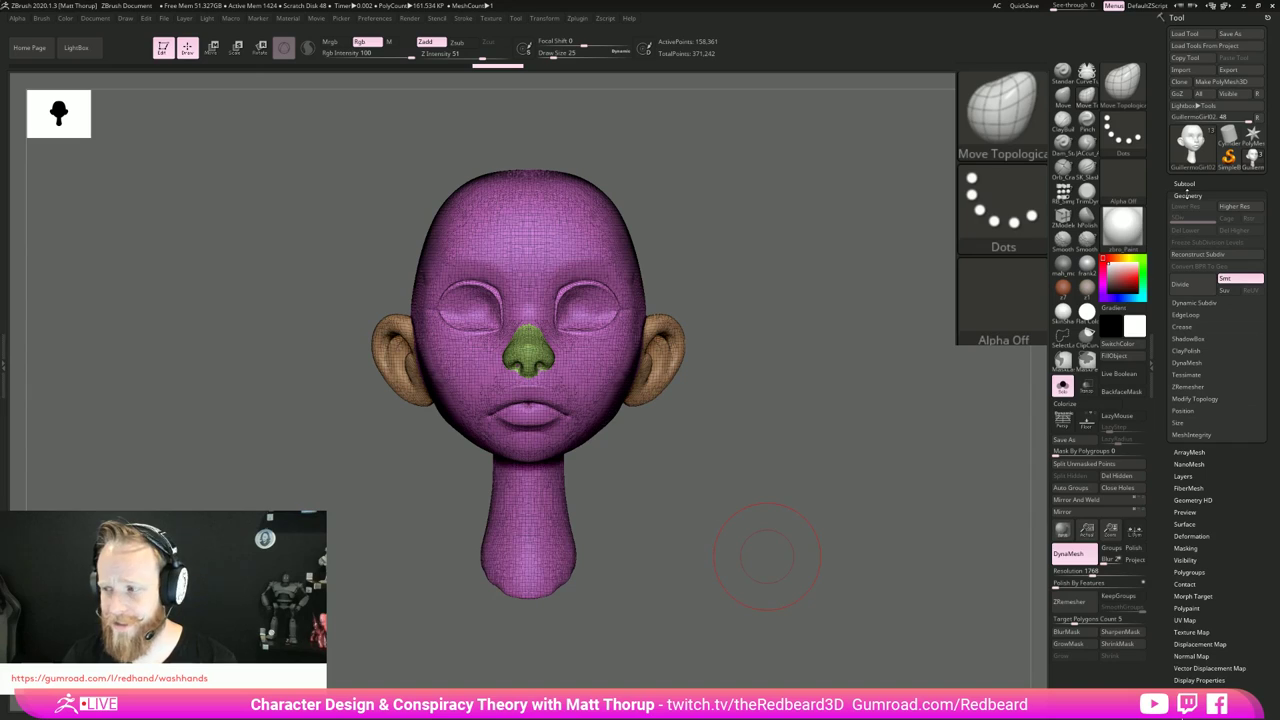
Step: Hide every subtool except the GuillermoGirl02 head, with Solo mode off, and duplicate the head
left_click(1184, 184)
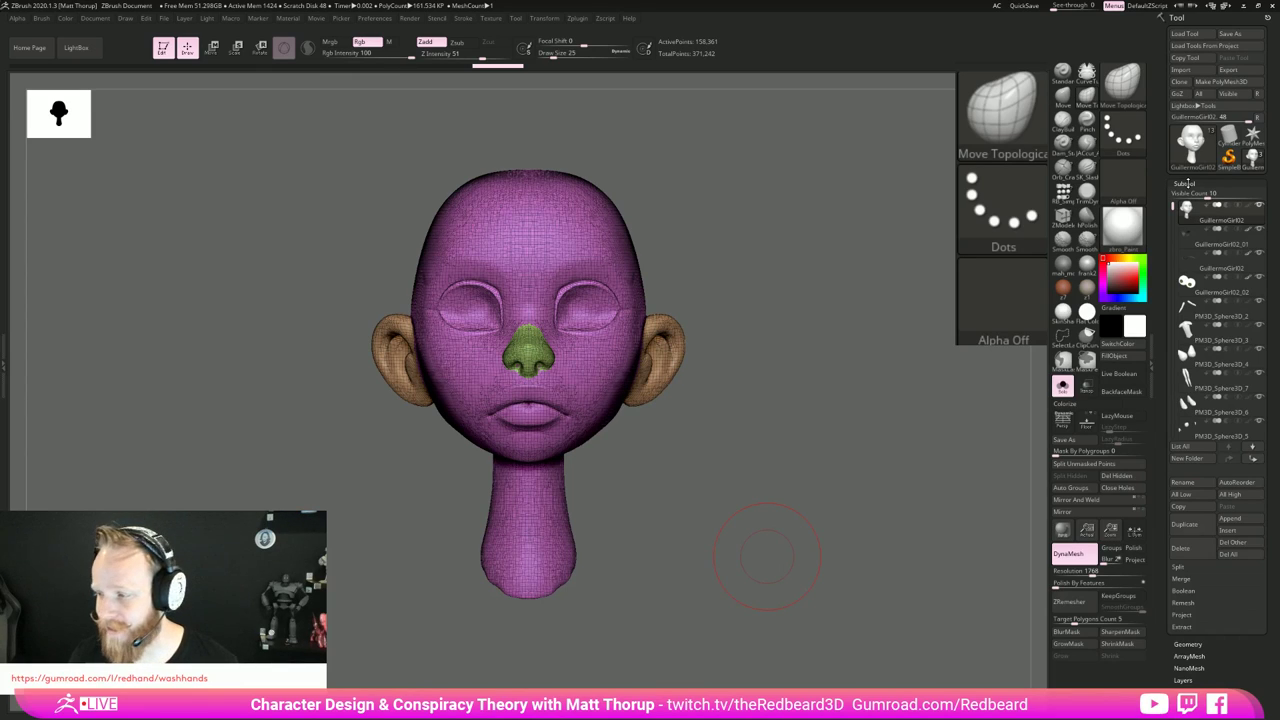
left_click_drag(783, 436, 1015, 392)
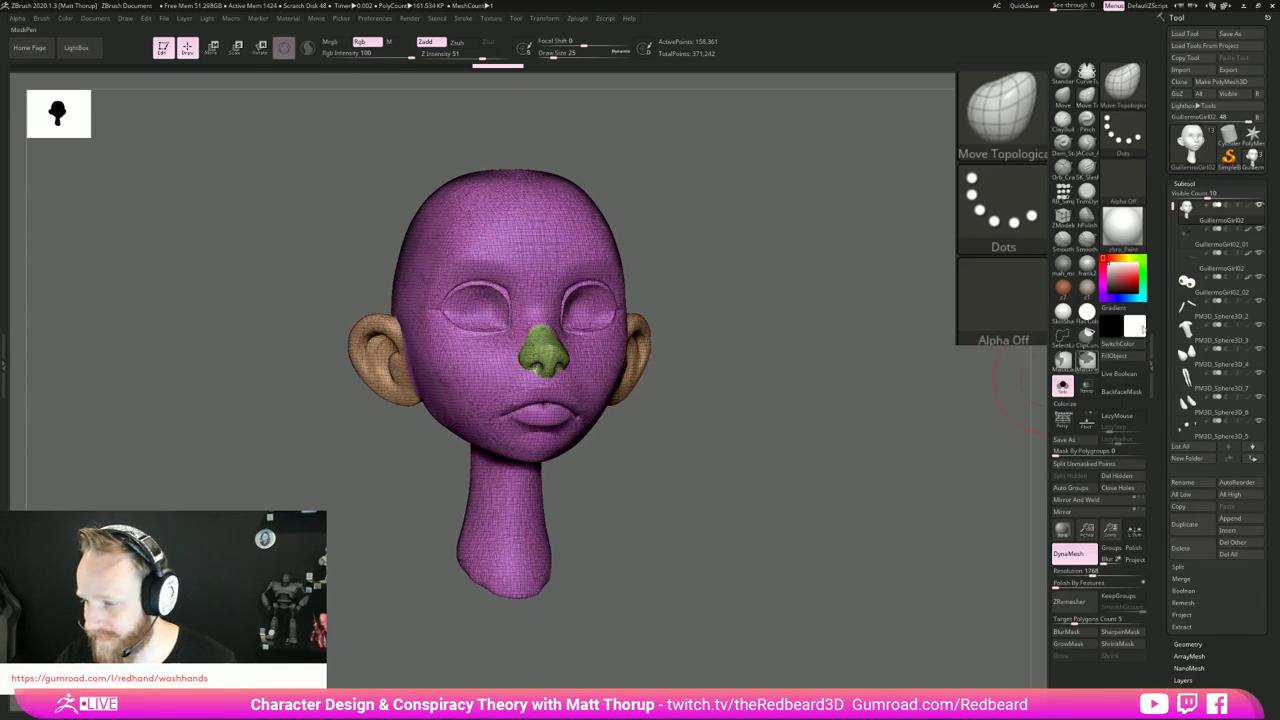
left_click_drag(1173, 206, 1172, 347)
scroll(1172, 346, "up", 5)
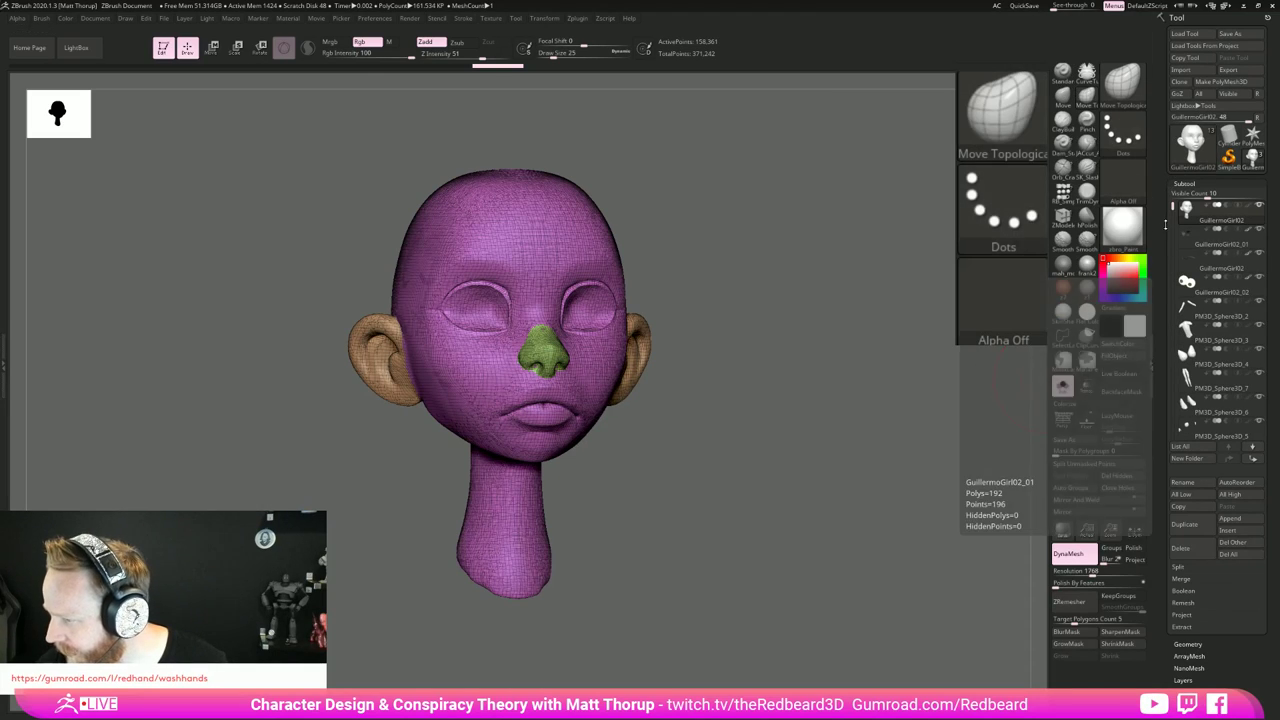
mouse_move(1222, 290)
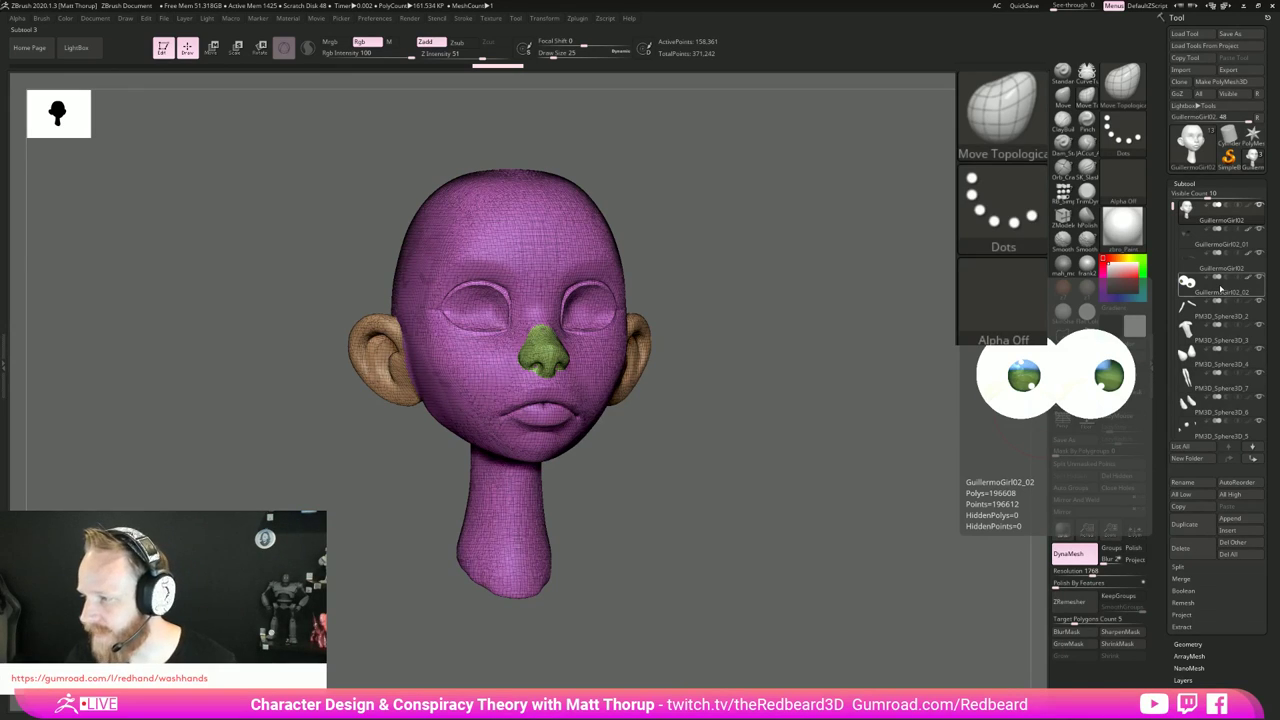
mouse_move(1260, 206)
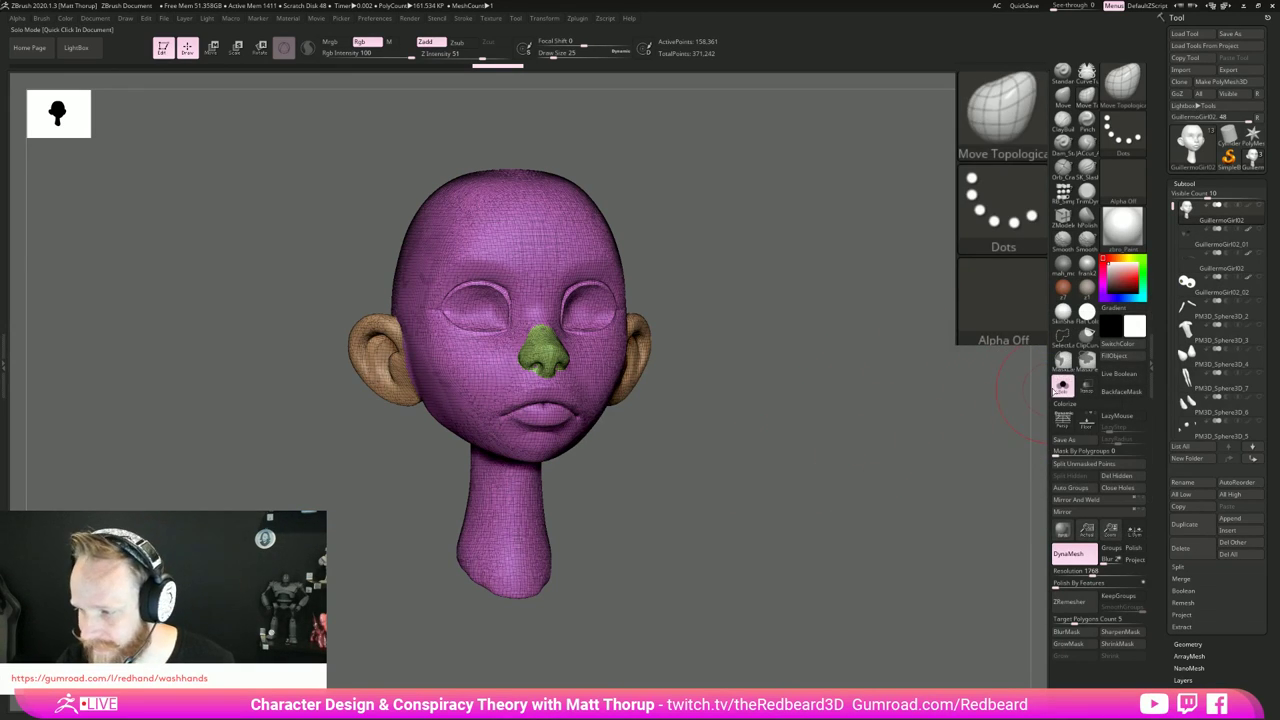
left_click_drag(792, 502, 908, 477)
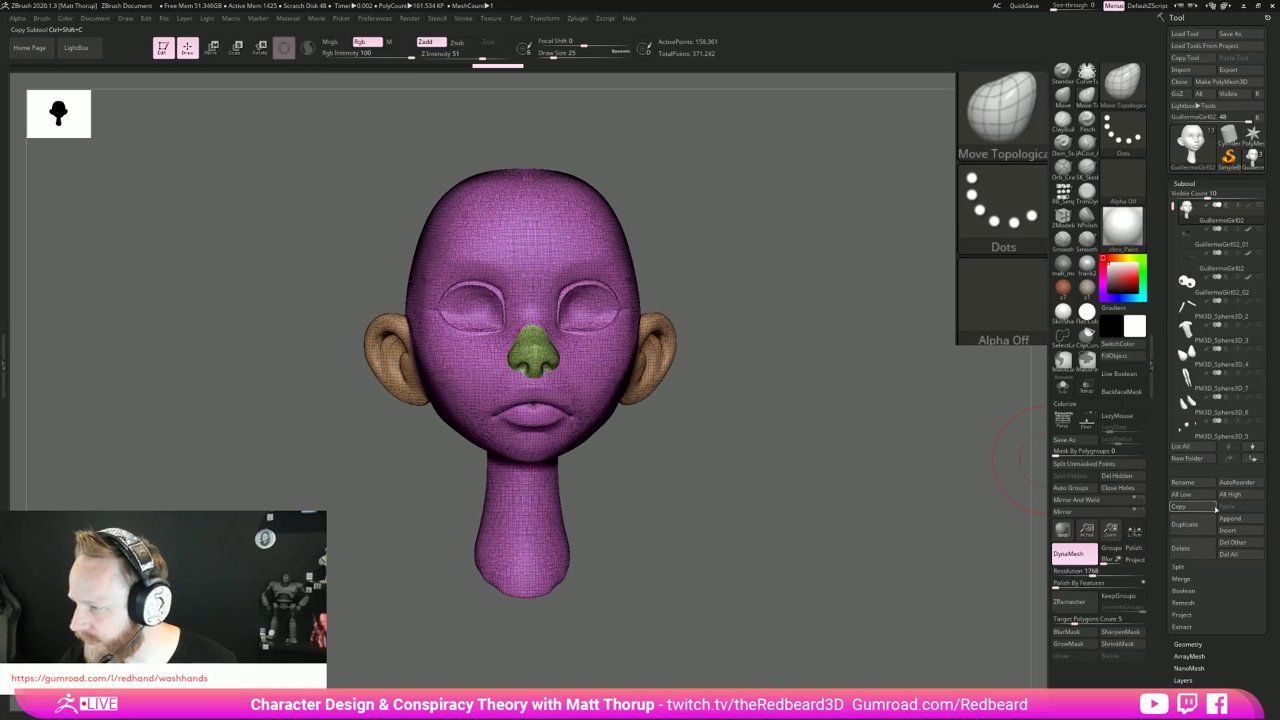
left_click(1199, 527)
left_click_drag(758, 584, 842, 590)
Step: Apply the dark grey mah_modeling material and turn off the polyframe on the duplicated head
left_click(1190, 646)
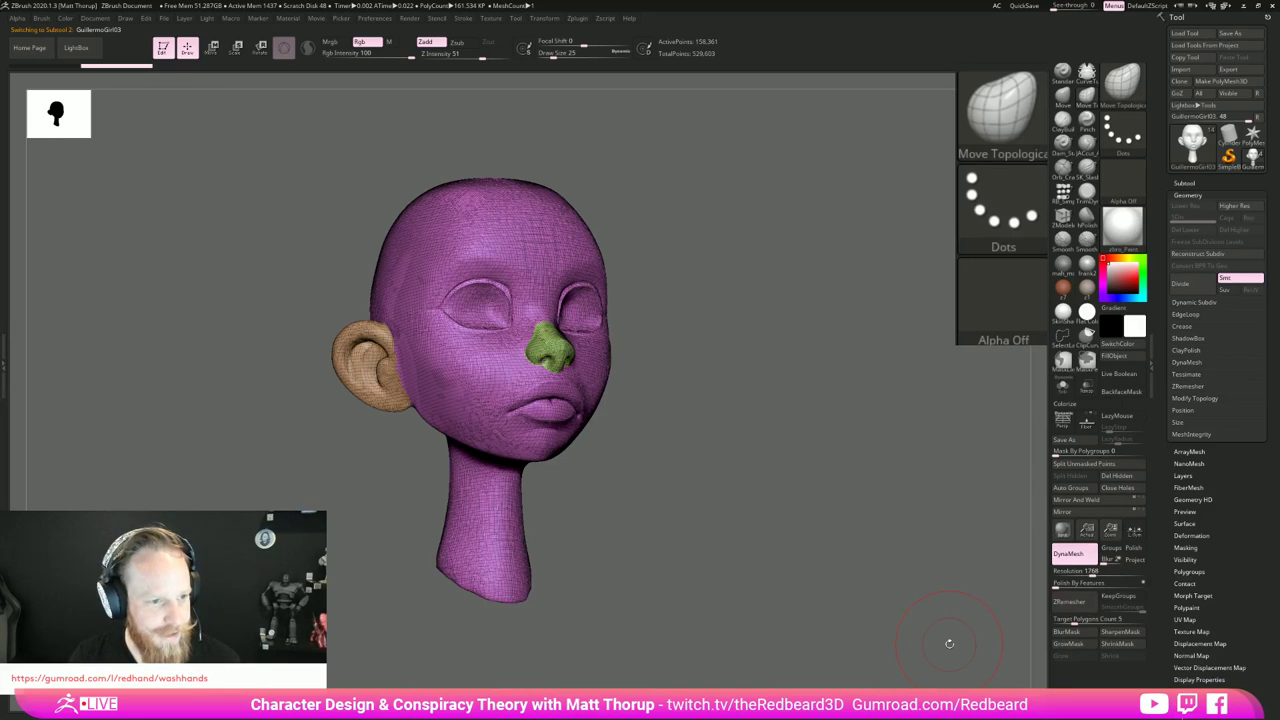
left_click_drag(963, 430, 834, 503)
left_click(1087, 265)
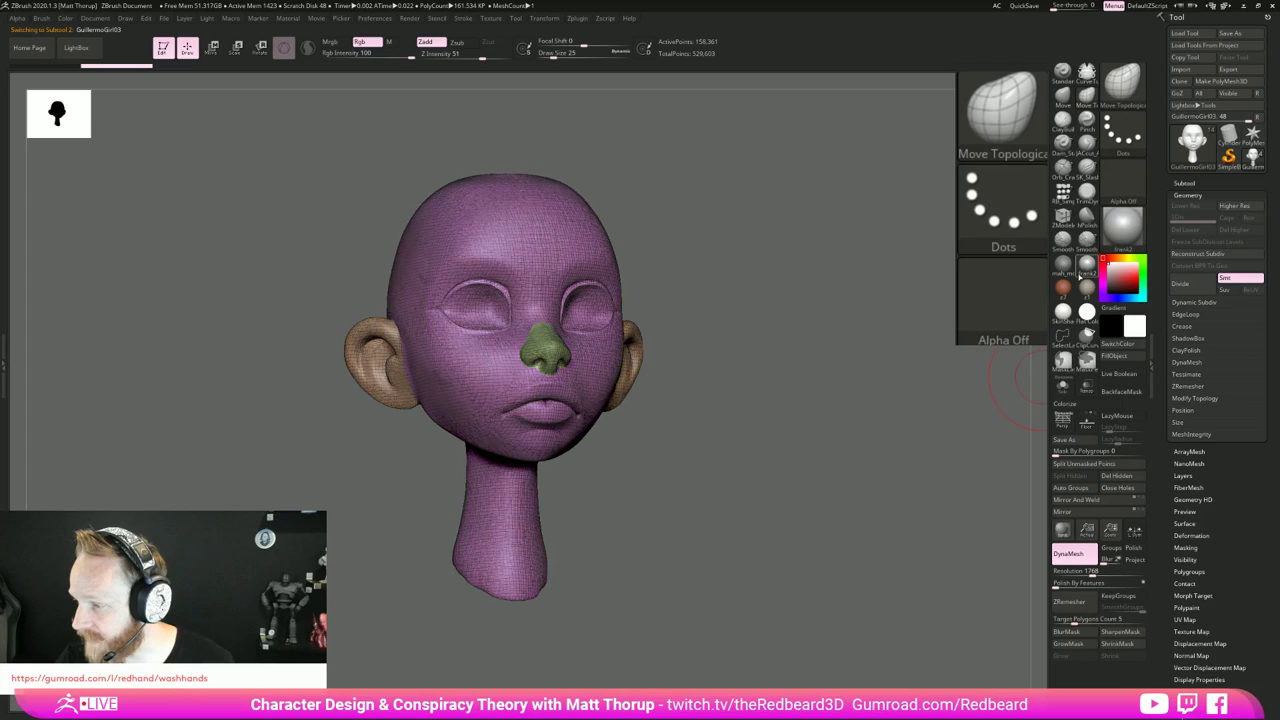
left_click(1064, 266)
left_click_drag(926, 328, 789, 452)
key("shift+f")
mouse_move(695, 500)
left_mouse_down()
mouse_move(778, 488)
mouse_move(765, 512)
left_mouse_up()
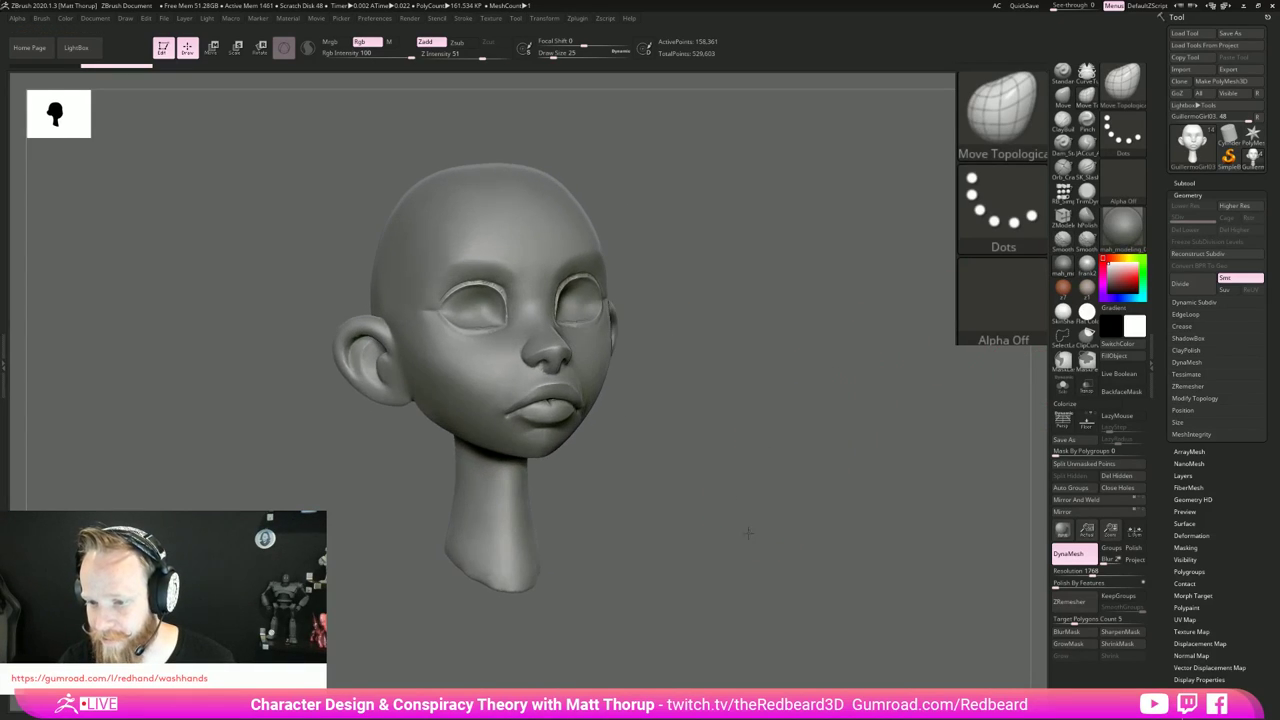
Step: ZRemesh the duplicated head at a target polygons count of 5 with Adapt enabled
left_click(1187, 387)
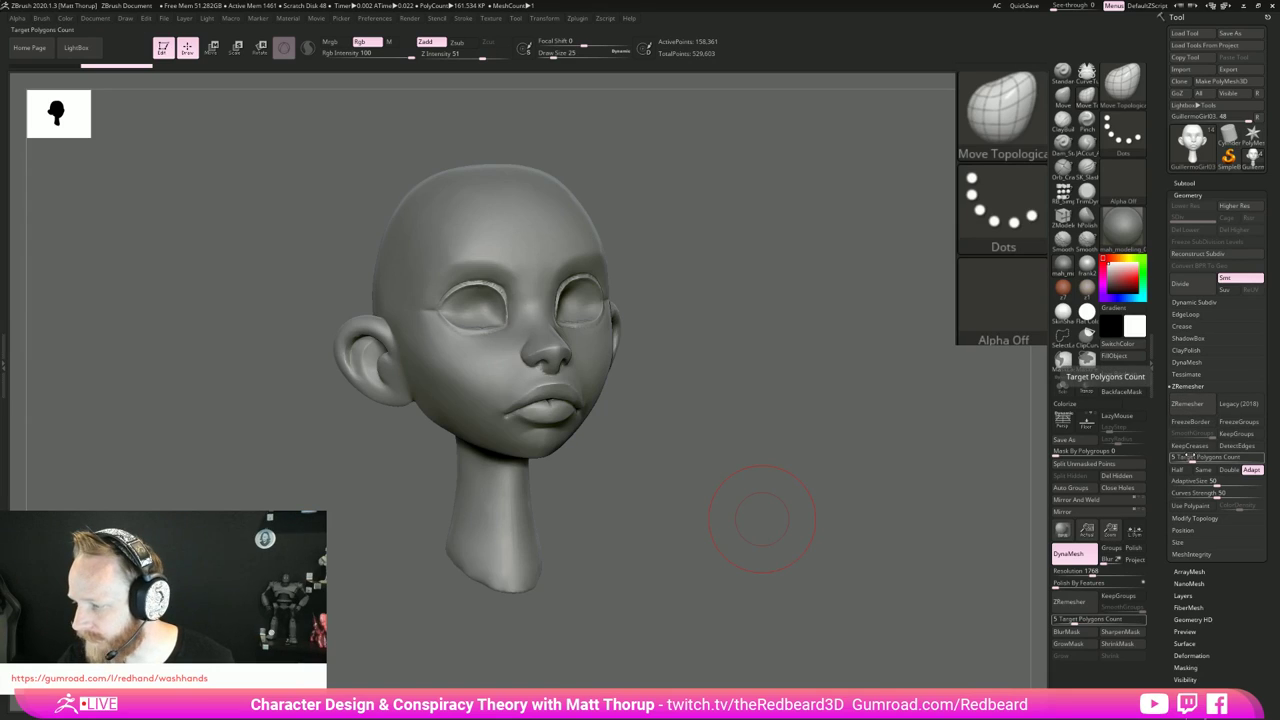
left_click(1187, 404)
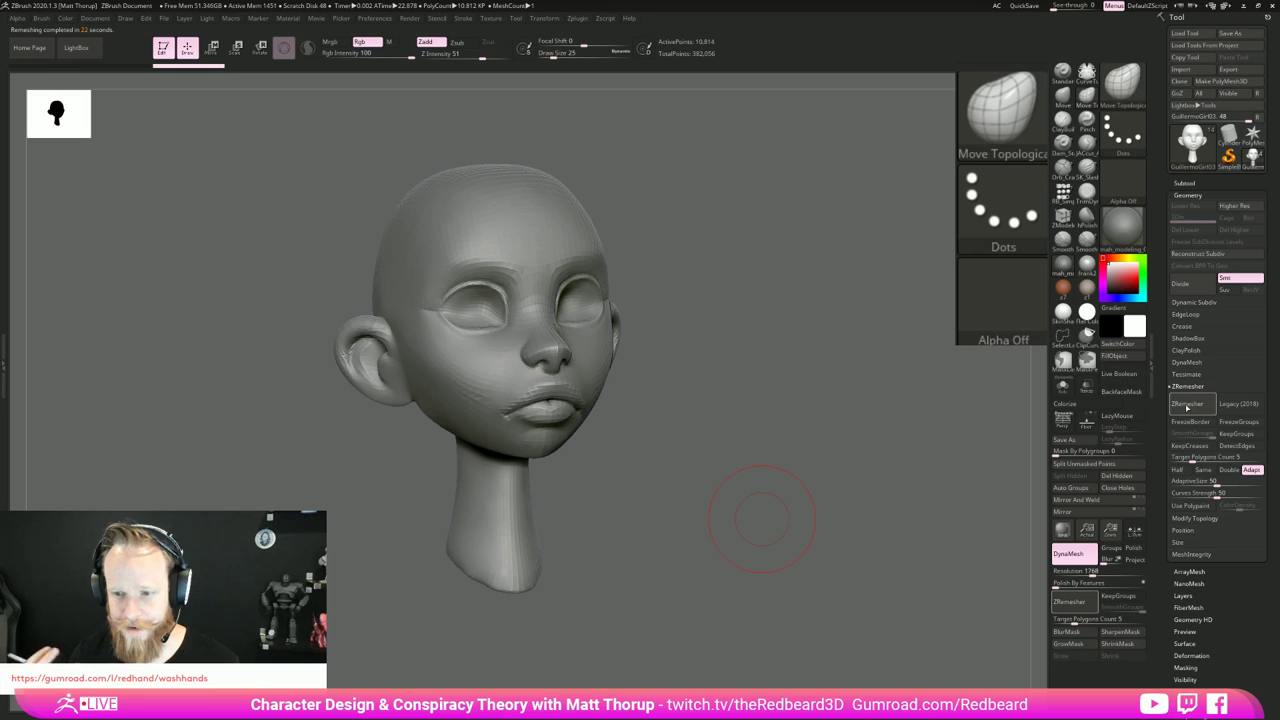
left_click_drag(798, 460, 779, 421)
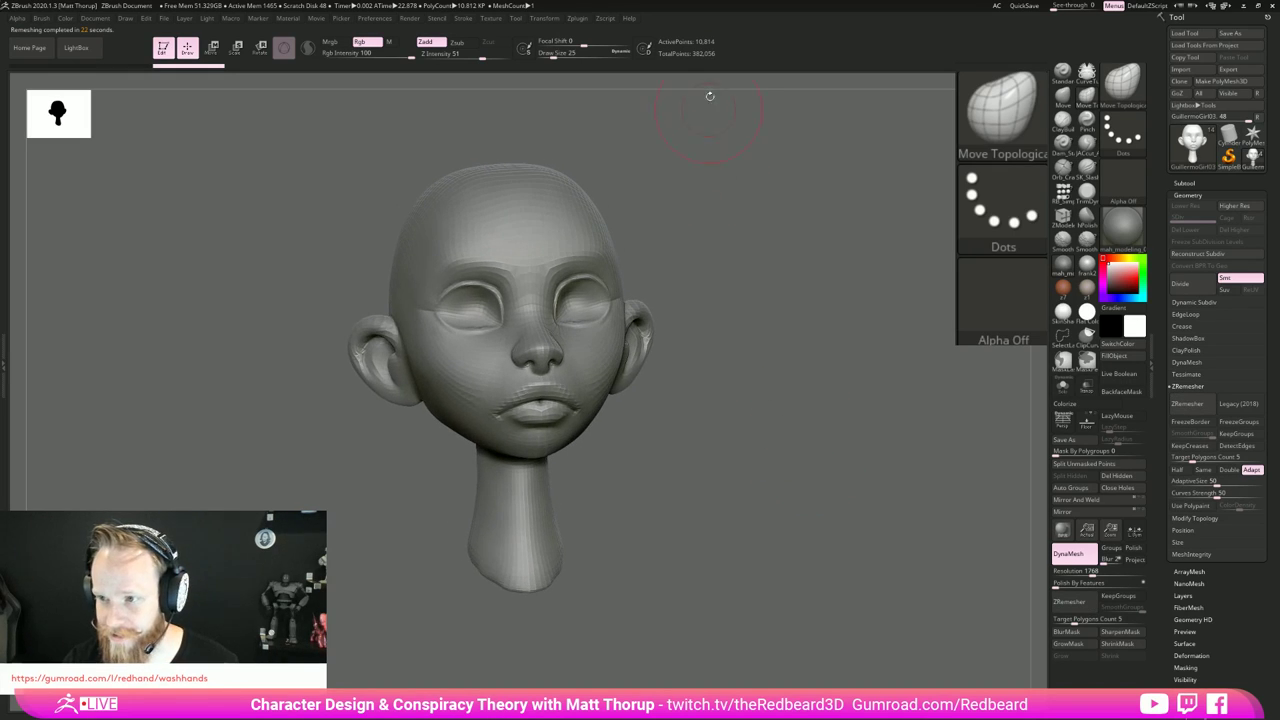
Step: Examine the remeshed head's polygon flow around the eyes, mouth and ears with the polyframe from several angles
key("shift+f")
left_click_drag(763, 509, 792, 529)
key("shift+f")
key("shift+f")
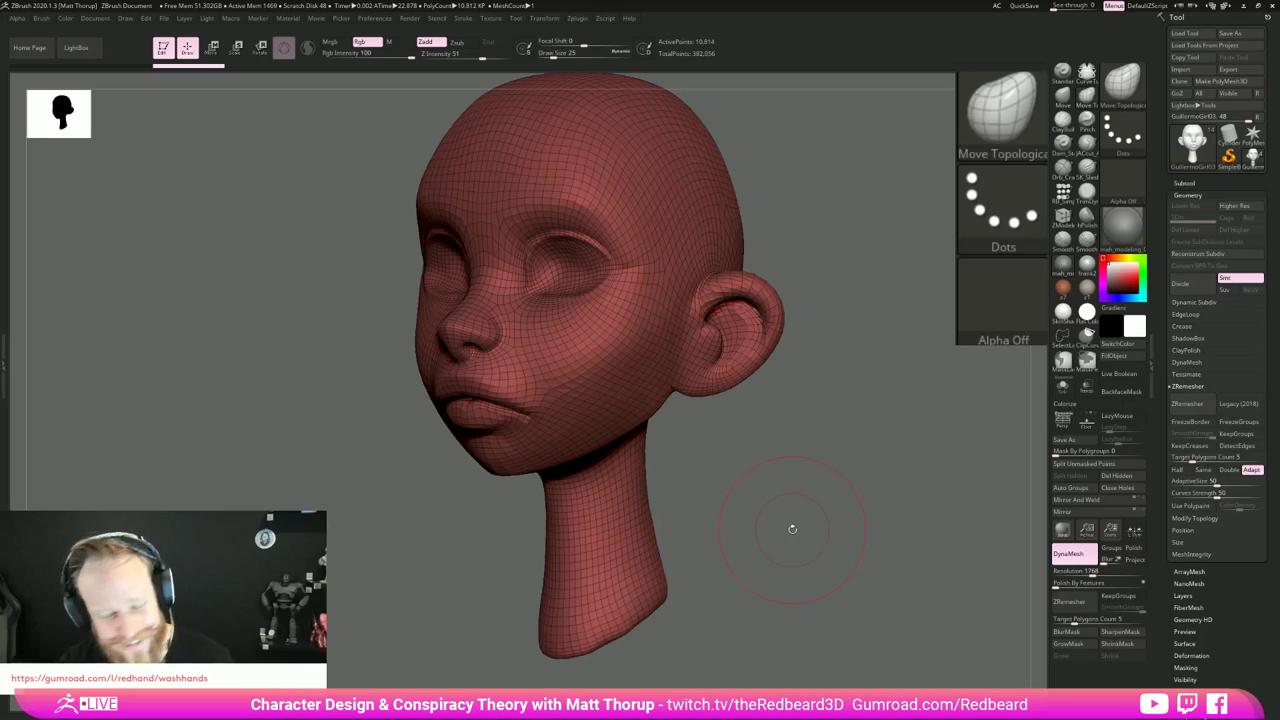
mouse_move(792, 529)
left_mouse_down()
mouse_move(806, 468)
mouse_move(800, 525)
mouse_move(691, 537)
mouse_move(754, 531)
mouse_move(724, 512)
mouse_move(731, 532)
left_mouse_up()
key("shift+f")
key("shift+f")
key("shift+f")
key("shift+f")
key("shift")
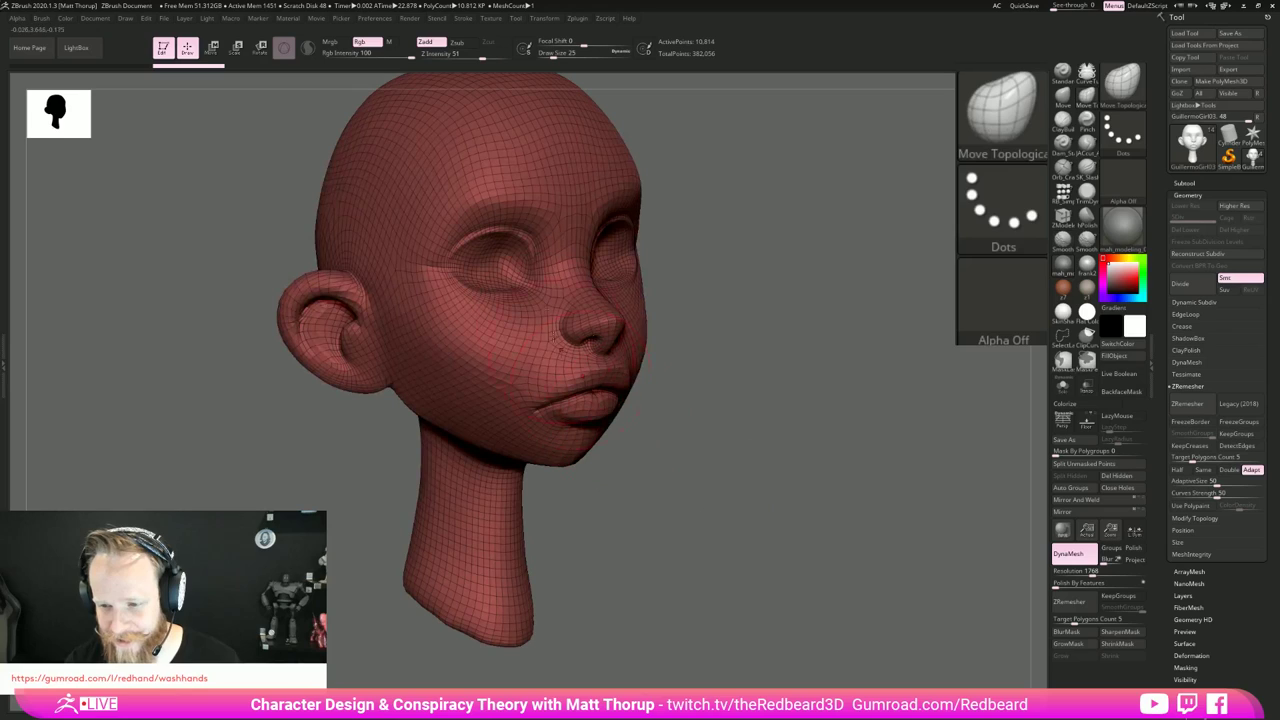
mouse_move(801, 560)
left_mouse_down()
mouse_move(763, 580)
mouse_move(810, 556)
mouse_move(784, 574)
left_mouse_up()
key("shift+f")
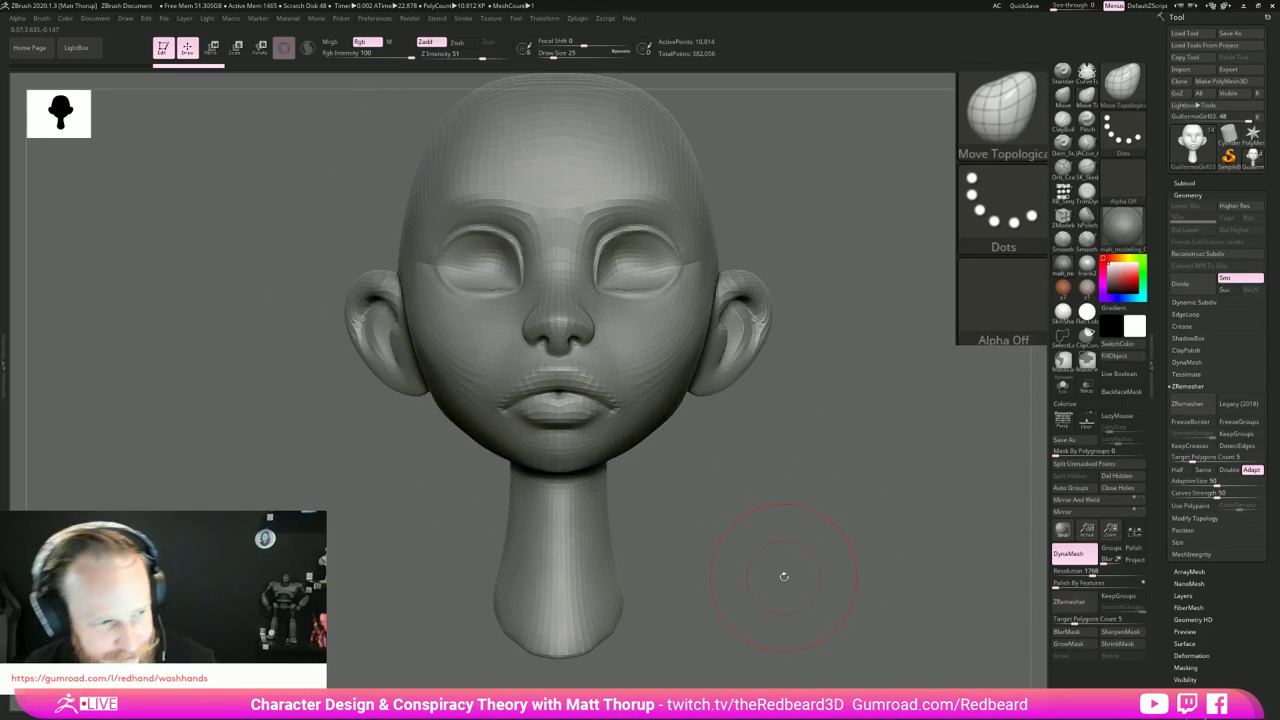
Step: Compare the original GuillermoGirl02 head with the remeshed GuillermoGirl03 copy in Solo mode, ending with the copy selected
left_click(1185, 183)
left_click(1196, 217)
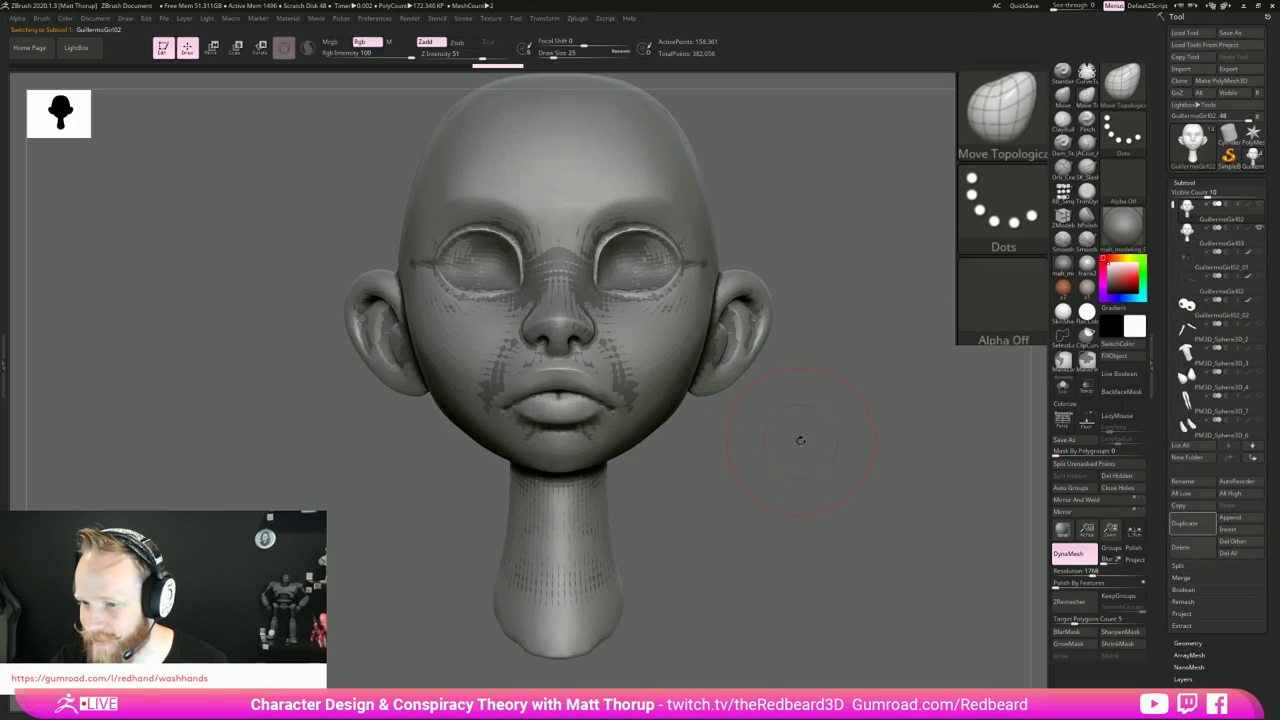
left_click_drag(800, 438, 742, 452)
left_click(1062, 387)
mouse_move(848, 474)
left_mouse_down()
mouse_move(799, 499)
mouse_move(692, 484)
left_mouse_up()
key("shift+f")
key("shift+f")
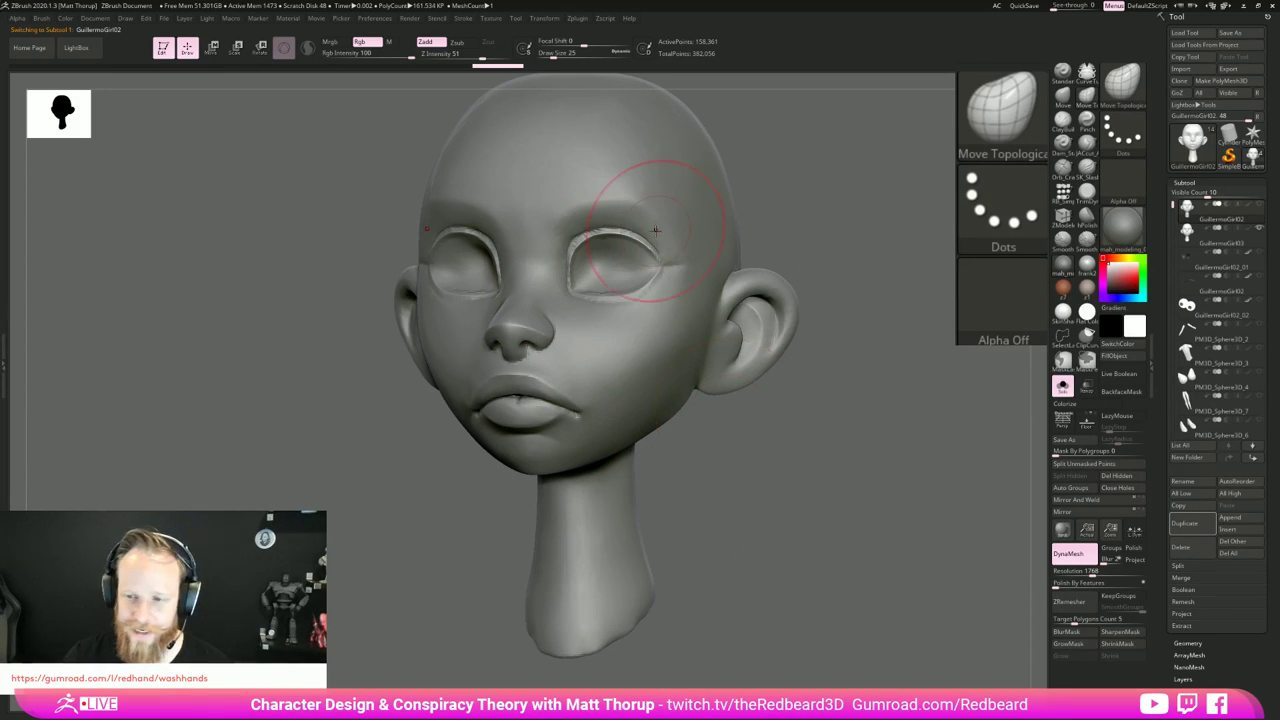
left_click(1202, 242)
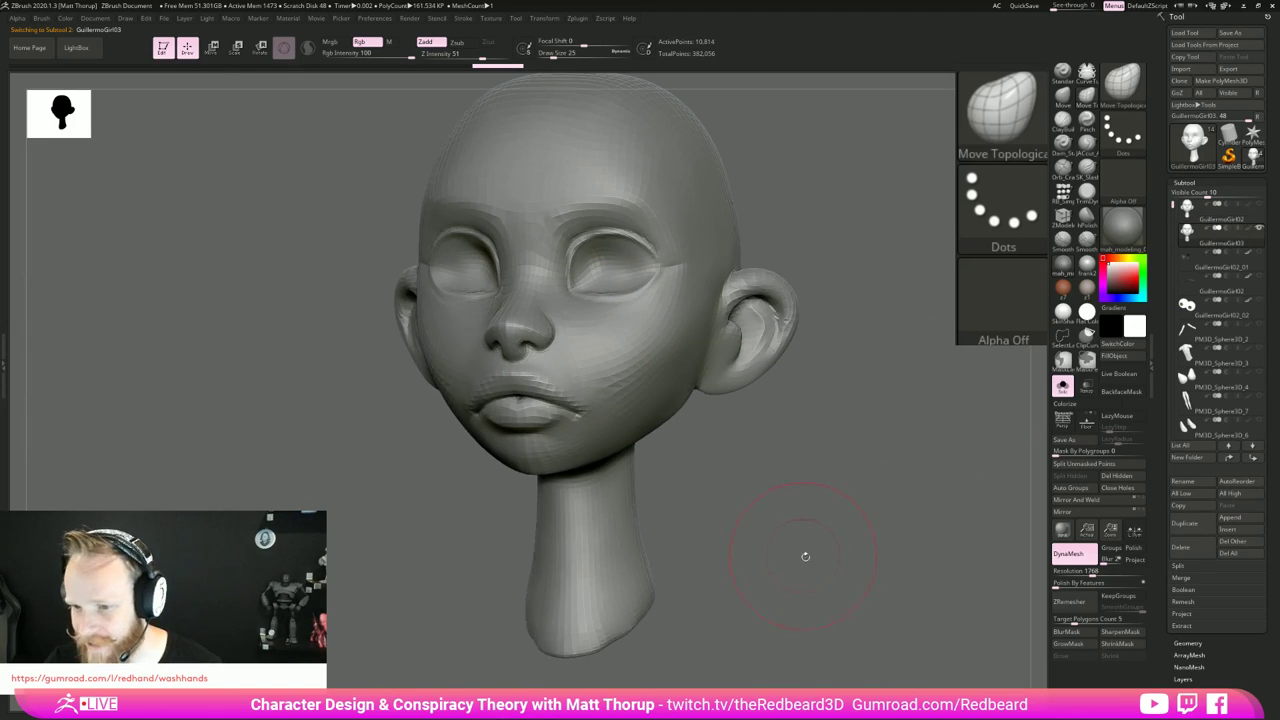
left_click_drag(804, 558, 828, 558)
left_click(1200, 212)
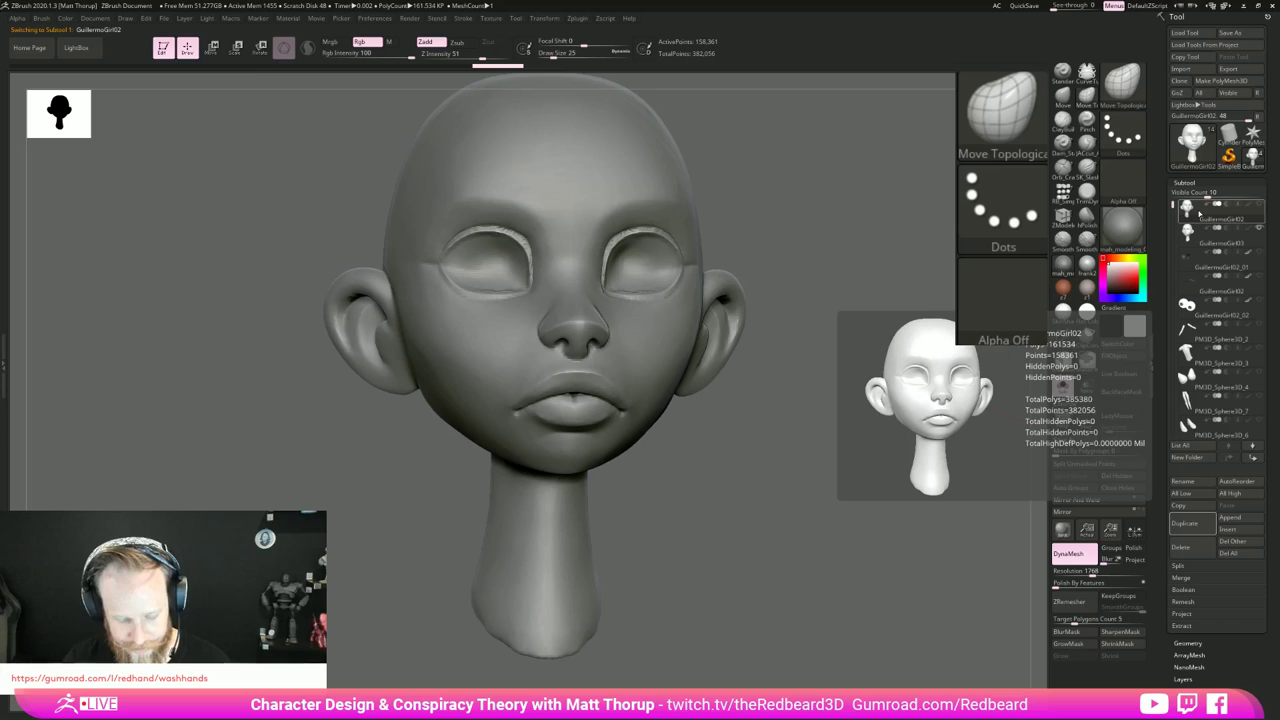
key("alt+Down")
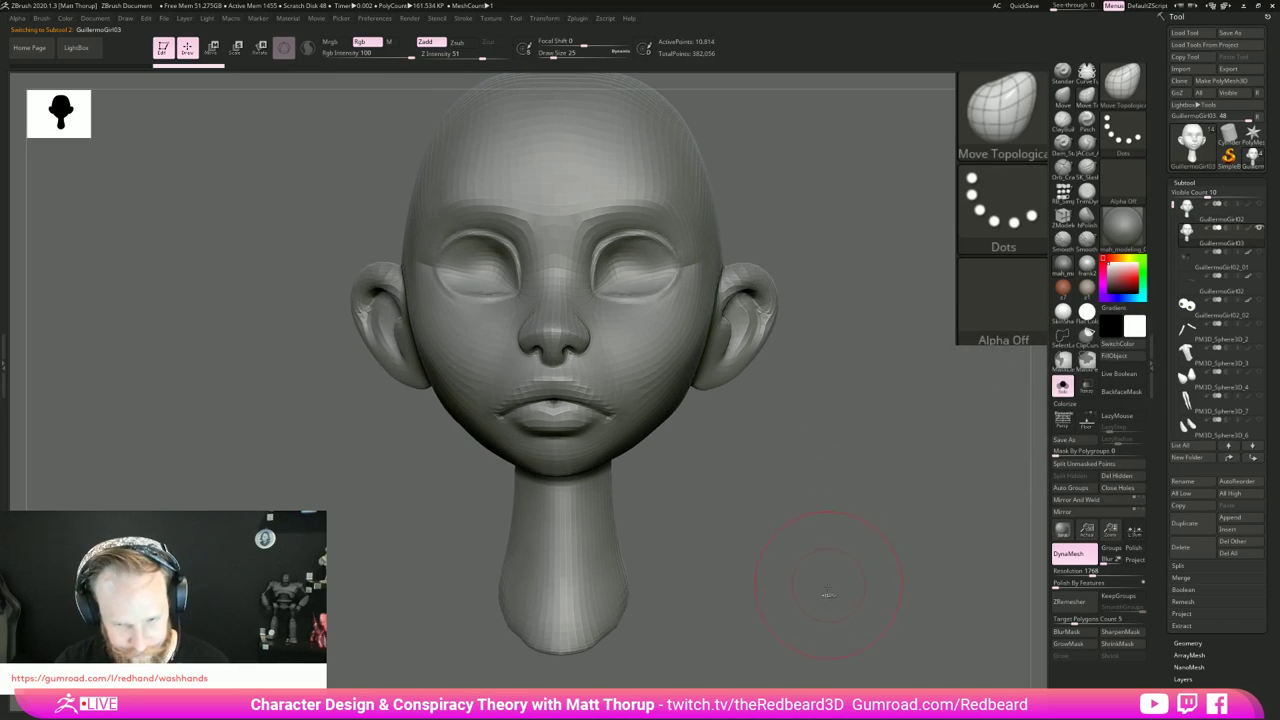
Step: Divide the remeshed head three times, up to subdivision level 4
key("ctrl")
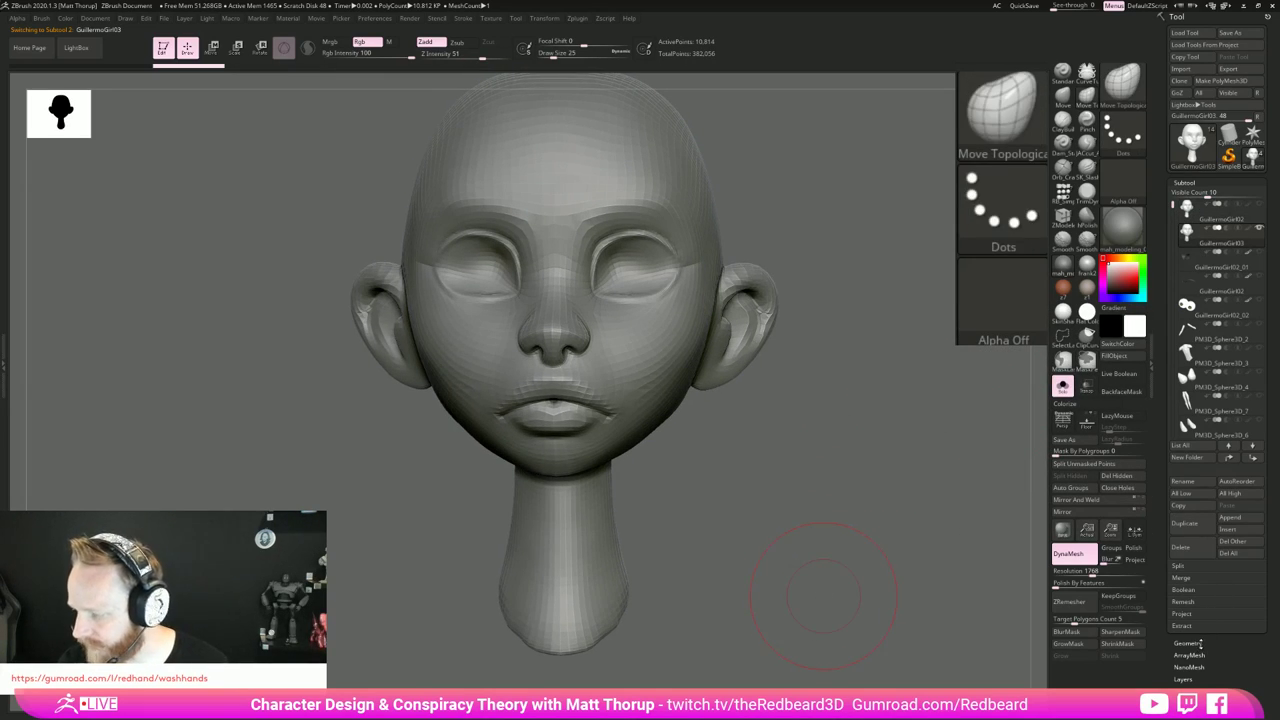
left_click(1190, 643)
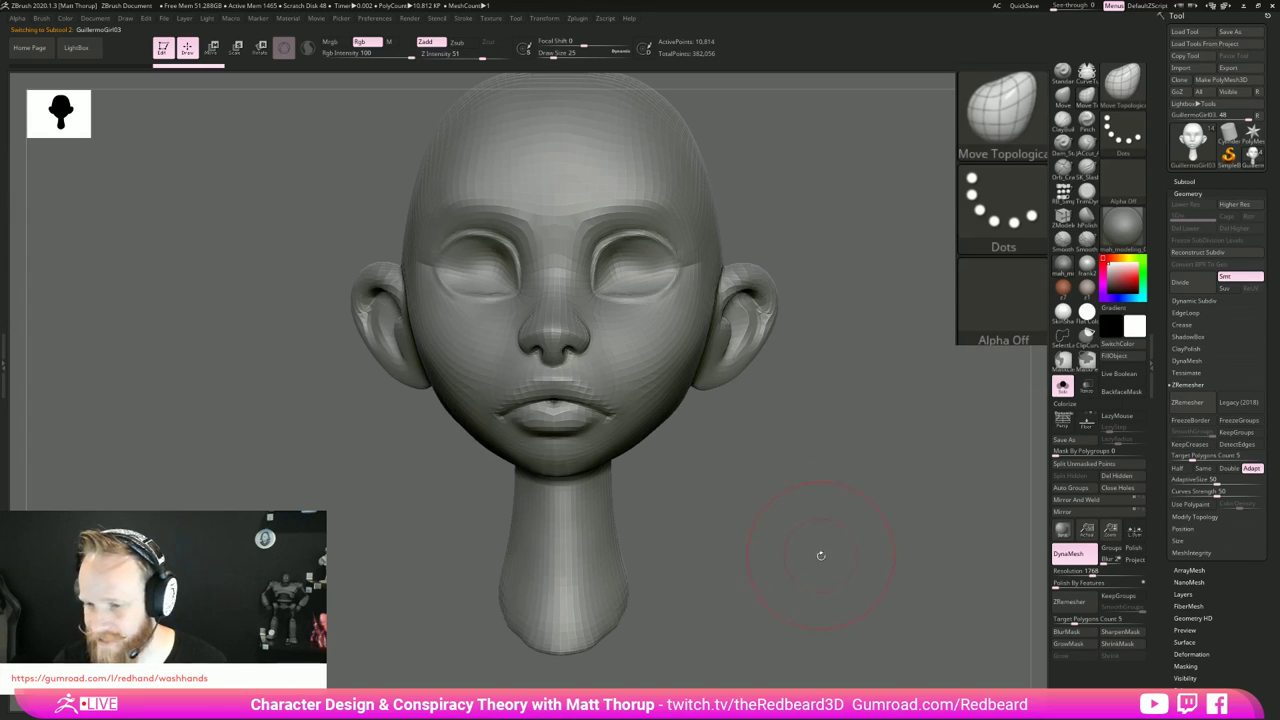
key("ctrl+d")
key("ctrl+d")
key("ctrl+d")
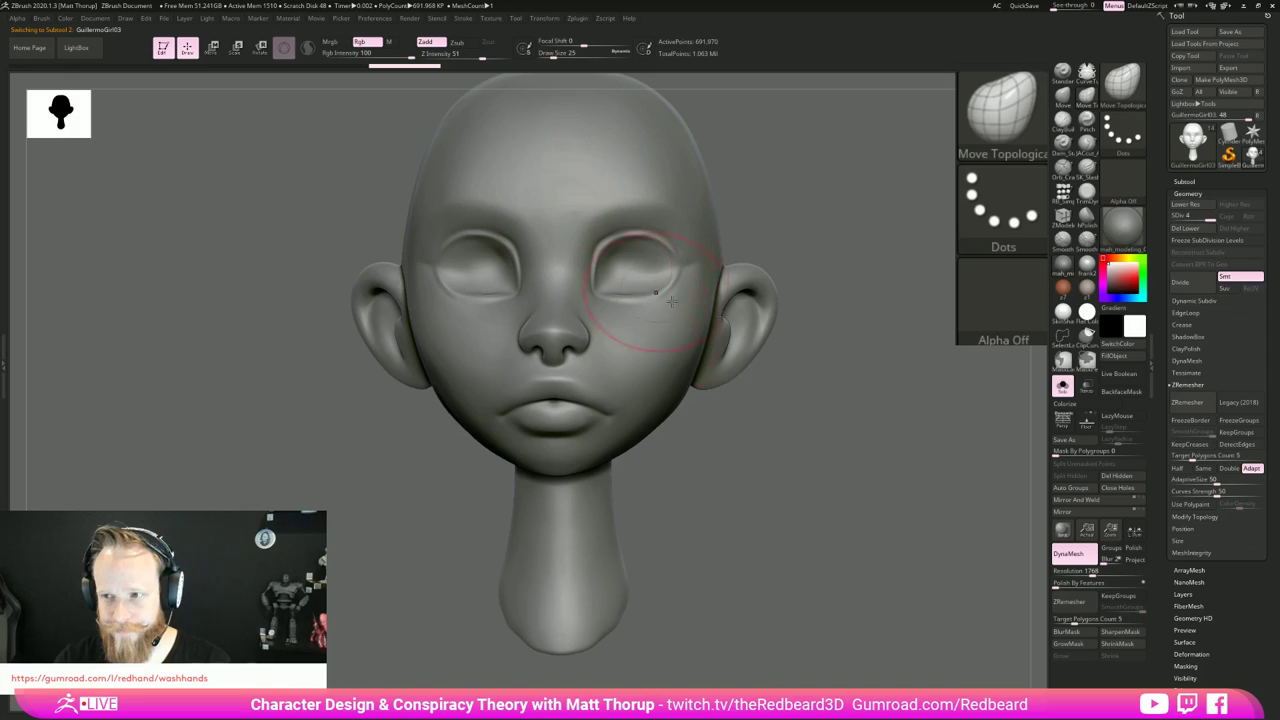
Step: Make the original head visible and project its detail onto the subdivided GuillermoGirl03 copy with ProjectAll at Dist 0.02
left_click(1220, 182)
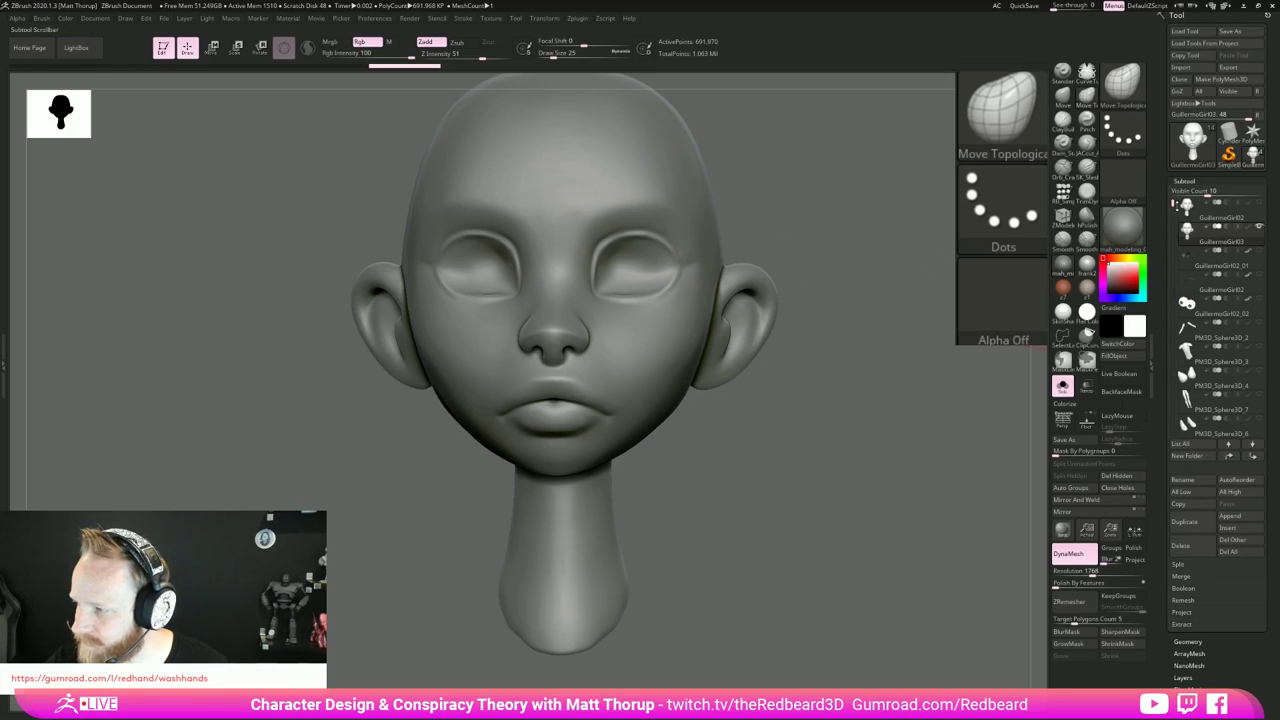
mouse_move(1179, 234)
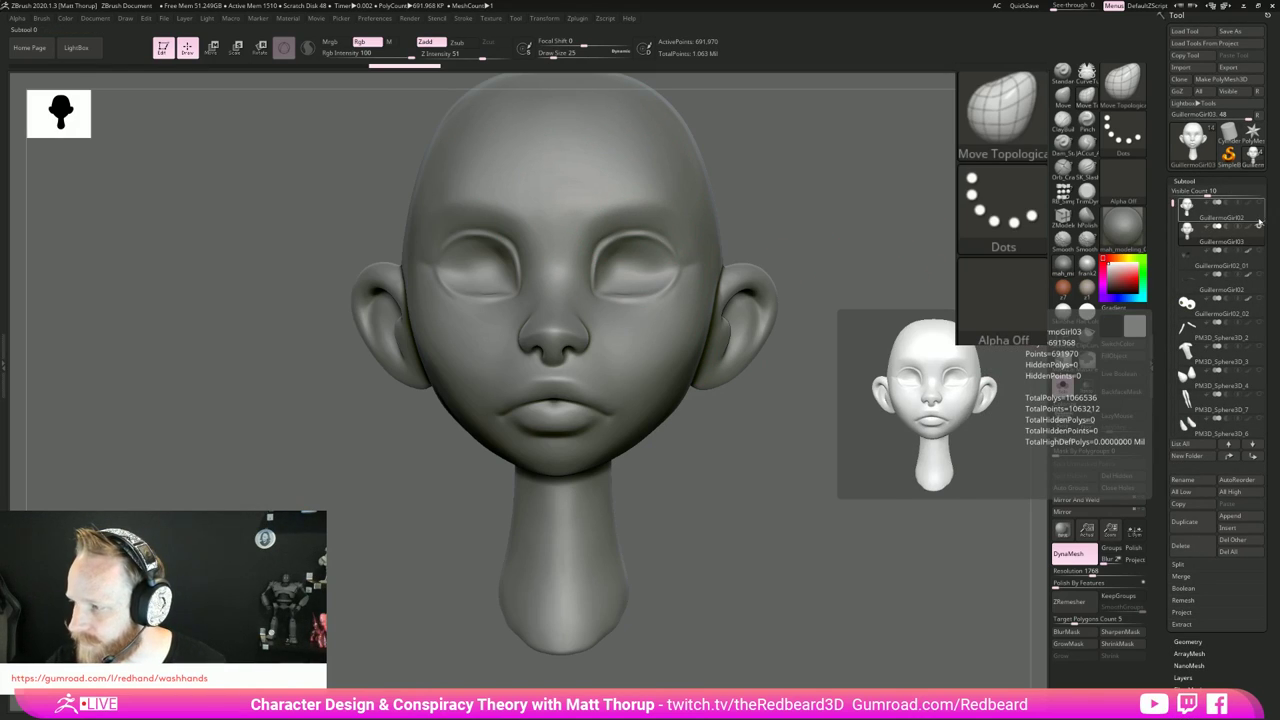
left_click(1220, 218)
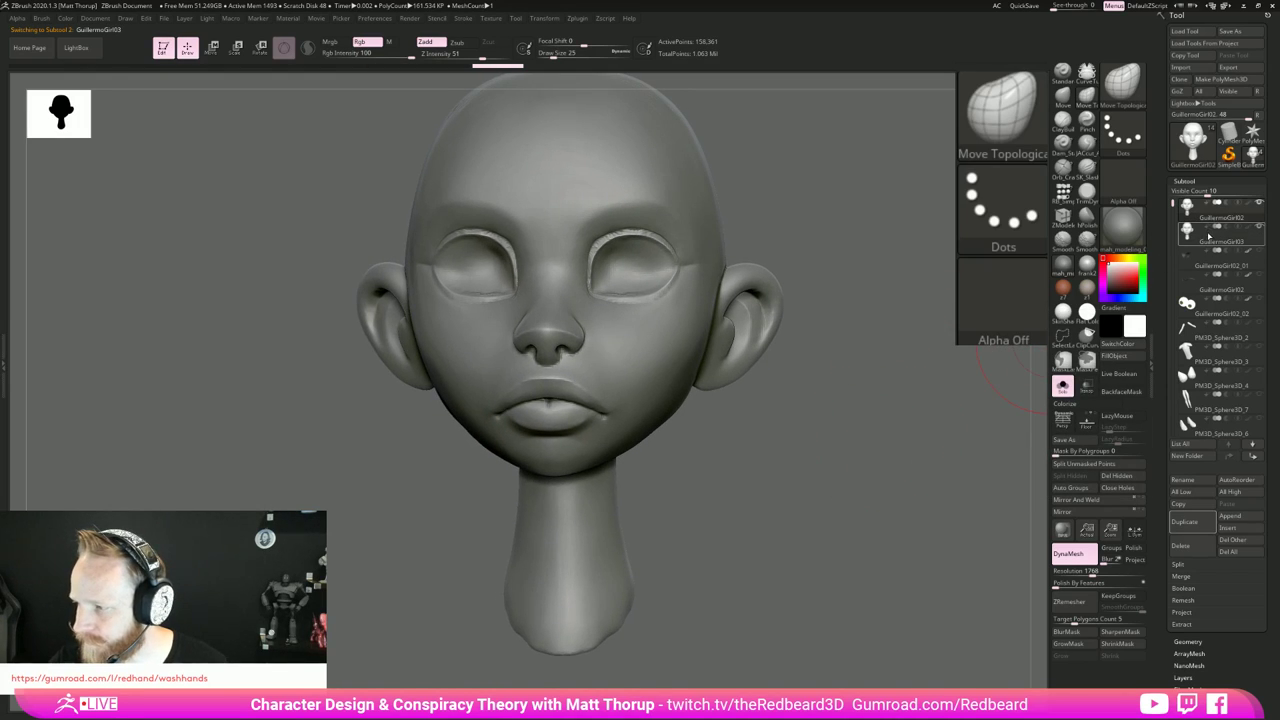
left_click(1209, 239)
left_click_drag(867, 424, 849, 451)
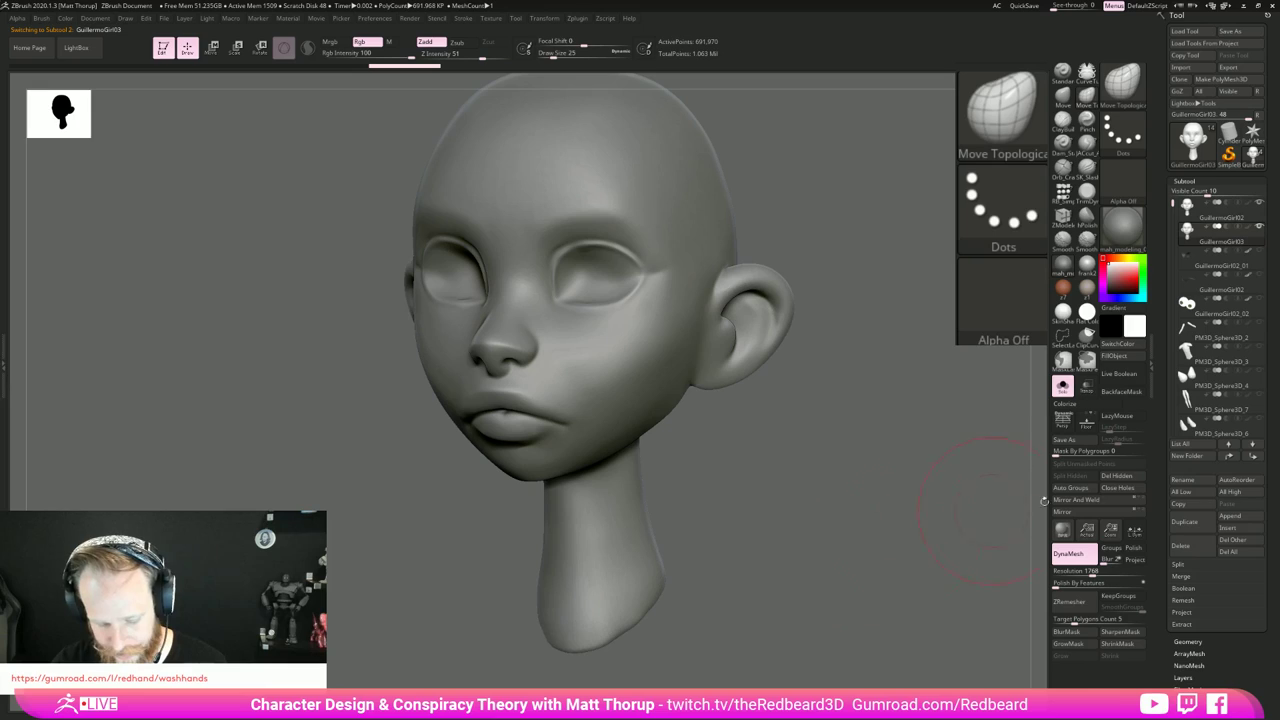
left_click(1186, 611)
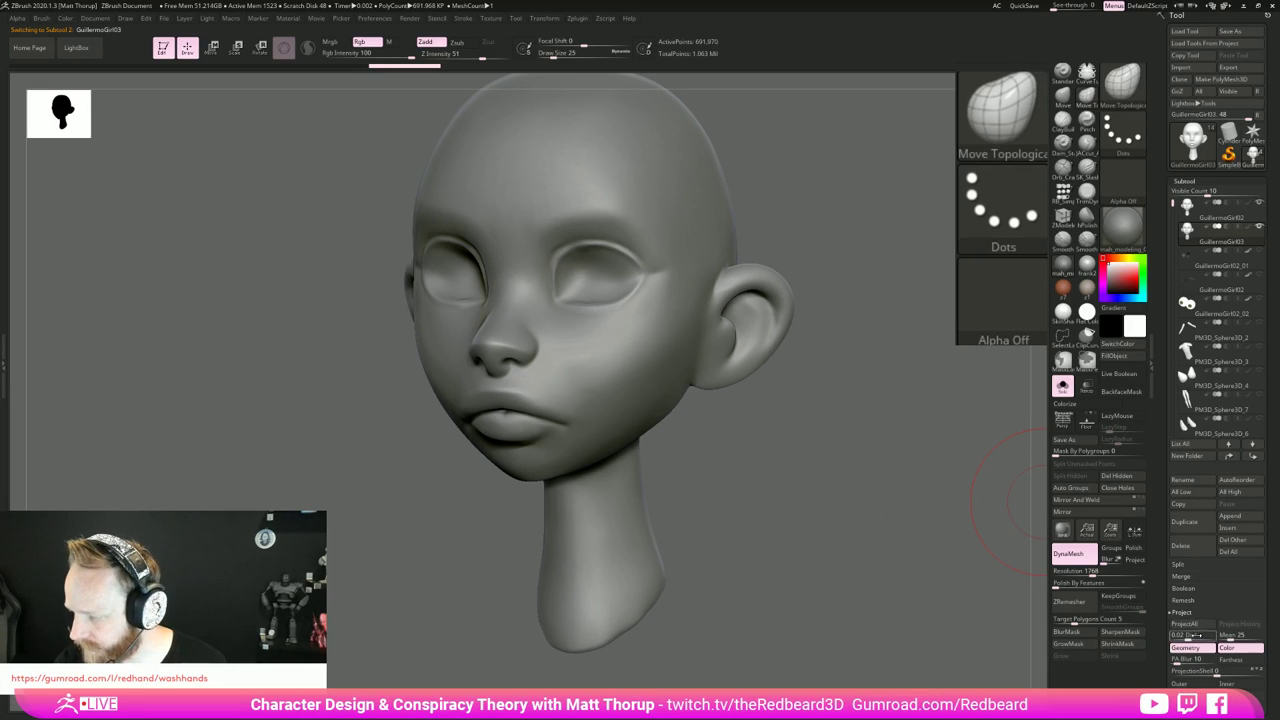
left_click(1189, 625)
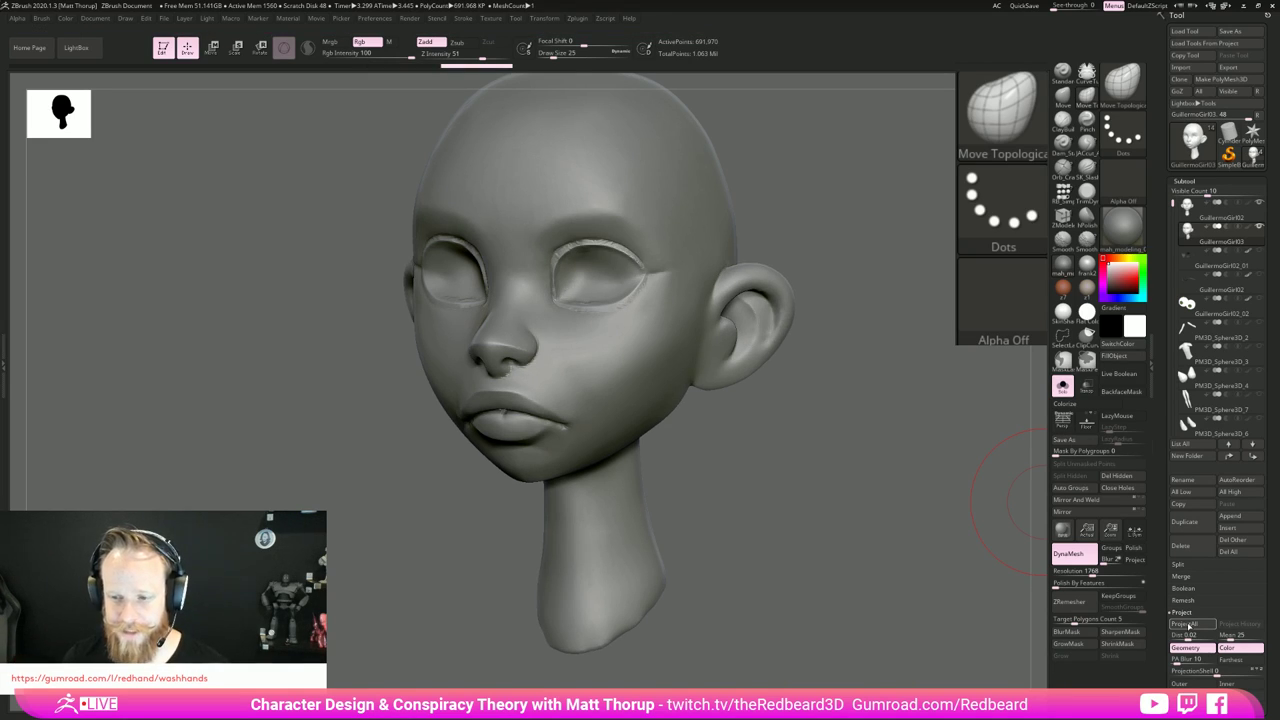
Step: Compare the projected copy with the original head from the front and three-quarter angles
left_click(1201, 213)
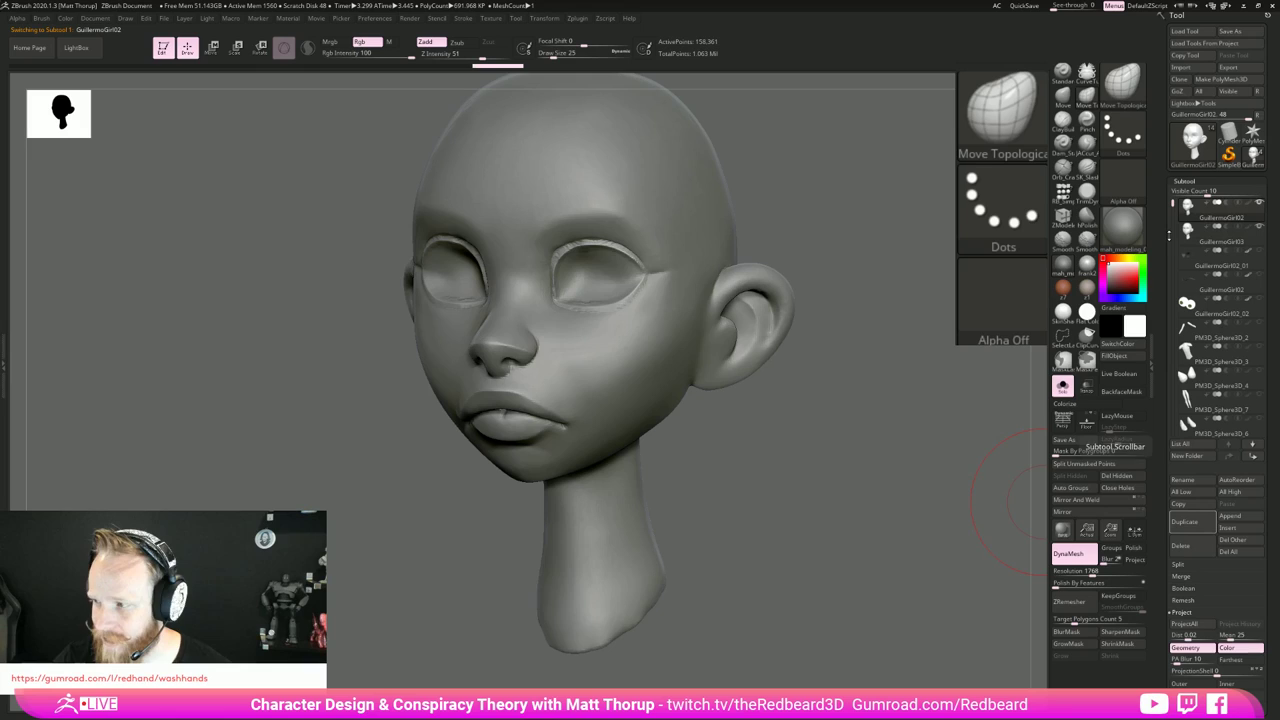
left_click_drag(805, 426, 886, 466)
left_click(1205, 237)
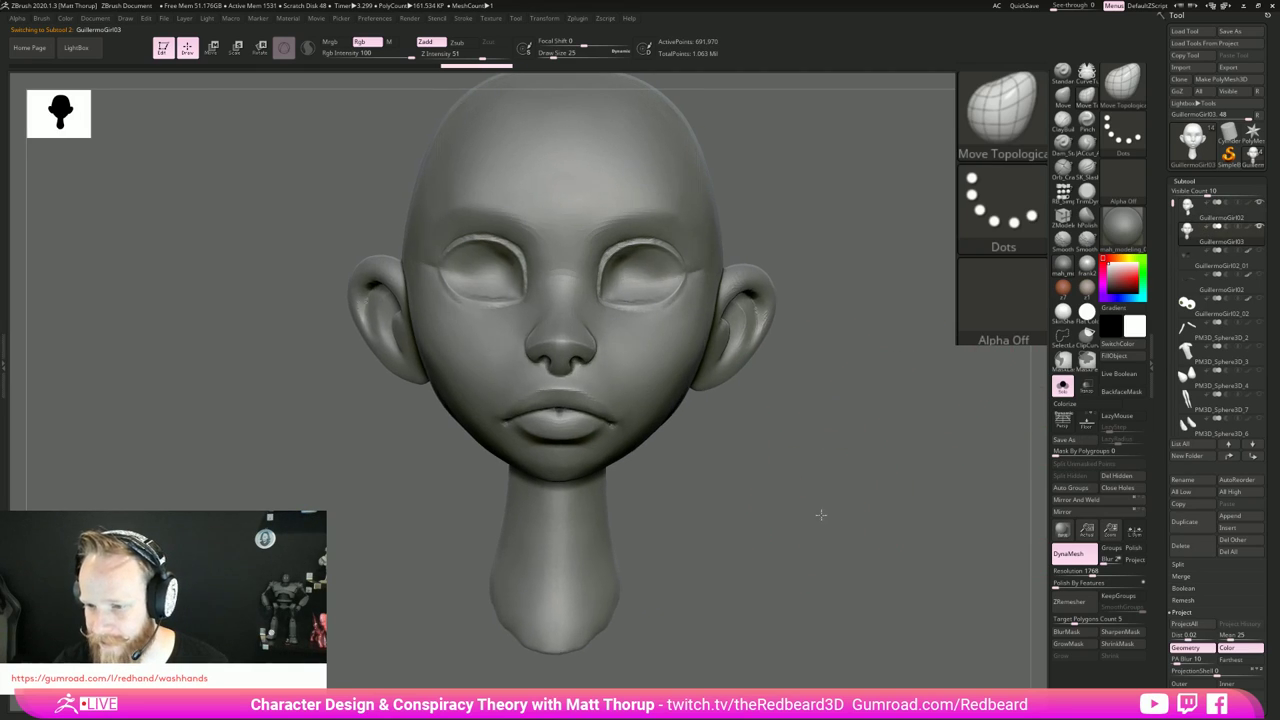
left_click_drag(820, 514, 778, 510)
left_click_drag(1000, 412, 925, 455)
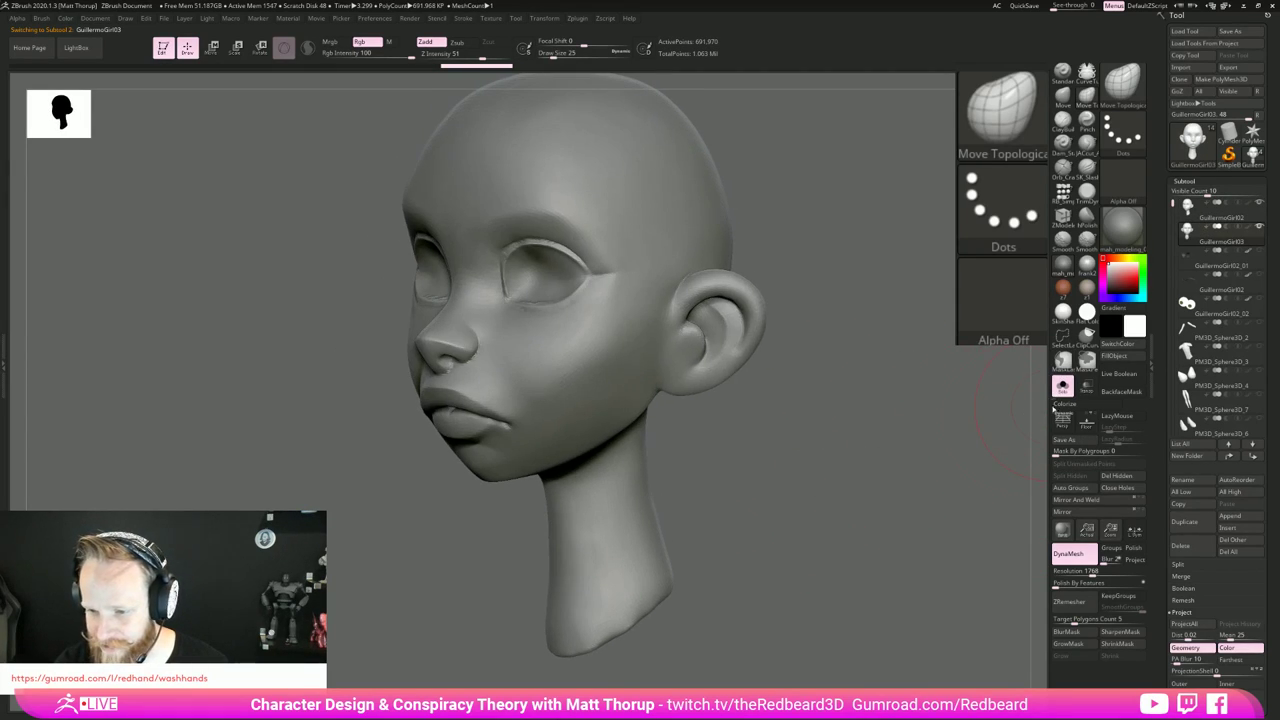
Step: Drop the remeshed GuillermoGirl03 head to its lowest subdivision level and face it from the front
key("shift+d")
key("shift+d")
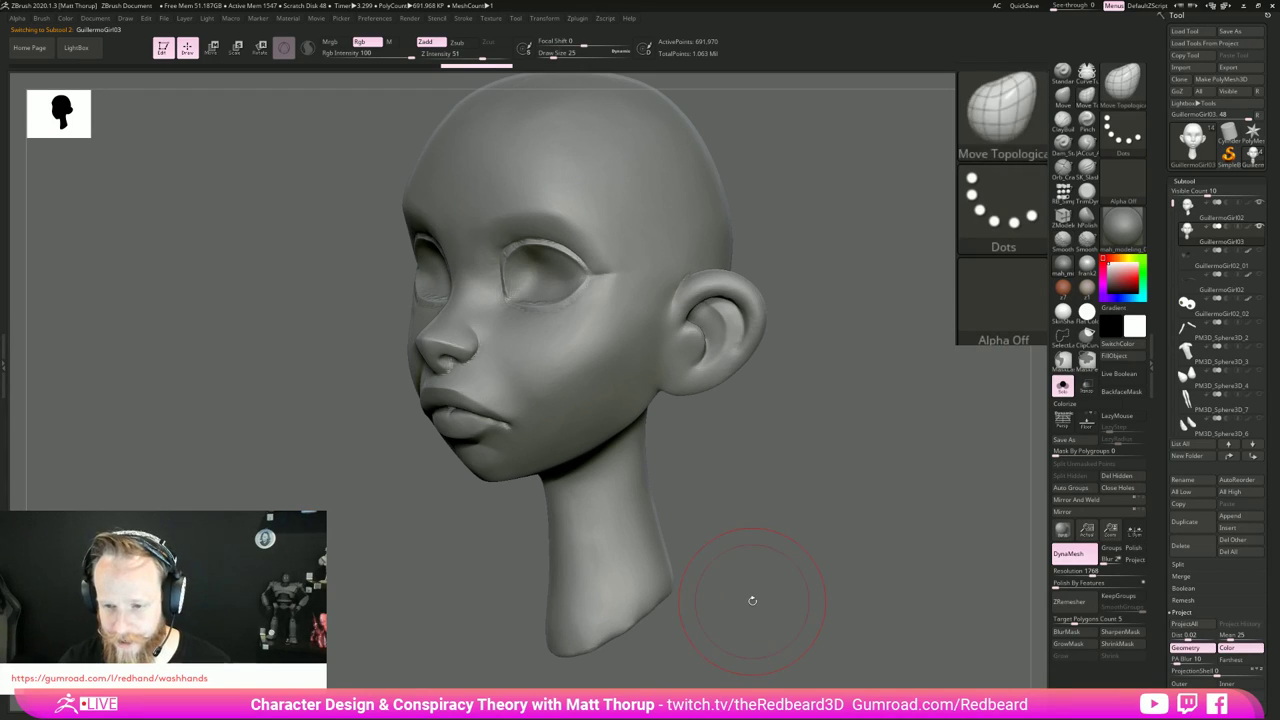
key("shift+d")
left_click_drag(760, 592, 845, 522)
key("ctrl")
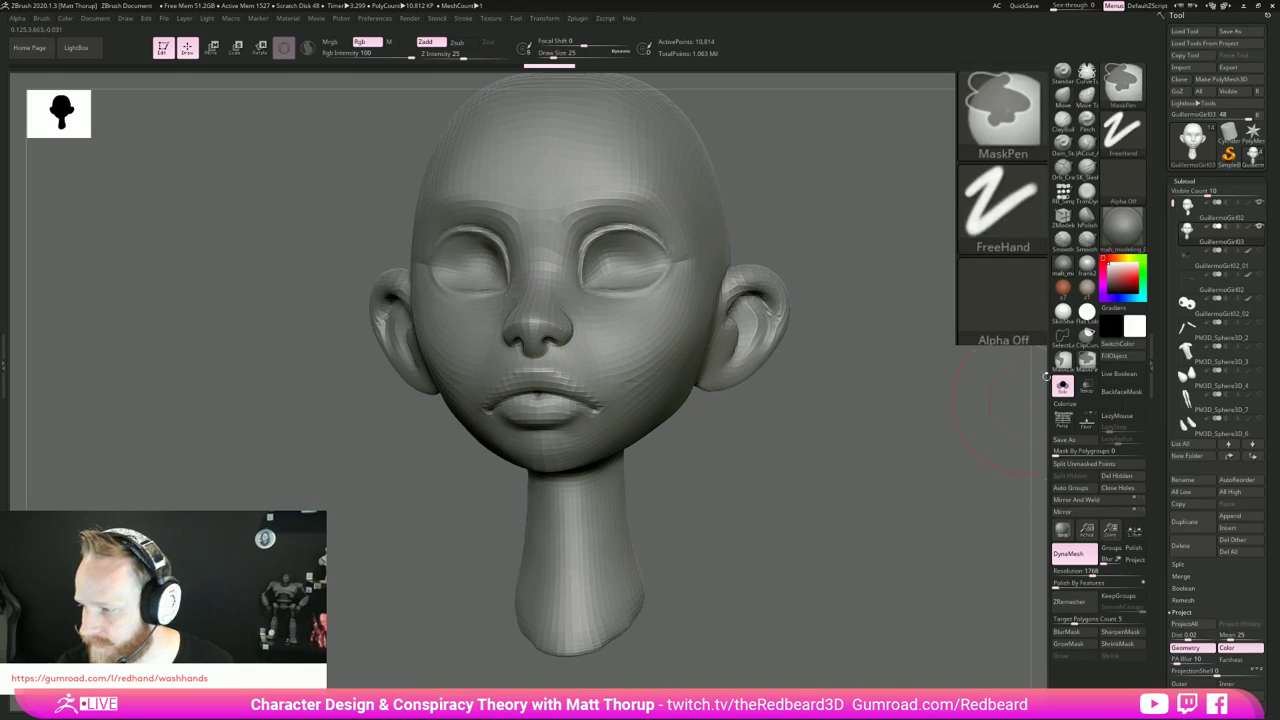
Step: Mask the face from the brows to the chin with MaskLasso, leaving the upper eyelids unmasked
left_click(1063, 361)
left_click(1027, 375)
mouse_move(565, 300)
left_mouse_down("ctrl")
mouse_move(625, 318)
mouse_move(700, 252)
mouse_move(603, 411)
left_mouse_up("ctrl")
mouse_move(671, 304)
left_mouse_down("ctrl")
mouse_move(604, 299)
mouse_move(675, 374)
mouse_move(500, 410)
left_mouse_up("ctrl")
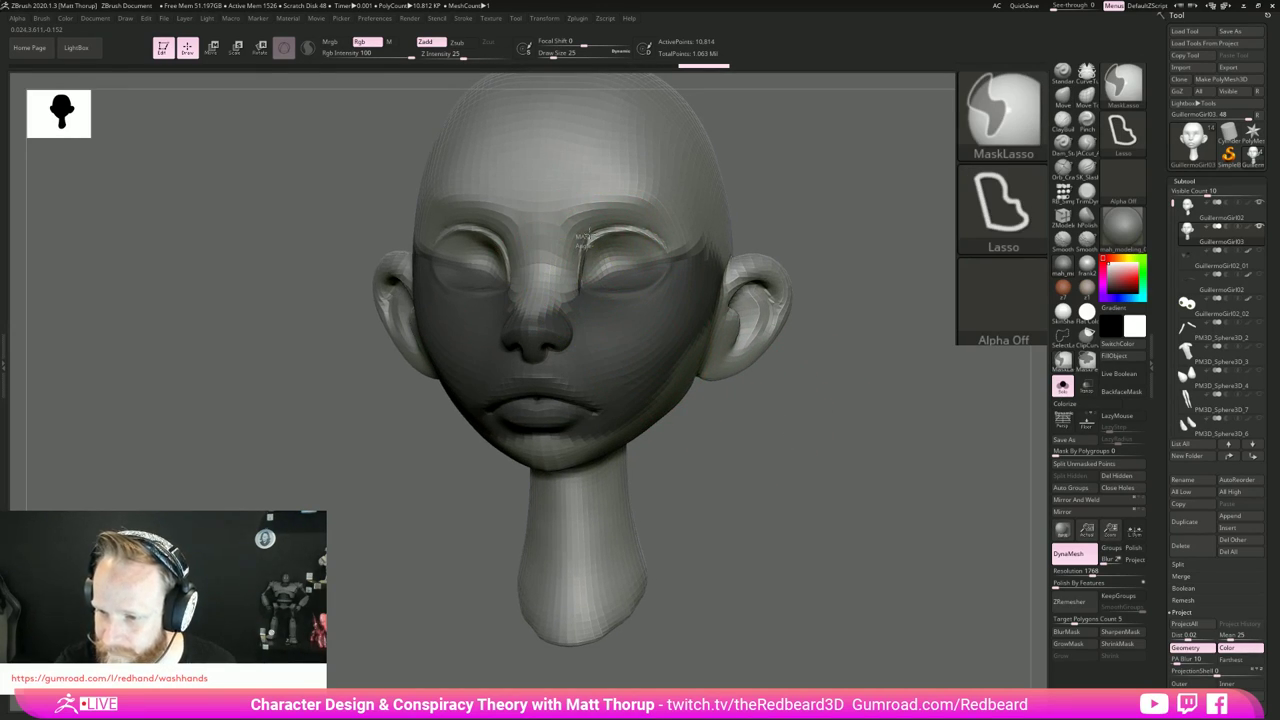
mouse_move(610, 228)
left_mouse_down("ctrl")
mouse_move(665, 248)
mouse_move(622, 162)
mouse_move(540, 350)
left_mouse_up("ctrl")
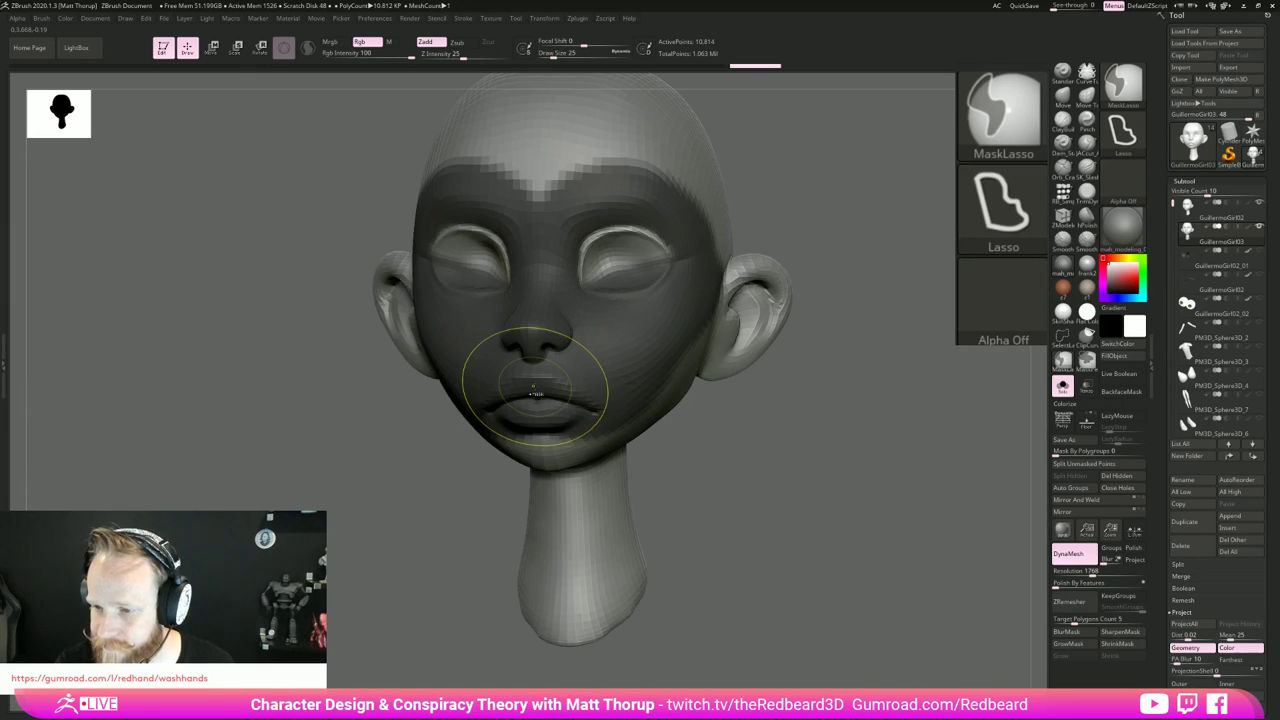
Step: Pull both unmasked upper eyelids down over the eye sockets with the Move brush, checking their shape from the side
left_click_drag(596, 245, 586, 266)
key("s")
mouse_move(600, 252)
left_mouse_down()
mouse_move(648, 240)
mouse_move(600, 262)
mouse_move(590, 282)
mouse_move(646, 267)
mouse_move(603, 283)
left_mouse_up()
key("s")
key("s")
key("s")
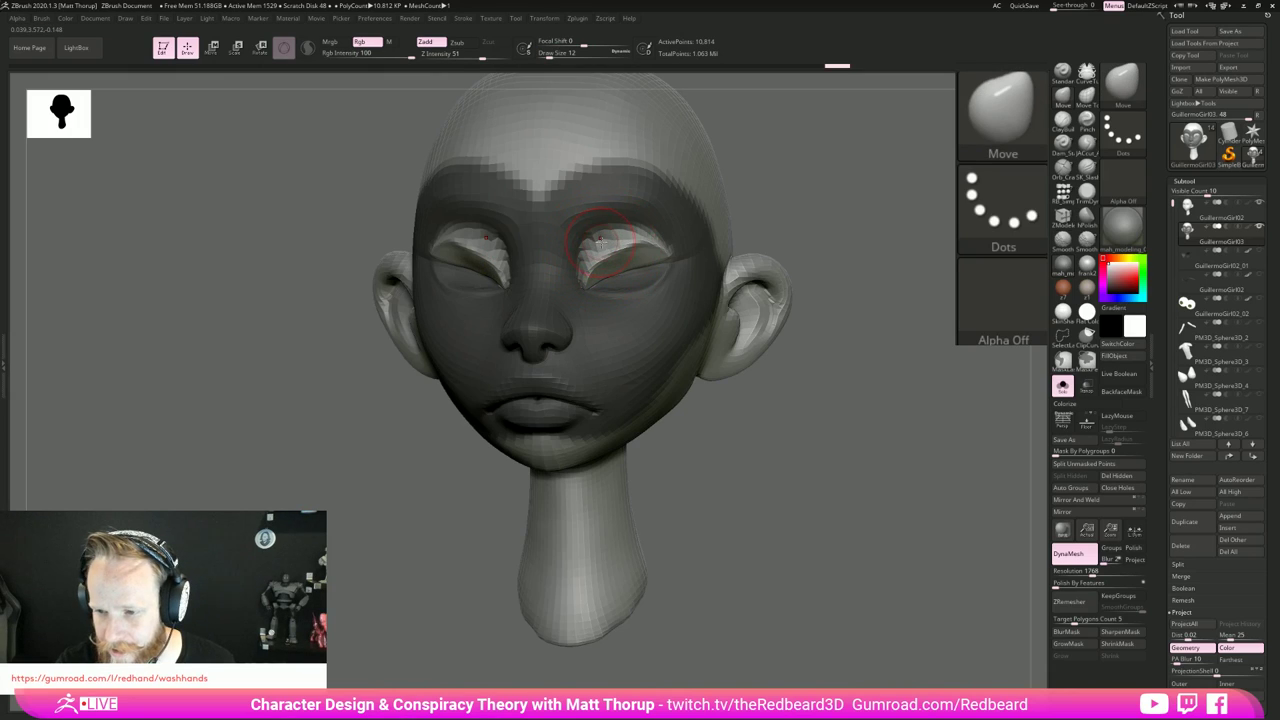
left_click_drag(875, 222, 760, 212)
key("s")
left_click_drag(604, 249, 611, 249)
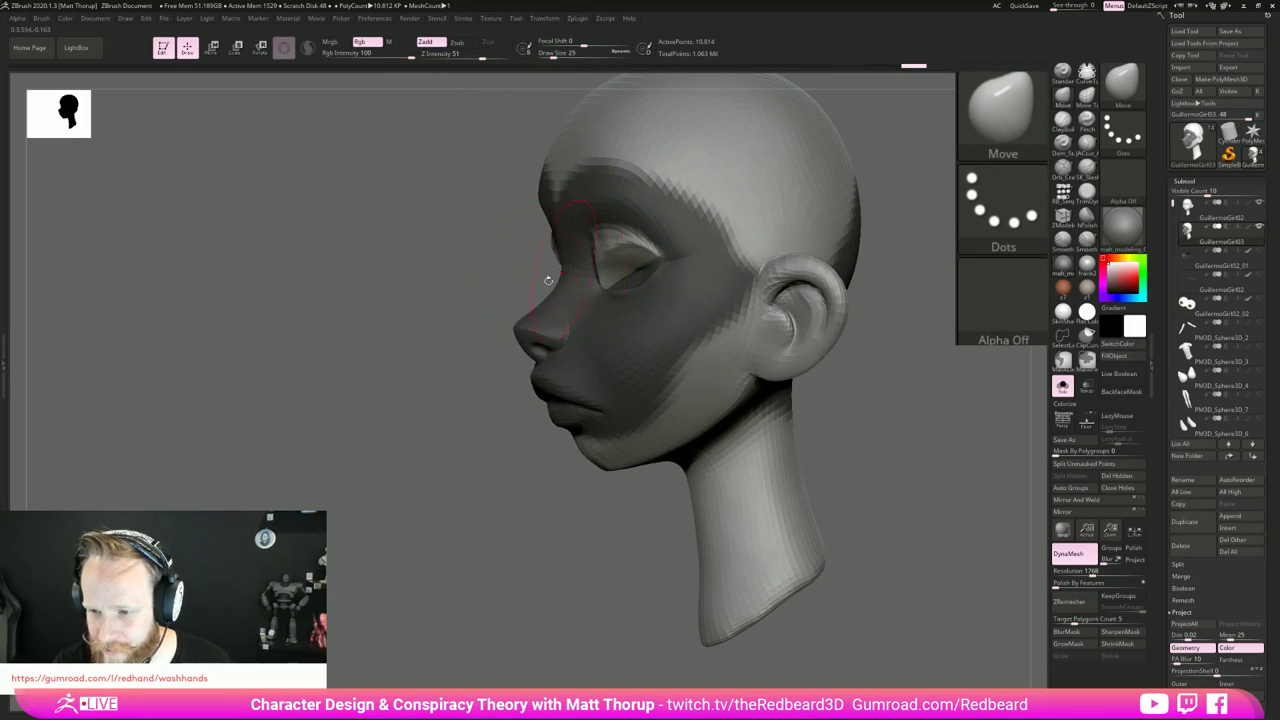
left_click_drag(448, 304, 575, 305)
key("s")
left_click_drag(606, 238, 603, 238)
left_click_drag(576, 288, 569, 282)
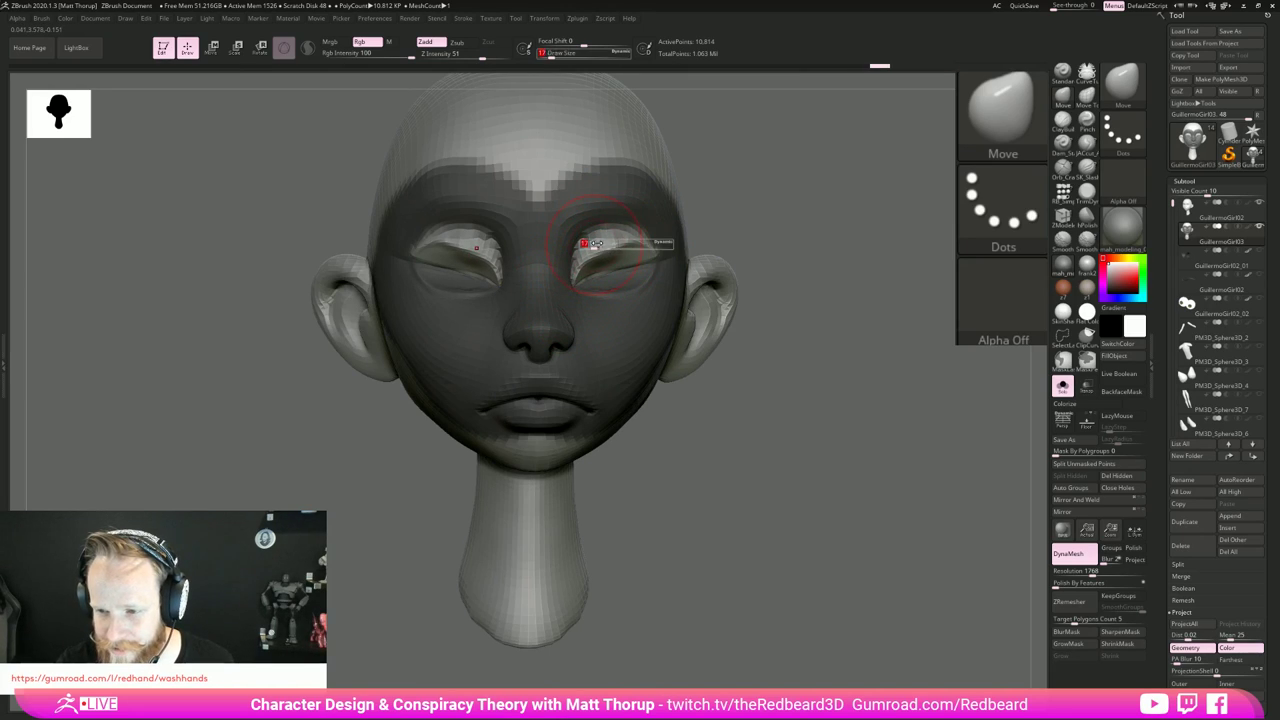
Step: Return to the highest subdivision level without the mask and smooth the upper and lower eyelids
key("shift")
mouse_move(808, 243)
right_mouse_down()
mouse_move(843, 417)
mouse_move(825, 420)
mouse_move(596, 250)
right_mouse_up()
key("shift")
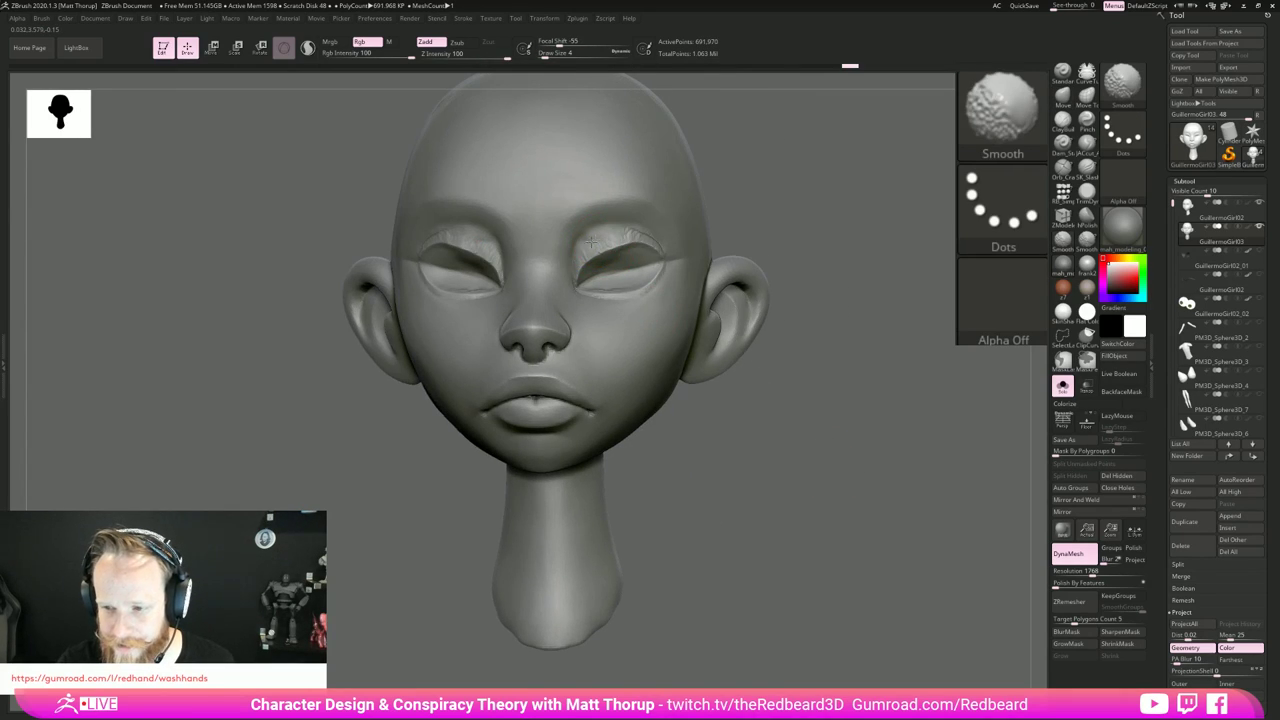
left_click_drag(638, 291, 618, 294, "shift")
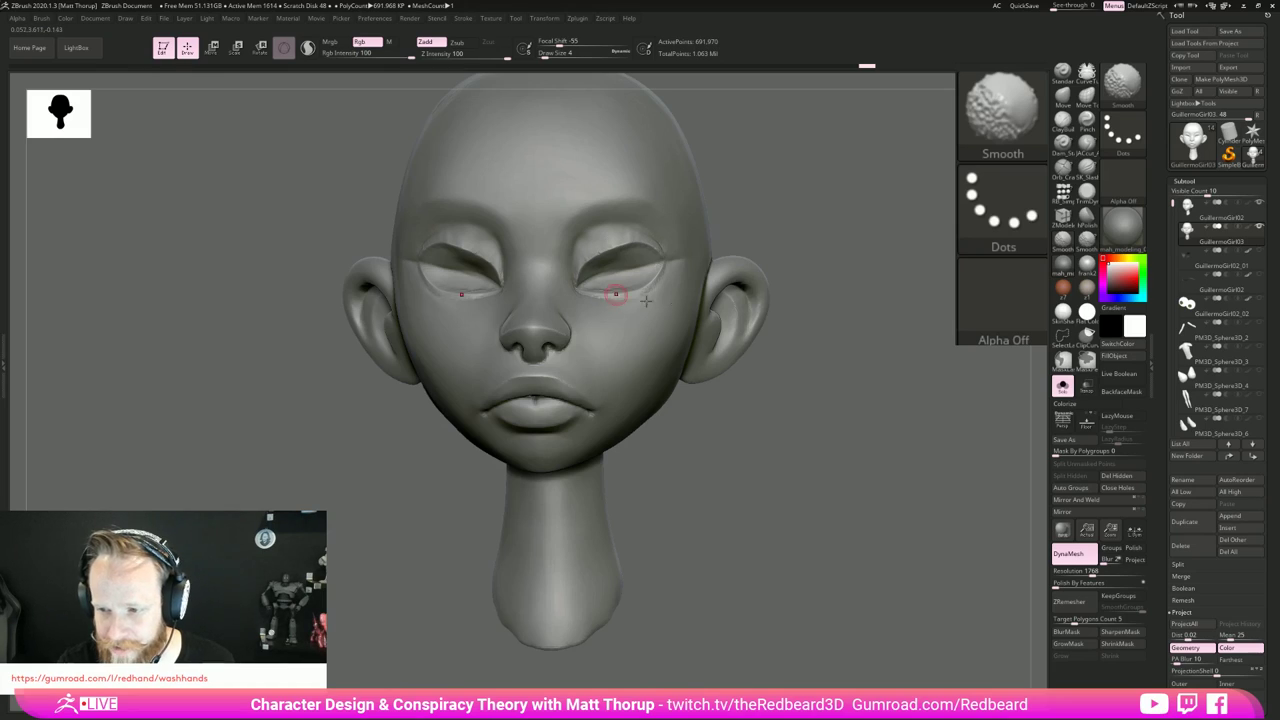
Step: Carve the upper eyelid creases and lid edges using the JACcut_A brush with LazyMouse on, then smooth the upper lids
left_click(1087, 144)
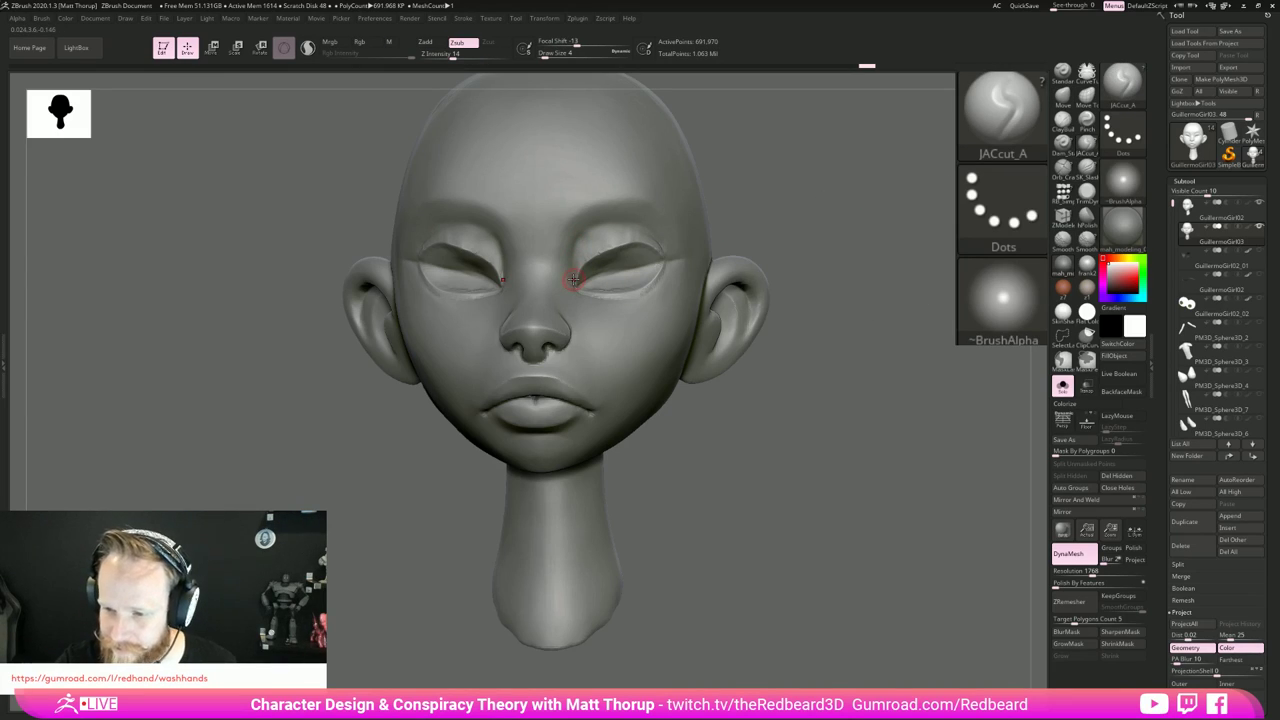
key("l")
mouse_move(587, 227)
left_mouse_down()
mouse_move(649, 227)
mouse_move(667, 249)
left_mouse_up()
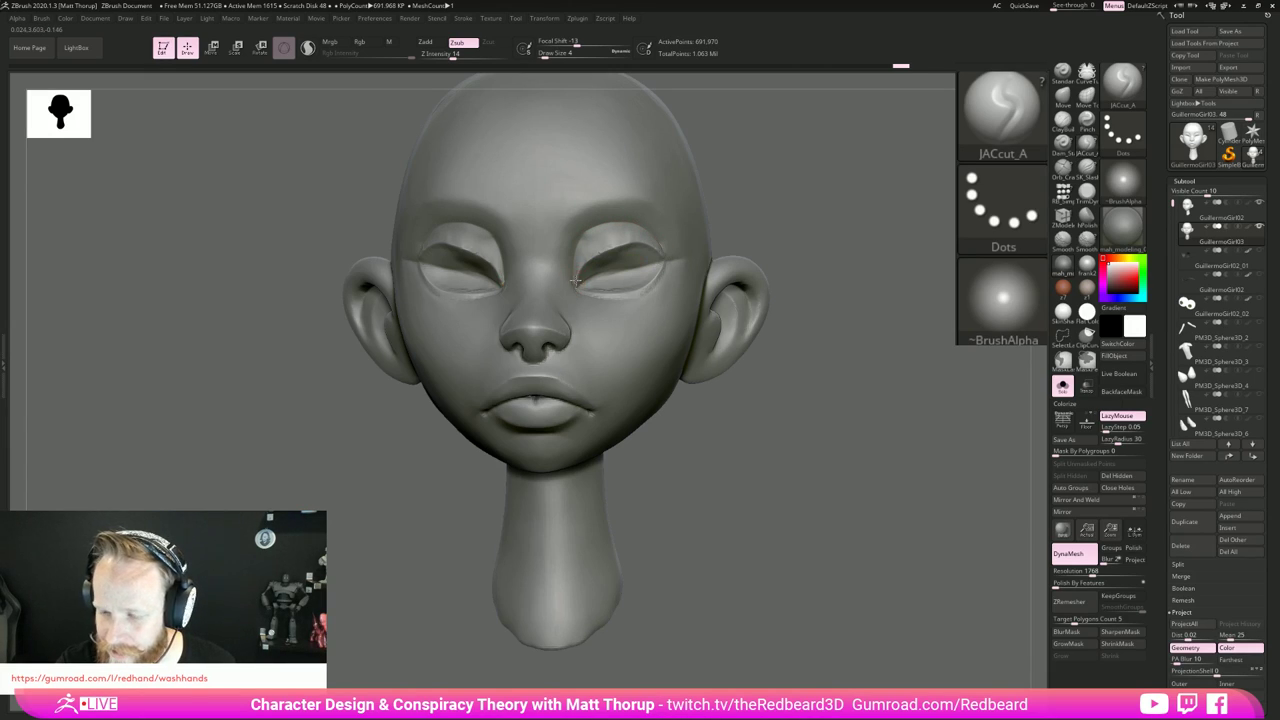
mouse_move(579, 282)
left_mouse_down()
mouse_move(628, 244)
mouse_move(675, 262)
left_mouse_up()
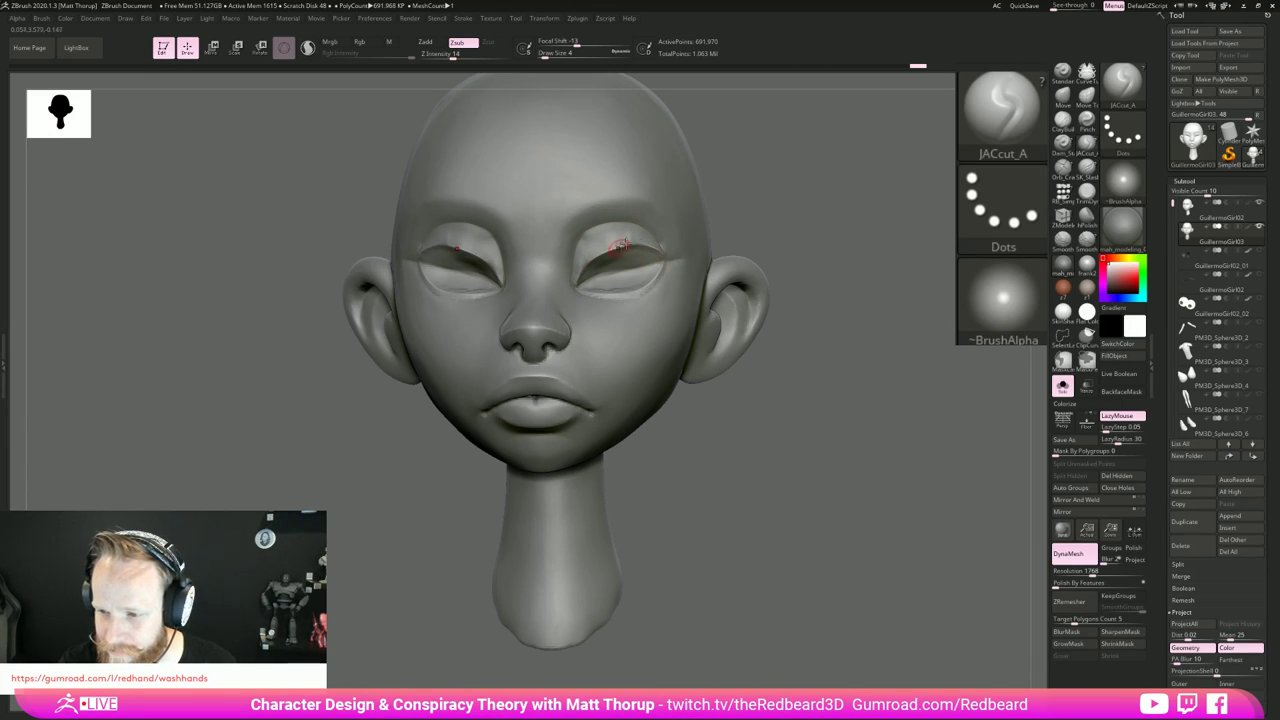
key("shift")
left_click_drag(587, 250, 627, 238, "shift")
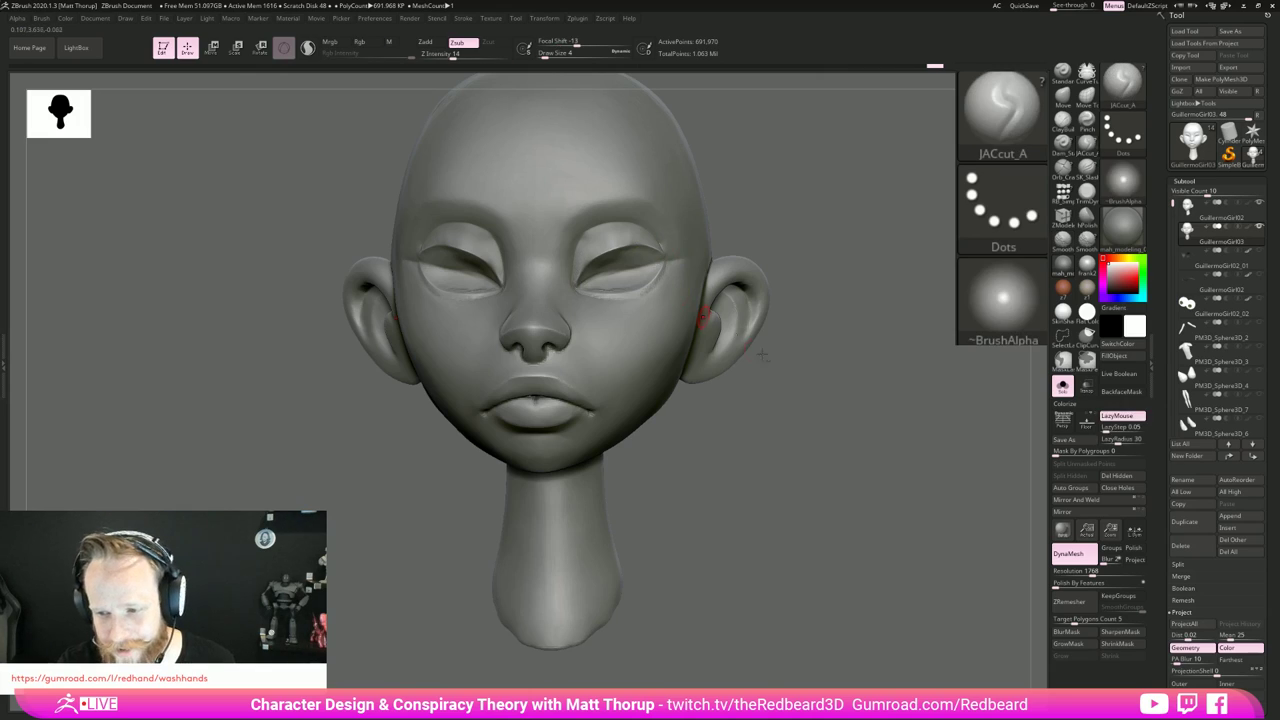
Step: Compare the head with lowered eyelids against the original GuillermoGirl02 head in Solo mode
mouse_move(757, 349)
left_mouse_down("alt")
mouse_move(626, 471)
mouse_move(829, 483)
mouse_move(925, 442)
left_mouse_up("alt")
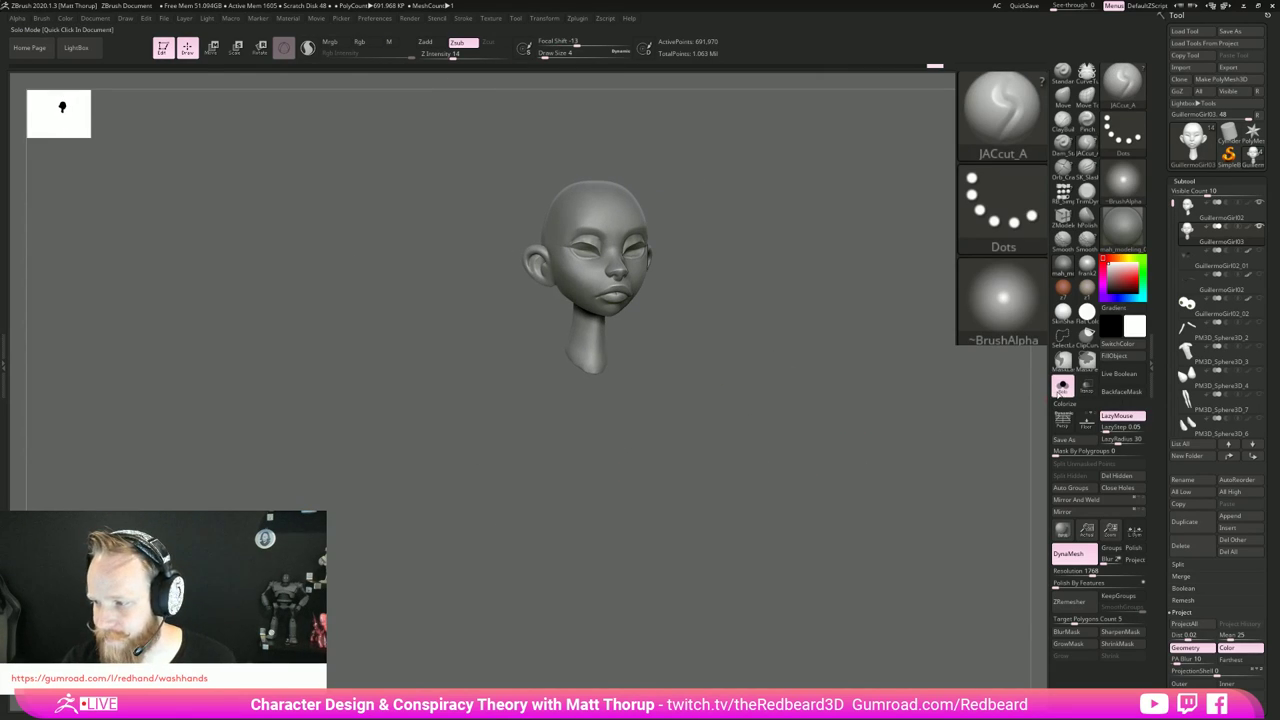
left_click(1062, 387)
left_click_drag(863, 506, 853, 476)
key("Up")
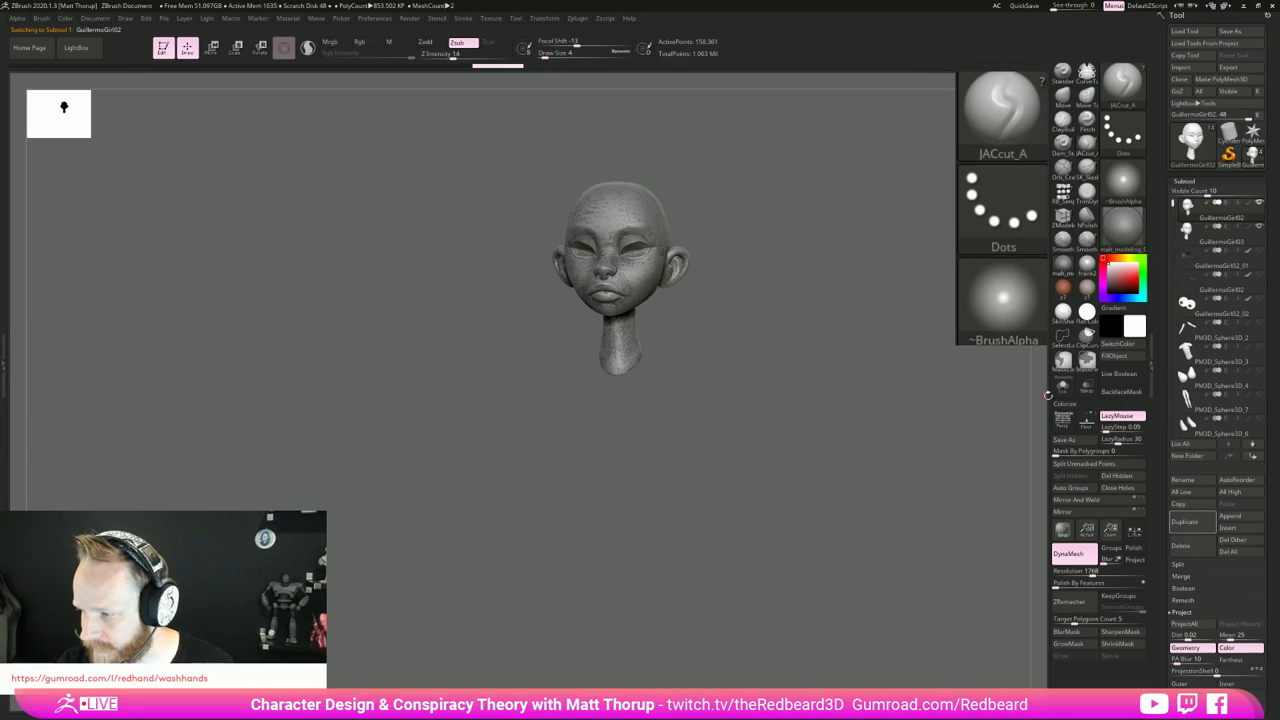
left_click(1062, 387)
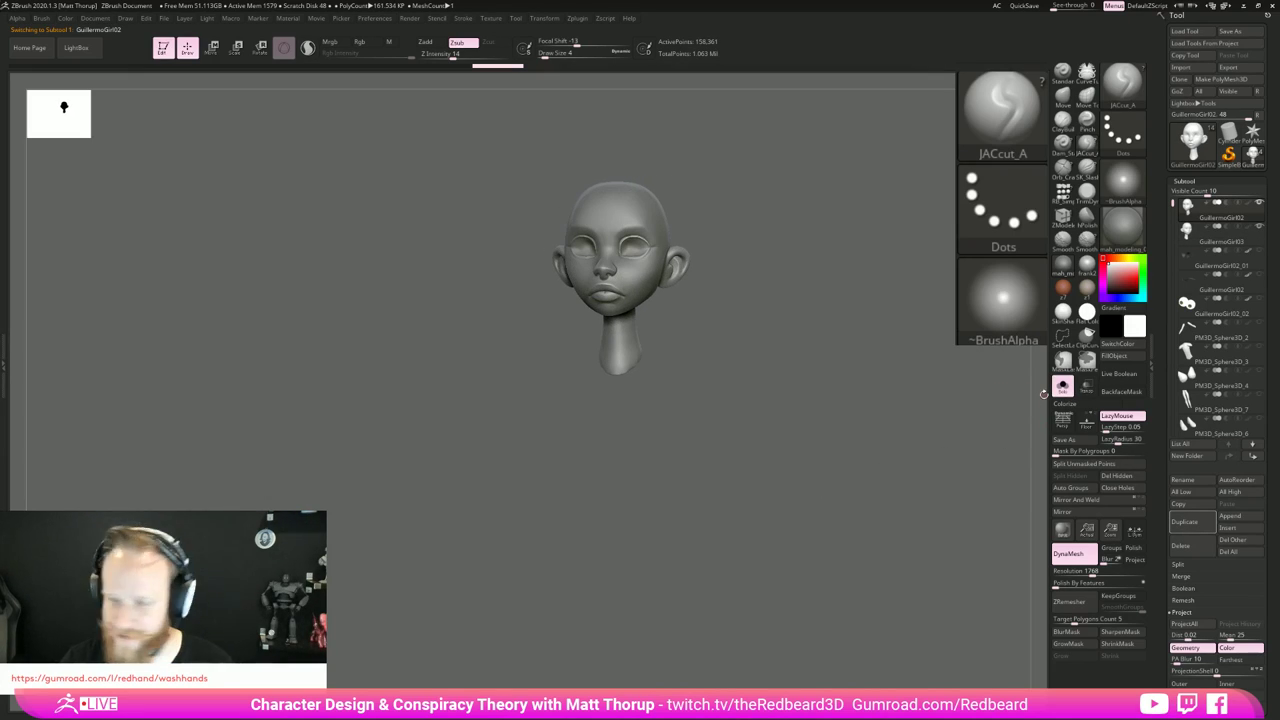
Step: Delete the GuillermoGirl03 head copy from the subtools
left_click(1246, 235)
left_click_drag(863, 486, 880, 500)
left_click(1195, 548)
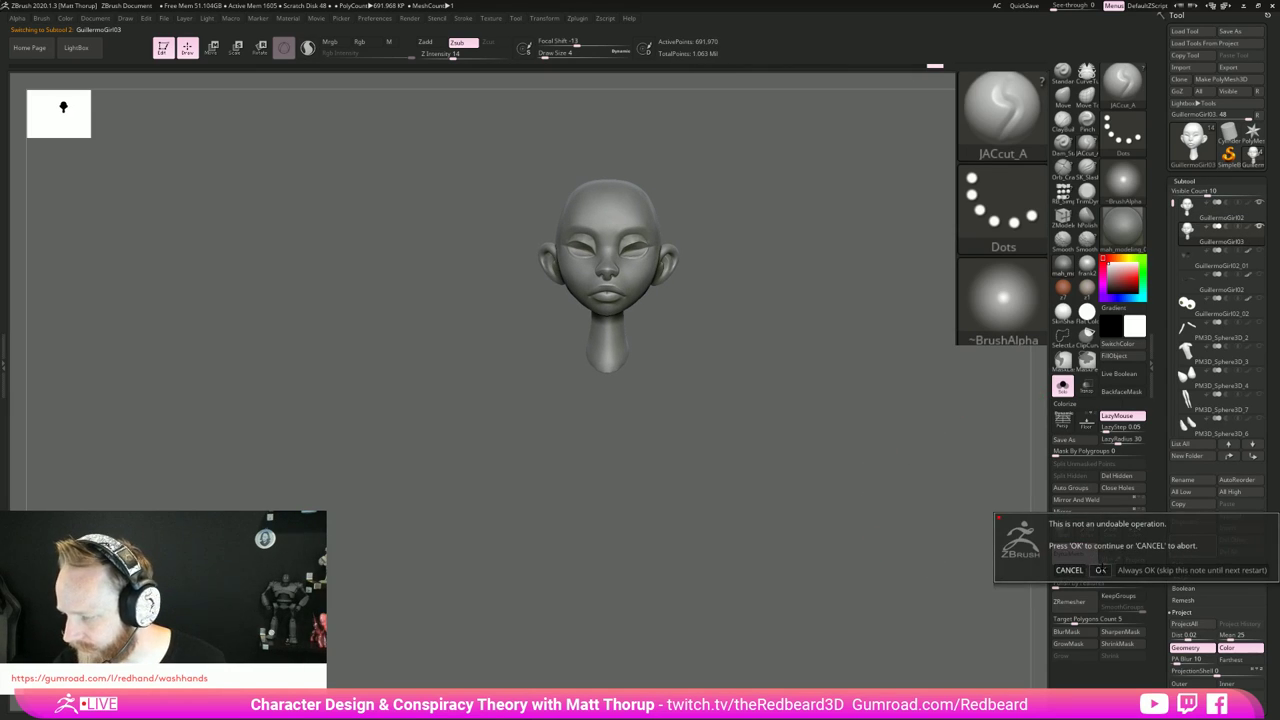
key("Return")
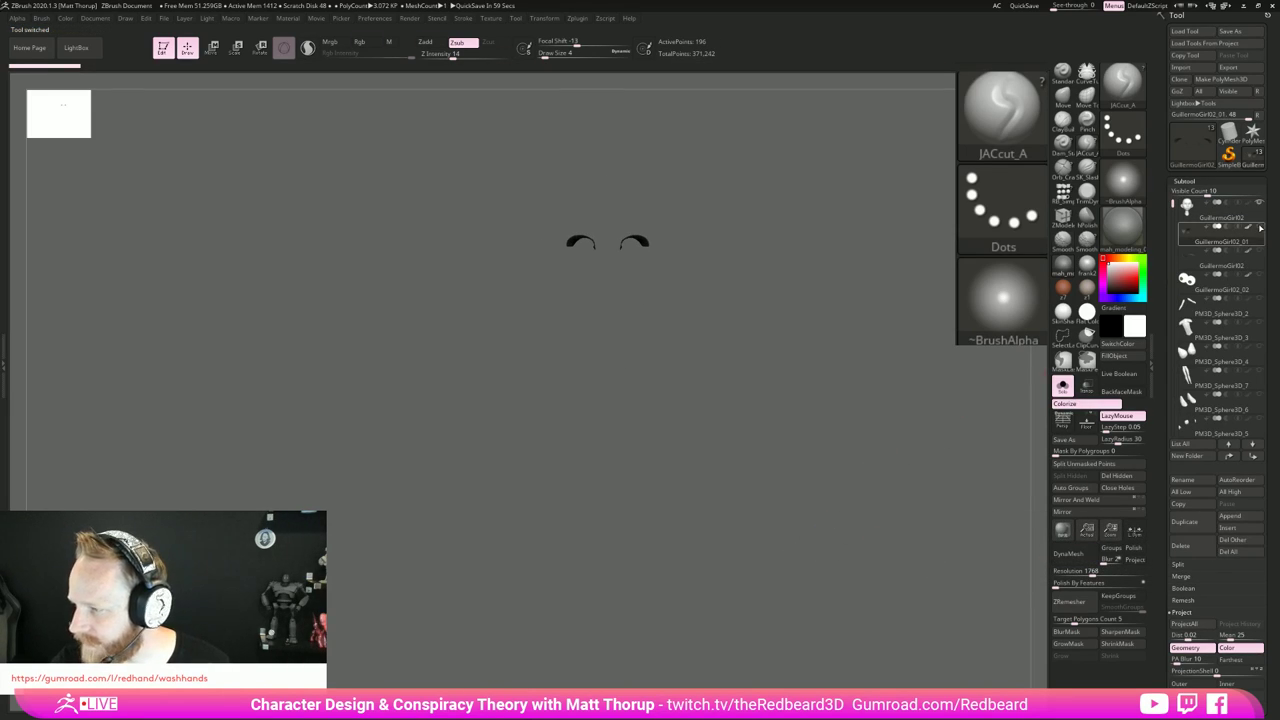
Step: Turn off Solo to show the whole character and apply the lighter frank2 material
left_click(1062, 386)
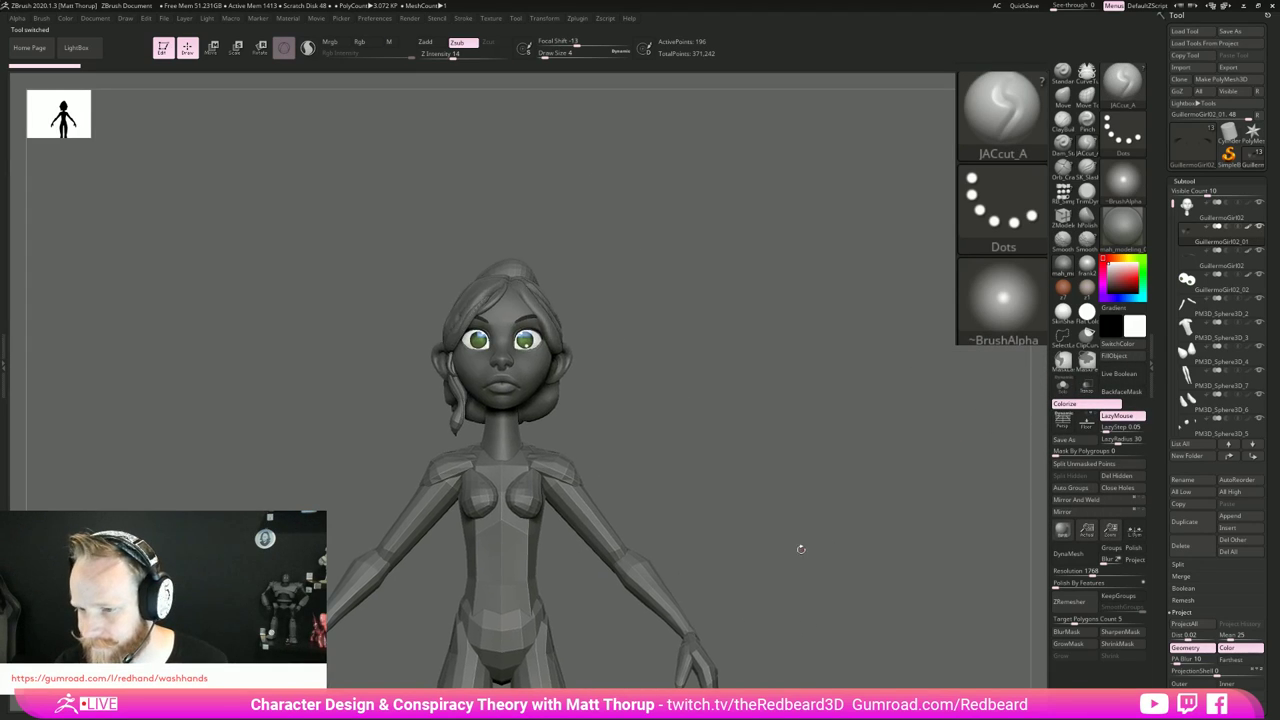
left_click(1084, 272)
left_click_drag(807, 445, 690, 480)
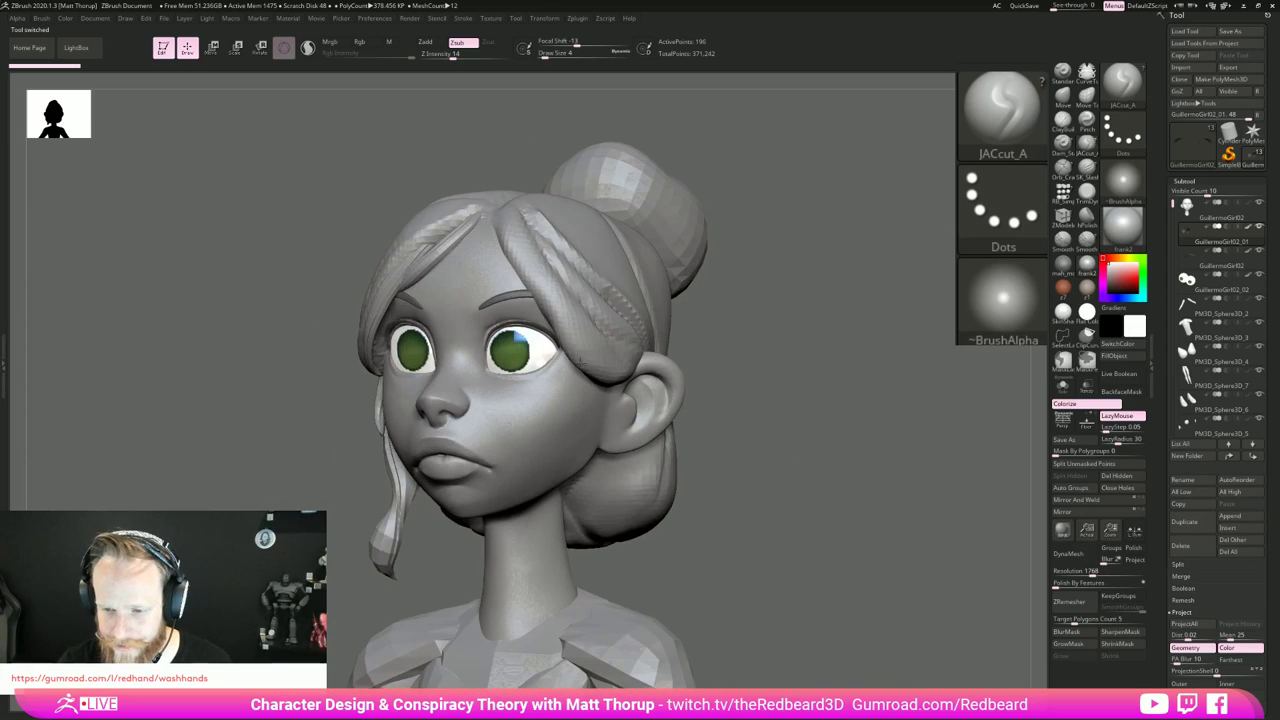
Step: Select the main hair mesh PM3D_Sphere3D_8 and choose the RB_Hair brush with Draw Size 8
left_click(608, 310, "alt")
left_click_drag(842, 533, 709, 516)
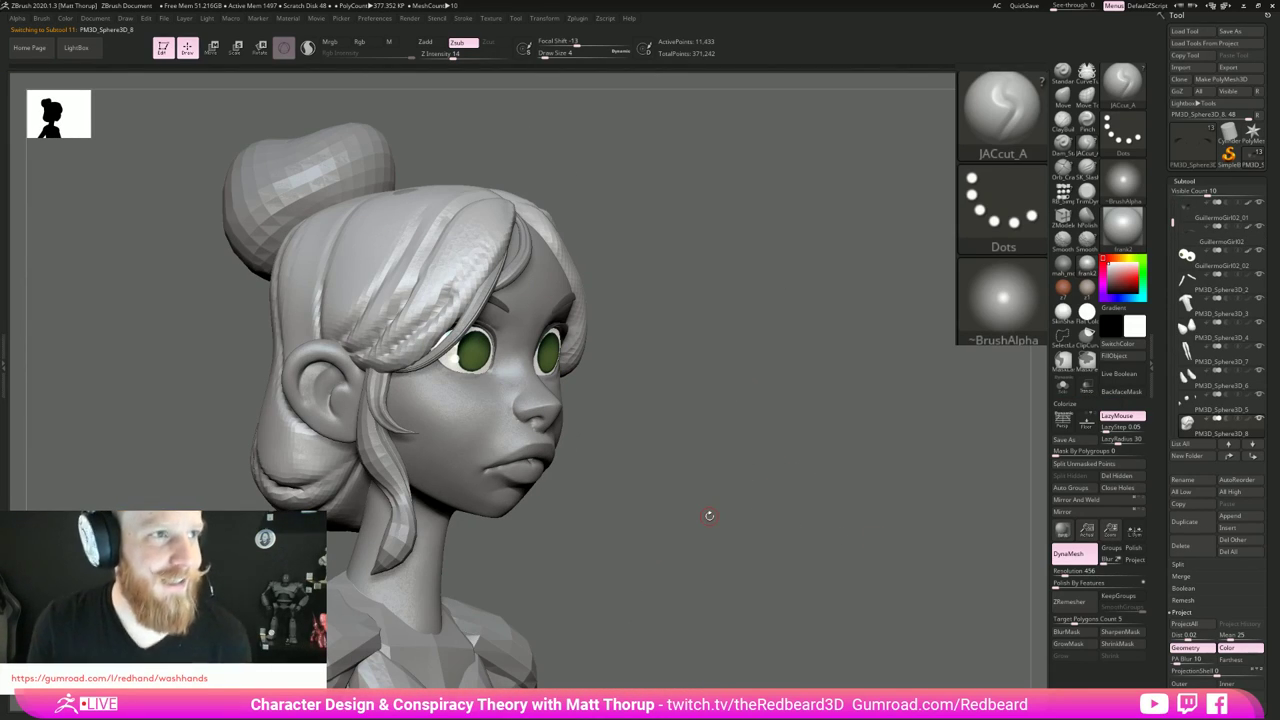
left_click_drag(771, 418, 791, 508)
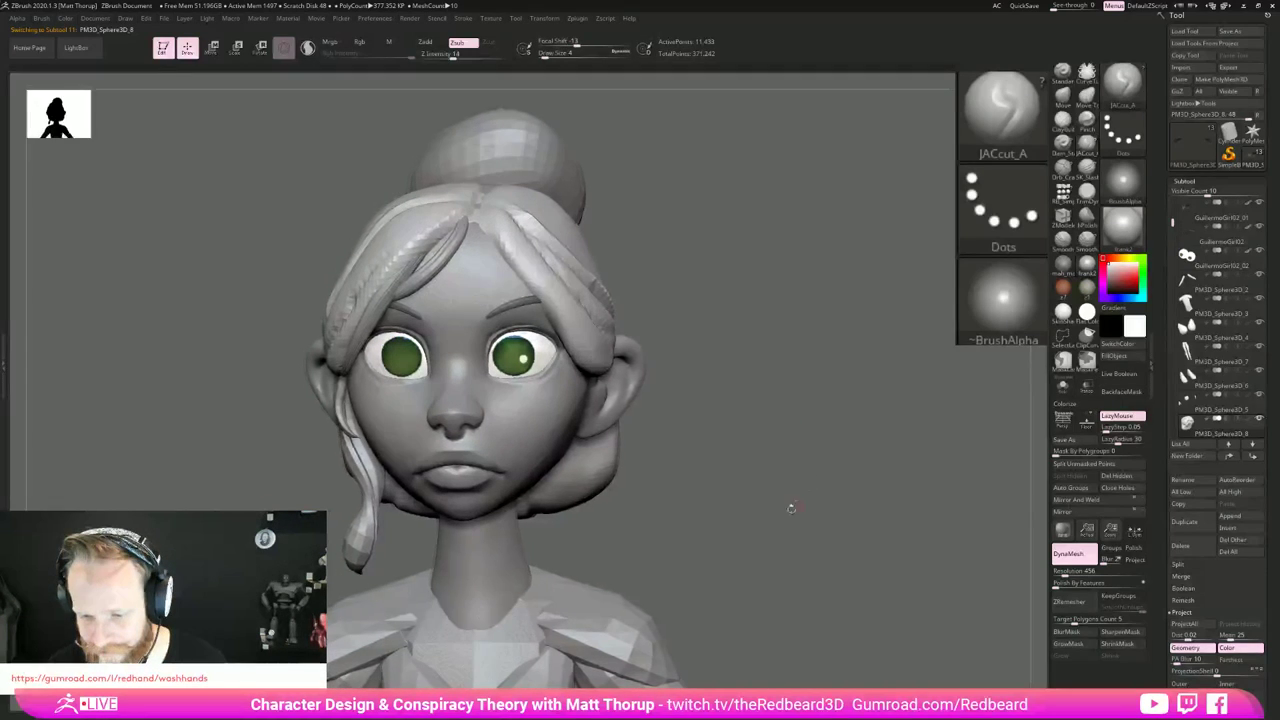
key("b")
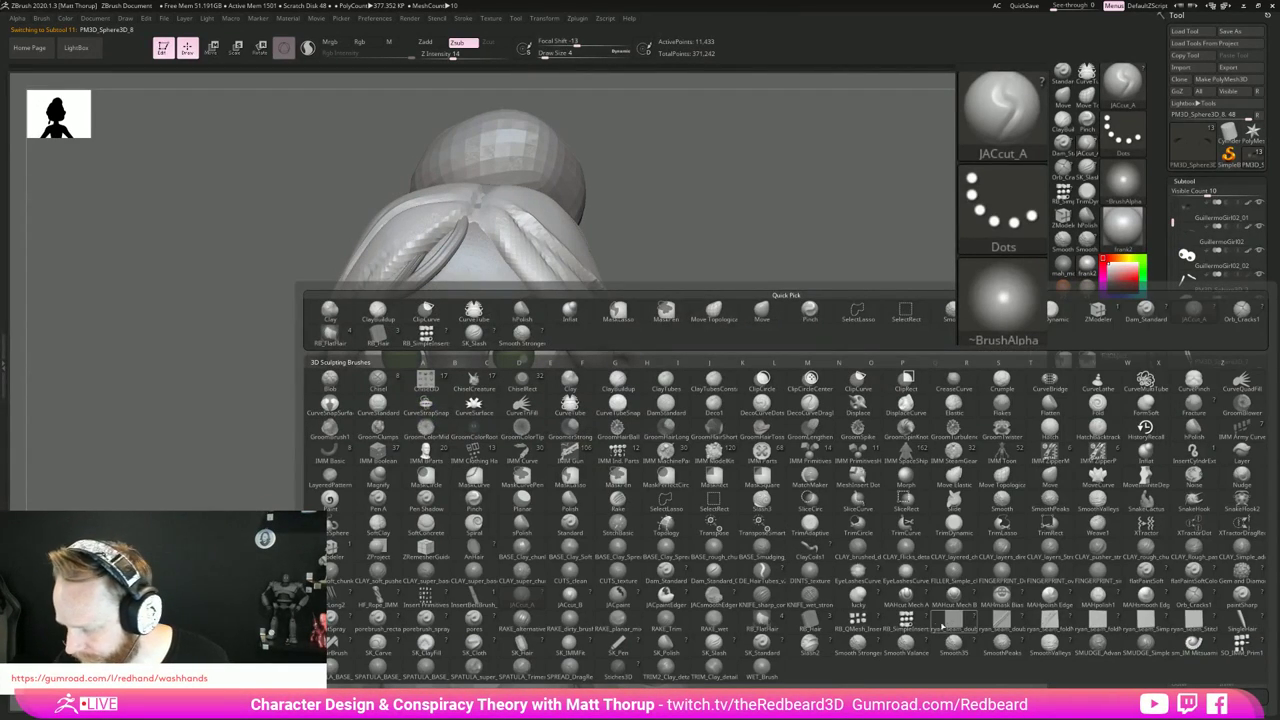
left_click(820, 623)
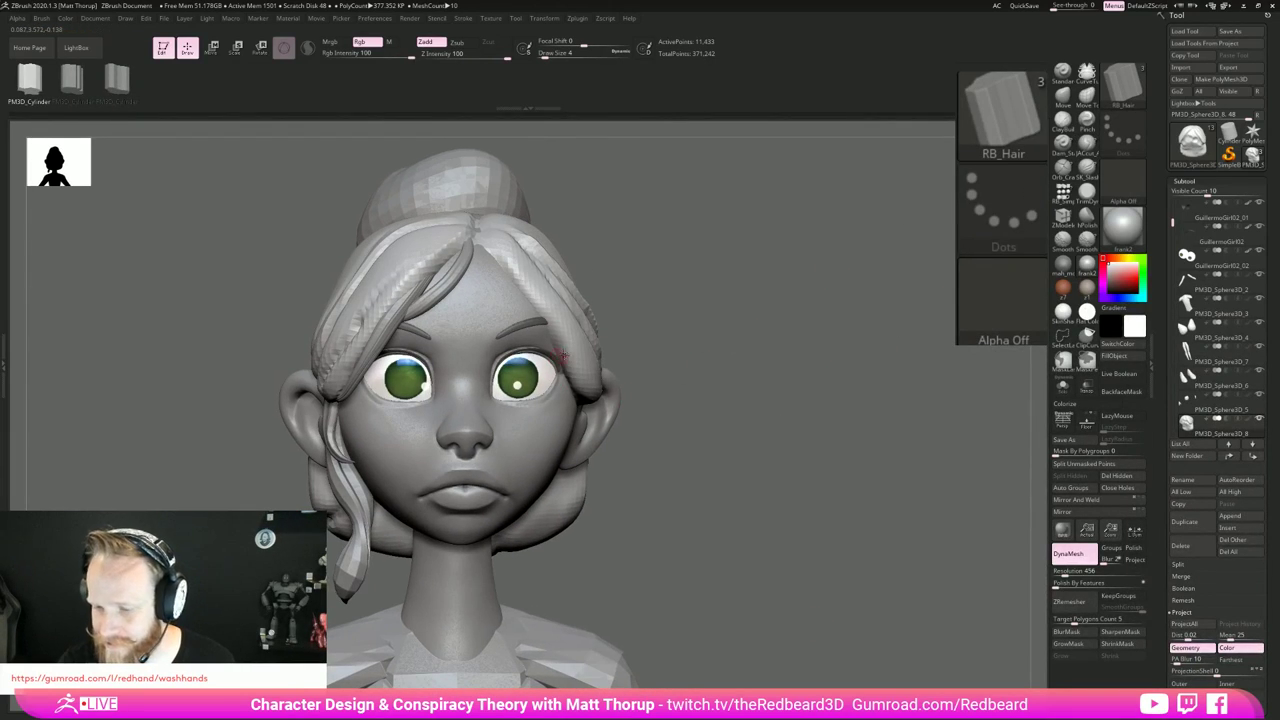
key("s")
left_click_drag(572, 355, 575, 355)
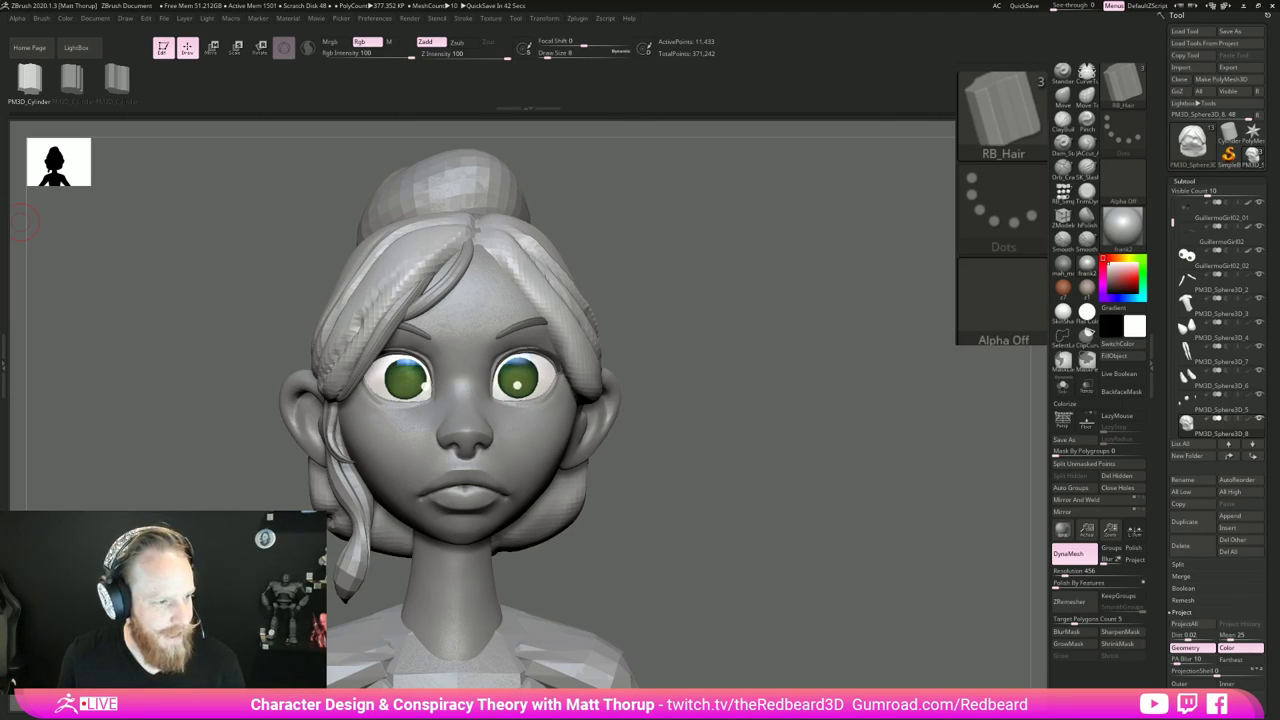
key("alt+Tab")
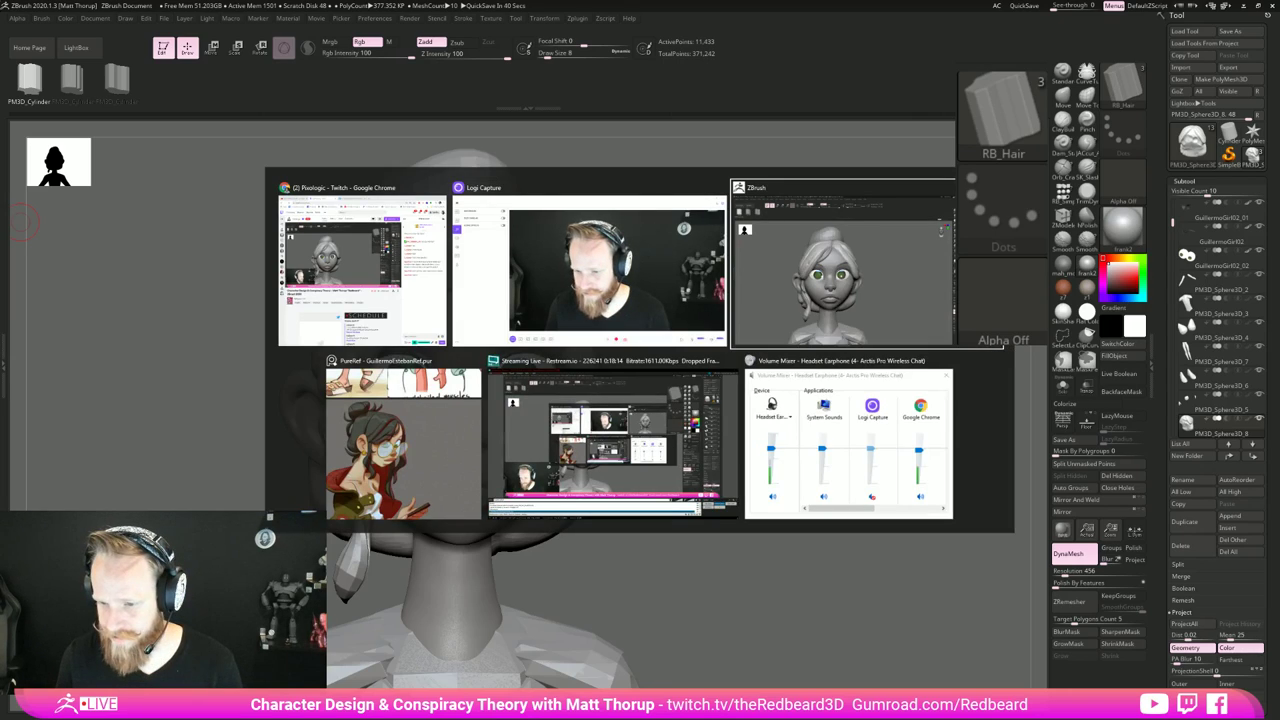
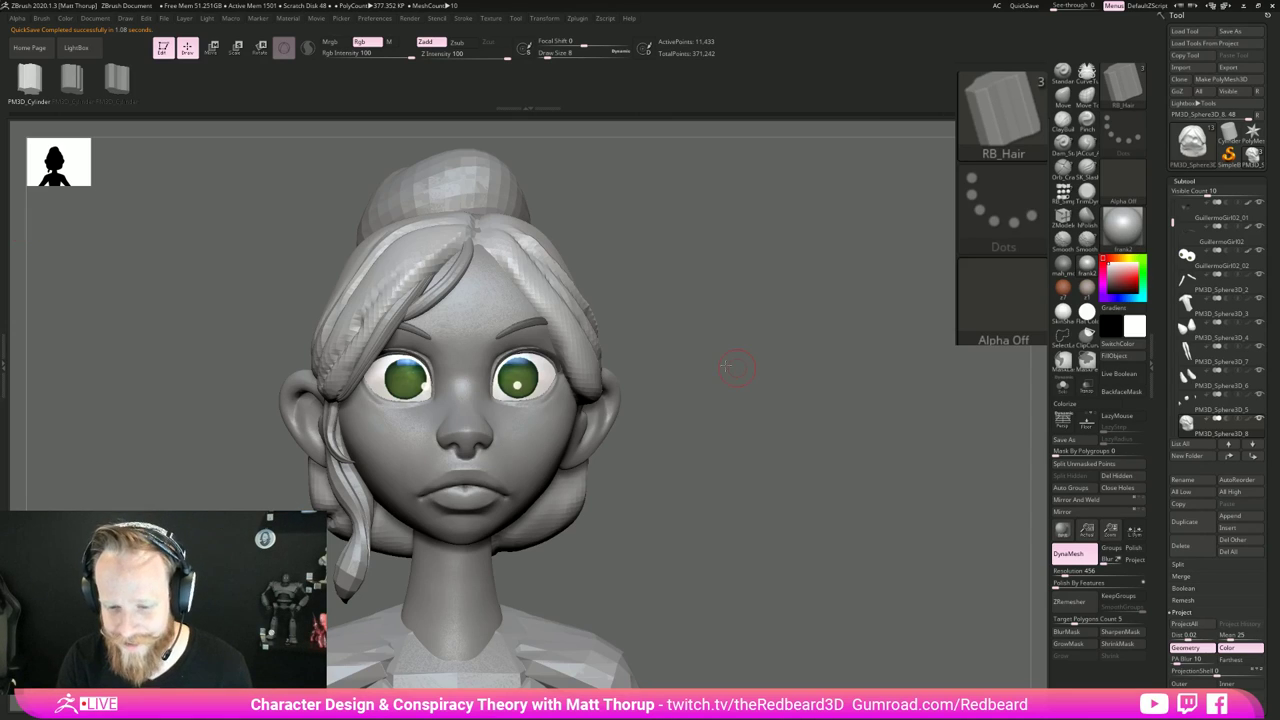
left_click_drag(714, 363, 733, 503)
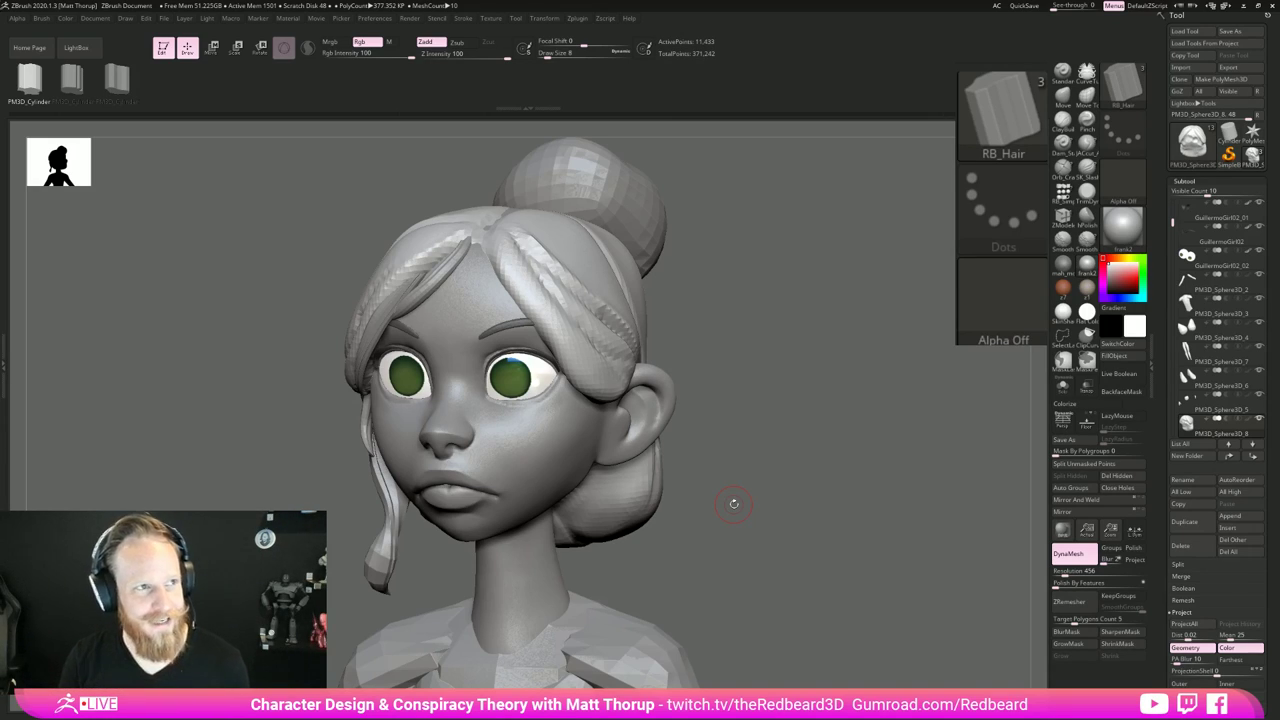
left_click_drag(843, 412, 812, 420)
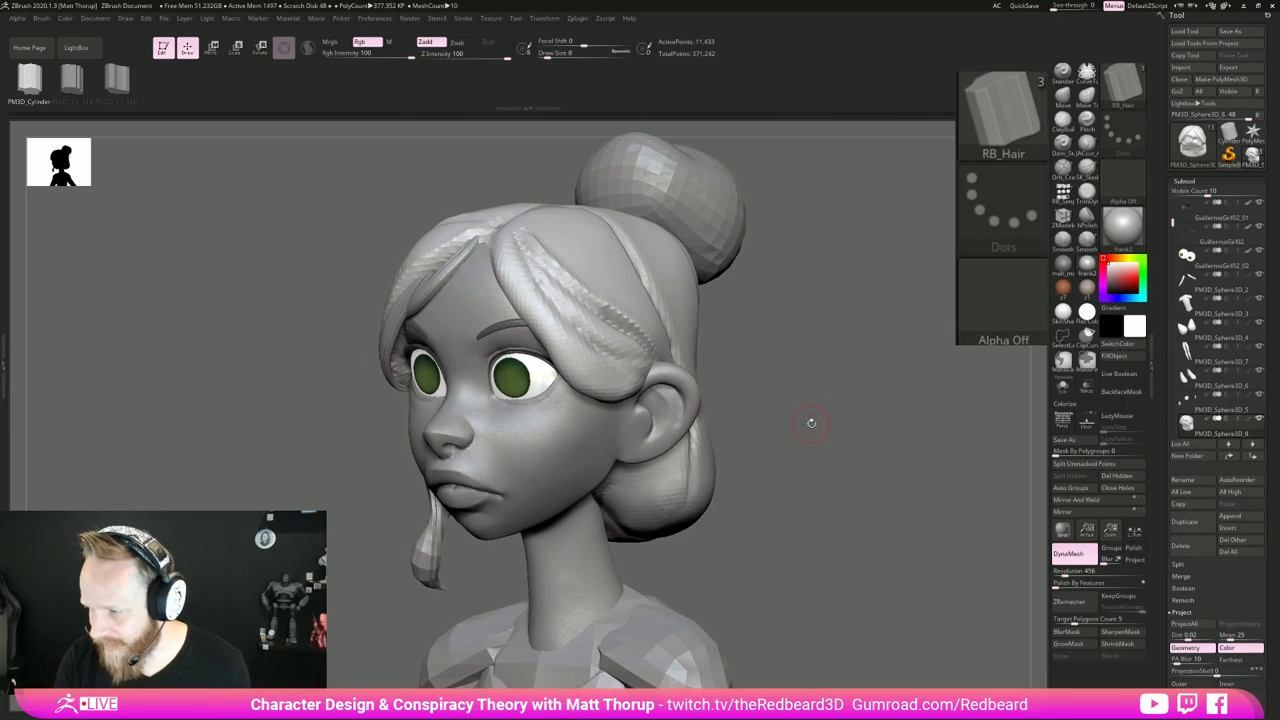
Step: Select the hanging strand PM3D_Sphere3D_10 and draw an RB_Hair strand at Draw Size 14 from the opposite forehead hairline down past the cheek
left_click(478, 262, "alt")
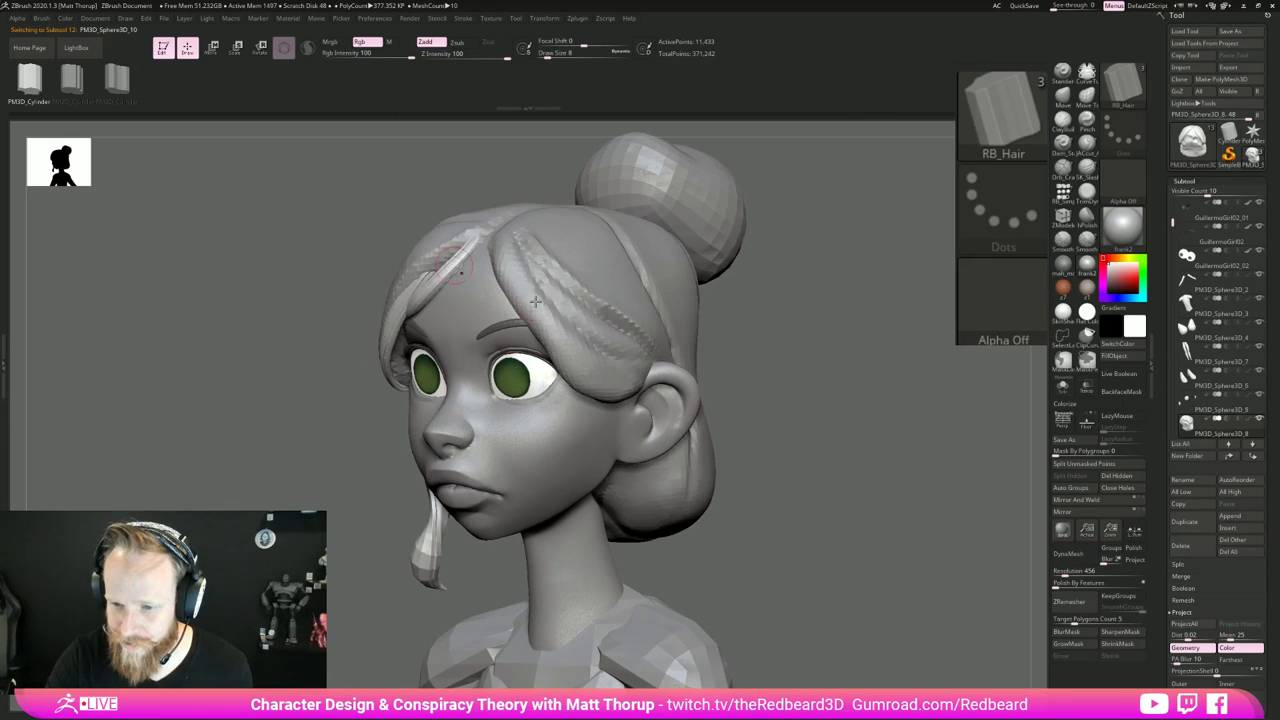
left_click_drag(806, 274, 925, 288)
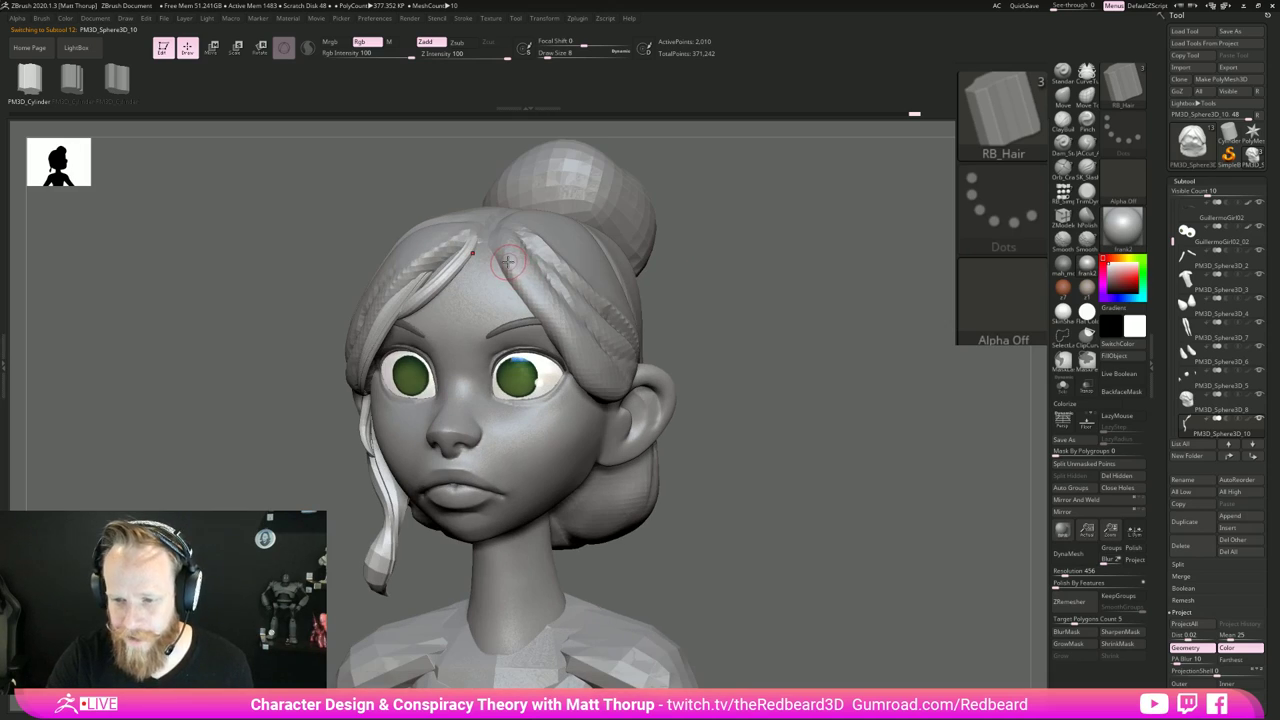
key("s")
mouse_move(508, 262)
left_mouse_down()
mouse_move(549, 320)
mouse_move(553, 442)
mouse_move(583, 537)
left_mouse_up()
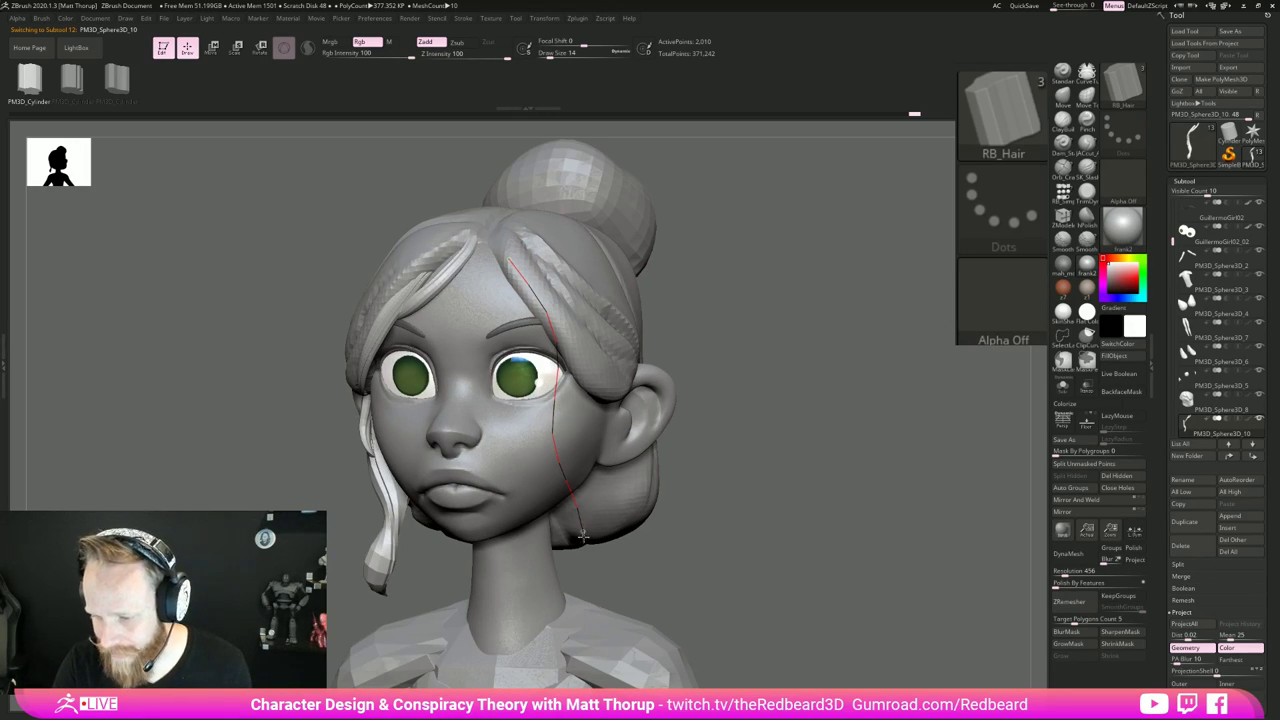
left_click_drag(598, 596, 600, 598)
Step: Reshape the strand's curve from the side with a larger brush so its lower end hangs down in front of the neck
left_click_drag(760, 465, 489, 463)
key("s")
left_click(477, 457)
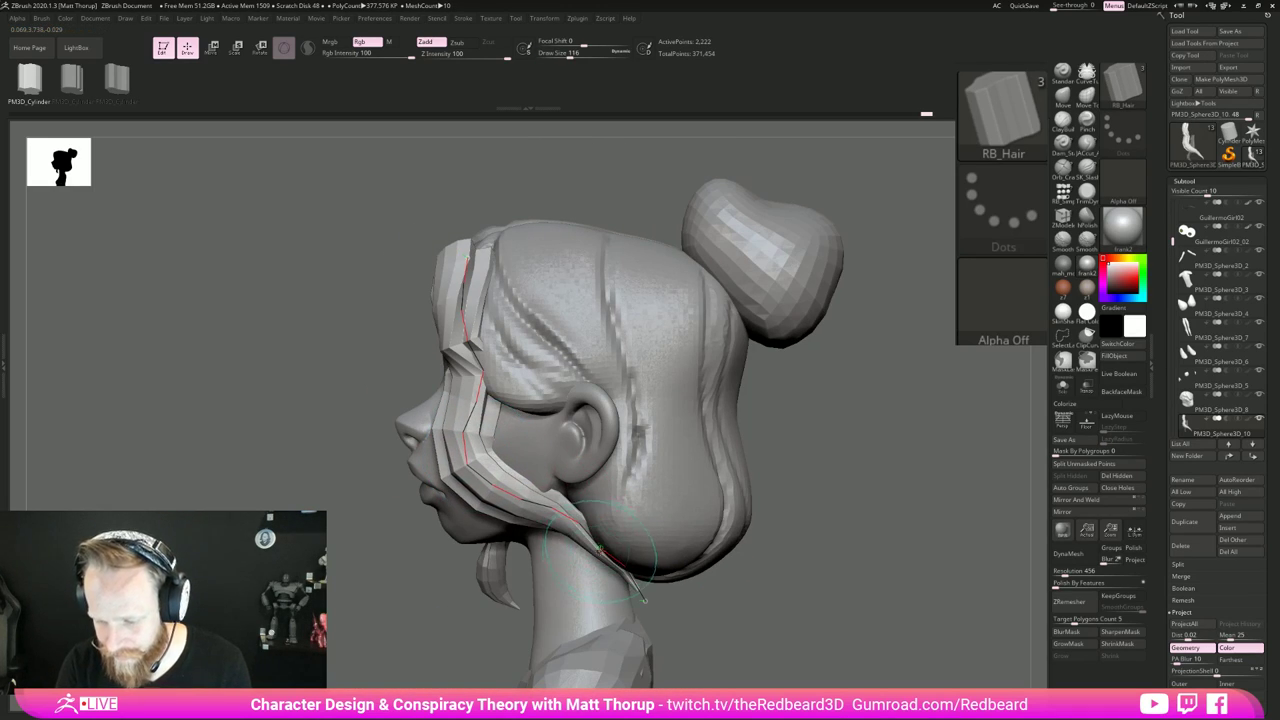
key("s")
left_click_drag(575, 526, 587, 527)
mouse_move(644, 600)
left_mouse_down()
mouse_move(541, 602)
mouse_move(437, 633)
left_mouse_up()
left_click_drag(548, 518, 458, 524)
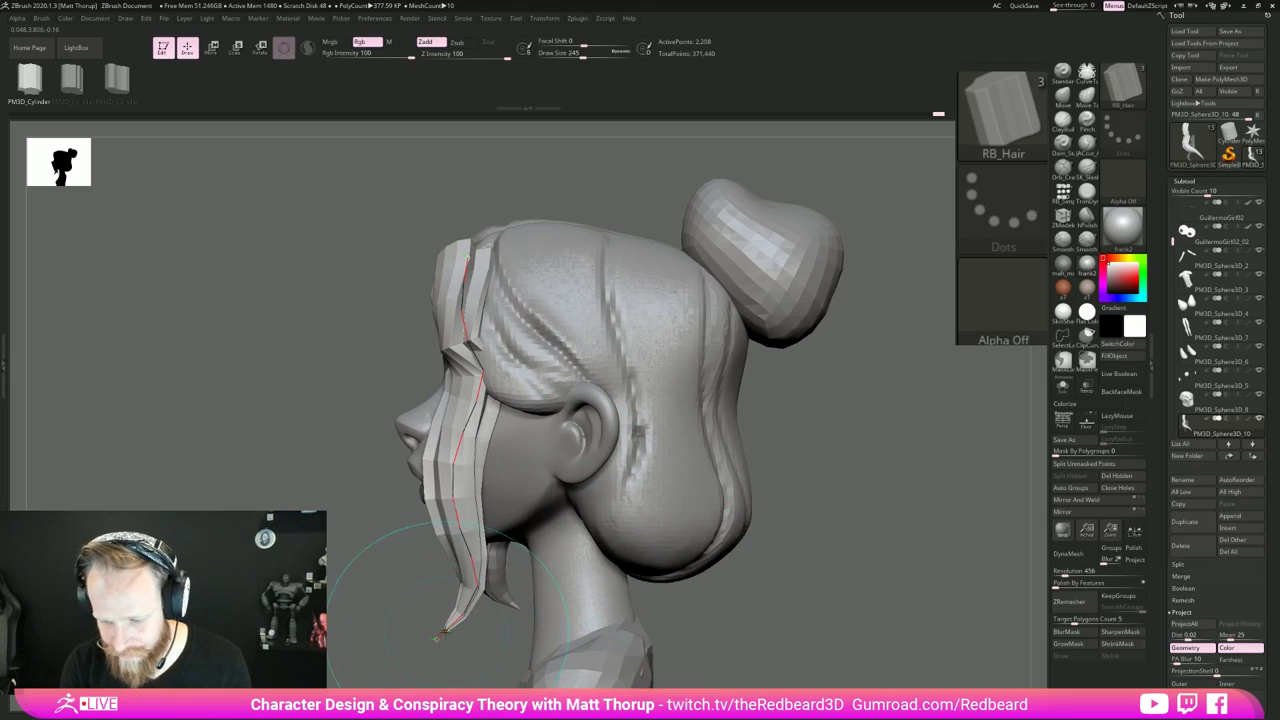
left_click_drag(443, 640, 455, 659)
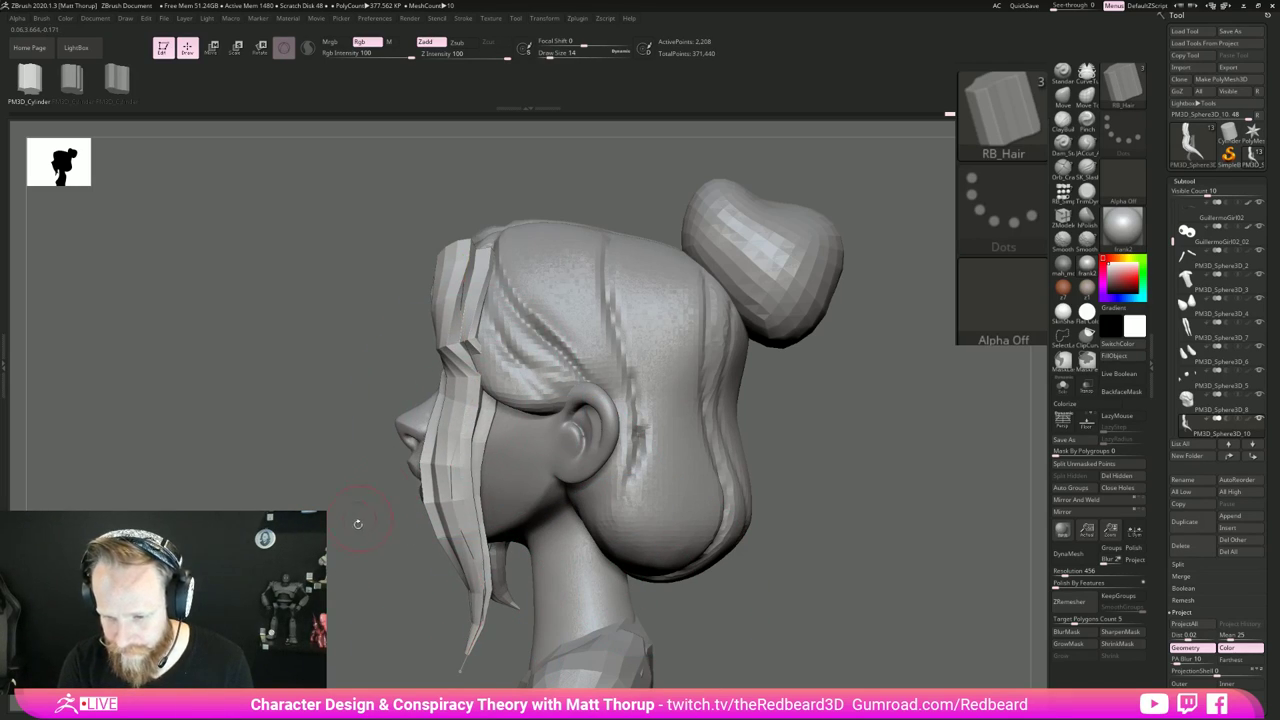
Step: Thin the hanging strand by reapplying its curve at Draw Size 7 and pull its lower tip up toward the neck
key("s")
left_click_drag(356, 523, 353, 523)
left_click(457, 463)
mouse_move(366, 574)
left_mouse_down()
mouse_move(566, 475)
mouse_move(576, 456)
mouse_move(671, 498)
left_mouse_up()
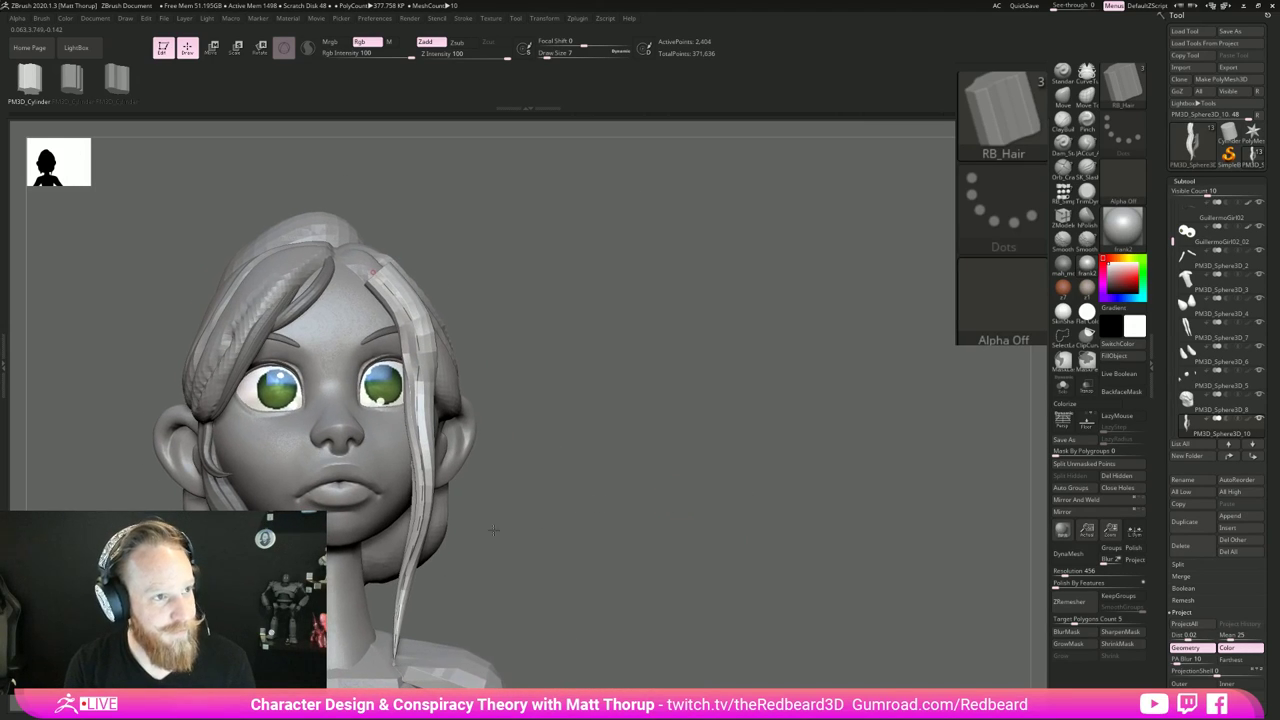
left_click(393, 657)
left_click_drag(395, 660, 424, 596)
Step: Move the strand's upper end back onto the hairline in side view with an enlarged brush, undoing the last edit
left_click_drag(515, 515, 357, 263)
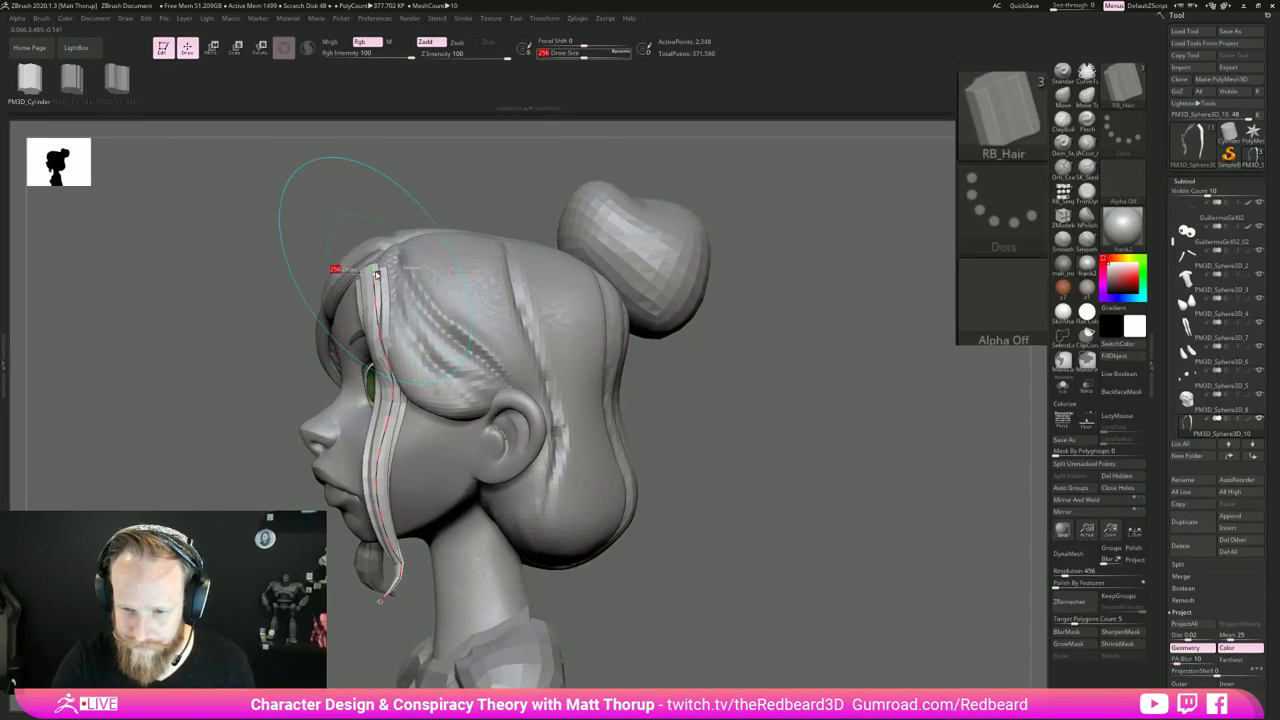
left_click_drag(426, 209, 356, 213)
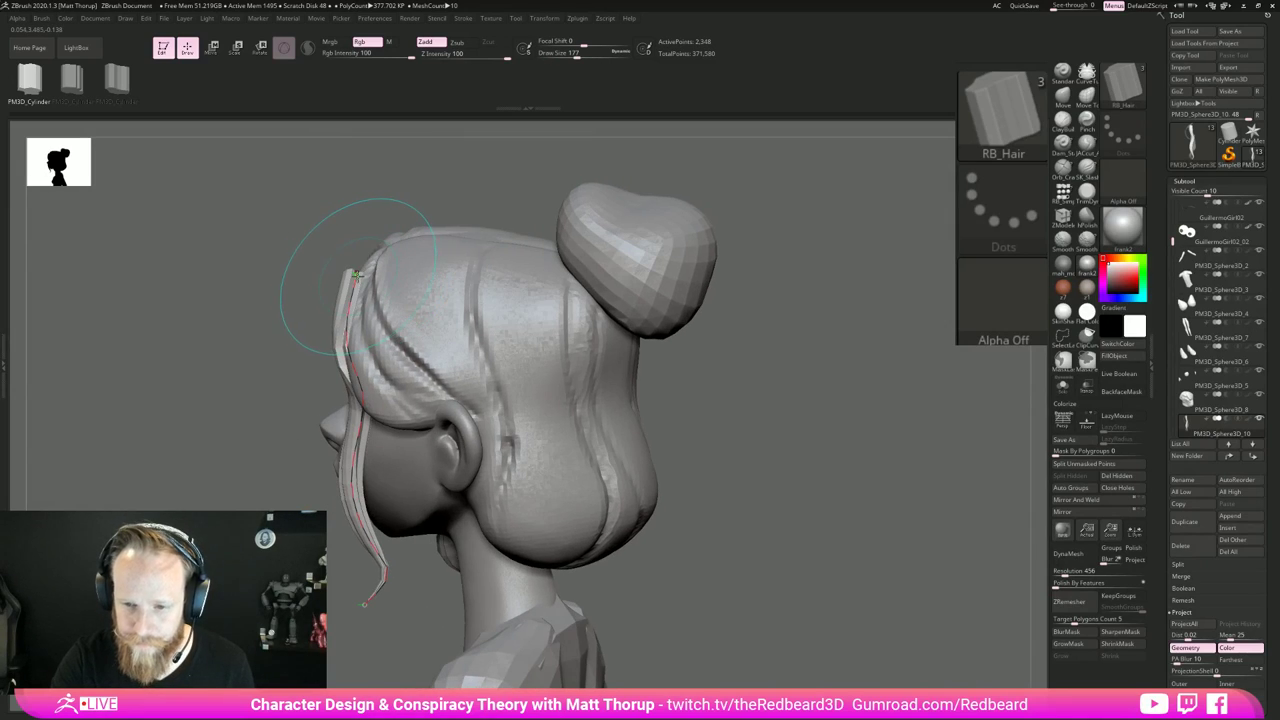
left_click_drag(356, 276, 367, 282)
key("s")
left_click(369, 284)
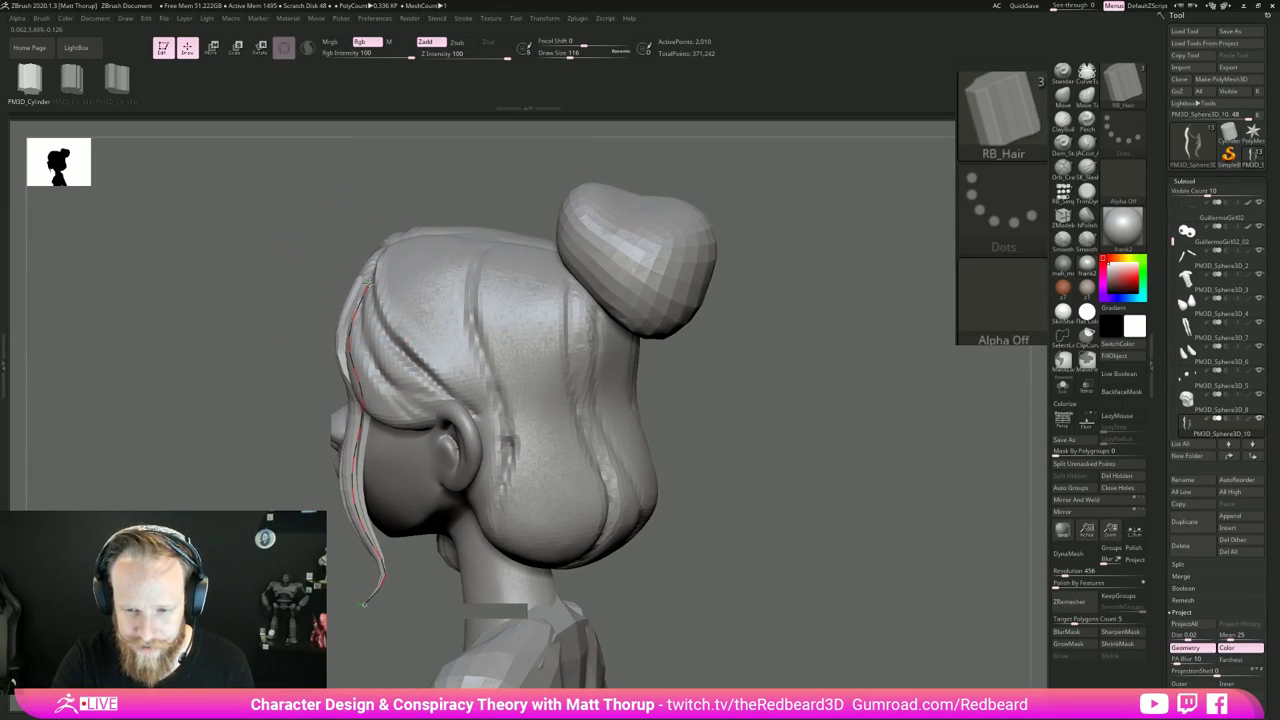
key("ctrl+z")
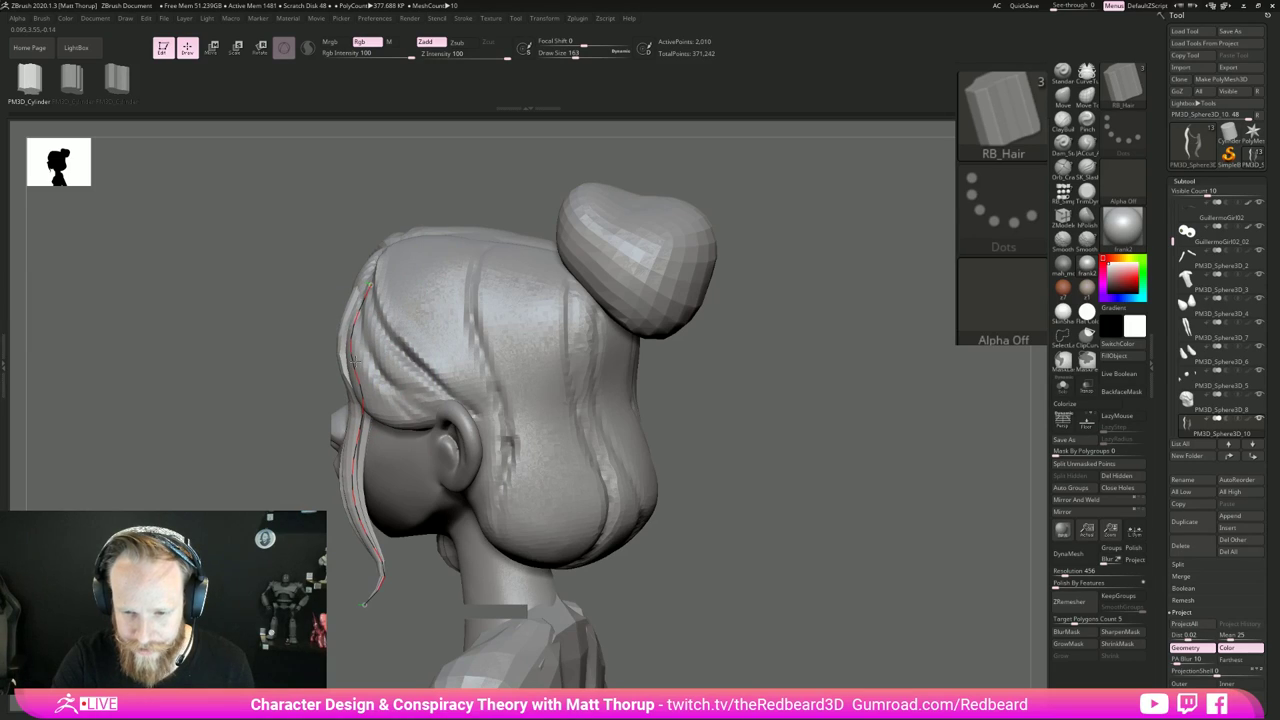
Step: Adjust the strand's curve just below the front hairline with Draw Size 163 so it follows the forehead
left_click_drag(294, 350, 355, 349)
left_click(312, 314)
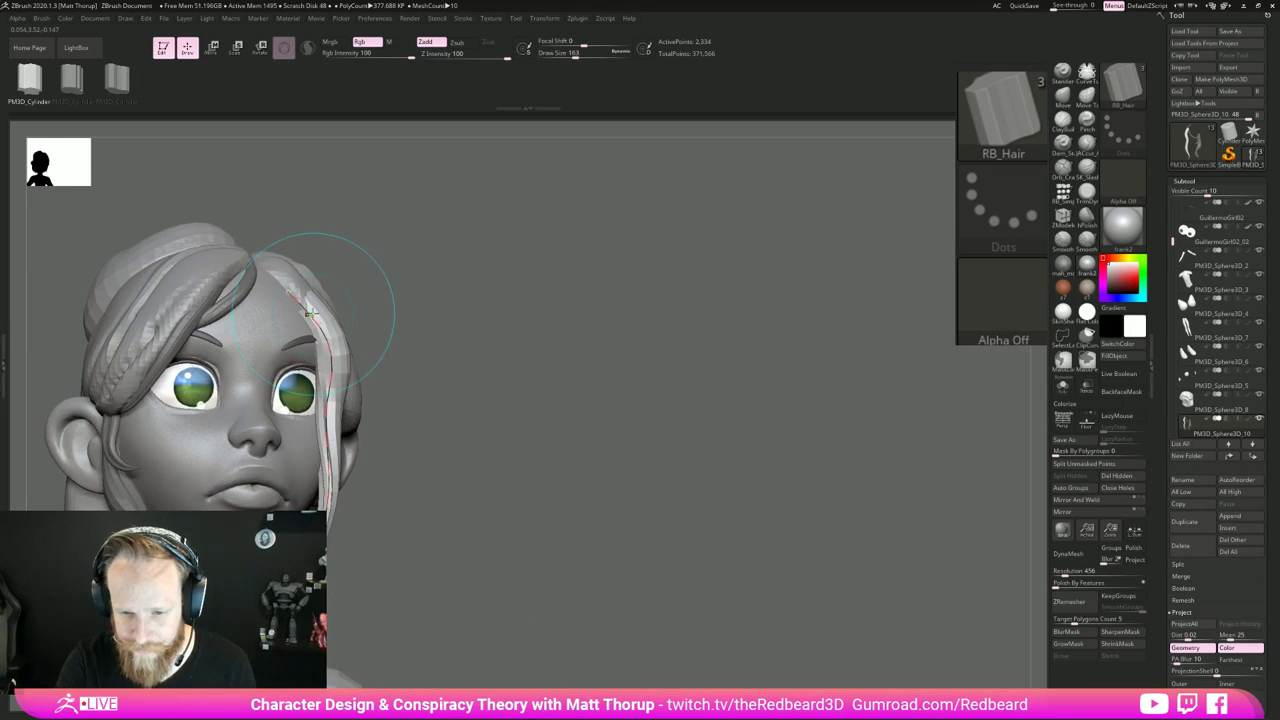
key("s")
left_click_drag(346, 289, 342, 289)
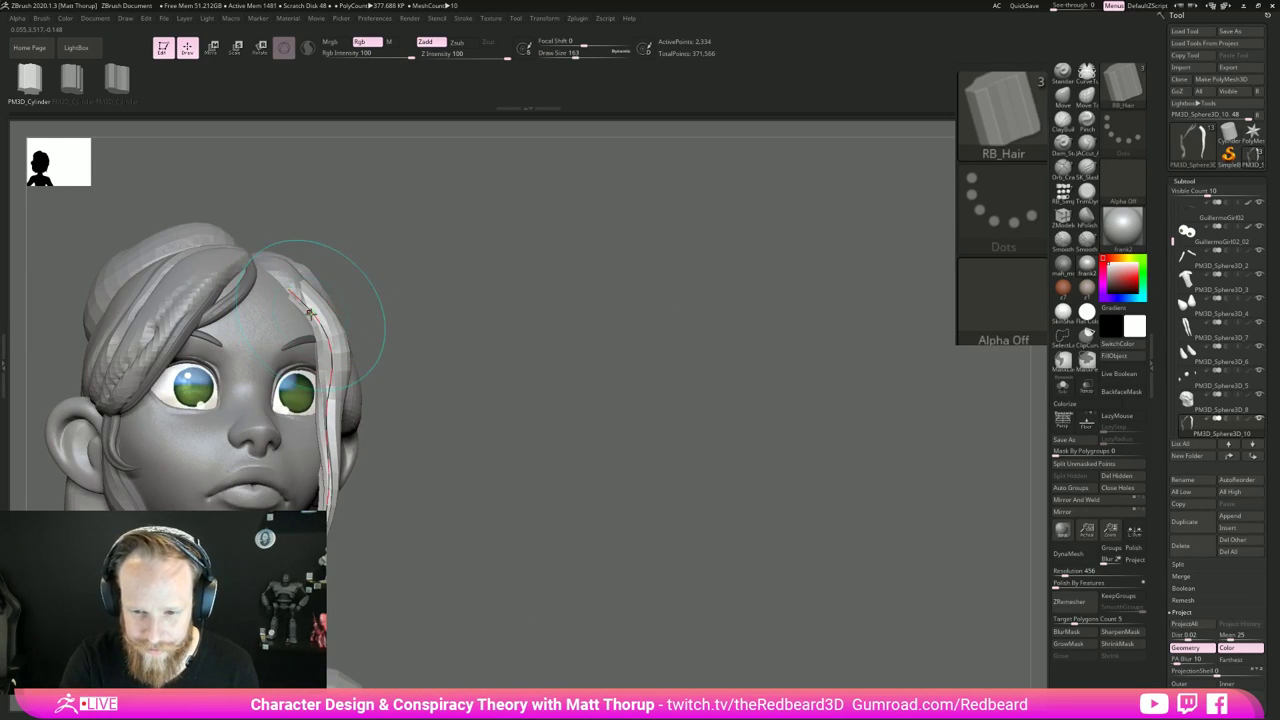
left_click(309, 309)
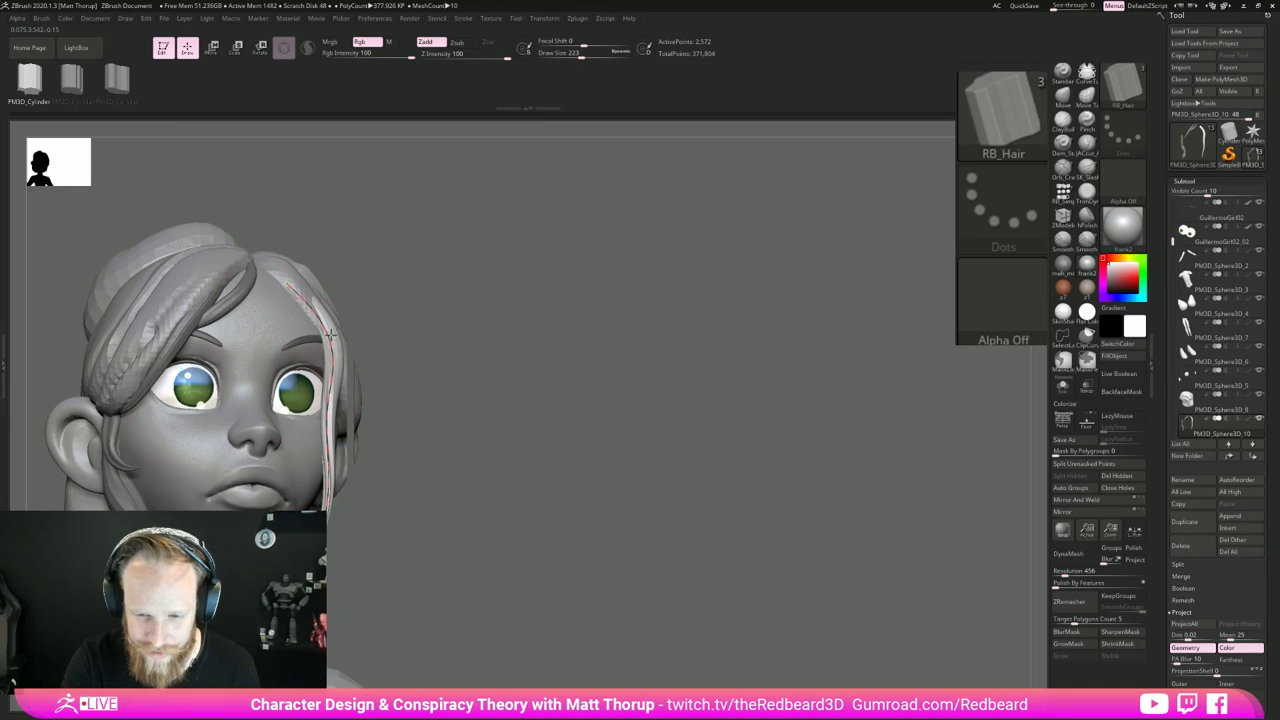
Step: Try to reposition the strand's curve beside the forehead in side view with Draw Size 234, and undo the edit
left_click_drag(480, 320, 300, 323)
key("s")
left_click(345, 309)
key("s")
left_click(331, 309)
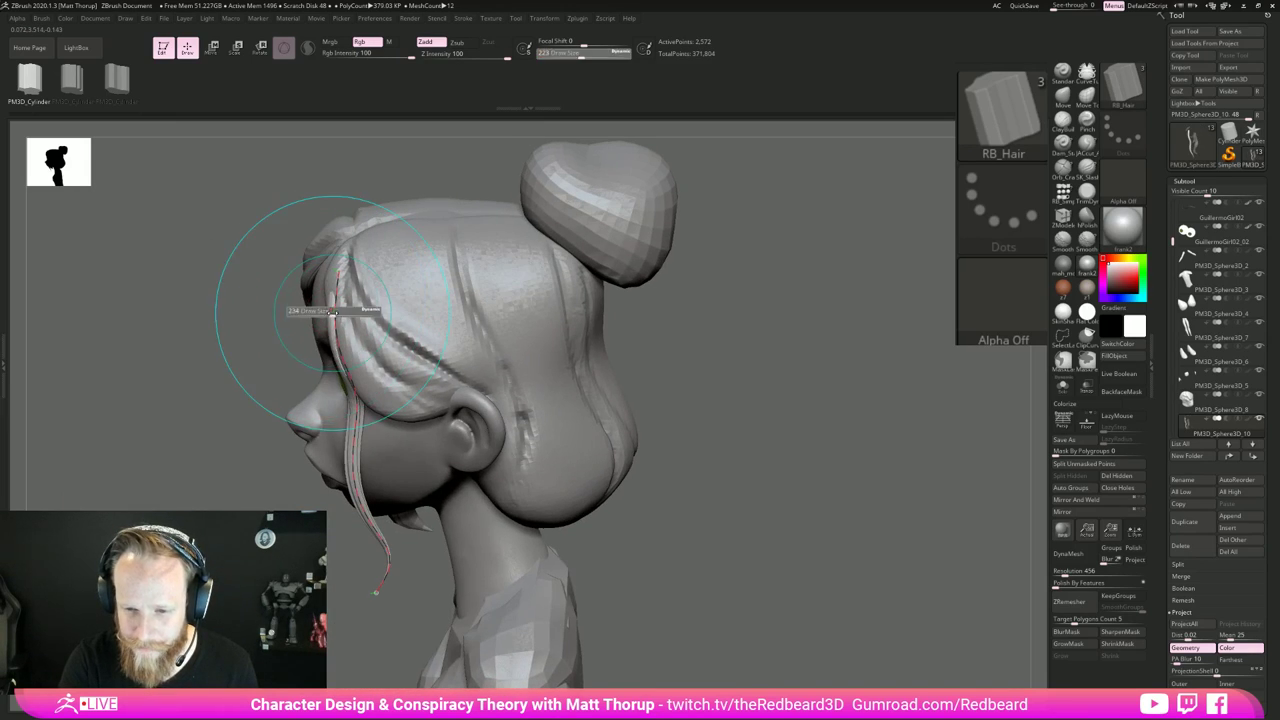
left_click(331, 315)
key("ctrl+z")
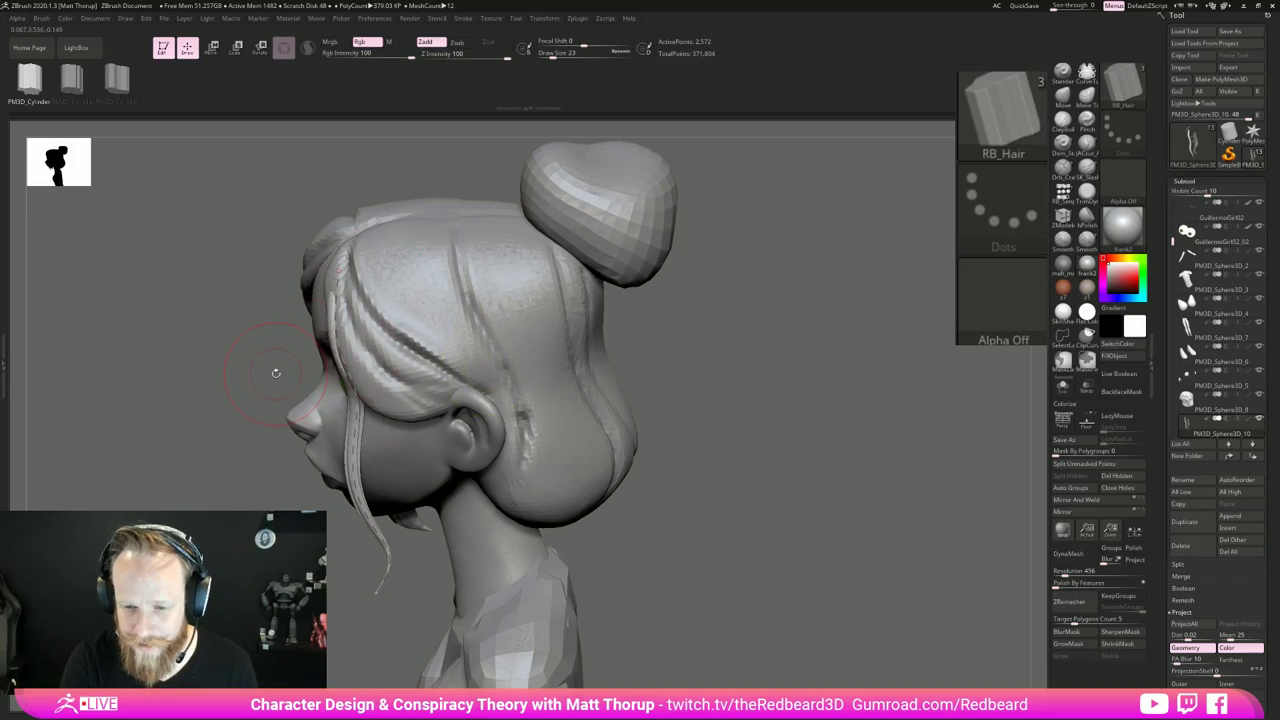
Step: Set the Draw Size to 7 and rebuild the strand along its curve at that thickness
key("s")
left_click_drag(277, 374, 255, 374)
left_click(336, 309)
key("ctrl+z")
type("s7")
key("Return")
left_click(334, 298)
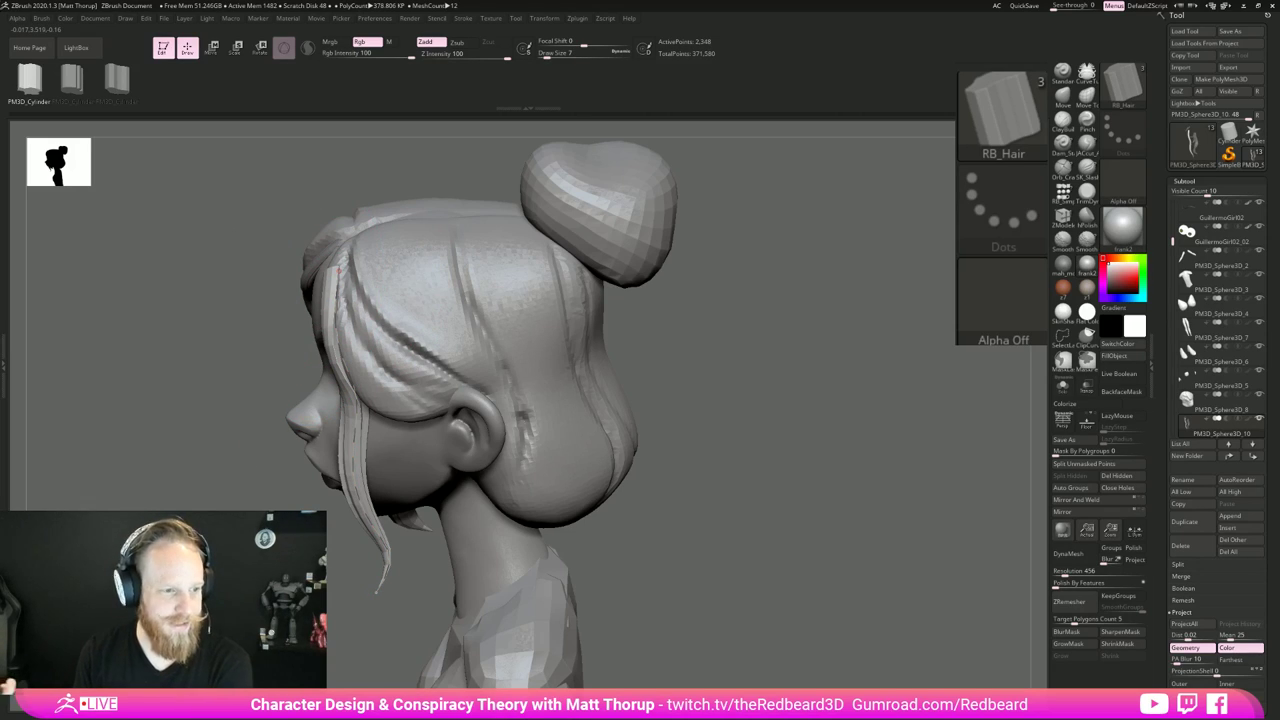
Step: Tuck the strand's upper end back against the side hairline, ending with a brush of Draw Size 104
mouse_move(710, 408)
left_mouse_down()
mouse_move(780, 395)
mouse_move(610, 398)
left_mouse_up()
left_click(328, 275)
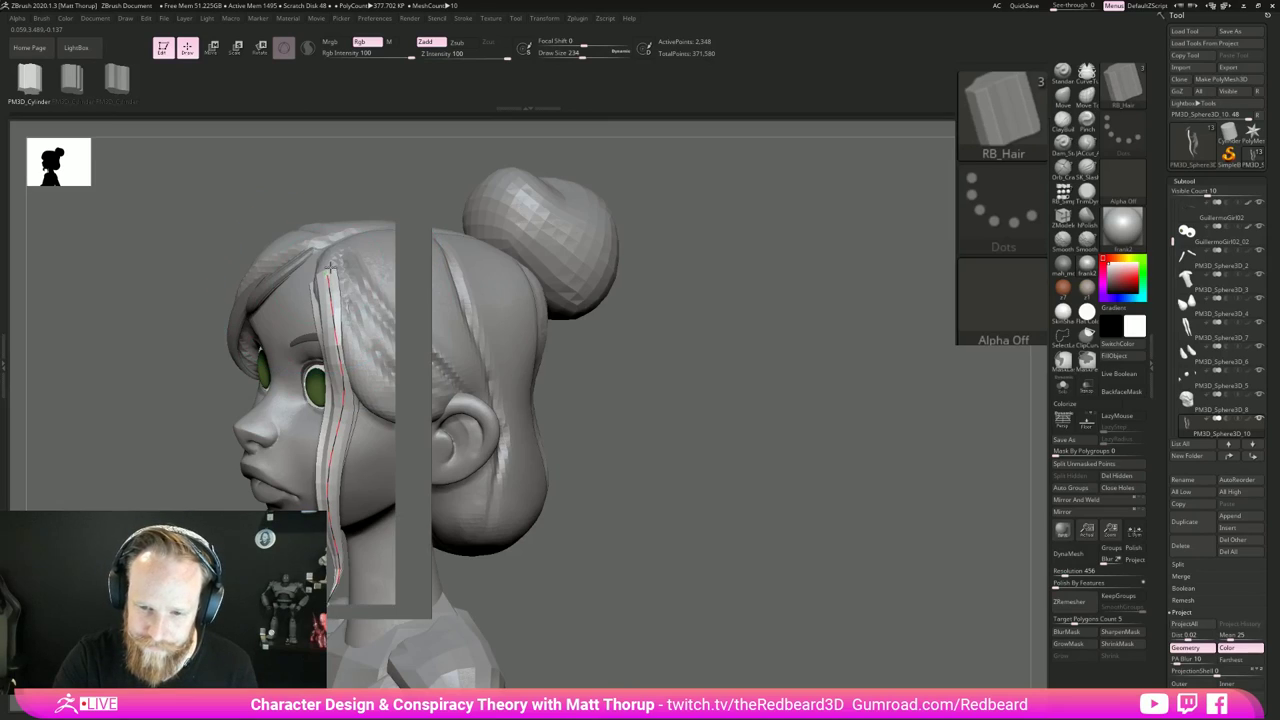
left_click_drag(750, 400, 620, 385)
key("s")
left_click_drag(341, 275, 340, 272)
key("s")
left_click(346, 268)
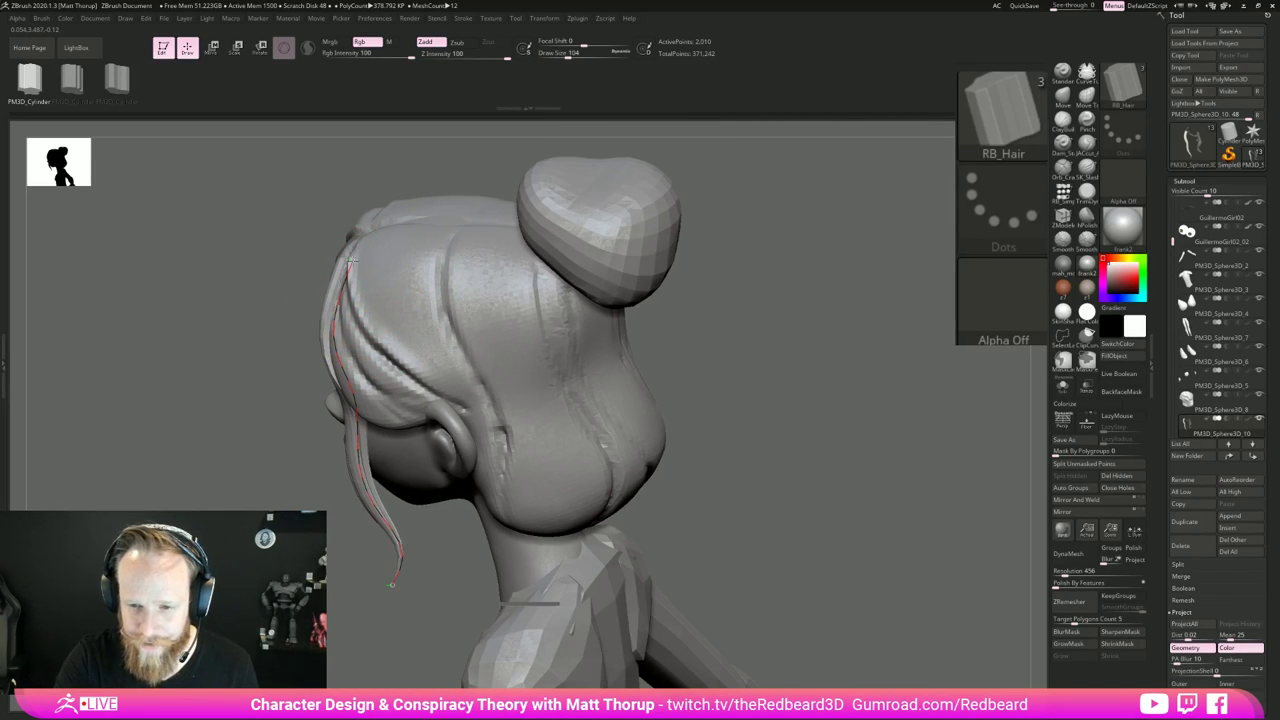
left_click(370, 325)
Step: Bend the strand outward beside the cheek in front view to give its lower half a soft wave
left_click_drag(690, 400, 920, 425)
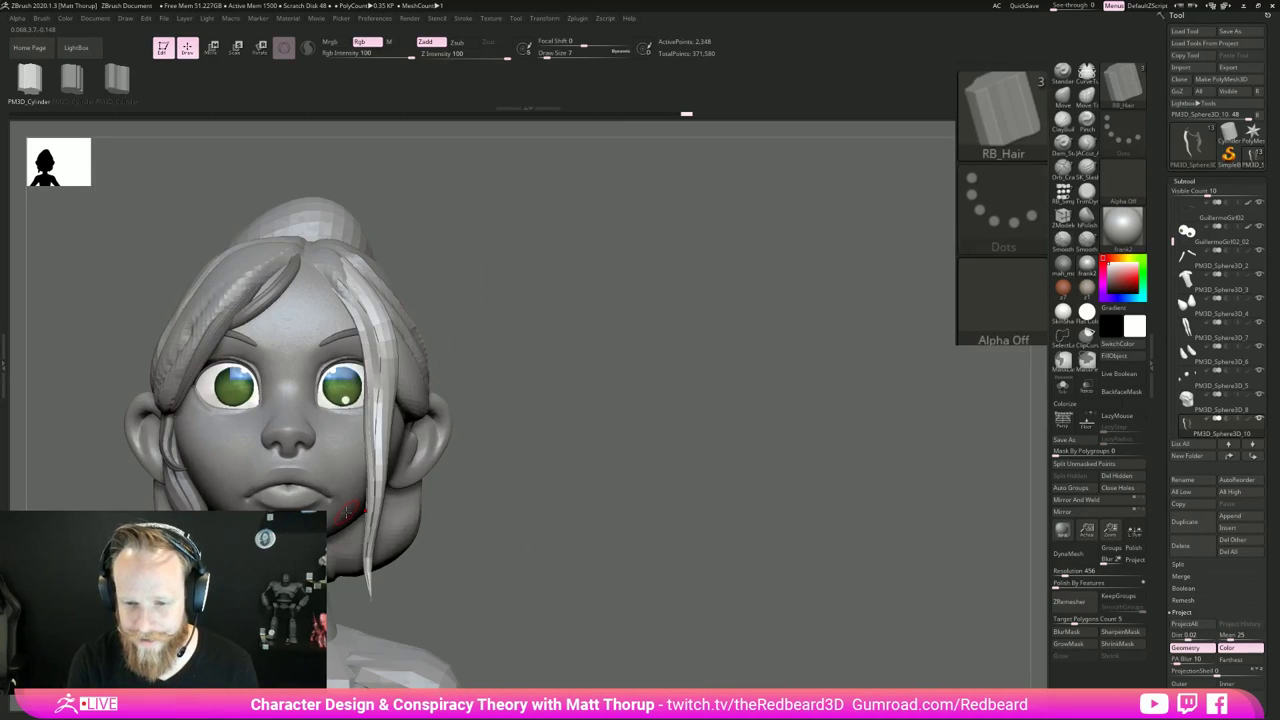
left_click(375, 327)
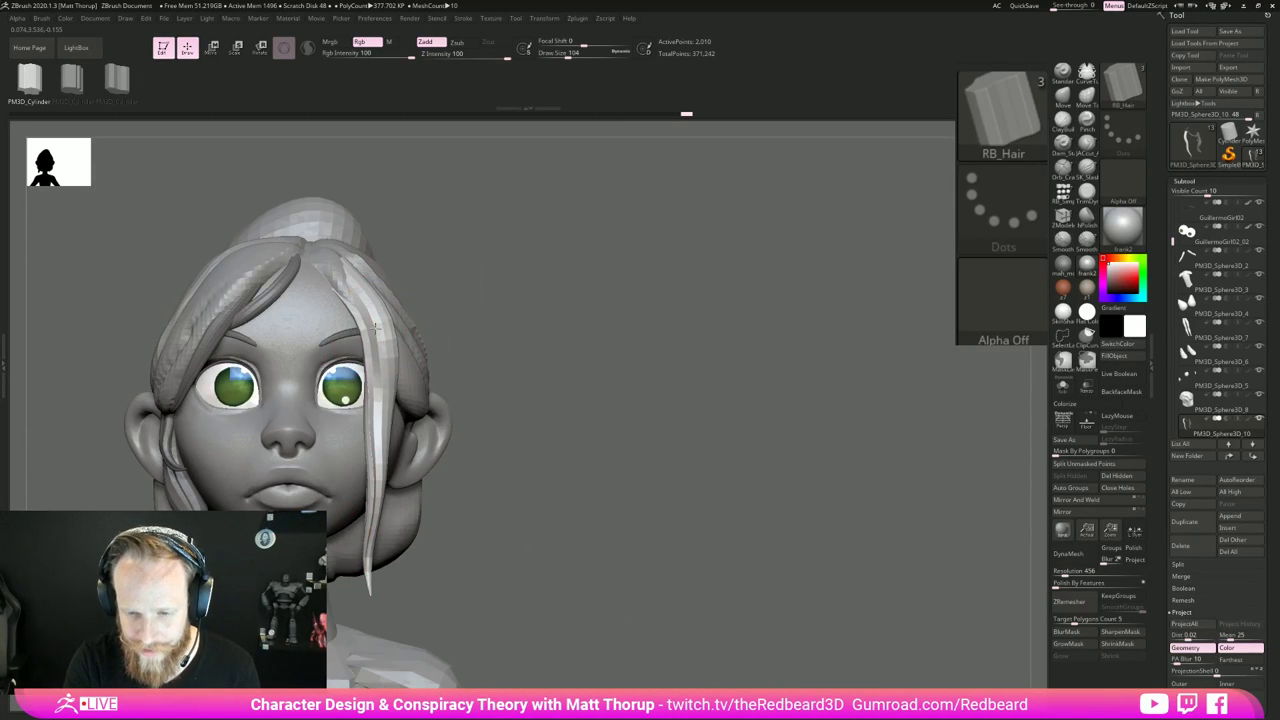
left_click(376, 432)
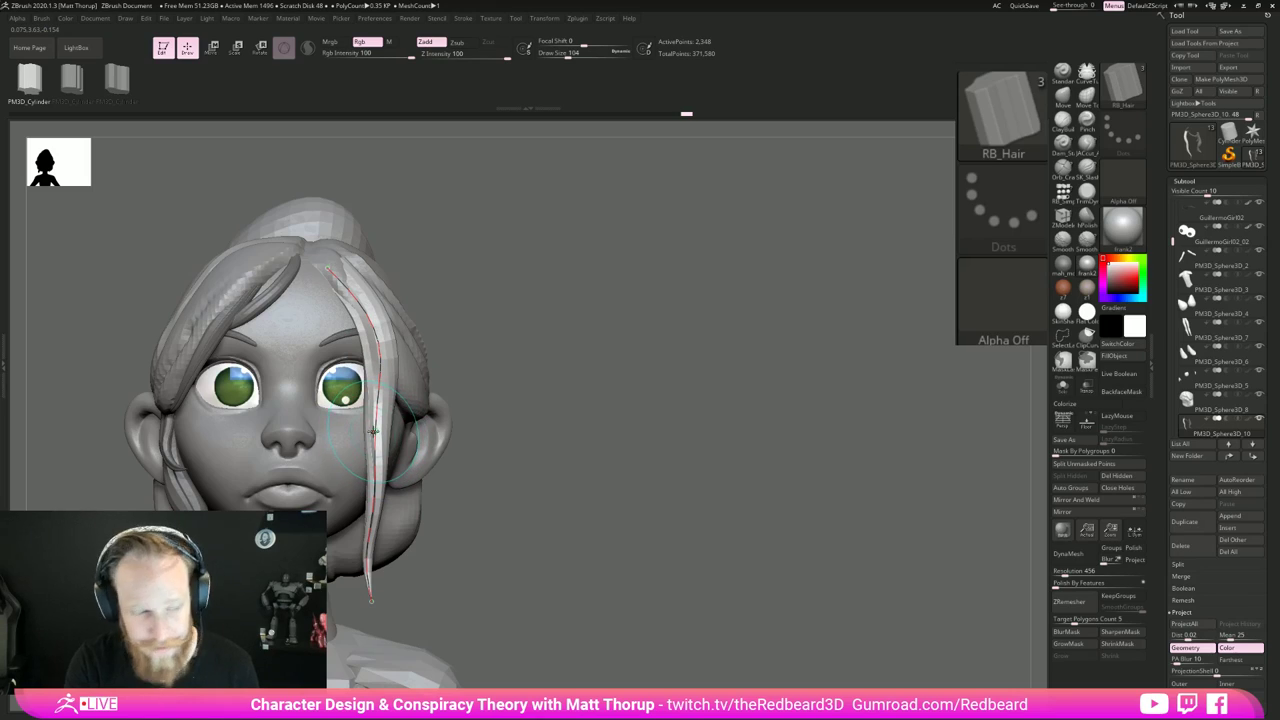
key("]")
left_click(375, 433)
left_click_drag(375, 484, 384, 492)
key("s")
left_click_drag(365, 574, 372, 574)
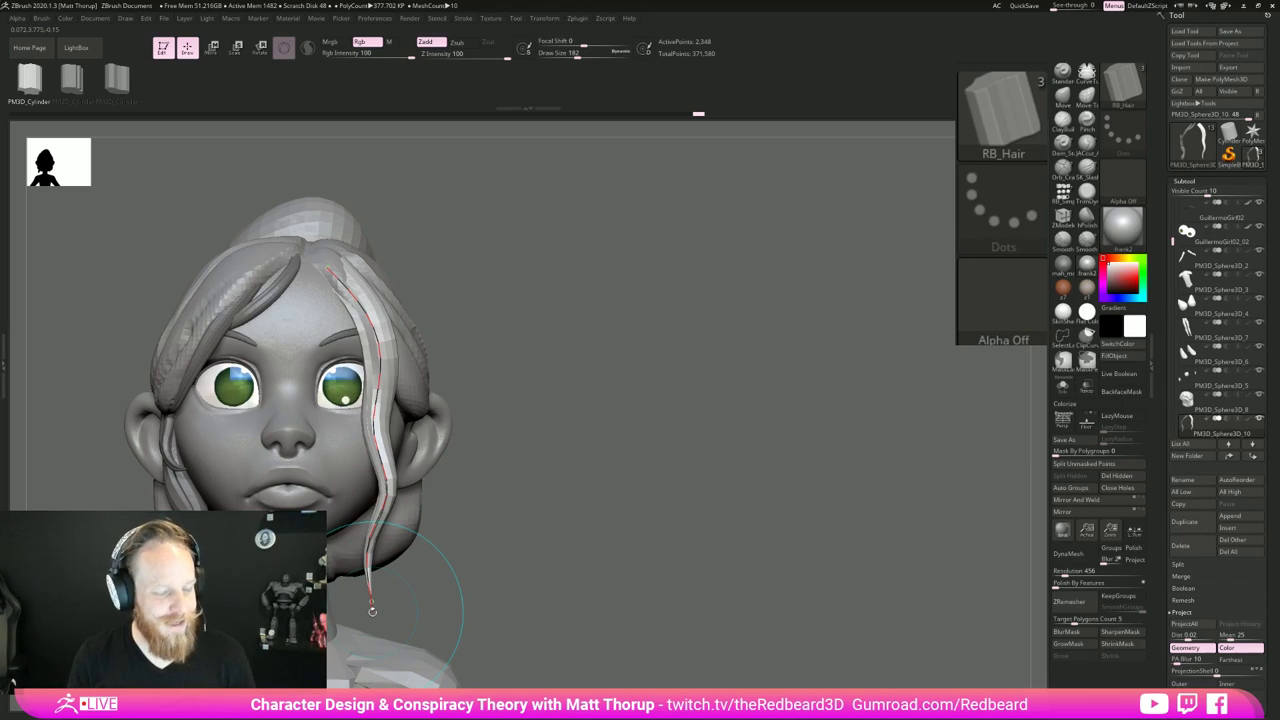
left_click(437, 379)
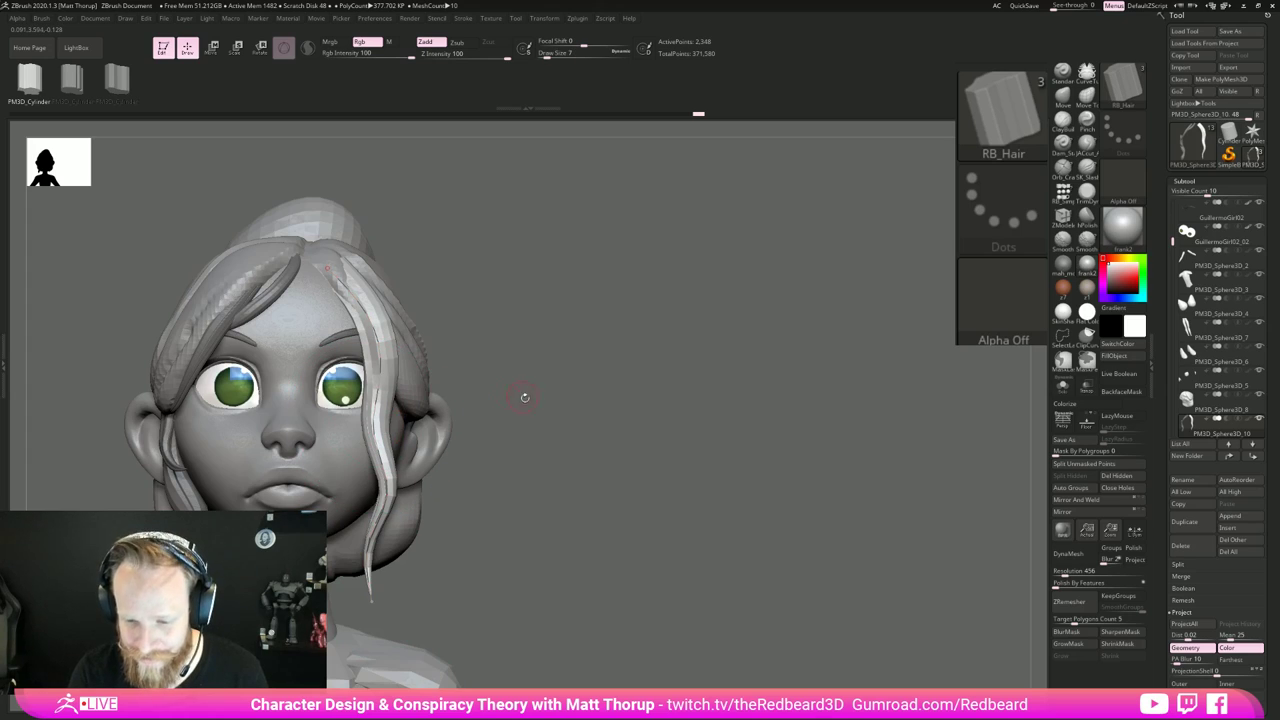
Step: Adjust the upper part of the strand's curve around the brow from several angles, starting with Draw Size 251
left_click_drag(524, 397, 461, 405)
key("s")
left_click_drag(310, 404, 354, 406)
left_click(372, 346)
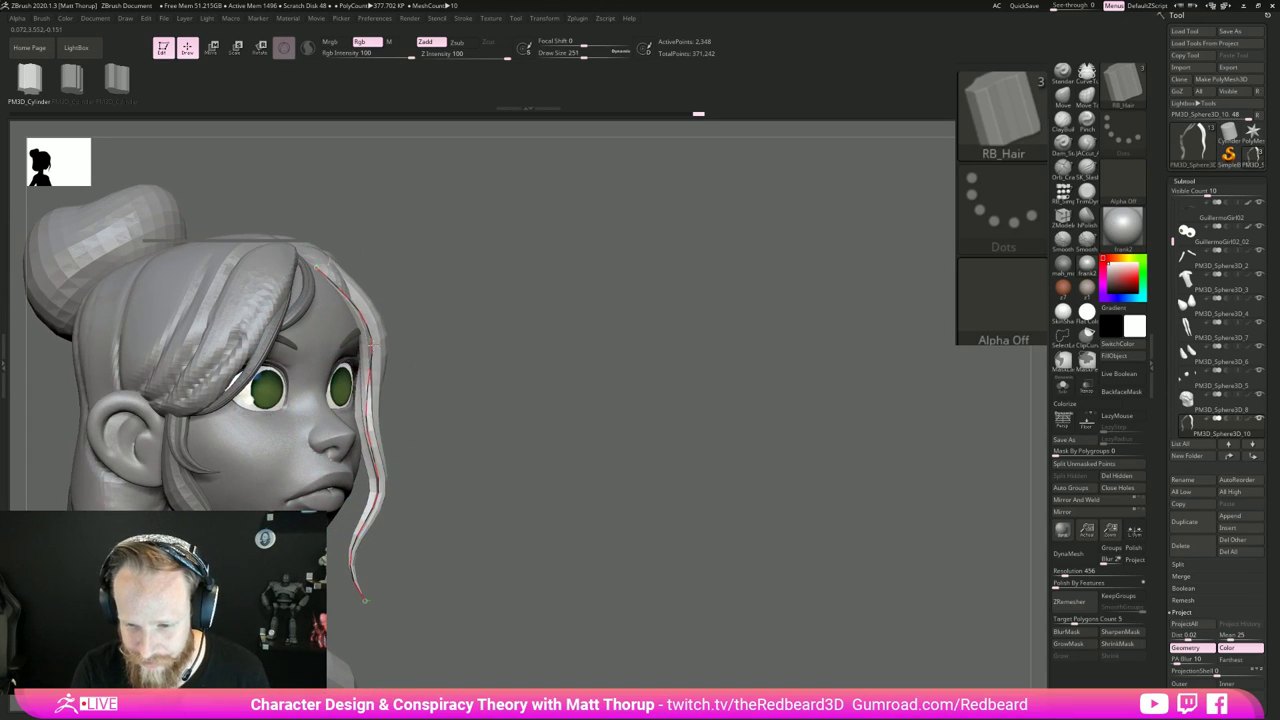
left_click_drag(480, 343, 325, 340)
key("s")
left_click_drag(371, 264, 354, 264)
left_click(371, 300)
left_click_drag(300, 290, 230, 308)
Step: Check the strand on the whole figure, rework its curve beside the nose at Draw Size 145, and undo the last edit
left_click_drag(383, 253, 588, 408)
key("f")
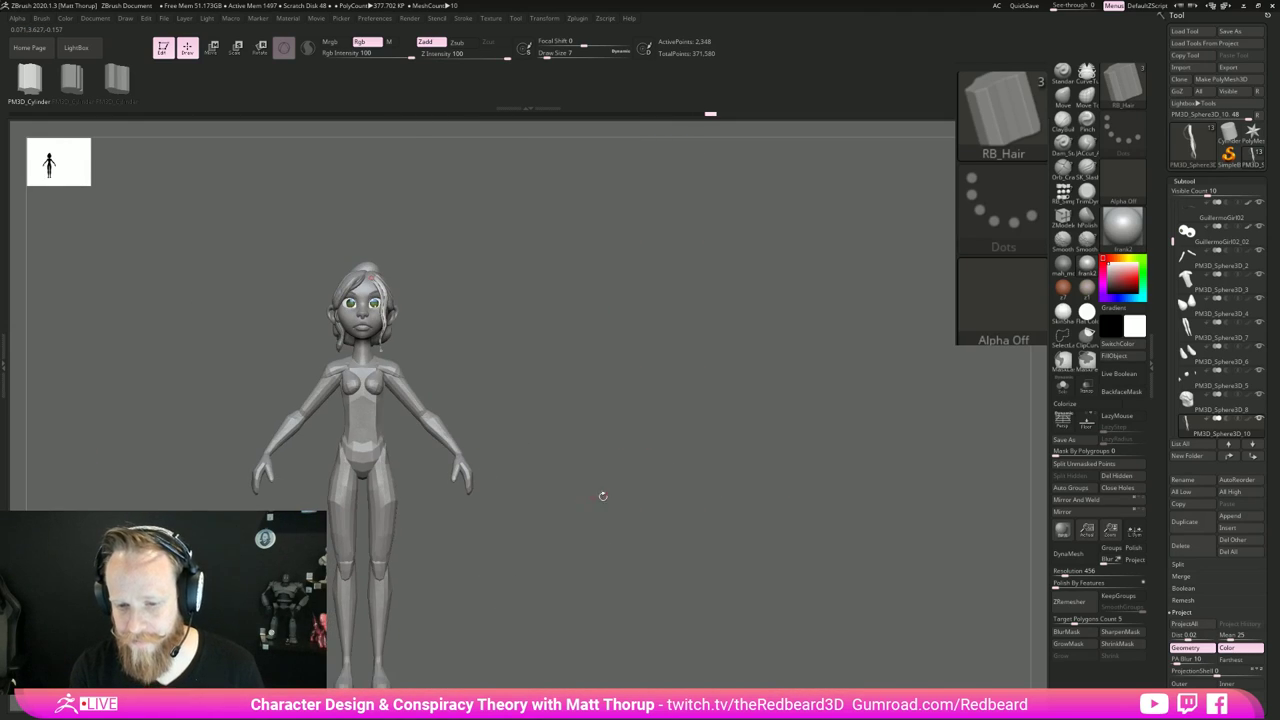
mouse_move(600, 494)
left_mouse_down()
mouse_move(677, 494)
mouse_move(625, 494)
mouse_move(603, 460)
mouse_move(554, 438)
mouse_move(413, 414)
left_mouse_up()
key("s")
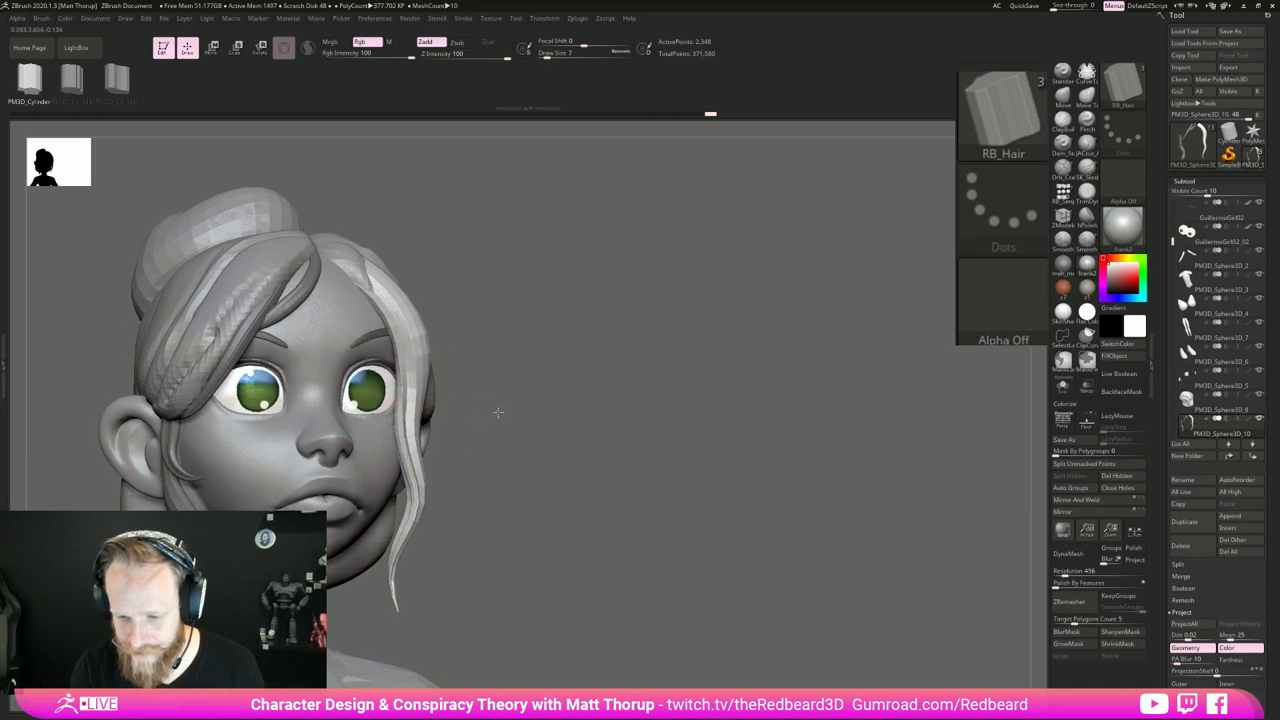
left_click_drag(497, 412, 503, 412)
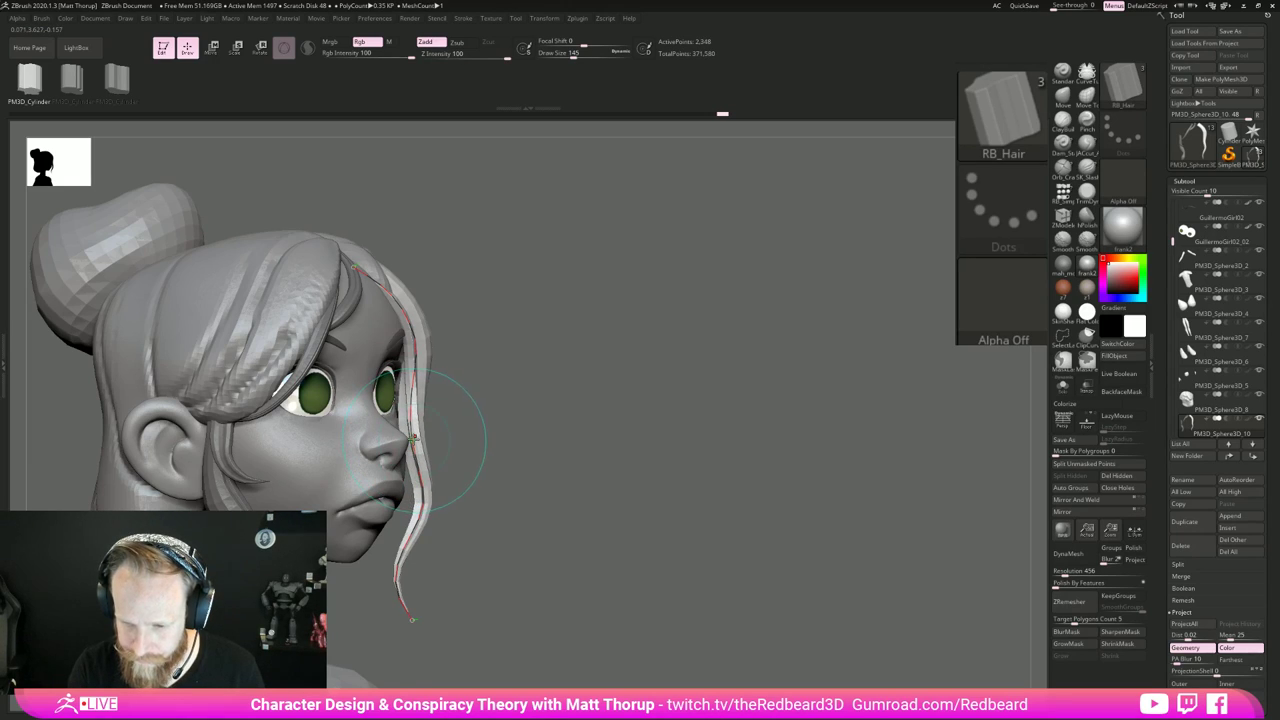
key("ctrl")
key("ctrl+z")
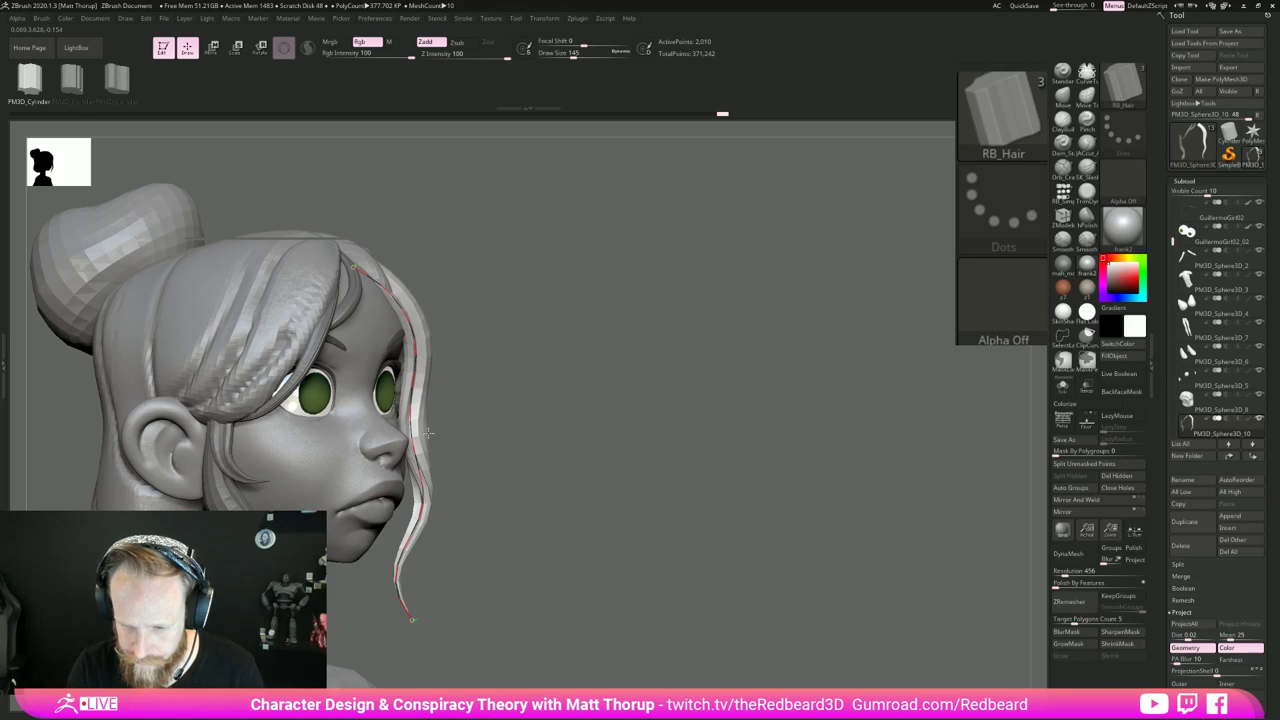
Step: Shift the strand's upper end toward the hair parting in three-quarter view, undoing unwanted curve edits
left_click_drag(580, 385, 470, 368)
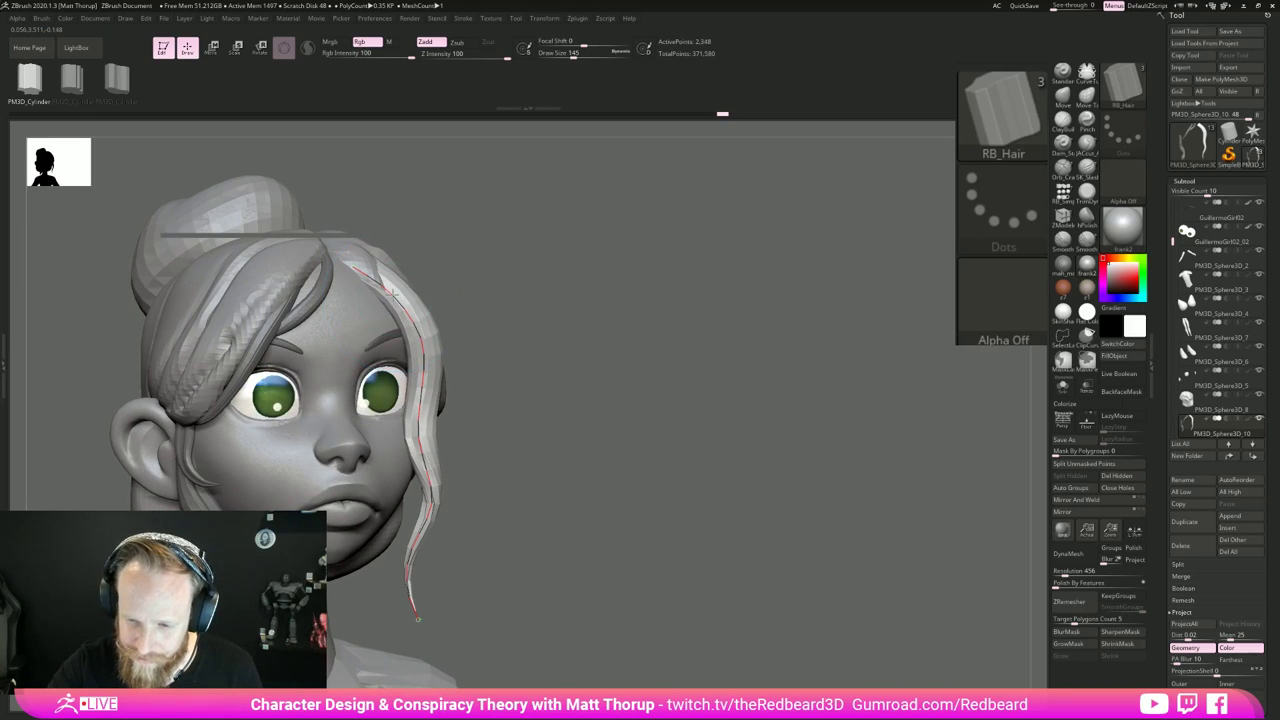
left_click(394, 290)
key("ctrl+z")
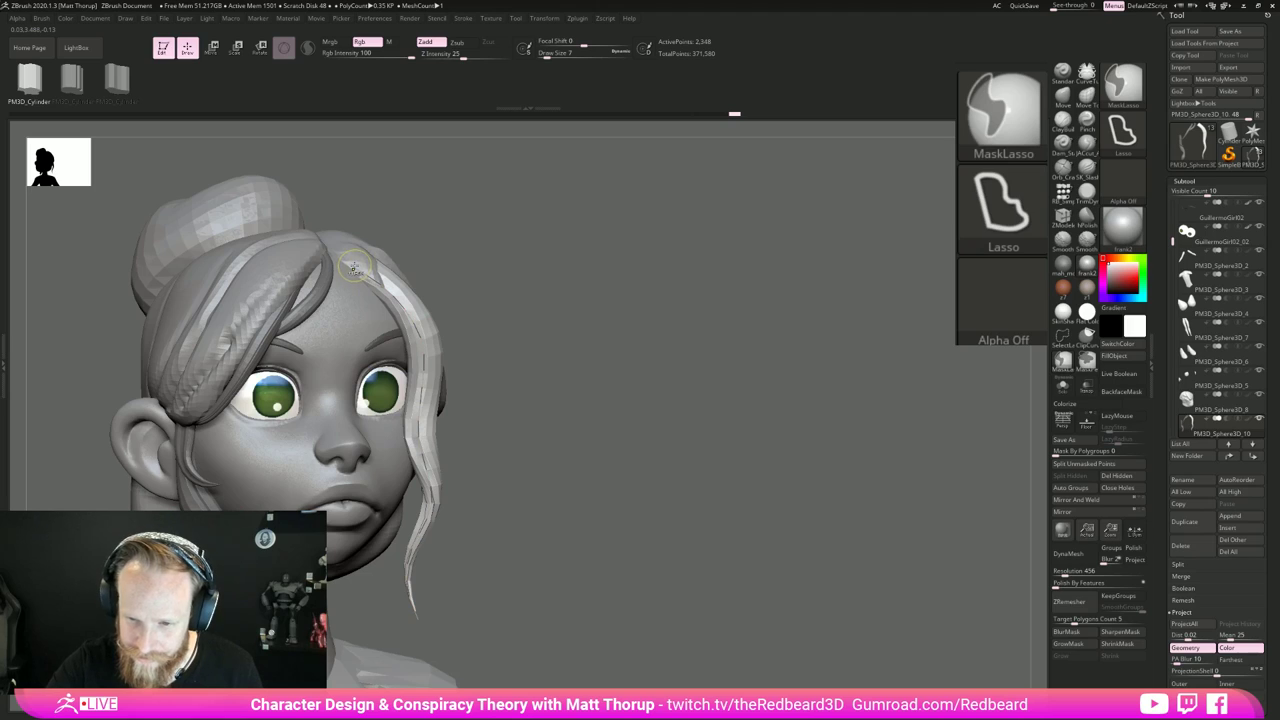
left_click(353, 266)
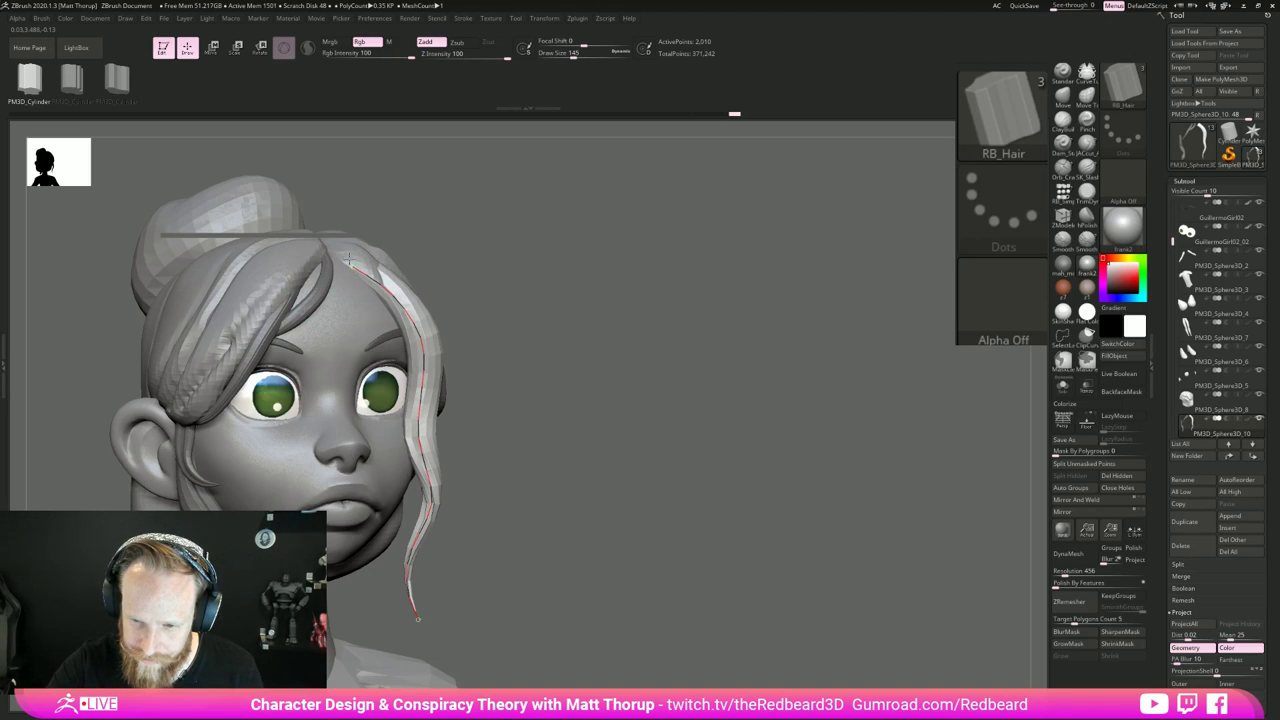
key("ctrl+z")
Step: Reshape the strand's lower half and tip beside the jaw in side view at Draw Size 145, undoing the last edit
left_click_drag(526, 560, 470, 555)
key("ctrl")
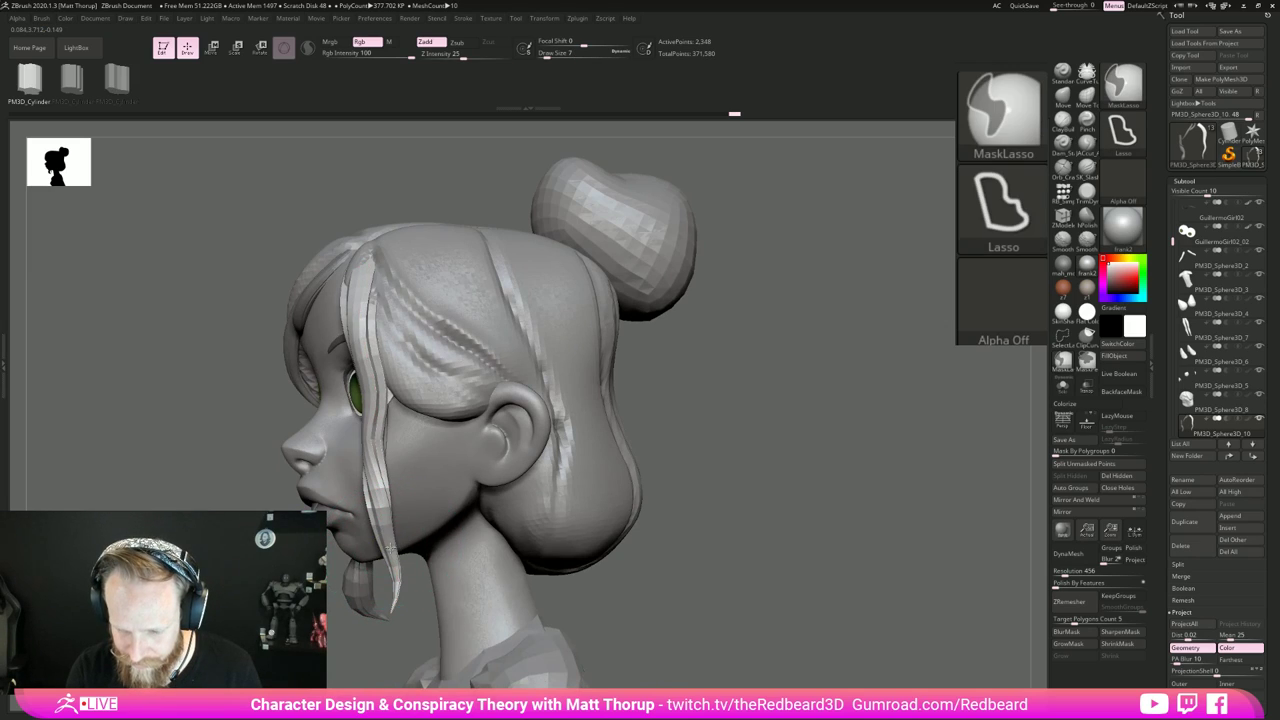
left_click(387, 542)
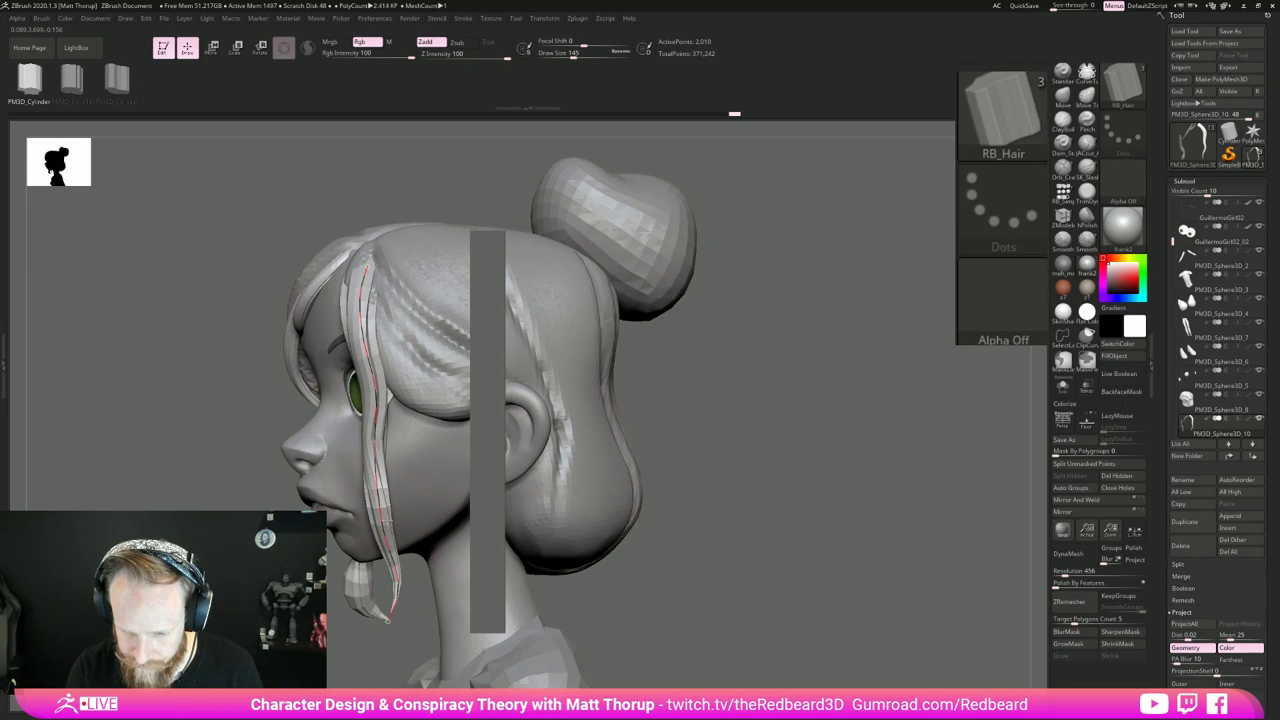
mouse_move(387, 484)
left_mouse_down()
mouse_move(411, 490)
mouse_move(376, 502)
left_mouse_up()
key("ctrl")
left_click_drag(396, 594, 392, 594)
key("ctrl+z")
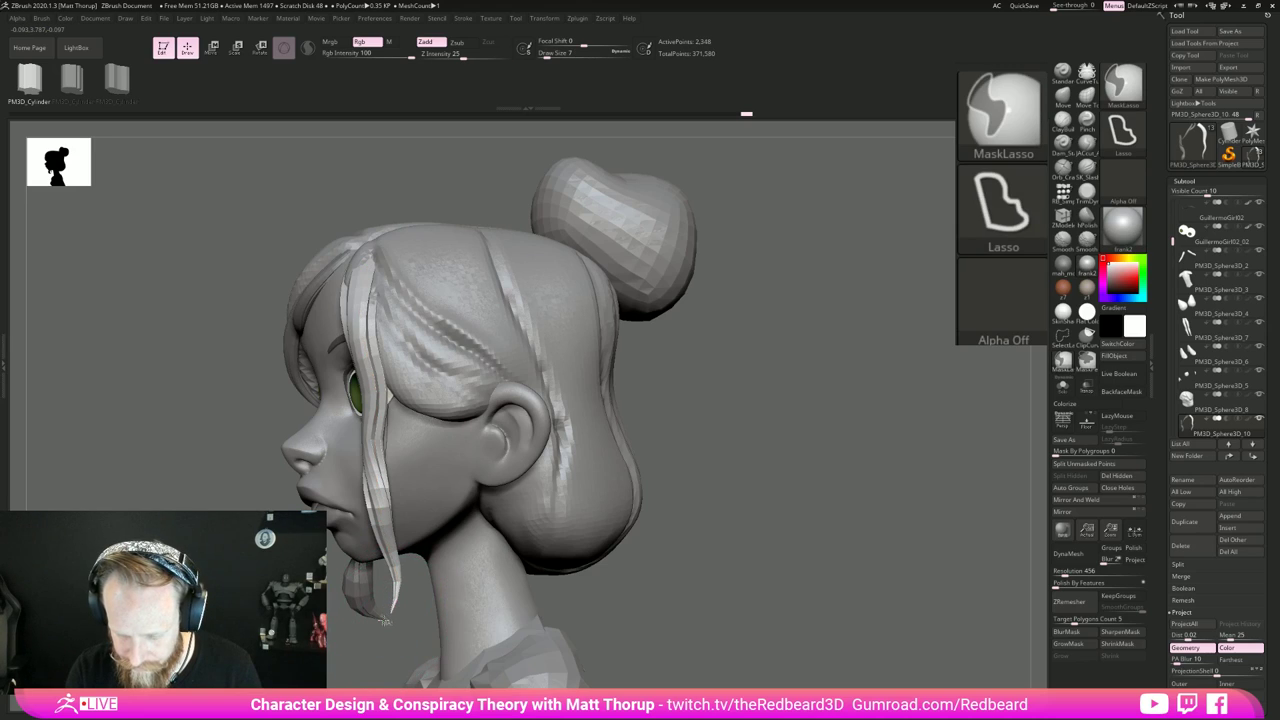
Step: Refine the strand's curve at the brow and beside the cheek in three-quarter view with Draw Size 145
left_click_drag(603, 591, 664, 582)
left_click_drag(757, 517, 683, 503)
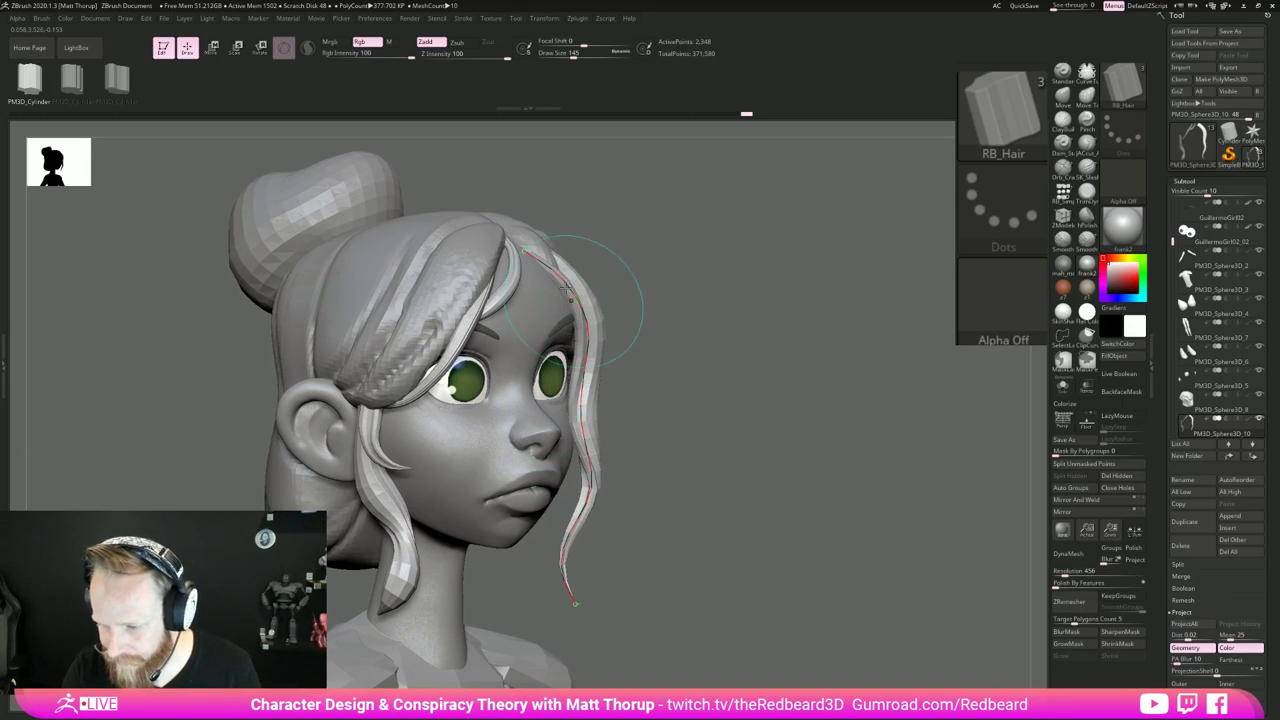
left_click_drag(582, 433, 578, 421)
left_click_drag(663, 288, 655, 288)
left_click(584, 314)
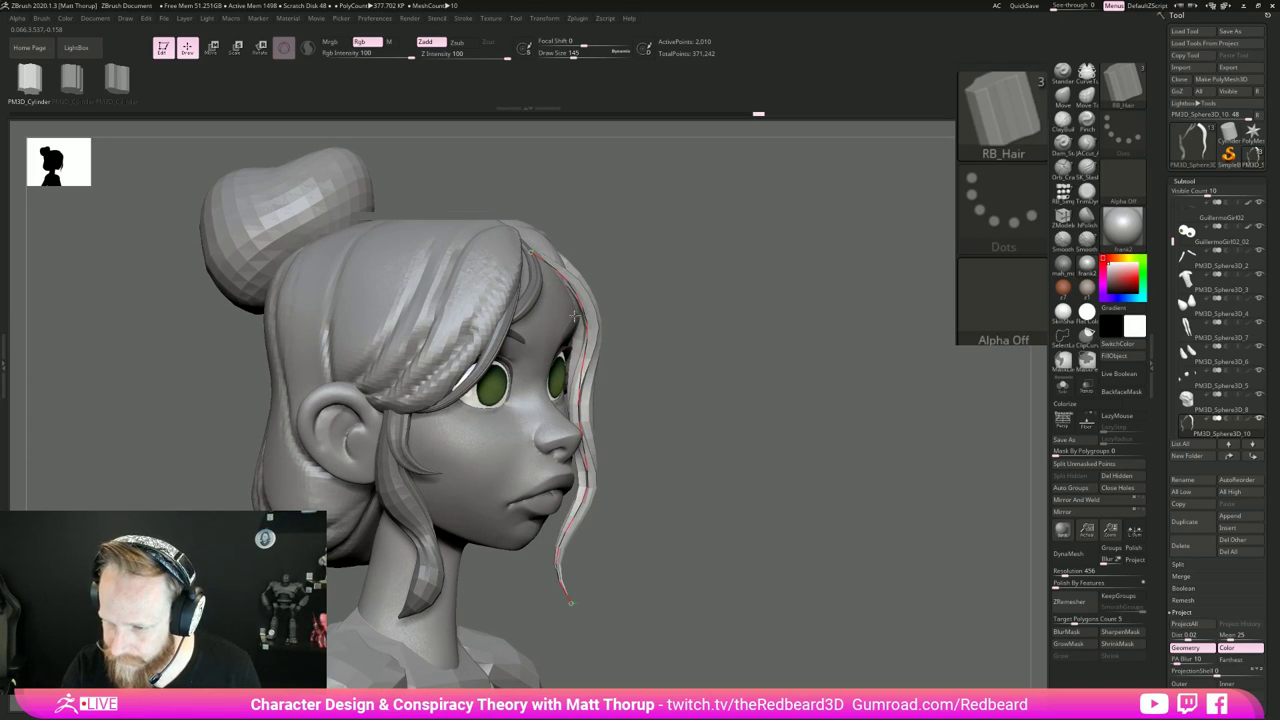
left_click_drag(577, 316, 580, 318)
left_click_drag(768, 441, 662, 490)
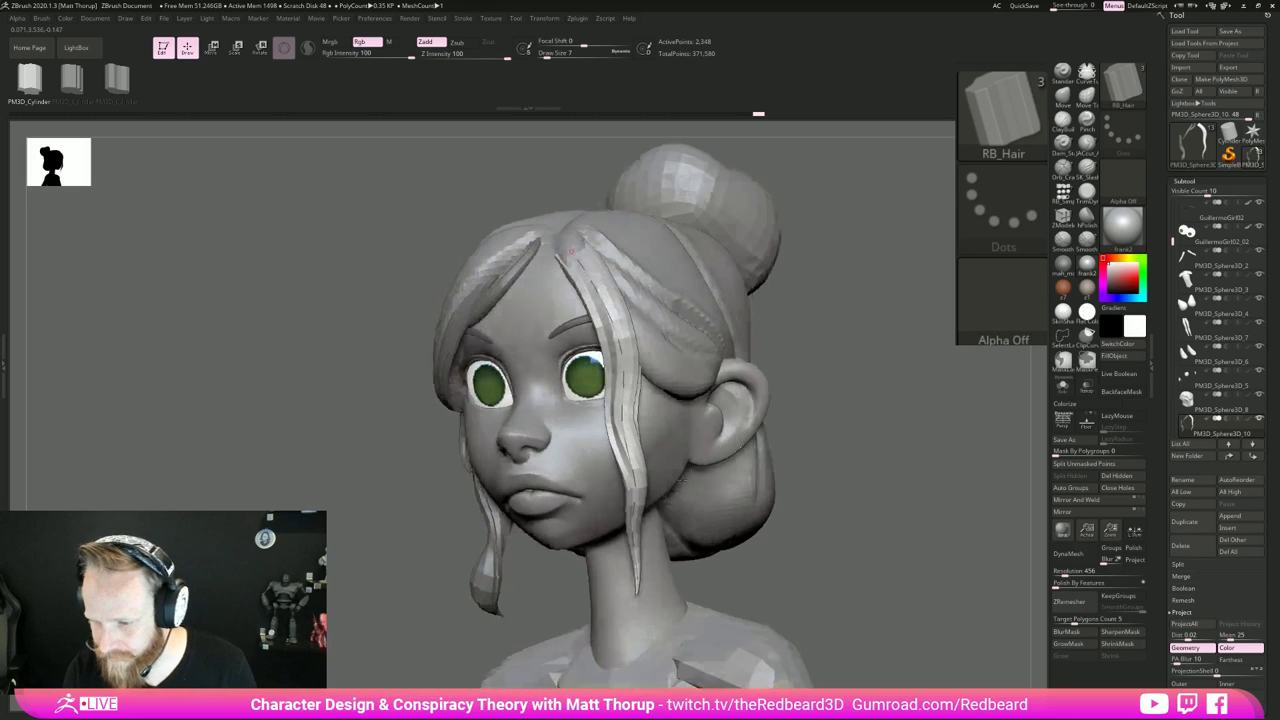
Step: Adjust the strand's upper end at the hairline in side view with Draw Size 182 and check it from the front
left_click_drag(839, 356, 742, 350)
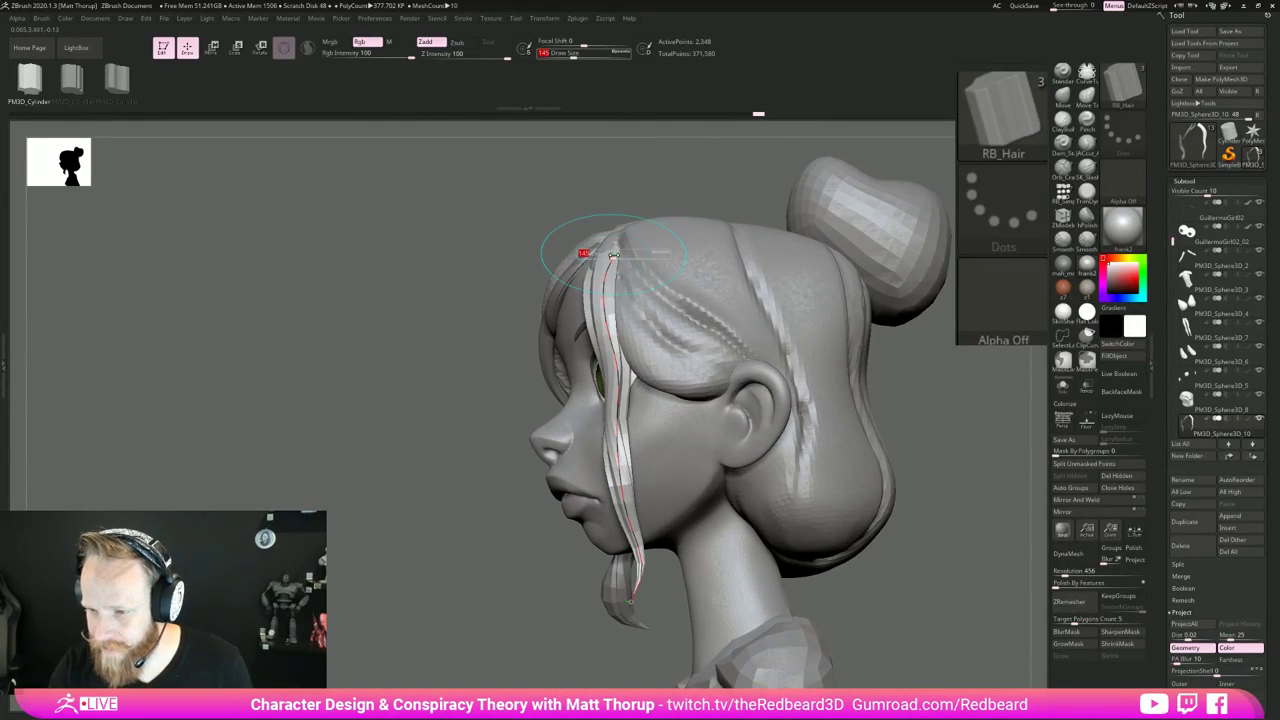
left_click(617, 255)
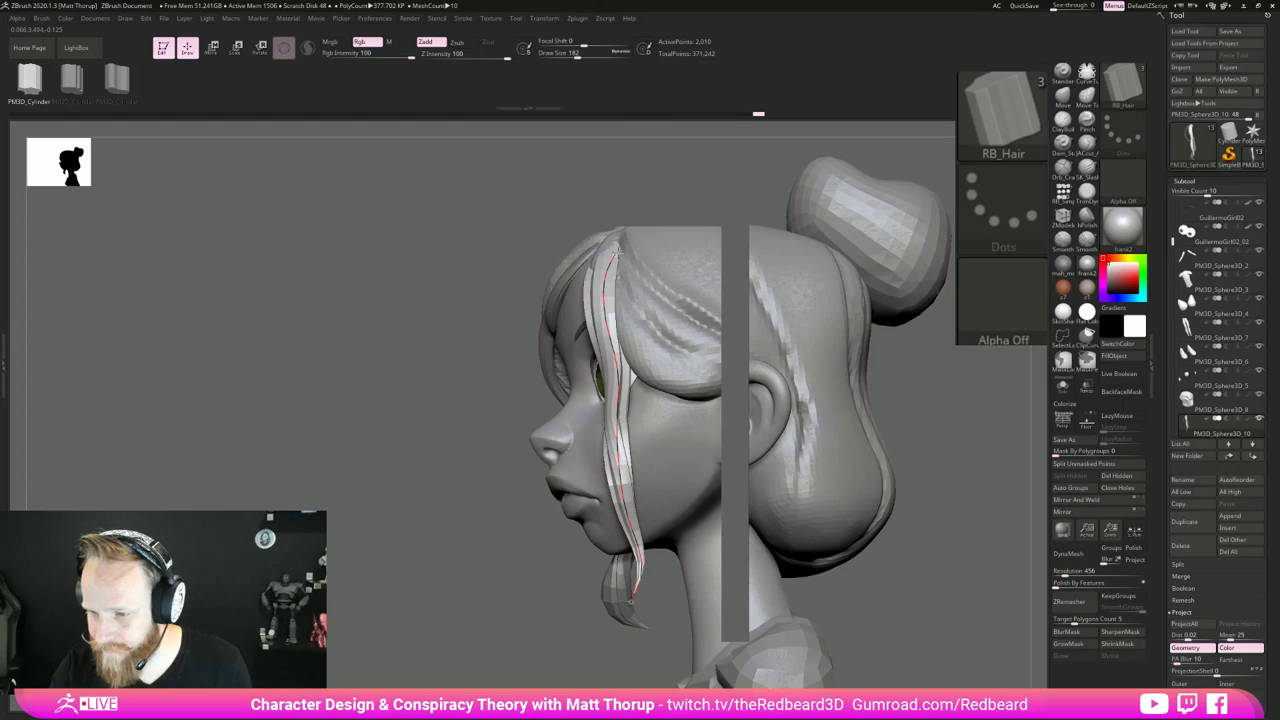
left_click_drag(443, 529, 708, 534)
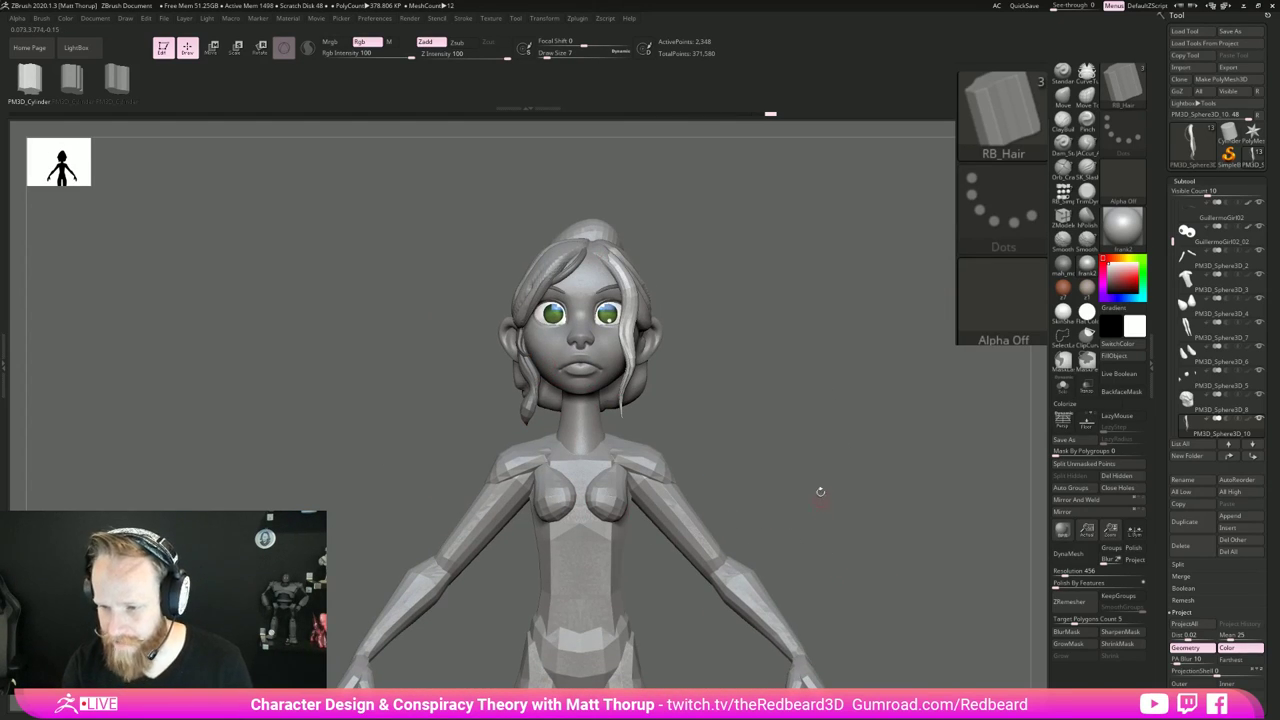
left_click_drag(820, 491, 823, 443, "alt")
mouse_move(814, 556)
left_mouse_down("alt")
mouse_move(782, 573)
mouse_move(806, 543)
left_mouse_up("alt")
key("b")
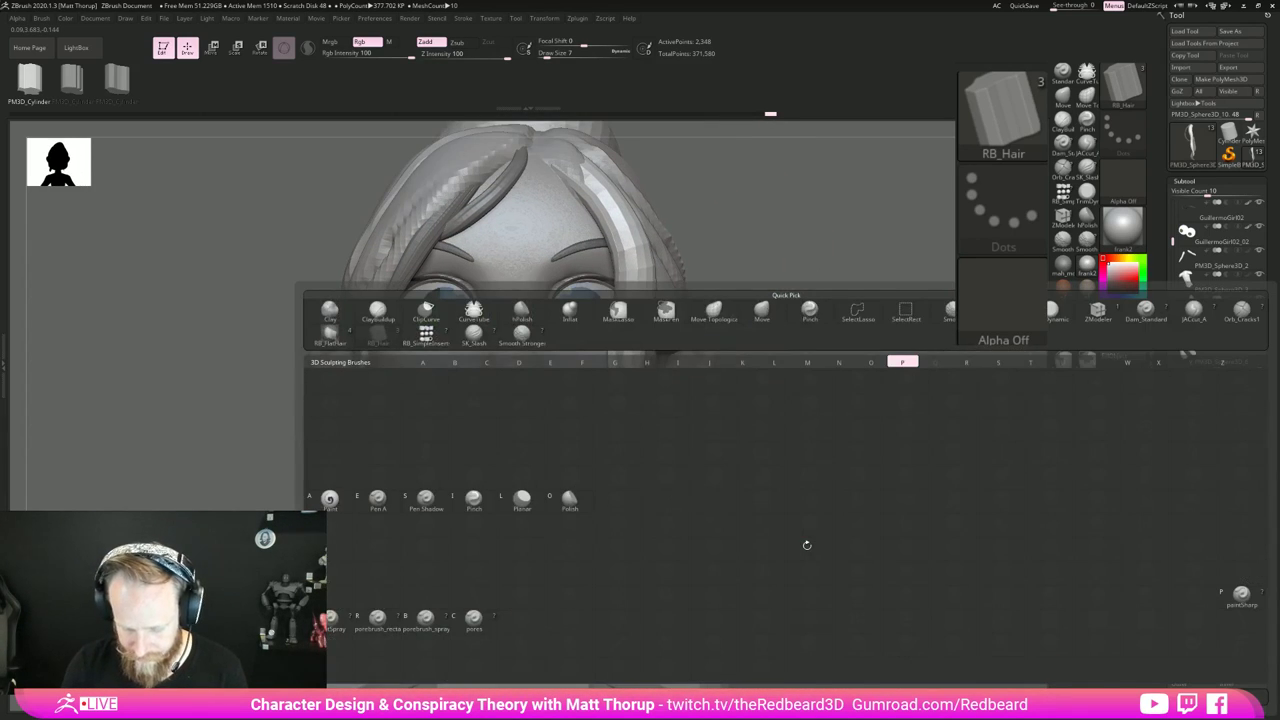
key("i")
key("s")
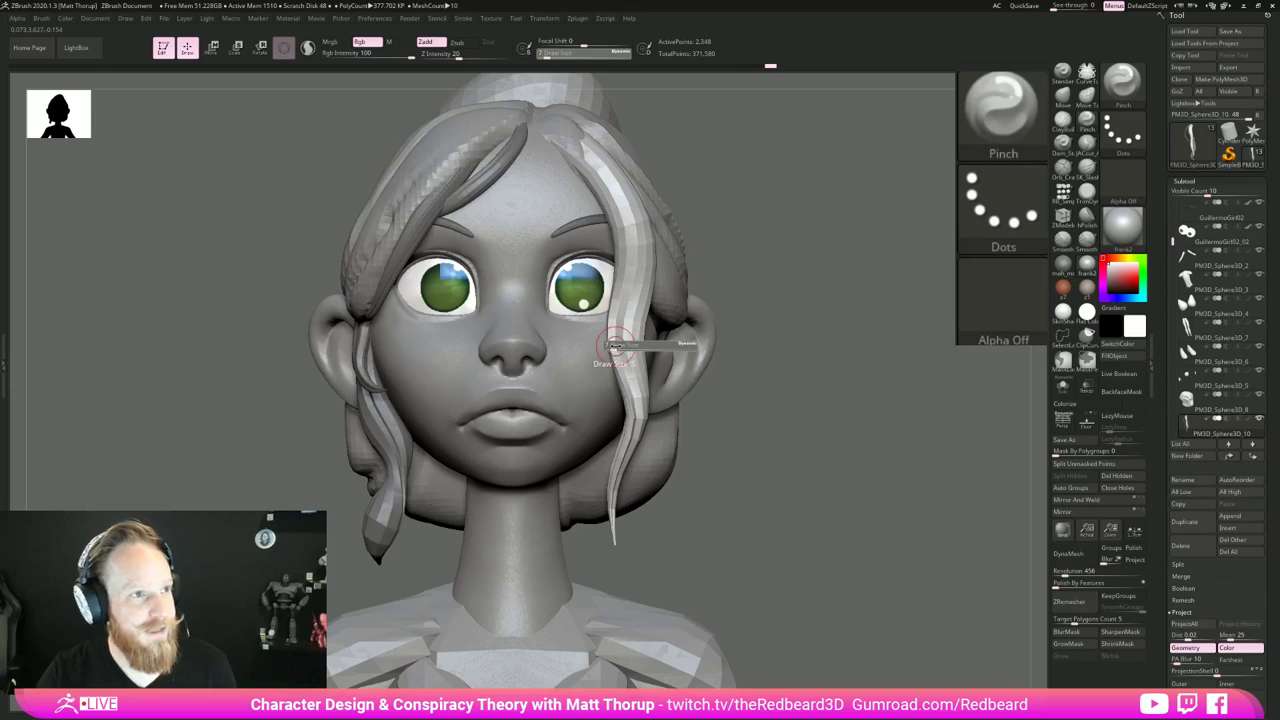
left_click_drag(607, 346, 617, 347)
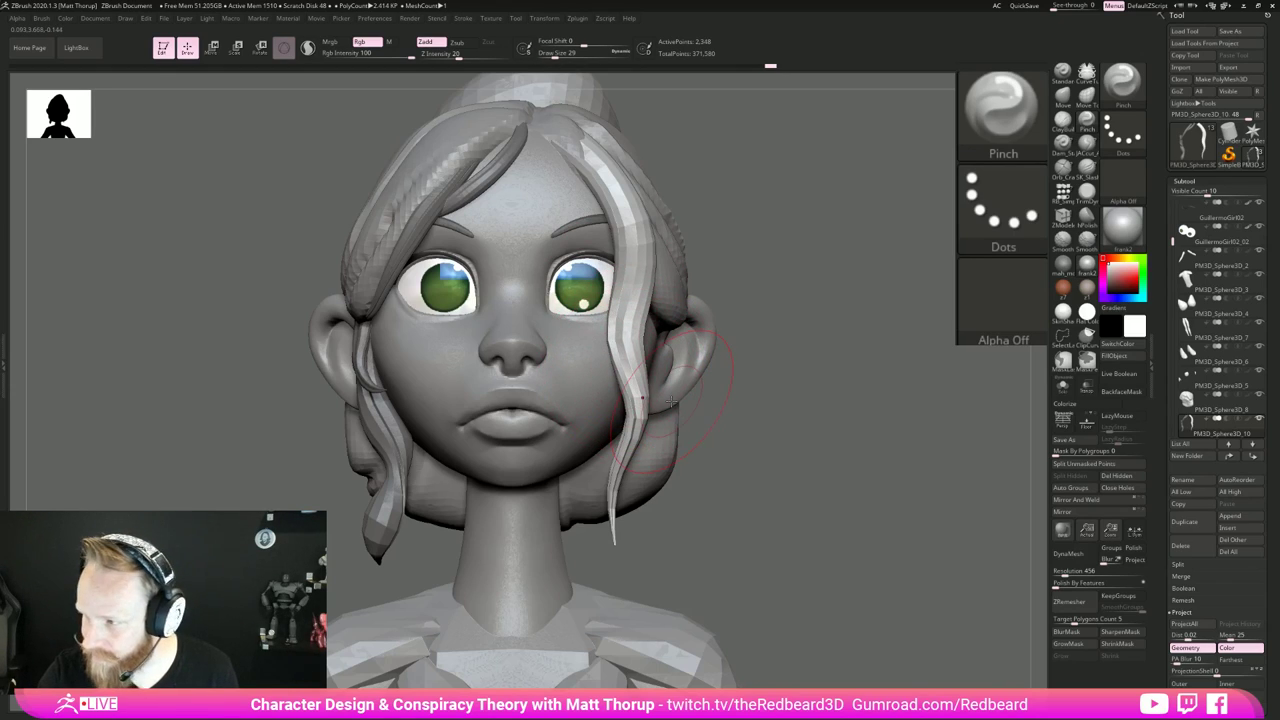
Step: Thicken the loose face-framing strand beside the cheek and mouth with the Inflat brush, working from front and three-quarter views
key("b")
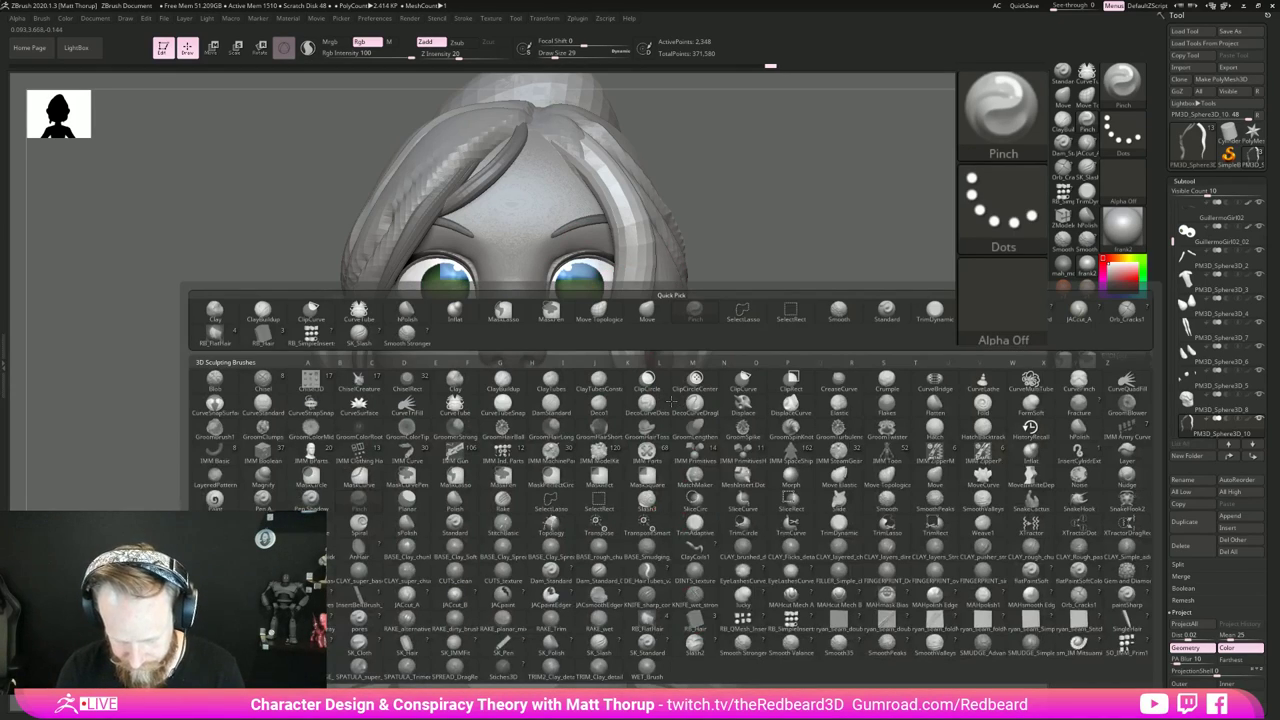
key("i")
key("n")
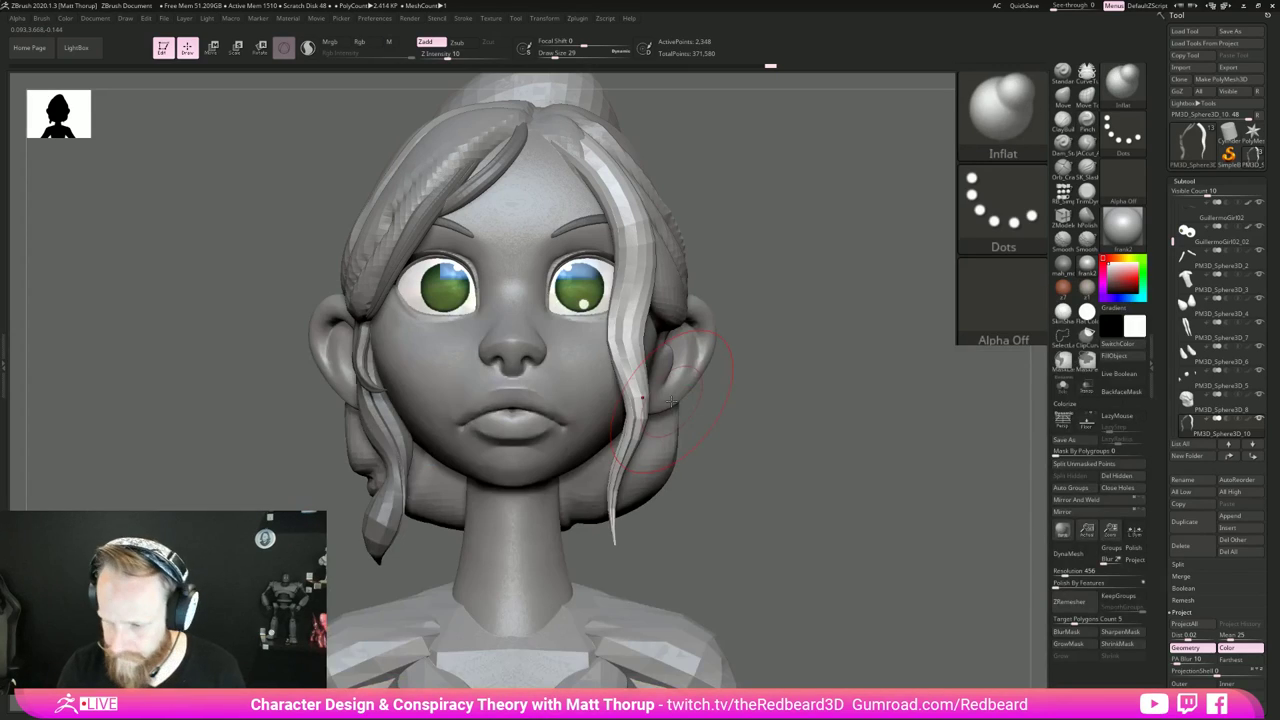
mouse_move(624, 351)
left_mouse_down()
mouse_move(634, 432)
mouse_move(640, 400)
left_mouse_up()
left_click_drag(722, 480, 850, 481)
left_click_drag(634, 420, 638, 402)
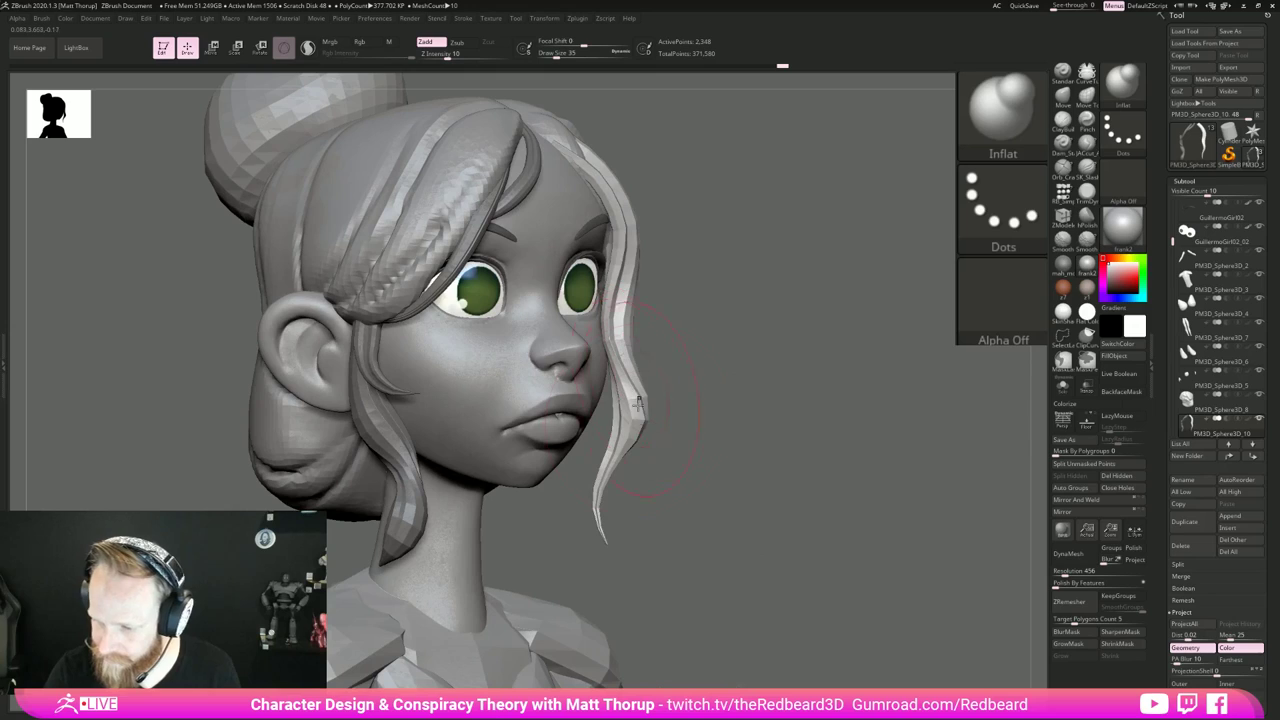
Step: Inflate the strand from forehead to jaw in the opposite three-quarter view at Draw Size 35, undoing the stroke at the tip
left_click_drag(691, 356, 552, 354)
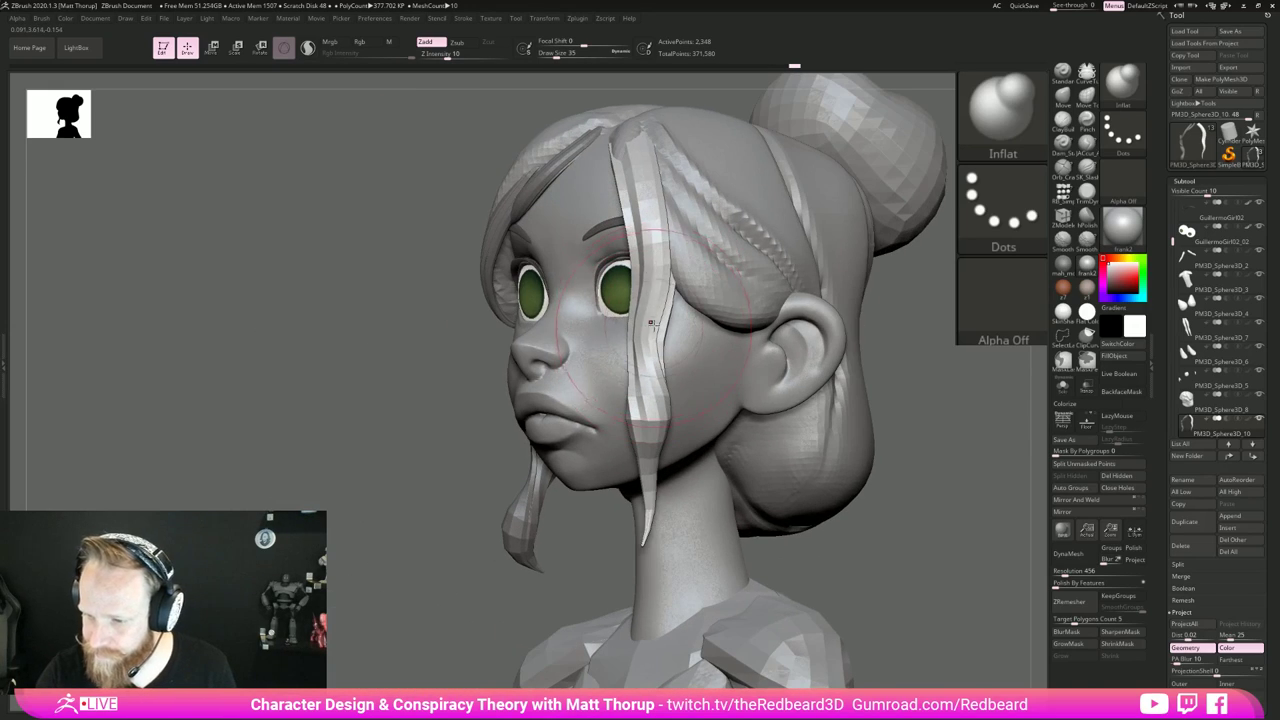
mouse_move(652, 325)
left_mouse_down()
mouse_move(665, 240)
mouse_move(655, 205)
left_mouse_up()
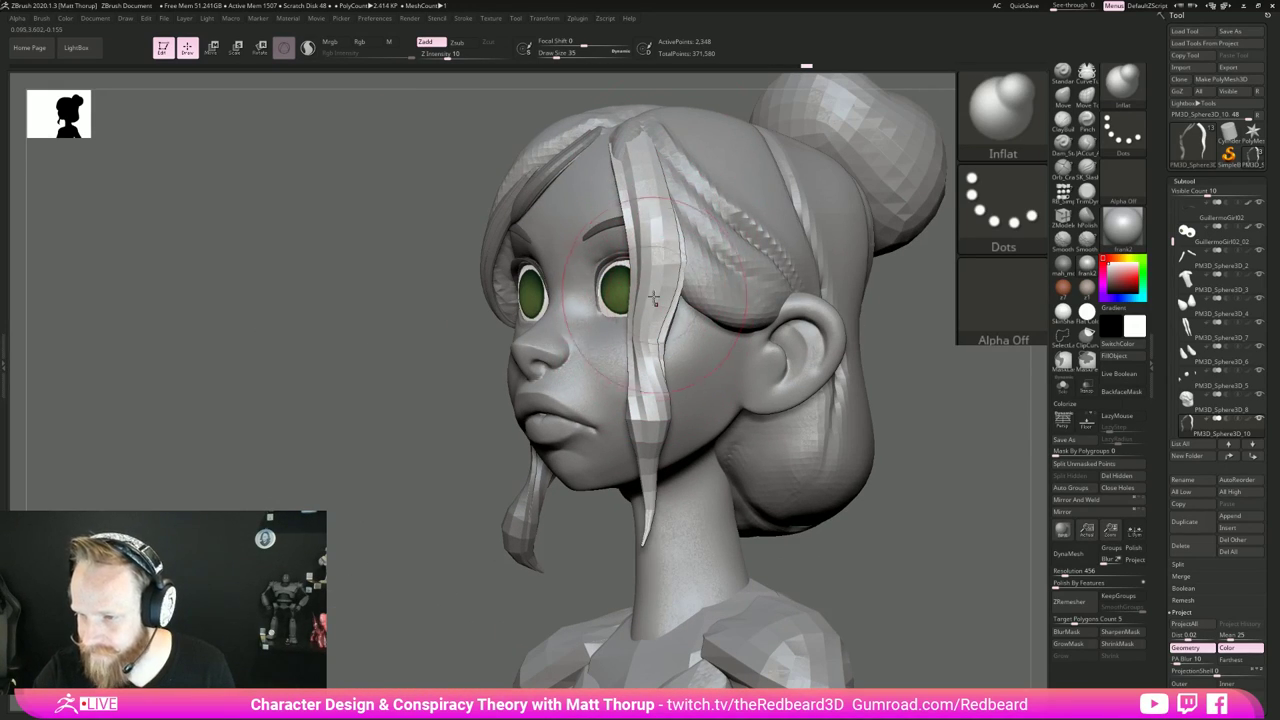
left_click_drag(626, 378, 651, 438)
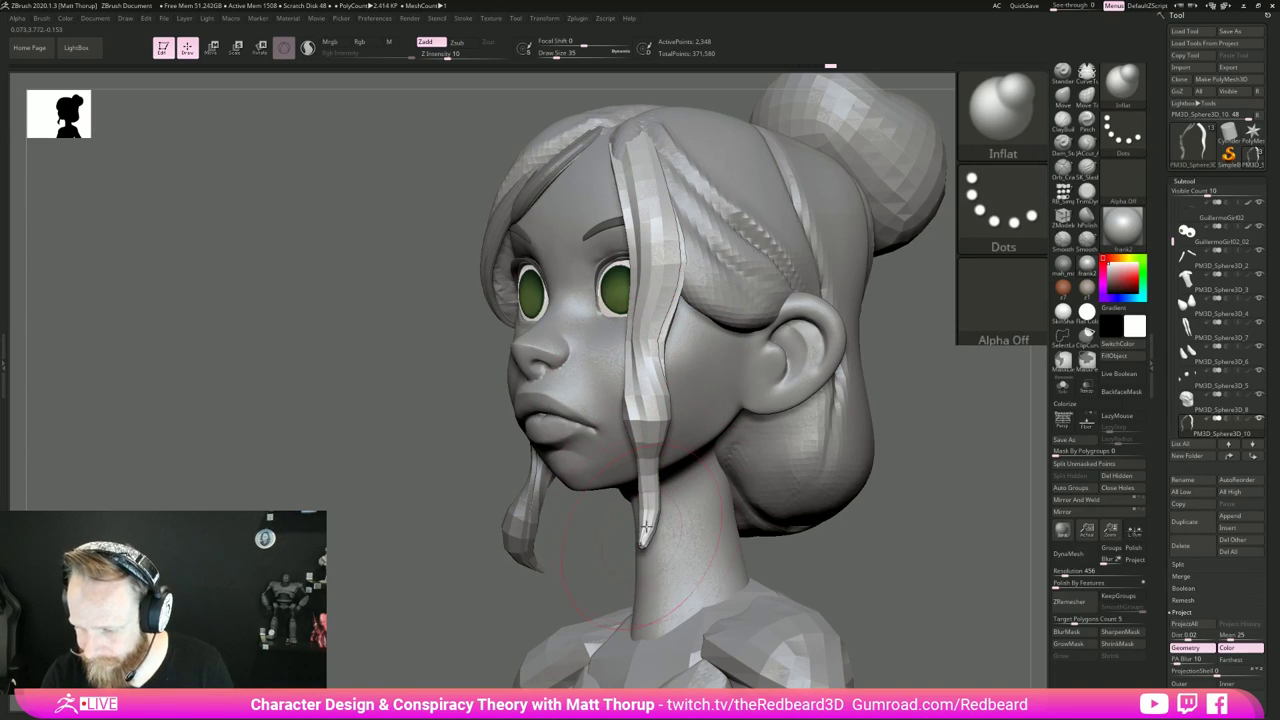
left_click_drag(646, 527, 651, 538)
key("ctrl+z")
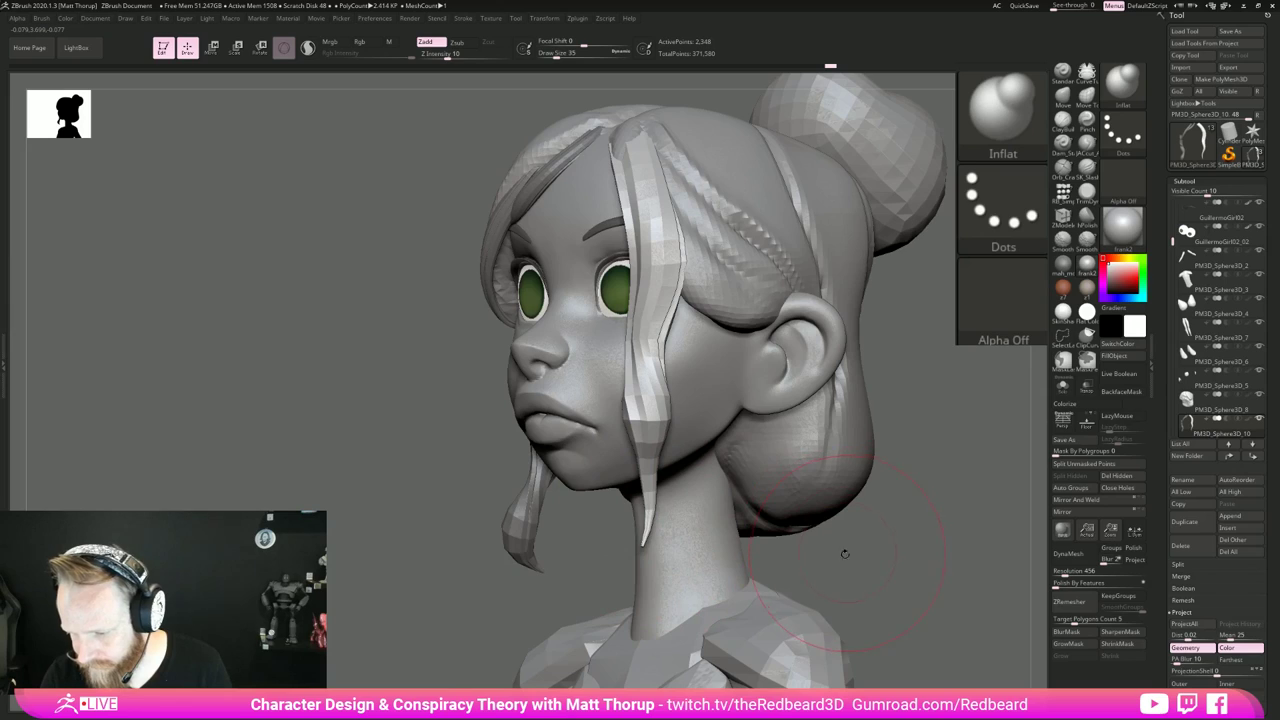
Step: Bend the strand's lower end toward the neck below the jaw in side view with a small Move brush
left_click_drag(845, 553, 645, 480)
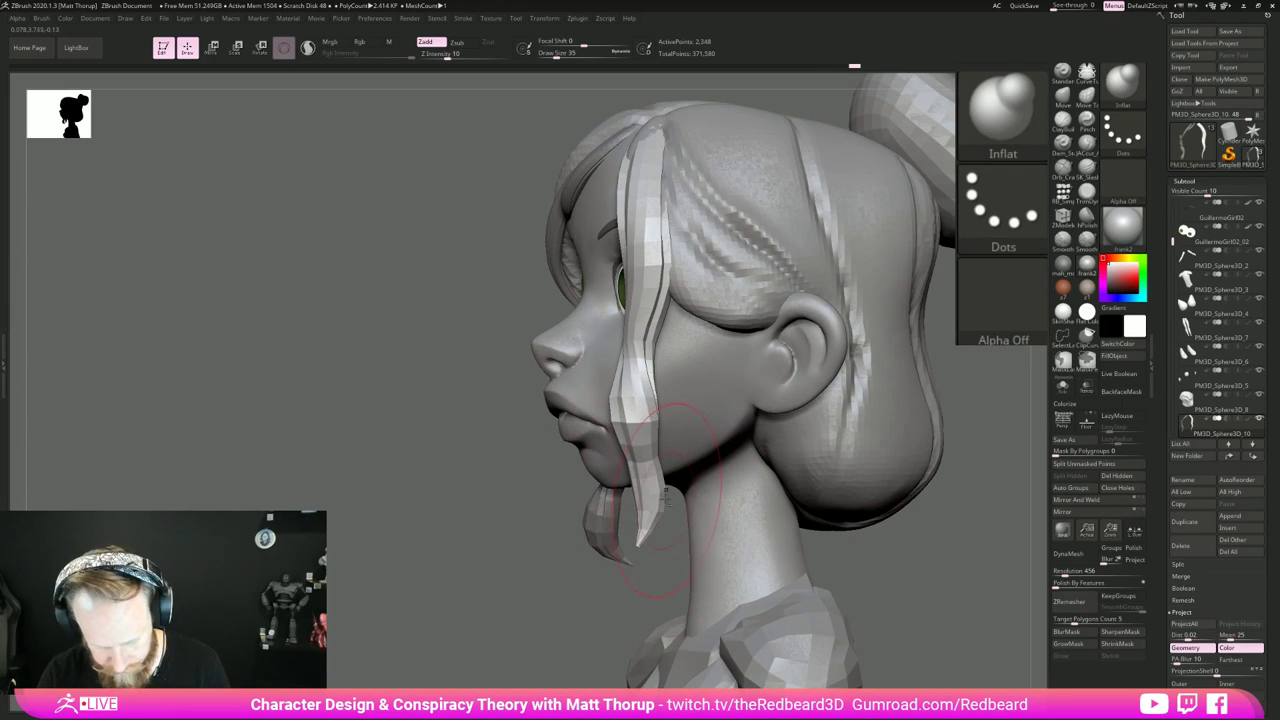
key("b")
key("m")
key("v")
key("bracketleft")
left_click_drag(651, 481, 646, 488)
key("bracketleft")
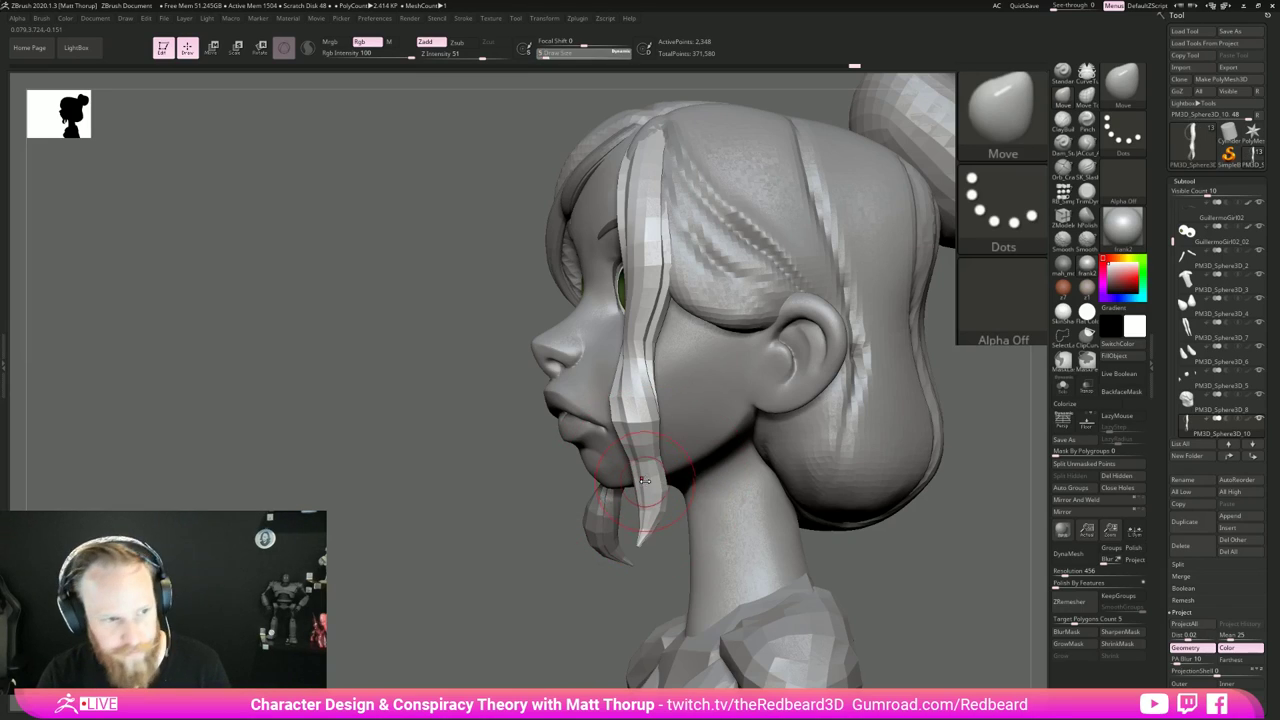
key("bracketleft")
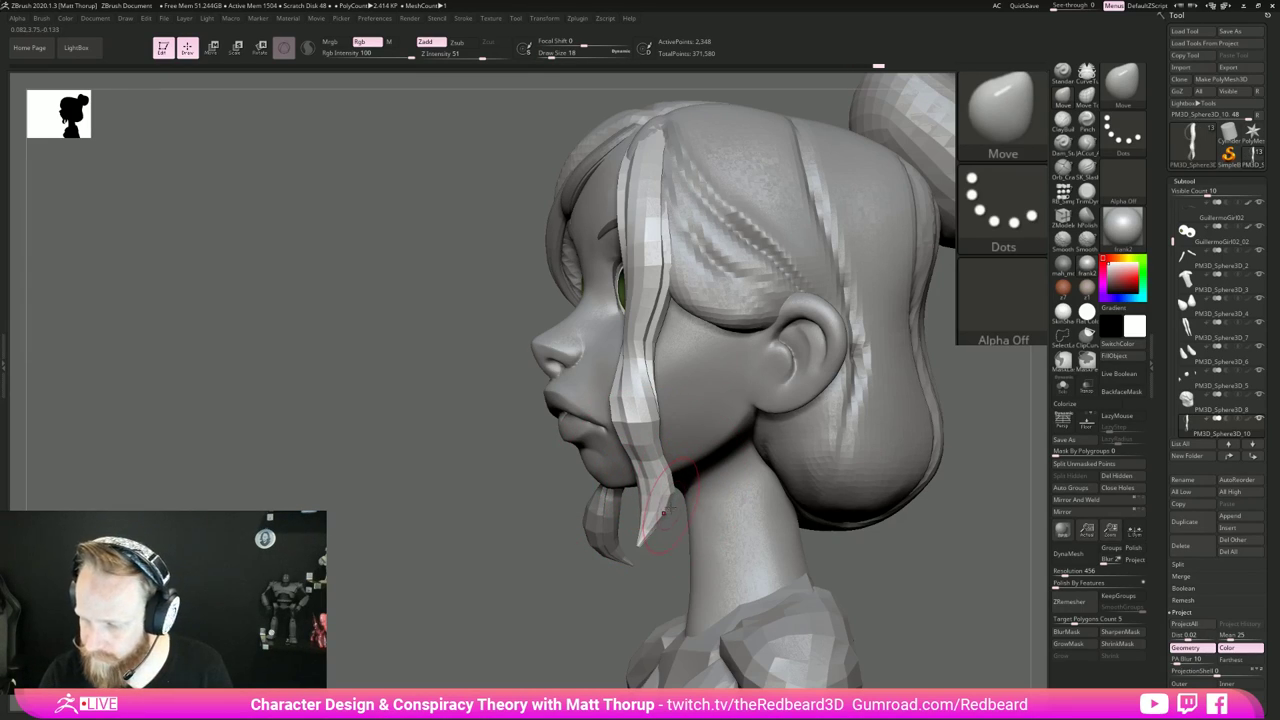
Step: Curve the strand's tip and adjust its bend at the jaw in side view with a larger Move brush
key("bracketright")
key("bracketright")
key("bracketright")
key("bracketright")
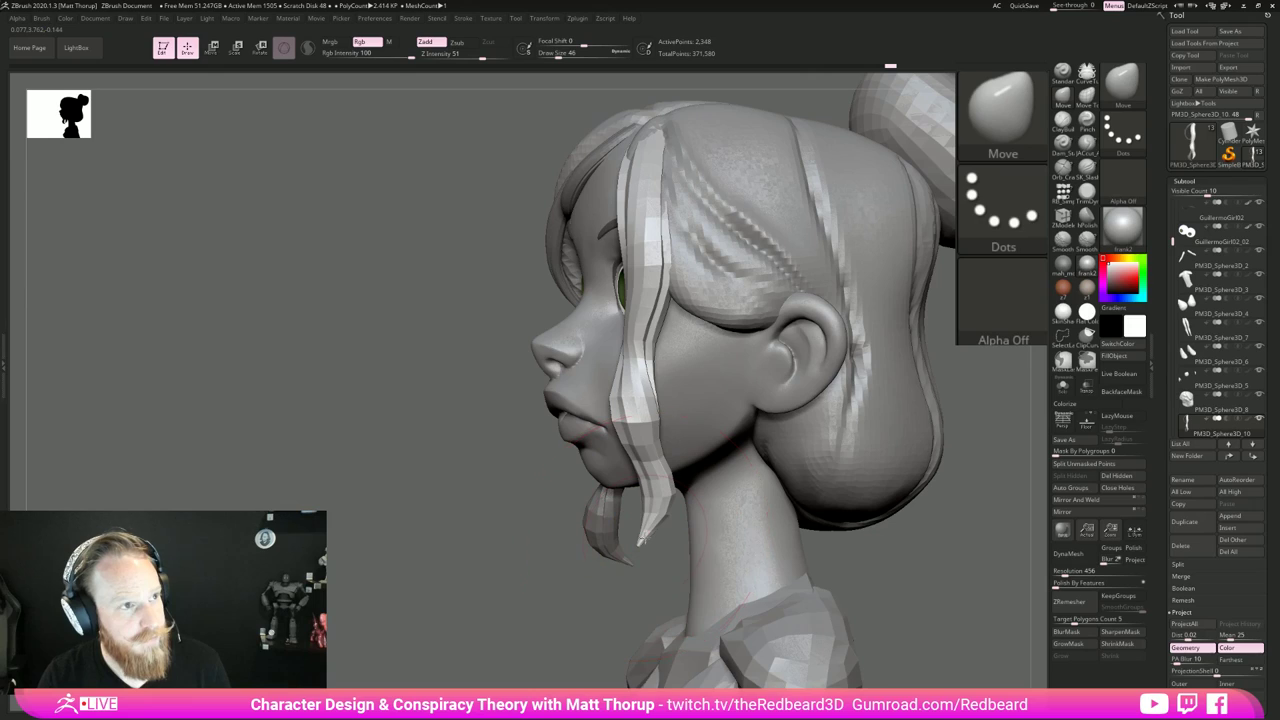
key("bracketright")
key("bracketright")
key("bracketright")
key("bracketright")
mouse_move(648, 440)
left_mouse_down()
mouse_move(650, 458)
mouse_move(650, 442)
left_mouse_up()
Step: Adjust the strand's upper part at the hair parting in three-quarter view with the Move brush at Draw Size 35
key("s")
left_click_drag(660, 338, 651, 339)
mouse_move(520, 535)
left_mouse_down()
mouse_move(563, 534)
mouse_move(723, 263)
mouse_move(660, 262)
mouse_move(591, 230)
mouse_move(655, 228)
left_mouse_up()
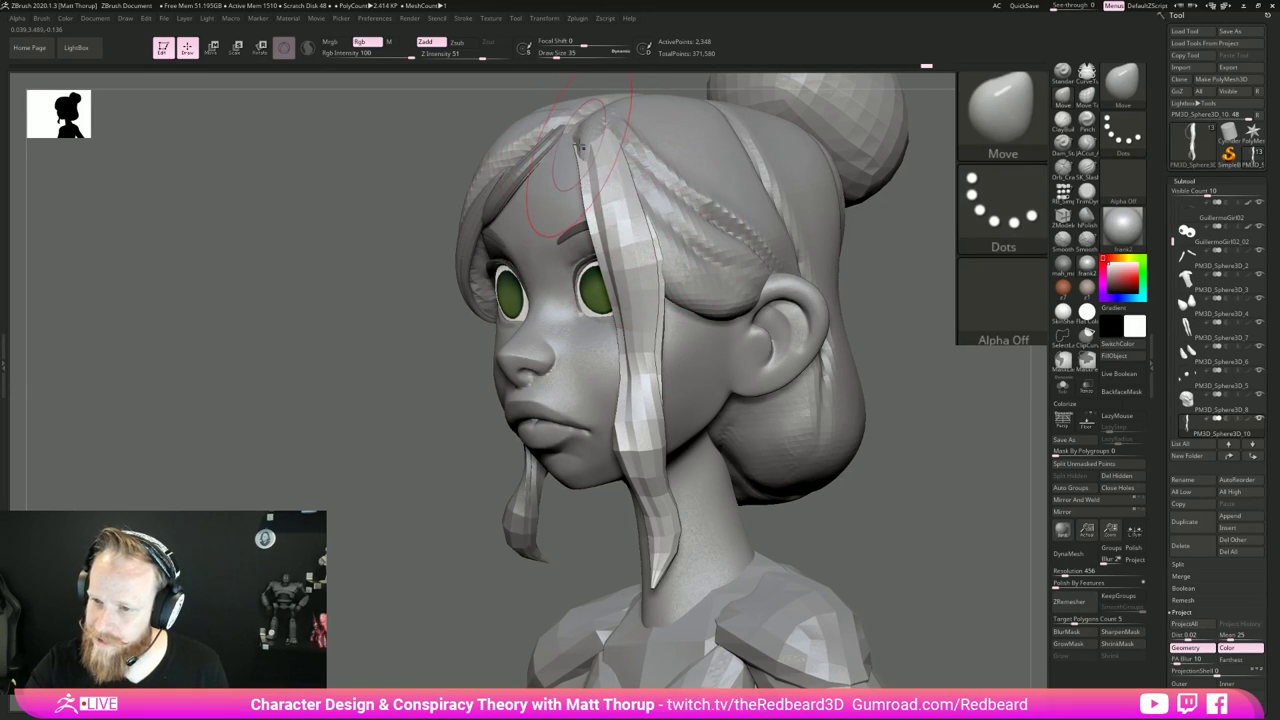
left_click_drag(394, 437, 964, 521)
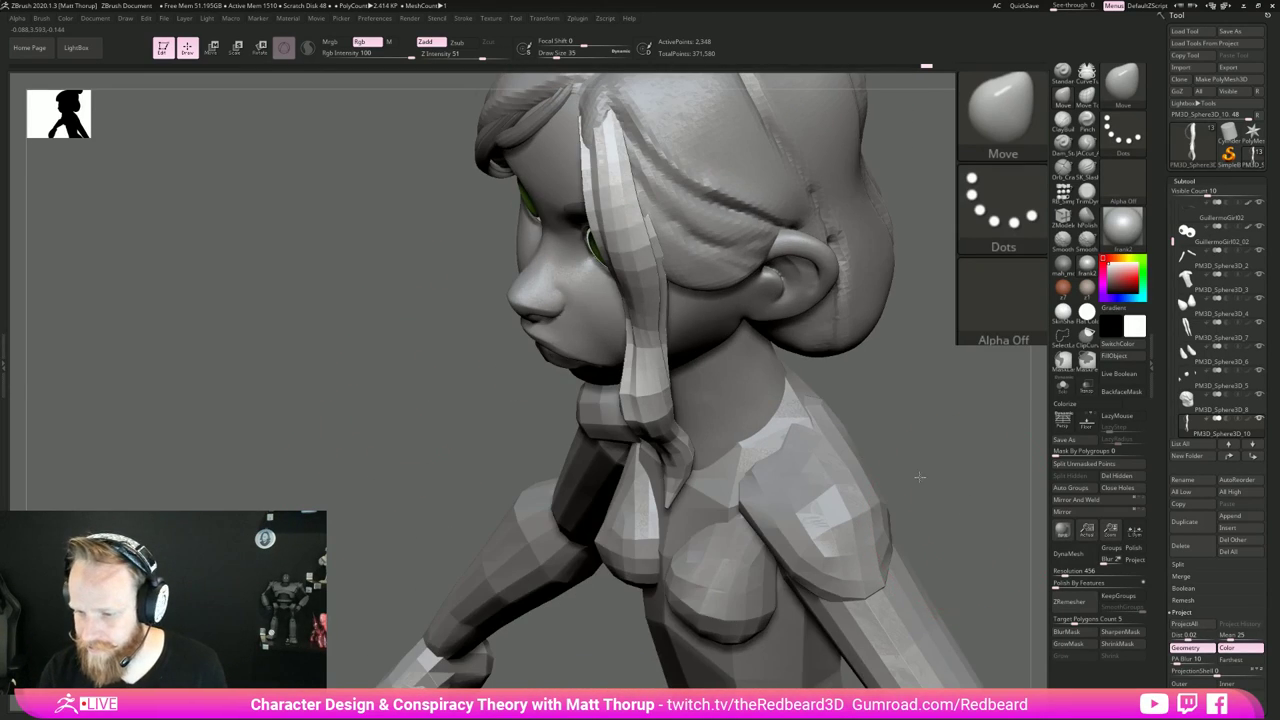
Step: Push the strand's lower curve and tip back toward the neck in full side view with the Move brush
mouse_move(920, 477)
left_mouse_down("alt")
mouse_move(840, 446)
mouse_move(846, 383)
mouse_move(862, 470)
left_mouse_up("alt")
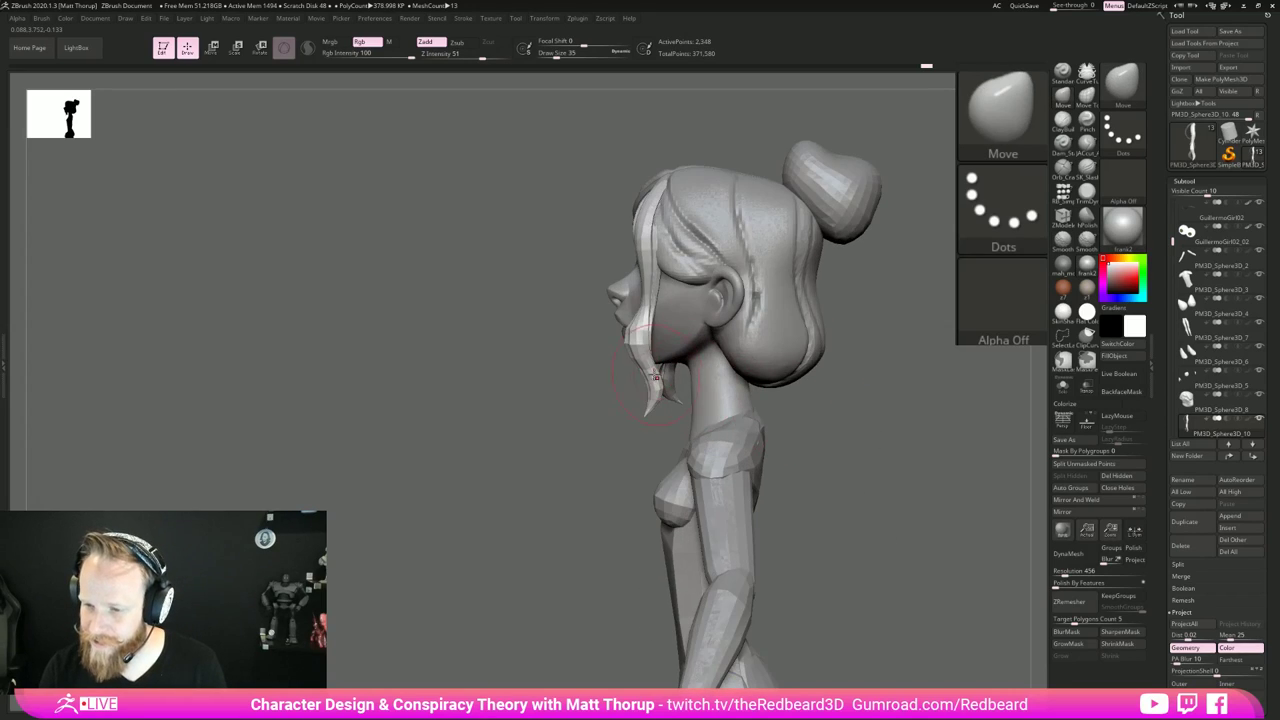
left_click_drag(652, 385, 659, 385)
left_click_drag(660, 391, 667, 395)
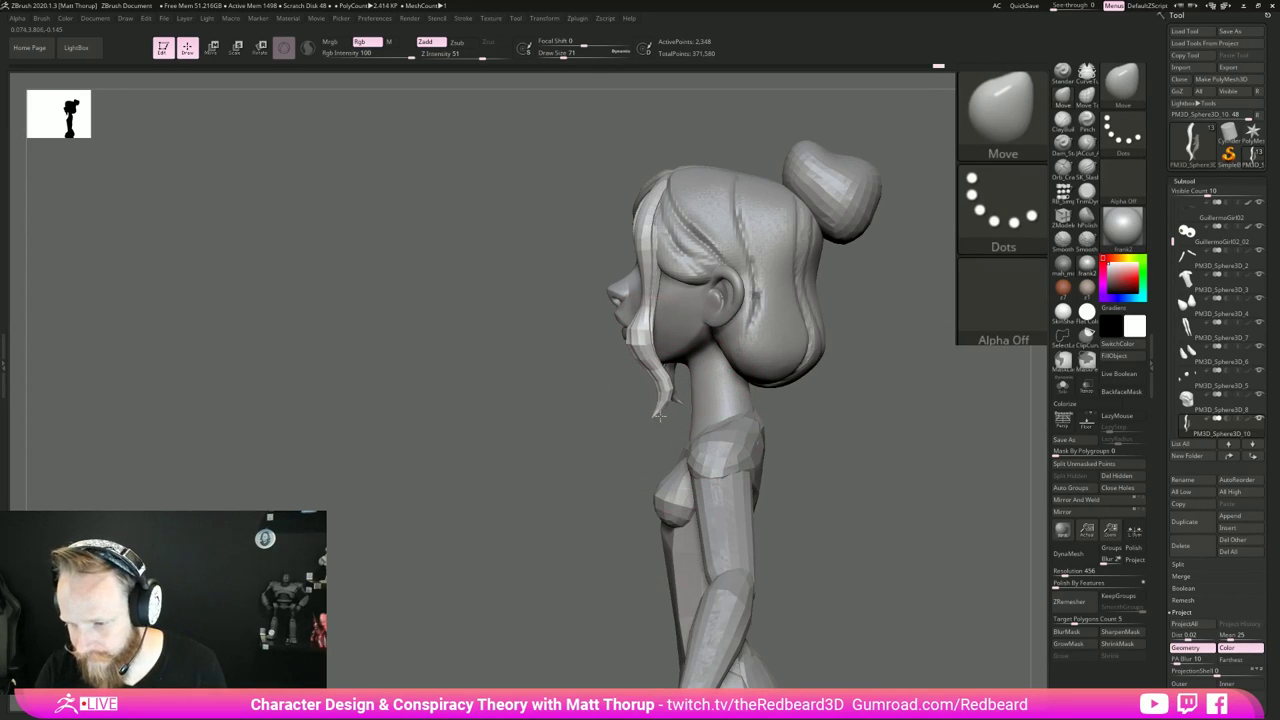
Step: Reshape the strand beside the eye and cheek with the Move brush, comparing its contour from both sides of the head
left_click_drag(559, 386, 588, 388)
key("s")
left_click_drag(651, 293, 643, 293)
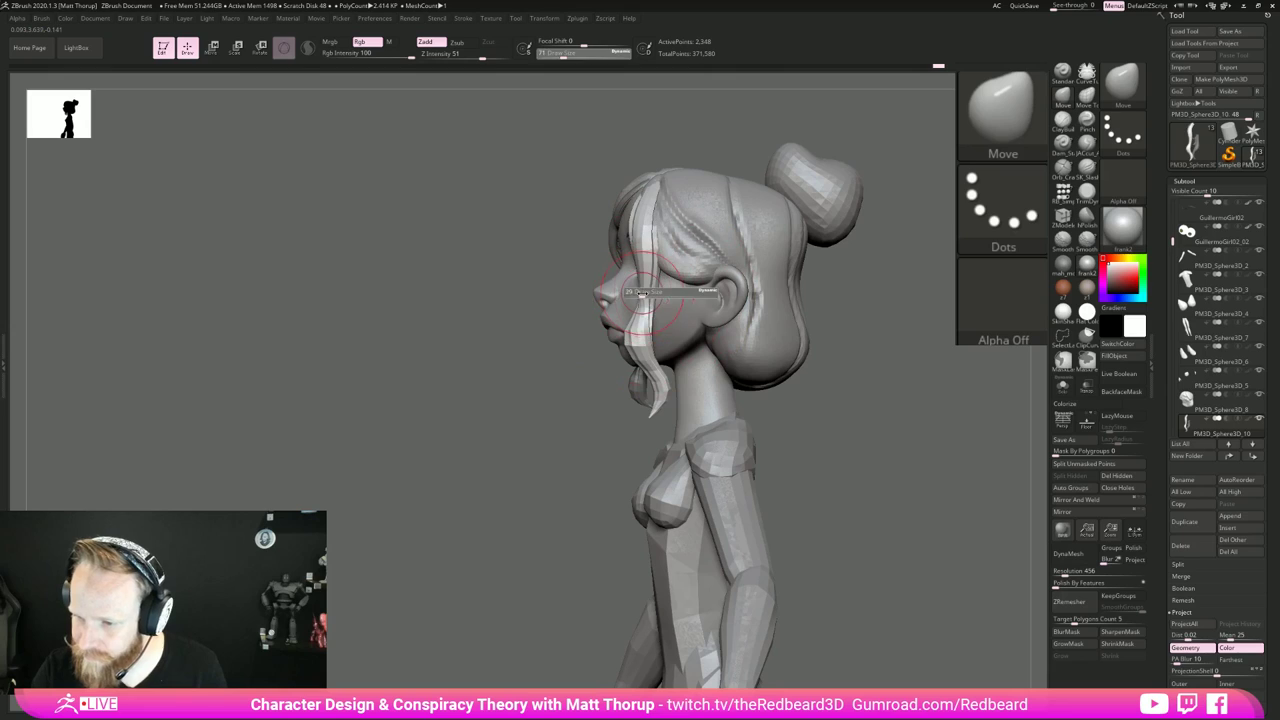
mouse_move(480, 440)
left_mouse_down()
mouse_move(569, 458)
mouse_move(690, 450)
left_mouse_up()
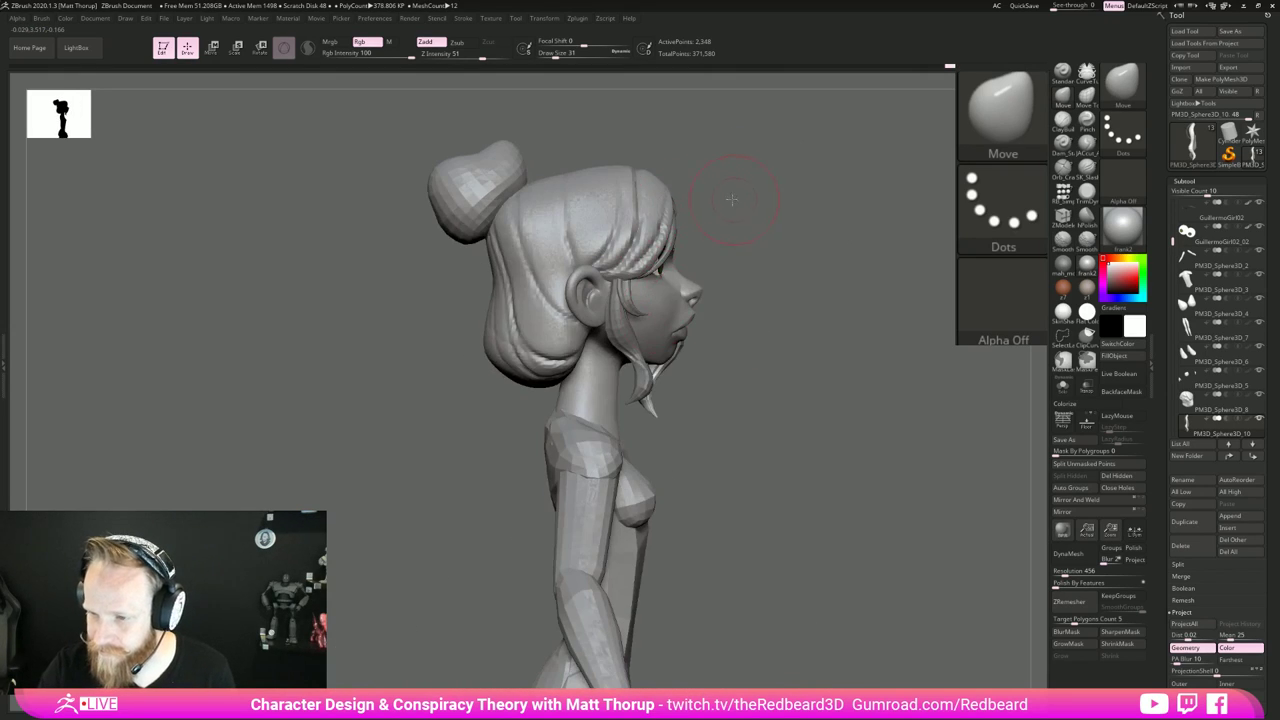
mouse_move(731, 200)
left_mouse_down()
mouse_move(709, 203)
mouse_move(674, 296)
mouse_move(850, 300)
mouse_move(637, 295)
left_mouse_up()
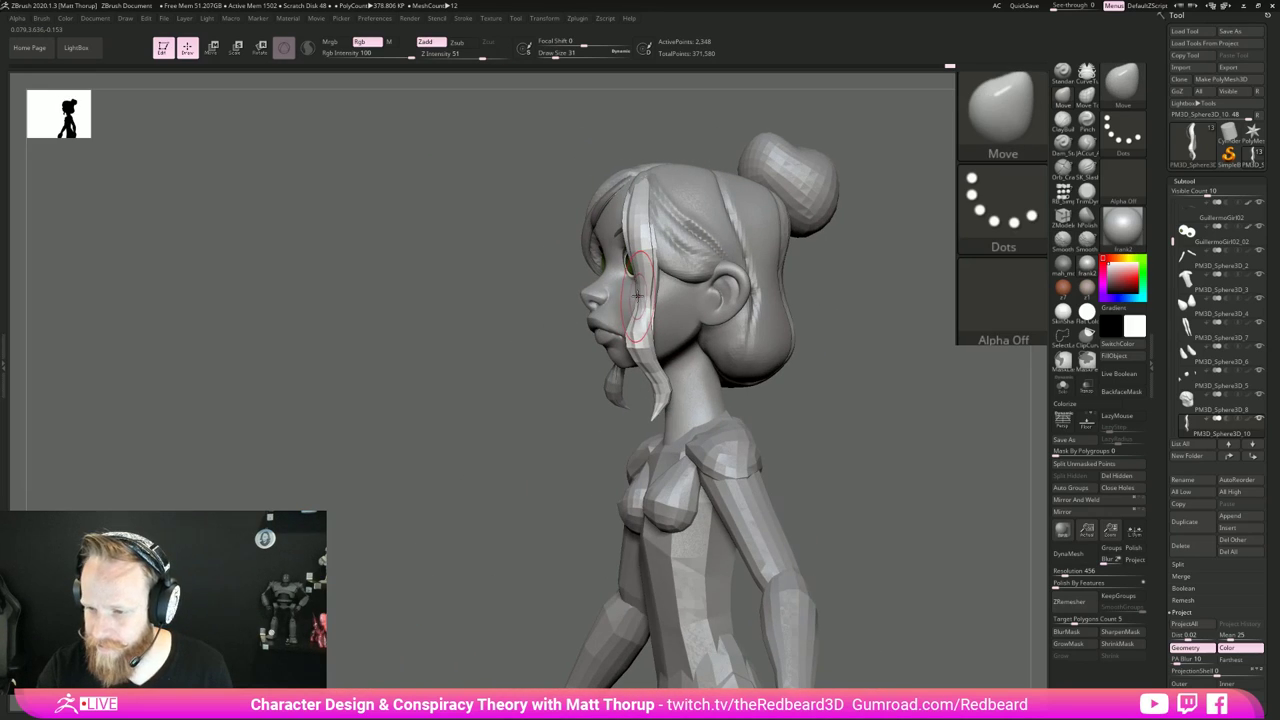
key("XF86AudioLowerVolume")
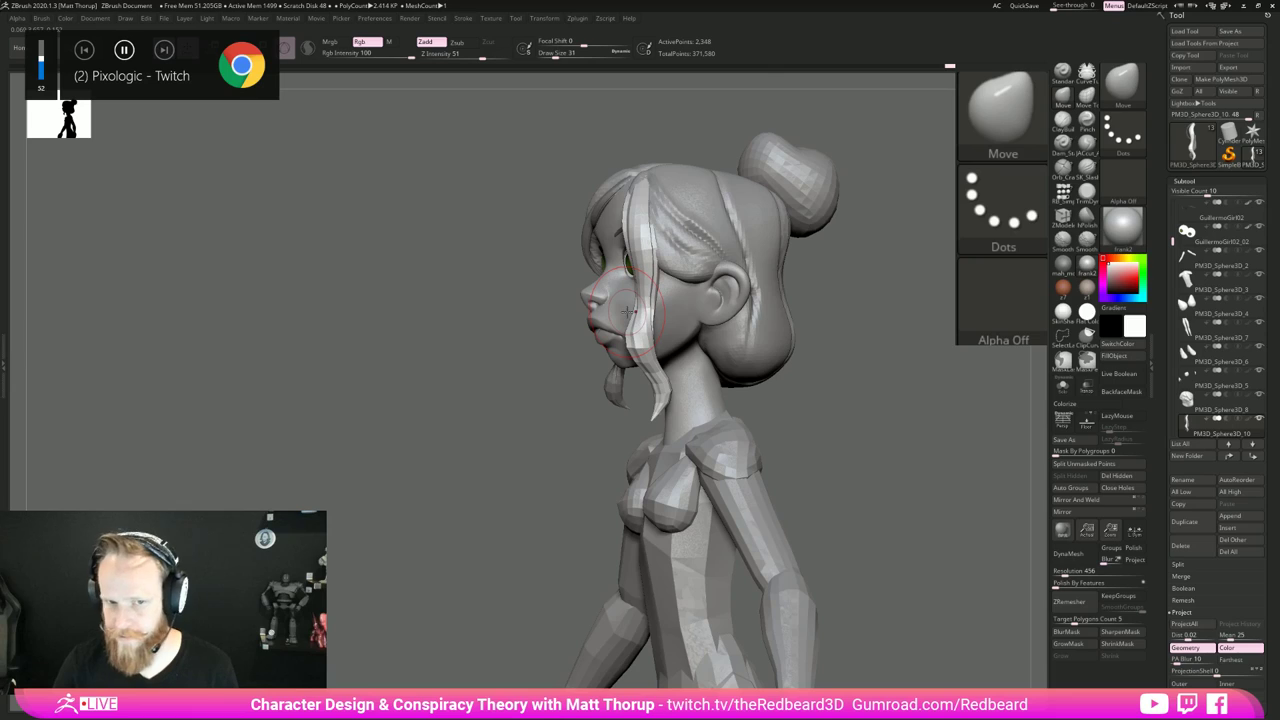
mouse_move(628, 305)
left_mouse_down()
mouse_move(850, 310)
mouse_move(758, 258)
mouse_move(800, 263)
mouse_move(641, 252)
left_mouse_up()
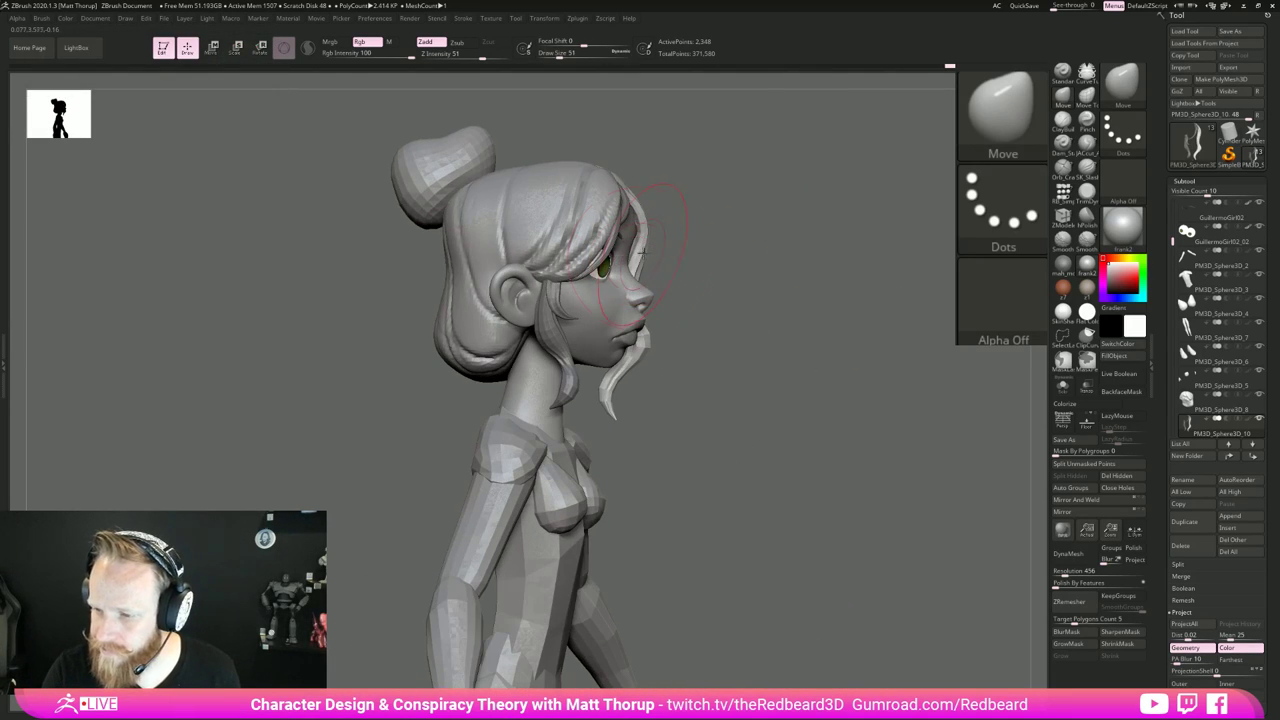
Step: Examine the strand's silhouette and flow around the face from both profiles, three-quarter view and the front
mouse_move(748, 271)
left_mouse_down("shift")
mouse_move(811, 364)
mouse_move(566, 454)
mouse_move(355, 280)
left_mouse_up("shift")
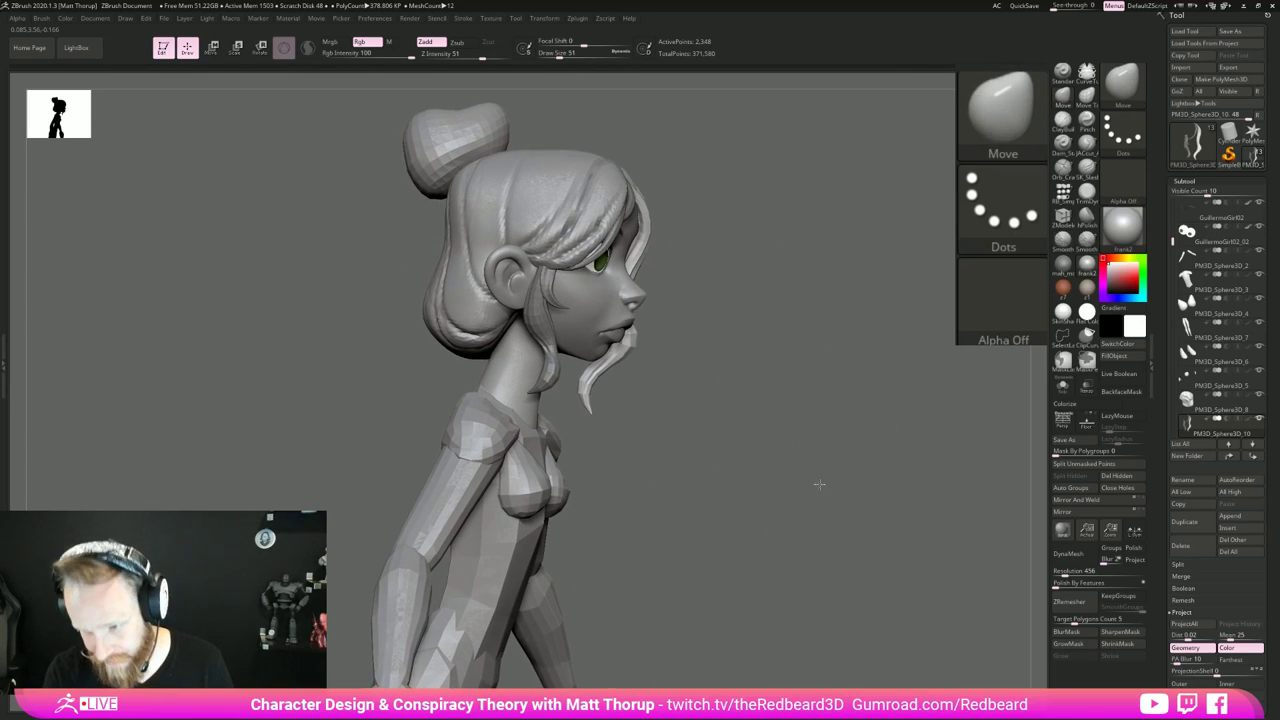
mouse_move(818, 486)
left_mouse_down()
mouse_move(775, 263)
mouse_move(695, 262)
left_mouse_up()
left_click_drag(808, 352, 620, 339)
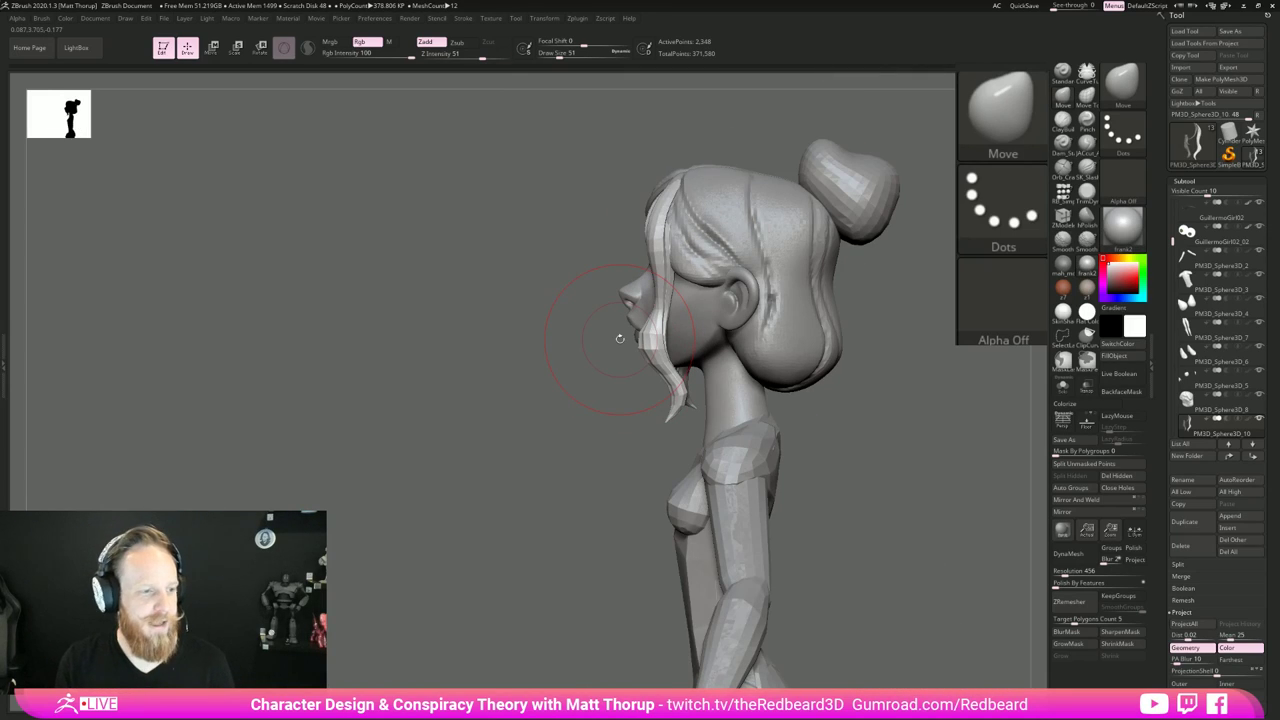
mouse_move(875, 433)
left_mouse_down()
mouse_move(910, 436)
mouse_move(529, 303)
left_mouse_up()
mouse_move(823, 328)
left_mouse_down()
mouse_move(697, 350)
mouse_move(765, 385)
mouse_move(748, 387)
left_mouse_up()
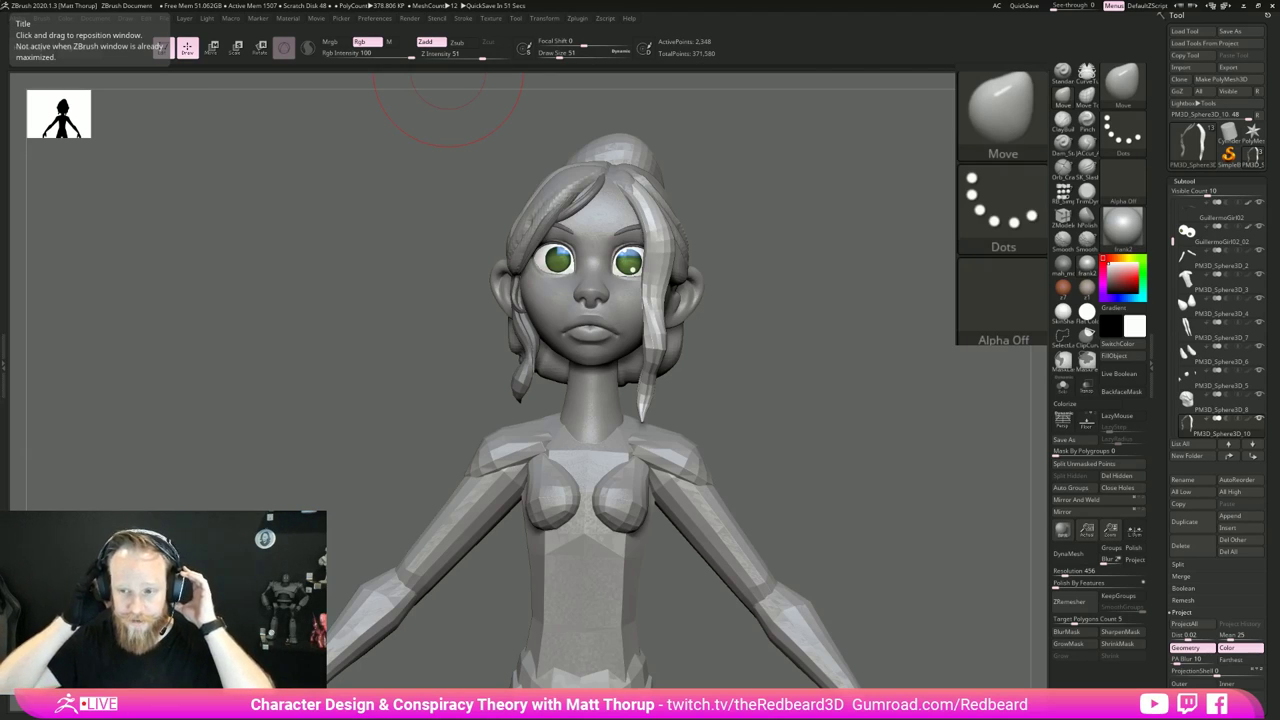
left_click_drag(814, 357, 840, 365)
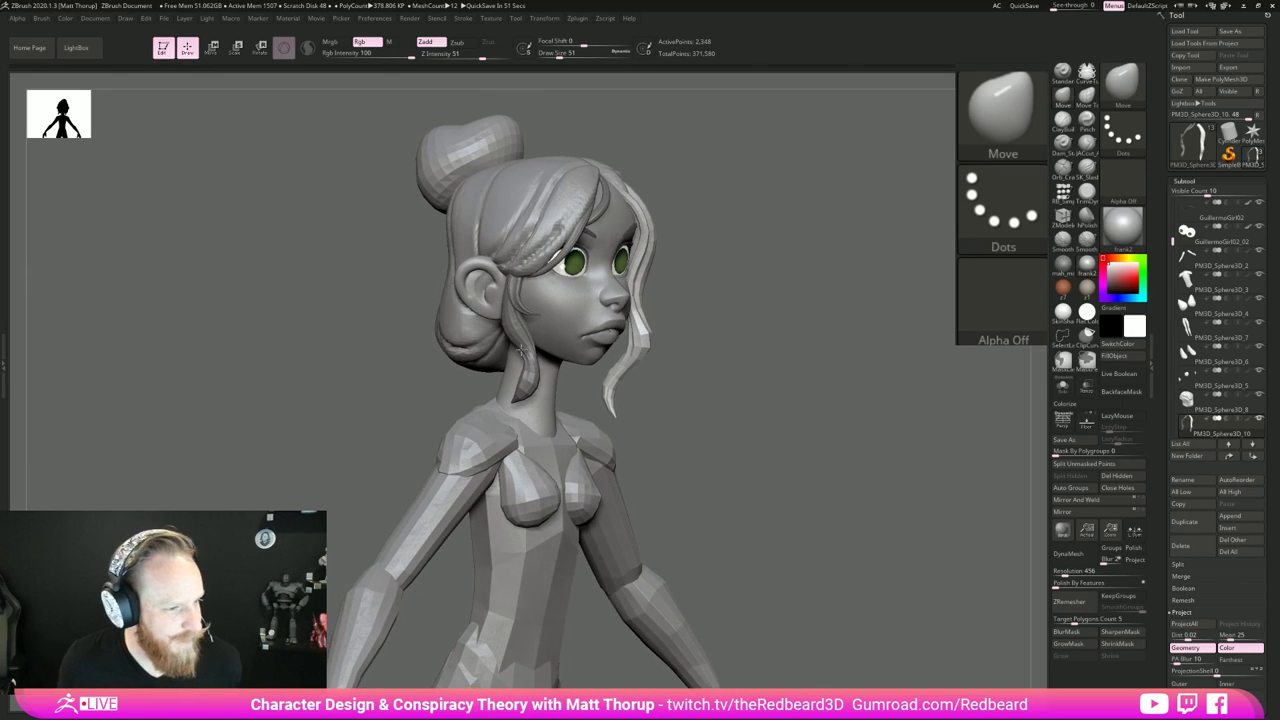
left_click_drag(598, 372, 620, 449)
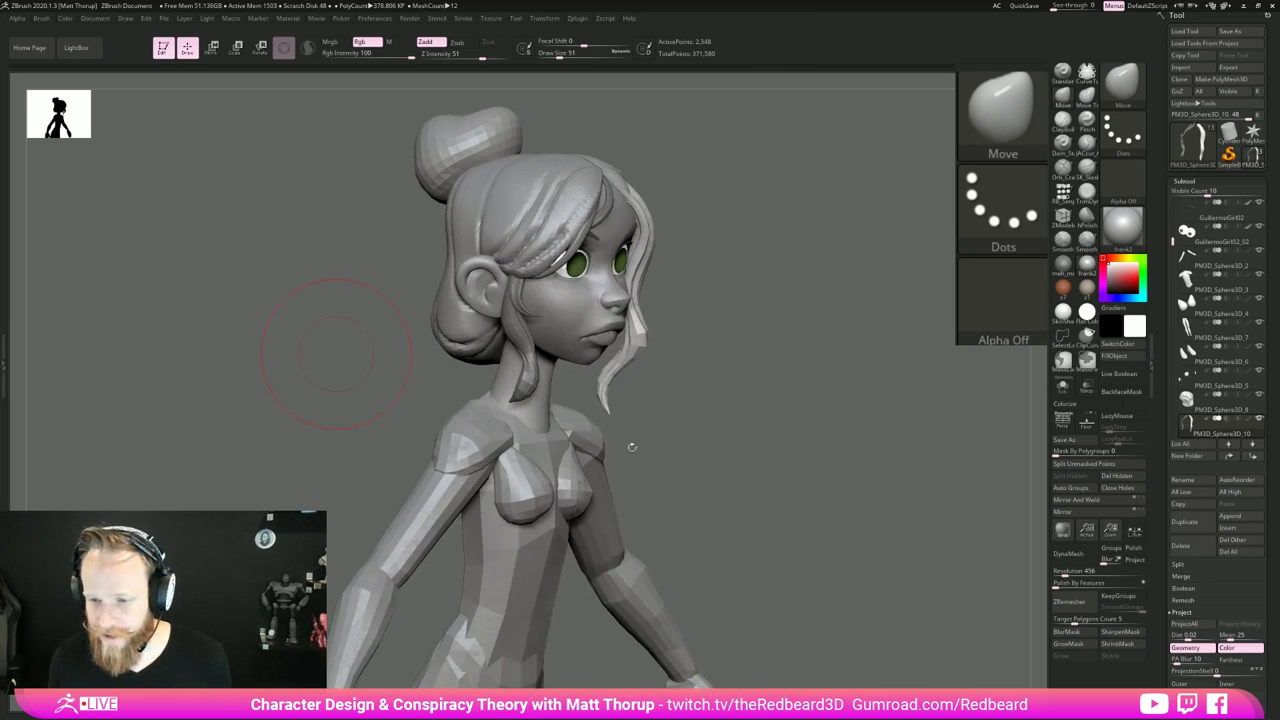
left_click_drag(812, 427, 778, 415)
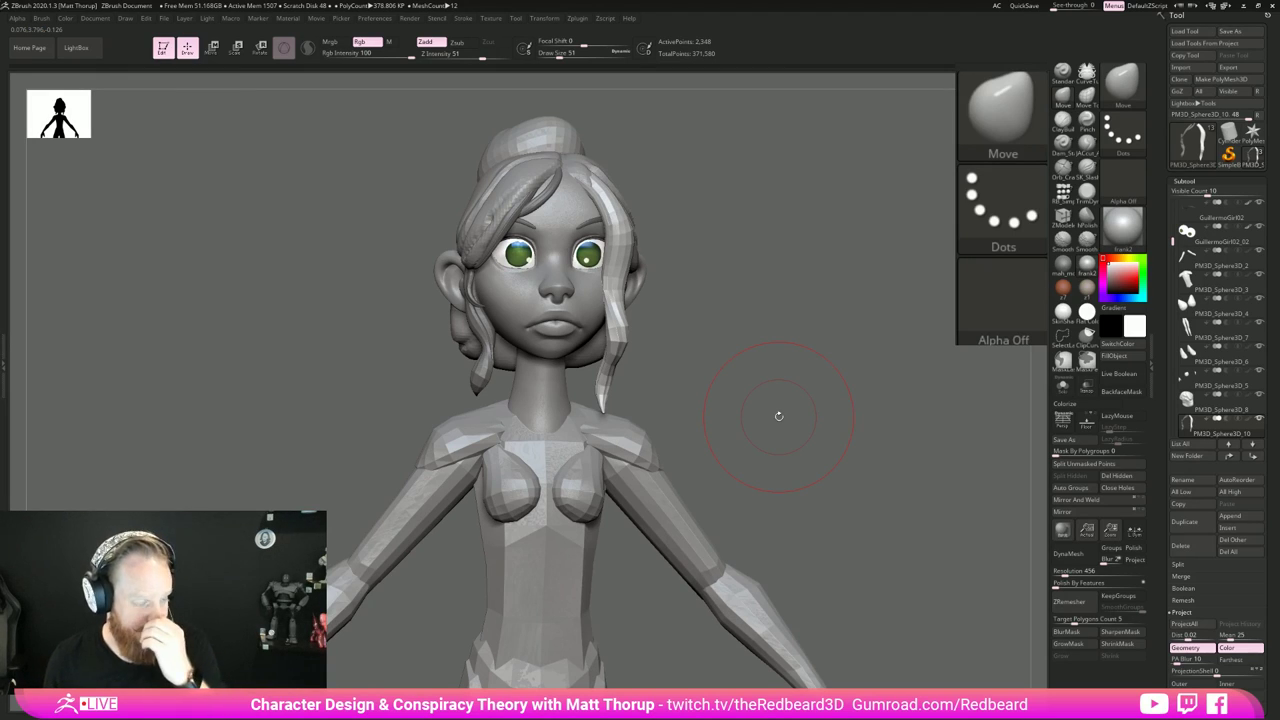
Step: Refine the strand's upper end at the hair parting from a high three-quarter view with a smaller Move brush
mouse_move(778, 415)
left_mouse_down()
mouse_move(771, 331)
mouse_move(660, 342)
mouse_move(610, 300)
left_mouse_up()
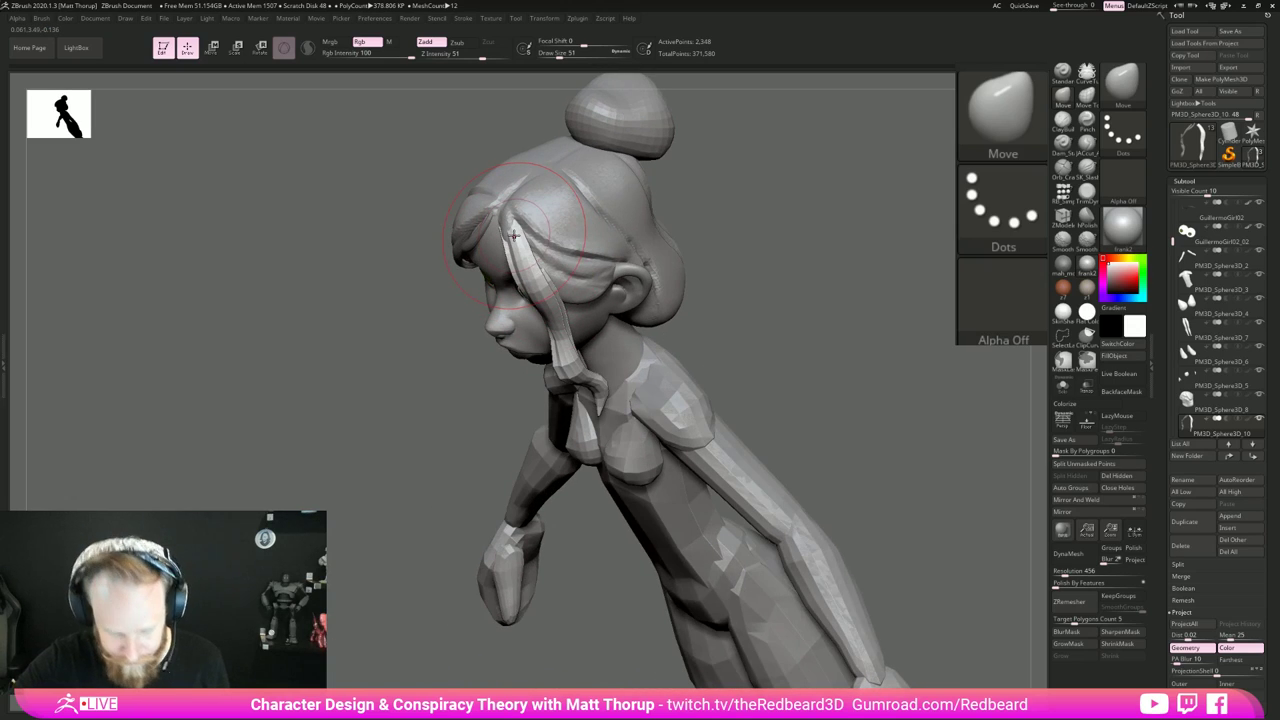
key("s")
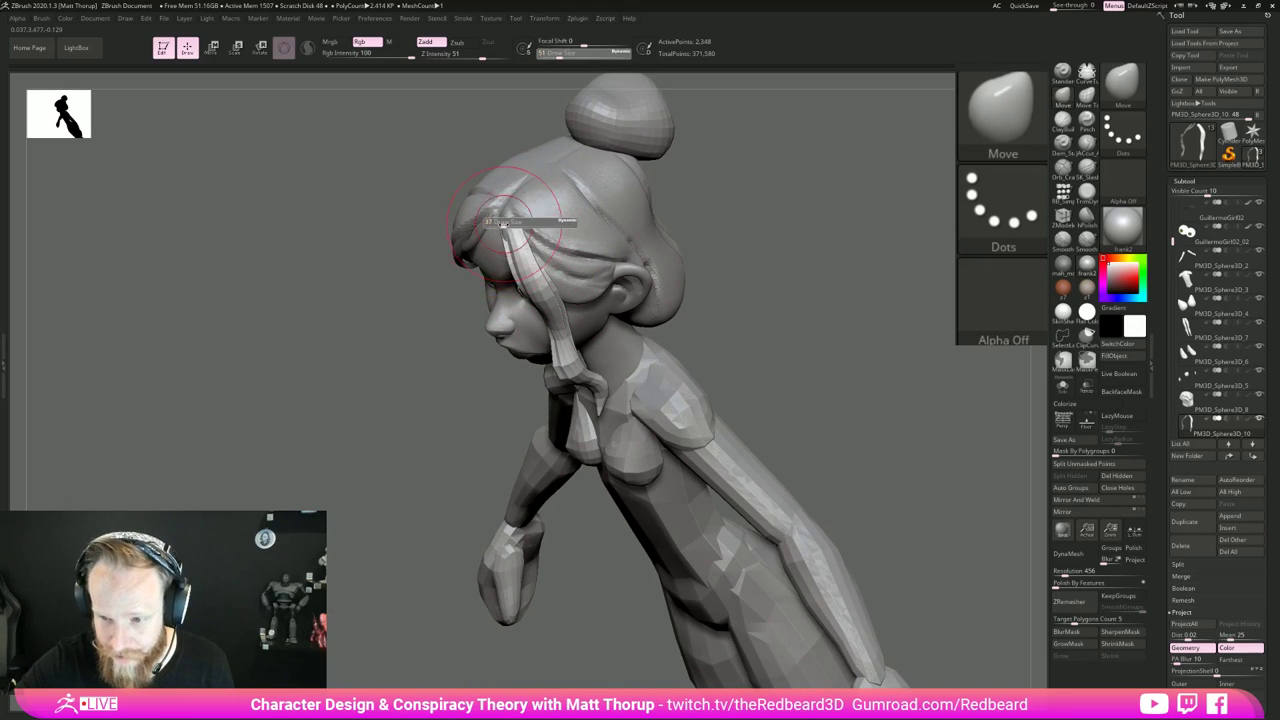
left_click_drag(511, 224, 501, 225)
left_click(499, 209, "alt")
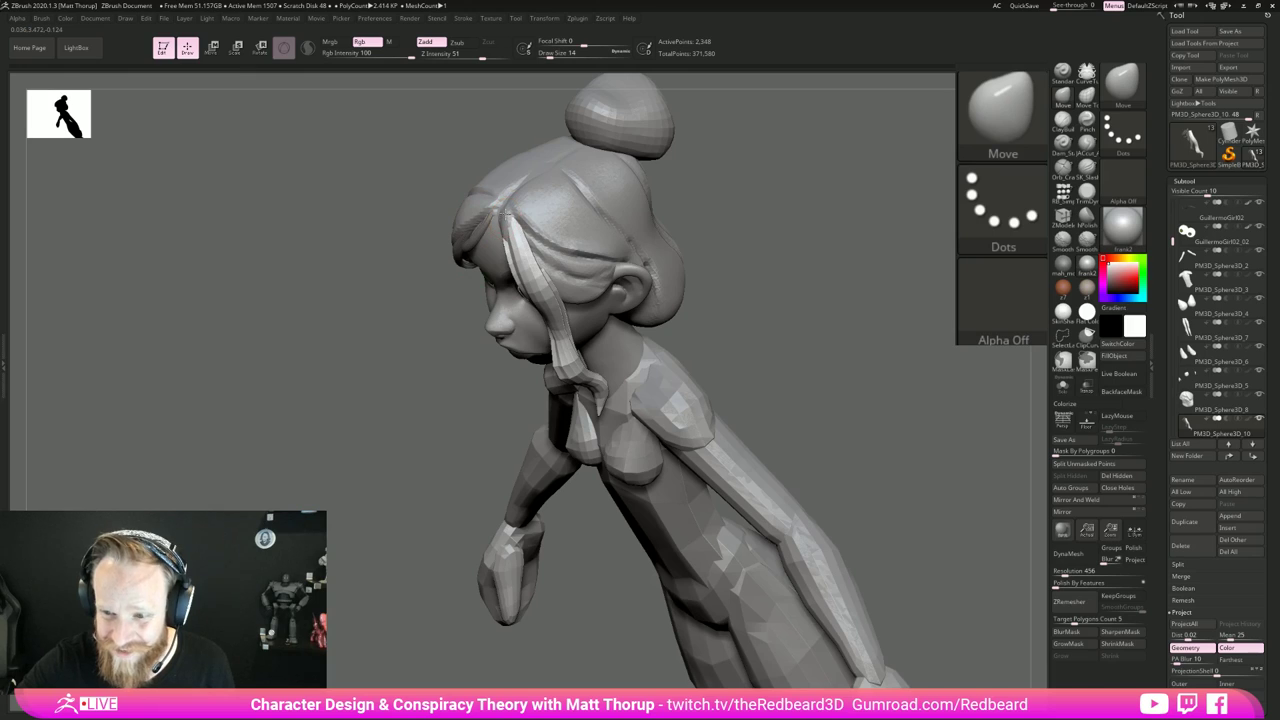
left_click_drag(729, 202, 866, 180)
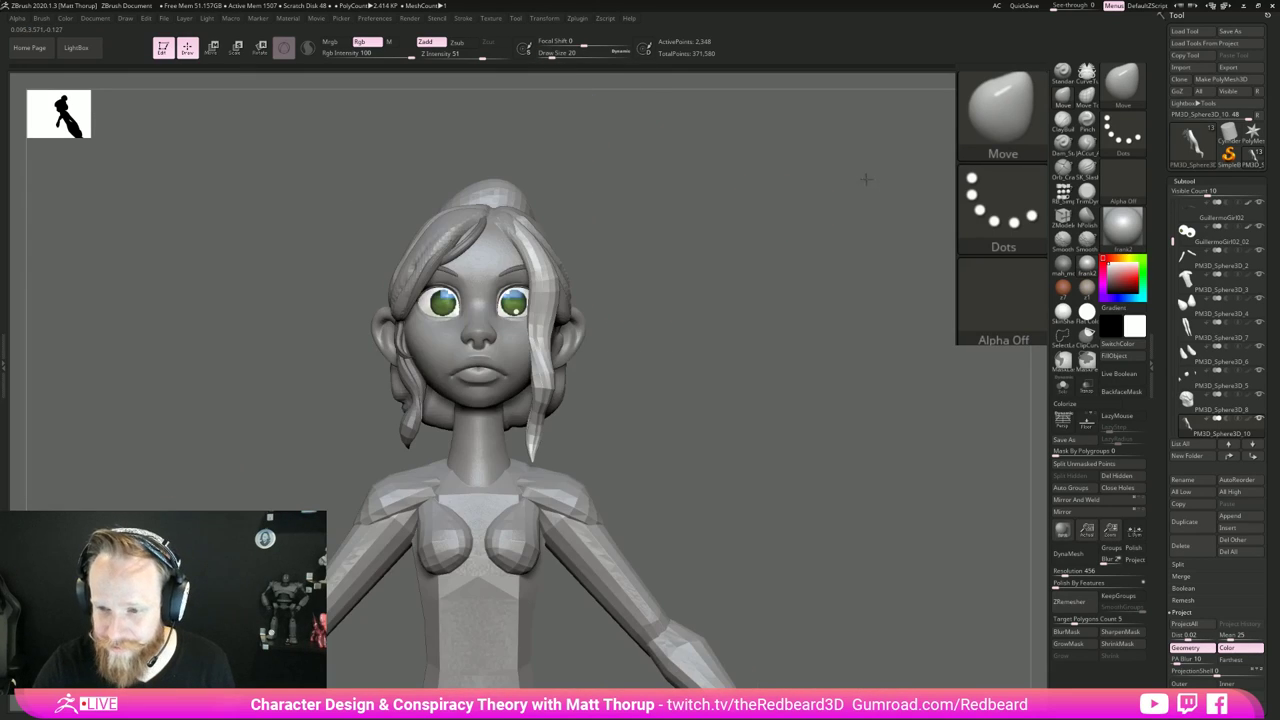
Step: Adjust the strand's lower curve and tip below the chin in side view with the Move brush at Draw Size 17
left_click_drag(738, 312, 743, 444)
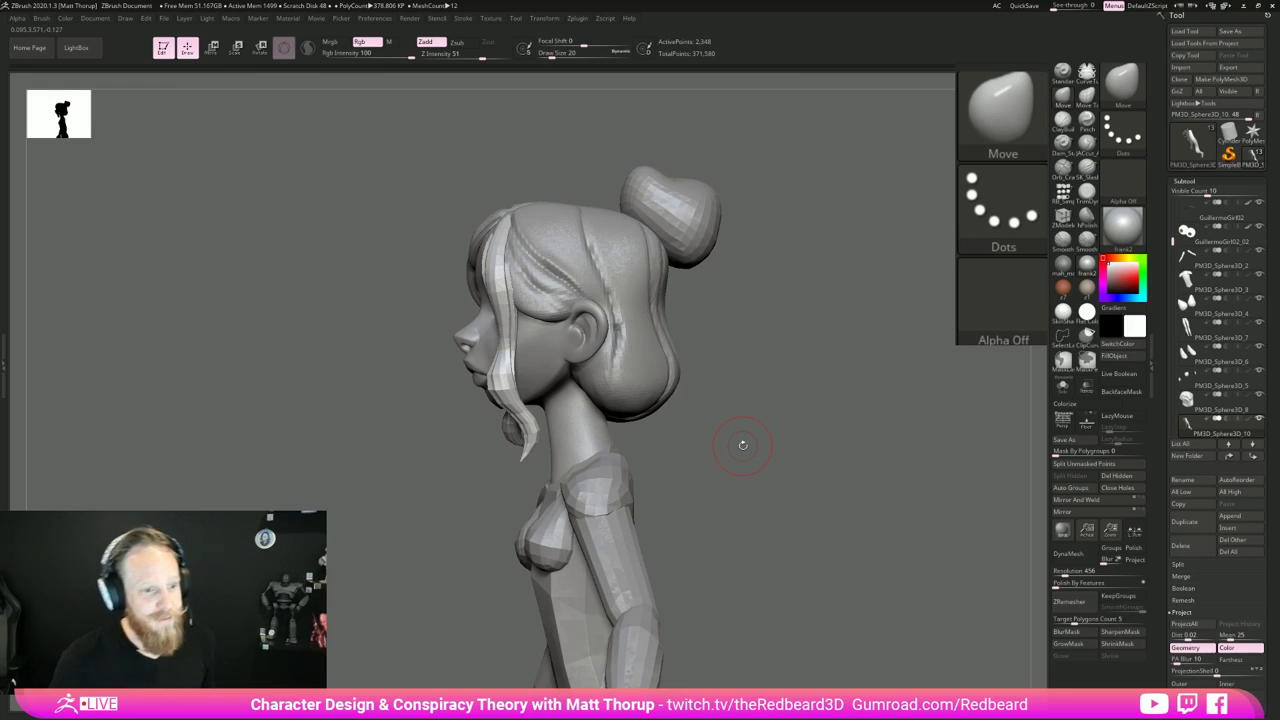
mouse_move(767, 446)
left_mouse_down()
mouse_move(531, 437)
mouse_move(712, 428)
left_mouse_up()
key("s")
left_click(518, 416)
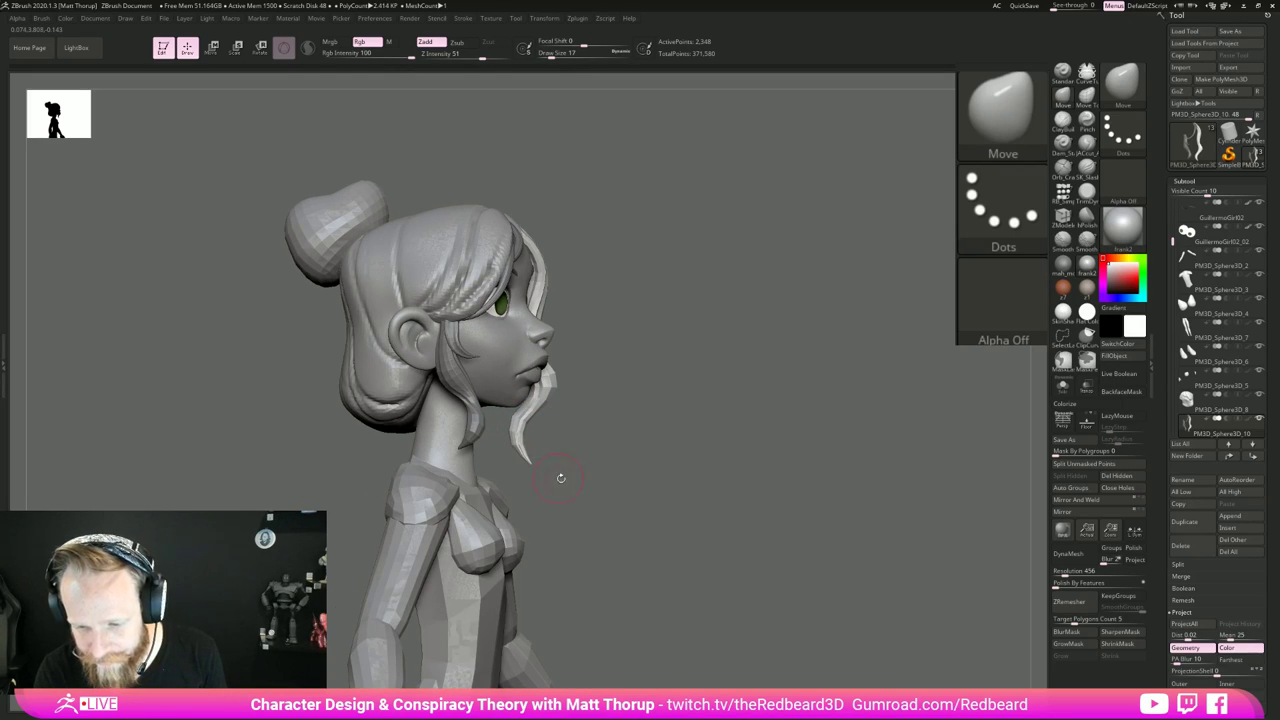
Step: Enlarge the Move brush and push the face-framing strand outward beside the eye in three-quarter view
left_click_drag(561, 478, 717, 502)
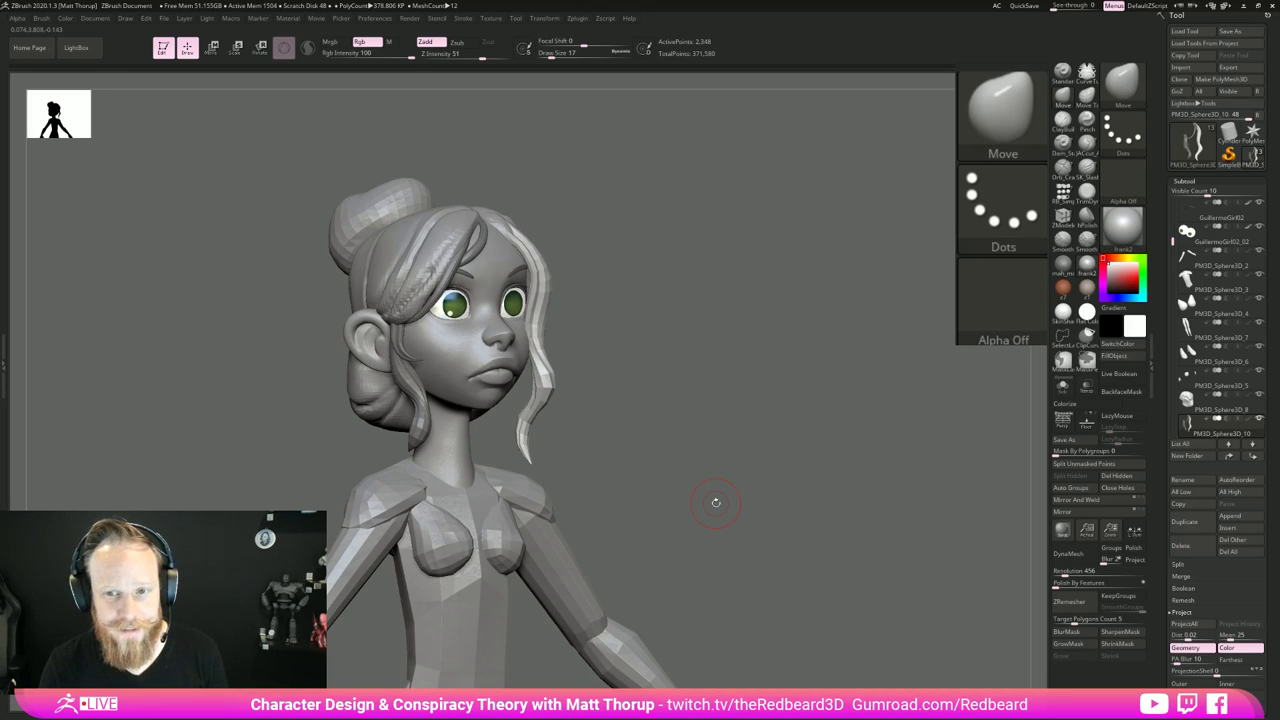
mouse_move(775, 339)
left_mouse_down()
mouse_move(810, 316)
mouse_move(868, 338)
left_mouse_up()
key("bracketright")
key("bracketright")
key("bracketright")
mouse_move(550, 288)
left_mouse_down()
mouse_move(557, 270)
mouse_move(566, 277)
left_mouse_up()
Step: Make the main hair mass PM3D_Sphere3D_8 the active subtool and review the hairstyle from the side, front and three-quarter views
mouse_move(763, 408)
left_mouse_down()
mouse_move(800, 366)
mouse_move(821, 537)
left_mouse_up()
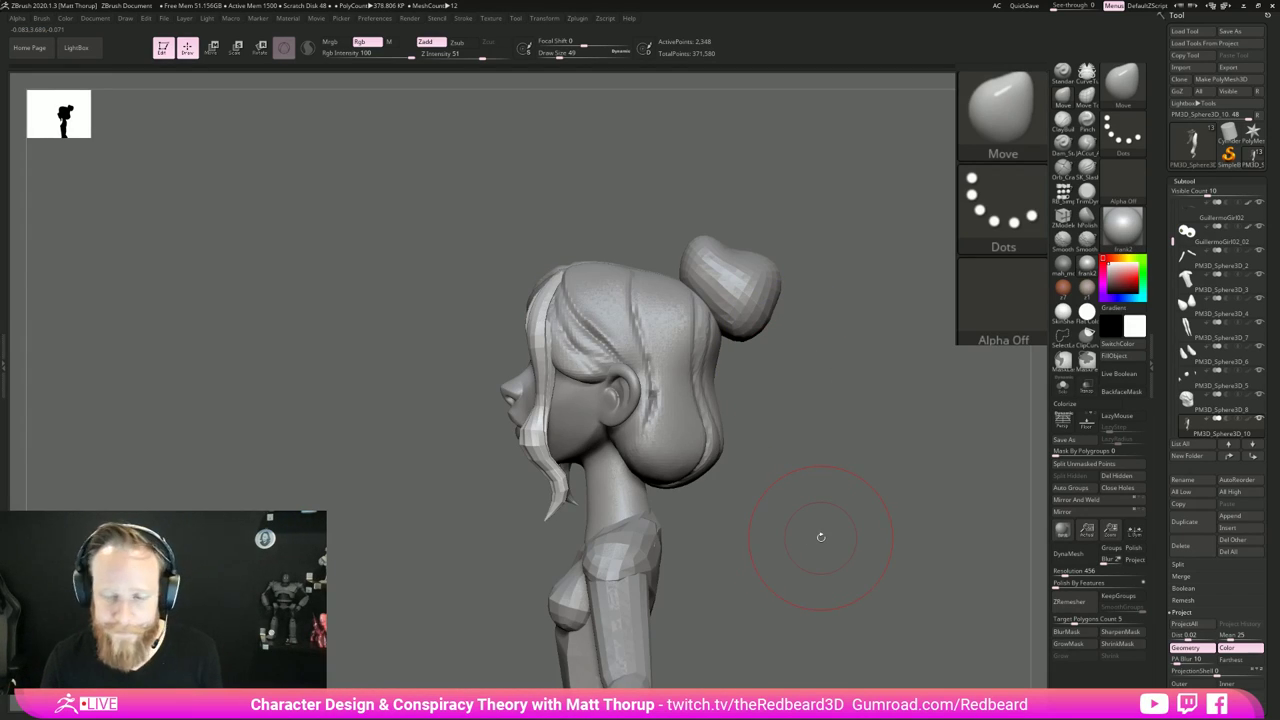
mouse_move(816, 478)
left_mouse_down()
mouse_move(860, 502)
mouse_move(851, 527)
mouse_move(786, 491)
mouse_move(766, 503)
left_mouse_up()
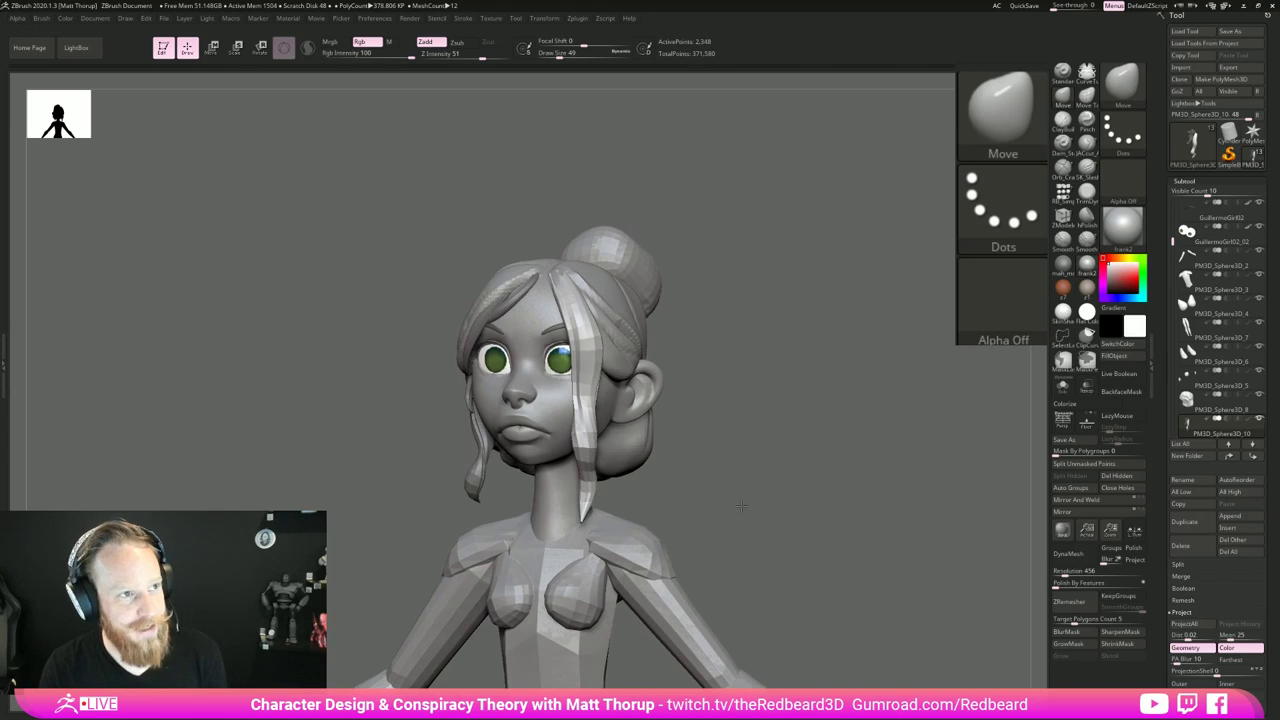
left_click_drag(766, 440, 710, 443)
left_click(602, 363, "alt")
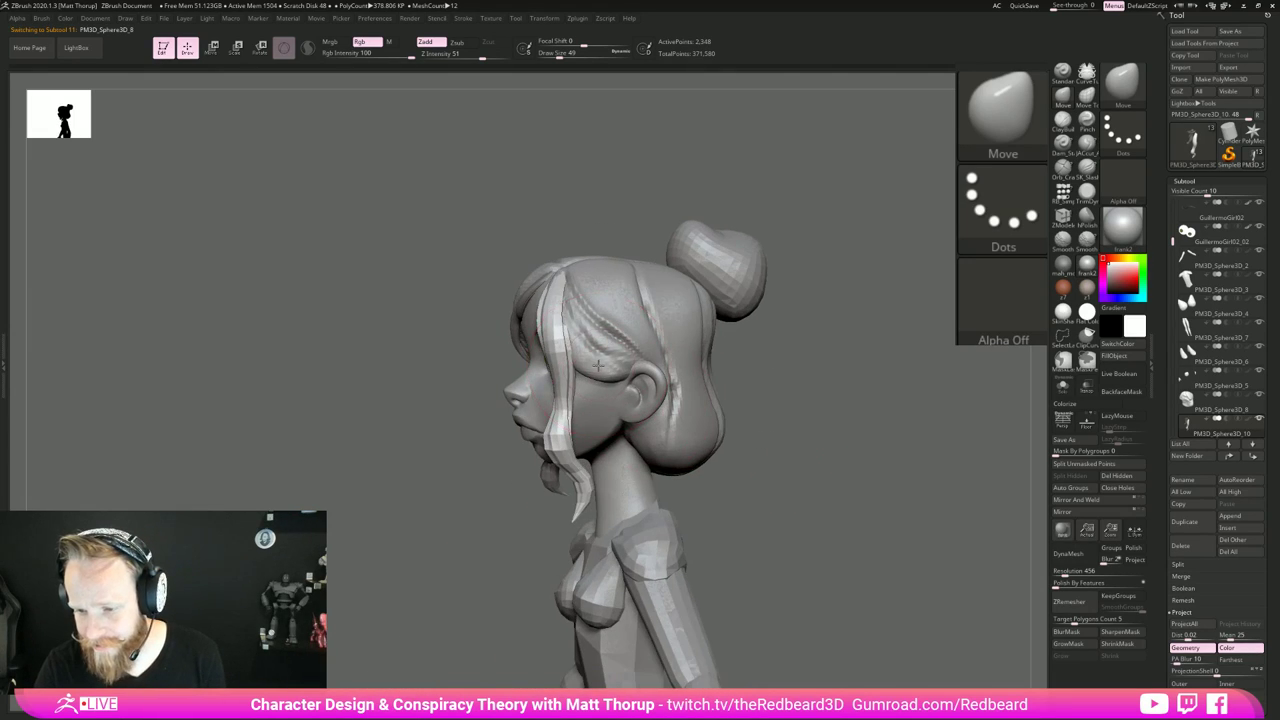
left_click_drag(834, 469, 810, 491)
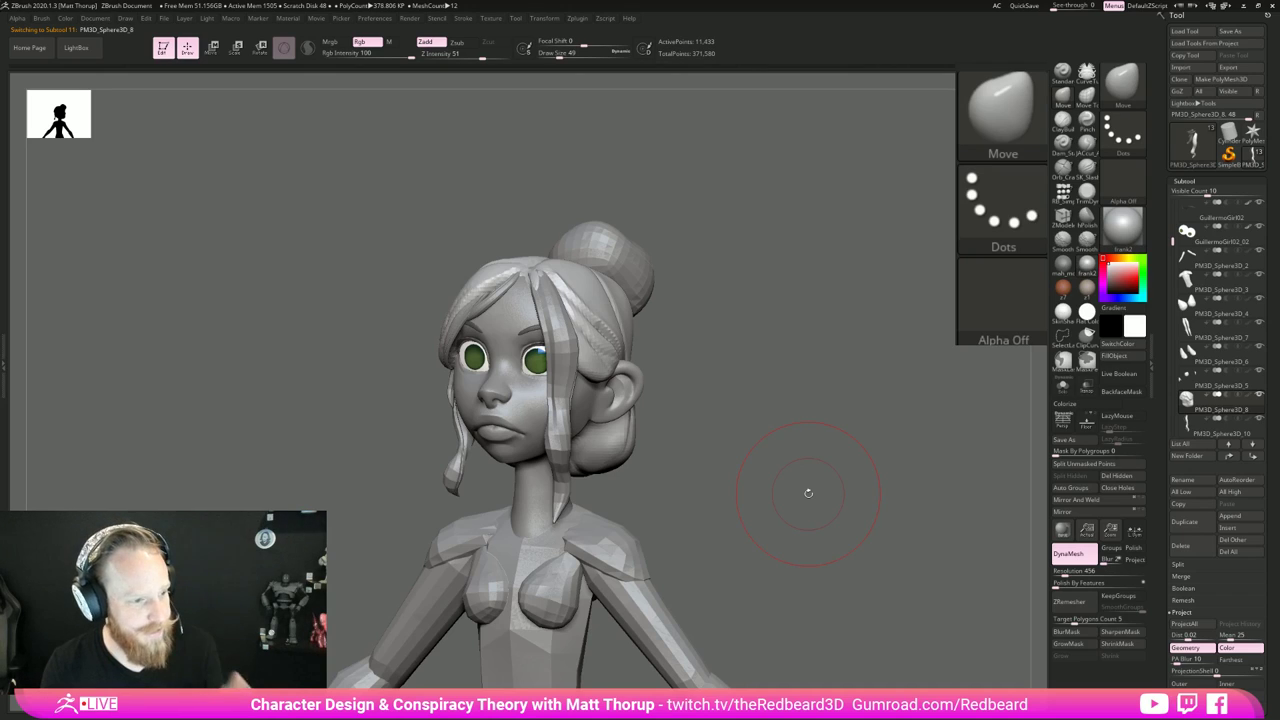
left_click_drag(808, 492, 825, 541)
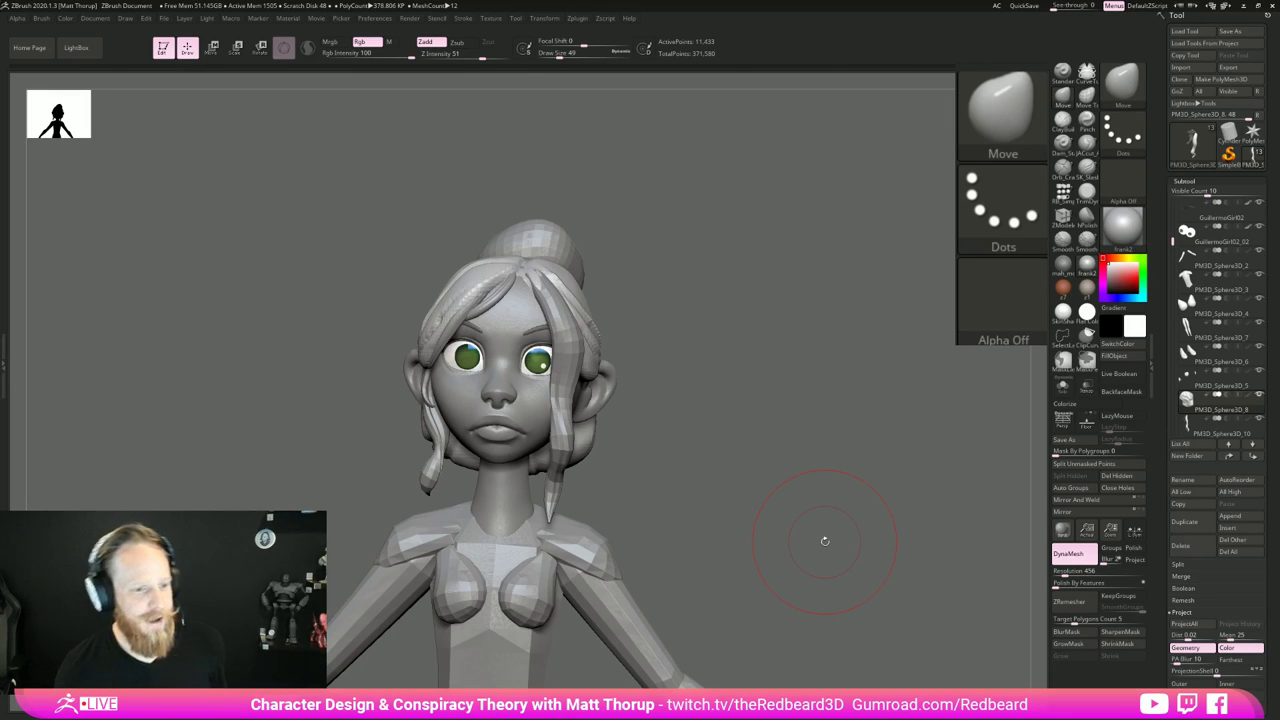
left_click_drag(825, 541, 759, 389)
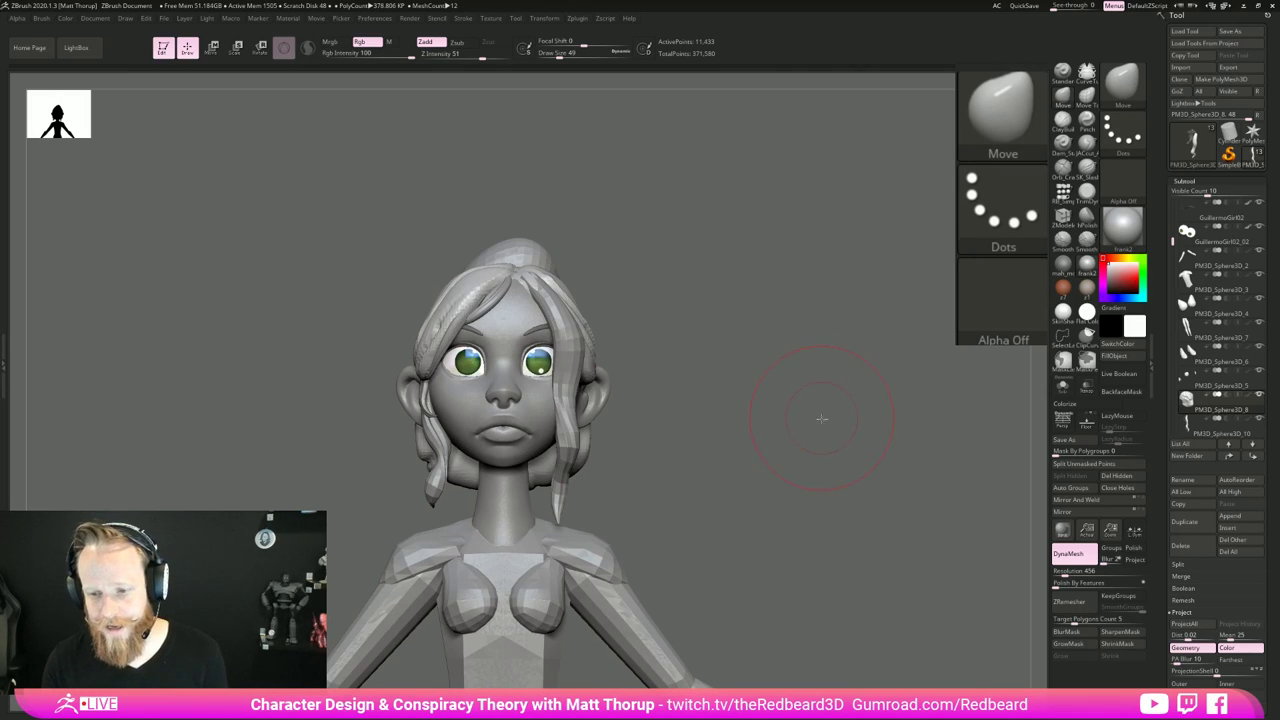
left_click_drag(821, 418, 832, 419)
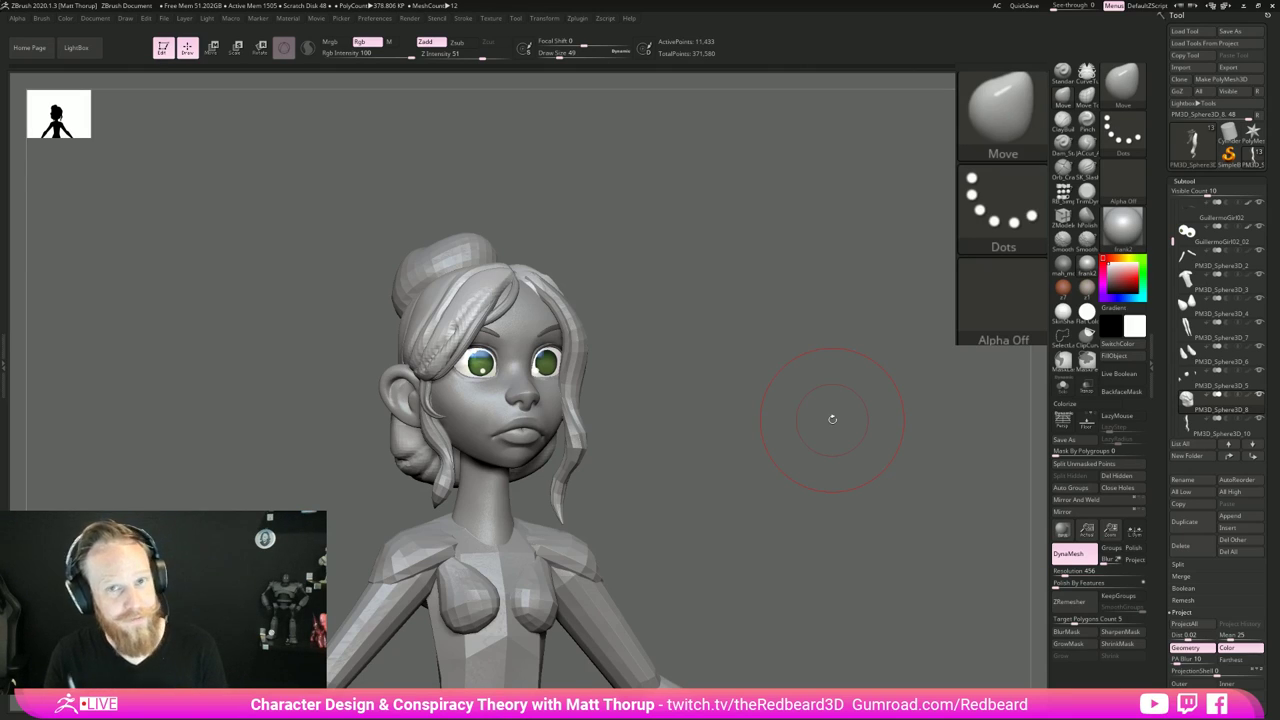
Step: Draw a hair strand with the RB_Hair brush at draw size 31, from the temple down in front of the ear to the shoulder
mouse_move(781, 476)
left_mouse_down()
mouse_move(800, 480)
mouse_move(738, 491)
mouse_move(866, 423)
mouse_move(800, 458)
mouse_move(872, 450)
left_mouse_up()
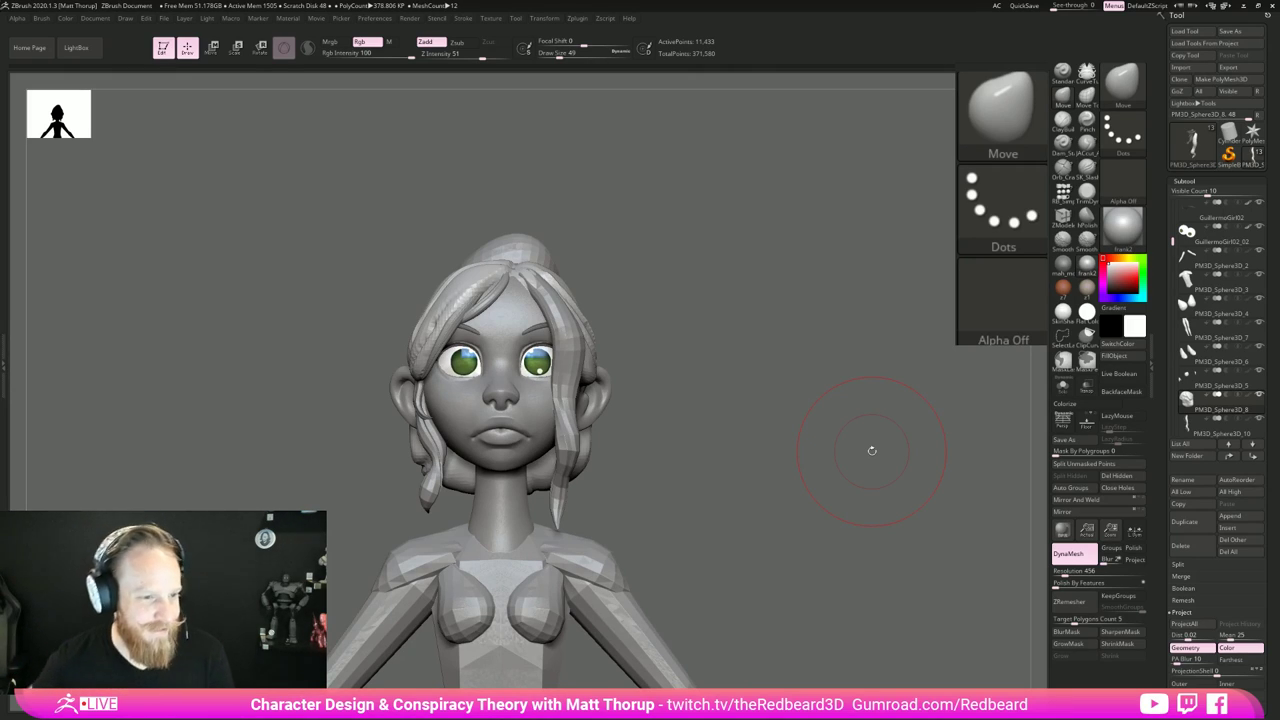
left_click_drag(736, 358, 799, 365)
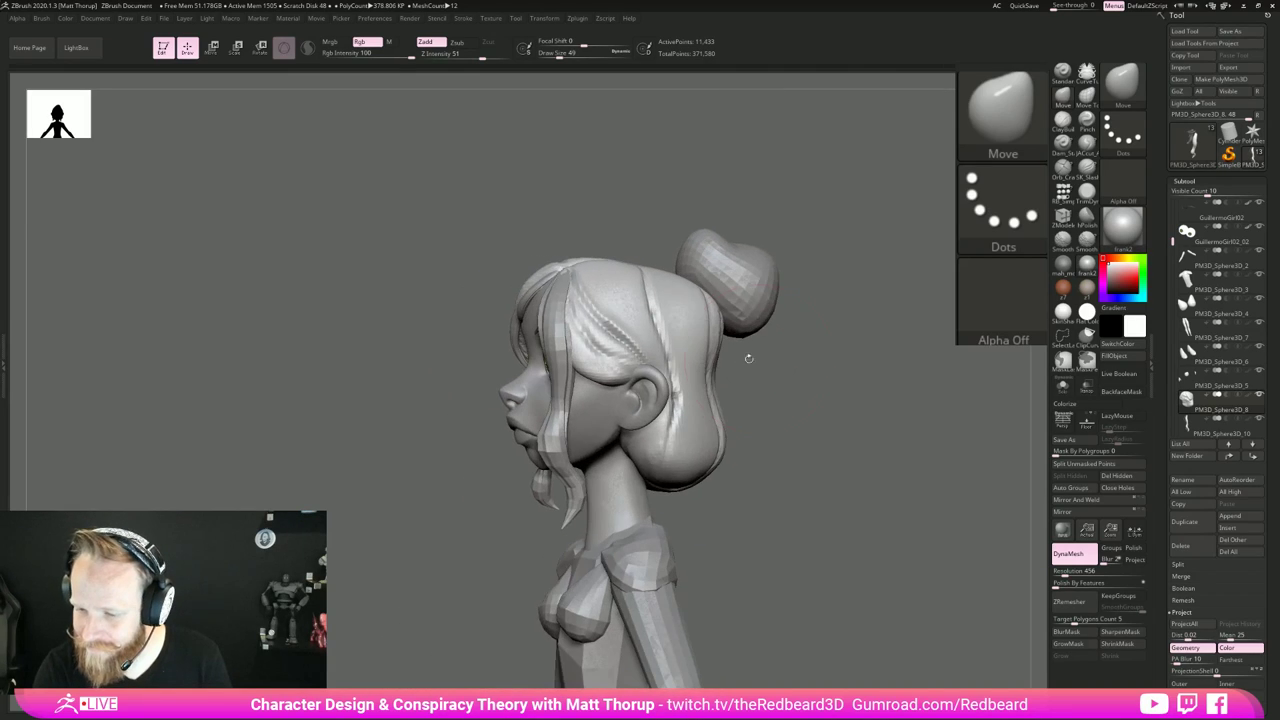
key("b")
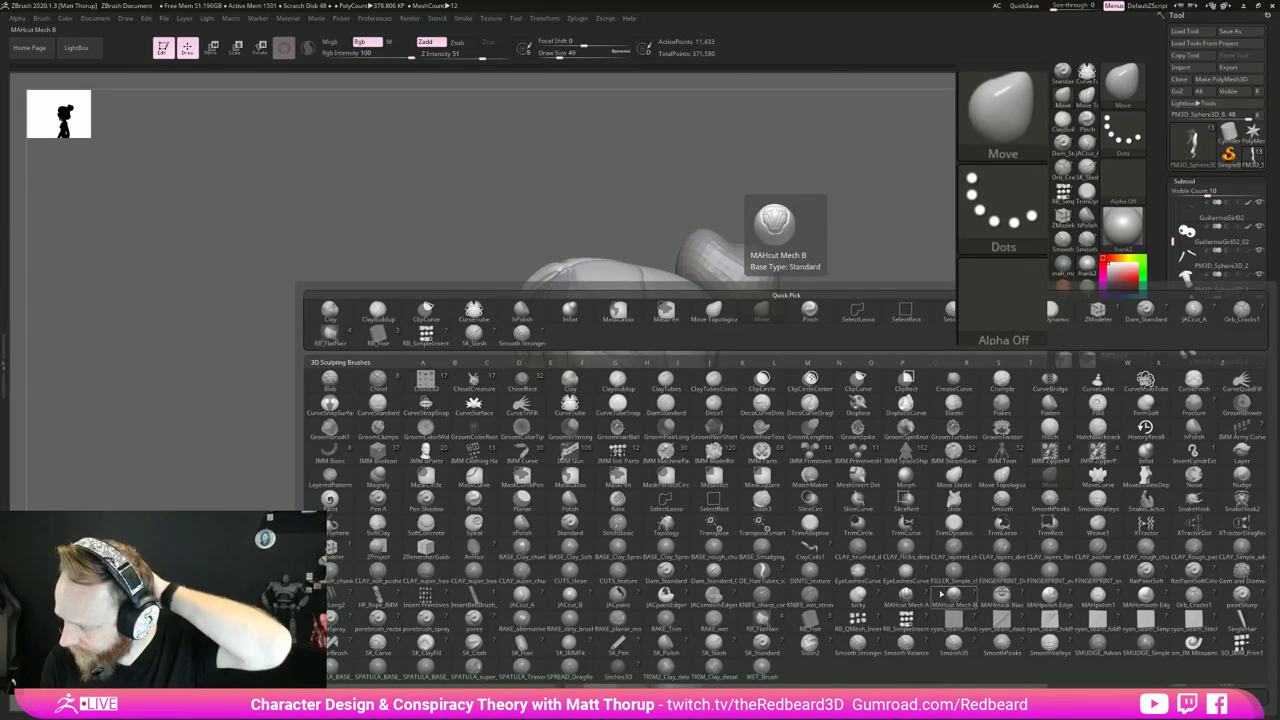
left_click(818, 623)
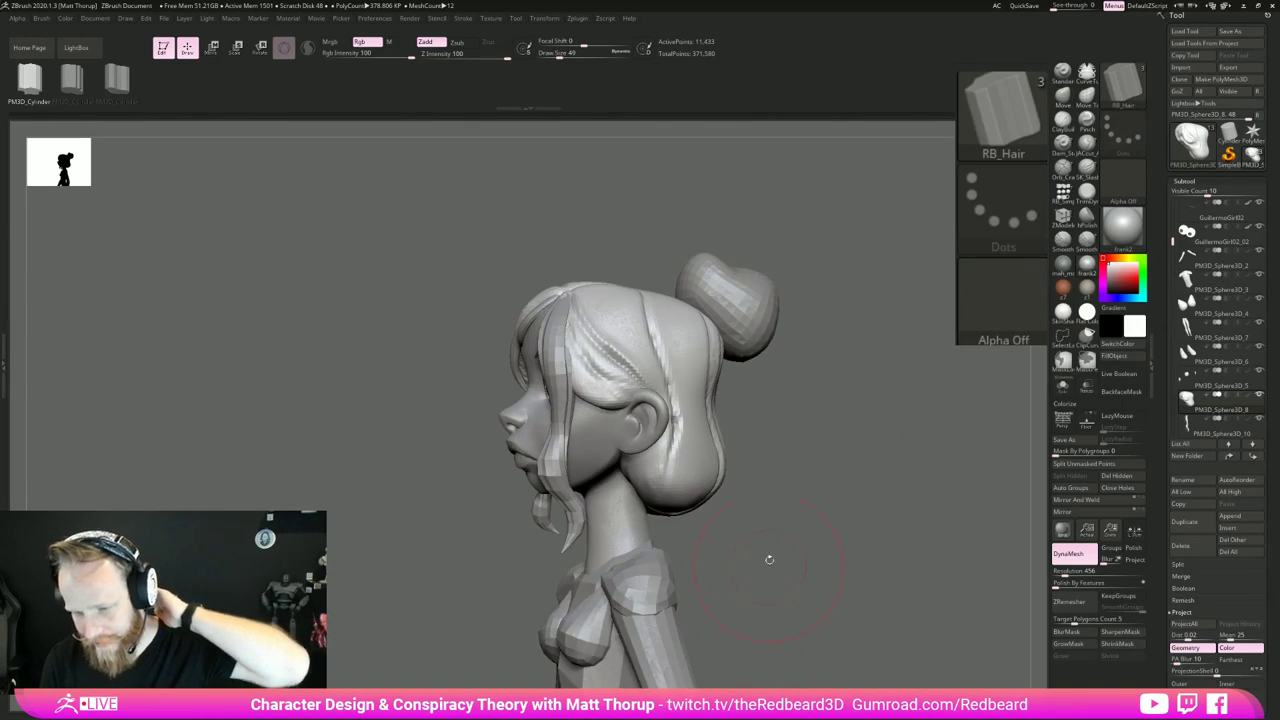
left_click_drag(769, 560, 850, 548)
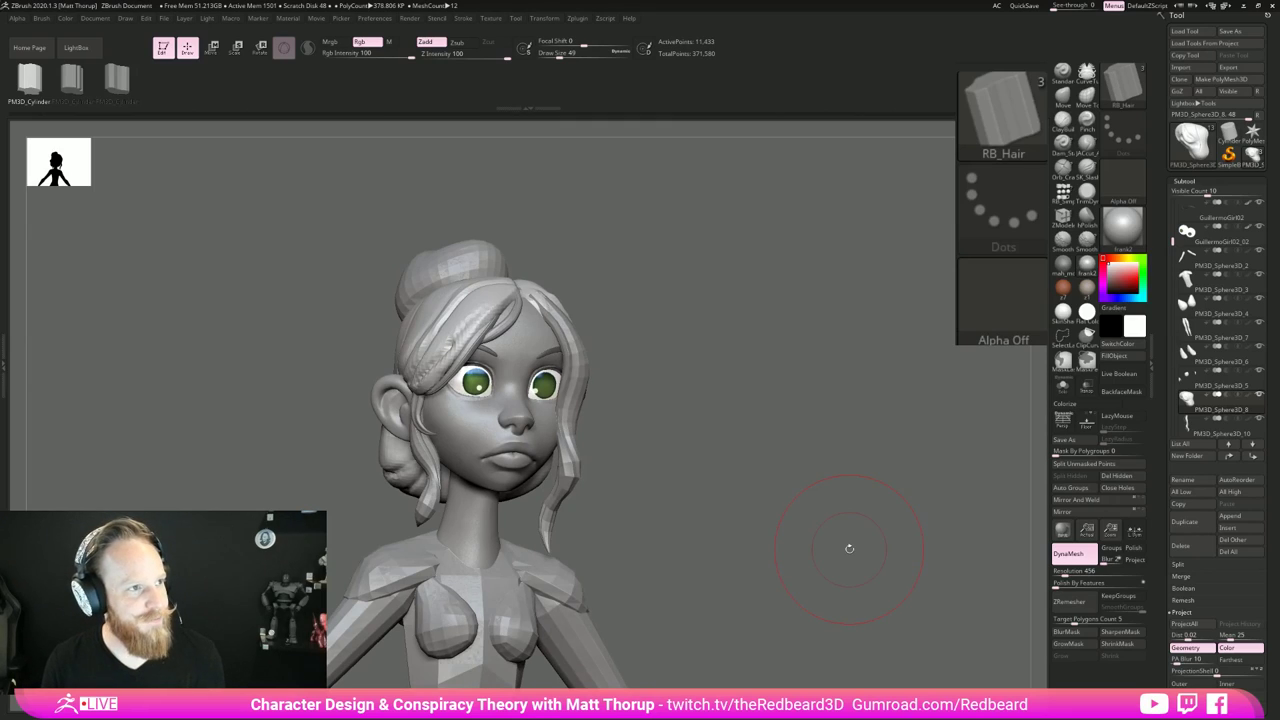
left_click_drag(735, 470, 660, 465)
key("s")
left_click_drag(589, 405, 585, 405)
key("s")
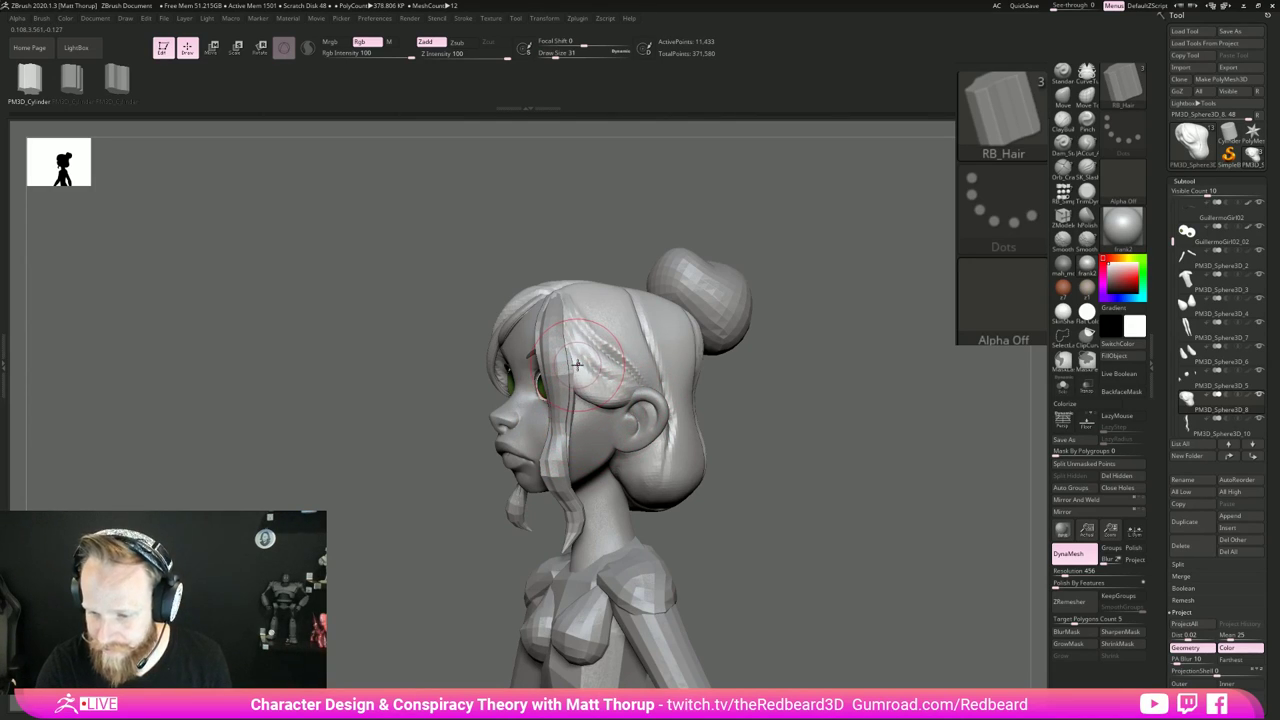
left_click_drag(578, 366, 584, 421)
left_click_drag(615, 570, 618, 586)
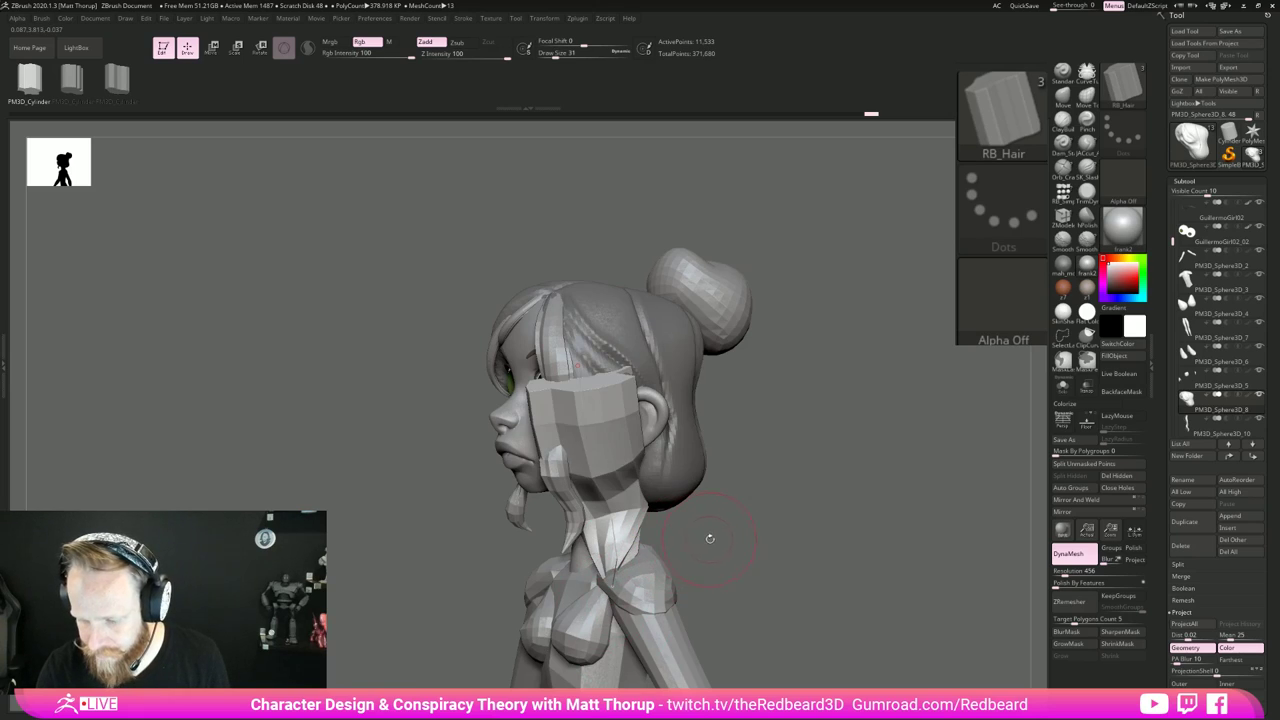
Step: Thin the new strand by reapplying the brush to its curve at draw size 7
key("s")
left_click_drag(710, 539, 700, 541)
left_click(606, 492)
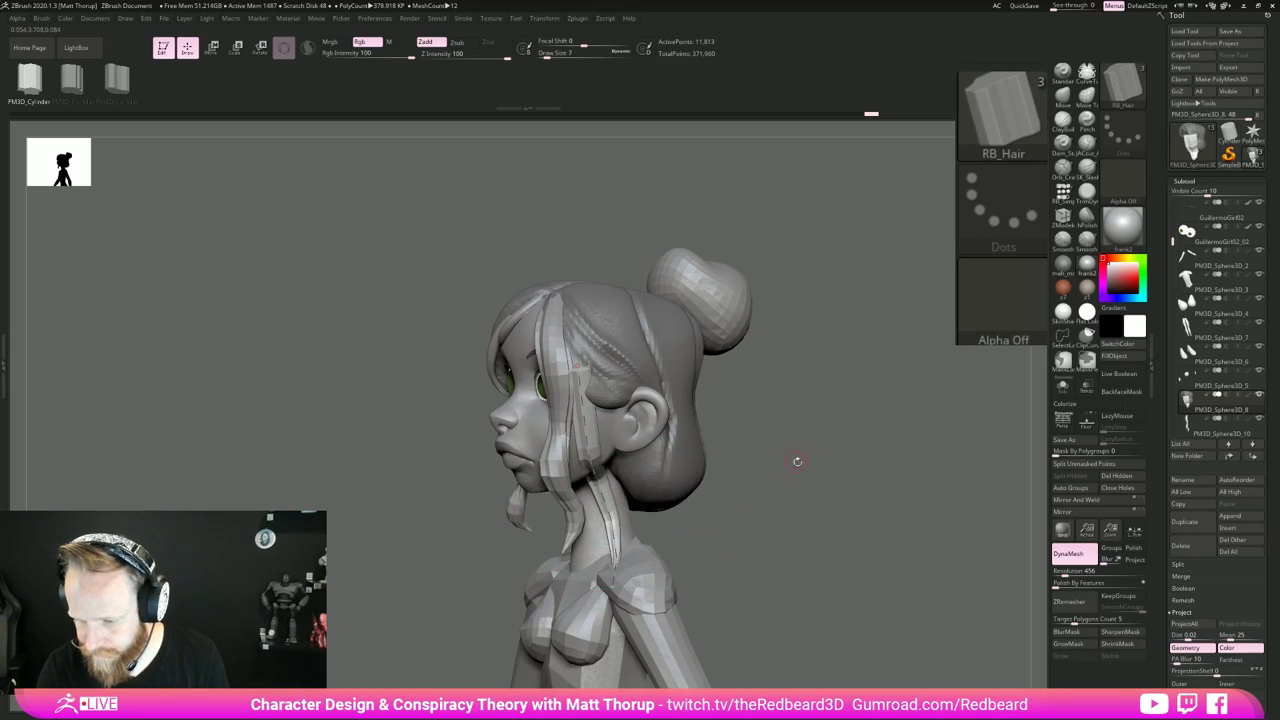
Step: Try the third RB_Hair mesh on the strand's curve and replace it with the second mesh variant
left_click_drag(797, 461, 765, 462)
key("s")
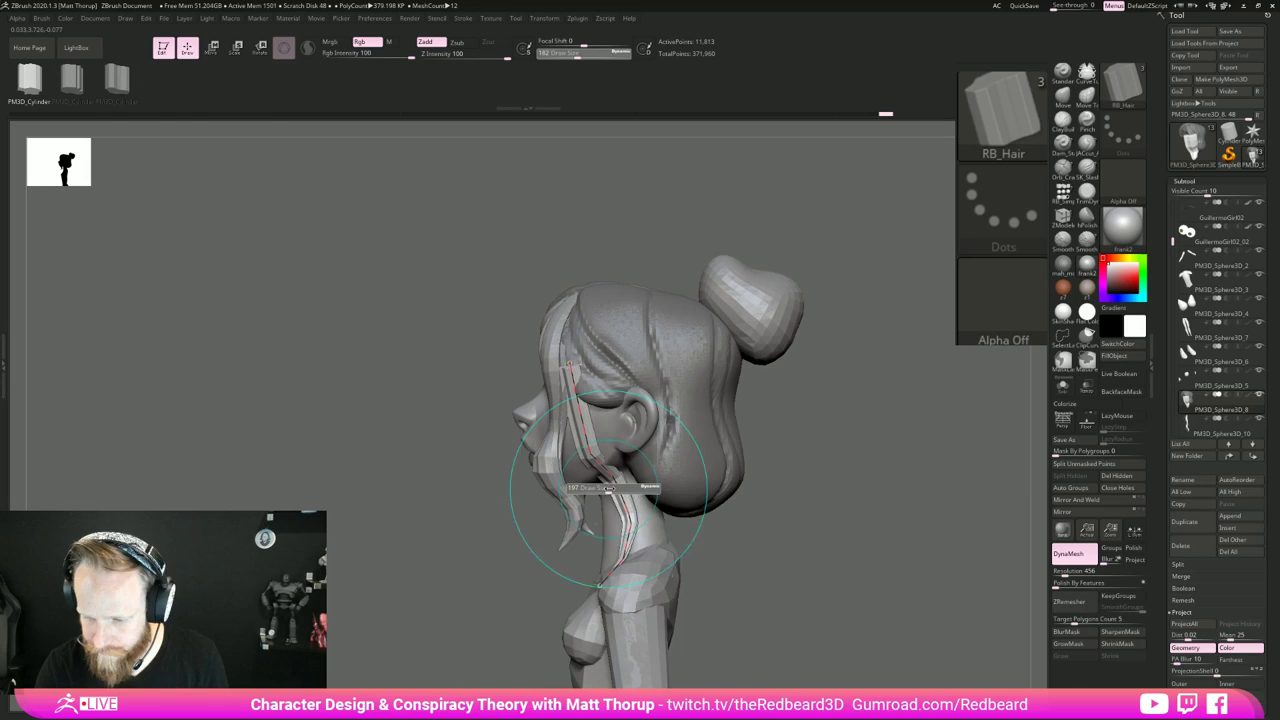
left_click_drag(636, 504, 612, 492)
left_click(120, 82)
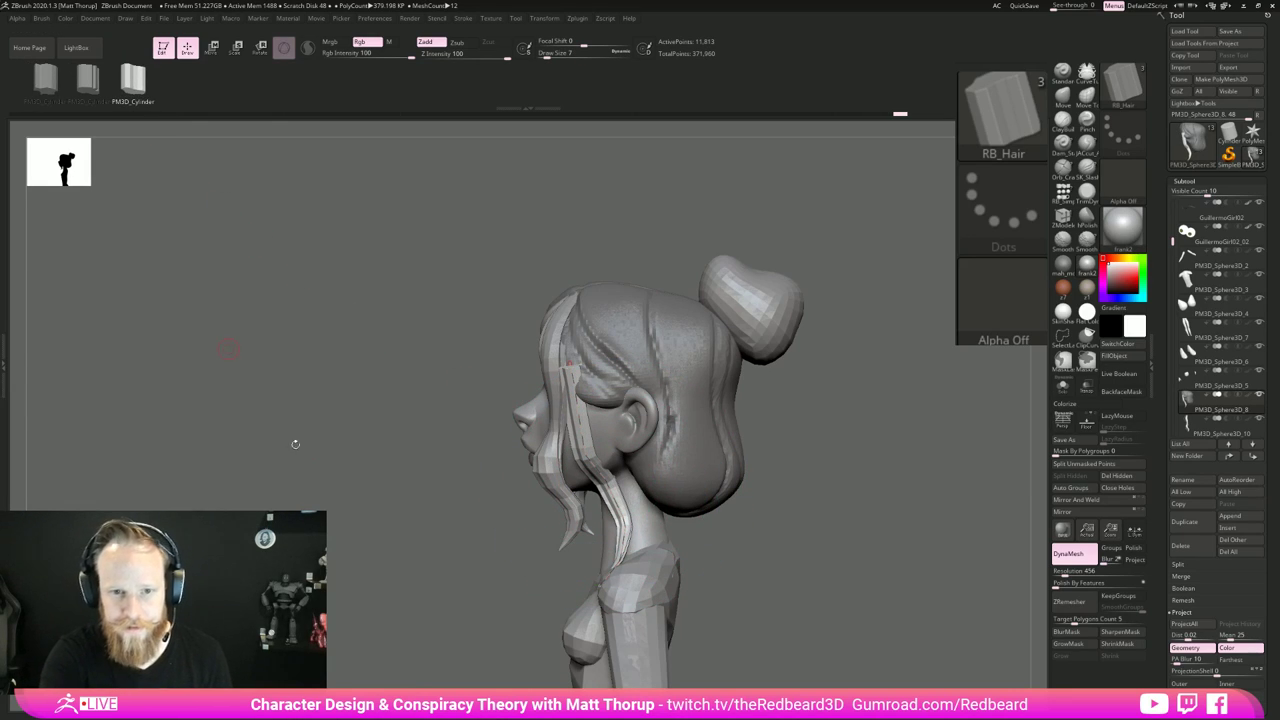
left_click(601, 490)
left_click_drag(818, 494, 833, 495)
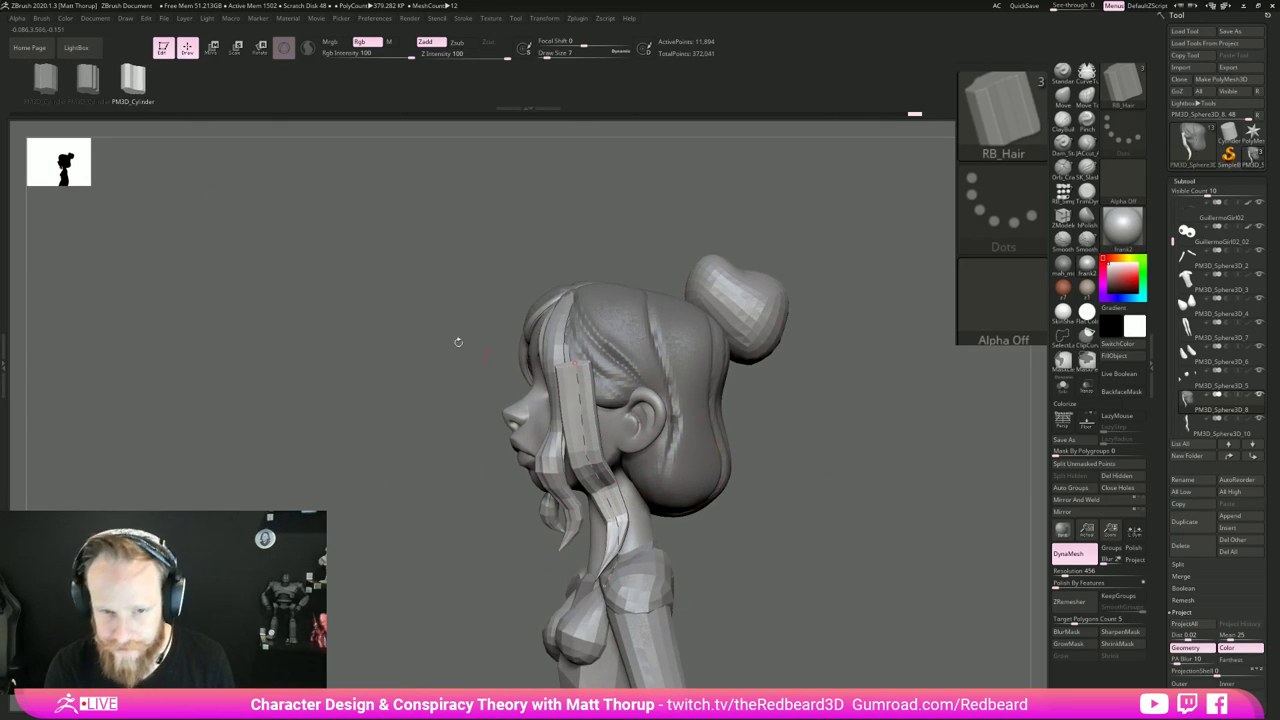
left_click(88, 80)
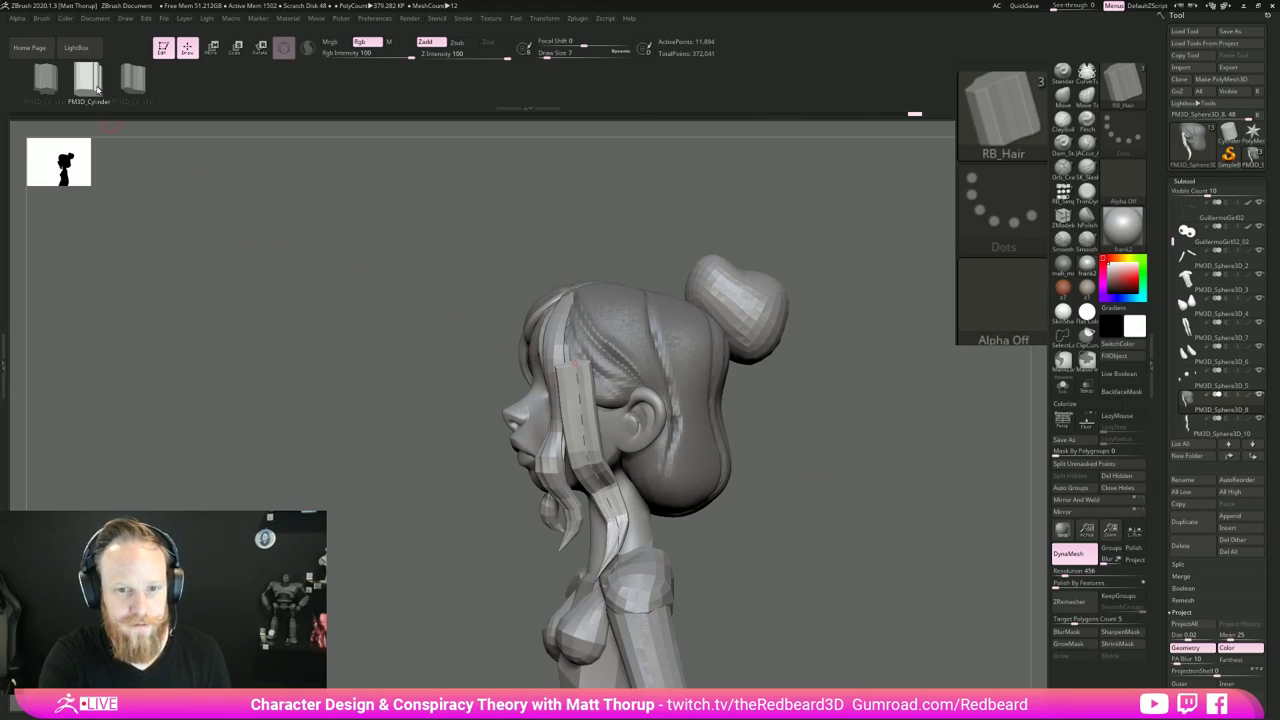
left_click(612, 515)
Step: Move the strand's upper end back into the hairline and bend its middle toward the neck with a curve edit size of 256
left_click_drag(745, 510, 790, 512)
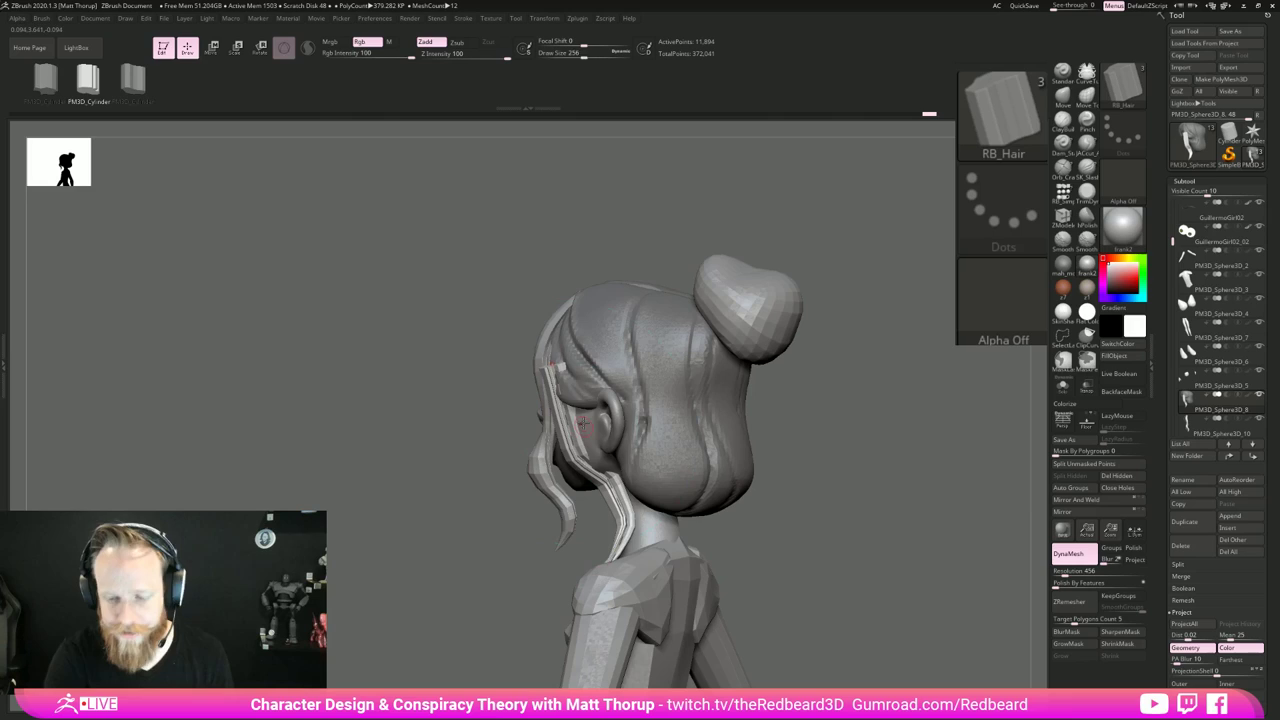
left_click_drag(551, 364, 572, 376)
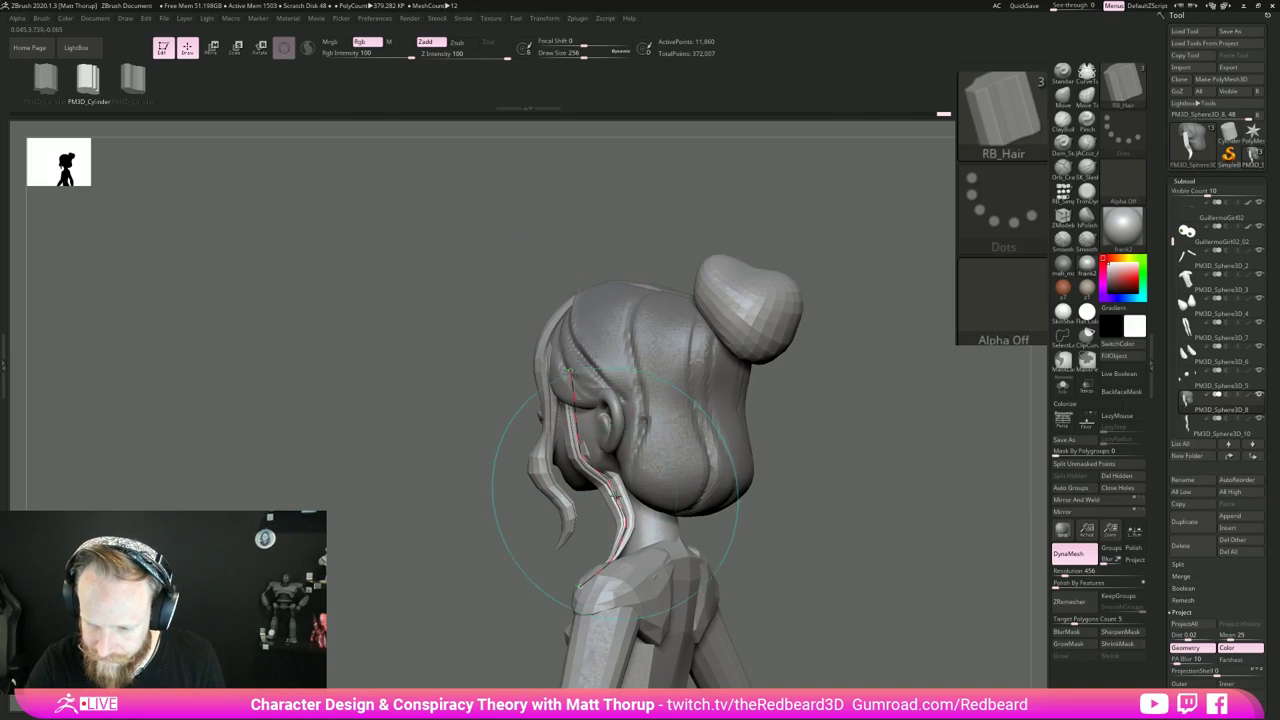
left_click_drag(874, 449, 790, 455)
type("s5")
key("Return")
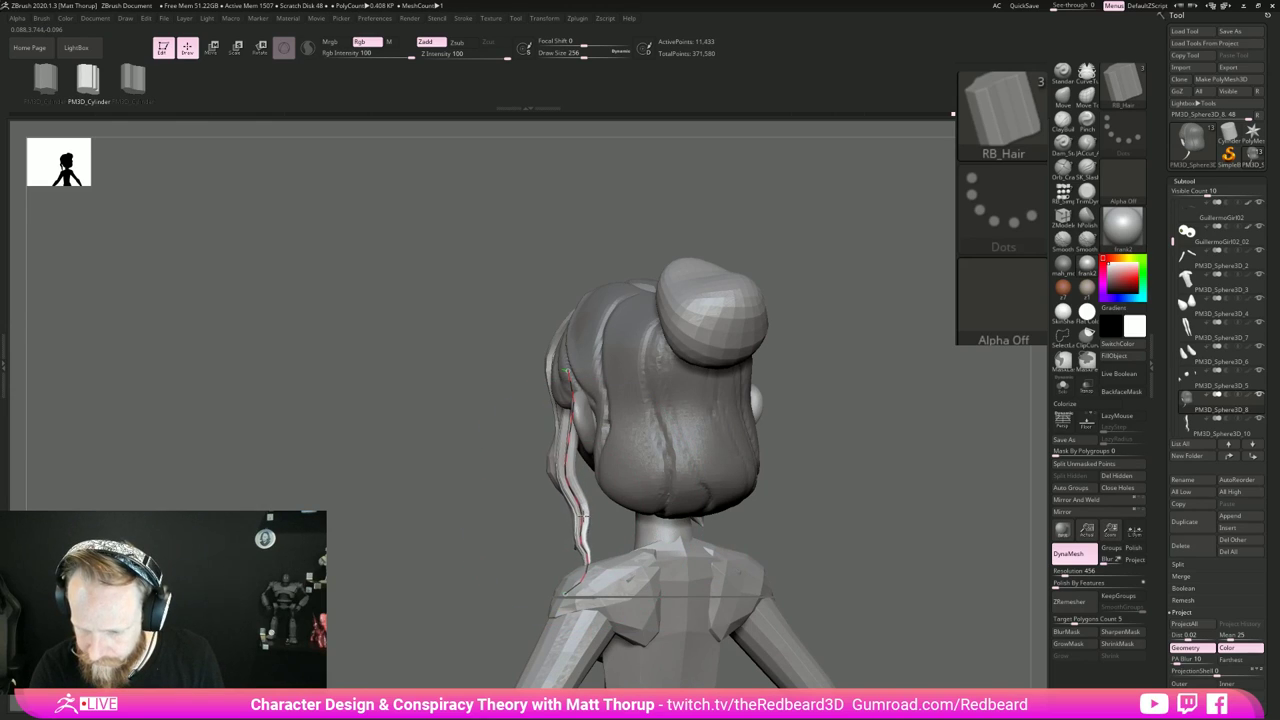
left_click_drag(523, 567, 548, 564)
left_click_drag(583, 513, 563, 420, "shift")
mouse_move(476, 530)
left_mouse_down()
mouse_move(580, 526)
mouse_move(651, 494)
mouse_move(689, 434)
mouse_move(530, 440)
mouse_move(548, 445)
left_mouse_up()
mouse_move(578, 497)
left_mouse_down()
mouse_move(588, 483)
mouse_move(647, 484)
left_mouse_up()
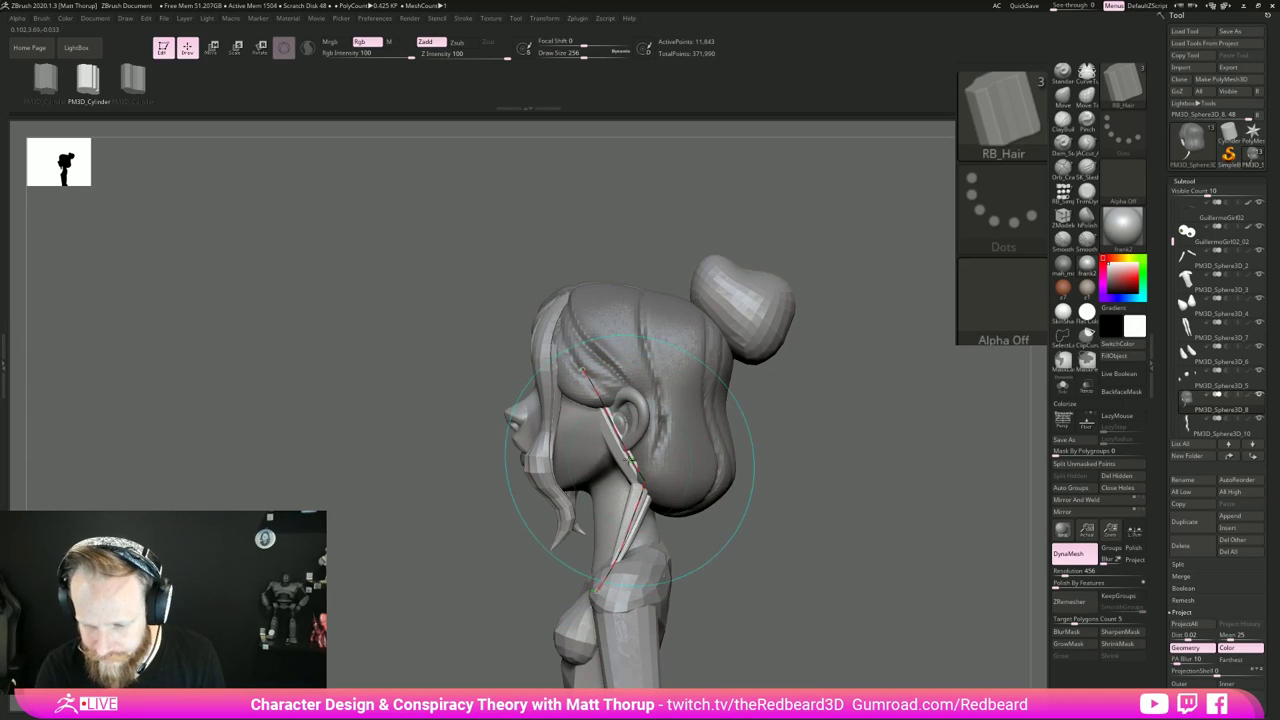
Step: Smooth the kink out of the strand's curve beneath the ear and pull its middle forward toward the cheek
key("shift")
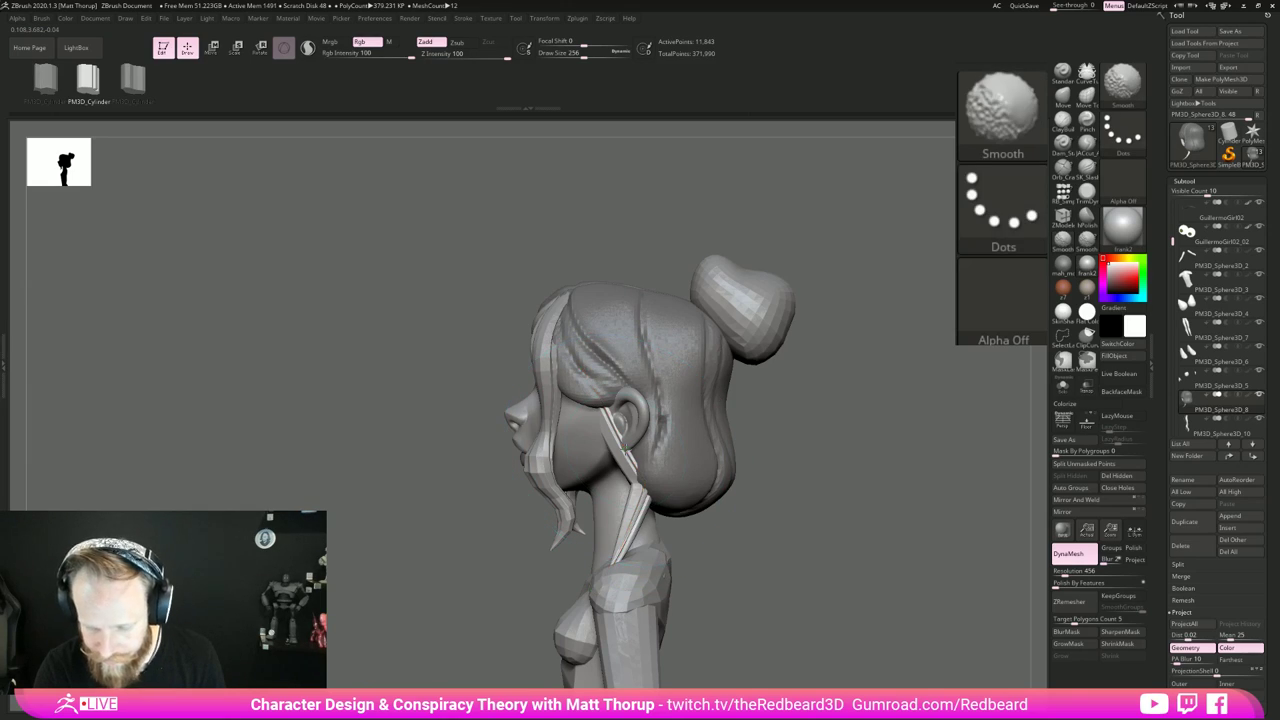
key("ctrl+z")
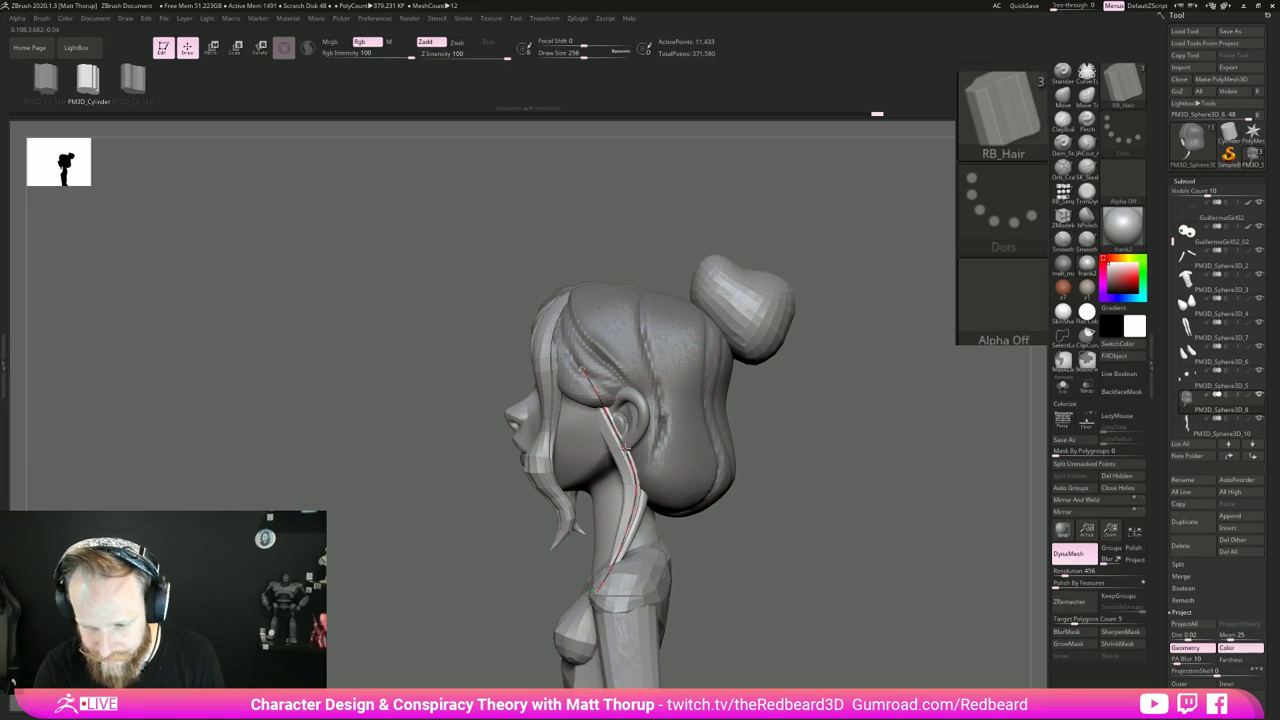
key("shift")
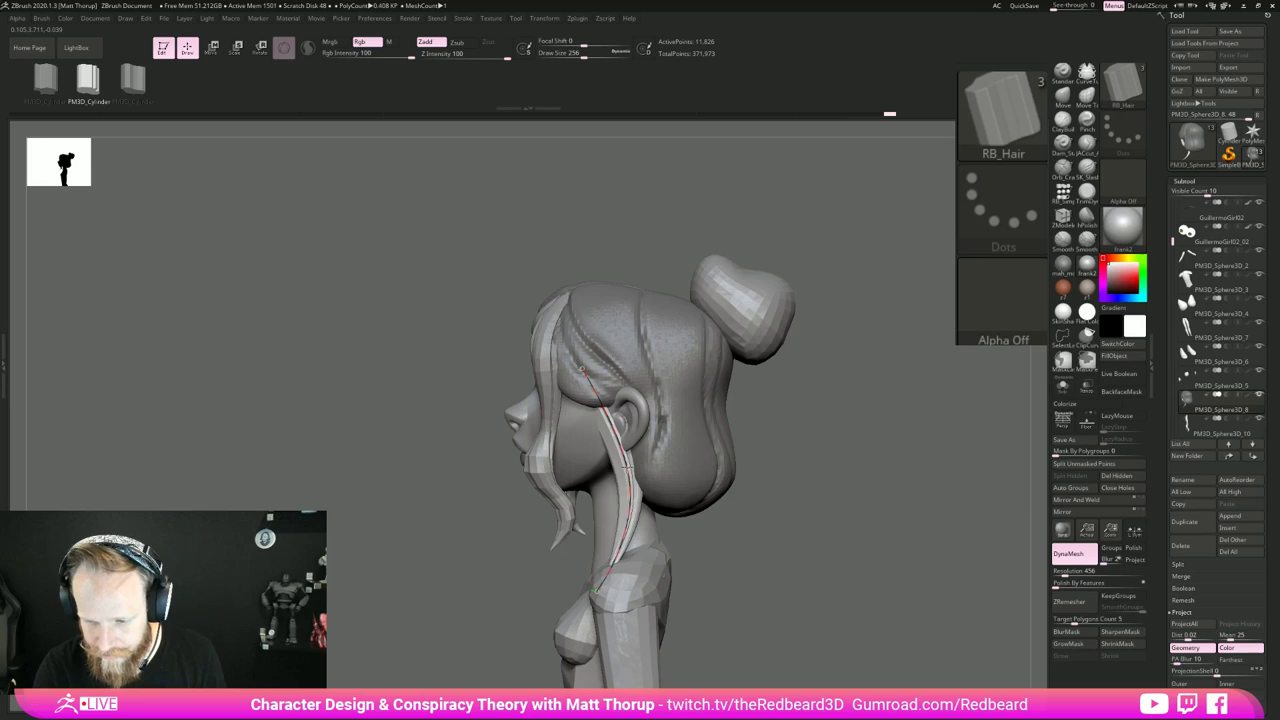
key("shift")
left_click_drag(614, 482, 584, 487)
Step: Shape the strand into a gentle S-curve from the ear to the shoulder with a curve edit size of 140
left_click_drag(819, 436, 711, 451)
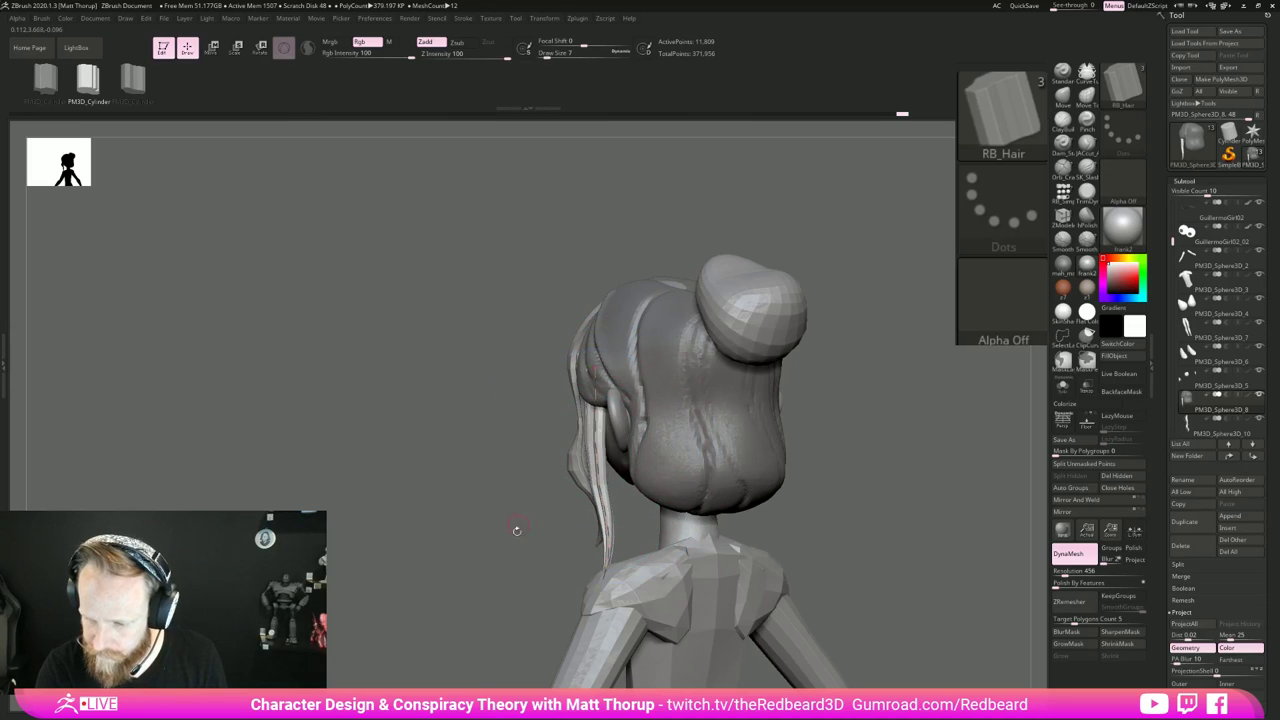
mouse_move(517, 531)
left_mouse_down()
mouse_move(650, 562)
mouse_move(604, 584)
mouse_move(684, 527)
mouse_move(590, 558)
left_mouse_up()
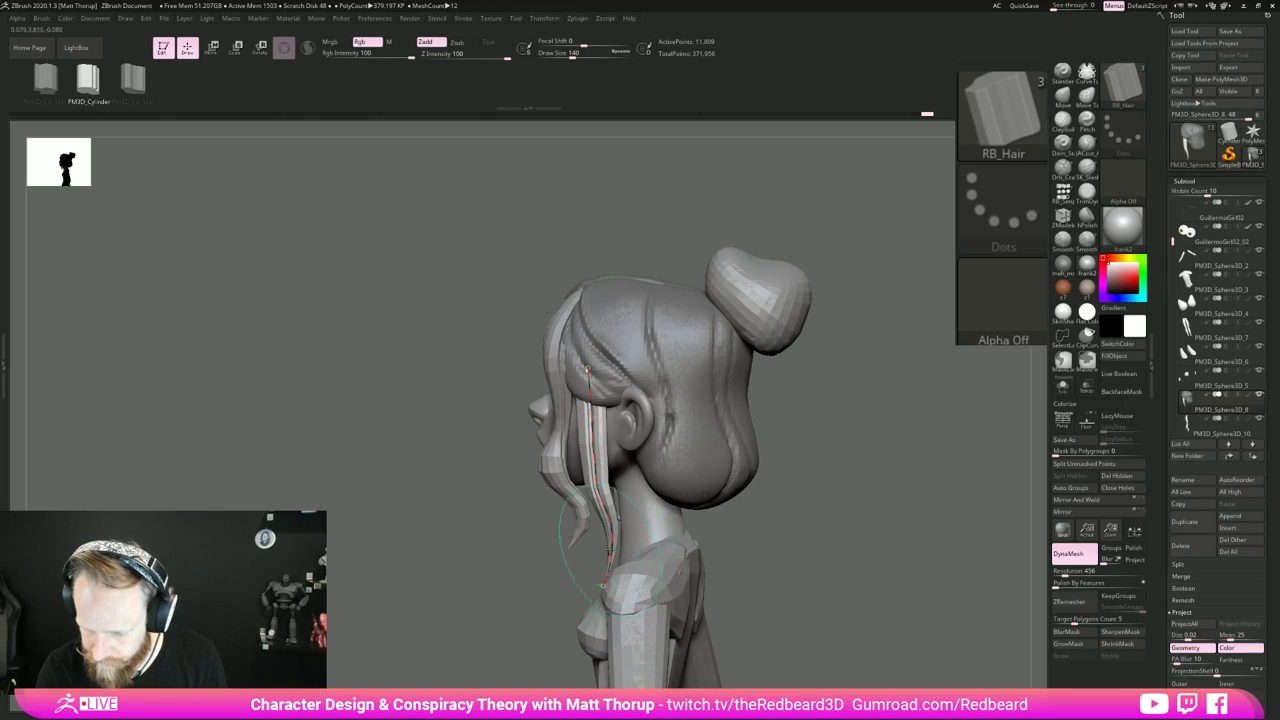
left_click_drag(587, 467, 594, 437)
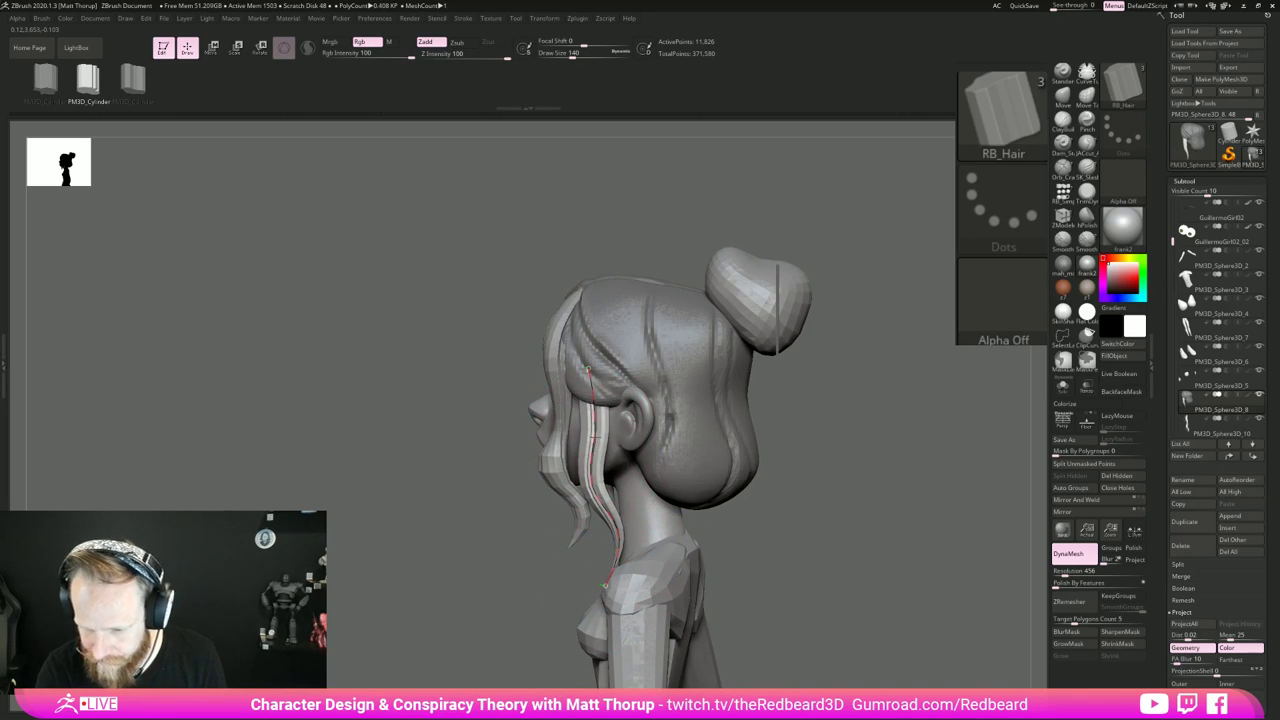
left_click_drag(886, 405, 734, 418)
left_click_drag(621, 512, 598, 474)
left_click_drag(480, 420, 580, 365)
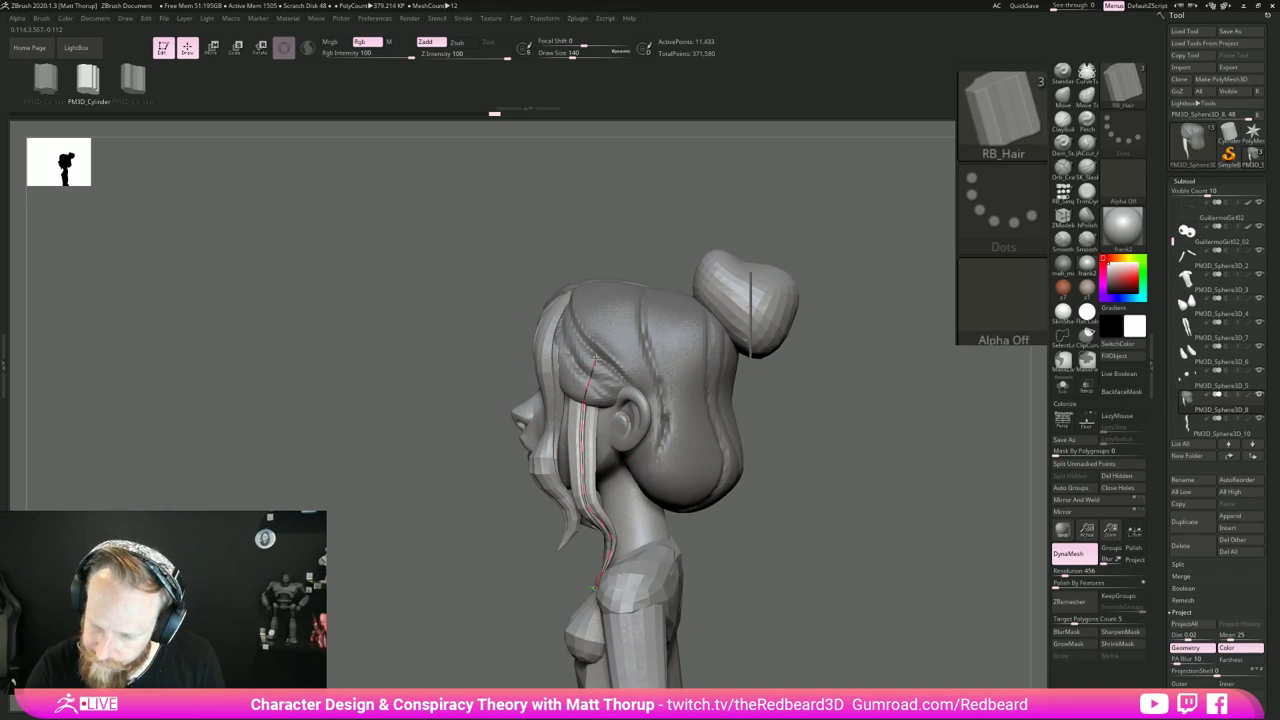
Step: Adjust the strand's root under the side hair above the ear, using a curve edit size of 154
left_click_drag(582, 411, 593, 437)
key("bracketright")
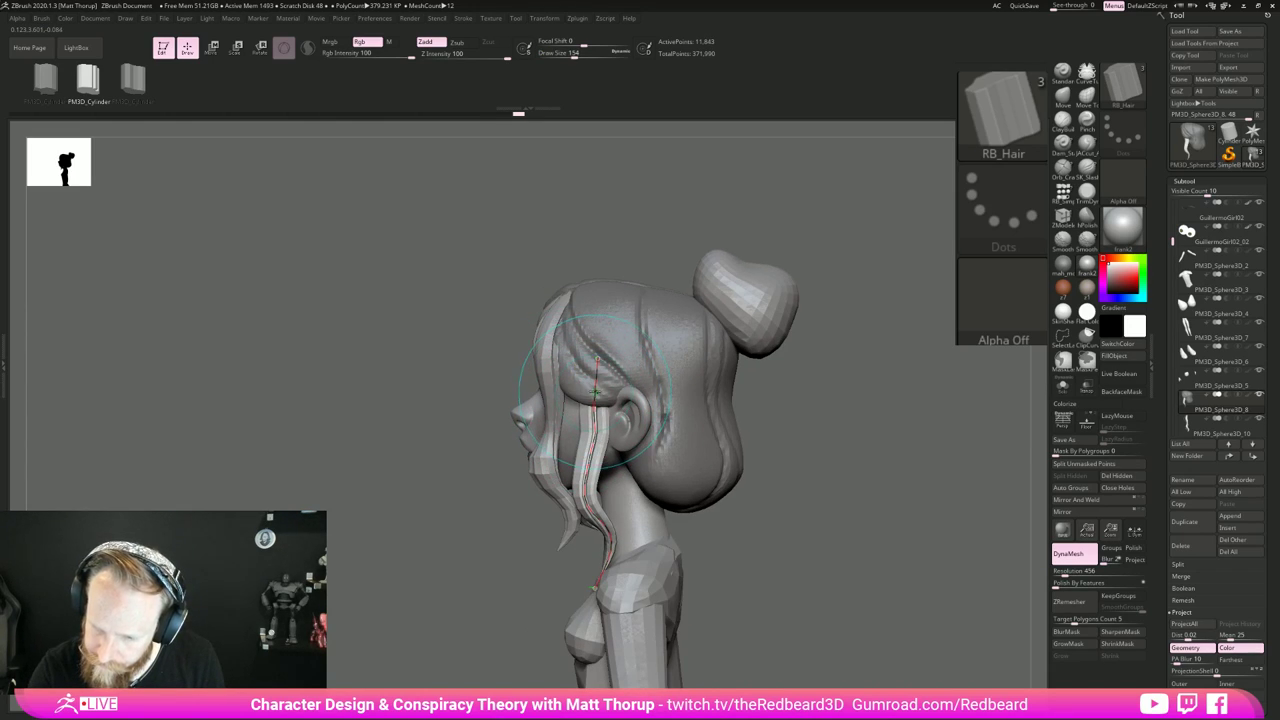
left_click_drag(581, 387, 590, 362)
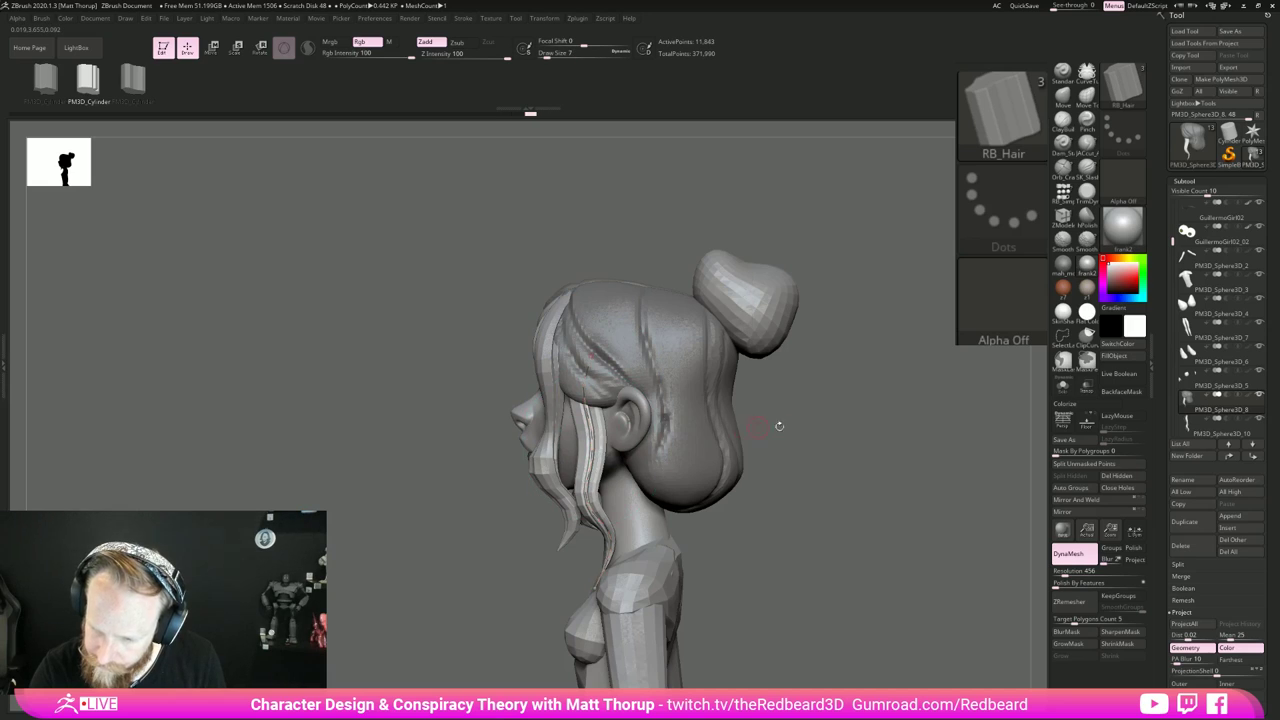
Step: Swing the strand's lower tip forward over the chest with a curve edit size of 192 and adjust the bend above it
mouse_move(777, 423)
left_mouse_down()
mouse_move(903, 443)
mouse_move(897, 453)
left_mouse_up()
left_click_drag(769, 481, 720, 572)
key("]")
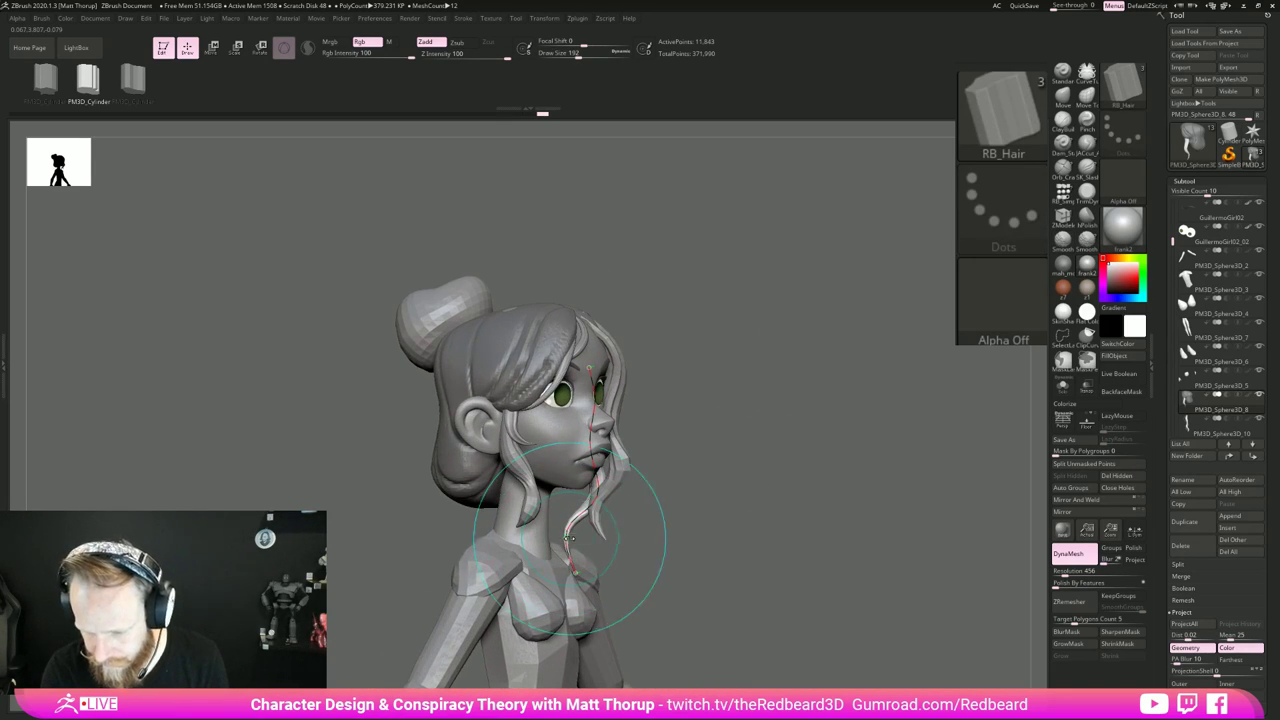
left_click_drag(567, 551, 596, 587)
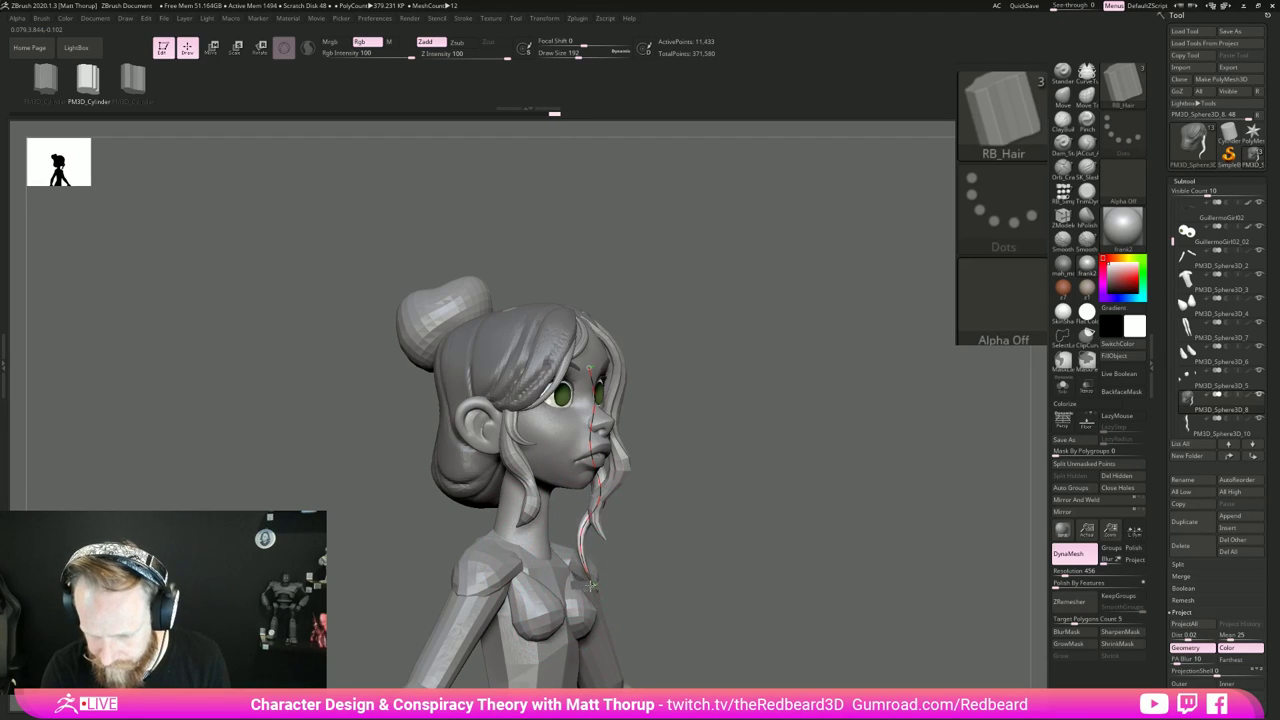
left_click_drag(600, 492, 589, 500)
Step: Refine the strand's root and upper section in front of the ear, reducing the curve edit size to 132 and 101
left_click_drag(680, 489, 500, 495)
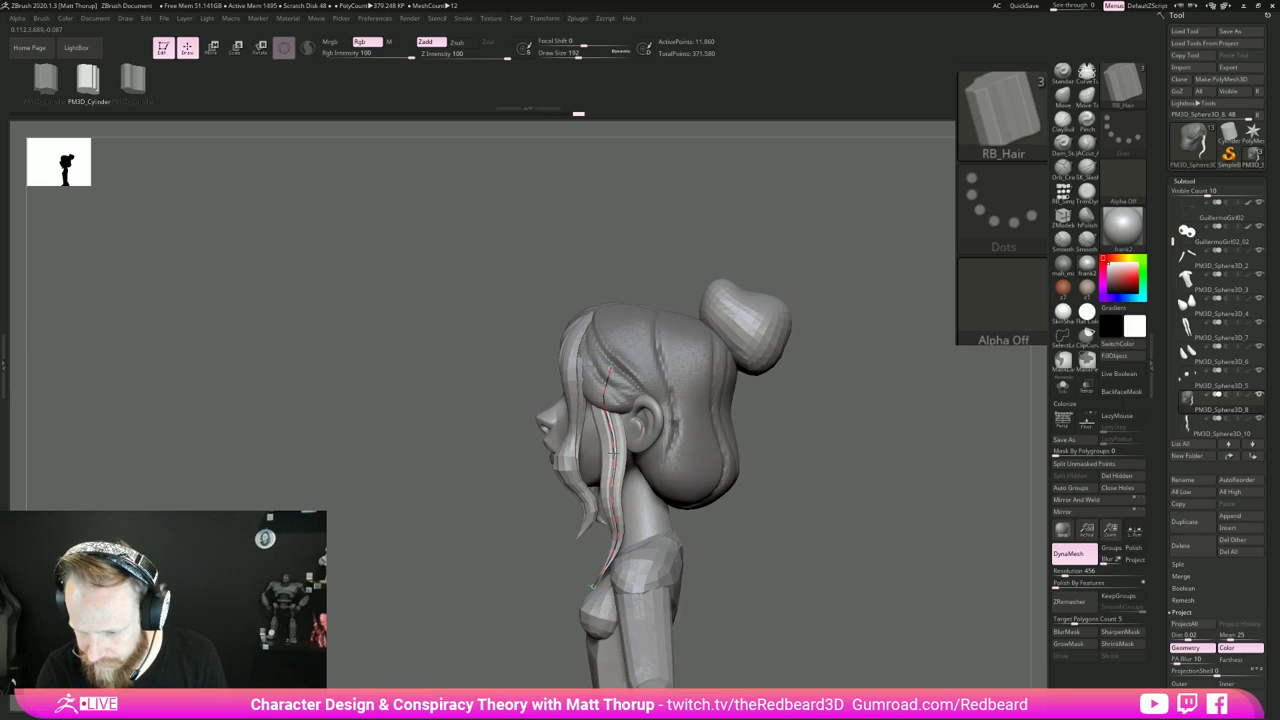
key("bracketleft")
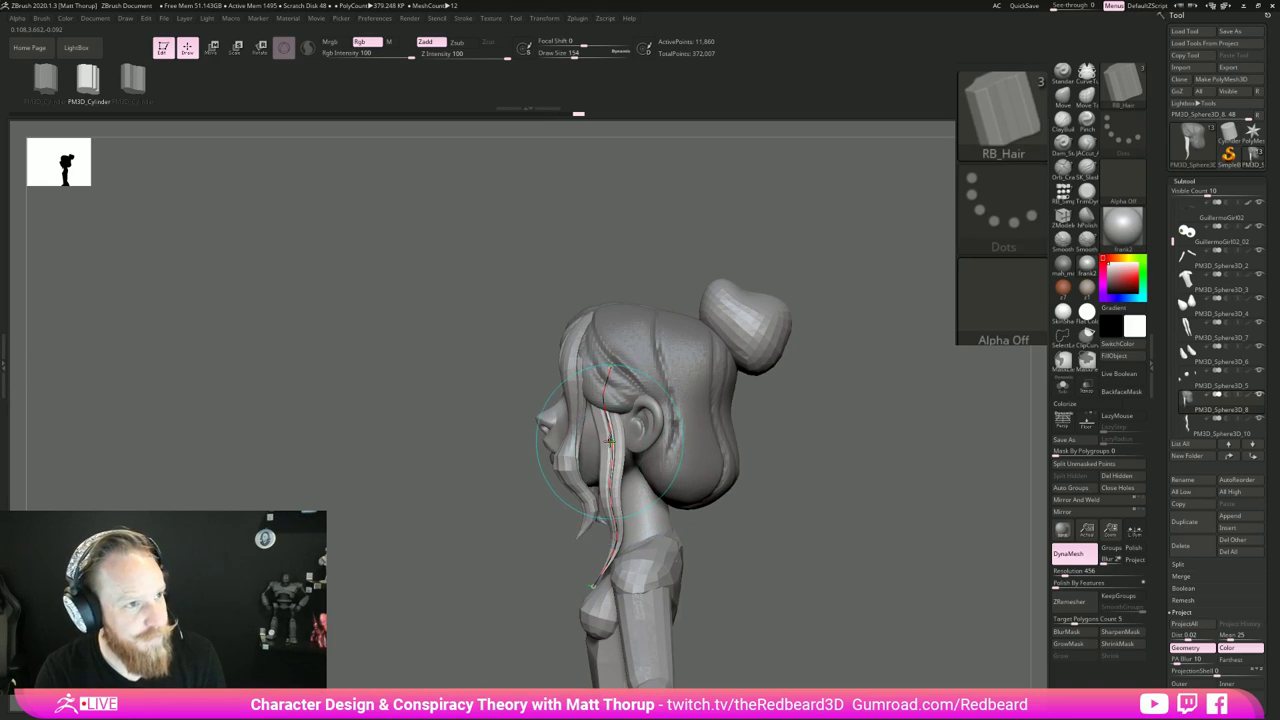
key("bracketleft")
left_click_drag(603, 437, 607, 434)
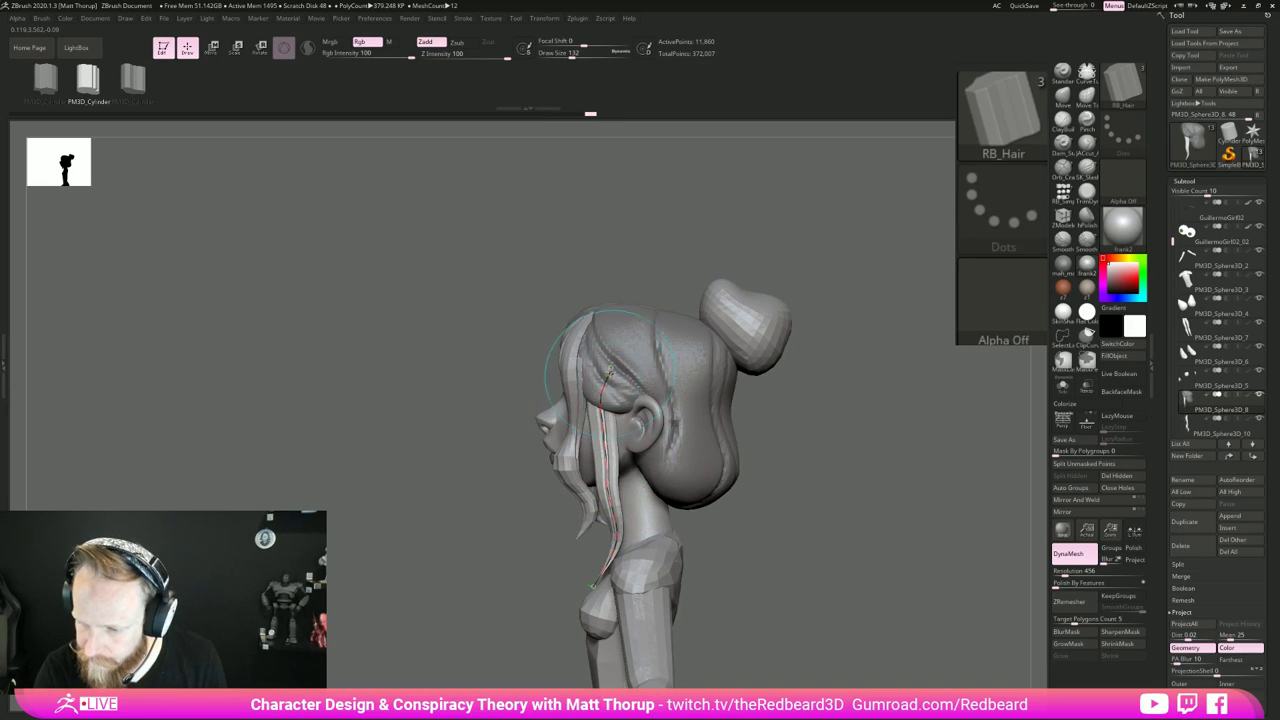
key("bracketleft")
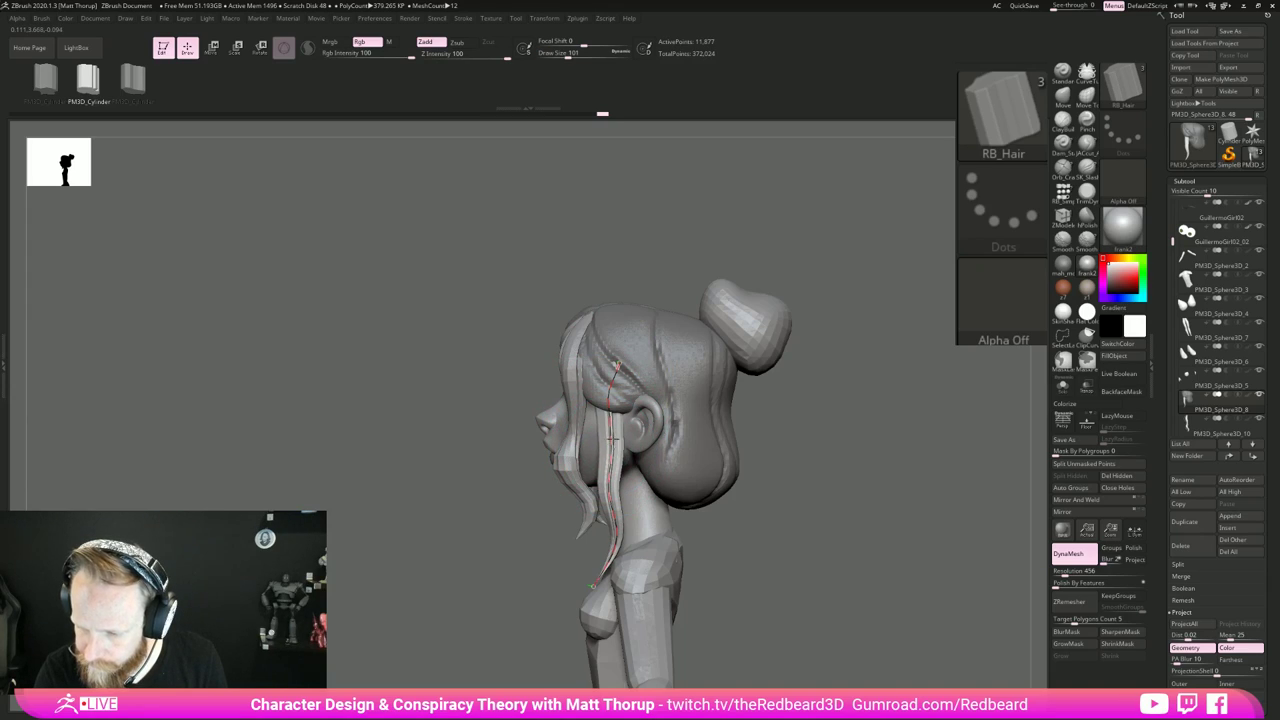
left_click_drag(604, 421, 602, 420)
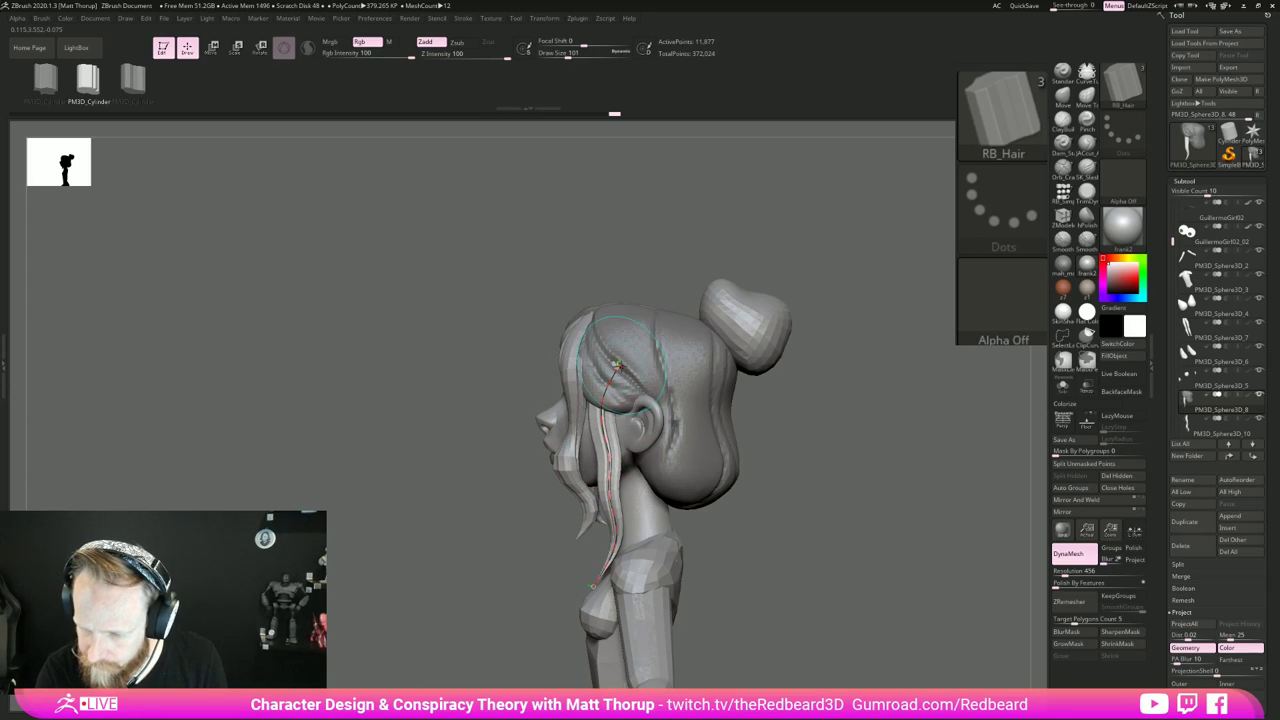
Step: Reshape the lower part of the strand near the chest from the opposite three-quarter view at curve edit size 101
left_click_drag(770, 470, 930, 465)
left_click_drag(690, 490, 712, 489)
left_click_drag(595, 537, 606, 503)
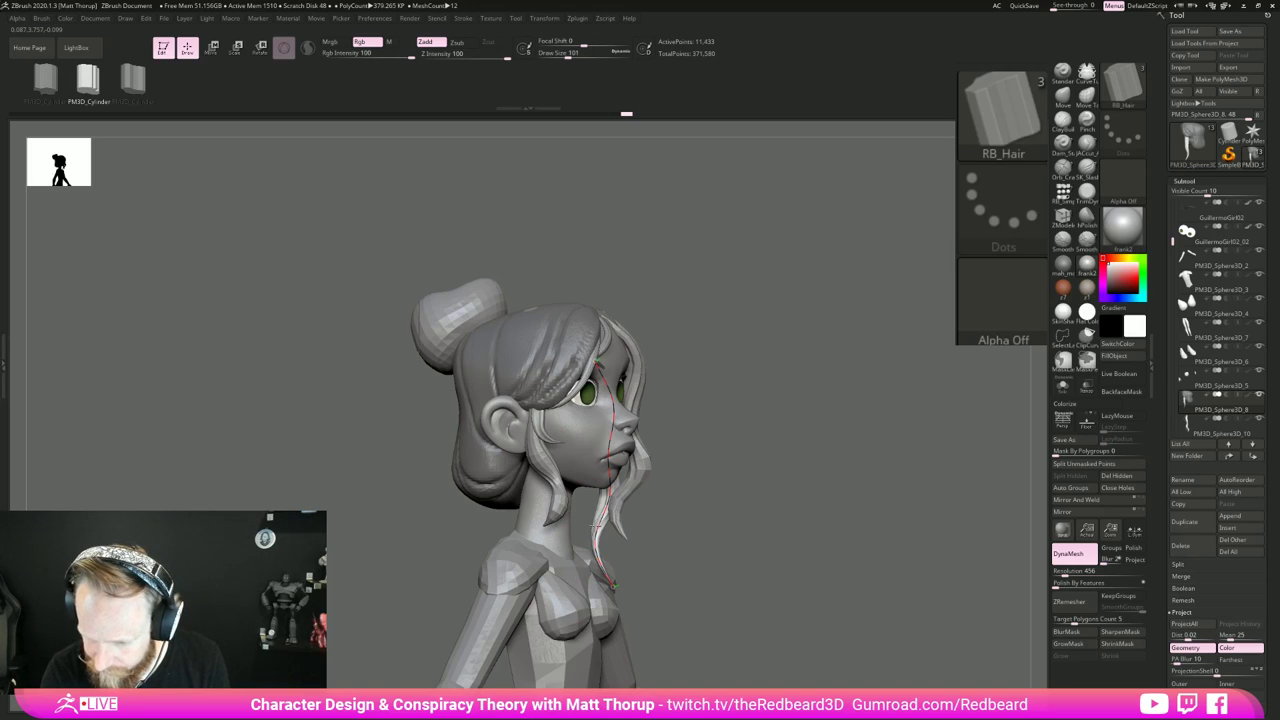
left_click_drag(595, 541, 632, 552)
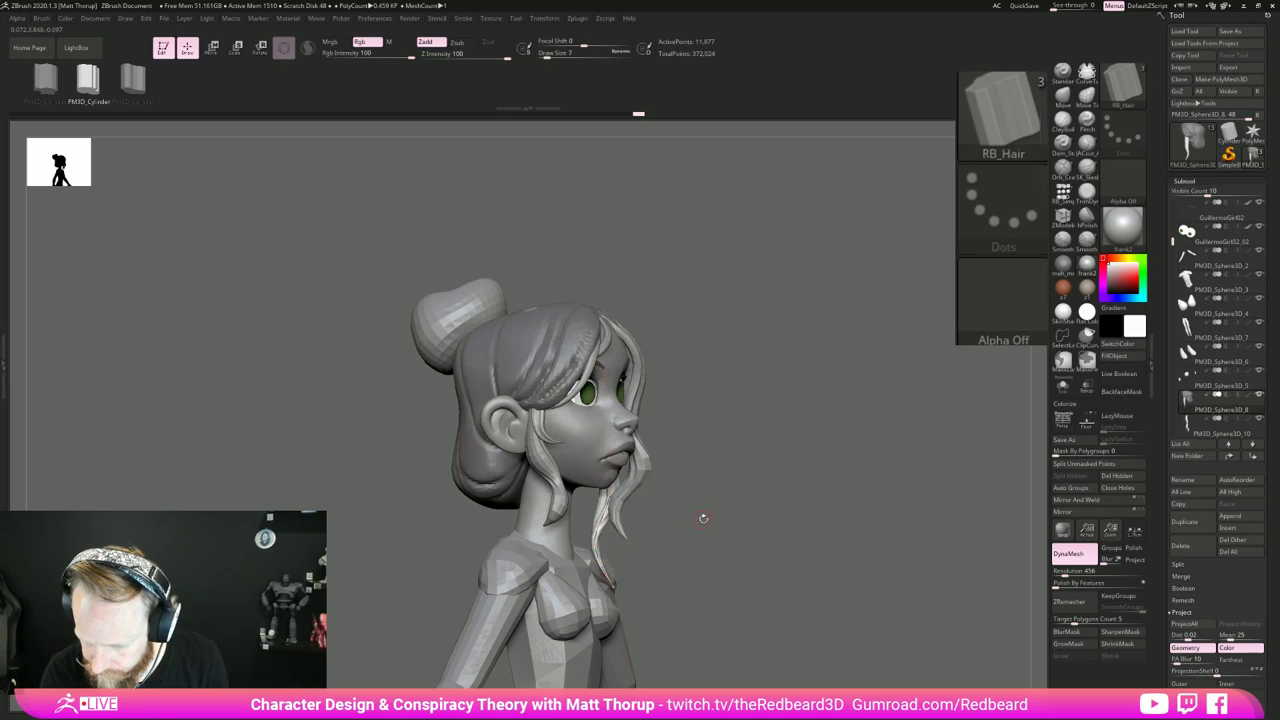
mouse_move(700, 517)
left_mouse_down()
mouse_move(648, 519)
mouse_move(700, 517)
left_mouse_up()
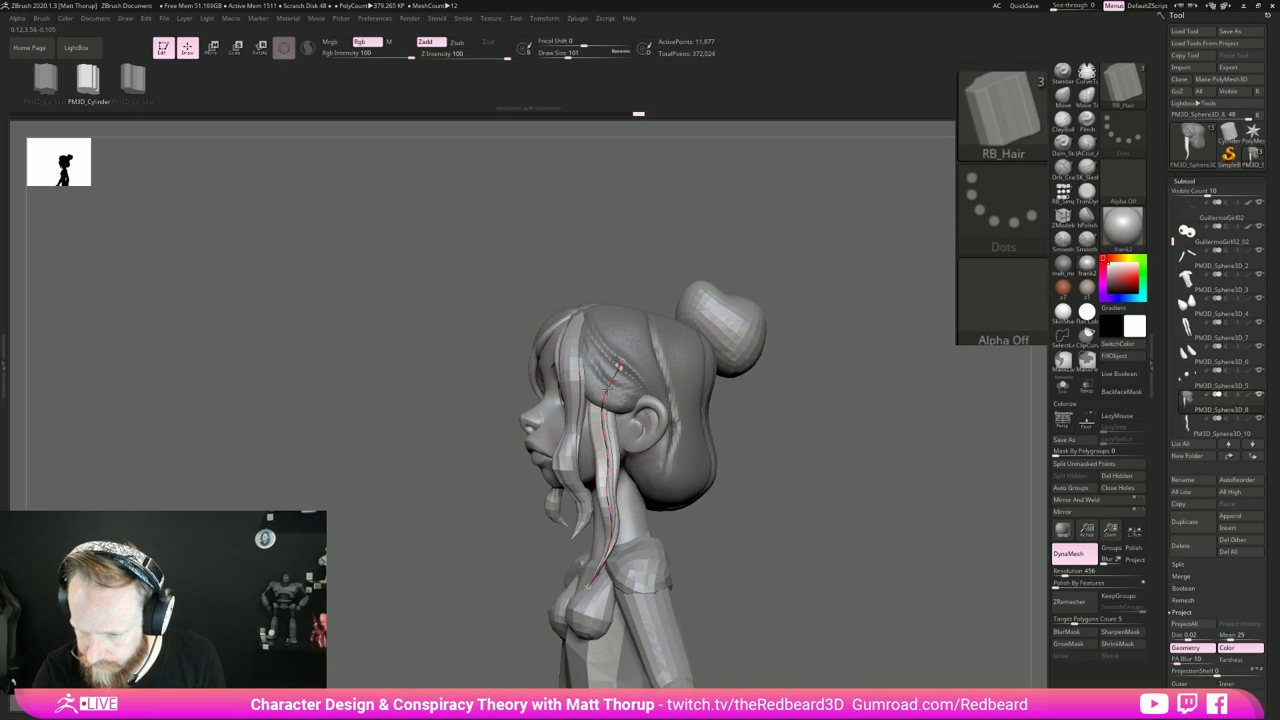
Step: Adjust the strand's upper section in front of the ear from the side view at curve edit size 101
left_click(608, 387)
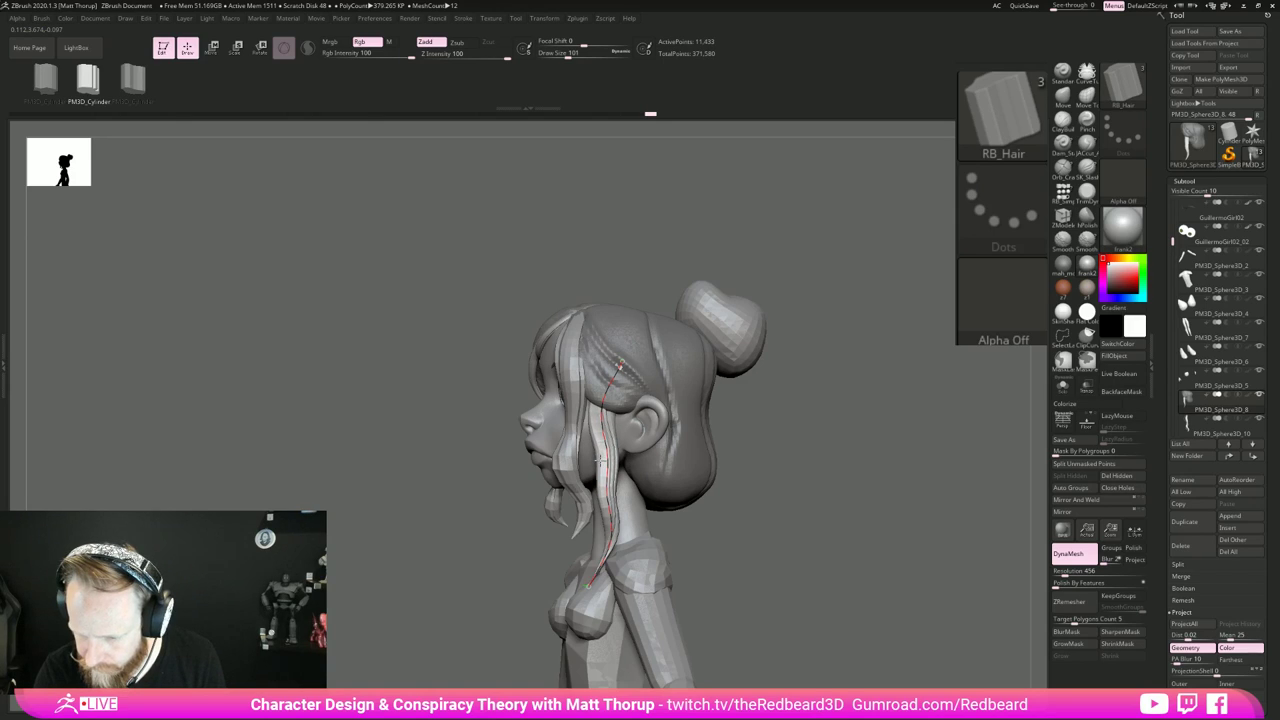
left_click_drag(600, 461, 603, 443)
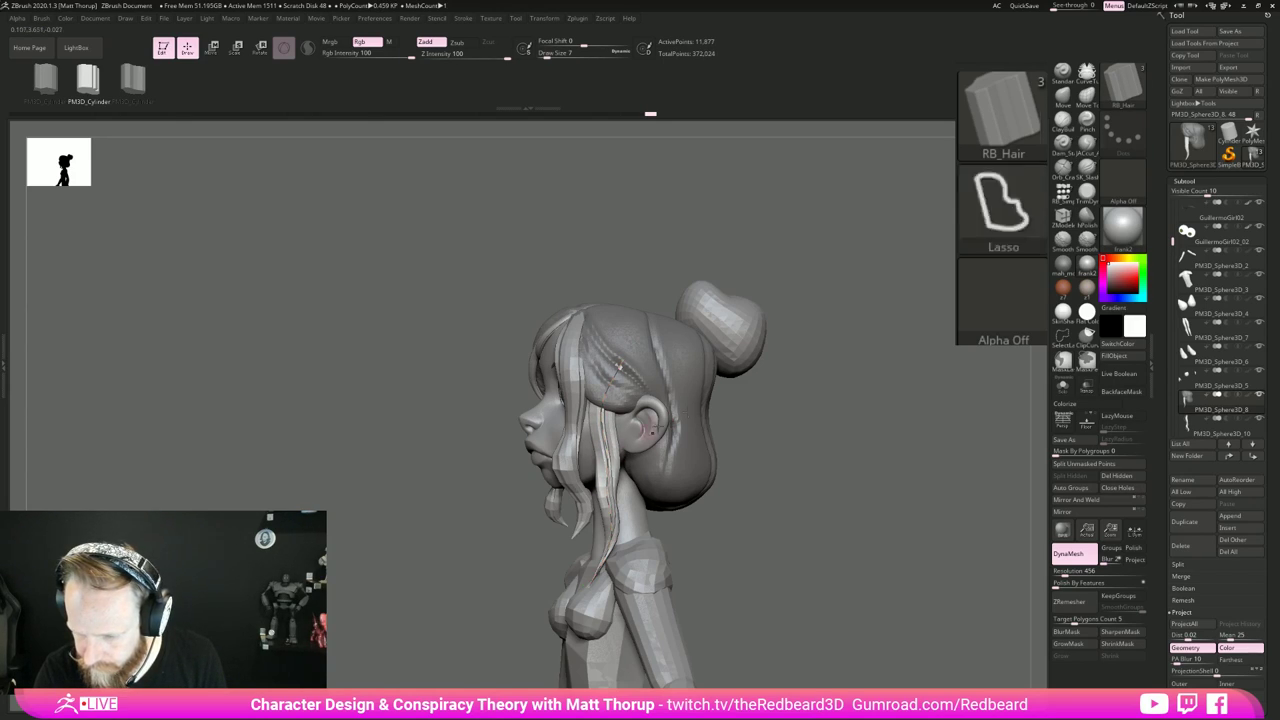
left_click_drag(488, 400, 506, 428, "ctrl")
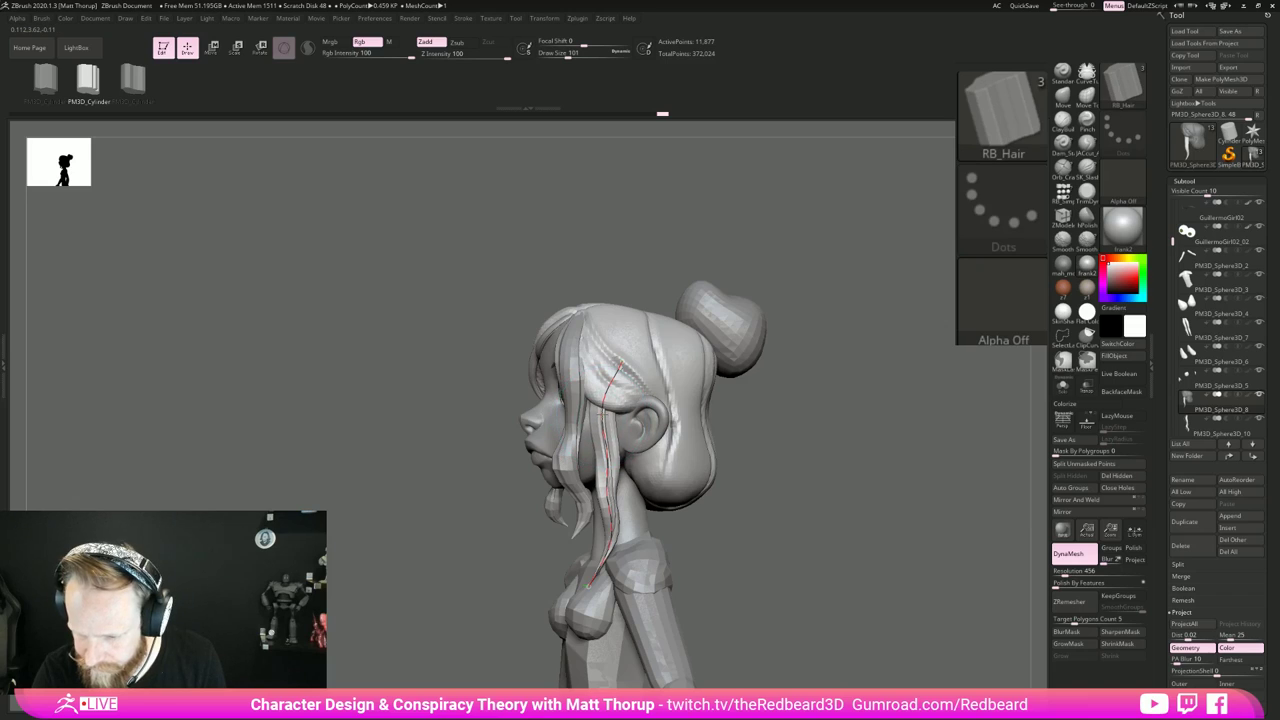
left_click_drag(599, 413, 620, 402)
Step: Reshape the strand's middle and lower bend beside the neck from a three-quarter front view at curve edit size 101
left_click_drag(826, 404, 814, 409)
left_click_drag(857, 449, 836, 451)
right_click_drag(836, 452, 610, 490)
left_click(605, 497)
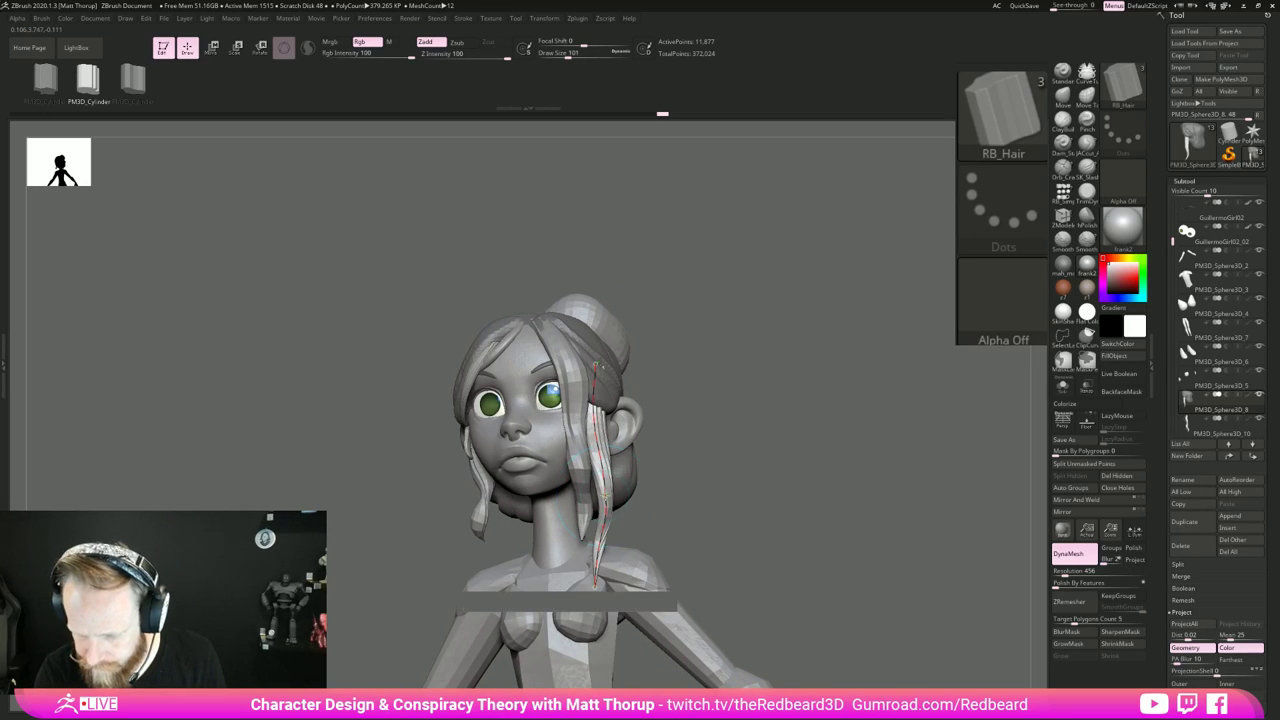
left_click_drag(605, 494, 610, 495)
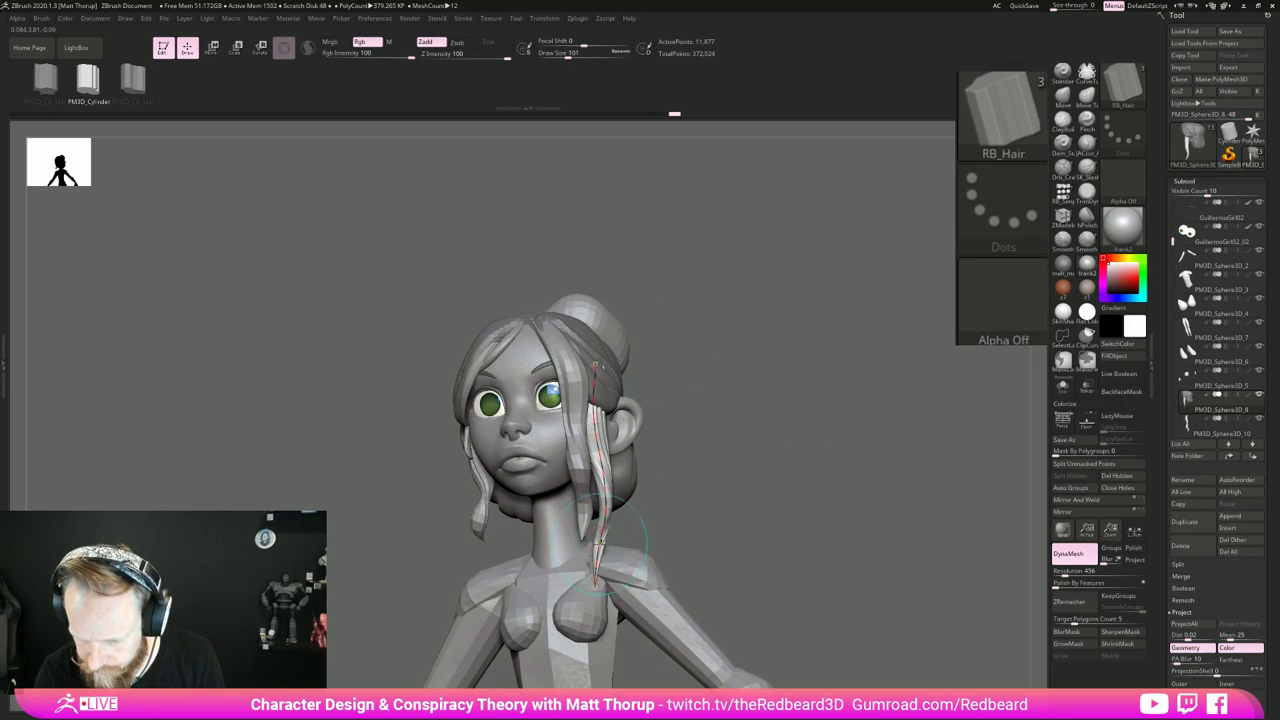
mouse_move(598, 541)
left_mouse_down()
mouse_move(587, 543)
mouse_move(597, 579)
mouse_move(590, 561)
left_mouse_up()
Step: Nudge the strand's root above the ear and pull its lower end inward toward the neck at curve edit size 83
key("bracketleft")
key("bracketleft")
left_click_drag(596, 365, 598, 361)
left_click(598, 352)
mouse_move(676, 478)
left_mouse_down()
mouse_move(748, 474)
mouse_move(669, 531)
left_mouse_up()
left_click_drag(590, 580, 577, 545)
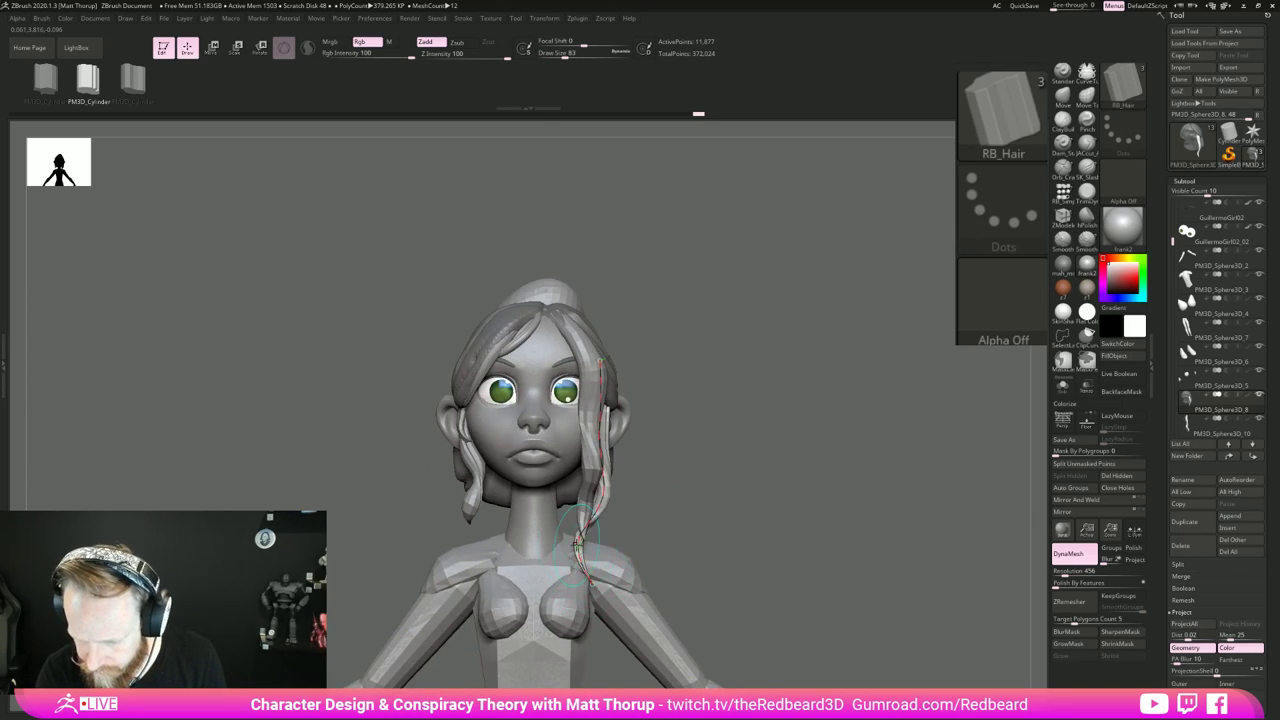
Step: Leave the strand's curve editing and check its shape in side, front and full-figure views
left_click_drag(730, 491, 790, 494)
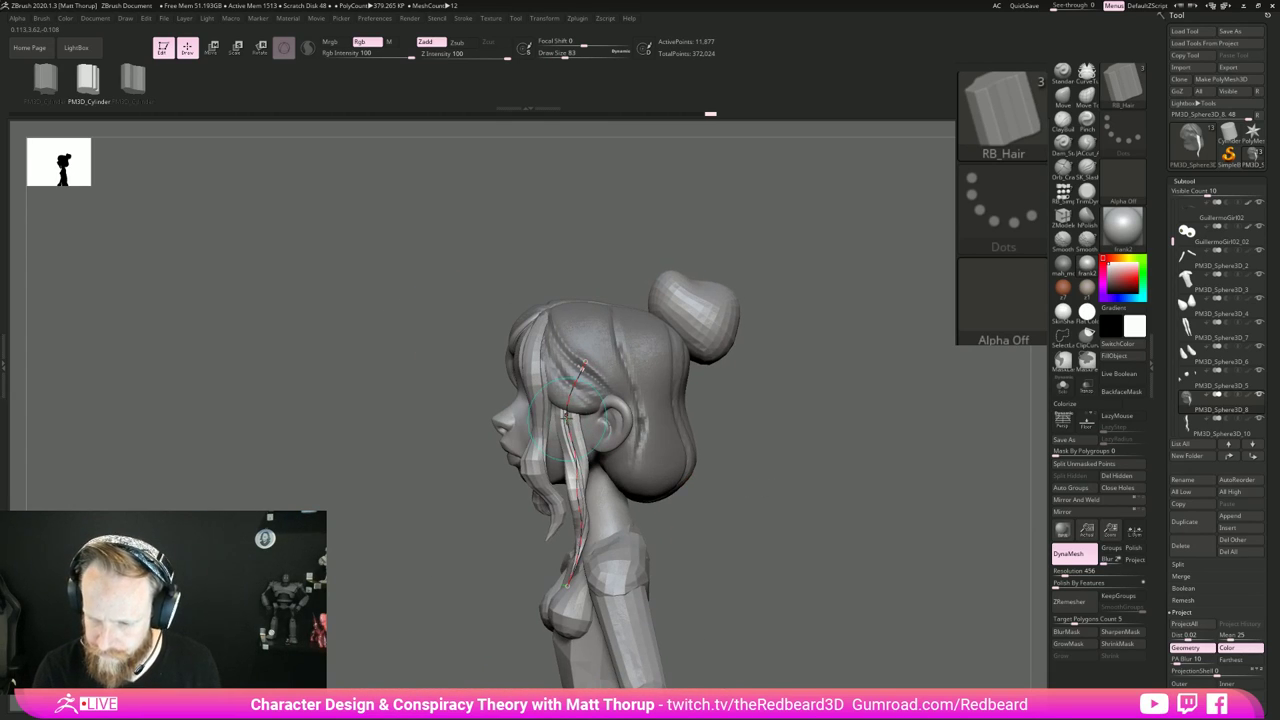
key("ctrl+z")
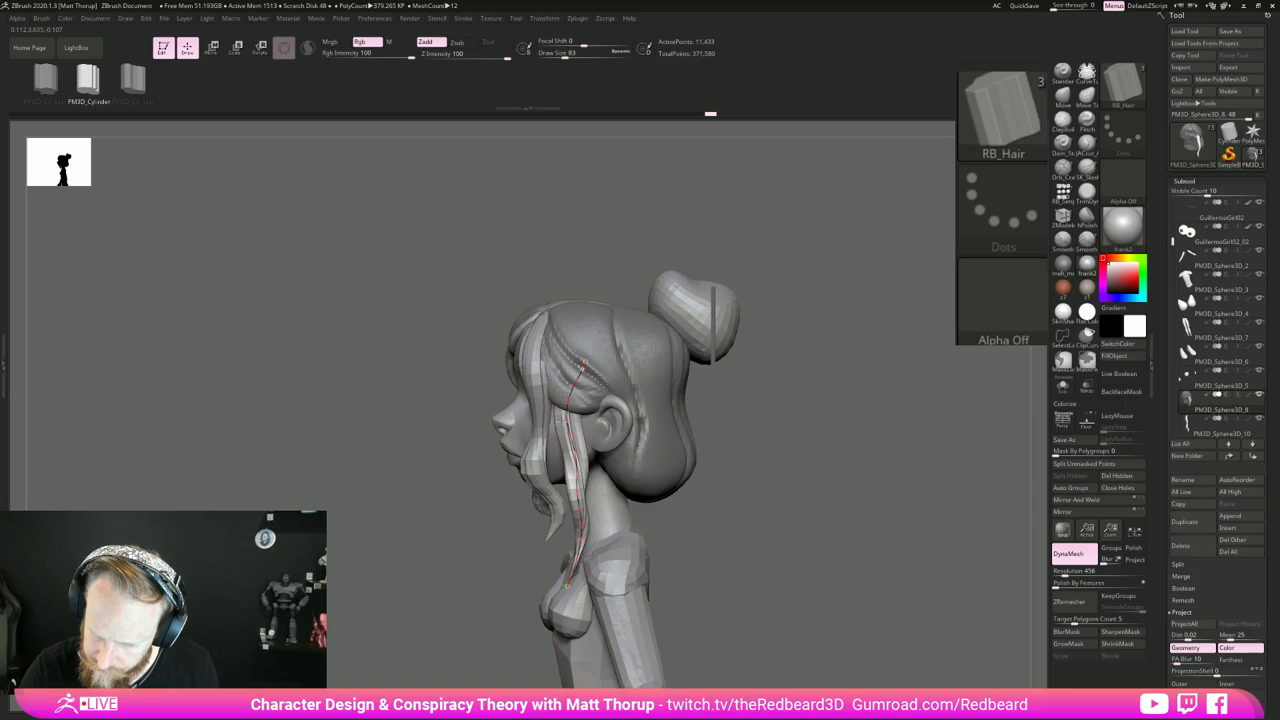
key("ctrl+z")
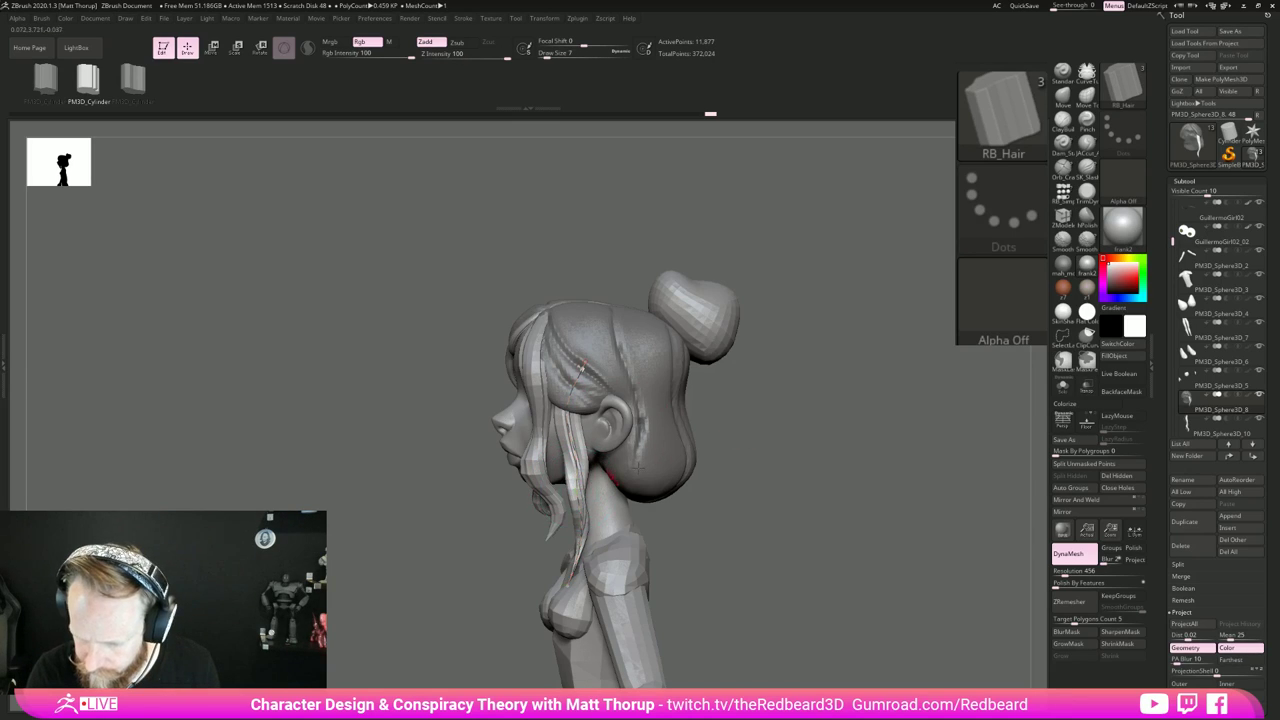
mouse_move(863, 454)
left_mouse_down()
mouse_move(826, 449)
mouse_move(869, 446)
mouse_move(843, 449)
left_mouse_up()
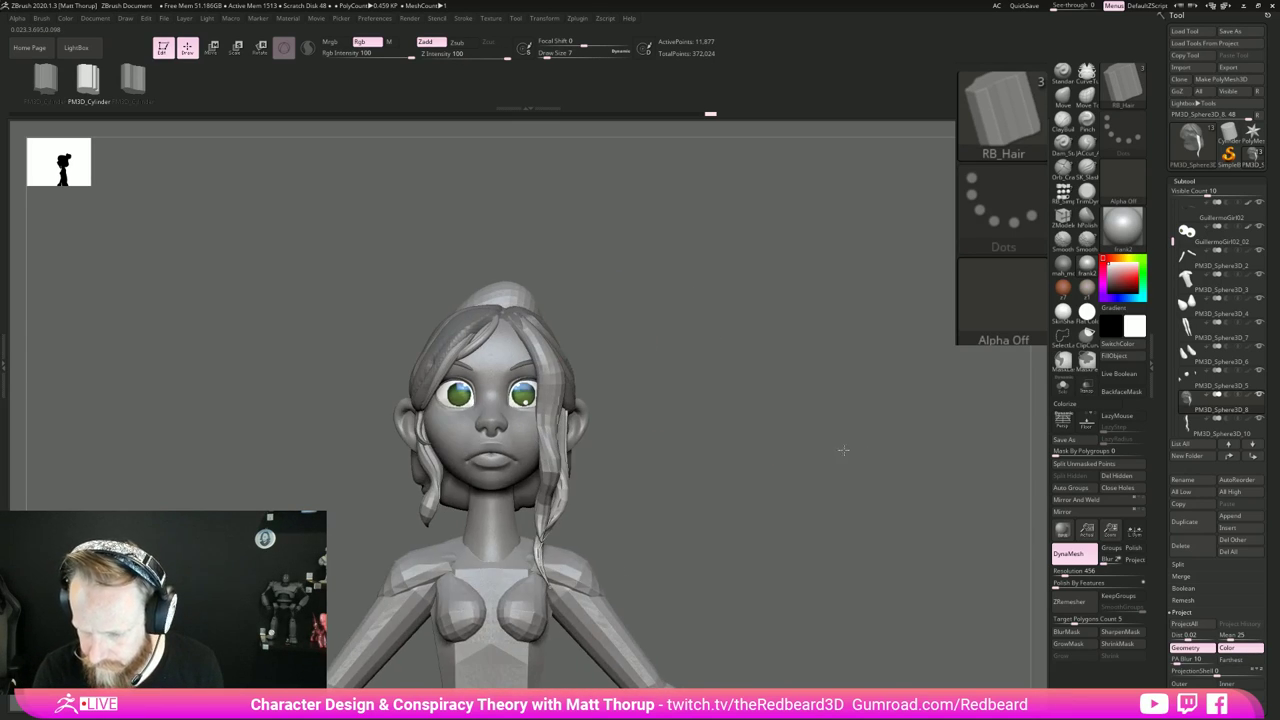
right_click_drag(843, 449, 720, 537, "ctrl")
mouse_move(720, 537)
left_mouse_down()
mouse_move(746, 537)
mouse_move(722, 540)
left_mouse_up()
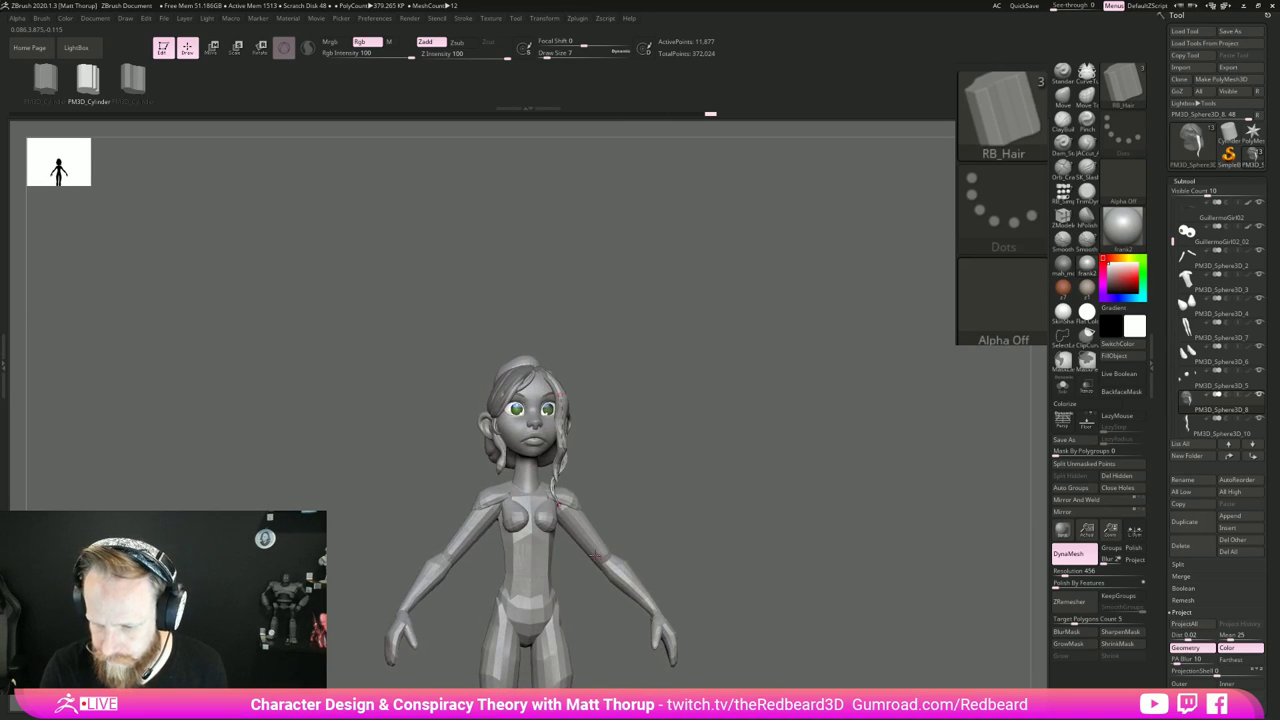
left_click_drag(763, 471, 714, 480)
right_click_drag(714, 480, 764, 493, "ctrl")
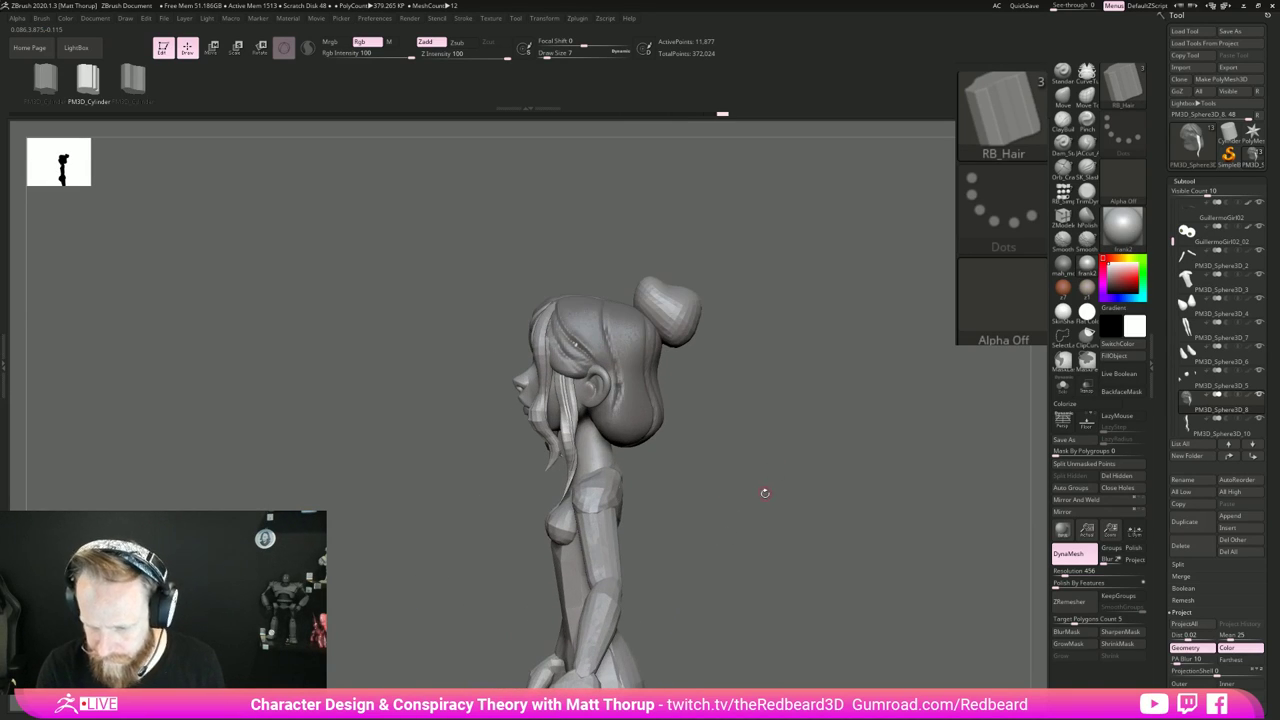
left_click_drag(764, 493, 749, 497)
Step: Reshape the loose strand in front of the ear with the Move brush at draw size 51
key("b")
key("m")
key("v")
key("s")
mouse_move(569, 391)
left_mouse_down()
mouse_move(581, 391)
mouse_move(564, 384)
mouse_move(583, 456)
left_mouse_up()
key("s")
mouse_move(757, 403)
left_mouse_down()
mouse_move(829, 394)
mouse_move(731, 431)
left_mouse_up()
Step: Thicken the lower end of the loose strand with the Inflat brush, reducing the draw size to 41
key("b")
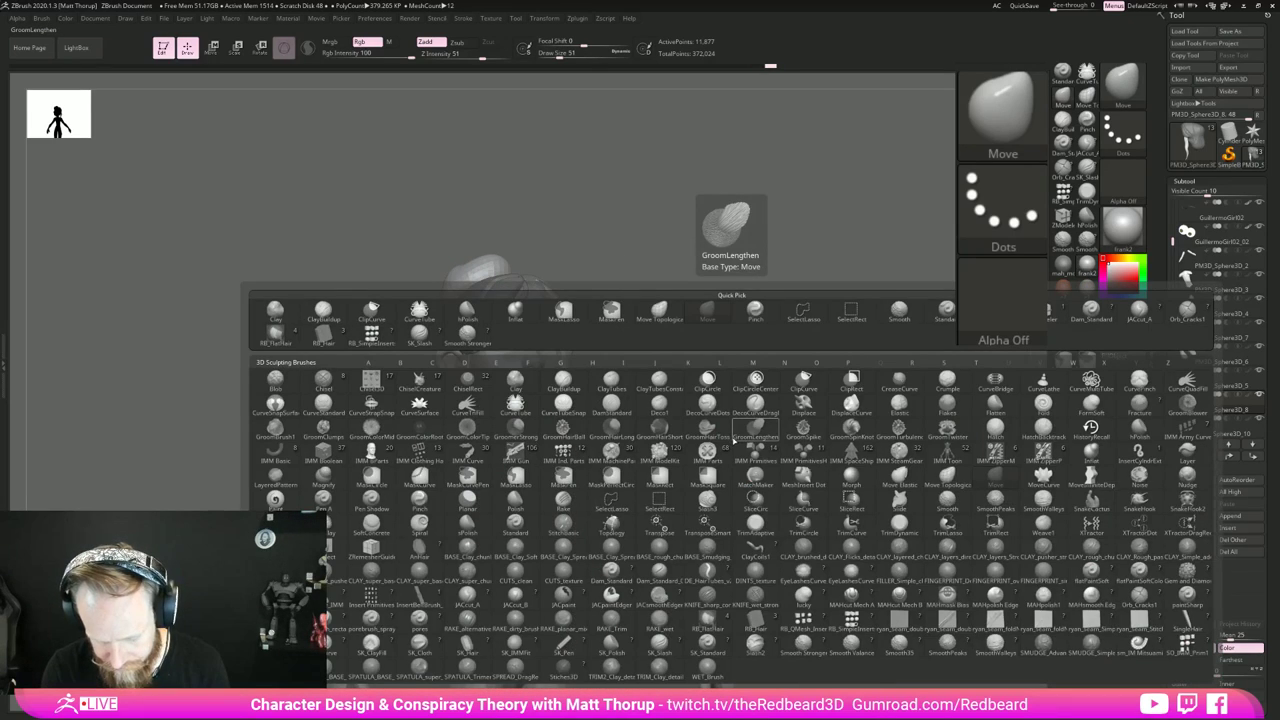
key("i")
key("n")
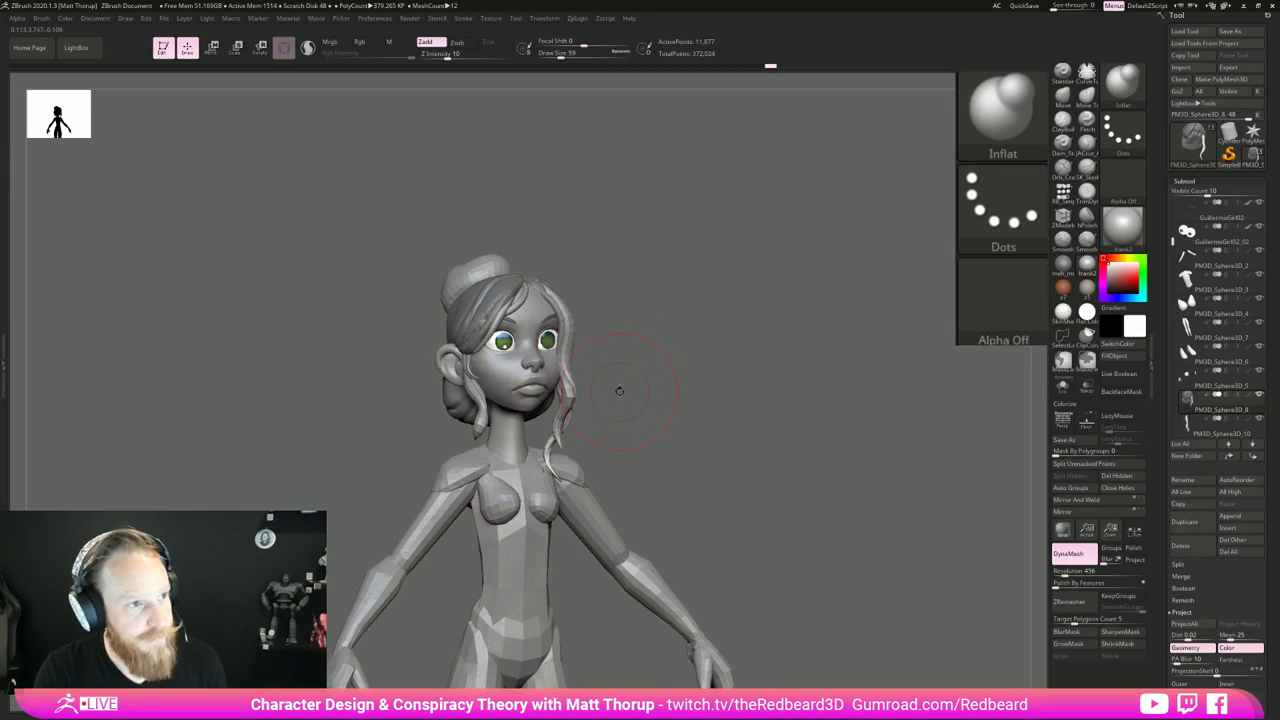
left_click_drag(620, 391, 623, 428, "alt")
left_click_drag(550, 468, 551, 478)
mouse_move(649, 394)
left_mouse_down()
mouse_move(549, 407)
mouse_move(556, 376)
mouse_move(539, 380)
mouse_move(530, 455)
left_mouse_up()
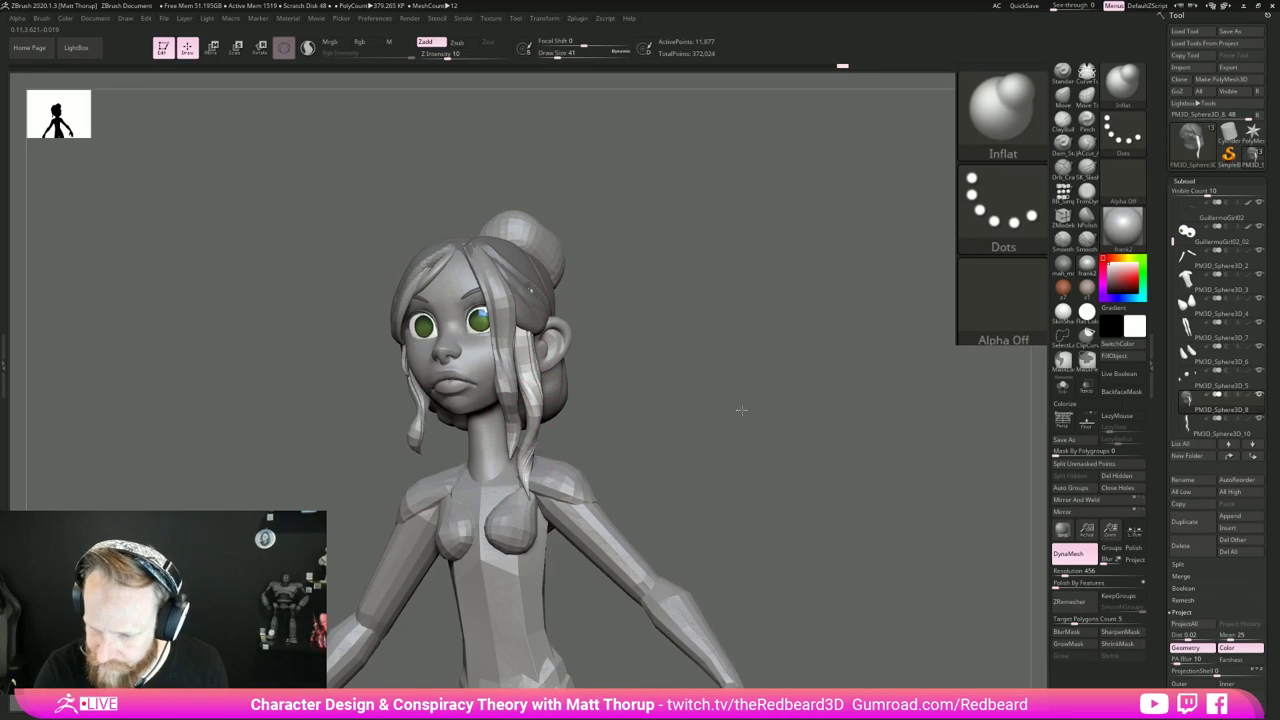
mouse_move(617, 353)
left_mouse_down()
mouse_move(783, 446)
mouse_move(691, 460)
mouse_move(760, 474)
mouse_move(709, 494)
mouse_move(777, 497)
mouse_move(671, 483)
mouse_move(751, 500)
mouse_move(711, 506)
mouse_move(751, 449)
mouse_move(732, 487)
left_mouse_up()
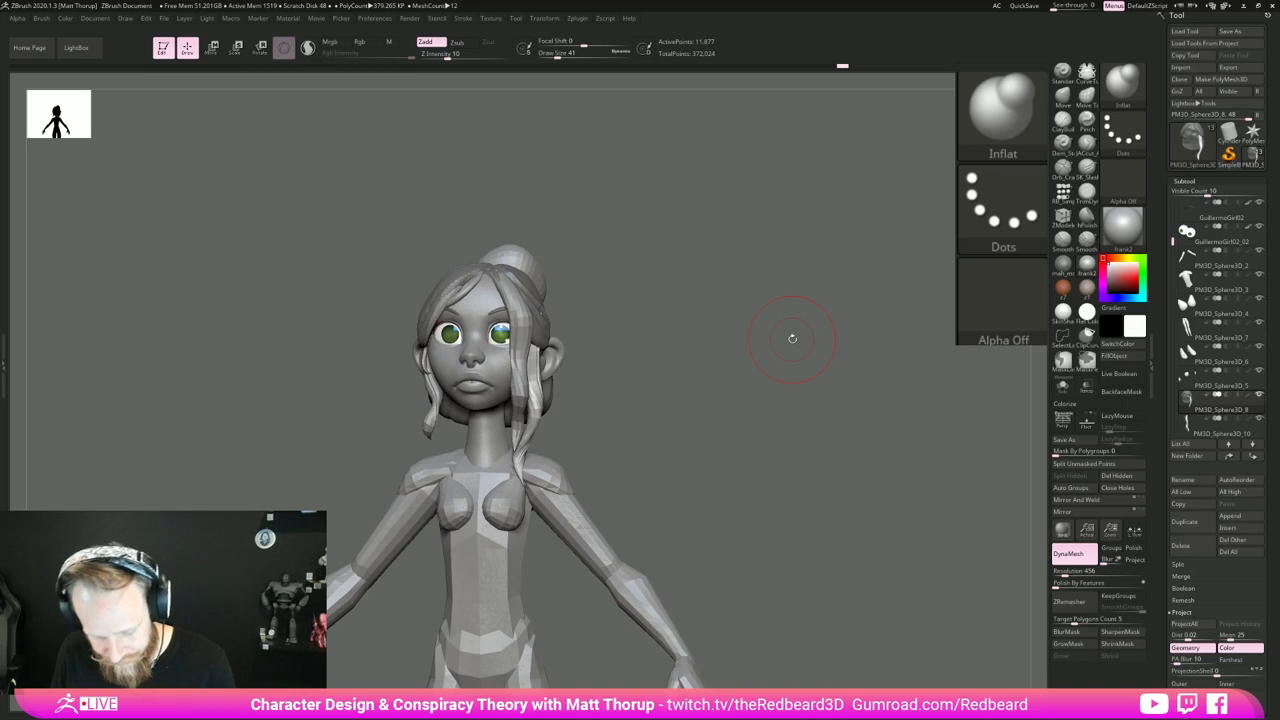
key("b")
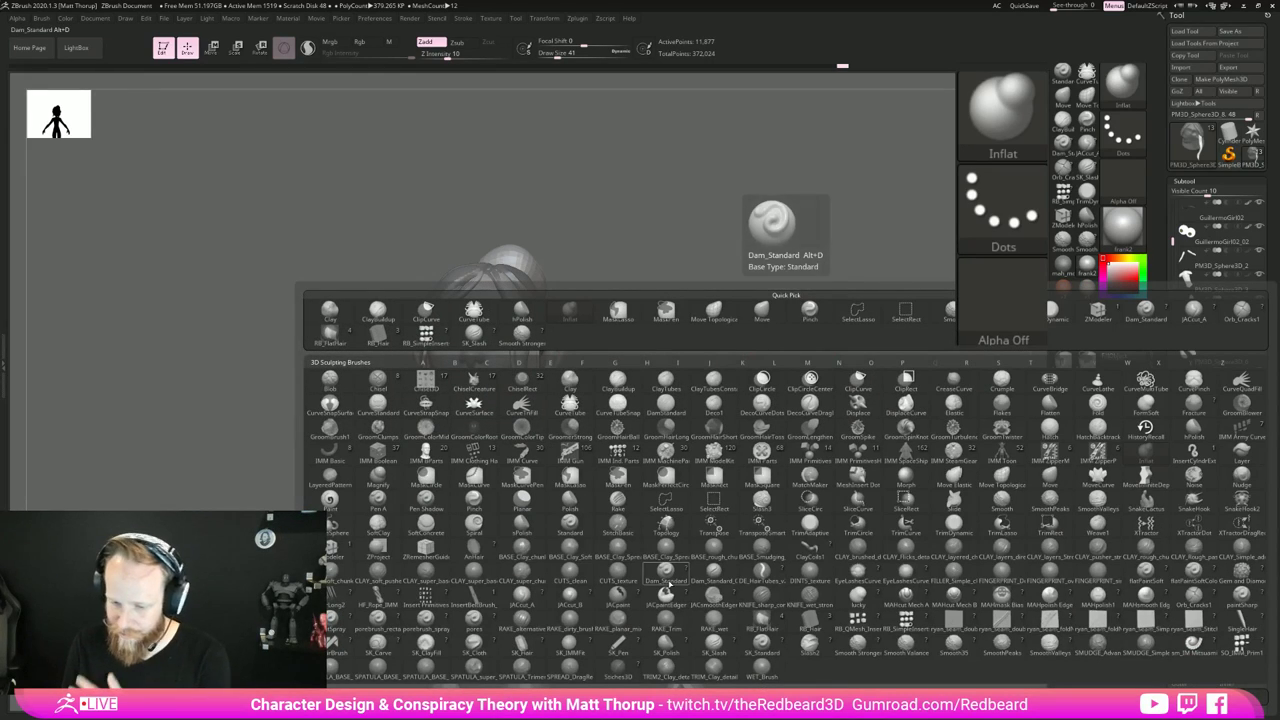
left_click(665, 570)
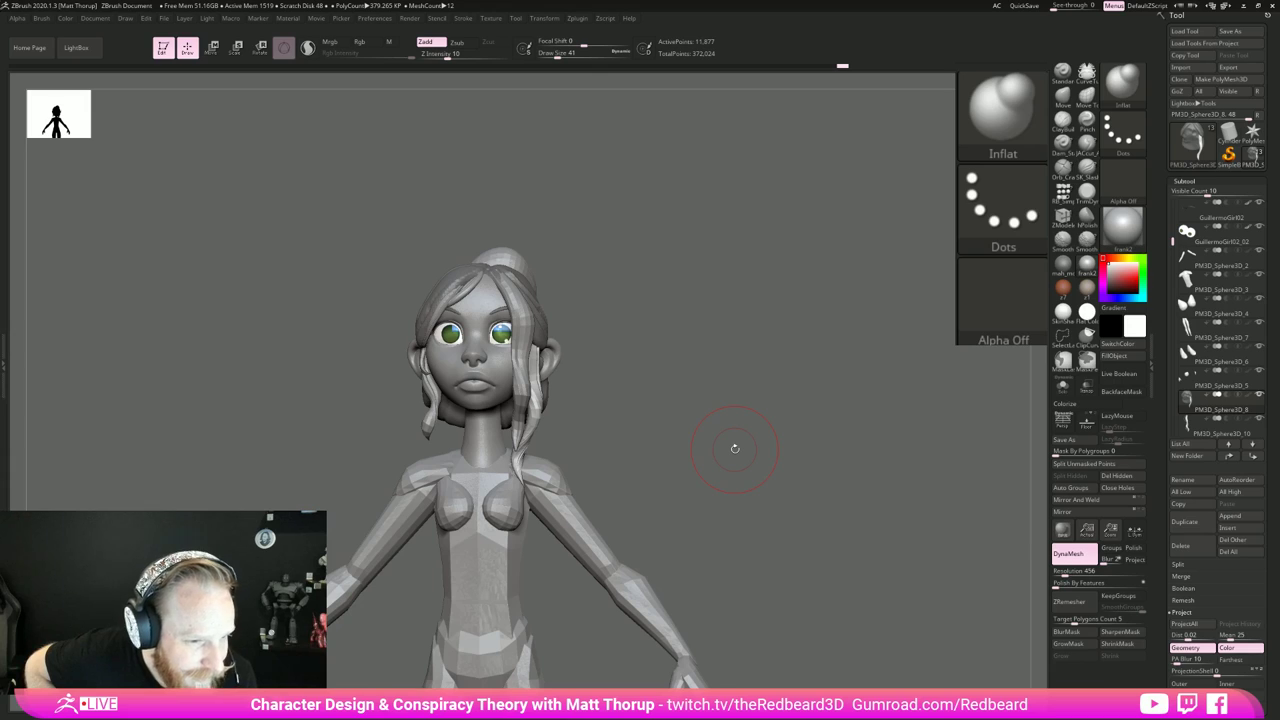
left_click_drag(770, 442, 794, 458)
mouse_move(711, 420)
left_mouse_down("alt")
mouse_move(692, 497)
mouse_move(706, 423)
left_mouse_up("alt")
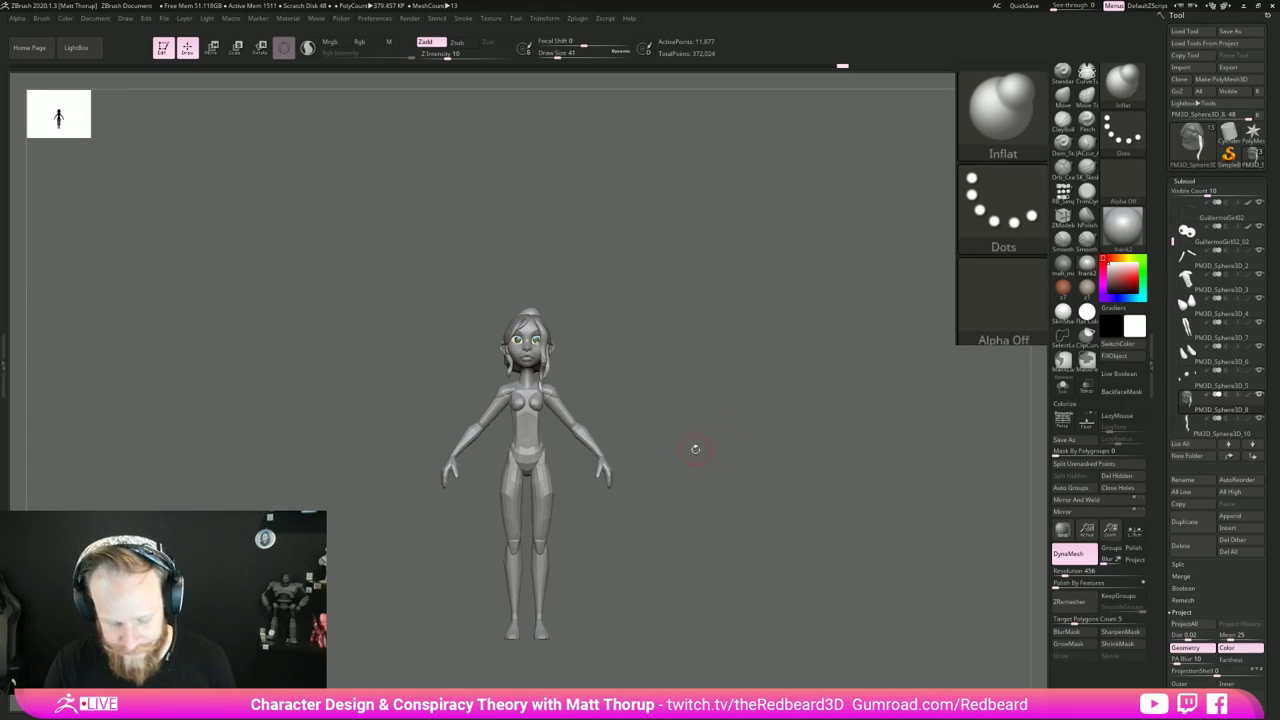
Step: Switch to the front hair strand subtool PM3D_Sphere3D_10 and bend its lower end inward with the Move Topological brush
left_click_drag(694, 448, 900, 542, "alt")
left_click(536, 327, "alt")
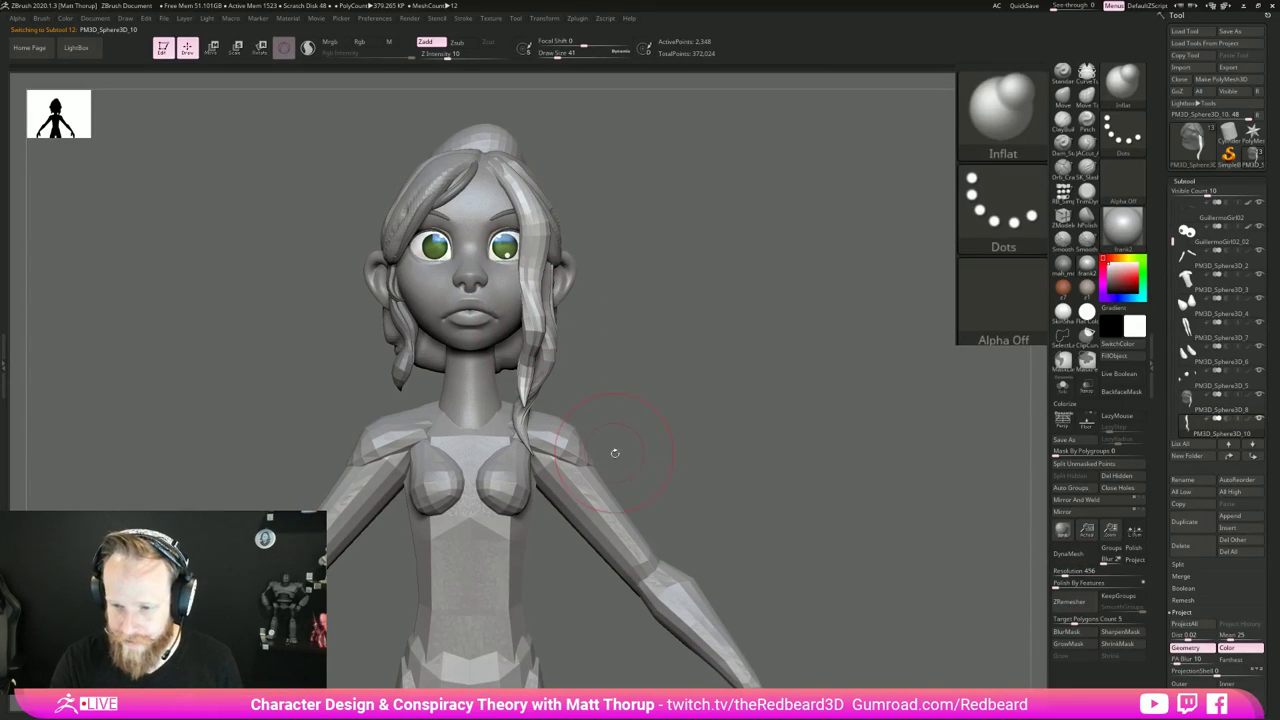
key("b")
key("m")
key("t")
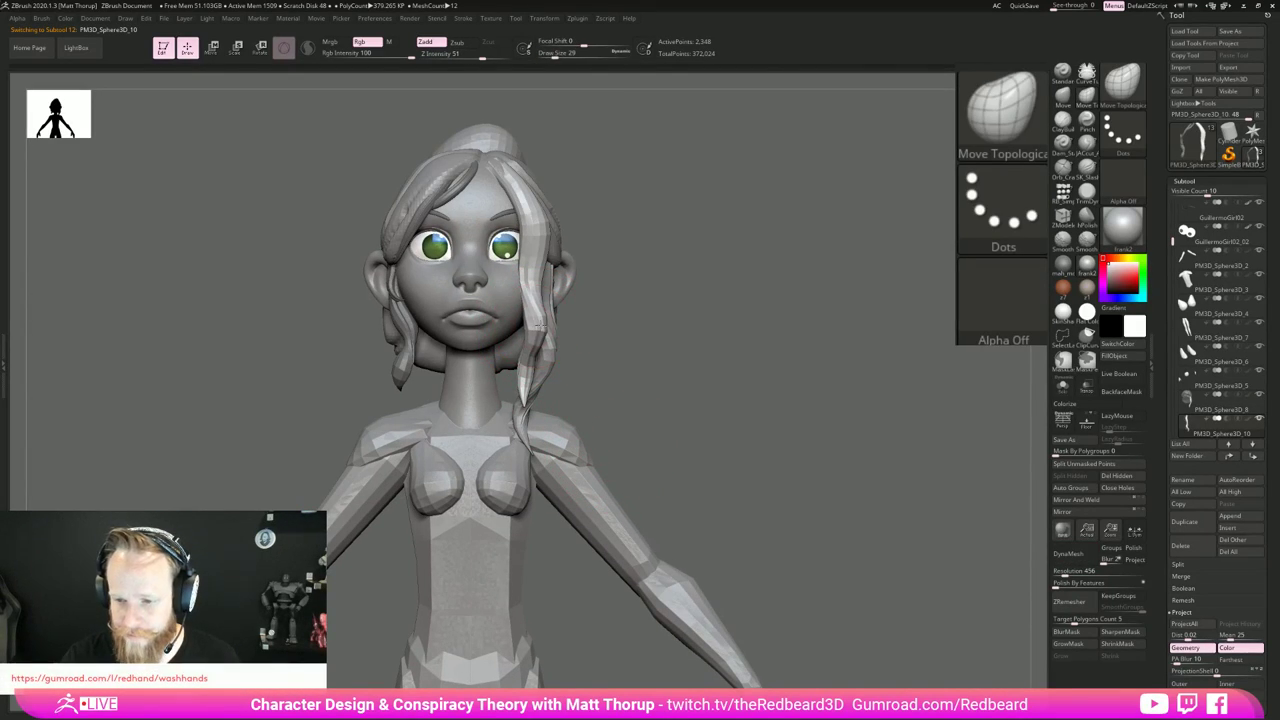
key("s")
mouse_move(537, 327)
left_mouse_down()
mouse_move(512, 366)
mouse_move(525, 399)
left_mouse_up()
key("s")
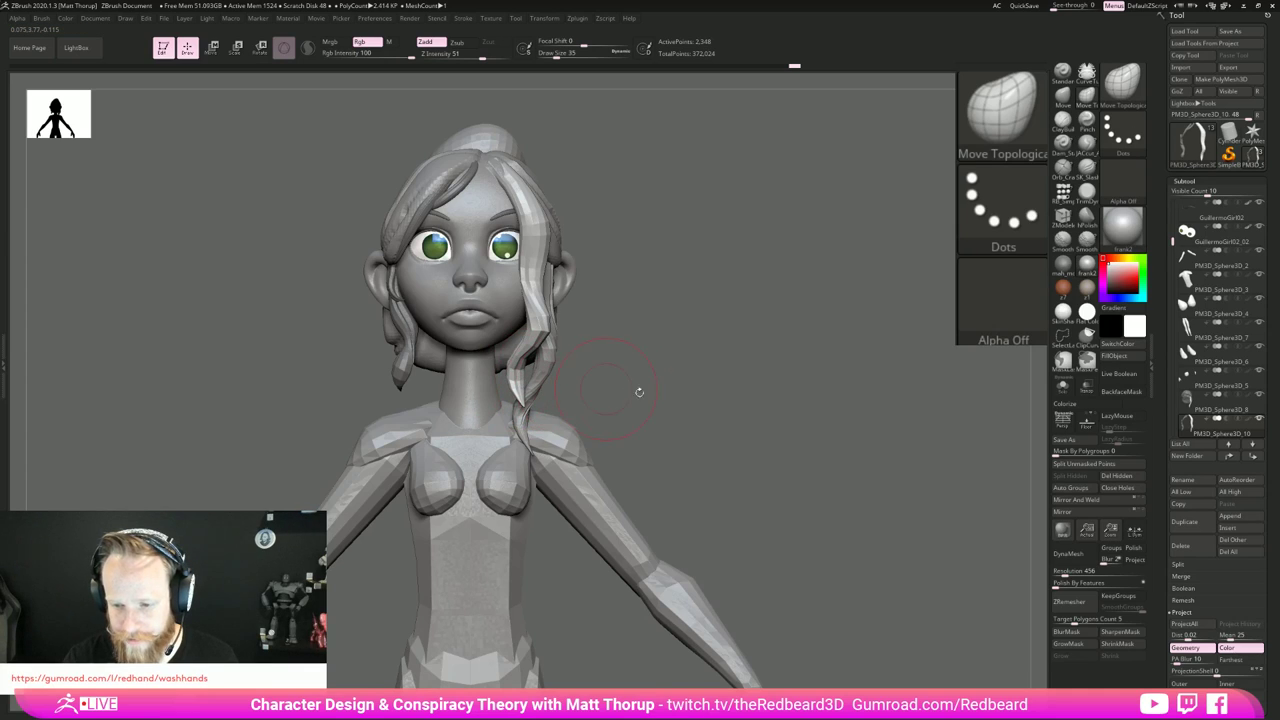
Step: Refine the front strand's lower tip from the opposite three-quarter view with Move Topological at draw sizes 14 and 27
left_click_drag(636, 392, 676, 392)
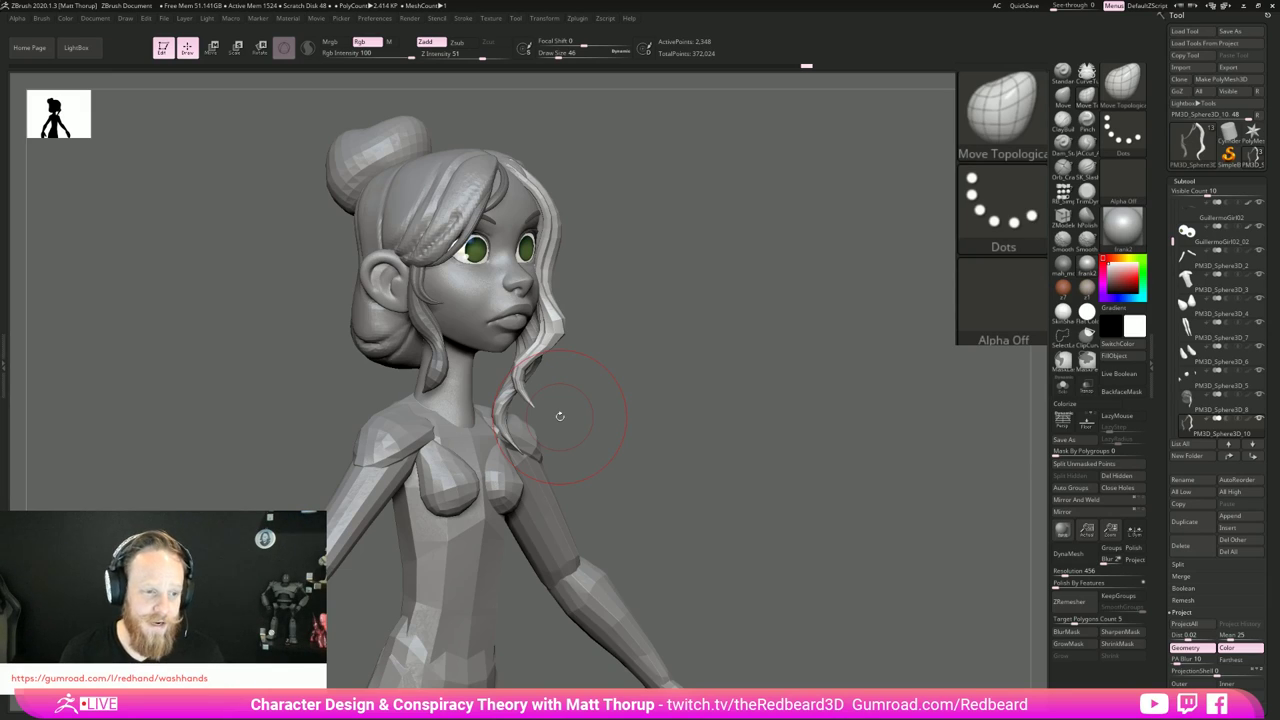
left_click(525, 370, "alt")
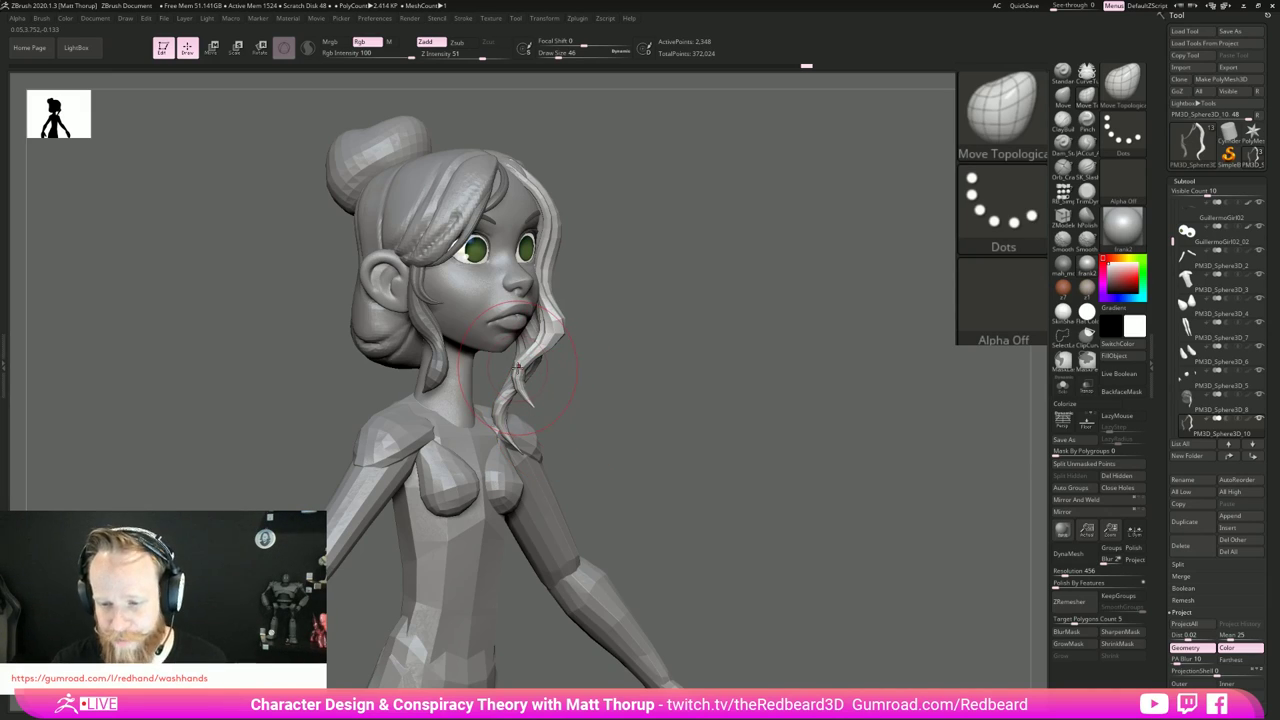
key("s")
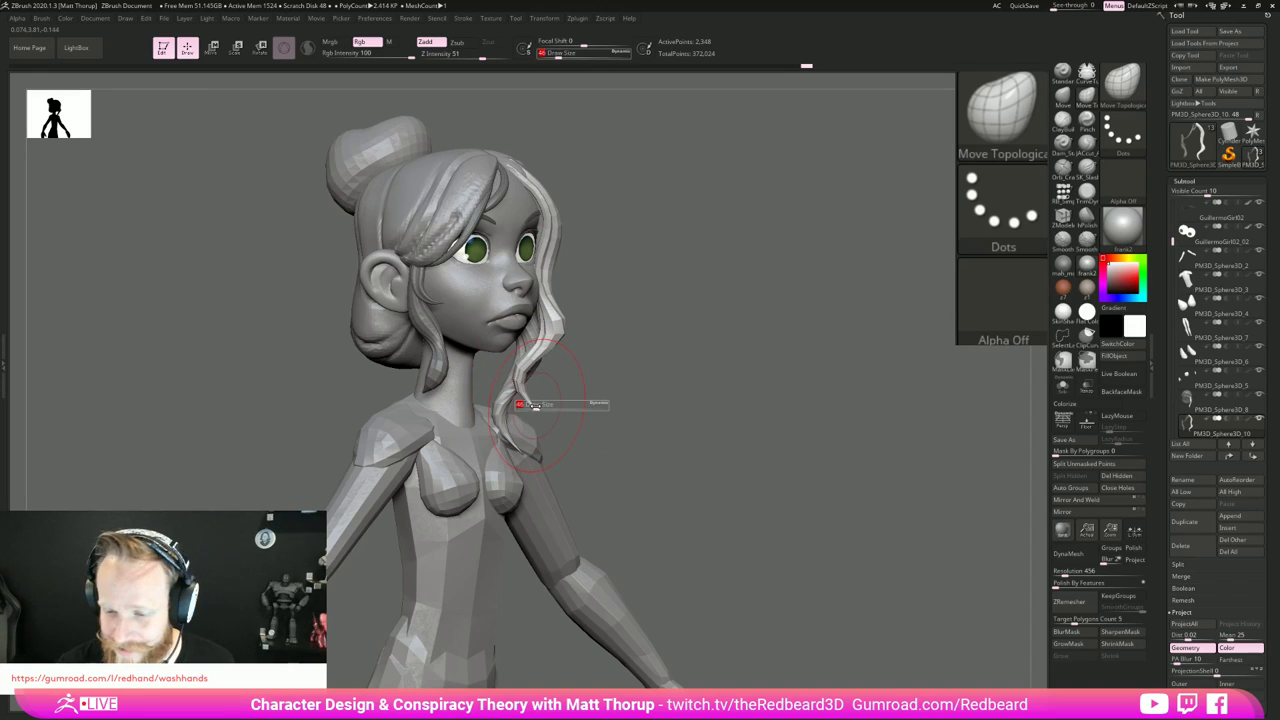
left_click_drag(539, 407, 530, 408)
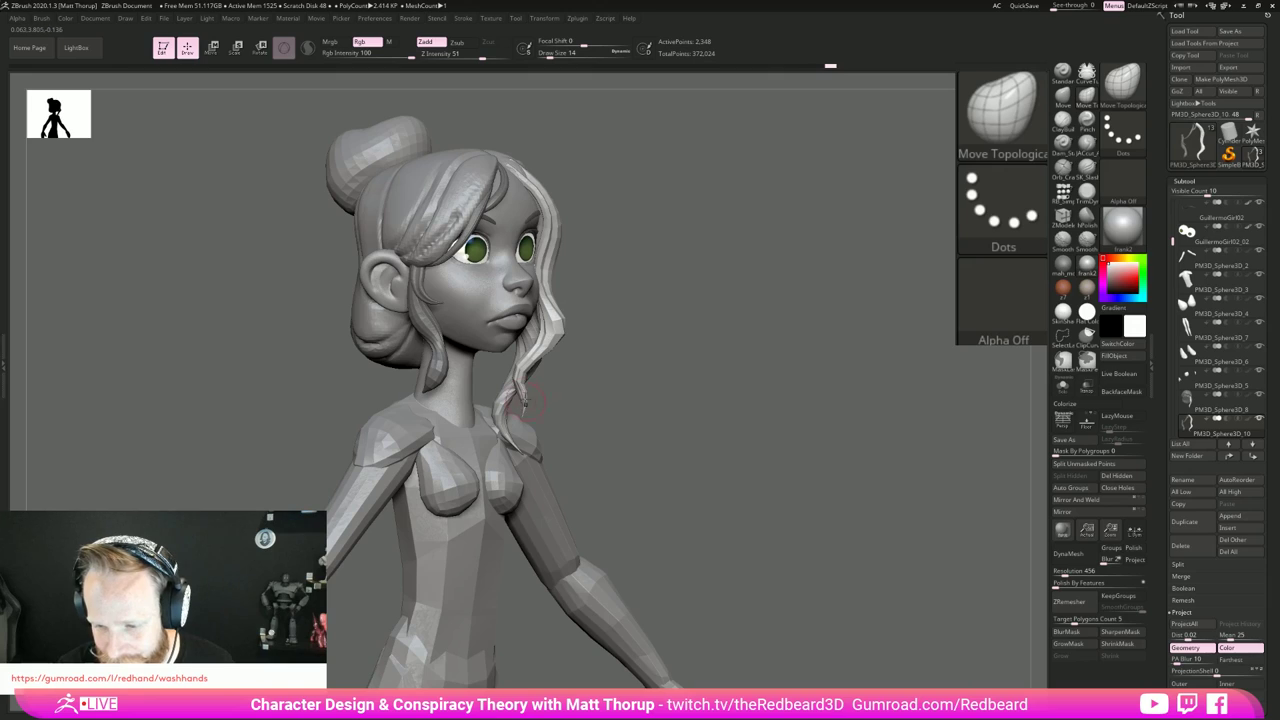
key("]")
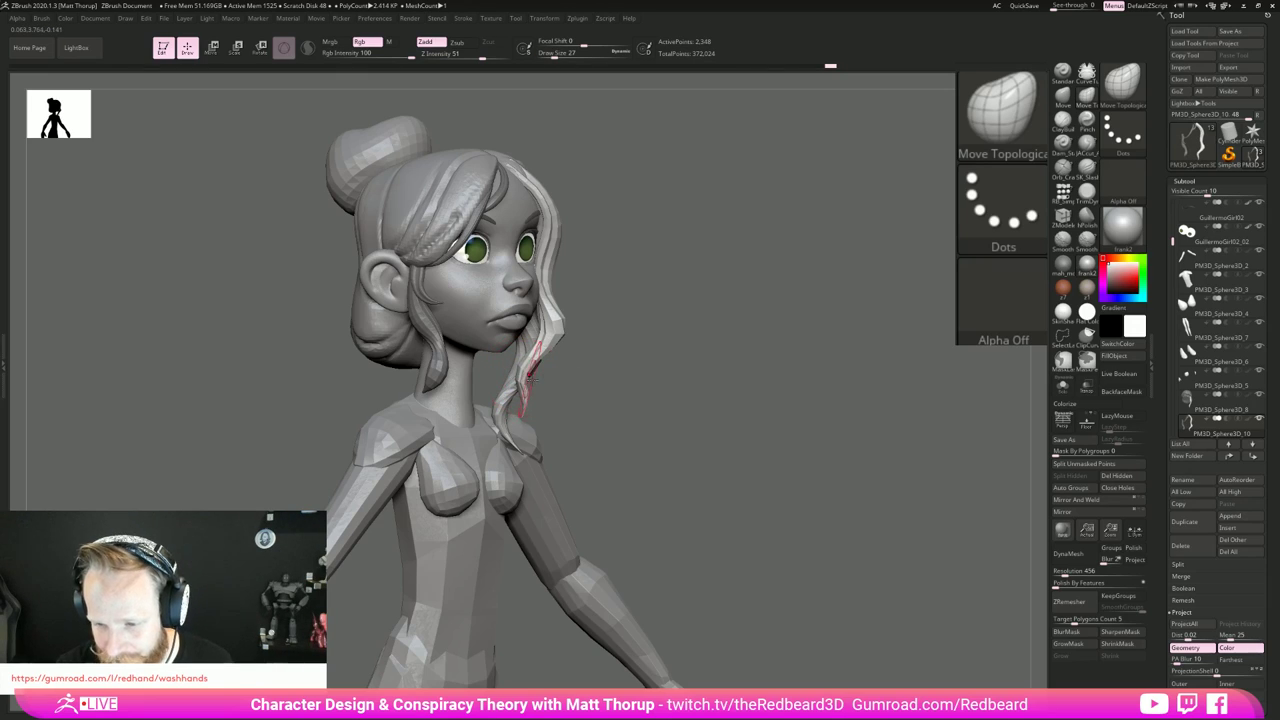
mouse_move(556, 384)
left_mouse_down()
mouse_move(594, 391)
mouse_move(514, 388)
left_mouse_up()
Step: Shape the front strand's tip from side, front and low close-up views, reducing the draw size to 18, 14 and 9
key("[")
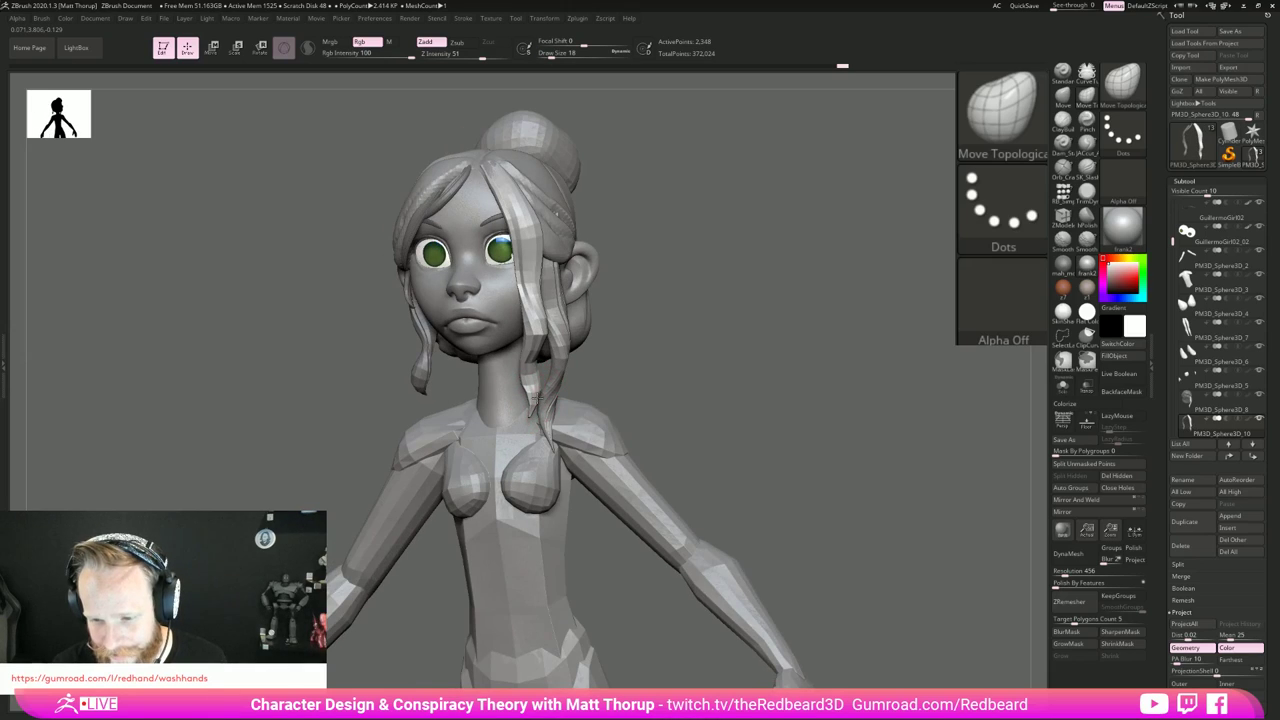
left_click_drag(658, 376, 538, 416)
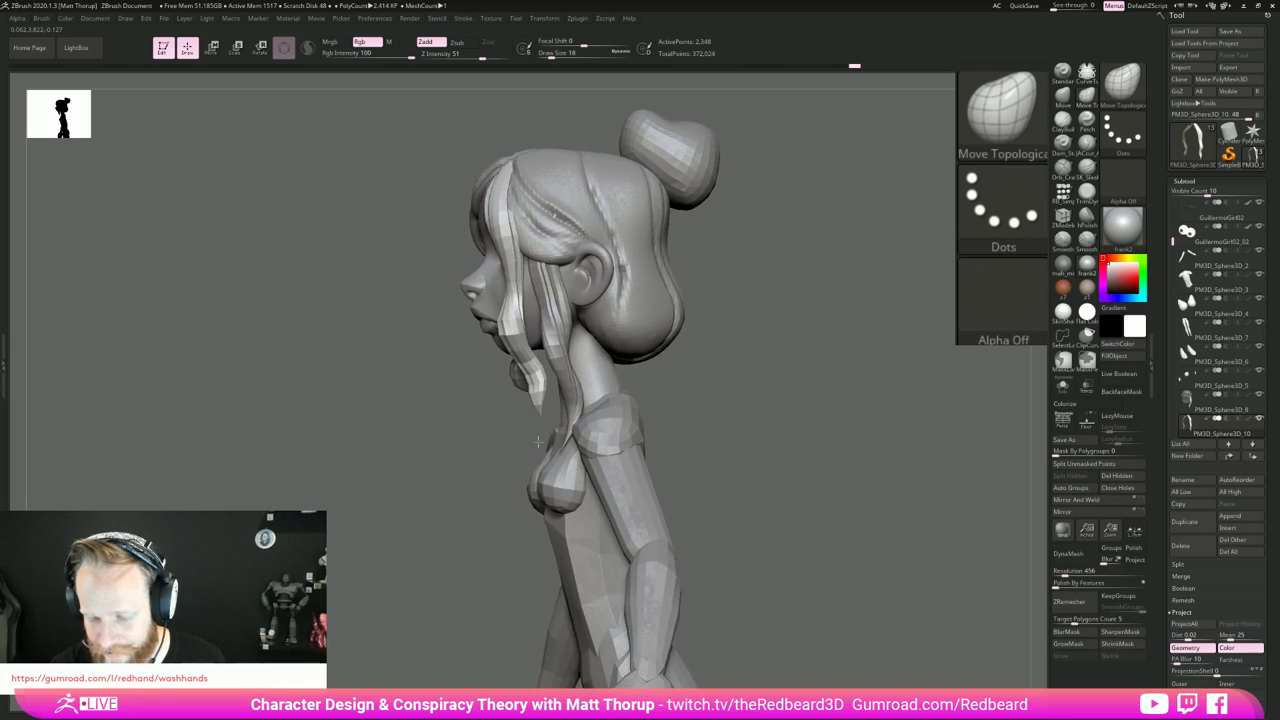
mouse_move(700, 480)
left_mouse_down()
mouse_move(784, 522)
mouse_move(543, 402)
left_mouse_up()
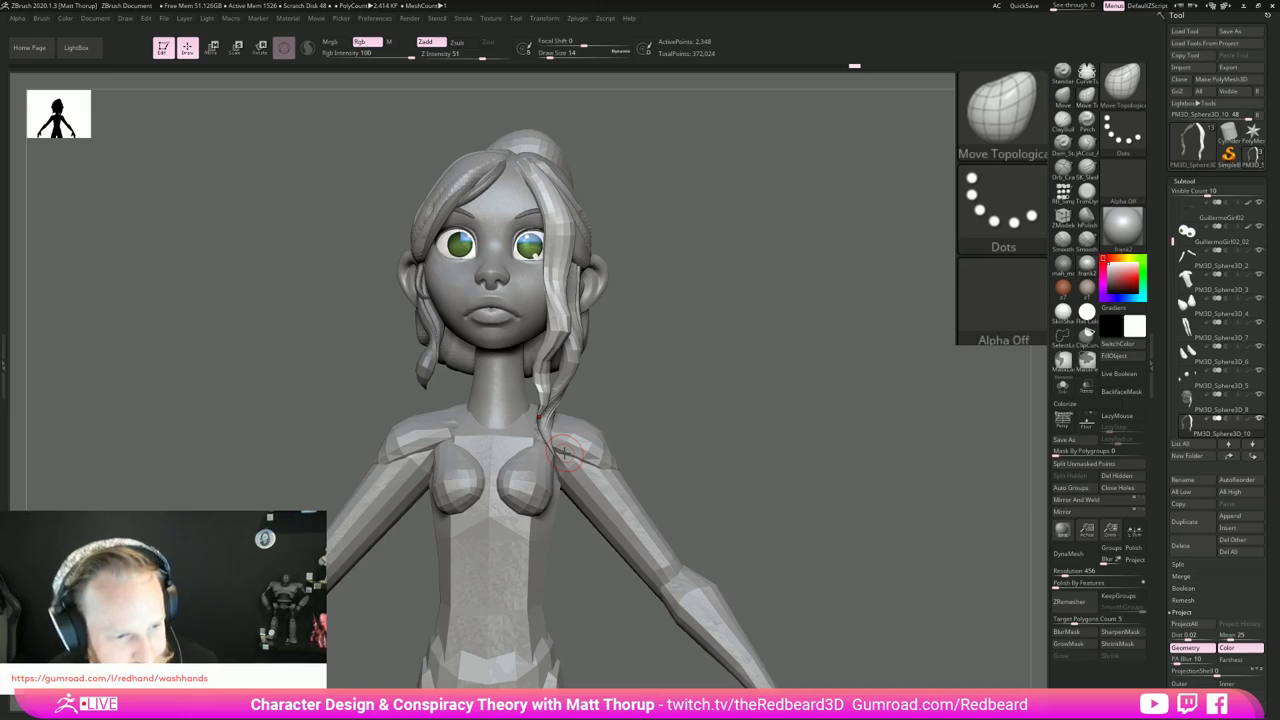
mouse_move(690, 400)
left_mouse_down()
mouse_move(820, 396)
mouse_move(624, 402)
left_mouse_up()
left_click_drag(547, 401, 546, 400)
key("s")
left_click_drag(686, 400, 664, 368, "alt")
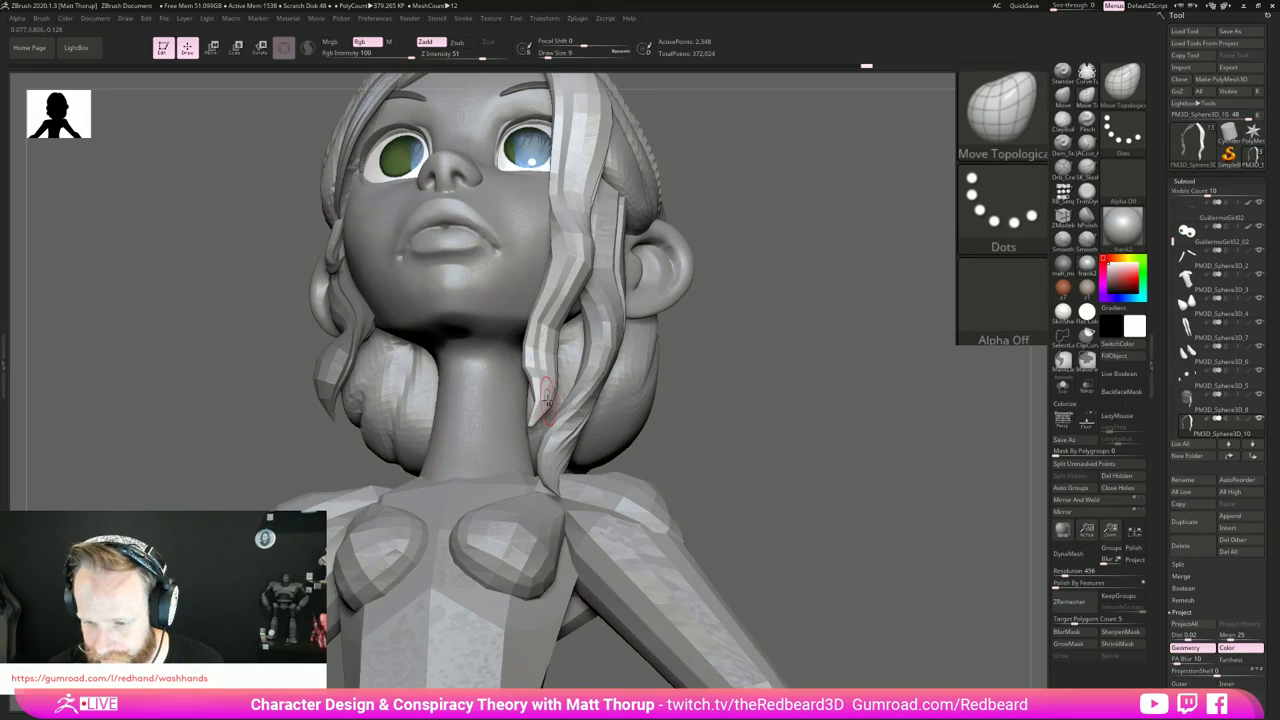
Step: Enlarge the Move Topological brush to draw size 18 and adjust the front strand beside the cheek in profile
mouse_move(757, 363)
right_mouse_down()
mouse_move(548, 396)
mouse_move(803, 367)
mouse_move(888, 416)
mouse_move(871, 457)
mouse_move(623, 414)
mouse_move(734, 366)
mouse_move(686, 461)
mouse_move(640, 449)
mouse_move(694, 446)
mouse_move(646, 449)
mouse_move(767, 524)
mouse_move(778, 548)
right_mouse_up()
key("]")
key("]")
key("]")
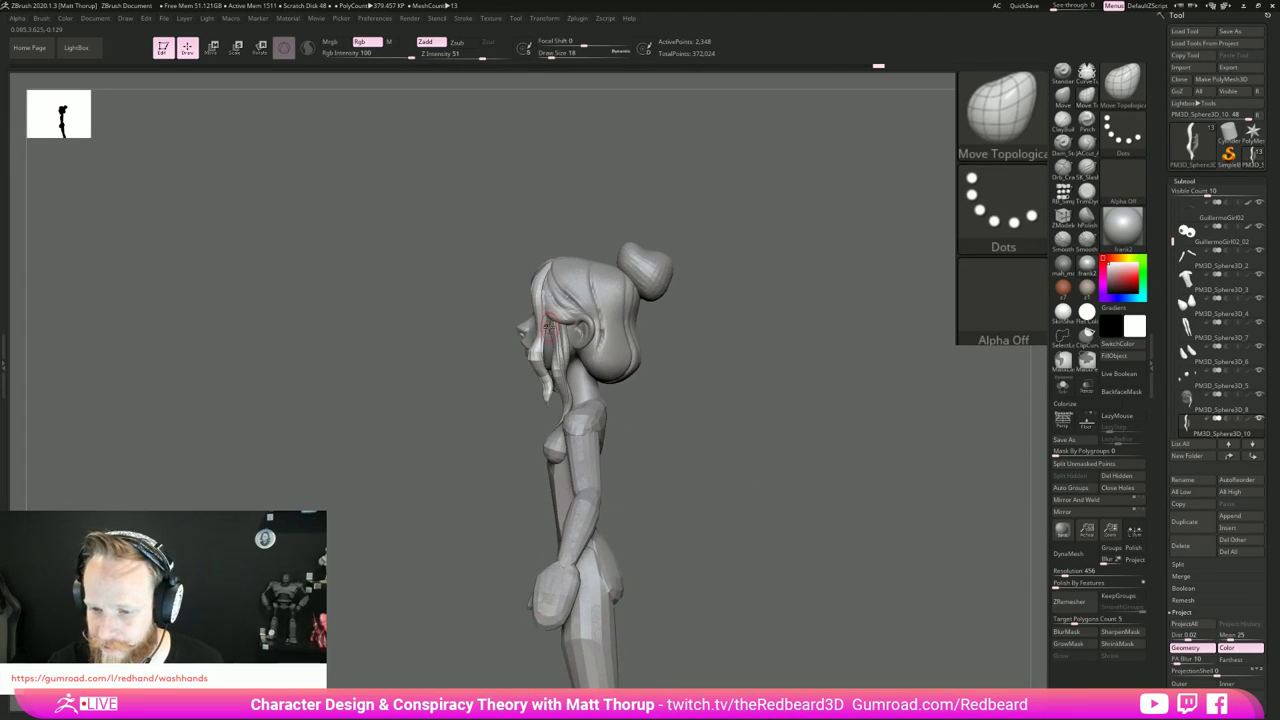
left_click_drag(549, 319, 545, 336)
Step: Frame the head from the front and compare the hair strands with the character reference illustration
mouse_move(740, 421)
right_mouse_down()
mouse_move(806, 423)
mouse_move(715, 400)
right_mouse_up()
mouse_move(715, 400)
right_mouse_down()
mouse_move(651, 417)
mouse_move(794, 471)
mouse_move(831, 573)
right_mouse_up()
key("f")
right_click_drag(682, 301, 775, 392)
right_click_drag(842, 439, 854, 457, "alt")
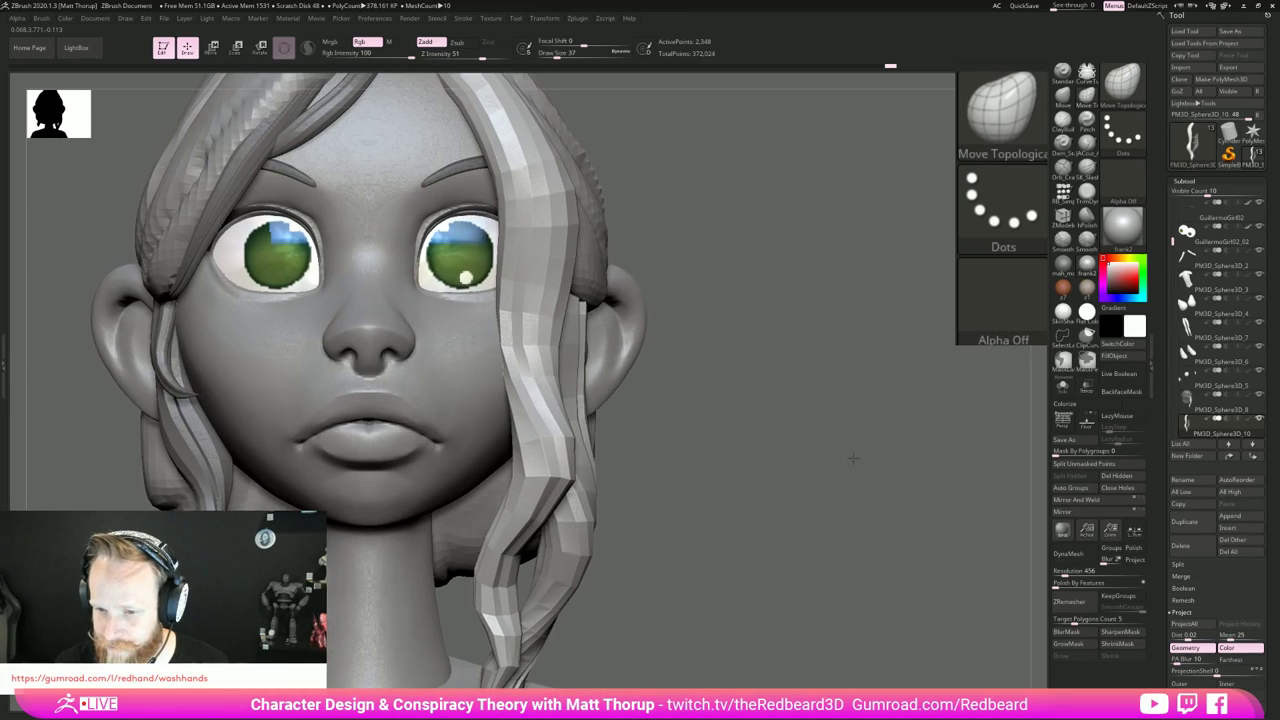
right_click_drag(740, 363, 761, 464, "alt")
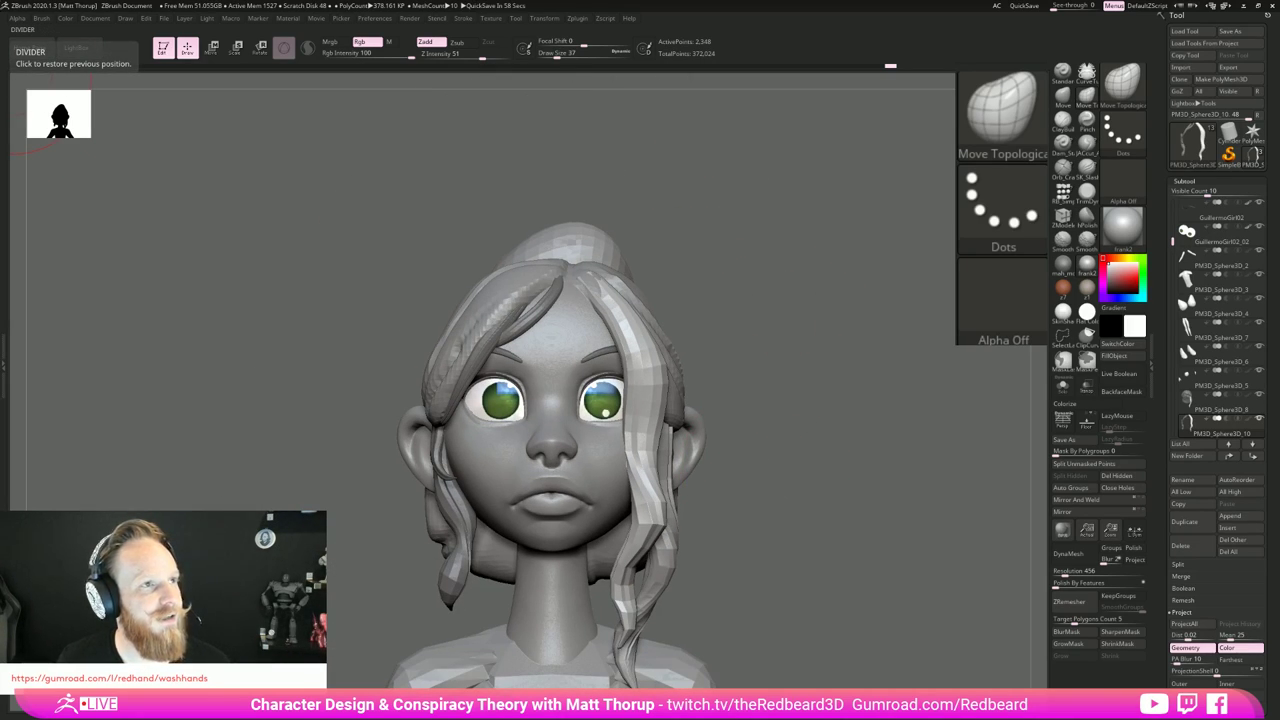
right_click_drag(2, 2, 466, 99)
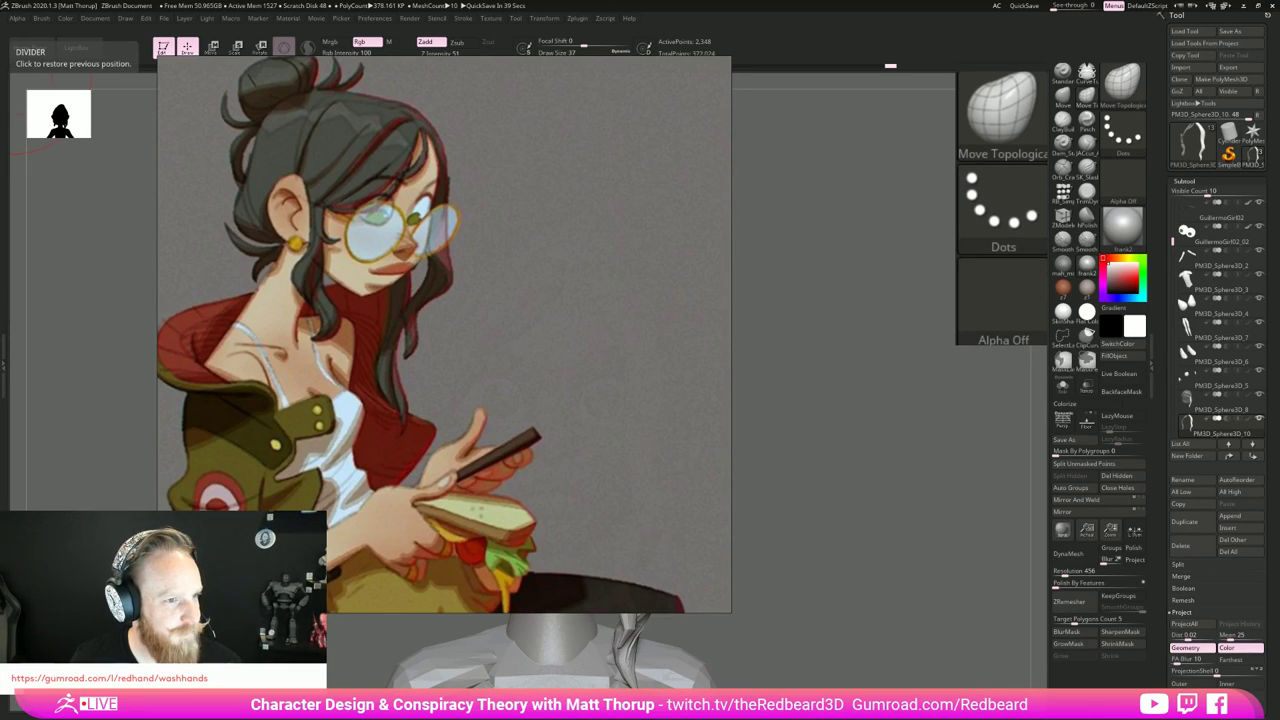
Step: Switch to the browser and look through the concept artist's Instagram profile, viewing the post of the girl in the red sweater before closing it
left_click_drag(225, 143, 622, 50)
left_click_drag(546, 128, 0, 140)
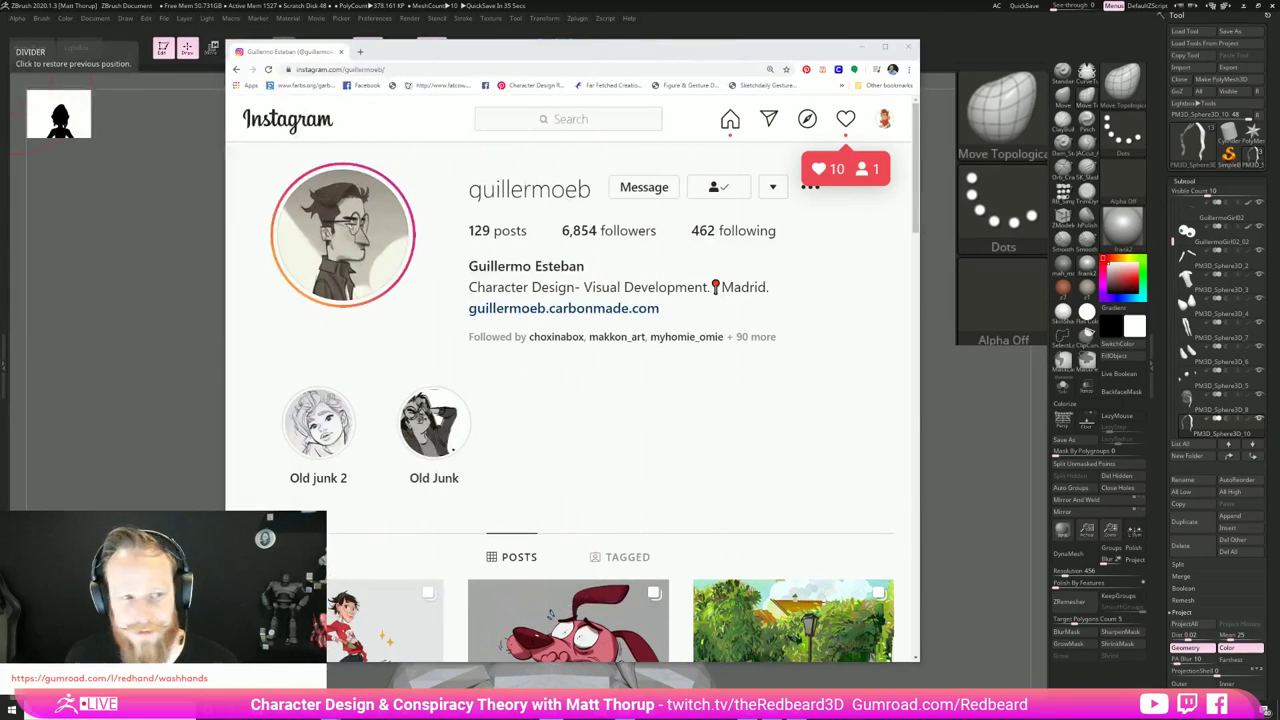
scroll(592, 337, "down", 3)
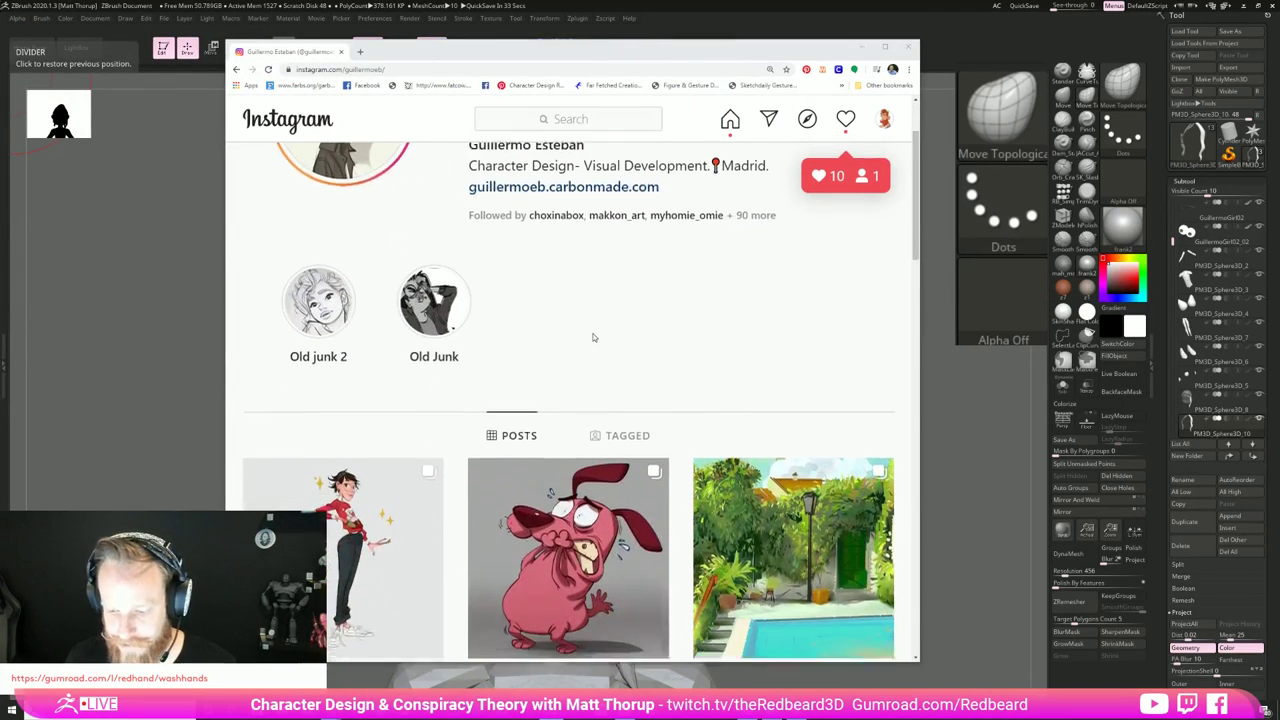
left_click(369, 530)
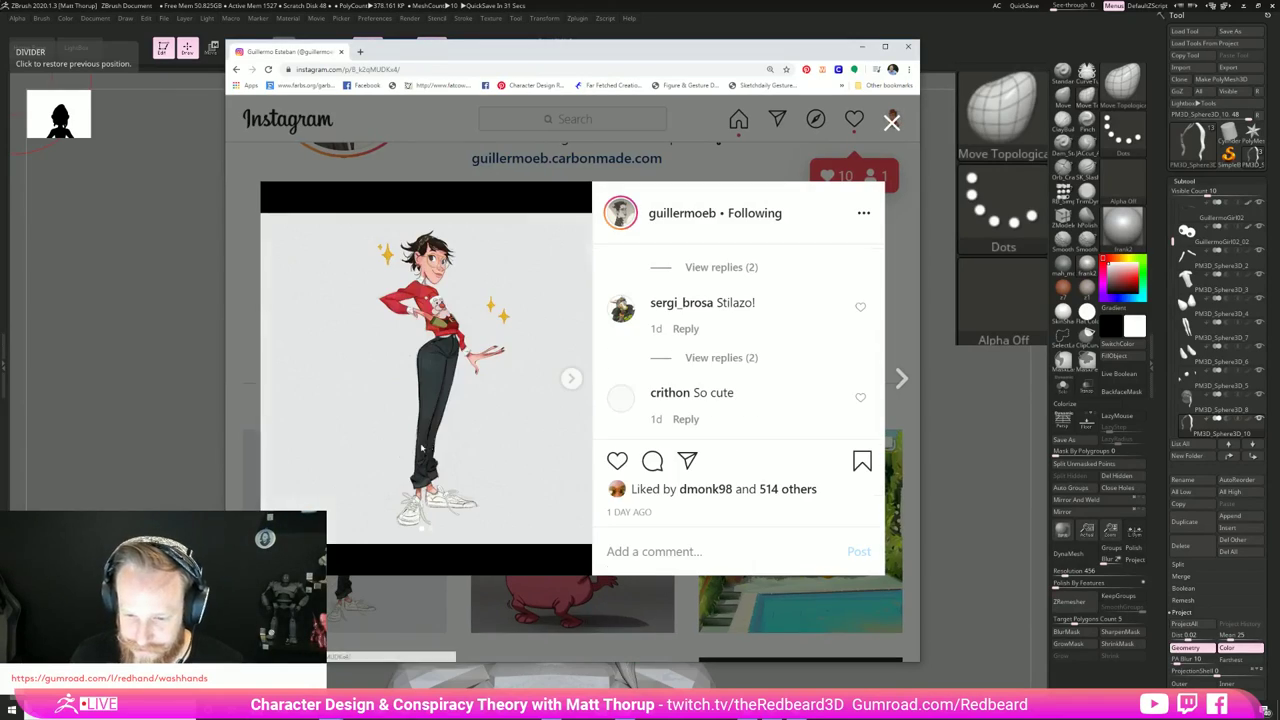
left_click(238, 325)
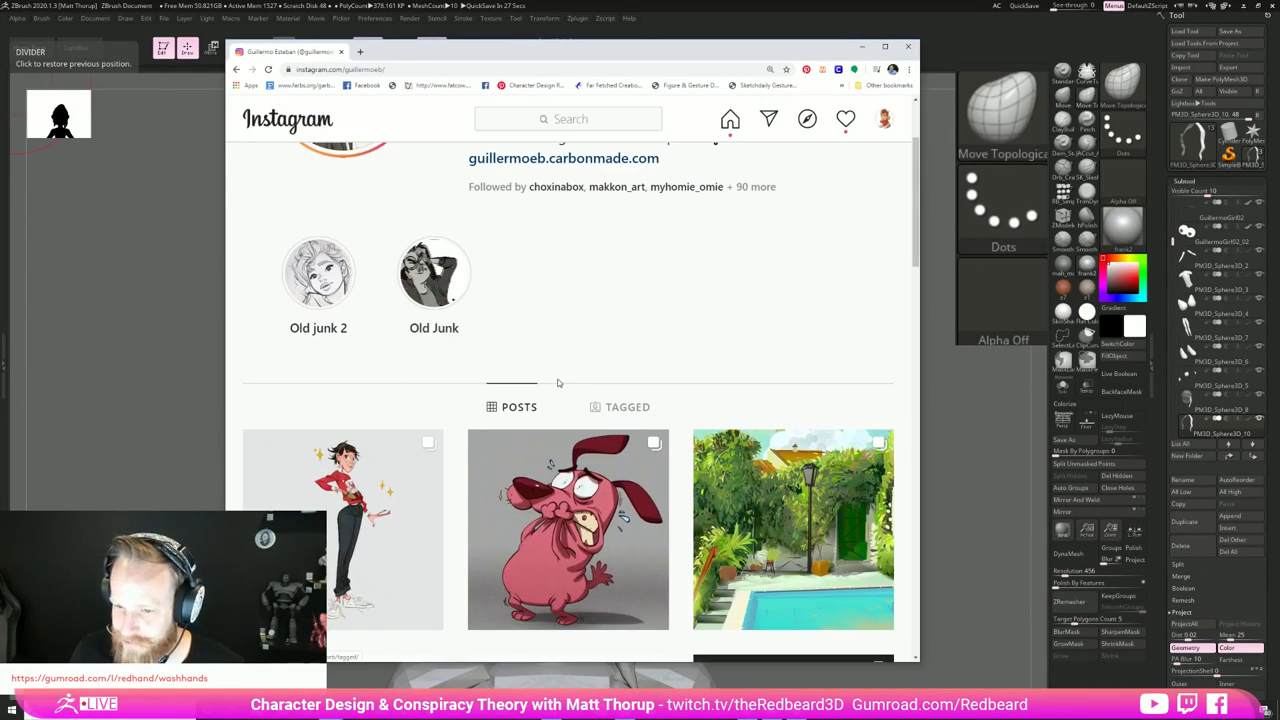
scroll(565, 400, "up", 3)
scroll(579, 412, "down", 6)
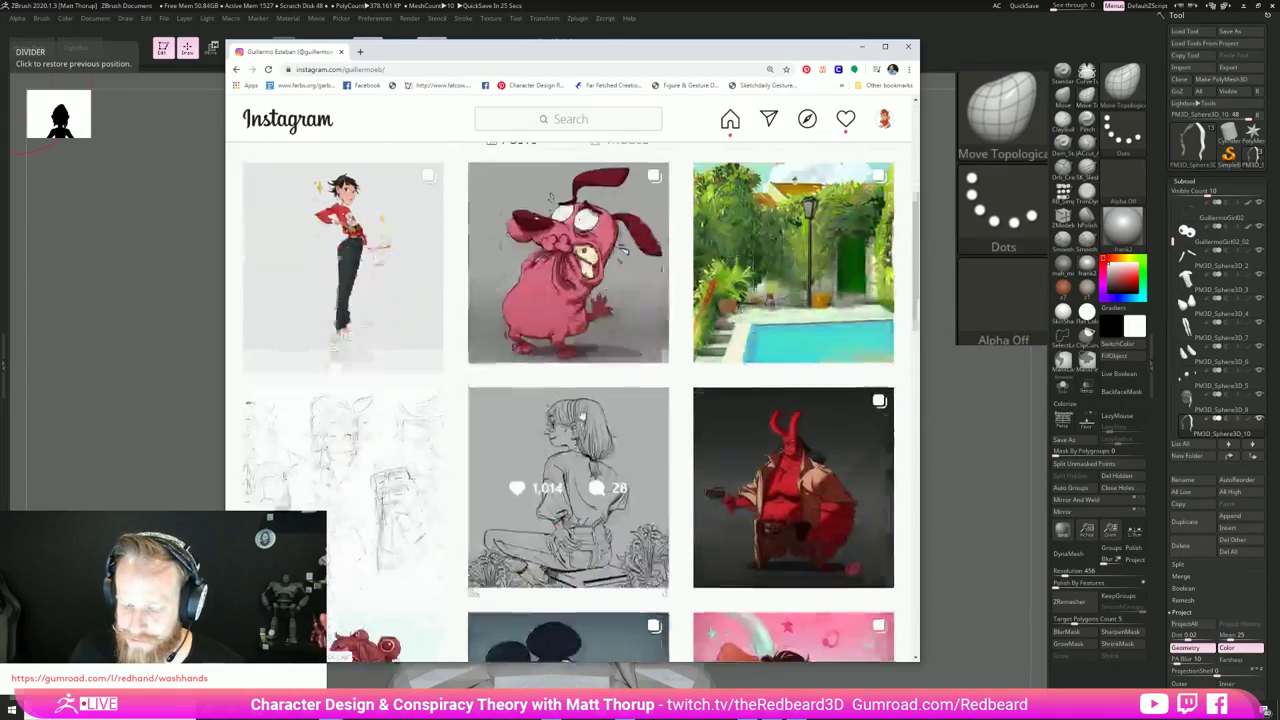
scroll(591, 420, "down", 6)
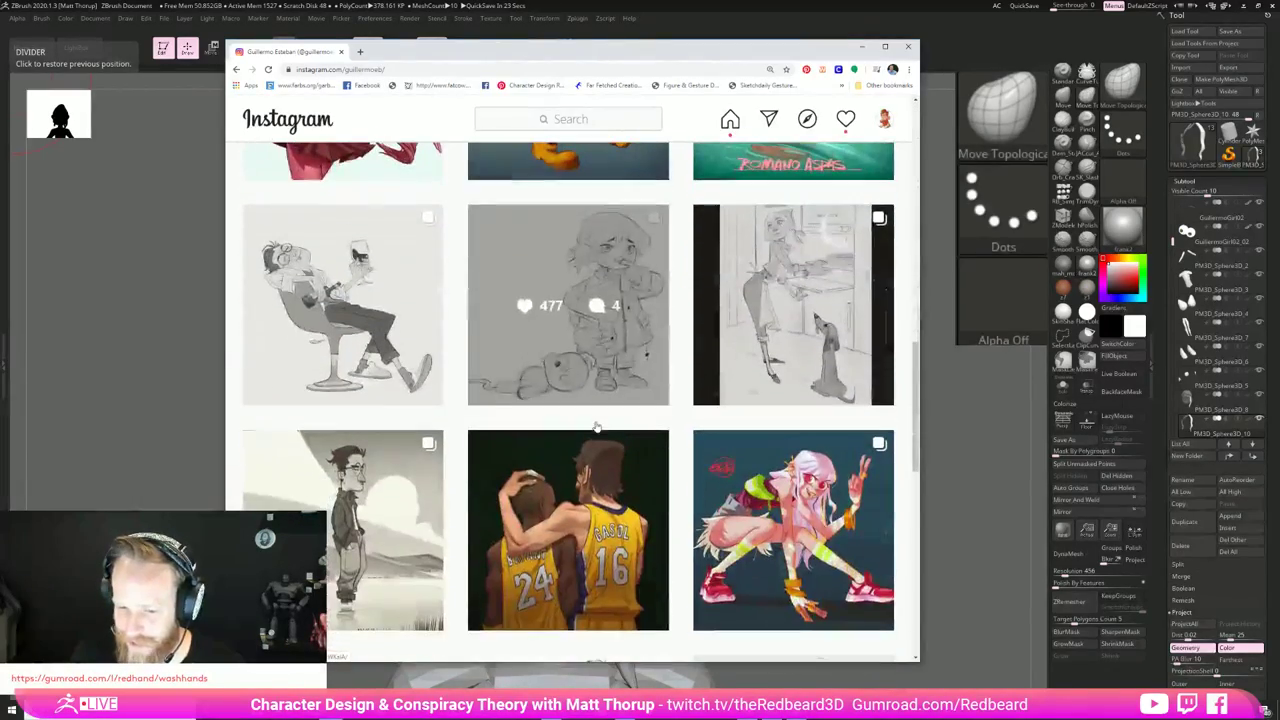
scroll(612, 384, "up", 10)
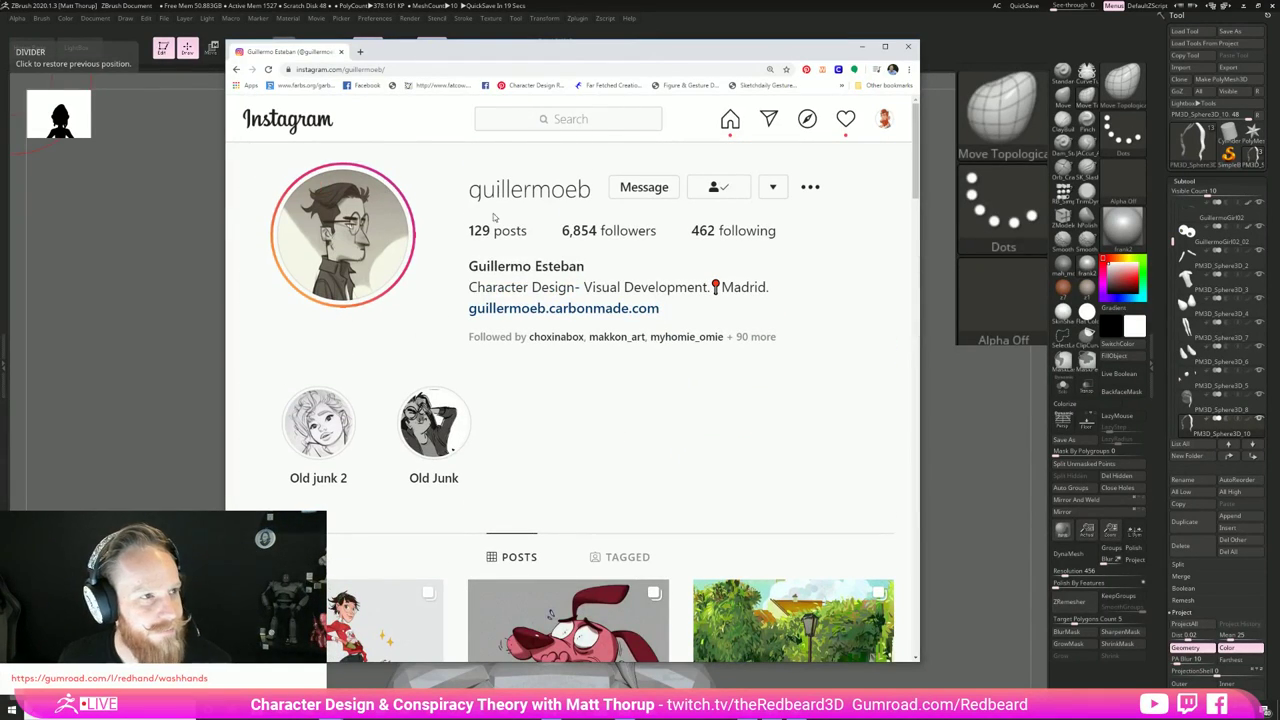
left_click(908, 46)
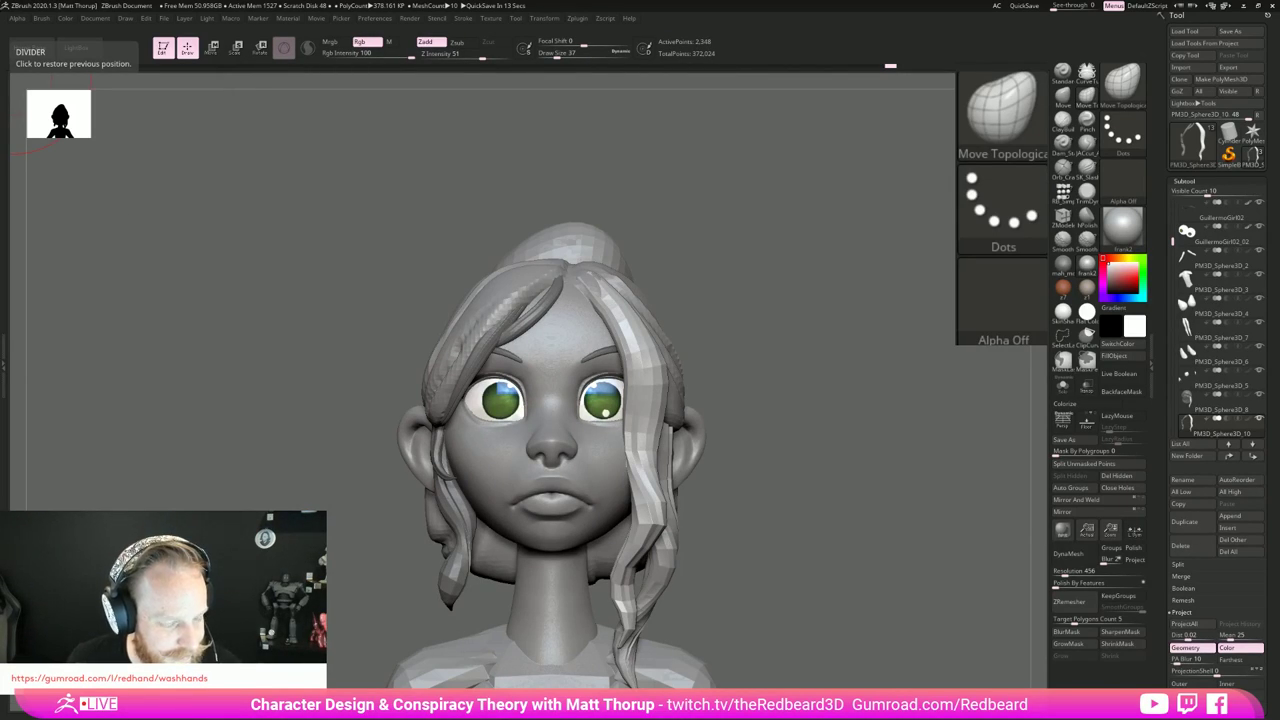
left_click_drag(860, 440, 872, 571)
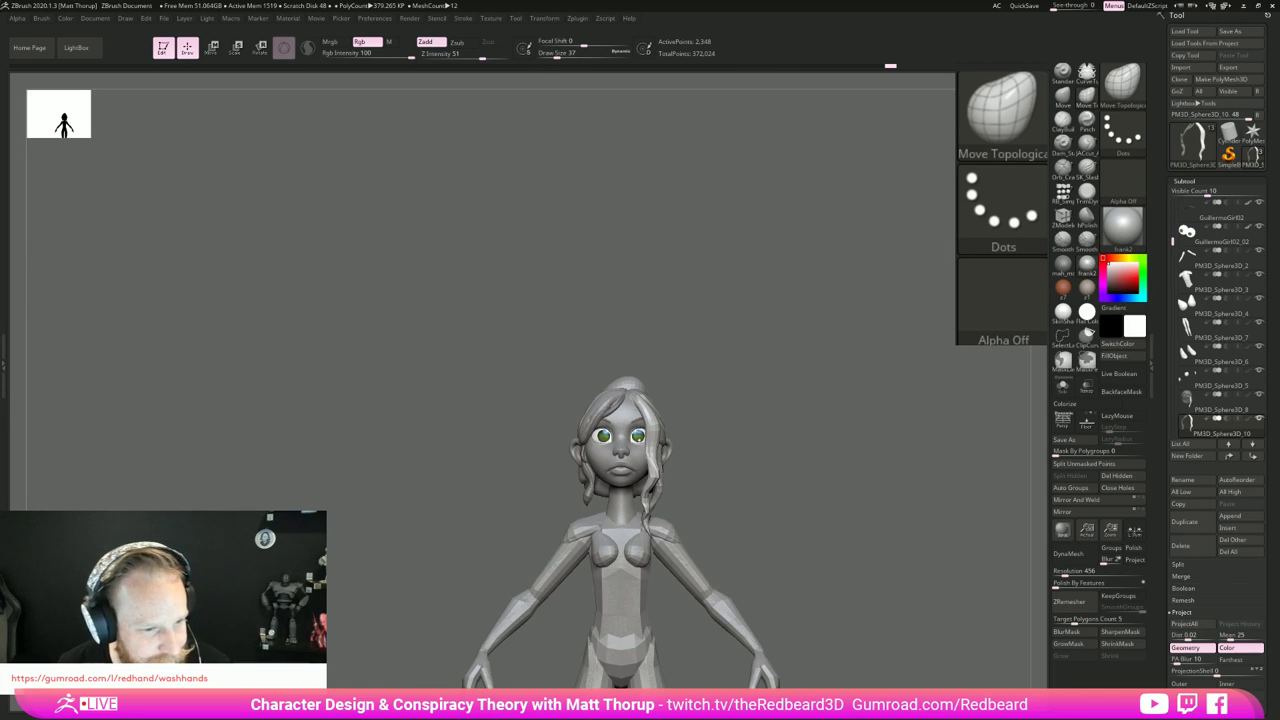
left_click_drag(802, 410, 838, 414)
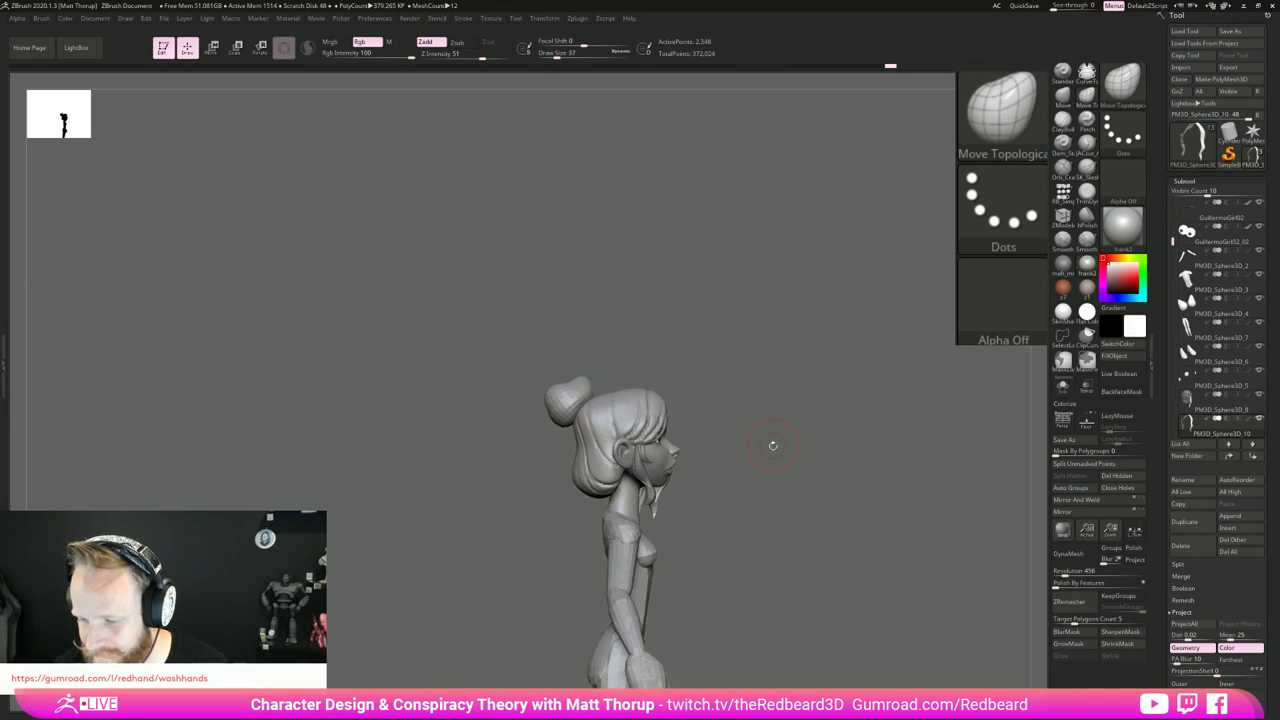
left_click_drag(770, 444, 831, 442, "alt")
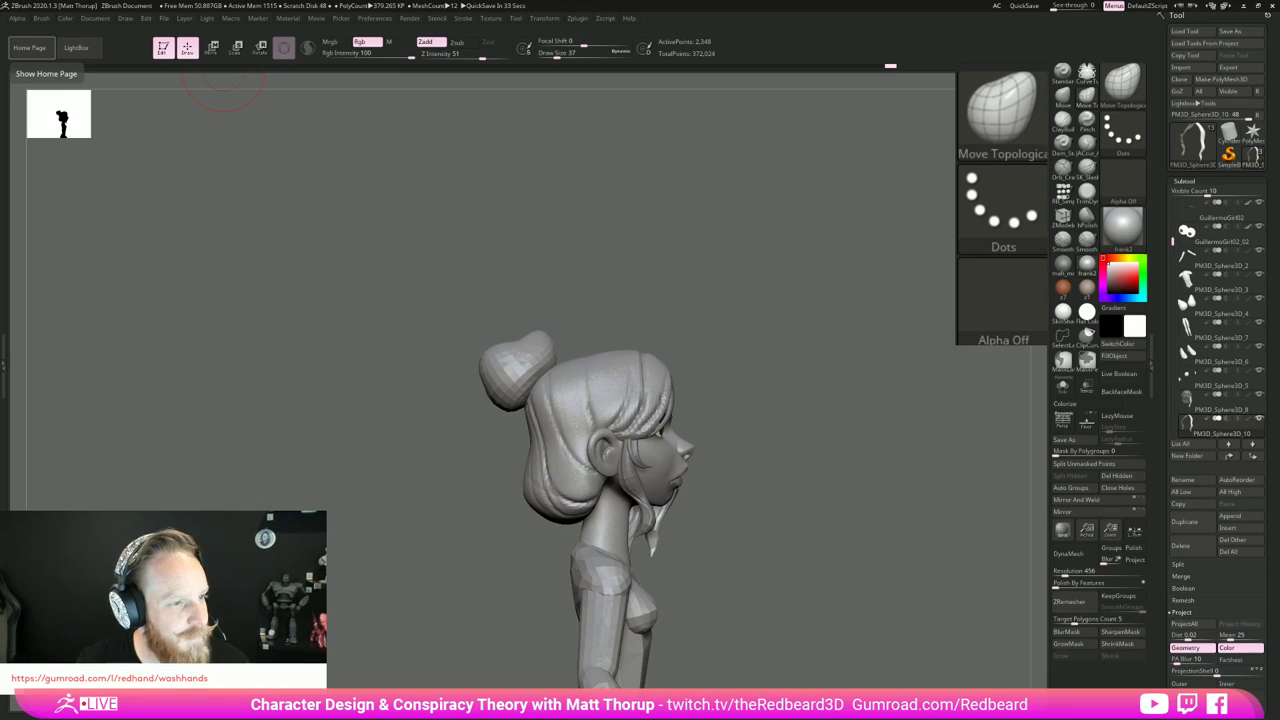
Step: Browse the posts on the second artist's Instagram profile, including the Batman villain and Kratos sculpts, and close the browser tab
left_click_drag(650, 719, 559, 67)
scroll(487, 367, "down", 3)
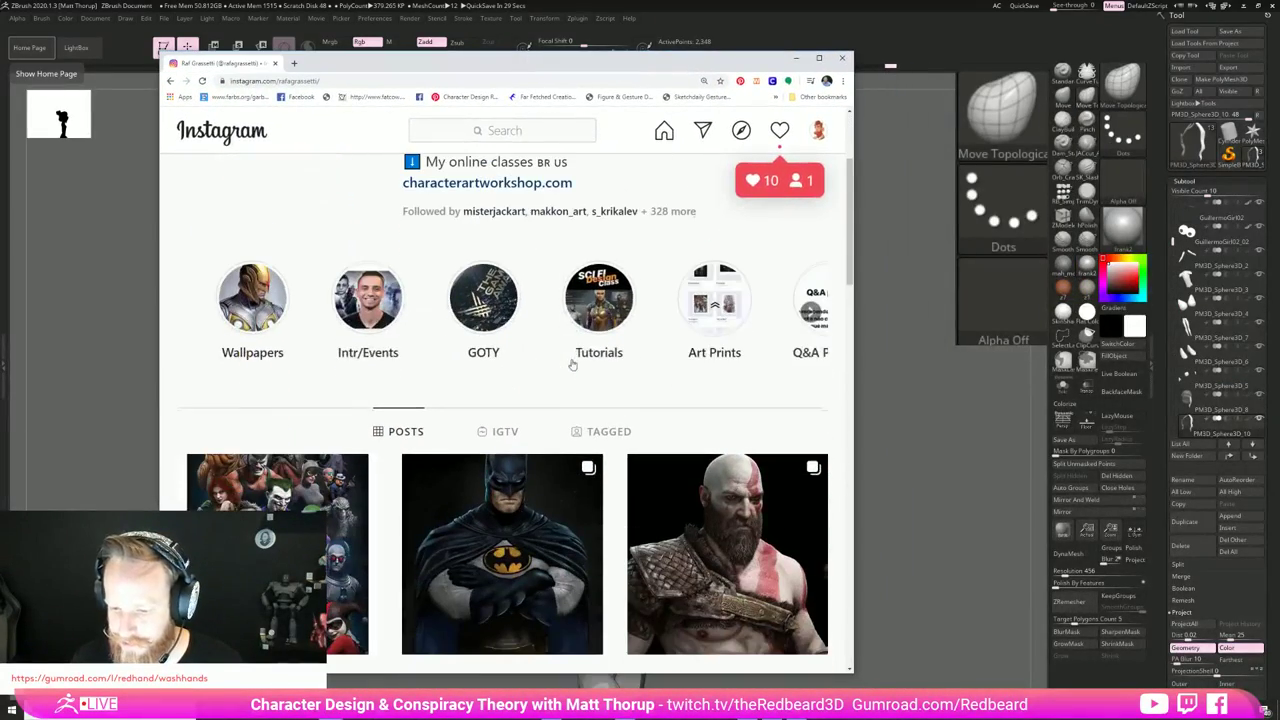
scroll(487, 367, "down", 2)
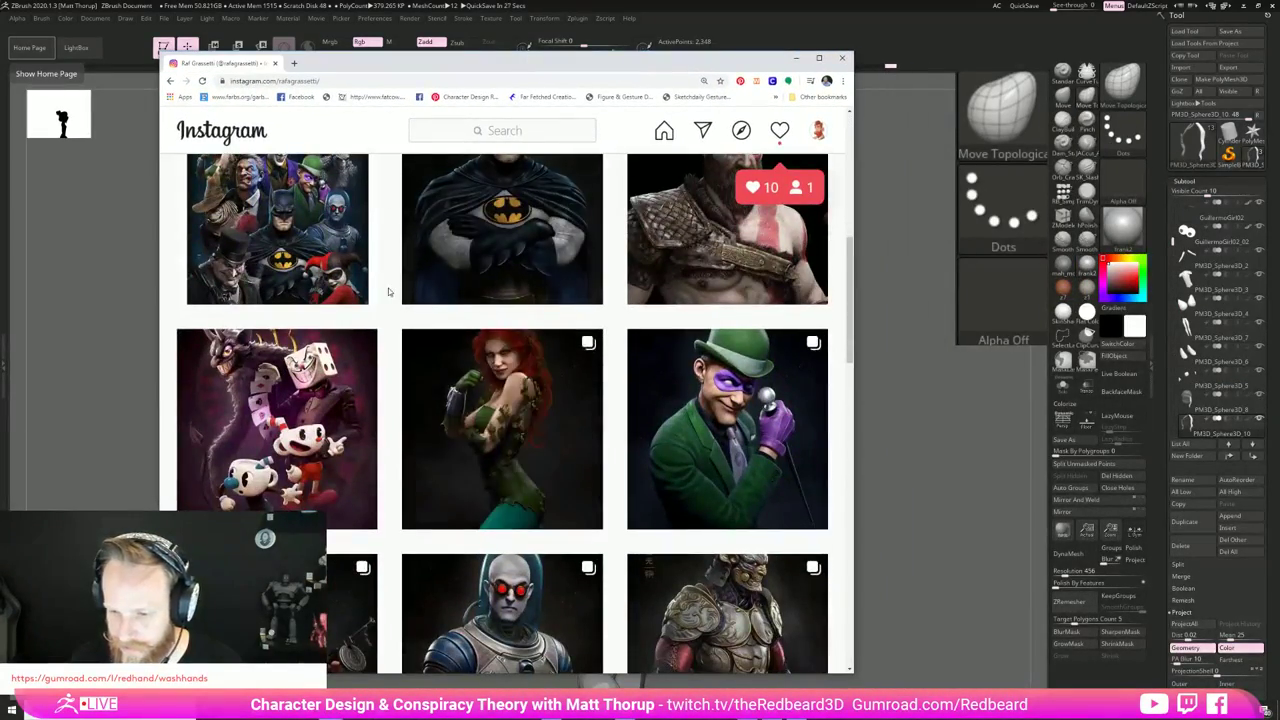
scroll(360, 374, "up", 3)
scroll(330, 420, "down", 1)
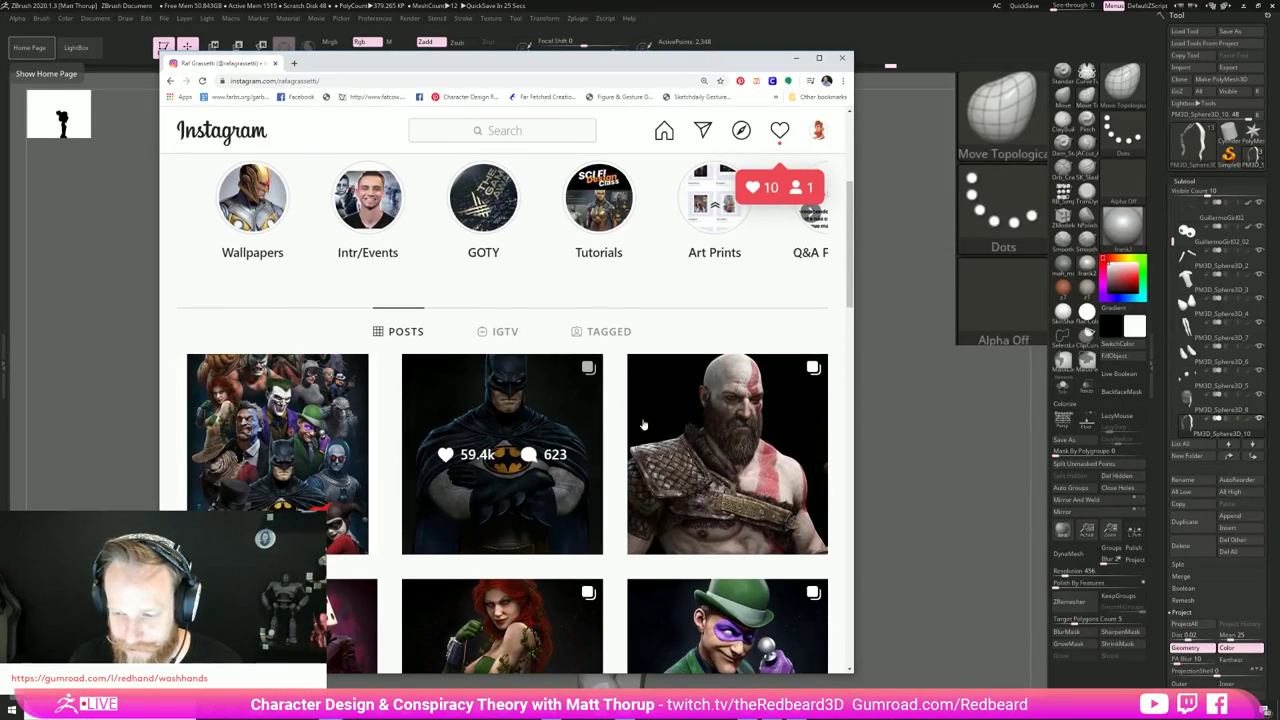
scroll(600, 450, "down", 1)
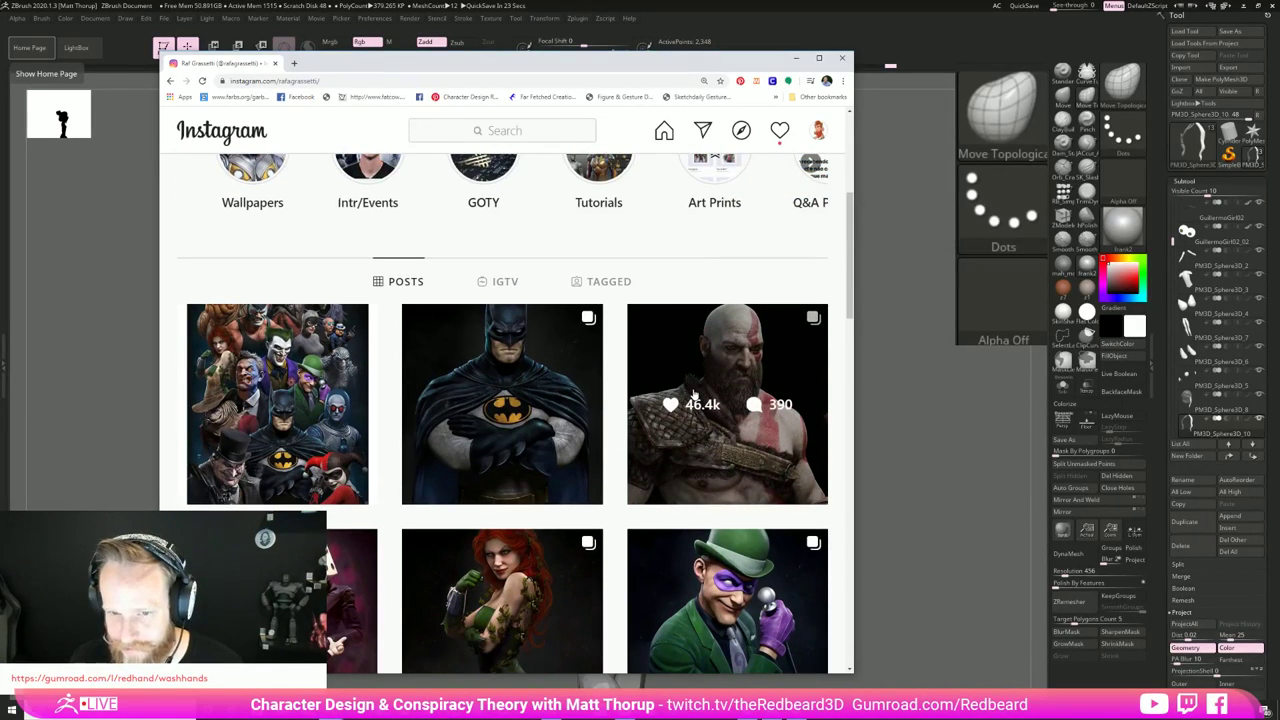
scroll(693, 393, "down", 2)
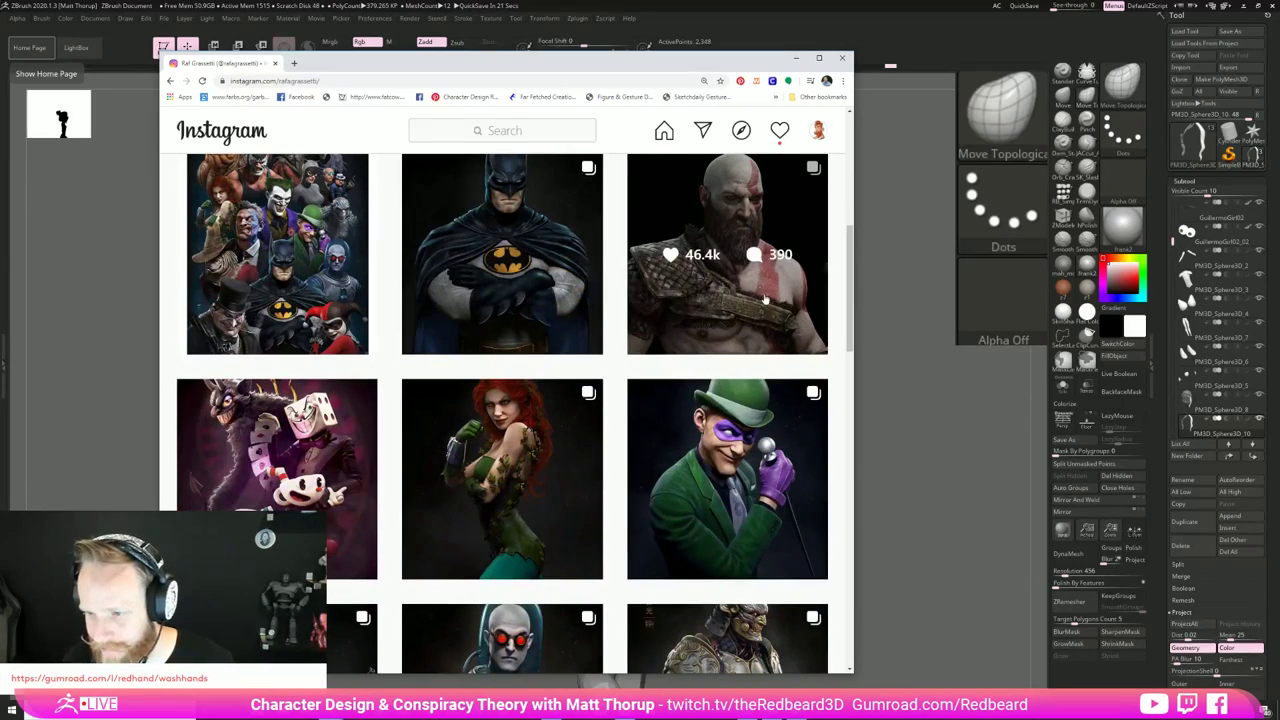
scroll(768, 306, "up", 1)
scroll(768, 306, "up", 2)
scroll(680, 480, "down", 4)
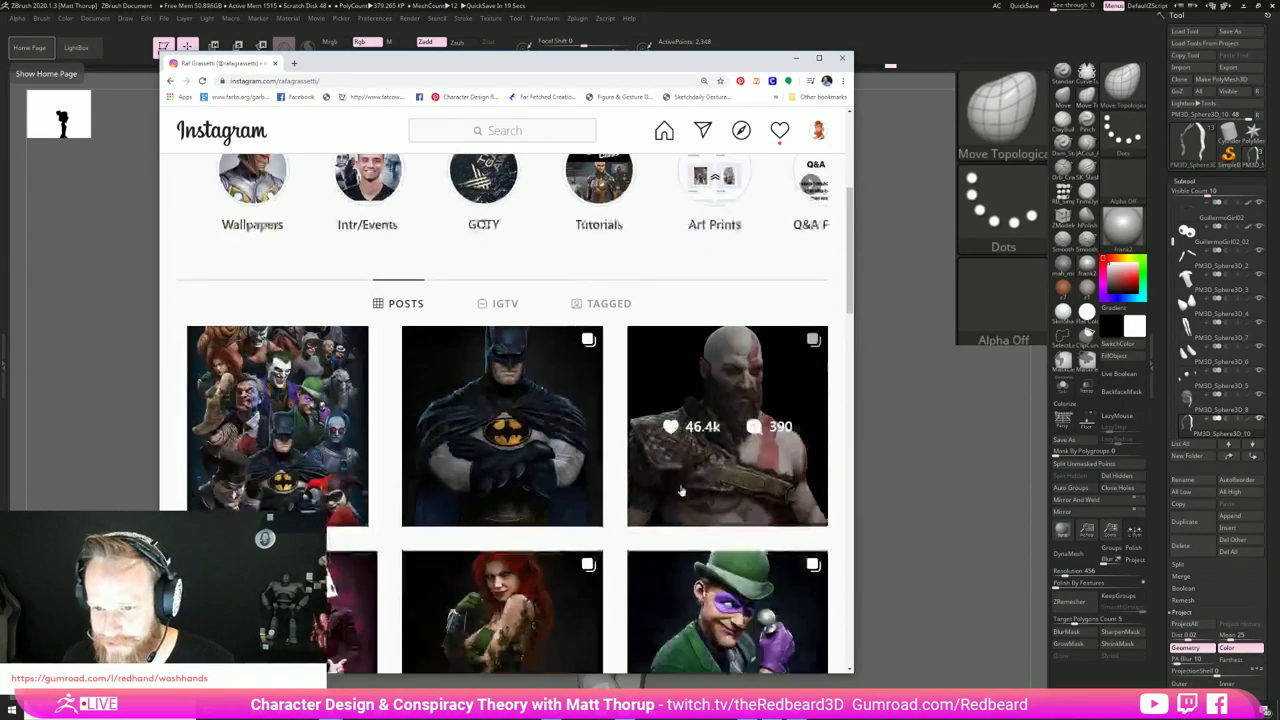
scroll(410, 360, "down", 2)
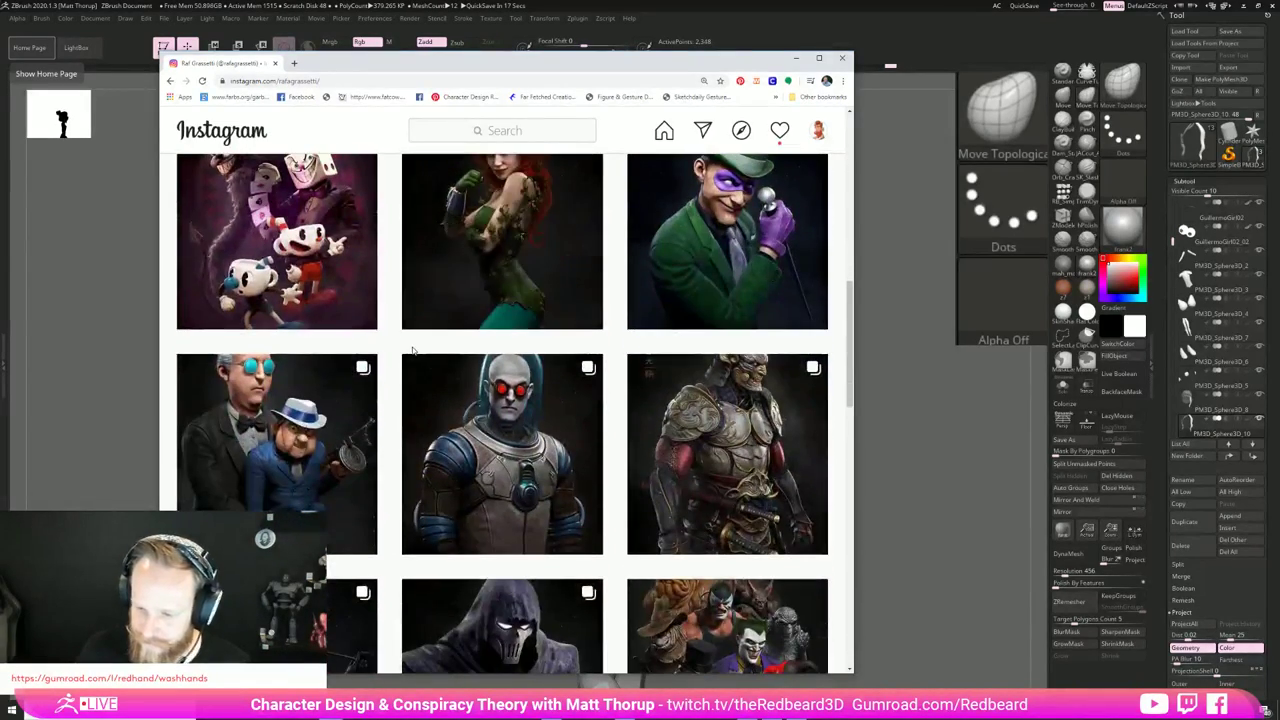
scroll(411, 349, "down", 4)
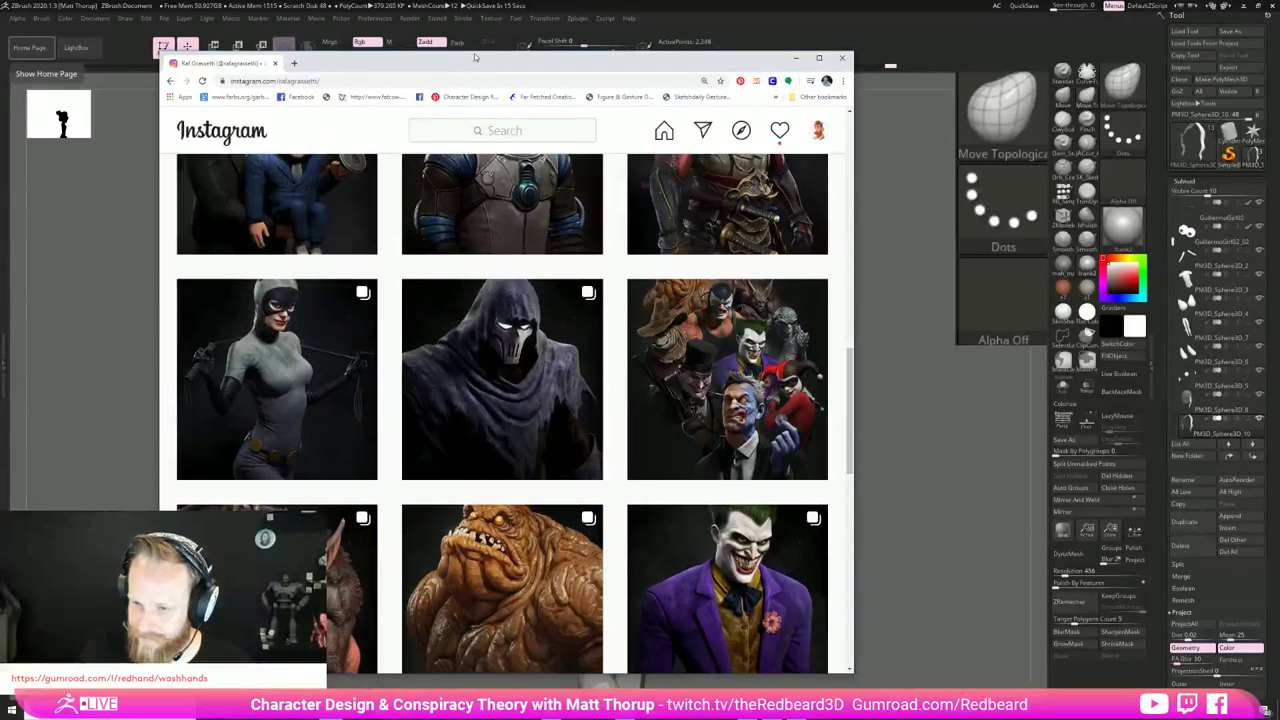
left_click(277, 63)
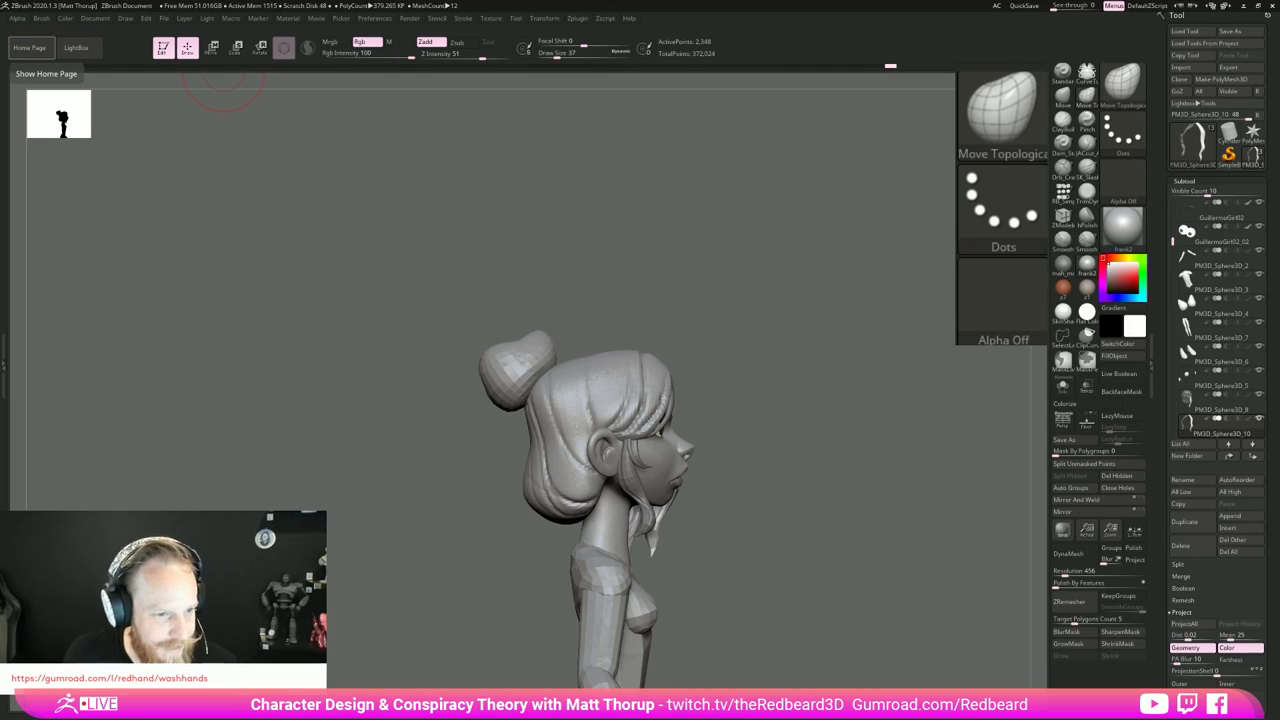
Step: Append a Sphere3D as a new subtool to the character and make it the active subtool
mouse_move(871, 429)
left_mouse_down("shift")
mouse_move(829, 451)
mouse_move(849, 539)
mouse_move(779, 471)
mouse_move(769, 483)
mouse_move(834, 494)
mouse_move(915, 468)
left_mouse_up("shift")
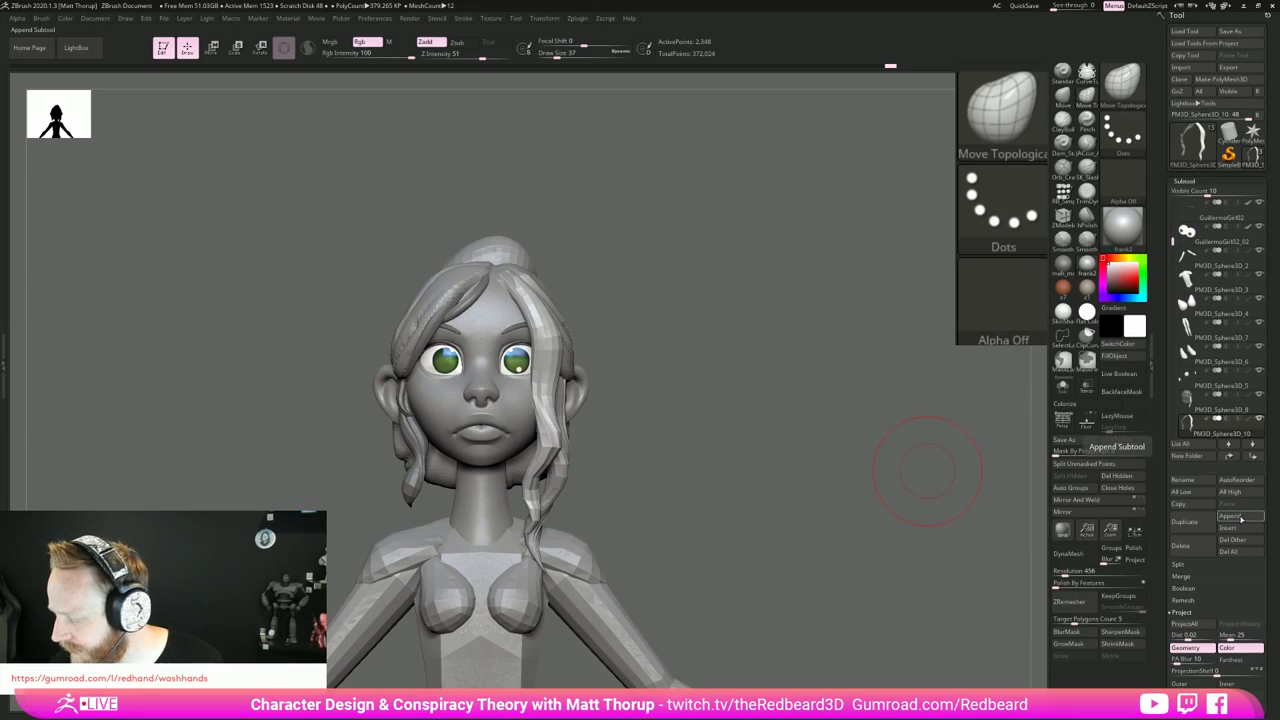
left_click(1237, 516)
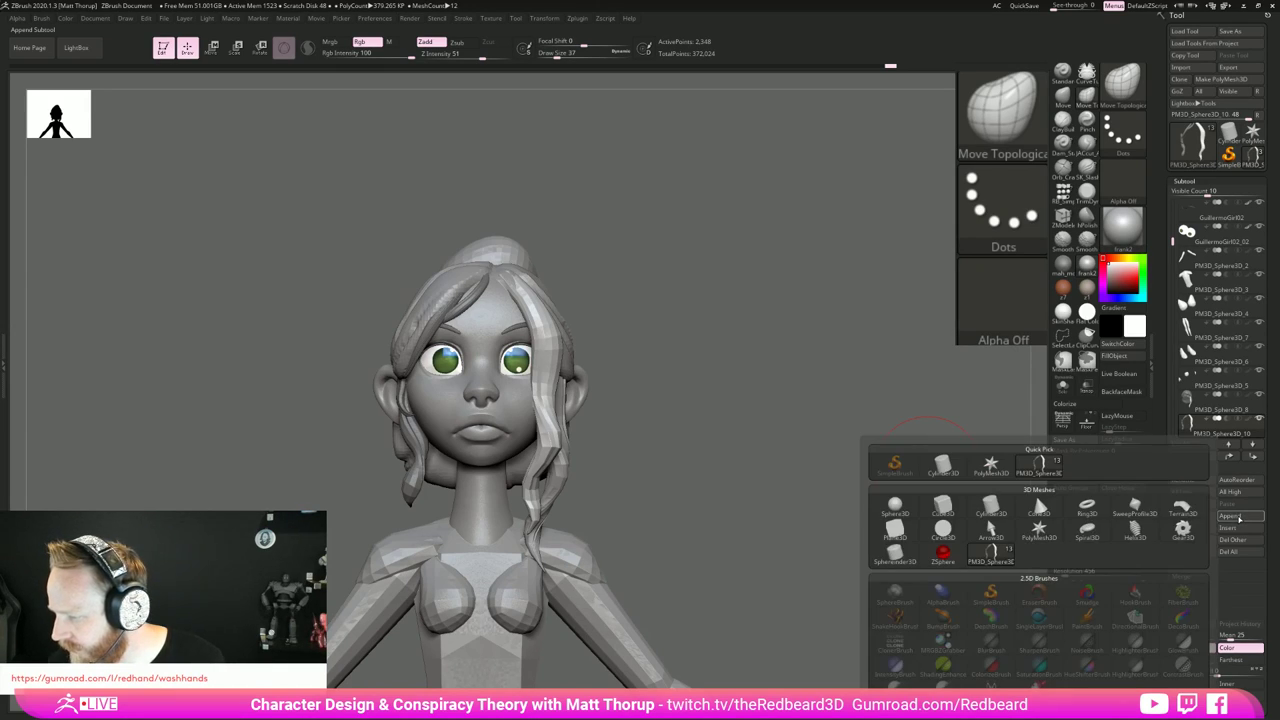
left_click(895, 506)
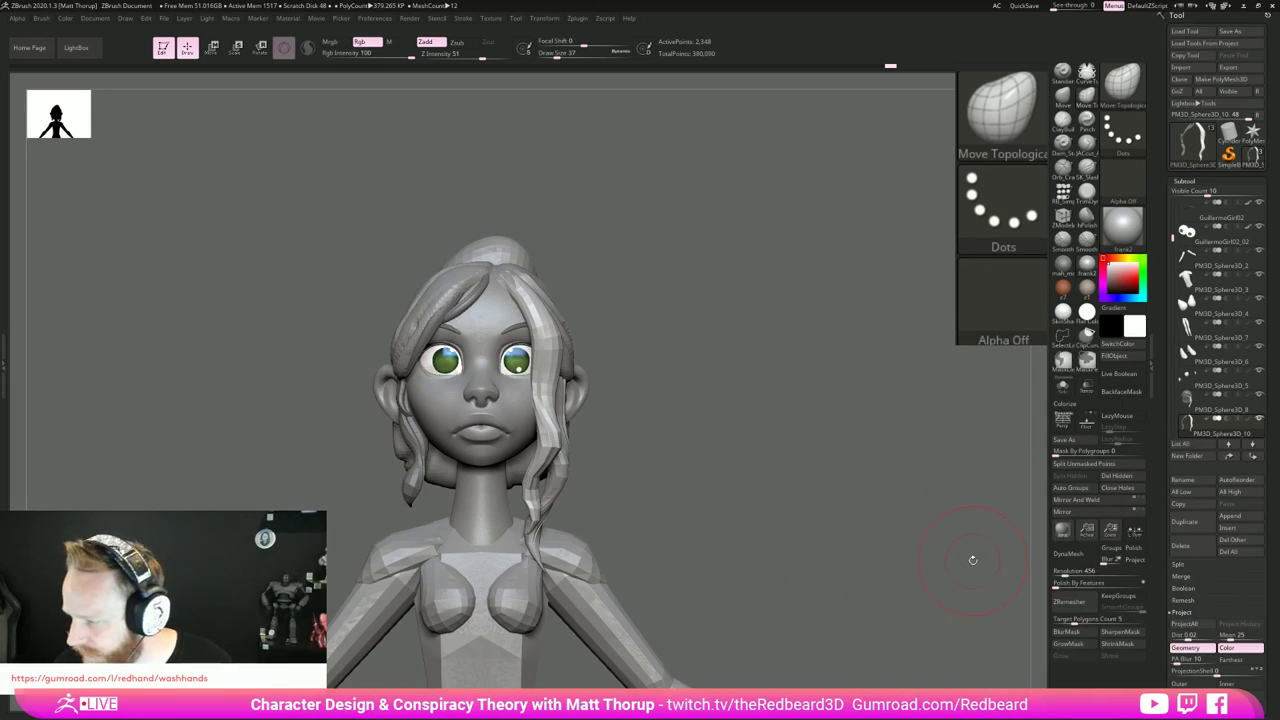
left_click_drag(1170, 318, 1170, 388)
left_click(1200, 378)
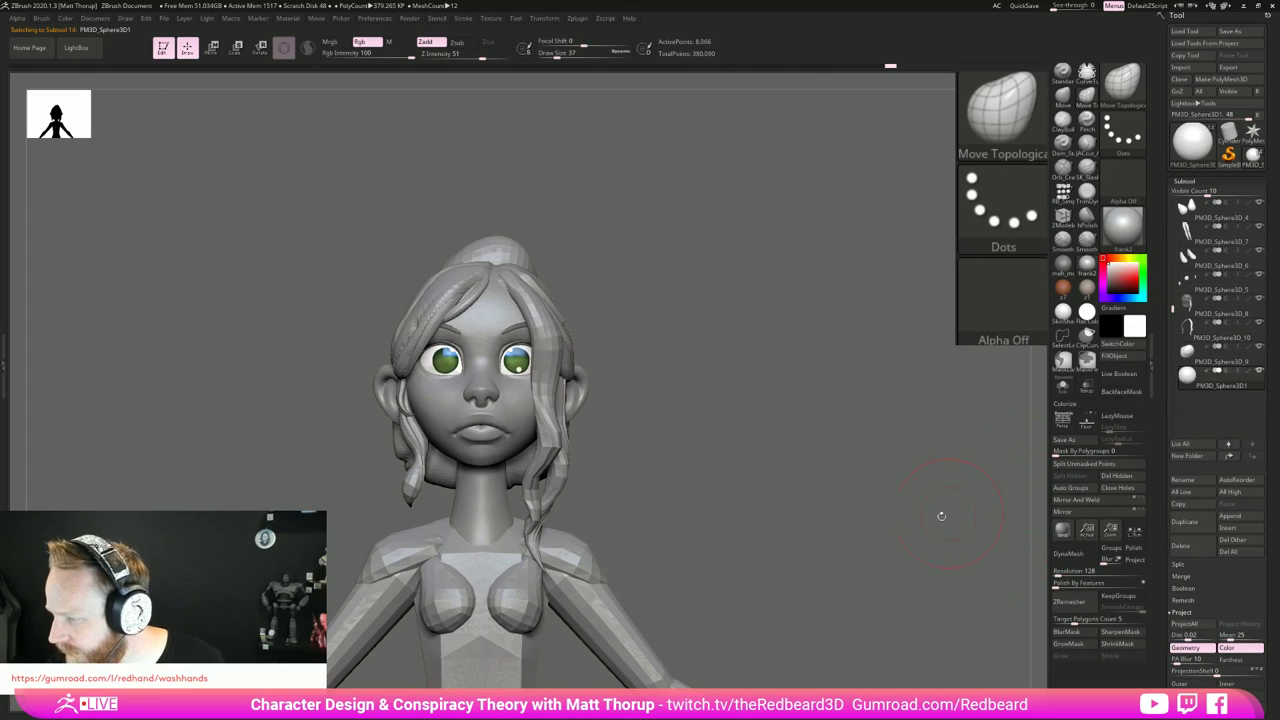
Step: Turn on transparency for the inactive subtools and move the new sphere straight down onto the character
left_click_drag(872, 572, 730, 522, "alt")
left_click(1086, 386)
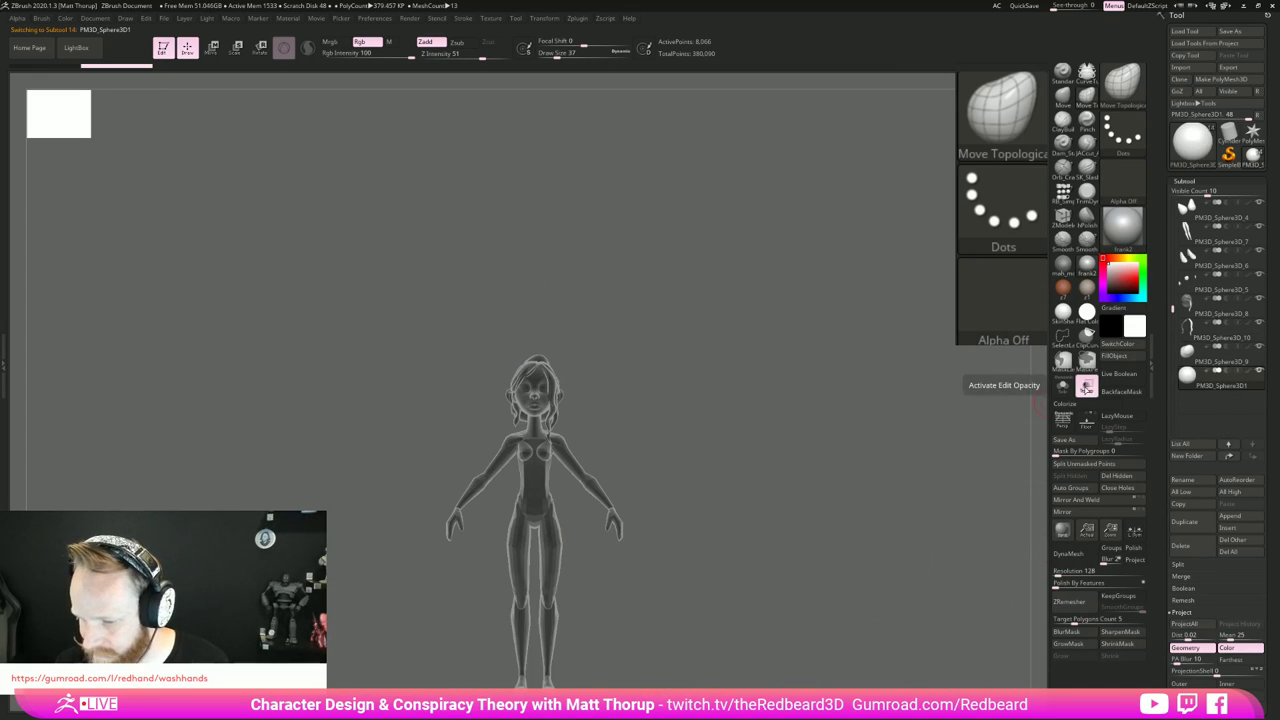
left_click_drag(790, 570, 804, 443, "alt")
key("f")
key("f")
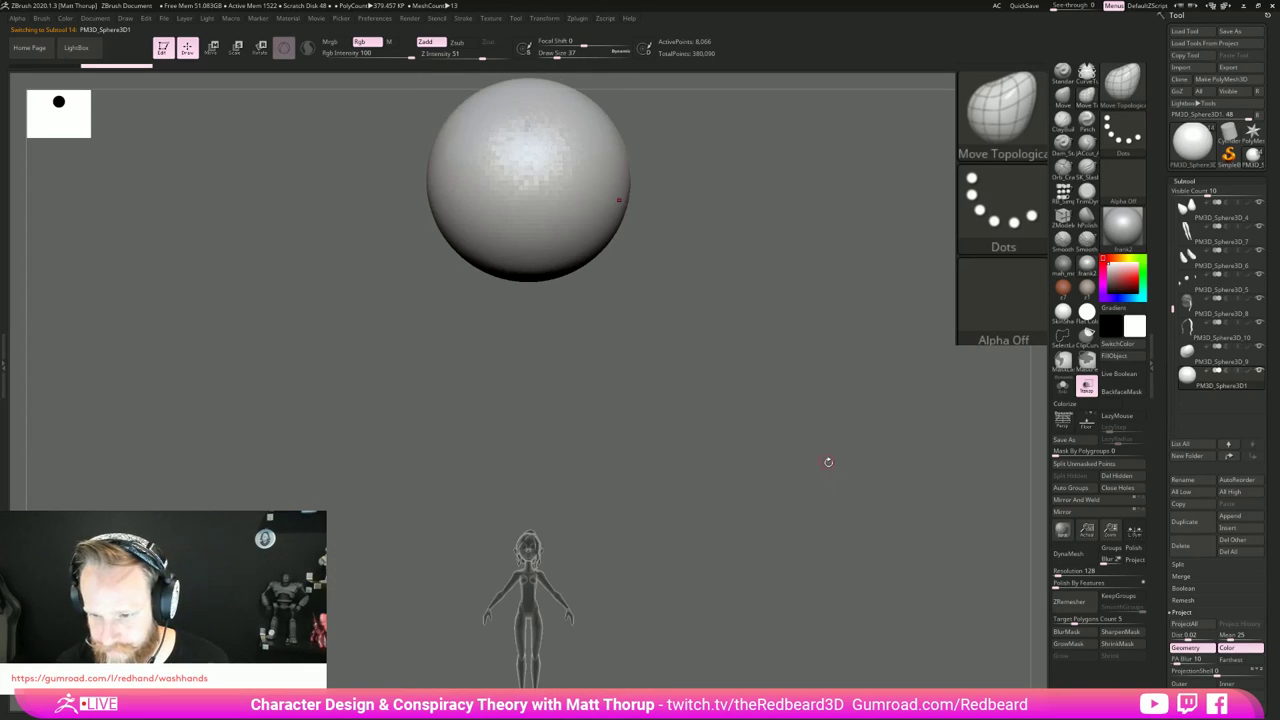
key("w")
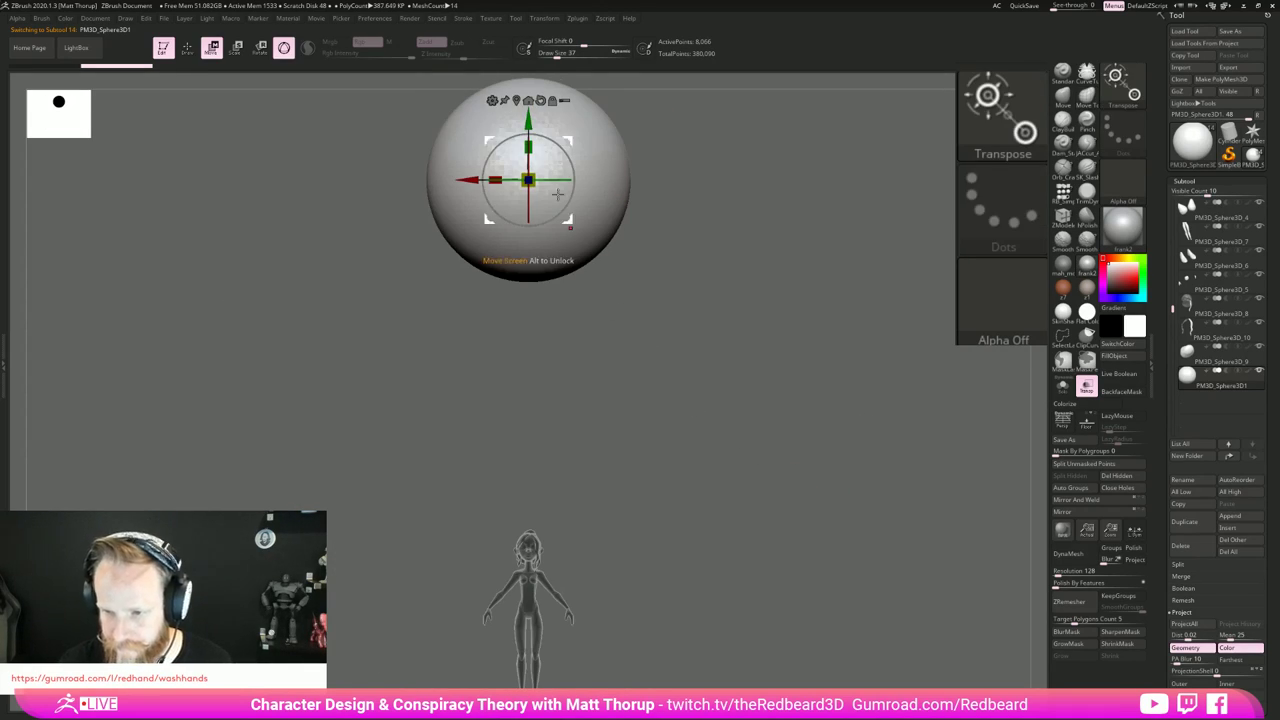
left_click_drag(528, 118, 528, 515)
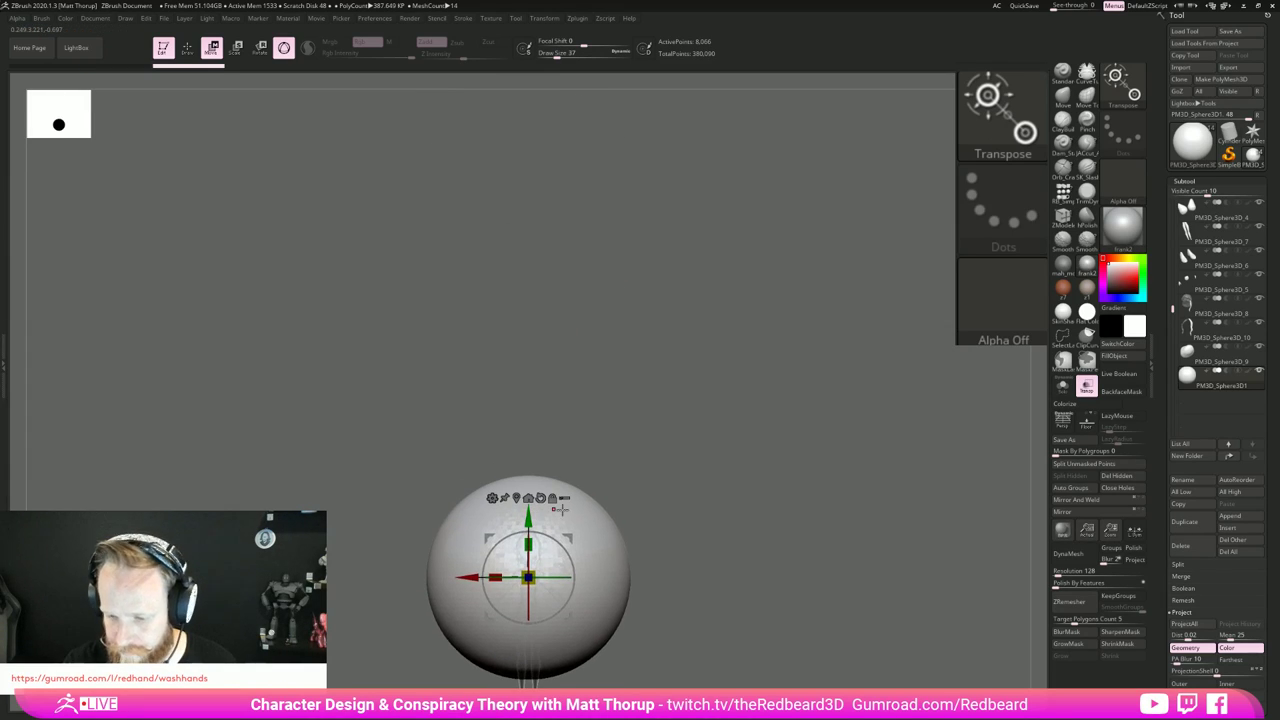
Step: Replace the sphere mesh with a quick cylinder from the Initialize options, trying the Y axis first and settling on the Z axis
left_click_drag(1273, 641, 1273, 154)
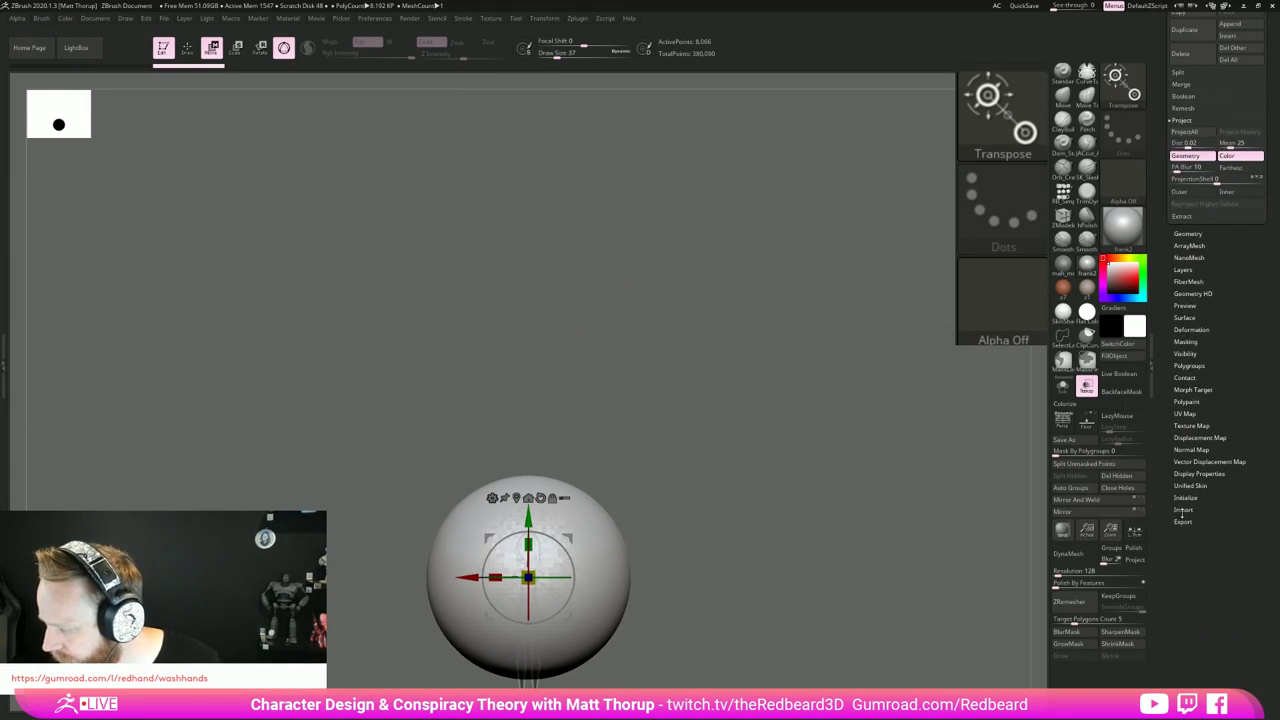
left_click(1188, 501)
scroll(1191, 502, "up", 3)
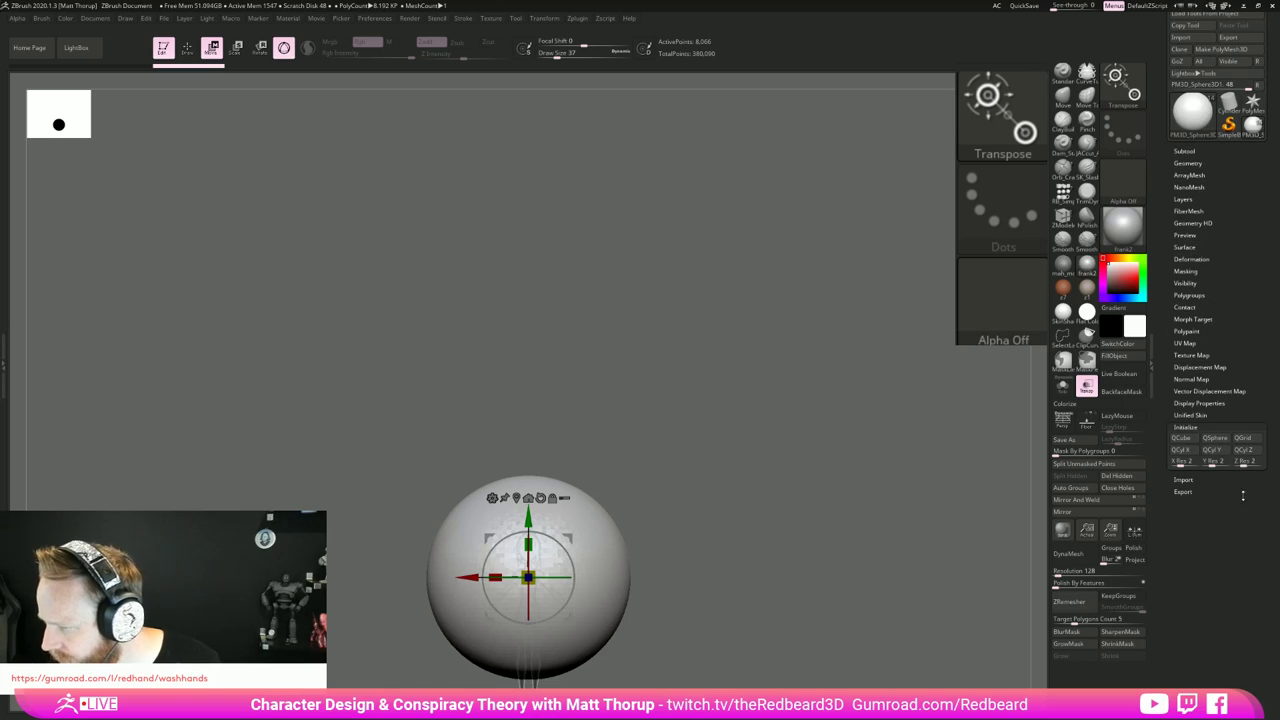
left_click(1218, 452)
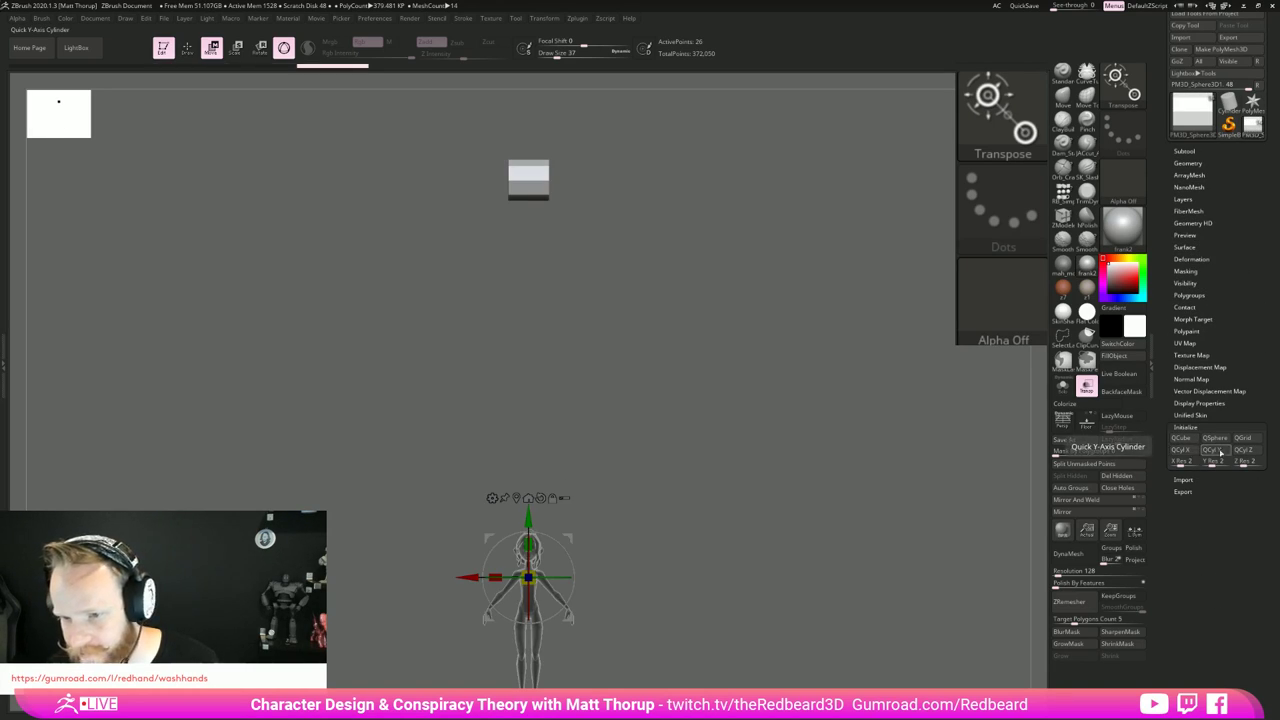
left_click(1243, 452)
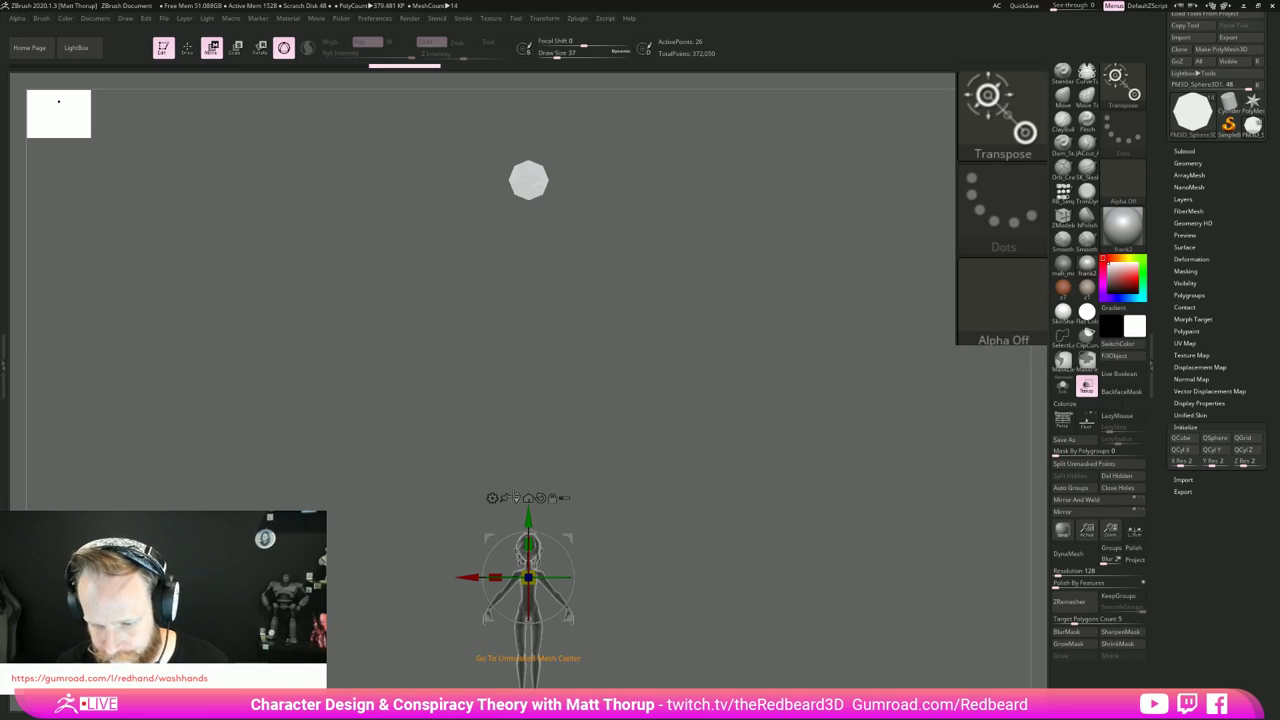
Step: Centre the gizmo on the cylinder and try to move the cylinder straight down onto the character
left_click(516, 498)
left_click_drag(529, 120, 529, 514)
mouse_move(680, 491)
left_mouse_down()
mouse_move(848, 531)
mouse_move(778, 537)
mouse_move(677, 474)
left_mouse_up()
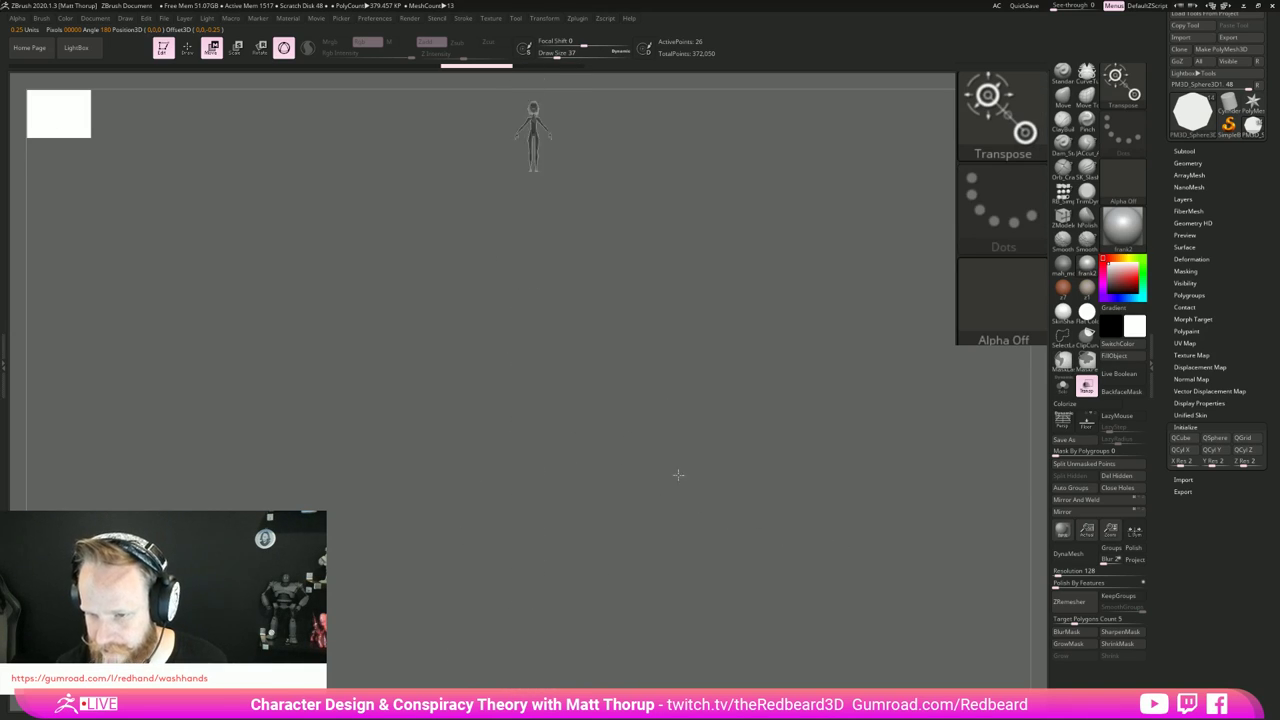
left_click_drag(722, 240, 663, 543, "alt")
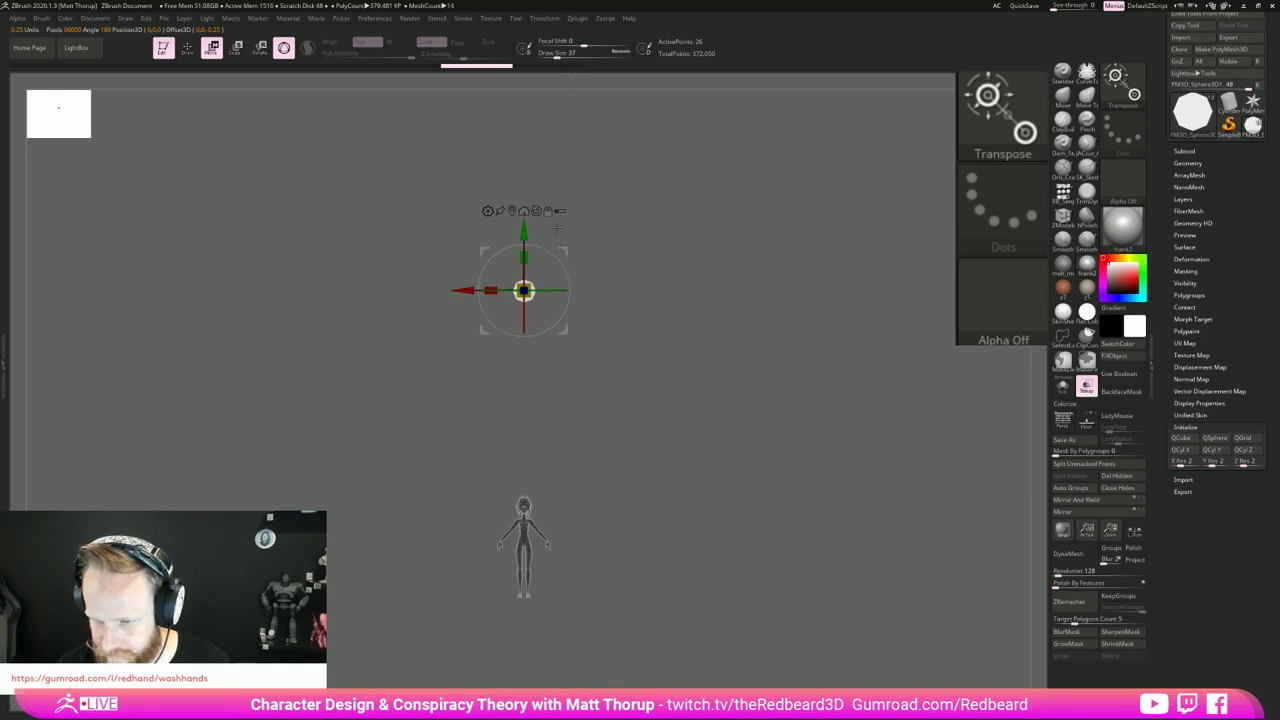
Step: Select the character's subtools together for a joint transform, leaving the cylinder out of the selection
left_click(525, 548, "alt")
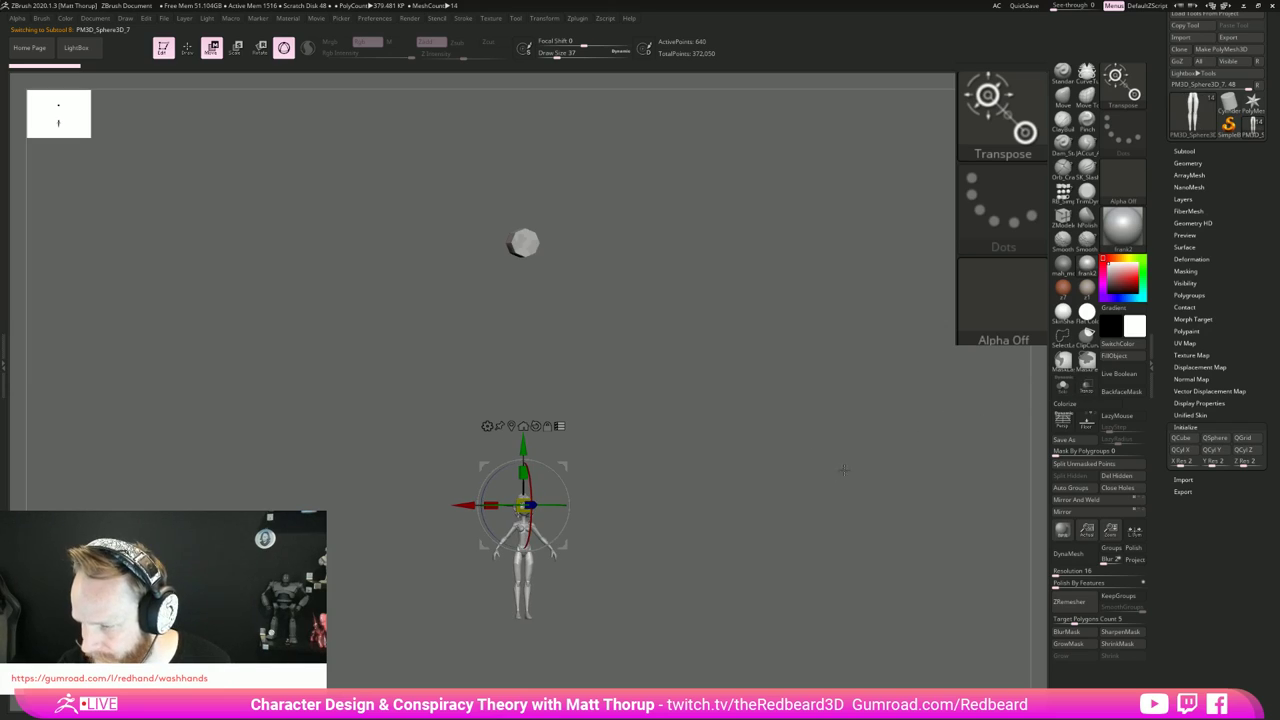
left_click_drag(637, 403, 404, 645, "ctrl+shift")
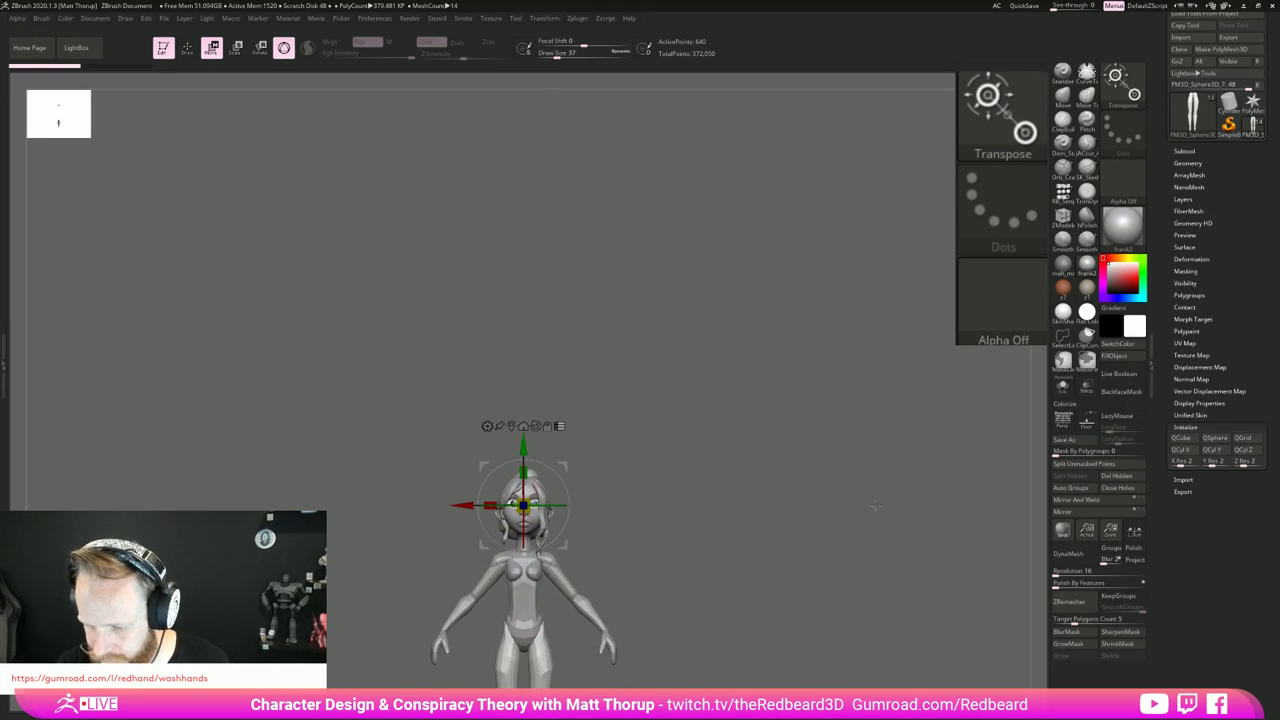
key("q")
left_click(566, 537, "alt")
mouse_move(606, 505)
left_mouse_down("ctrl")
mouse_move(660, 546)
mouse_move(729, 546)
left_mouse_up("ctrl")
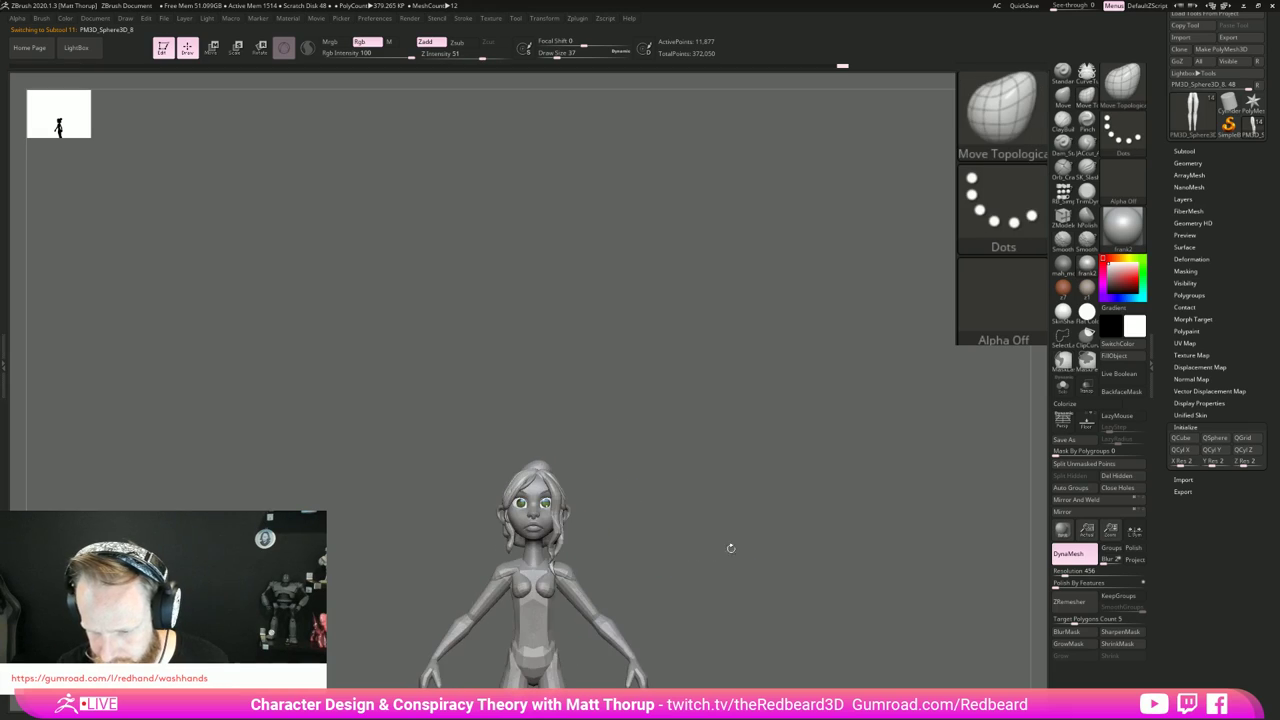
right_click_drag(729, 546, 597, 517, "ctrl")
key("w")
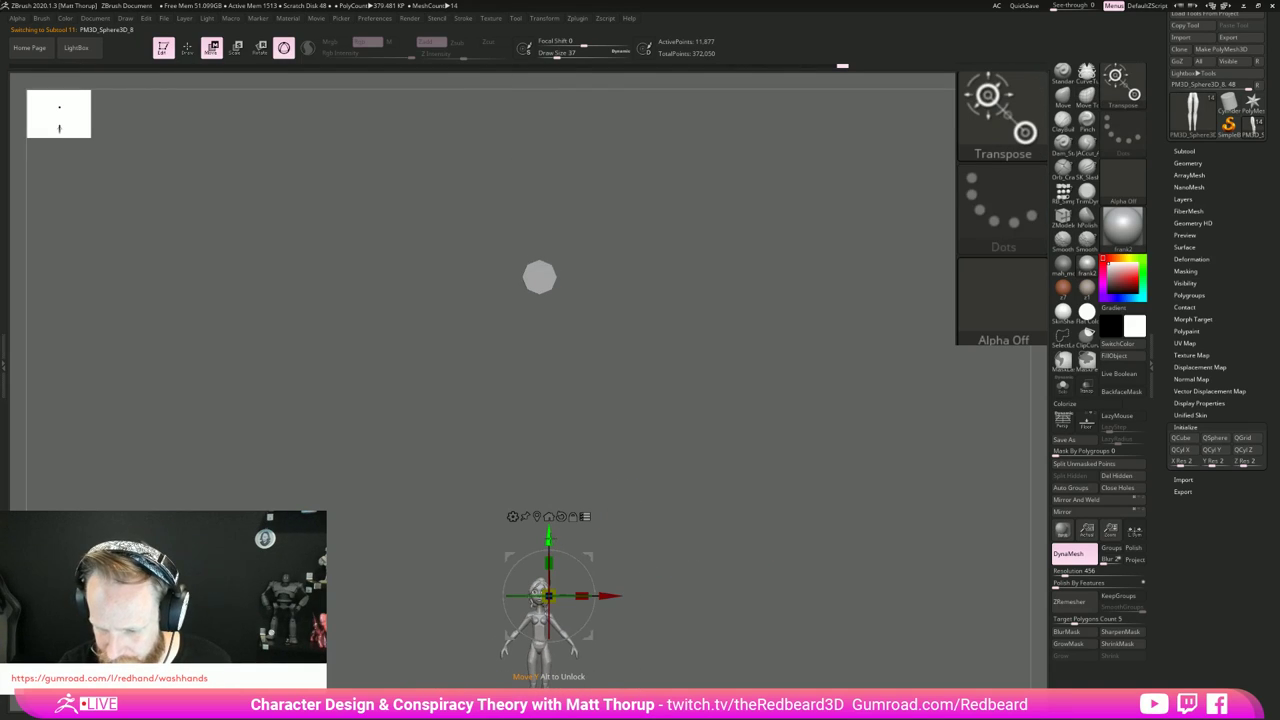
Step: Move the whole character straight up until the torso lines up with the cylinder
left_click_drag(548, 540, 548, 188)
key("ctrl+z")
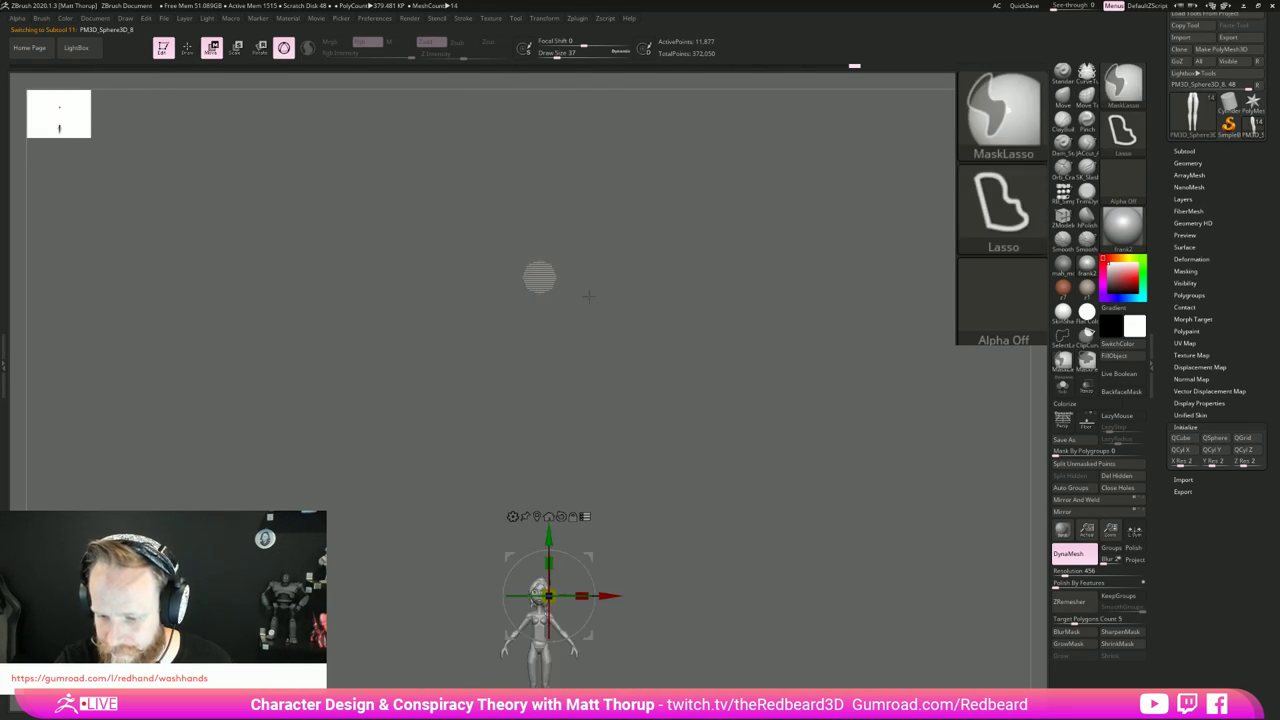
left_click_drag(666, 566, 857, 520, "alt")
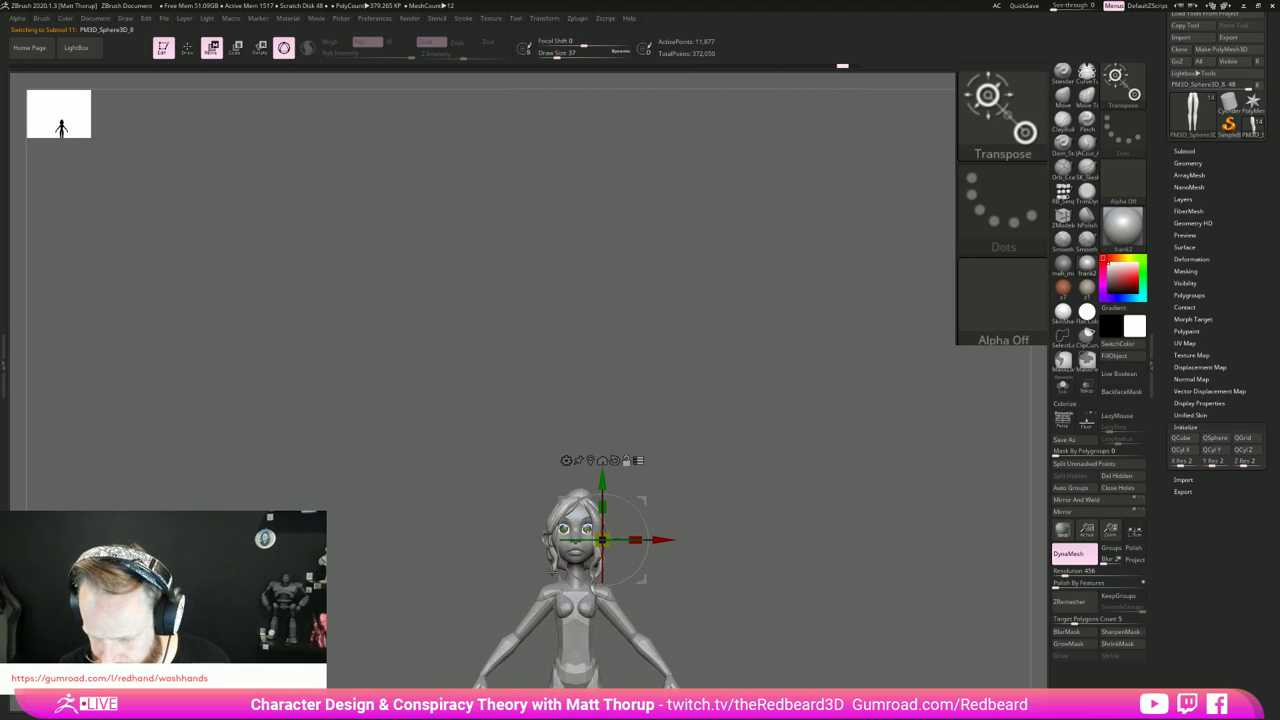
left_click(582, 503, "alt")
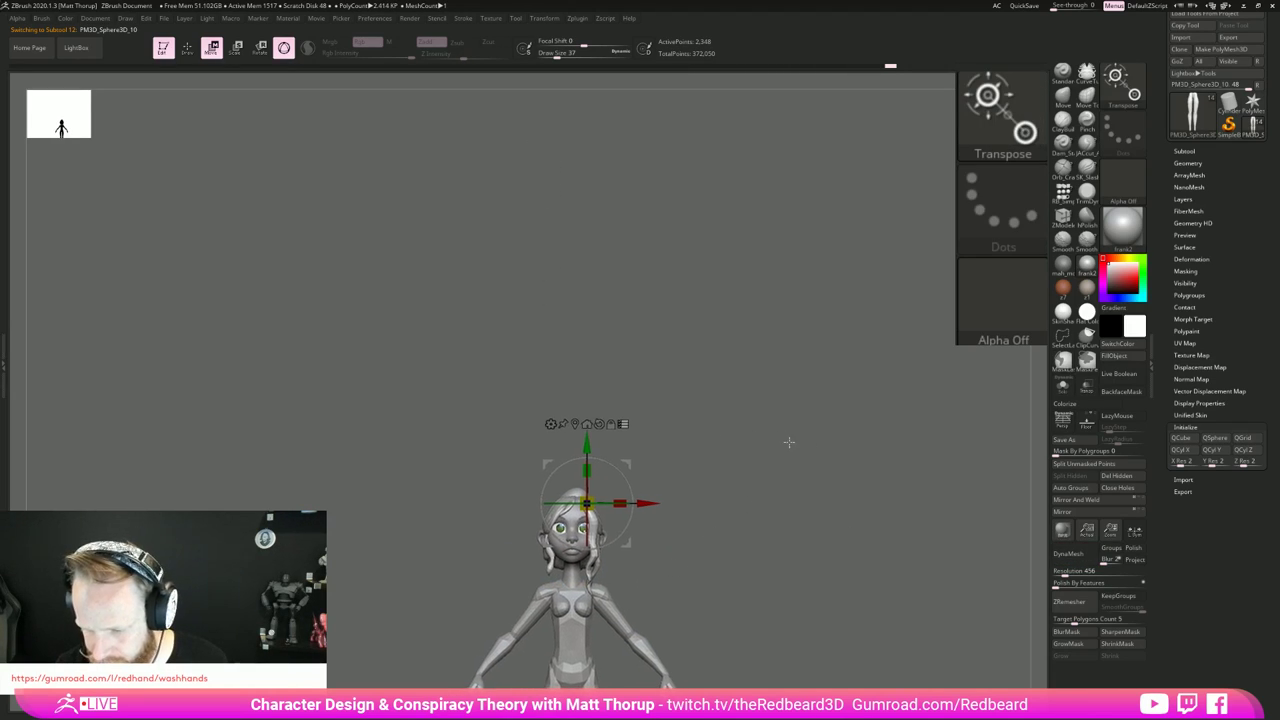
left_click_drag(789, 442, 715, 420, "alt")
left_click_drag(594, 442, 597, 176)
left_click_drag(703, 208, 745, 335)
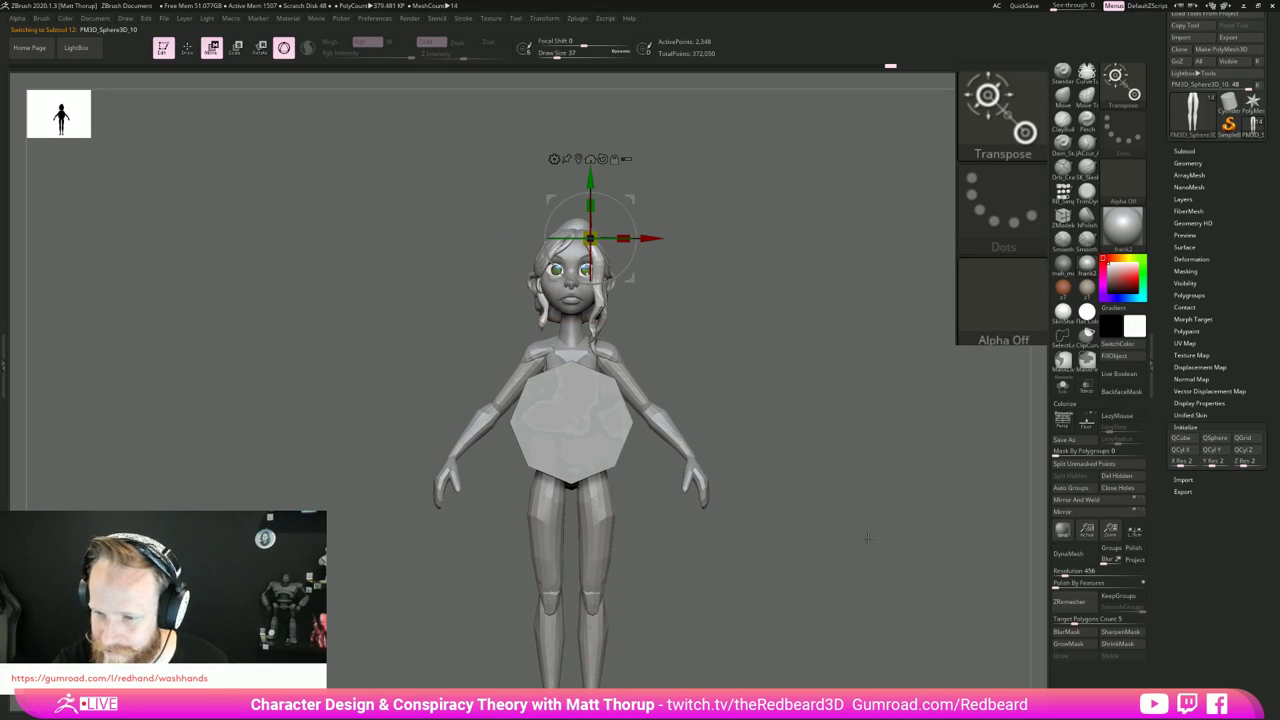
left_click_drag(868, 537, 695, 555, "alt")
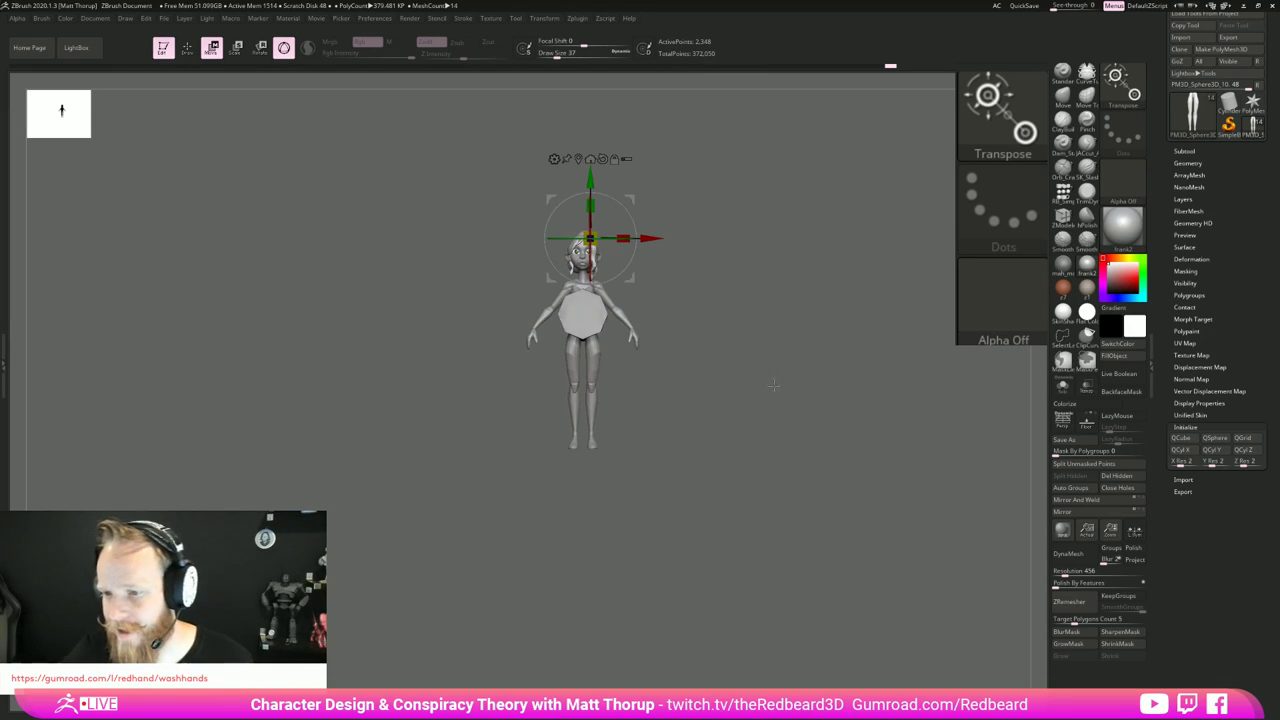
Step: Make the cylinder the active subtool and move it forward, clear of the front of the body
key("f")
left_click(610, 407, "alt")
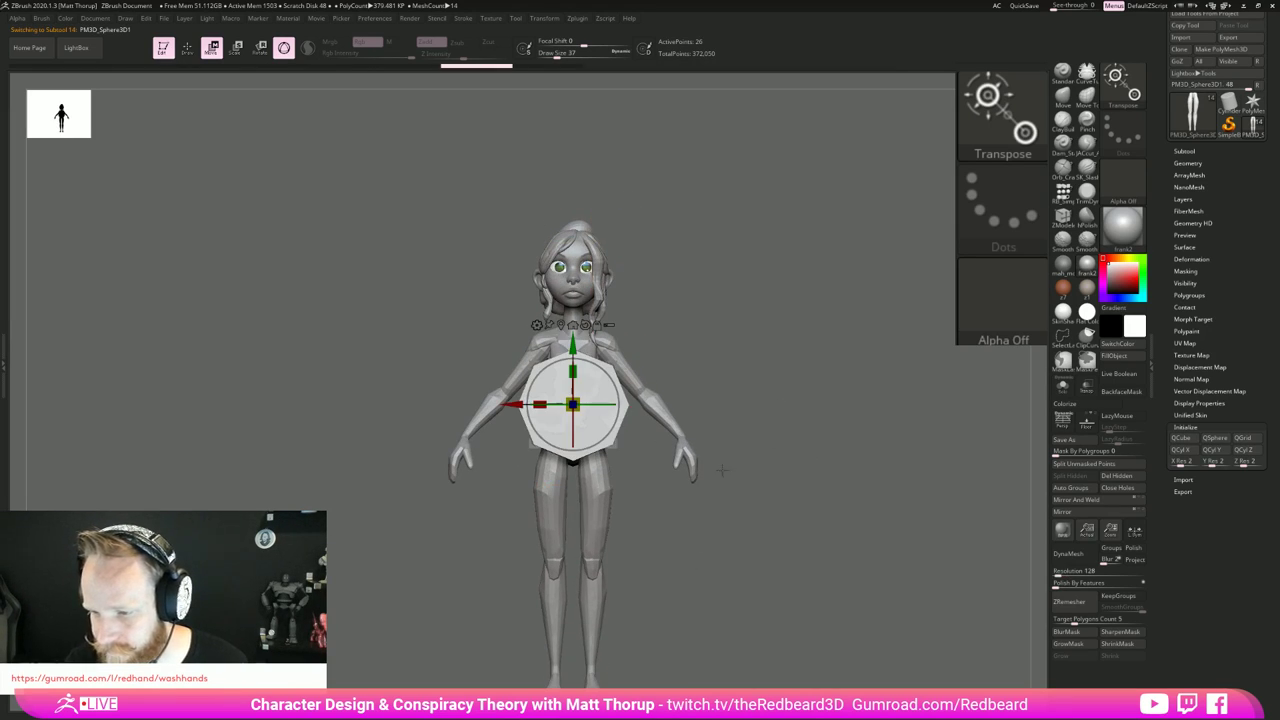
left_click_drag(645, 460, 720, 364)
left_click_drag(573, 404, 617, 404)
key("ctrl+z")
left_click_drag(512, 405, 408, 405)
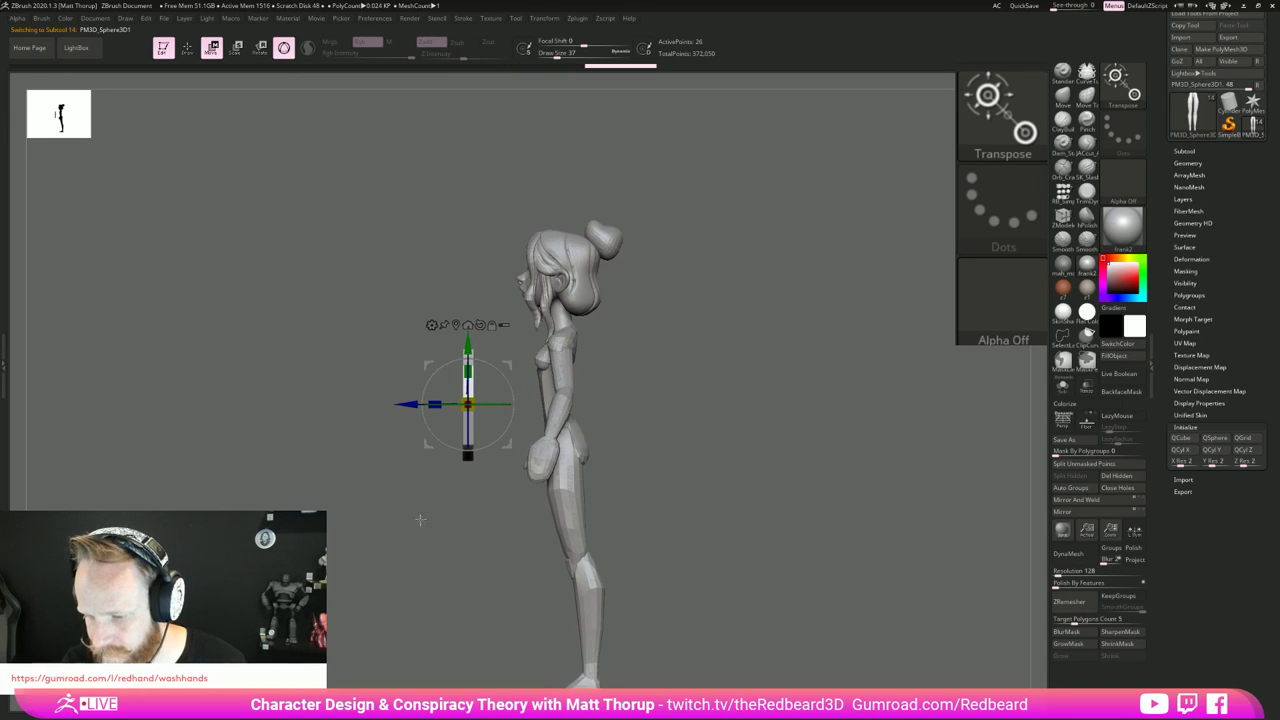
Step: Show the cylinder's wireframe with PolyFrame from the front and switch to the ZModeler brush
mouse_move(420, 520)
left_mouse_down("shift")
mouse_move(765, 483)
mouse_move(645, 486)
left_mouse_up("shift")
key("q")
left_click_drag(700, 462, 717, 494, "alt")
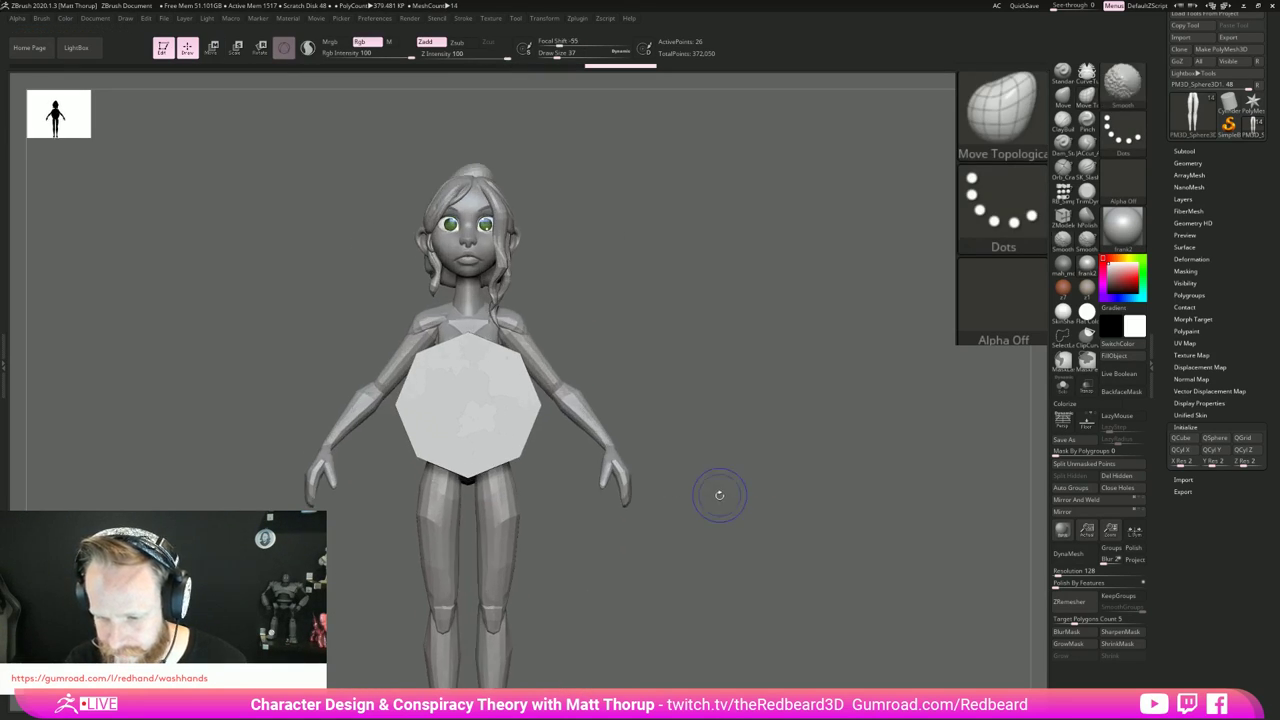
key("shift+f")
key("shift+f")
key("shift+f")
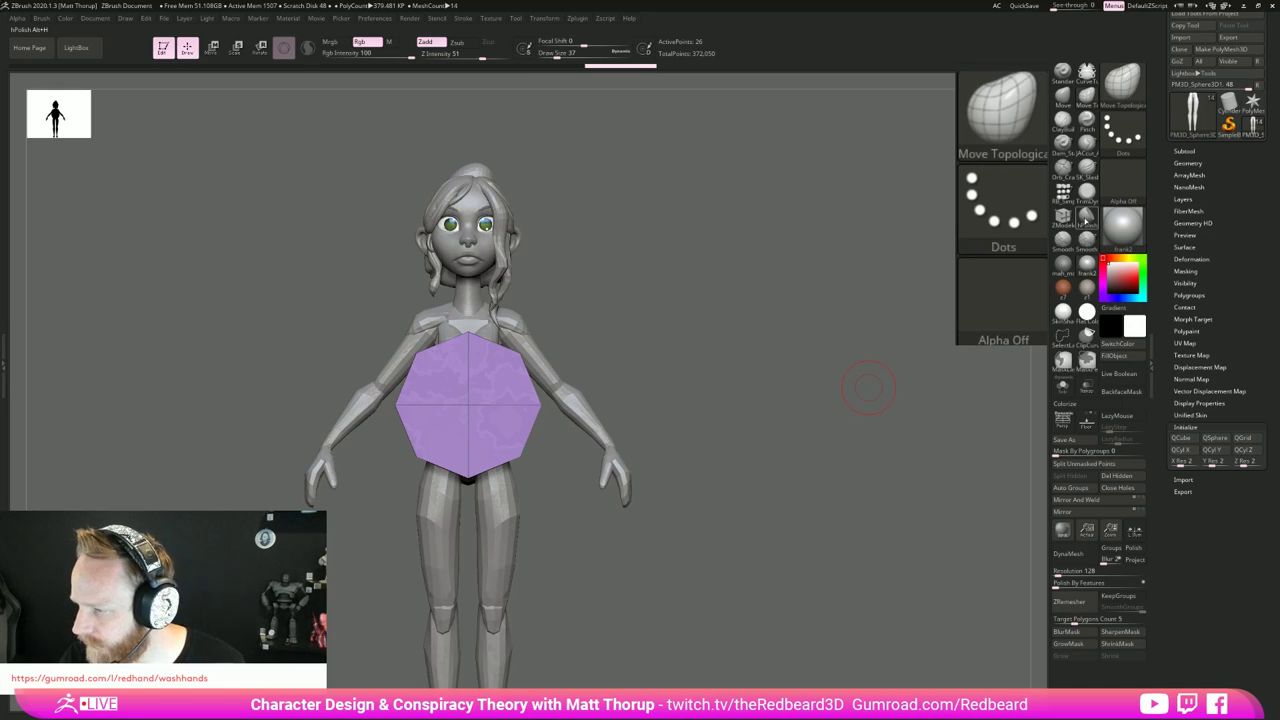
left_click(1064, 221)
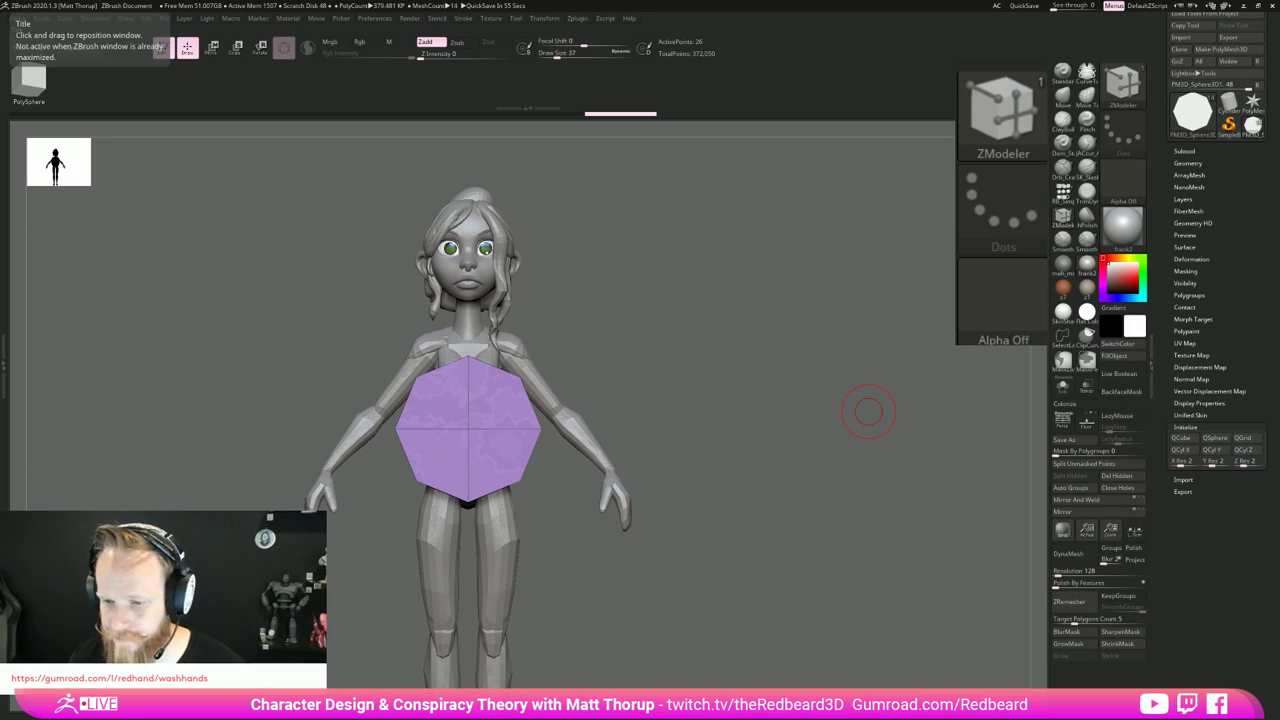
Step: Set the ZModeler point action to Split and split the centre point on both flat faces of the isolated cylinder, leaving a narrow rim
key("space")
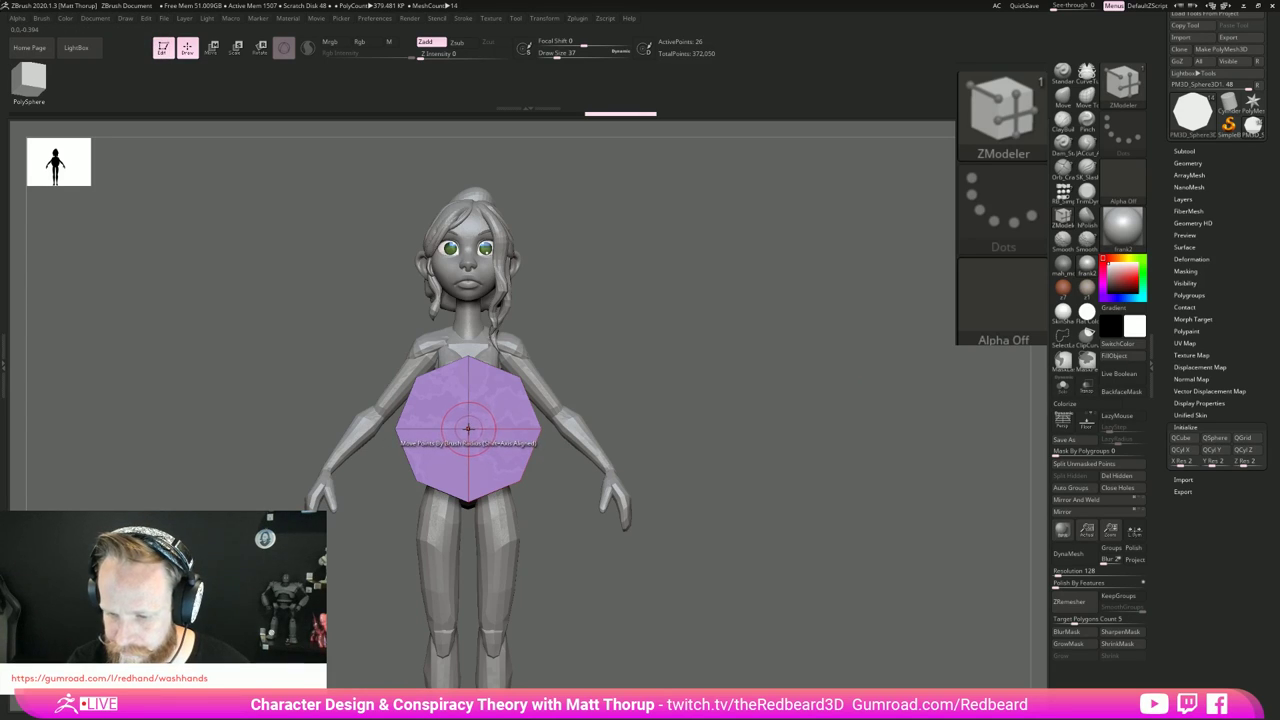
left_click(521, 430)
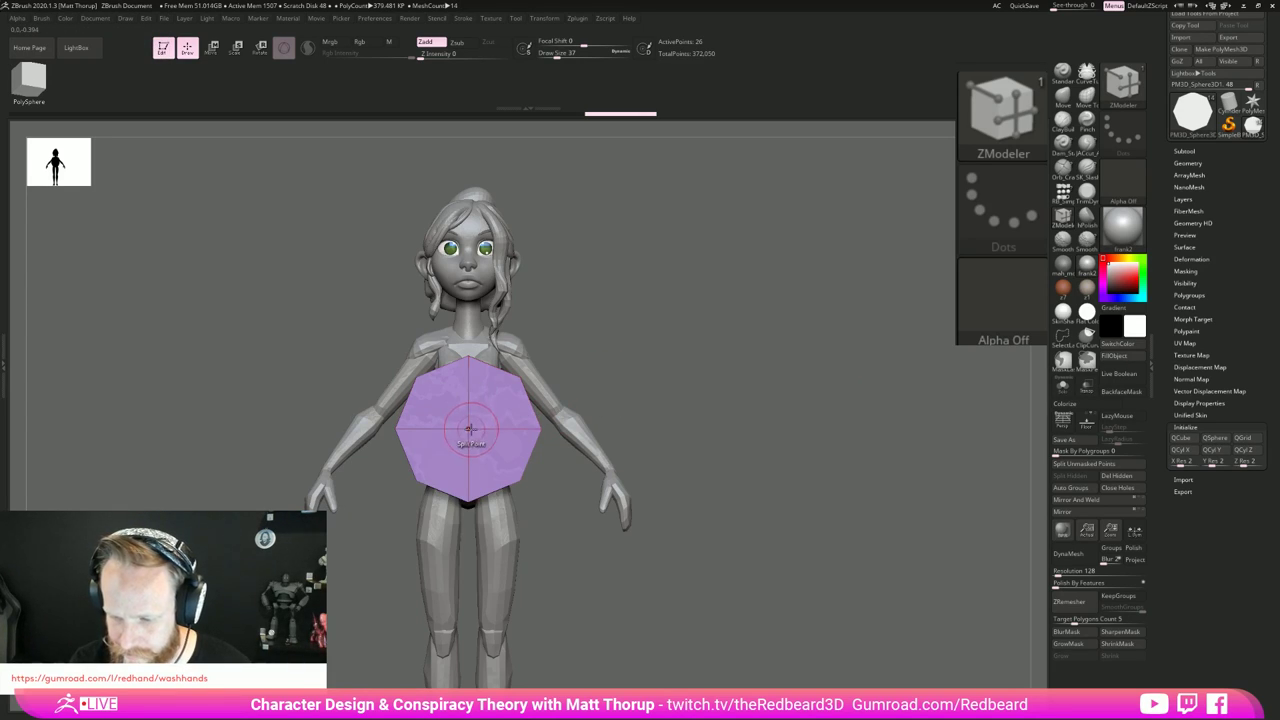
left_click_drag(468, 427, 517, 474)
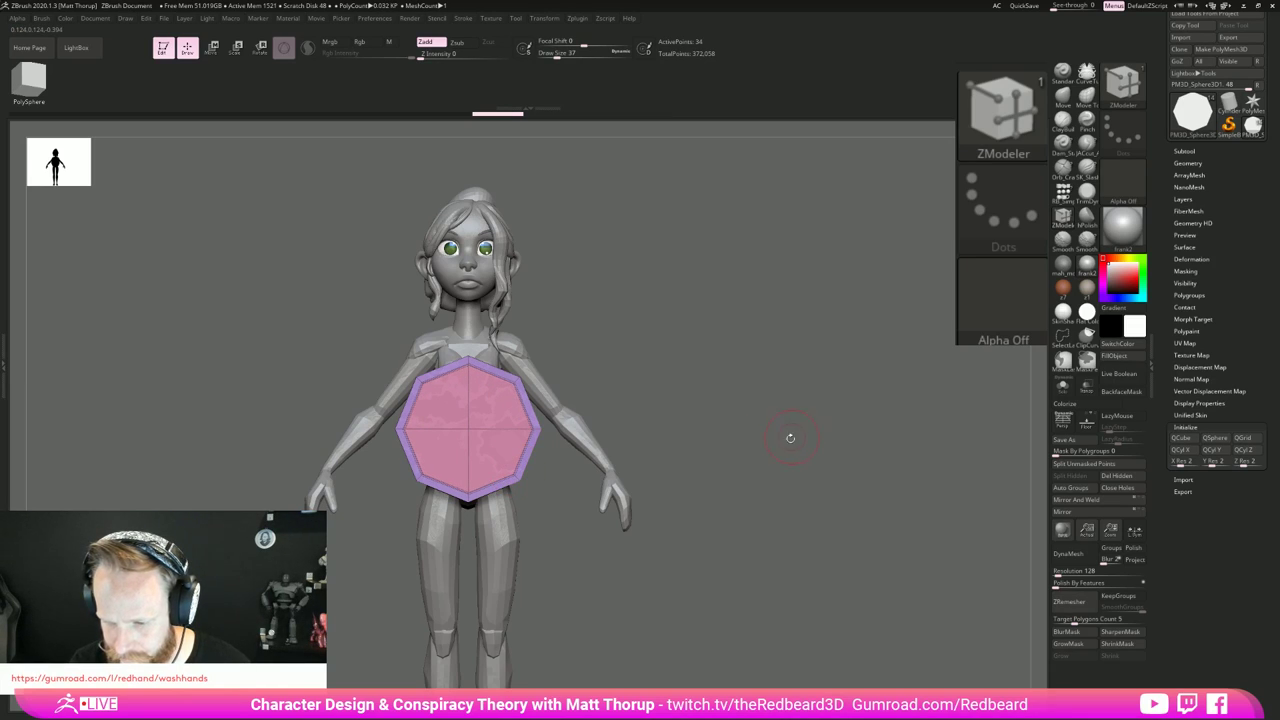
left_click(1062, 386)
key("ctrl+z")
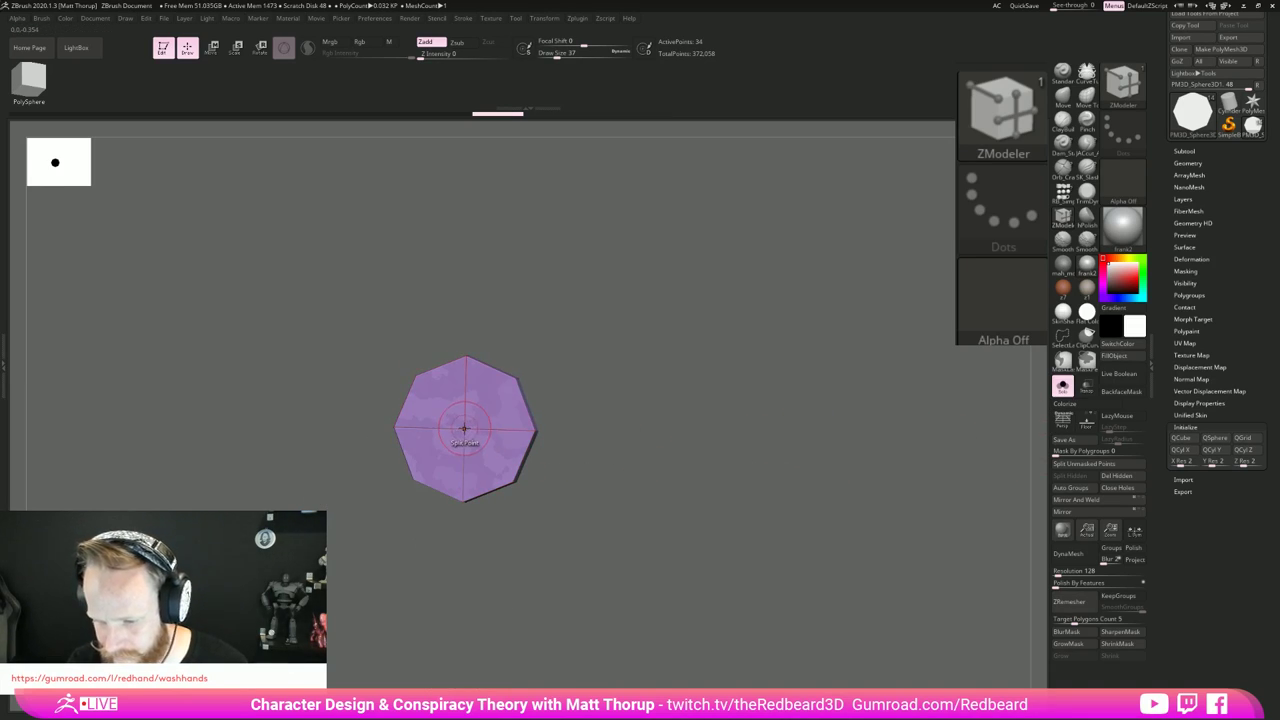
left_click_drag(464, 429, 580, 409)
mouse_move(775, 428)
left_mouse_down("shift")
mouse_move(800, 431)
mouse_move(768, 451)
left_mouse_up("shift")
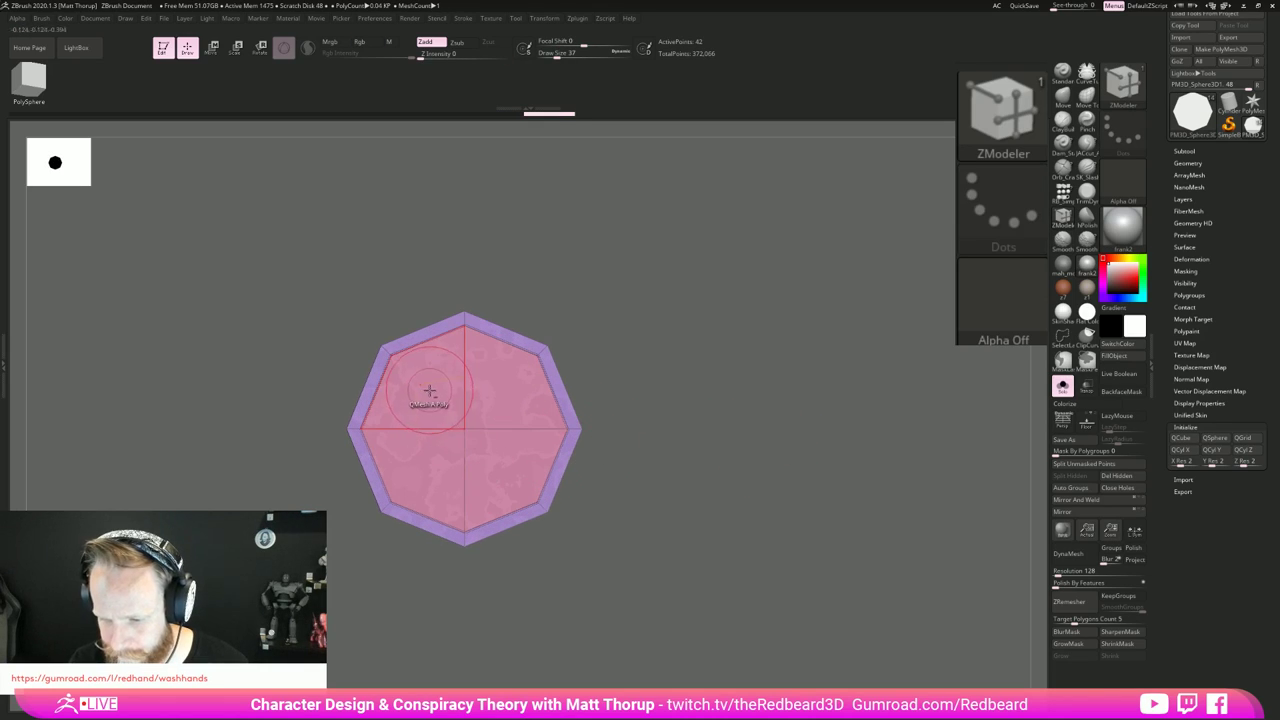
Step: Mark the inner polygons of the cylinder's flat face and push them through with QMesh to open a hollow ring
left_click_drag(429, 391, 492, 400, "alt")
left_click_drag(664, 402, 600, 404)
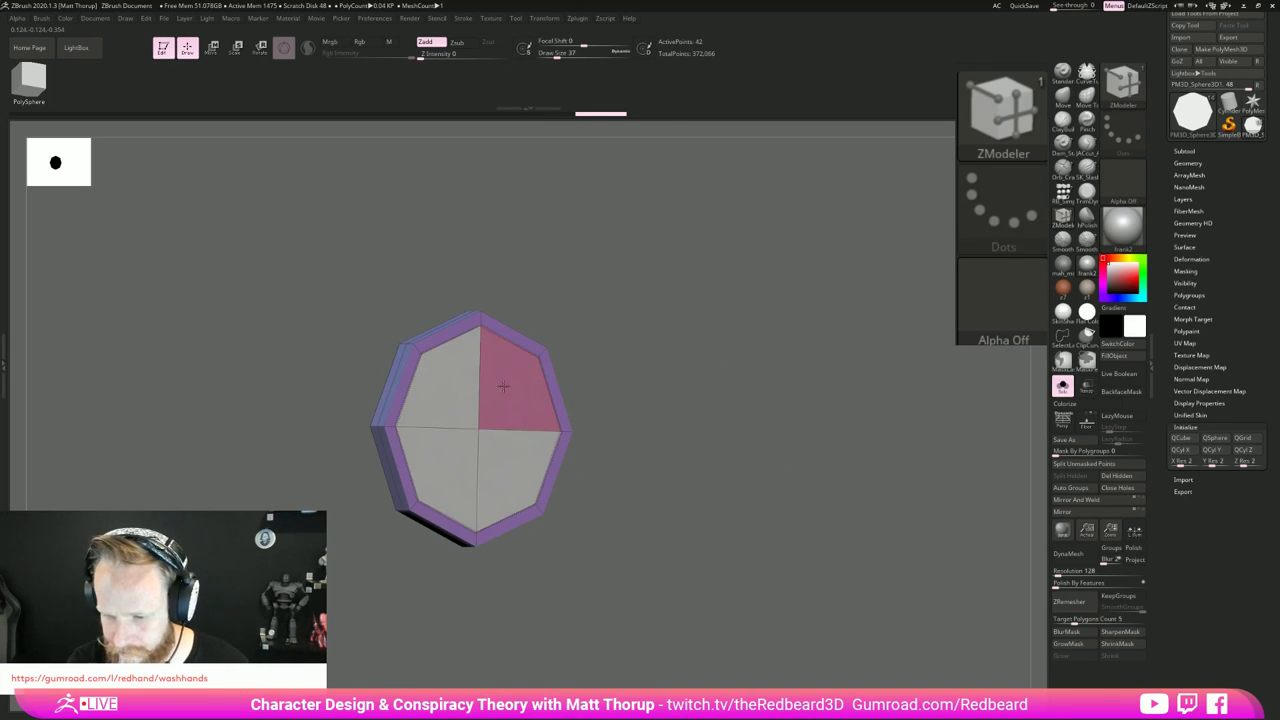
right_click_drag(504, 386, 749, 400)
left_click_drag(381, 400, 396, 398)
left_click_drag(515, 373, 617, 391)
key("ctrl+z")
key("ctrl+z")
mouse_move(555, 414)
left_mouse_down()
mouse_move(534, 417)
mouse_move(676, 416)
mouse_move(570, 416)
left_mouse_up()
key("ctrl+z")
left_click_drag(392, 455, 438, 456)
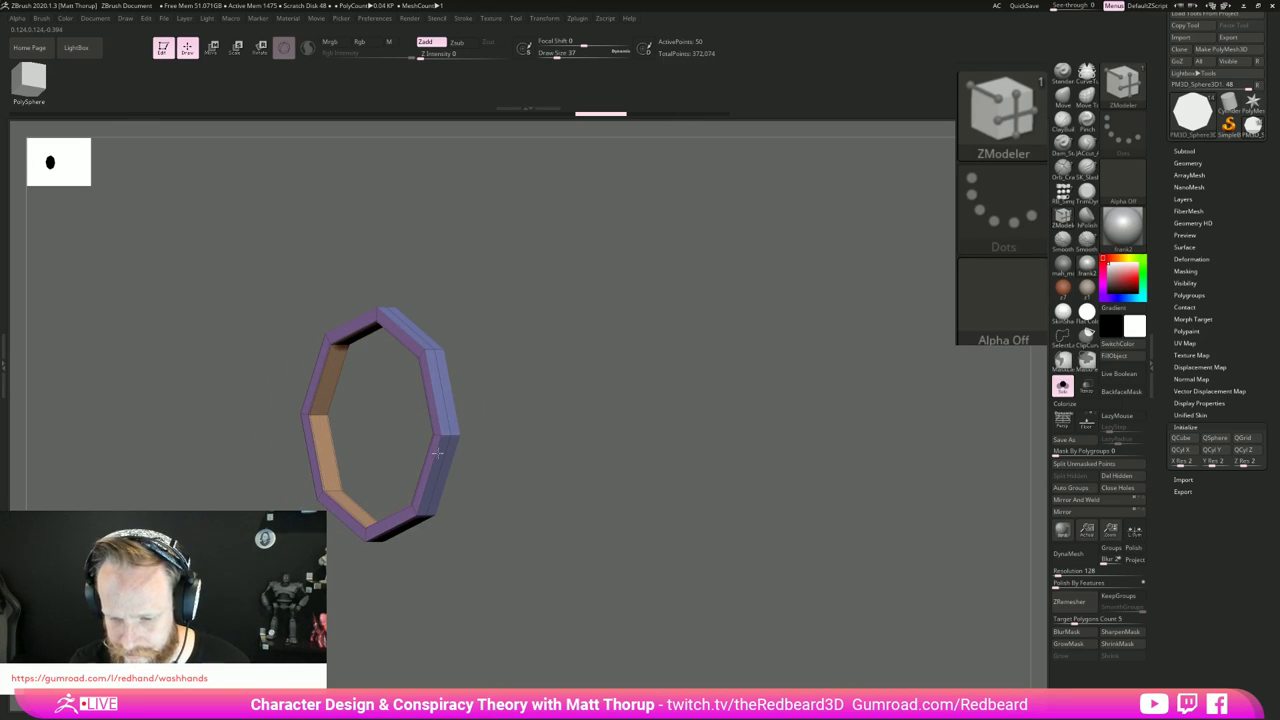
Step: Scale the ring along Z to about 0.63 of its depth
left_click_drag(560, 440, 633, 542)
key("w")
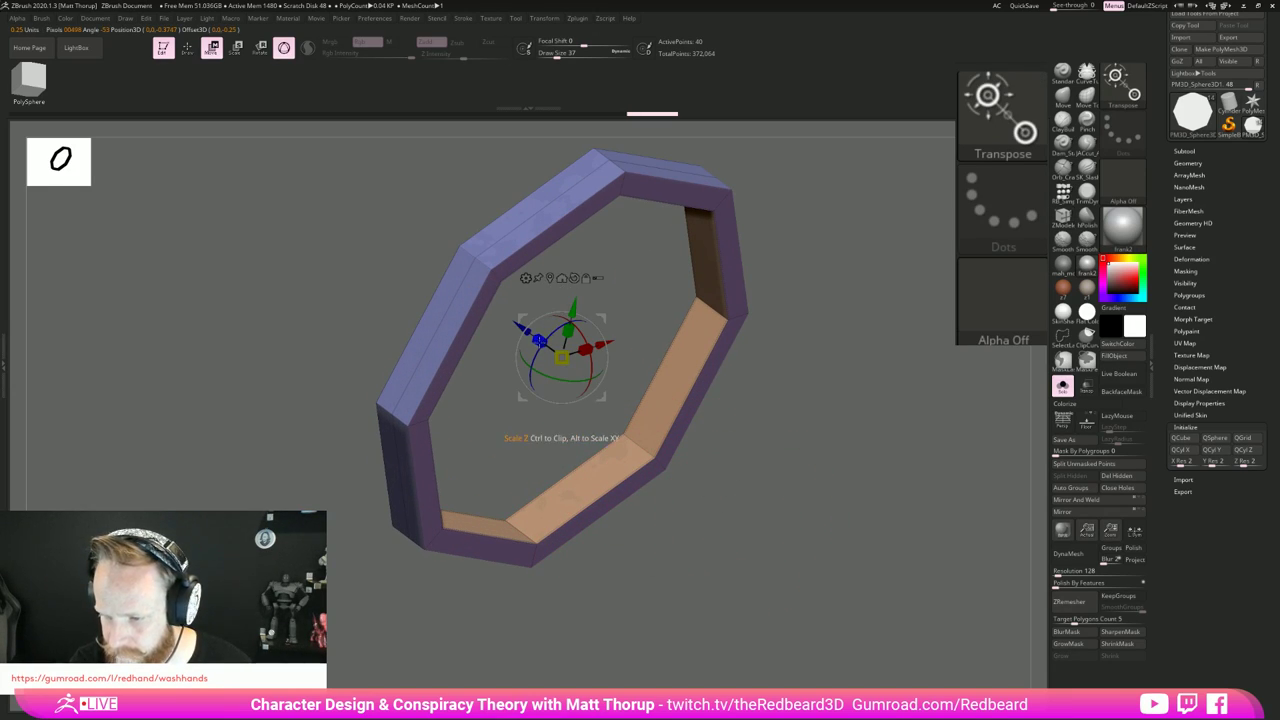
left_click_drag(540, 341, 636, 399)
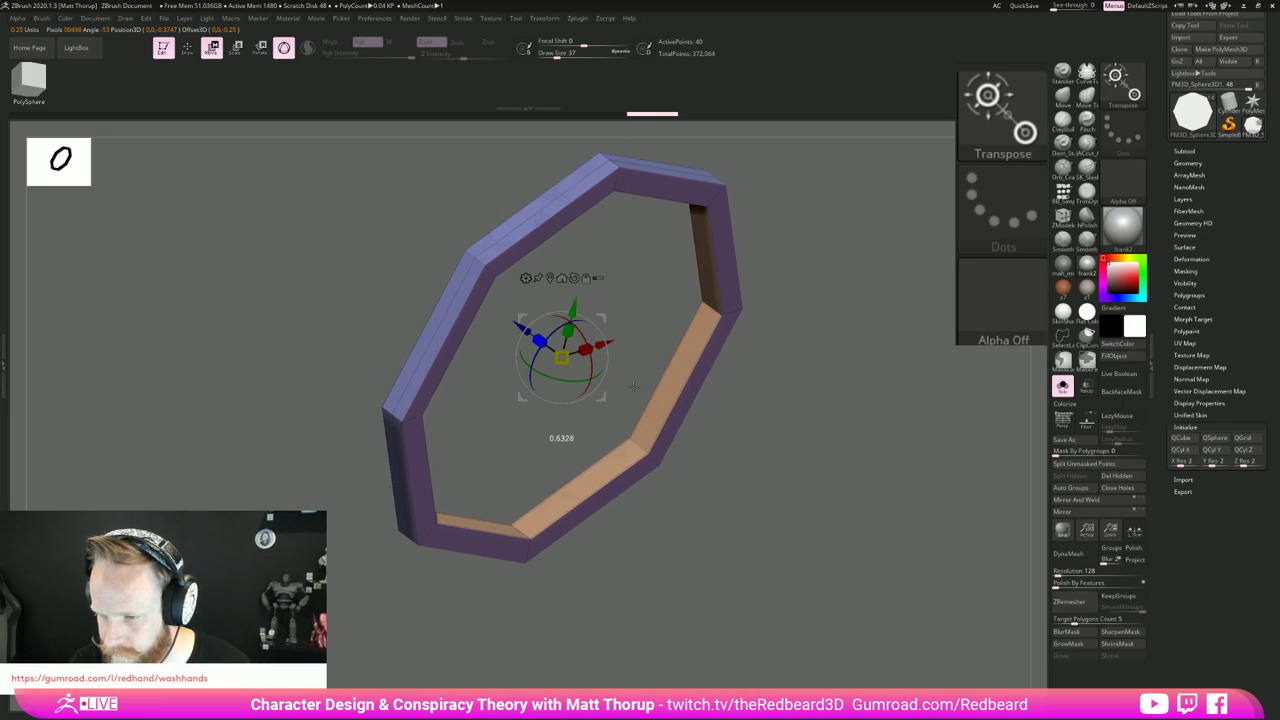
left_click_drag(780, 402, 809, 414, "shift")
left_click_drag(846, 512, 670, 576, "alt")
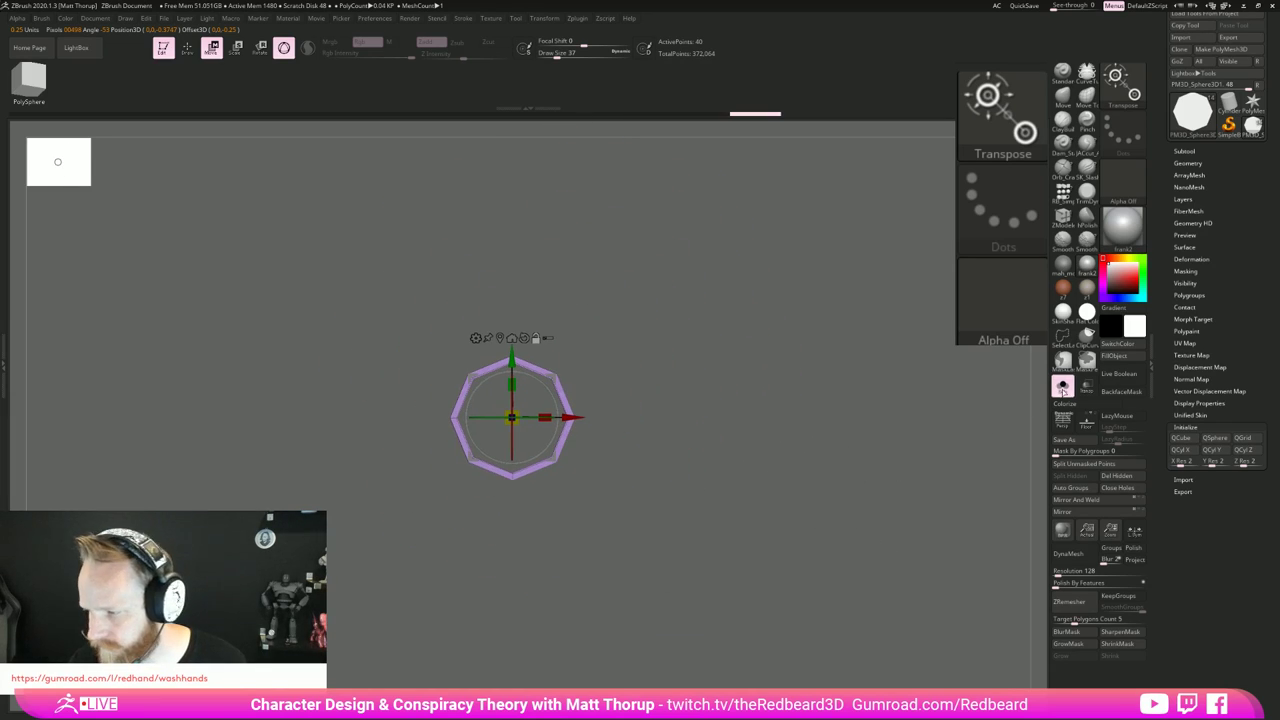
Step: Show the whole character again and move the ring up from the torso to the face
left_click(1063, 391)
mouse_move(748, 540)
left_mouse_down("shift")
mouse_move(748, 563)
mouse_move(807, 565)
left_mouse_up("shift")
key("q")
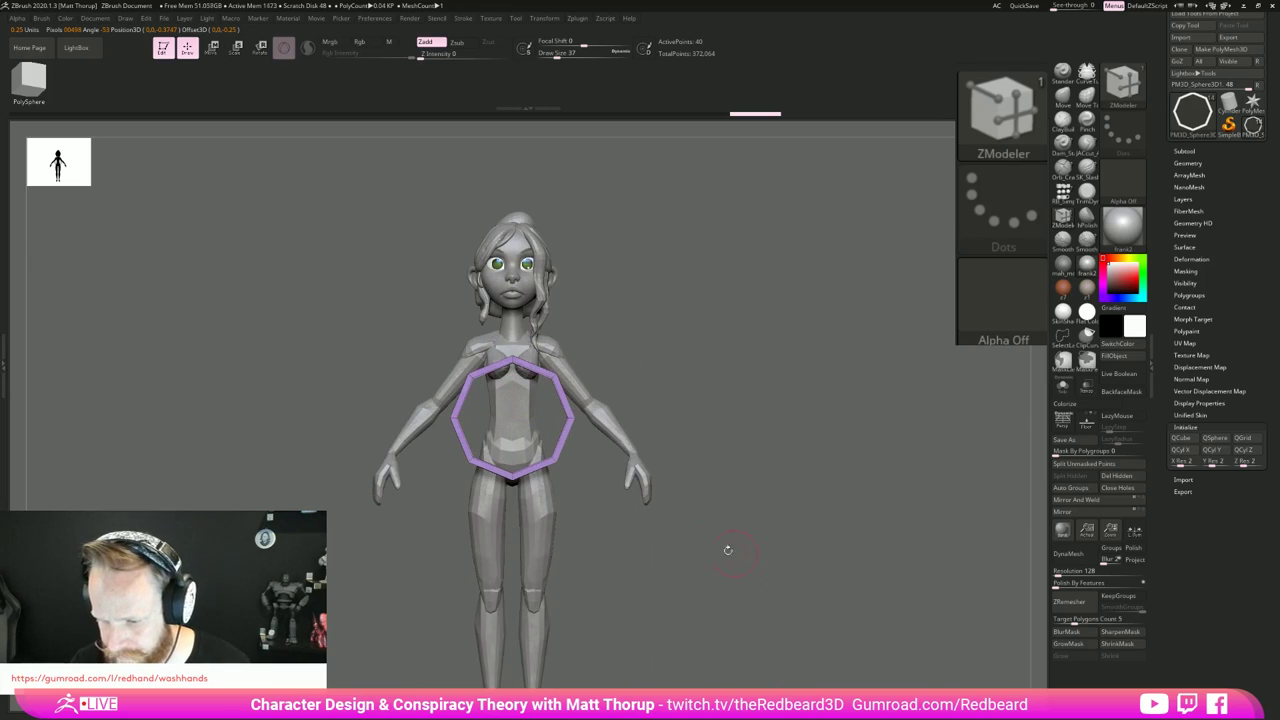
left_click_drag(681, 547, 703, 537, "alt")
key("w")
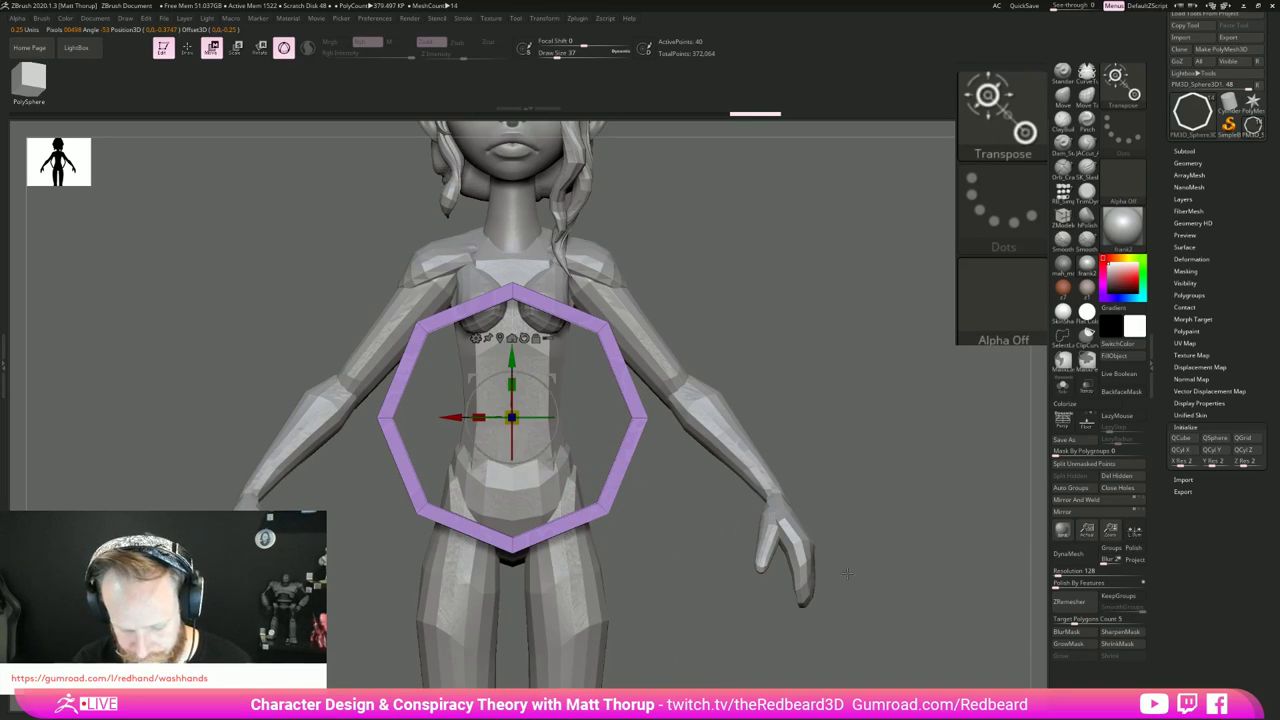
left_click_drag(828, 577, 803, 589)
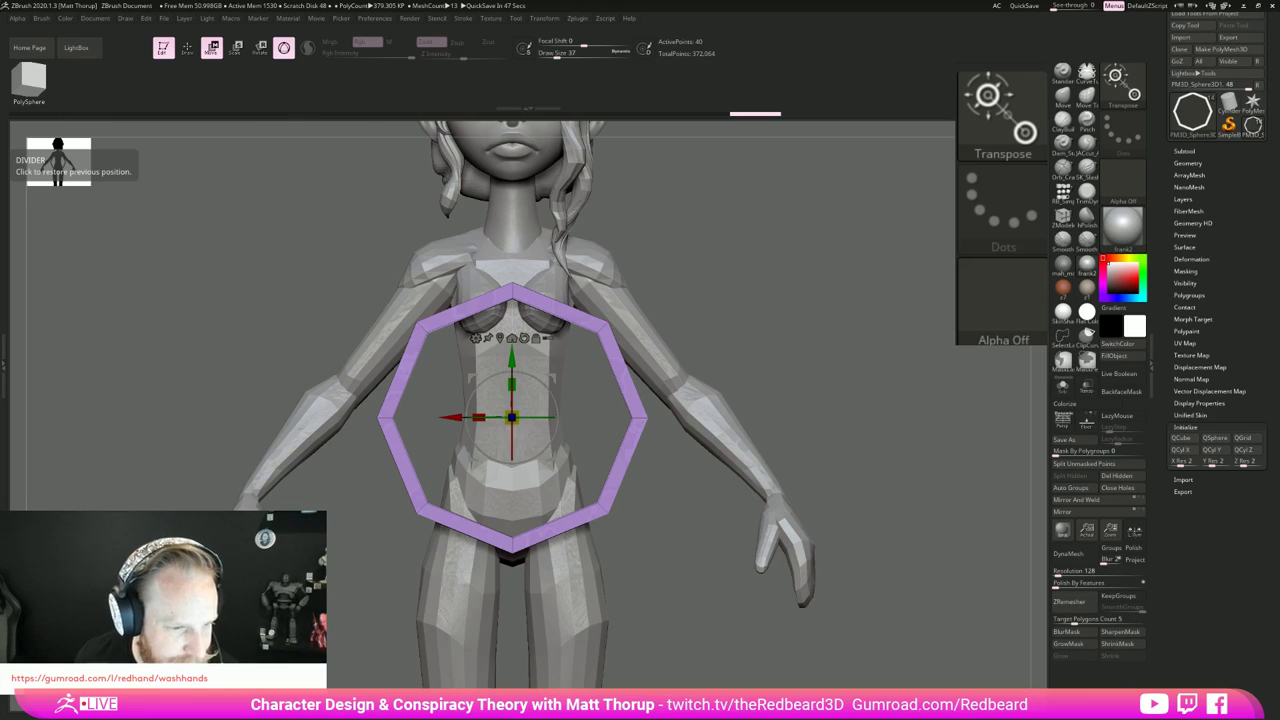
left_click_drag(708, 603, 697, 520)
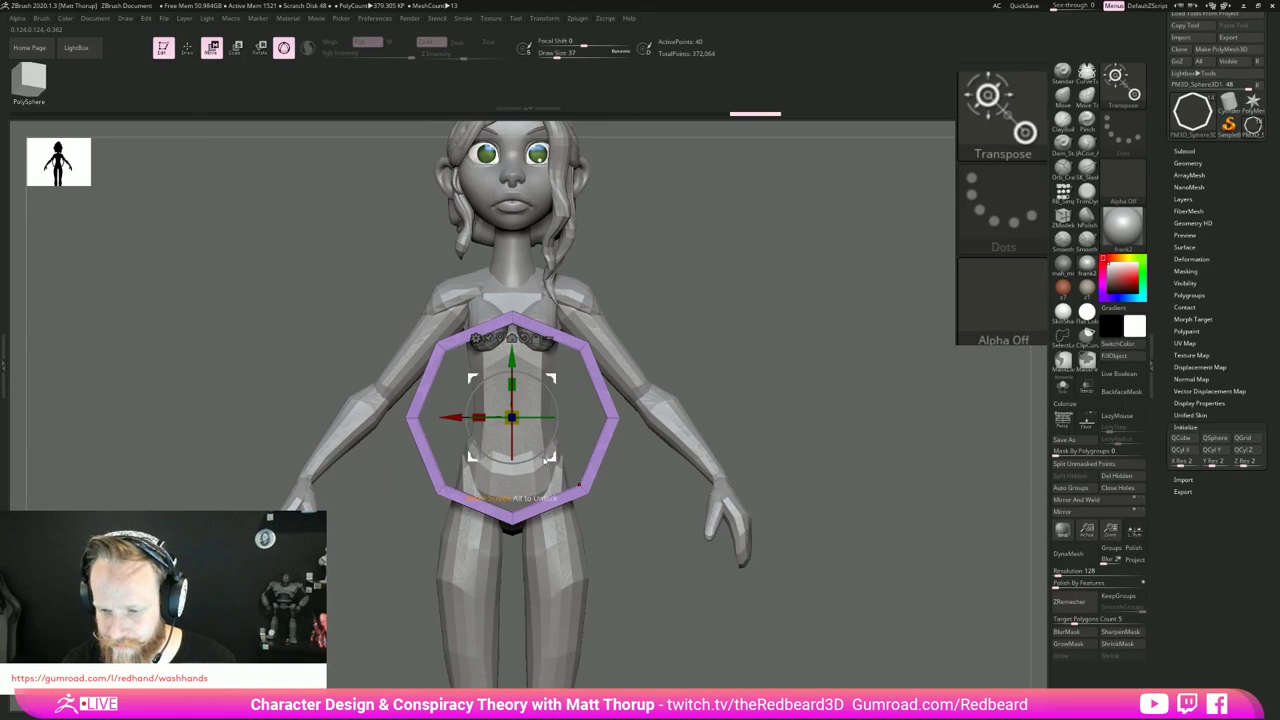
left_click_drag(557, 447, 596, 172)
Step: Scale the ring down uniformly and fit it around the character's left eye
left_click_drag(806, 224, 802, 450, "alt")
left_click_drag(553, 365, 467, 368)
left_click_drag(732, 340, 642, 382, "alt")
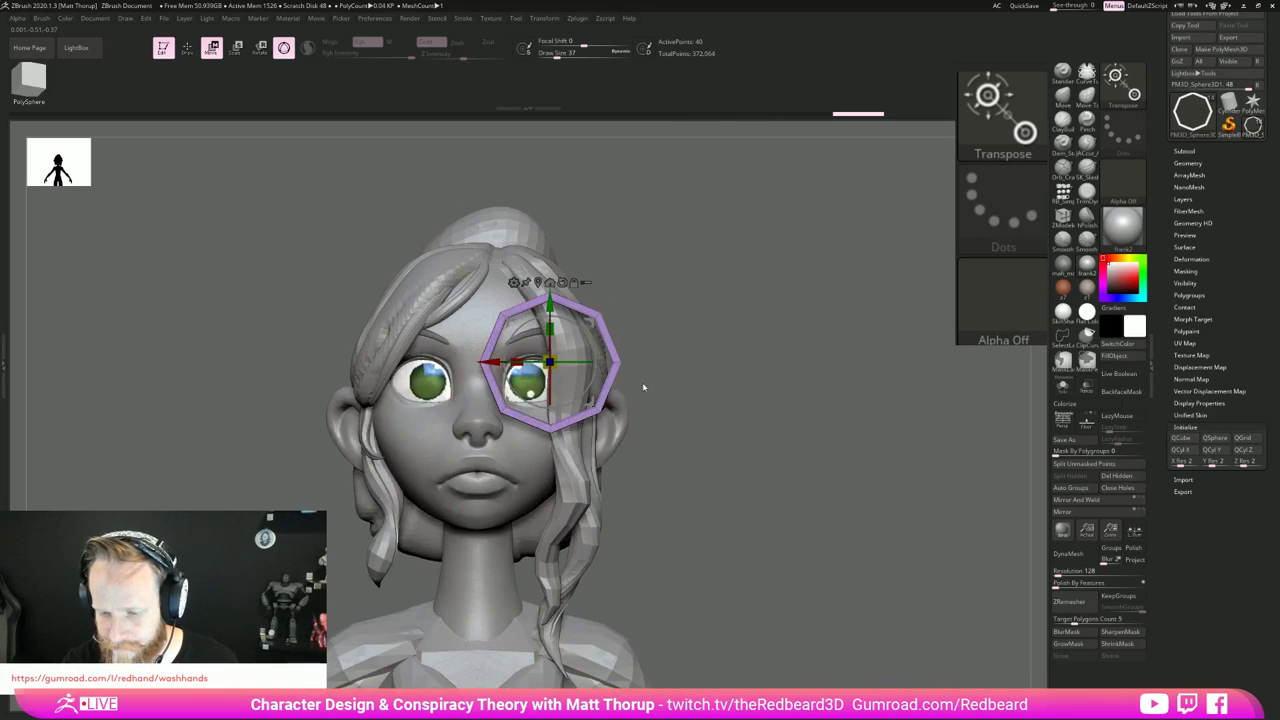
left_click_drag(556, 367, 587, 420)
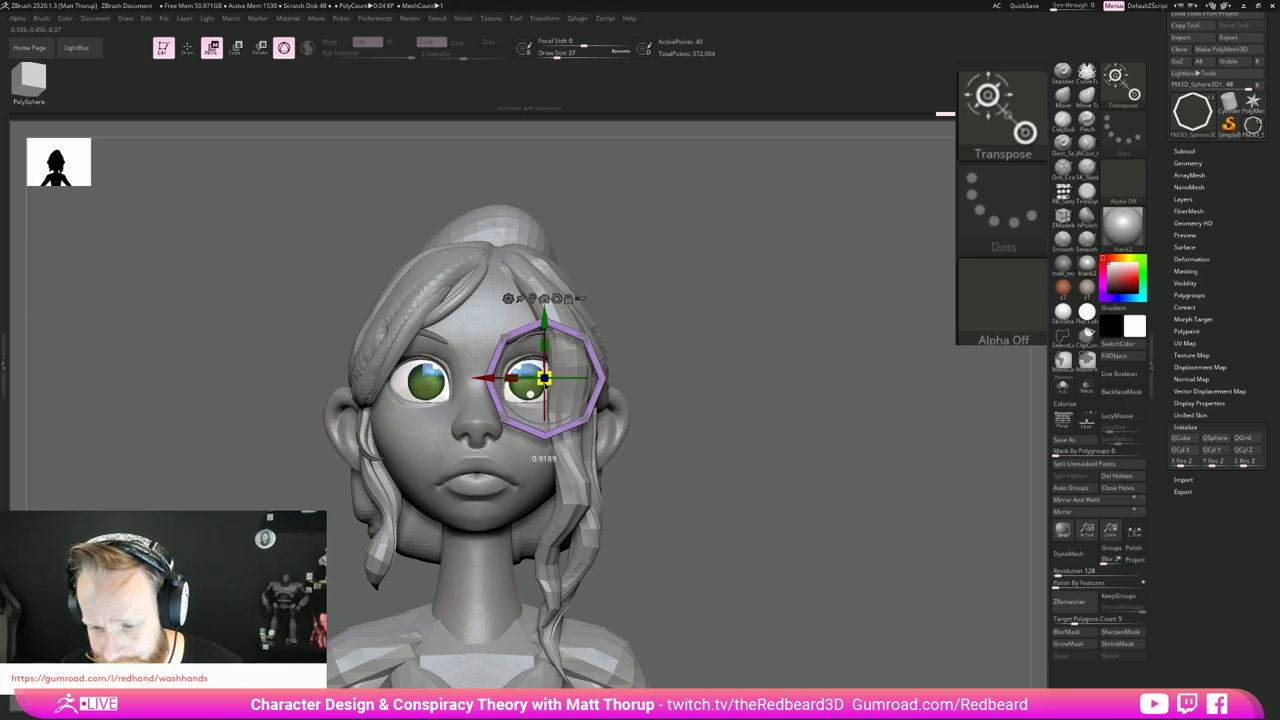
Step: Isolate the ring and delete the extra edge loop running around its outer rim with ZModeler
left_click_drag(737, 421, 832, 480, "alt")
left_click(1059, 394)
mouse_move(588, 322)
left_mouse_down()
mouse_move(666, 343)
mouse_move(544, 374)
mouse_move(527, 351)
left_mouse_up()
key("q")
left_click(525, 360, "alt")
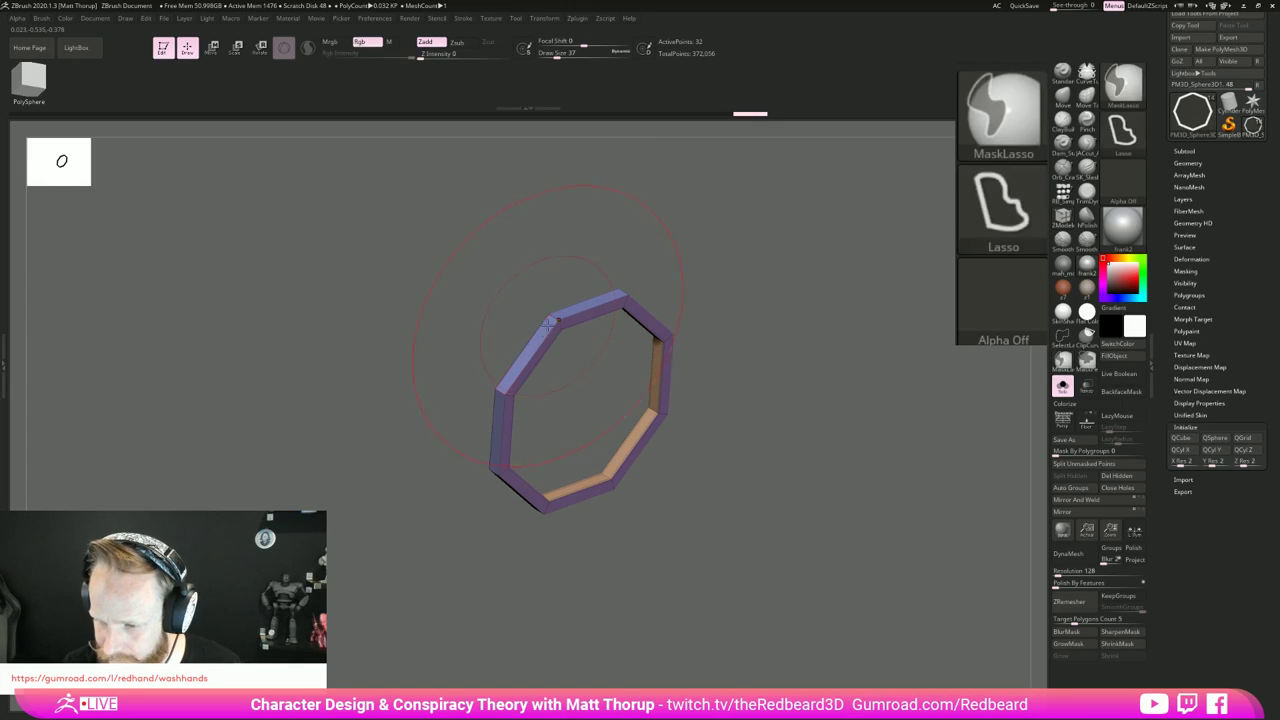
Step: Set the ZModeler polygon action to QMesh on a polyloop and push the ring's outer rim slightly inward
key("space")
left_click(640, 494)
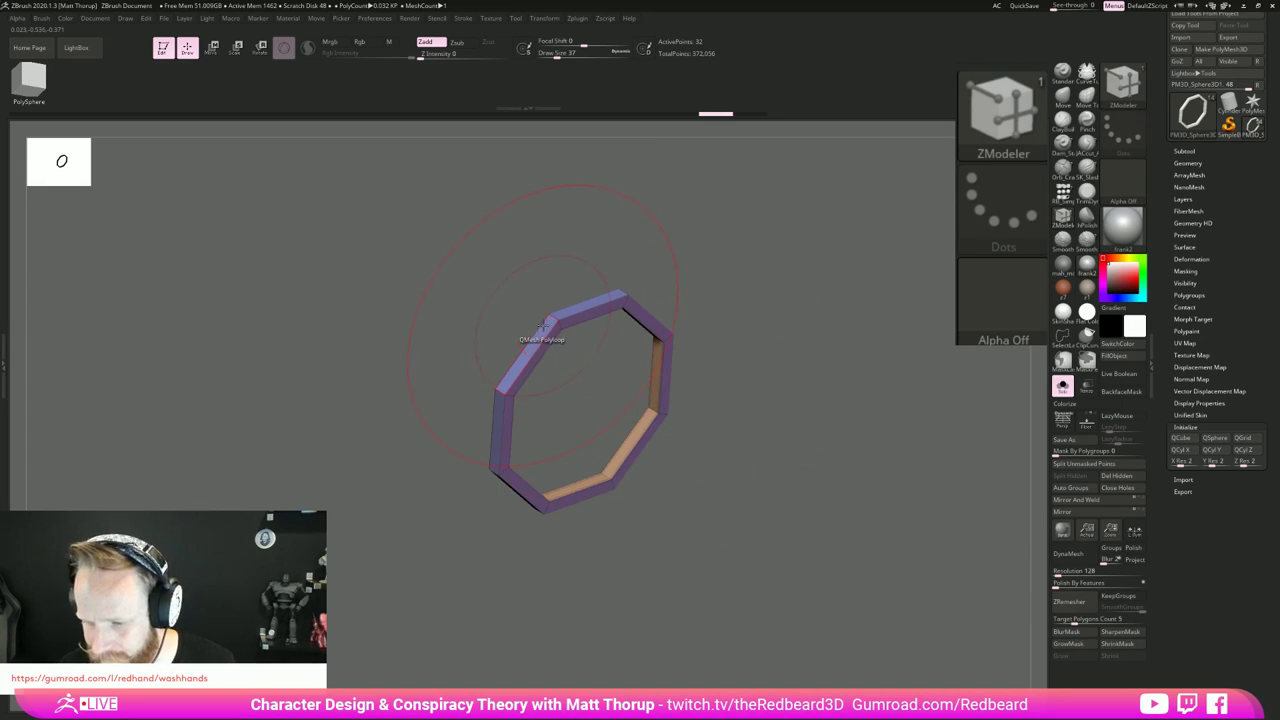
left_click_drag(548, 324, 553, 333)
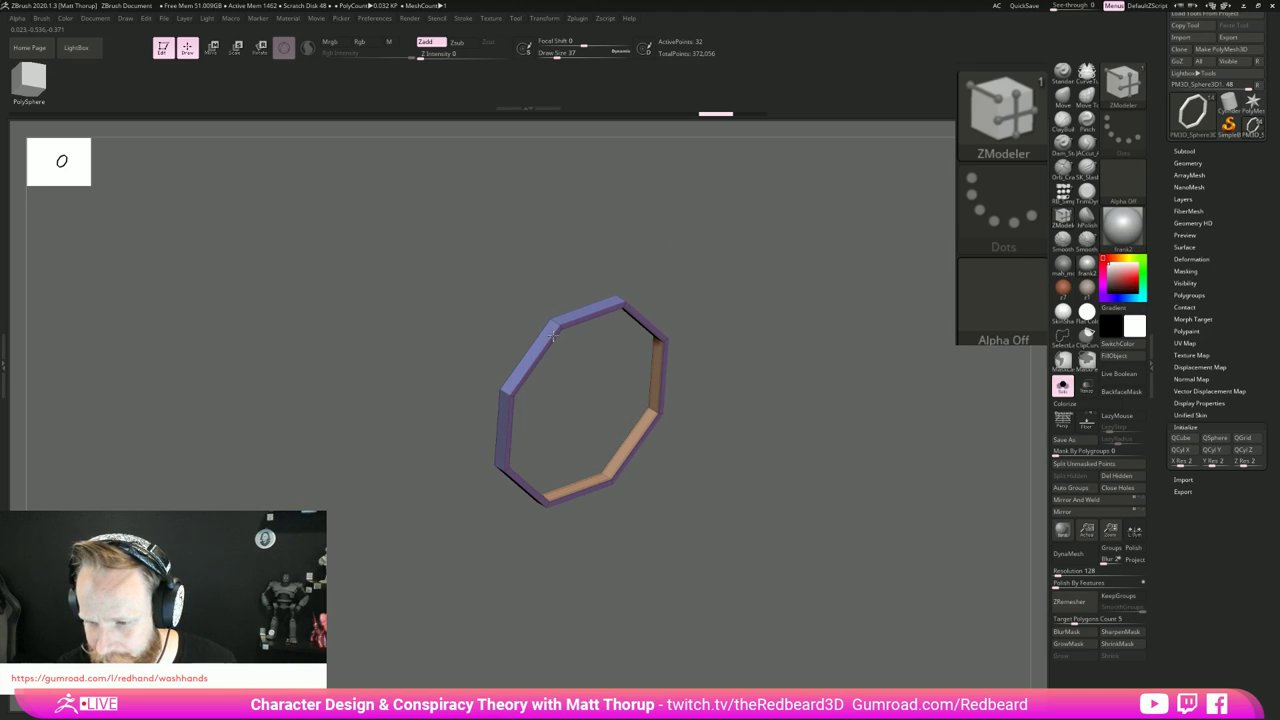
Step: Show the rest of the character again and check the ring's shape and thickness from the front and the side
left_click_drag(716, 296, 761, 289, "shift")
right_click_drag(775, 292, 833, 313, "ctrl")
right_click_drag(901, 390, 709, 388, "ctrl")
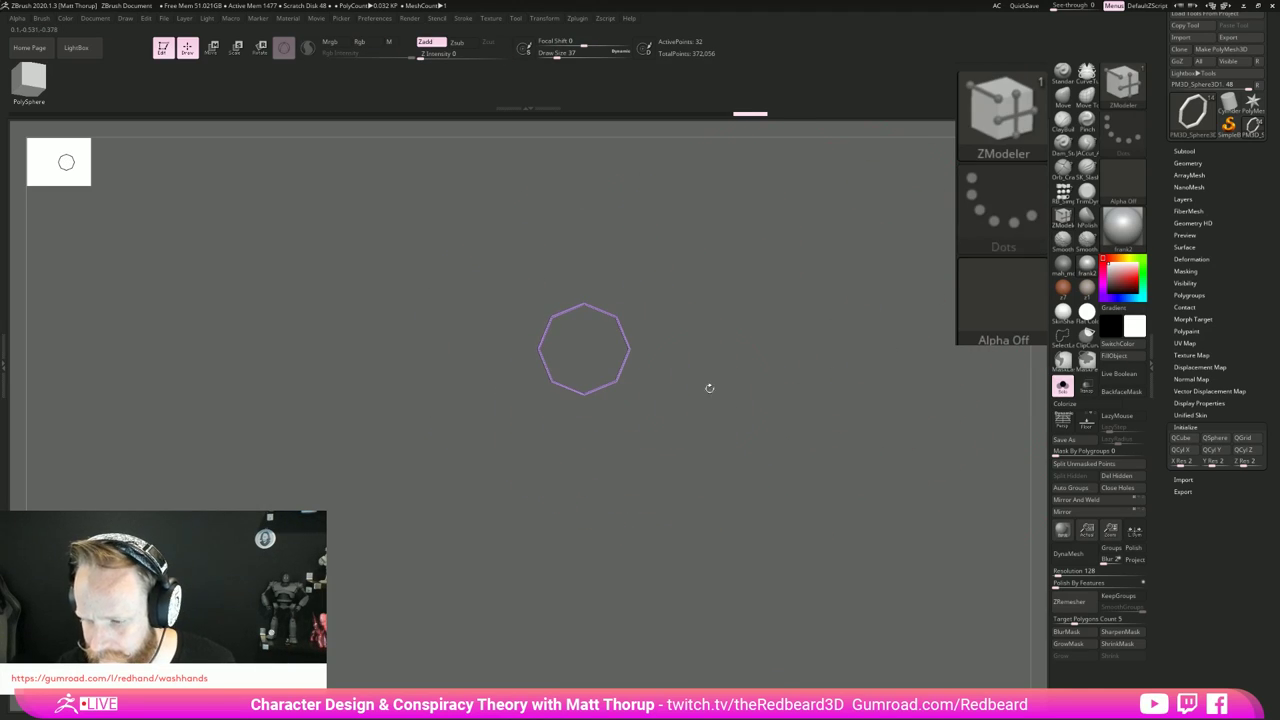
left_click(1062, 386)
left_click_drag(835, 519, 806, 520)
mouse_move(806, 521)
right_mouse_down("ctrl")
mouse_move(884, 545)
mouse_move(809, 489)
right_mouse_up("ctrl")
left_click_drag(809, 489, 662, 457)
left_click_drag(648, 571, 609, 588)
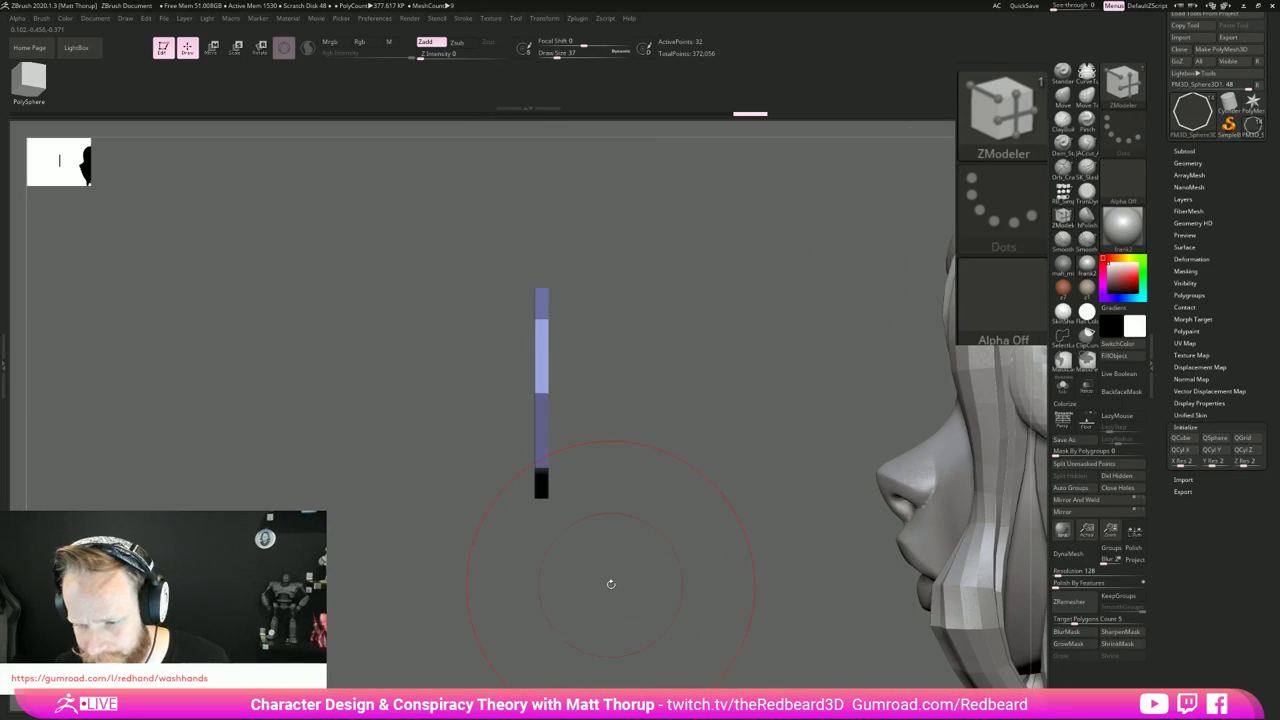
key("w")
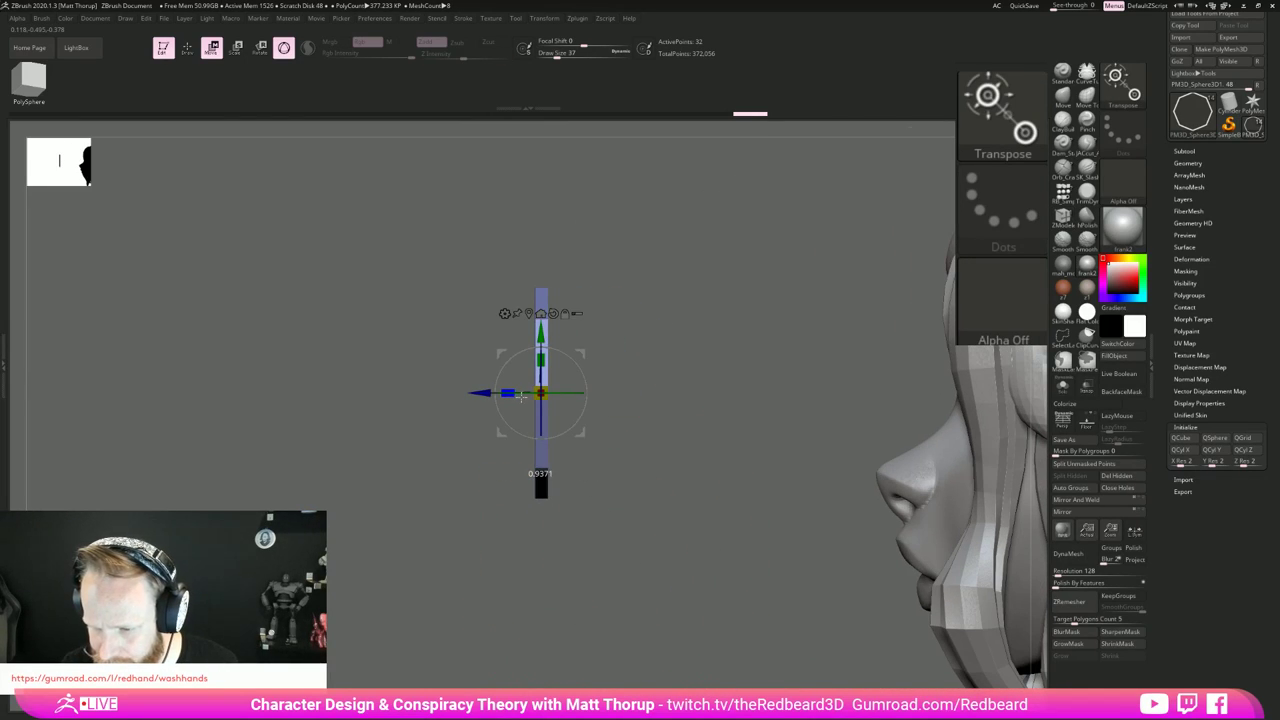
key("q")
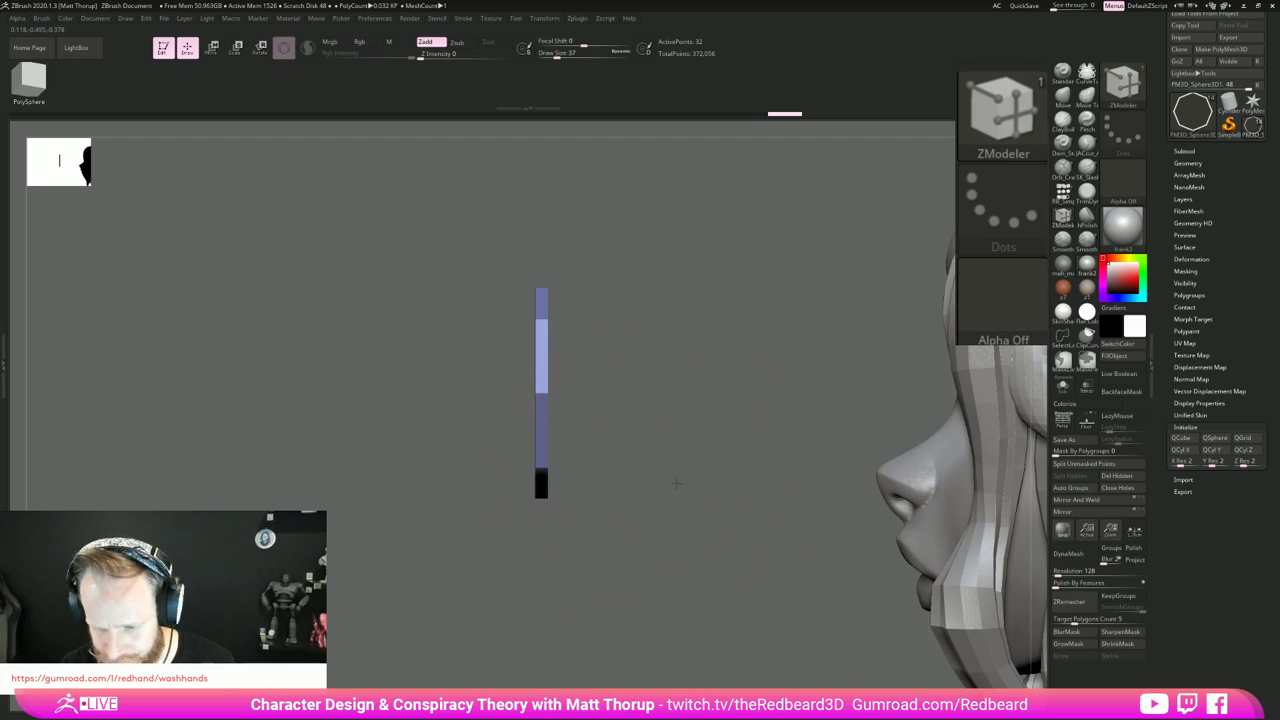
Step: Insert a single edge loop along the middle of the ring's outer rim with ZModeler
left_click_drag(672, 484, 575, 420)
mouse_move(655, 438)
left_mouse_down()
mouse_move(698, 436)
mouse_move(629, 449)
mouse_move(652, 450)
left_mouse_up()
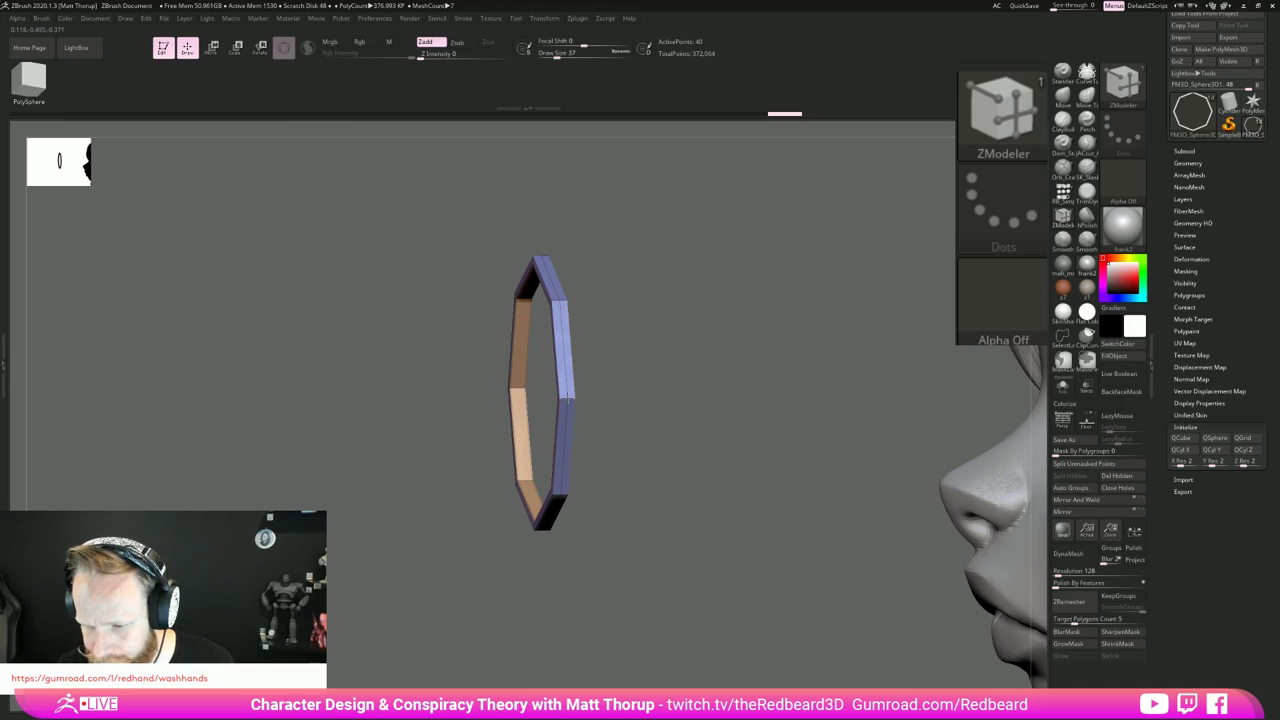
left_click(566, 398)
Step: Set the ZModeler edge action to Scale on a complete edge loop and scale the outer rim's middle loop
left_click_drag(626, 374, 566, 362)
key("space")
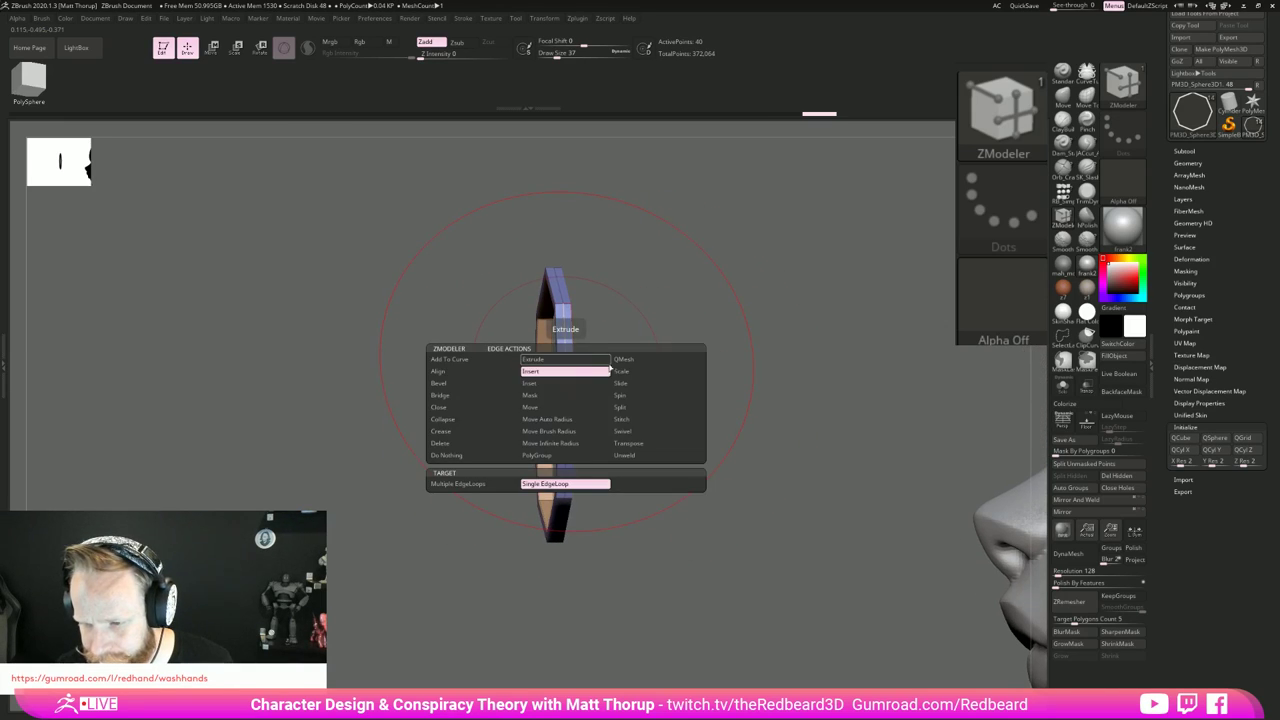
left_click(634, 373)
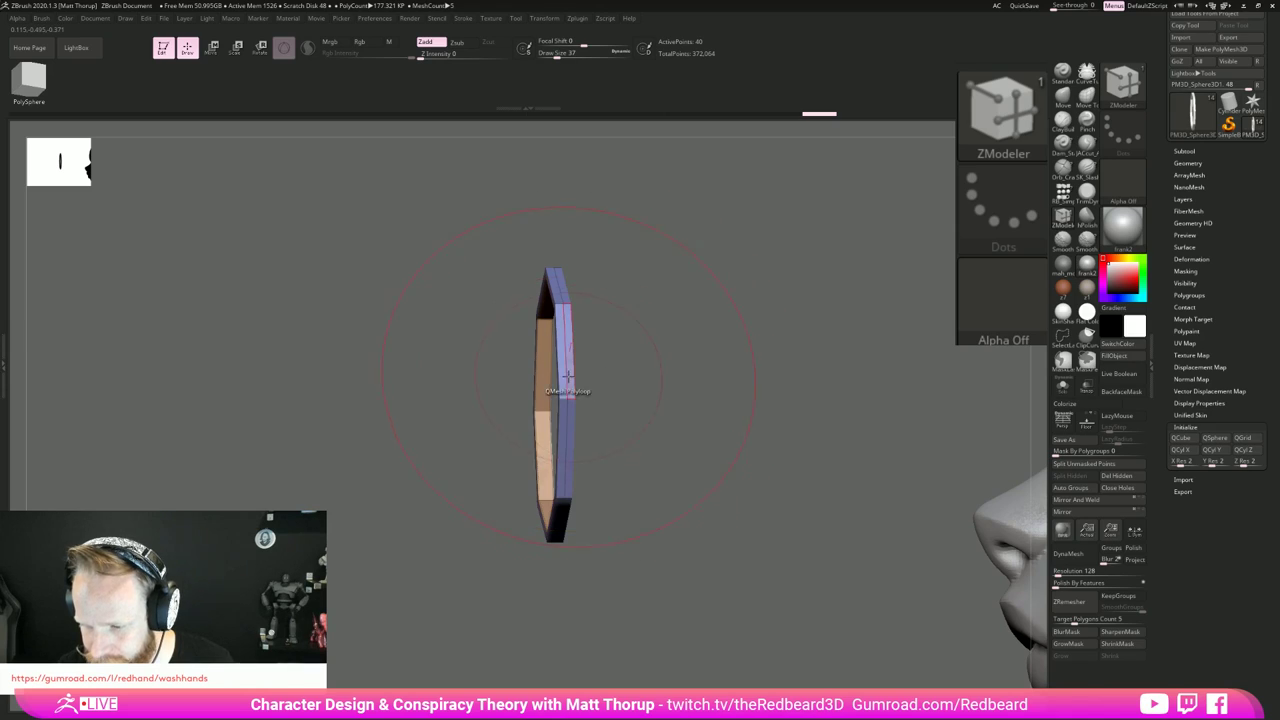
key("space")
left_click(489, 509)
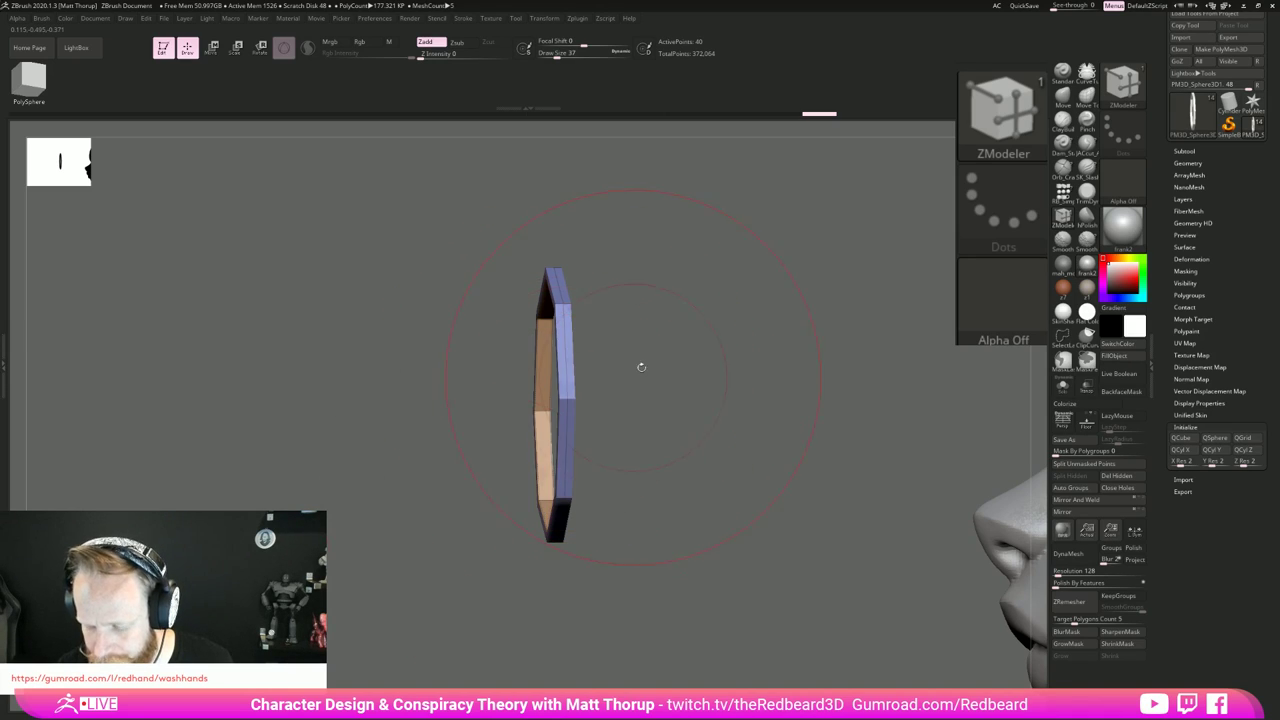
left_click_drag(640, 366, 563, 358)
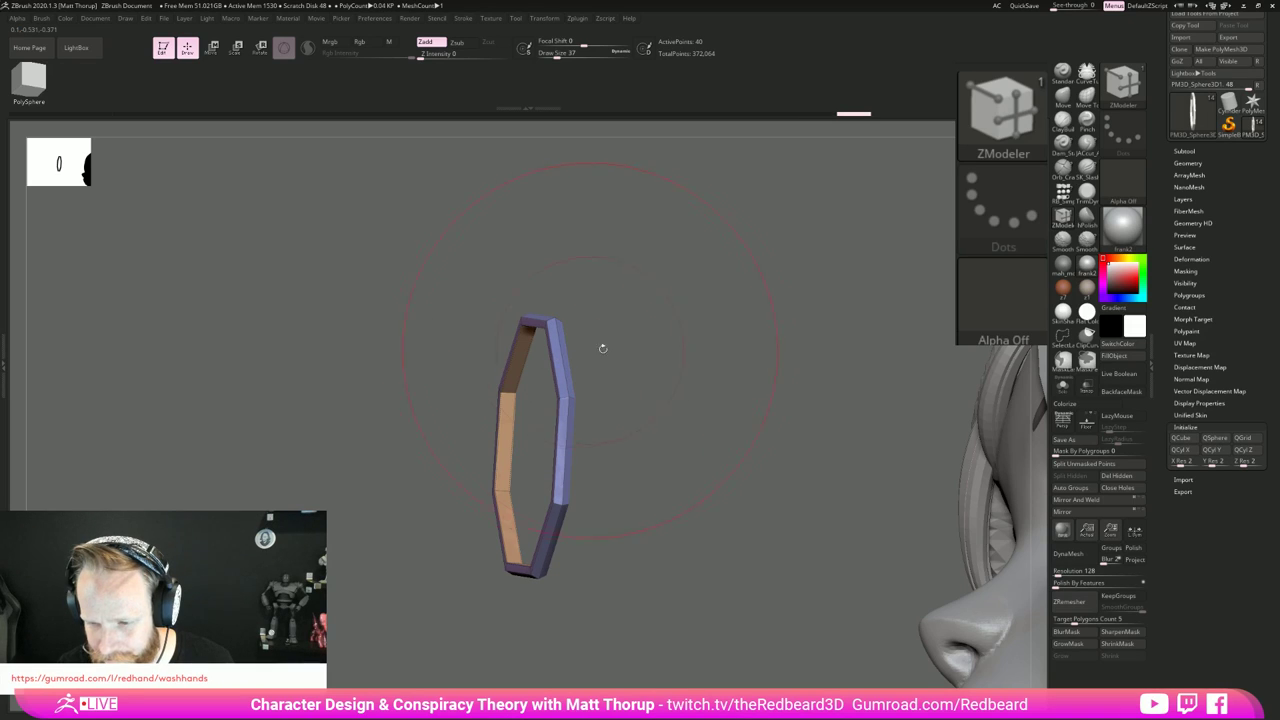
left_click_drag(600, 346, 776, 544)
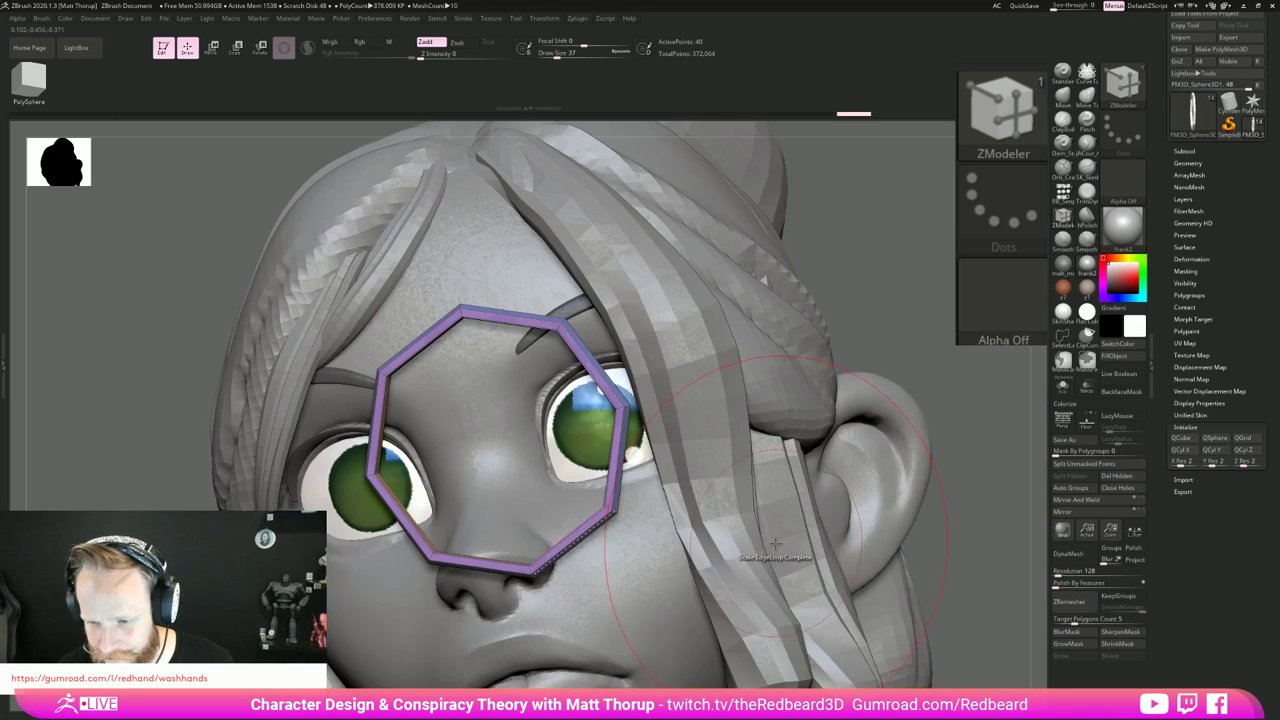
left_click_drag(979, 497, 939, 587)
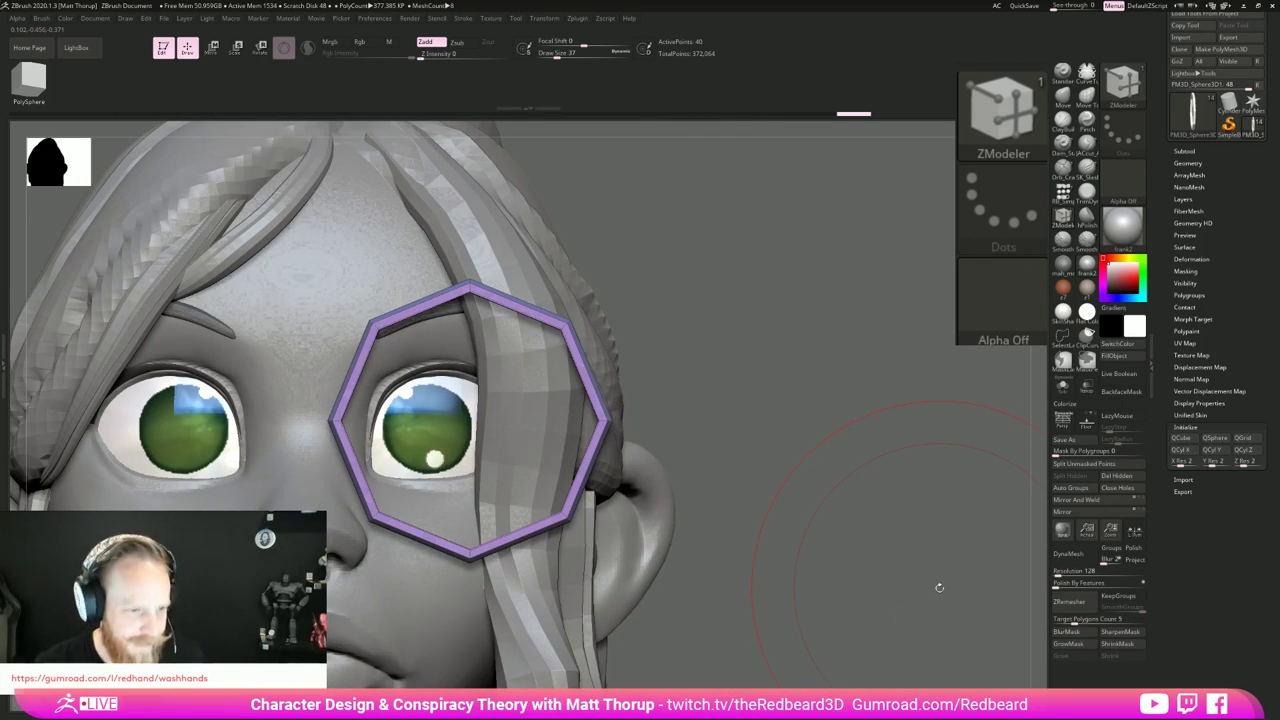
Step: Switch the ZModeler edge action to Insert and add a single edge loop along the ring's inner rim
left_click_drag(765, 354, 603, 521)
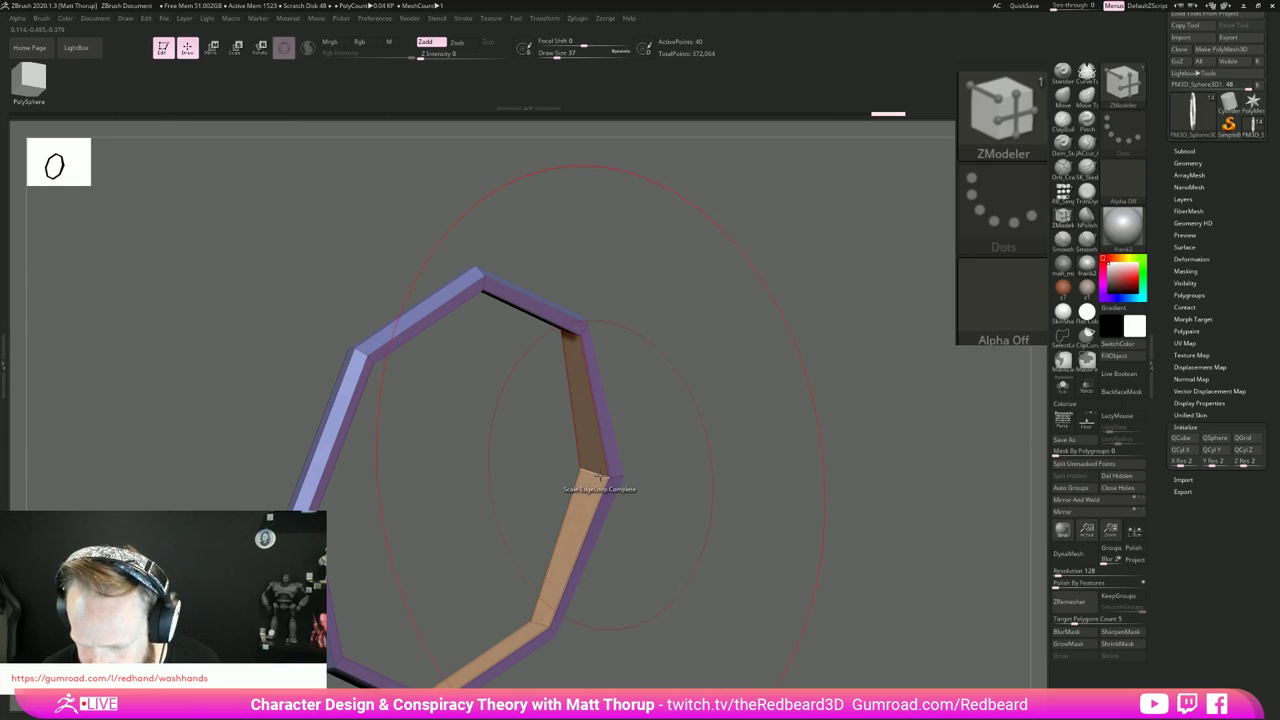
key("space")
left_click(573, 431)
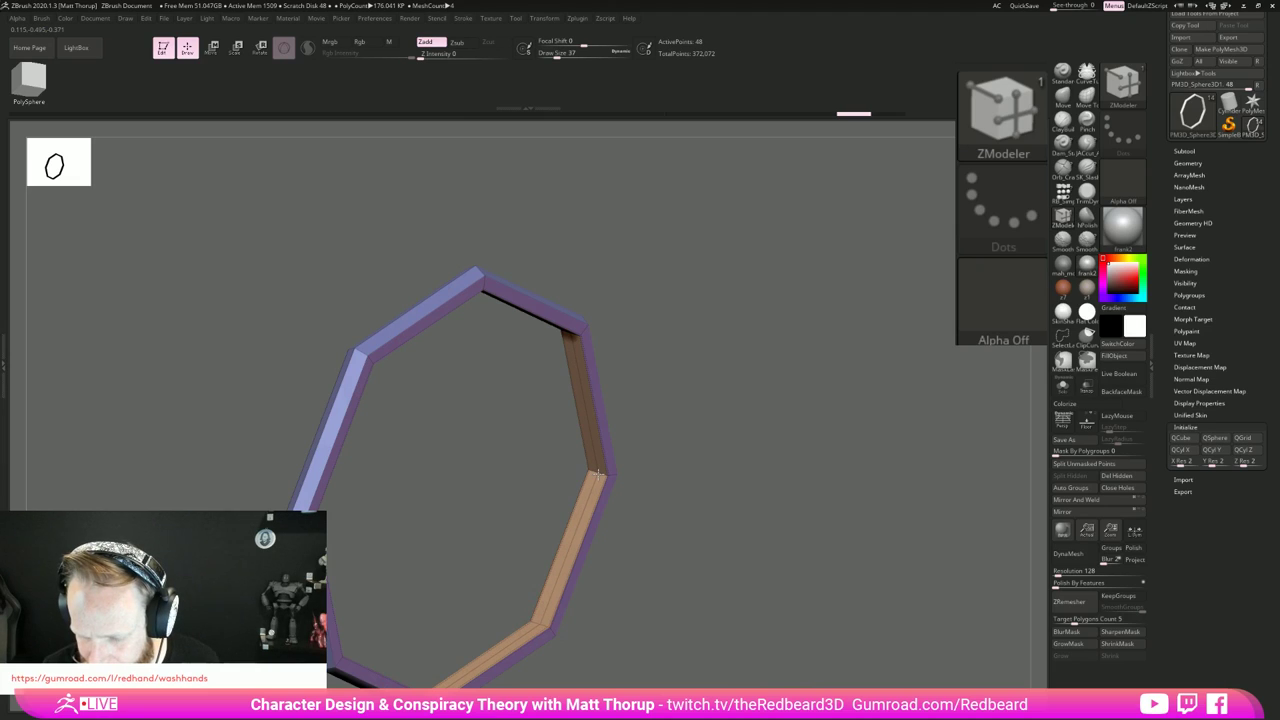
mouse_move(600, 491)
left_mouse_down()
mouse_move(679, 480)
mouse_move(609, 499)
left_mouse_up()
Step: Set the ZModeler edge action to Bevel on complete edge loops and bevel three of the ring's corner edge loops
key("space")
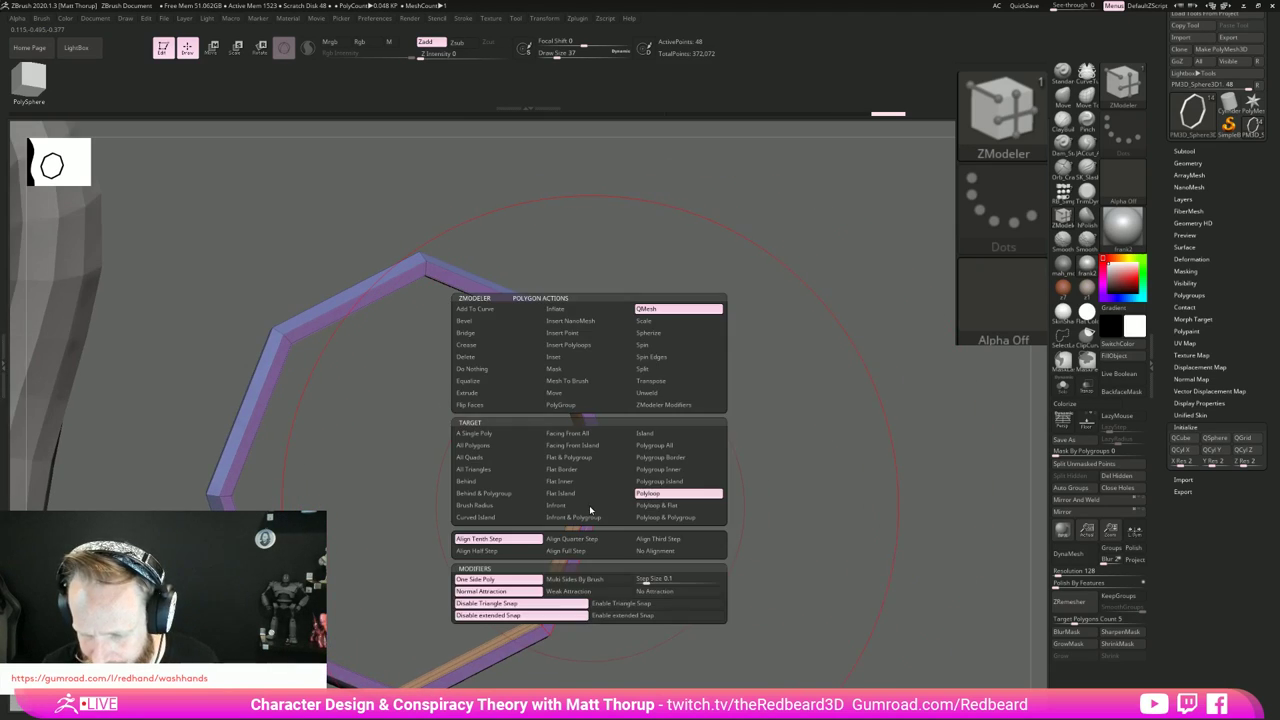
key("space")
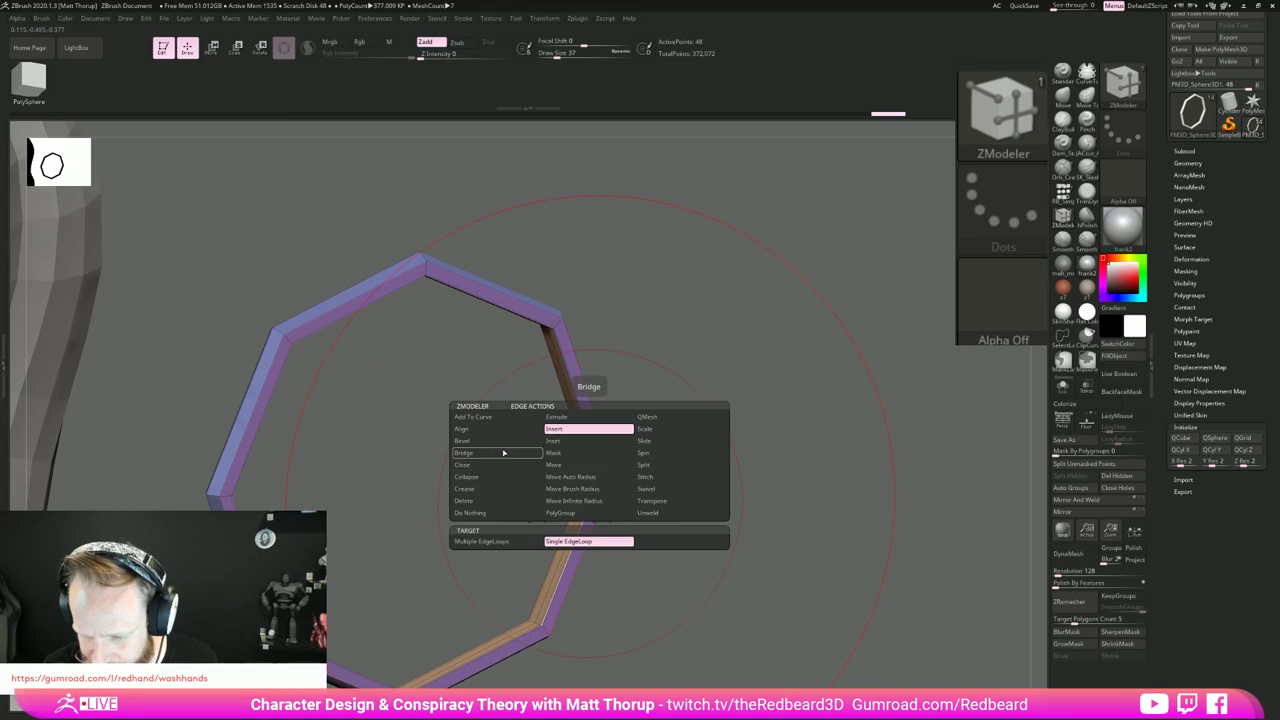
left_click(463, 440)
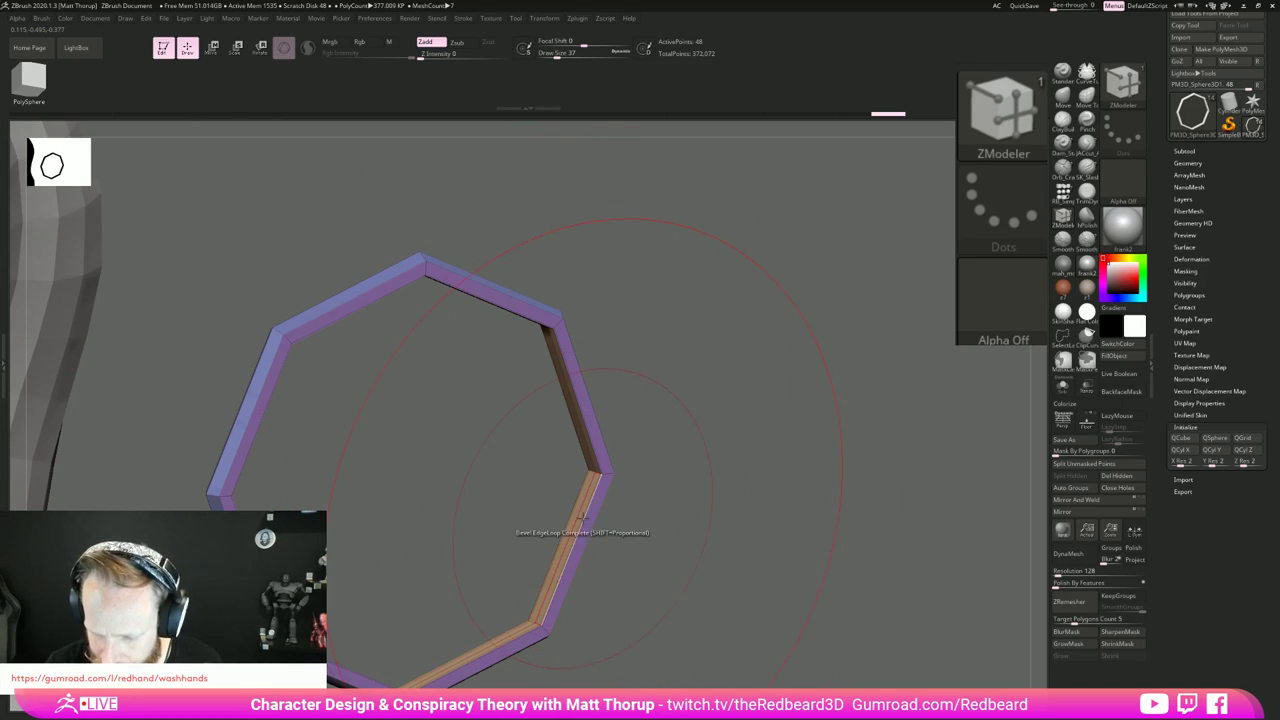
left_click_drag(580, 517, 583, 515)
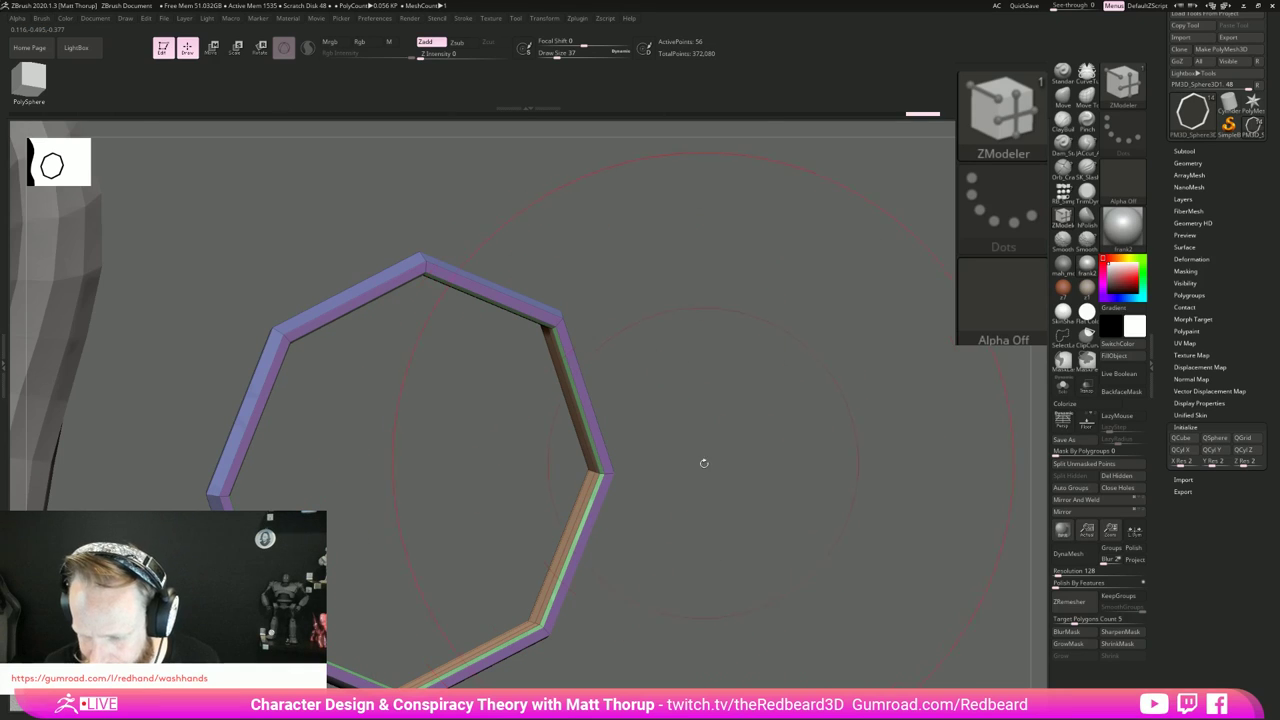
left_click_drag(703, 460, 598, 486)
left_click(609, 465)
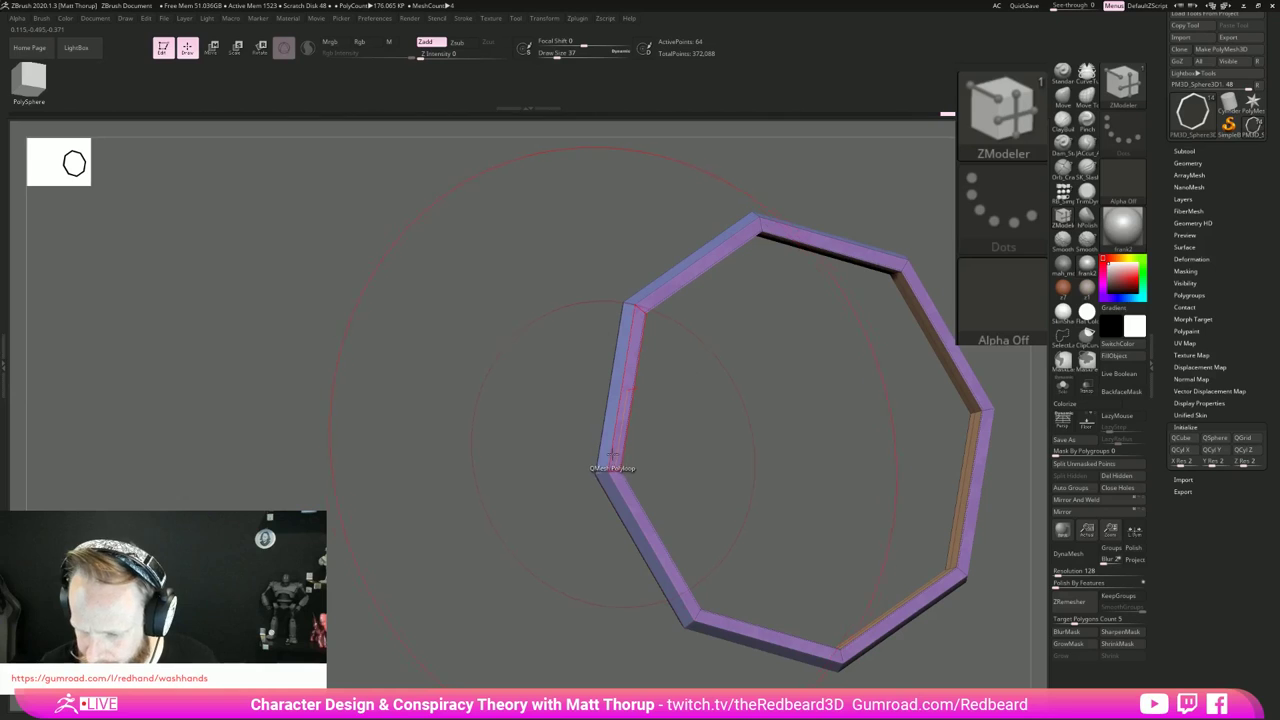
left_click(612, 465)
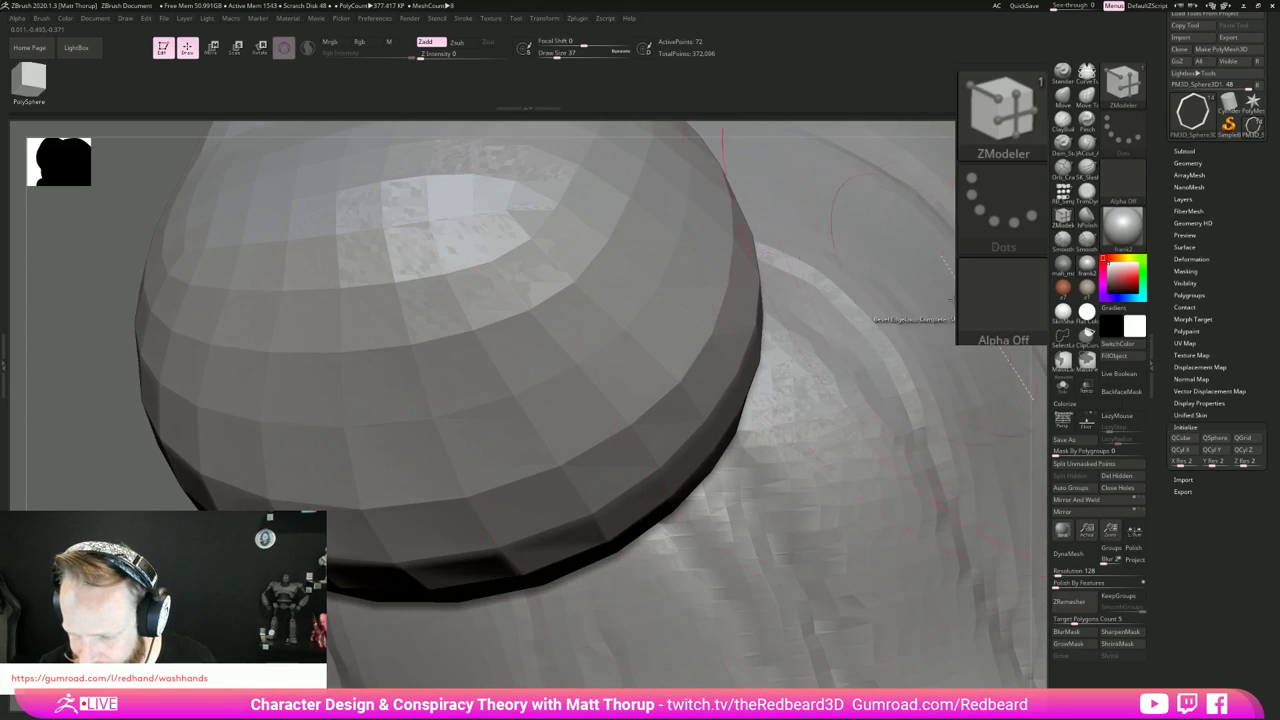
Step: Isolate the ring and bevel its remaining corner edge loop with the ZModeler Bevel edge action
key("space")
left_click(1064, 296)
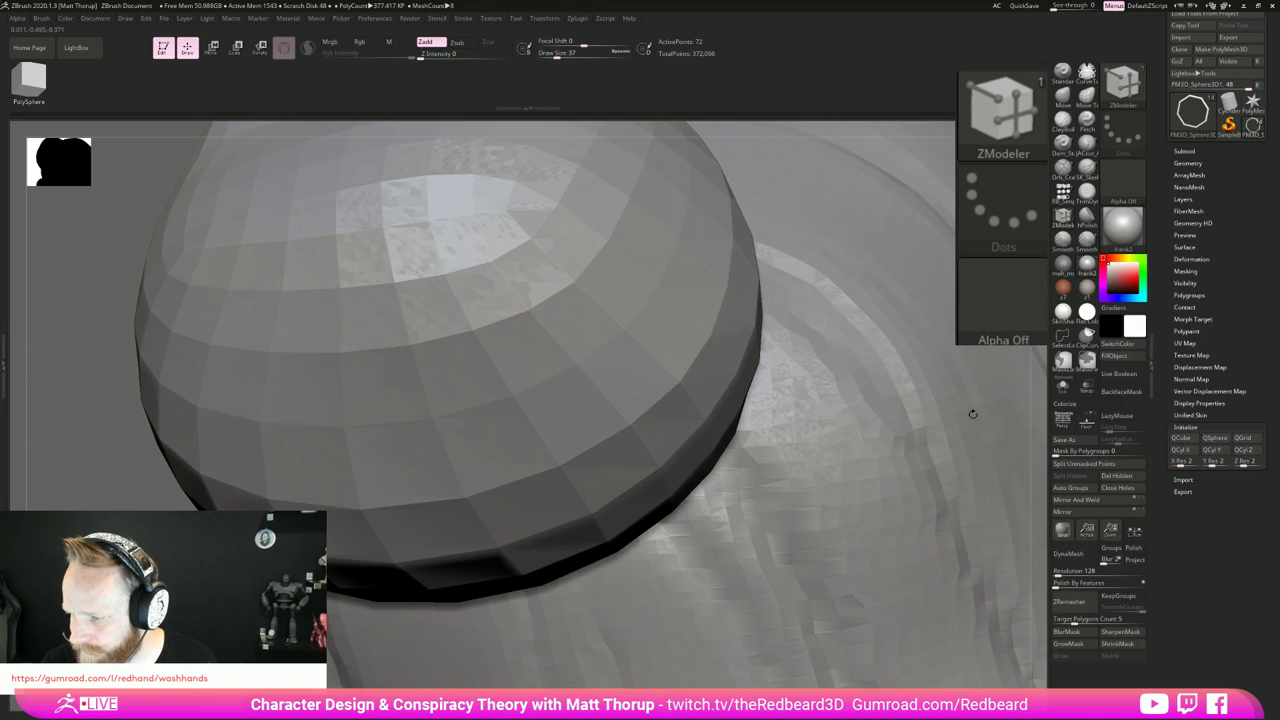
mouse_move(614, 470)
right_mouse_down()
mouse_move(423, 569)
mouse_move(523, 608)
right_mouse_up()
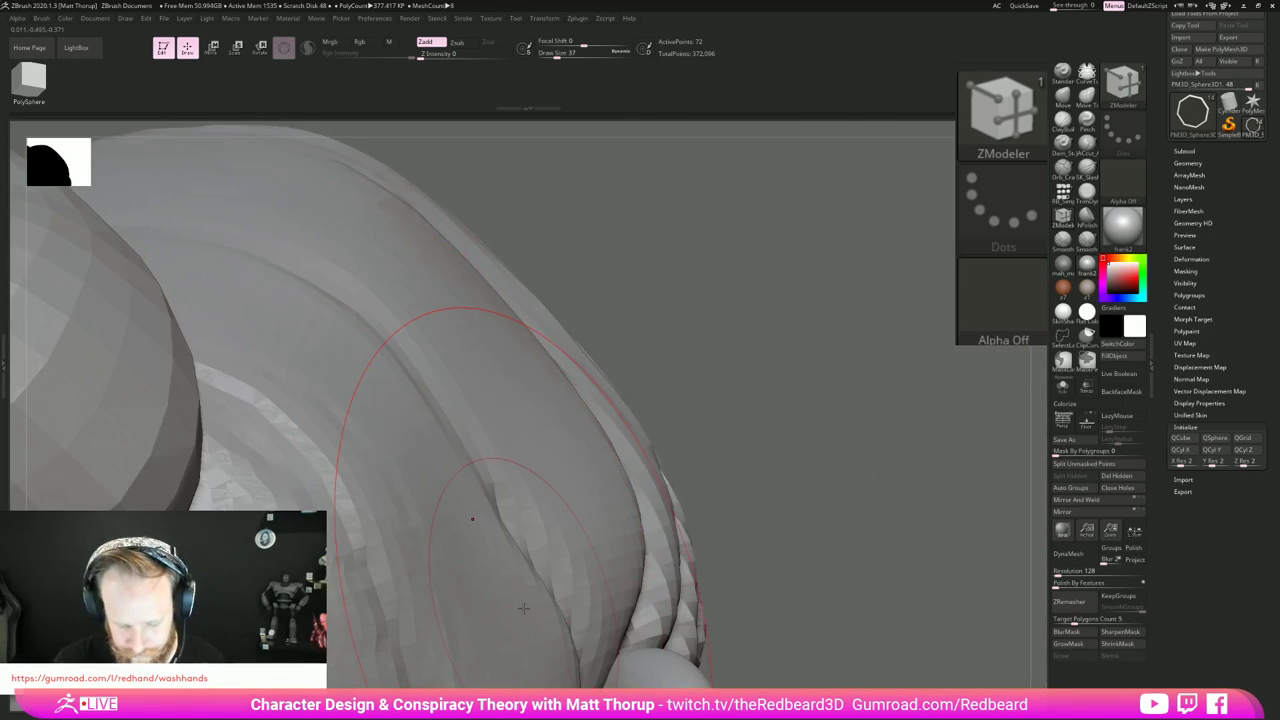
left_click(1063, 386)
mouse_move(674, 509)
left_mouse_down()
mouse_move(600, 566)
mouse_move(810, 370)
mouse_move(390, 514)
left_mouse_up()
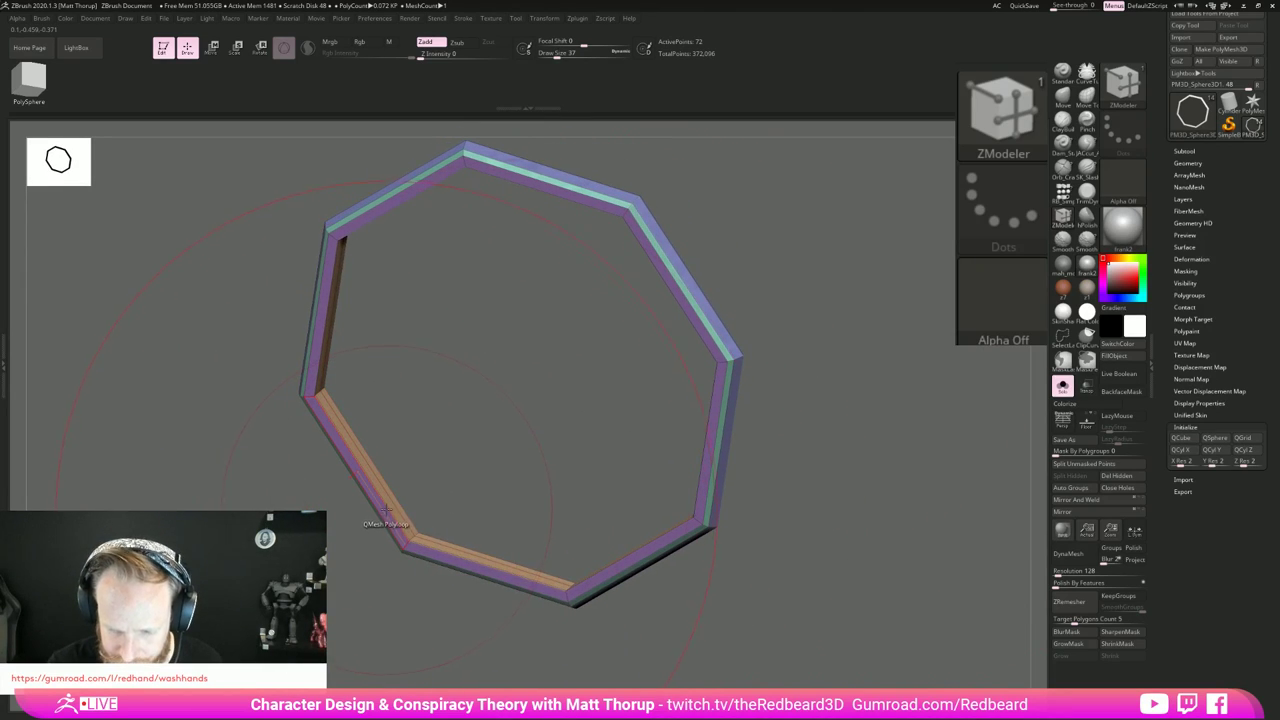
left_click_drag(424, 467, 394, 514, "alt")
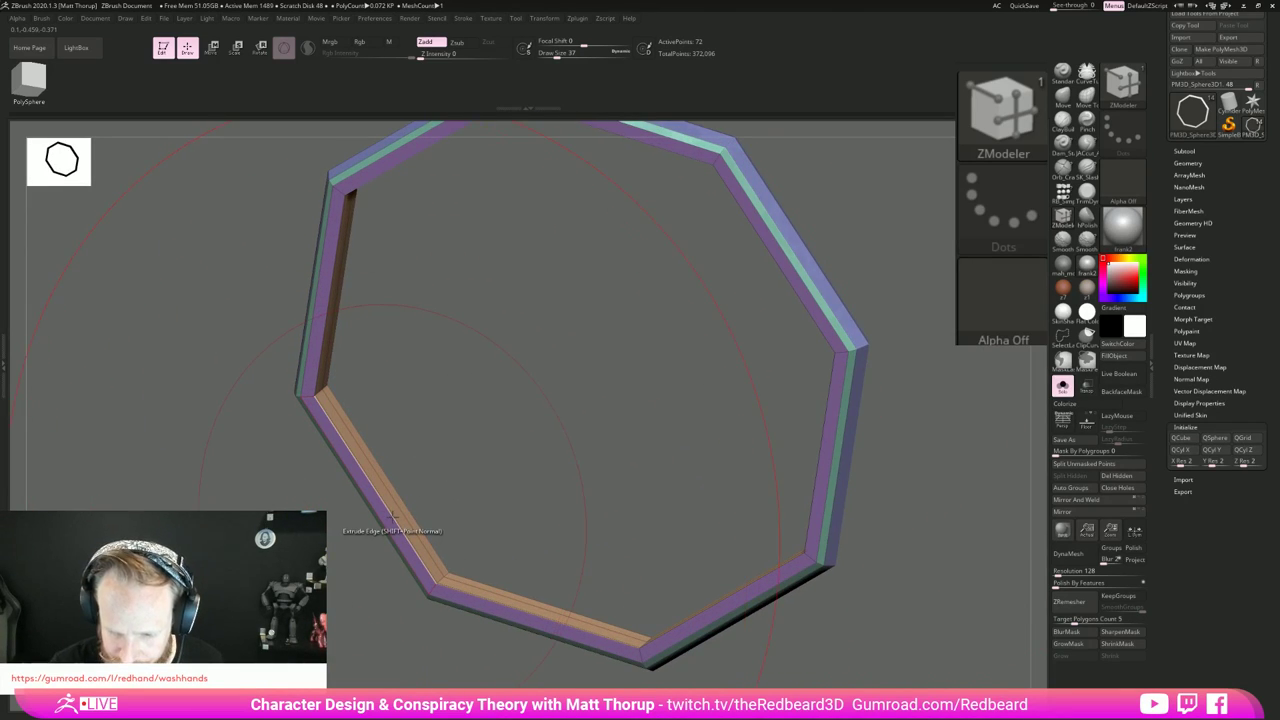
key("space")
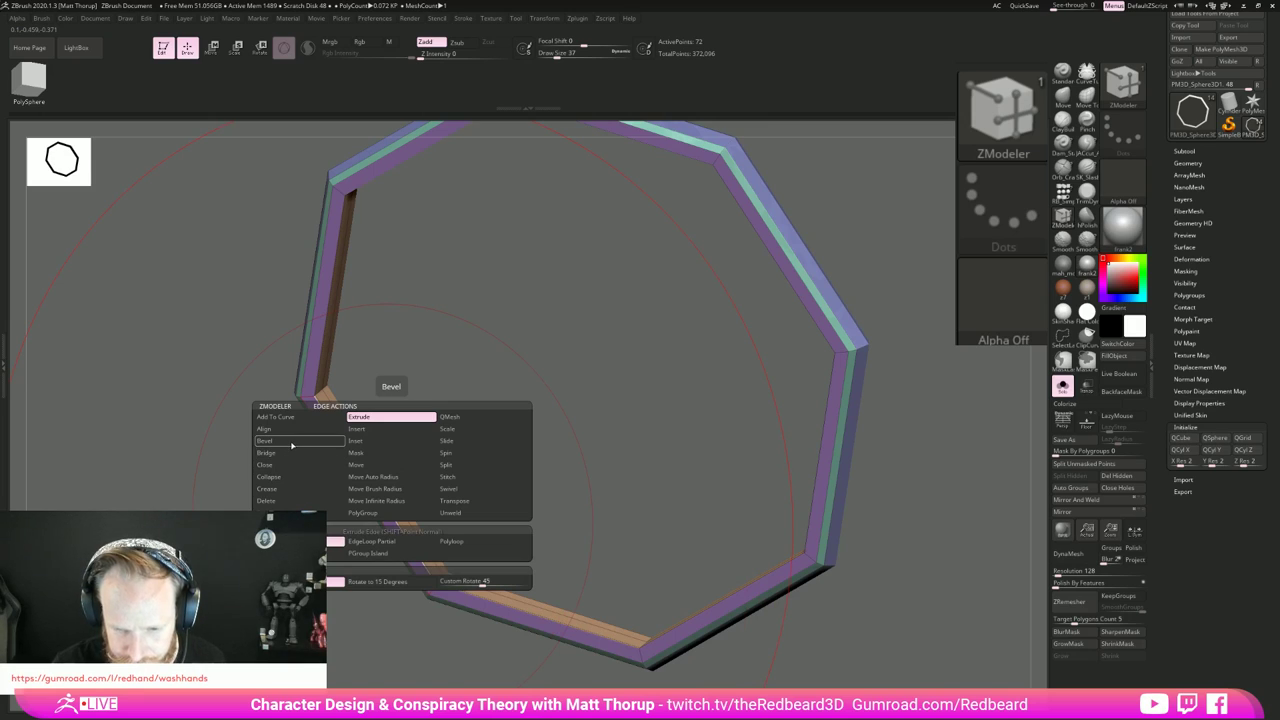
left_click(292, 445)
left_click(378, 495)
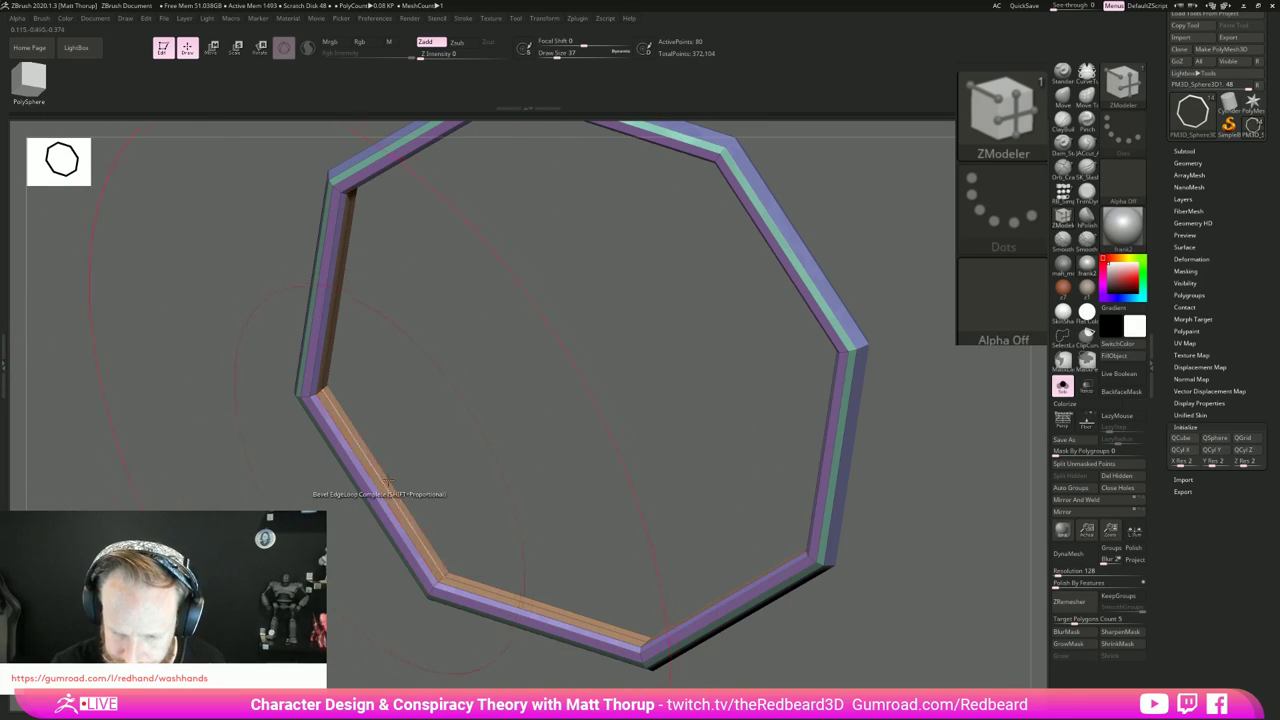
Step: Smooth the ring with Dynamic Subdiv, choosing Always YES, and show the whole character again
left_click_drag(595, 485, 884, 468)
key("d")
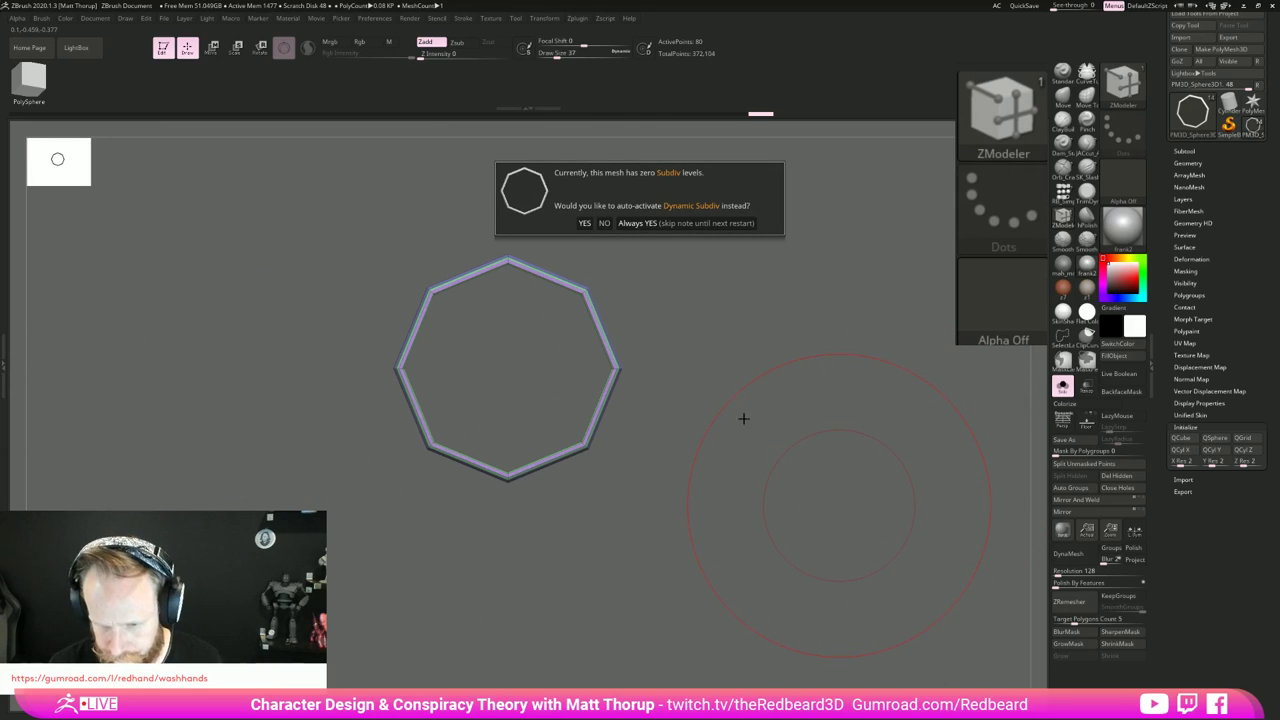
left_click(650, 223)
right_click_drag(788, 486, 1055, 385, "ctrl")
left_click(1062, 386)
mouse_move(842, 491)
left_mouse_down()
mouse_move(868, 494)
mouse_move(829, 492)
left_mouse_up()
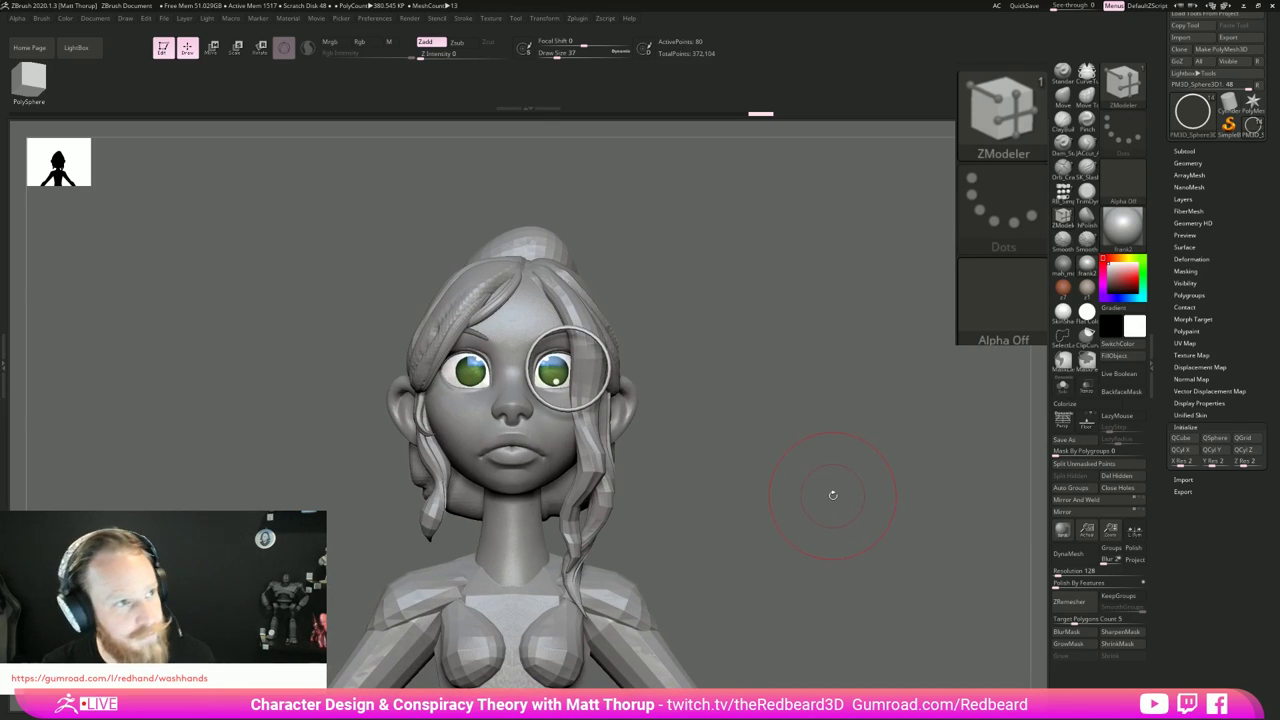
Step: Try to duplicate the ring by moving a copy across to the character's other eye, and undo it
key("w")
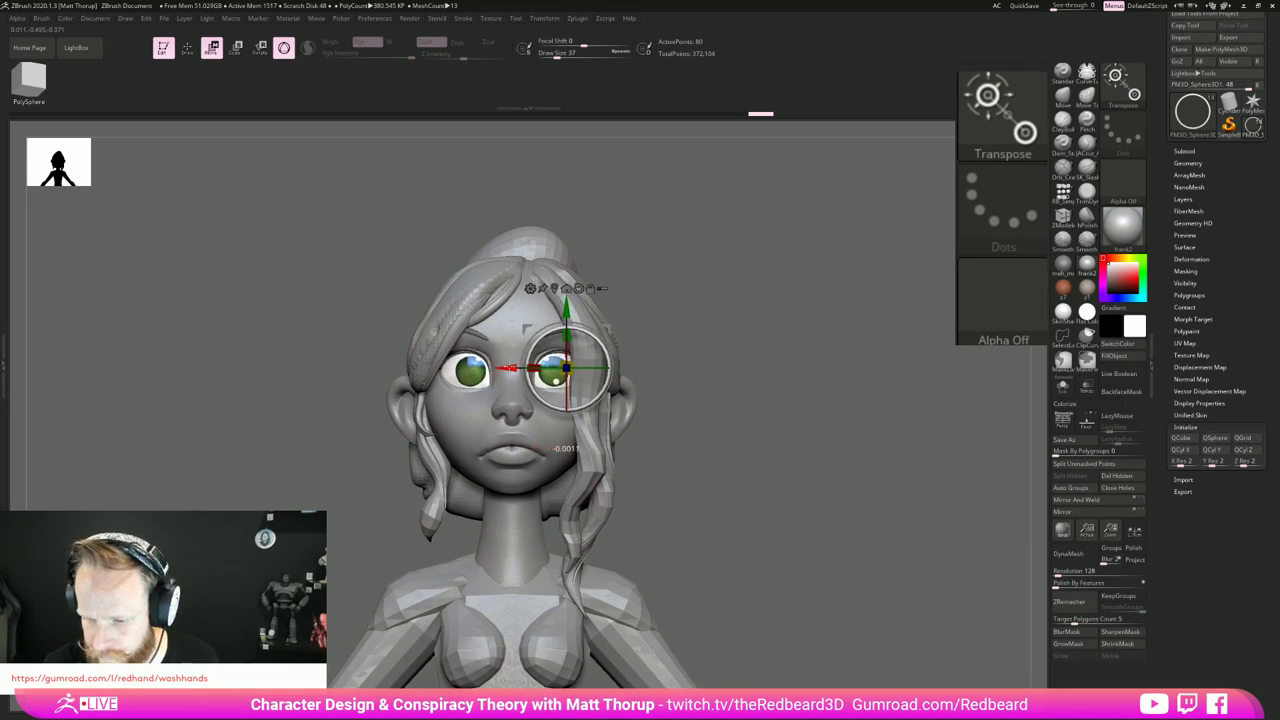
left_click_drag(510, 369, 393, 388, "ctrl")
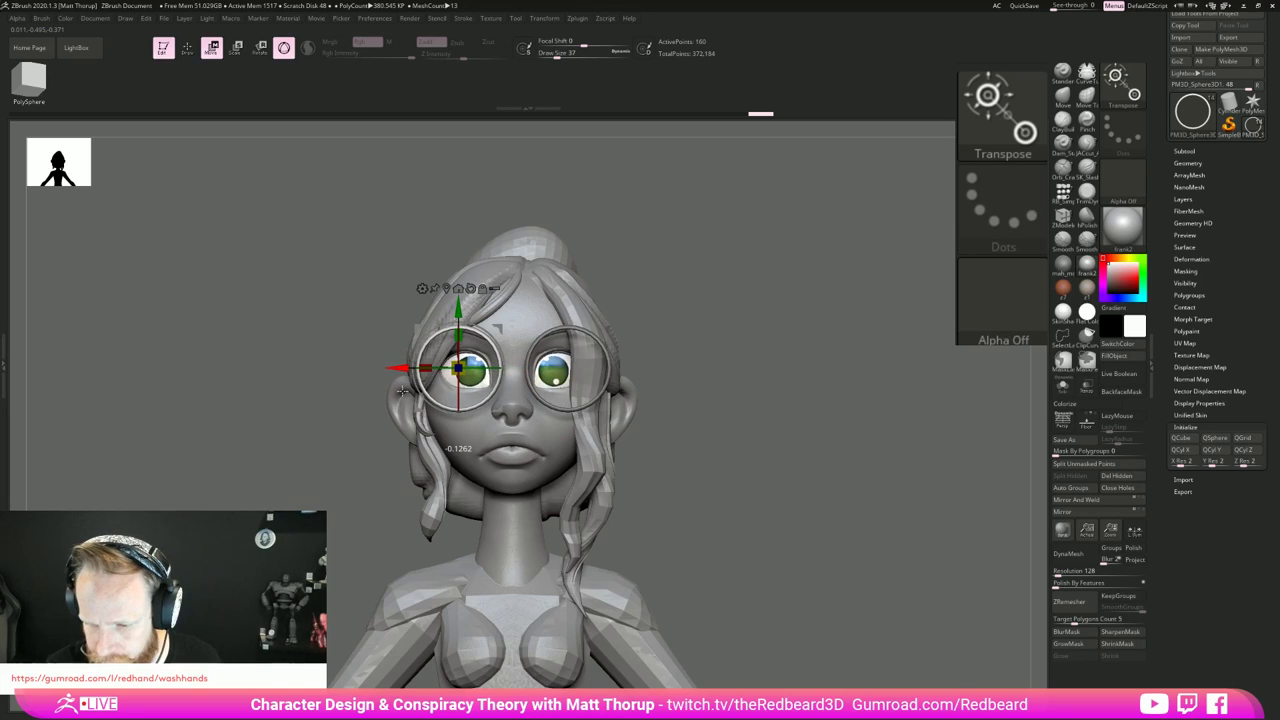
key("ctrl+z")
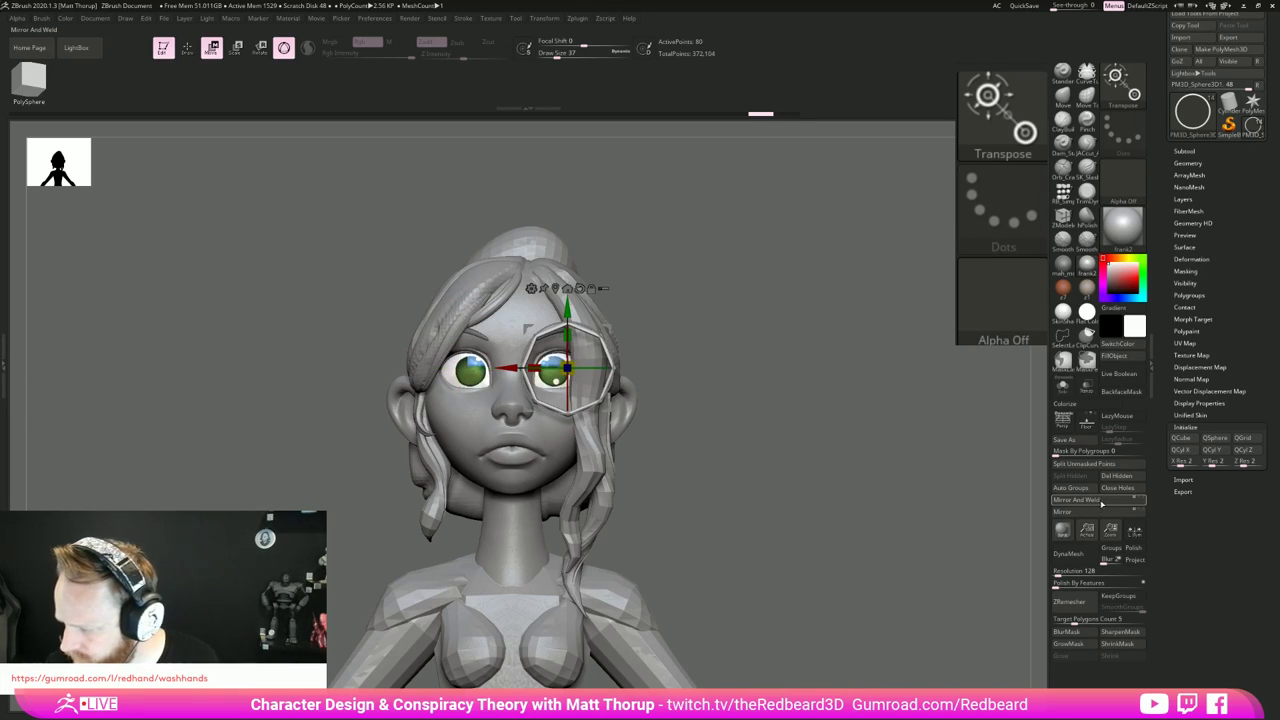
Step: Mirror and weld the ring onto the other eye with Dynamic Subdiv on, and move the two rings slightly closer together
key("ctrl+shift+z")
key("d")
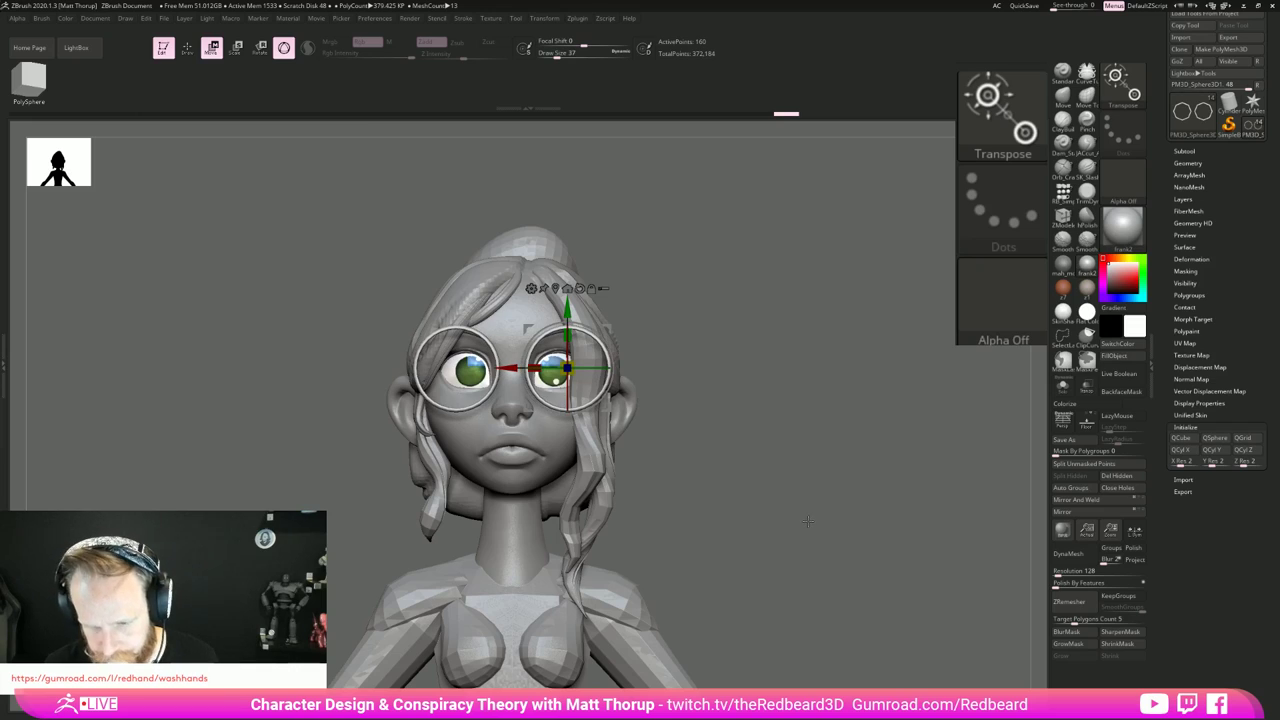
mouse_move(507, 368)
left_mouse_down()
mouse_move(460, 368)
mouse_move(528, 369)
left_mouse_up()
left_click_drag(824, 382, 807, 382)
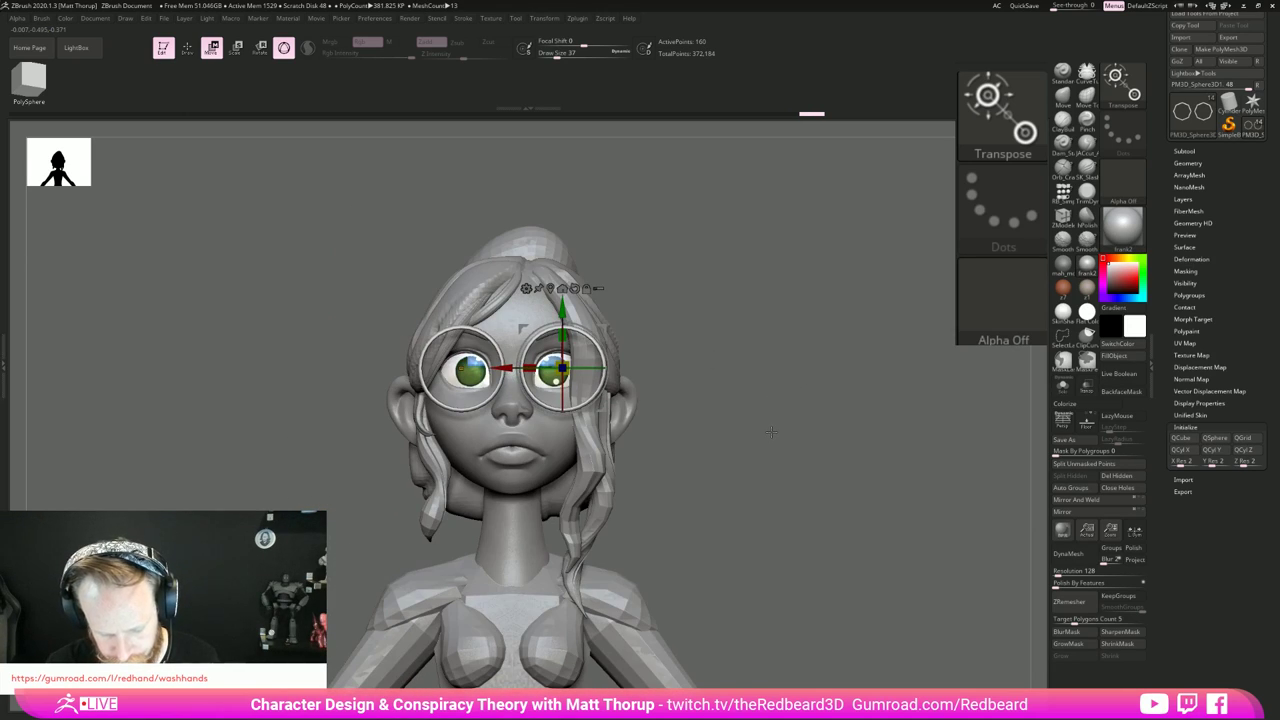
Step: Isolate the two glasses rings and frame them edge-on from below
left_click_drag(775, 455, 767, 534, "shift")
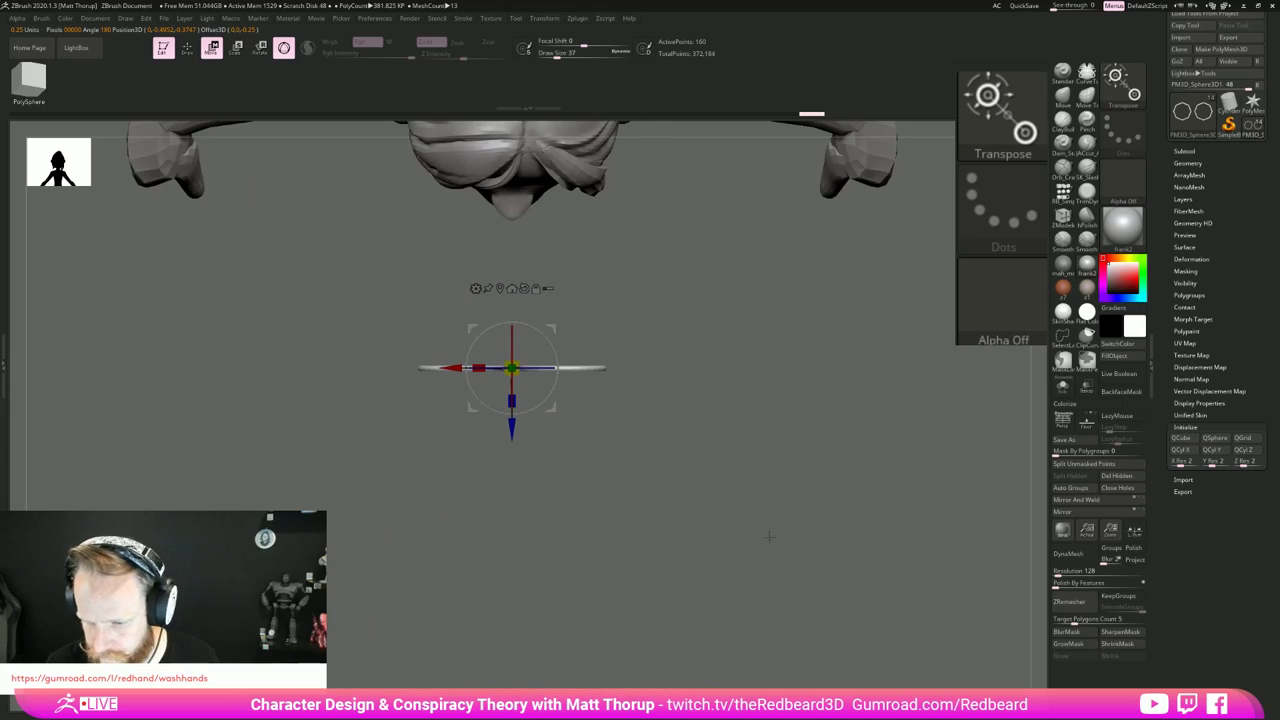
left_click(1063, 387)
left_click_drag(751, 479, 838, 593, "alt")
Step: Try to bend the rings with the Bend Curve deformer, and undo it
left_click(508, 377)
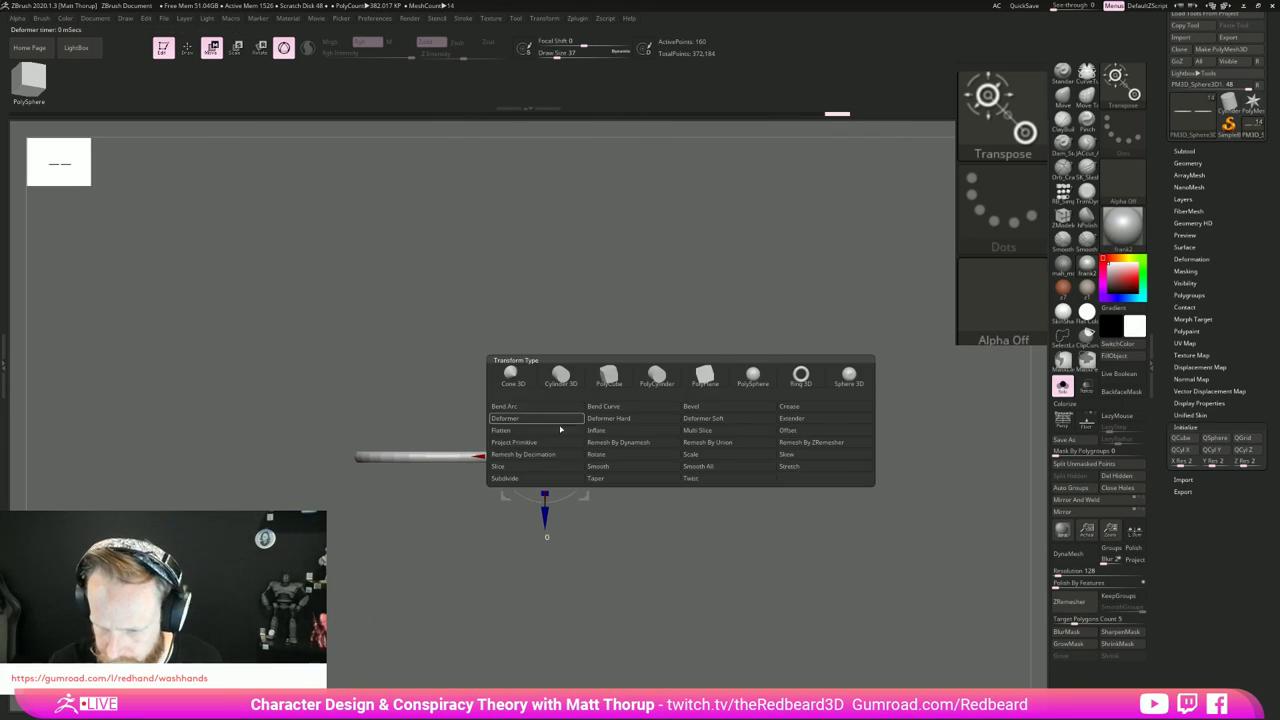
left_click(632, 407)
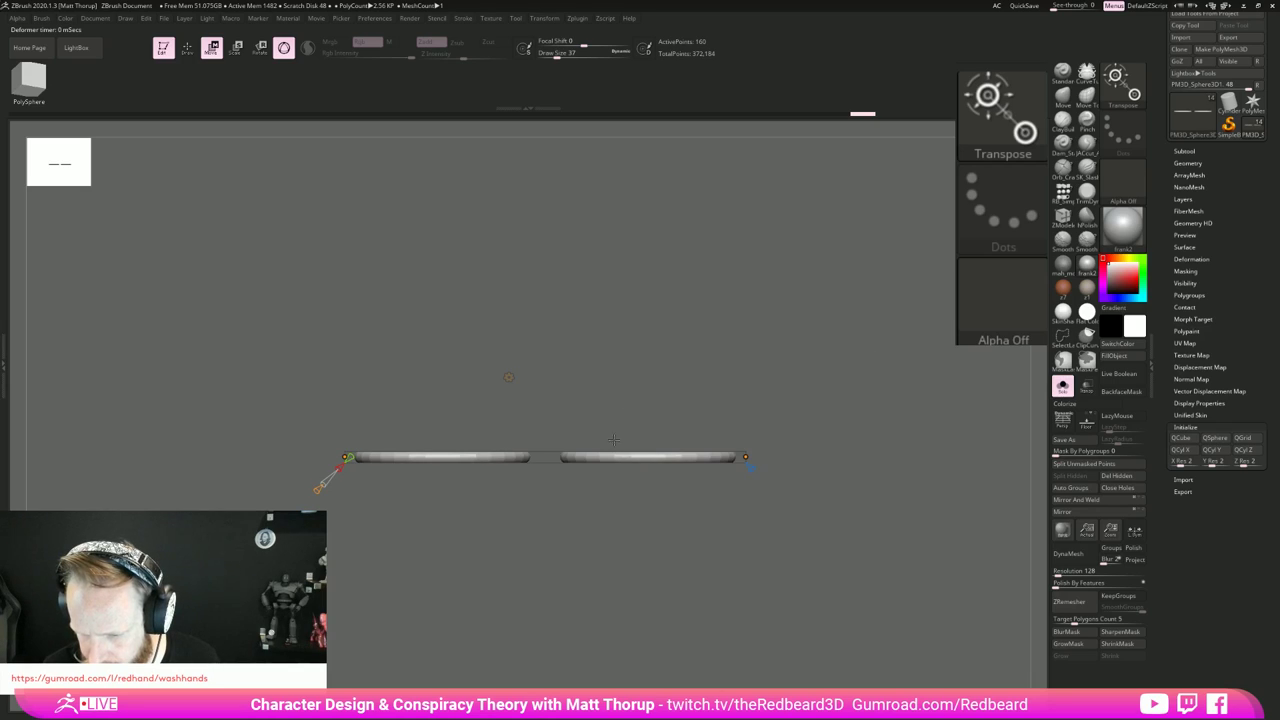
left_click_drag(318, 489, 308, 502)
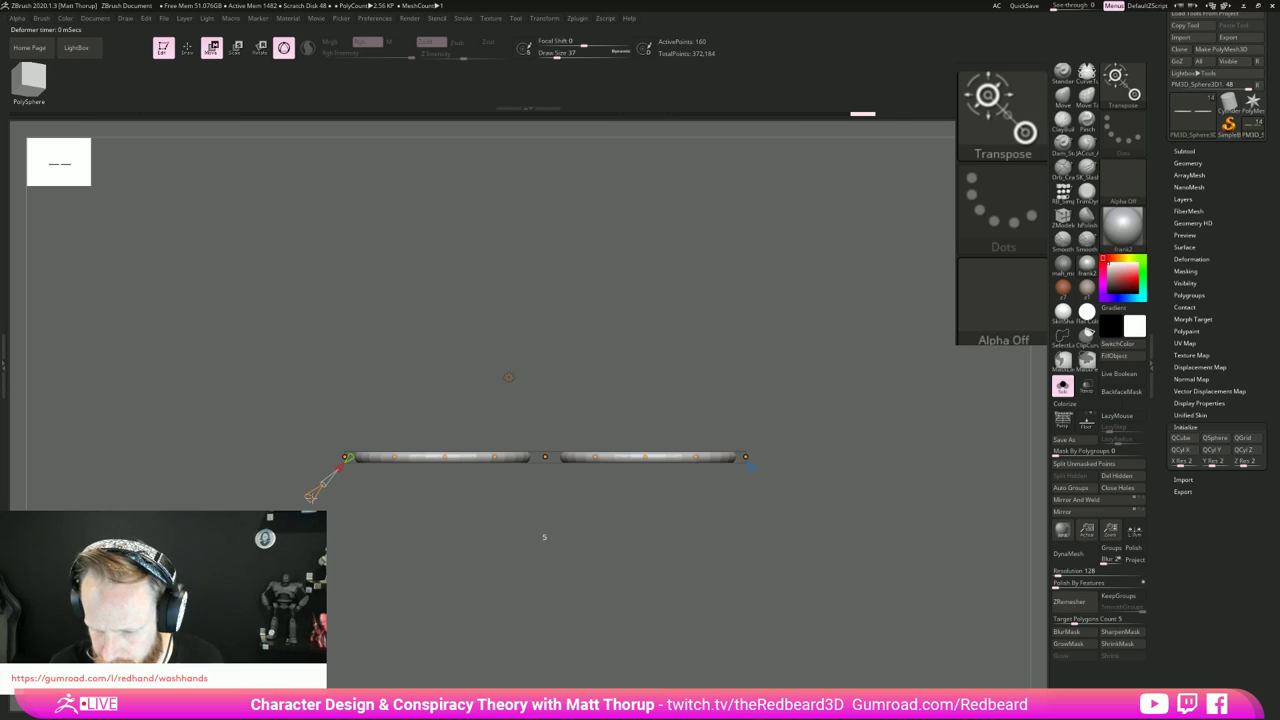
key("ctrl+z")
key("ctrl+z")
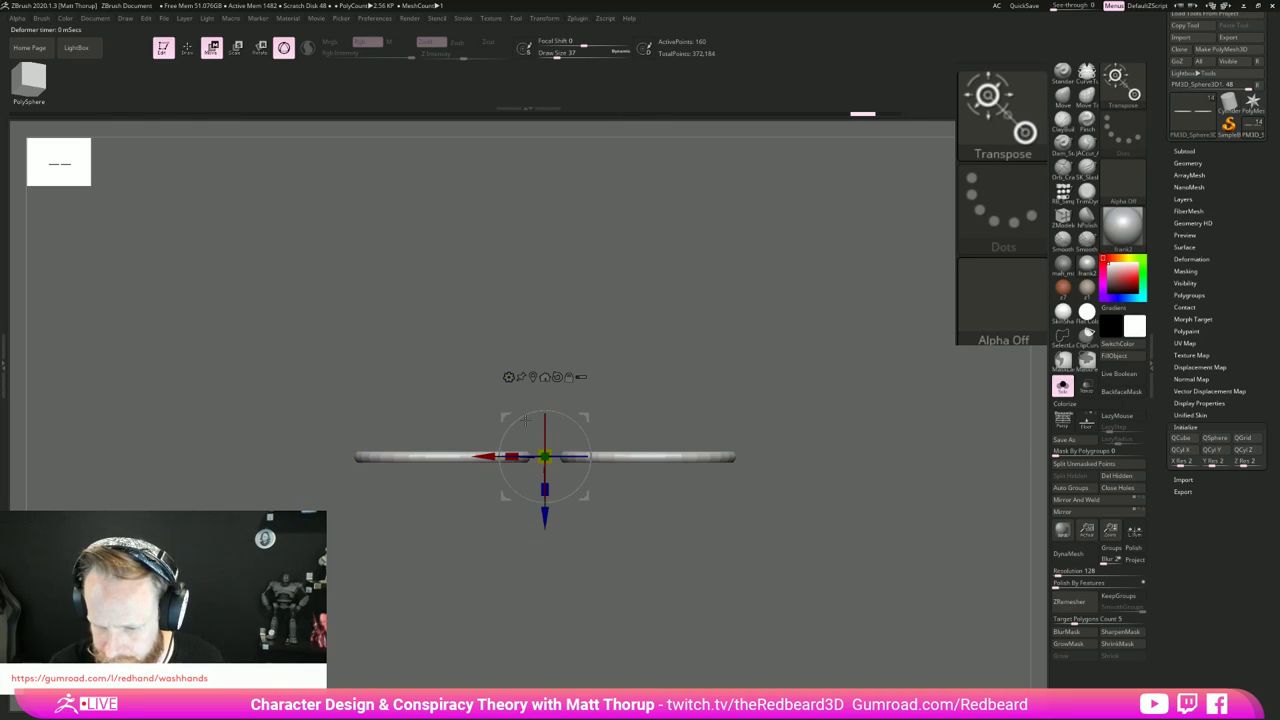
Step: Apply the Bend Arc deformer to the two rings and test its handles, undoing each test
left_click(508, 377)
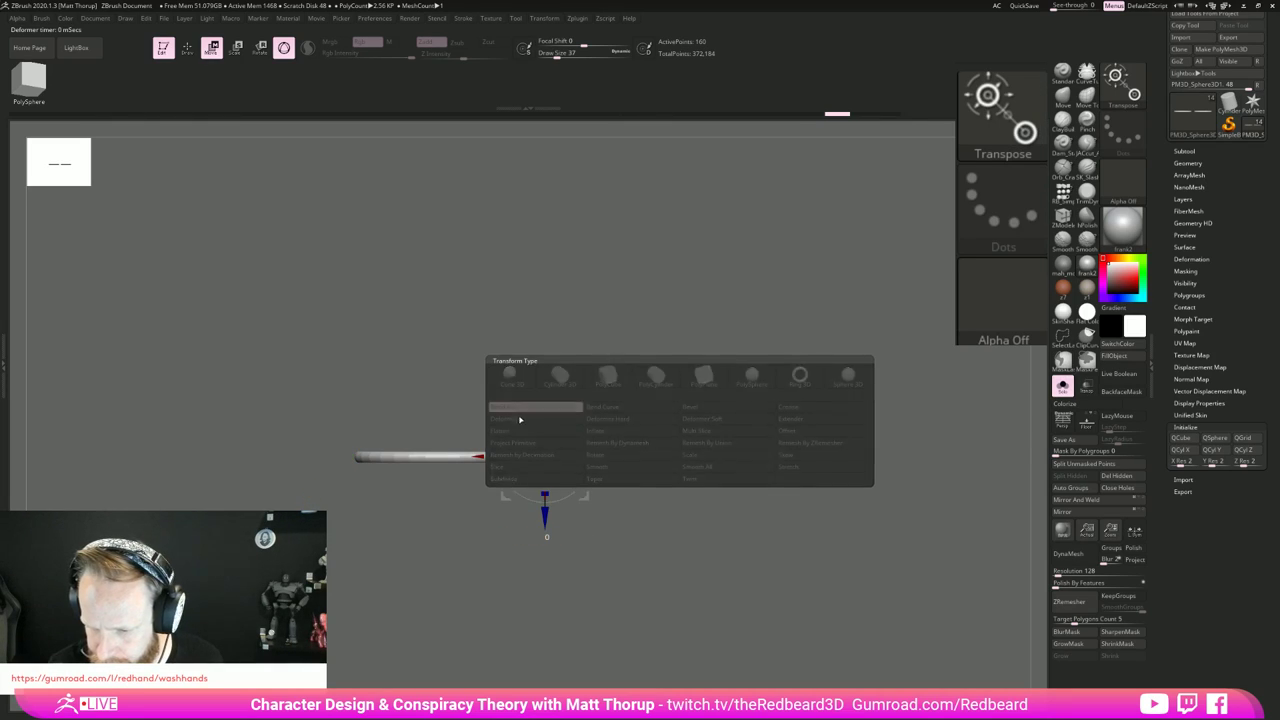
left_click(505, 408)
left_click_drag(355, 476, 357, 458)
key("ctrl+z")
key("ctrl+z")
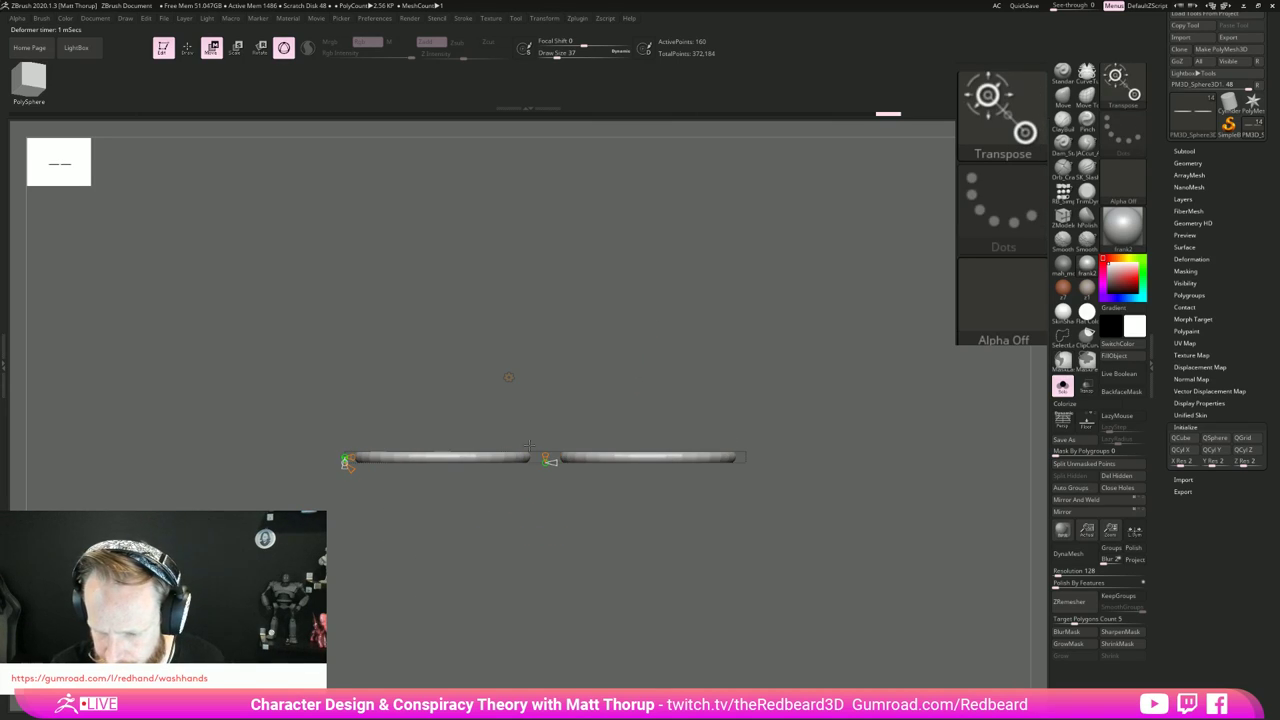
left_click_drag(547, 453, 547, 452)
key("ctrl+z")
Step: Try to bend the rings from the outer and middle Bend Arc handles, undoing each attempt
left_click_drag(546, 562, 504, 492)
left_click_drag(355, 458, 771, 492)
key("ctrl+z")
key("ctrl+z")
left_click_drag(578, 520, 551, 580)
key("ctrl+z")
left_click_drag(556, 524, 570, 524)
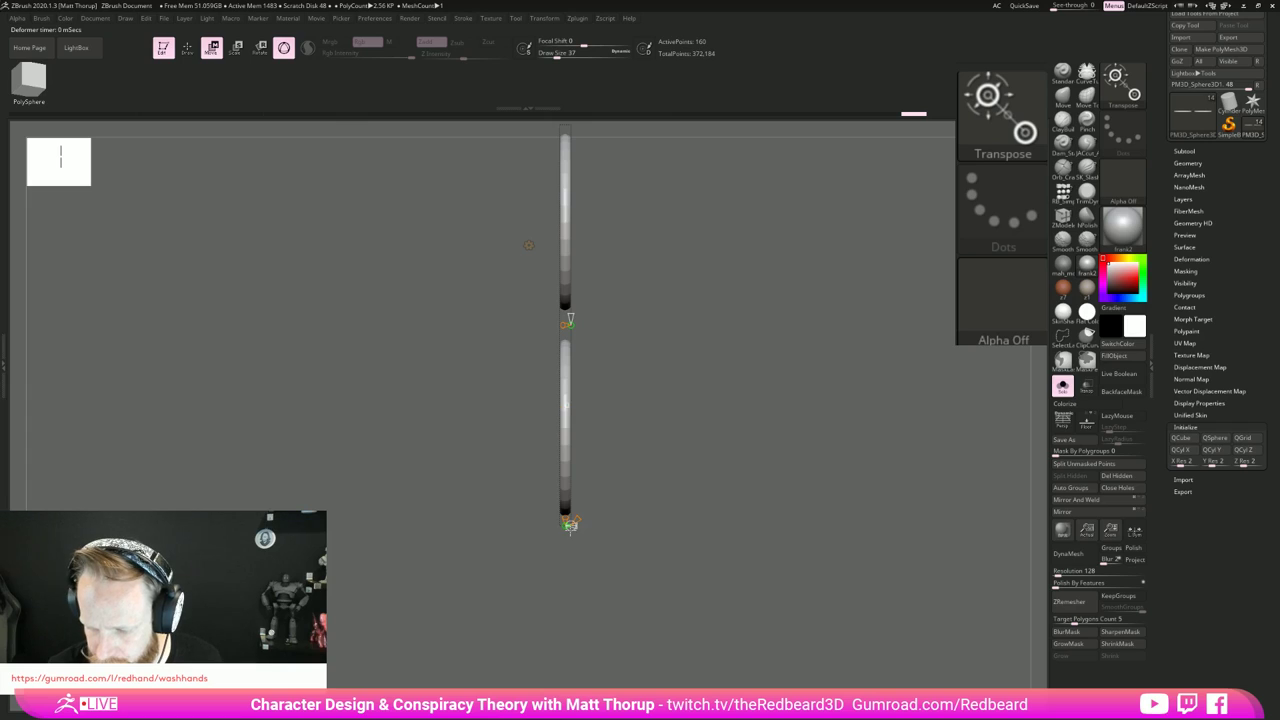
key("ctrl+z")
key("ctrl+z")
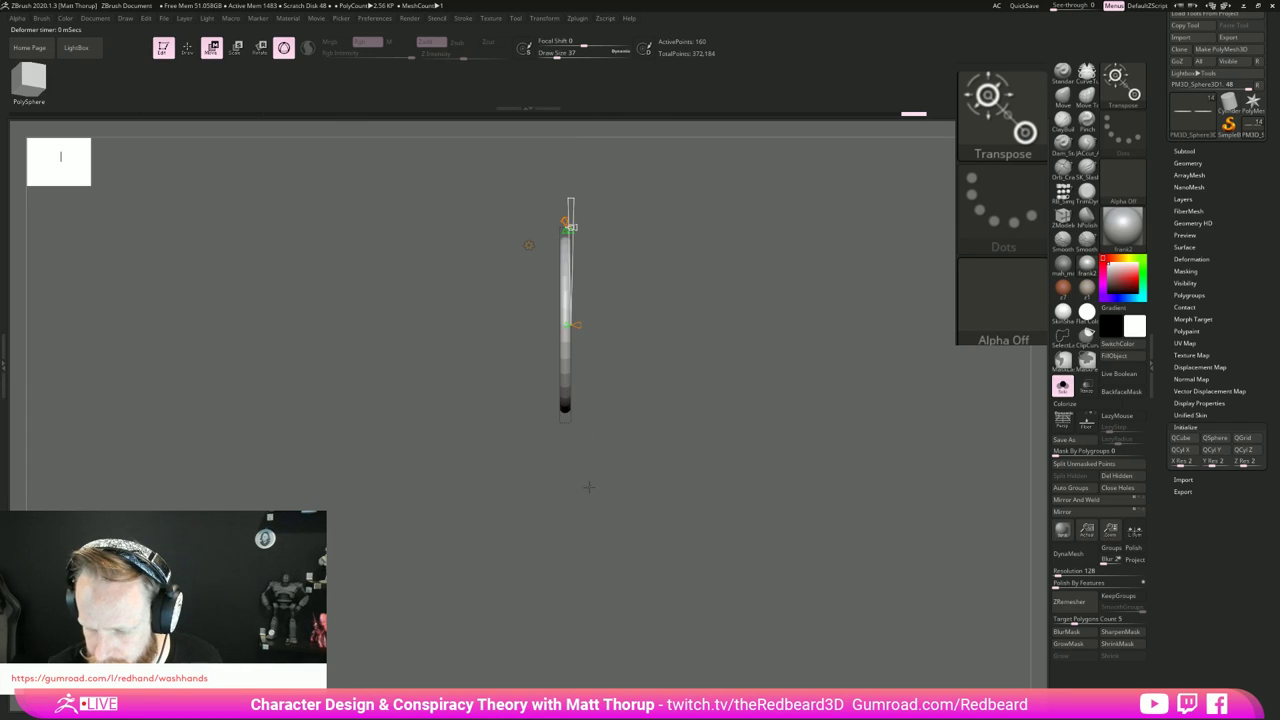
Step: Try to curve the rings with the central Bend Arc handles from different sides, and undo the bend
mouse_move(566, 325)
left_mouse_down()
mouse_move(545, 328)
mouse_move(561, 328)
left_mouse_up()
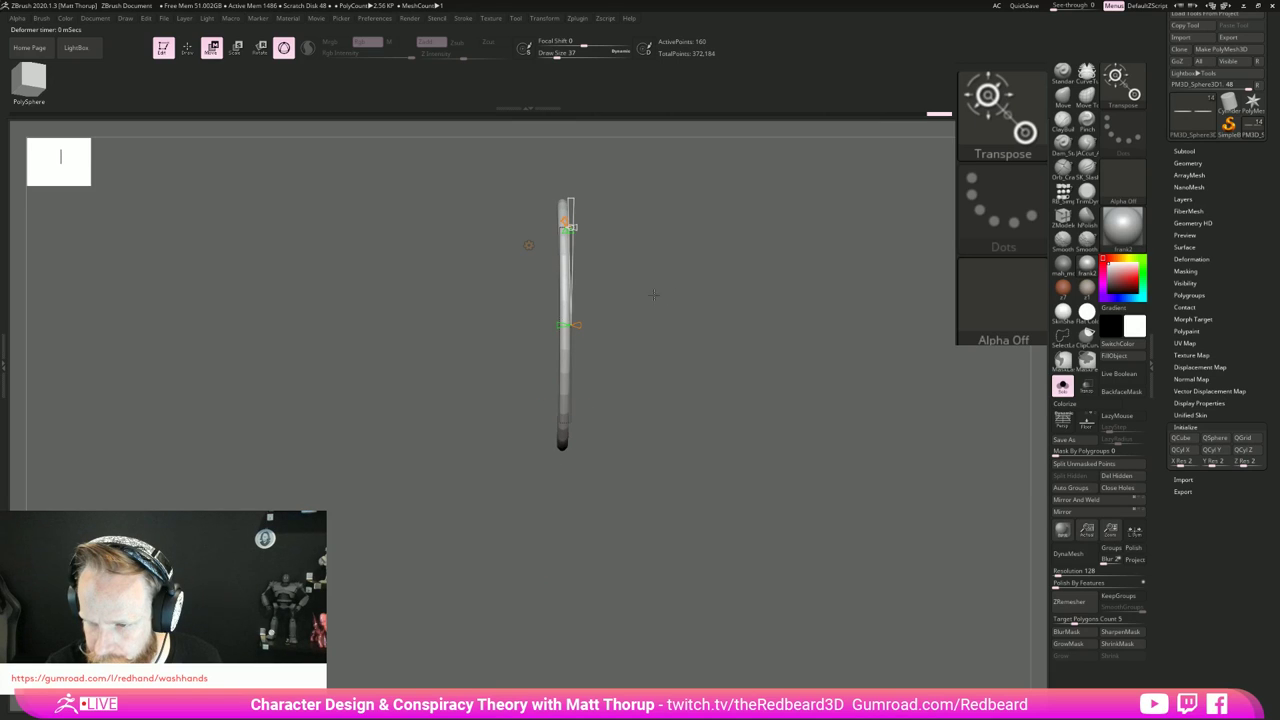
left_click_drag(654, 291, 643, 317)
left_click_drag(638, 438, 680, 533)
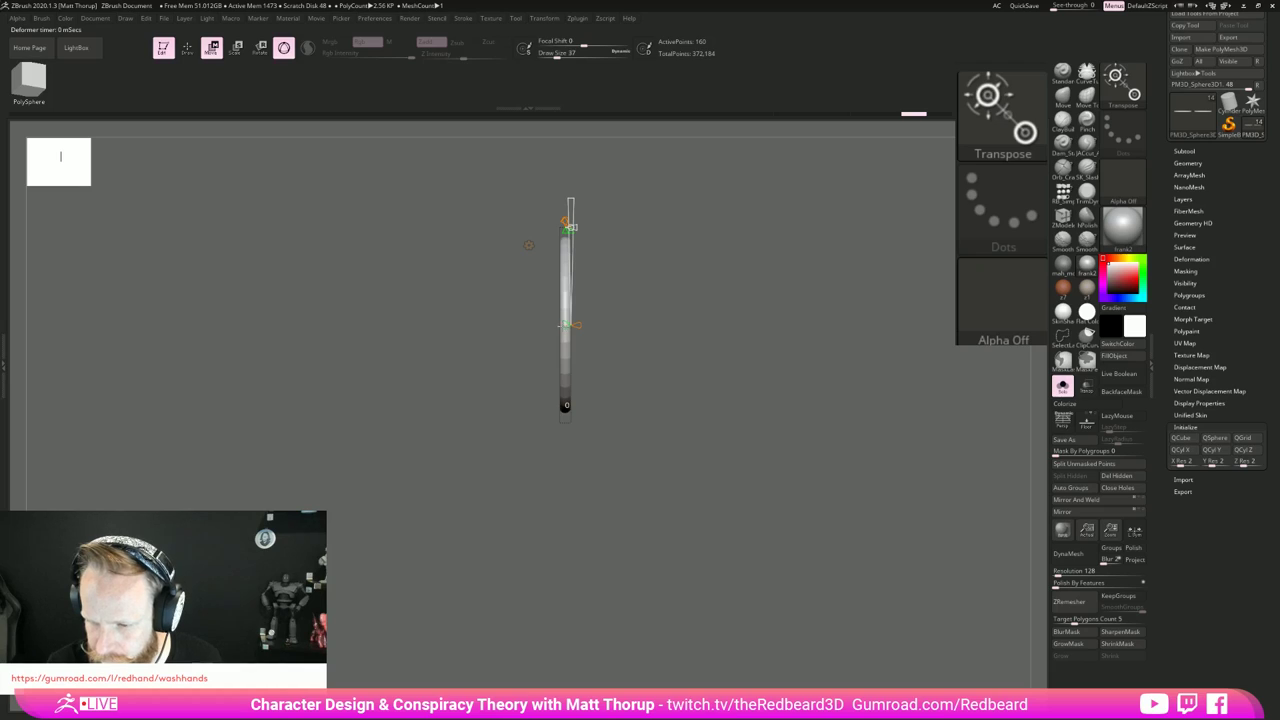
mouse_move(562, 326)
left_mouse_down()
mouse_move(551, 327)
mouse_move(563, 326)
left_mouse_up()
left_click_drag(660, 360, 678, 438)
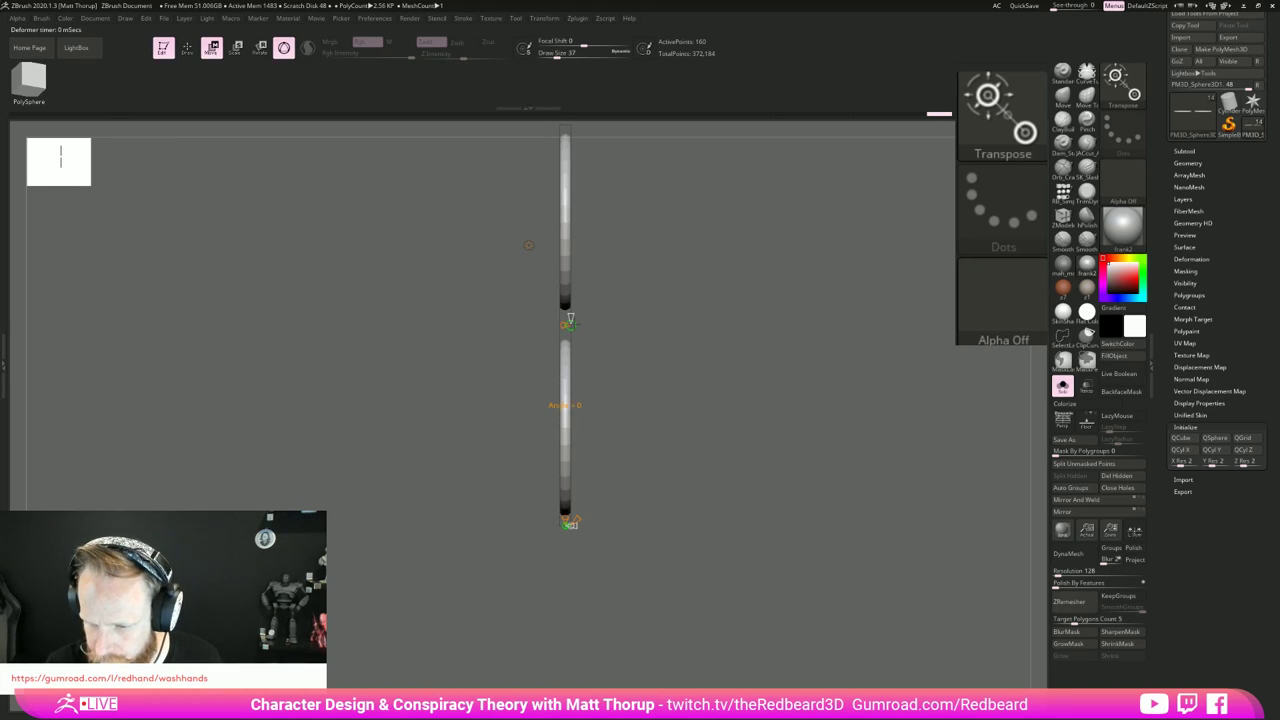
mouse_move(583, 324)
left_mouse_down()
mouse_move(596, 323)
mouse_move(558, 324)
left_mouse_up()
left_click_drag(672, 437, 785, 407)
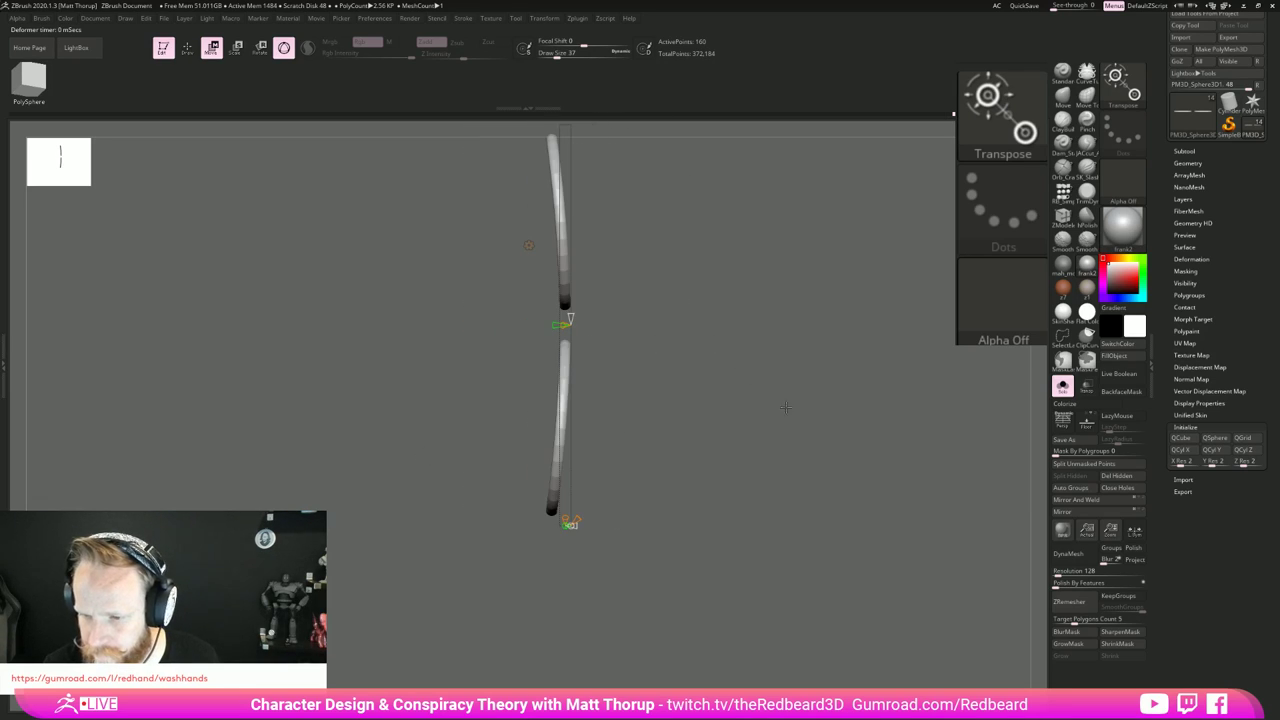
key("ctrl+z")
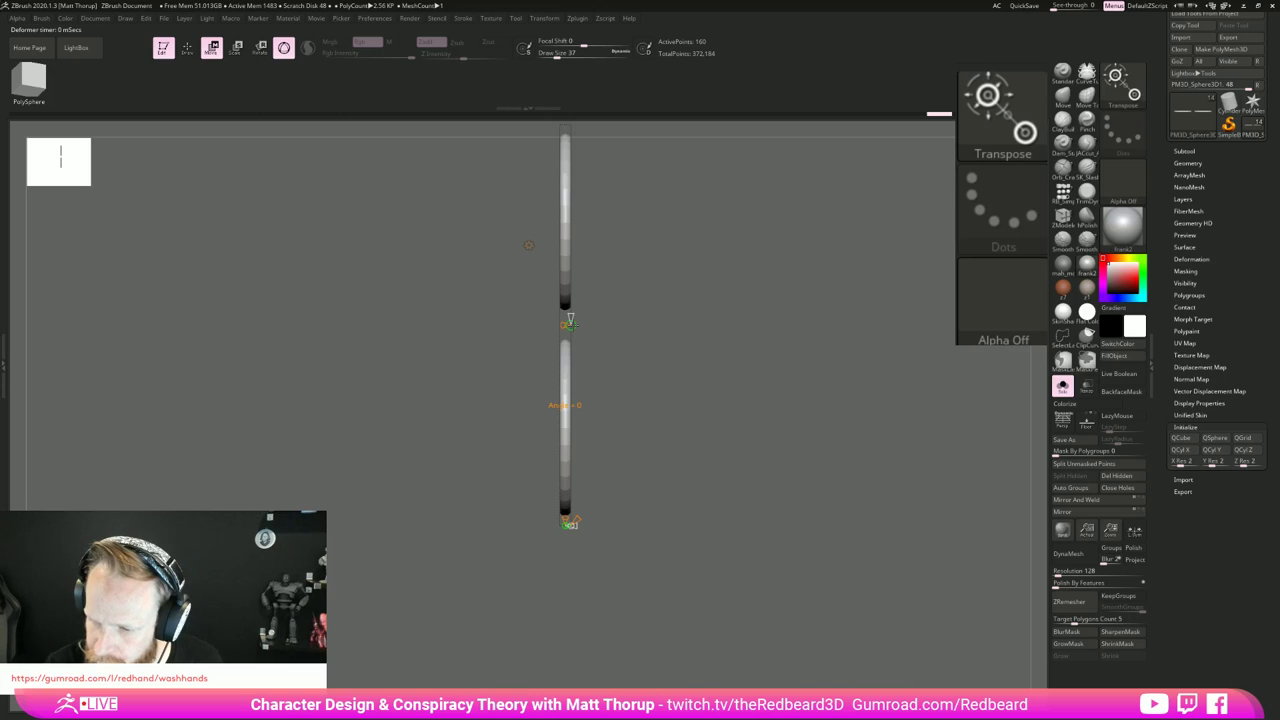
Step: Try a gentler arc across both rings plus an adjustment from another handle, and undo both
left_click_drag(564, 325, 556, 324)
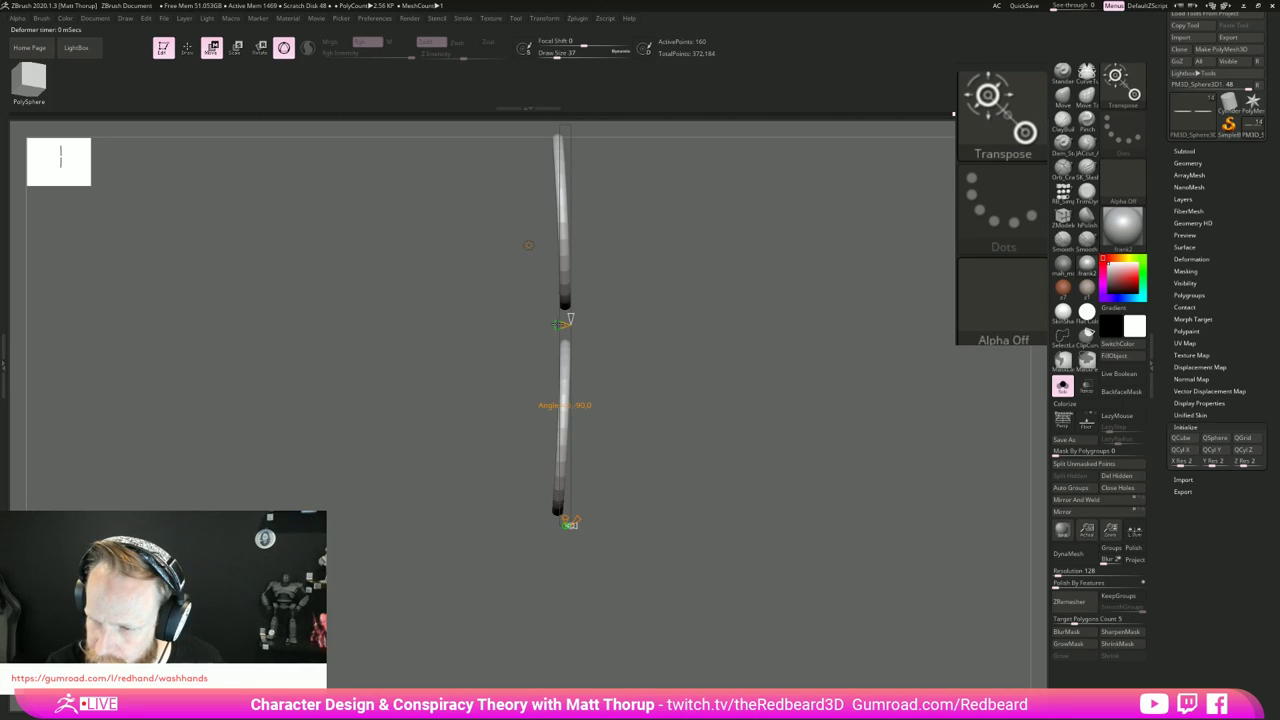
left_click_drag(619, 350, 727, 473)
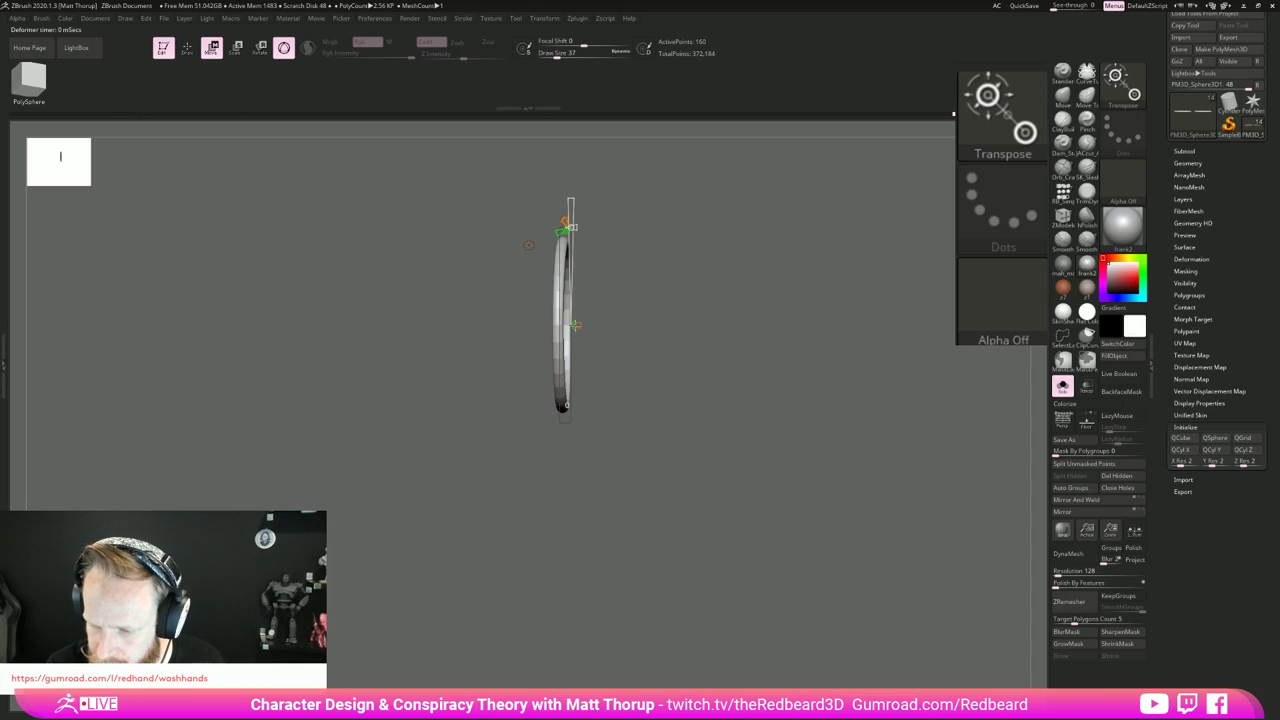
left_click_drag(577, 325, 575, 385)
key("ctrl+z")
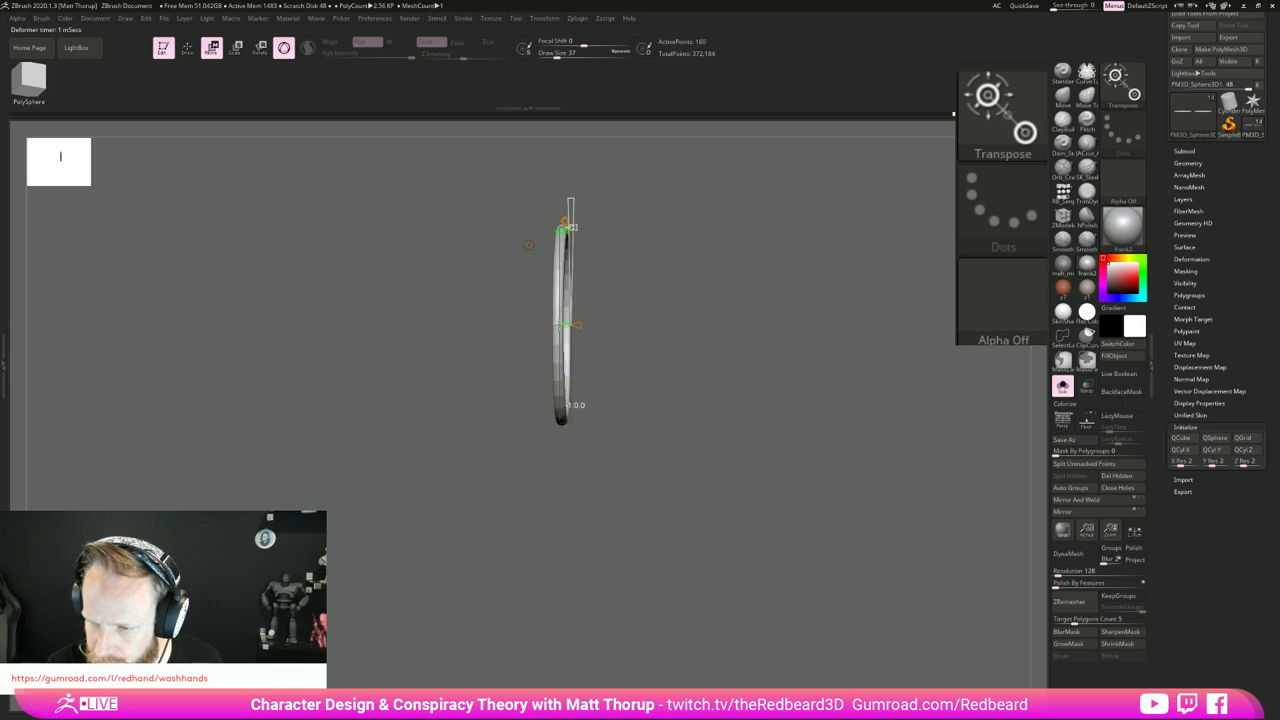
key("ctrl")
key("ctrl+z")
Step: Try to bend the rings vertically with the Bend Arc handle, check their shape from the front, and revert it
left_click_drag(567, 325, 557, 325)
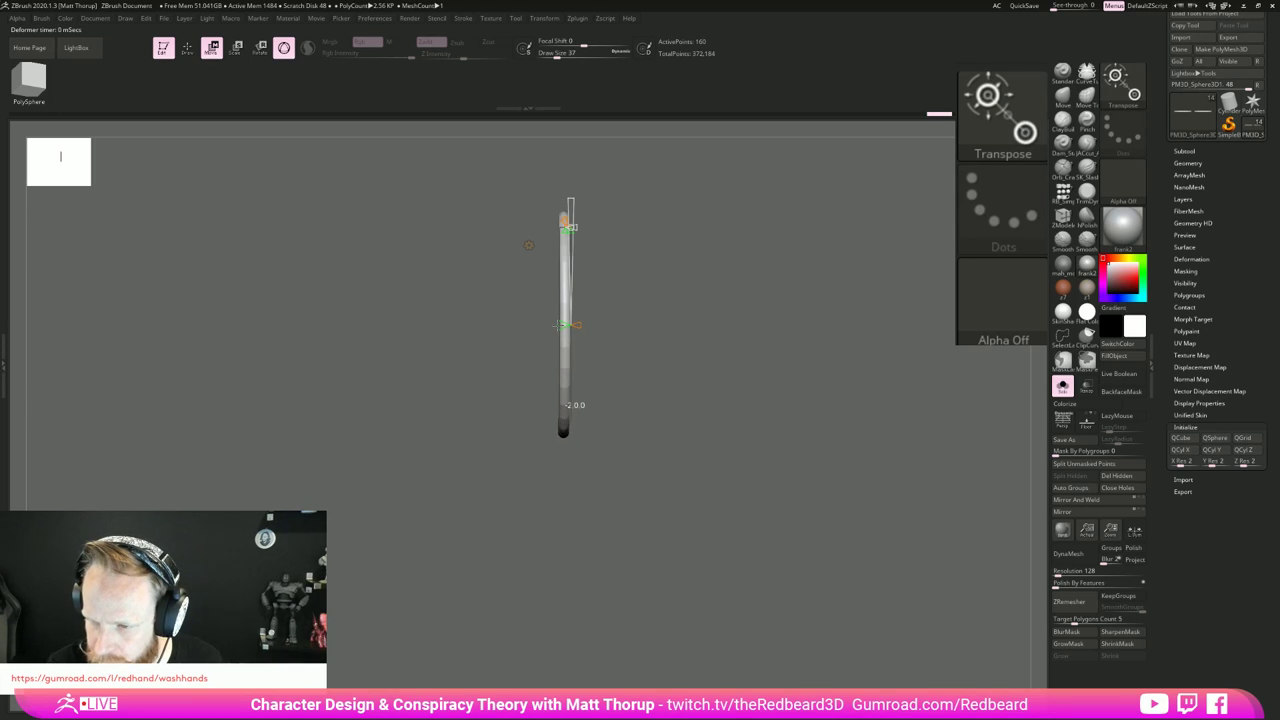
left_click_drag(563, 435, 562, 450)
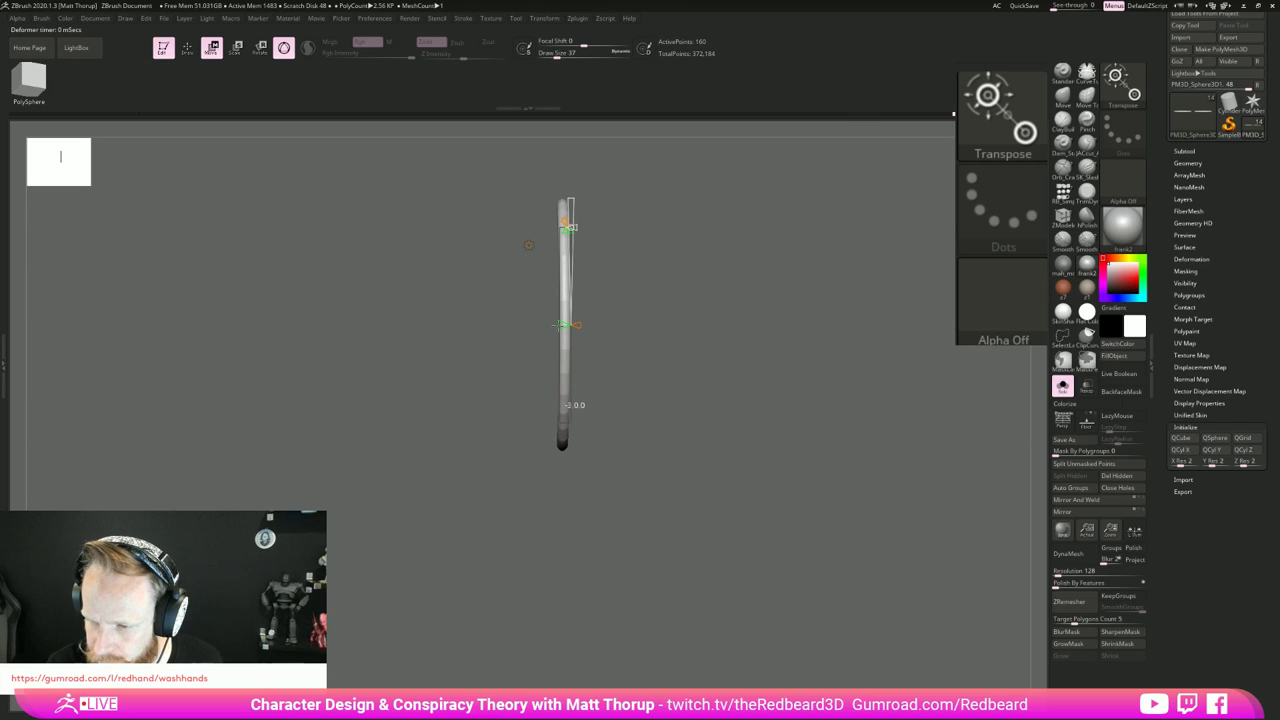
left_click_drag(558, 325, 560, 325)
left_click_drag(655, 292, 640, 338, "shift")
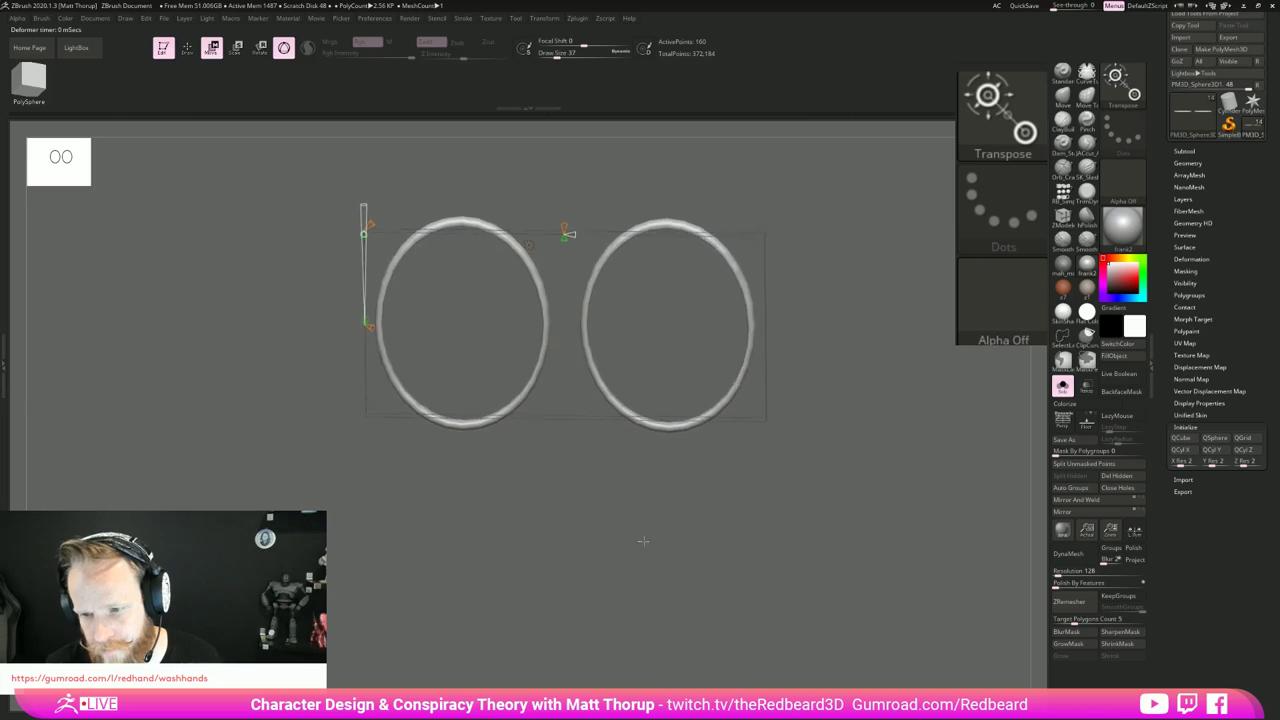
key("BackSpace")
key("BackSpace")
type("--")
key("BackSpace")
key("BackSpace")
type("00")
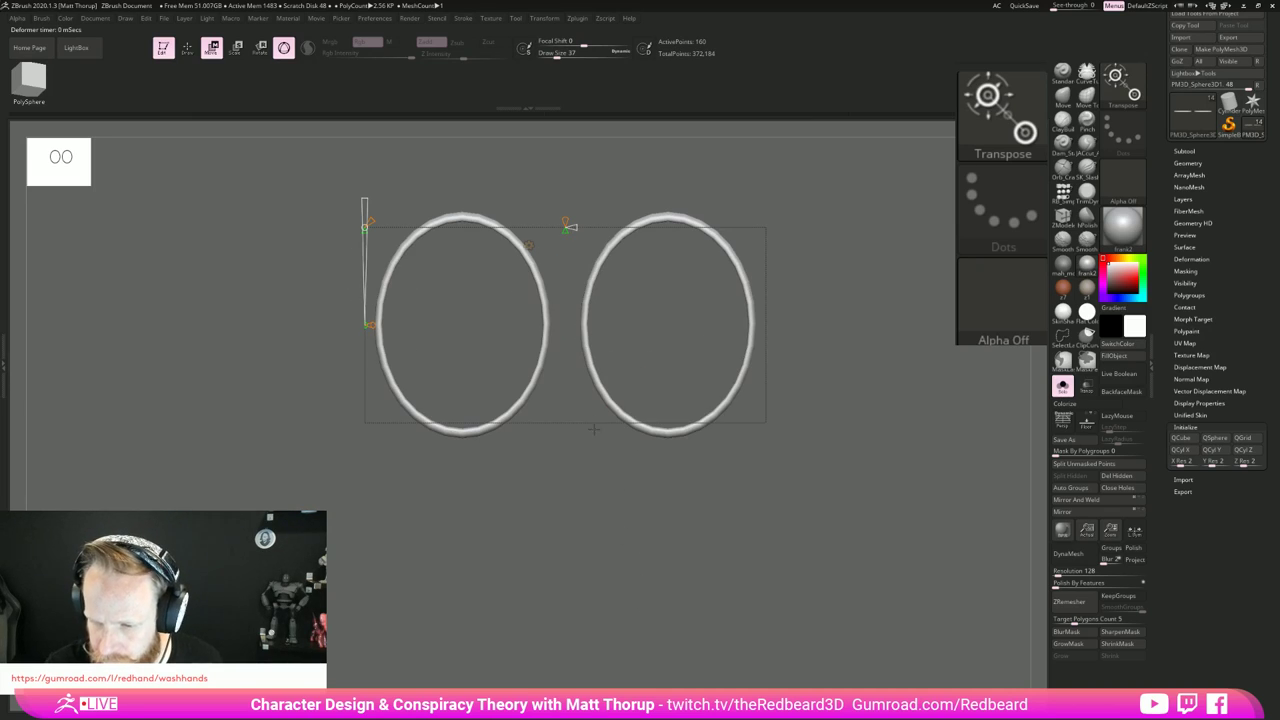
key("BackSpace")
key("BackSpace")
type("--")
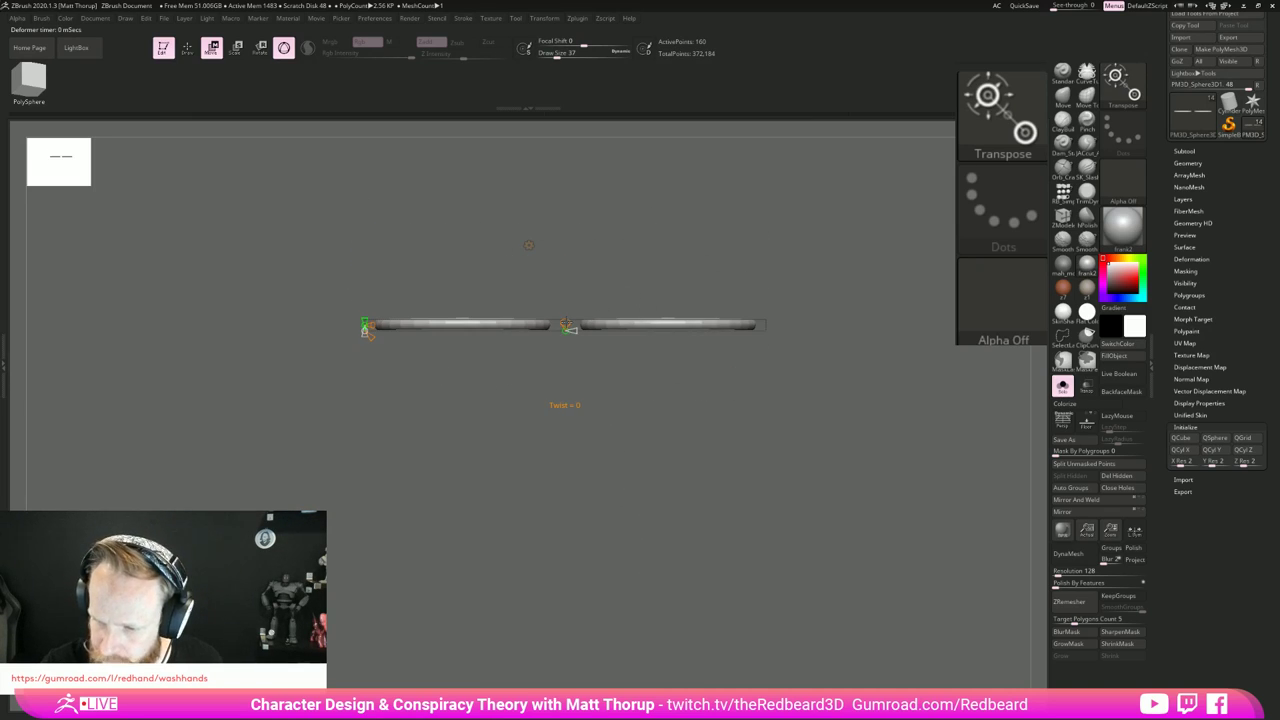
Step: Try the Bend Arc twist handle between the two rings, and undo it
left_click_drag(566, 322, 571, 352)
key("ctrl+z")
key("BackSpace")
key("BackSpace")
type("00")
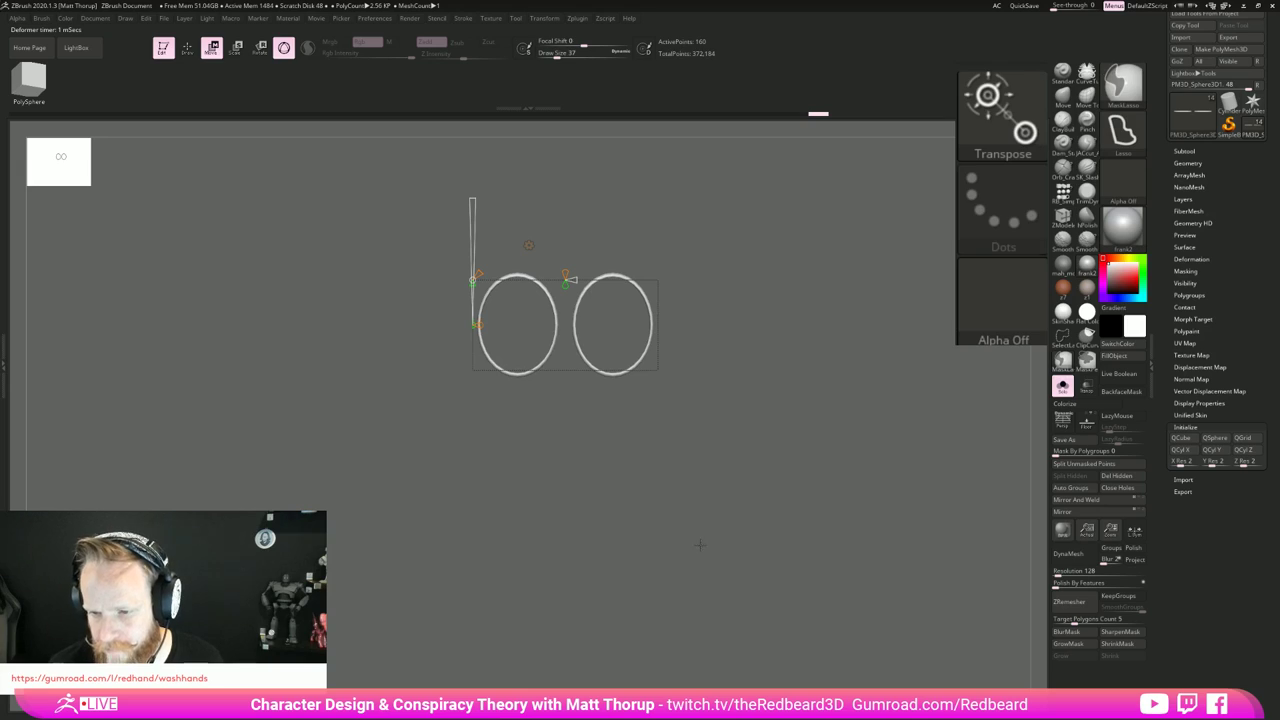
Step: Bend the two rings into a gentle arc with their outer ends curving back toward the face, and leave the deformer
key("ctrl")
key("BackSpace")
key("BackSpace")
type("--")
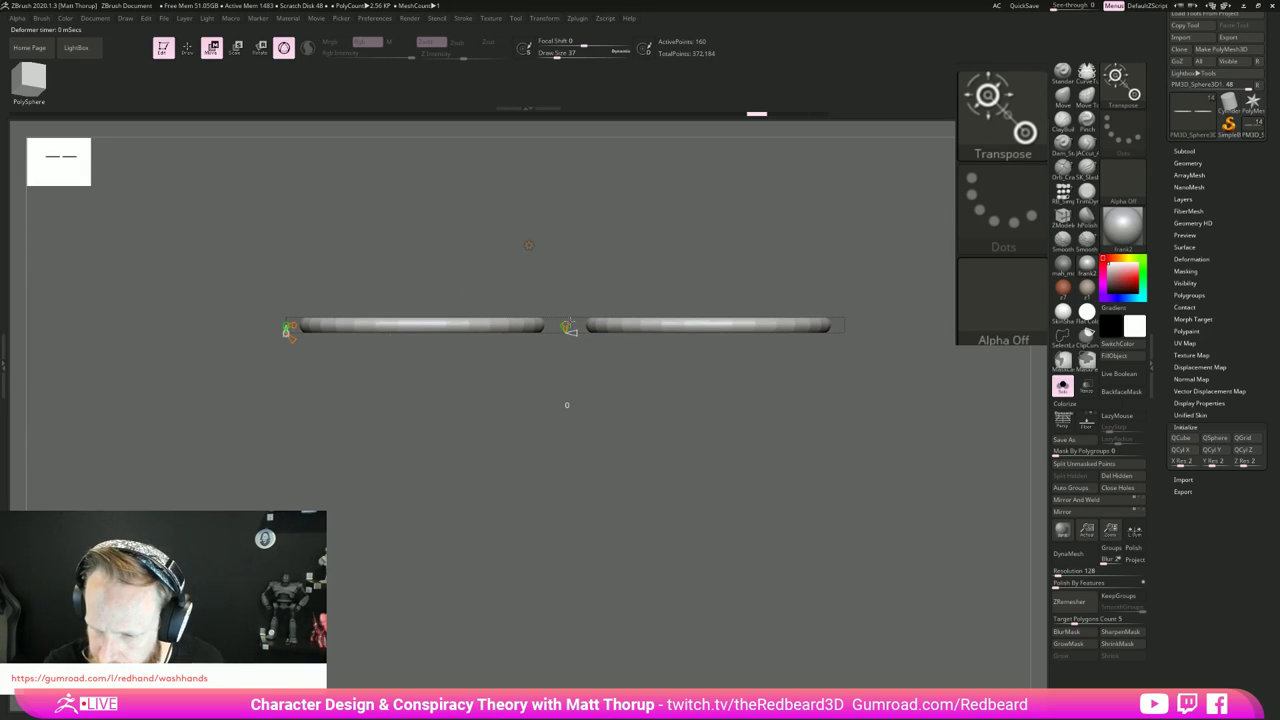
left_click_drag(570, 322, 570, 310)
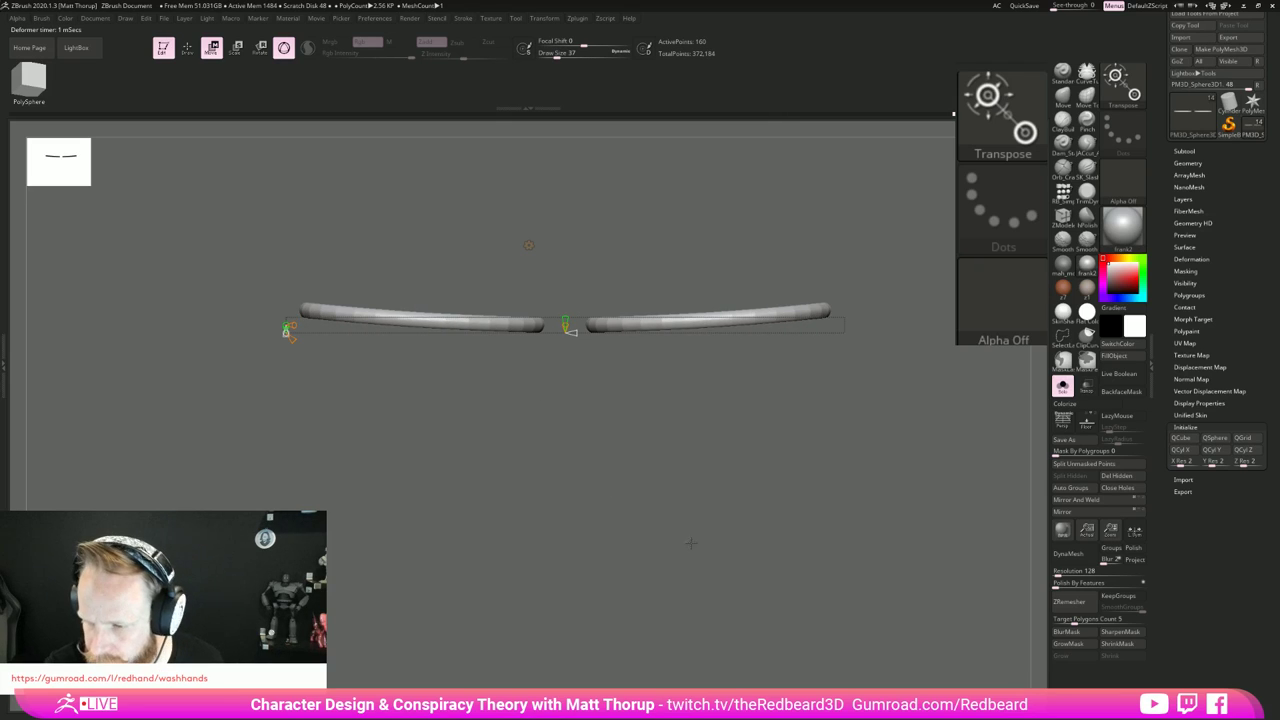
mouse_move(691, 543)
left_mouse_down("shift")
mouse_move(697, 489)
mouse_move(635, 491)
left_mouse_up("shift")
key("q")
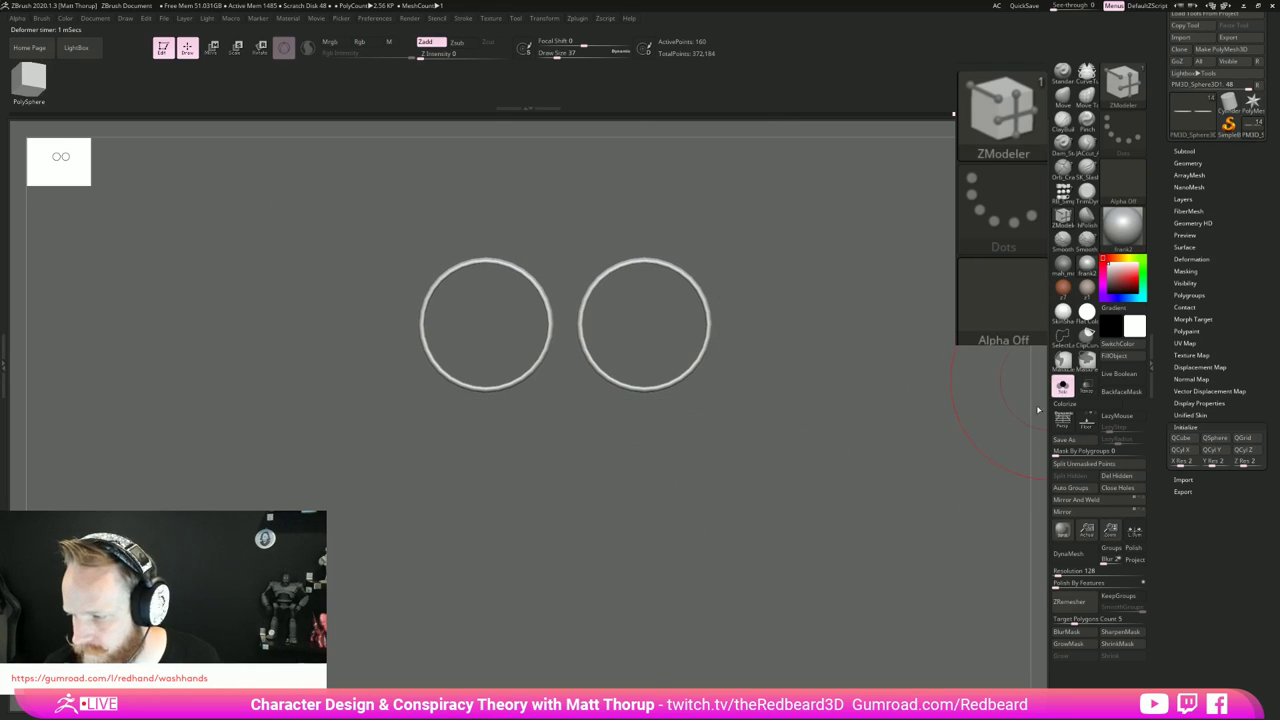
Step: Show the whole character again and move the rings back onto her face in front of the eyes
left_click(1062, 387)
mouse_move(877, 560)
left_mouse_down("alt")
mouse_move(904, 559)
mouse_move(884, 554)
left_mouse_up("alt")
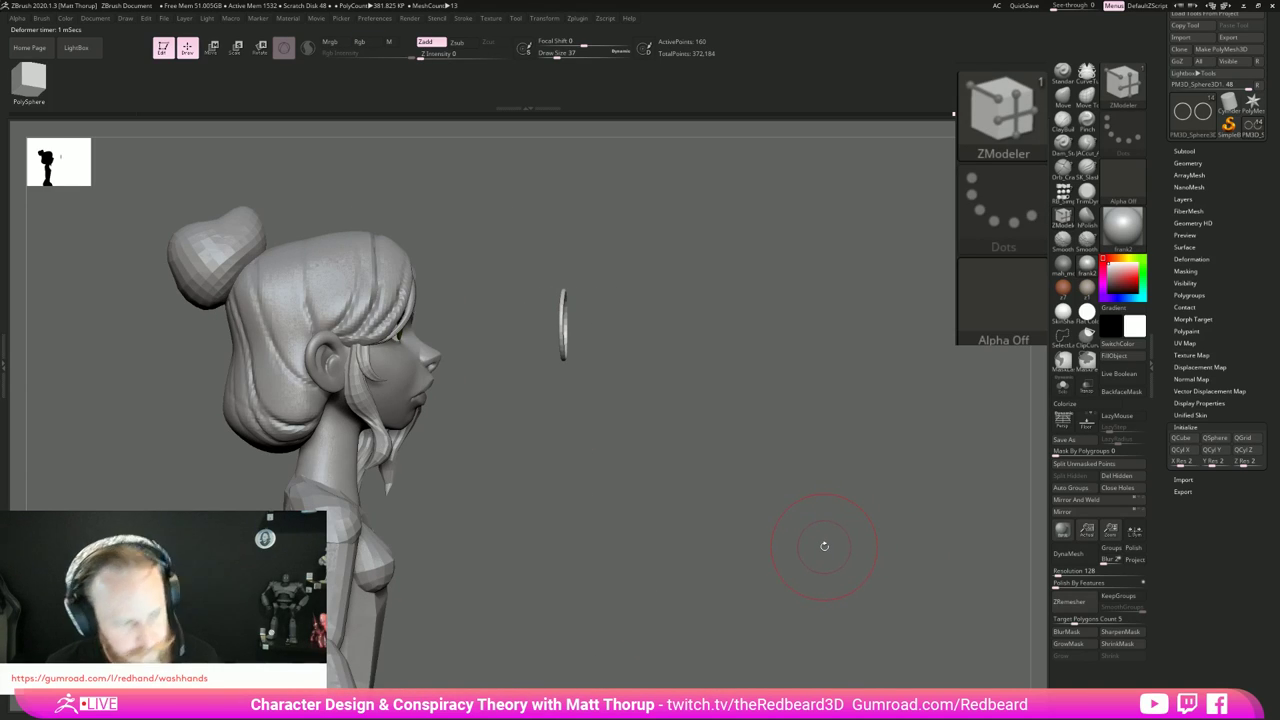
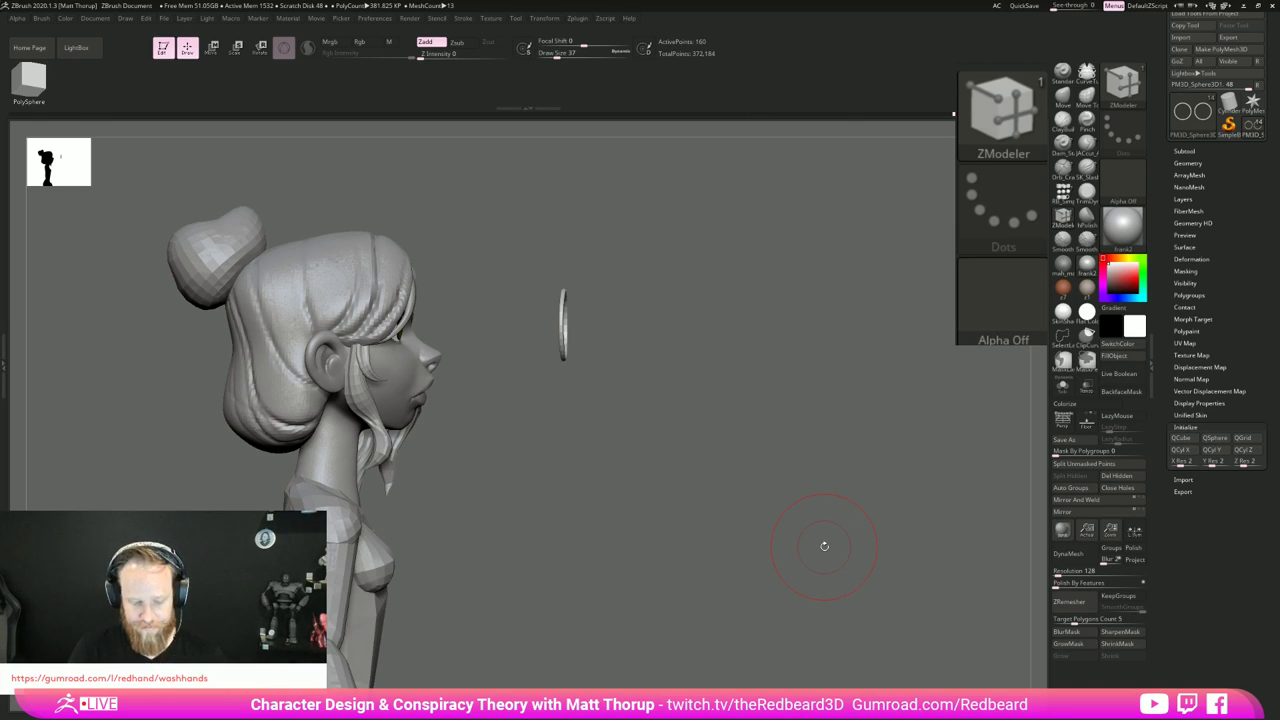
key("w")
key("y")
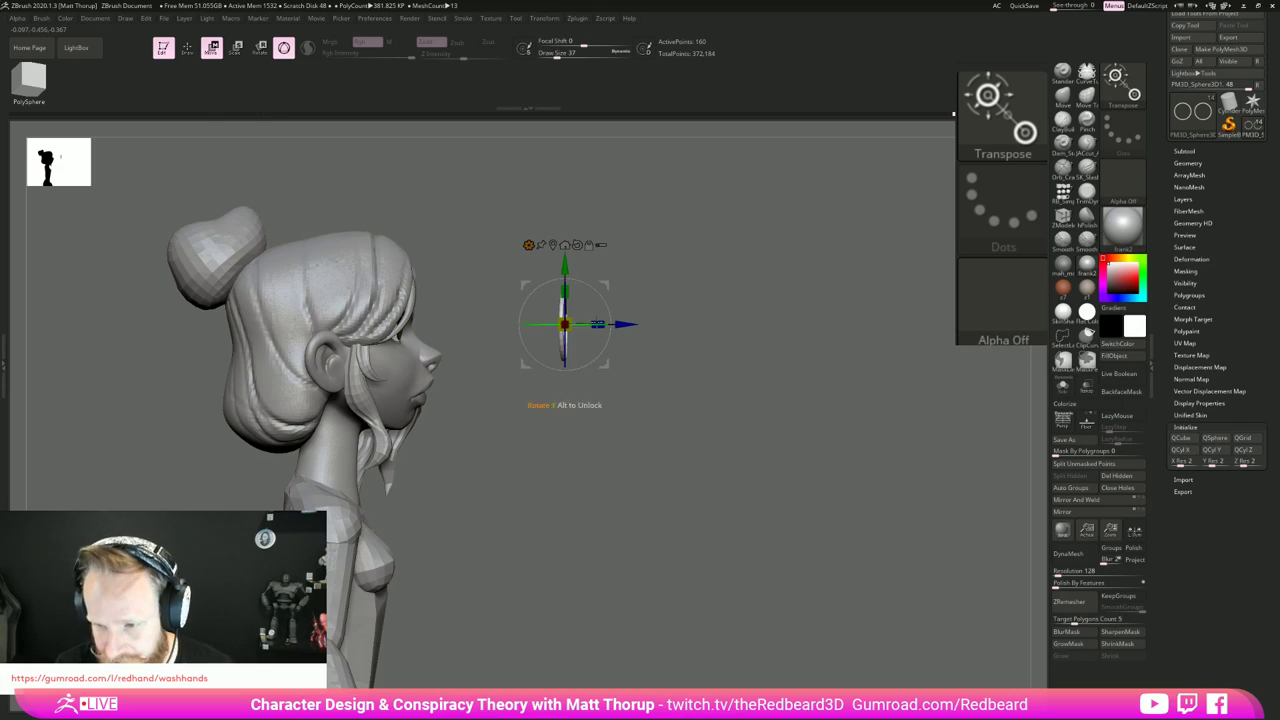
left_click_drag(630, 347, 724, 378)
left_click_drag(462, 325, 472, 325)
left_click_drag(570, 303, 618, 414)
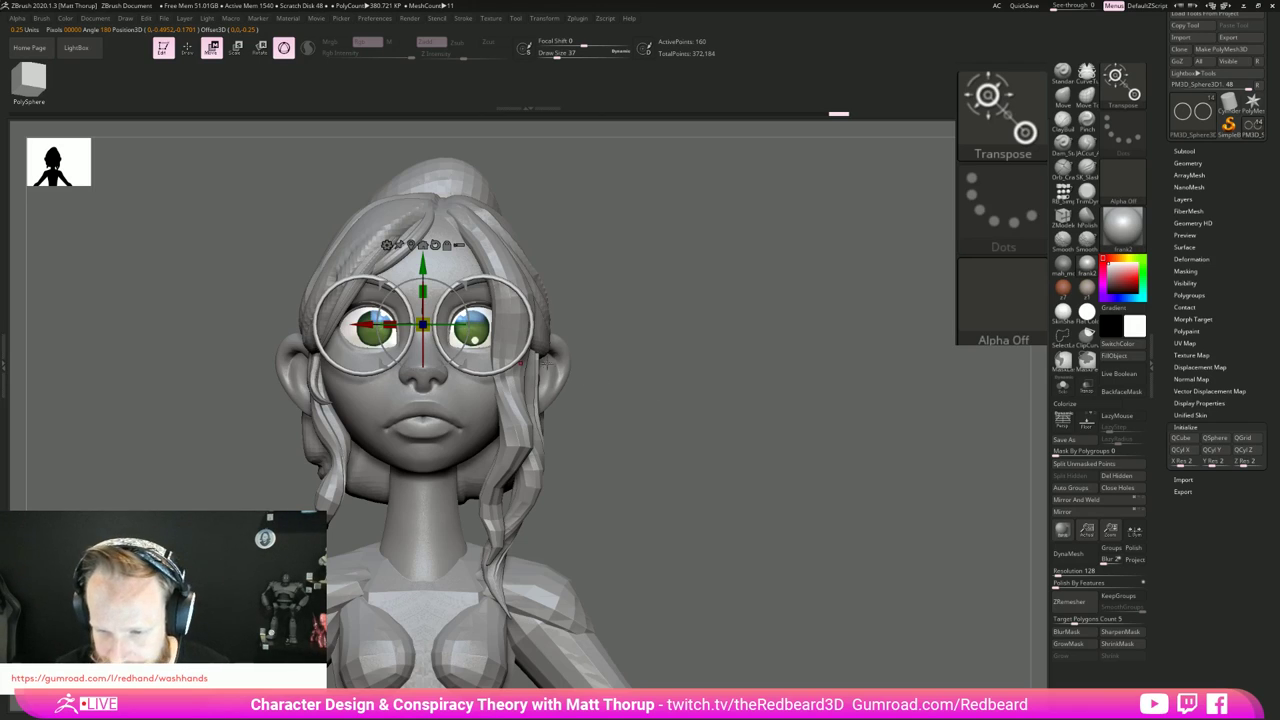
Step: Centre the transform gizmo on one ring and nudge the mirrored rings slightly closer together
left_click(411, 245)
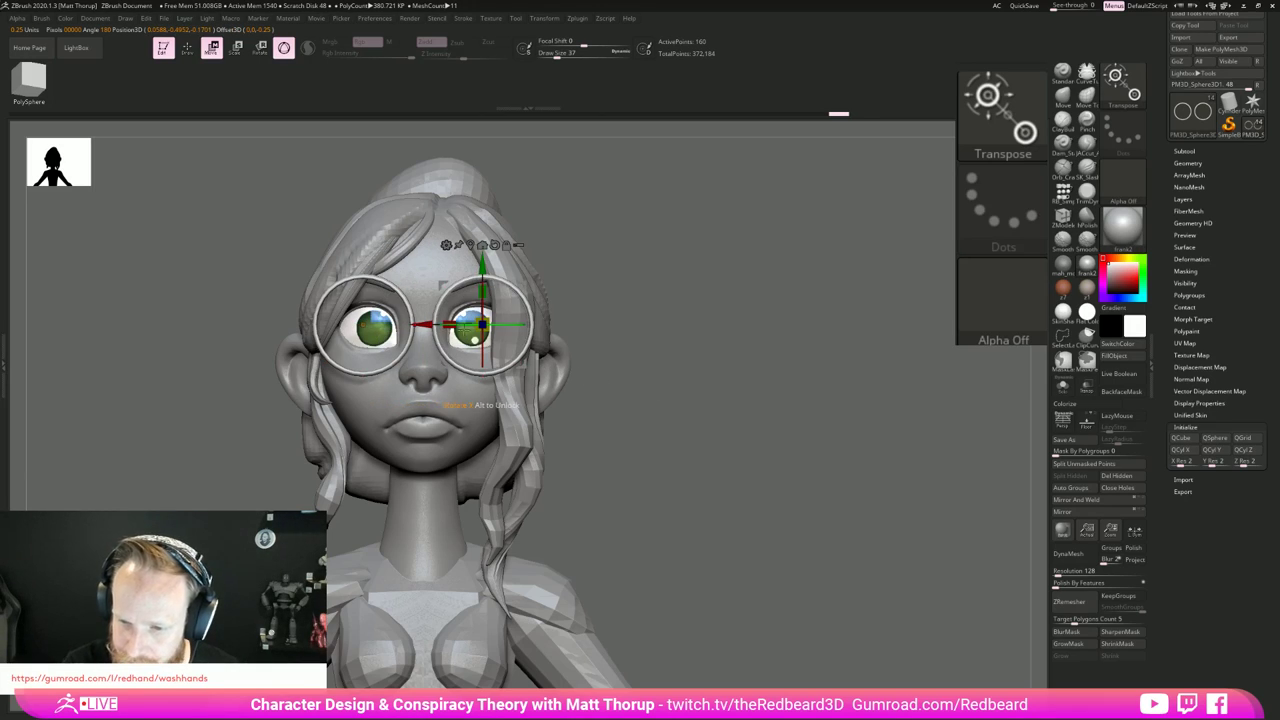
left_click_drag(425, 324, 423, 324)
left_click_drag(790, 334, 825, 349)
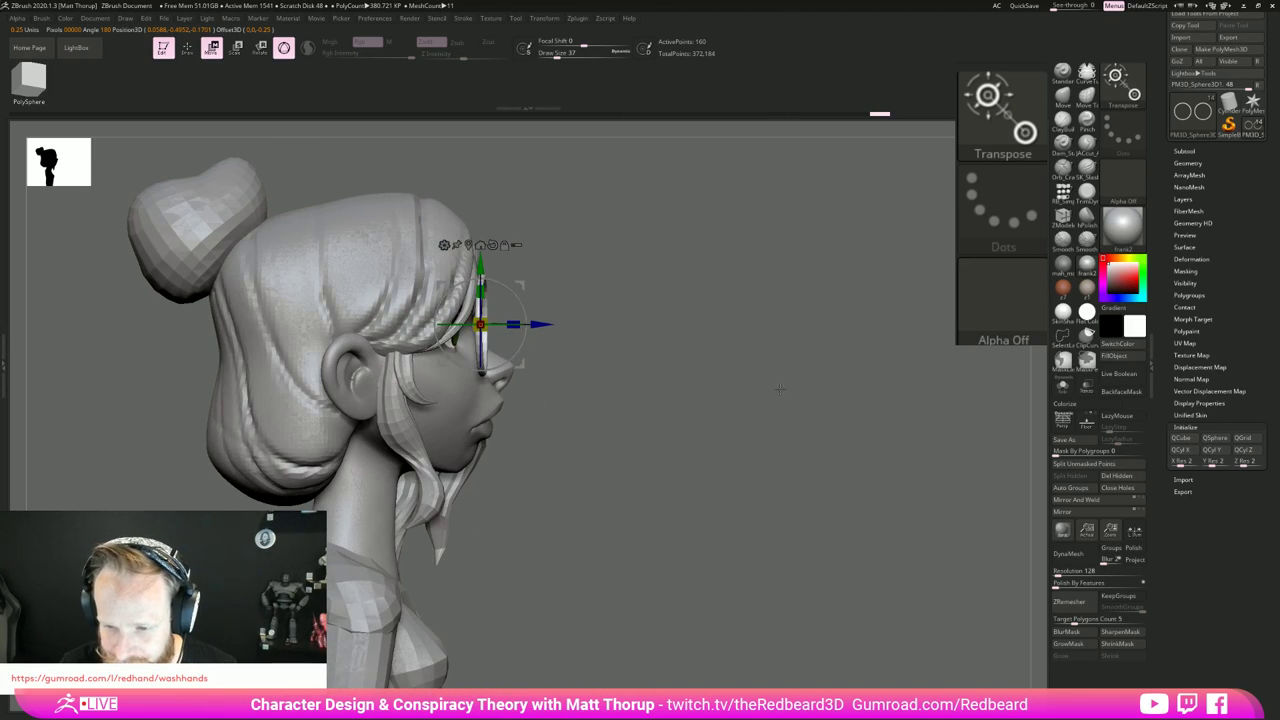
key("q")
mouse_move(745, 440)
left_mouse_down()
mouse_move(715, 437)
mouse_move(577, 595)
mouse_move(651, 506)
left_mouse_up()
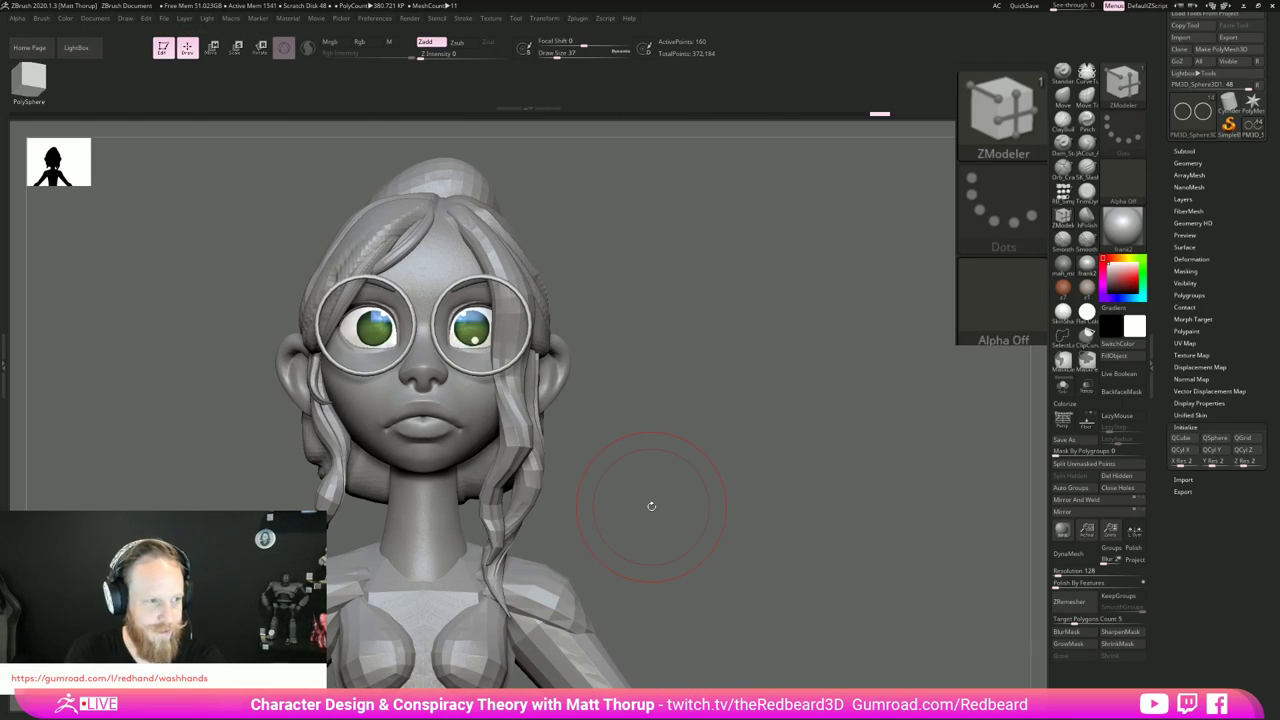
Step: Choose the CurveTube brush and frame the round glasses closely on the character's face
left_click_drag(696, 394, 698, 392)
left_click(1087, 73)
mouse_move(735, 328)
left_mouse_down("alt")
mouse_move(843, 343)
mouse_move(866, 480)
mouse_move(951, 491)
left_mouse_up("alt")
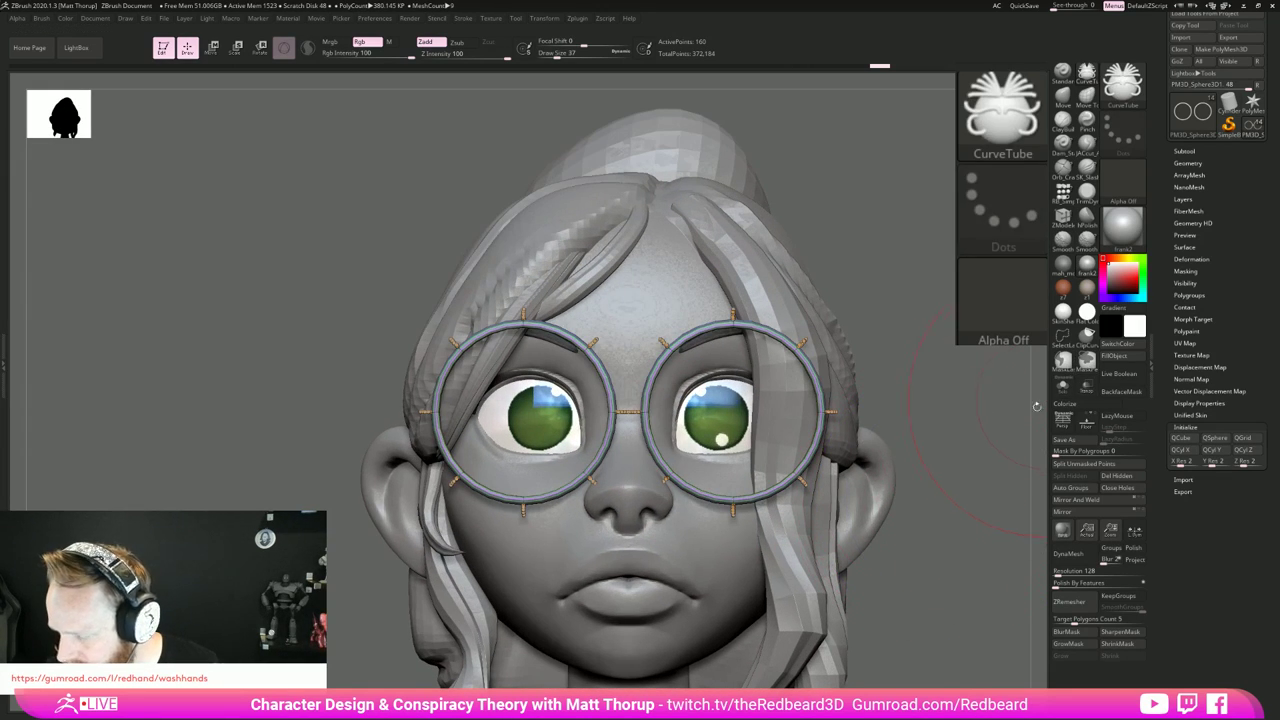
Step: Hide the wireframe and subdivide the two glasses rings to subdivision level 3, undoing the extra level
key("shift+f")
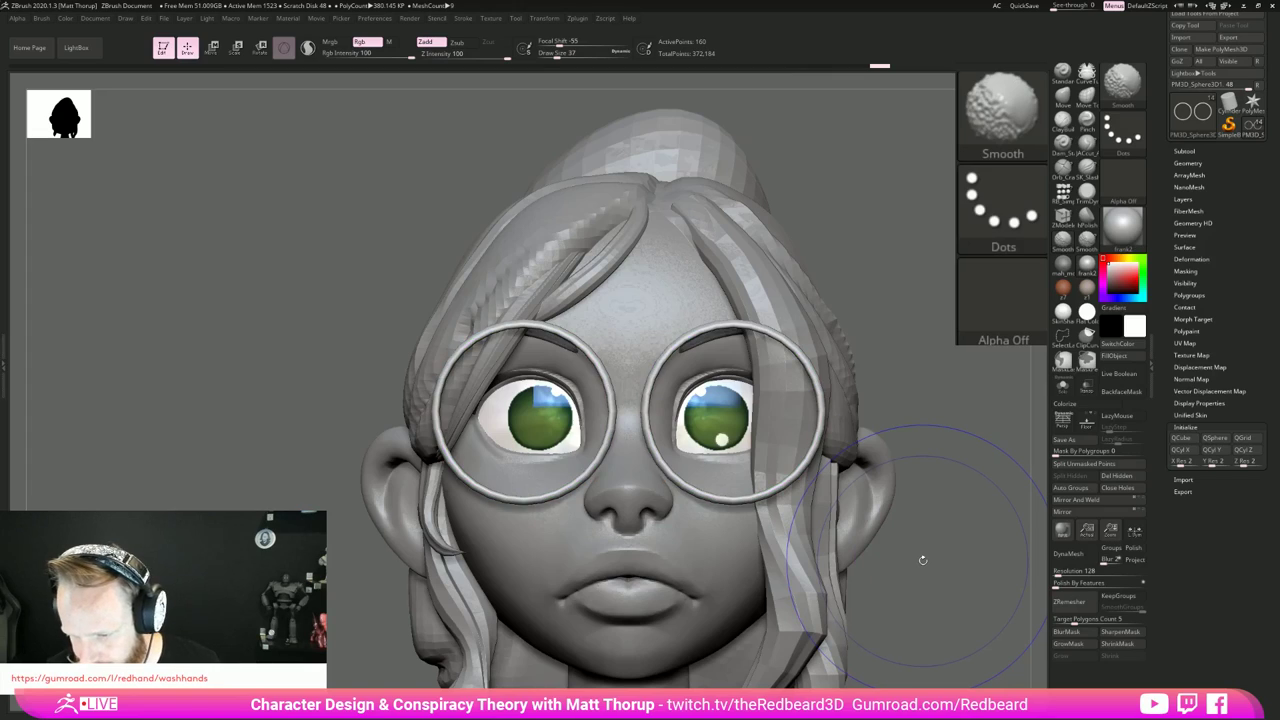
key("shift+d")
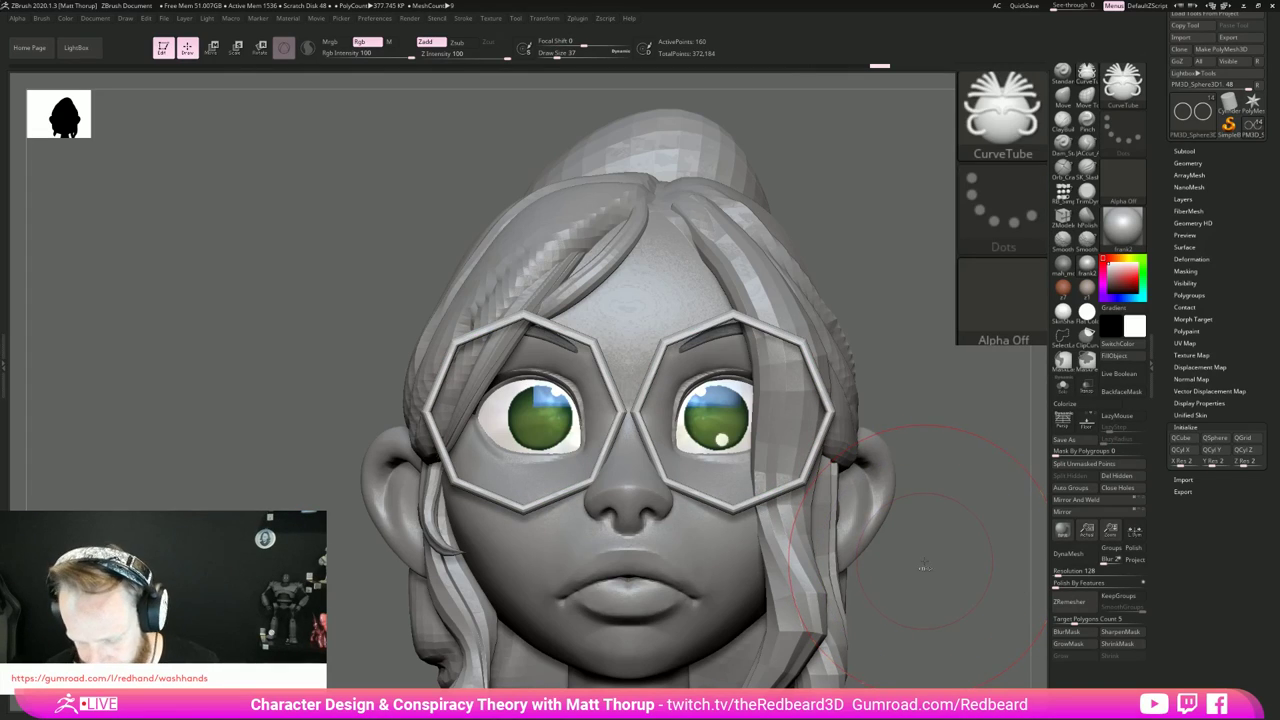
key("ctrl+z")
key("ctrl+d")
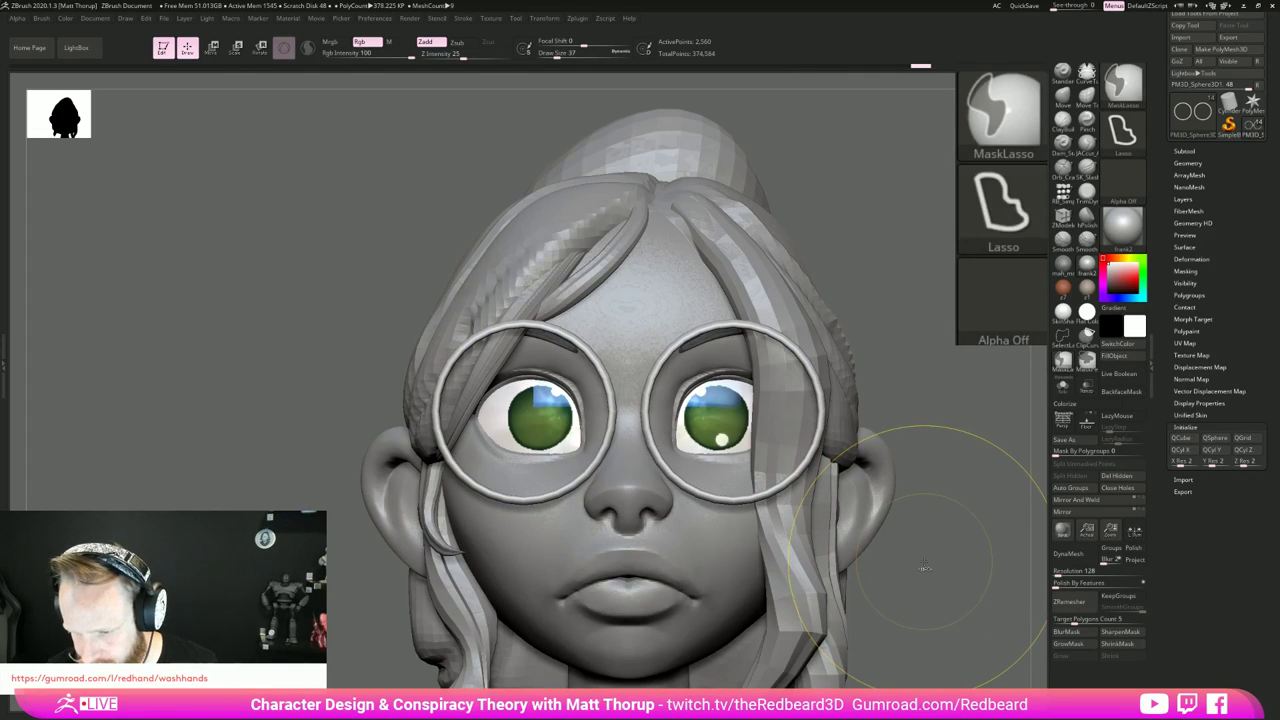
key("shift")
key("ctrl+d")
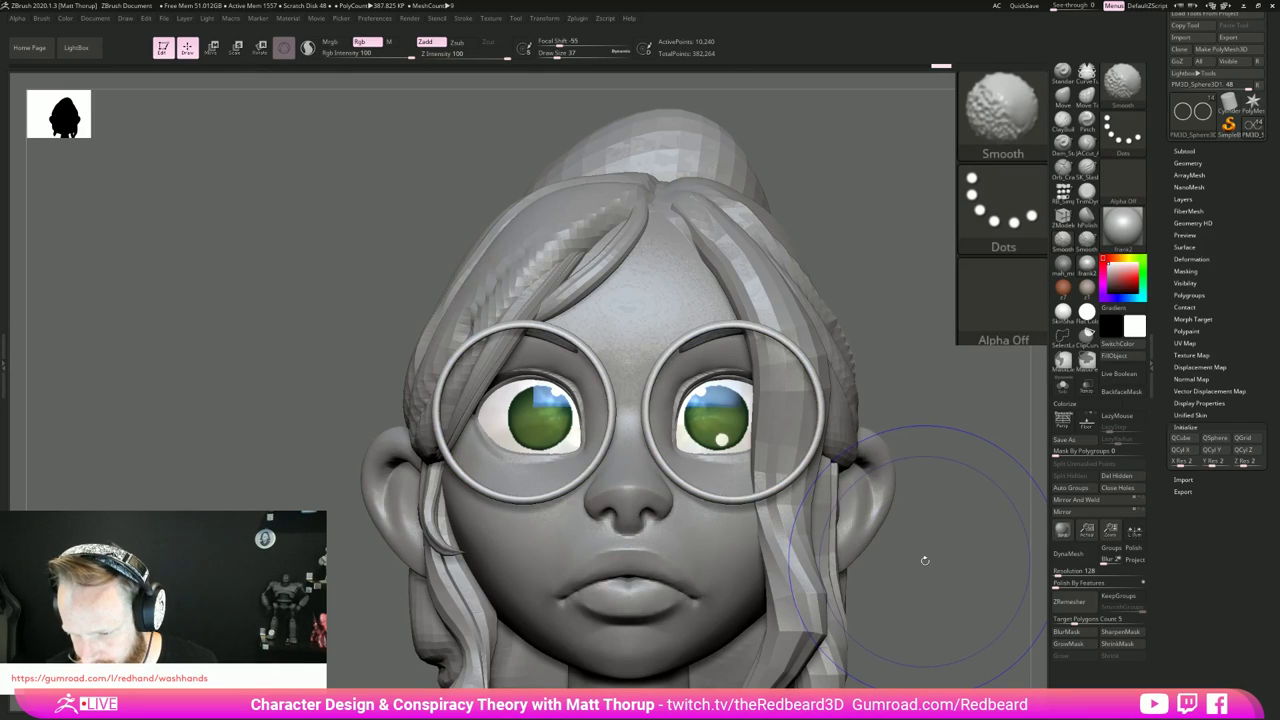
key("ctrl+z")
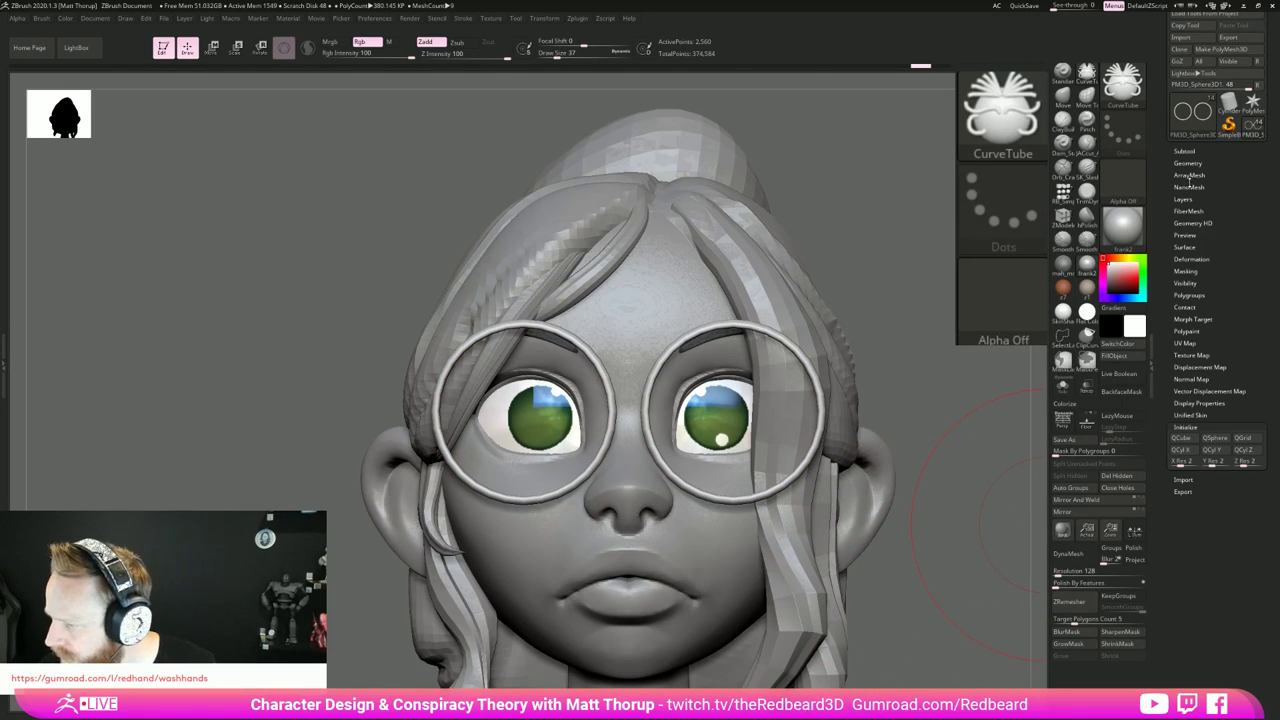
Step: Open the geometry settings, isolate the glasses rings with Solo and choose the ZModeler brush for working between them
left_click(1188, 163)
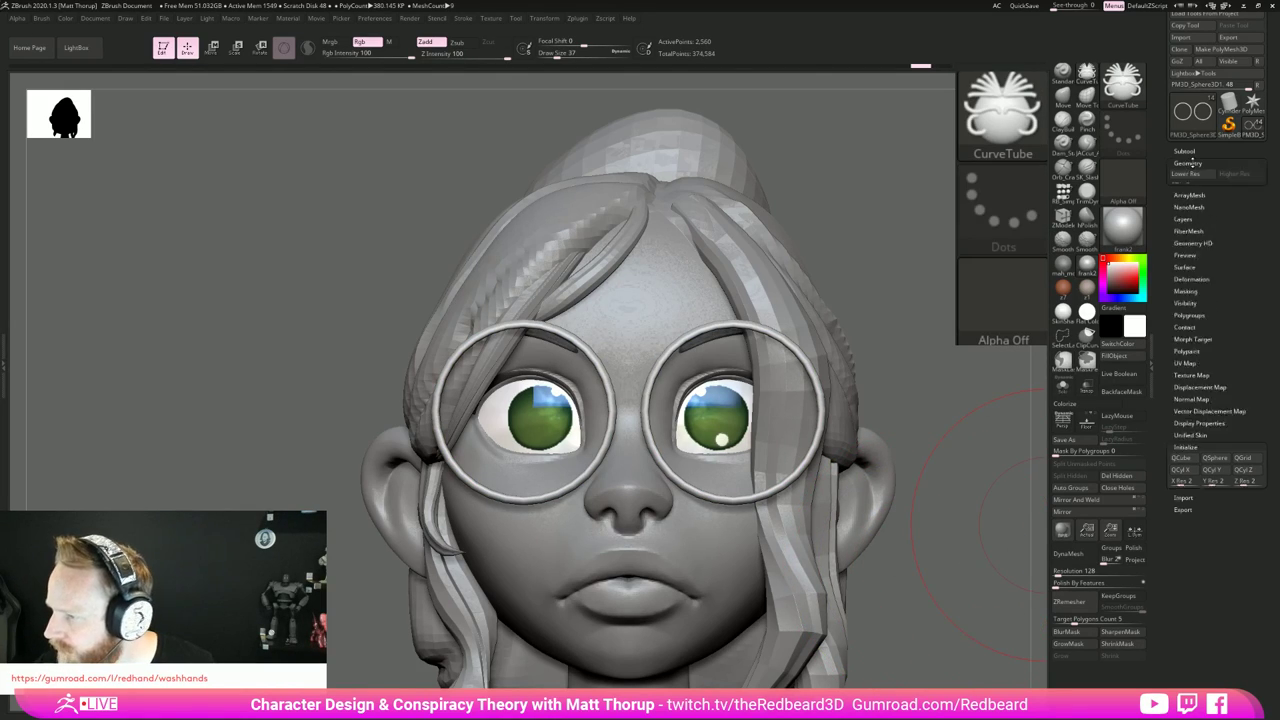
left_click(1062, 386)
key("space")
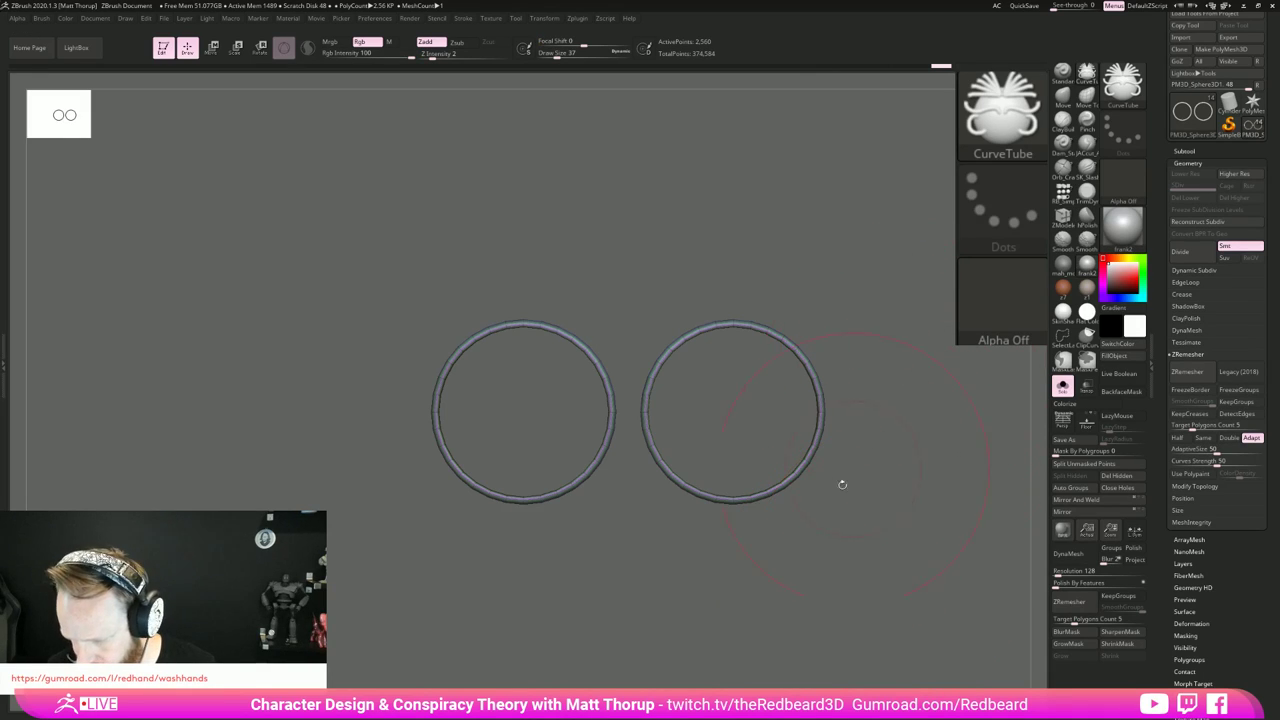
left_click_drag(745, 525, 852, 597)
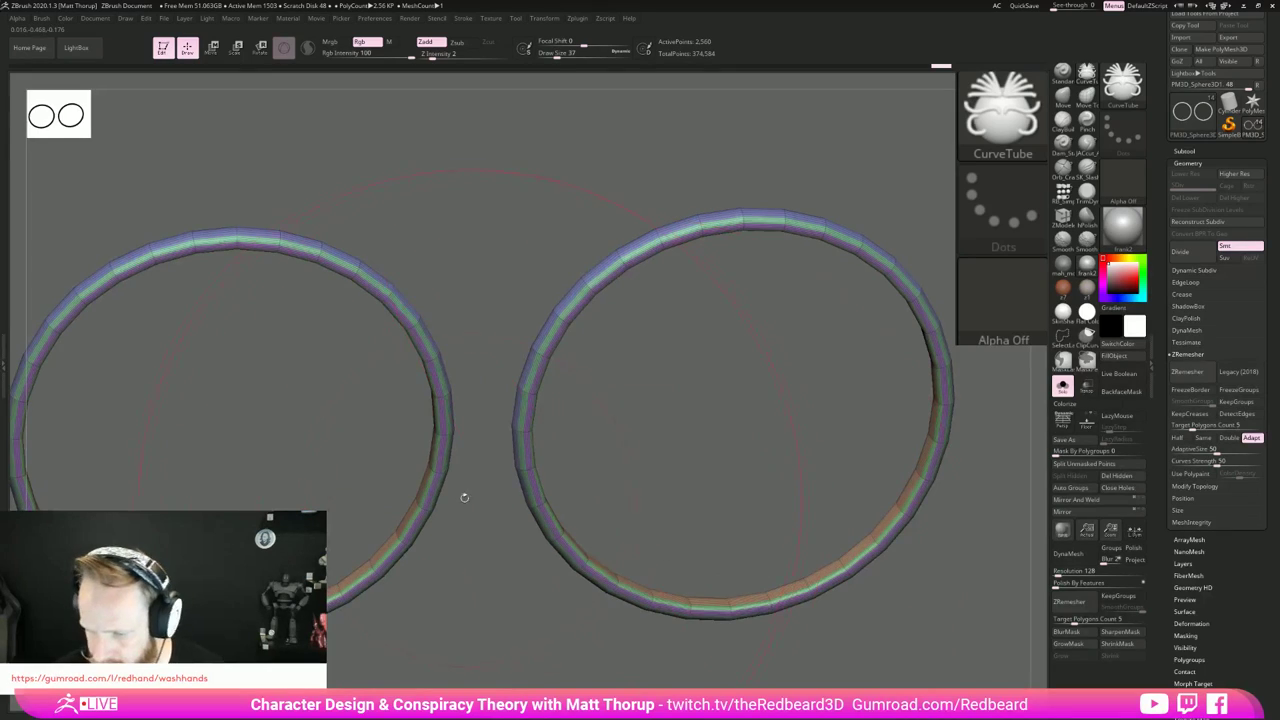
left_click_drag(464, 497, 489, 557)
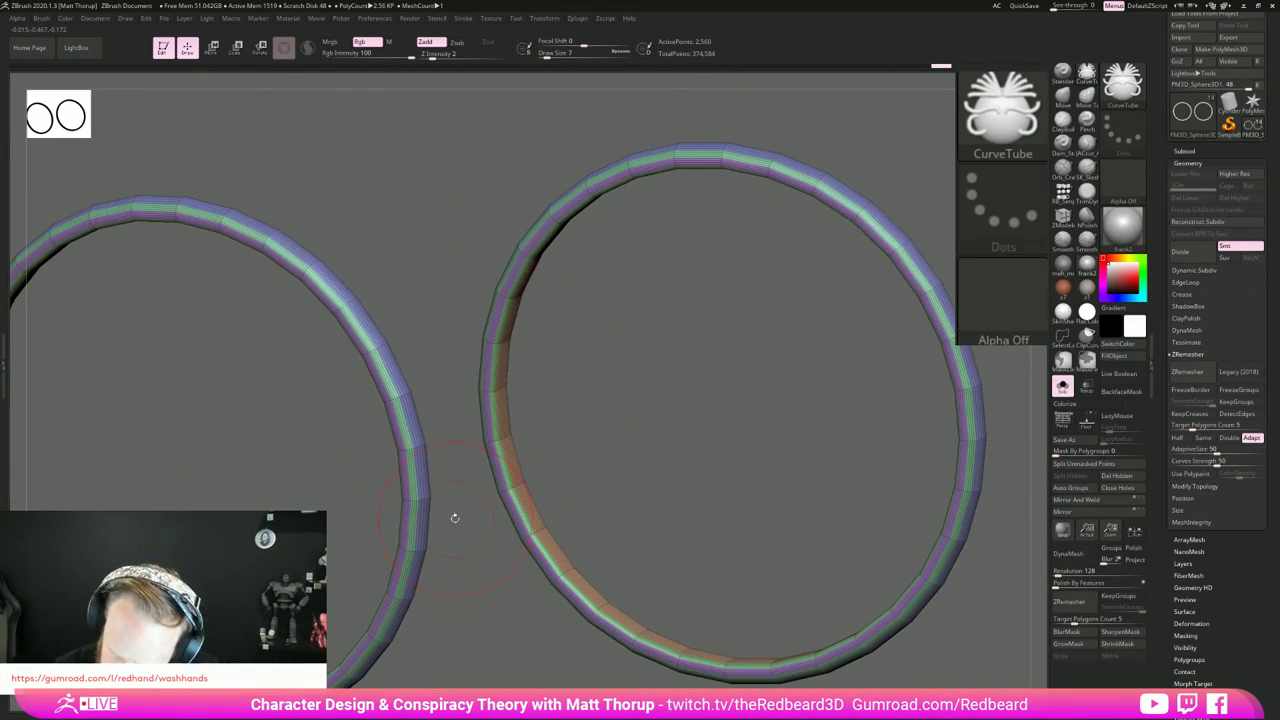
key("b")
key("z")
key("m")
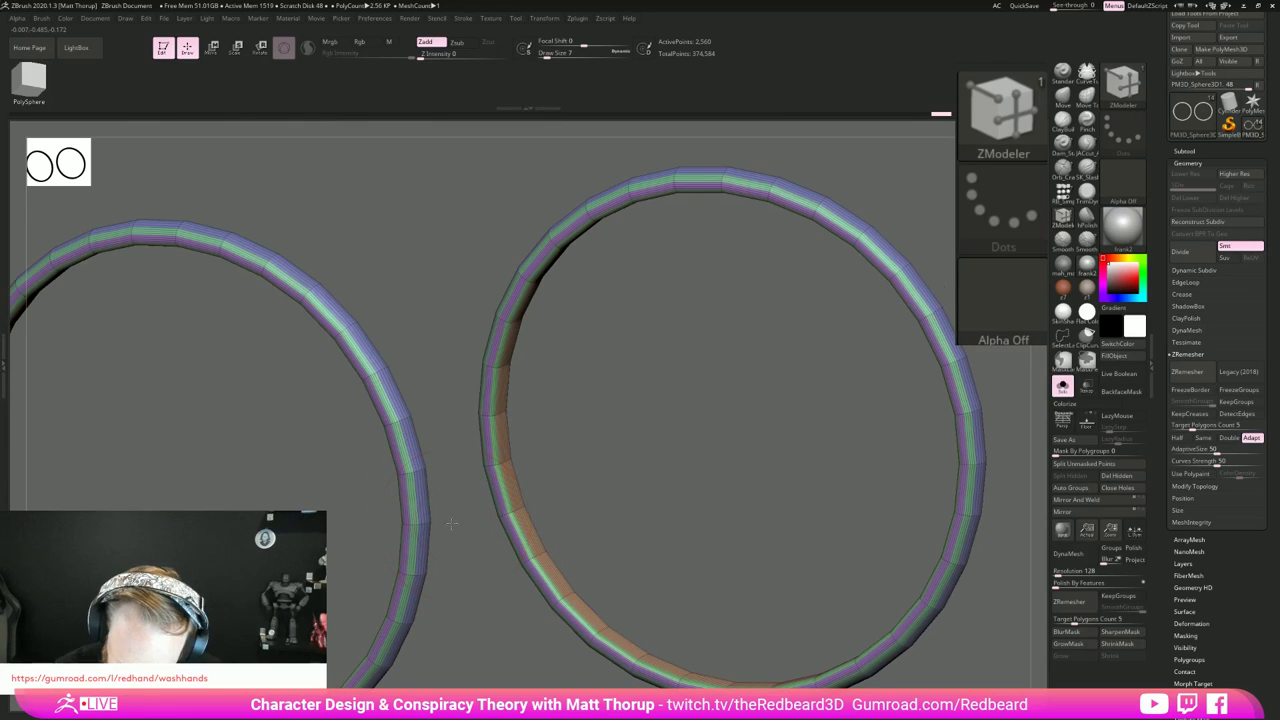
Step: Restore the rings' subdivision history at level 3, snap to the front view and delete the lower subdivision levels
mouse_move(455, 524)
left_mouse_down()
mouse_move(444, 521)
mouse_move(516, 507)
left_mouse_up()
key("ctrl+z")
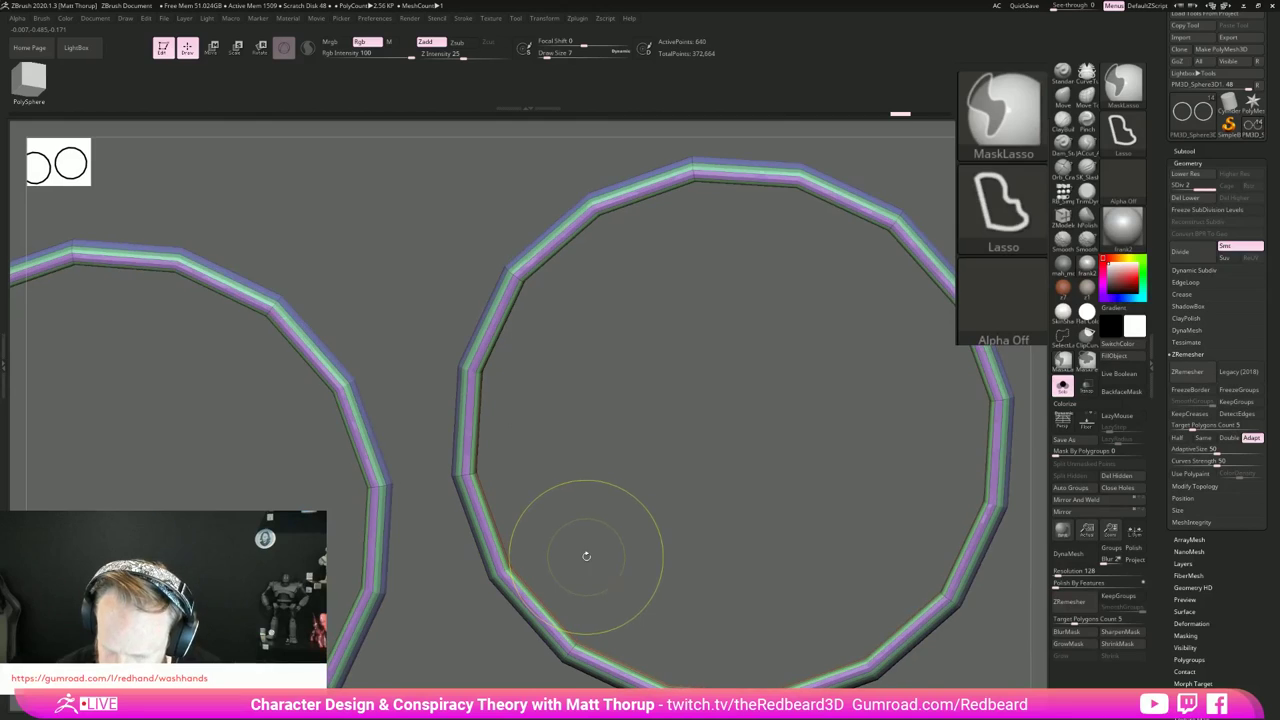
key("ctrl+shift+z")
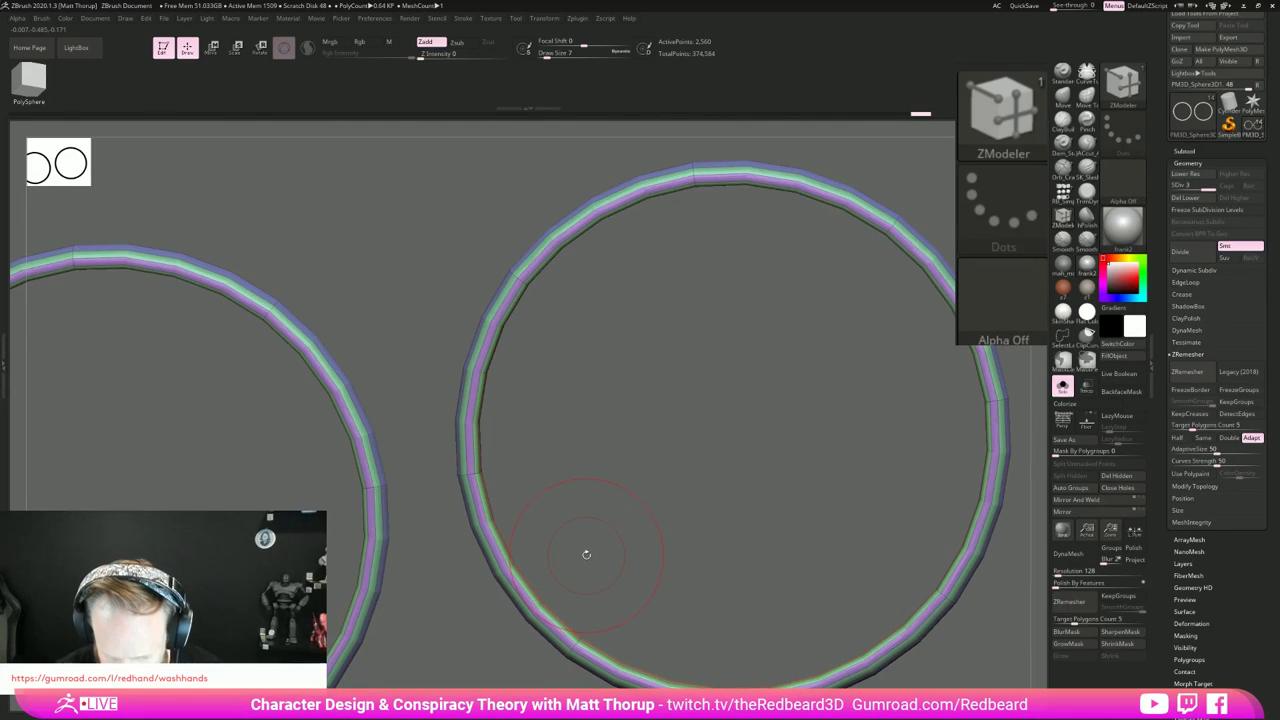
left_click_drag(586, 551, 585, 544, "shift")
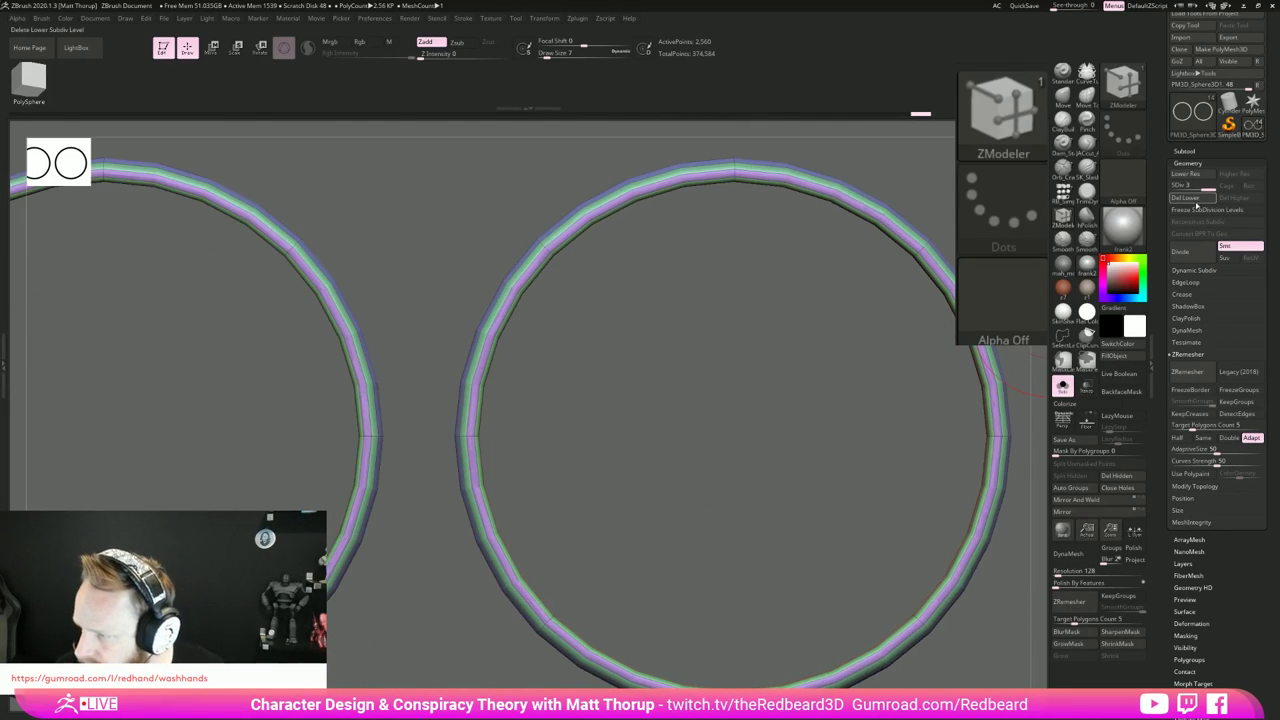
left_click(1185, 199)
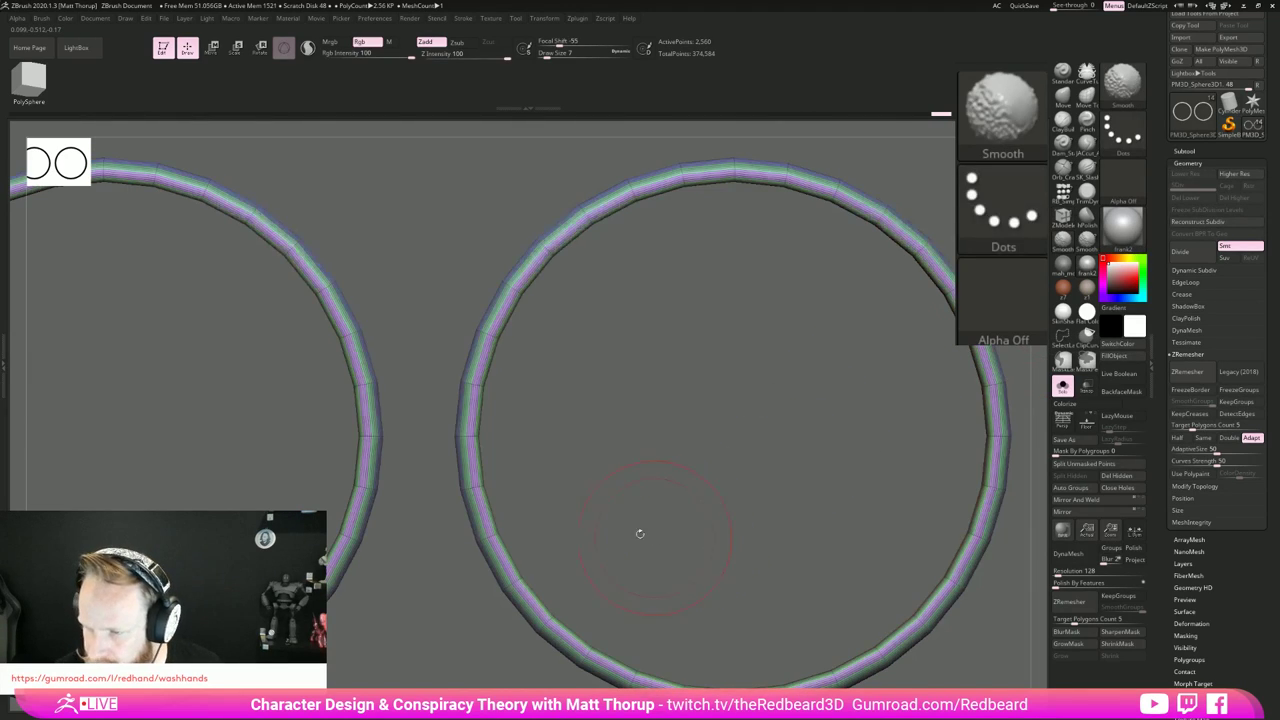
Step: Try ZModeler's Inset edge action on the ring's side facing the other ring, and undo it
mouse_move(628, 525)
left_mouse_down()
mouse_move(651, 531)
mouse_move(572, 514)
left_mouse_up()
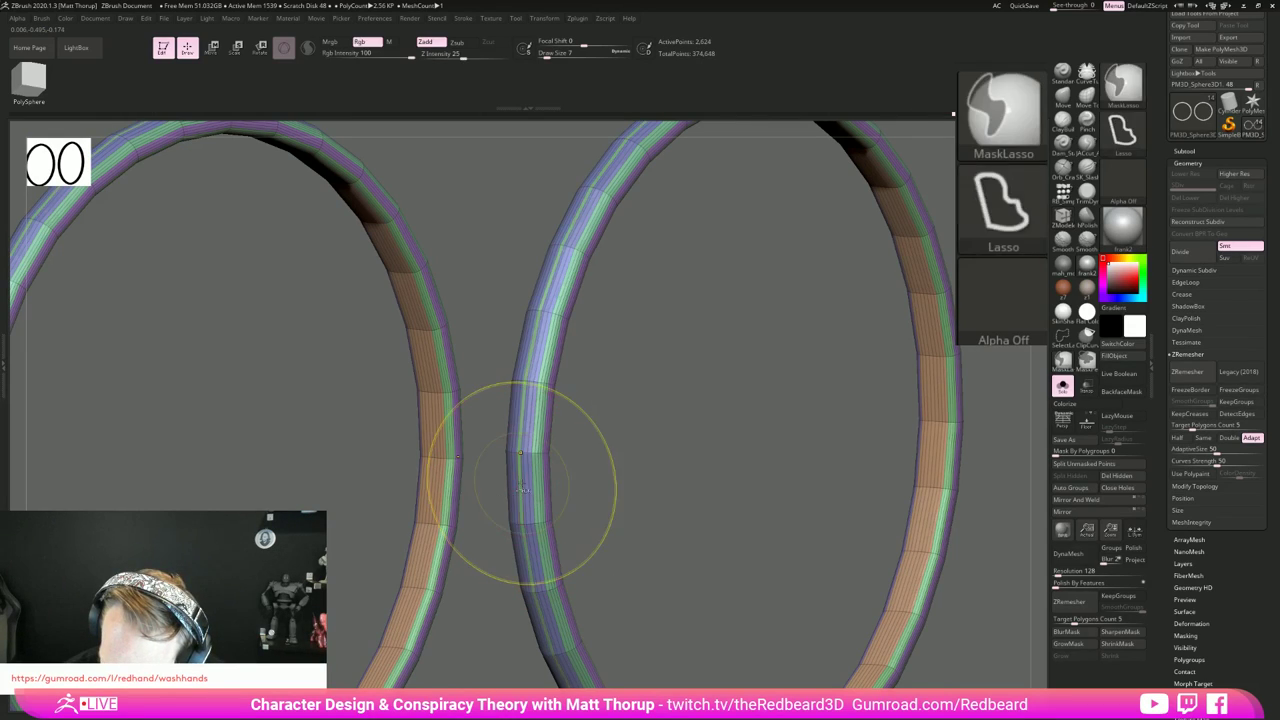
key("space")
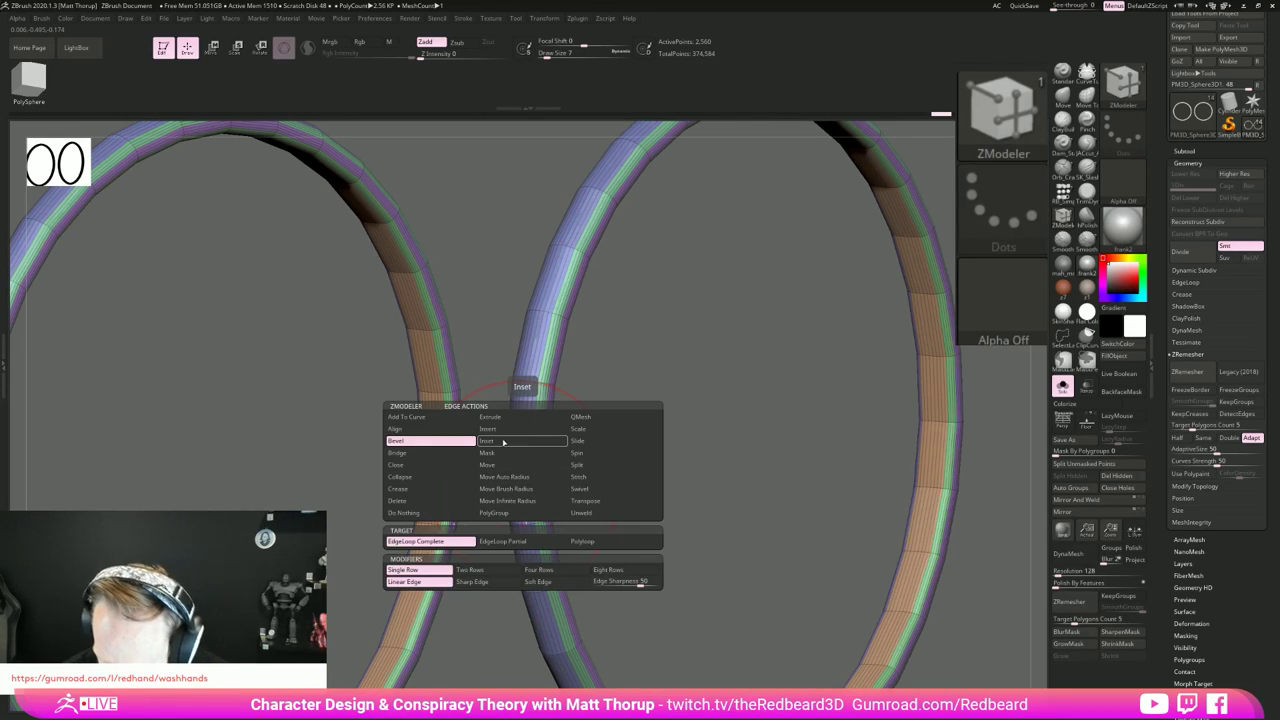
left_click(520, 441)
left_click(527, 474)
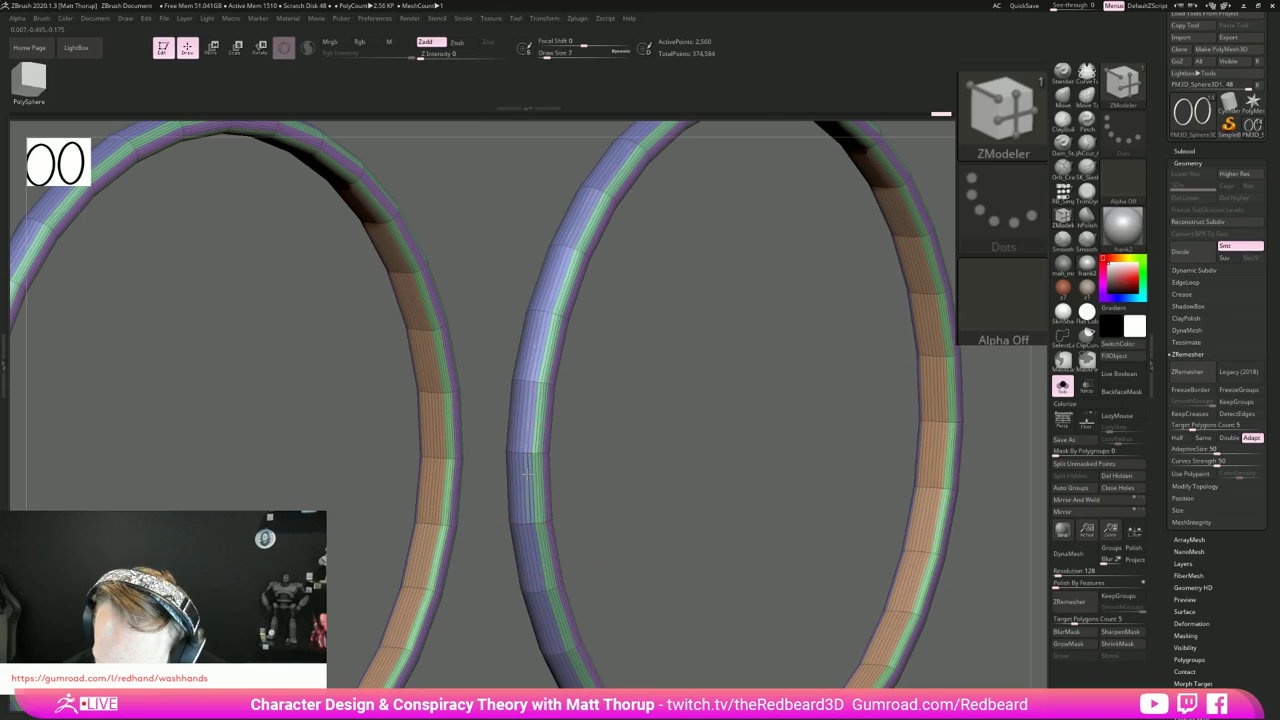
key("ctrl+z")
Step: Insert an edge loop across the mirrored ring tubes at the nose bridge with ZModeler's Insert edge action
key("space")
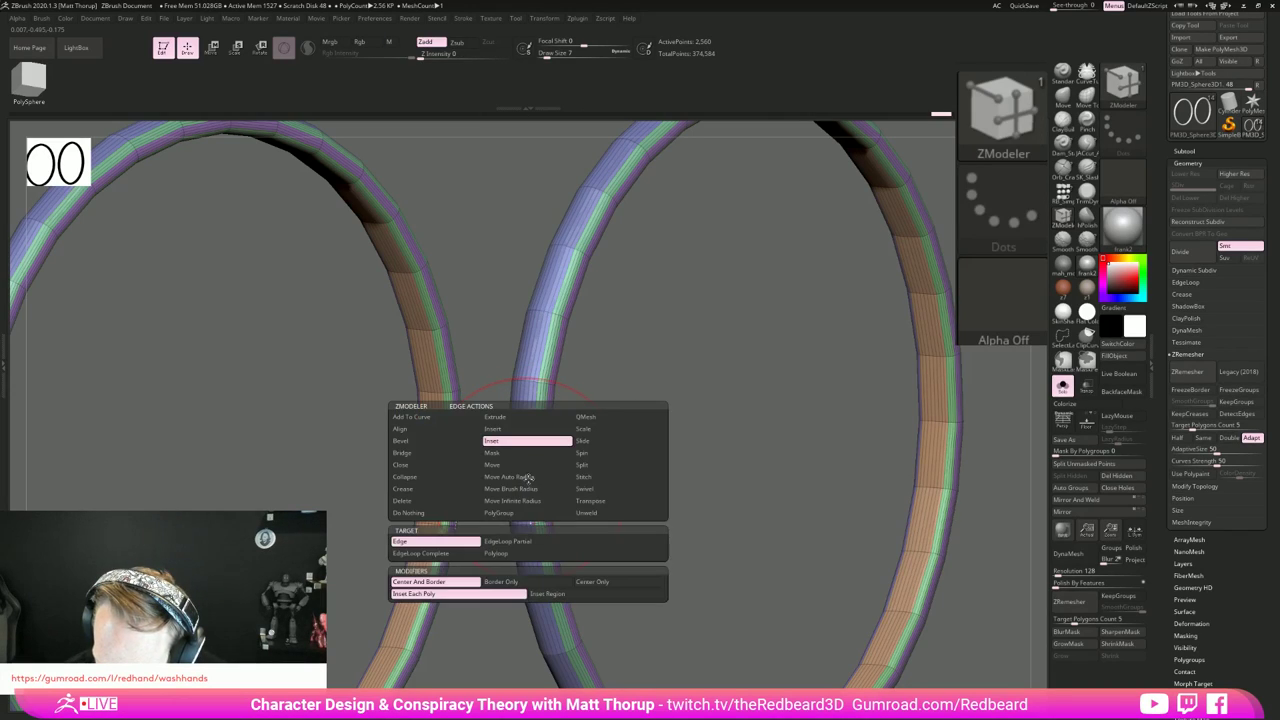
left_click(518, 430)
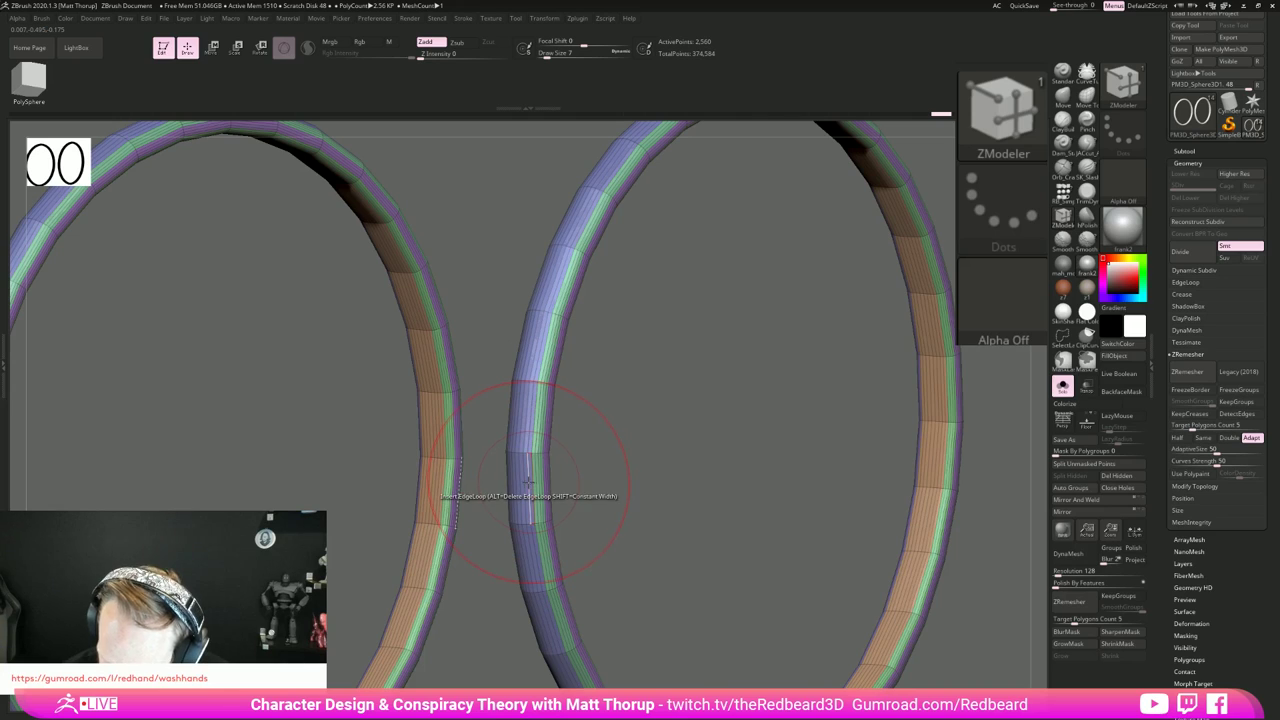
left_click(528, 483)
Step: Isolate the new edge loop with an inverted mask, nudge it slightly along X with the gizmo and clear the mask
left_click_drag(581, 457, 591, 501)
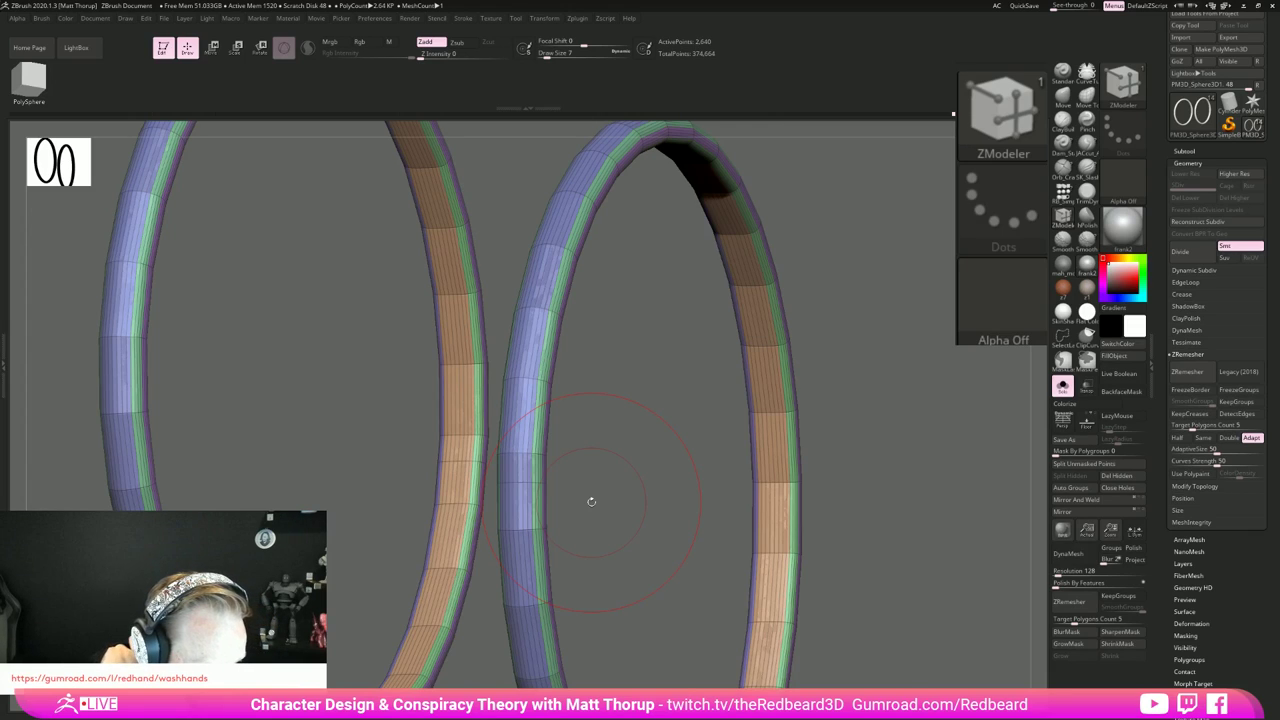
left_click_drag(591, 501, 634, 494)
mouse_move(497, 507)
left_mouse_down("ctrl")
mouse_move(597, 473)
mouse_move(621, 514)
left_mouse_up("ctrl")
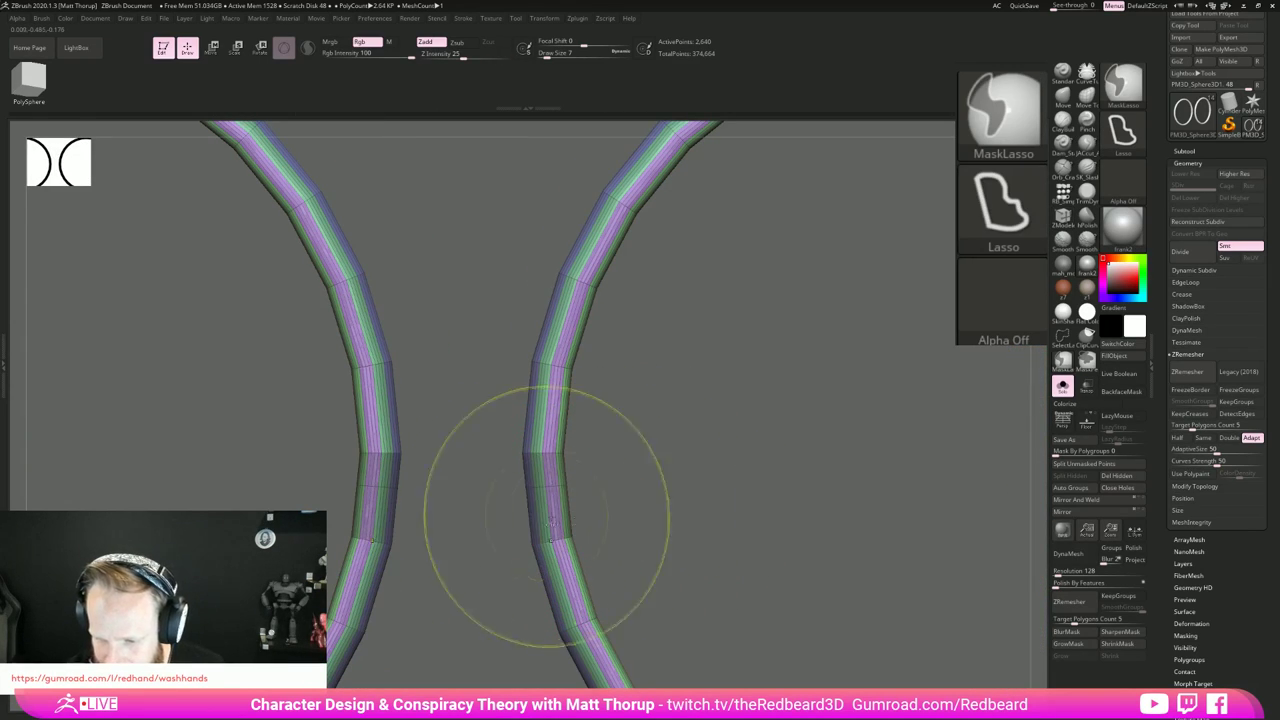
left_click(668, 519, "ctrl")
key("w")
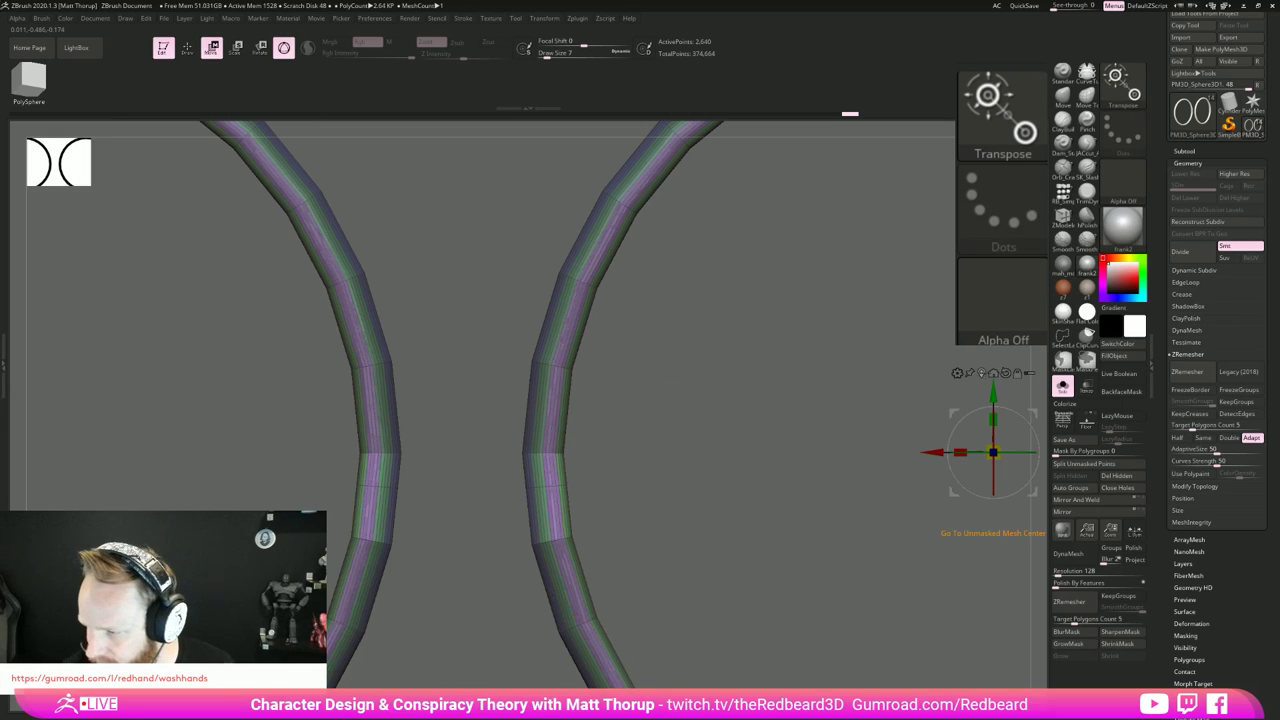
left_click(981, 372)
left_click_drag(488, 486, 486, 486)
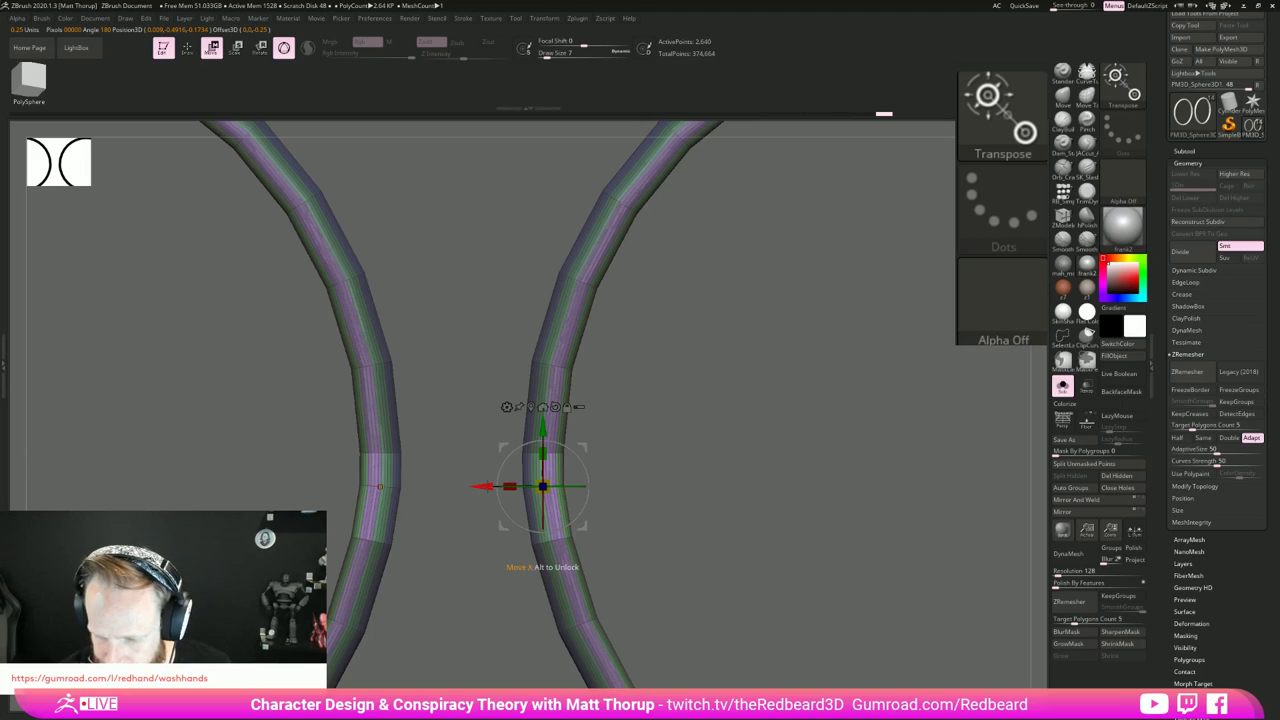
key("q")
left_click_drag(669, 511, 674, 514, "ctrl")
Step: Set the draw size to 1 and mark the polygon patch just below the new edge loop, facing the other ring
mouse_move(667, 509)
left_mouse_down()
mouse_move(701, 517)
mouse_move(634, 523)
left_mouse_up()
key("ctrl")
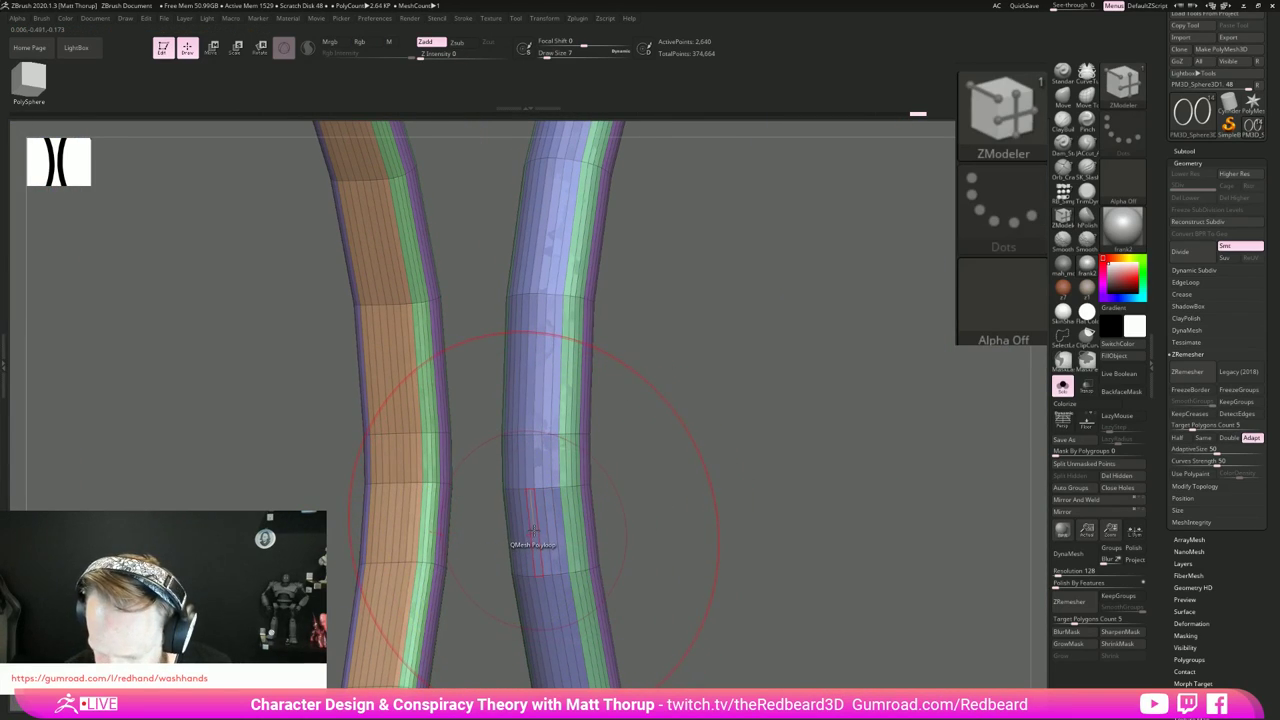
key("s")
key("ctrl")
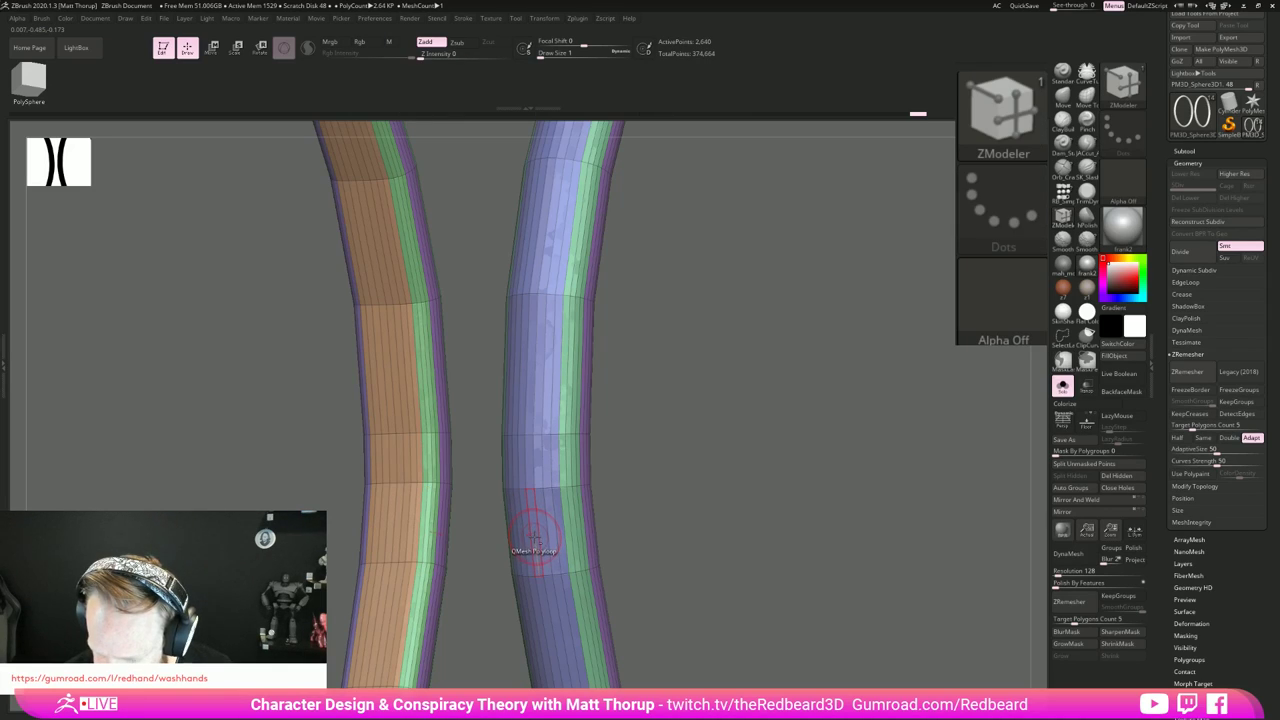
mouse_move(532, 540)
left_mouse_down("alt")
mouse_move(560, 535)
mouse_move(521, 538)
left_mouse_up("alt")
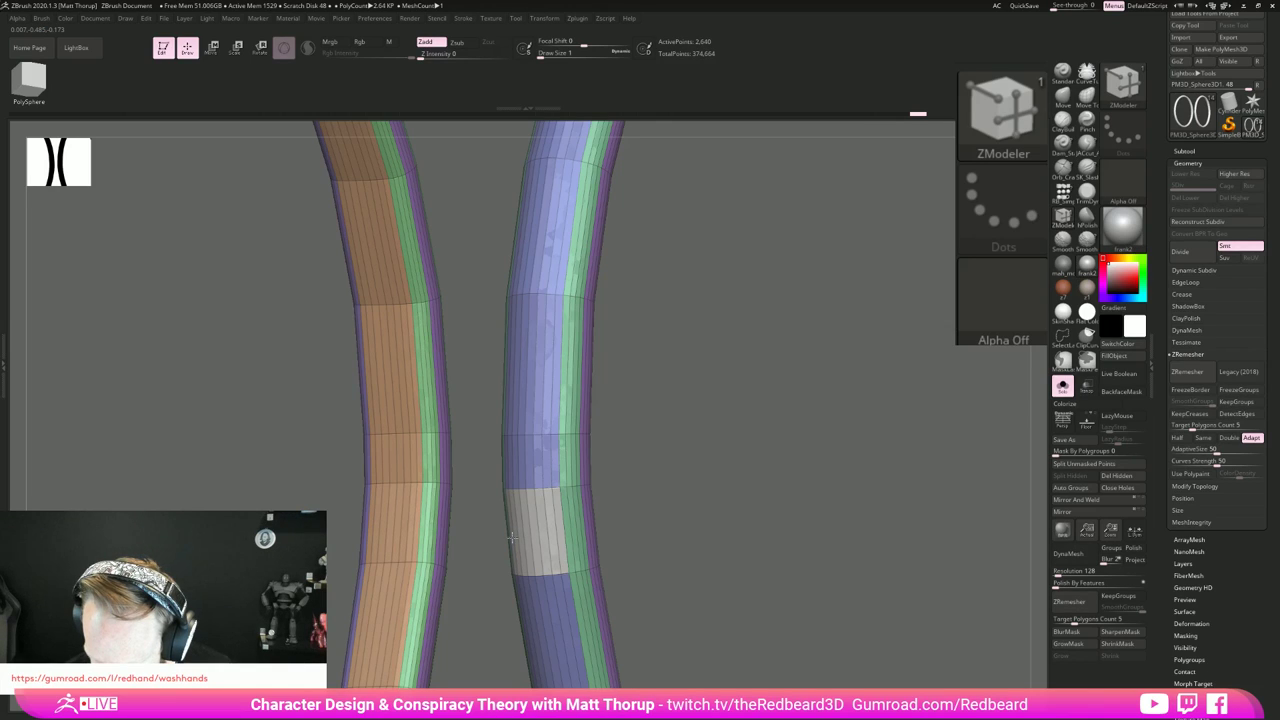
left_click_drag(704, 492, 646, 509)
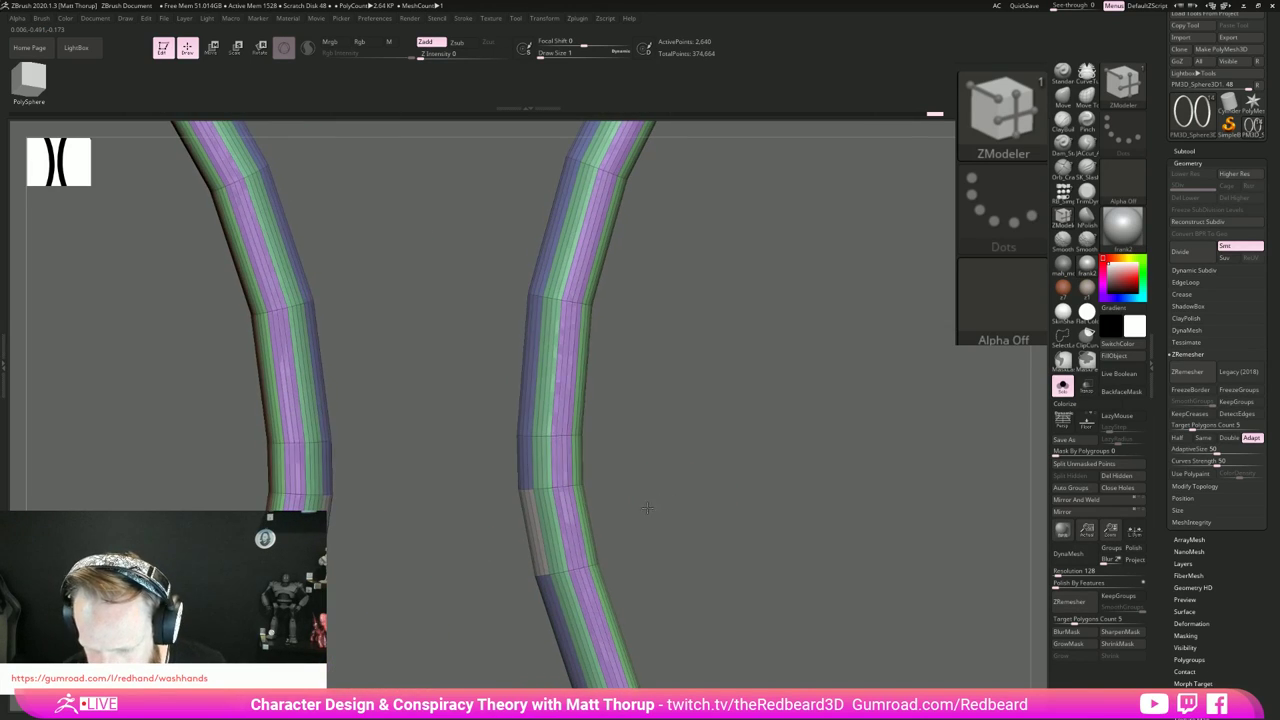
Step: Try pulling the marked patch out with QMesh, using the Polyloop, Island and A Single Poly targets, and undo it
left_click_drag(531, 538, 529, 542)
key("space")
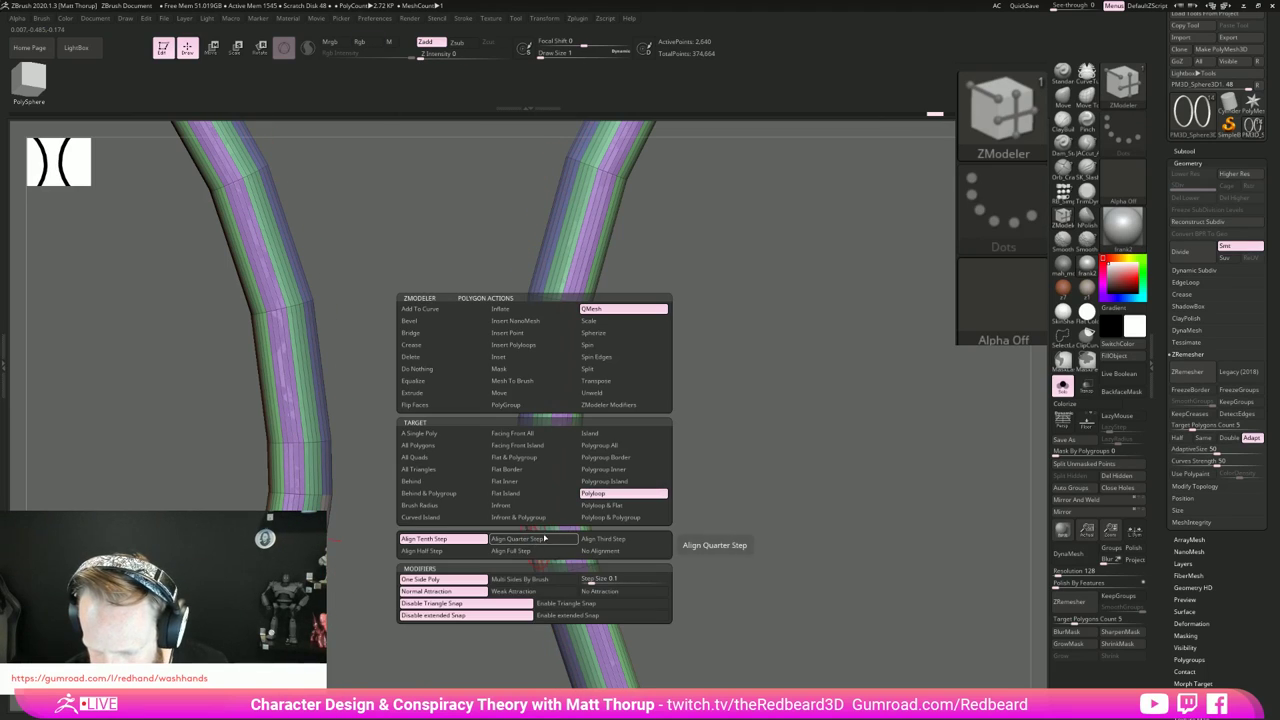
left_click(603, 436)
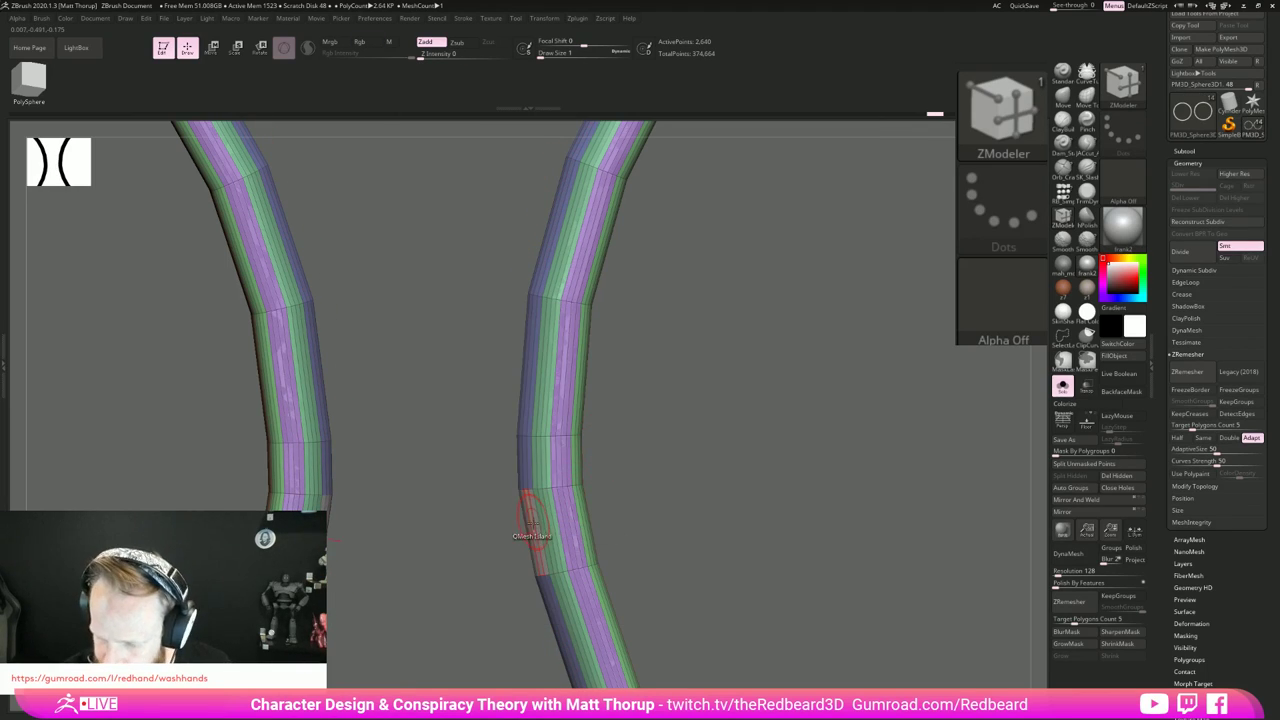
left_click_drag(530, 534, 533, 533)
key("space")
left_click(421, 433)
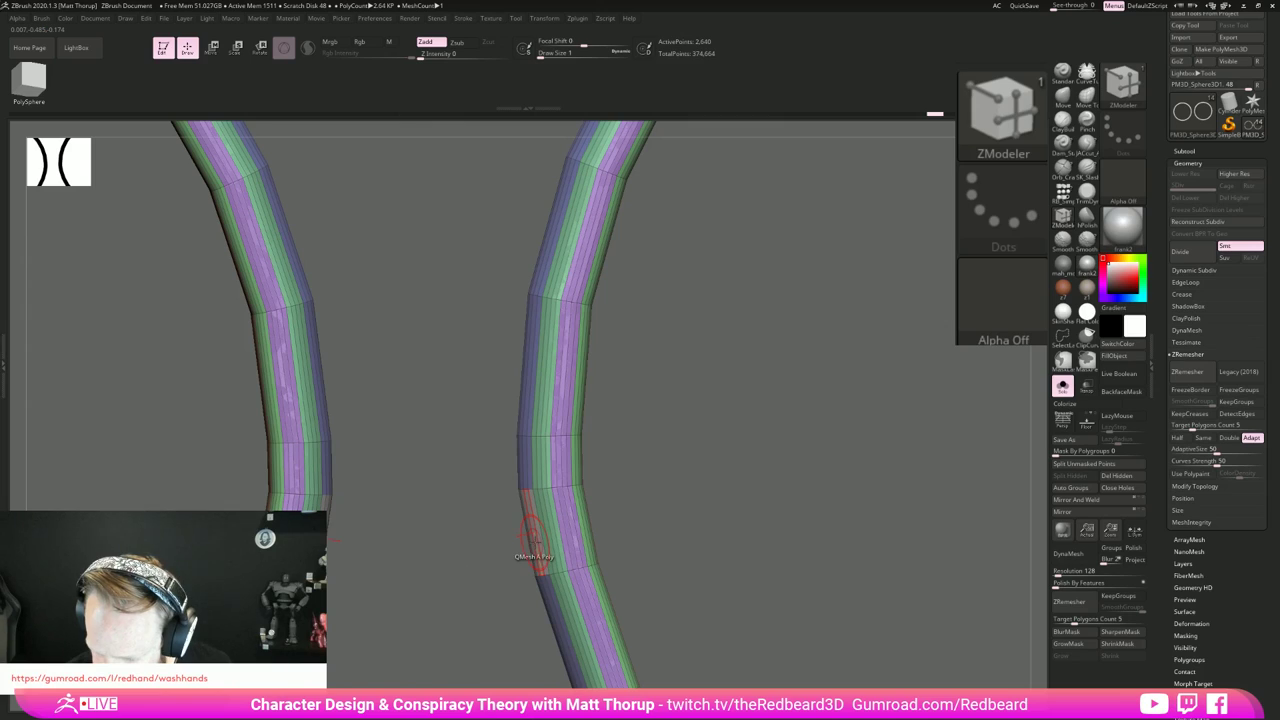
left_click_drag(531, 533, 451, 577)
left_click_drag(696, 480, 750, 510)
key("ctrl+z")
Step: Delete the marked patch on both mirrored rings with ZModeler's Delete polygon action
key("space")
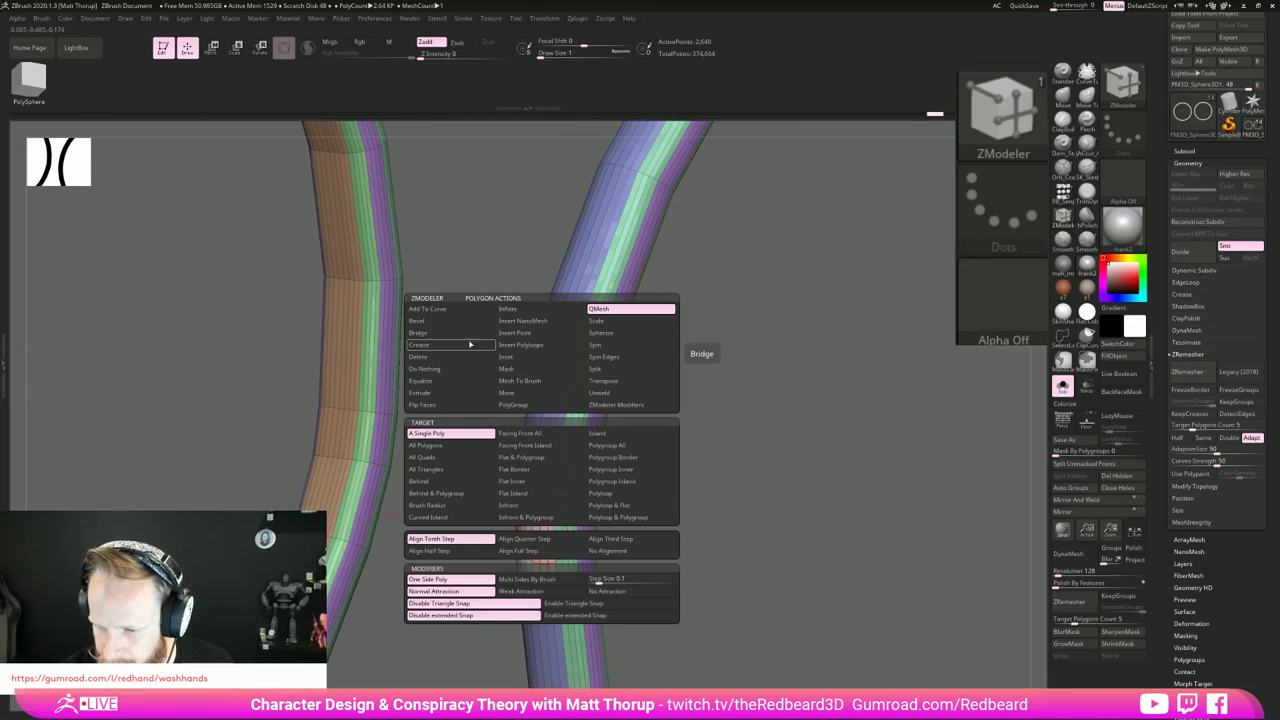
left_click(418, 356)
left_click(550, 522)
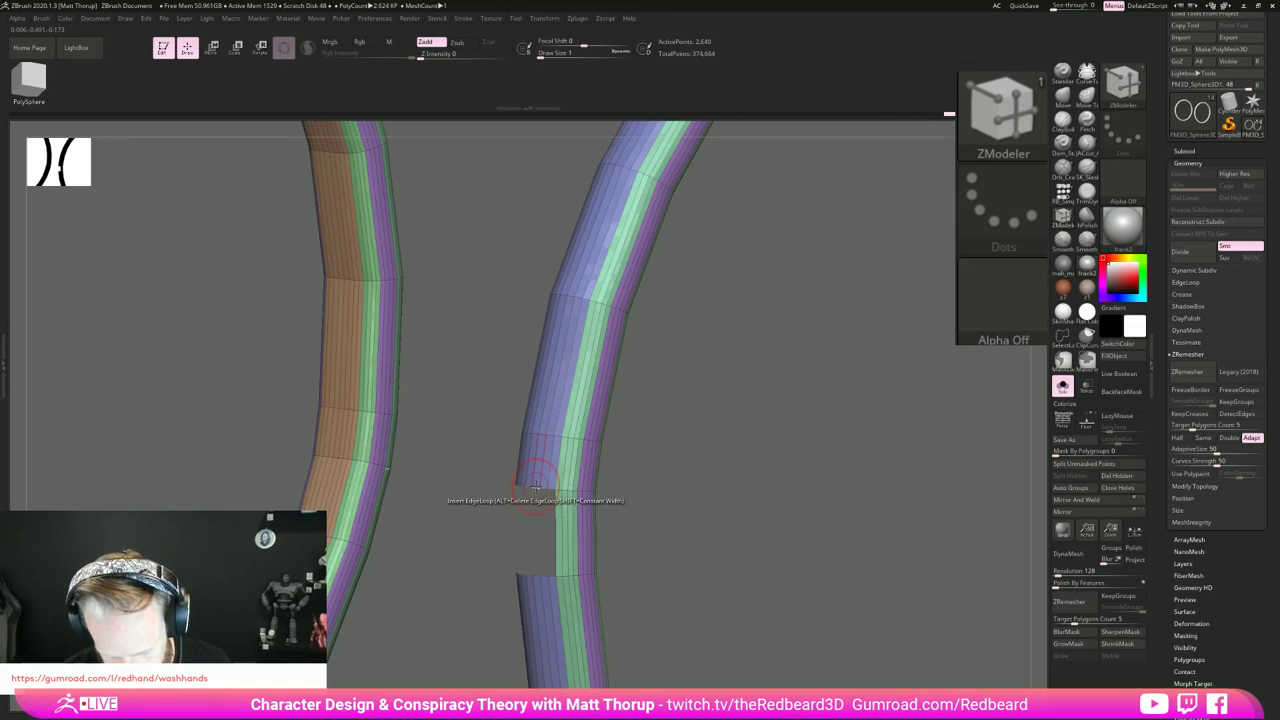
Step: Try to bridge the openings of the two rings with ZModeler's edge Bridge action and the Two Edges target
key("space")
left_click(432, 452)
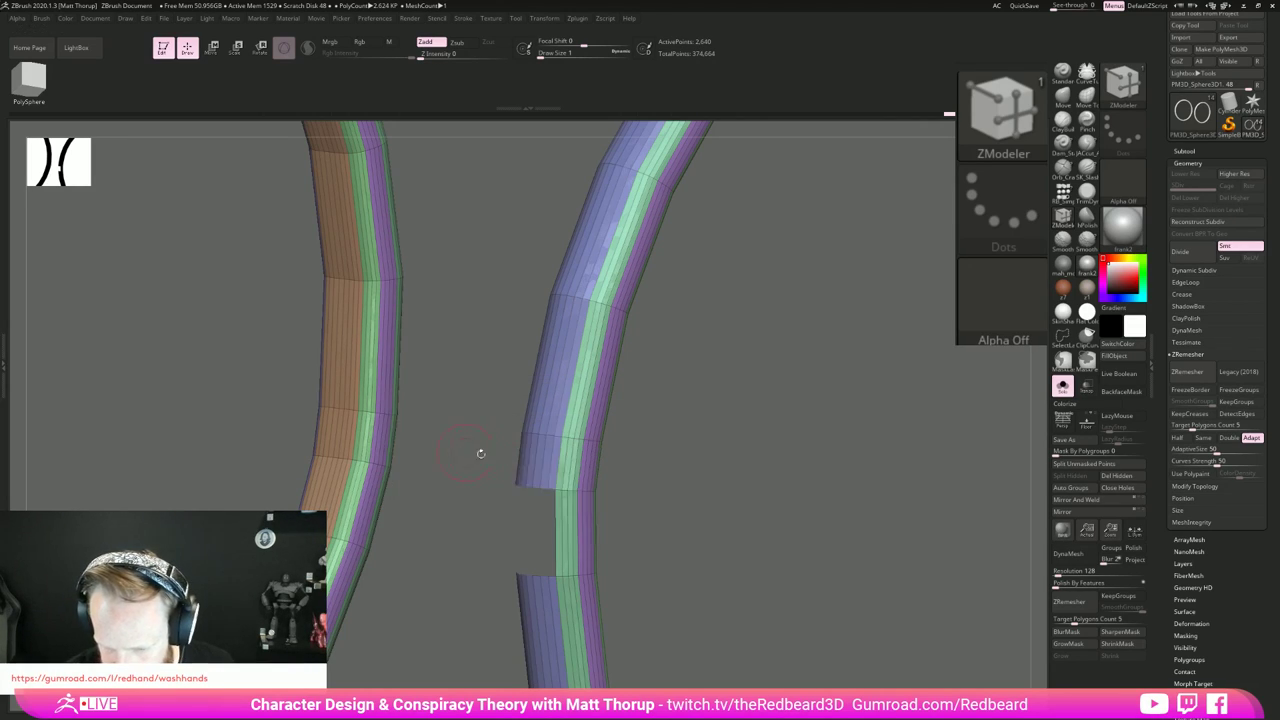
left_click_drag(642, 469, 399, 482)
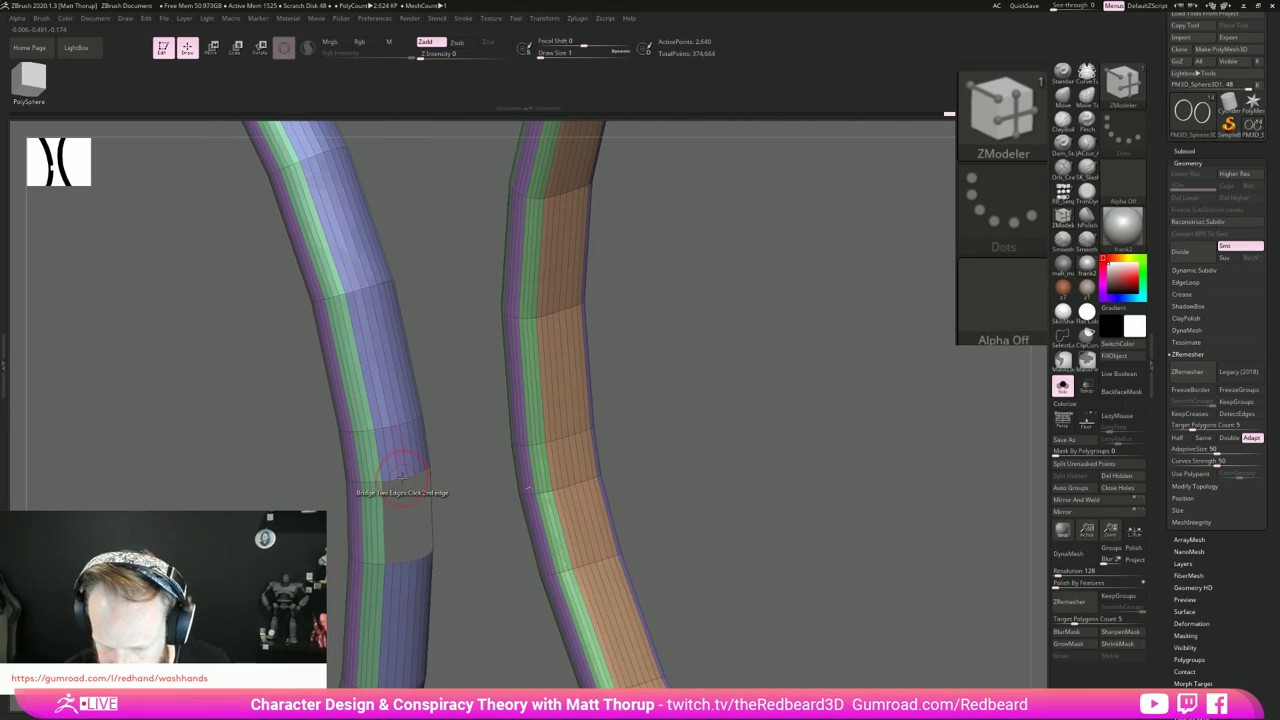
left_click(402, 478)
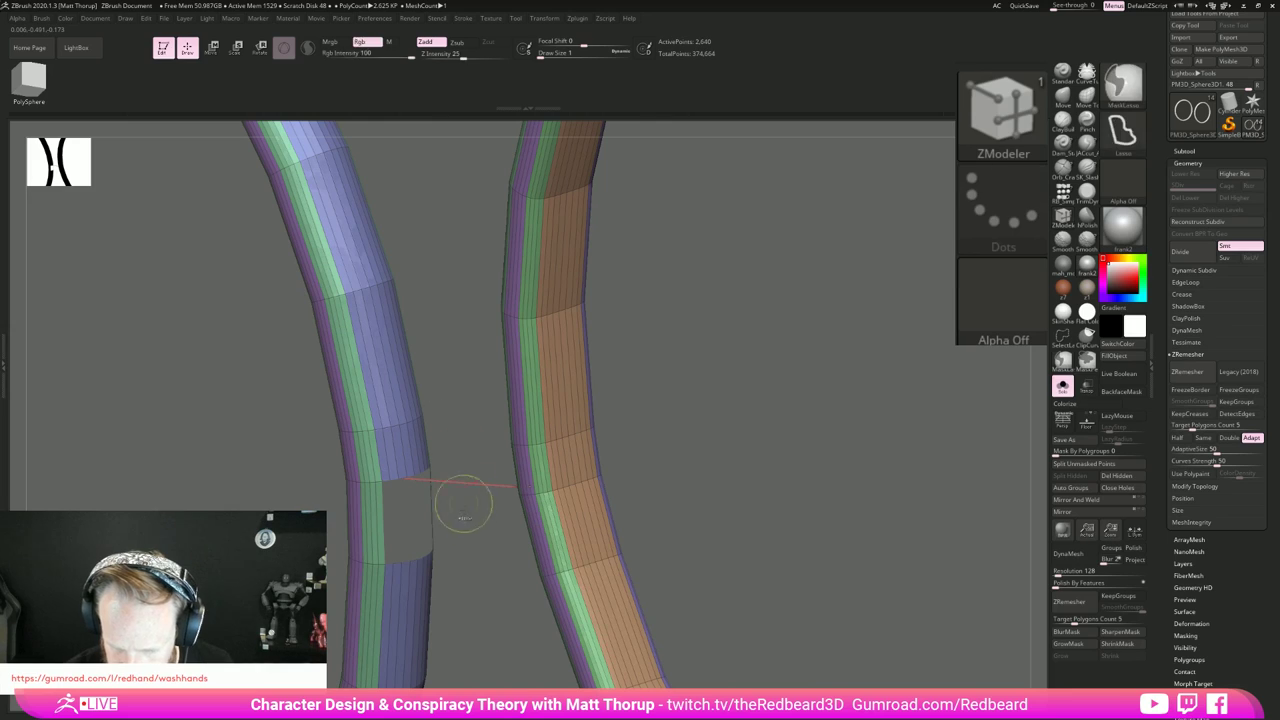
mouse_move(463, 551)
left_mouse_down()
mouse_move(486, 571)
mouse_move(468, 564)
left_mouse_up()
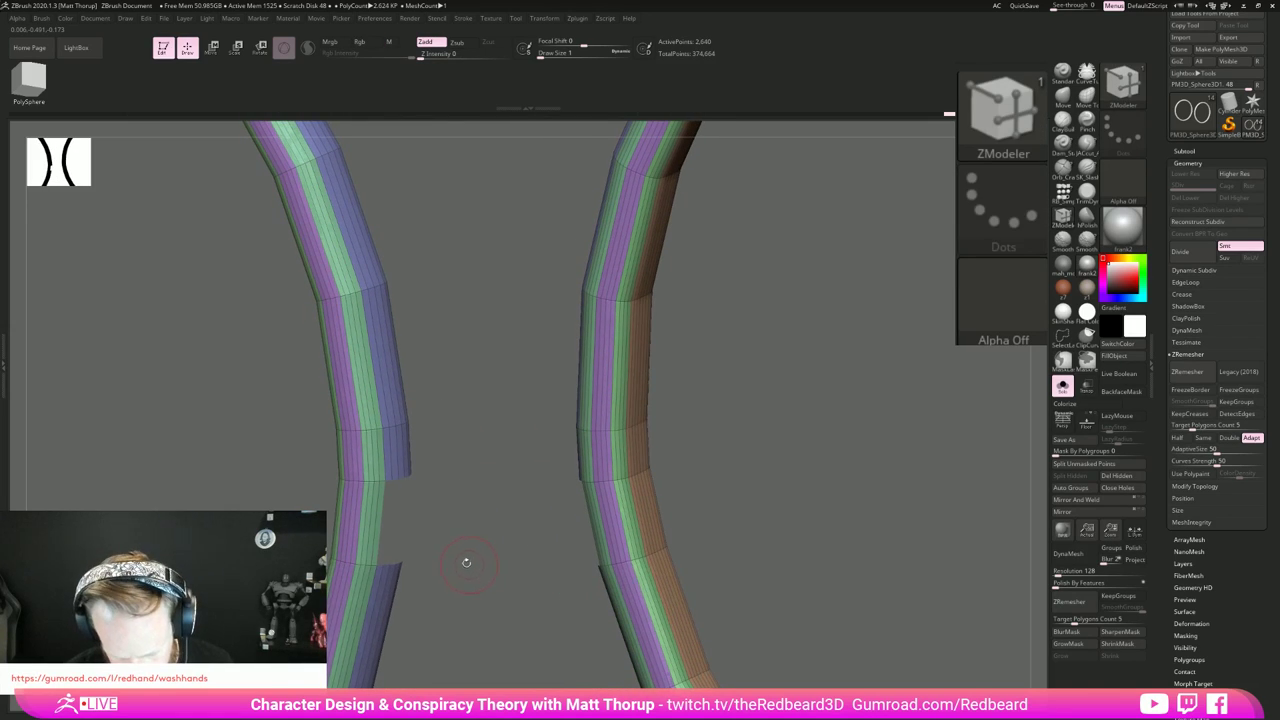
Step: Set the edge action to Bridge with the Two Holes target, try it between the ring openings with varying segments and curvature, and undo it
key("space")
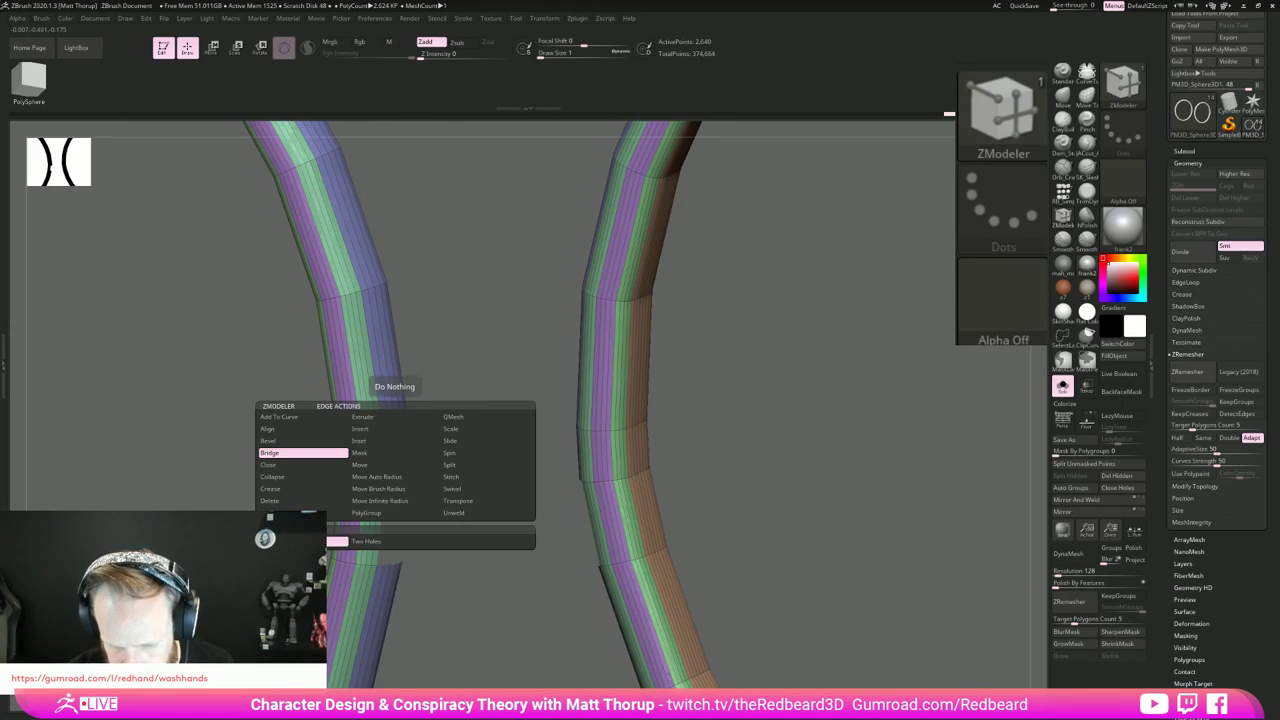
mouse_move(500, 530)
left_mouse_down()
mouse_move(462, 535)
mouse_move(513, 517)
left_mouse_up()
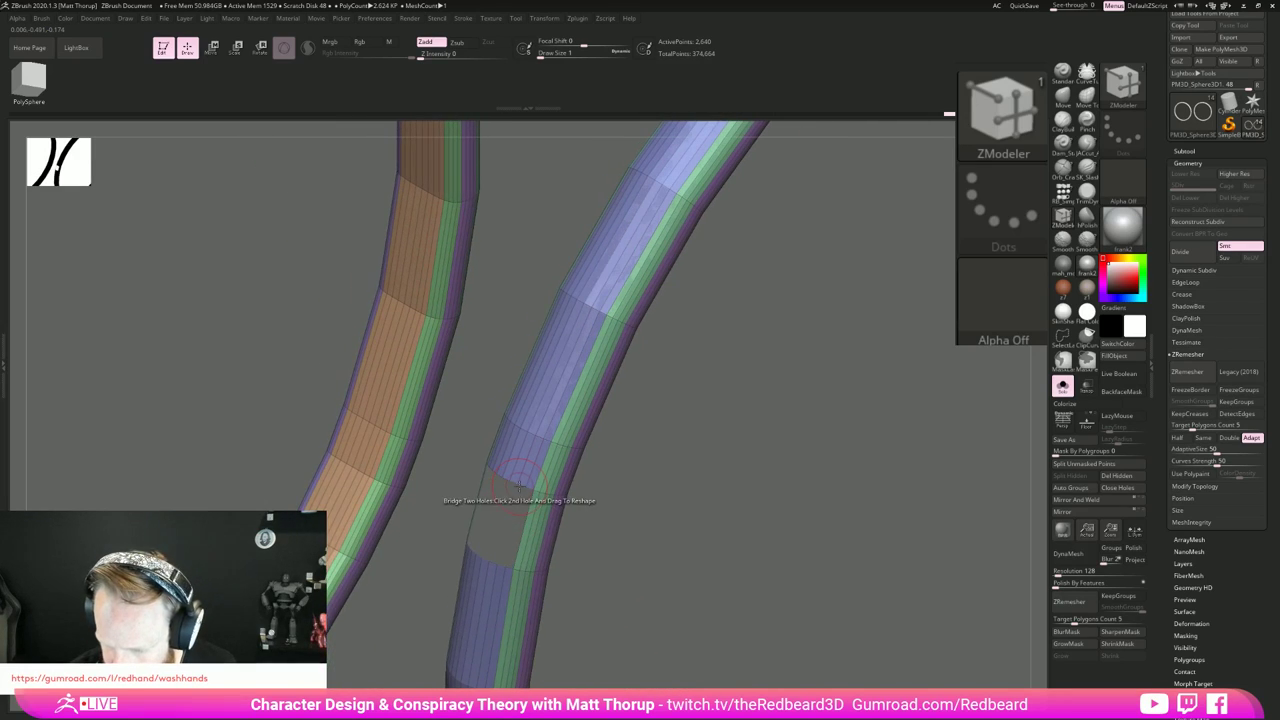
left_click(521, 486)
left_click(521, 485)
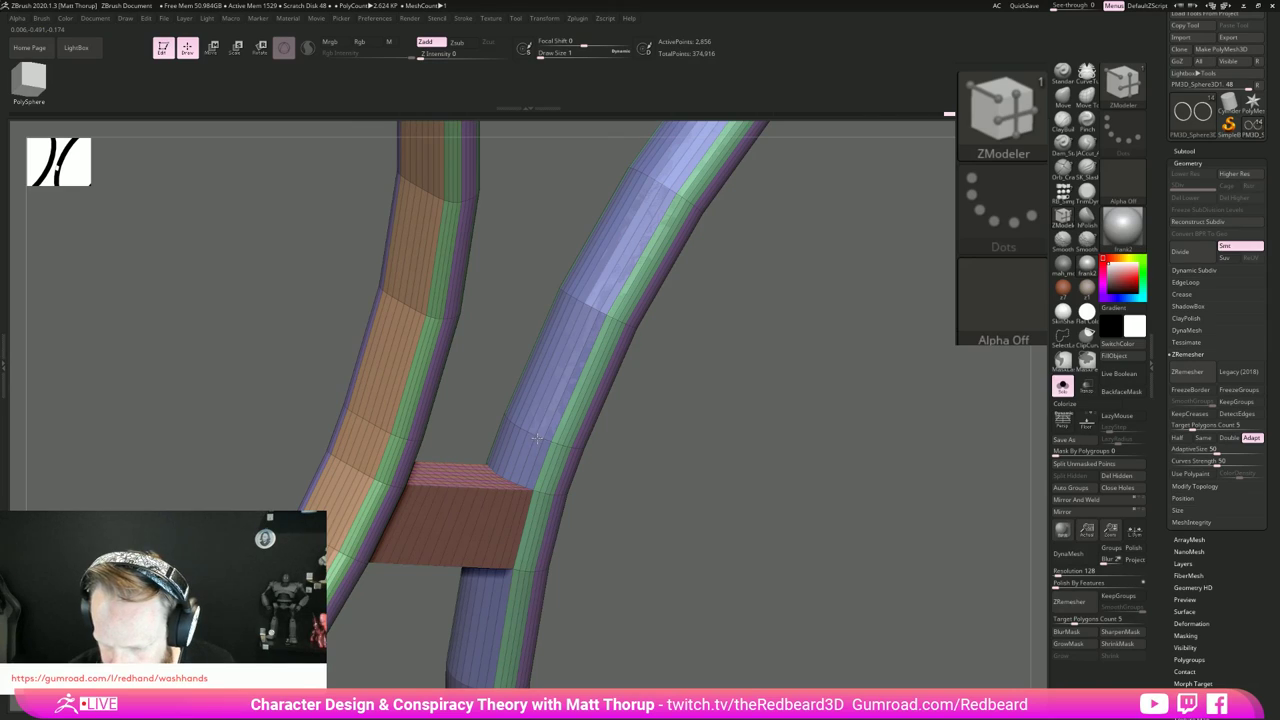
mouse_move(590, 451)
left_mouse_down()
mouse_move(605, 455)
mouse_move(451, 524)
mouse_move(390, 608)
mouse_move(611, 557)
mouse_move(628, 404)
mouse_move(740, 425)
mouse_move(608, 461)
left_mouse_up()
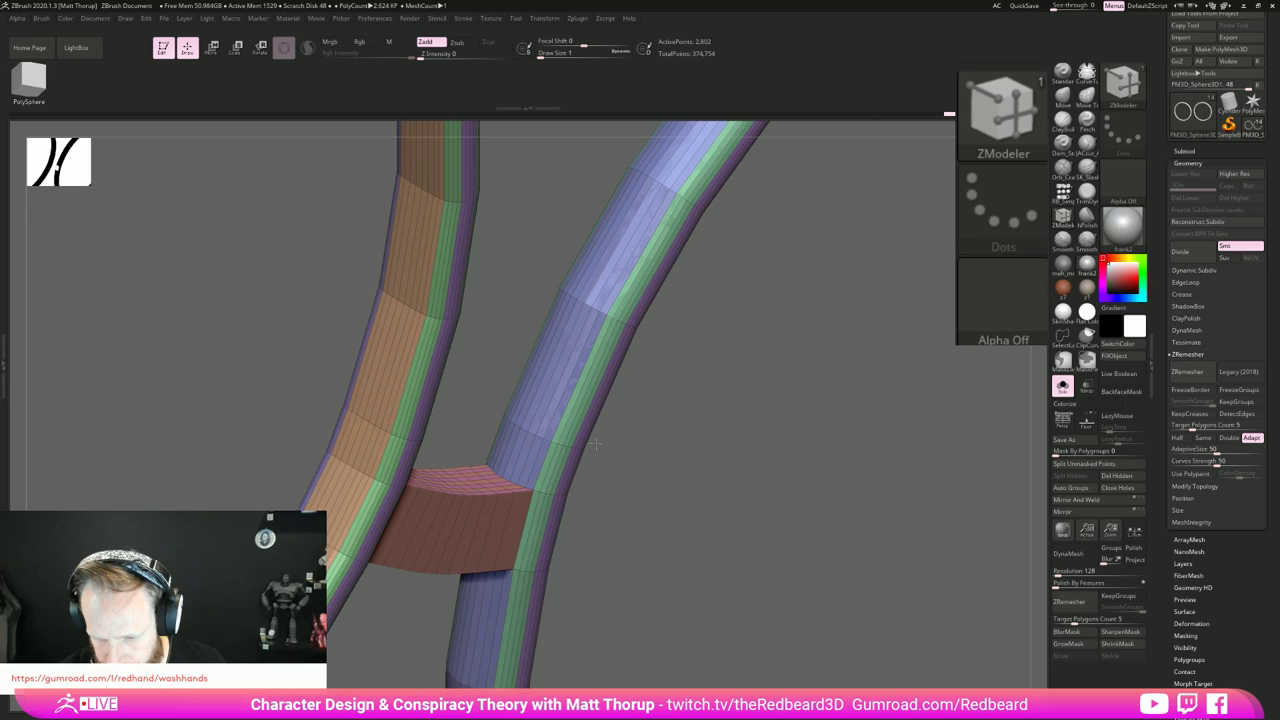
left_click_drag(580, 452, 589, 457)
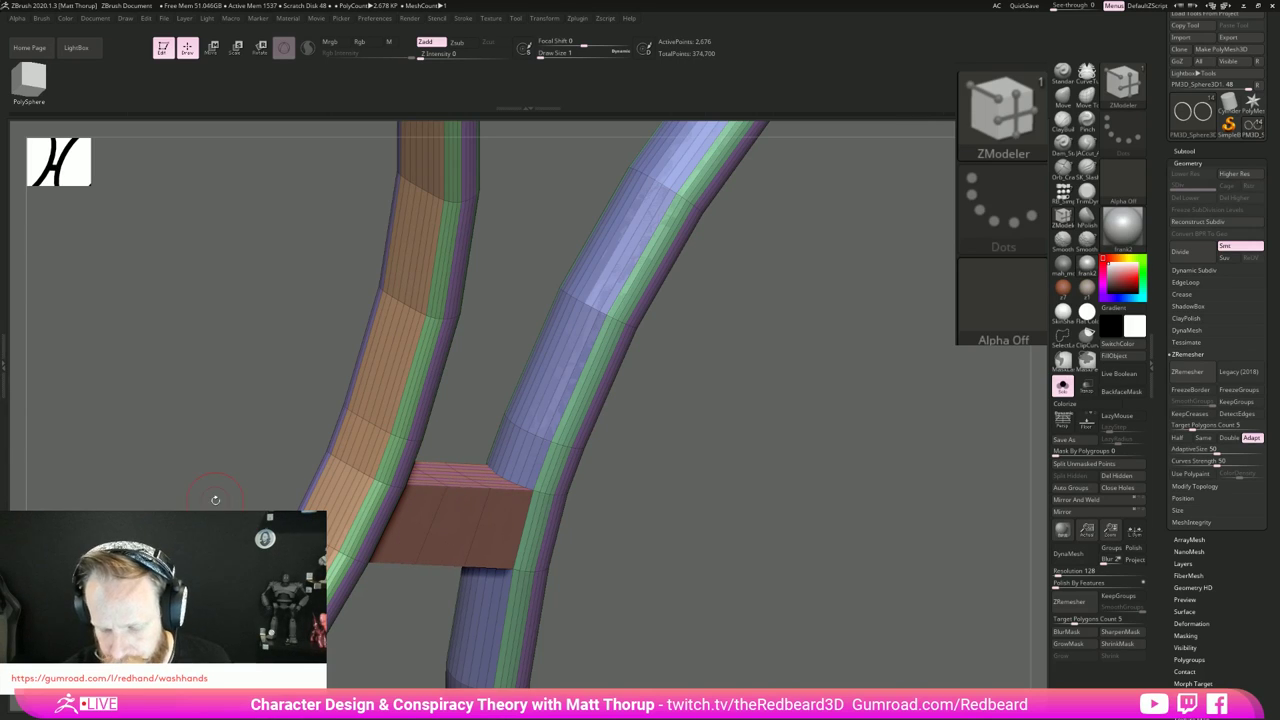
left_click_drag(794, 523, 771, 513)
key("ctrl+z")
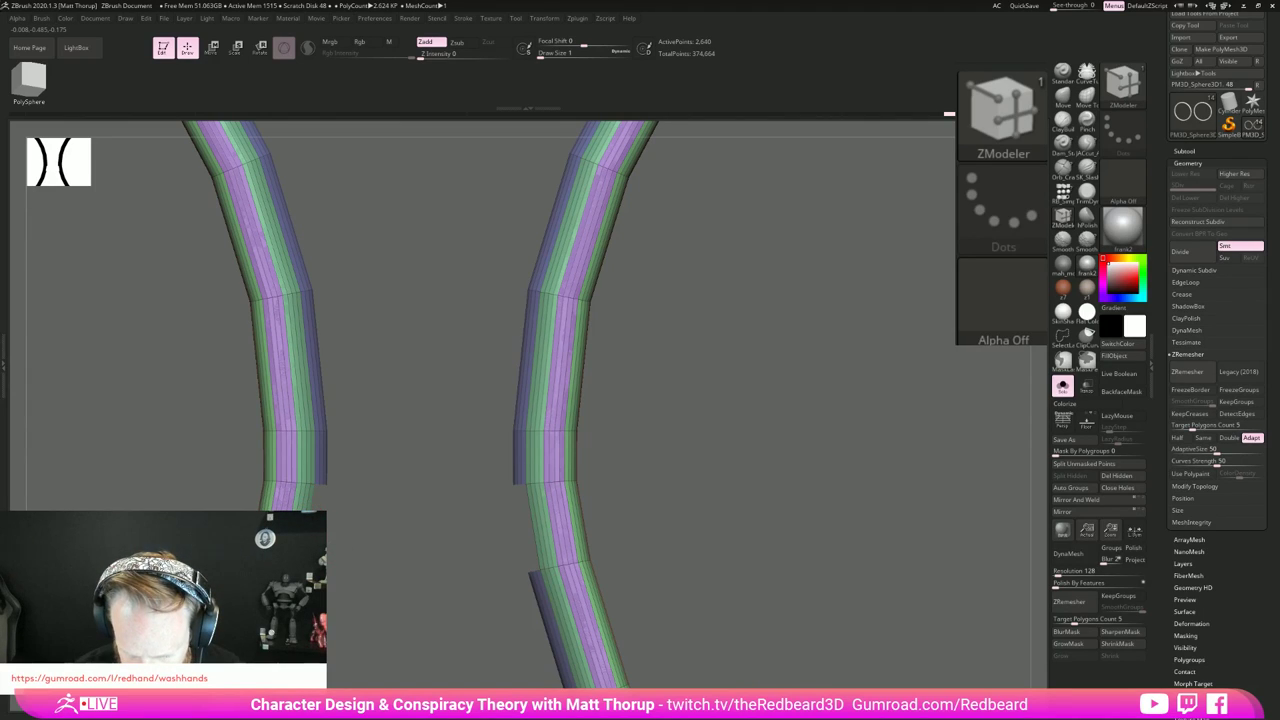
Step: Try the Two Holes bridge from the front, first with three segments and then with a dense mesh, undoing each attempt
left_click(533, 519)
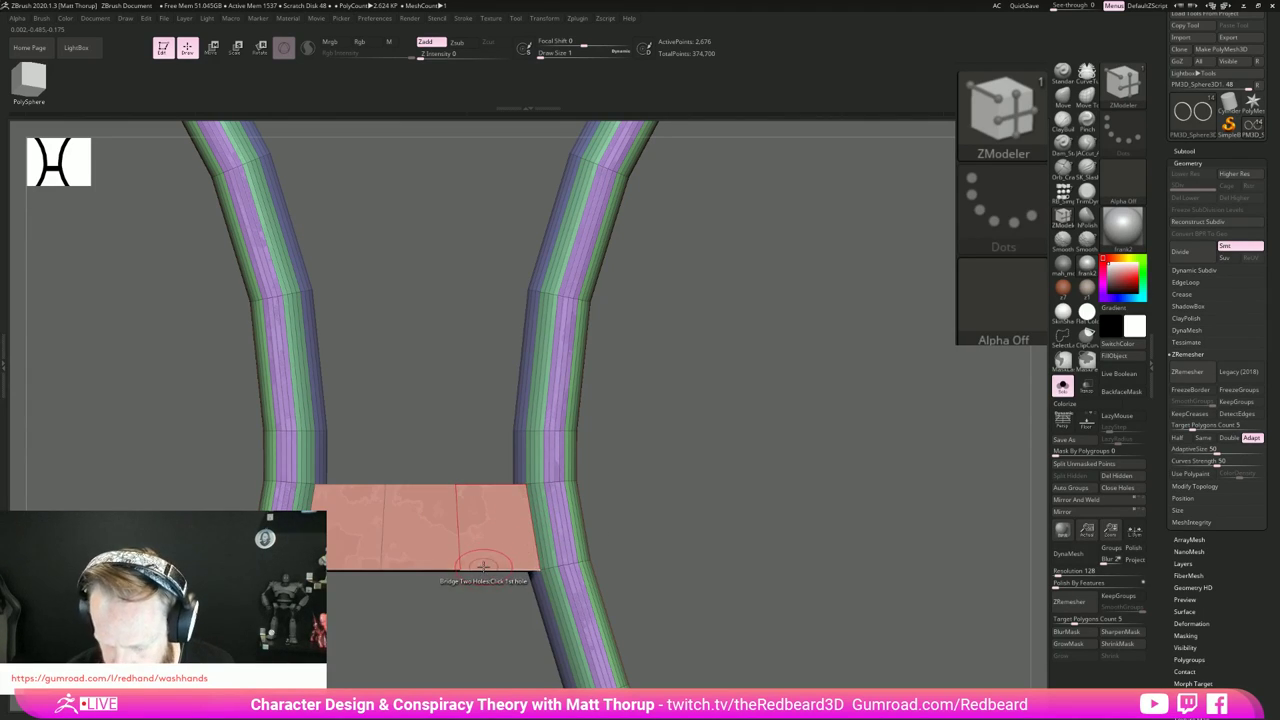
key("ctrl+z")
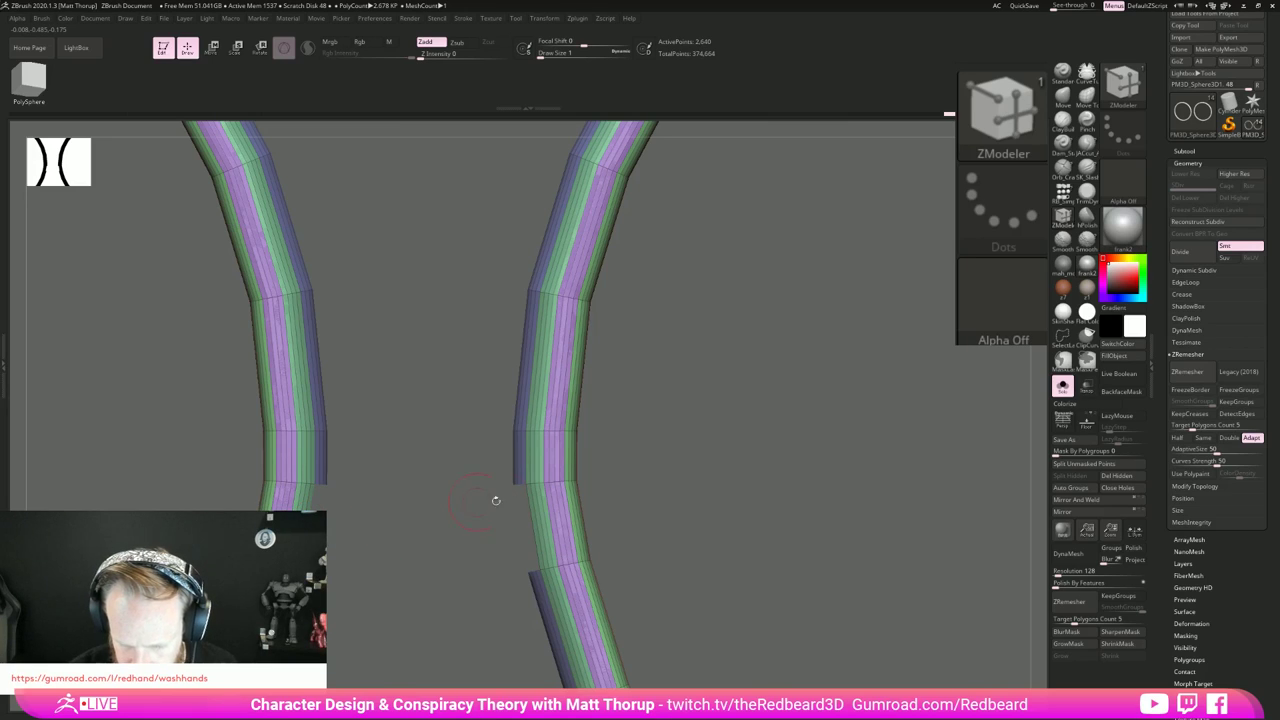
left_click(527, 522)
left_click(318, 495)
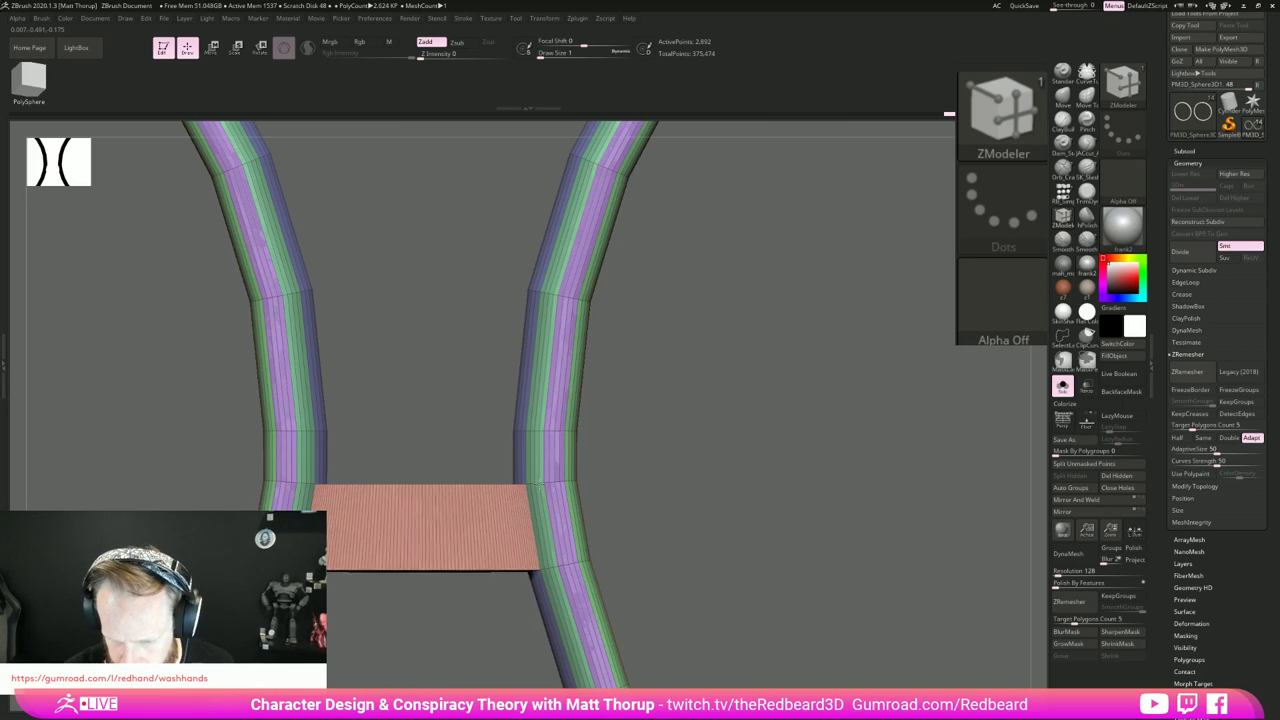
left_click_drag(540, 484, 577, 517)
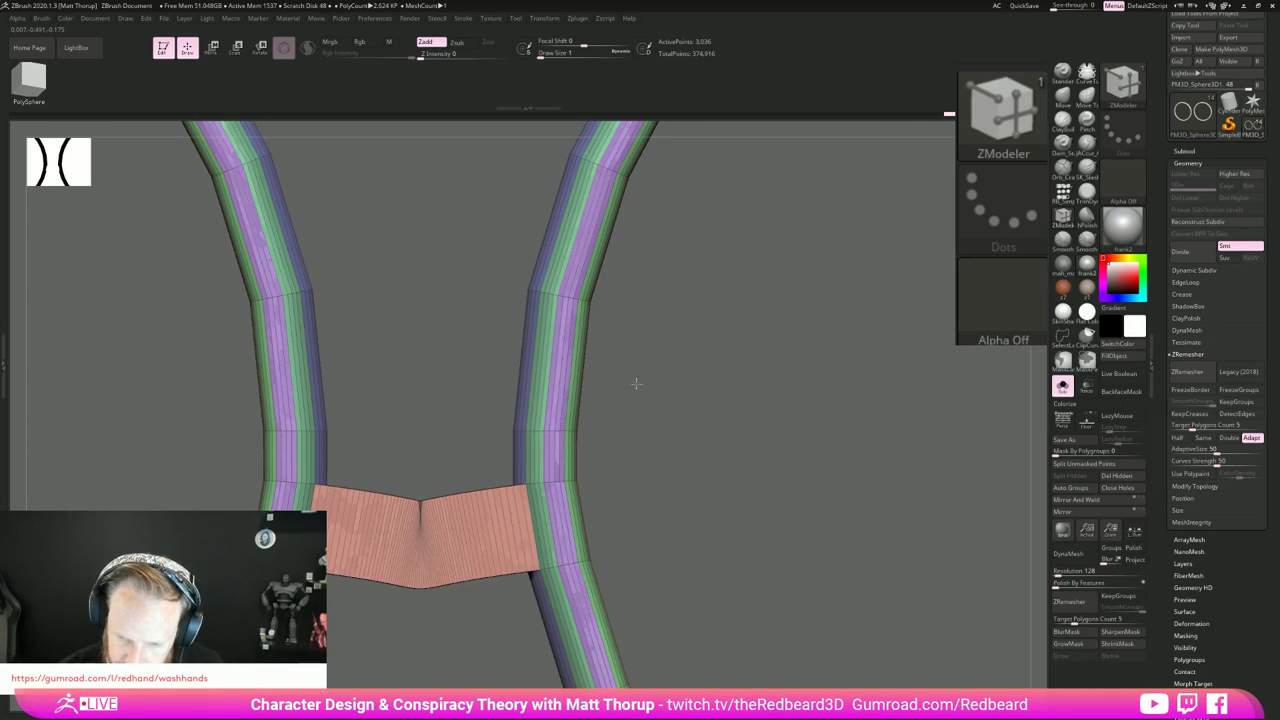
left_click_drag(661, 388, 600, 298)
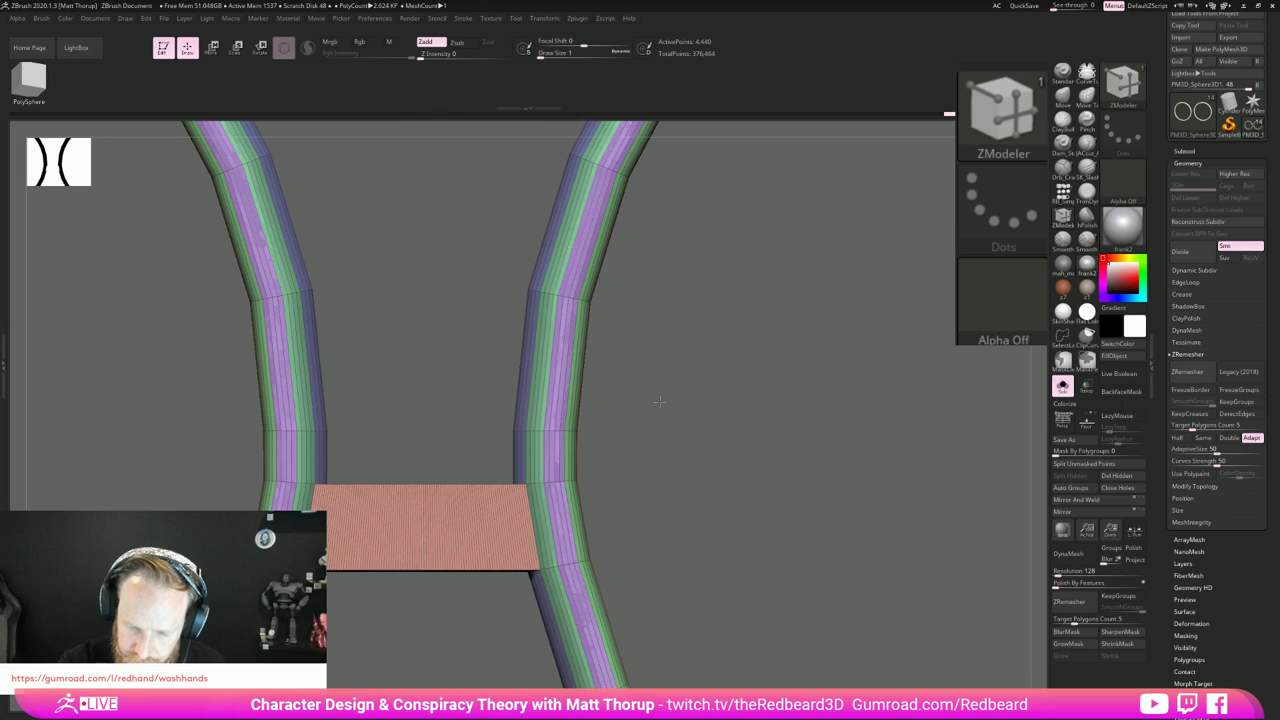
left_click_drag(686, 406, 548, 667)
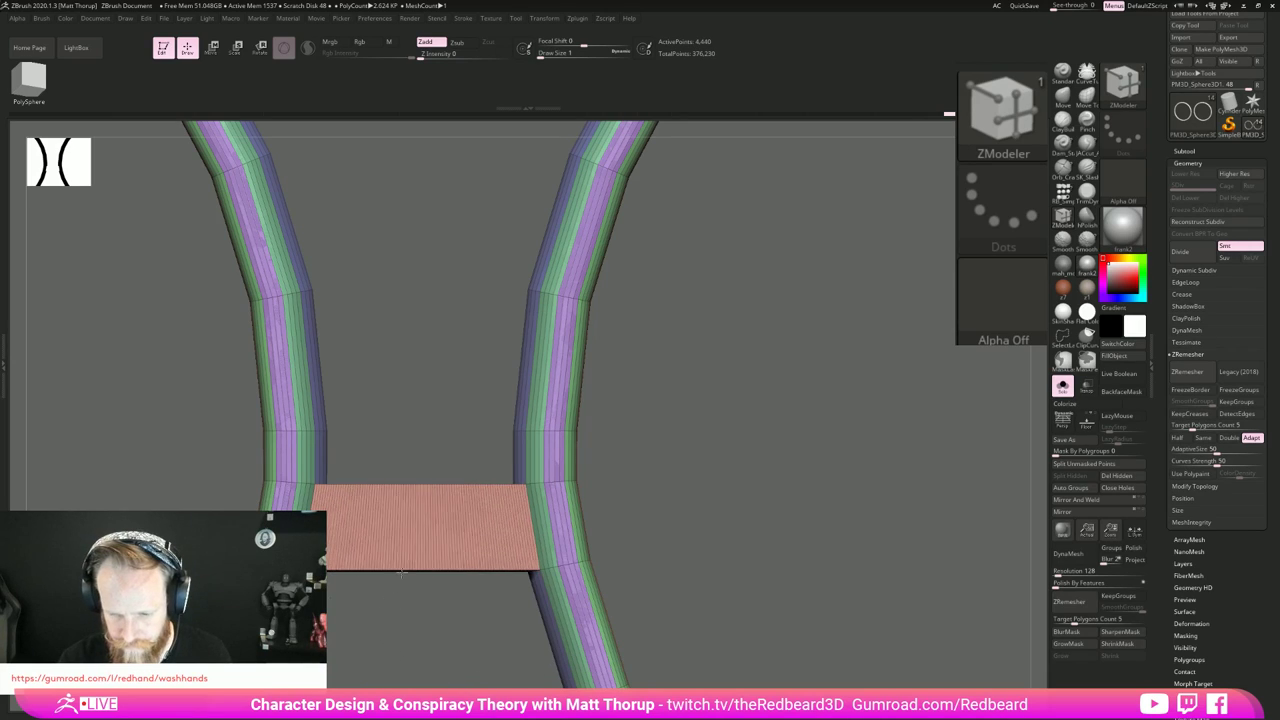
key("ctrl+z")
Step: Try reshaping a dense Two Holes bridge between the rings from an angled view and undo it
left_click_drag(712, 504, 426, 558)
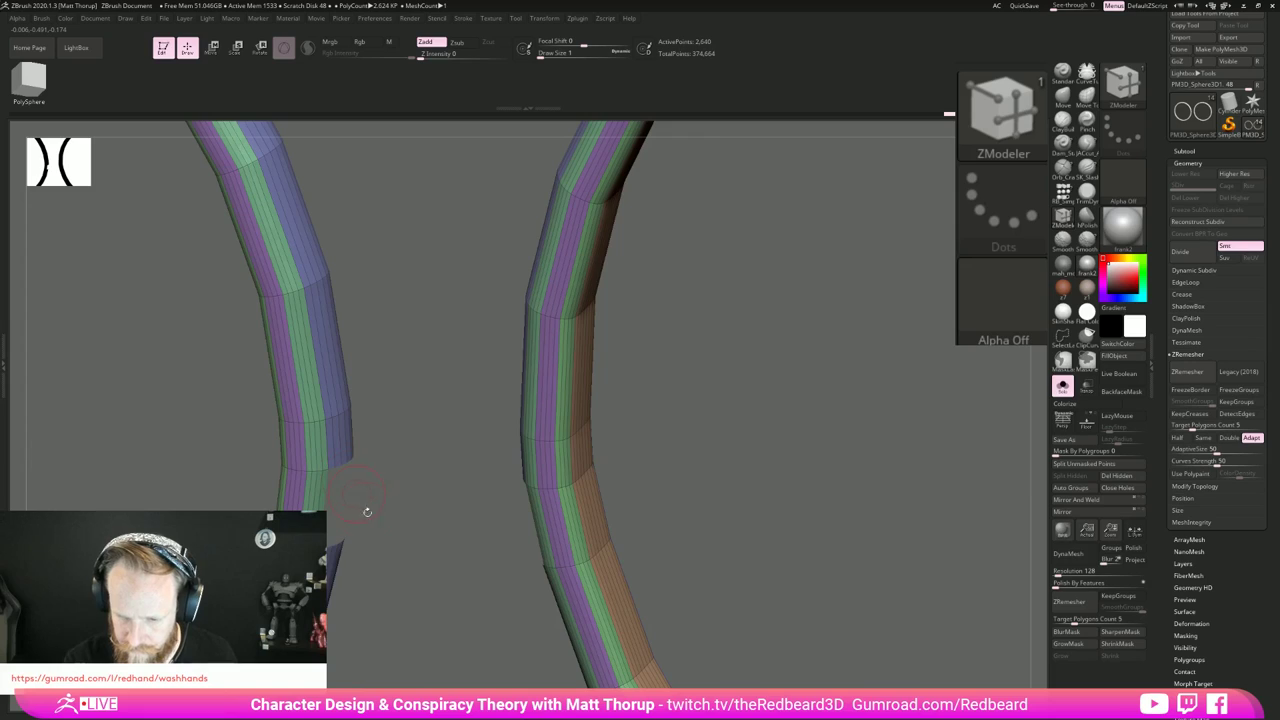
left_click_drag(367, 511, 494, 486)
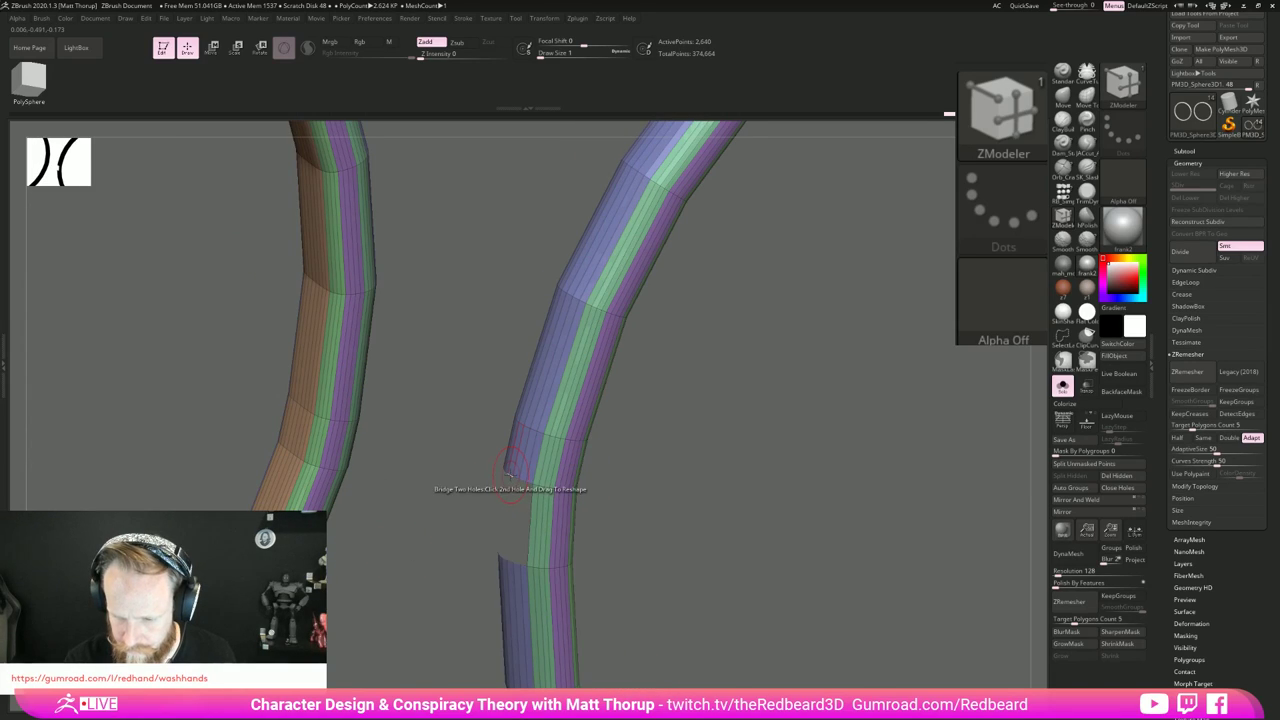
left_click(509, 470)
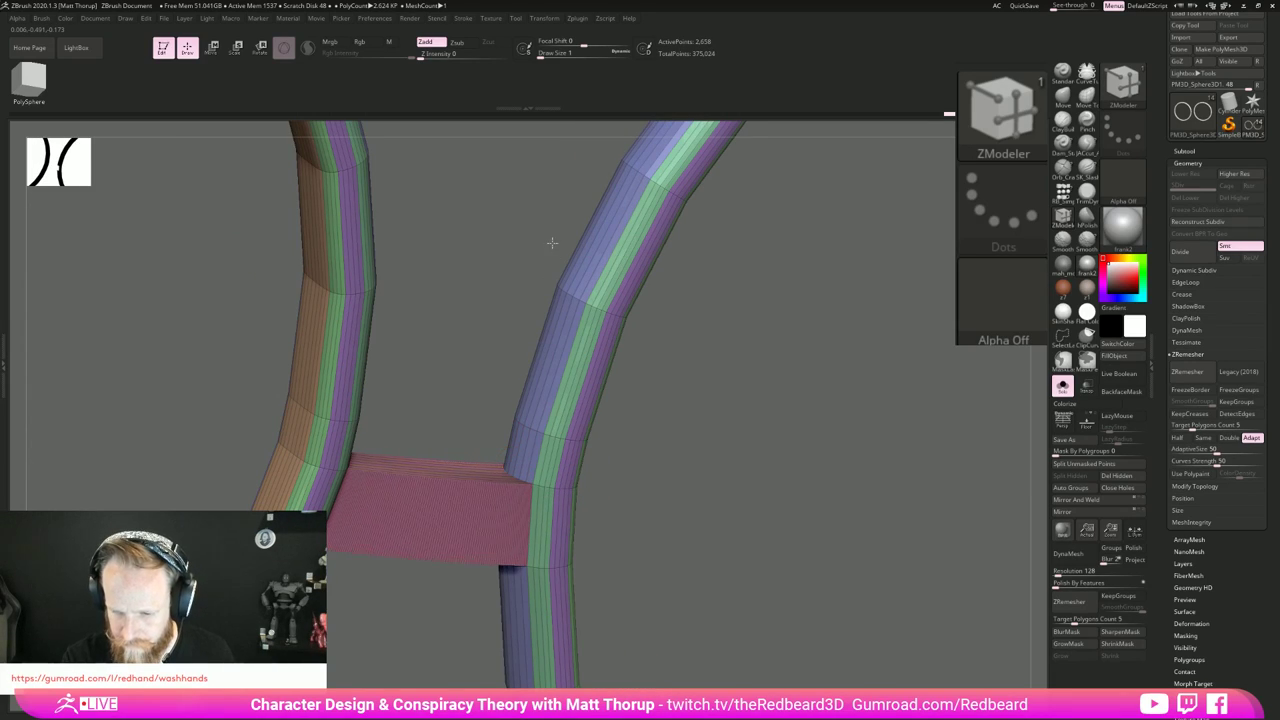
left_click_drag(508, 462, 693, 205)
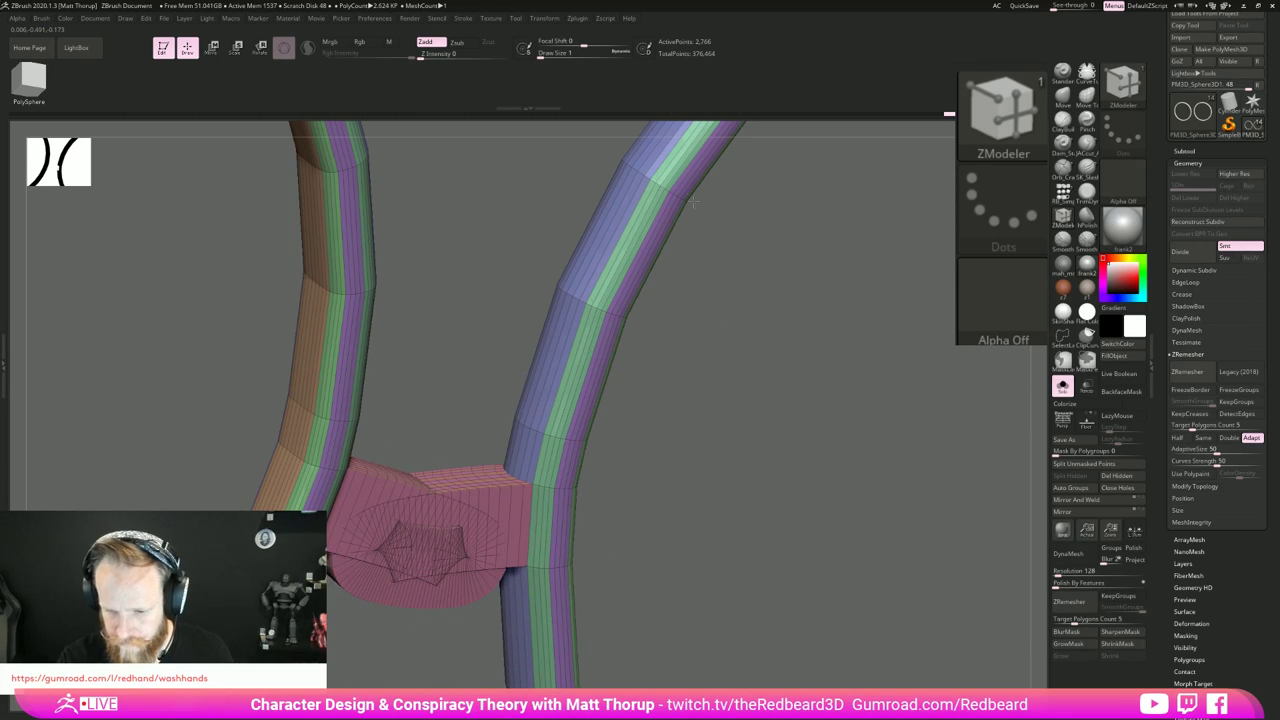
key("ctrl+z")
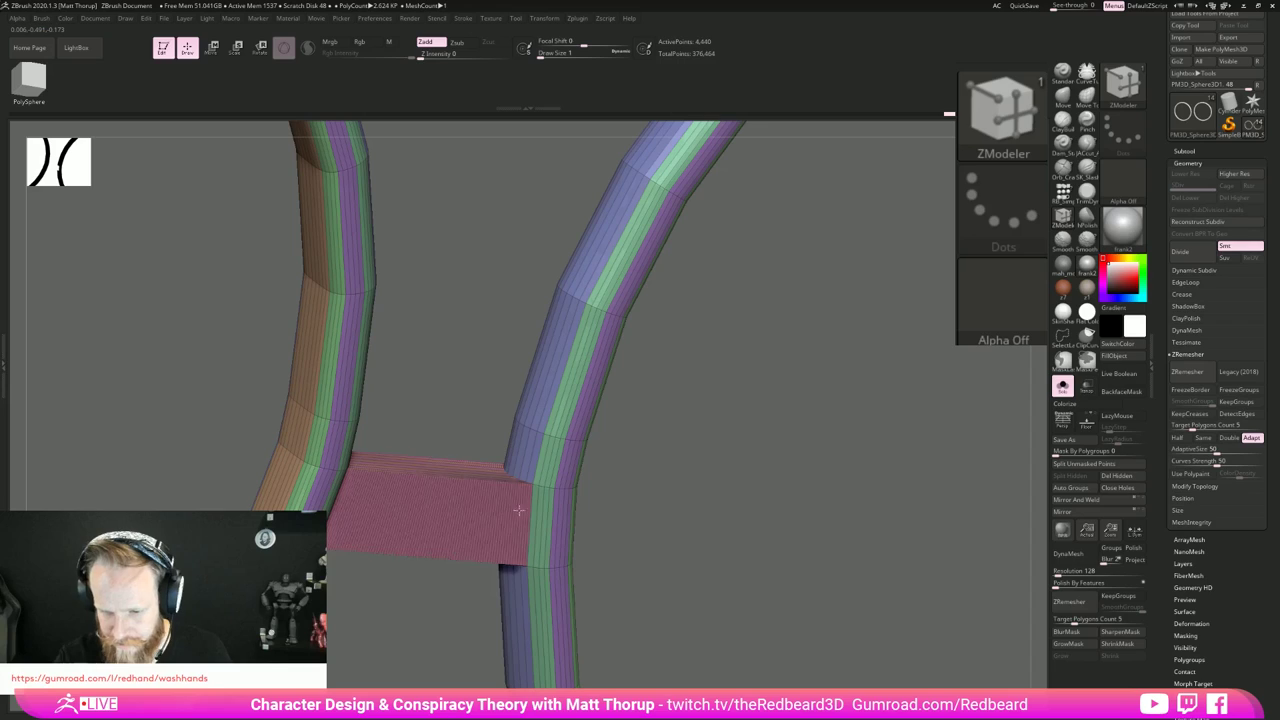
left_click_drag(519, 510, 429, 547)
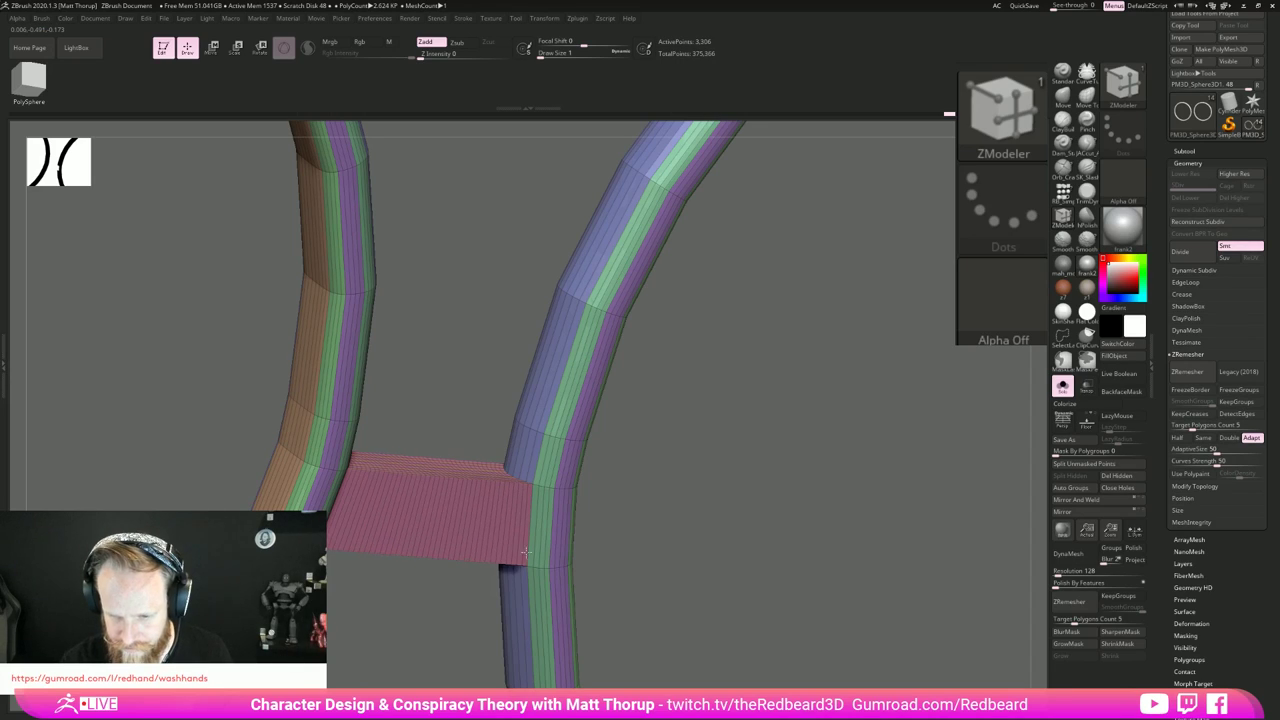
left_click_drag(526, 553, 723, 563)
key("ctrl+z")
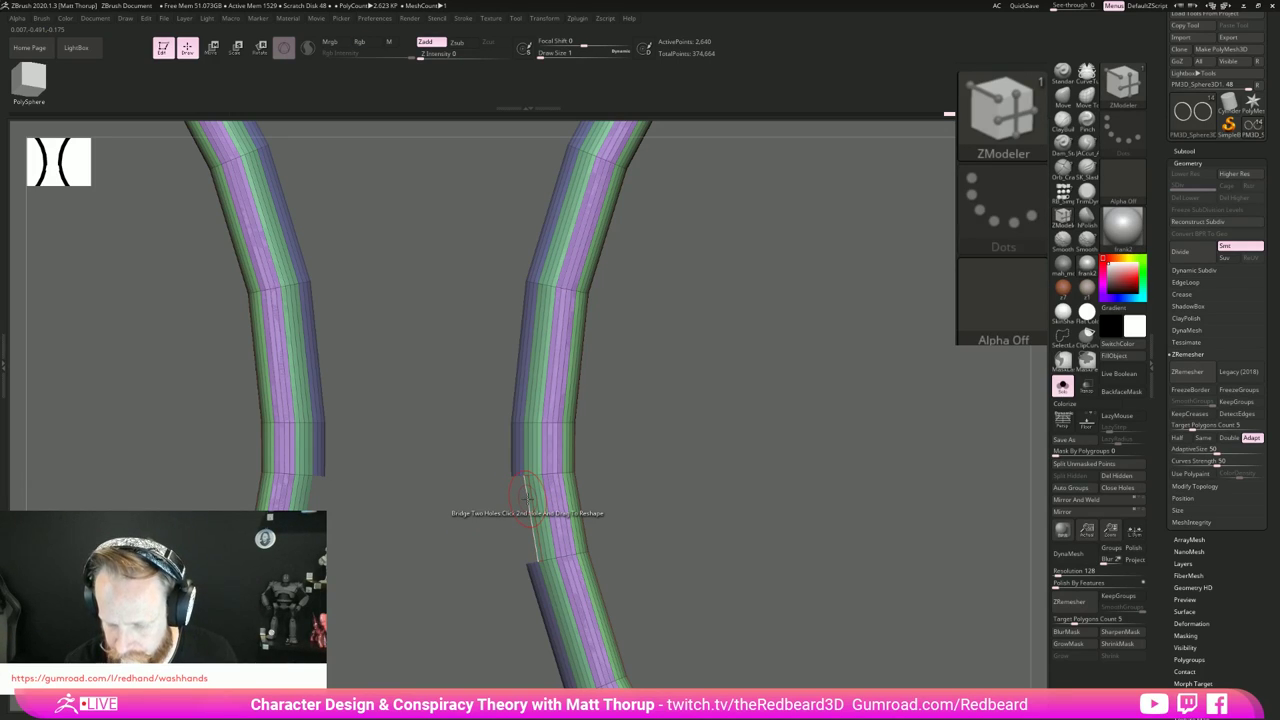
Step: Bridge the two ring openings with a slightly curved strip of six segments
left_click(527, 500)
key("ctrl+z")
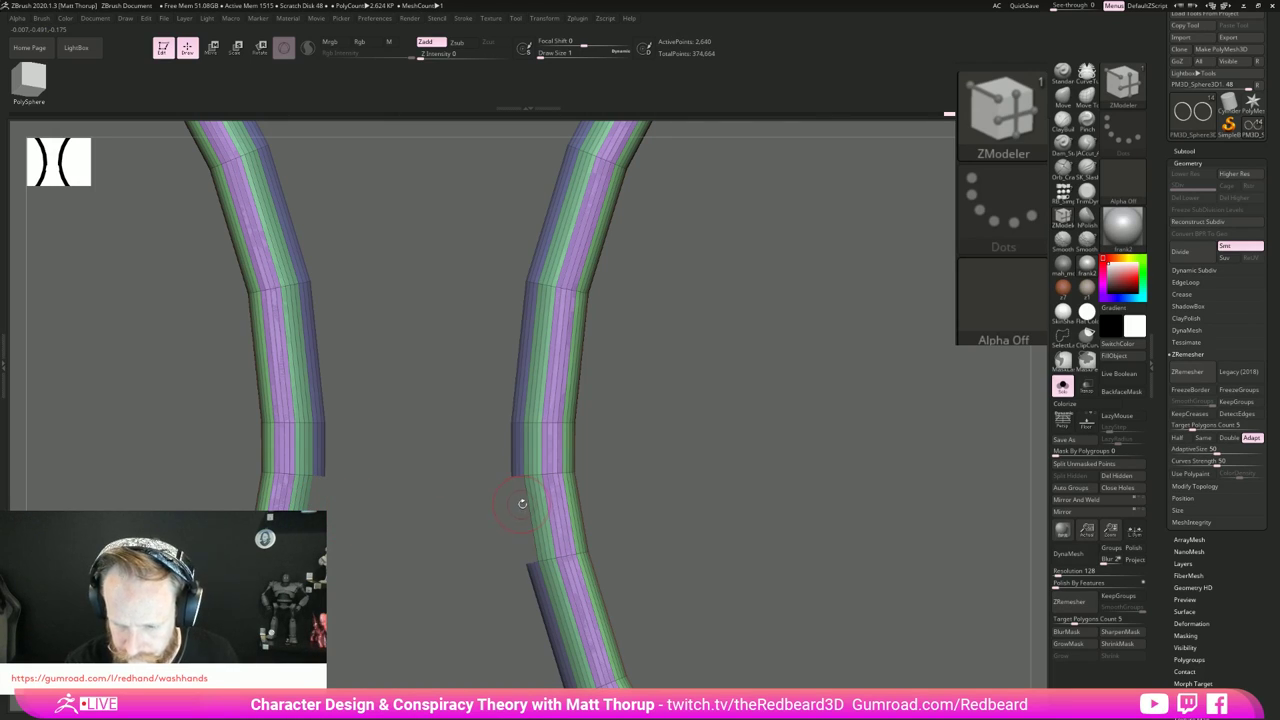
left_click_drag(522, 504, 527, 505)
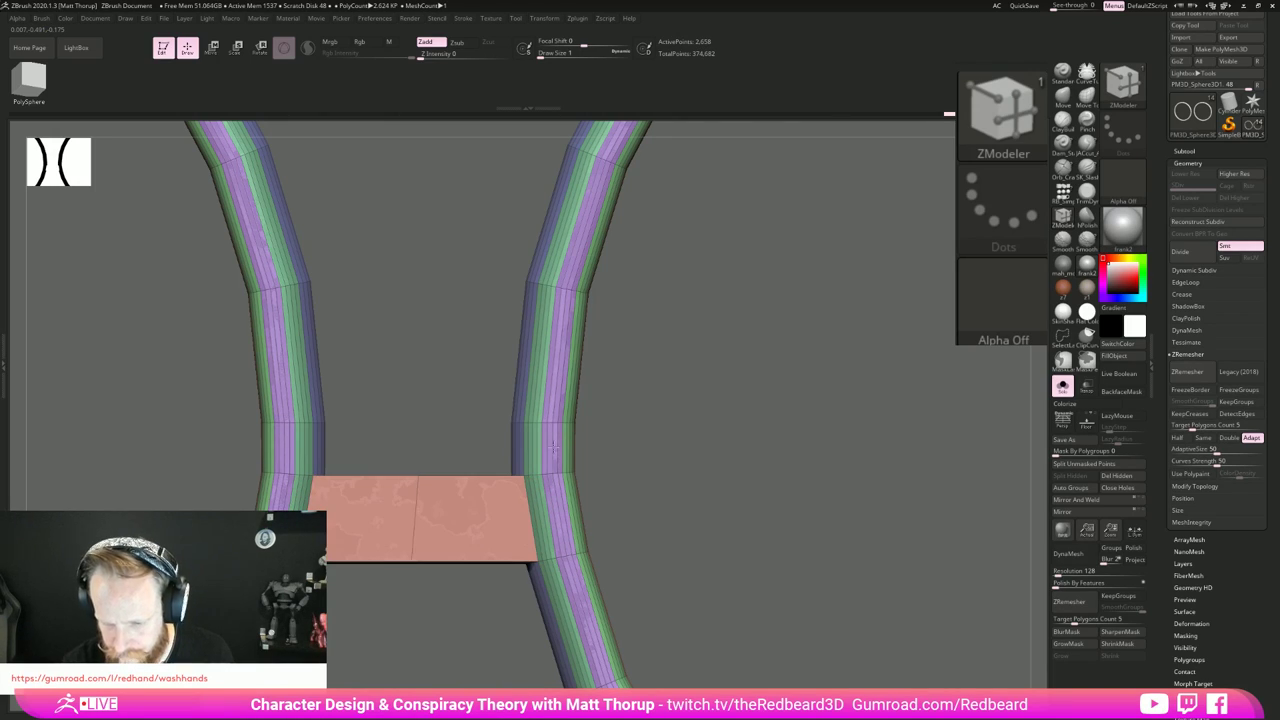
left_click_drag(555, 447, 557, 352)
left_click_drag(561, 452, 566, 538)
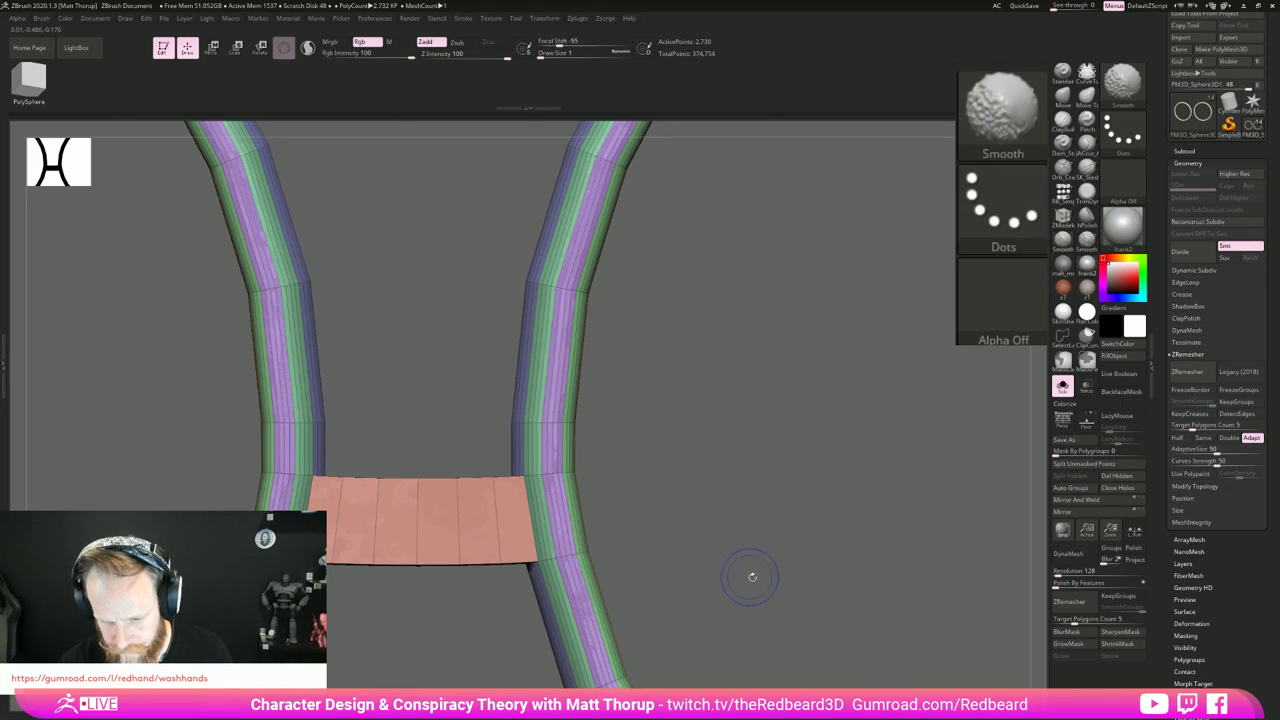
Step: Undo the last bridge and the earlier deletion of the patch on both rings
key("f")
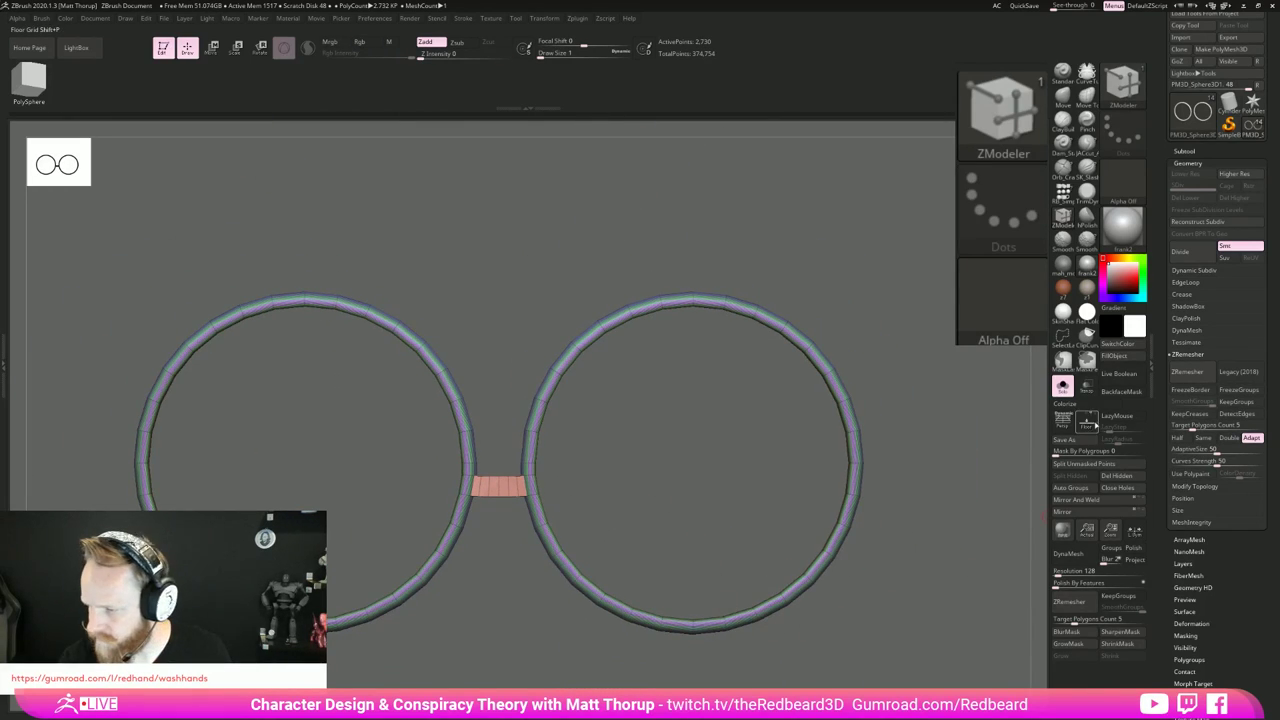
left_click_drag(914, 618, 791, 600)
key("ctrl+z")
key("ctrl+z")
key("ctrl+z")
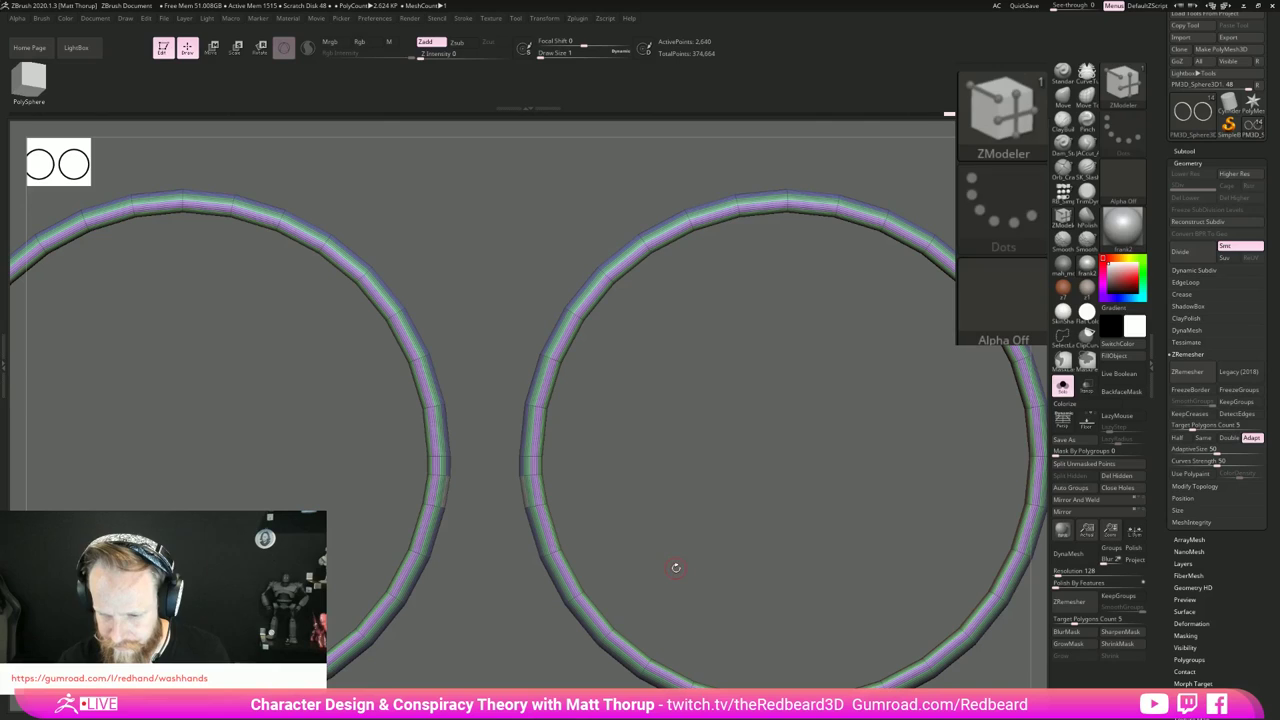
key("ctrl+z")
key("ctrl+z")
Step: Mark the polygons facing the other ring in the short band between the two close edge loops and delete them on both rings
mouse_move(620, 510)
left_mouse_down("alt")
mouse_move(806, 526)
mouse_move(694, 491)
mouse_move(740, 540)
left_mouse_up("alt")
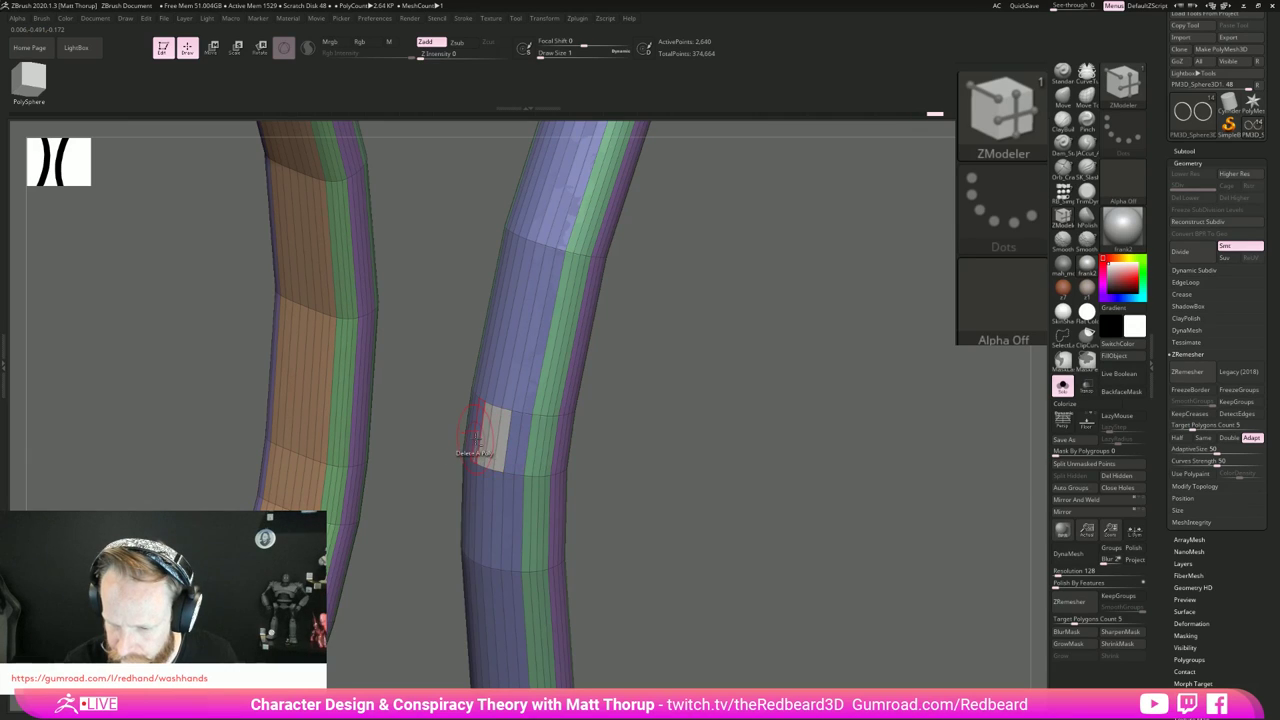
mouse_move(411, 524)
left_mouse_down()
mouse_move(374, 517)
mouse_move(418, 569)
mouse_move(471, 526)
left_mouse_up()
left_click(487, 443)
key("ctrl+z")
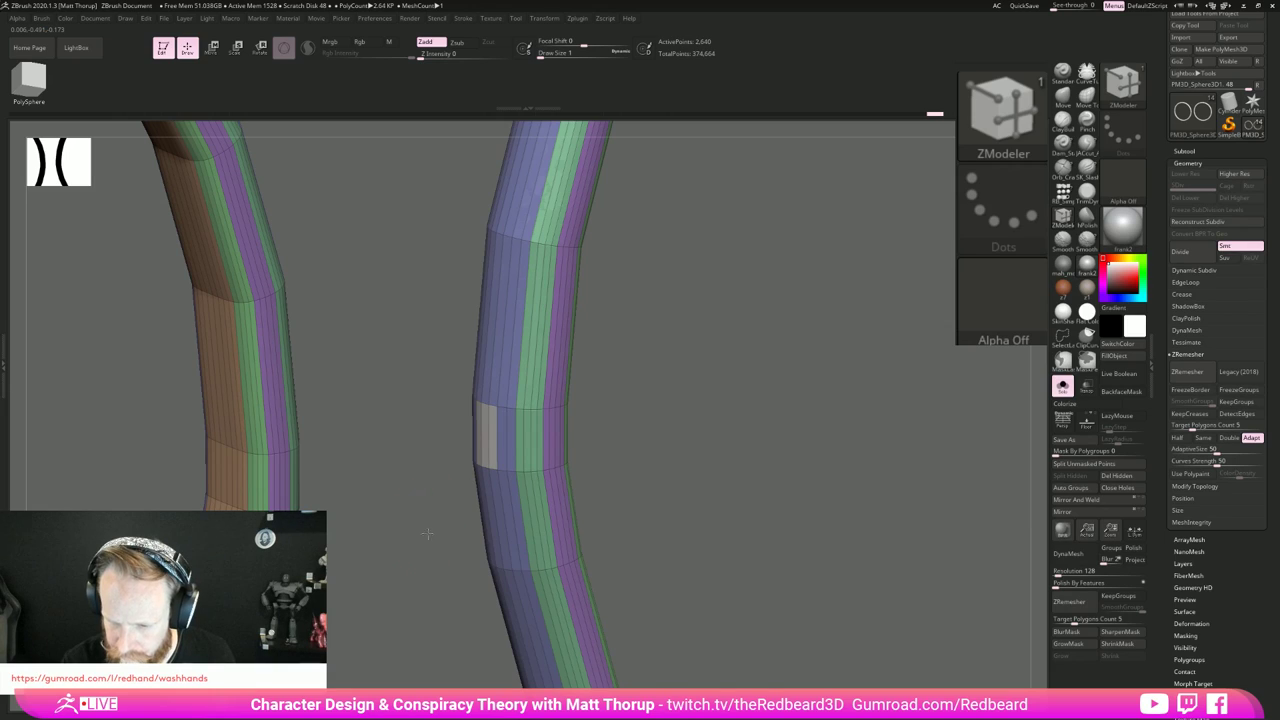
left_click_drag(432, 536, 445, 528)
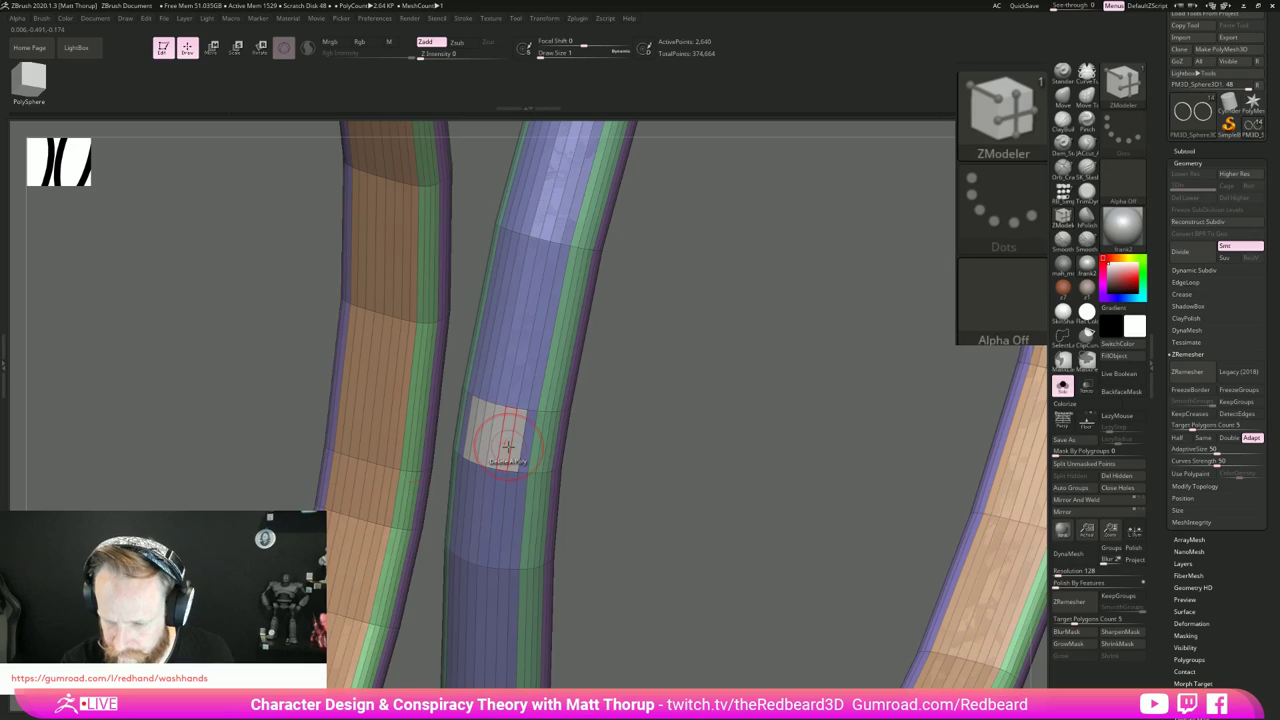
left_click_drag(657, 451, 490, 446)
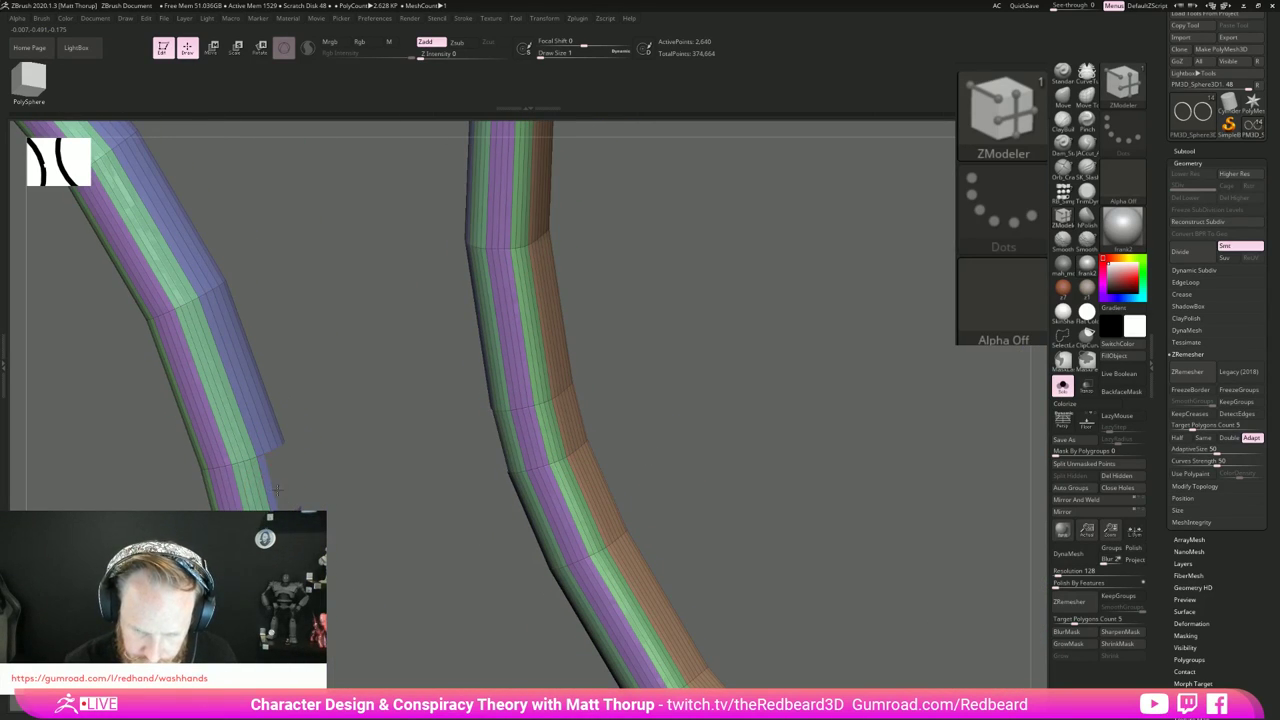
Step: Bridge the two smaller openings with a six-segment Two Holes bridge and mask its four middle segments with MaskLasso
left_click_drag(277, 488, 486, 477)
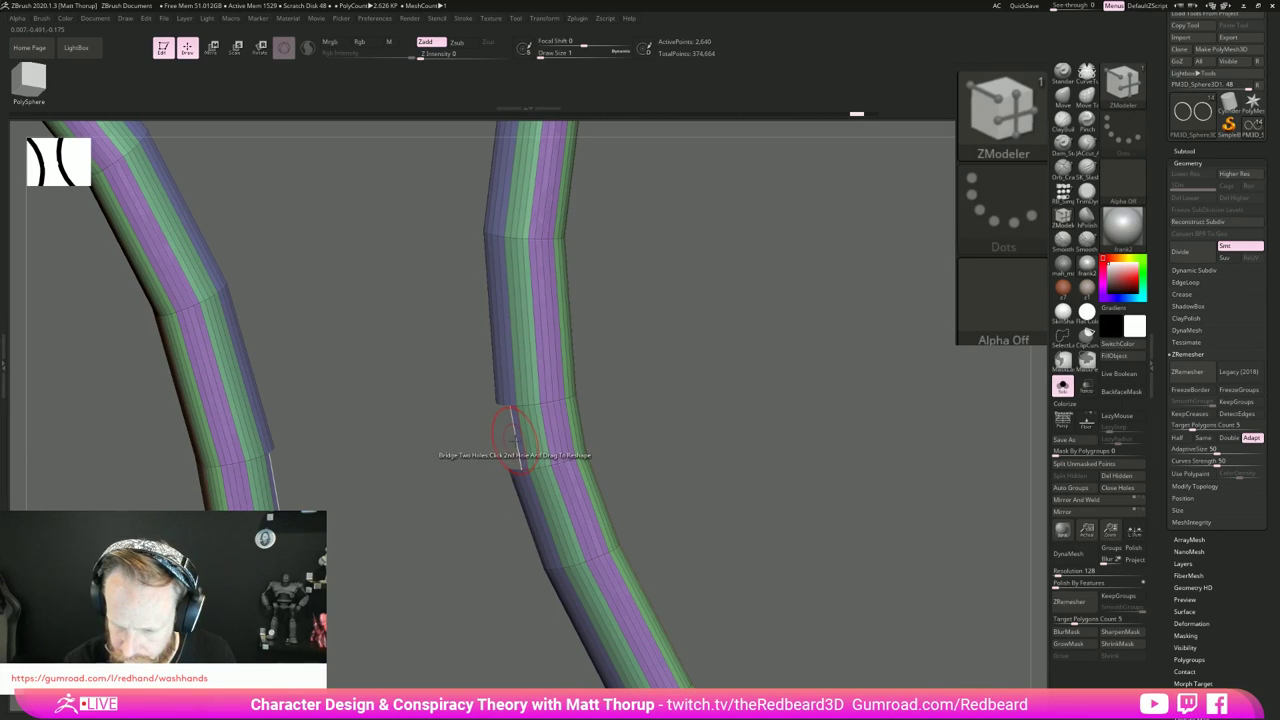
left_click(514, 435)
left_click_drag(438, 574, 446, 588)
left_click_drag(699, 532, 727, 524, "alt")
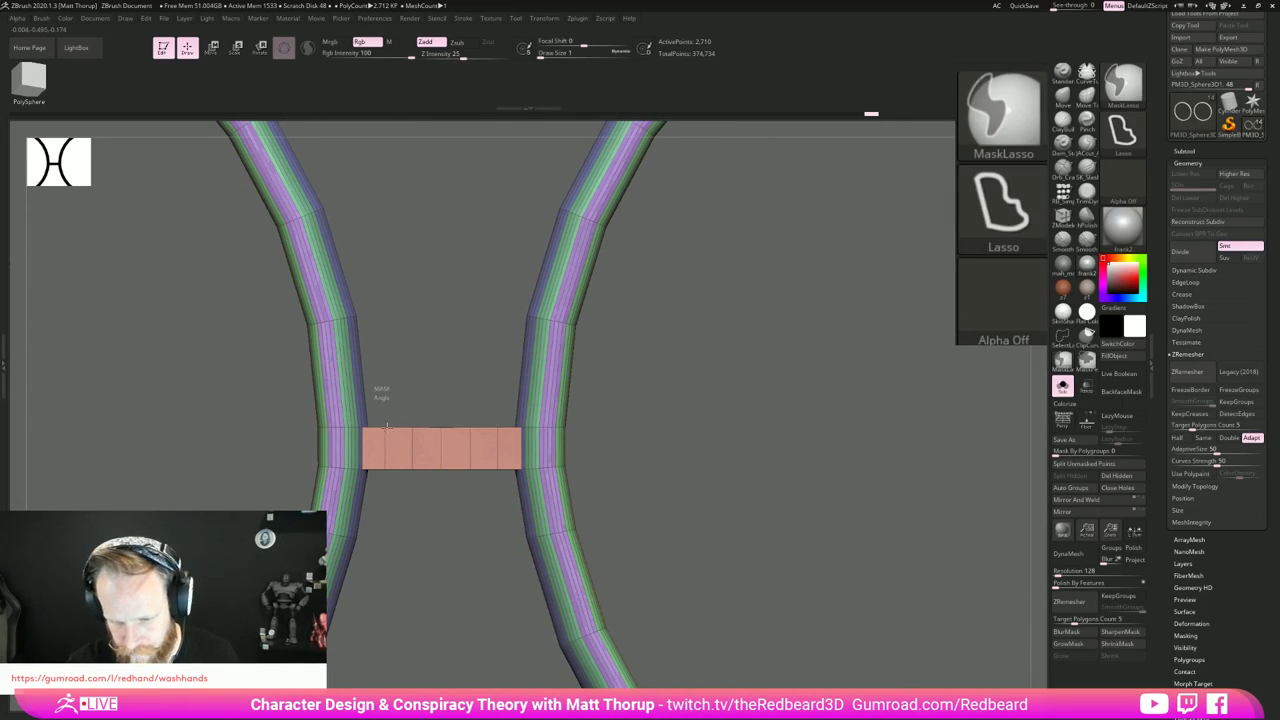
mouse_move(376, 390)
left_mouse_down("ctrl")
mouse_move(468, 562)
mouse_move(502, 385)
left_mouse_up("ctrl")
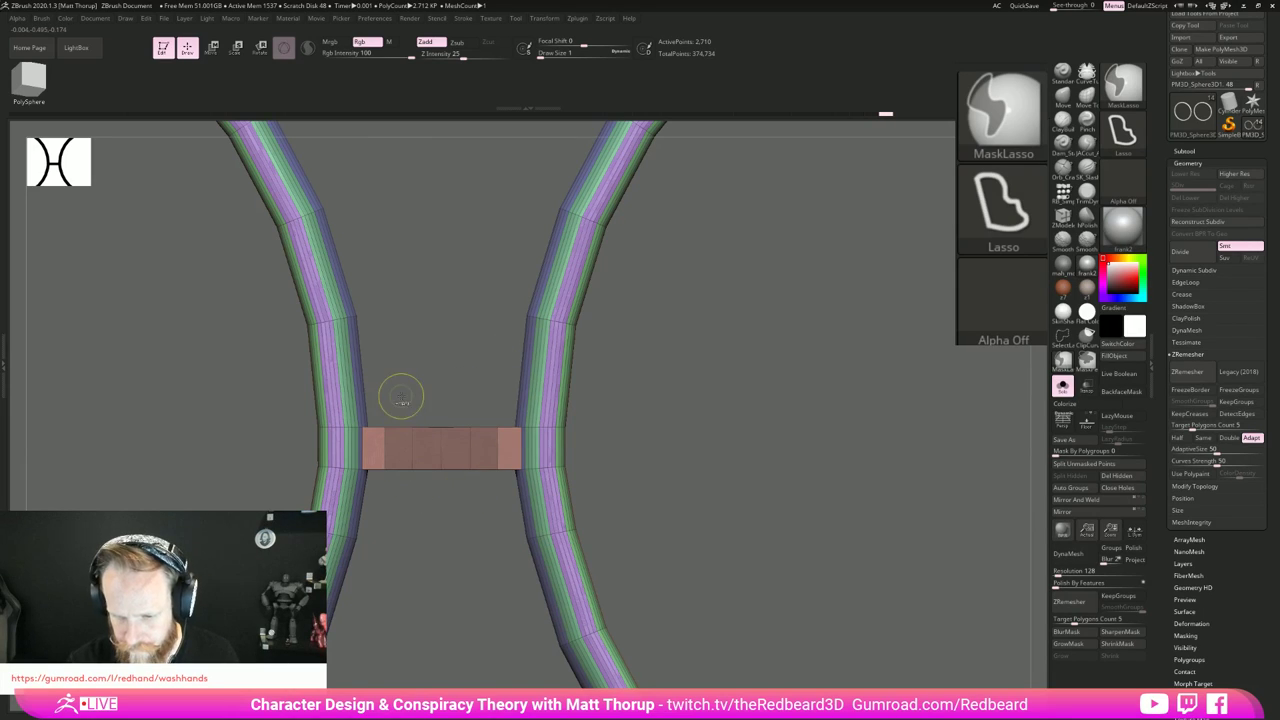
Step: Raise the nose bridge's four middle segments, shrink the selection to the central segments and raise those further to form an arch
left_click(444, 535, "ctrl")
key("w")
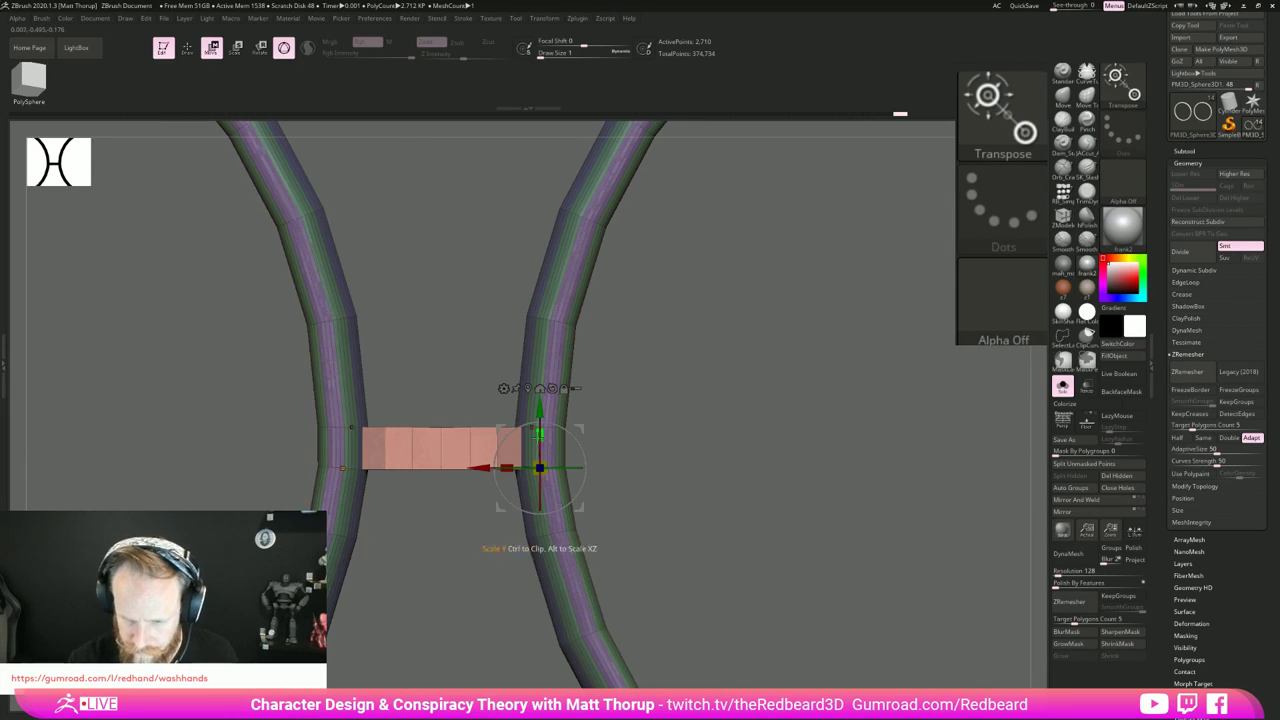
left_click_drag(539, 408, 539, 396)
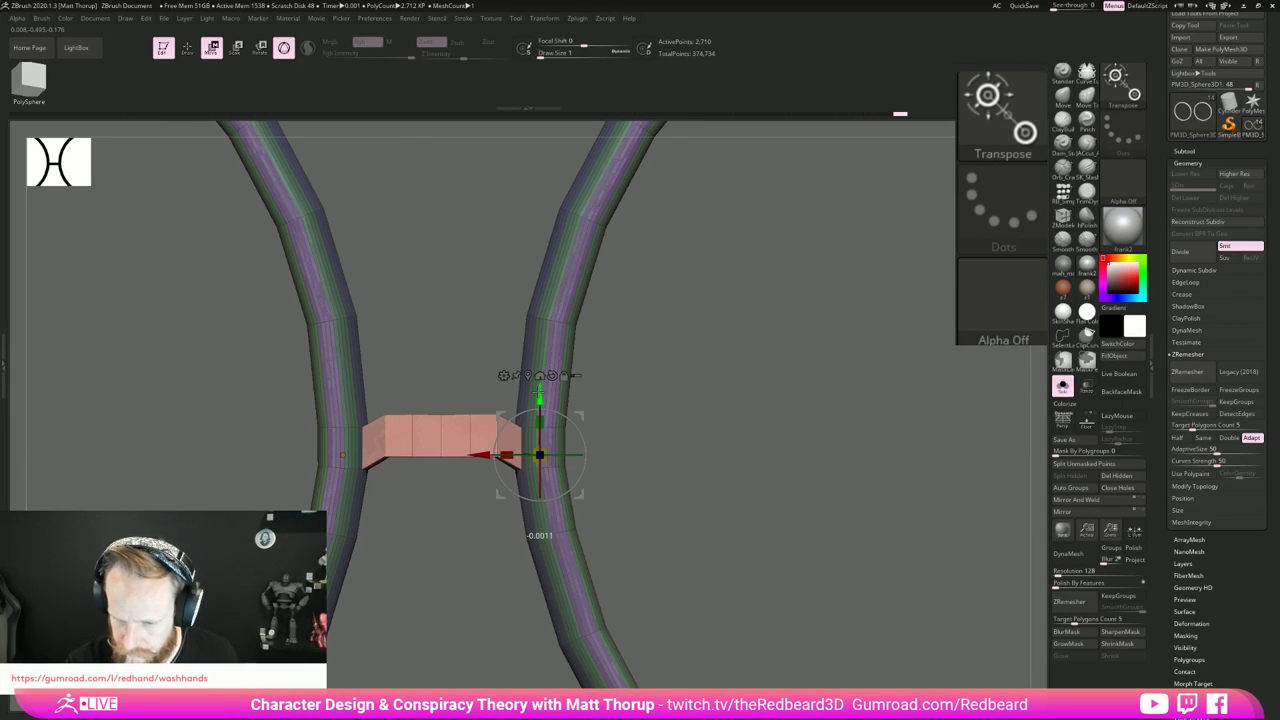
mouse_move(391, 361)
left_mouse_down("ctrl")
mouse_move(347, 546)
mouse_move(308, 375)
left_mouse_up("ctrl")
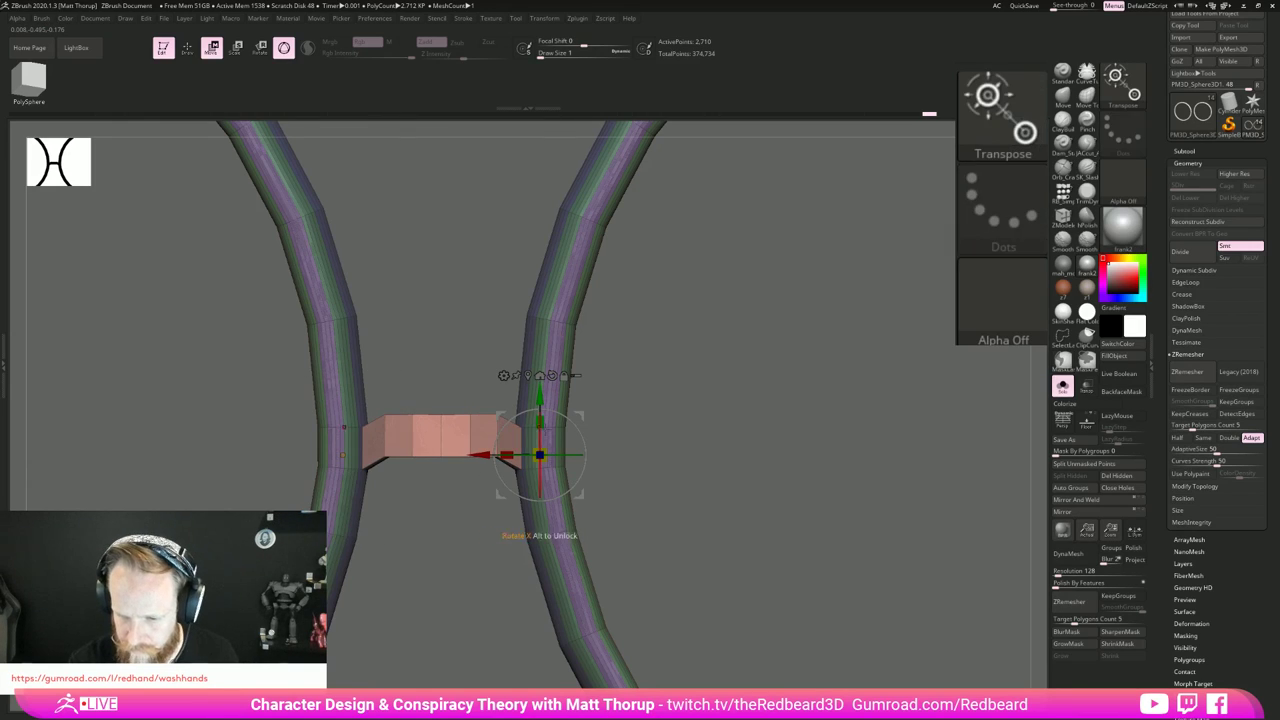
left_click_drag(539, 420, 539, 410)
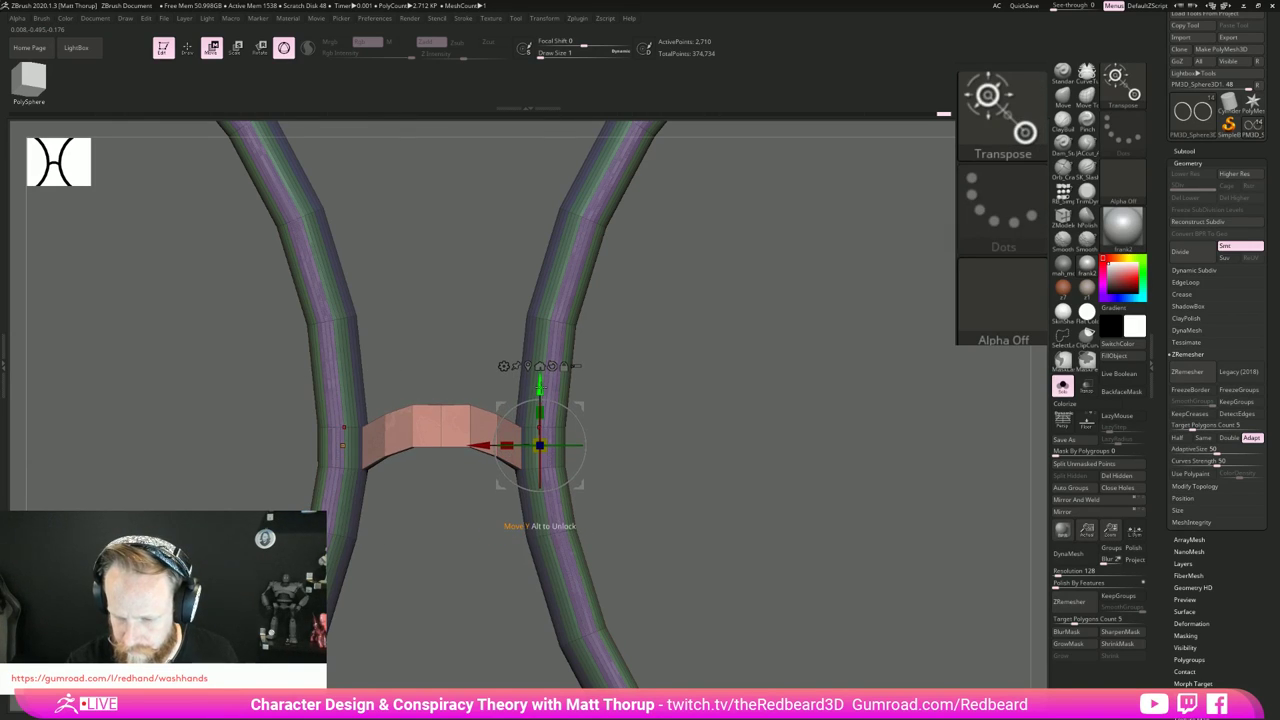
left_click(778, 571, "ctrl")
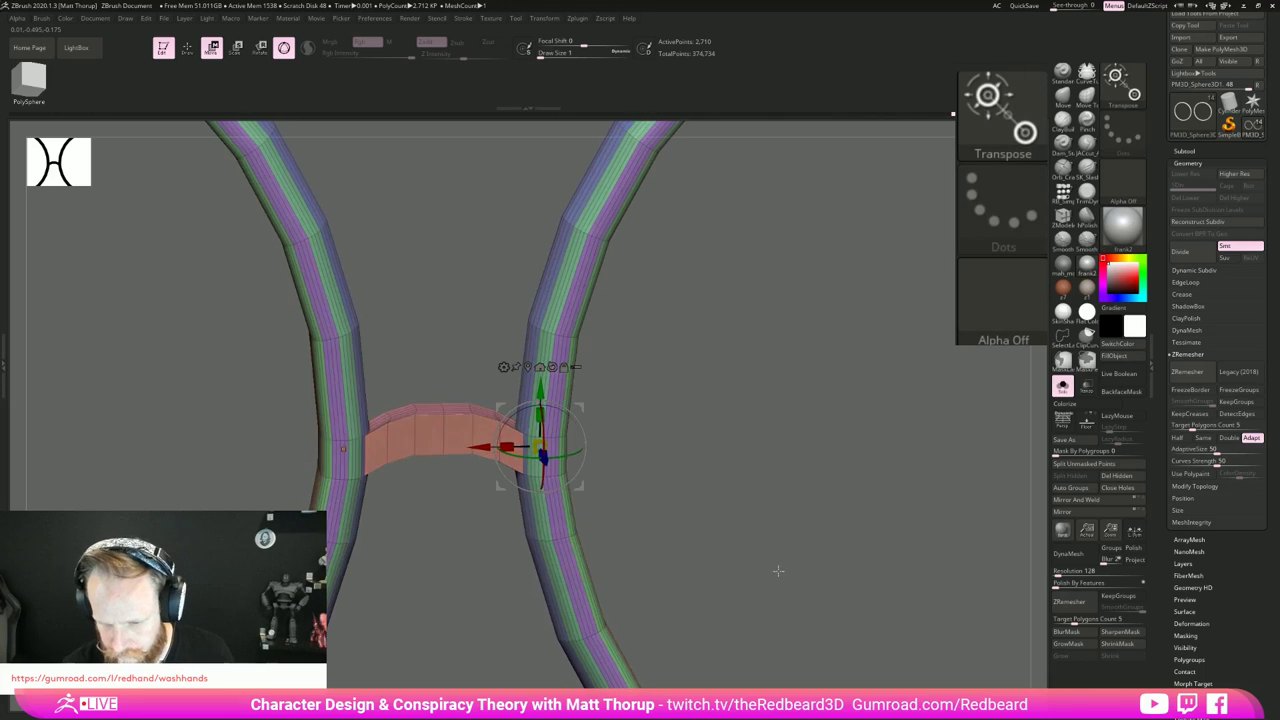
mouse_move(778, 571)
left_mouse_down()
mouse_move(773, 626)
mouse_move(768, 592)
left_mouse_up()
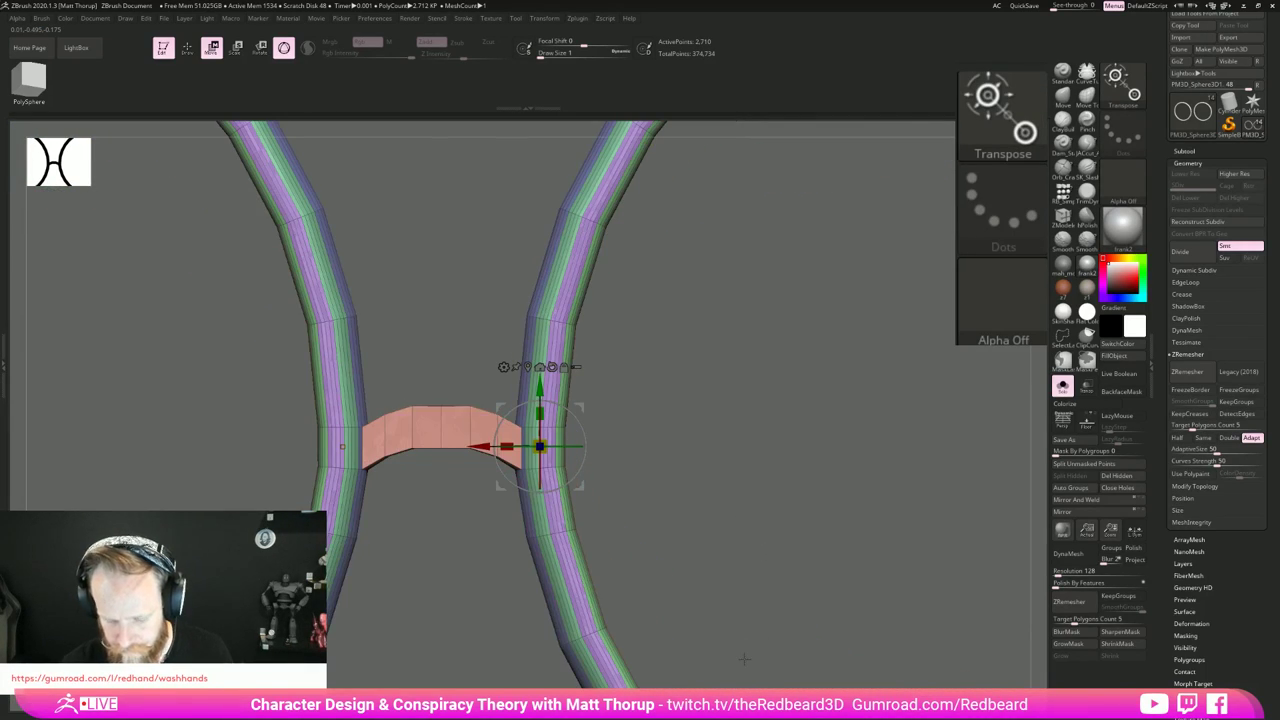
Step: Subdivide the bridged glasses twice, turn off the polyframe and solo display, and check the frames on the character's face
key("ctrl+d")
key("ctrl+d")
key("shift+f")
key("f")
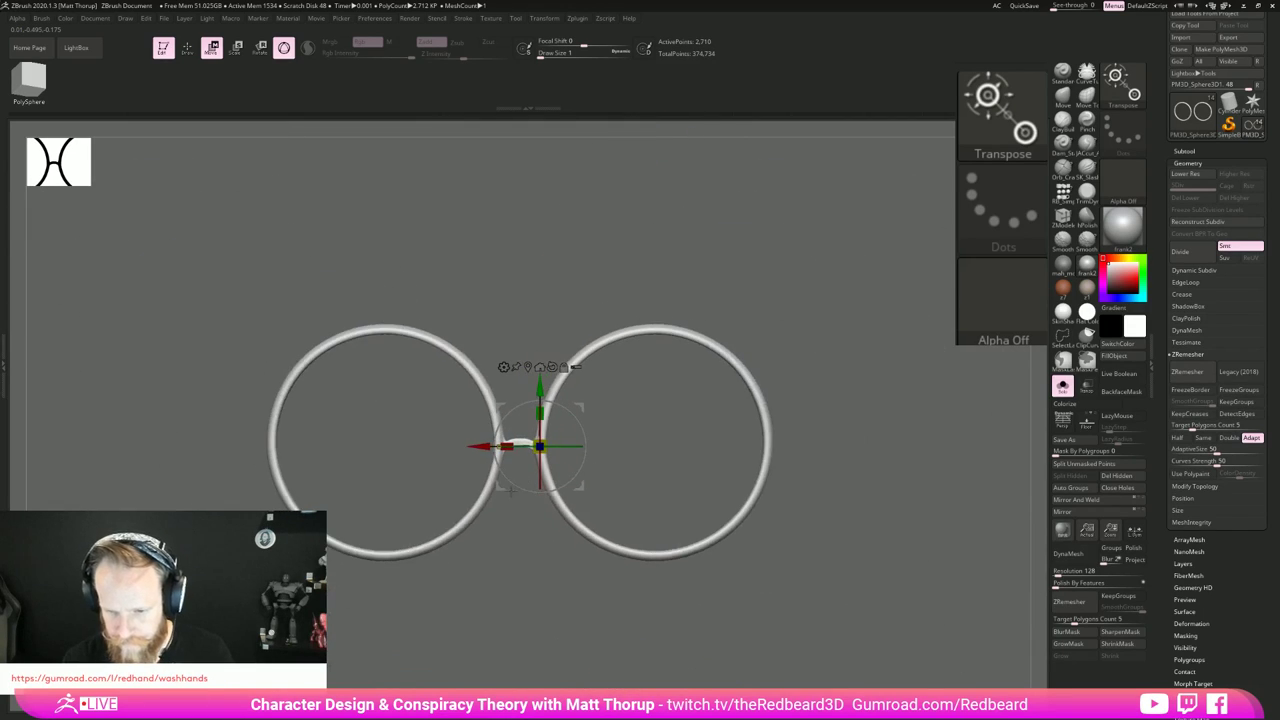
key("q")
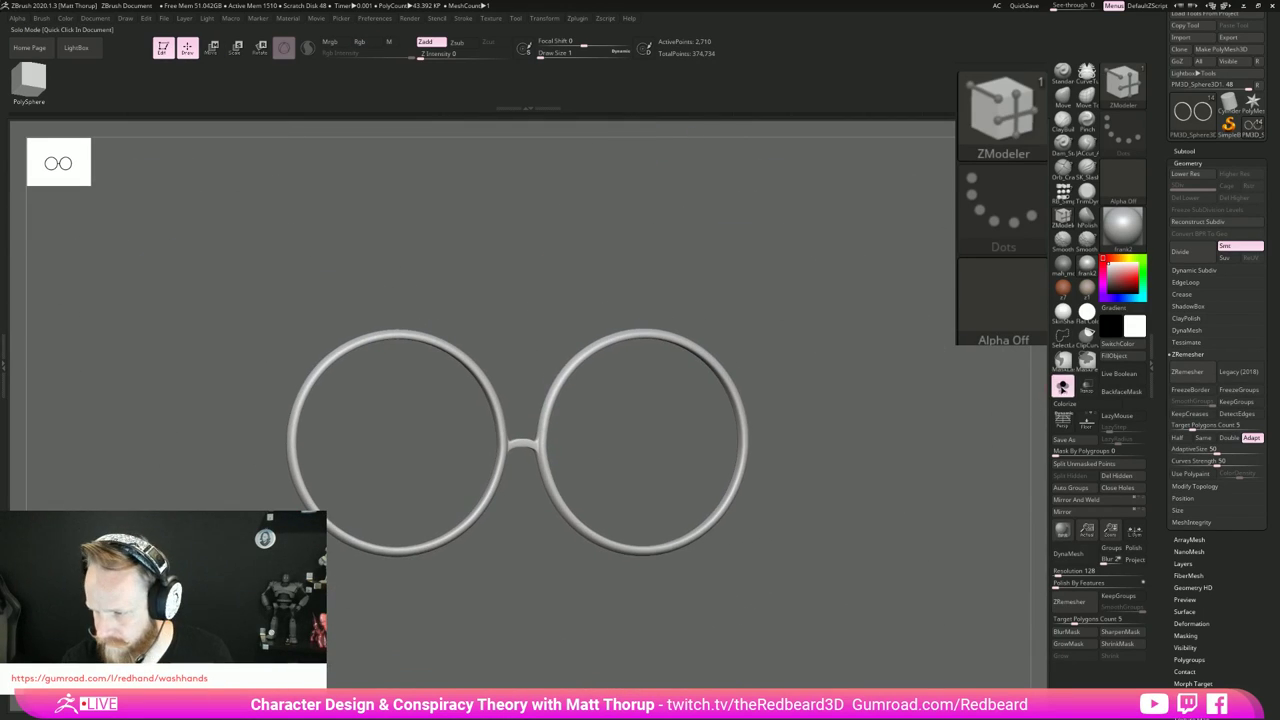
left_click(1062, 387)
key("f")
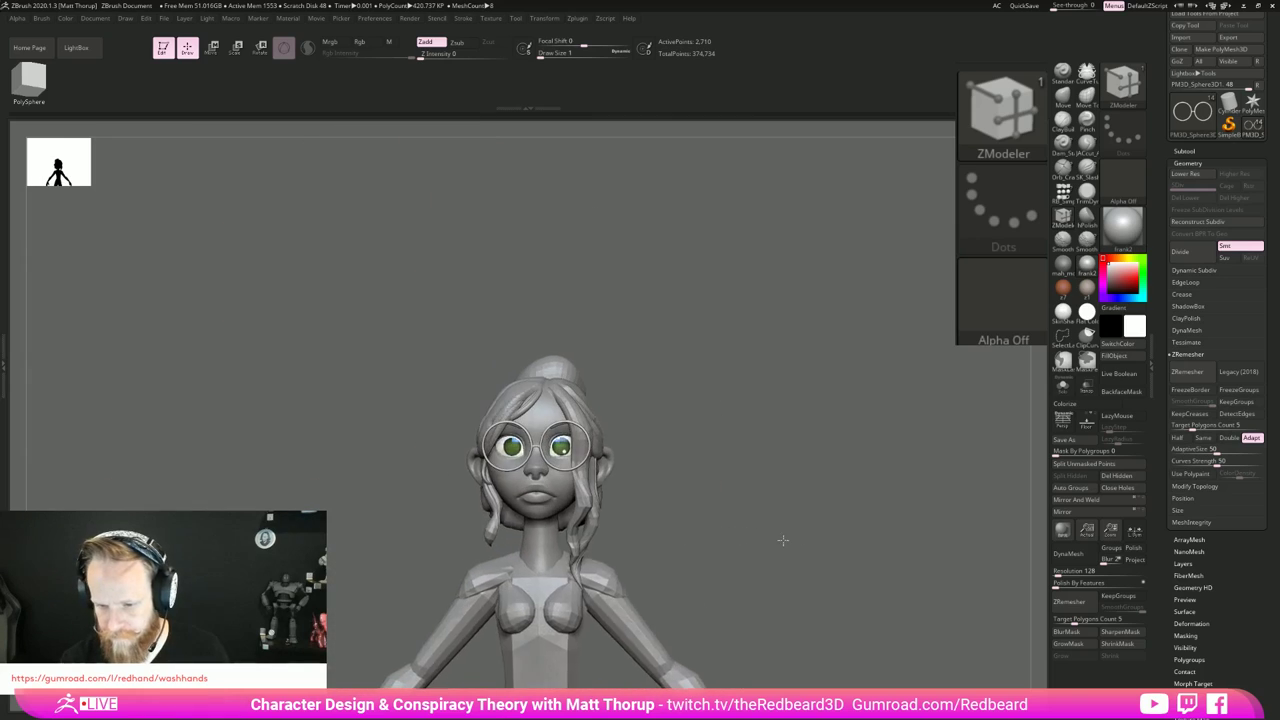
left_click_drag(843, 558, 838, 609, "alt")
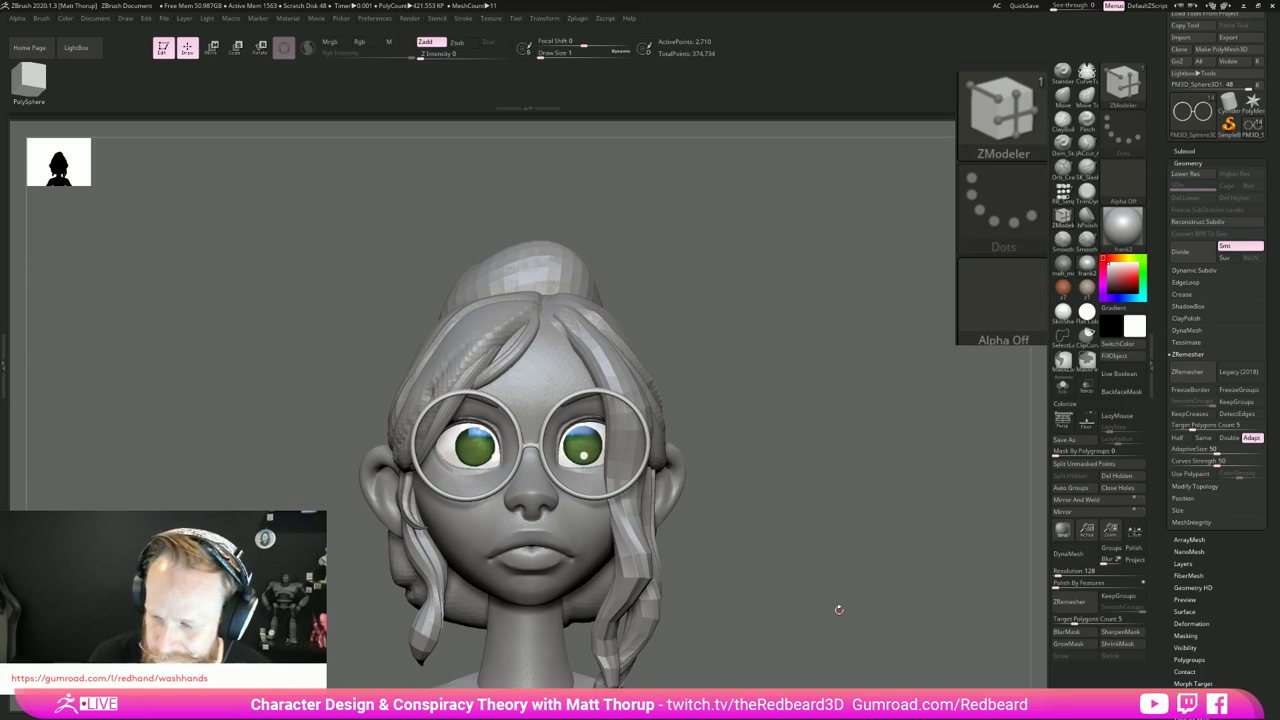
Step: Undo the glasses edits back to two separate rings without the nose bridge
key("ctrl")
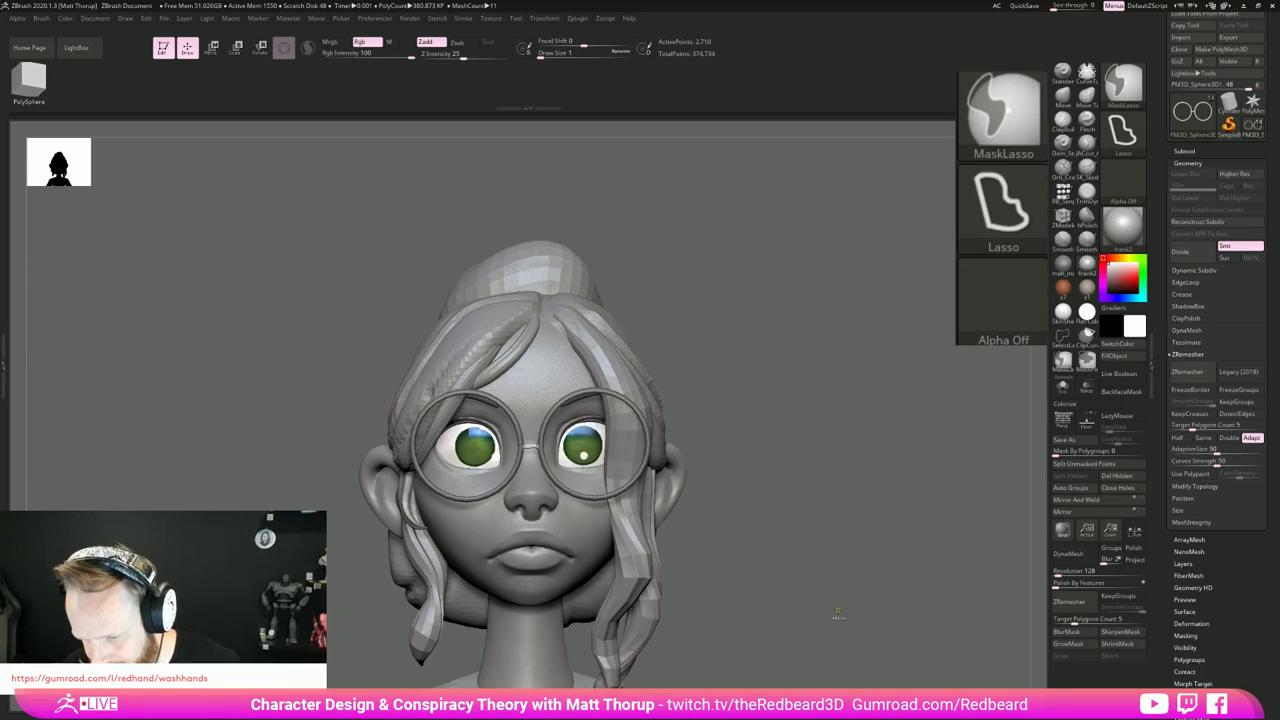
left_click(838, 611, "ctrl")
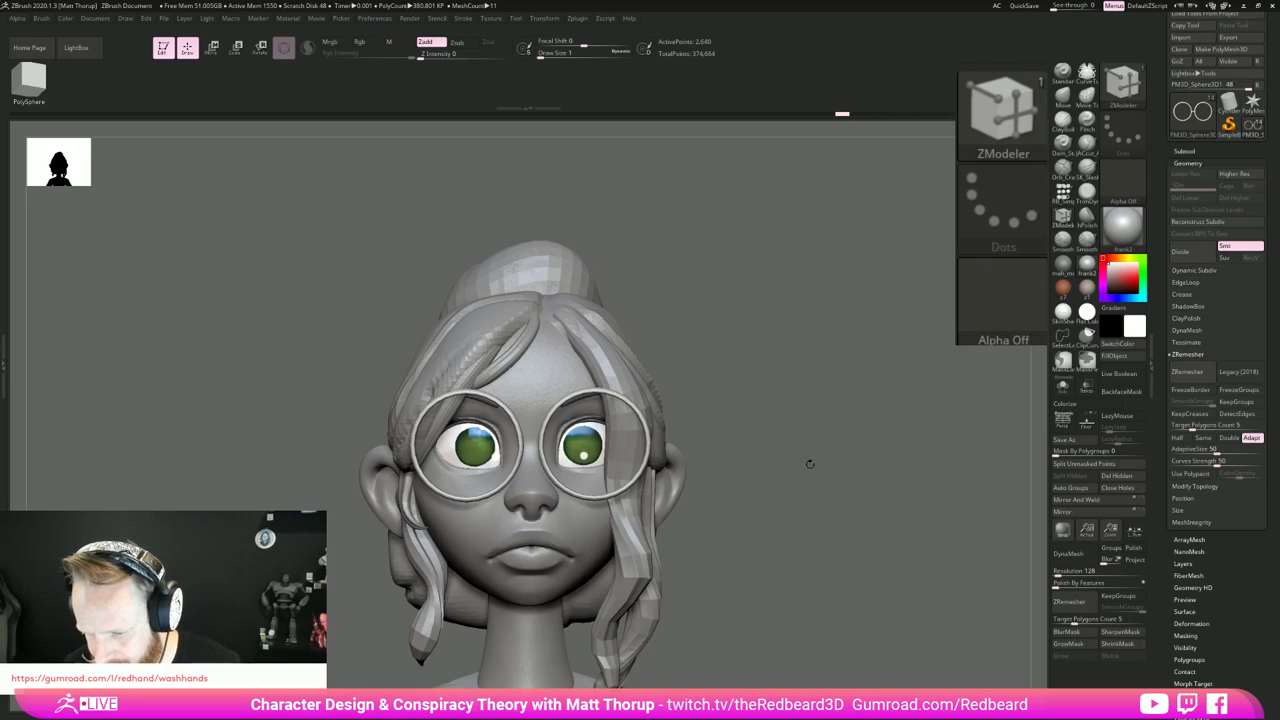
mouse_move(809, 460)
left_mouse_down()
mouse_move(799, 479)
mouse_move(833, 478)
left_mouse_up()
key("f")
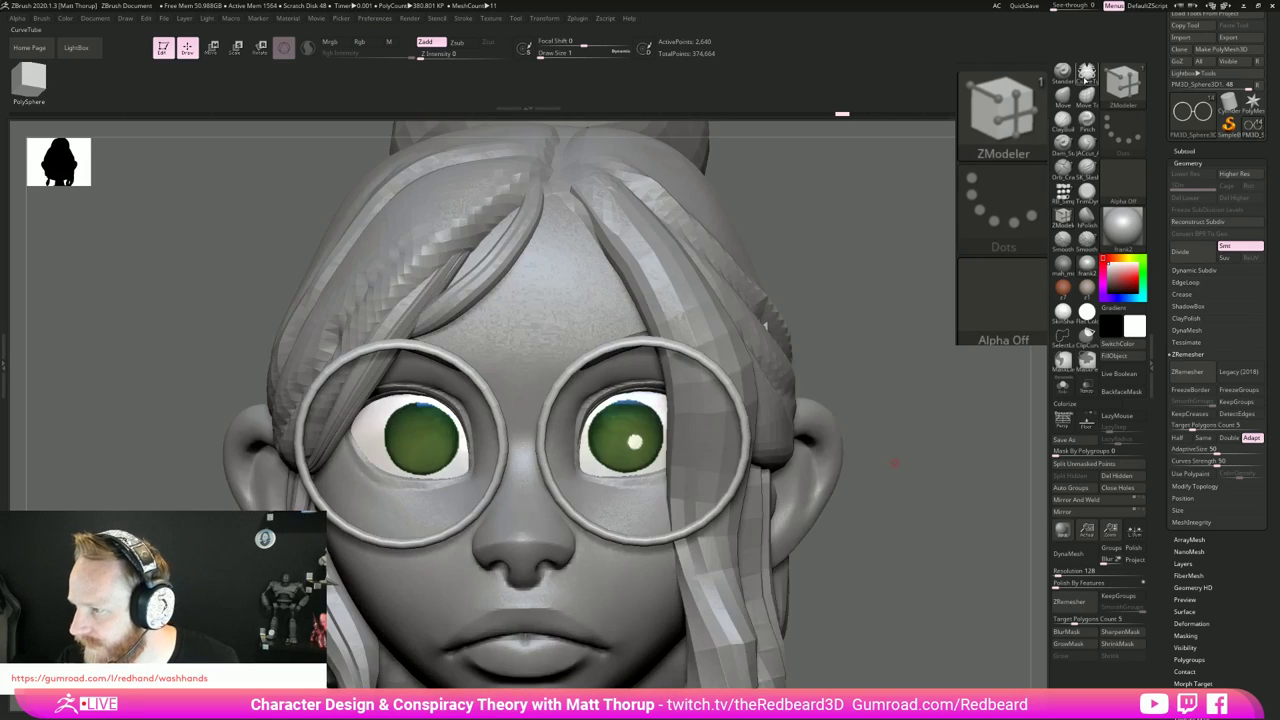
key("b")
key("c")
key("t")
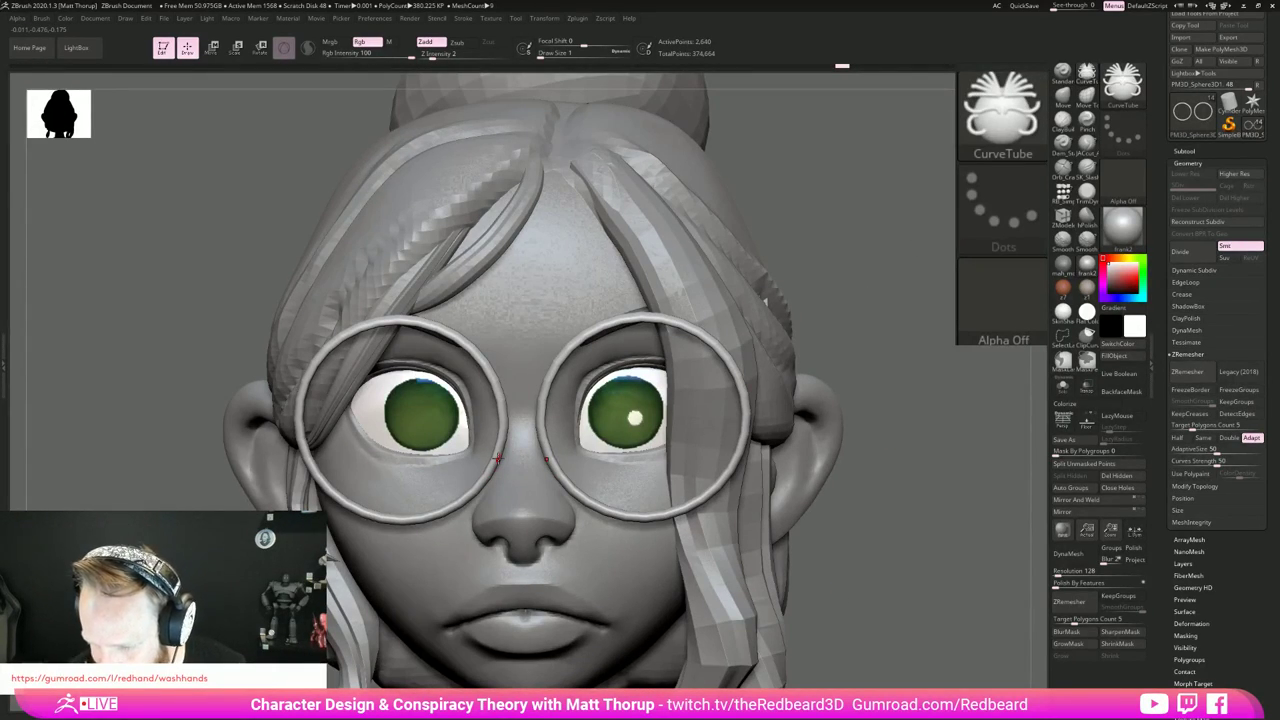
Step: Duplicate the glasses subtool and initialize the copy as a QCyl Z cylinder
left_click(1184, 150)
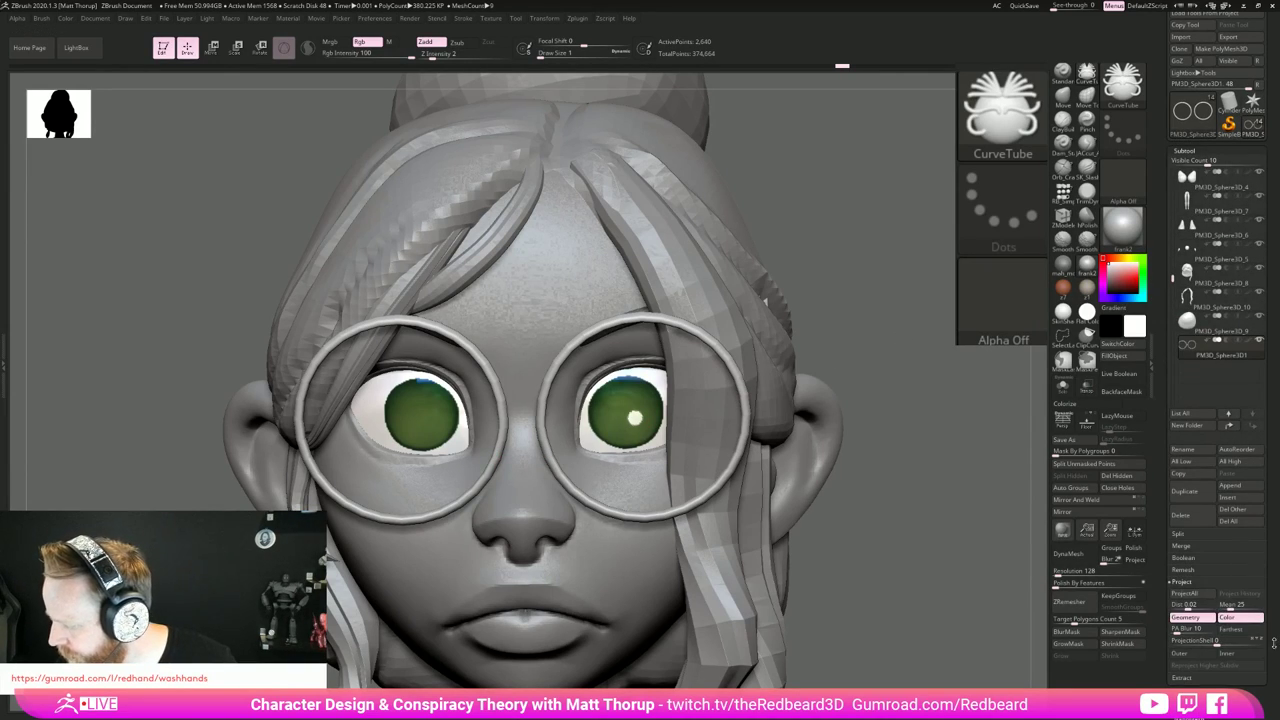
left_click_drag(1274, 643, 1276, 625)
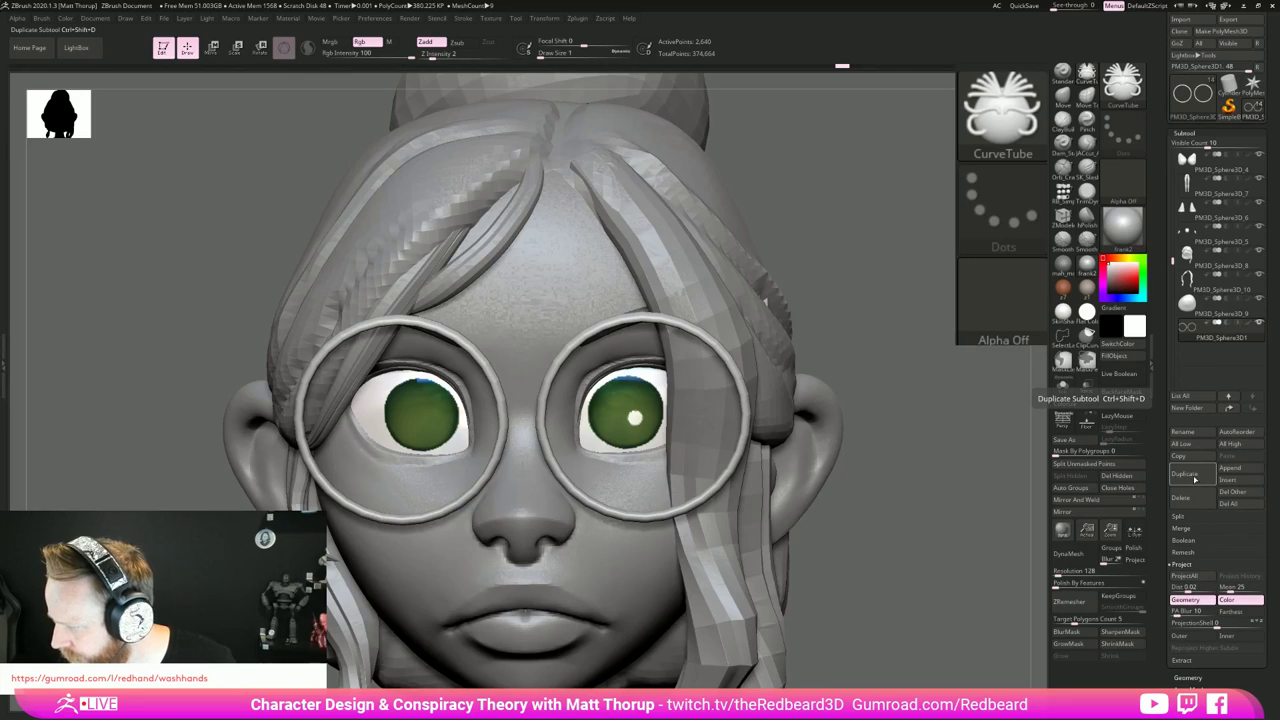
left_click_drag(1276, 574, 1260, 440)
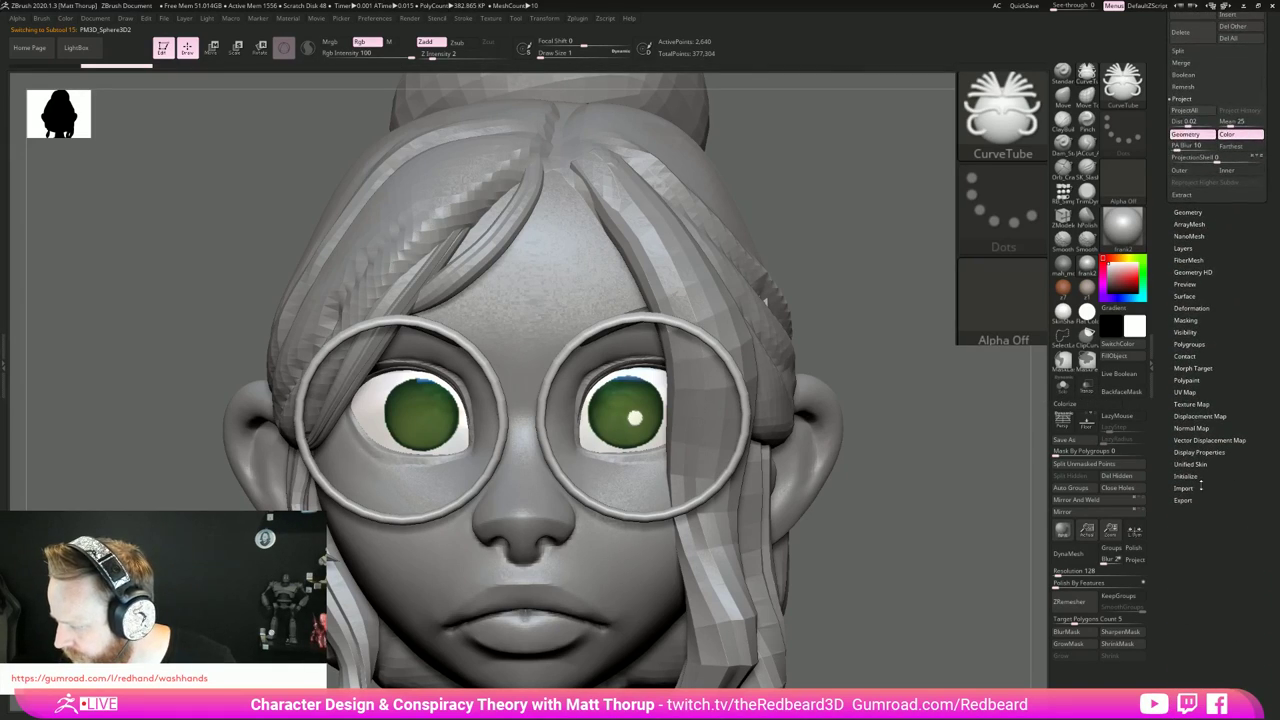
left_click(1185, 476)
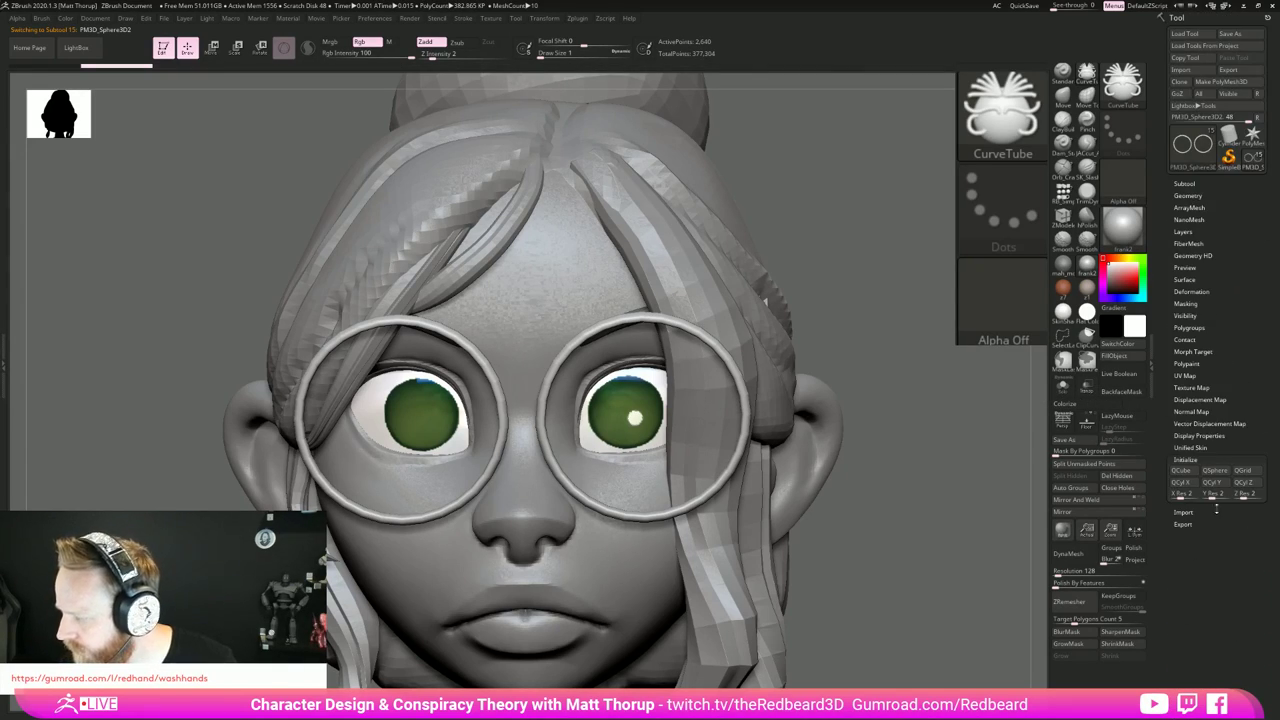
left_click(1216, 483)
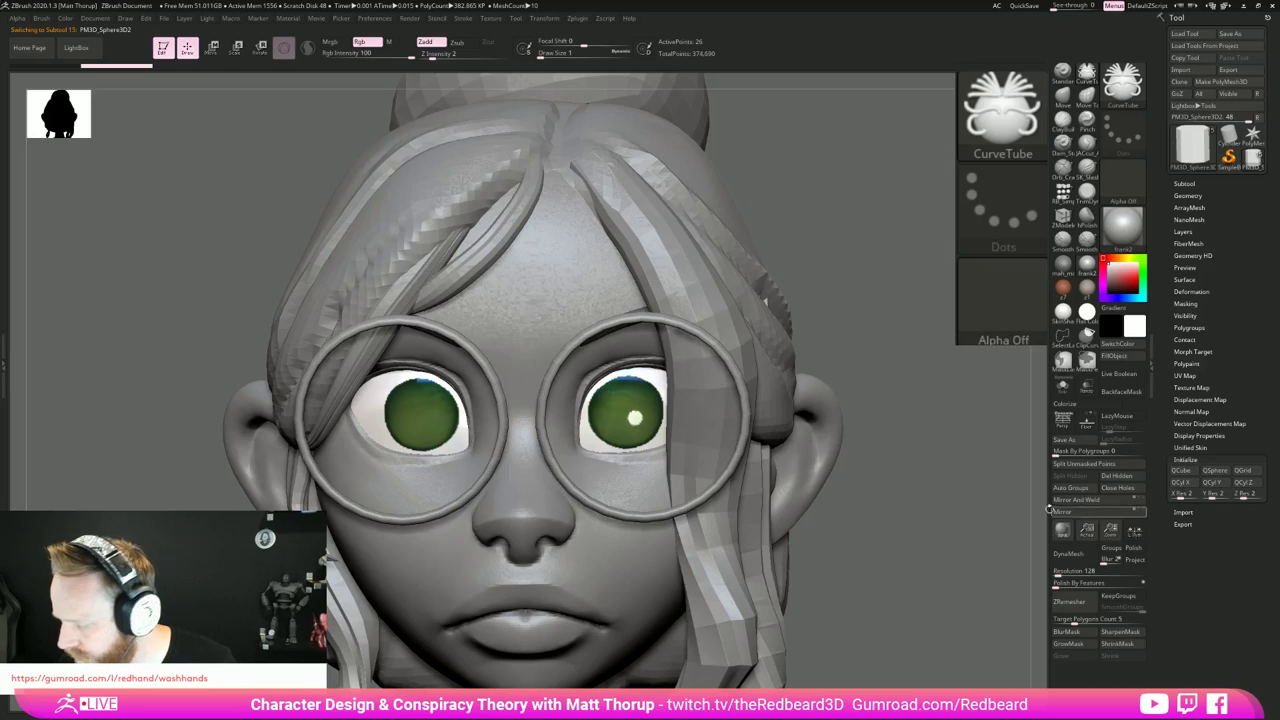
left_click(1246, 483)
left_click_drag(941, 574, 808, 572, "shift")
key("f")
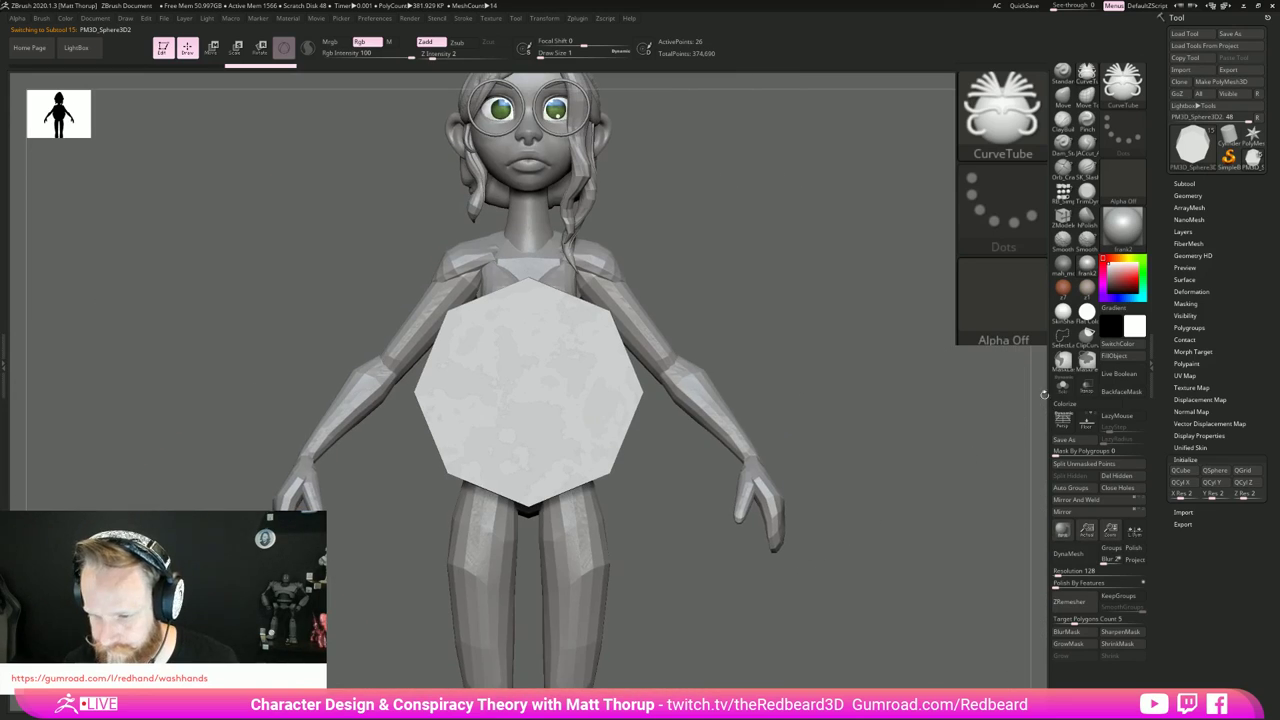
Step: Isolate the cylinder, hide everything except the upper arc of its side wall, and delete the hidden polygons
left_click(1063, 387)
key("shift+f")
left_click_drag(772, 515, 554, 531)
left_click_drag(413, 571, 594, 360, "ctrl+shift")
left_click_drag(608, 475, 648, 516)
left_click_drag(355, 515, 624, 438, "ctrl+alt+shift")
left_click_drag(683, 456, 713, 492)
left_click(1121, 480)
Step: Centre the gizmo on the arc strip, narrow the strip along Z and reduce its height
left_click_drag(844, 521, 773, 591)
key("e")
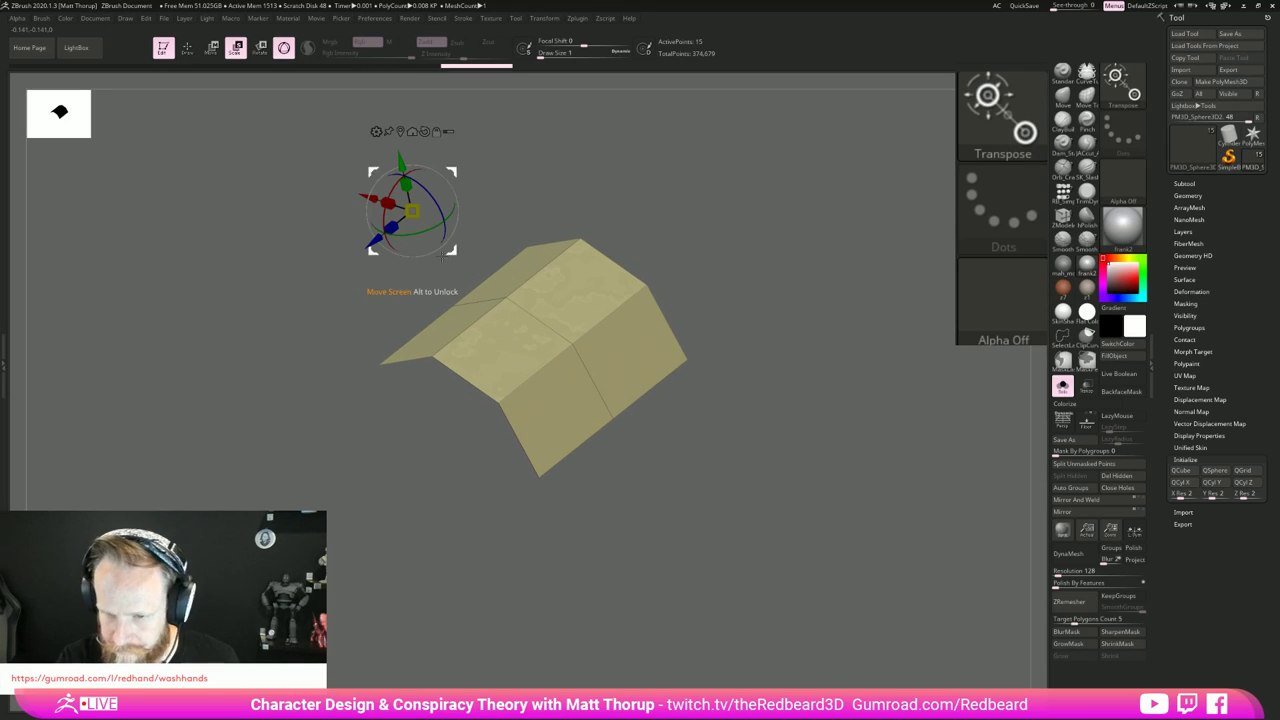
left_click(512, 335)
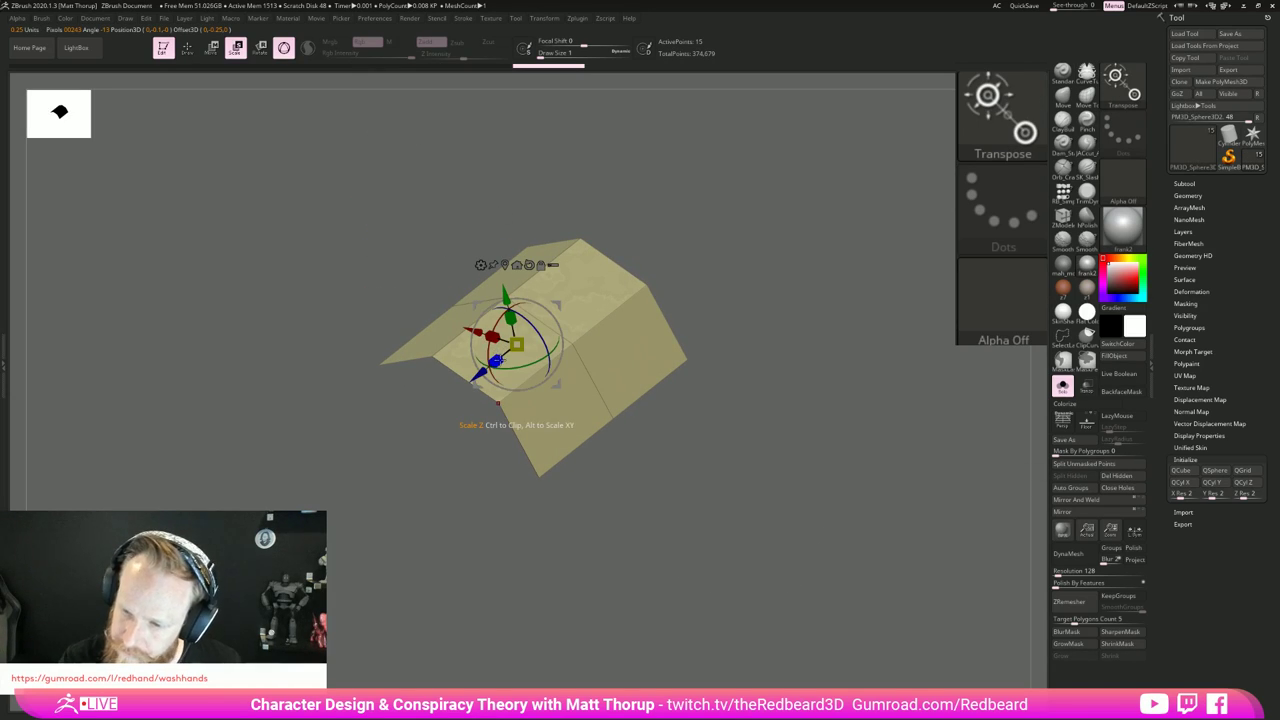
left_click_drag(498, 360, 666, 293)
left_click_drag(521, 313, 518, 334)
left_click_drag(728, 325, 697, 333)
Step: Remove the strip's middle lengthwise edge loop using the ZModeler Insert edge action with the Single EdgeLoop target
key("q")
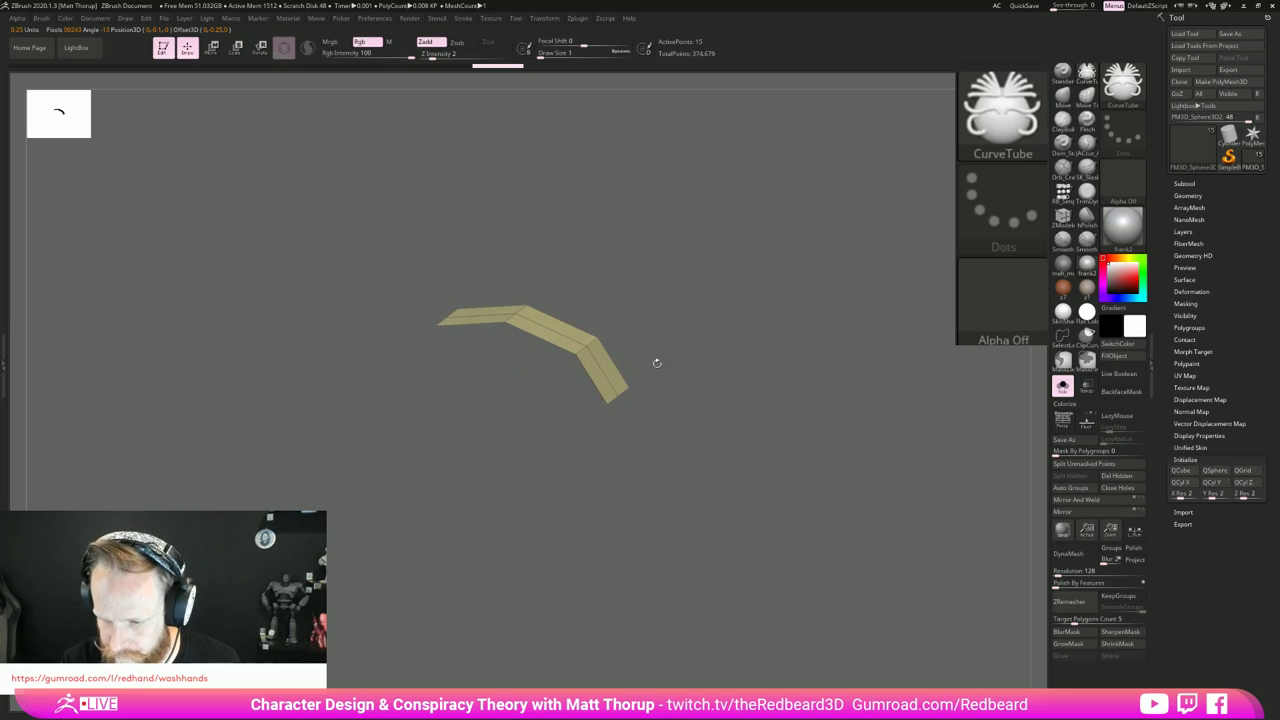
key("b")
key("z")
key("m")
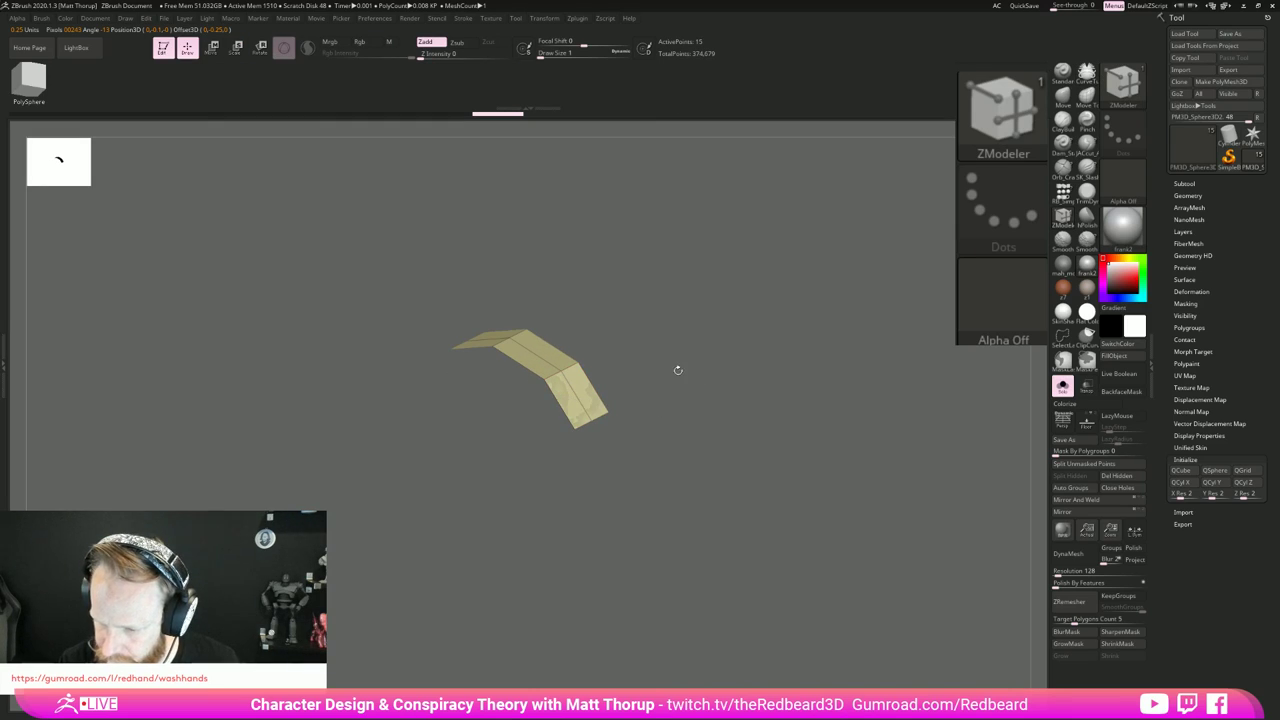
left_click_drag(678, 370, 591, 396)
key("space")
left_click(538, 405)
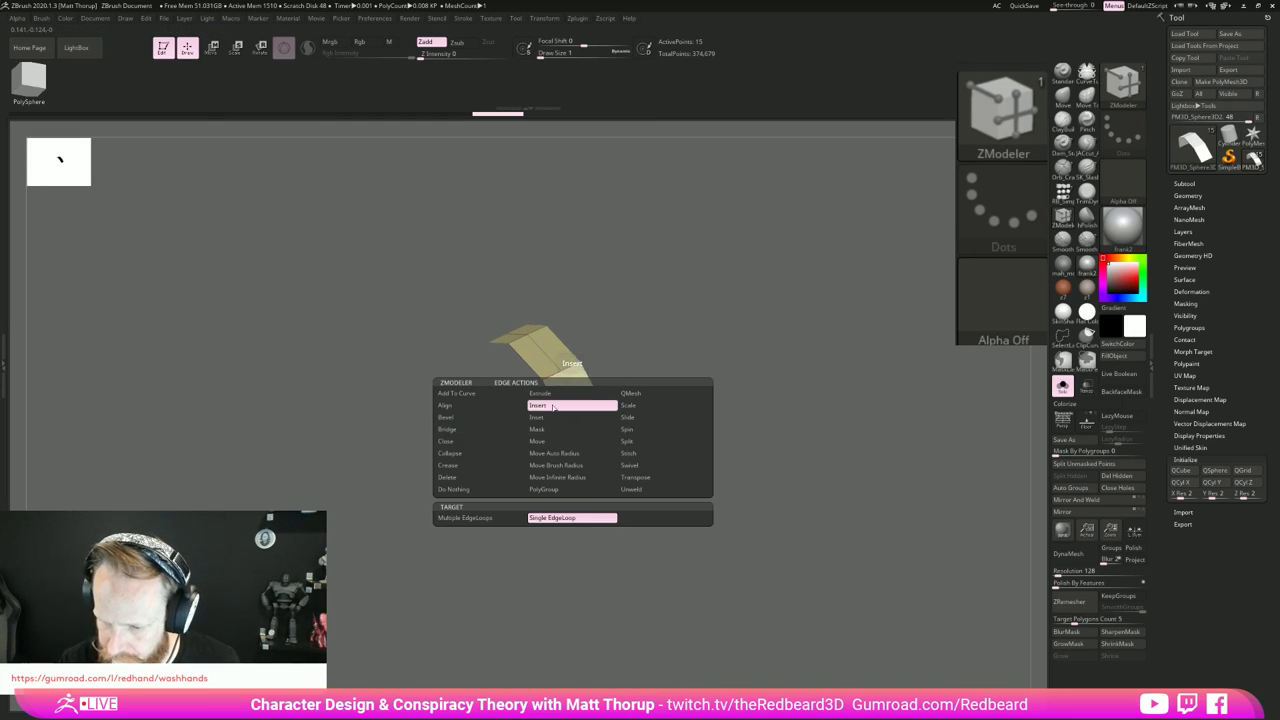
Step: Thicken the arc strip into a solid using the ZModeler QMesh action with the Polygroup All target
key("space")
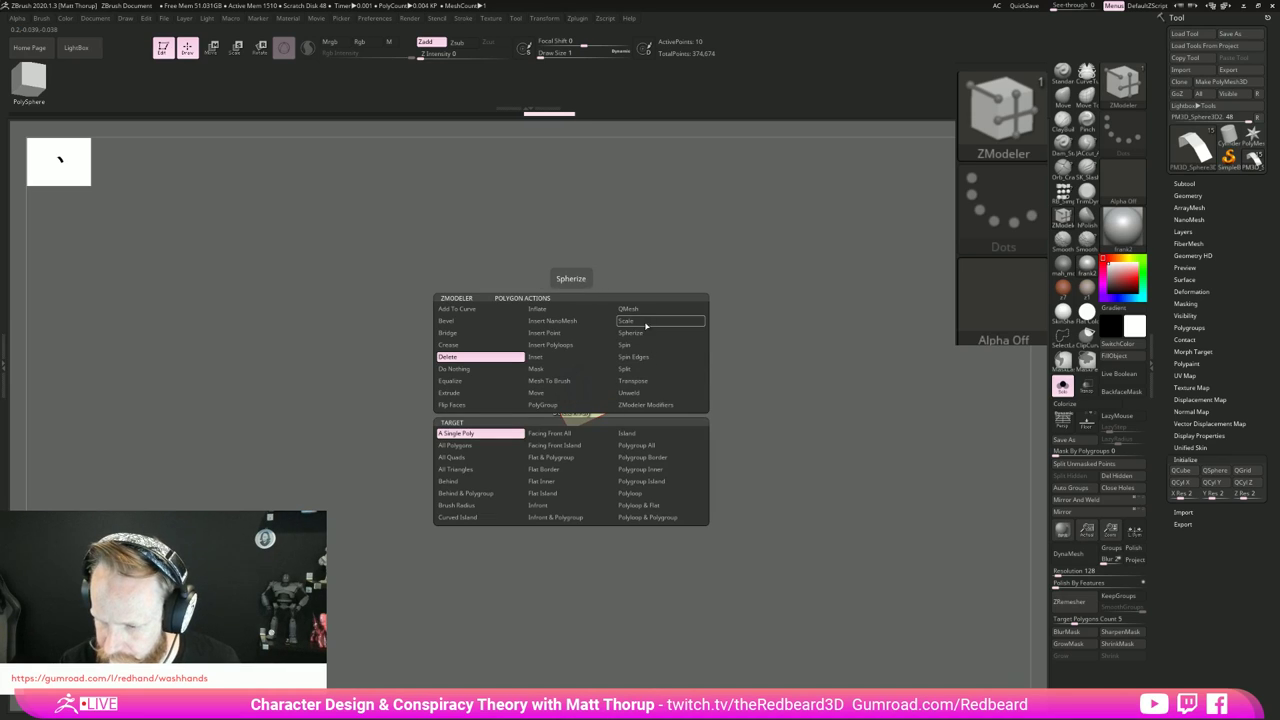
left_click(640, 307)
left_click_drag(760, 355, 640, 380)
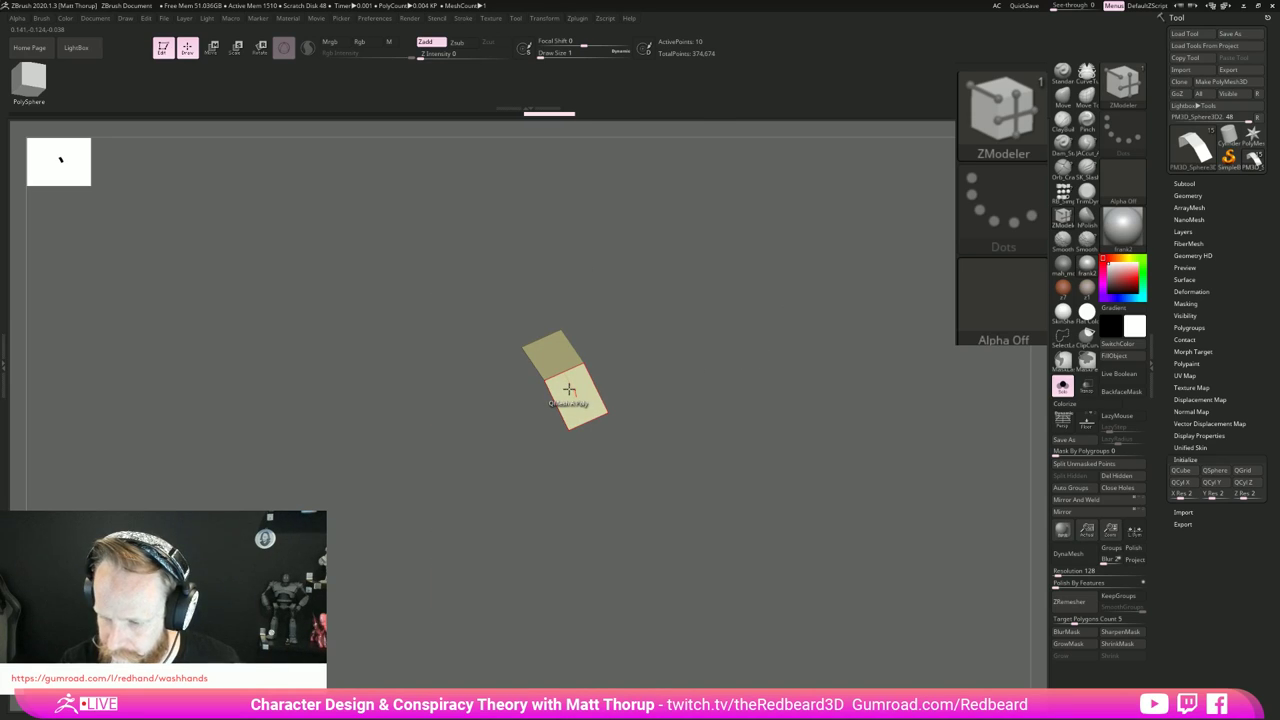
key("space")
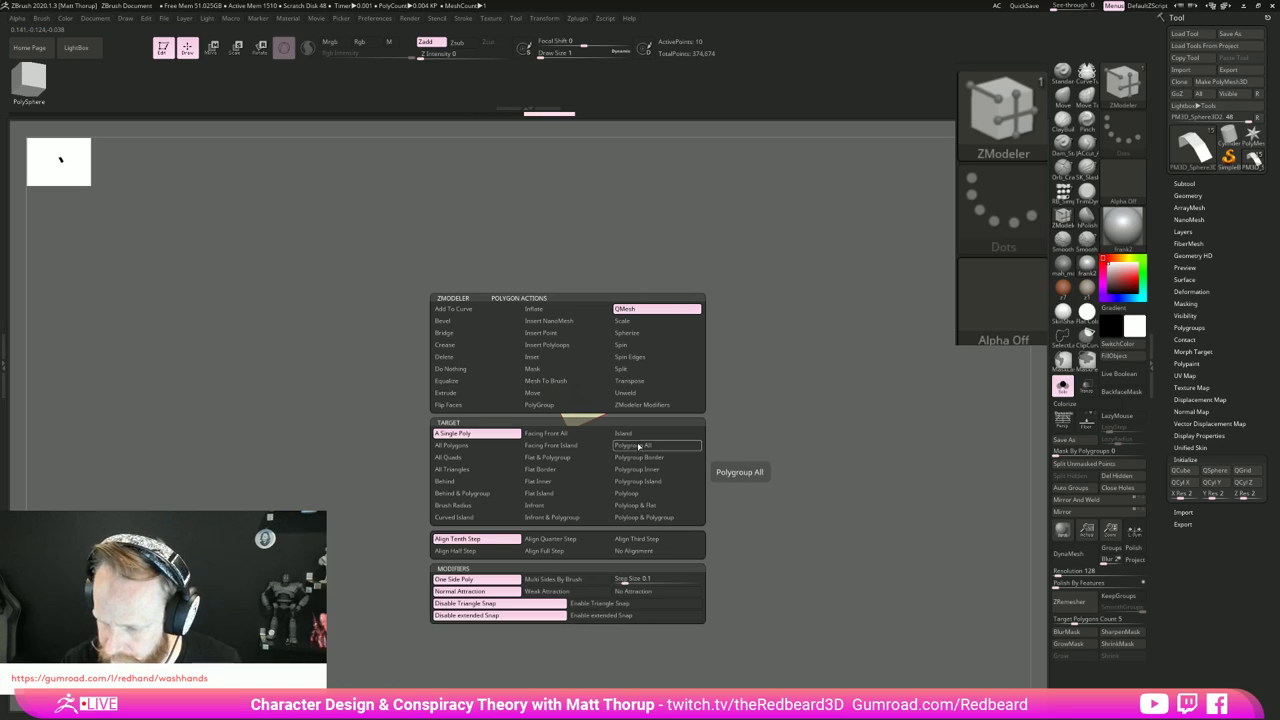
left_click(638, 439)
left_click_drag(763, 383, 735, 410)
left_click_drag(575, 392, 683, 379)
Step: Show the whole character again and move the arc up to head height and forward in front of the face
left_click(1065, 393)
key("w")
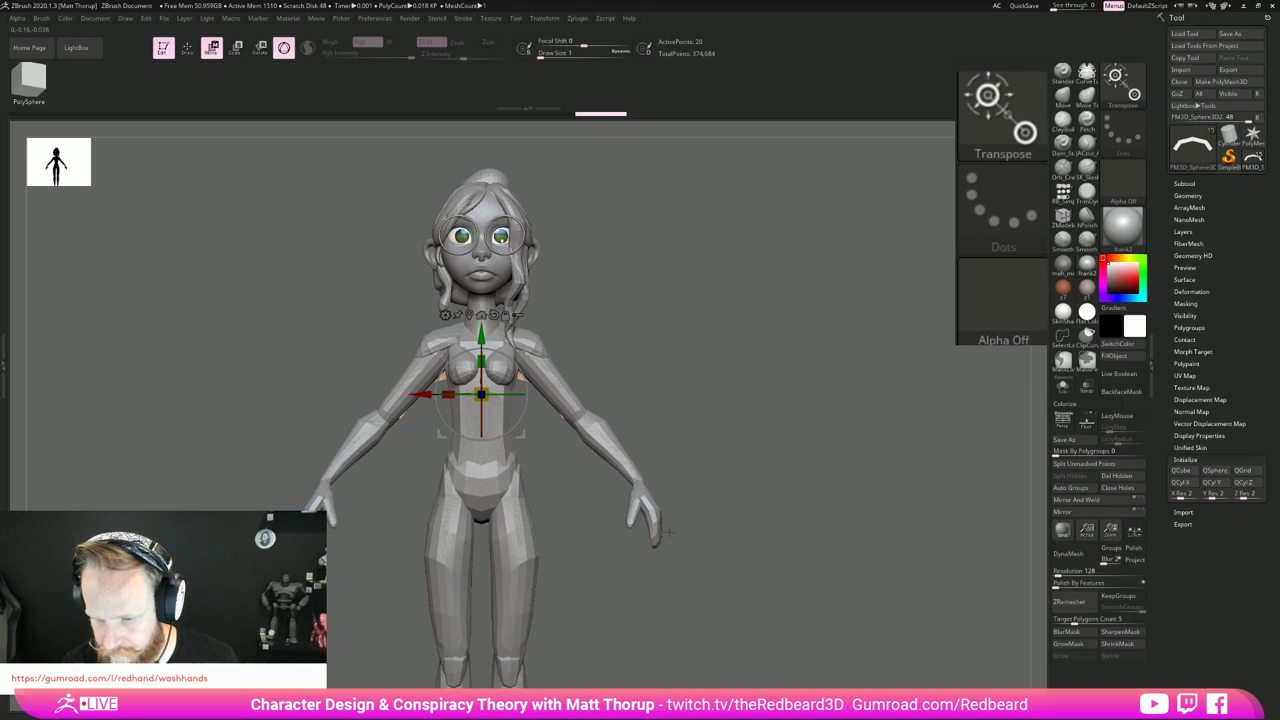
left_click_drag(481, 395, 461, 285)
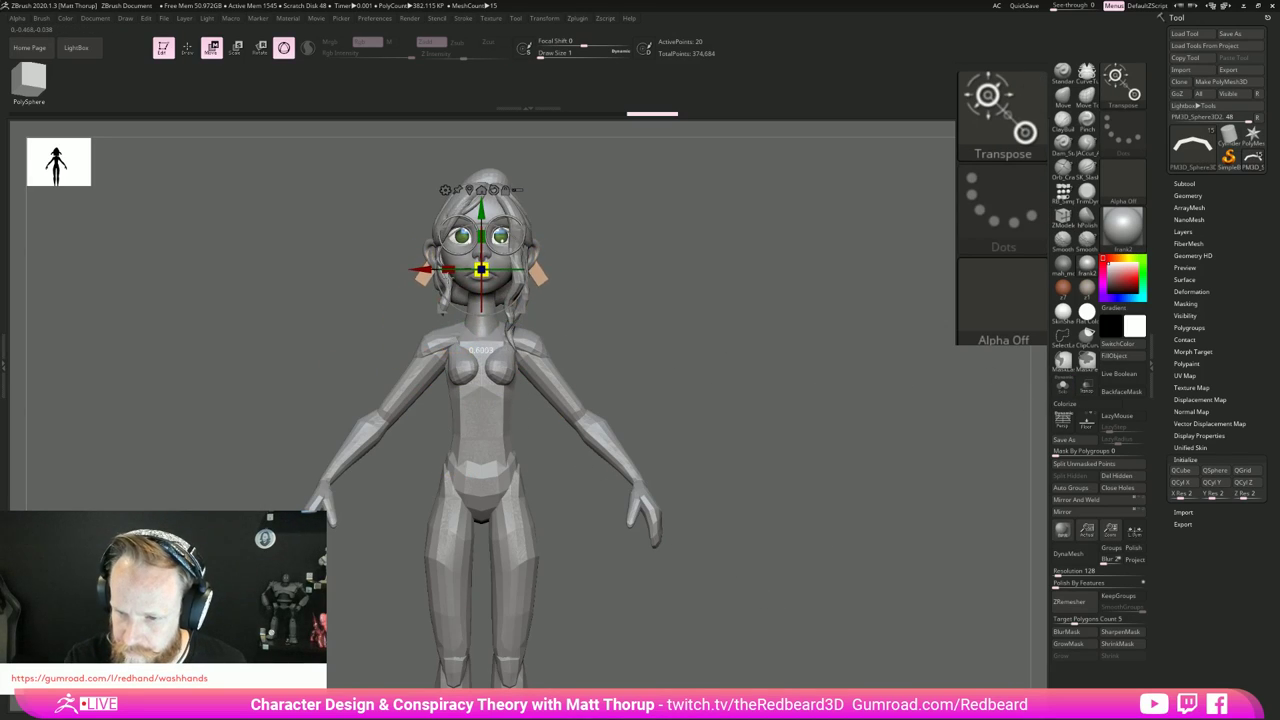
left_click_drag(653, 262, 553, 268, "shift")
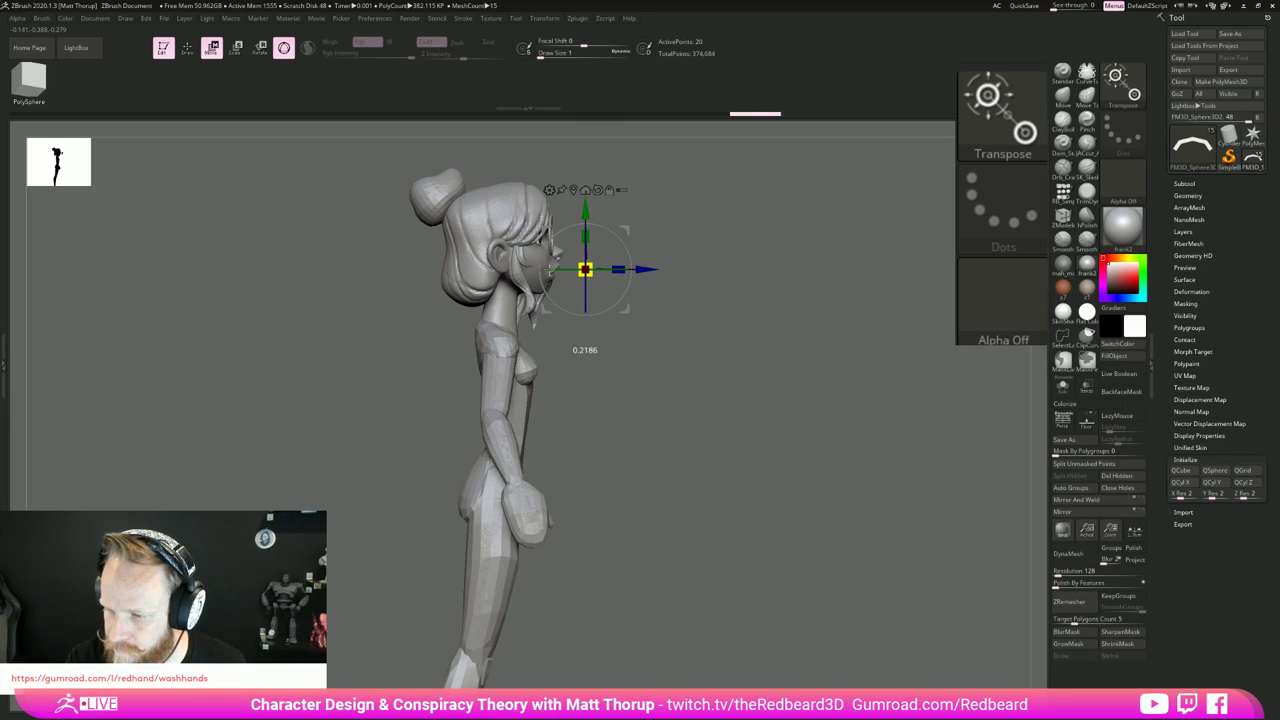
left_click_drag(640, 250, 843, 385, "shift")
Step: Raise the arc from the mouth to between the two lenses and push it back in line with the glasses rings
left_click_drag(657, 380, 624, 519, "alt")
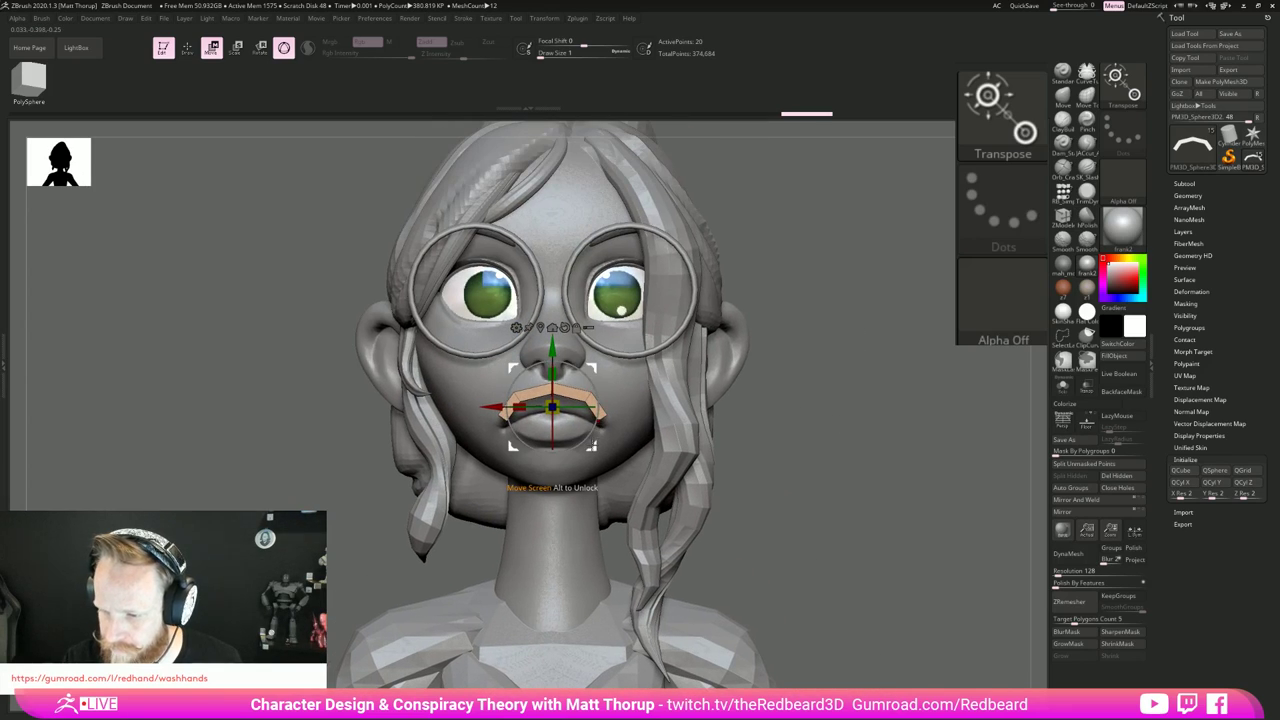
left_click_drag(595, 449, 597, 372)
left_click_drag(559, 334, 563, 283)
left_click_drag(826, 261, 625, 270)
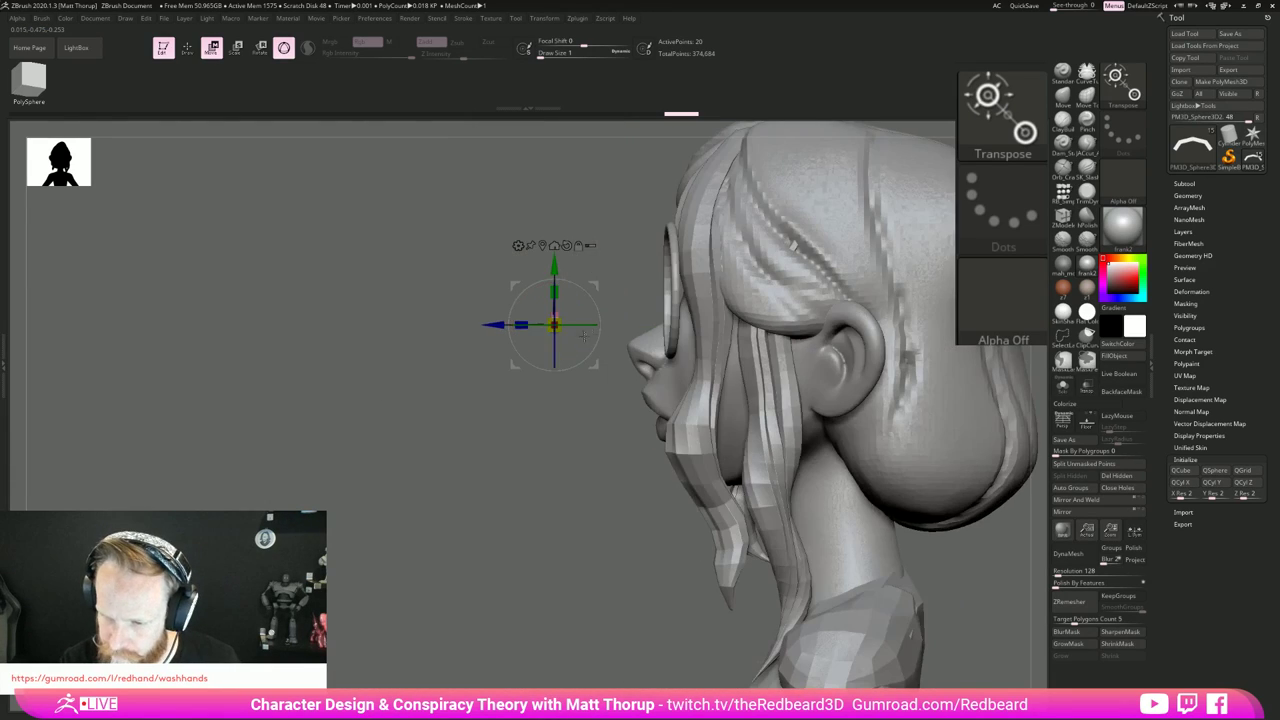
left_click_drag(499, 325, 614, 325)
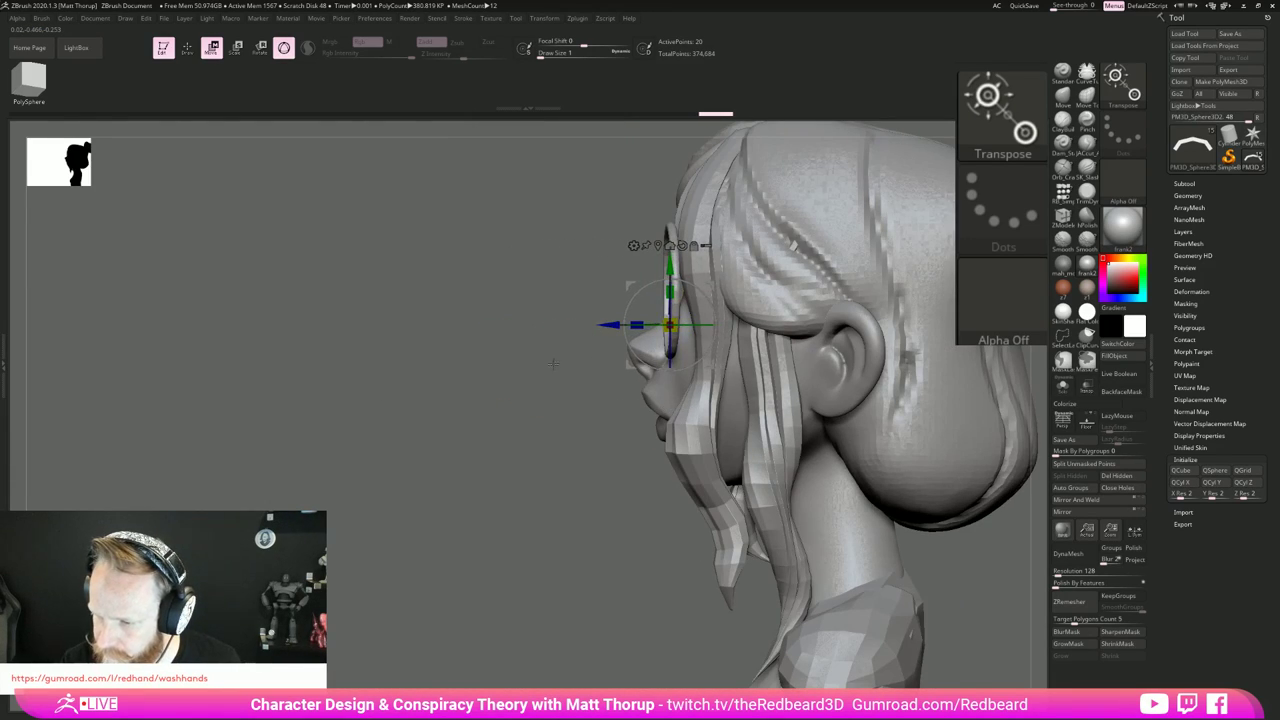
left_click_drag(549, 505, 667, 588)
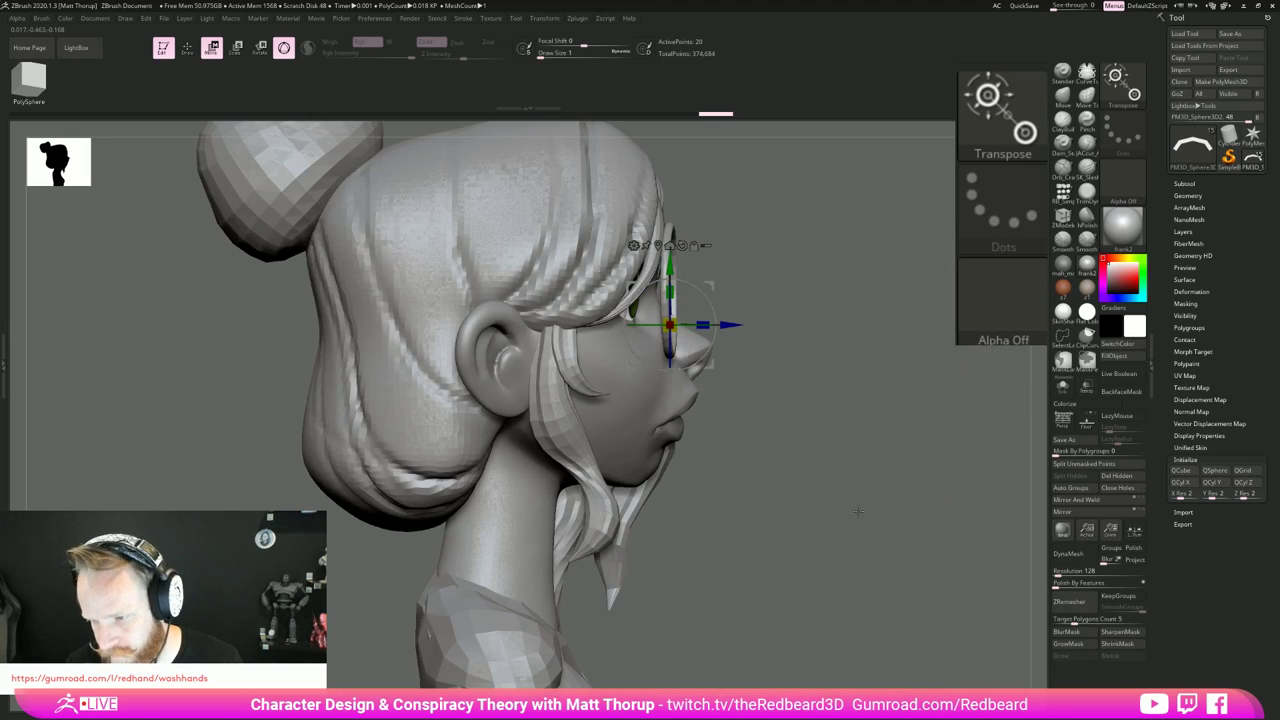
Step: Raise the arc slightly so it sits higher on the nose between the two glasses rings
left_click_drag(858, 511, 962, 559)
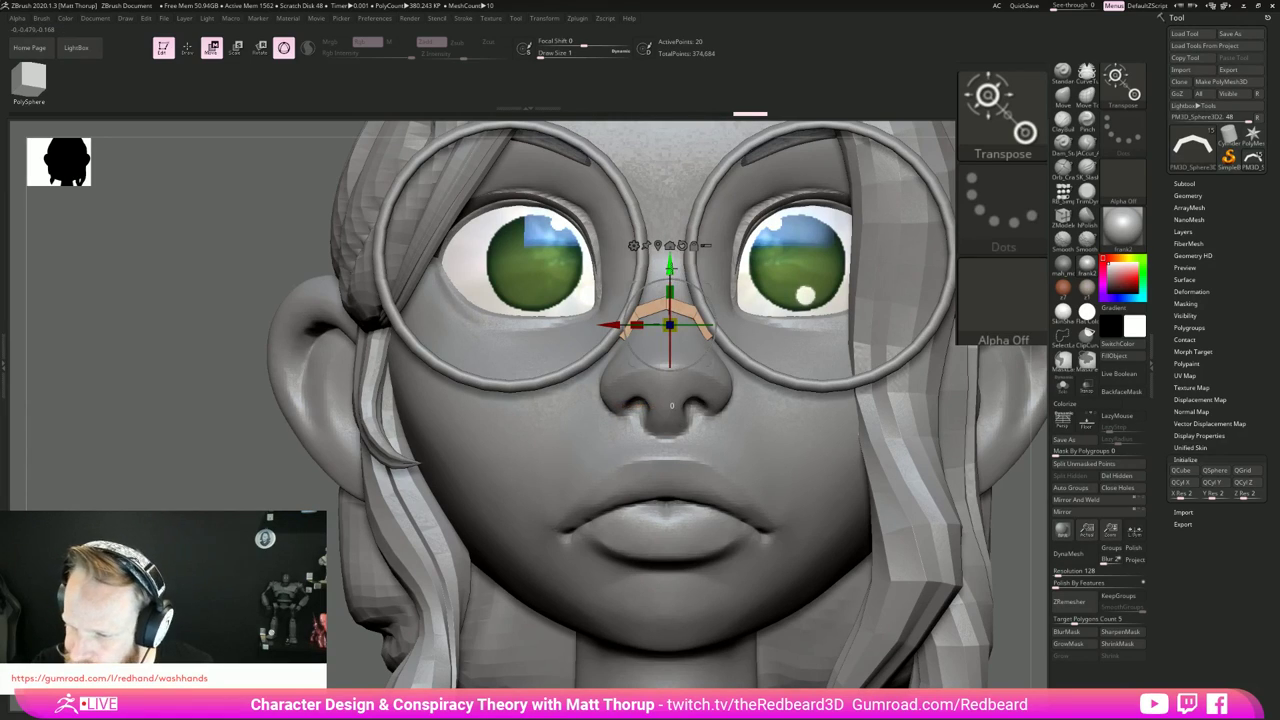
left_click_drag(669, 270, 669, 254)
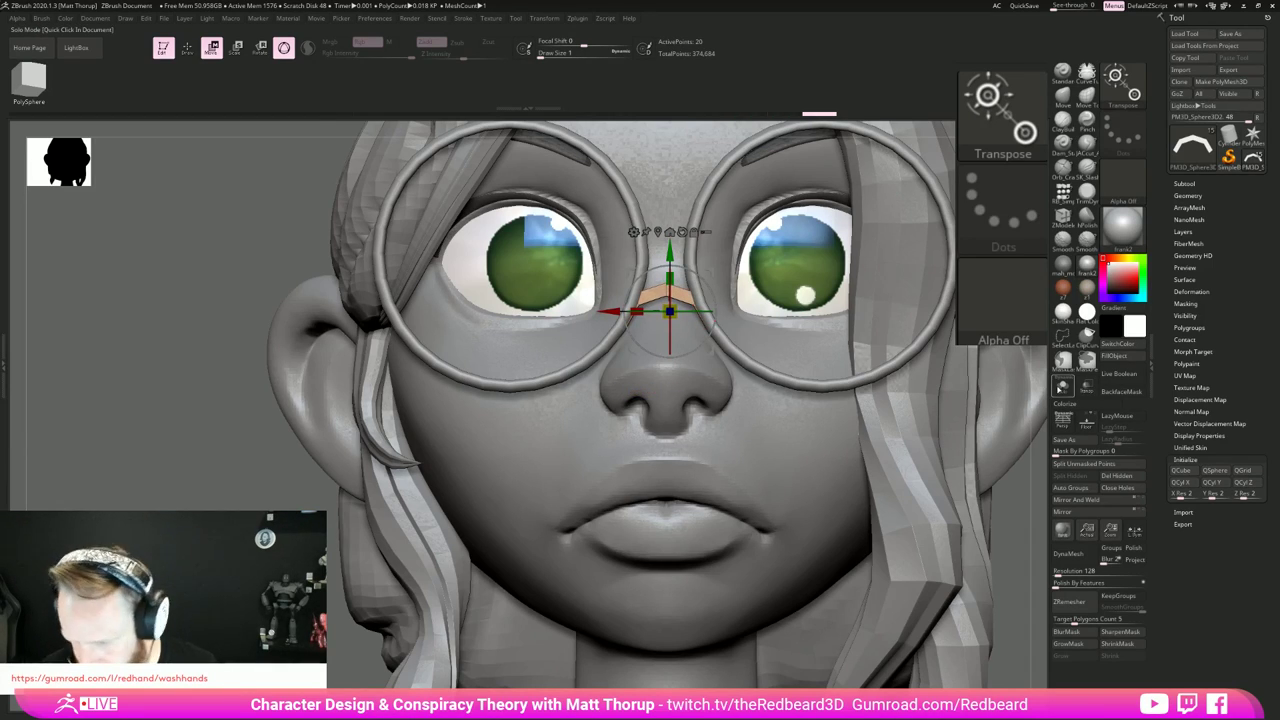
Step: Isolate the arc and bevel its lengthwise edges using the ZModeler Bevel edge action with the EdgeLoop Complete target
left_click(1059, 389)
mouse_move(923, 497)
left_mouse_down("alt")
mouse_move(920, 631)
mouse_move(846, 480)
left_mouse_up("alt")
key("q")
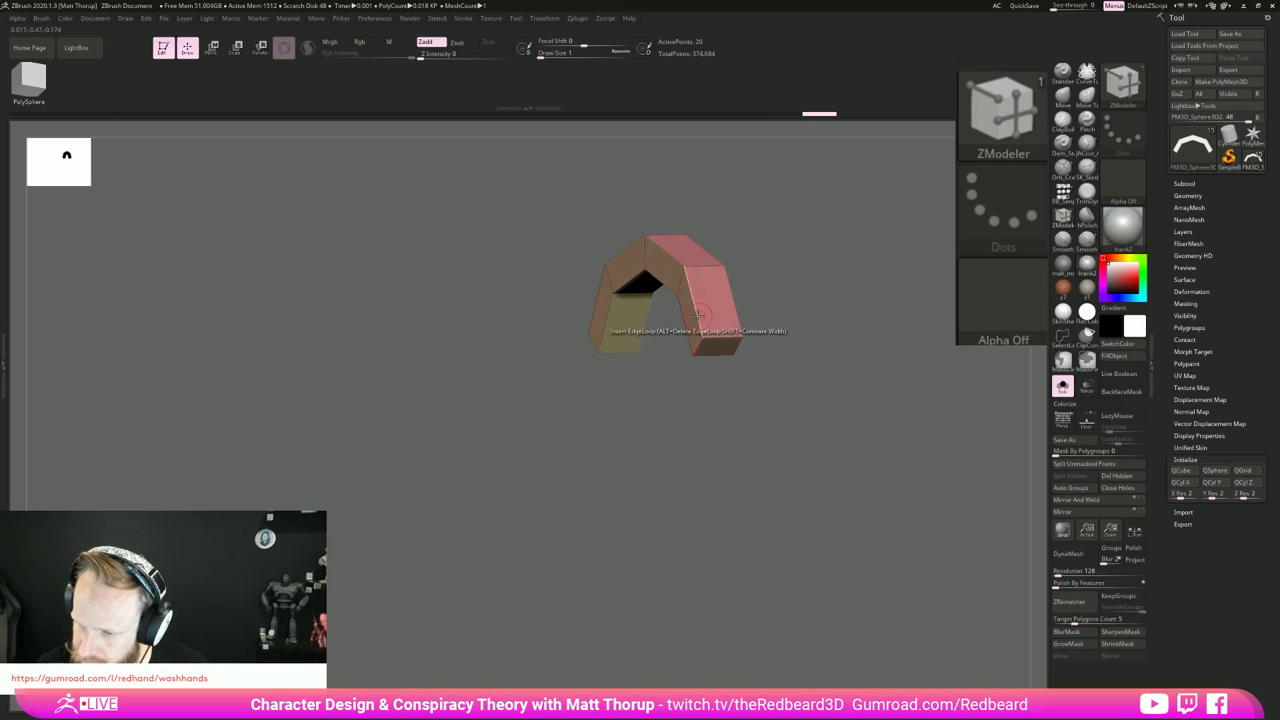
key("space")
left_click(600, 336)
left_click(600, 461)
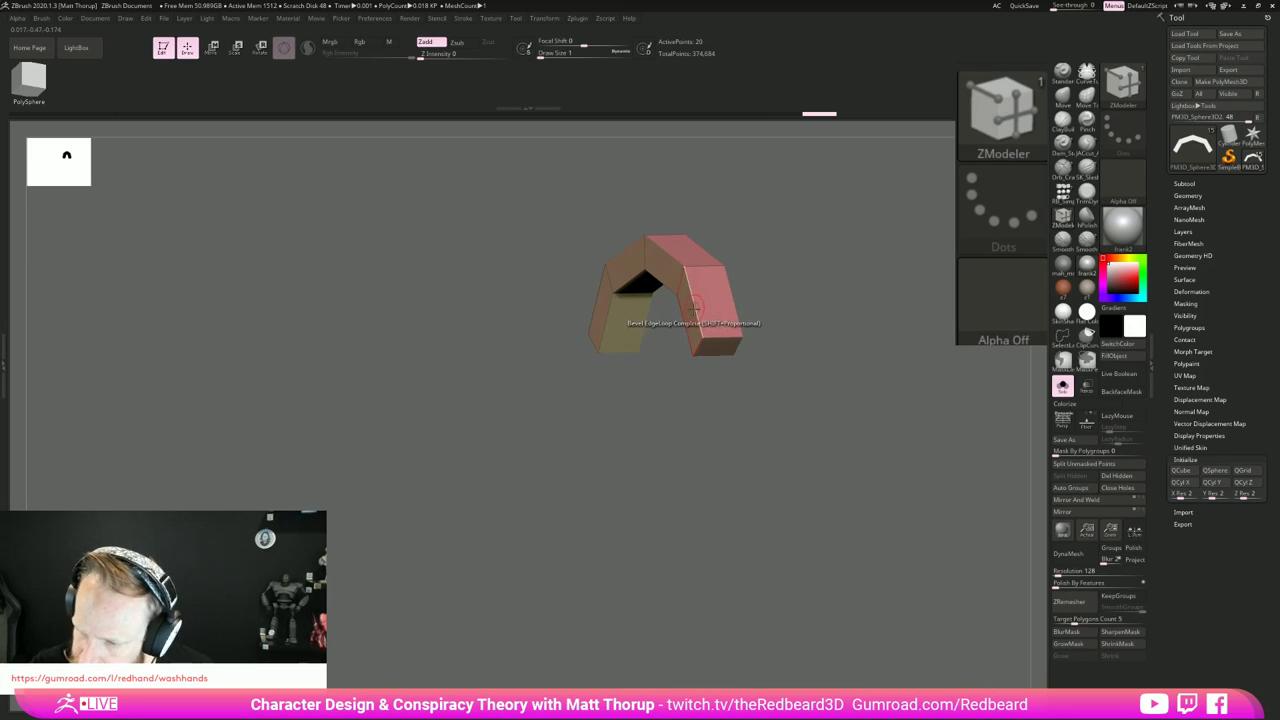
left_click_drag(693, 312, 695, 298)
mouse_move(781, 362)
left_mouse_down()
mouse_move(800, 395)
mouse_move(836, 398)
left_mouse_up()
left_click(668, 340)
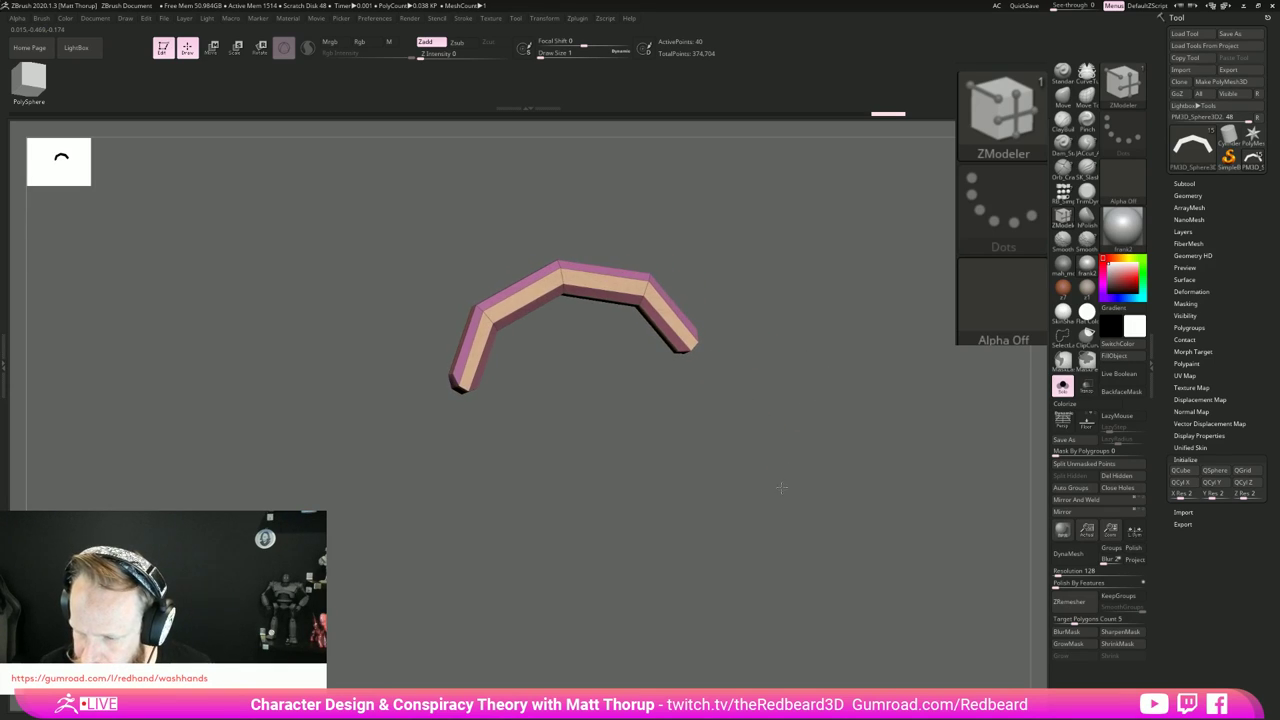
Step: Turn on dynamic subdivision for the arc, hide the polyframe and show the whole character again
key("d")
key("shift+f")
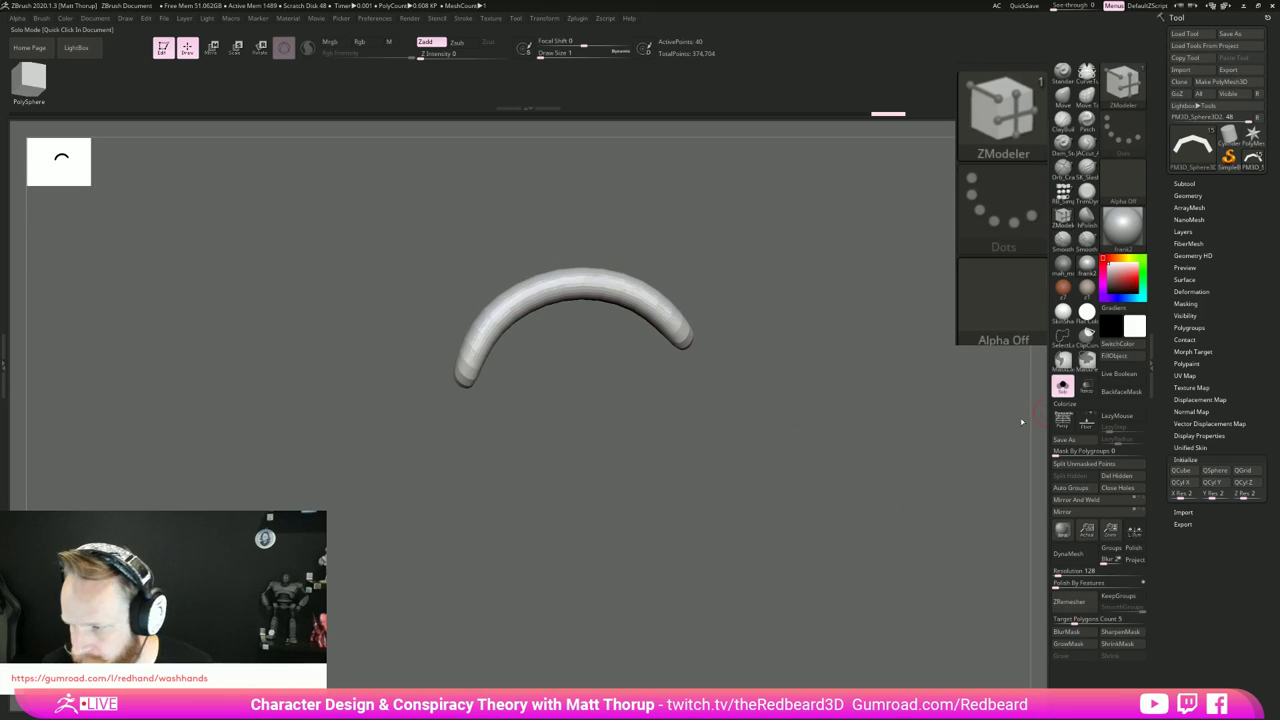
left_click(1062, 386)
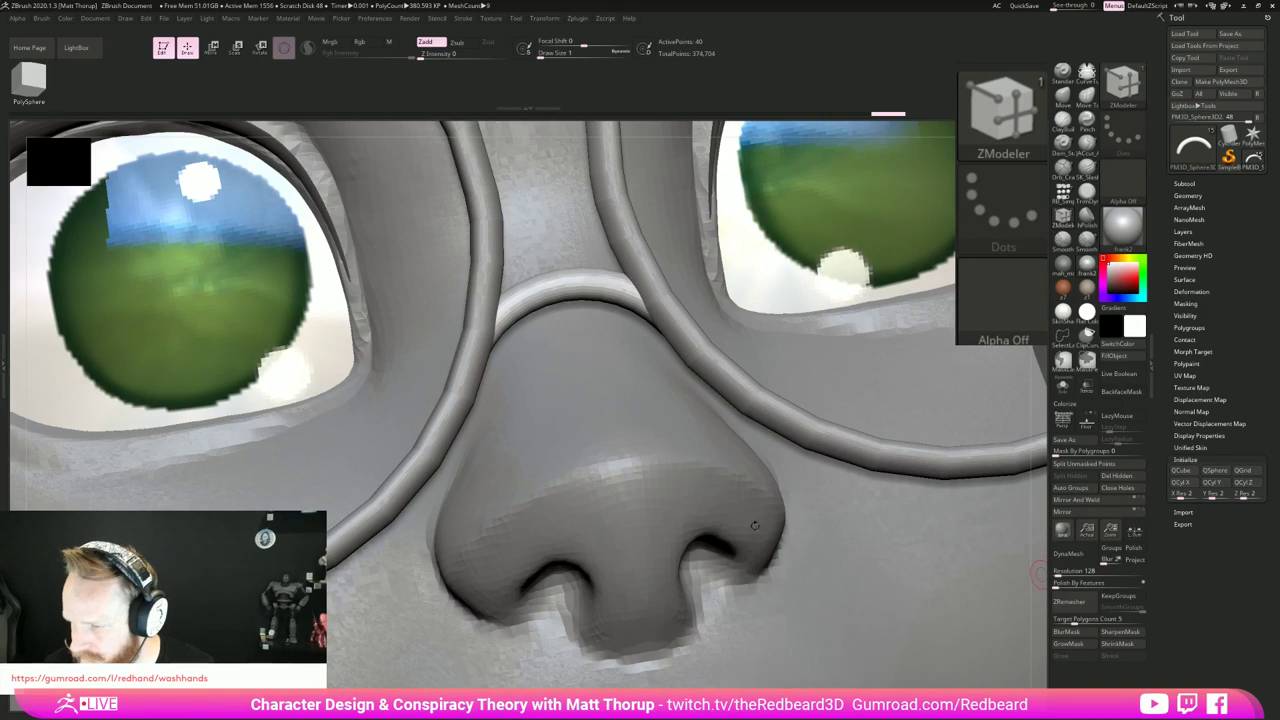
Step: Duplicate the arc subtool and reinitialize the copy as a QCube with dynamic subdivision turned off
key("f")
left_click_drag(915, 554, 829, 550)
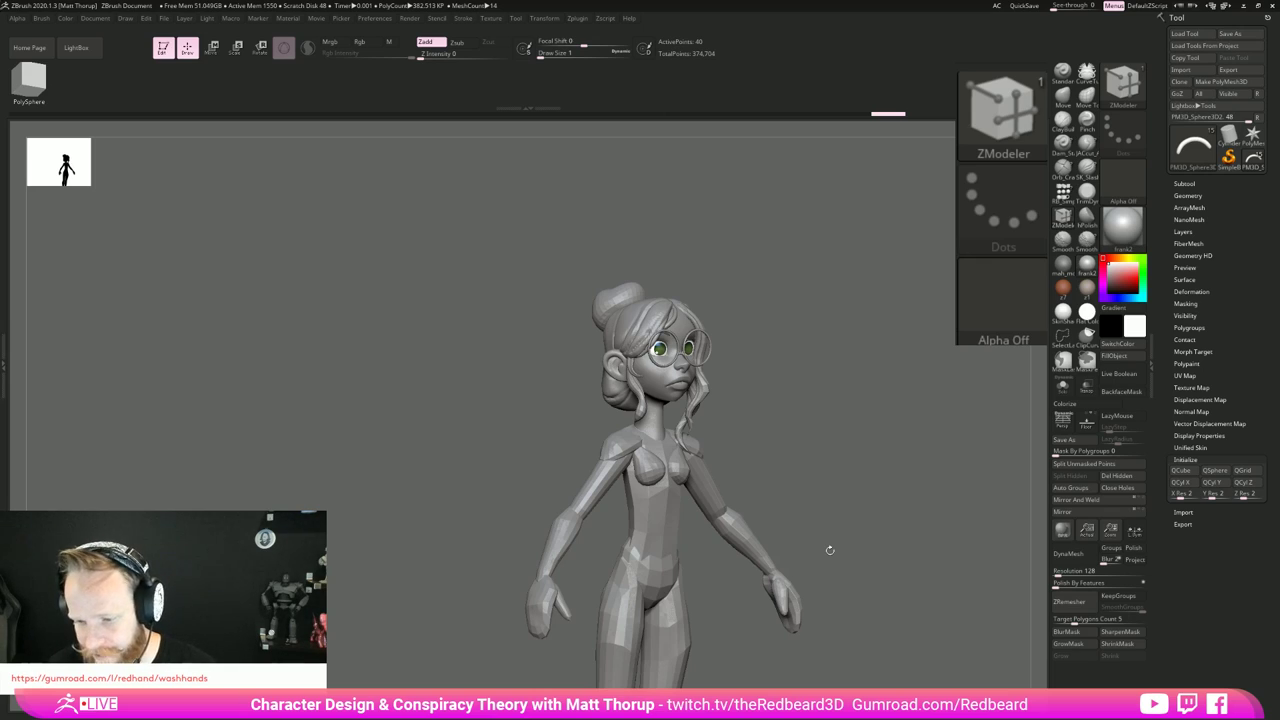
left_click_drag(855, 432, 839, 409)
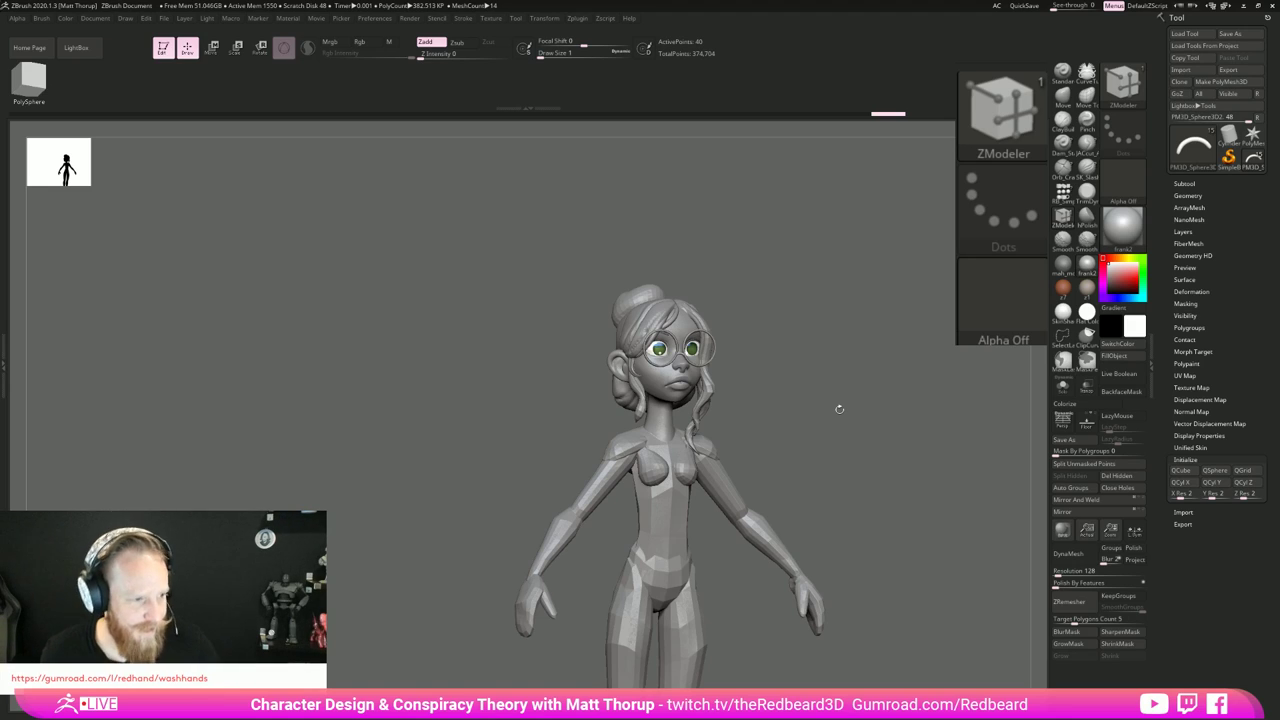
left_click_drag(813, 364, 859, 433)
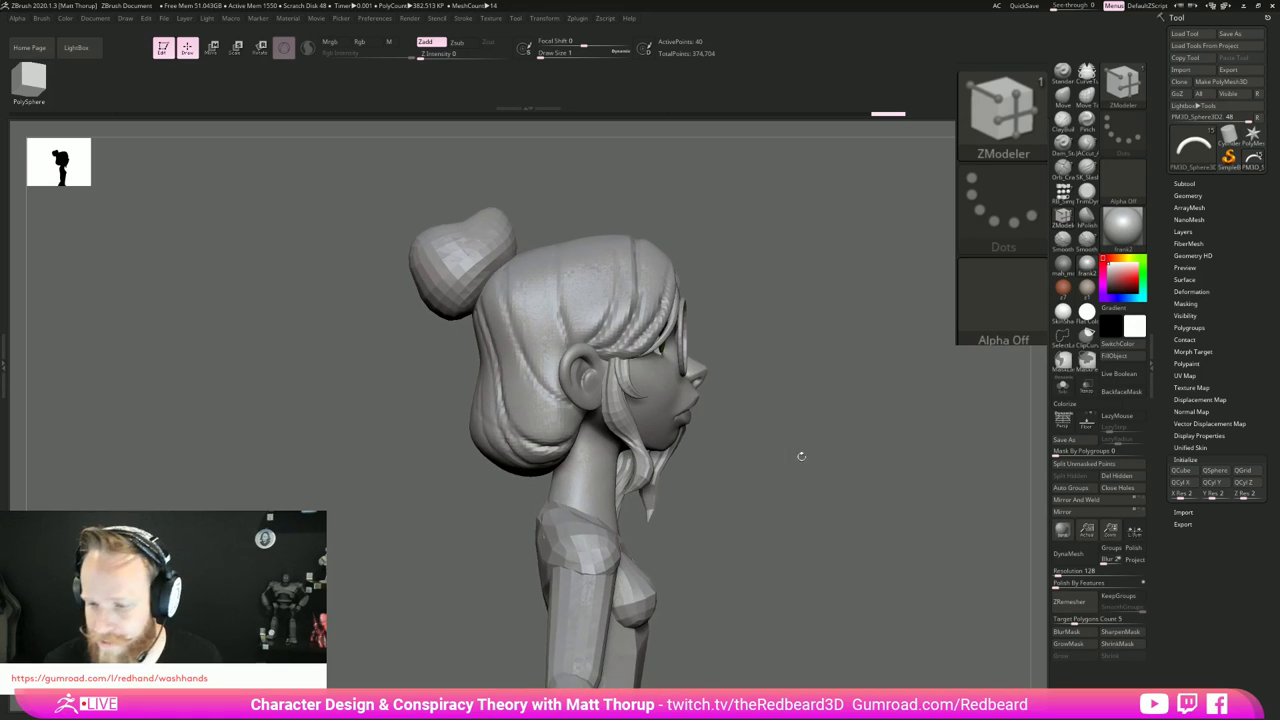
left_click(1185, 184)
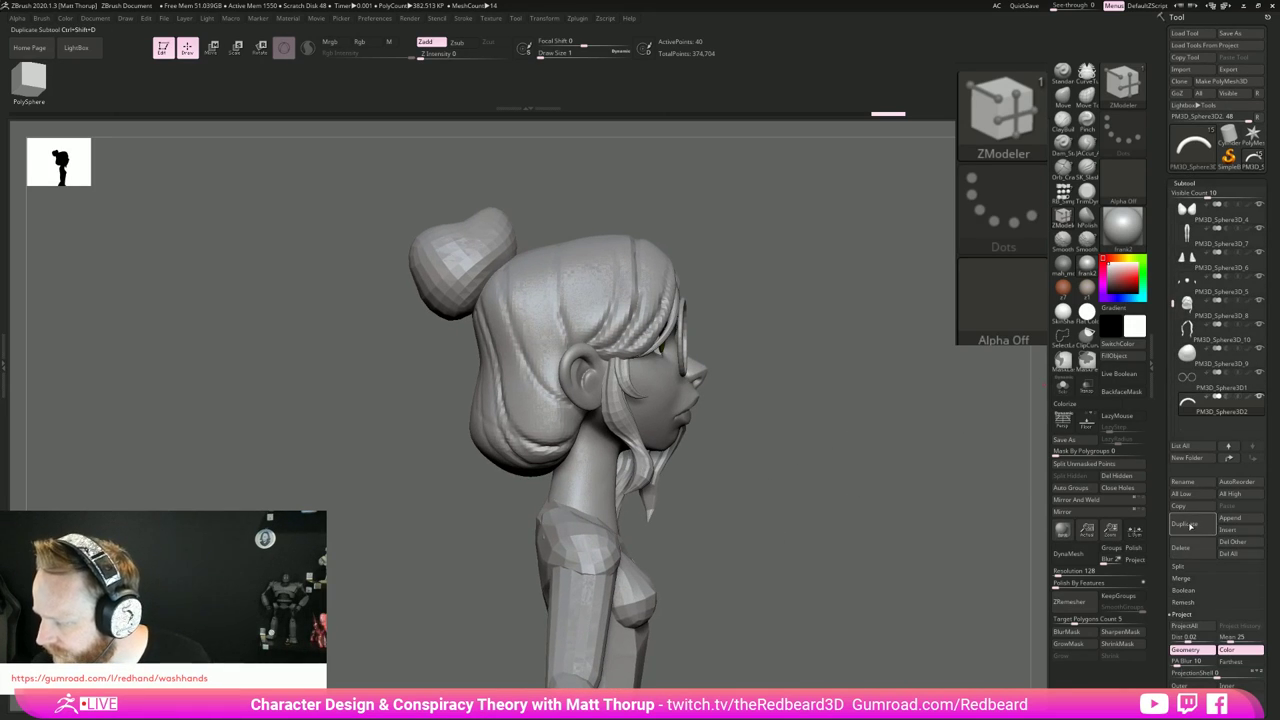
left_click(1186, 524)
scroll(1212, 492, "down", 5)
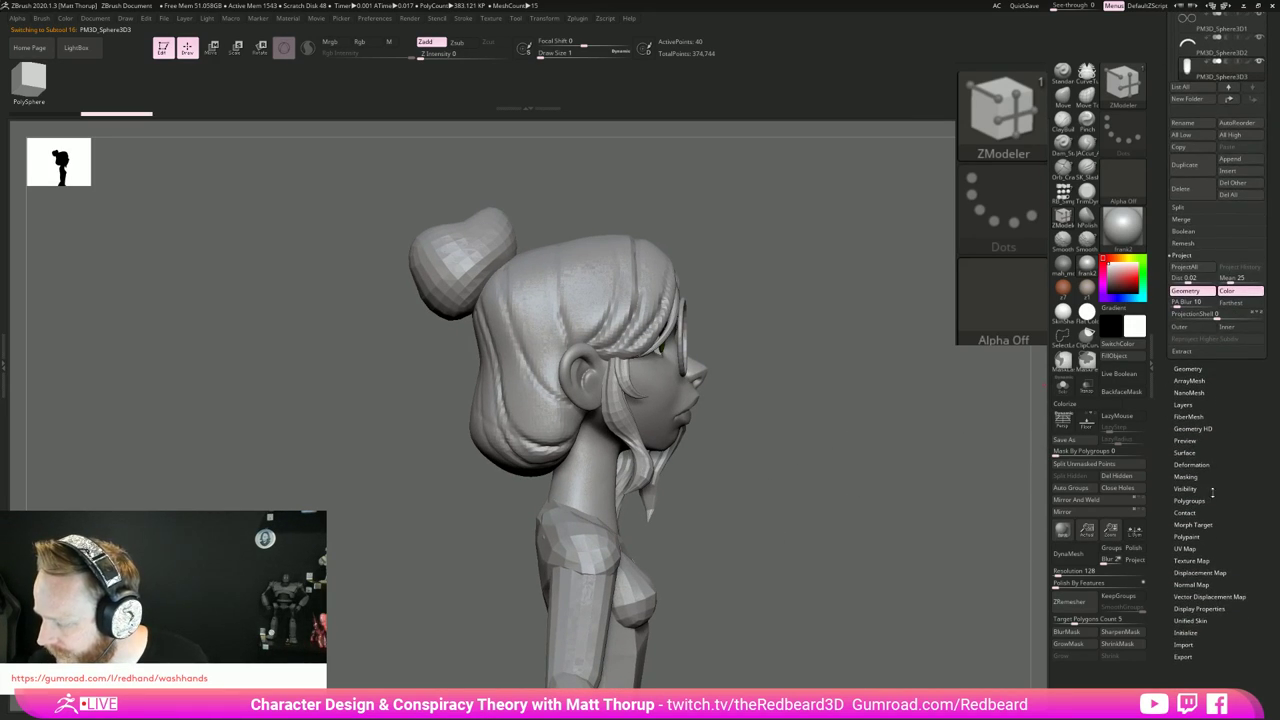
left_click(1185, 632)
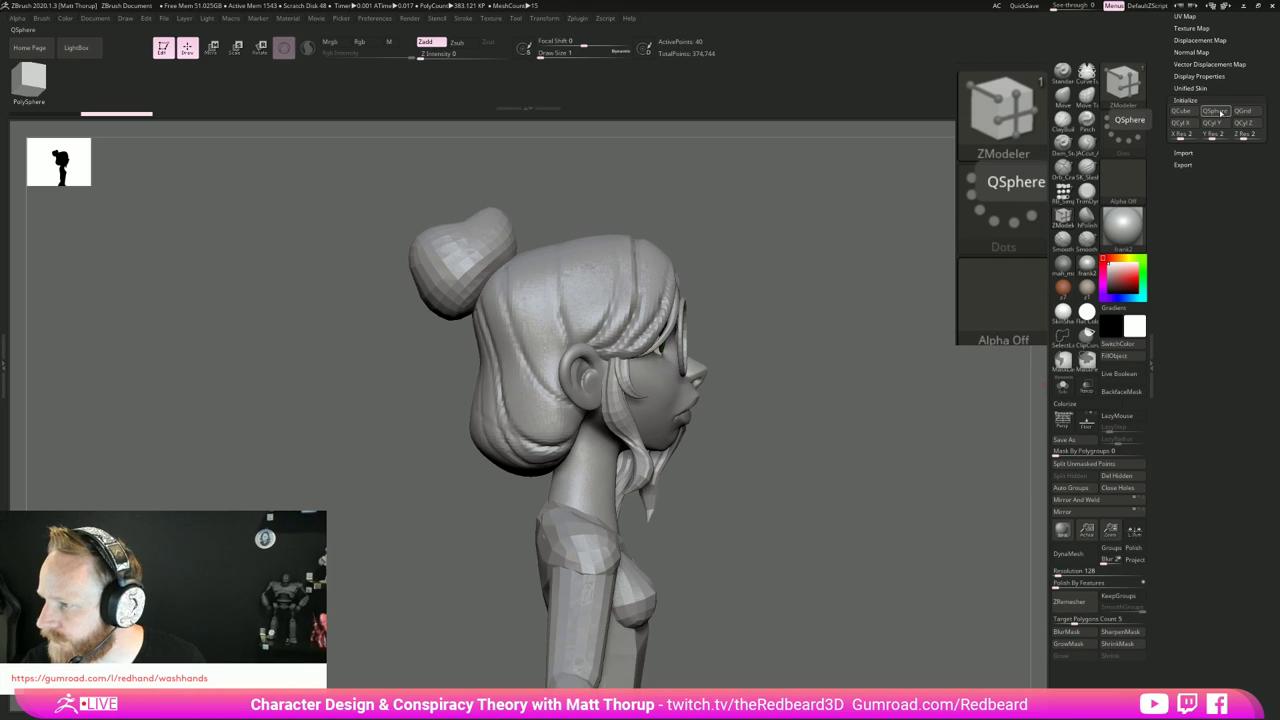
mouse_move(886, 349)
left_mouse_down()
mouse_move(829, 427)
mouse_move(866, 475)
left_mouse_up()
key("shift+d")
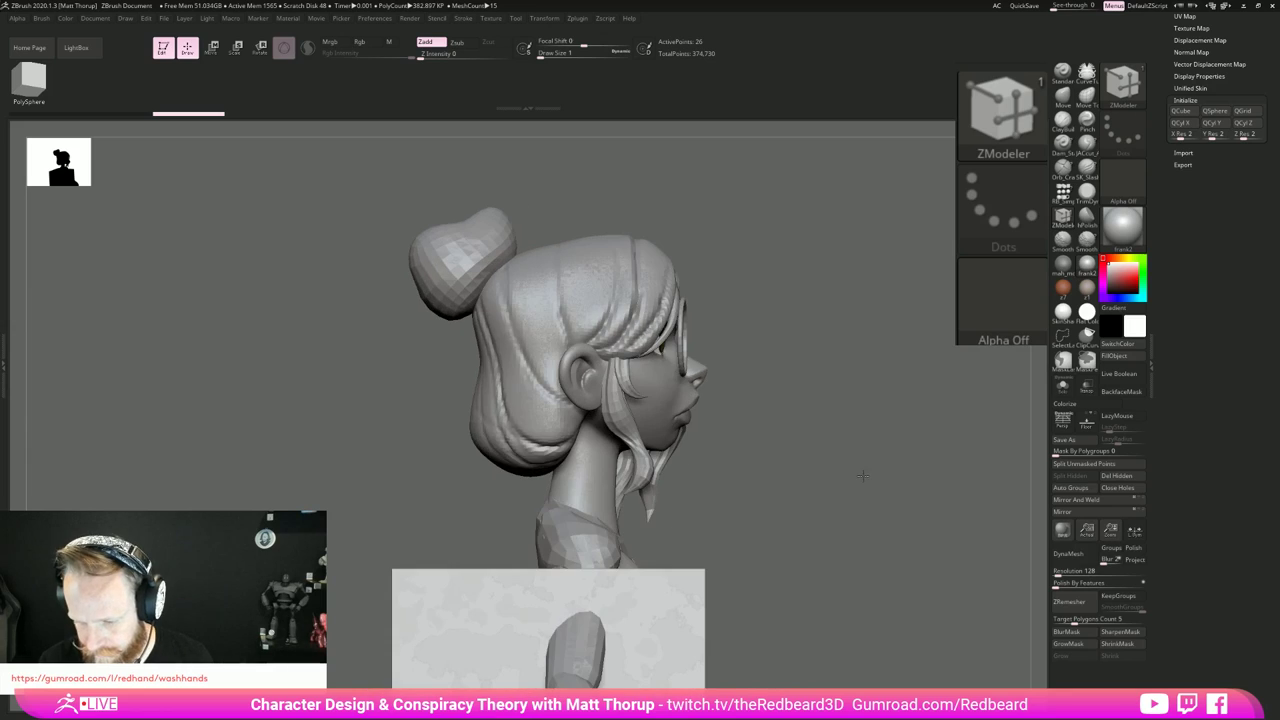
Step: Activate the Move gizmo for the new cube
key("w")
left_click_drag(838, 423, 690, 420)
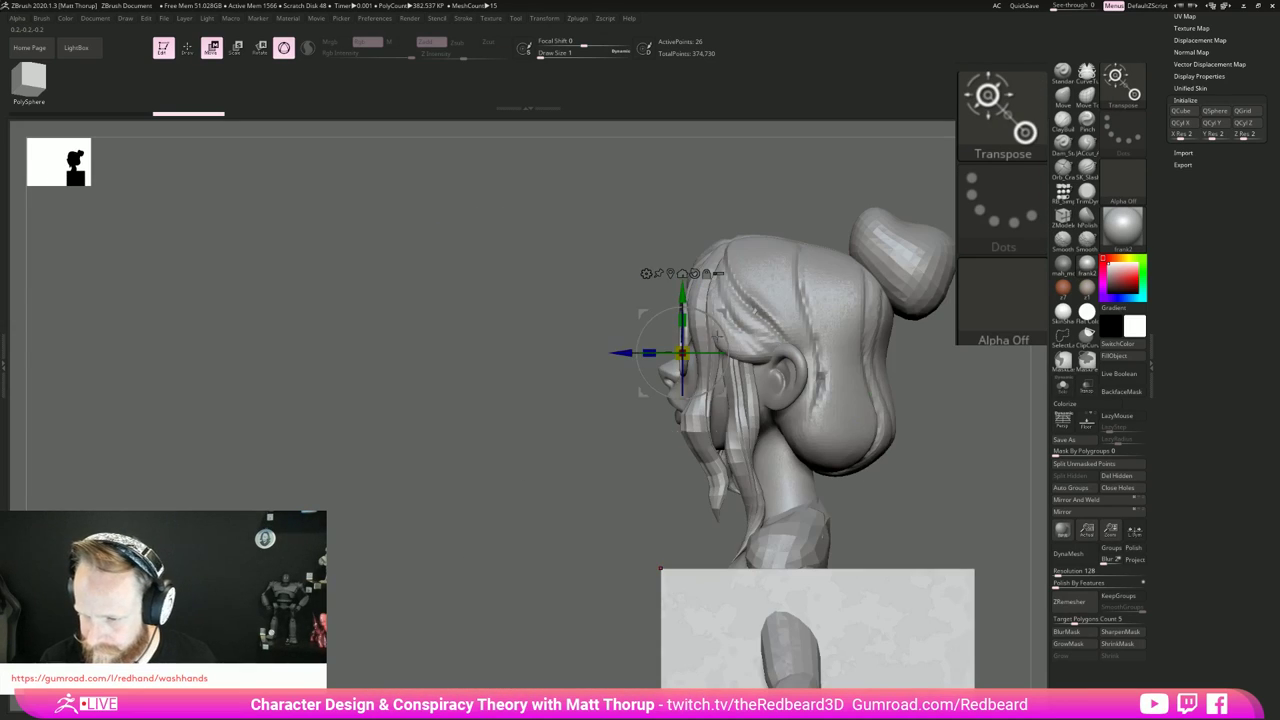
Step: Centre the gizmo on the new box and move the box sideways out of the body's centre line
left_click(670, 274)
left_click_drag(560, 611, 938, 578)
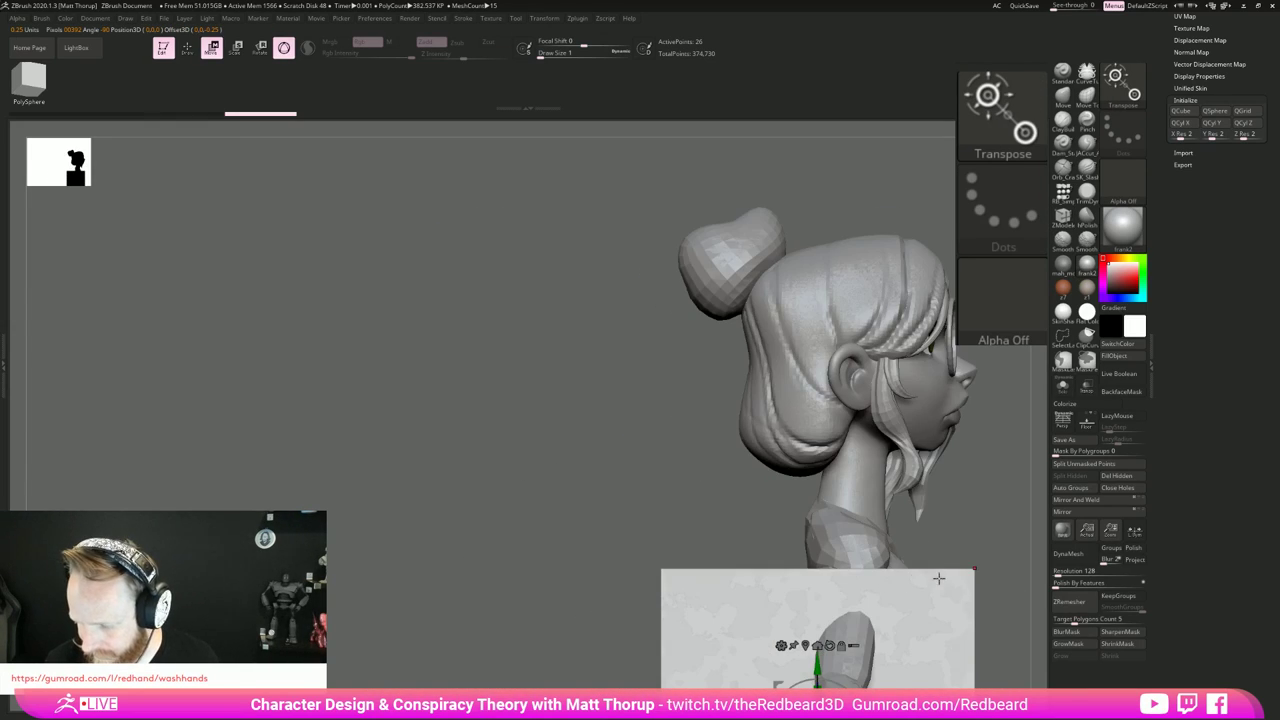
left_click_drag(979, 529, 872, 524)
left_click_drag(880, 480, 813, 329, "alt")
left_click_drag(696, 499, 764, 499)
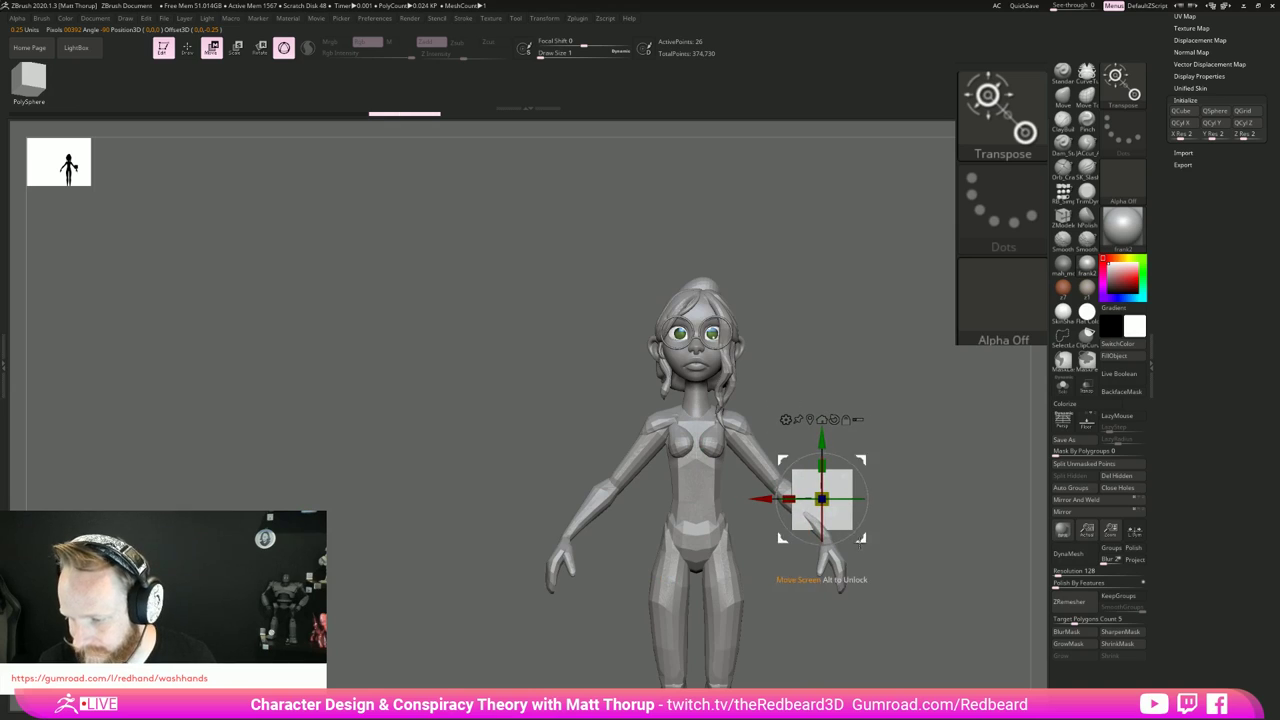
Step: Scale the box down into a thin narrow strip for the glasses' temple arm and place it beside the head
left_click_drag(859, 534, 897, 462)
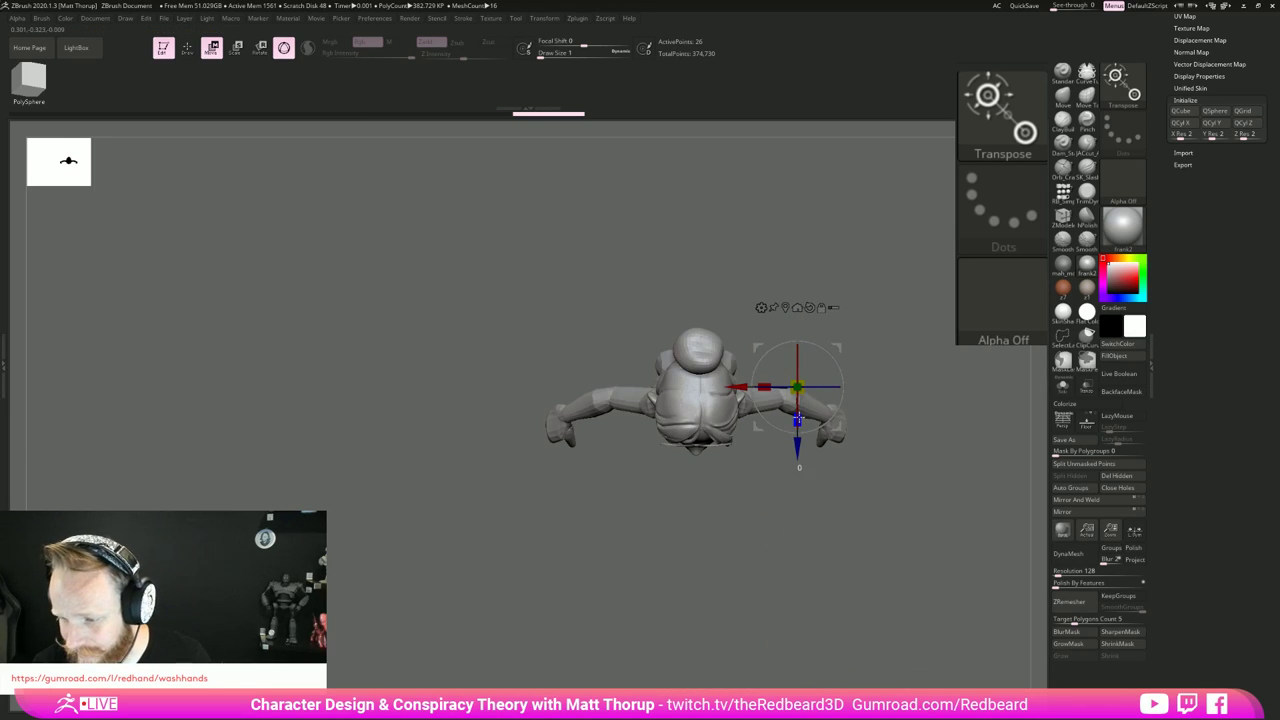
left_click_drag(803, 496, 803, 496)
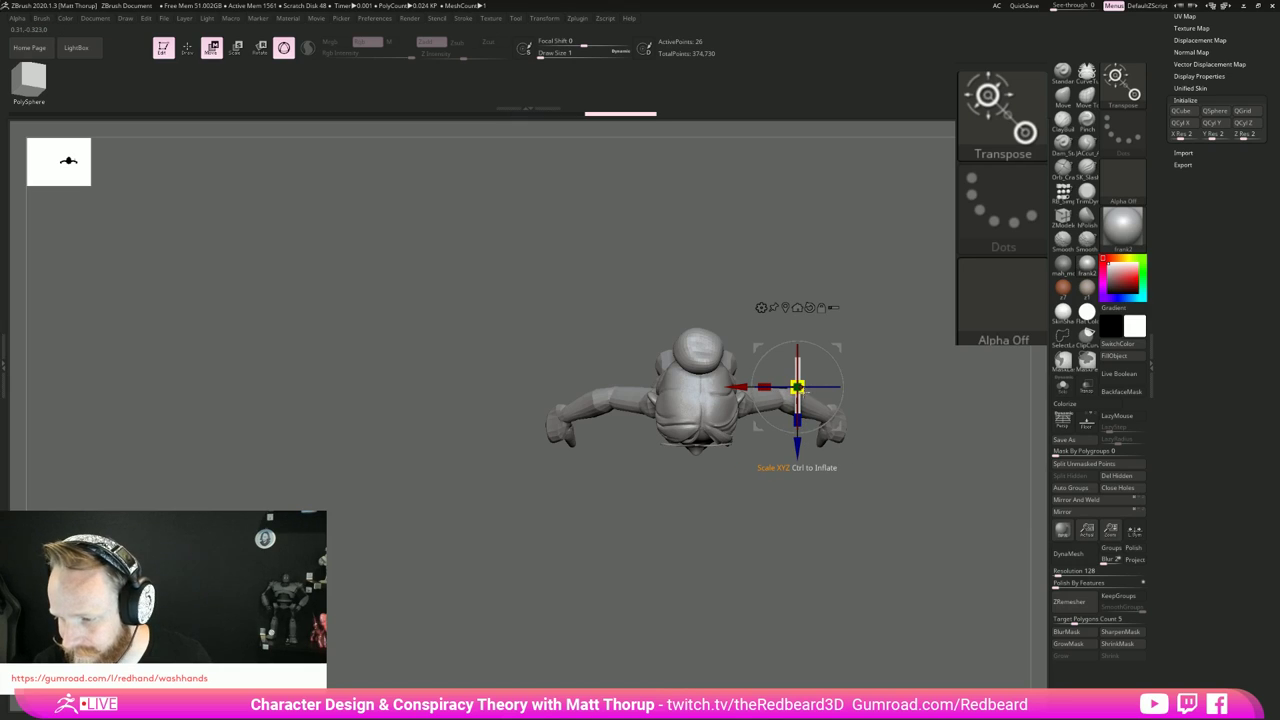
left_click_drag(801, 391, 799, 389)
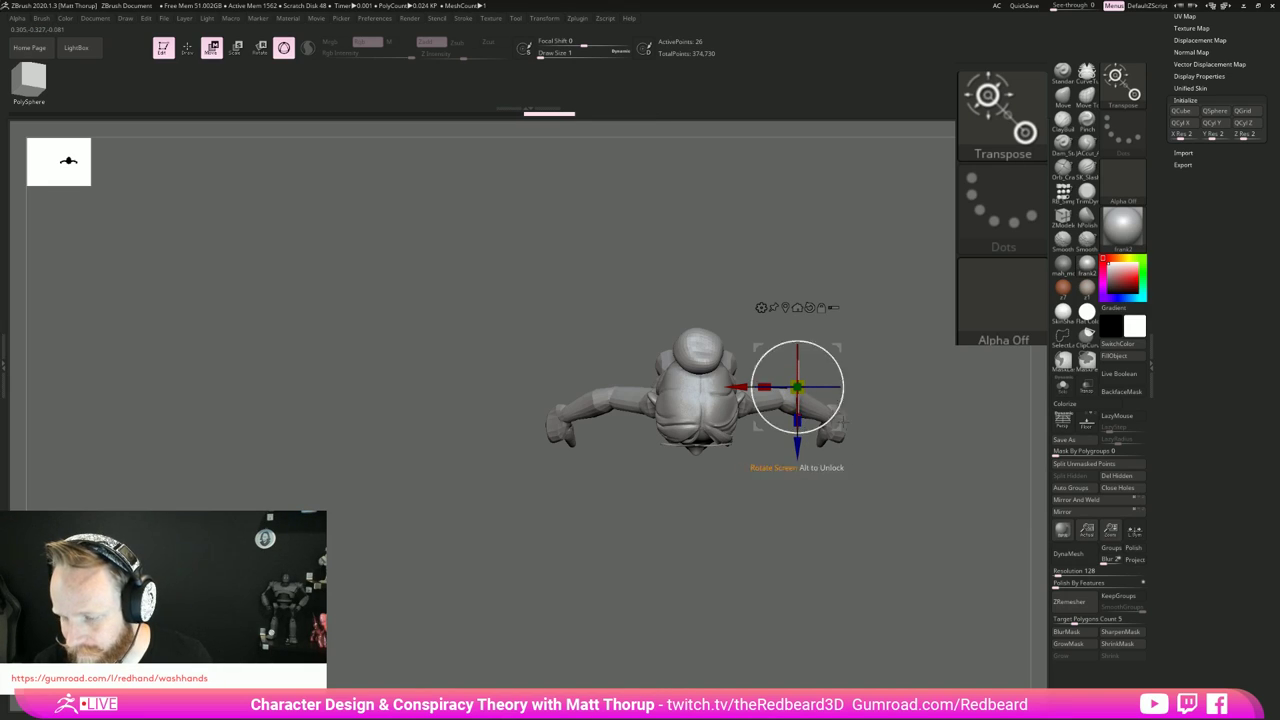
left_click_drag(884, 398, 940, 460, "shift")
left_click_drag(840, 430, 686, 309)
left_click_drag(803, 289, 740, 300)
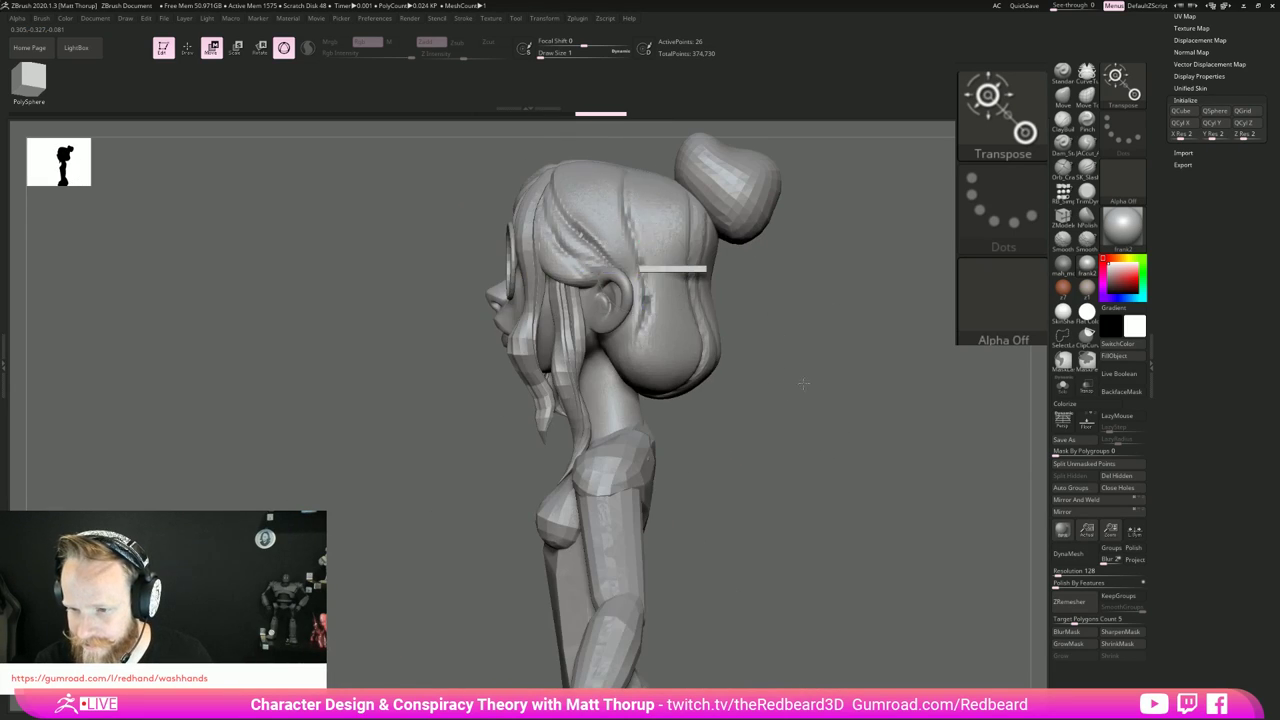
Step: Move the temple arm strip sideways to line up with the outer edge of the glasses frame
left_click_drag(803, 380, 922, 485, "alt")
left_click_drag(804, 411, 737, 412)
left_click_drag(540, 520, 600, 518)
left_click_drag(873, 375, 807, 362, "alt")
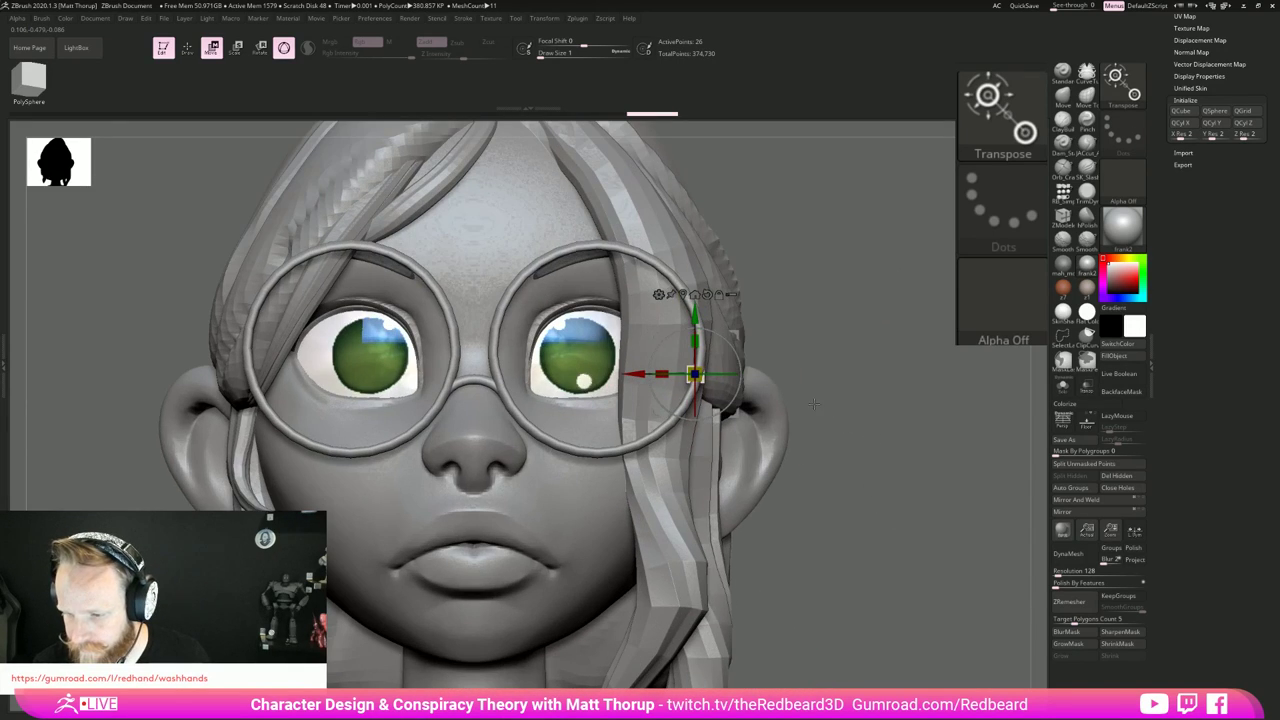
left_click_drag(694, 374, 729, 371)
left_click_drag(642, 377, 652, 376)
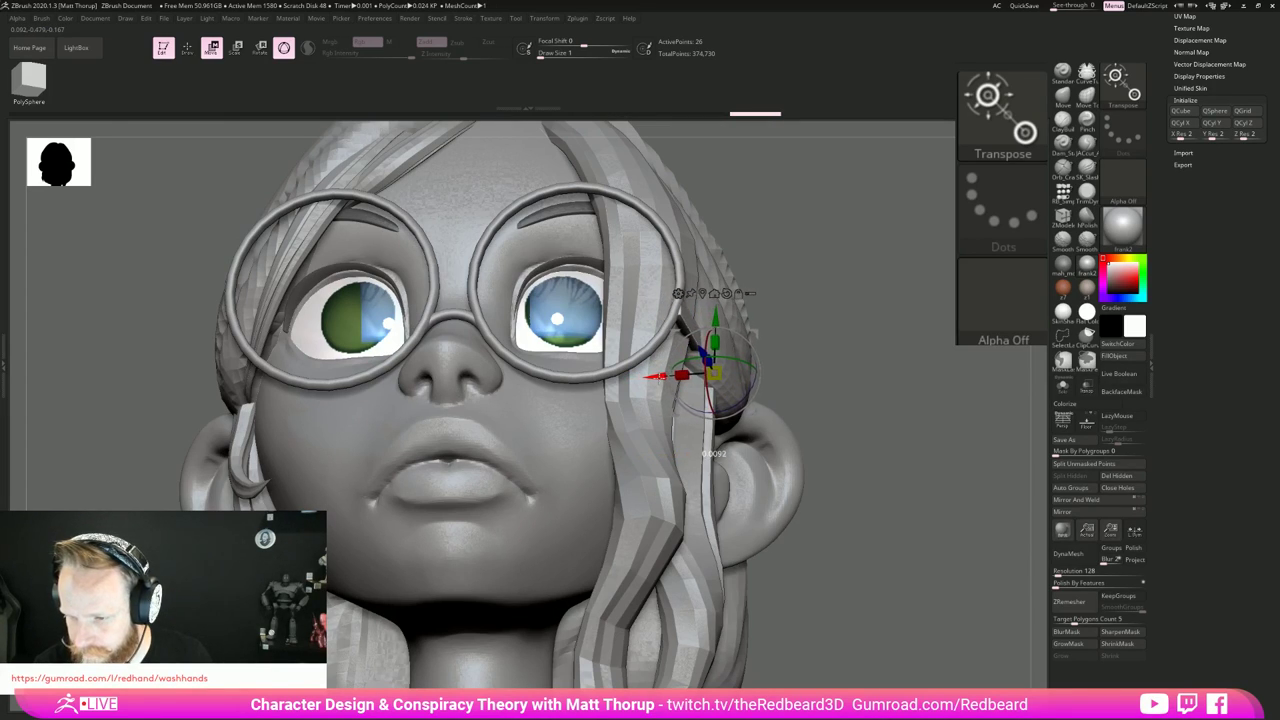
left_click_drag(662, 377, 663, 377)
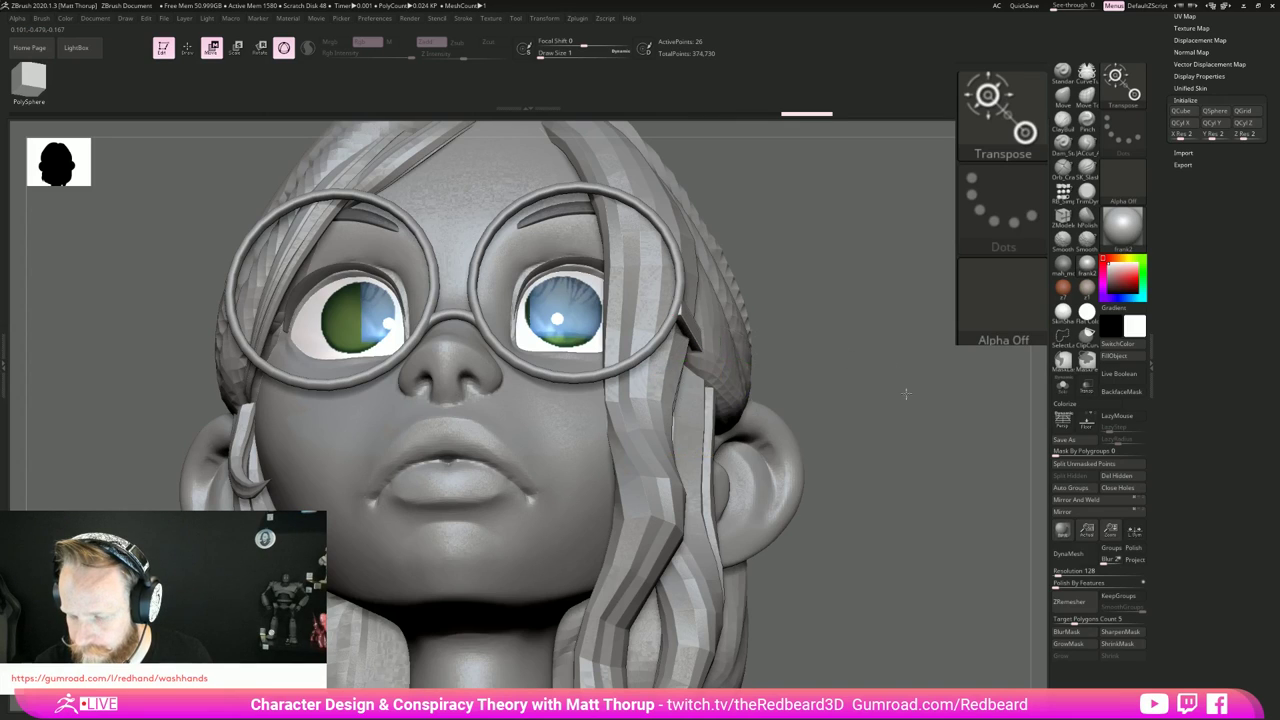
left_click_drag(906, 394, 931, 489)
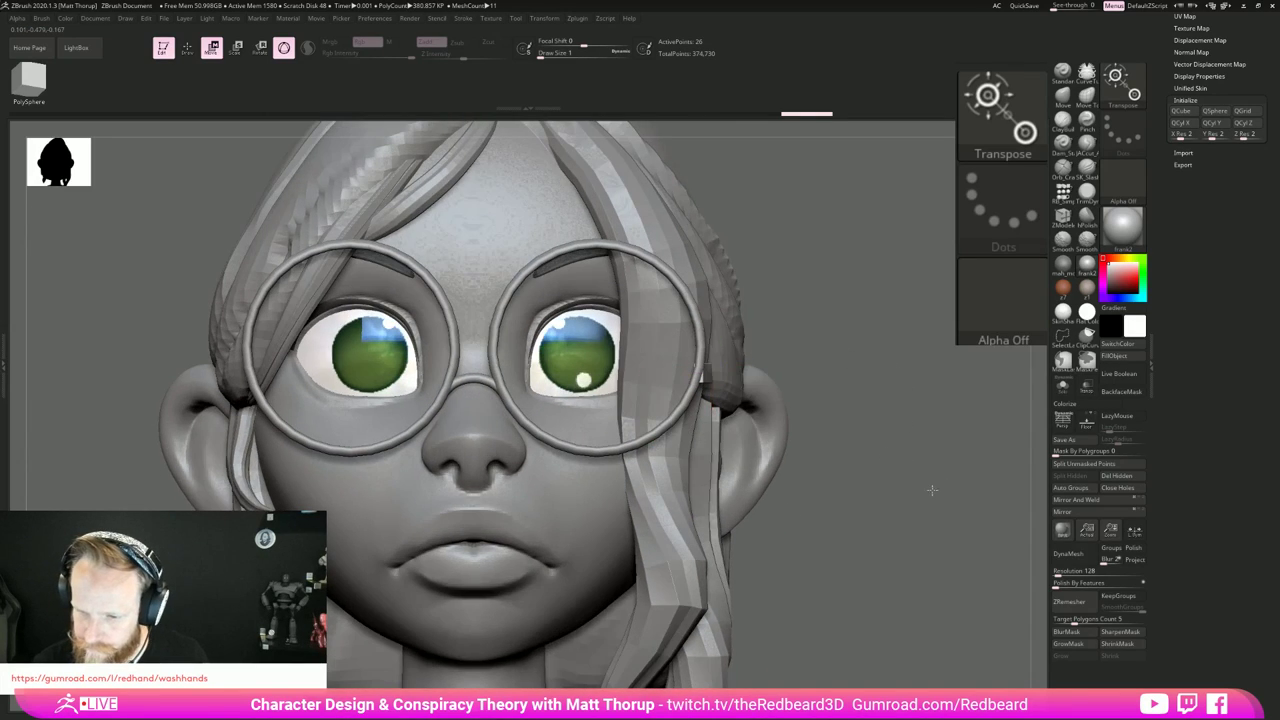
left_click_drag(787, 482, 790, 400, "alt")
Step: Open the subtool list and hide the main hair mesh PM3D_Sphere3D_8 to expose the ear and temple arm
left_click_drag(1230, 88, 1243, 169)
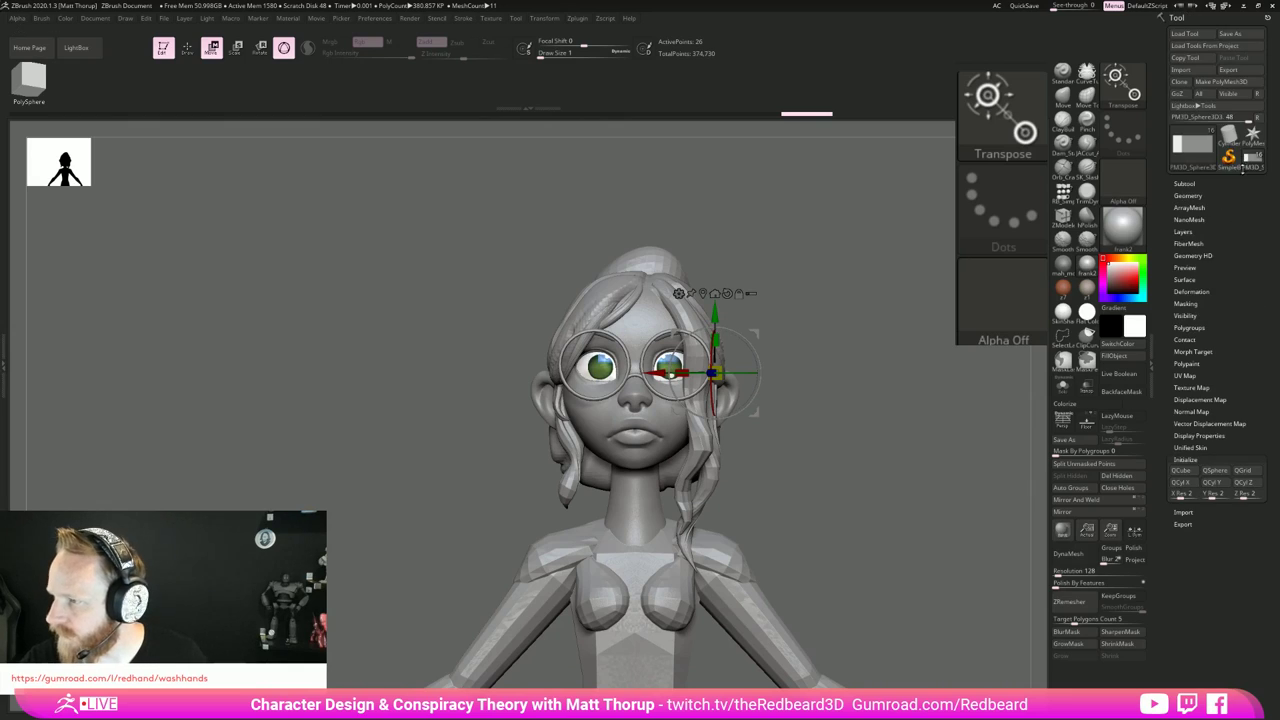
left_click(1184, 184)
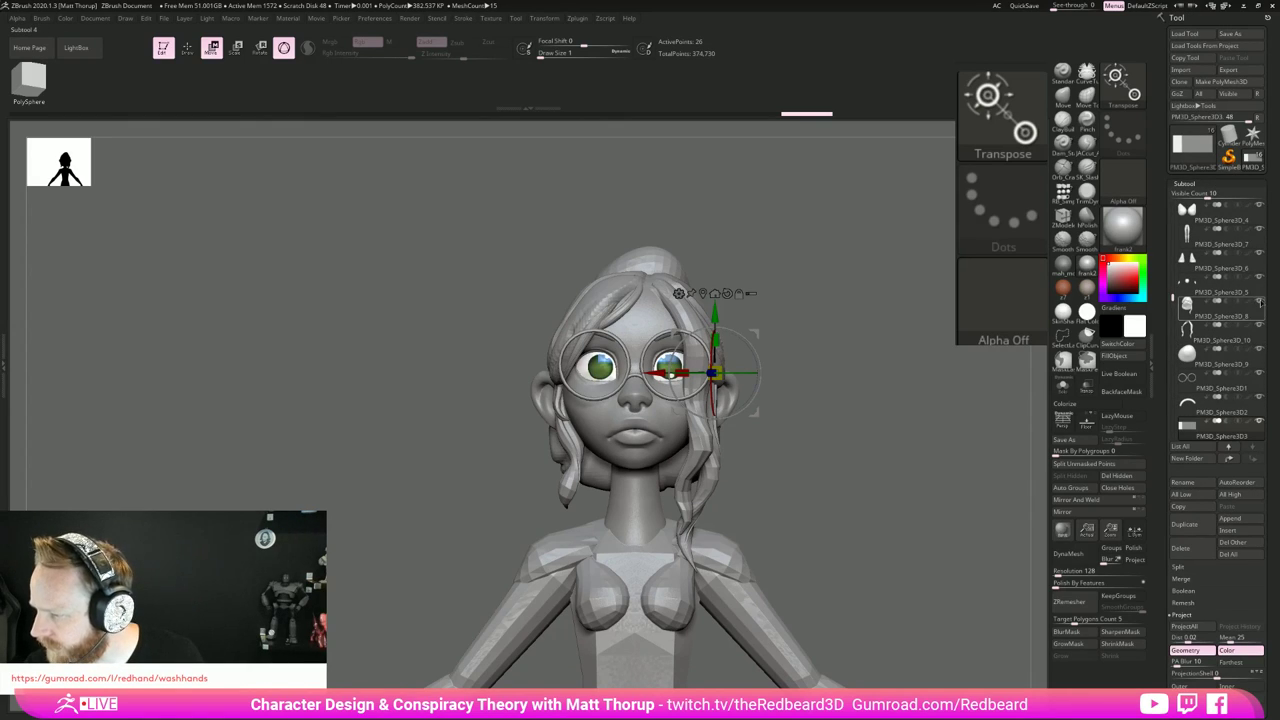
left_click_drag(760, 440, 848, 444)
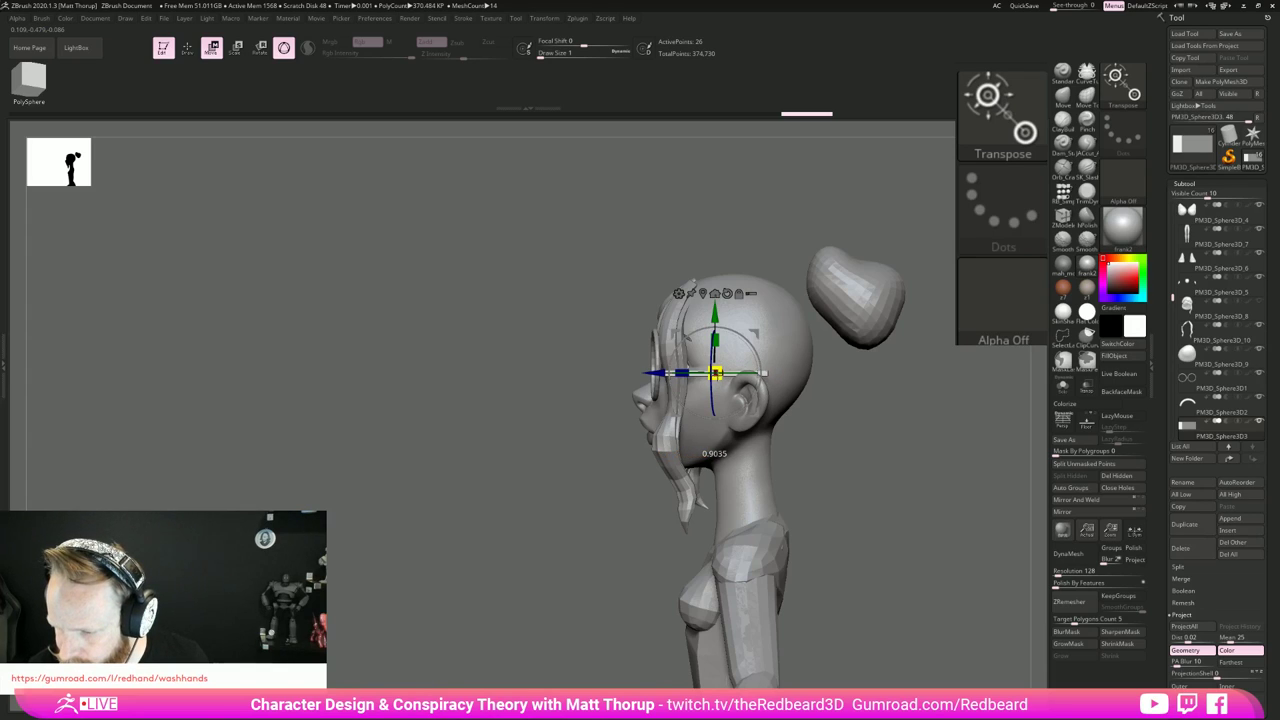
Step: Scale the temple arm's length and height into a slim bar running from the glasses frame to the ear
left_click_drag(717, 373, 714, 373)
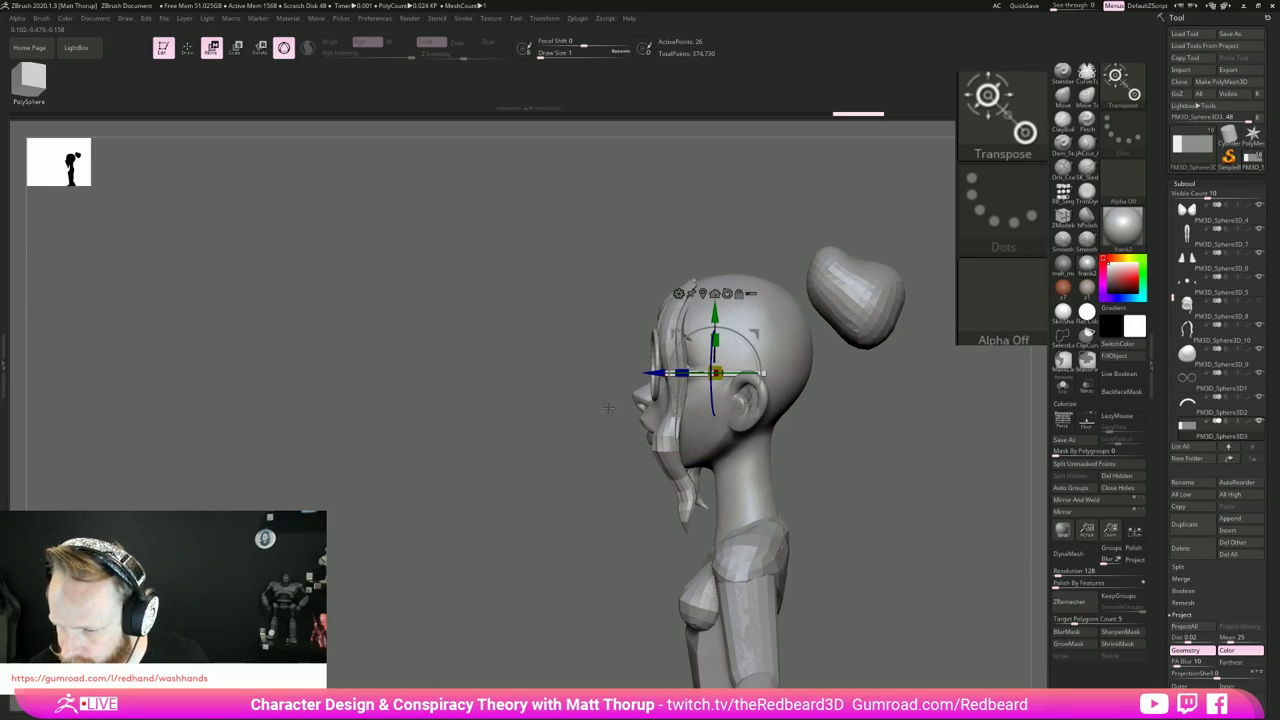
left_click_drag(608, 402, 594, 530)
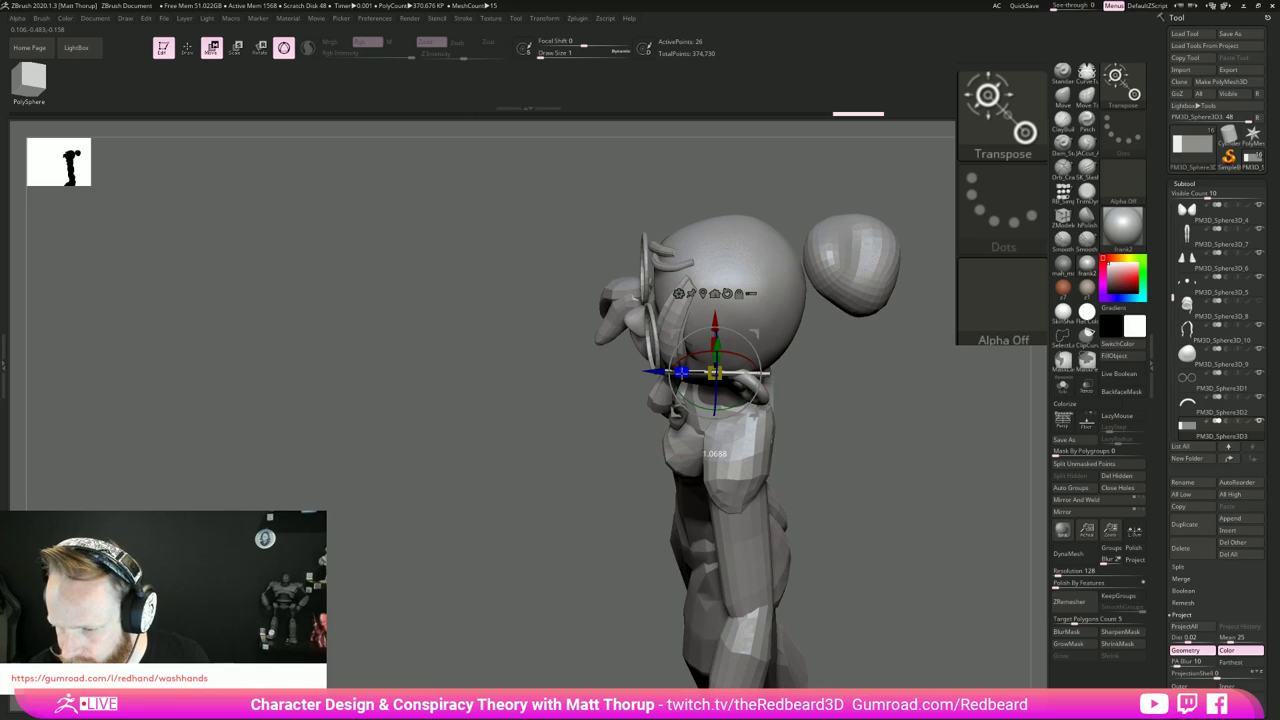
left_click_drag(681, 372, 680, 372)
left_click_drag(606, 450, 602, 405)
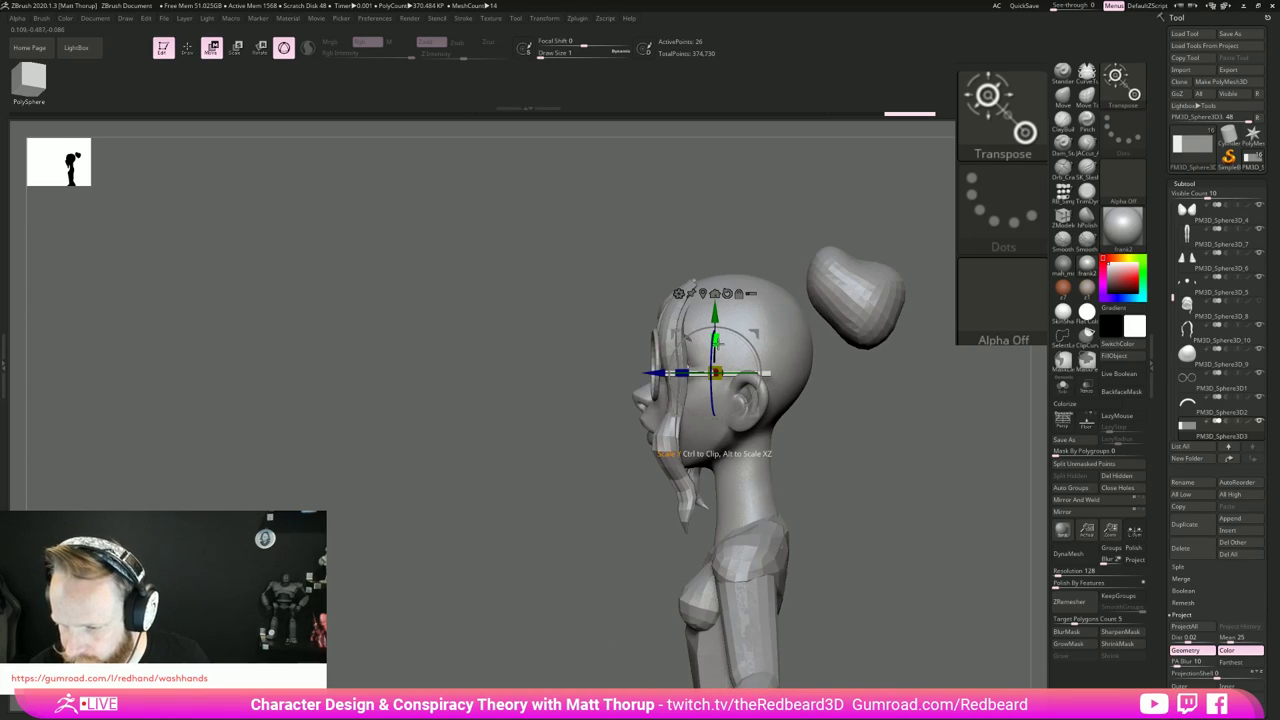
left_click_drag(719, 339, 718, 351)
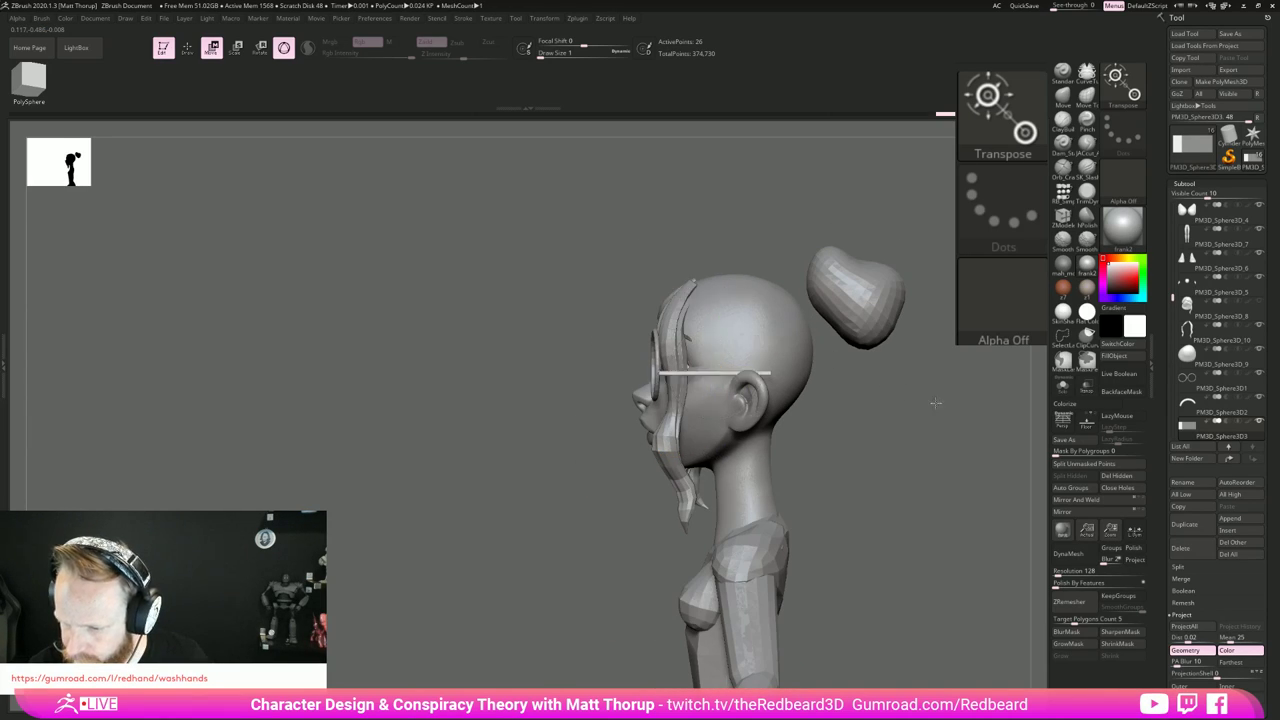
Step: Relocate the gizmo pivot to the temple arm's front end, where it meets the glasses frame
mouse_move(934, 403)
left_mouse_down()
mouse_move(960, 406)
mouse_move(918, 426)
left_mouse_up()
key("q")
left_click_drag(930, 490, 769, 485, "alt")
key("w")
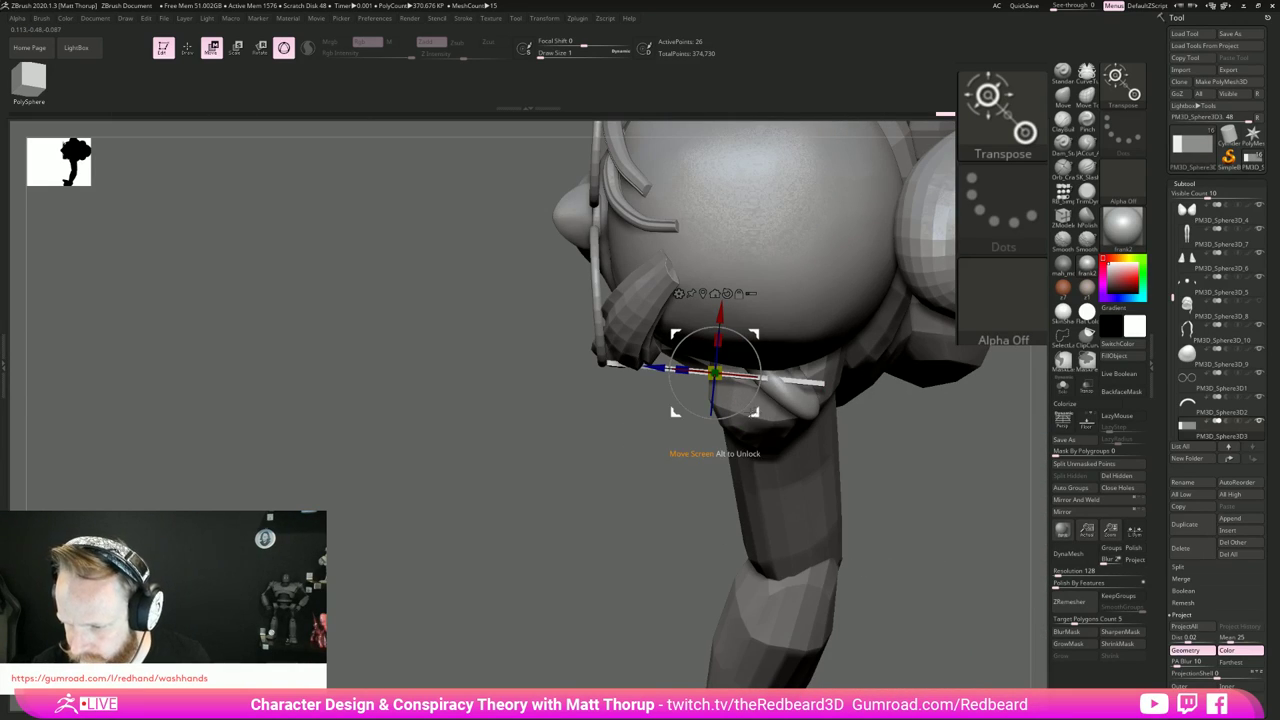
left_click_drag(656, 368, 575, 359)
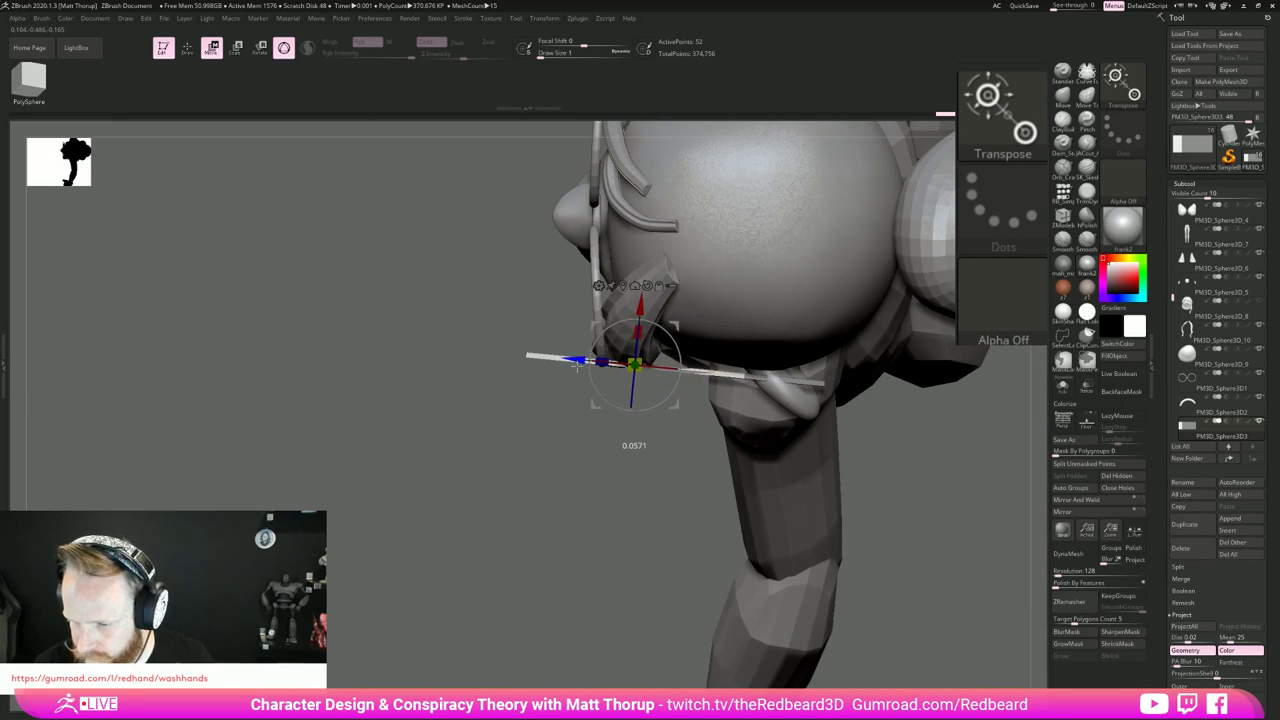
key("ctrl+z")
left_click_drag(656, 368, 545, 357, "alt")
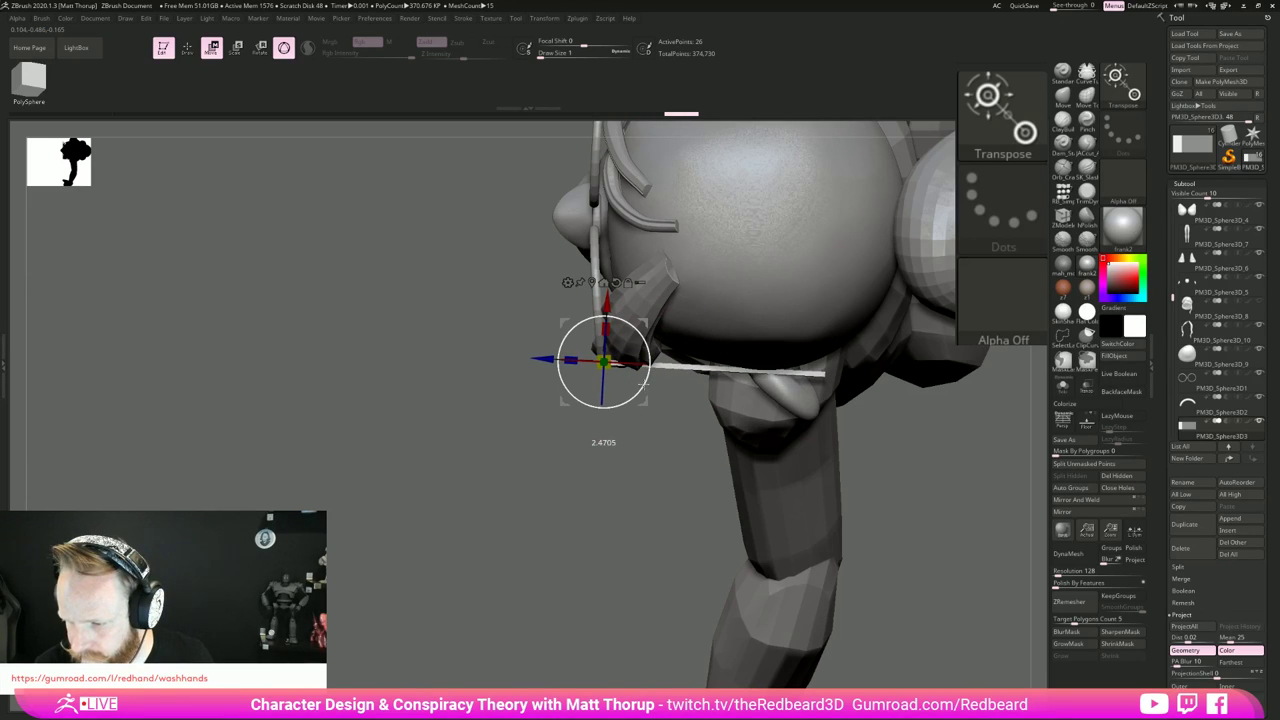
Step: Rotate the temple arm slightly about its front end so it lines up with the top of the ear
left_click_drag(603, 405, 648, 491)
key("ctrl+z")
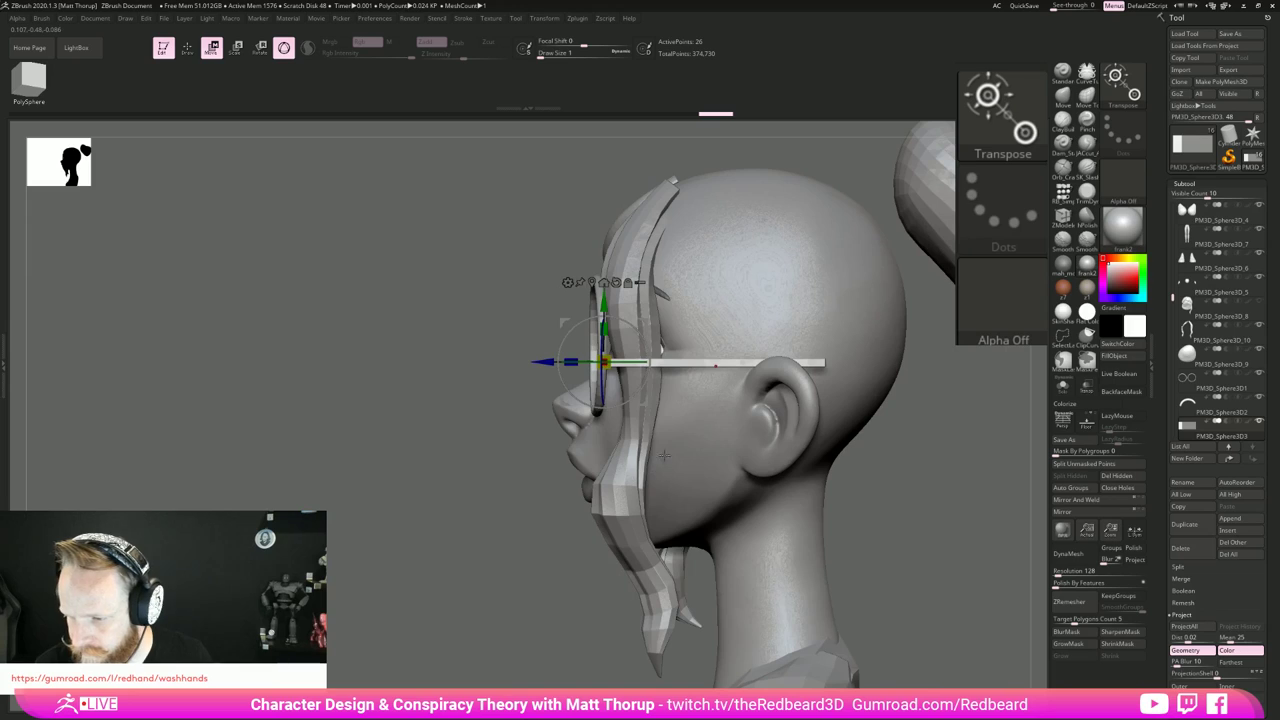
left_click_drag(646, 370, 648, 368)
mouse_move(980, 478)
left_mouse_down()
mouse_move(1004, 477)
mouse_move(914, 504)
mouse_move(968, 499)
mouse_move(885, 503)
left_mouse_up()
key("q")
key("w")
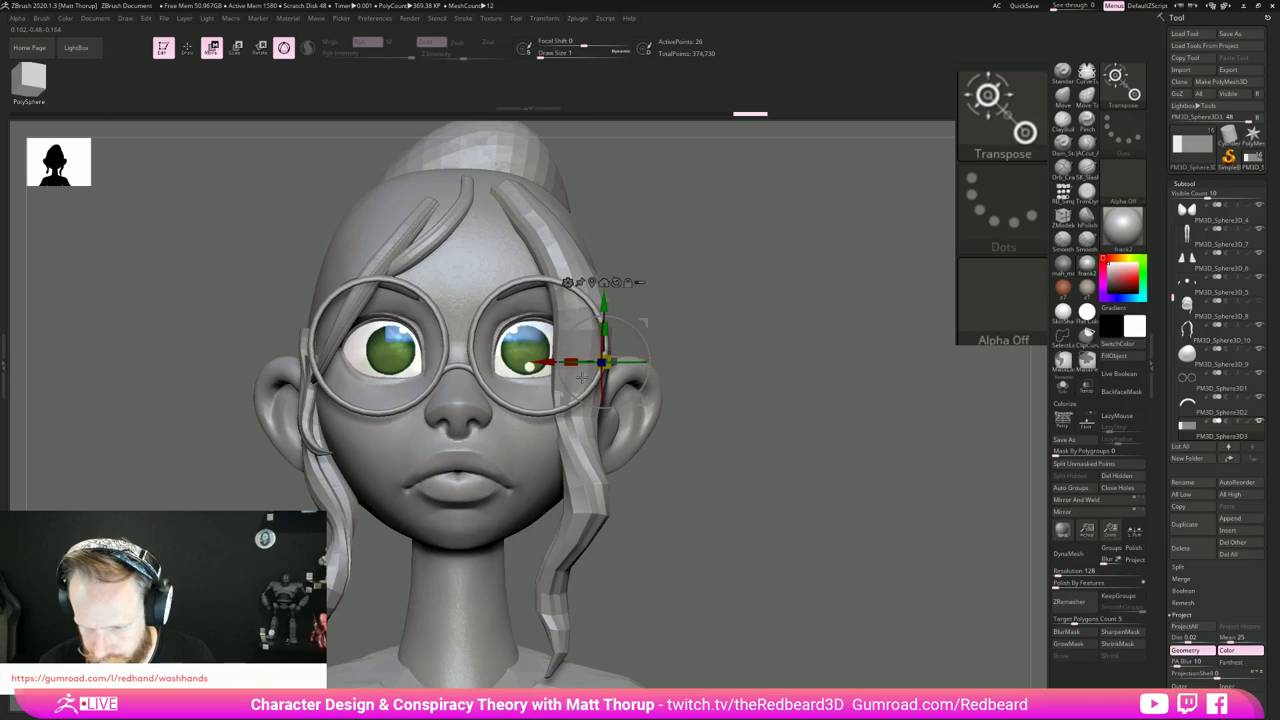
left_click_drag(932, 486, 845, 493)
key("q")
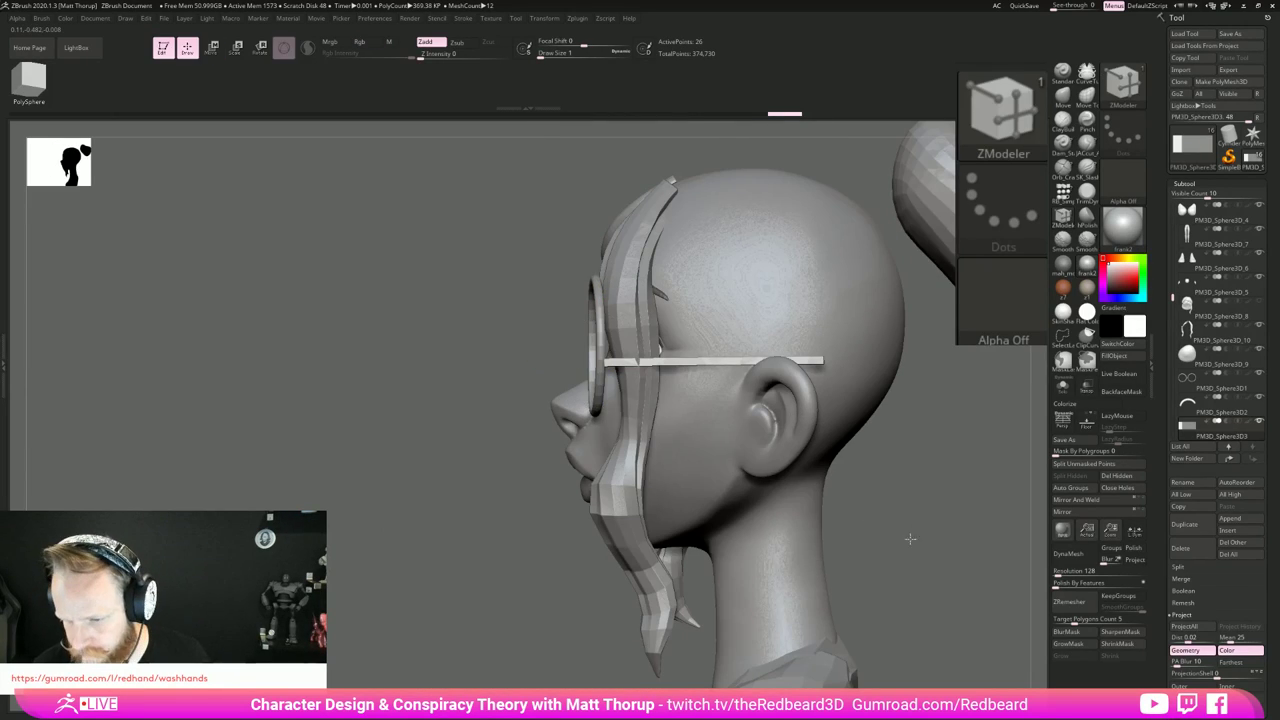
Step: Mirror and weld the temple arm to the other side of the glasses and show the hidden hair again
mouse_move(910, 539)
left_mouse_down("alt")
mouse_move(883, 517)
mouse_move(886, 533)
mouse_move(914, 541)
mouse_move(1089, 528)
left_mouse_up("alt")
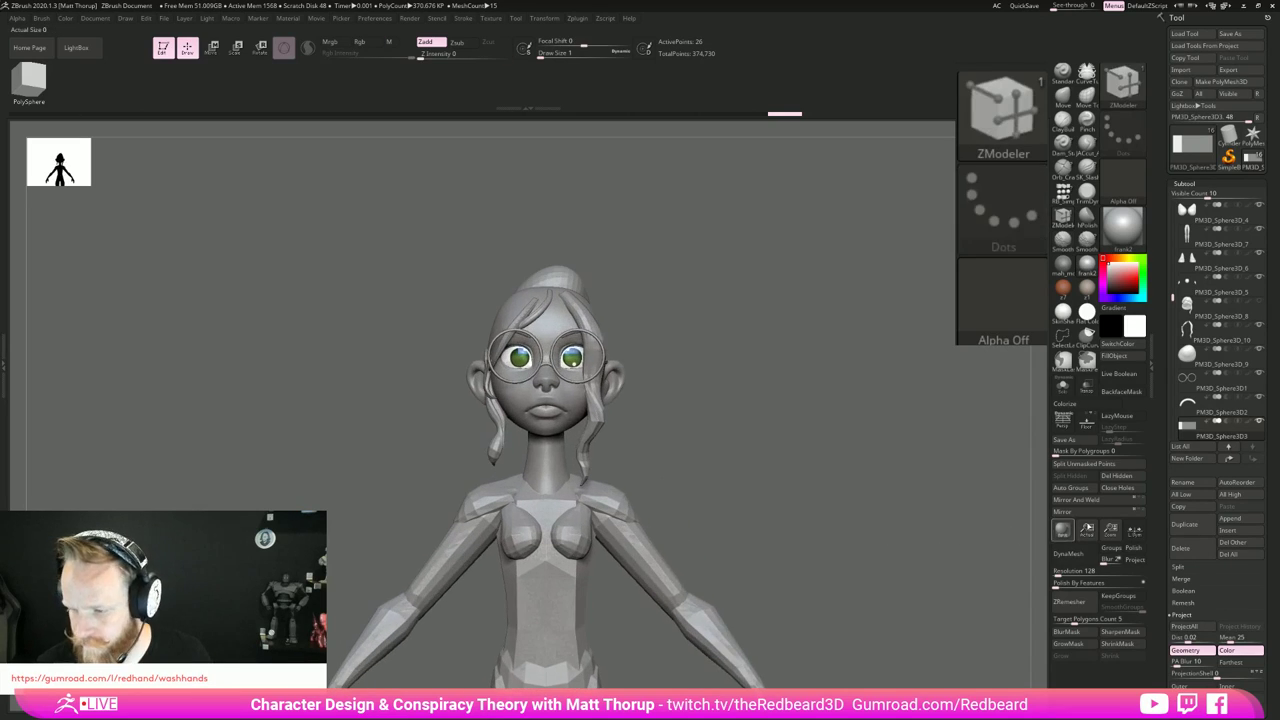
left_click_drag(840, 541, 870, 528)
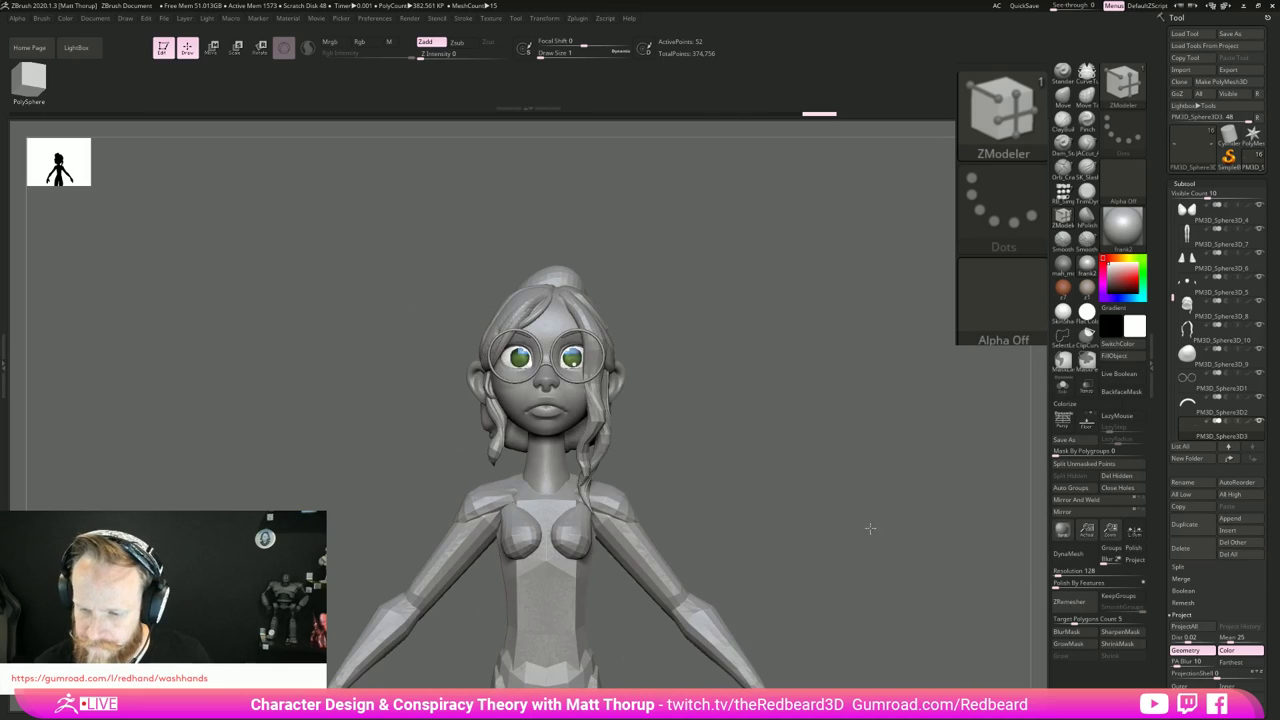
key("f")
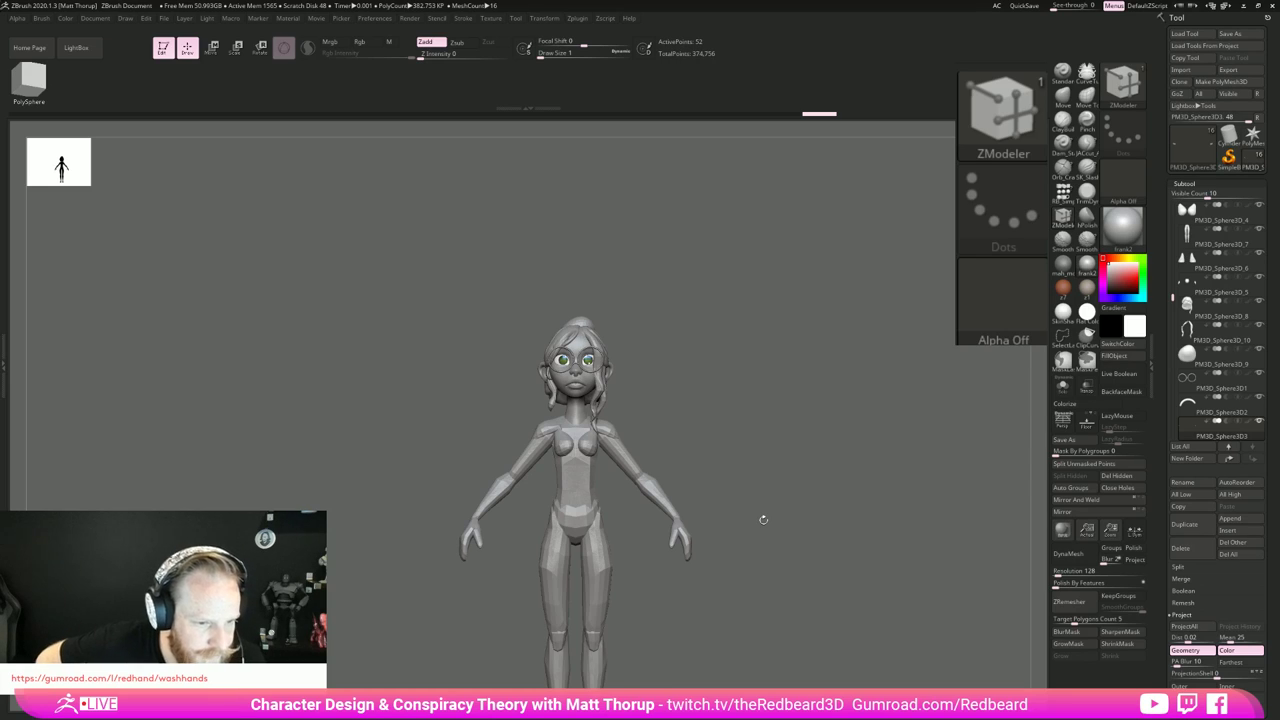
left_click_drag(821, 447, 836, 450)
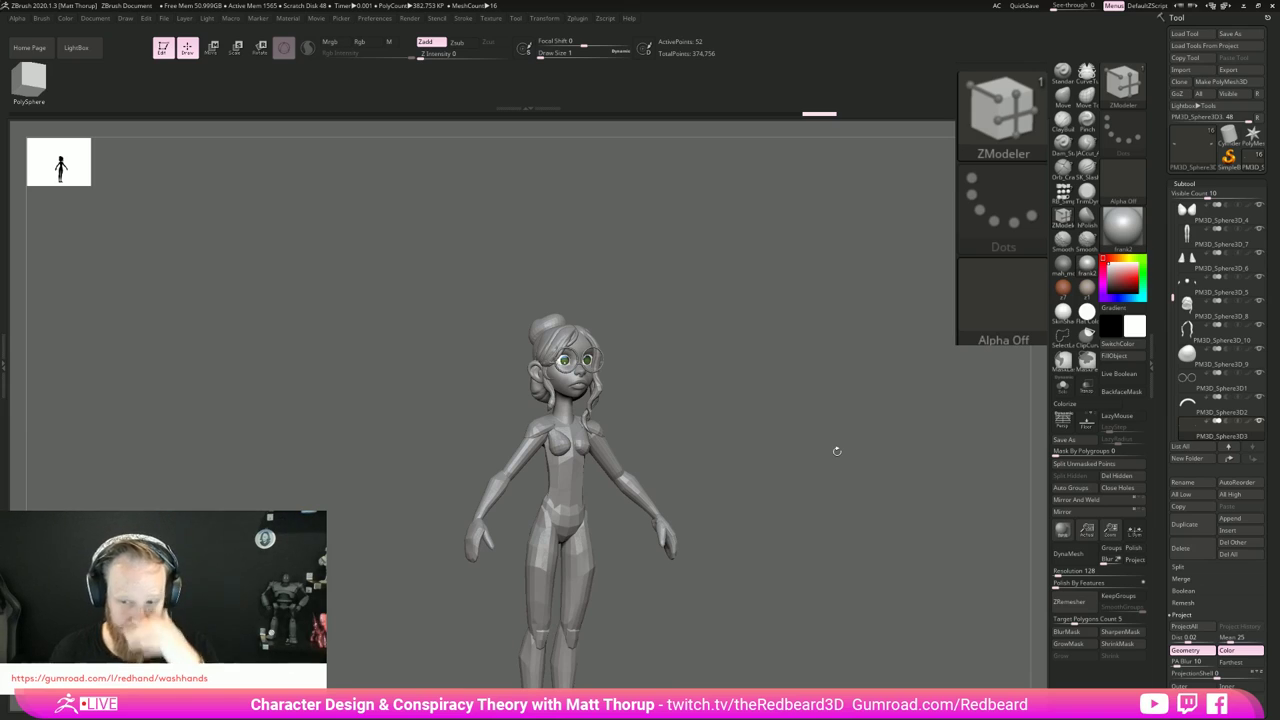
Step: Select the main hair mesh and reshape its front above the forehead with the Move brush at draw size 62
mouse_move(822, 393)
left_mouse_down()
mouse_move(749, 429)
mouse_move(808, 503)
left_mouse_up()
left_click(723, 405, "alt")
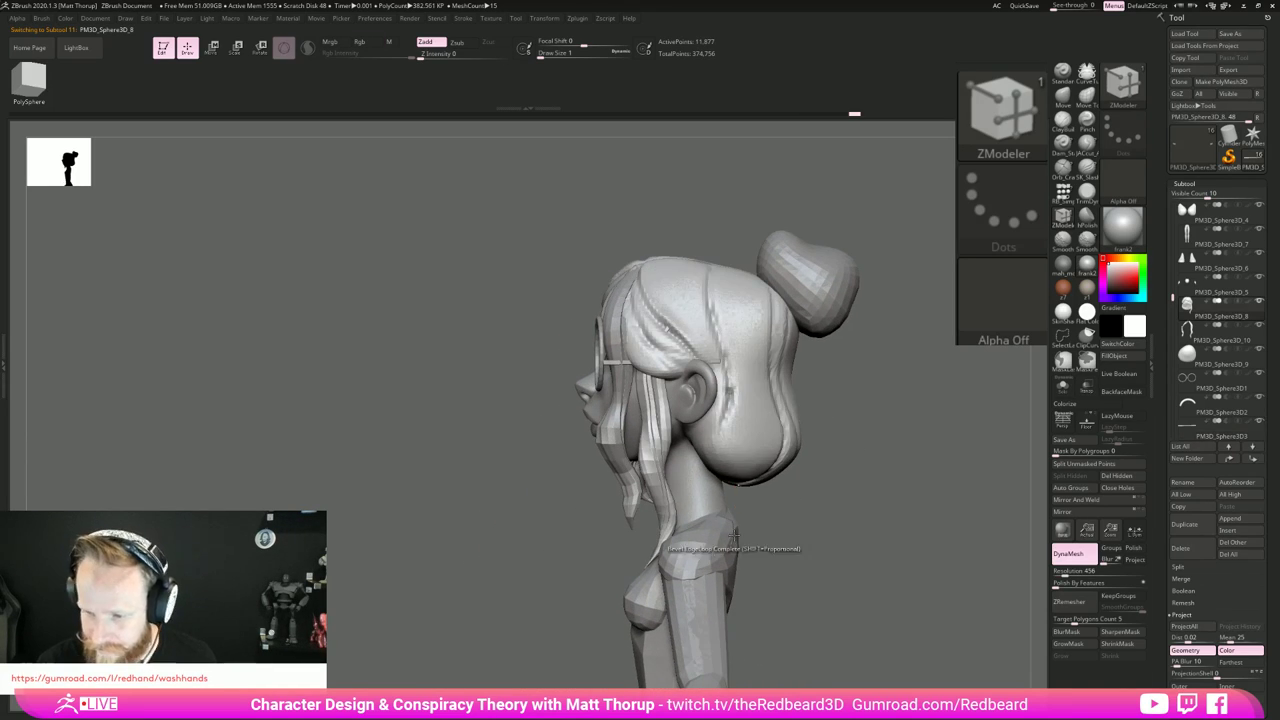
key("b")
key("m")
key("v")
key("s")
mouse_move(588, 288)
left_mouse_down()
mouse_move(613, 287)
mouse_move(619, 258)
left_mouse_up()
key("s")
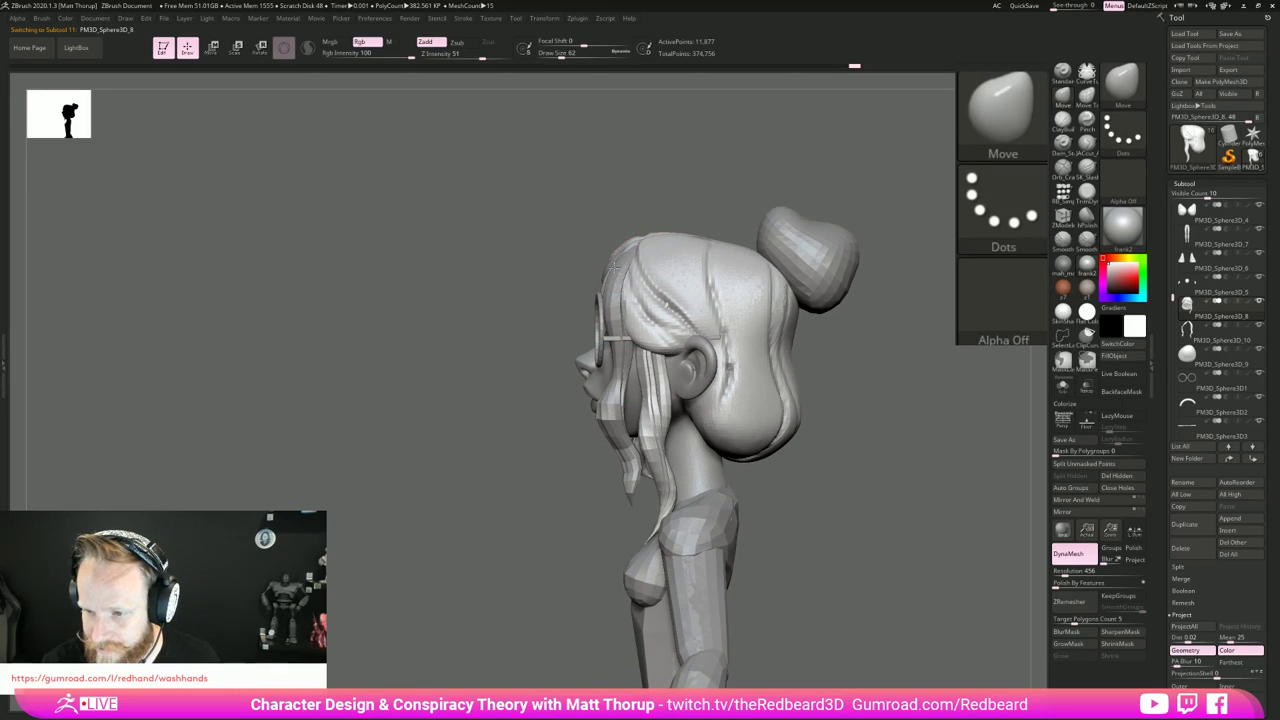
mouse_move(700, 218)
left_mouse_down()
mouse_move(745, 232)
mouse_move(623, 272)
left_mouse_up()
Step: Refine the shape of the hair's top with the Move brush at draw size 44
key("s")
left_click_drag(683, 194, 688, 264)
key("s")
left_click_drag(660, 240, 656, 226)
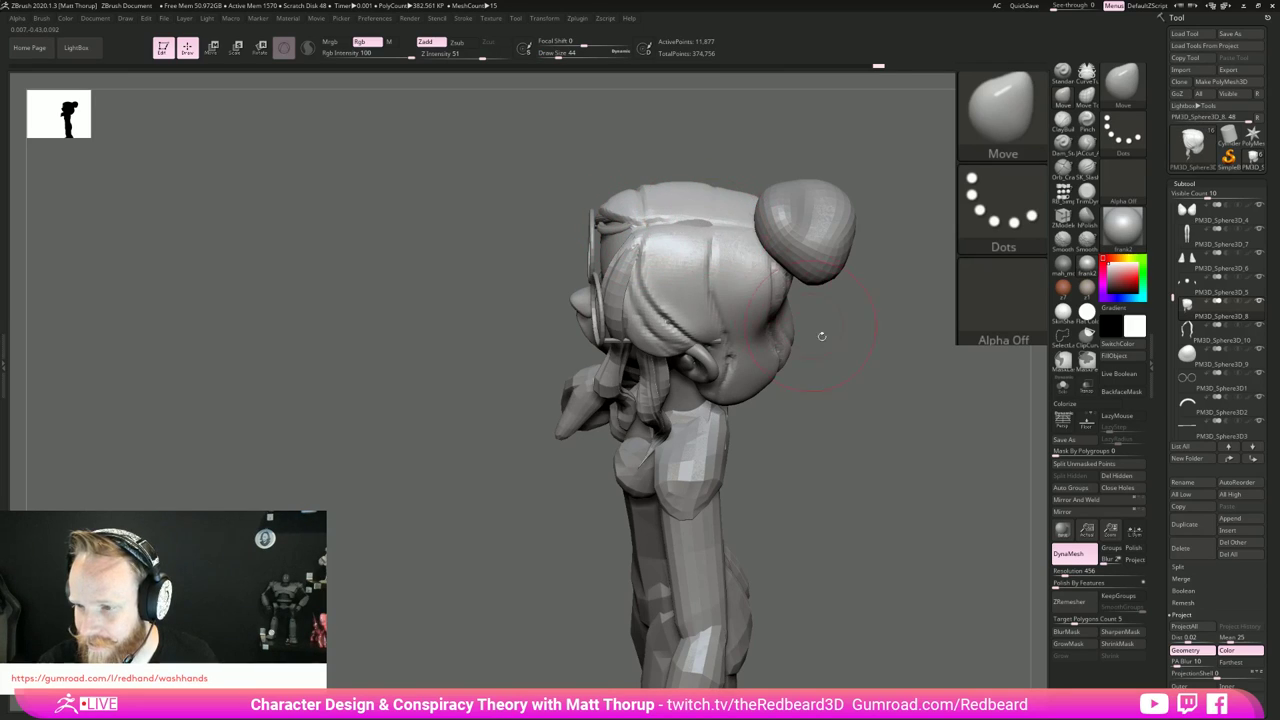
left_click_drag(820, 337, 722, 639)
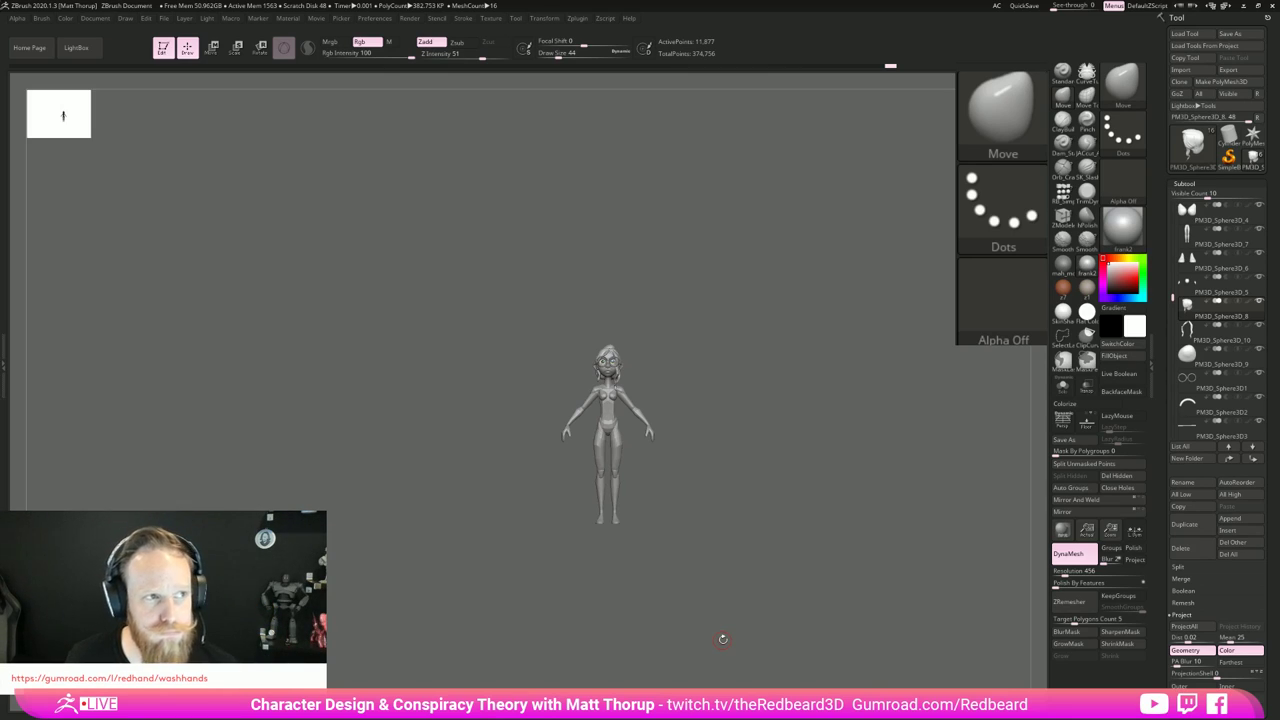
Step: Select the torso mesh PM3D_Sphere3D_3, inspect its wireframe, and turn on dynamic subdivision to smooth it
left_click_drag(722, 639, 822, 414)
left_click(626, 516, "alt")
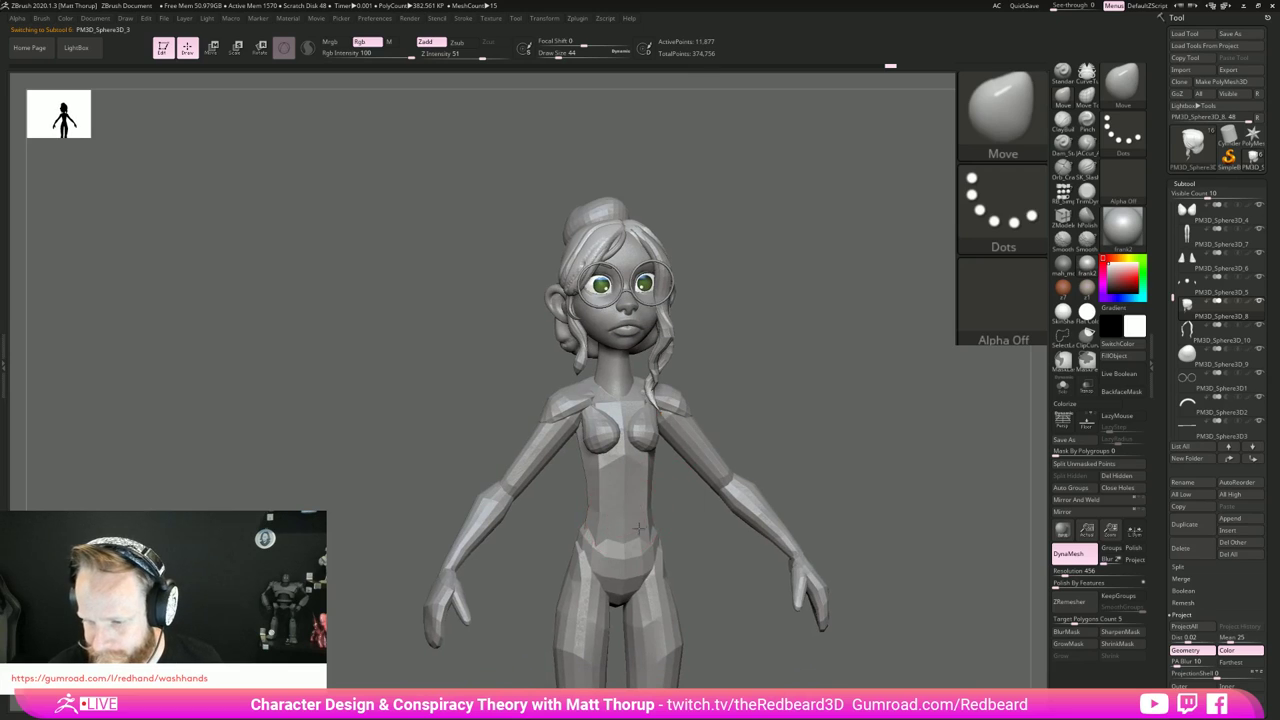
mouse_move(874, 501)
left_mouse_down()
mouse_move(886, 498)
mouse_move(840, 506)
mouse_move(819, 597)
mouse_move(761, 580)
mouse_move(795, 615)
mouse_move(866, 609)
mouse_move(820, 626)
mouse_move(859, 600)
mouse_move(847, 601)
mouse_move(869, 608)
mouse_move(802, 597)
left_mouse_up()
key("shift+f")
key("shift+f")
key("d")
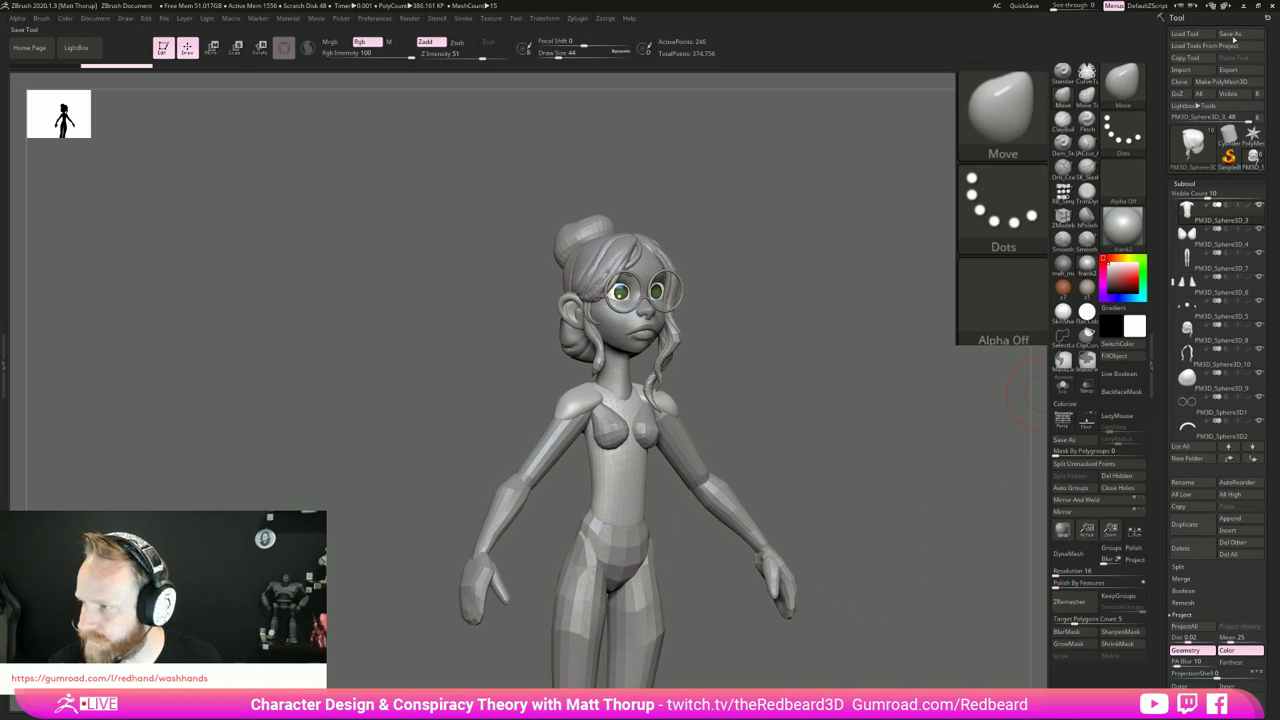
Step: Save the character tool as a new version named GuillermoGirl03
left_click(1230, 33)
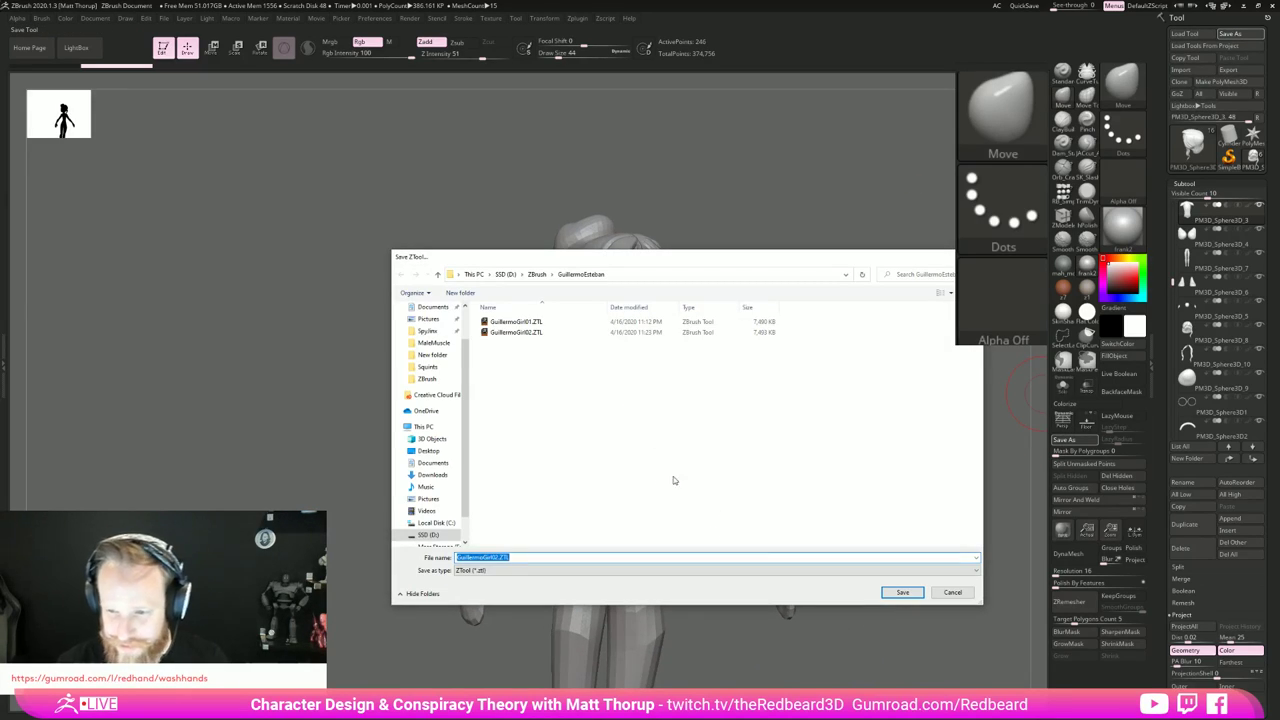
left_click_drag(496, 557, 578, 569)
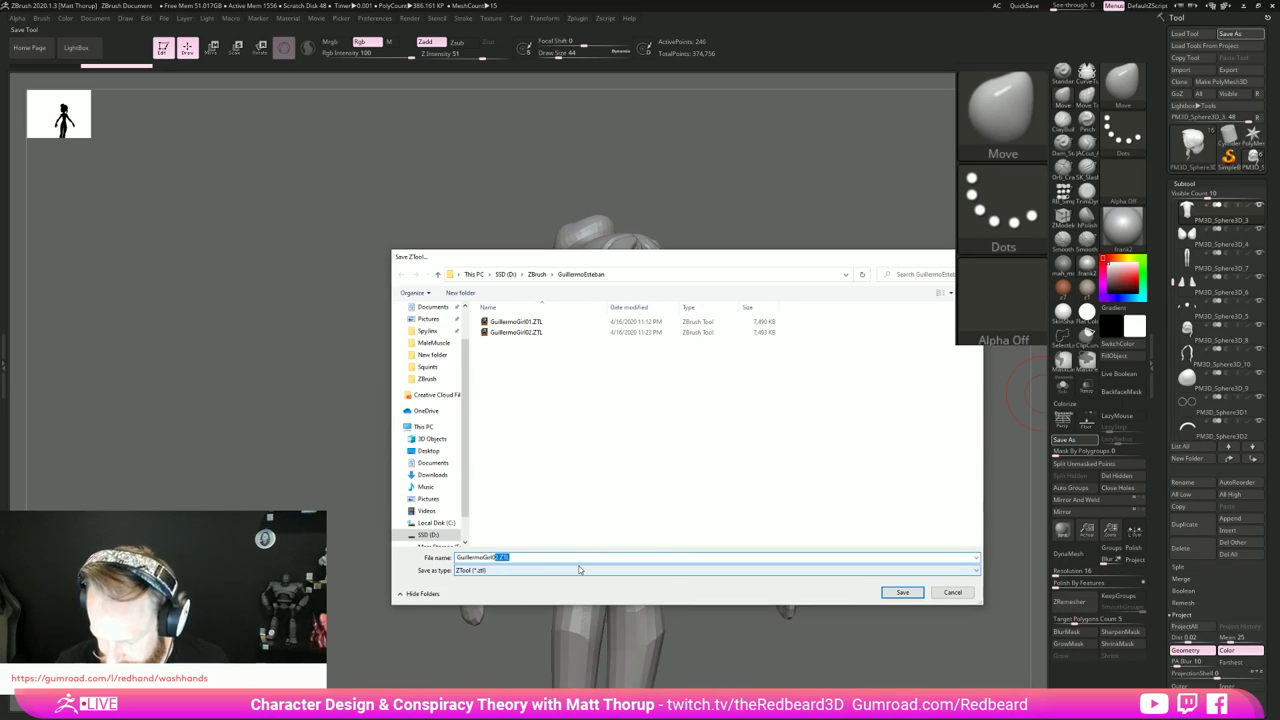
type("3")
key("Return")
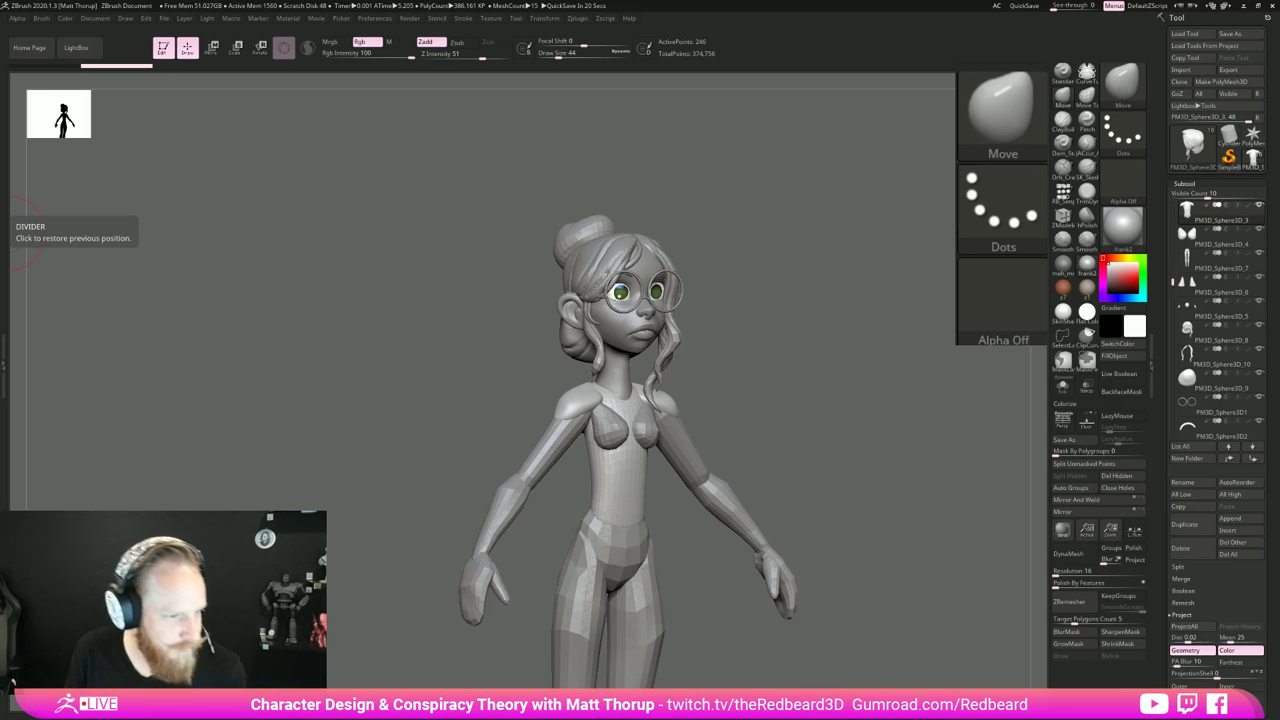
Step: Select the arm mesh PM3D_Sphere3D_2 and examine the full figure's proportions from the front and back
left_click_drag(817, 387, 794, 389)
left_click_drag(858, 457, 790, 452, "alt")
left_click(684, 432, "alt")
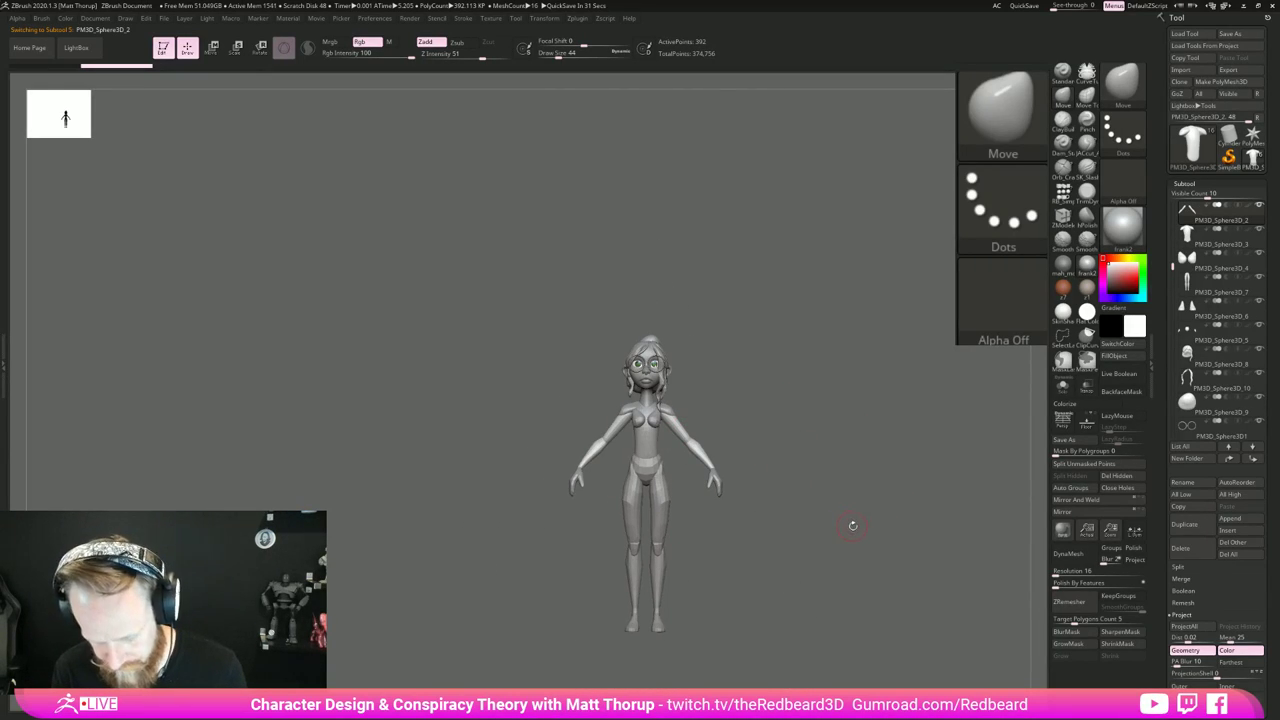
left_click_drag(853, 526, 814, 670)
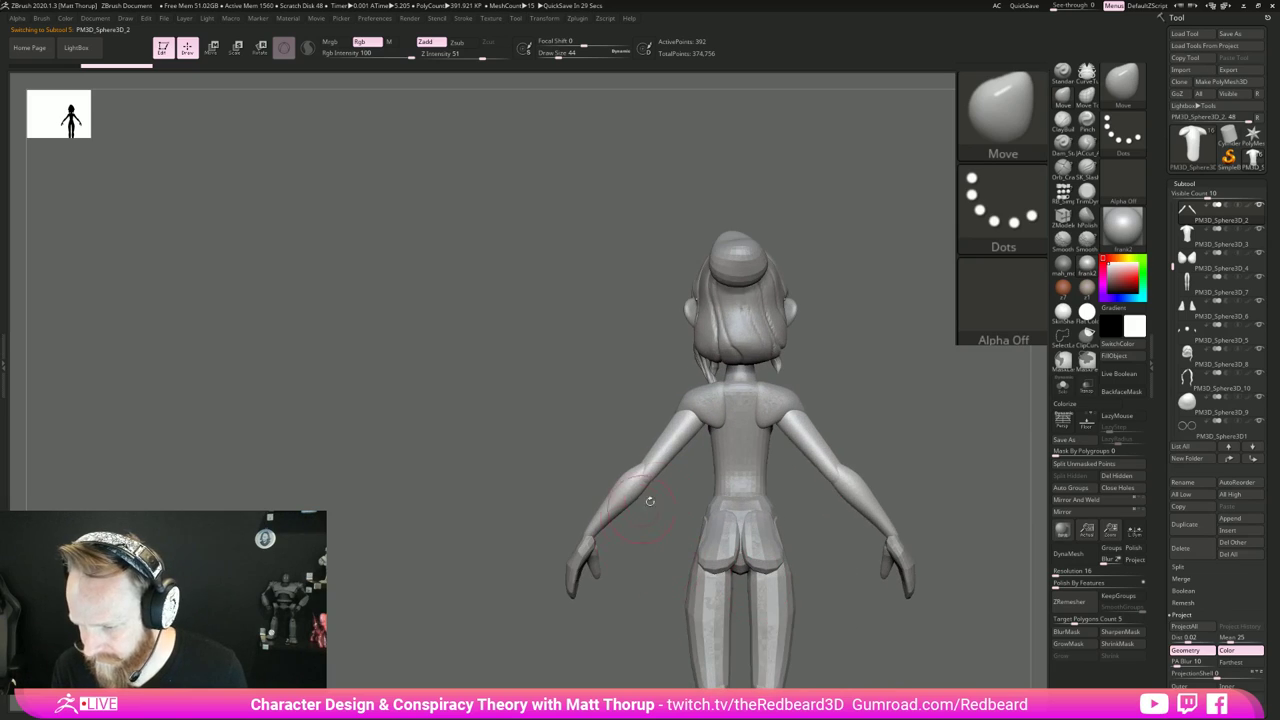
left_click_drag(855, 612, 704, 612, "alt")
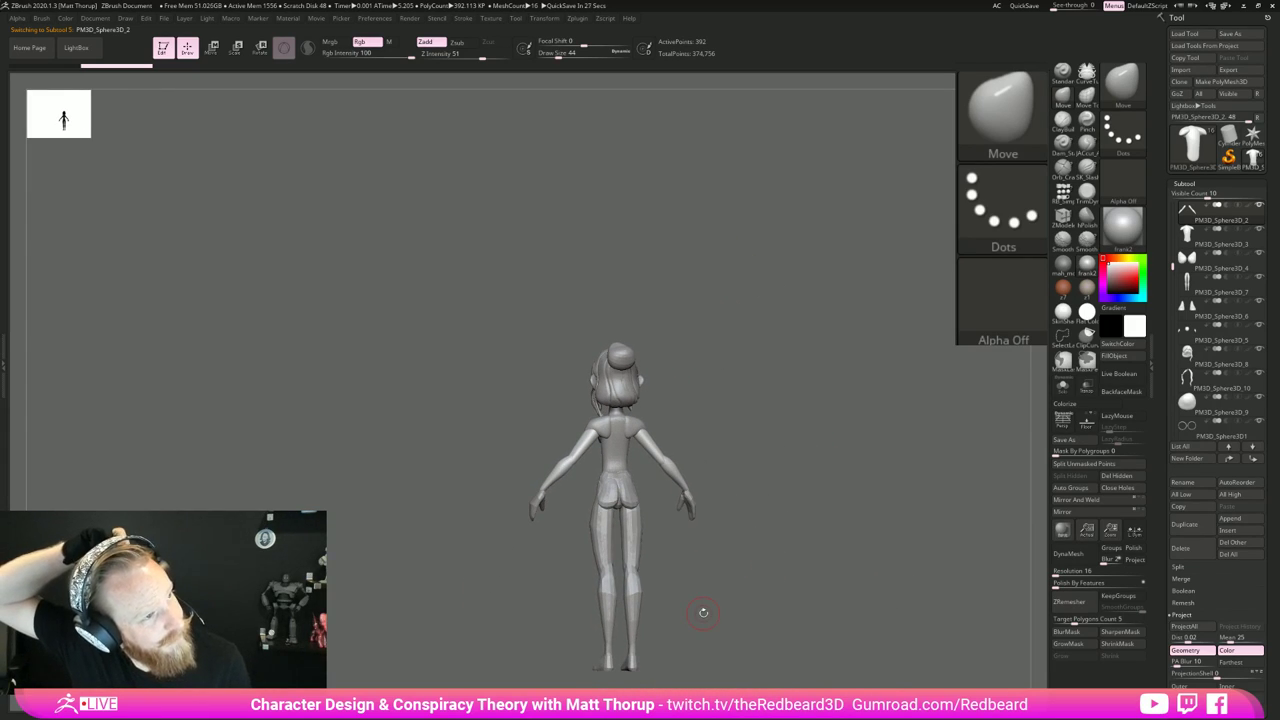
mouse_move(700, 608)
left_mouse_down()
mouse_move(723, 451)
mouse_move(820, 492)
mouse_move(760, 555)
mouse_move(875, 569)
mouse_move(712, 542)
mouse_move(837, 567)
mouse_move(737, 611)
mouse_move(713, 600)
left_mouse_up()
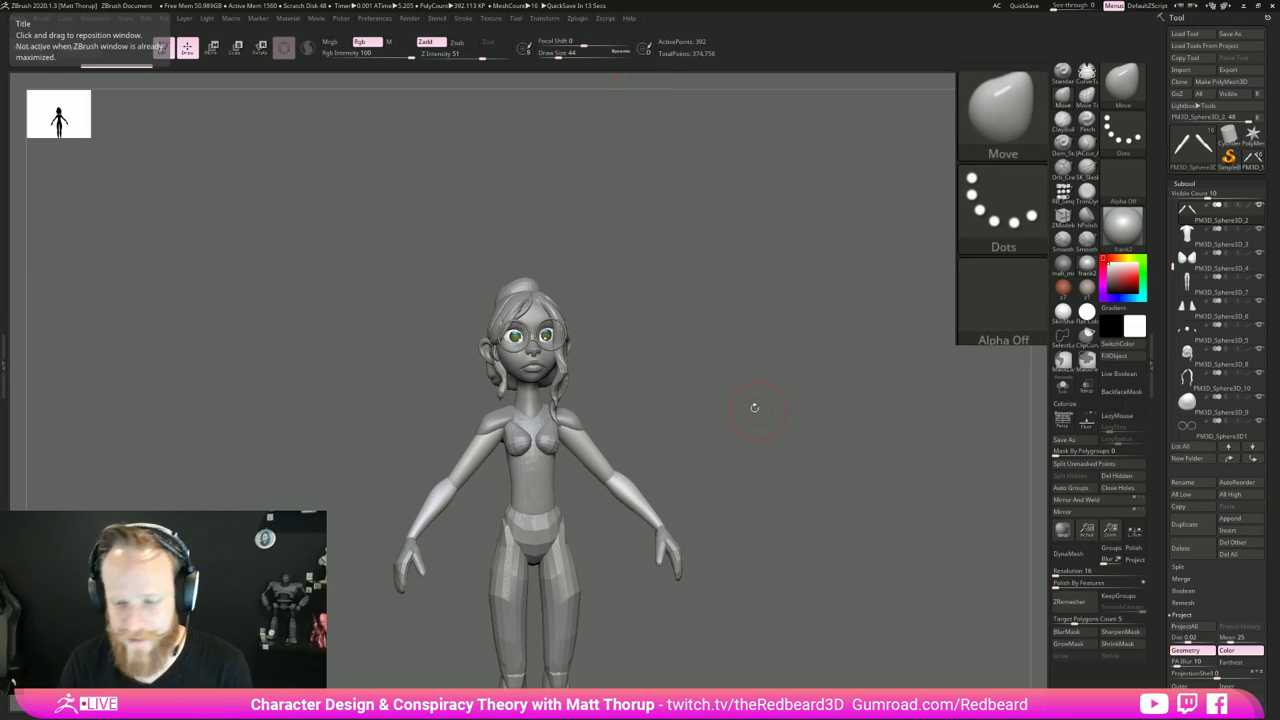
left_click_drag(754, 406, 679, 435)
Step: Select the torso mesh PM3D_Sphere3D_3 and reshape its waist with the Move brush at draw size 65, comparing it with and without smoothing
left_click(537, 500, "alt")
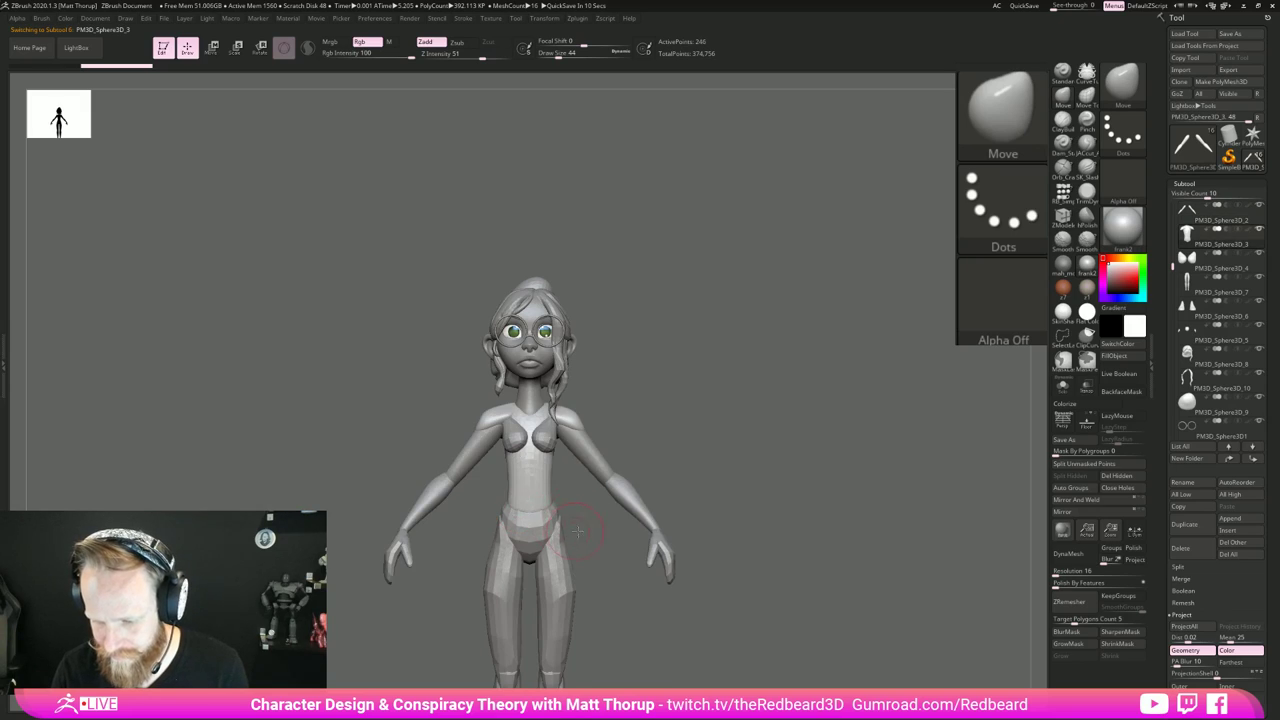
mouse_move(482, 525)
left_mouse_down()
mouse_move(557, 525)
mouse_move(522, 514)
left_mouse_up()
key("s")
right_click_drag(521, 502, 520, 515)
left_click_drag(518, 515, 521, 514)
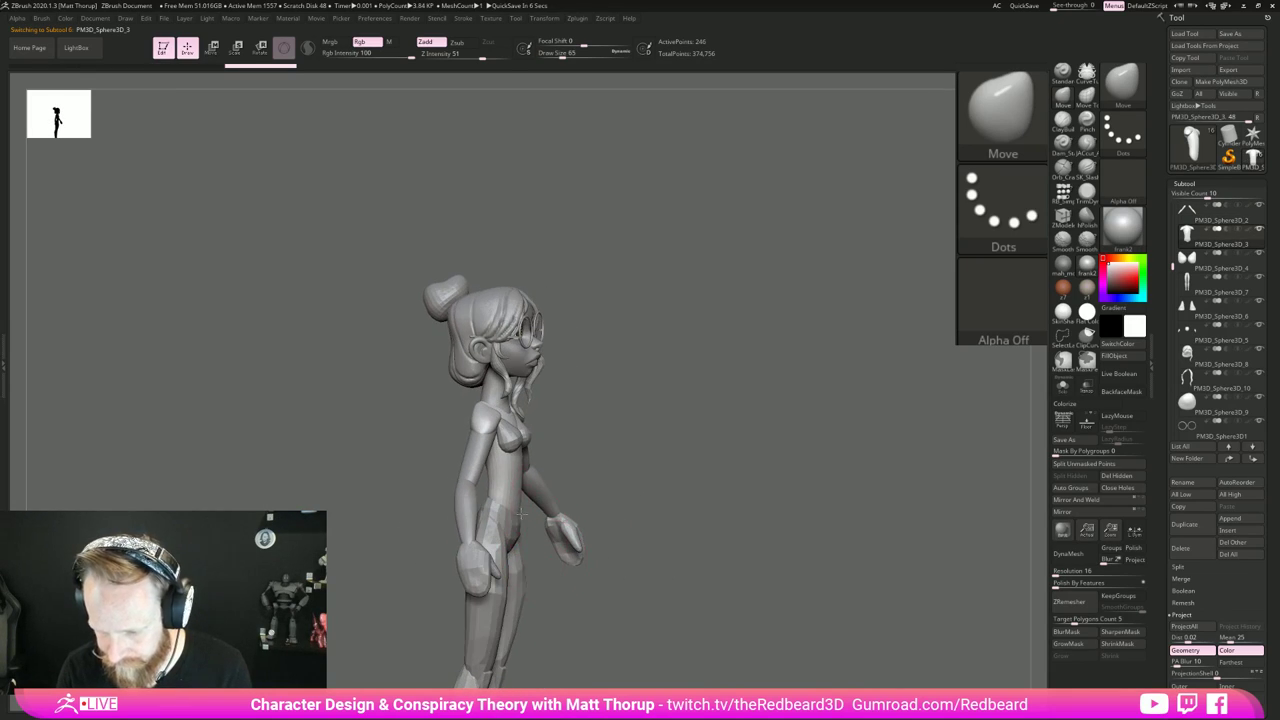
right_click_drag(538, 495, 513, 496)
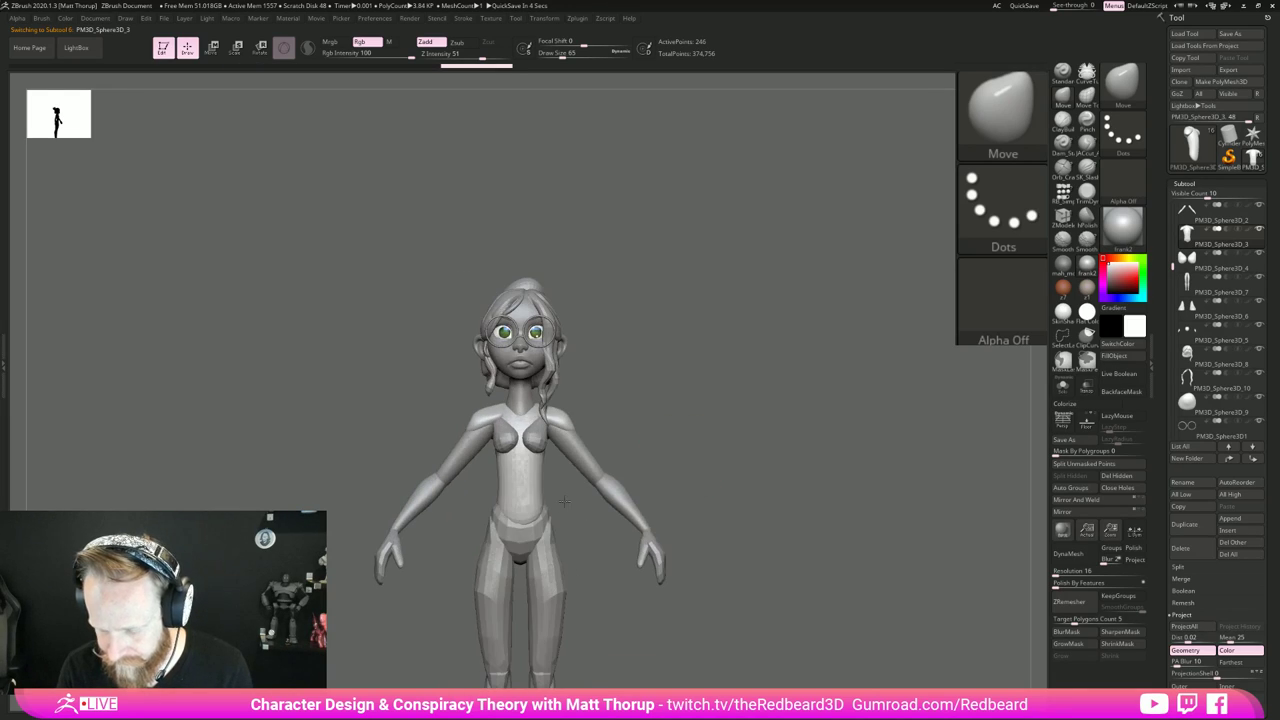
key("ctrl")
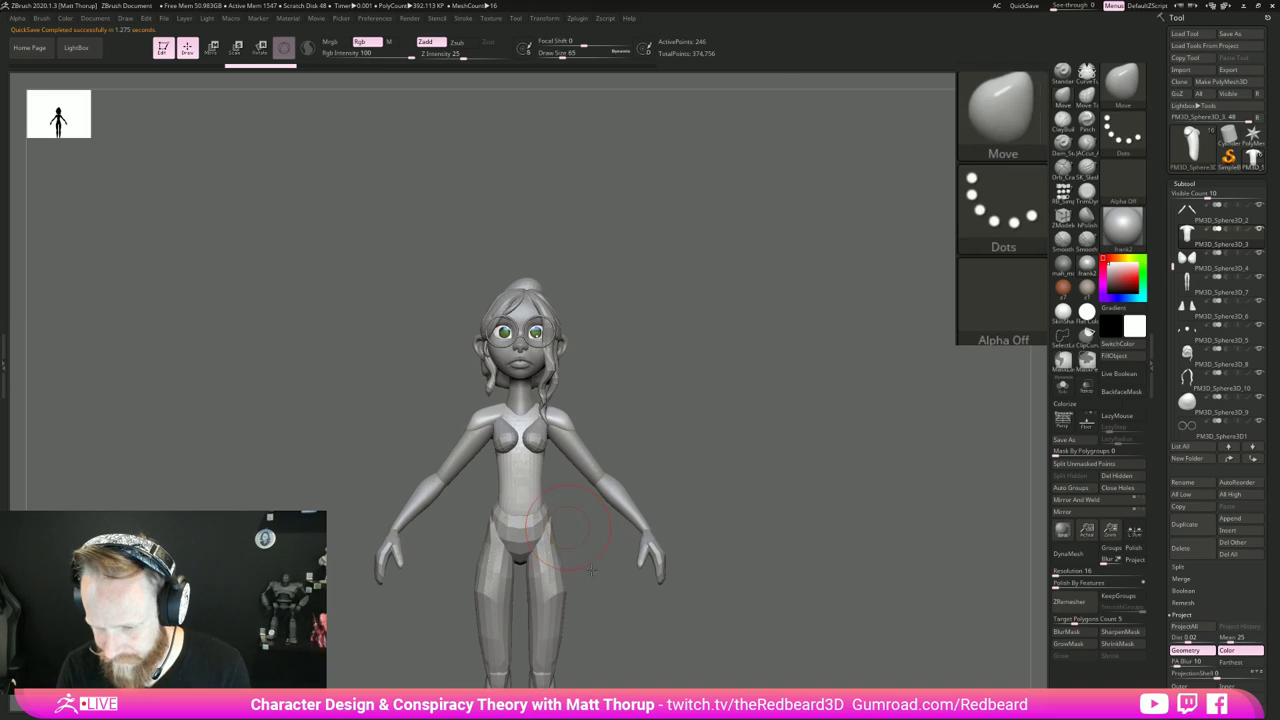
key("ctrl")
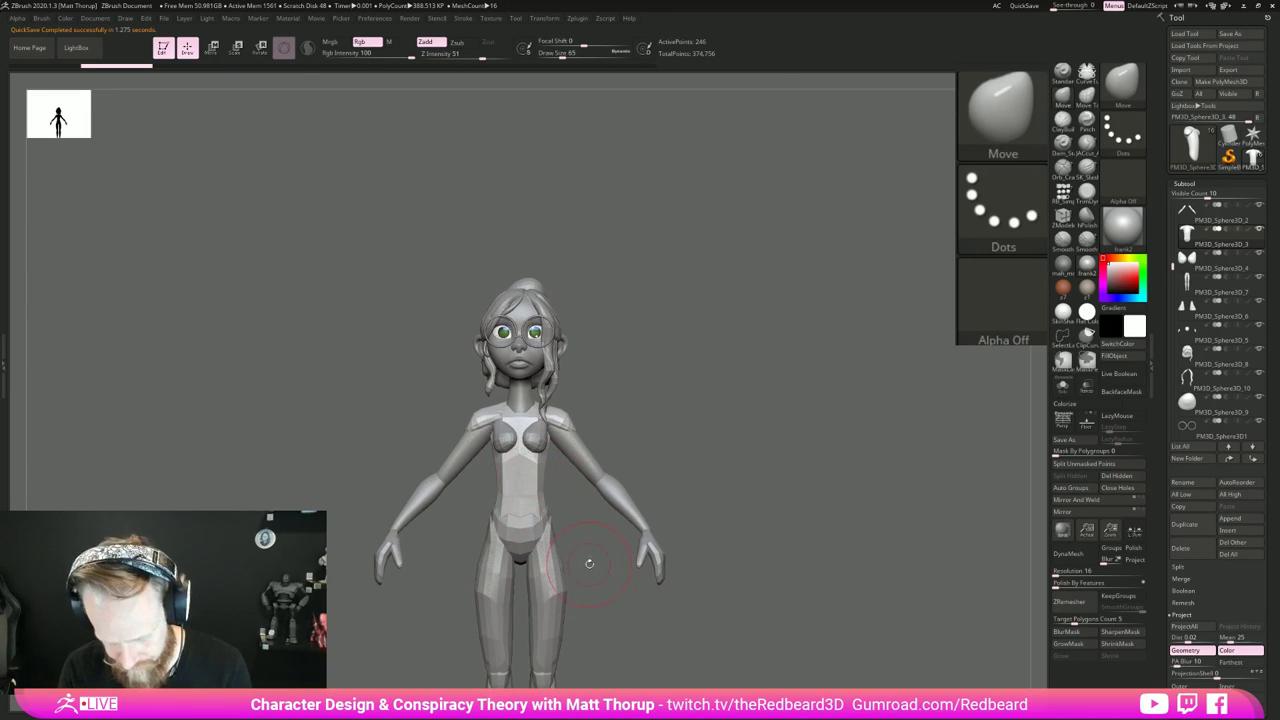
Step: Show the torso's polygroup wireframe and reshape the sides of the belly and lower torso with the Move brush
right_click_drag(603, 586, 525, 538)
key("shift+f")
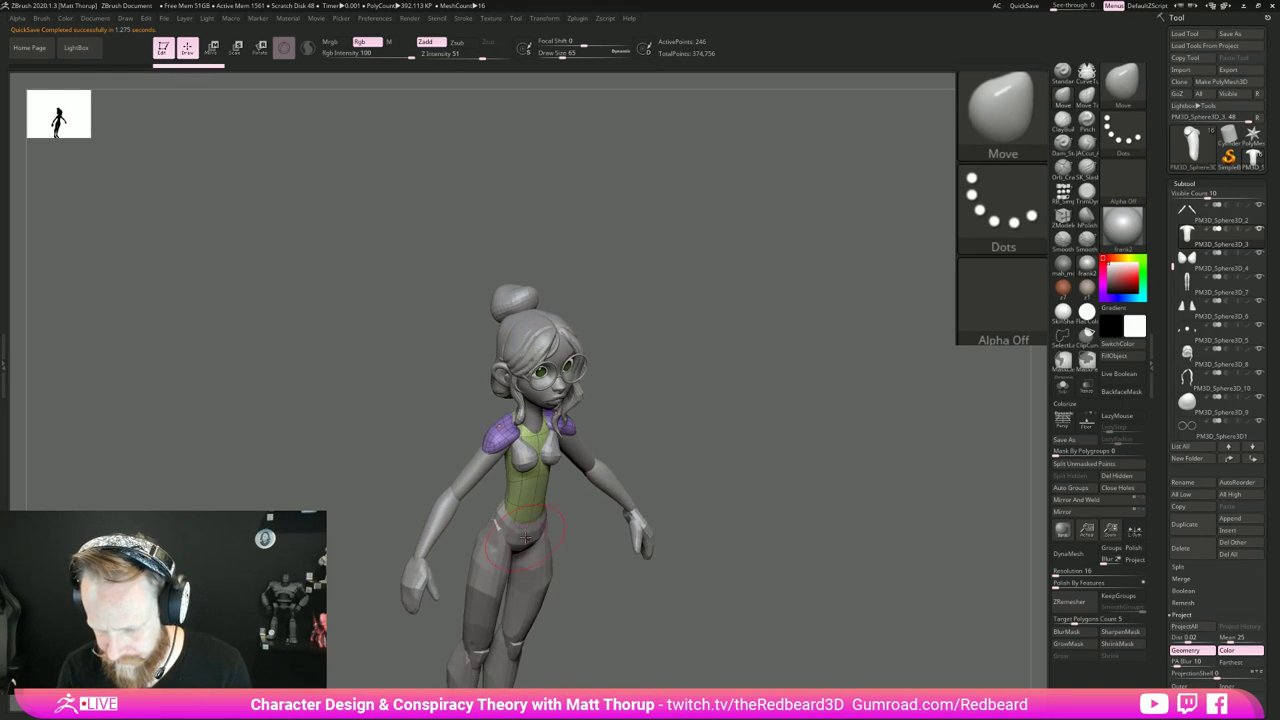
left_click_drag(538, 521, 540, 528)
right_click_drag(565, 518, 553, 505)
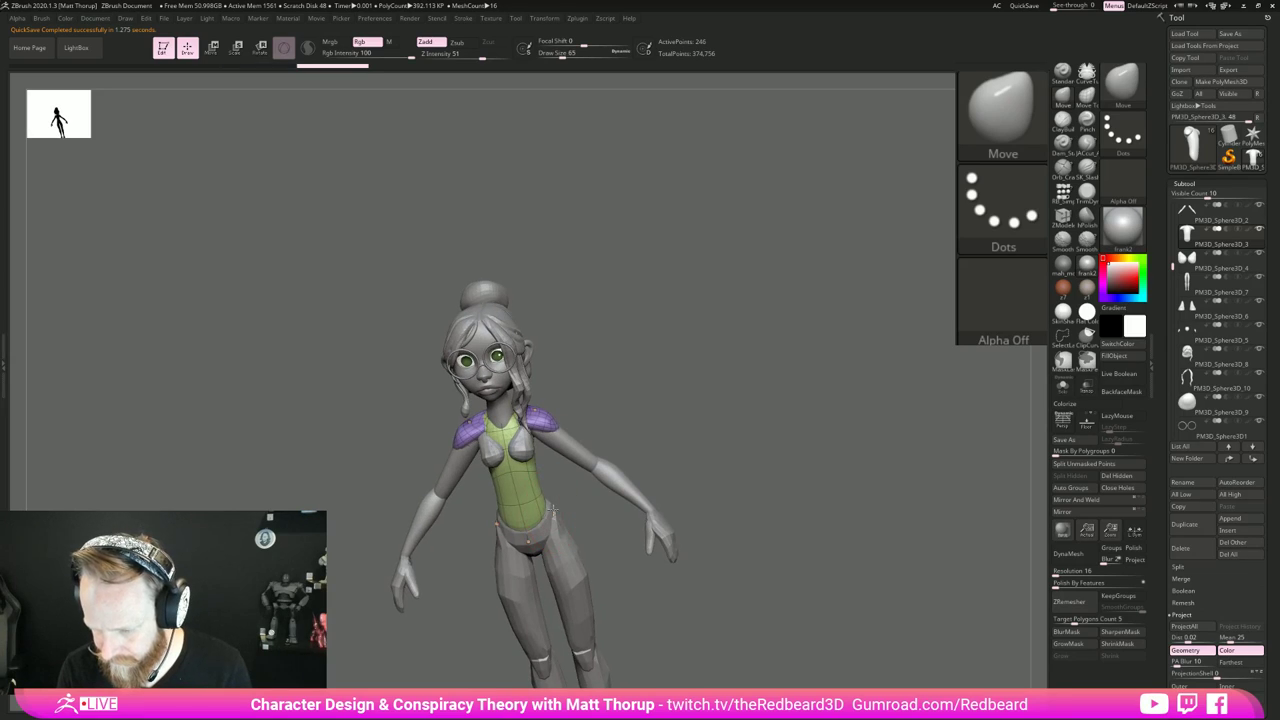
left_click_drag(540, 491, 539, 490)
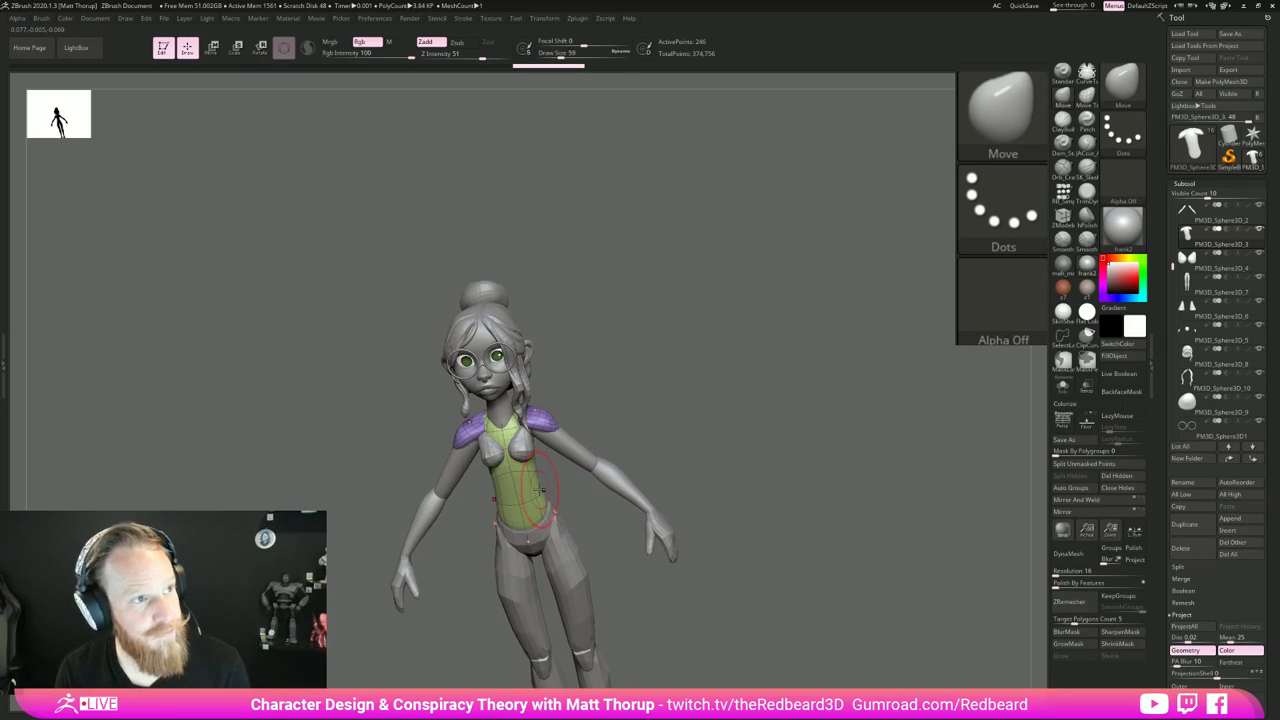
right_click_drag(540, 490, 522, 540)
left_click_drag(530, 492, 520, 512)
Step: Pull the front lower edge of the torso into shape above the pelvis with the Move brush at draw size 62
mouse_move(470, 519)
right_mouse_down()
mouse_move(817, 451)
mouse_move(672, 497)
mouse_move(775, 492)
right_mouse_up()
key("s")
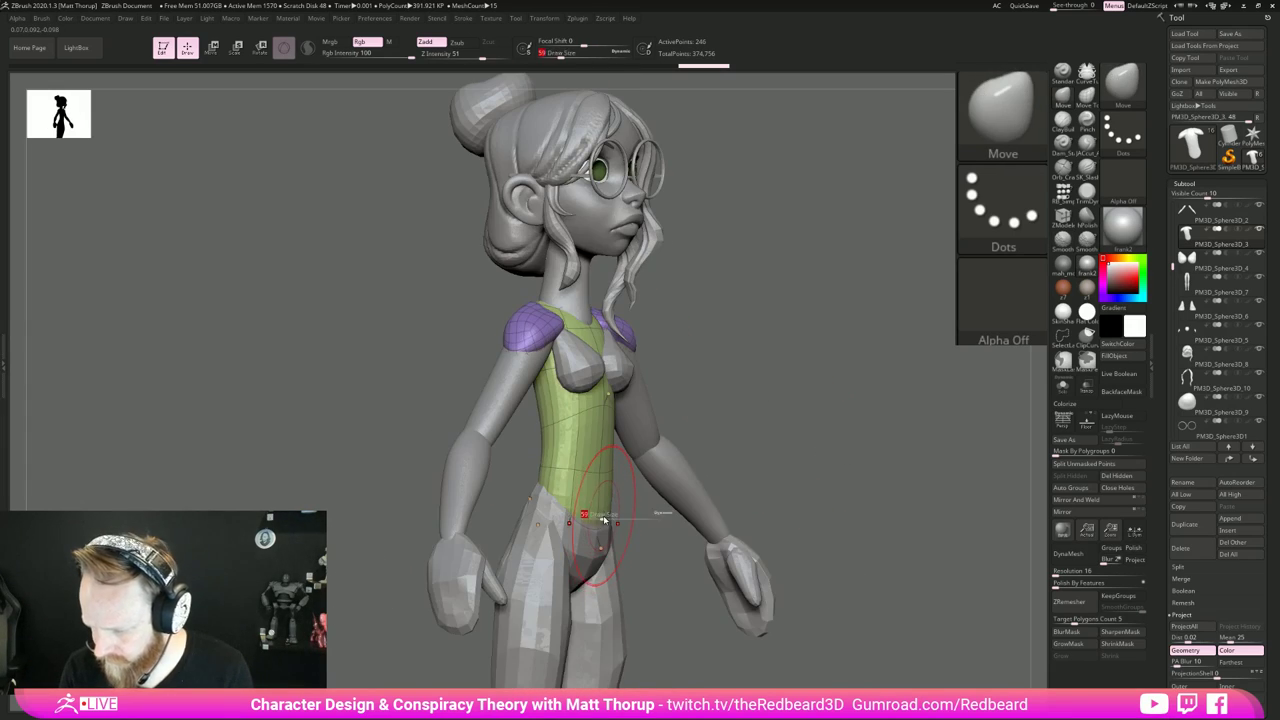
left_click_drag(603, 517, 601, 518)
key("s")
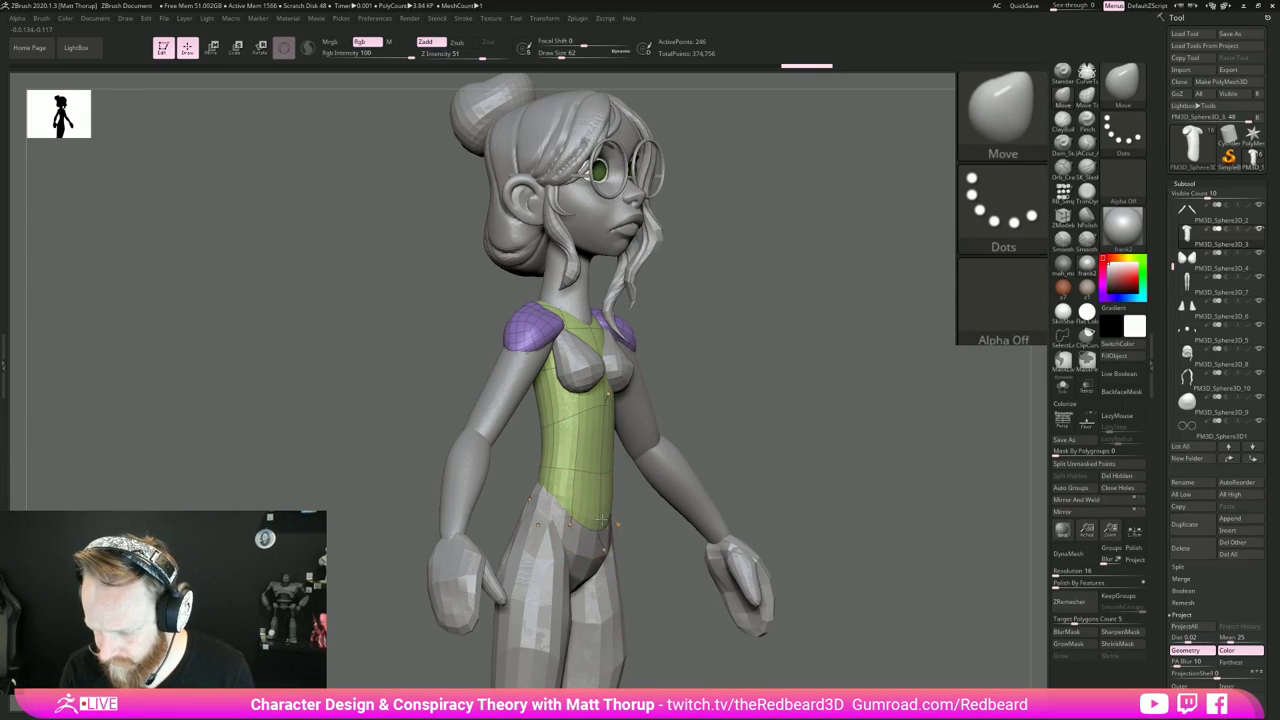
right_click_drag(601, 521, 731, 680)
Step: Turn off the torso's dynamic subdivision and divide its geometry twice for real smoothing
key("shift+d")
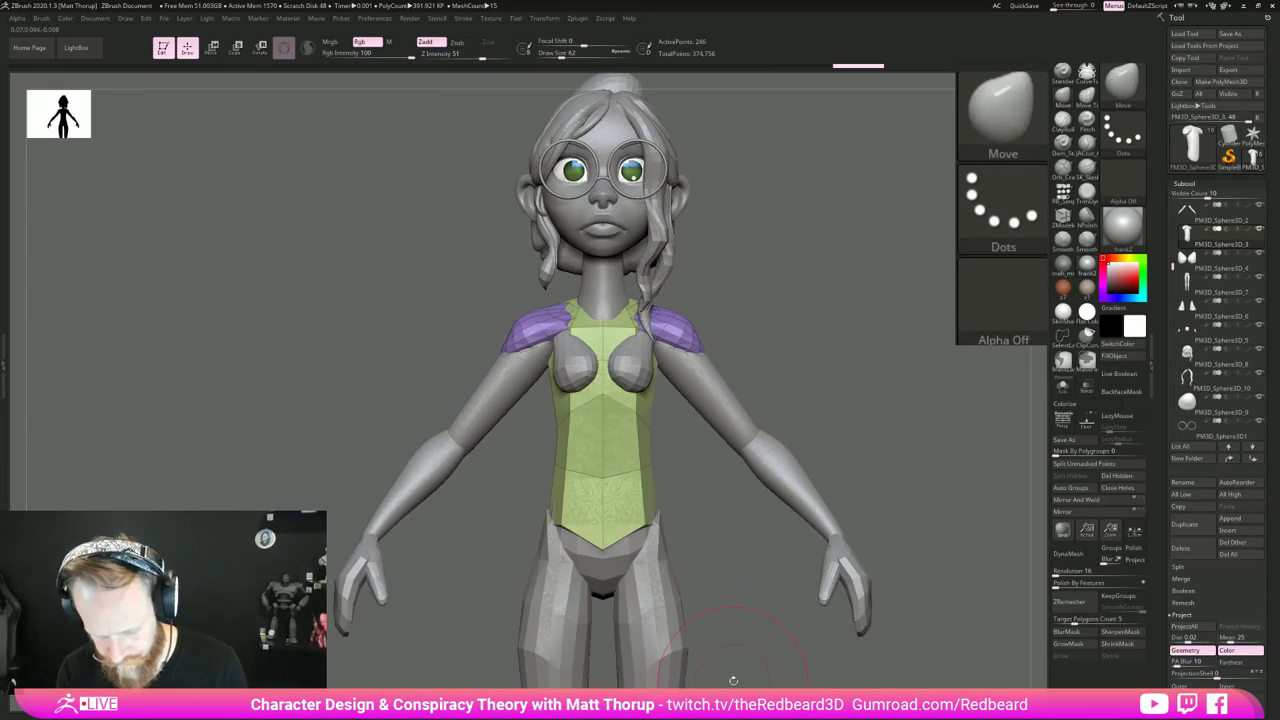
key("ctrl+f")
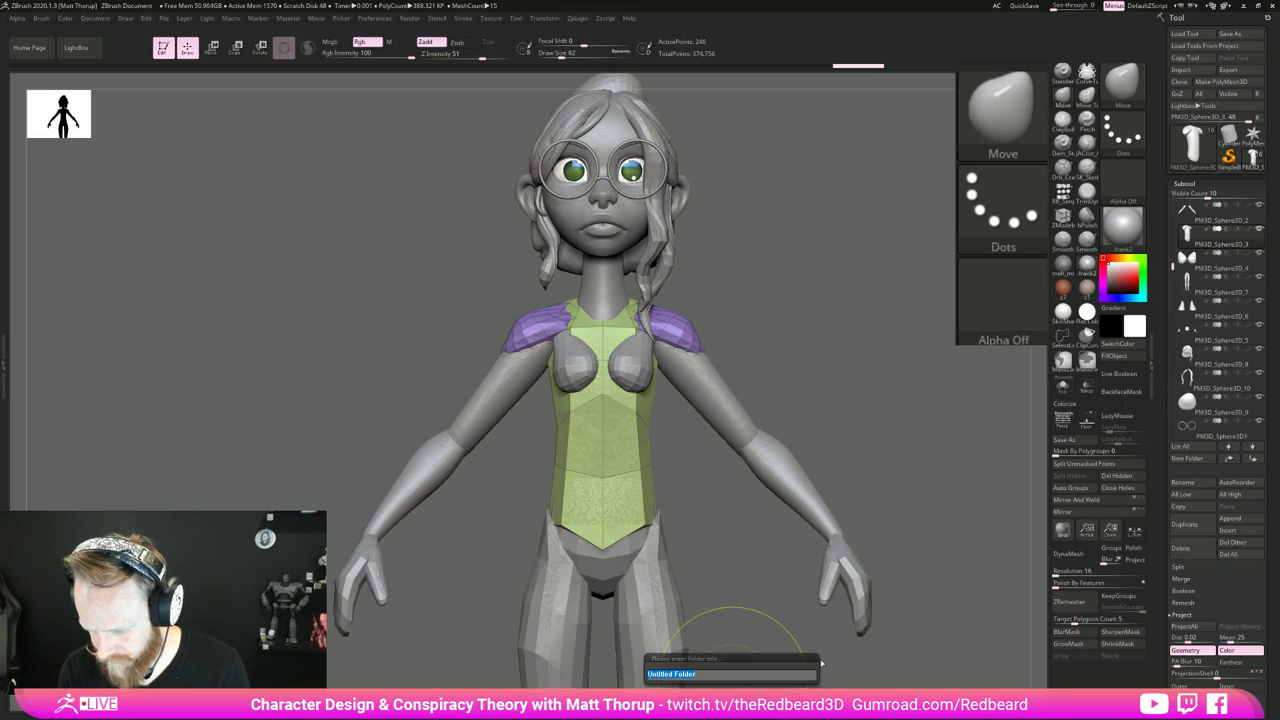
key("Escape")
key("ctrl+d")
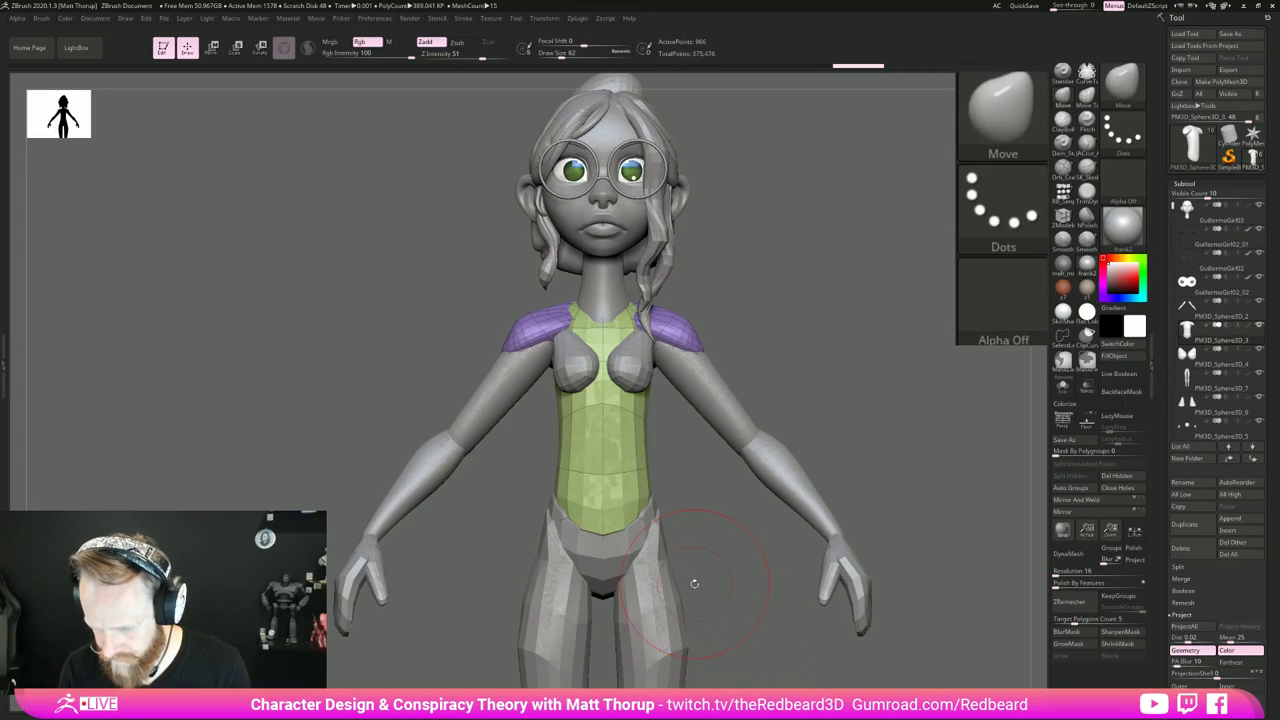
key("ctrl+d")
Step: Refine the subdivided torso's lower belly and waist contour with the Move brush at draw size 62
right_click_drag(707, 573, 600, 527)
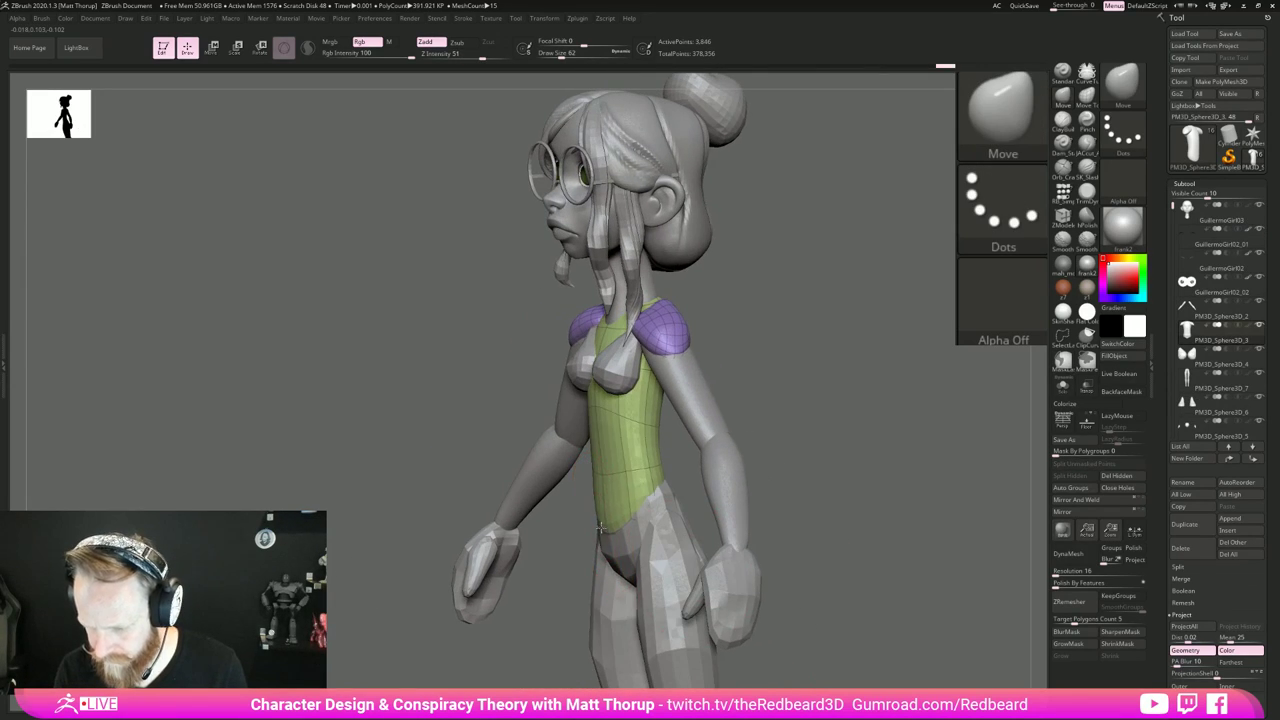
mouse_move(598, 530)
left_mouse_down()
mouse_move(604, 541)
mouse_move(595, 504)
left_mouse_up()
right_click_drag(620, 493, 645, 485)
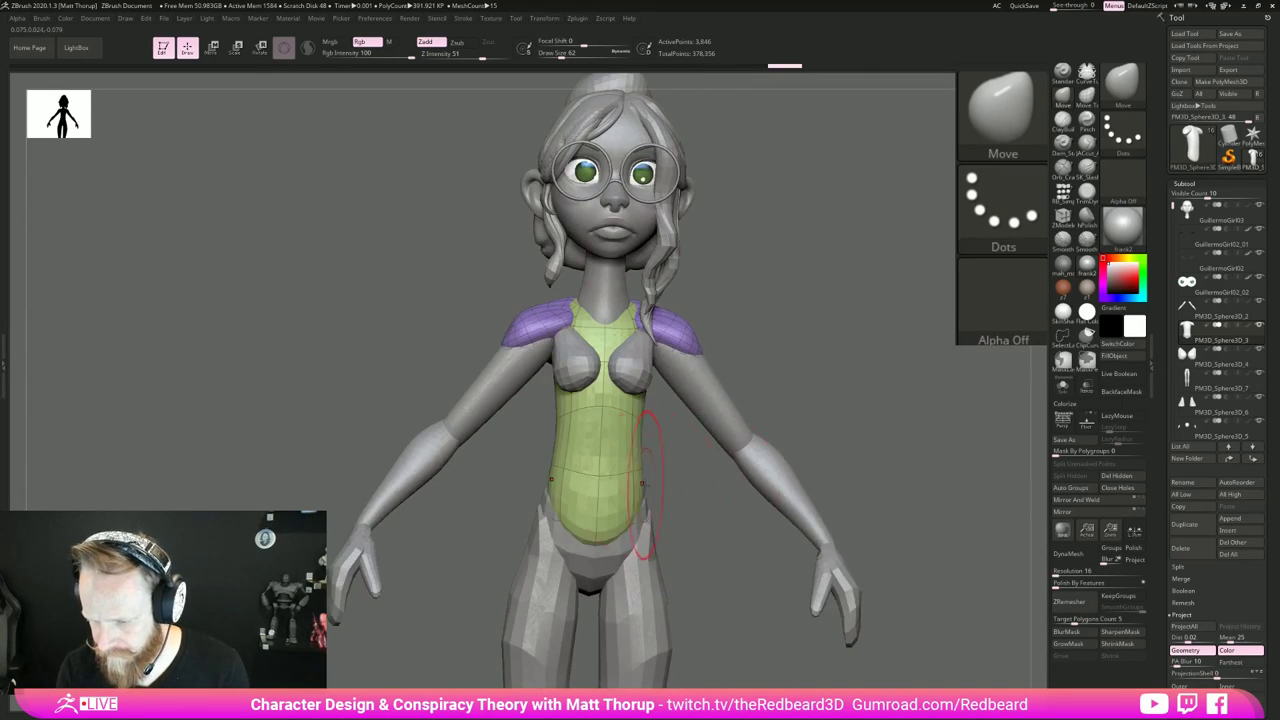
mouse_move(646, 486)
left_mouse_down()
mouse_move(644, 431)
mouse_move(647, 490)
left_mouse_up()
right_click_drag(677, 497, 698, 392)
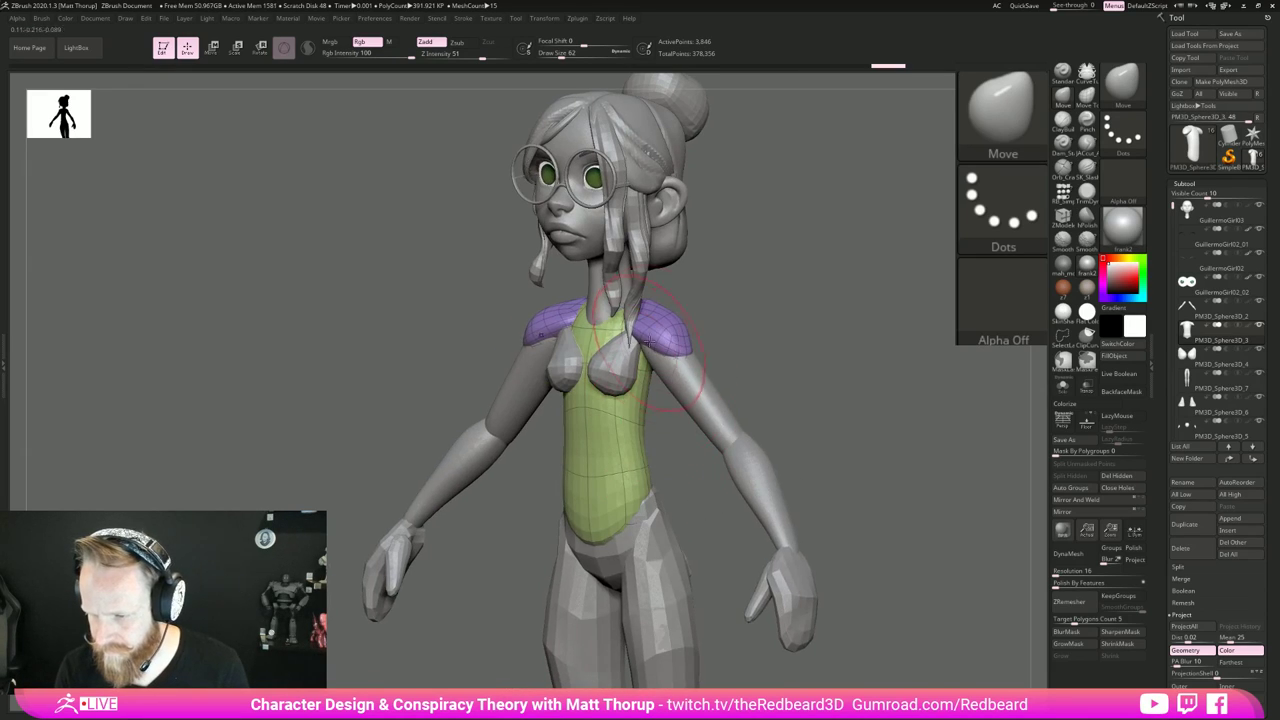
Step: Adjust the back of the shoulder caps near the neck with the Move brush at draw size 31
right_click_drag(714, 323, 648, 305)
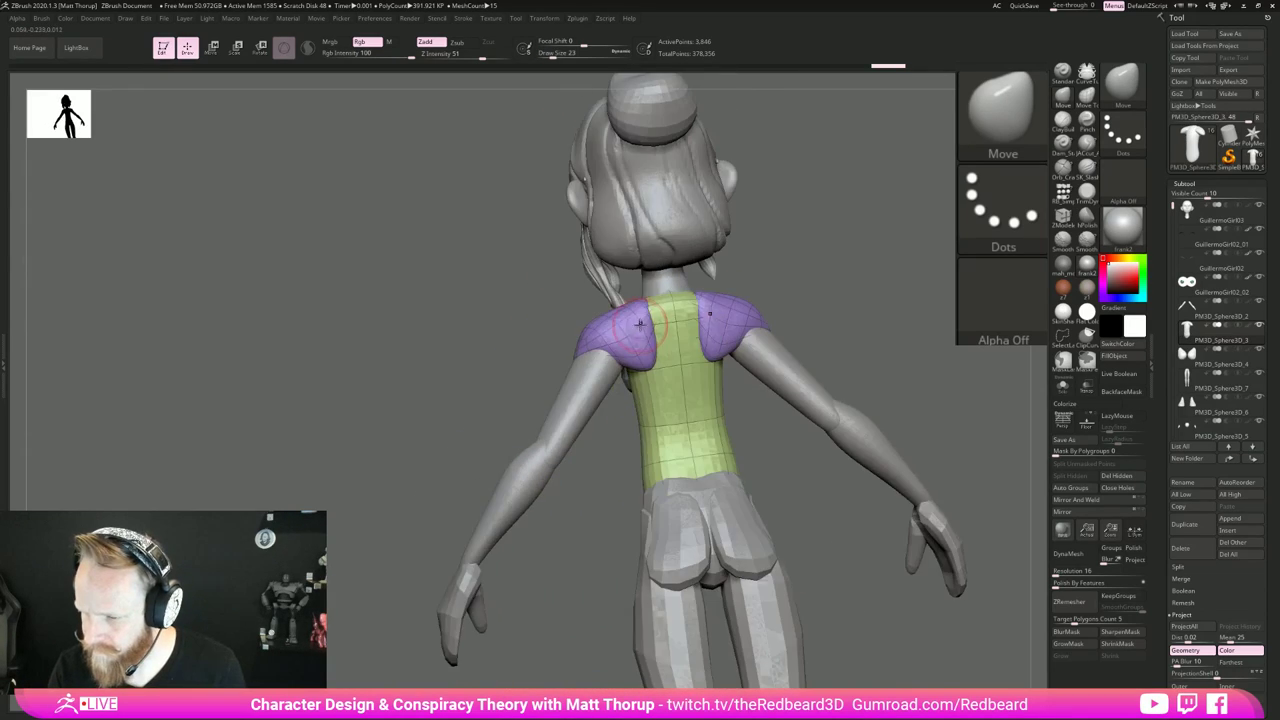
left_click_drag(646, 305, 642, 309)
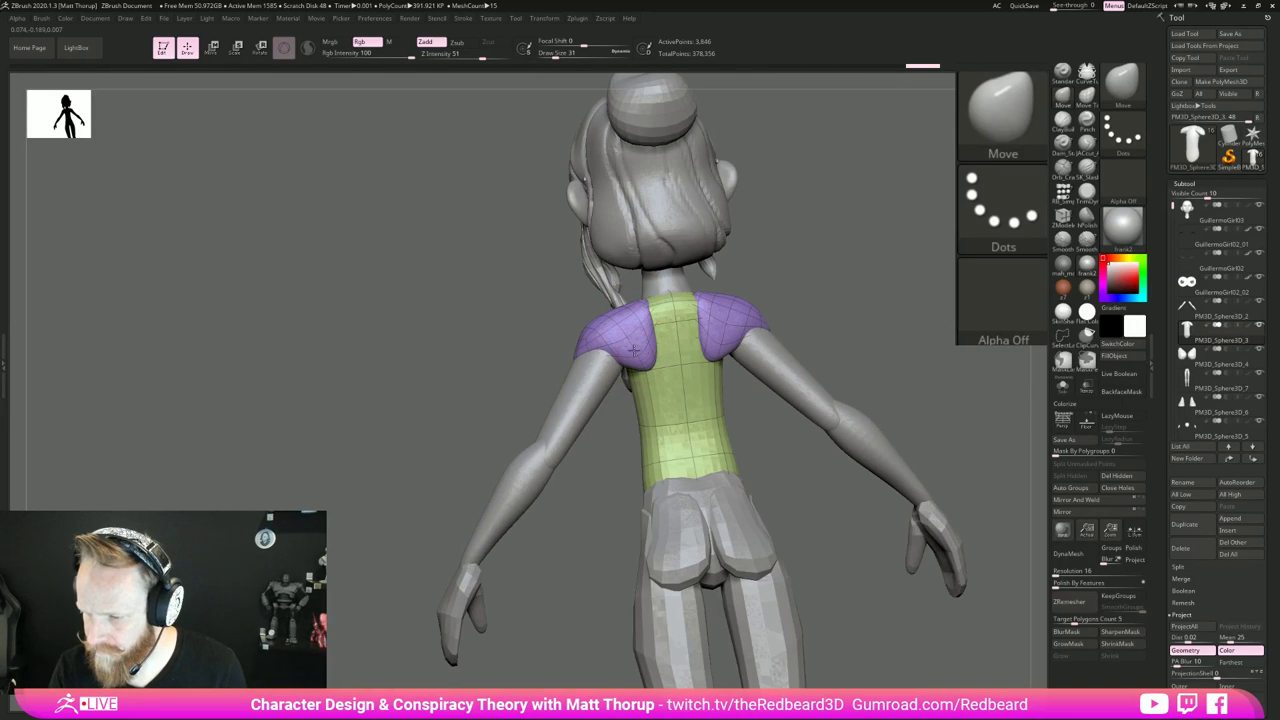
right_click_drag(589, 489, 607, 484)
Step: Select the arm mesh PM3D_Sphere3D_2, divide its geometry once, and hide the wireframe
left_click(565, 440, "alt")
left_click(565, 440, "alt")
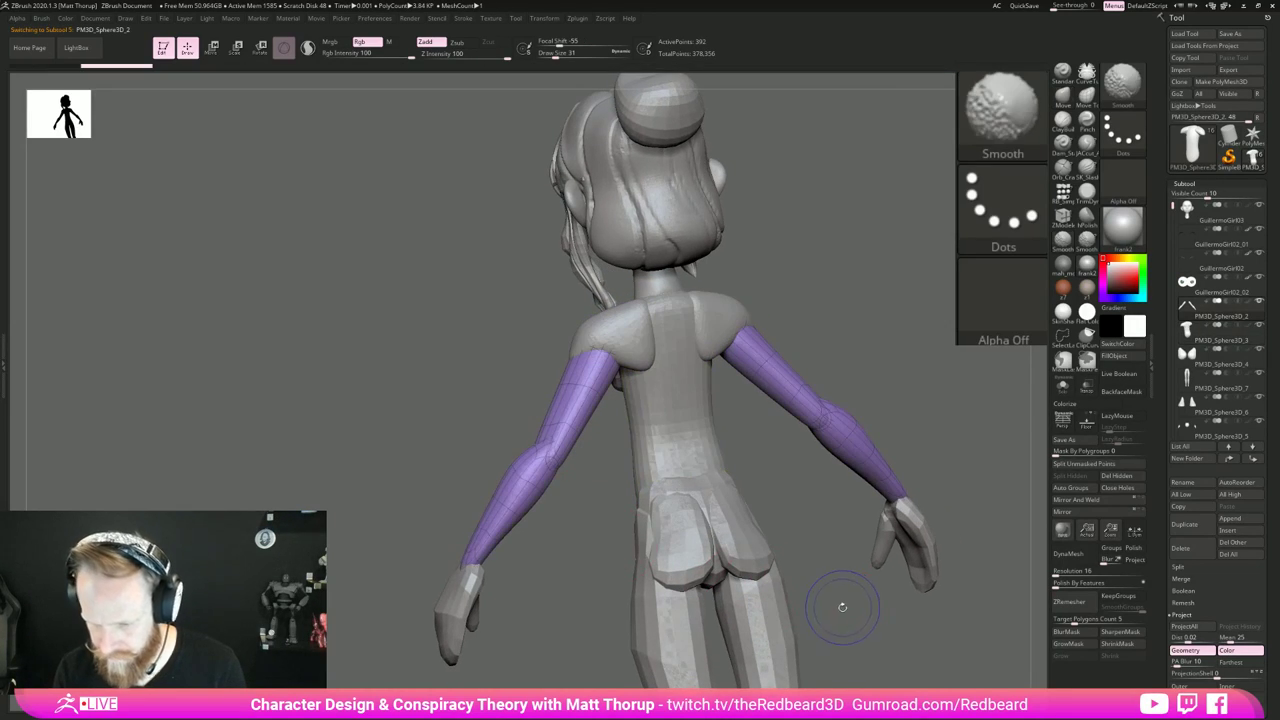
mouse_move(840, 600)
right_mouse_down()
mouse_move(920, 580)
mouse_move(777, 531)
mouse_move(760, 567)
mouse_move(743, 514)
mouse_move(781, 532)
mouse_move(785, 470)
mouse_move(748, 443)
right_mouse_up()
key("ctrl+d")
key("shift+f")
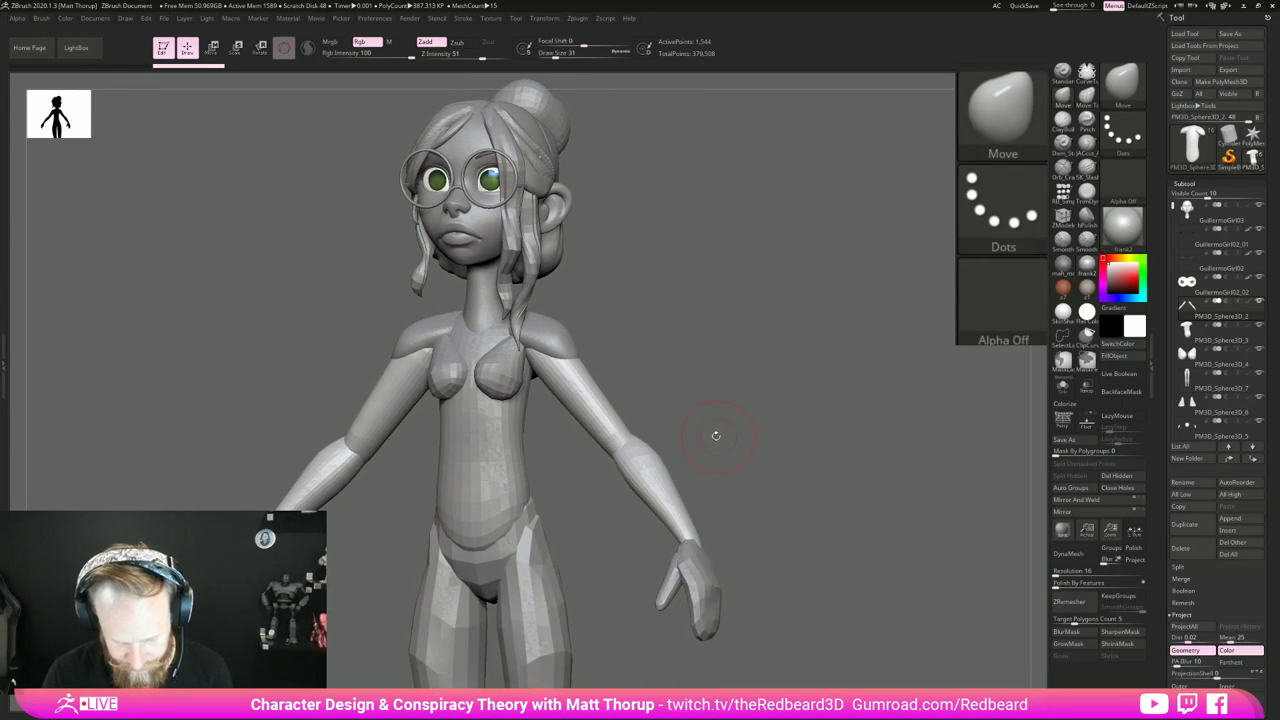
Step: Reshape the upper arms where they meet the shoulders using the Move Topological brush at draw size 54
key("b")
key("m")
key("t")
mouse_move(660, 331)
right_mouse_down()
mouse_move(640, 339)
mouse_move(683, 334)
mouse_move(572, 398)
right_mouse_up()
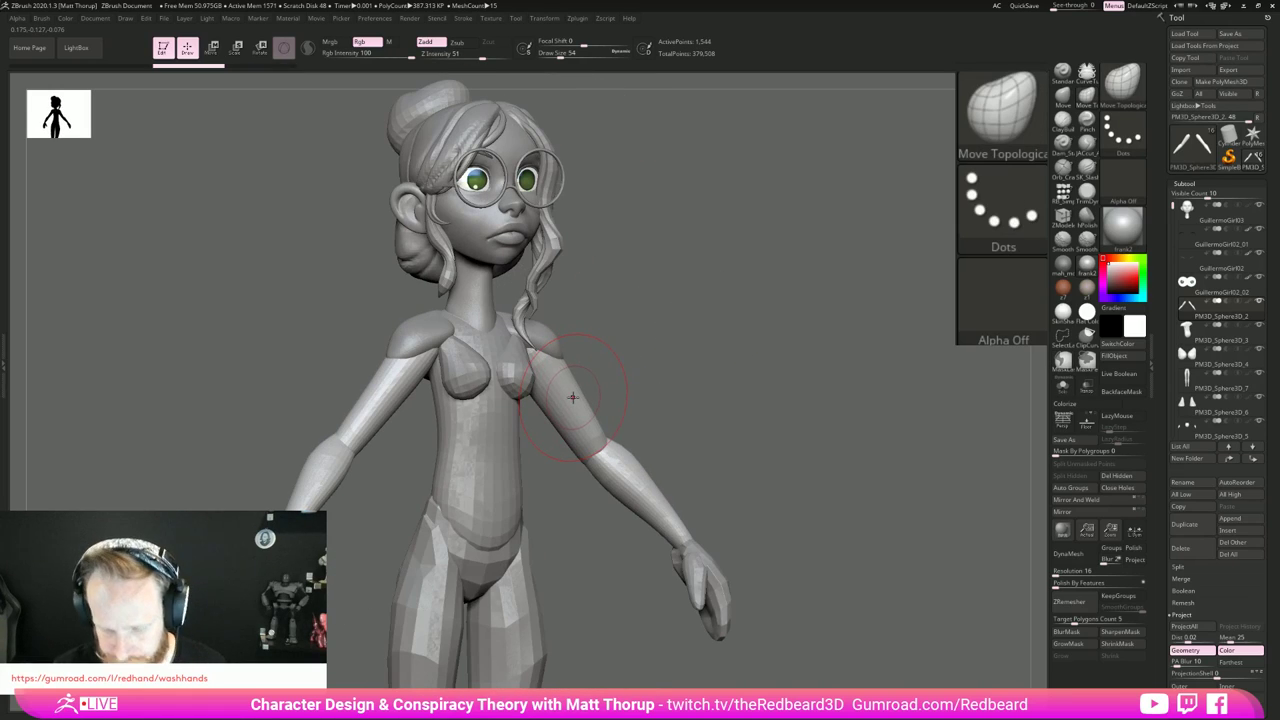
right_click_drag(631, 363, 586, 366)
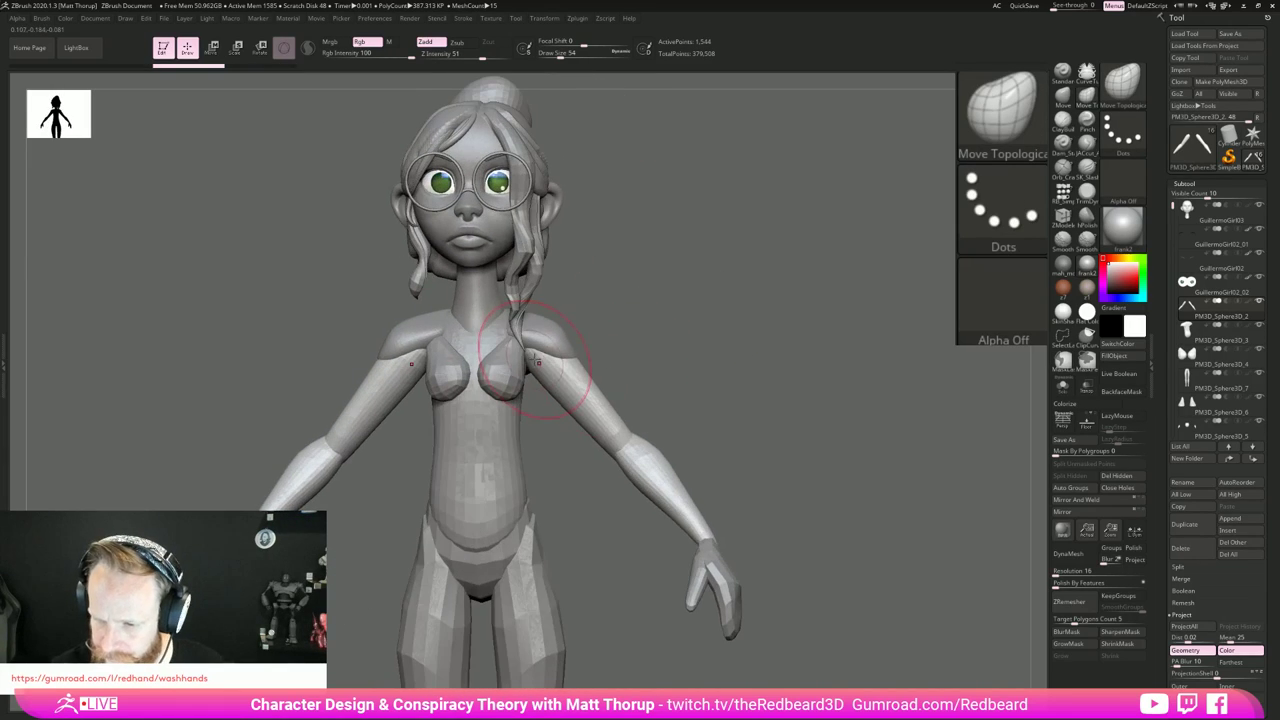
left_click_drag(529, 353, 541, 347)
right_click_drag(628, 357, 541, 376)
left_click_drag(536, 378, 525, 384)
mouse_move(520, 400)
right_mouse_down()
mouse_move(862, 483)
mouse_move(838, 466)
mouse_move(410, 575)
mouse_move(762, 572)
mouse_move(680, 543)
mouse_move(586, 537)
mouse_move(597, 585)
mouse_move(711, 574)
mouse_move(588, 538)
right_mouse_up()
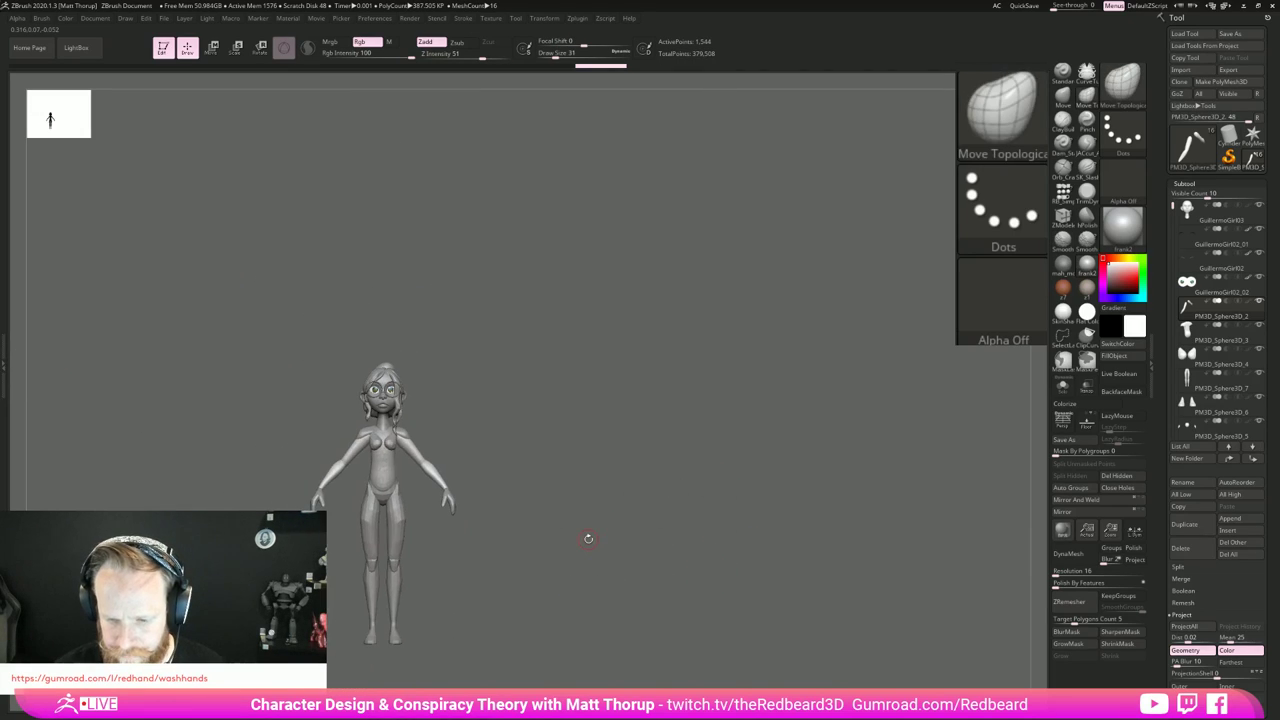
Step: Load the finished hand template tool with its nails and inspect the hand
left_click(1185, 33)
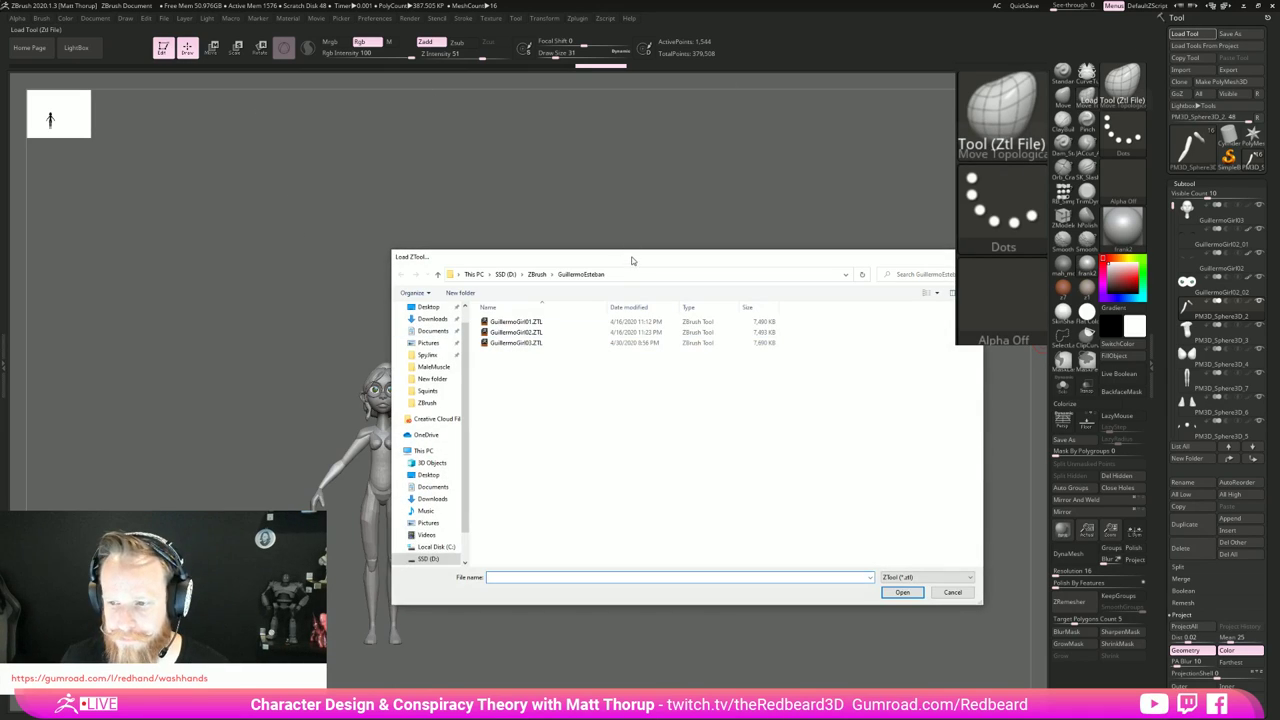
left_click_drag(631, 260, 0, 60)
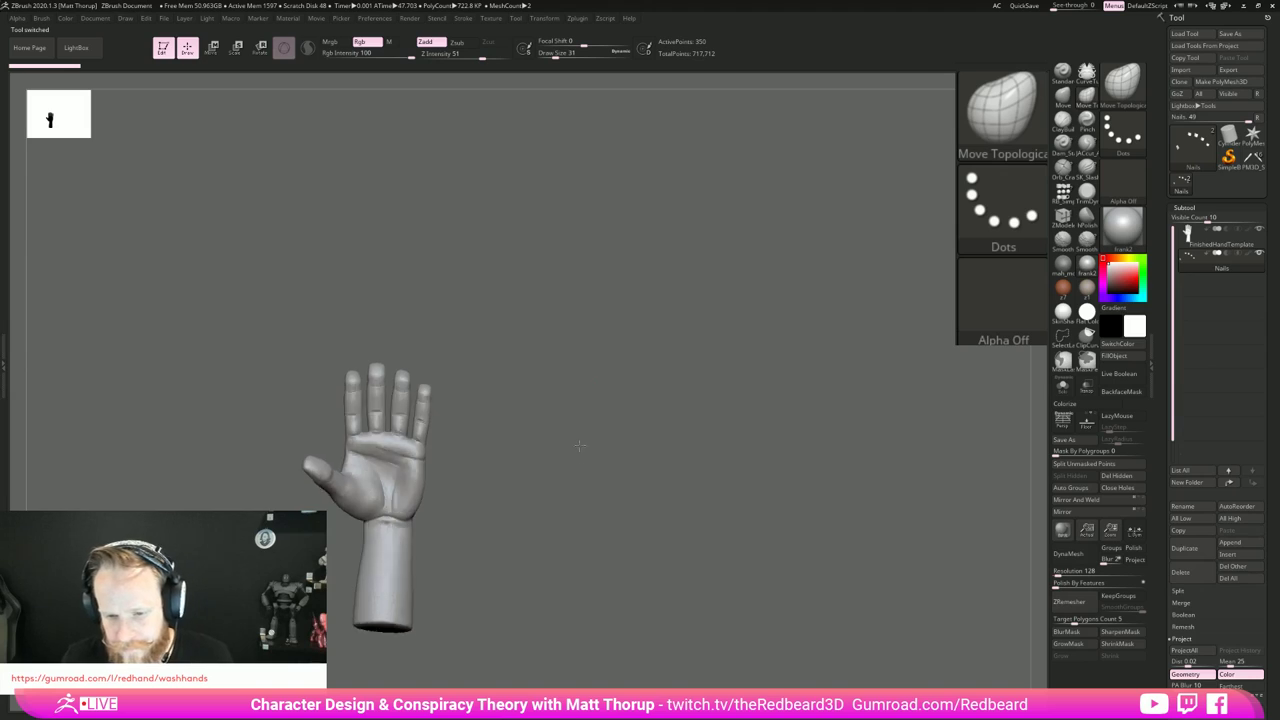
left_click_drag(580, 445, 527, 588)
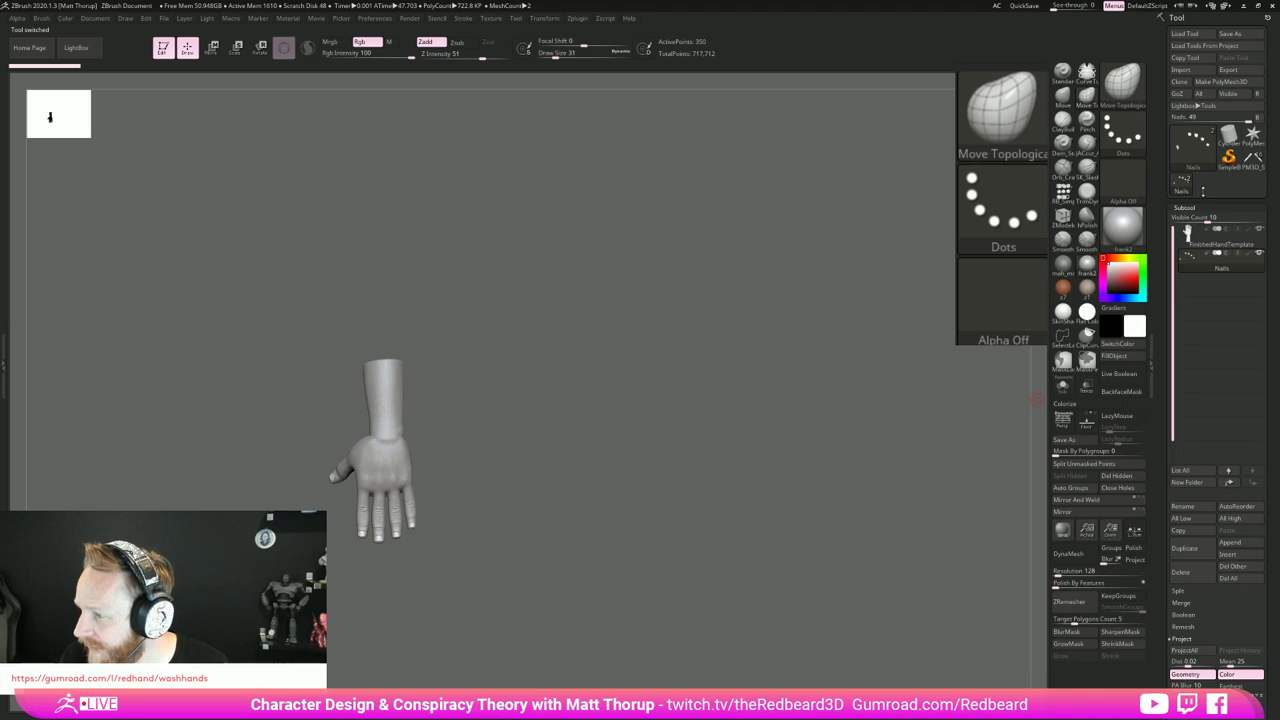
Step: Switch back to the character tool and append the Nails mesh as a subtool
left_click(1250, 162)
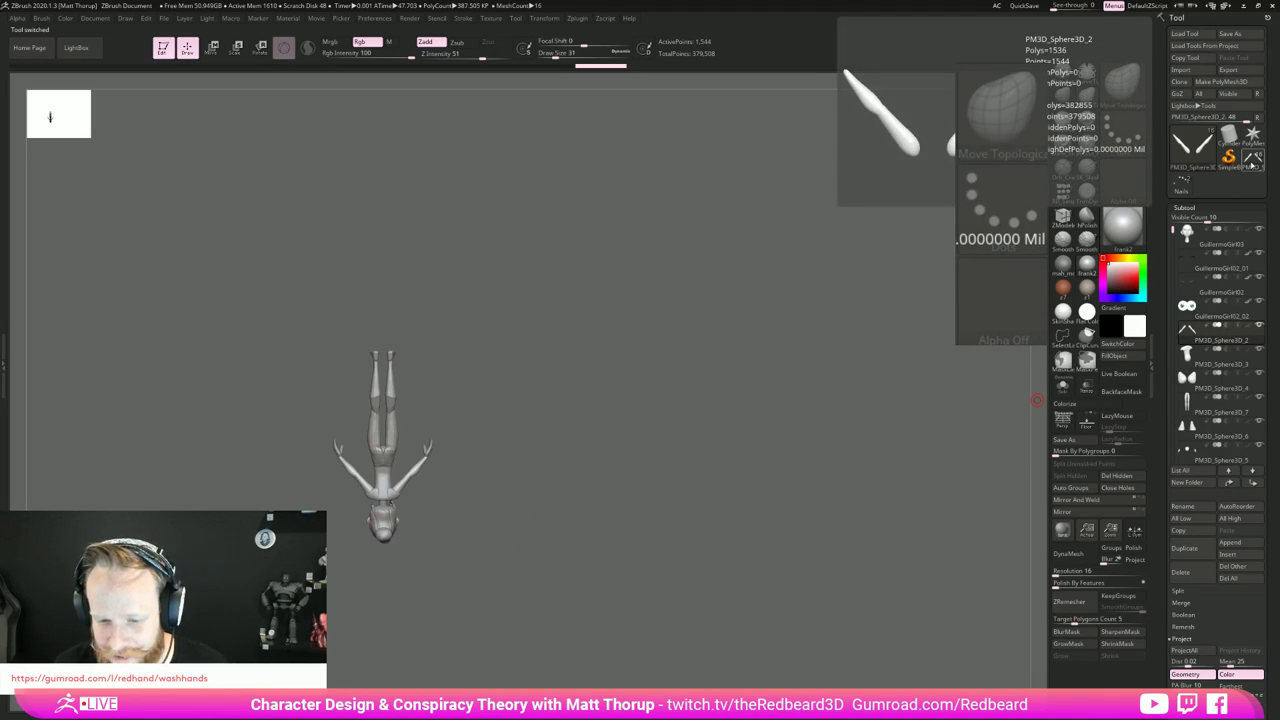
left_click_drag(633, 569, 814, 544, "shift")
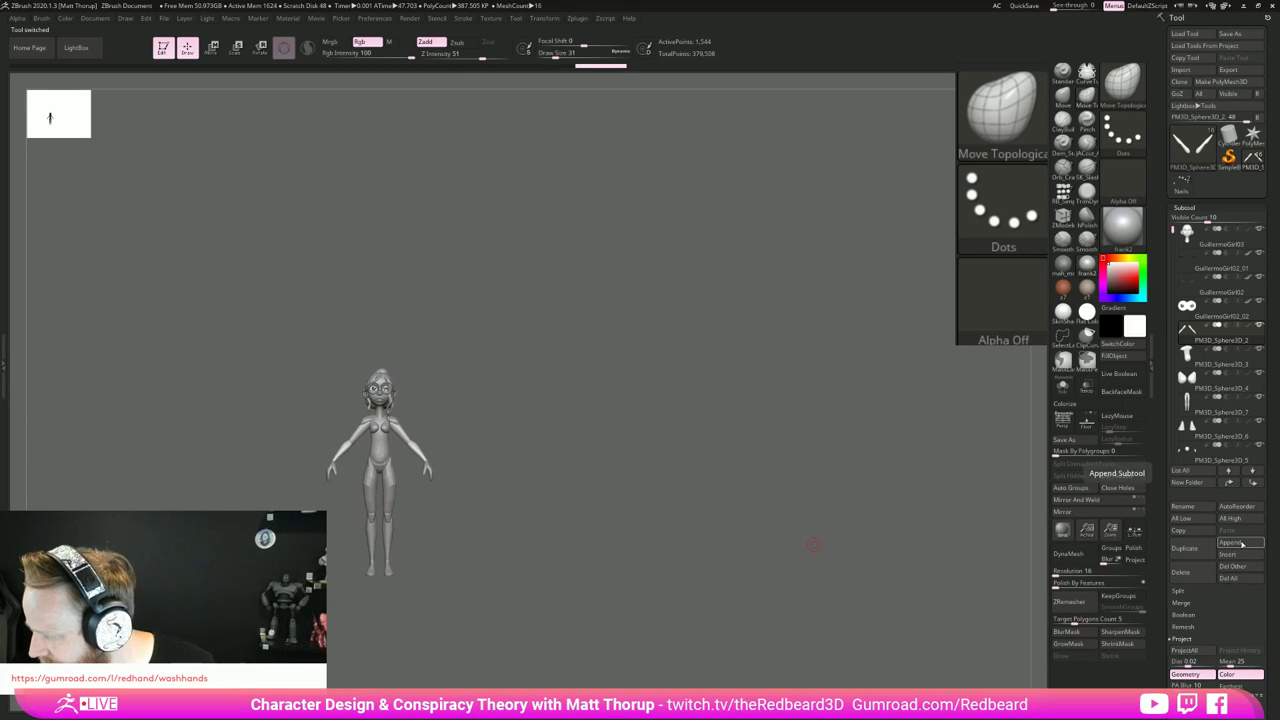
left_click(1241, 553)
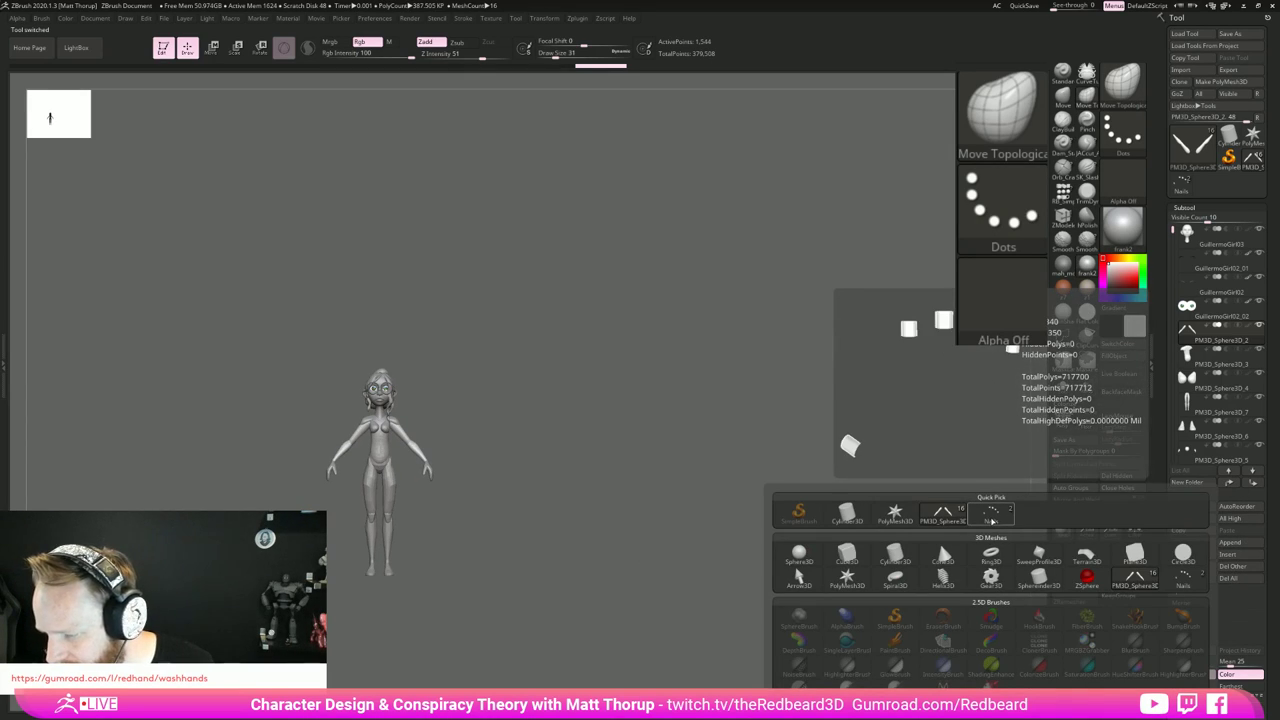
left_click(938, 541)
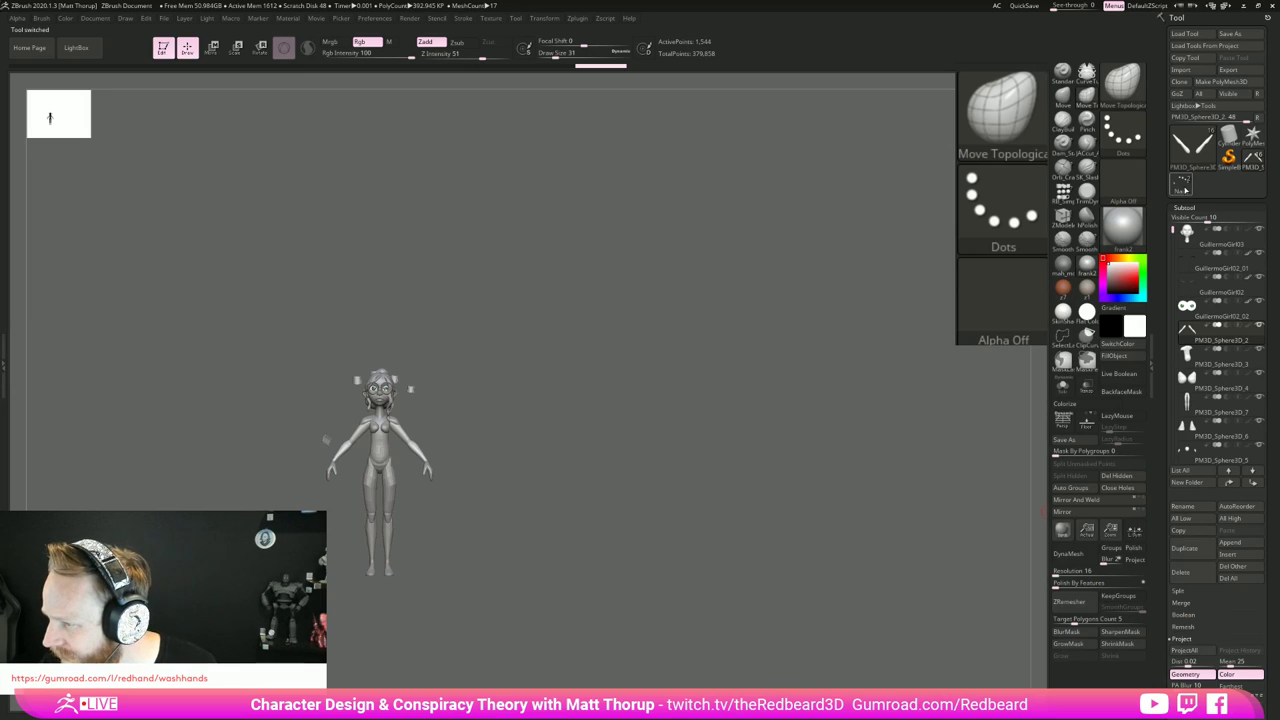
Step: Make FinishedHandTemplate the active subtool in the hand tool, and append that hand to the character
left_click(1253, 159)
left_click(1183, 184)
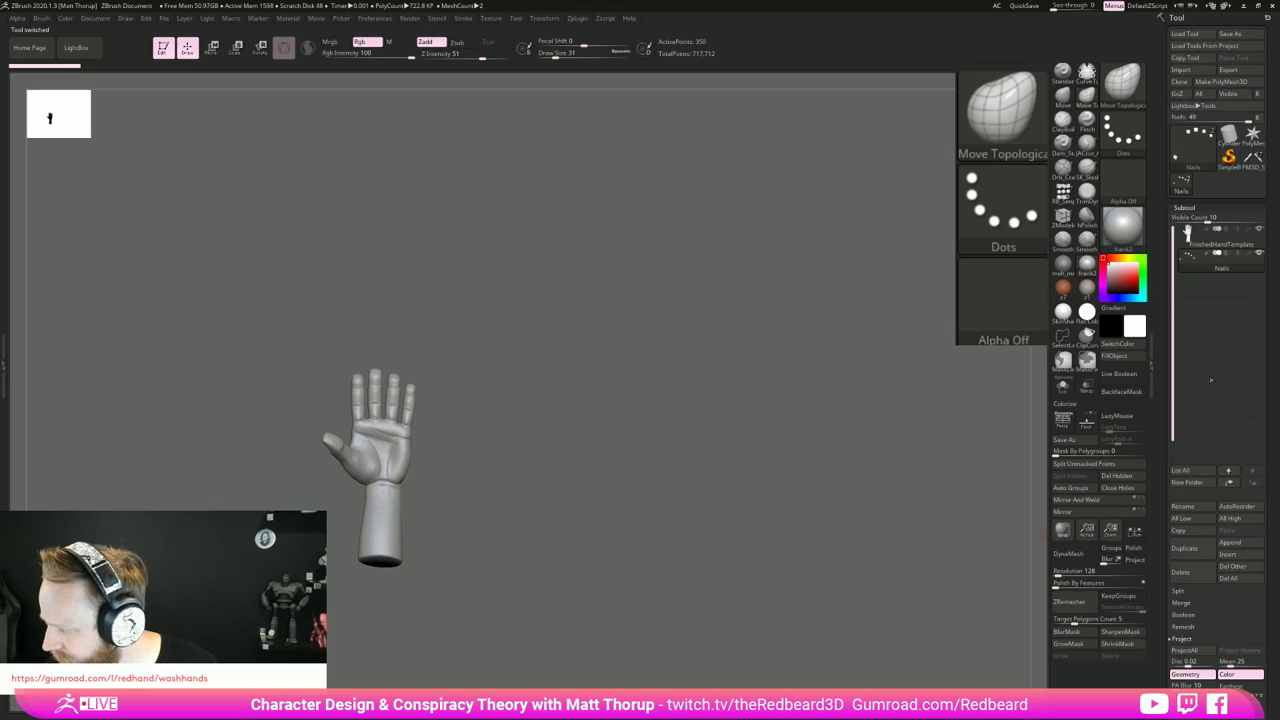
left_click(1213, 238)
left_click(1246, 553)
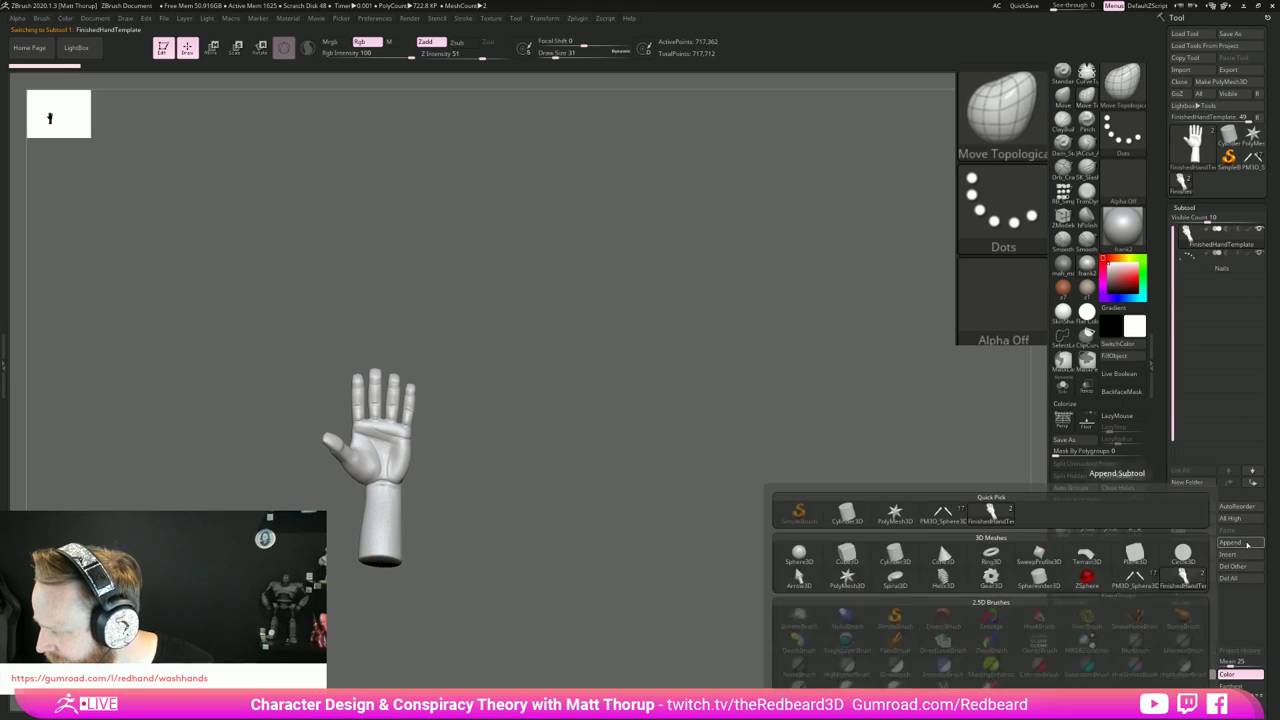
left_click(1254, 158)
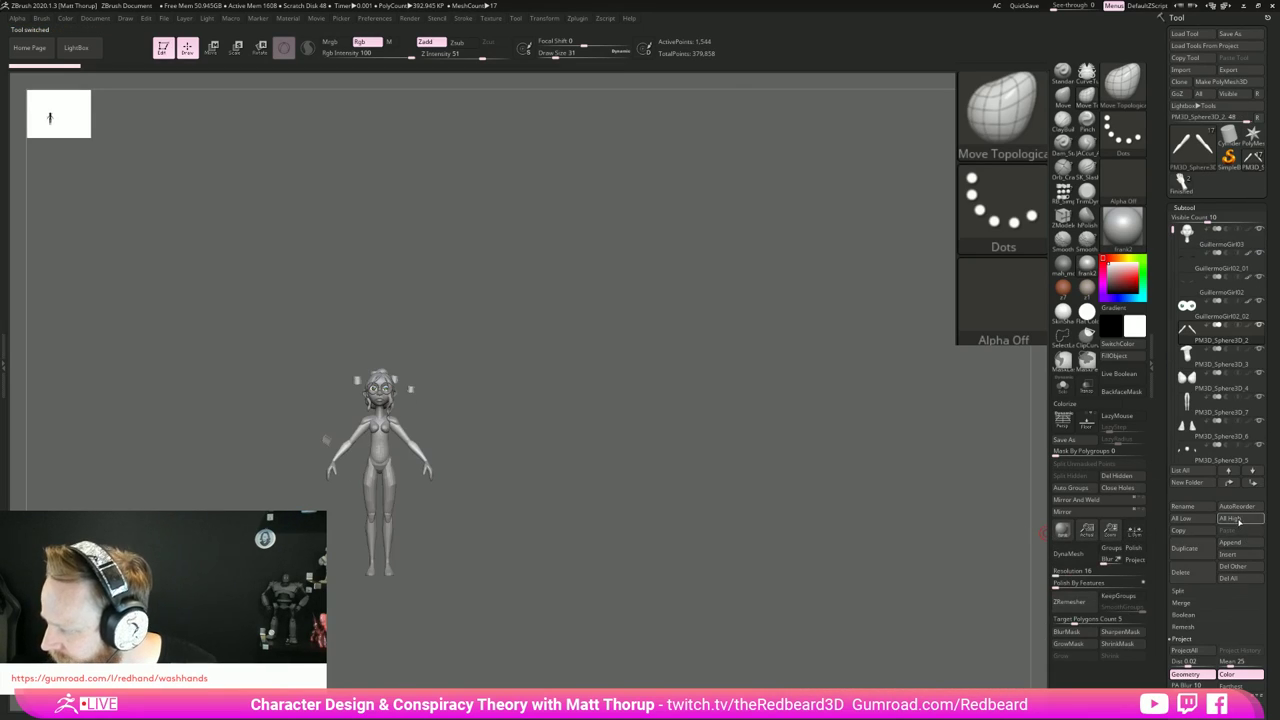
left_click(1238, 543)
left_click(992, 512)
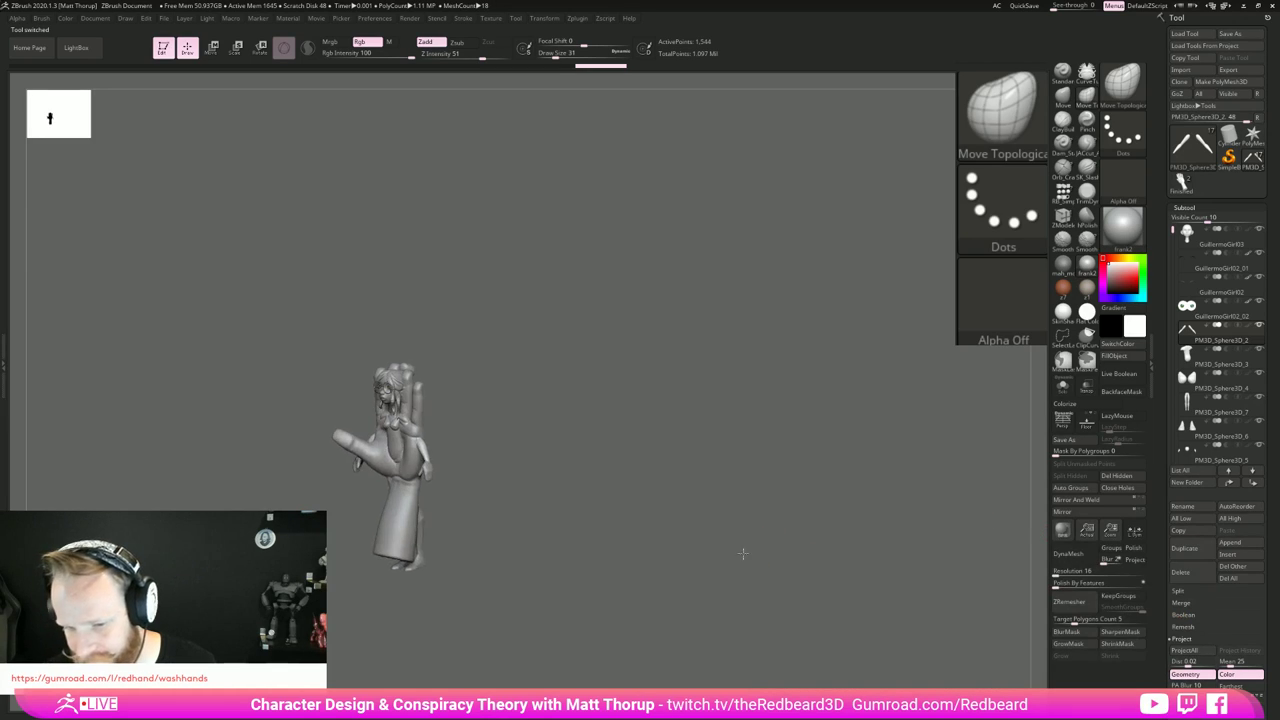
Step: Select the appended hand on the character and rotate it so the fingers point down
left_click(403, 527, "alt")
key("w")
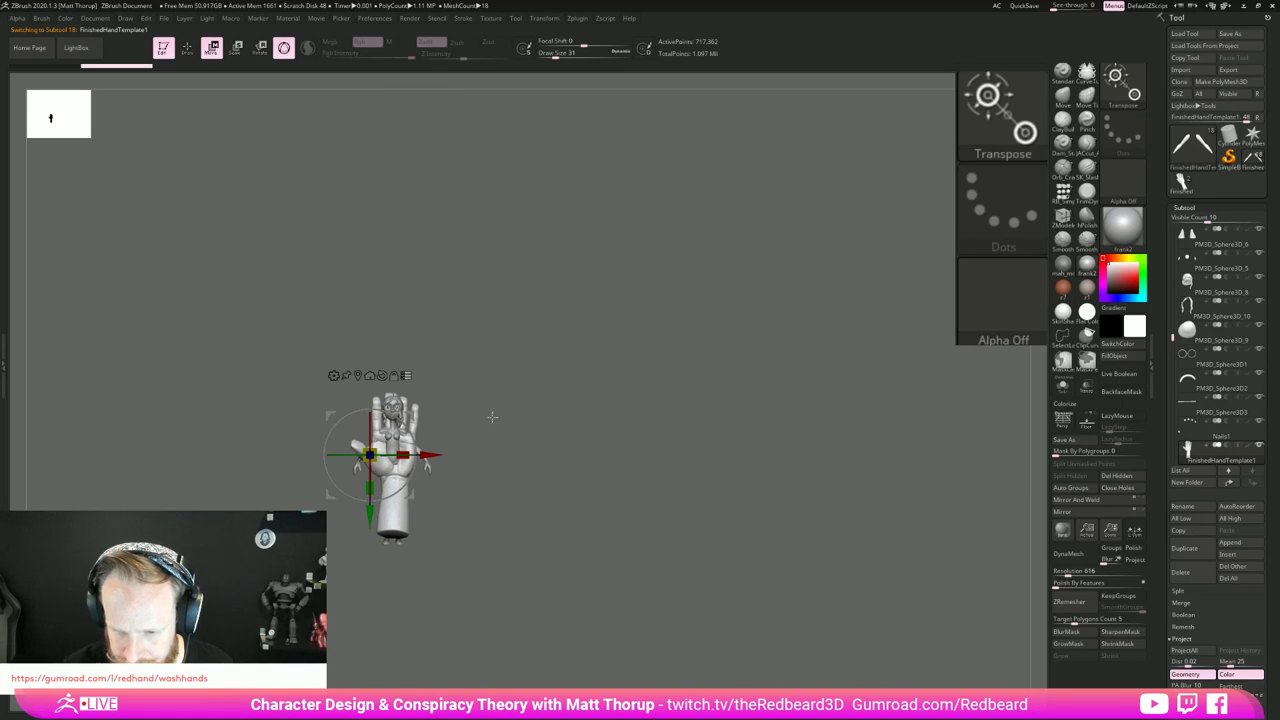
left_click_drag(492, 414, 628, 432, "alt")
left_click_drag(535, 275, 494, 349, "ctrl+shift")
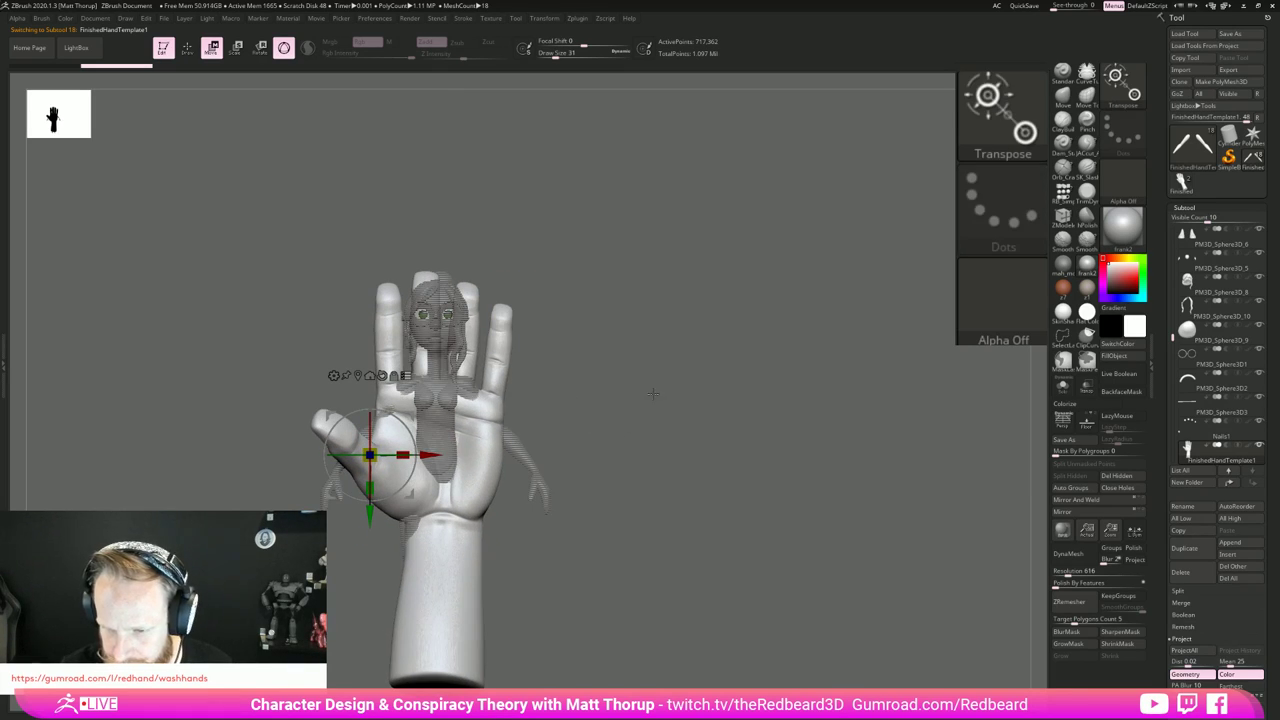
key("e")
left_click_drag(372, 428, 394, 513)
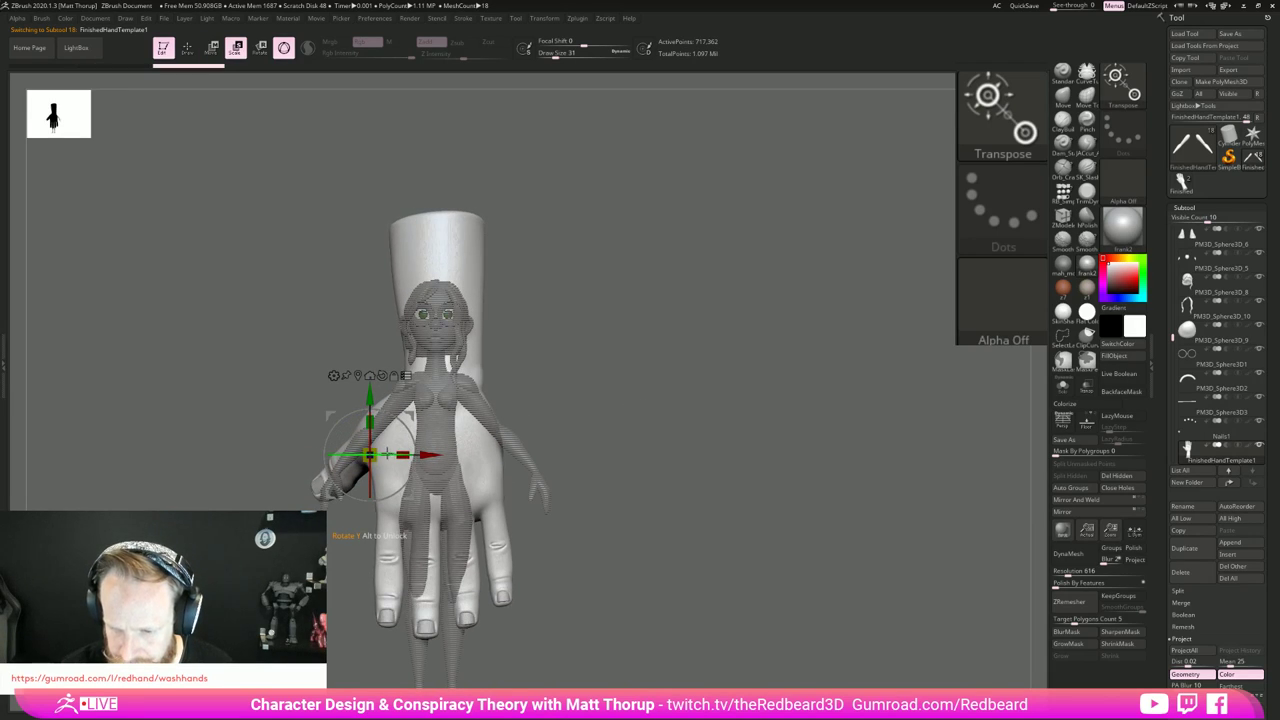
Step: Scale the hand down and position it at the end of the character's left forearm
left_click_drag(388, 456, 425, 447)
left_click_drag(411, 493, 627, 455)
left_click_drag(820, 455, 730, 455)
left_click_drag(620, 476, 386, 494)
left_click_drag(633, 476, 515, 488)
left_click_drag(655, 436, 775, 426)
left_click_drag(700, 437, 700, 520, "alt")
left_click_drag(520, 488, 480, 489)
left_click_drag(564, 531, 482, 531)
left_click_drag(700, 486, 568, 517)
mouse_move(567, 517)
right_mouse_down()
mouse_move(600, 530)
mouse_move(575, 530)
right_mouse_up()
left_click_drag(479, 475, 528, 508)
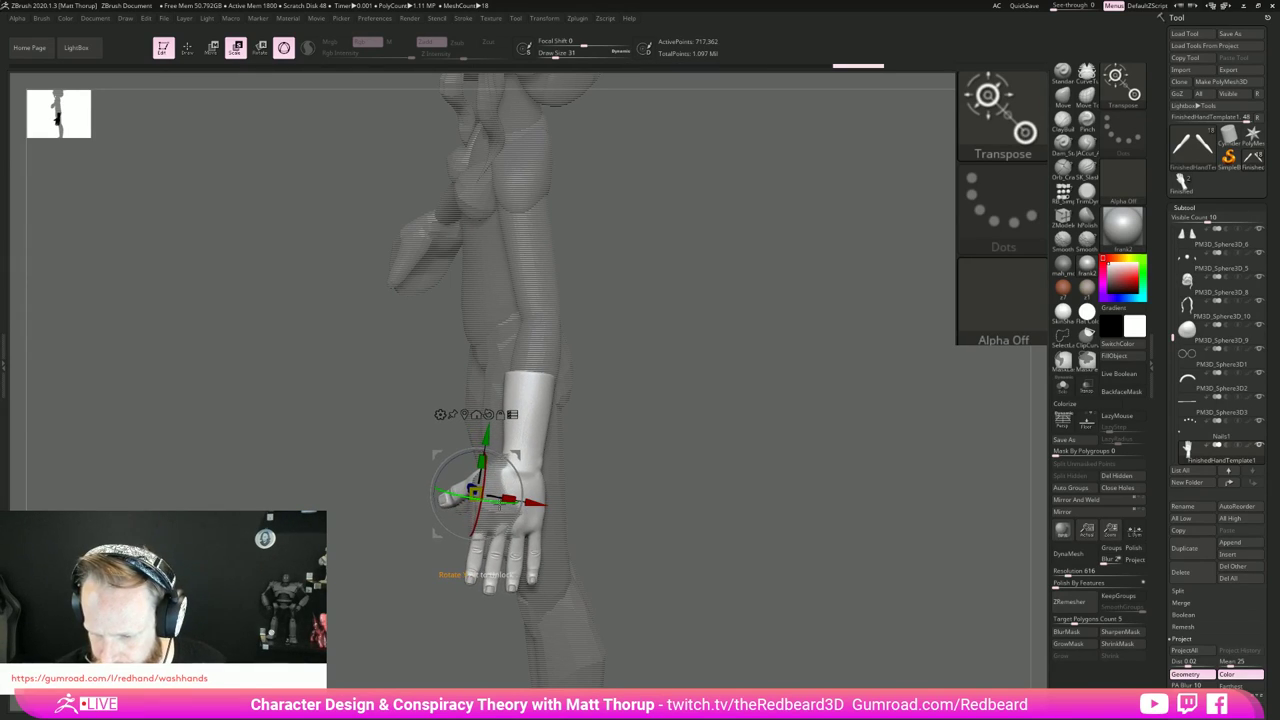
Step: Fine-tune the hand's position, rotation and size so its wrist lines up with the left forearm from all sides
left_click_drag(476, 492, 500, 474)
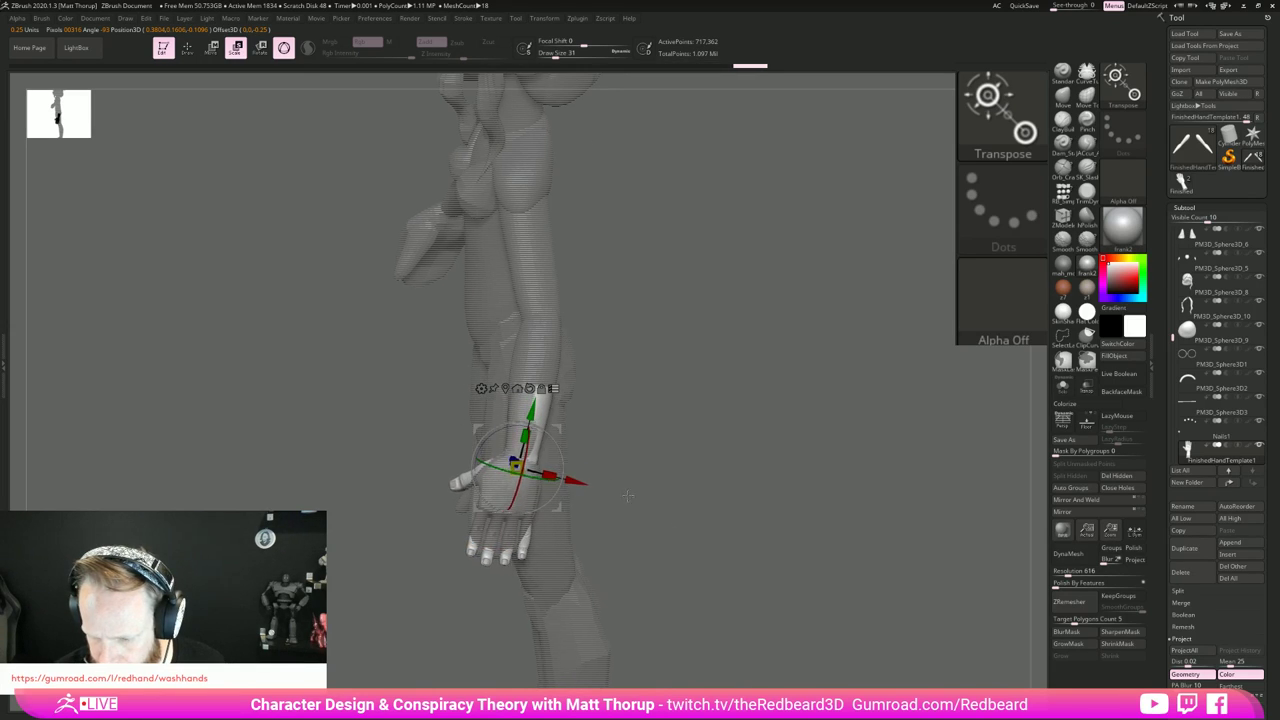
left_click_drag(558, 500, 616, 485)
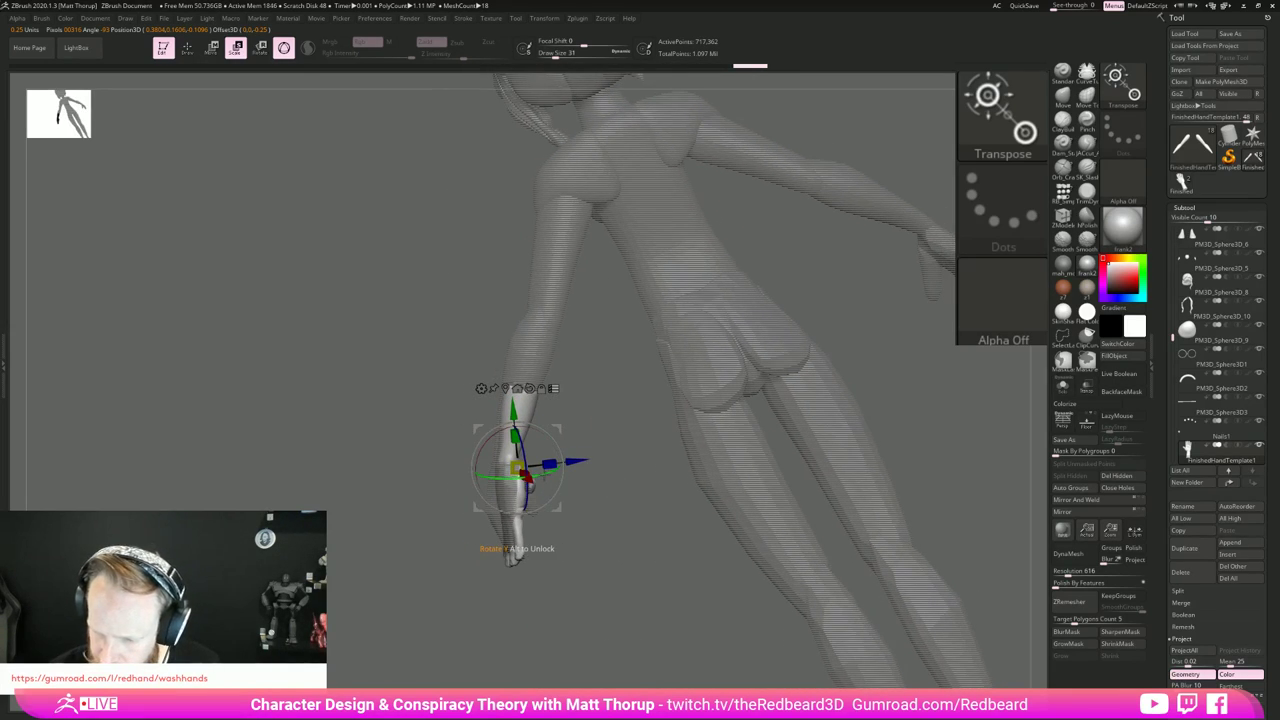
mouse_move(560, 520)
left_mouse_down()
mouse_move(535, 512)
mouse_move(562, 540)
left_mouse_up()
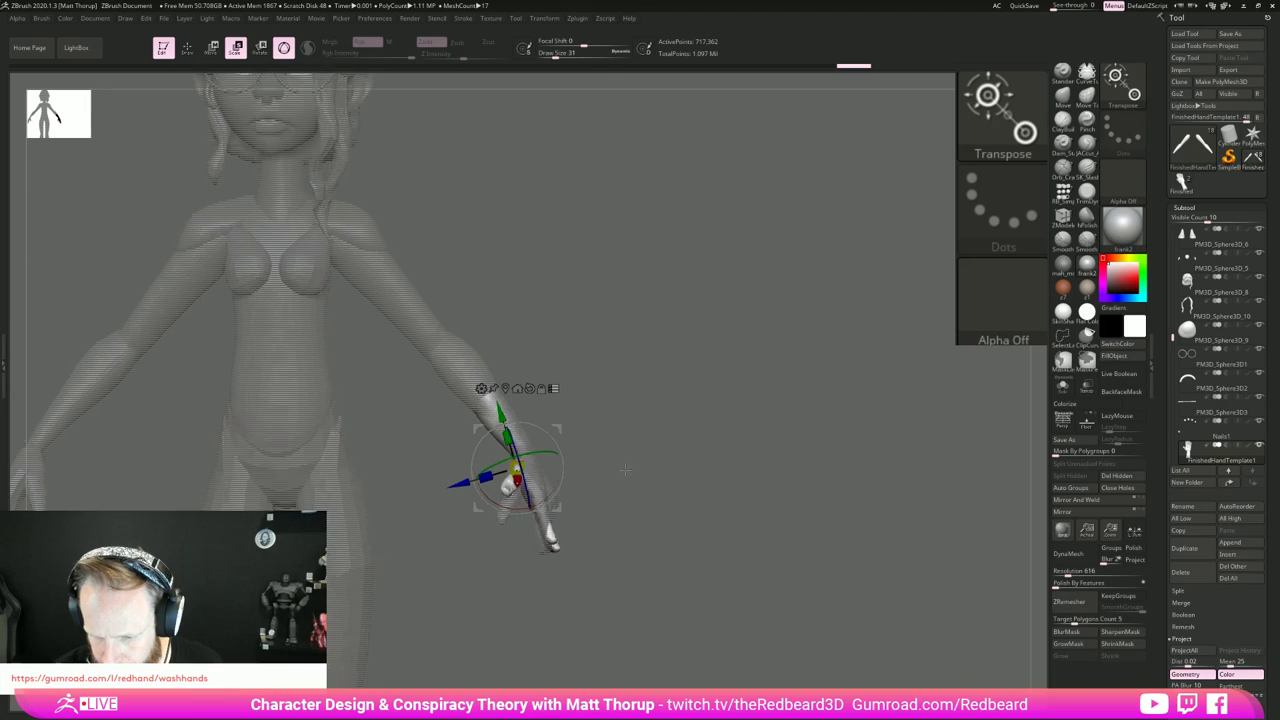
left_click_drag(626, 466, 602, 479)
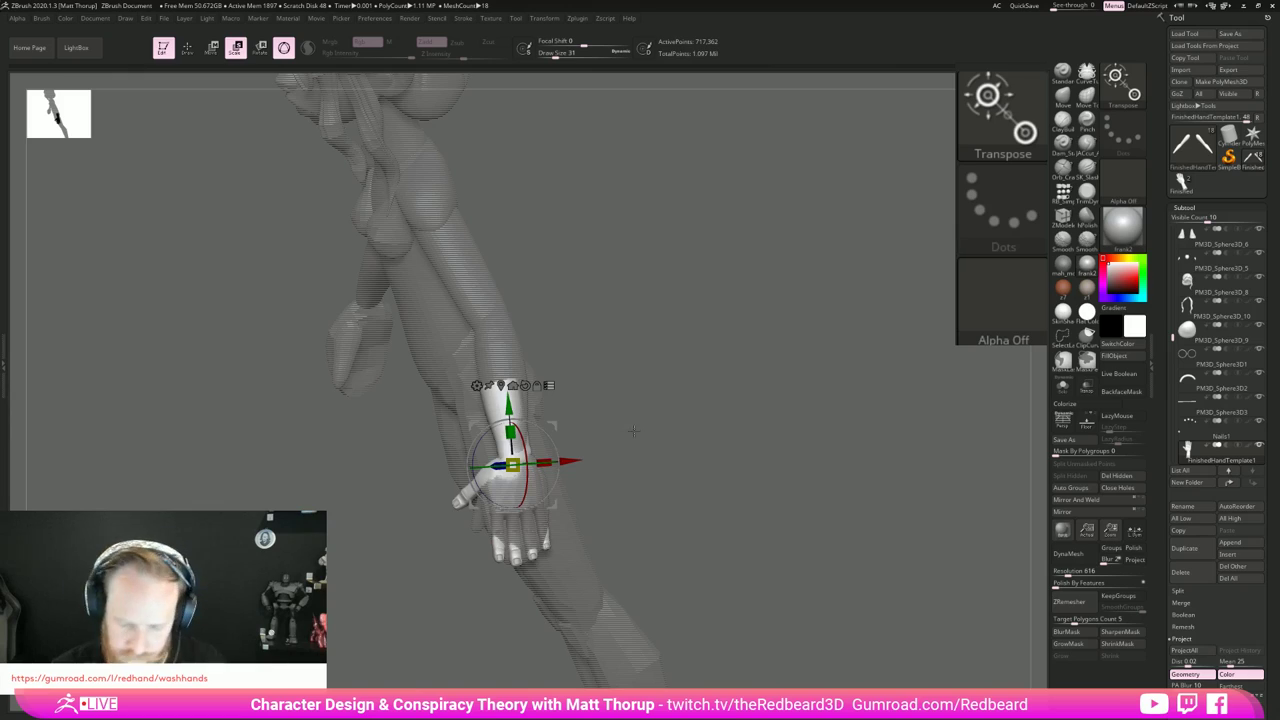
left_click_drag(634, 432, 511, 464)
left_click_drag(610, 552, 748, 556)
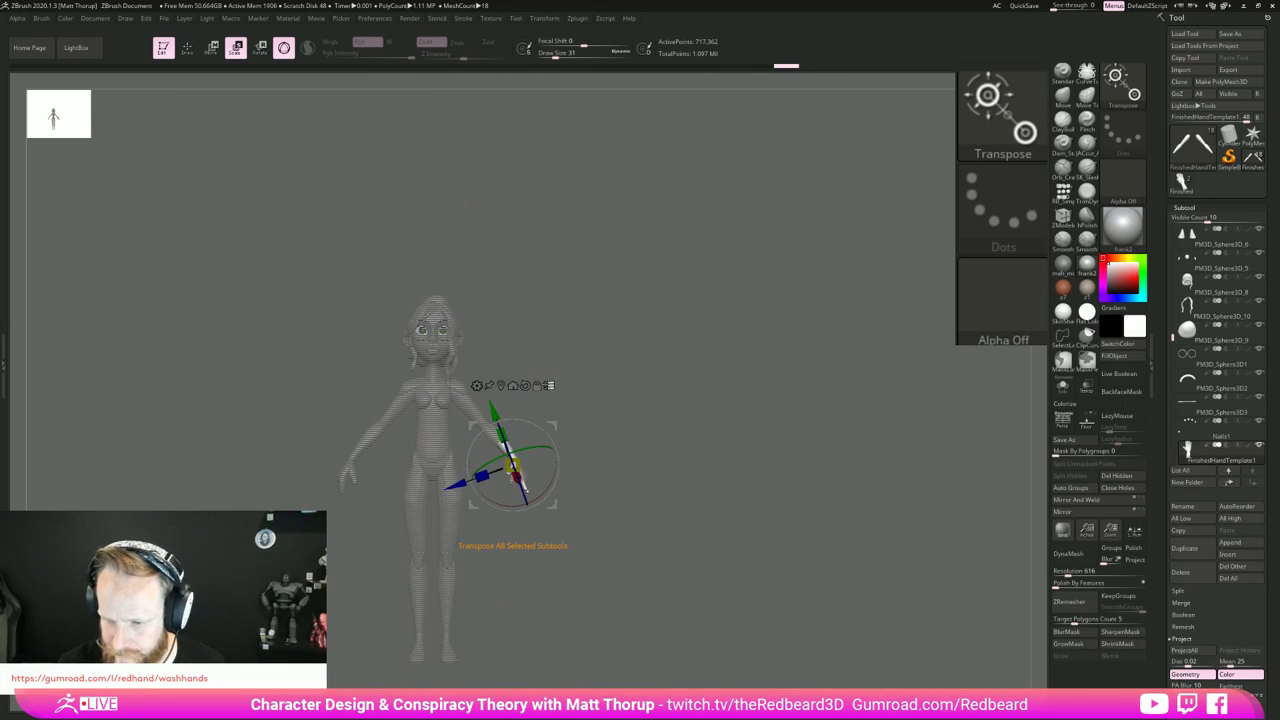
key("q")
Step: Select the PM3D_Sphere3D_5 subtool, hide its old blockout hands, and delete the hidden geometry
left_click_drag(762, 478, 714, 506)
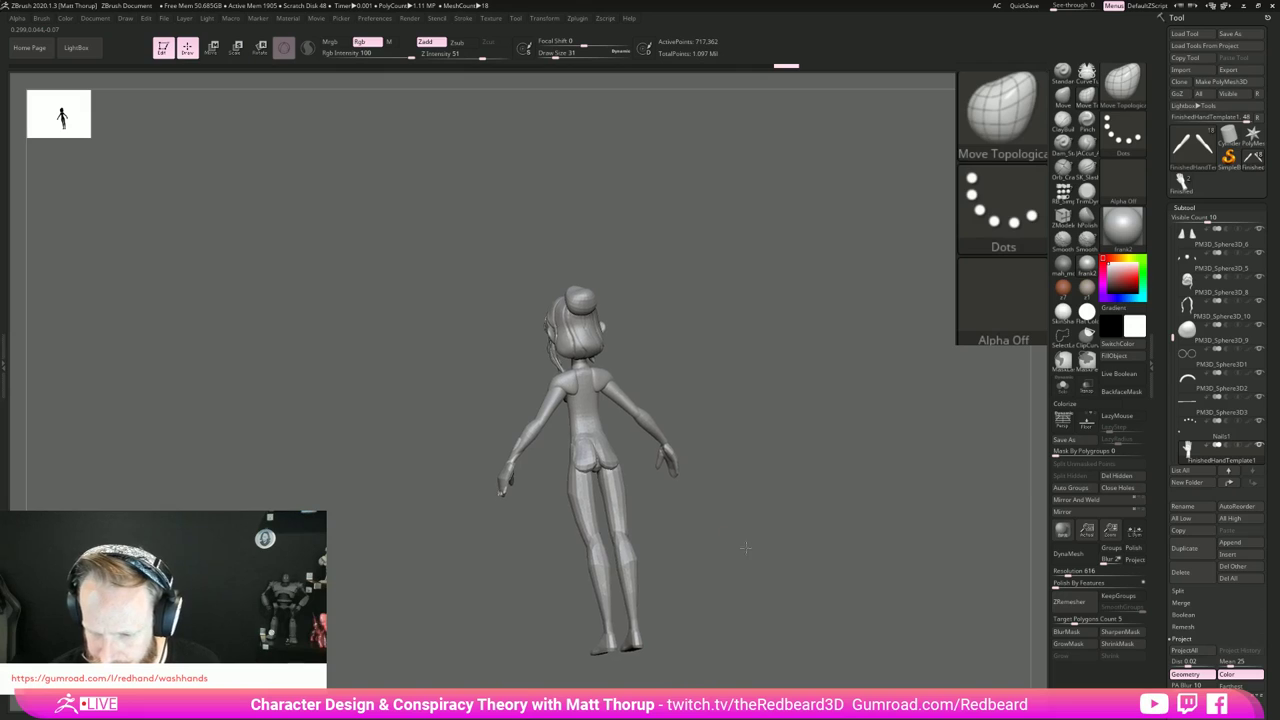
left_click_drag(749, 546, 816, 556, "alt")
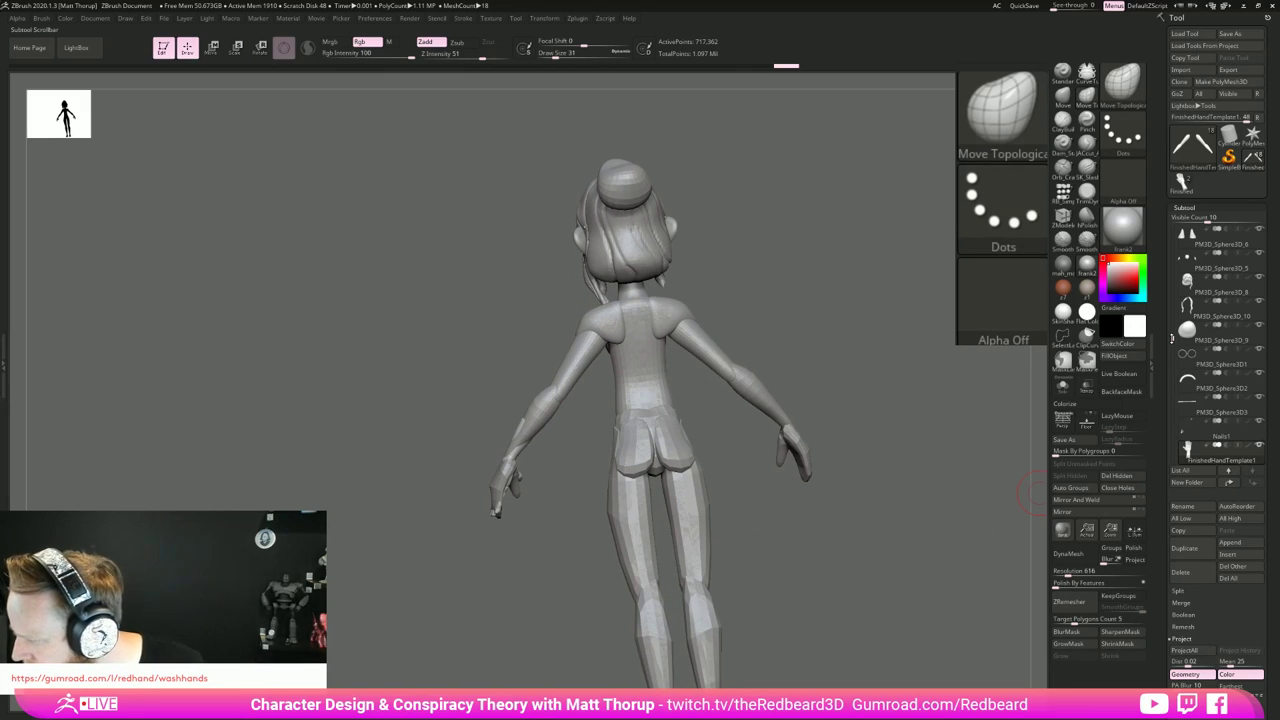
left_click_drag(1172, 325, 1173, 314)
left_click(1216, 285)
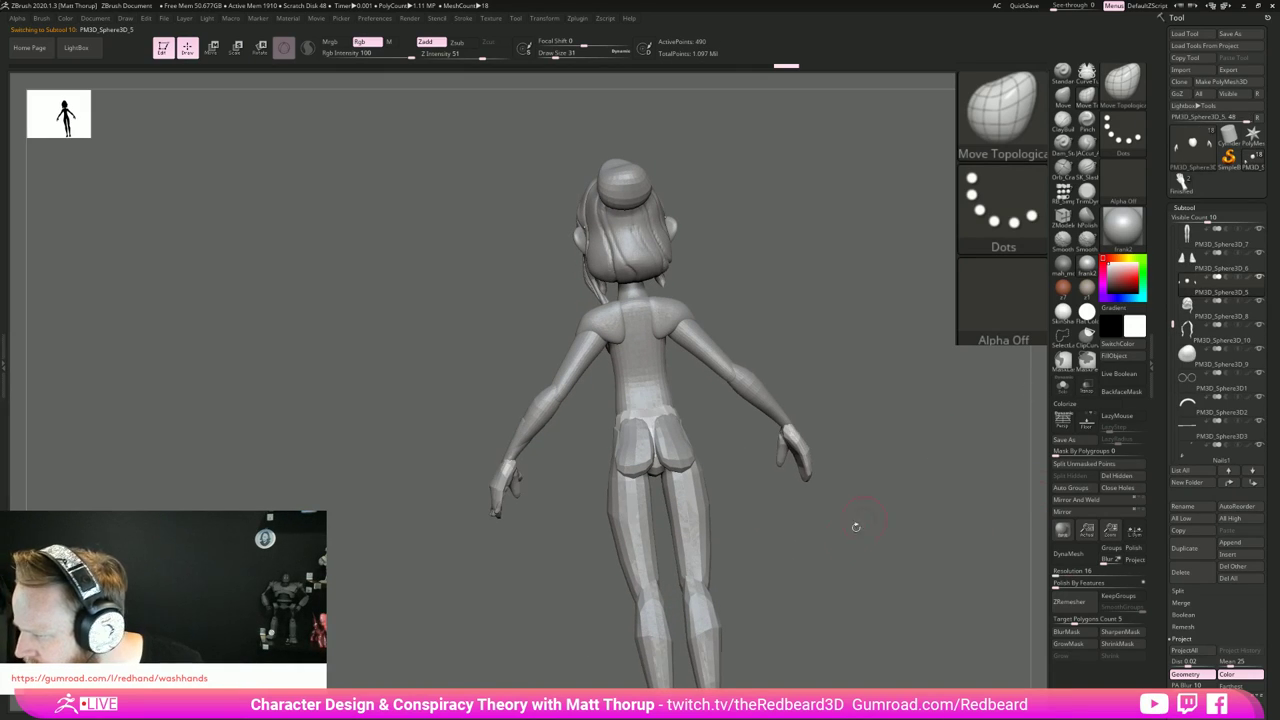
left_click_drag(854, 526, 930, 556)
left_click_drag(608, 405, 469, 579, "ctrl+alt+shift")
left_click(1117, 475)
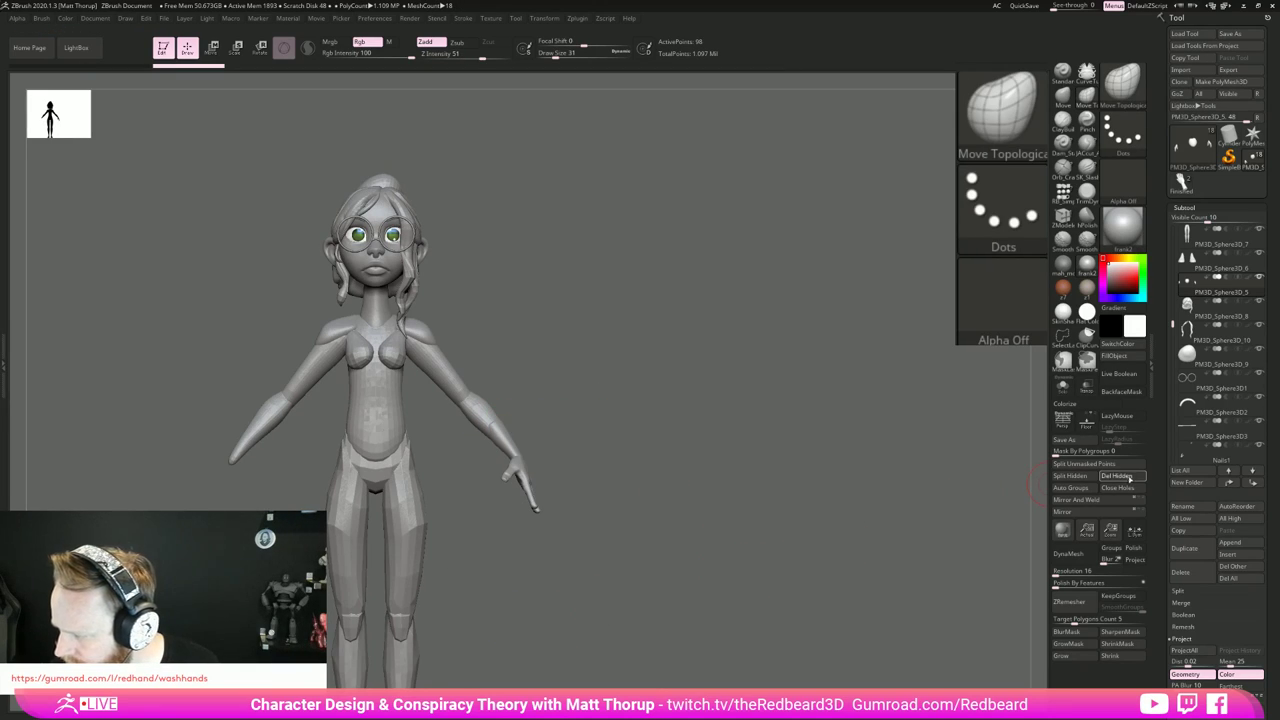
Step: Select the FinishedHandTemplate1 subtool, show it alone, and display its polygroups
mouse_move(850, 552)
left_mouse_down()
mouse_move(720, 583)
mouse_move(814, 577)
mouse_move(640, 586)
left_mouse_up()
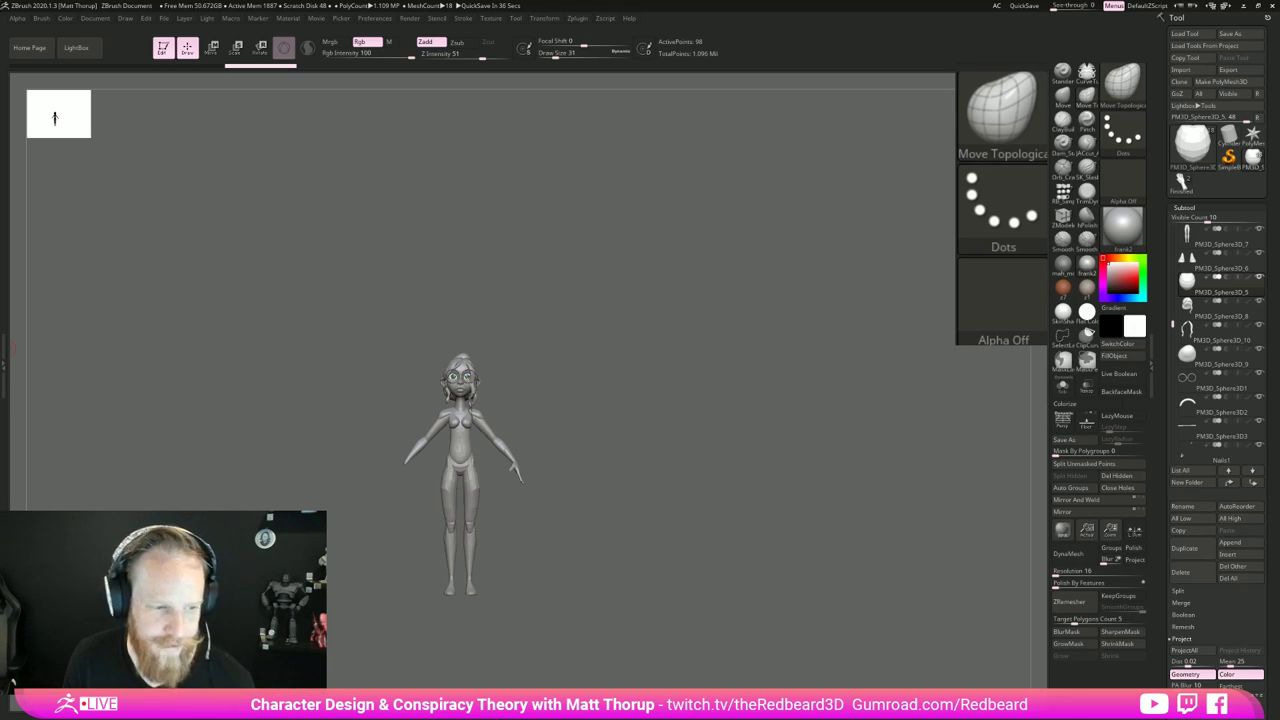
left_click_drag(706, 435, 800, 540)
mouse_move(528, 581)
left_mouse_down()
mouse_move(519, 489)
mouse_move(505, 480)
mouse_move(559, 466)
left_mouse_up()
left_click(507, 474, "alt")
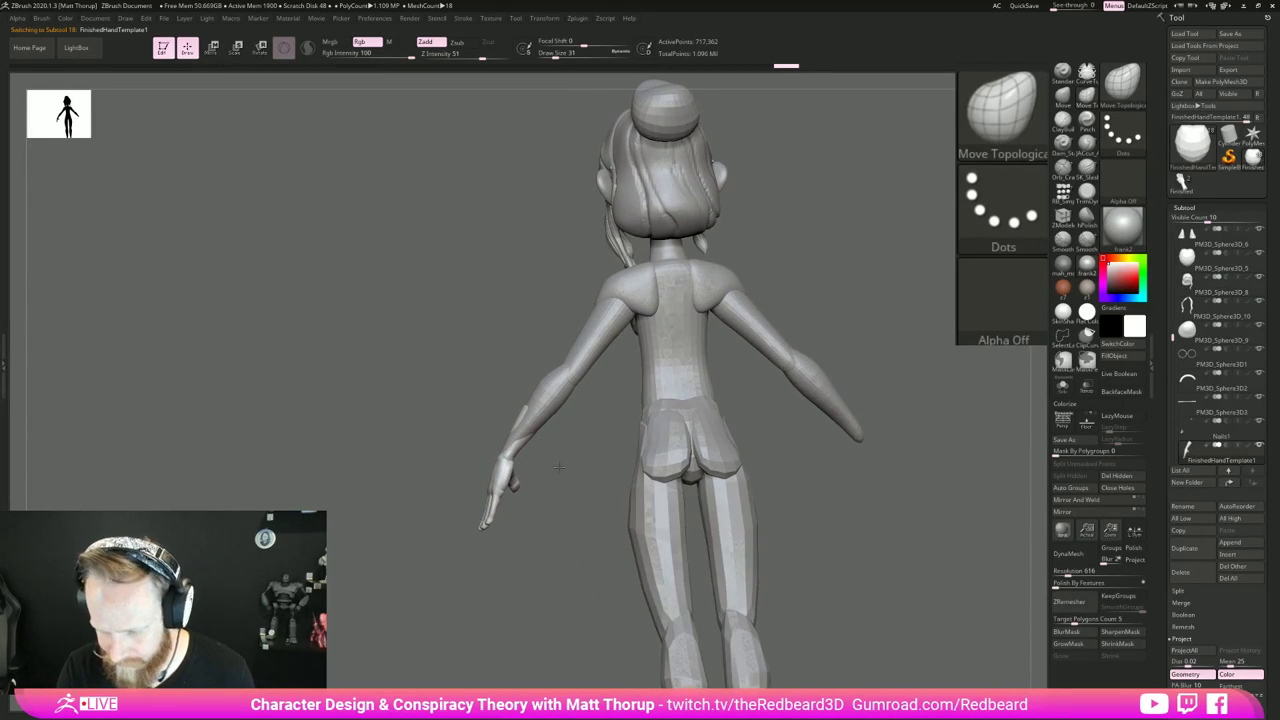
mouse_move(560, 514)
left_mouse_down()
mouse_move(820, 571)
mouse_move(952, 578)
mouse_move(893, 561)
mouse_move(700, 550)
left_mouse_up()
left_click(1259, 446, "shift")
left_click_drag(850, 556, 700, 608)
key("shift+f")
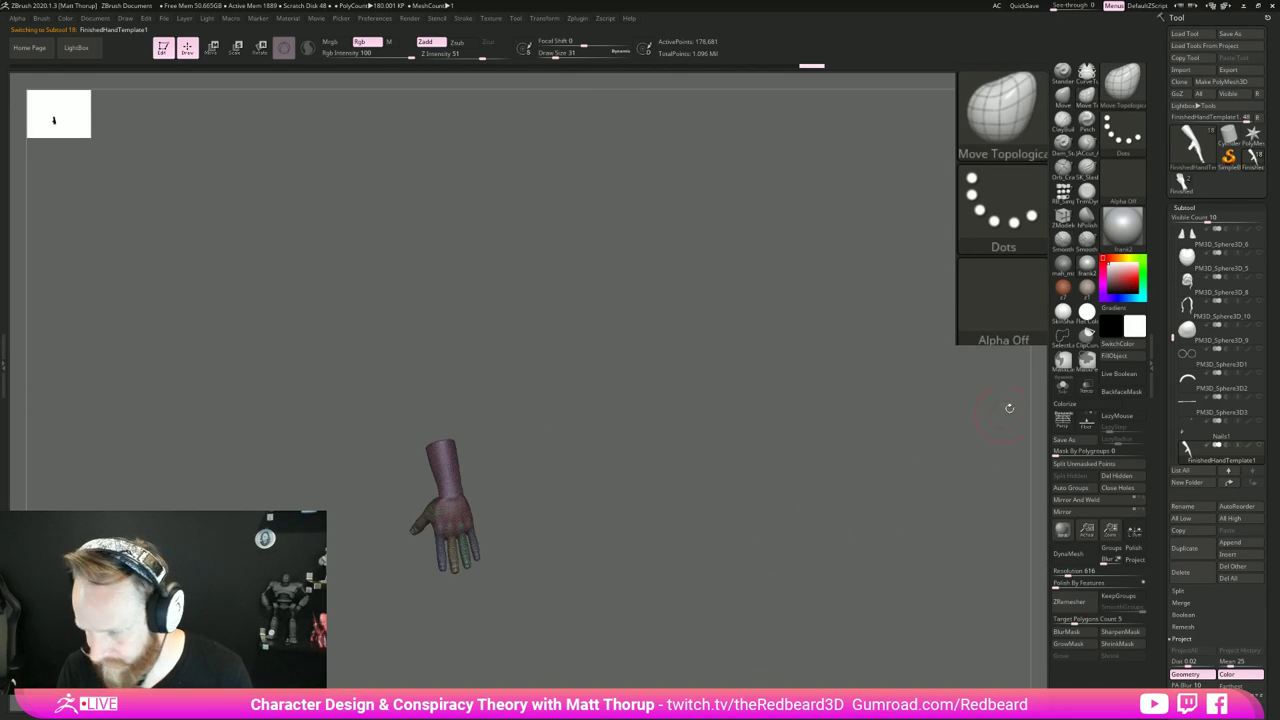
Step: Apply the SkinShade4 material and merge the whole hand into a single polygroup
left_click(1063, 317)
left_click_drag(636, 533, 704, 417, "alt")
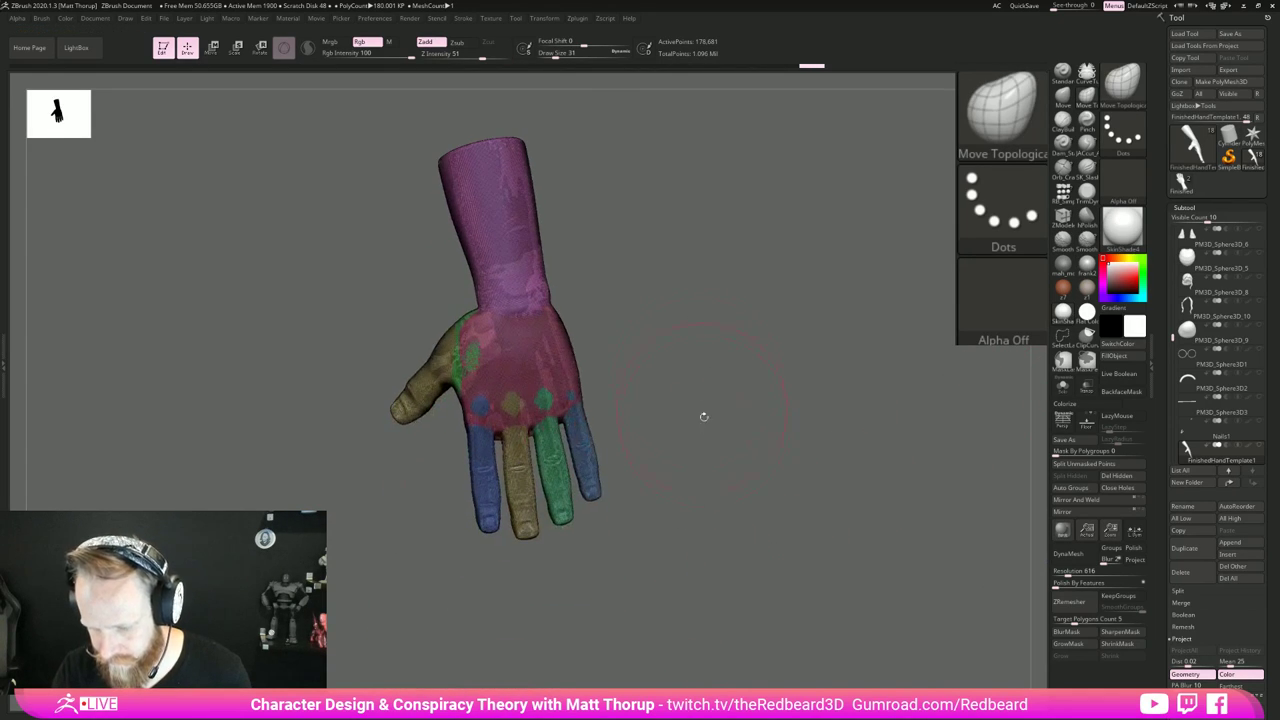
left_click_drag(730, 531, 694, 526)
key("ctrl+w")
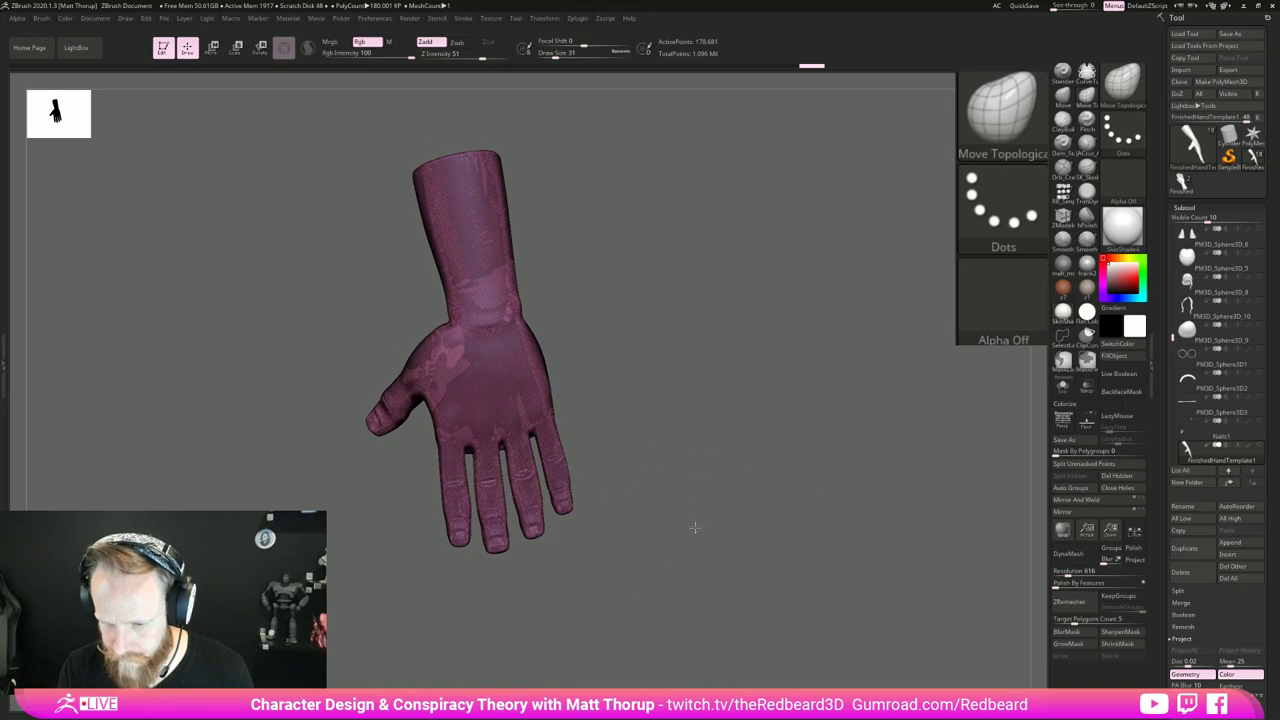
Step: Mask the four fingers up to the knuckles on both sides of the hand with the MaskLasso brush
mouse_move(431, 562)
left_mouse_down("alt")
mouse_move(432, 592)
mouse_move(429, 490)
mouse_move(560, 457)
mouse_move(605, 587)
mouse_move(594, 596)
left_mouse_up("alt")
left_click_drag(624, 505, 790, 420)
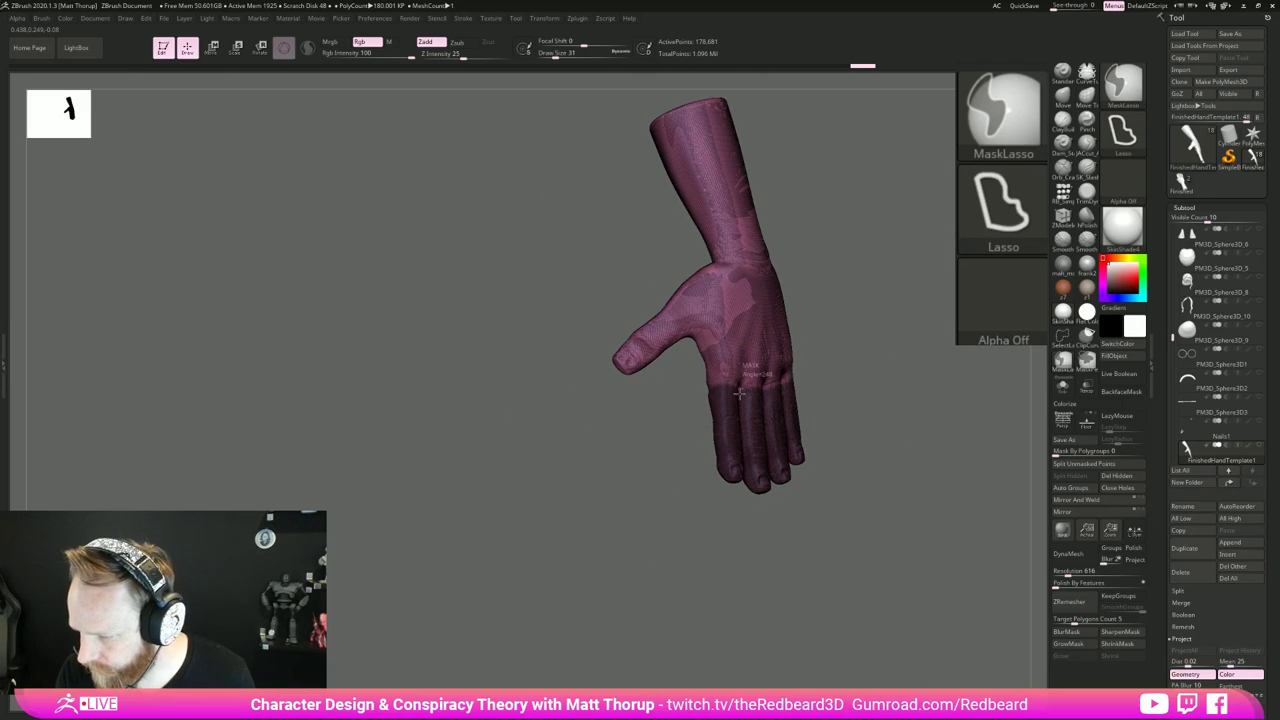
mouse_move(857, 444)
left_mouse_down()
mouse_move(905, 450)
mouse_move(857, 467)
mouse_move(754, 405)
mouse_move(731, 415)
left_mouse_up()
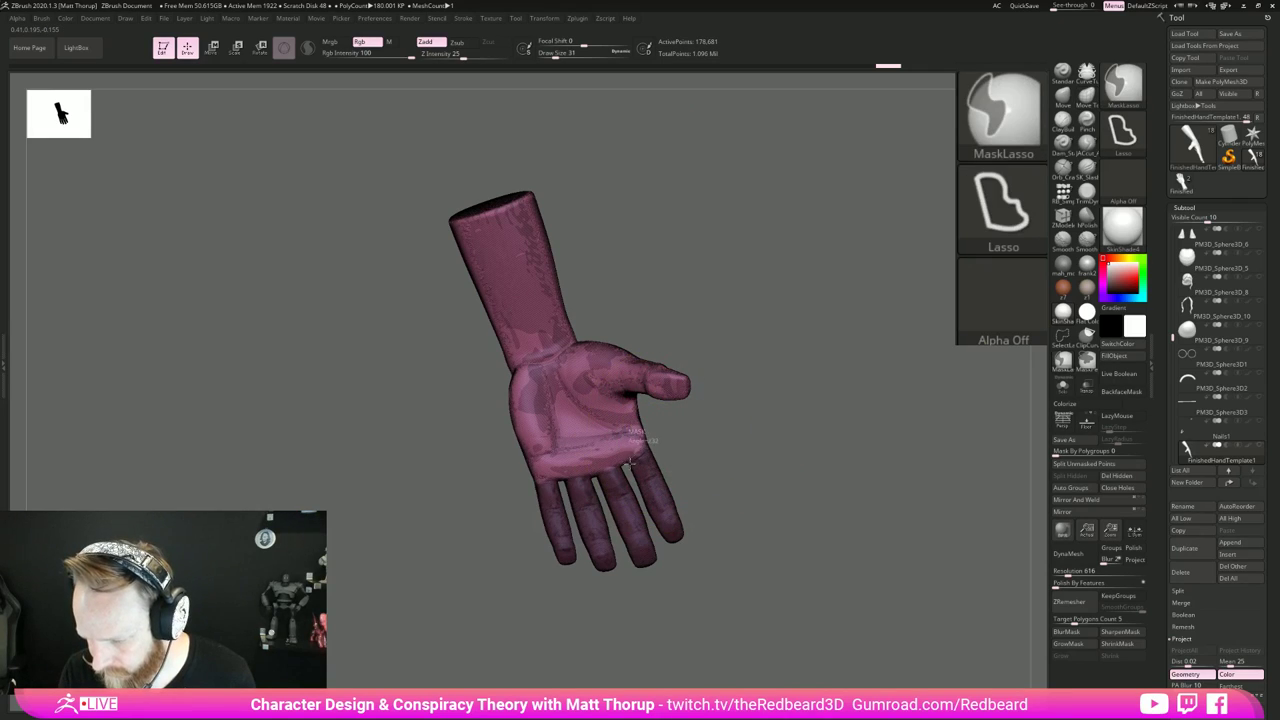
mouse_move(630, 440)
left_mouse_down("ctrl")
mouse_move(595, 478)
mouse_move(540, 482)
mouse_move(524, 500)
mouse_move(634, 576)
left_mouse_up("ctrl")
Step: Add the thumb and forearm to the mask and make the masked areas a separate polygroup from the palm
left_click_drag(772, 394, 674, 387)
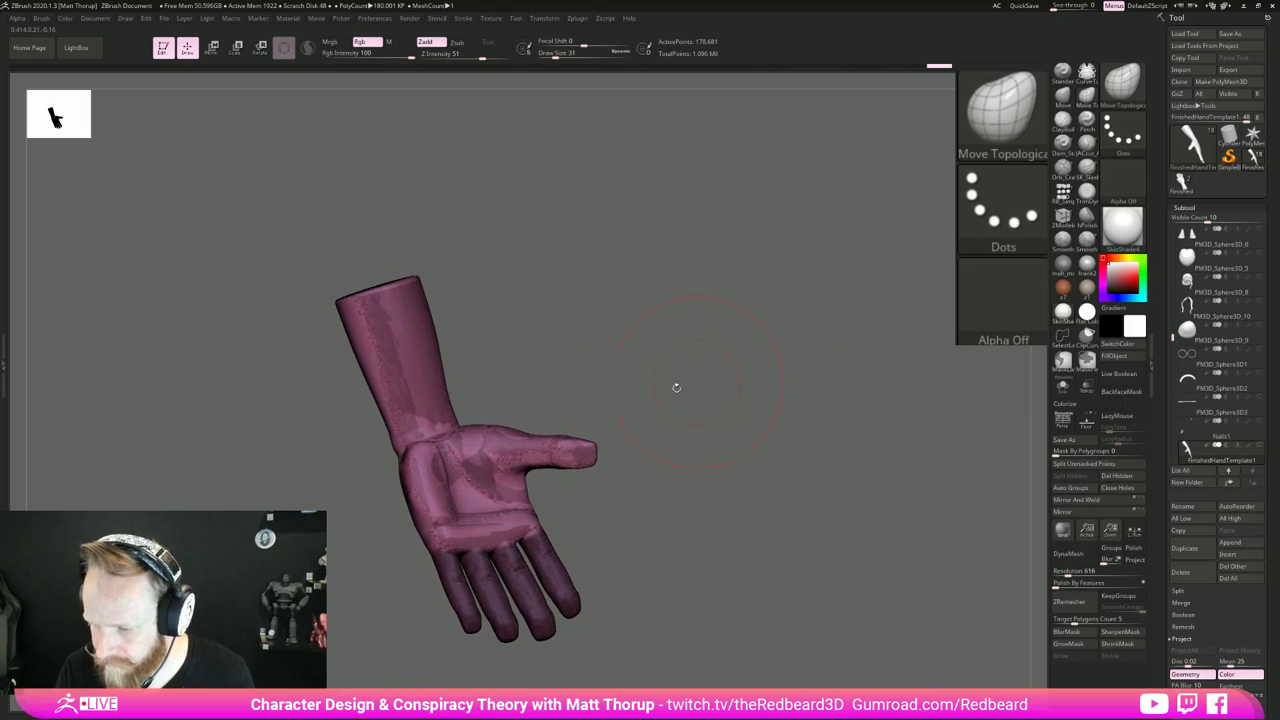
mouse_move(524, 397)
left_mouse_down("ctrl")
mouse_move(486, 404)
mouse_move(536, 480)
mouse_move(618, 425)
left_mouse_up("ctrl")
mouse_move(731, 454)
left_mouse_down()
mouse_move(669, 543)
mouse_move(625, 539)
mouse_move(657, 466)
mouse_move(749, 471)
mouse_move(711, 449)
left_mouse_up()
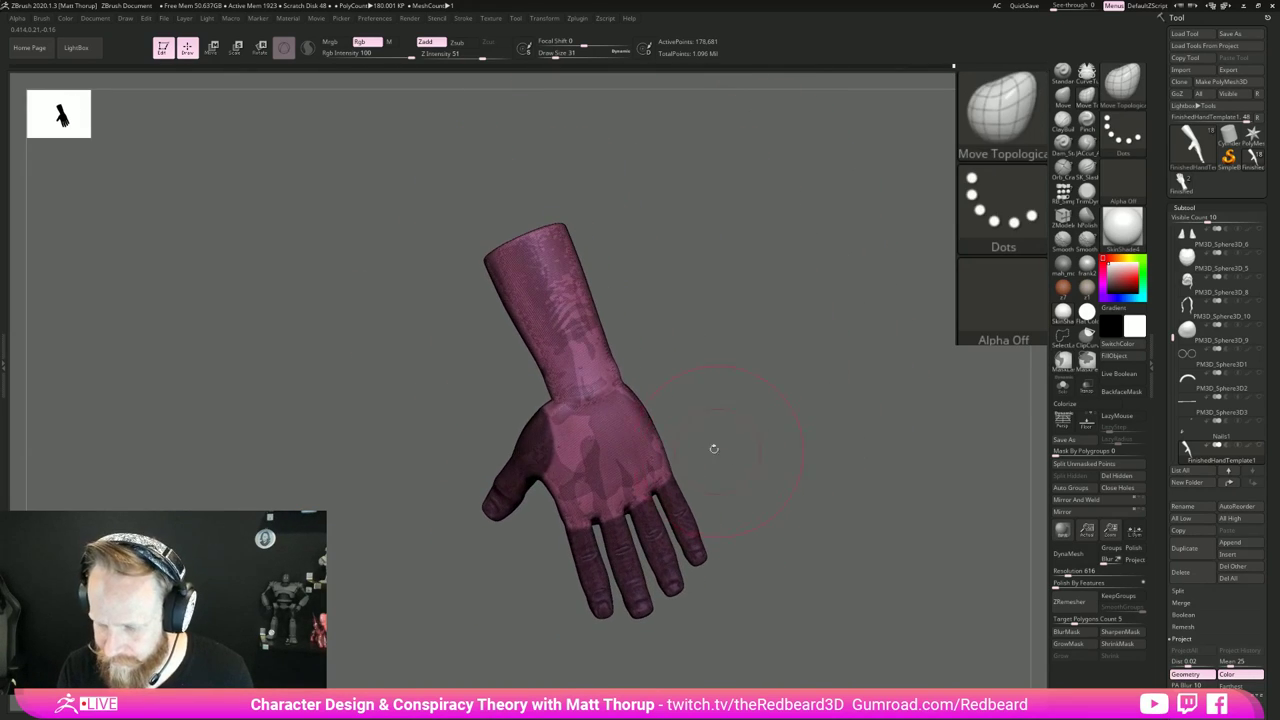
mouse_move(527, 398)
left_mouse_down("ctrl")
mouse_move(600, 190)
mouse_move(560, 230)
left_mouse_up("ctrl")
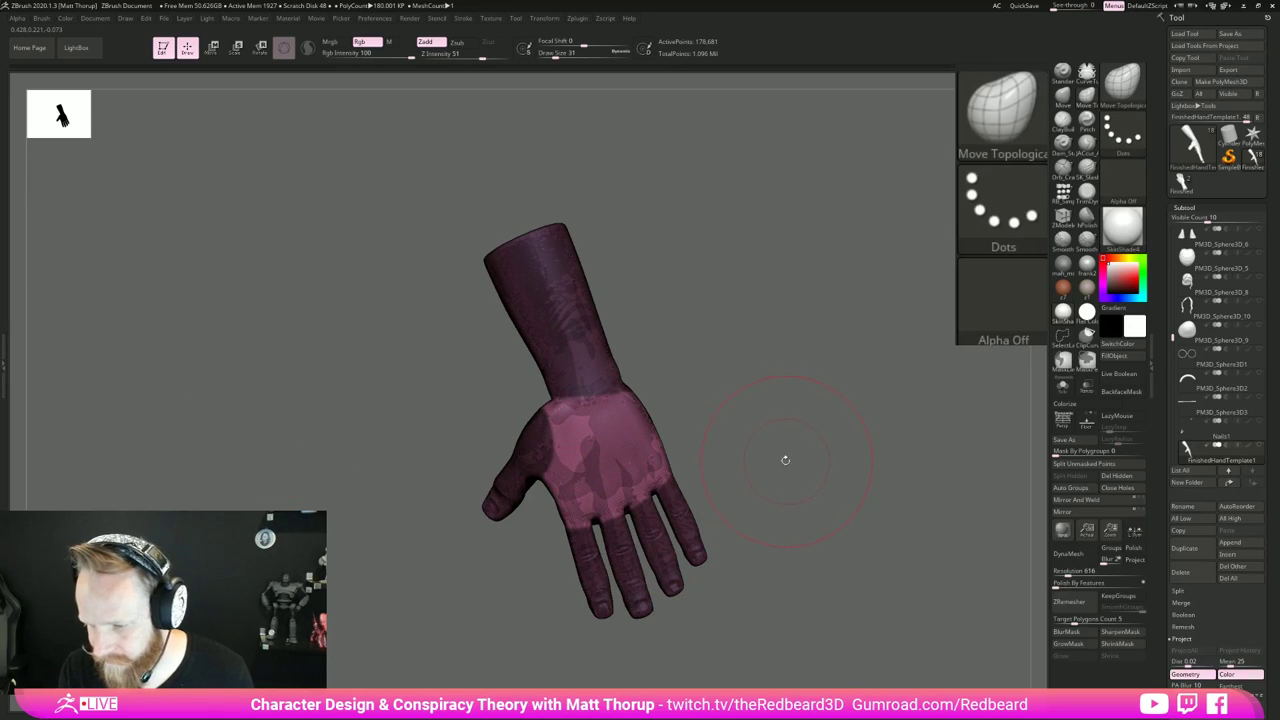
left_click_drag(660, 350, 760, 358, "ctrl+alt")
key("ctrl+w")
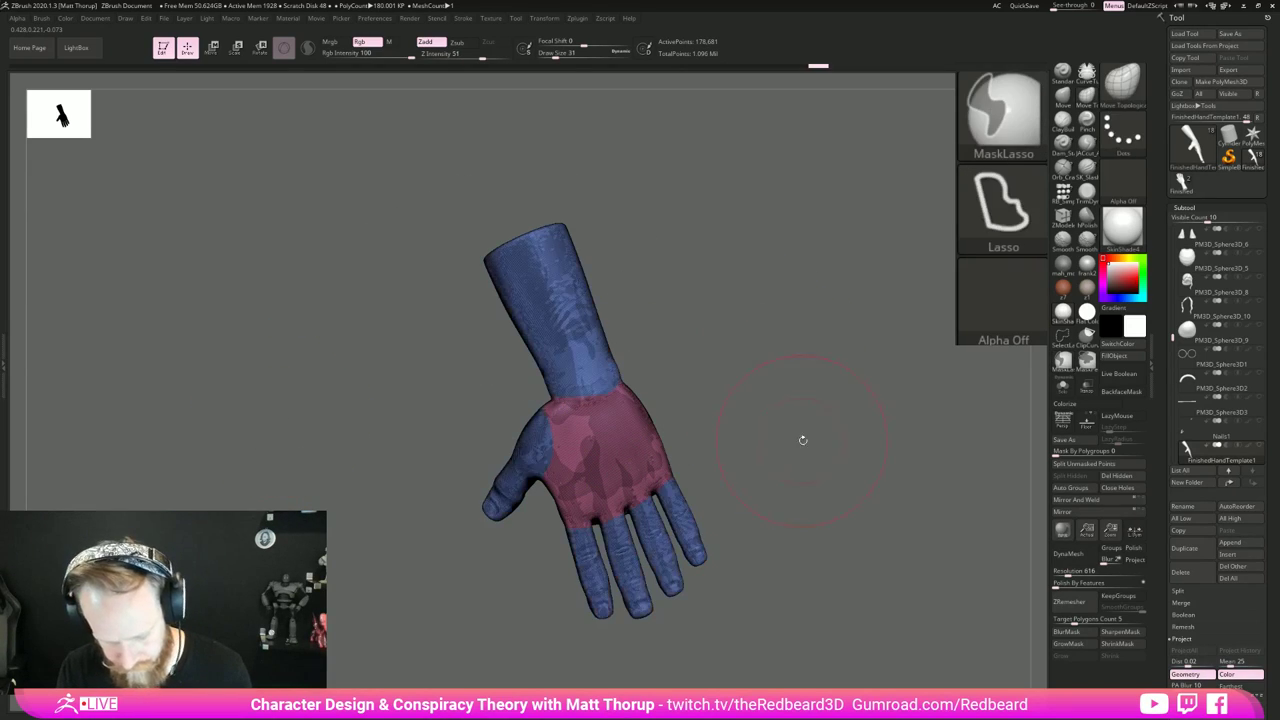
Step: Refine the mask around the thumb and wrist and regroup the masked parts separately from the palm
mouse_move(803, 440)
left_mouse_down()
mouse_move(623, 449)
mouse_move(585, 418)
left_mouse_up()
key("shift+f")
mouse_move(419, 377)
left_mouse_down("ctrl")
mouse_move(530, 387)
mouse_move(519, 409)
left_mouse_up("ctrl")
mouse_move(600, 420)
left_mouse_down()
mouse_move(709, 397)
mouse_move(603, 426)
mouse_move(763, 470)
mouse_move(604, 548)
left_mouse_up()
key("ctrl+w")
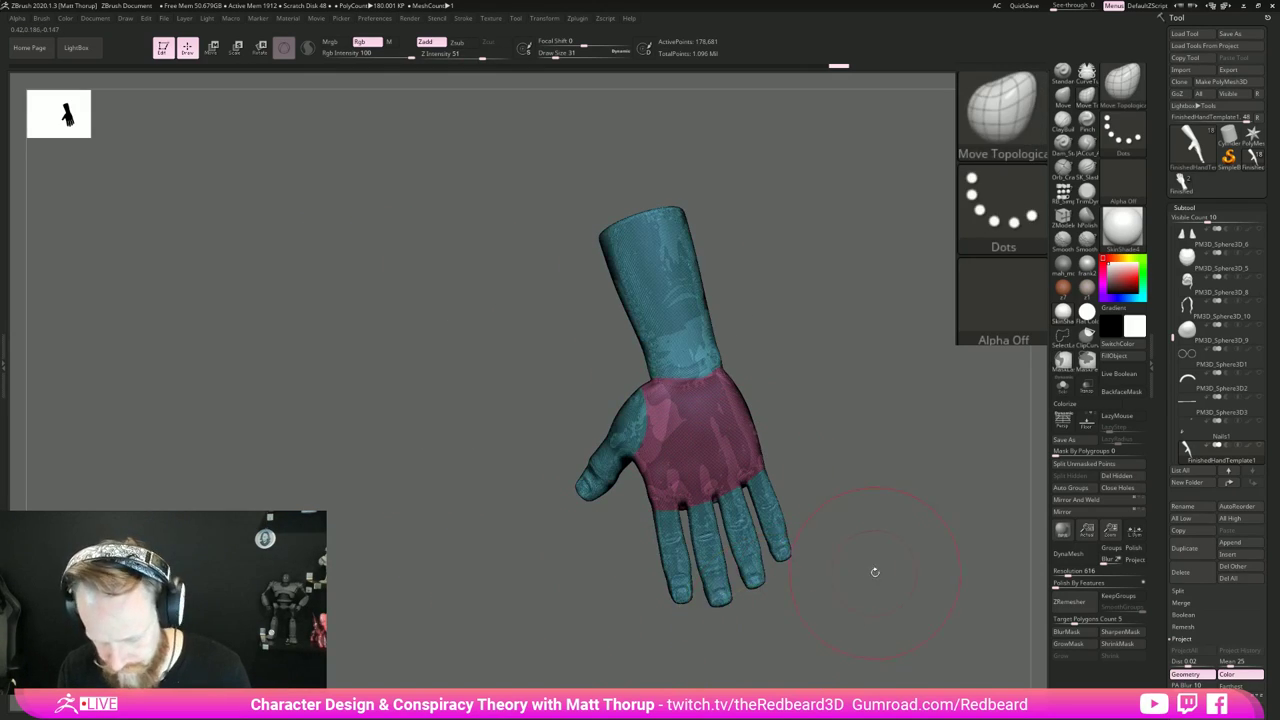
left_click_drag(874, 571, 853, 531)
Step: Hide the palm polygroup to check the split, restore the full hand, and undo the last polygrouping
left_click(626, 349, "ctrl+shift")
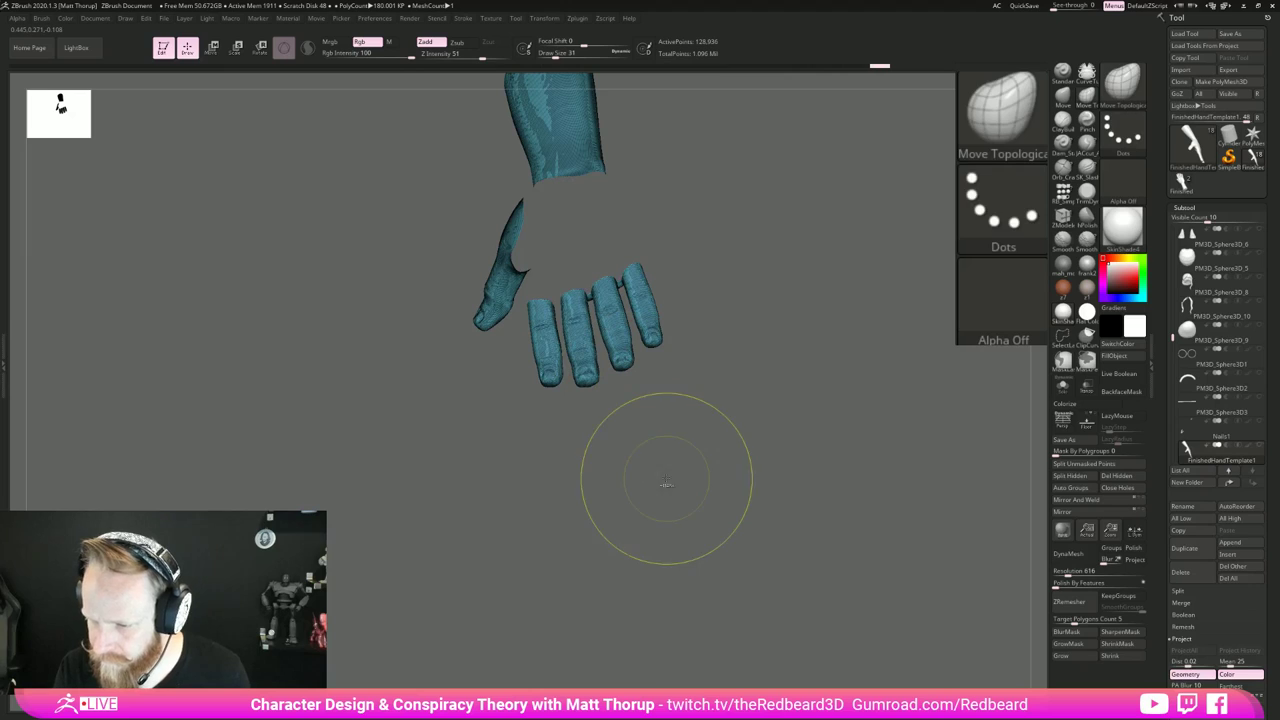
left_click(666, 481, "ctrl+shift")
key("ctrl+z")
key("ctrl+z")
Step: Clean up the mask edge between the finger bases on the palm side with the MaskLasso brush
mouse_move(656, 477)
left_mouse_down()
mouse_move(674, 520)
mouse_move(640, 346)
left_mouse_up()
key("ctrl")
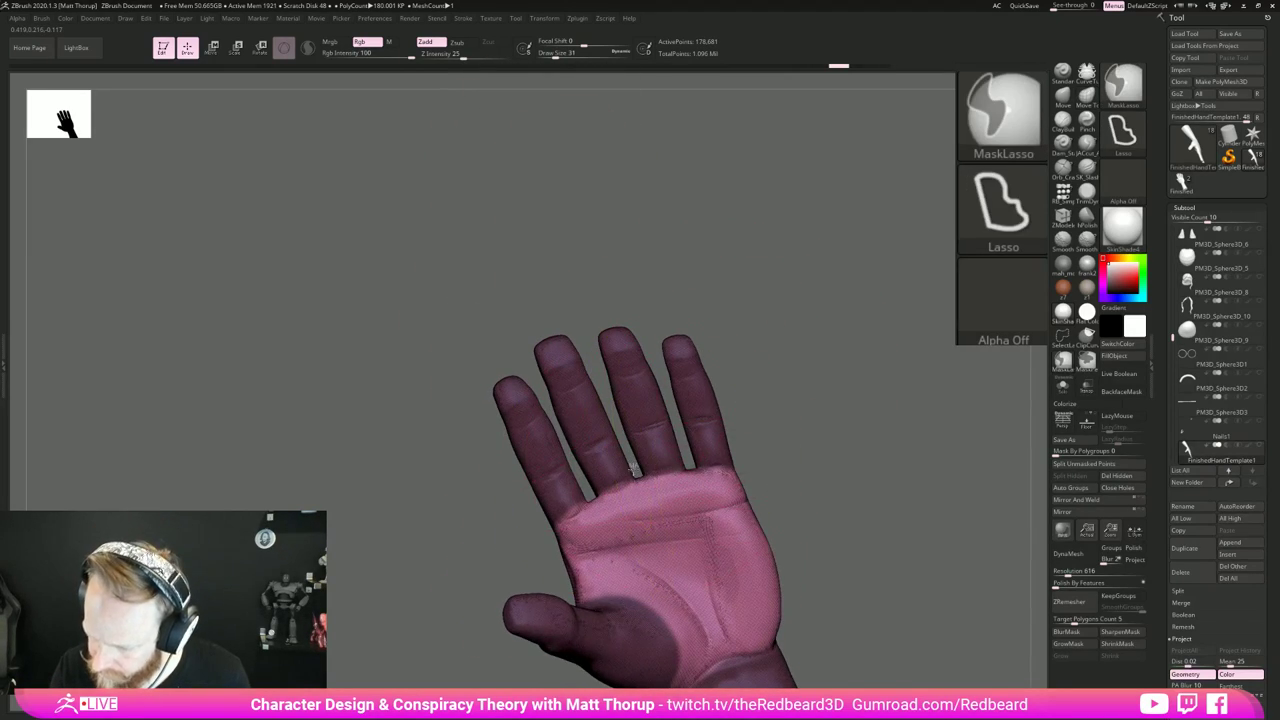
left_click_drag(639, 474, 640, 470, "ctrl+alt")
key("ctrl")
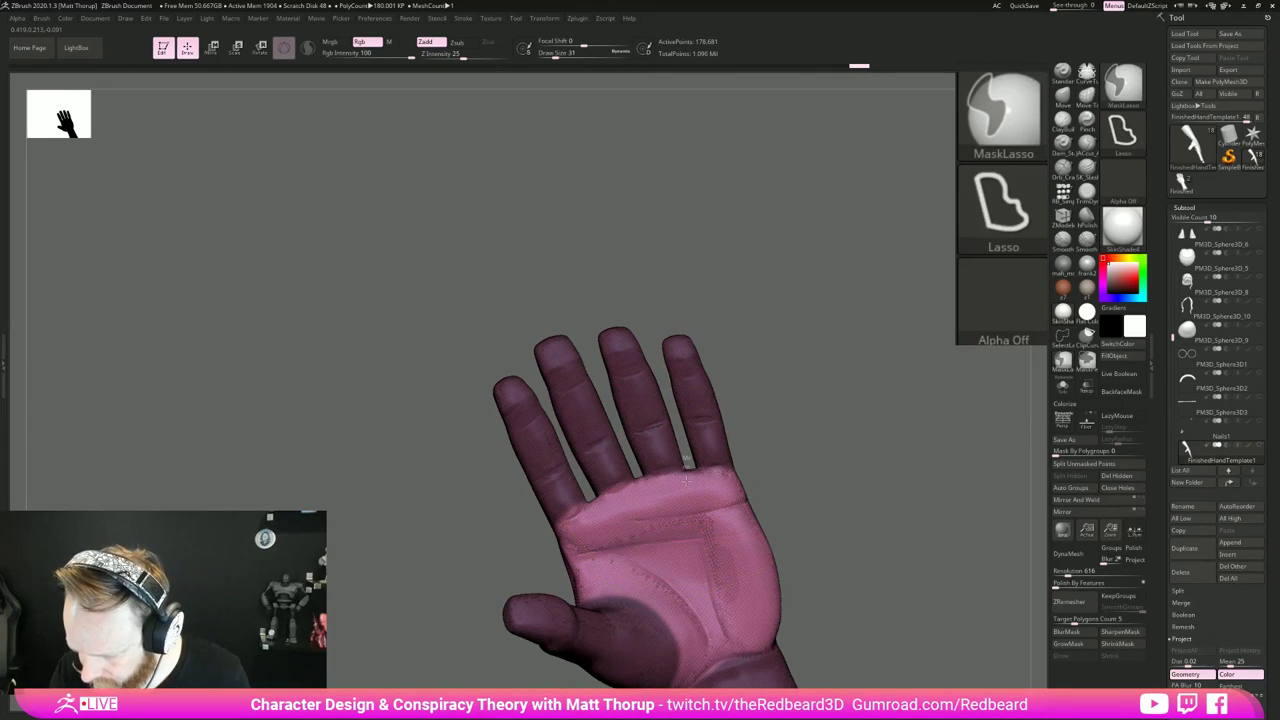
mouse_move(829, 471)
left_mouse_down()
mouse_move(826, 491)
mouse_move(821, 474)
left_mouse_up()
left_click_drag(543, 519, 556, 505, "ctrl+alt")
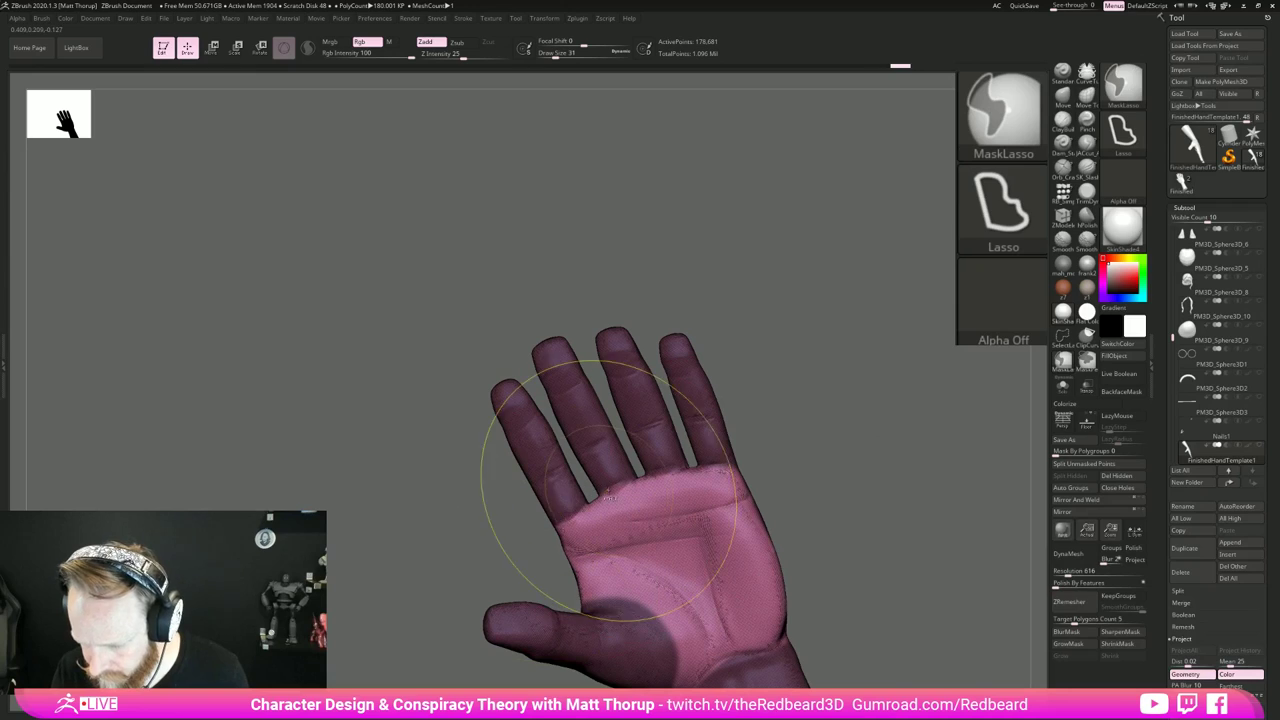
left_click_drag(637, 477, 597, 492, "ctrl+alt")
Step: Make the masked fingers, thumb and forearm a separate polygroup from the palm and check it in polyframe view
mouse_move(905, 484)
left_mouse_down("alt")
mouse_move(806, 486)
mouse_move(814, 545)
mouse_move(765, 594)
mouse_move(774, 561)
left_mouse_up("alt")
key("shift+f")
key("shift+f")
key("shift+f")
key("shift+f")
key("ctrl+w")
key("shift+f")
key("shift+f")
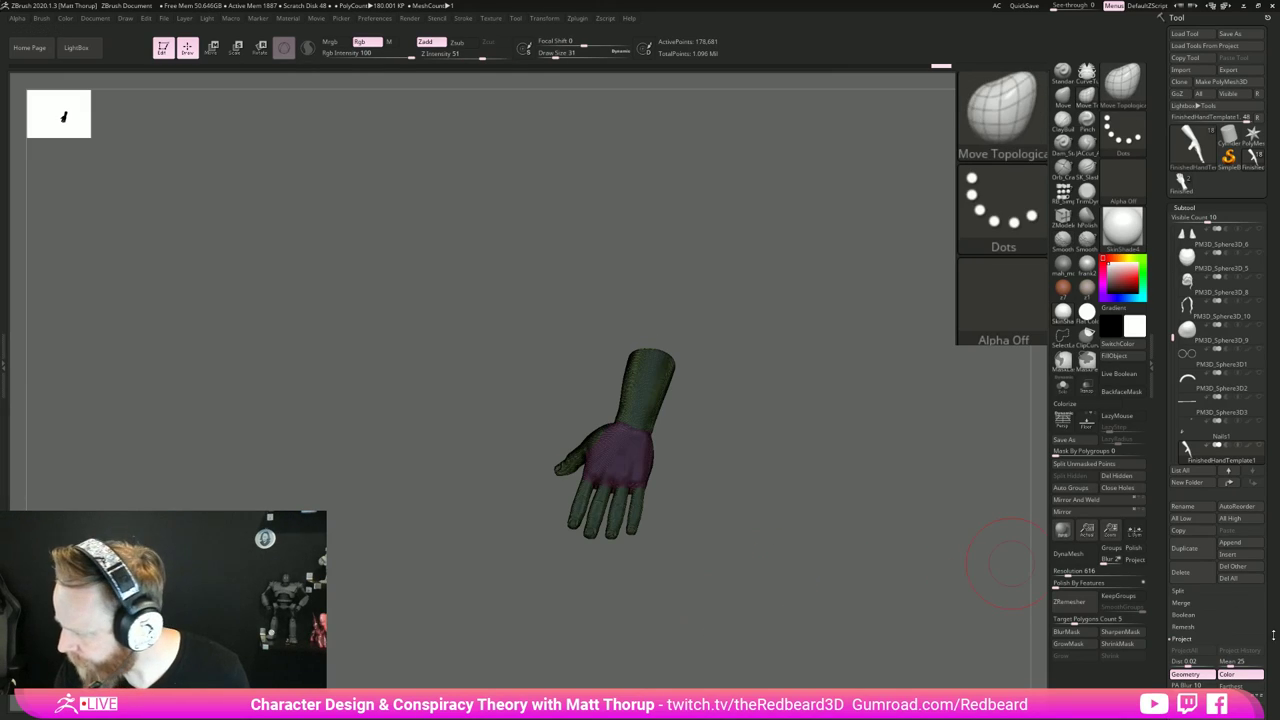
Step: Duplicate the hand template subtool and ZRemesh the copy with KeepGroups on and SmoothGroups at about 0.45
left_click(1202, 550)
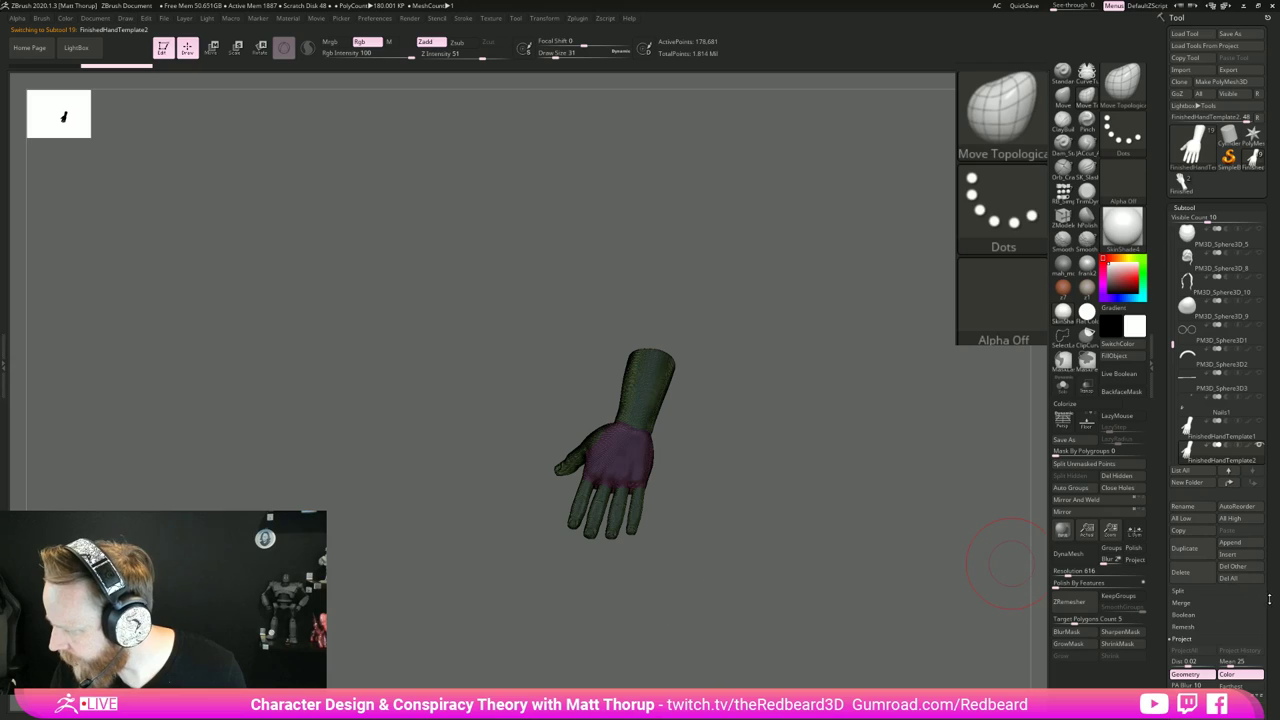
scroll(1268, 598, "down", 3)
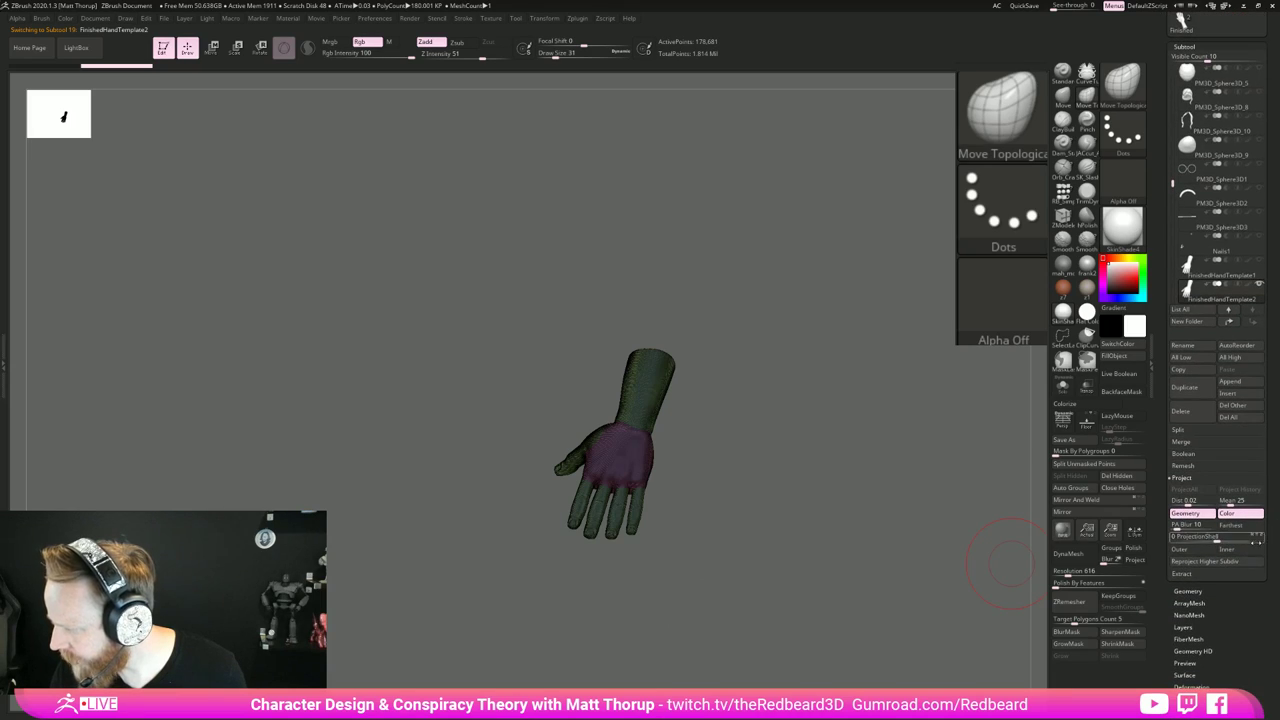
left_click(1190, 593)
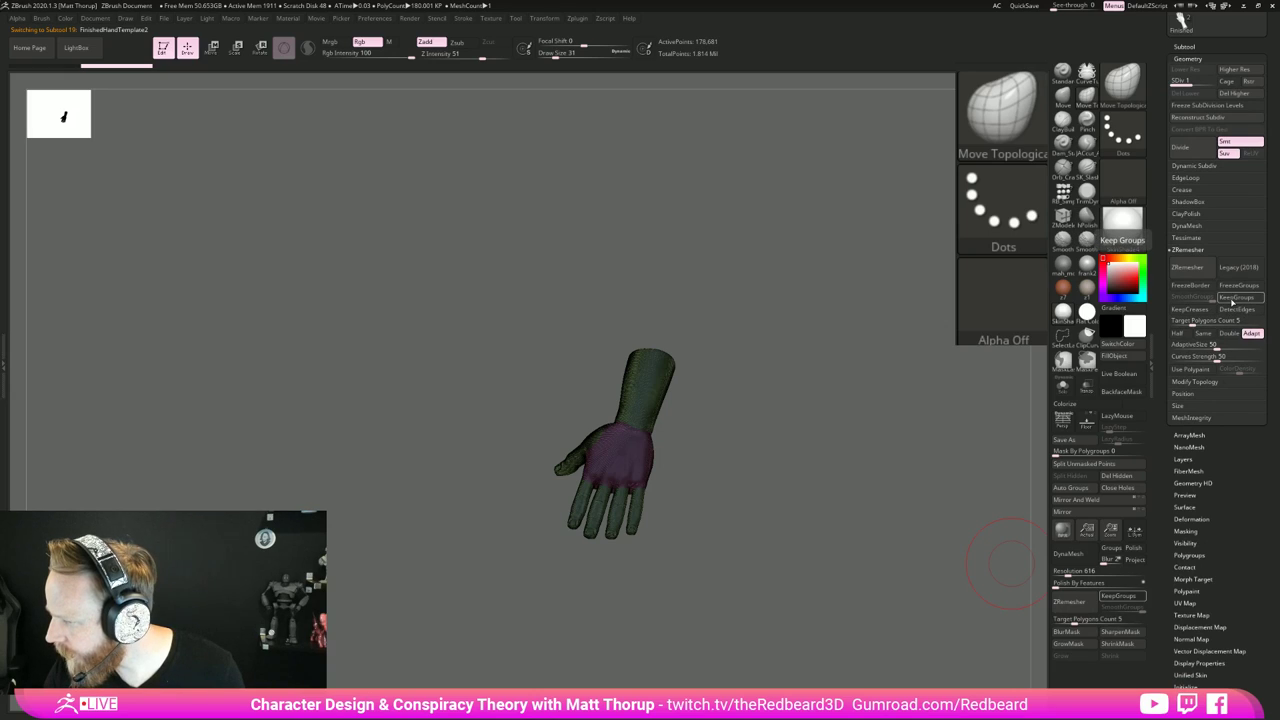
left_click(1232, 297)
left_click_drag(1209, 298, 1197, 298)
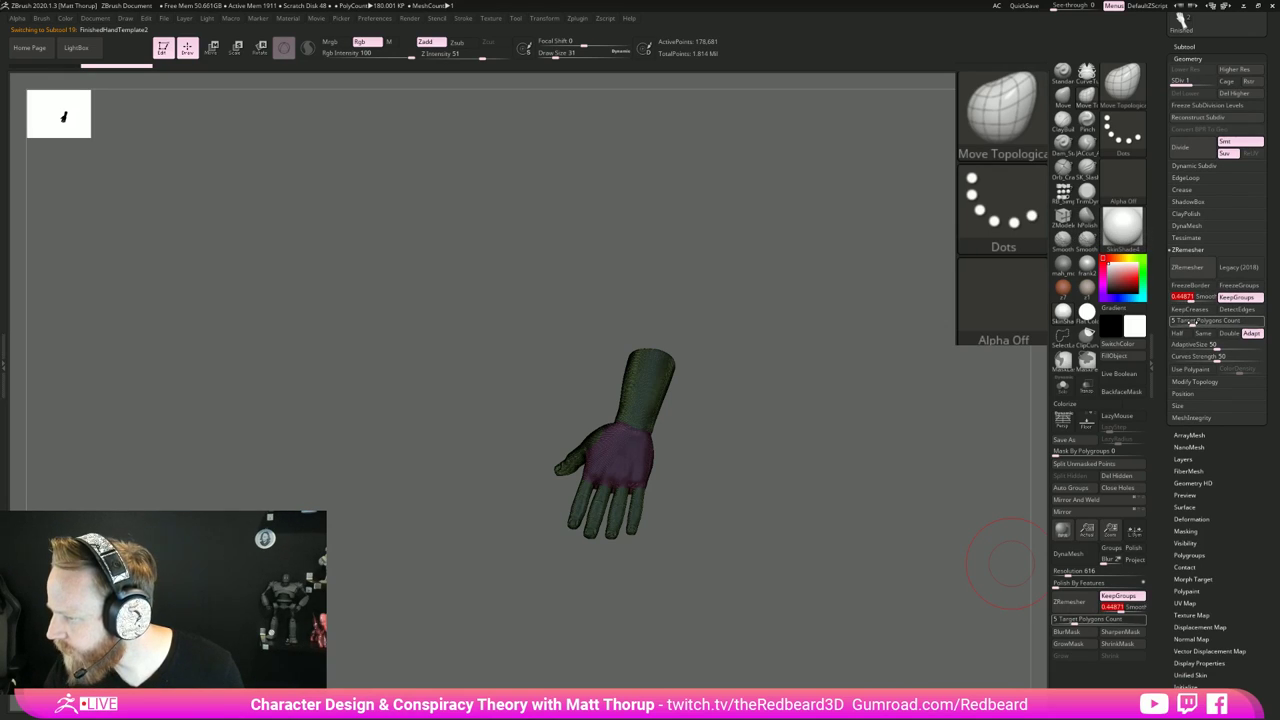
left_click(1190, 268)
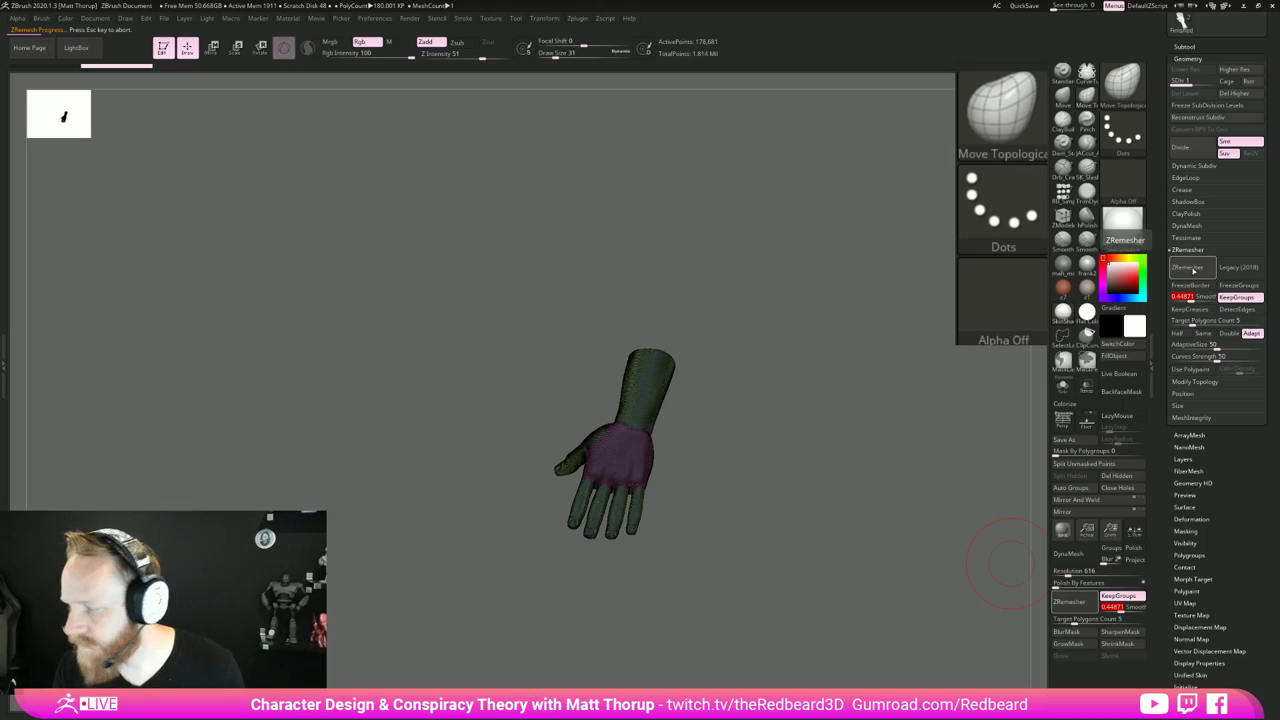
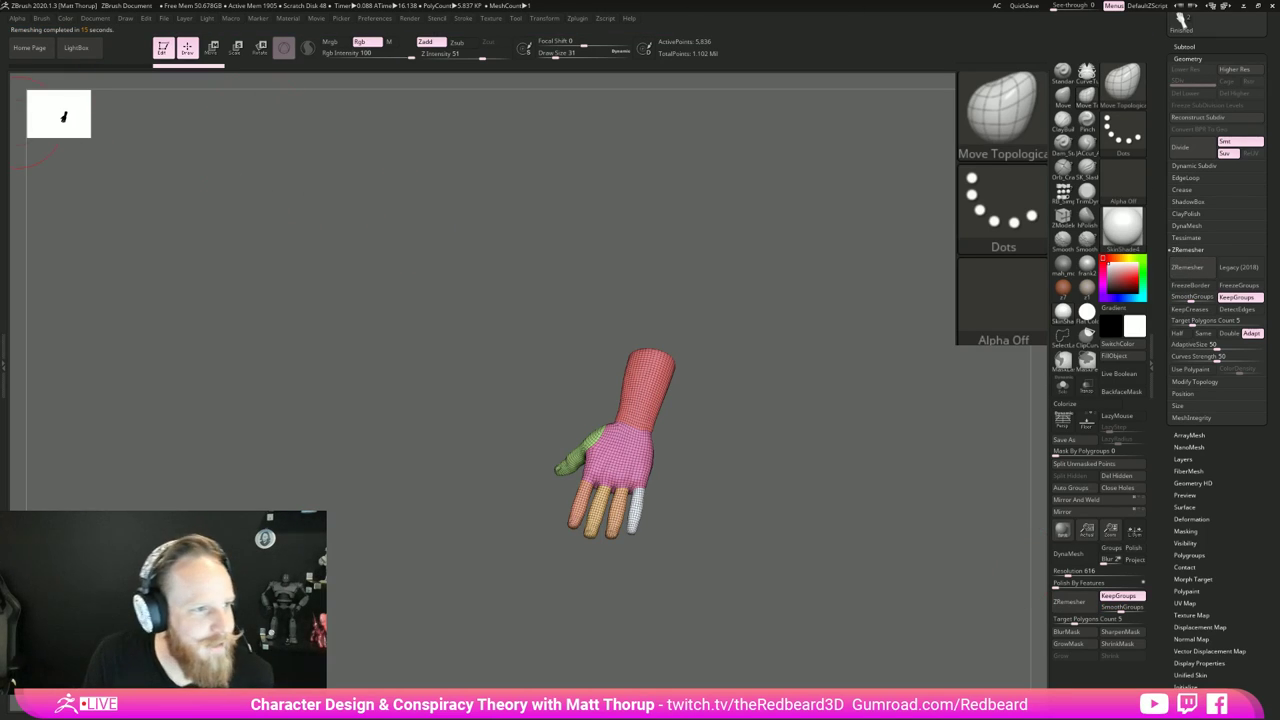
left_click_drag(754, 386, 289, 378)
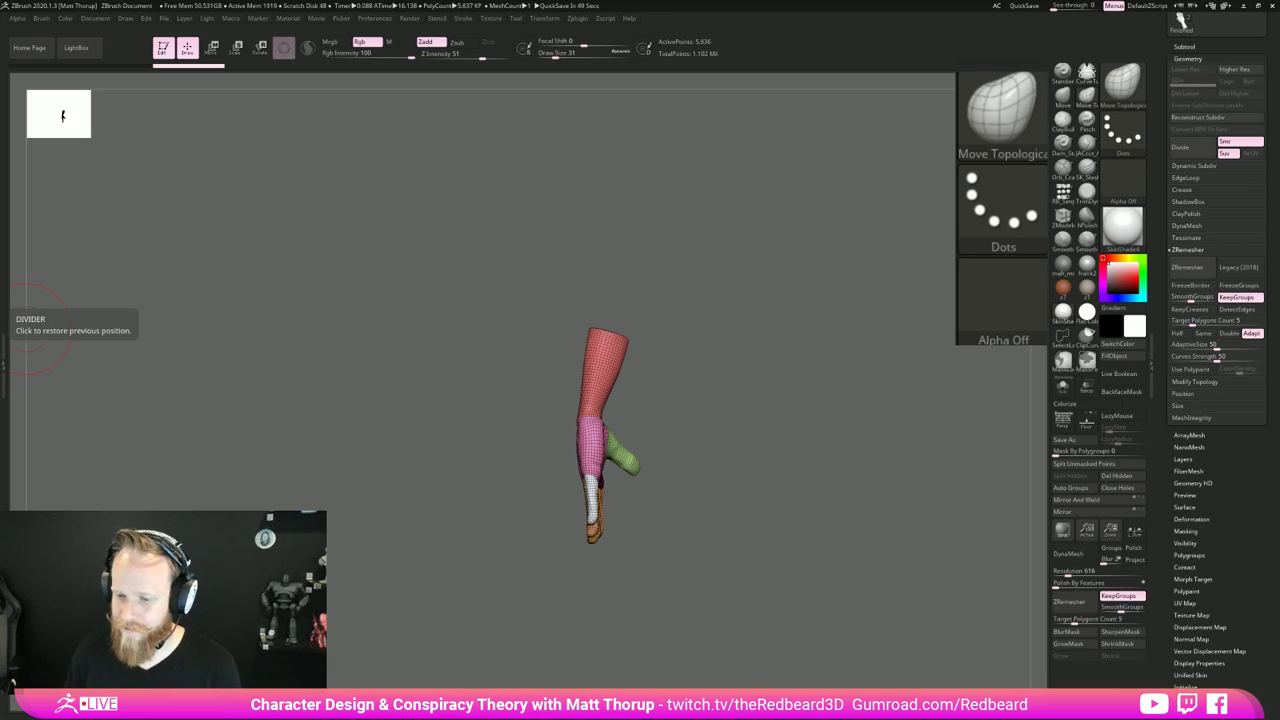
mouse_move(809, 556)
left_mouse_down()
mouse_move(849, 543)
mouse_move(795, 570)
left_mouse_up()
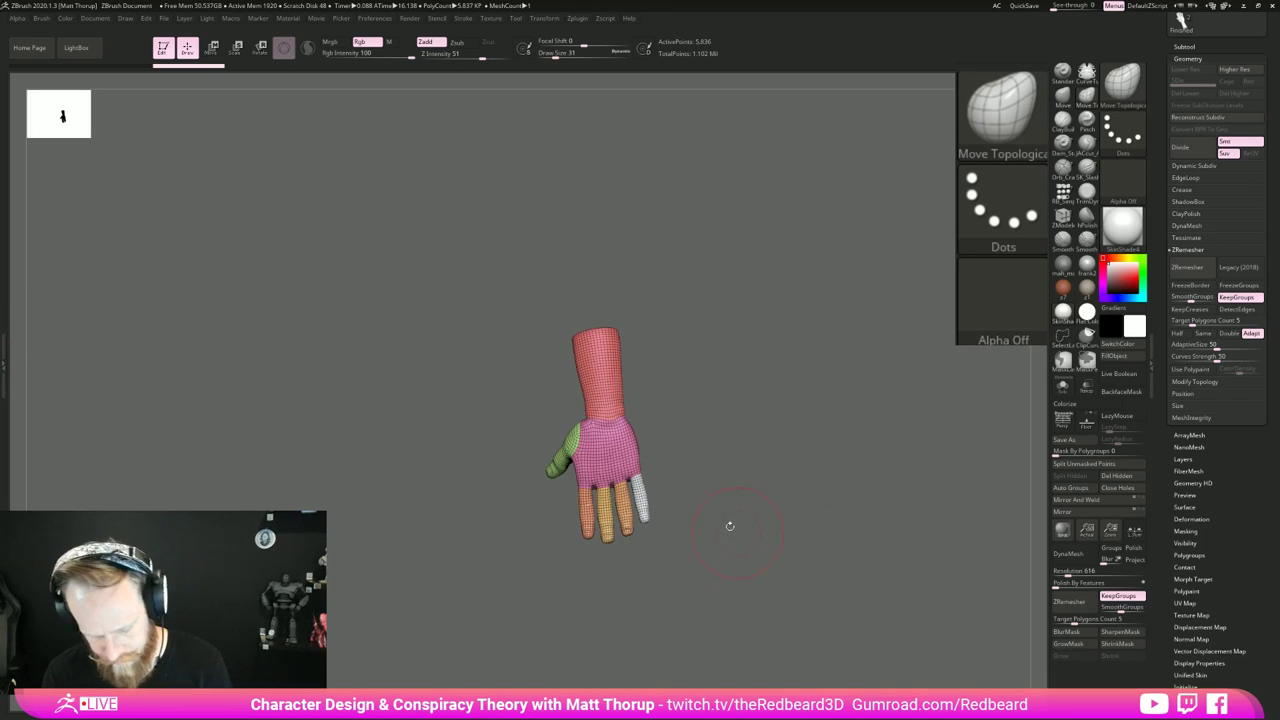
Step: Turn off the polyframe display and subdivide the remeshed hand three times
key("s")
mouse_move(609, 422)
left_mouse_down()
mouse_move(677, 397)
mouse_move(681, 448)
mouse_move(787, 479)
mouse_move(797, 508)
mouse_move(799, 479)
left_mouse_up()
key("shift+f")
key("ctrl+d")
key("ctrl+d")
key("ctrl+d")
Step: Make the original hand template visible and project all its detail onto the remeshed copy
left_click(1184, 45)
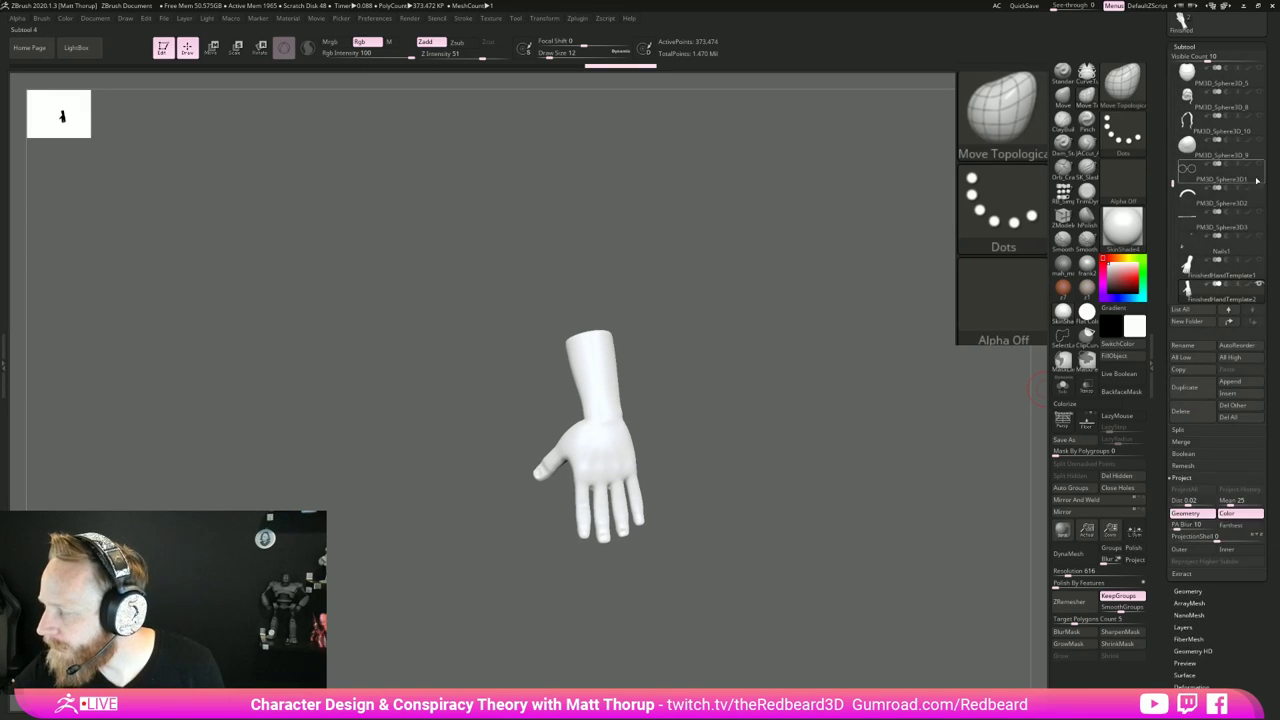
left_click(1259, 262)
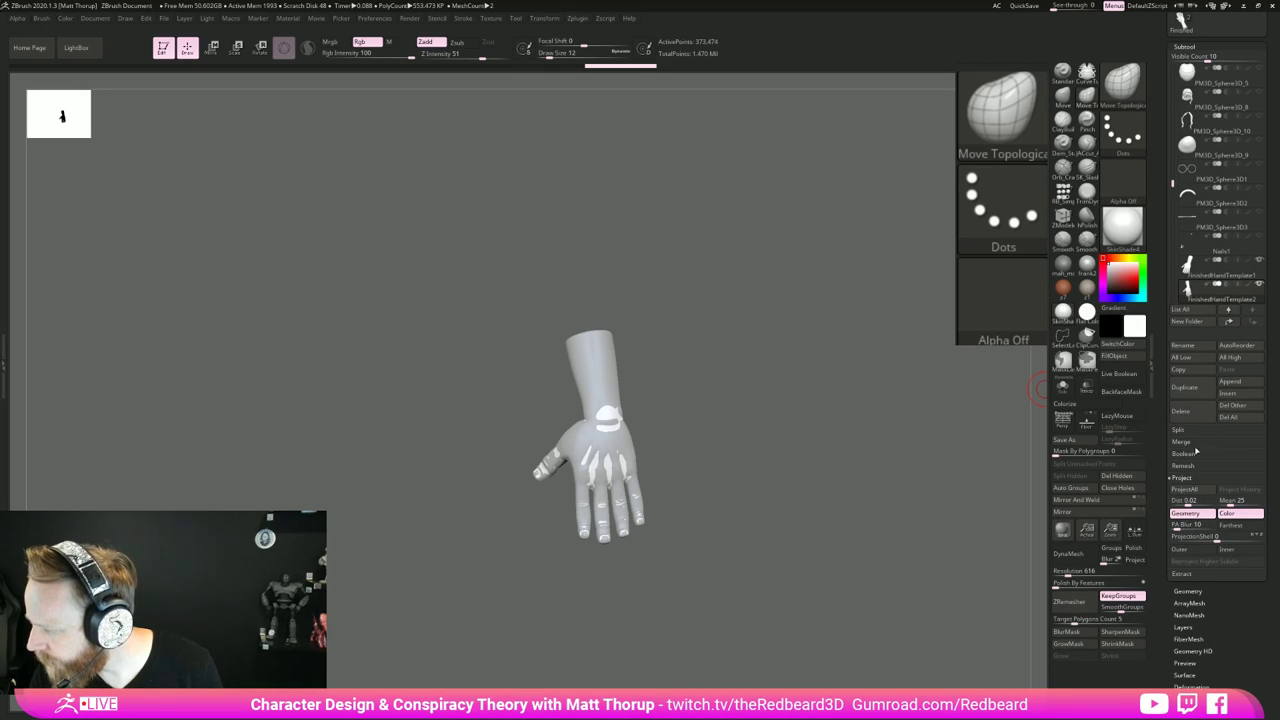
left_click(1185, 489)
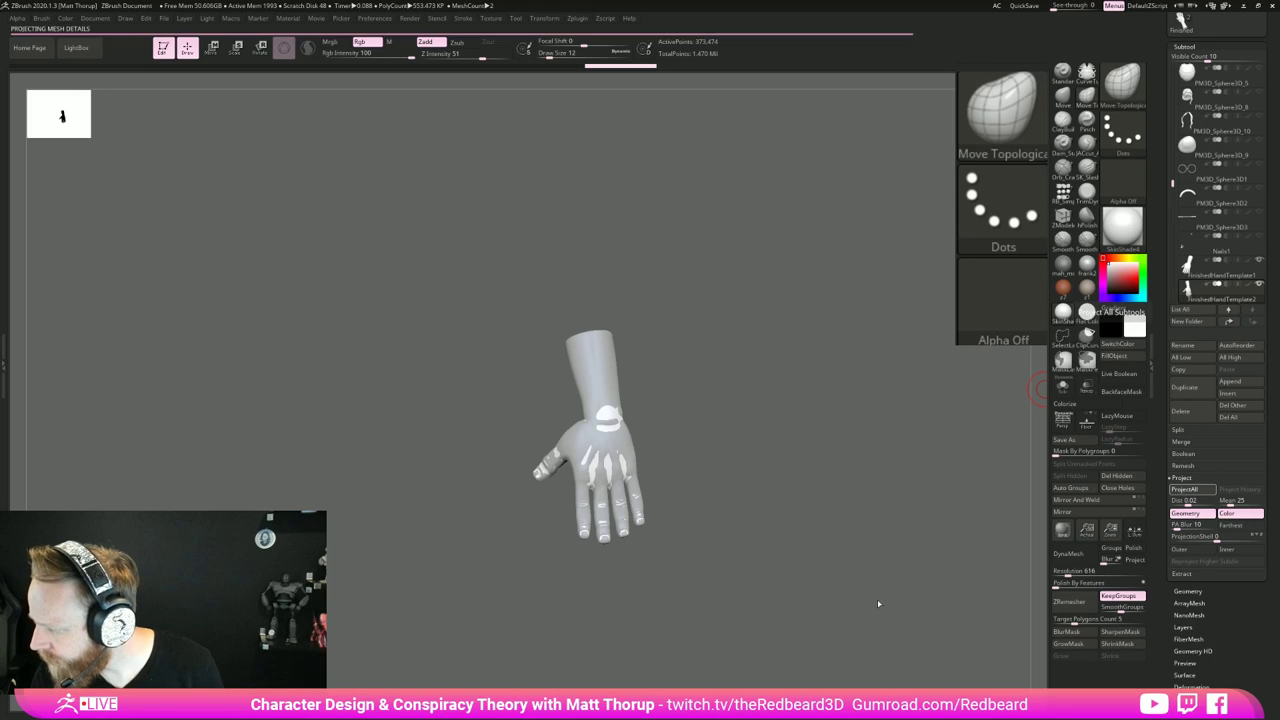
Step: Inspect the projected hand on its own with the frank2 material and hide the original template
left_click(1065, 389)
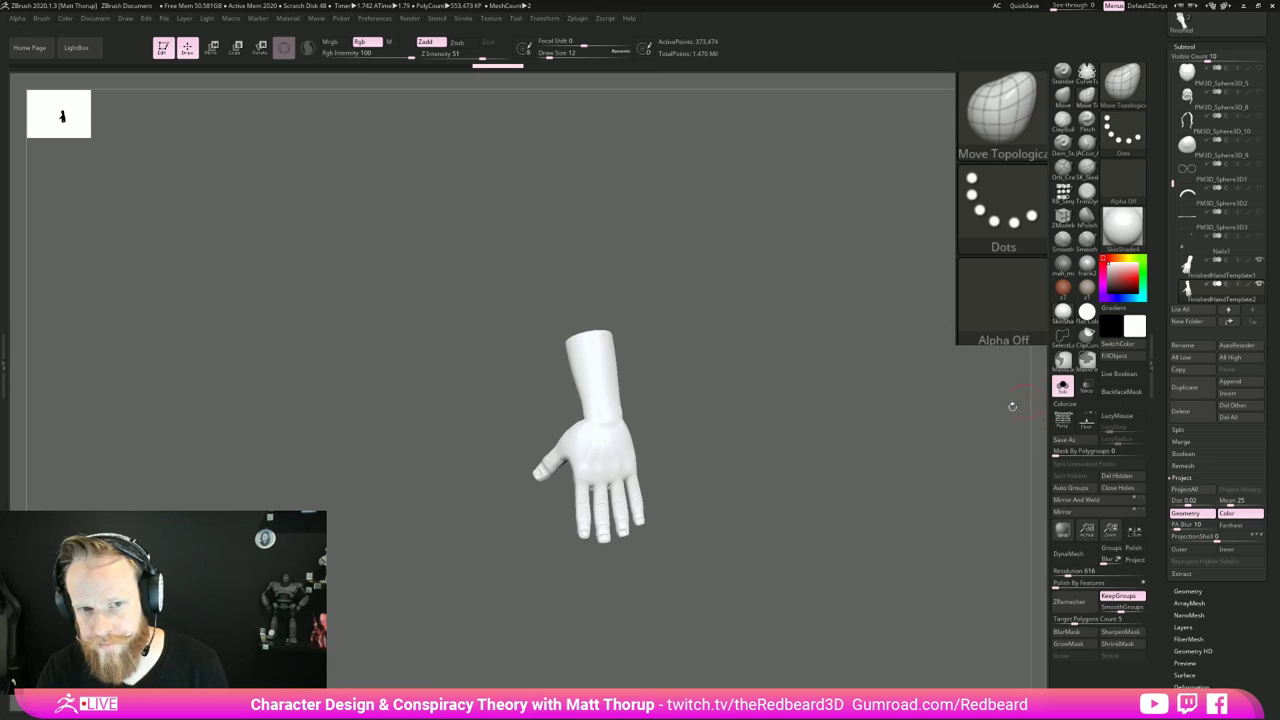
left_click_drag(872, 508, 842, 614)
key("shift+f")
key("shift+f")
left_click(1087, 264)
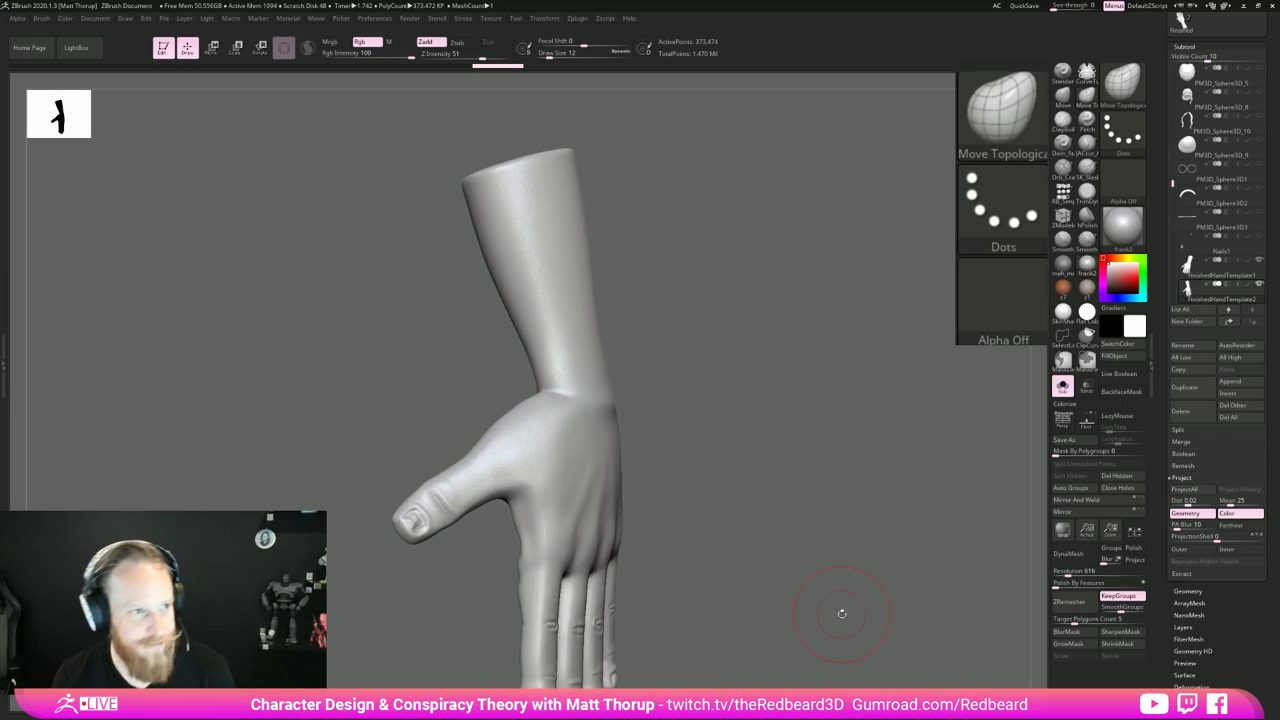
left_click(1248, 272)
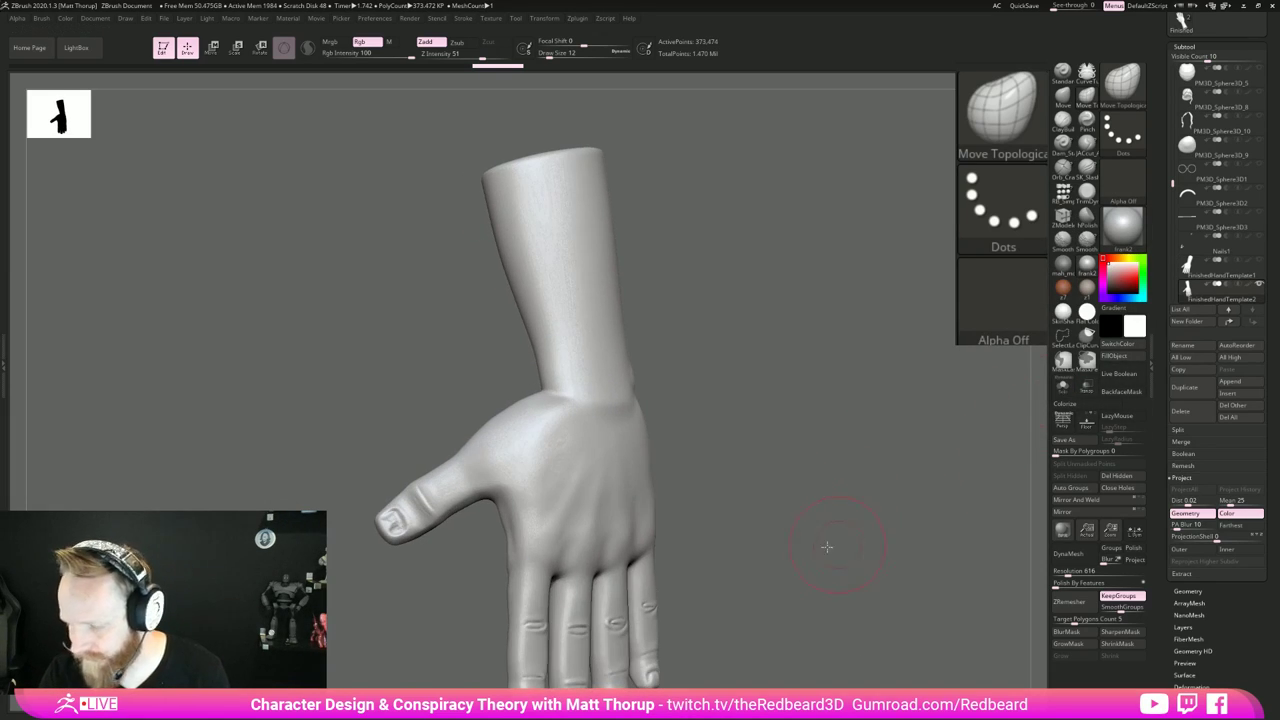
Step: Drop the remeshed hand to its lowest subdivision level and choose the Move Topological brush
key("shift+f")
key("shift+f")
key("shift+d")
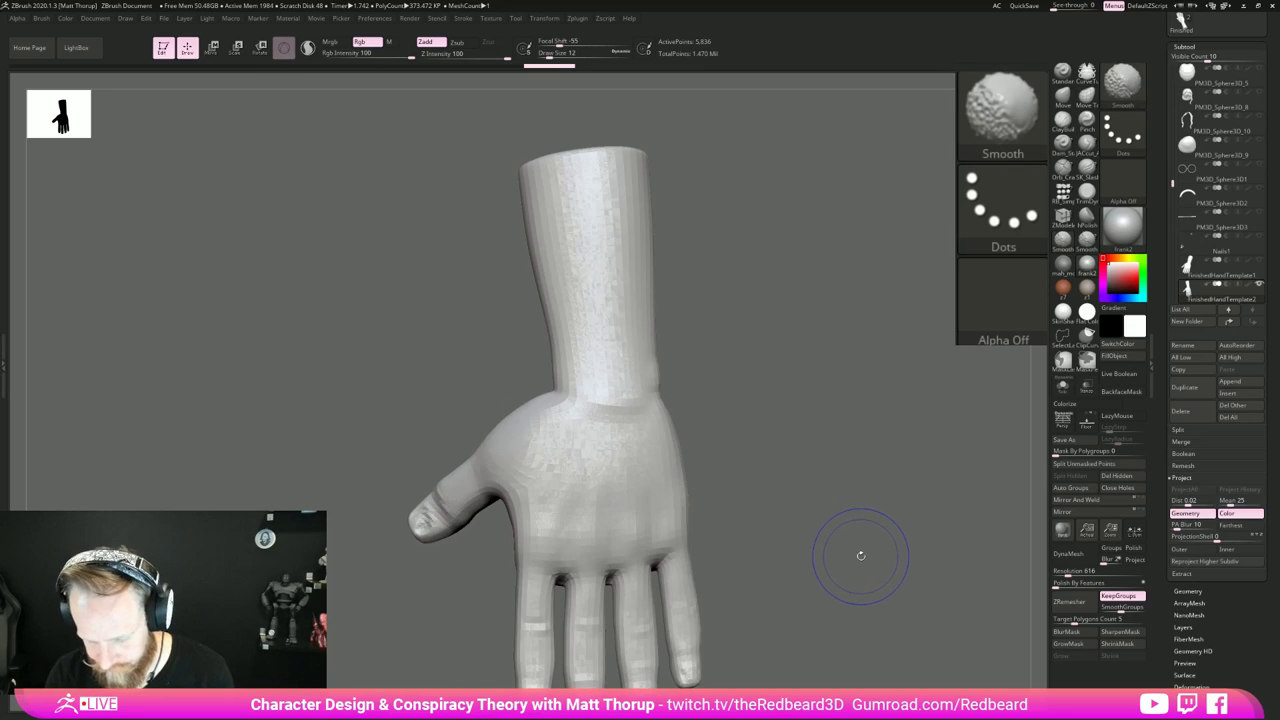
key("b")
key("m")
key("t")
Step: Bring back the body subtools around the remeshed hand and view how the hand meets the arm
left_click(1062, 387)
left_click_drag(856, 610, 883, 491, "alt")
left_click(1062, 387)
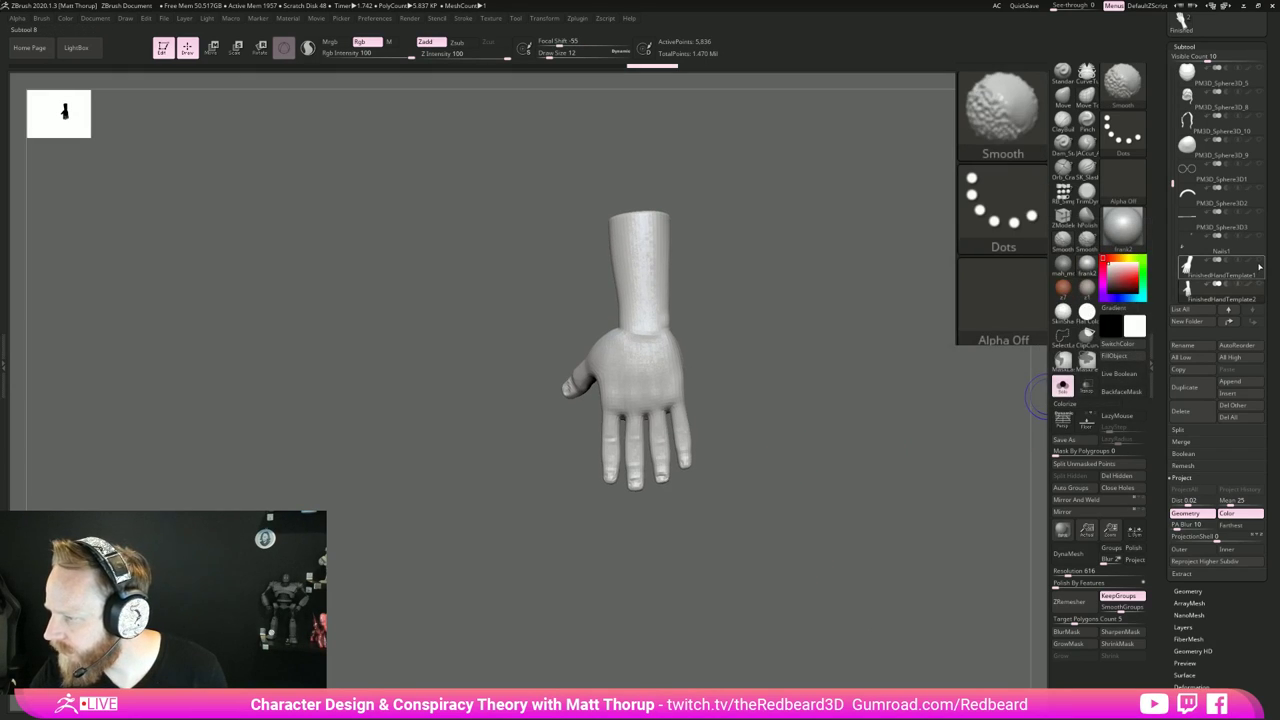
left_click(1259, 284, "shift")
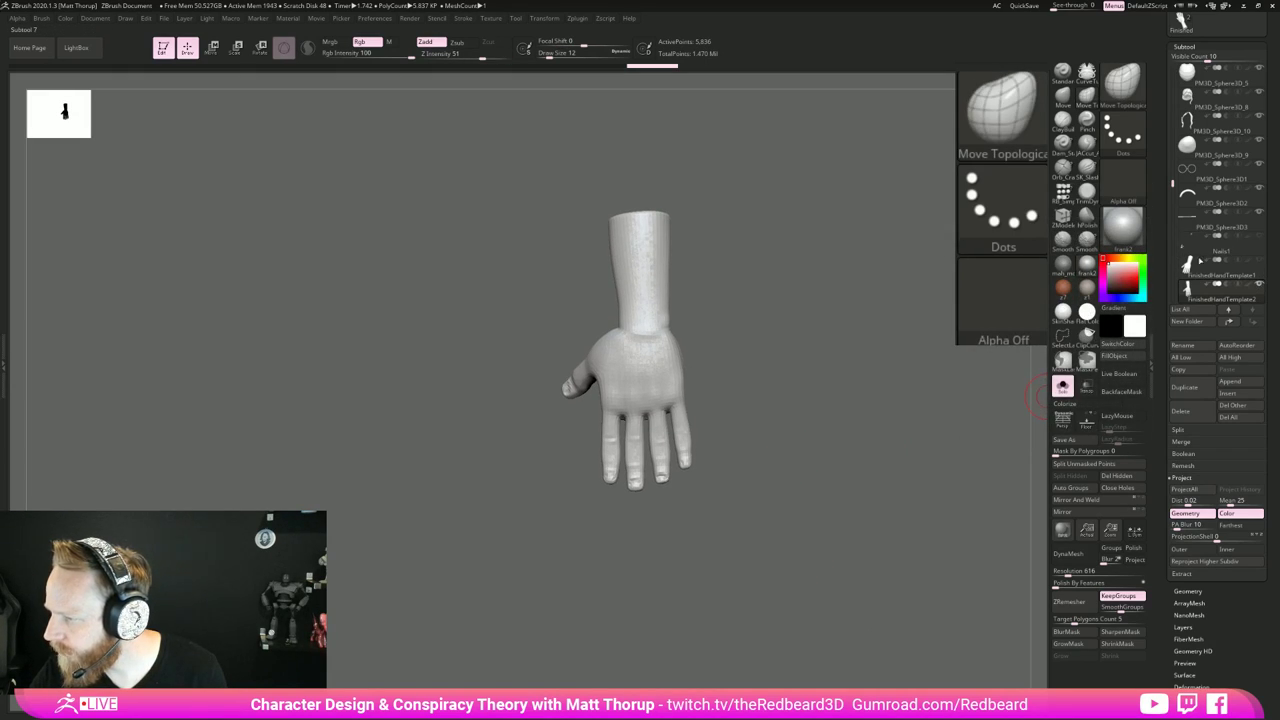
left_click_drag(823, 494, 906, 417)
left_click(1060, 387)
left_click_drag(851, 568, 926, 556)
left_click_drag(798, 520, 788, 538)
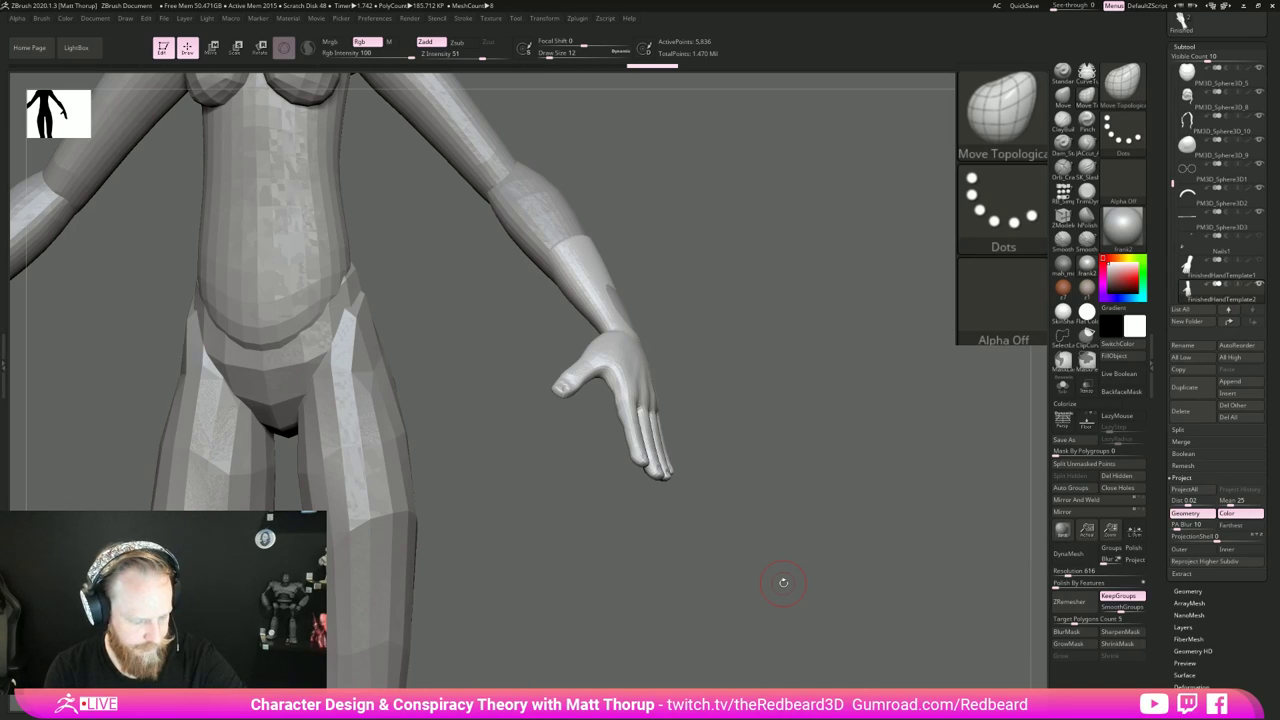
mouse_move(783, 582)
left_mouse_down()
mouse_move(772, 430)
mouse_move(788, 467)
left_mouse_up()
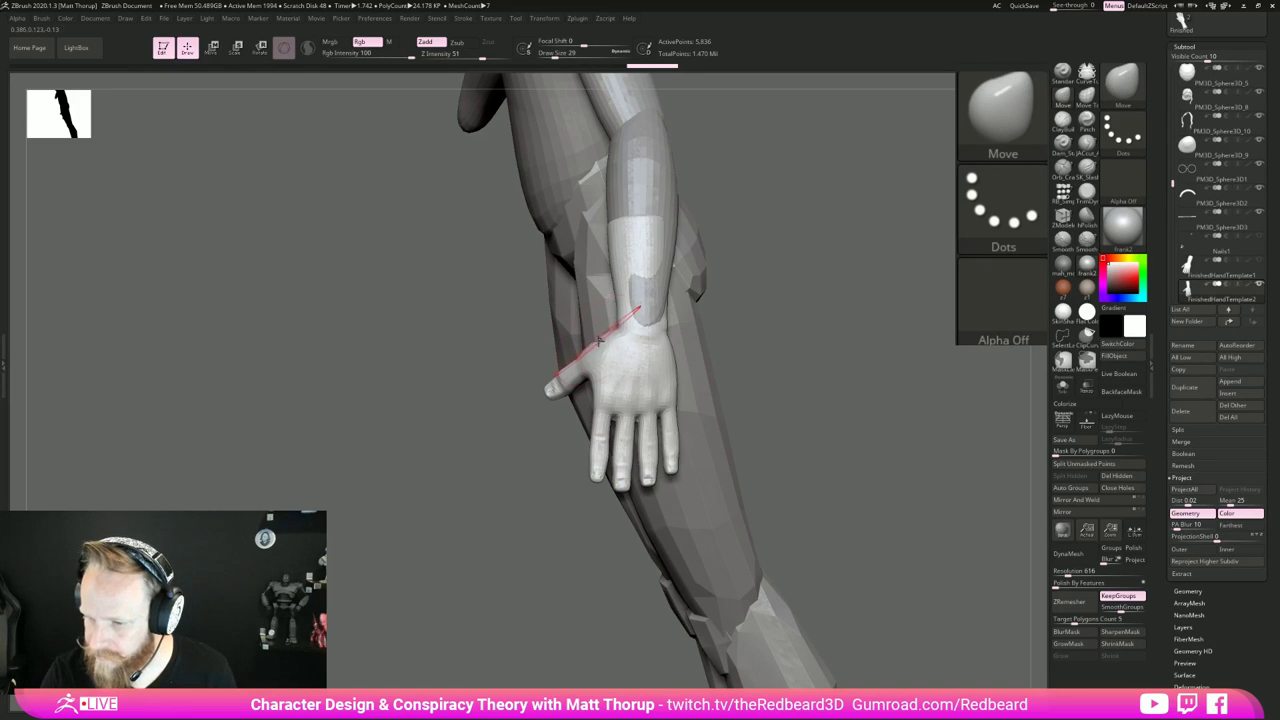
Step: Adjust the outline along the base of the thumb with the Move brush
left_click_drag(606, 334, 601, 339)
left_click_drag(715, 345, 790, 352)
key("s")
left_click_drag(591, 346, 586, 348)
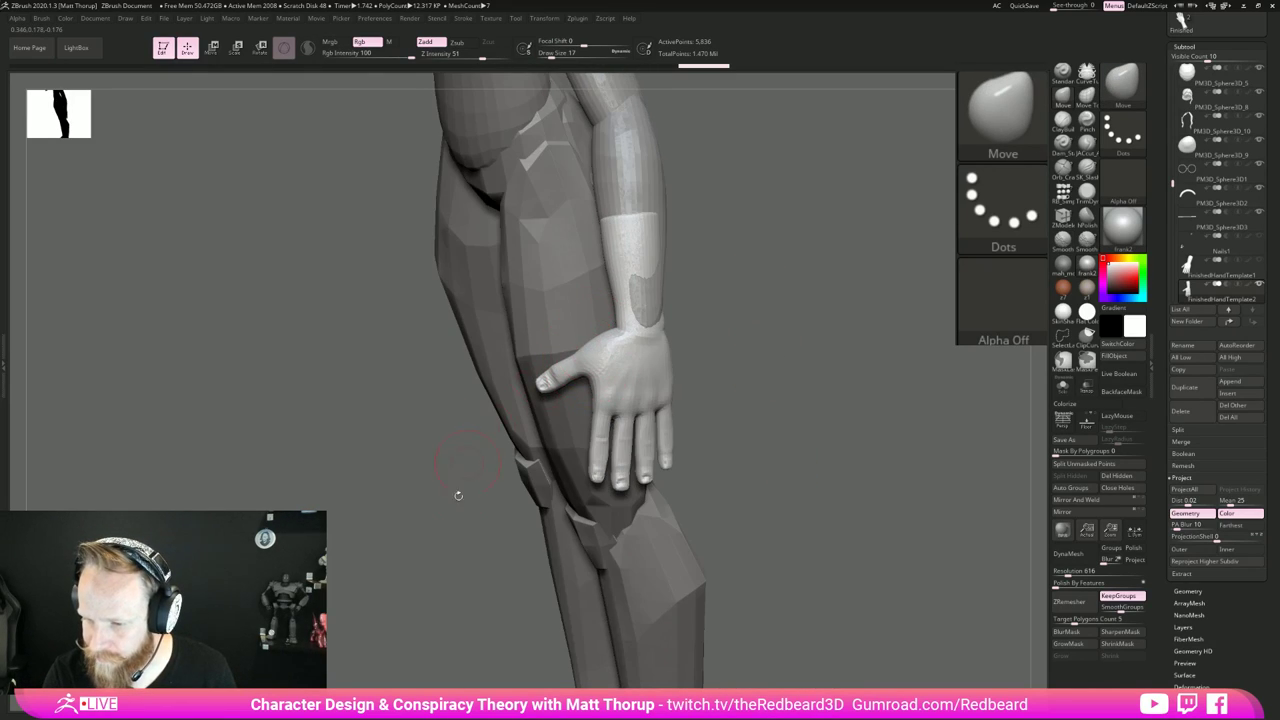
mouse_move(458, 495)
right_mouse_down()
mouse_move(560, 448)
mouse_move(838, 448)
mouse_move(856, 500)
right_mouse_up()
Step: Reshape the ends of the index and middle fingers with the Move Topological brush at small draw sizes
key("b")
key("m")
key("t")
mouse_move(594, 617)
right_mouse_down()
mouse_move(596, 600)
mouse_move(646, 606)
mouse_move(640, 545)
right_mouse_up()
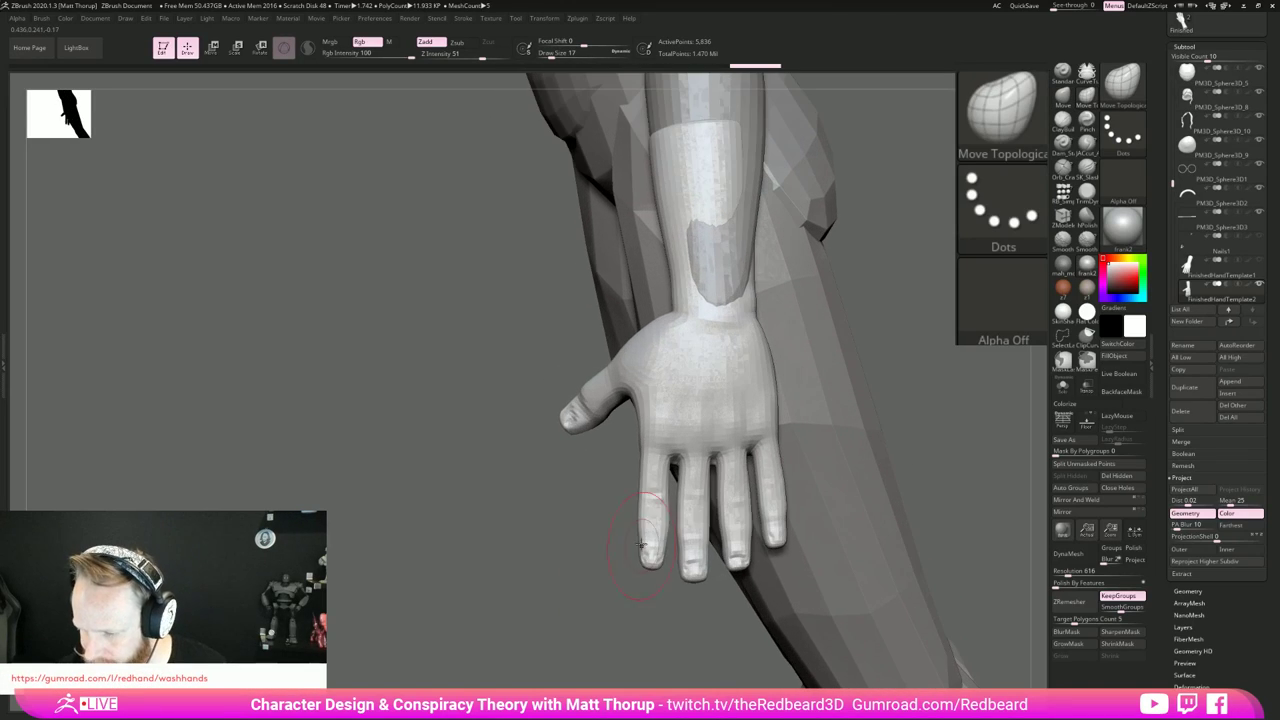
key("s")
mouse_move(655, 565)
left_mouse_down()
mouse_move(651, 575)
mouse_move(694, 587)
left_mouse_up()
key("s")
key("s")
mouse_move(693, 586)
left_mouse_down()
mouse_move(694, 571)
mouse_move(702, 591)
left_mouse_up()
key("s")
mouse_move(697, 618)
left_mouse_down()
mouse_move(775, 601)
mouse_move(738, 597)
mouse_move(764, 590)
mouse_move(786, 543)
mouse_move(718, 605)
mouse_move(660, 597)
left_mouse_up()
key("s")
left_click(661, 604)
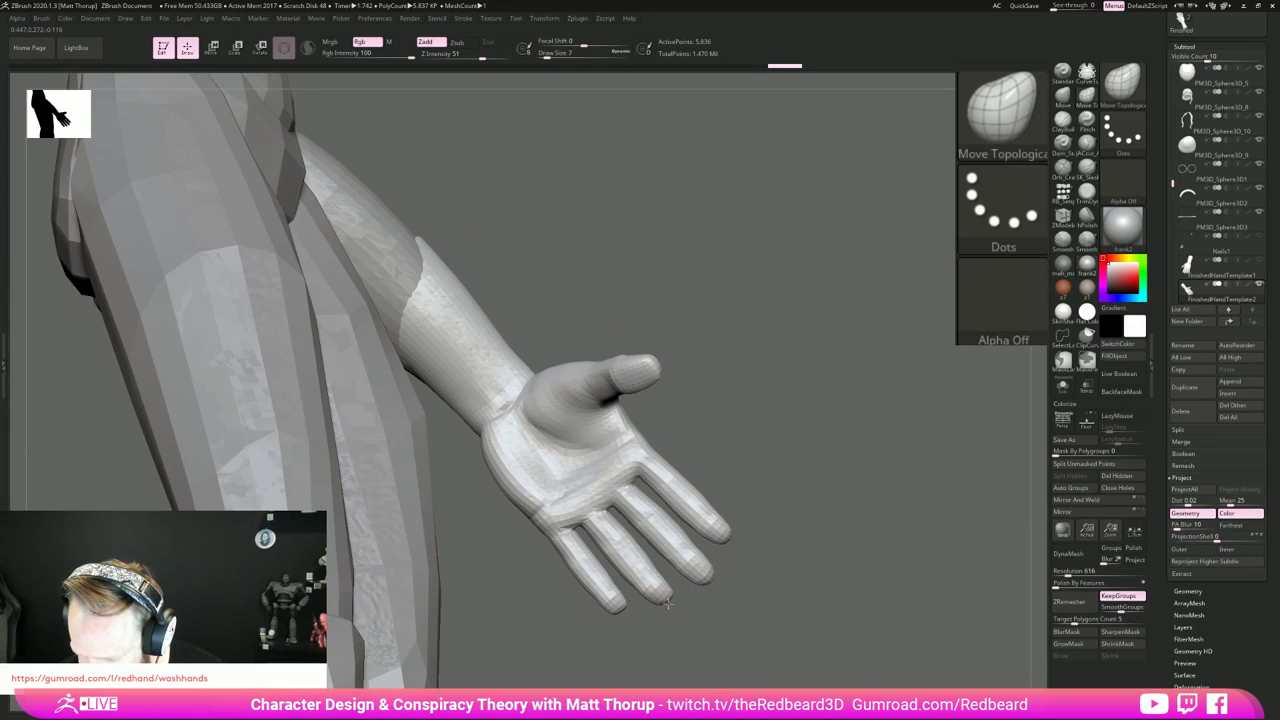
Step: Reshape the ring and little fingertips from the palm side with the Move Topological brush
key("s")
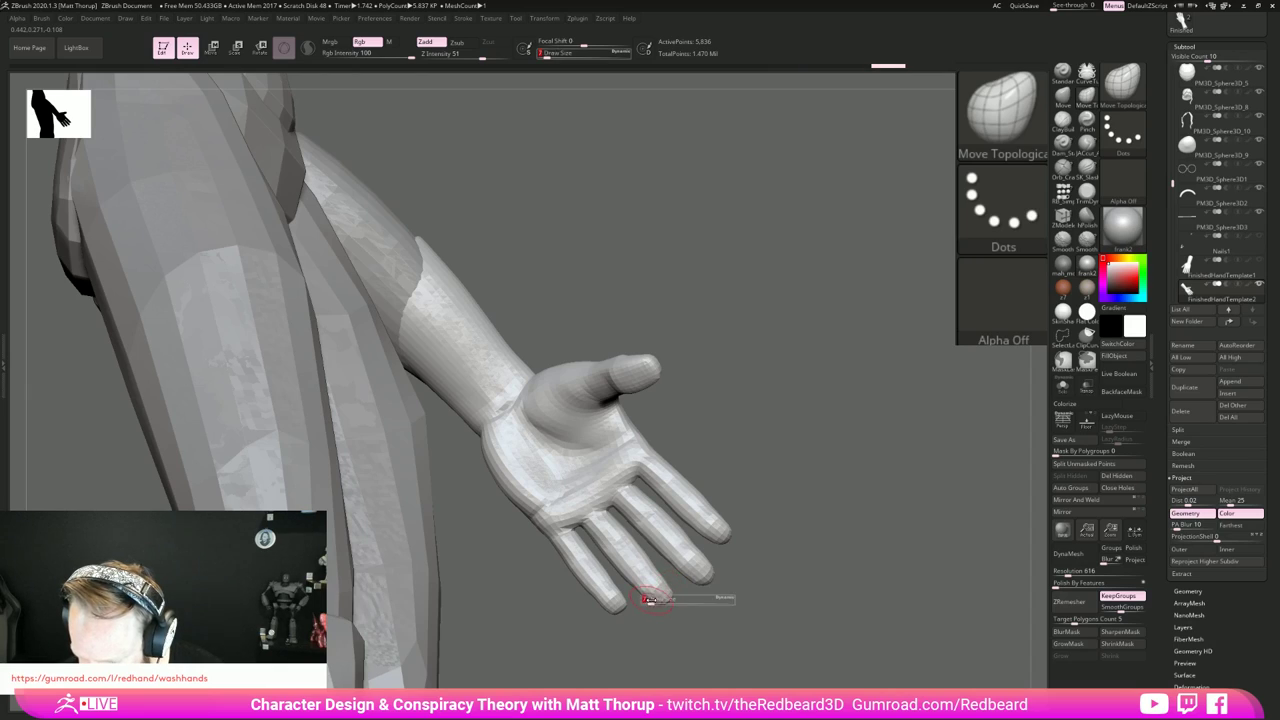
left_click(652, 600)
key("s")
left_click(654, 603)
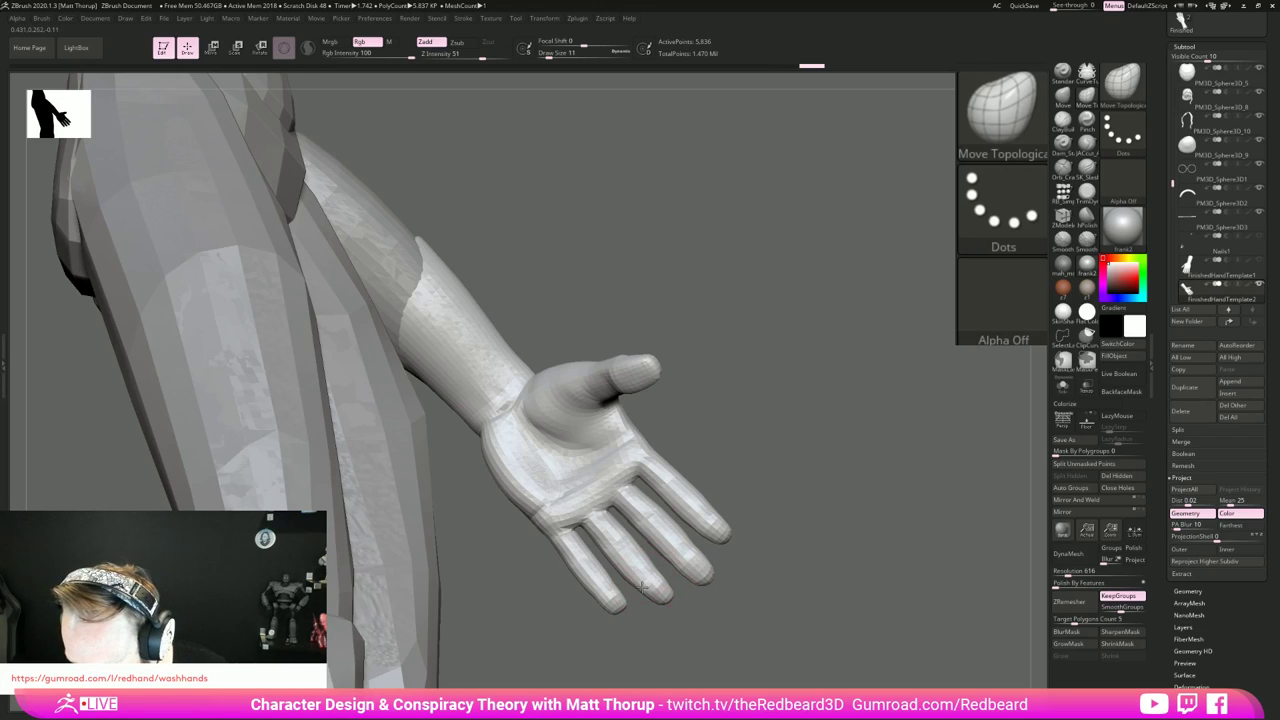
key("s")
left_click(619, 613)
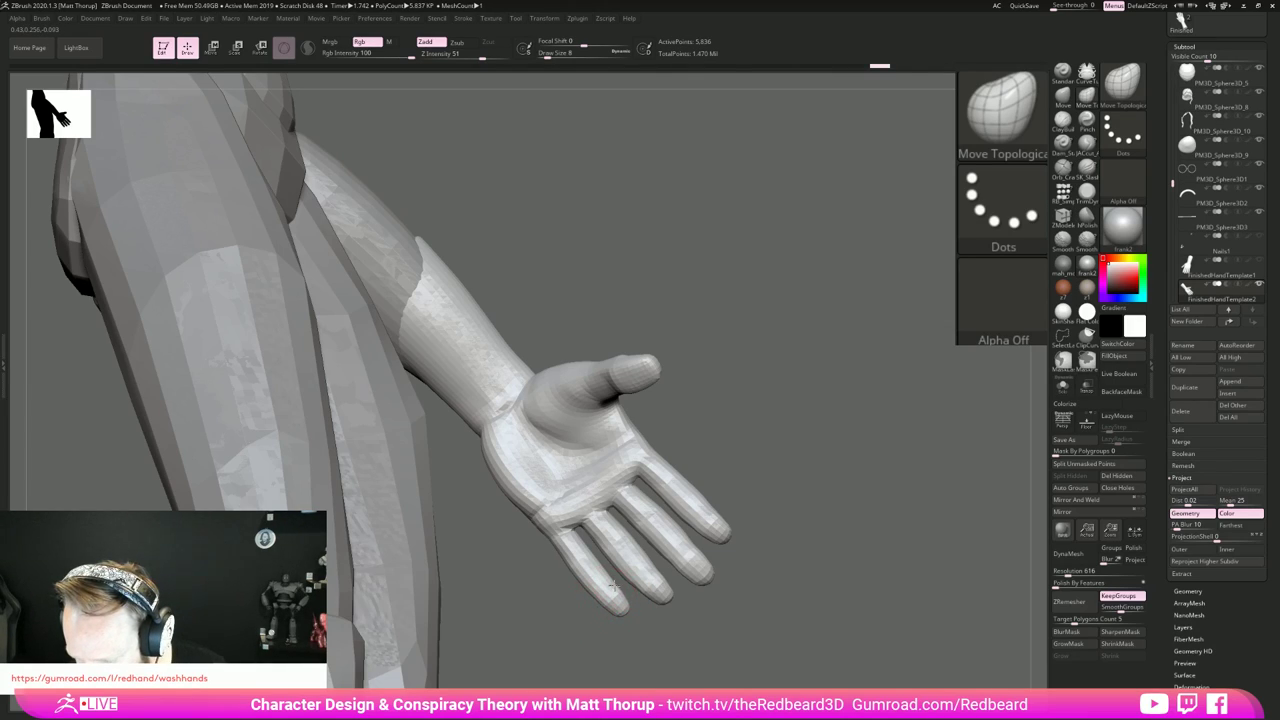
mouse_move(614, 587)
left_mouse_down()
mouse_move(630, 573)
mouse_move(606, 538)
left_mouse_up()
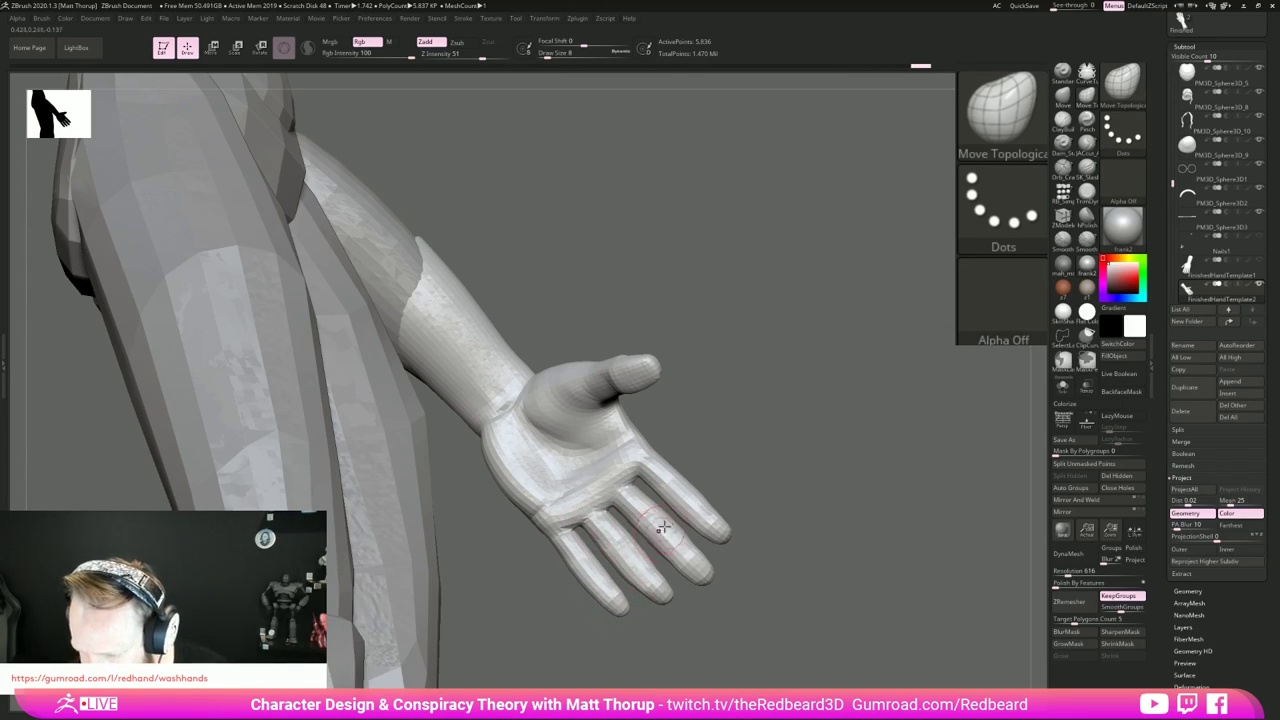
Step: Reshape the thumb tip from the back of the hand with the Move Topological brush
left_click_drag(780, 455, 640, 470)
mouse_move(601, 524)
left_mouse_down()
mouse_move(585, 440)
mouse_move(604, 352)
left_mouse_up()
key("s")
key("ctrl+shift+z")
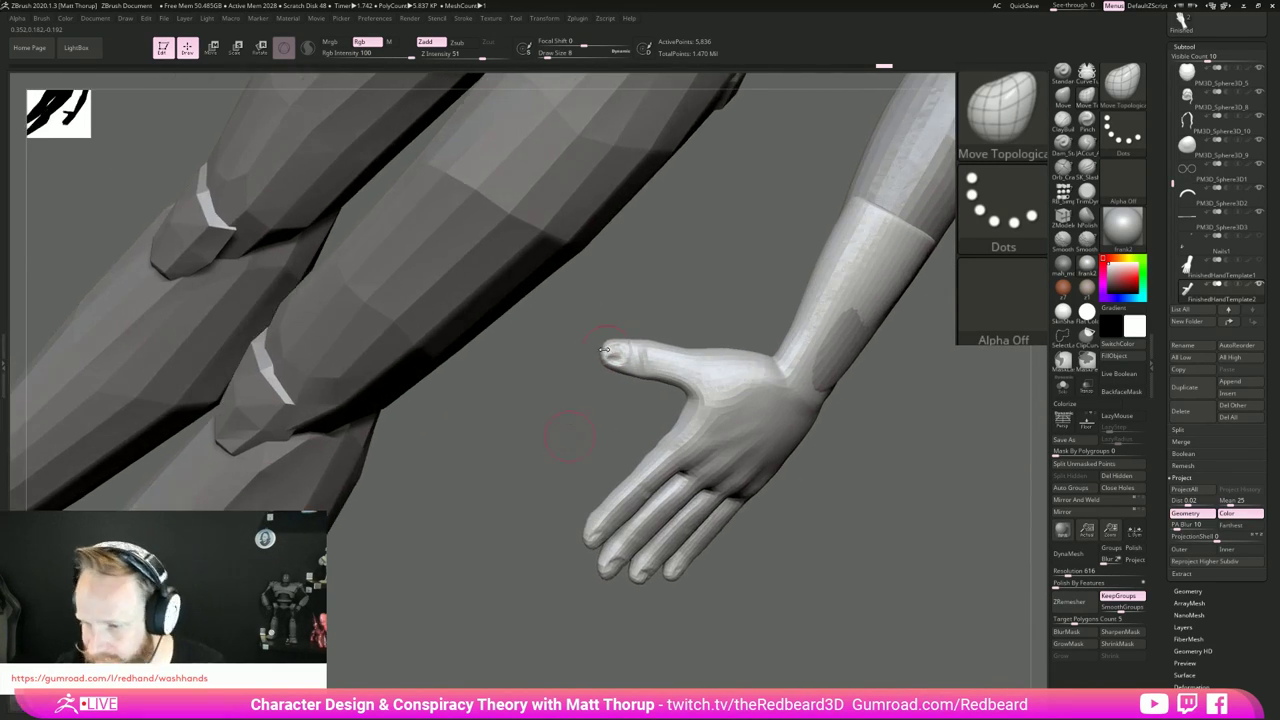
key("s")
left_click_drag(611, 343, 648, 342)
key("s")
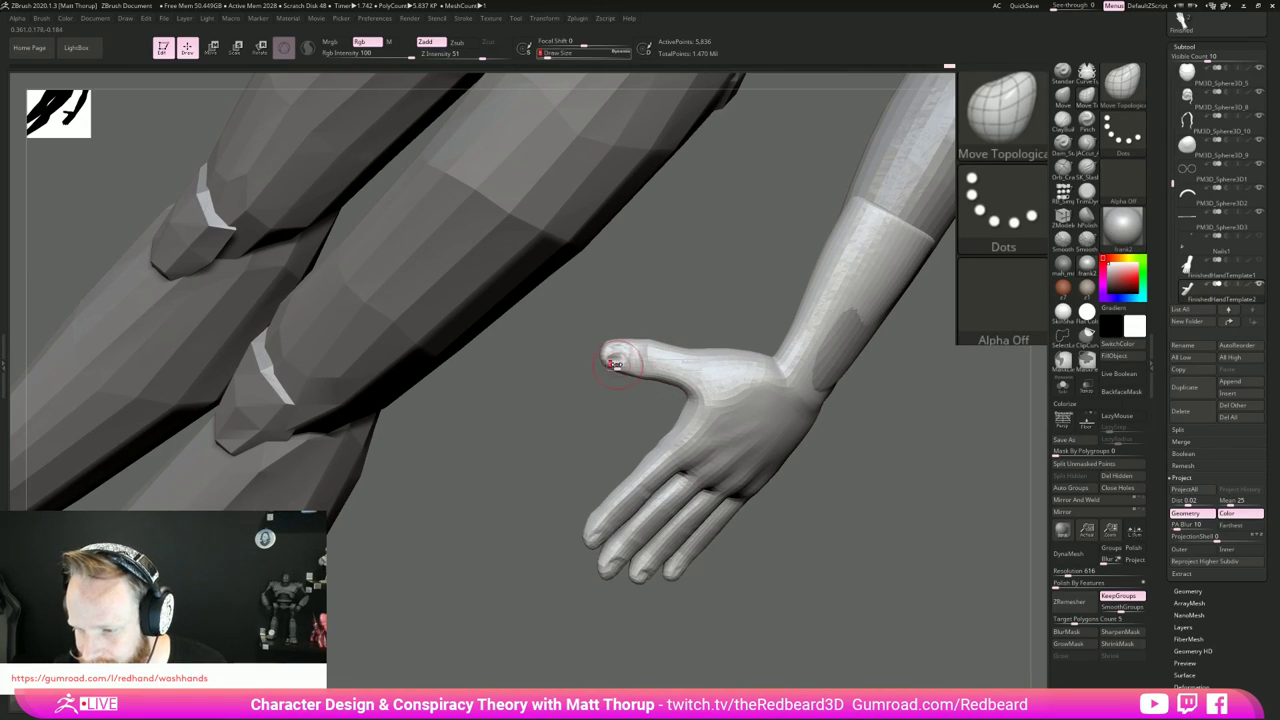
key("bracketright")
mouse_move(812, 588)
left_mouse_down()
mouse_move(851, 588)
mouse_move(829, 580)
left_mouse_up()
Step: Refine the side profile of the palm and wrist with the Move Topological brush at draw sizes 20 and 12
right_click_drag(828, 580, 662, 463)
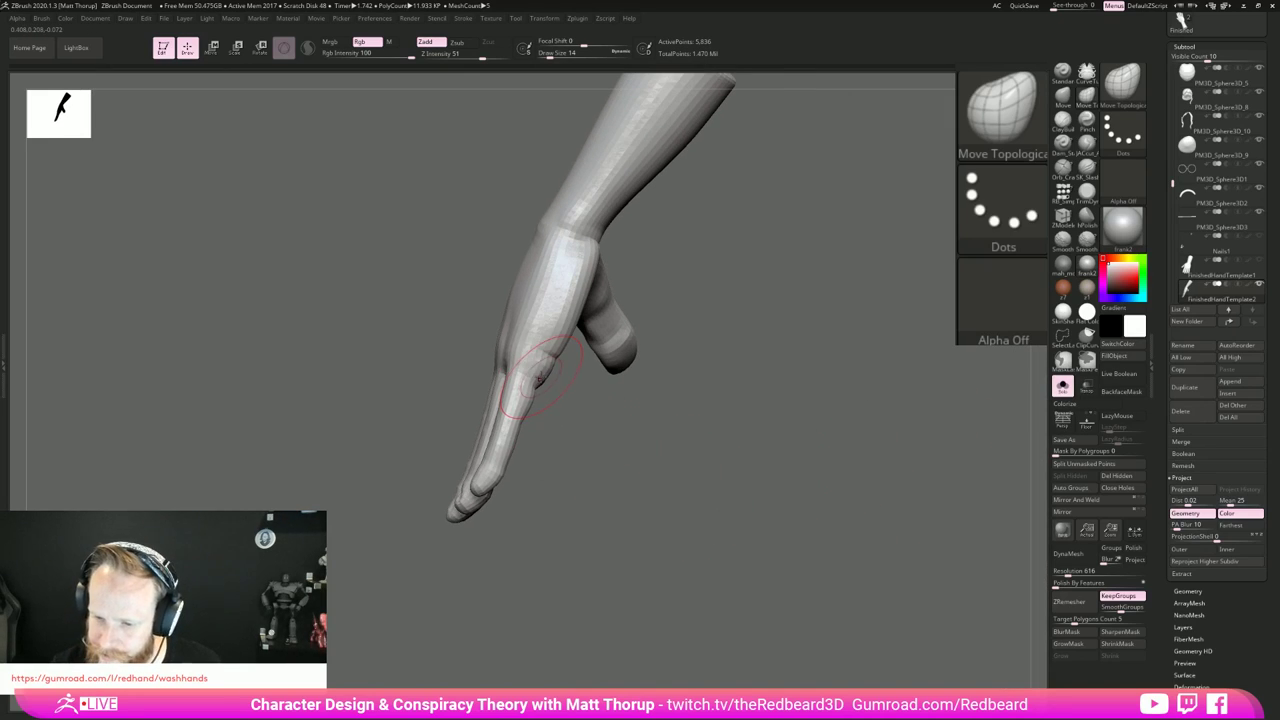
key("s")
mouse_move(542, 378)
left_mouse_down()
mouse_move(513, 362)
mouse_move(565, 330)
left_mouse_up()
key("s")
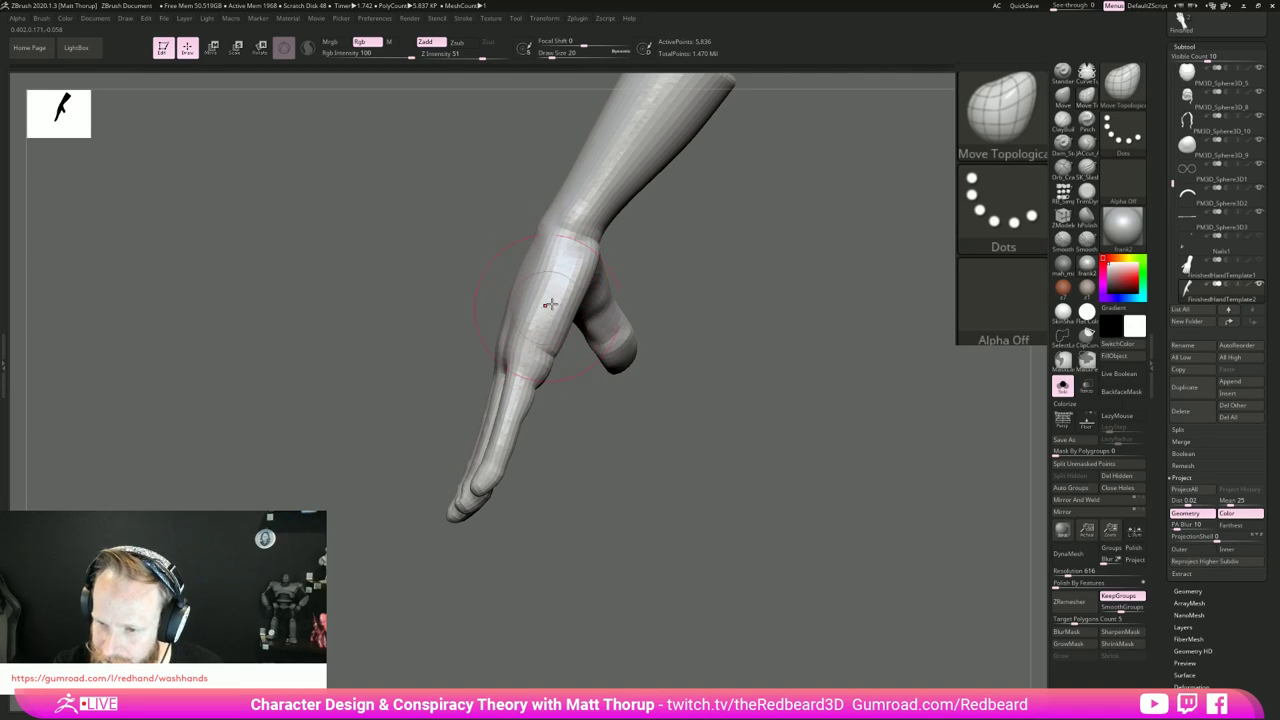
key("[")
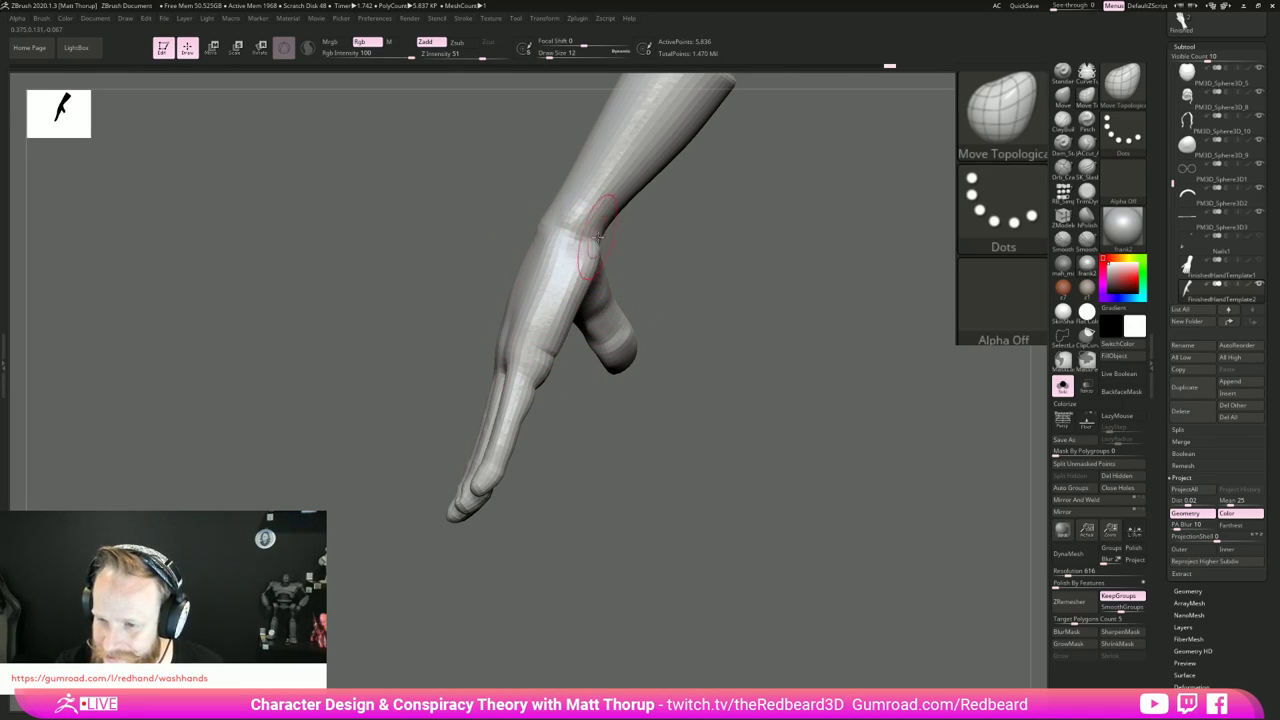
left_click_drag(651, 206, 708, 378)
mouse_move(676, 355)
left_mouse_down()
mouse_move(645, 330)
mouse_move(656, 310)
mouse_move(657, 329)
mouse_move(772, 364)
left_mouse_up()
Step: Smooth the wrist area and adjust the base of the thumb from the palm side
mouse_move(612, 318)
left_mouse_down("shift")
mouse_move(560, 284)
mouse_move(584, 306)
mouse_move(647, 241)
mouse_move(770, 288)
mouse_move(535, 276)
left_mouse_up("shift")
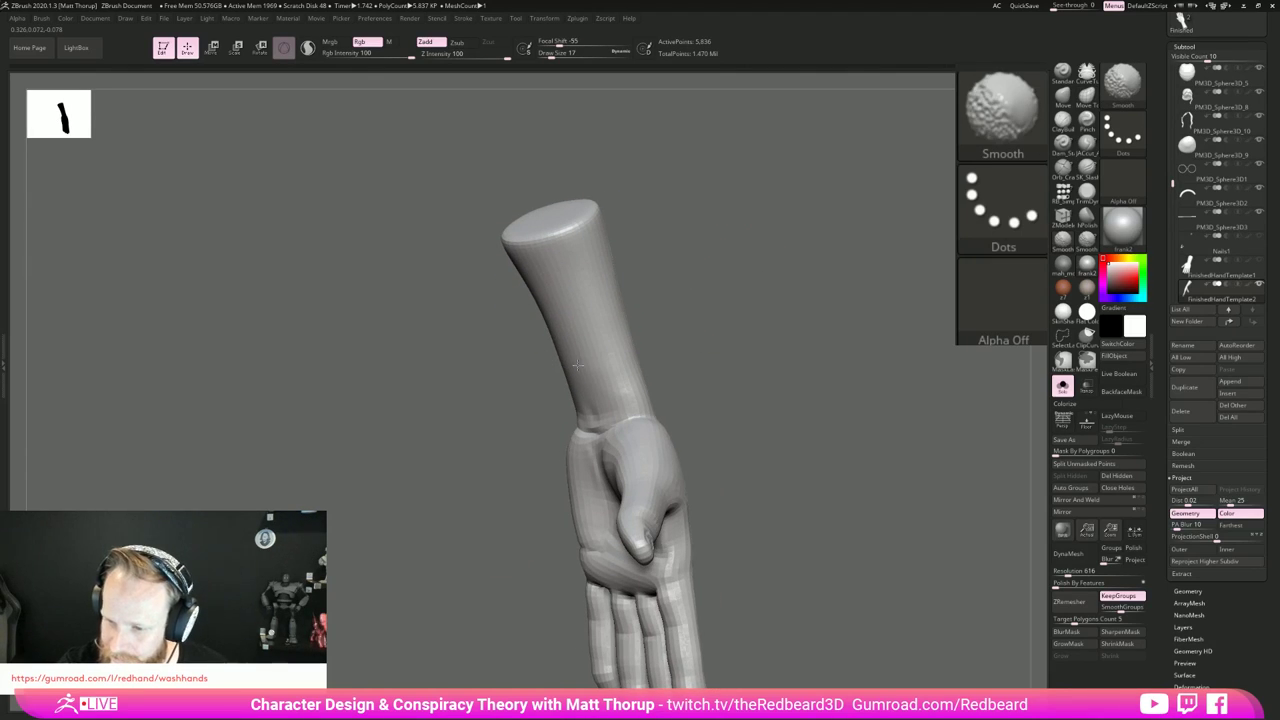
left_click_drag(766, 329, 778, 437)
left_click_drag(658, 445, 651, 453)
left_click_drag(738, 415, 742, 430)
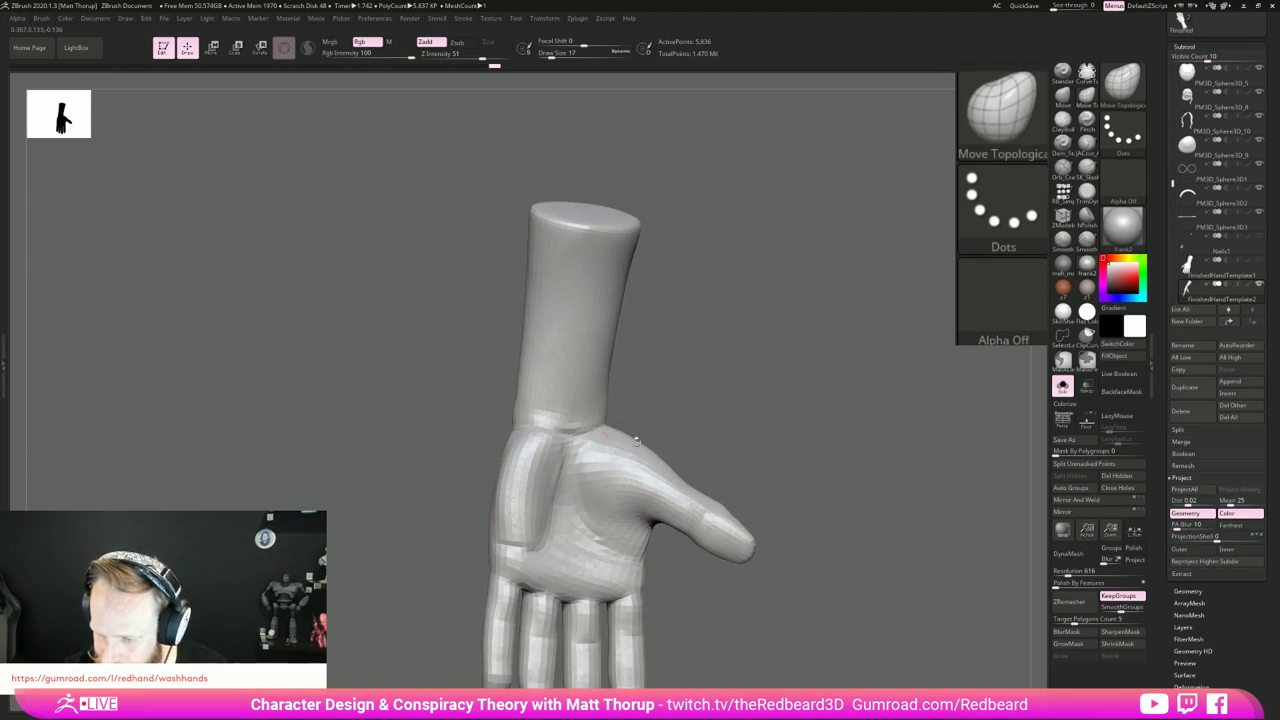
Step: Smooth the surface across the back of the hand with the Smooth brush
mouse_move(713, 615)
left_mouse_down()
mouse_move(811, 625)
mouse_move(646, 623)
mouse_move(586, 554)
mouse_move(580, 630)
left_mouse_up()
mouse_move(420, 514)
left_mouse_down("shift")
mouse_move(443, 495)
mouse_move(449, 509)
left_mouse_up("shift")
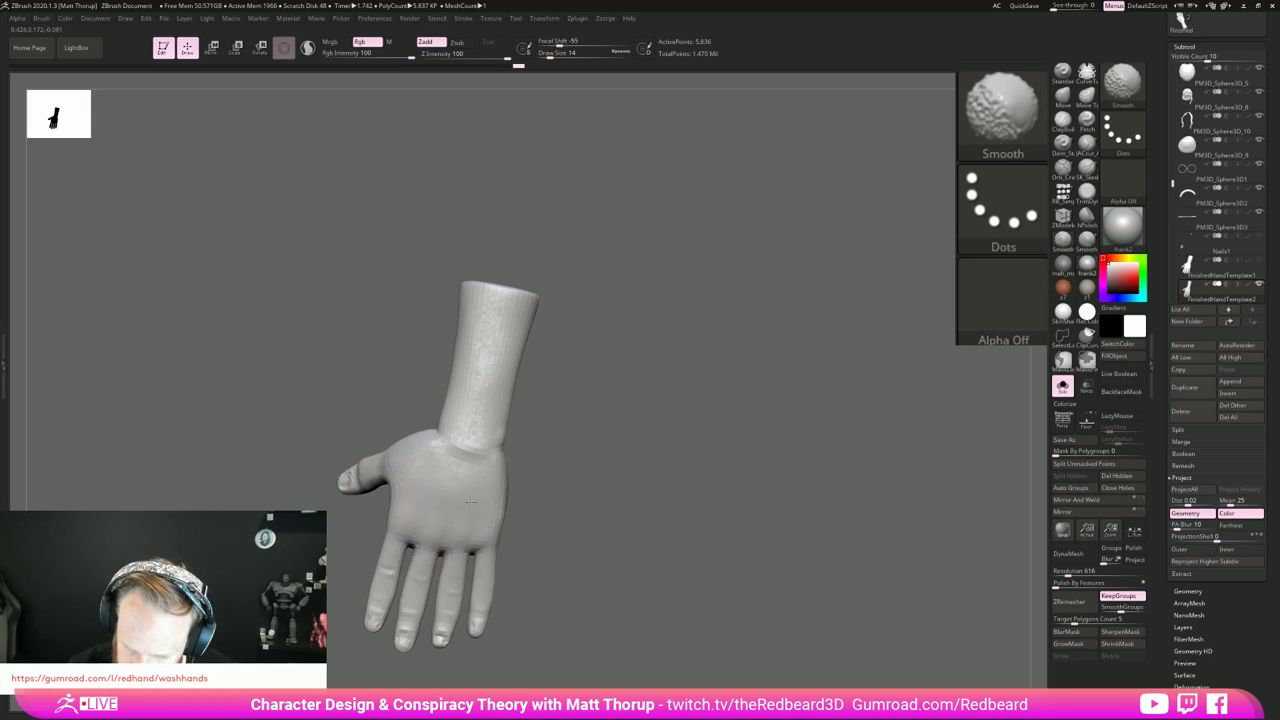
left_click_drag(551, 465, 542, 498)
left_click_drag(482, 492, 462, 512, "shift")
Step: Reshape the little-finger edge of the hand with the Move Topological brush at draw size 35
key("s")
left_click_drag(419, 548, 431, 548)
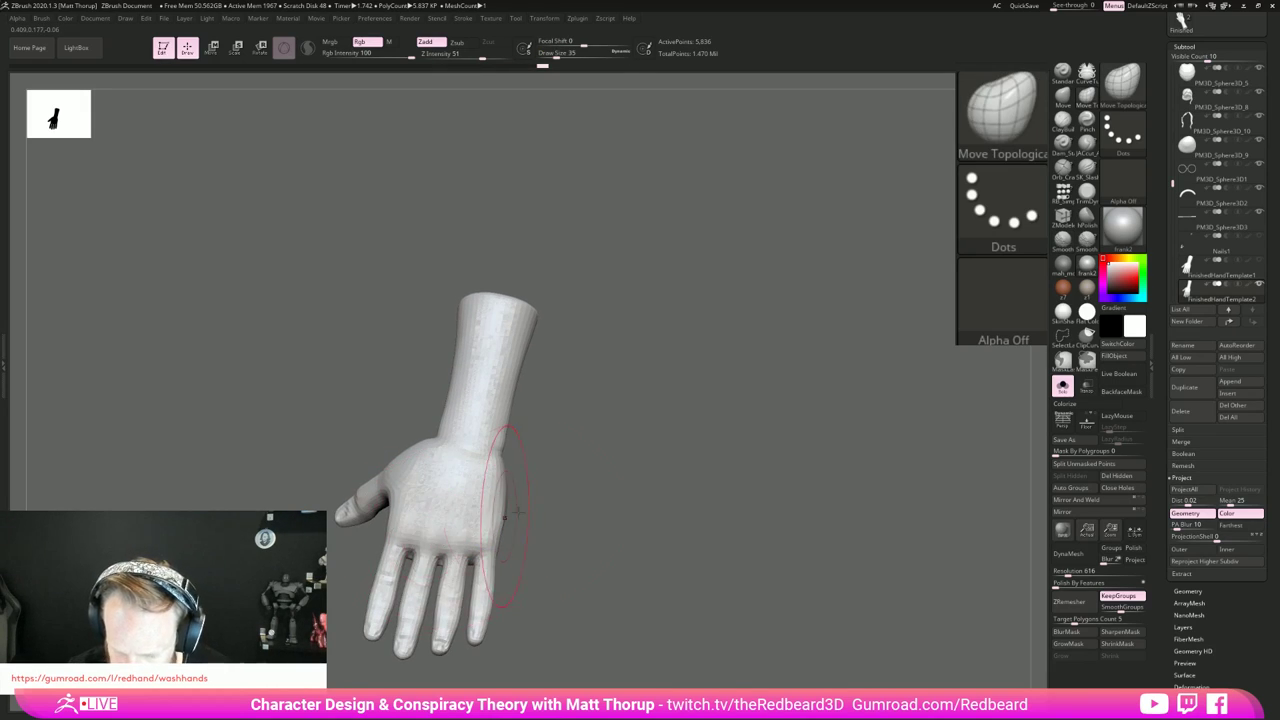
left_click_drag(514, 509, 447, 526)
key("s")
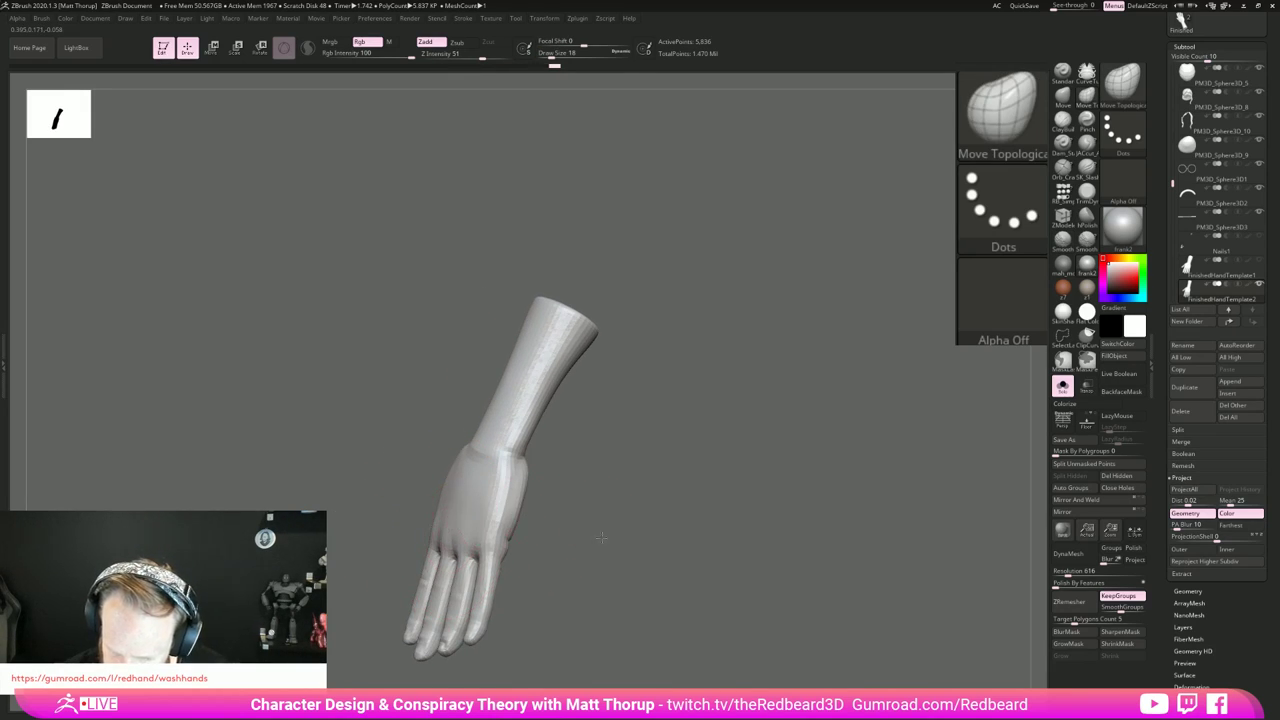
left_click_drag(601, 538, 437, 540)
Step: Adjust the knuckle area and the little finger from the back of the hand with the Move Topological brush at draw size 25
left_click_drag(520, 569, 472, 552)
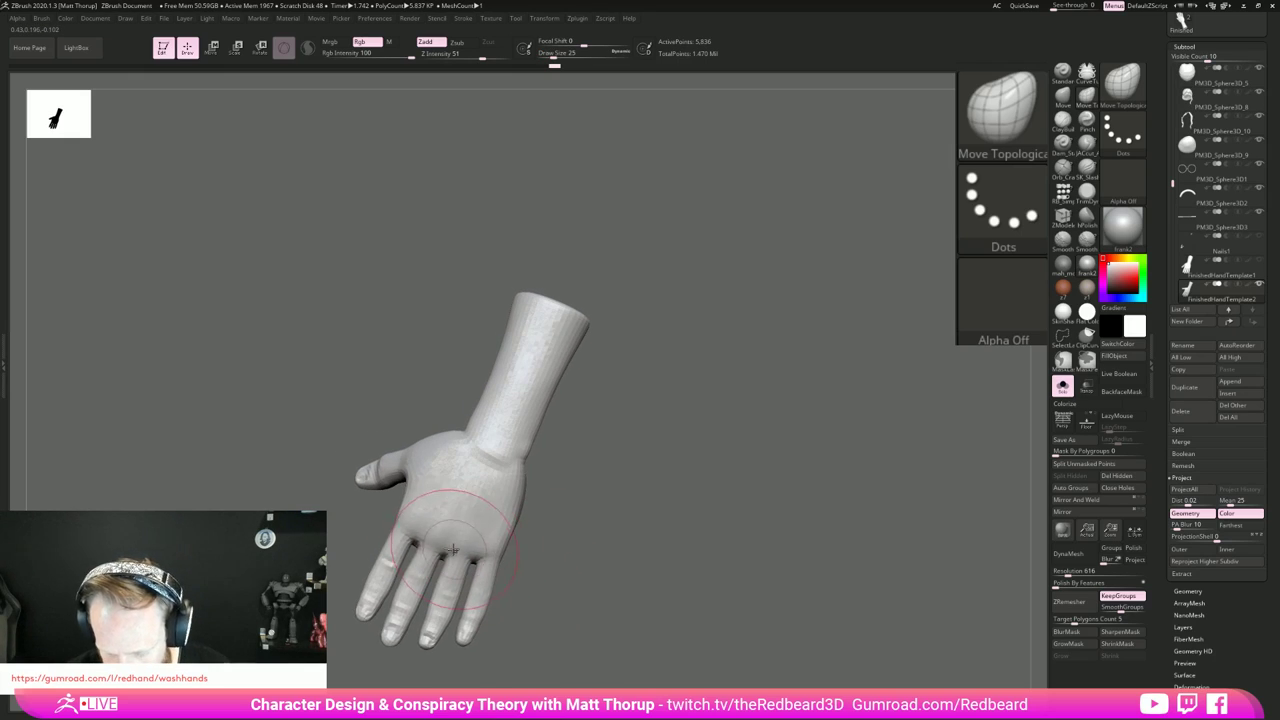
key("s")
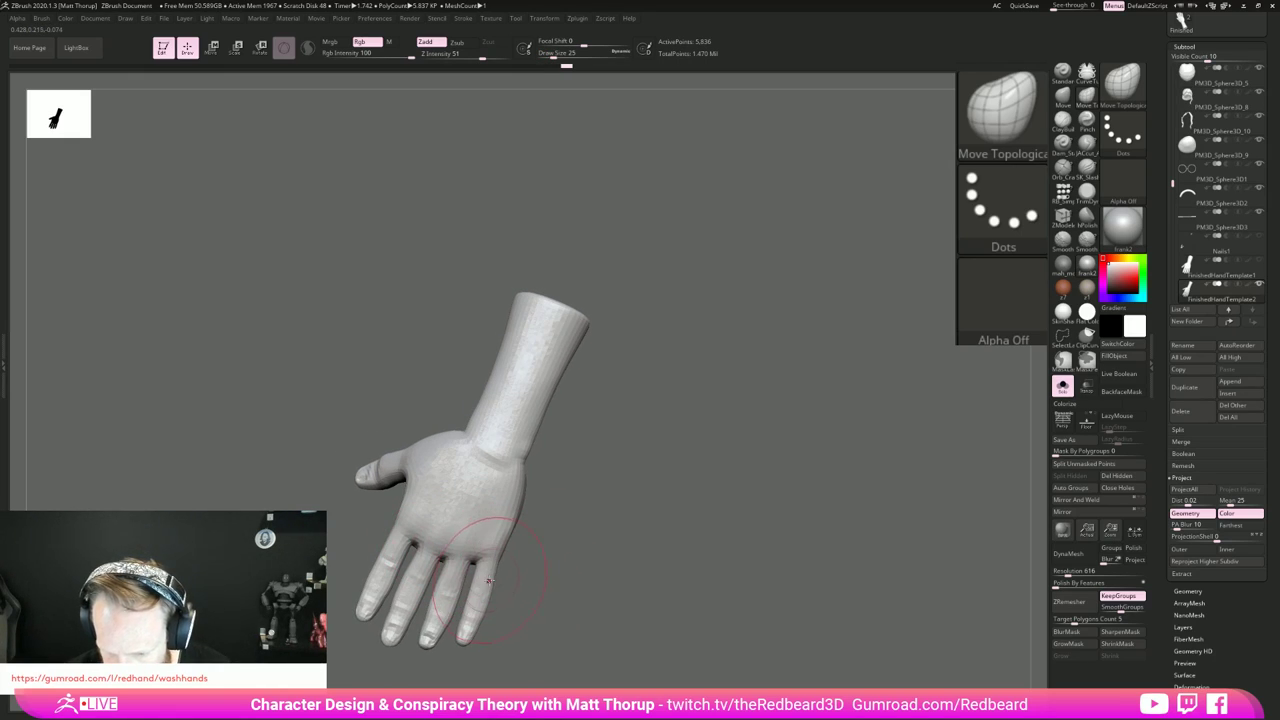
left_click_drag(479, 605, 472, 606)
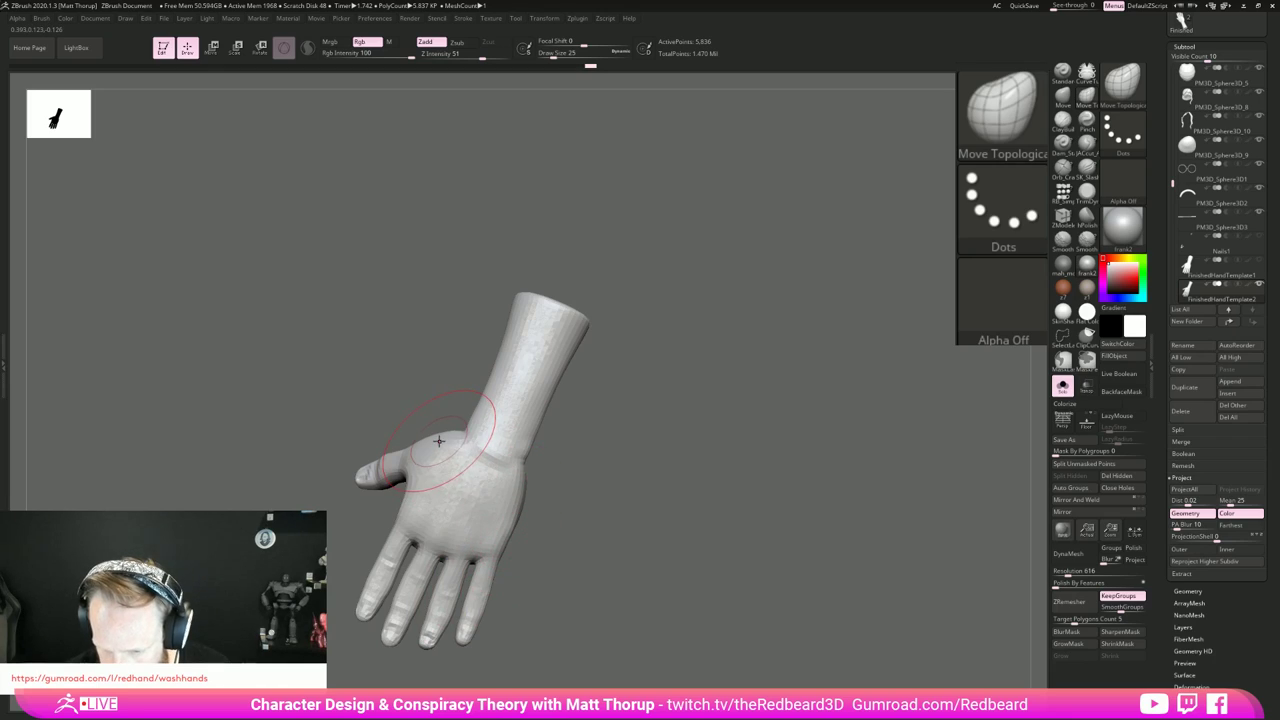
Step: Refine the thumb's base outline and nudge its tip into shape, using draw size 11 for the tip
key("s")
mouse_move(438, 420)
left_mouse_down()
mouse_move(405, 459)
mouse_move(380, 440)
left_mouse_up()
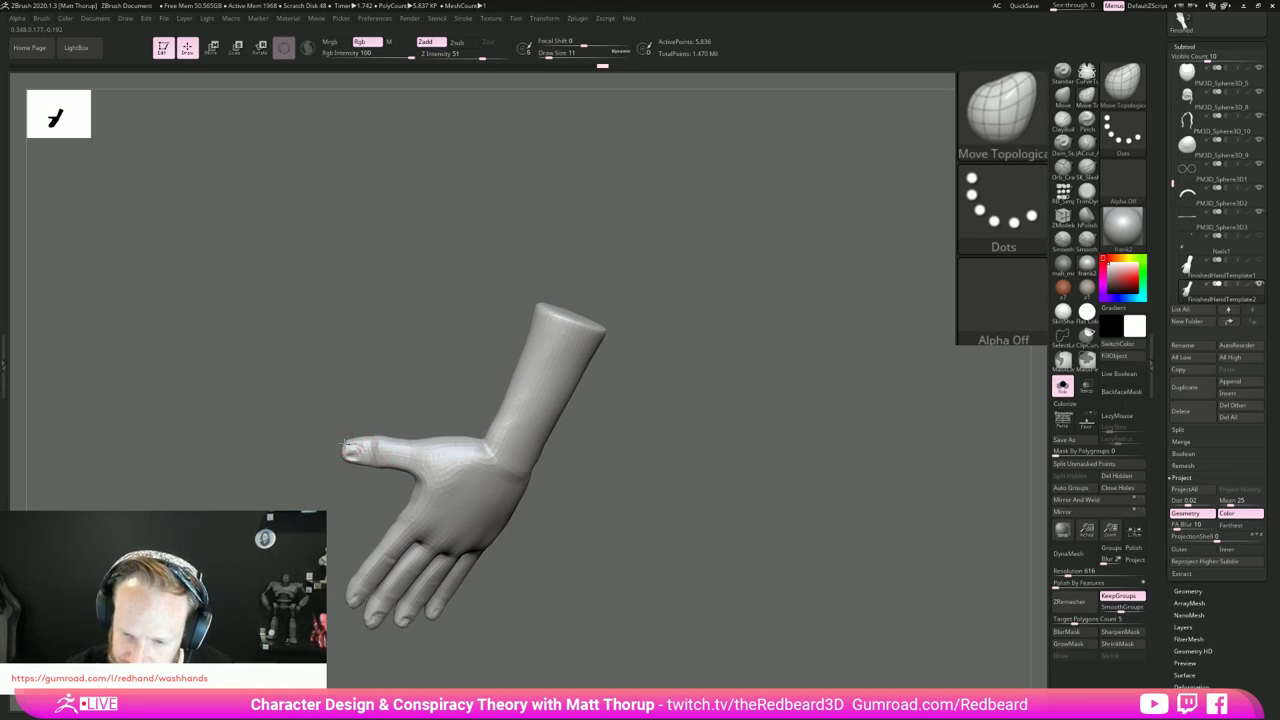
mouse_move(567, 518)
left_mouse_down()
mouse_move(646, 523)
mouse_move(700, 549)
mouse_move(631, 569)
mouse_move(641, 540)
left_mouse_up()
key("s")
left_click_drag(350, 446, 353, 445)
left_click_drag(353, 445, 356, 441)
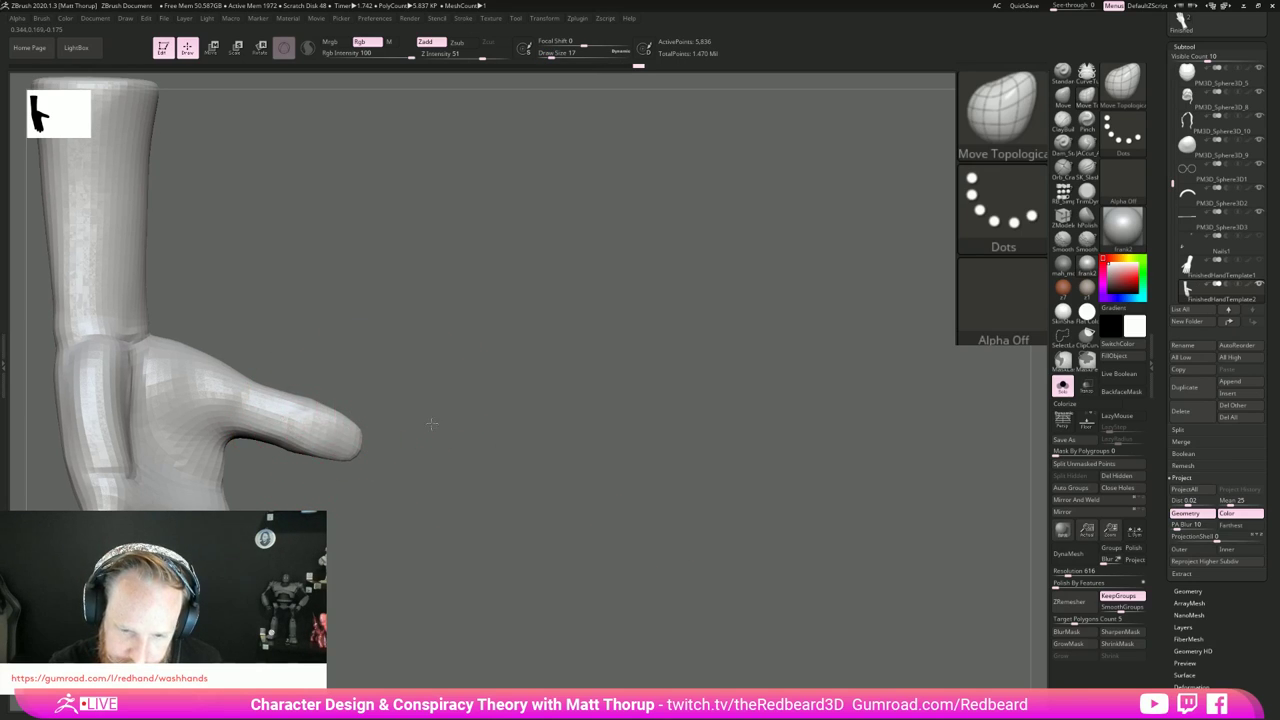
Step: Adjust the contours of the index, middle and ring fingers from the palm side at draw sizes 7 and 9
mouse_move(431, 424)
left_mouse_down()
mouse_move(500, 509)
mouse_move(686, 529)
mouse_move(674, 543)
left_mouse_up()
key("s")
left_click_drag(531, 566, 526, 568)
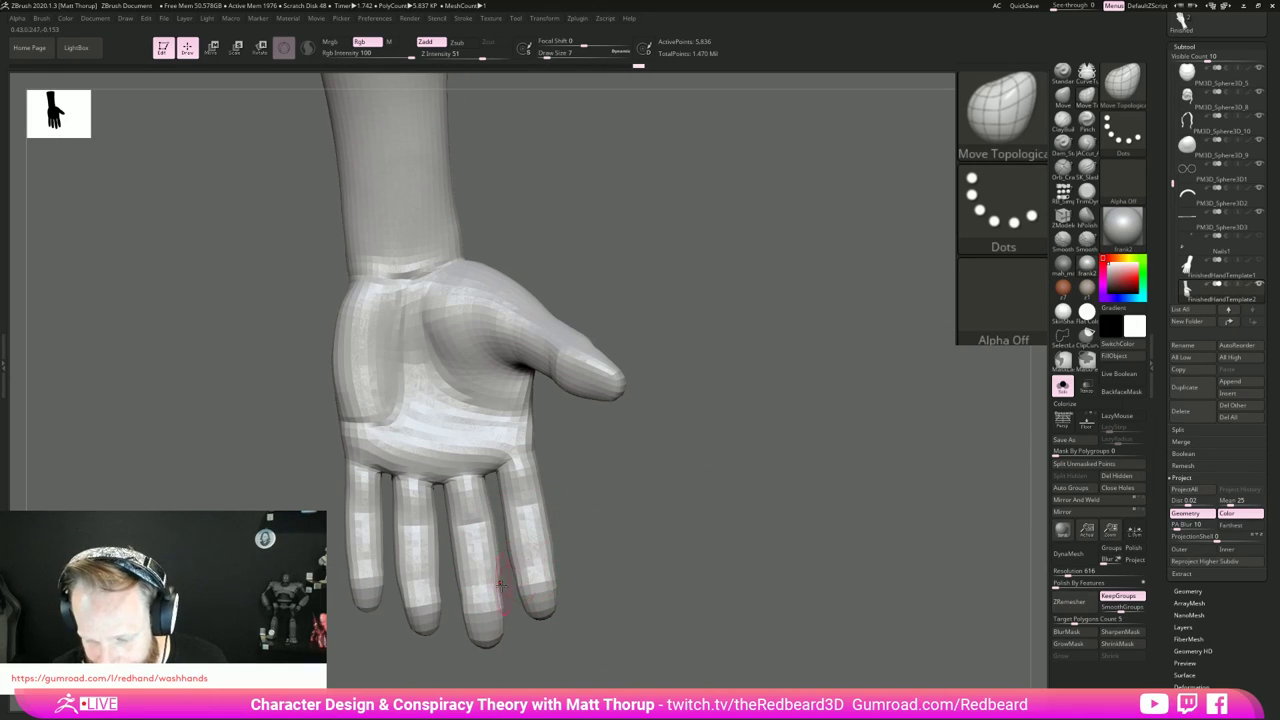
mouse_move(433, 585)
left_mouse_down()
mouse_move(398, 572)
mouse_move(428, 573)
left_mouse_up()
key("]")
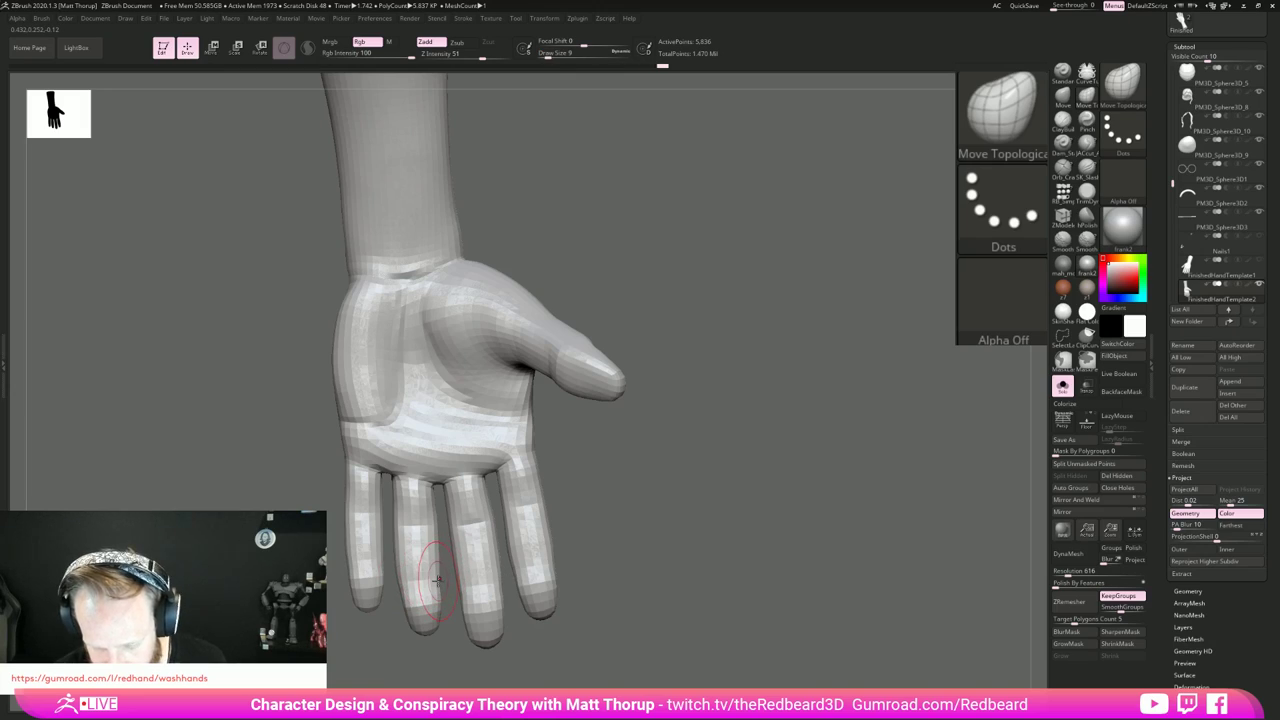
left_click_drag(657, 545, 660, 540)
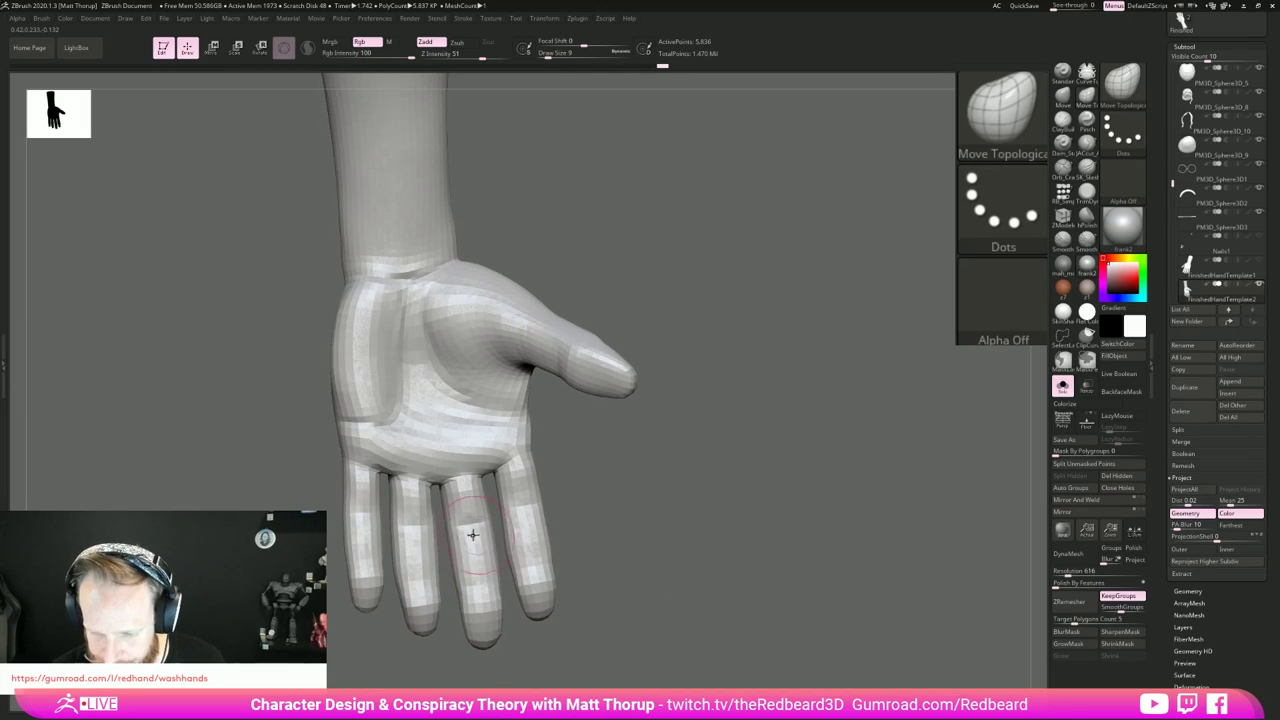
left_click_drag(445, 491, 447, 485)
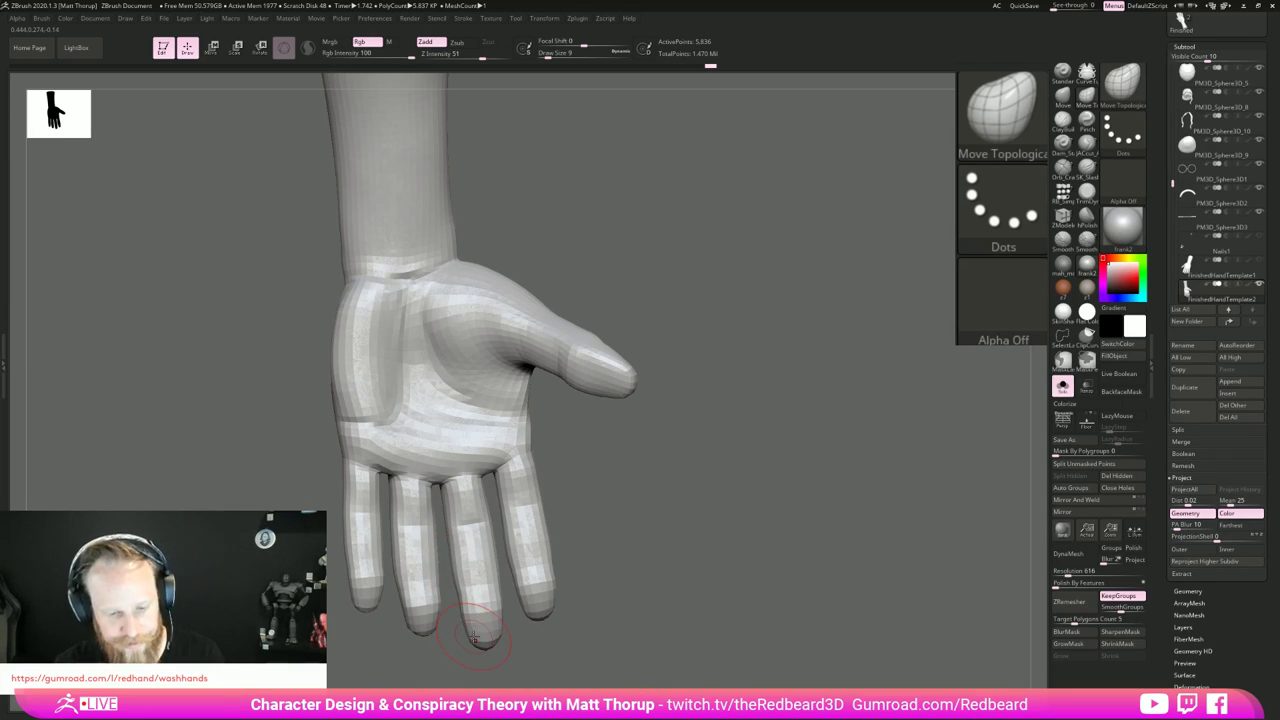
Step: Reshape the ring finger and the tips of the ring and little fingers from the palm side at draw size 9
left_click_drag(694, 519, 566, 534)
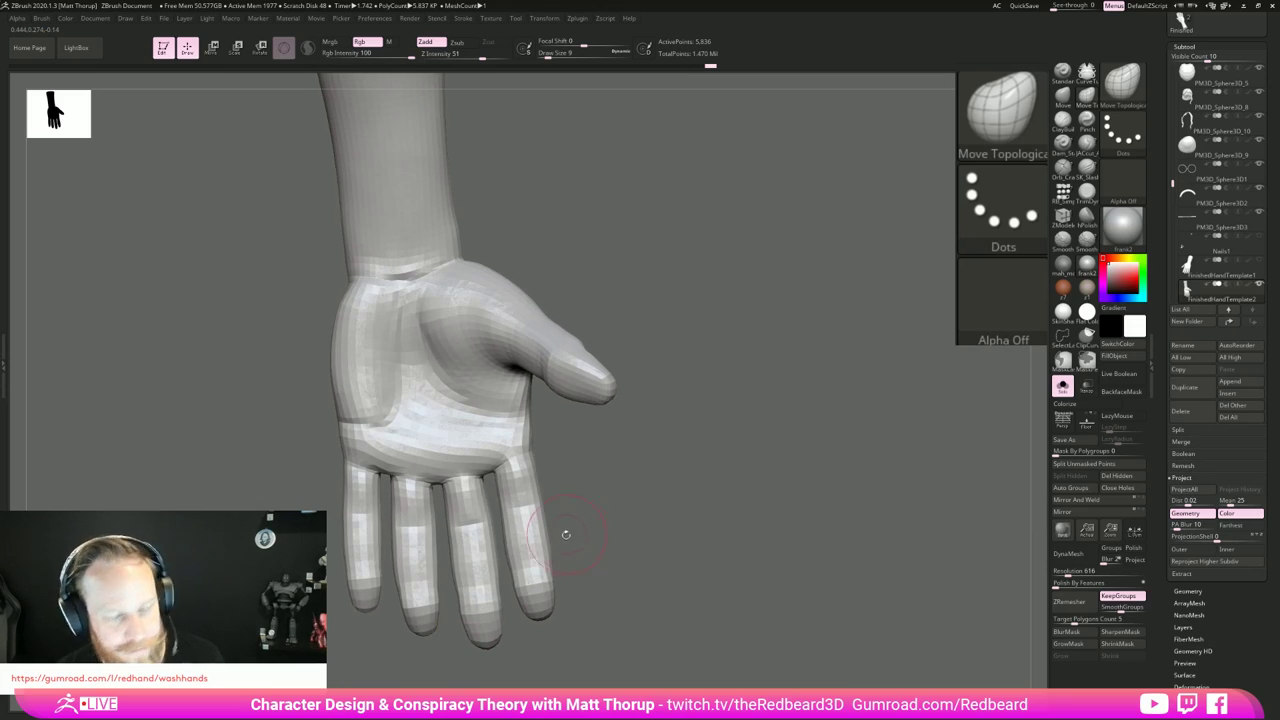
left_click_drag(592, 612, 597, 606)
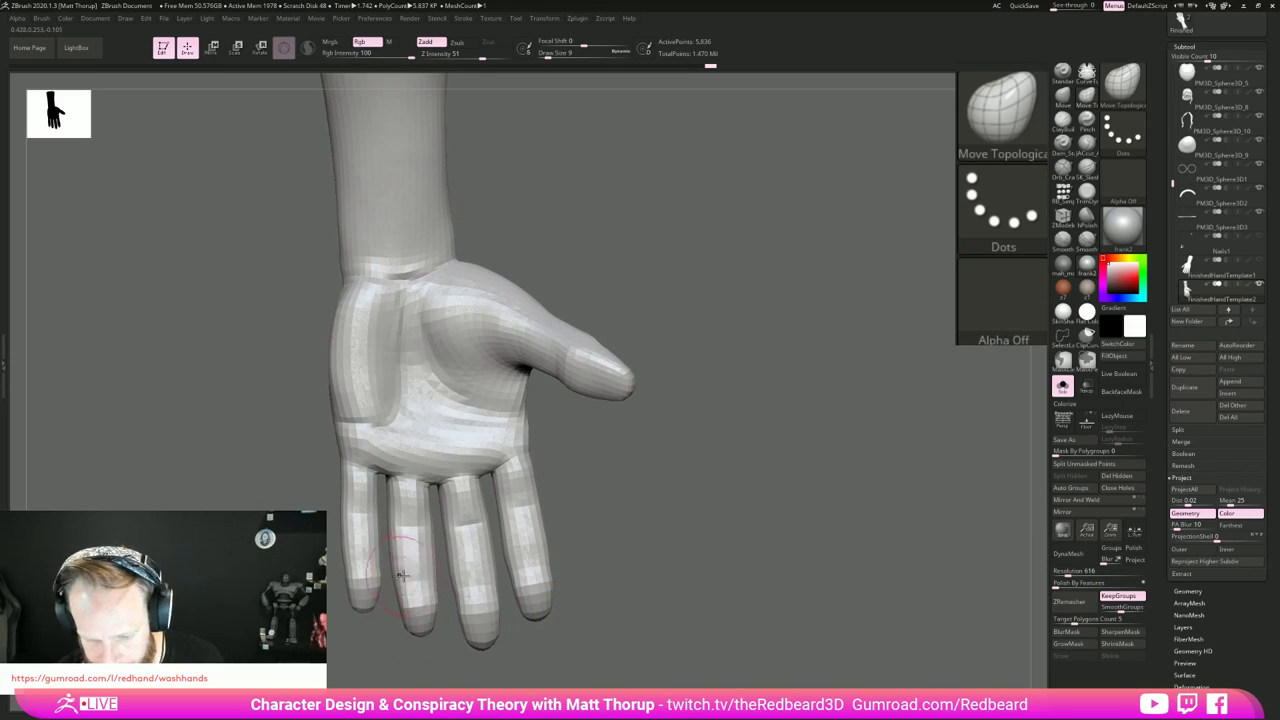
left_click_drag(402, 575, 410, 577)
left_click_drag(422, 647, 430, 646)
mouse_move(421, 637)
left_mouse_down()
mouse_move(432, 605)
mouse_move(371, 613)
left_mouse_up()
key("s")
key("s")
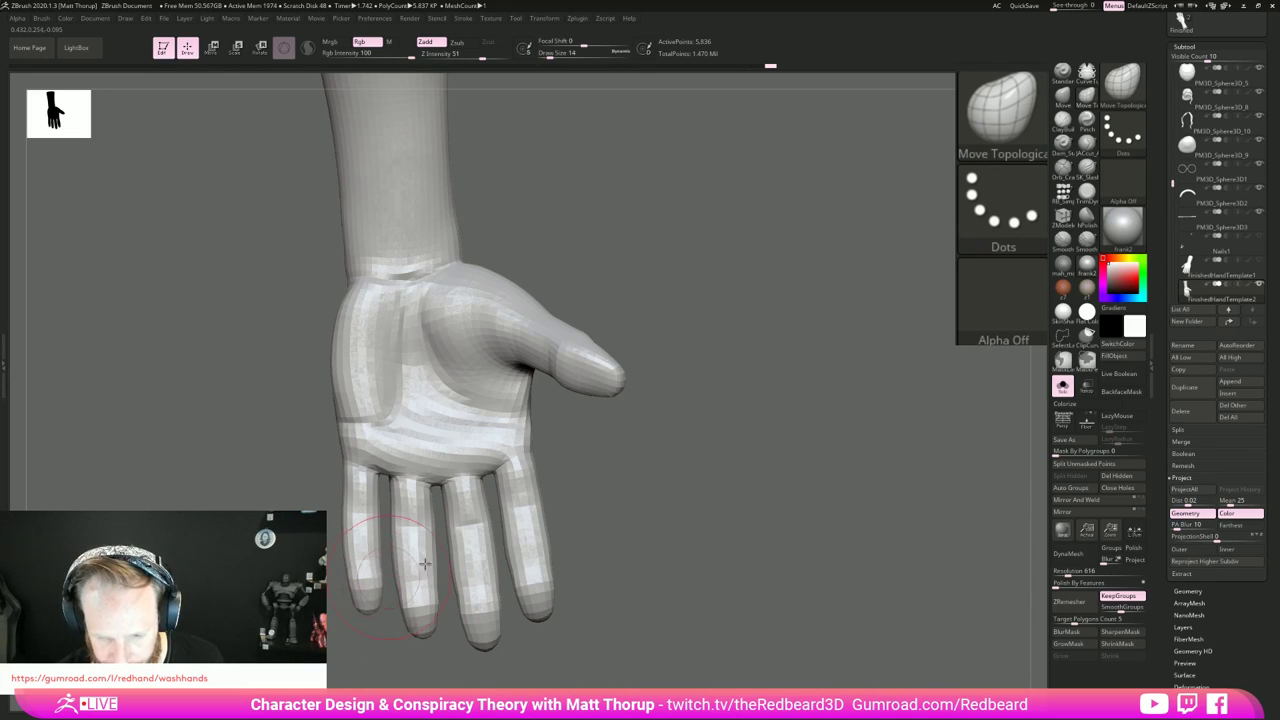
Step: Refine the outline along the thumb and its base with the Move Topological brush at draw size 14
mouse_move(574, 545)
left_mouse_down()
mouse_move(669, 520)
mouse_move(591, 489)
left_mouse_up()
mouse_move(499, 480)
left_mouse_down()
mouse_move(528, 461)
mouse_move(537, 498)
left_mouse_up()
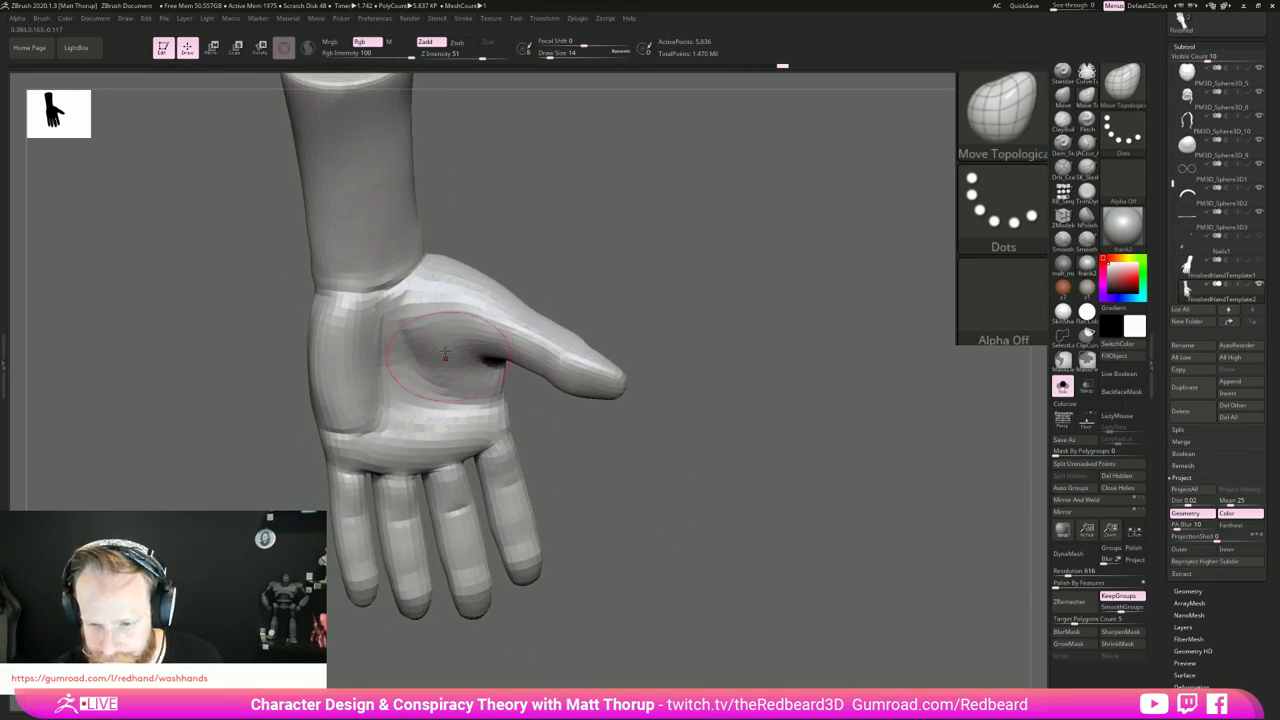
left_click_drag(515, 307, 457, 263)
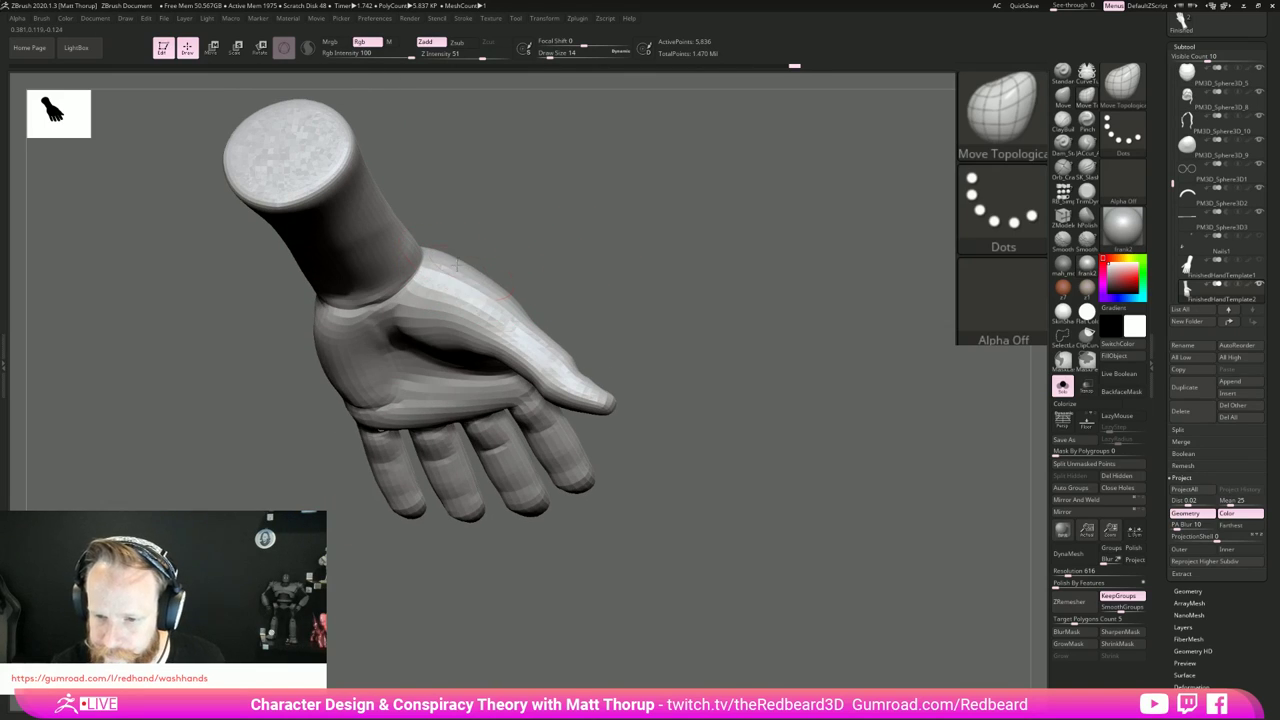
left_click_drag(590, 239, 551, 600)
left_click_drag(655, 412, 483, 450, "alt")
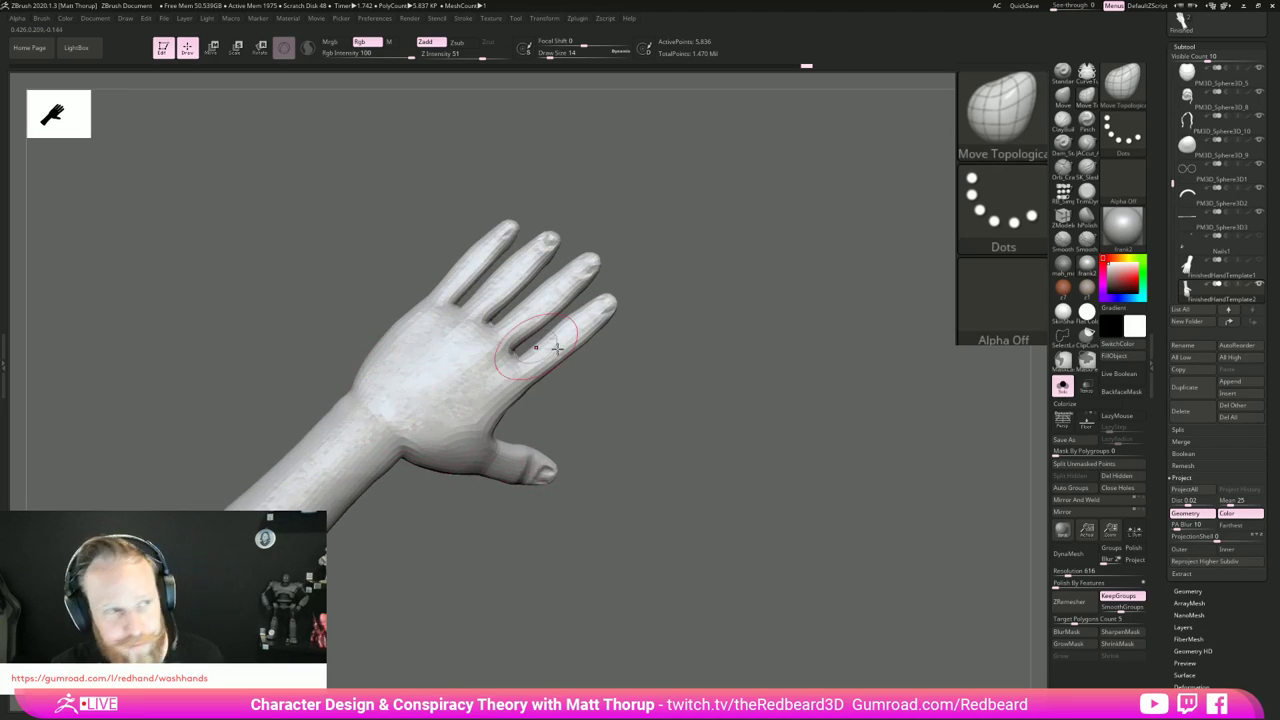
Step: Adjust the outer edge of the palm from the back and side of the hand at draw size 17
left_click_drag(600, 400, 510, 384)
left_click_drag(374, 370, 380, 367)
key("s")
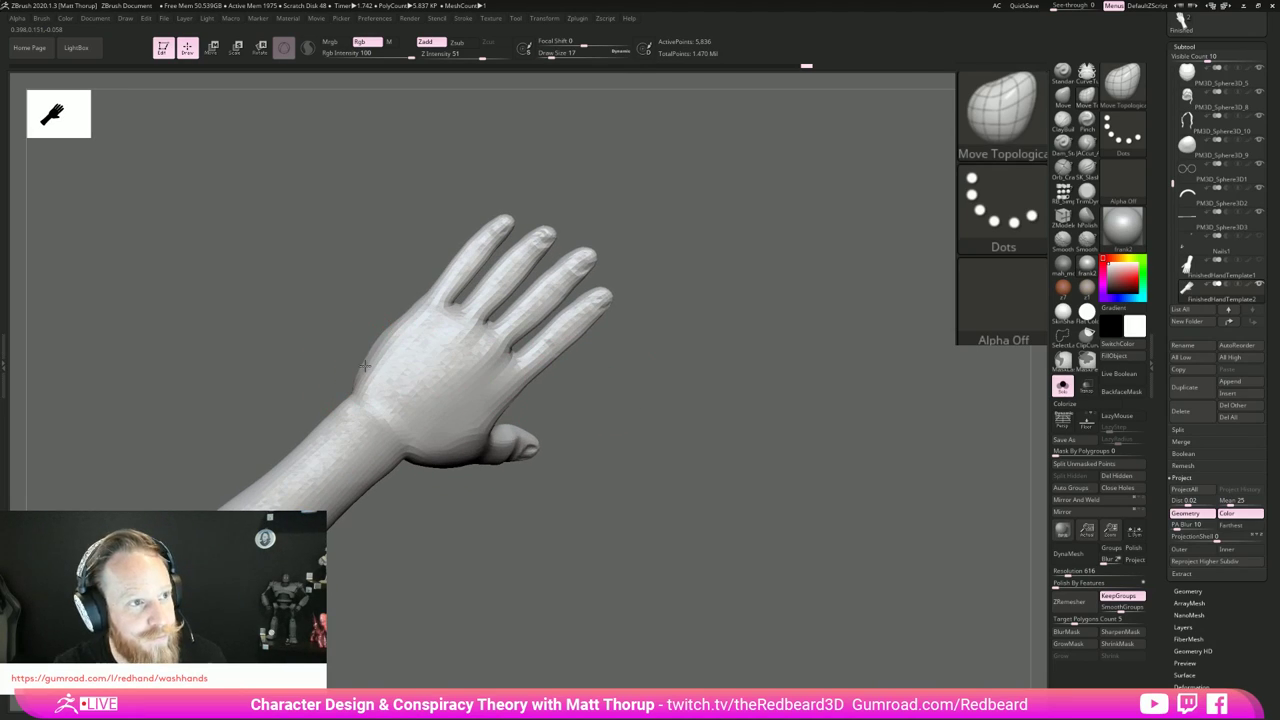
left_click_drag(320, 325, 377, 332)
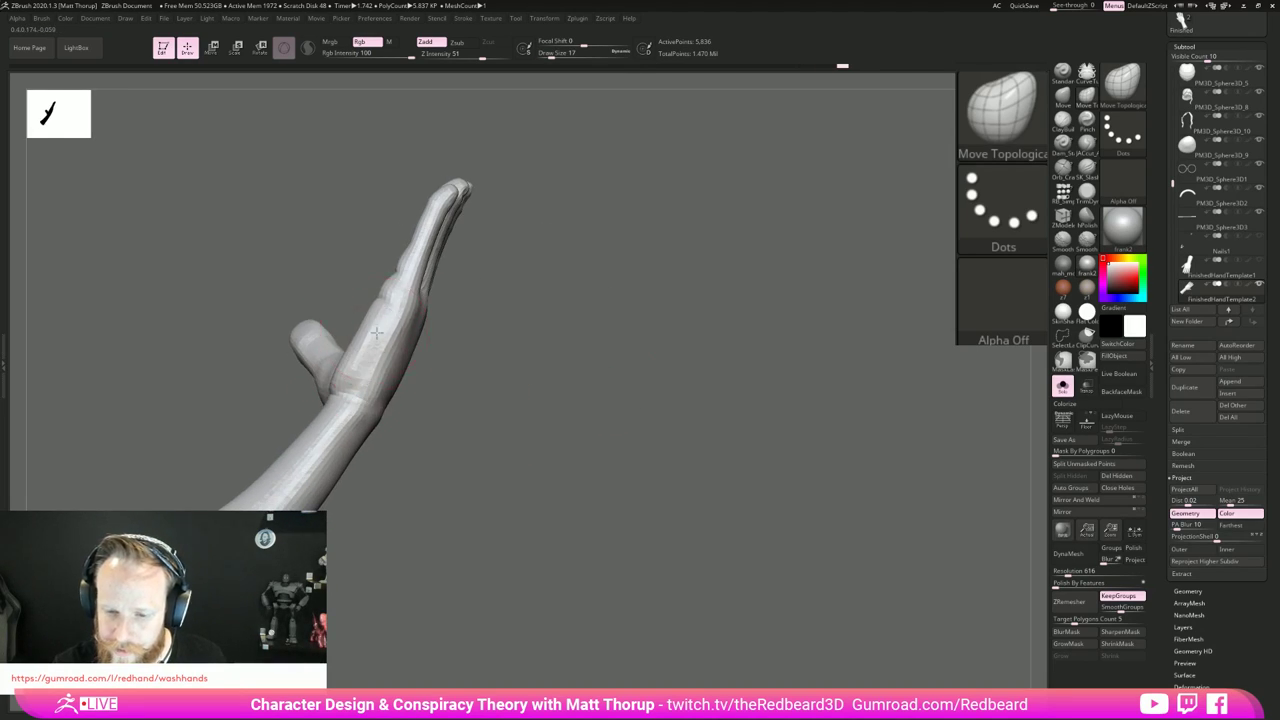
mouse_move(453, 308)
left_mouse_down()
mouse_move(378, 297)
mouse_move(380, 334)
mouse_move(385, 322)
left_mouse_up()
Step: Reshape the heel of the palm below the little finger with the Move Topological brush at draw size 11
key("s")
left_click_drag(425, 358, 485, 382)
key("s")
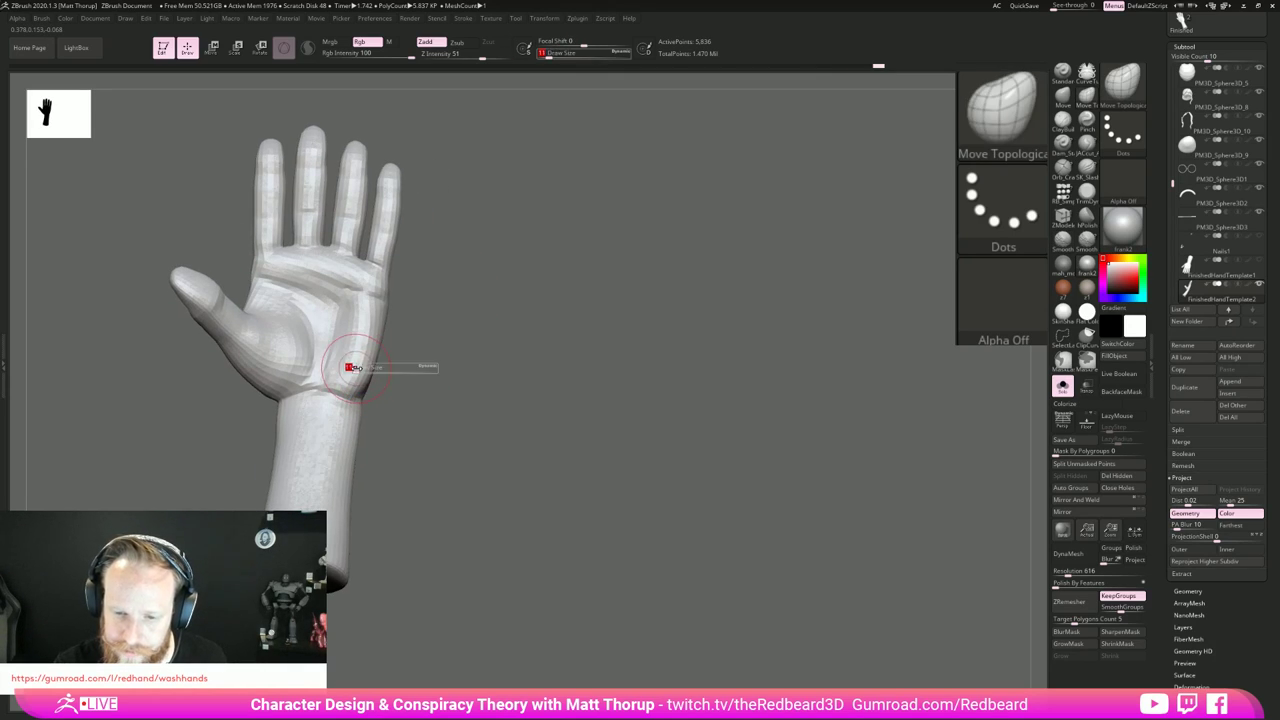
left_click_drag(362, 366, 353, 376)
key("s")
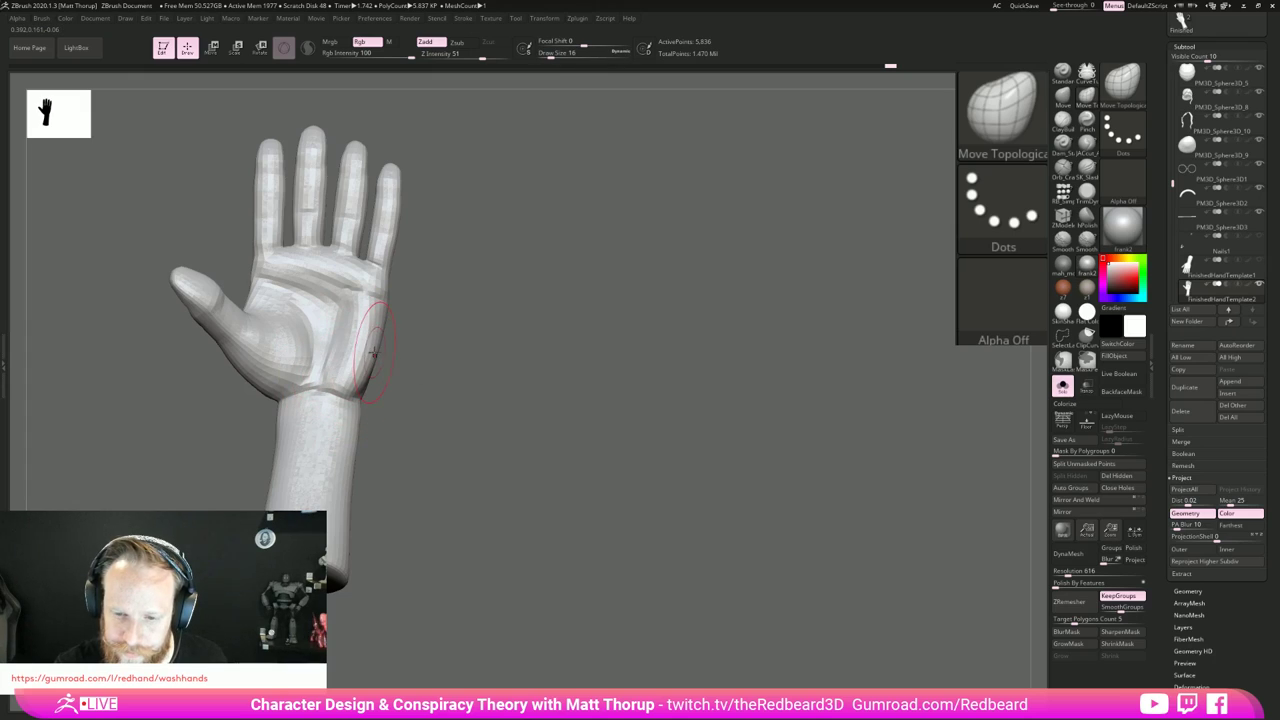
Step: Adjust the curve where the thumb's base meets the wrist, working from the back of the hand
mouse_move(420, 330)
left_mouse_down()
mouse_move(471, 343)
mouse_move(563, 297)
mouse_move(485, 282)
mouse_move(502, 283)
left_mouse_up()
left_click_drag(503, 358, 491, 375)
left_click_drag(514, 457, 516, 405)
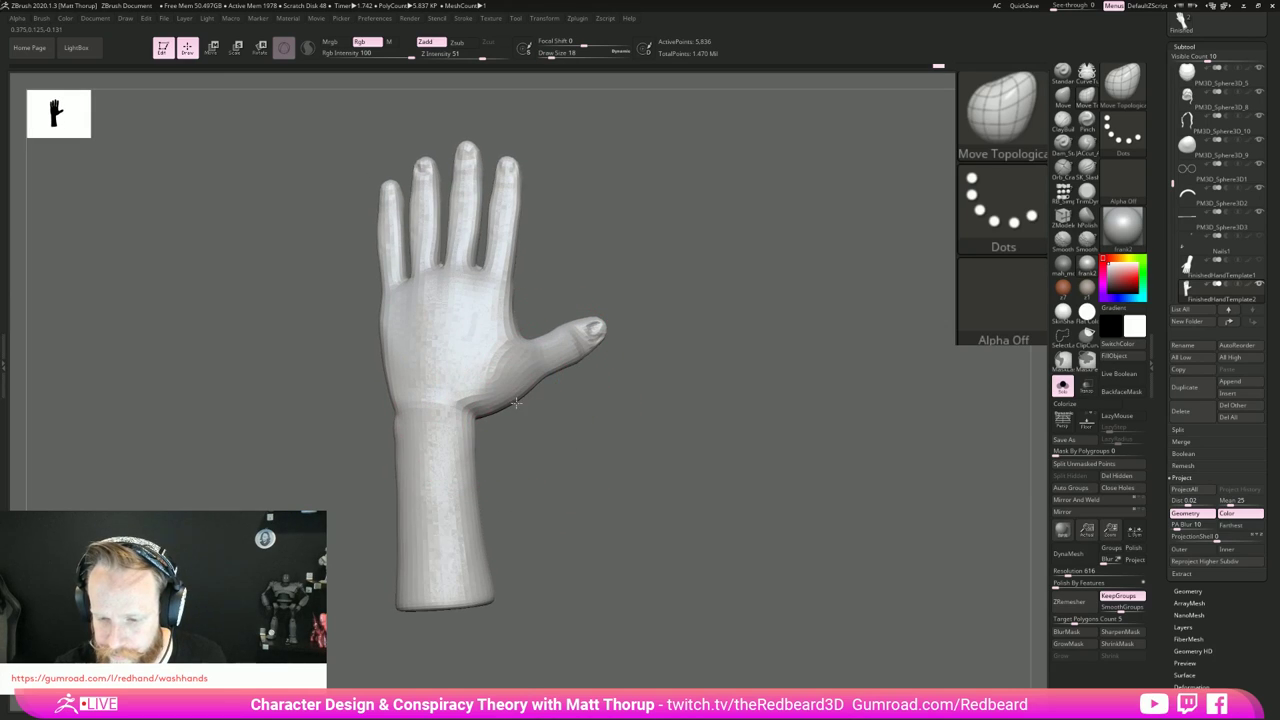
left_click_drag(519, 454, 507, 450)
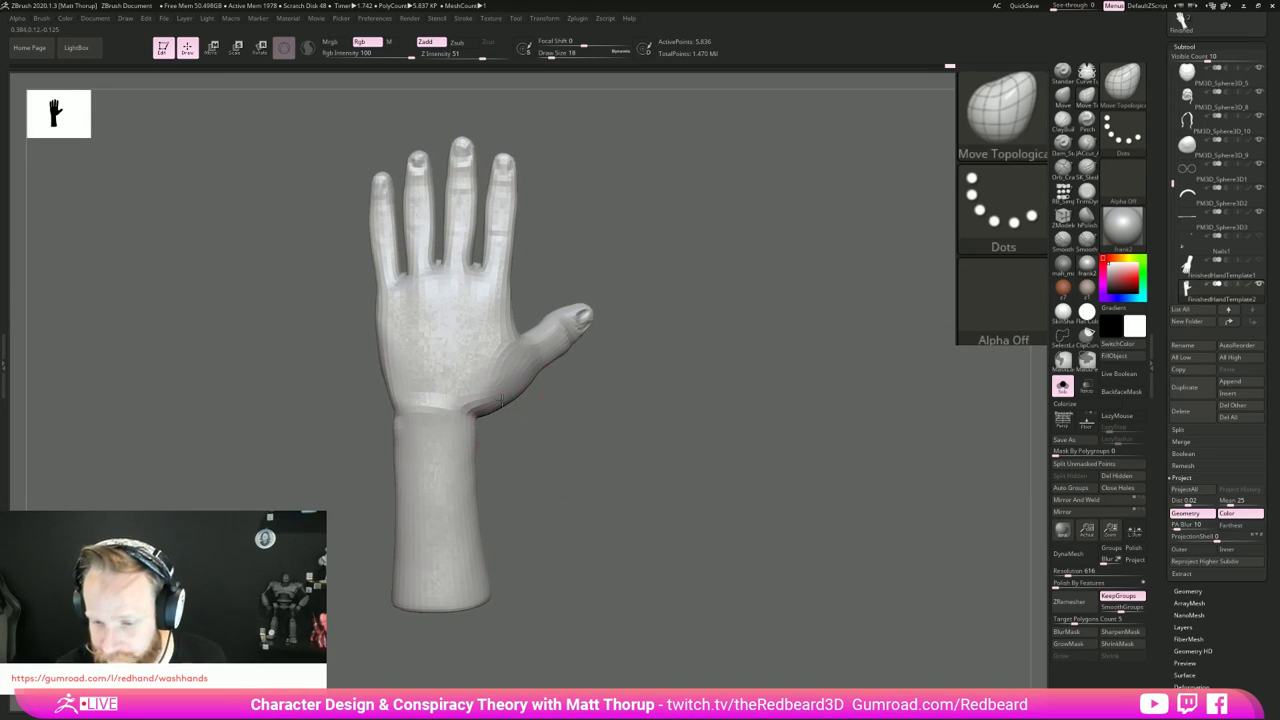
mouse_move(583, 380)
left_mouse_down()
mouse_move(598, 378)
mouse_move(568, 366)
left_mouse_up()
Step: Reshape the thumb tip and its underside with the Move Topological brush at draw size 13
key("s")
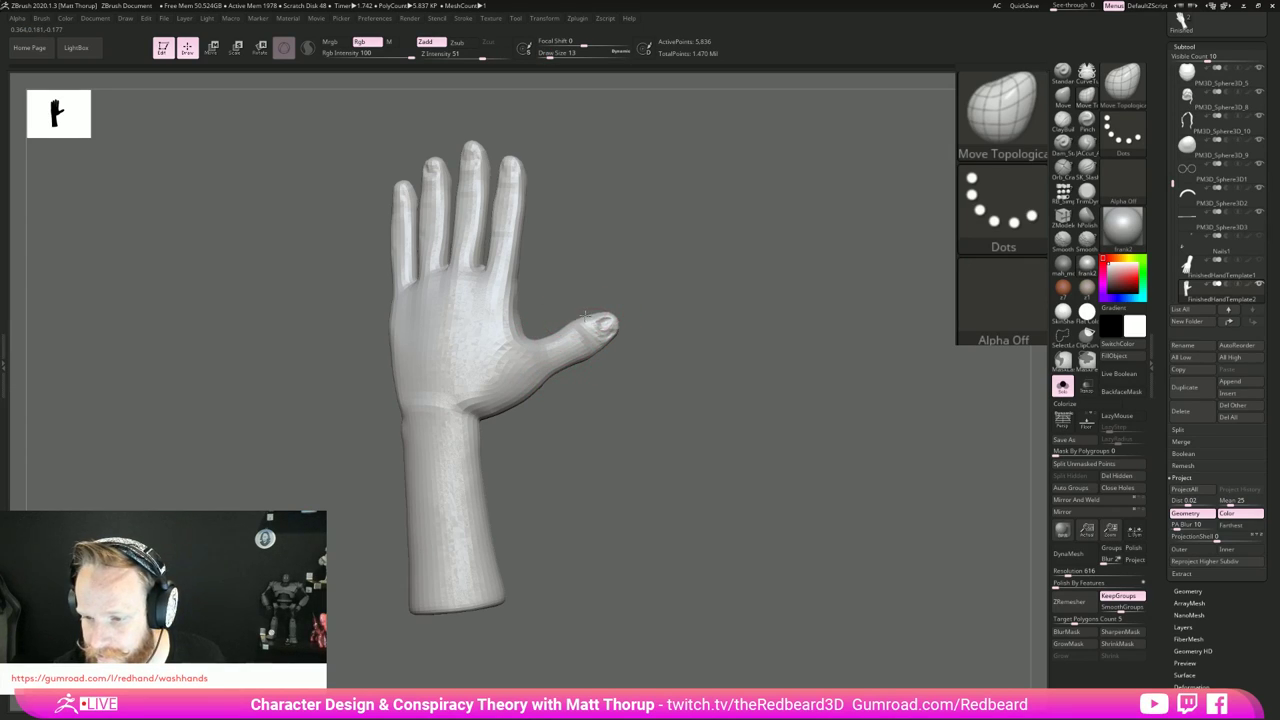
left_click_drag(602, 316, 605, 312)
left_click_drag(592, 357, 600, 347)
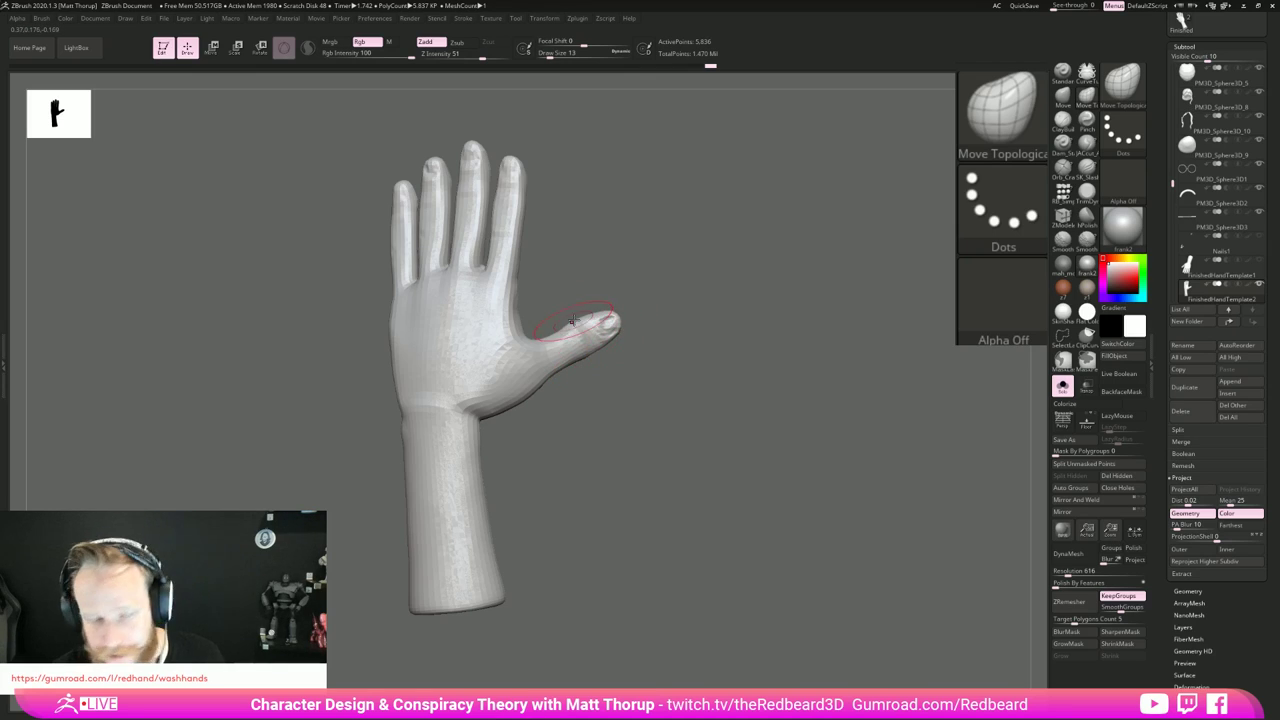
left_click_drag(643, 307, 615, 310)
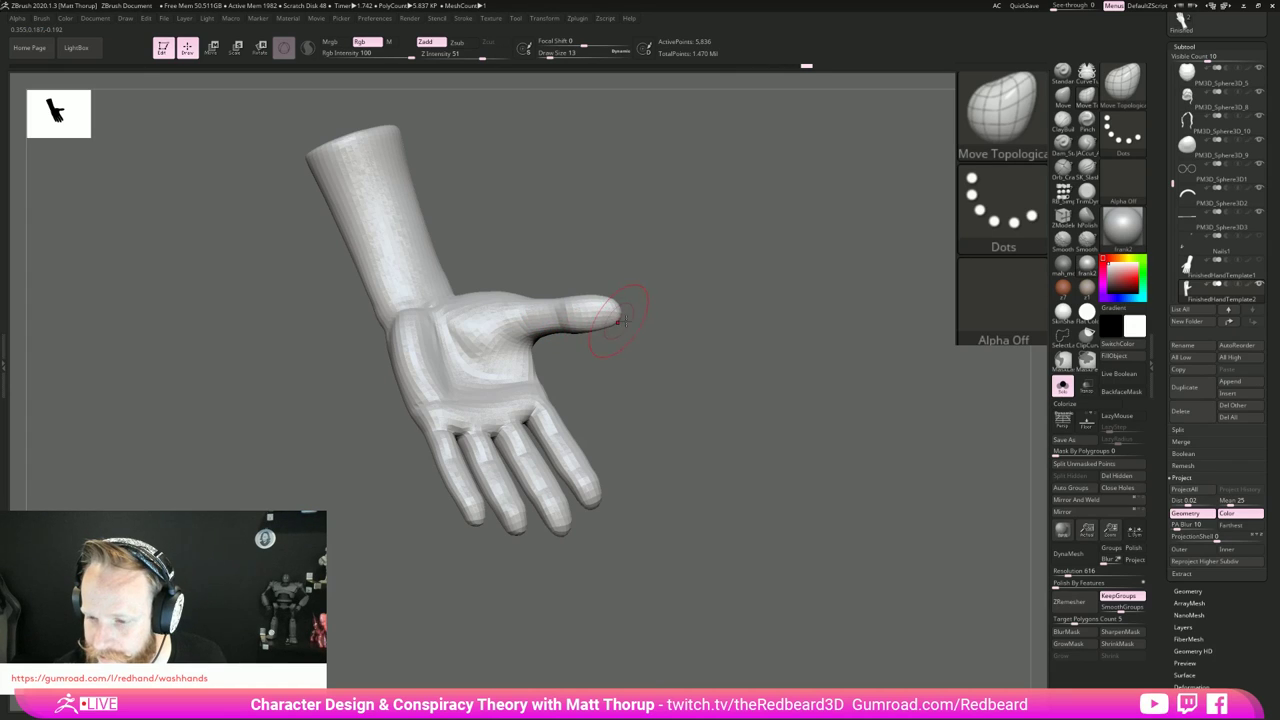
left_click_drag(621, 318, 805, 403)
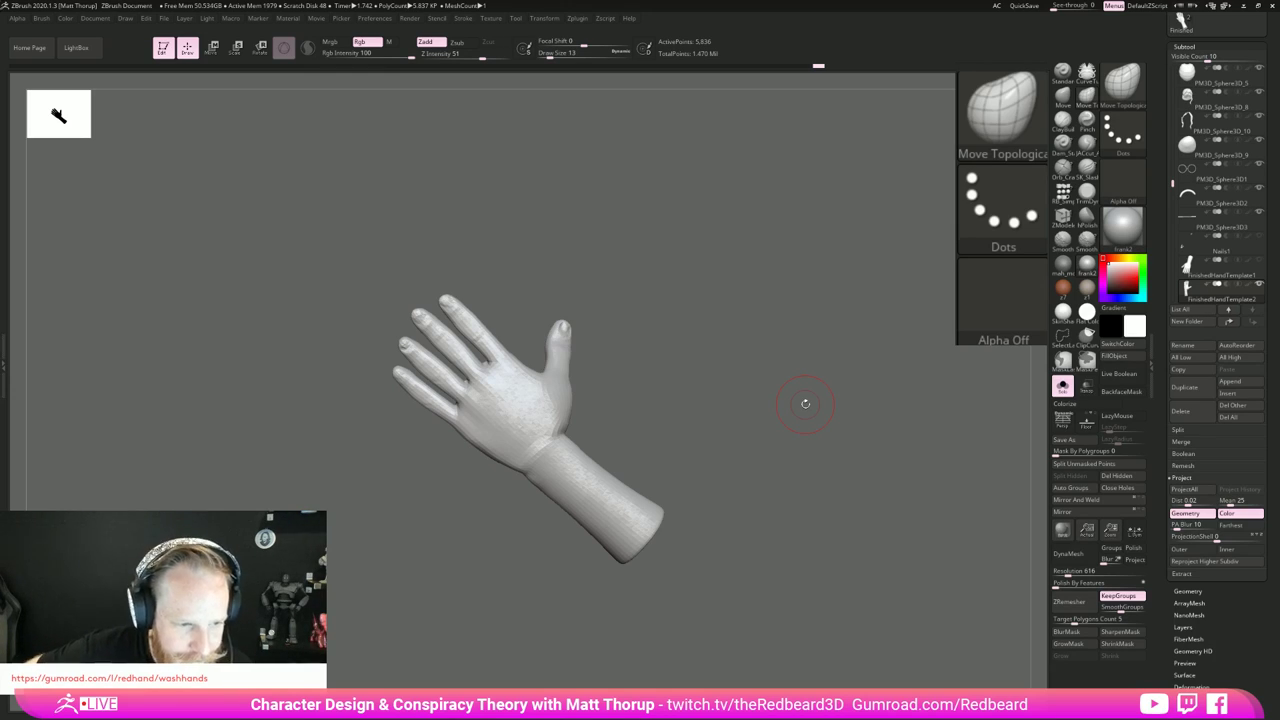
Step: Adjust the webbing between the fingers on the back of the hand with the Move Topological brush at draw size 8
mouse_move(704, 320)
left_mouse_down()
mouse_move(677, 301)
mouse_move(670, 336)
left_mouse_up()
key("s")
left_click(424, 377)
left_click_drag(423, 378, 418, 373)
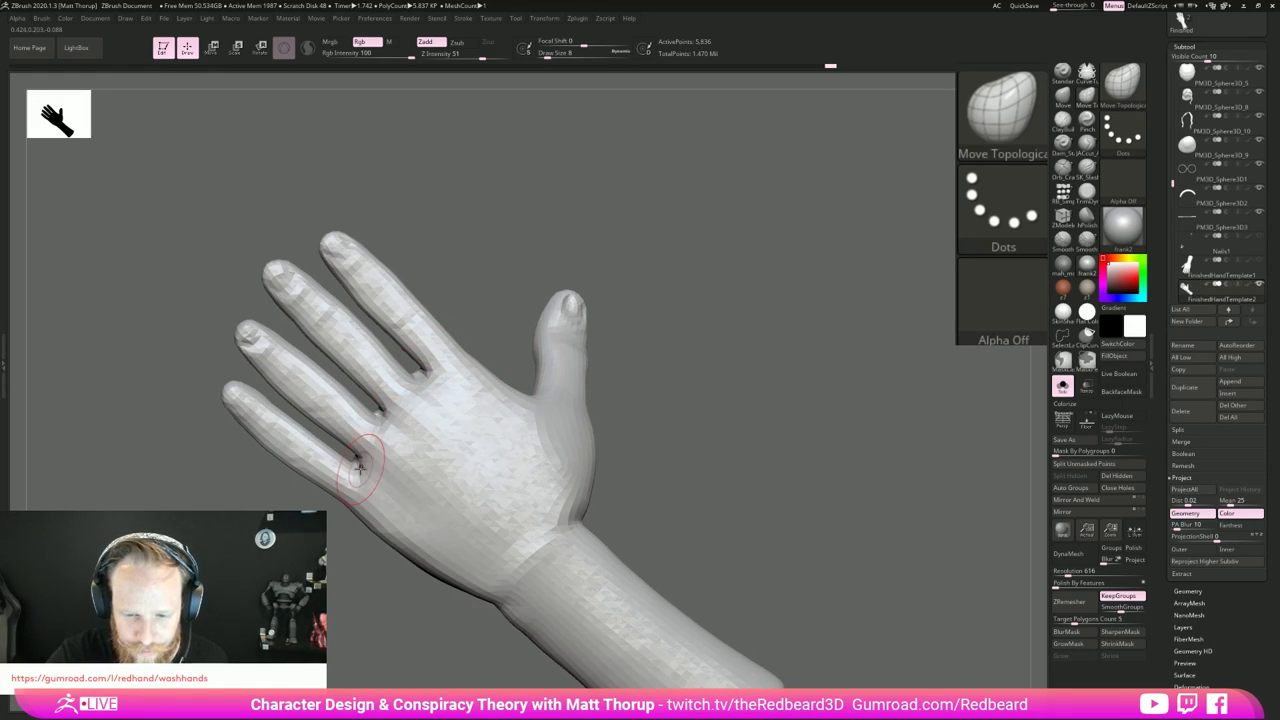
left_click_drag(360, 463, 355, 458)
mouse_move(240, 458)
left_mouse_down()
mouse_move(371, 440)
mouse_move(288, 431)
mouse_move(303, 393)
mouse_move(318, 408)
left_mouse_up()
left_click_drag(352, 424, 363, 422)
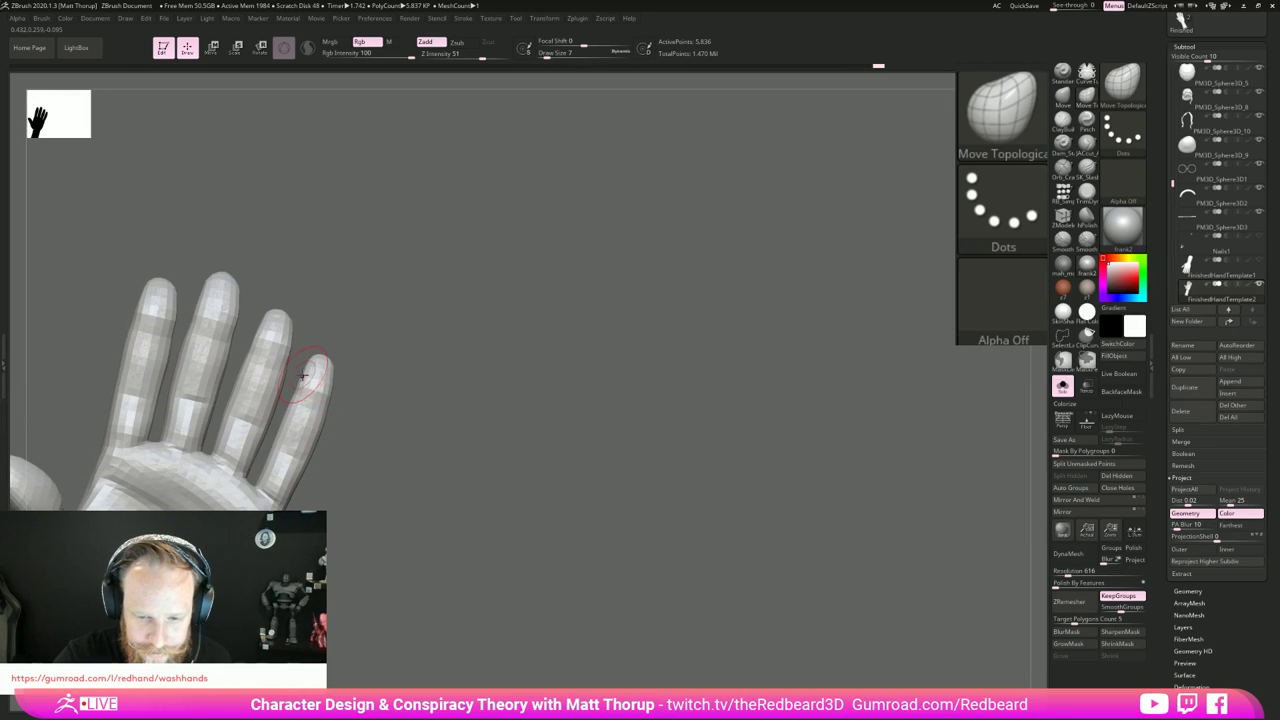
Step: Adjust the middle fingertip with the Move Topological brush at draw size 12, checking the fingers' side profile
right_click_drag(346, 329, 294, 325)
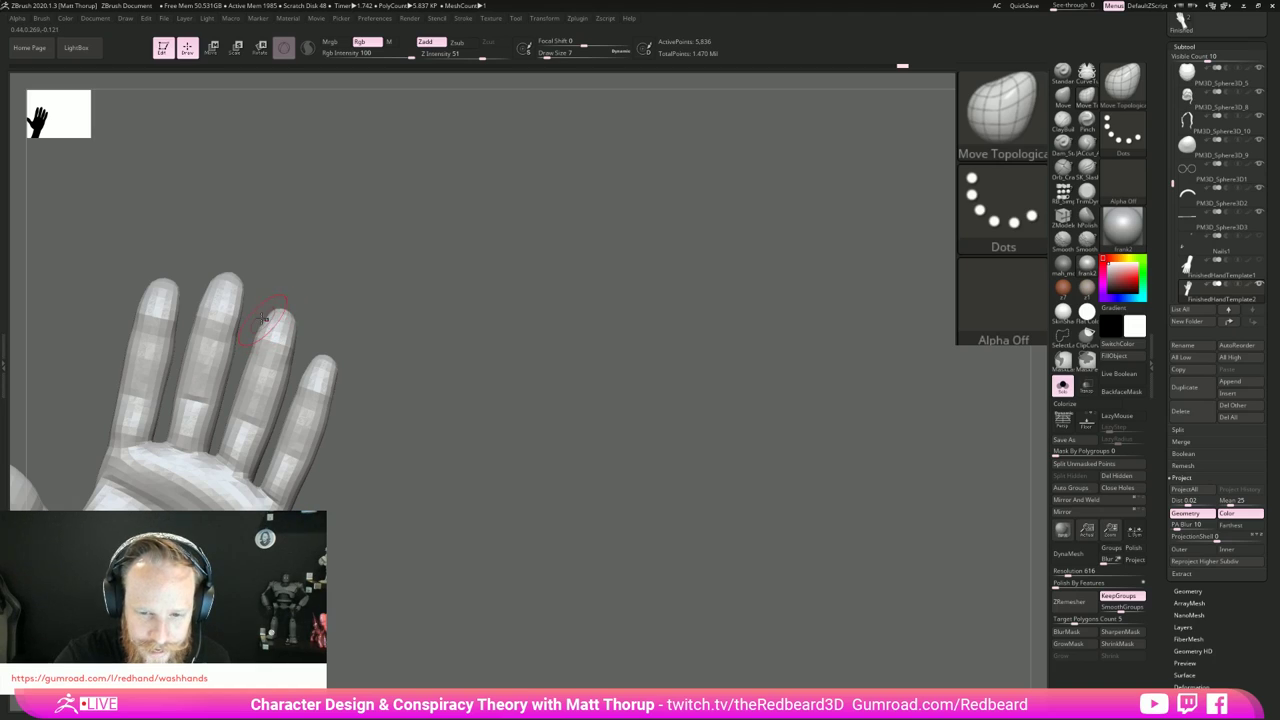
key("s")
left_click_drag(229, 288, 238, 286)
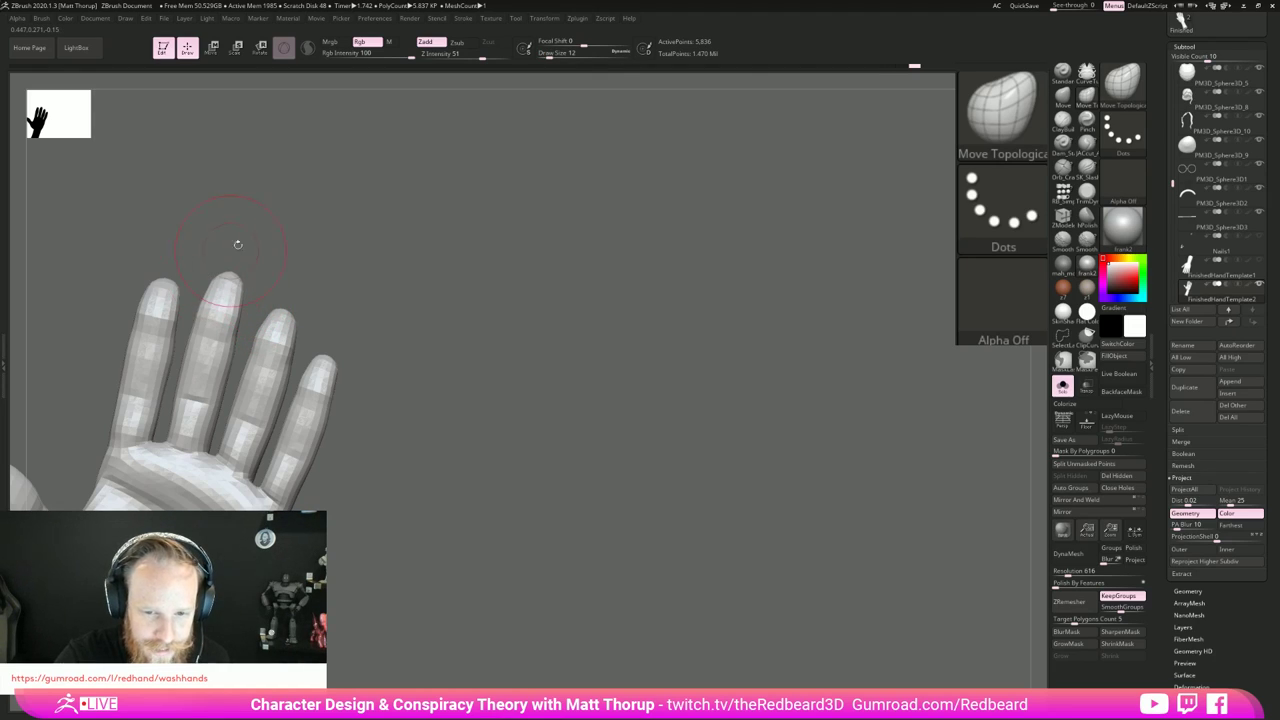
mouse_move(238, 244)
right_mouse_down()
mouse_move(173, 289)
mouse_move(263, 244)
right_mouse_up()
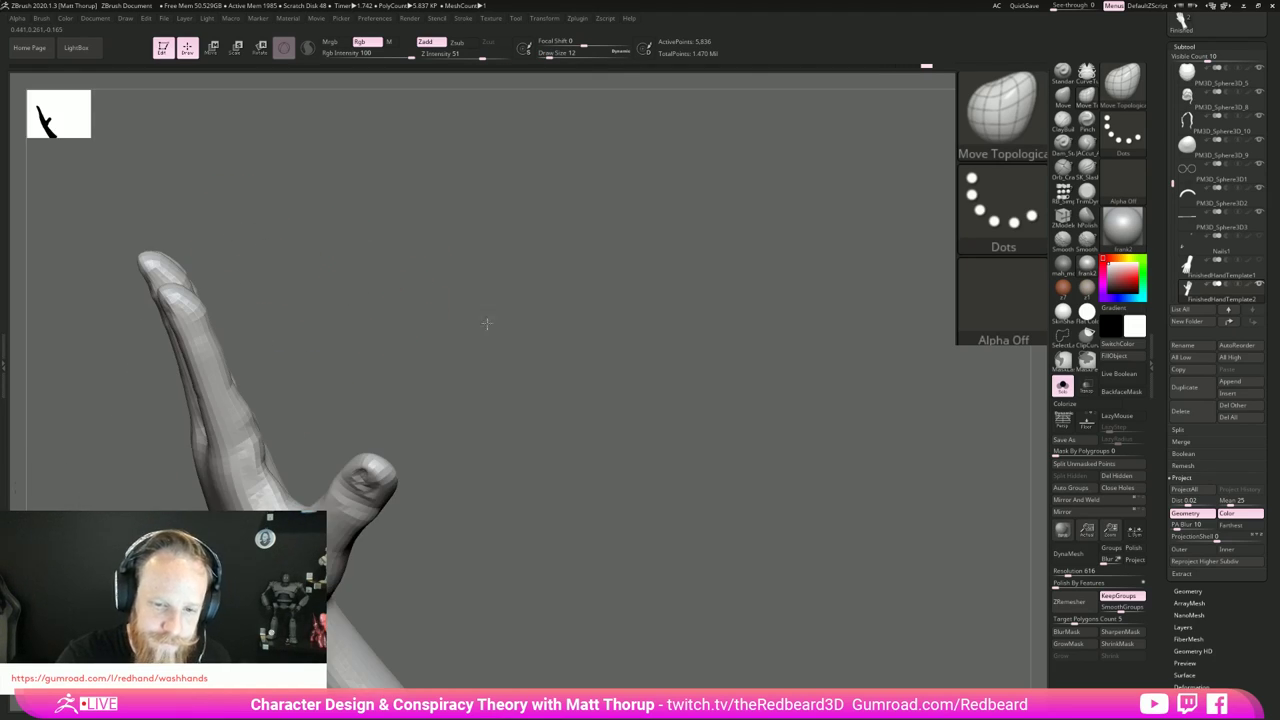
mouse_move(486, 324)
right_mouse_down("alt")
mouse_move(614, 360)
mouse_move(481, 325)
mouse_move(614, 417)
mouse_move(551, 409)
mouse_move(563, 425)
mouse_move(466, 386)
right_mouse_up("alt")
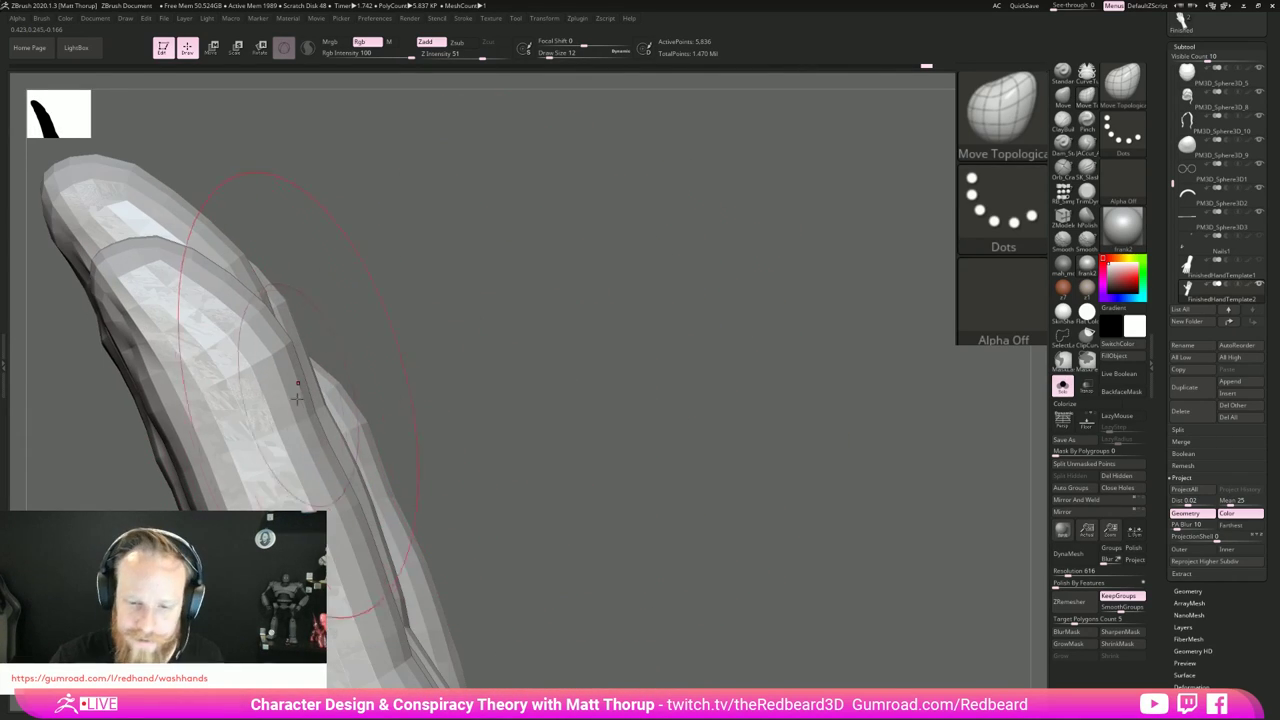
mouse_move(574, 417)
right_mouse_down("ctrl")
mouse_move(478, 424)
mouse_move(466, 371)
mouse_move(674, 331)
mouse_move(486, 366)
mouse_move(597, 343)
right_mouse_up("ctrl")
Step: Build up and smooth the lower segments on the backs of the fingers with ClayBuildup at draw size 5
key("s")
left_click_drag(351, 411, 344, 410)
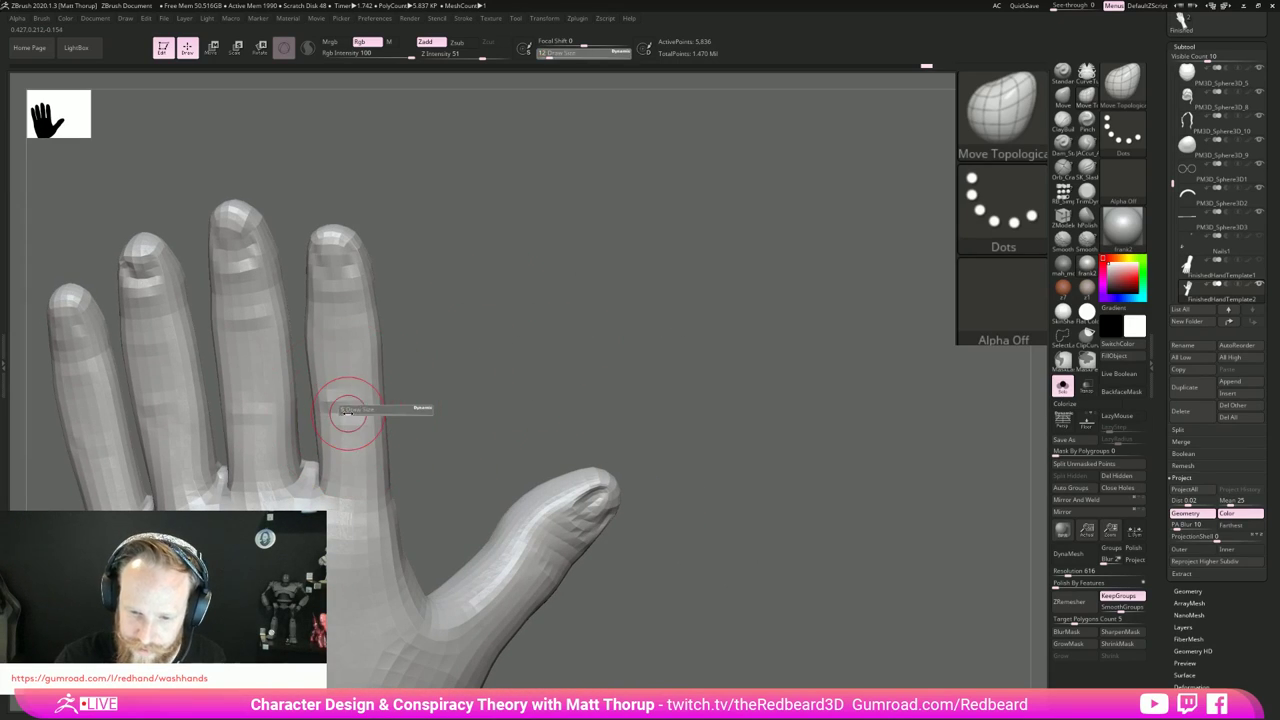
left_click(1063, 122)
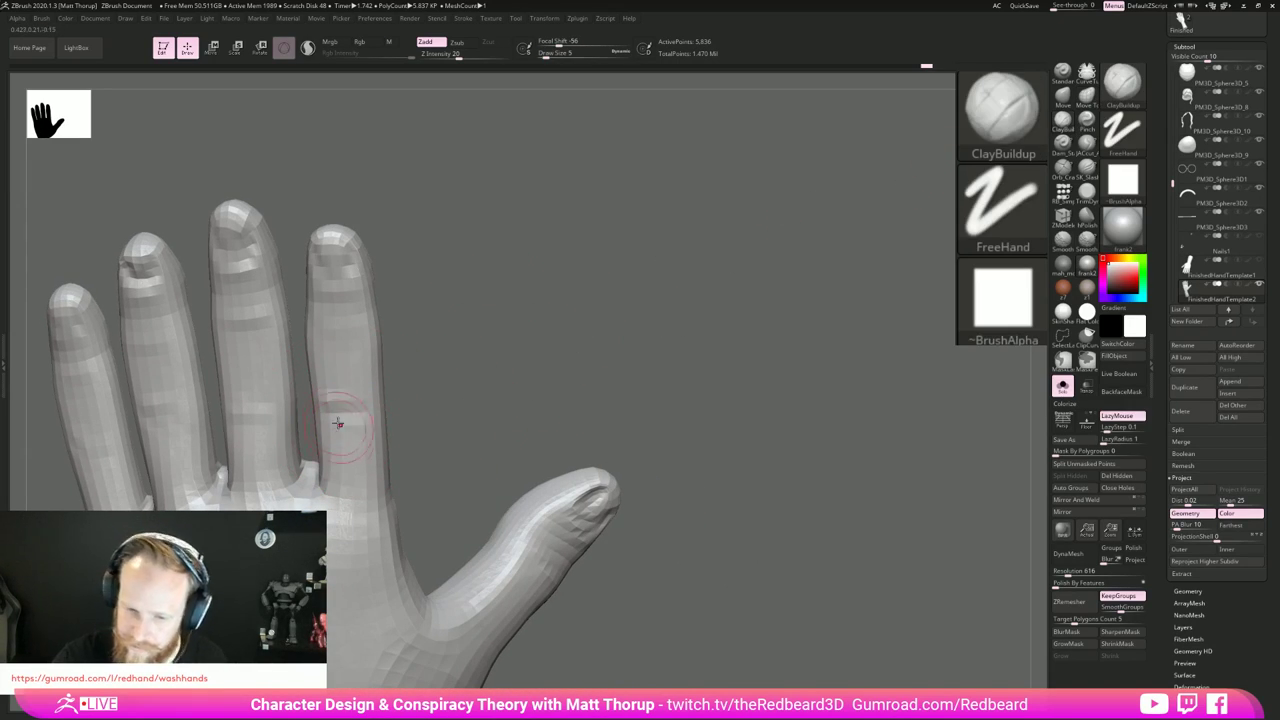
mouse_move(354, 437)
left_mouse_down("shift")
mouse_move(340, 426)
mouse_move(246, 478)
mouse_move(260, 430)
mouse_move(265, 466)
left_mouse_up("shift")
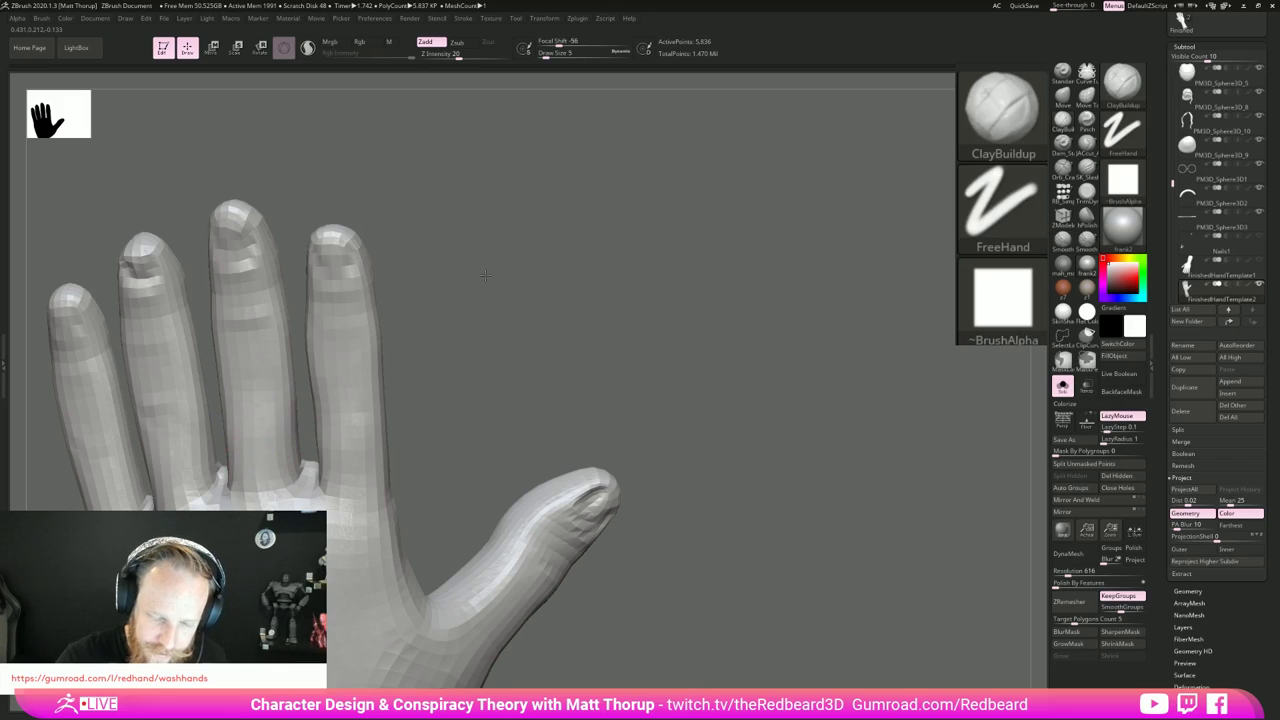
left_click_drag(483, 277, 450, 290)
mouse_move(149, 417)
left_mouse_down()
mouse_move(148, 452)
mouse_move(174, 499)
left_mouse_up()
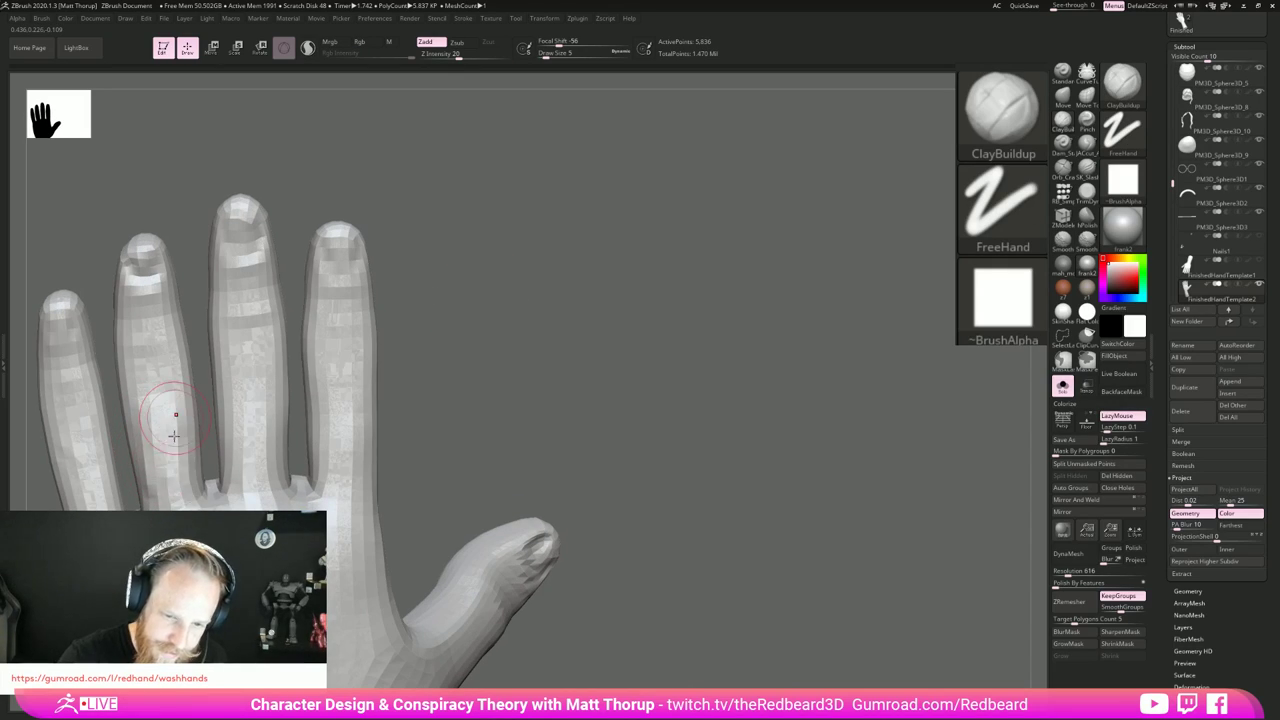
key("shift")
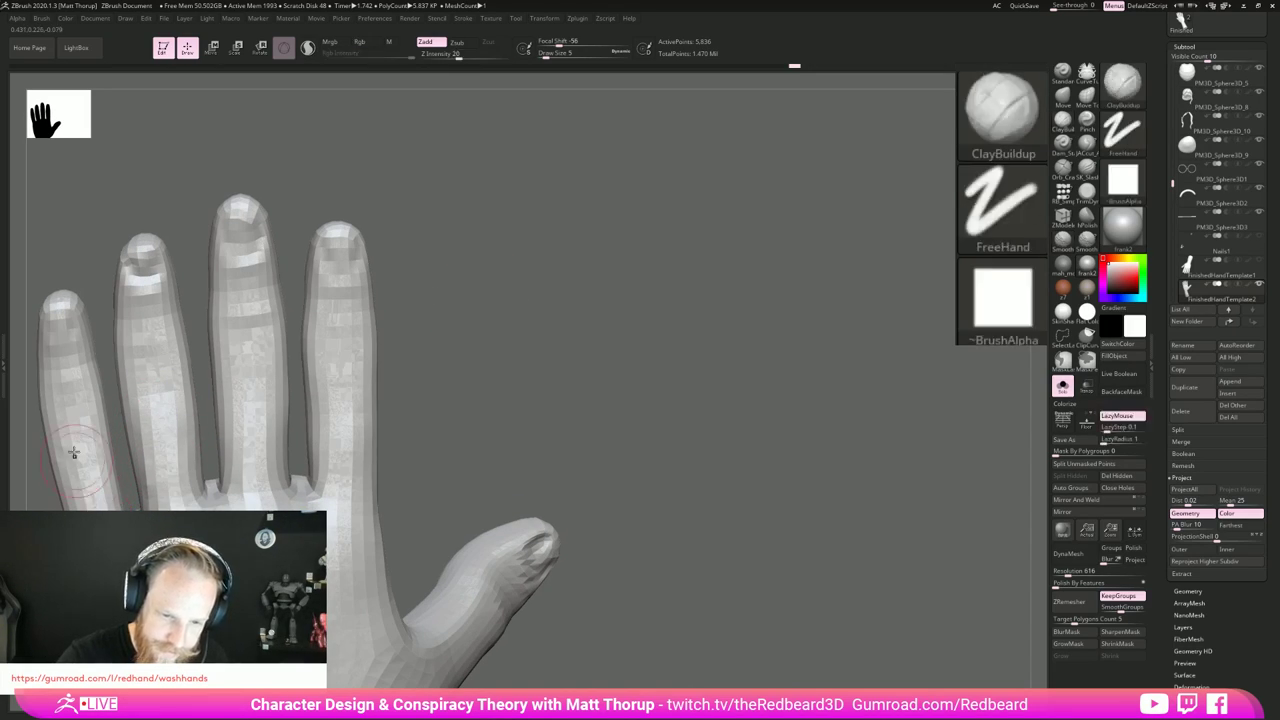
mouse_move(73, 403)
left_mouse_down()
mouse_move(84, 461)
mouse_move(78, 440)
left_mouse_up()
Step: Shift the fingers' profile toward the back of the hand in side view with the Move brush
mouse_move(568, 388)
left_mouse_down()
mouse_move(529, 414)
mouse_move(738, 424)
mouse_move(537, 406)
mouse_move(665, 432)
mouse_move(643, 440)
left_mouse_up()
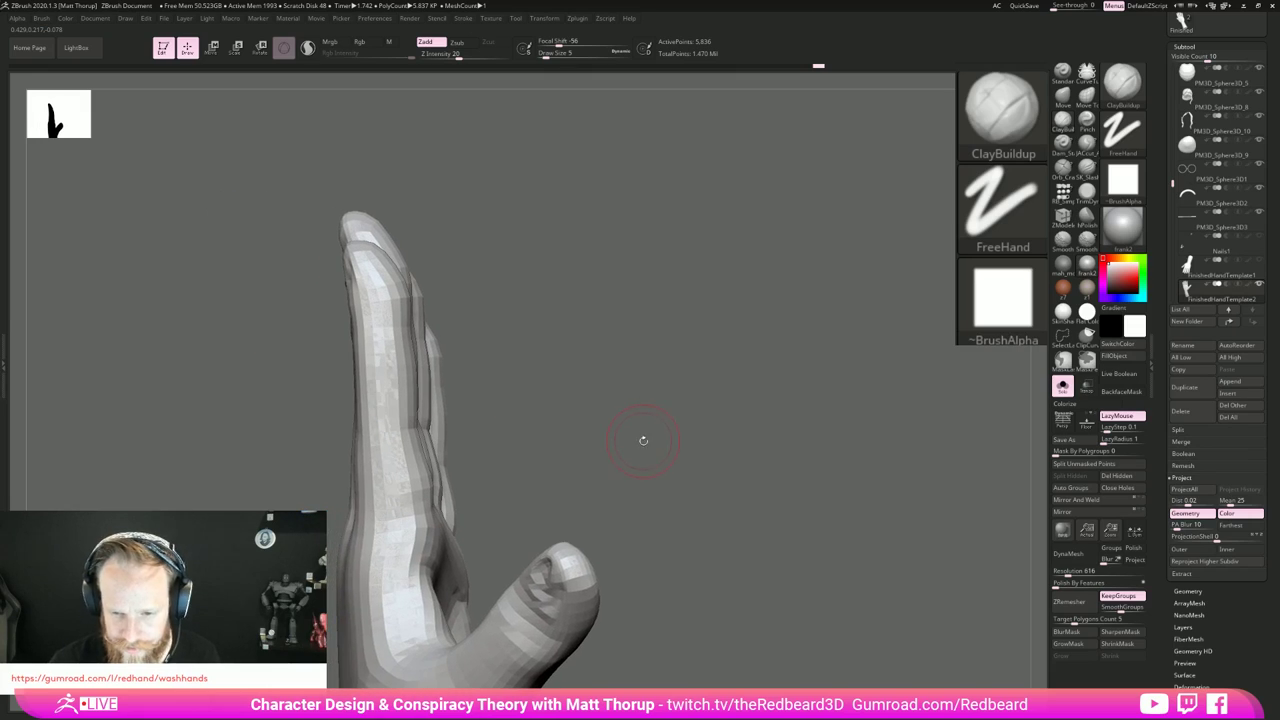
key("b")
key("m")
key("v")
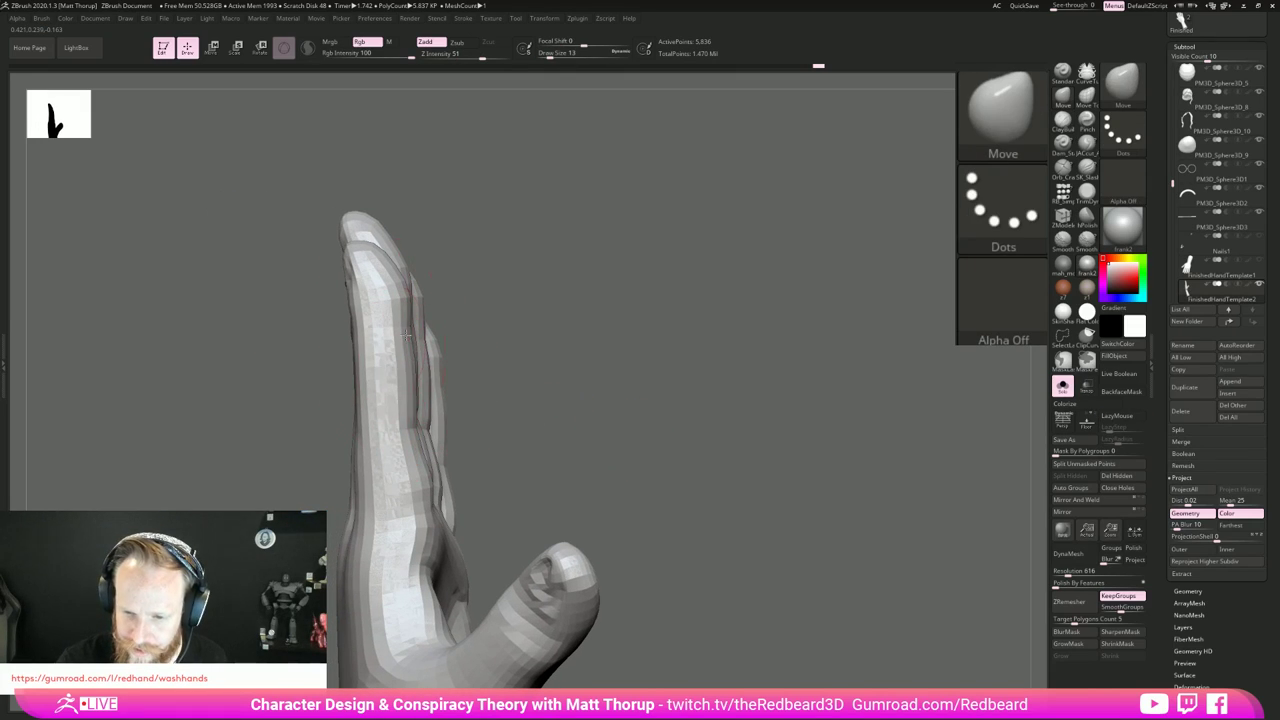
left_click_drag(455, 304, 400, 317)
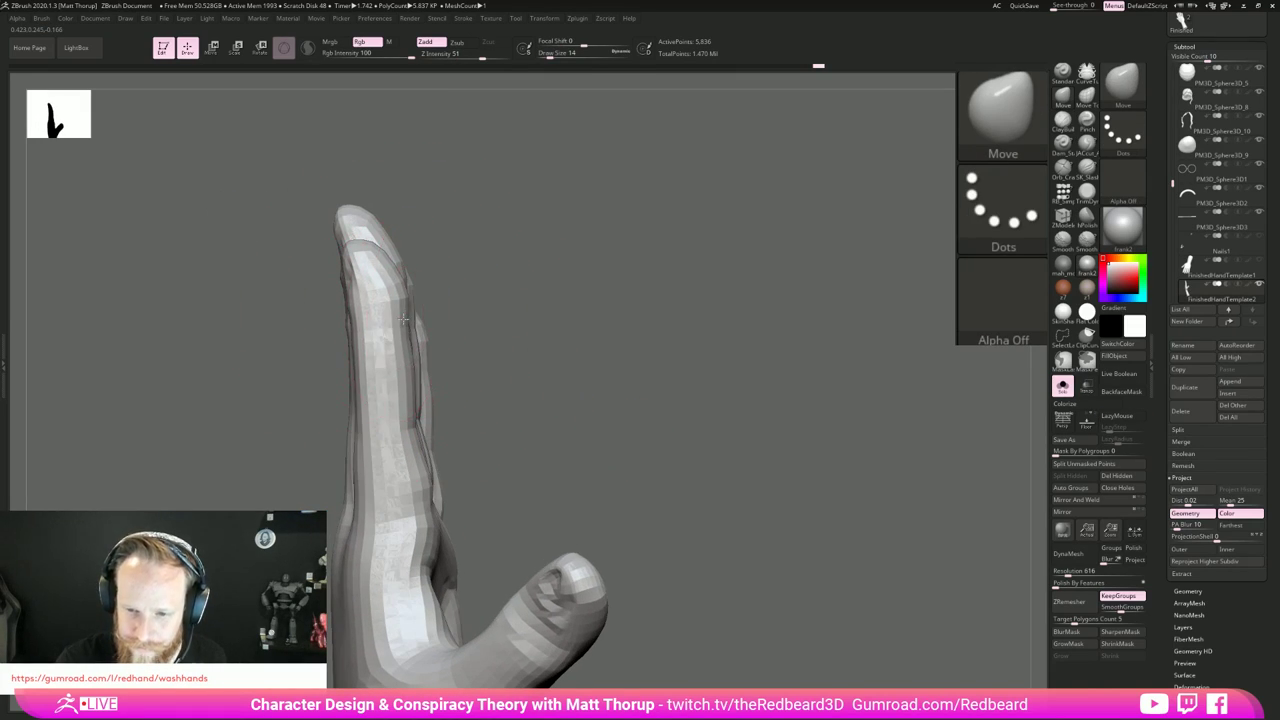
Step: Refine the upper part of the index finger's side contour with the Move Topological brush, using draw sizes 9 to 12
key("b")
key("m")
key("t")
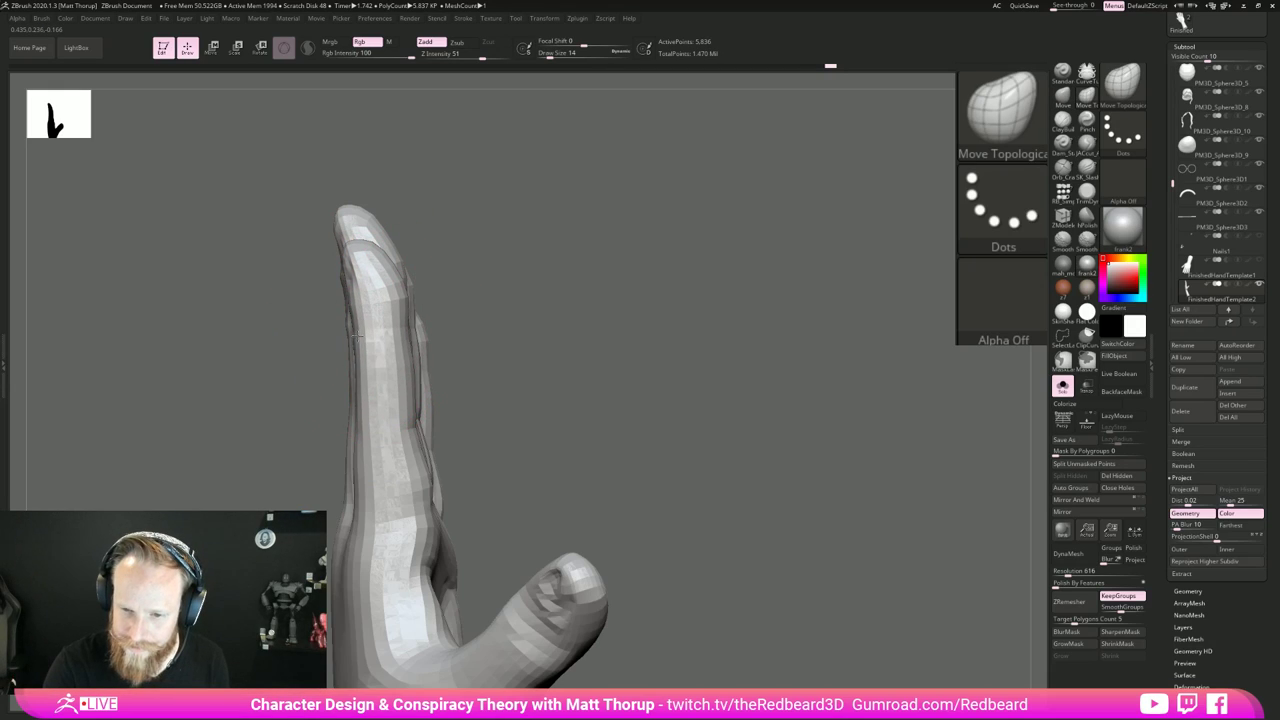
key("s")
left_click_drag(358, 309, 355, 306)
key("bracketright")
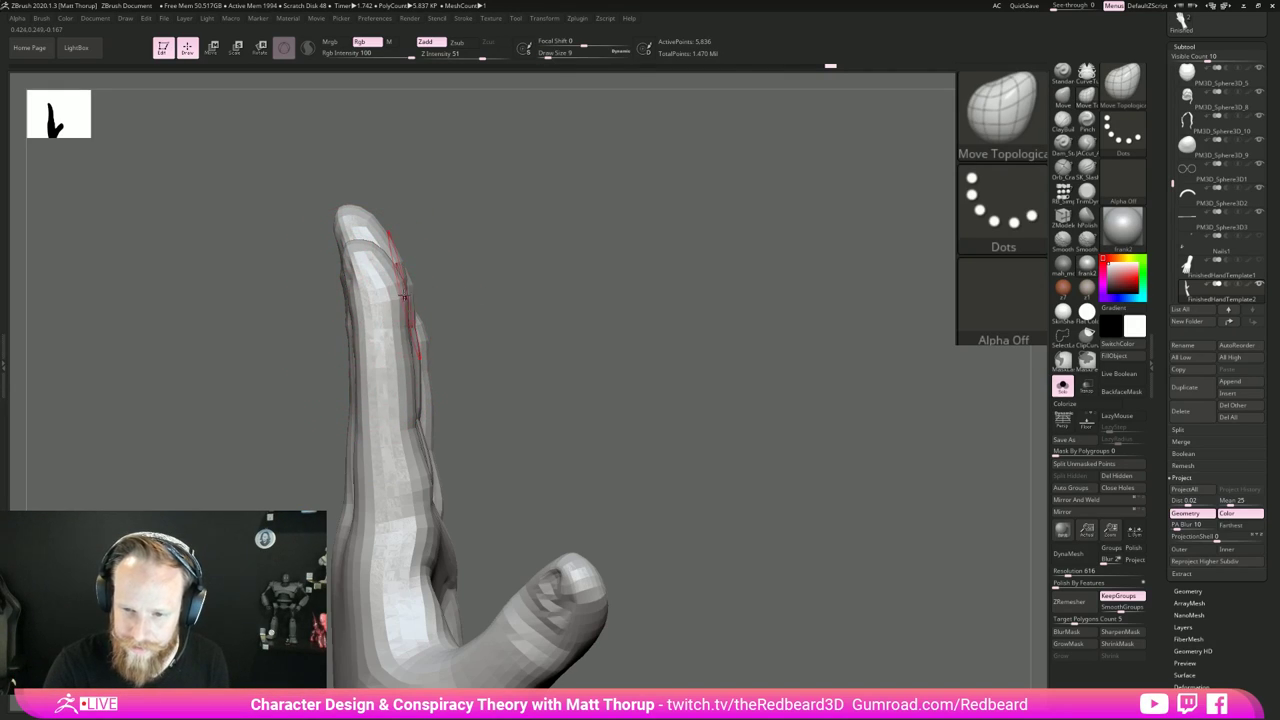
key("bracketright")
key("bracketright")
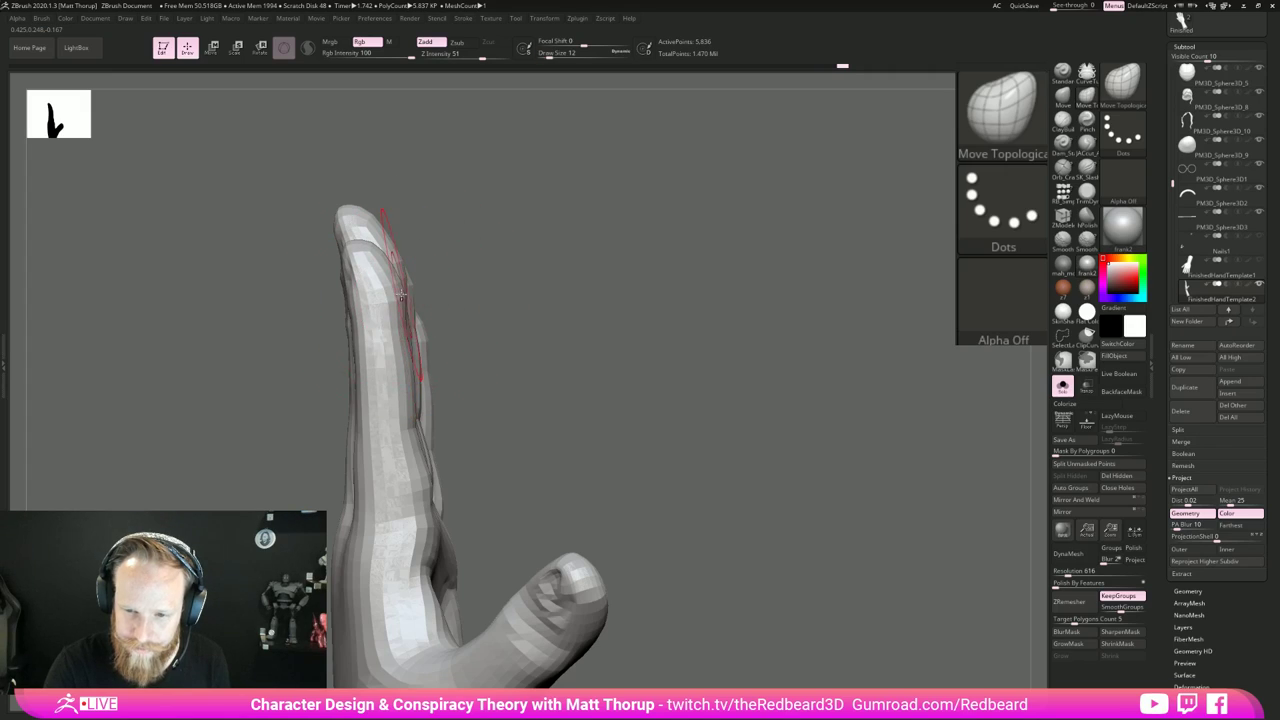
Step: Isolate one finger and reshape its palm-side contour and edges with the Move Topological brush at draw sizes 6 to 13
right_click_drag(409, 389, 572, 372)
left_click(403, 385, "ctrl+shift")
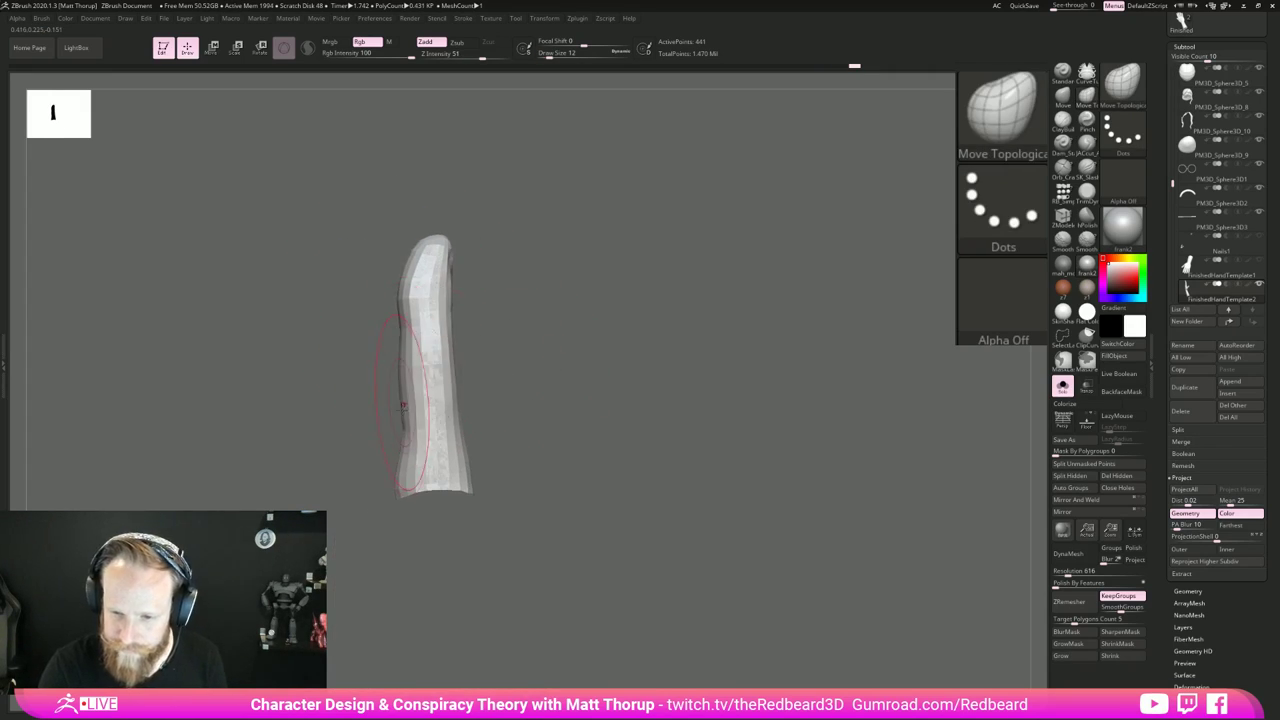
left_click_drag(407, 390, 409, 359)
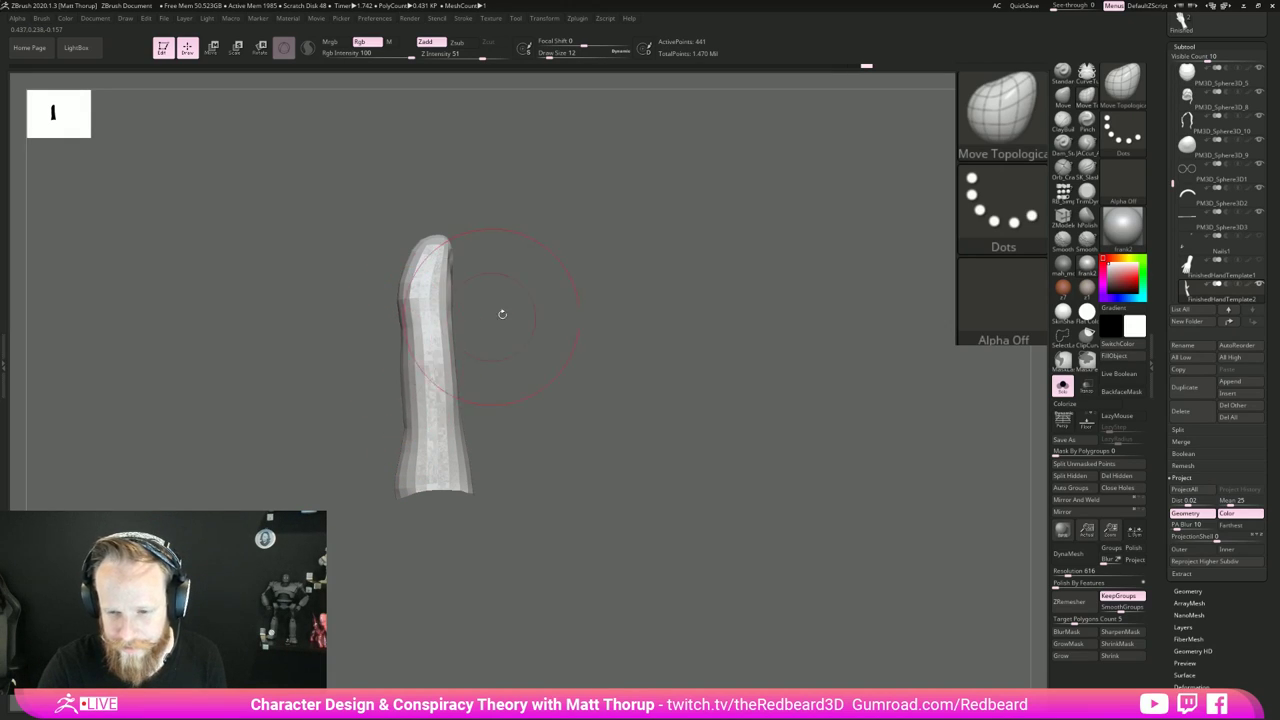
mouse_move(502, 313)
left_mouse_down()
mouse_move(574, 294)
mouse_move(370, 358)
left_mouse_up()
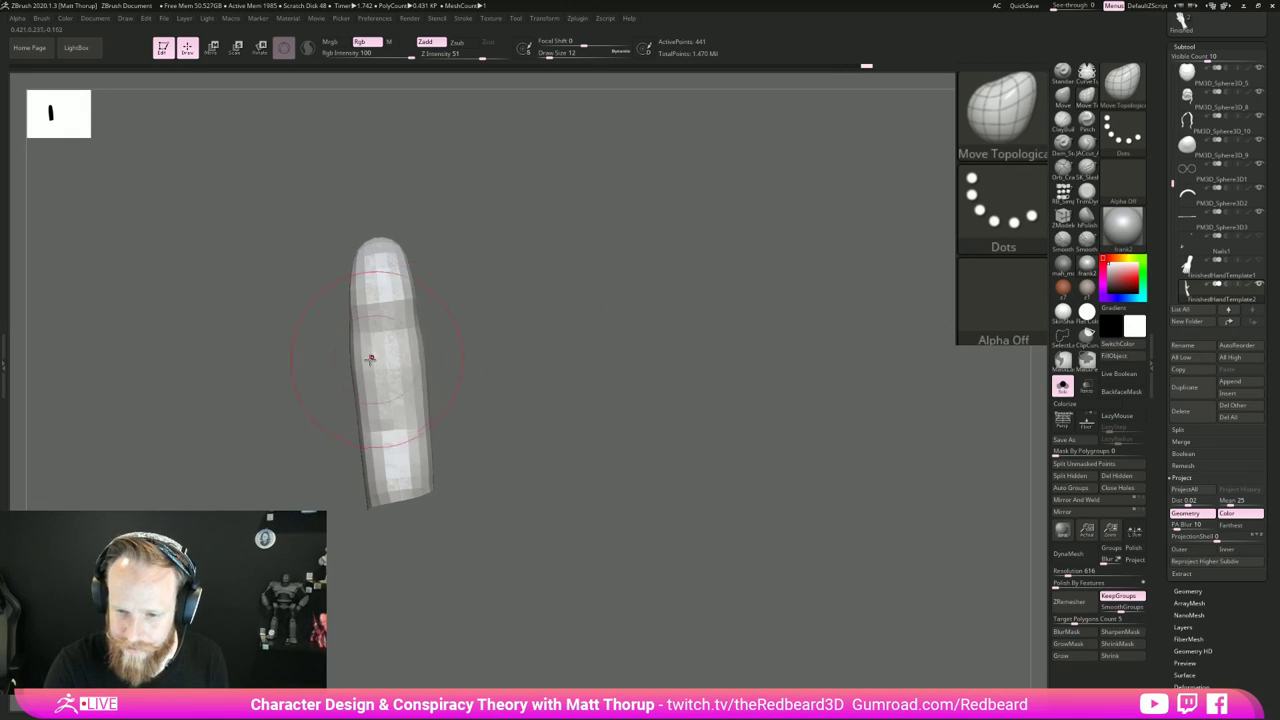
key("s")
left_click_drag(409, 291, 398, 262)
key("s")
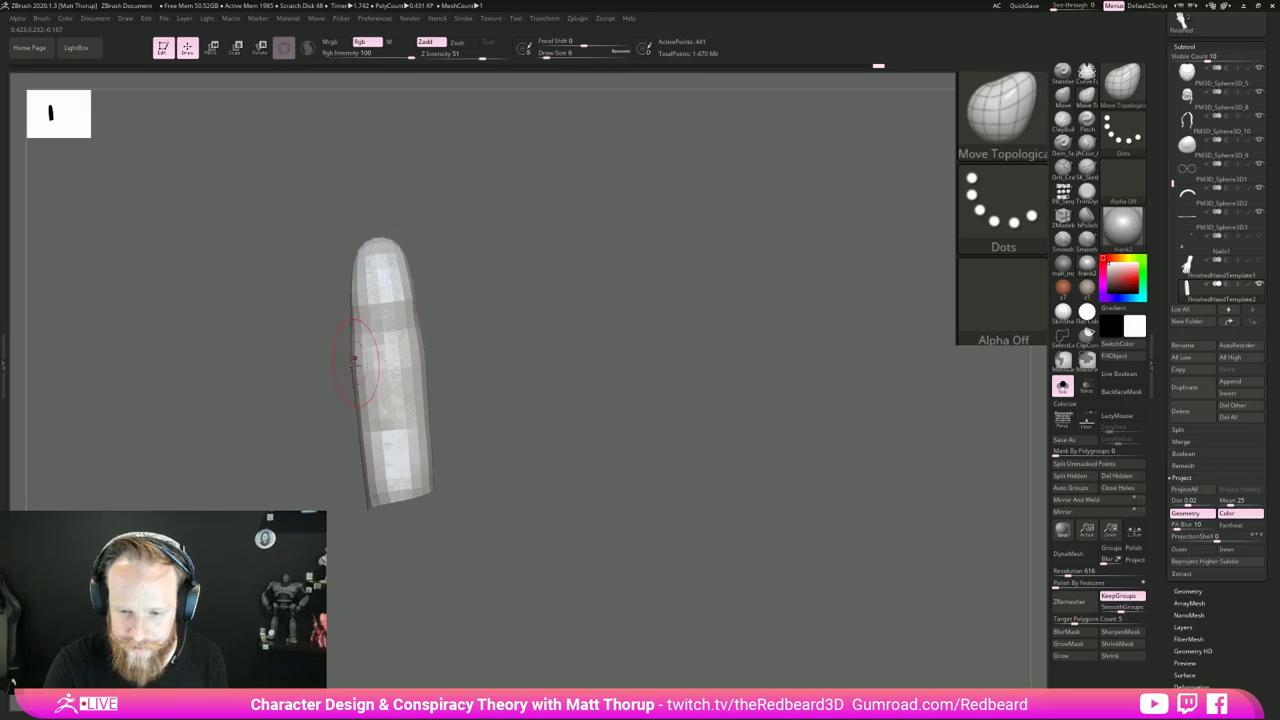
key("s")
left_click_drag(361, 432, 359, 432)
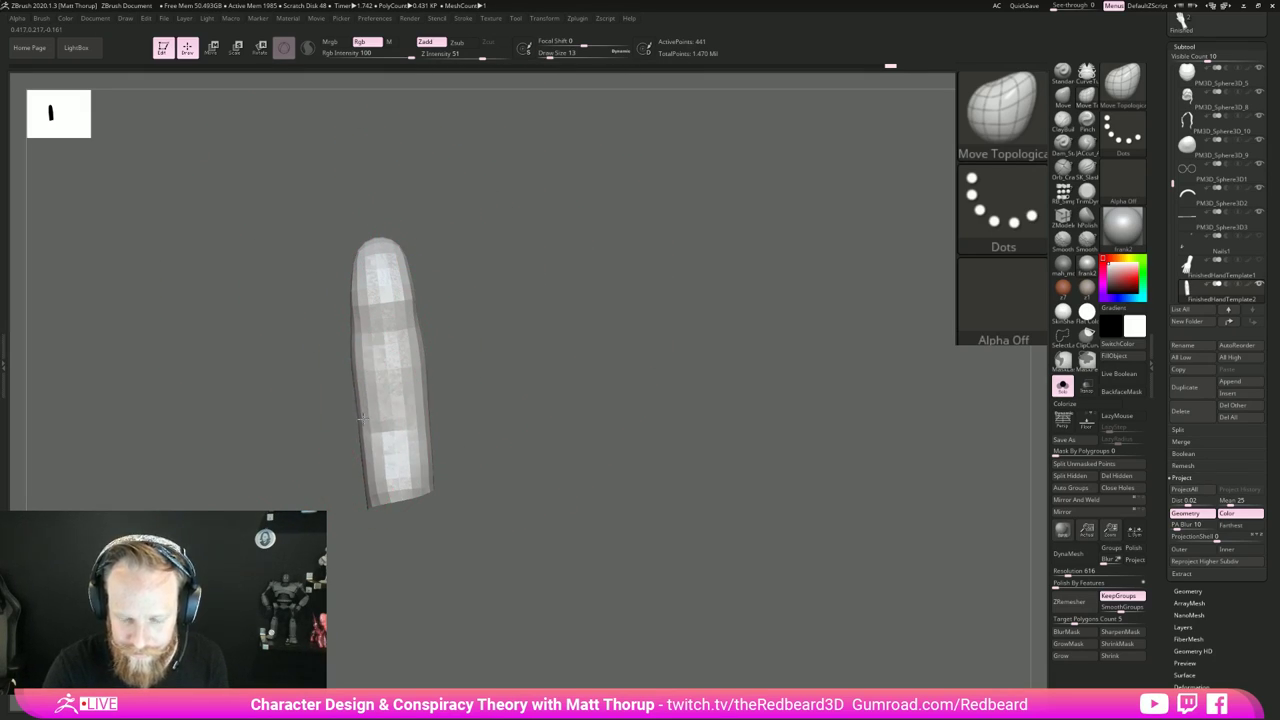
Step: Refine the isolated finger's back contour and tip with the Move Topological brush, finishing at draw size 9
left_click_drag(526, 399, 554, 409)
left_click_drag(446, 414, 411, 383)
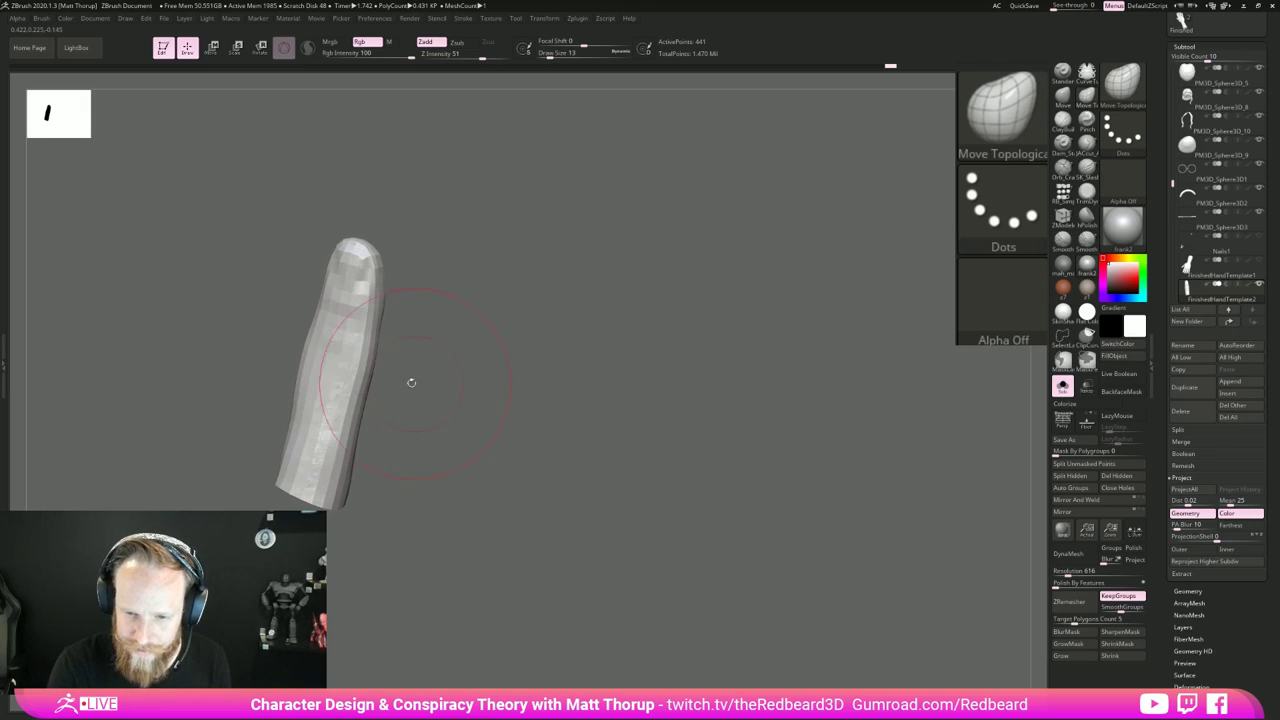
left_click_drag(304, 357, 307, 358)
left_click_drag(408, 303, 375, 297)
key("s")
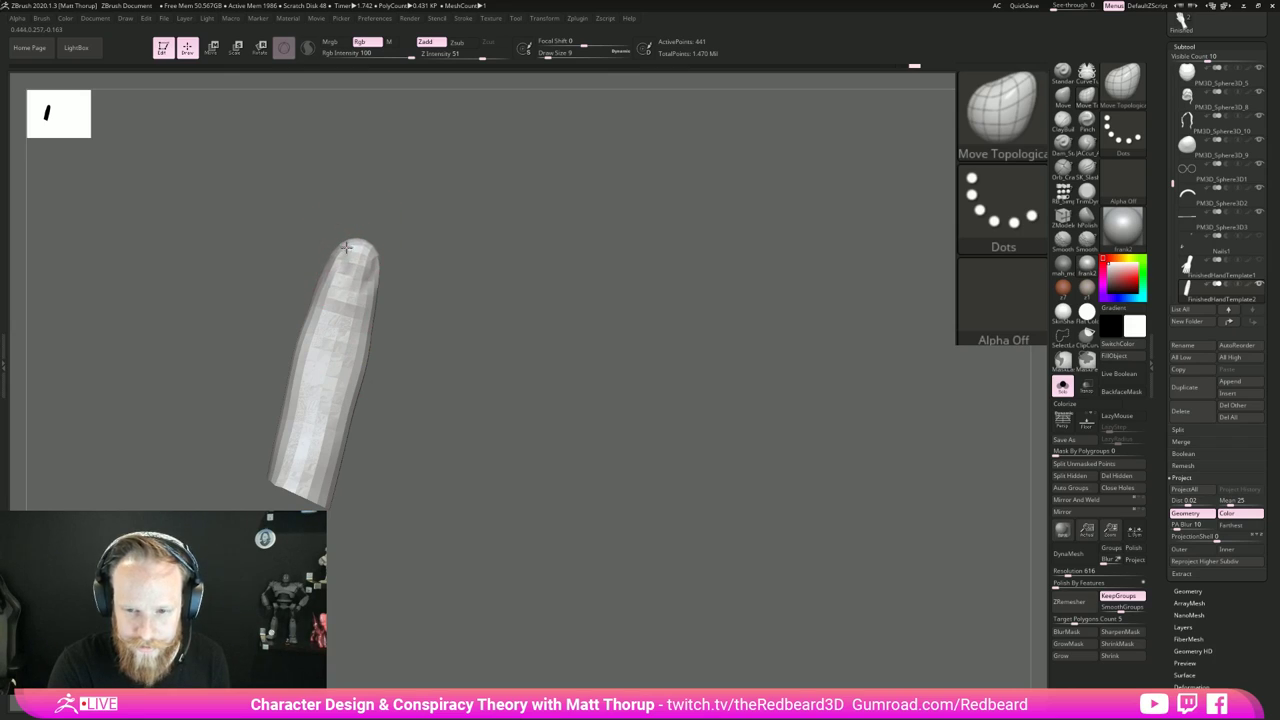
left_click_drag(346, 247, 349, 246)
Step: Show the whole hand again and isolate the middle finger
left_click_drag(470, 311, 506, 336)
left_click(536, 413, "ctrl+shift")
left_click_drag(700, 507, 764, 508)
left_click_drag(452, 414, 296, 487)
left_click_drag(402, 428, 534, 457)
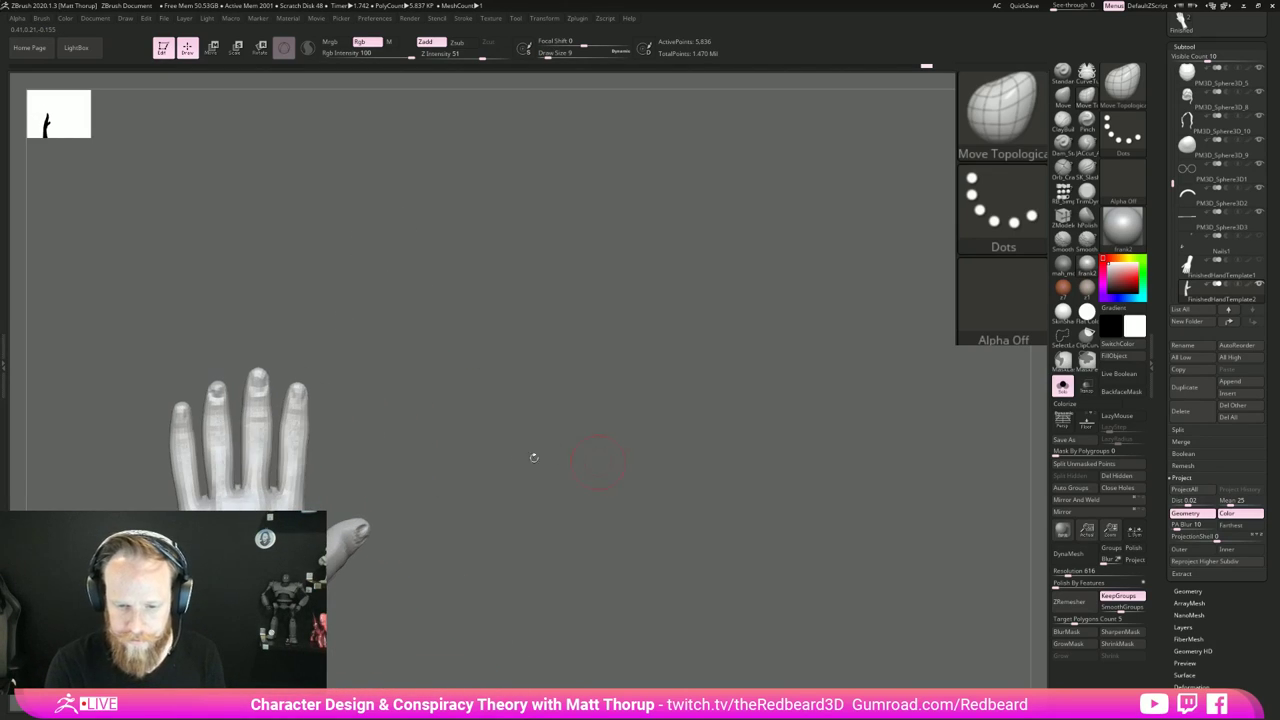
left_click(262, 434, "ctrl+shift")
Step: Reshape the middle finger's back contour and fingertip pad in side view with the Move Topological brush at draw sizes 9 and 7
mouse_move(405, 379)
left_mouse_down()
mouse_move(513, 392)
mouse_move(406, 414)
mouse_move(463, 420)
mouse_move(425, 430)
mouse_move(594, 460)
mouse_move(547, 457)
left_mouse_up()
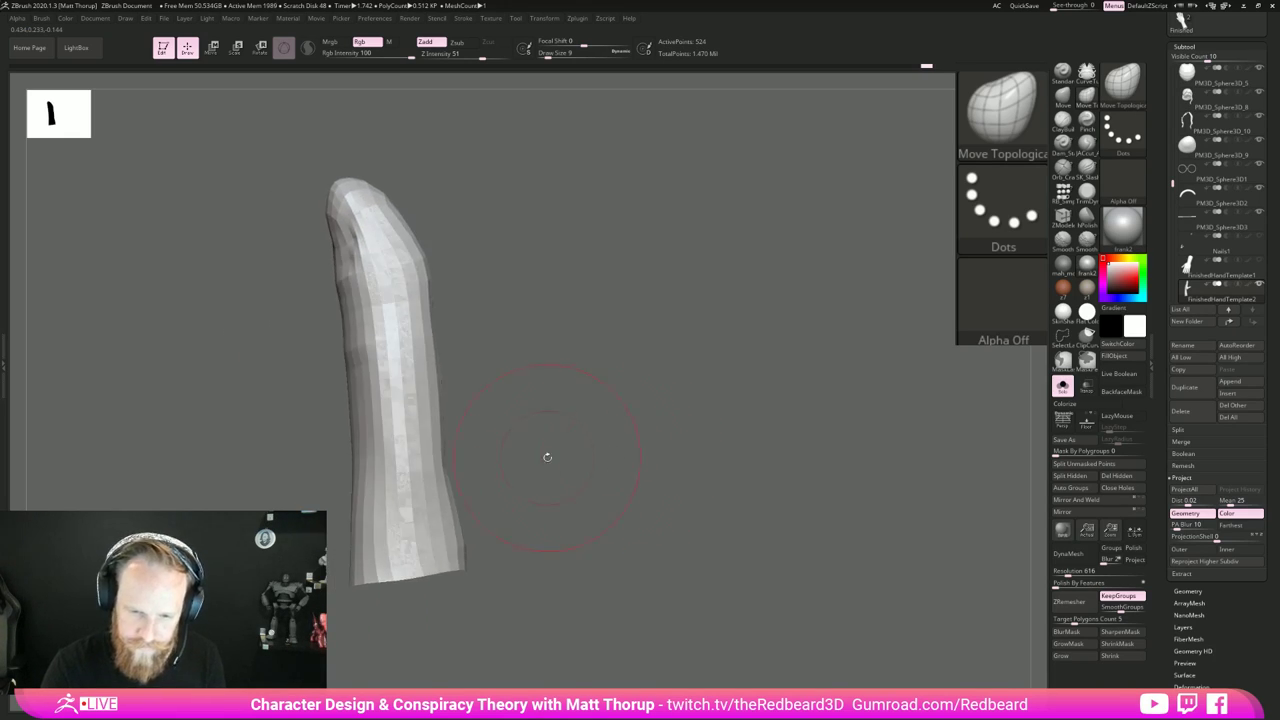
mouse_move(355, 458)
left_mouse_down()
mouse_move(322, 480)
mouse_move(340, 410)
left_mouse_up()
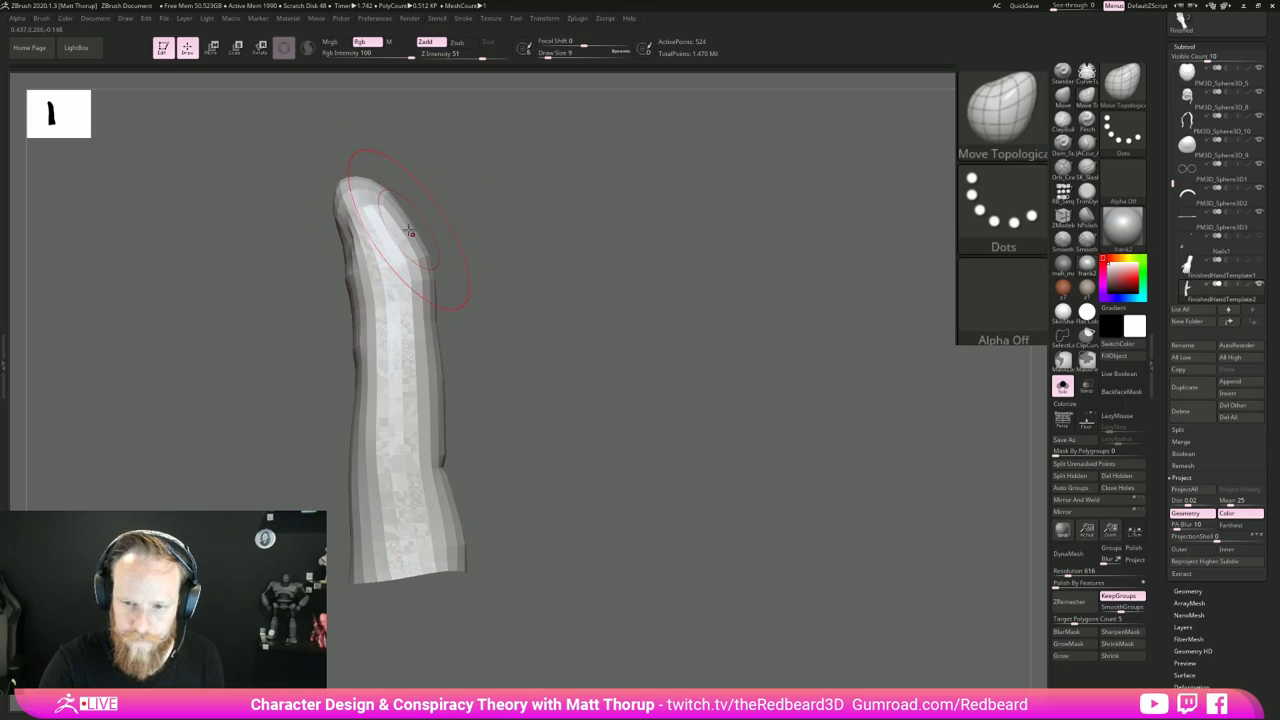
key("s")
left_click_drag(409, 231, 420, 251)
key("s")
left_click_drag(436, 361, 433, 361)
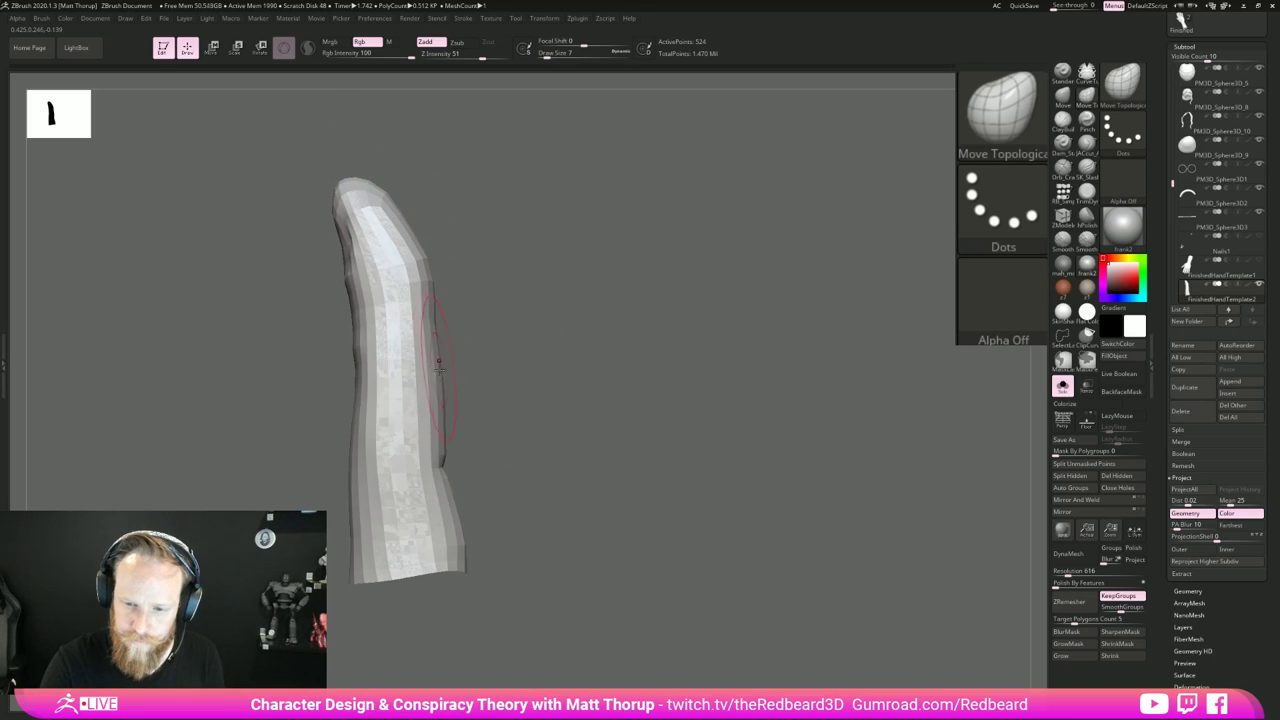
Step: Even out the middle finger's contour along its length from the other side and back at draw size 11
key("bracketright")
key("bracketright")
key("bracketright")
key("bracketright")
left_click_drag(486, 400, 400, 409)
mouse_move(556, 405)
left_mouse_down()
mouse_move(490, 402)
mouse_move(444, 419)
left_mouse_up()
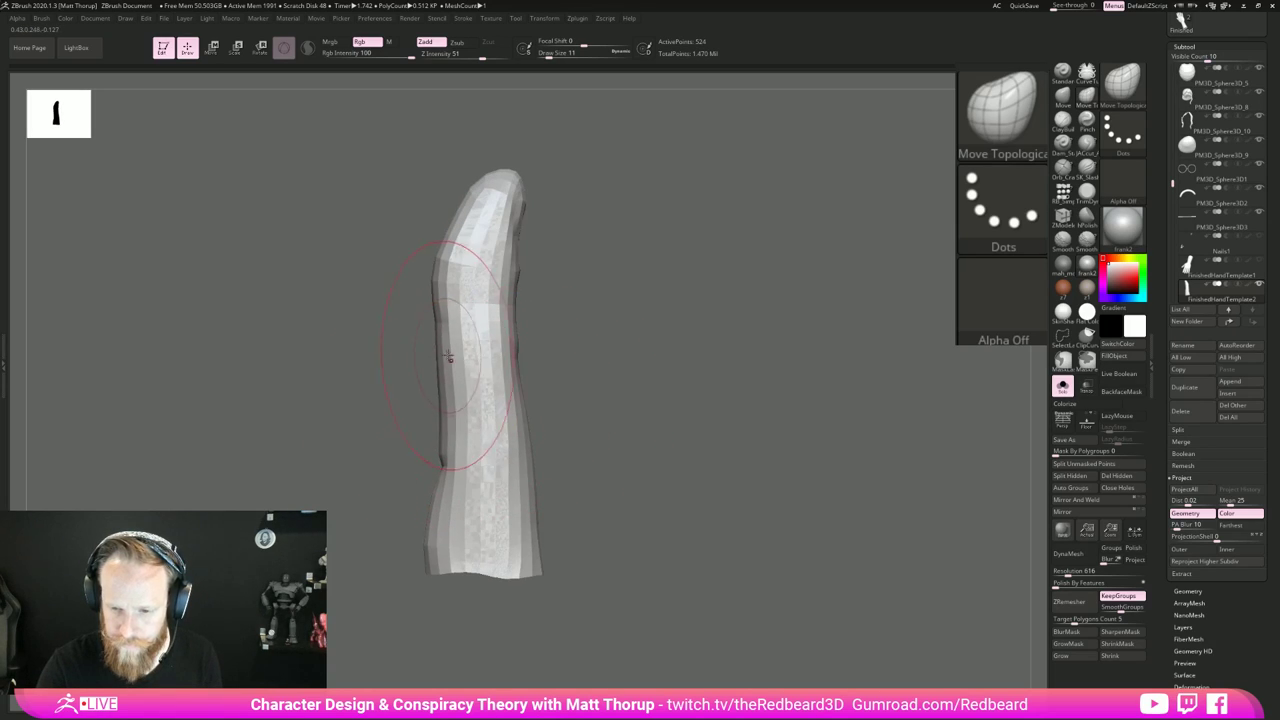
left_click_drag(402, 368, 526, 362)
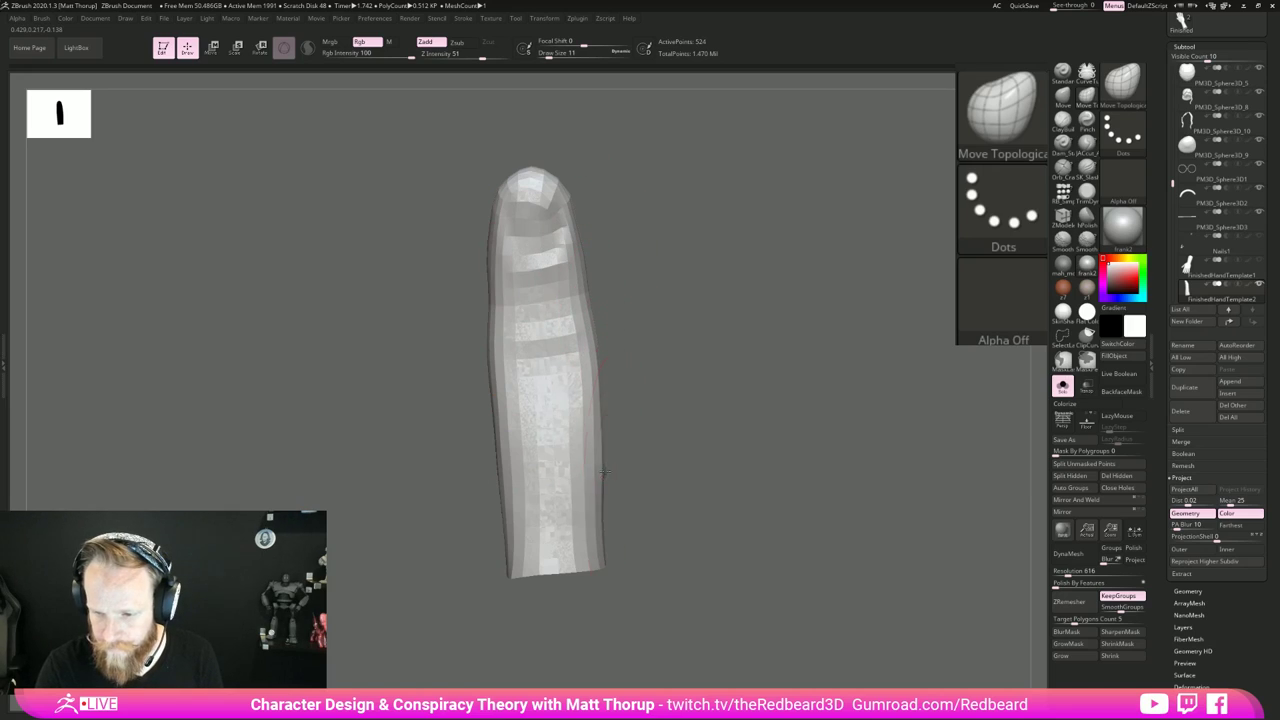
Step: Show the whole hand and tighten the middle finger's lower palm-side crease with the Pinch brush at draw size 7
left_click(686, 486, "ctrl+shift")
key("f")
mouse_move(806, 596)
left_mouse_down()
mouse_move(894, 589)
mouse_move(826, 594)
mouse_move(852, 604)
mouse_move(840, 602)
left_mouse_up()
key("b")
key("p")
key("i")
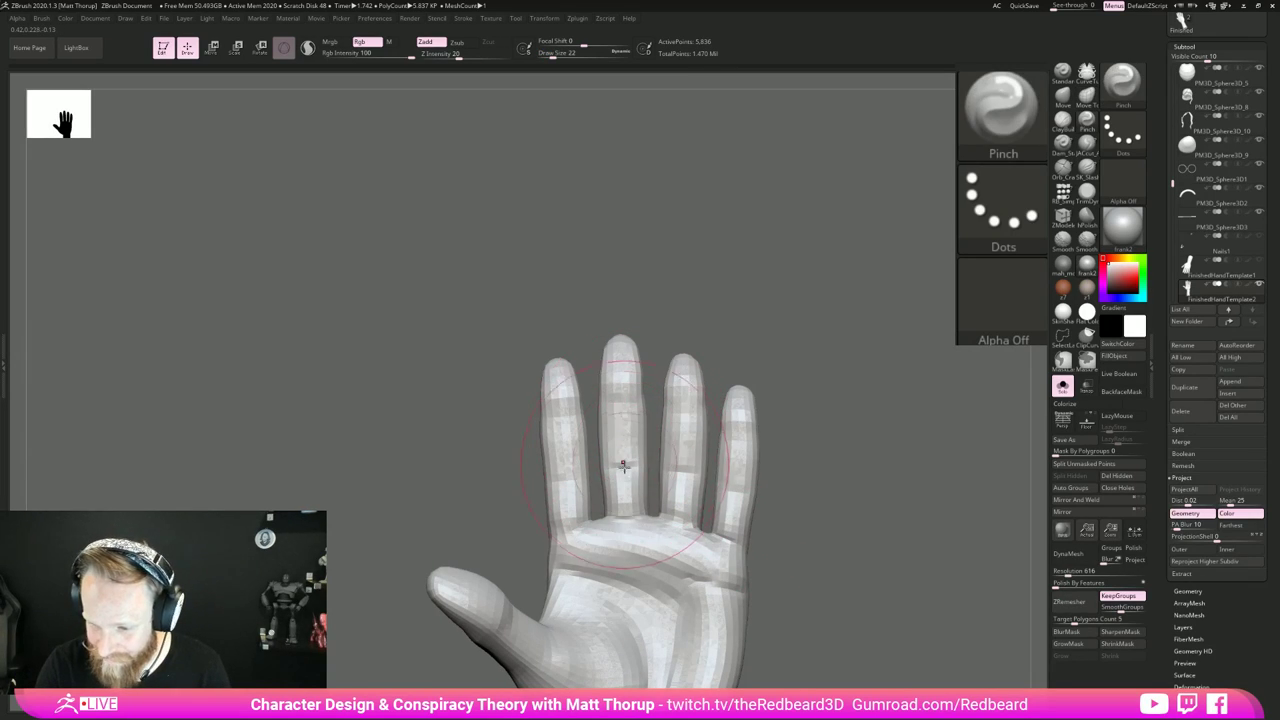
key("bracketleft")
key("bracketleft")
key("bracketleft")
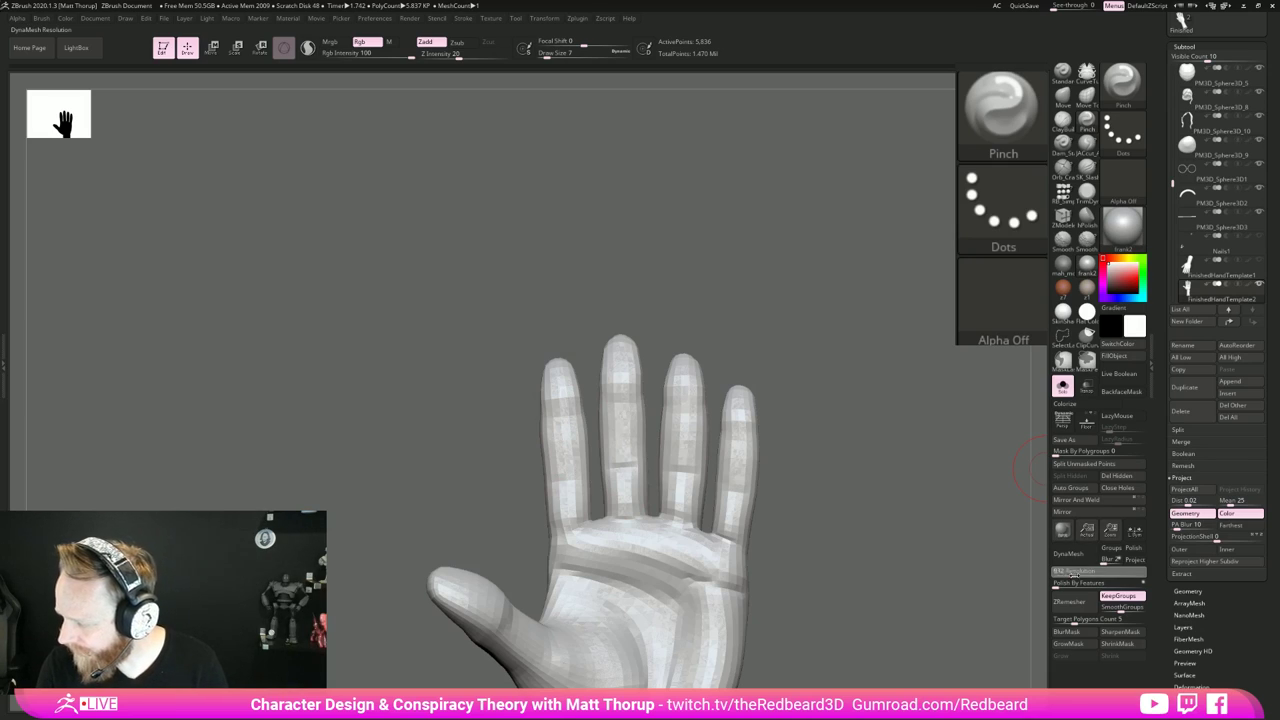
left_click_drag(1067, 575, 1158, 574)
key("ctrl+z")
key("ctrl+z")
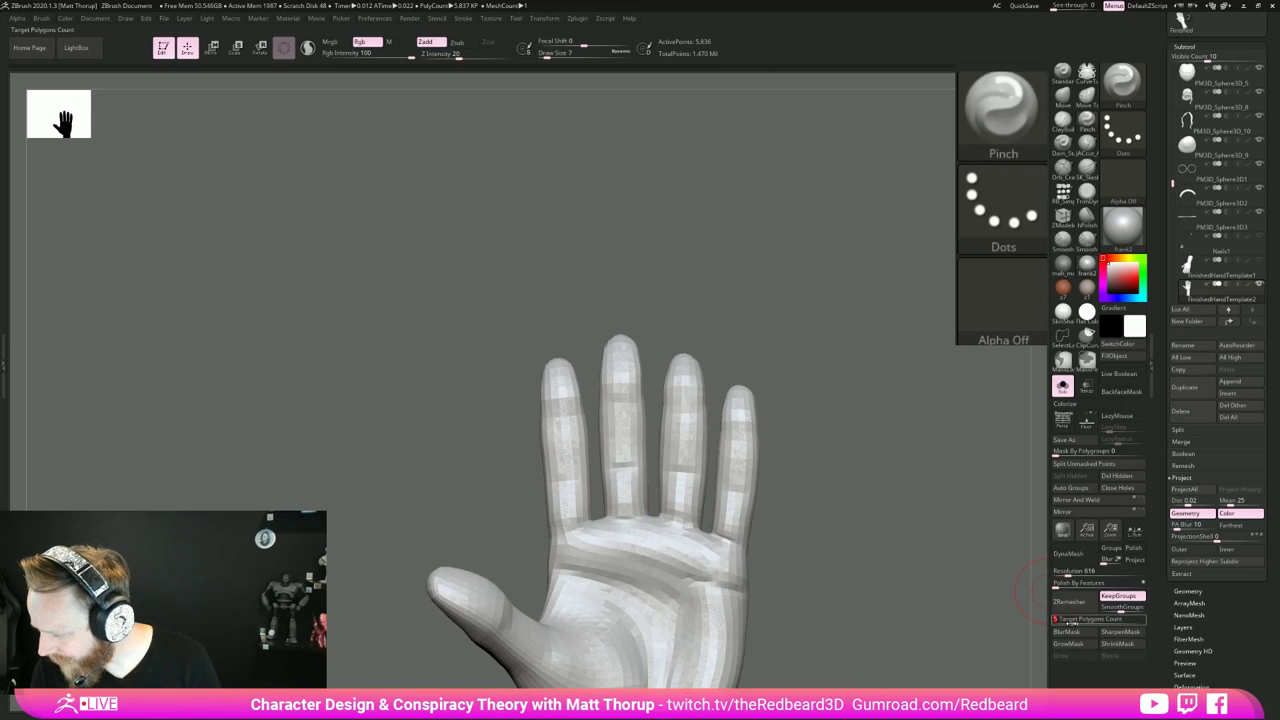
Step: Set Mask By Polygroups to 100 and pinch along the ring finger's palm side at draw size 17
left_click_drag(1061, 454, 1143, 452)
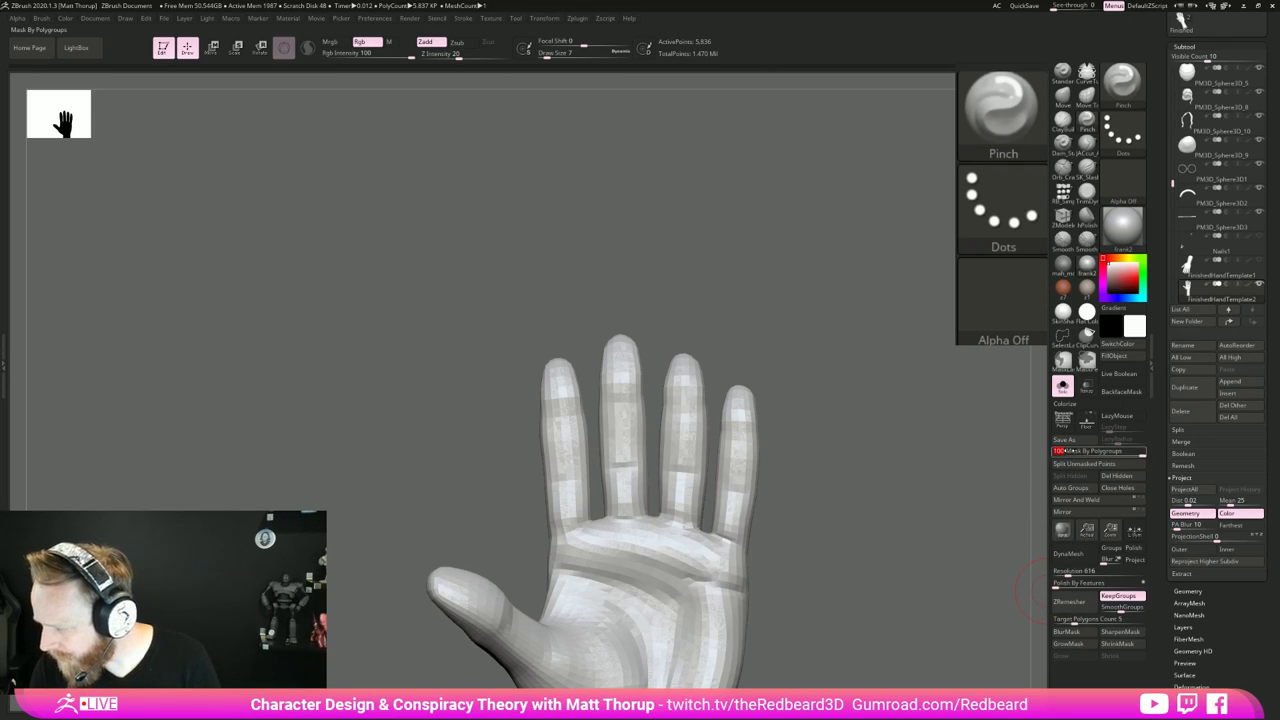
key("bracketright")
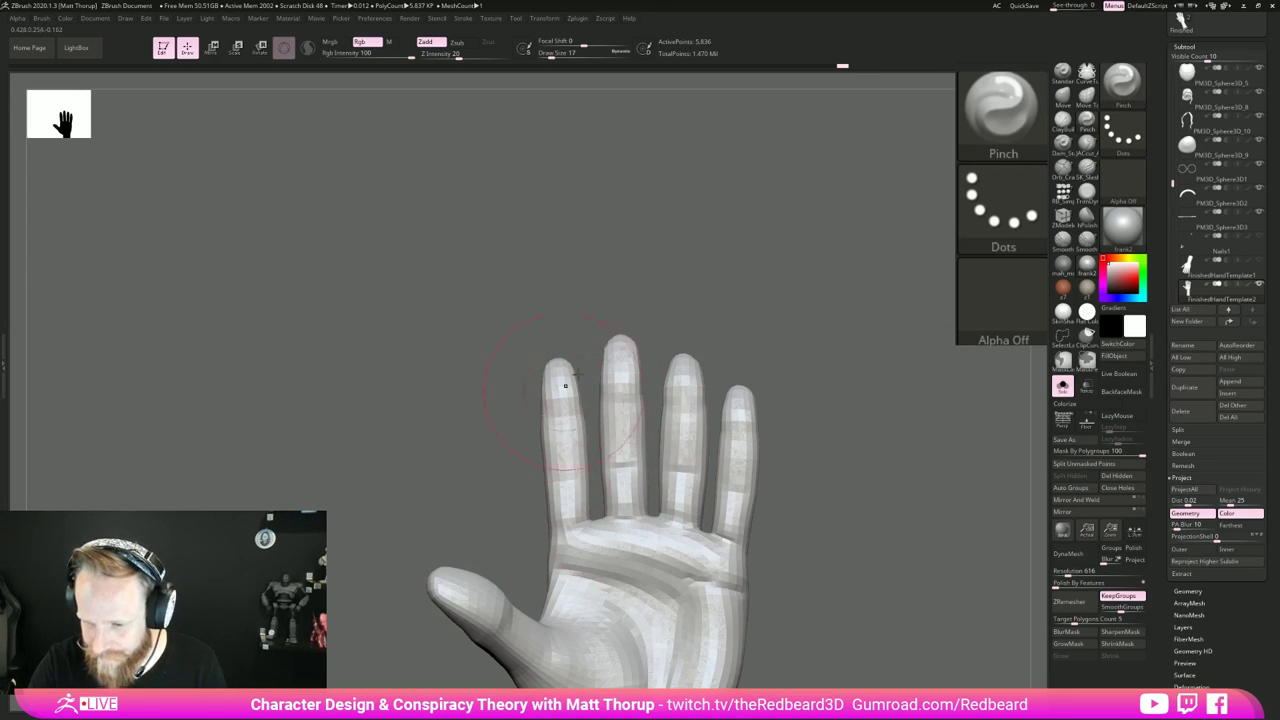
mouse_move(680, 383)
left_mouse_down()
mouse_move(678, 466)
mouse_move(727, 537)
left_mouse_up()
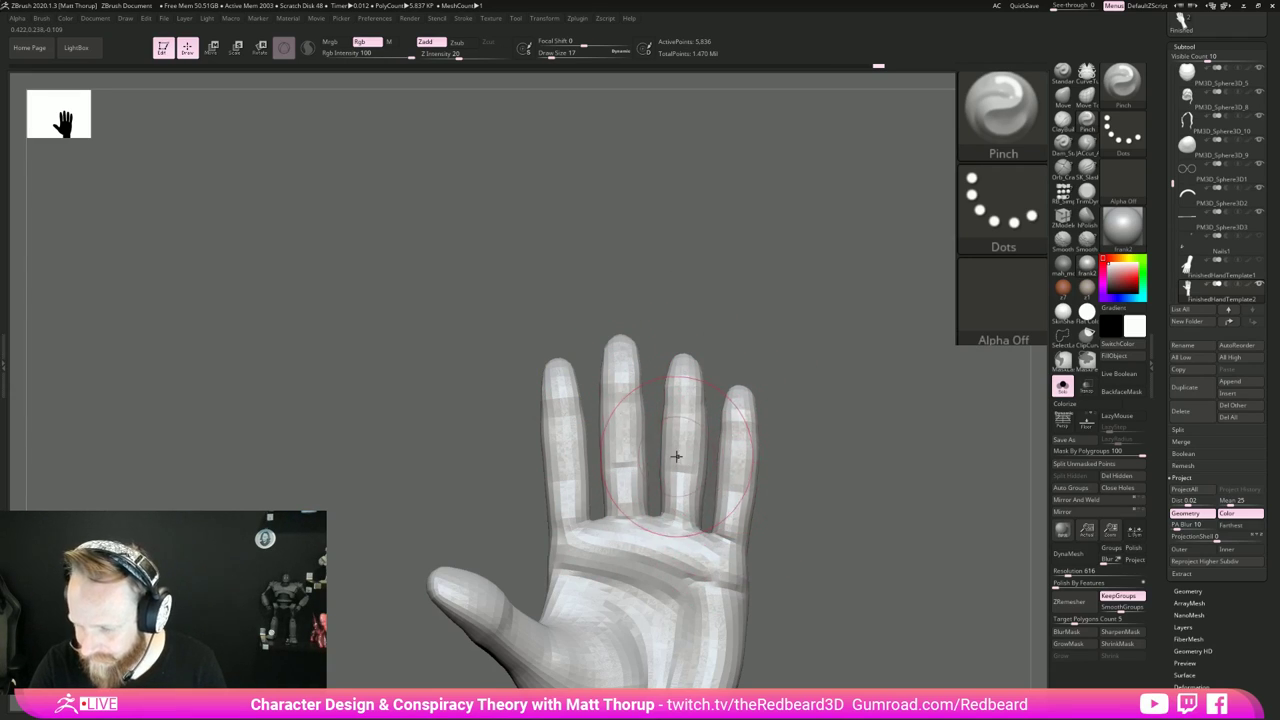
Step: Isolate the ring finger and reshape its fingertip contour in side view with the Move Topological brush at draw size 16
key("b")
key("m")
key("t")
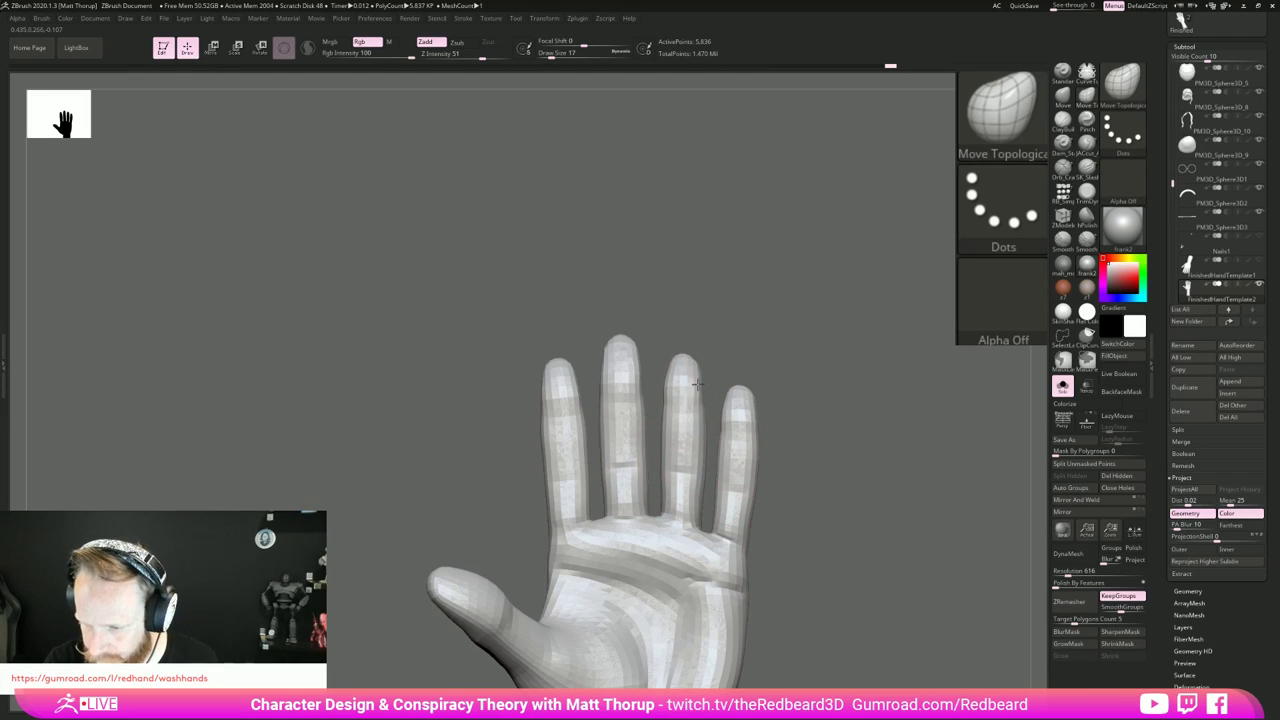
left_click_drag(842, 365, 718, 315)
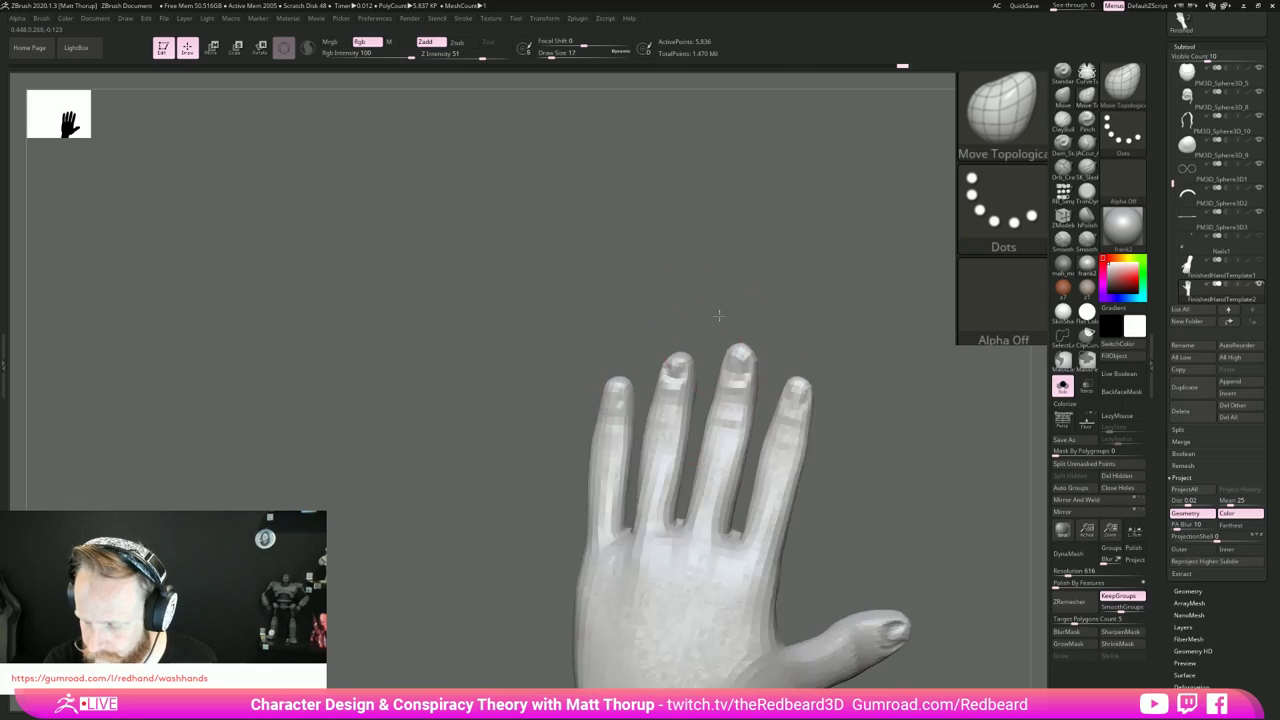
left_click(668, 390, "ctrl+shift")
mouse_move(802, 371)
left_mouse_down("alt")
mouse_move(811, 397)
mouse_move(749, 388)
left_mouse_up("alt")
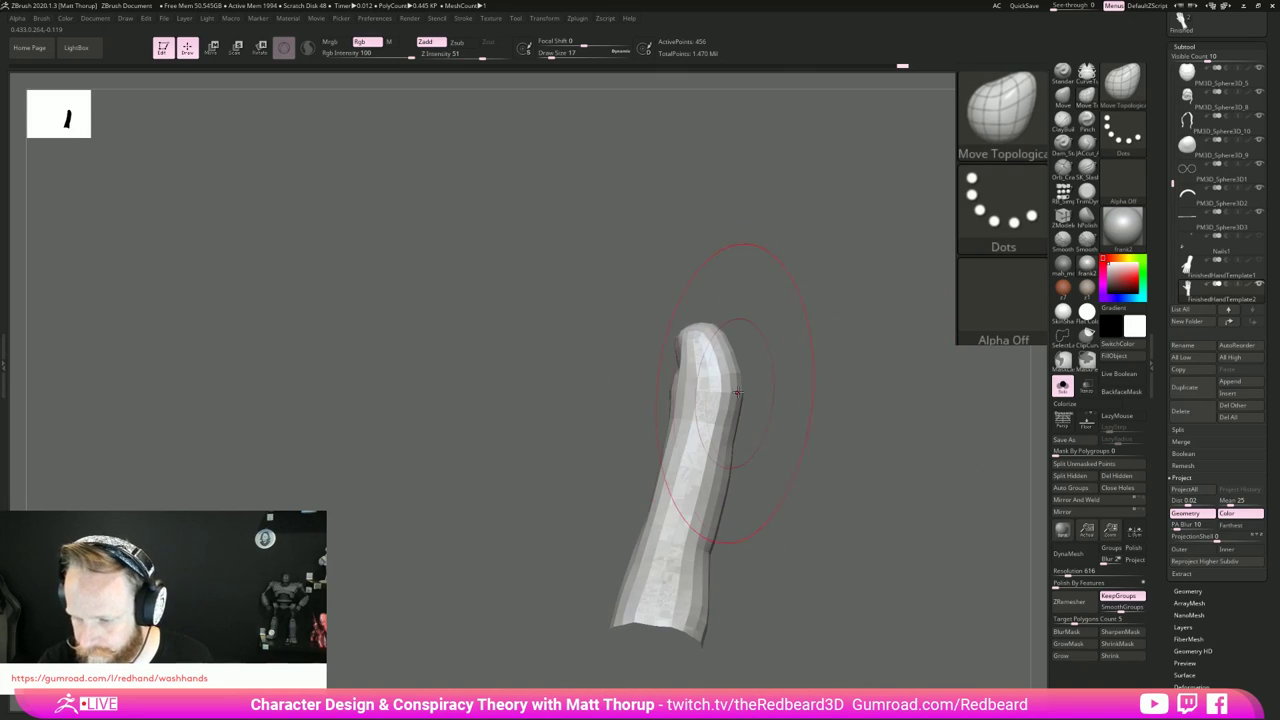
key("[")
key("bracketright")
key("bracketright")
key("bracketright")
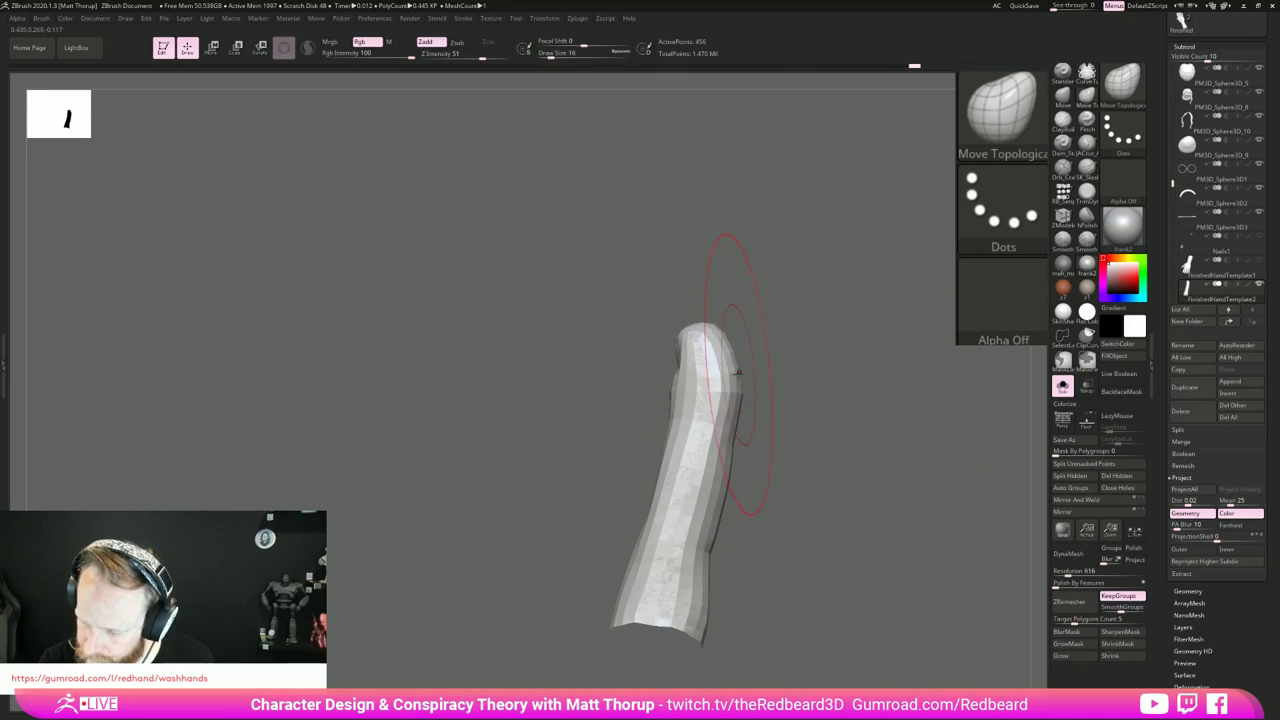
Step: Refine the ring finger's contours along its length from both sides at draw sizes 7, 16, 12 and 6
left_click_drag(649, 399, 666, 394)
key("s")
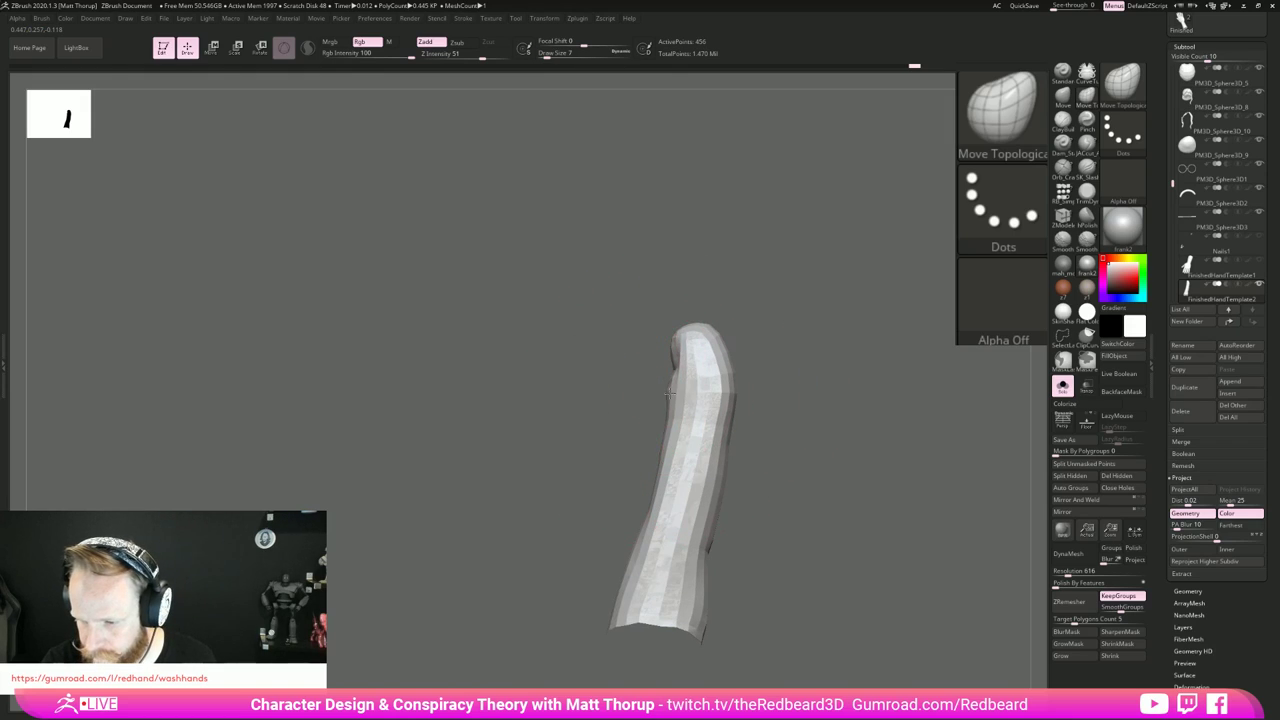
mouse_move(546, 455)
left_mouse_down("ctrl")
mouse_move(672, 276)
mouse_move(640, 692)
left_mouse_up("ctrl")
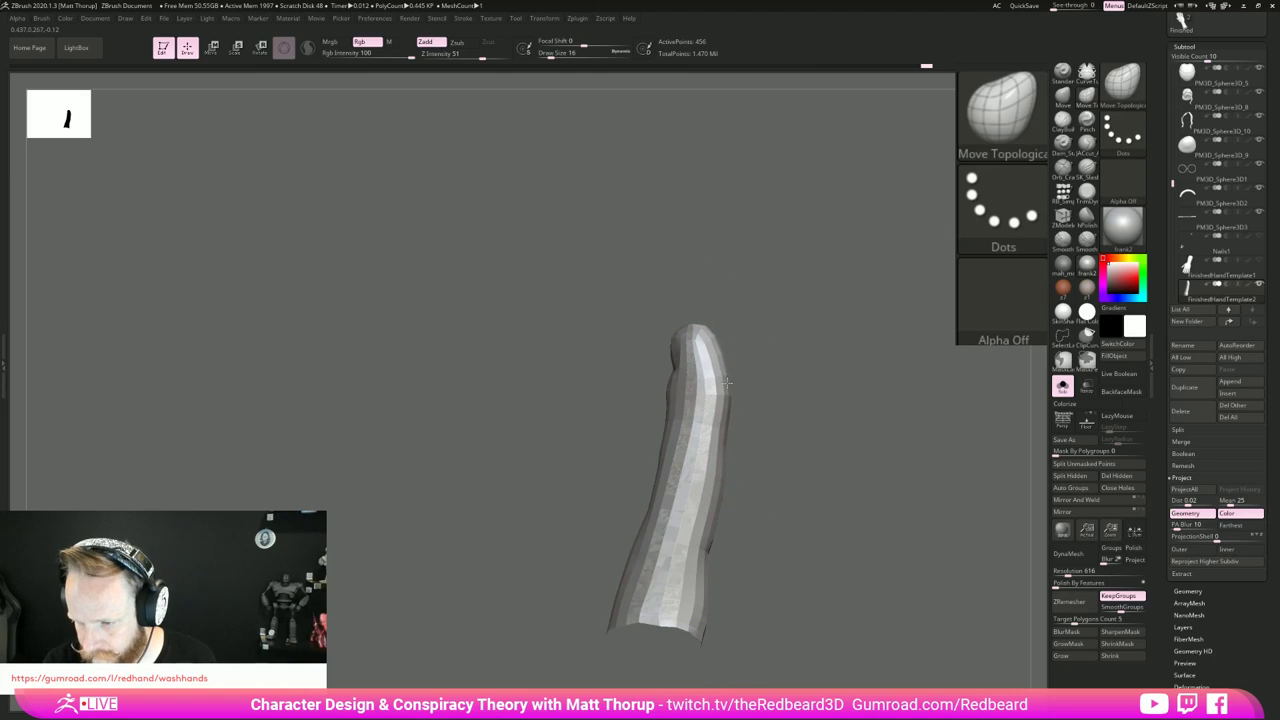
mouse_move(722, 508)
left_mouse_down()
mouse_move(758, 502)
mouse_move(730, 510)
left_mouse_up()
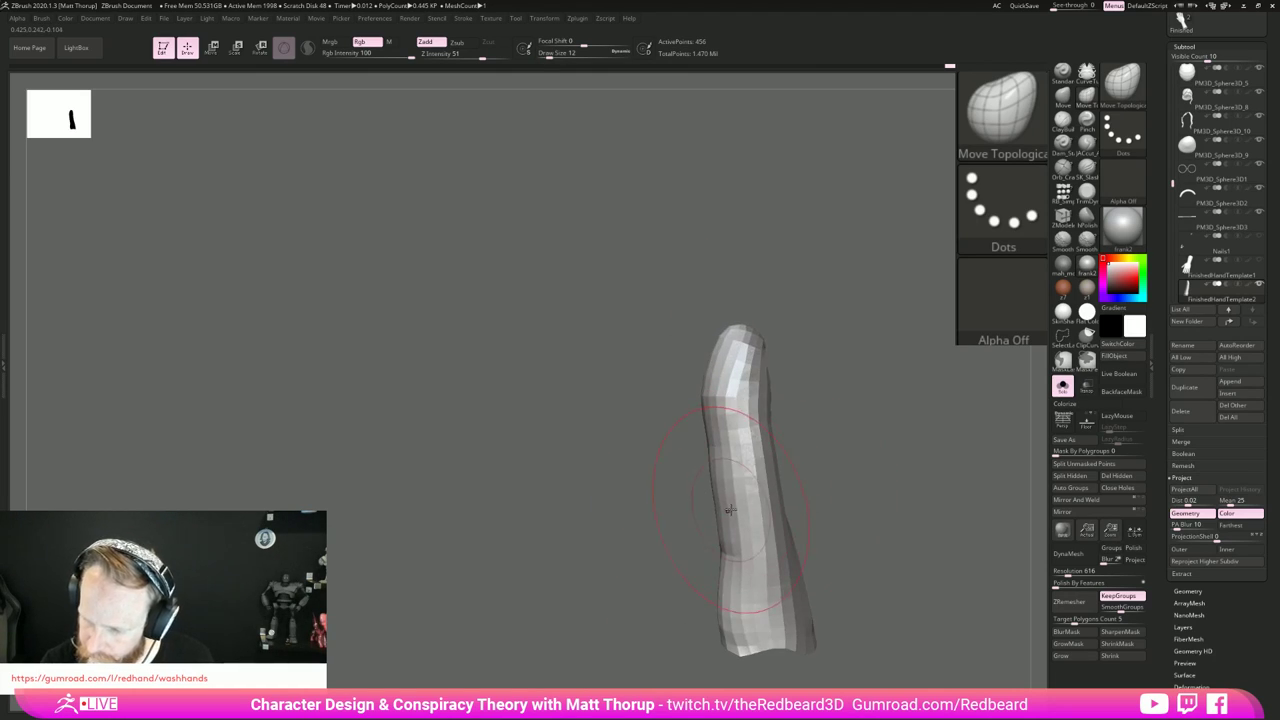
mouse_move(813, 472)
left_mouse_down()
mouse_move(905, 465)
mouse_move(738, 410)
mouse_move(720, 420)
mouse_move(737, 451)
left_mouse_up()
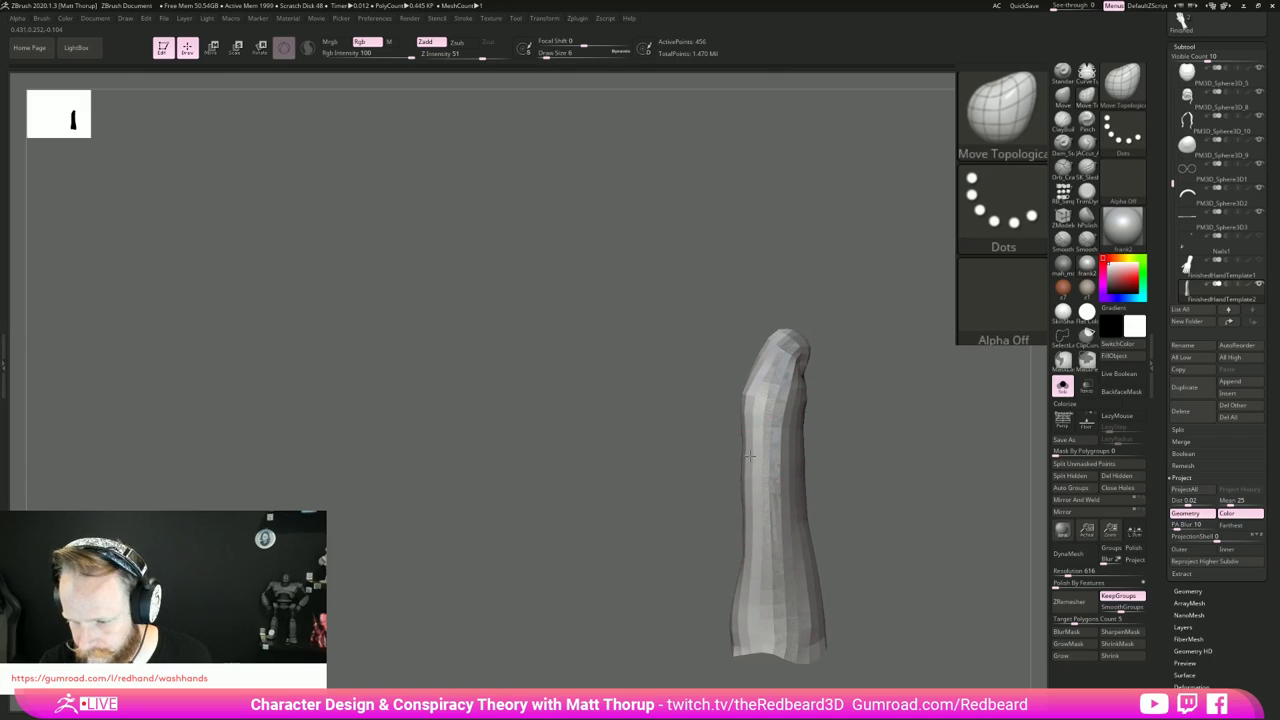
key("s")
left_click_drag(736, 547, 739, 546)
Step: Isolate the little finger and reshape its side-view contour with Move Topological at draw size 13
right_click_drag(928, 537, 851, 554, "ctrl")
left_click(925, 577, "ctrl+shift")
left_click_drag(925, 577, 880, 577)
left_click(750, 571, "ctrl+shift")
right_click_drag(897, 527, 894, 538, "ctrl")
left_click_drag(894, 537, 776, 469)
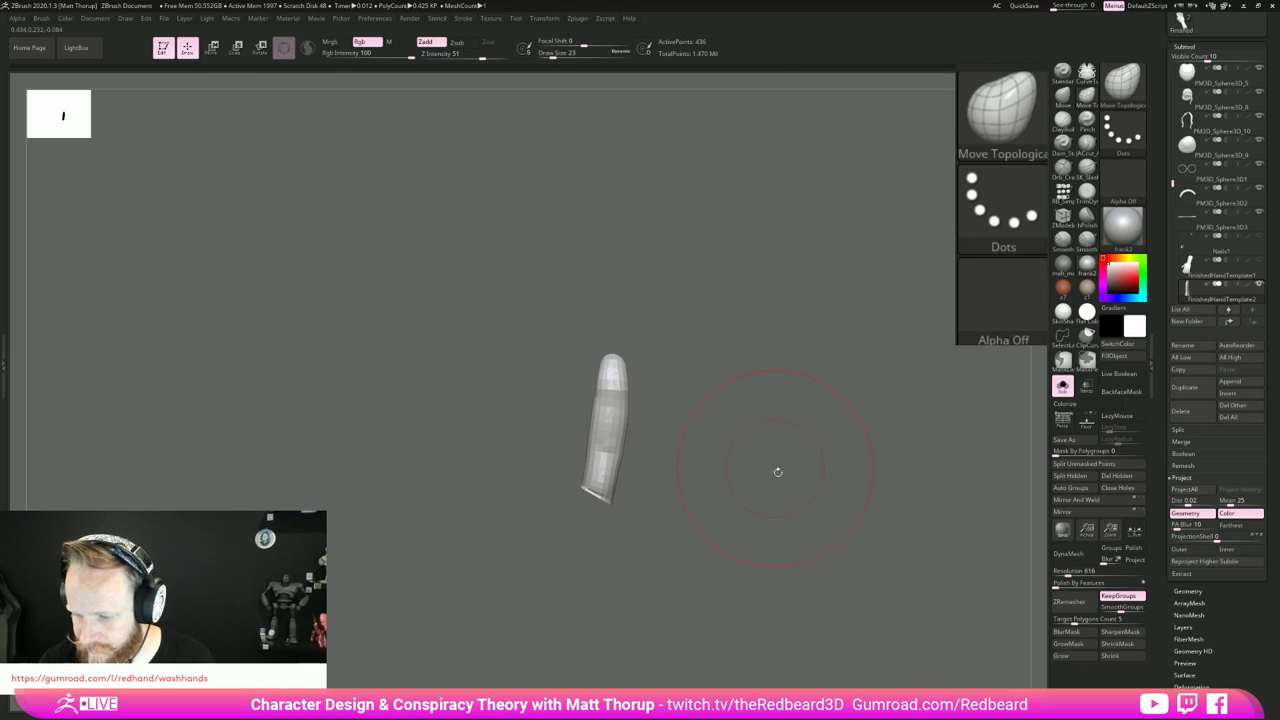
mouse_move(788, 547)
left_mouse_down()
mouse_move(740, 535)
mouse_move(777, 537)
mouse_move(740, 578)
mouse_move(784, 568)
left_mouse_up()
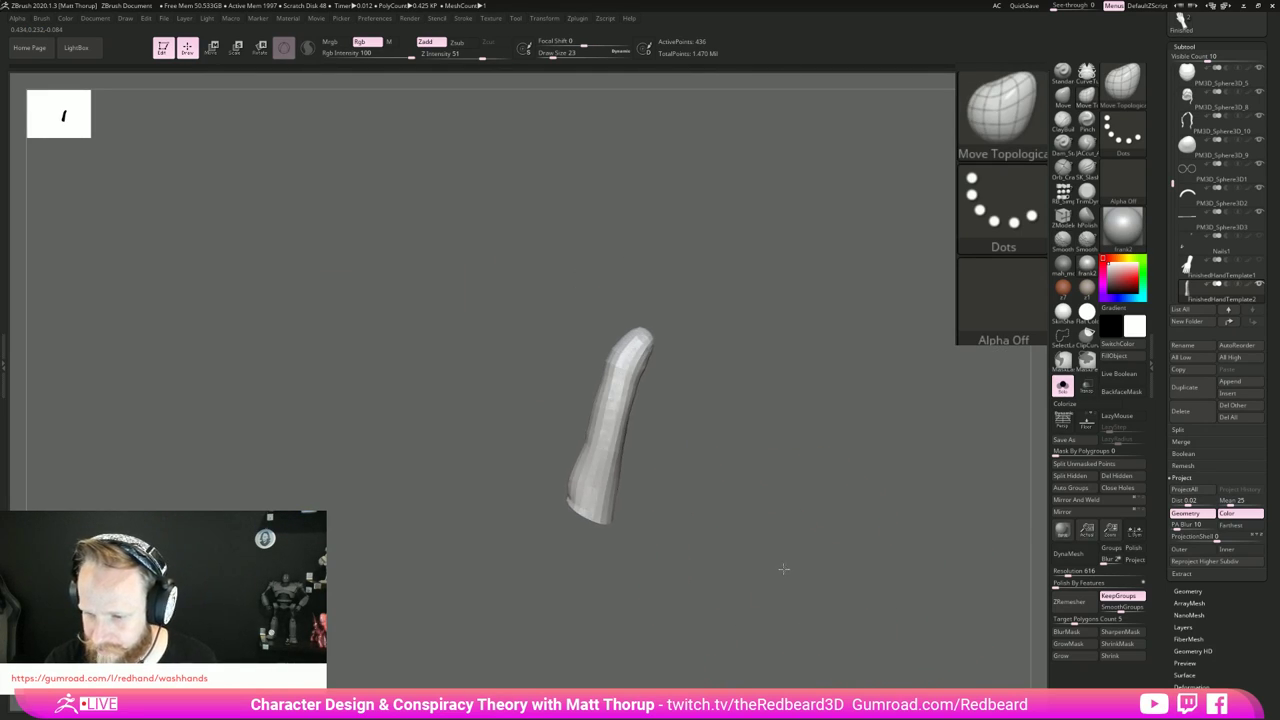
left_click_drag(680, 300, 597, 418, "ctrl")
key("s")
left_click_drag(593, 420, 598, 418)
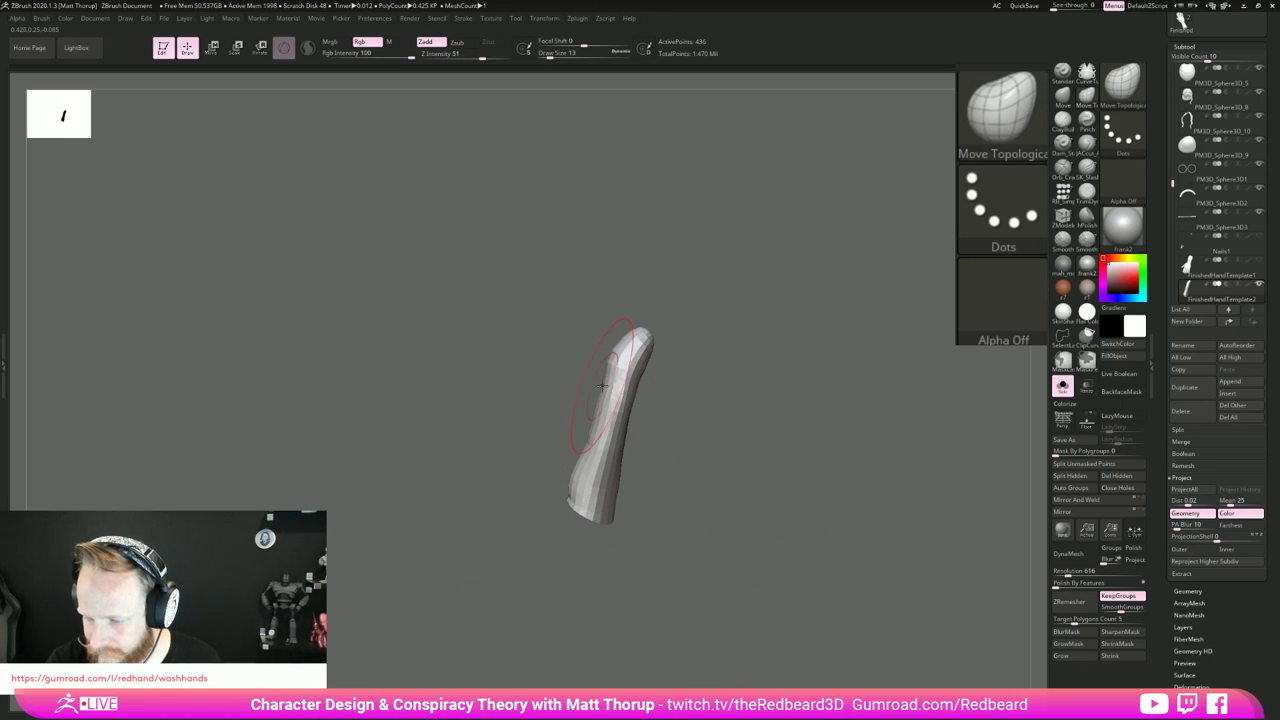
Step: Even out the little finger's middle section from the opposite side at draw size 7
left_click_drag(740, 366, 822, 385)
left_click_drag(640, 420, 634, 424)
mouse_move(696, 412)
left_mouse_down()
mouse_move(761, 473)
mouse_move(746, 440)
mouse_move(651, 425)
left_mouse_up()
key("s")
left_click(645, 412)
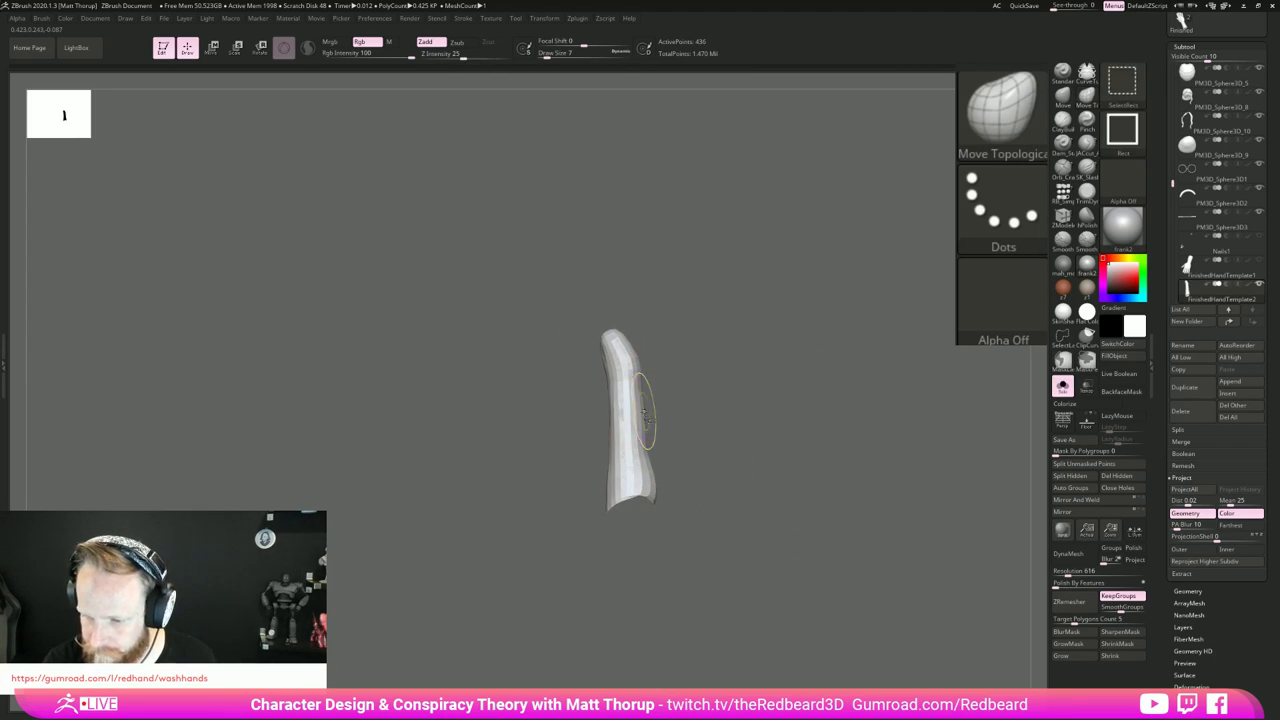
Step: Show the whole hand and reshape the thumb and its base from several angles at draw sizes 16 and 13
left_click(645, 412, "ctrl+shift")
left_click(806, 541, "ctrl+shift")
mouse_move(906, 600)
left_mouse_down("alt")
mouse_move(827, 548)
mouse_move(834, 626)
mouse_move(780, 580)
mouse_move(766, 536)
mouse_move(614, 491)
mouse_move(537, 434)
left_mouse_up("alt")
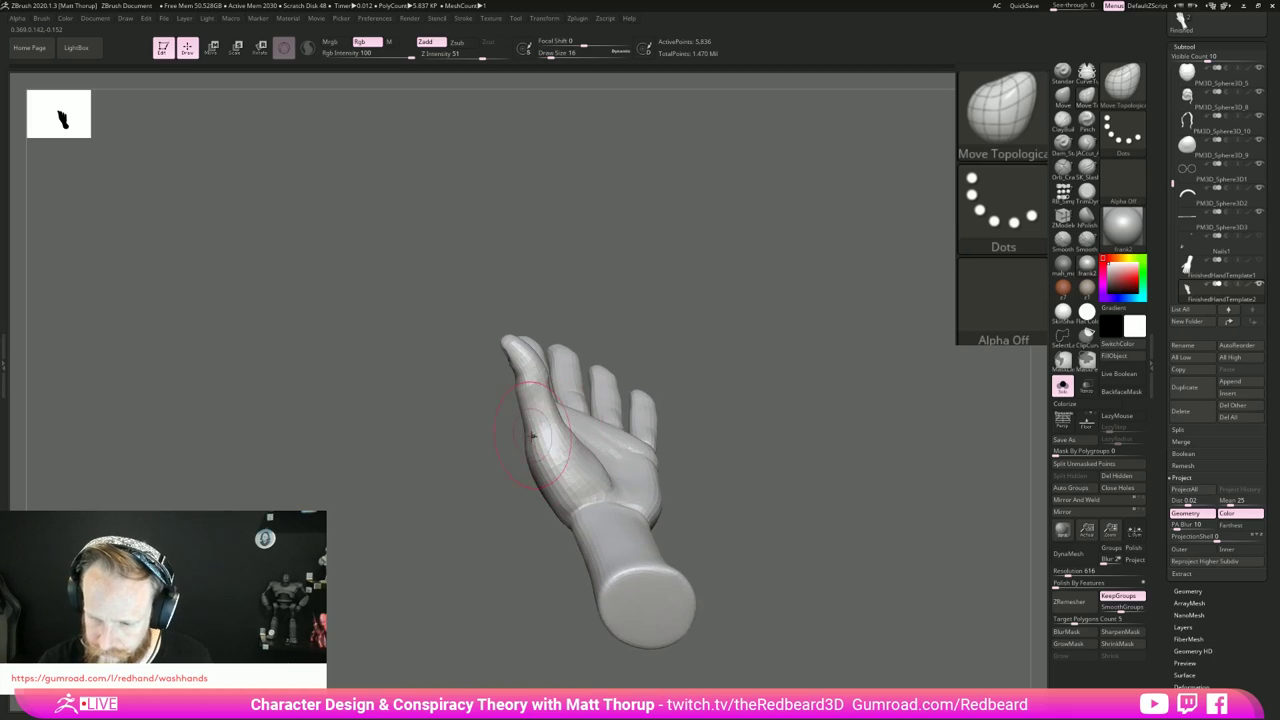
left_click_drag(549, 375, 514, 457)
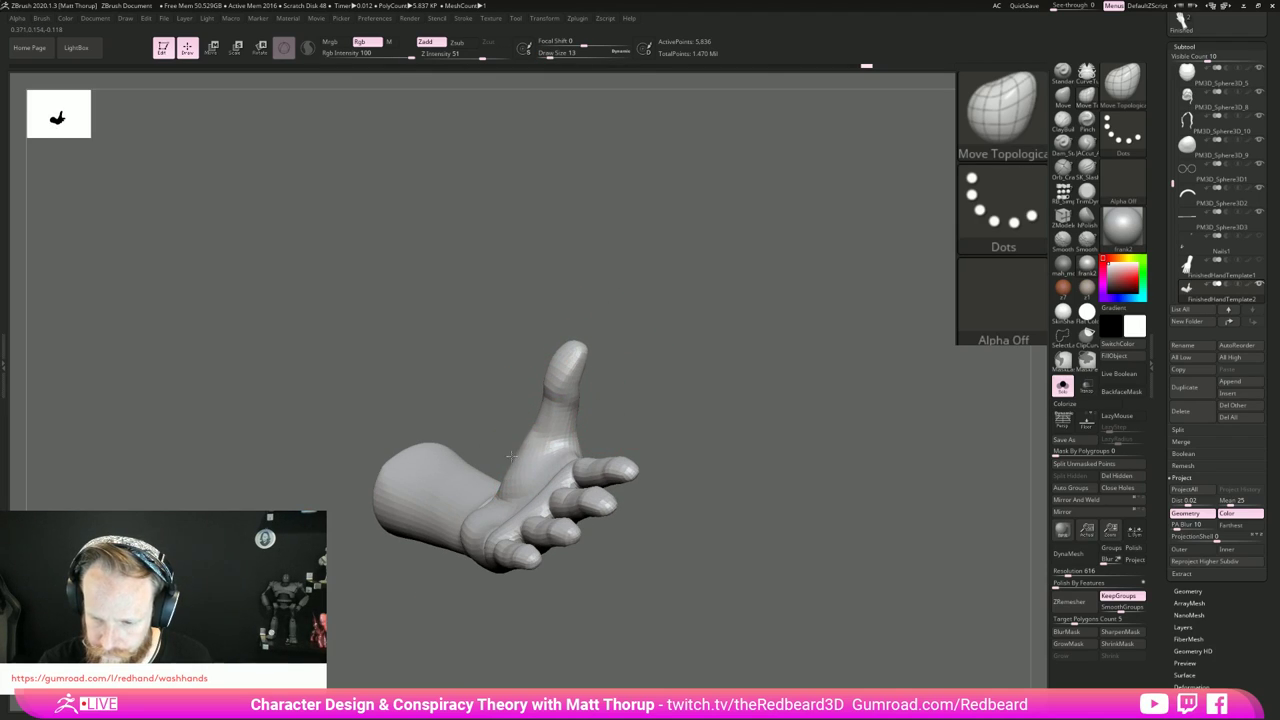
key("shift")
mouse_move(640, 330)
left_mouse_down()
mouse_move(700, 345)
mouse_move(650, 385)
mouse_move(789, 486)
mouse_move(750, 538)
mouse_move(749, 606)
mouse_move(709, 598)
mouse_move(796, 520)
left_mouse_up()
key("shift")
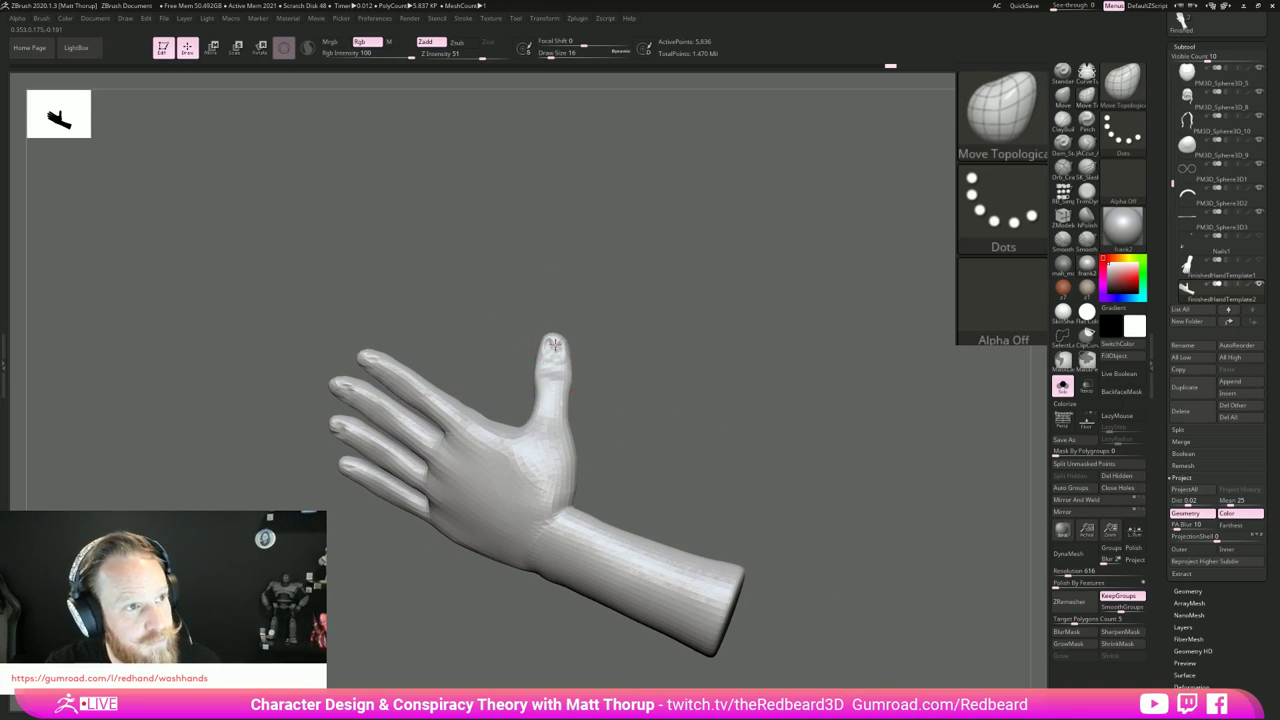
Step: Refine the thumb's outline between its tip and base from the back of the hand at draw size 12
key("bracketleft")
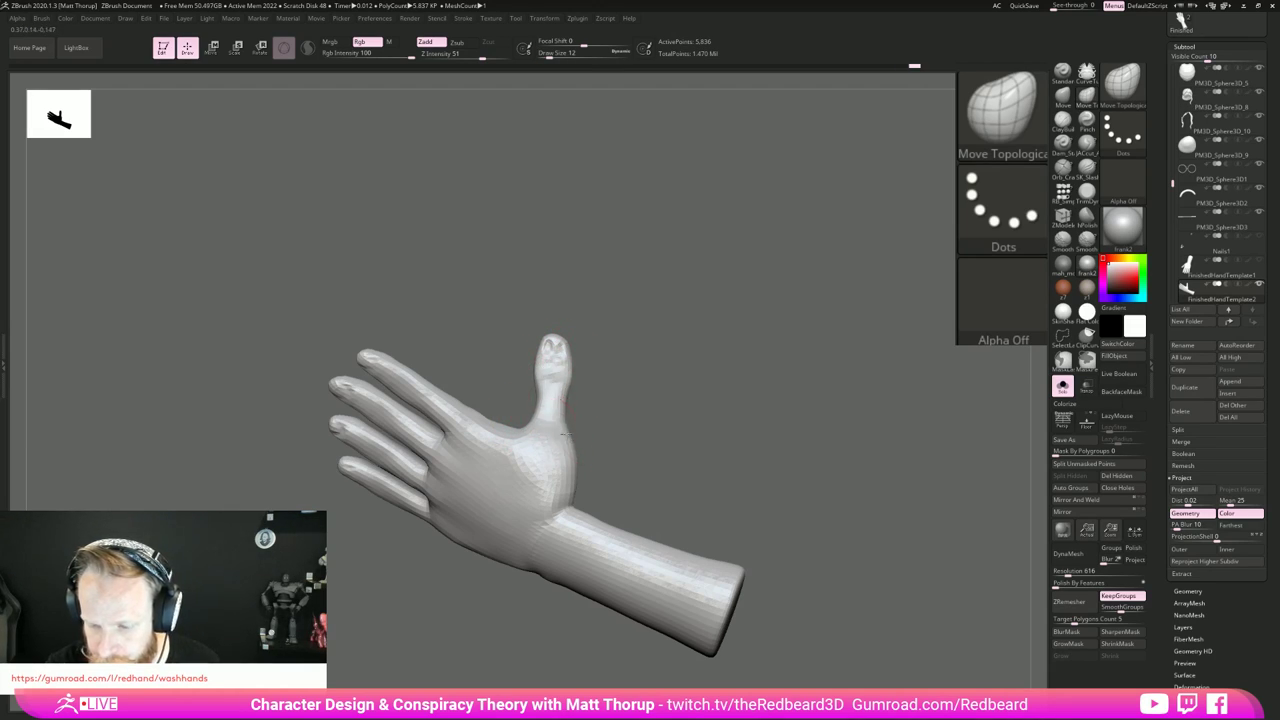
mouse_move(533, 410)
left_mouse_down()
mouse_move(663, 363)
mouse_move(446, 411)
left_mouse_up()
mouse_move(780, 490)
left_mouse_down()
mouse_move(811, 500)
mouse_move(703, 503)
mouse_move(771, 594)
mouse_move(649, 482)
mouse_move(577, 481)
left_mouse_up()
left_click_drag(638, 398, 618, 348)
Step: Adjust the hand's outline at the wrist and the little fingertip from the back at draw sizes 25 and 33
key("s")
left_click_drag(462, 421, 467, 421)
key("s")
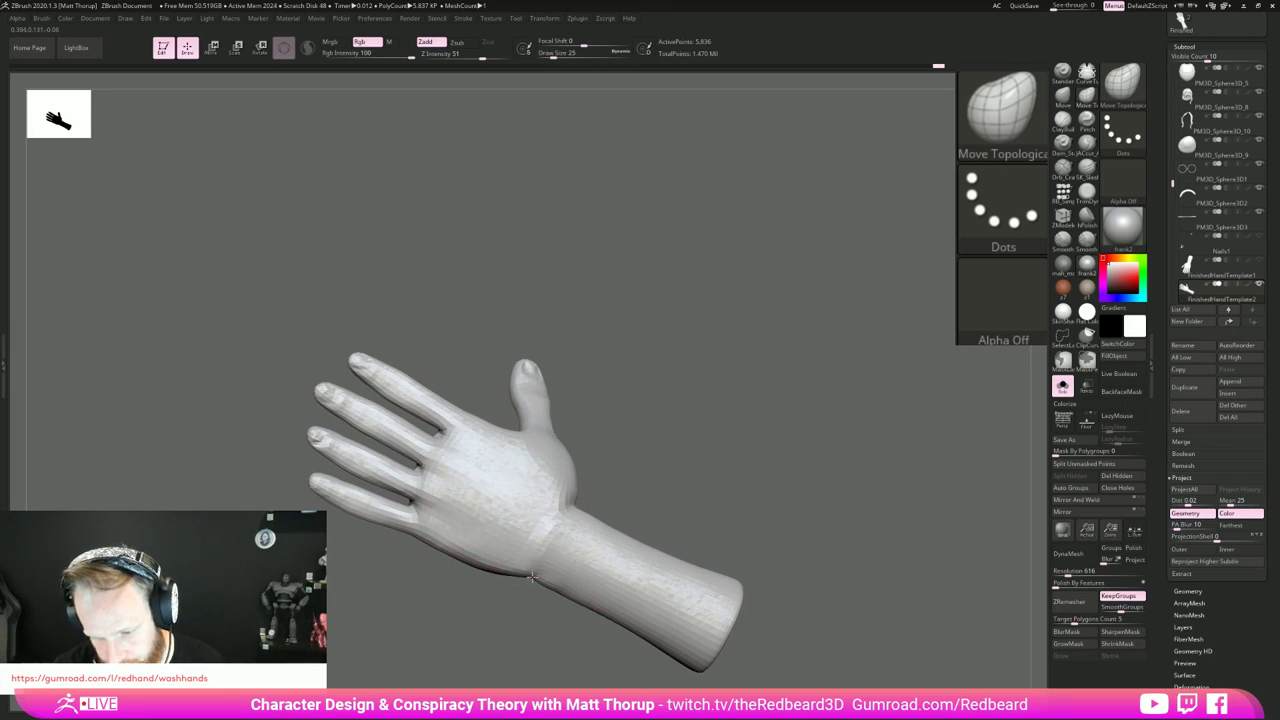
key("bracketright")
left_click_drag(325, 482, 319, 475)
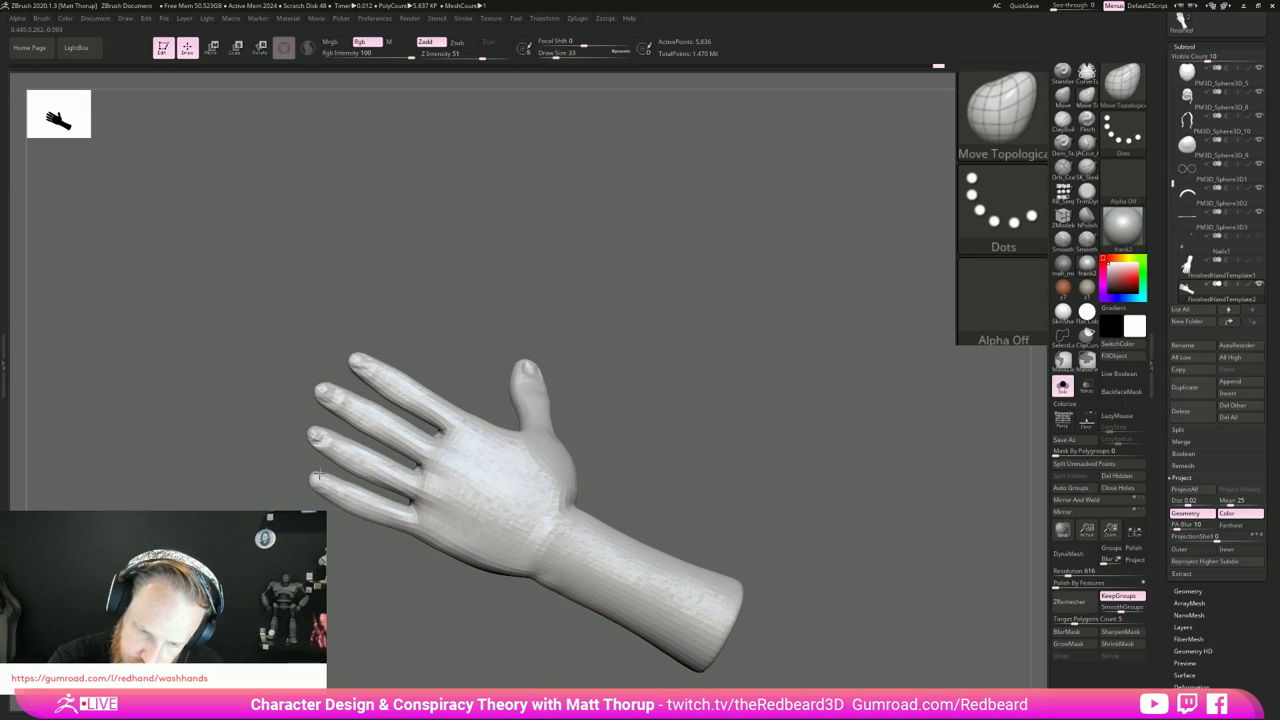
Step: Leave Solo mode and examine the hand's fit and proportions against the full body from the side and back
mouse_move(702, 444)
left_mouse_down("alt")
mouse_move(591, 449)
mouse_move(643, 489)
mouse_move(666, 557)
mouse_move(570, 536)
mouse_move(511, 571)
mouse_move(586, 634)
mouse_move(549, 614)
mouse_move(576, 588)
mouse_move(469, 619)
left_mouse_up("alt")
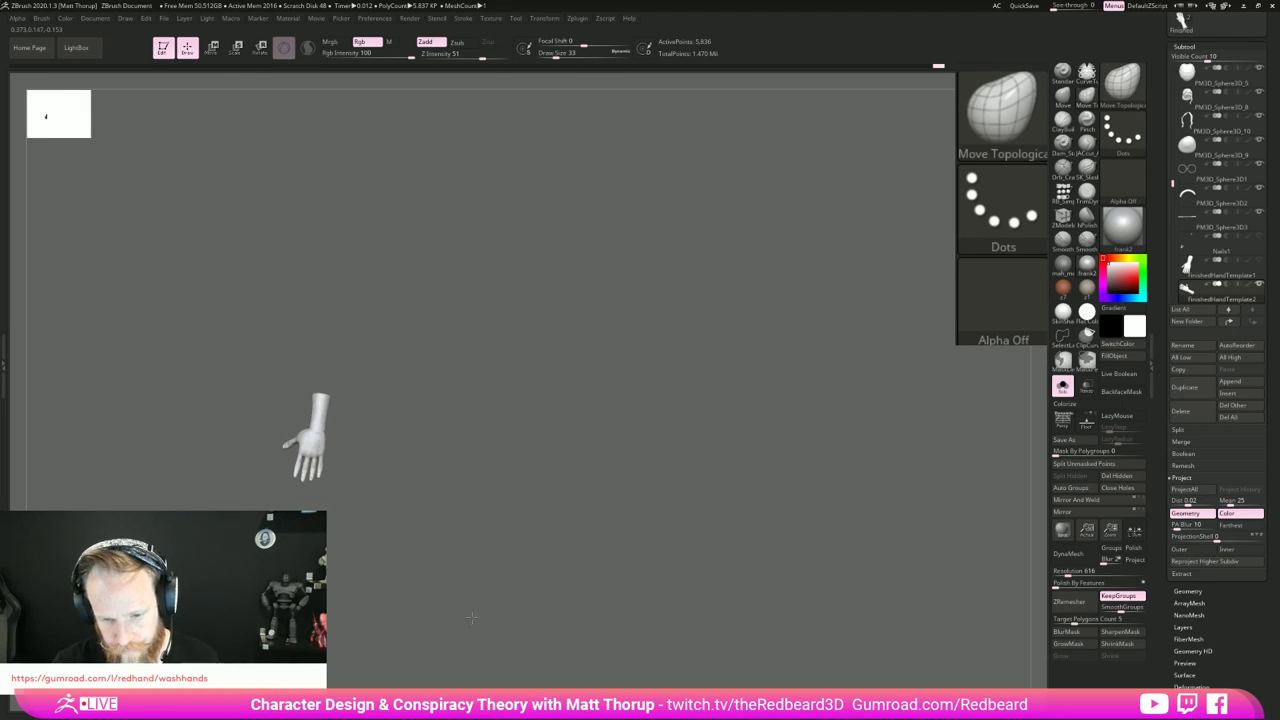
left_click(1060, 390)
left_click_drag(789, 541, 858, 624)
left_click_drag(750, 556, 663, 535)
mouse_move(414, 423)
left_mouse_down()
mouse_move(470, 400)
mouse_move(466, 425)
mouse_move(489, 428)
left_mouse_up()
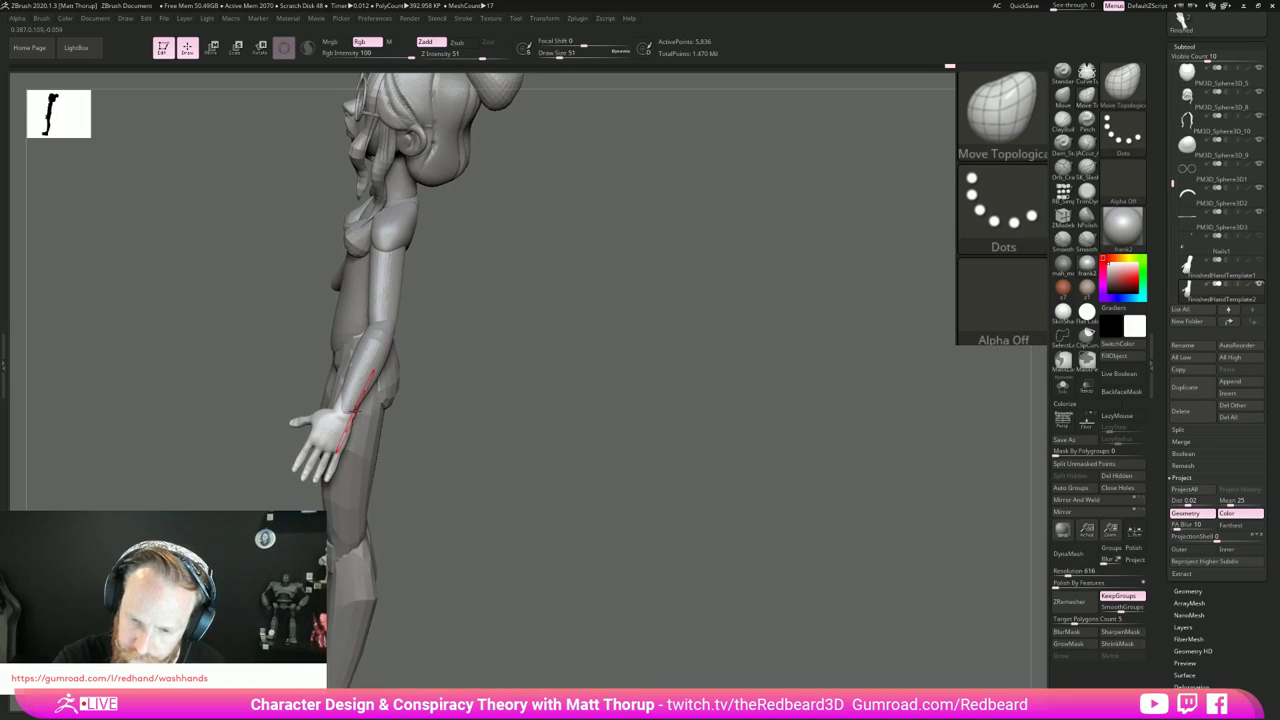
left_click_drag(580, 438, 541, 524)
left_click_drag(541, 524, 850, 570)
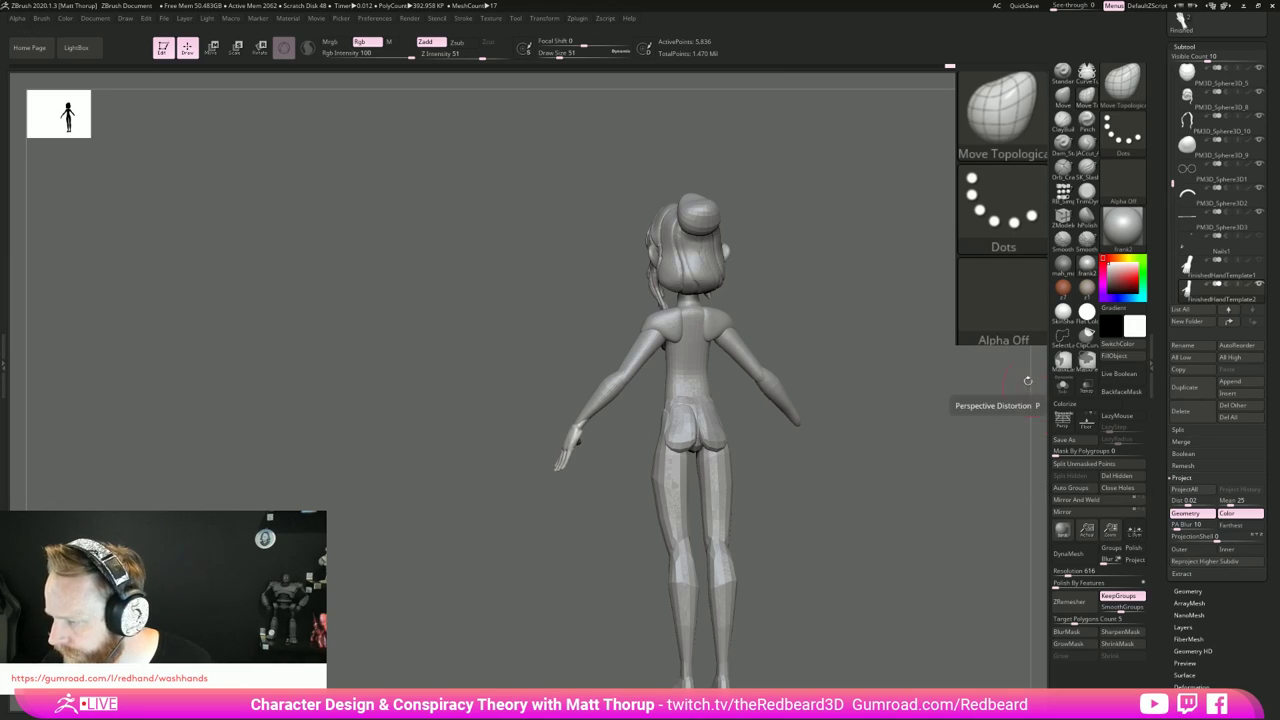
Step: Mirror the hand subtool across the X axis with SubTool Master, using Merge into one SubTool
left_click(607, 19)
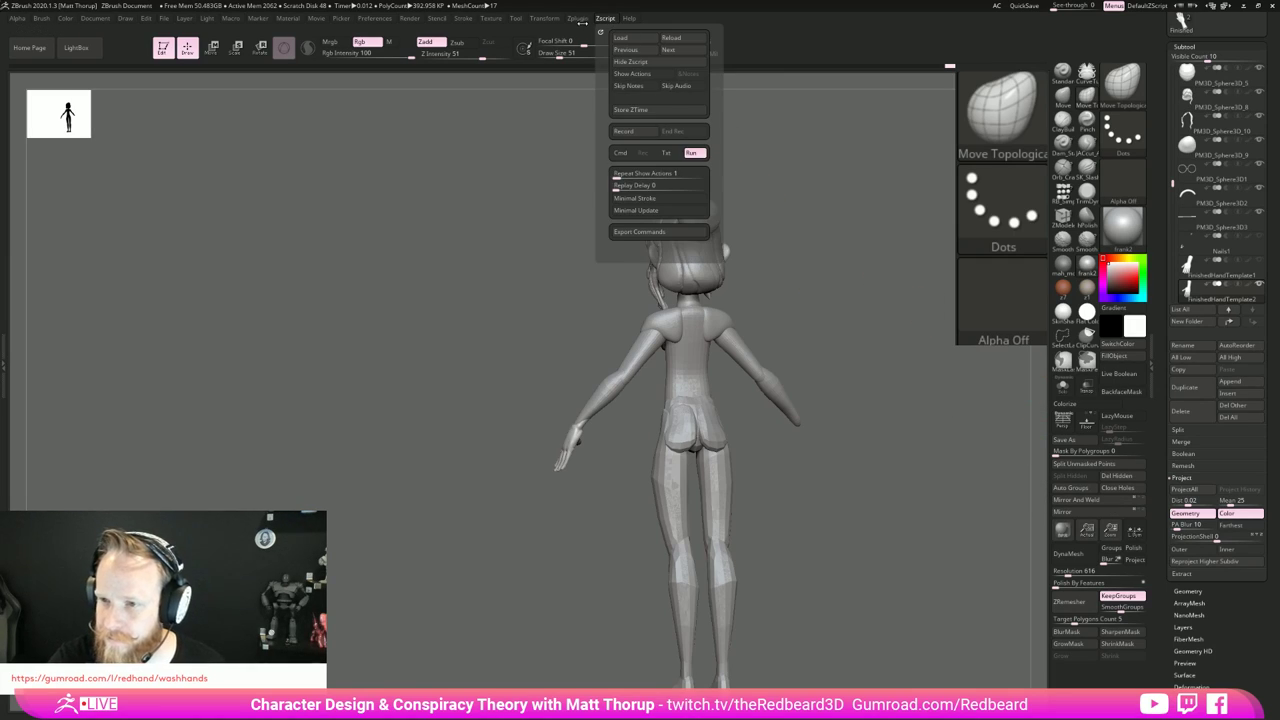
mouse_move(573, 26)
left_click(612, 193)
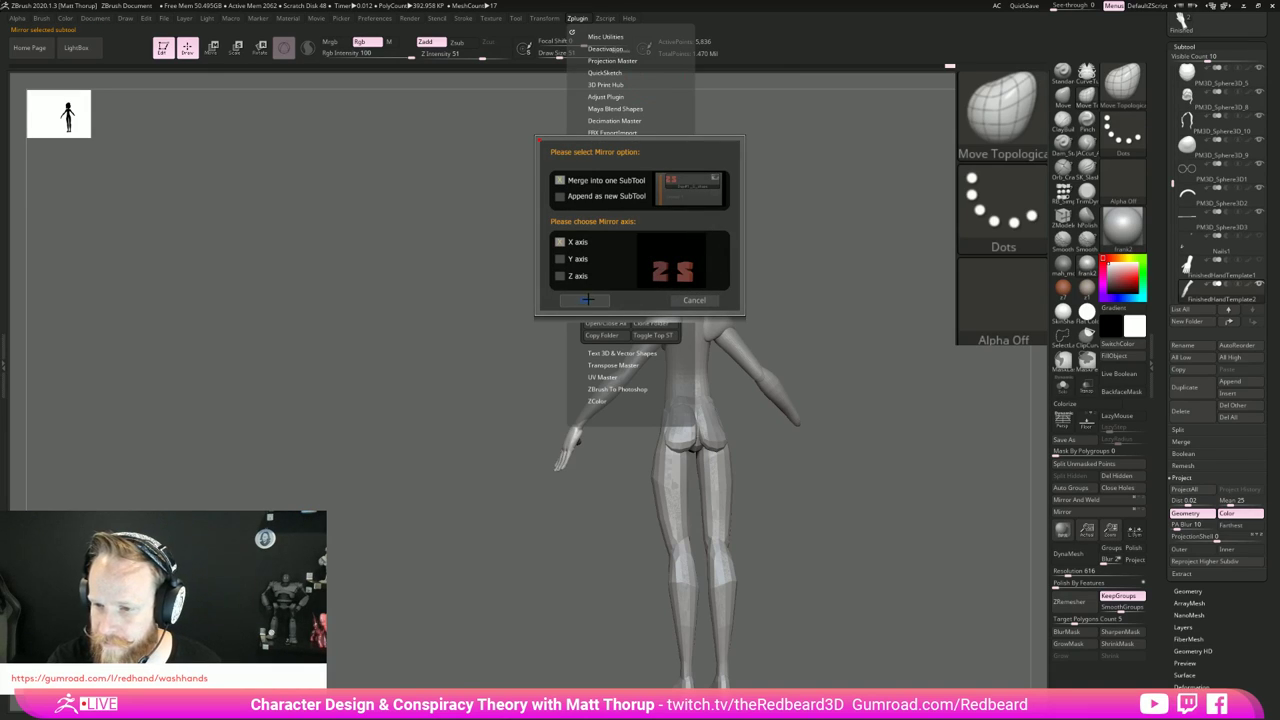
left_click(593, 302)
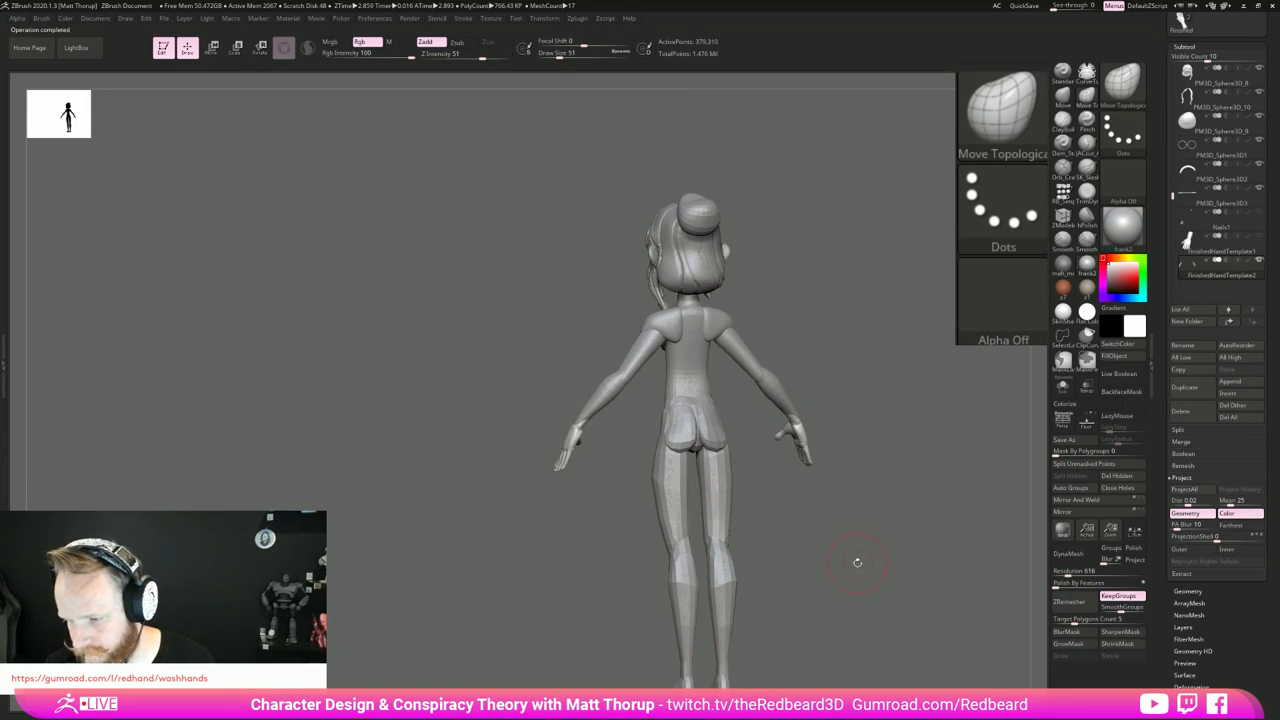
Step: Solo the hand subtool, undo the mirror and raise the hand to subdivision level 4
left_click_drag(837, 577, 843, 648)
key("alt+s")
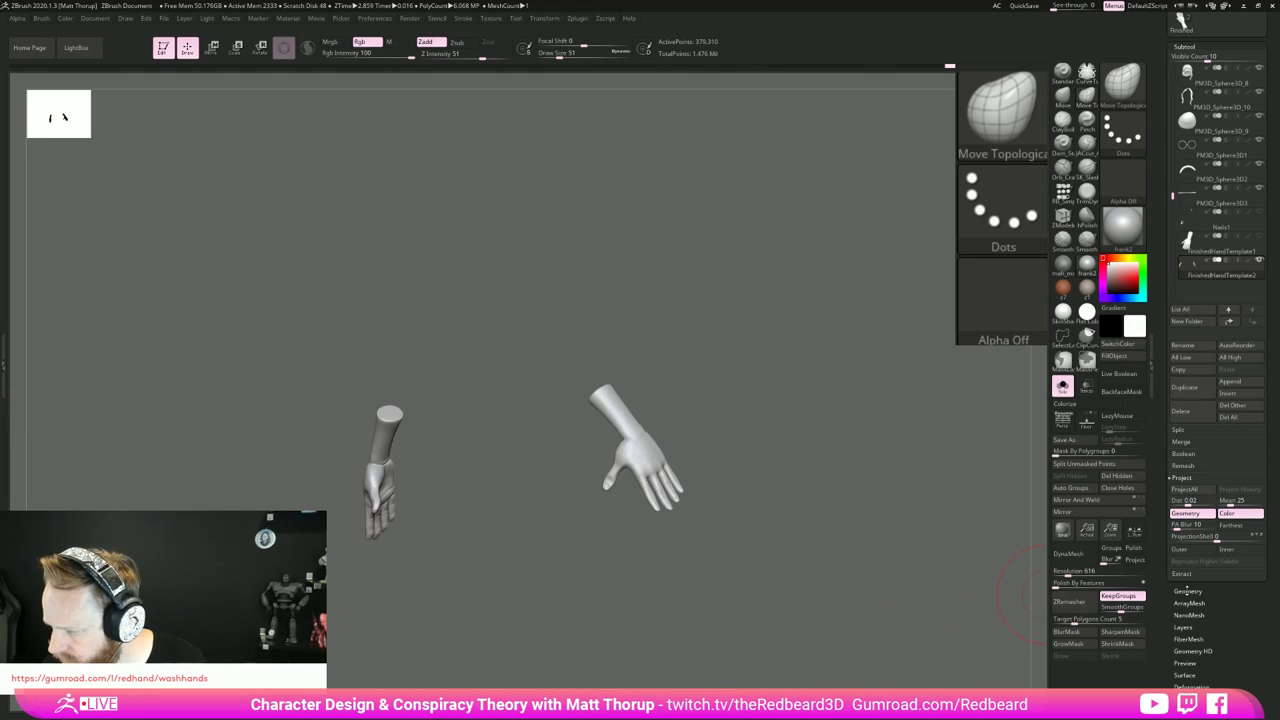
left_click(1186, 591)
mouse_move(1003, 511)
left_mouse_down()
mouse_move(826, 597)
mouse_move(865, 583)
mouse_move(890, 569)
mouse_move(810, 590)
mouse_move(831, 584)
left_mouse_up()
key("ctrl+z")
key("d")
key("d")
key("d")
key("shift+f")
key("shift+f")
Step: Smooth the back of the hand, the finger knuckles and the wrist edge at draw sizes 7 and 6
mouse_move(703, 409)
left_mouse_down("alt")
mouse_move(743, 429)
mouse_move(843, 609)
mouse_move(817, 370)
left_mouse_up("alt")
key("s")
left_click(627, 526)
mouse_move(627, 522)
left_mouse_down("shift")
mouse_move(668, 505)
mouse_move(672, 530)
mouse_move(705, 497)
mouse_move(682, 540)
mouse_move(736, 492)
mouse_move(740, 467)
left_mouse_up("shift")
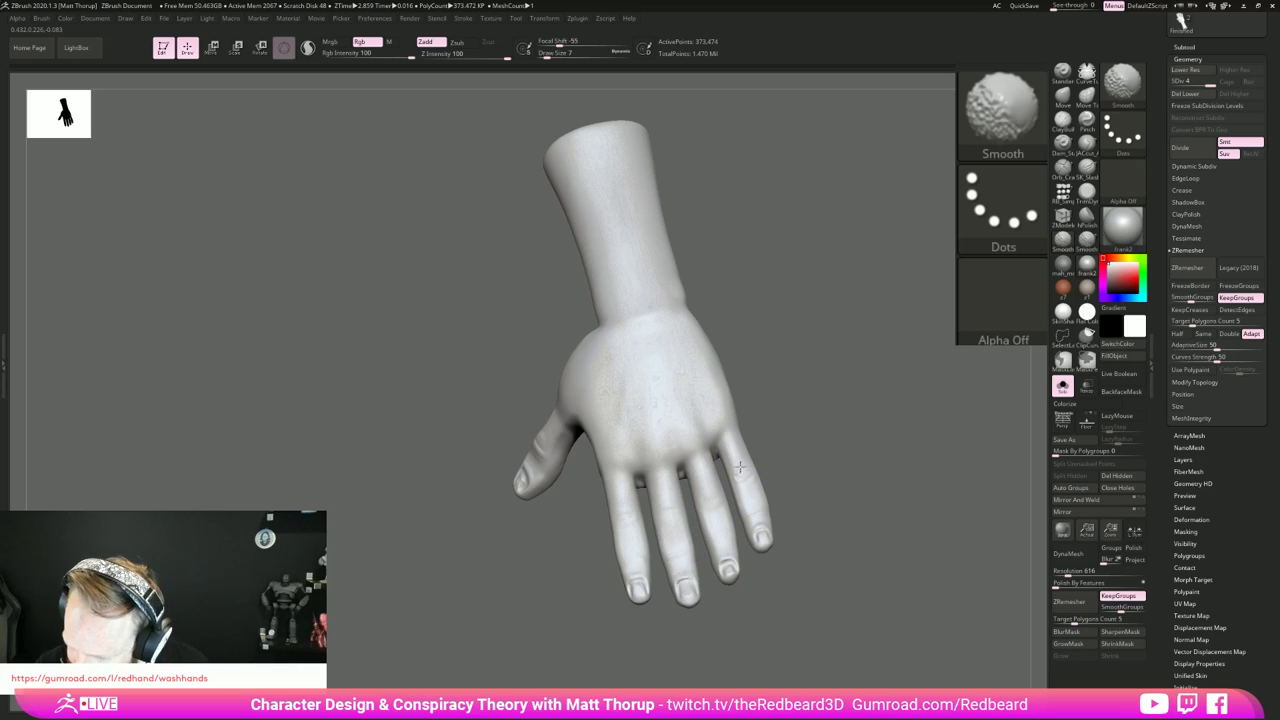
left_click_drag(786, 420, 868, 424)
key("s")
key("shift")
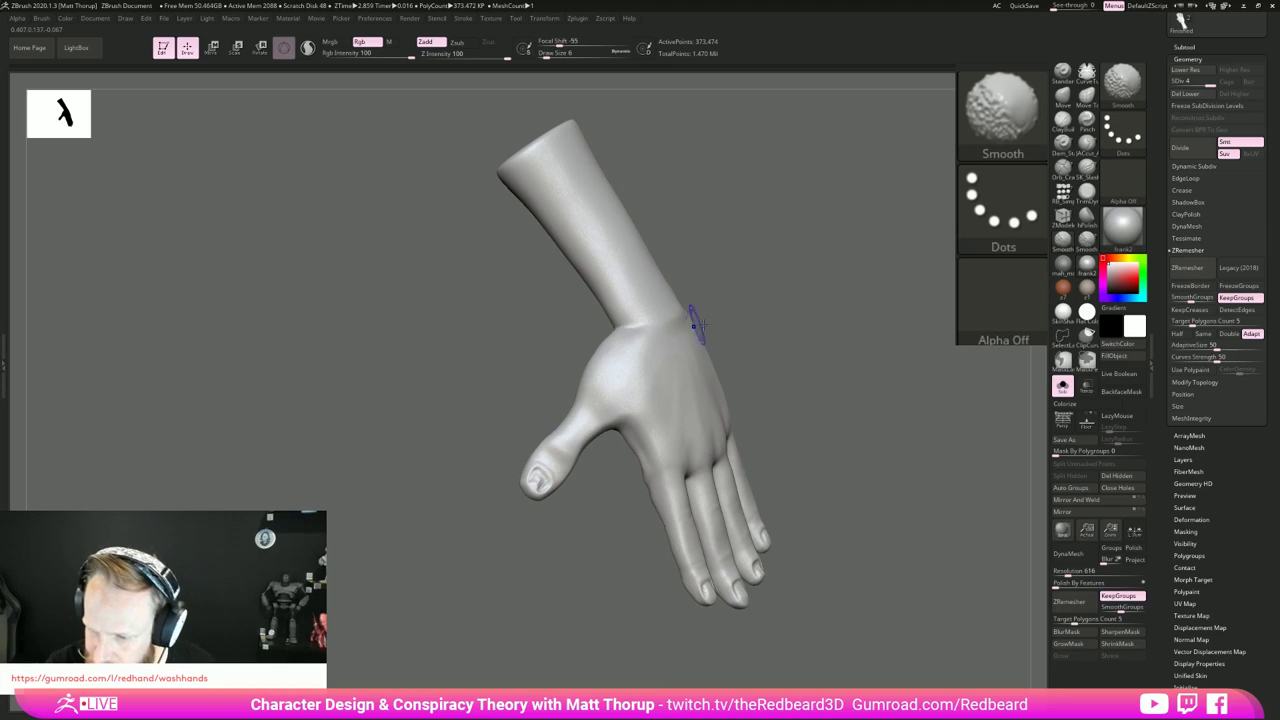
left_click_drag(796, 368, 729, 380)
key("shift")
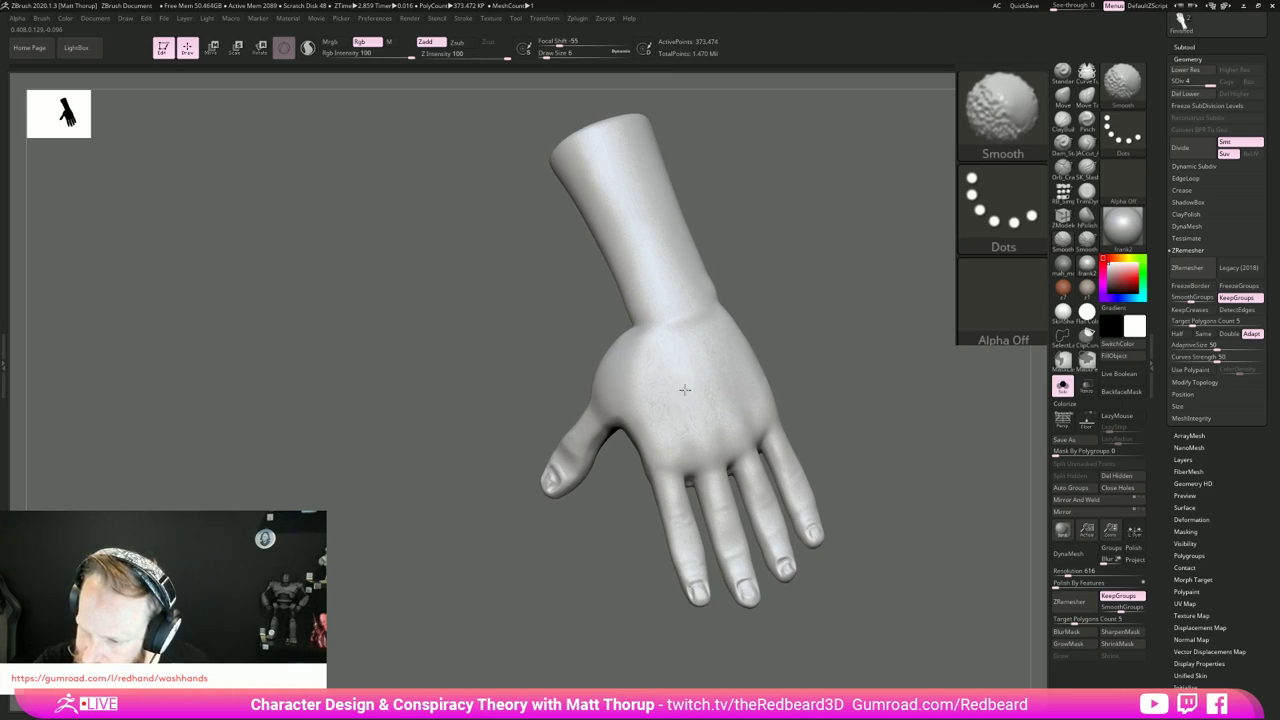
Step: Switch to the reddish-brown clay material and smooth the thumb and fingers on the back of the hand at draw size 6
left_click(1063, 288)
left_click_drag(928, 348, 862, 360)
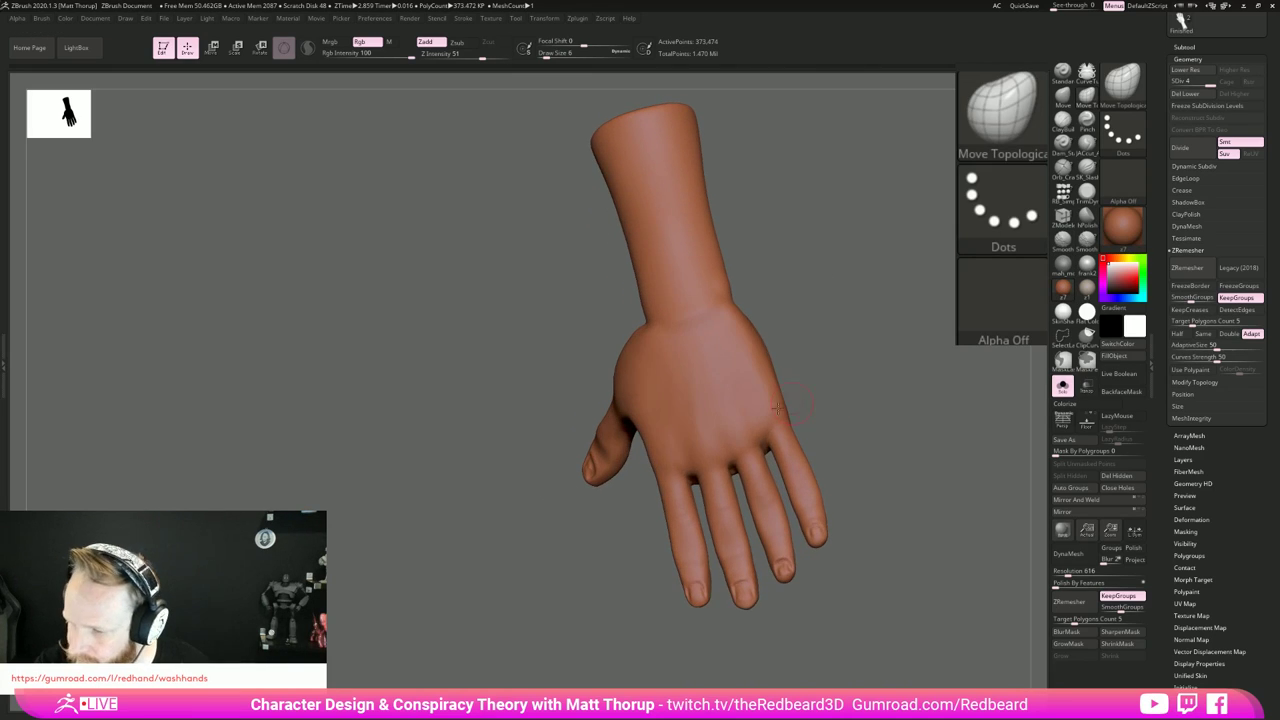
key("shift")
left_click_drag(763, 319, 832, 308)
key("shift")
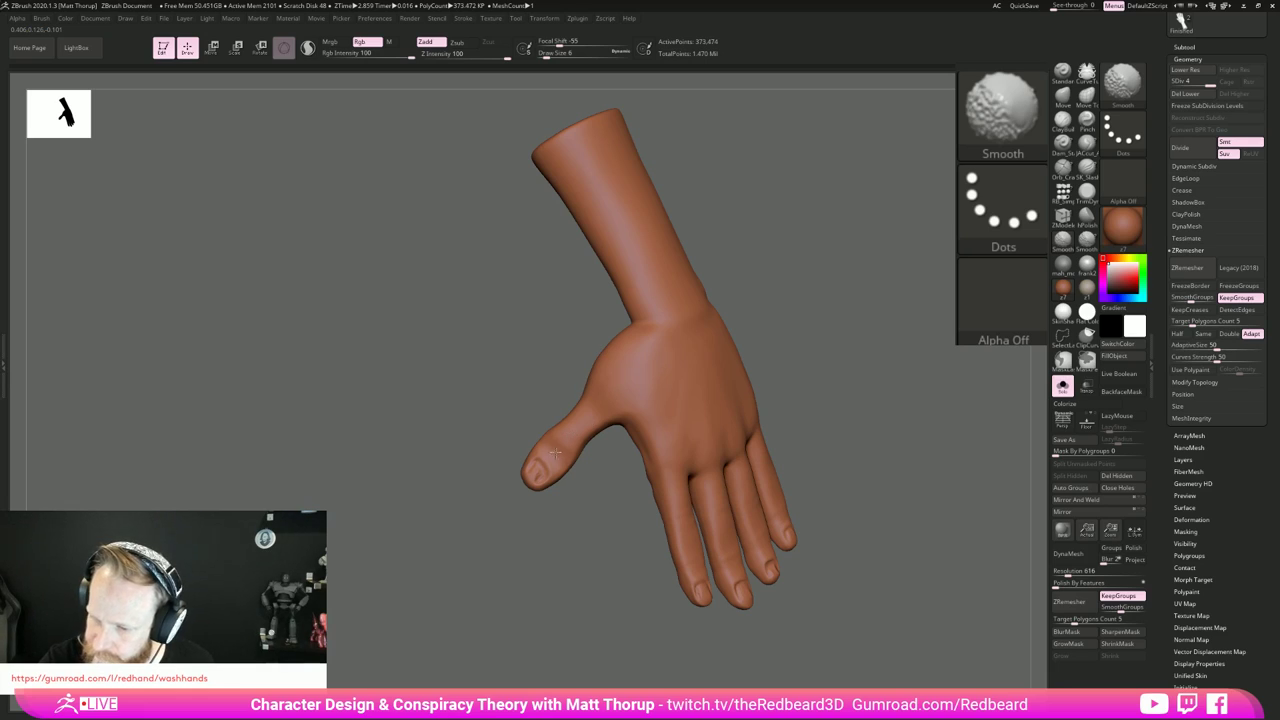
key("shift")
mouse_move(627, 565)
left_mouse_down()
mouse_move(606, 646)
mouse_move(943, 606)
mouse_move(763, 606)
mouse_move(823, 606)
mouse_move(782, 556)
left_mouse_up()
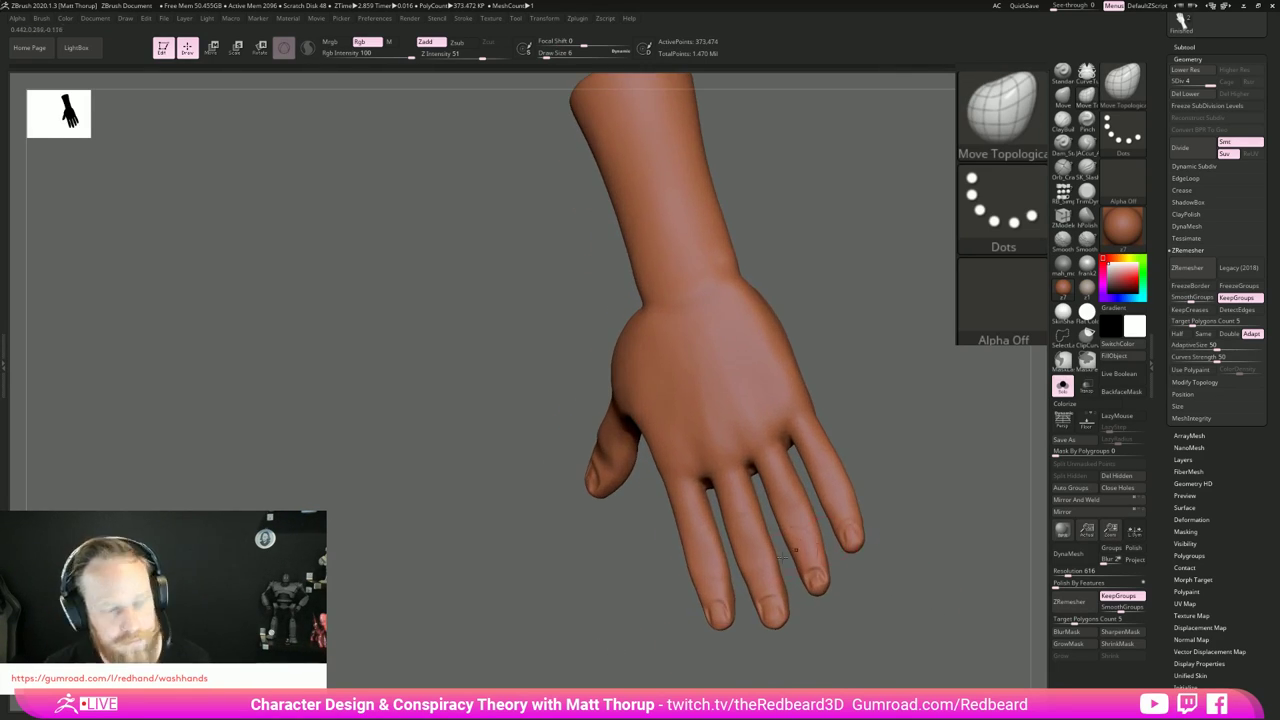
key("shift")
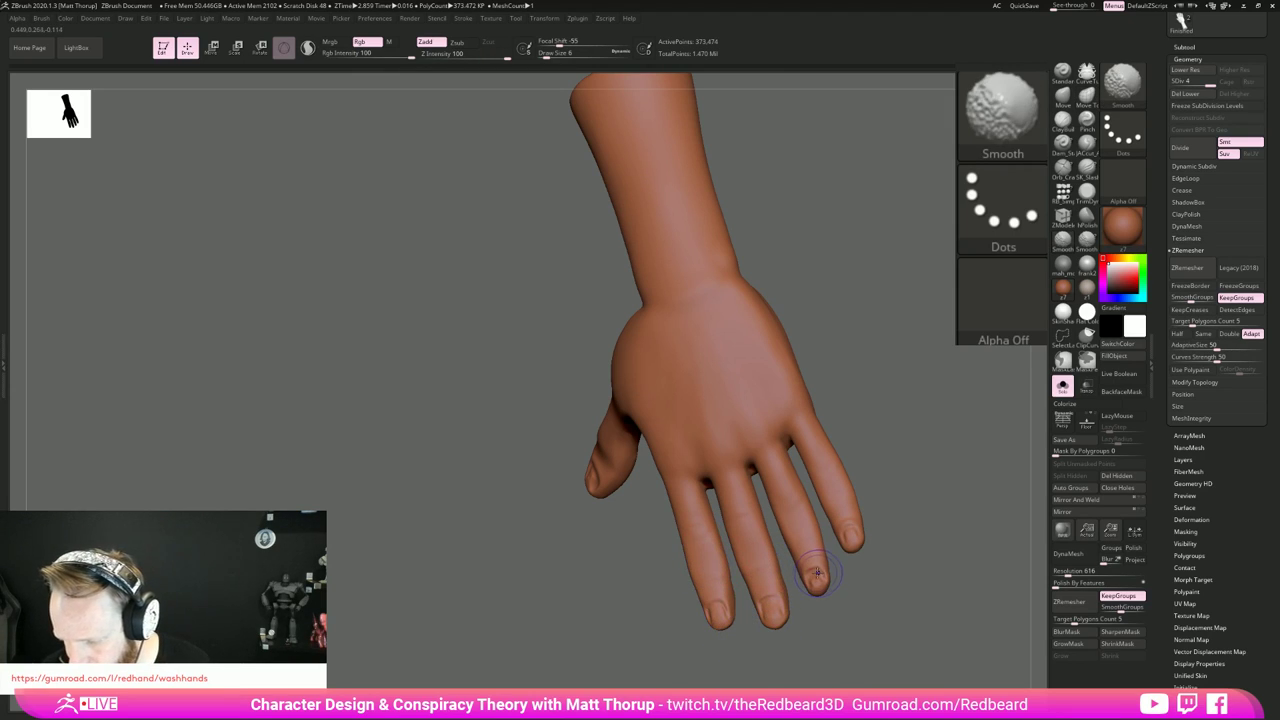
Step: Smooth the palm creases and the finger bases on the palm side at draw sizes 6 and 4
mouse_move(962, 432)
left_mouse_down()
mouse_move(865, 424)
mouse_move(833, 466)
left_mouse_up()
mouse_move(965, 600)
left_mouse_down("alt")
mouse_move(967, 642)
mouse_move(972, 607)
mouse_move(775, 600)
mouse_move(829, 611)
mouse_move(832, 650)
left_mouse_up("alt")
key("shift")
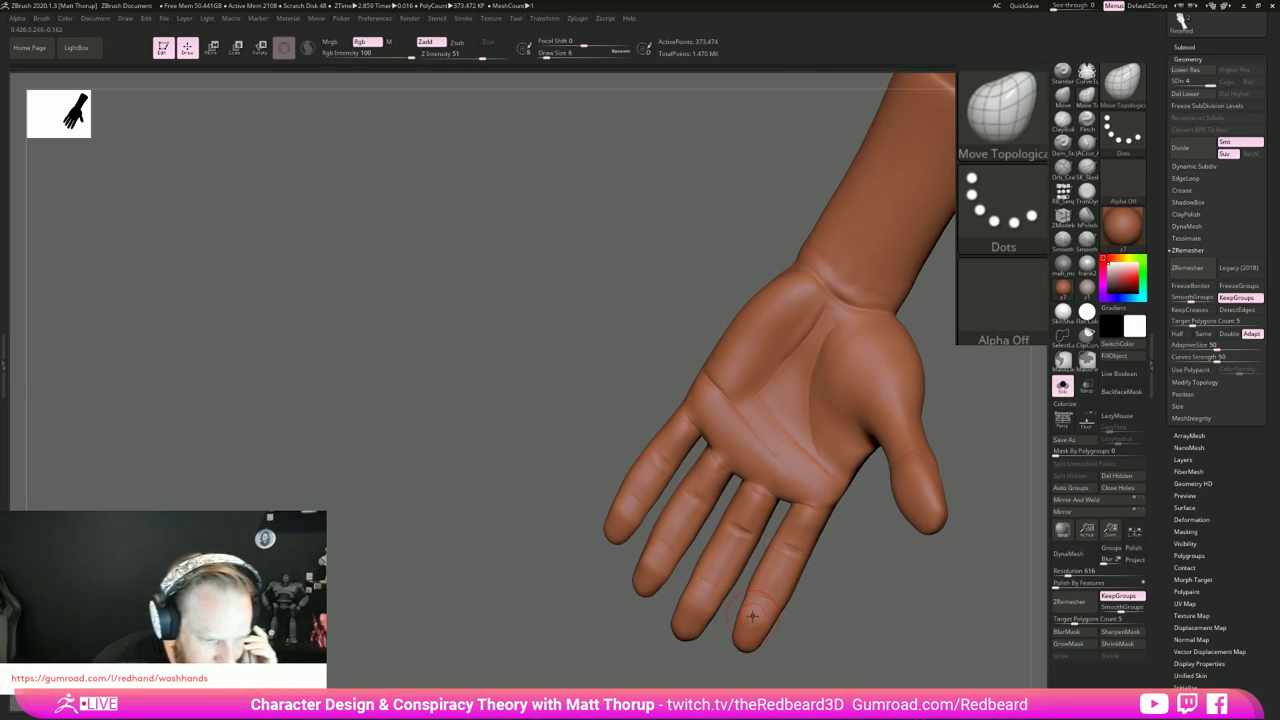
left_click_drag(893, 572, 889, 560)
left_click_drag(785, 463, 752, 460, "shift")
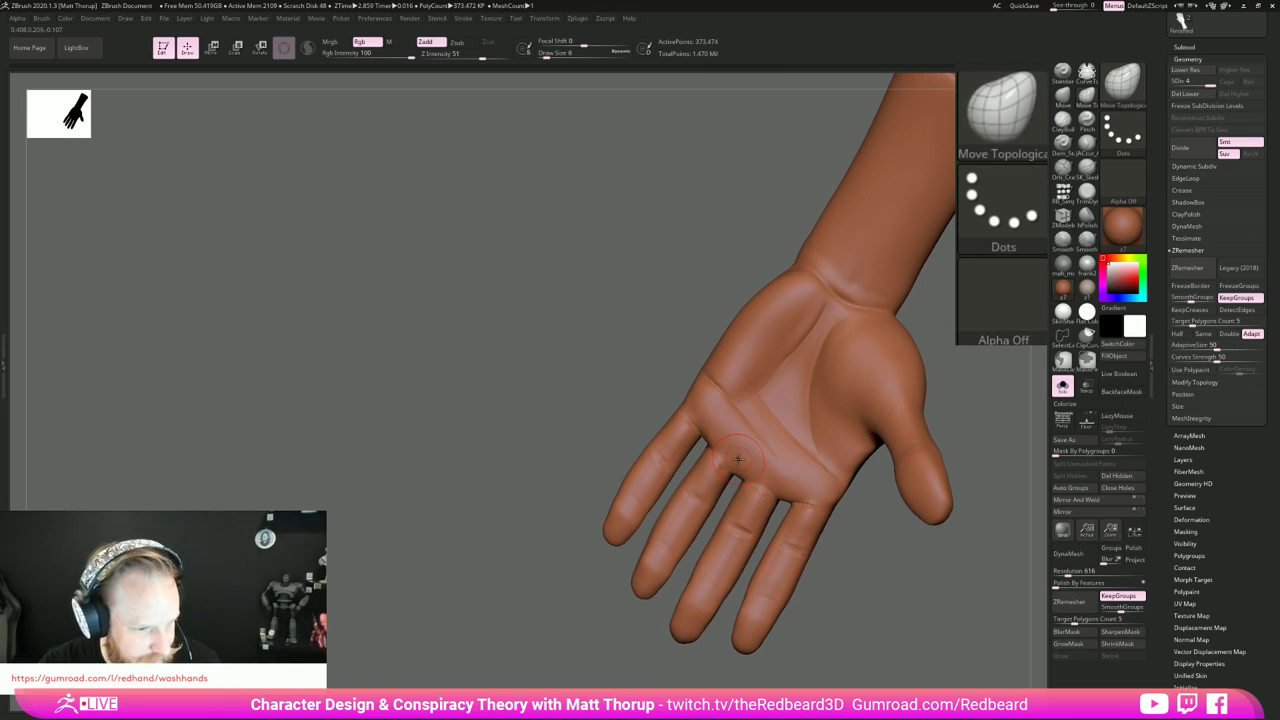
key("s")
left_click_drag(737, 457, 804, 490)
mouse_move(914, 592)
left_mouse_down()
mouse_move(843, 583)
mouse_move(903, 614)
mouse_move(866, 626)
mouse_move(899, 480)
left_mouse_up()
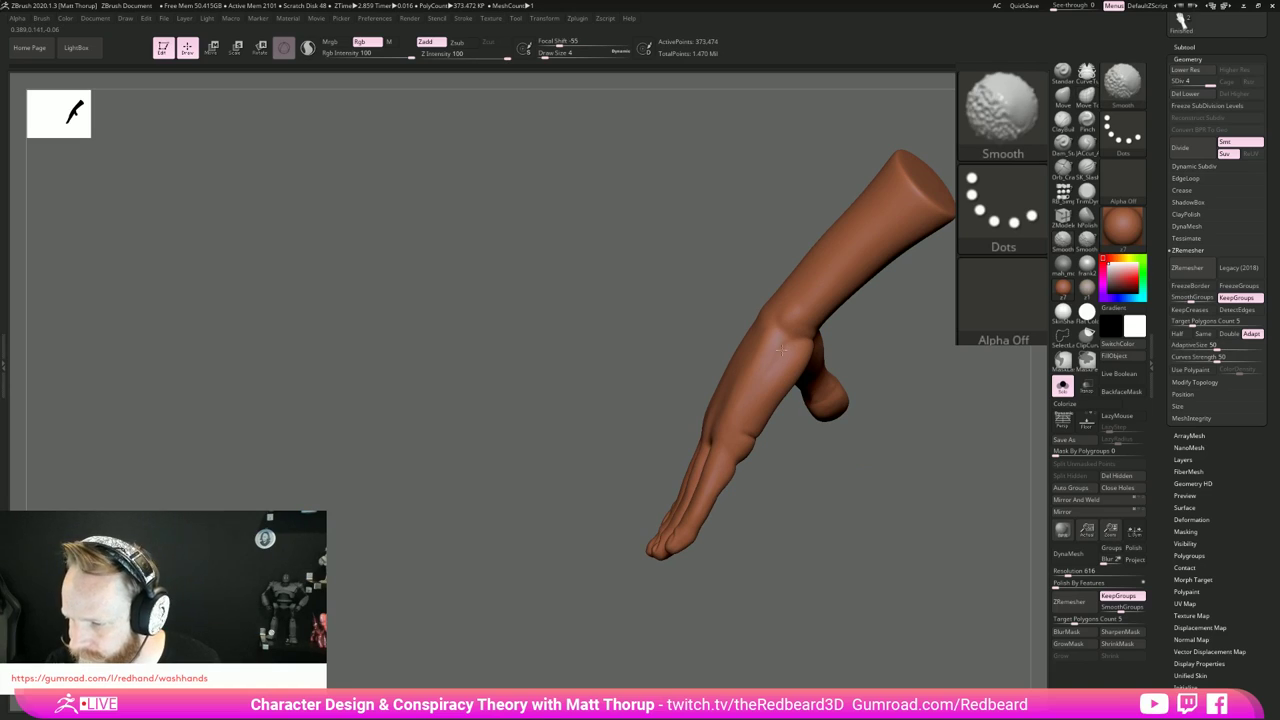
Step: Smooth the back of the hand around the thumb base and knuckles at draw size 4
left_click_drag(732, 540, 789, 554)
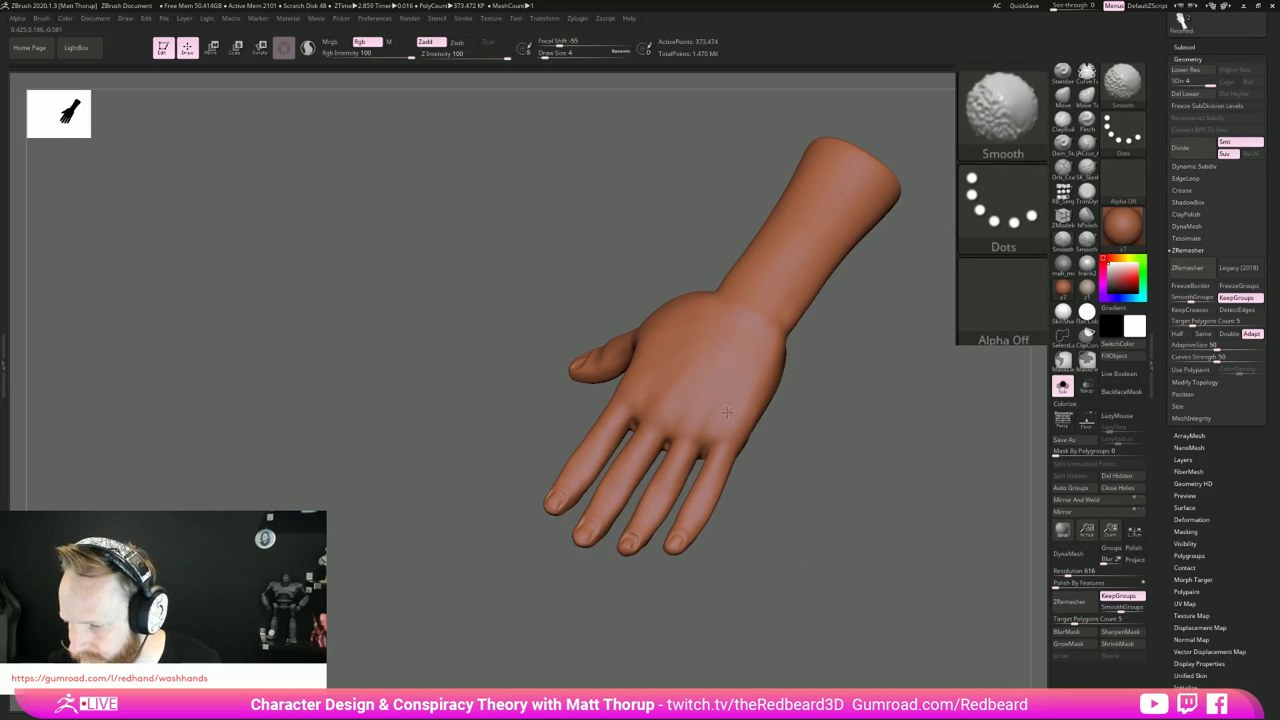
left_click_drag(814, 409, 797, 405)
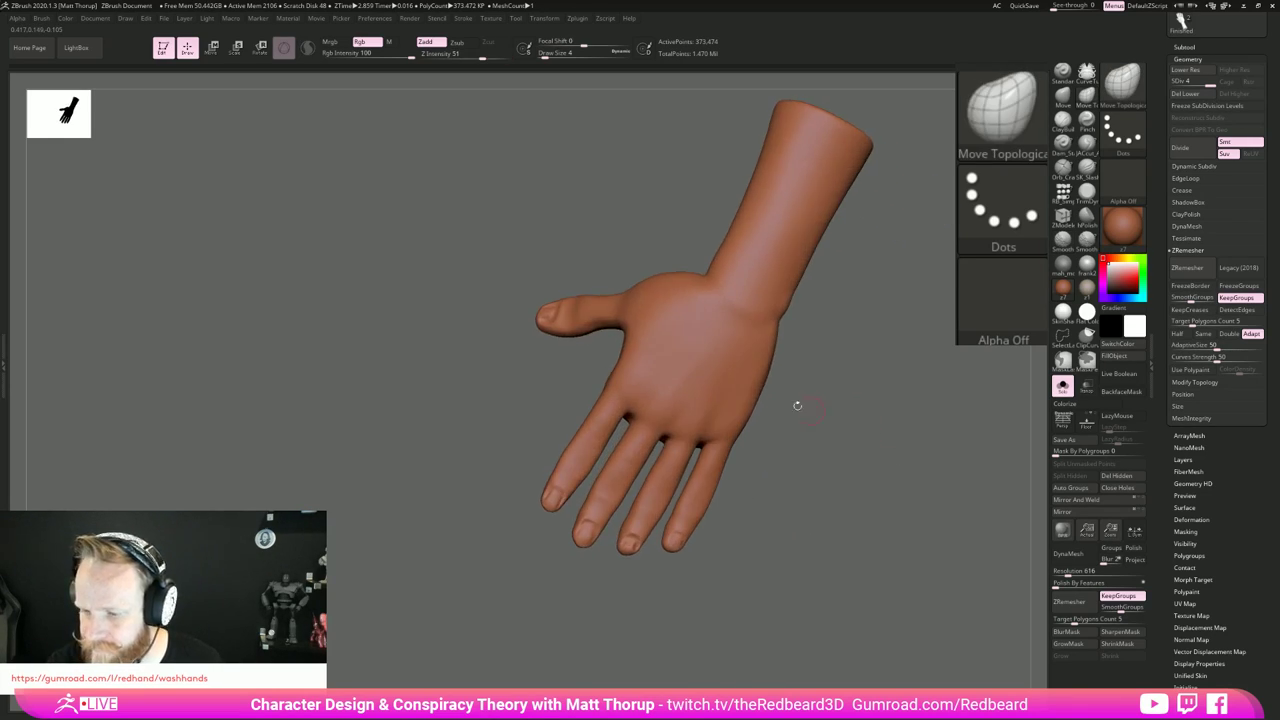
left_click_drag(678, 334, 655, 356, "shift")
mouse_move(682, 314)
left_mouse_down("shift")
mouse_move(722, 413)
mouse_move(790, 429)
mouse_move(750, 381)
left_mouse_up("shift")
Step: Lower the hand to subdivision level 3 and refine the index and middle fingers with Move Topological and smoothing at draw size 5
key("shift+d")
mouse_move(834, 548)
left_mouse_down("alt")
mouse_move(746, 534)
mouse_move(836, 556)
left_mouse_up("alt")
key("s")
left_click(586, 513)
left_click_drag(553, 603, 534, 602)
key("s")
left_click(561, 516)
right_click_drag(589, 572, 630, 585)
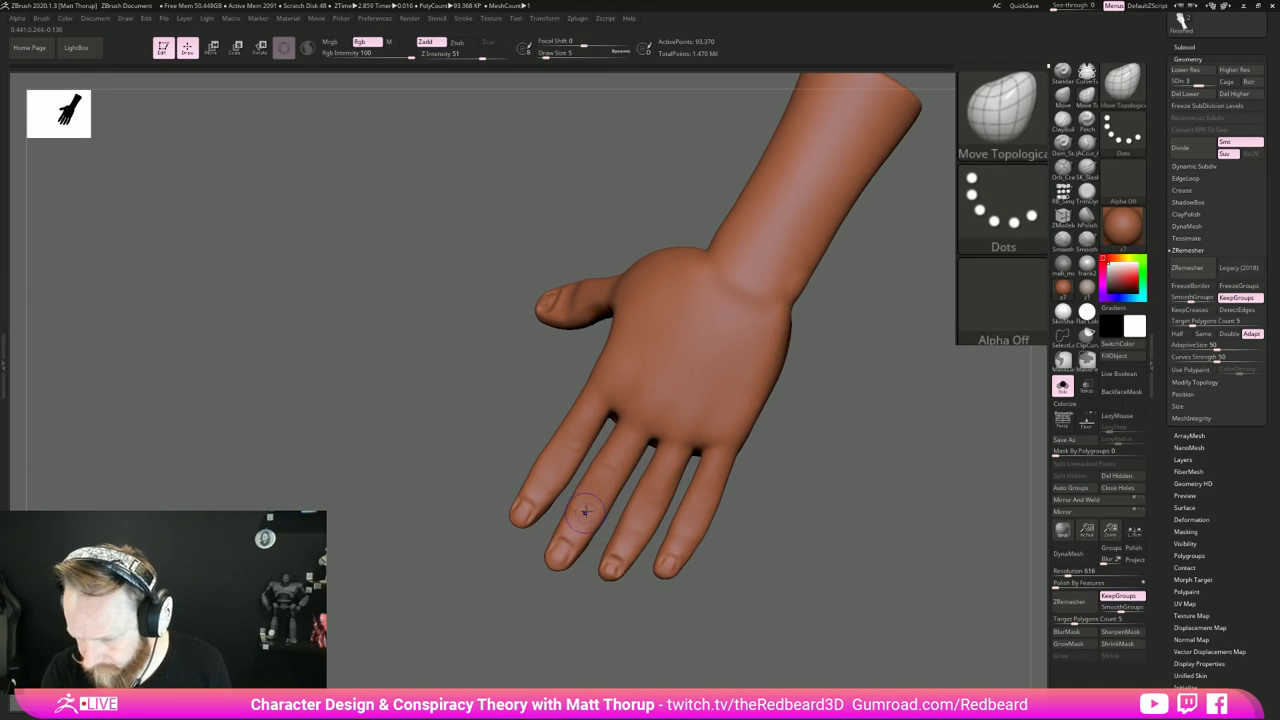
key("shift")
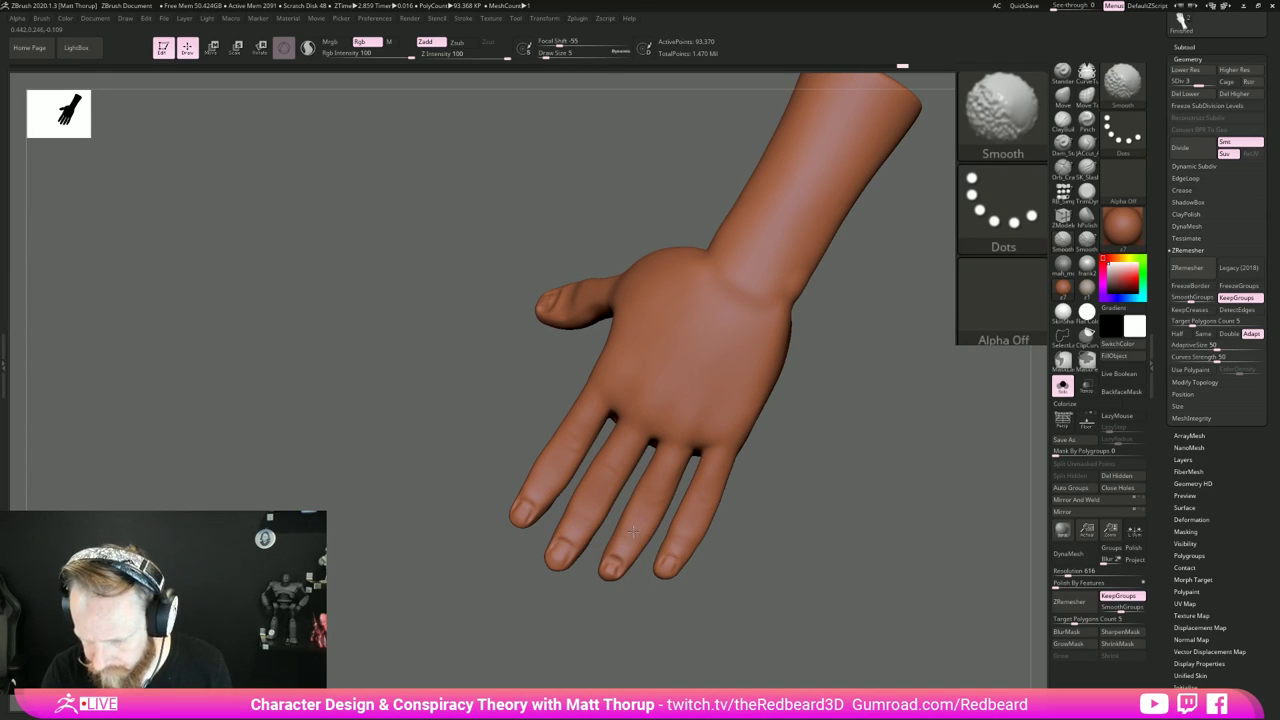
Step: Return the hand to subdivision level 4 and smooth the fingers from the back and palm sides at draw size 5
mouse_move(871, 575)
left_mouse_down("alt")
mouse_move(706, 560)
mouse_move(777, 554)
mouse_move(848, 583)
mouse_move(858, 551)
left_mouse_up("alt")
mouse_move(840, 556)
right_mouse_down()
mouse_move(808, 566)
mouse_move(826, 600)
mouse_move(846, 583)
right_mouse_up()
key("shift")
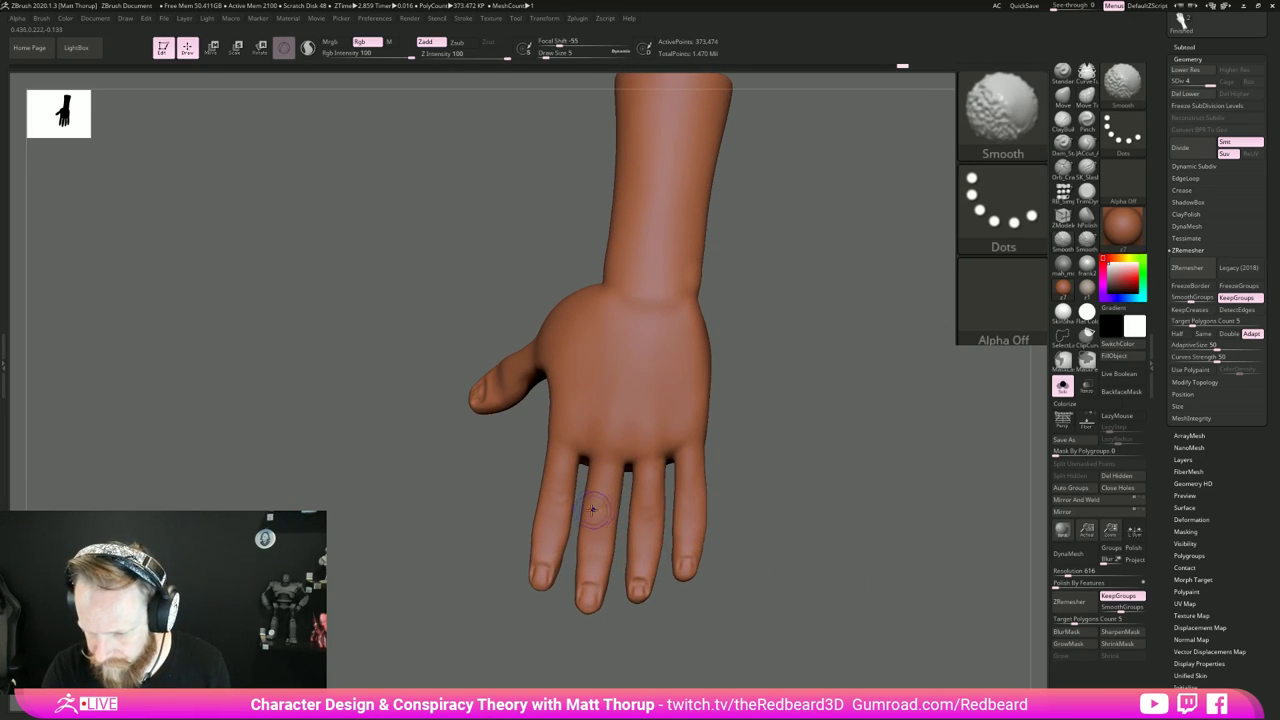
left_click_drag(730, 433, 895, 442)
key("shift")
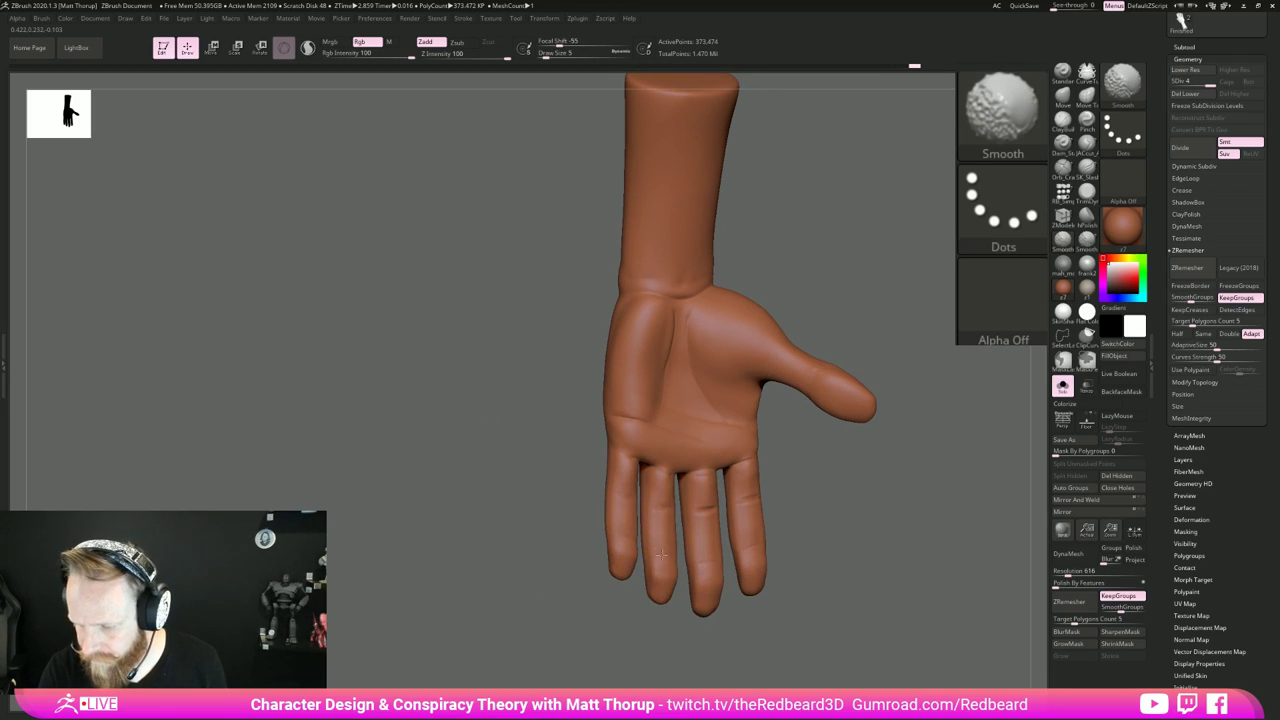
mouse_move(832, 514)
left_mouse_down("alt")
mouse_move(680, 508)
mouse_move(874, 580)
mouse_move(768, 572)
mouse_move(831, 527)
left_mouse_up("alt")
mouse_move(778, 474)
left_mouse_down()
mouse_move(783, 503)
mouse_move(865, 535)
left_mouse_up()
key("shift")
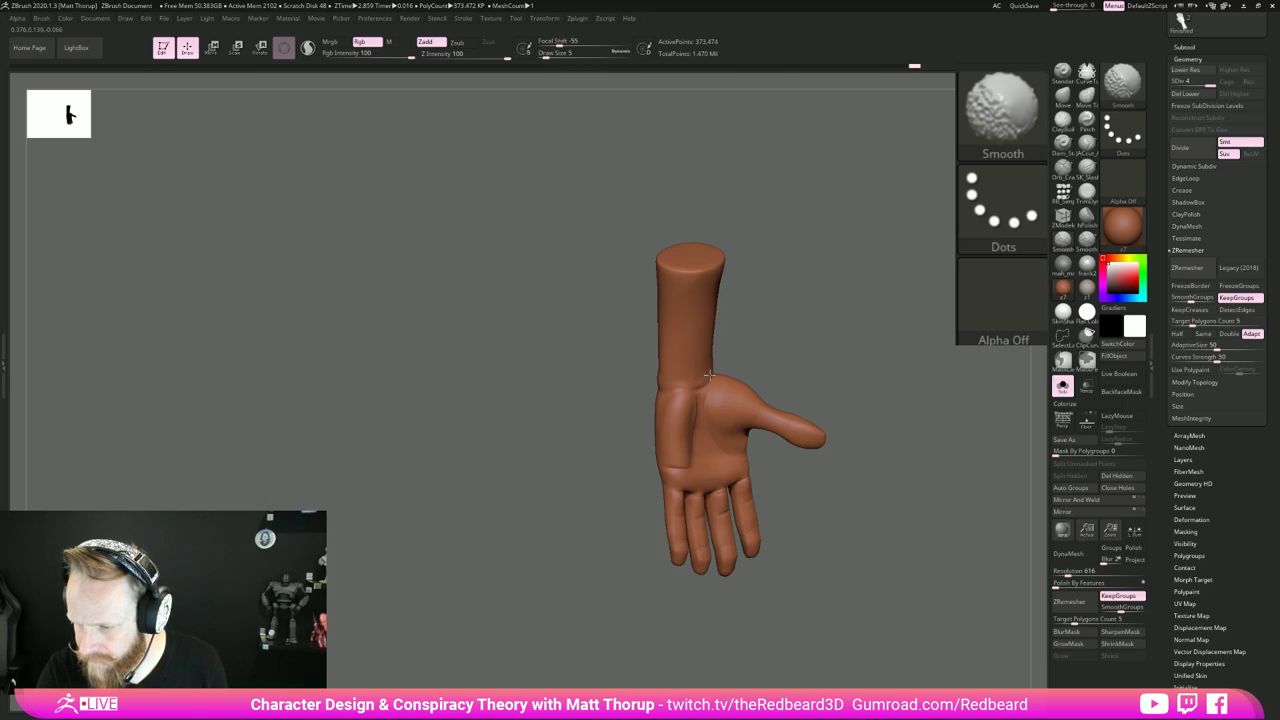
Step: Drop the hand to subdivision level 3 and smooth the wrist crease and forearm at draw sizes 6 and 12
key("shift+d")
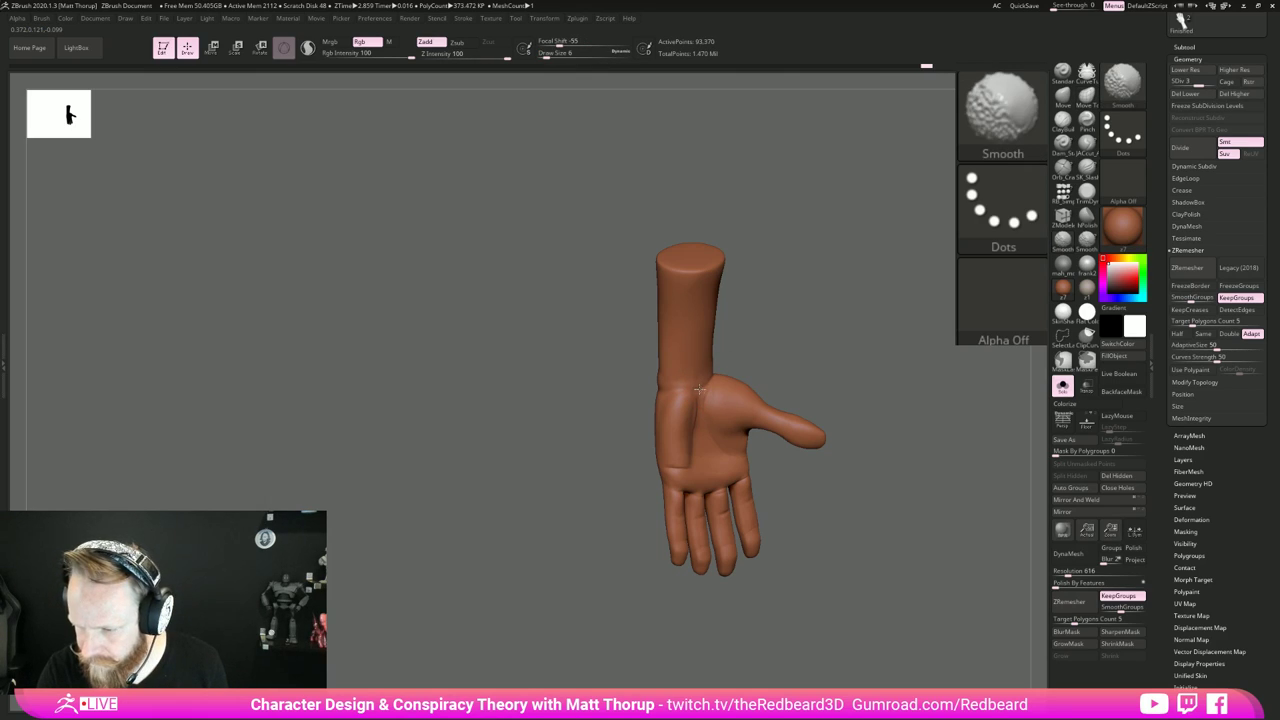
right_click_drag(662, 388, 732, 392)
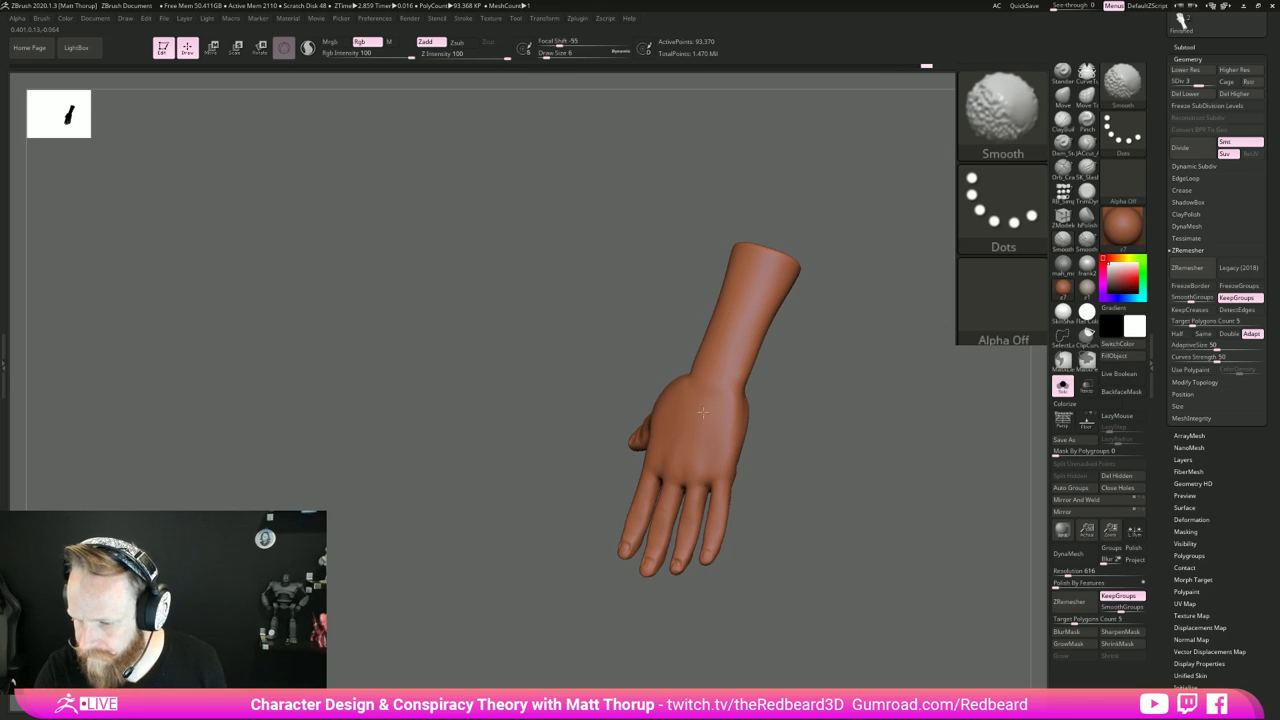
left_click_drag(868, 462, 777, 492)
mouse_move(776, 491)
right_mouse_down()
mouse_move(843, 509)
mouse_move(749, 514)
mouse_move(723, 564)
mouse_move(706, 563)
mouse_move(763, 509)
right_mouse_up()
key("s")
left_click_drag(565, 303, 579, 282)
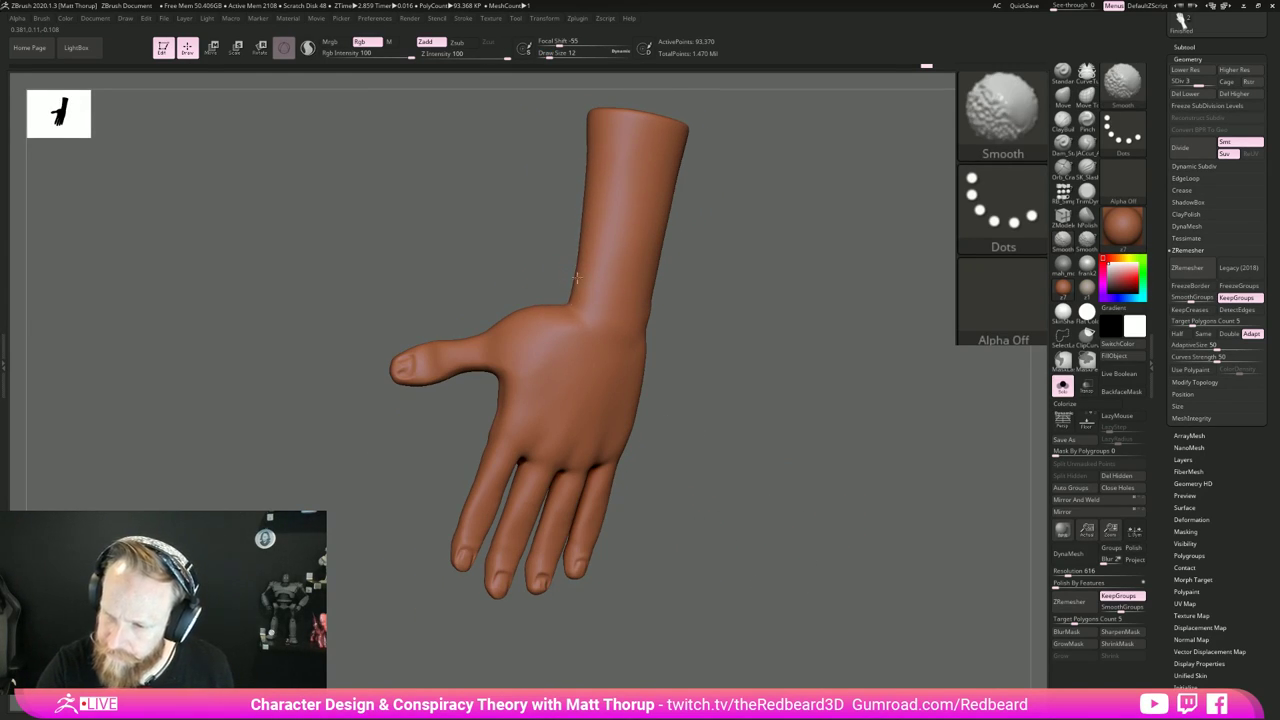
left_click_drag(593, 179, 630, 154, "shift")
right_click_drag(702, 283, 733, 297)
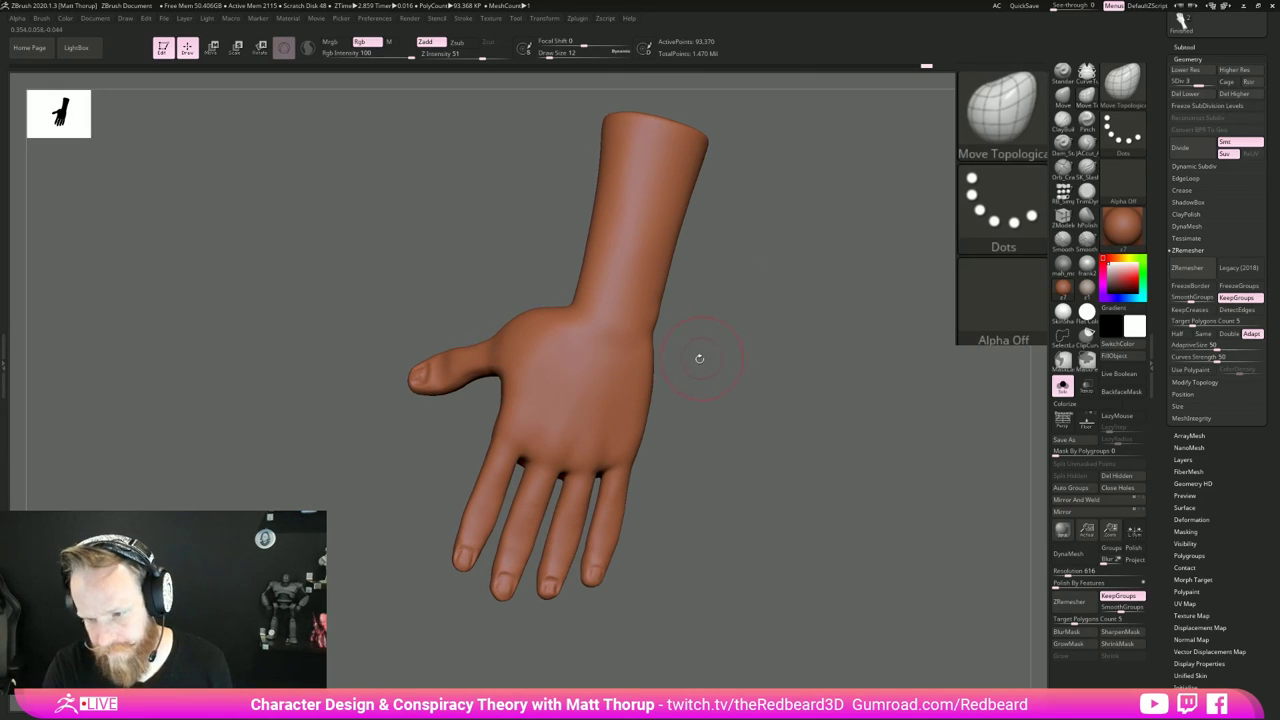
Step: Reshape the wrist contour above the thumb with the Move brush at draw size 14
key("b")
key("m")
key("v")
key("s")
left_click_drag(561, 303, 565, 303)
left_click_drag(568, 312, 574, 306)
Step: Mirror the finished hand to the other side of the body with SubTool Master
mouse_move(806, 406)
right_mouse_down("ctrl")
mouse_move(815, 391)
mouse_move(808, 420)
right_mouse_up("ctrl")
right_click_drag(808, 420, 721, 579)
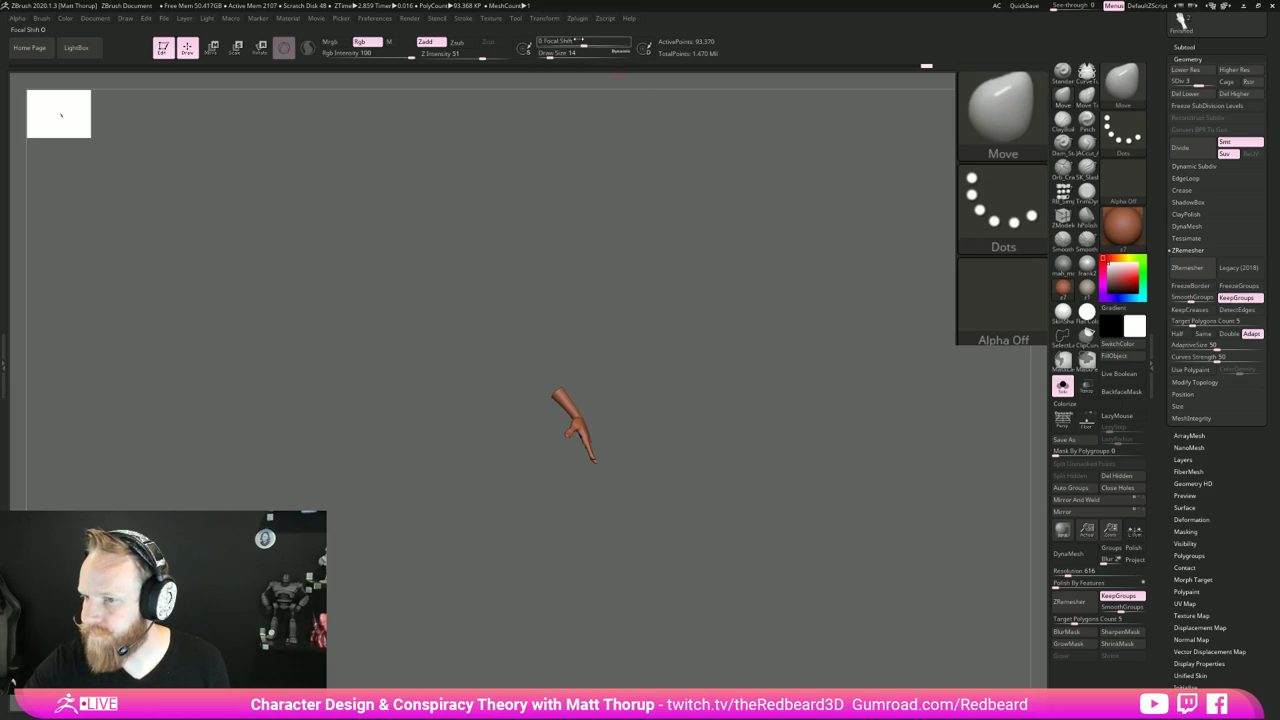
left_click(605, 20)
mouse_move(579, 20)
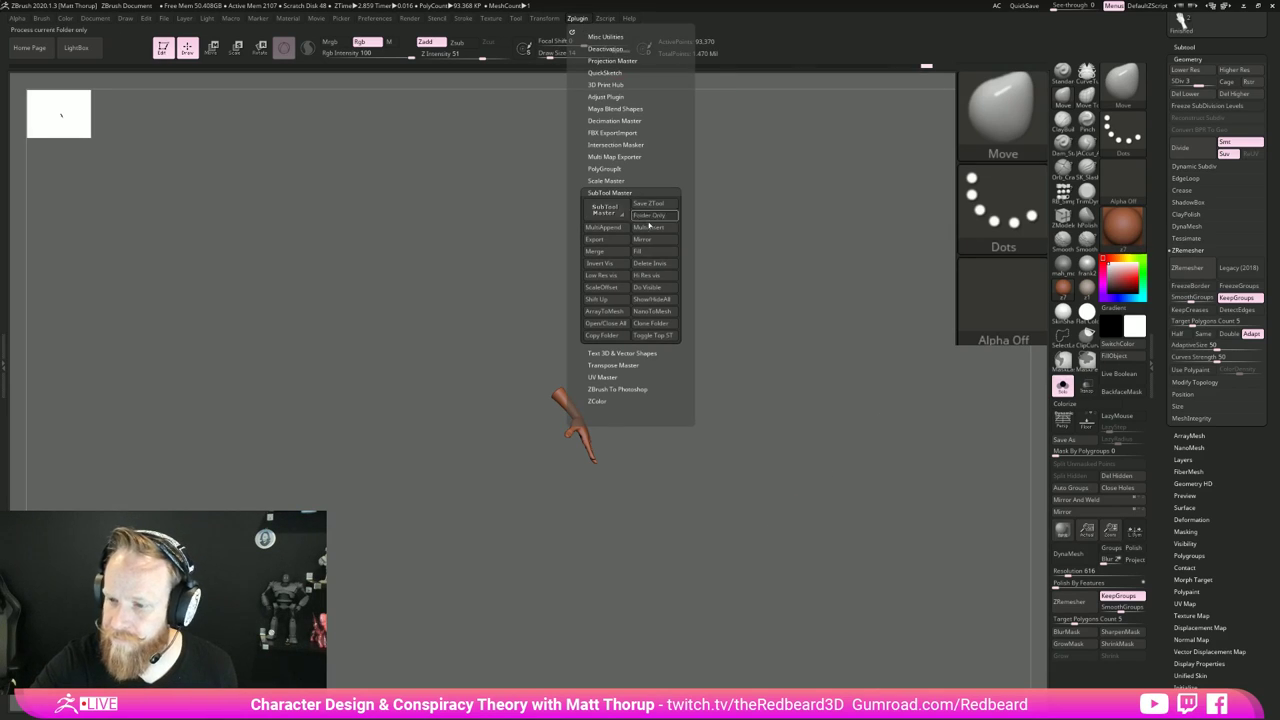
left_click(650, 240)
left_click(593, 306)
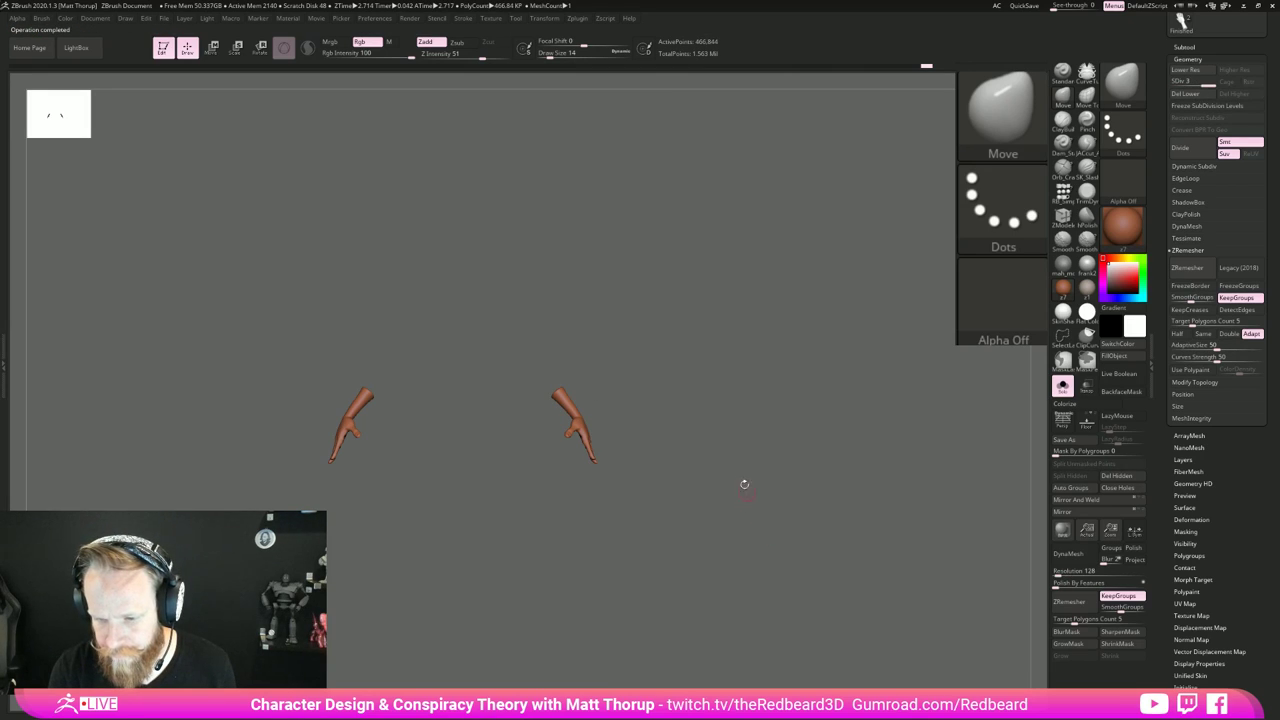
Step: Turn off Solo to show both hands on the full character and toggle the polyframe display on and off
mouse_move(717, 517)
left_mouse_down()
mouse_move(683, 554)
mouse_move(764, 570)
mouse_move(714, 600)
mouse_move(779, 591)
left_mouse_up()
left_click(1062, 386)
left_click_drag(811, 534, 749, 606)
key("shift+f")
key("shift+f")
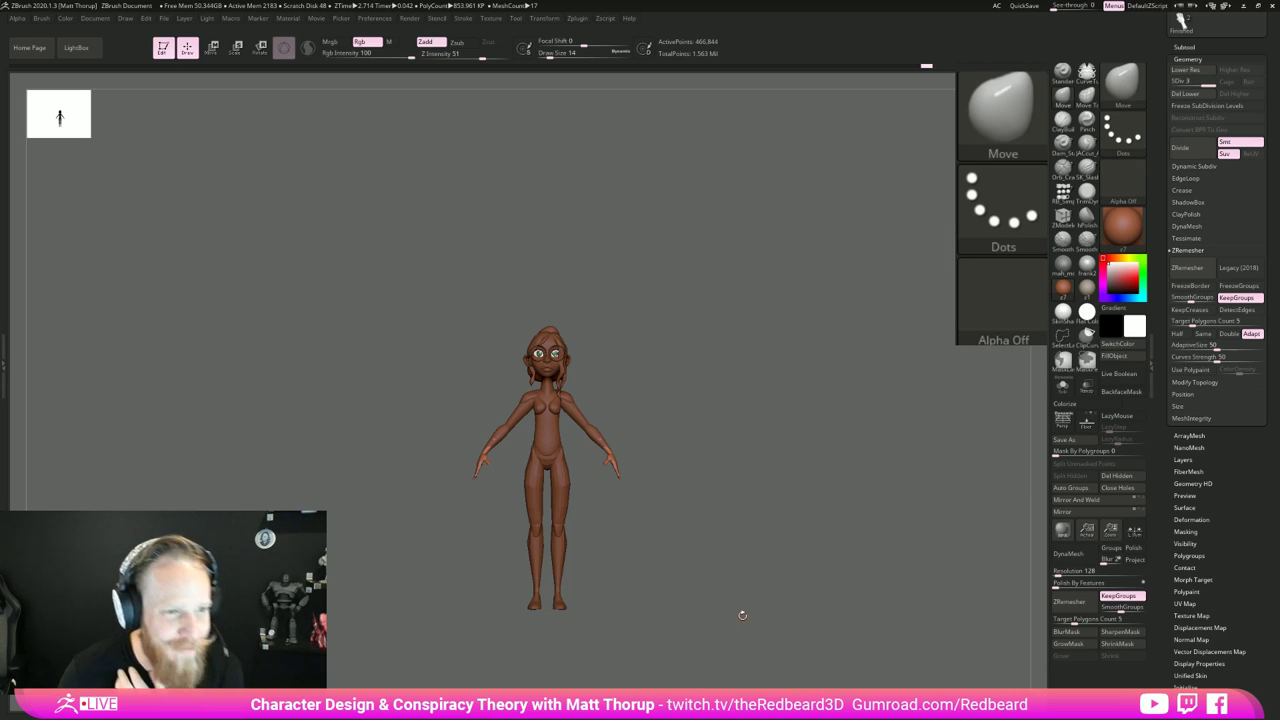
Step: Adjust the hand's wrist to meet the forearm using the Move brush at draw sizes 17, 20 and 29
mouse_move(858, 488)
left_mouse_down()
mouse_move(800, 494)
mouse_move(855, 492)
left_mouse_up()
left_click_drag(855, 492, 666, 493, "alt")
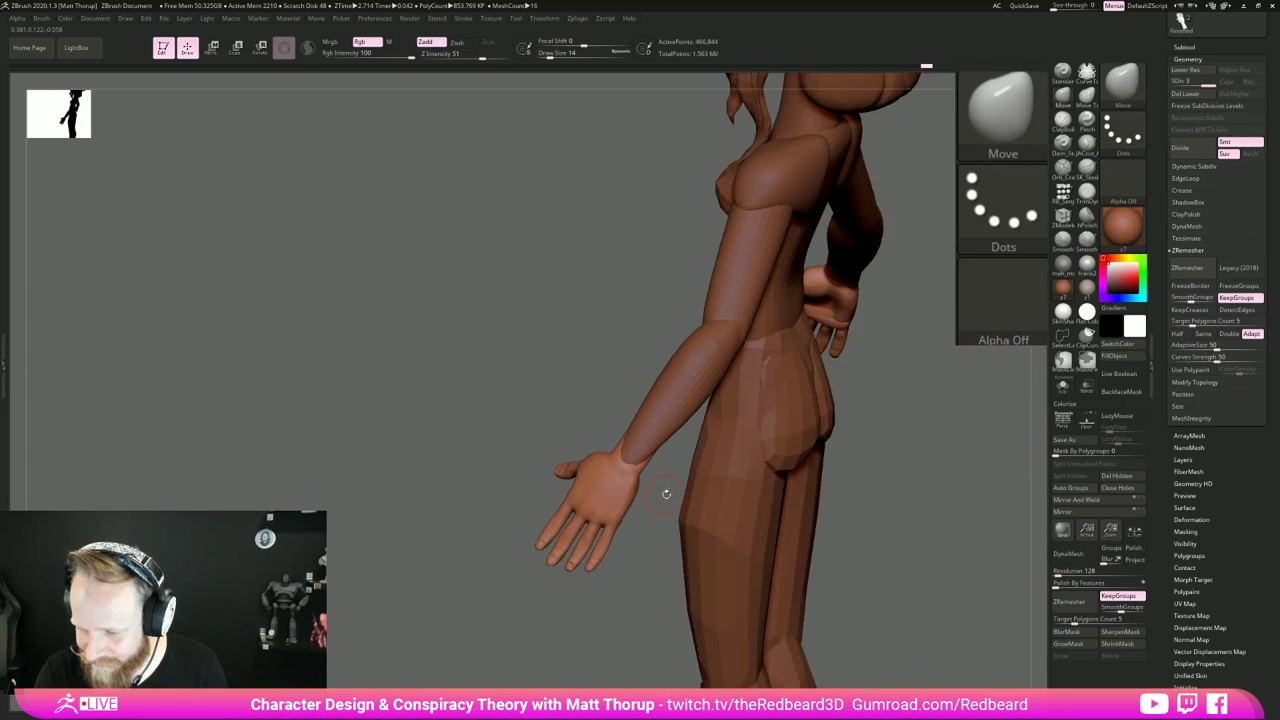
key("s")
left_click(644, 464)
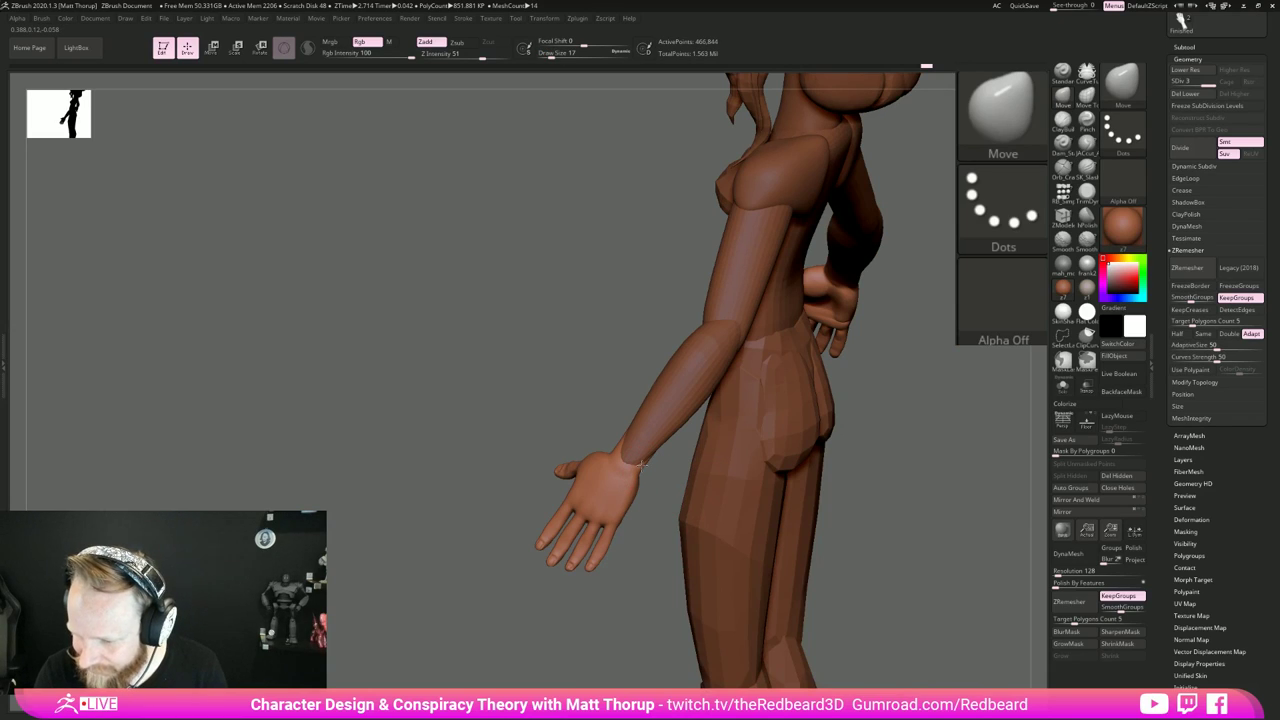
key("ctrl")
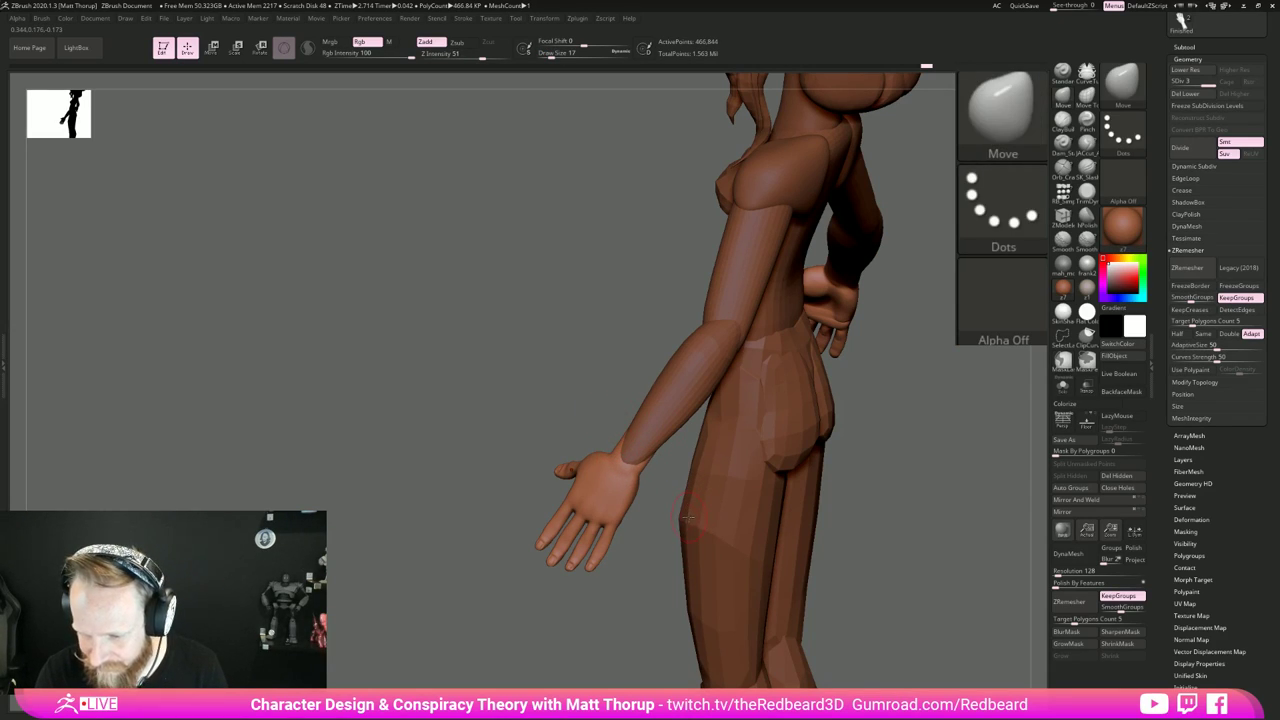
key("bracketright")
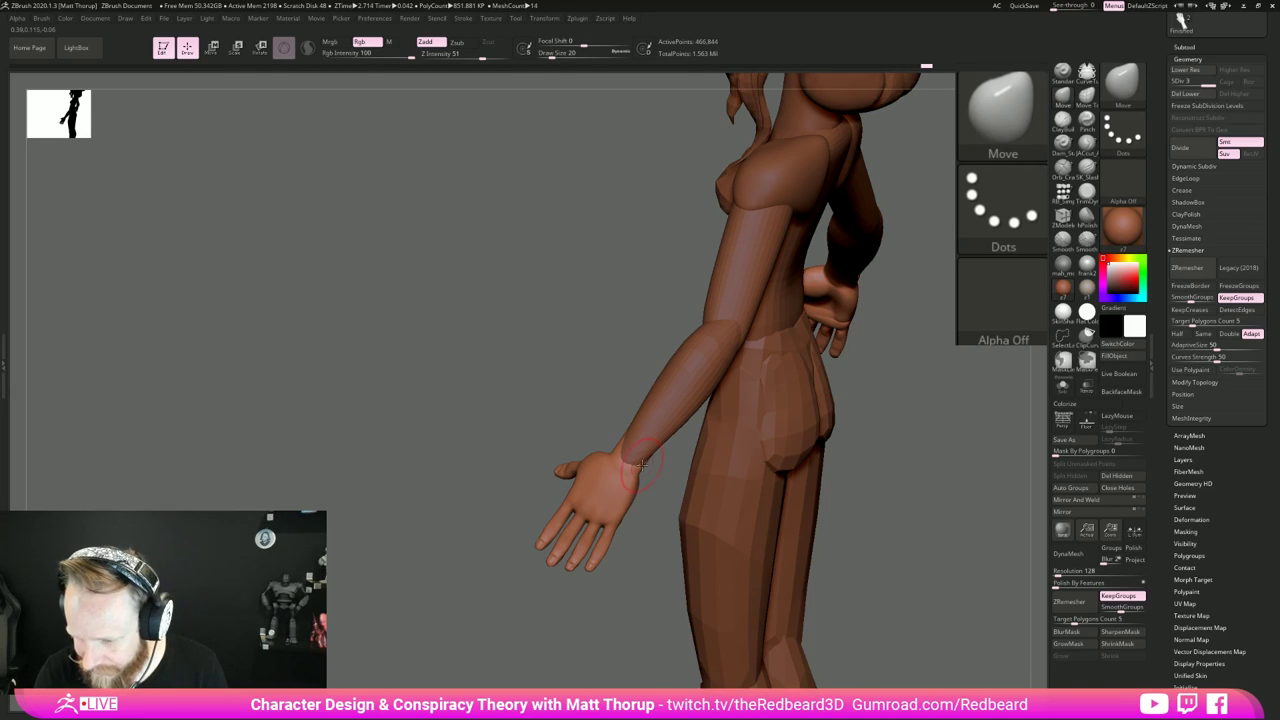
left_click_drag(652, 487, 622, 443)
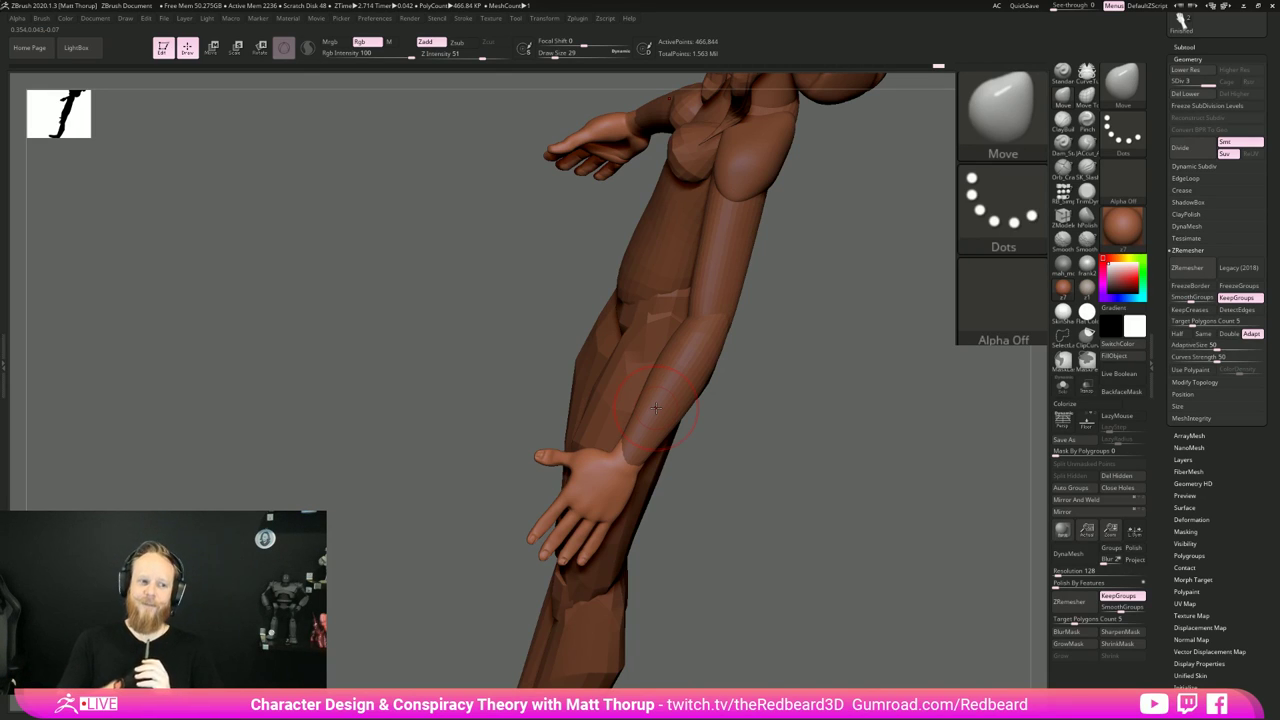
Step: Show the Nails1 subtool and frame the hand's fingertips from the front of the body
left_click_drag(800, 460, 711, 466)
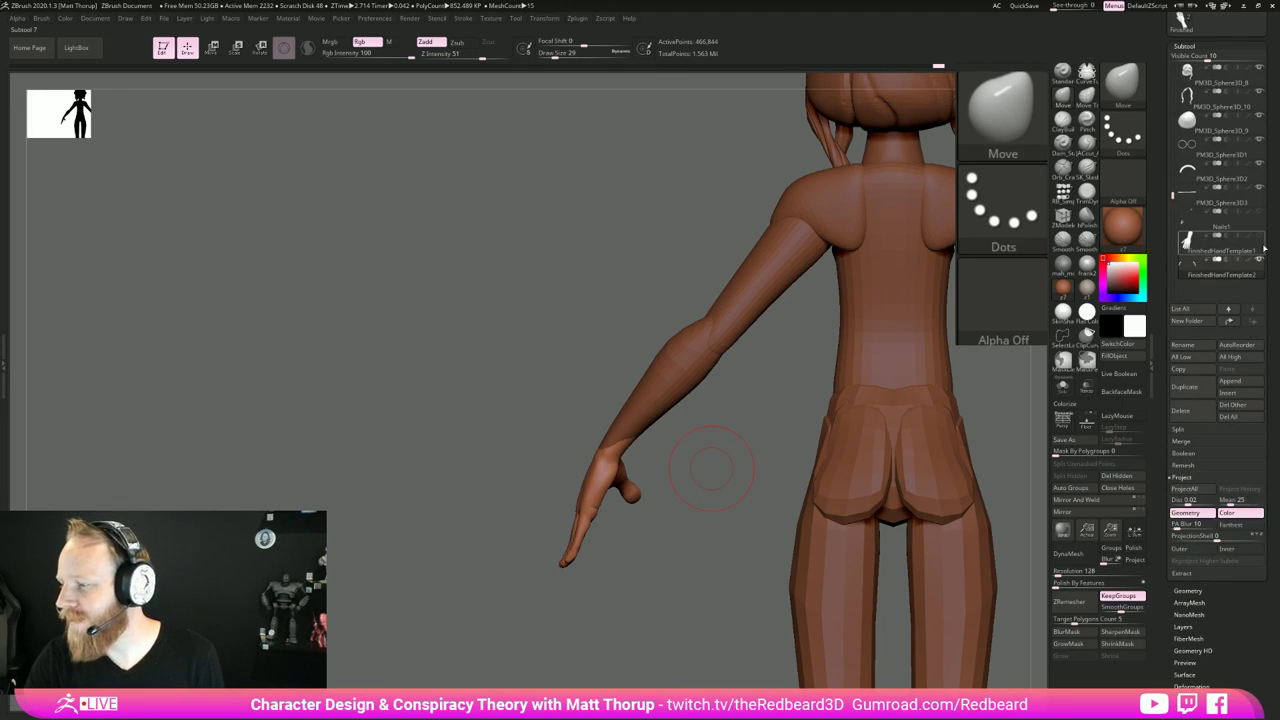
mouse_move(1183, 243)
left_click_drag(688, 556, 900, 550)
left_click_drag(874, 456, 842, 556)
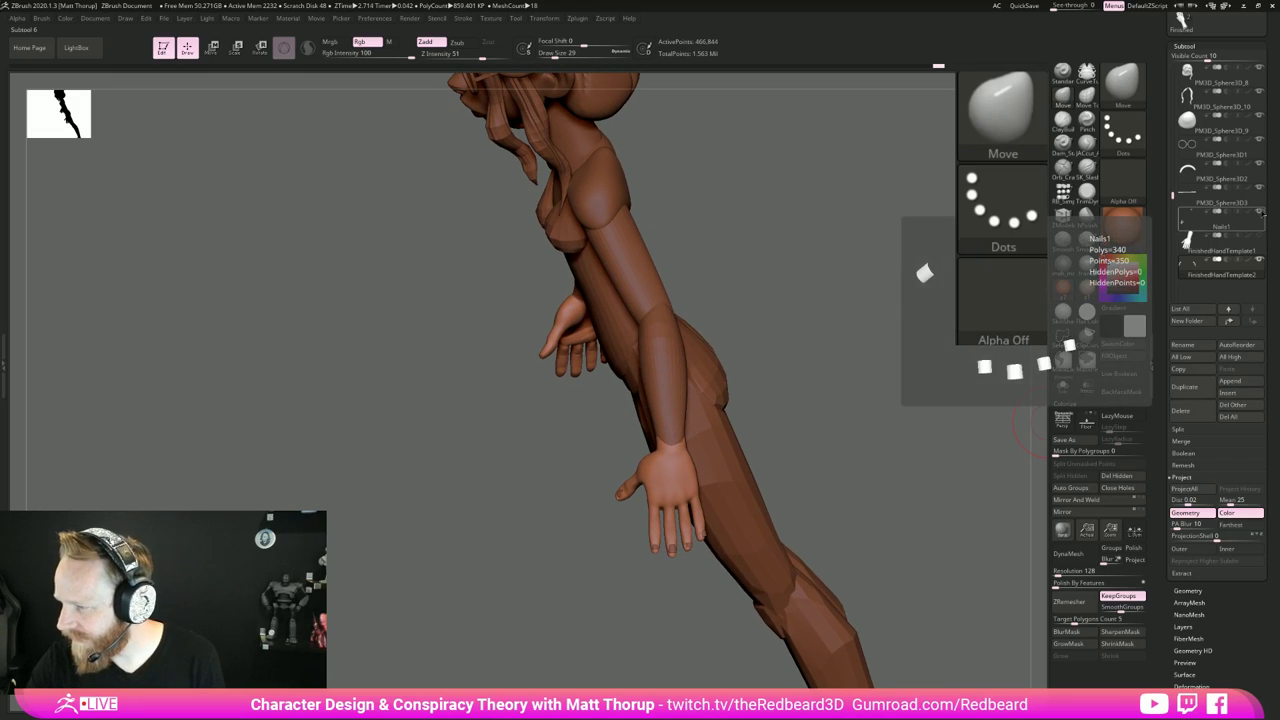
left_click_drag(831, 485, 975, 400, "alt")
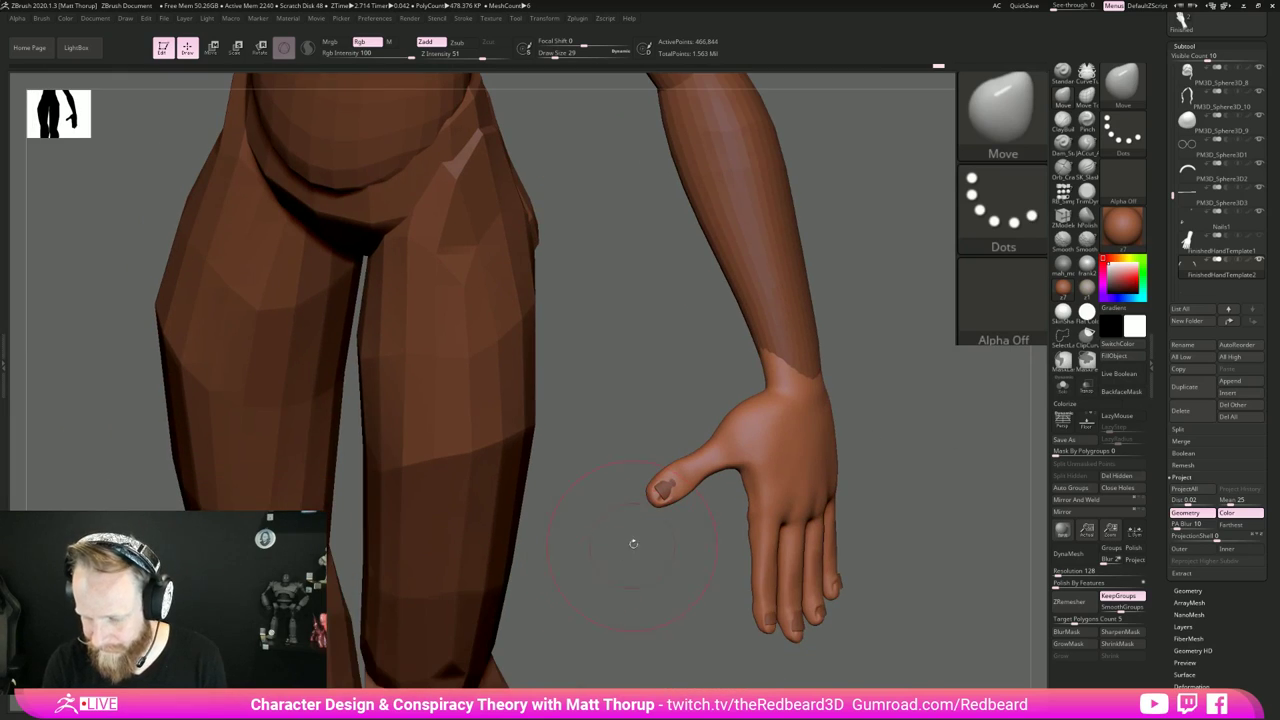
Step: Select the Nails1 subtool and fit the thumbnail onto the thumb tip with Move Topological at draw sizes 8 and 5
left_click(663, 491, "alt")
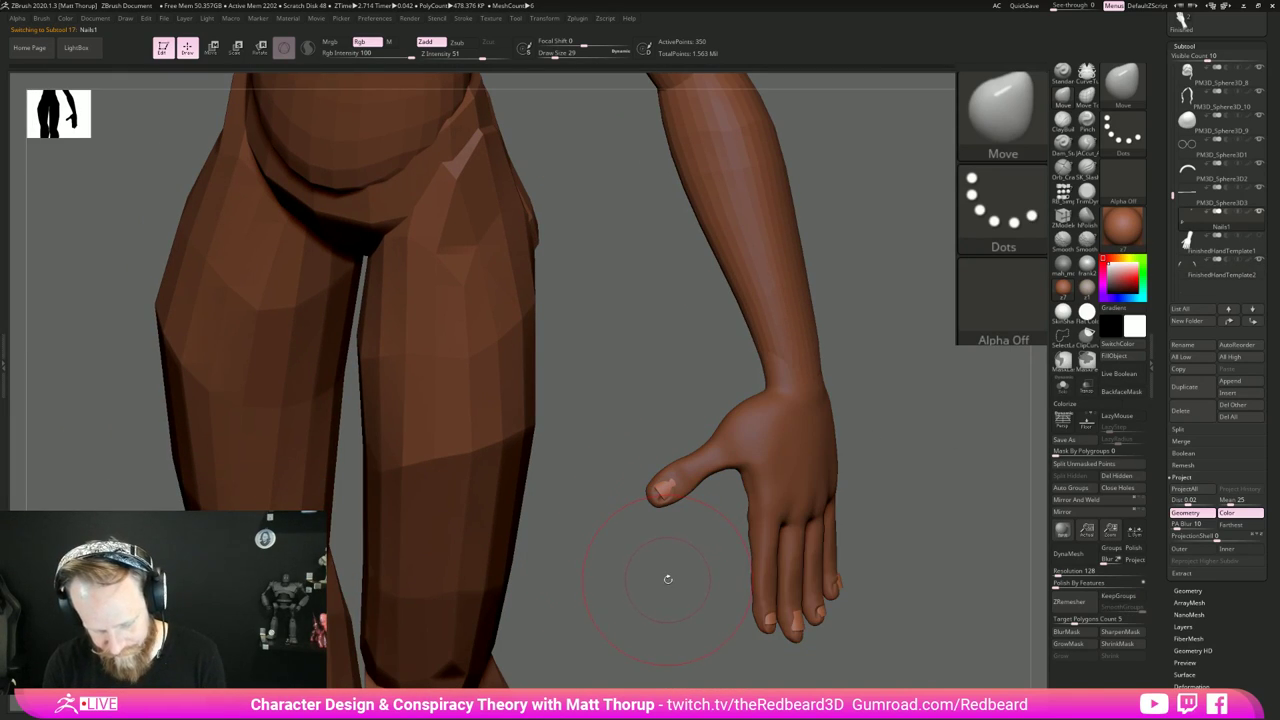
key("b")
key("m")
key("t")
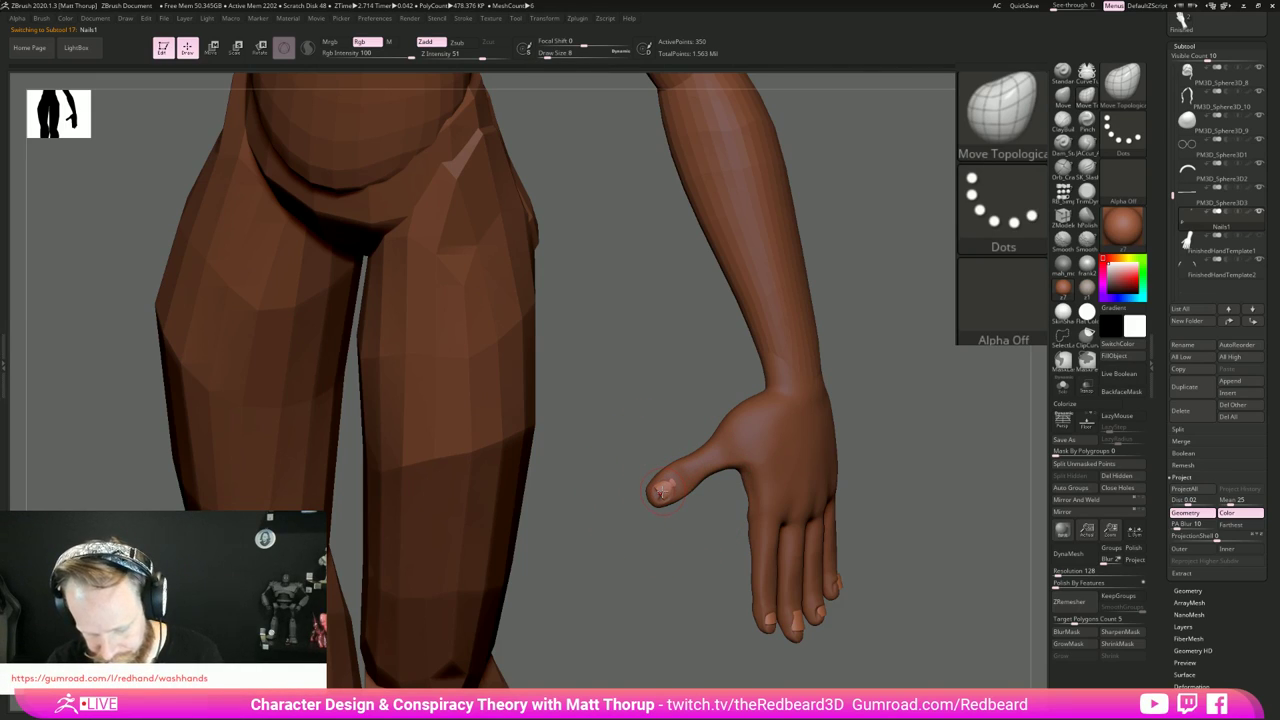
left_click_drag(642, 503, 661, 491)
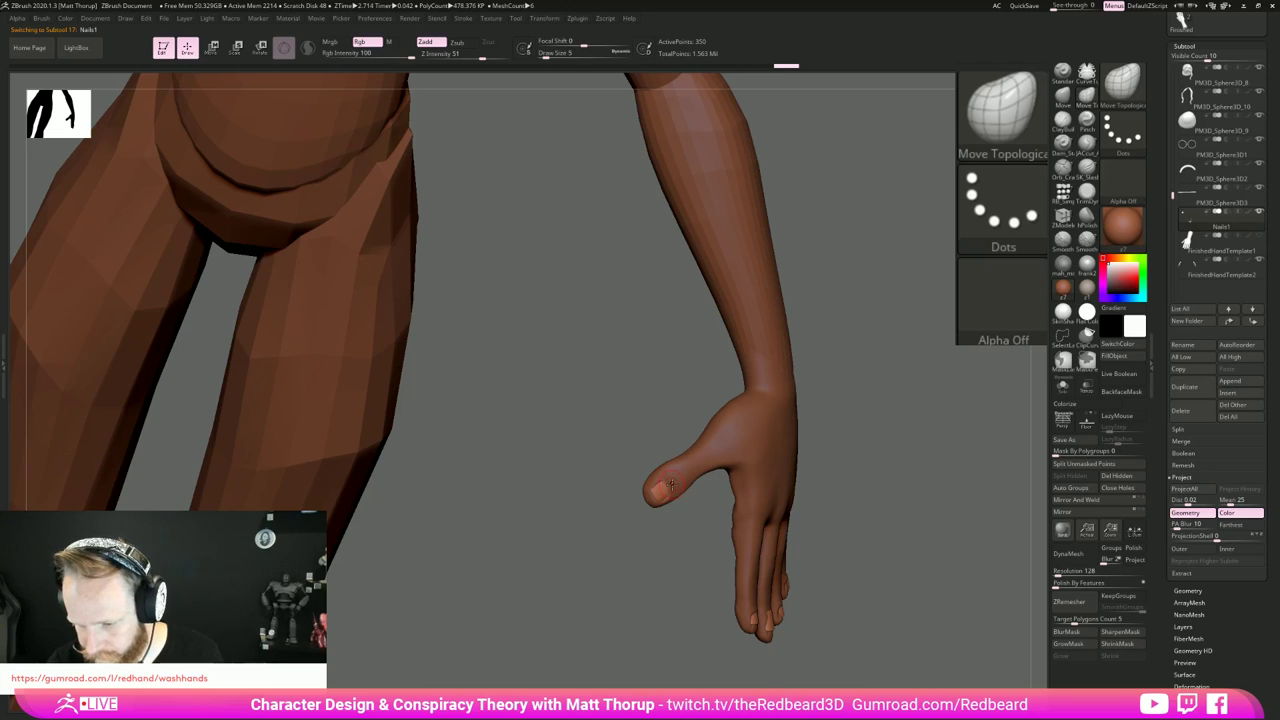
Step: Shape the index fingernail to its nail bed with Move Topological at draw sizes 9 and 5
mouse_move(668, 540)
left_mouse_down()
mouse_move(643, 543)
mouse_move(646, 523)
mouse_move(749, 651)
mouse_move(763, 620)
mouse_move(768, 655)
mouse_move(790, 660)
mouse_move(765, 627)
left_mouse_up()
key("bracketright")
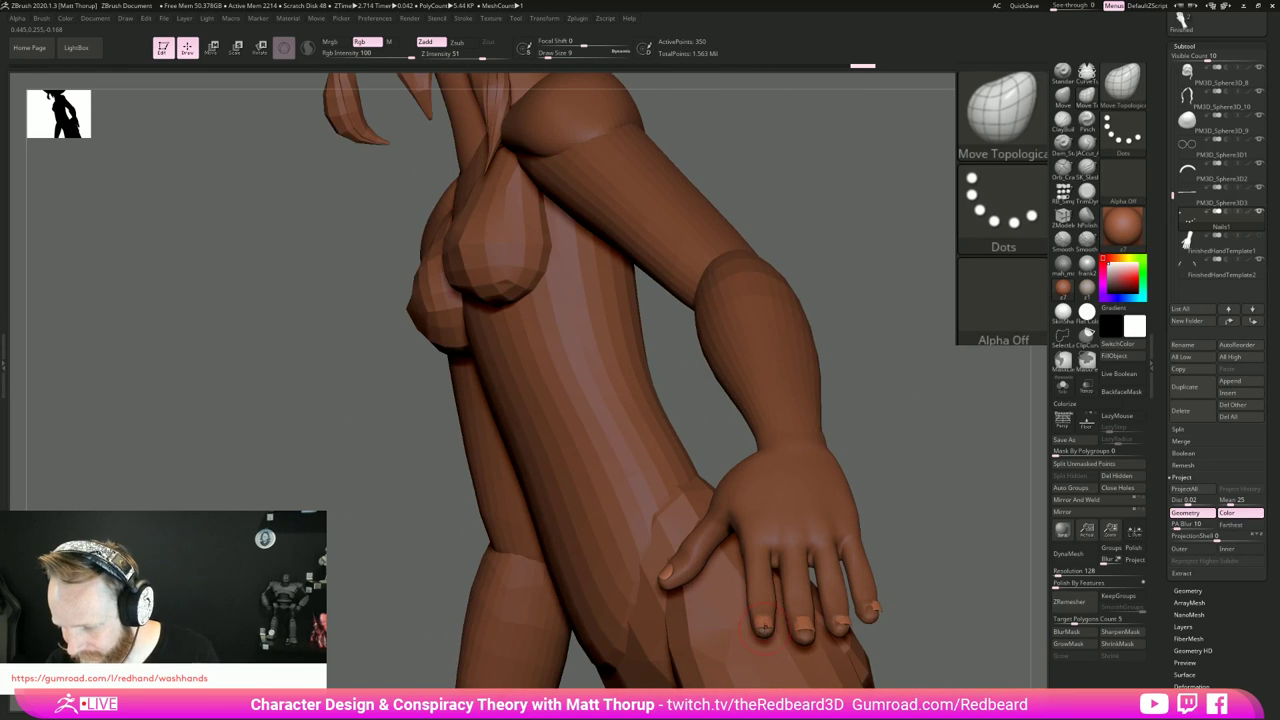
key("bracketleft")
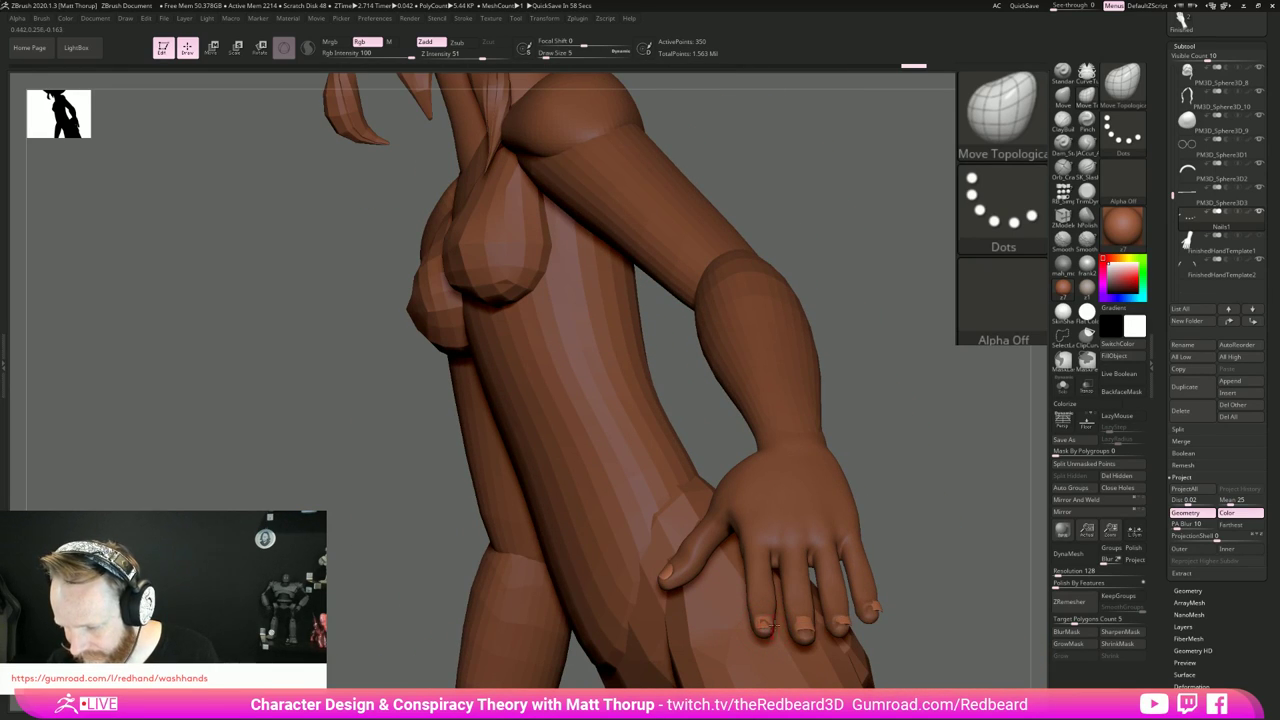
left_click_drag(953, 543, 827, 387, "alt")
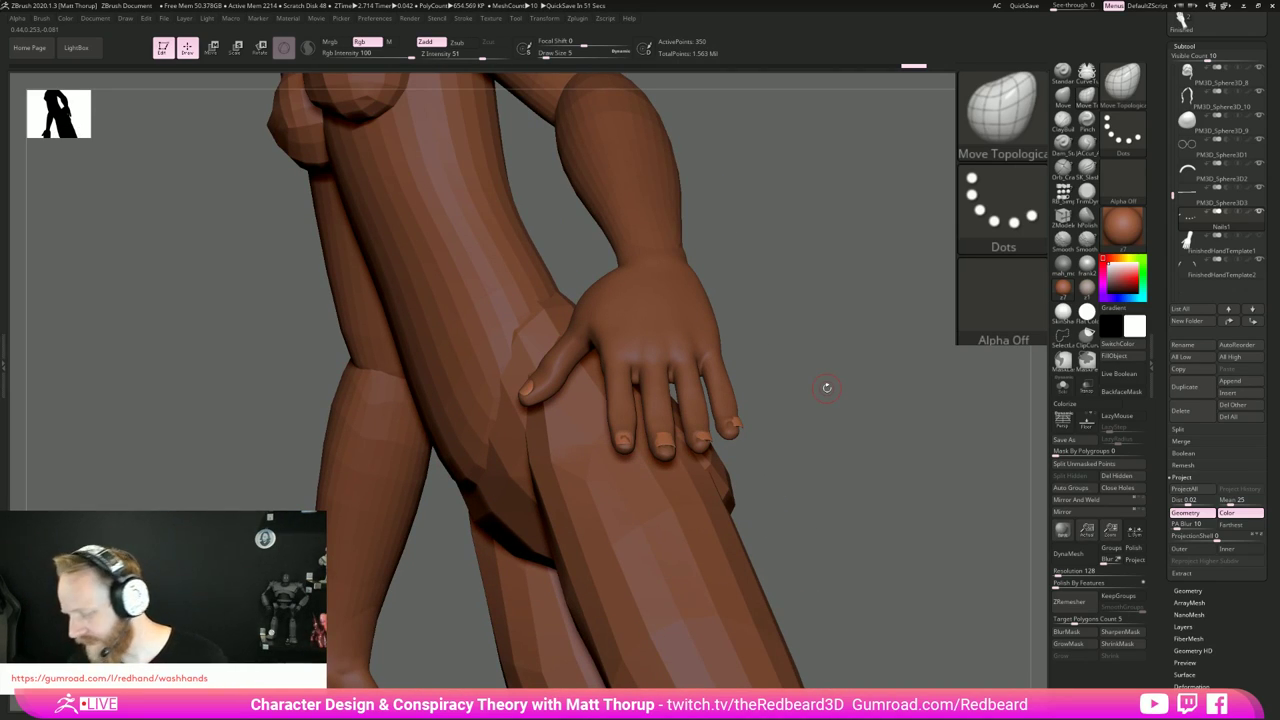
left_click_drag(863, 436, 985, 440)
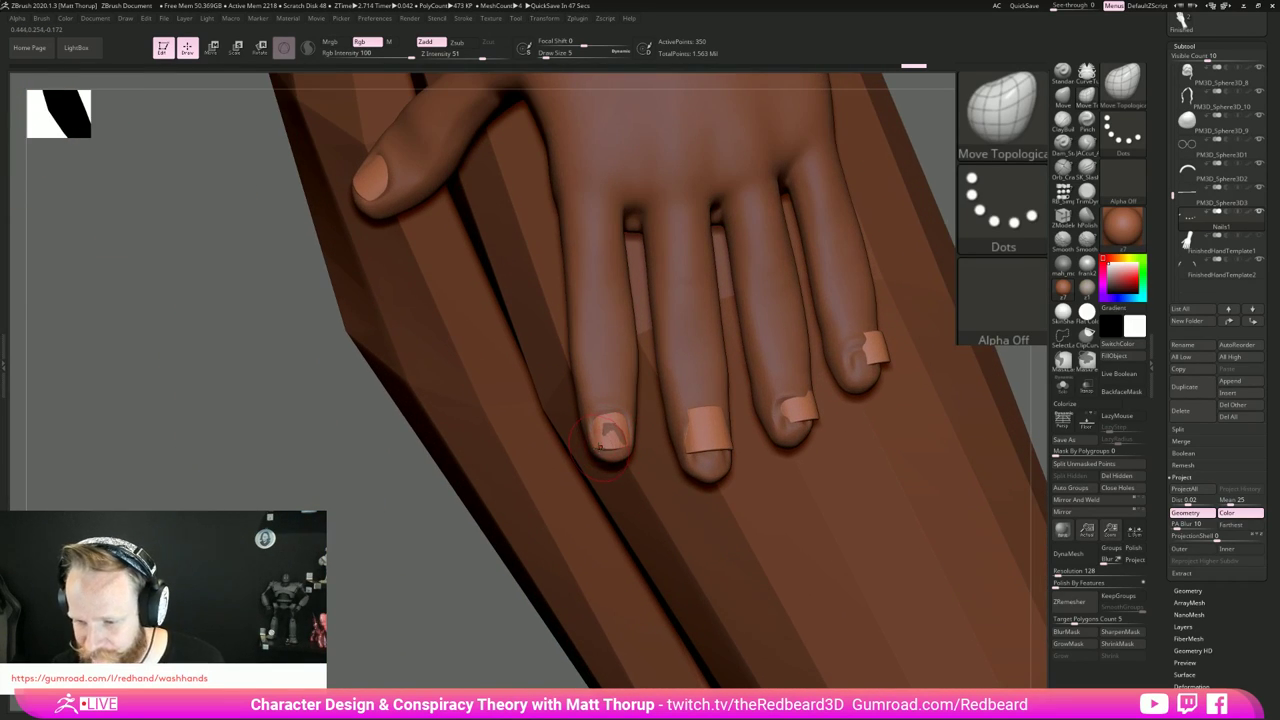
left_click_drag(601, 450, 614, 425)
left_click_drag(517, 562, 618, 448)
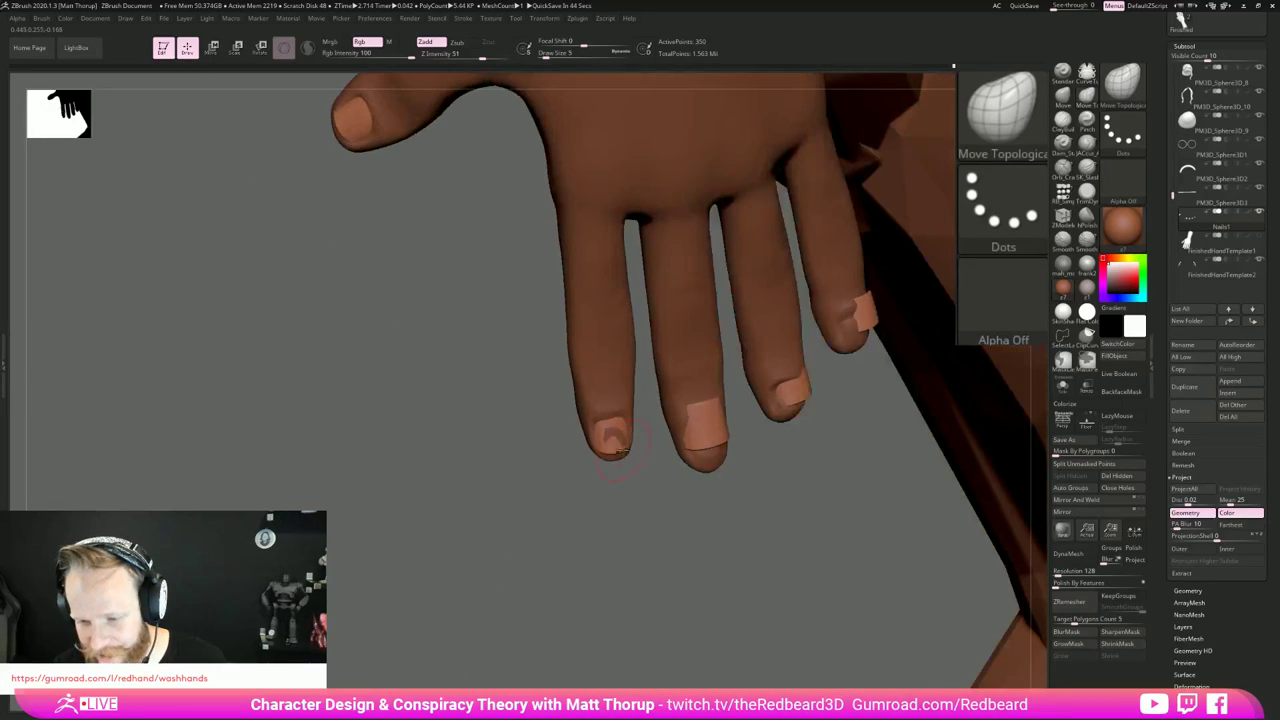
Step: Wrap the index fingernail around the side of its fingertip with Move Topological at draw size 7, working from front and side views
mouse_move(637, 495)
left_mouse_down()
mouse_move(617, 449)
mouse_move(640, 452)
mouse_move(628, 465)
mouse_move(600, 460)
mouse_move(578, 494)
left_mouse_up()
key("s")
key("s")
mouse_move(603, 448)
left_mouse_down()
mouse_move(627, 447)
mouse_move(623, 462)
left_mouse_up()
key("s")
left_click_drag(575, 504, 606, 450)
key("bracketright")
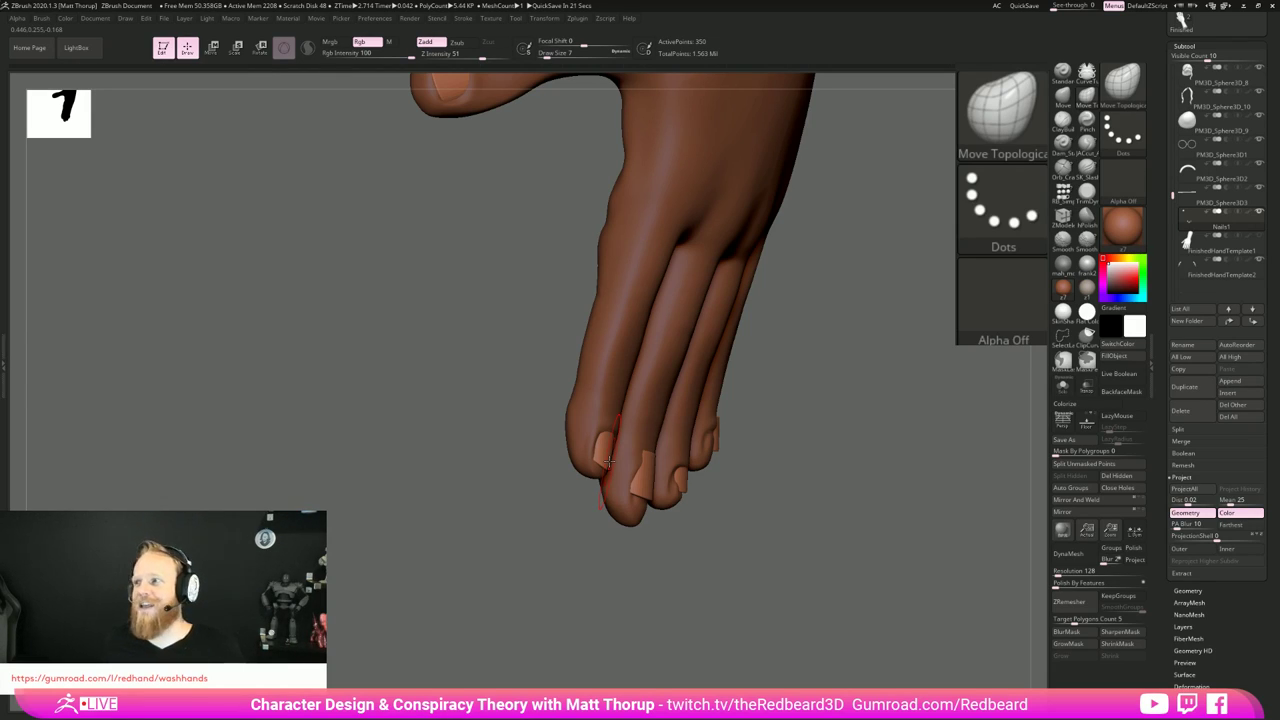
left_click_drag(849, 466, 634, 492)
left_click_drag(609, 533, 618, 509)
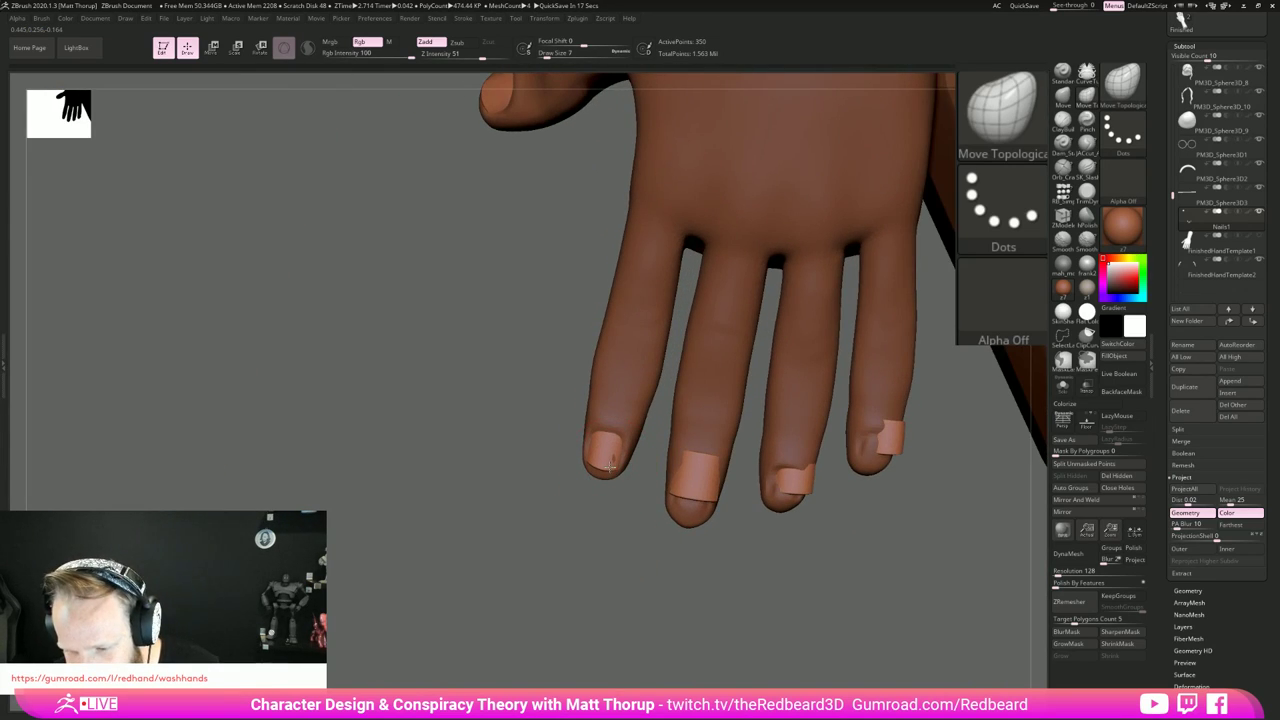
Step: Tidy the edges of the index fingernail with a smaller Move Topological brush
key("bracketleft")
key("bracketleft")
key("bracketleft")
left_click_drag(593, 460, 613, 444)
left_click(613, 458)
Step: Move the middle fingernail onto its nail bed with Move Topological at draw size 7
key("s")
mouse_move(697, 473)
left_mouse_down()
mouse_move(694, 497)
mouse_move(696, 462)
left_mouse_up()
key("s")
left_click_drag(677, 512, 703, 517)
mouse_move(678, 518)
right_mouse_down()
mouse_move(716, 506)
mouse_move(700, 462)
right_mouse_up()
key("s")
left_click_drag(682, 524, 669, 531)
key("s")
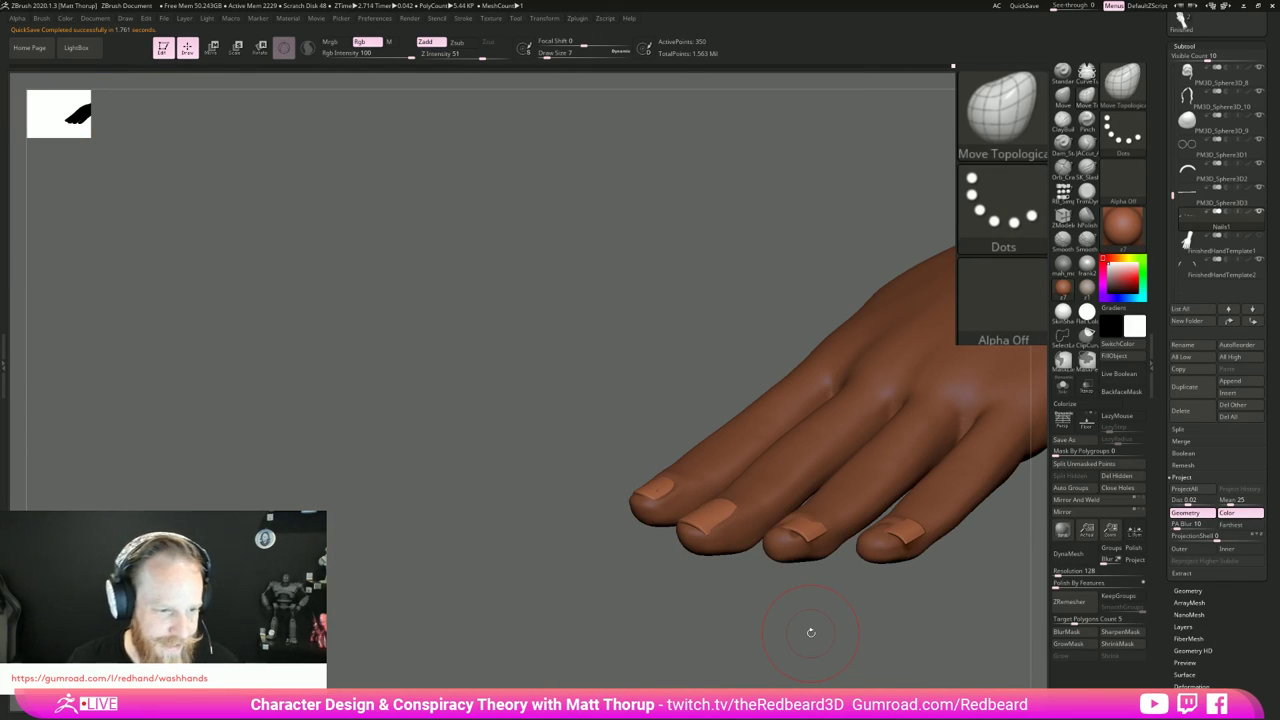
Step: Adjust the side and front edges of the middle fingernail, reducing the Move Topological draw size to 4
left_click_drag(811, 632, 792, 613)
key("s")
left_click_drag(723, 507, 726, 507)
mouse_move(741, 502)
left_mouse_down()
mouse_move(703, 526)
mouse_move(709, 513)
left_mouse_up()
key("s")
left_click_drag(690, 572, 690, 650)
type("s4")
key("Return")
mouse_move(712, 530)
right_mouse_down()
mouse_move(697, 498)
mouse_move(712, 497)
right_mouse_up()
Step: Finish seating the middle fingernail on the fingertip with Move Topological at draw sizes 9 and 7
type("s9")
key("Return")
right_click_drag(683, 563, 700, 505)
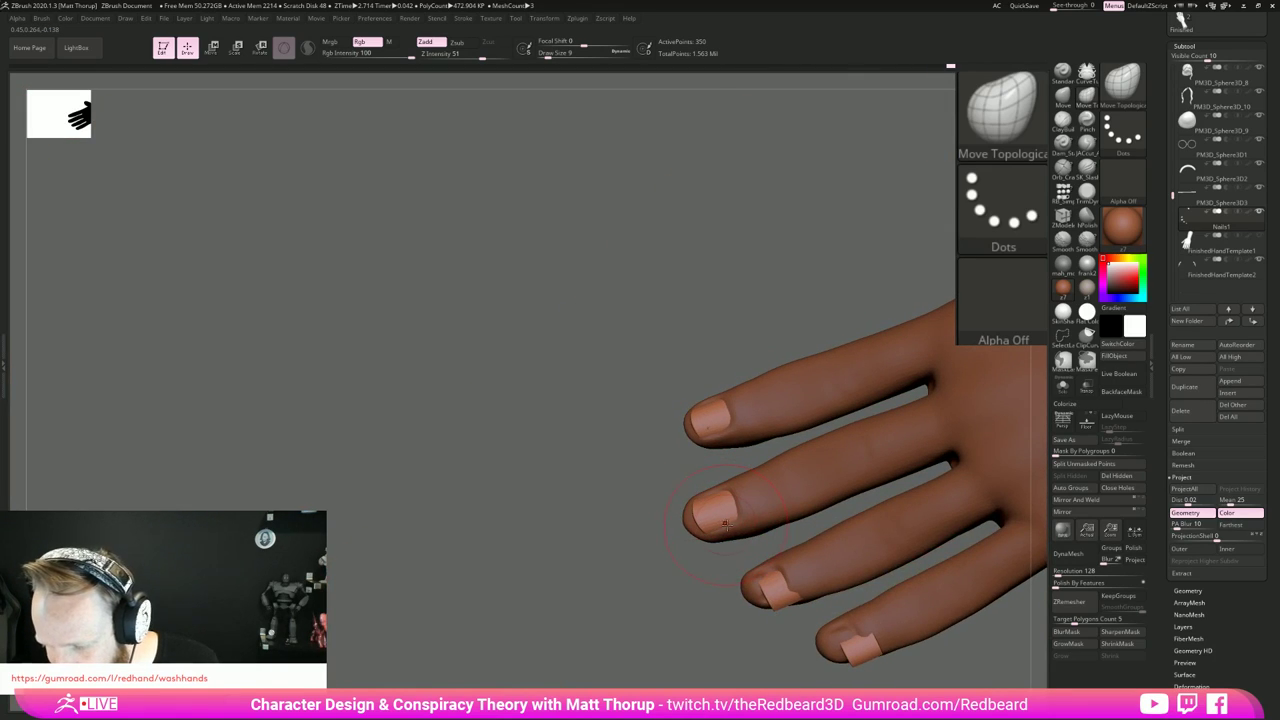
right_click_drag(720, 500, 719, 513)
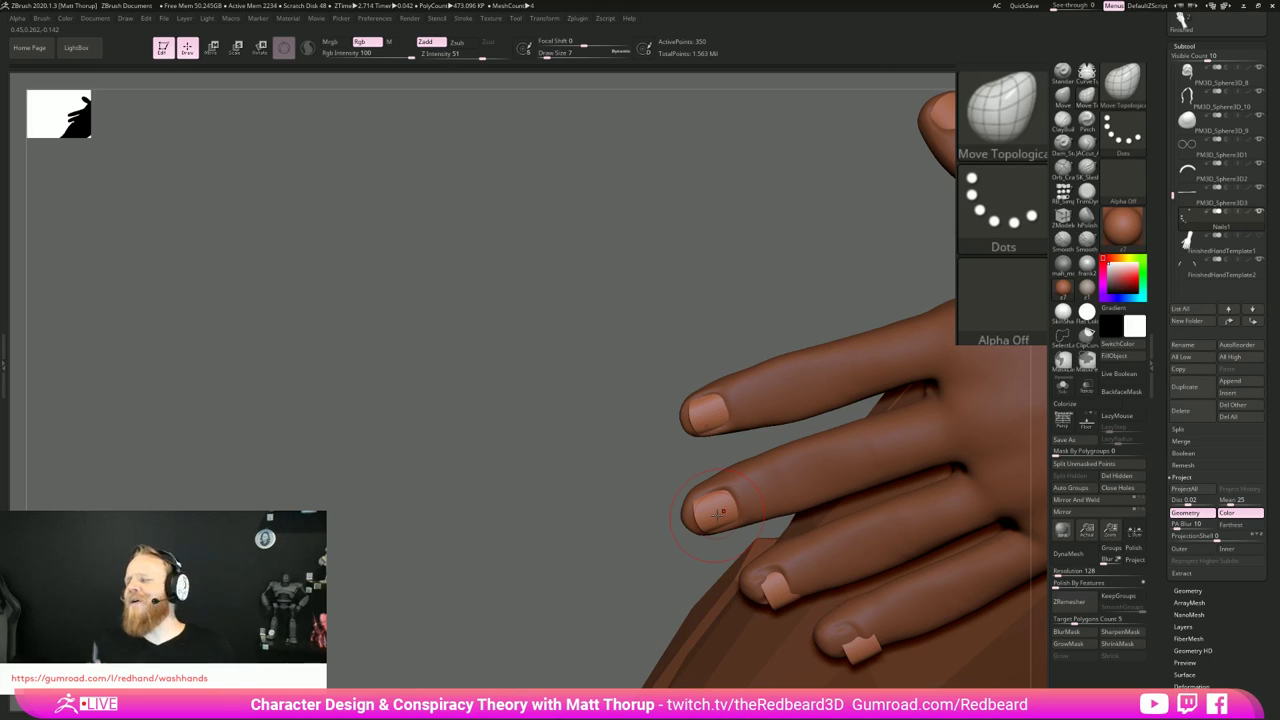
left_click_drag(649, 576, 703, 501)
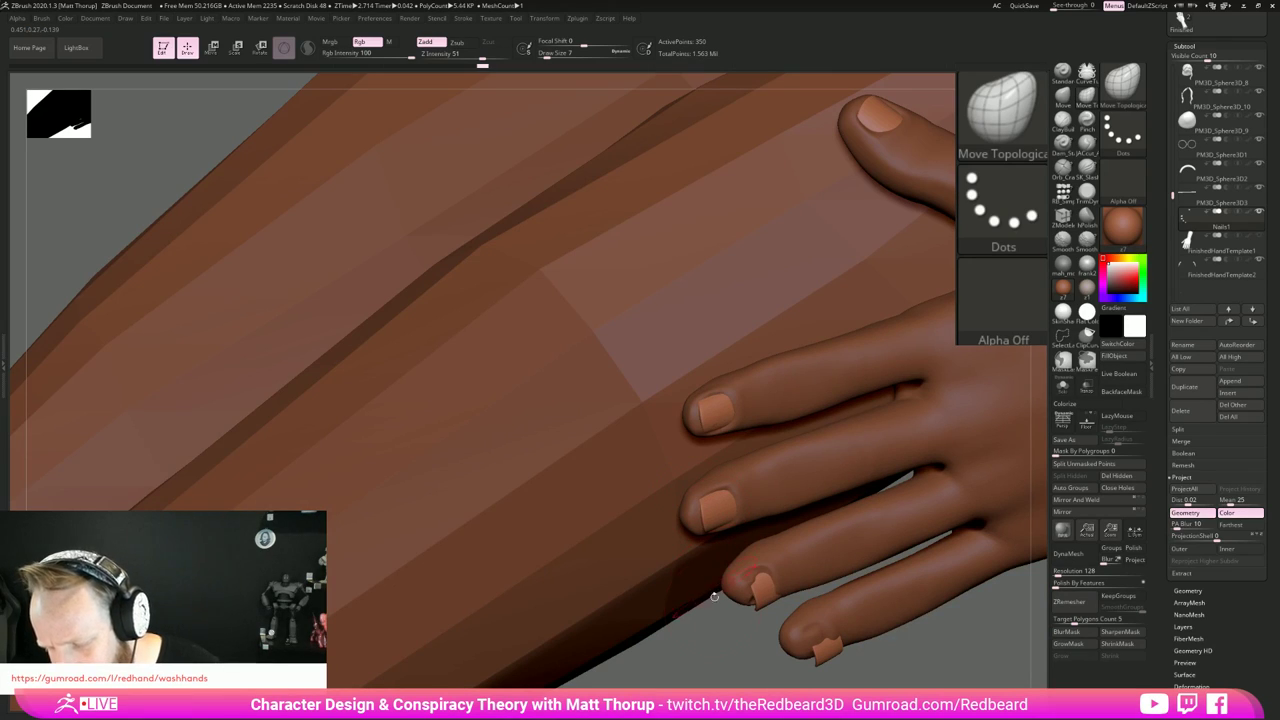
Step: Fit the ring fingernail to its nail bed with Move Topological at draw size 7, ending with the Nails1 subtool selected
mouse_move(701, 641)
left_mouse_down()
mouse_move(782, 598)
mouse_move(767, 608)
left_mouse_up()
key("s")
key("s")
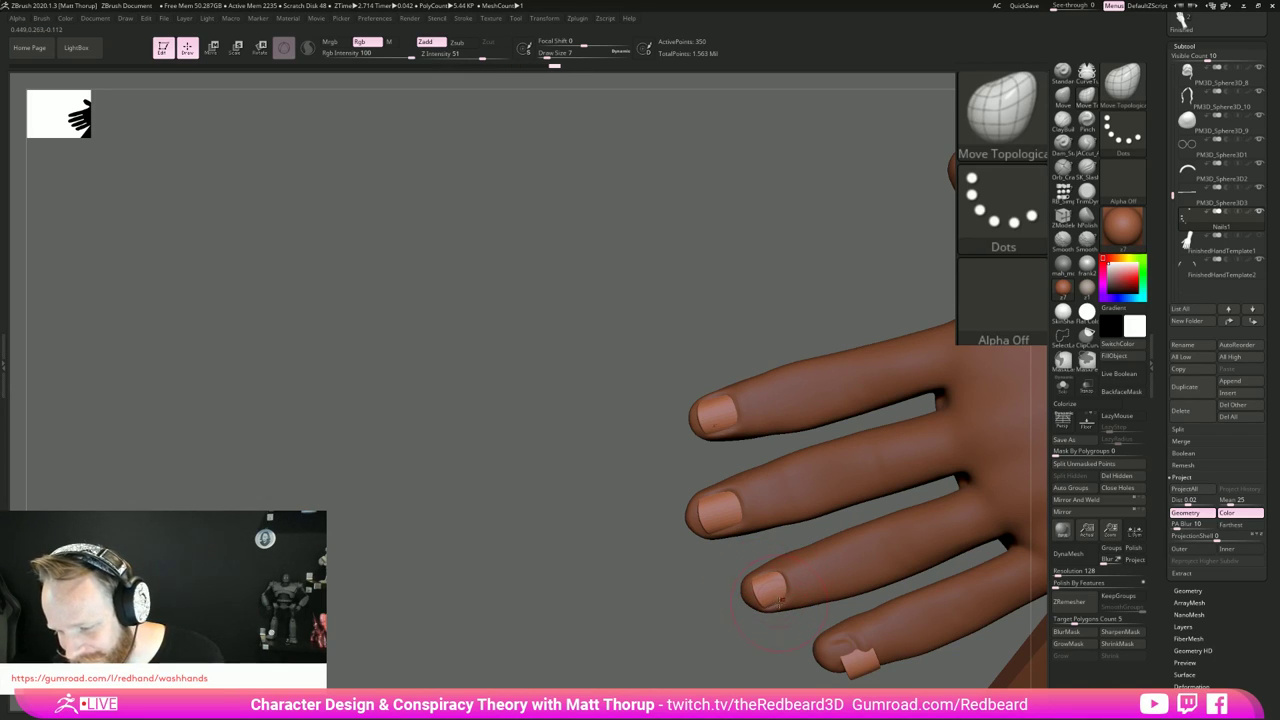
left_click_drag(745, 644, 743, 630)
left_click(752, 604, "alt")
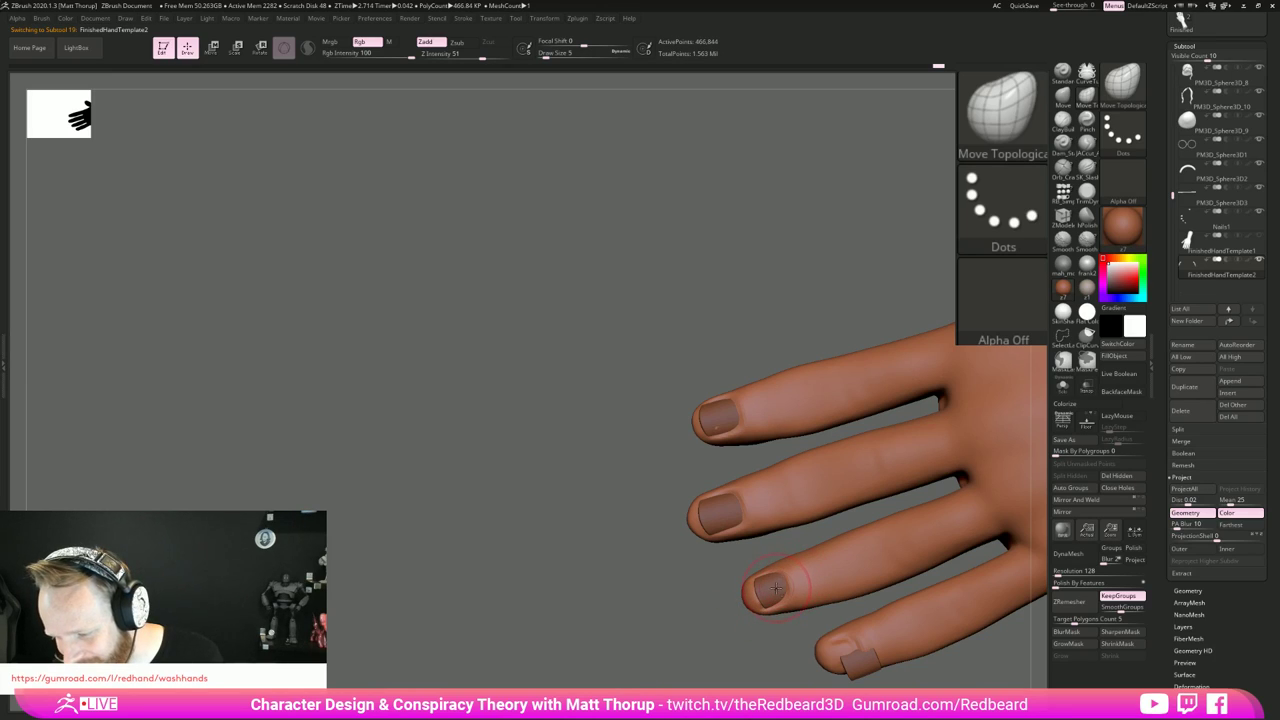
left_click(778, 578, "alt")
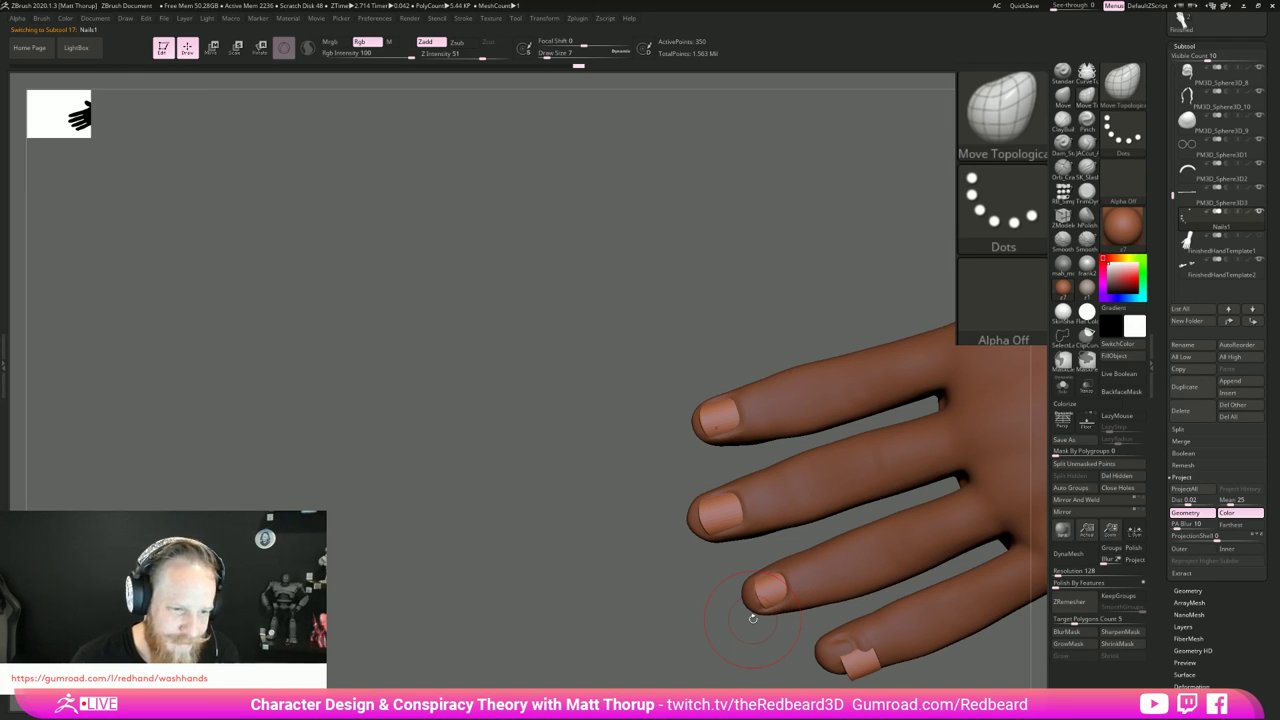
Step: Move the little fingernail onto its nail bed with Move Topological at draw size 8
left_click_drag(935, 674, 824, 587, "alt")
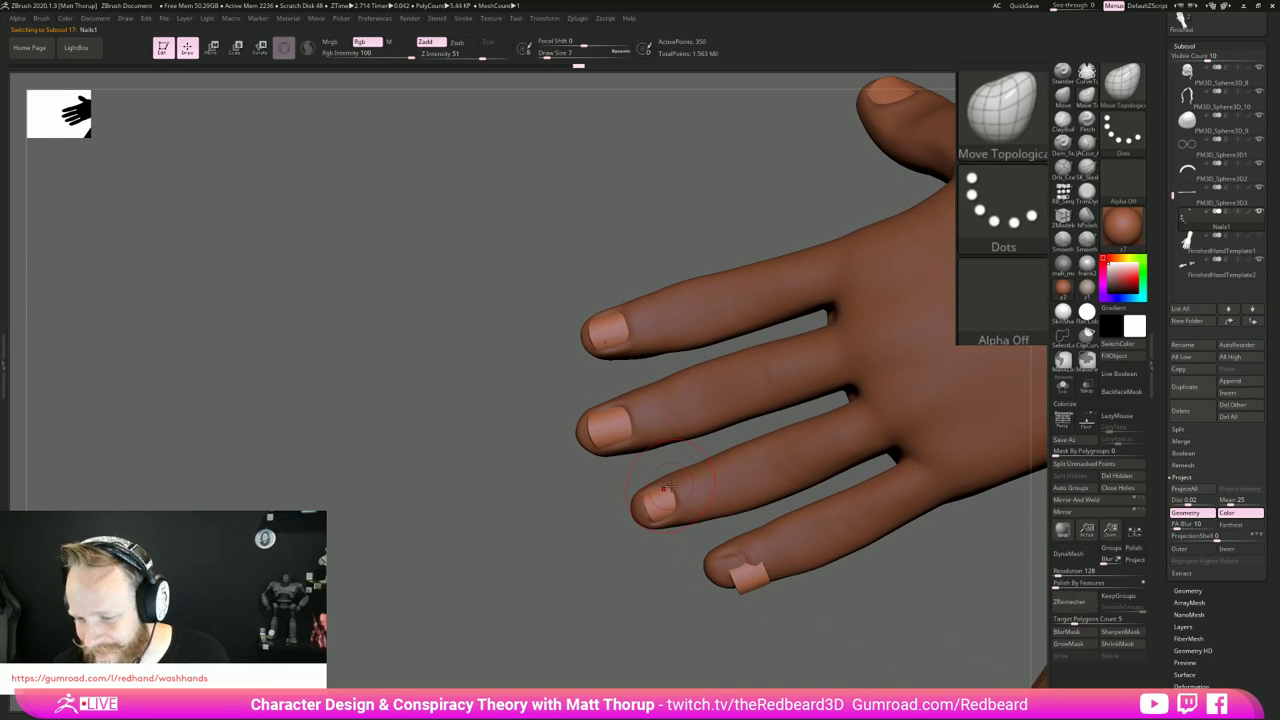
key("bracketright")
mouse_move(612, 592)
right_mouse_down()
mouse_move(576, 573)
mouse_move(650, 515)
mouse_move(631, 583)
mouse_move(680, 620)
mouse_move(730, 598)
right_mouse_up()
key("s")
left_click_drag(724, 592, 728, 592)
mouse_move(728, 594)
left_mouse_down()
mouse_move(711, 577)
mouse_move(708, 595)
left_mouse_up()
key("s")
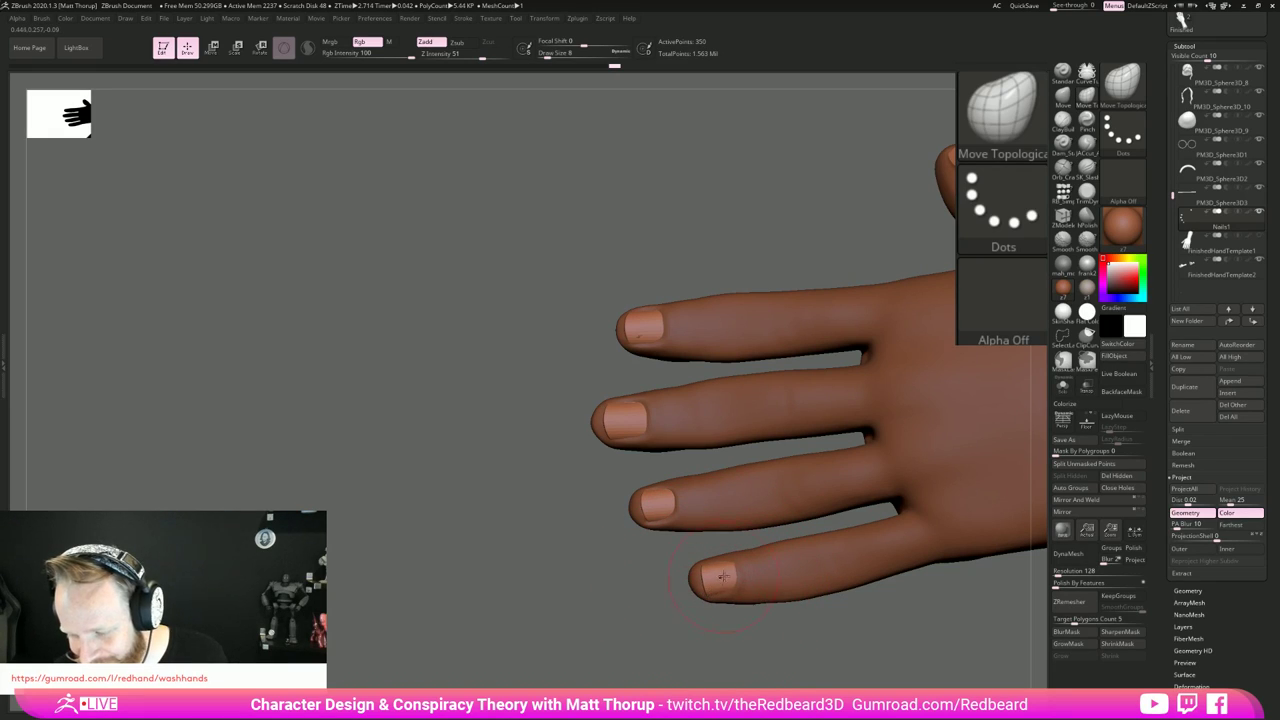
Step: Refine how the little fingernail wraps around the fingertip, working from an angled view of the hand
mouse_move(700, 585)
right_mouse_down()
mouse_move(735, 575)
mouse_move(620, 586)
mouse_move(709, 625)
mouse_move(729, 658)
right_mouse_up()
key("s")
left_click(711, 596)
key("]")
key("]")
key("]")
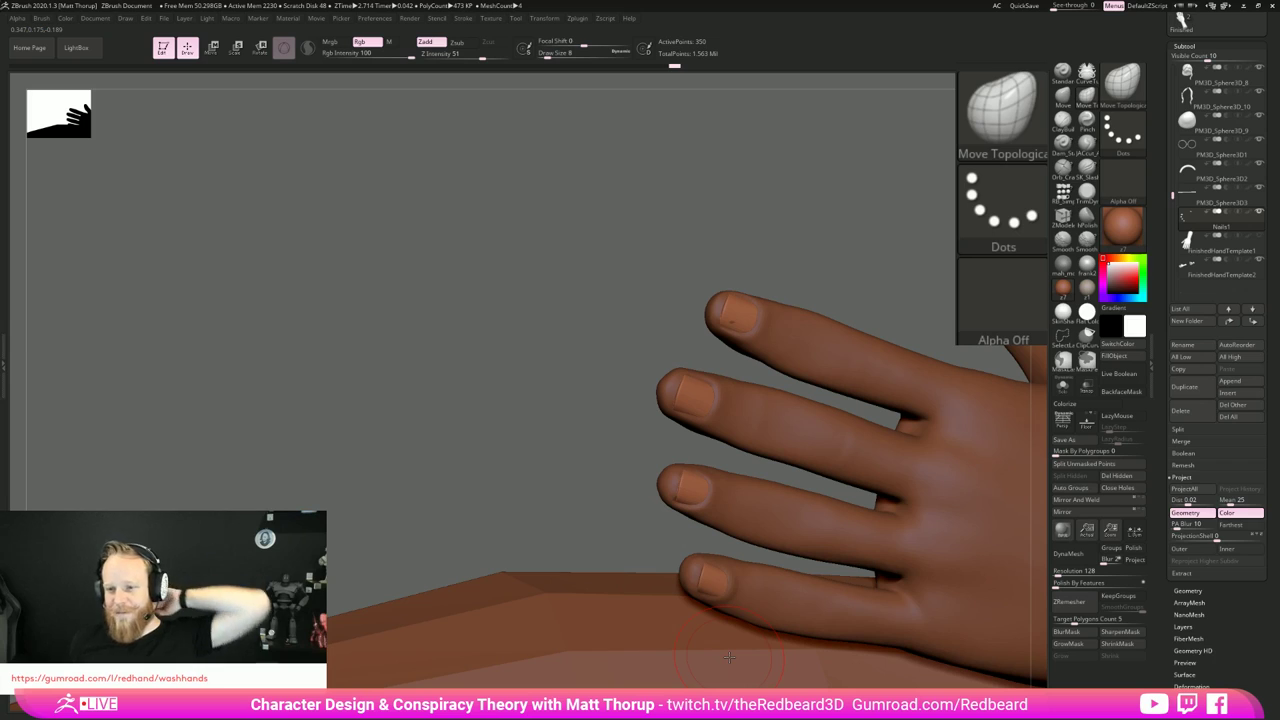
right_click_drag(729, 657, 624, 354)
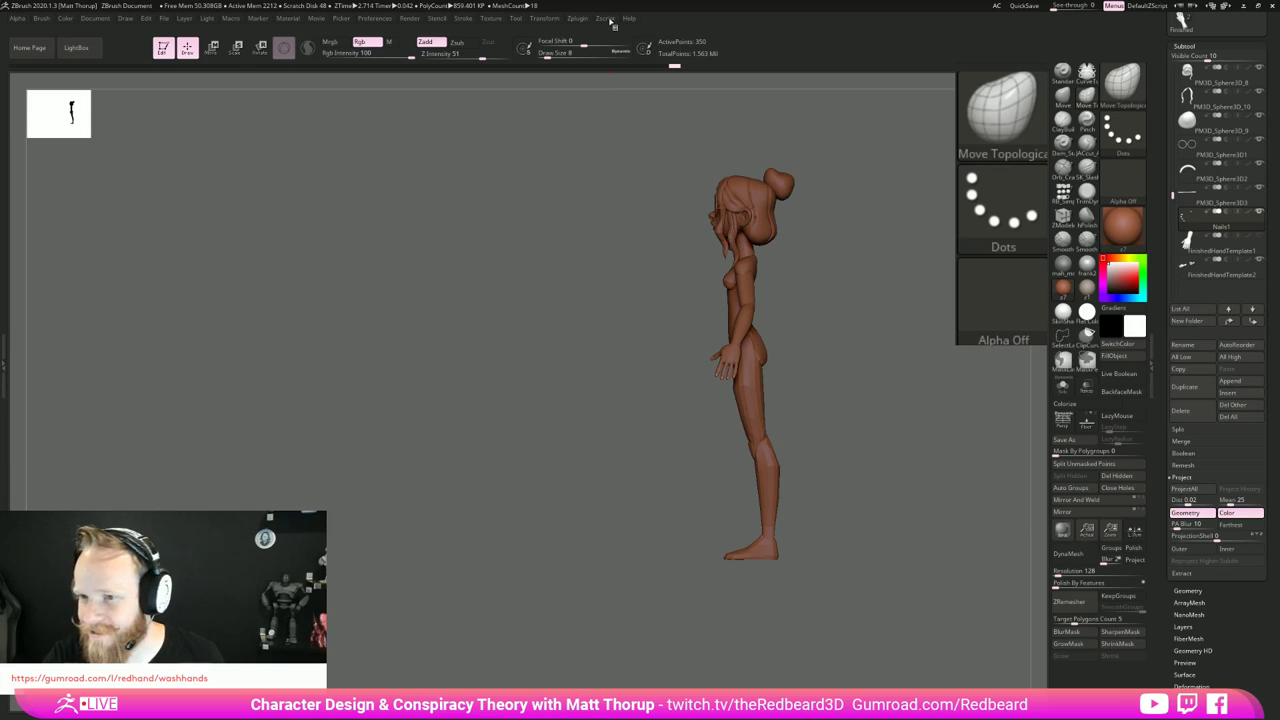
left_click(606, 18)
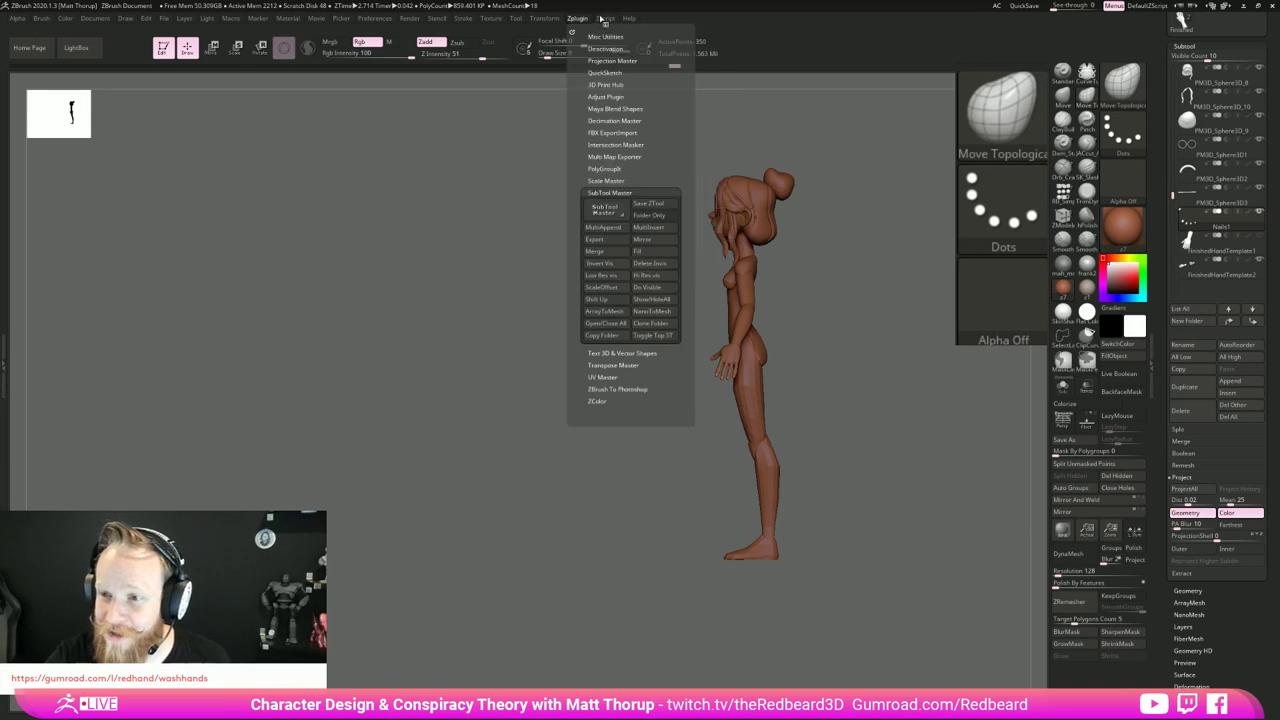
mouse_move(592, 20)
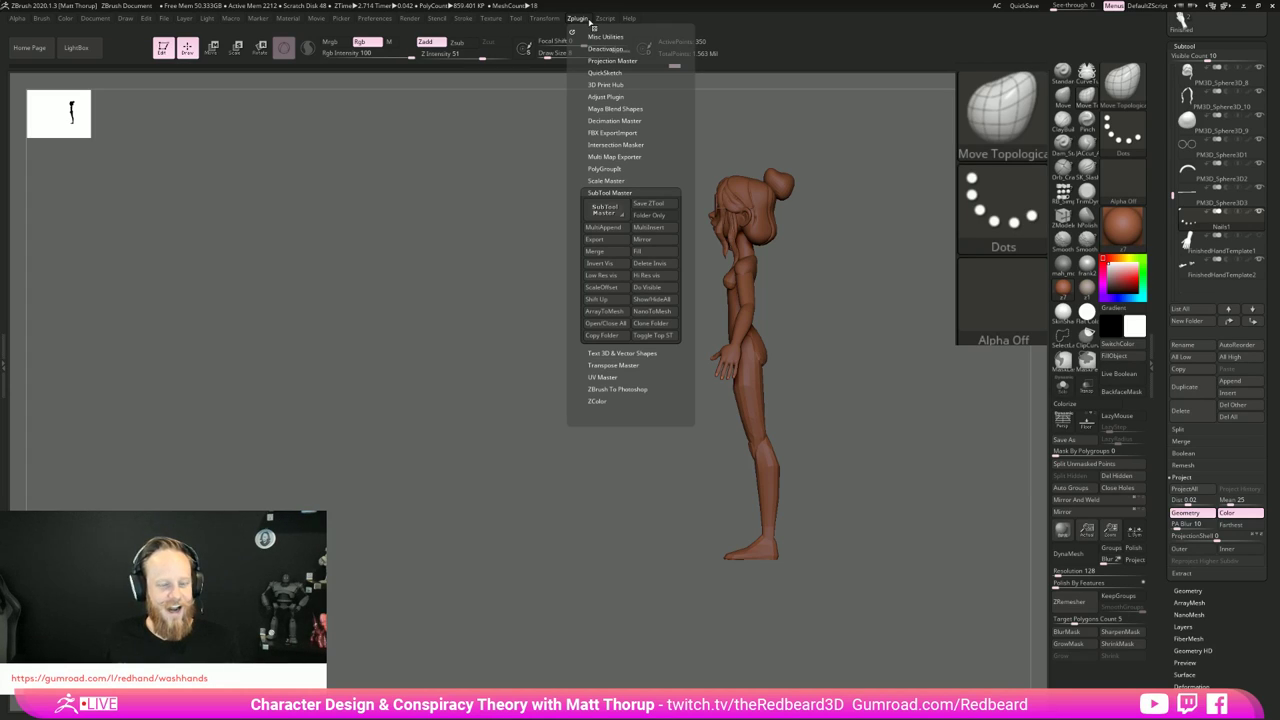
left_click_drag(851, 391, 903, 447)
left_click_drag(746, 487, 798, 532, "alt")
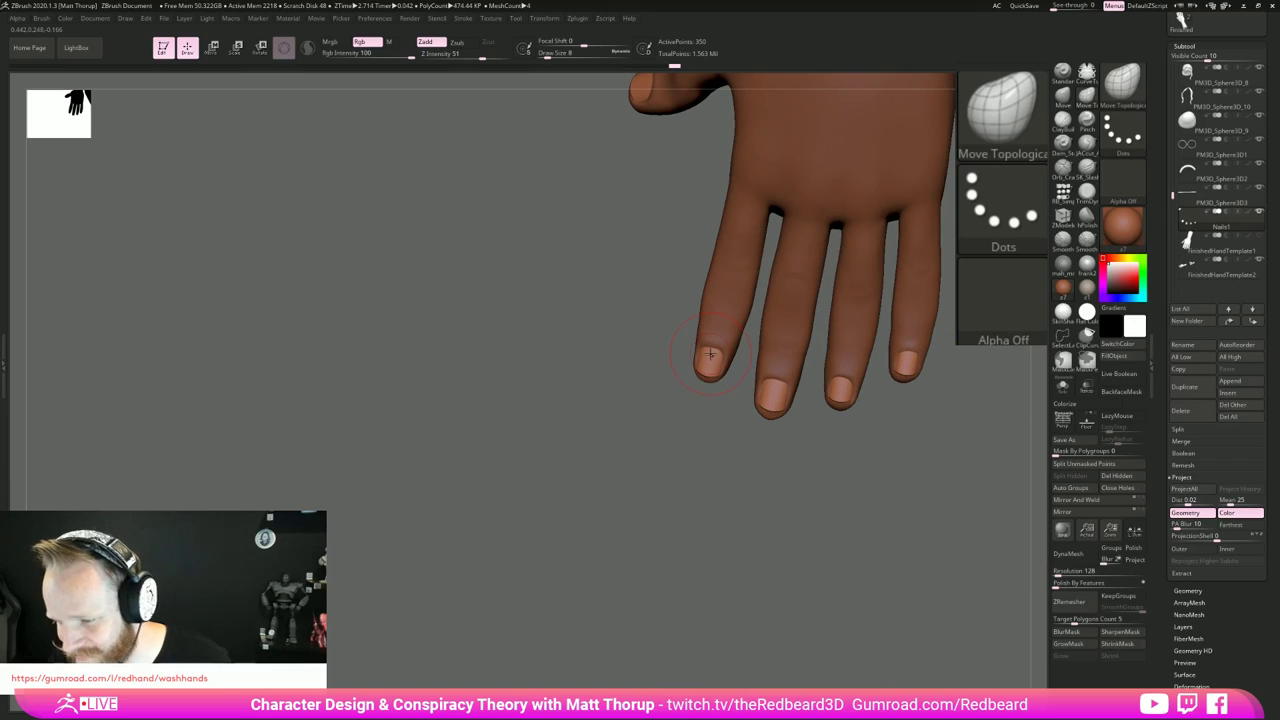
key("b")
key("m")
key("v")
key("b")
key("m")
key("t")
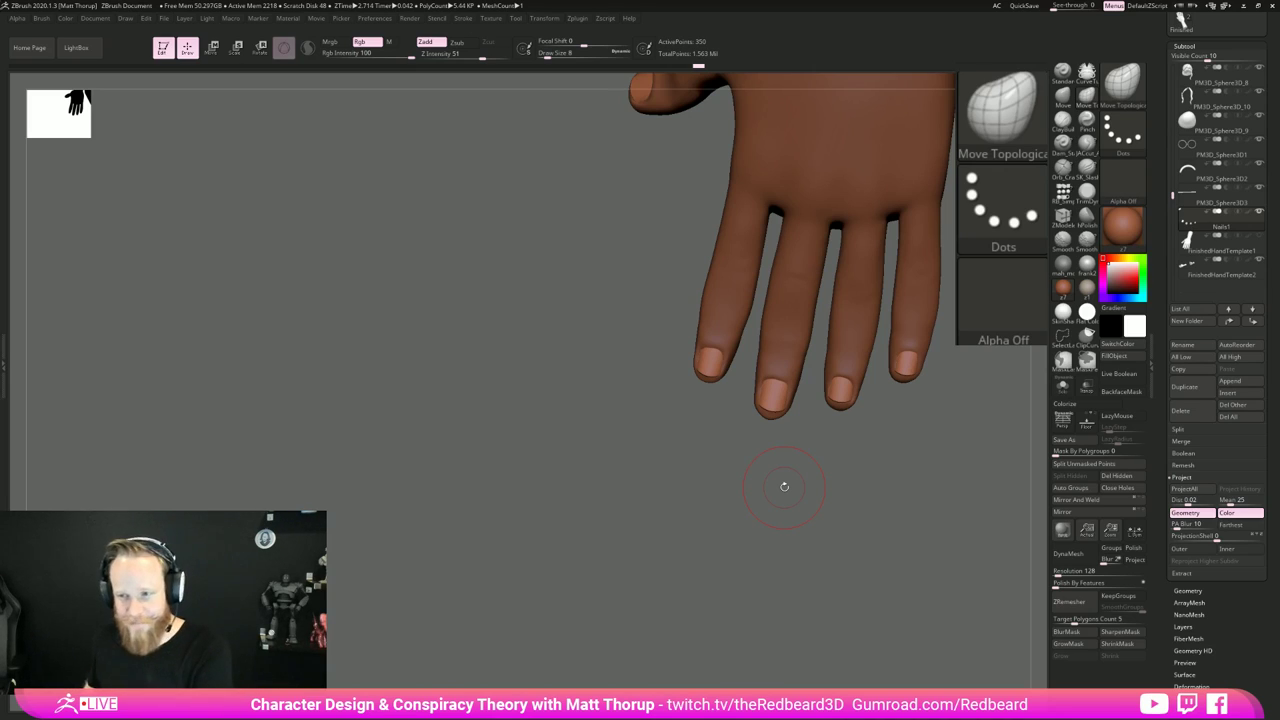
Step: Refine the edges of the four fingernails with Move Topological at draw sizes 4, 6 and 3
mouse_move(796, 492)
left_mouse_down()
mouse_move(806, 497)
mouse_move(797, 475)
mouse_move(754, 497)
mouse_move(771, 449)
mouse_move(771, 472)
left_mouse_up()
key("s")
left_click_drag(765, 411, 762, 411)
left_click_drag(712, 484, 743, 486)
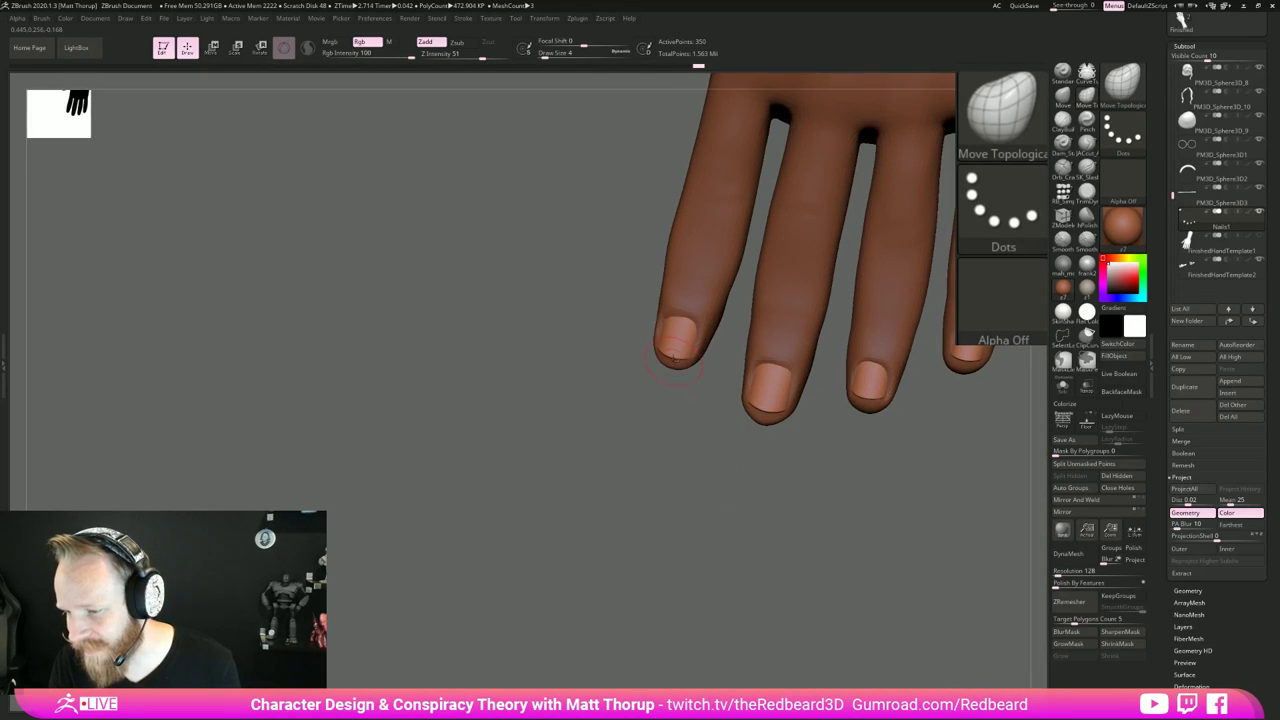
left_click_drag(673, 358, 674, 361)
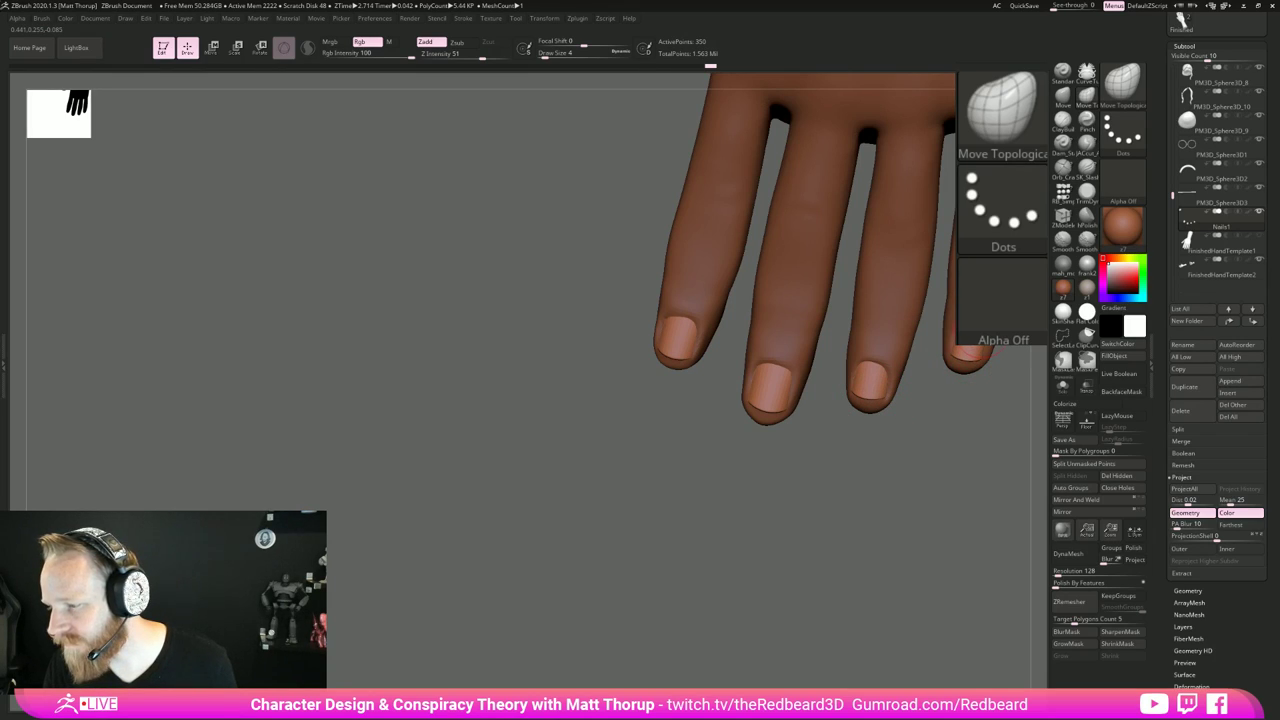
key("bracketright")
left_click_drag(984, 340, 987, 342)
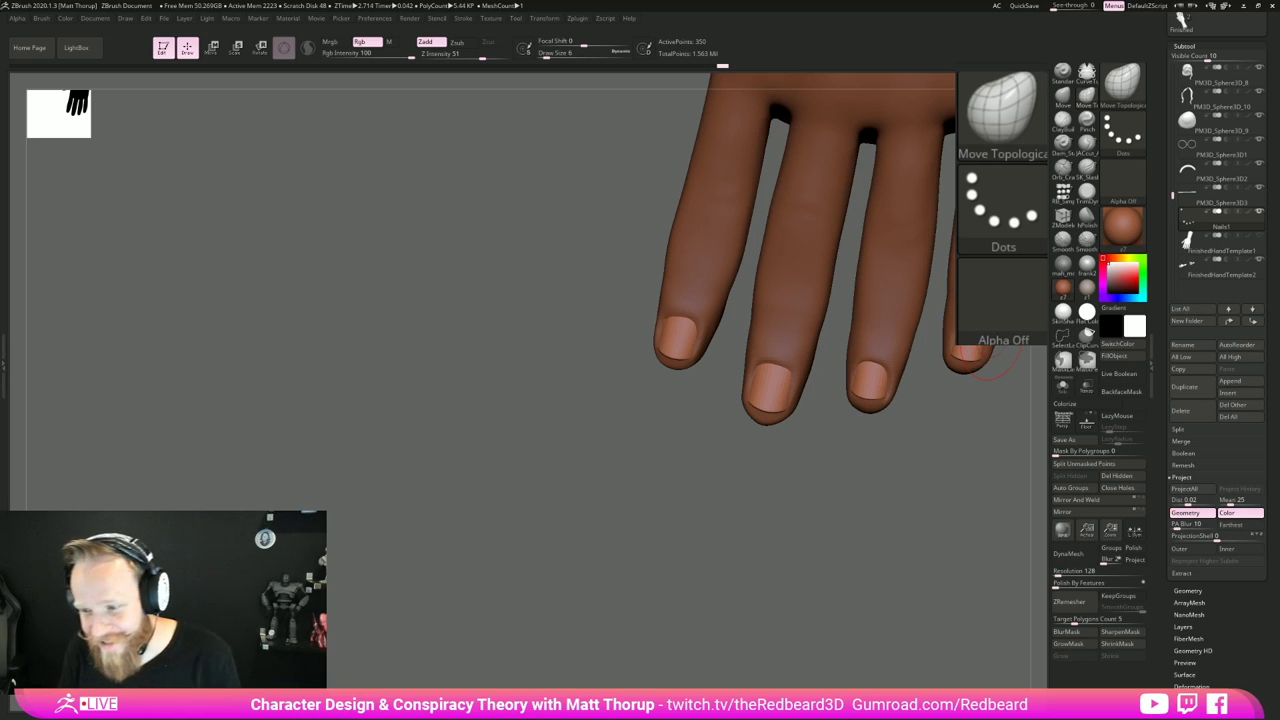
mouse_move(900, 496)
left_mouse_down()
mouse_move(902, 520)
mouse_move(855, 388)
left_mouse_up()
key("s")
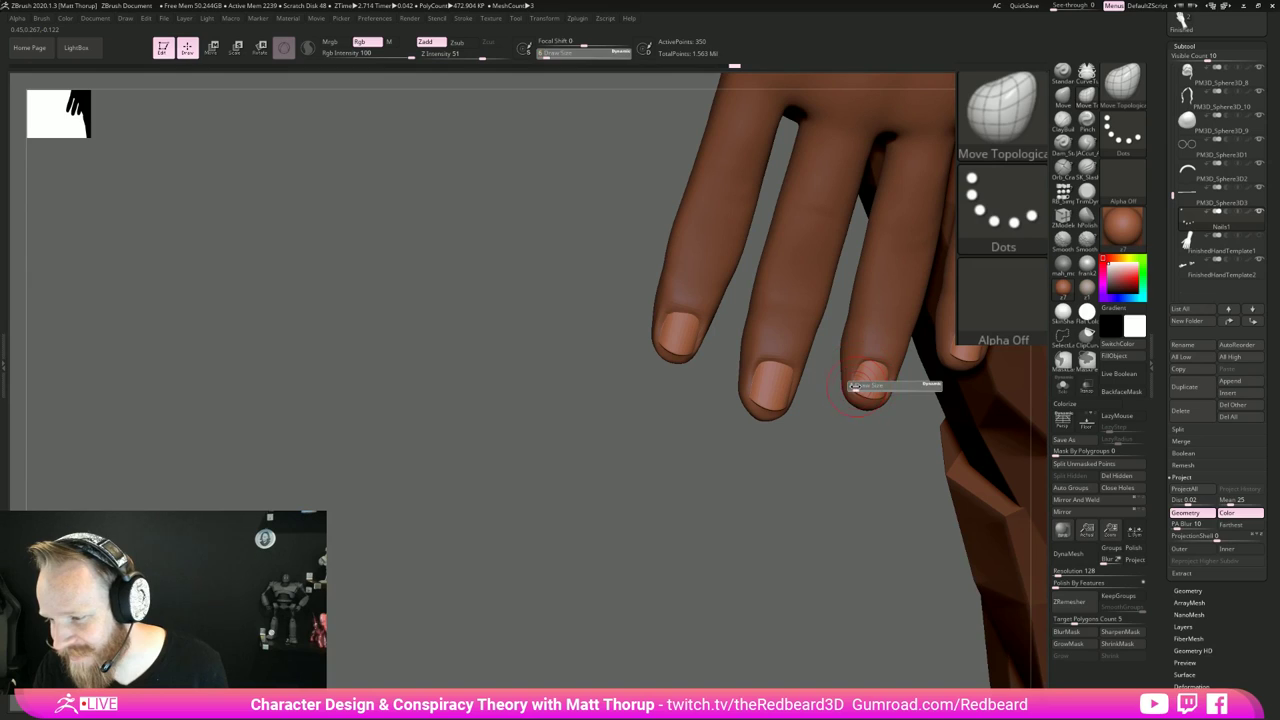
left_click_drag(884, 444, 879, 415)
left_click_drag(871, 480, 530, 468, "alt")
Step: Isolate the Nails1 subtool, mirror it to the opposite hand with SubTool Master, and show the whole character again
left_click_drag(575, 508, 868, 542)
left_click_drag(911, 429, 817, 481)
left_click(1062, 388)
left_click(613, 18)
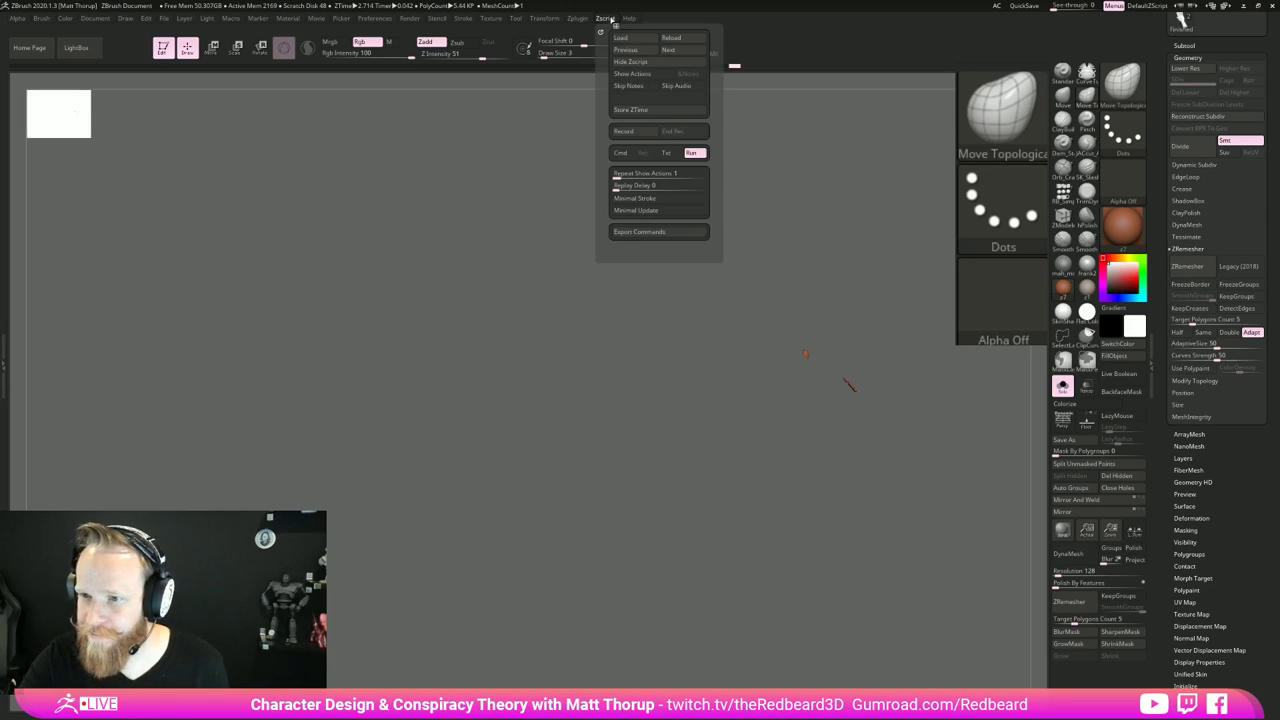
left_click(642, 239)
left_click(585, 302)
left_click_drag(554, 563, 682, 535)
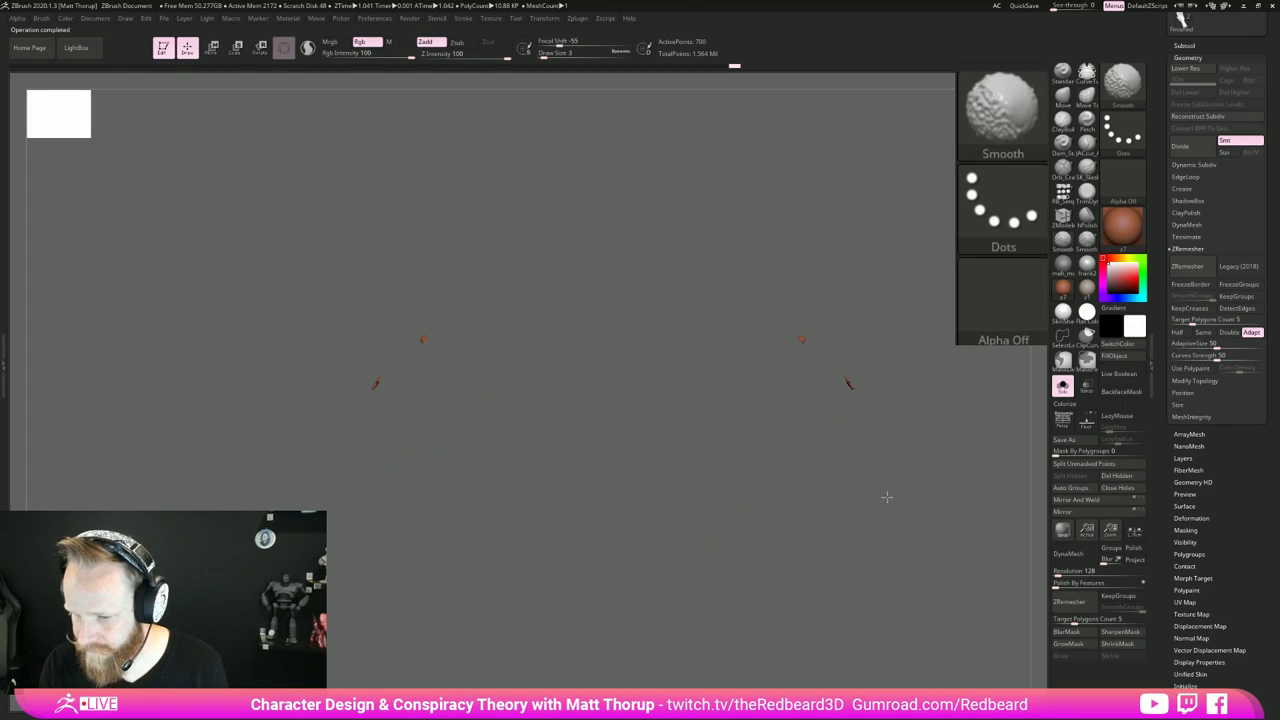
key("f")
left_click_drag(870, 544, 810, 557)
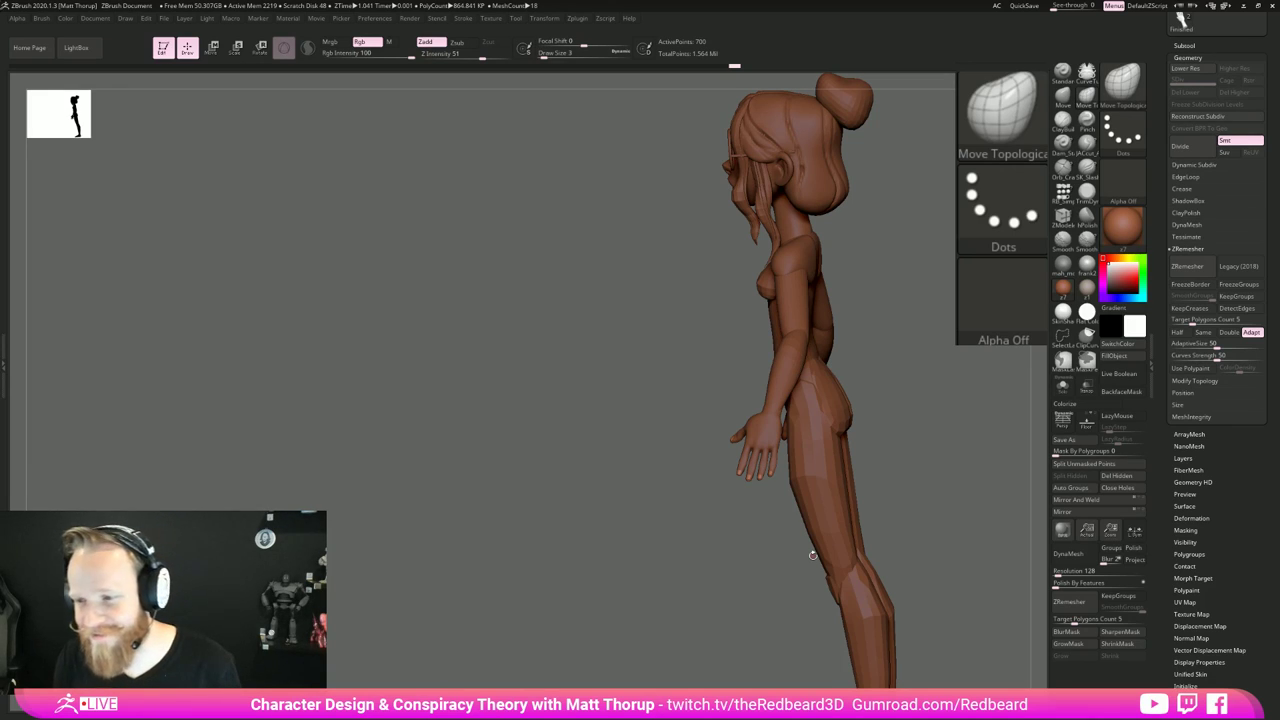
Step: Examine the whole character's pose, proportions and hands from the side, three-quarter and front views
left_click_drag(597, 500, 623, 526)
mouse_move(885, 508)
left_mouse_down()
mouse_move(878, 495)
mouse_move(888, 520)
left_mouse_up()
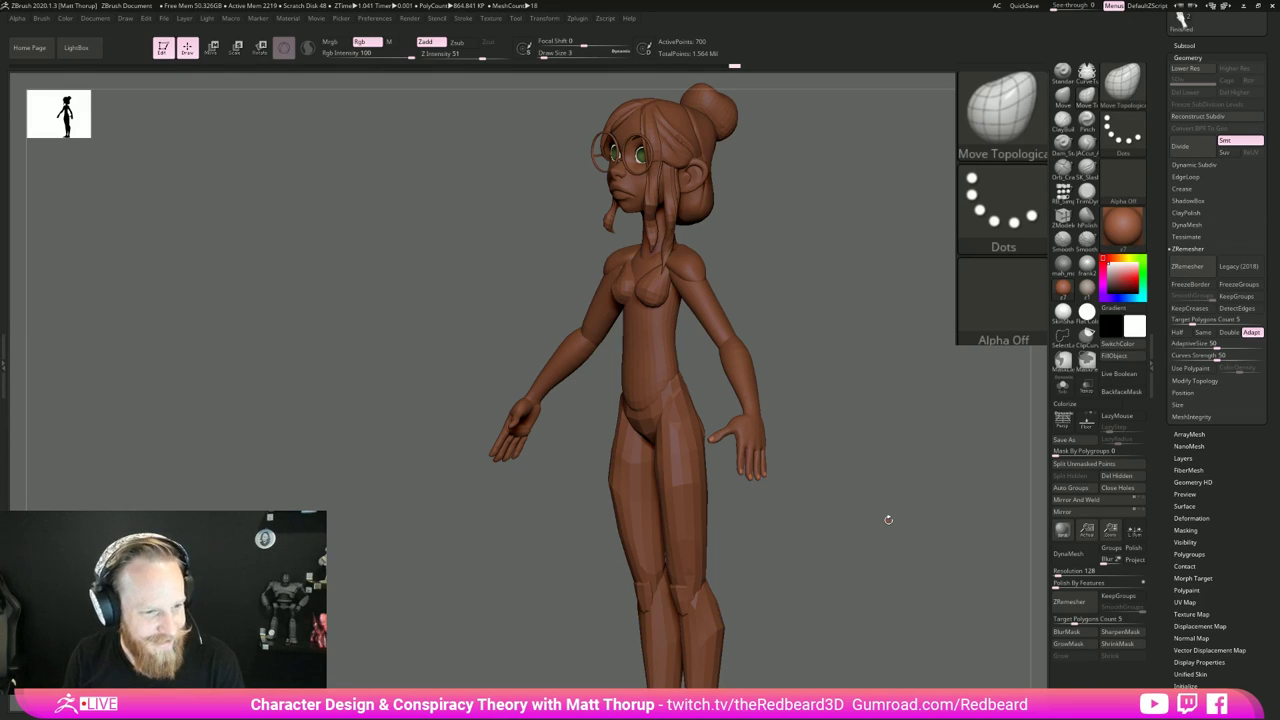
left_click_drag(888, 519, 880, 428, "shift")
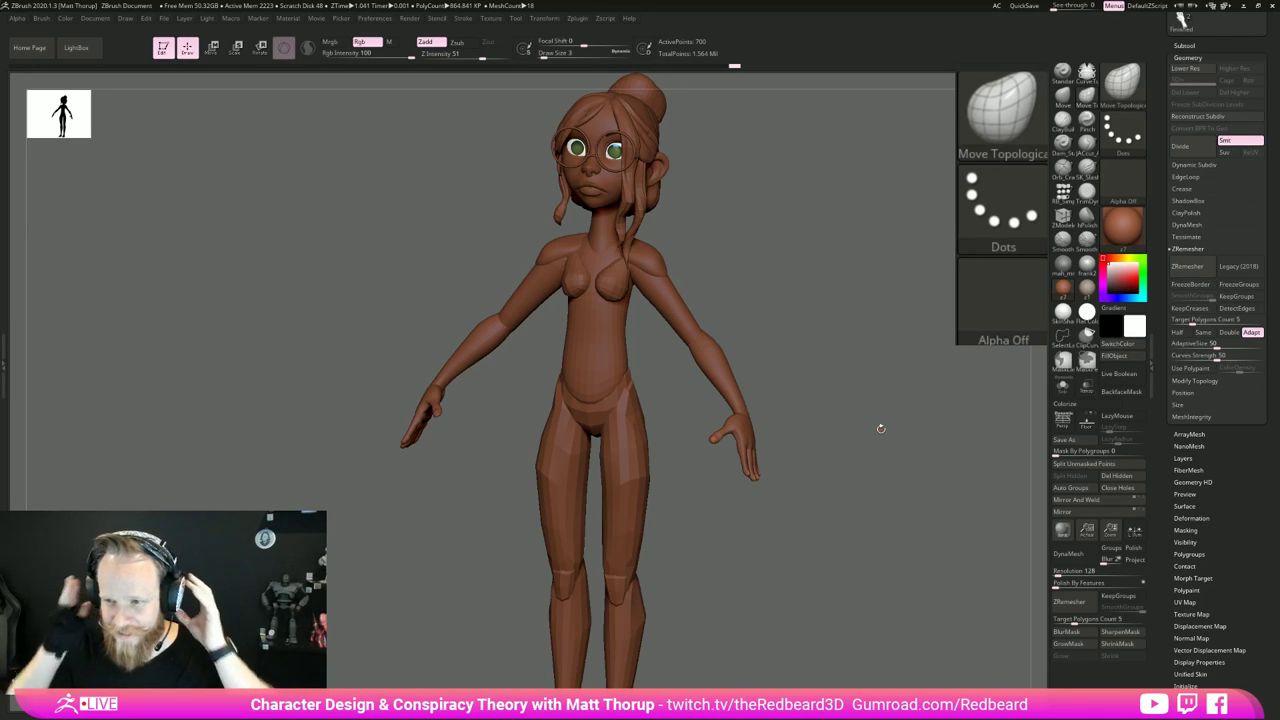
left_click_drag(803, 326, 811, 318, "shift")
left_click_drag(773, 219, 780, 326, "alt")
mouse_move(819, 461)
left_mouse_down()
mouse_move(879, 494)
mouse_move(888, 551)
left_mouse_up()
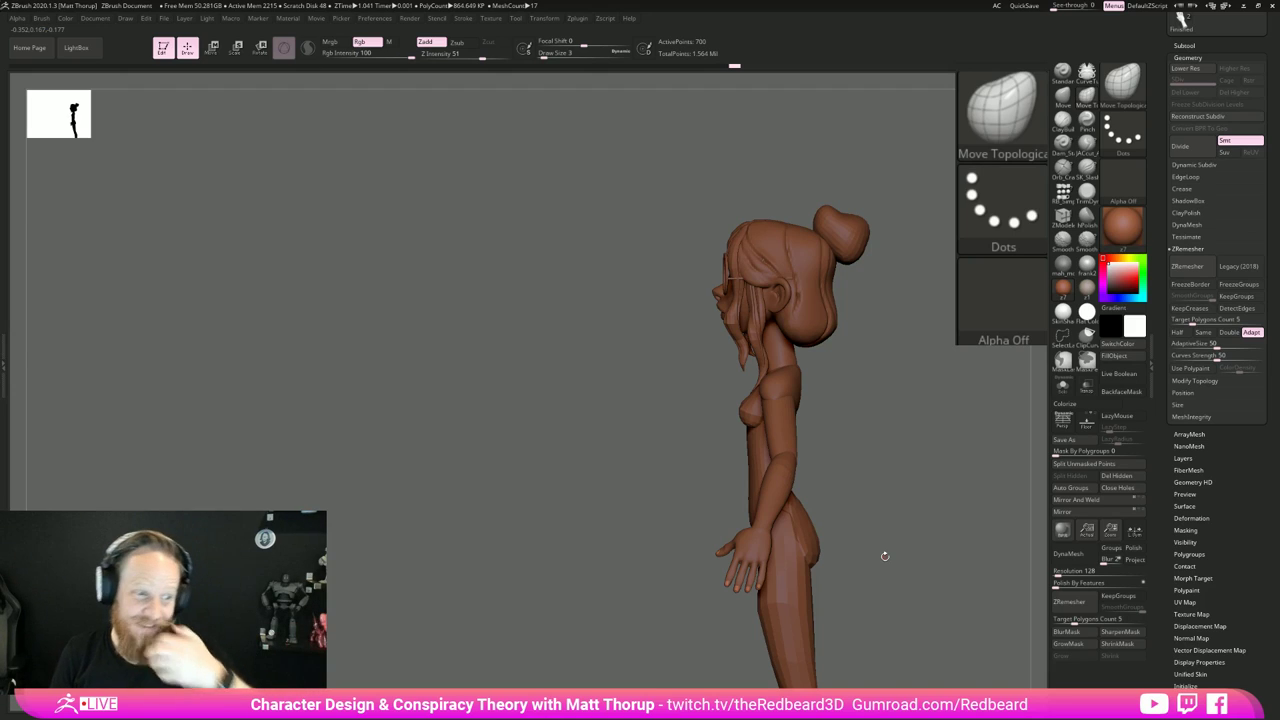
mouse_move(845, 622)
left_mouse_down()
mouse_move(729, 656)
mouse_move(816, 644)
left_mouse_up()
mouse_move(889, 624)
left_mouse_down()
mouse_move(920, 620)
mouse_move(843, 603)
mouse_move(863, 629)
mouse_move(997, 610)
left_mouse_up()
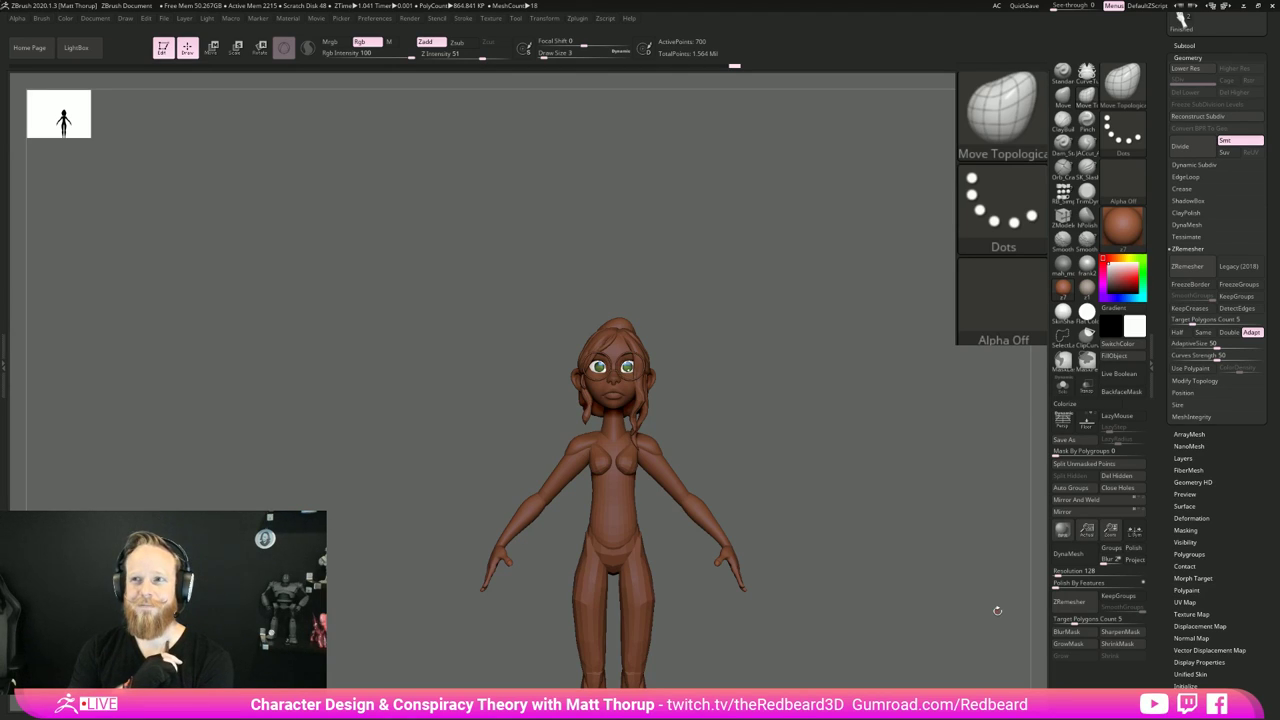
Step: Select the PM3D_Sphere3D_7 subtool that forms the legs and view the character from the front
left_click_drag(840, 440, 700, 507)
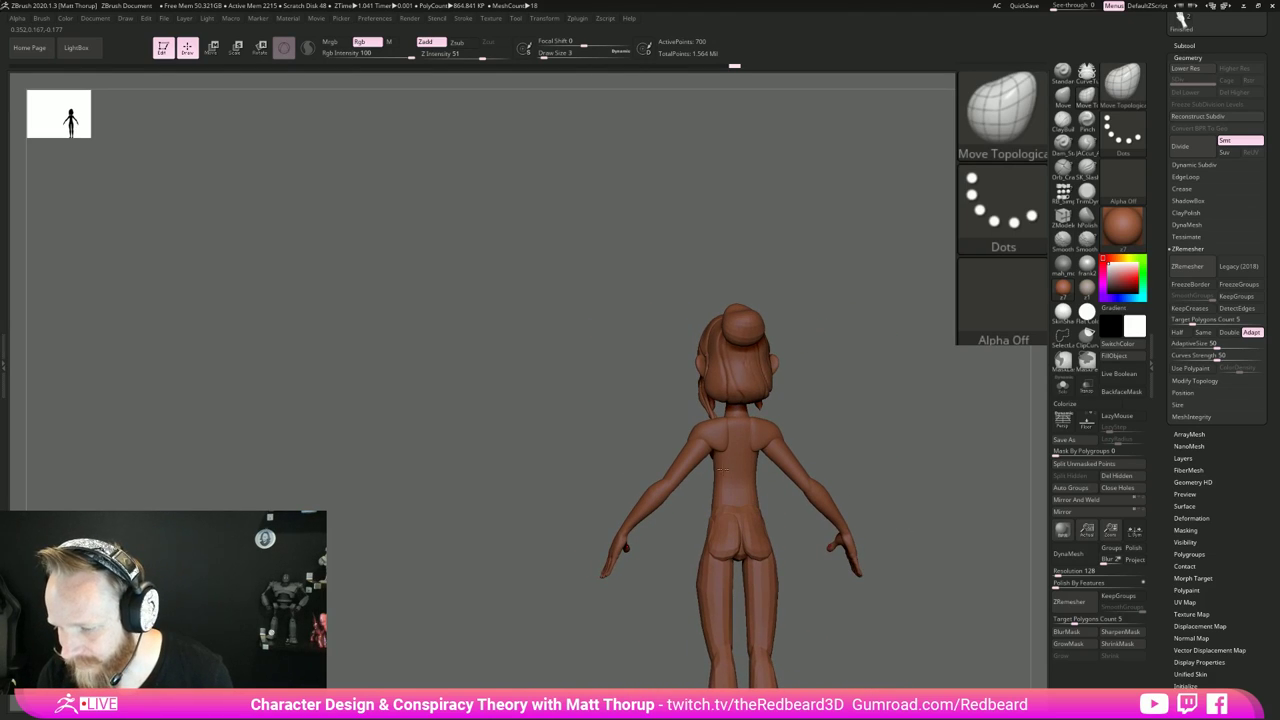
left_click(720, 462, "alt")
mouse_move(579, 612)
left_mouse_down()
mouse_move(605, 640)
mouse_move(664, 637)
mouse_move(803, 567)
mouse_move(889, 477)
left_mouse_up()
left_click(640, 530, "alt")
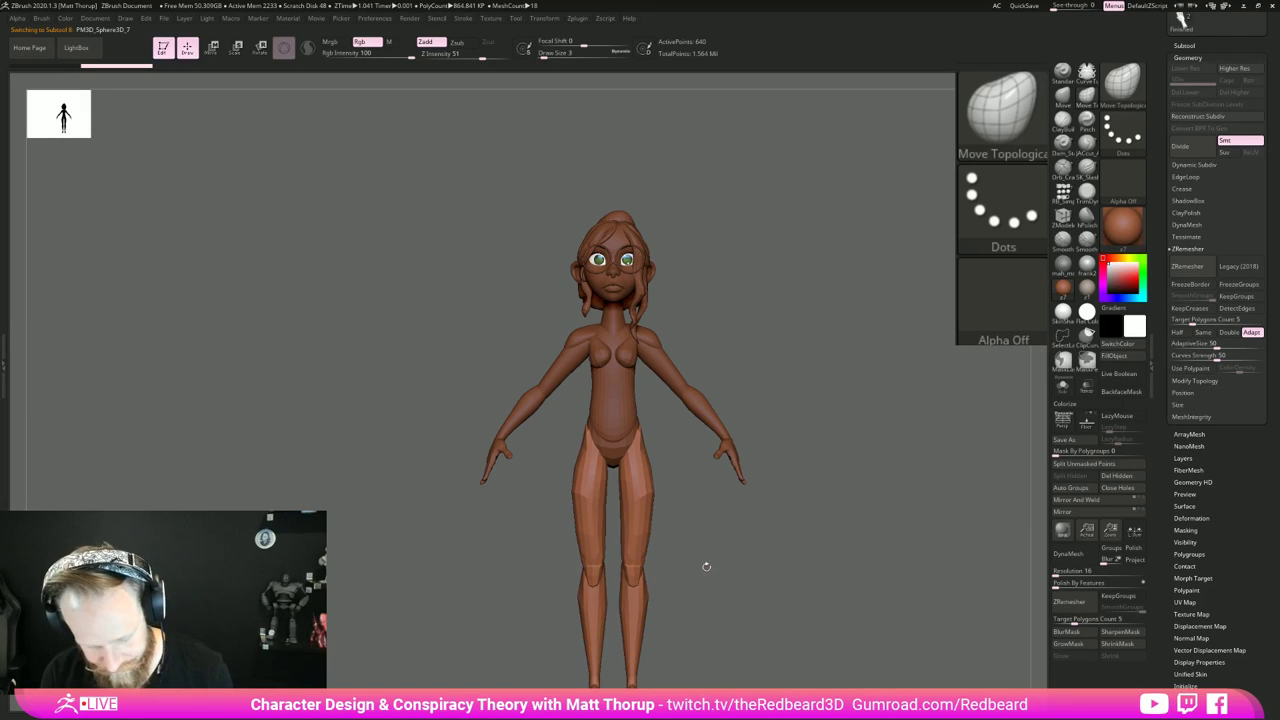
key("ctrl+d")
key("ctrl+d")
mouse_move(793, 581)
left_mouse_down("alt")
mouse_move(676, 561)
mouse_move(831, 594)
left_mouse_up("alt")
key("ctrl+z")
key("ctrl+z")
Step: Divide the legs mesh up to subdivision level 3
left_click(1181, 146)
left_click(1240, 140)
left_click(1181, 146)
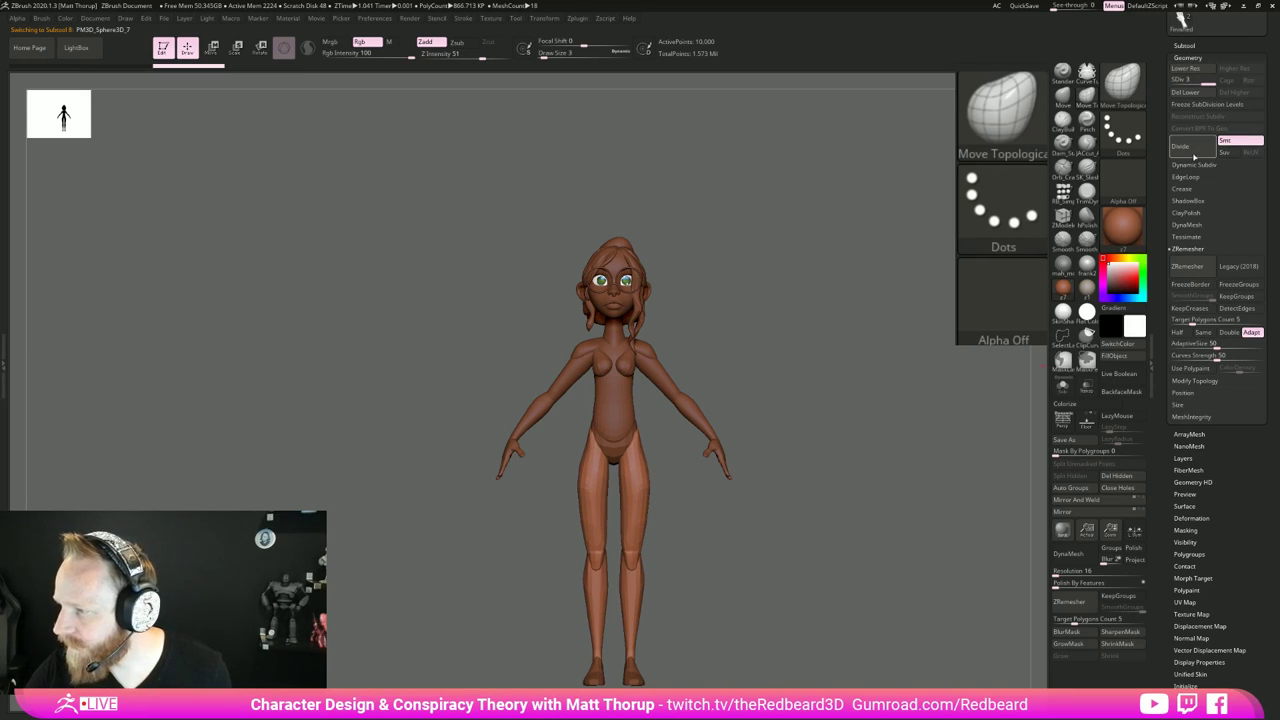
Step: Smooth the thighs, lower legs and buttocks from the front and back with the Smooth brush at draw size 41
left_click_drag(840, 478, 799, 490)
key("shift")
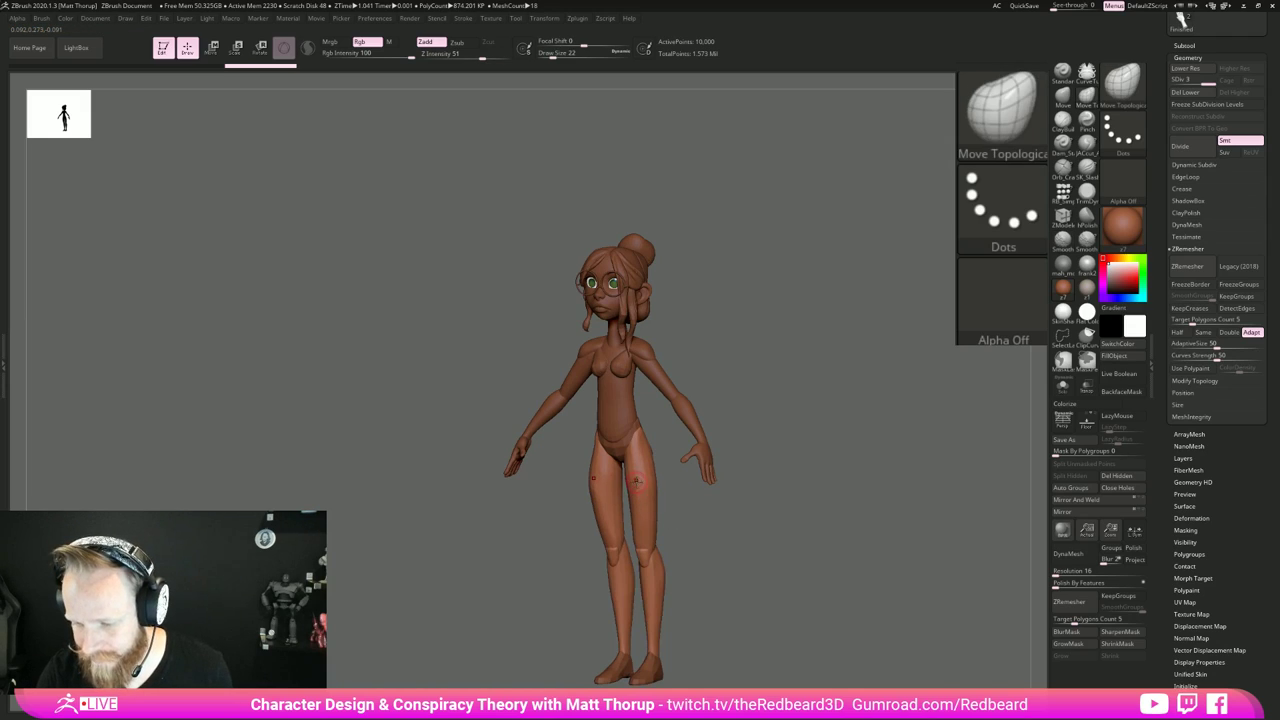
mouse_move(643, 503)
left_mouse_down("shift")
mouse_move(637, 455)
mouse_move(628, 520)
mouse_move(694, 517)
mouse_move(651, 457)
mouse_move(654, 531)
left_mouse_up("shift")
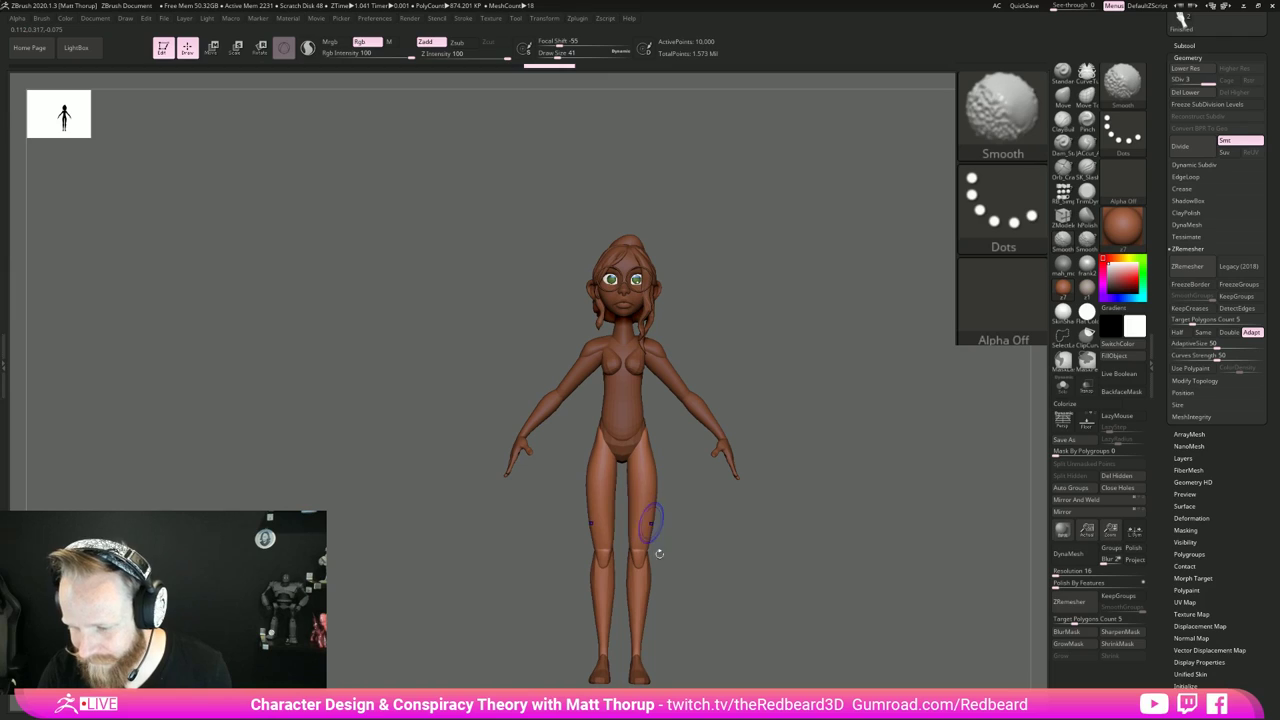
left_click_drag(638, 612, 630, 606, "shift")
mouse_move(735, 598)
left_mouse_down()
mouse_move(634, 611)
mouse_move(623, 634)
mouse_move(618, 507)
left_mouse_up()
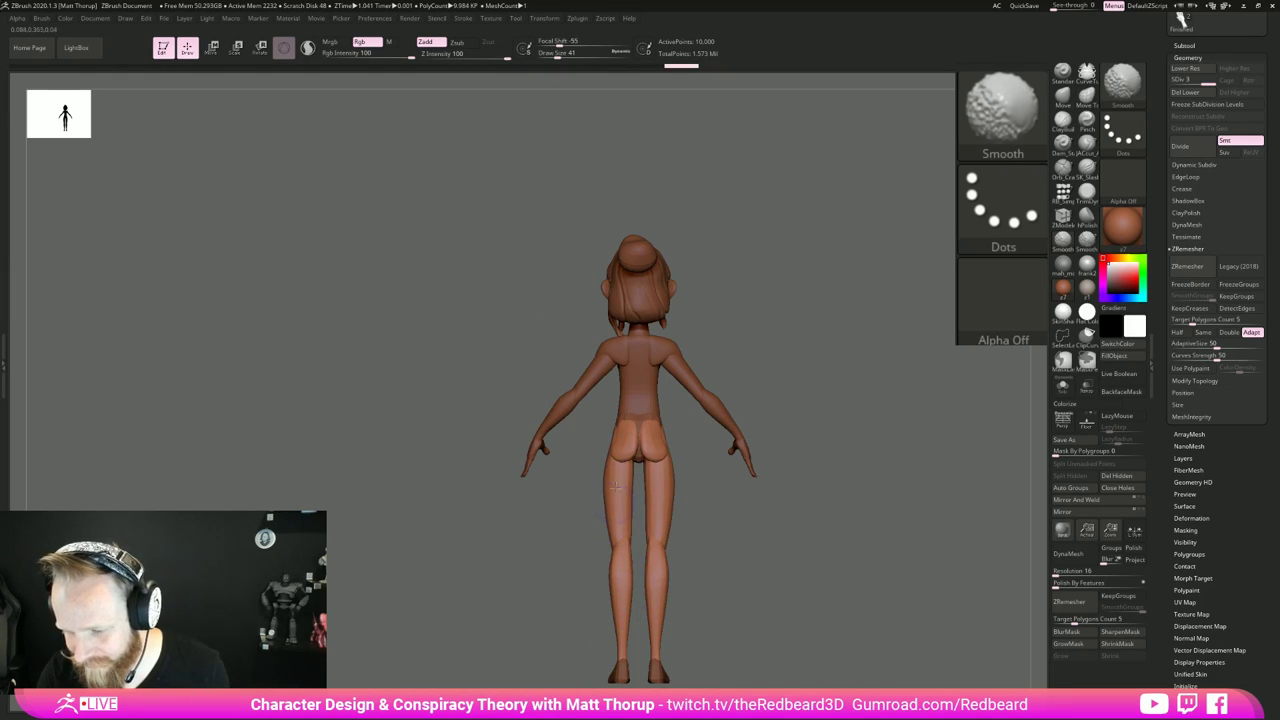
left_click_drag(618, 446, 621, 432, "shift")
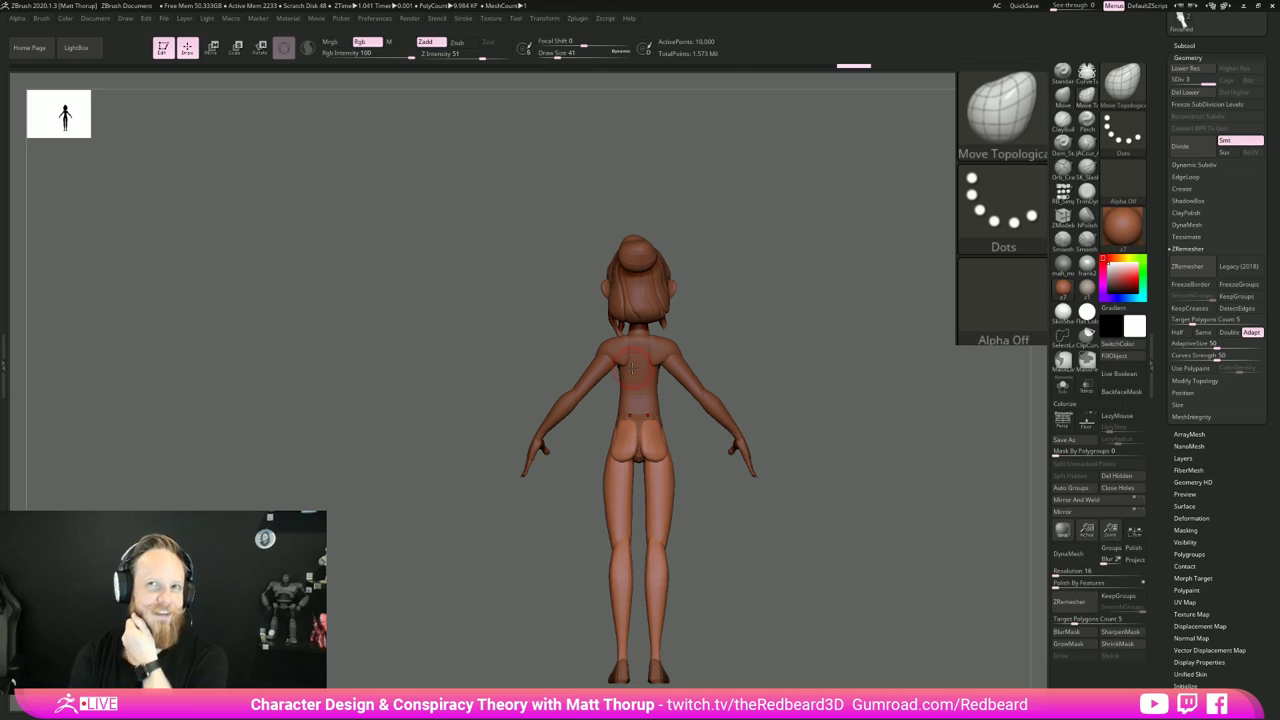
Step: Smooth the lower curve of the buttocks from behind and check the profile from the side
mouse_move(750, 331)
left_mouse_down()
mouse_move(815, 331)
mouse_move(740, 403)
mouse_move(786, 338)
mouse_move(891, 371)
mouse_move(888, 440)
left_mouse_up()
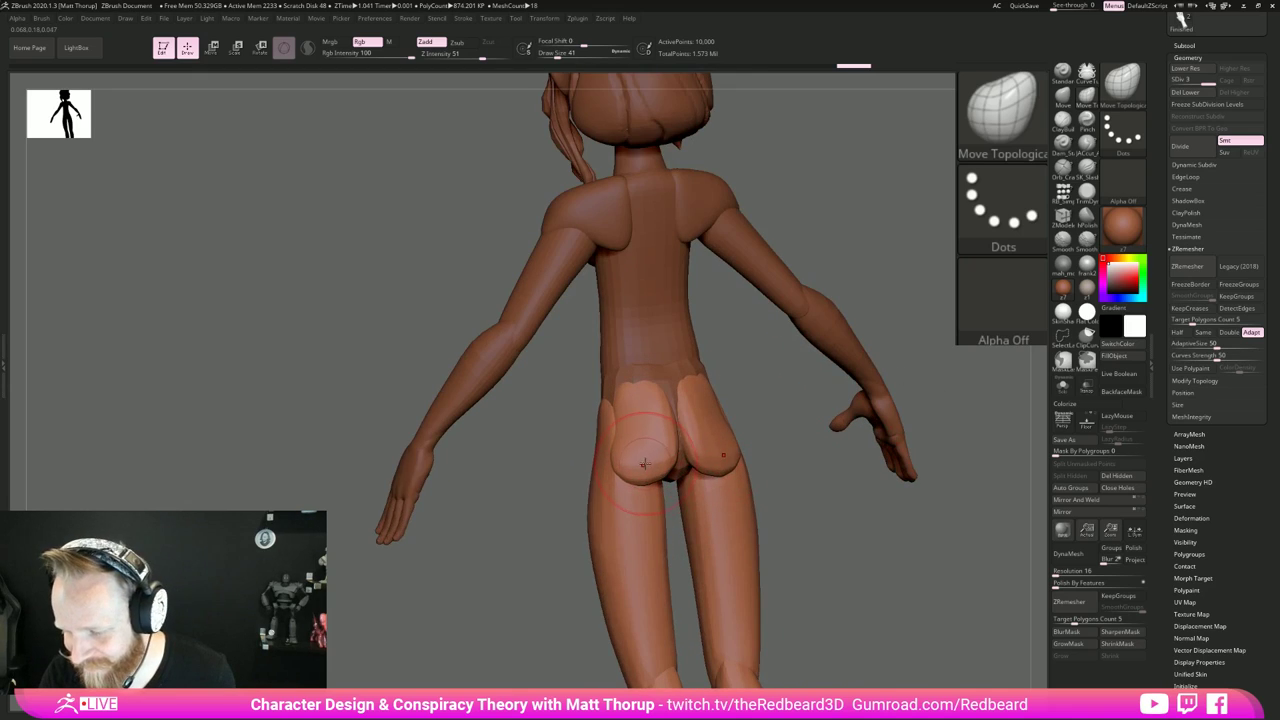
left_click_drag(649, 463, 647, 477, "shift")
left_click_drag(814, 514, 820, 509)
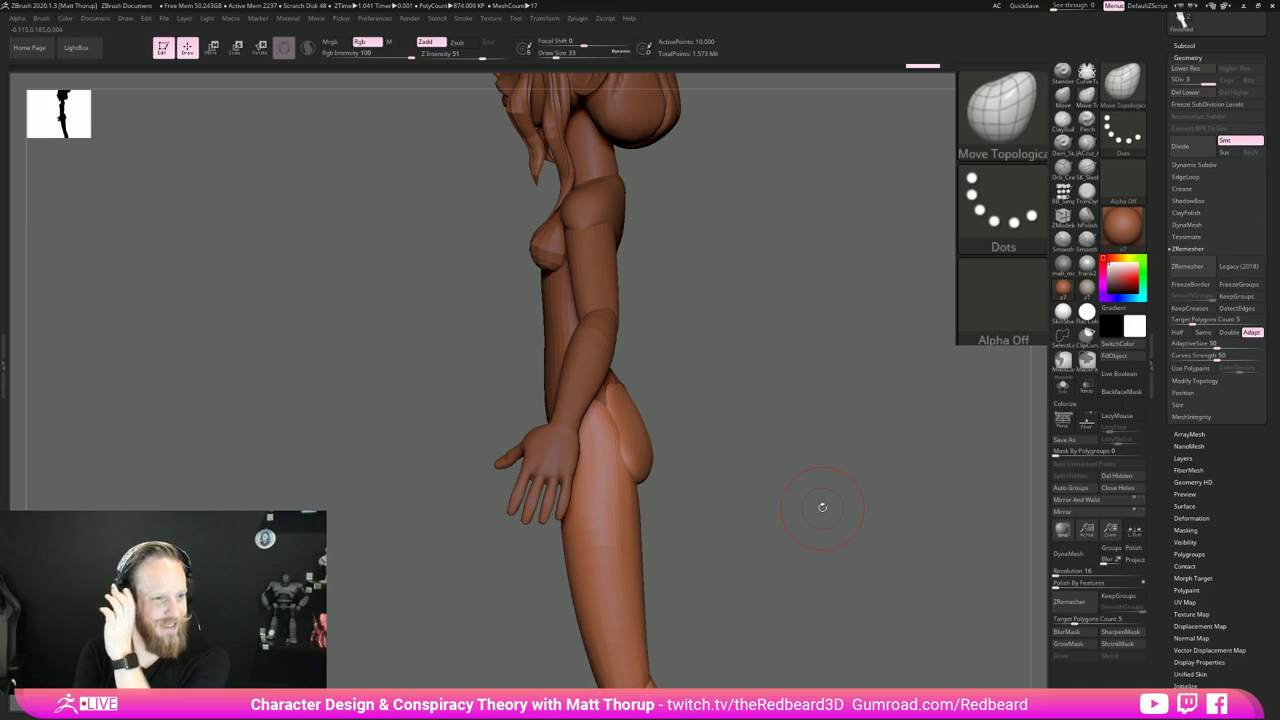
Step: Select the PM3D_Sphere3D_5 subtool that forms the pelvis and divide its mesh up to subdivision level 3
left_click_drag(751, 394, 629, 386)
left_click(629, 385, "alt")
left_click_drag(760, 430, 874, 452)
key("ctrl+d")
key("ctrl+d")
key("b")
key("m")
key("t")
mouse_move(726, 503)
left_mouse_down()
mouse_move(771, 487)
mouse_move(697, 426)
left_mouse_up()
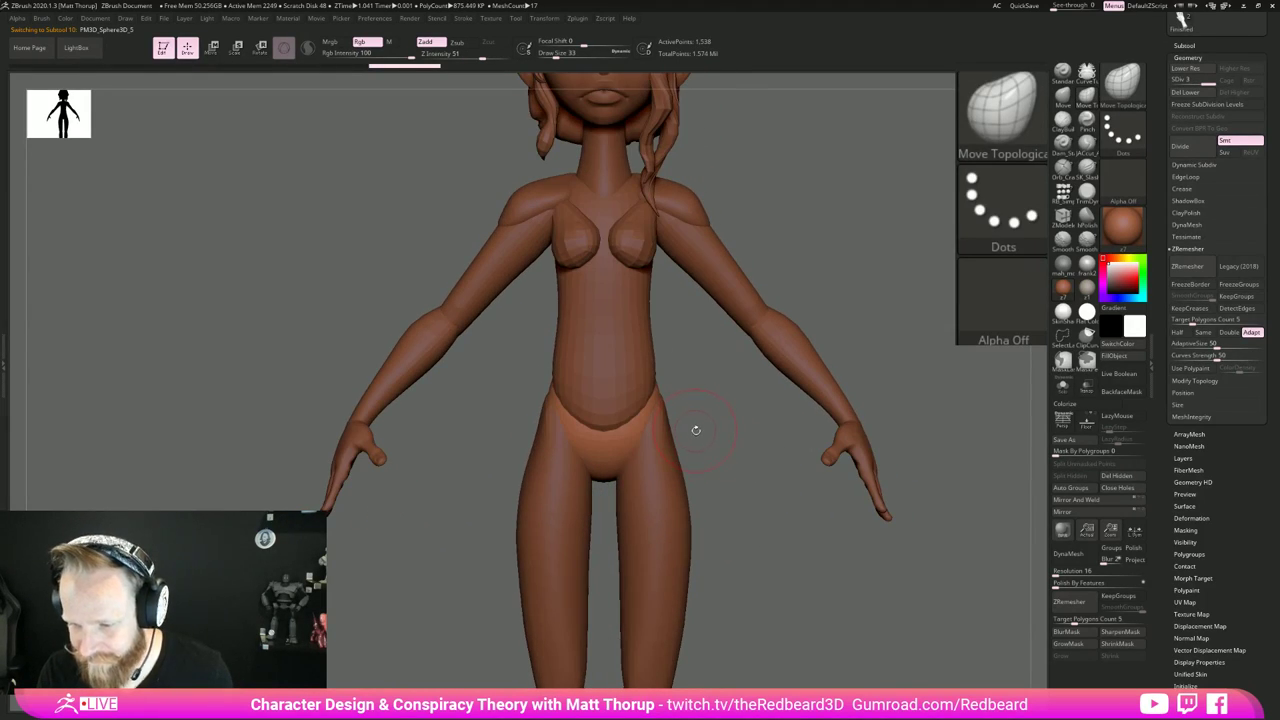
Step: Reshape the pelvis's hip edges and crotch with the Move brush at draw size 39
key("b")
key("m")
key("v")
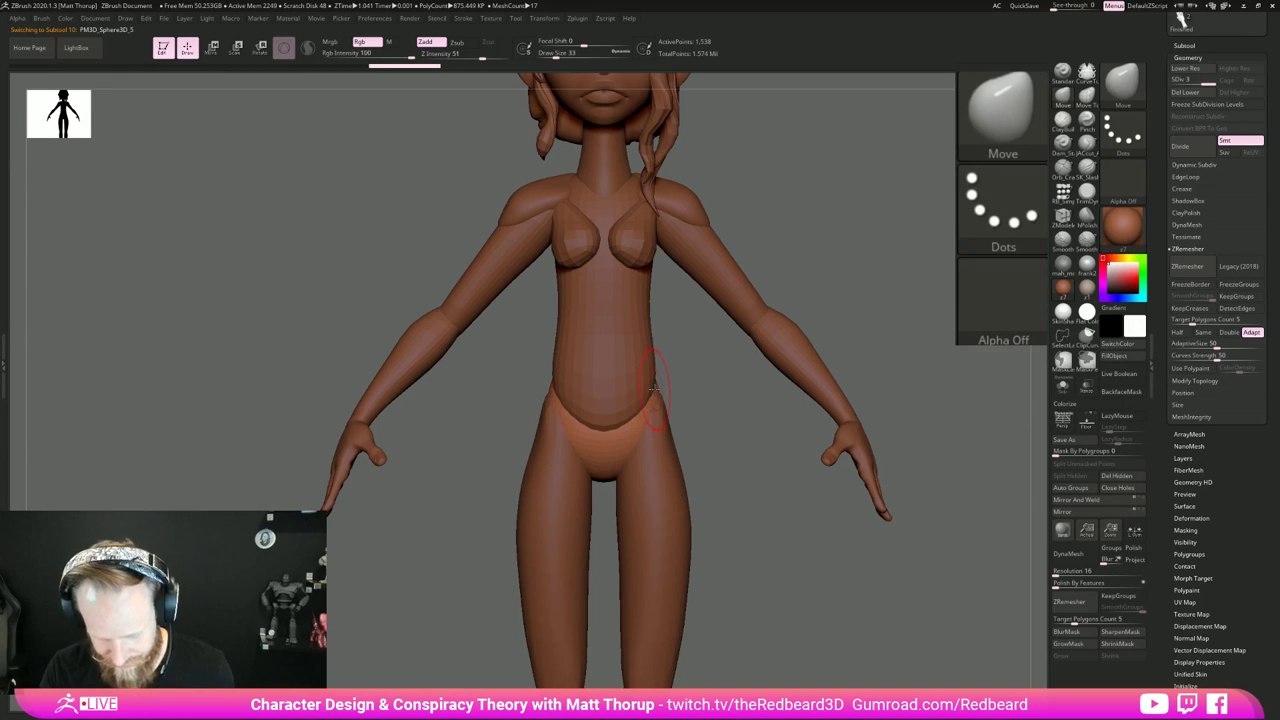
left_click_drag(671, 377, 620, 472)
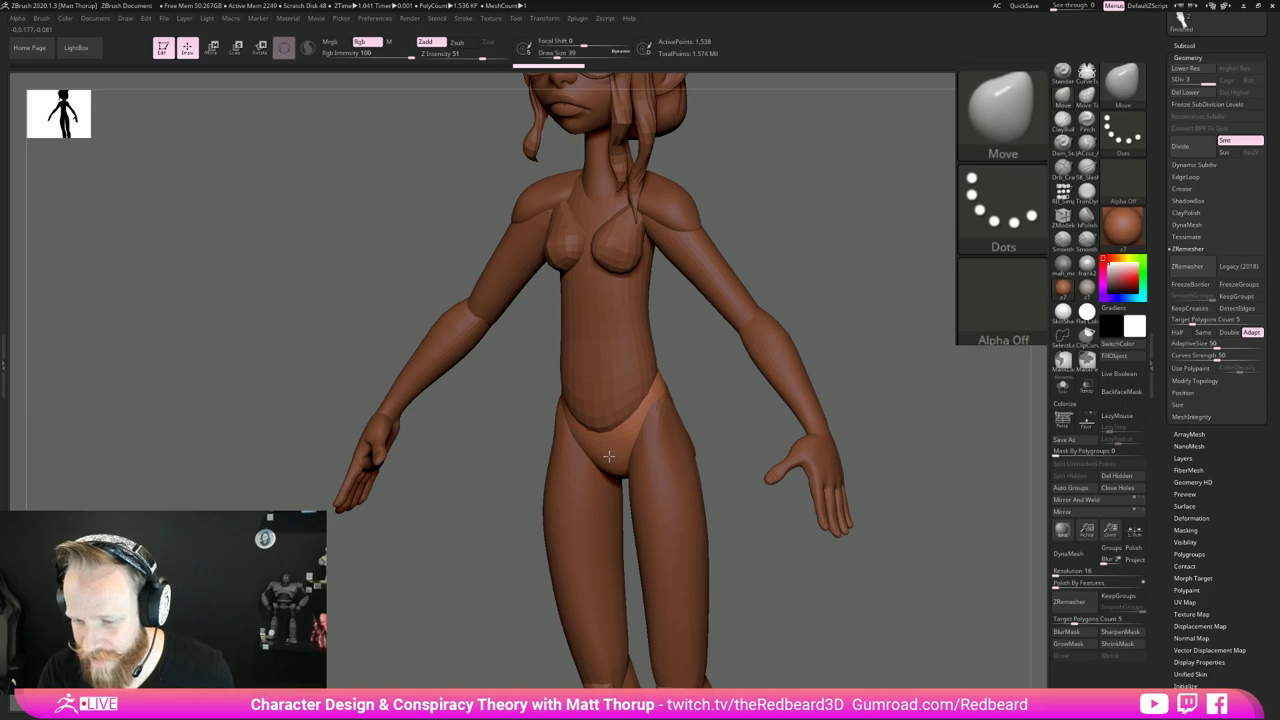
left_click_drag(708, 432, 734, 430)
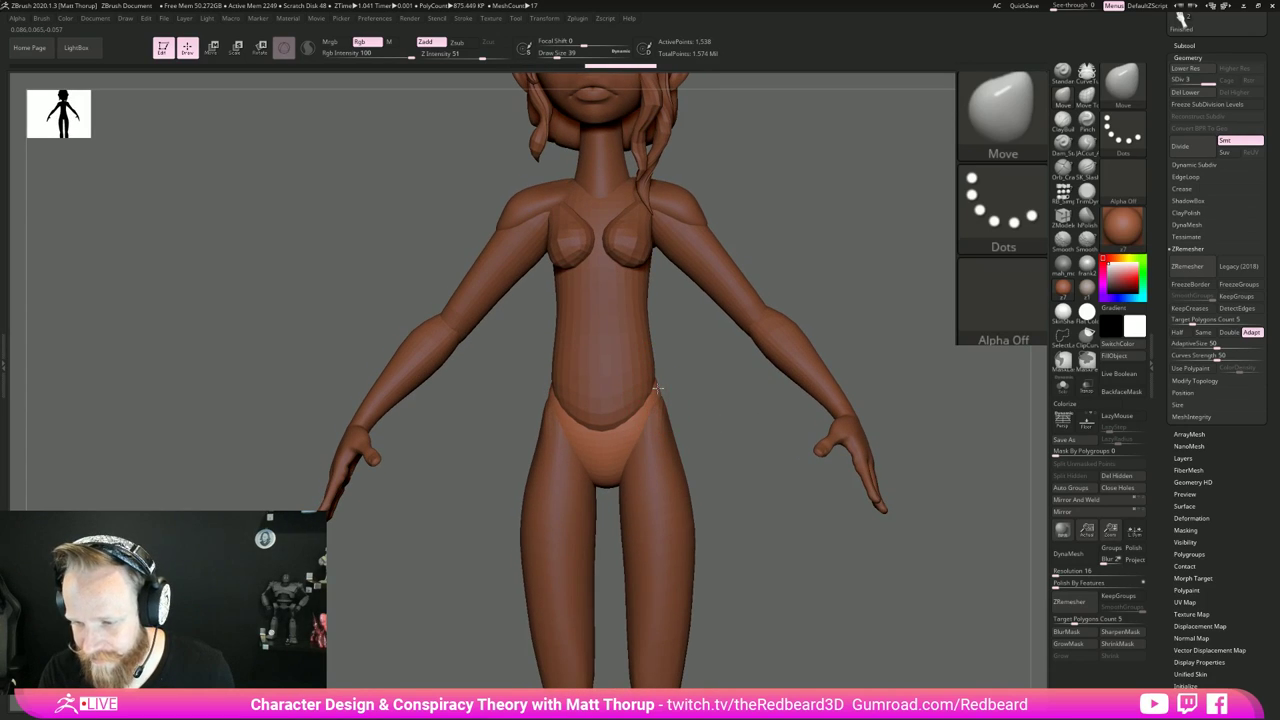
mouse_move(686, 380)
left_mouse_down()
mouse_move(640, 395)
mouse_move(704, 372)
mouse_move(714, 412)
left_mouse_up()
Step: Build up and smooth the front of the pelvis near the hip crease with the ClayBuildup brush at draw size 12
left_click(1062, 121)
key("s")
left_click_drag(708, 382, 714, 414, "alt")
left_click_drag(866, 517, 842, 552, "alt")
mouse_move(842, 552)
left_mouse_down()
mouse_move(893, 553)
mouse_move(721, 380)
left_mouse_up()
key("bracketleft")
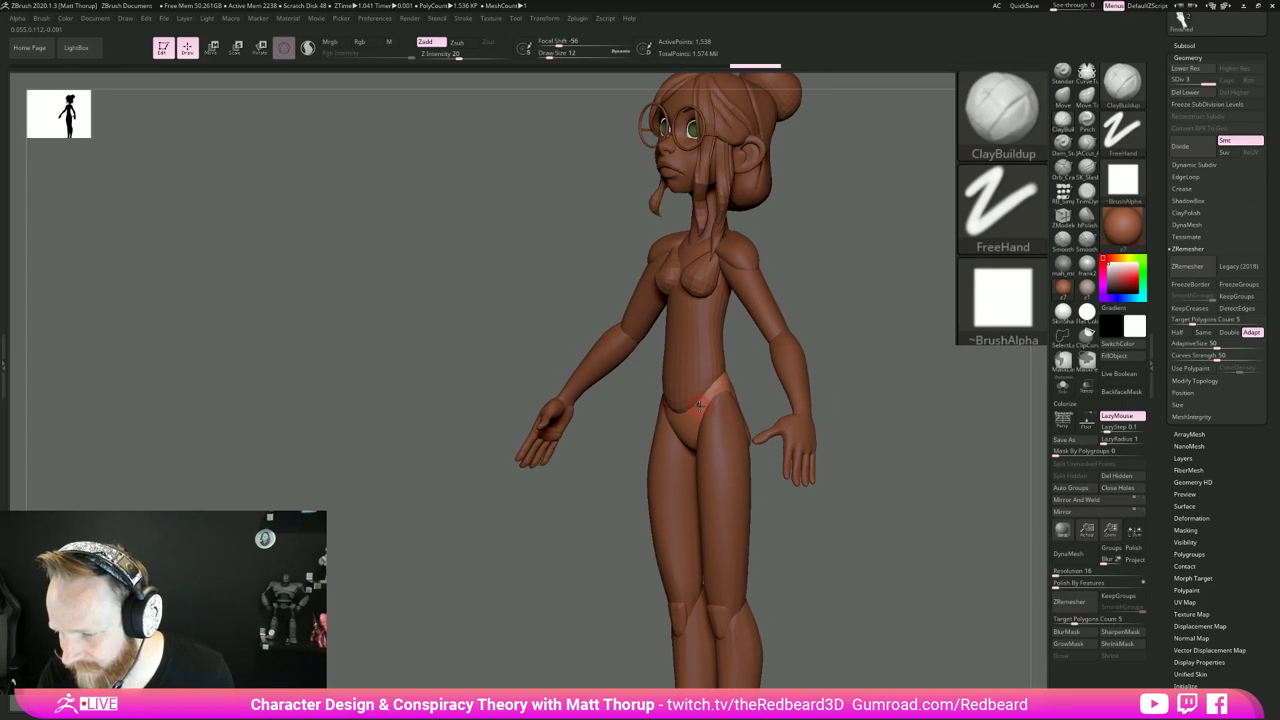
key("shift")
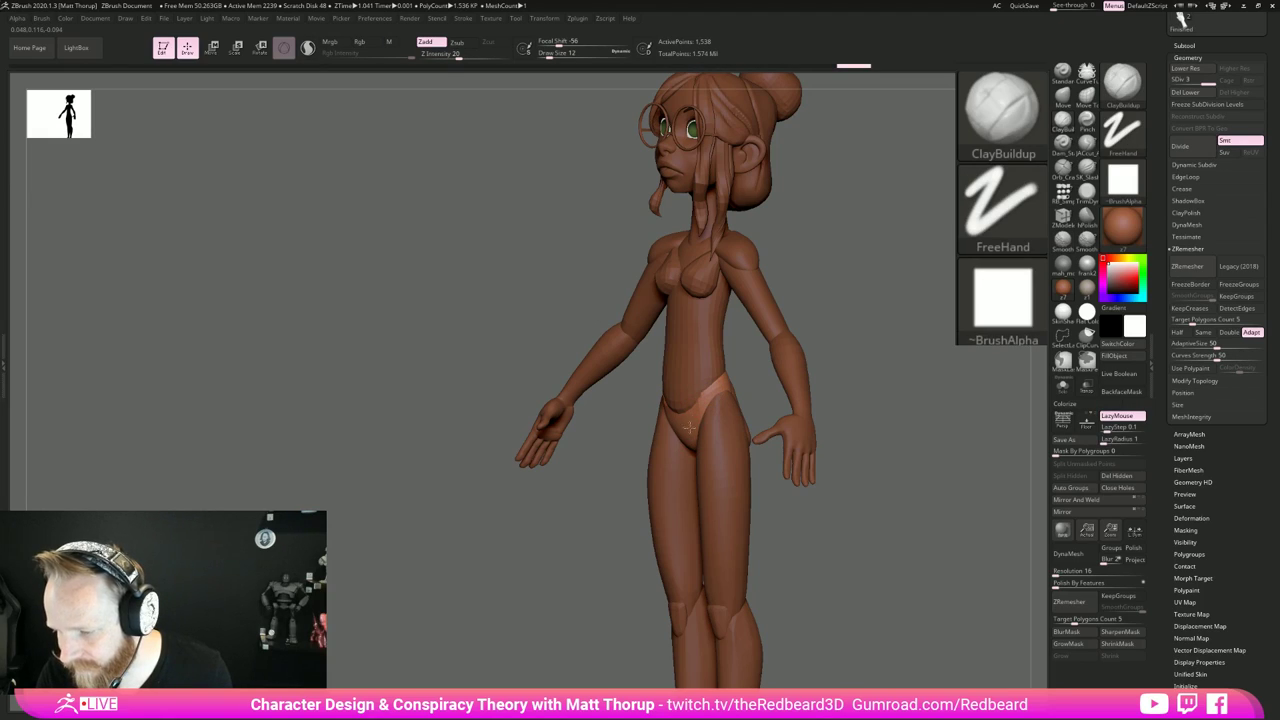
key("bracketright")
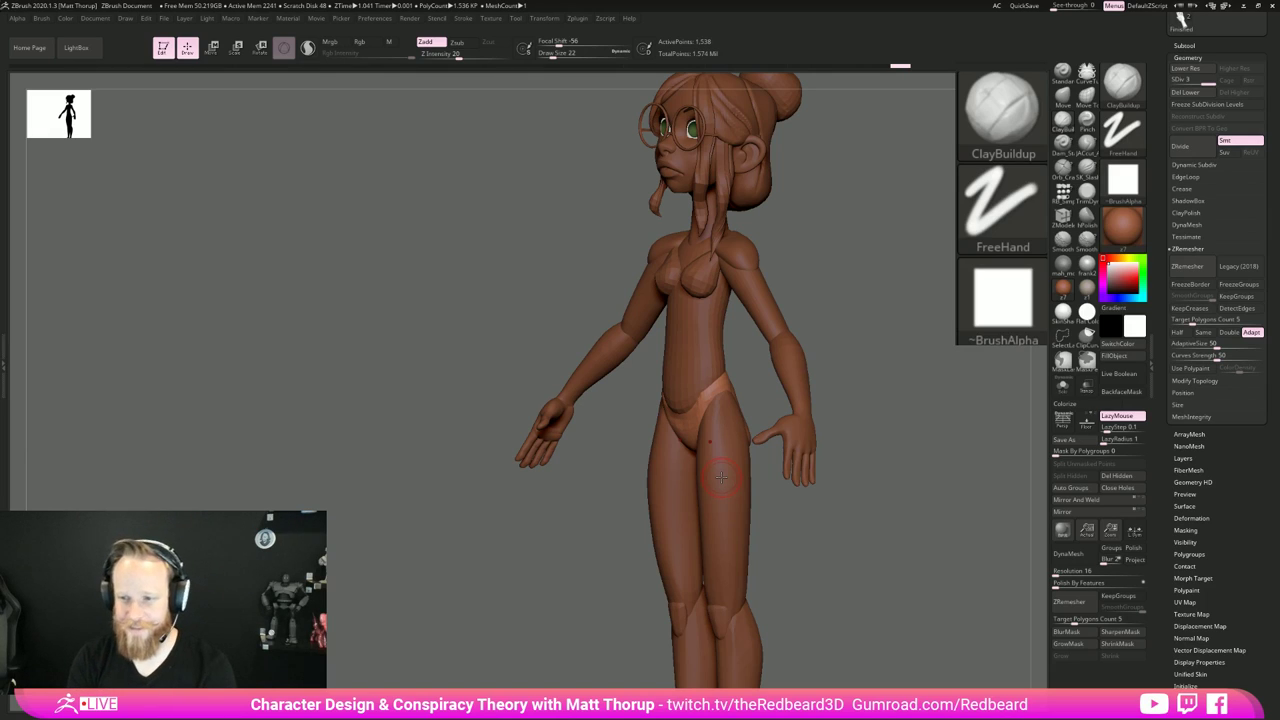
Step: Select the PM3D_Sphere3D_4 breast subtool and adjust the breasts' upper and inner edges with the Move brush at draw size 31
left_click_drag(851, 300, 870, 398)
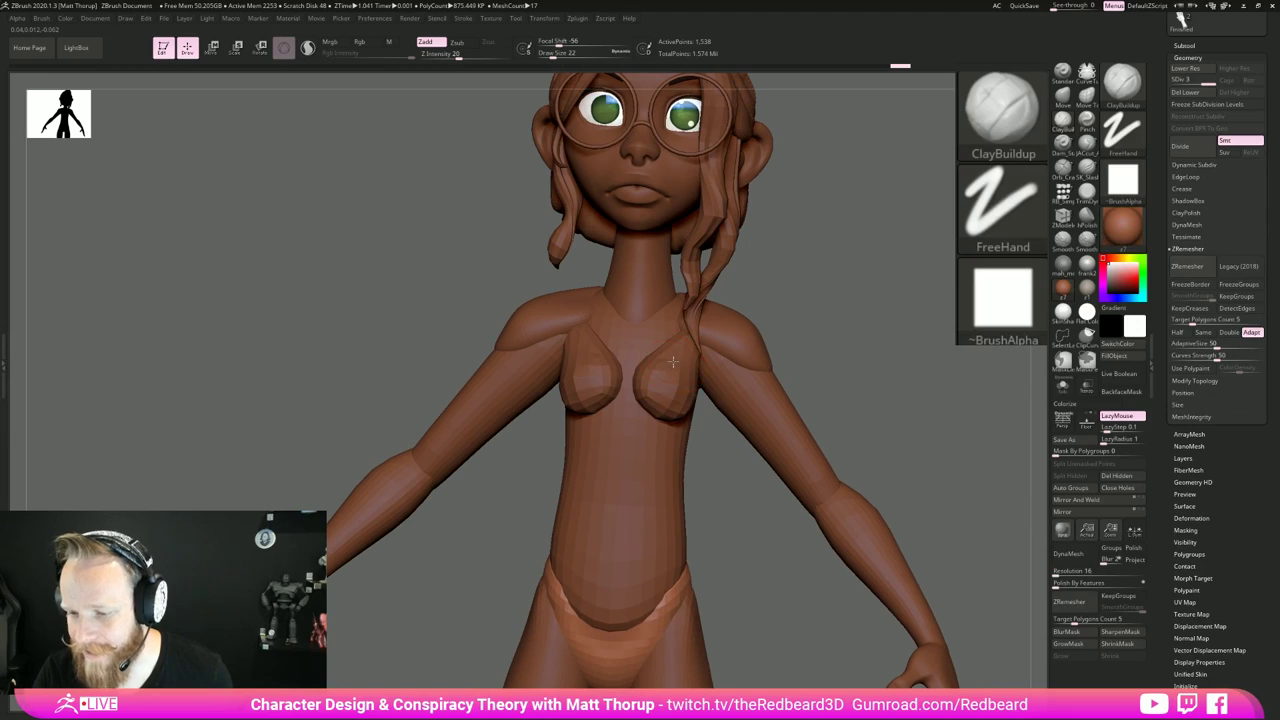
left_click(673, 362, "alt")
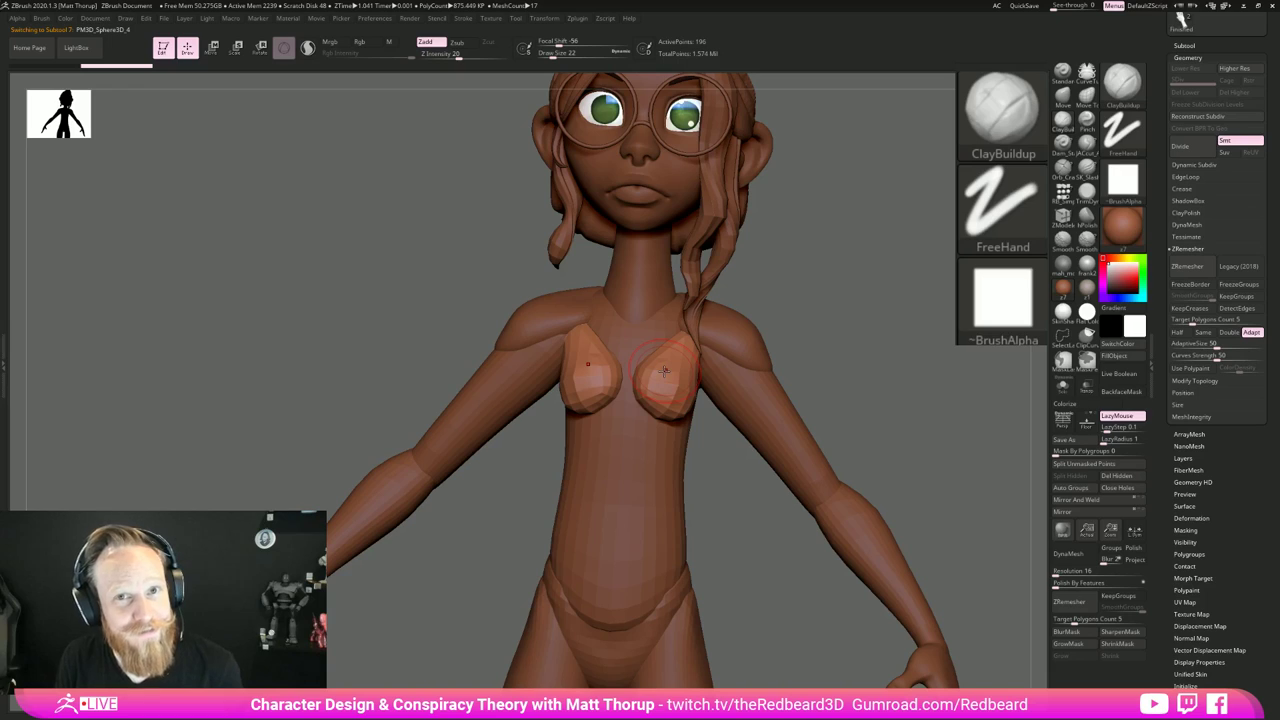
left_click_drag(829, 322, 745, 337)
key("b")
key("m")
key("v")
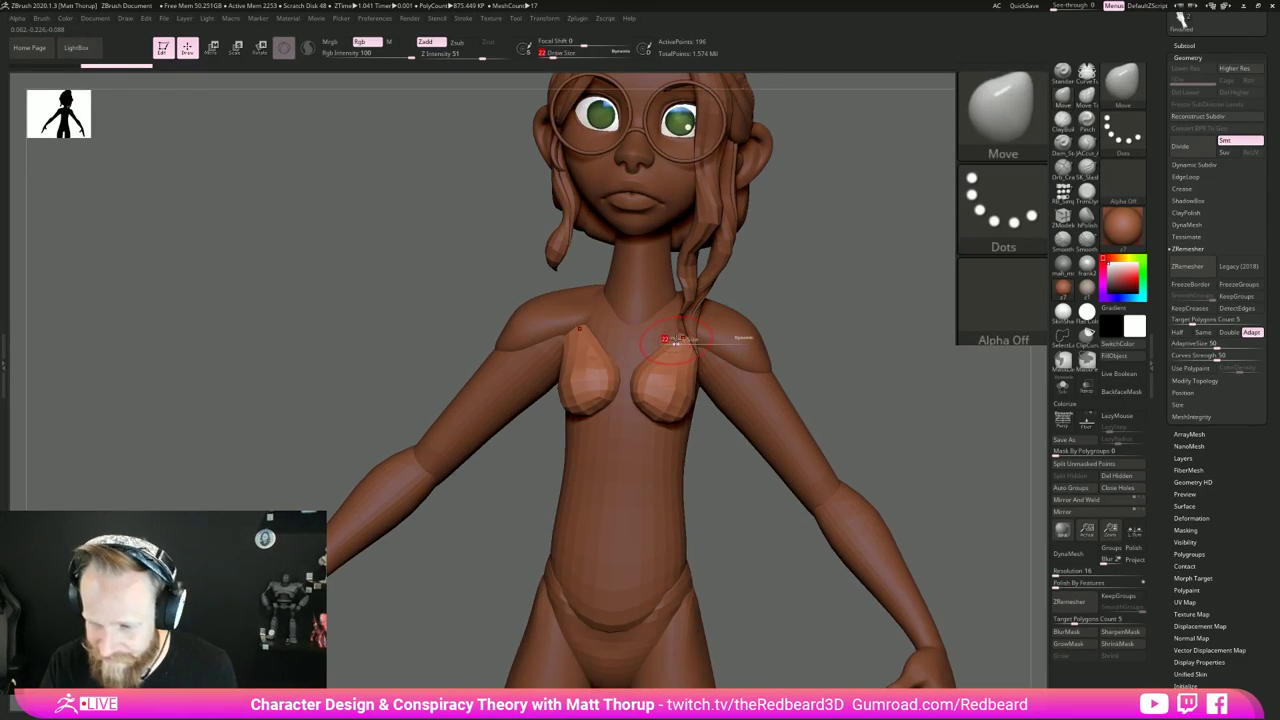
left_click_drag(632, 366, 637, 376)
key("s")
left_click(637, 394)
right_click_drag(638, 378, 594, 376)
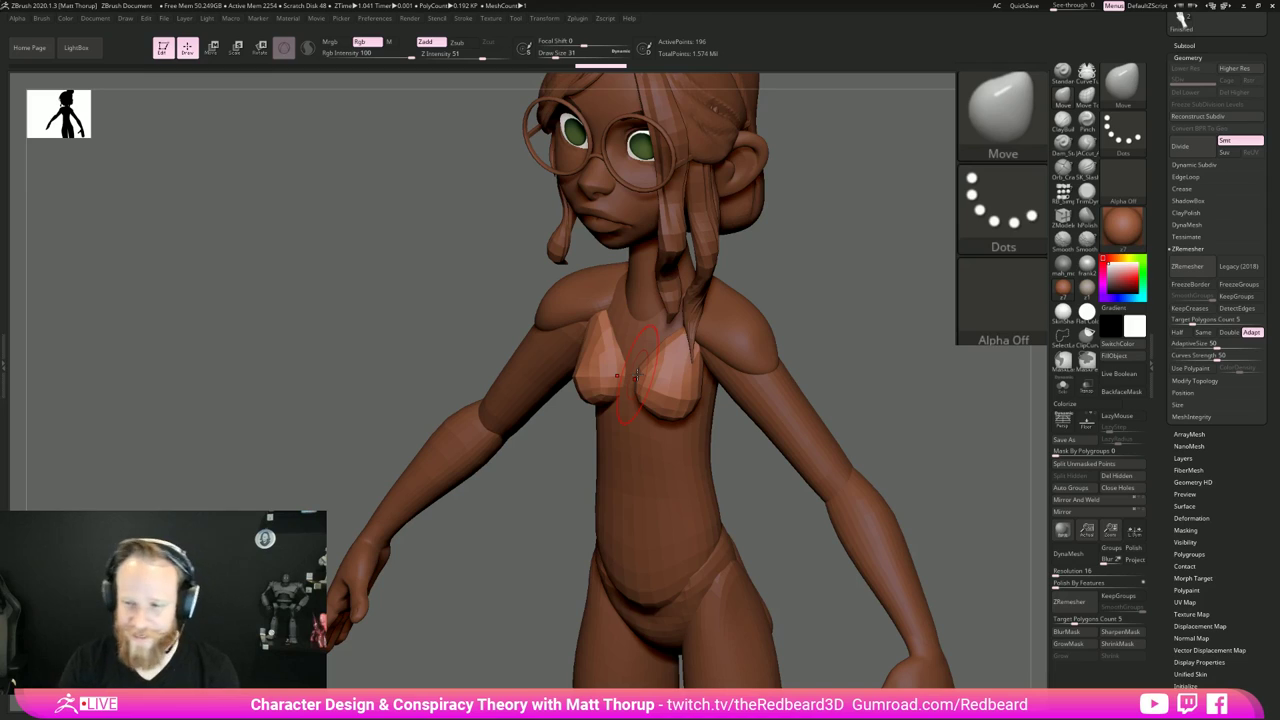
Step: Refine the breasts' inner contours with the Move brush from three-quarter and side views
mouse_move(857, 304)
left_mouse_down()
mouse_move(843, 301)
mouse_move(866, 303)
left_mouse_up()
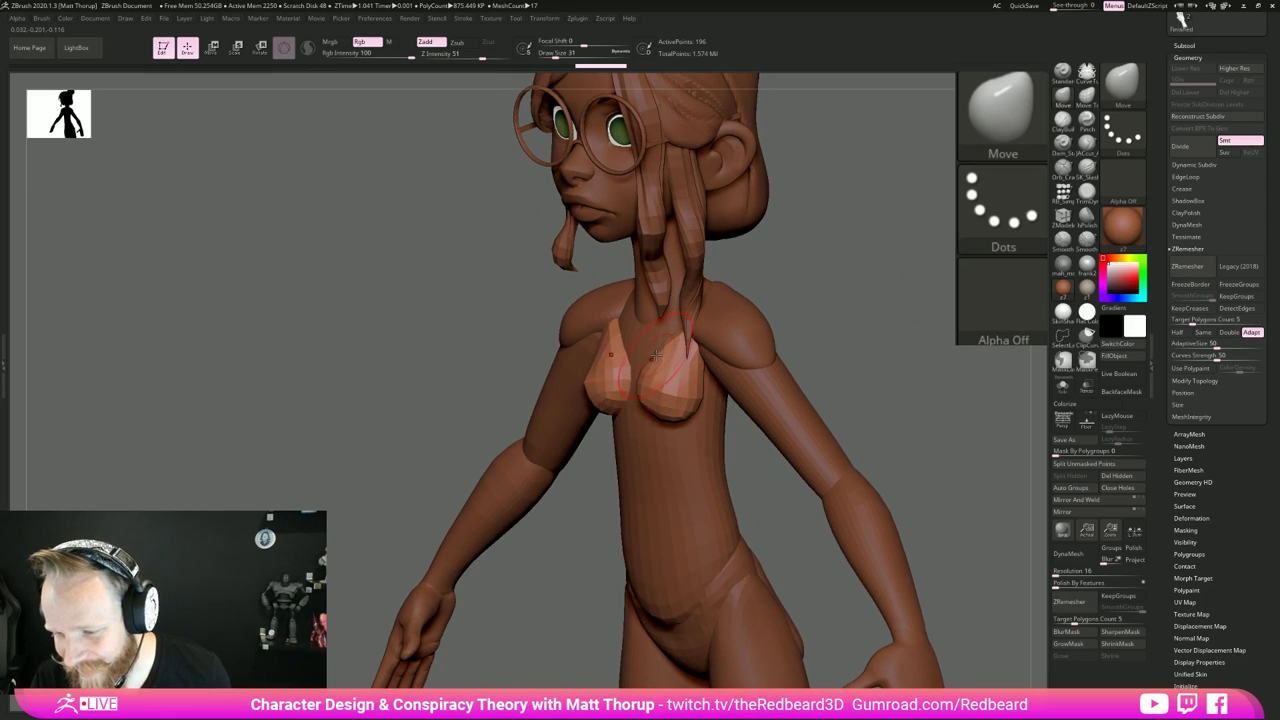
left_click_drag(655, 355, 648, 367)
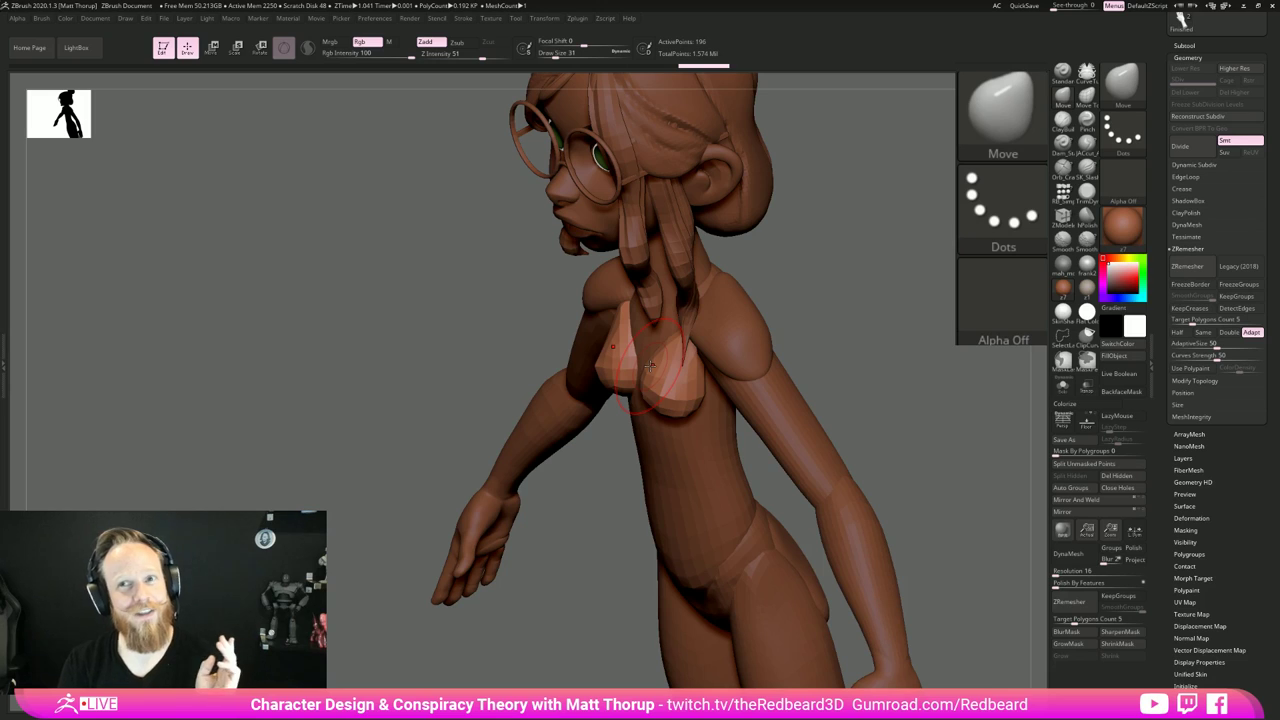
left_click_drag(837, 297, 905, 294)
left_click_drag(600, 344, 603, 341)
mouse_move(868, 301)
left_mouse_down()
mouse_move(765, 308)
mouse_move(826, 337)
mouse_move(848, 384)
mouse_move(822, 388)
left_mouse_up()
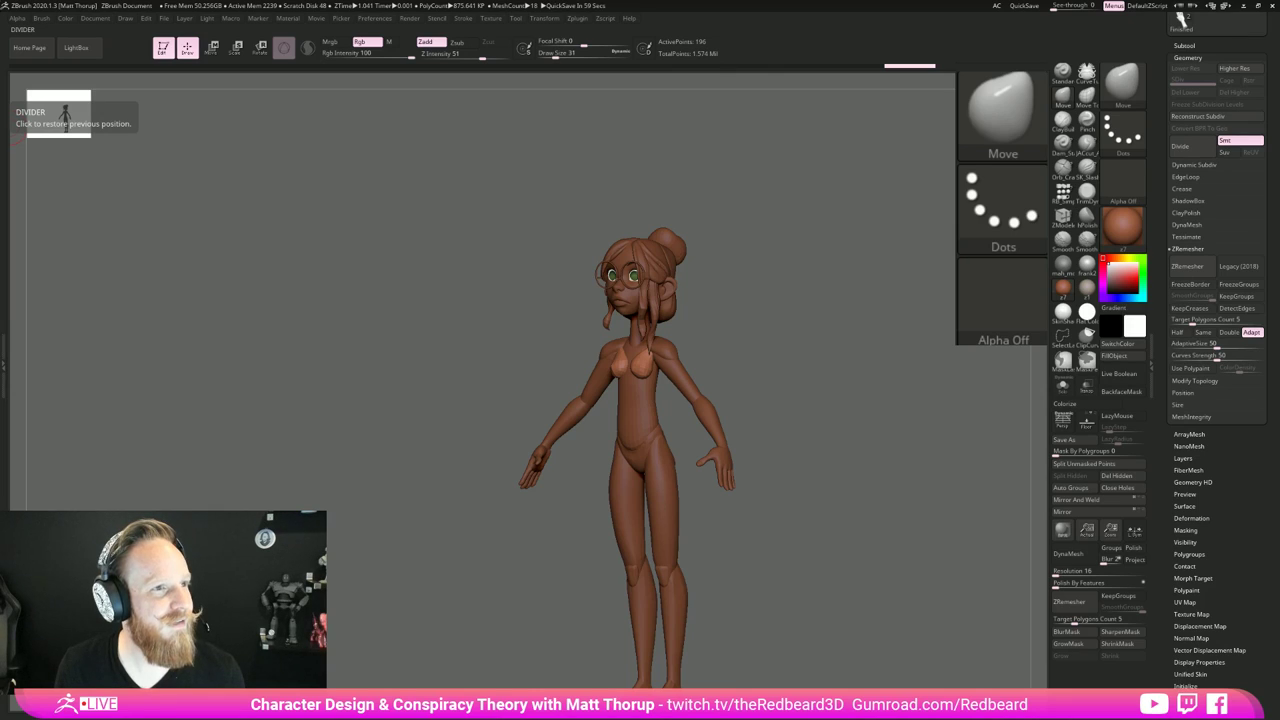
Step: Select the PM3D_Sphere3D_7 legs subtool in front view and switch to the ClayBuildup brush
left_click_drag(785, 500, 800, 517, "shift")
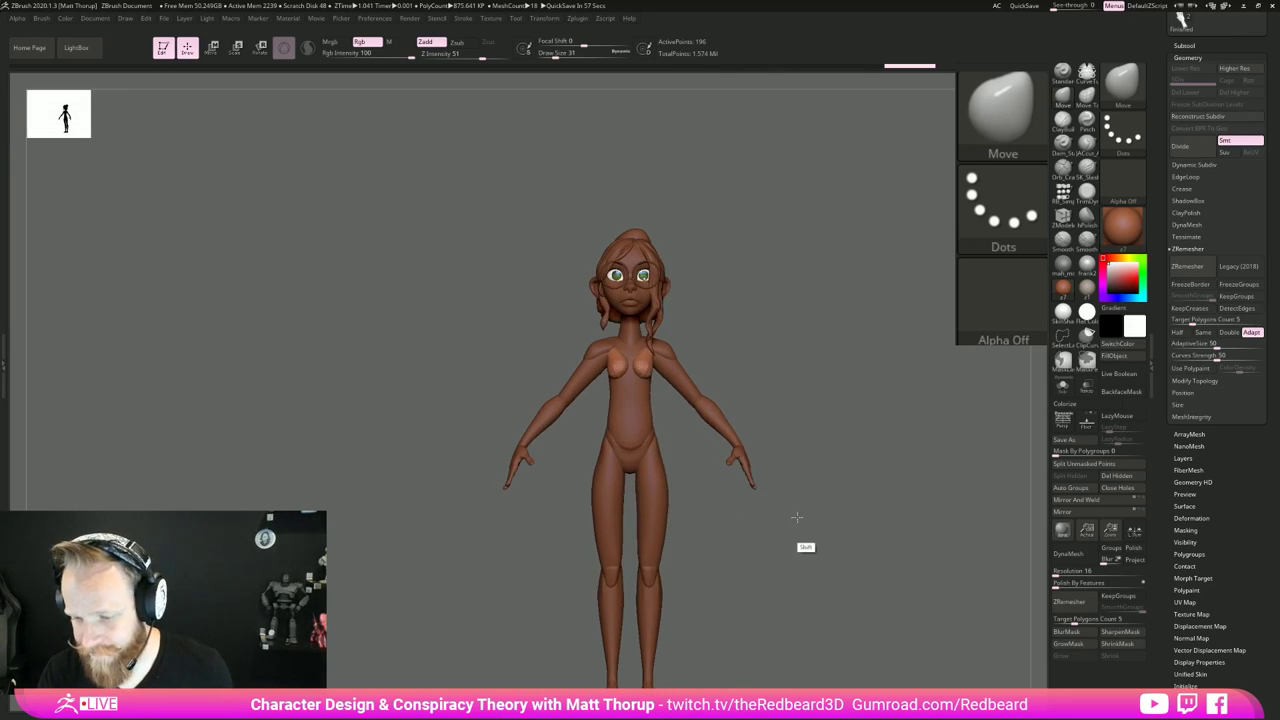
left_click_drag(714, 531, 685, 523, "alt")
left_click(658, 528, "alt")
left_click_drag(714, 617, 723, 527, "alt")
left_click(1063, 121)
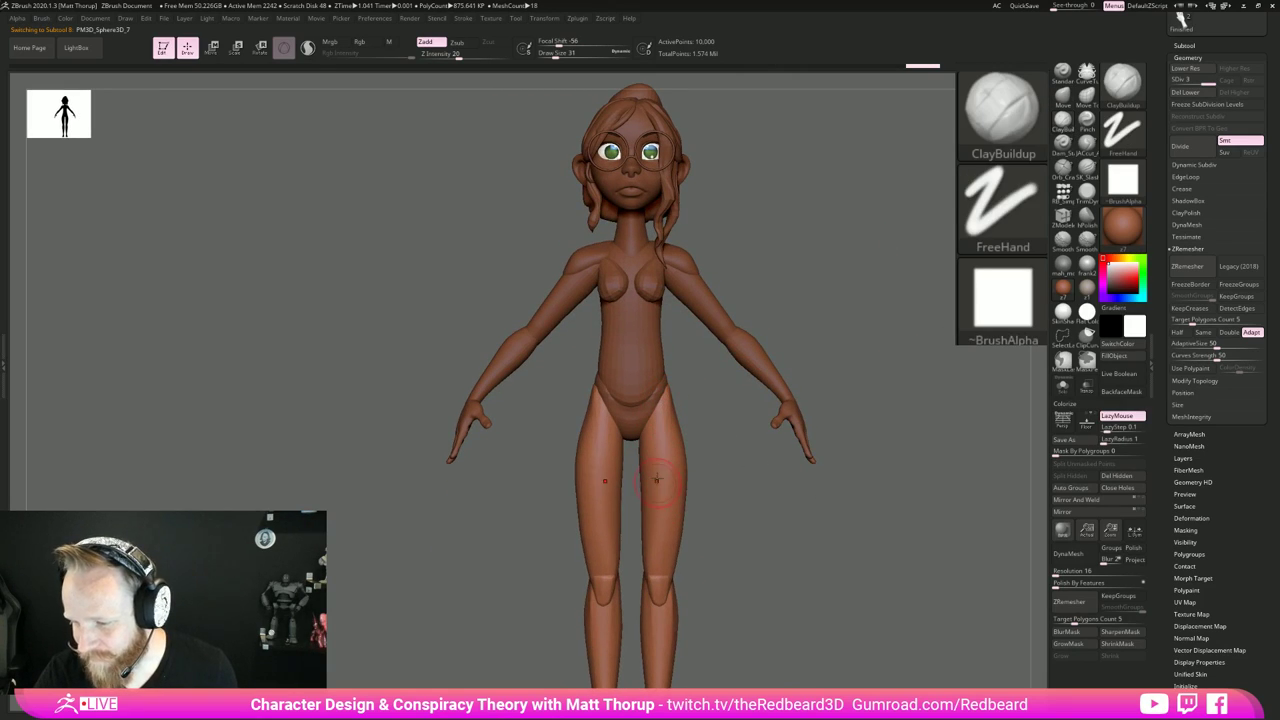
Step: Build up the front of both thighs with ClayBuildup and smooth the strokes toward the knees
mouse_move(713, 542)
left_mouse_down()
mouse_move(748, 545)
mouse_move(662, 550)
left_mouse_up()
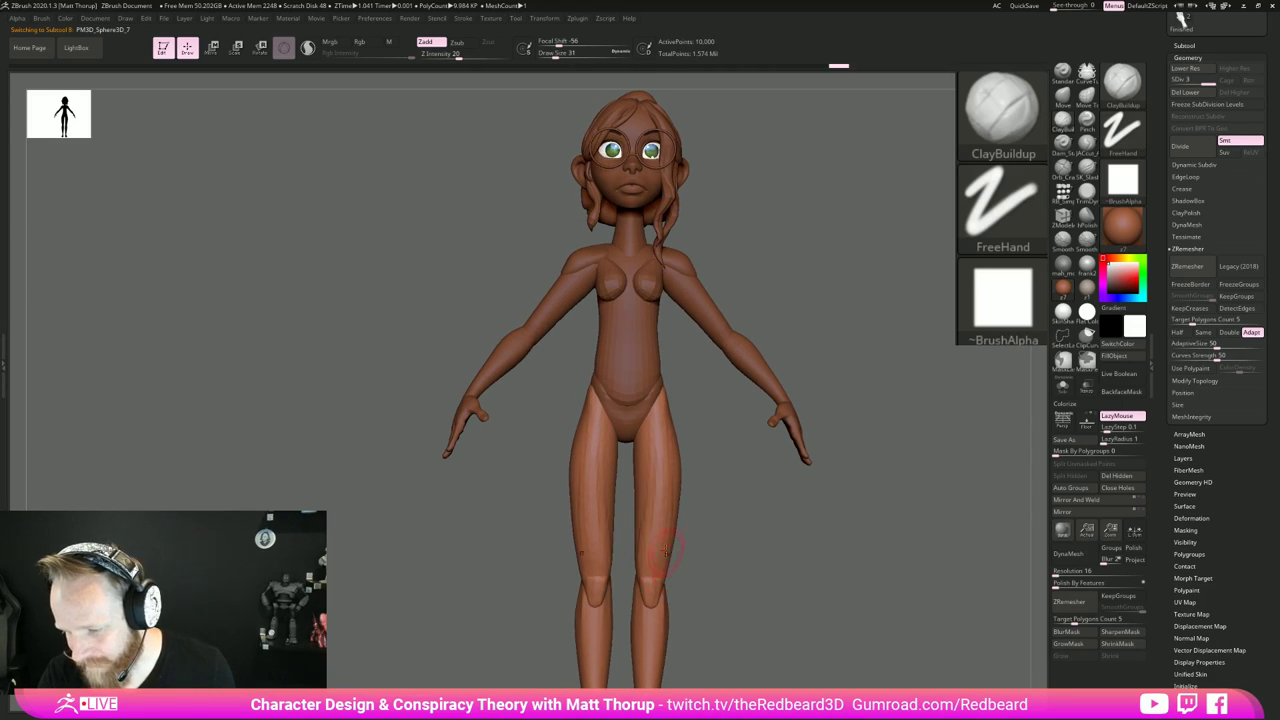
key("shift")
left_click_drag(643, 521, 642, 545, "shift")
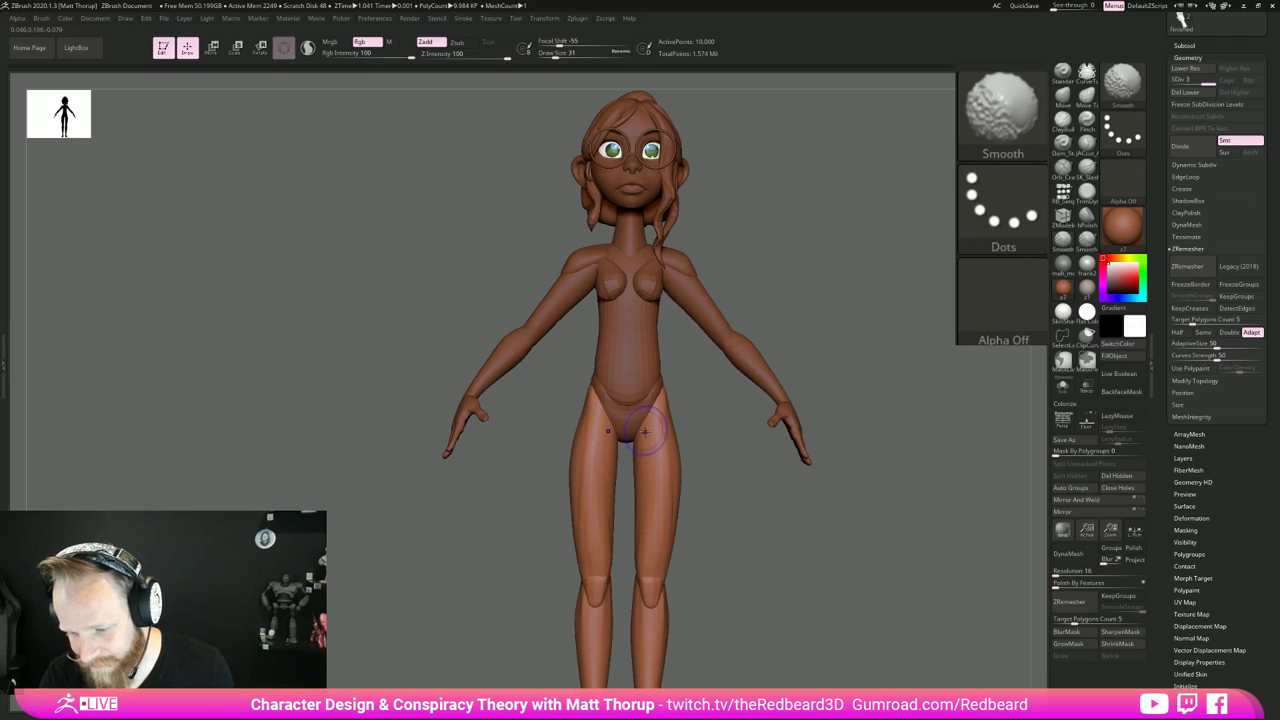
left_click_drag(680, 450, 667, 546, "shift")
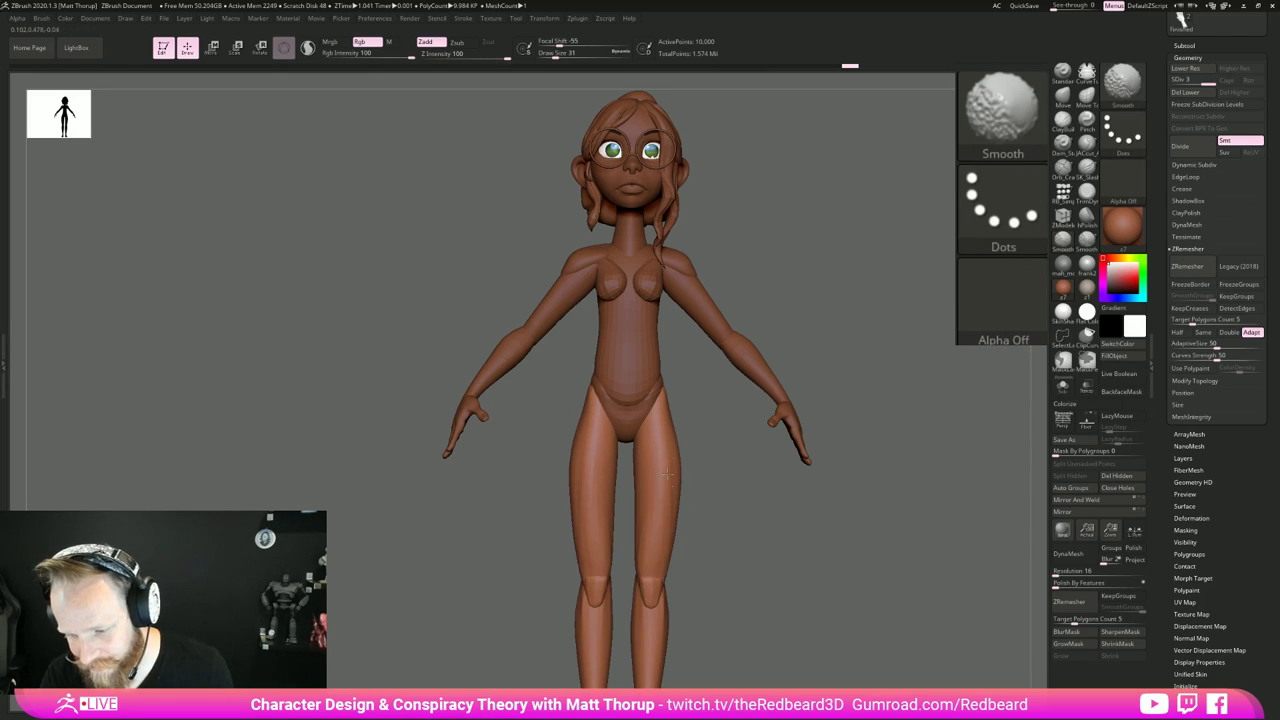
mouse_move(639, 517)
right_mouse_down()
mouse_move(715, 542)
mouse_move(746, 523)
mouse_move(717, 523)
mouse_move(720, 470)
mouse_move(766, 527)
right_mouse_up()
Step: Add volume to the buttocks with ClayBuildup and smooth the surface
key("shift")
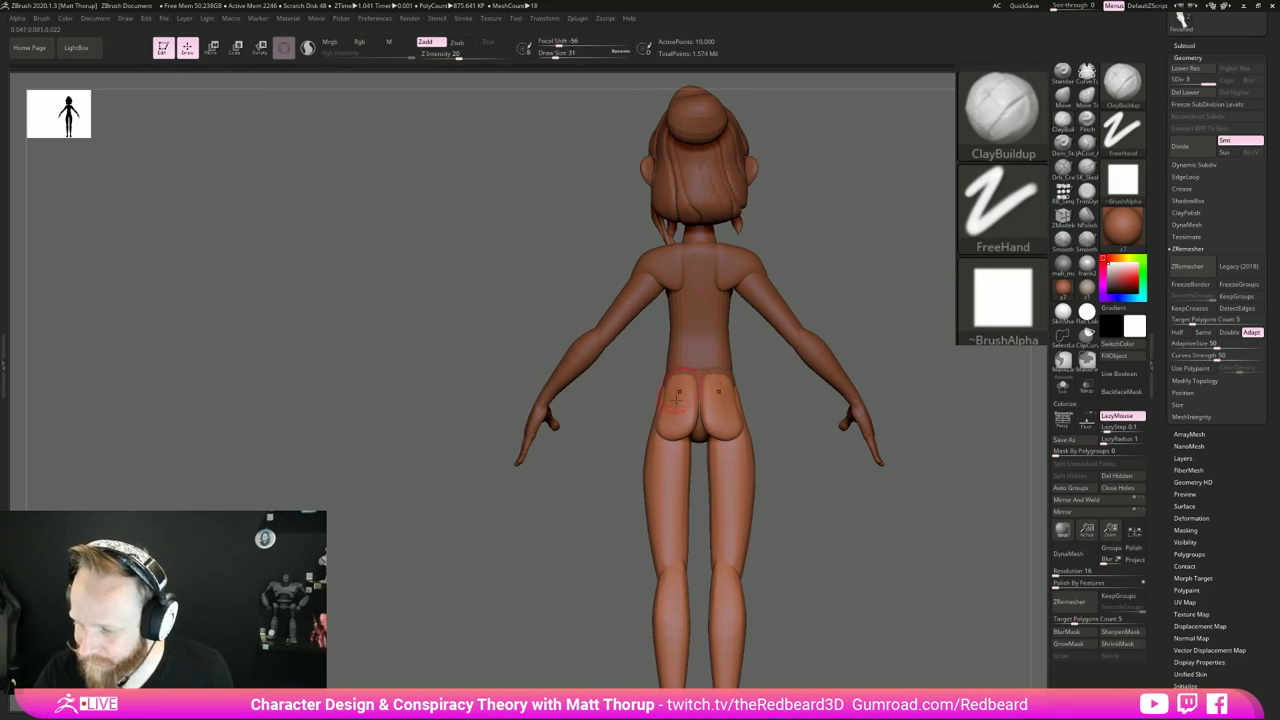
left_click_drag(681, 418, 688, 401)
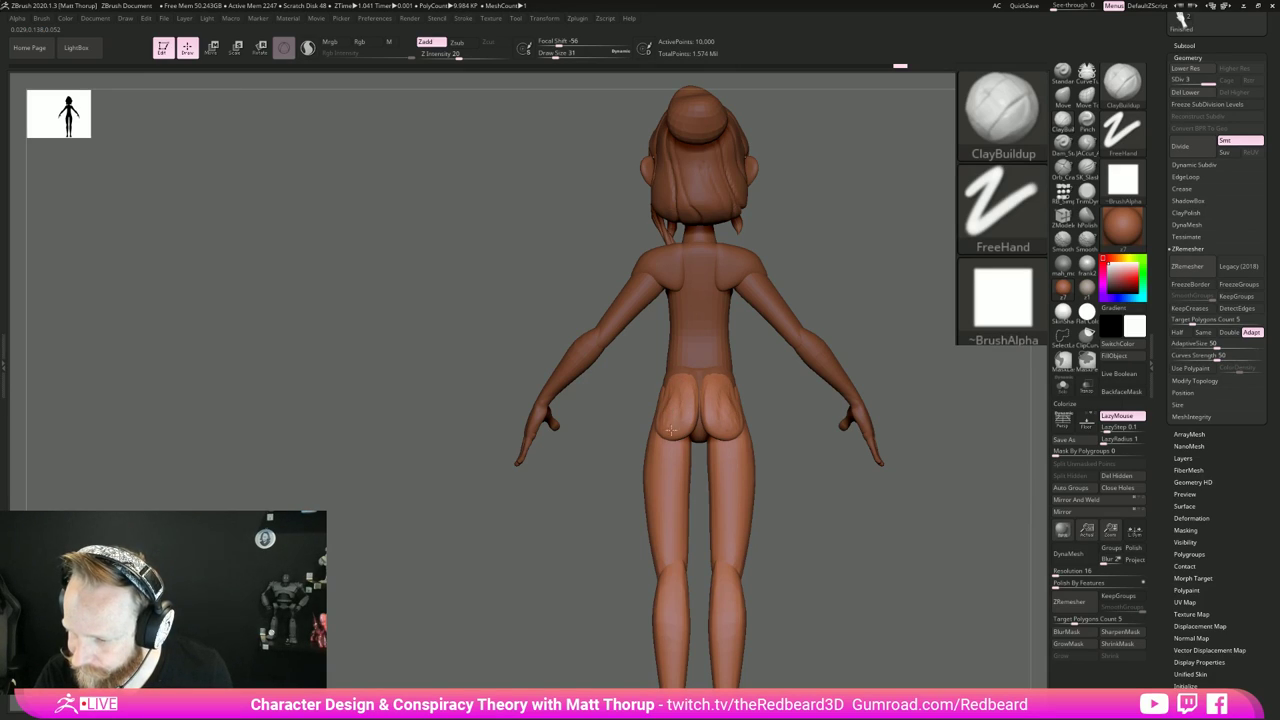
key("shift")
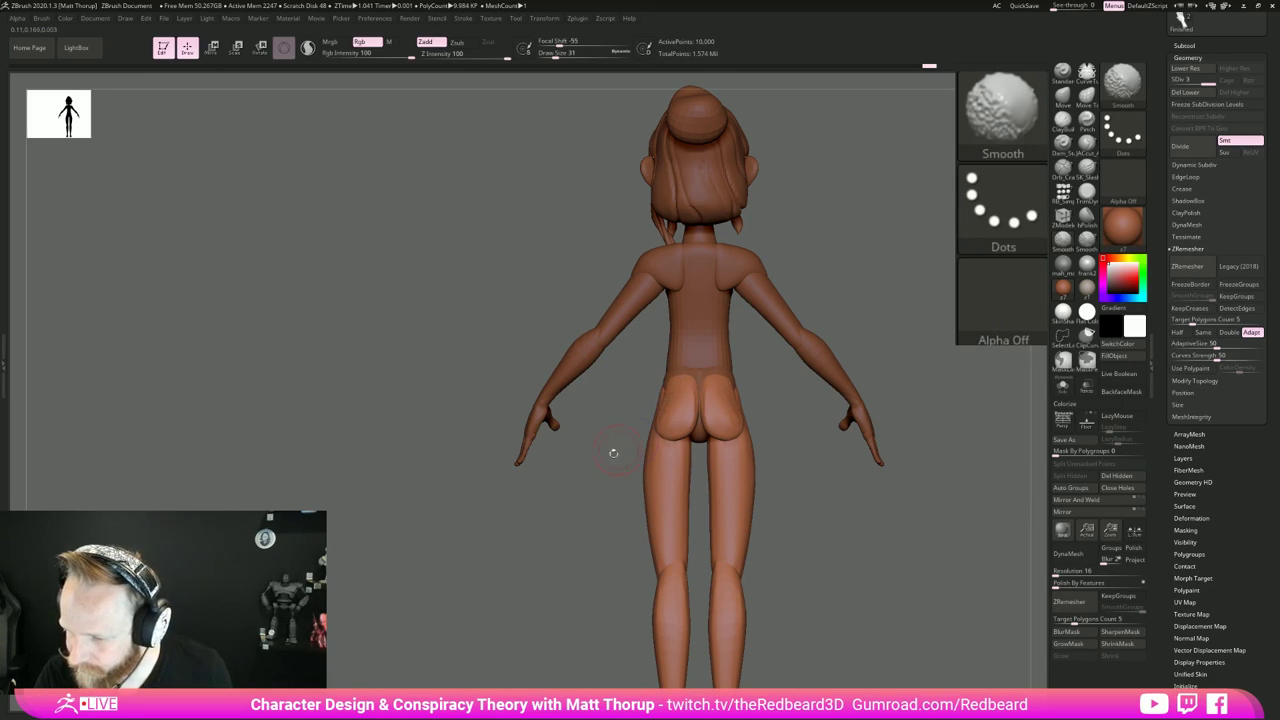
left_click_drag(613, 453, 663, 423, "shift")
key("shift")
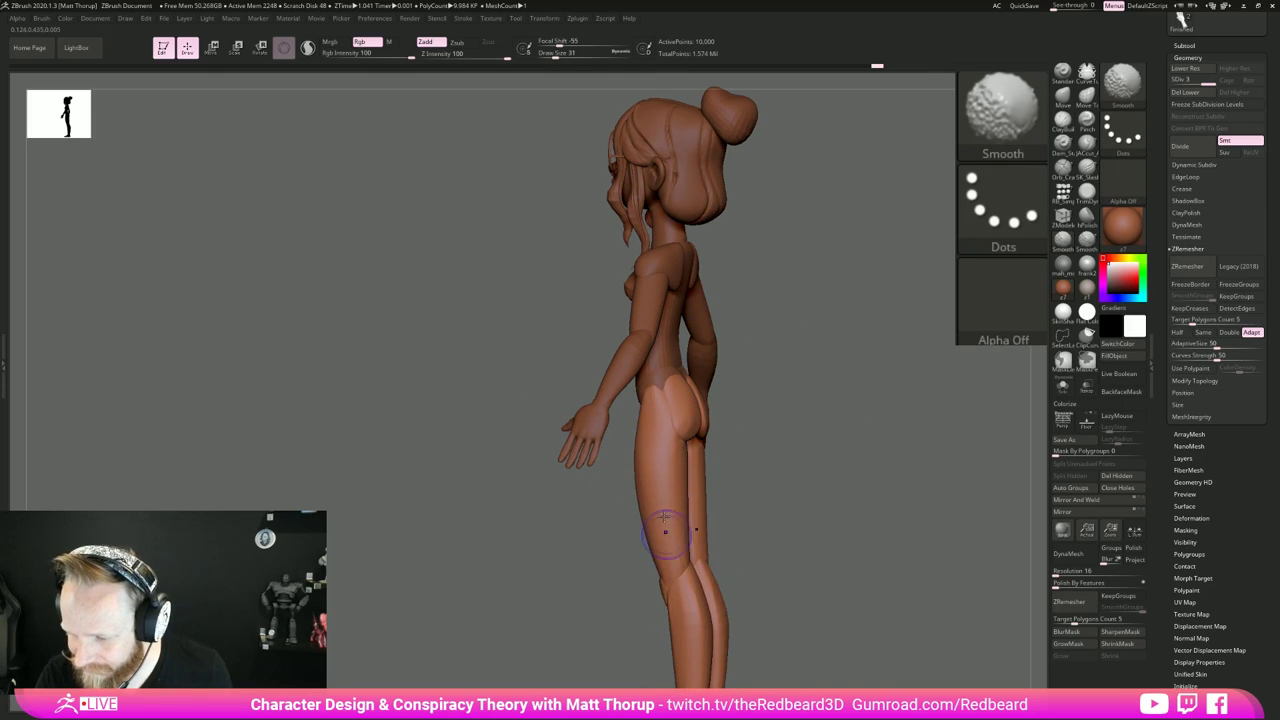
Step: Fill out the inner and back thighs with ClayBuildup and smooth them down to the knees
mouse_move(786, 566)
left_mouse_down("shift")
mouse_move(857, 581)
mouse_move(767, 583)
mouse_move(832, 614)
left_mouse_up("shift")
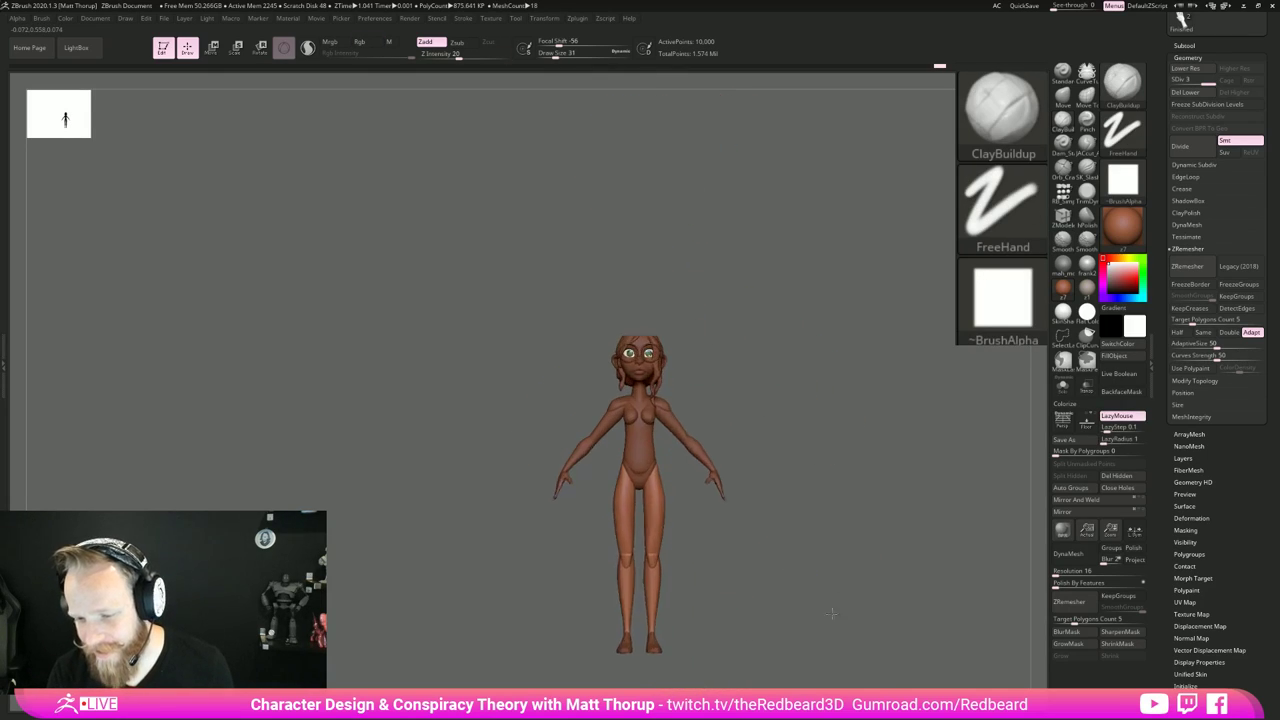
key("f")
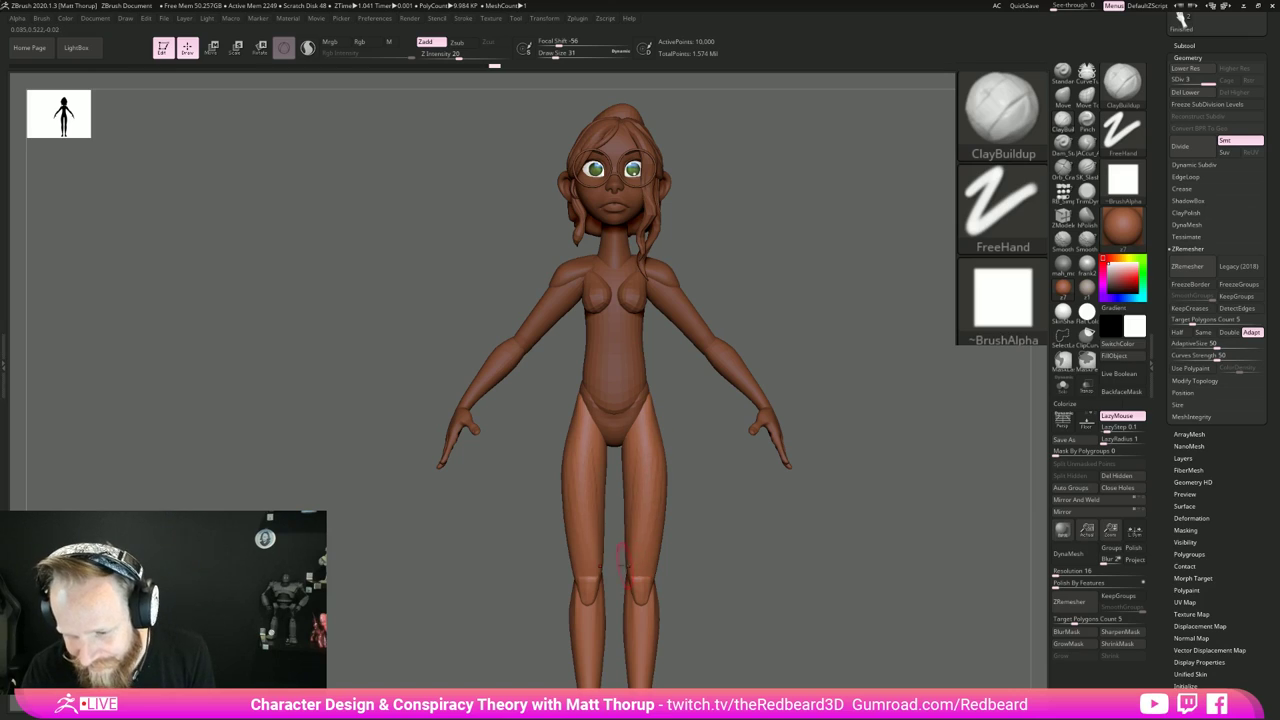
left_click_drag(677, 466, 652, 464, "shift")
left_click(621, 460, "alt")
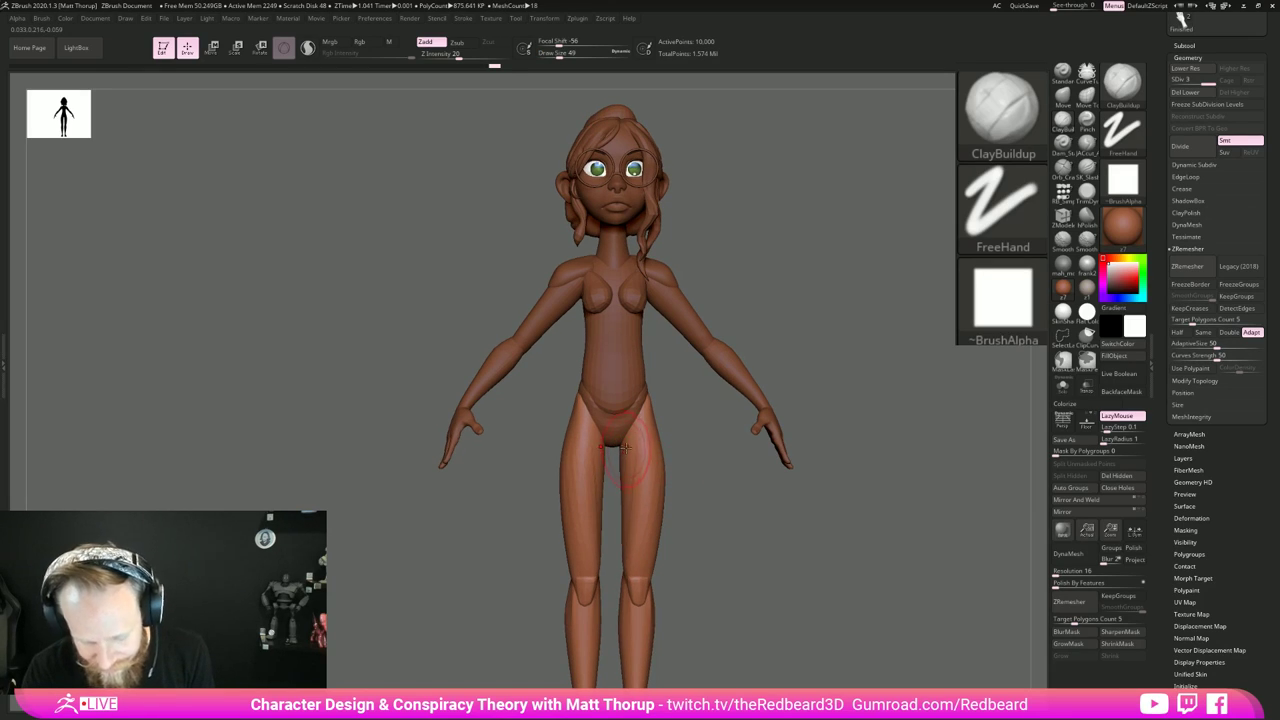
left_click_drag(615, 520, 755, 512)
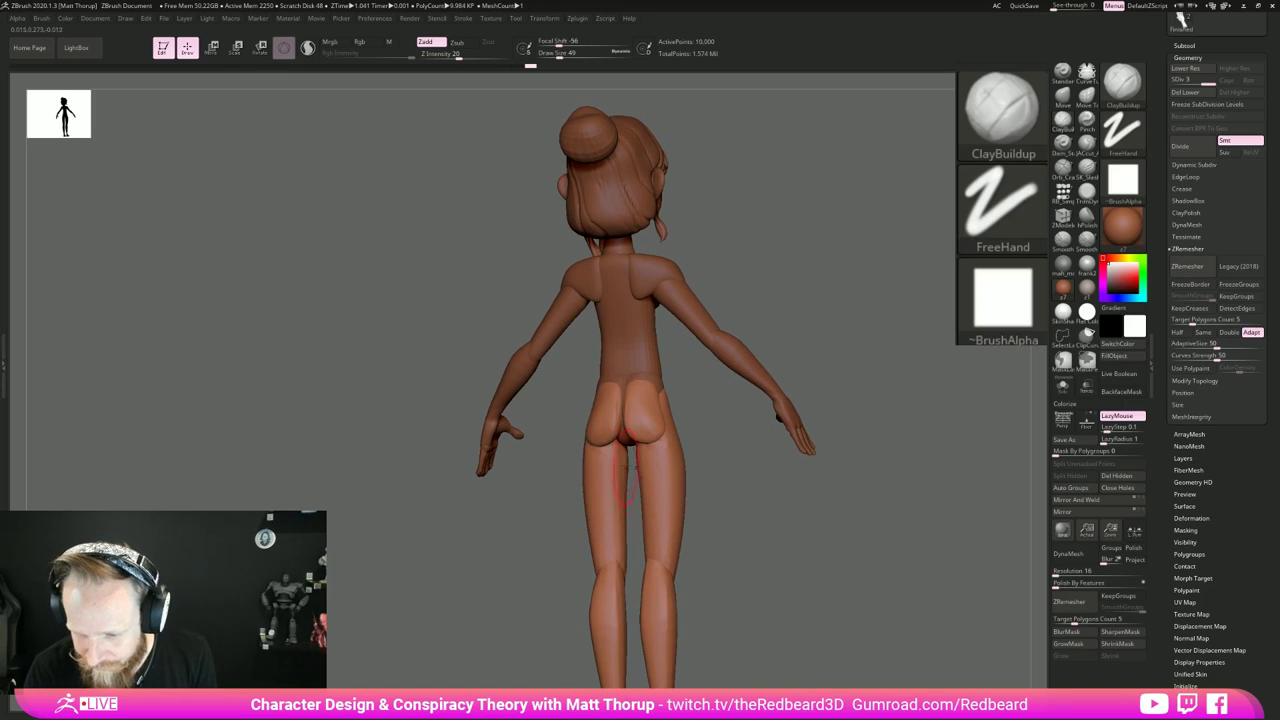
left_click_drag(614, 446, 615, 485)
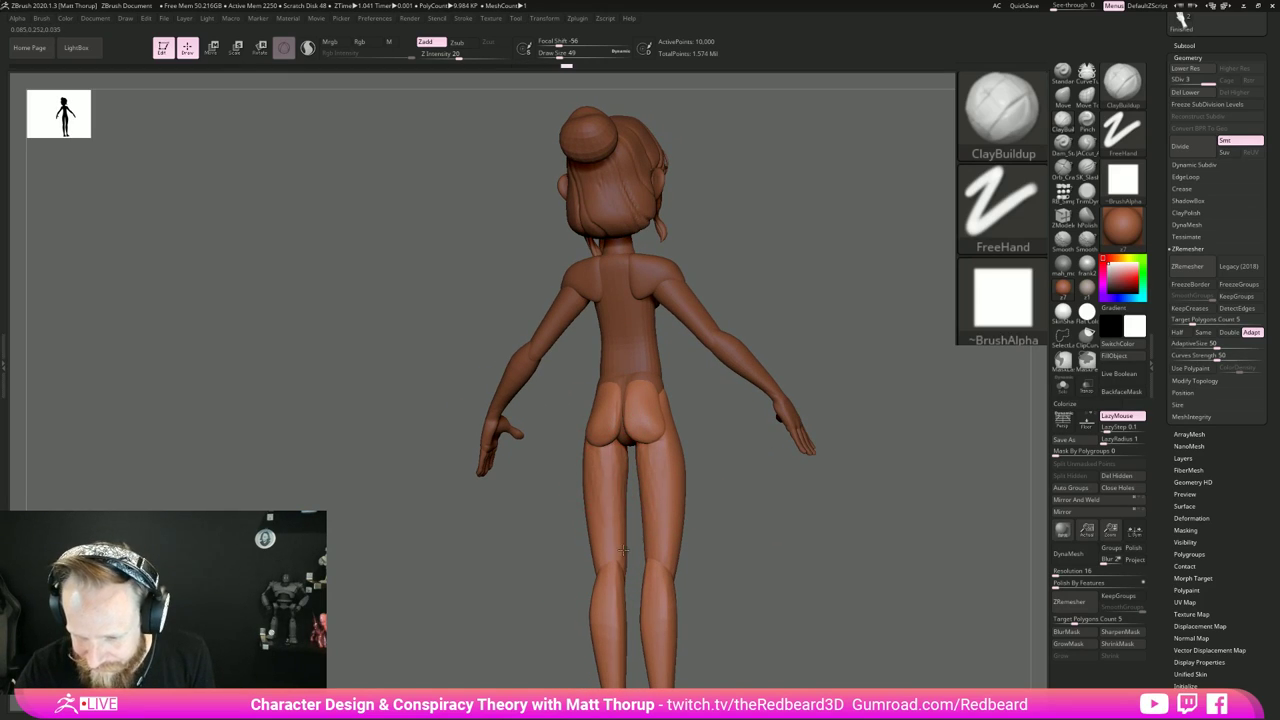
key("shift")
left_click_drag(610, 530, 625, 524, "shift")
left_click_drag(692, 484, 708, 483)
left_click_drag(597, 437, 619, 555, "shift")
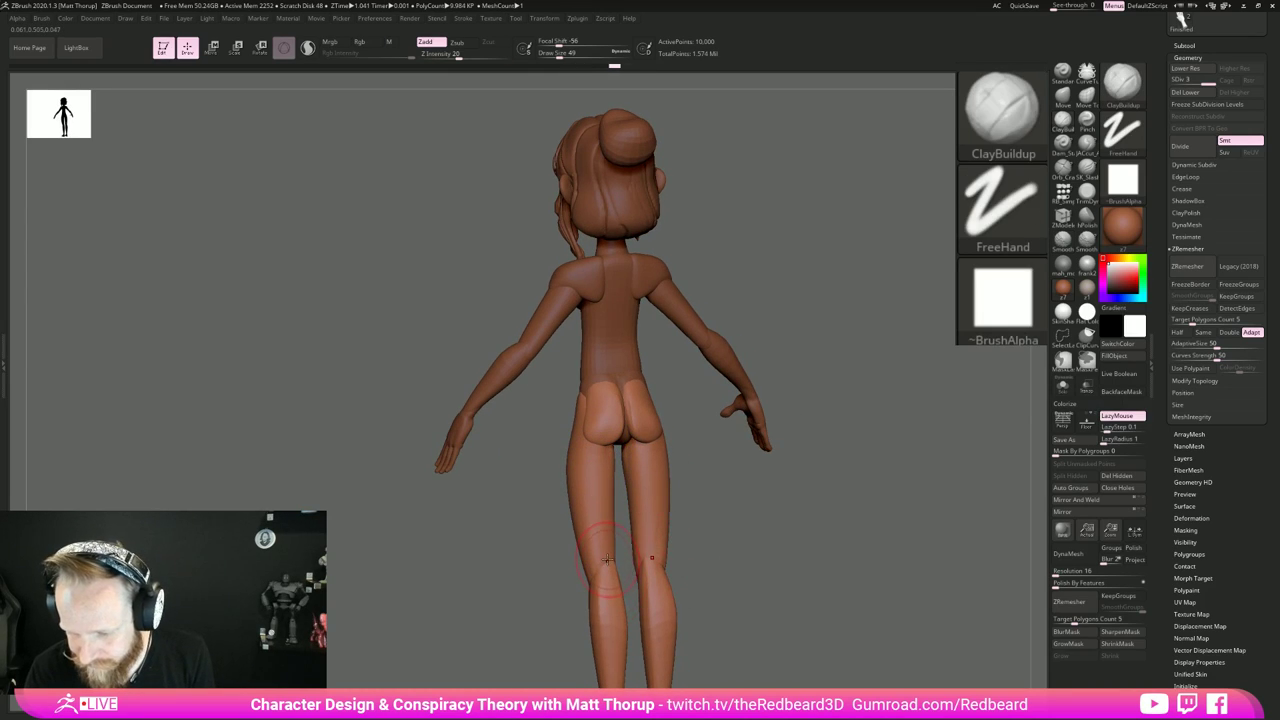
Step: Reshape the inner contour of the lower legs from the front with the Move brush
mouse_move(726, 546)
left_mouse_down()
mouse_move(794, 548)
mouse_move(706, 549)
mouse_move(734, 586)
mouse_move(708, 600)
mouse_move(769, 560)
left_mouse_up()
left_click_drag(746, 602, 760, 574, "alt")
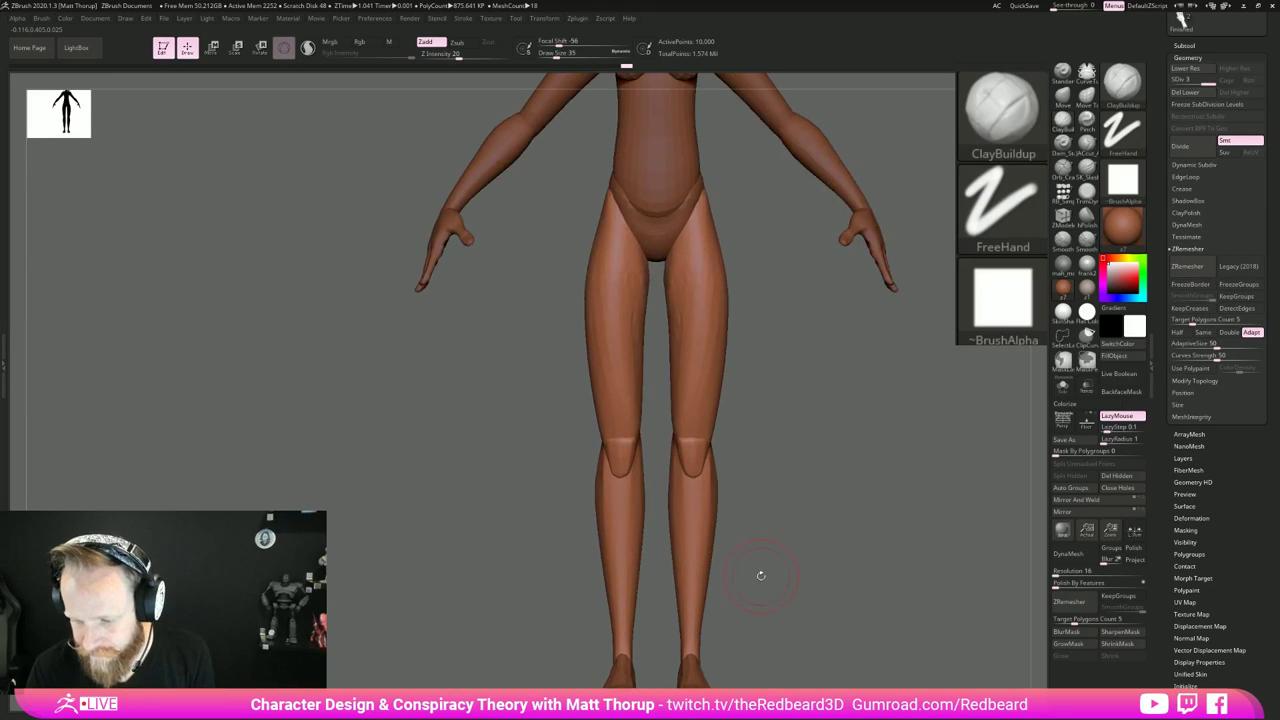
key("b")
key("m")
key("v")
key("s")
left_click_drag(668, 569, 674, 569)
left_click_drag(672, 573, 674, 584)
key("s")
left_click_drag(672, 602, 682, 598)
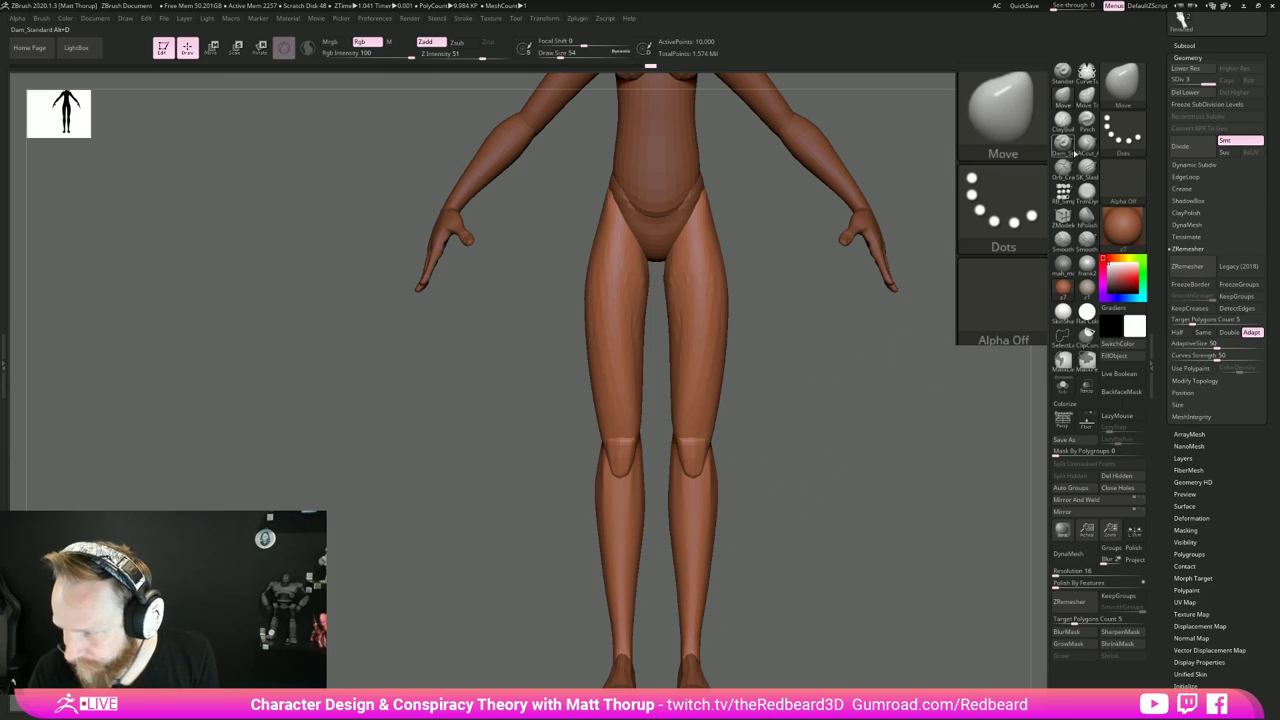
Step: Carve a shin line down the front of each lower leg with the JACcut_A brush and smooth it
left_click(1087, 145)
left_click_drag(886, 423, 912, 427)
key("s")
mouse_move(690, 484)
left_mouse_down()
mouse_move(683, 466)
mouse_move(688, 570)
left_mouse_up()
key("s")
left_click_drag(686, 461, 692, 642)
mouse_move(775, 564)
left_mouse_down()
mouse_move(797, 577)
mouse_move(778, 571)
left_mouse_up()
left_click_drag(688, 490, 686, 600, "shift")
right_click_drag(685, 553, 720, 534, "shift")
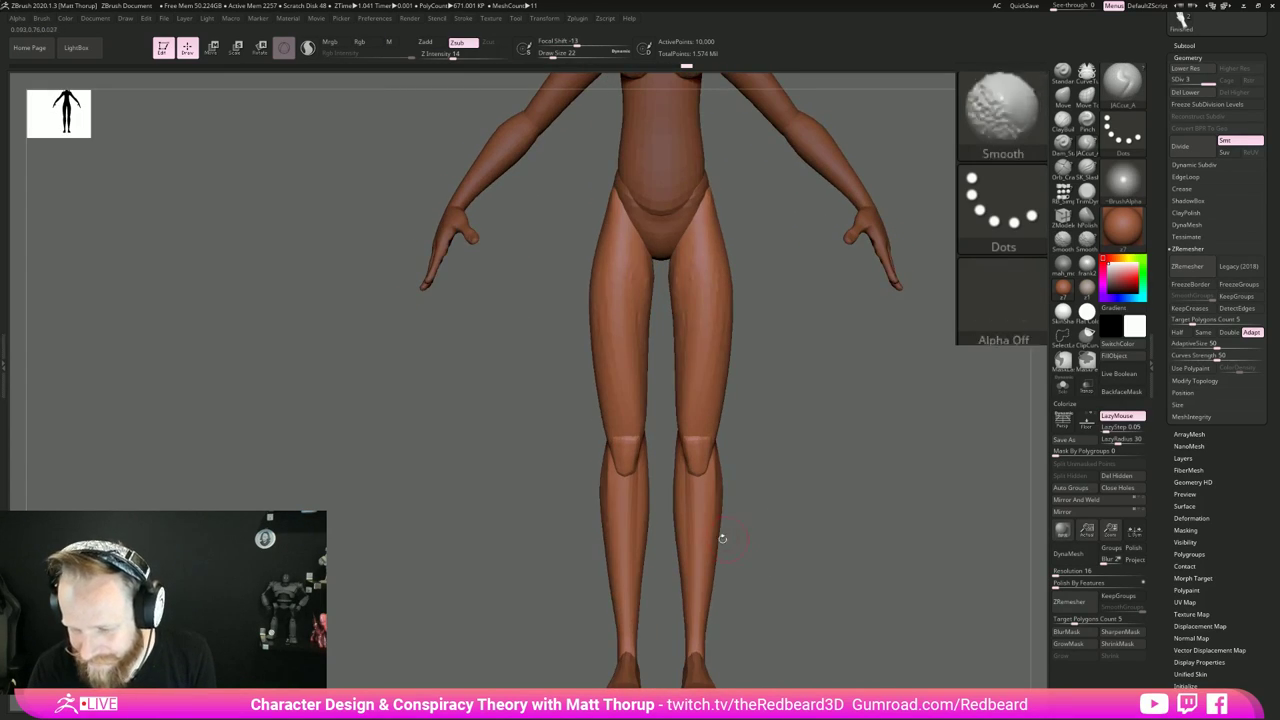
left_click_drag(716, 460, 735, 427, "shift")
left_click_drag(751, 491, 735, 498)
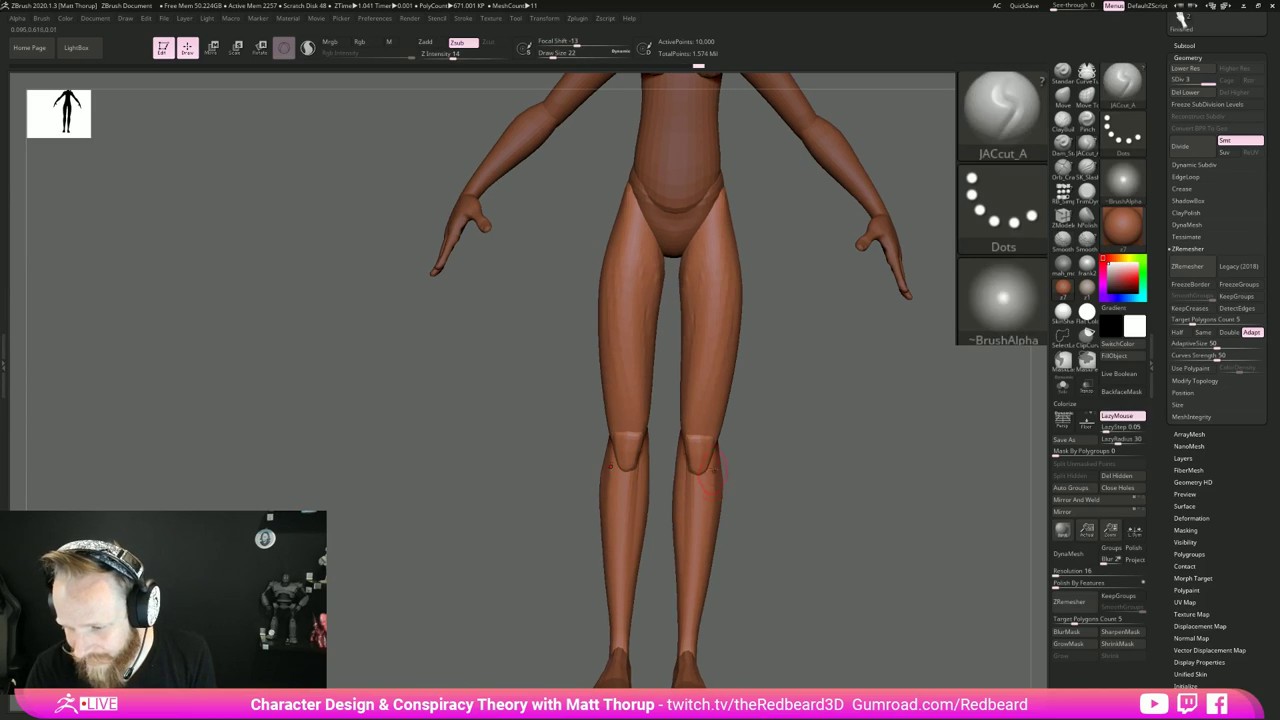
left_click_drag(686, 551, 676, 640, "shift")
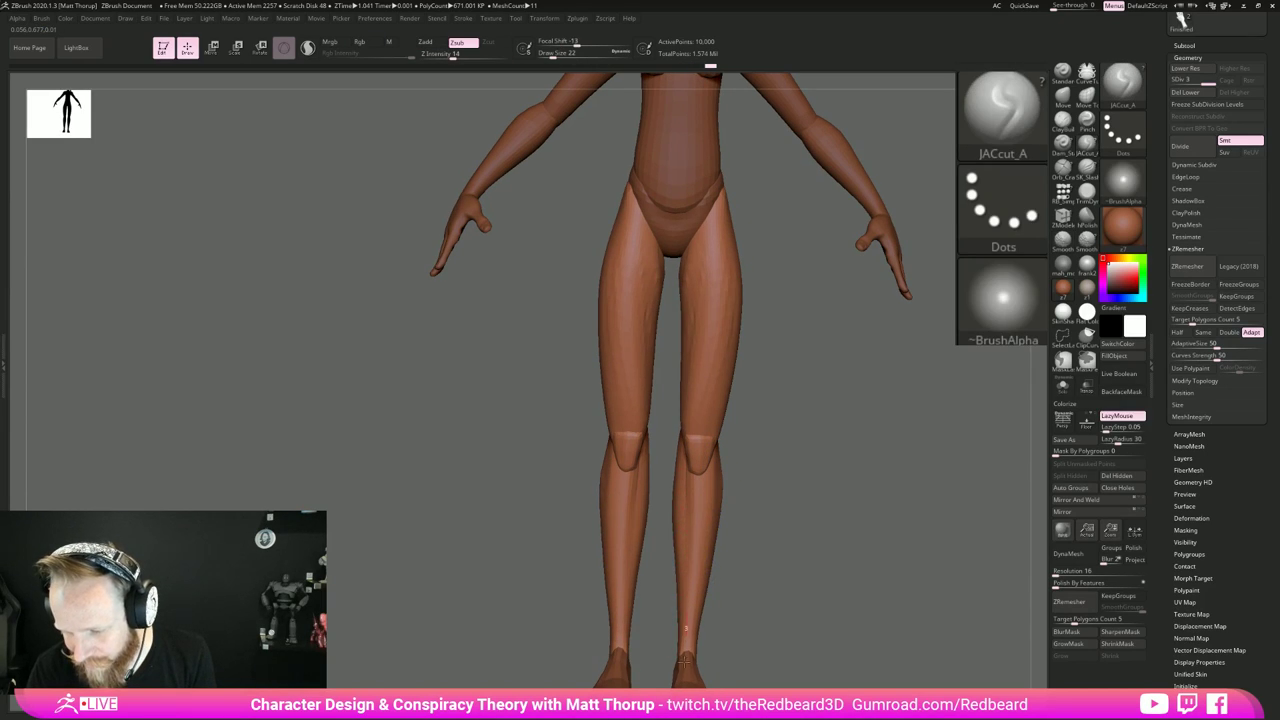
Step: Build up the calf muscles on the back of the lower legs with ClayBuildup
right_click_drag(688, 543, 777, 514)
key("shift")
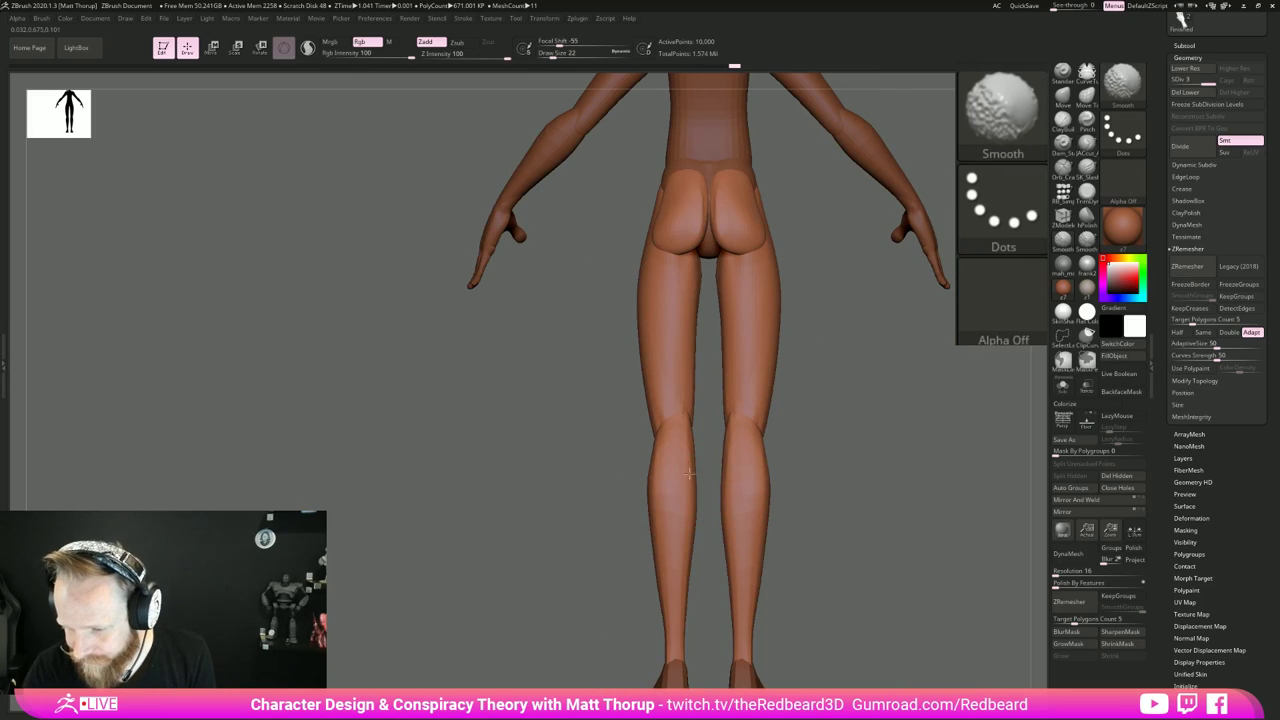
mouse_move(676, 485)
left_mouse_down("shift")
mouse_move(653, 472)
mouse_move(659, 514)
left_mouse_up("shift")
left_click(1061, 123)
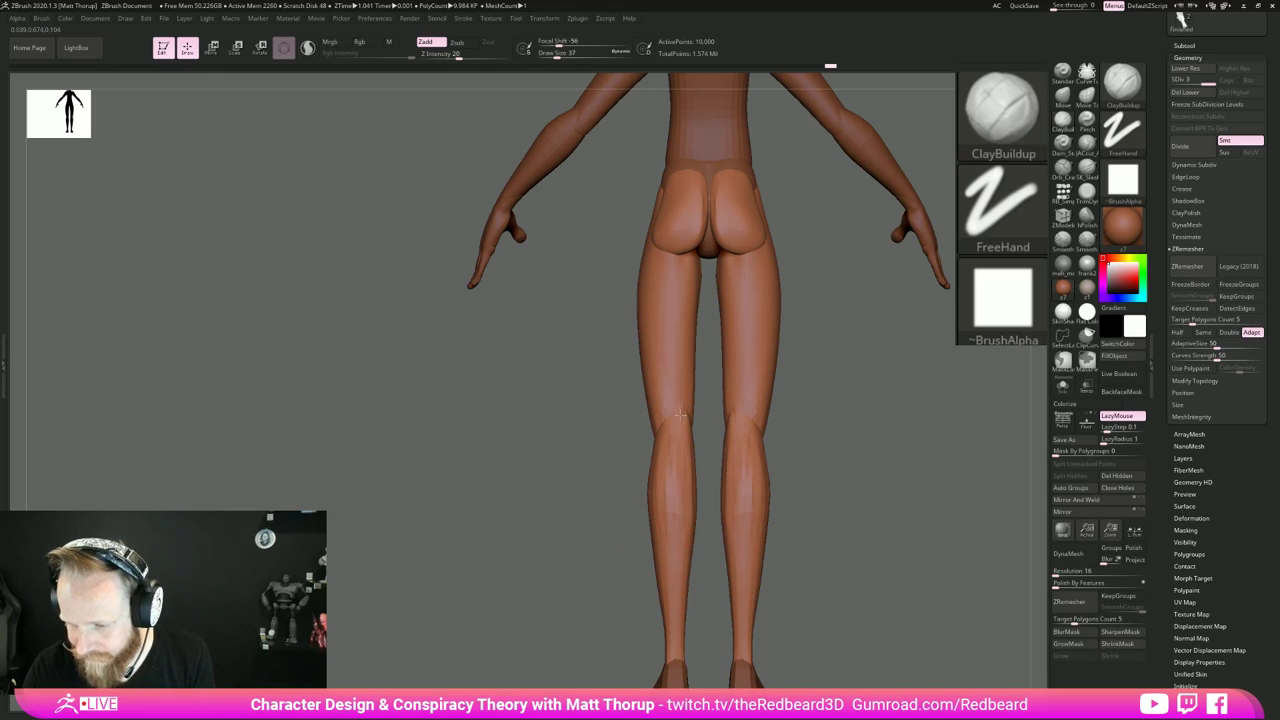
right_click_drag(674, 446, 668, 557)
key("s")
key("s")
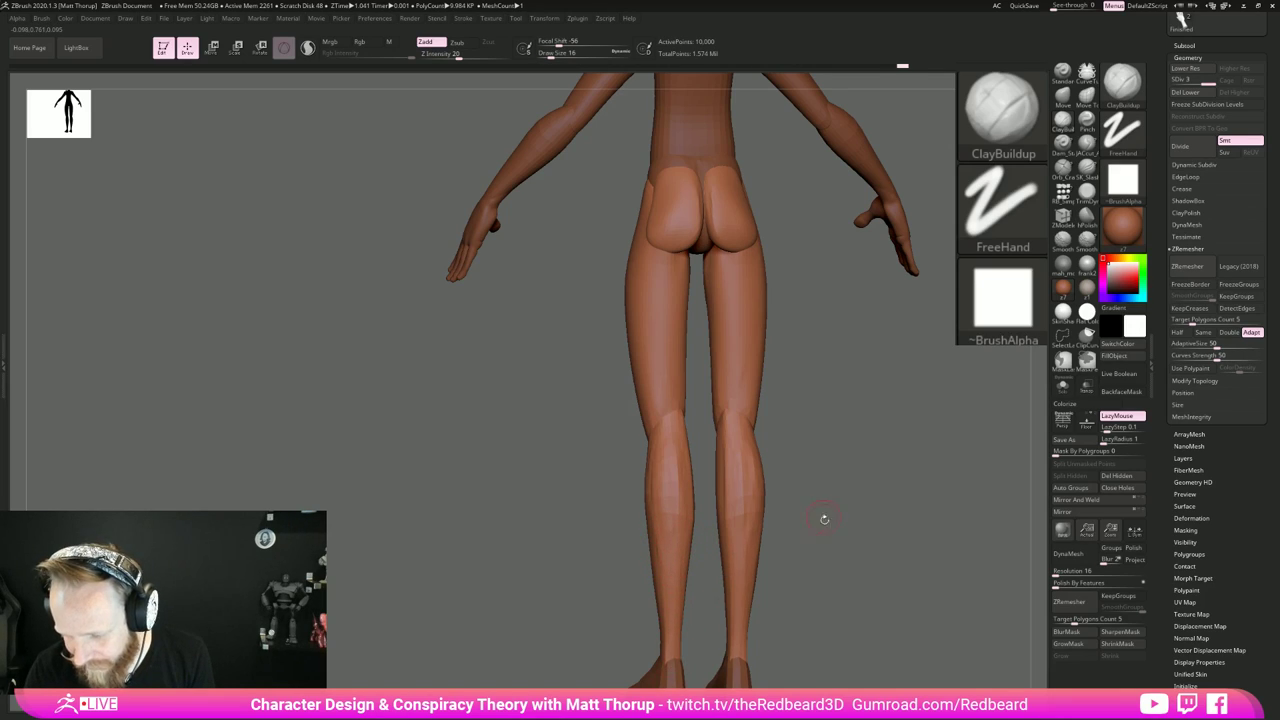
left_click_drag(823, 519, 764, 528)
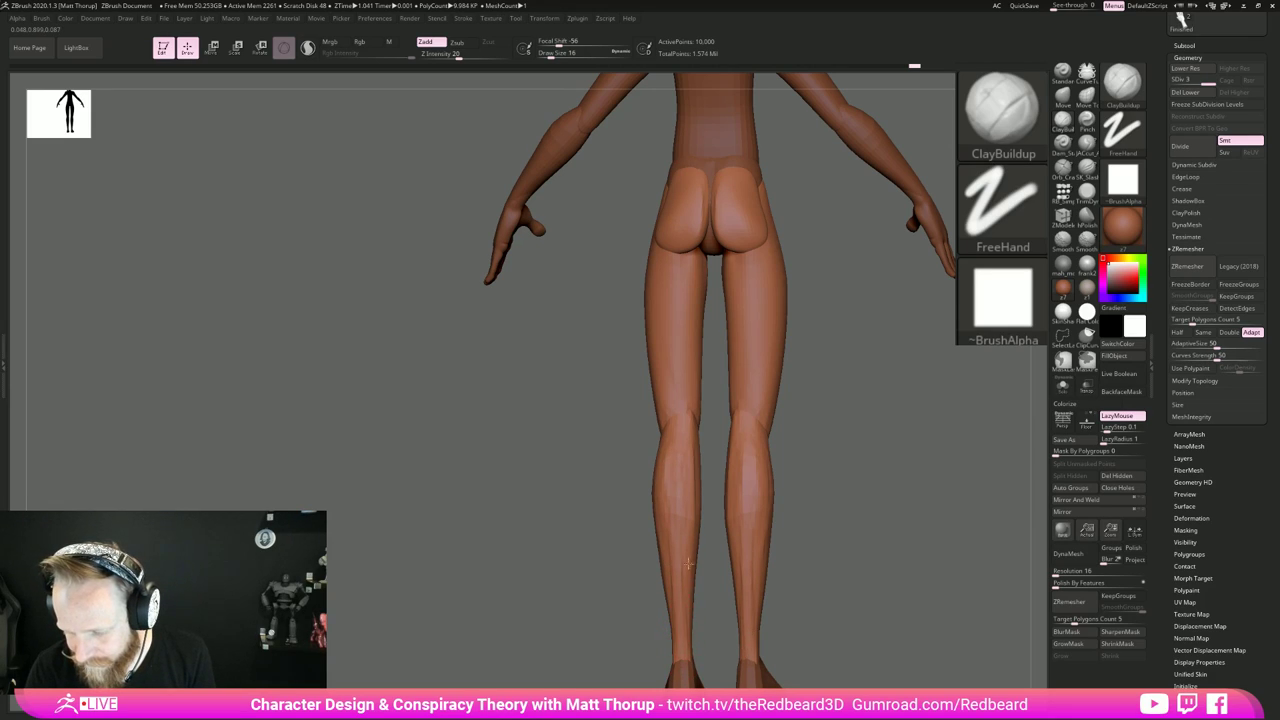
right_click_drag(703, 619, 658, 620)
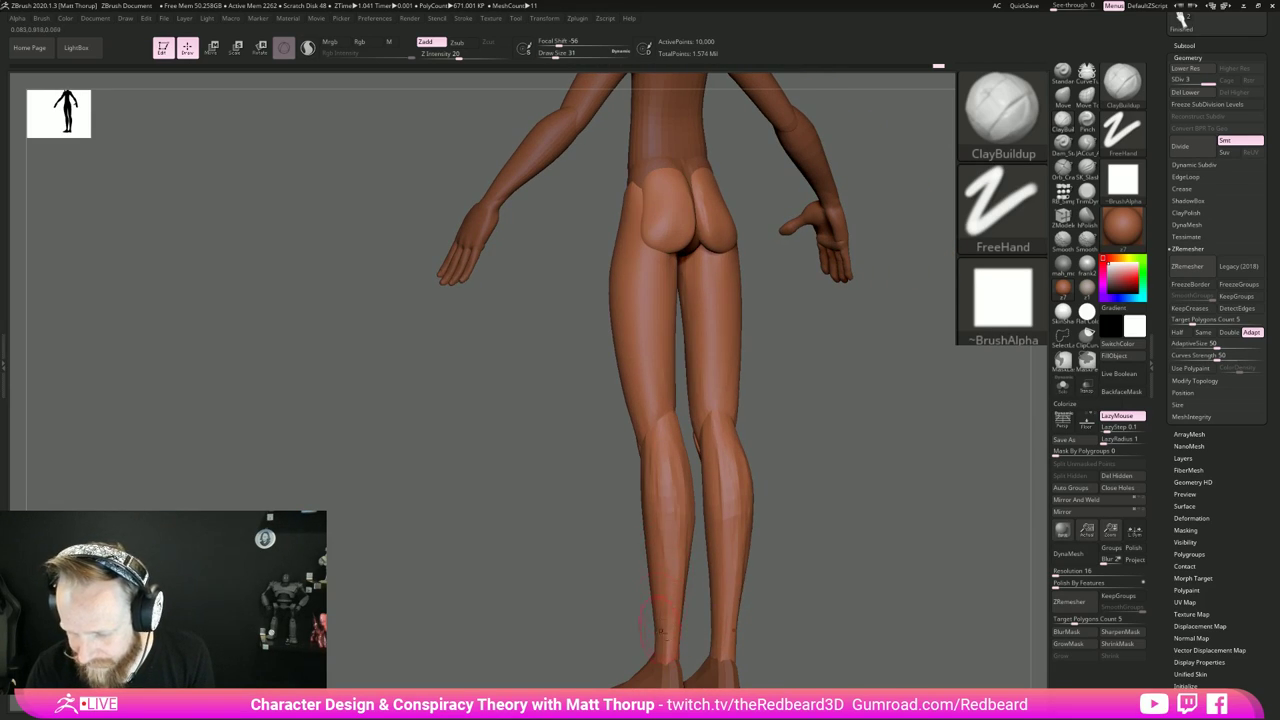
Step: Smooth the calf strokes on the back of the lower legs from the knees to the ankles
left_click_drag(668, 515, 660, 443, "shift")
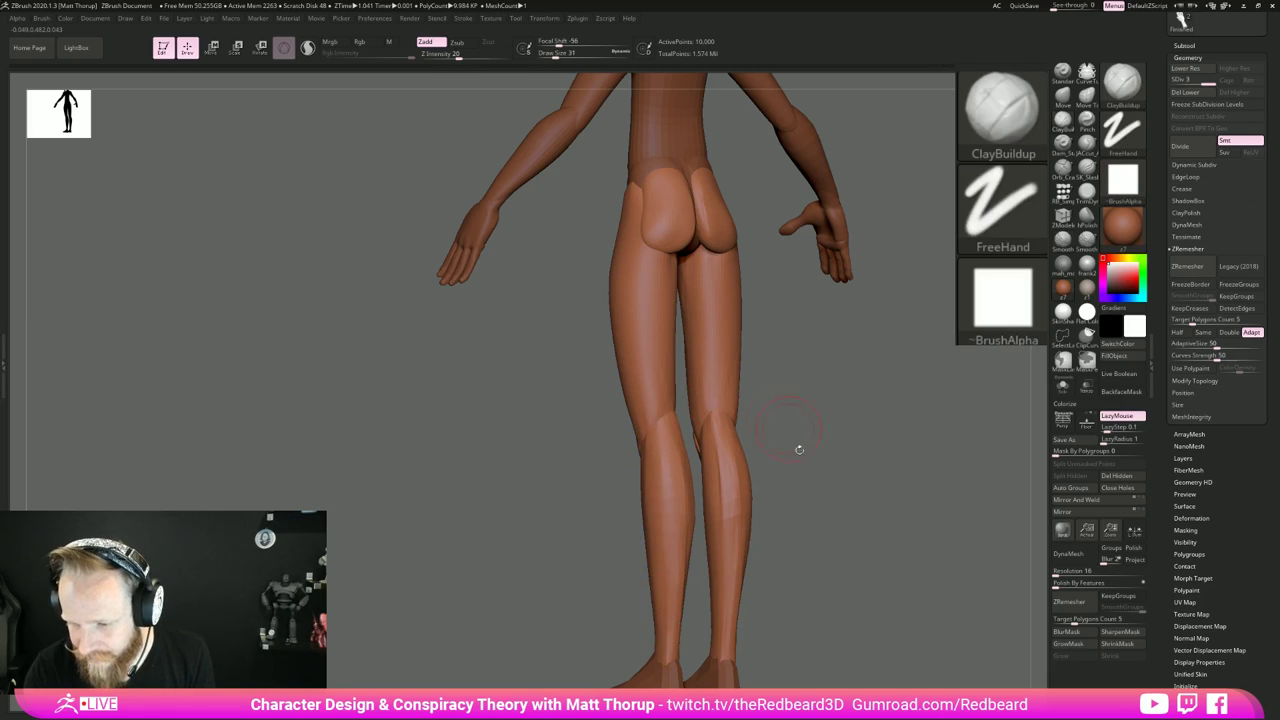
left_click_drag(797, 446, 735, 453)
key("shift")
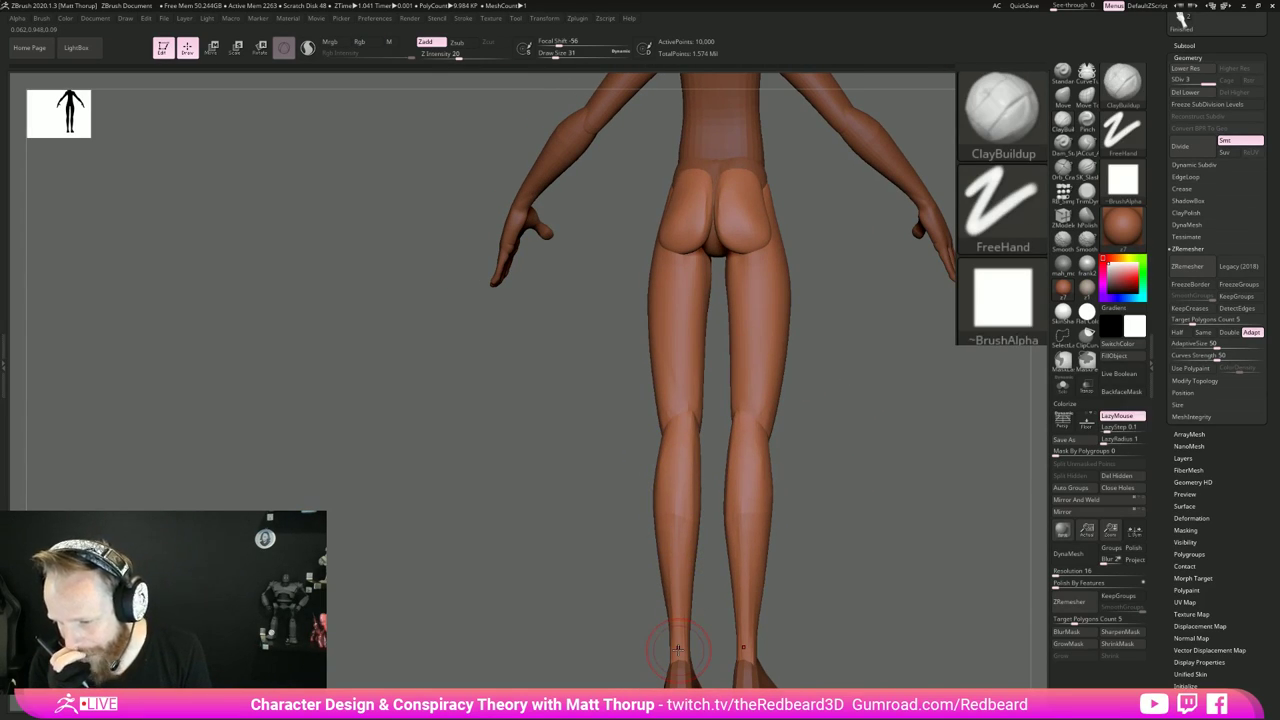
key("s")
left_click_drag(685, 445, 680, 445)
left_click_drag(689, 496, 690, 478, "shift")
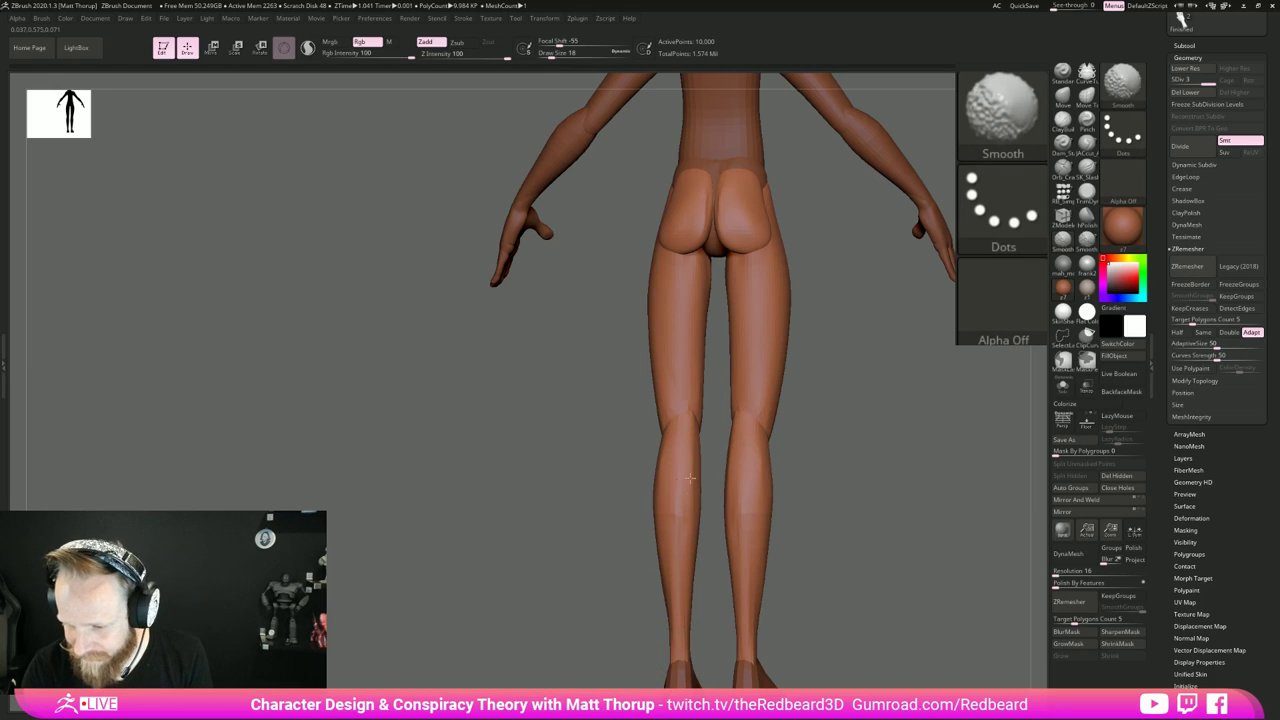
left_click_drag(683, 539, 680, 653, "shift")
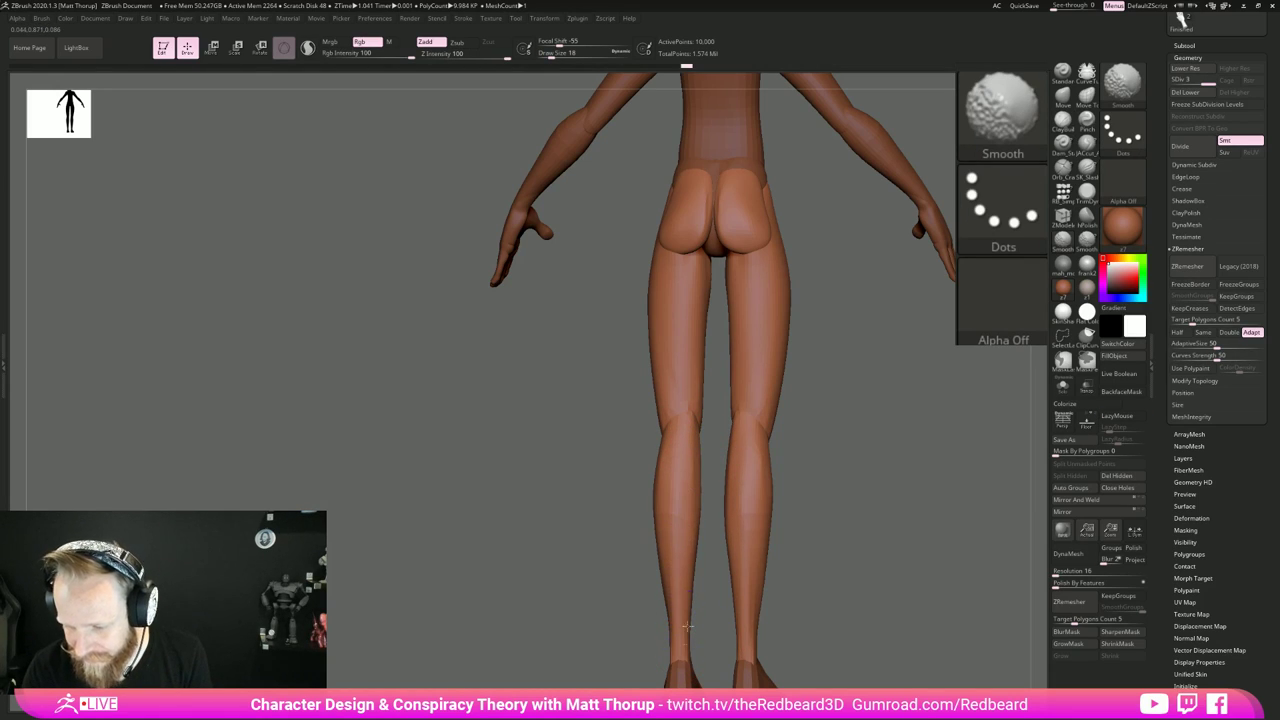
Step: Refine the side profile of the calf, back of the thigh and buttock with the Move brush
left_click_drag(786, 563, 891, 559)
left_click_drag(774, 480, 928, 431)
key("b")
key("m")
key("v")
key("s")
left_click_drag(684, 491, 700, 500)
key("s")
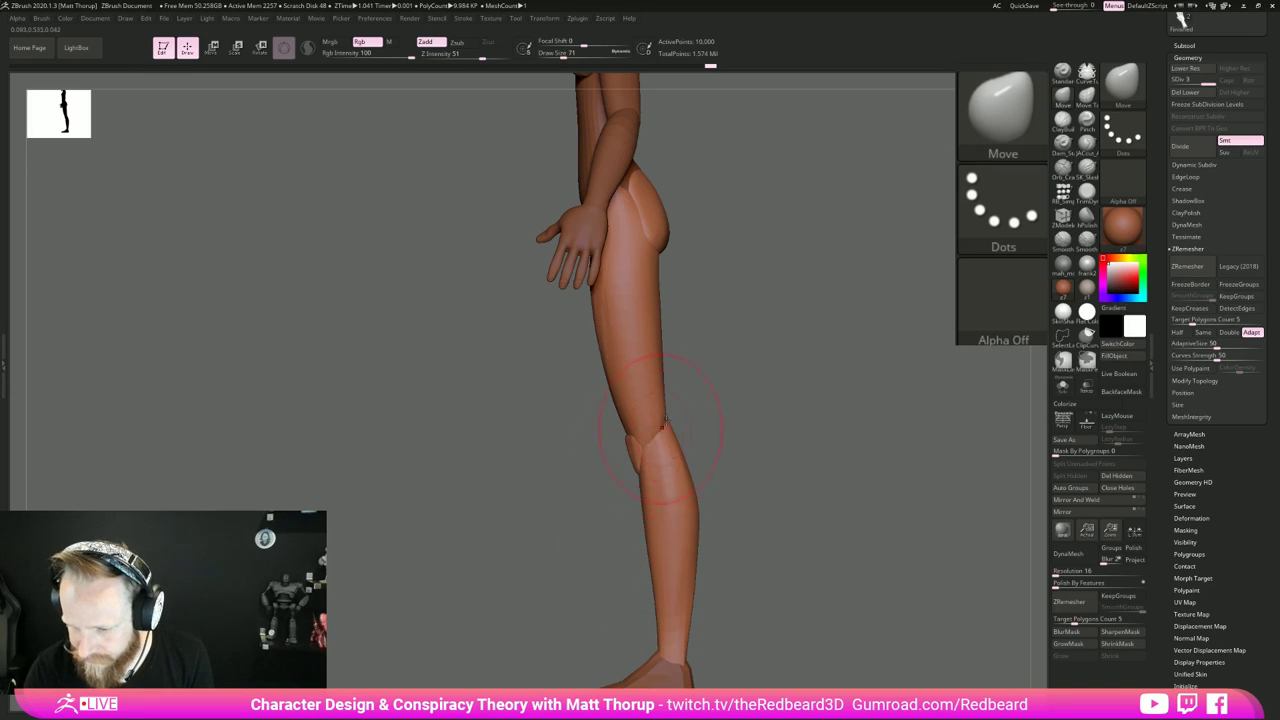
left_click_drag(659, 266, 662, 271)
key("s")
left_click_drag(660, 271, 662, 271)
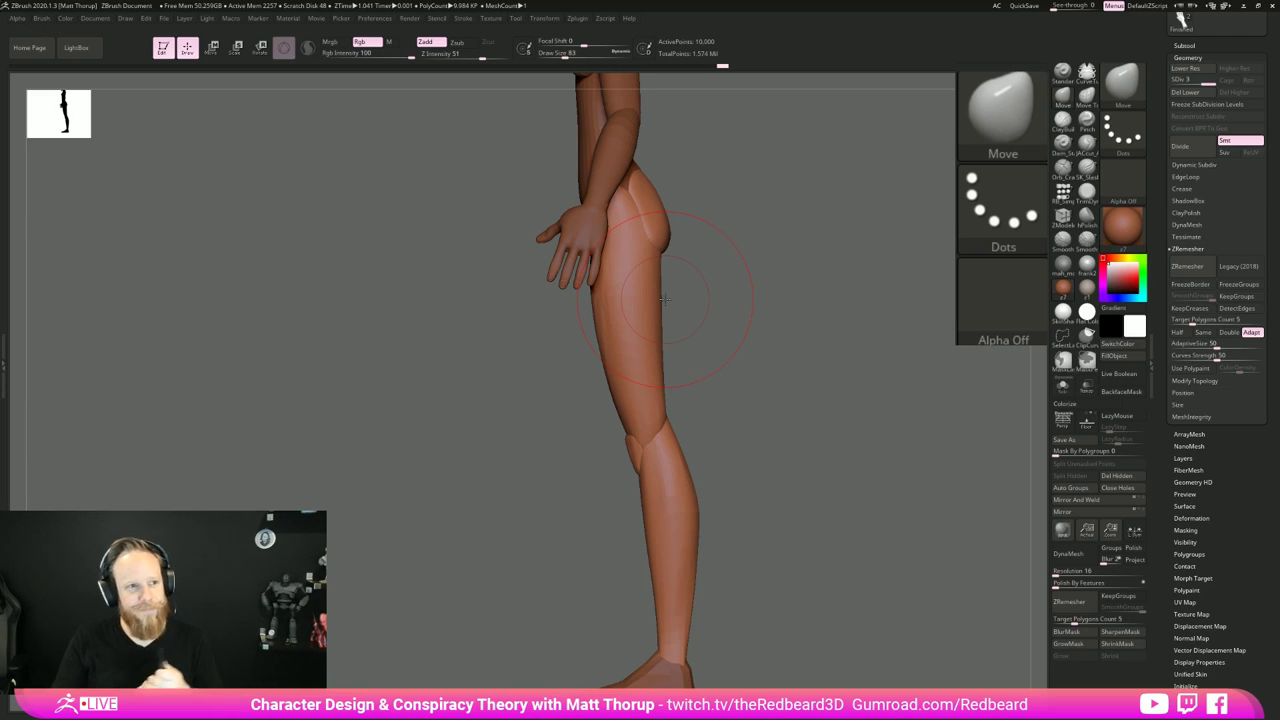
Step: Select the pelvis piece and pull its upper sides outward with the Move brush to widen the hips
left_click_drag(672, 302, 811, 363, "shift")
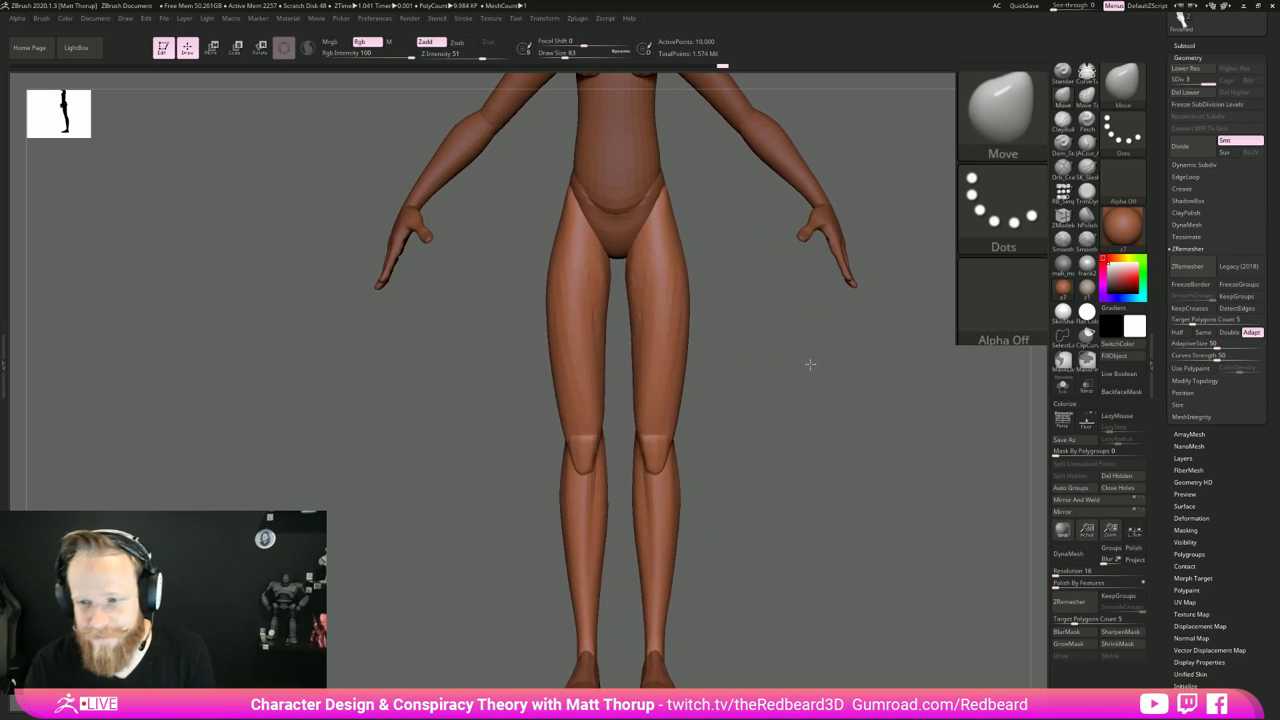
left_click_drag(685, 193, 682, 247, "alt")
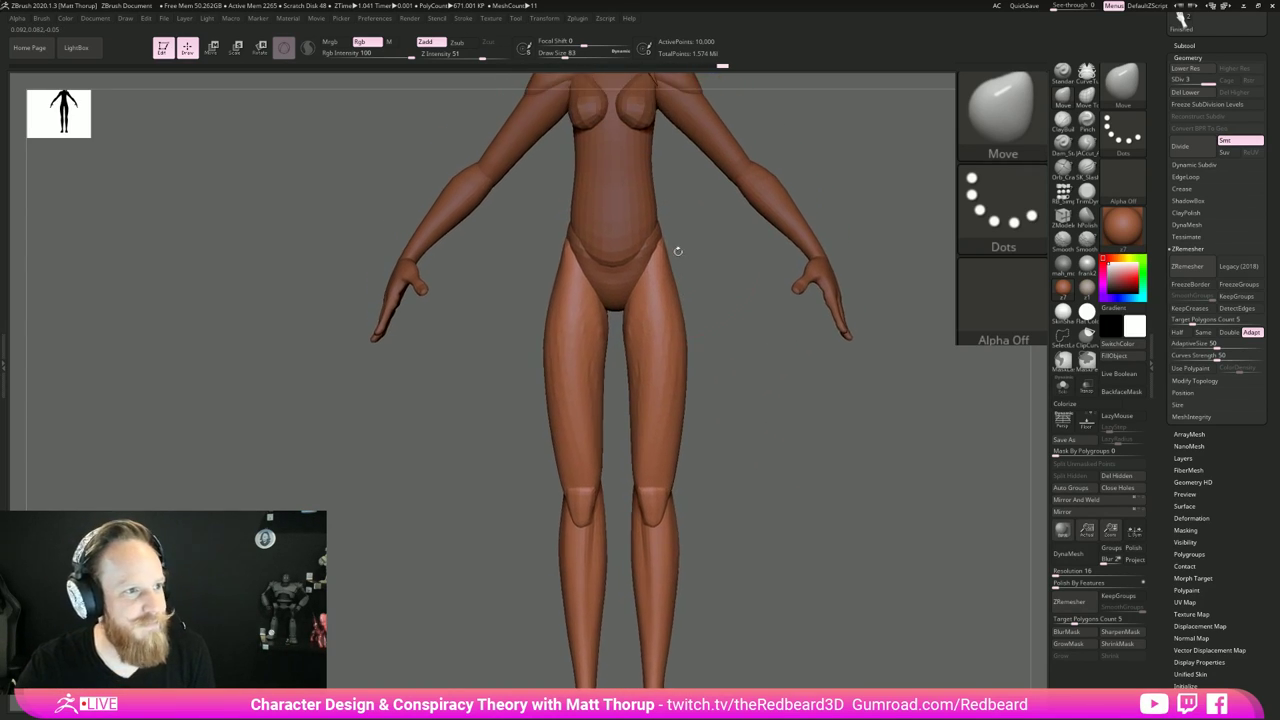
left_click(660, 238, "alt")
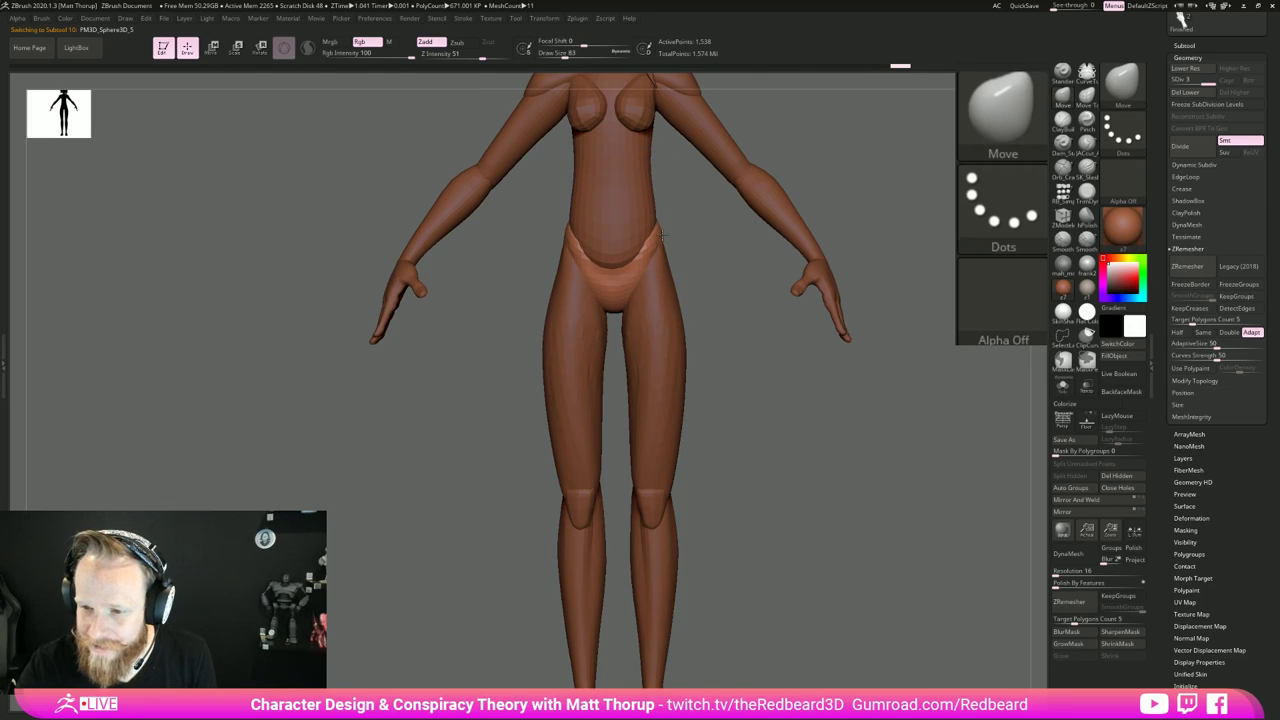
Step: Select the legs again and adjust the thigh contours below the hips with the Move brush
left_click(667, 280, "alt")
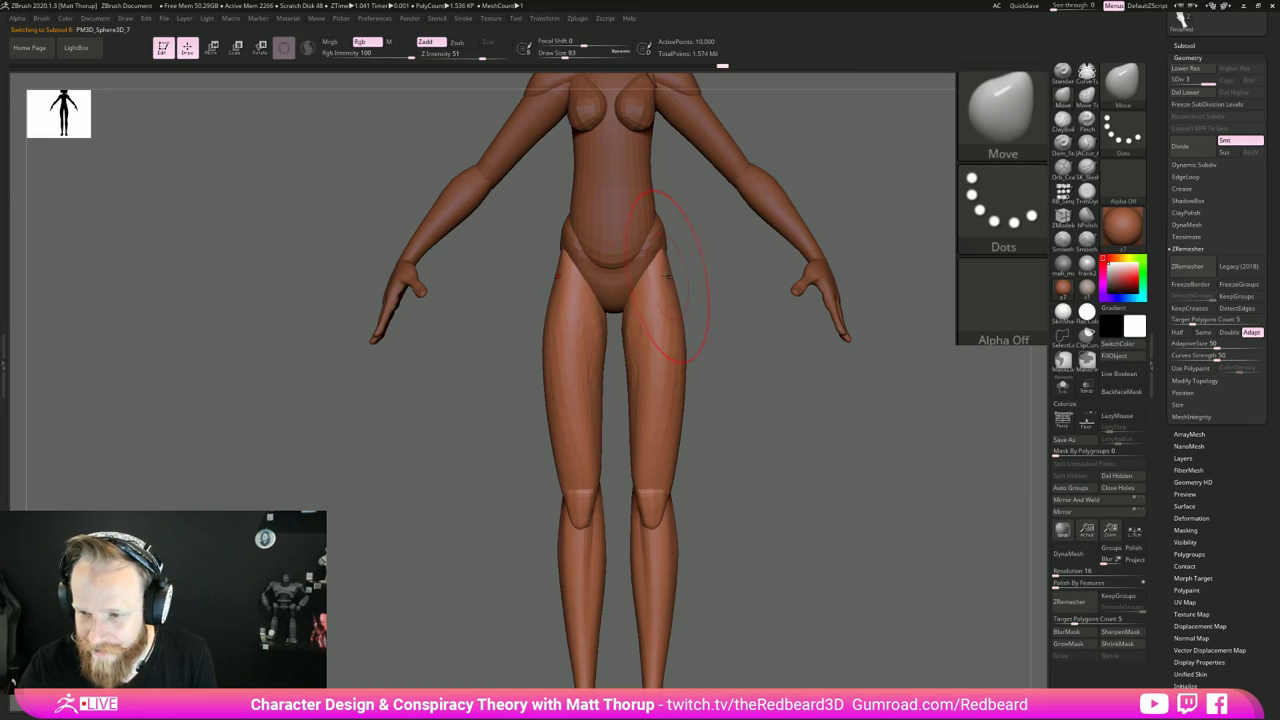
mouse_move(667, 254)
left_mouse_down()
mouse_move(680, 279)
mouse_move(641, 300)
mouse_move(661, 370)
mouse_move(666, 320)
mouse_move(632, 450)
left_mouse_up()
key("s")
key("s")
Step: Smooth the front and outer surfaces of the thighs down to the knees
key("shift")
mouse_move(792, 430)
left_mouse_down()
mouse_move(716, 434)
mouse_move(663, 287)
left_mouse_up()
key("s")
key("s")
key("shift")
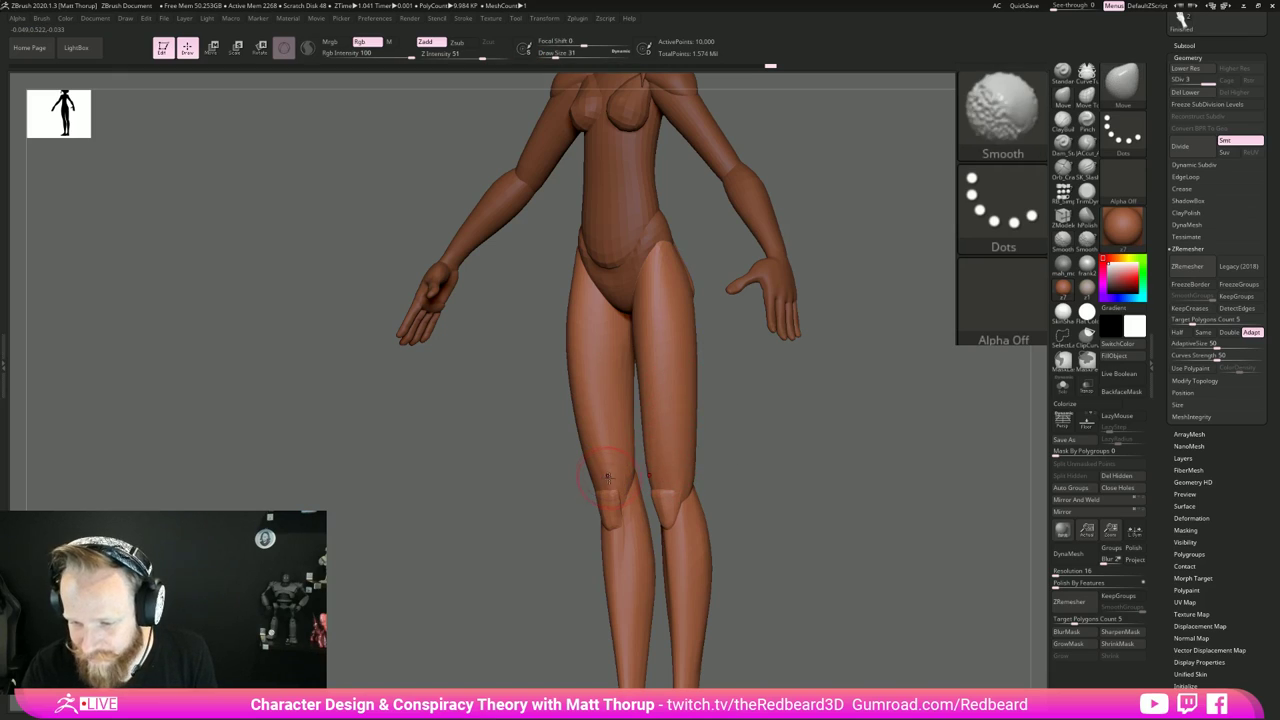
key("shift")
left_click(596, 400, "shift")
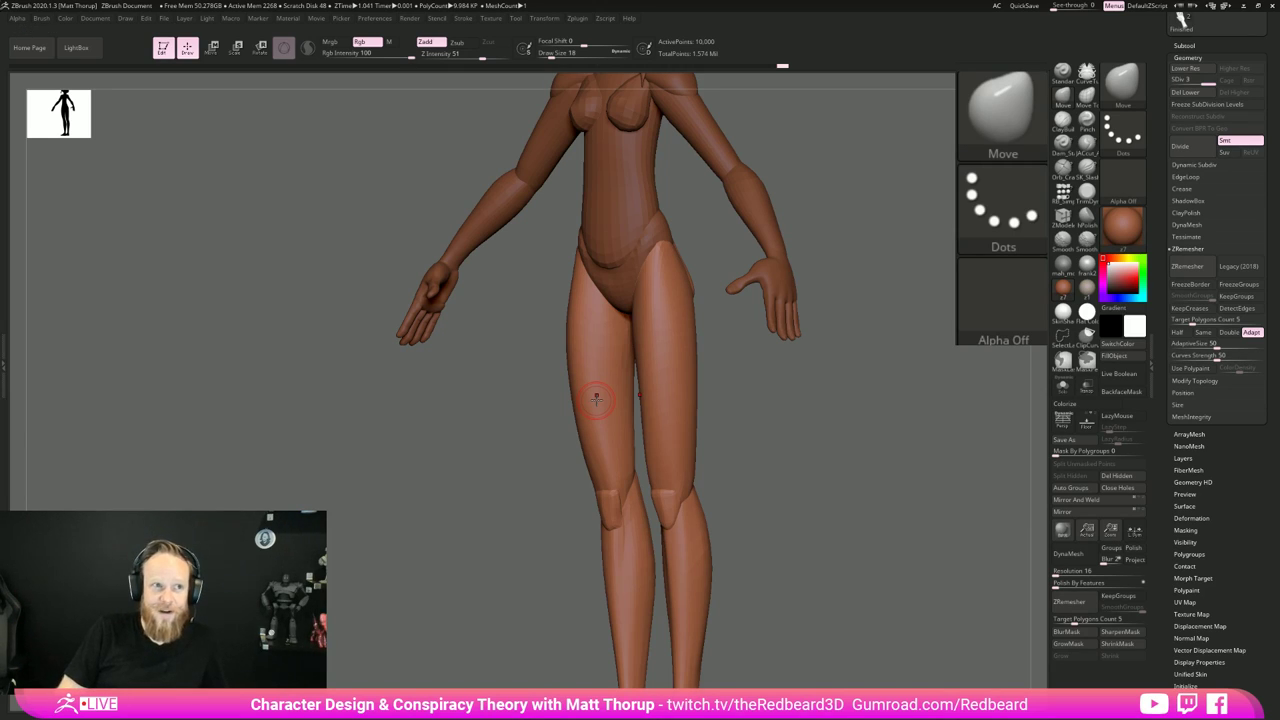
Step: Smooth the buttocks' surface and check their shape from the side and back
left_click_drag(824, 430, 760, 437)
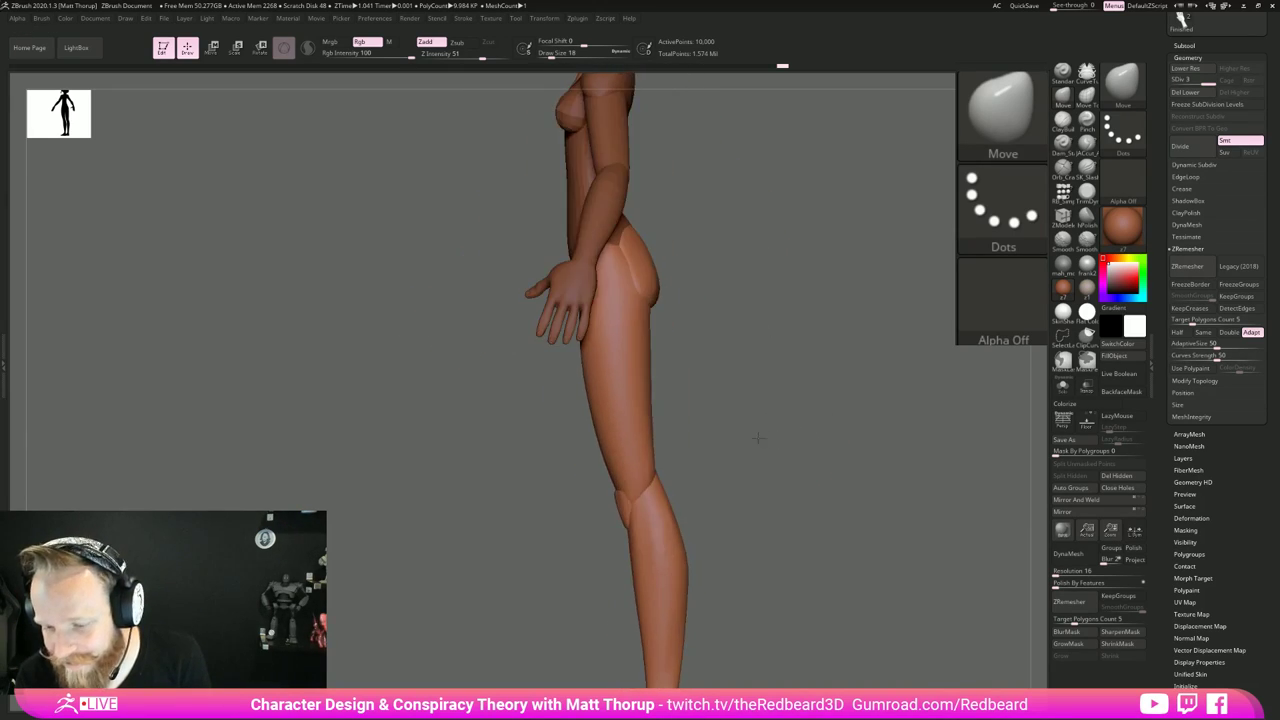
left_click_drag(784, 370, 678, 376)
mouse_move(565, 240)
left_mouse_down("shift")
mouse_move(566, 300)
mouse_move(604, 312)
left_mouse_up("shift")
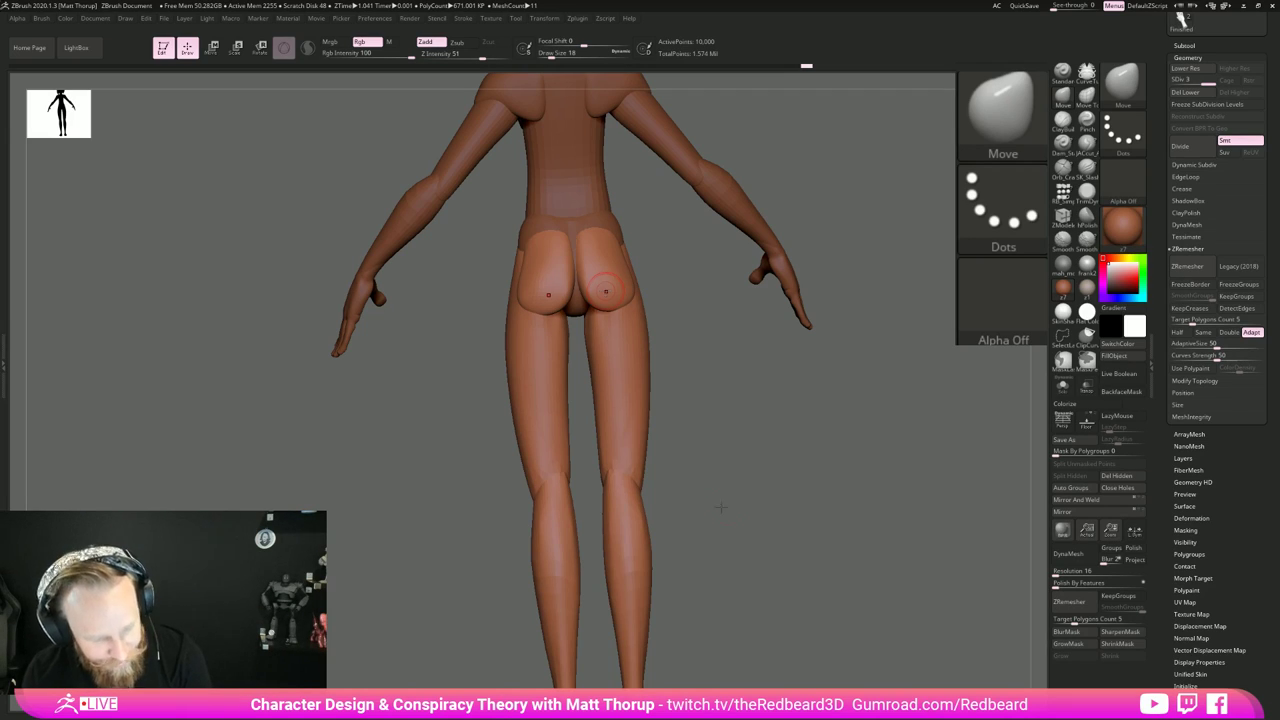
left_click_drag(720, 508, 748, 514)
key("shift")
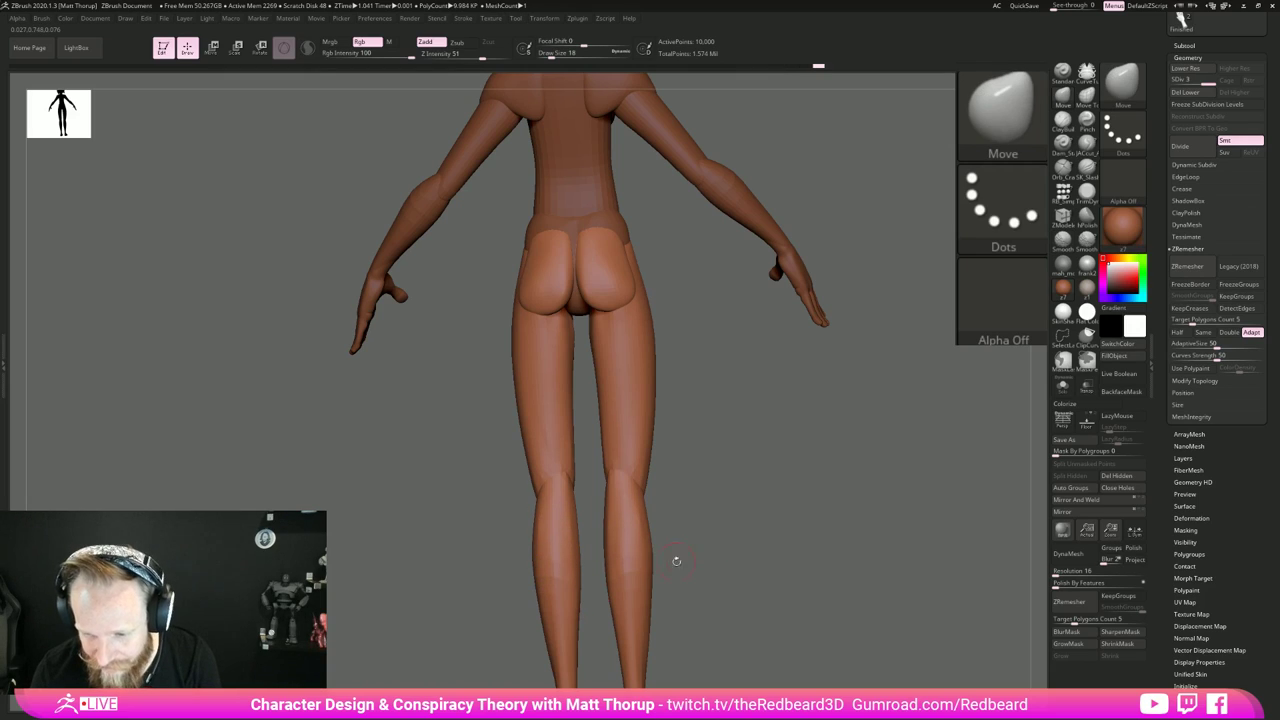
left_click_drag(721, 567, 728, 568)
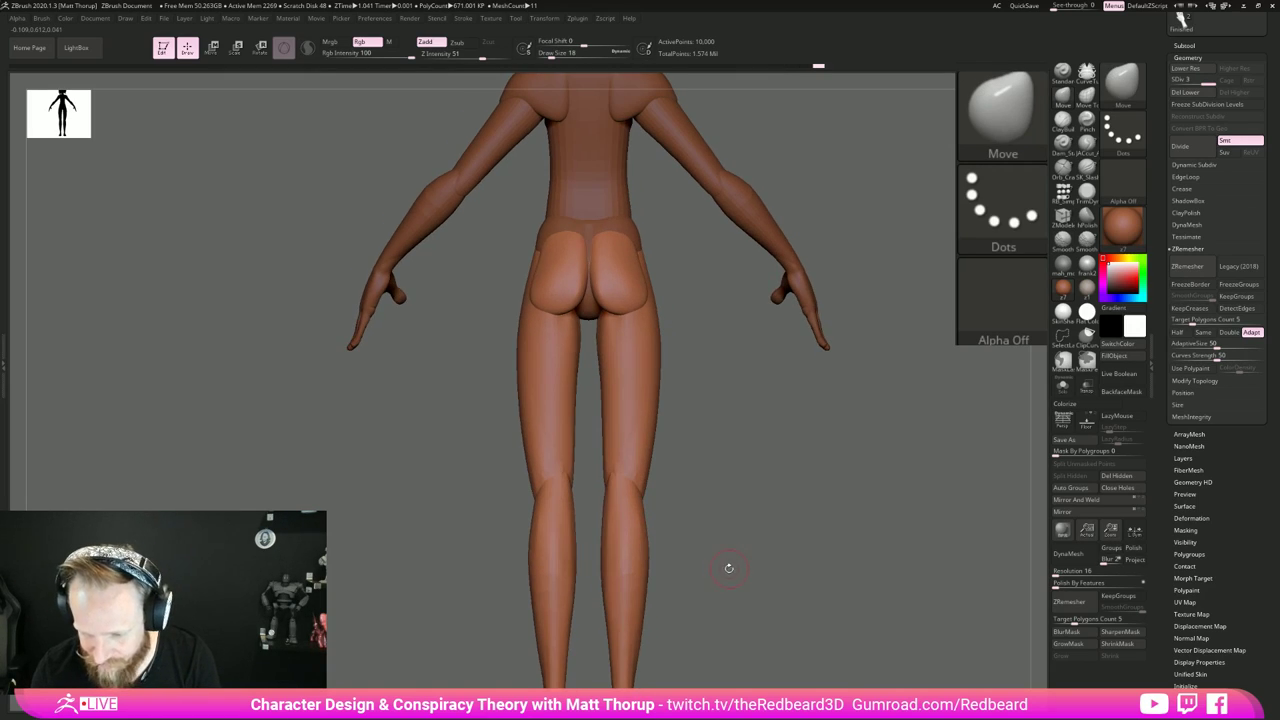
Step: Enlarge the Move brush, push out the outer calf contours from behind, and smooth the lower calves
key("s")
left_click_drag(625, 555, 638, 555)
key("s")
left_click_drag(637, 552, 645, 591)
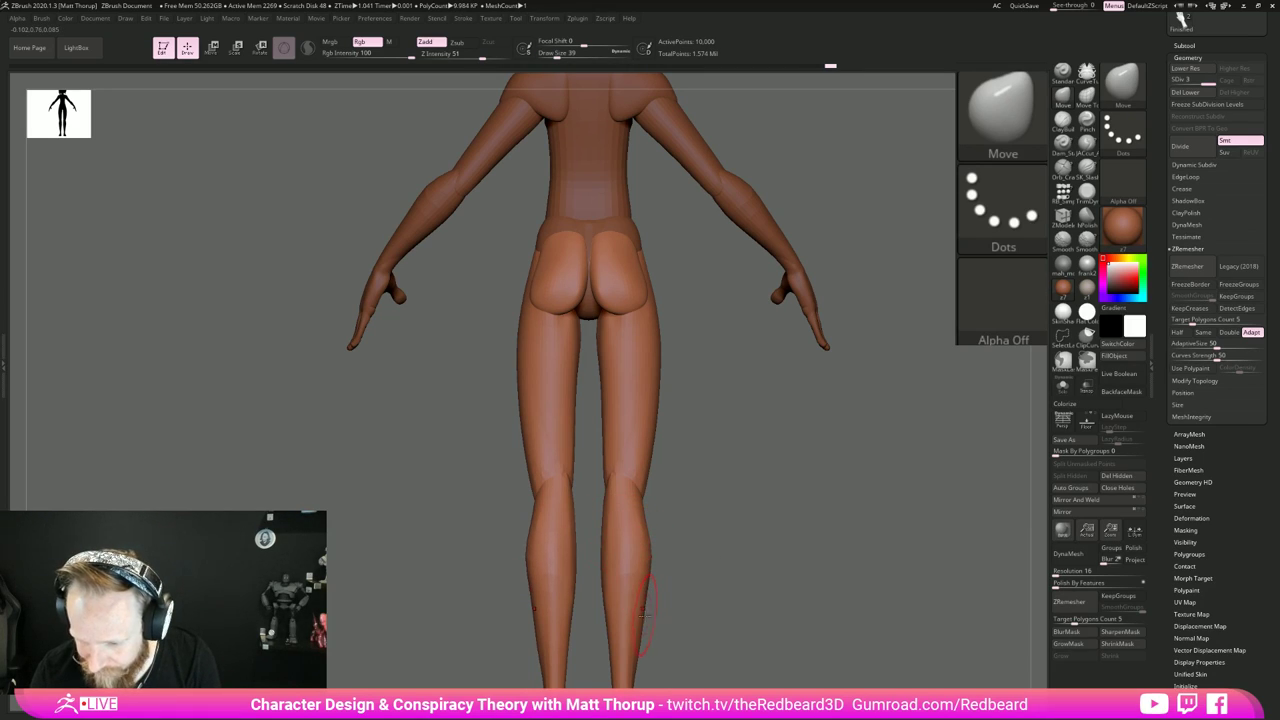
left_click_drag(643, 637, 645, 613, "shift")
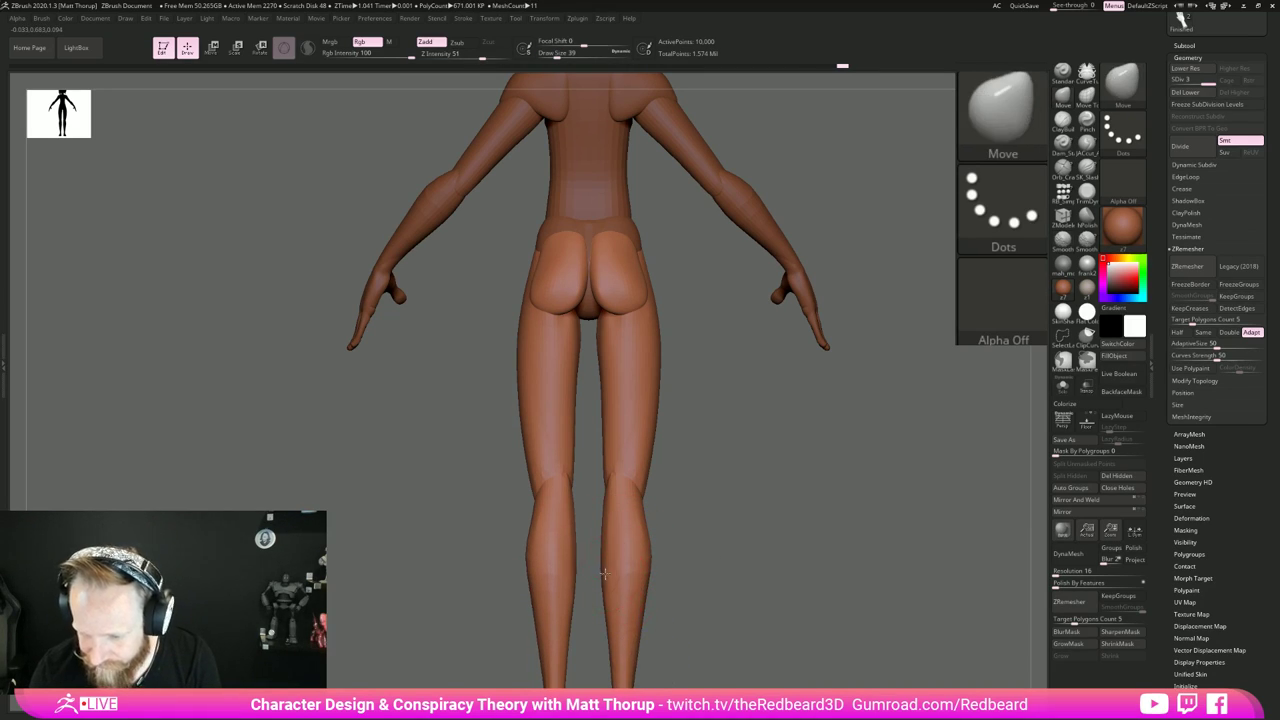
left_click_drag(738, 522, 904, 455)
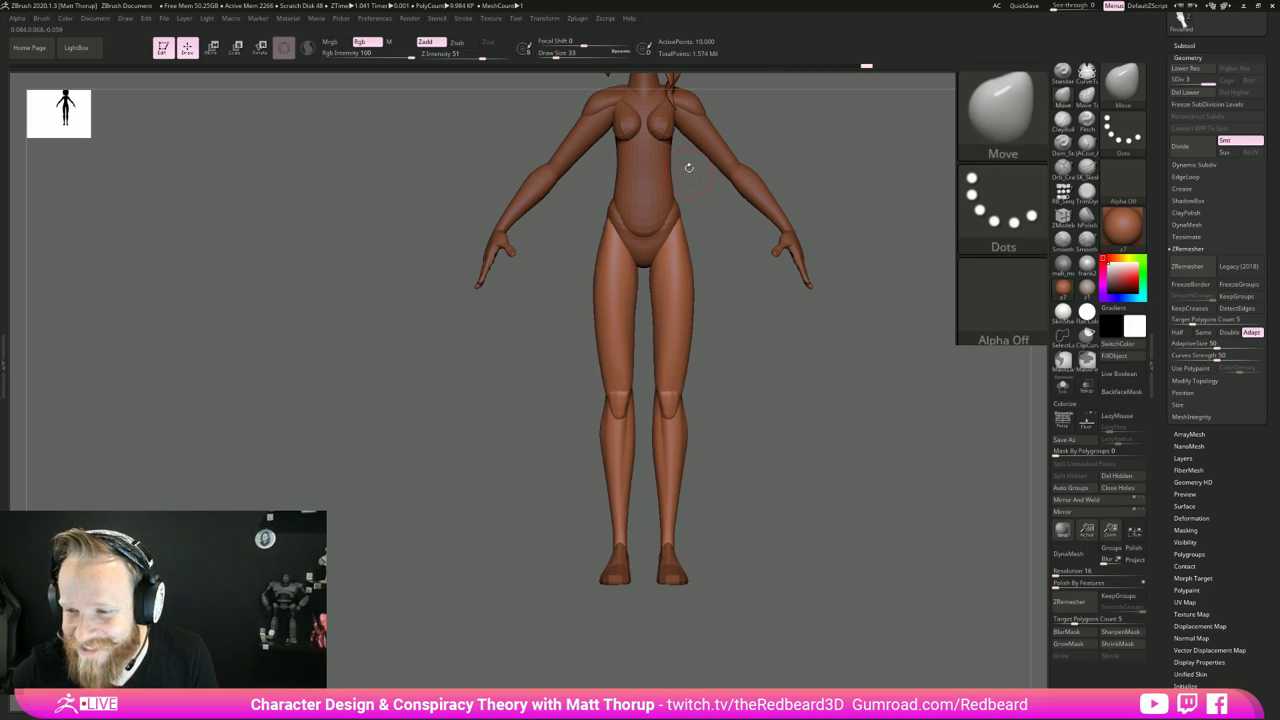
Step: Select the pelvis piece and adjust its upper sides at the hips with the Move brush
left_click(678, 209, "alt")
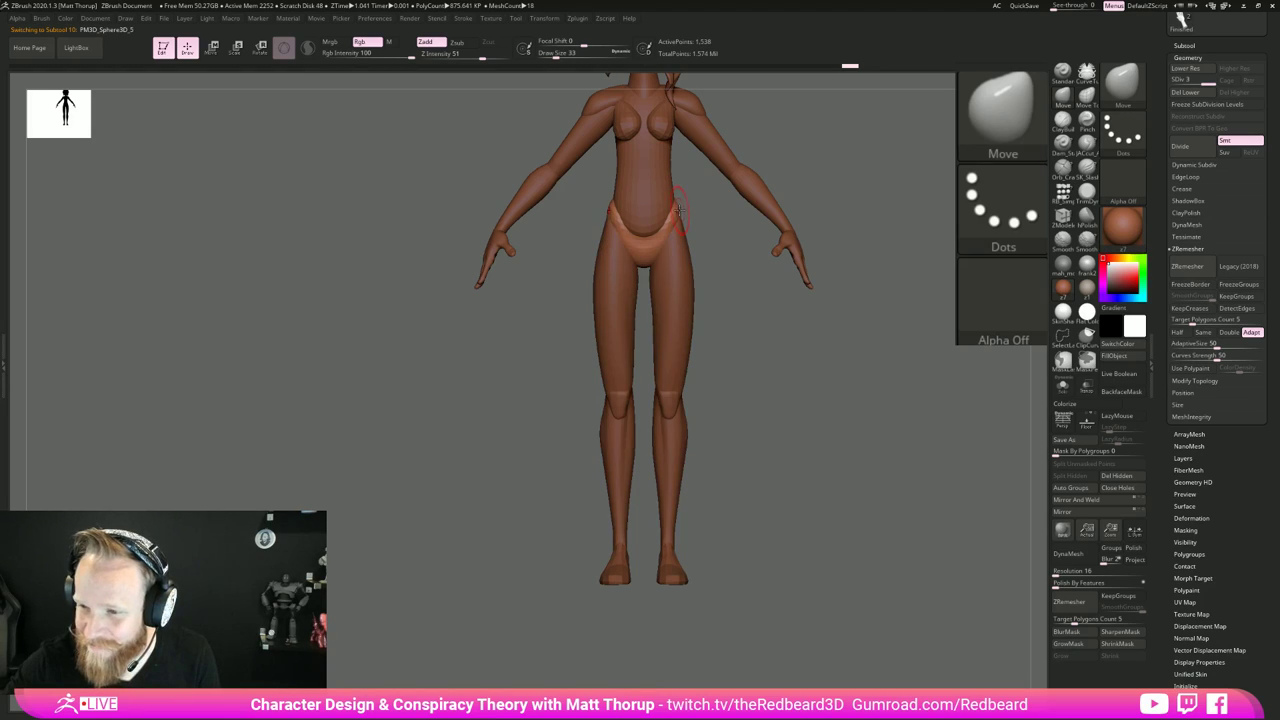
key("s")
left_click_drag(676, 211, 678, 211)
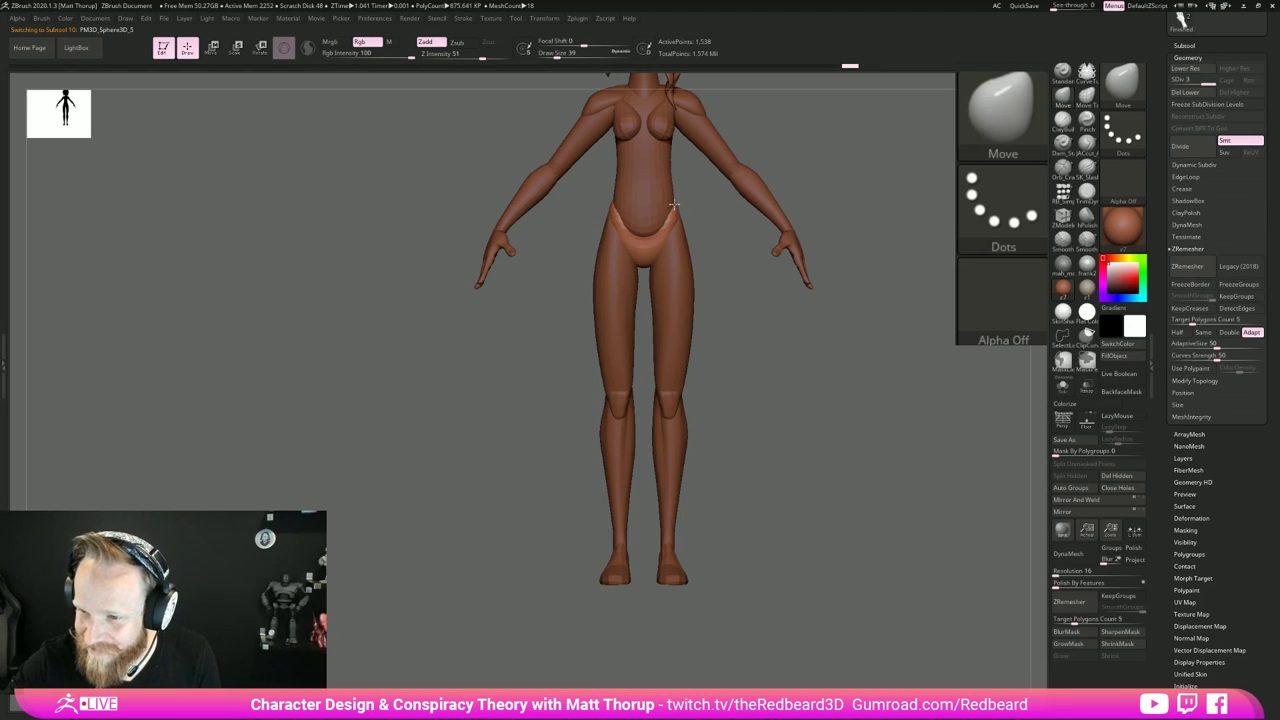
Step: Select the legs again and reshape the outer hips and inner upper thighs with the Move brush, varying its size
left_click(676, 244, "alt")
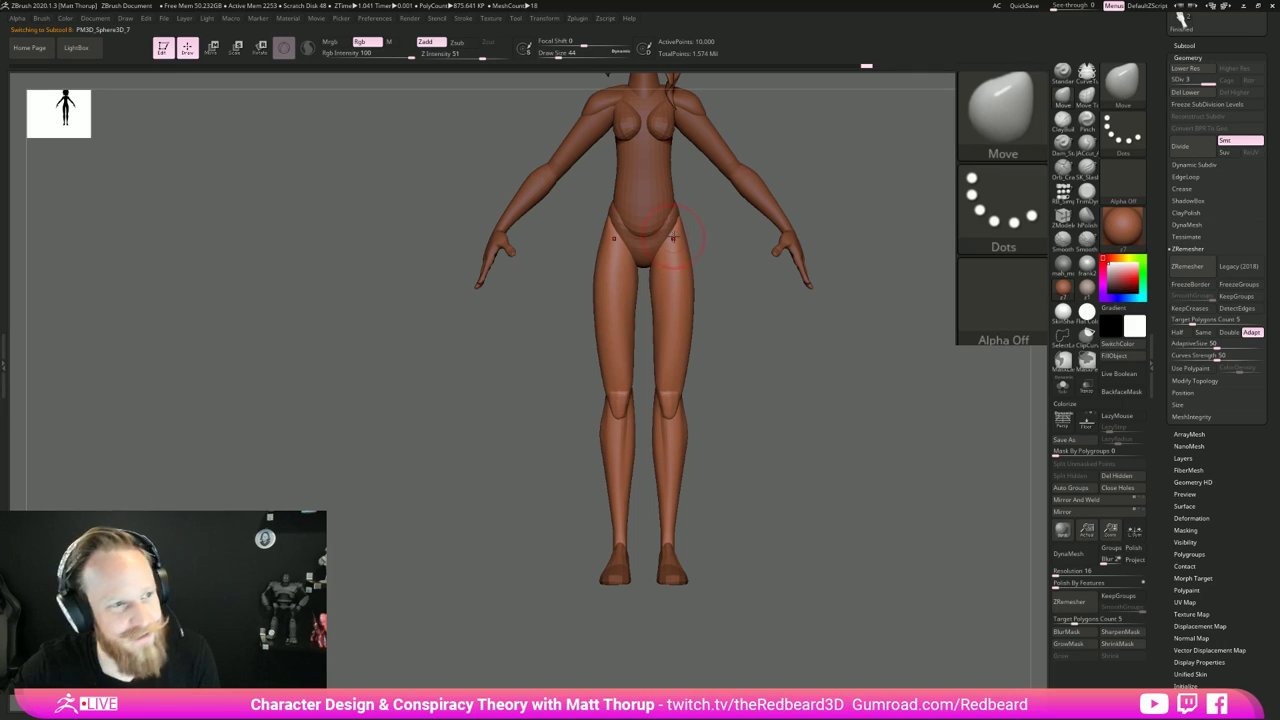
left_click_drag(711, 284, 738, 312, "alt")
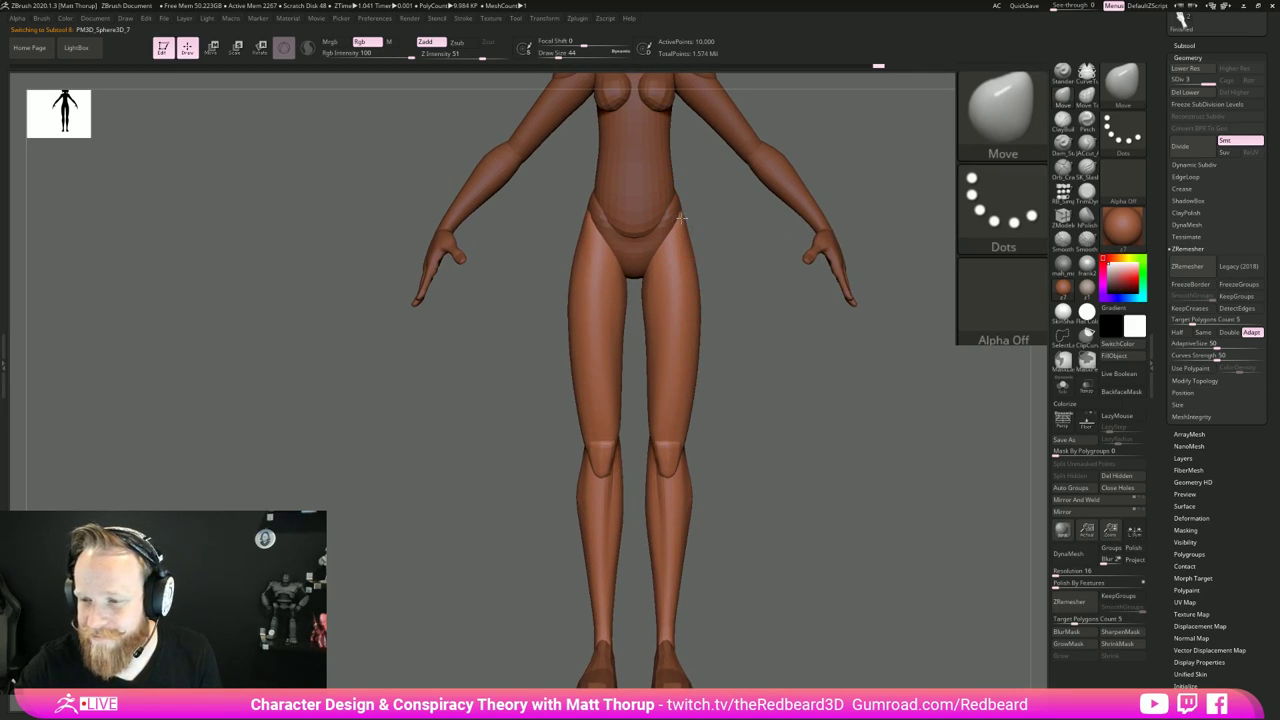
key("s")
left_click_drag(683, 232, 688, 232)
left_click_drag(692, 232, 685, 231)
left_click_drag(698, 305, 702, 305)
key("s")
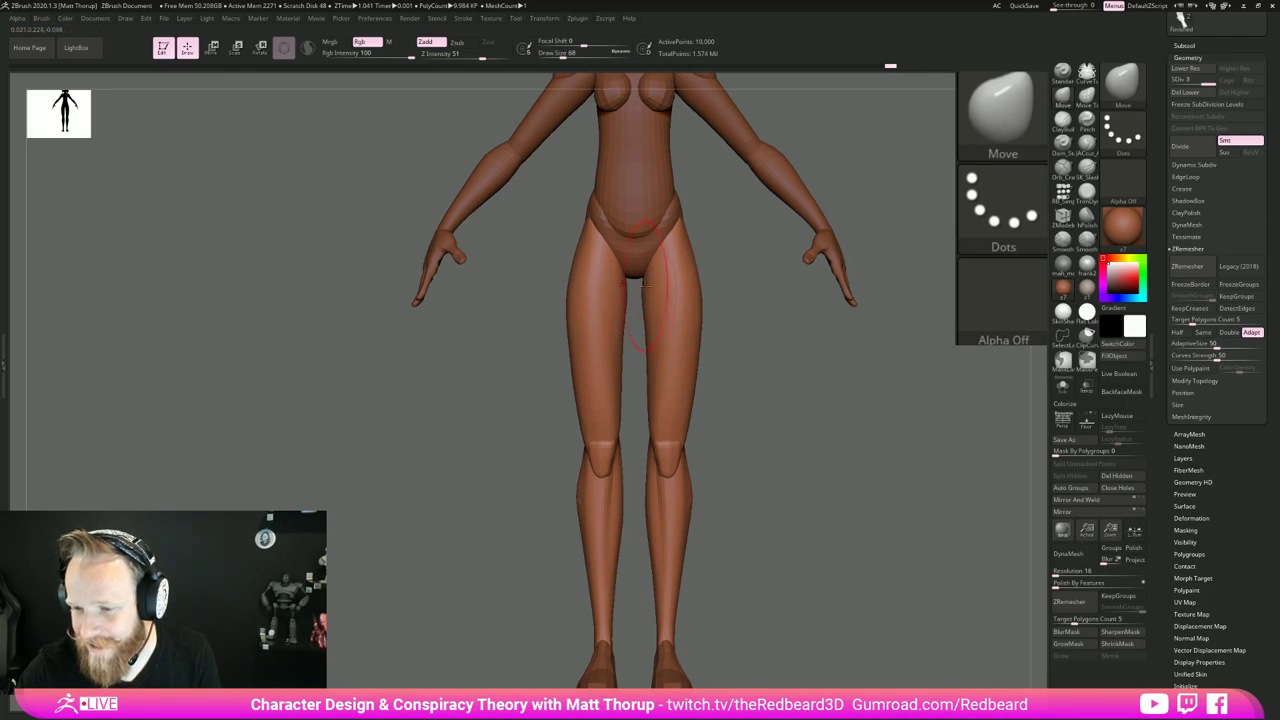
mouse_move(783, 341)
left_mouse_down("shift")
mouse_move(706, 354)
mouse_move(689, 406)
left_mouse_up("shift")
key("s")
left_click_drag(649, 291, 623, 351)
left_click_drag(787, 391, 750, 438, "alt")
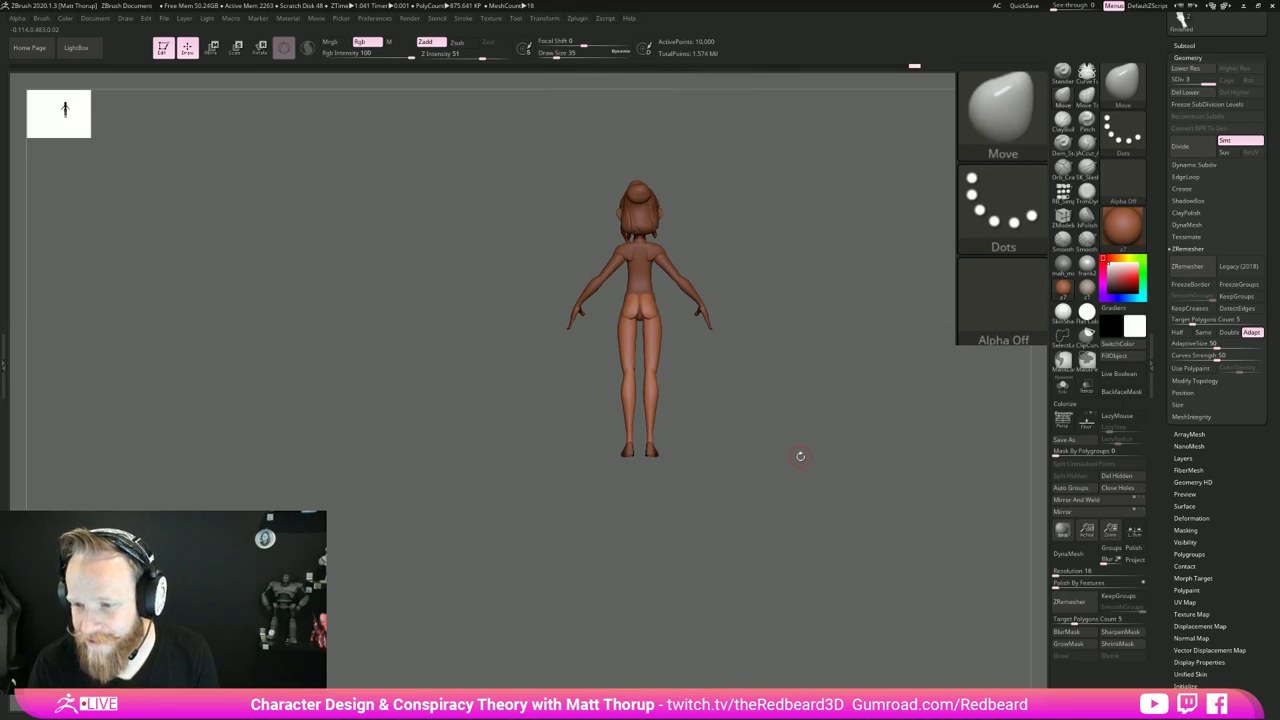
Step: Select the torso and carve a spine groove down the back with the SK_Slash brush, smoothing it and undoing the last two changes
left_click(641, 286, "alt")
mouse_move(743, 232)
left_mouse_down("alt")
mouse_move(752, 398)
mouse_move(829, 392)
mouse_move(916, 356)
left_mouse_up("alt")
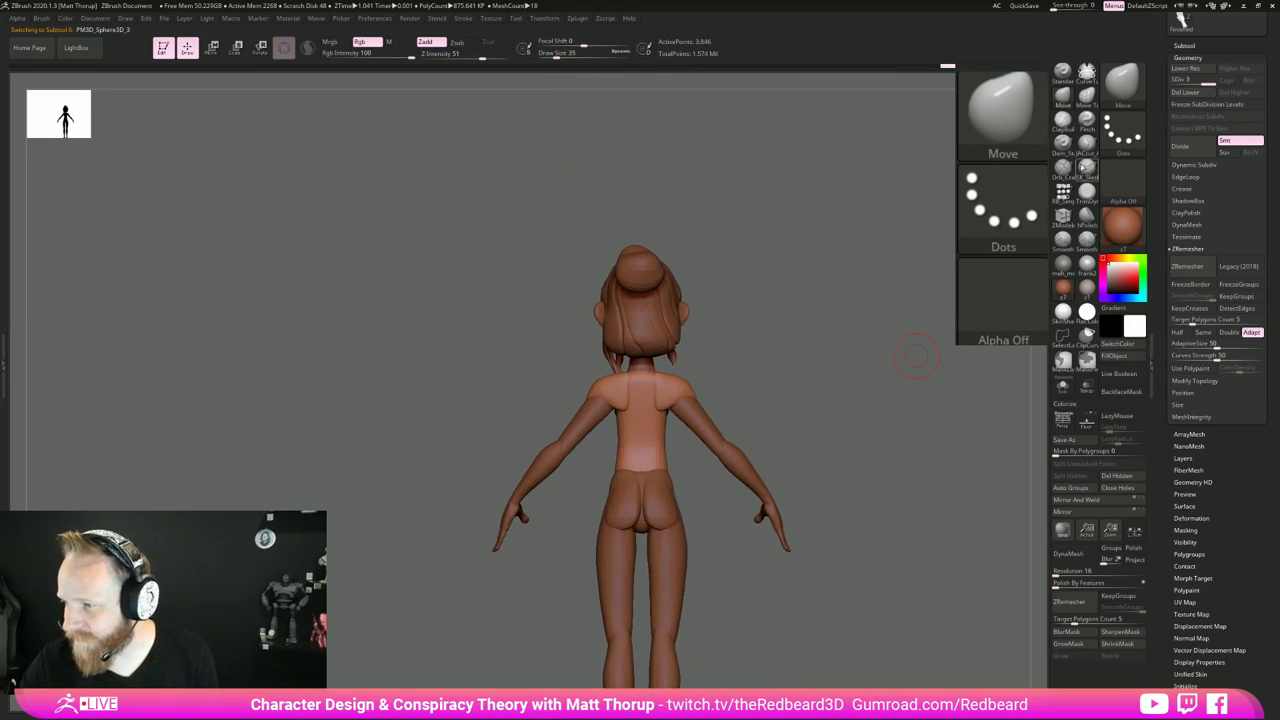
left_click(1088, 175)
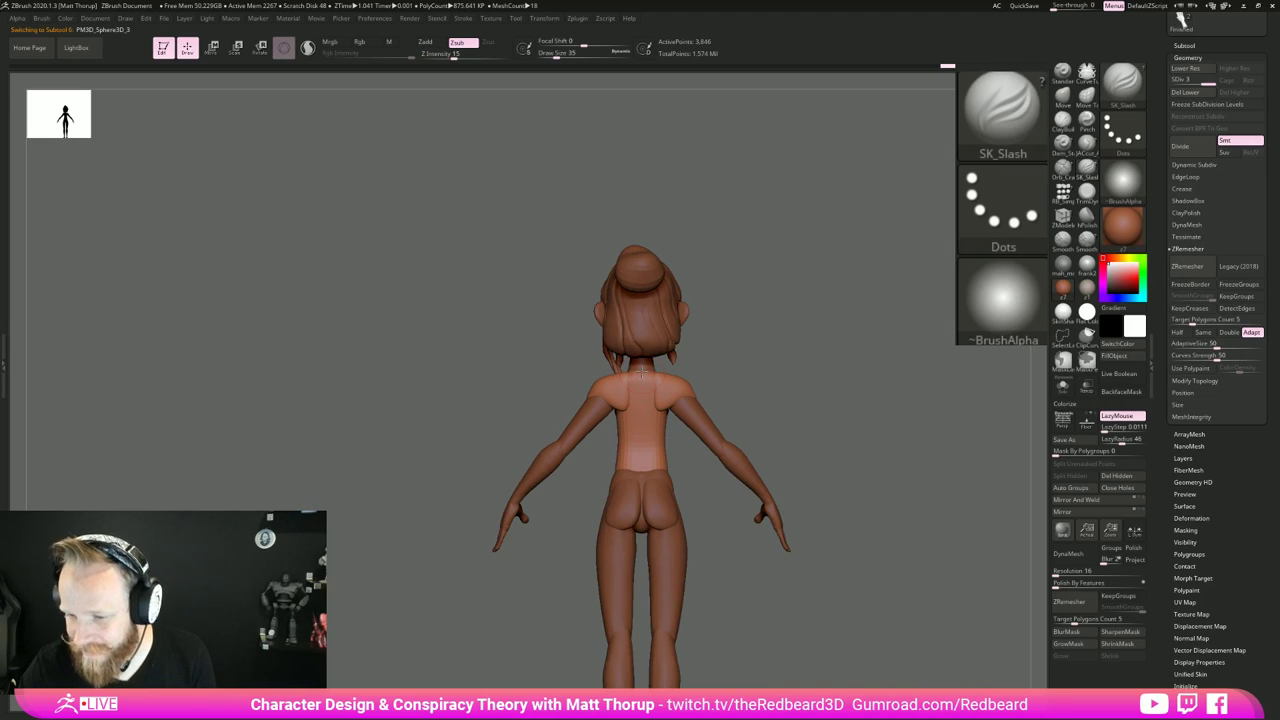
left_click_drag(642, 384, 641, 463)
left_click_drag(642, 376, 641, 448)
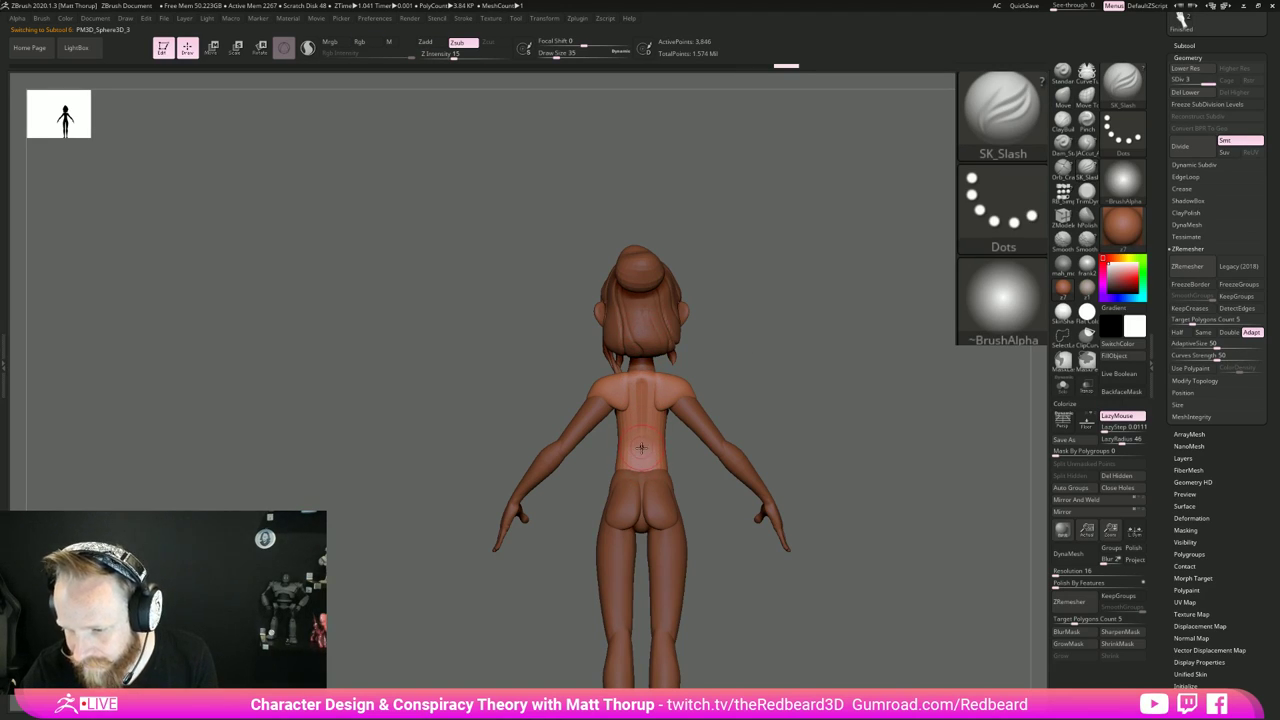
mouse_move(662, 358)
left_mouse_down()
mouse_move(703, 386)
mouse_move(645, 379)
left_mouse_up()
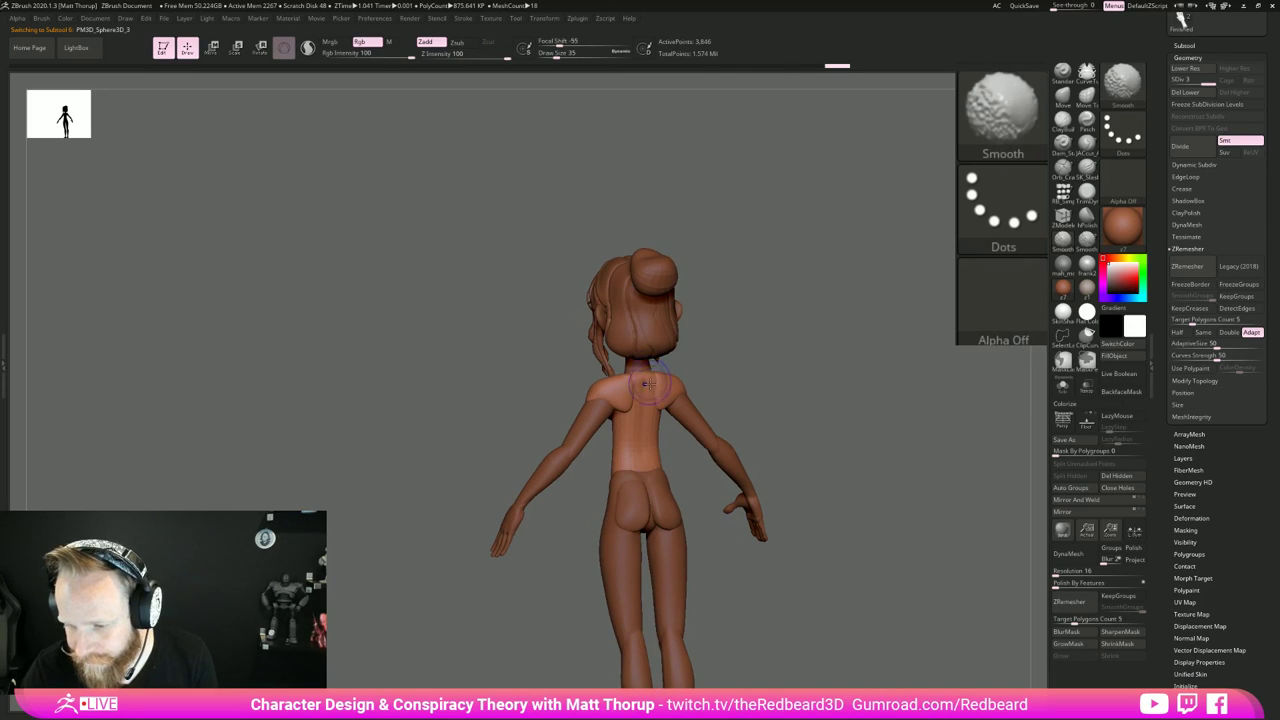
mouse_move(700, 345)
left_mouse_down()
mouse_move(763, 354)
mouse_move(749, 369)
mouse_move(760, 394)
mouse_move(871, 393)
left_mouse_up()
key("ctrl+z")
key("ctrl+z")
right_click_drag(871, 393, 704, 384)
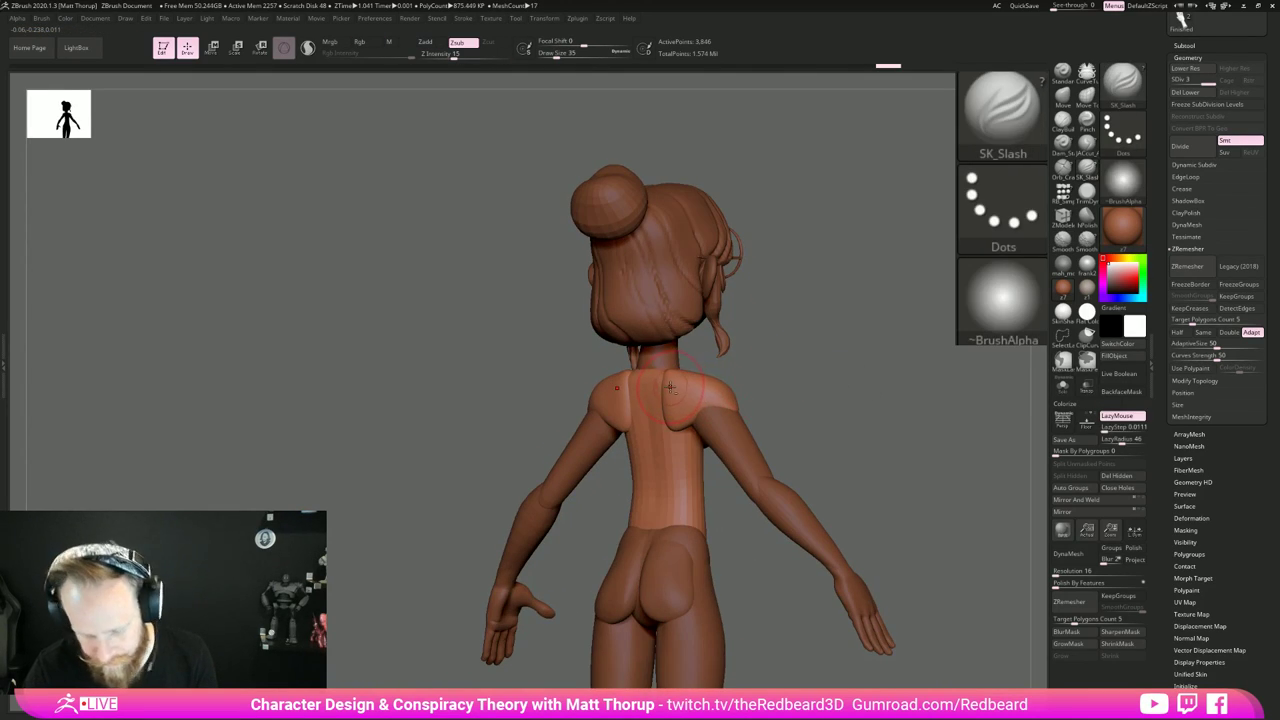
Step: Select the head and neck mesh and adjust the neck from behind with the Move brush
left_click(650, 363, "alt")
key("b")
key("m")
key("v")
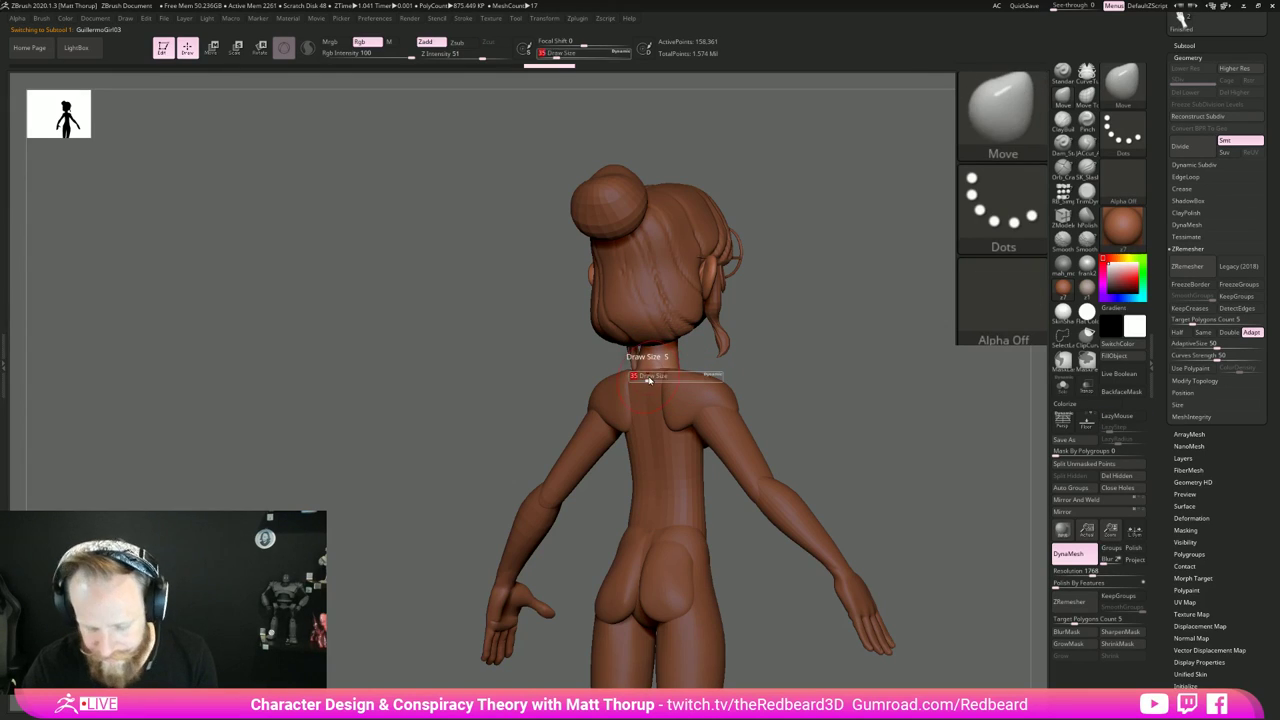
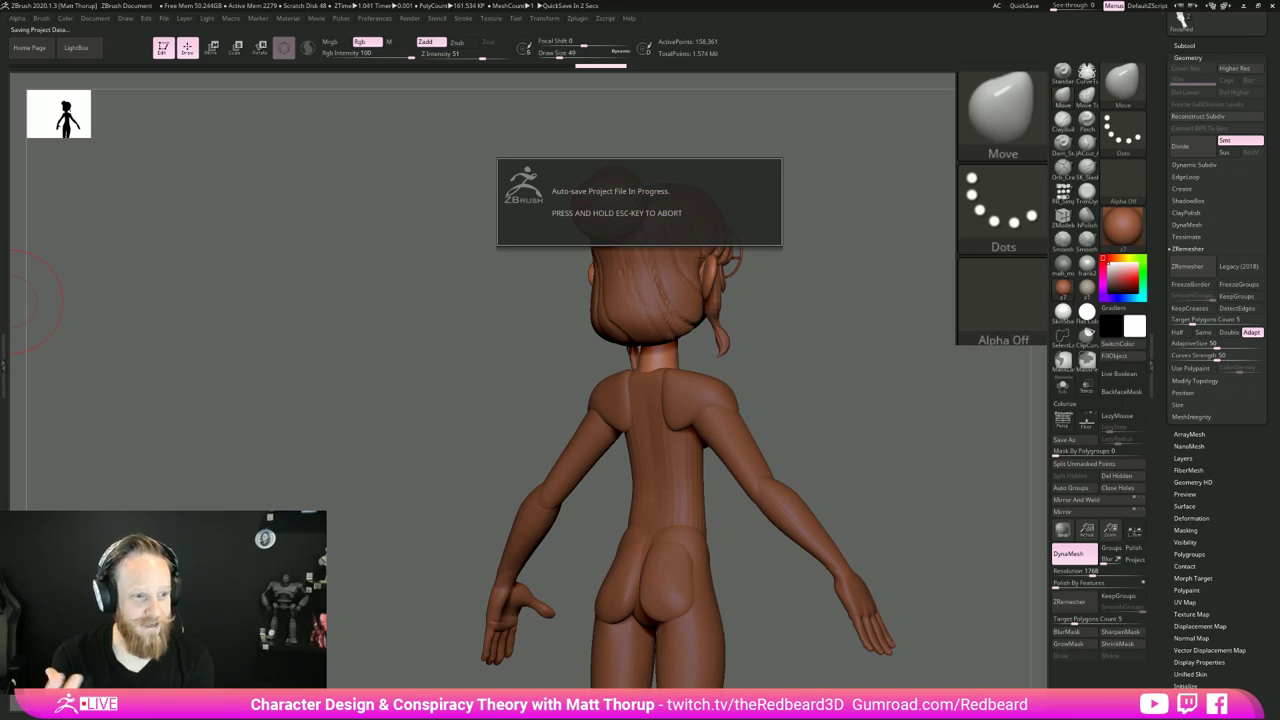
left_click_drag(858, 390, 839, 436)
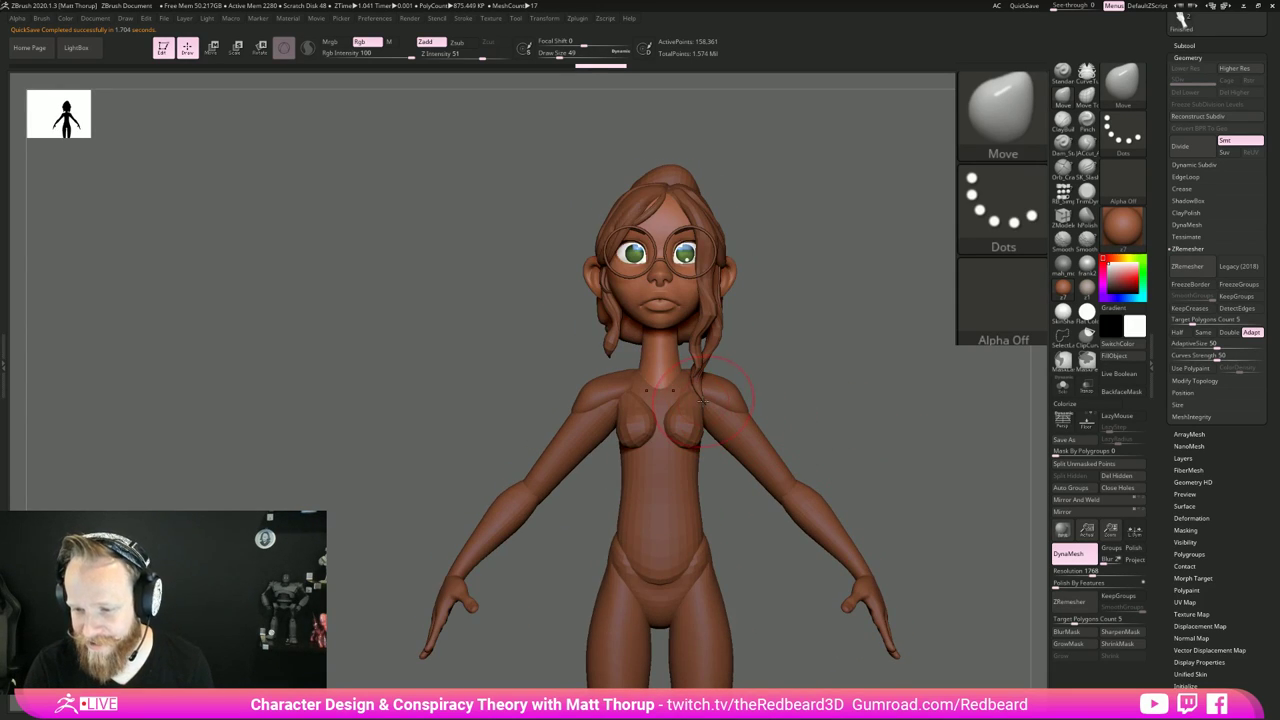
Step: Select the breast pieces and shape their upper contours against the chest with the Move brush
left_click(698, 530, "alt")
left_click_drag(876, 443, 844, 440)
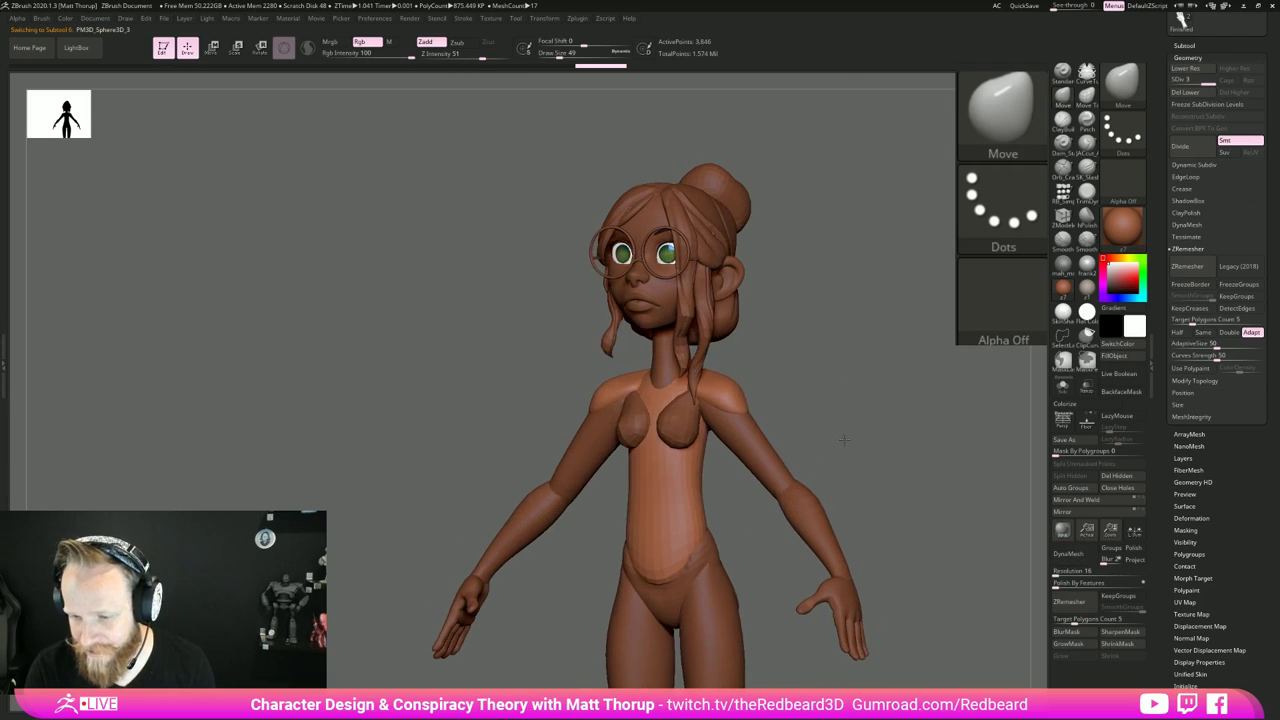
left_click(688, 437, "alt")
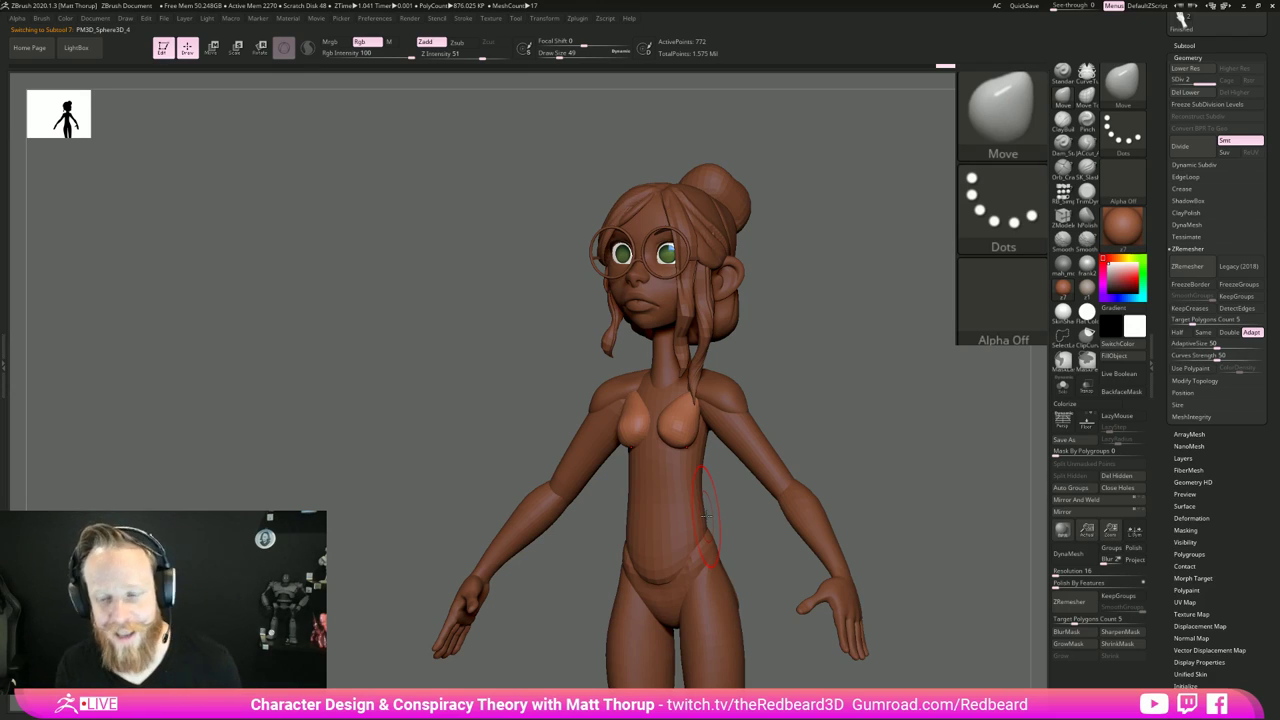
left_click_drag(884, 326, 811, 338)
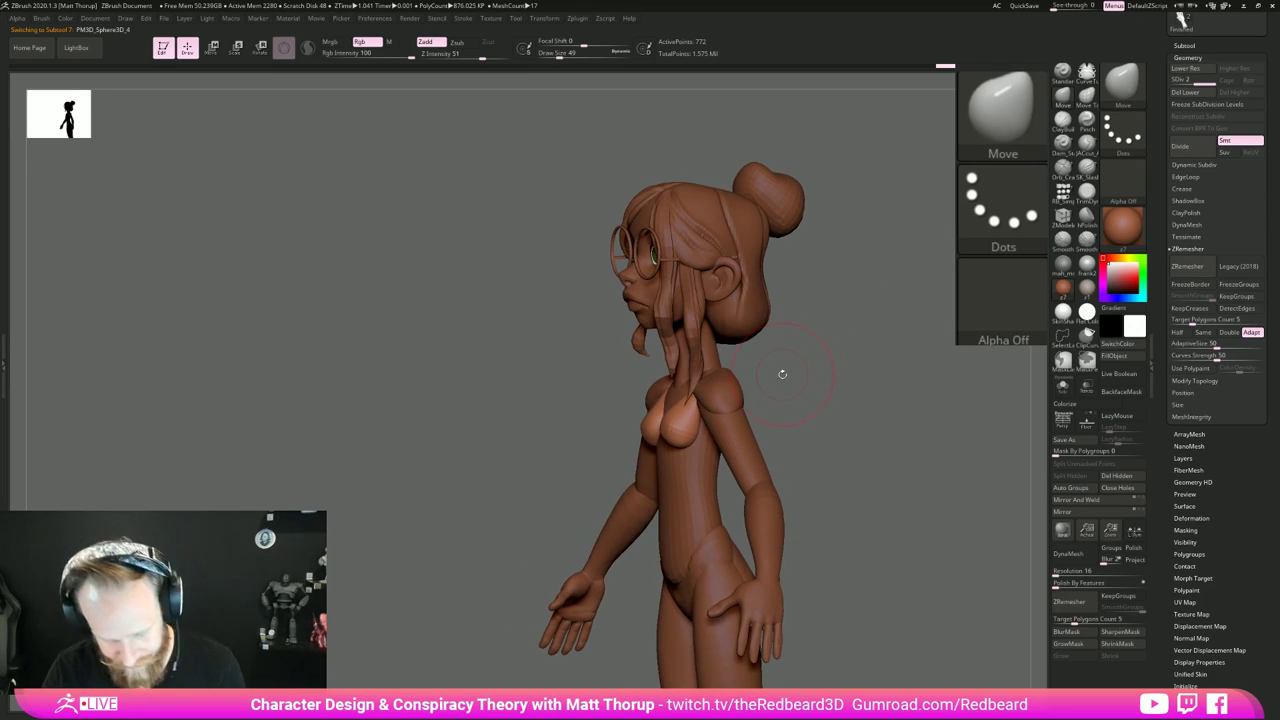
key("s")
left_click_drag(681, 404, 684, 404)
left_click_drag(750, 362, 905, 402)
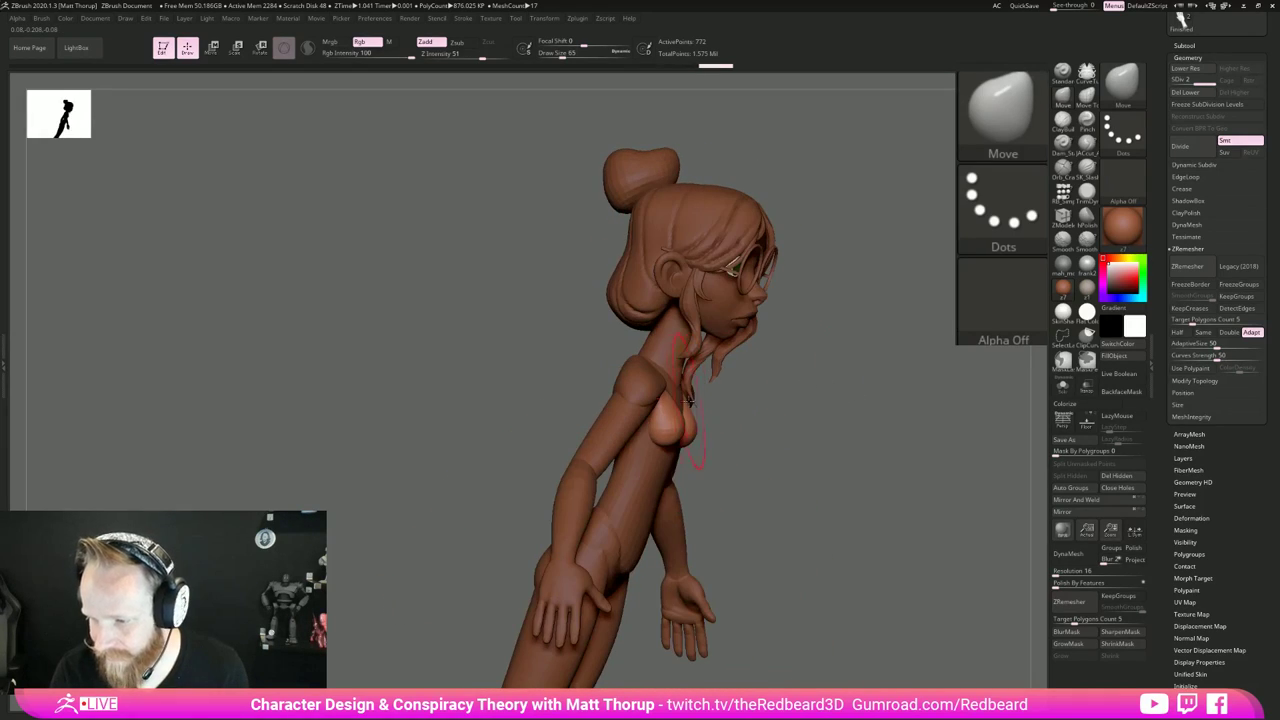
left_click_drag(731, 410, 679, 400)
key("s")
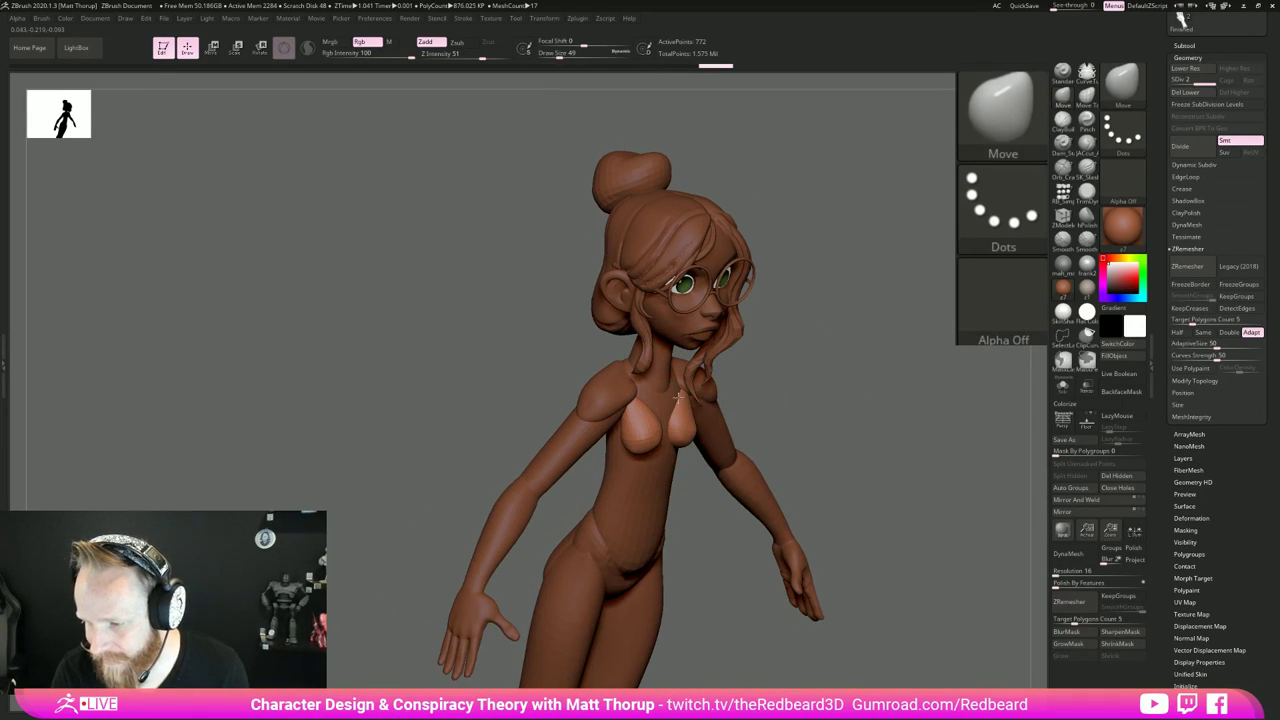
Step: Refine the lower and inner contours of the breasts with a smaller Move brush
left_click_drag(806, 377, 680, 446)
key("s")
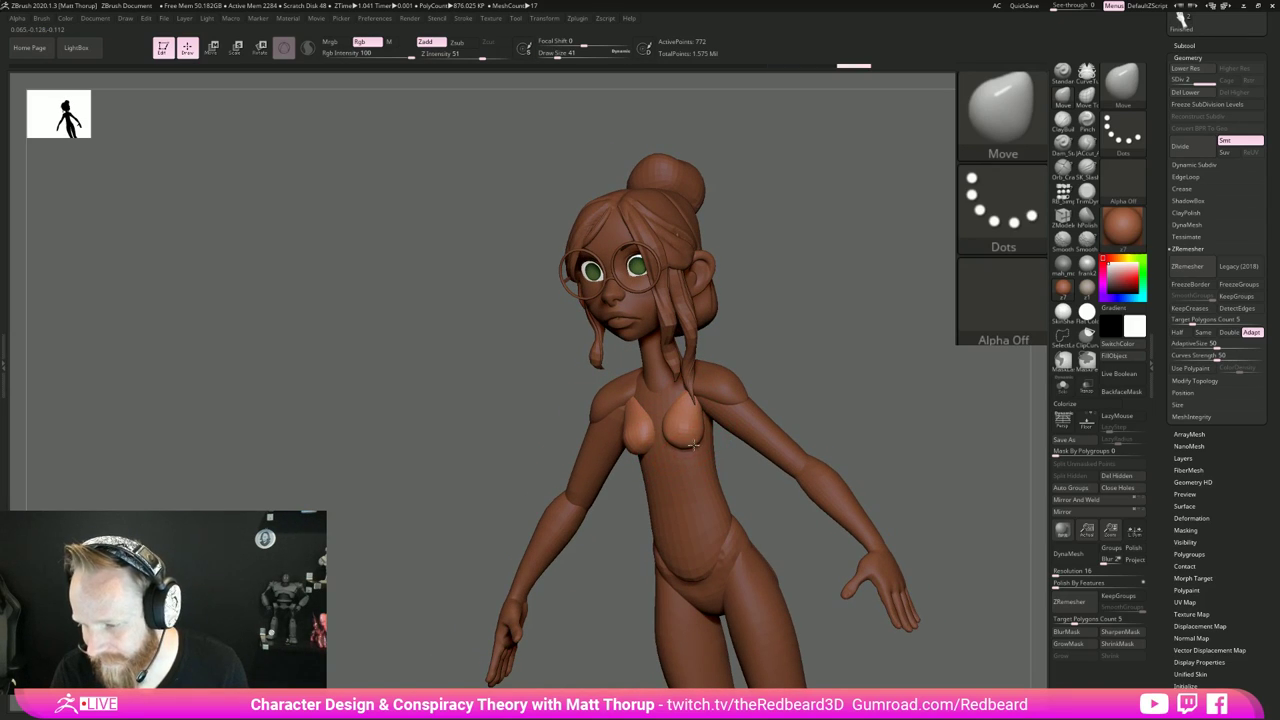
left_click_drag(840, 390, 840, 300)
key("s")
left_click_drag(673, 445, 668, 454)
left_click_drag(808, 380, 742, 512)
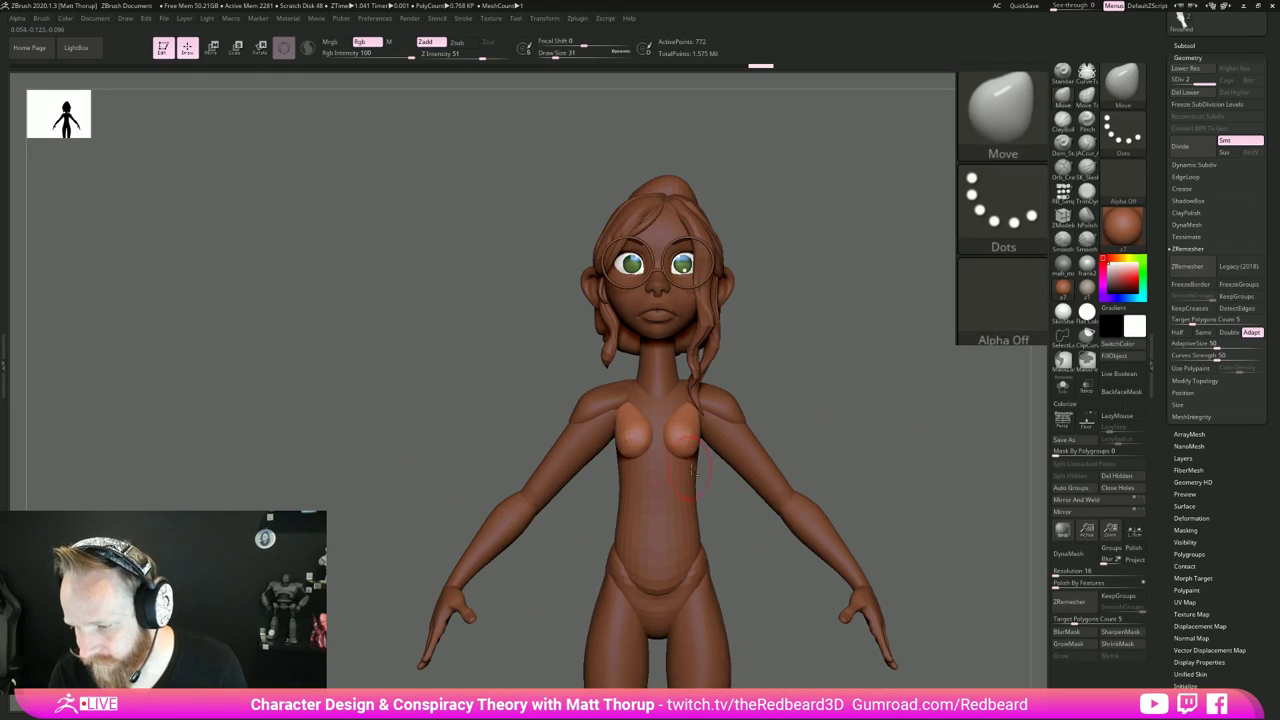
right_click_drag(726, 497, 722, 558, "ctrl")
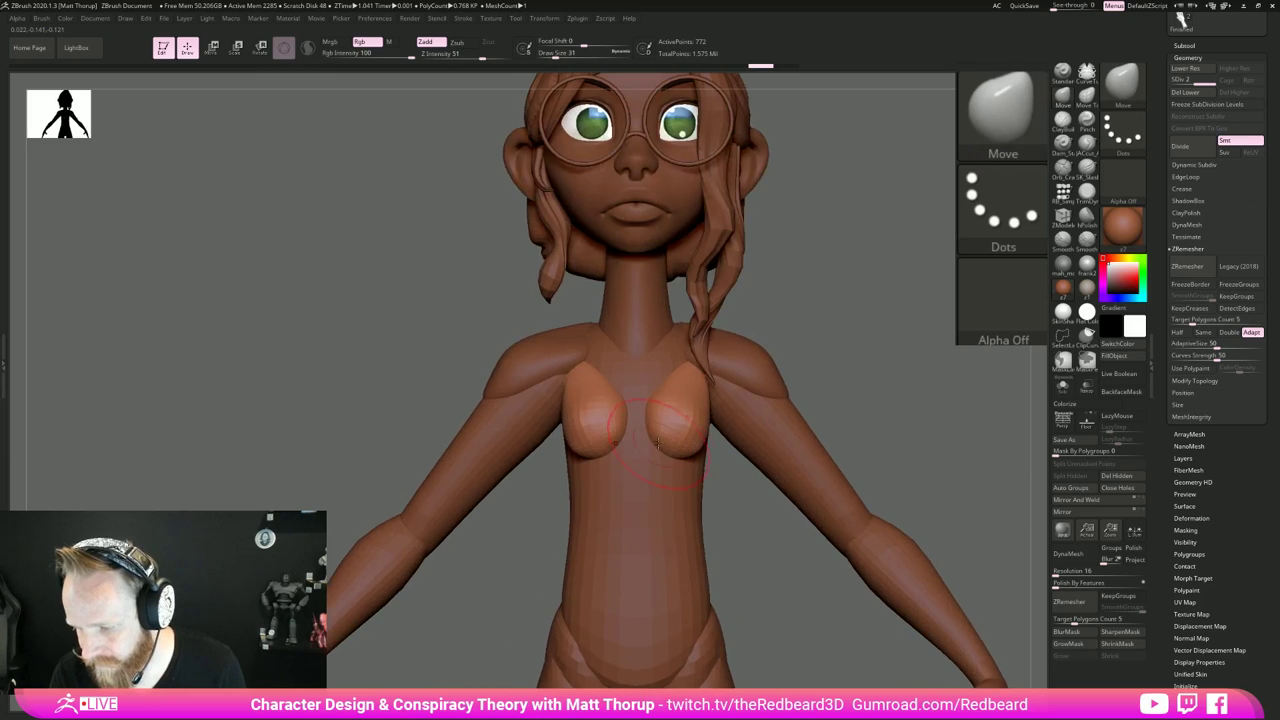
Step: Add volume to the lower breasts with the Inflat brush and smooth the surface
key("b")
key("i")
key("n")
mouse_move(656, 443)
left_mouse_down()
mouse_move(698, 449)
mouse_move(635, 440)
left_mouse_up()
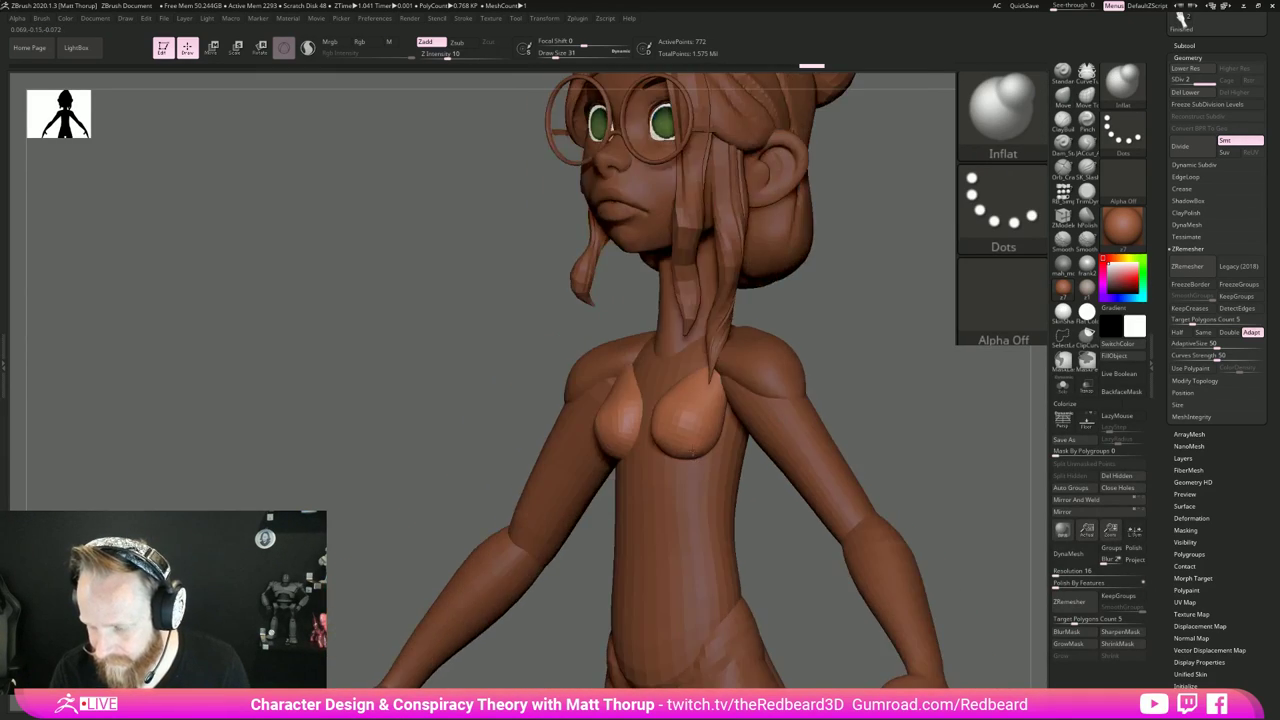
right_click_drag(691, 451, 640, 445)
key("s")
left_click_drag(692, 439, 696, 439)
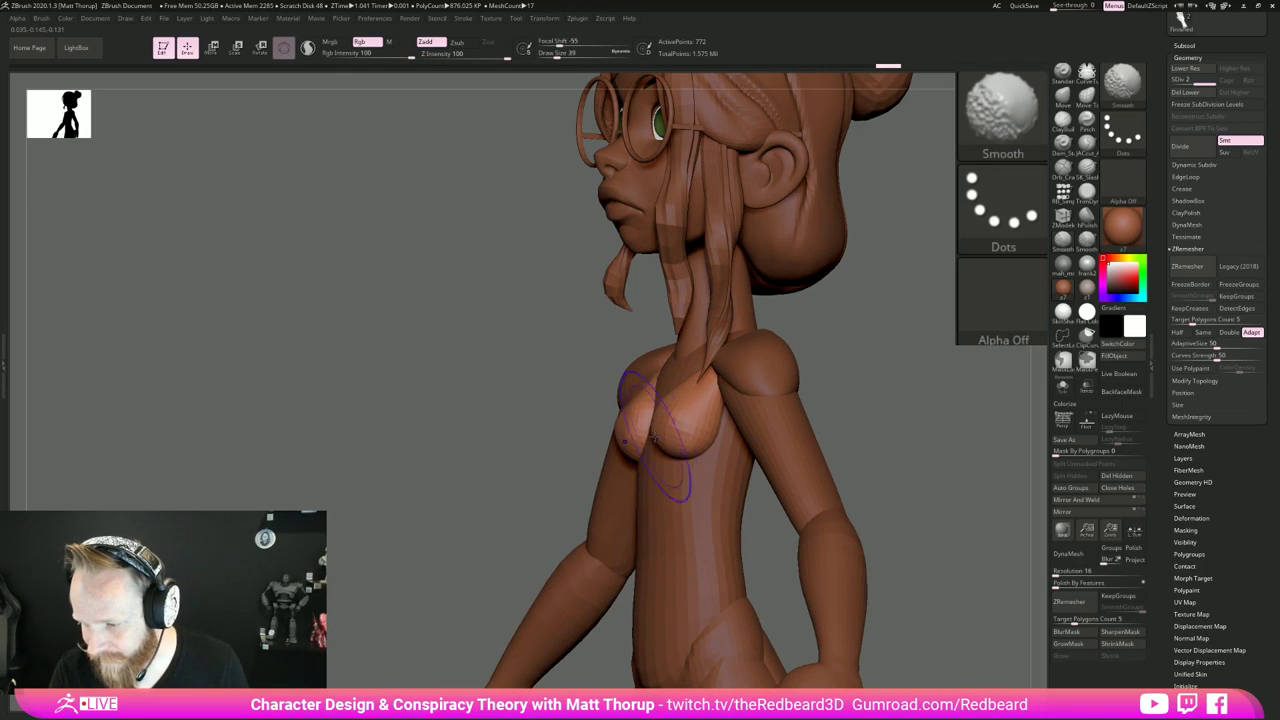
mouse_move(676, 437)
right_mouse_down()
mouse_move(886, 352)
mouse_move(755, 422)
right_mouse_up()
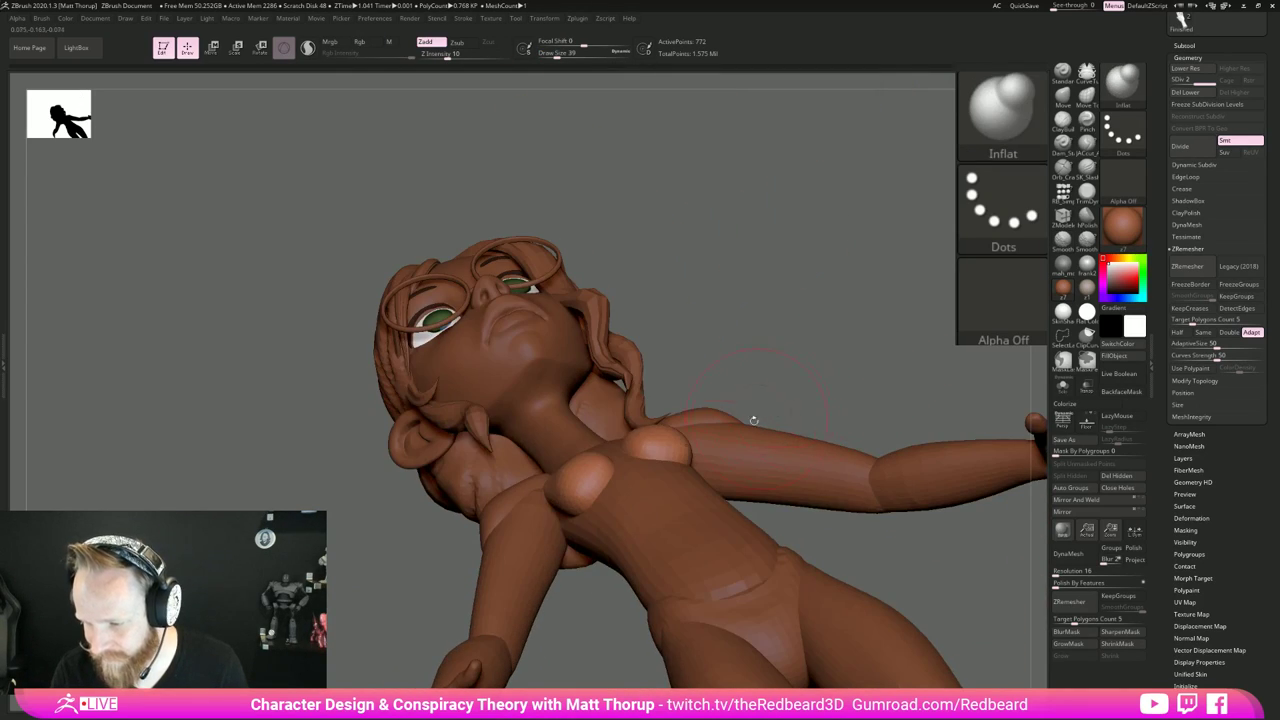
Step: Reshape the undersides and lower inner edges of the breasts with the Move brush, reducing its draw size to 25
key("b")
key("m")
key("v")
left_click_drag(662, 426, 637, 430)
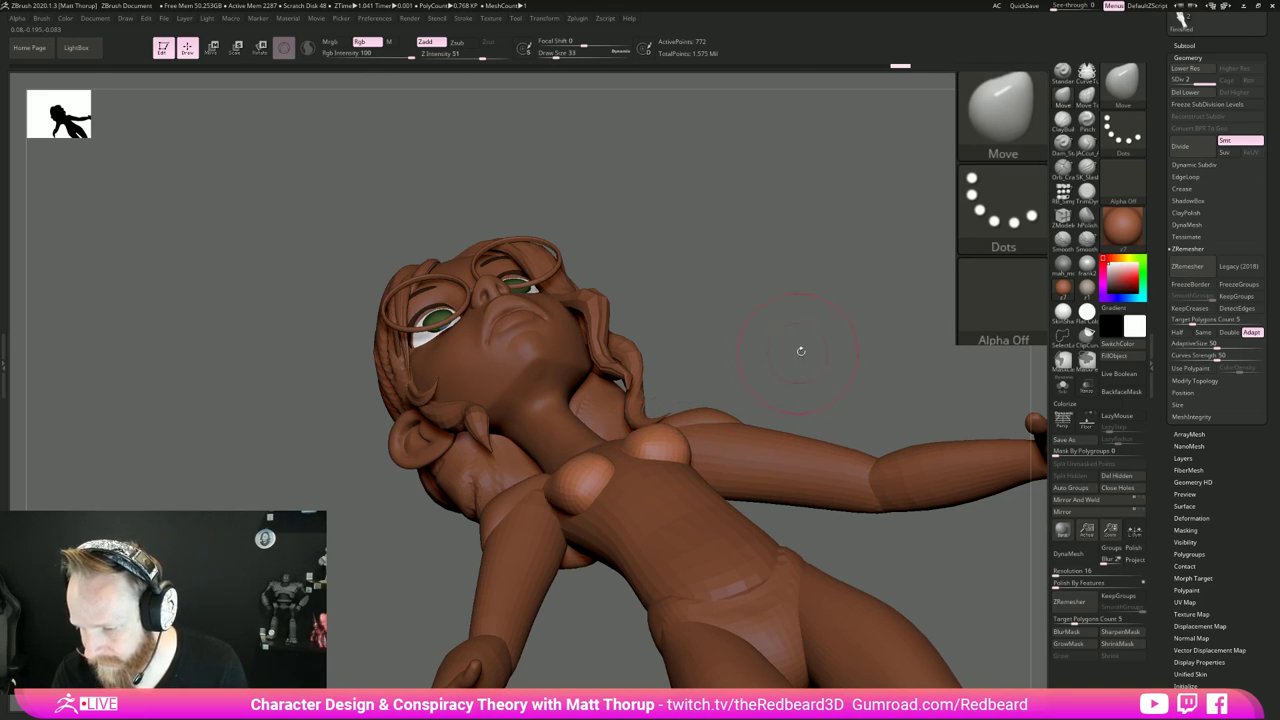
right_click_drag(631, 432, 632, 466, "shift")
key("s")
left_click_drag(633, 467, 630, 467)
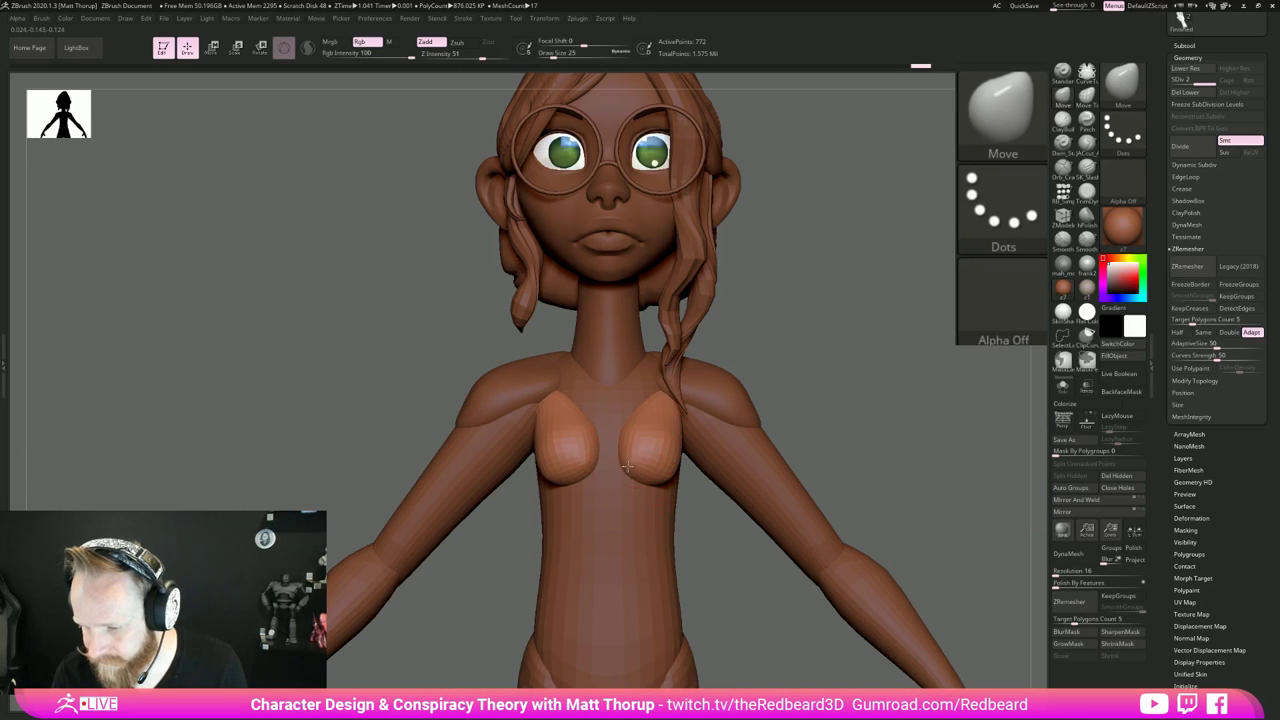
Step: Flatten the inner edges of the breasts with the hPolish brush at size 18 and smooth their undersides
right_click_drag(685, 498, 637, 478)
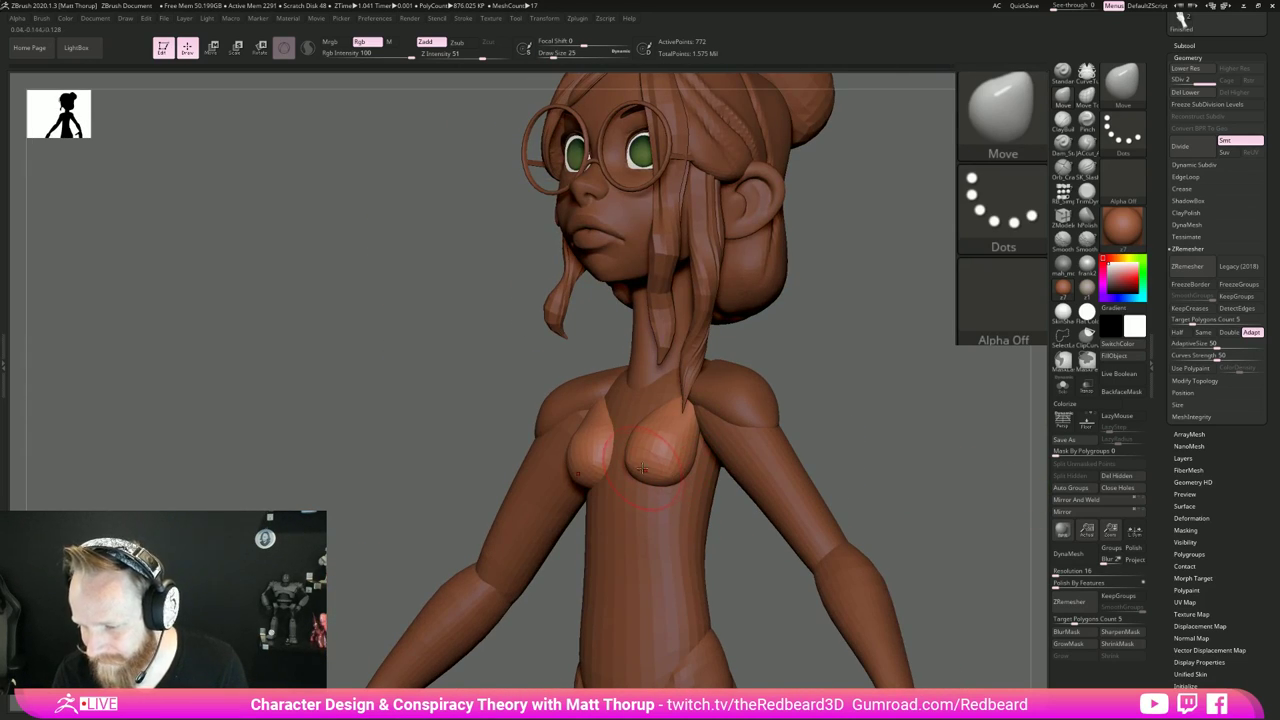
key("bracketleft")
left_click(1087, 215)
right_click_drag(901, 408, 946, 412)
key("s")
left_click_drag(619, 460, 621, 460)
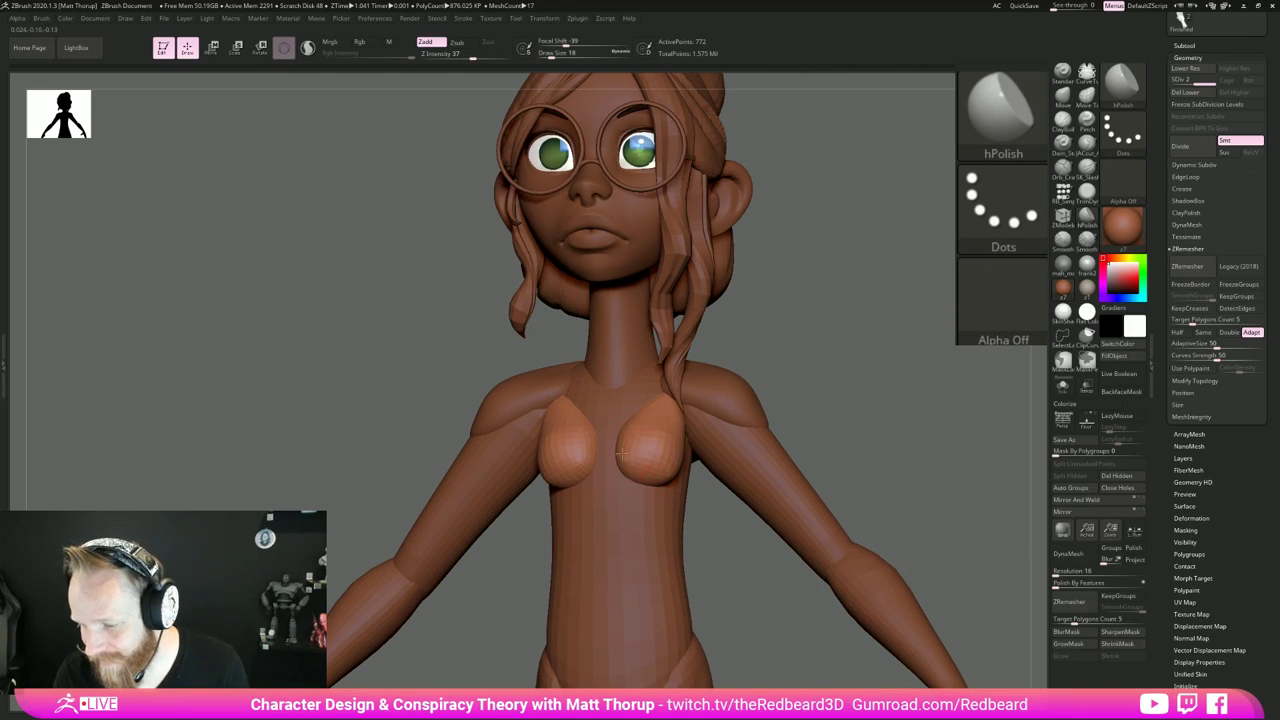
mouse_move(622, 462)
right_mouse_down()
mouse_move(668, 473)
mouse_move(620, 462)
mouse_move(712, 583)
right_mouse_up()
left_click(1063, 119)
left_click_drag(616, 450, 631, 471, "shift")
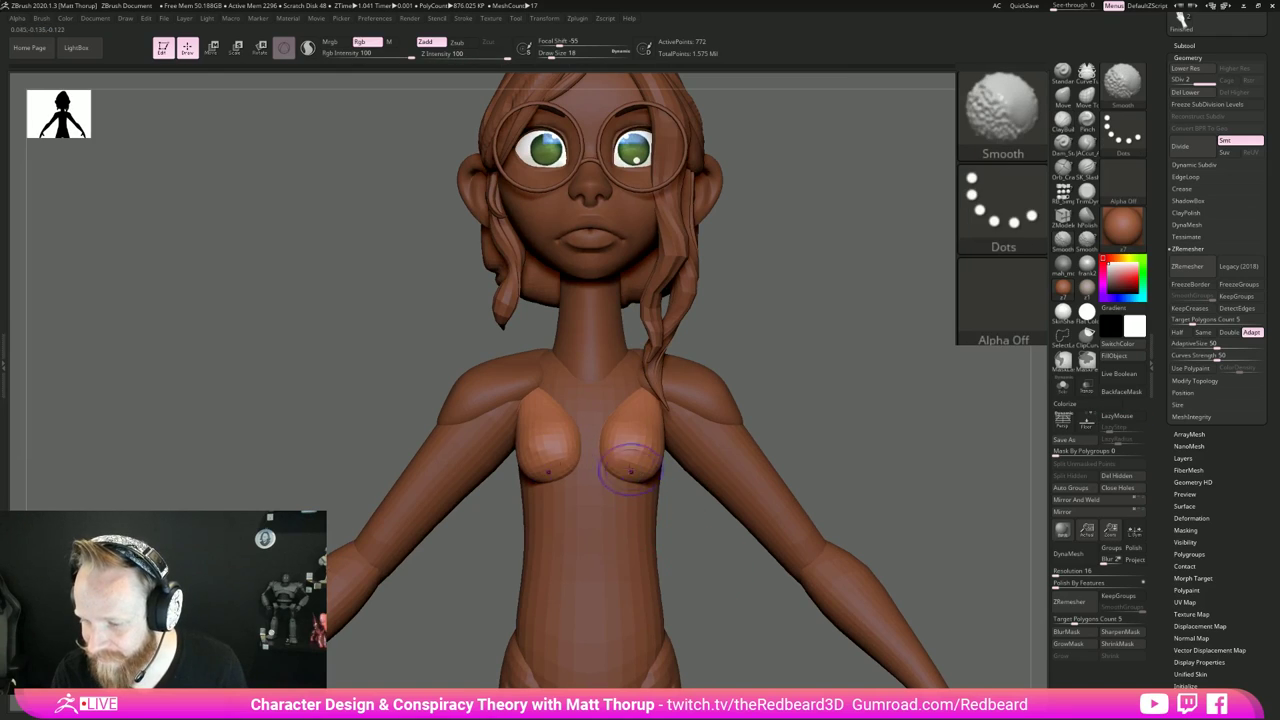
Step: Adjust the breast contours against the chest with the Move Topological brush from front and side angles
mouse_move(717, 560)
right_mouse_down()
mouse_move(729, 583)
mouse_move(671, 557)
mouse_move(515, 673)
right_mouse_up()
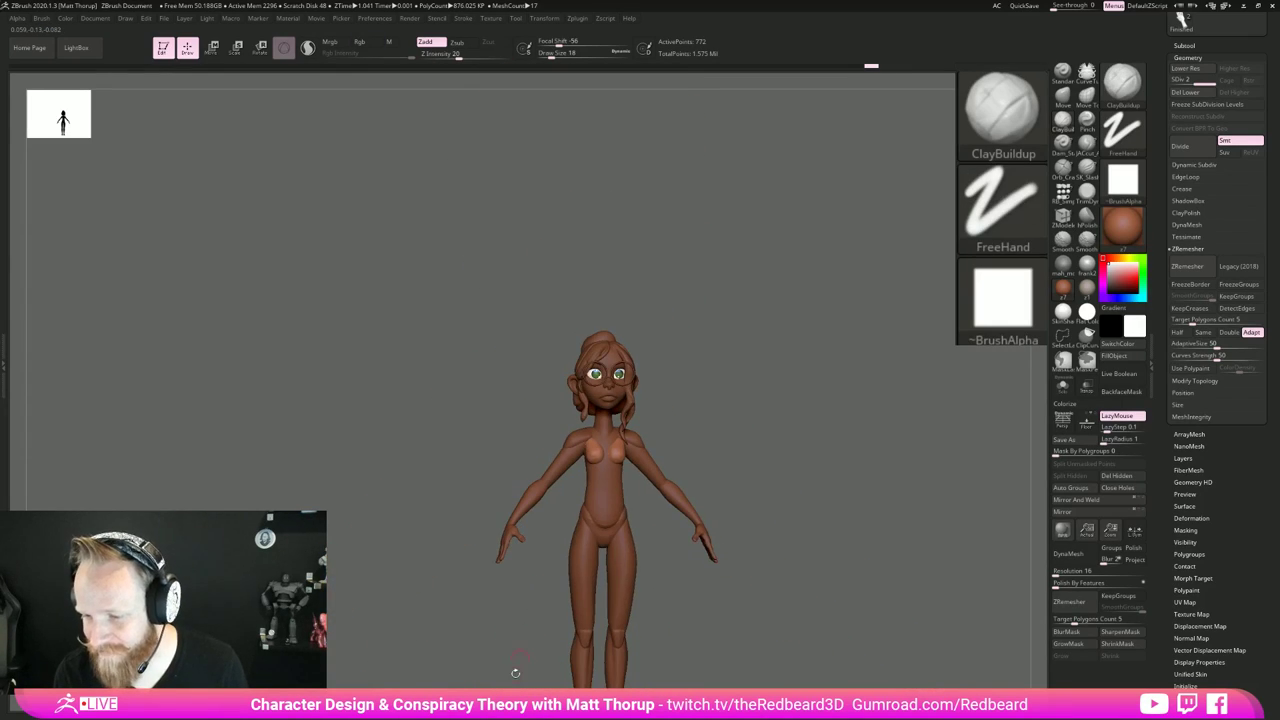
right_click_drag(809, 494, 686, 529, "ctrl")
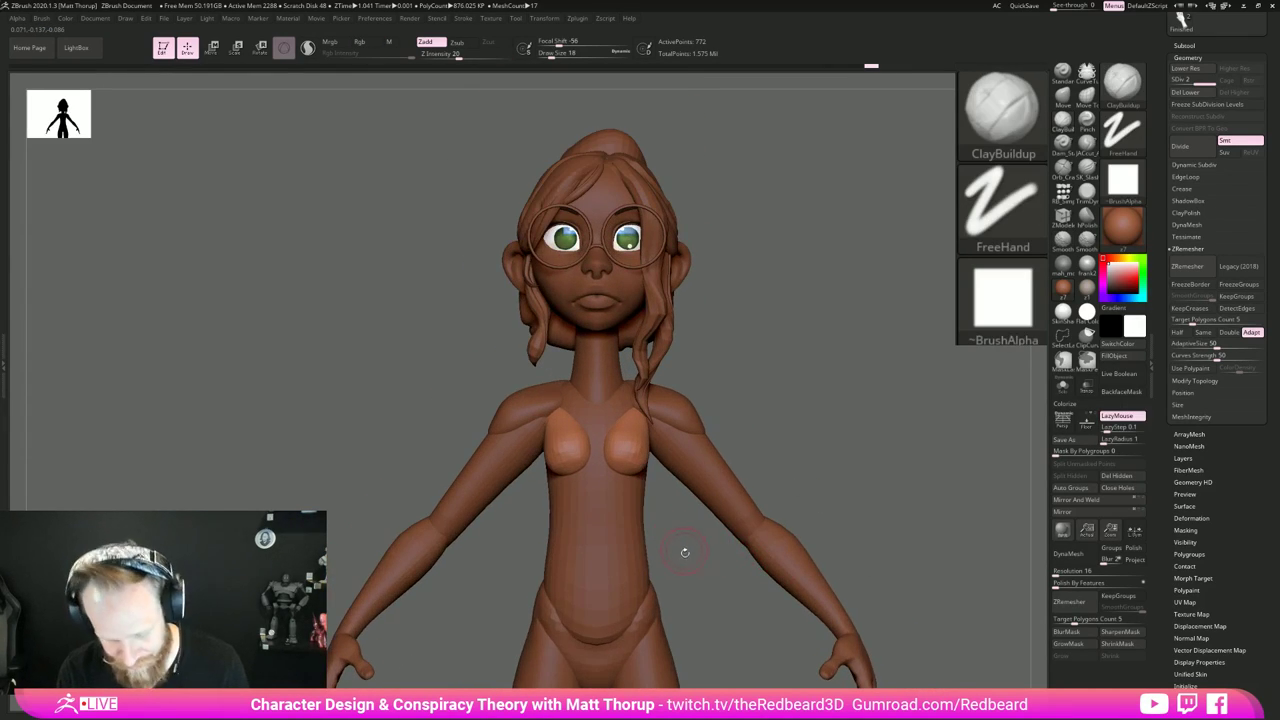
key("b")
key("m")
key("t")
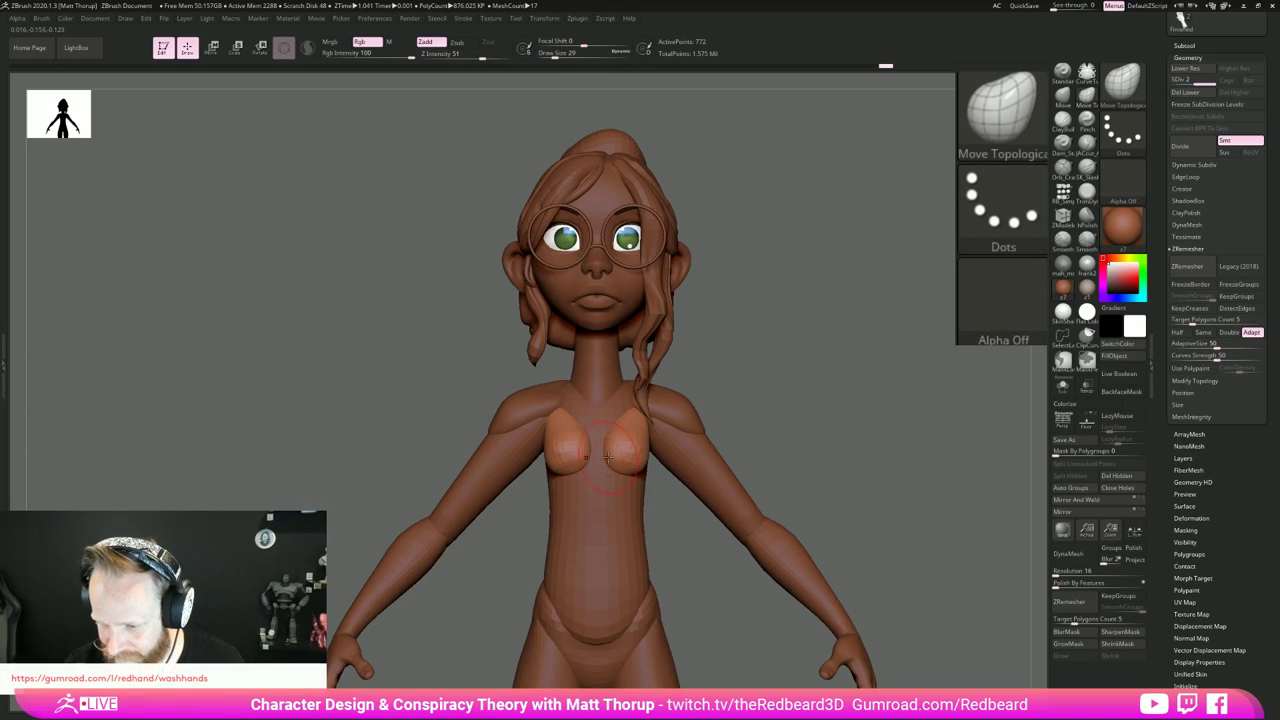
right_click_drag(672, 498, 646, 472)
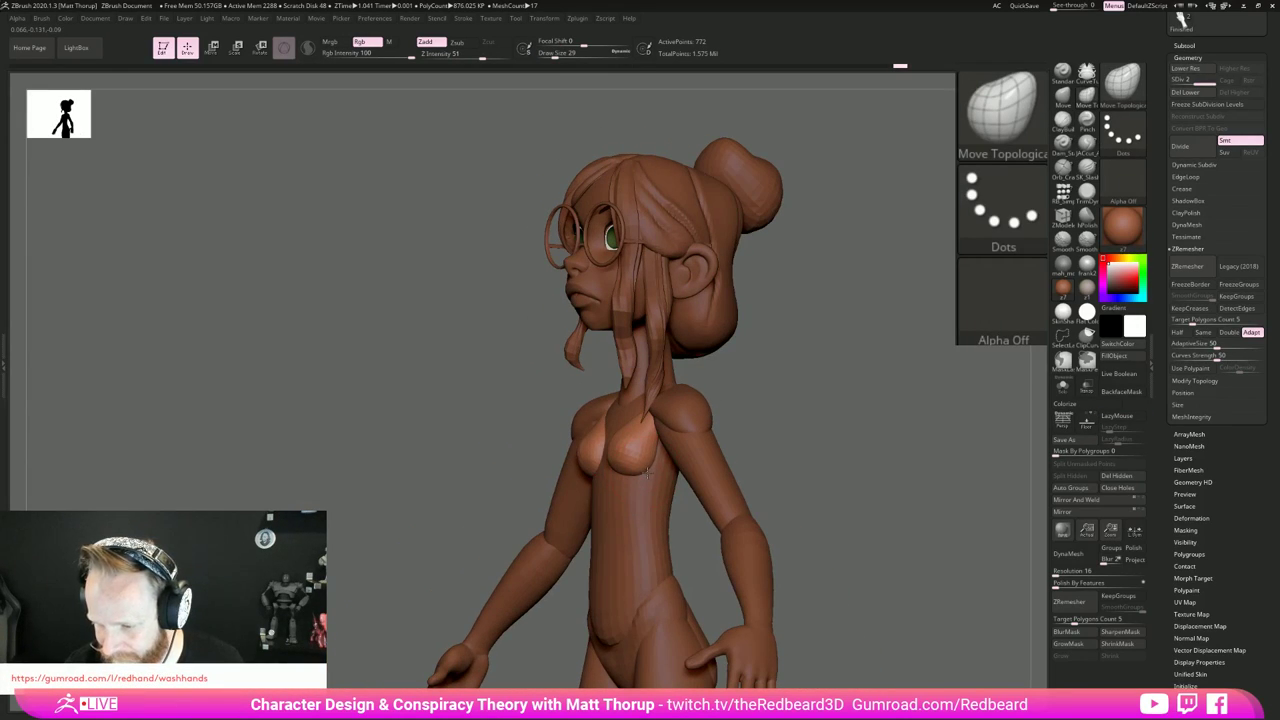
right_click_drag(763, 400, 633, 418)
left_click_drag(795, 367, 872, 372)
left_click_drag(630, 415, 634, 407)
Step: Examine the proportions of the whole figure, including the legs and hips, from the side, front and back
mouse_move(826, 424)
left_mouse_down()
mouse_move(742, 417)
mouse_move(829, 394)
mouse_move(803, 398)
left_mouse_up()
left_click_drag(903, 538, 870, 450, "alt")
left_click_drag(822, 486, 750, 530)
mouse_move(746, 537)
right_mouse_down("ctrl")
mouse_move(600, 543)
mouse_move(646, 600)
mouse_move(551, 571)
right_mouse_up("ctrl")
key("ctrl")
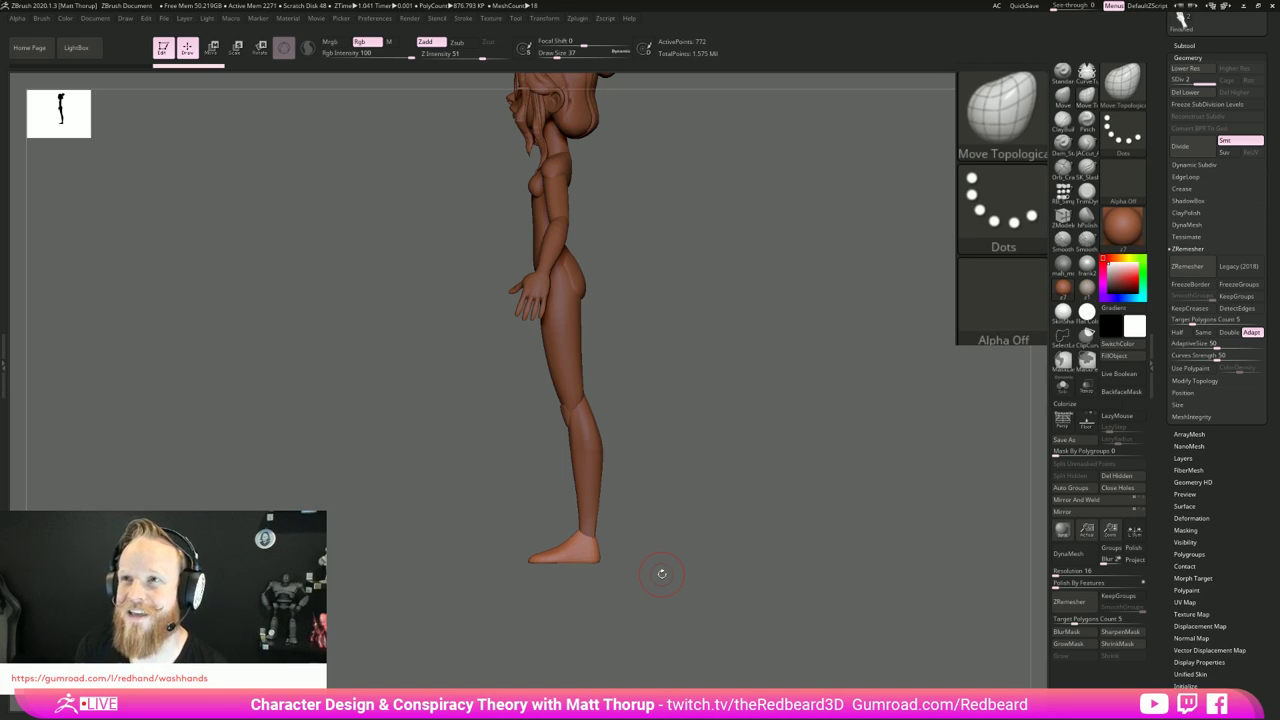
left_click_drag(703, 480, 632, 477)
left_click(552, 587, "alt")
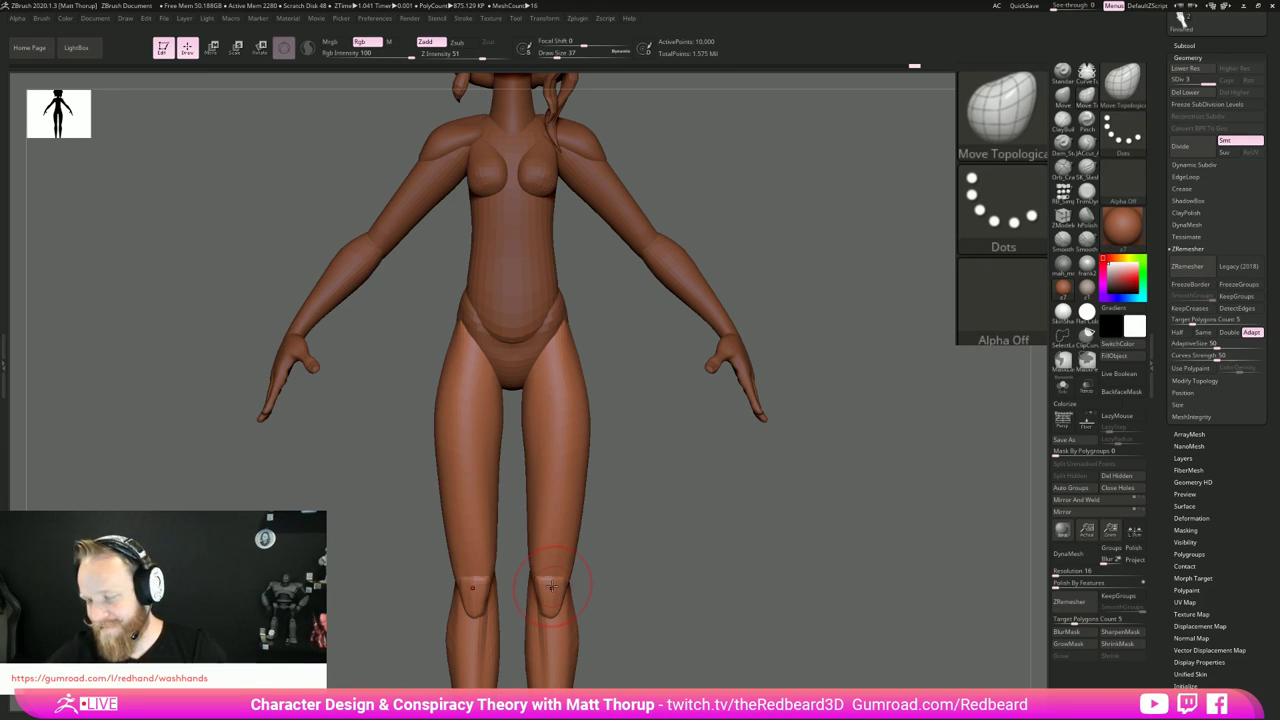
left_click_drag(747, 506, 650, 530)
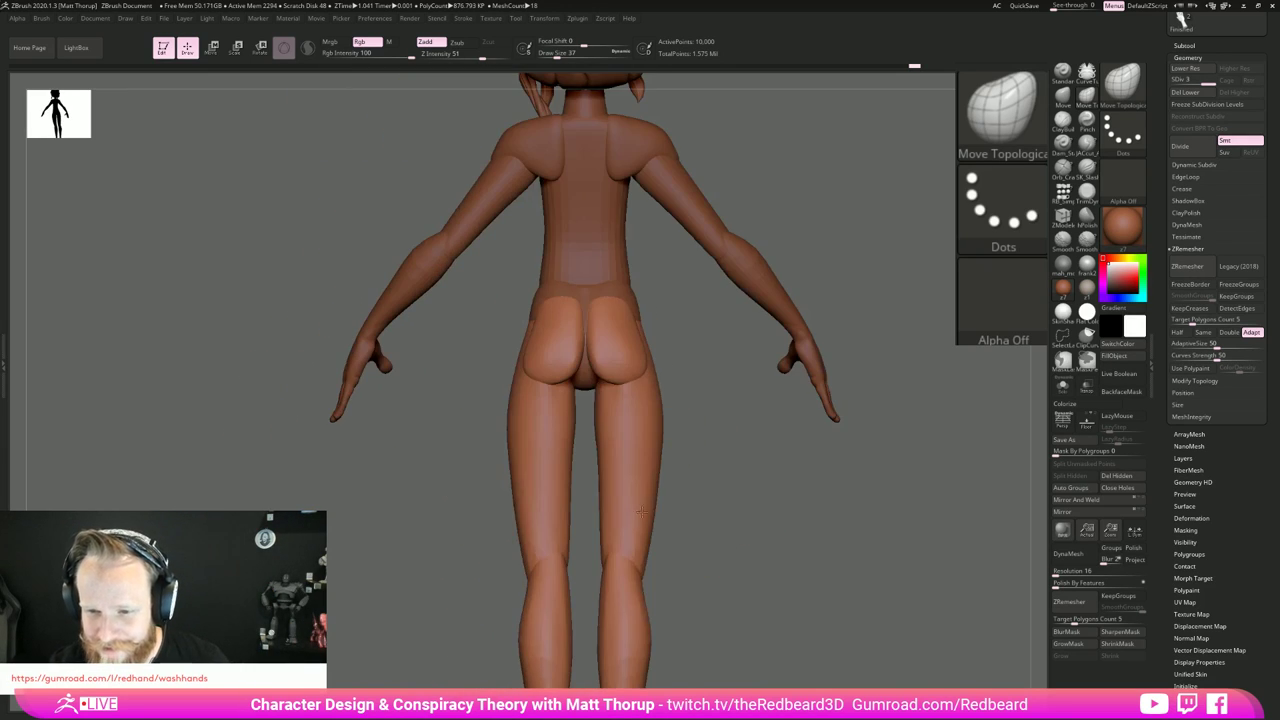
right_click_drag(483, 429, 562, 315)
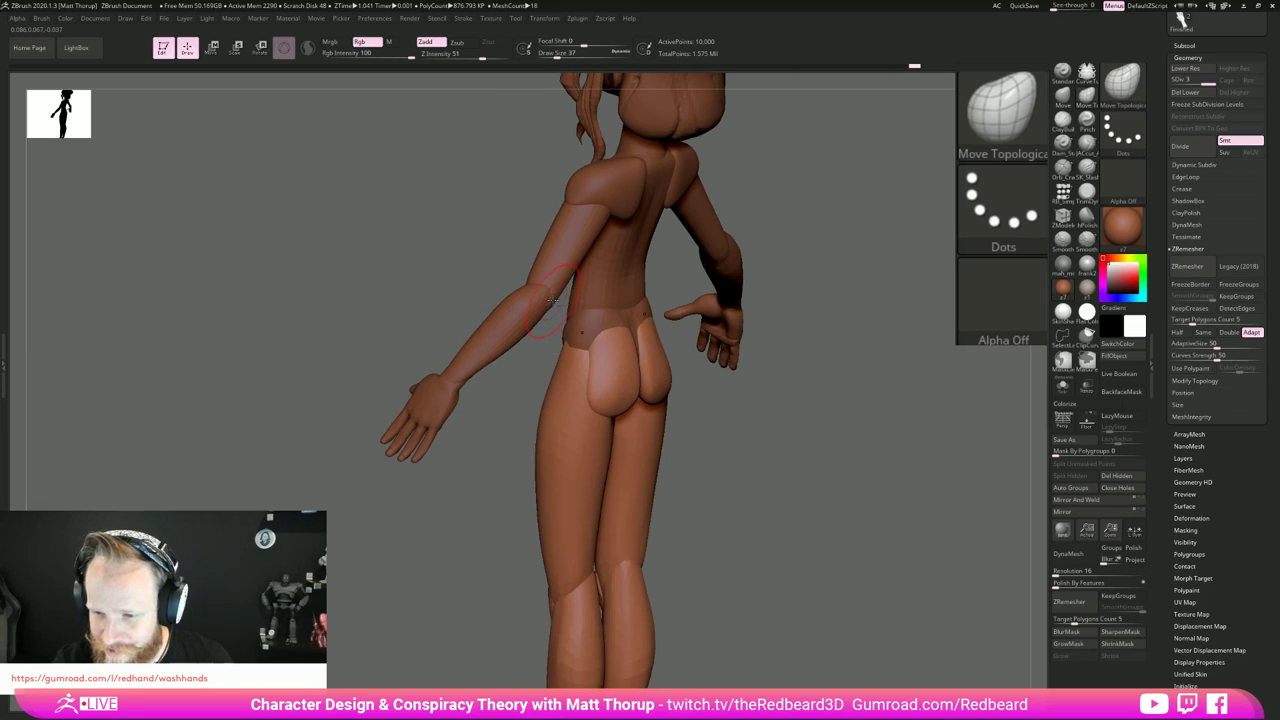
Step: Select the arm meshes and reshape the upper arm below the shoulder with the Move Topological brush
left_click(552, 300, "alt")
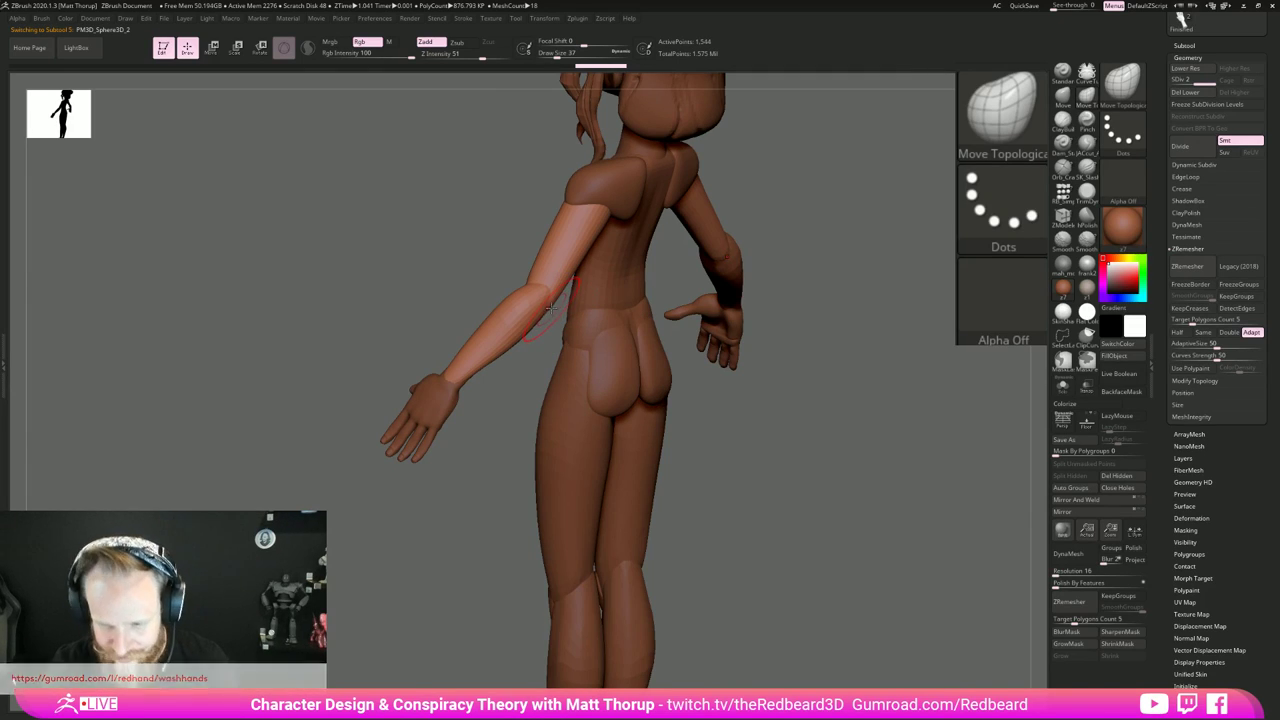
right_click_drag(551, 309, 519, 324)
right_click_drag(600, 255, 552, 267)
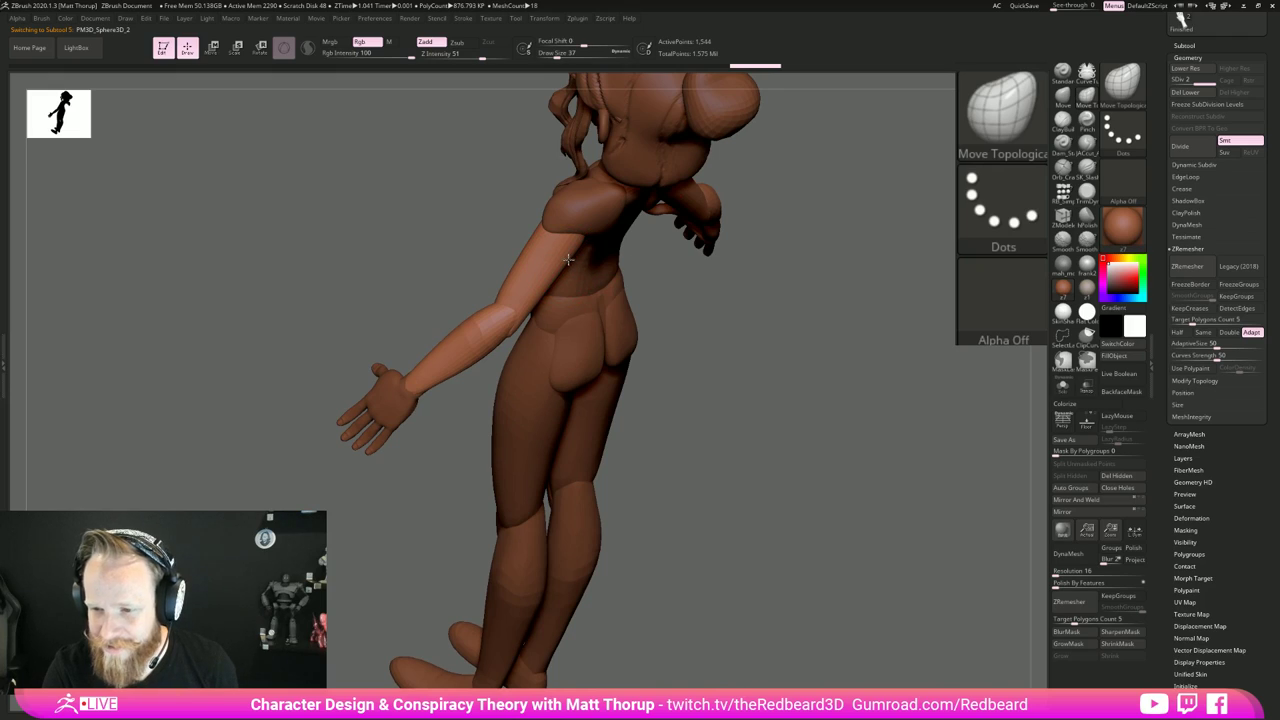
right_click_drag(648, 263, 540, 240)
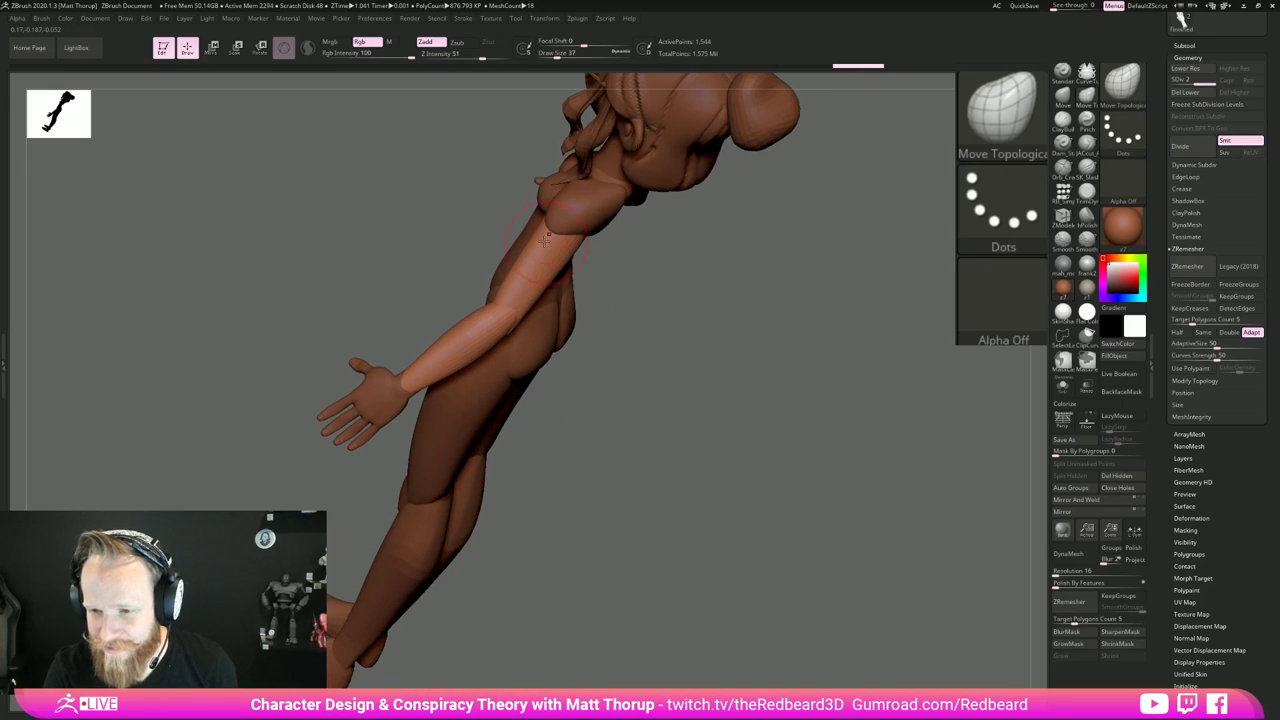
key("s")
left_click(500, 288)
mouse_move(497, 288)
left_mouse_down()
mouse_move(545, 242)
mouse_move(541, 226)
left_mouse_up()
mouse_move(697, 297)
right_mouse_down()
mouse_move(743, 323)
mouse_move(663, 277)
mouse_move(498, 283)
mouse_move(487, 271)
mouse_move(485, 292)
right_mouse_up()
left_click_drag(493, 288, 531, 242)
Step: Select the torso mesh and adjust the shoulder where it meets the upper arm with the Move Topological brush
mouse_move(443, 232)
right_mouse_down()
mouse_move(515, 190)
mouse_move(526, 208)
mouse_move(536, 193)
right_mouse_up()
left_click(522, 192, "alt")
key("s")
left_click(534, 172)
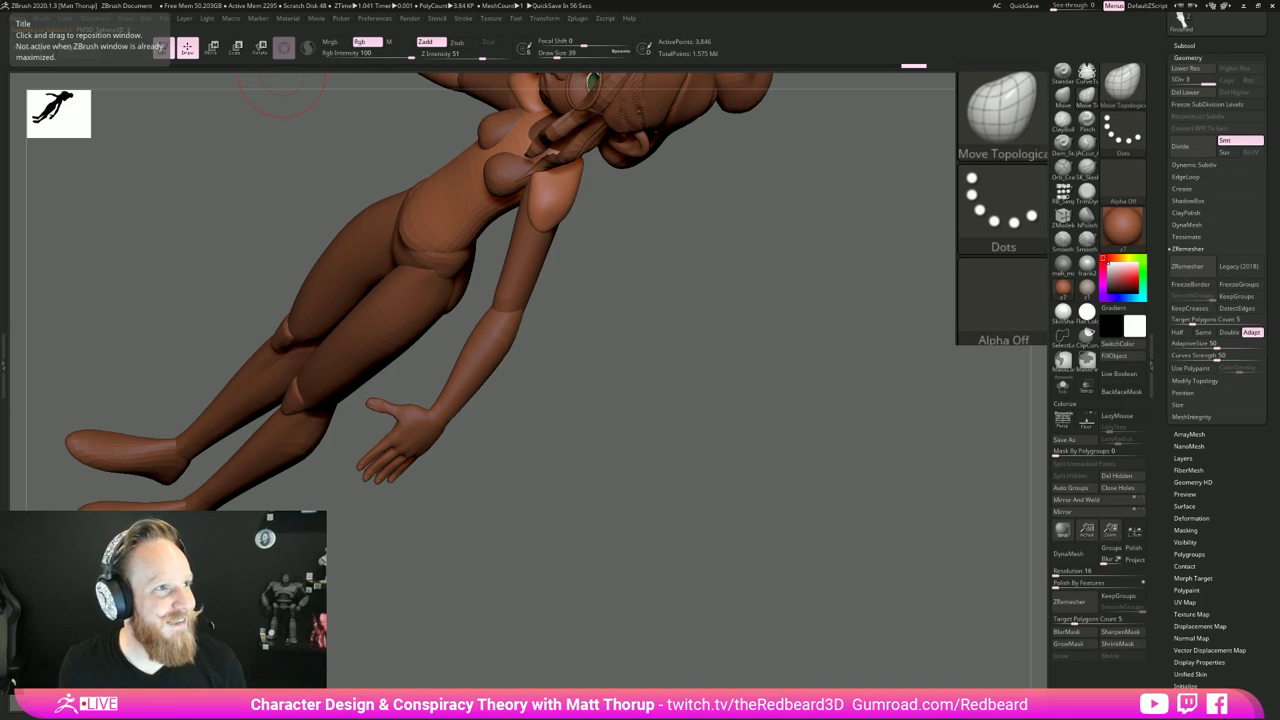
Step: Select the breast meshes and refine their side and lower contours from several angles, reducing the Move Topological brush to size 27
mouse_move(630, 318)
left_mouse_down()
mouse_move(700, 354)
mouse_move(589, 280)
mouse_move(620, 262)
mouse_move(572, 252)
mouse_move(625, 245)
left_mouse_up()
left_click(524, 179, "alt")
key("s")
left_click_drag(521, 180, 521, 185)
left_click_drag(612, 252, 572, 250)
left_click_drag(520, 181, 519, 183)
left_click_drag(601, 291, 507, 214)
key("s")
left_click_drag(492, 162, 479, 172)
right_click_drag(481, 170, 509, 203)
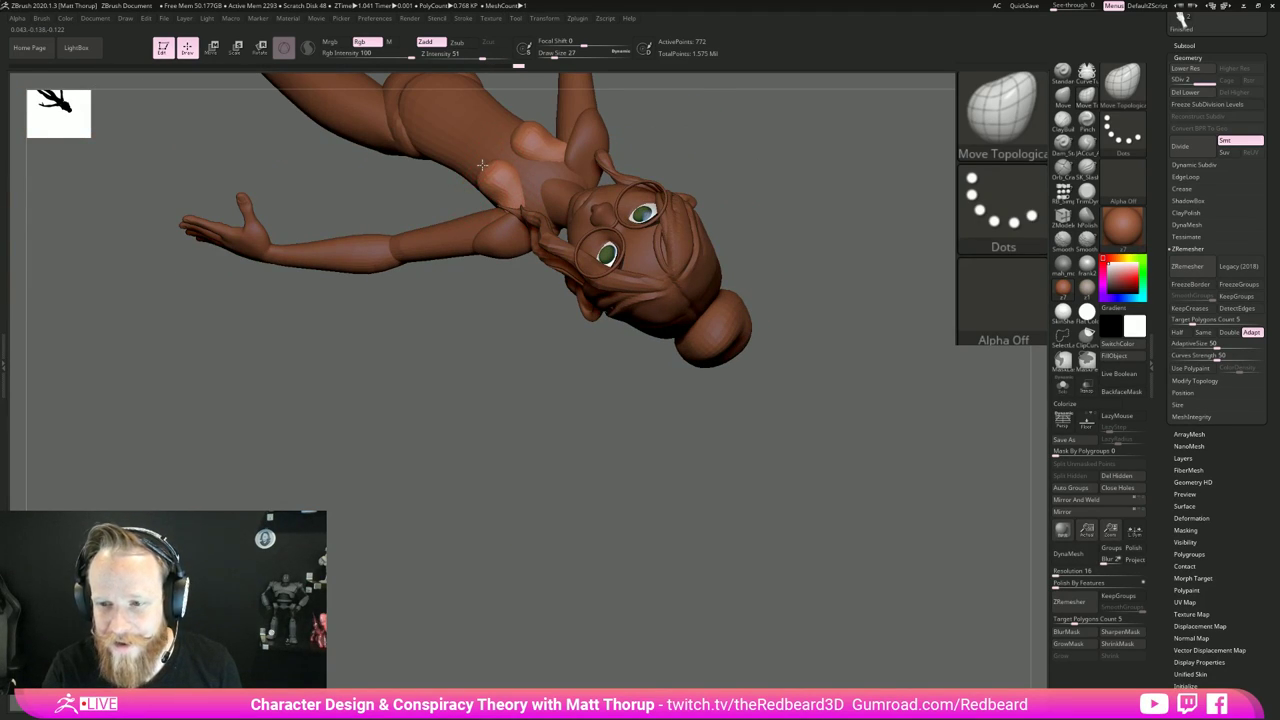
mouse_move(422, 214)
right_mouse_down()
mouse_move(640, 442)
mouse_move(563, 471)
mouse_move(551, 453)
mouse_move(587, 516)
mouse_move(583, 537)
mouse_move(654, 471)
mouse_move(517, 172)
mouse_move(473, 168)
right_mouse_up()
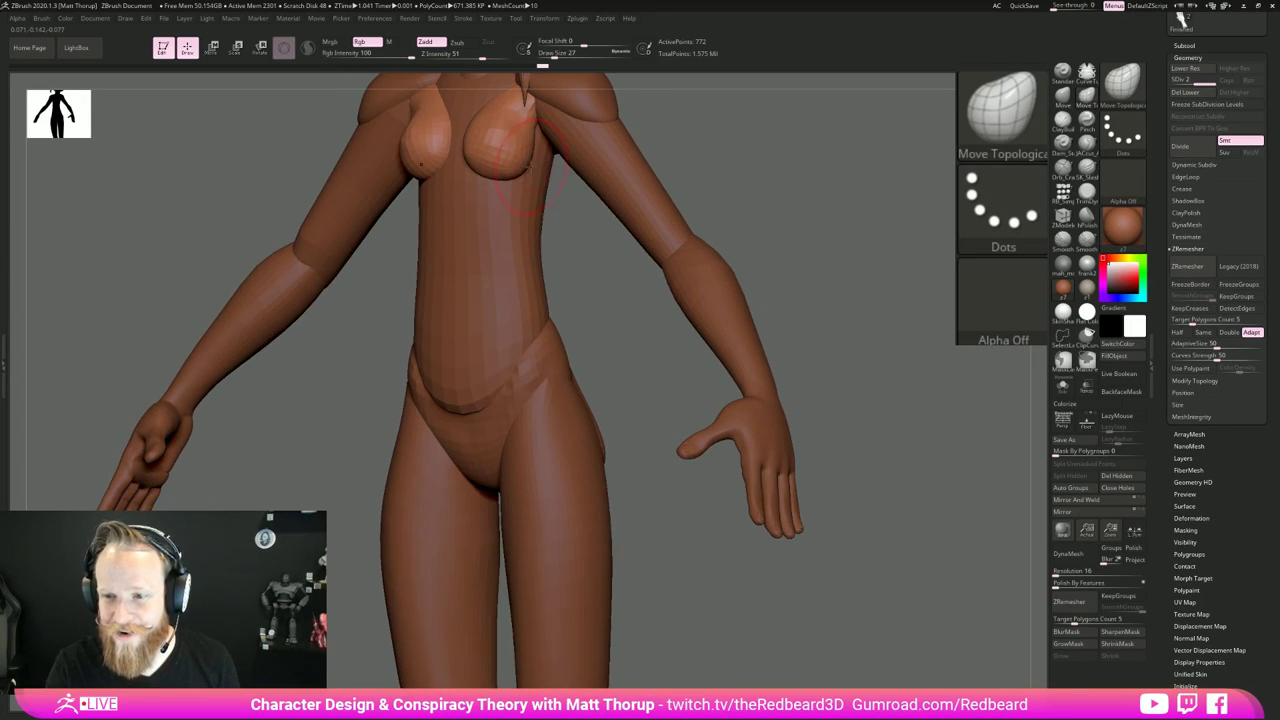
Step: Make the torso the active mesh and save the tool
mouse_move(563, 251)
right_mouse_down()
mouse_move(651, 320)
mouse_move(557, 311)
mouse_move(714, 580)
mouse_move(610, 390)
right_mouse_up()
key("s")
mouse_move(664, 336)
right_mouse_down("ctrl")
mouse_move(871, 443)
mouse_move(783, 446)
mouse_move(677, 423)
right_mouse_up("ctrl")
left_click(586, 303, "alt")
right_click_drag(717, 517, 822, 466)
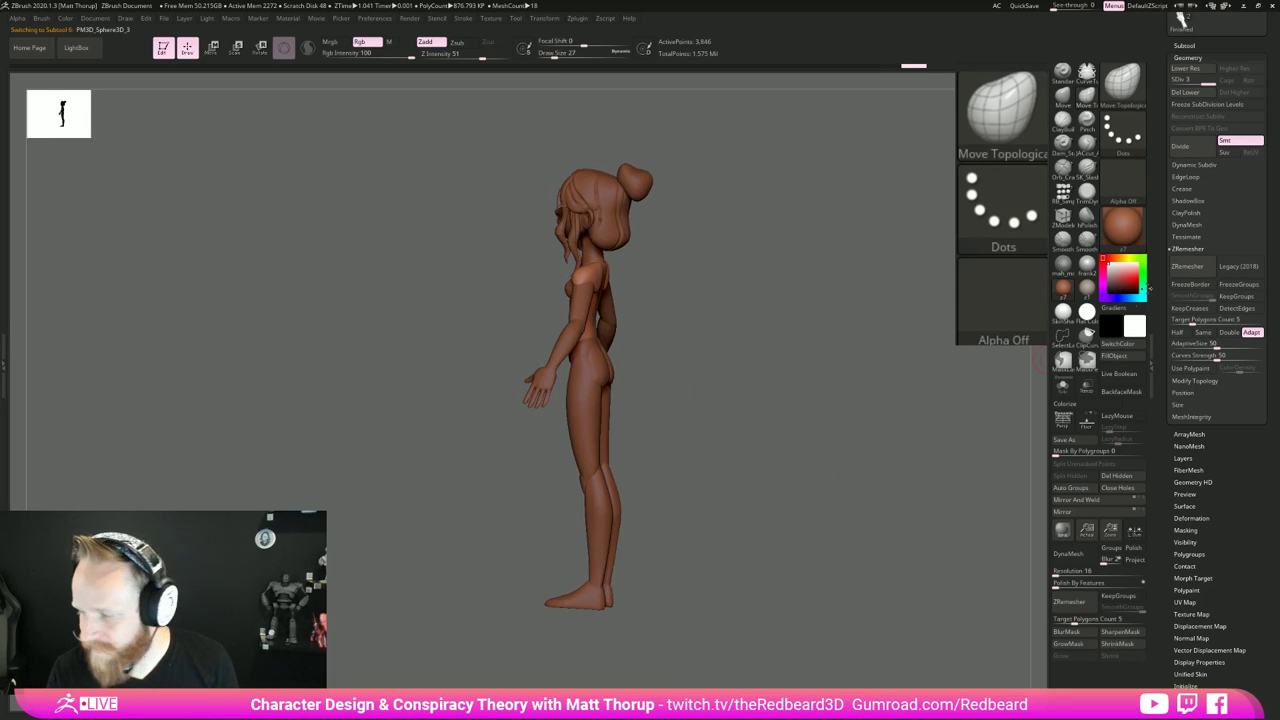
scroll(1182, 17, "up", 3)
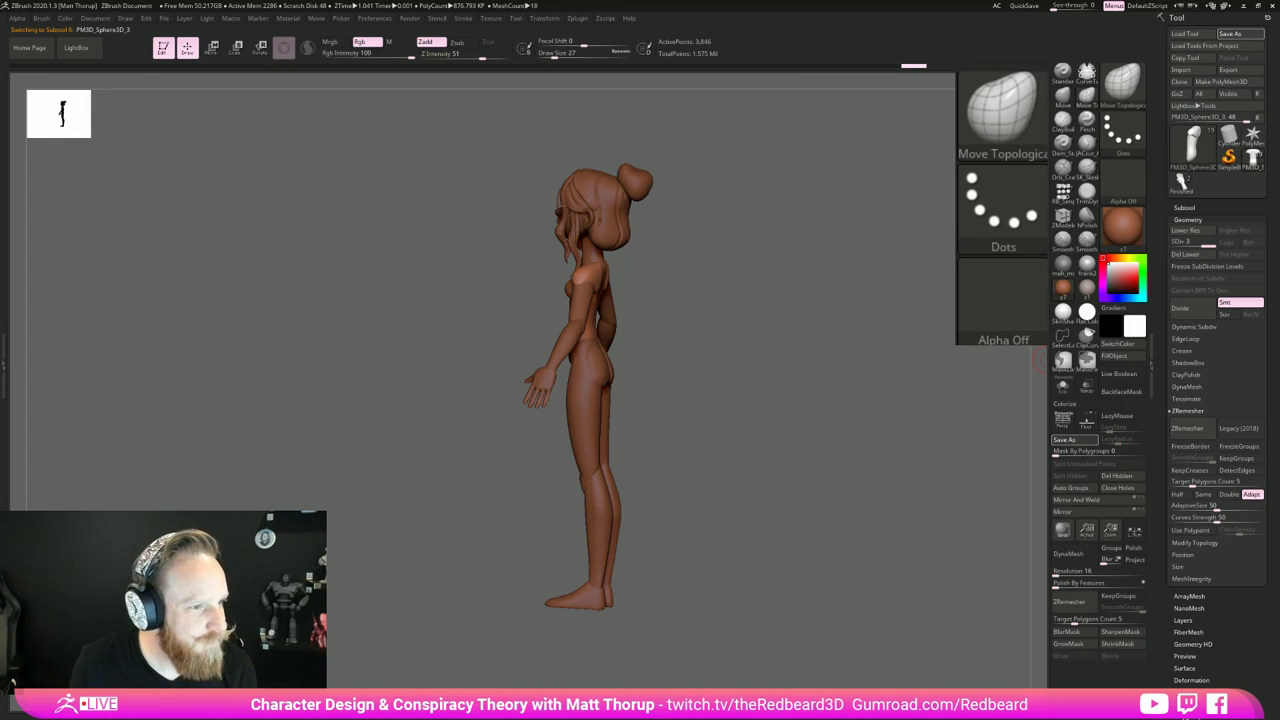
key("ctrl+s")
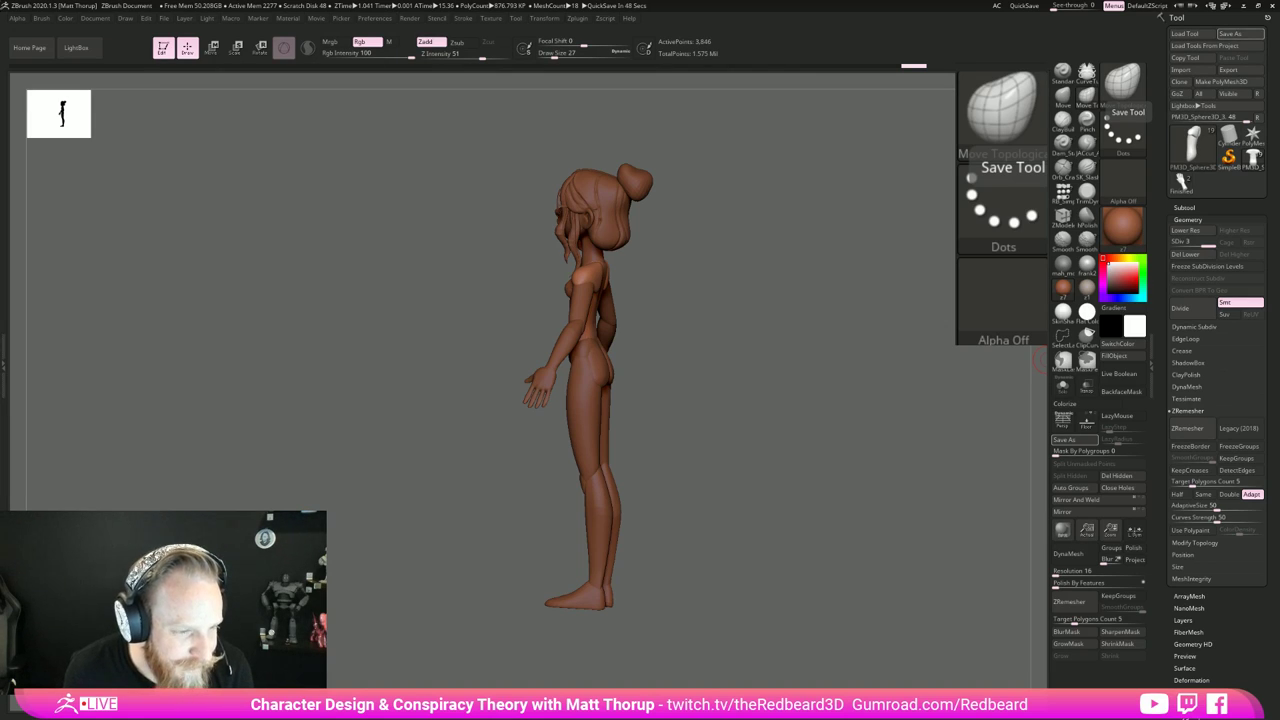
mouse_move(690, 380)
left_mouse_down()
mouse_move(786, 397)
mouse_move(789, 414)
mouse_move(843, 294)
mouse_move(782, 422)
left_mouse_up()
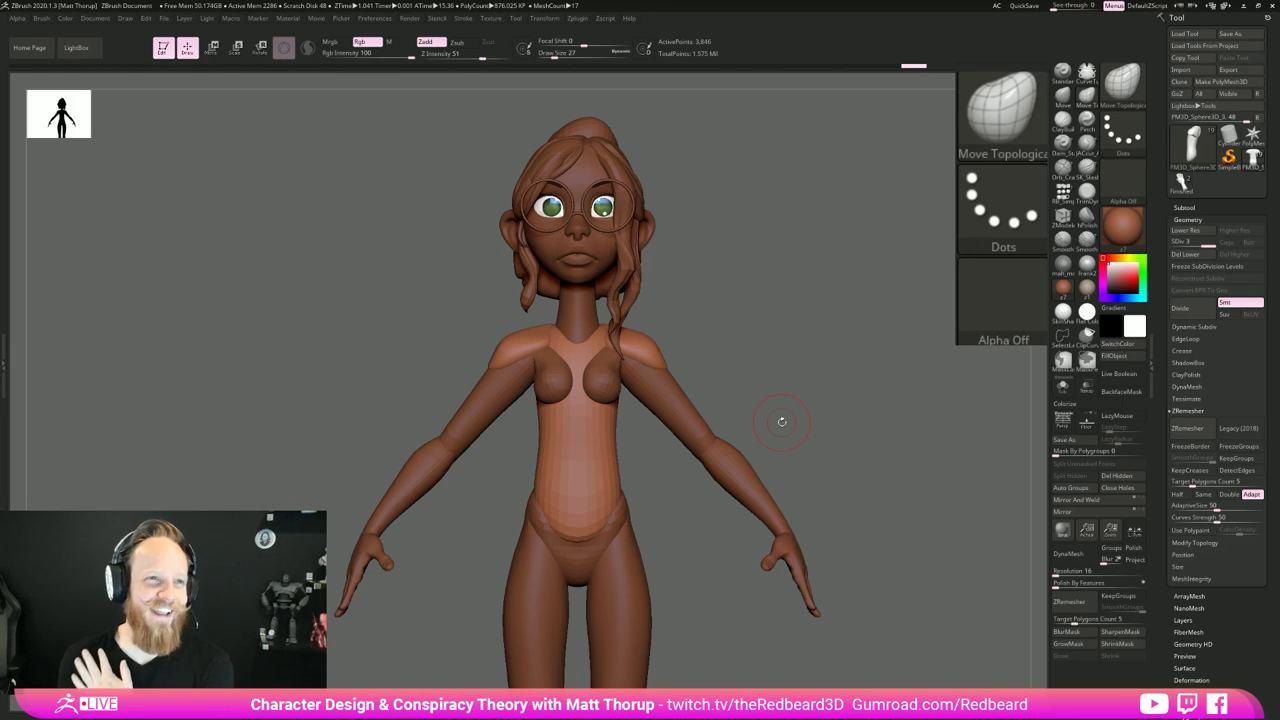
left_click_drag(782, 421, 777, 346)
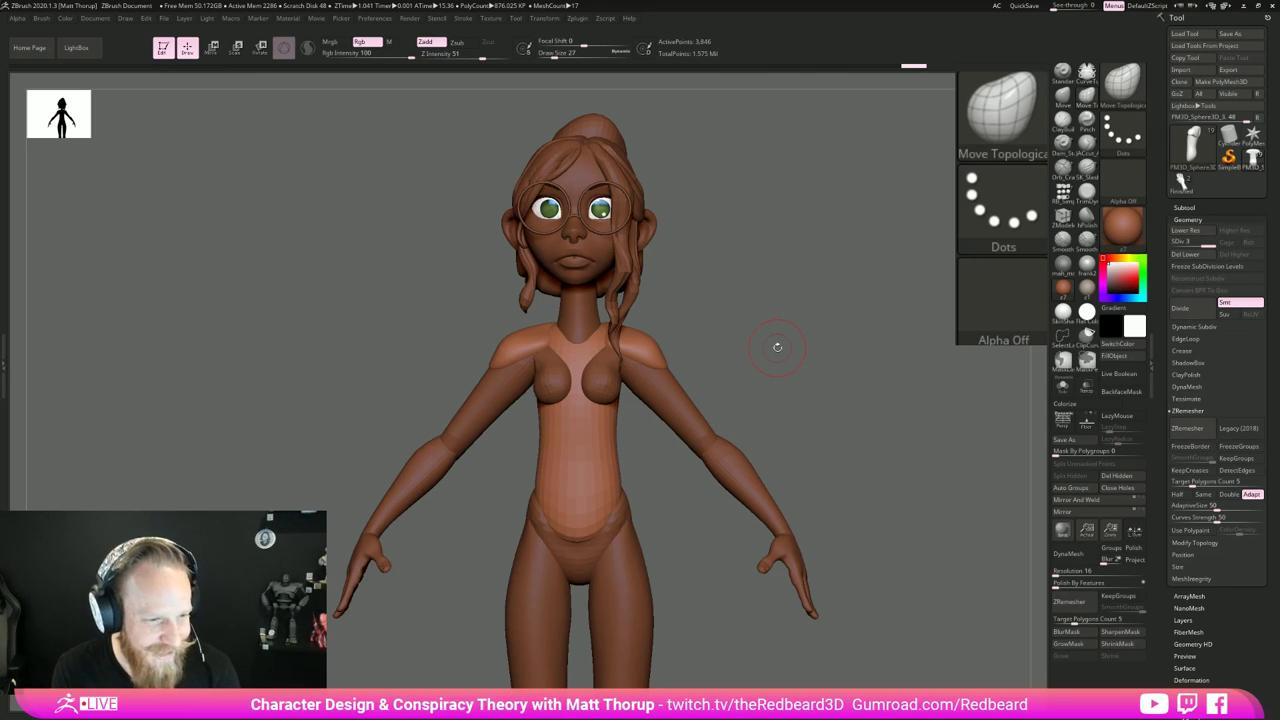
mouse_move(839, 317)
left_mouse_down()
mouse_move(829, 329)
mouse_move(900, 328)
left_mouse_up()
mouse_move(600, 350)
left_mouse_down()
mouse_move(695, 370)
mouse_move(689, 389)
mouse_move(742, 486)
mouse_move(755, 530)
mouse_move(700, 636)
left_mouse_up()
Step: Merge the torso subtool down with the breasts, and merge the arms subtool down with that combined torso
left_click(1200, 209)
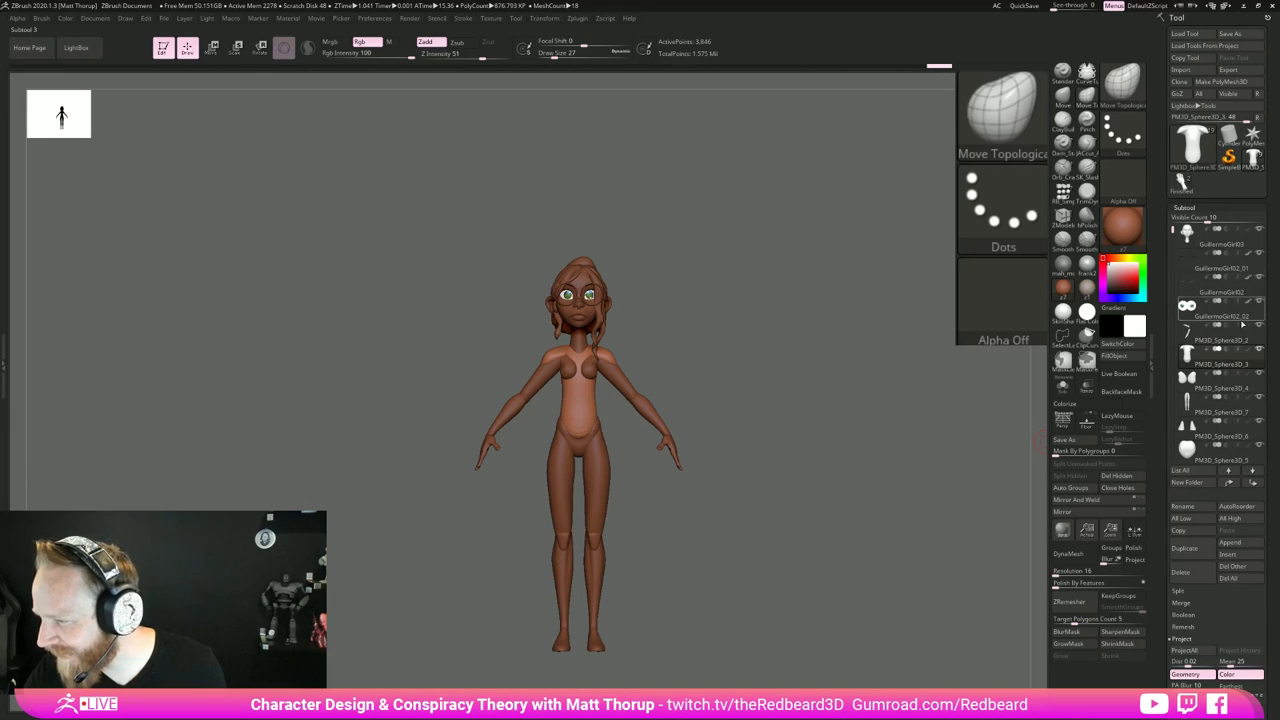
left_click_drag(1173, 230, 1173, 237)
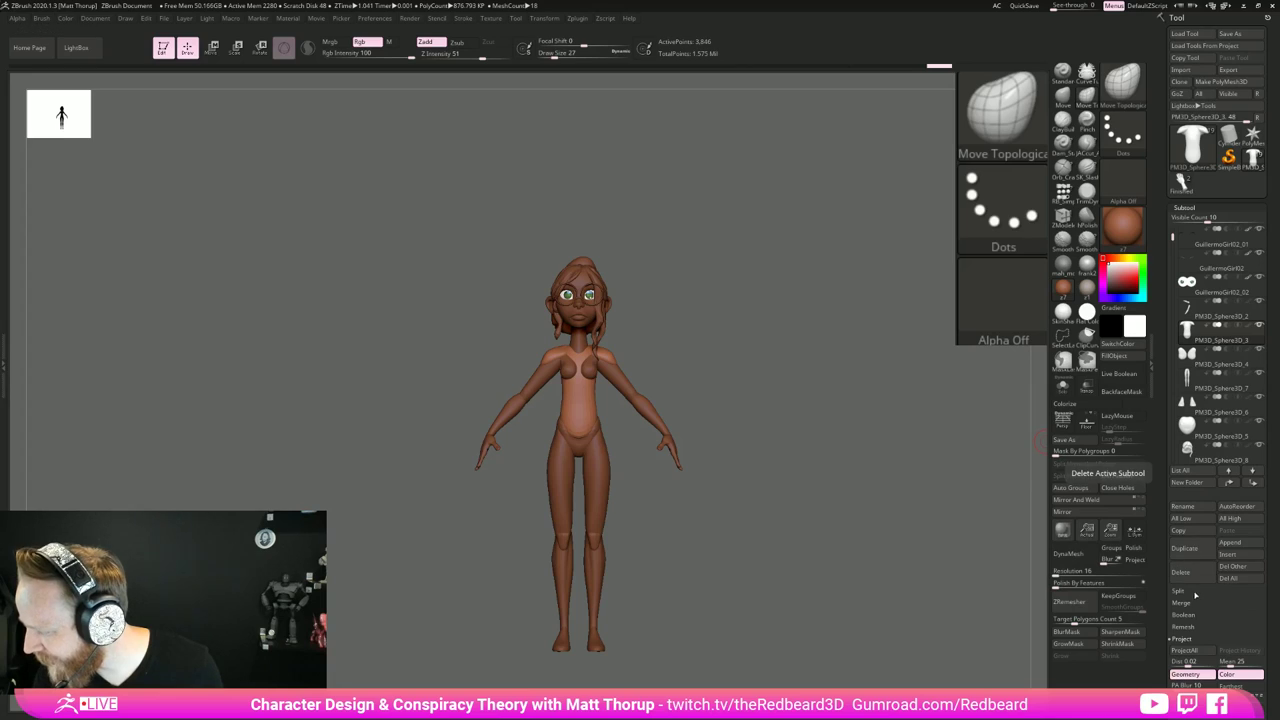
left_click(1190, 603)
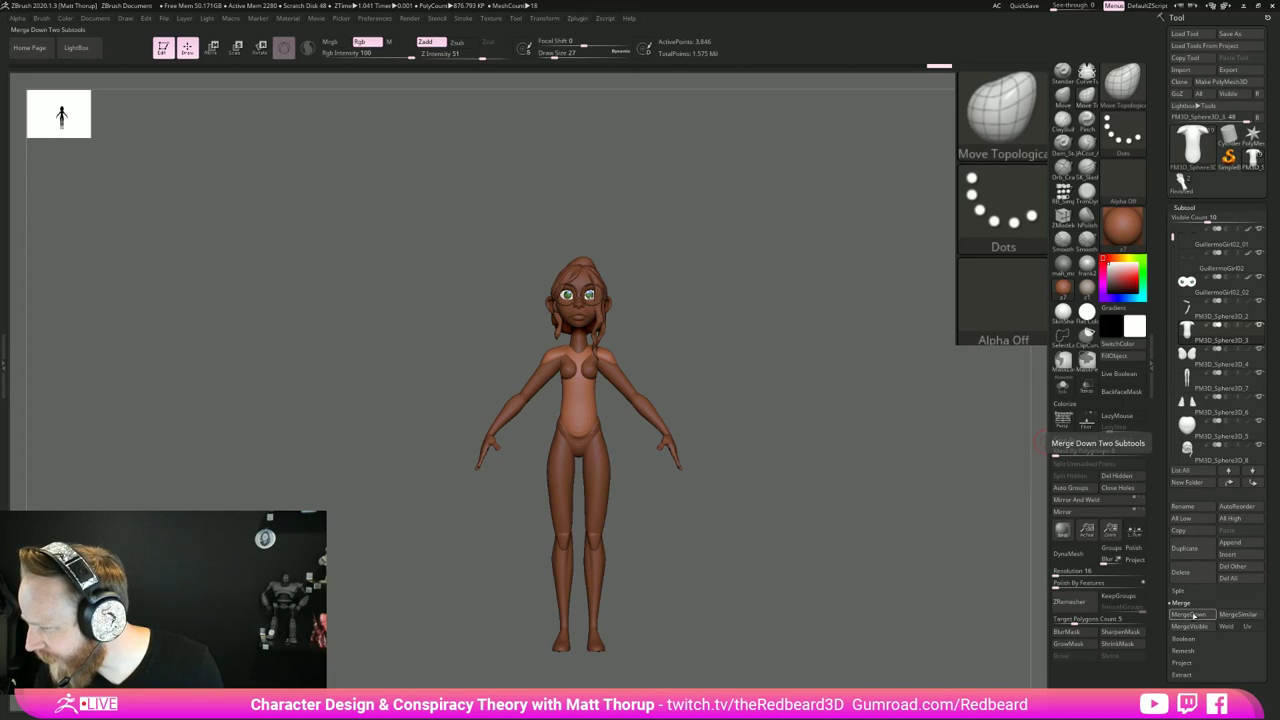
left_click(1189, 614)
left_click(1100, 637)
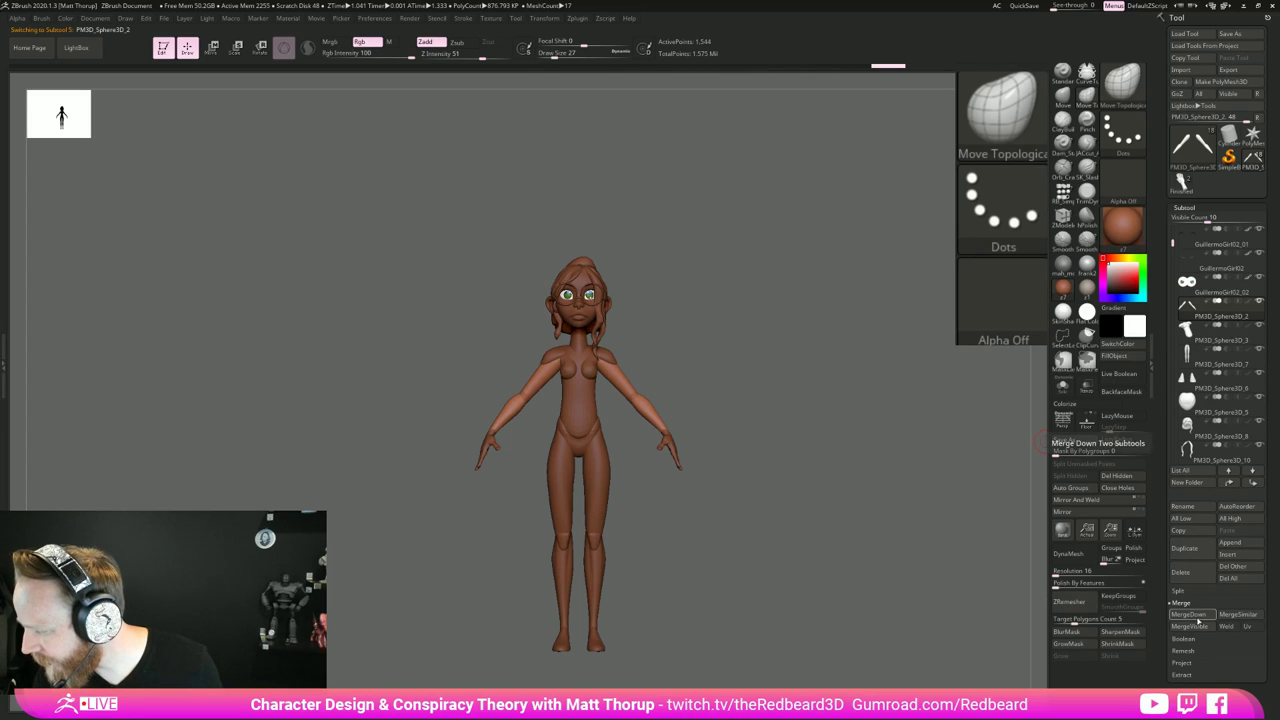
left_click(1190, 614)
left_click(1100, 636)
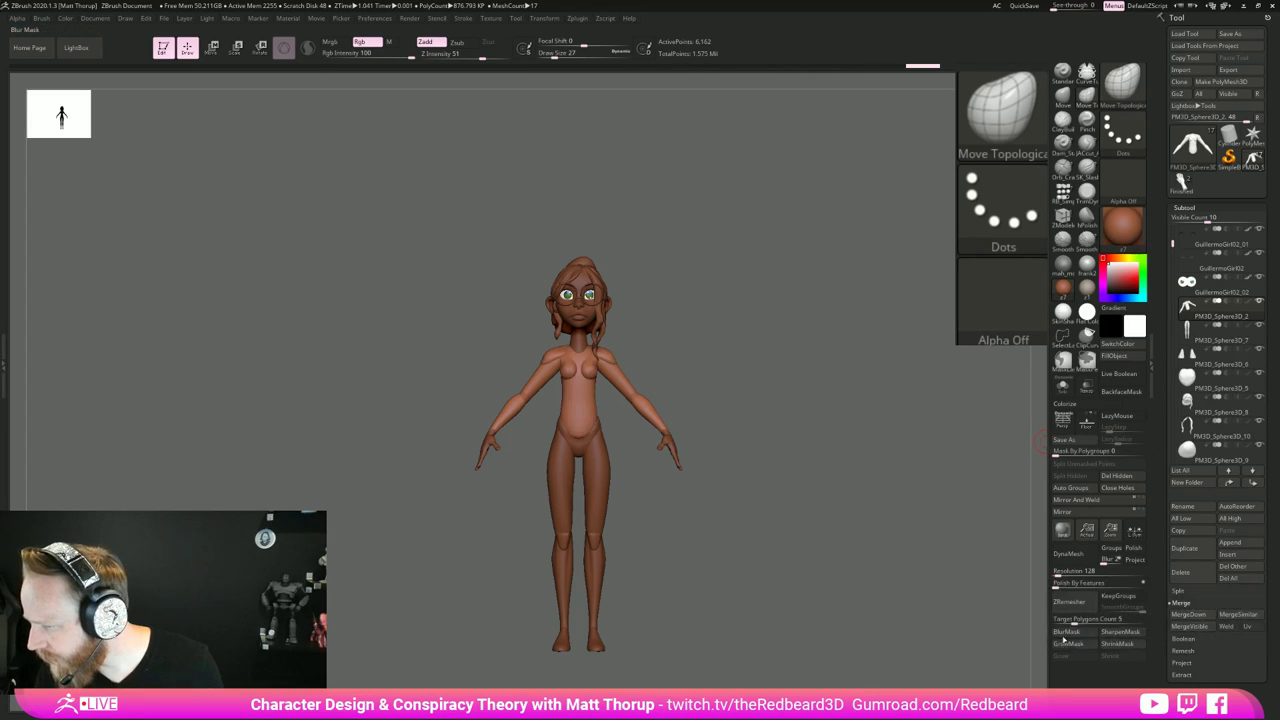
Step: Move the pelvis subtool directly below the merged arms and torso subtool in the list and merge the two
mouse_move(960, 600)
left_mouse_down()
mouse_move(774, 611)
mouse_move(846, 623)
mouse_move(866, 611)
mouse_move(766, 611)
mouse_move(880, 612)
left_mouse_up()
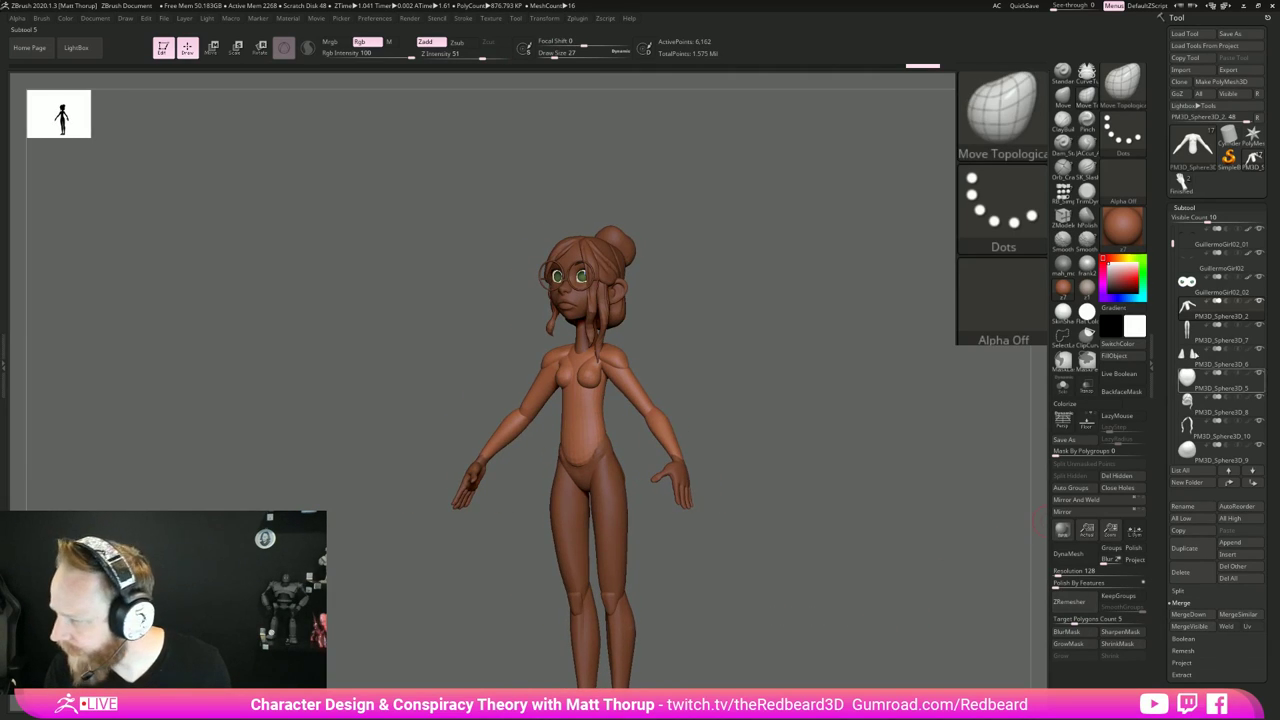
left_click(1188, 390)
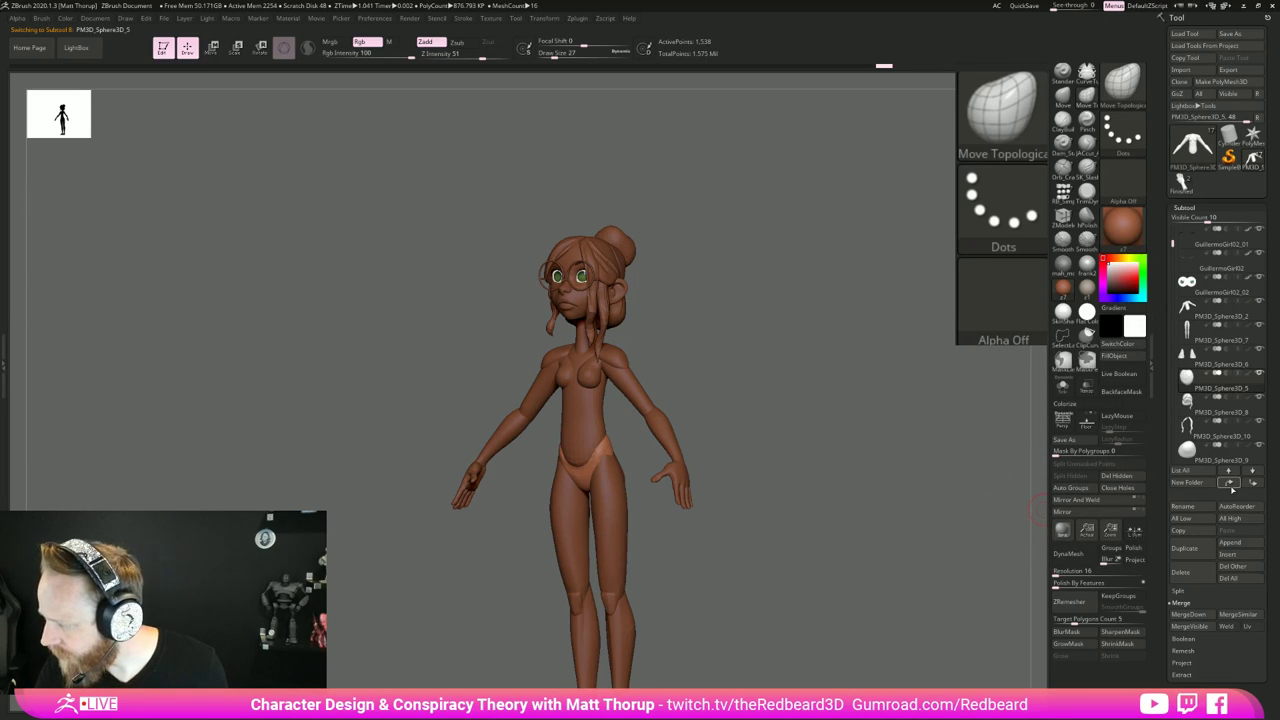
left_click(1229, 483)
left_click(1229, 483)
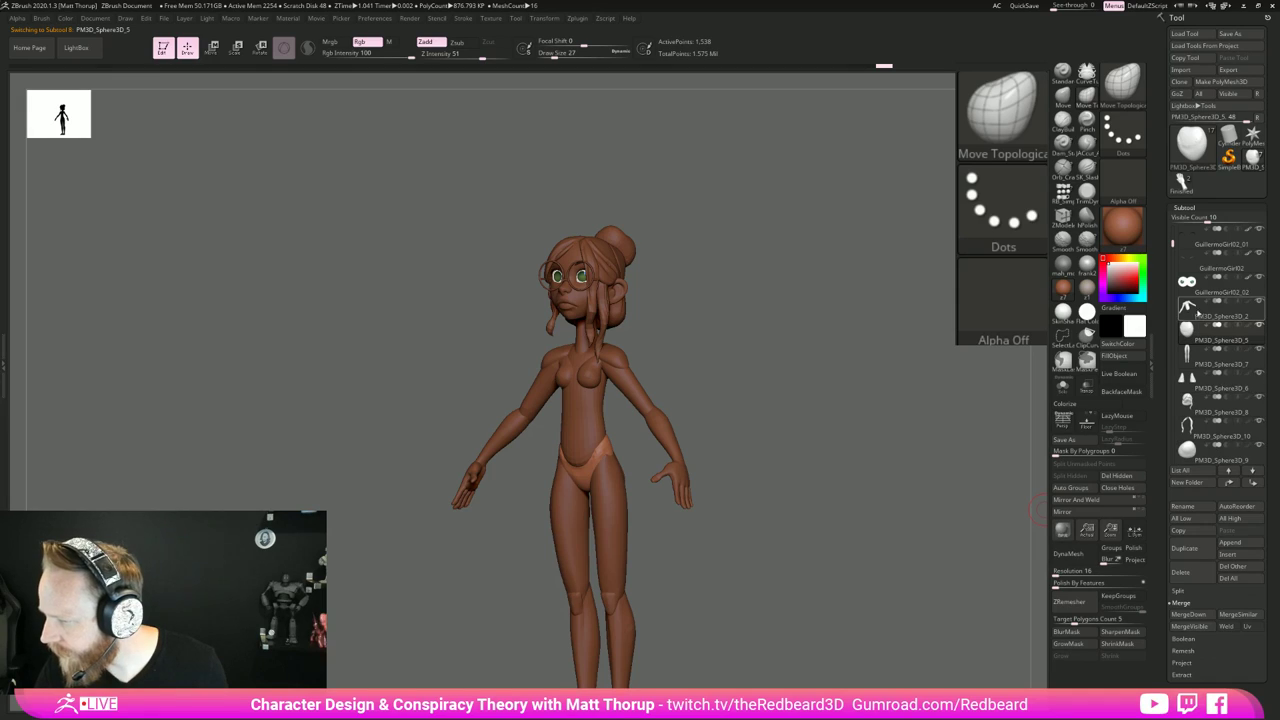
left_click(1188, 310)
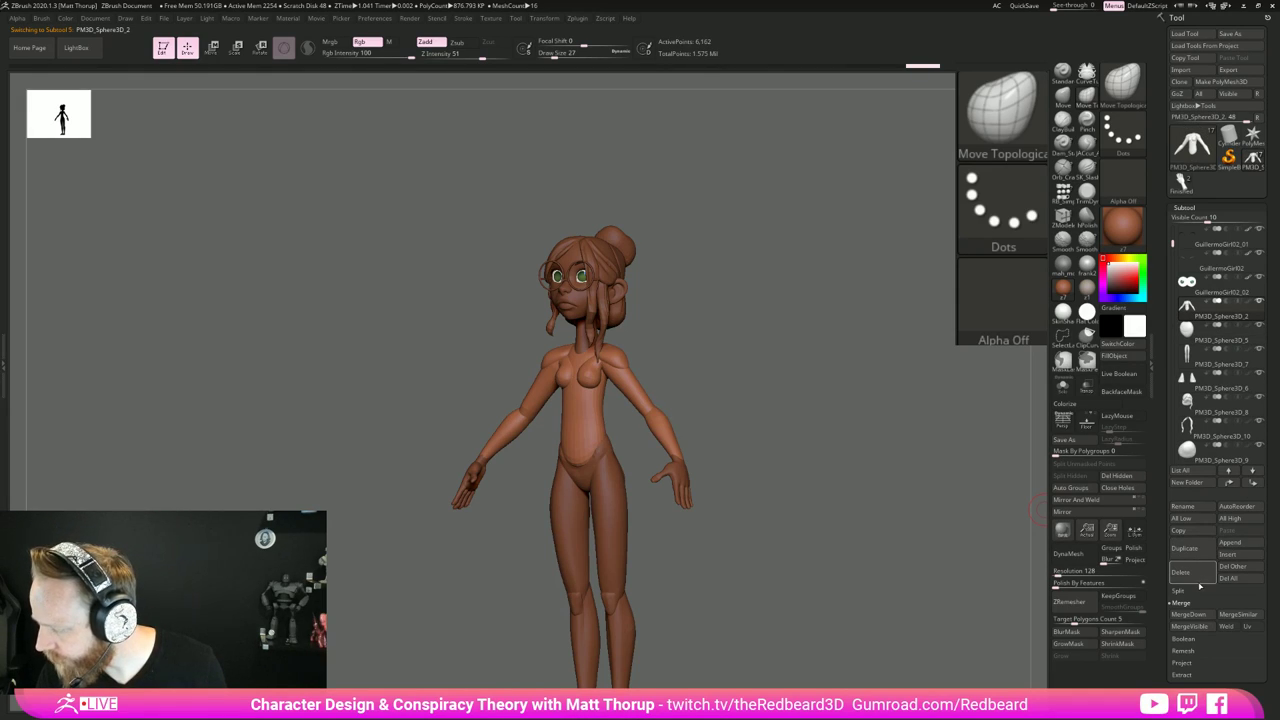
left_click(1190, 573)
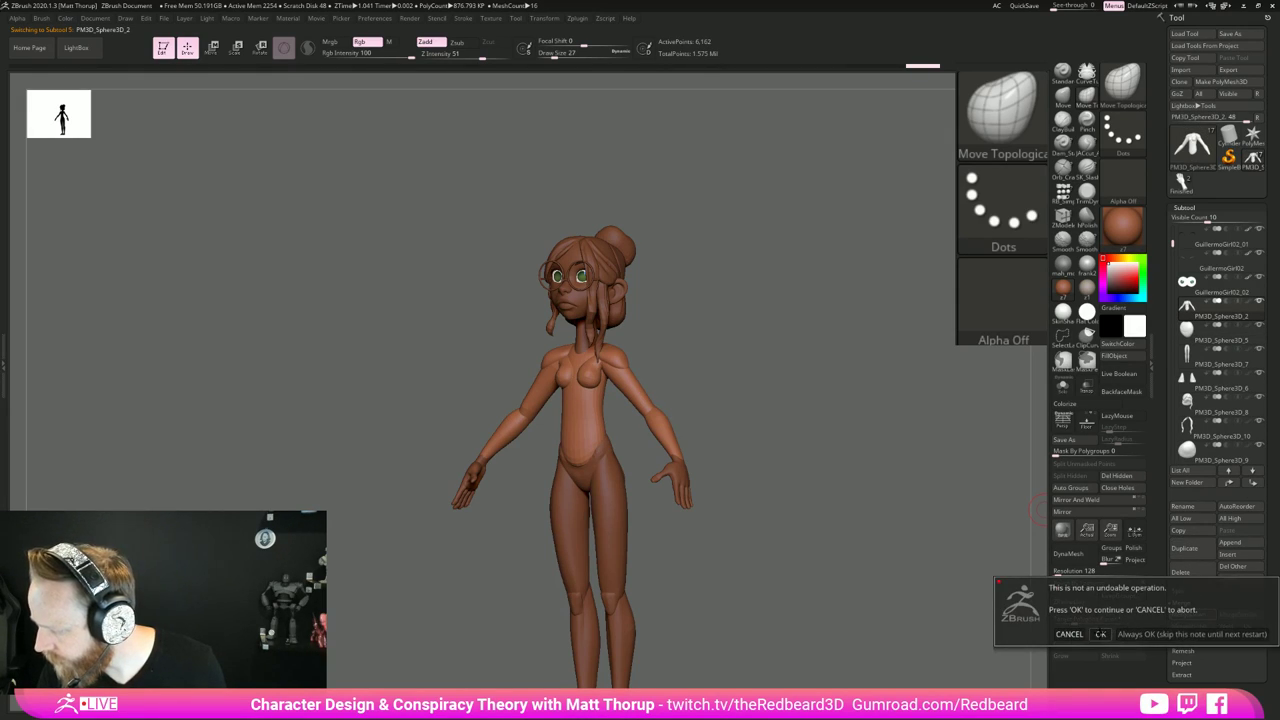
left_click(1101, 634)
mouse_move(853, 622)
left_mouse_down("shift")
mouse_move(877, 629)
mouse_move(868, 610)
left_mouse_up("shift")
left_click_drag(868, 610, 757, 617)
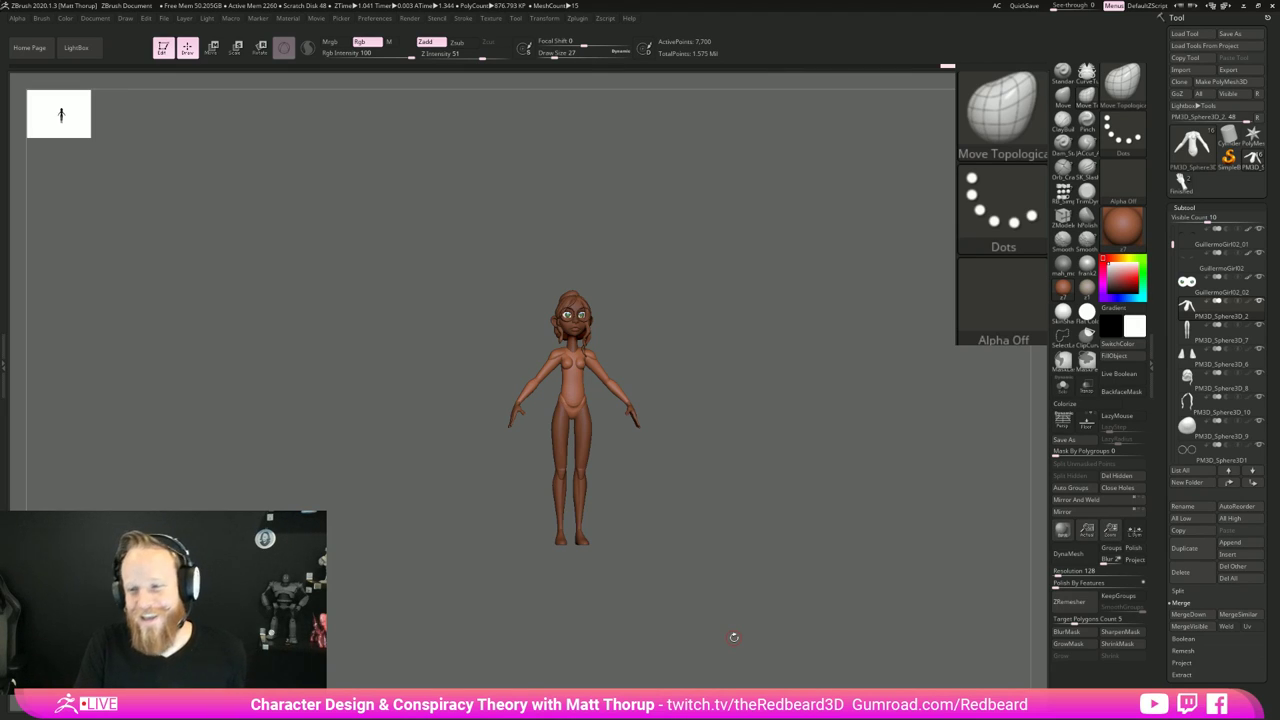
Step: Refine the contours of the merged torso and shoulders from several angles with the Move Topological brush at size 54
mouse_move(755, 443)
left_mouse_down()
mouse_move(783, 486)
mouse_move(801, 486)
mouse_move(734, 494)
mouse_move(642, 449)
left_mouse_up()
key("s")
left_click_drag(576, 424, 580, 424)
left_click_drag(604, 428, 585, 421)
right_click_drag(584, 422, 583, 449)
key("s")
left_click_drag(592, 423, 598, 421)
mouse_move(598, 422)
right_mouse_down()
mouse_move(650, 430)
mouse_move(603, 432)
mouse_move(614, 436)
right_mouse_up()
key("s")
left_click_drag(614, 436, 628, 442)
mouse_move(629, 443)
right_mouse_down()
mouse_move(667, 409)
mouse_move(605, 442)
right_mouse_up()
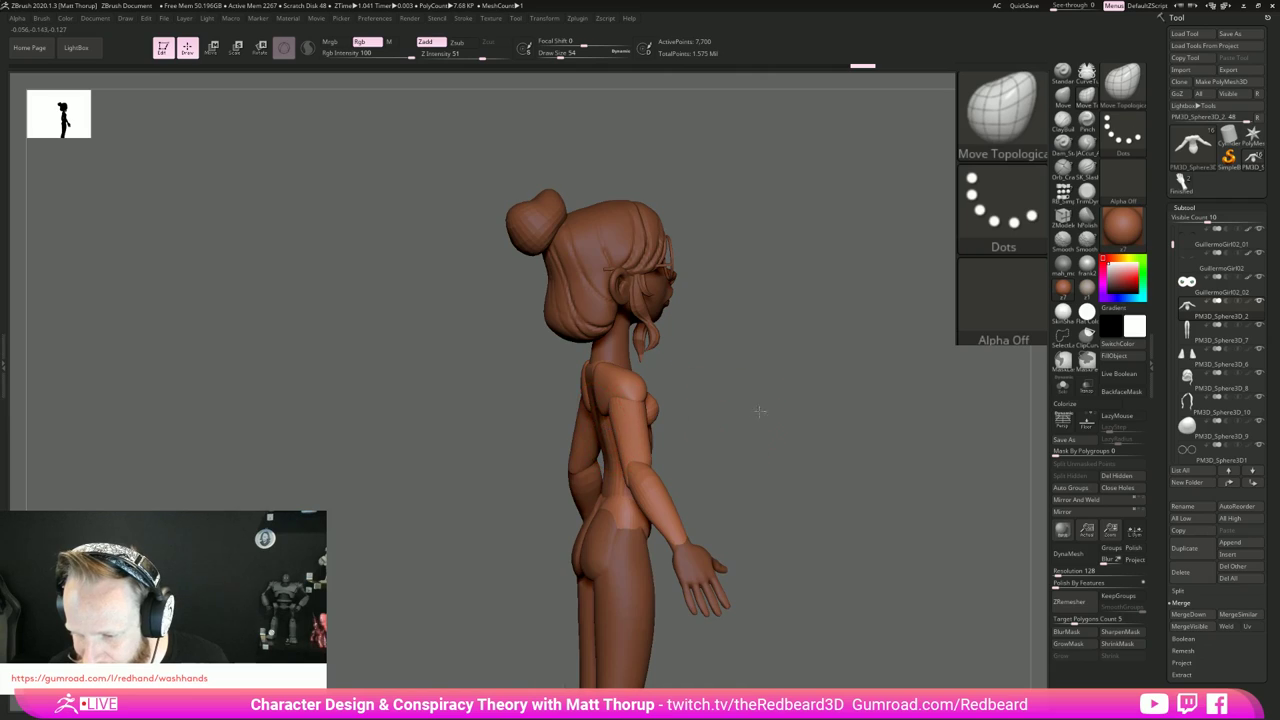
right_click_drag(760, 411, 621, 418)
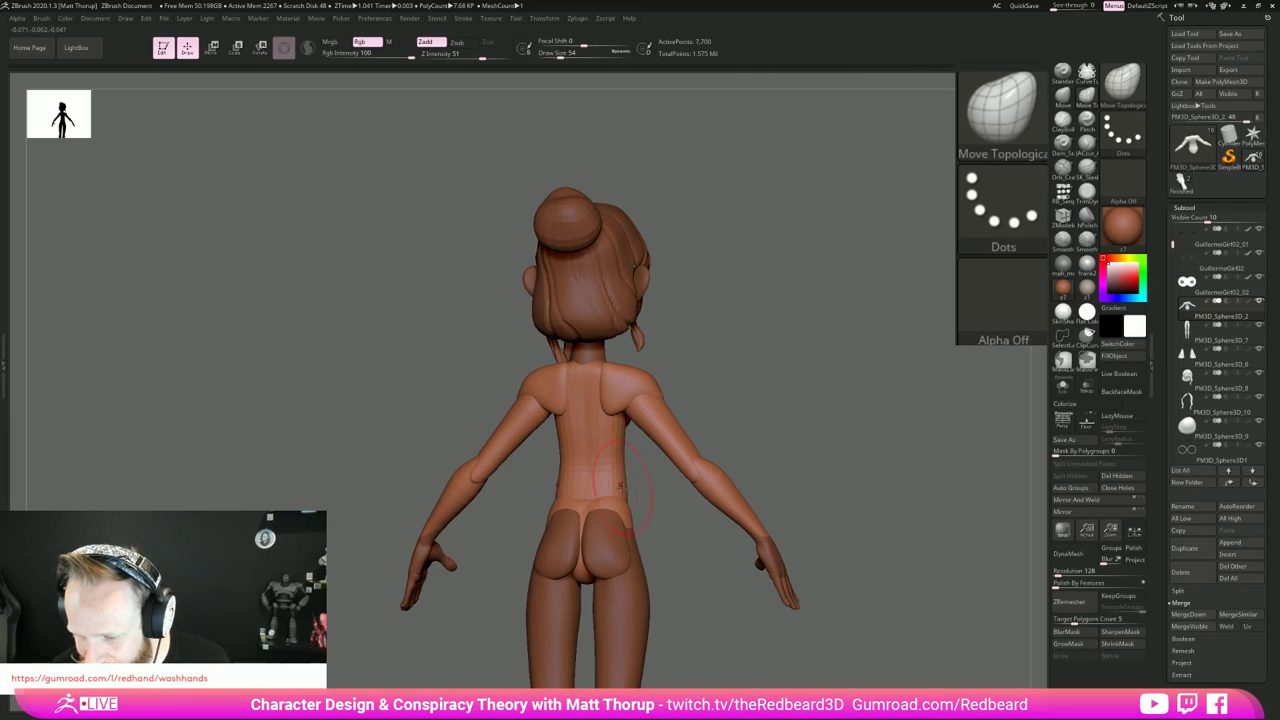
mouse_move(620, 485)
right_mouse_down()
mouse_move(666, 517)
mouse_move(698, 498)
mouse_move(741, 520)
right_mouse_up()
left_click(1086, 146)
right_click_drag(806, 388, 735, 405)
key("s")
left_click_drag(668, 441, 660, 438)
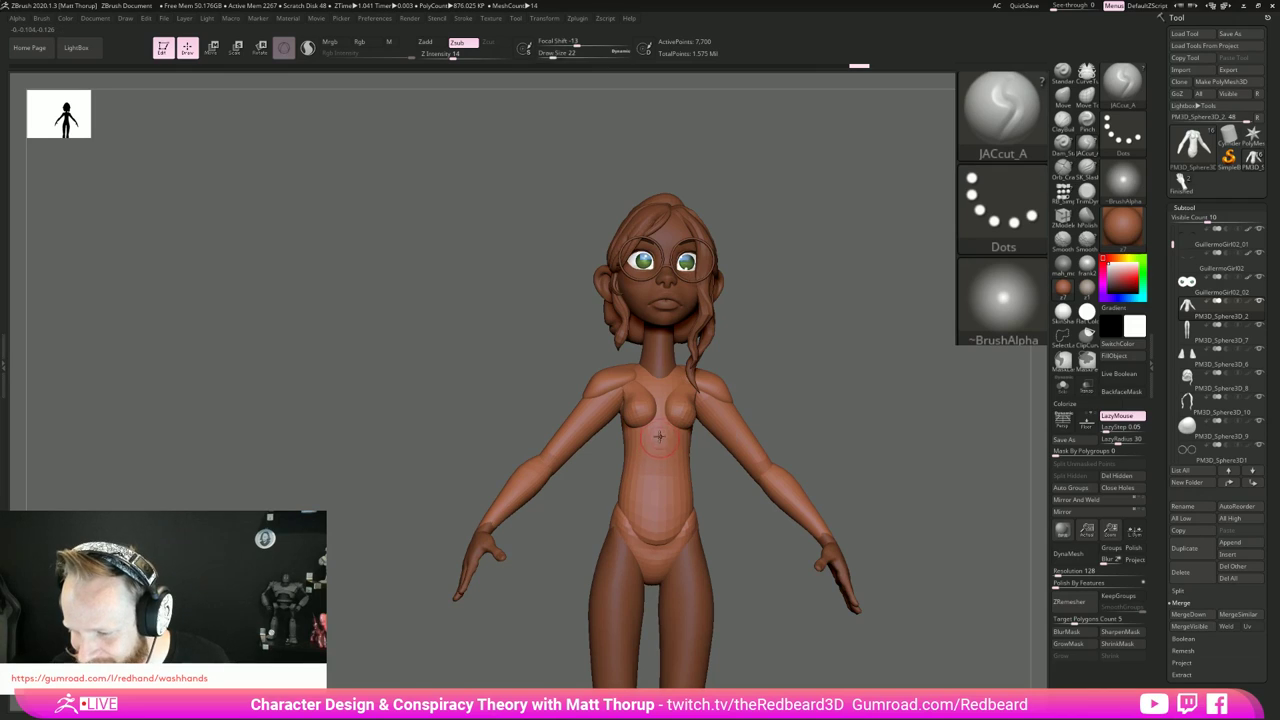
mouse_move(657, 505)
right_mouse_down()
mouse_move(781, 561)
mouse_move(839, 528)
mouse_move(681, 562)
right_mouse_up()
Step: Refine the waist and side contours of the torso with the Move Topological brush, reducing its size to 31
key("b")
key("m")
key("t")
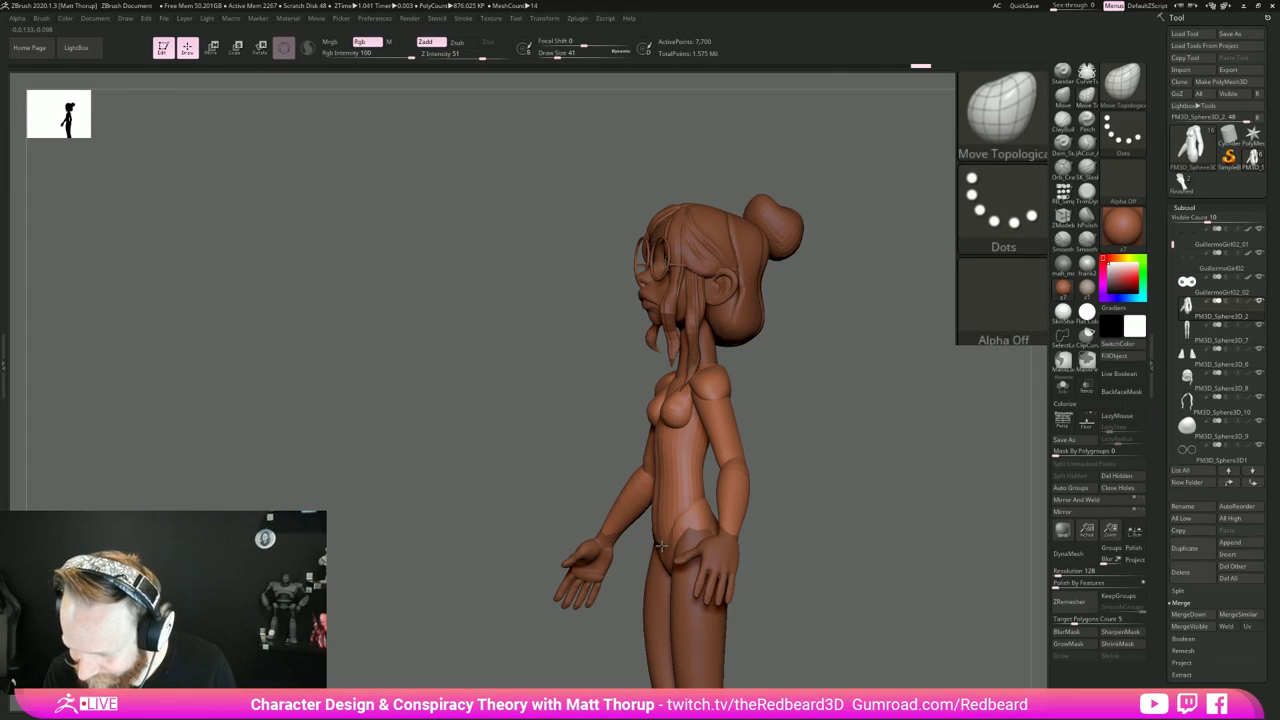
right_click_drag(845, 488, 900, 506)
mouse_move(766, 589)
right_mouse_down("ctrl")
mouse_move(743, 644)
mouse_move(745, 480)
mouse_move(760, 534)
right_mouse_up("ctrl")
key("s")
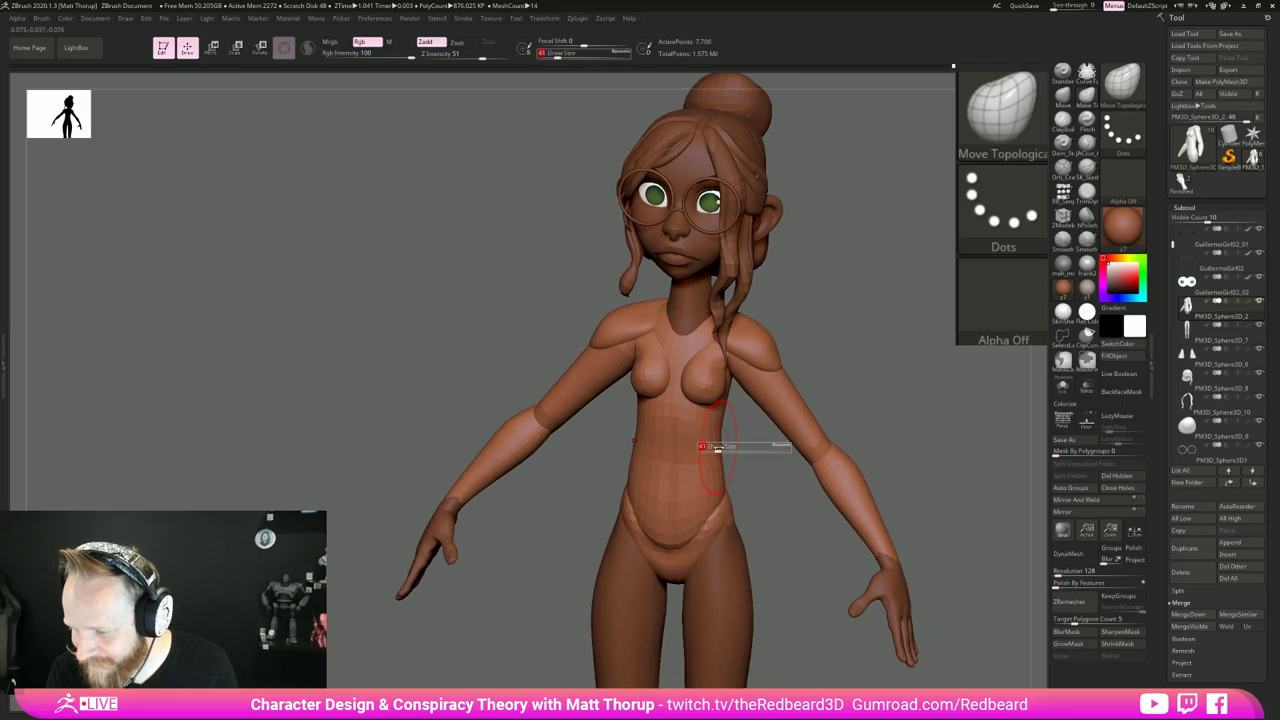
left_click_drag(718, 447, 716, 447)
right_click_drag(731, 446, 752, 424)
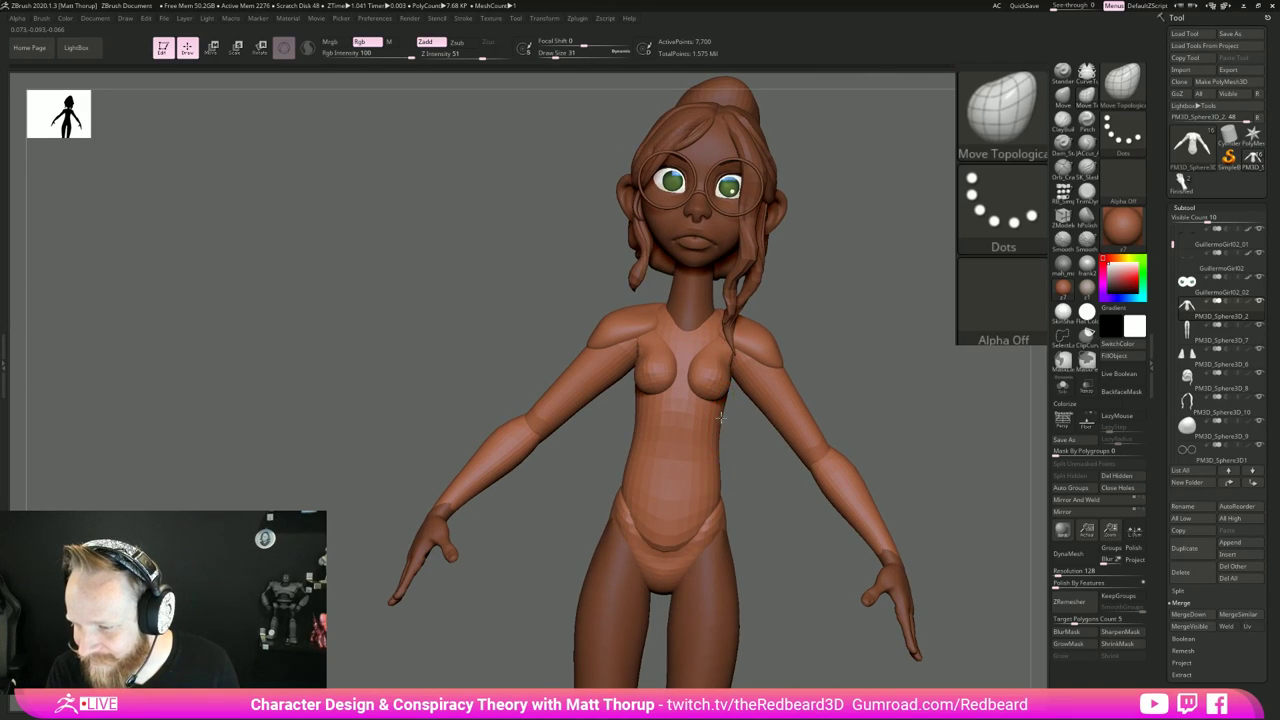
right_click_drag(617, 446, 545, 606, "ctrl")
mouse_move(798, 594)
right_mouse_down("shift")
mouse_move(824, 588)
mouse_move(887, 617)
mouse_move(814, 617)
mouse_move(864, 609)
right_mouse_up("shift")
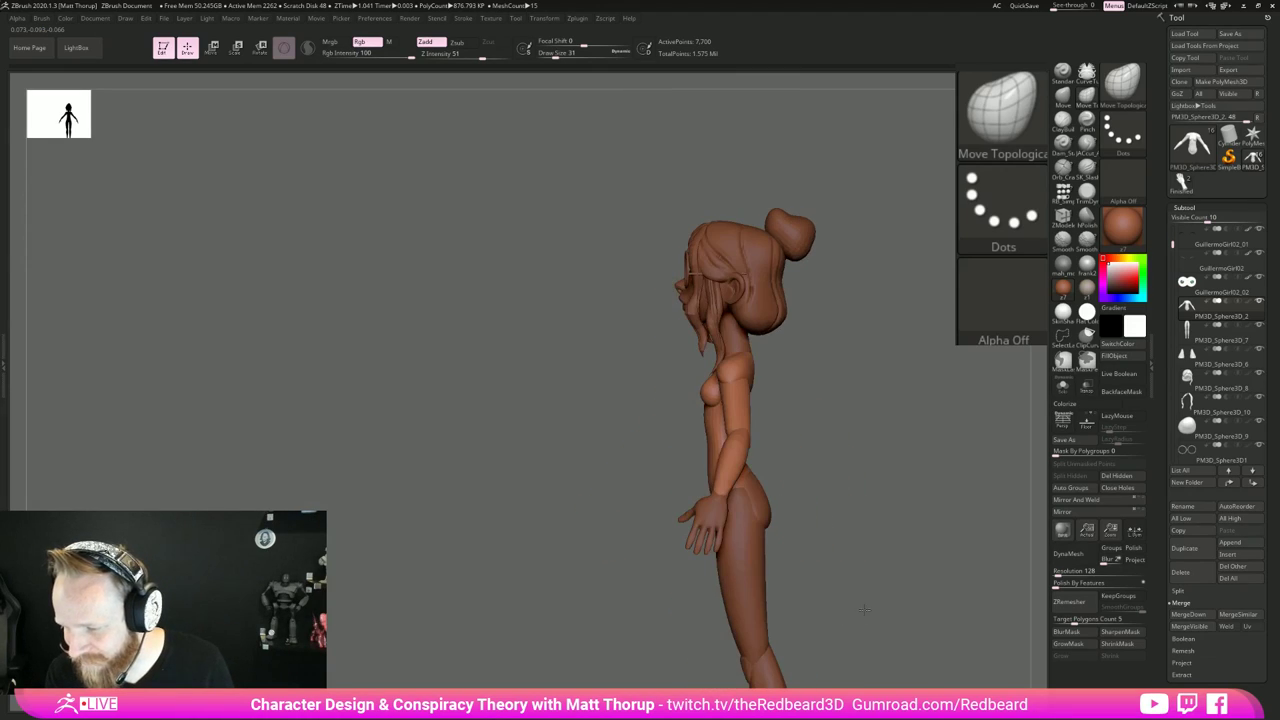
right_click_drag(849, 480, 726, 485)
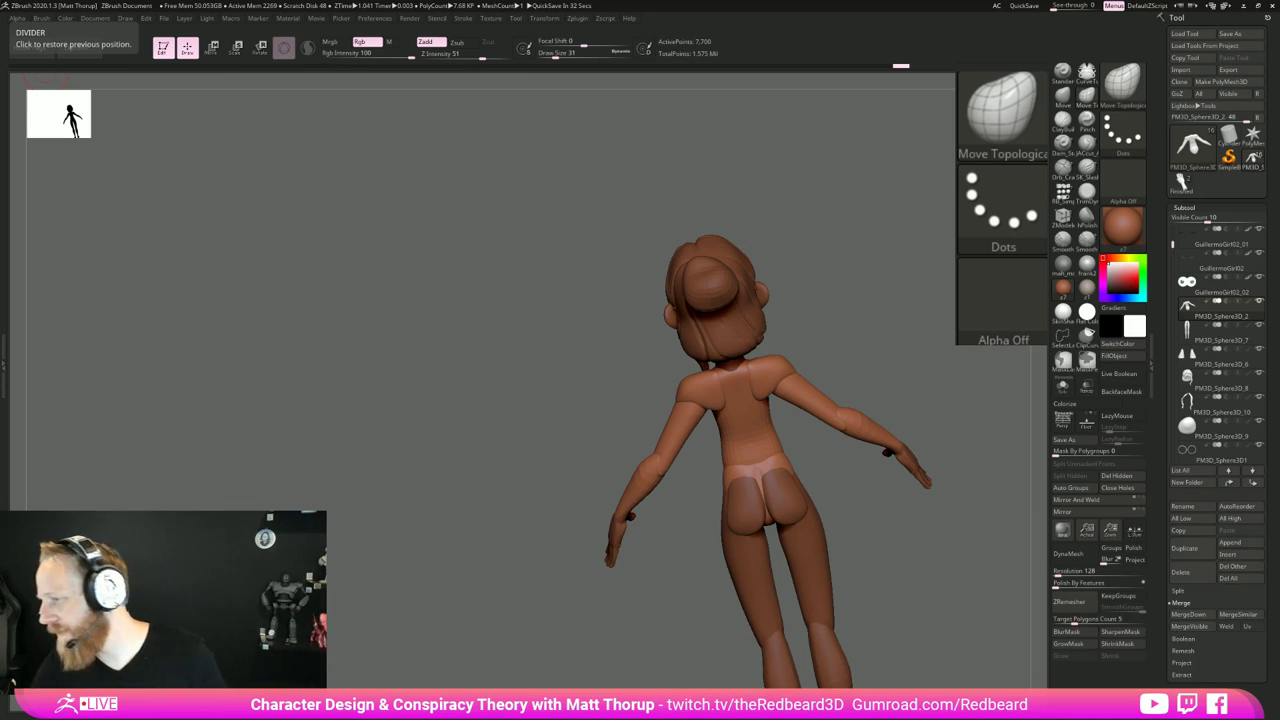
Step: Adjust the torso's overall silhouette from front and side with the Move Topological brush, enlarging it to 37 and then 49
mouse_move(950, 490)
left_mouse_down()
mouse_move(883, 571)
mouse_move(930, 520)
mouse_move(920, 566)
mouse_move(876, 578)
mouse_move(880, 560)
mouse_move(697, 477)
left_mouse_up()
key("s")
mouse_move(662, 429)
left_mouse_down()
mouse_move(688, 457)
mouse_move(688, 428)
mouse_move(600, 434)
mouse_move(620, 440)
left_mouse_up()
left_click_drag(785, 640, 797, 544, "alt")
mouse_move(797, 543)
right_mouse_down()
mouse_move(837, 531)
mouse_move(811, 531)
right_mouse_up()
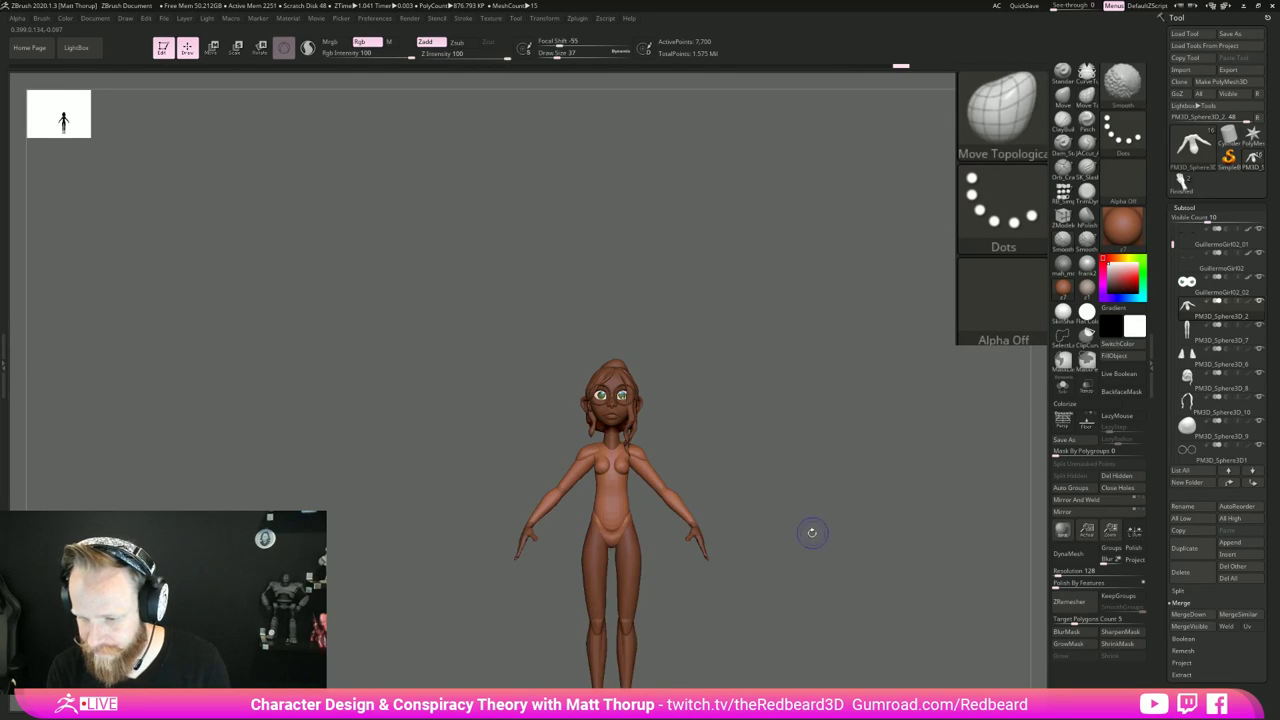
key("f")
right_click_drag(711, 402, 766, 403)
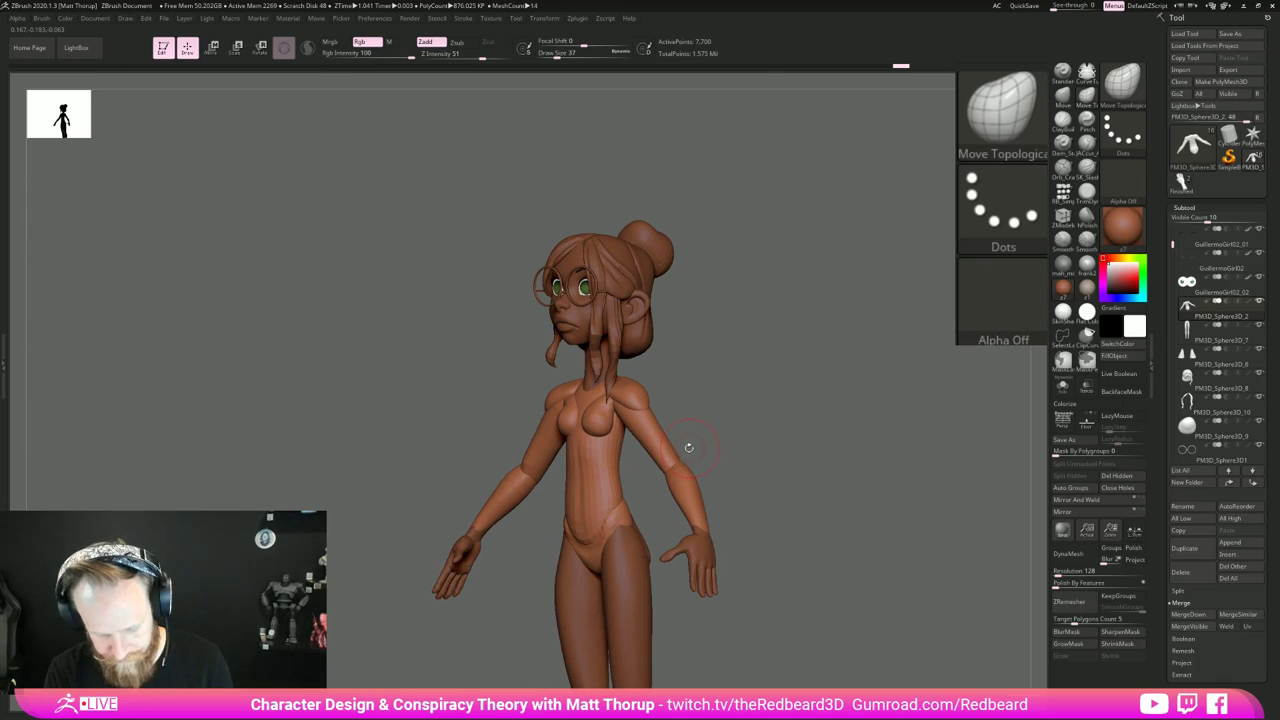
key("s")
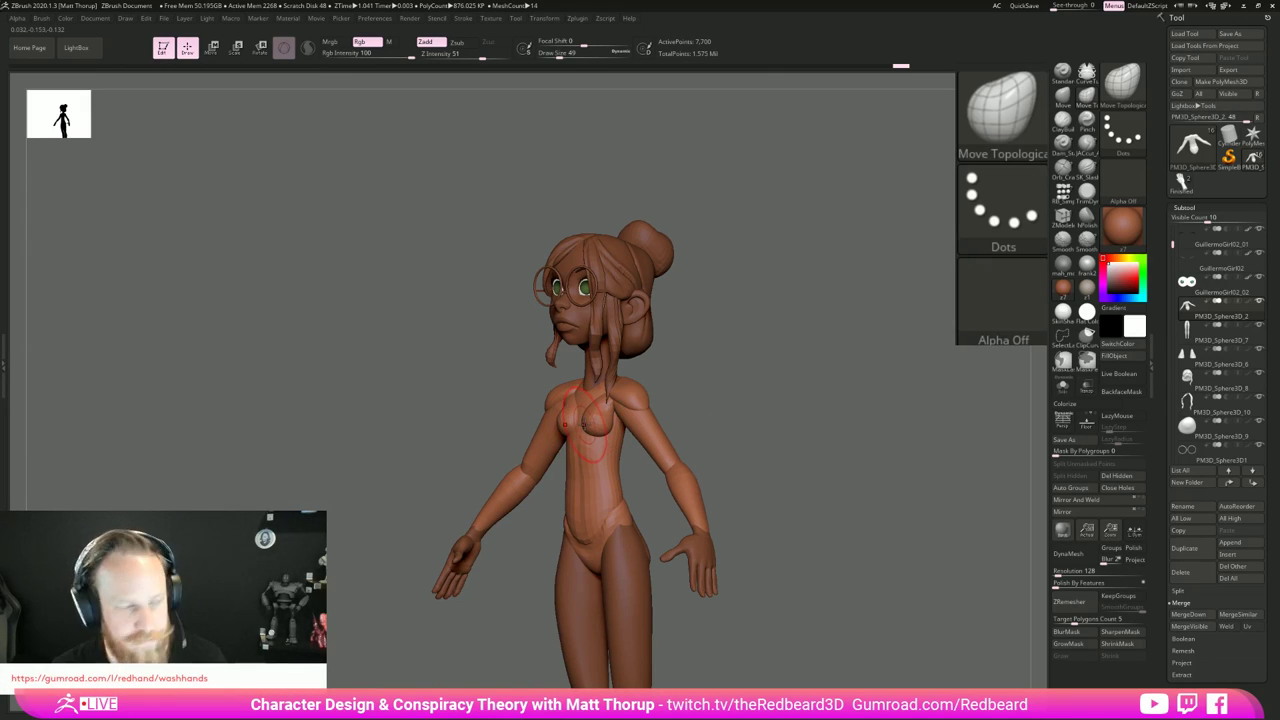
left_click_drag(590, 429, 578, 436)
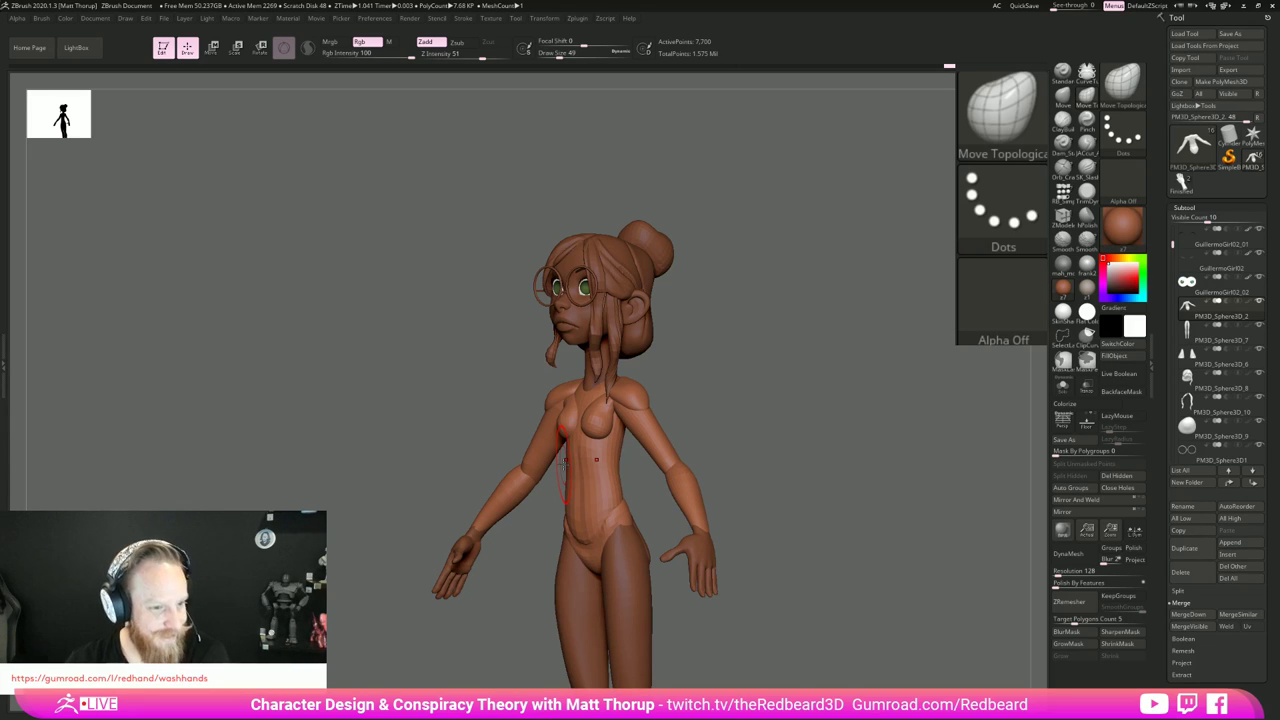
Step: Refine the upper torso around the breasts and underarms with the Move Topological brush, reducing its size to 29
left_click_drag(768, 464, 835, 570)
left_click_drag(665, 538, 618, 388)
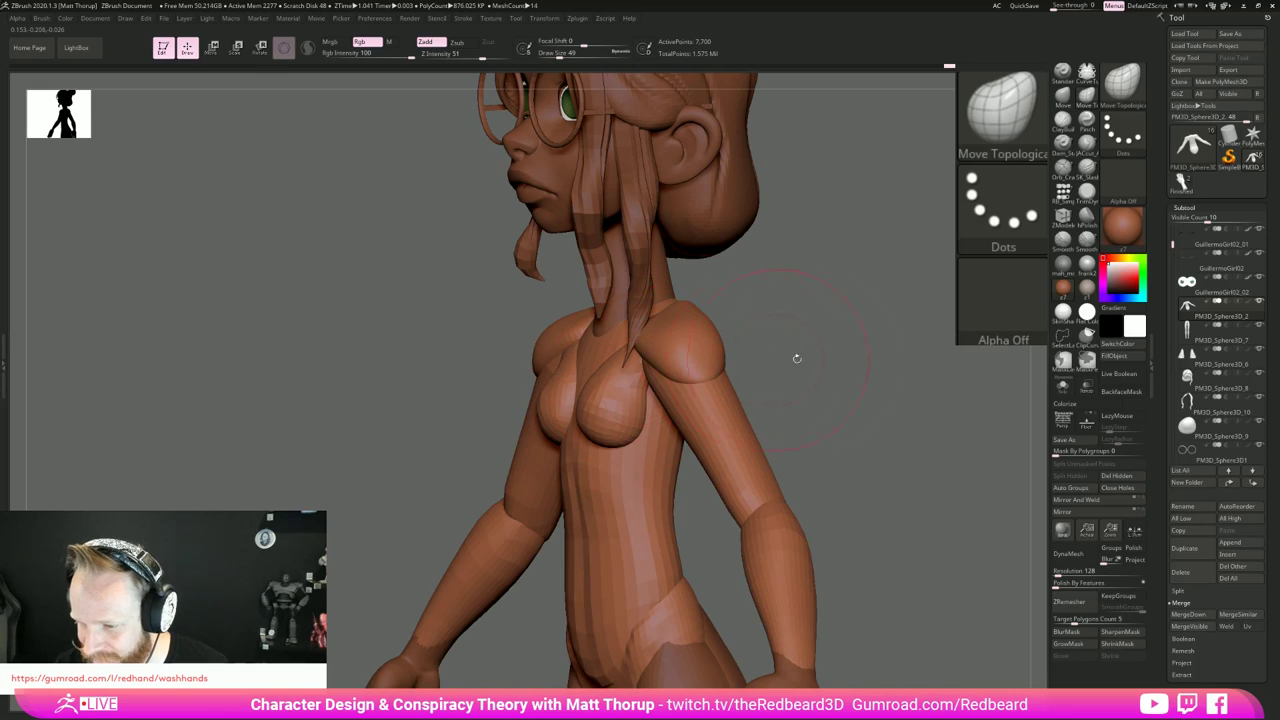
left_click_drag(794, 357, 690, 376)
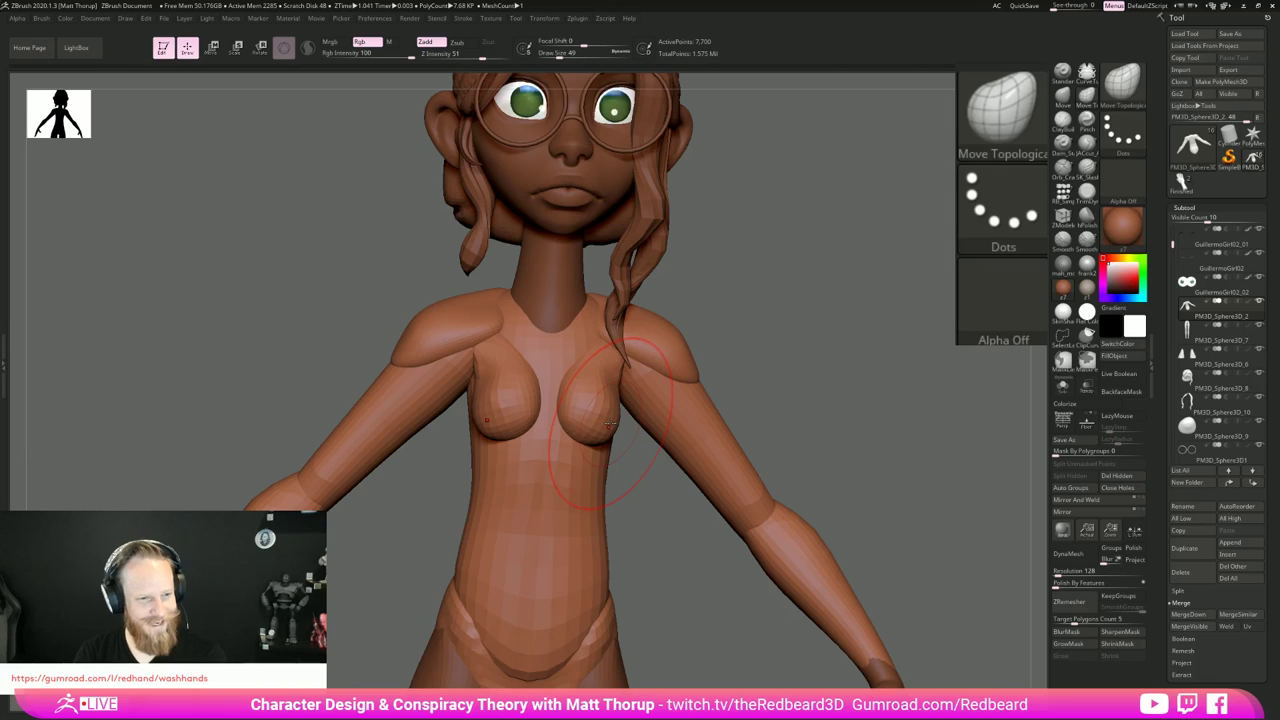
left_click_drag(800, 341, 722, 360)
key("s")
left_click_drag(621, 370, 616, 370)
Step: Rebuild the merged body as one continuous surface with DynaMesh at resolution 760
mouse_move(791, 322)
left_mouse_down()
mouse_move(728, 316)
mouse_move(869, 366)
mouse_move(757, 371)
mouse_move(872, 584)
left_mouse_up()
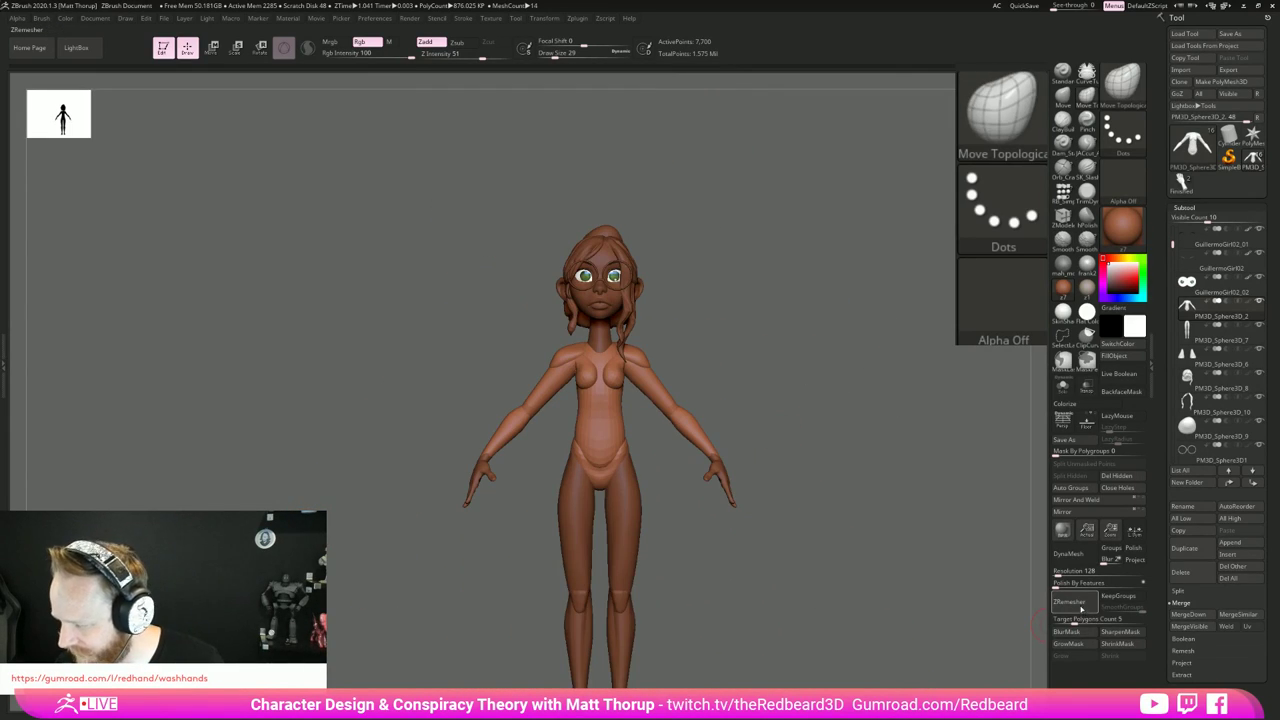
left_click(1068, 553)
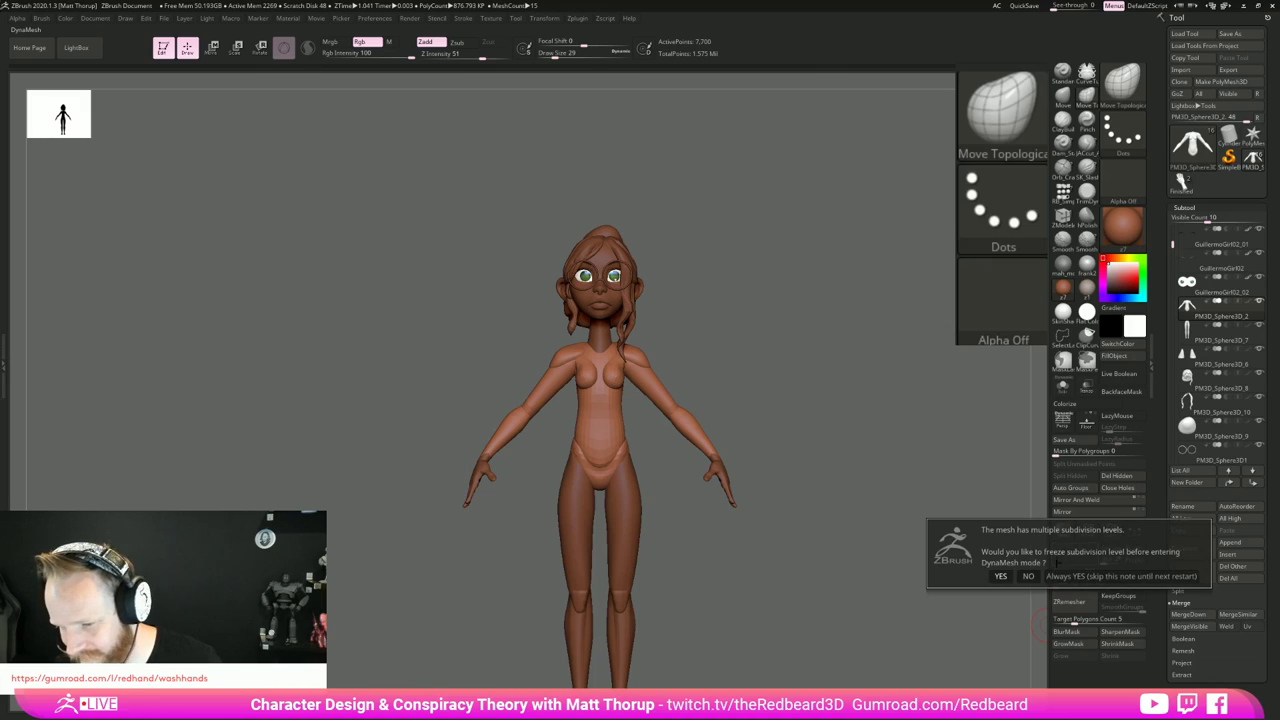
key("ctrl+z")
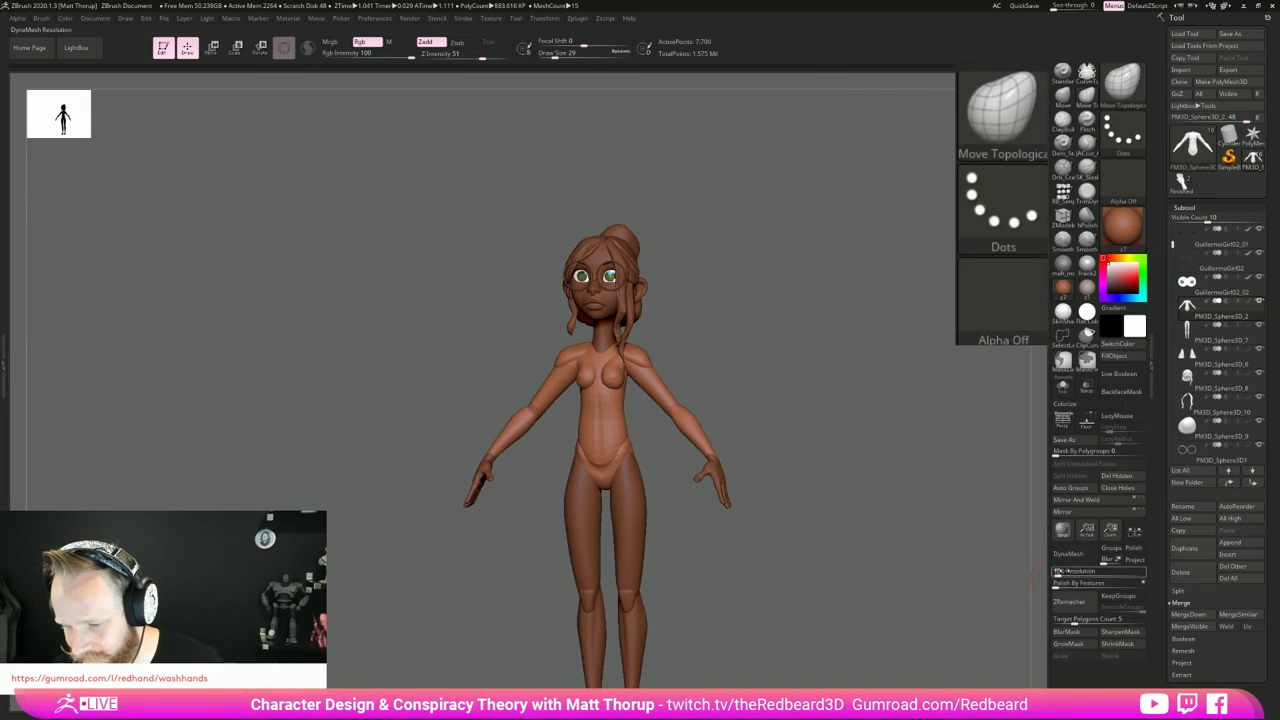
left_click_drag(1056, 573, 1070, 573)
left_click(1068, 553)
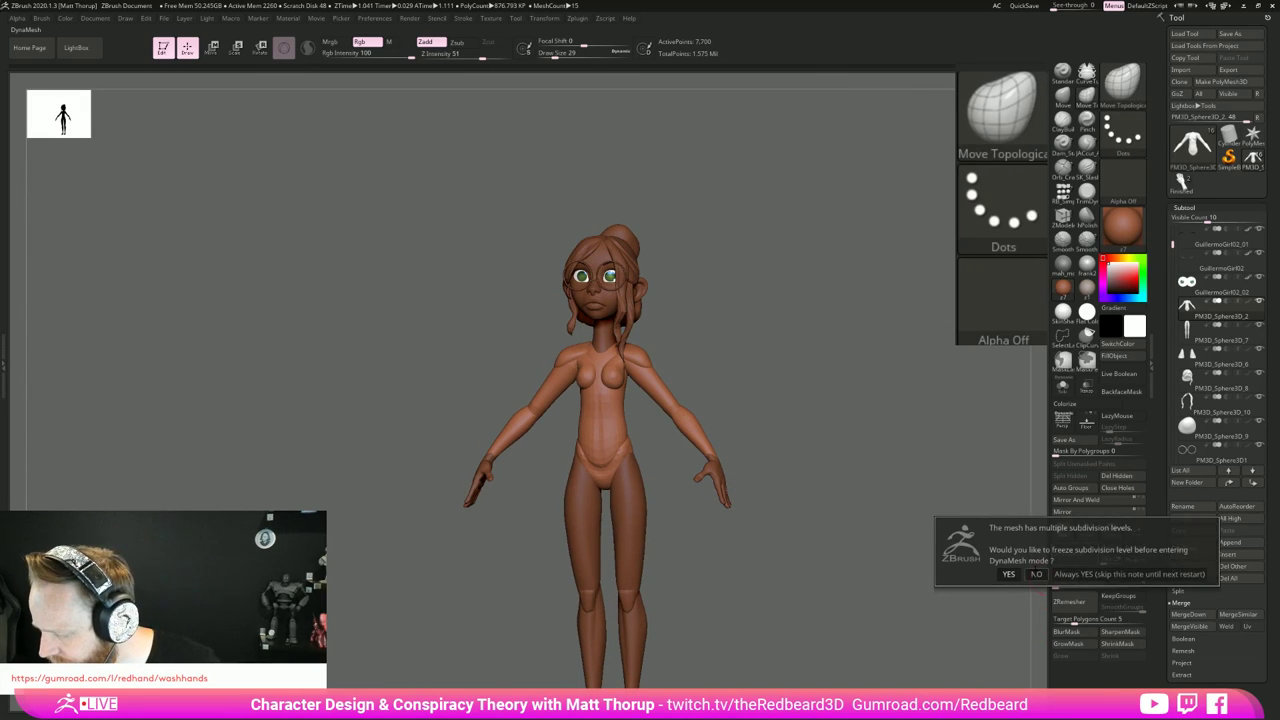
Step: Smooth the seam between the belly and the pelvis with the Smooth brush at size 14
left_click_drag(885, 598, 915, 668)
key("s")
mouse_move(597, 443)
left_mouse_down()
mouse_move(571, 421)
mouse_move(597, 434)
mouse_move(590, 488)
mouse_move(584, 440)
left_mouse_up()
key("s")
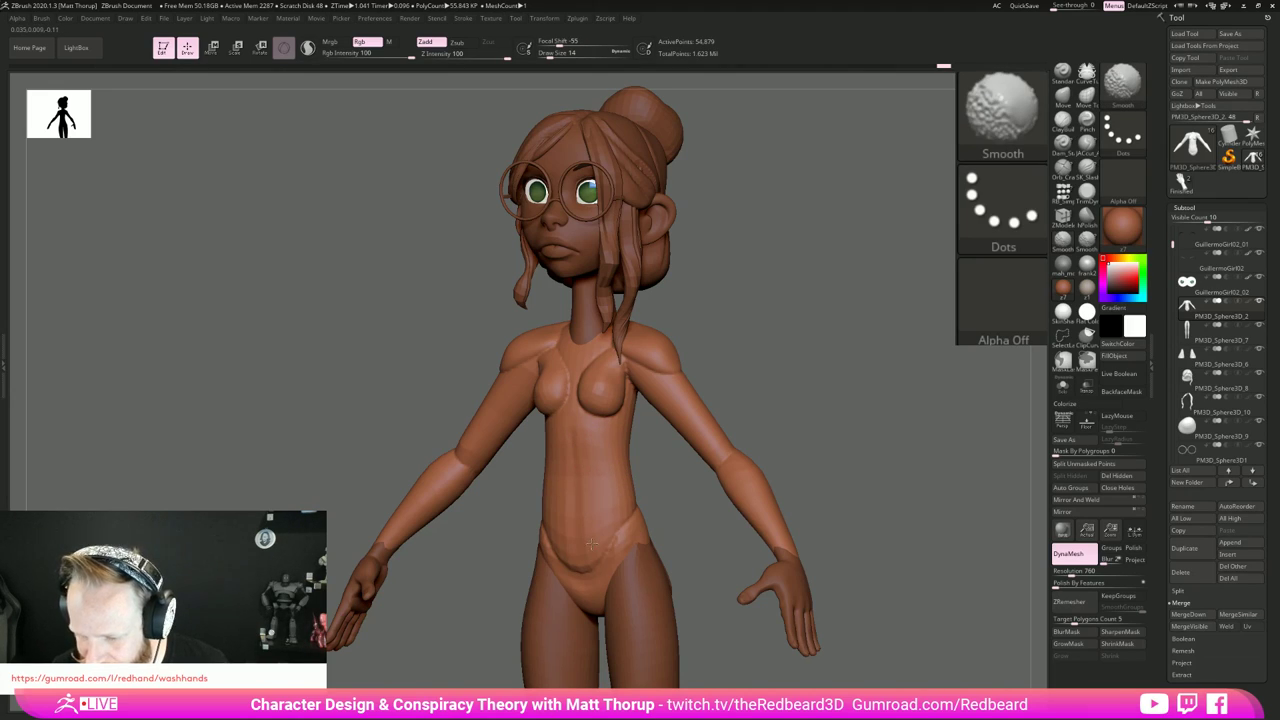
left_click_drag(586, 572, 595, 516, "shift")
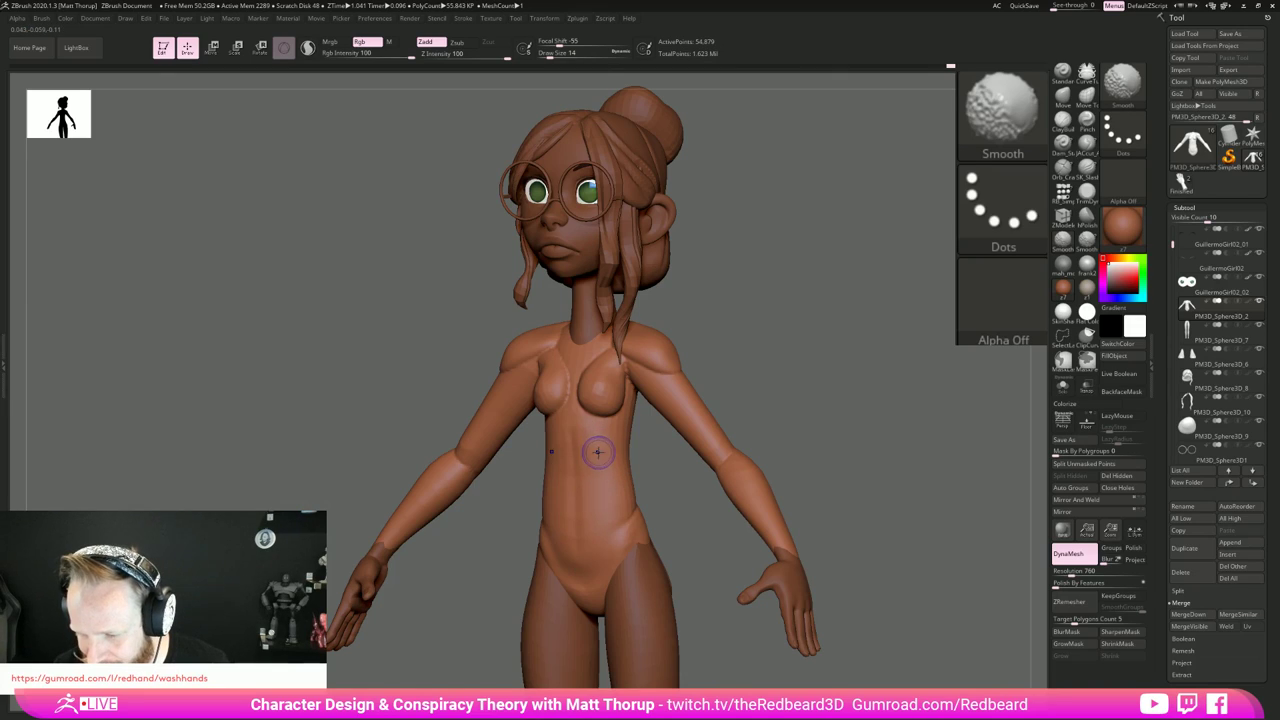
left_click_drag(578, 476, 580, 548, "shift")
Step: Smooth the transition between the breasts and the chest near the underarms
mouse_move(755, 358)
left_mouse_down()
mouse_move(590, 365)
mouse_move(546, 395)
left_mouse_up()
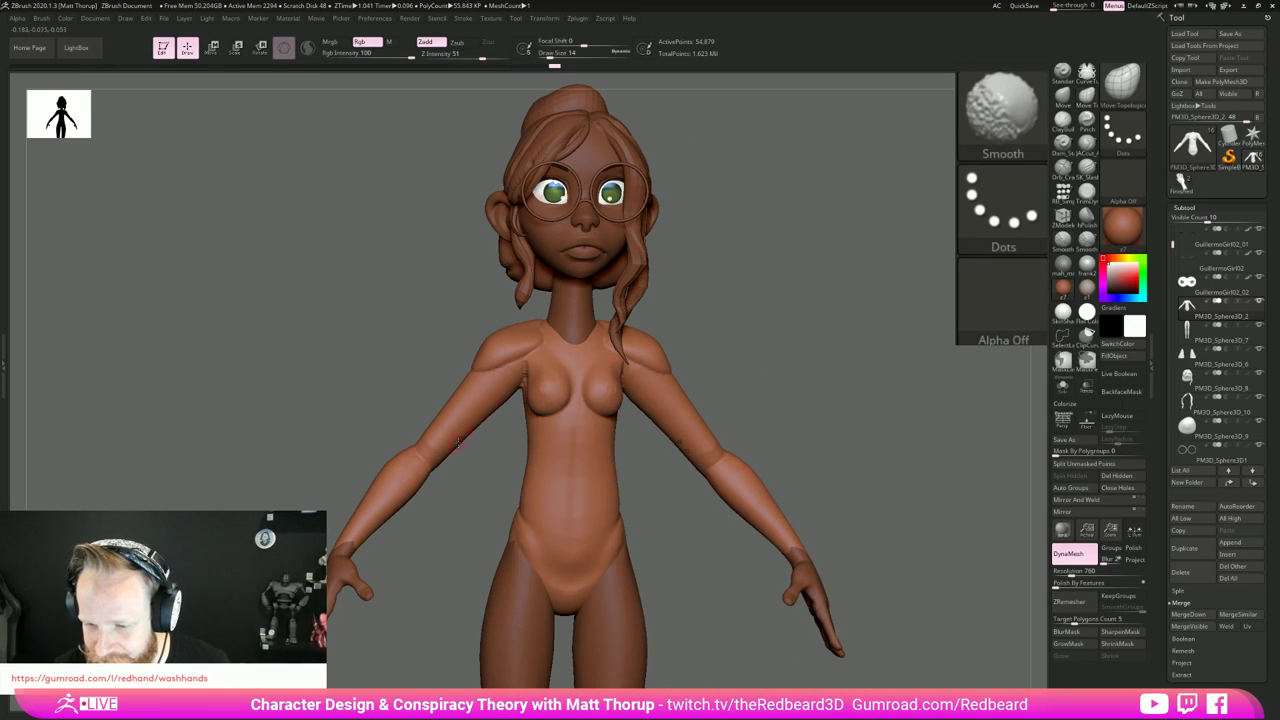
left_click_drag(462, 442, 605, 437)
left_click_drag(530, 384, 534, 380, "shift")
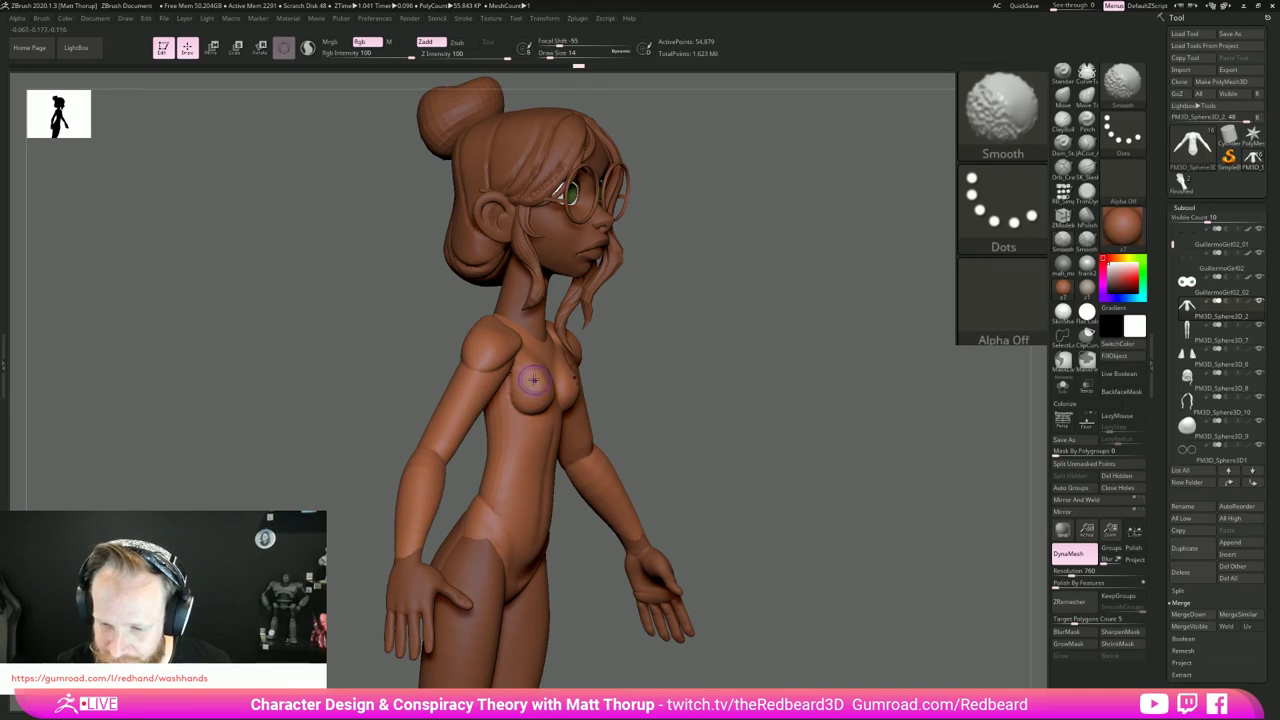
Step: Isolate the body subtool and build up the junction of shoulder, chest and upper arm with ClayBuildup at size 17
left_click_drag(694, 397, 512, 340)
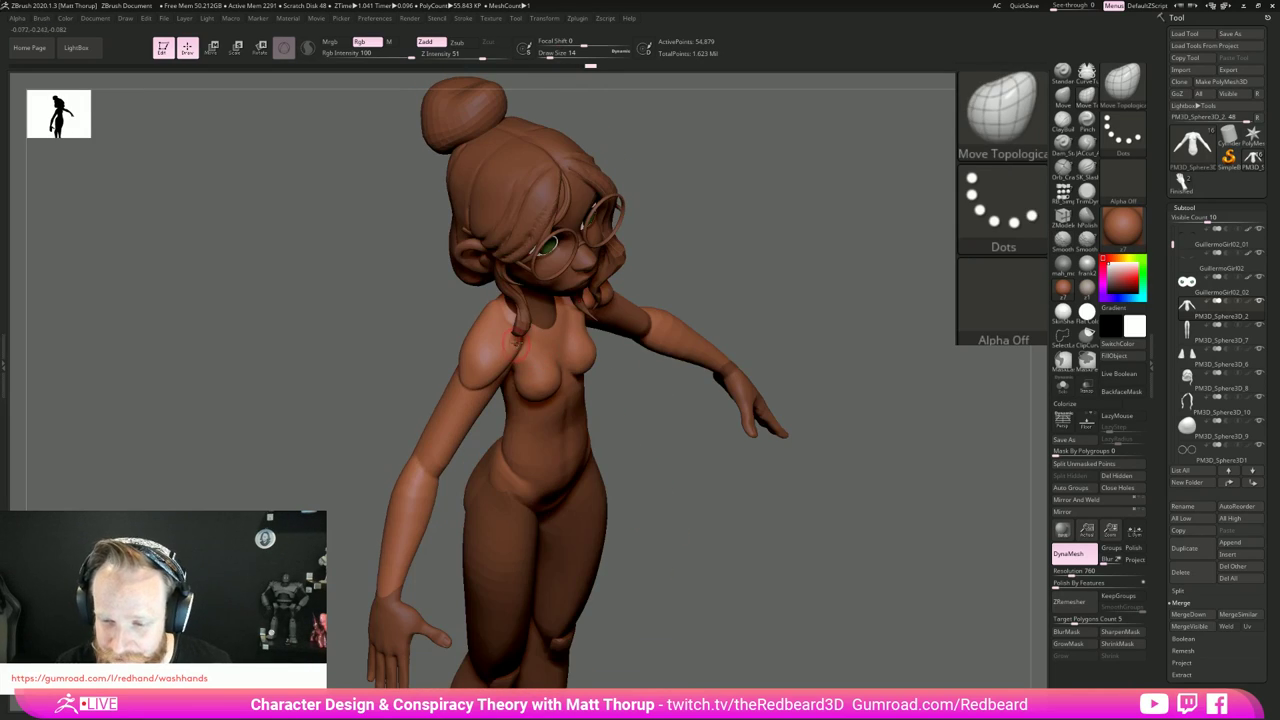
left_click(527, 335, "ctrl+shift")
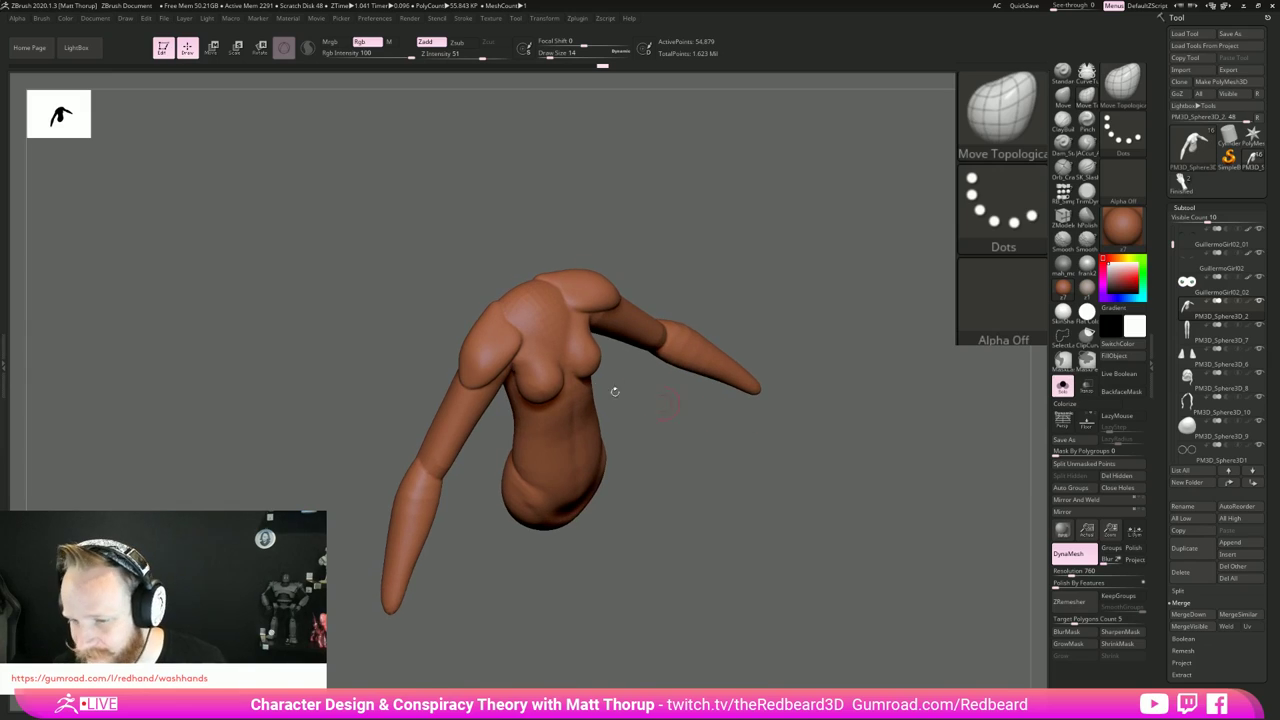
left_click_drag(469, 529, 485, 528)
left_click(1063, 122)
key("s")
left_click_drag(519, 351, 522, 347)
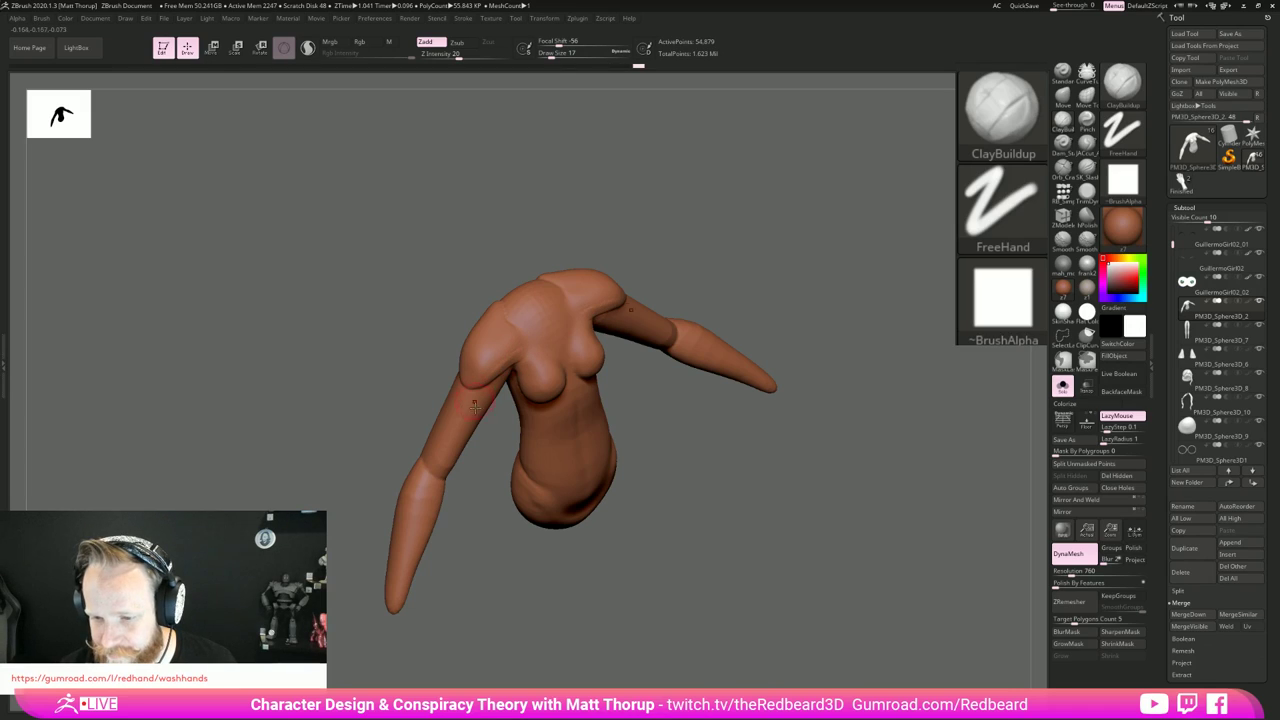
left_click_drag(492, 440, 476, 412)
left_click_drag(520, 361, 475, 388)
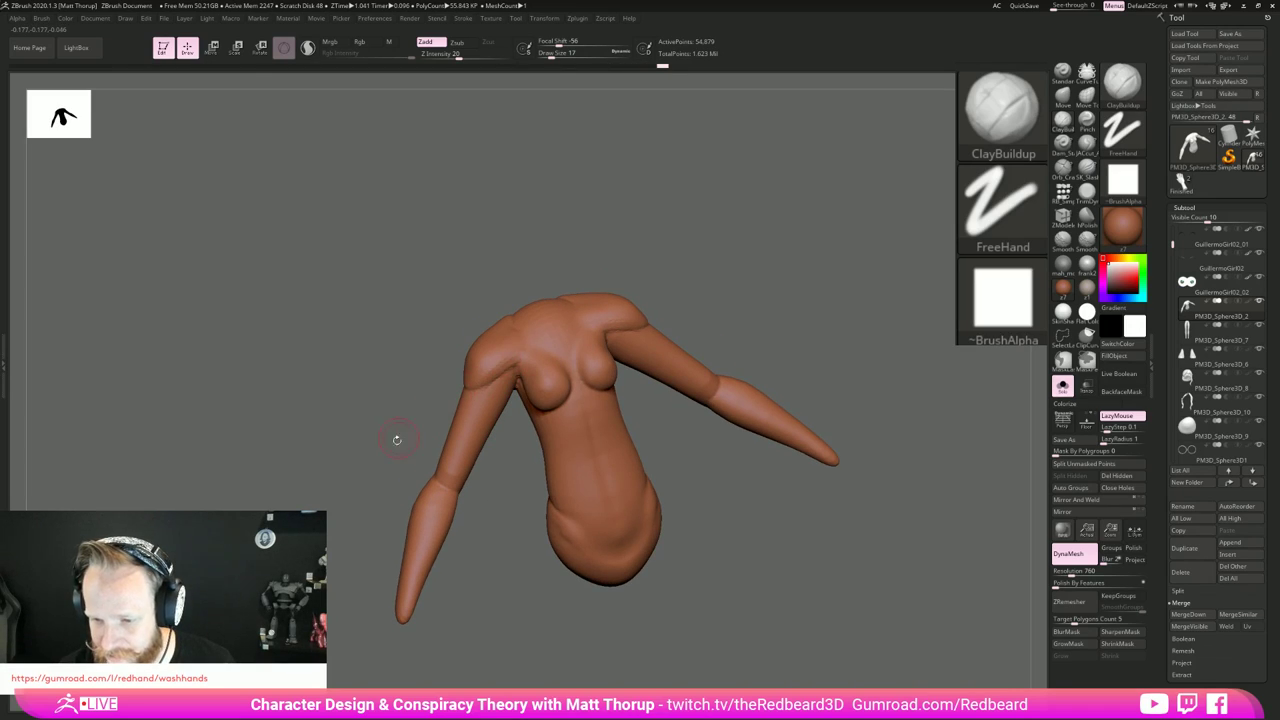
Step: Smooth the shoulder seams on the front and side of the body with the Smooth brush at size 17
right_click_drag(397, 440, 488, 383)
key("shift")
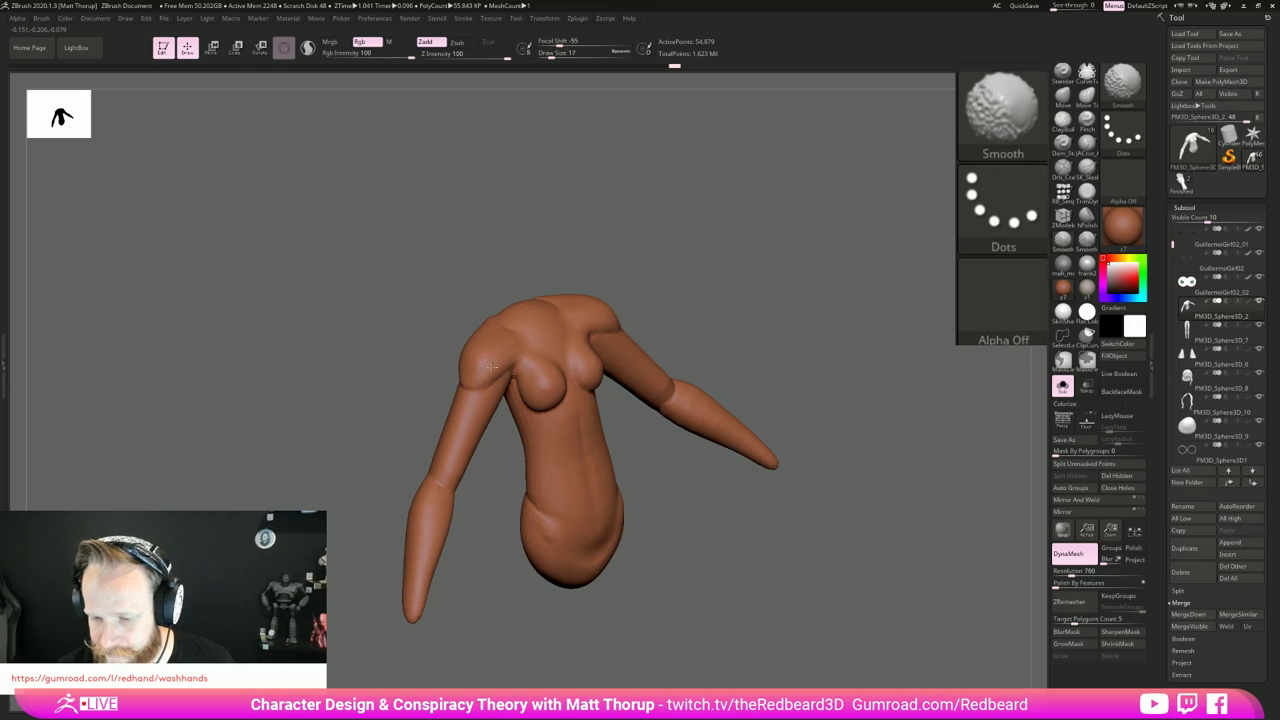
right_click_drag(500, 306, 507, 319)
left_click_drag(366, 437, 478, 408)
left_click_drag(471, 364, 464, 334, "shift")
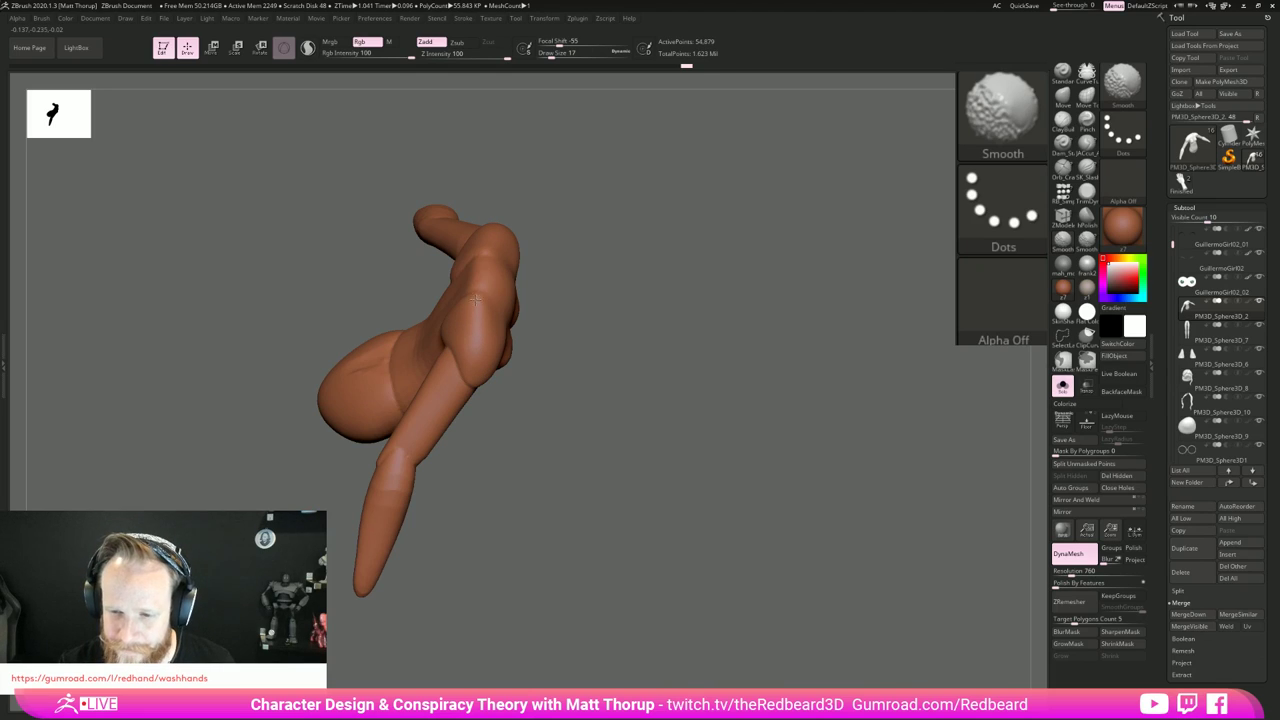
mouse_move(580, 257)
left_mouse_down()
mouse_move(457, 317)
mouse_move(511, 300)
left_mouse_up()
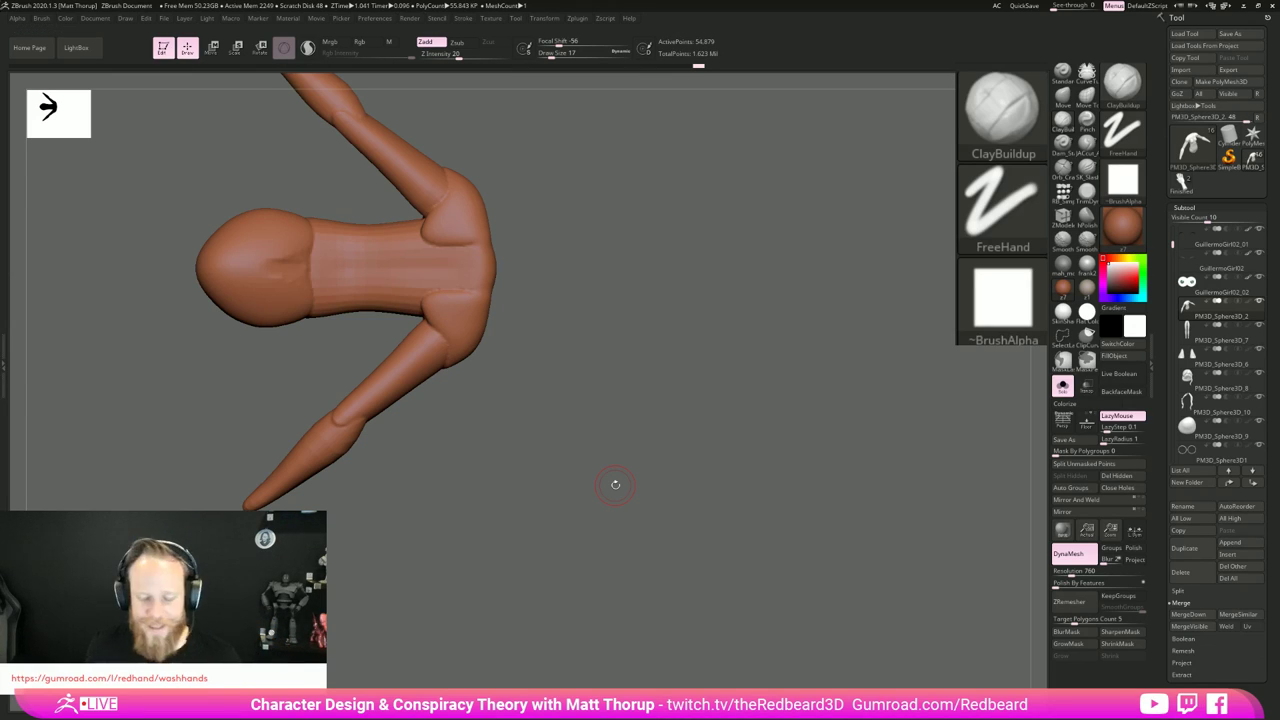
Step: Smooth the seams on the back where the shoulders meet the torso and where the waist meets the pelvis
key("shift")
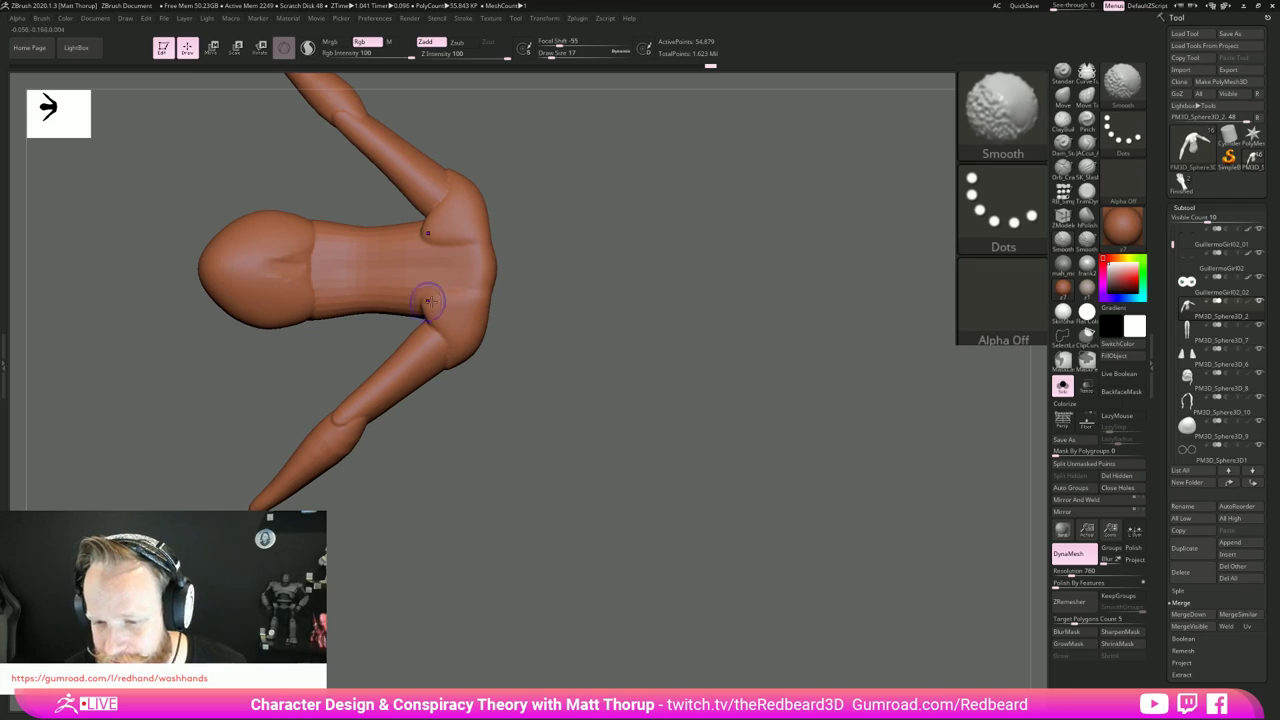
left_click_drag(427, 314, 422, 298, "shift")
left_click_drag(426, 252, 420, 256, "shift")
left_click_drag(430, 254, 416, 243, "shift")
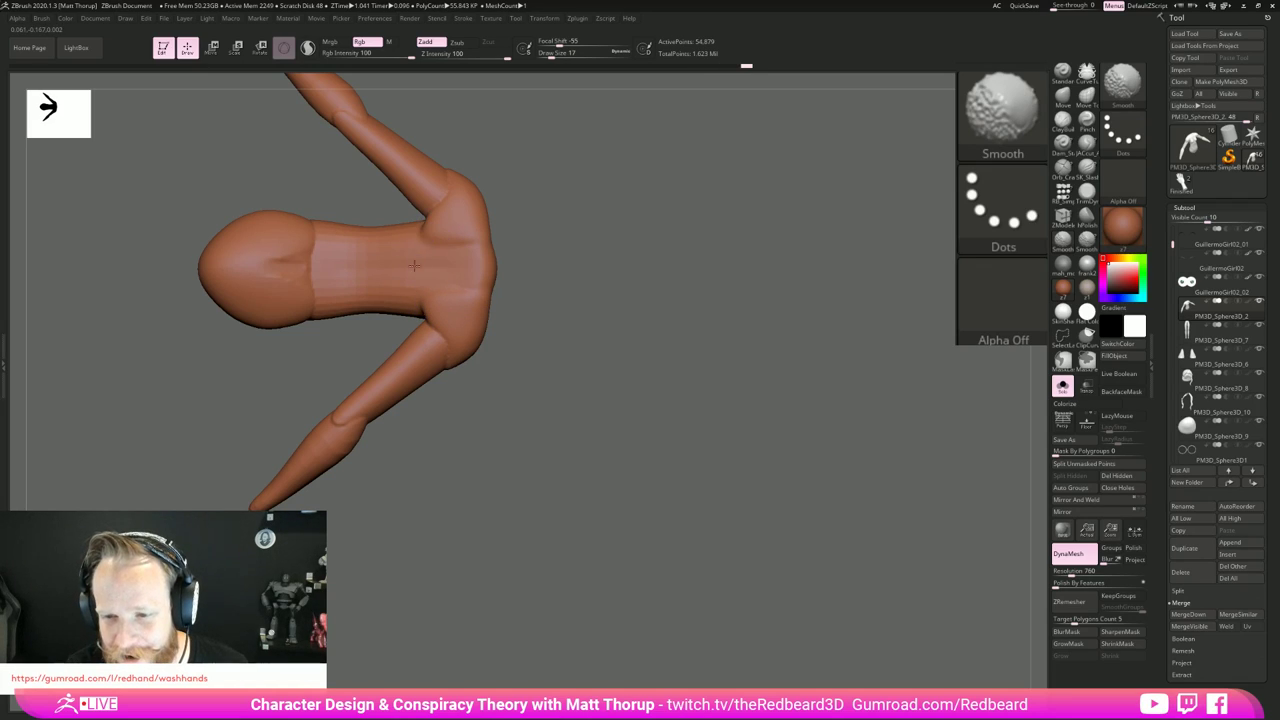
left_click_drag(586, 316, 601, 325)
key("shift")
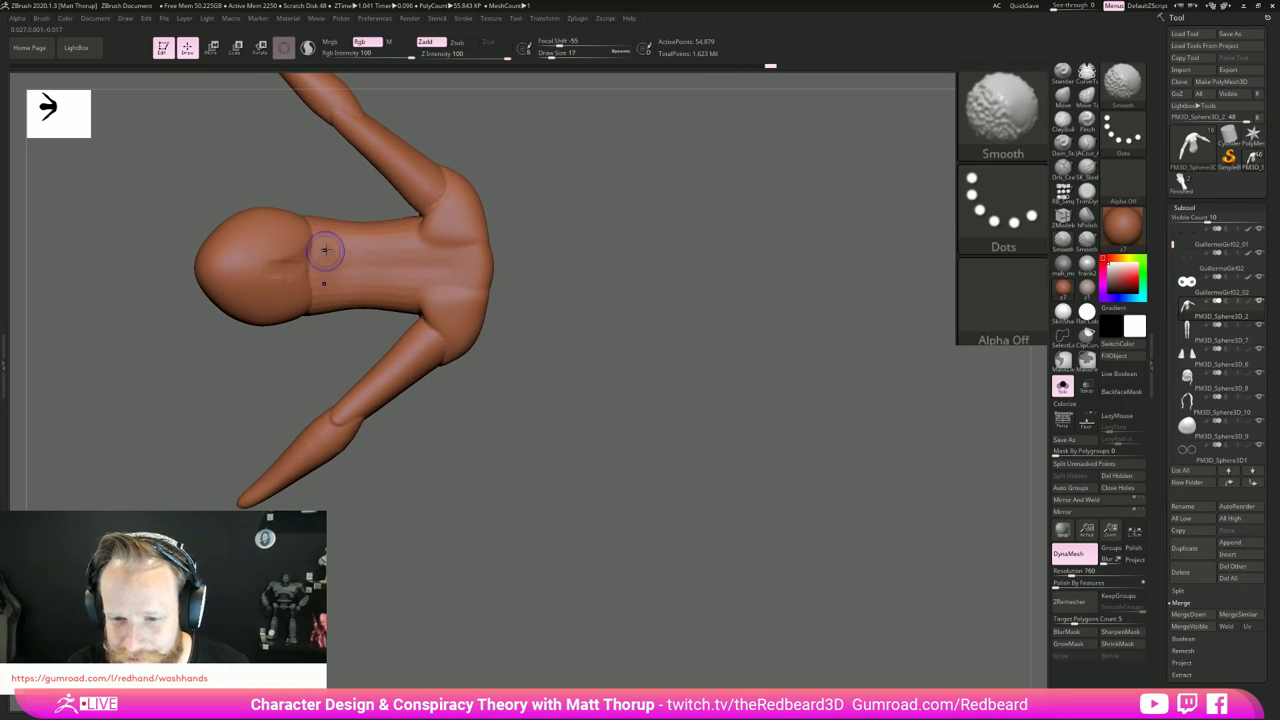
left_click_drag(310, 272, 390, 281, "shift")
Step: Smooth the transition between the waist and the hips along the side of the body
mouse_move(560, 290)
left_mouse_down()
mouse_move(626, 377)
mouse_move(609, 386)
mouse_move(626, 591)
mouse_move(543, 542)
left_mouse_up()
key("shift")
left_click_drag(426, 367, 446, 474, "shift")
left_click_drag(462, 570, 530, 582)
left_click_drag(430, 455, 431, 469, "shift")
left_click_drag(474, 525, 577, 583)
Step: Blend the underarm and smooth the seam between the shoulder and the upper arm from several angles
left_click_drag(625, 330, 672, 320)
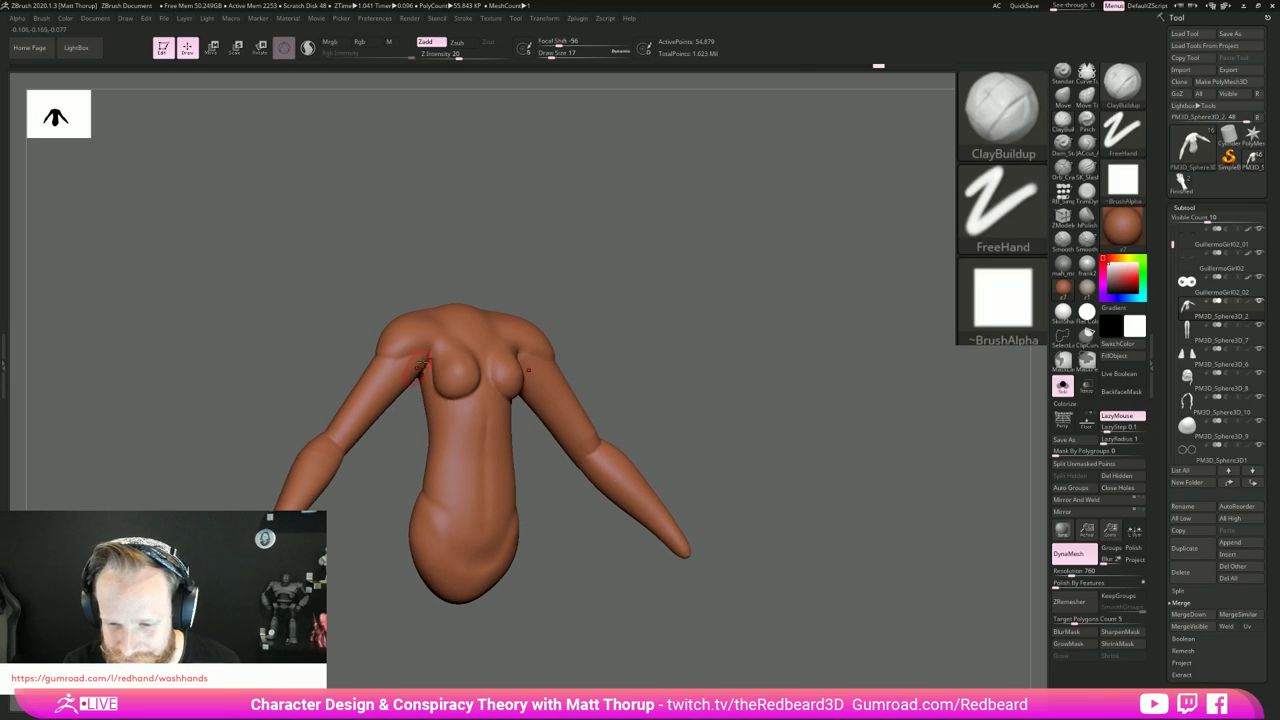
key("shift")
left_click_drag(396, 362, 405, 346, "shift")
left_click_drag(596, 318, 735, 316)
left_click_drag(380, 368, 385, 354, "shift")
mouse_move(560, 284)
left_mouse_down()
mouse_move(466, 281)
mouse_move(445, 249)
left_mouse_up()
left_click_drag(388, 373, 386, 388, "shift")
left_click_drag(412, 488, 530, 500)
Step: Smooth the elbow seam and the forearm from several angles with the Smooth brush
left_click_drag(354, 455, 359, 449, "shift")
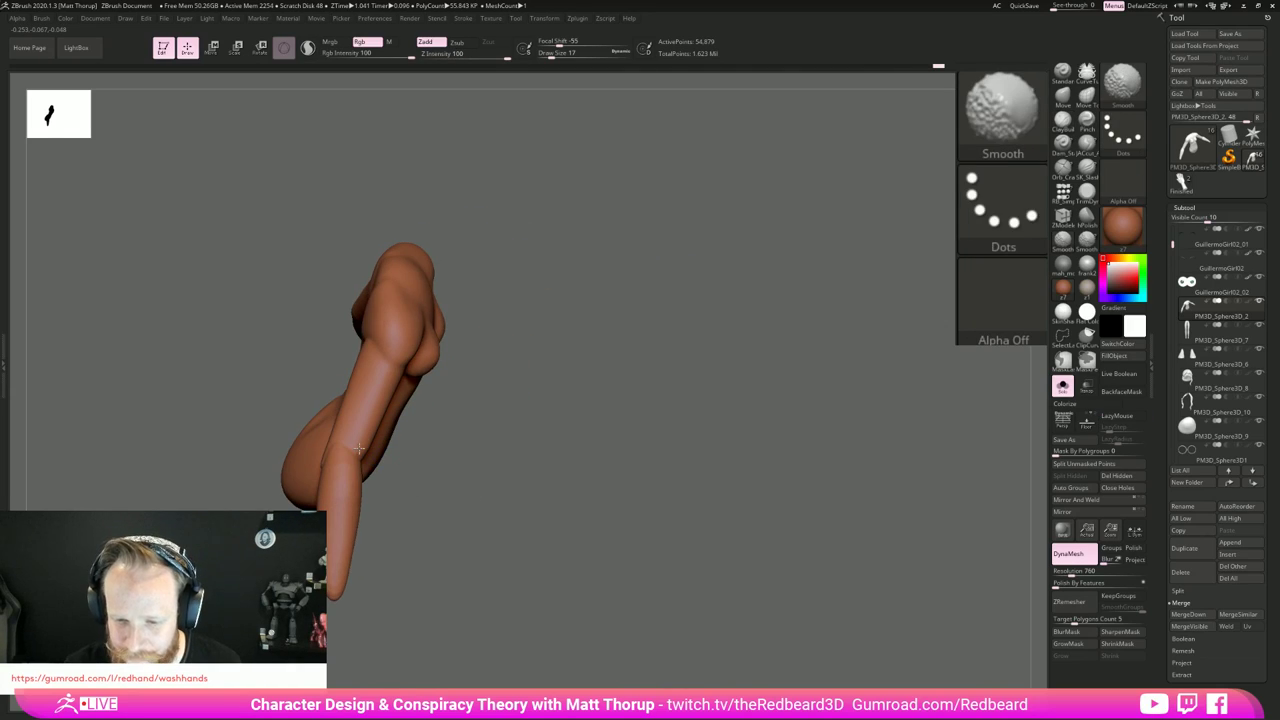
left_click_drag(359, 405, 349, 447, "shift")
left_click_drag(440, 478, 520, 480)
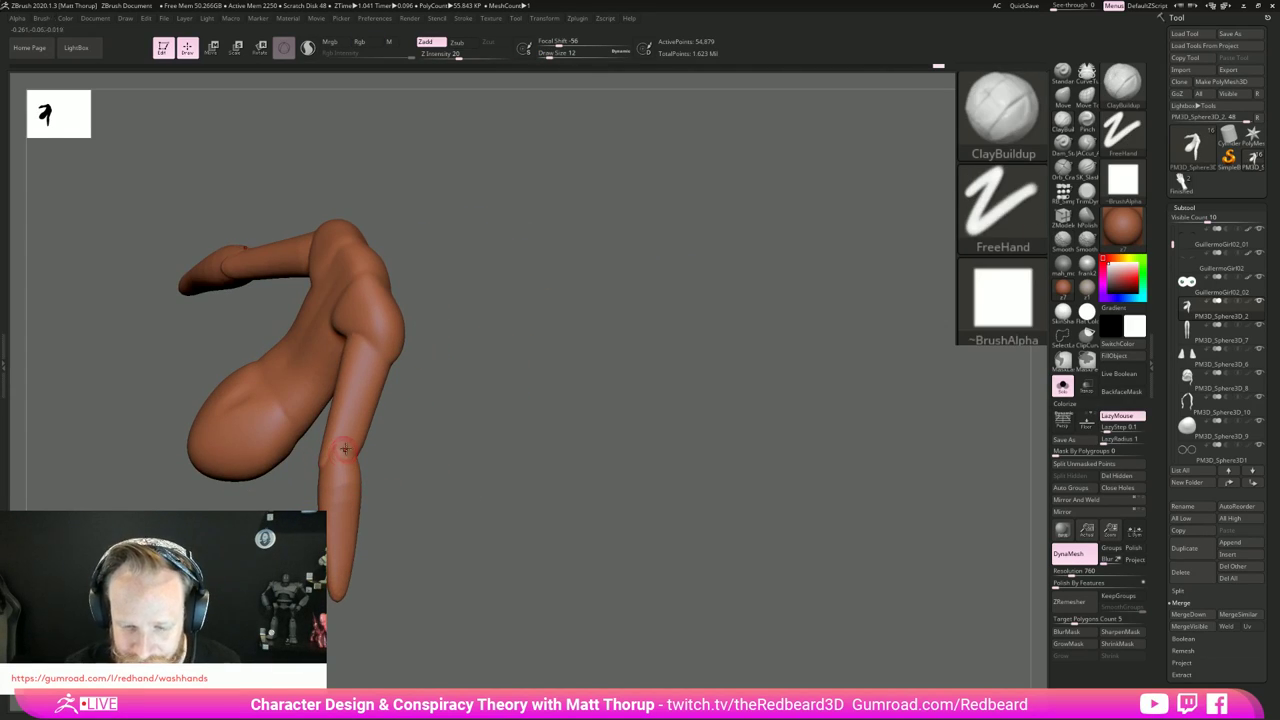
left_click_drag(341, 446, 345, 530, "shift")
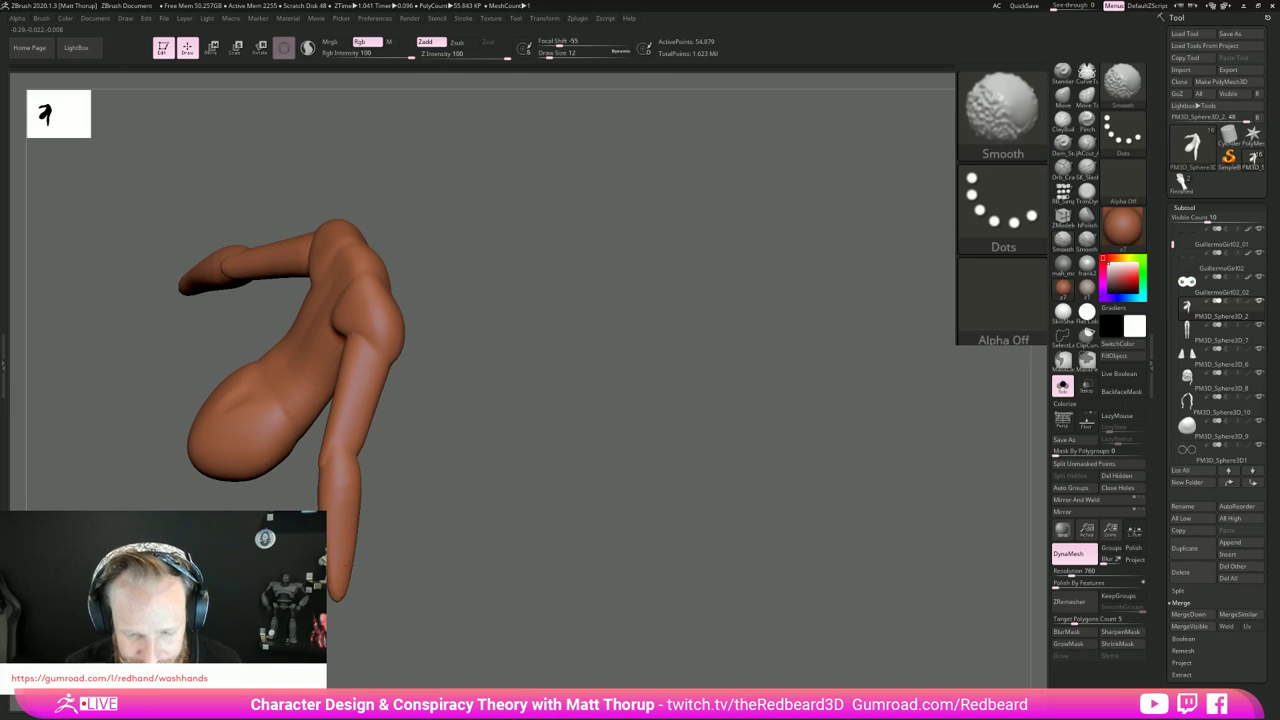
left_click_drag(520, 510, 425, 490)
left_click_drag(351, 468, 351, 541, "shift")
left_click_drag(460, 535, 395, 537)
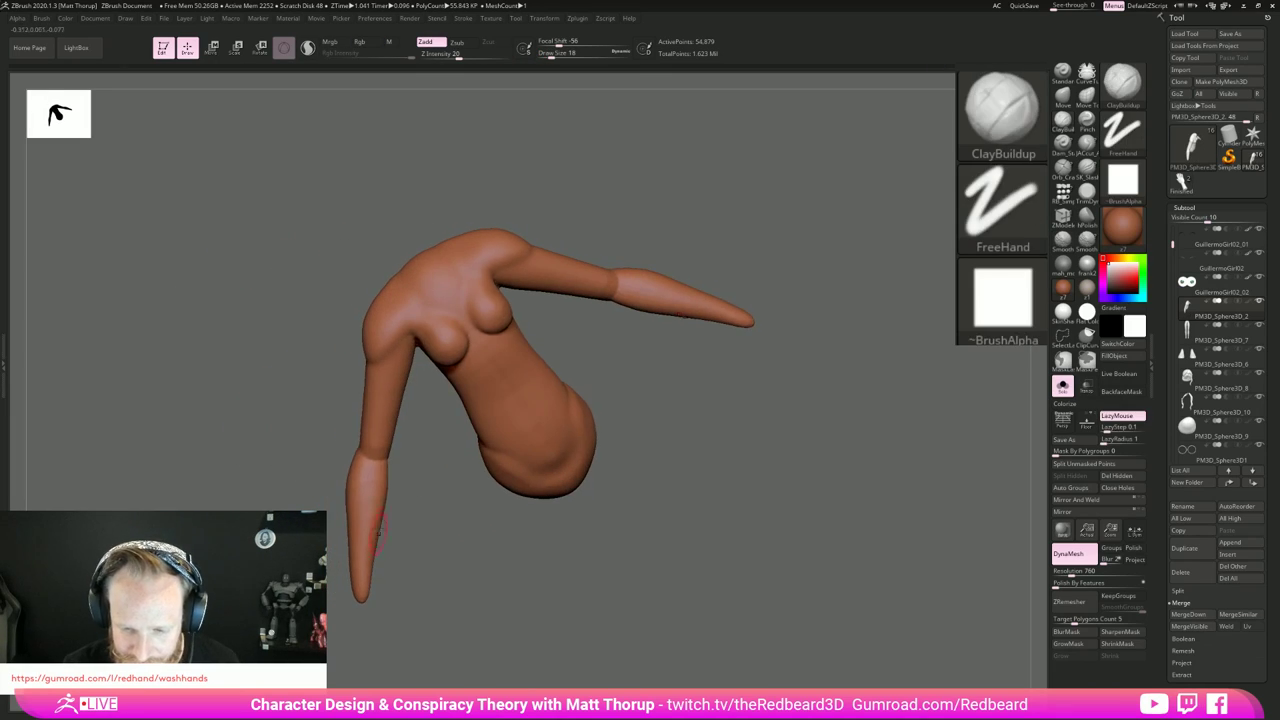
left_click_drag(363, 486, 367, 464, "shift")
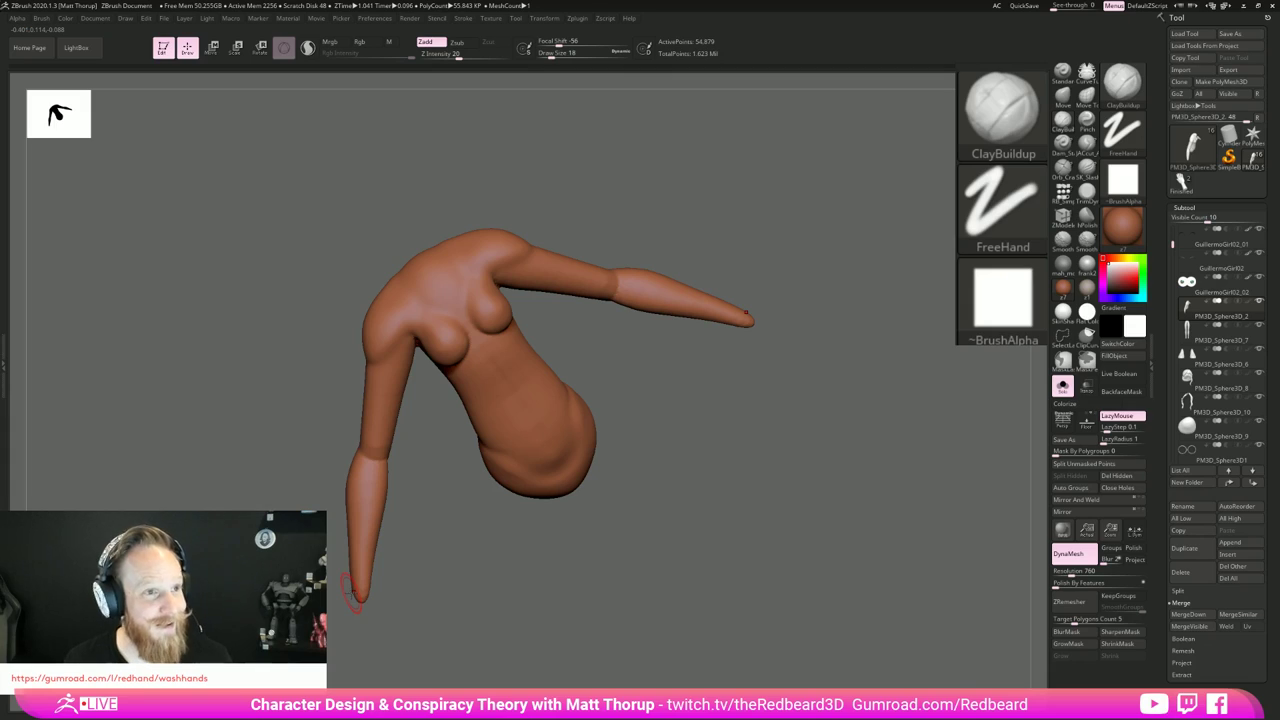
Step: Carve the inner elbow crease with the JACcut_A brush and smooth it into the upper arm and forearm
left_click(1063, 168)
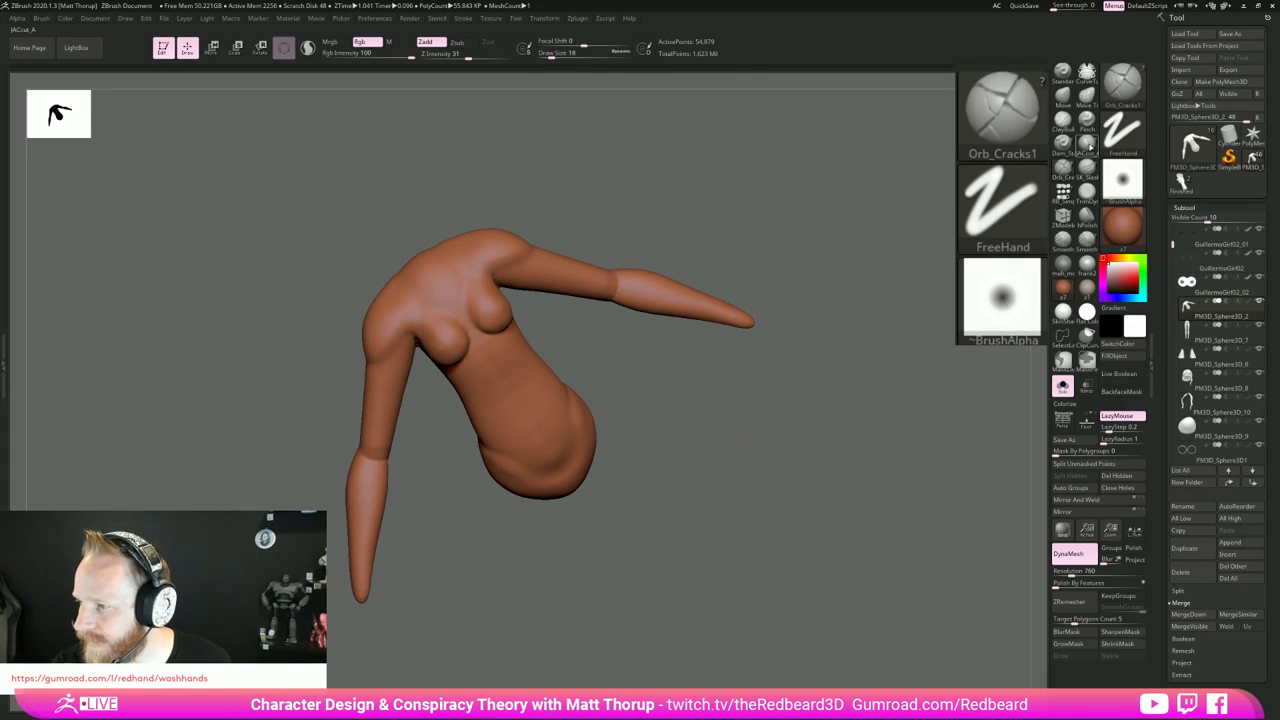
left_click(1087, 144)
mouse_move(695, 495)
left_mouse_down("alt")
mouse_move(654, 561)
mouse_move(362, 433)
left_mouse_up("alt")
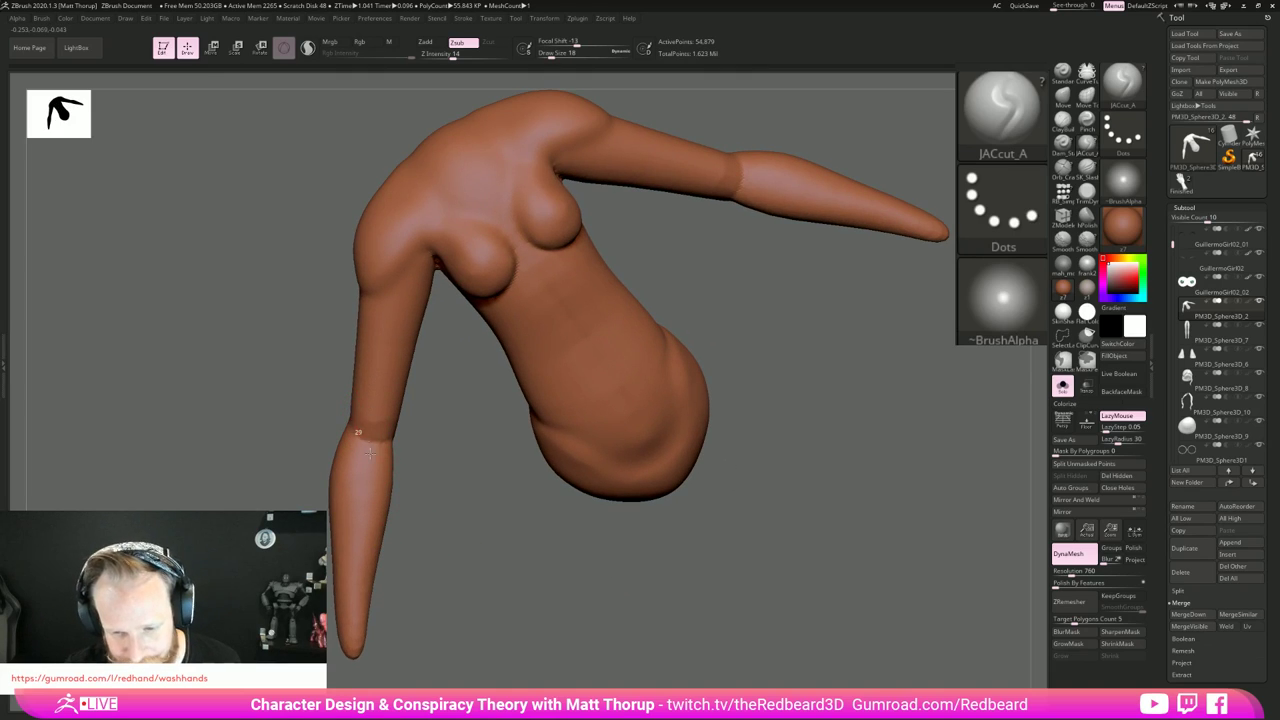
left_click_drag(414, 505, 365, 451)
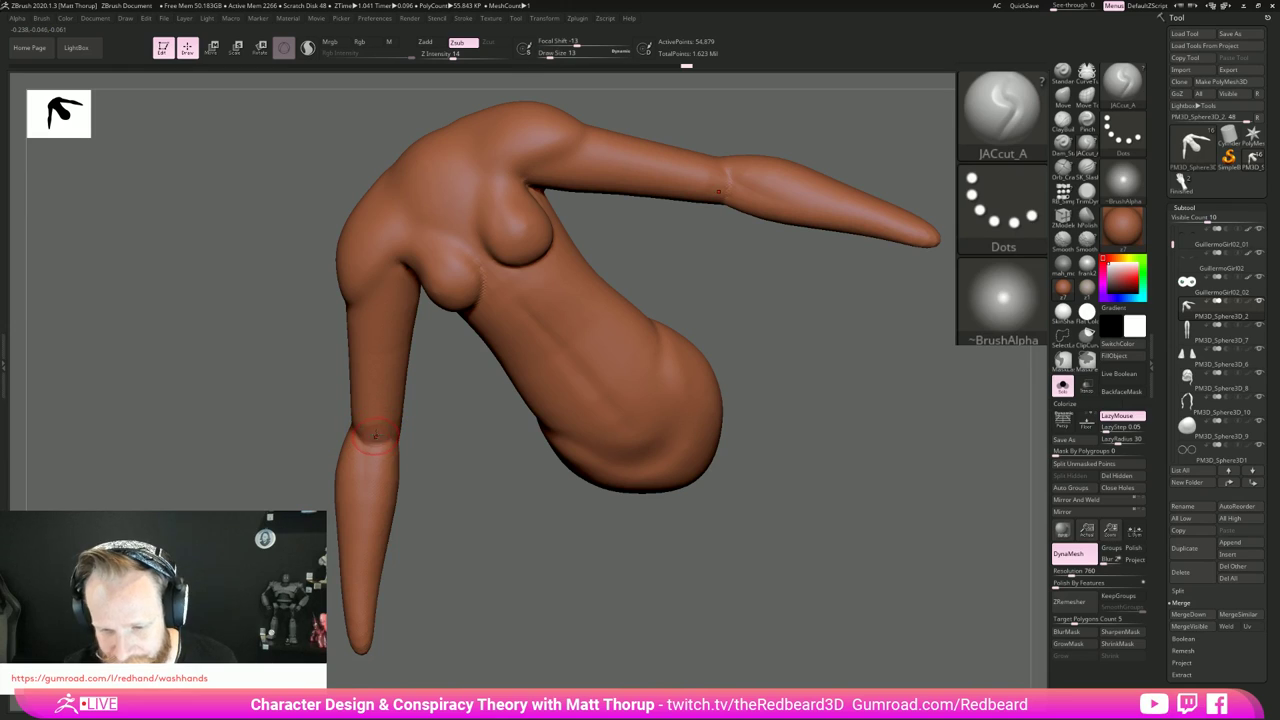
key("shift")
mouse_move(382, 454)
left_mouse_down("shift")
mouse_move(384, 474)
mouse_move(396, 476)
mouse_move(396, 456)
mouse_move(400, 466)
left_mouse_up("shift")
mouse_move(440, 517)
left_mouse_down()
mouse_move(464, 490)
mouse_move(448, 486)
left_mouse_up()
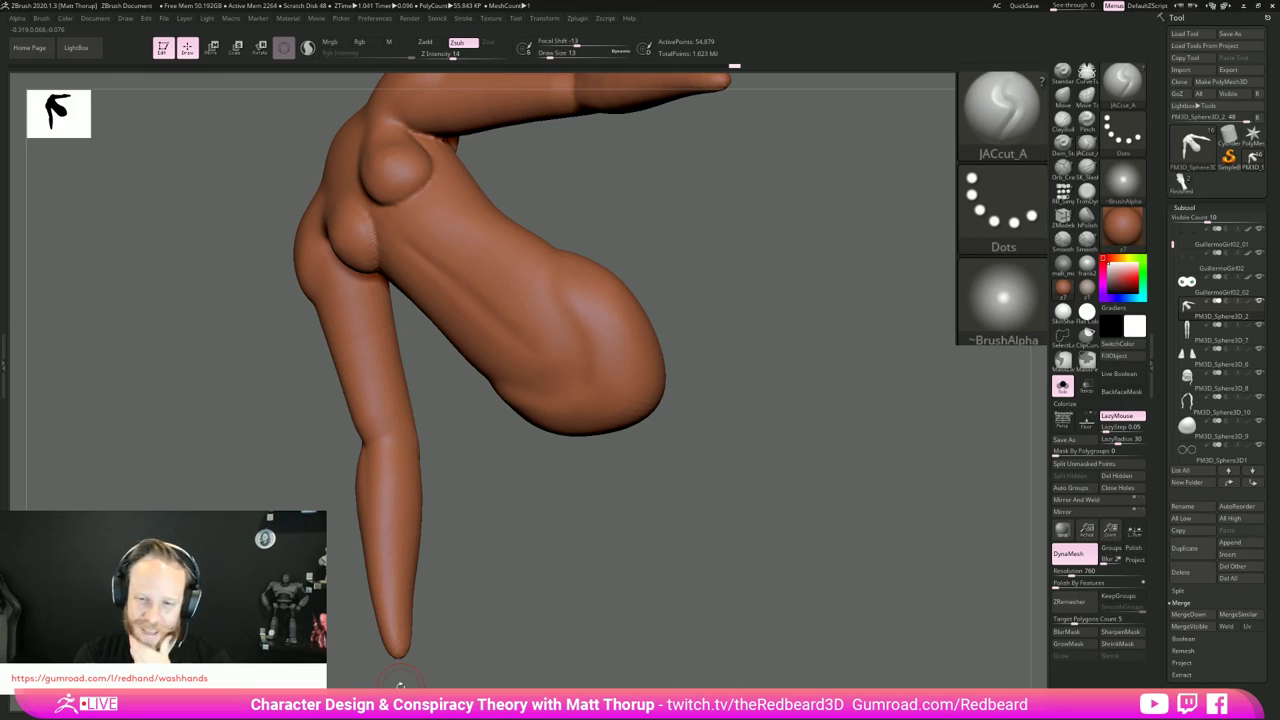
key("shift")
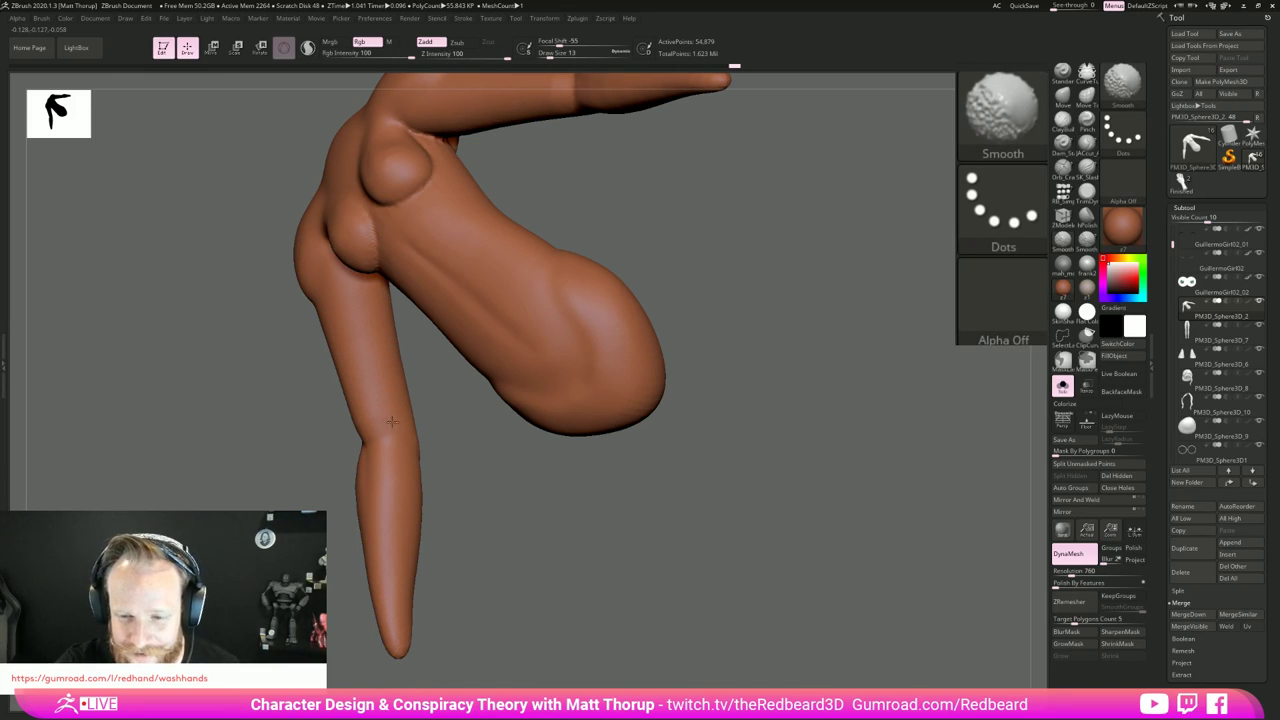
mouse_move(440, 400)
left_mouse_down()
mouse_move(493, 422)
mouse_move(565, 512)
left_mouse_up()
Step: Smooth the chest between the breasts and the front of the shoulder where it meets the upper arm
mouse_move(769, 344)
left_mouse_down()
mouse_move(683, 286)
mouse_move(454, 369)
mouse_move(508, 334)
mouse_move(477, 365)
mouse_move(510, 306)
left_mouse_up()
left_click_drag(672, 197, 670, 262)
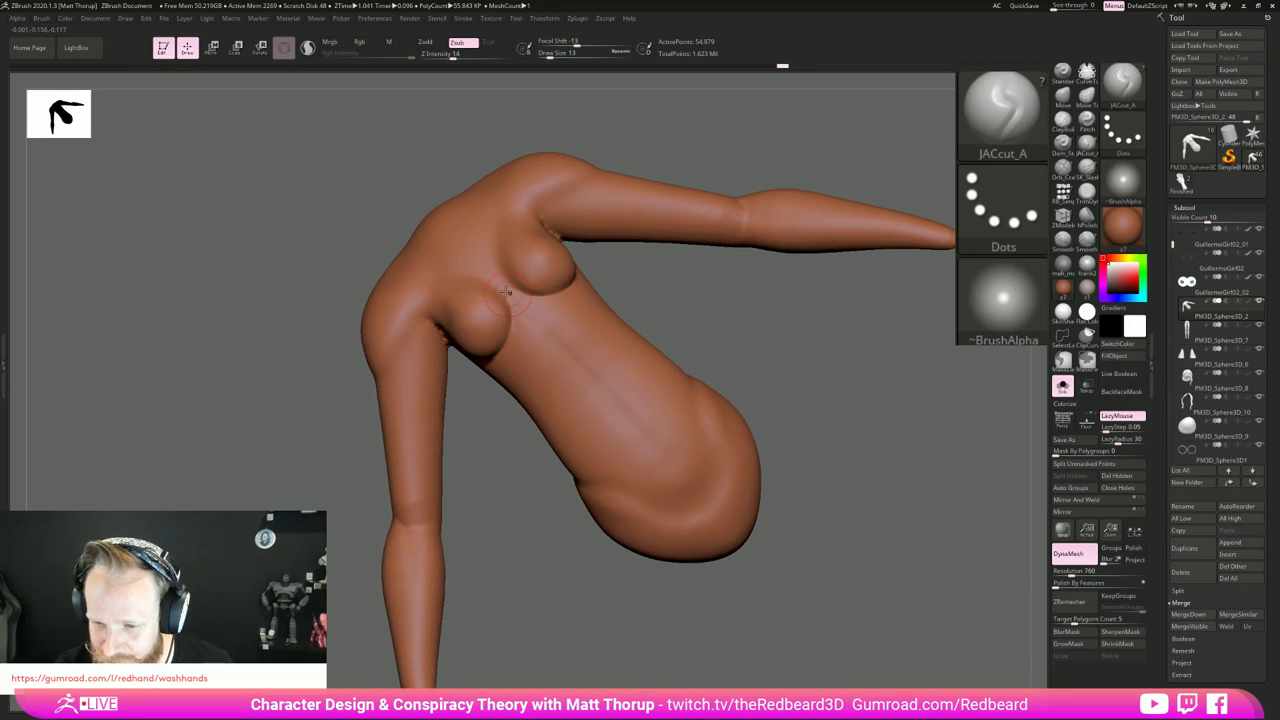
left_click_drag(538, 295, 480, 302, "shift")
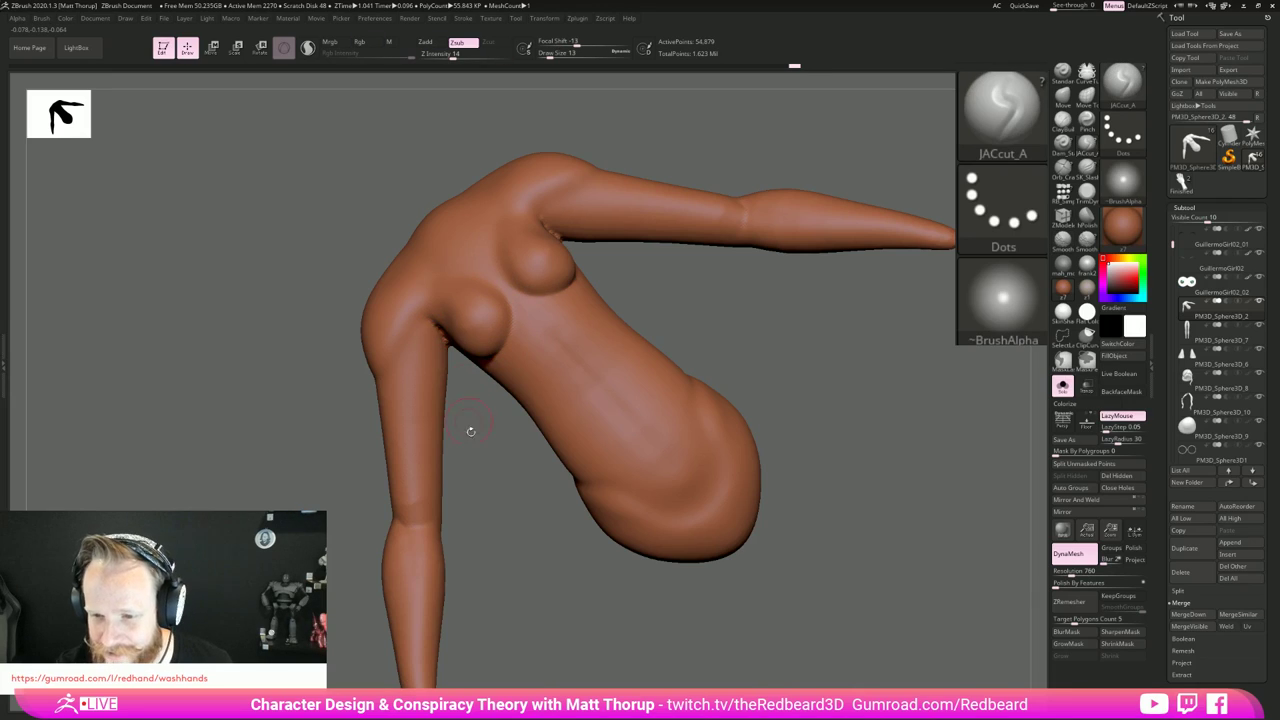
left_click_drag(471, 431, 448, 424)
left_click_drag(383, 329, 386, 338, "shift")
mouse_move(480, 398)
left_mouse_down()
mouse_move(466, 431)
mouse_move(419, 327)
left_mouse_up()
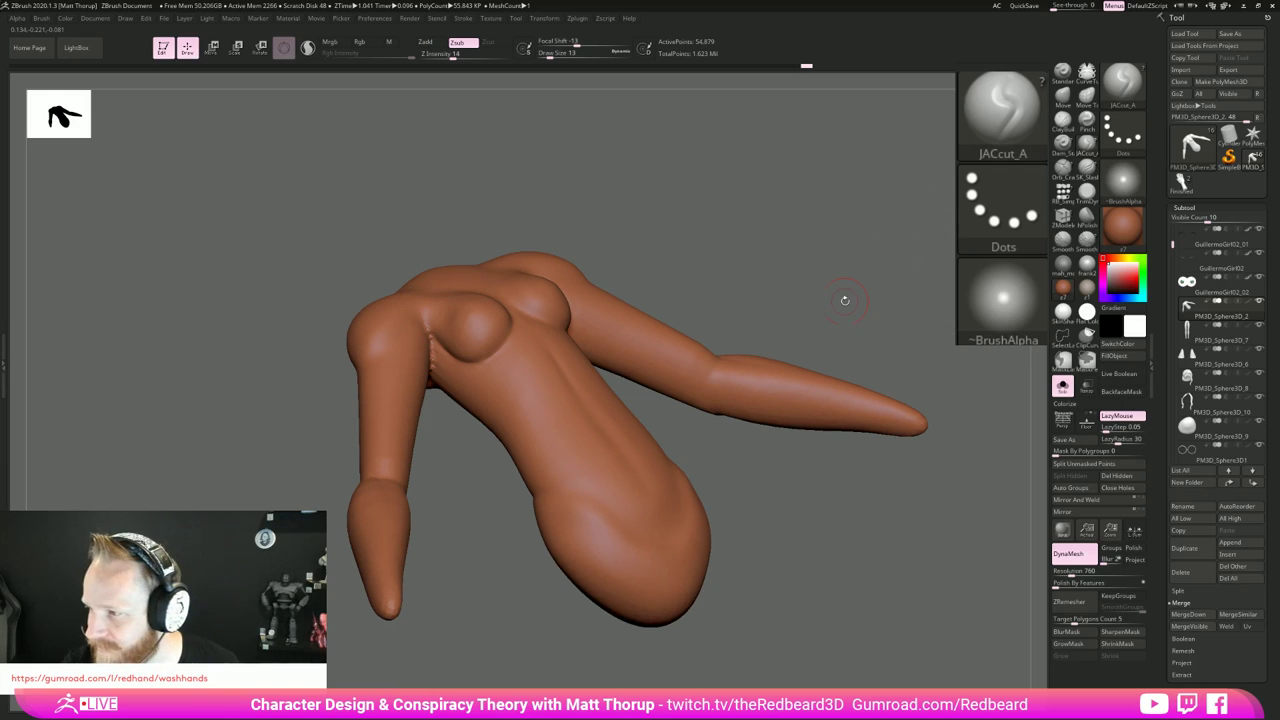
Step: Refine the shoulder crease above the upper arm with the KNIFE brush at size 13, and smooth the upper back
key("b")
key("k")
key("n")
mouse_move(783, 252)
left_mouse_down()
mouse_move(771, 251)
mouse_move(783, 236)
mouse_move(657, 291)
mouse_move(447, 332)
mouse_move(410, 310)
left_mouse_up()
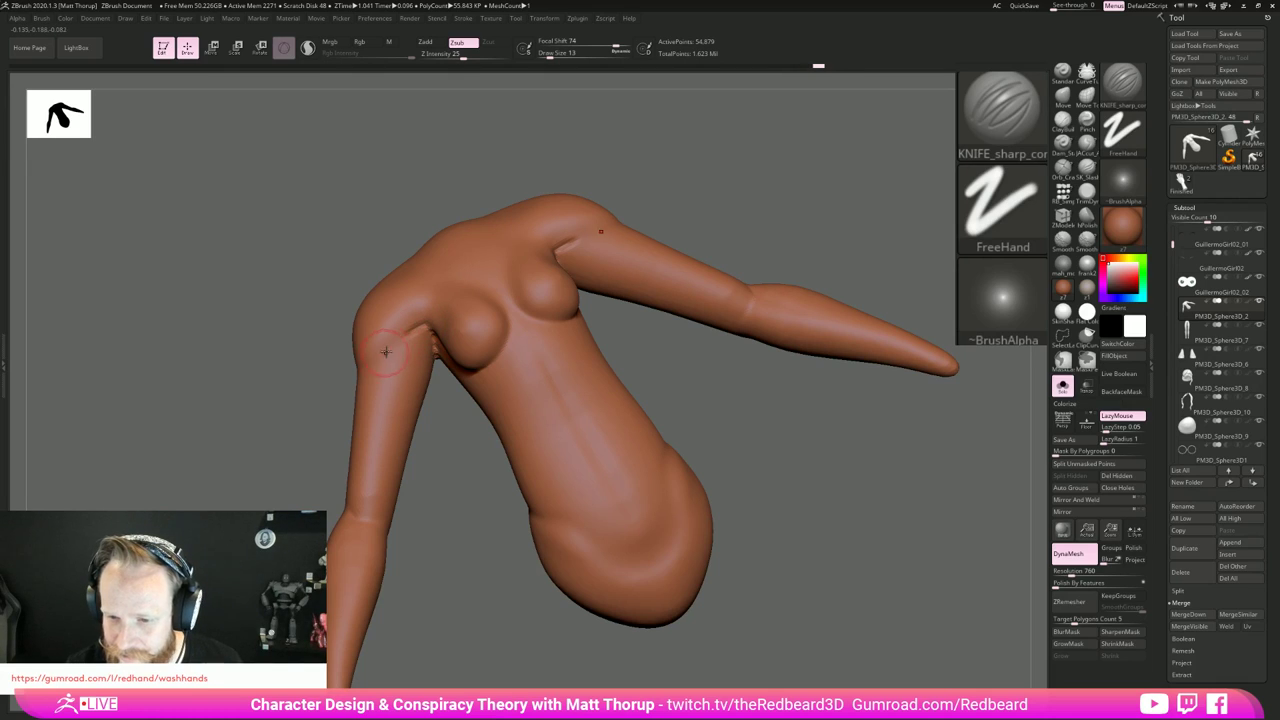
mouse_move(440, 470)
left_mouse_down()
mouse_move(494, 500)
mouse_move(716, 424)
mouse_move(420, 300)
left_mouse_up()
key("shift")
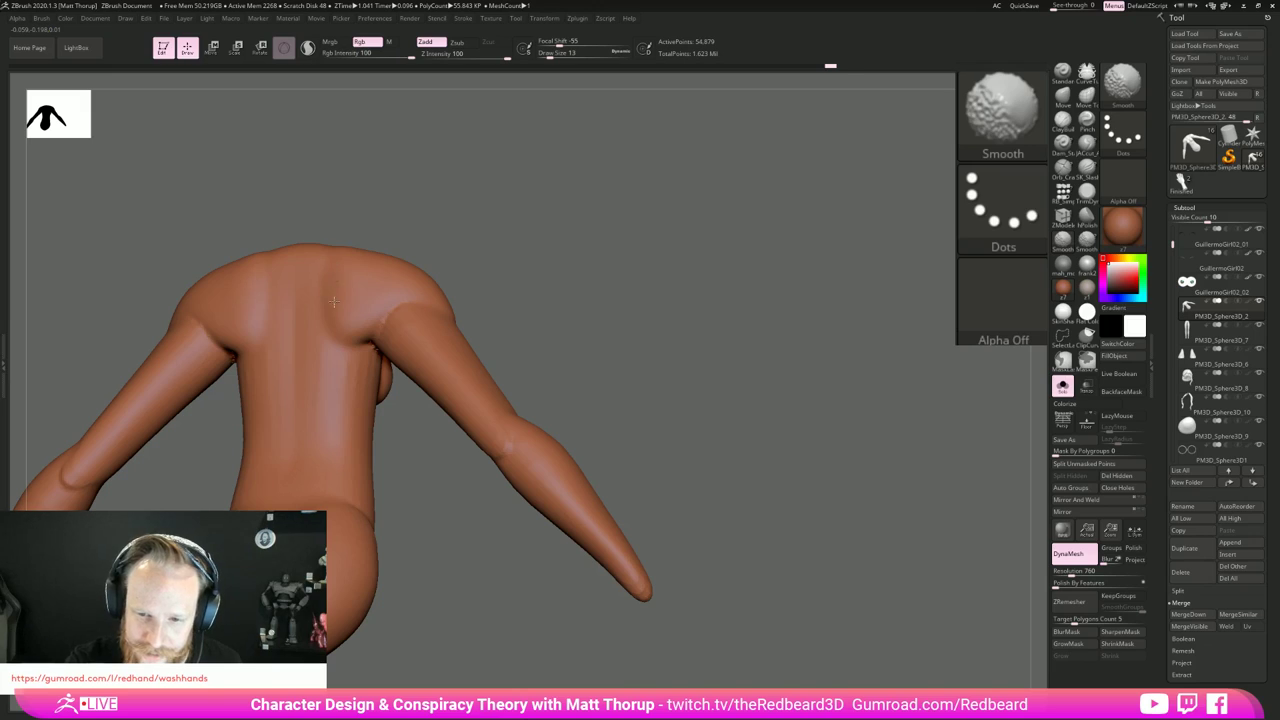
mouse_move(380, 277)
left_mouse_down()
mouse_move(529, 291)
mouse_move(734, 404)
mouse_move(735, 439)
left_mouse_up()
Step: Tighten the crease between the shoulder and upper arm on the back with the Pinch brush
key("b")
key("p")
key("i")
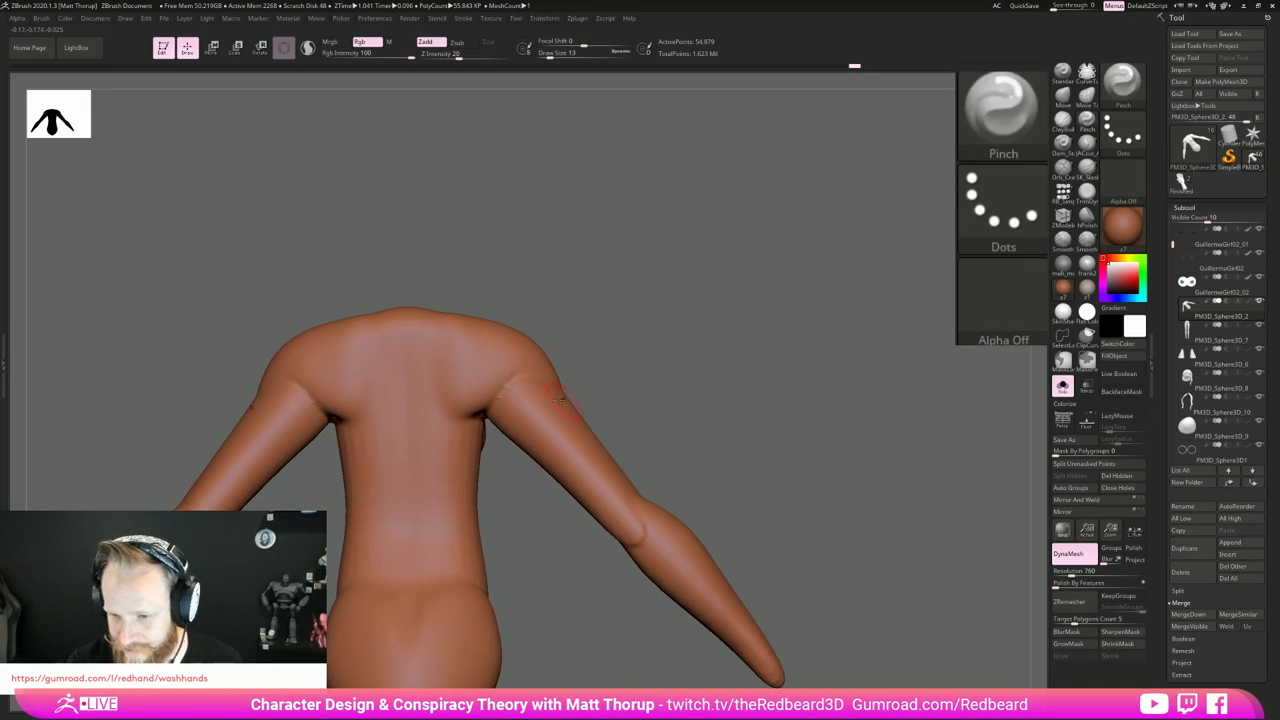
key("super")
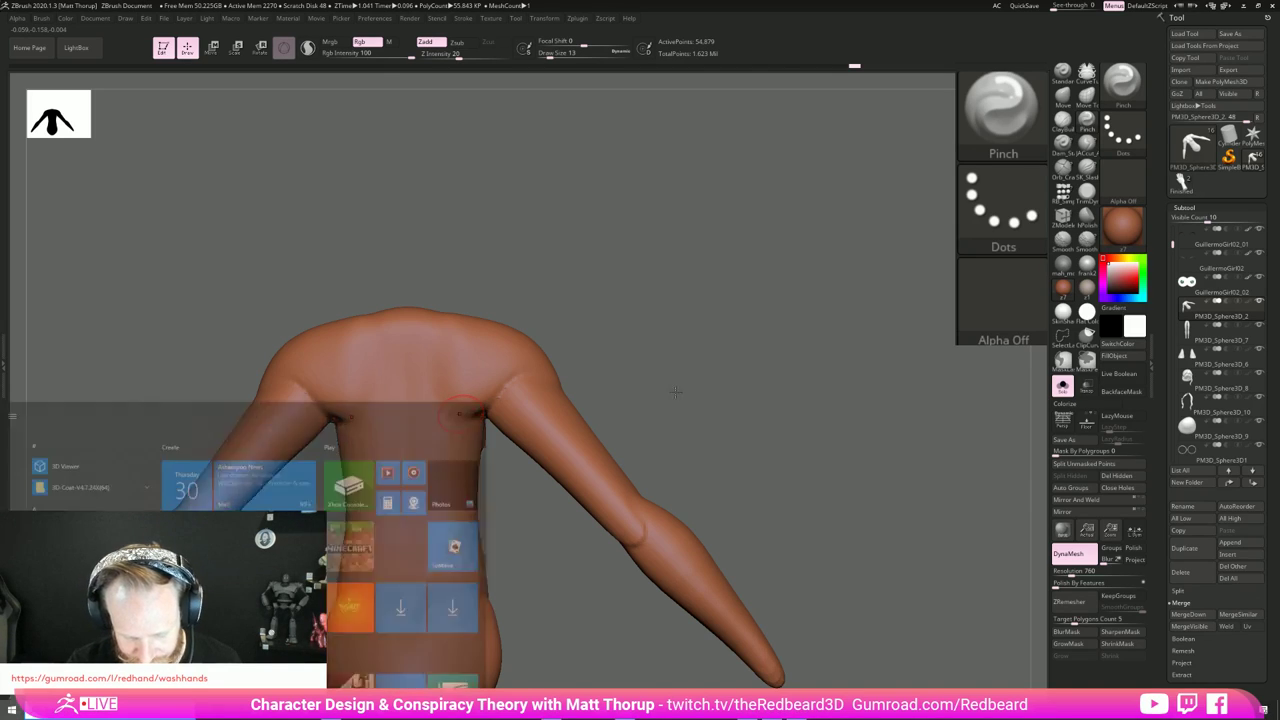
left_click_drag(803, 403, 769, 447)
Step: Reshape the back of the underarms and narrow the sides of the torso with the Move brush, using size 23
key("b")
key("m")
key("v")
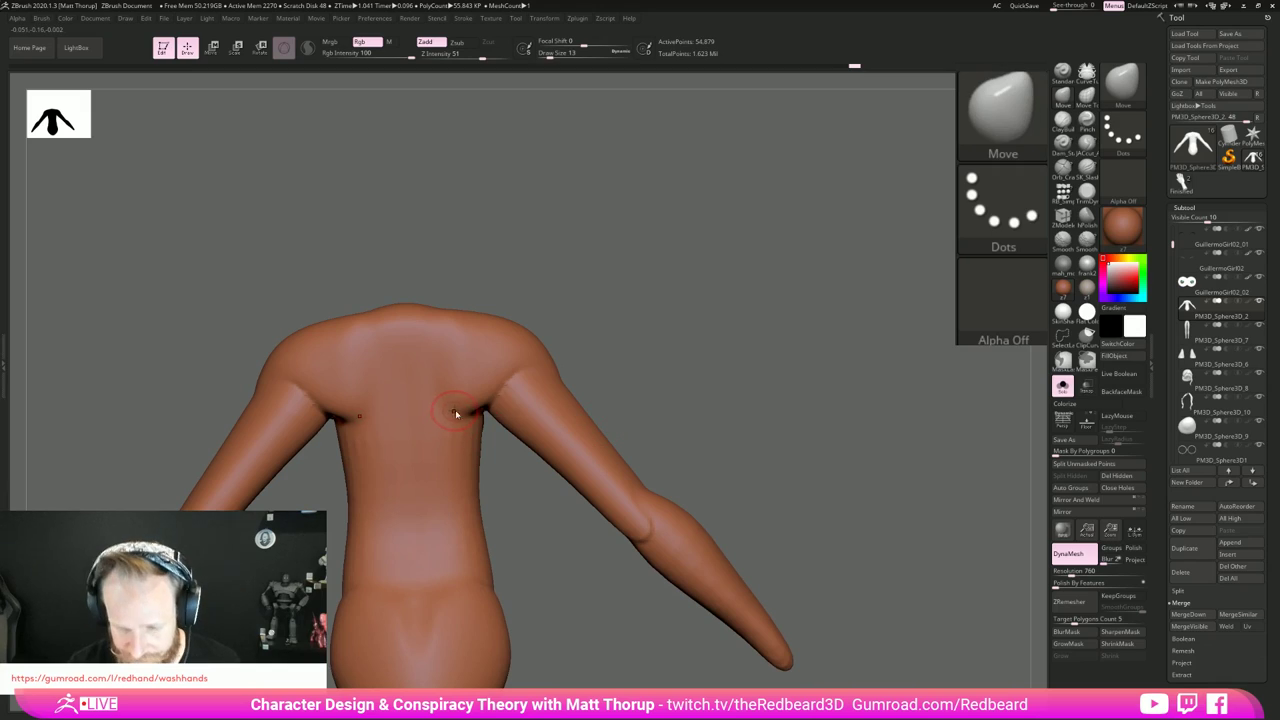
left_click_drag(461, 410, 462, 416)
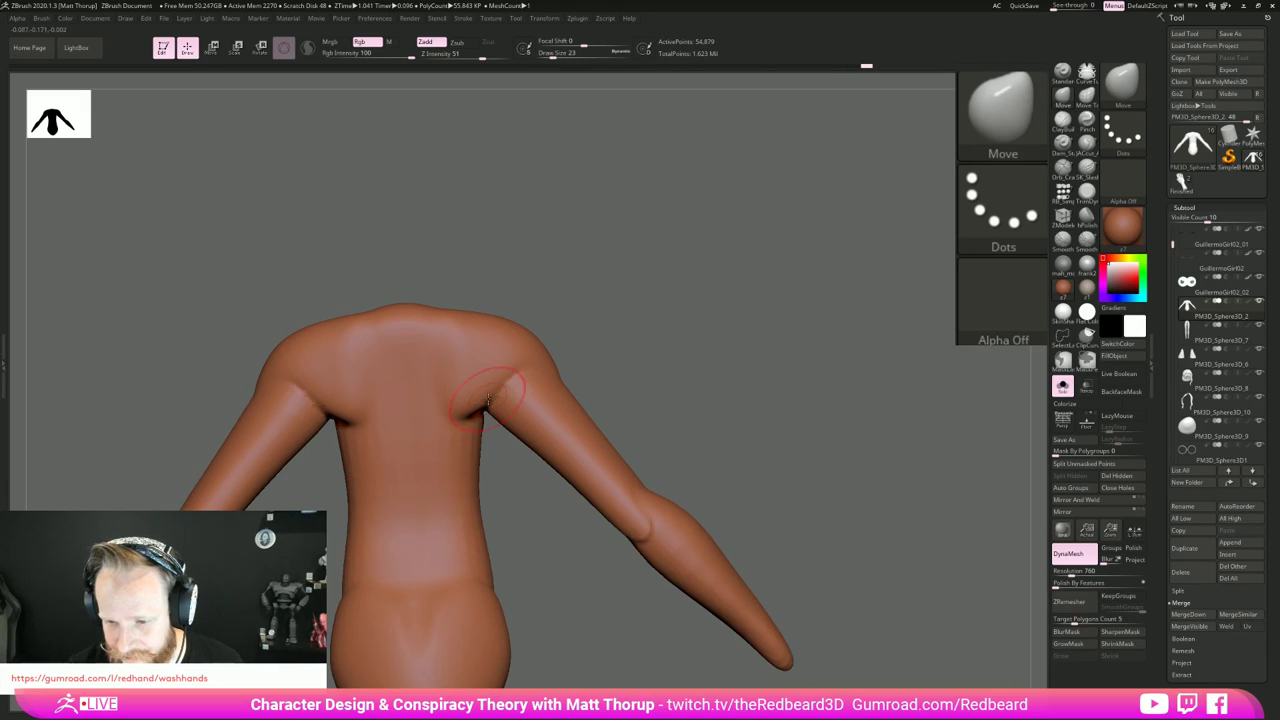
left_click_drag(497, 488, 465, 446)
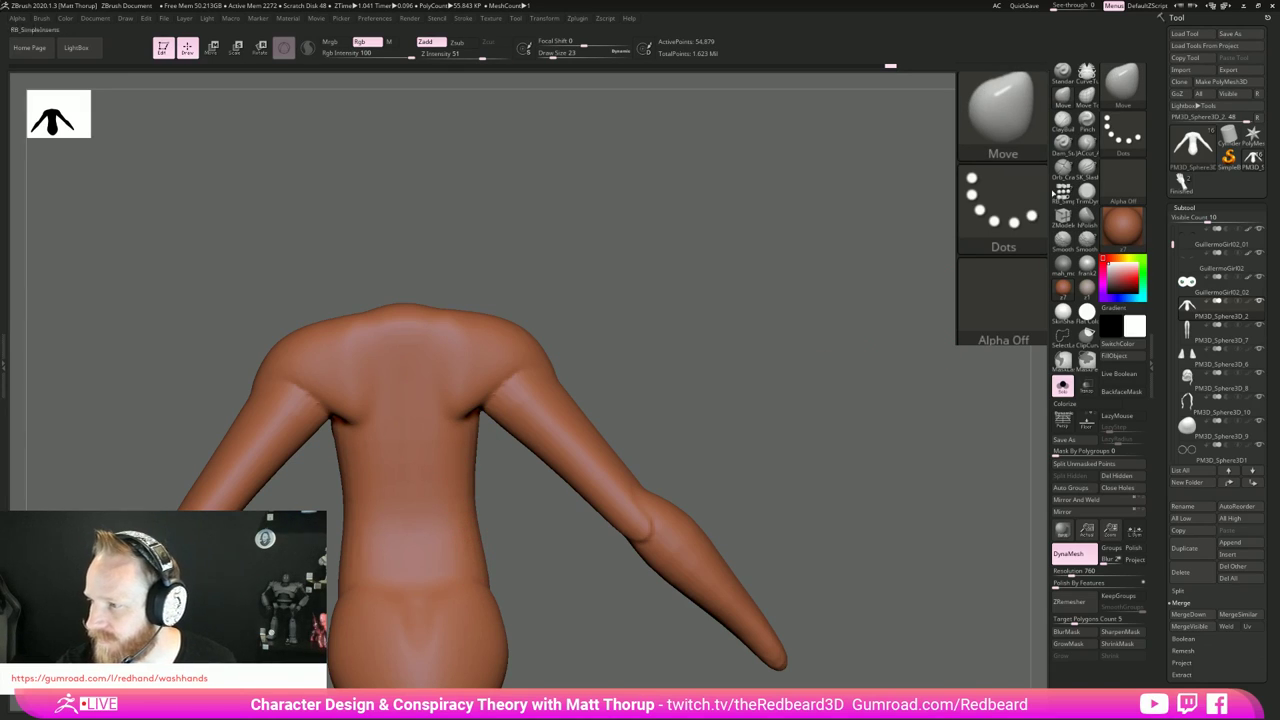
Step: Carve the spine groove down the middle of the back to the pelvis with the JACcut_A brush at size 17
left_click_drag(405, 450, 411, 627)
key("ctrl+z")
left_click(1087, 146)
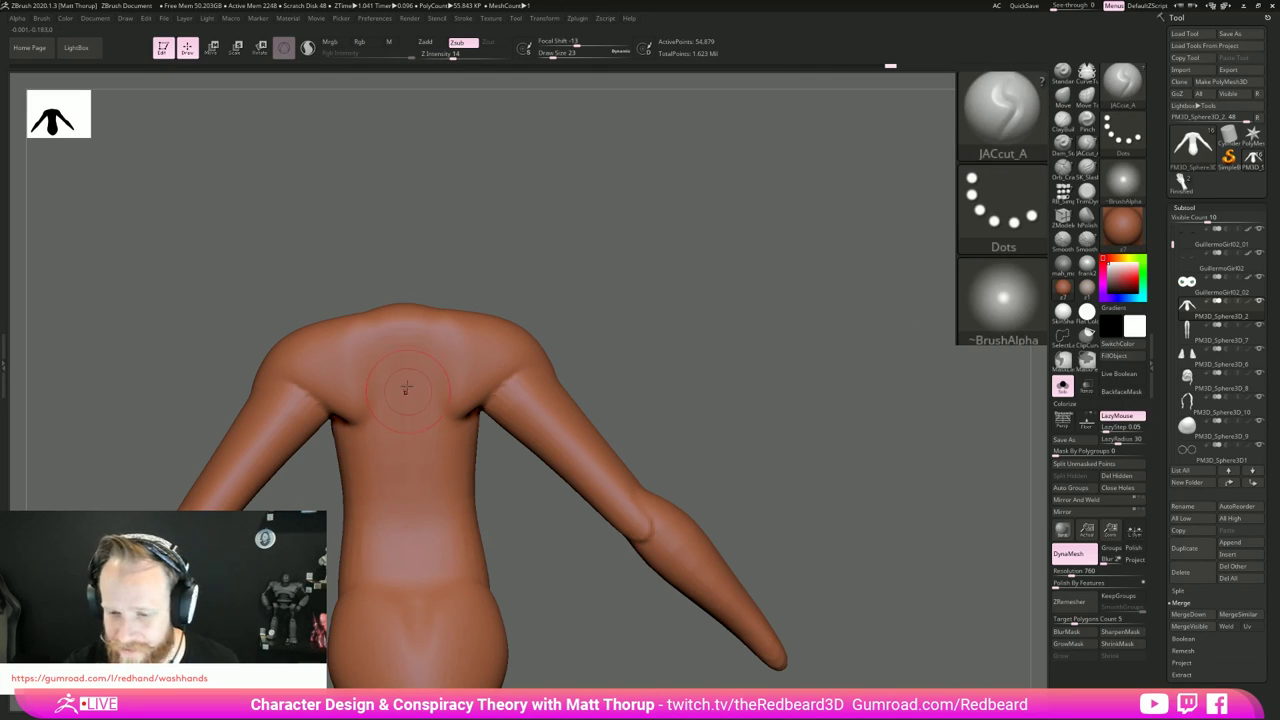
key("s")
left_click(400, 335)
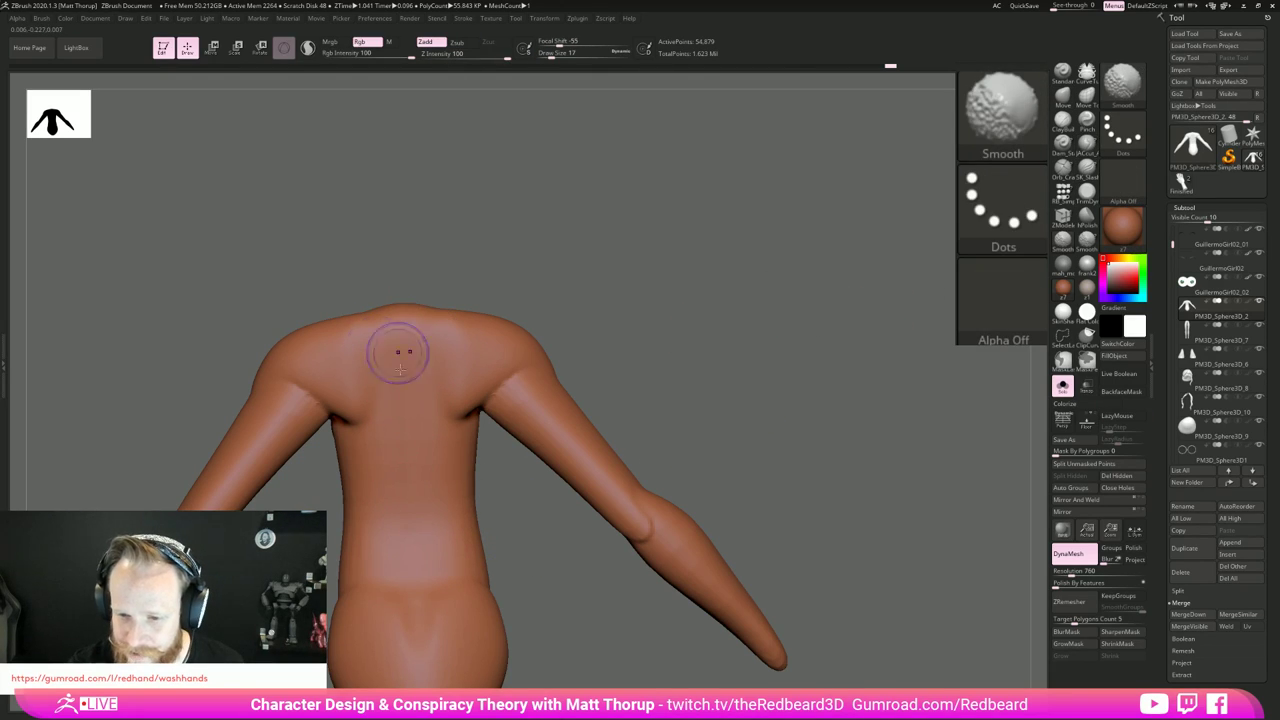
left_click_drag(399, 365, 401, 400)
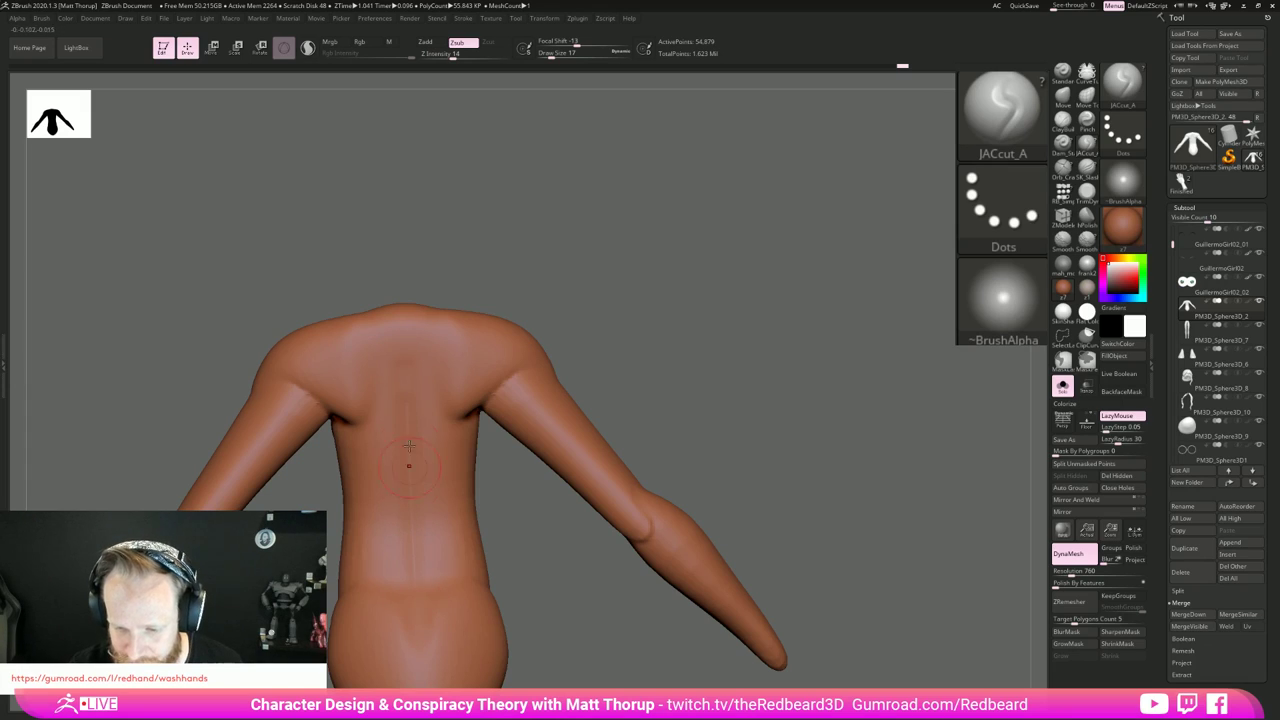
left_click_drag(398, 515, 407, 575)
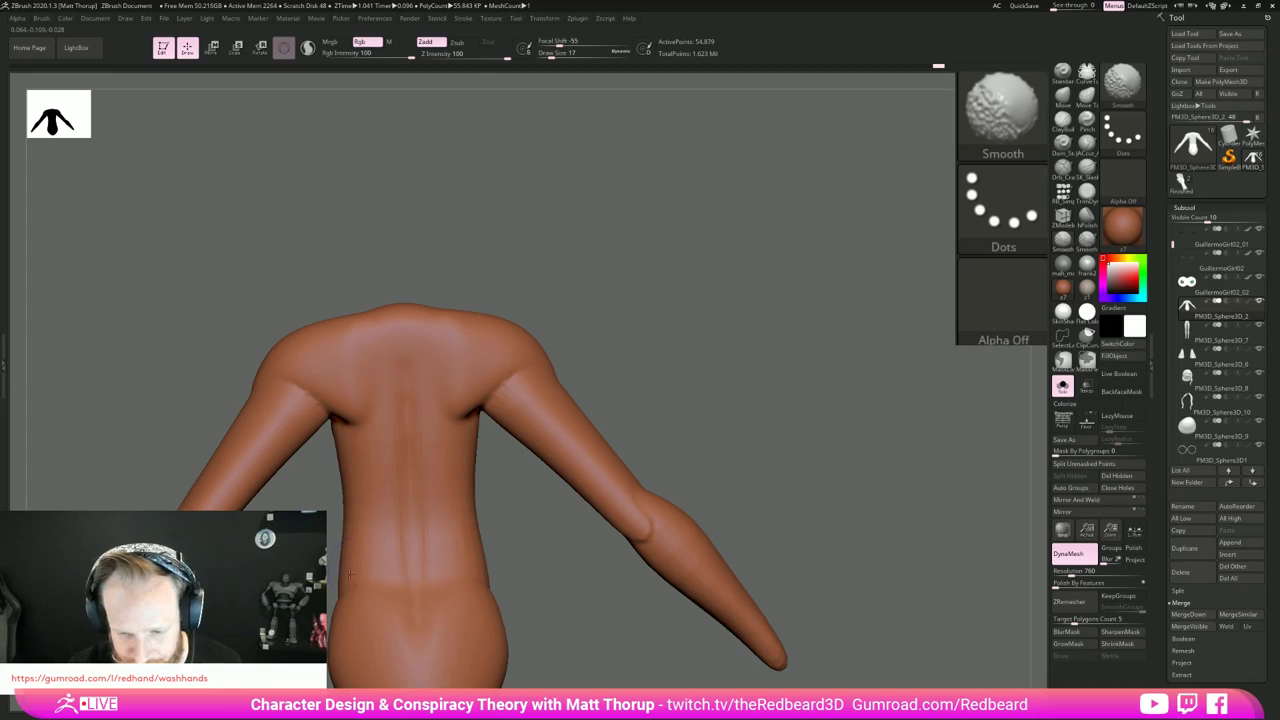
left_click_drag(523, 537, 480, 573)
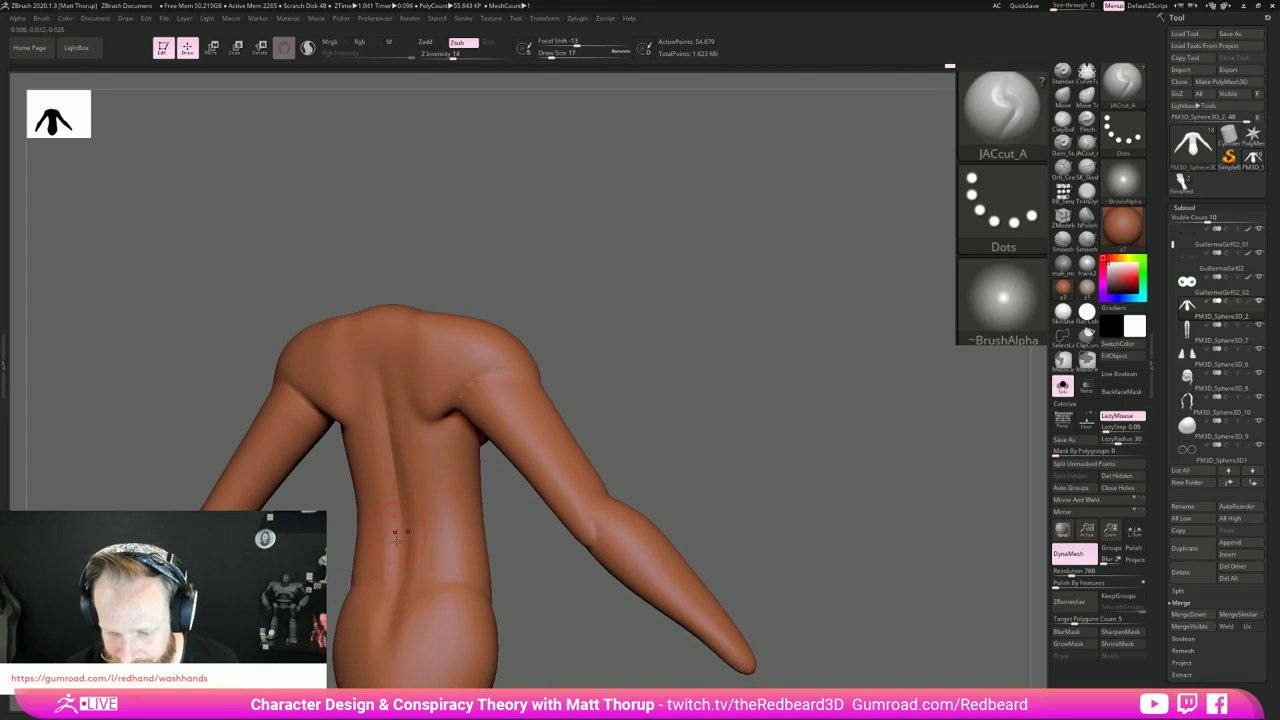
left_click_drag(540, 630, 490, 560)
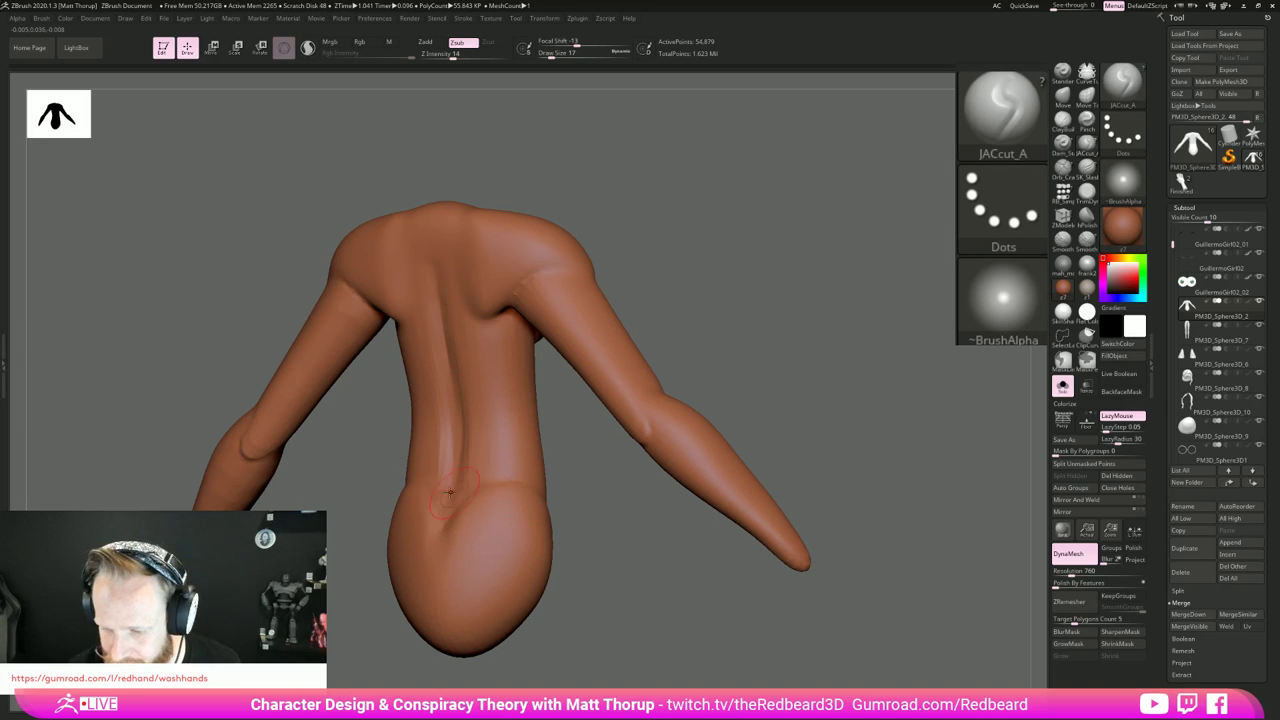
Step: Smooth the top of the pelvis and soften the spine groove along the back
key("shift")
mouse_move(437, 542)
left_mouse_down("shift")
mouse_move(462, 508)
mouse_move(509, 489)
left_mouse_up("shift")
mouse_move(474, 508)
right_mouse_down()
mouse_move(508, 523)
mouse_move(481, 495)
right_mouse_up()
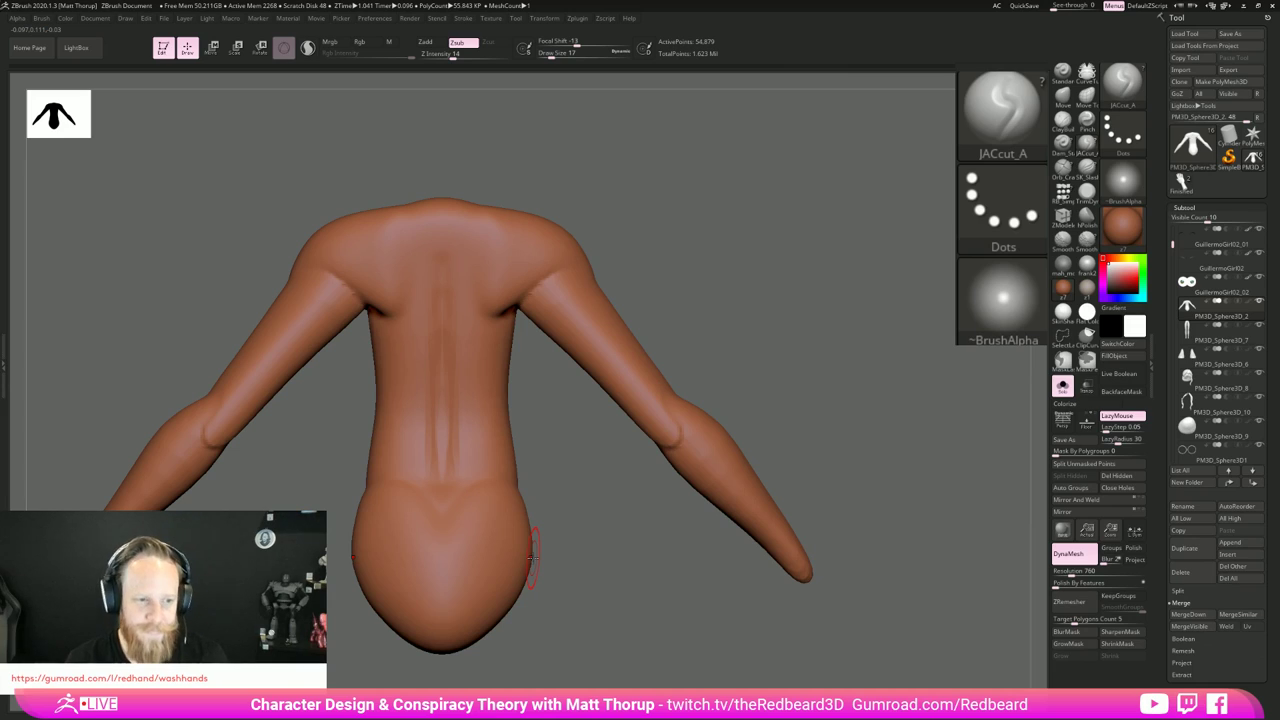
left_click_drag(443, 457, 448, 277, "shift")
Step: Carve the vertical groove down the centre of the abdomen with the JACcut_A brush and smooth the belly
mouse_move(507, 457)
left_mouse_down()
mouse_move(669, 380)
mouse_move(794, 371)
mouse_move(713, 346)
mouse_move(516, 443)
left_mouse_up()
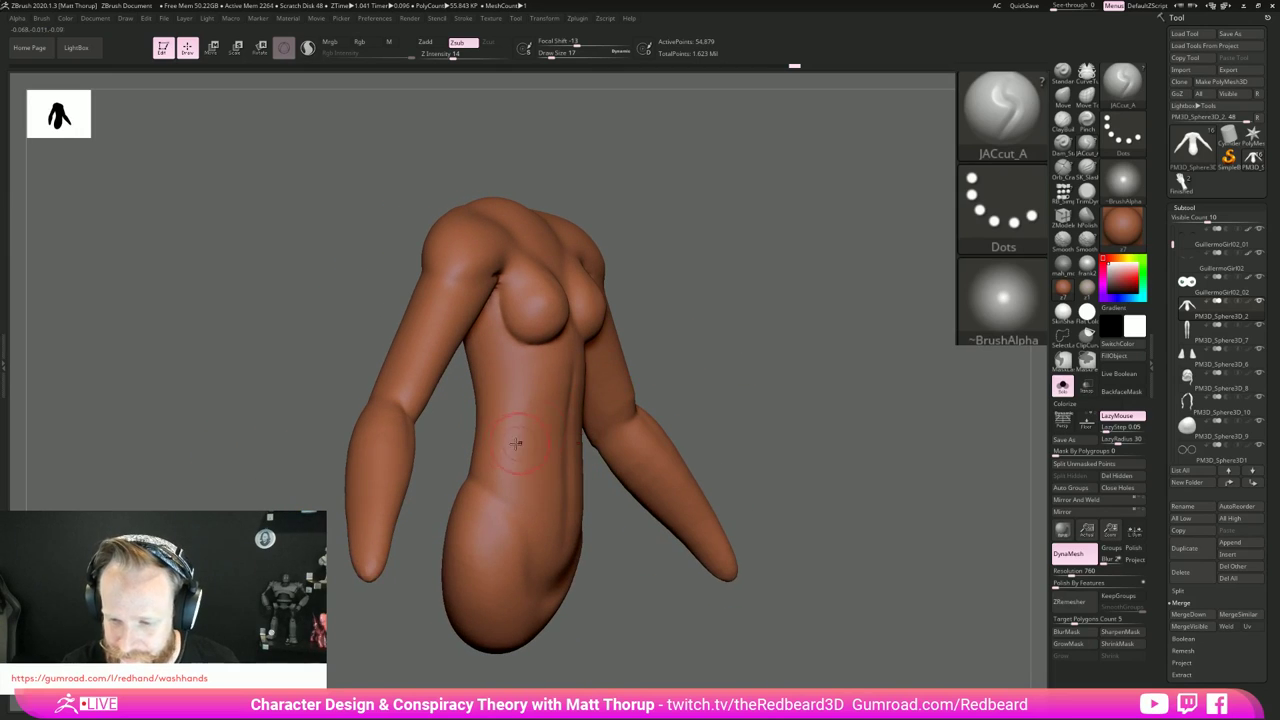
mouse_move(775, 377)
left_mouse_down()
mouse_move(737, 366)
mouse_move(665, 479)
mouse_move(677, 474)
mouse_move(535, 453)
left_mouse_up()
left_click_drag(585, 415, 540, 430)
mouse_move(541, 438)
right_mouse_down()
mouse_move(545, 425)
mouse_move(563, 429)
mouse_move(557, 402)
right_mouse_up()
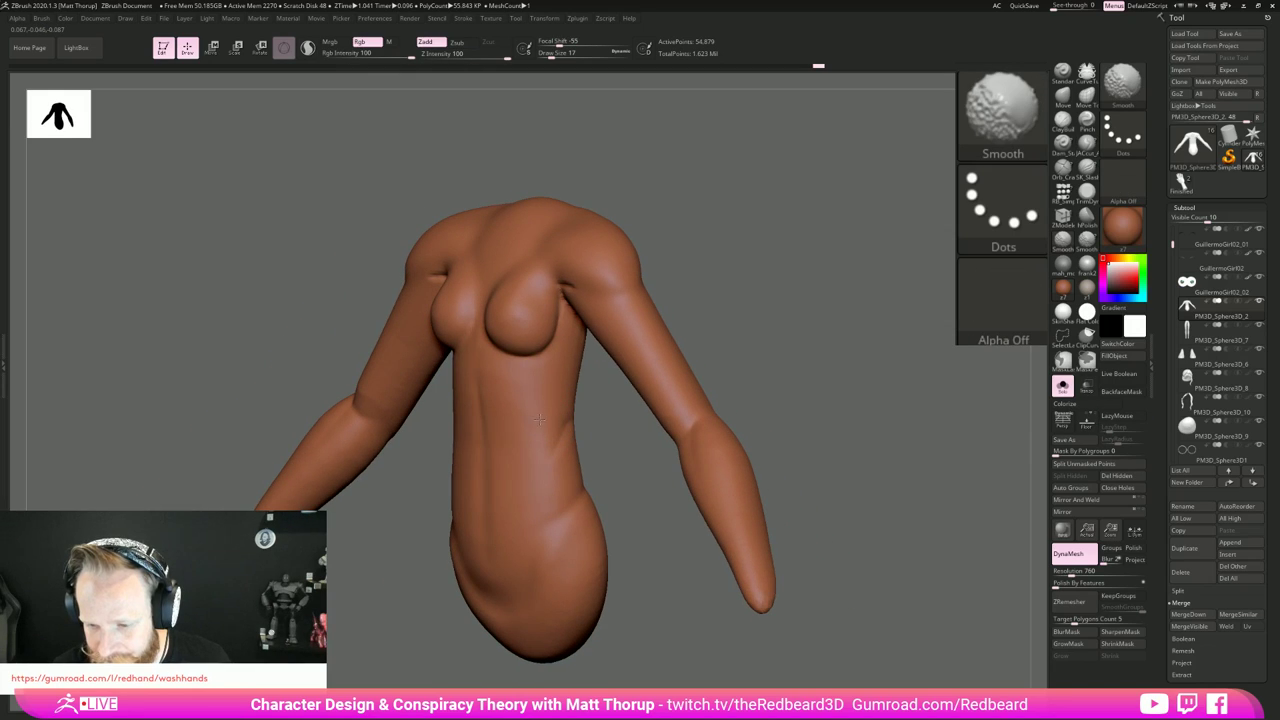
right_click_drag(651, 590, 666, 600)
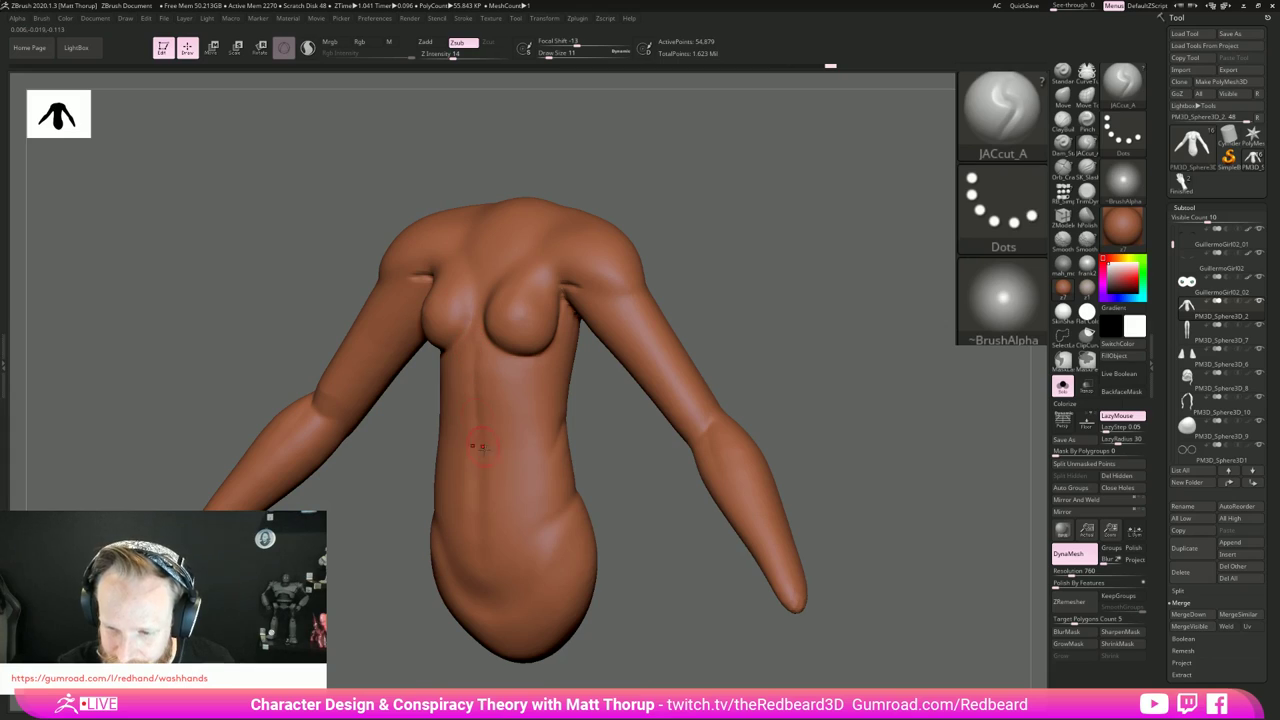
Step: Build up the abdominal muscles from below the breasts to the lower belly with the ClayBuildup brush at size 18
left_click(1062, 121)
key("s")
left_click_drag(474, 368, 487, 402)
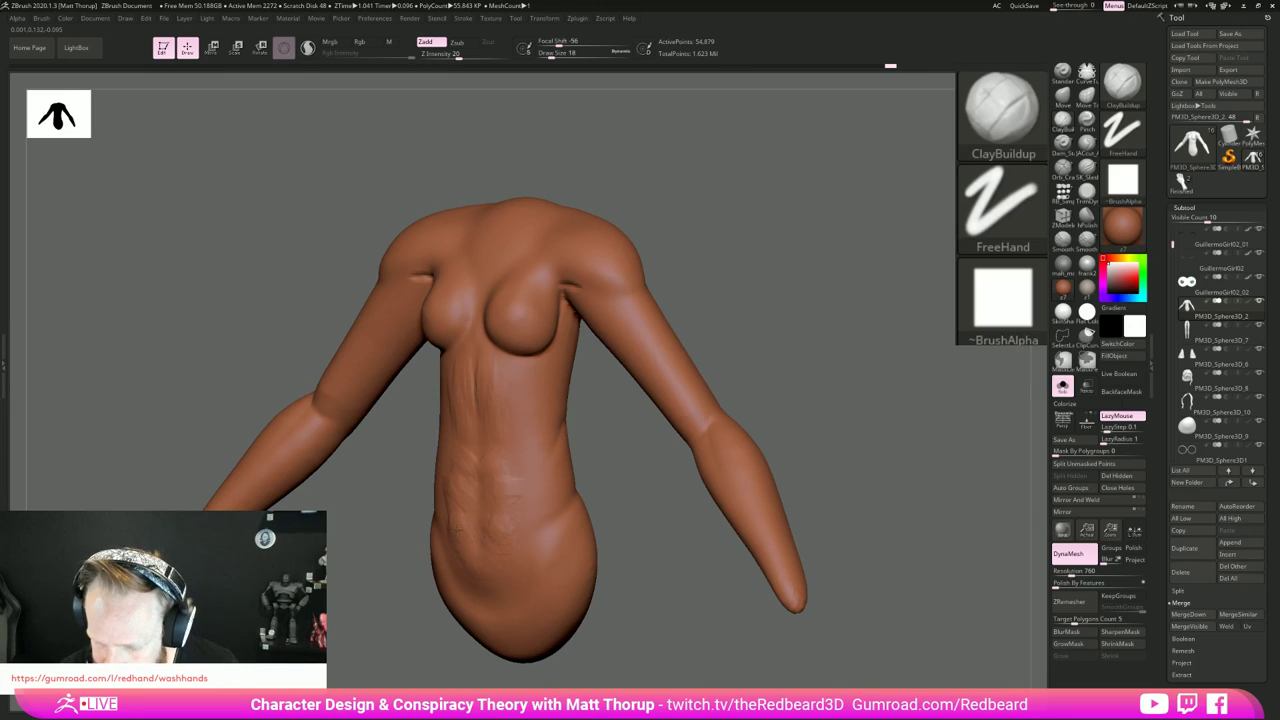
left_click_drag(621, 563, 698, 567)
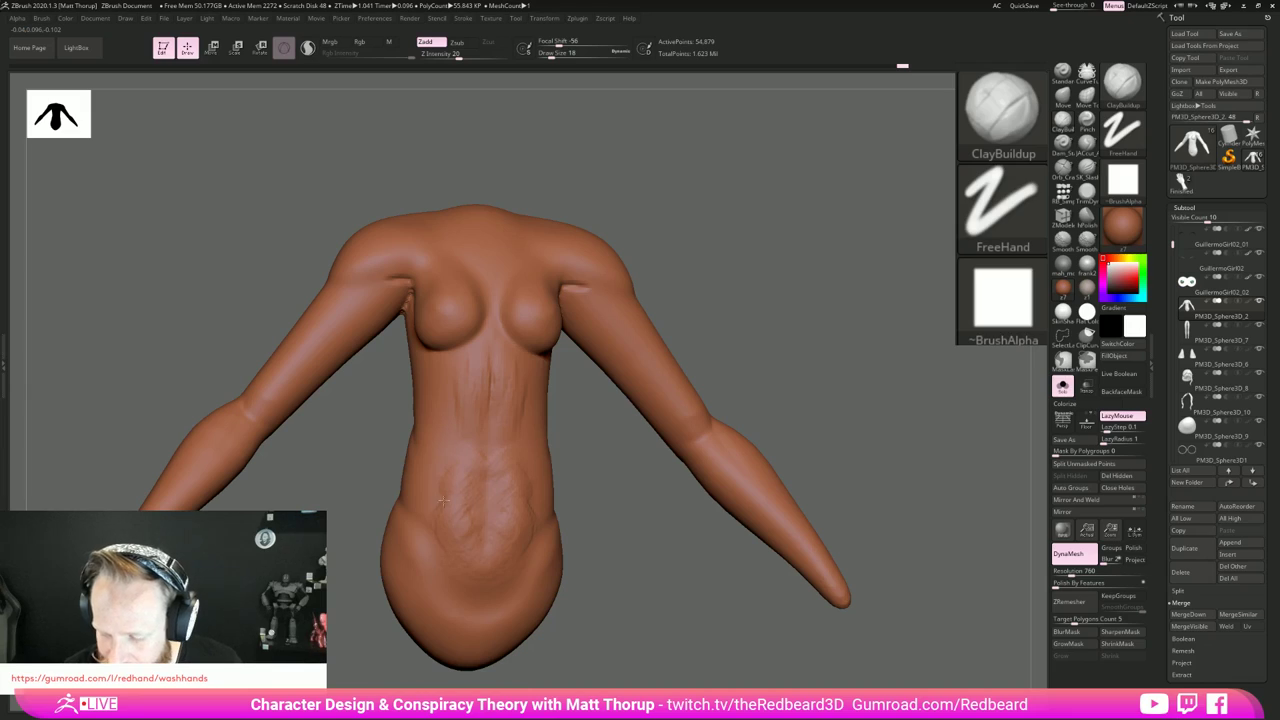
Step: Smooth the clay strokes on the lower belly and the upper abdomen into soft muscle forms
left_click_drag(468, 462, 462, 550, "shift")
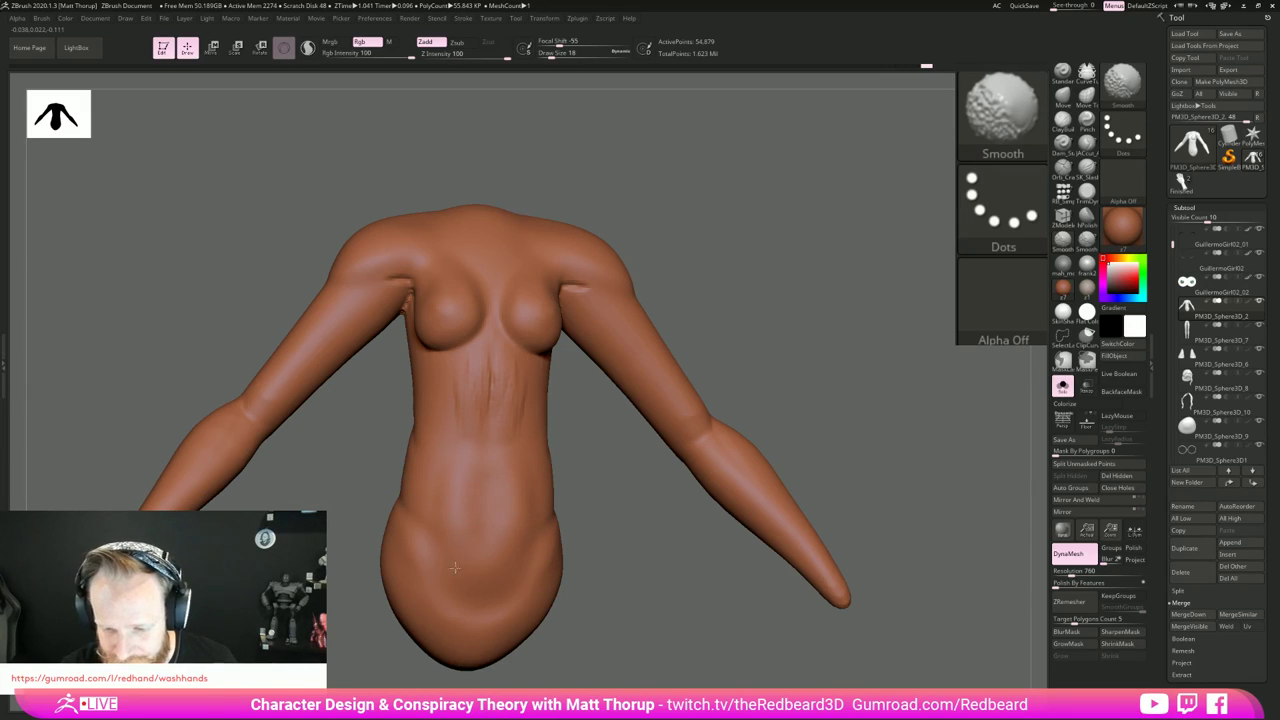
left_click_drag(622, 612, 643, 613)
right_click_drag(642, 612, 638, 613)
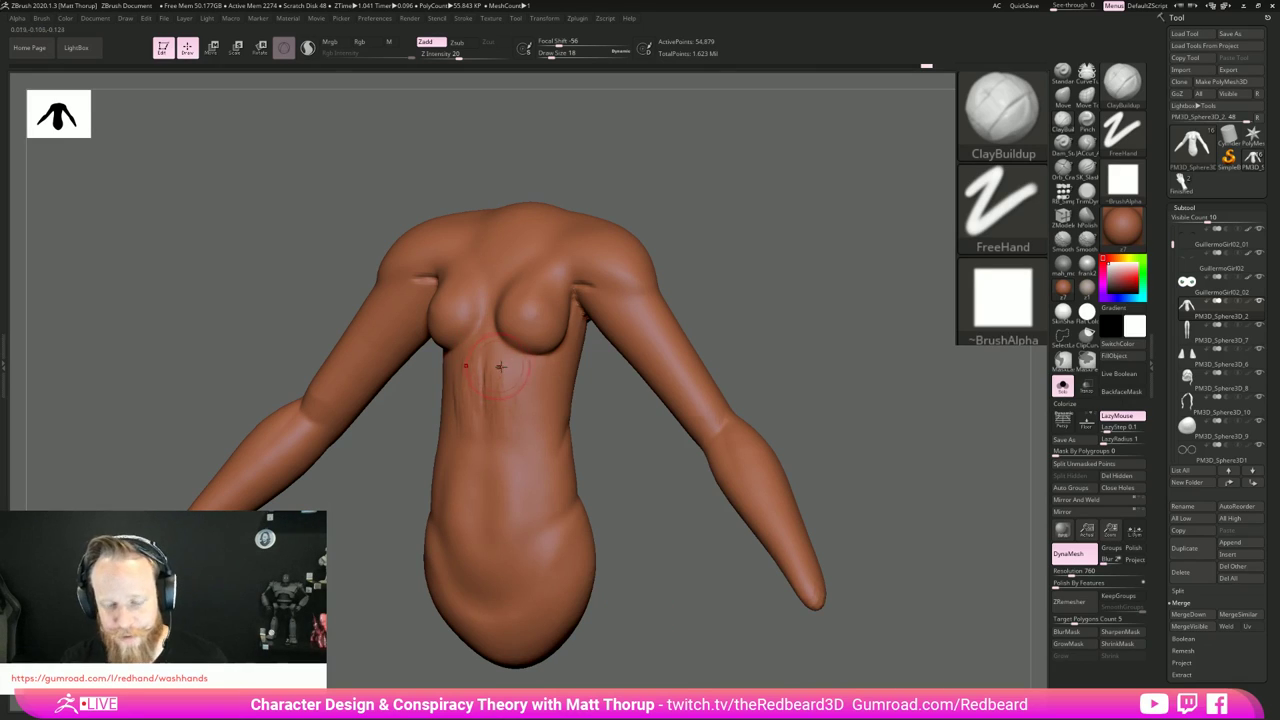
key("shift")
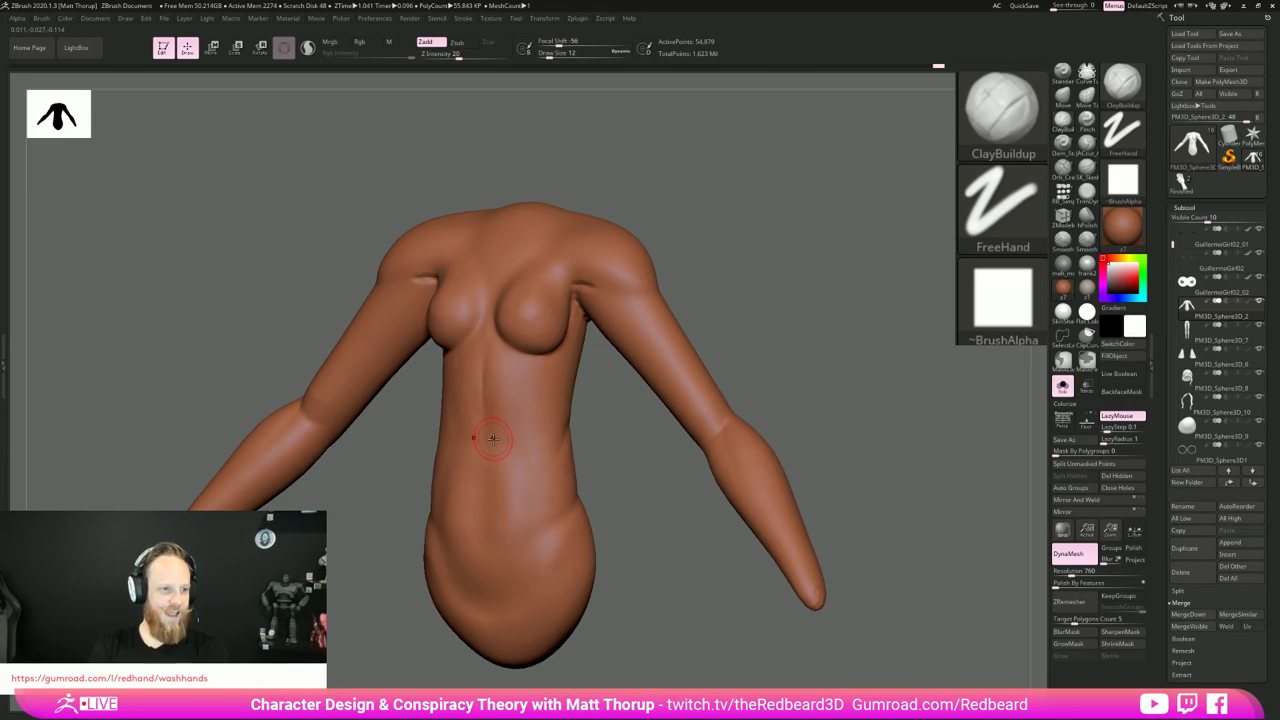
Step: Deepen the vertical groove down the centre of the abdomen with the JACcut_A brush and smooth its ends
left_click_drag(487, 386, 486, 346, "shift")
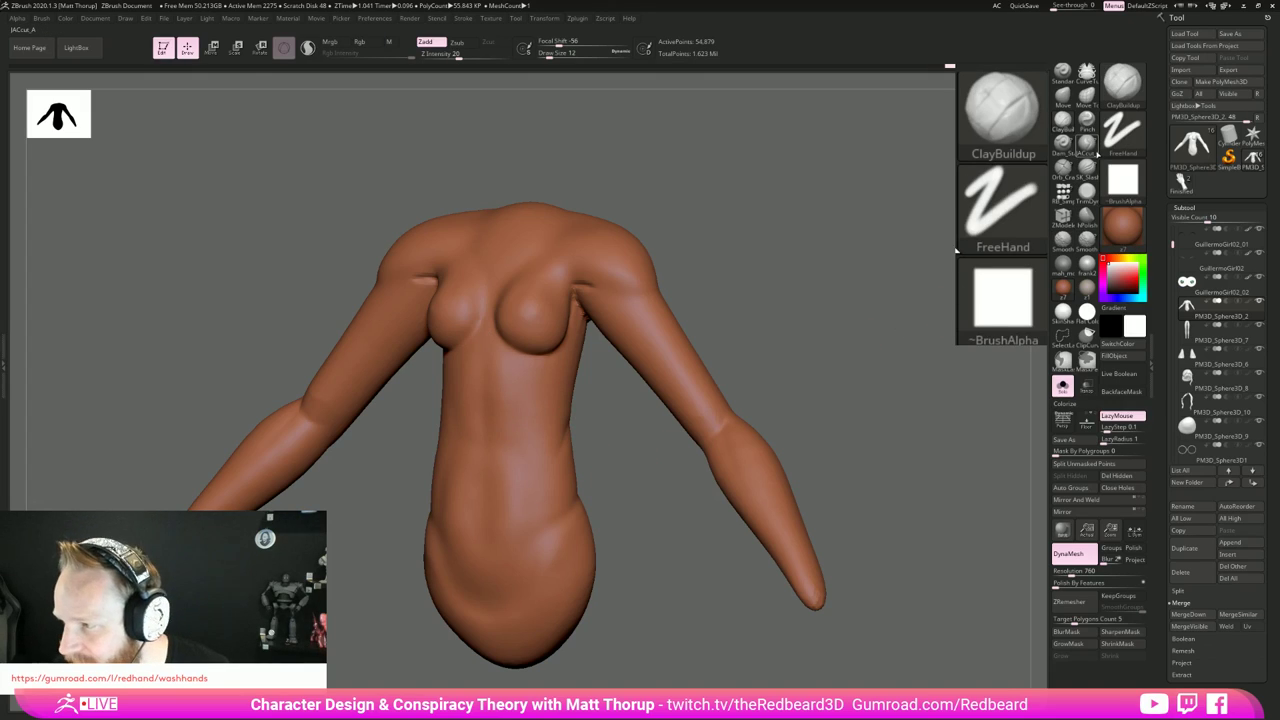
left_click_drag(482, 354, 484, 398)
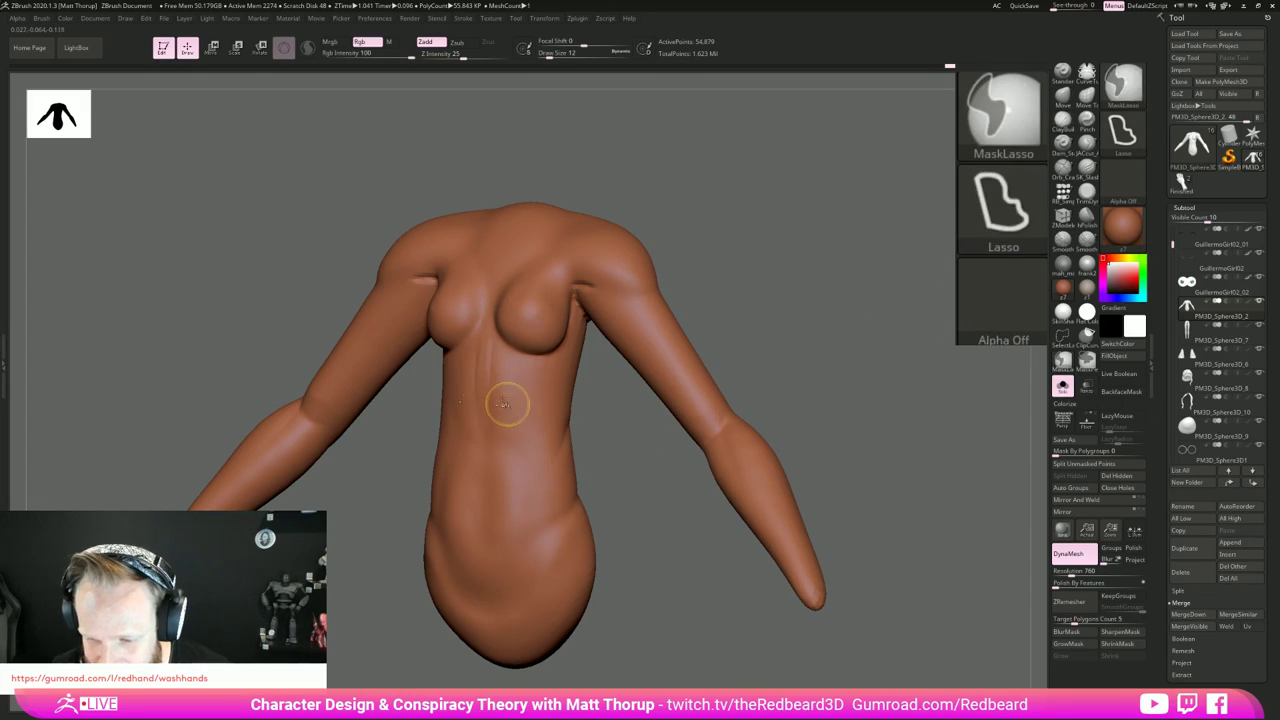
left_click(1087, 143)
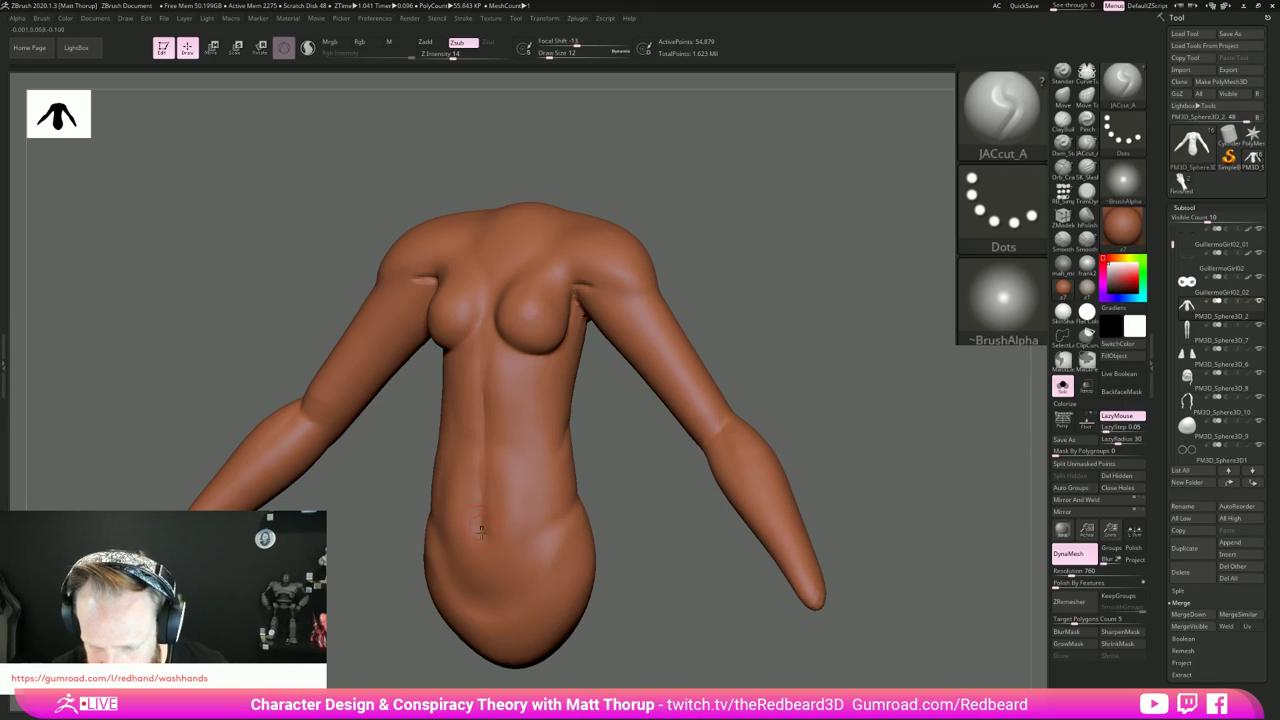
key("ctrl")
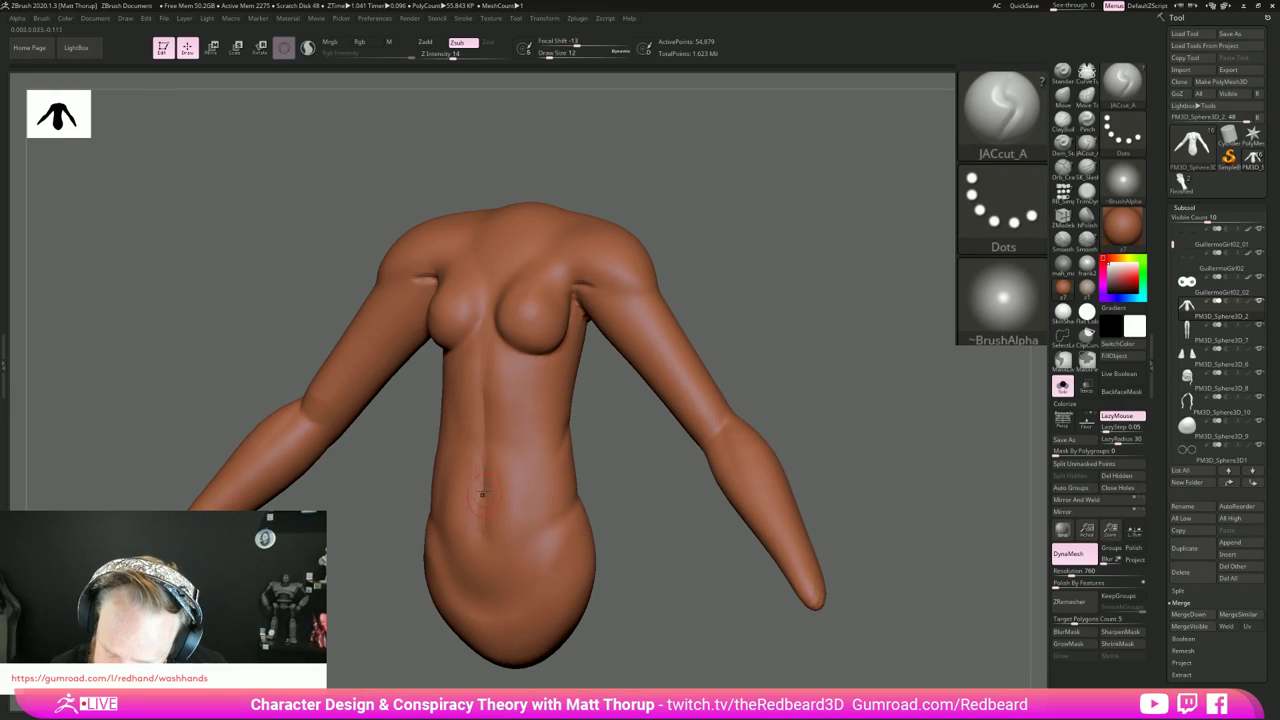
key("shift")
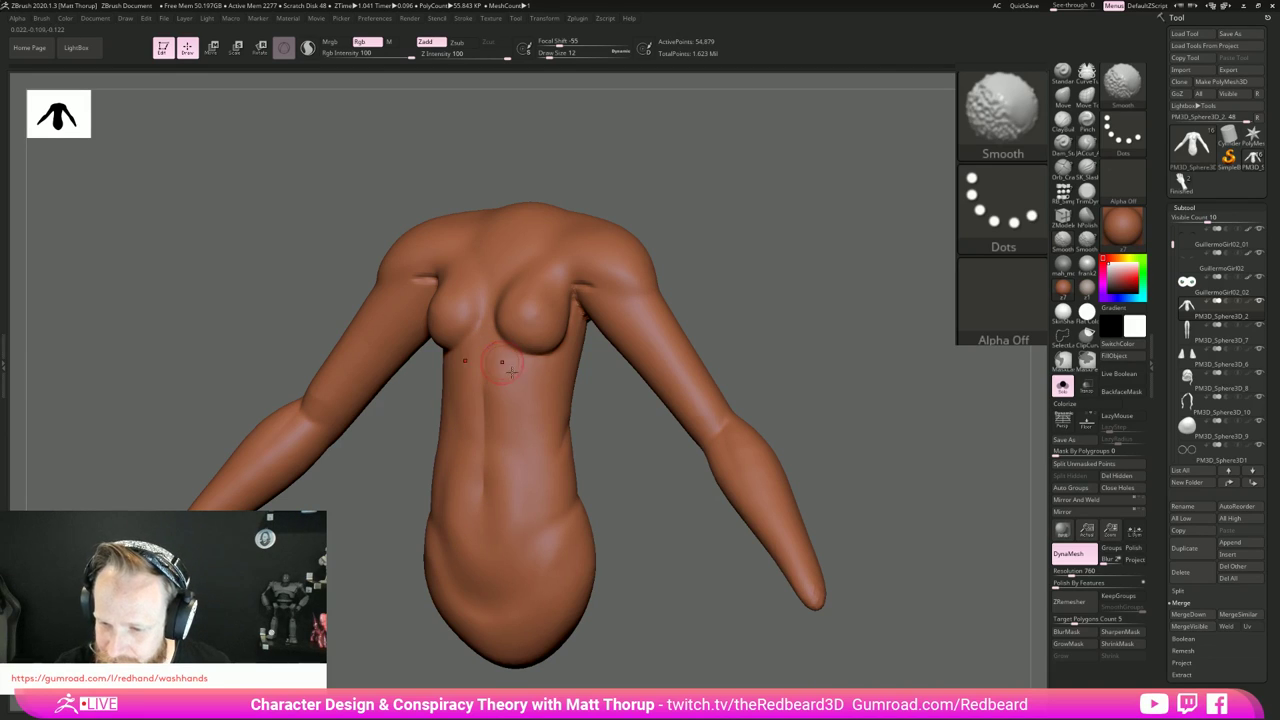
Step: Adjust the front profile of the torso and the top of the upper back with the Move brush
key("b")
key("p")
key("i")
left_click_drag(599, 444, 522, 432)
mouse_move(671, 302)
left_mouse_down()
mouse_move(740, 290)
mouse_move(797, 348)
mouse_move(784, 400)
left_mouse_up()
key("b")
key("m")
key("v")
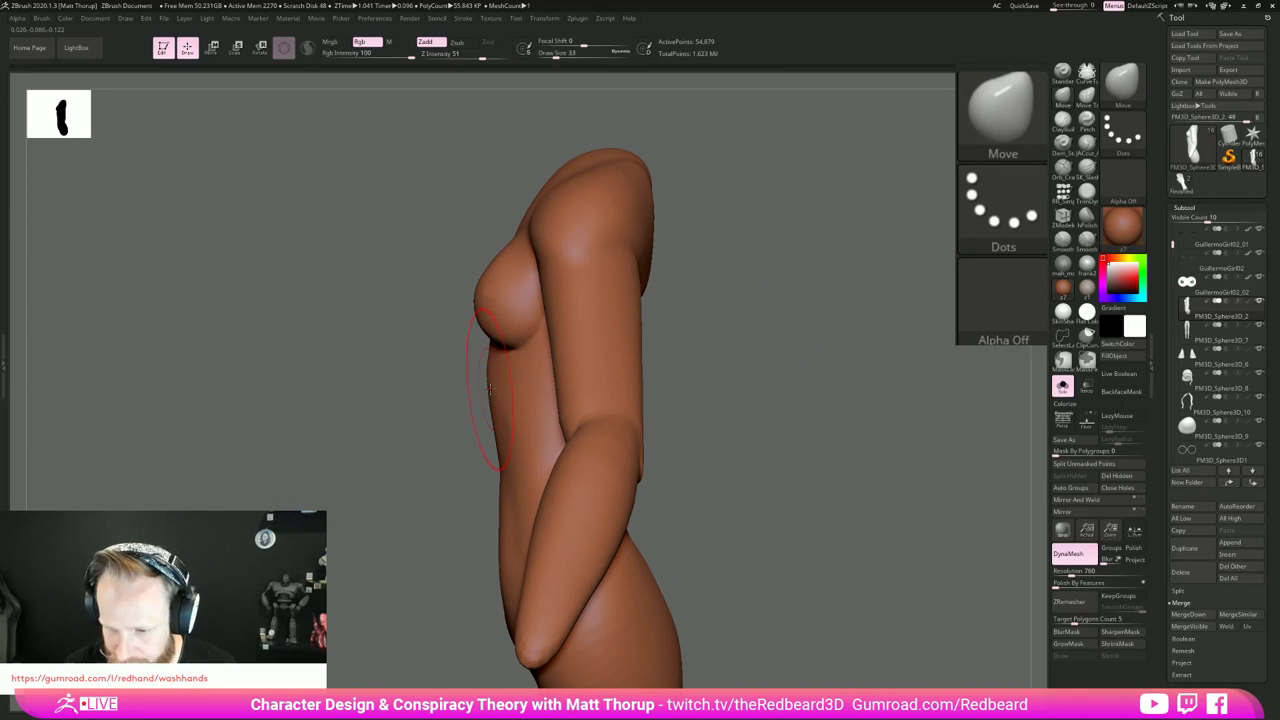
right_click_drag(486, 357, 614, 345)
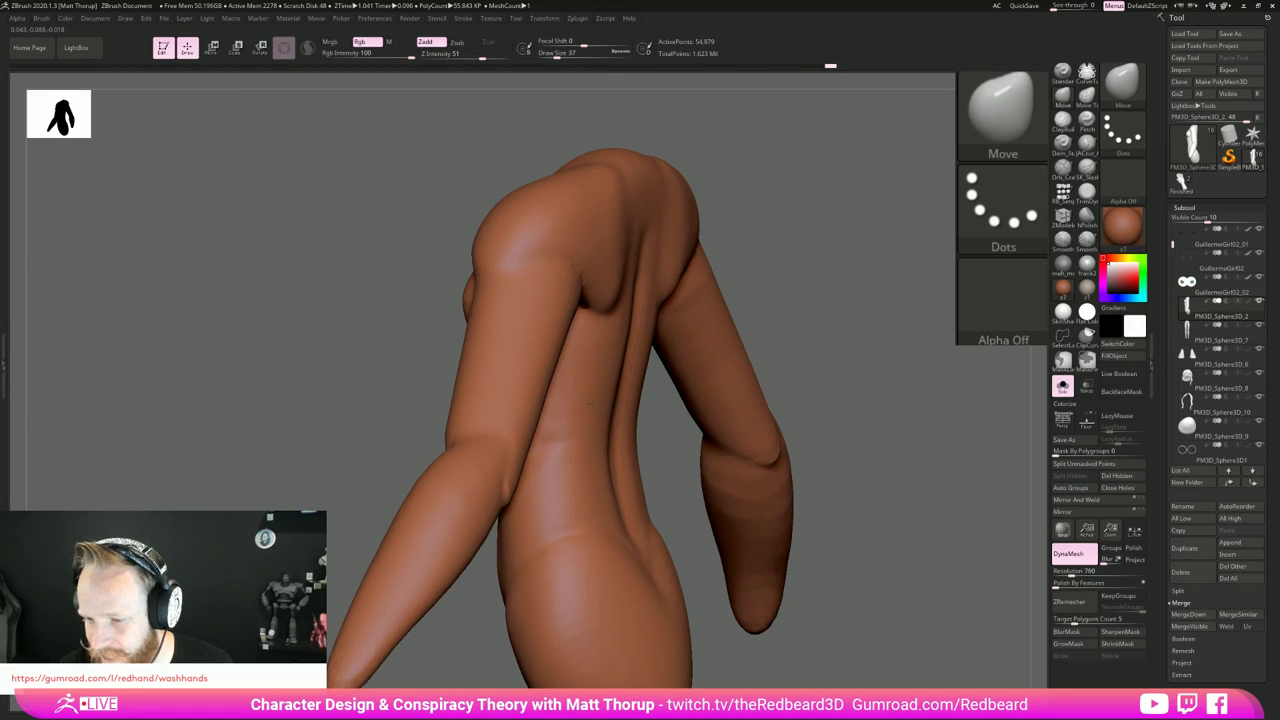
left_click_drag(917, 484, 800, 485)
key("s")
left_click_drag(656, 488, 655, 345)
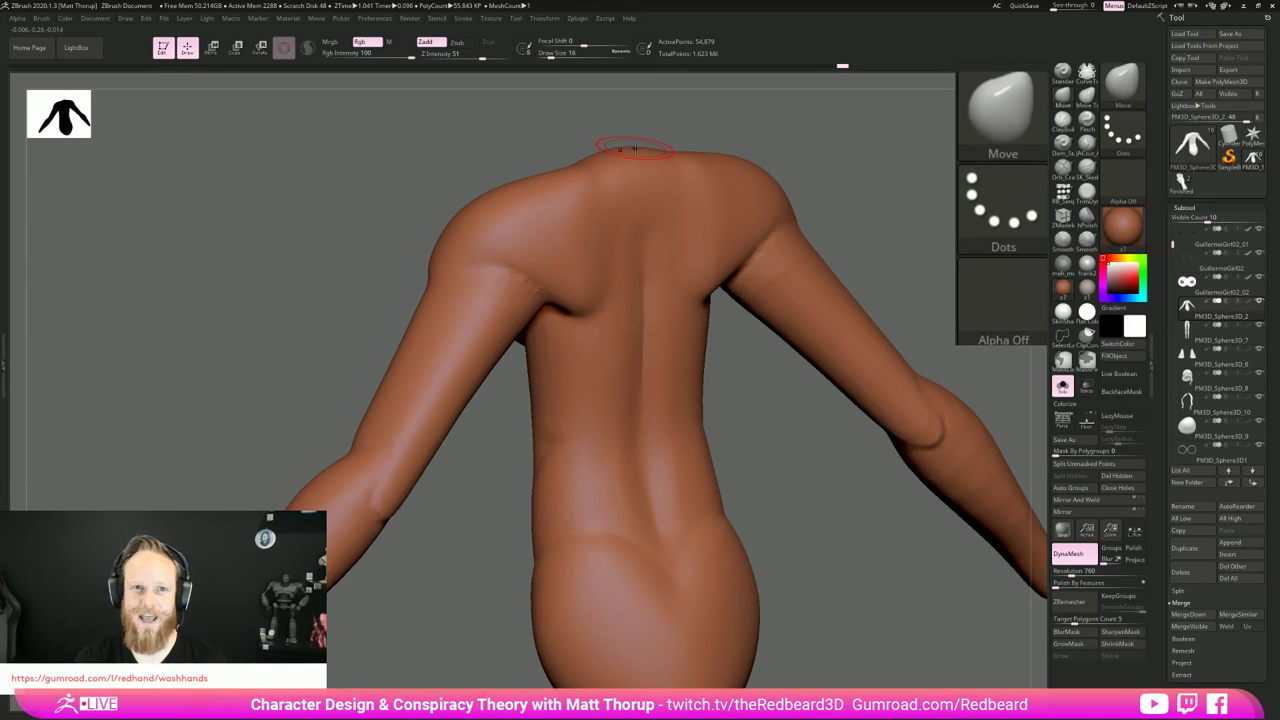
Step: Smooth the area around the shoulder blade and nudge the back of the elbow into shape at brush size 9
left_click_drag(789, 474, 765, 484)
mouse_move(565, 344)
left_mouse_down("shift")
mouse_move(557, 418)
mouse_move(474, 441)
left_mouse_up("shift")
mouse_move(509, 312)
left_mouse_down("shift")
mouse_move(483, 323)
mouse_move(461, 273)
left_mouse_up("shift")
left_click_drag(368, 486, 368, 471)
left_click_drag(470, 480, 590, 538)
mouse_move(347, 468)
left_mouse_down()
mouse_move(340, 483)
mouse_move(336, 466)
left_mouse_up()
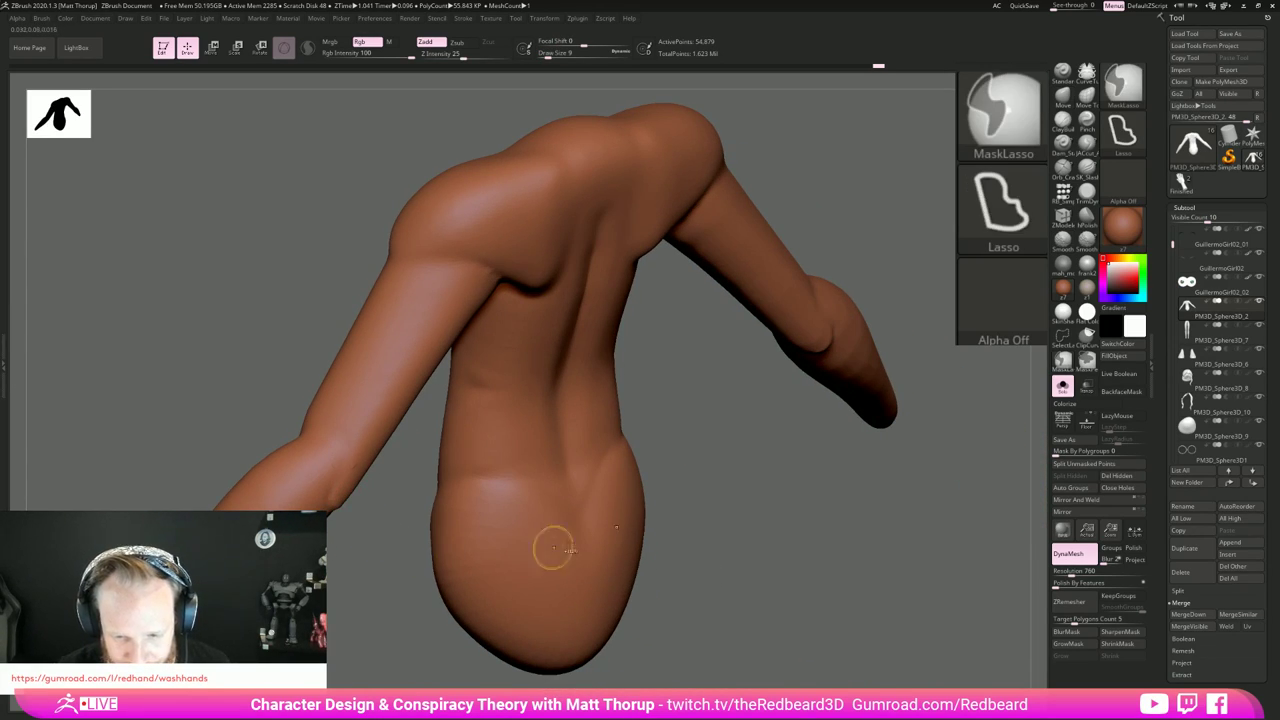
Step: Cut creases around the elbow with the KNIFE_sharp brush at Z intensity 11
key("b")
key("k")
key("n")
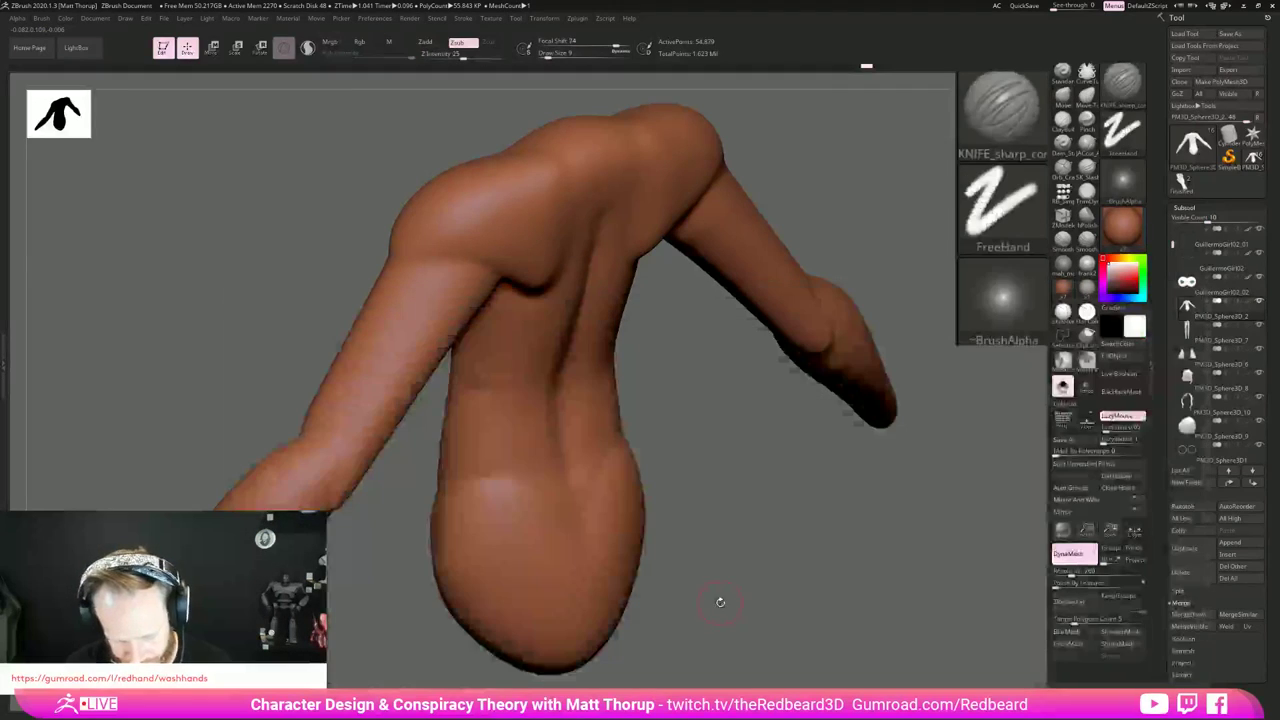
left_click_drag(355, 528, 364, 526)
key("ctrl+z")
left_click_drag(351, 463, 347, 461)
left_click_drag(354, 530, 420, 591)
key("ctrl+z")
left_click_drag(463, 56, 444, 58)
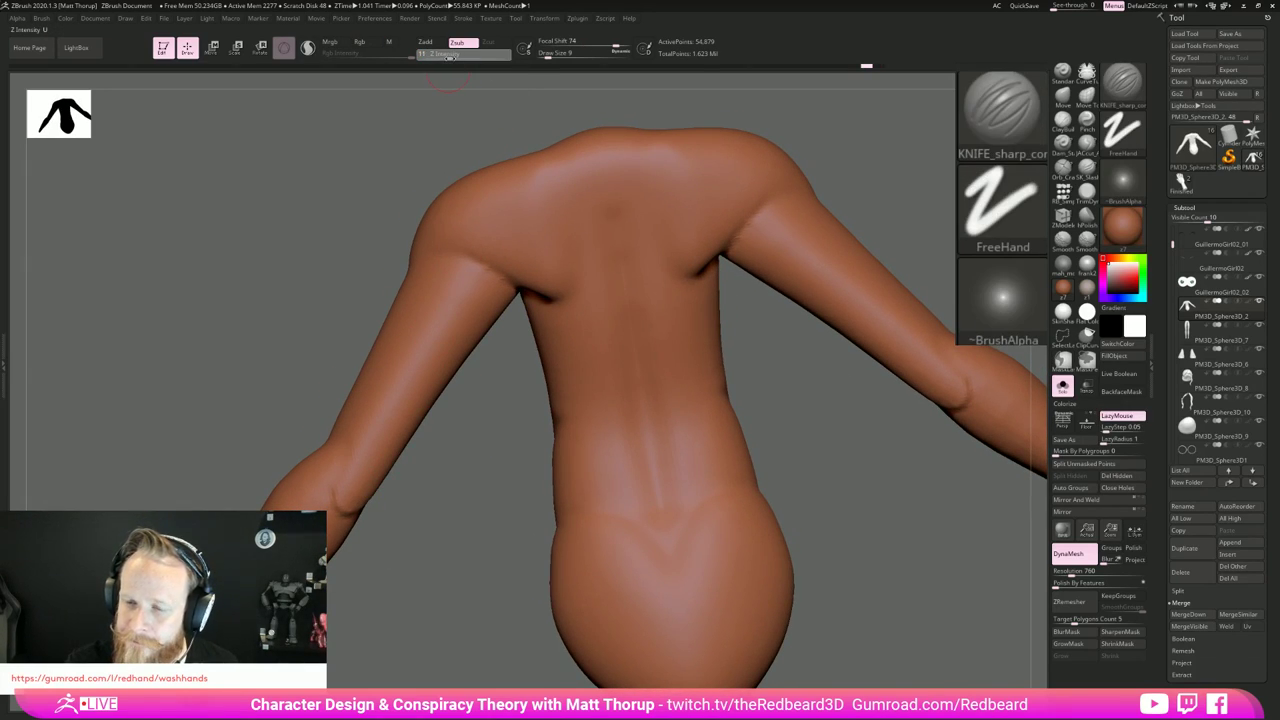
left_click_drag(443, 537, 339, 450)
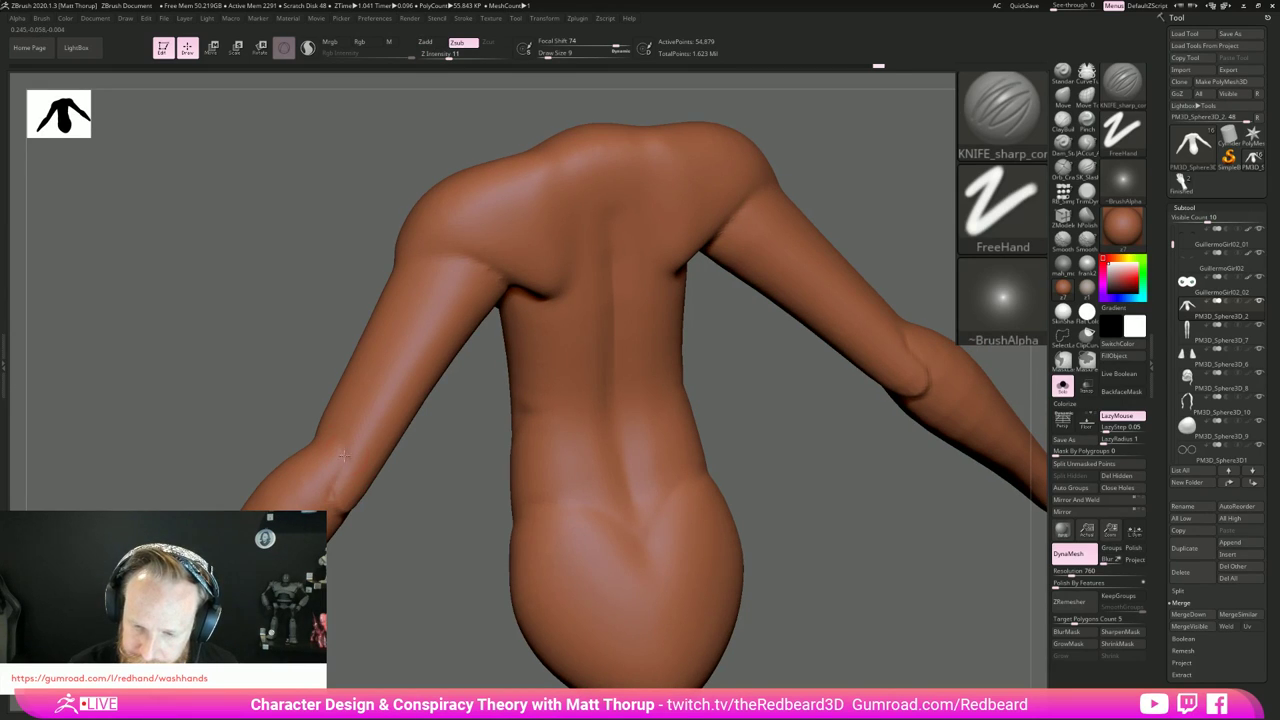
left_click_drag(370, 585, 350, 516)
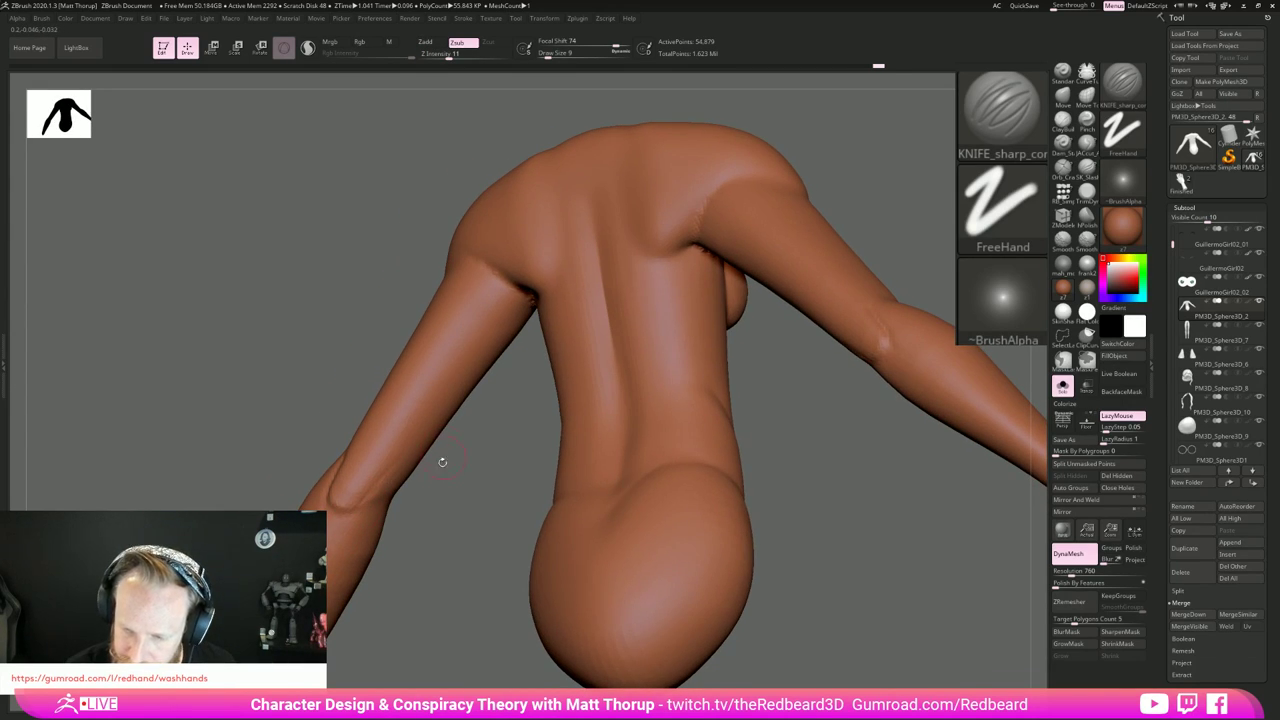
mouse_move(398, 472)
left_mouse_down()
mouse_move(511, 453)
mouse_move(325, 466)
left_mouse_up()
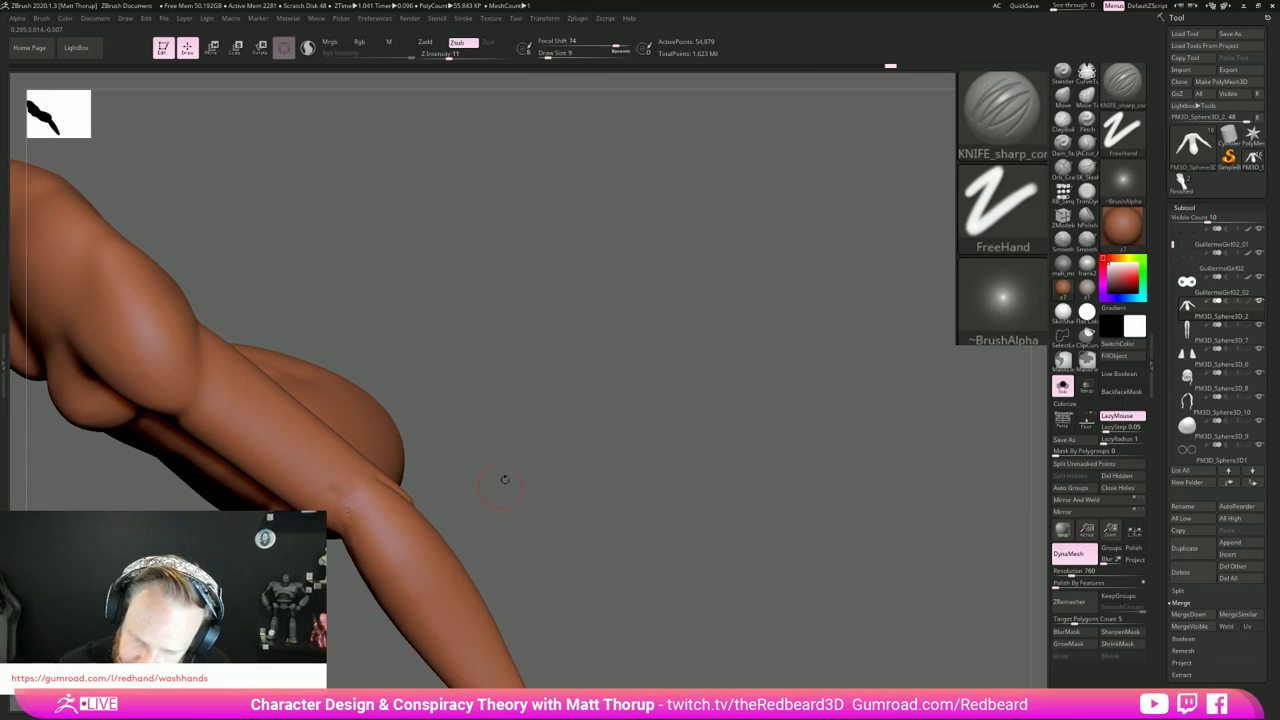
Step: Smooth the elbow creases into the upper arm and forearm from the side and front
left_click_drag(505, 480, 560, 470)
left_click_drag(366, 543, 331, 477, "shift")
left_click_drag(470, 470, 425, 474)
left_click_drag(347, 517, 333, 480, "shift")
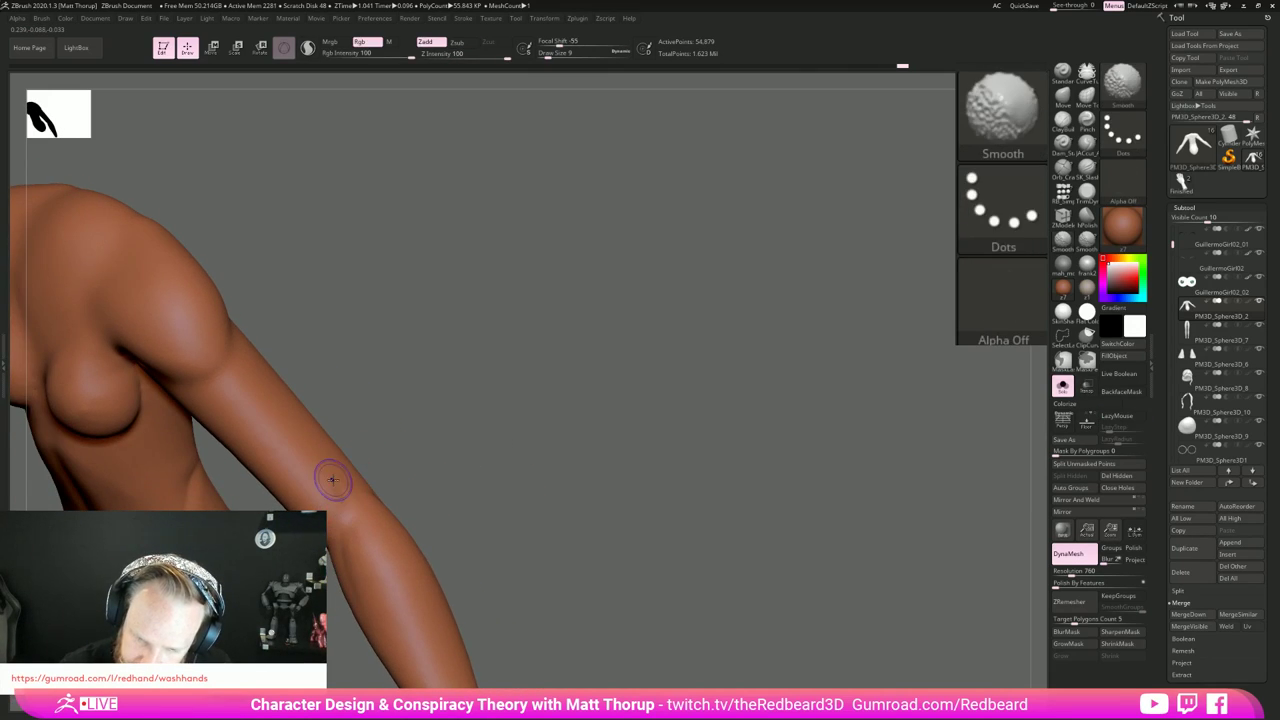
left_click_drag(351, 540, 375, 580)
mouse_move(351, 510)
left_mouse_down("shift")
mouse_move(320, 443)
mouse_move(651, 437)
mouse_move(509, 531)
mouse_move(574, 537)
mouse_move(517, 566)
mouse_move(531, 563)
left_mouse_up("shift")
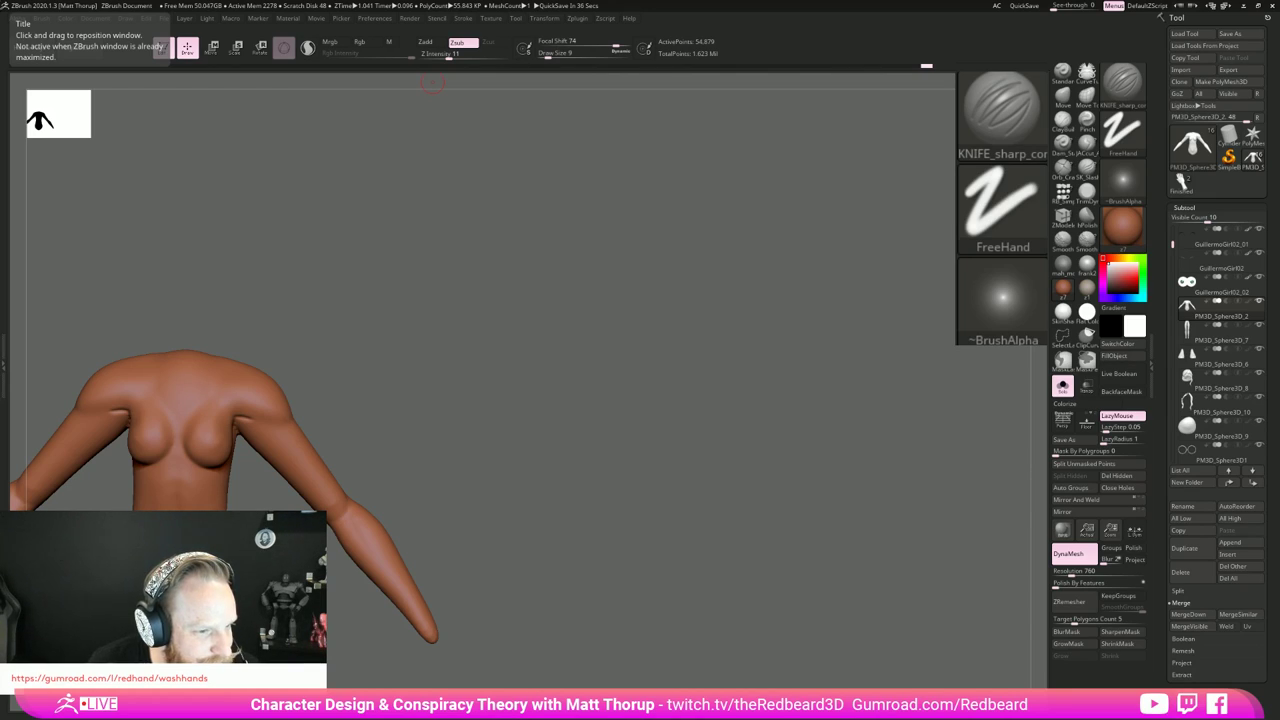
Step: Switch to the browser, look through the image results for the Shining Apollo 11 scene, open the Room 237 image, and return to ZBrush
left_click_drag(0, 200, 662, 84)
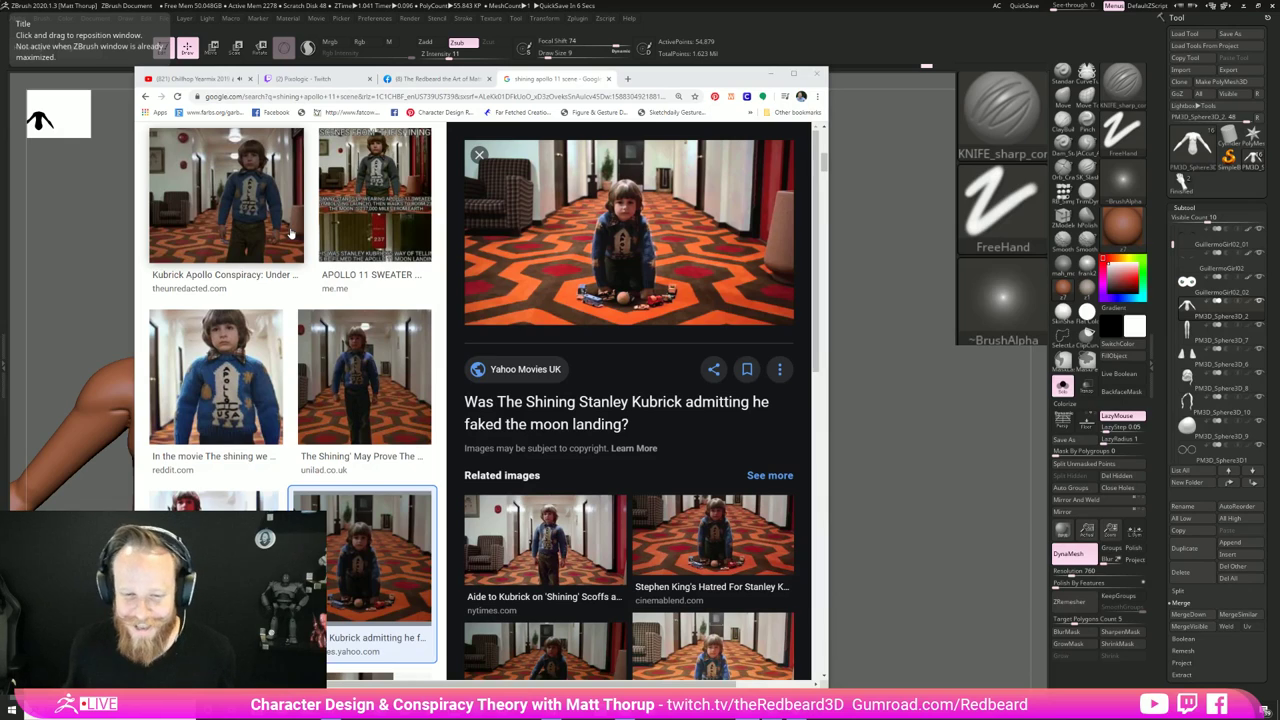
scroll(362, 195, "down", 4)
scroll(370, 500, "down", 3)
scroll(497, 465, "down", 1)
scroll(497, 465, "down", 5)
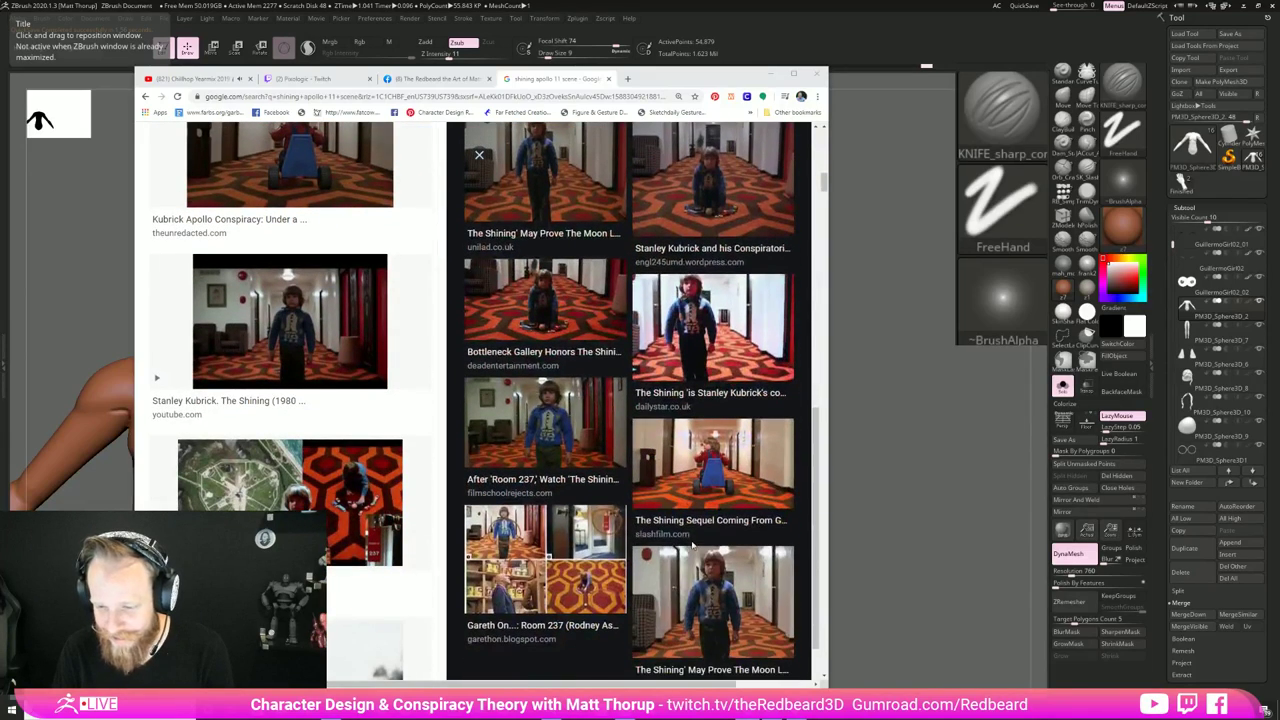
left_click(593, 546)
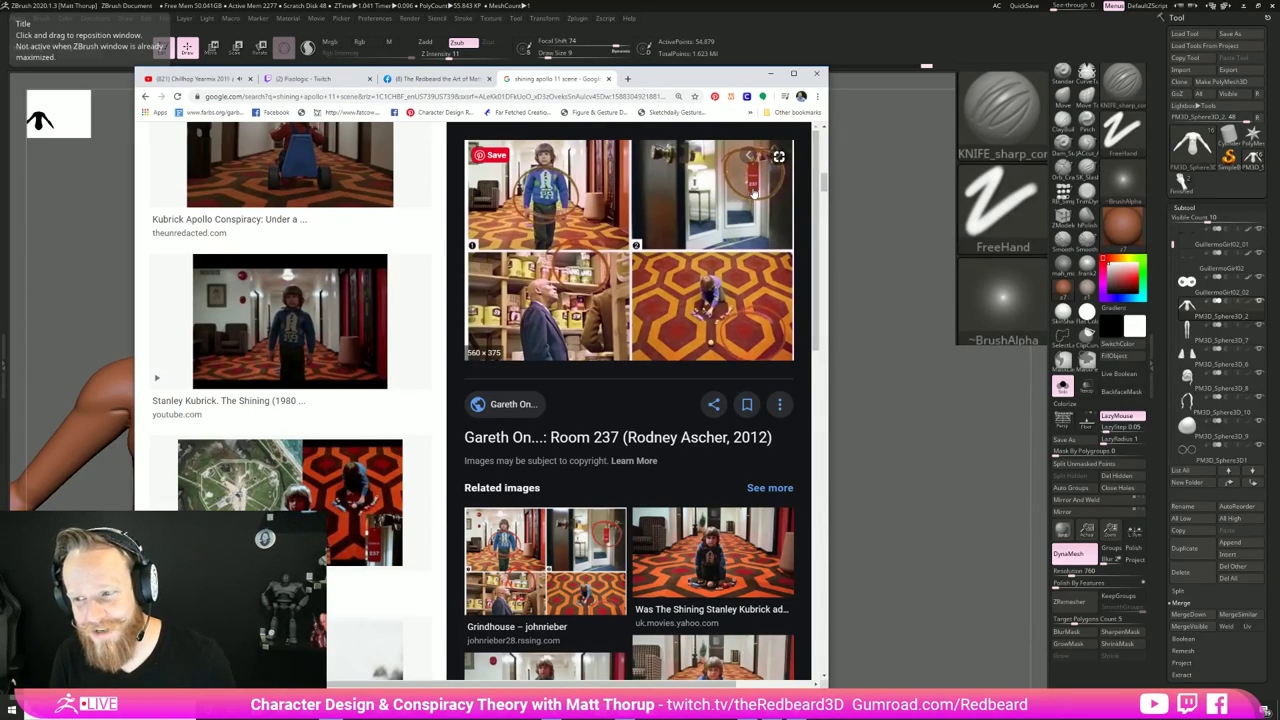
left_click(879, 206)
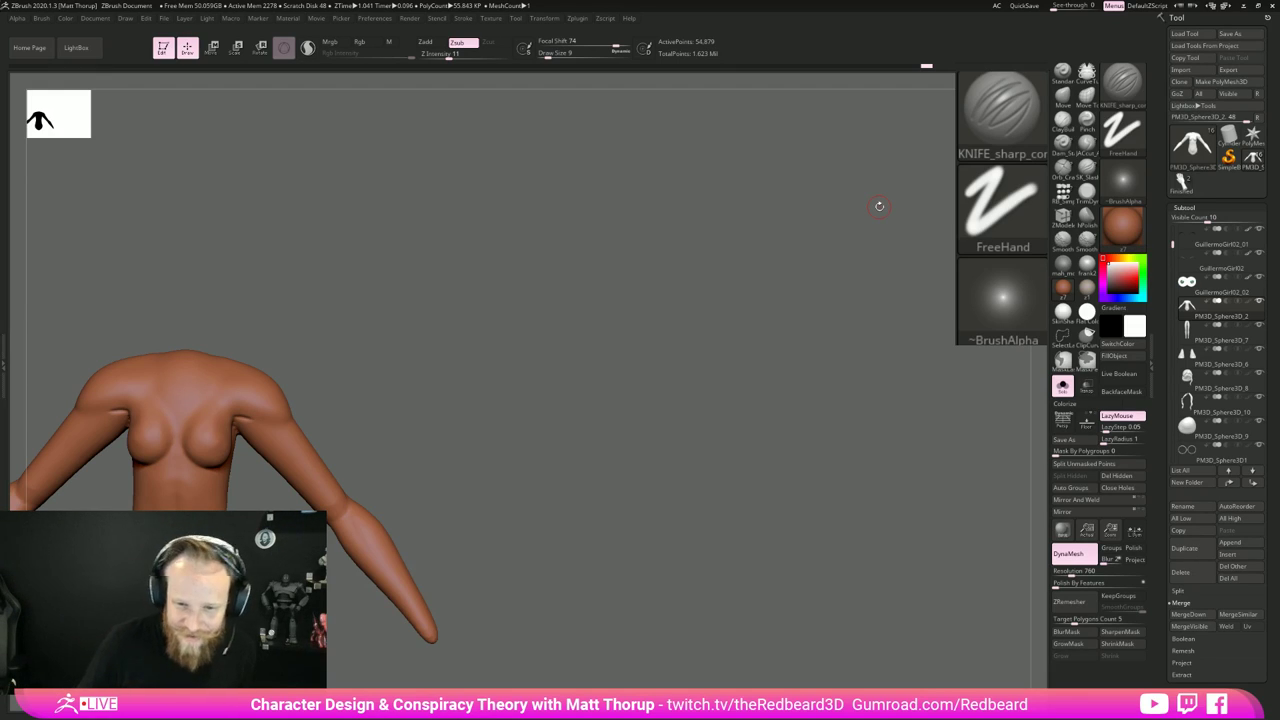
Step: Reframe the body with the JACcut_A brush active and smooth the surface of the breasts
left_click(1087, 146)
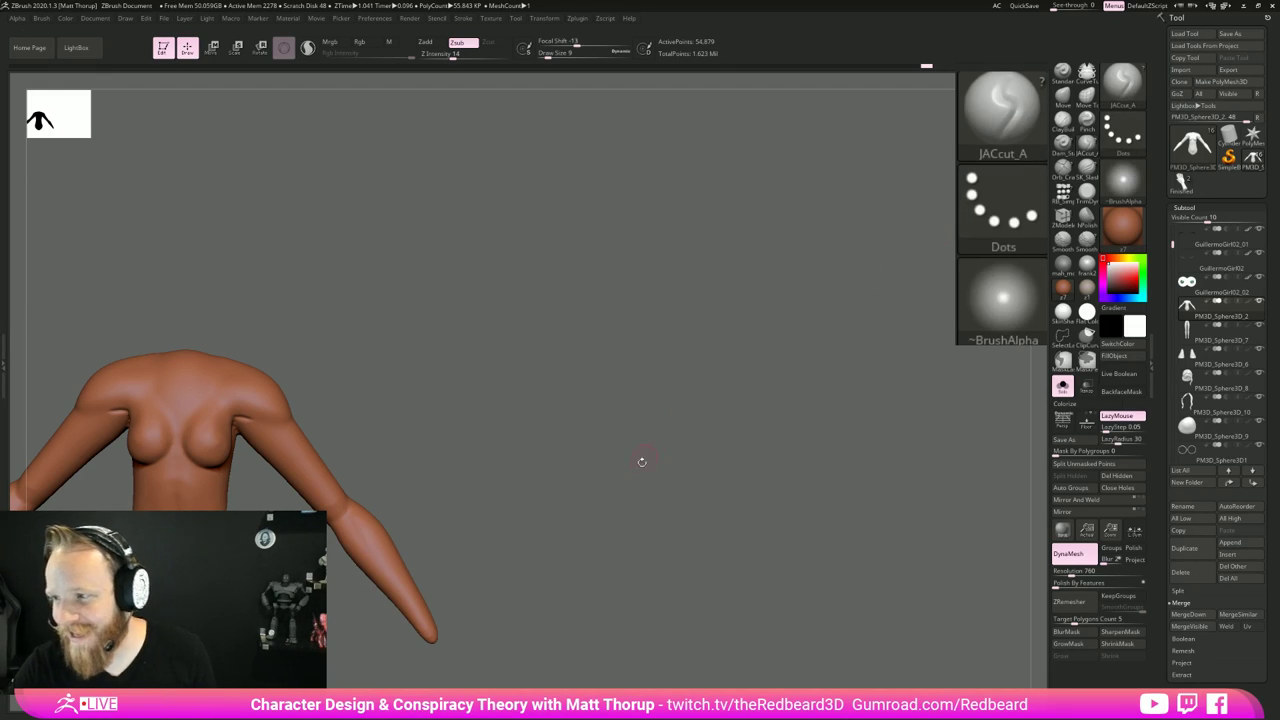
left_click_drag(538, 528, 549, 514)
key("f")
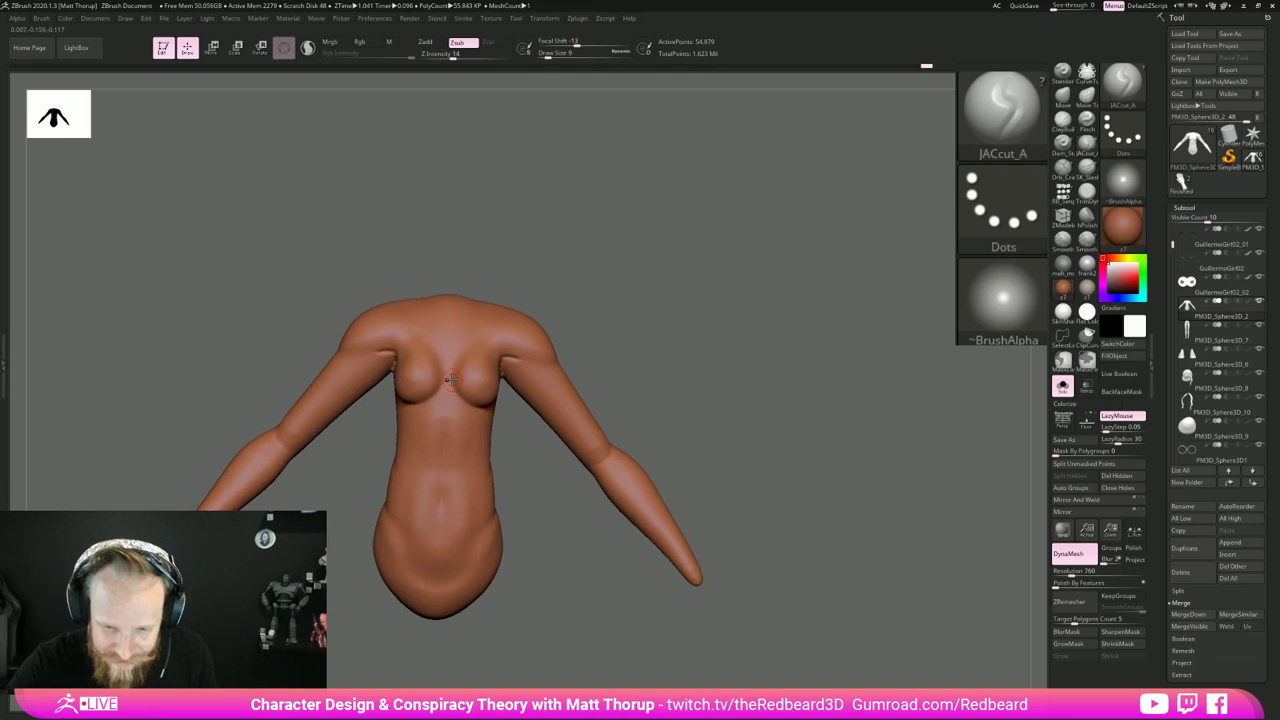
right_click_drag(465, 405, 503, 405)
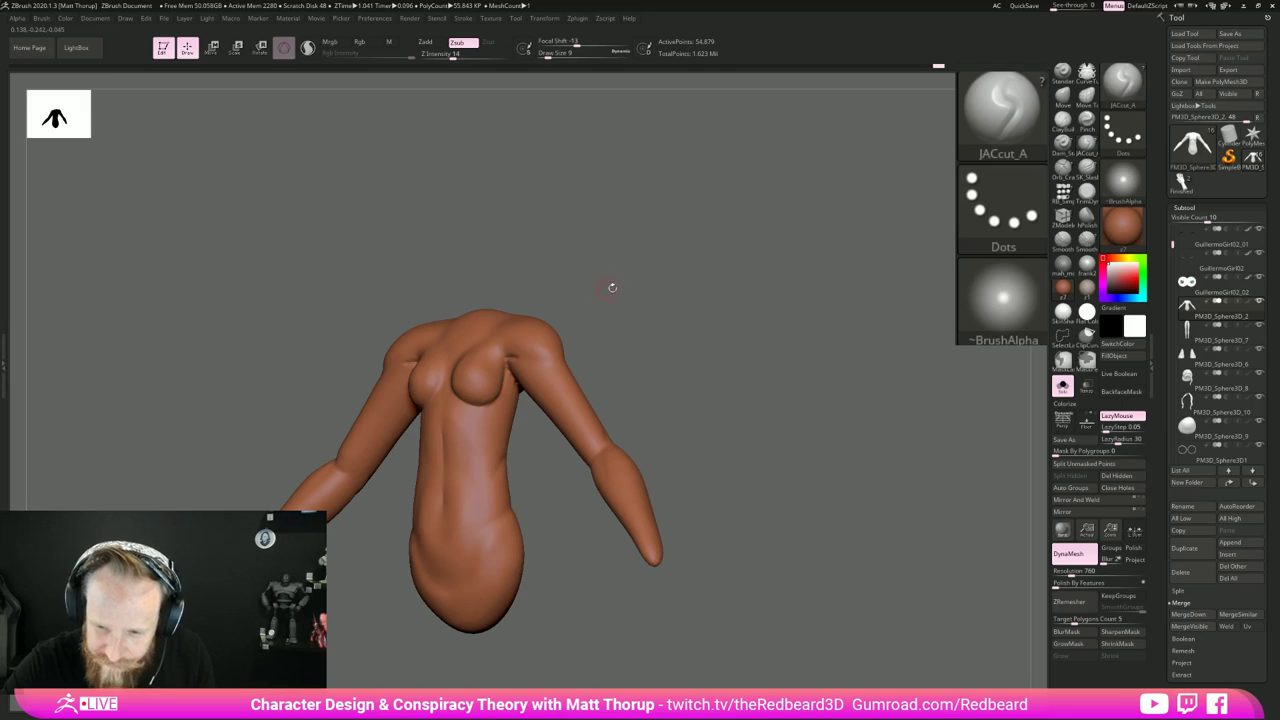
left_click_drag(612, 288, 586, 330)
left_click_drag(478, 371, 492, 363, "shift")
mouse_move(655, 303)
left_mouse_down()
mouse_move(696, 310)
mouse_move(760, 275)
mouse_move(591, 306)
mouse_move(440, 380)
mouse_move(432, 366)
mouse_move(424, 381)
mouse_move(434, 367)
left_mouse_up()
left_click_drag(556, 372, 664, 384)
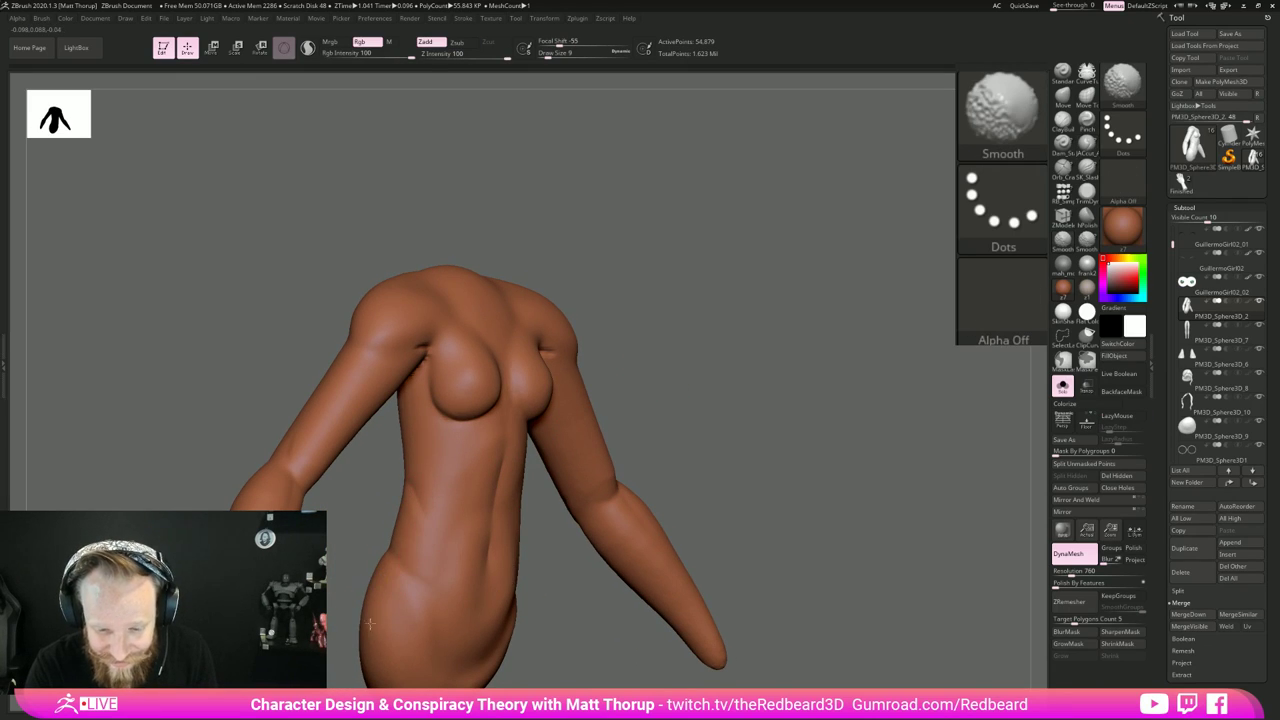
Step: Smooth the elbow transition between the upper arm and forearm
mouse_move(583, 623)
left_mouse_down()
mouse_move(660, 612)
mouse_move(698, 590)
left_mouse_up()
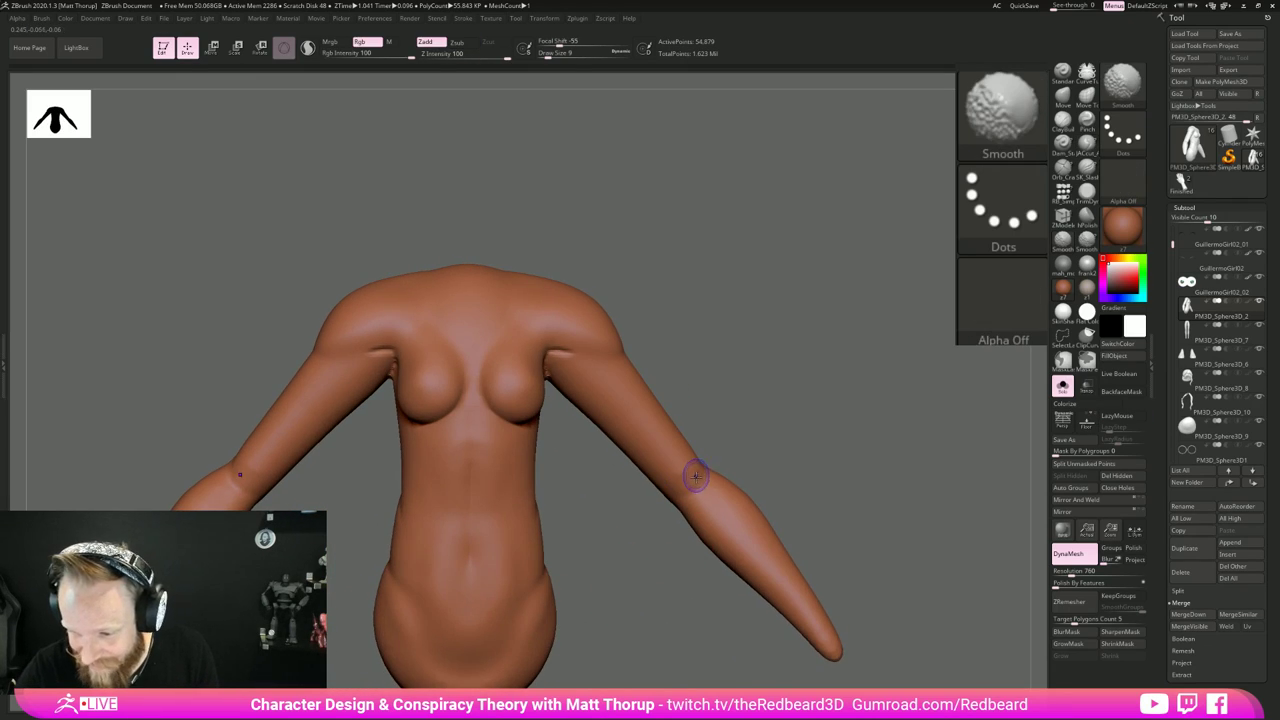
left_click_drag(684, 374, 573, 372)
key("shift")
left_click_drag(652, 314, 731, 307)
left_click_drag(814, 306, 820, 326)
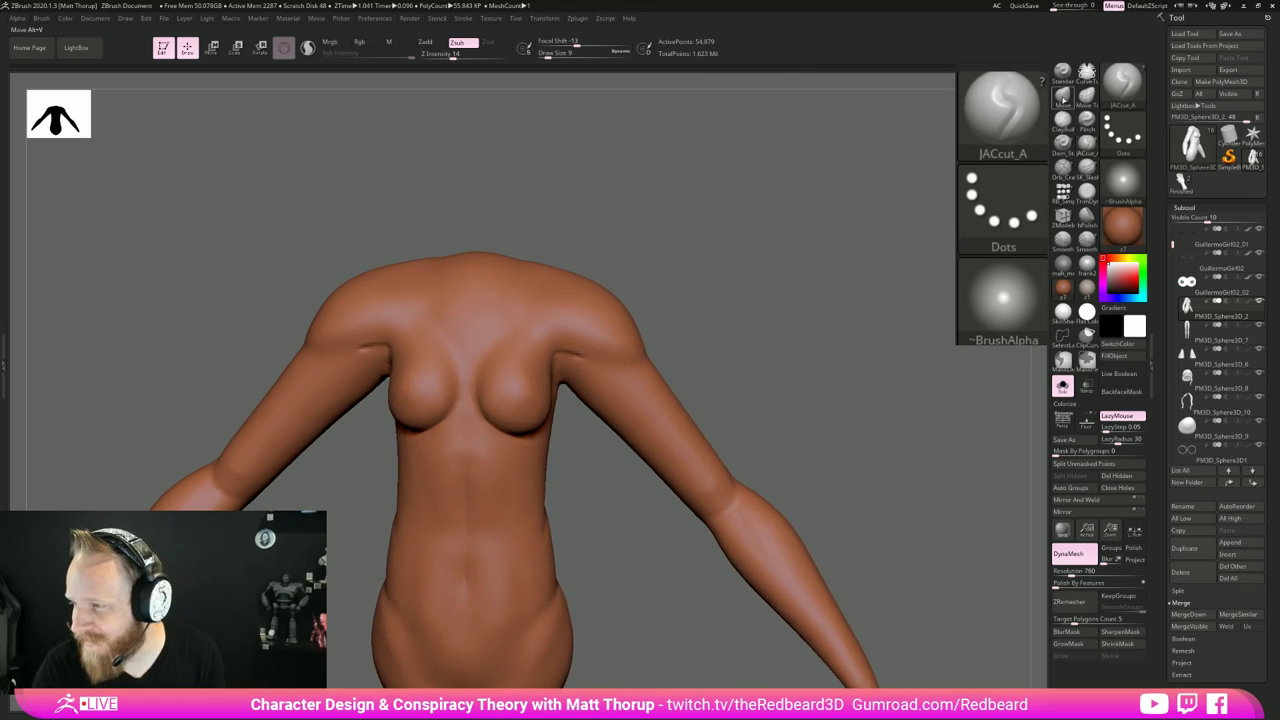
Step: Build up the chest-to-shoulder crease above the armpit with ClayBuildup at size 14, and smooth it and the shoulder blades
left_click(1063, 121)
left_click_drag(608, 343, 558, 338)
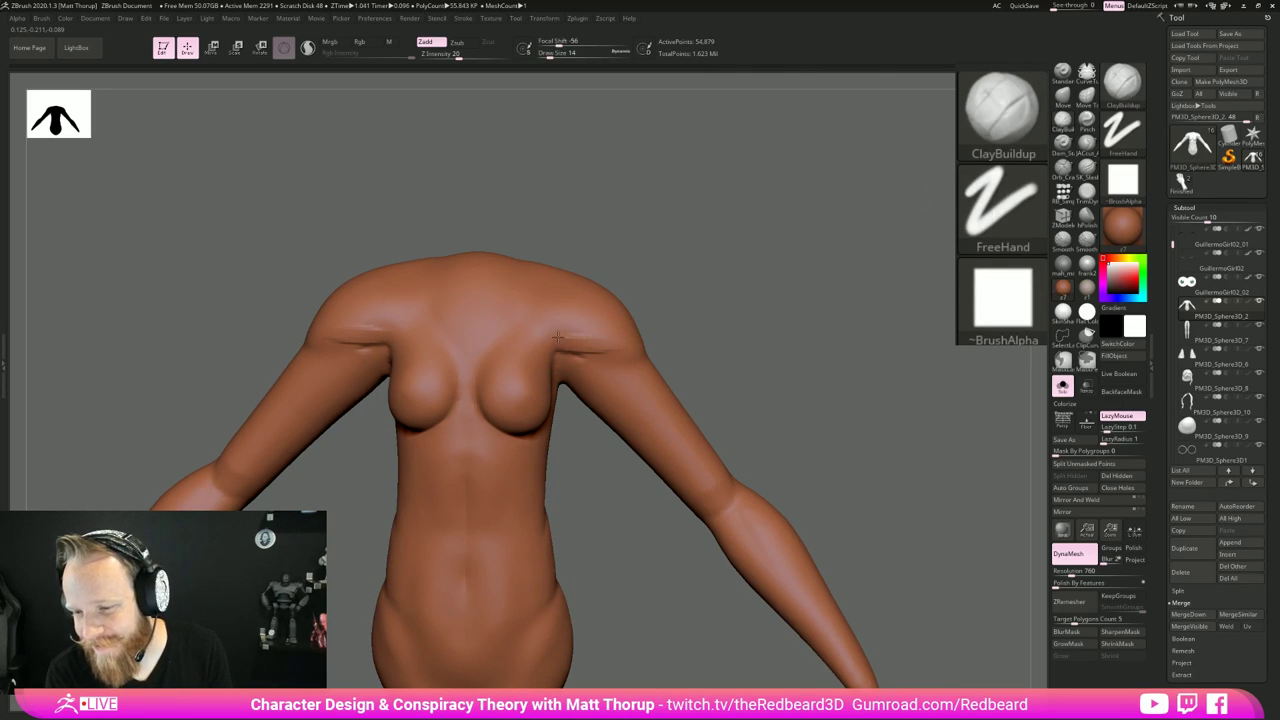
key("shift")
mouse_move(684, 298)
left_mouse_down()
mouse_move(791, 323)
mouse_move(737, 346)
mouse_move(780, 400)
left_mouse_up()
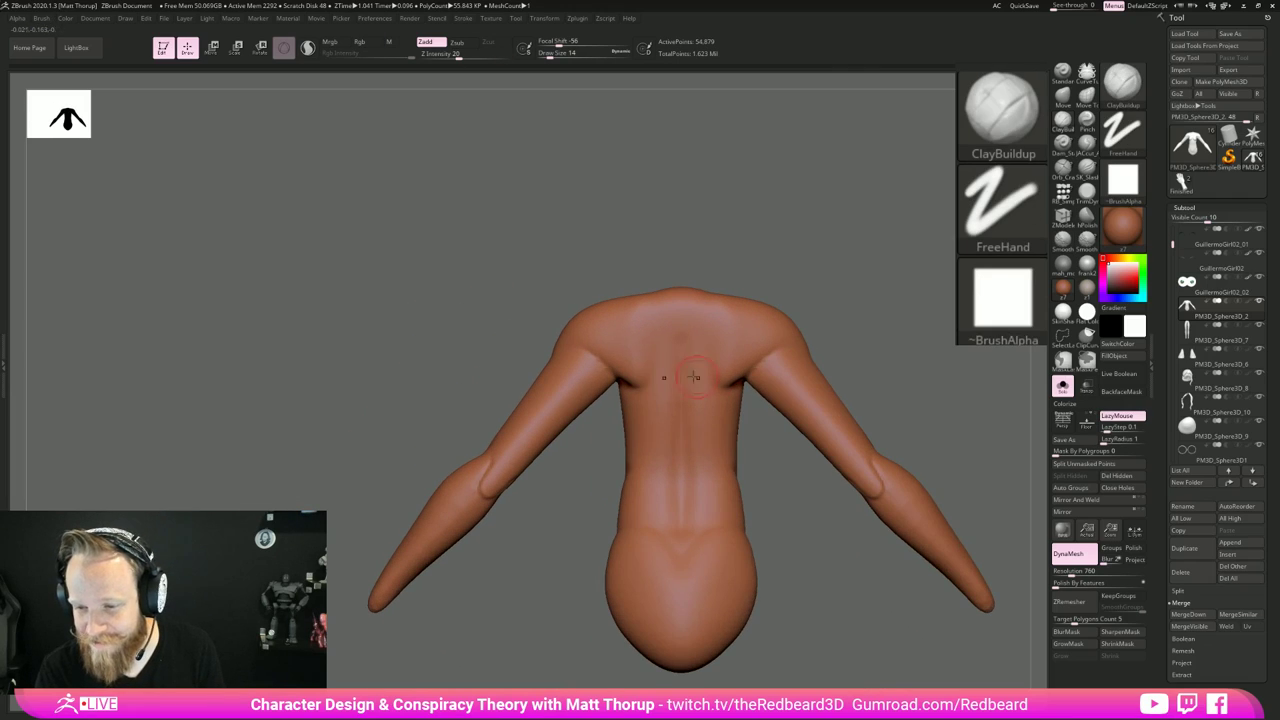
left_click_drag(620, 349, 635, 349, "shift")
left_click_drag(714, 229, 748, 268)
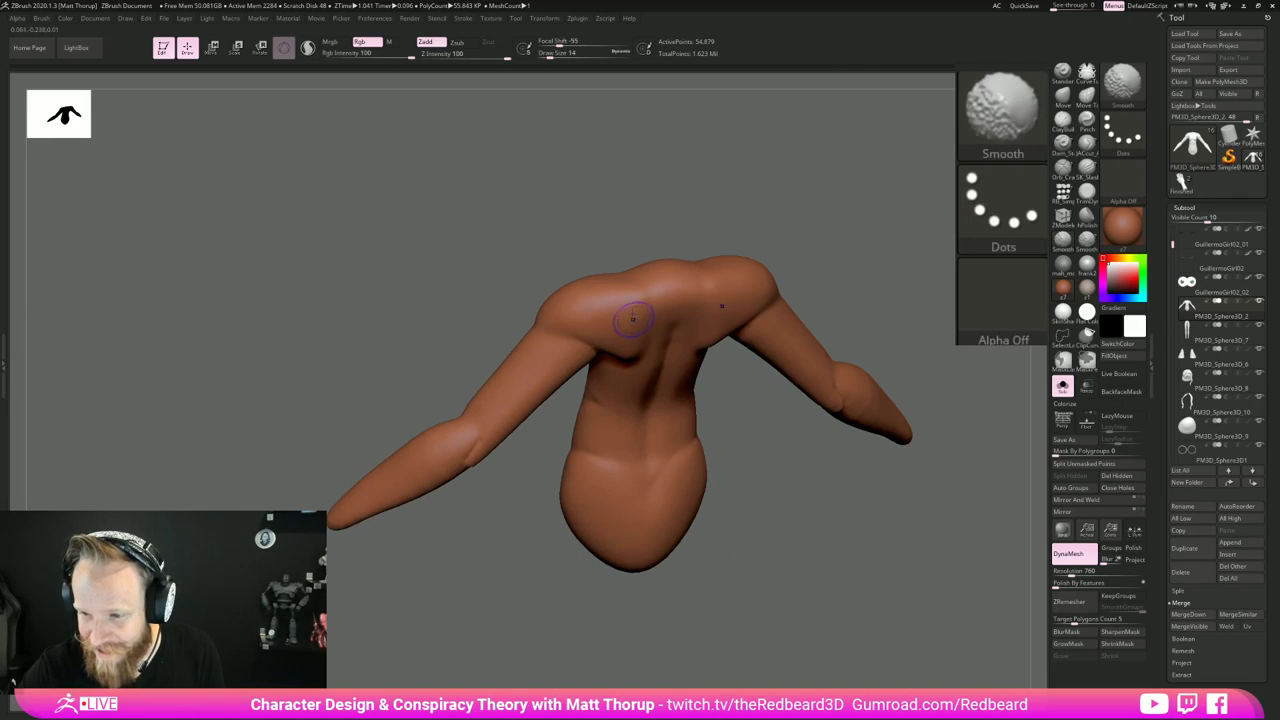
mouse_move(746, 437)
left_mouse_down()
mouse_move(797, 506)
mouse_move(723, 543)
mouse_move(714, 570)
mouse_move(894, 538)
mouse_move(828, 508)
mouse_move(795, 454)
mouse_move(846, 536)
left_mouse_up()
Step: Mark the pit of the neck with ClayBuildup at size 7 against the full character, and isolate the body mesh again
key("s")
left_click_drag(585, 326, 581, 324)
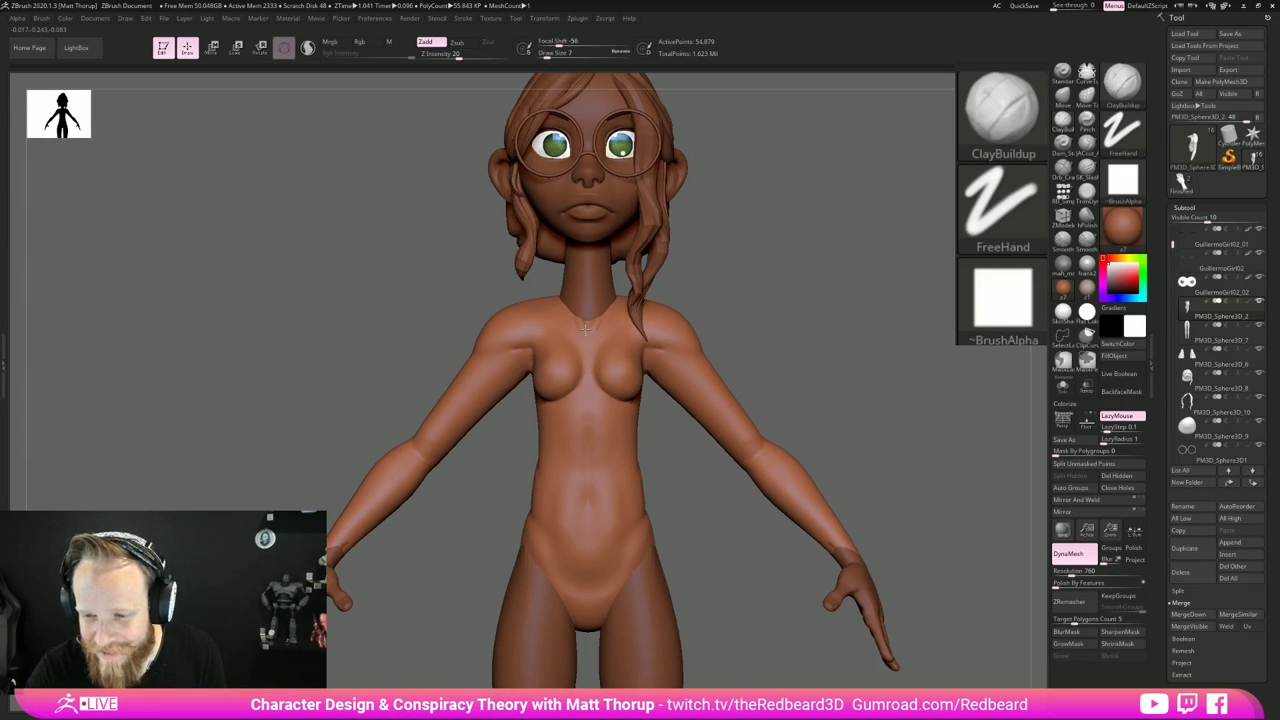
left_click_drag(682, 280, 745, 362)
right_click_drag(715, 490, 558, 330)
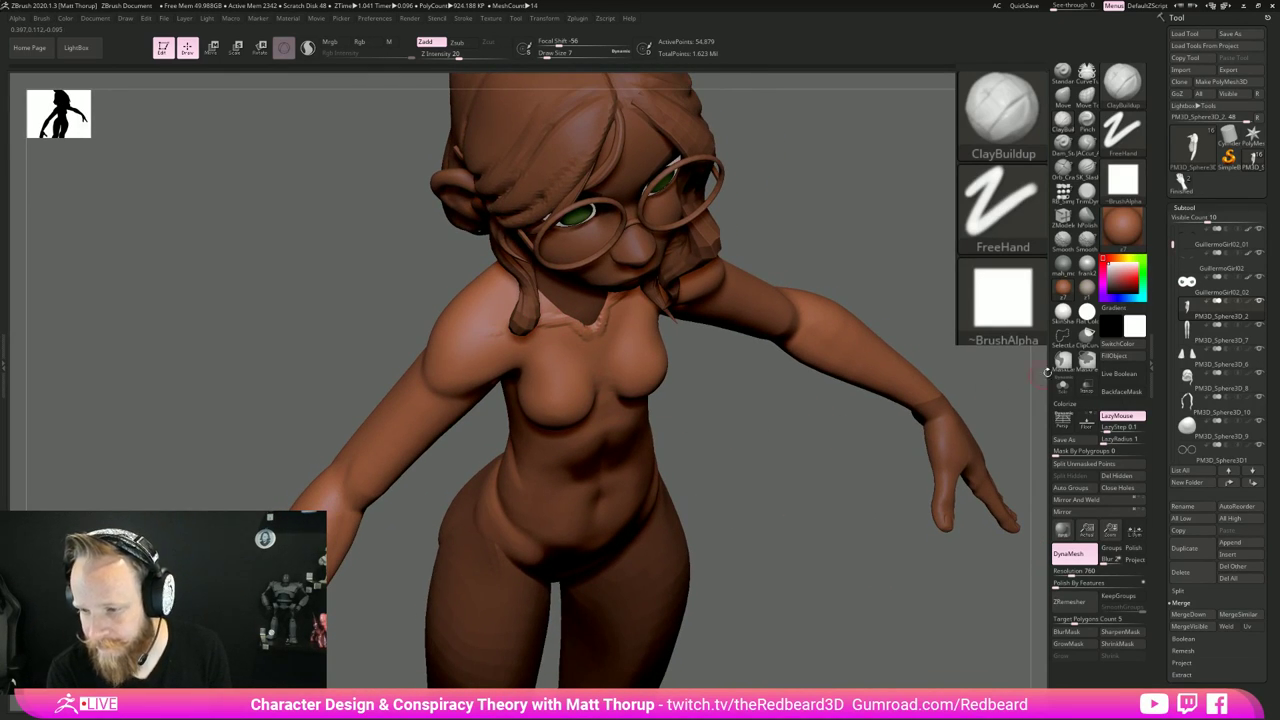
left_click(1062, 386)
Step: Build up the collarbones and the ridges over the shoulders with ClayBuildup at size 7, and smooth them
left_click_drag(480, 335, 534, 325)
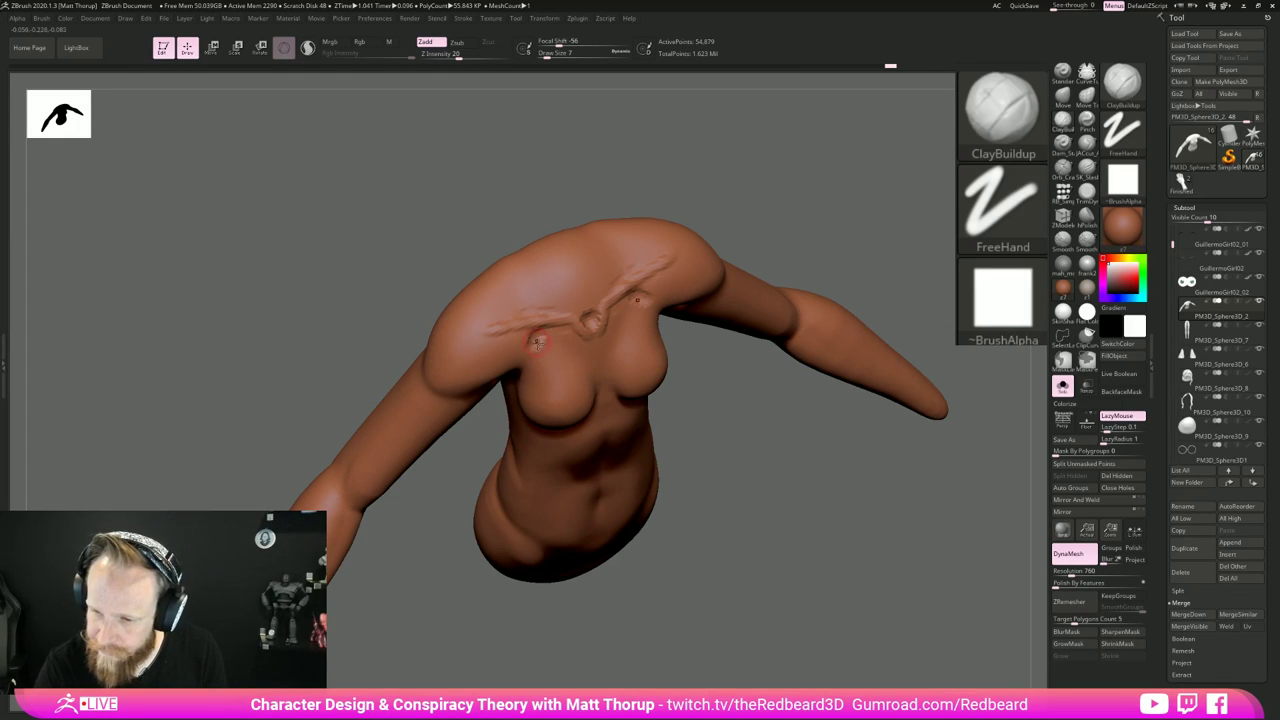
key("shift")
left_click_drag(703, 451, 692, 385, "shift")
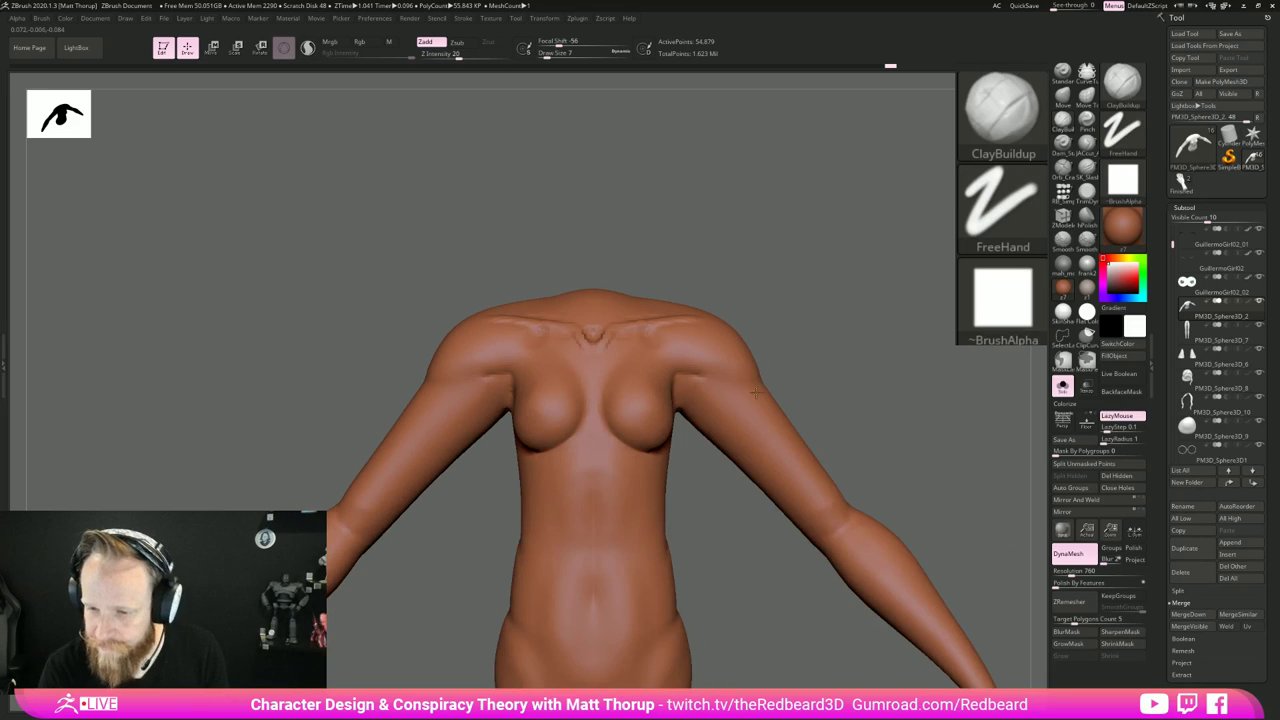
left_click_drag(592, 232, 509, 297)
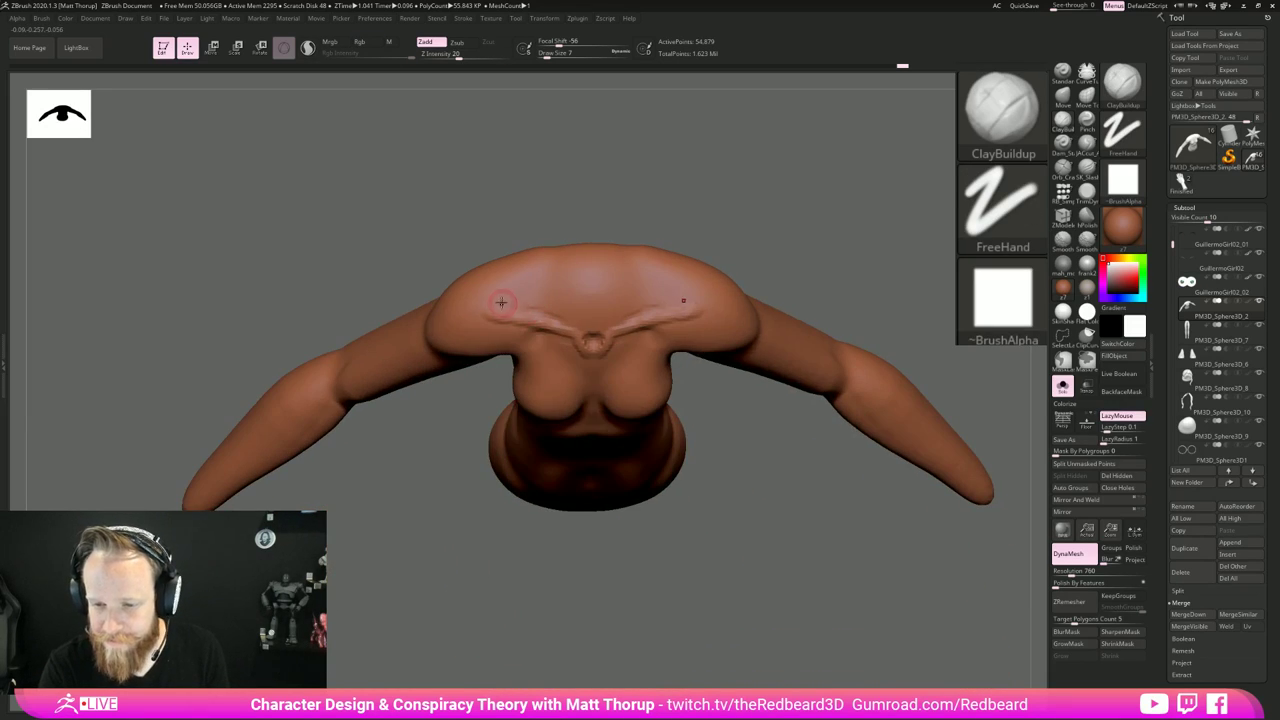
left_click_drag(567, 243, 487, 300)
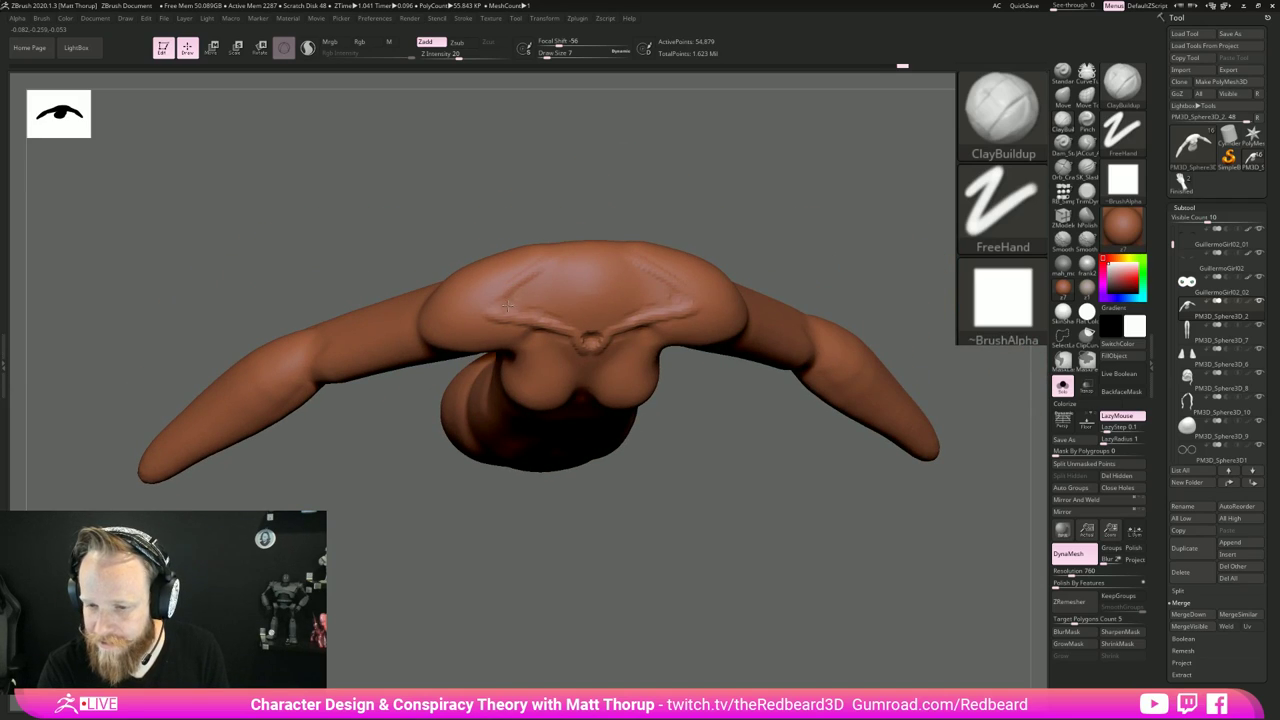
key("shift")
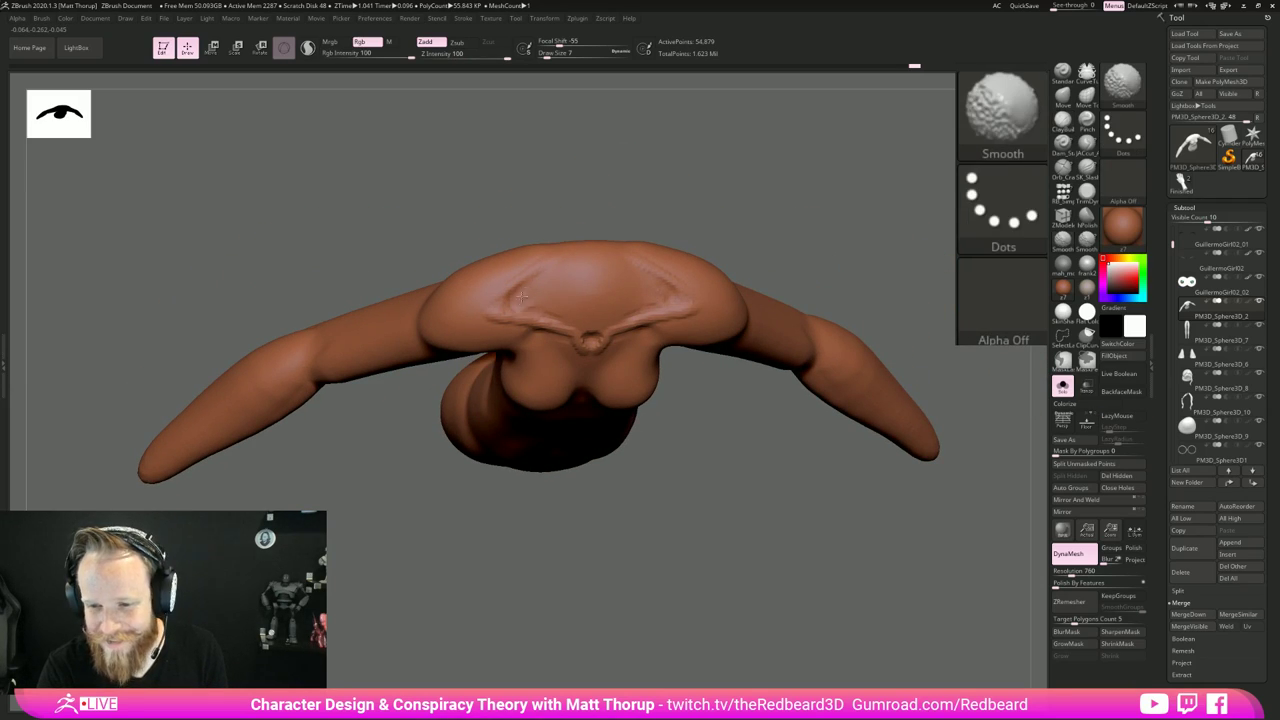
mouse_move(663, 471)
left_mouse_down()
mouse_move(766, 511)
mouse_move(646, 503)
mouse_move(617, 543)
left_mouse_up()
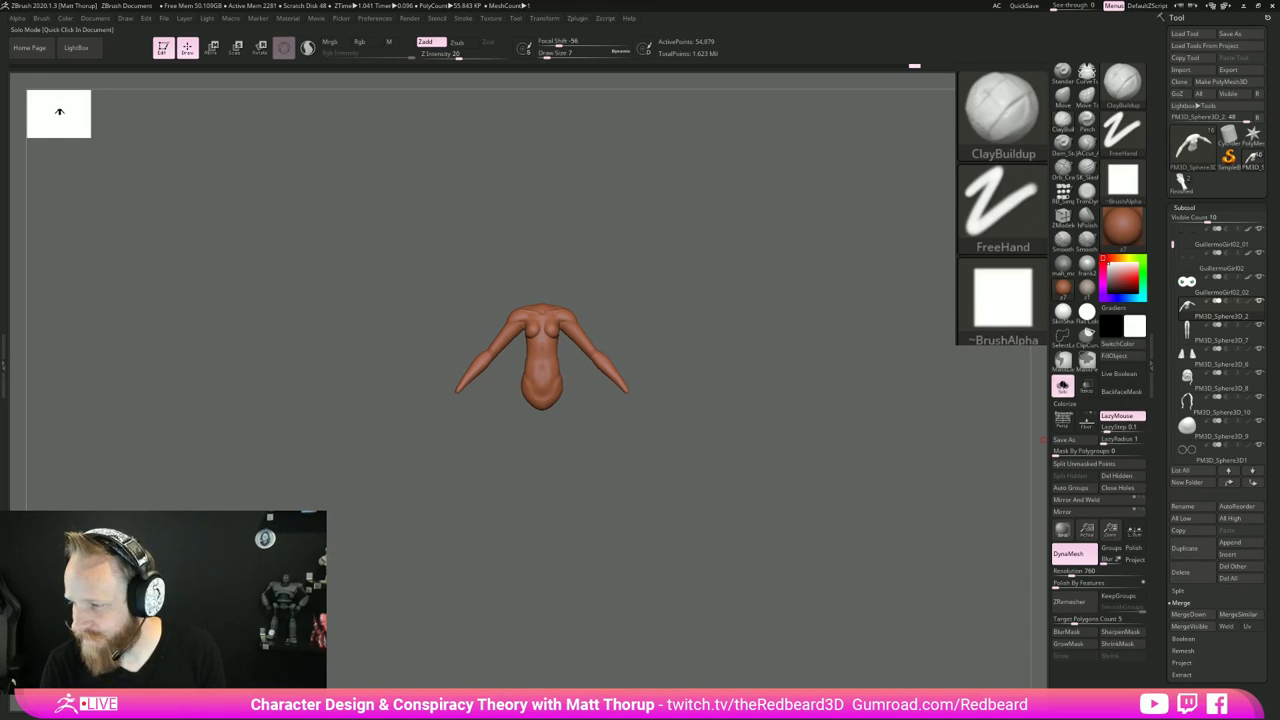
Step: Show the full character again and smooth the top of the shoulder beside the neck
left_click(1063, 386)
mouse_move(784, 571)
left_mouse_down()
mouse_move(733, 438)
mouse_move(510, 315)
mouse_move(531, 311)
left_mouse_up()
key("shift")
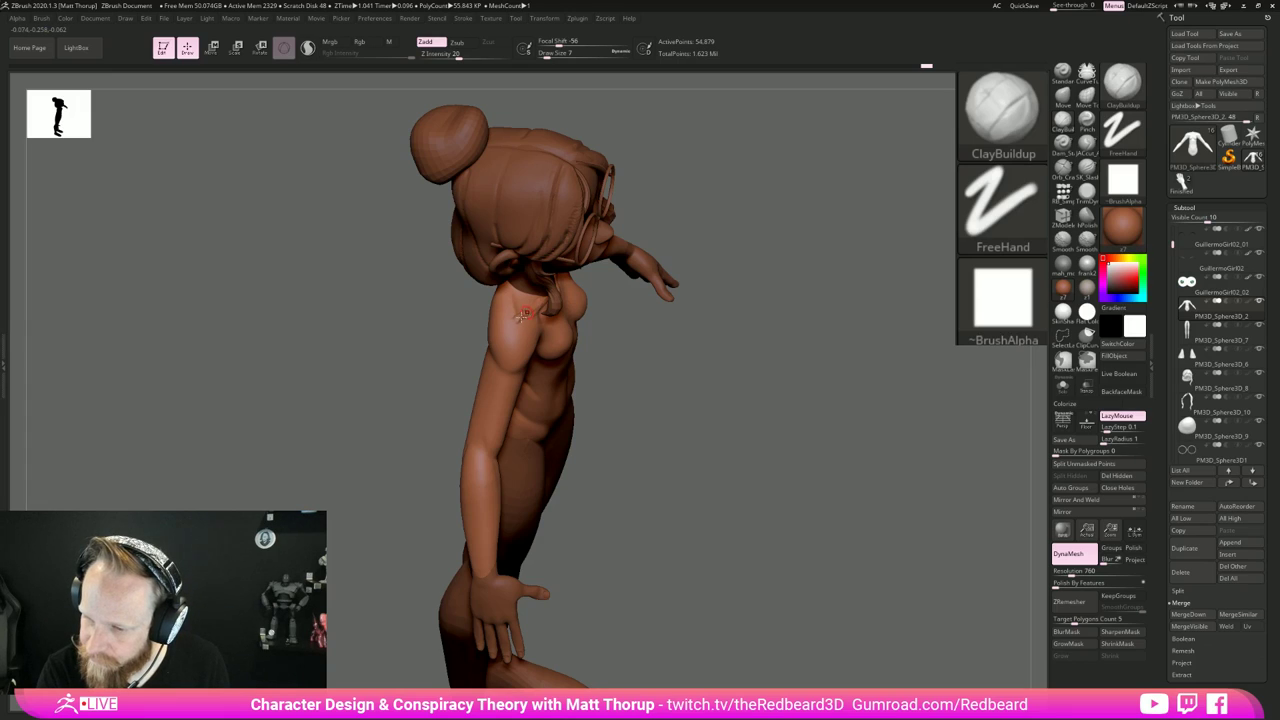
key("shift")
mouse_move(663, 337)
left_mouse_down()
mouse_move(803, 458)
mouse_move(608, 423)
mouse_move(780, 469)
mouse_move(885, 440)
left_mouse_up()
mouse_move(885, 440)
left_mouse_down()
mouse_move(820, 440)
mouse_move(750, 472)
mouse_move(651, 449)
left_mouse_up()
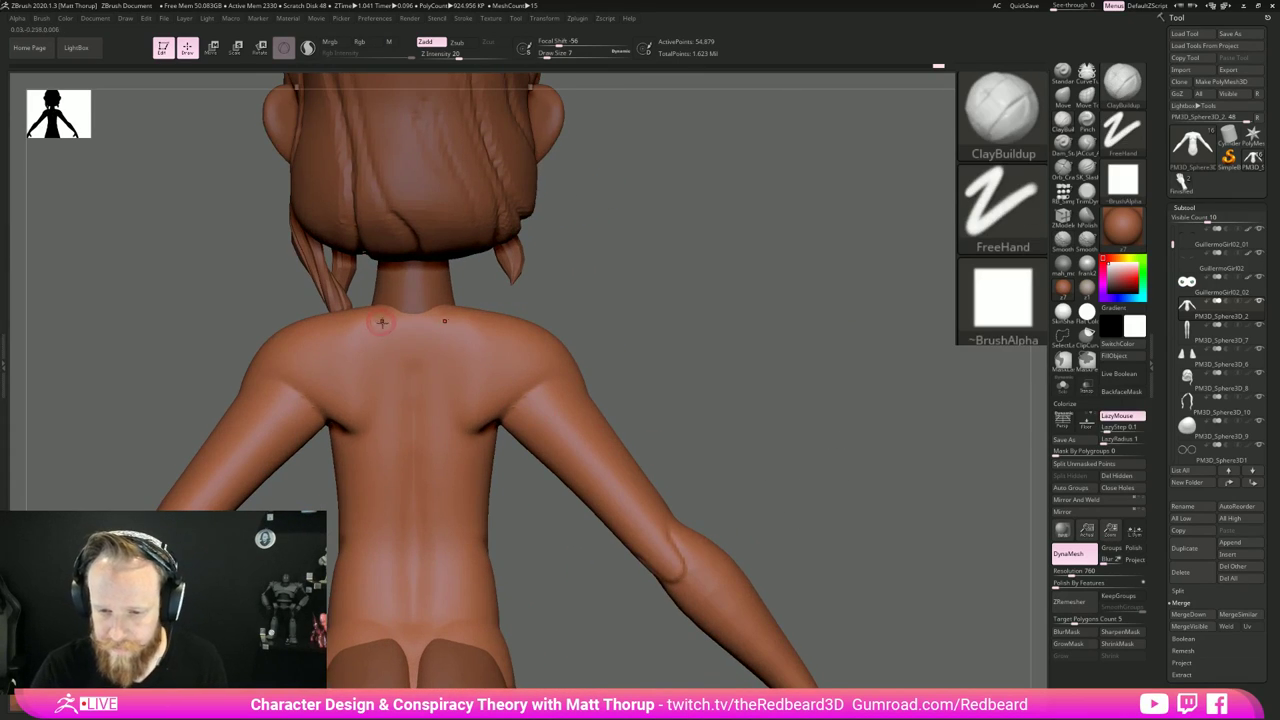
Step: Fill the creases behind the armpits with ClayBuildup at size 12 and smooth them into the shoulder blades
key("s")
left_click_drag(381, 338, 386, 338)
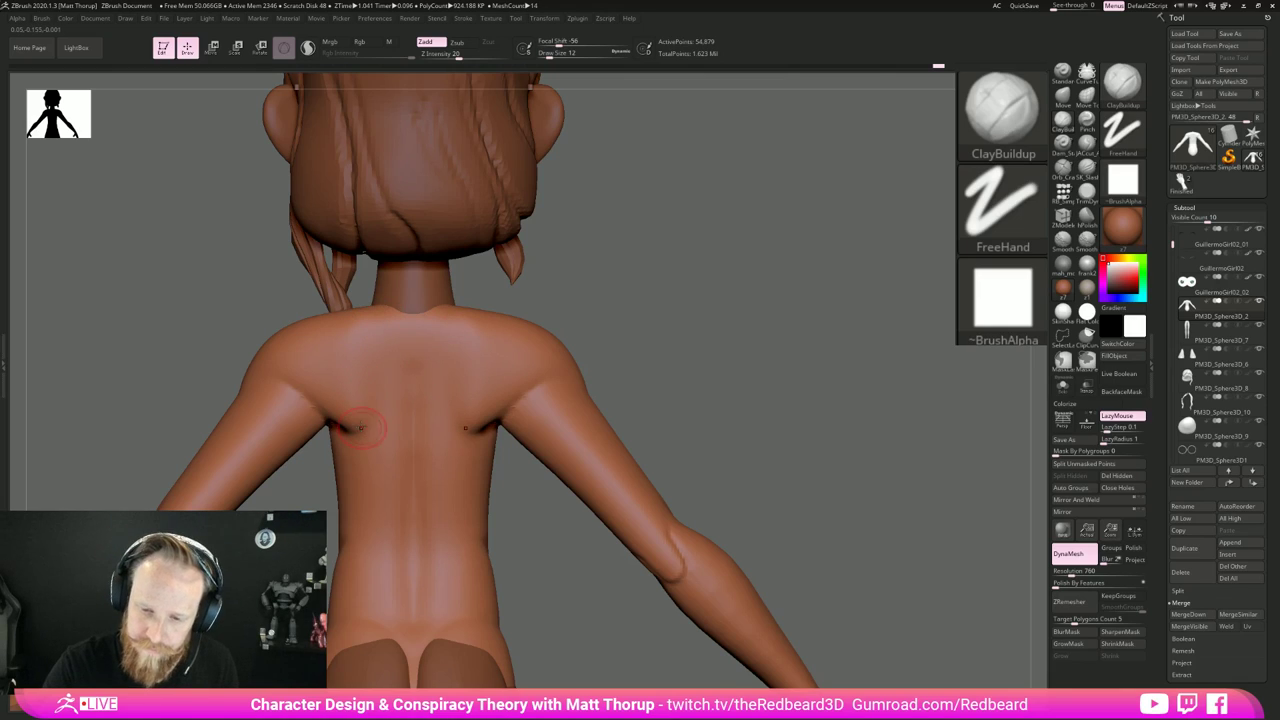
mouse_move(360, 424)
left_mouse_down()
mouse_move(325, 385)
mouse_move(348, 425)
left_mouse_up()
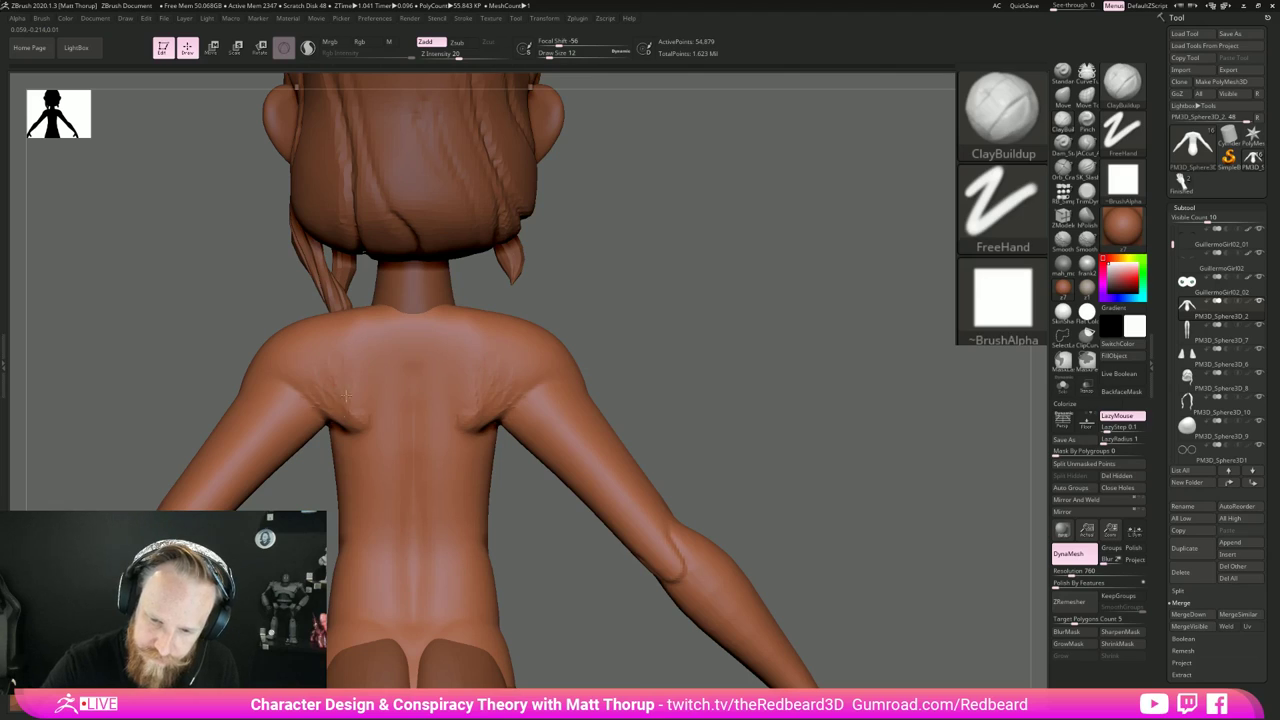
mouse_move(343, 363)
left_mouse_down("shift")
mouse_move(330, 395)
mouse_move(360, 415)
mouse_move(374, 370)
left_mouse_up("shift")
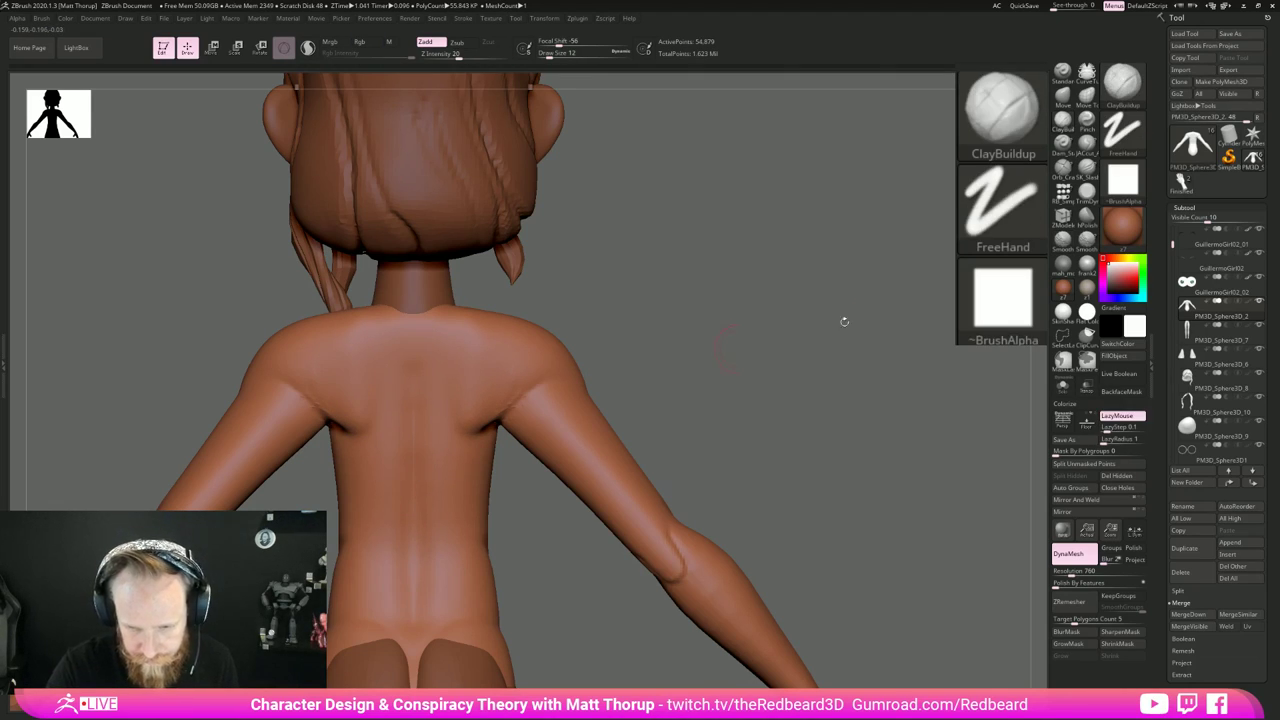
Step: Activate the JACcut_A brush and smooth the upper chest near the collarbones
left_click(1087, 144)
left_click_drag(695, 334, 738, 395, "alt")
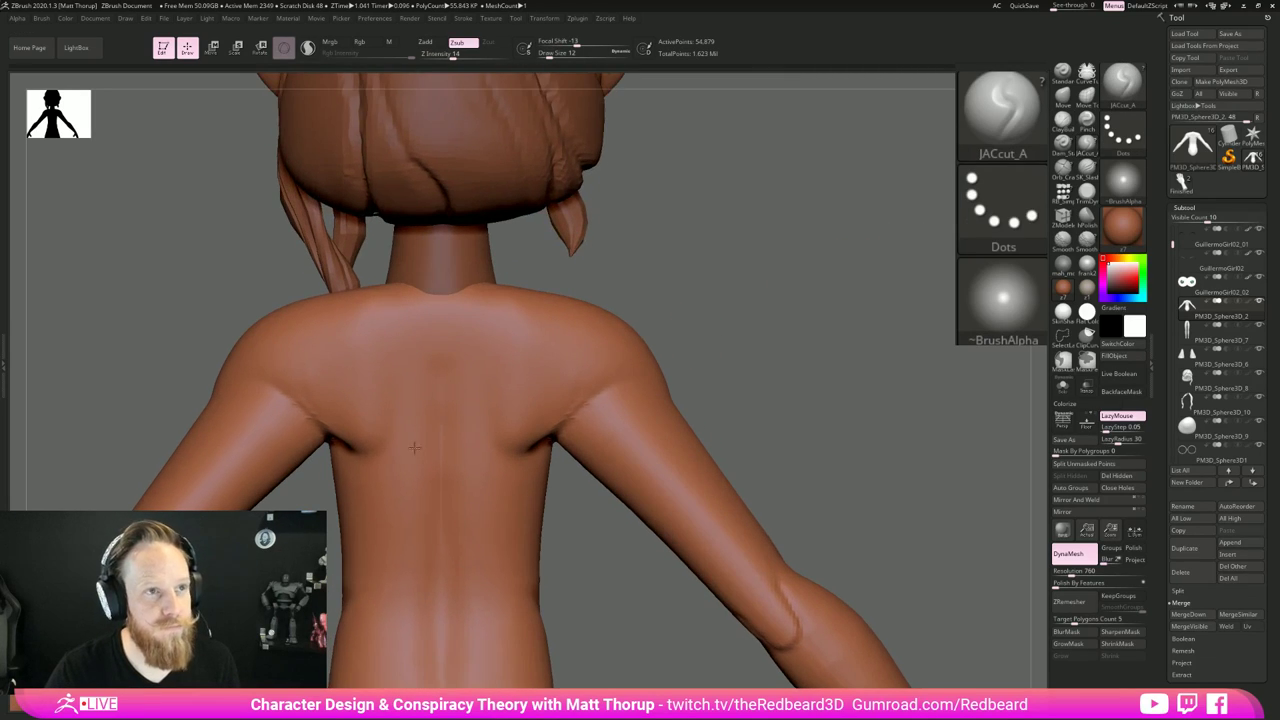
mouse_move(631, 566)
left_mouse_down("alt")
mouse_move(506, 498)
mouse_move(752, 503)
mouse_move(643, 511)
mouse_move(683, 517)
mouse_move(614, 531)
mouse_move(721, 538)
mouse_move(663, 477)
mouse_move(745, 482)
left_mouse_up("alt")
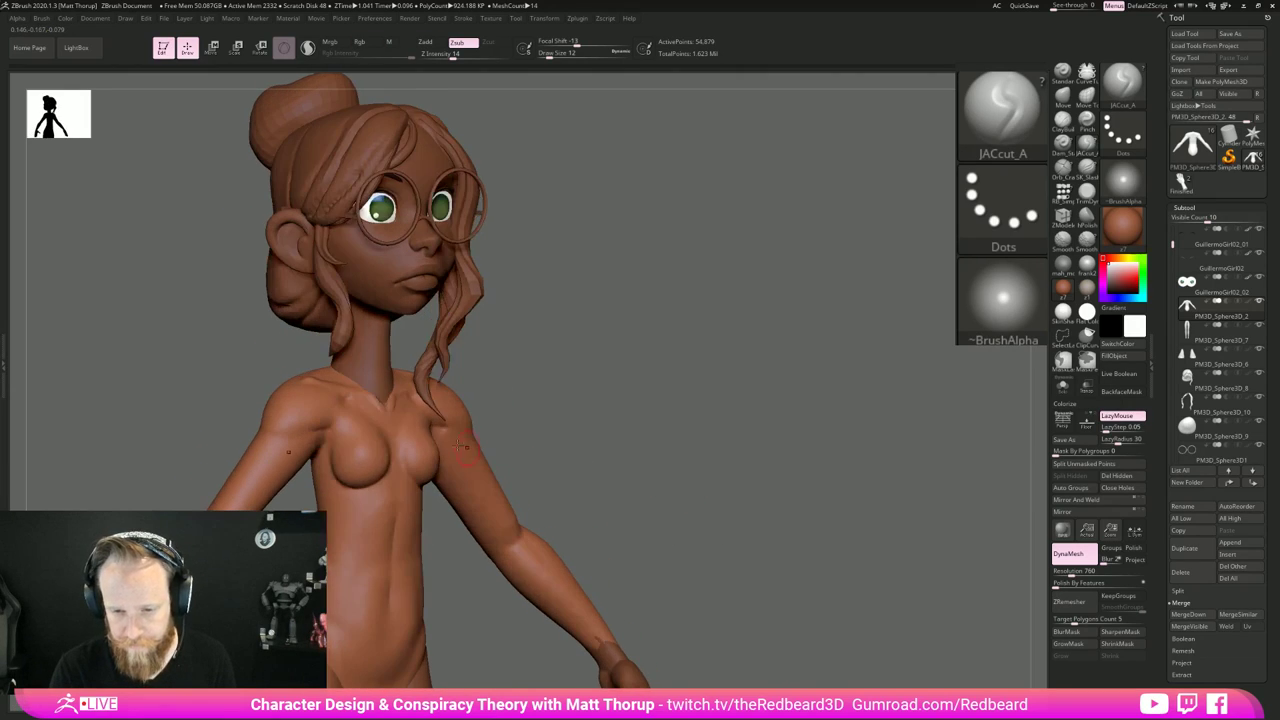
left_click_drag(394, 415, 398, 412, "shift")
mouse_move(545, 378)
left_mouse_down()
mouse_move(588, 380)
mouse_move(547, 380)
left_mouse_up()
Step: Select the head mesh and refine and smooth the front of the neck with JACcut_A at size 23
left_click(428, 352, "alt")
left_click_drag(598, 309, 574, 308)
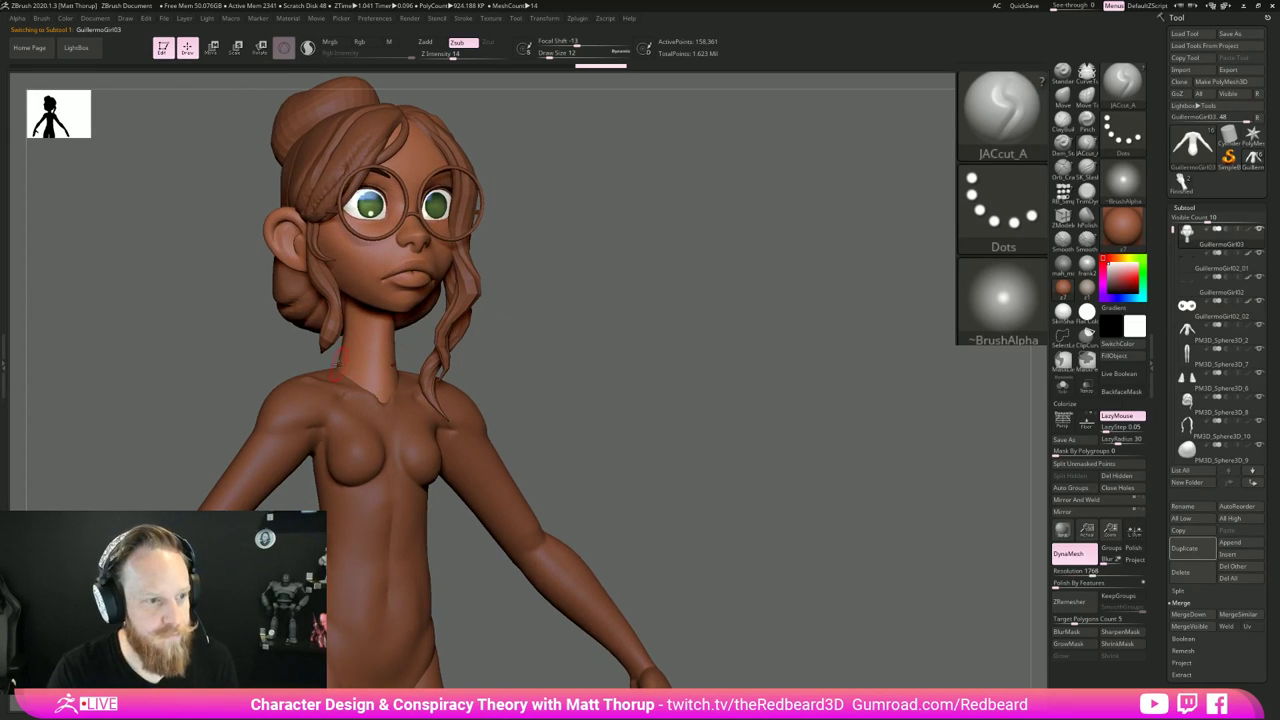
key("s")
left_click_drag(360, 334, 375, 396)
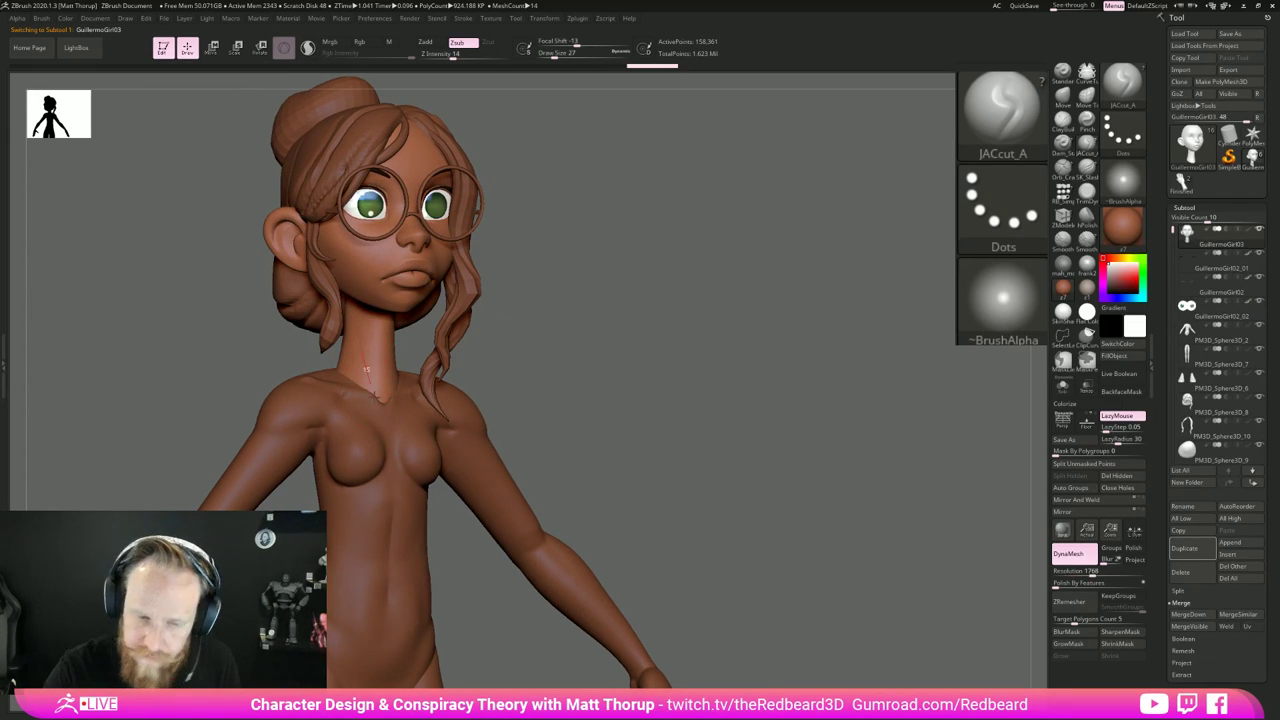
left_click_drag(371, 352, 370, 348)
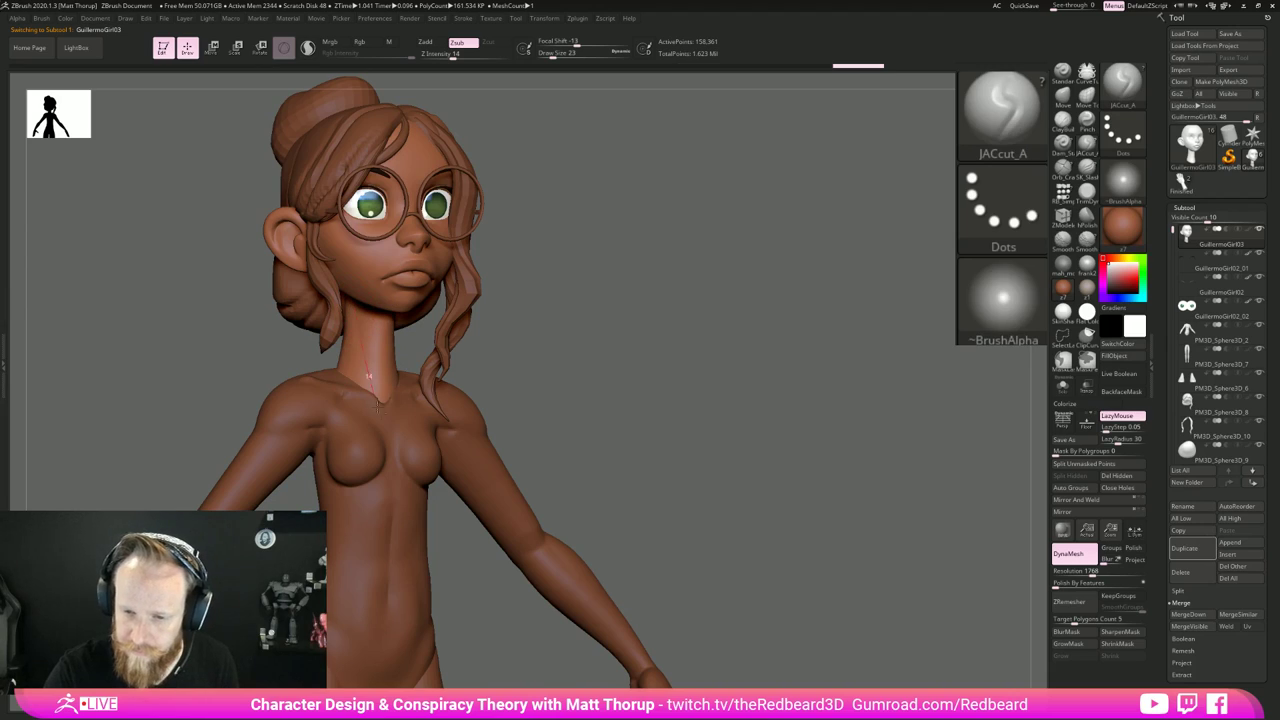
key("shift")
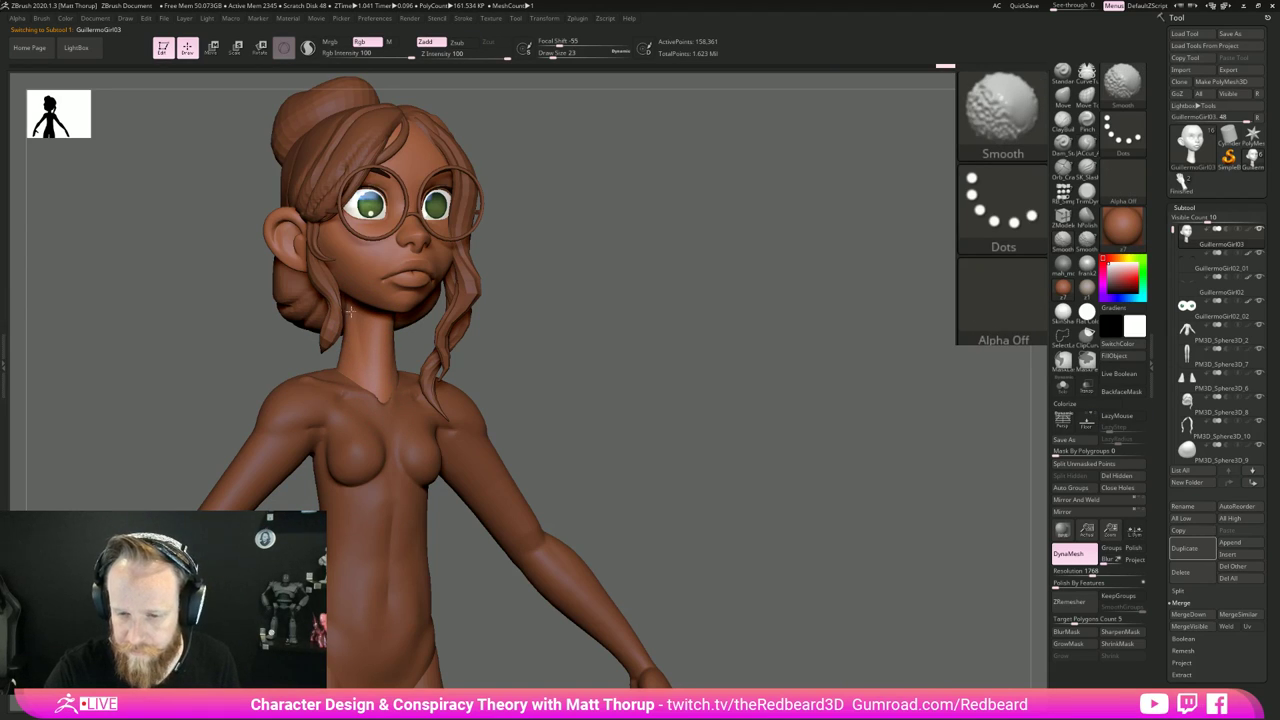
Step: Smooth the side of the neck in front view and adjust its outline with the Move brush at size 31
mouse_move(634, 337)
left_mouse_down("shift")
mouse_move(666, 363)
mouse_move(540, 344)
mouse_move(597, 442)
left_mouse_up("shift")
mouse_move(407, 332)
left_mouse_down("shift")
mouse_move(415, 366)
mouse_move(408, 357)
left_mouse_up("shift")
key("b")
key("m")
key("v")
key("s")
left_click(404, 354)
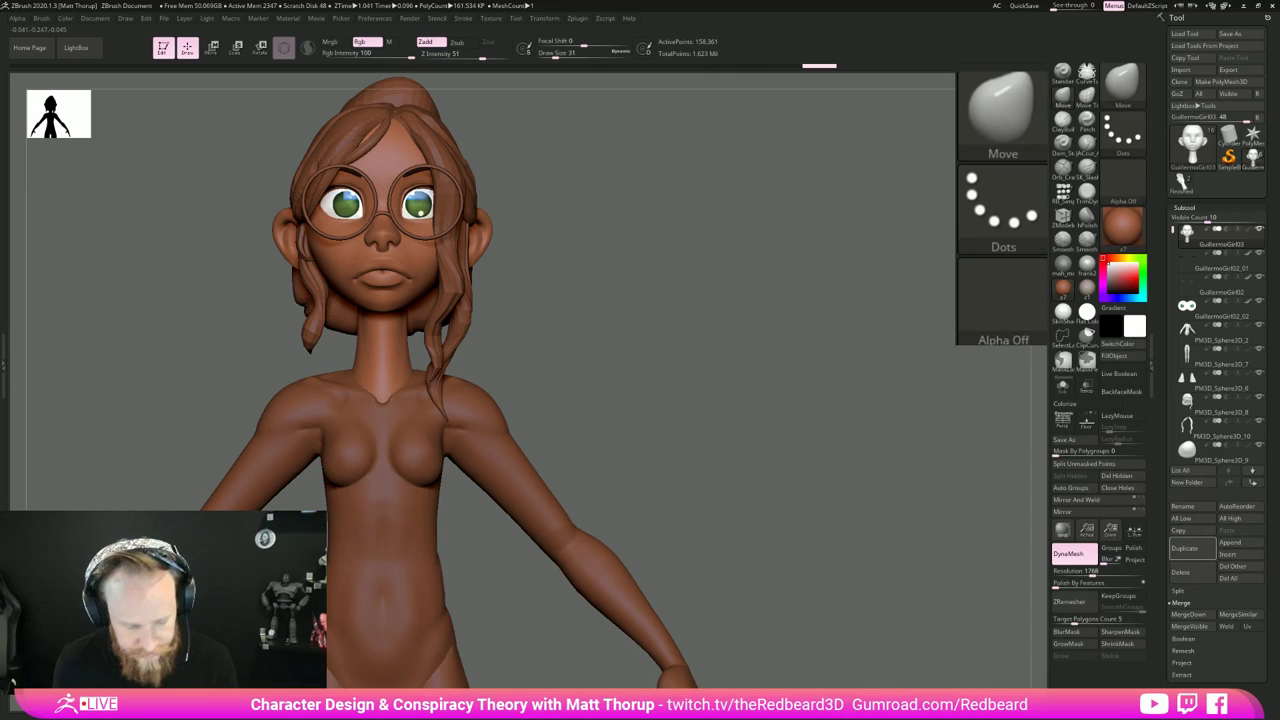
Step: Switch to the browser, bring up the Twitch page and move the window off the ZBrush screen
key("alt+Tab")
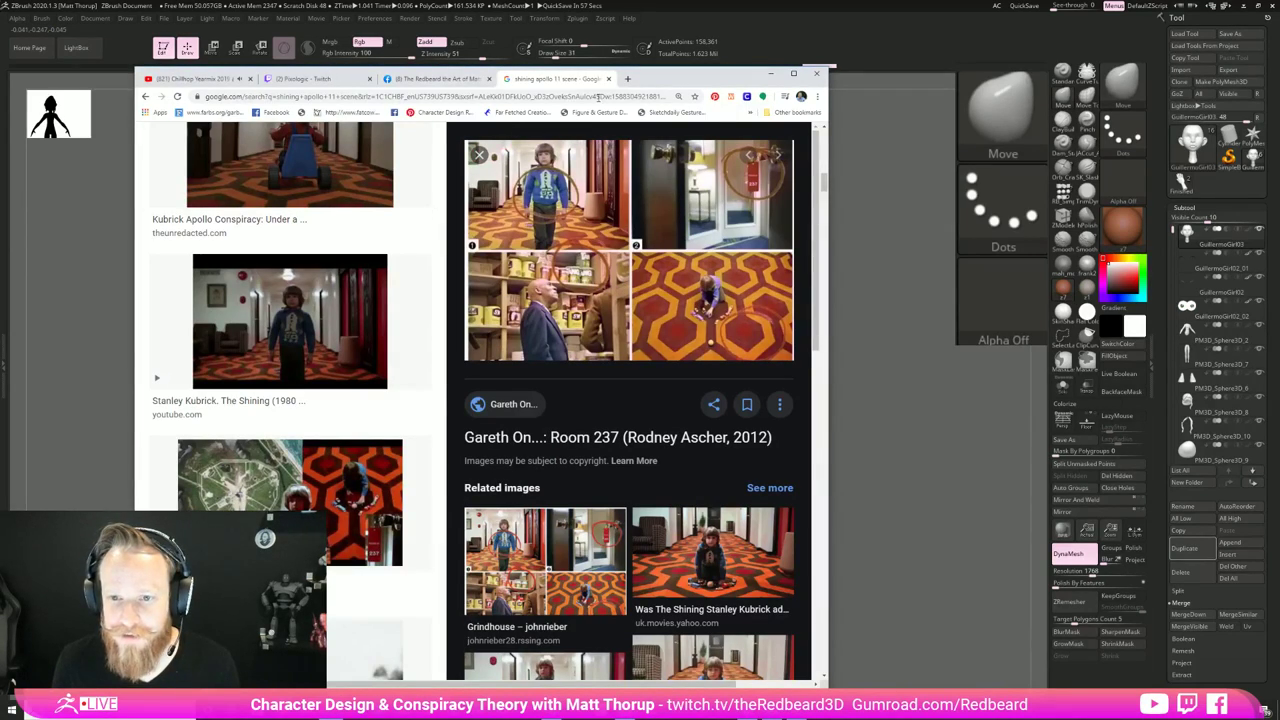
left_click(338, 74)
left_click_drag(686, 76, 0, 190)
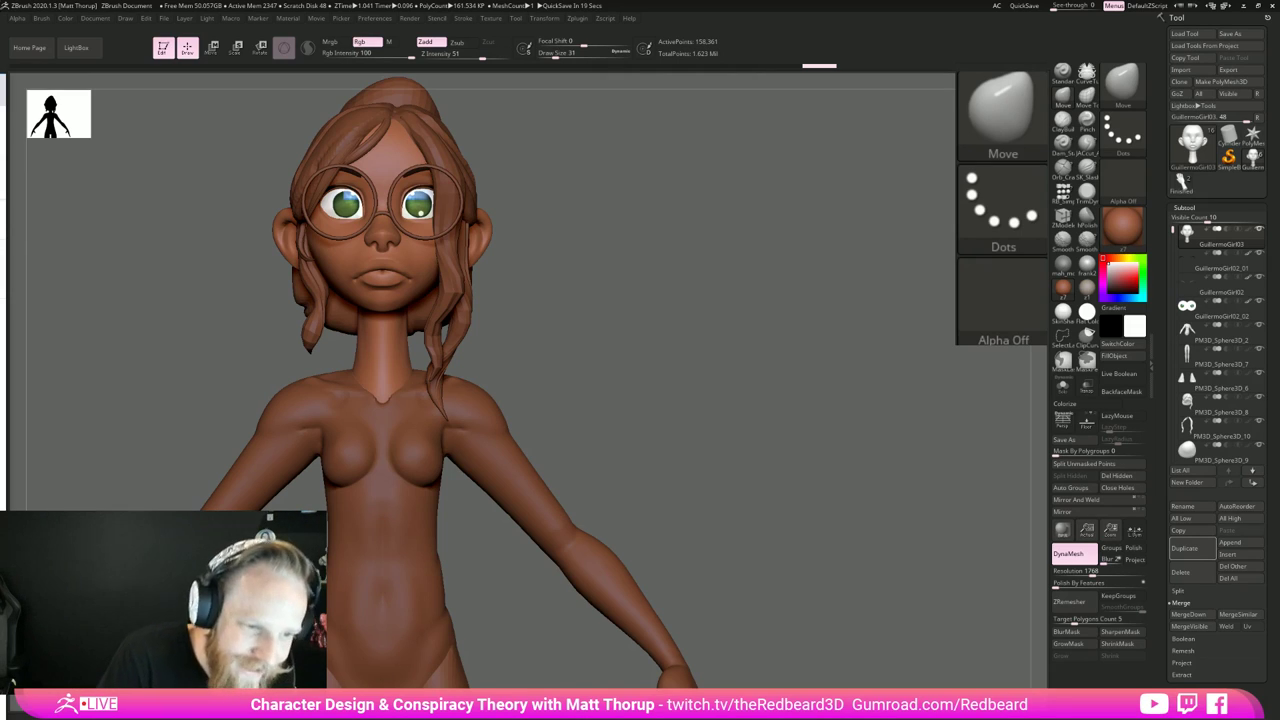
Step: Shape the front and back contours of the neck in side profile with the Move brush
mouse_move(580, 345)
left_mouse_down()
mouse_move(614, 343)
mouse_move(602, 437)
mouse_move(612, 397)
mouse_move(680, 384)
left_mouse_up()
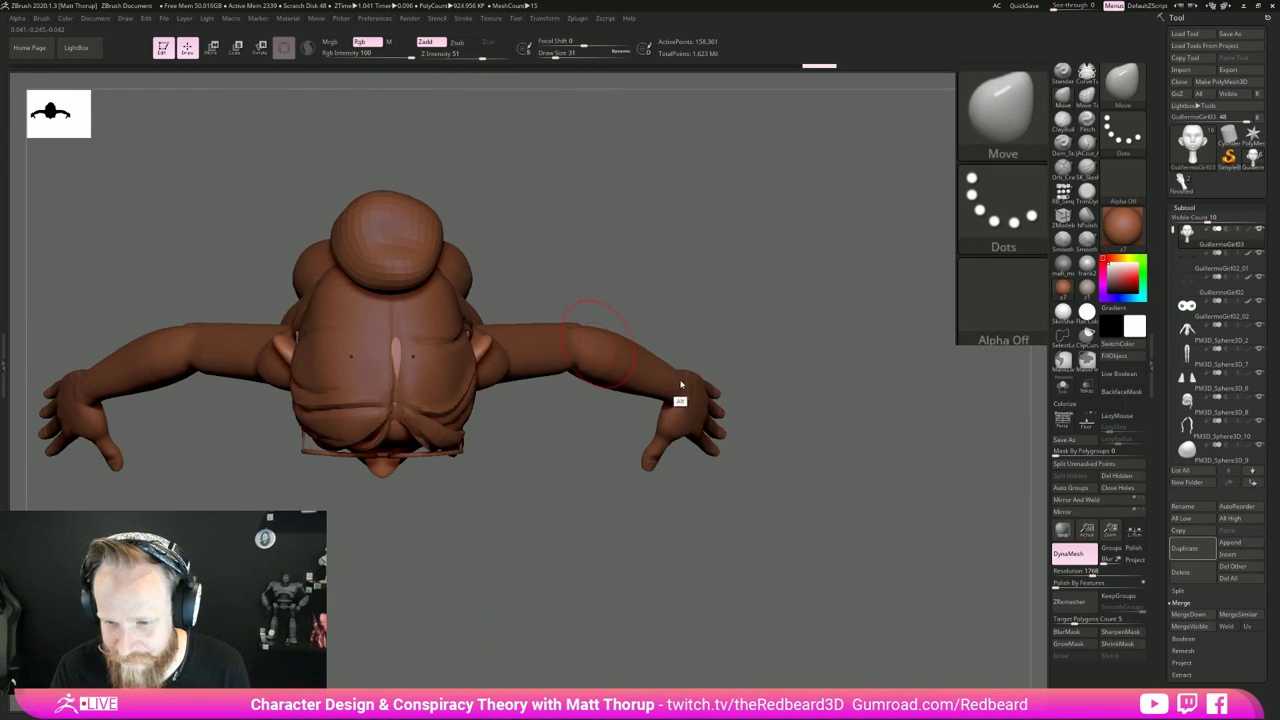
mouse_move(718, 320)
left_mouse_down()
mouse_move(706, 251)
mouse_move(690, 300)
mouse_move(700, 380)
left_mouse_up()
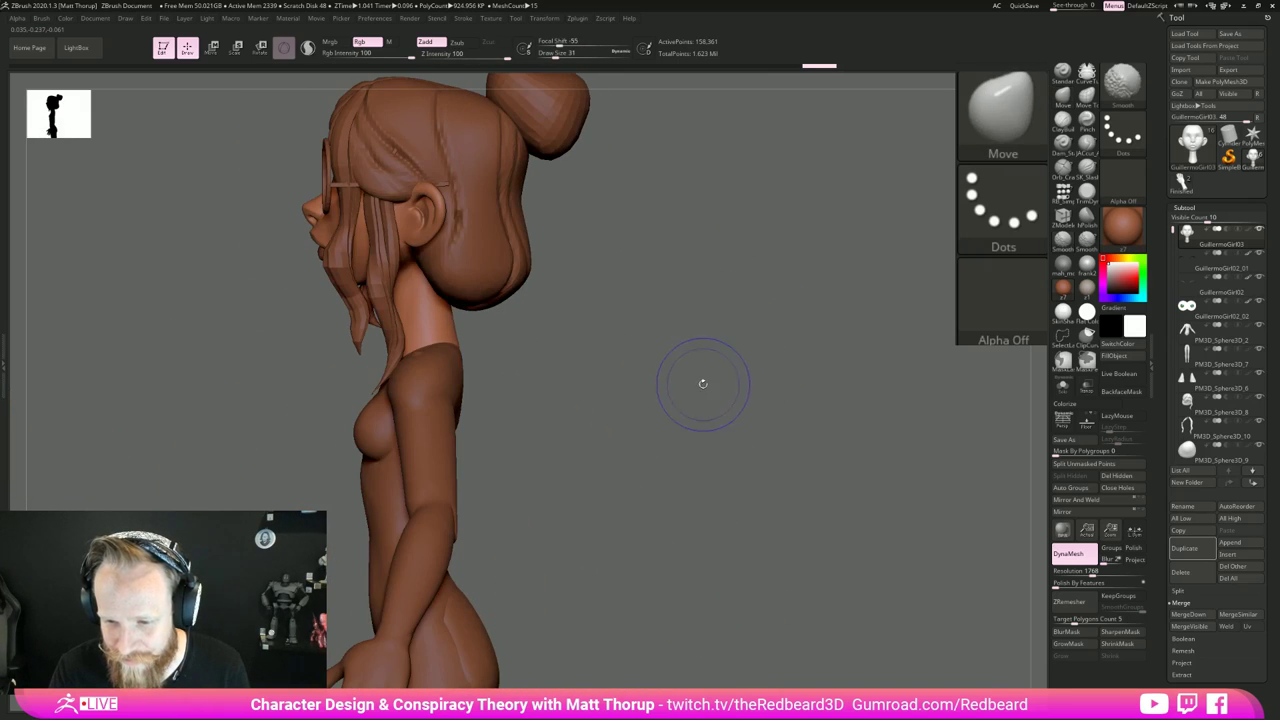
key("s")
left_click_drag(428, 331, 434, 331)
mouse_move(450, 331)
left_mouse_down()
mouse_move(505, 322)
mouse_move(424, 317)
left_mouse_up()
key("s")
left_click_drag(546, 322, 578, 323)
Step: Refine the neck's outline with Move at size 23, smooth it at size 14, and adjust its side profile with Move at size 51
key("s")
left_click_drag(464, 317, 461, 315)
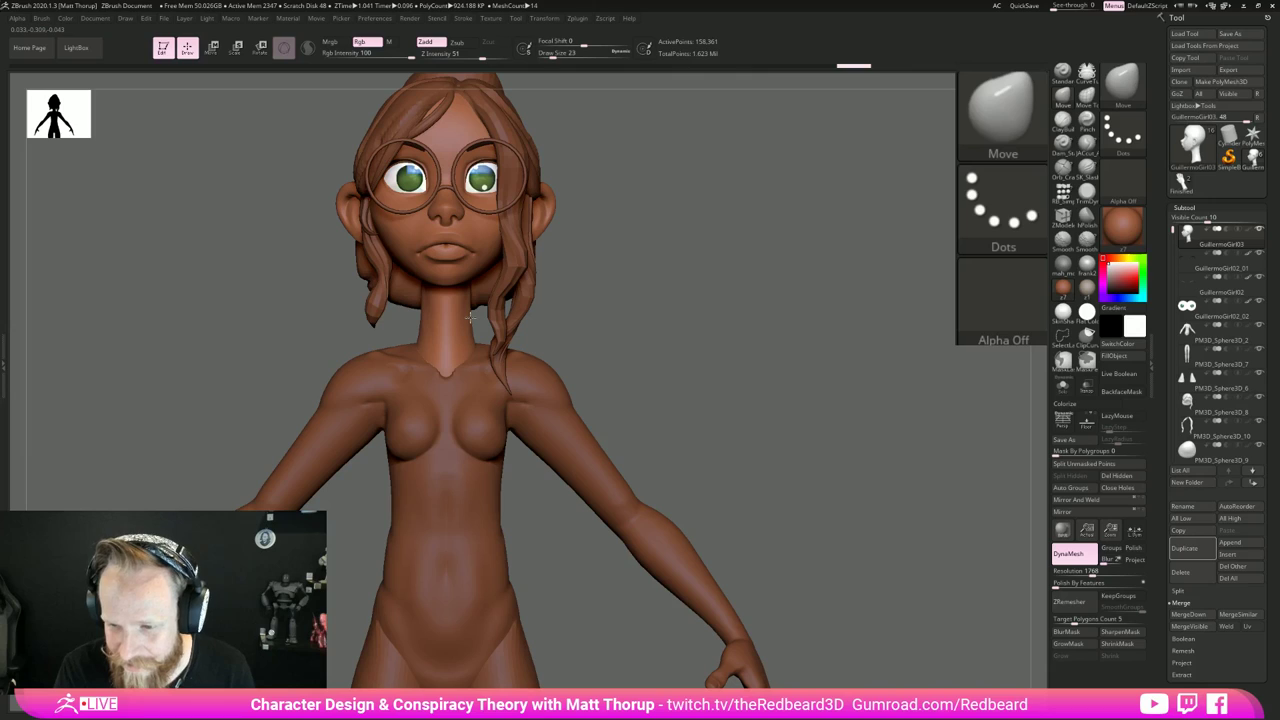
key("shift")
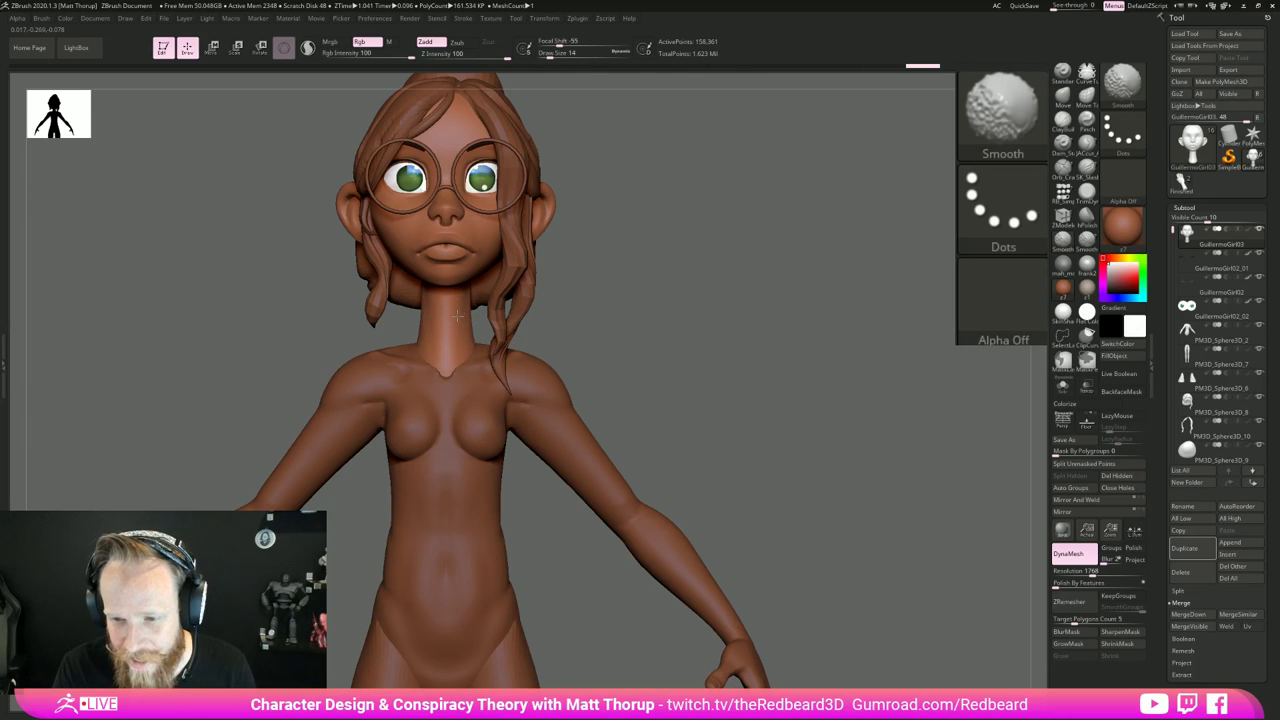
left_click_drag(403, 333, 457, 343)
key("s")
left_click_drag(383, 305, 391, 303)
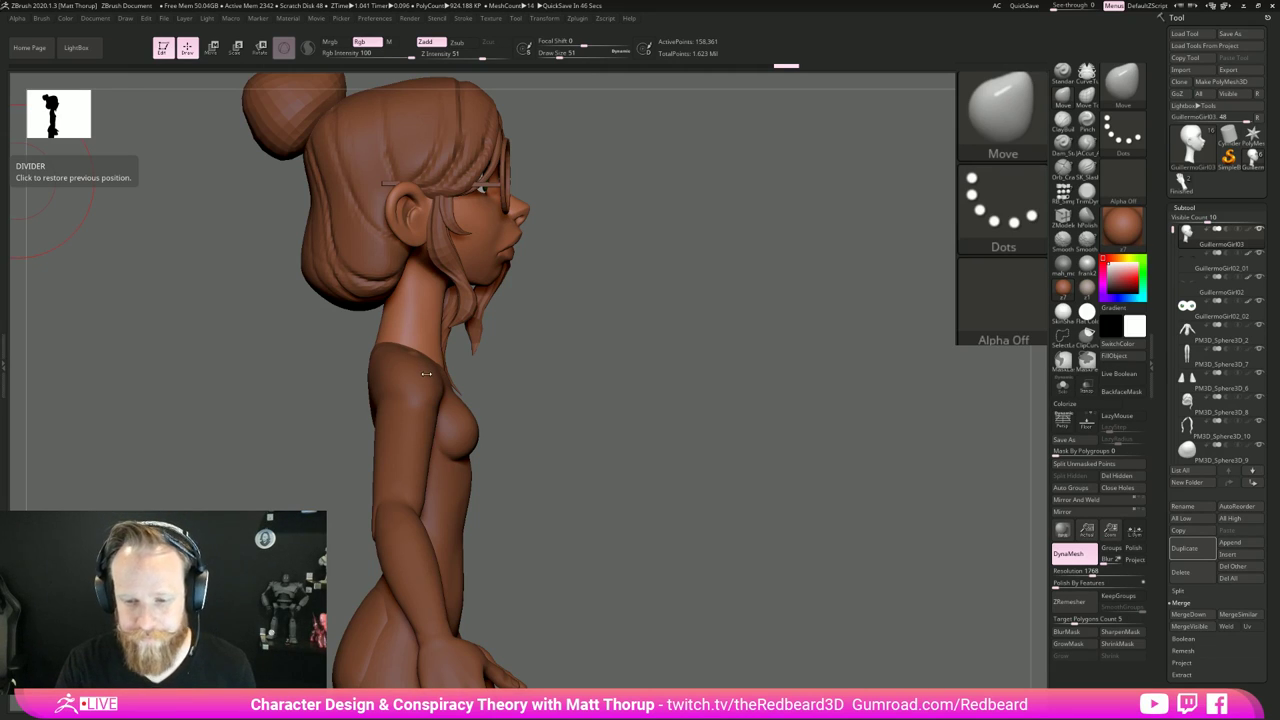
Step: Select the body mesh and reshape the back of the shoulders with the Move brush at size 27
mouse_move(651, 353)
left_mouse_down()
mouse_move(387, 377)
mouse_move(434, 353)
left_mouse_up()
left_click(391, 379, "alt")
key("s")
key("s")
left_click_drag(540, 390, 425, 372)
key("bracketleft")
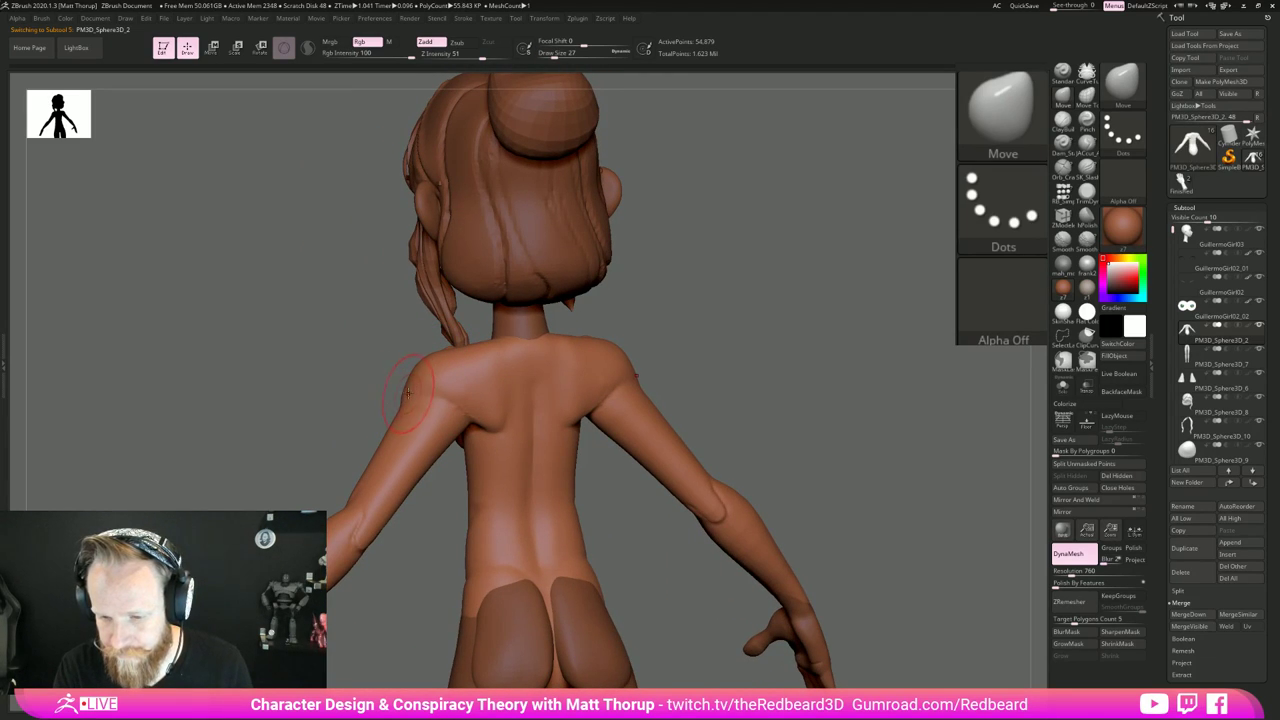
right_click_drag(405, 390, 385, 370)
Step: Adjust the top outline of the shoulders in front view with the Move brush at sizes 35 and 37
key("s")
key("s")
left_click(380, 362)
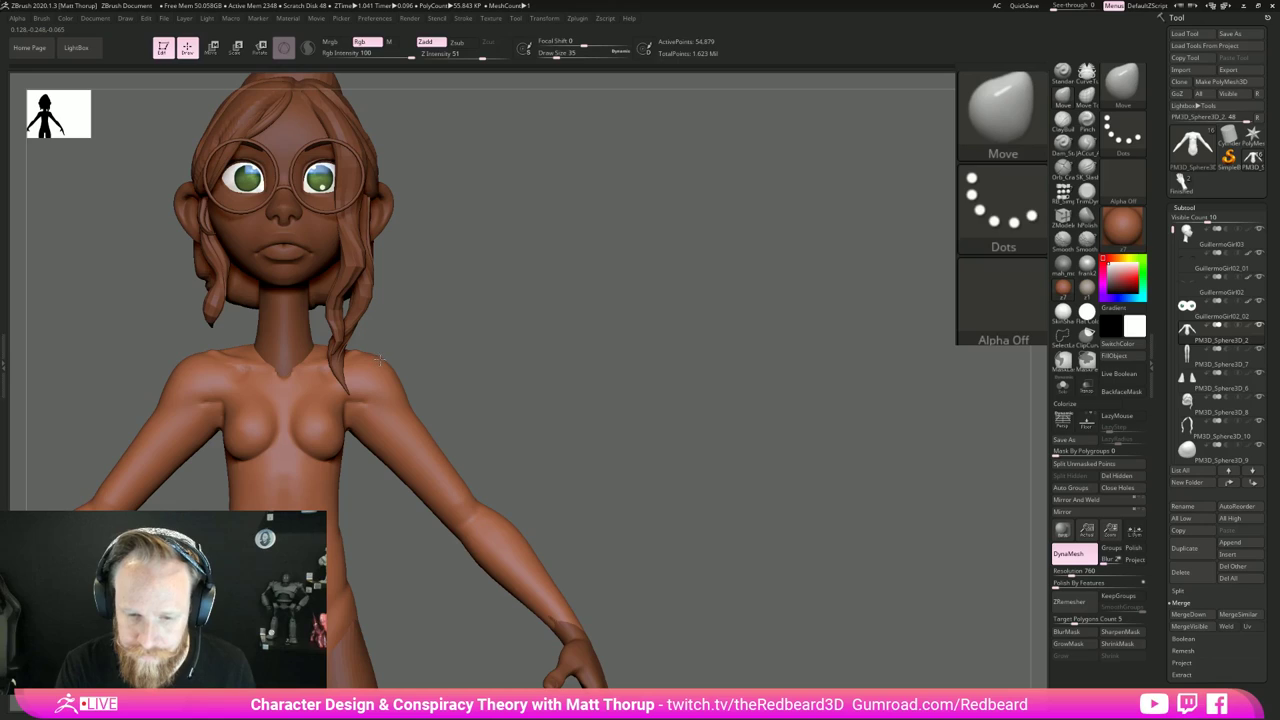
key("s")
left_click(379, 361)
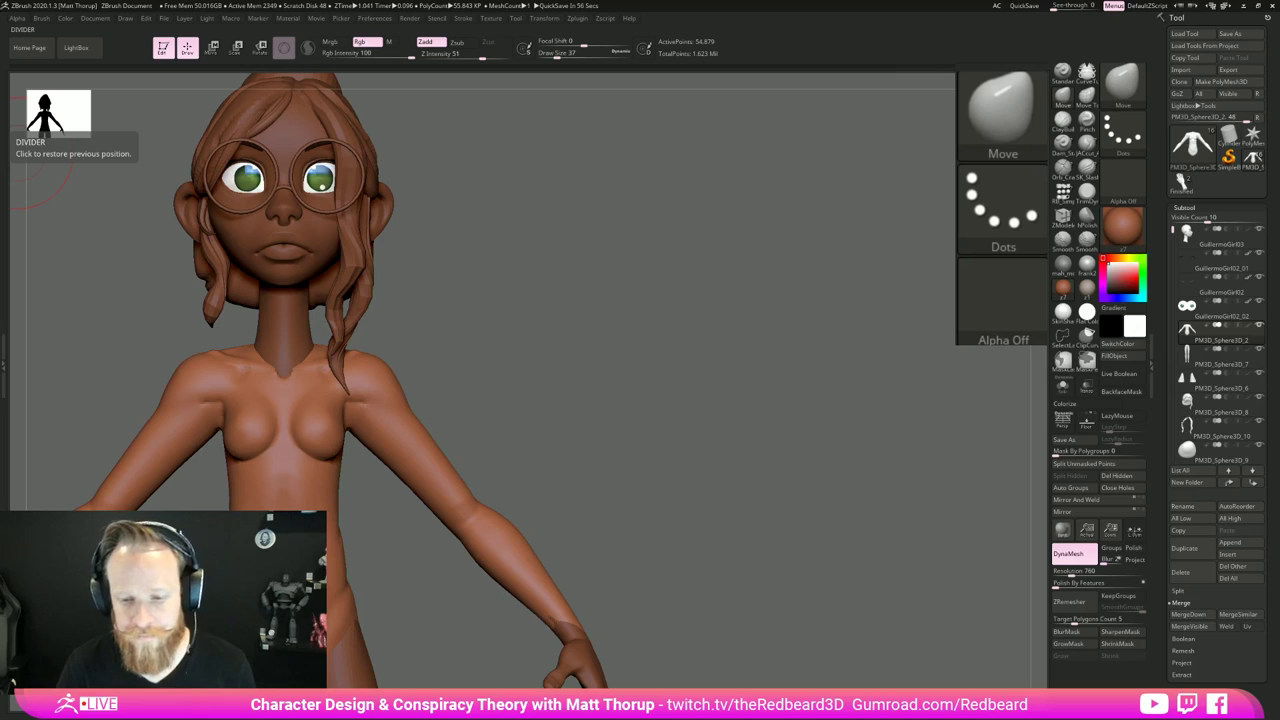
mouse_move(500, 400)
left_mouse_down()
mouse_move(643, 353)
mouse_move(740, 345)
mouse_move(651, 334)
mouse_move(660, 352)
mouse_move(586, 366)
left_mouse_up()
key("alt+Tab")
key("Escape")
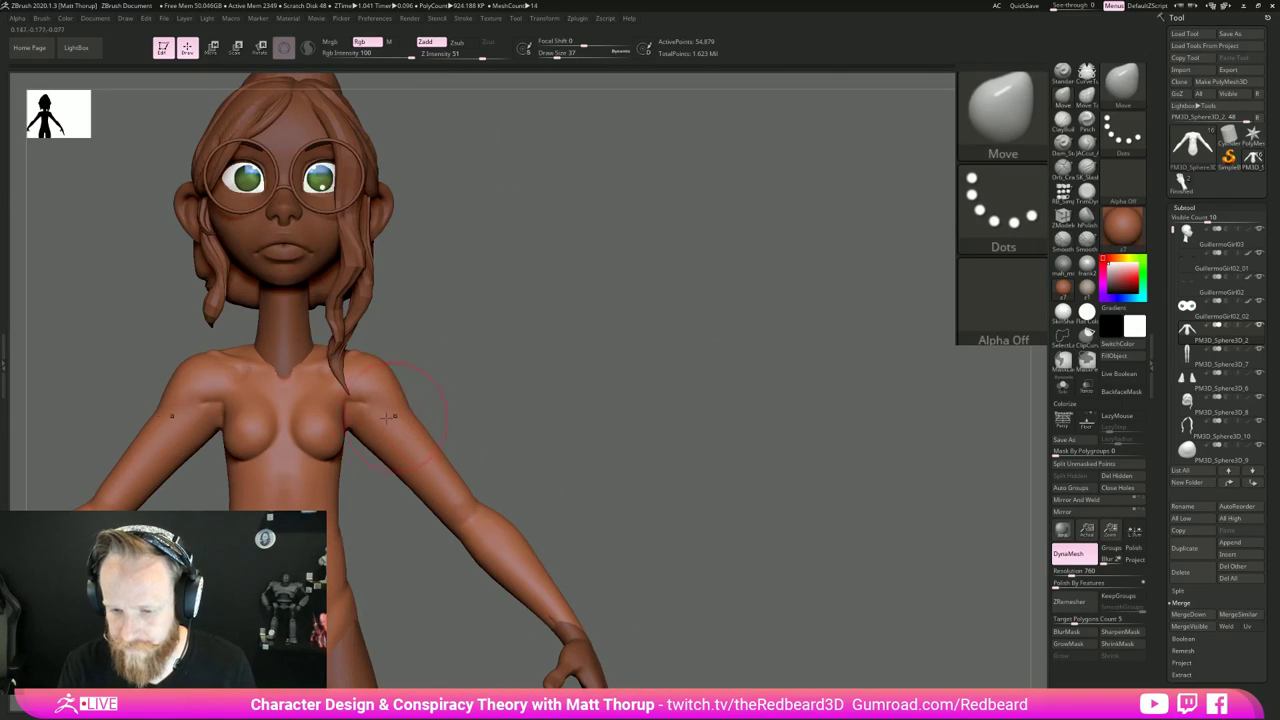
Step: Reshape the front of the armpit with the Move brush at size 31 and smooth the fold at size 7
key("s")
left_click_drag(346, 410, 342, 412)
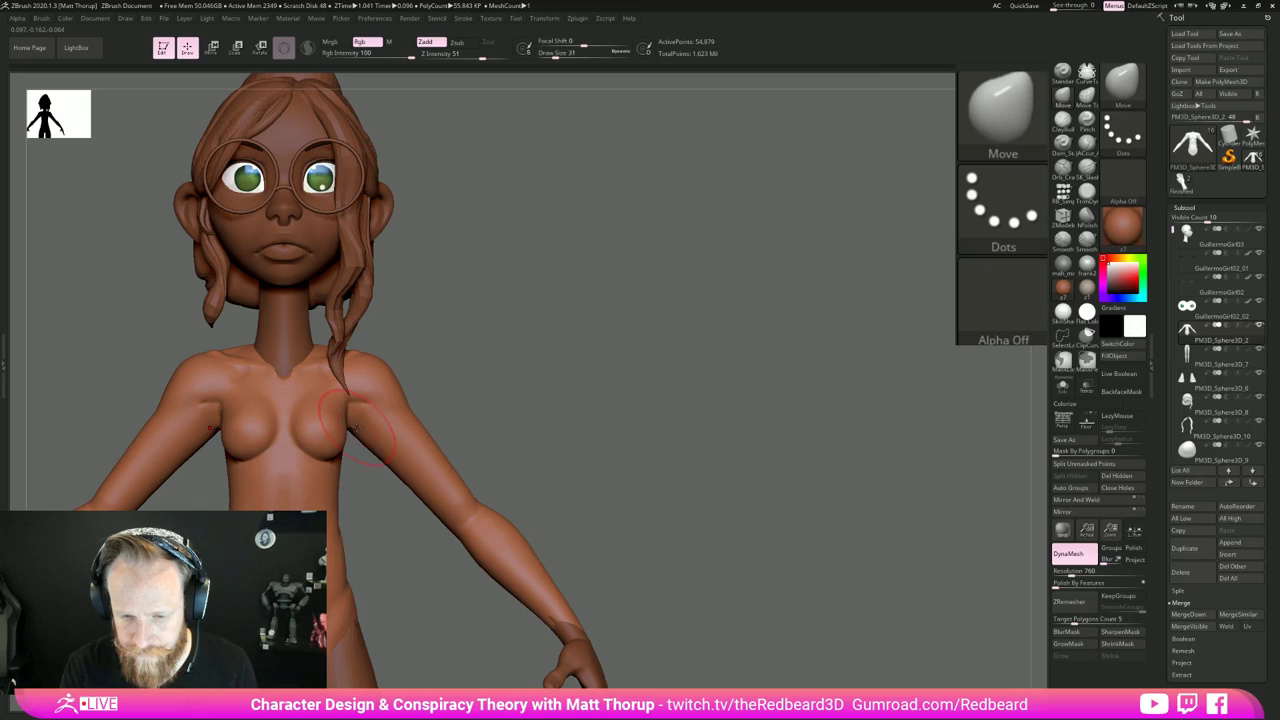
left_click_drag(443, 374, 378, 416)
key("s")
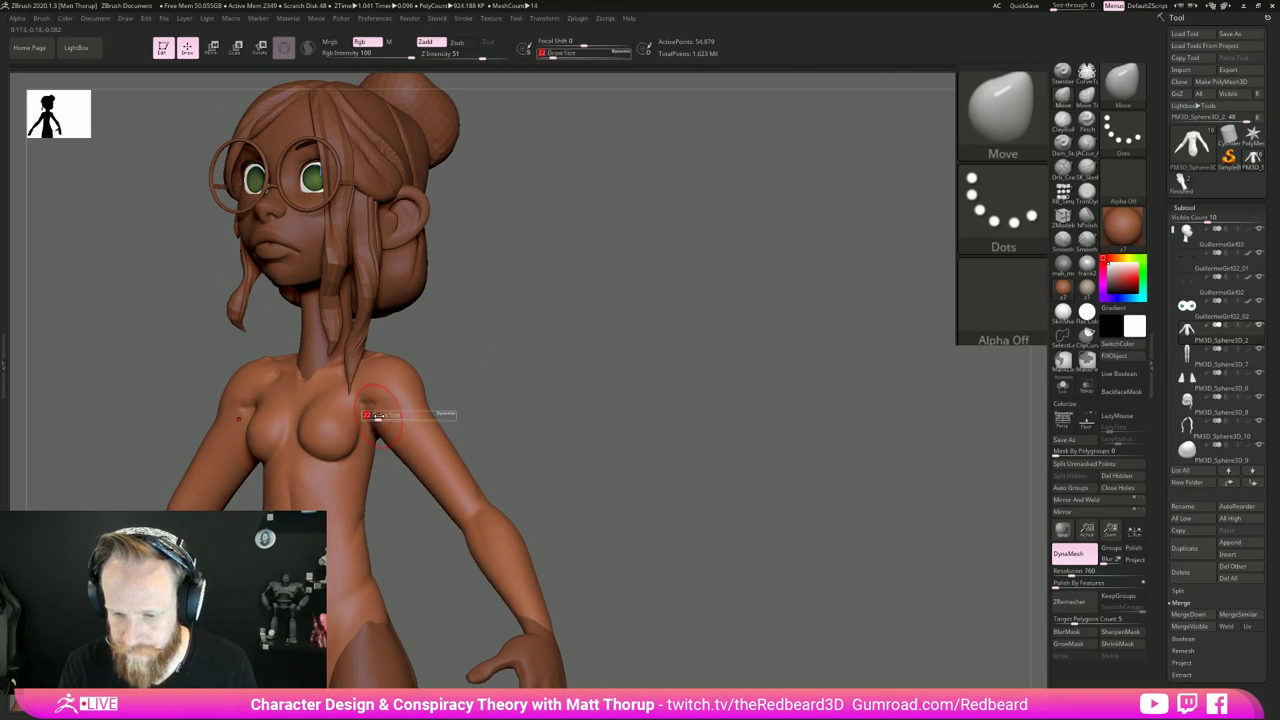
key("shift")
key("shift")
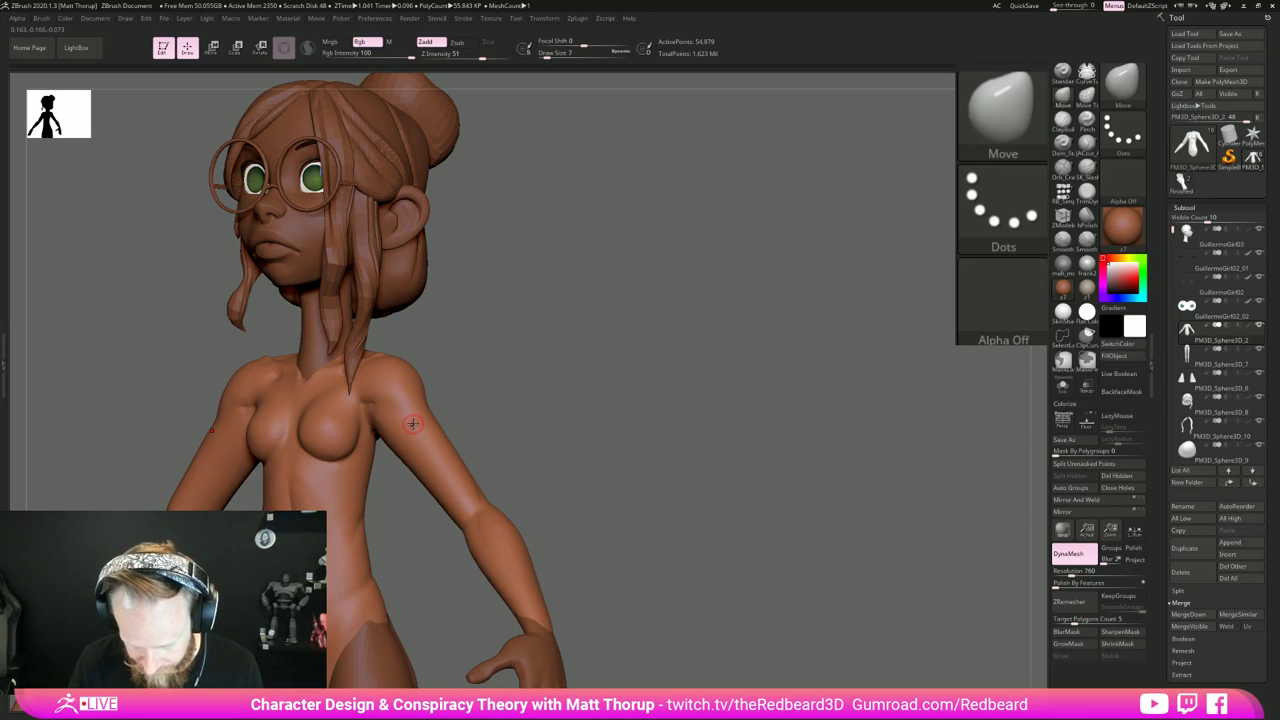
Step: Carve the crease between the front of the armpit and the chest with the KNIFE sharp brush at sizes 7 and 13
key("b")
left_click(466, 591)
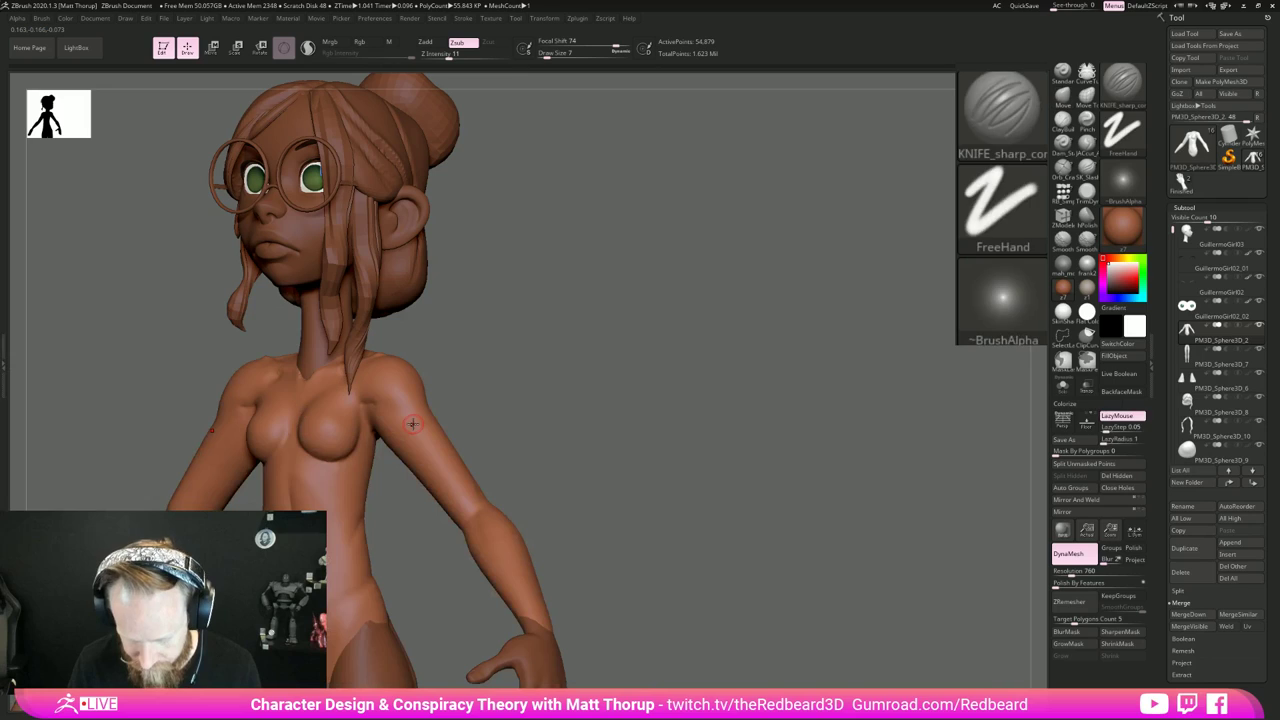
mouse_move(508, 379)
left_mouse_down("shift")
mouse_move(560, 382)
mouse_move(368, 416)
left_mouse_up("shift")
left_click_drag(484, 386, 375, 408)
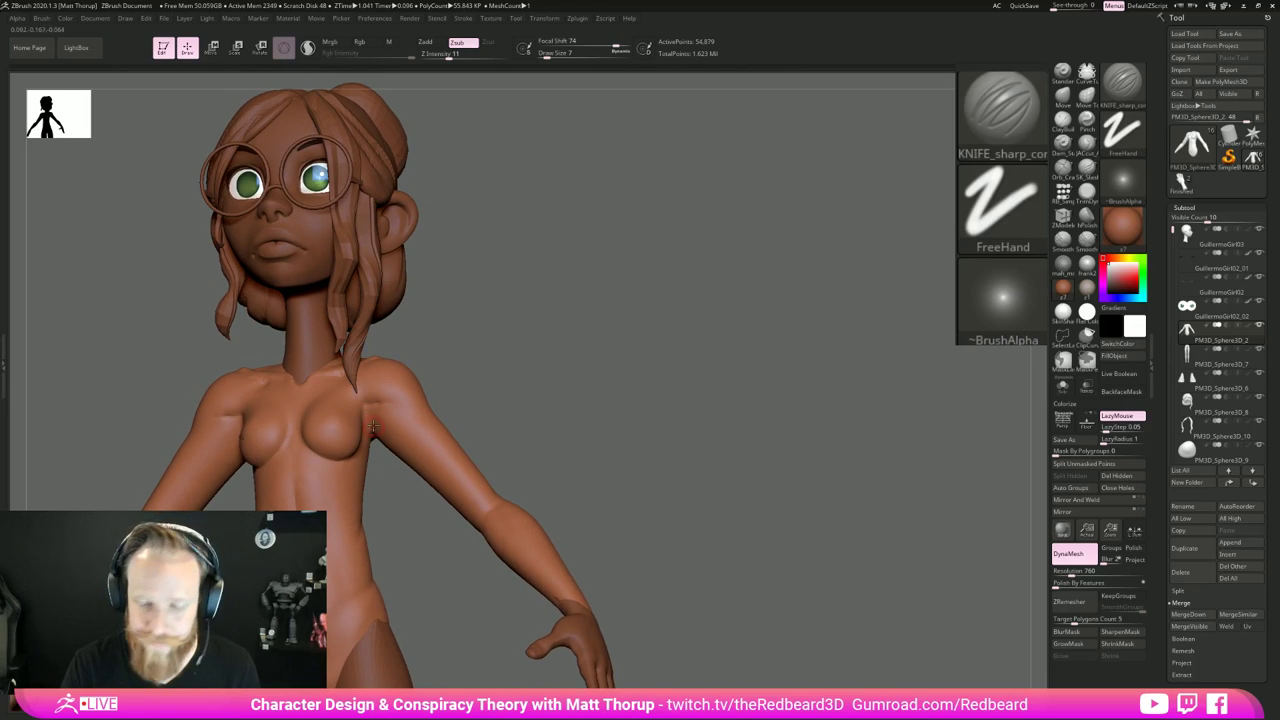
right_click_drag(375, 470, 371, 432)
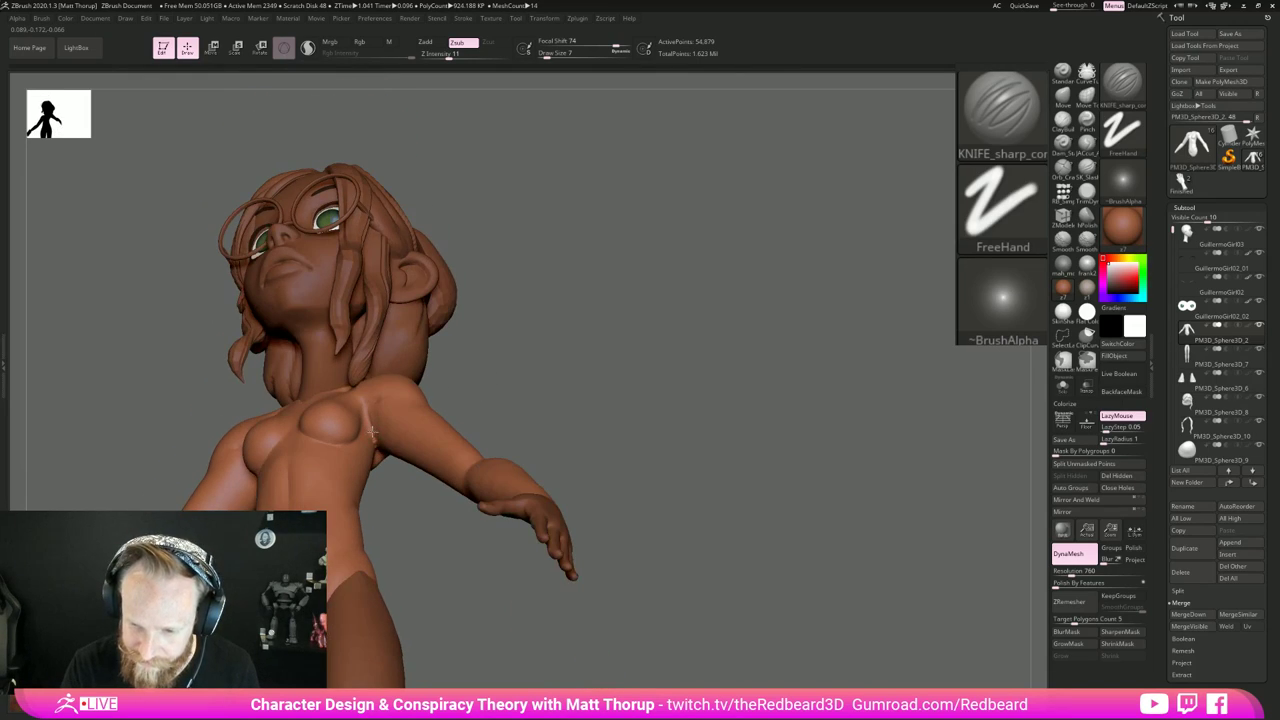
left_click_drag(517, 376, 548, 440)
left_click_drag(469, 440, 458, 402)
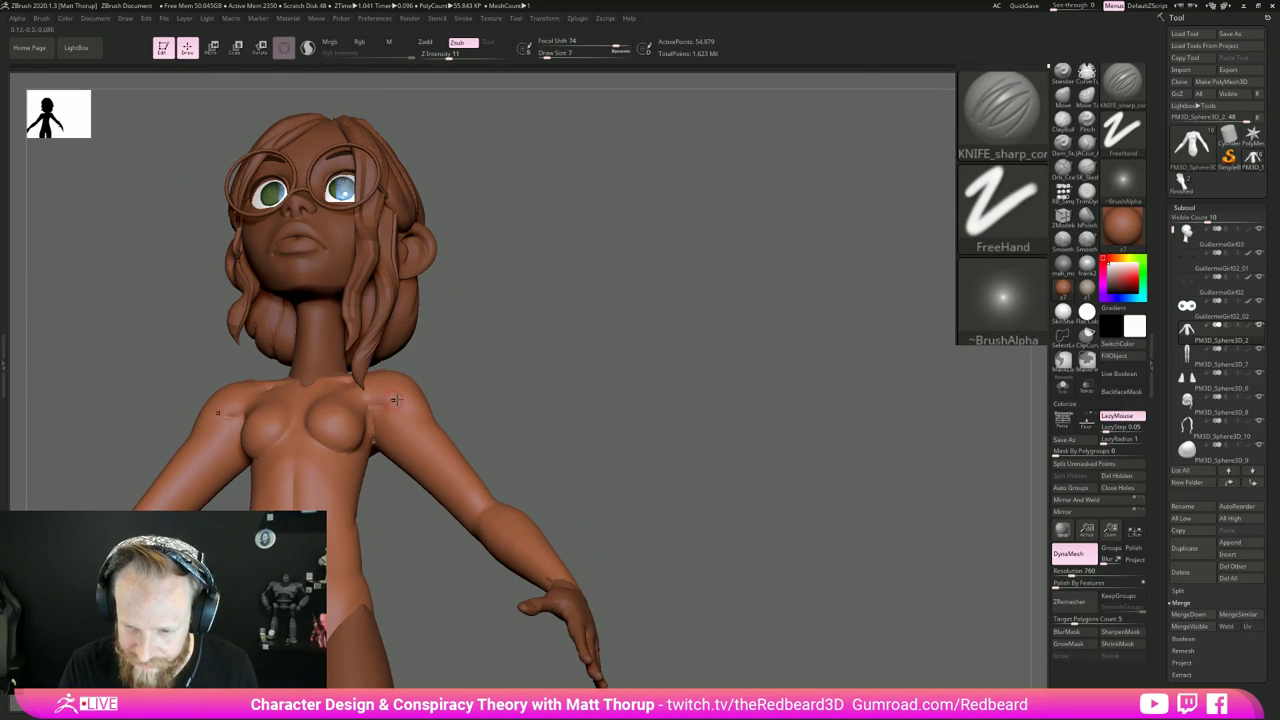
right_click_drag(372, 428, 378, 408)
left_click_drag(504, 390, 557, 406)
mouse_move(665, 414)
left_mouse_down()
mouse_move(563, 440)
mouse_move(630, 492)
left_mouse_up()
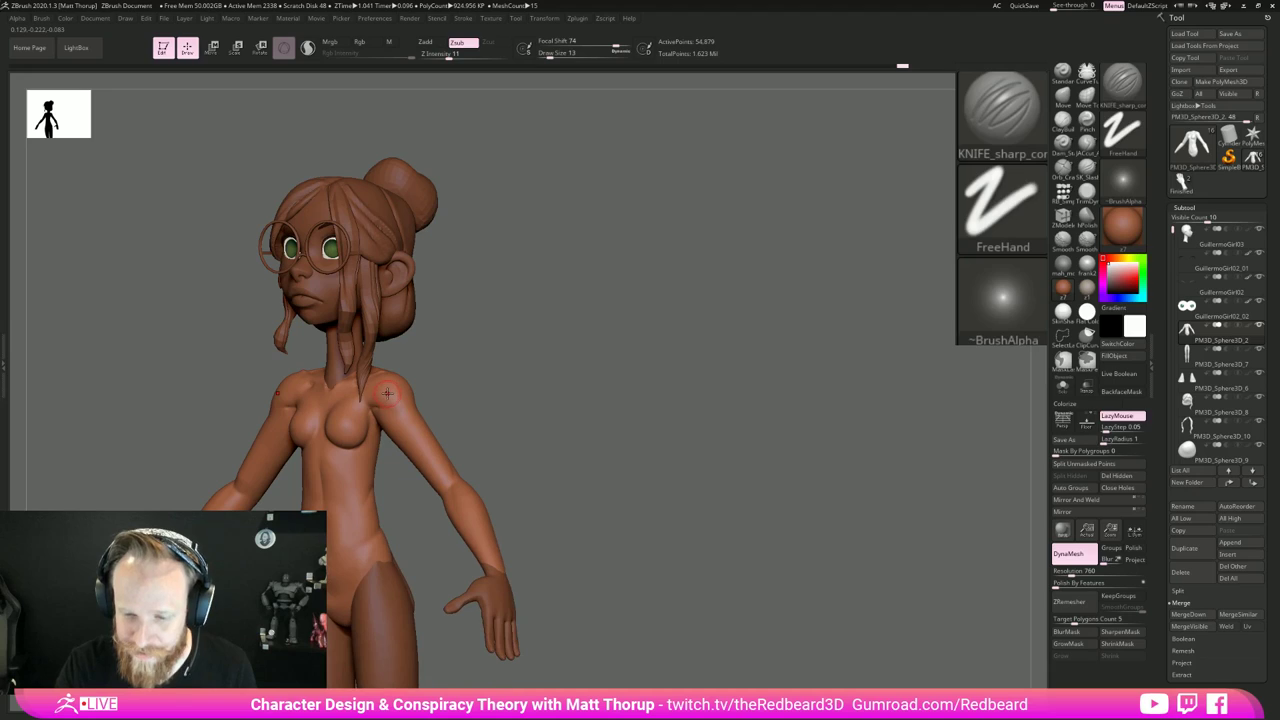
Step: Refine the inner upper arm and the back of the shoulder with the KNIFE sharp brush, and smooth them at size 18
right_click_drag(443, 397, 434, 428)
right_click_drag(494, 395, 426, 392)
right_click_drag(499, 375, 457, 426)
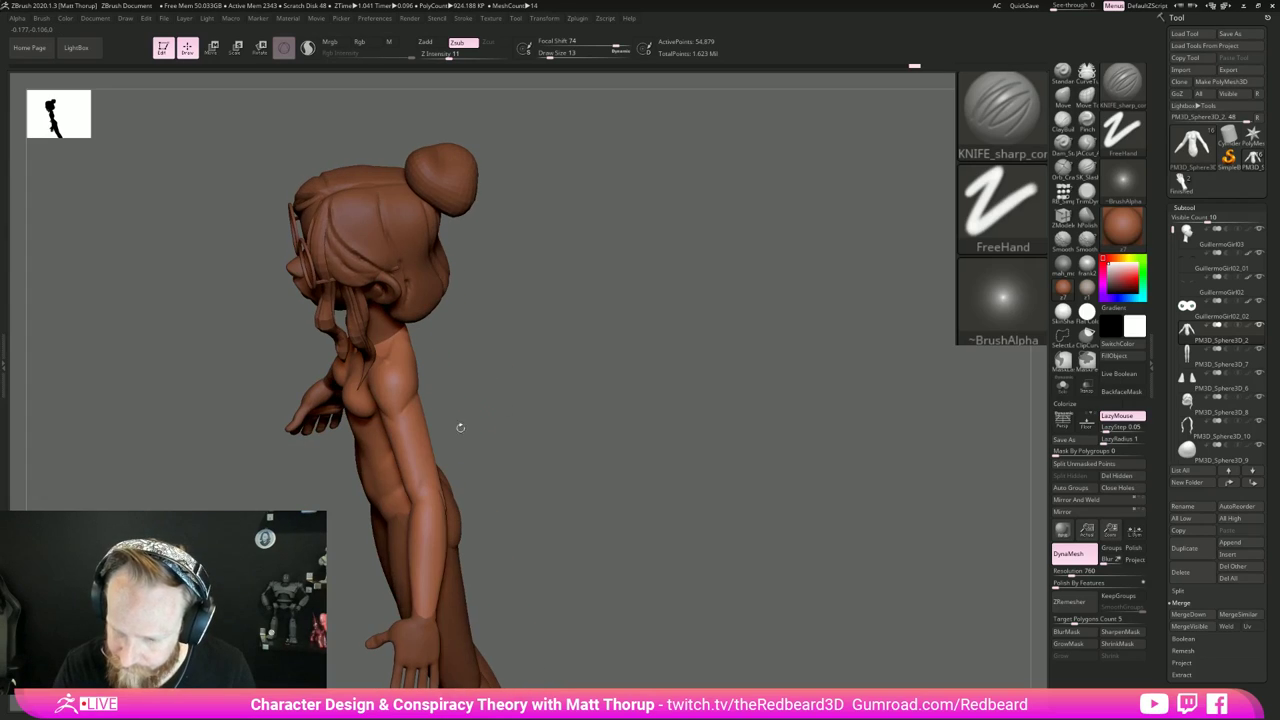
mouse_move(431, 494)
right_mouse_down()
mouse_move(494, 407)
mouse_move(430, 405)
right_mouse_up()
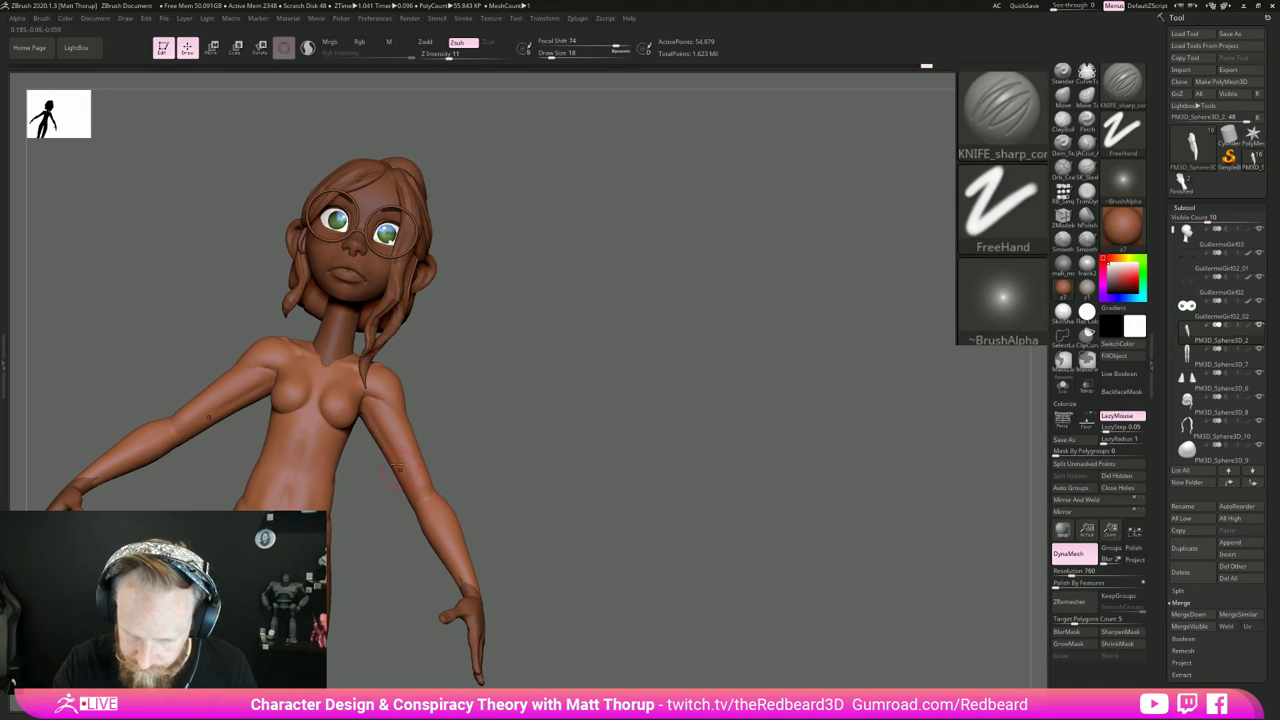
key("shift")
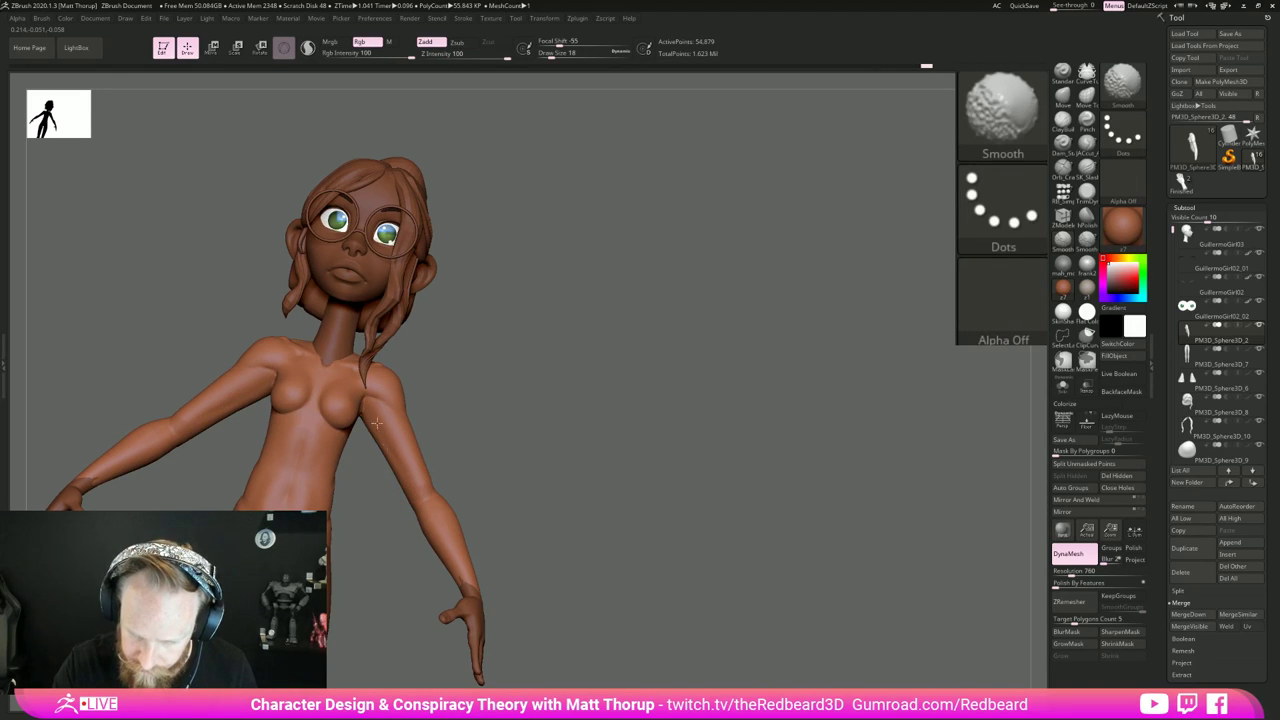
mouse_move(405, 470)
right_mouse_down()
mouse_move(509, 417)
mouse_move(472, 436)
right_mouse_up()
right_click_drag(472, 436, 402, 406)
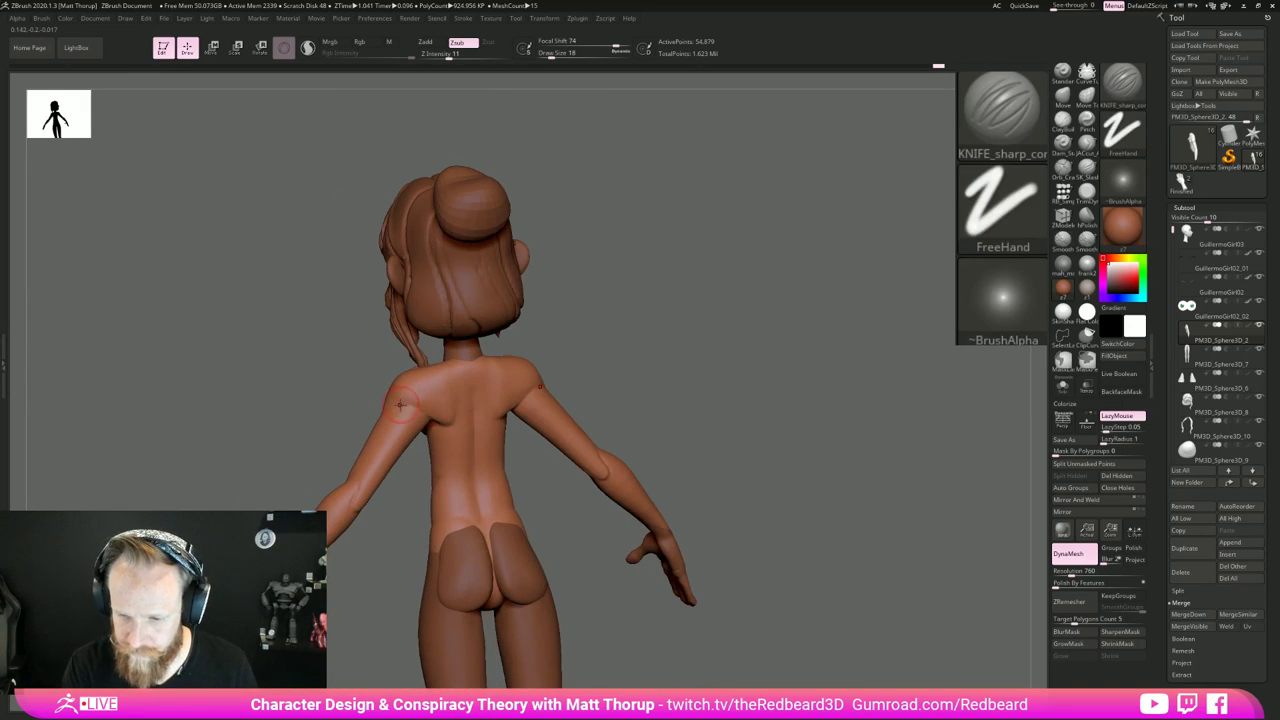
key("shift")
left_click_drag(402, 406, 420, 410, "shift")
mouse_move(397, 534)
right_mouse_down()
mouse_move(376, 527)
mouse_move(372, 504)
mouse_move(390, 537)
right_mouse_up()
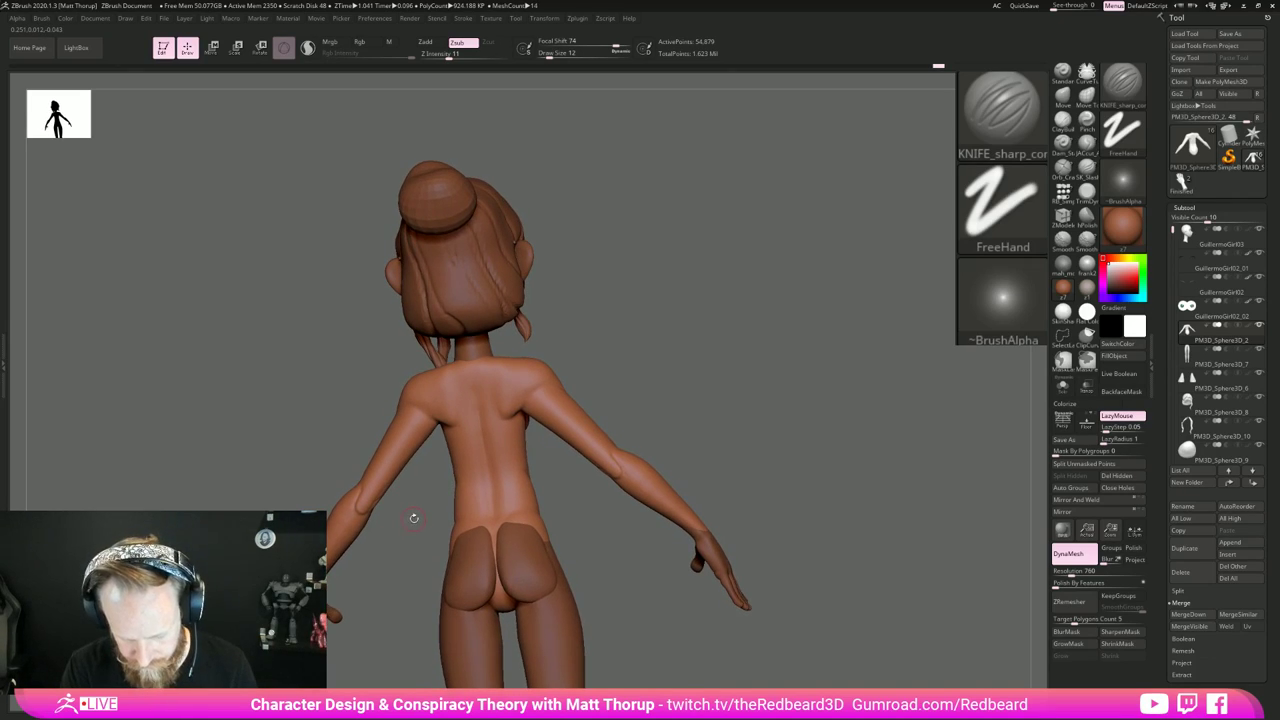
Step: Build up the back of the upper arm and shoulder with the ClayBuildup brush at sizes 22 and 13
key("b")
key("c")
key("b")
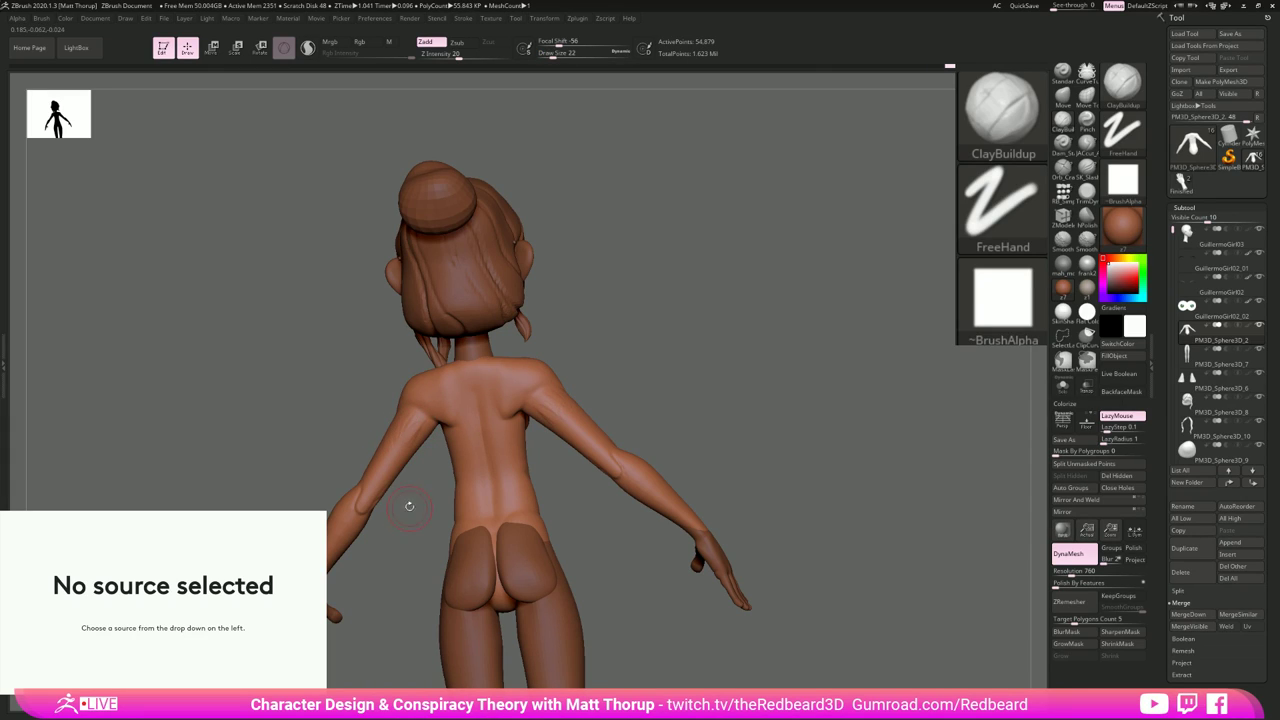
right_click_drag(409, 509, 417, 428)
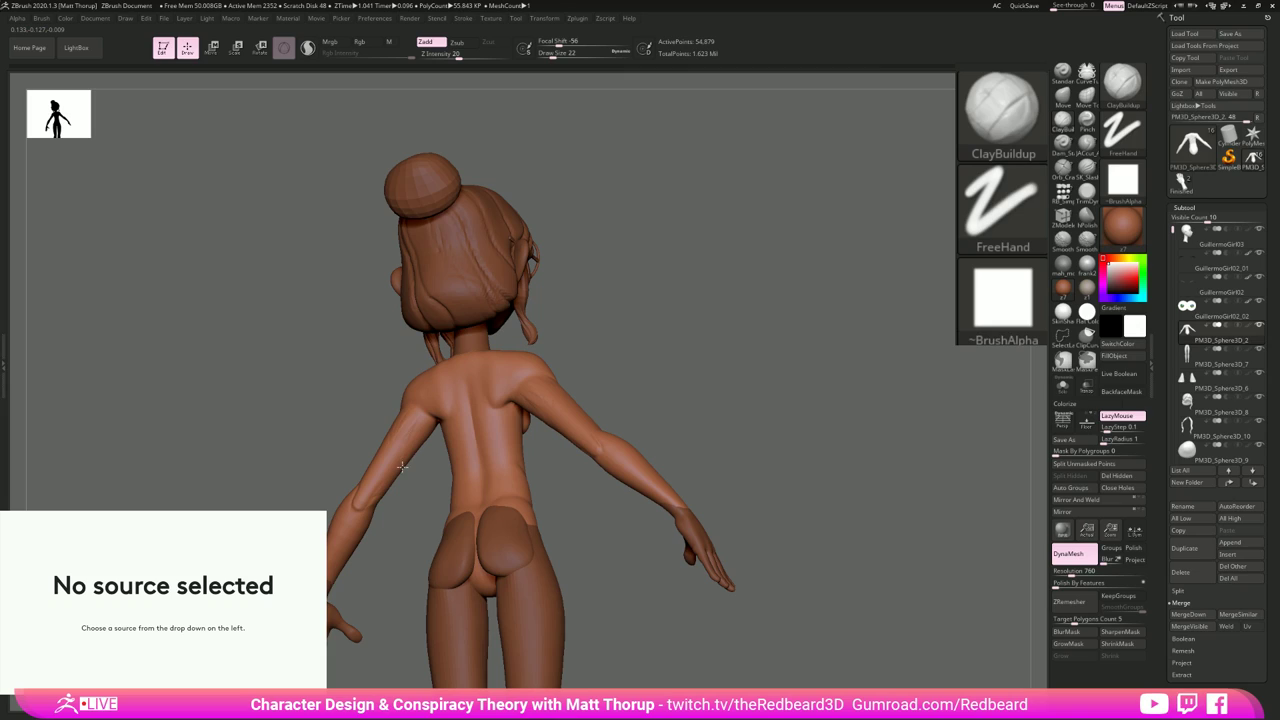
mouse_move(417, 437)
right_mouse_down()
mouse_move(402, 460)
mouse_move(382, 430)
right_mouse_up()
key("shift")
key("shift")
key("shift")
key("s")
key("shift")
left_click_drag(393, 409, 429, 460)
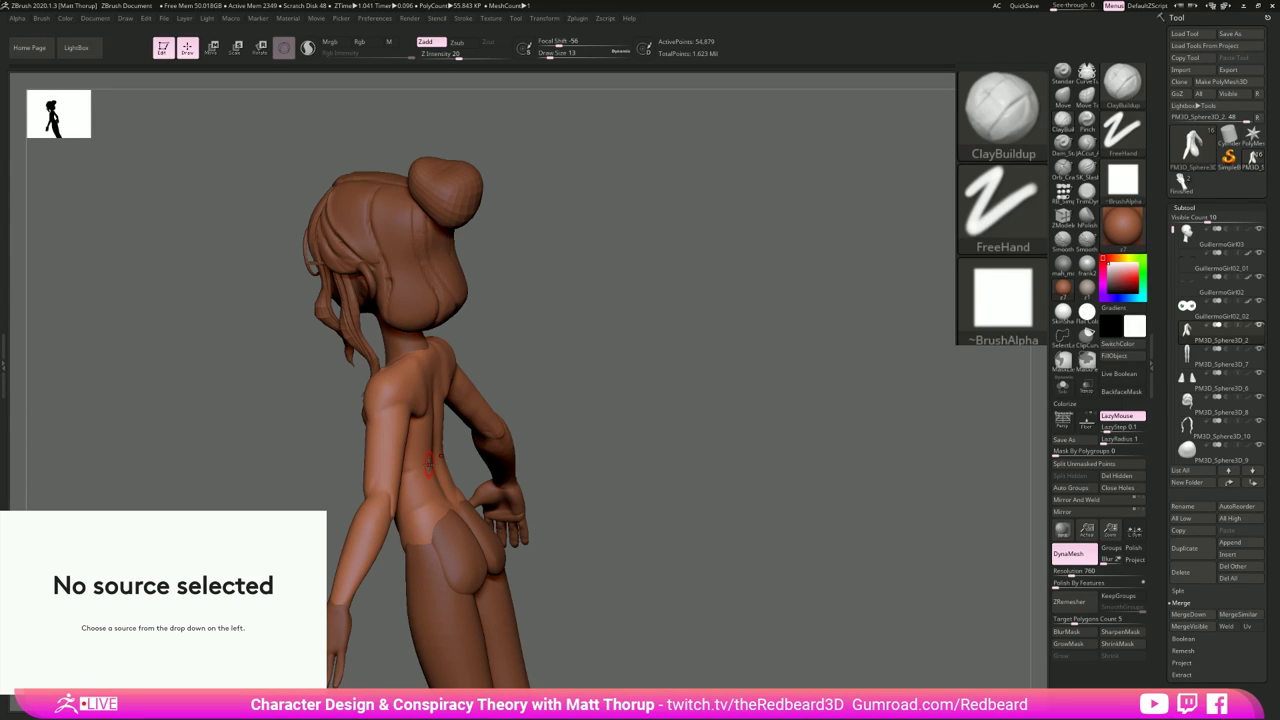
Step: Refine the shoulder with ClayBuildup at size 13, and smooth the back of the elbow at size 9
left_click_drag(551, 375, 400, 411)
left_click_drag(331, 434, 450, 430)
left_click_drag(392, 392, 395, 402, "shift")
left_click_drag(695, 345, 625, 341)
right_click_drag(625, 342, 665, 342)
left_click_drag(665, 343, 655, 405)
mouse_move(331, 516)
left_mouse_down("shift")
mouse_move(378, 514)
mouse_move(350, 520)
mouse_move(362, 504)
mouse_move(366, 522)
left_mouse_up("shift")
key("s")
left_click(345, 527)
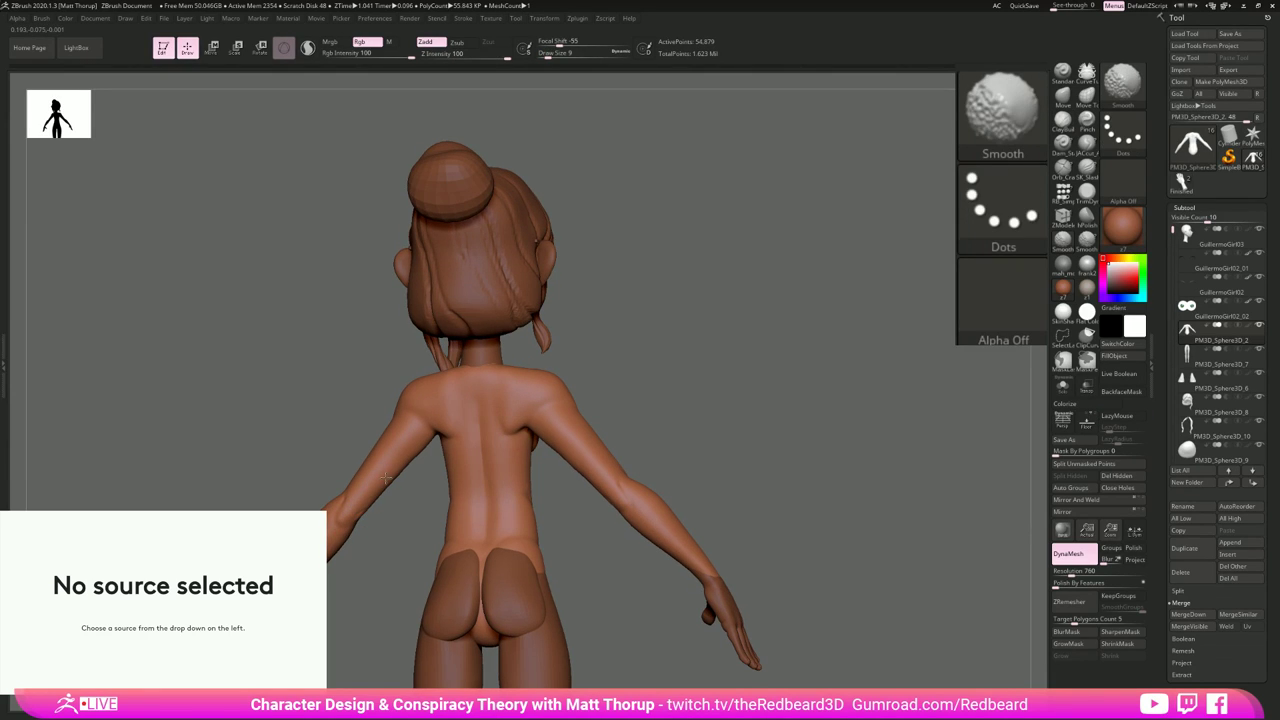
mouse_move(359, 503)
right_mouse_down()
mouse_move(705, 500)
mouse_move(703, 529)
mouse_move(669, 526)
mouse_move(571, 594)
right_mouse_up()
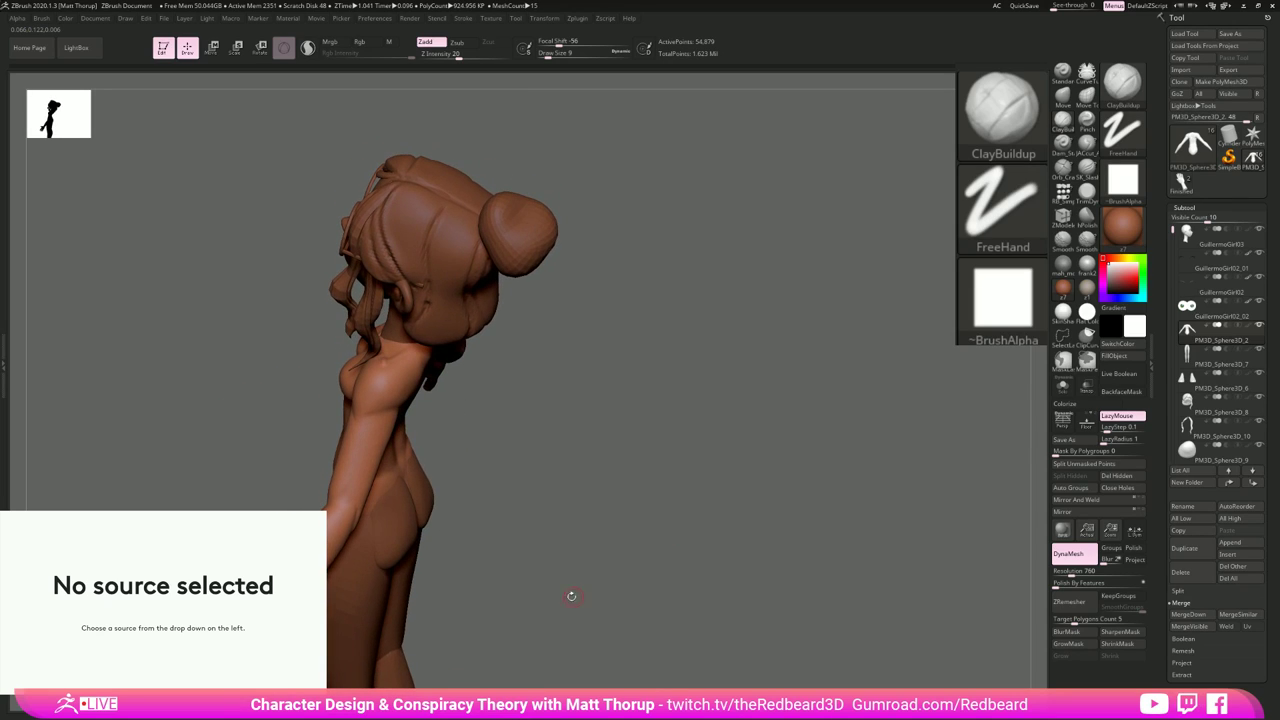
Step: Adjust the outline of the arm with the Move brush at size 31
key("b")
key("m")
key("v")
right_click_drag(497, 525, 429, 569)
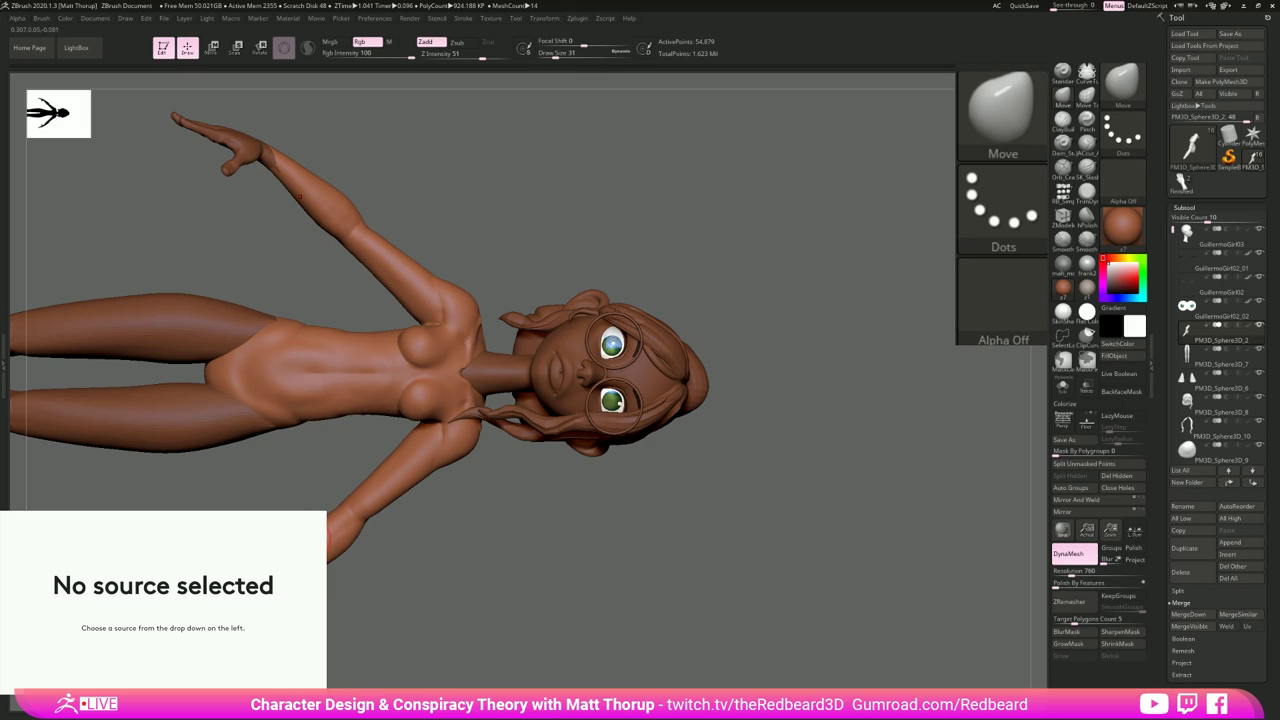
mouse_move(531, 589)
right_mouse_down("ctrl")
mouse_move(540, 505)
mouse_move(571, 514)
mouse_move(550, 577)
right_mouse_up("ctrl")
key("f")
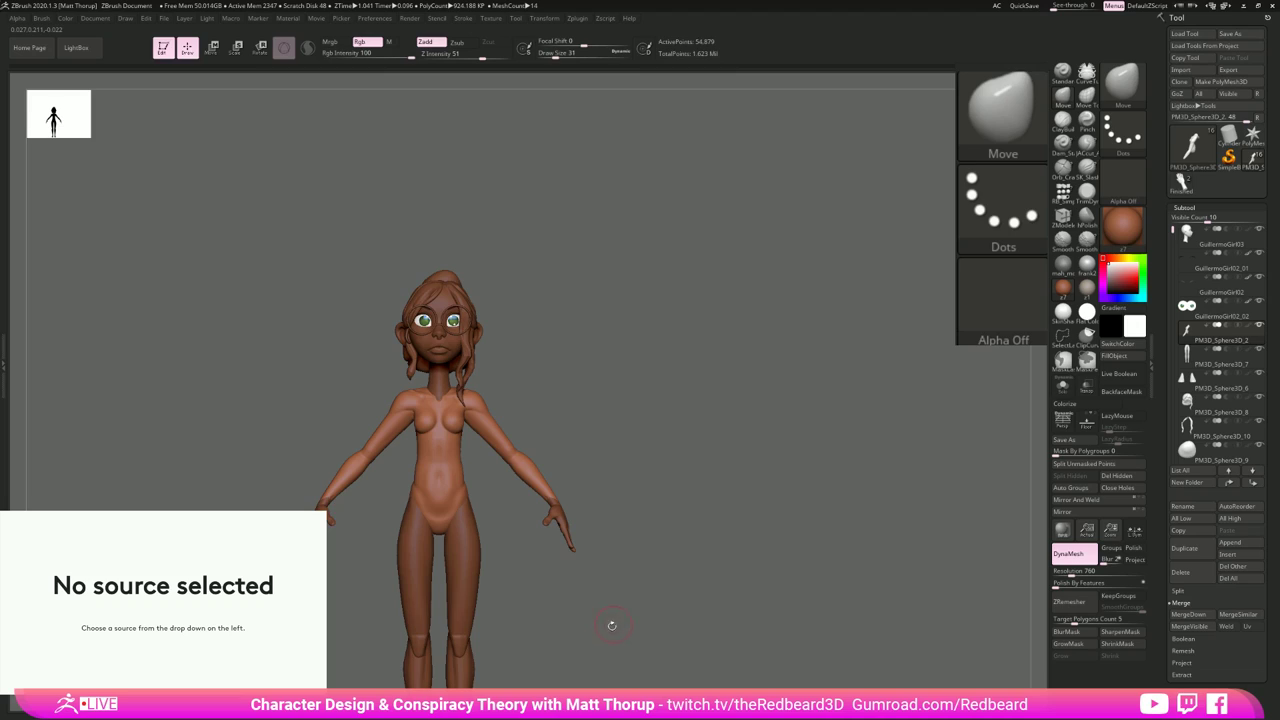
Step: Select the leg mesh and polish the lower legs below the knees with the hPolish brush at size 37
left_click(508, 542, "alt")
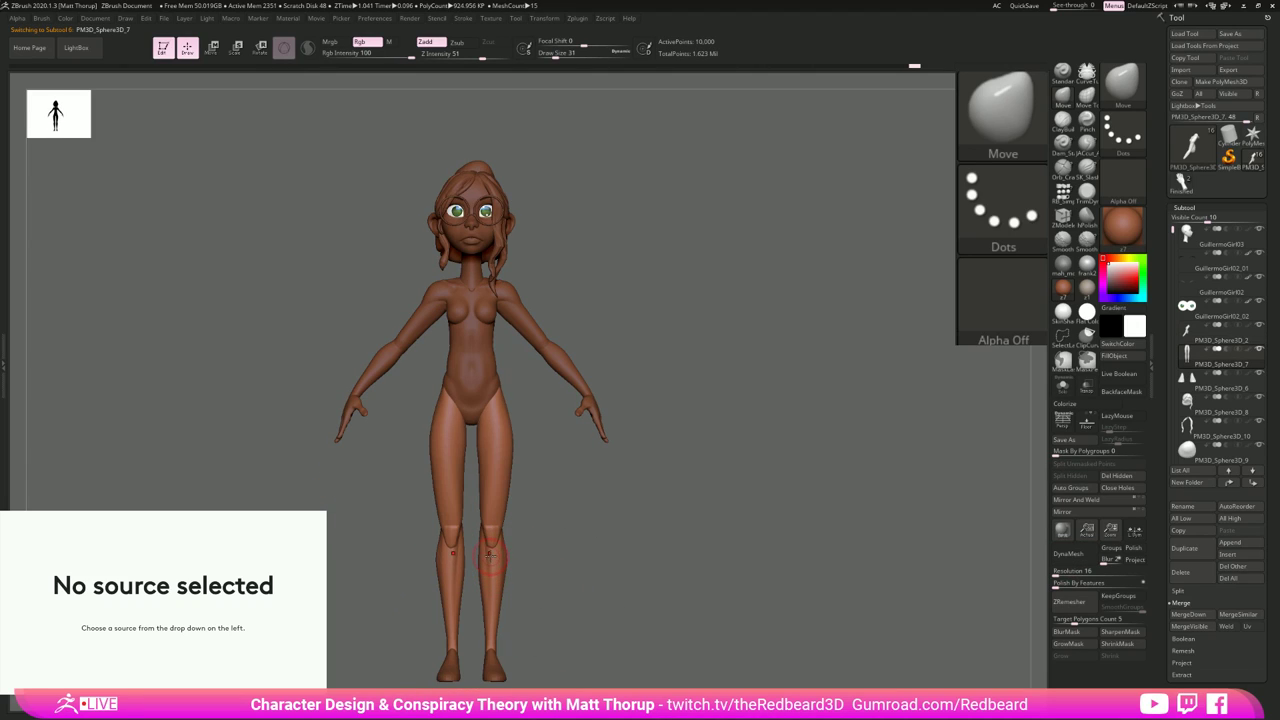
left_click_drag(506, 558, 566, 557)
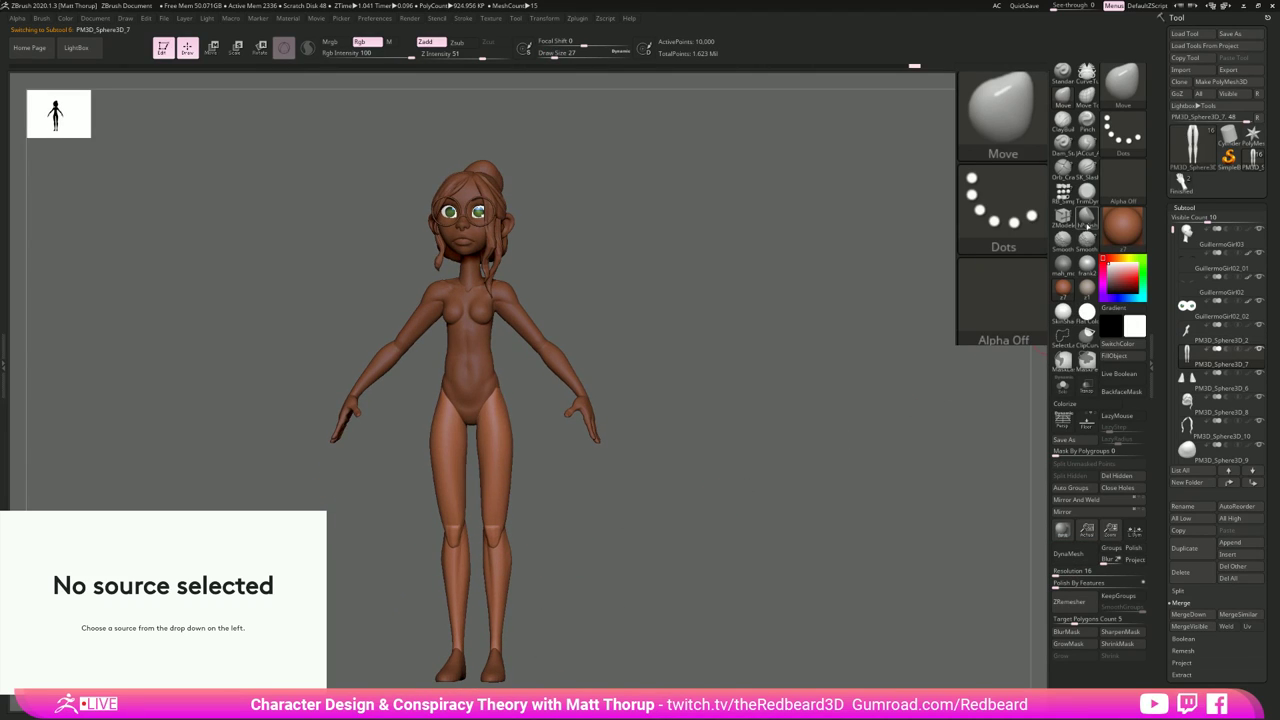
left_click(1087, 224)
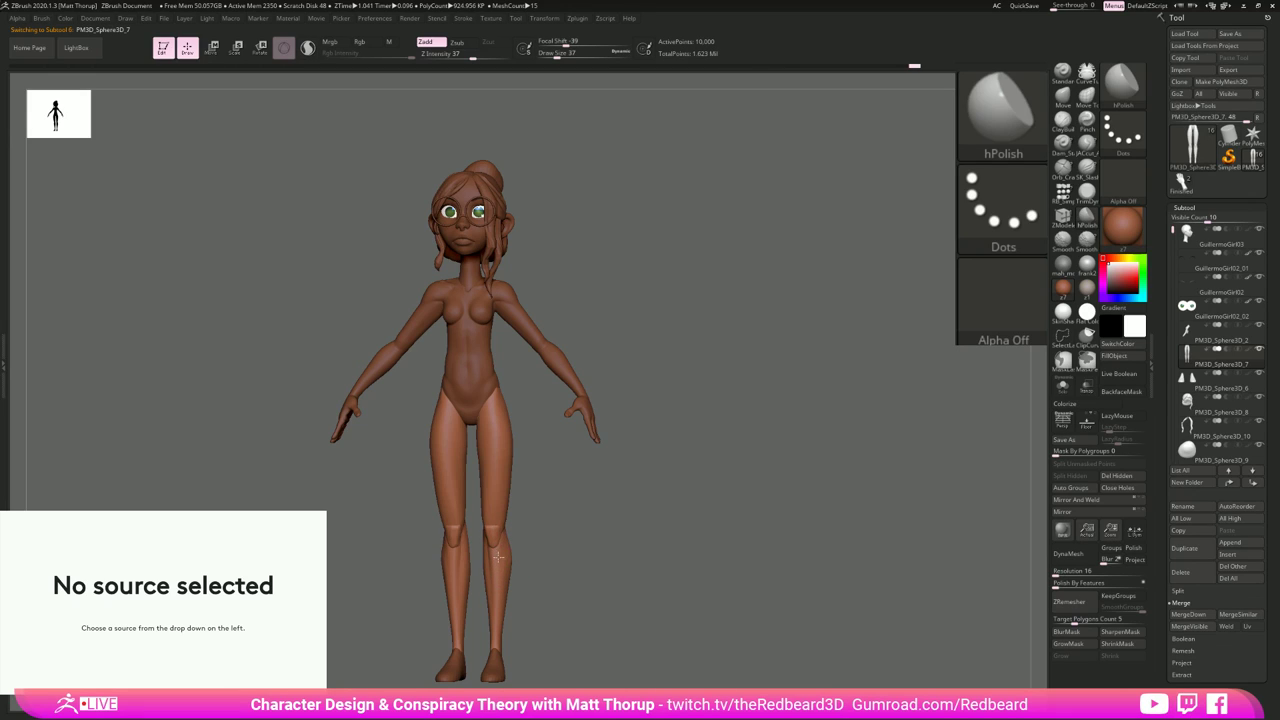
mouse_move(563, 580)
left_mouse_down("shift")
mouse_move(603, 592)
mouse_move(666, 652)
left_mouse_up("shift")
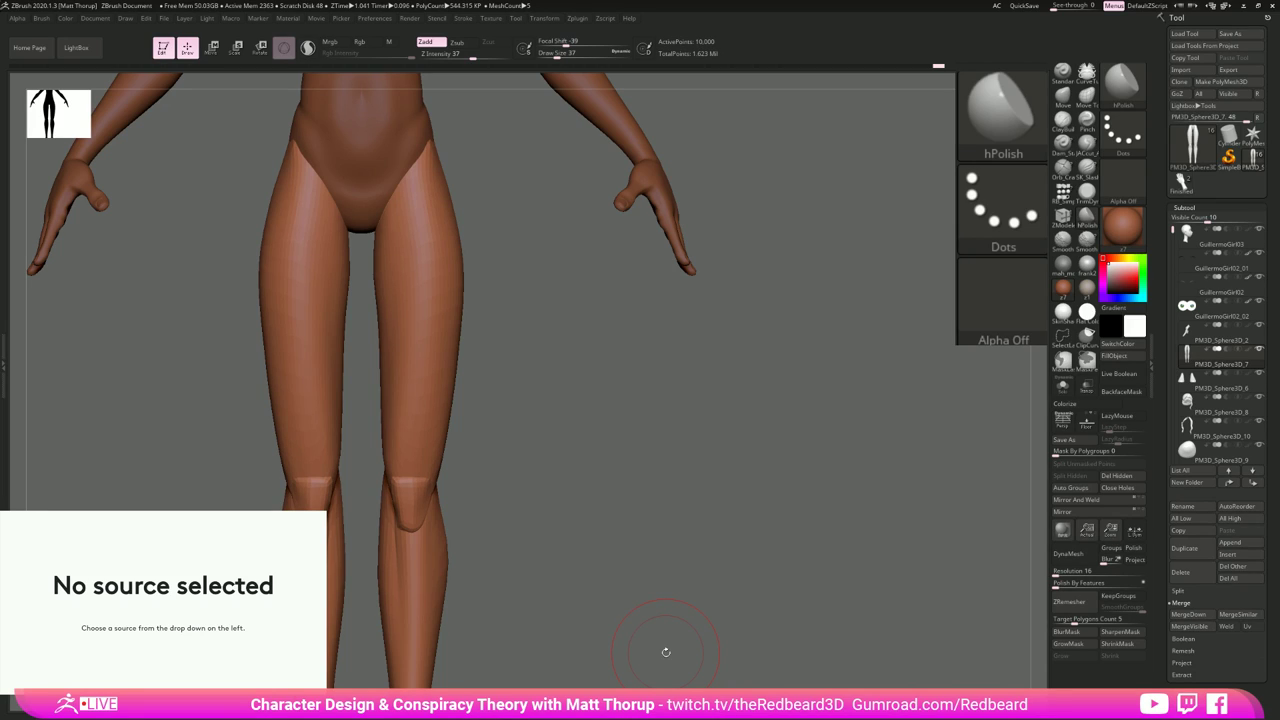
left_click_drag(526, 569, 626, 511, "alt")
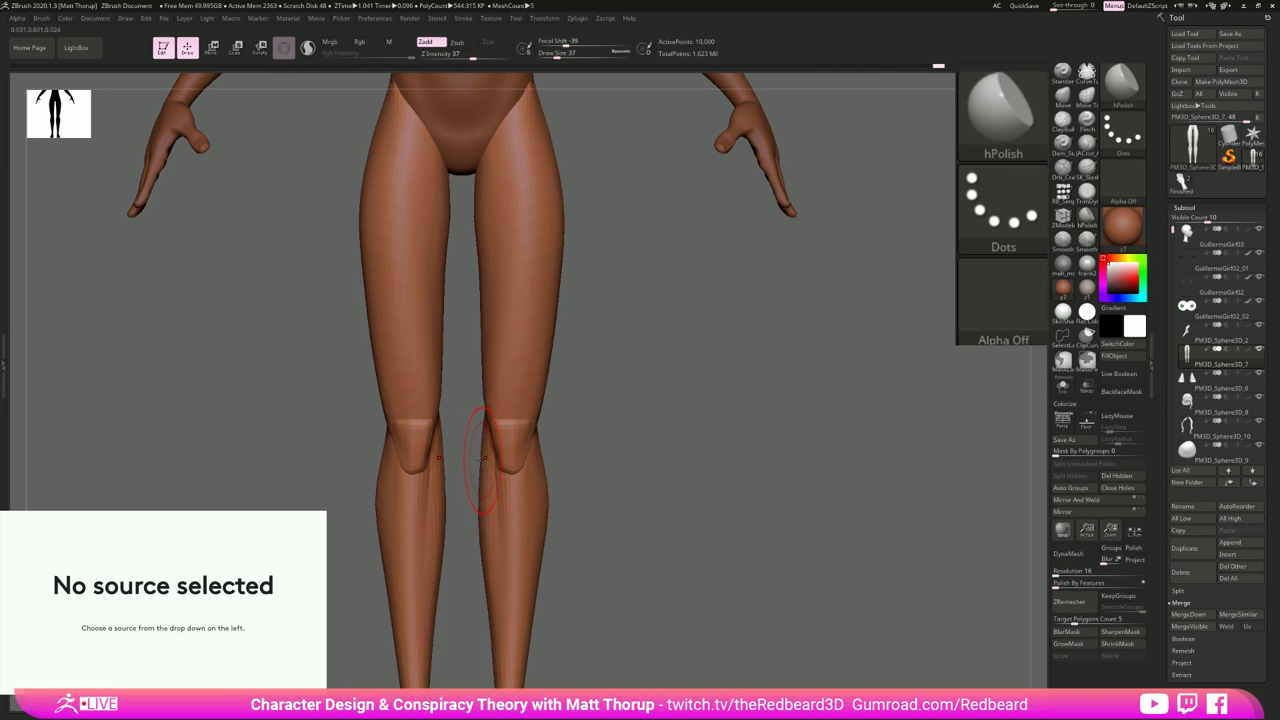
Step: Reshape the inner side of the knees from behind with the Move Topological brush at sizes 40 and 44
key("b")
key("m")
key("t")
left_click_drag(640, 431, 473, 432)
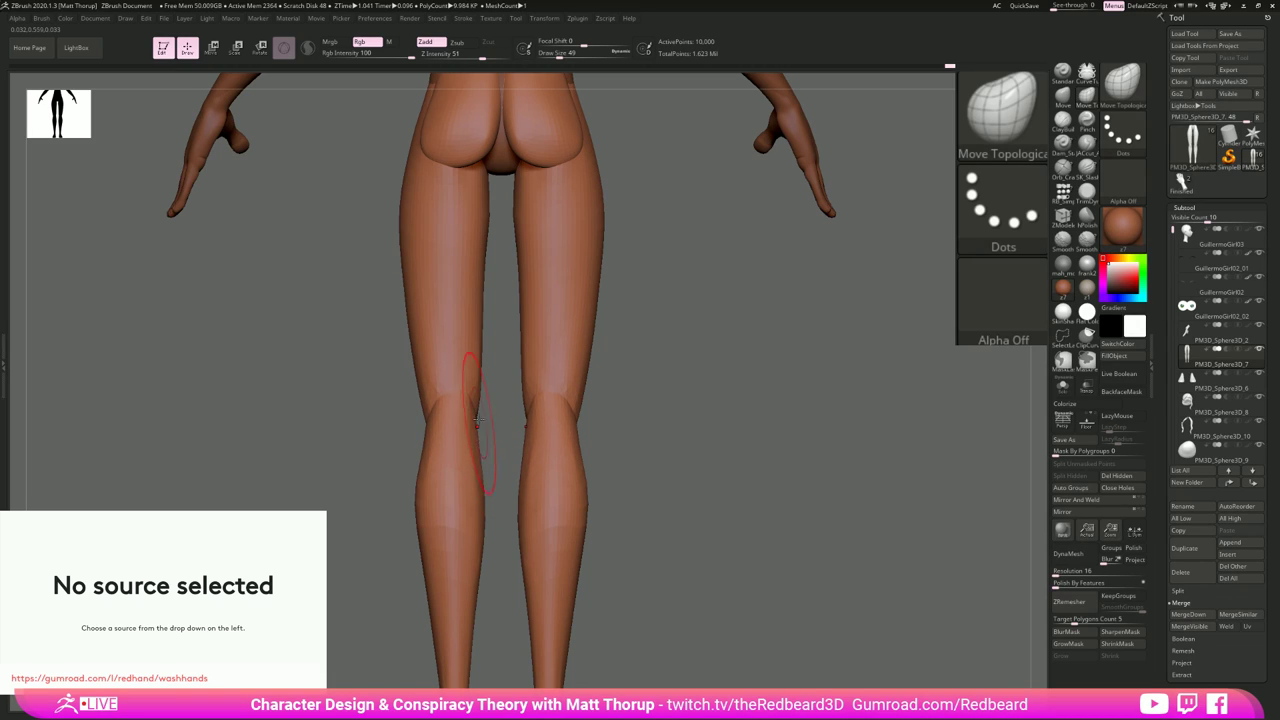
key("s")
left_click(431, 420)
left_click_drag(714, 369, 478, 460)
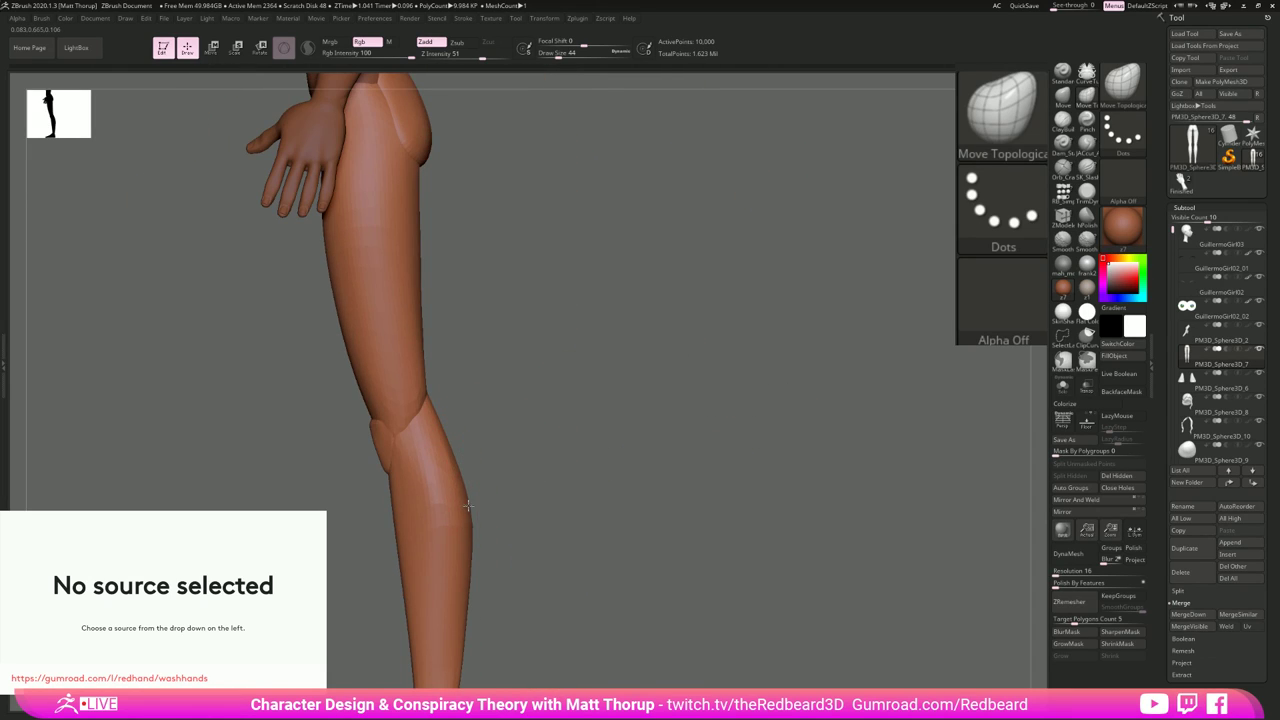
Step: Adjust the side profile of the calf and shin with the Move Topological brush
key("s")
left_click(398, 550)
left_click_drag(398, 550, 394, 549)
mouse_move(560, 616)
left_mouse_down("alt")
mouse_move(497, 611)
mouse_move(497, 537)
mouse_move(537, 584)
mouse_move(470, 574)
left_mouse_up("alt")
key("s")
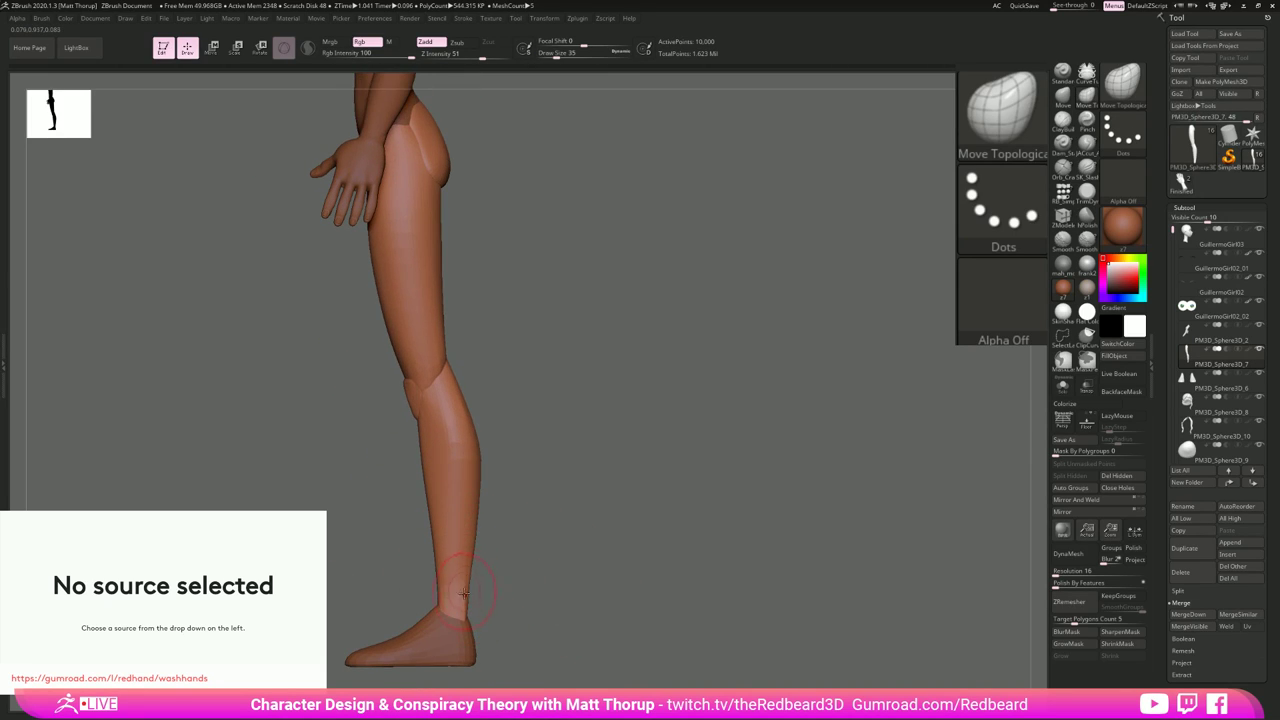
Step: Reshape the ankle and the back of the lower leg in side view with the Move Topological brush at size 35
mouse_move(471, 609)
right_mouse_down()
mouse_move(467, 626)
mouse_move(475, 615)
right_mouse_up()
key("s")
left_click_drag(475, 613, 477, 587)
key("s")
right_click_drag(478, 588, 478, 614)
mouse_move(577, 531)
right_mouse_down()
mouse_move(646, 543)
mouse_move(645, 592)
right_mouse_up()
key("s")
left_click_drag(467, 560, 474, 554)
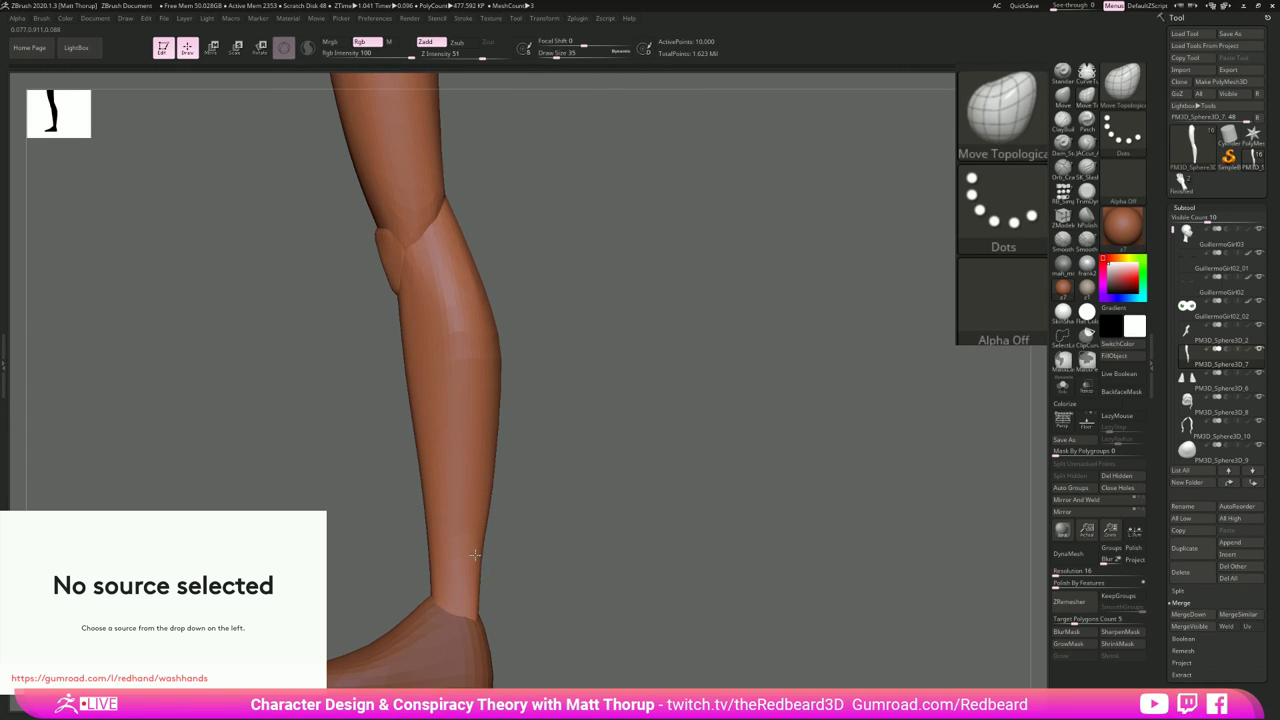
Step: Refine the outline of the lower leg from the ankle up to the calf with the Move Topological brush
right_click_drag(540, 623, 484, 621)
mouse_move(519, 582)
right_mouse_down()
mouse_move(471, 611)
mouse_move(531, 560)
right_mouse_up()
right_click_drag(505, 604, 576, 586)
left_click_drag(481, 588, 519, 383, "shift")
key("s")
left_click(491, 501)
Step: Flip the leg mesh with Mirror and make both legs symmetrical with Mirror And Weld
mouse_move(645, 540)
right_mouse_down("ctrl")
mouse_move(626, 513)
mouse_move(651, 531)
mouse_move(599, 543)
mouse_move(617, 563)
mouse_move(801, 566)
right_mouse_up("ctrl")
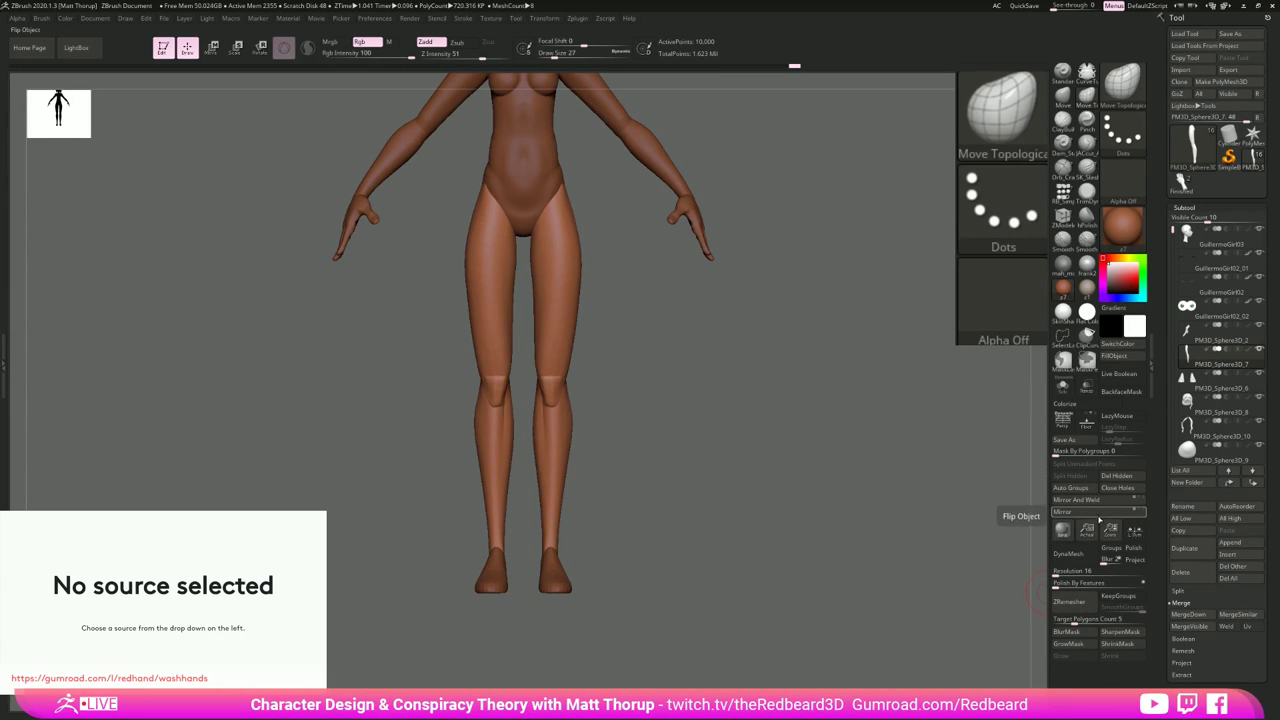
left_click(1099, 519)
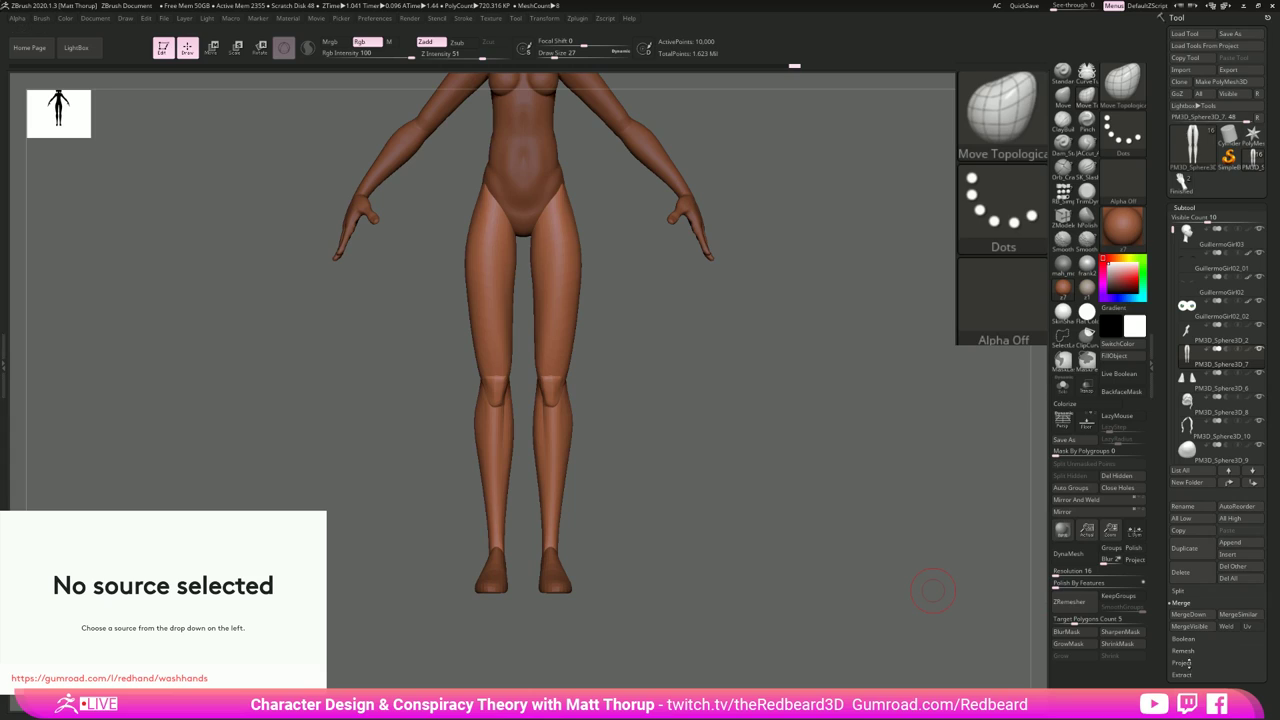
left_click(1188, 691)
left_click(1190, 256)
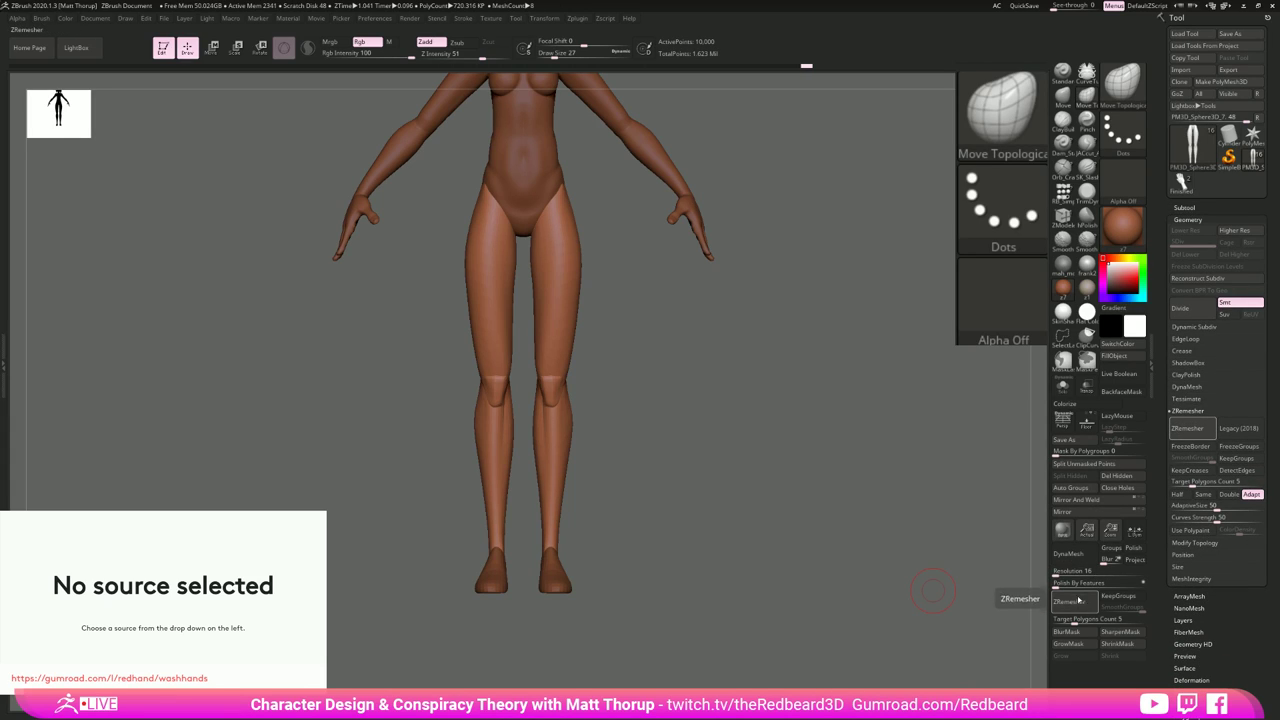
left_click(1095, 503)
Step: Refine the back of the knee and upper calf with Move Topological and smoothing at size 11
left_click_drag(808, 523, 769, 528)
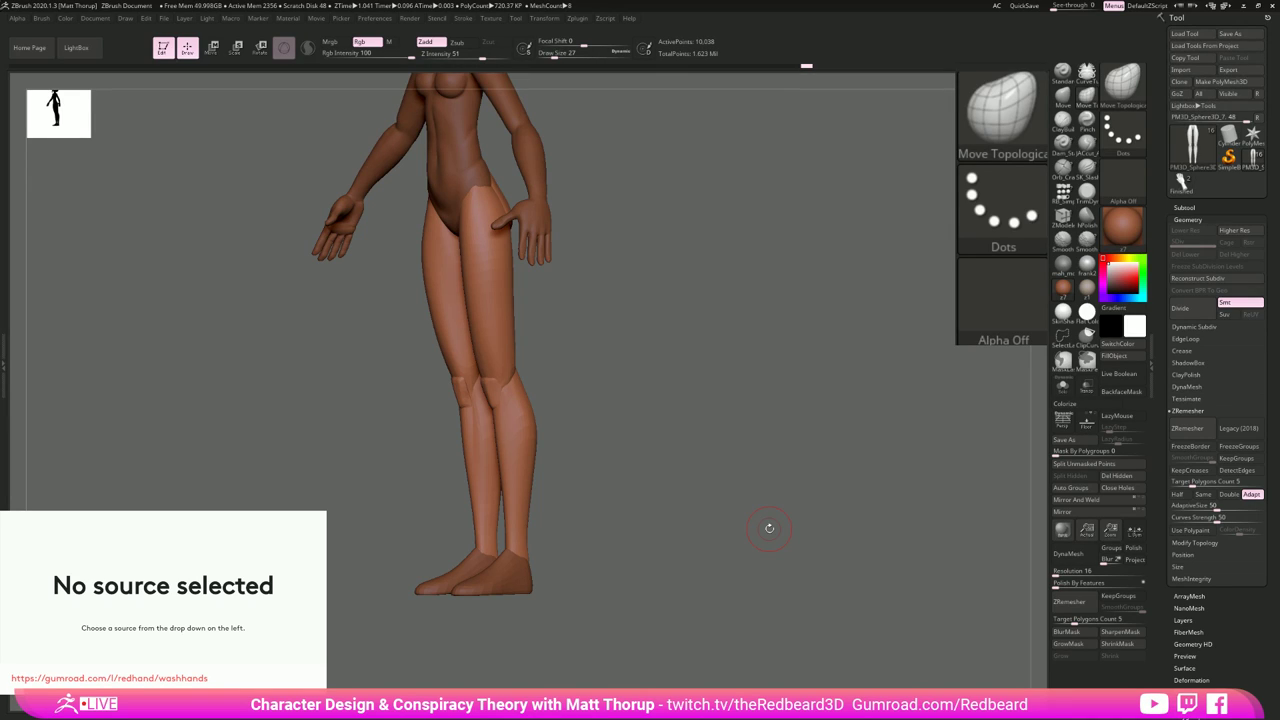
left_click_drag(712, 440, 695, 464, "shift")
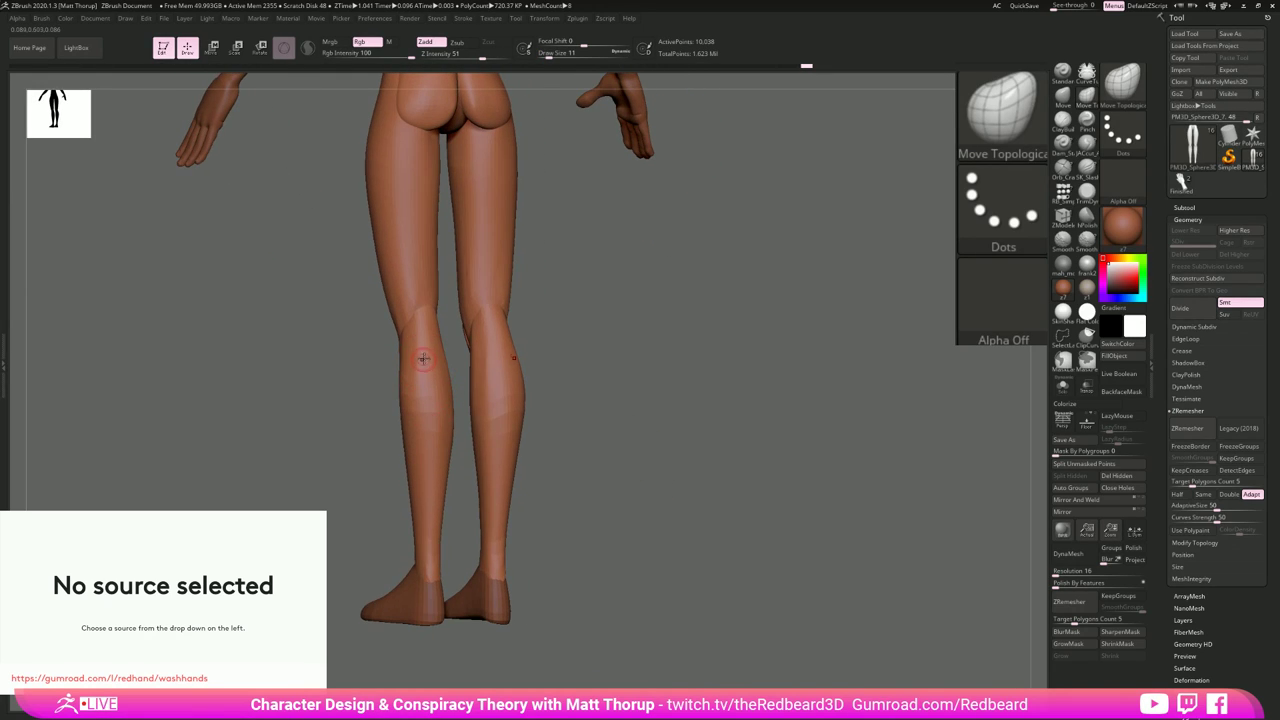
key("shift")
mouse_move(640, 472)
left_mouse_down("shift")
mouse_move(777, 494)
mouse_move(580, 557)
mouse_move(785, 599)
left_mouse_up("shift")
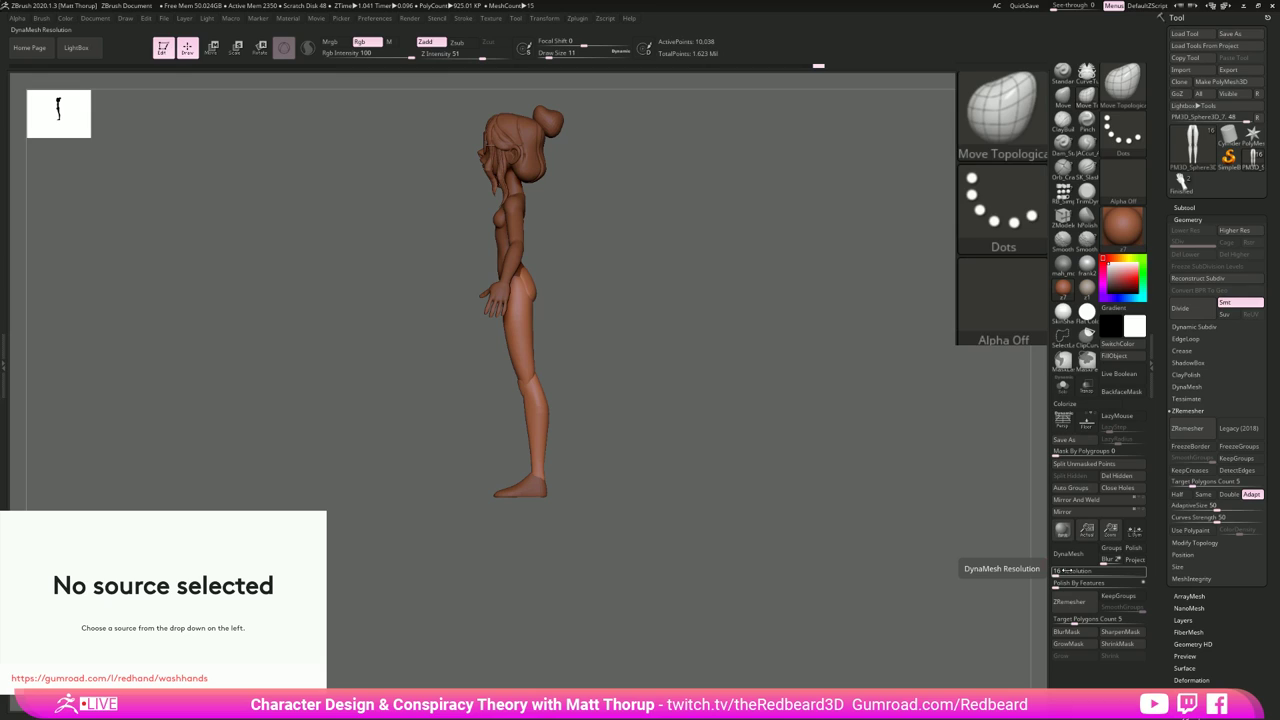
Step: Push the back of the upper thigh outward in side view with the Move brush at size 80
mouse_move(705, 495)
left_mouse_down()
mouse_move(757, 514)
mouse_move(706, 514)
mouse_move(757, 443)
mouse_move(720, 484)
mouse_move(739, 540)
left_mouse_up()
key("b")
key("m")
key("v")
key("s")
left_click_drag(553, 324, 569, 324)
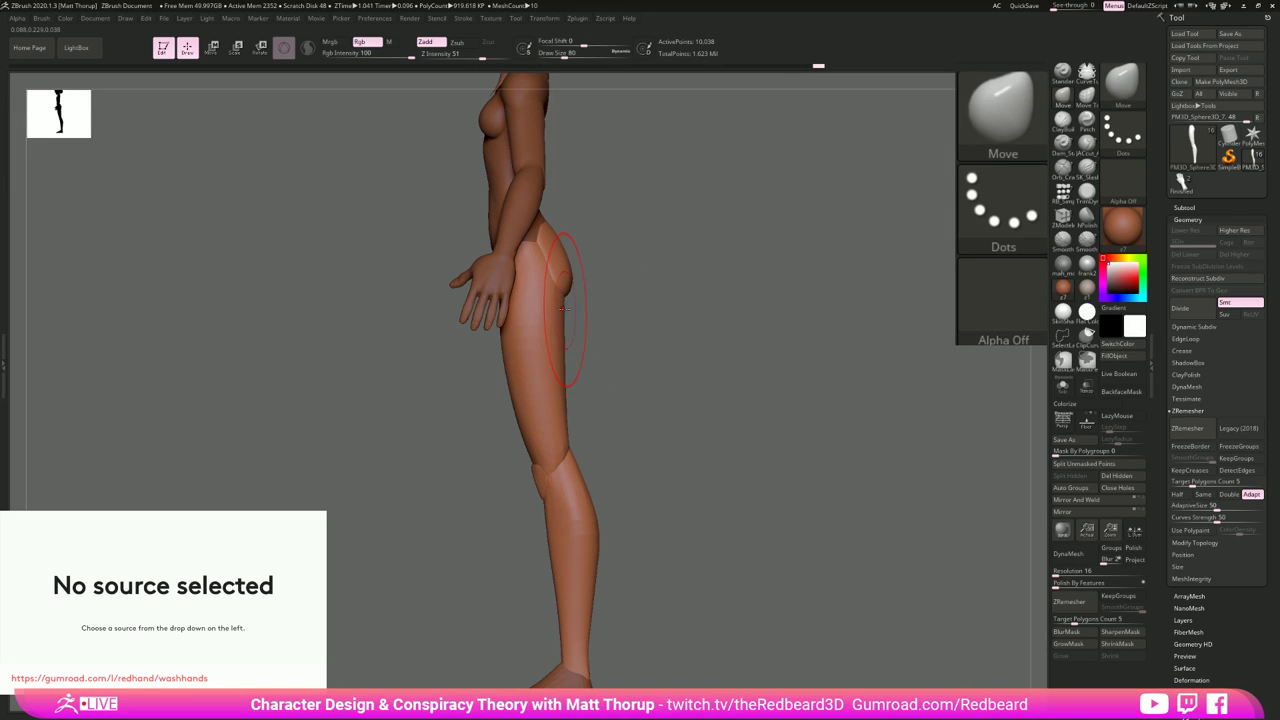
Step: Set the DynaMesh resolution of the leg mesh to 808
left_click_drag(670, 316, 768, 560, "shift")
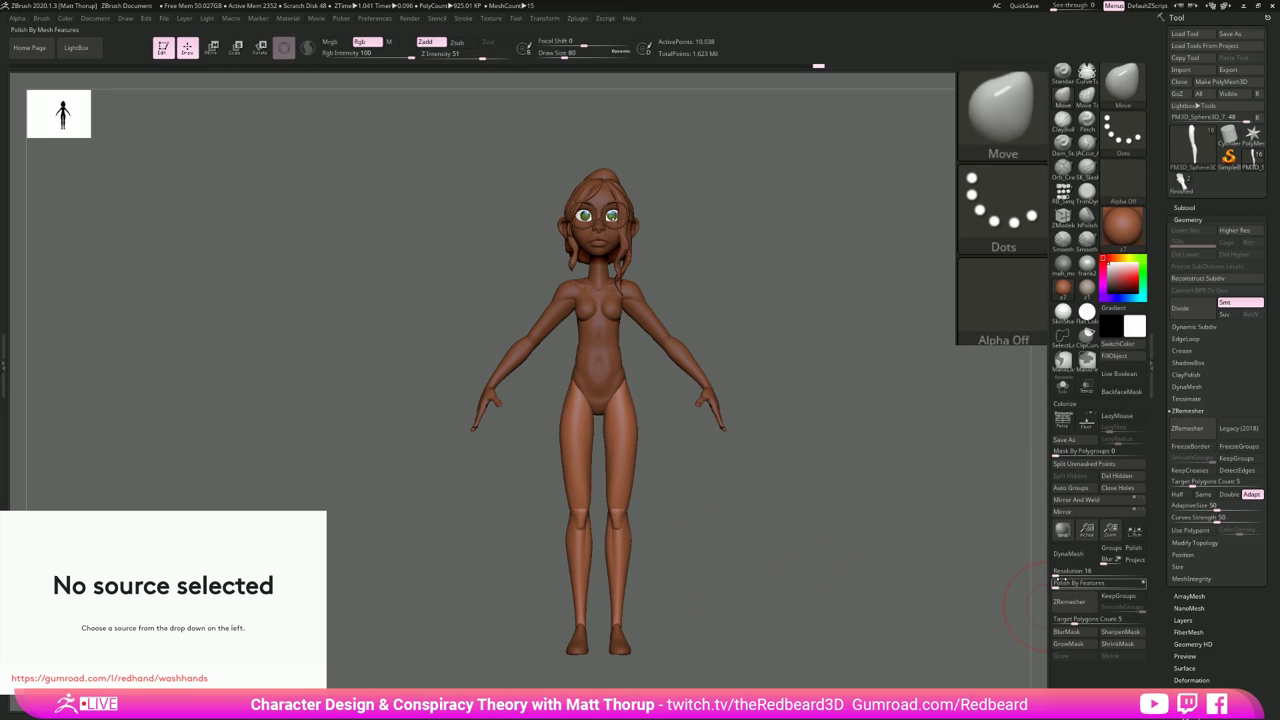
left_click(1064, 571)
left_click_drag(1072, 574, 1074, 574)
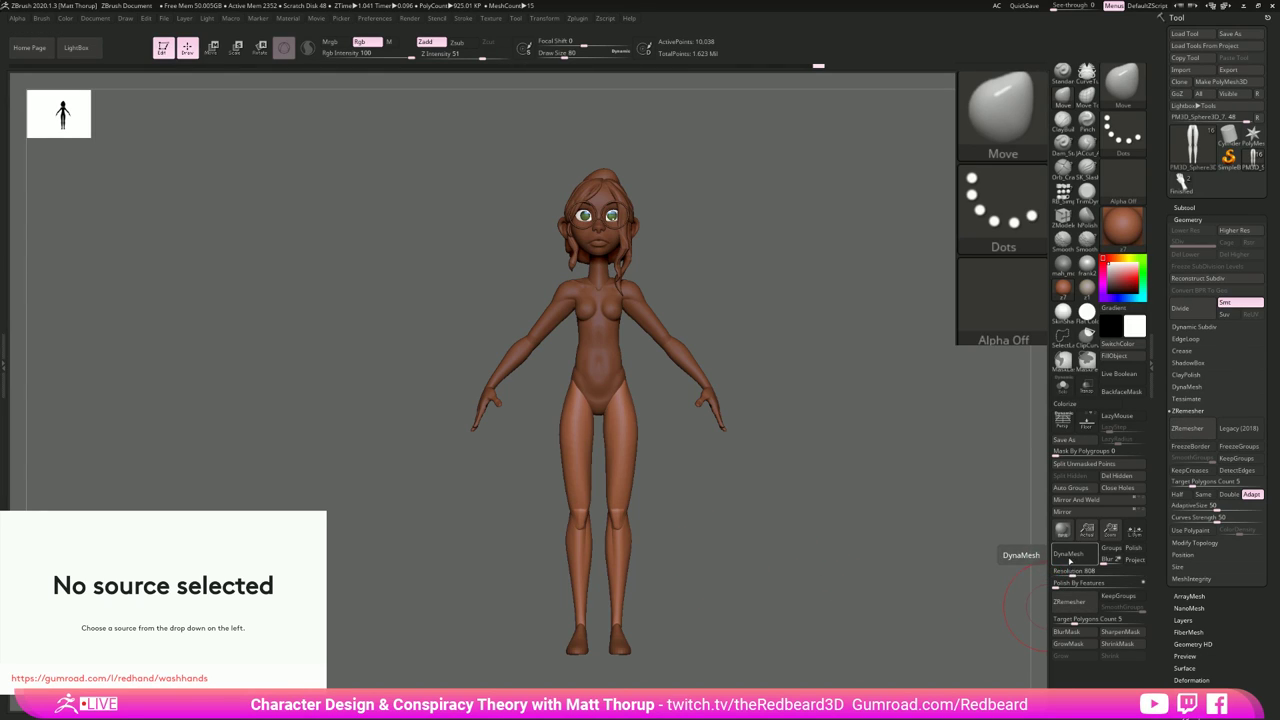
Step: DynaMesh the leg mesh at resolution 808 and smooth the knee seams with the Smooth brush at size 22
left_click(1068, 553)
key("s")
left_click_drag(618, 446, 609, 446)
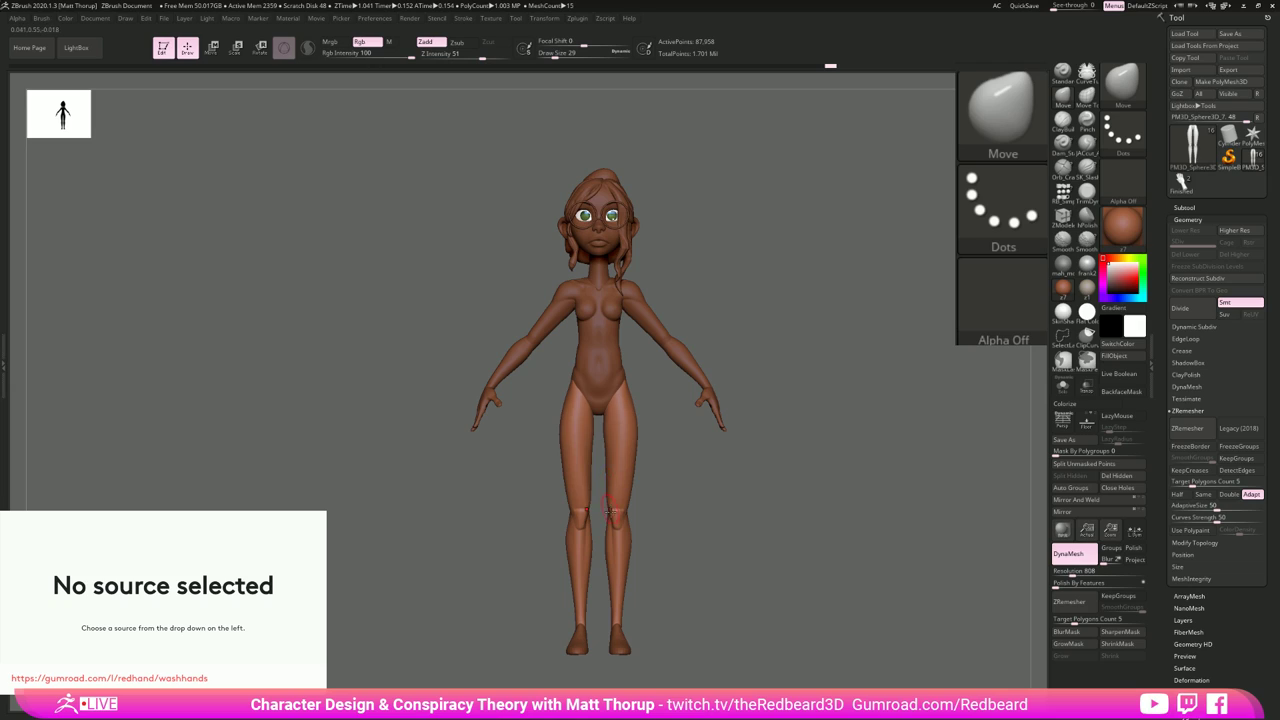
key("shift")
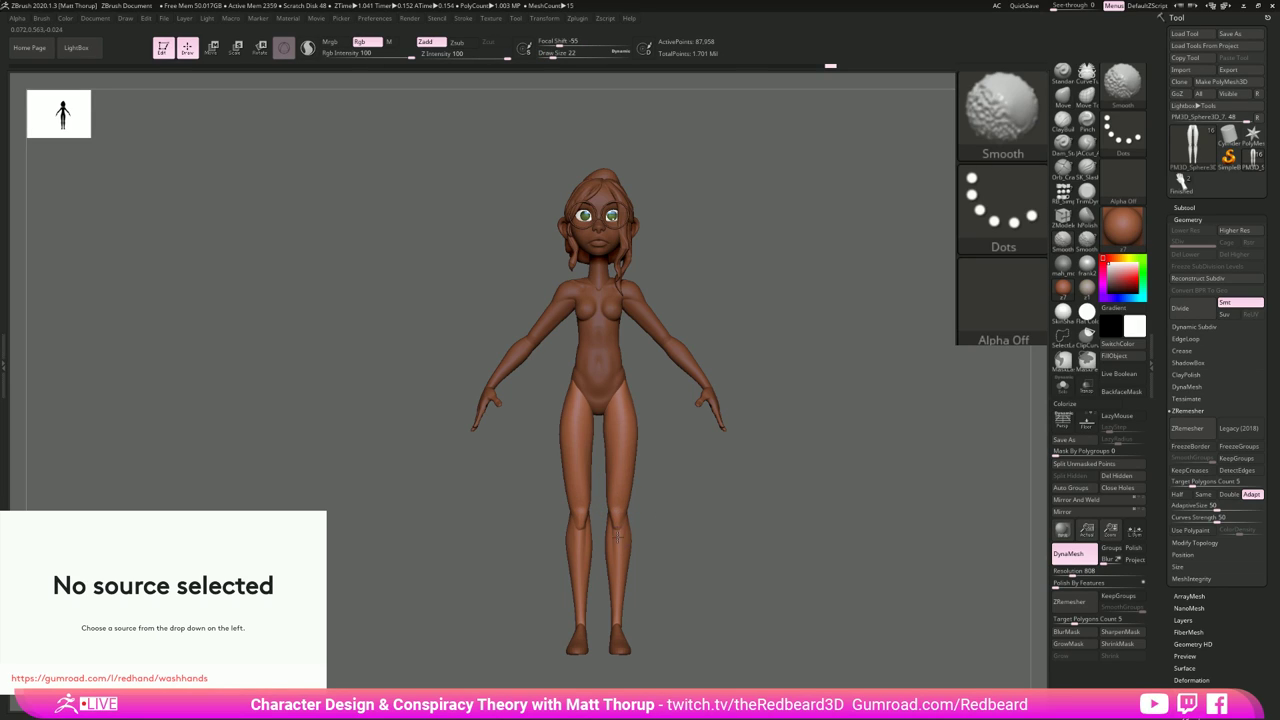
mouse_move(650, 558)
left_mouse_down()
mouse_move(671, 534)
mouse_move(663, 526)
mouse_move(762, 538)
left_mouse_up()
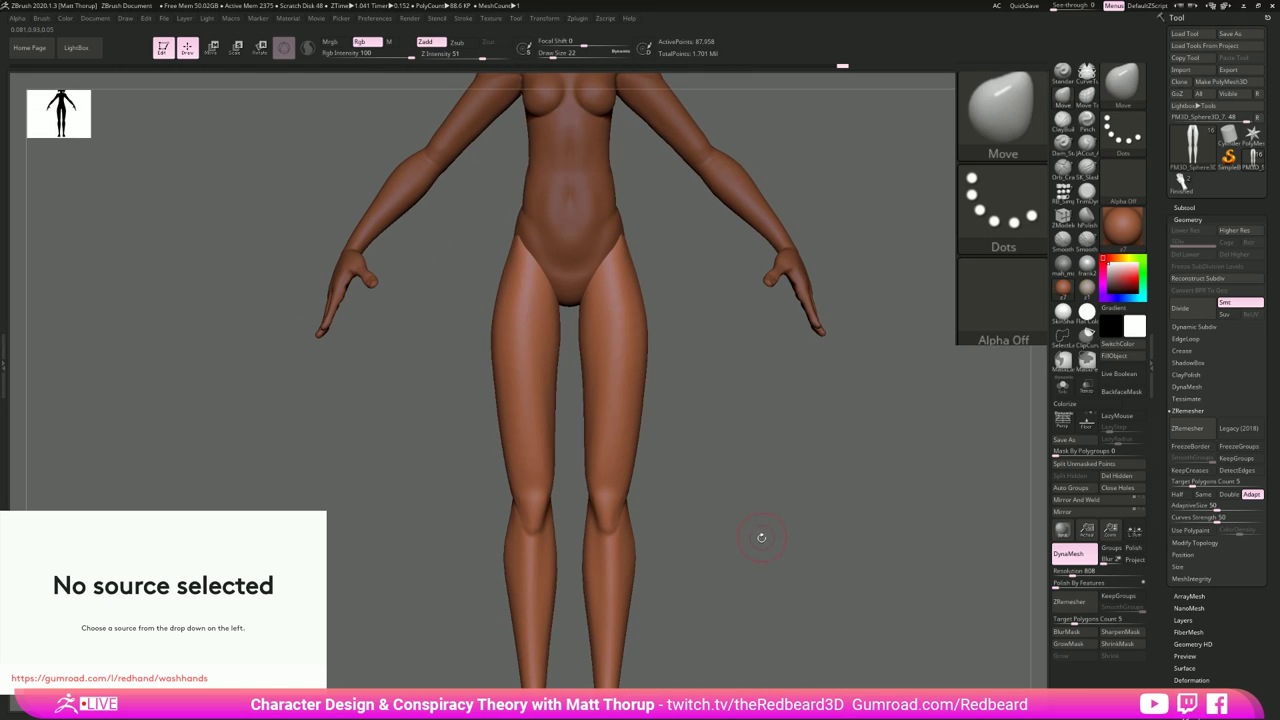
Step: Flatten the front of the kneecaps with the hPolish brush at size 20
left_click(1087, 216)
left_click_drag(610, 515, 705, 502)
key("s")
mouse_move(608, 518)
left_mouse_down()
mouse_move(652, 505)
mouse_move(601, 508)
mouse_move(603, 496)
left_mouse_up()
left_click_drag(668, 460, 717, 457)
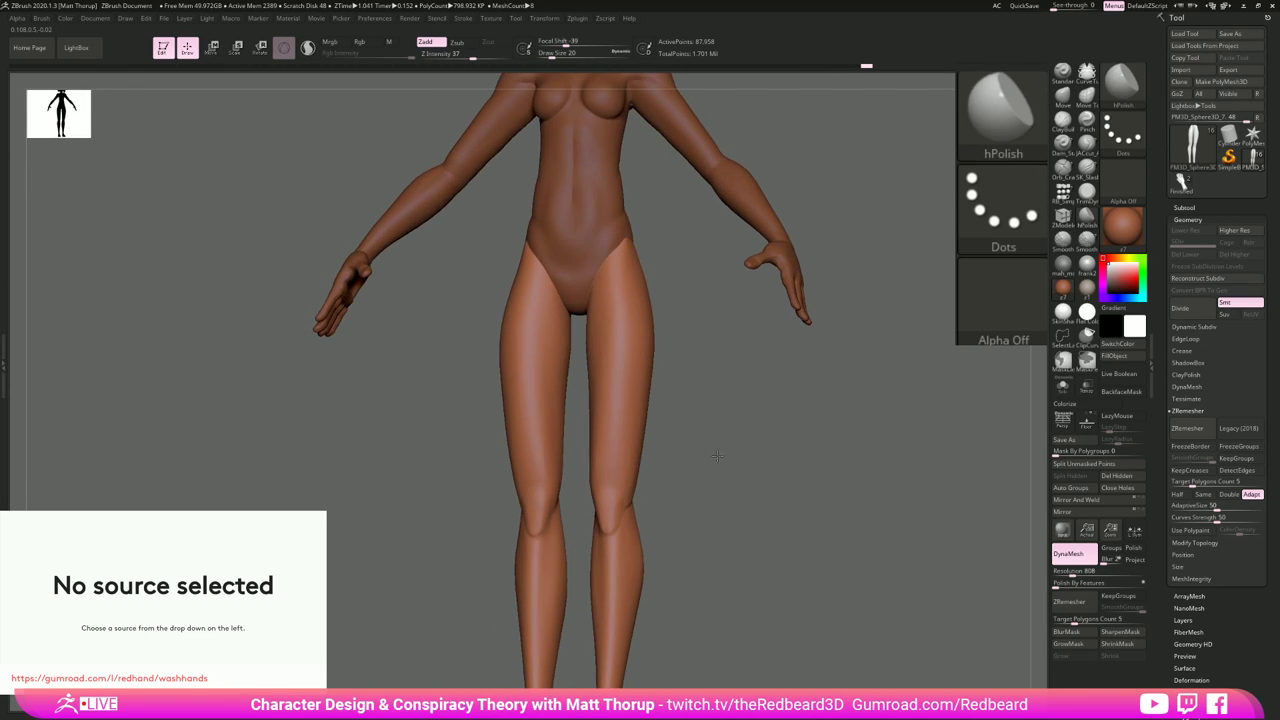
right_click_drag(716, 456, 706, 517)
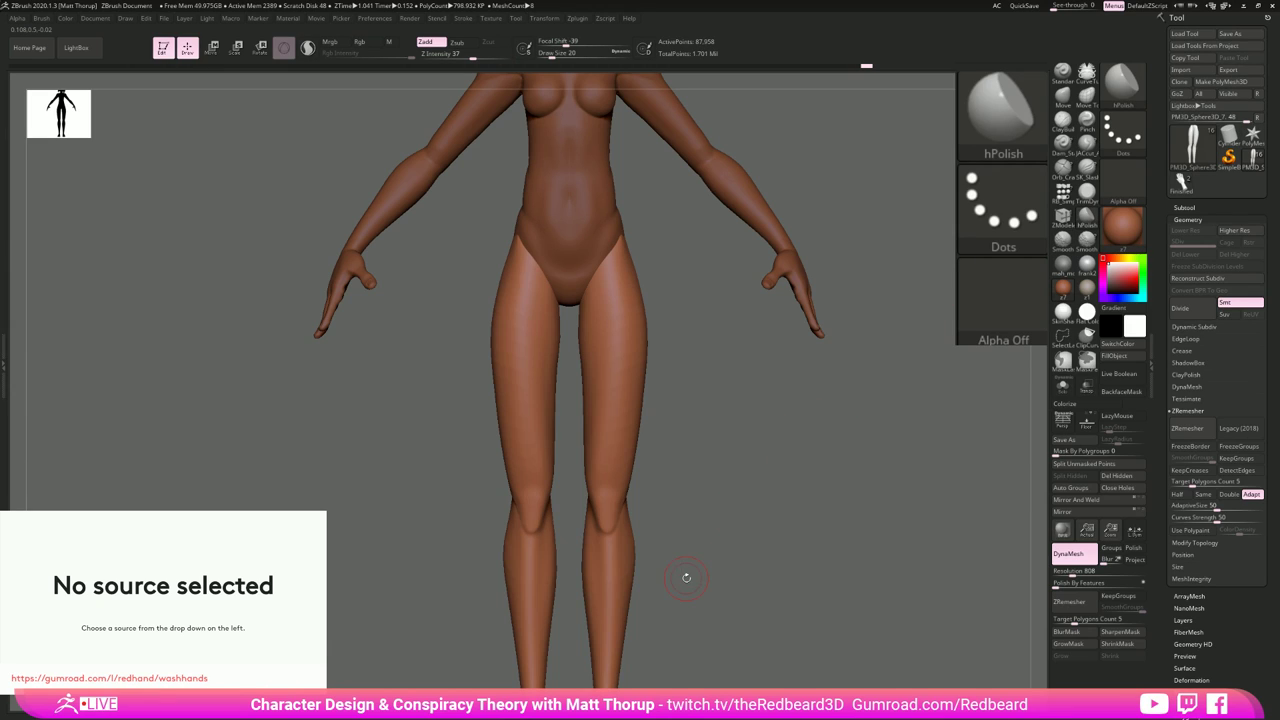
Step: Switch to the KNIFE_sharp brush at size 12 and try subdividing the leg mesh
key("b")
key("k")
key("n")
left_click_drag(686, 577, 650, 572)
right_click_drag(625, 497, 622, 496)
key("ctrl+d")
key("s")
left_click(618, 502)
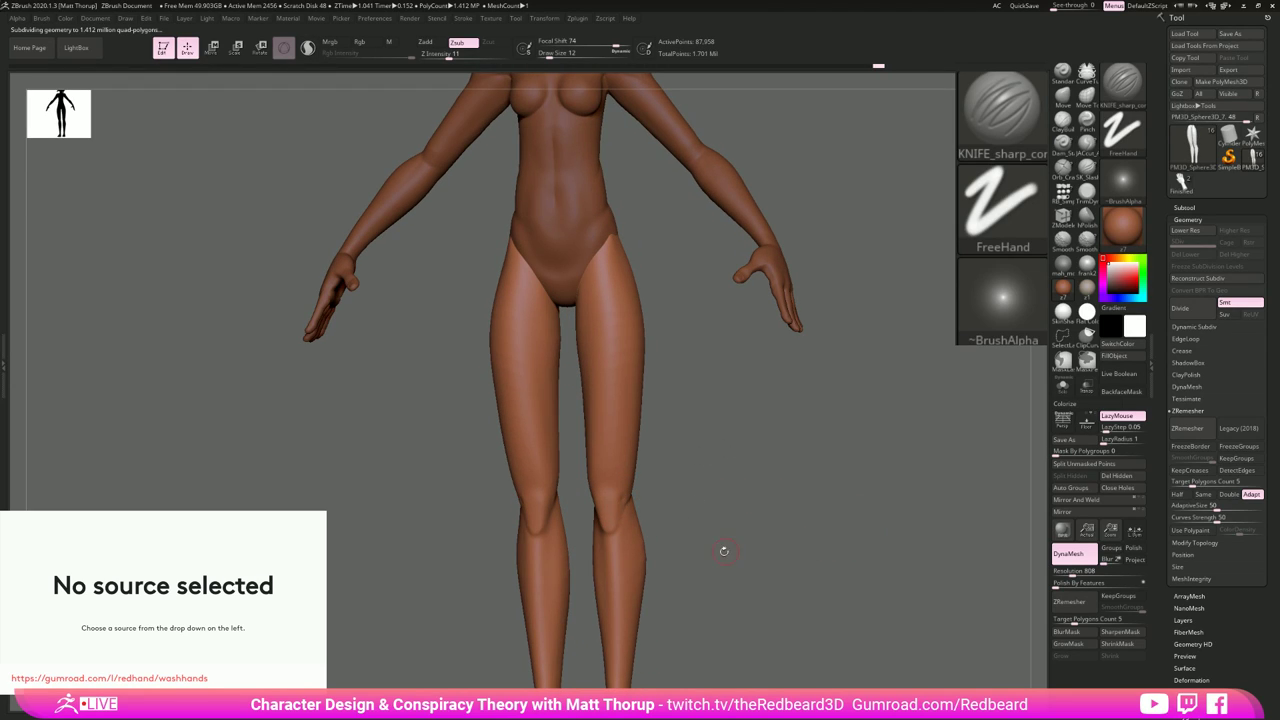
key("shift+d")
Step: Carve the inner contour of the kneecaps with the KNIFE_sharp brush at size 12 and soften the cuts with Smooth
right_click_drag(649, 483, 600, 502)
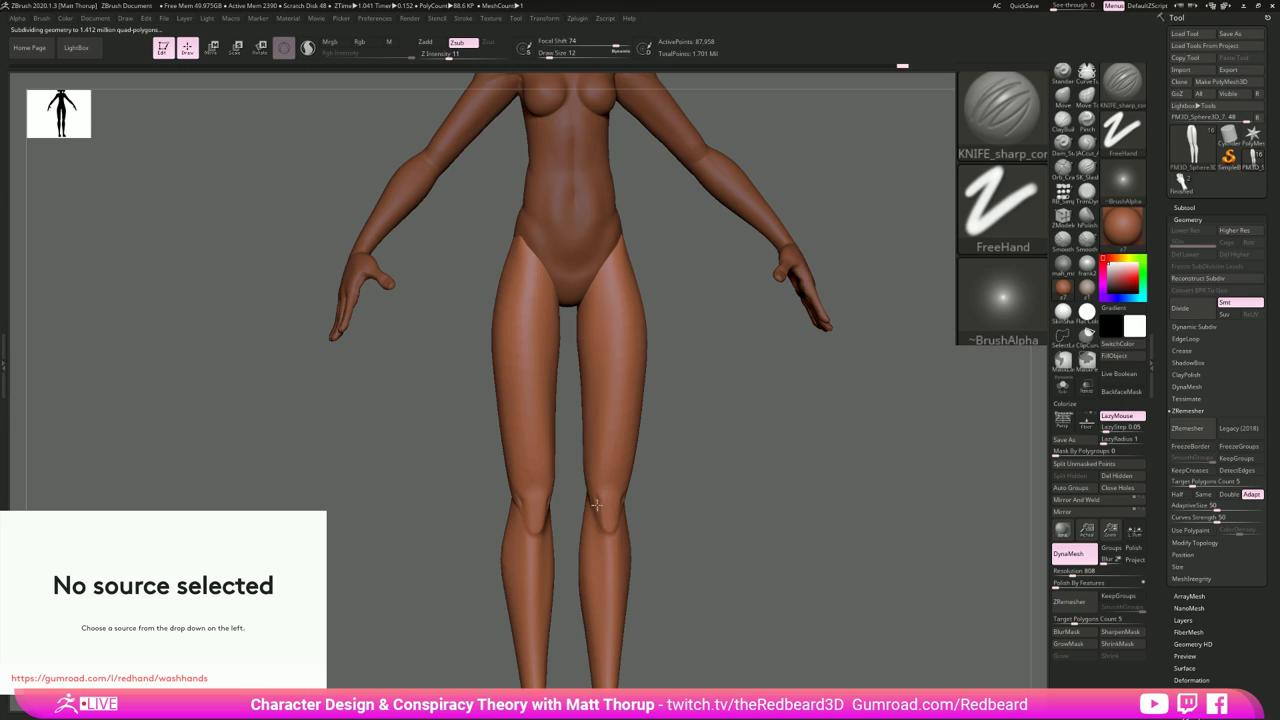
key("shift")
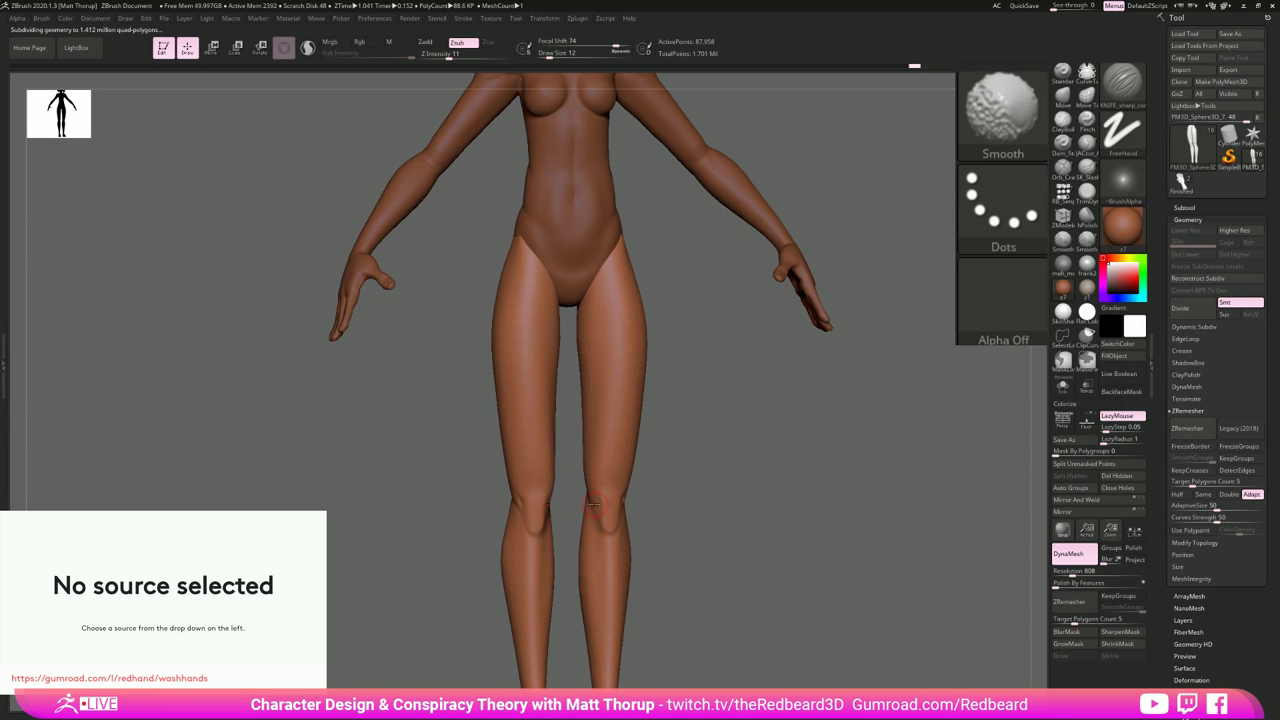
right_click_drag(647, 502, 730, 488)
key("shift")
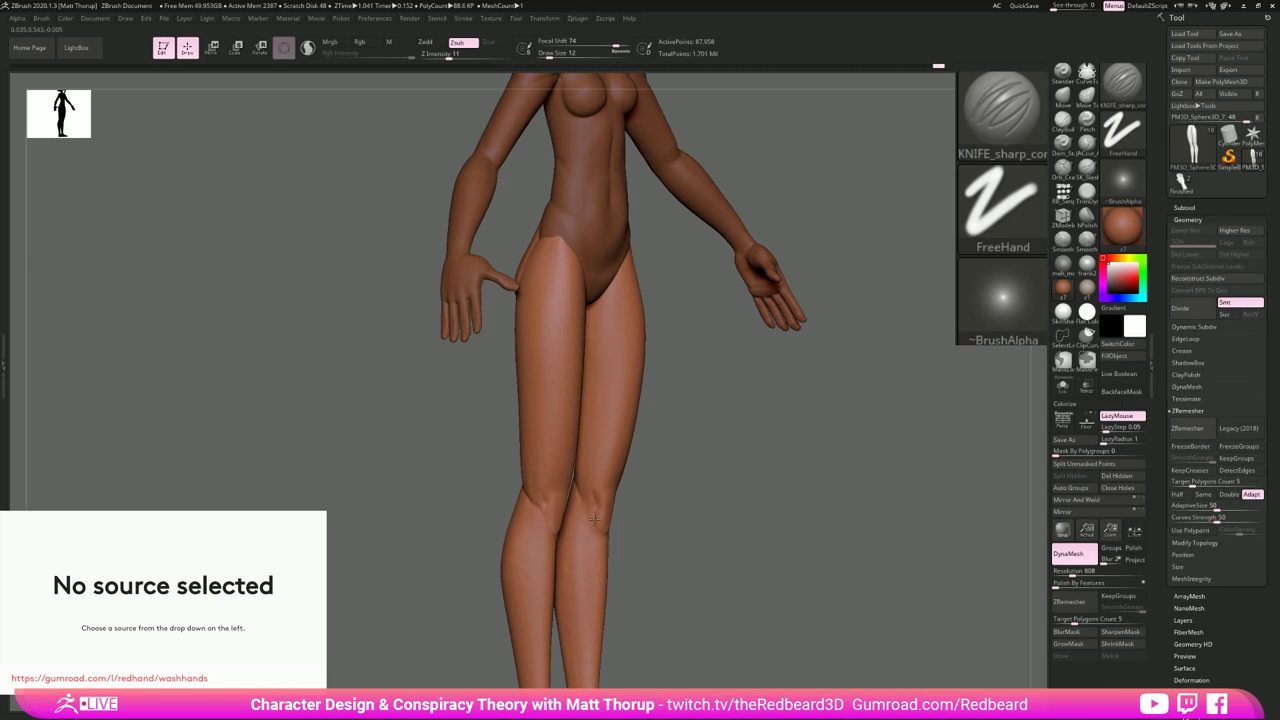
key("shift")
key("shift")
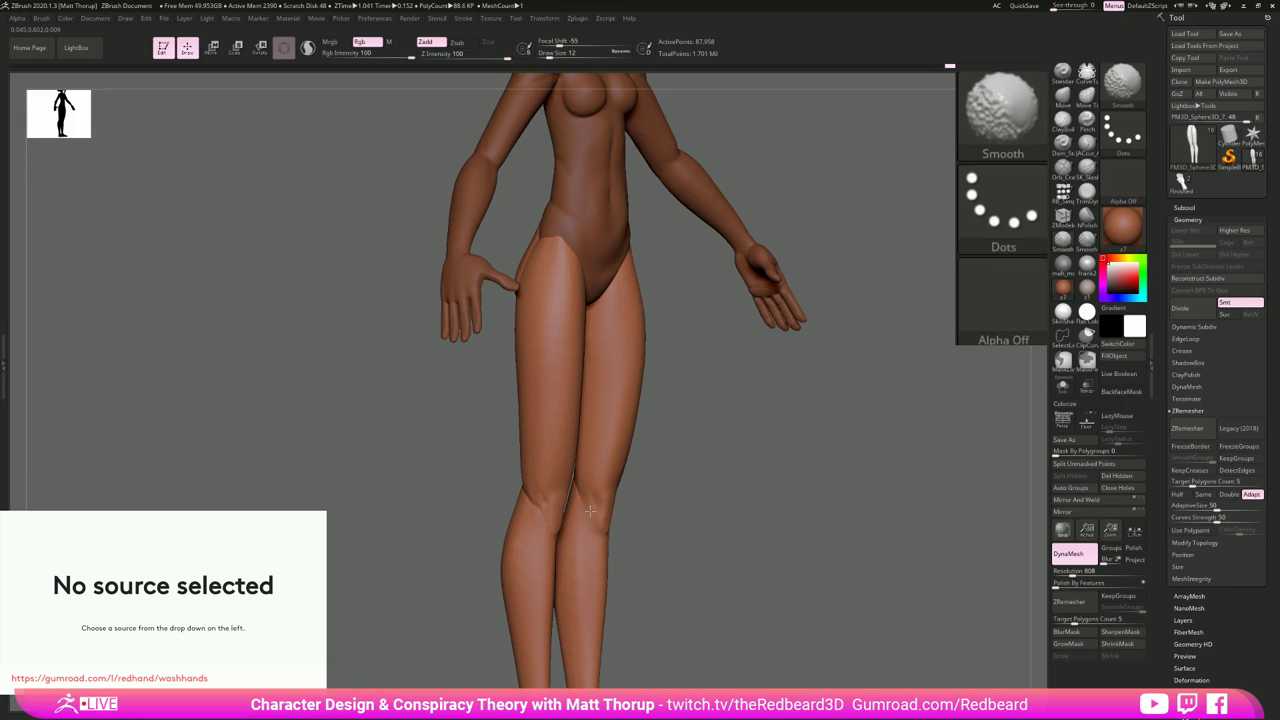
Step: Smooth the area just below the kneecaps from several angles at brush size 12
left_click_drag(677, 537, 606, 534)
key("shift")
left_click_drag(700, 540, 760, 537)
left_click_drag(600, 526, 625, 540, "shift")
mouse_move(715, 548)
left_mouse_down()
mouse_move(669, 553)
mouse_move(690, 600)
left_mouse_up()
Step: Polish the planes of the kneecaps with the hPolish brush at size 18
left_click(1087, 215)
left_click_drag(805, 422, 745, 440)
key("bracketright")
left_click_drag(606, 501, 606, 493)
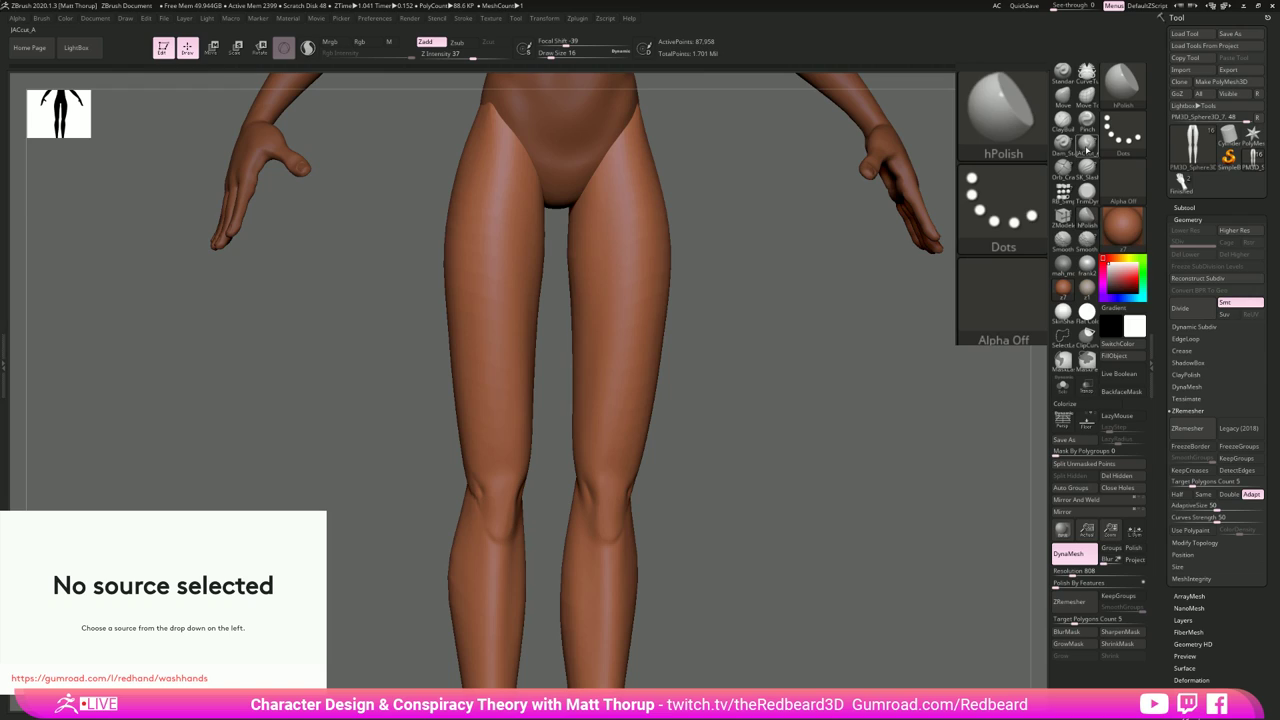
Step: Try carving creases around the top of the kneecaps with the Orb_Cracks1 brush at size 12
left_click(1064, 172)
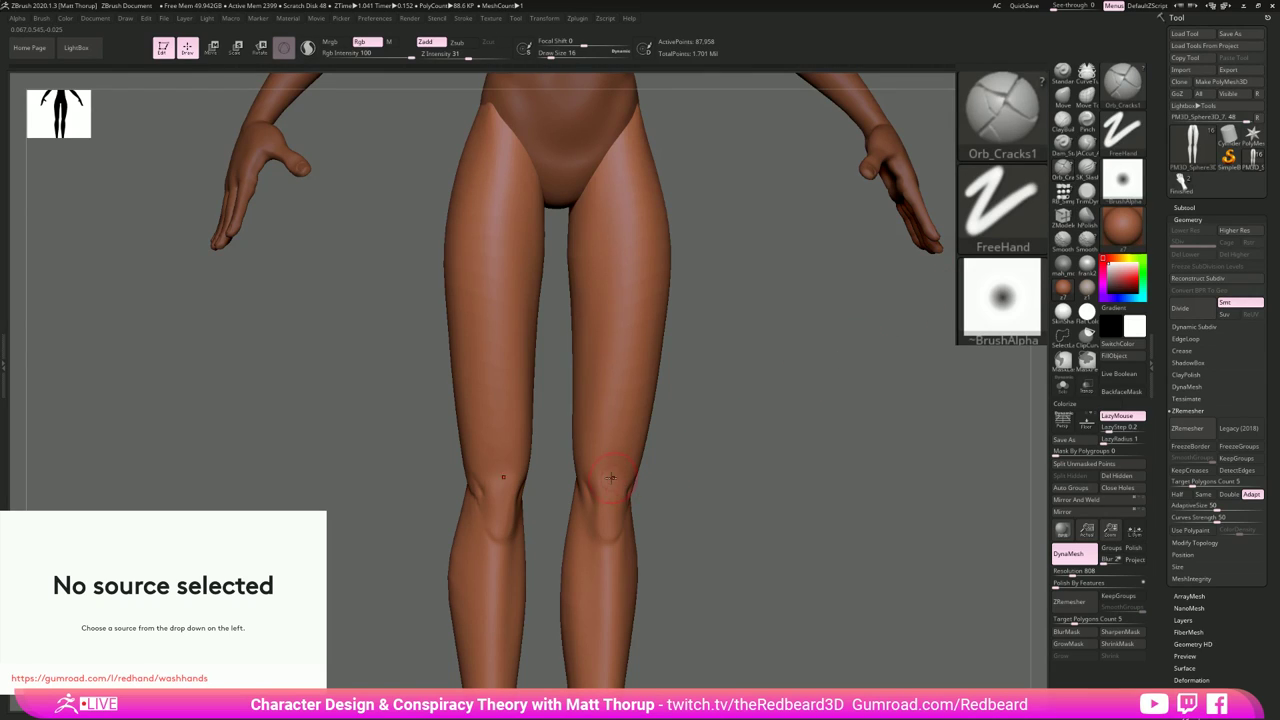
key("bracketleft")
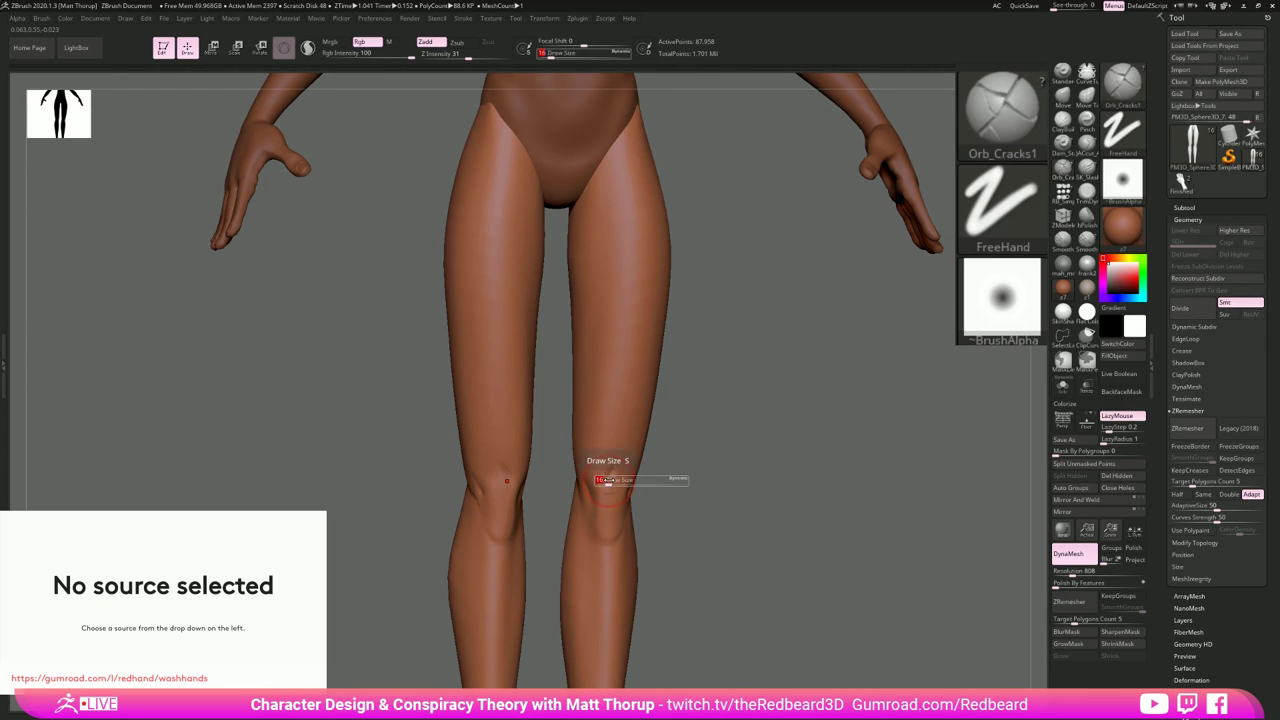
key("shift")
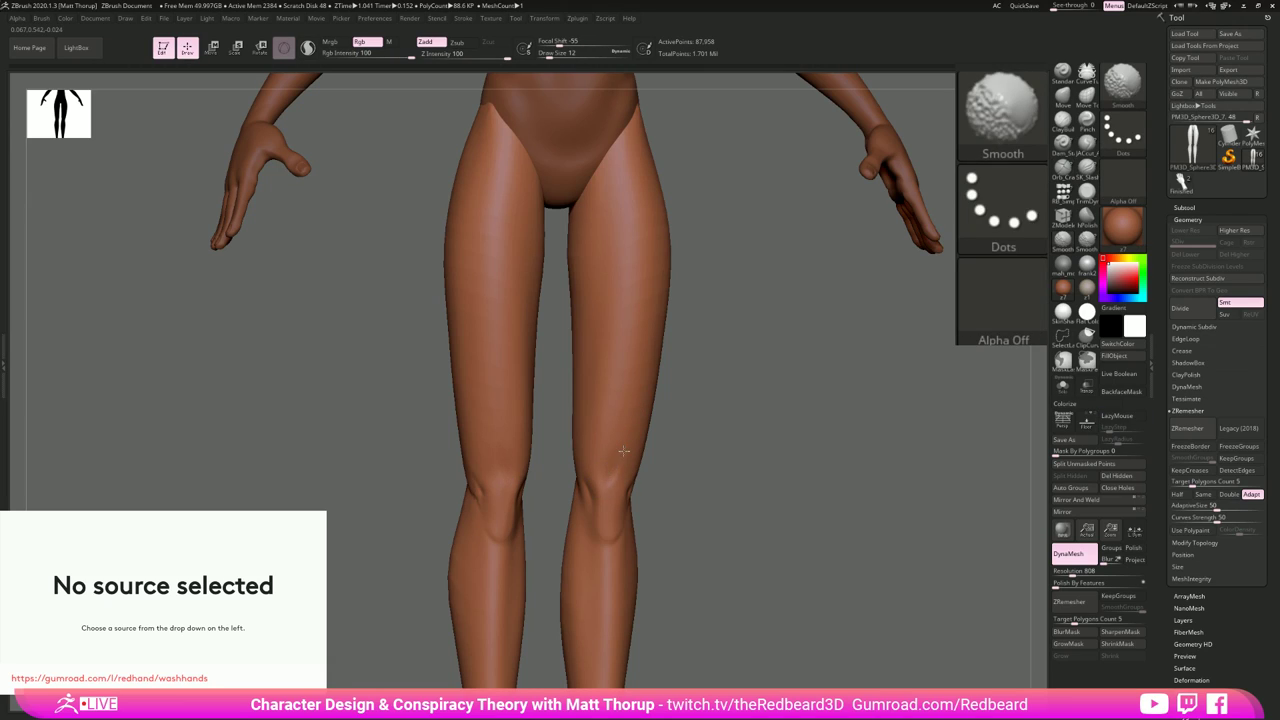
key("ctrl+z")
key("ctrl+z")
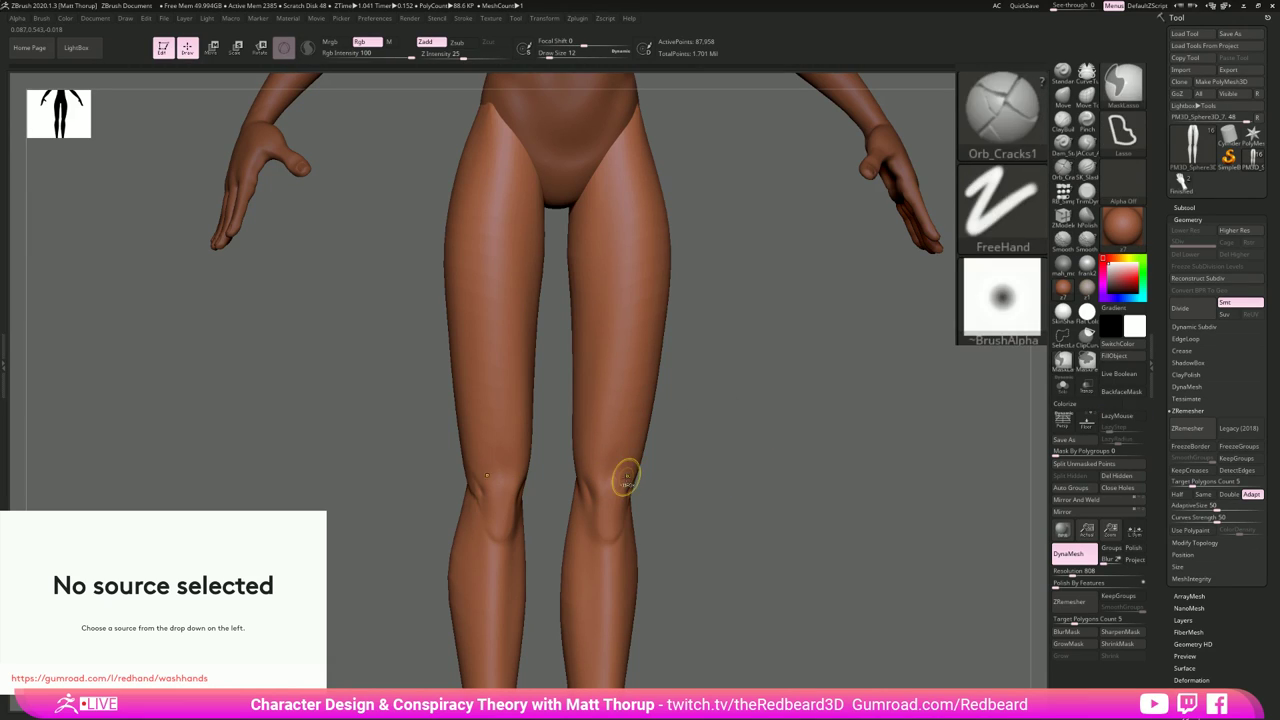
Step: Rework and smooth the knee creases with Orb_Cracks1, raising its draw size to 27
left_click_drag(624, 492, 608, 490)
key("shift")
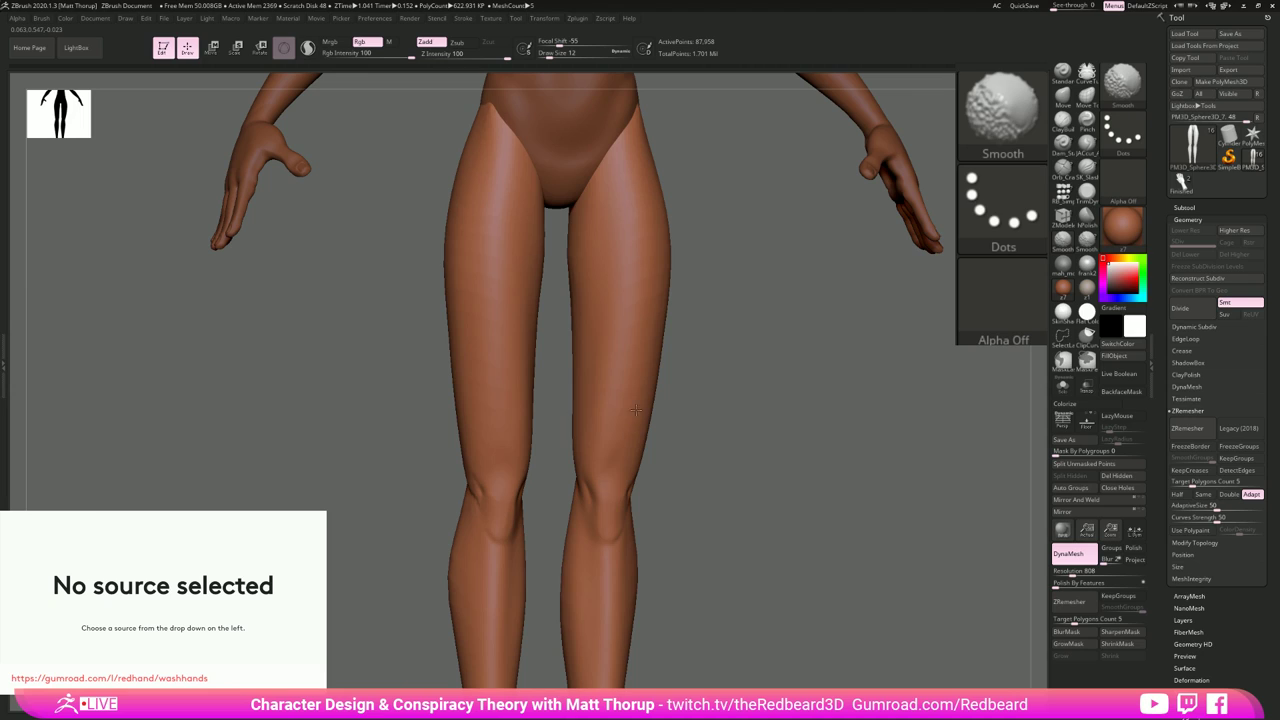
mouse_move(762, 491)
left_mouse_down("alt")
mouse_move(786, 511)
mouse_move(660, 511)
mouse_move(670, 531)
mouse_move(770, 527)
left_mouse_up("alt")
mouse_move(770, 527)
left_mouse_down()
mouse_move(784, 525)
mouse_move(621, 488)
left_mouse_up()
key("s")
left_click_drag(711, 490, 723, 498)
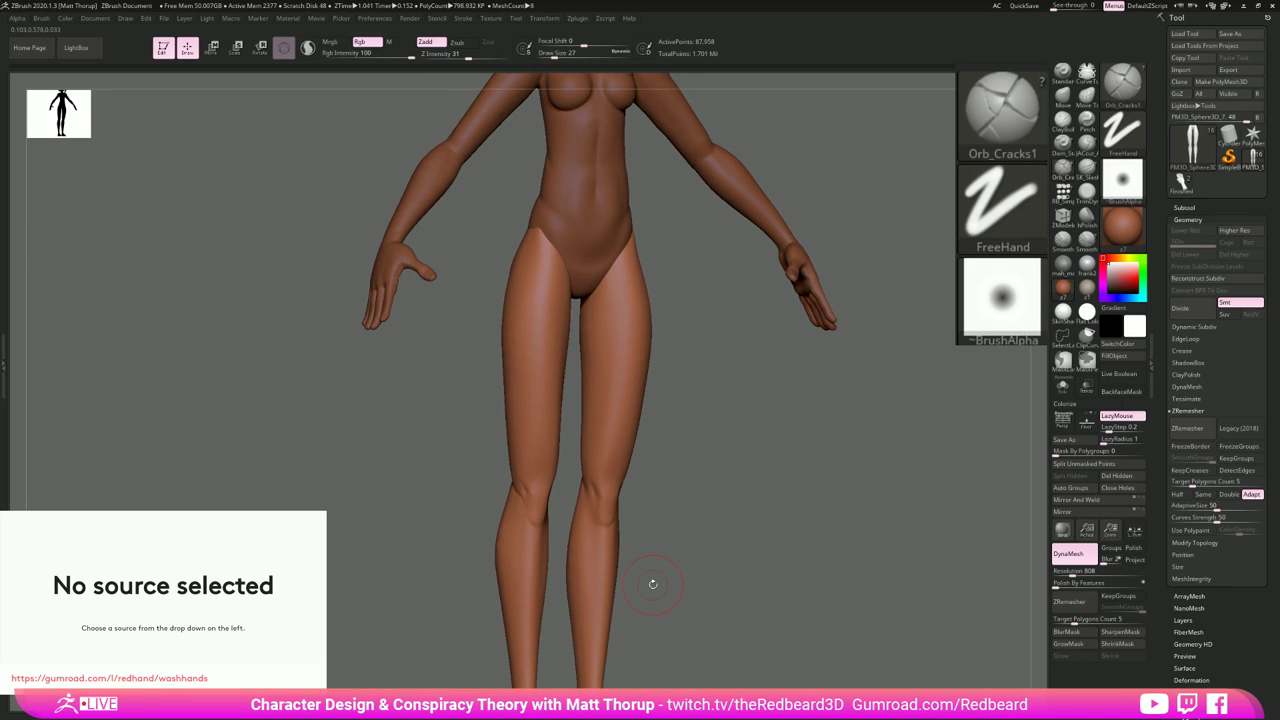
Step: Carve the sides and lower edge of the kneecaps with the KNIFE_sharp brush at size 16
key("b")
key("k")
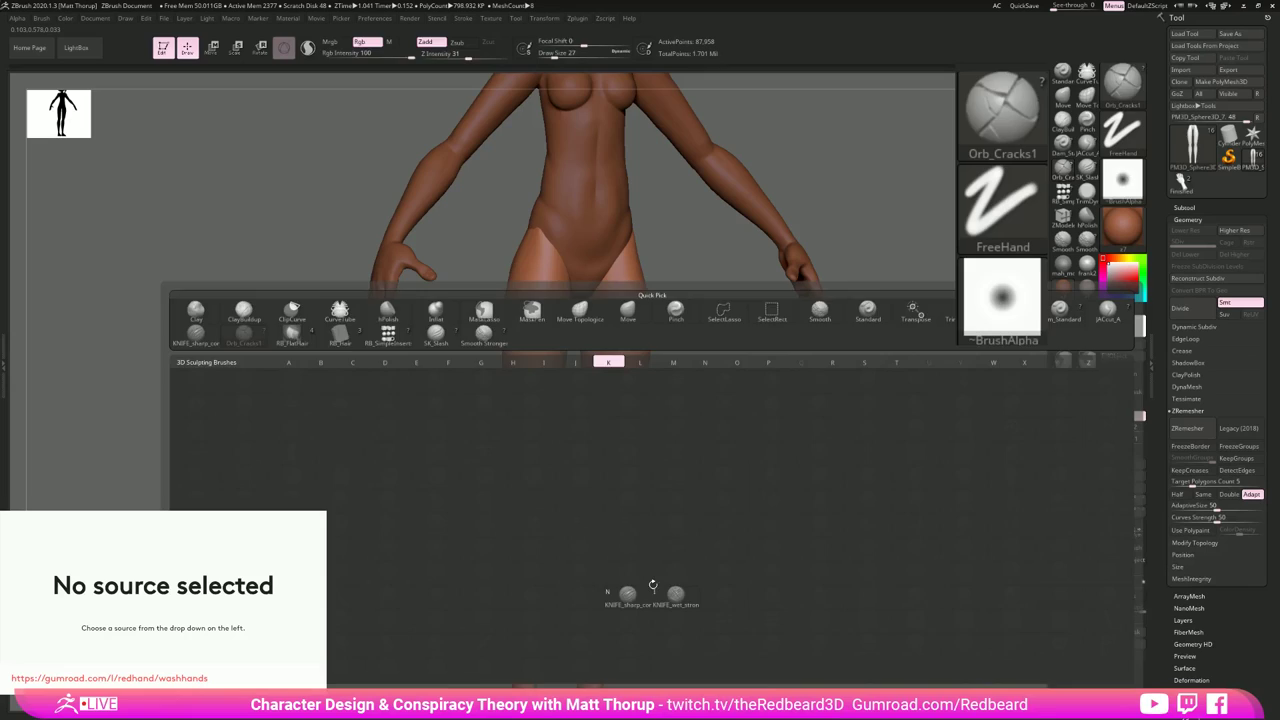
key("n")
left_click_drag(665, 485, 593, 515, "shift")
type("s16")
key("Return")
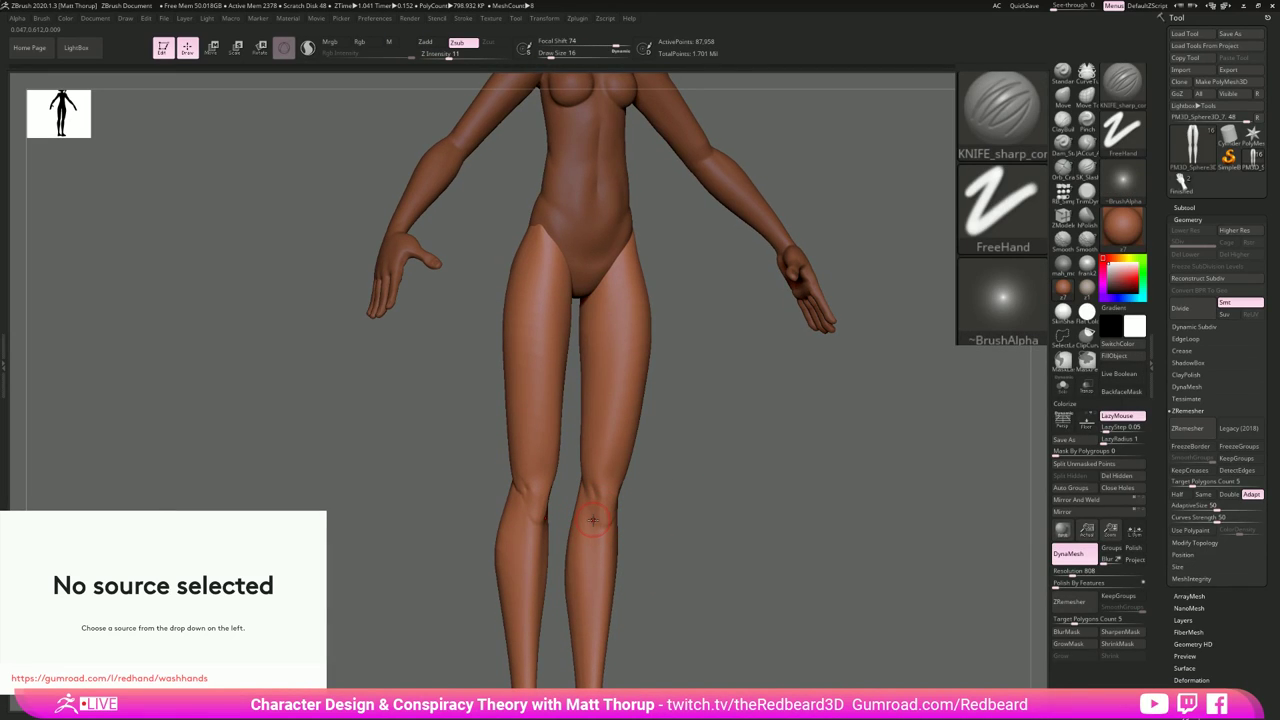
left_click_drag(667, 506, 614, 516)
right_click_drag(651, 502, 613, 521)
left_click_drag(622, 515, 623, 507)
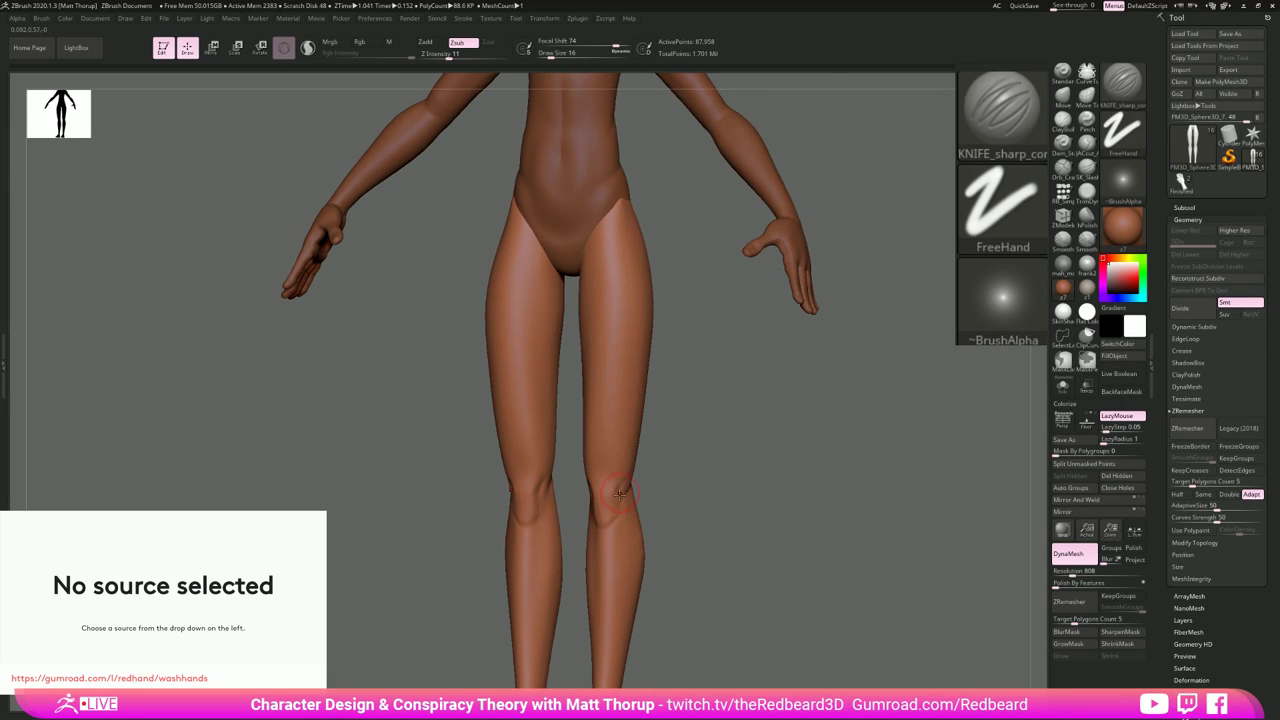
Step: Soften the carved knee contours with the Smooth brush at size 16, working from both three-quarter views
left_click_drag(688, 450, 635, 470)
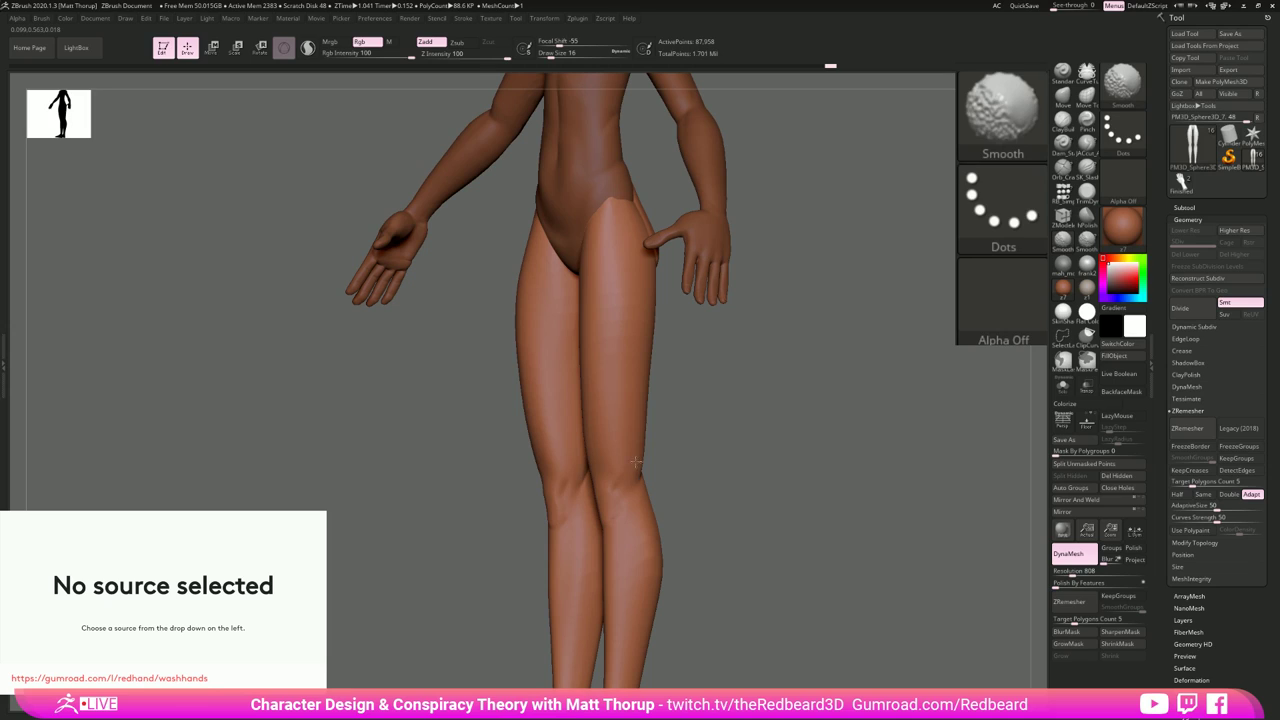
right_click_drag(625, 470, 740, 482, "shift")
left_click_drag(741, 482, 743, 480, "shift")
left_click_drag(603, 490, 601, 495, "shift")
left_click_drag(675, 452, 738, 472)
right_click_drag(577, 495, 722, 539, "shift")
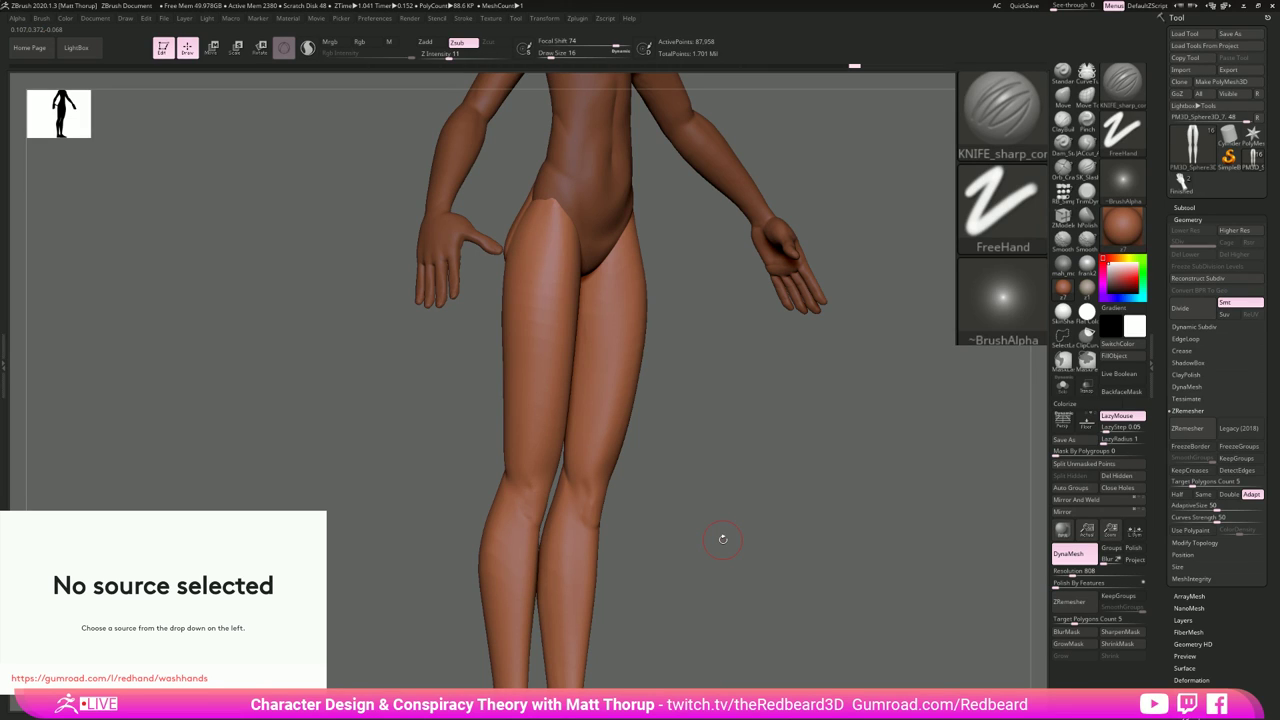
left_click_drag(798, 499, 754, 518)
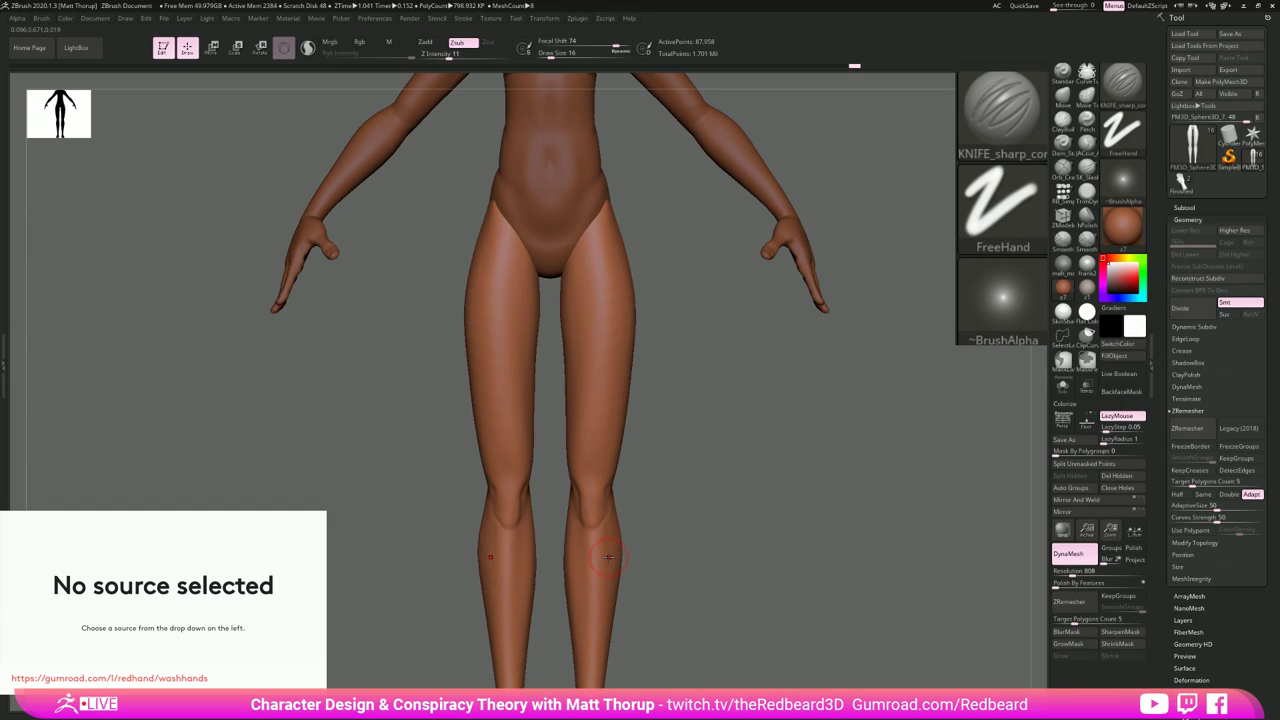
Step: Refine the outer edge below the kneecaps with the KNIFE_sharp brush at size 16 and Smooth
key("b")
key("k")
key("n")
left_click_drag(694, 474, 680, 475)
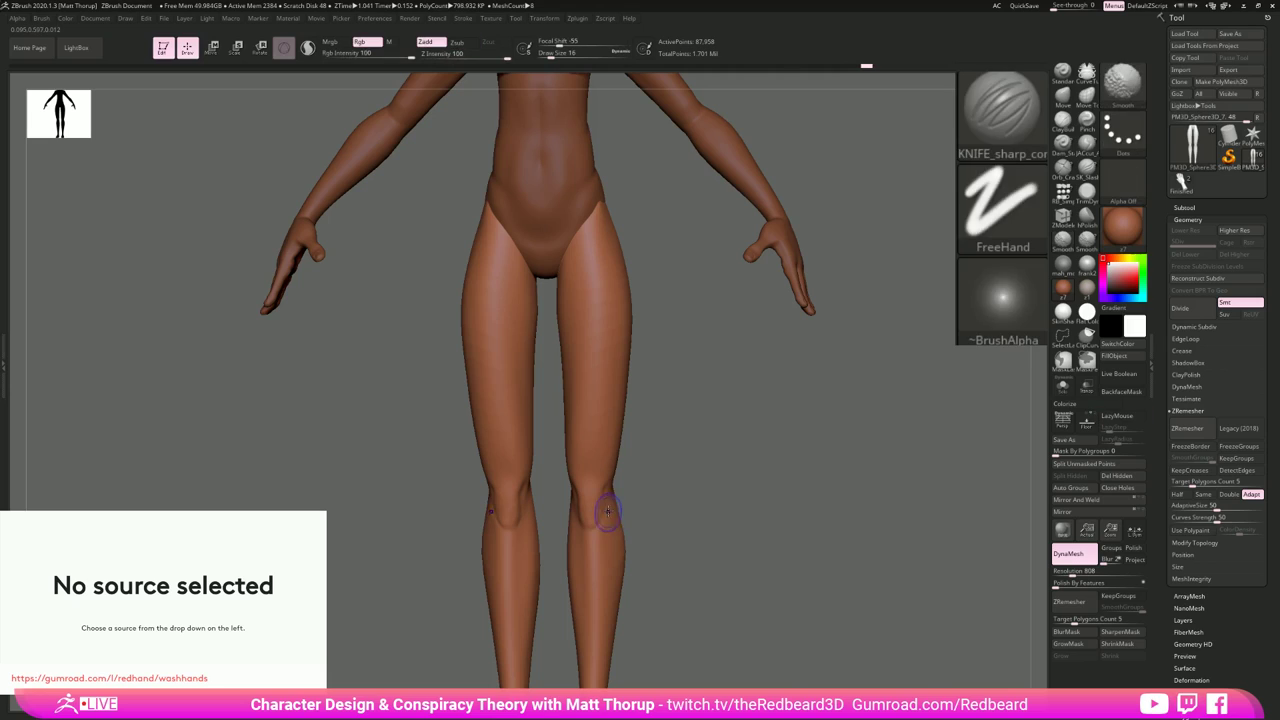
key("f")
mouse_move(643, 518)
left_mouse_down("alt")
mouse_move(740, 551)
mouse_move(695, 498)
left_mouse_up("alt")
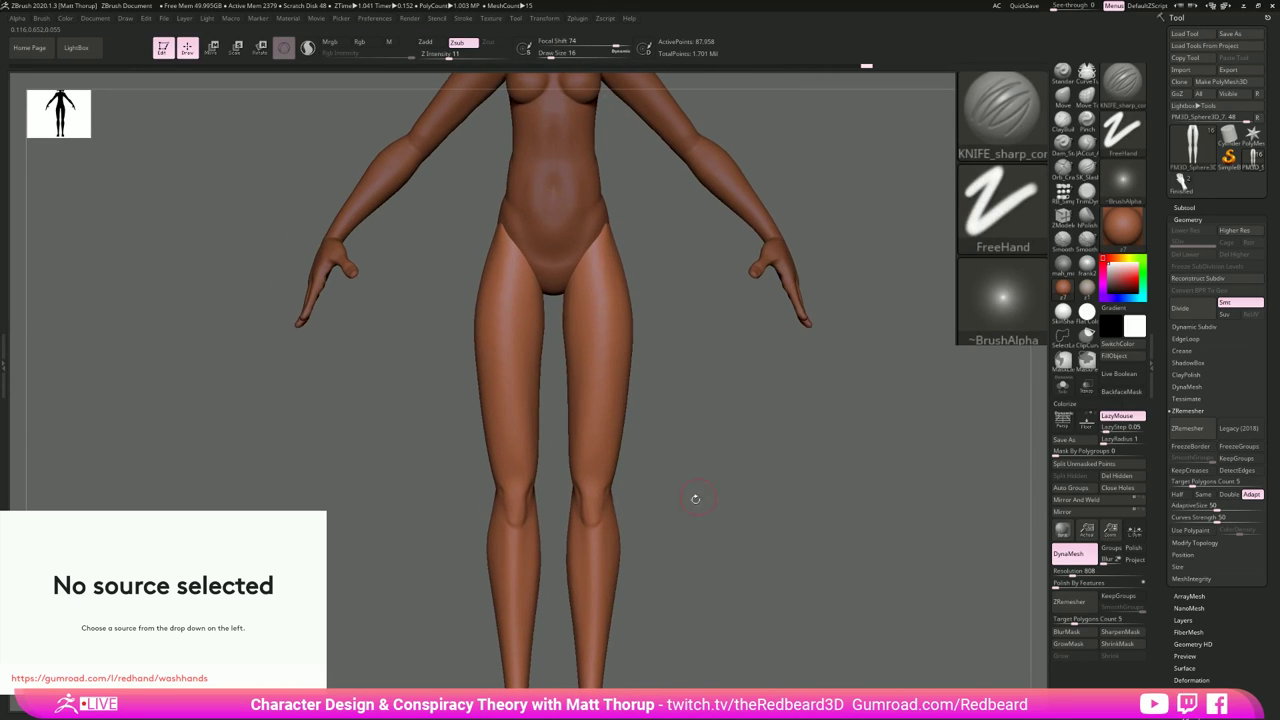
Step: Build up muscle volume just above the kneecaps with the ClayBuildup brush at size 16 and smooth it
key("b")
key("c")
key("b")
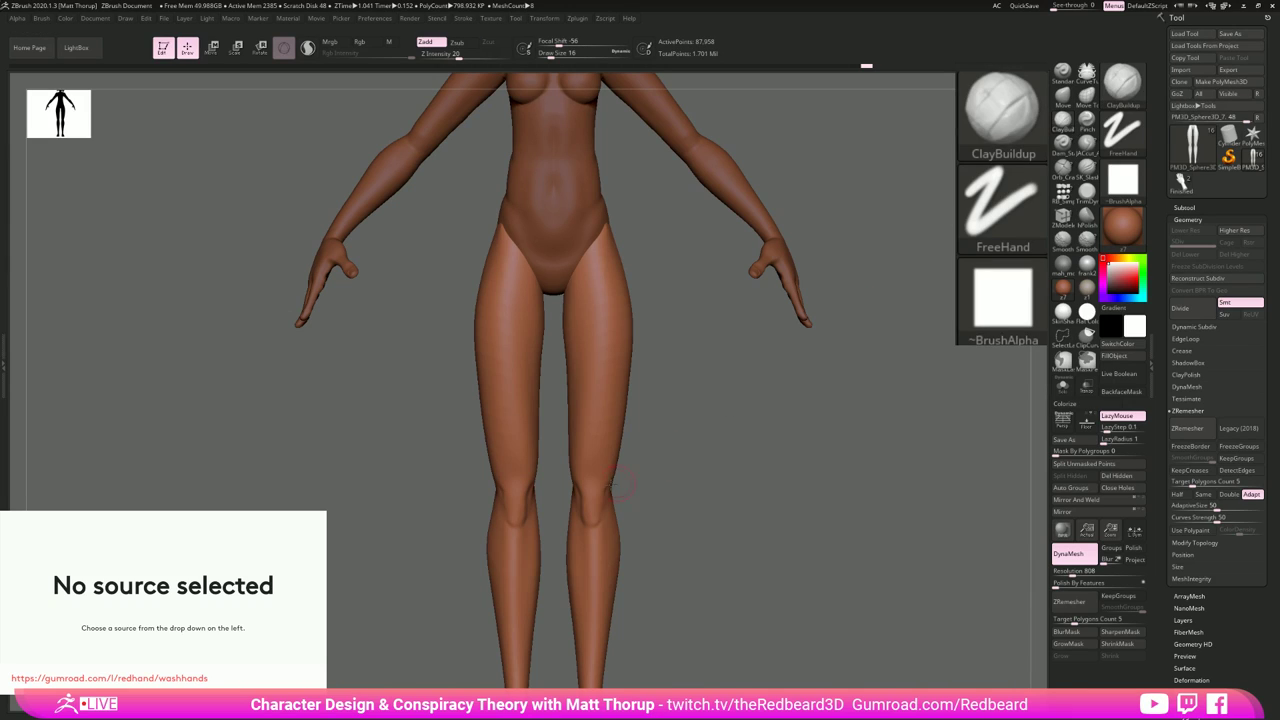
left_click_drag(606, 465, 600, 474, "shift")
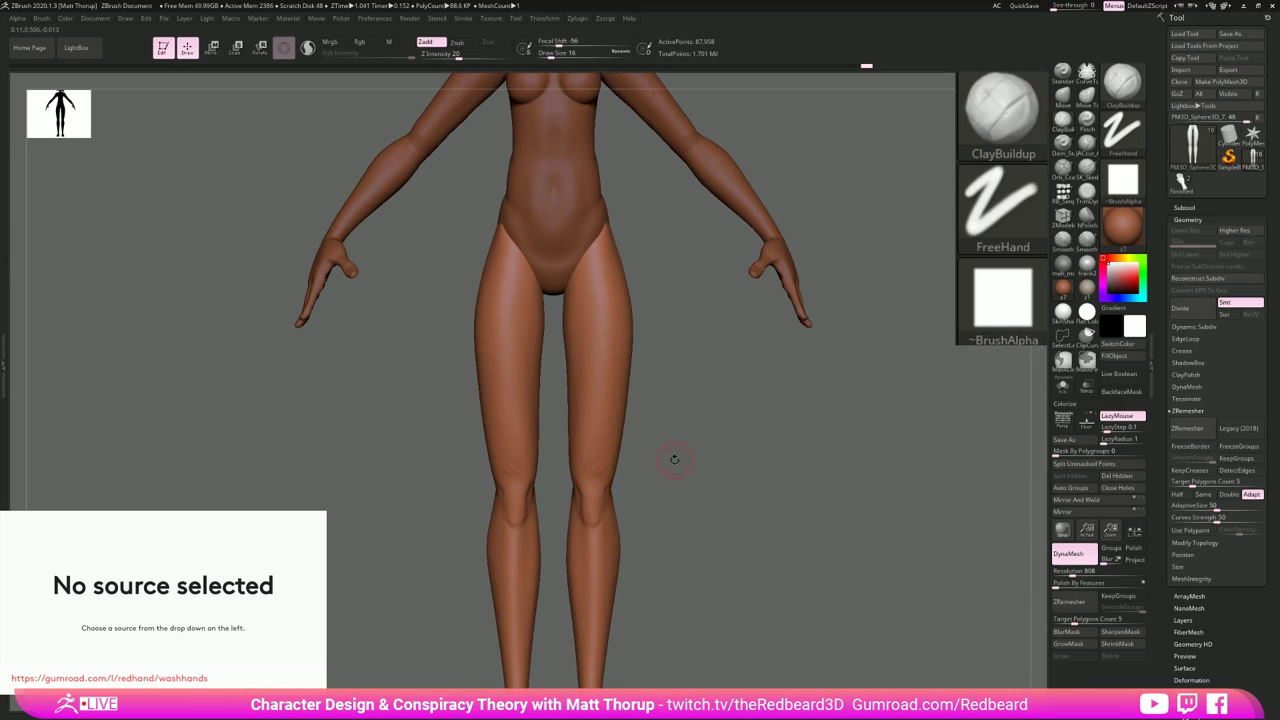
left_click_drag(674, 457, 662, 458)
right_click_drag(618, 459, 598, 486)
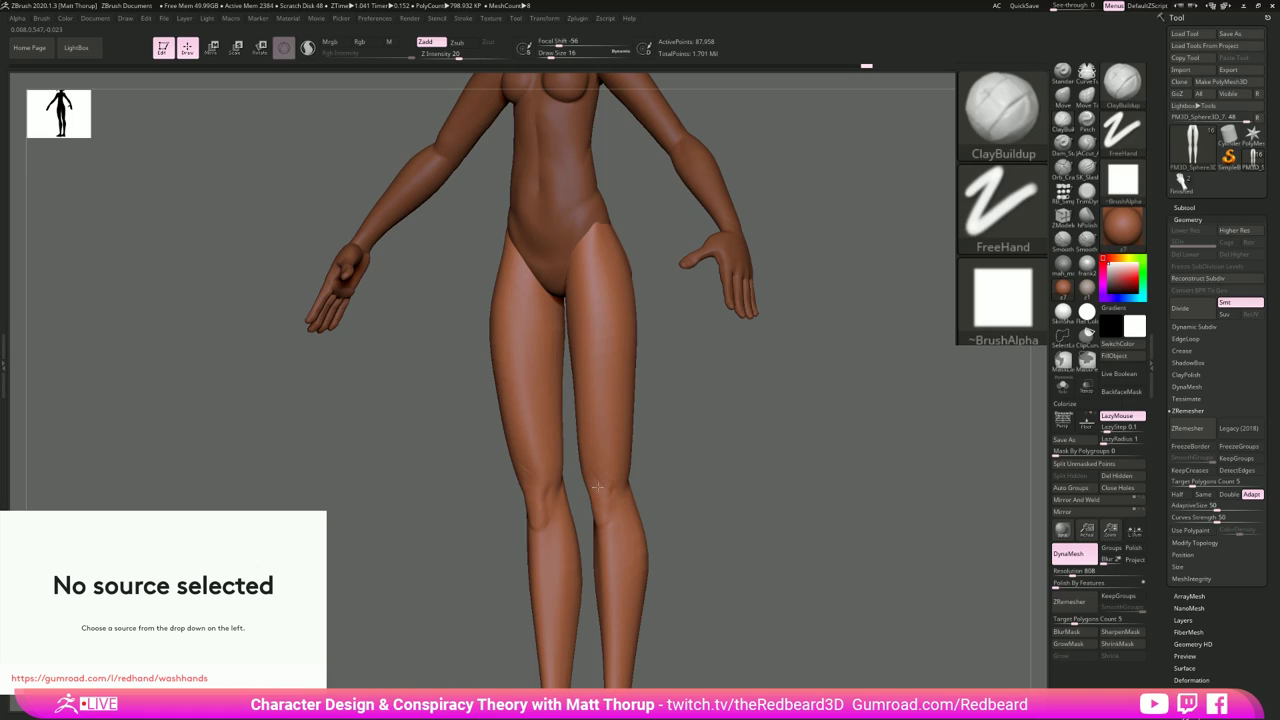
left_click_drag(614, 475, 612, 481)
Step: Enlarge the ClayBuildup brush to size 22, add more volume above the knee and smooth it into the thigh
key("s")
left_click(604, 480)
key("s")
left_click(599, 480)
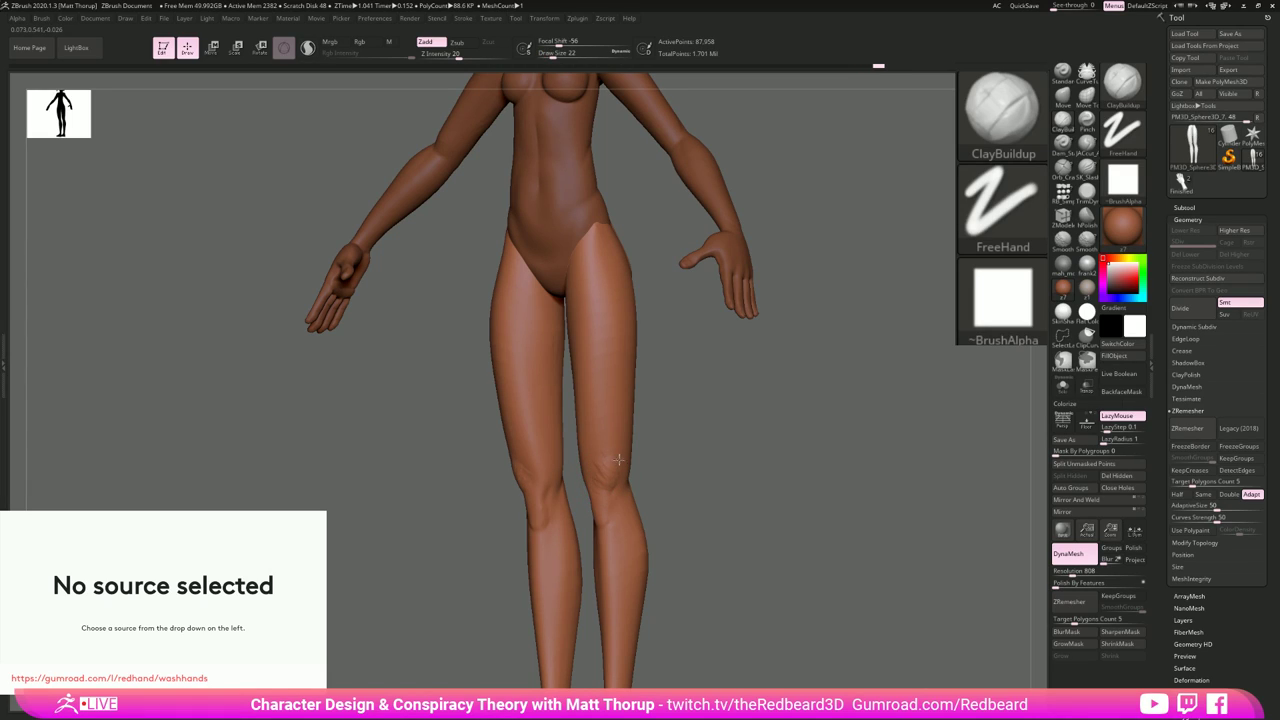
key("shift")
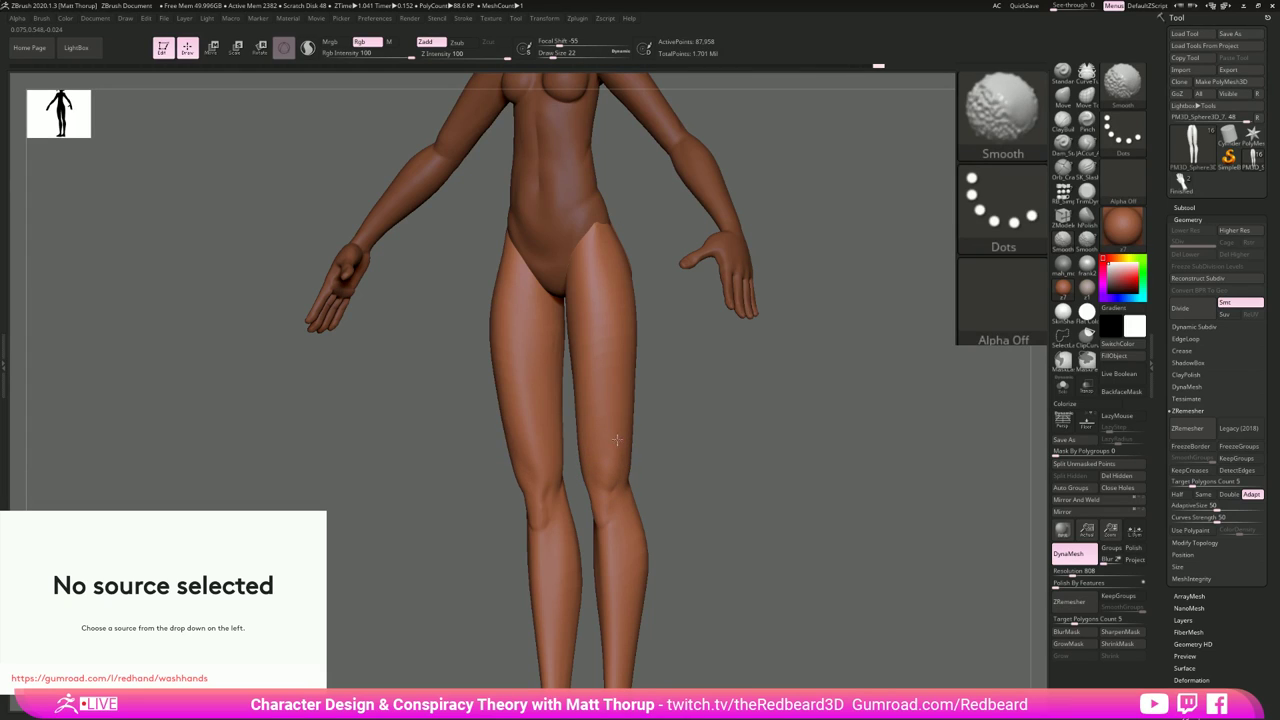
Step: Build up the inner and outer lower thigh with ClayBuildup at size 22 and blend it upward with Smooth
right_click_drag(617, 440, 594, 484)
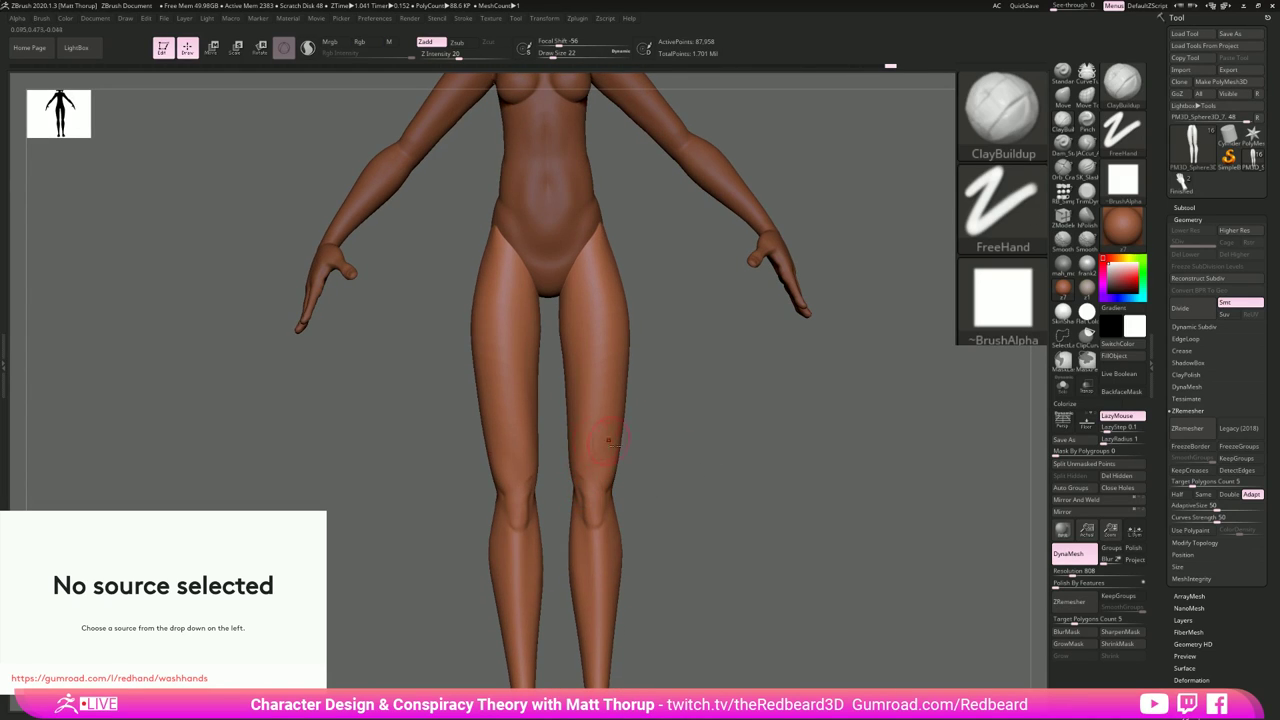
right_click_drag(608, 440, 587, 478)
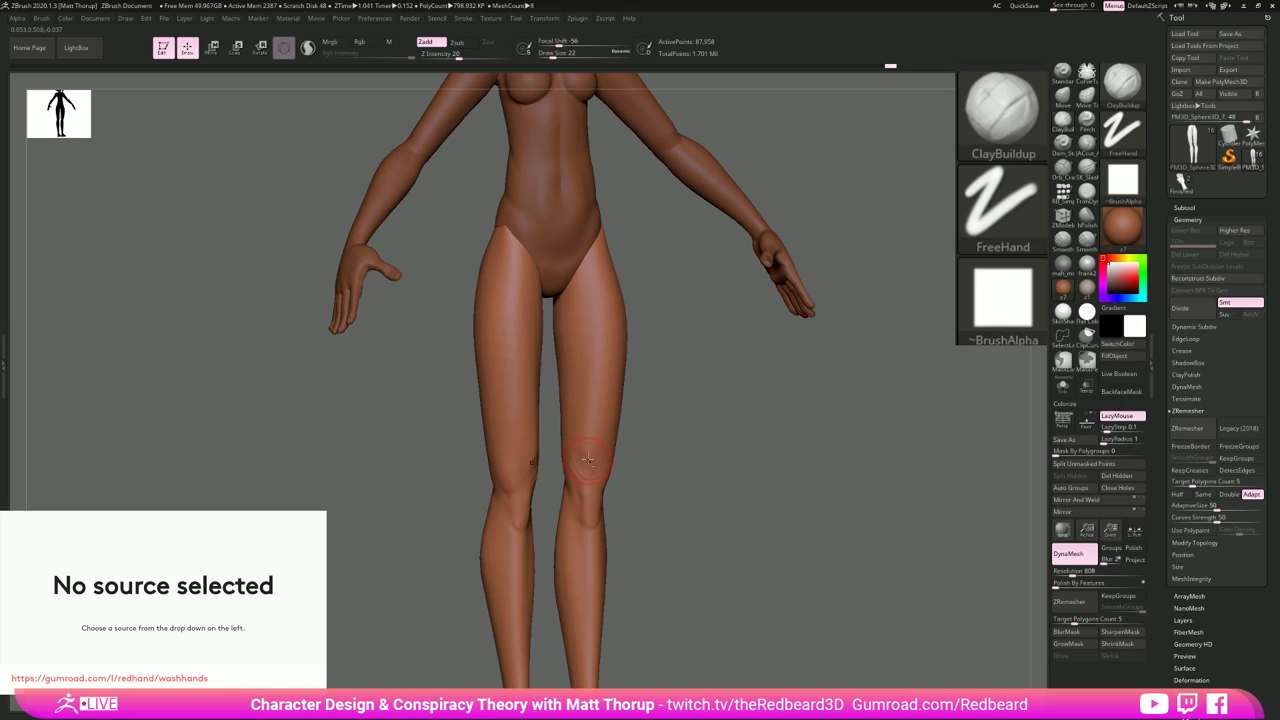
key("shift")
right_click_drag(577, 462, 662, 428)
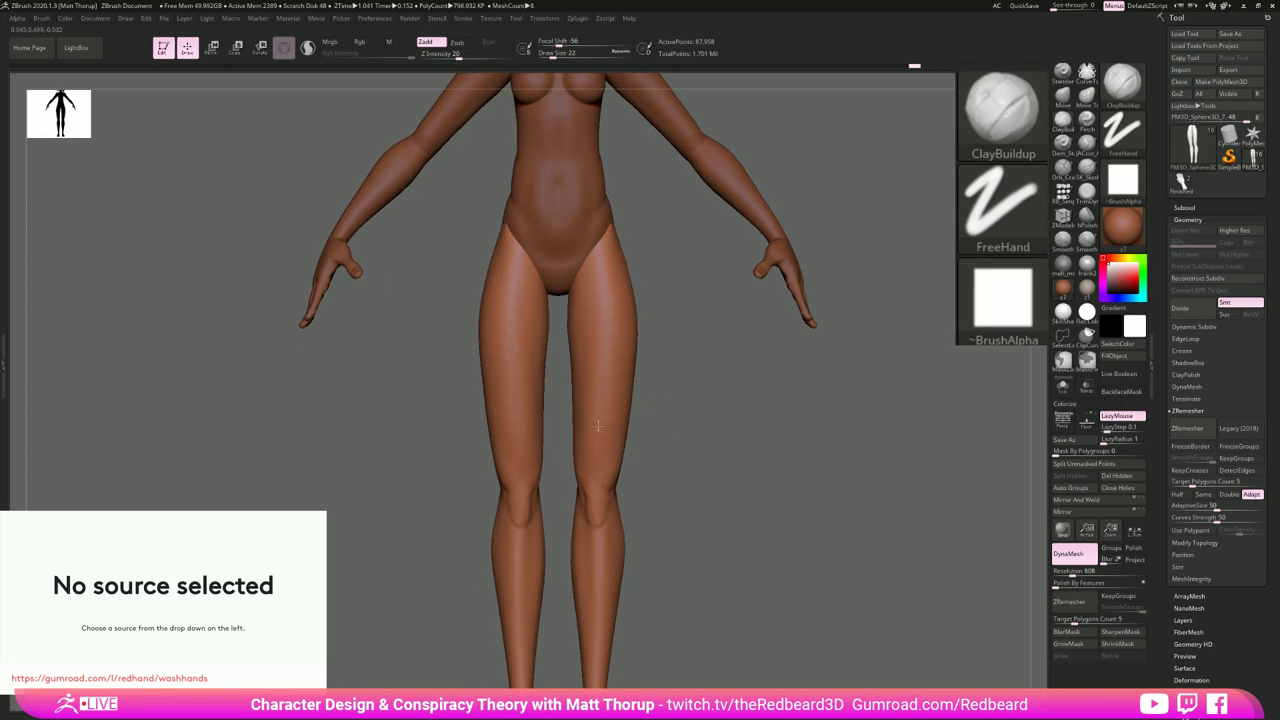
key("shift")
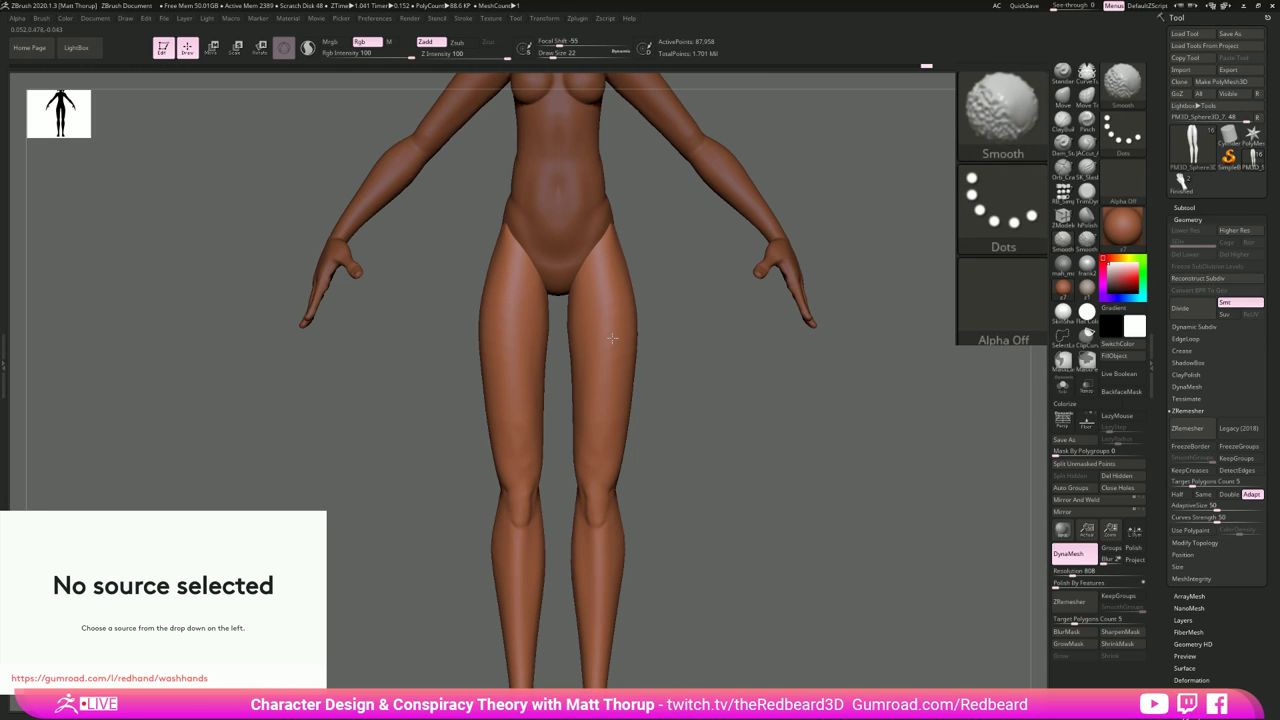
mouse_move(582, 428)
right_mouse_down()
mouse_move(694, 471)
mouse_move(628, 428)
mouse_move(640, 380)
mouse_move(603, 310)
right_mouse_up()
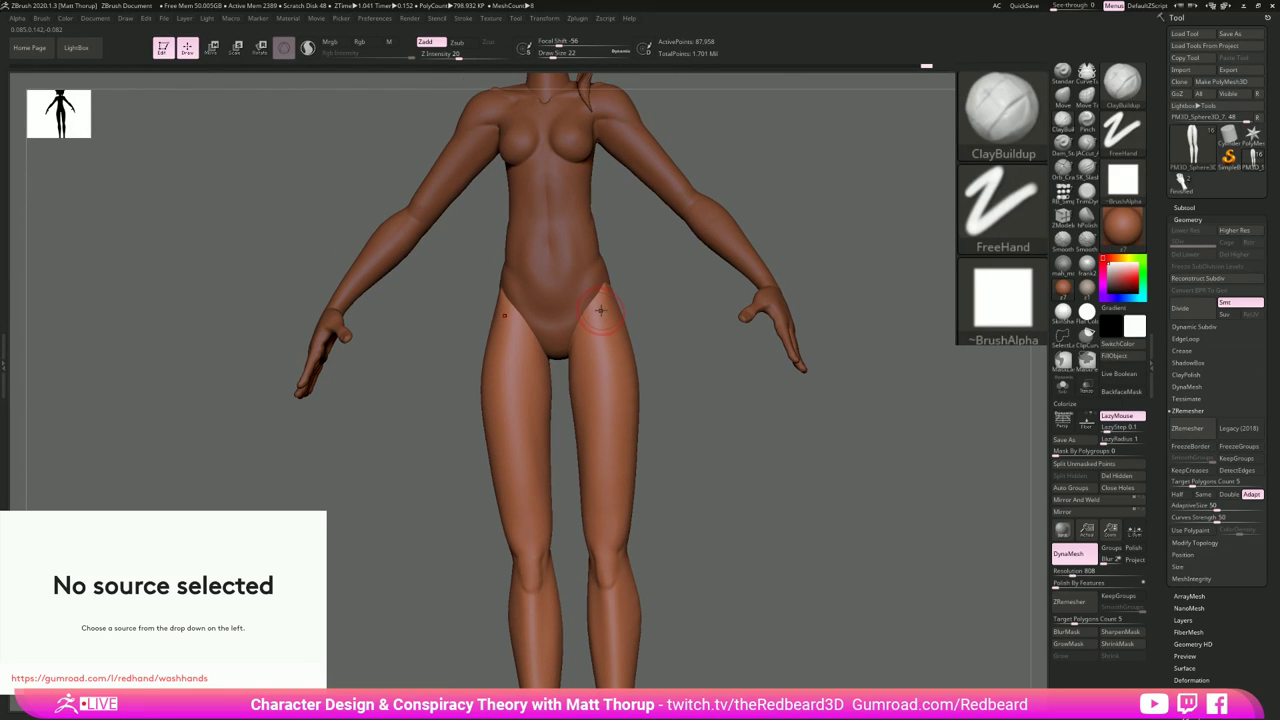
Step: Build up volume along the front of the thighs with ClayBuildup, using an enlarged brush size
right_click_drag(653, 345, 607, 319)
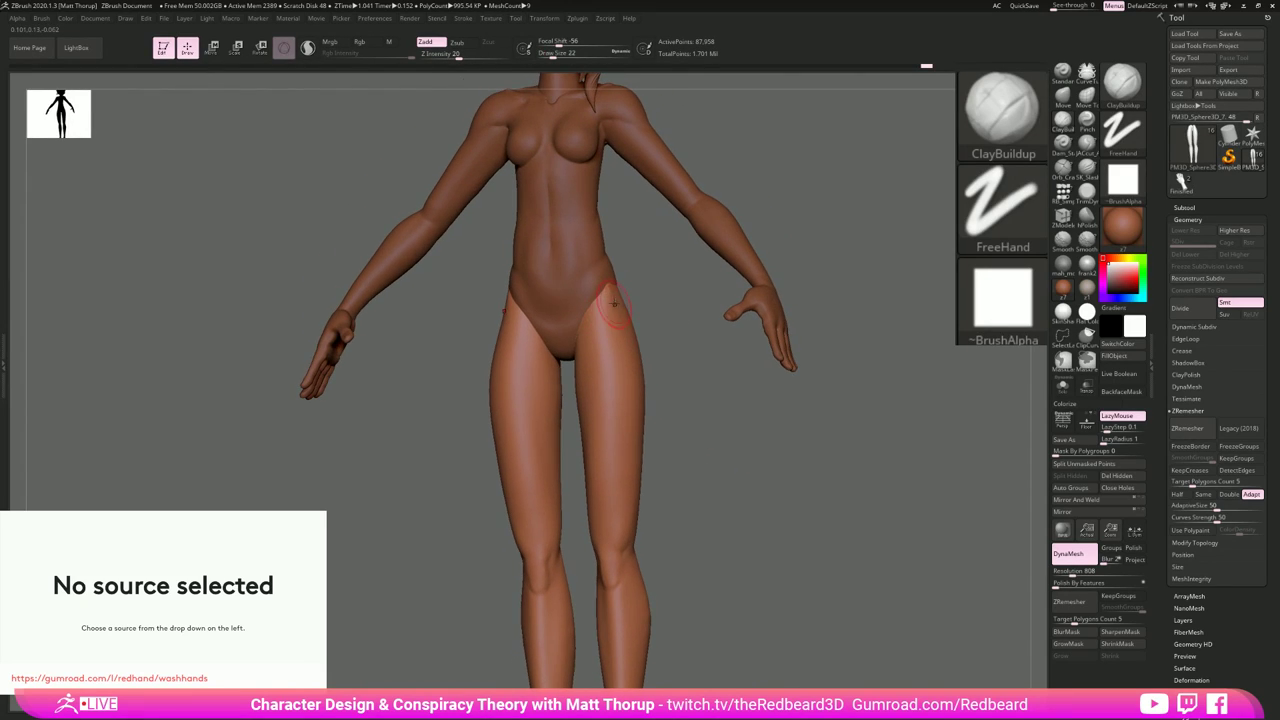
left_click_drag(627, 316, 613, 329)
key("s")
left_click(618, 350)
right_click_drag(650, 455, 621, 449)
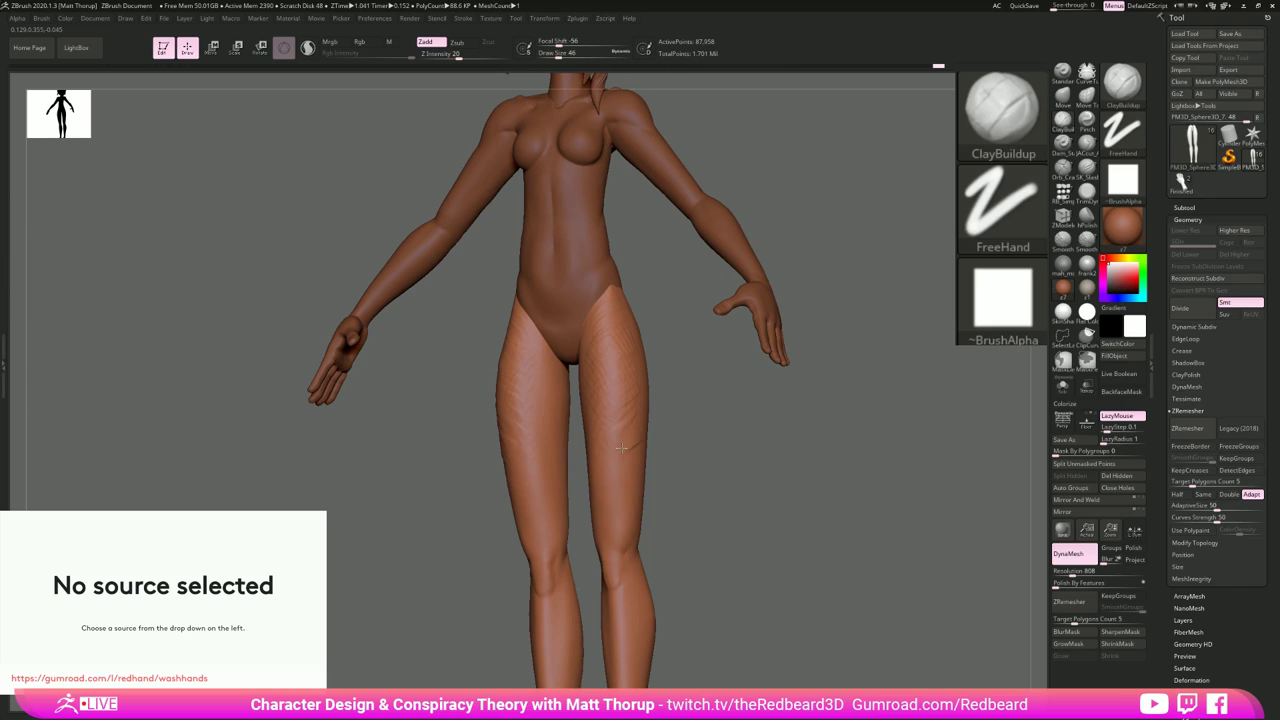
Step: Smooth the clay strokes on the front of the thighs at brush size 29, refining with size 17
key("bracketleft")
key("bracketleft")
key("bracketleft")
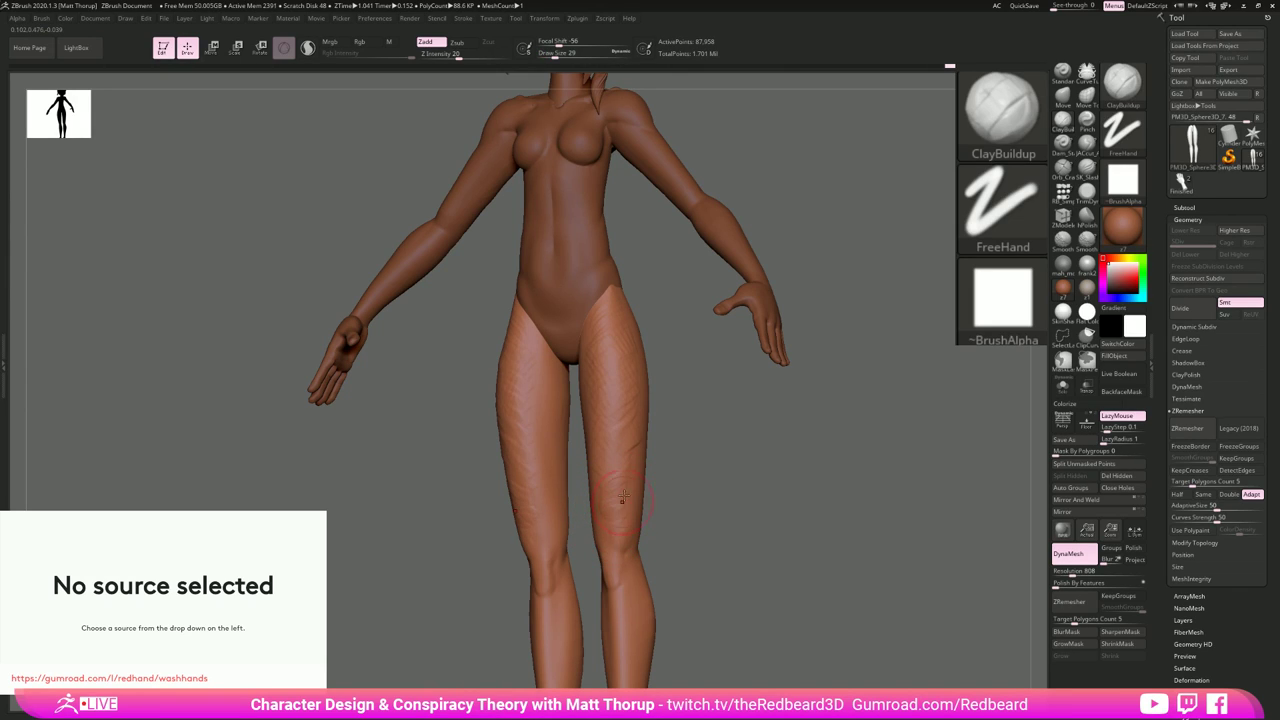
key("shift")
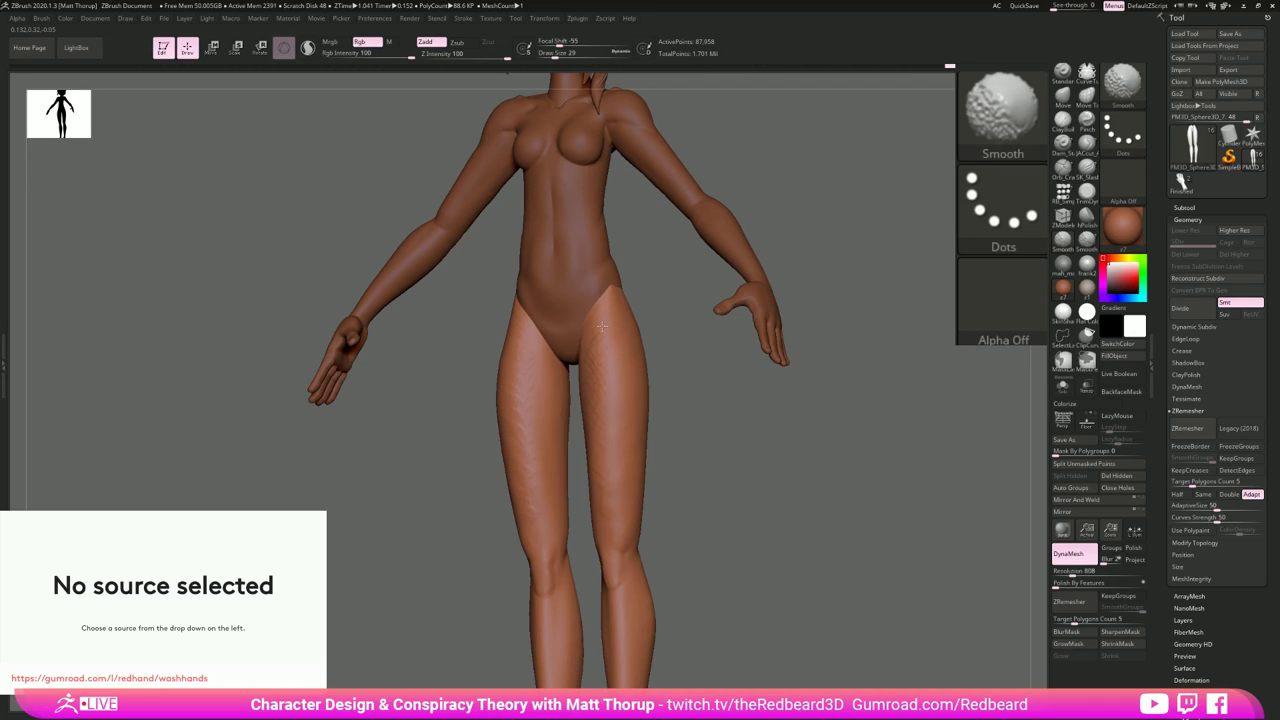
left_click_drag(604, 509, 598, 530, "shift")
left_click_drag(746, 509, 663, 514, "shift")
key("bracketleft")
key("bracketleft")
left_click_drag(614, 372, 618, 349, "shift")
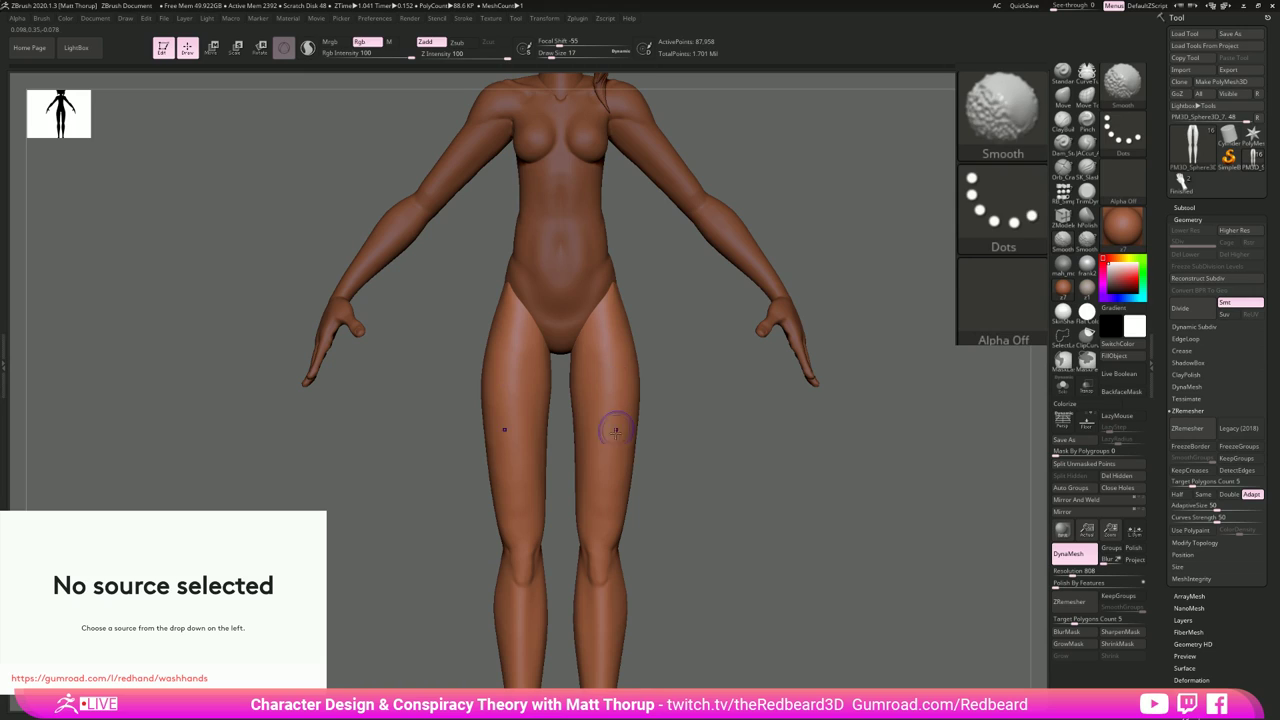
Step: Smooth the thigh surface down toward the knee with the Smooth brush at size 23
left_click_drag(674, 457, 572, 388)
key("shift")
key("shift")
left_click_drag(506, 399, 520, 482, "shift")
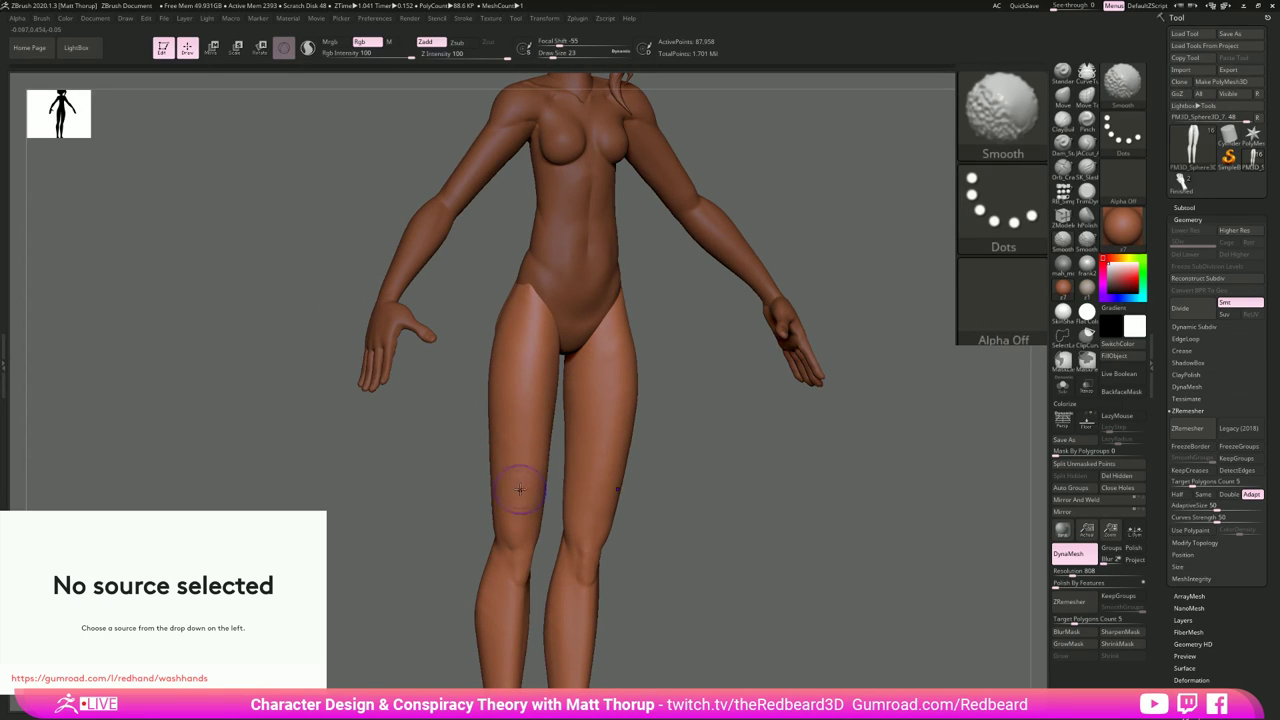
left_click_drag(706, 463, 674, 471, "shift")
Step: Touch up the lower thigh above the knee and smooth the upper thigh near the hip line at size 22
left_click_drag(717, 526, 712, 546, "alt")
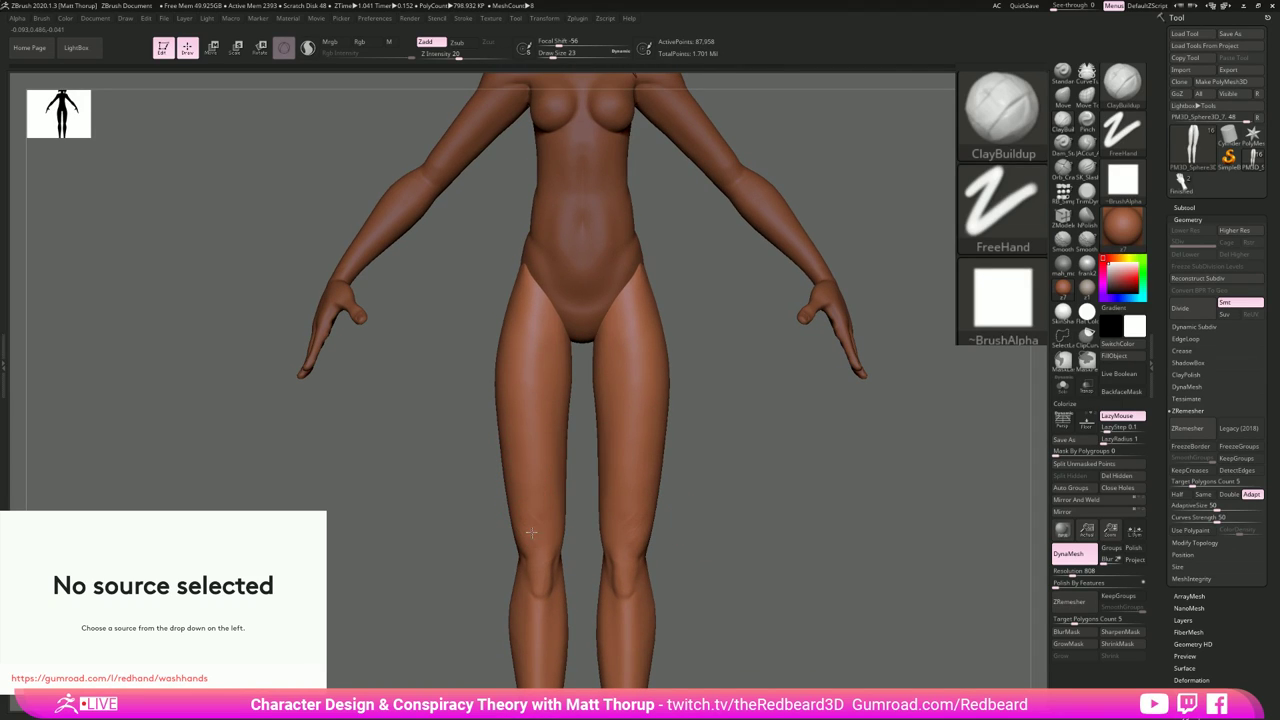
left_click_drag(538, 529, 520, 502, "shift")
mouse_move(480, 563)
left_mouse_down()
mouse_move(530, 545)
mouse_move(522, 486)
mouse_move(494, 438)
left_mouse_up()
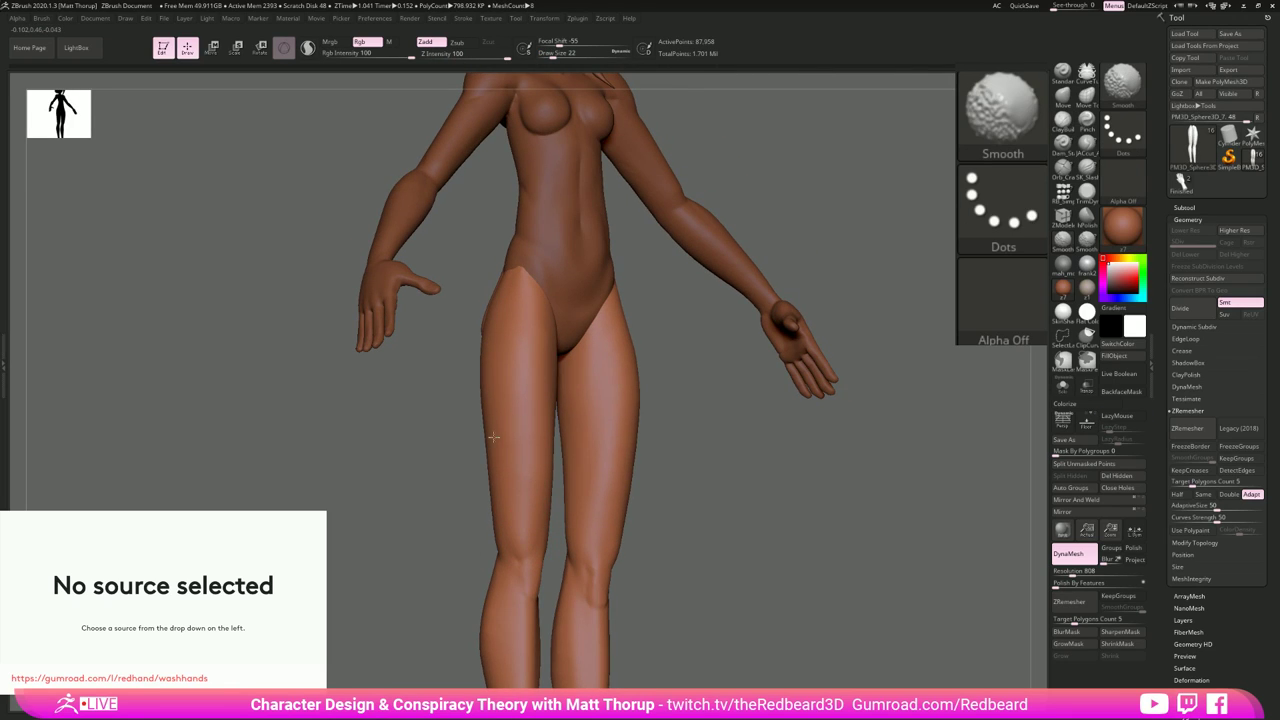
left_click_drag(774, 510, 822, 508)
left_click_drag(508, 280, 512, 272, "shift")
Step: Add volume to the lower glutes from behind with ClayBuildup at size 22 and smooth the strokes
left_click_drag(692, 450, 900, 450)
mouse_move(558, 284)
left_mouse_down()
mouse_move(515, 282)
mouse_move(473, 304)
mouse_move(471, 281)
mouse_move(482, 298)
left_mouse_up()
left_click_drag(577, 364, 580, 318)
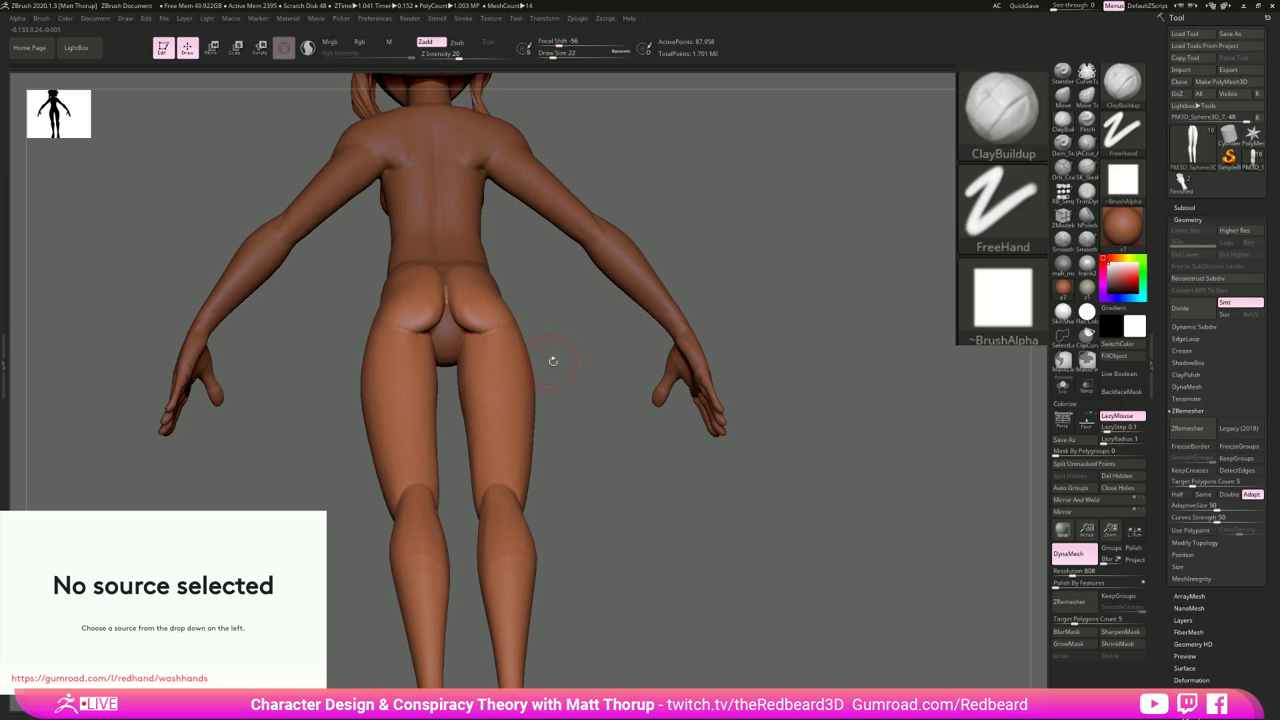
right_click_drag(553, 360, 463, 332)
mouse_move(459, 339)
left_mouse_down()
mouse_move(432, 330)
mouse_move(463, 327)
left_mouse_up()
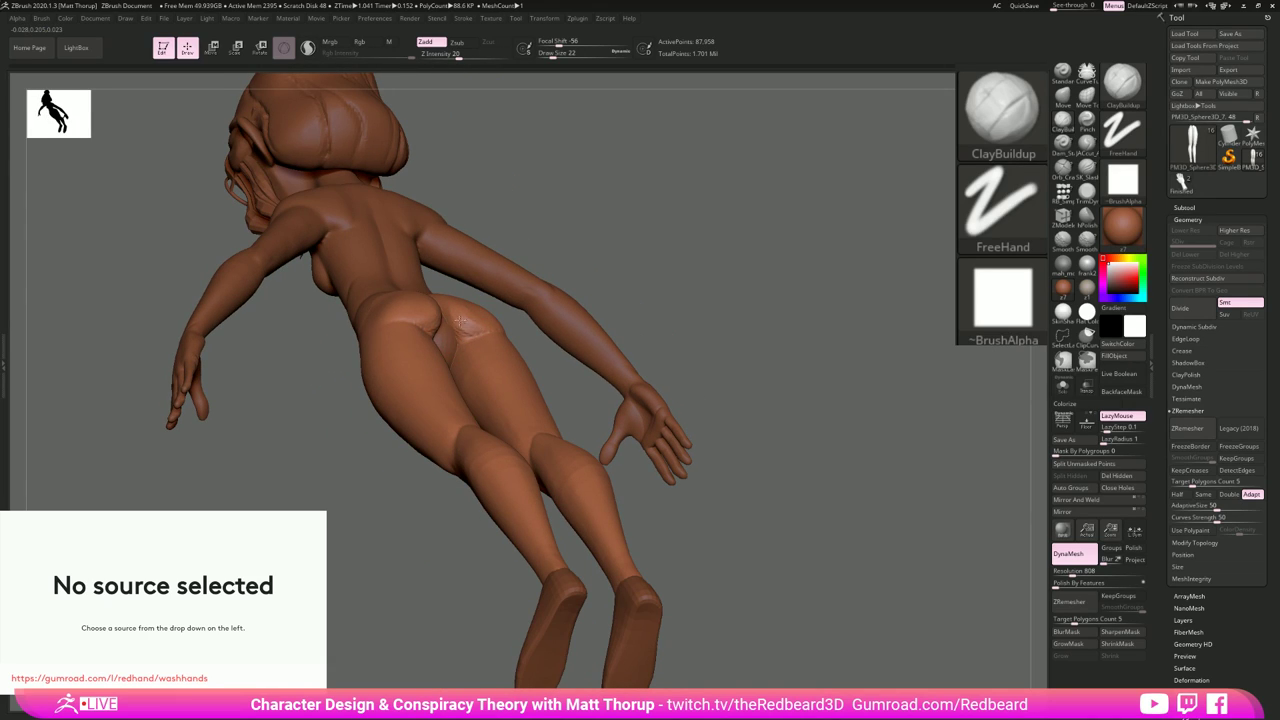
right_click_drag(477, 219, 458, 291)
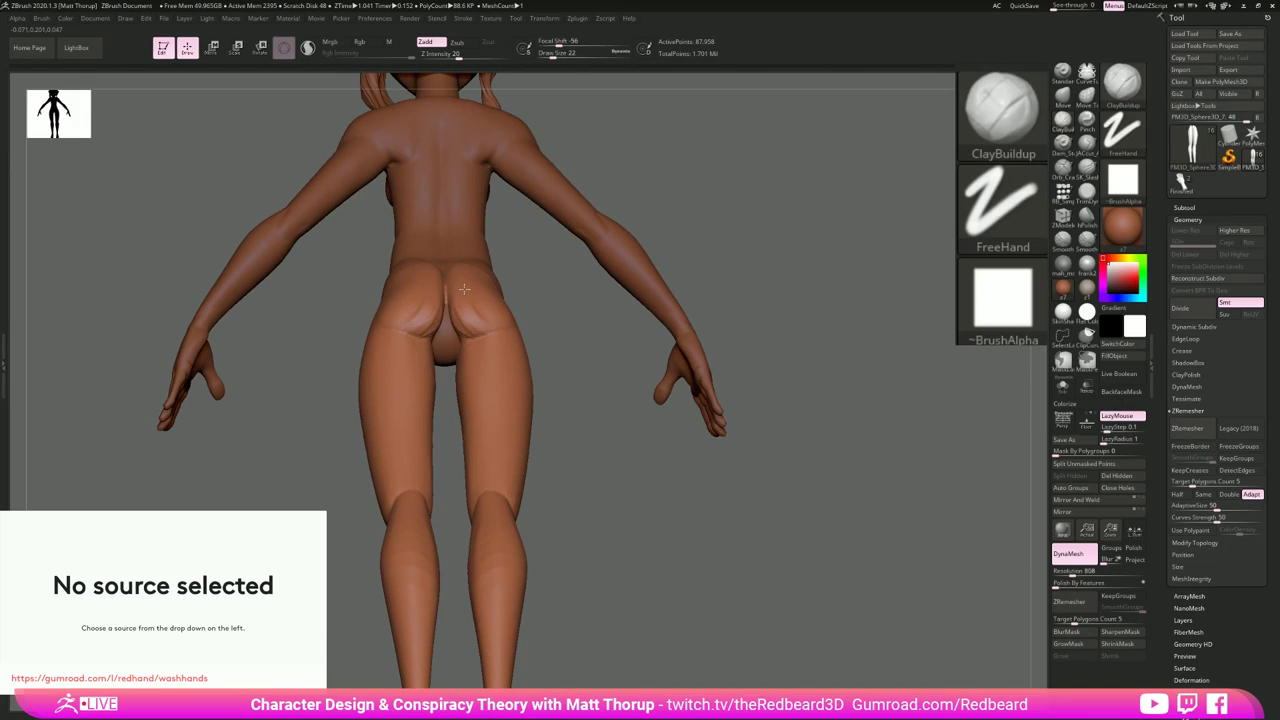
key("shift")
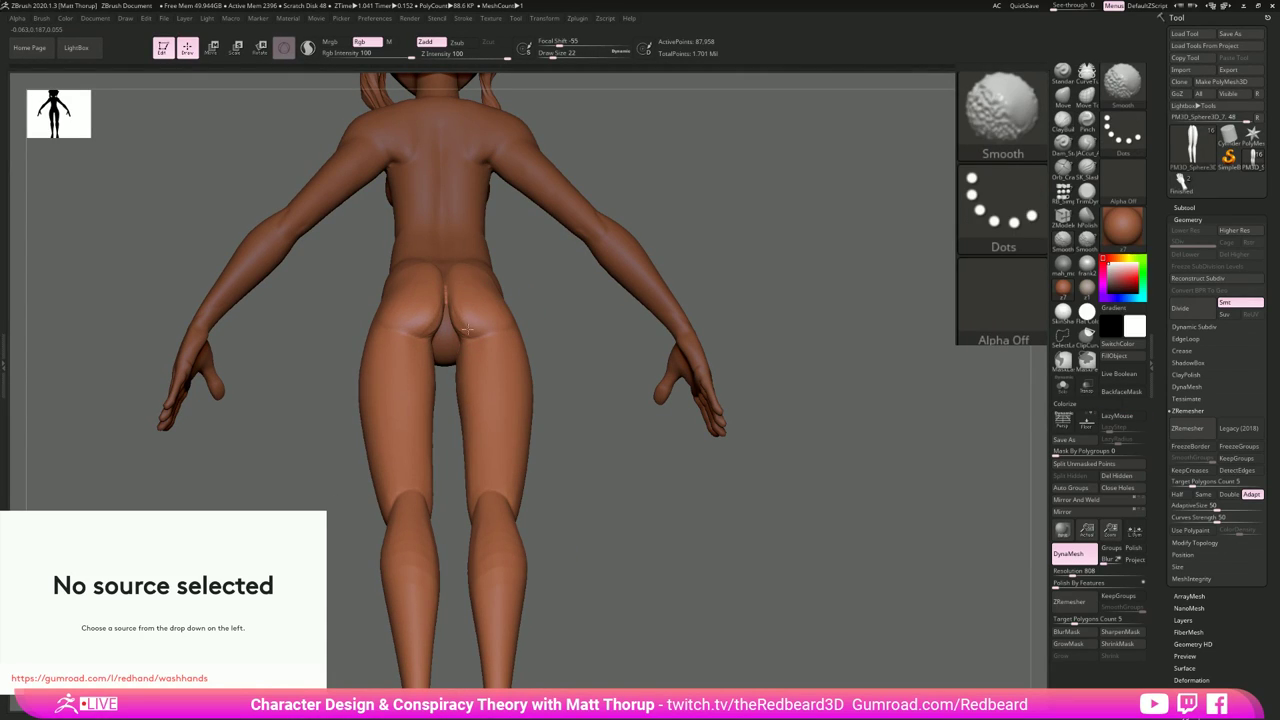
Step: Refine the crease between the glutes with the JACcut_A brush at size 22 and smooth the surrounding surface
right_click_drag(568, 374, 591, 414)
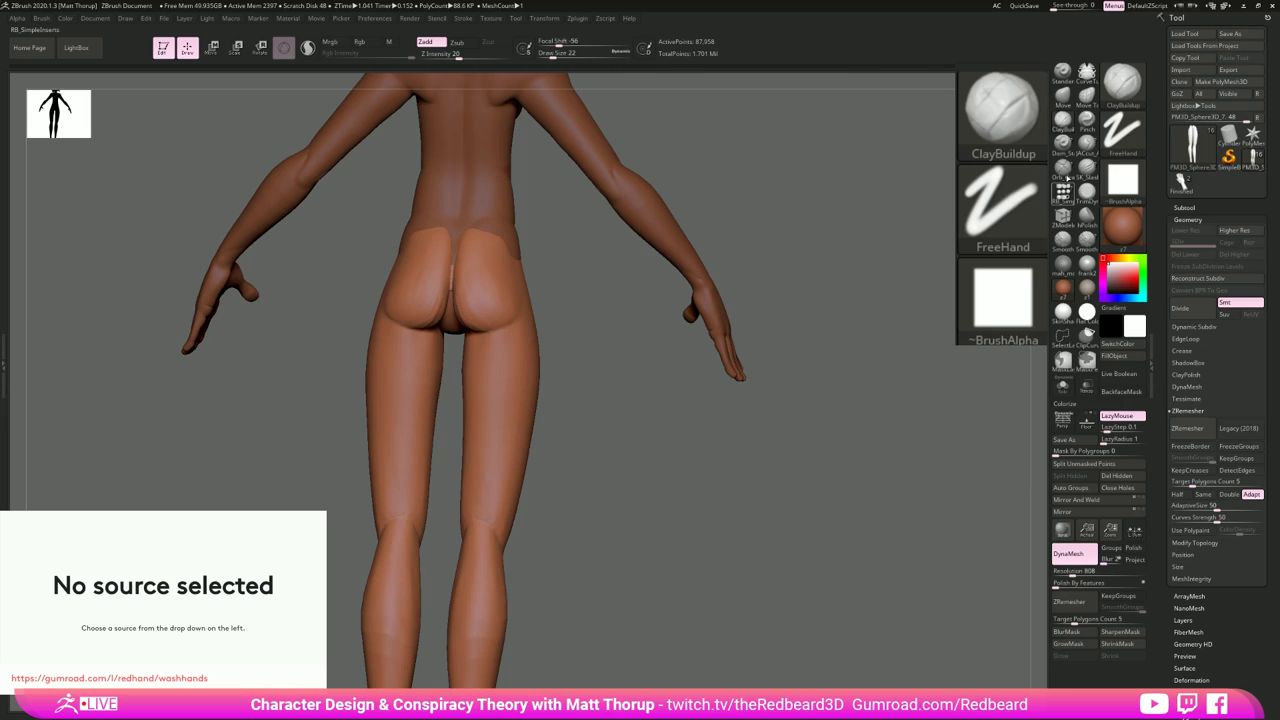
left_click(1088, 140)
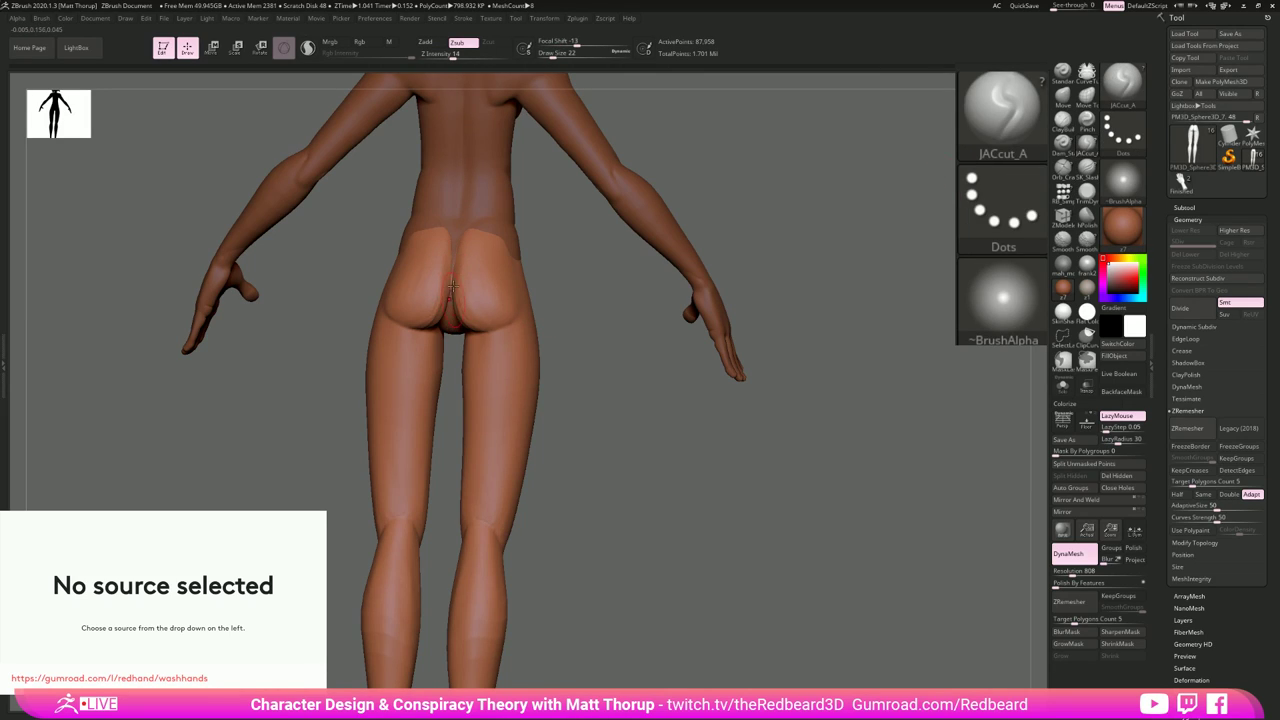
key("shift")
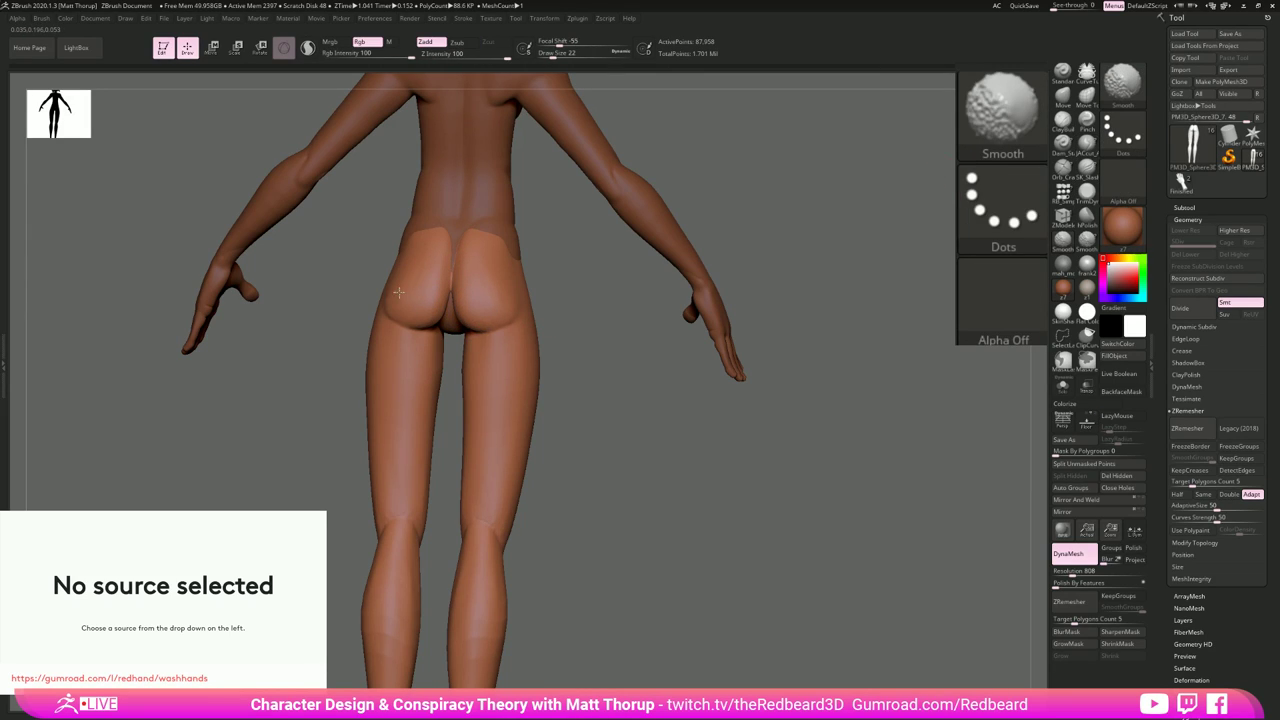
Step: Adjust the contour where the glute meets the outer thigh with the Move brush at size 31
left_click_drag(586, 429, 694, 543)
key("b")
key("m")
key("v")
key("s")
left_click_drag(556, 444, 567, 450)
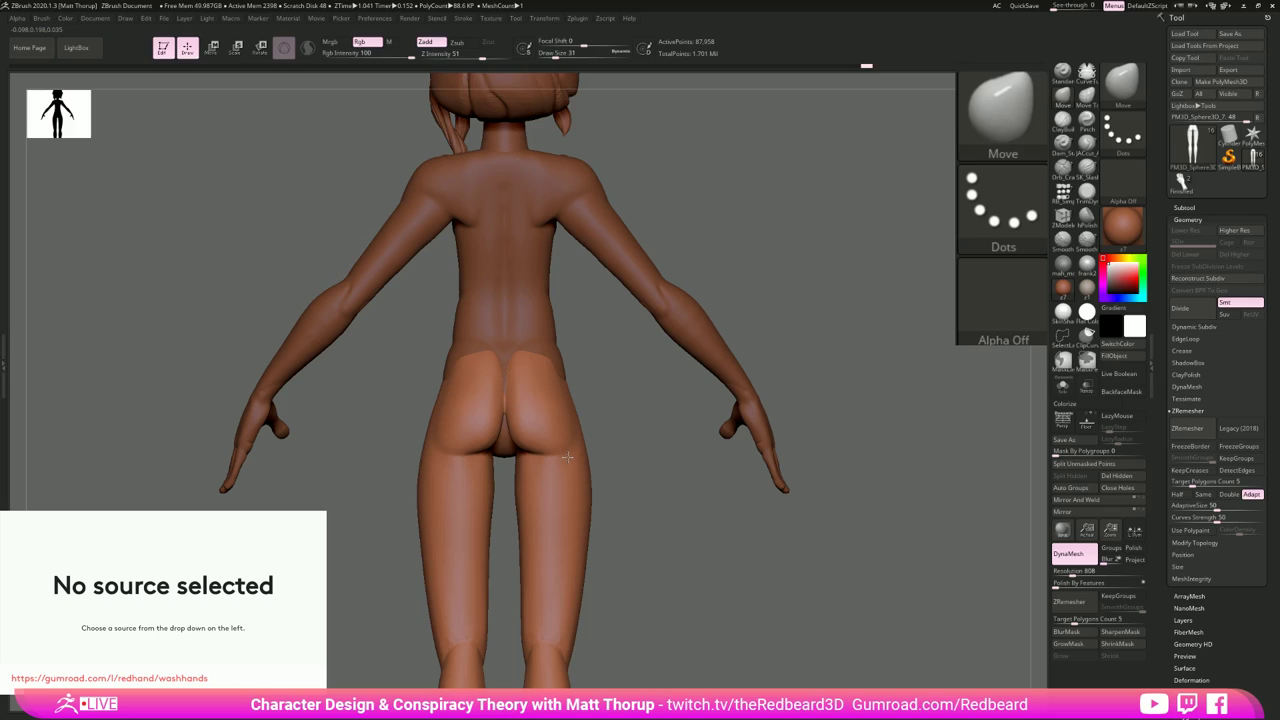
Step: Resize the Move brush and reshape the outer hip contour and the upper inner edge of the glutes
key("s")
left_click_drag(437, 421, 440, 421)
key("s")
mouse_move(484, 383)
left_mouse_down()
mouse_move(497, 359)
mouse_move(498, 386)
left_mouse_up()
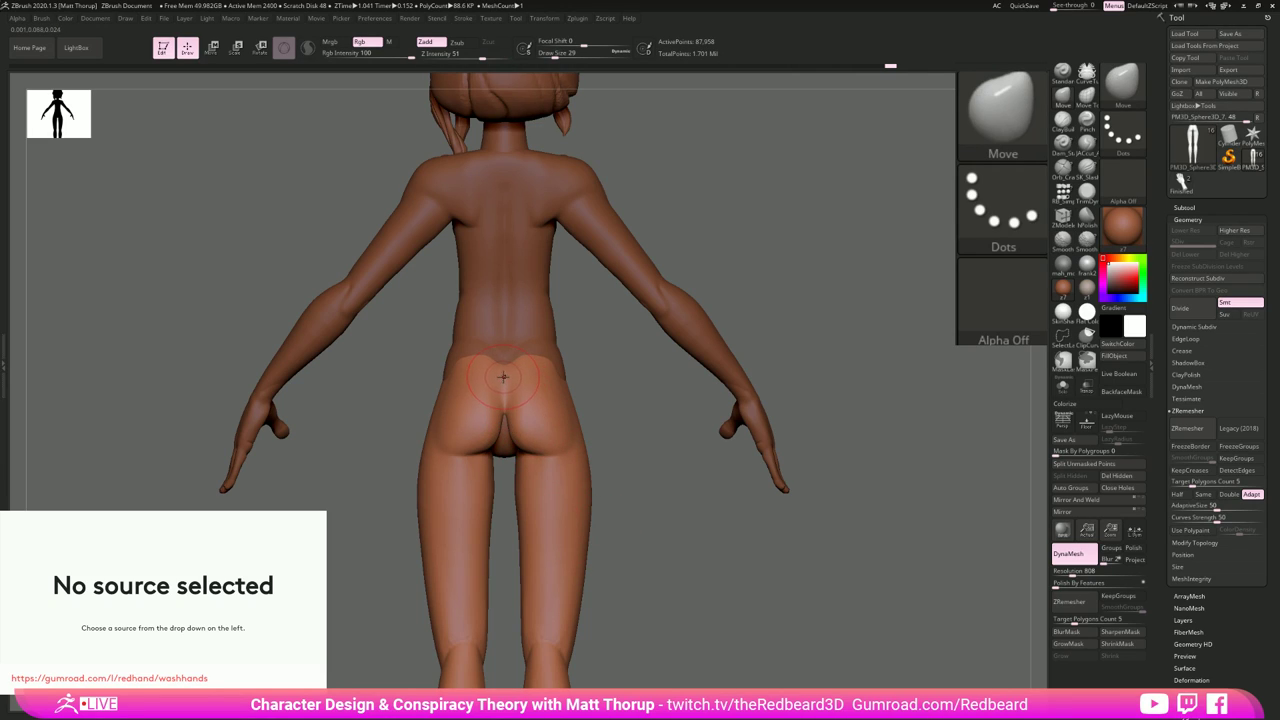
Step: Carve the centre crease above the back of the legs with the JACcut_A brush and smooth it
left_click(1087, 145)
left_click_drag(501, 366, 503, 385)
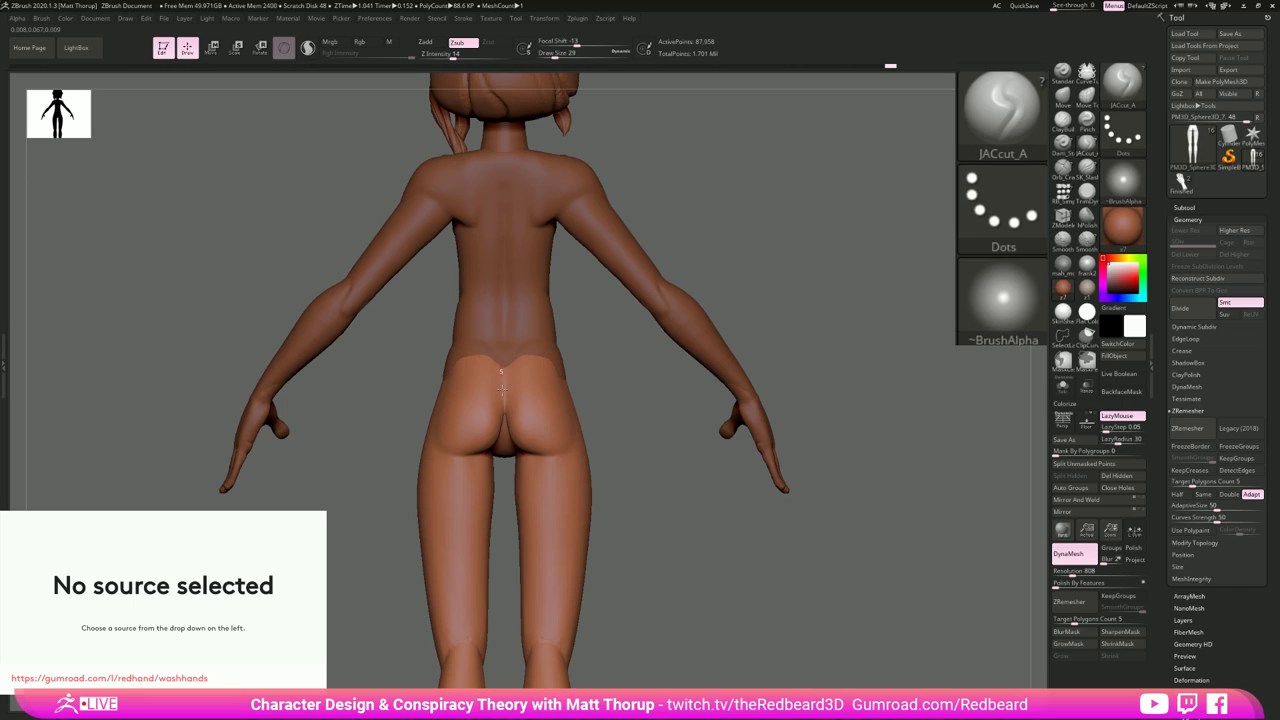
left_click_drag(511, 431, 506, 440)
left_click_drag(502, 380, 509, 430, "shift")
mouse_move(508, 380)
left_mouse_down()
mouse_move(506, 410)
mouse_move(484, 393)
left_mouse_up()
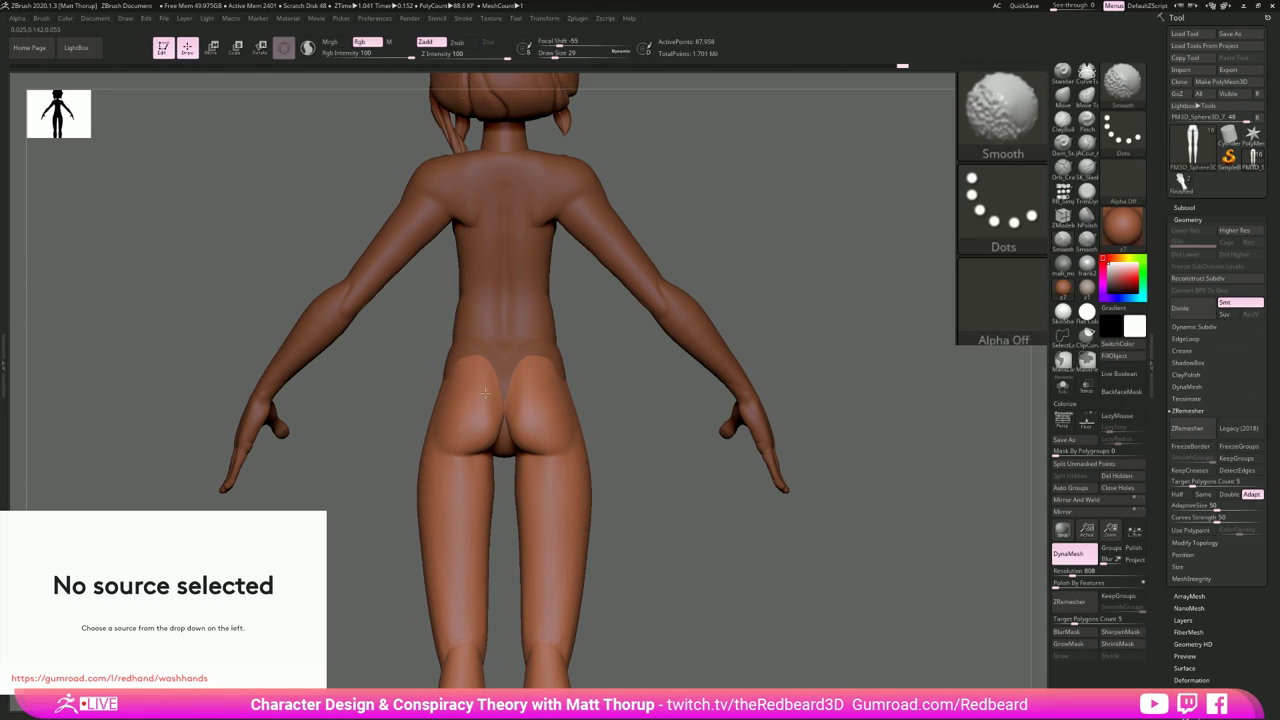
mouse_move(680, 534)
left_mouse_down()
mouse_move(665, 545)
mouse_move(691, 559)
left_mouse_up()
Step: Fill out the glutes with the Inflat brush at a draw size of 33 and smooth the surface
key("b")
key("i")
key("n")
key("s")
left_click_drag(504, 421, 508, 421)
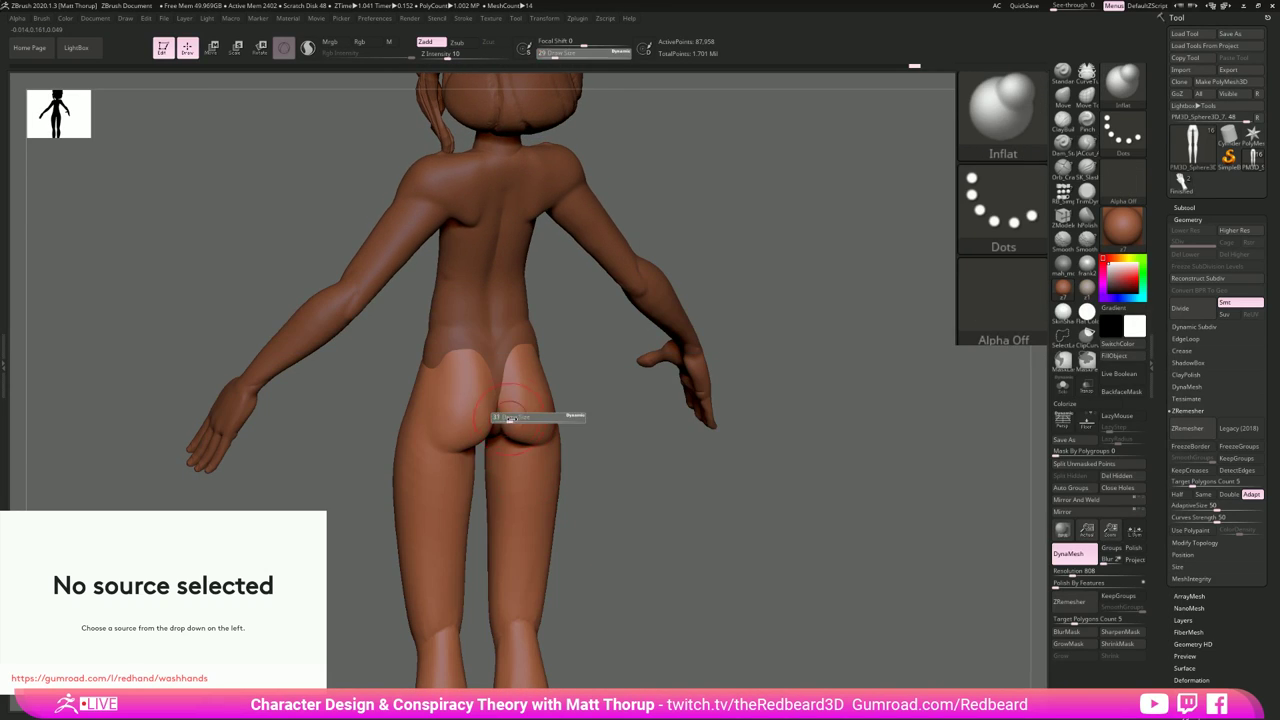
left_click_drag(563, 374, 530, 465)
key("s")
left_click(483, 424)
left_click_drag(483, 426, 466, 400, "shift")
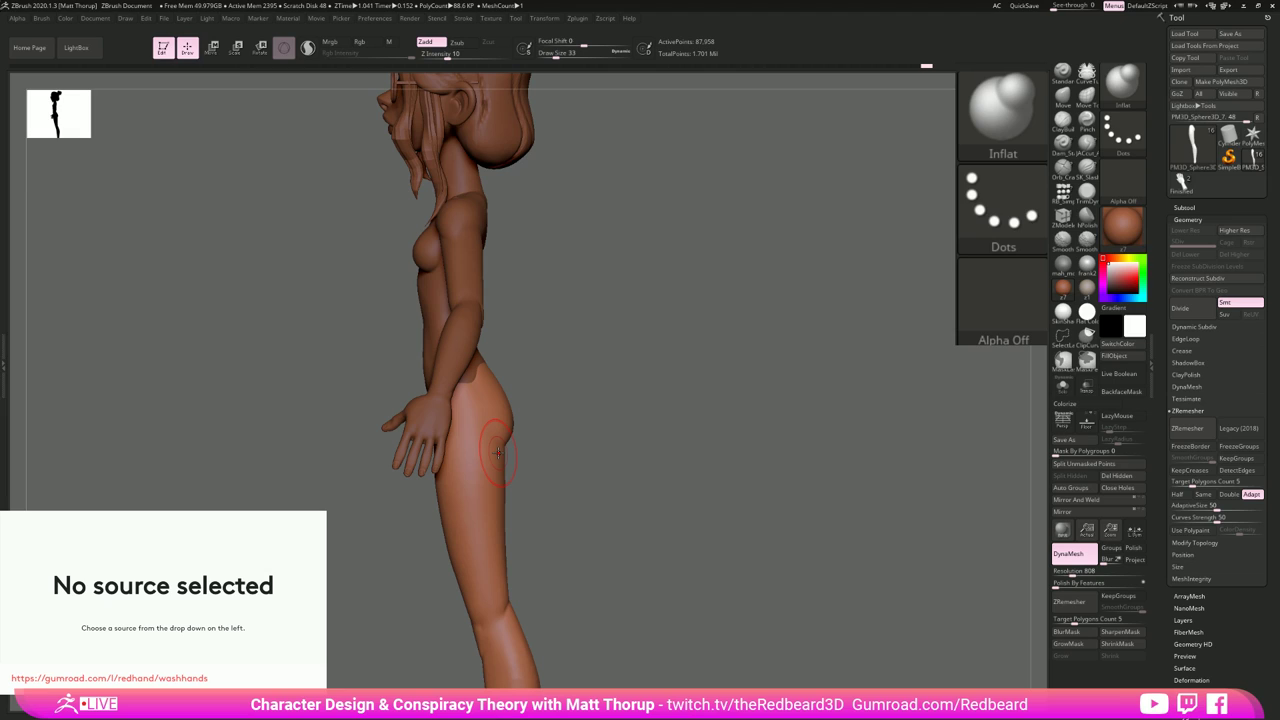
mouse_move(634, 449)
left_mouse_down()
mouse_move(723, 474)
mouse_move(629, 514)
mouse_move(484, 485)
mouse_move(484, 563)
left_mouse_up()
key("shift")
Step: Build up the tendons behind the knees with the ClayBuildup brush at draw size 16 and smooth them
left_click_drag(629, 566, 560, 585)
left_click_drag(737, 608, 760, 520, "alt")
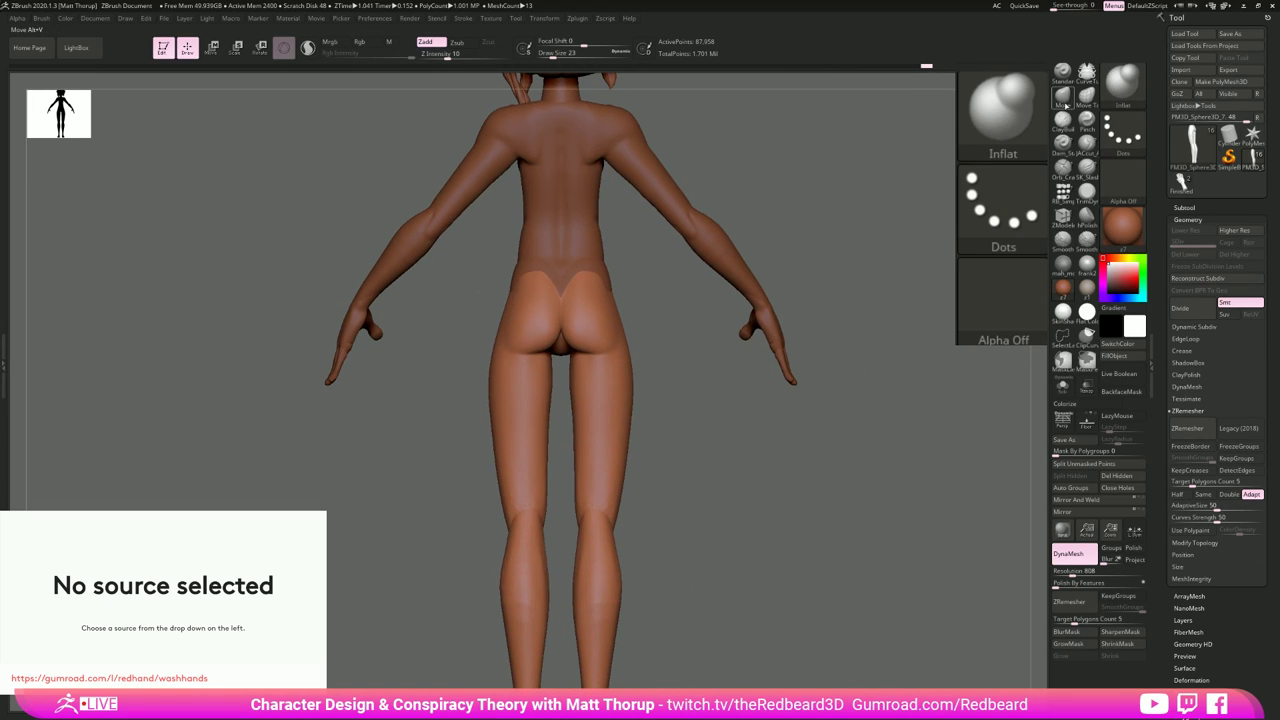
left_click(1063, 121)
key("s")
left_click(523, 517)
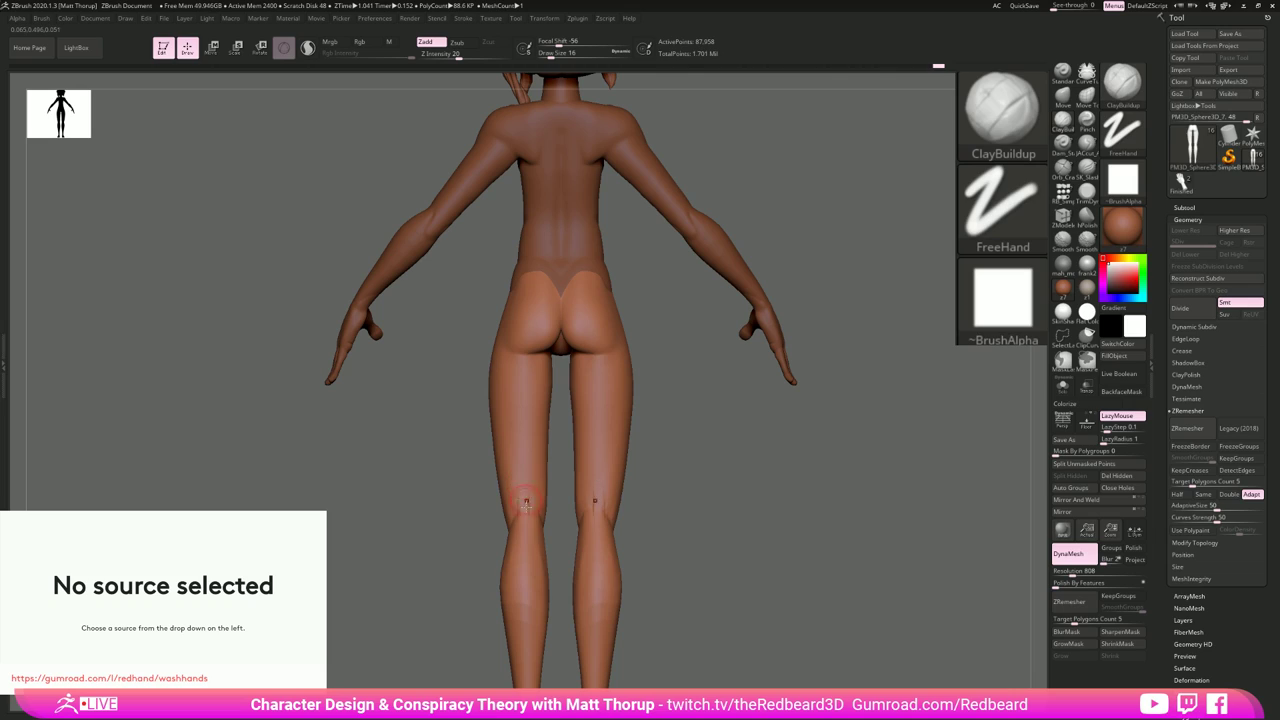
key("shift")
left_click_drag(523, 514, 523, 500, "shift")
mouse_move(691, 520)
left_mouse_down()
mouse_move(714, 514)
mouse_move(708, 530)
mouse_move(604, 497)
left_mouse_up()
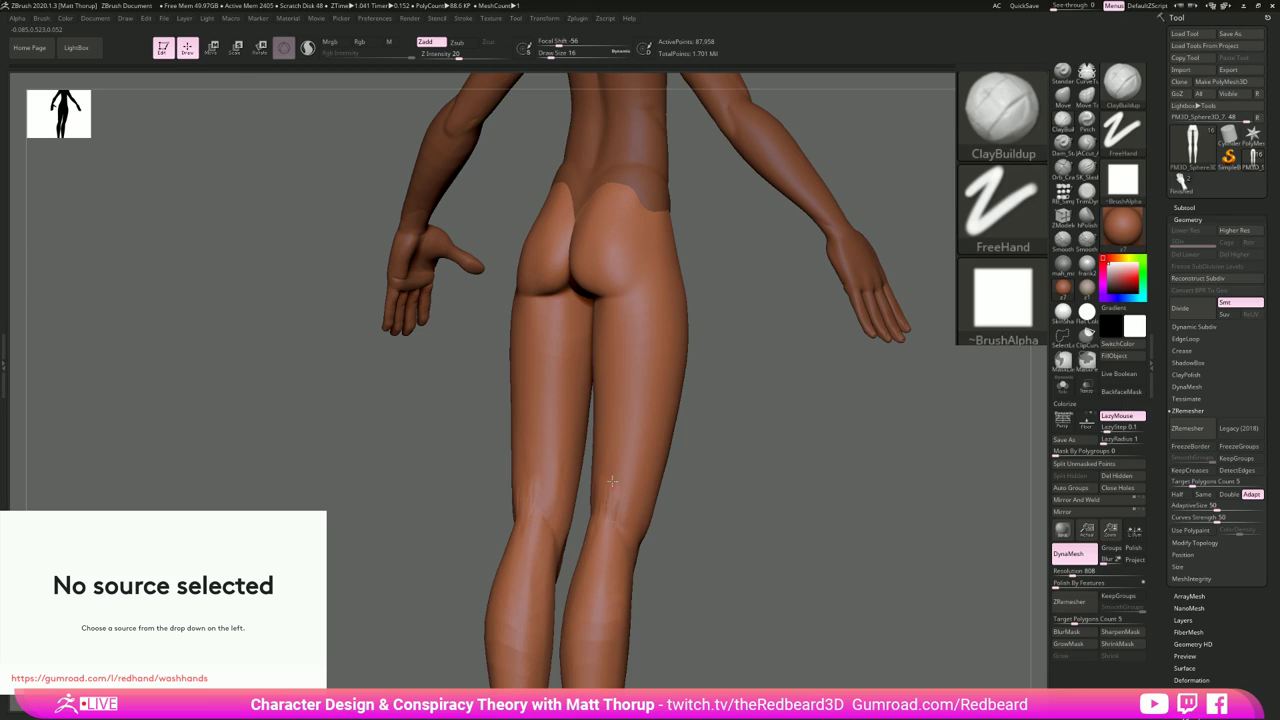
mouse_move(749, 517)
left_mouse_down("shift")
mouse_move(758, 553)
mouse_move(692, 550)
left_mouse_up("shift")
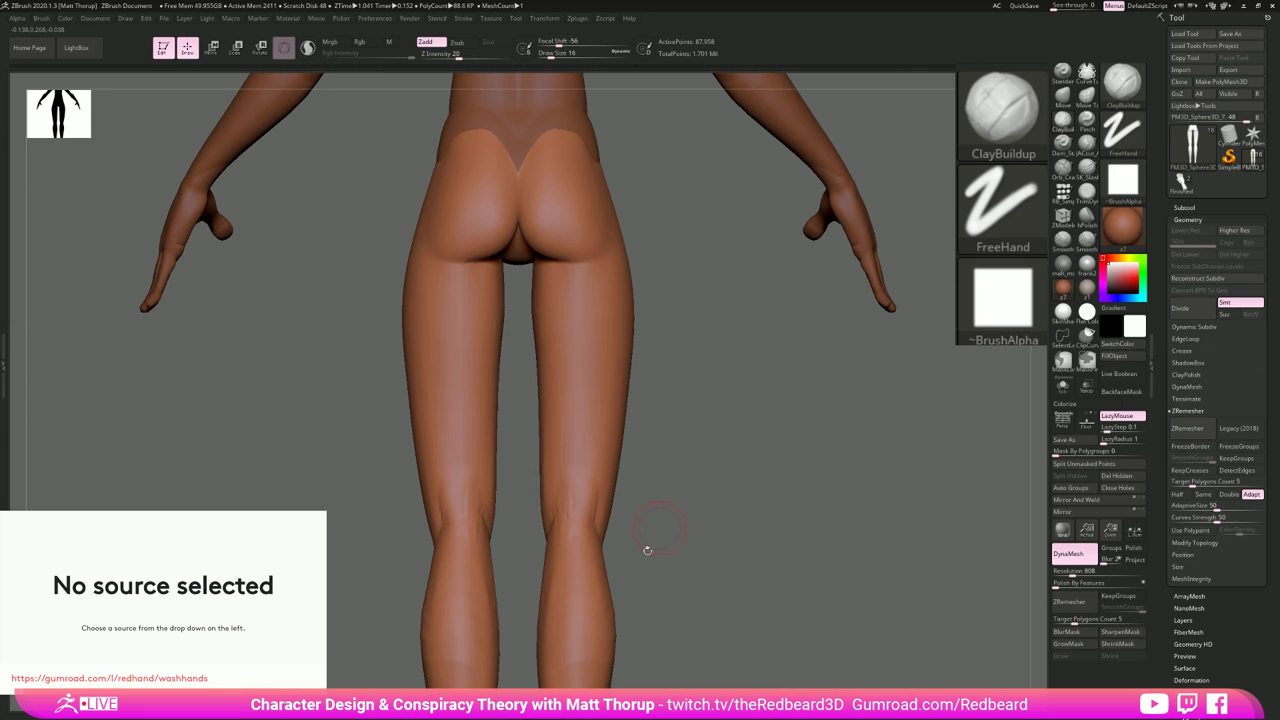
Step: Cut definition into the backs of the knees and calves with the sharp KNIFE brush, smoothing the strokes
key("b")
key("k")
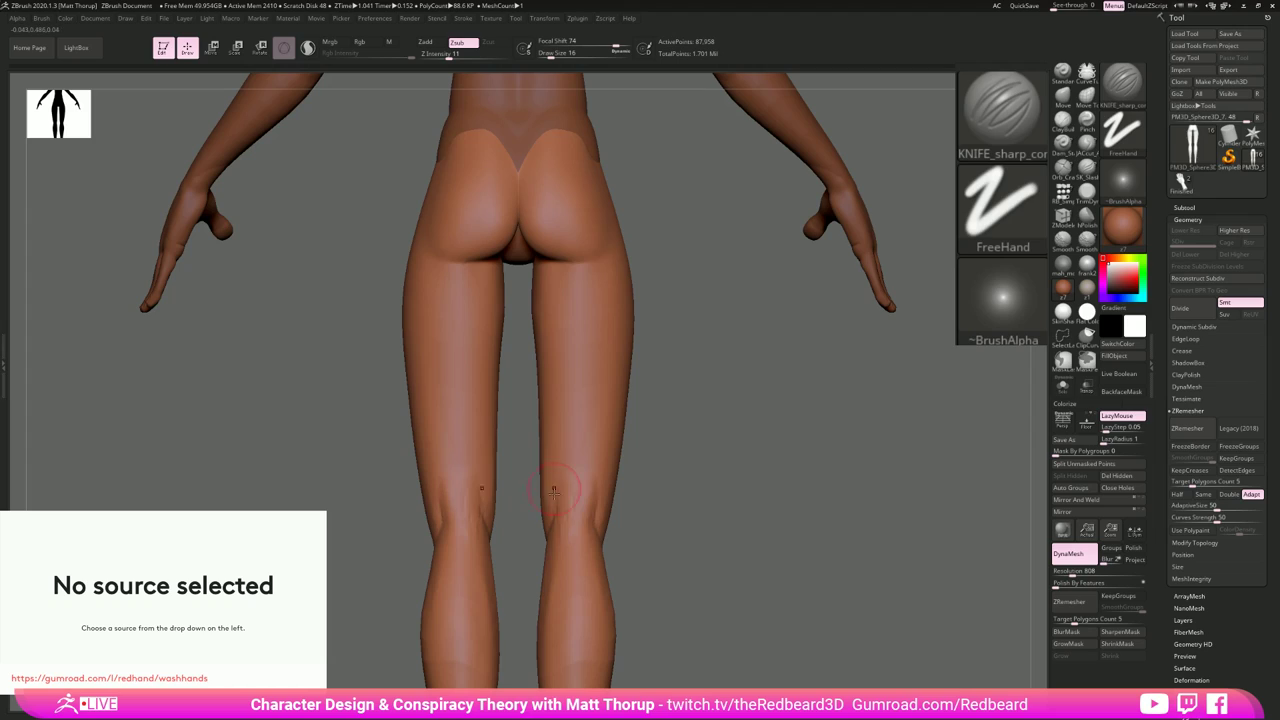
left_click_drag(457, 517, 478, 512, "shift")
mouse_move(569, 587)
left_mouse_down("shift")
mouse_move(549, 595)
mouse_move(575, 654)
left_mouse_up("shift")
left_click_drag(686, 617, 691, 497, "alt")
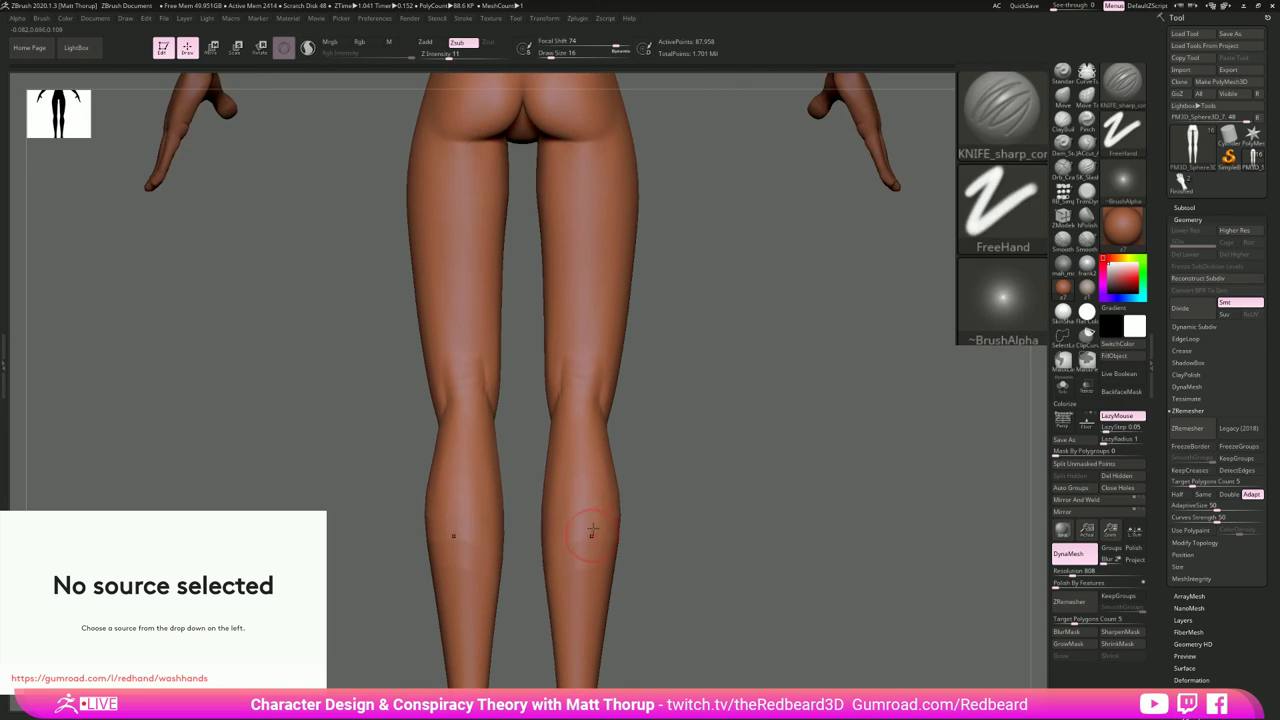
key("shift")
mouse_move(677, 587)
left_mouse_down("alt")
mouse_move(635, 557)
mouse_move(714, 561)
left_mouse_up("alt")
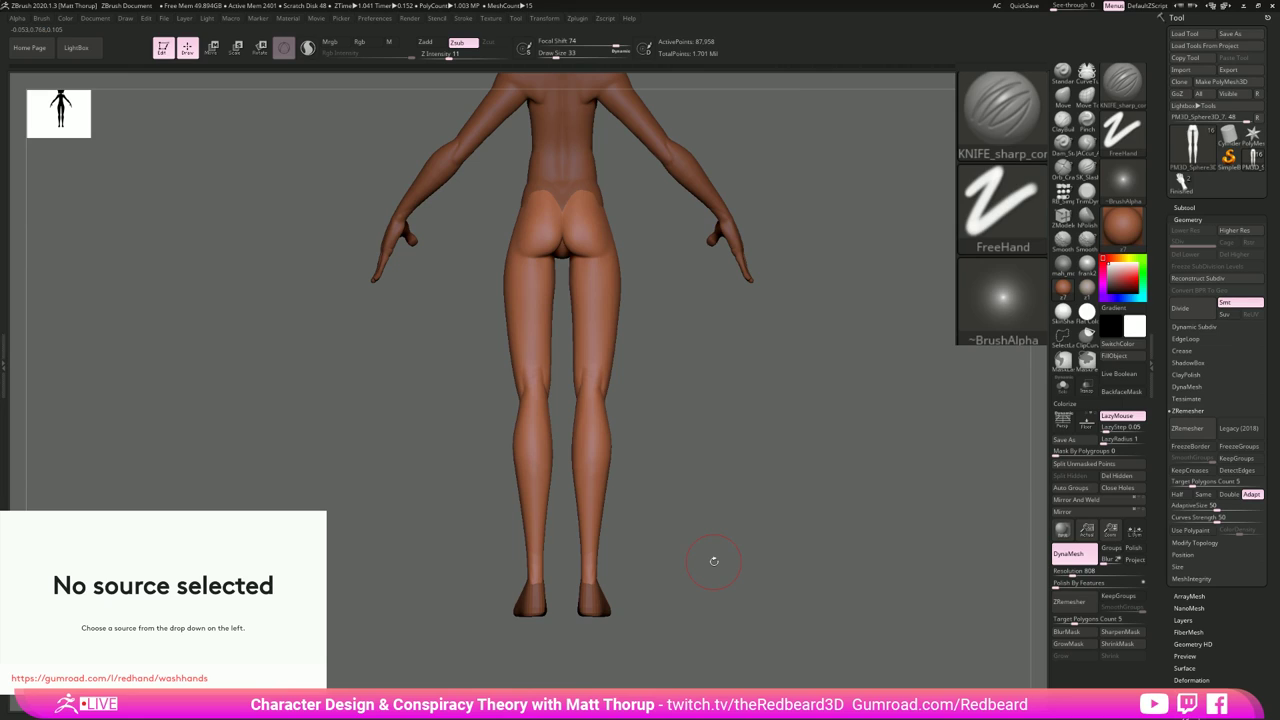
Step: Refine the inner knees and shins from the front with the KNIFE brush at draw size 20, then smooth
left_click_drag(729, 473, 805, 485)
left_click_drag(691, 474, 650, 467, "alt")
key("s")
left_click_drag(647, 420, 641, 420)
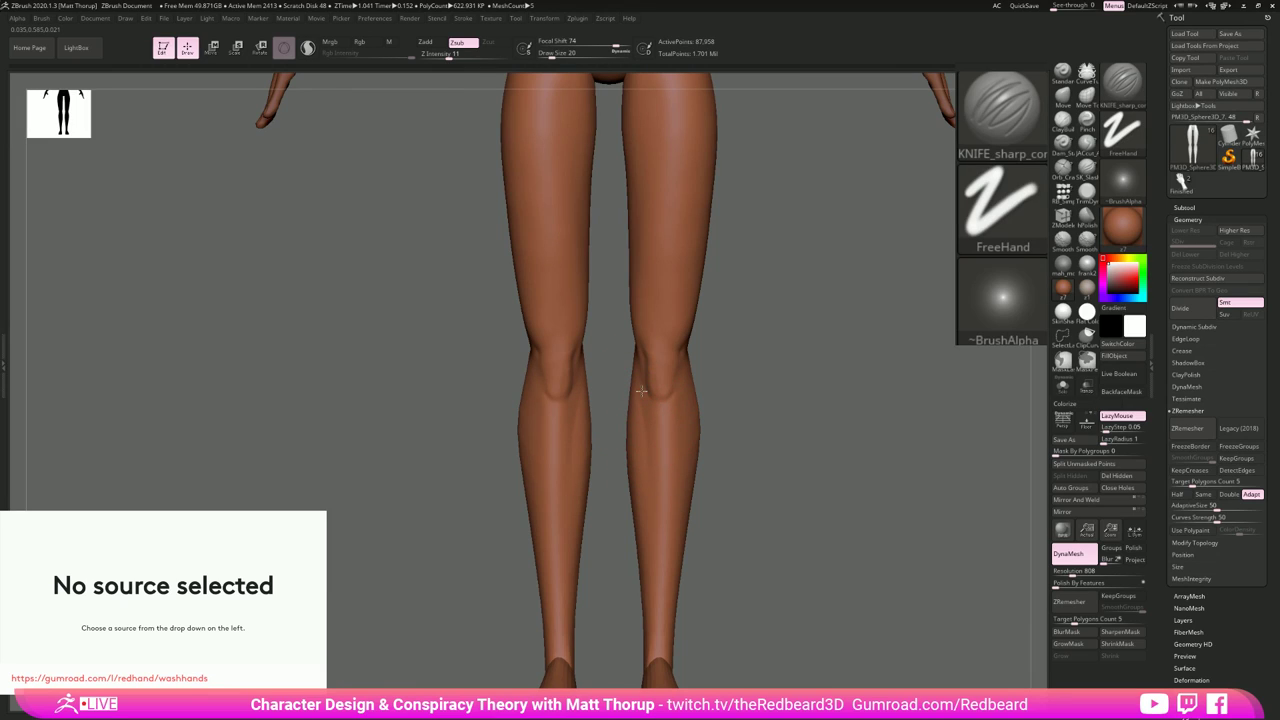
mouse_move(643, 506)
left_mouse_down()
mouse_move(641, 455)
mouse_move(643, 508)
mouse_move(726, 506)
mouse_move(612, 485)
mouse_move(640, 487)
left_mouse_up()
left_click_drag(743, 446, 648, 465)
key("shift")
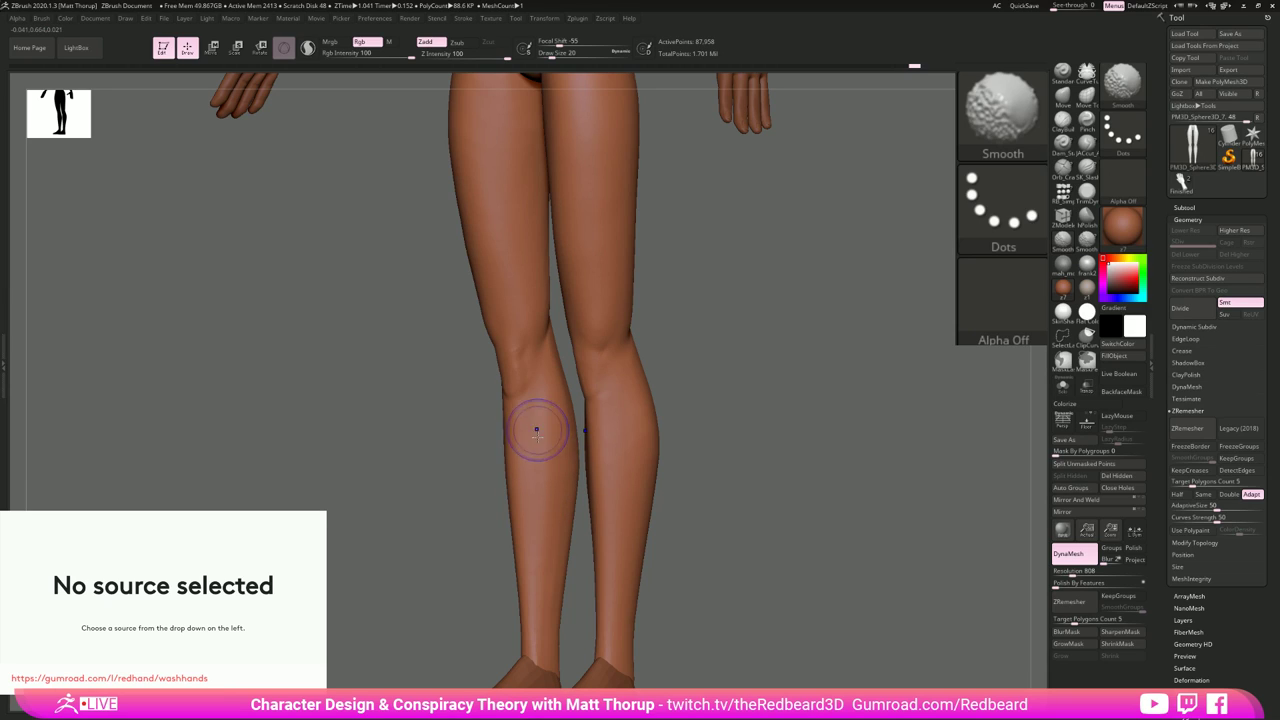
mouse_move(800, 551)
left_mouse_down("shift")
mouse_move(834, 554)
mouse_move(709, 526)
mouse_move(798, 540)
left_mouse_up("shift")
left_click_drag(674, 537, 712, 482, "alt")
key("shift")
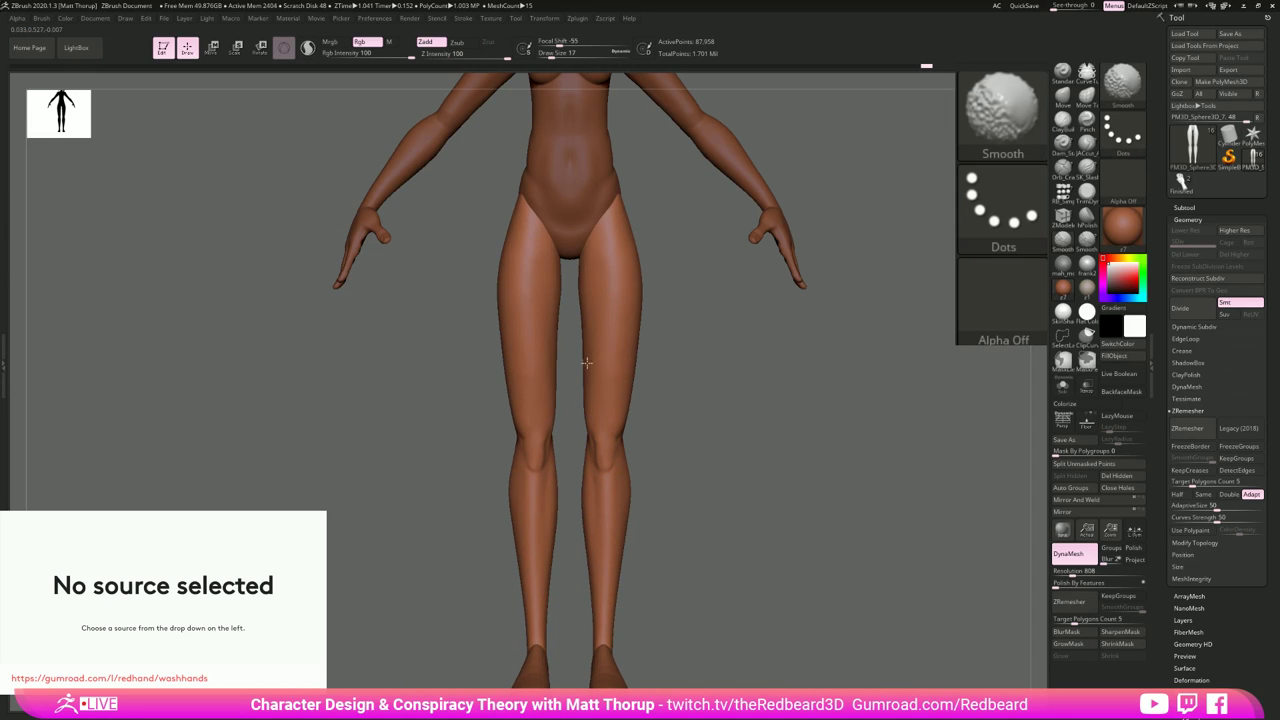
Step: Define the inner thigh contour down to the knee with the KNIFE brush and smooth it
mouse_move(674, 403)
left_mouse_down()
mouse_move(680, 415)
mouse_move(600, 392)
left_mouse_up()
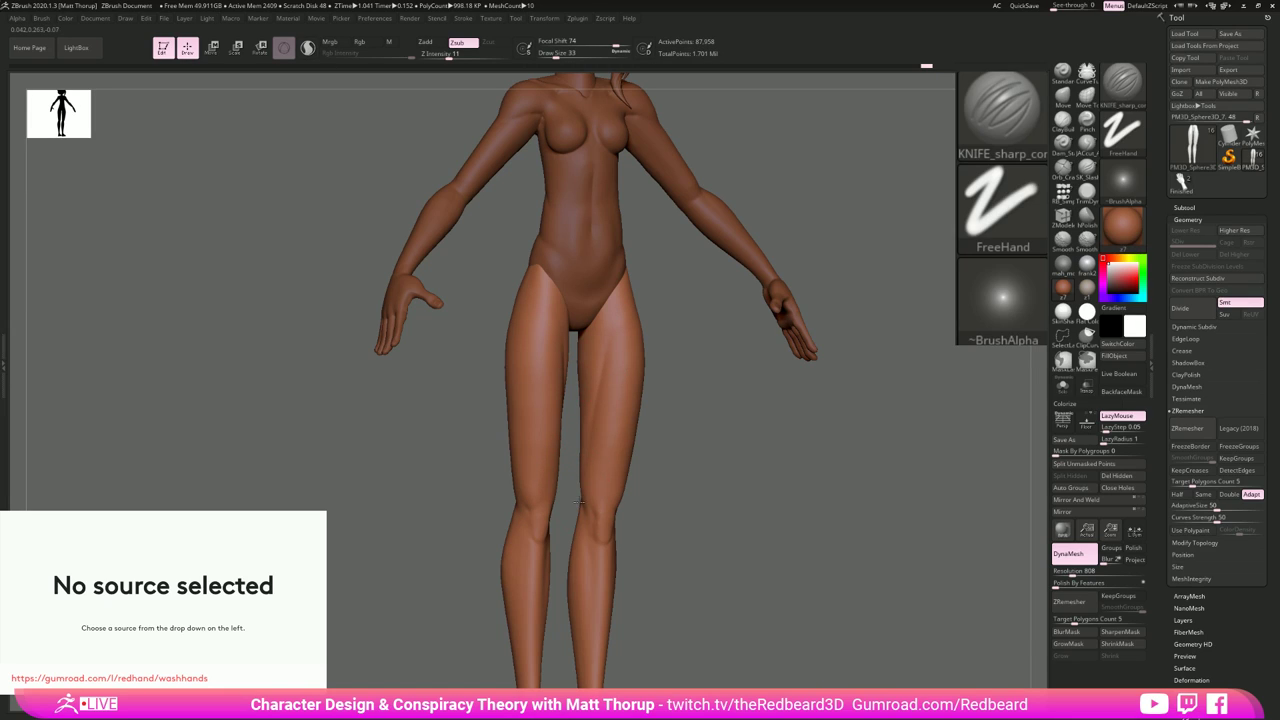
mouse_move(598, 460)
left_mouse_down("shift")
mouse_move(599, 441)
mouse_move(597, 500)
left_mouse_up("shift")
mouse_move(731, 463)
left_mouse_down("shift")
mouse_move(600, 450)
mouse_move(606, 414)
mouse_move(604, 445)
left_mouse_up("shift")
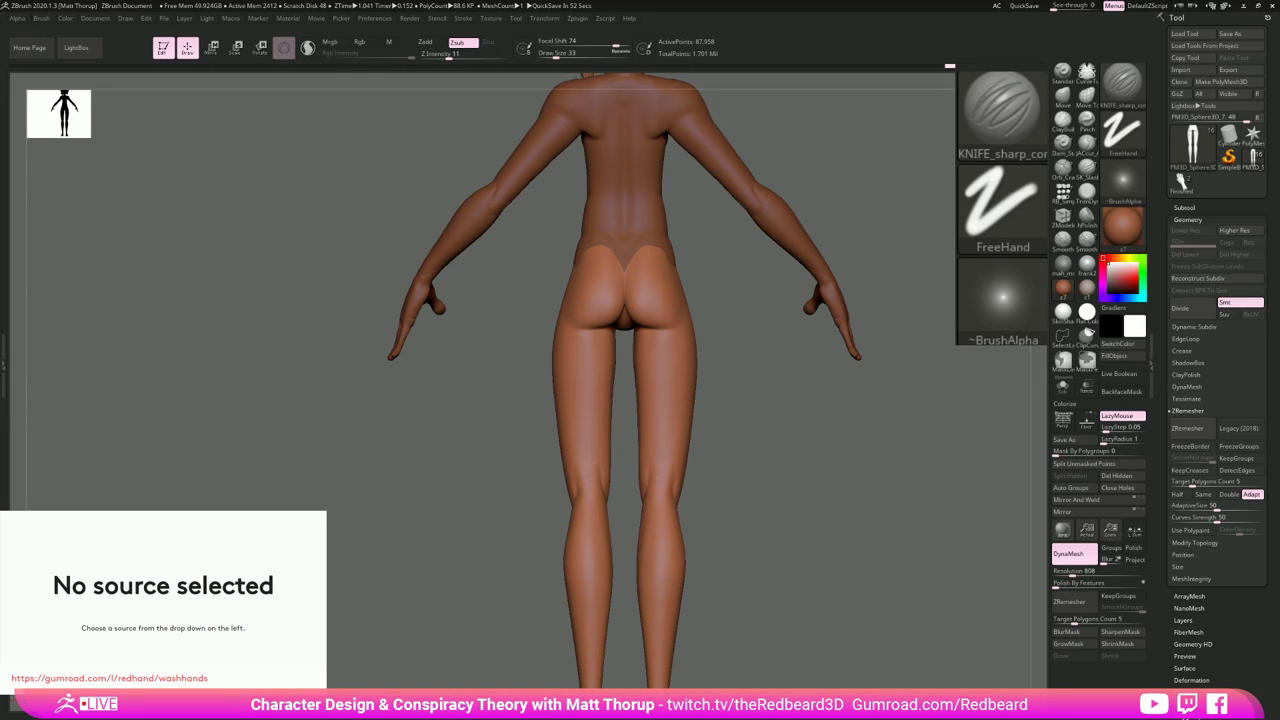
left_click_drag(805, 452, 746, 426)
left_click_drag(852, 480, 735, 564, "alt")
key("shift+f")
key("shift+f")
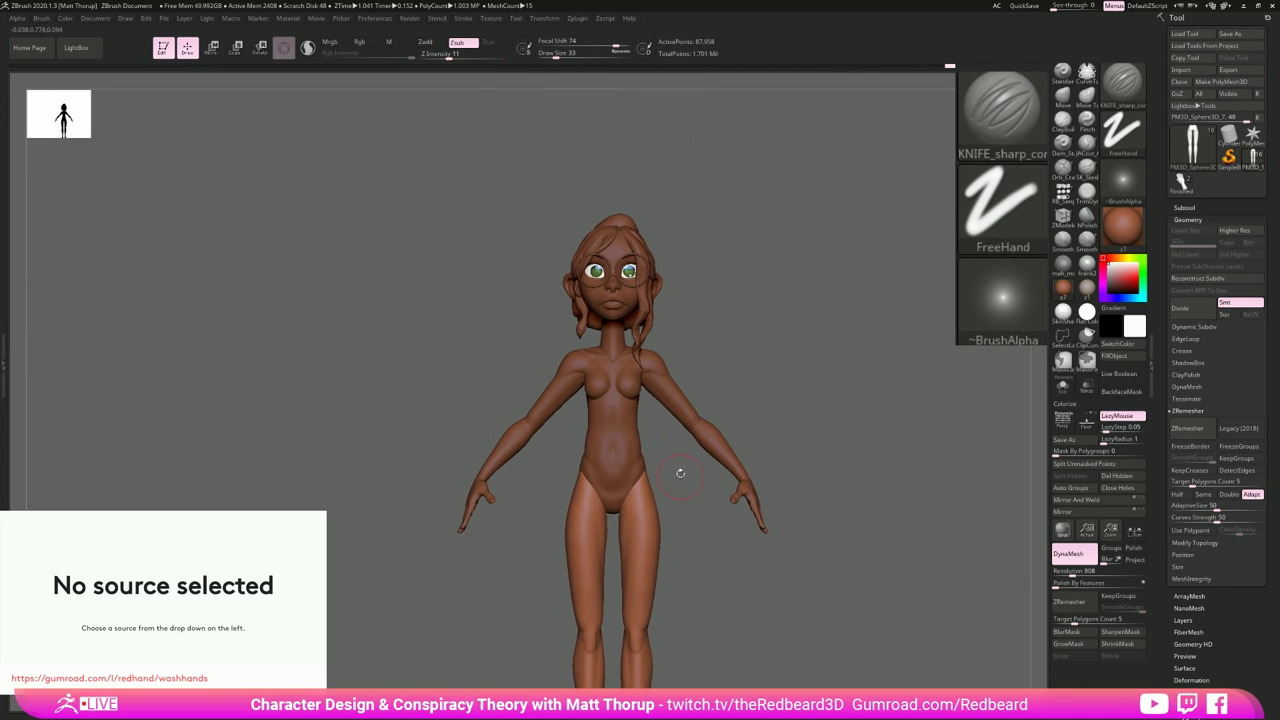
Step: Make the torso and arms the active subtool and adjust the abdomen with the Move brush
left_click(610, 424, "alt")
mouse_move(870, 400)
left_mouse_down()
mouse_move(806, 391)
mouse_move(799, 417)
mouse_move(831, 429)
left_mouse_up()
key("s")
left_click(650, 486)
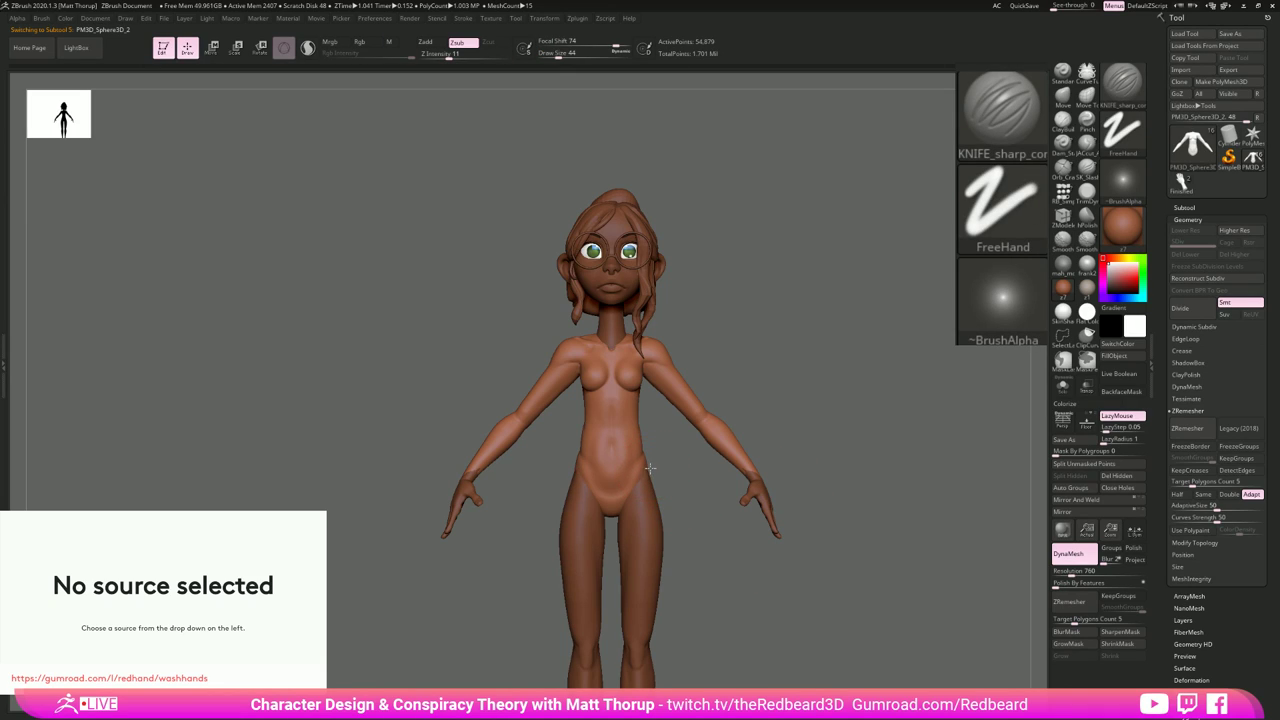
left_click(1063, 98)
key("bracketright")
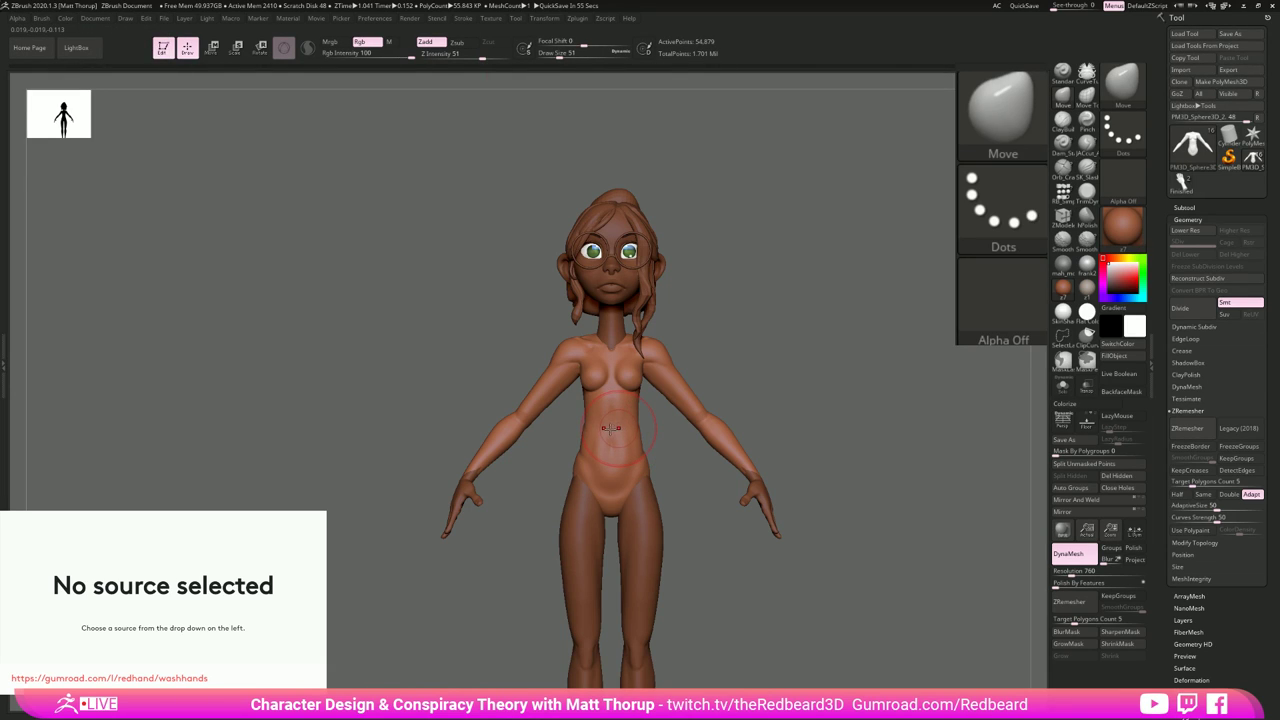
left_click_drag(683, 504, 680, 575, "alt")
key("s")
mouse_move(619, 421)
left_mouse_down()
mouse_move(606, 439)
mouse_move(606, 400)
mouse_move(606, 412)
left_mouse_up()
Step: Reshape the chest profile from the side with the Move brush at a draw size of 33
mouse_move(701, 447)
left_mouse_down()
mouse_move(650, 437)
mouse_move(640, 394)
mouse_move(665, 411)
mouse_move(640, 402)
left_mouse_up()
key("s")
key("s")
left_click_drag(609, 350, 602, 350)
mouse_move(863, 357)
left_mouse_down("shift")
mouse_move(906, 323)
mouse_move(766, 354)
mouse_move(797, 371)
mouse_move(763, 374)
mouse_move(843, 452)
left_mouse_up("shift")
left_click_drag(820, 366, 789, 438, "alt")
key("s")
left_click_drag(561, 406, 571, 407)
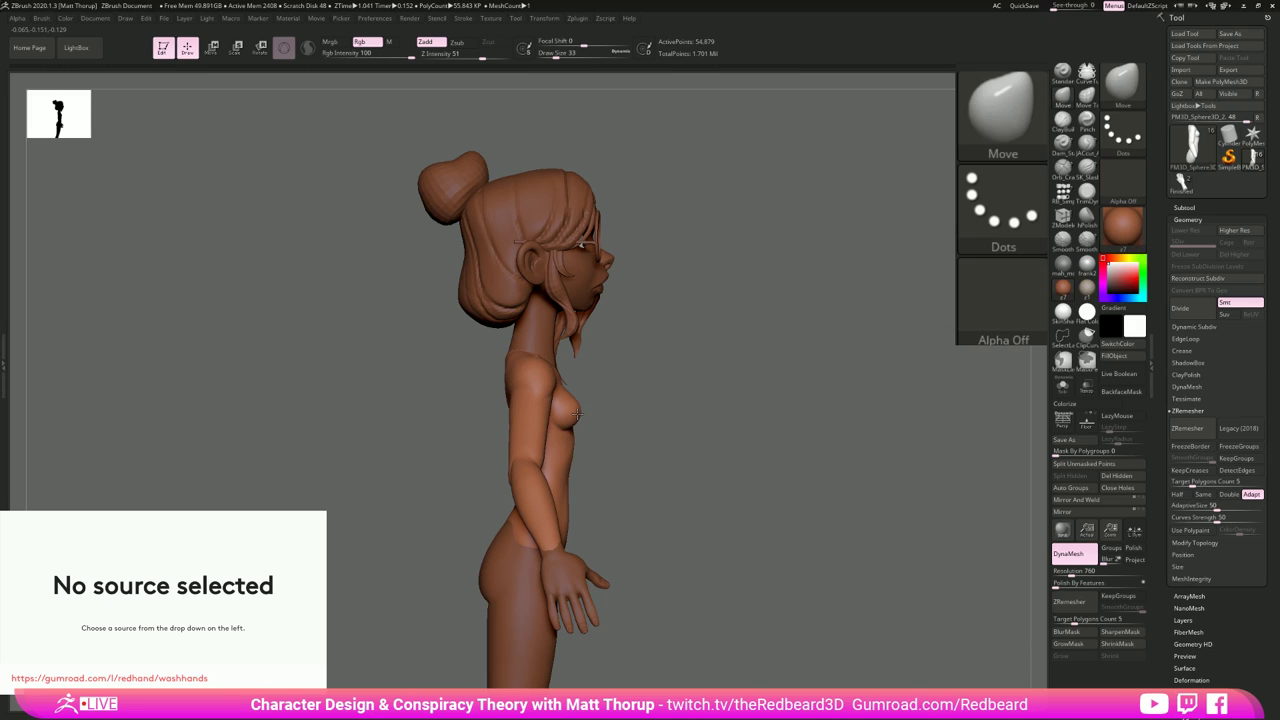
Step: Refine the chest shape with a smaller Move brush and smooth the transition into the armpit
left_click_drag(730, 420, 617, 423)
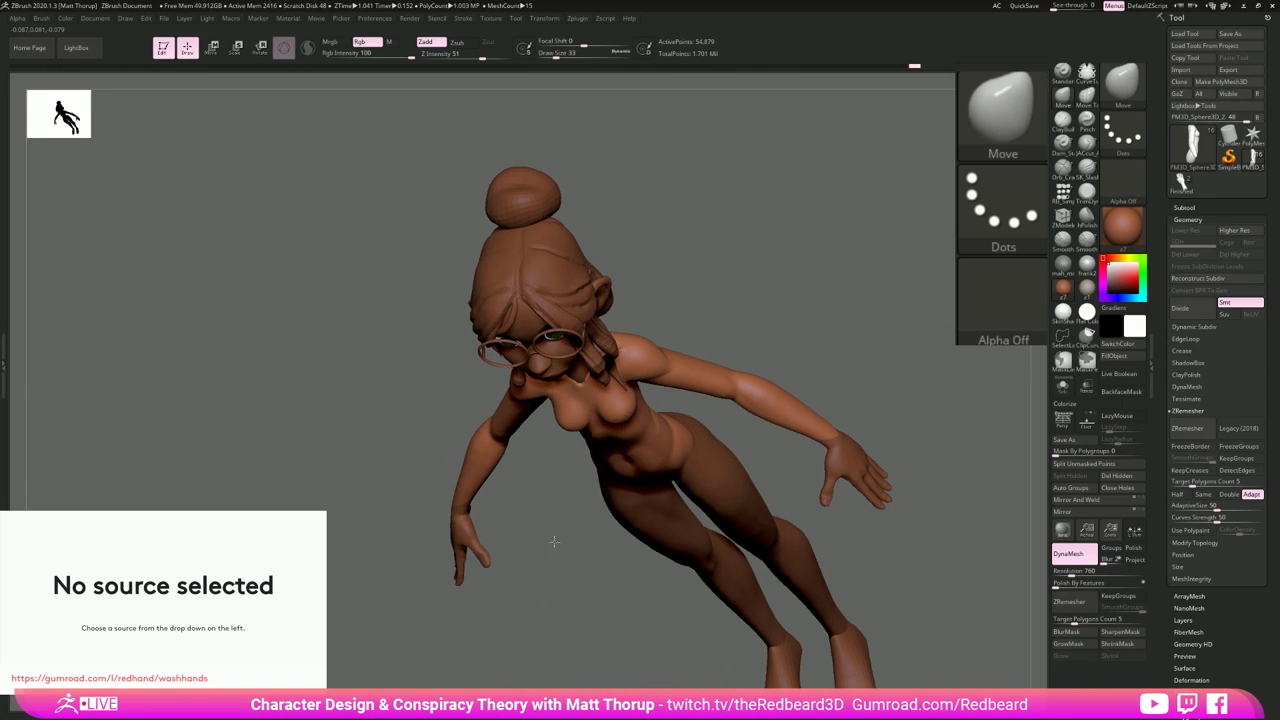
right_click_drag(617, 422, 594, 420, "shift")
key("s")
left_click_drag(592, 423, 585, 428)
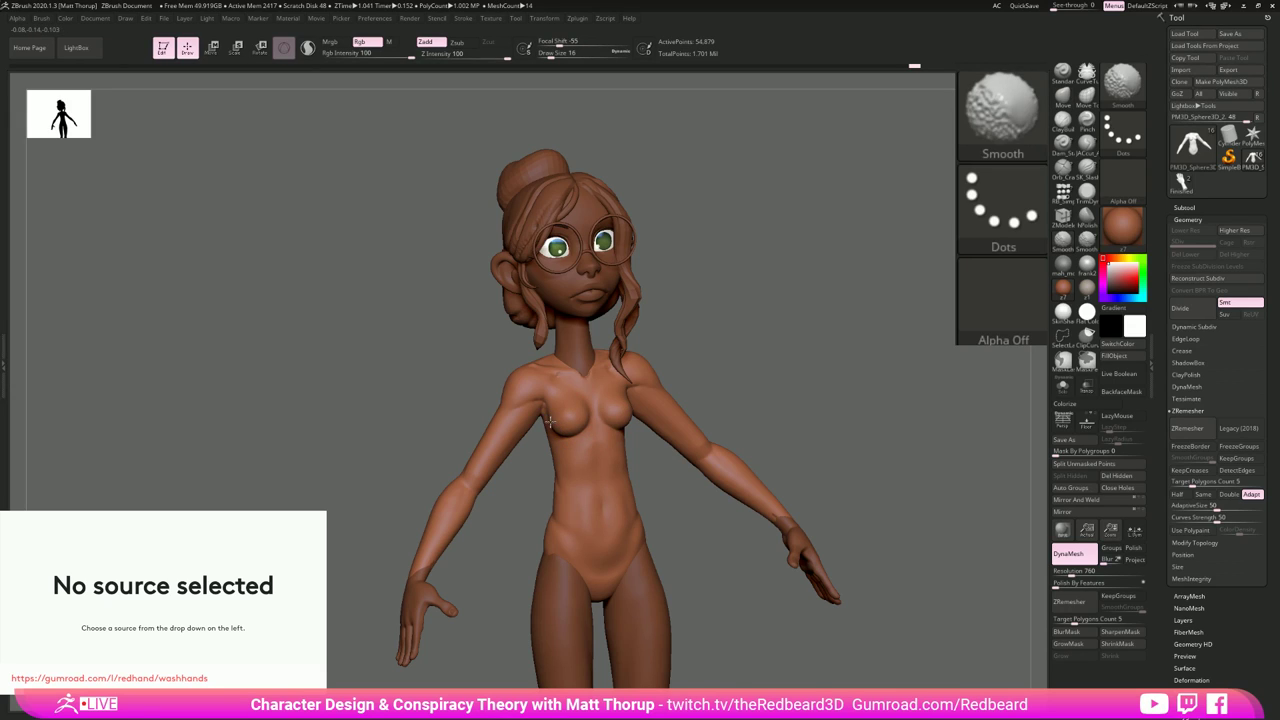
left_click_drag(505, 554, 515, 555)
Step: Adjust the upper back contour below the neck with the Move brush and smooth it
right_click_drag(515, 555, 569, 418)
right_click_drag(702, 362, 815, 343)
key("s")
left_click_drag(488, 363, 491, 363)
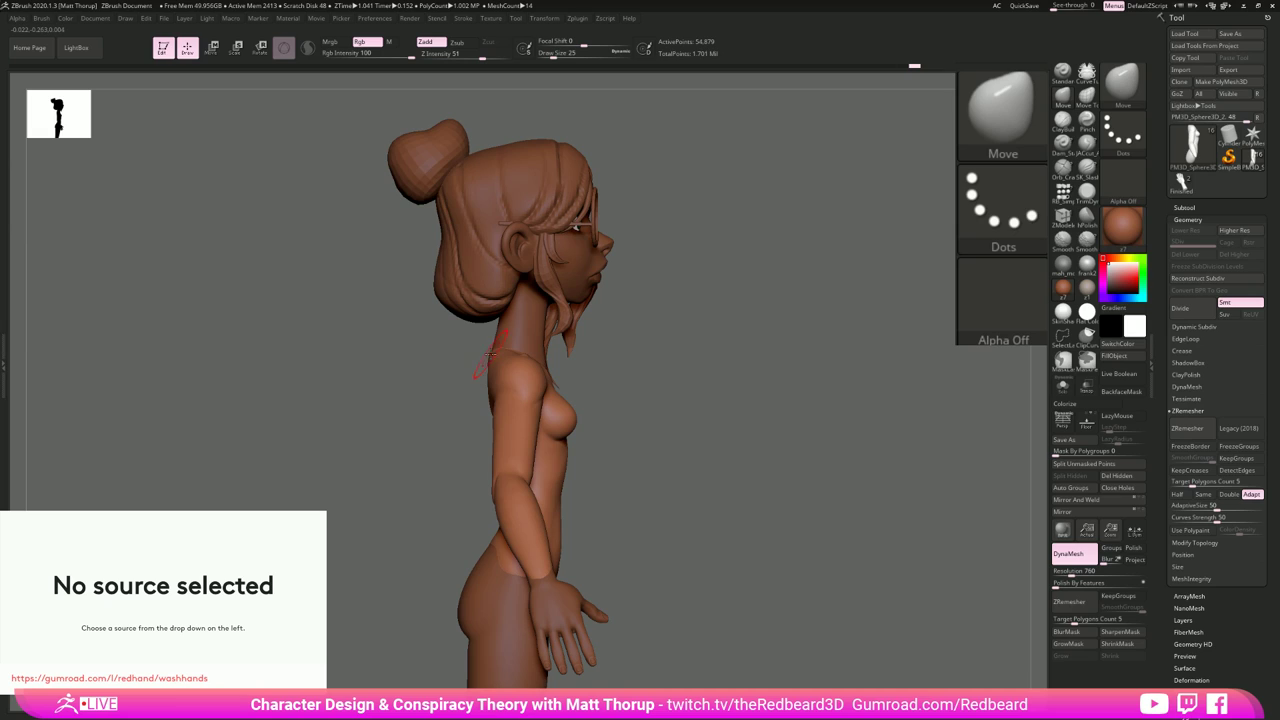
right_click_drag(479, 360, 572, 320)
key("s")
left_click_drag(486, 361, 483, 361)
mouse_move(482, 427)
left_mouse_down("shift")
mouse_move(478, 404)
mouse_move(499, 373)
left_mouse_up("shift")
Step: Check the figure's overall proportions and adjust the waist and belly profile with a larger Move brush
mouse_move(769, 466)
right_mouse_down("ctrl")
mouse_move(700, 501)
mouse_move(781, 546)
mouse_move(640, 572)
right_mouse_up("ctrl")
right_click_drag(640, 572, 793, 618, "shift")
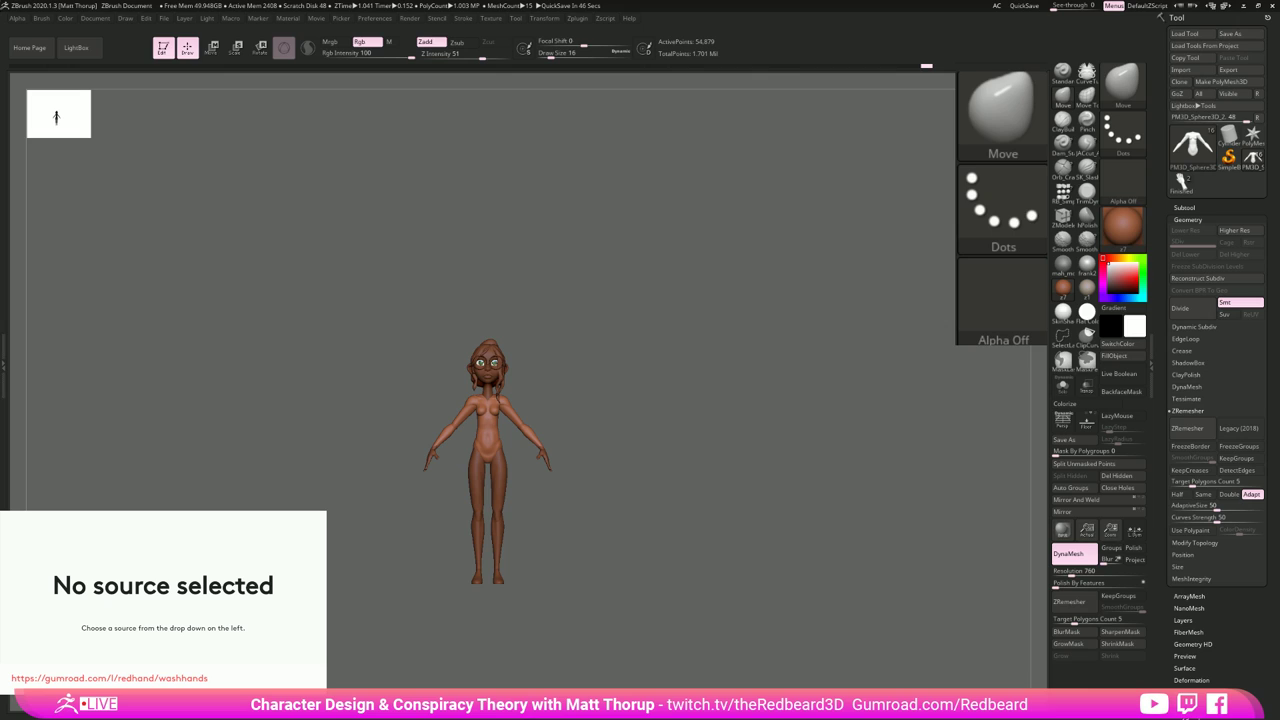
left_click_drag(714, 462, 643, 460)
left_click_drag(617, 503, 669, 560, "alt")
mouse_move(700, 532)
left_mouse_down()
mouse_move(523, 530)
mouse_move(556, 540)
mouse_move(506, 491)
mouse_move(521, 494)
left_mouse_up()
key("s")
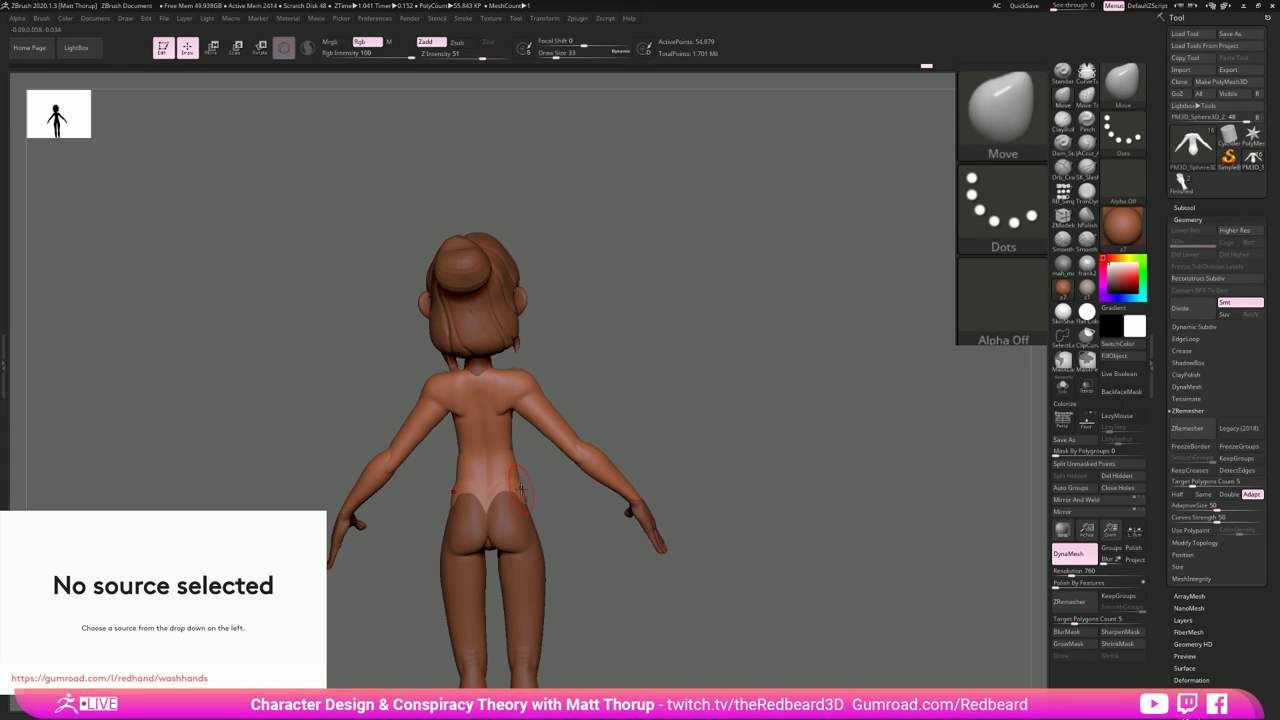
key("bracketright")
key("bracketright")
mouse_move(840, 450)
left_mouse_down()
mouse_move(668, 474)
mouse_move(664, 525)
left_mouse_up()
key("bracketleft")
left_click_drag(552, 517, 553, 515)
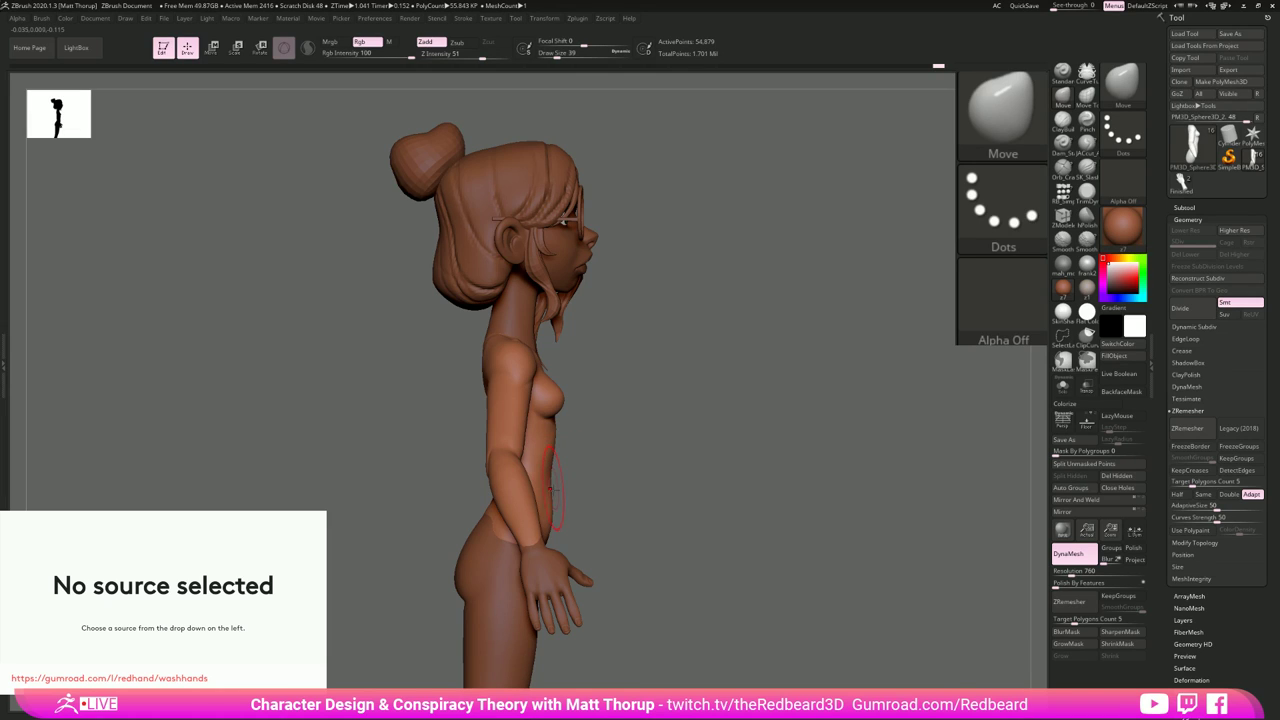
Step: Undo the last stroke on the abdomen
left_click_drag(586, 500, 460, 508)
mouse_move(631, 516)
left_mouse_down()
mouse_move(582, 535)
mouse_move(593, 517)
left_mouse_up()
key("s")
key("s")
key("ctrl+z")
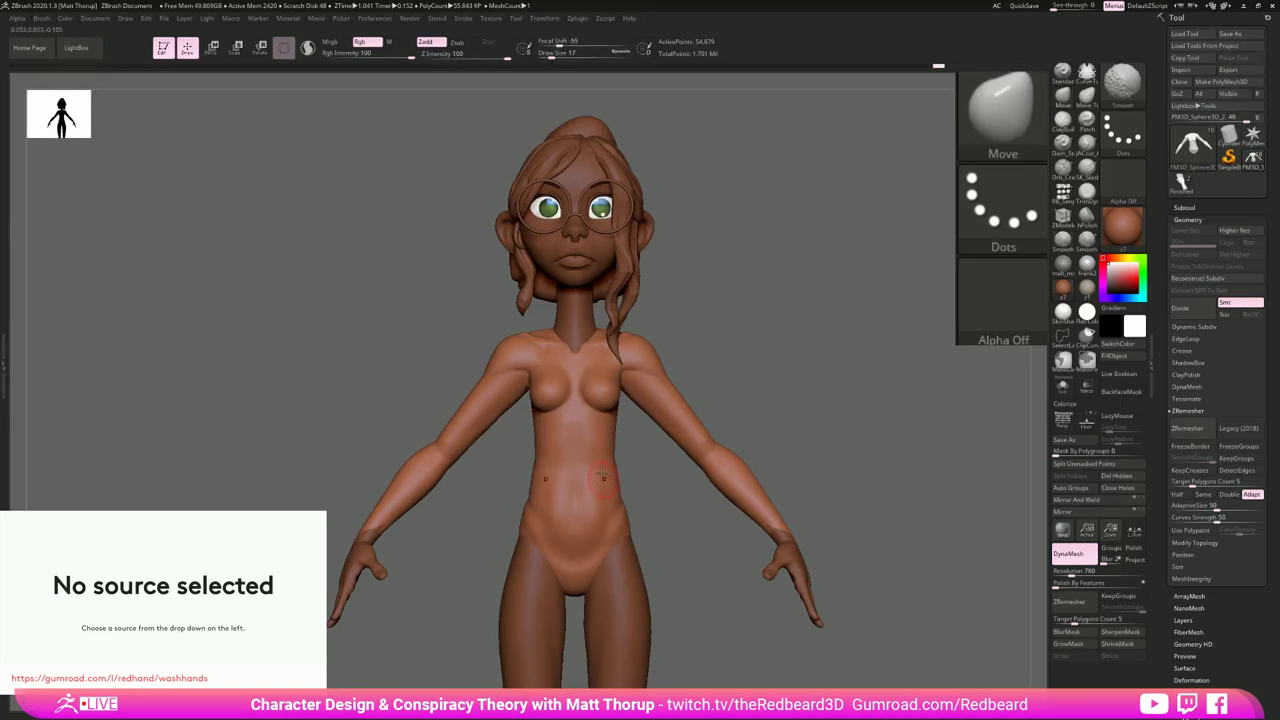
left_click_drag(535, 335, 643, 622, "ctrl+shift")
left_click(712, 606, "ctrl+shift")
key("f")
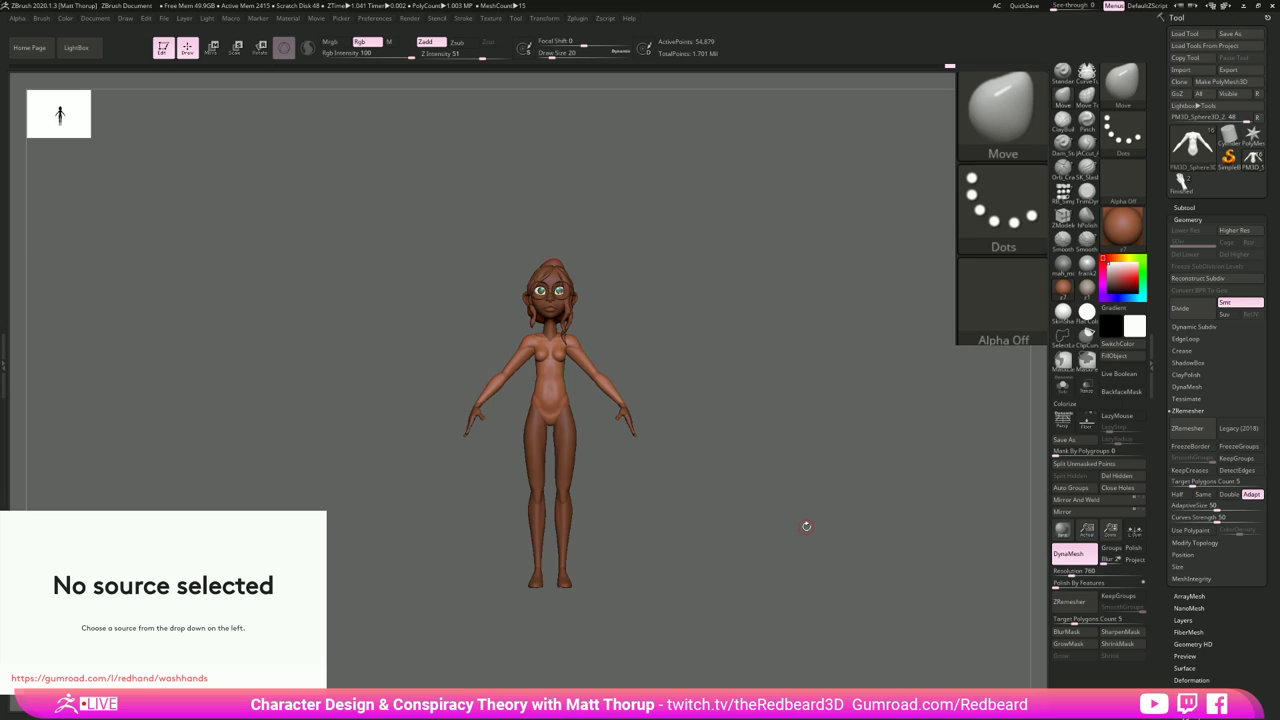
Step: Set SelectLasso as the selection brush, dismiss its note and try a lasso selection on the upper chest
left_click(1063, 336)
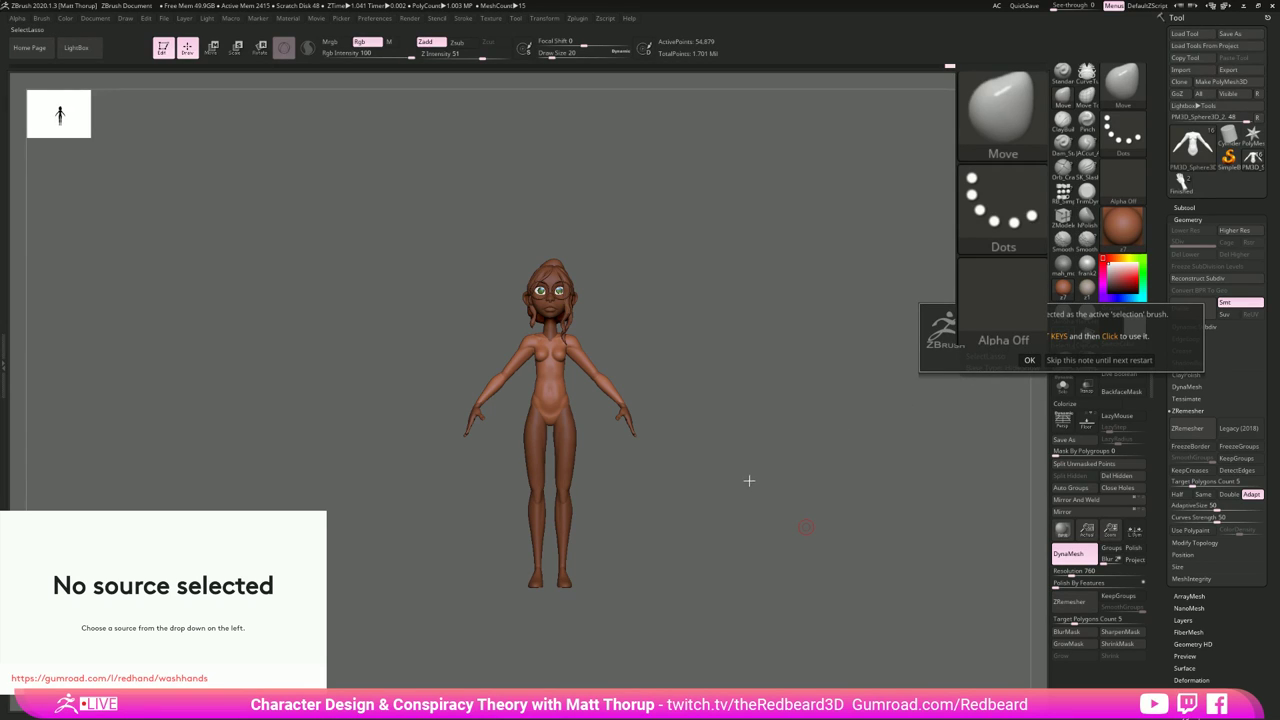
left_click(1029, 360)
left_click_drag(734, 489, 626, 469, "alt")
mouse_move(538, 344)
left_mouse_down("ctrl+shift")
mouse_move(529, 487)
mouse_move(598, 500)
mouse_move(606, 415)
mouse_move(590, 352)
mouse_move(548, 342)
left_mouse_up("ctrl+shift")
left_click(686, 598, "ctrl+shift")
mouse_move(826, 522)
left_mouse_down()
mouse_move(759, 562)
mouse_move(697, 531)
left_mouse_up()
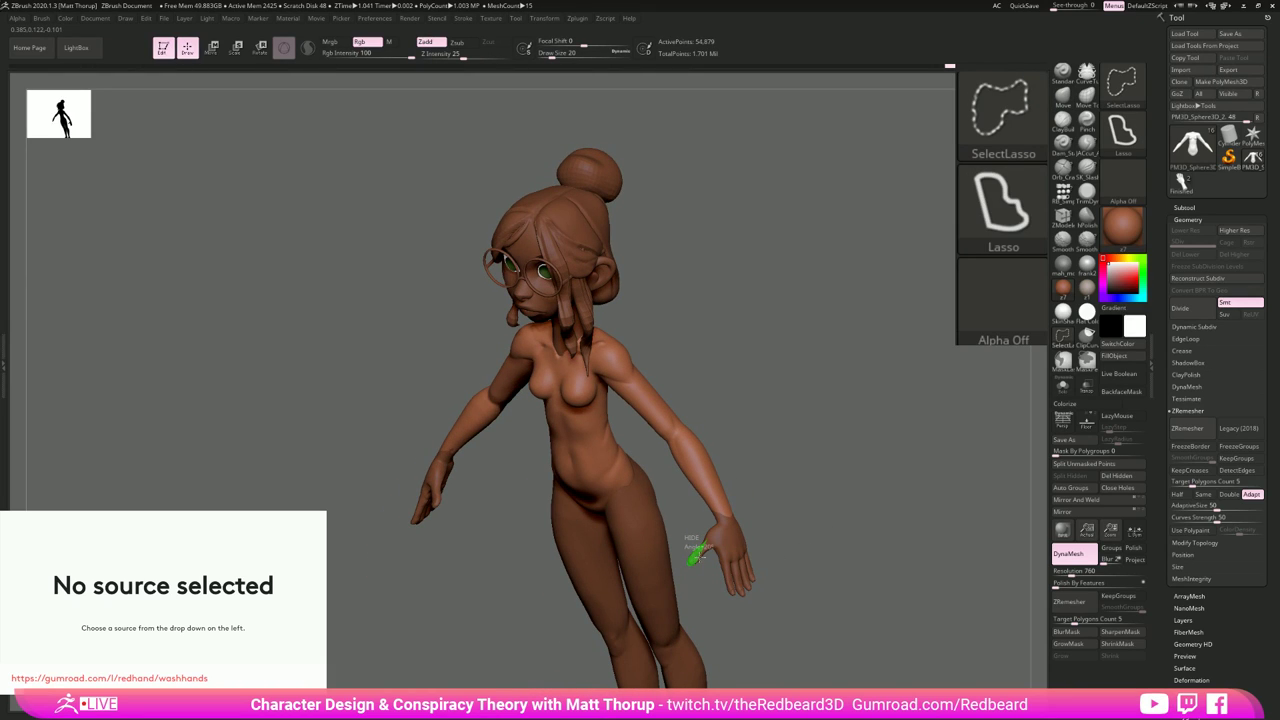
mouse_move(709, 629)
left_mouse_down("shift")
mouse_move(752, 436)
mouse_move(785, 436)
left_mouse_up("shift")
left_click_drag(689, 249, 738, 259)
mouse_move(581, 260)
left_mouse_down("ctrl+shift")
mouse_move(581, 299)
mouse_move(598, 289)
mouse_move(585, 257)
left_mouse_up("ctrl+shift")
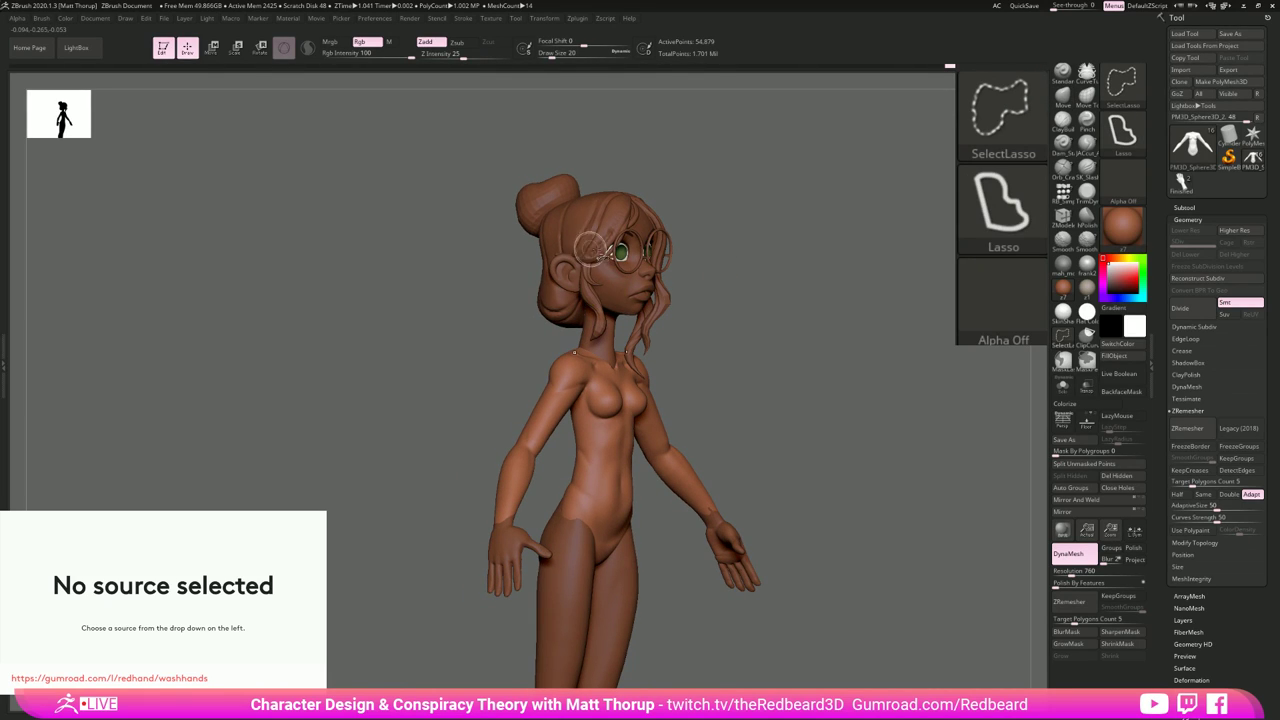
mouse_move(831, 397)
left_mouse_down("shift")
mouse_move(841, 410)
mouse_move(764, 372)
left_mouse_up("shift")
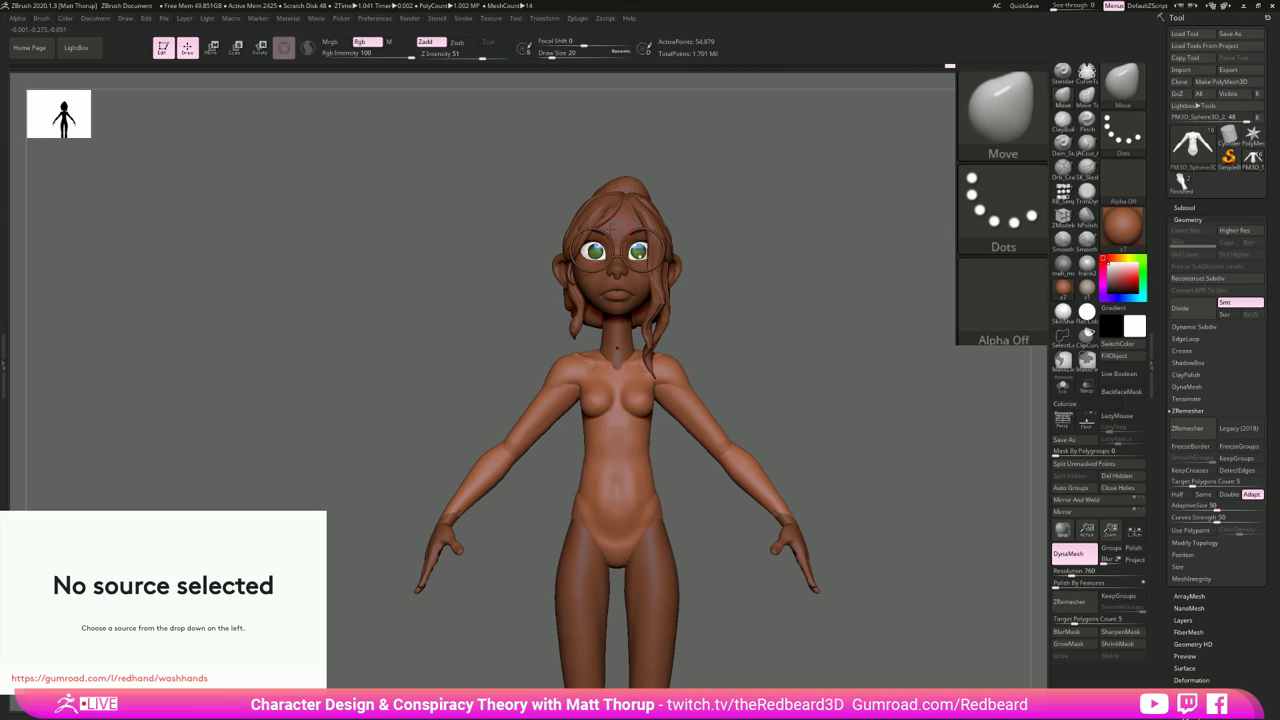
Step: Make the head the active subtool and adjust the ear and jaw area with the Move Topological brush at draw size 27
left_click_drag(738, 209, 710, 308, "shift")
left_click(615, 330, "alt")
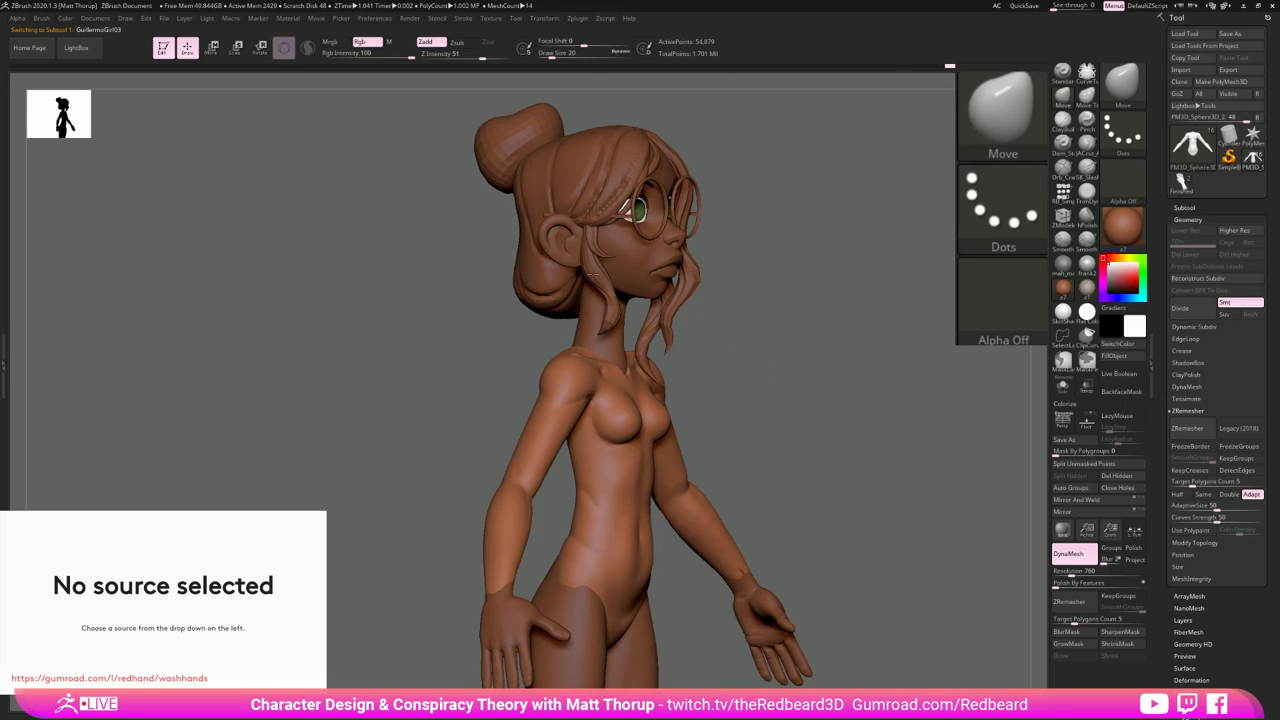
key("b")
key("m")
key("t")
key("s")
mouse_move(541, 241)
left_mouse_down()
mouse_move(550, 235)
mouse_move(559, 267)
left_mouse_up()
key("s")
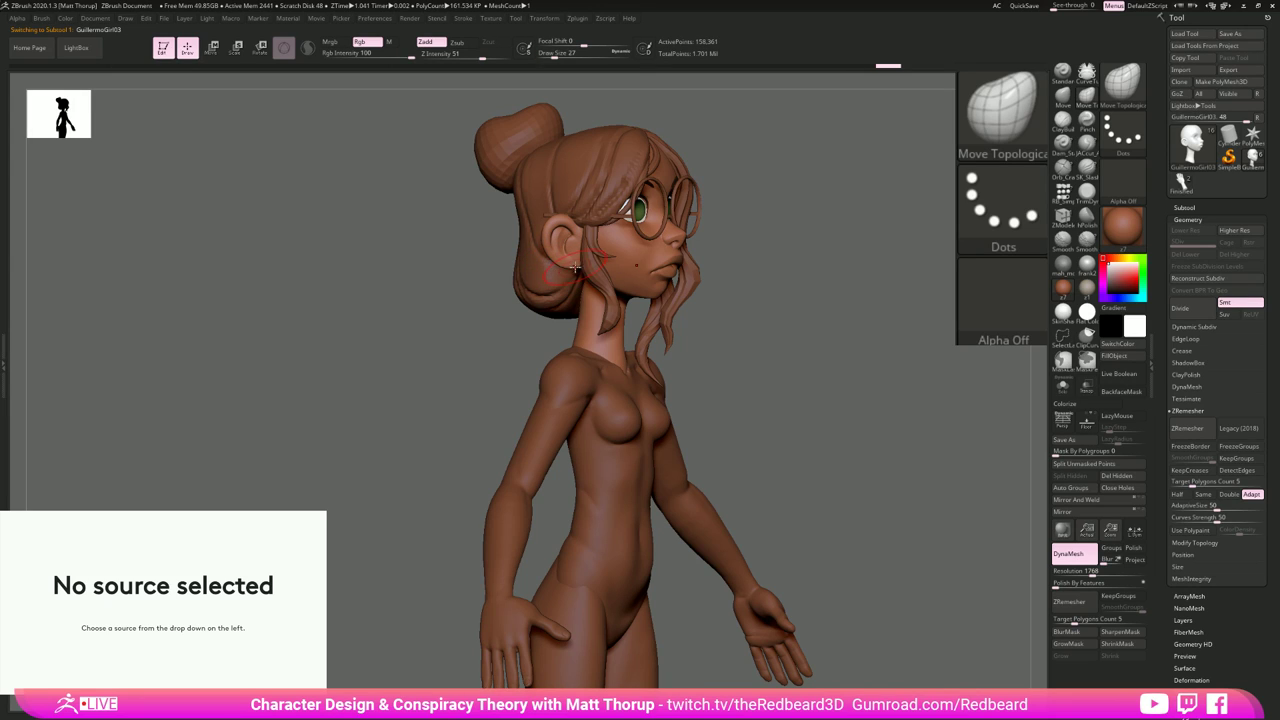
left_click_drag(546, 222, 549, 233)
left_click_drag(833, 349, 700, 370, "shift")
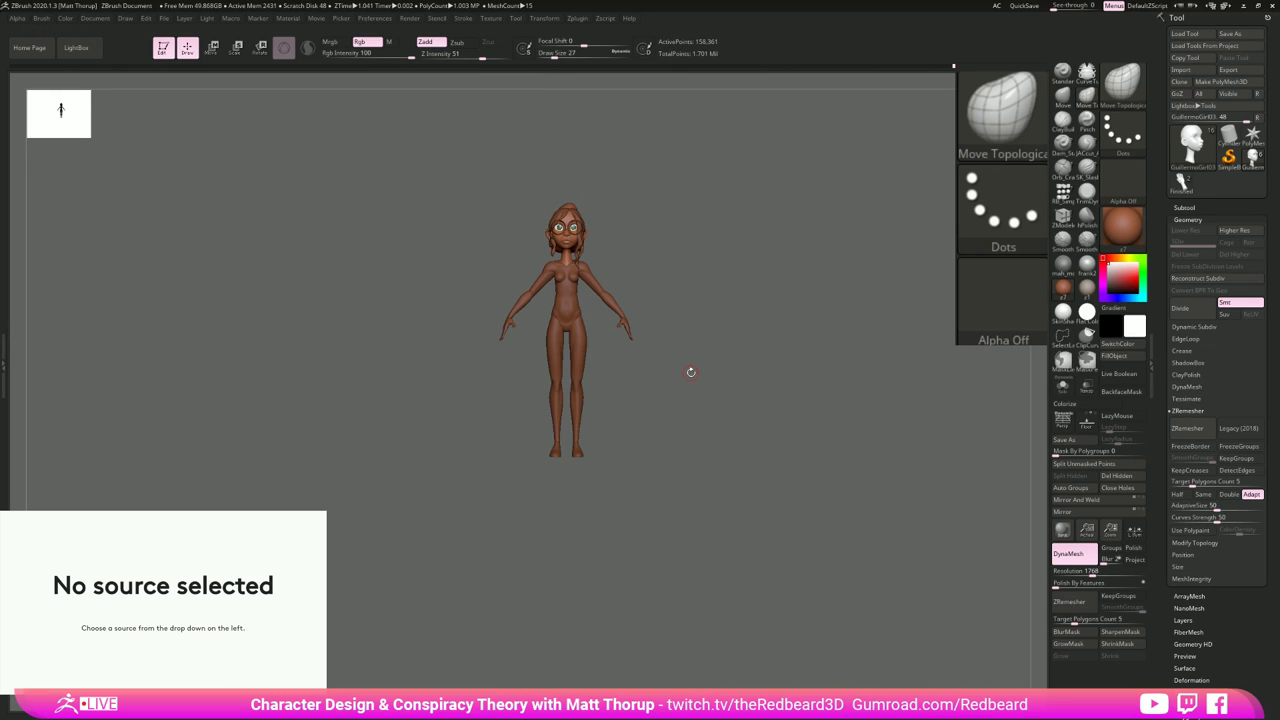
Step: Make the hair mass the active subtool and adjust its outline around the back of the head with Move Topological at draw size 62
left_click_drag(829, 495, 852, 672, "alt")
left_click_drag(787, 358, 723, 521, "alt")
left_click(578, 341, "alt")
key("s")
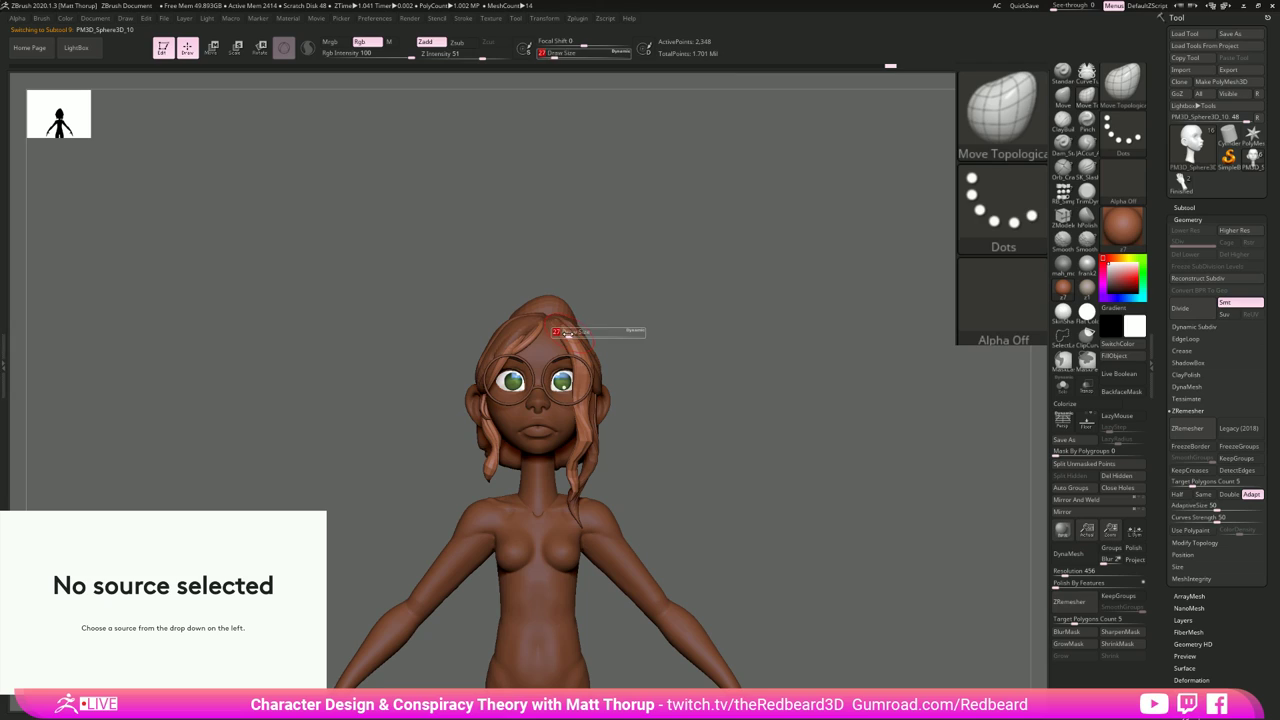
left_click(522, 318, "alt")
key("s")
left_click_drag(523, 317, 530, 317)
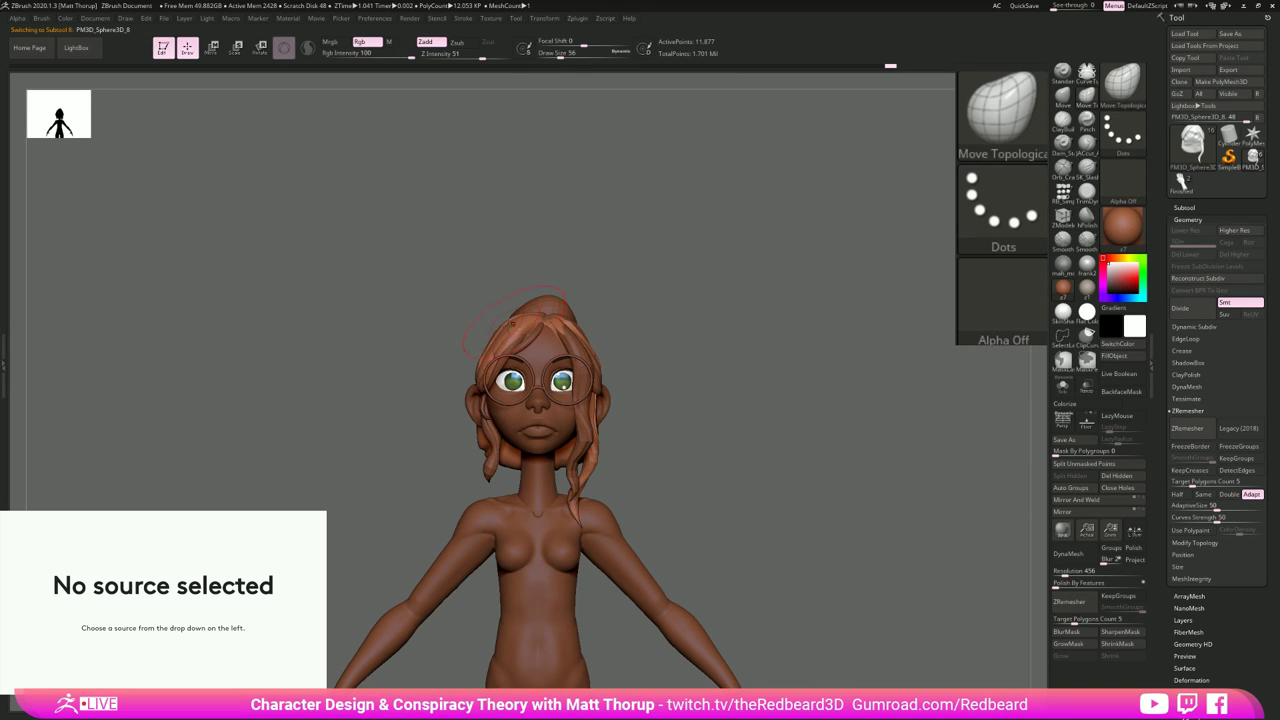
left_click_drag(642, 369, 676, 445)
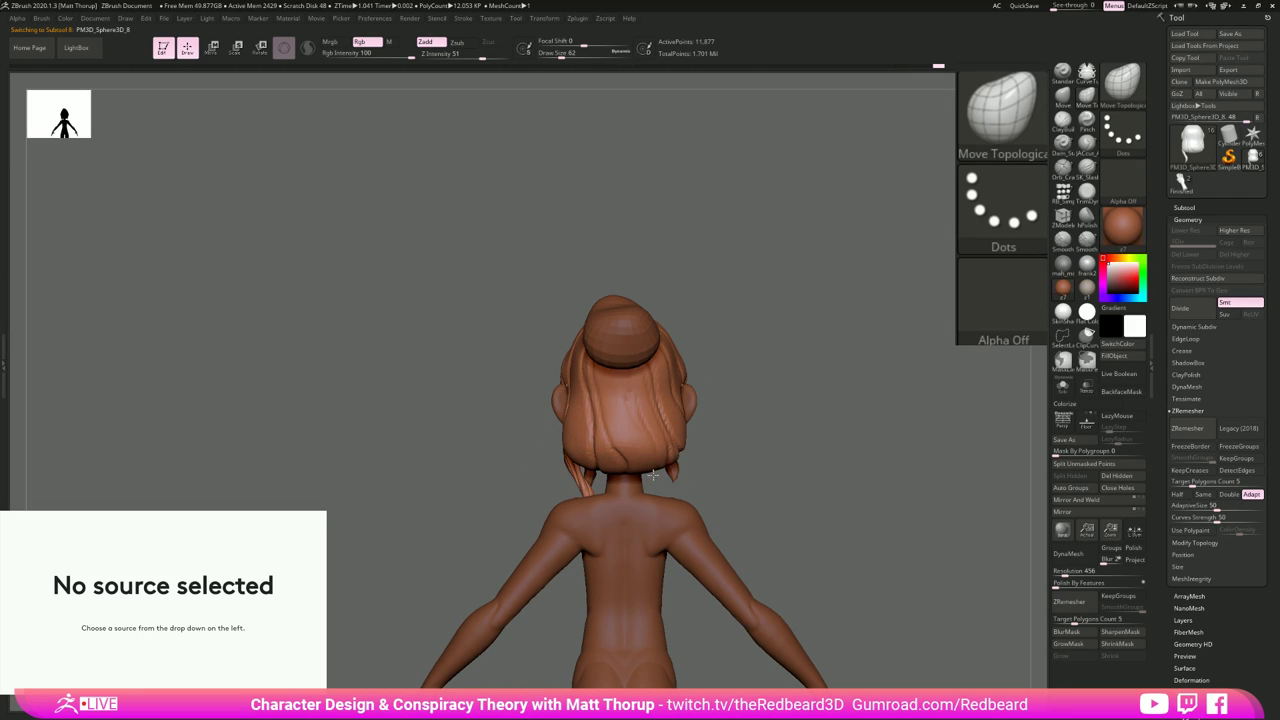
left_click_drag(560, 433, 564, 436)
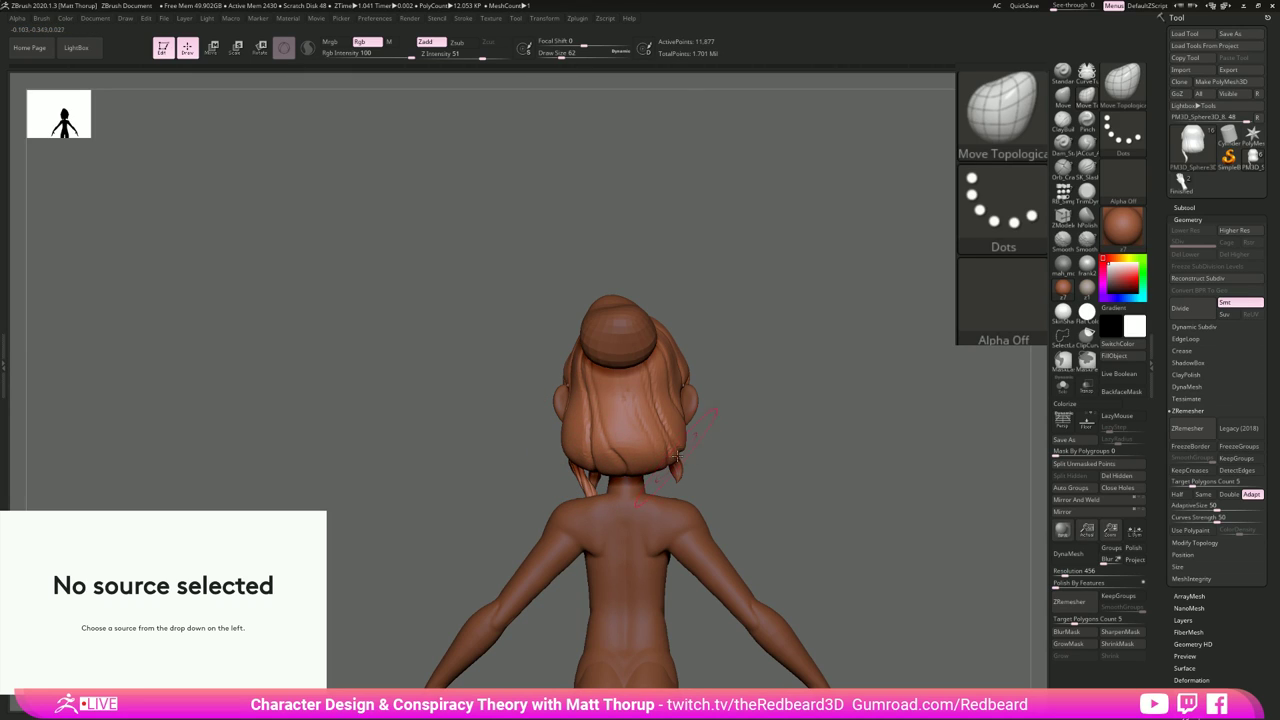
right_click_drag(680, 396, 678, 333)
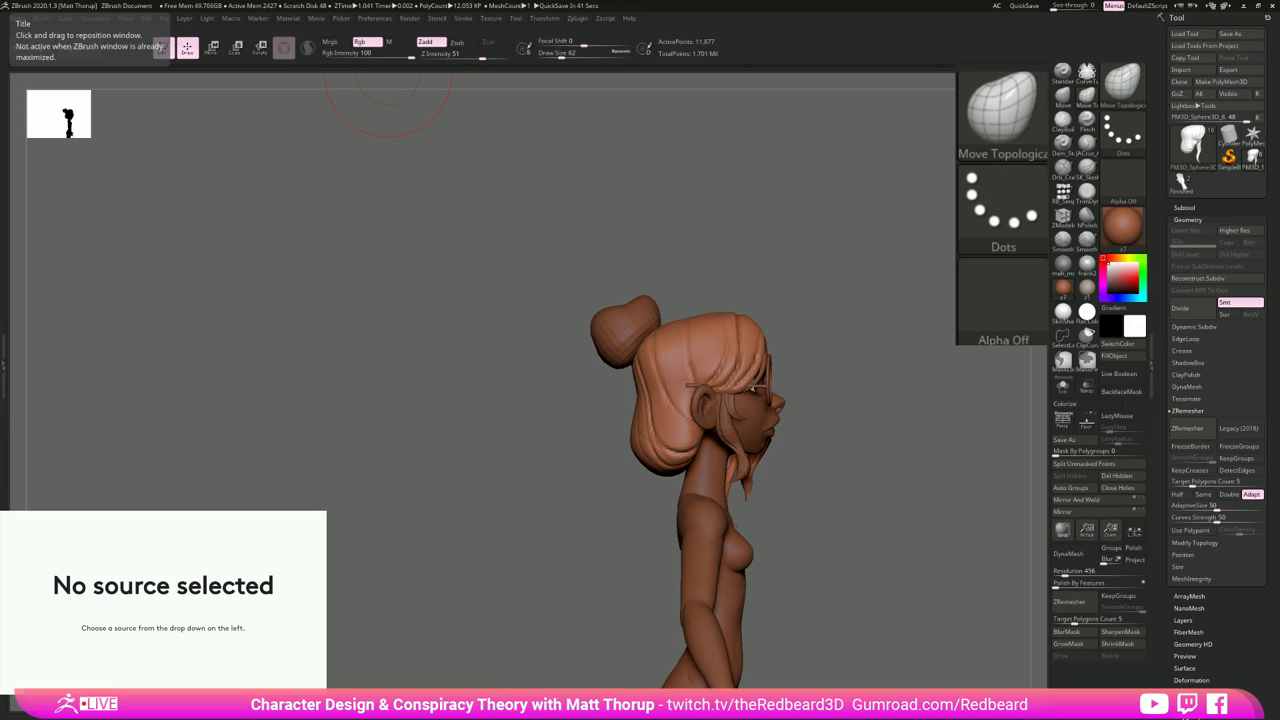
Step: Make the torso the active subtool and smooth the lower back above the hips with a small brush at draw size 16
mouse_move(863, 531)
left_mouse_down()
mouse_move(866, 546)
mouse_move(843, 558)
mouse_move(781, 551)
mouse_move(674, 600)
left_mouse_up()
left_click(610, 537, "alt")
left_click_drag(785, 498, 705, 503)
key("s")
mouse_move(610, 562)
left_mouse_down()
mouse_move(627, 550)
mouse_move(616, 534)
mouse_move(624, 555)
mouse_move(631, 502)
mouse_move(606, 543)
left_mouse_up()
key("s")
mouse_move(756, 484)
left_mouse_down()
mouse_move(672, 488)
mouse_move(652, 538)
mouse_move(668, 516)
left_mouse_up()
left_click_drag(735, 605, 772, 610)
key("shift")
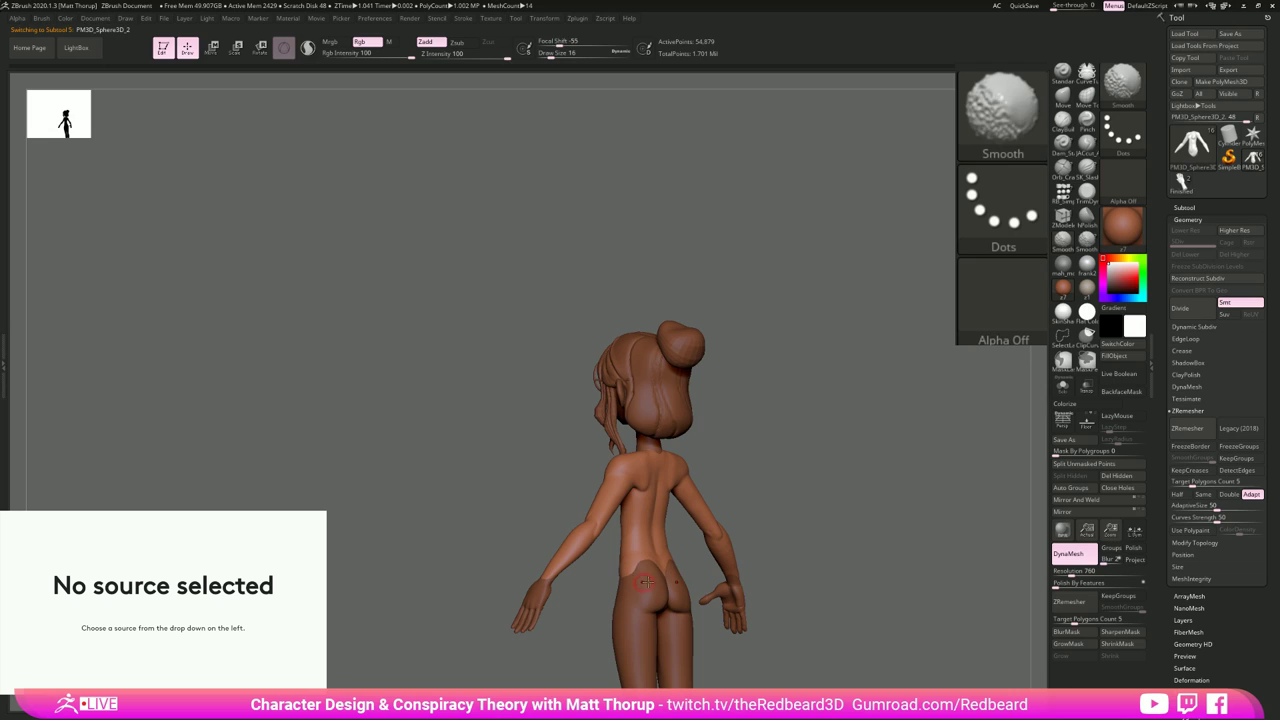
Step: Refine the side contour of the waist with Move Topological at draw size 22 and smooth it
mouse_move(748, 657)
left_mouse_down()
mouse_move(700, 646)
mouse_move(723, 634)
mouse_move(668, 606)
left_mouse_up()
key("s")
left_click_drag(617, 549, 624, 549)
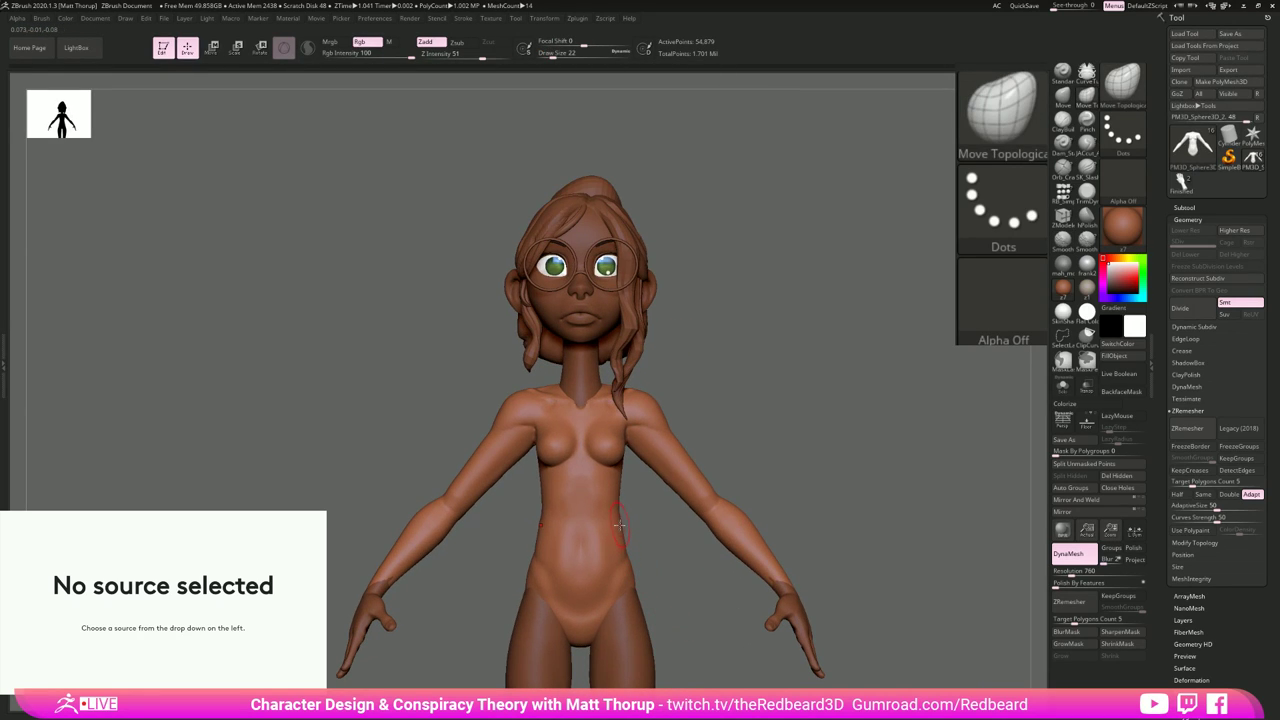
key("shift")
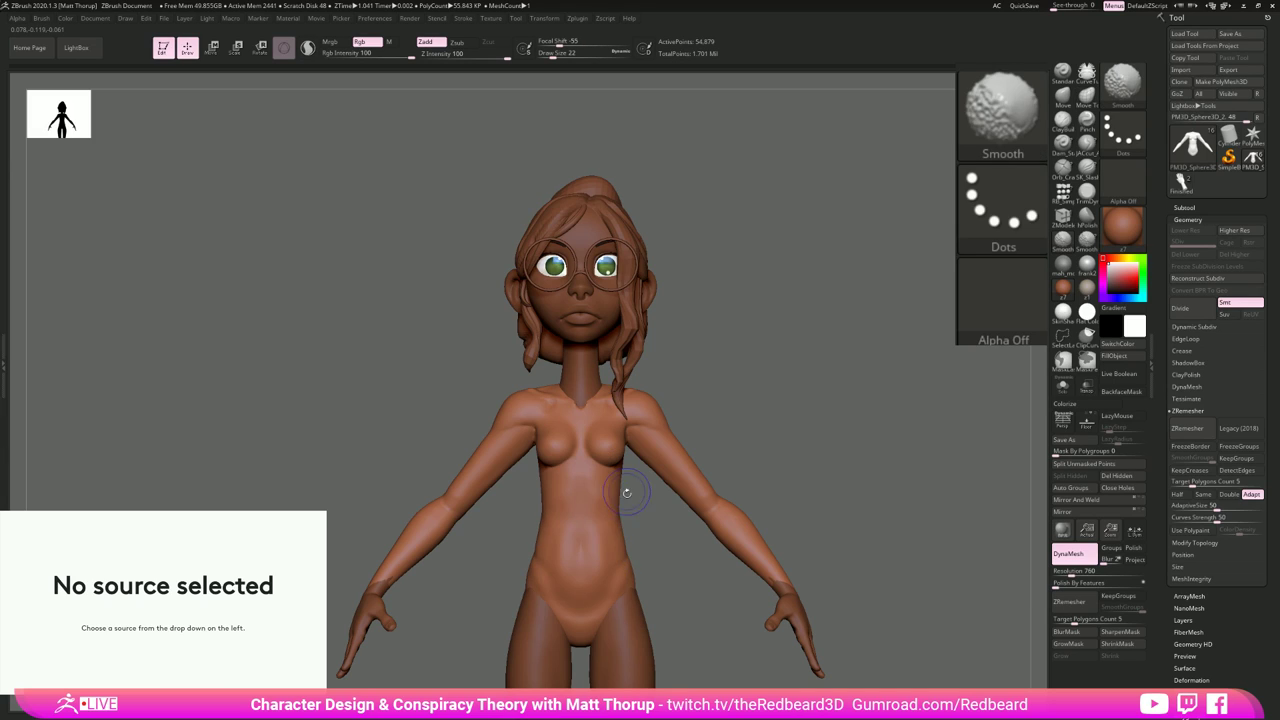
Step: Shape the neck-to-shoulder transition from behind with the Move Topological brush and smooth the upper back
left_click_drag(692, 614, 716, 544, "alt")
mouse_move(732, 548)
left_mouse_down("alt")
mouse_move(766, 587)
mouse_move(785, 542)
left_mouse_up("alt")
key("s")
key("s")
left_click_drag(634, 254, 637, 254)
mouse_move(760, 297)
right_mouse_down()
mouse_move(753, 325)
mouse_move(706, 251)
mouse_move(643, 267)
right_mouse_up()
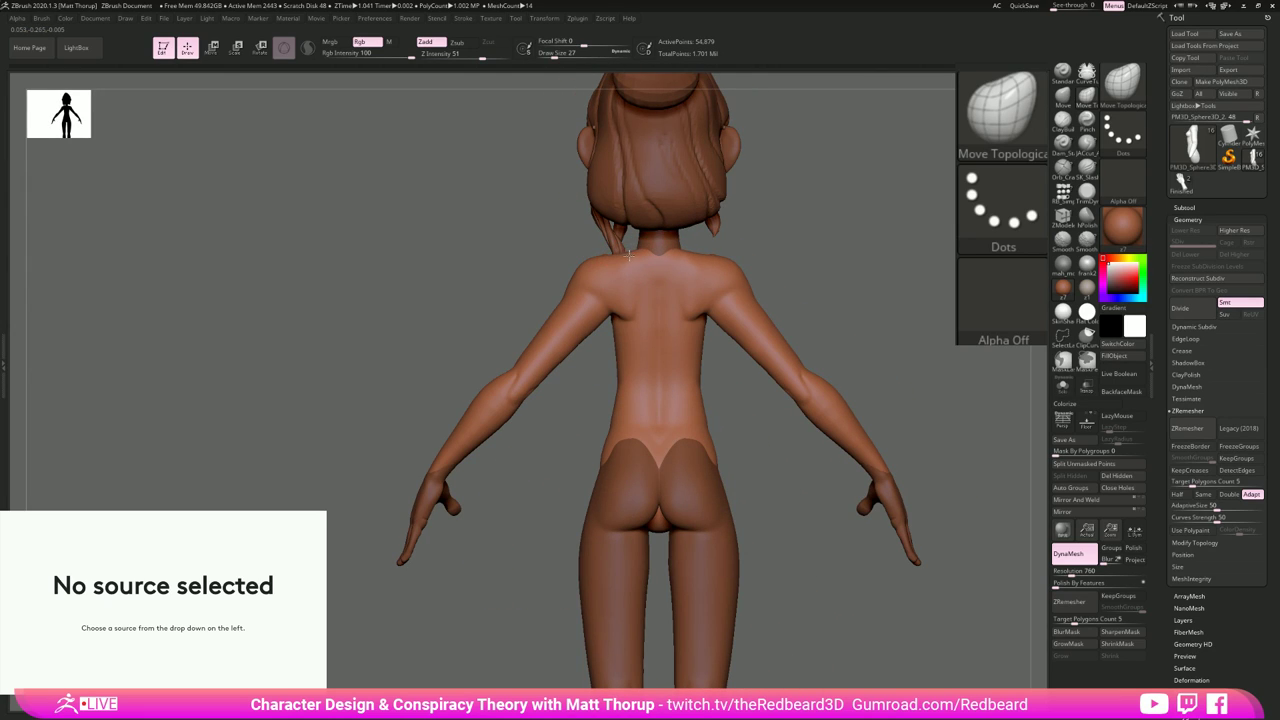
left_click_drag(757, 229, 666, 272)
right_click_drag(665, 270, 673, 262)
key("shift")
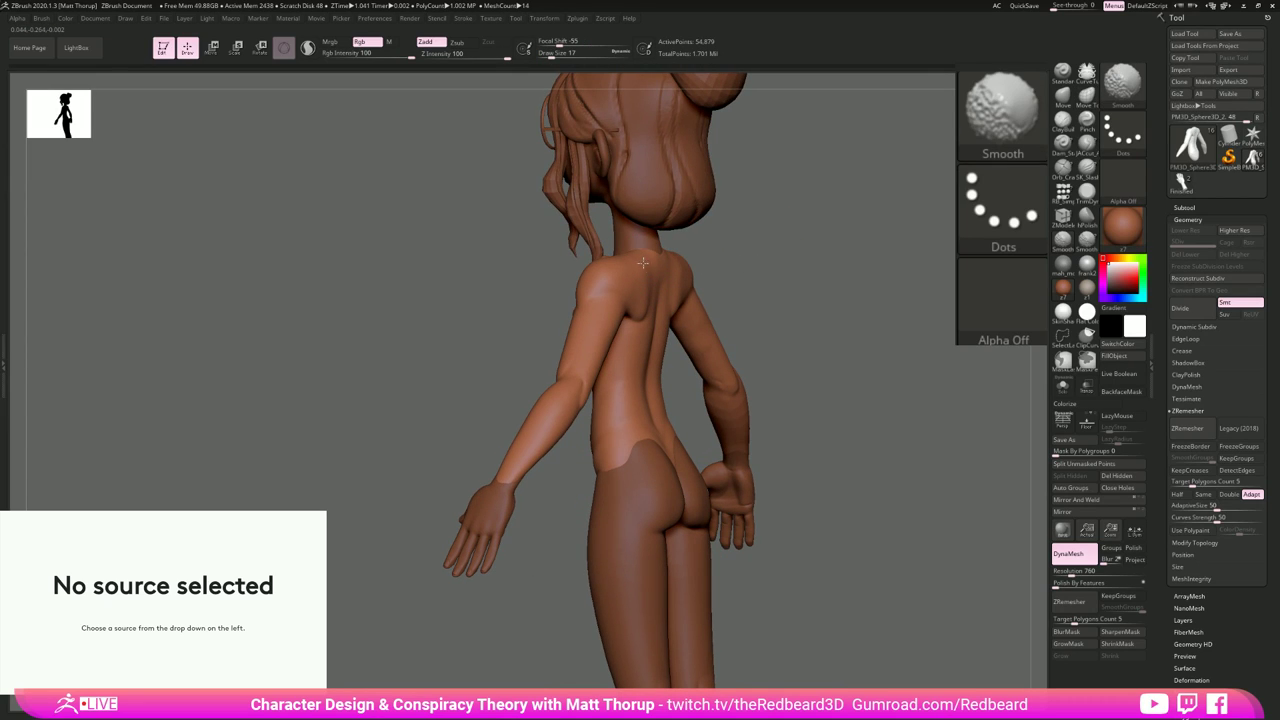
left_click_drag(763, 280, 643, 317)
key("s")
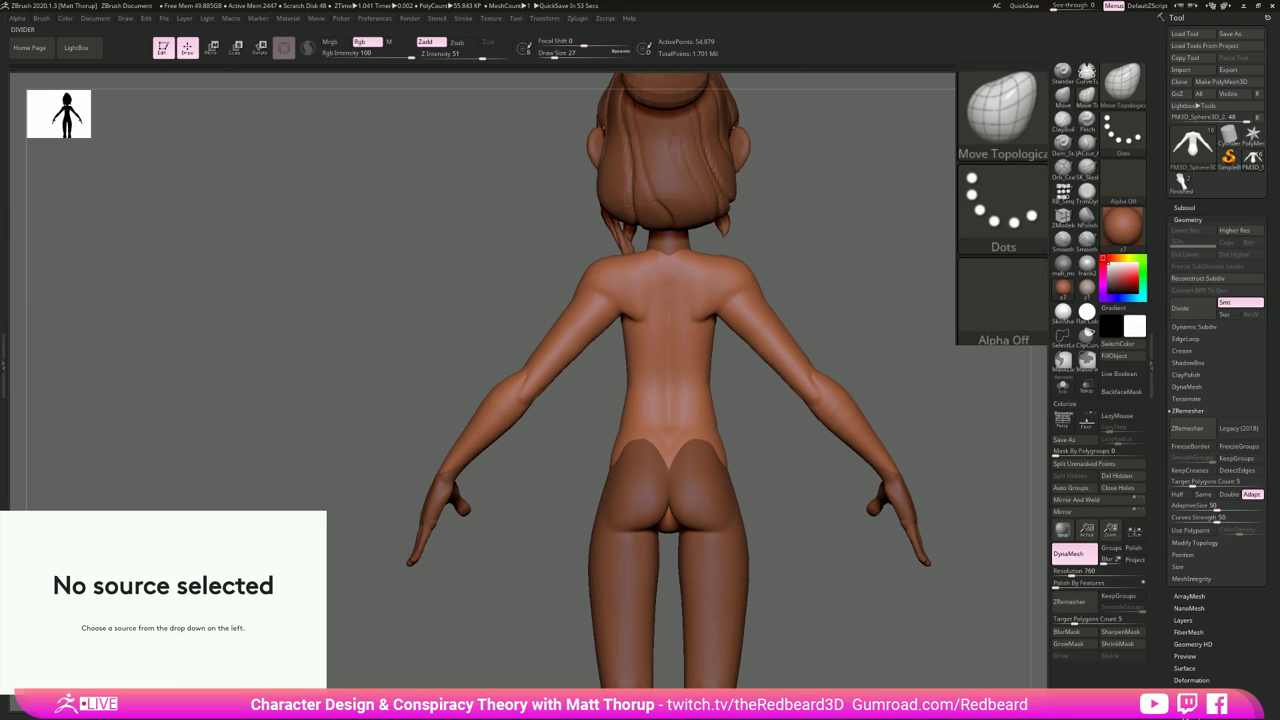
Step: Save the sculpt and check the reference illustration of the seated character with glasses
mouse_move(550, 442)
left_mouse_down()
mouse_move(591, 437)
mouse_move(863, 486)
mouse_move(866, 509)
mouse_move(920, 514)
mouse_move(806, 452)
mouse_move(798, 525)
left_mouse_up()
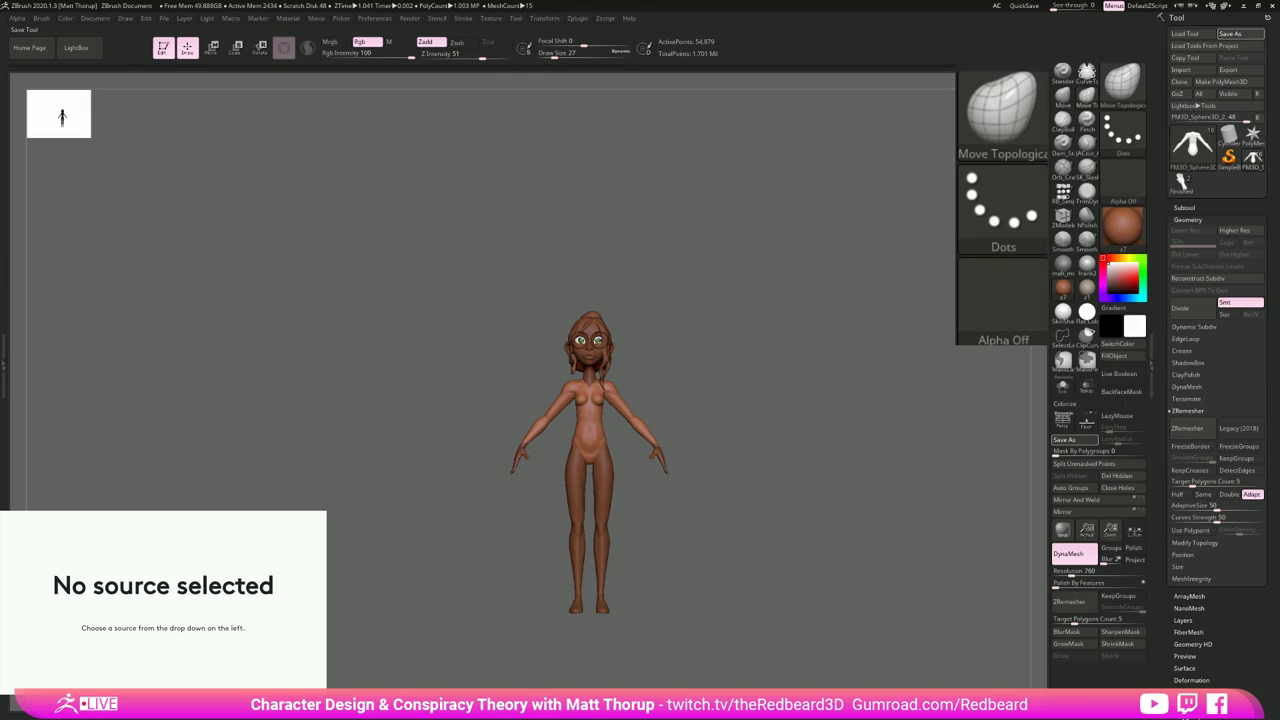
key("ctrl+s")
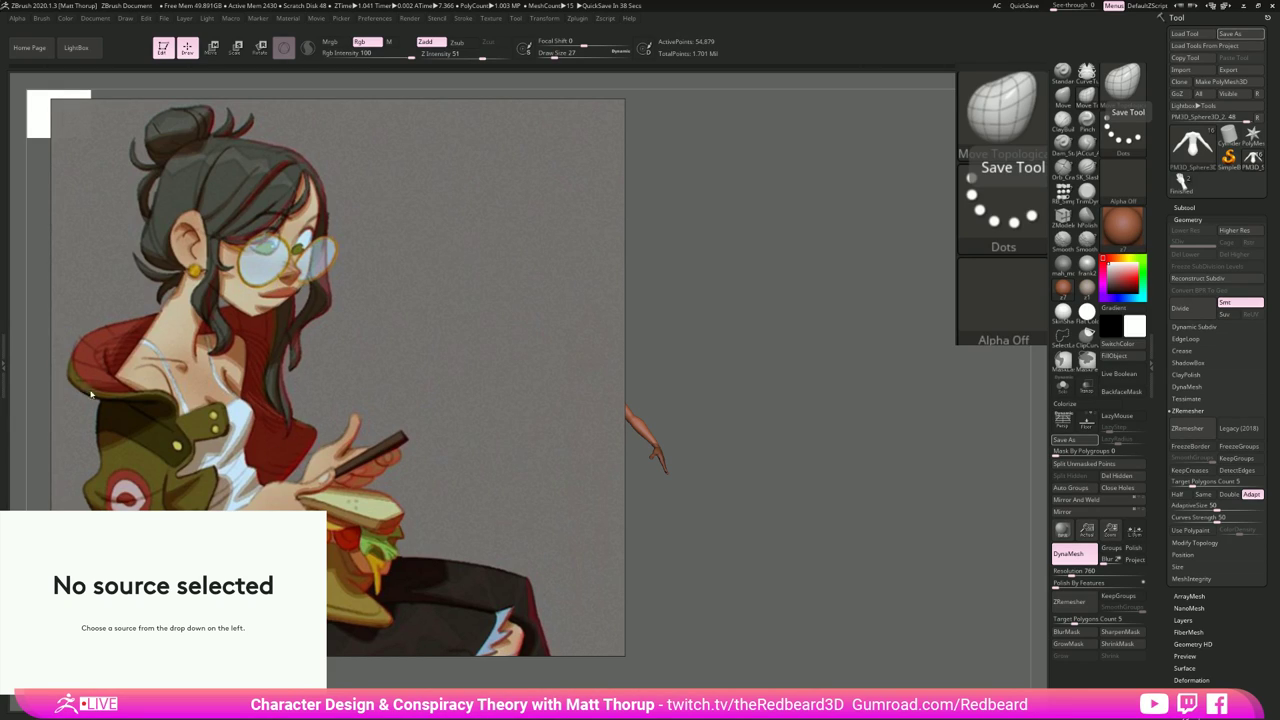
right_click_drag(415, 382, 0, 290)
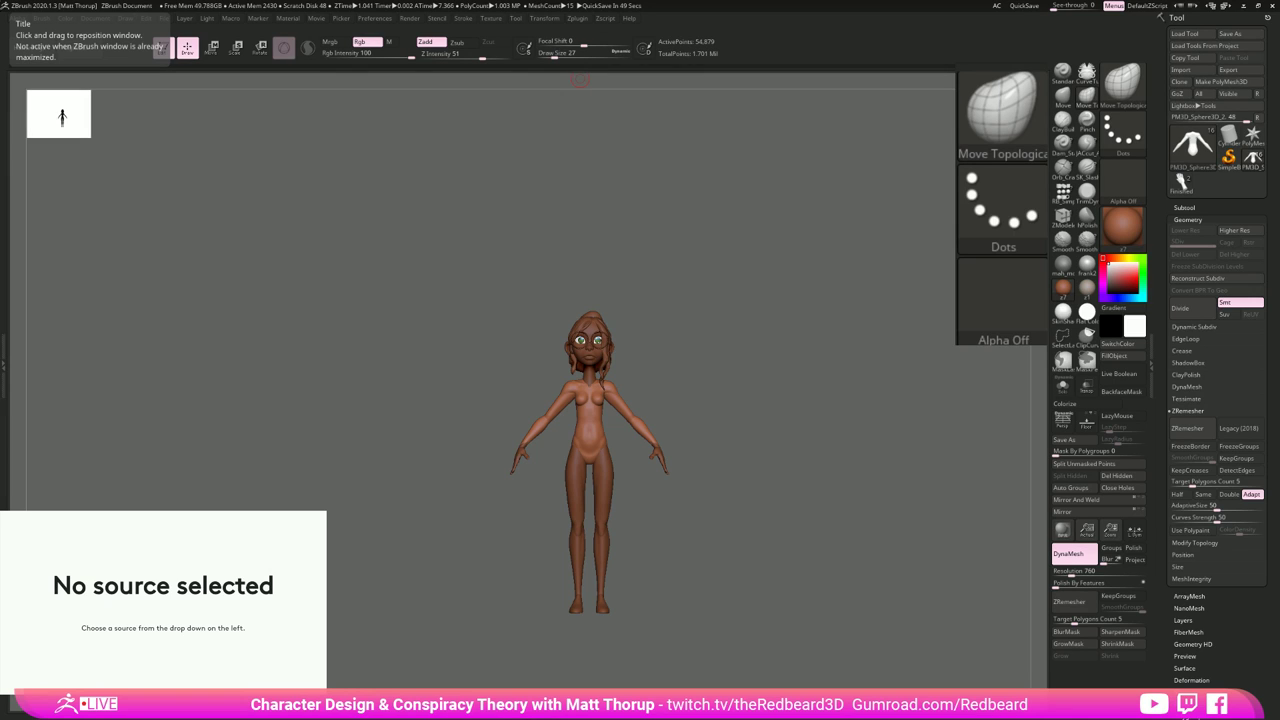
Step: Switch to the browser, look through the illustrator's Instagram posts for the original character artwork, and close the page
left_click_drag(62, 418, 595, 83)
scroll(476, 260, "down", 3)
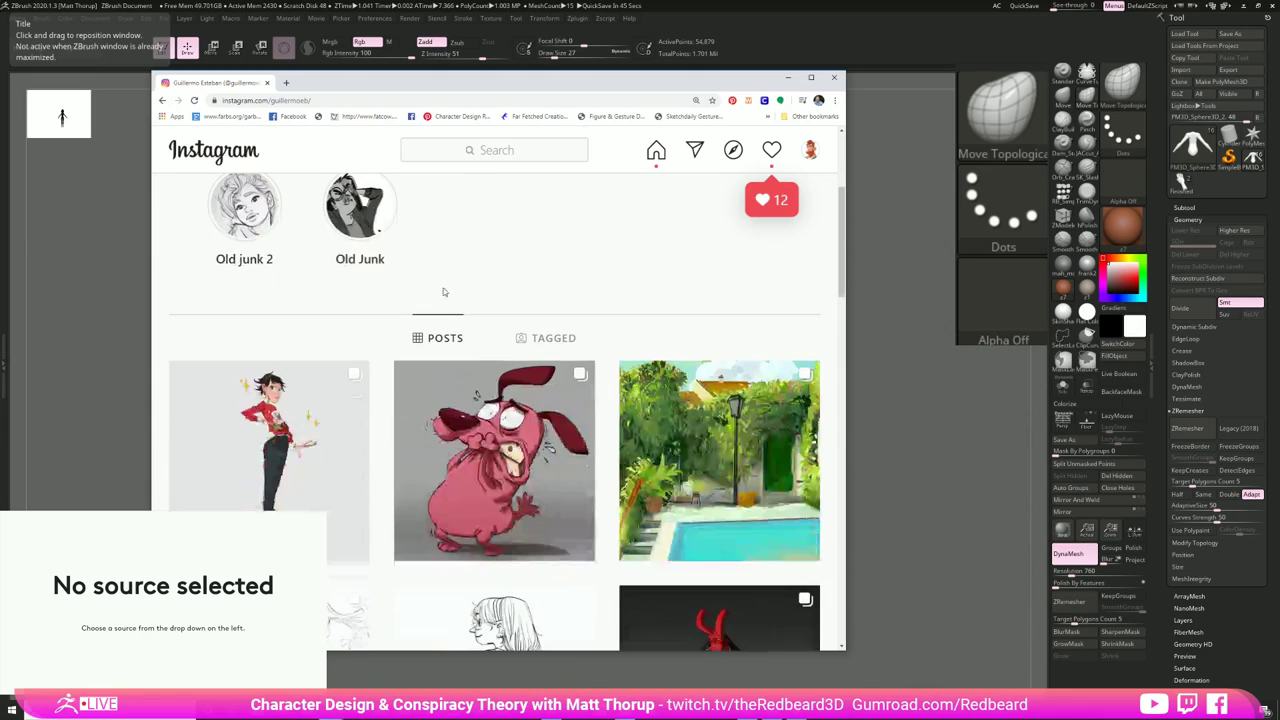
scroll(338, 377, "up", 3)
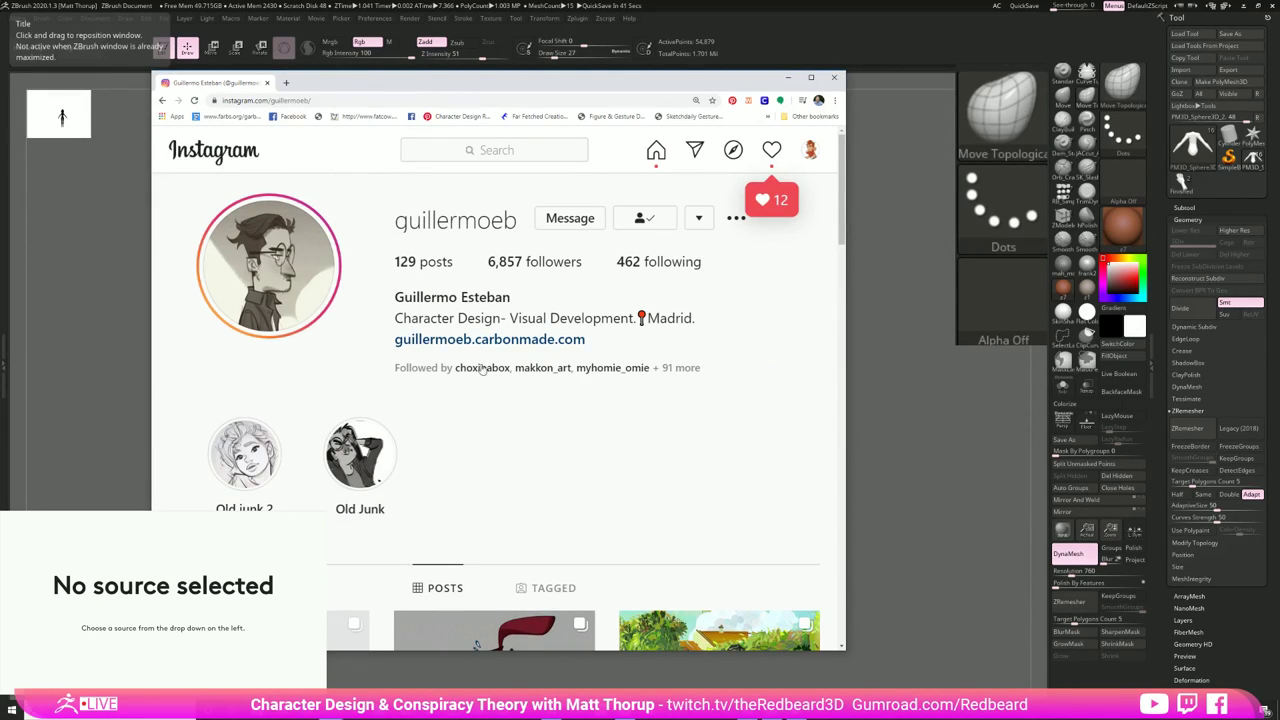
scroll(481, 369, "down", 6)
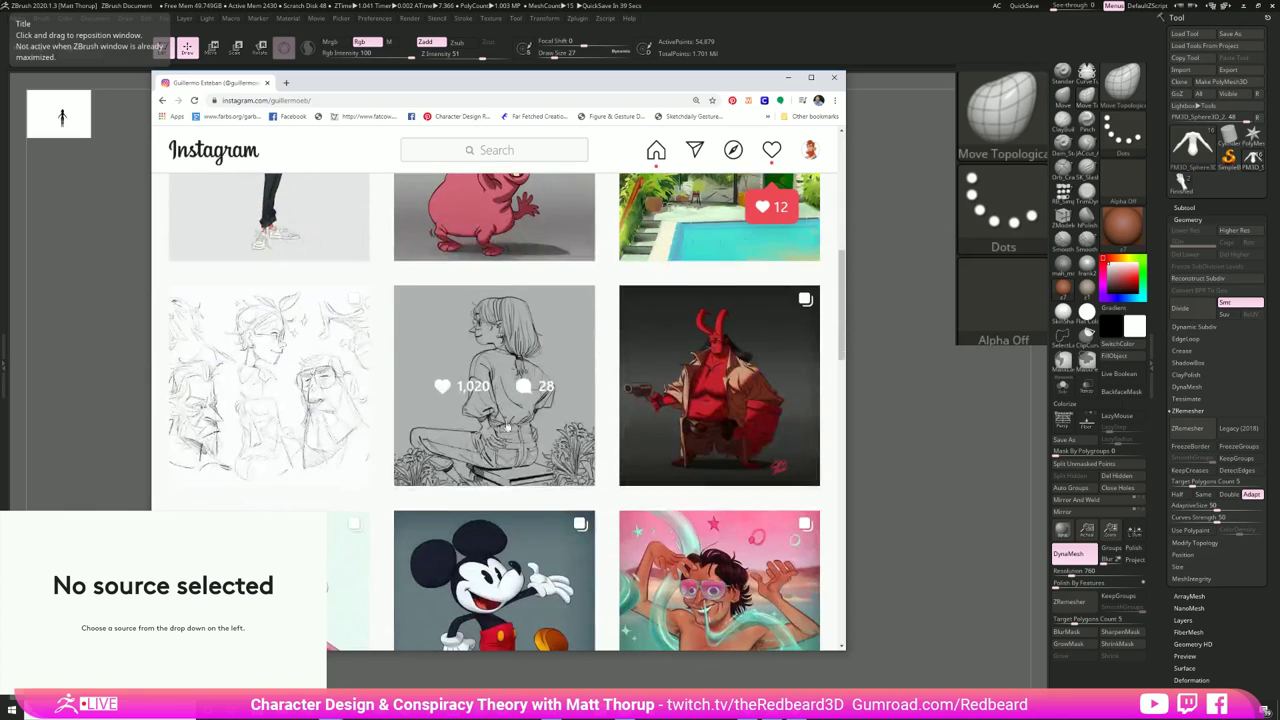
left_click(344, 342)
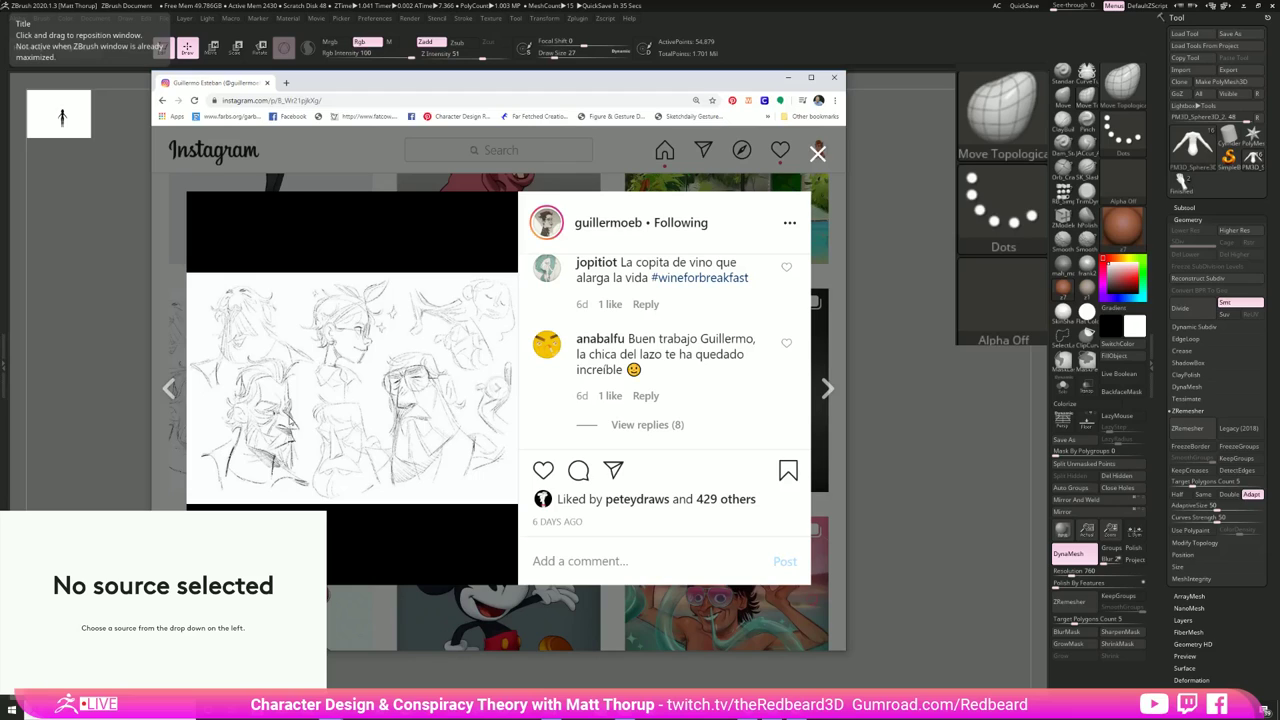
left_click(169, 510)
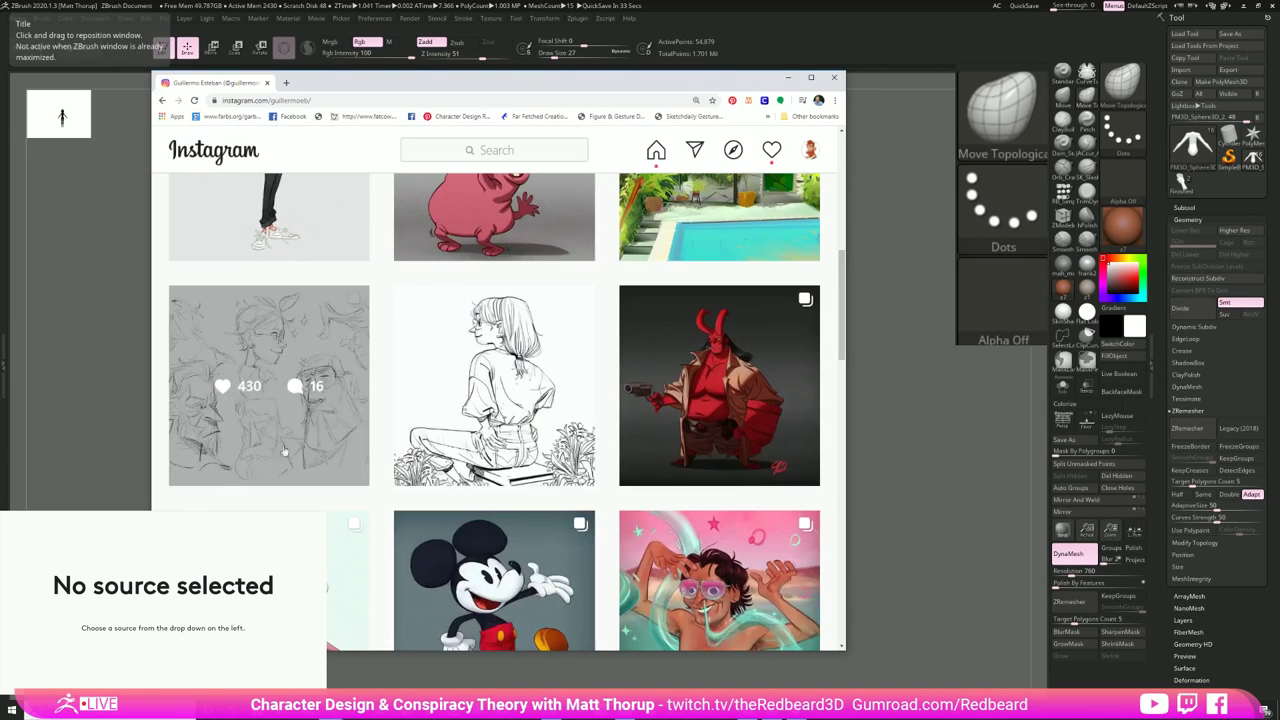
scroll(470, 410, "down", 5)
scroll(524, 380, "down", 7)
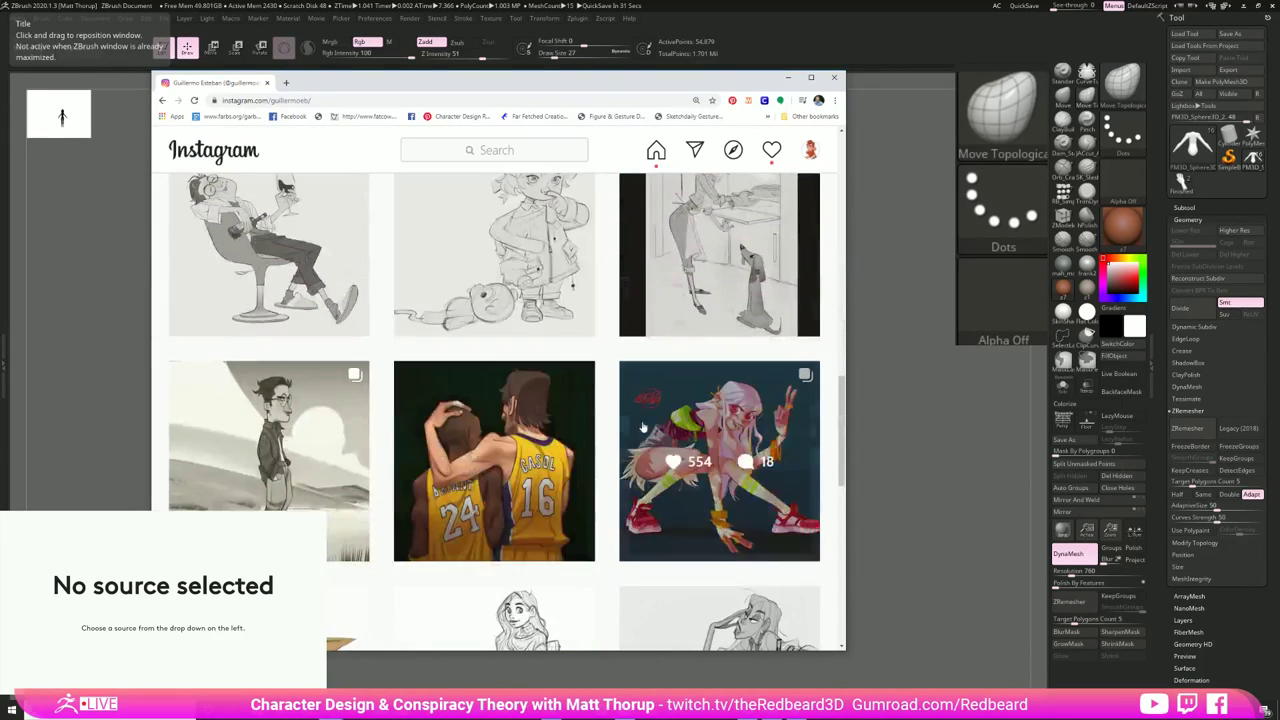
scroll(600, 460, "down", 1)
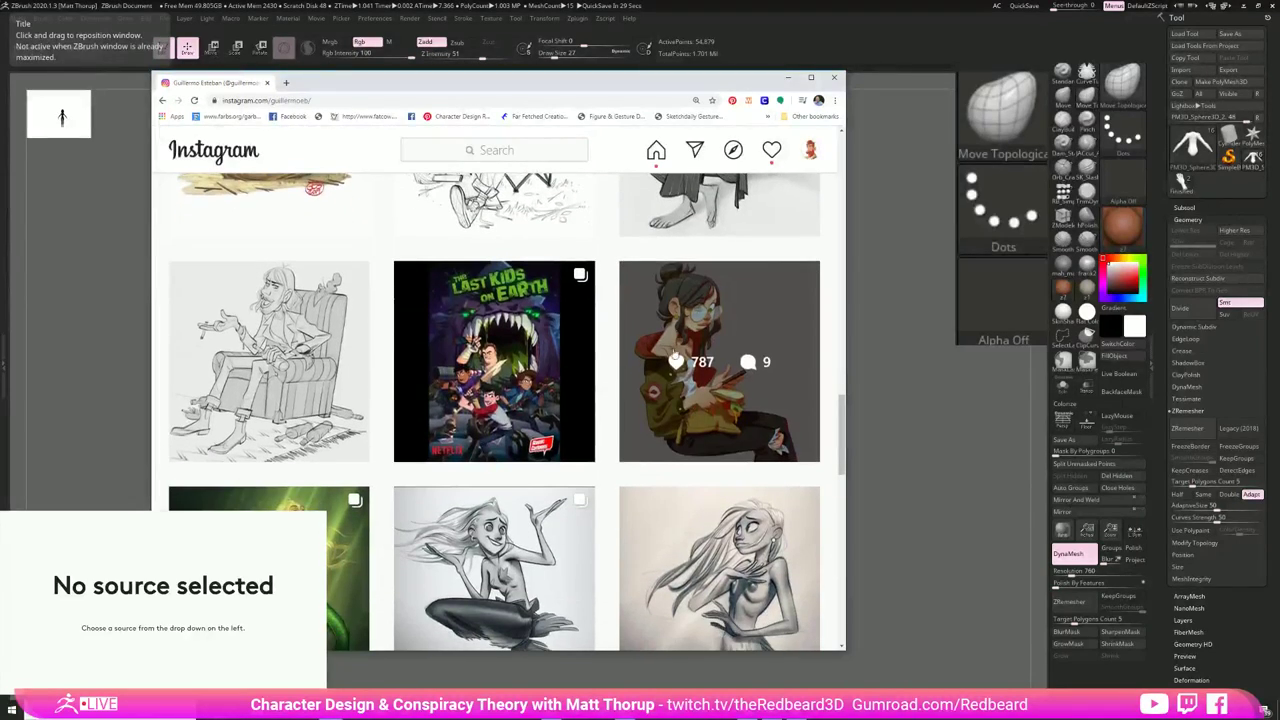
left_click(268, 82)
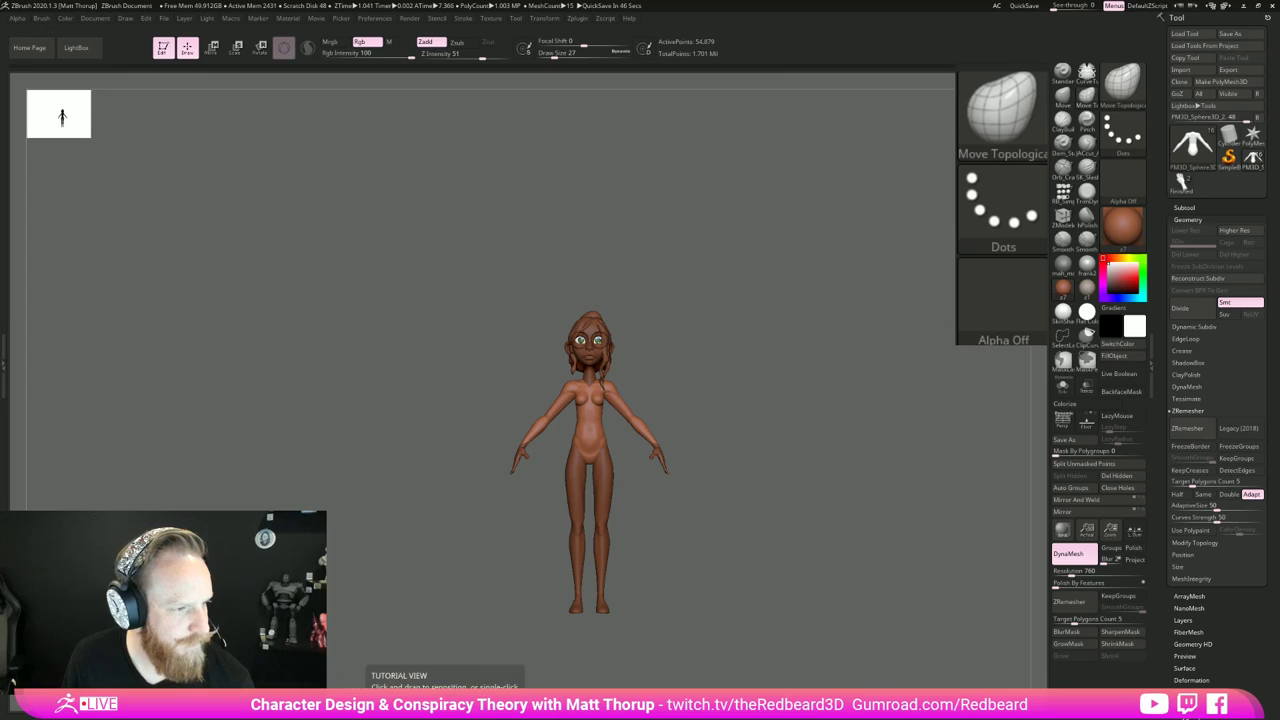
Step: Merge the torso subtool down with the legs and feet subtools, confirming each merge
left_click_drag(787, 421, 806, 528)
left_click_drag(902, 524, 871, 528)
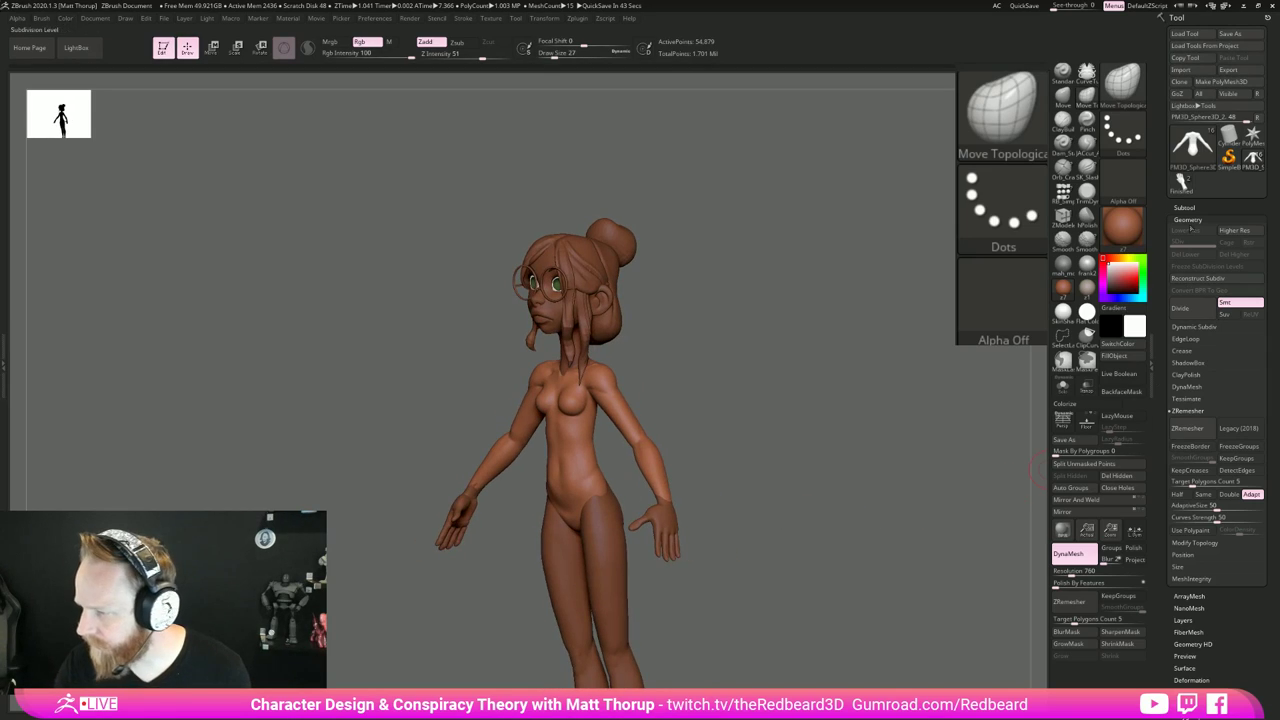
left_click(1184, 207)
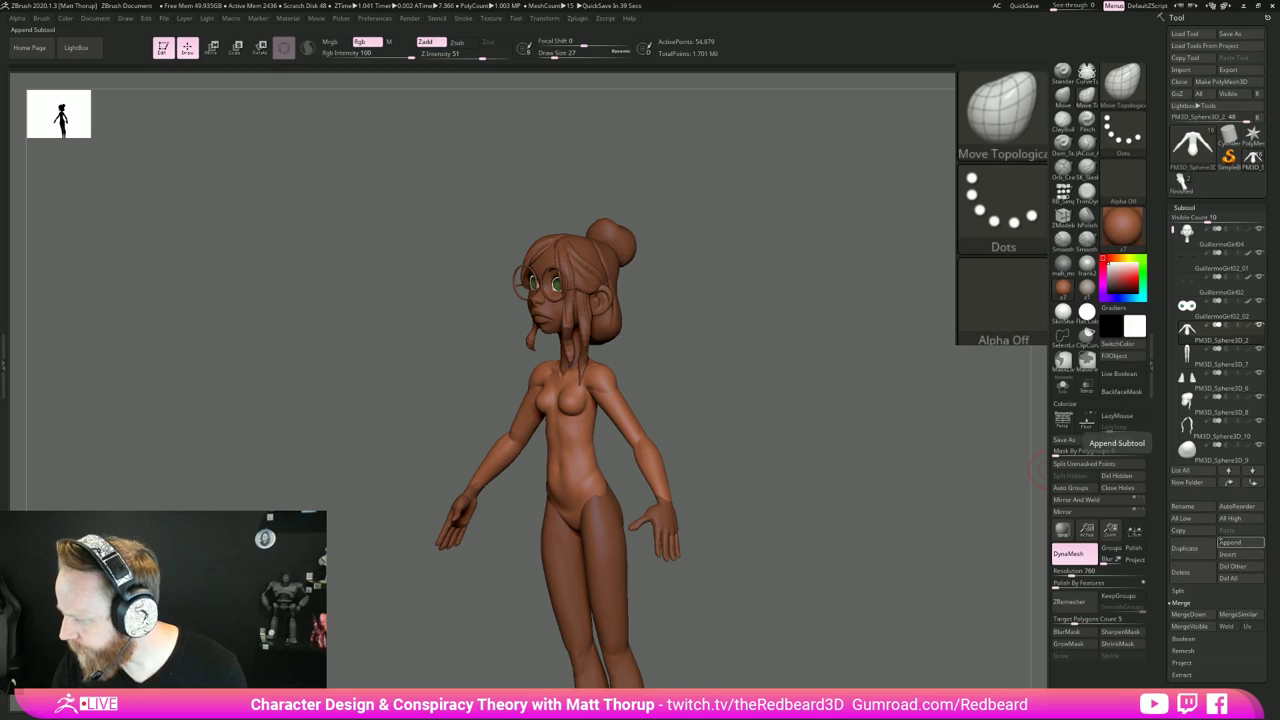
left_click(1183, 614)
left_click(1100, 637)
left_click_drag(1011, 629, 830, 598)
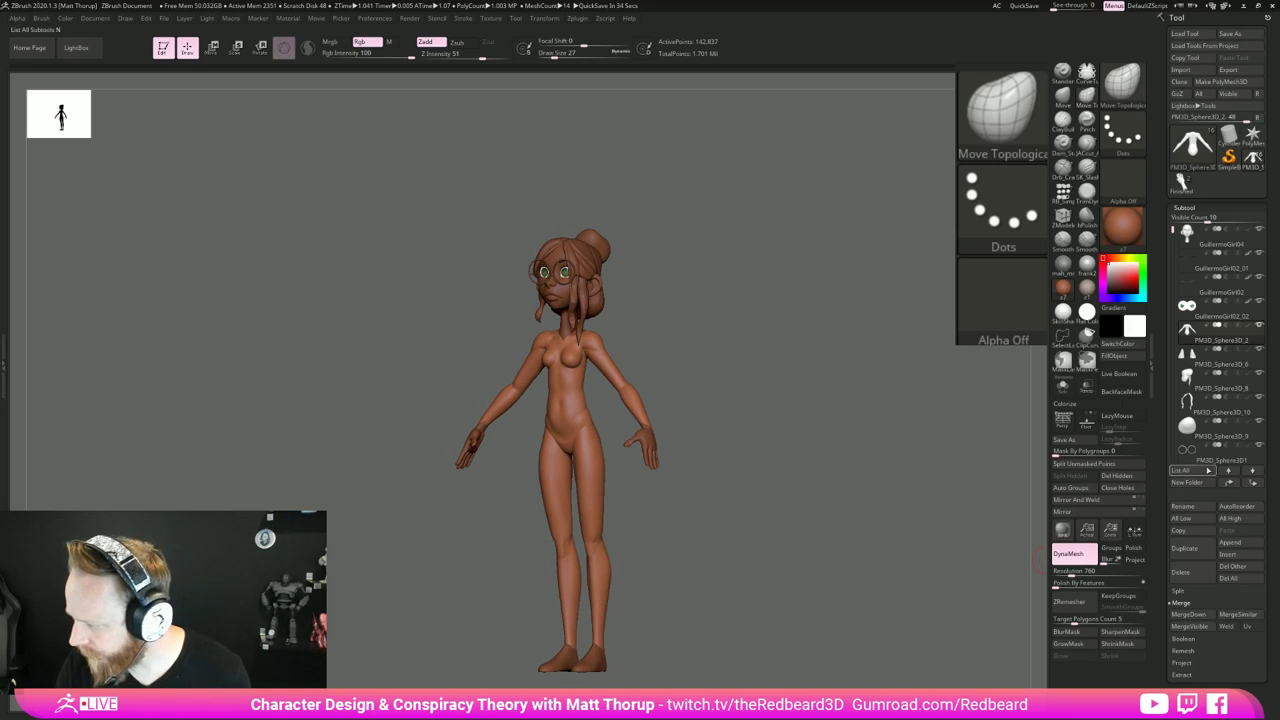
mouse_move(823, 609)
left_mouse_down()
mouse_move(644, 620)
mouse_move(813, 590)
left_mouse_up()
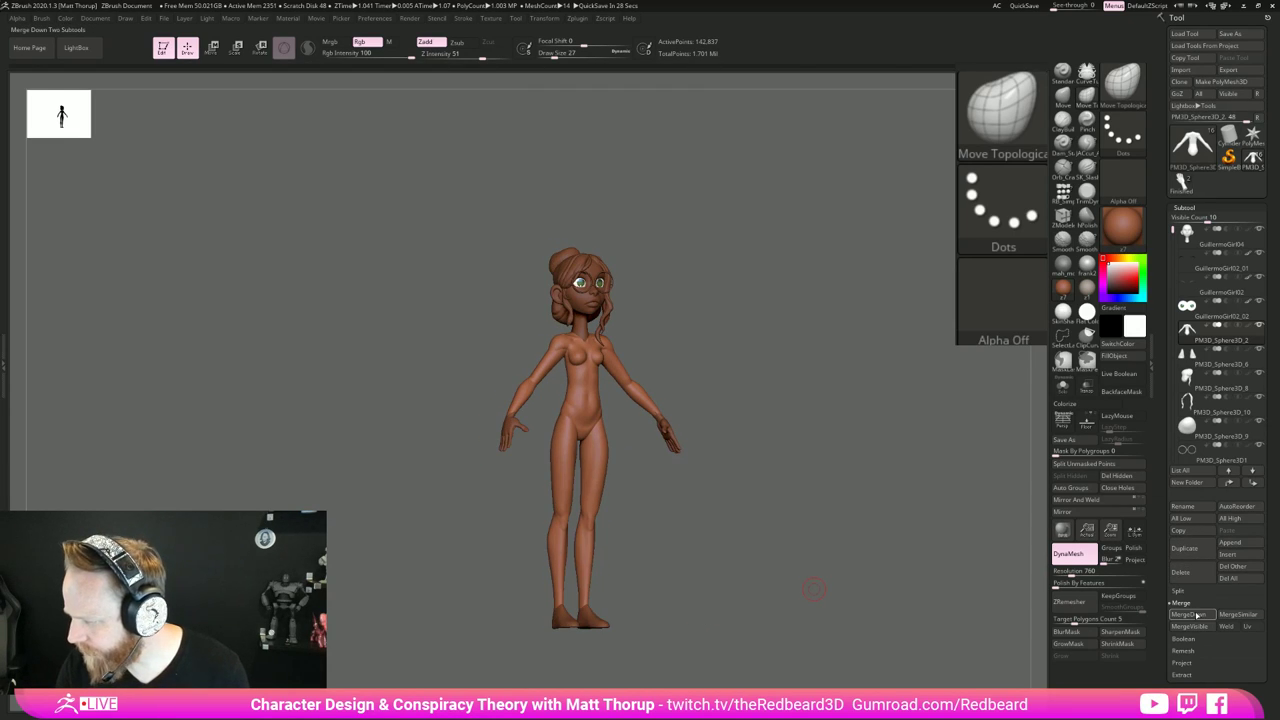
left_click(1188, 614)
left_click(1099, 635)
Step: Move the FinishedHandTemplate2 subtool directly below the body subtool and merge the body down with it
left_click_drag(832, 614, 703, 557)
left_click_drag(812, 542, 709, 487)
left_click(549, 418, "alt")
mouse_move(1211, 456)
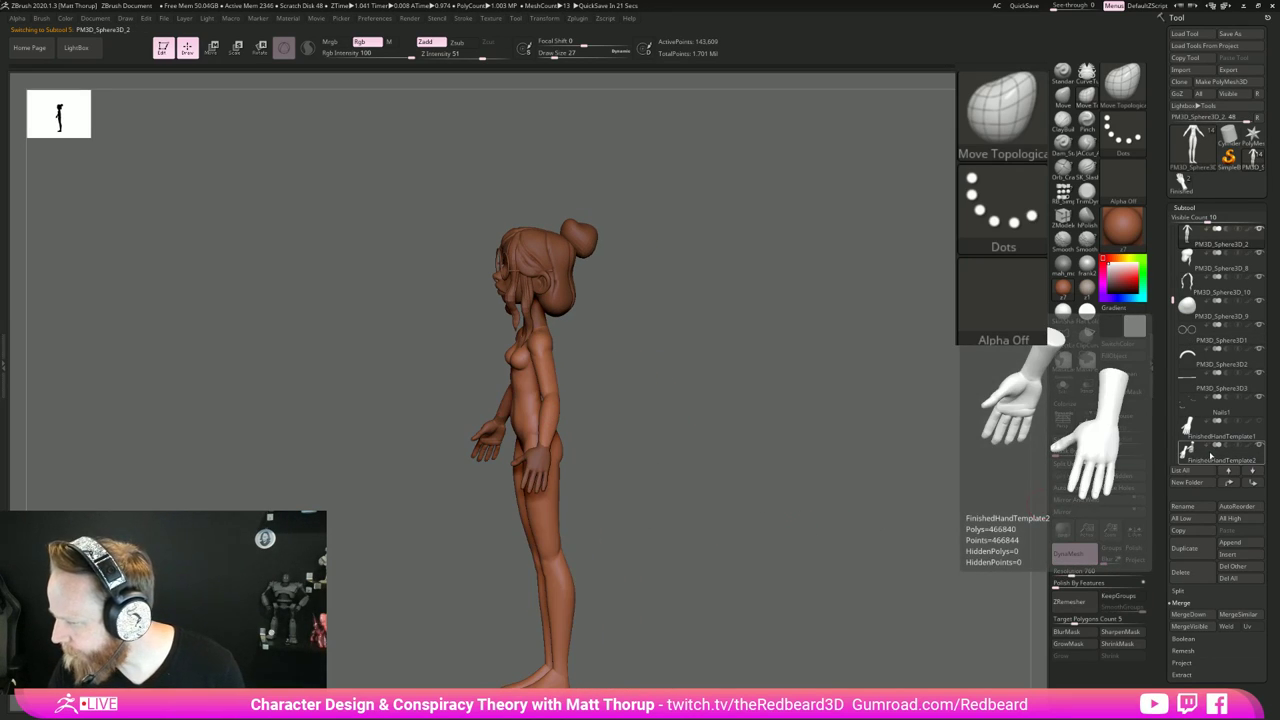
left_click_drag(1211, 456, 1207, 245)
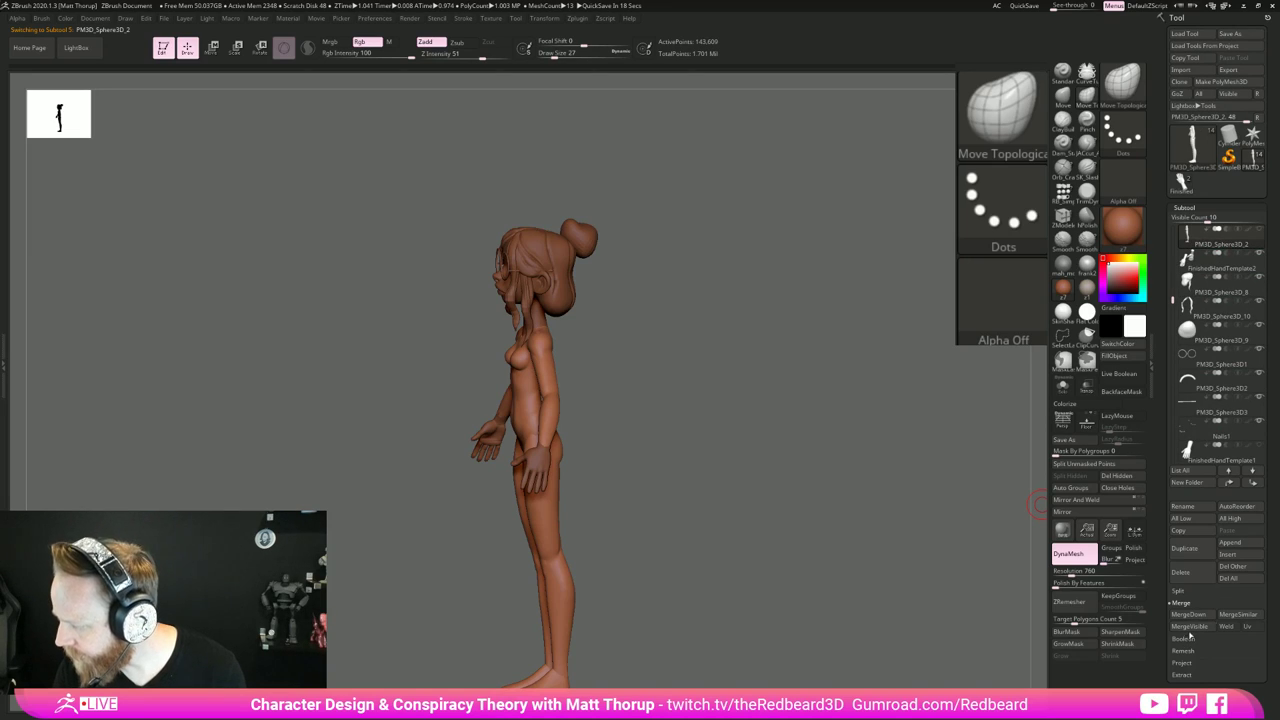
left_click(1185, 614)
left_click(1100, 636)
left_click_drag(1000, 637, 840, 614)
Step: Make the head the active subtool, isolate it with Solo, turn on its polyframe display and choose the Move Topological brush
left_click_drag(757, 614, 695, 610, "alt")
left_click(425, 300, "alt")
left_click(1062, 385)
left_click_drag(677, 457, 718, 492)
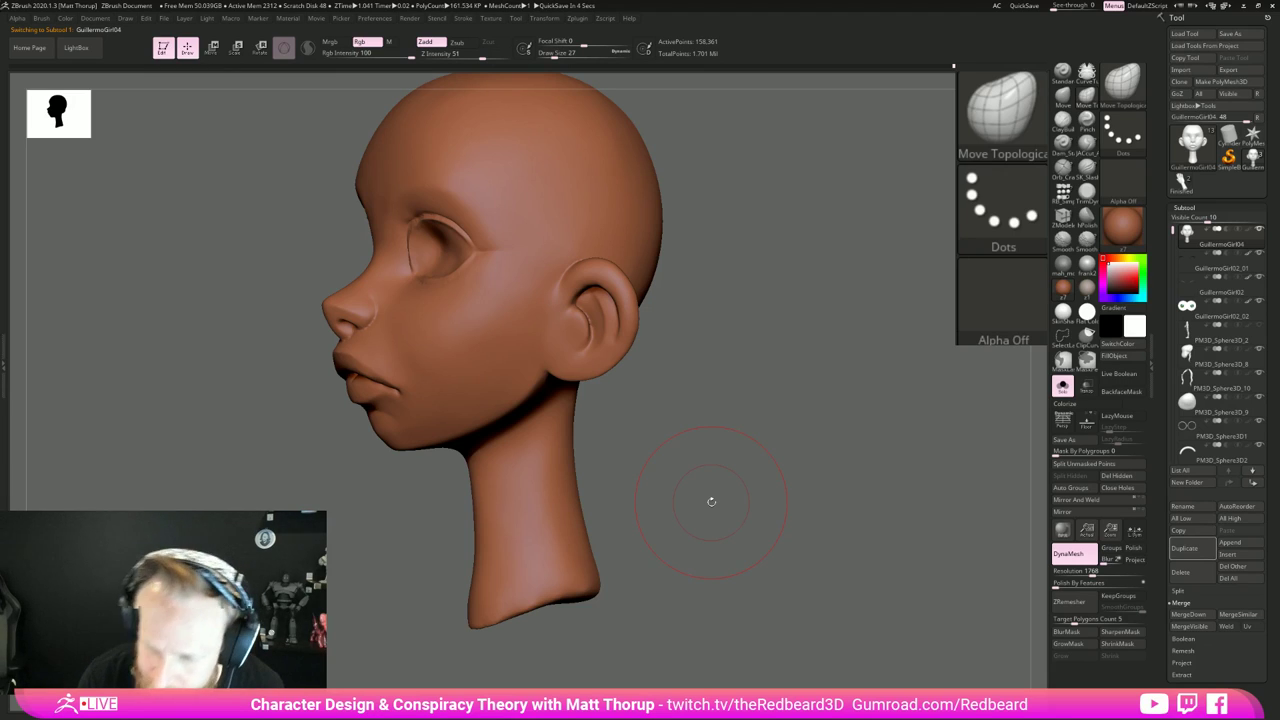
left_click_drag(711, 501, 836, 470)
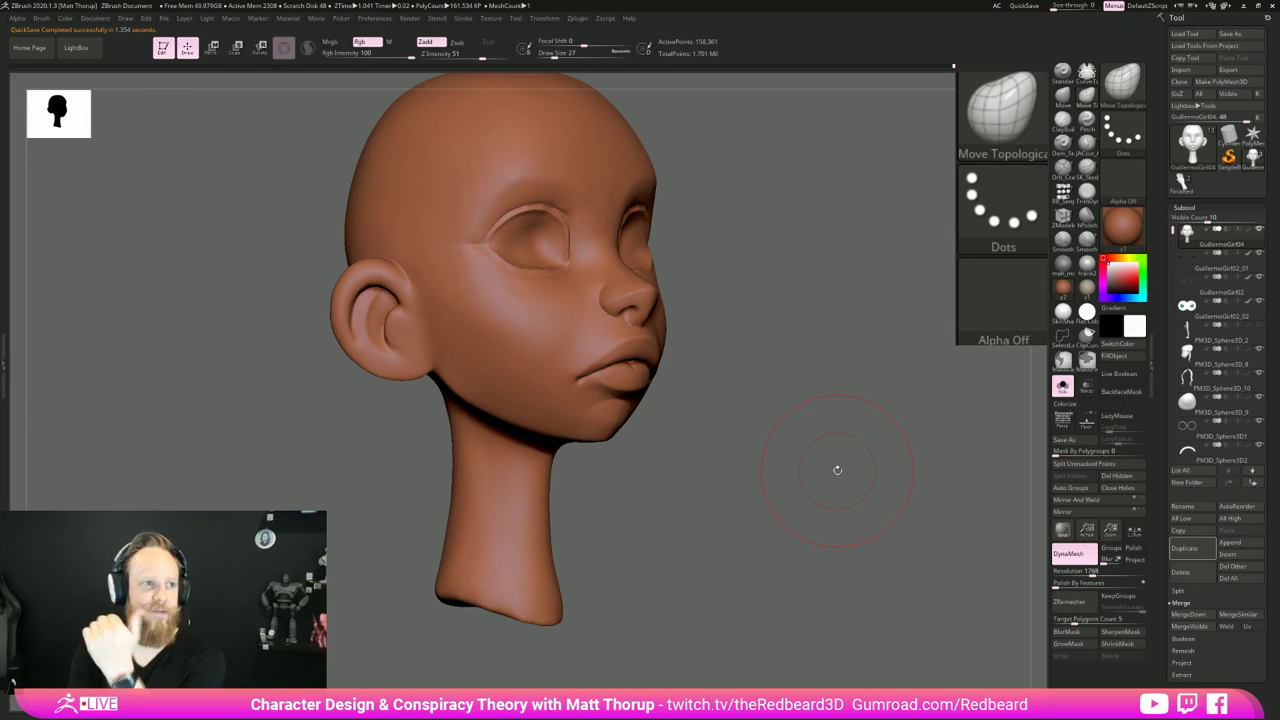
mouse_move(803, 476)
left_mouse_down()
mouse_move(786, 476)
mouse_move(811, 514)
mouse_move(857, 540)
mouse_move(803, 548)
left_mouse_up()
key("shift+f")
key("b")
key("m")
key("t")
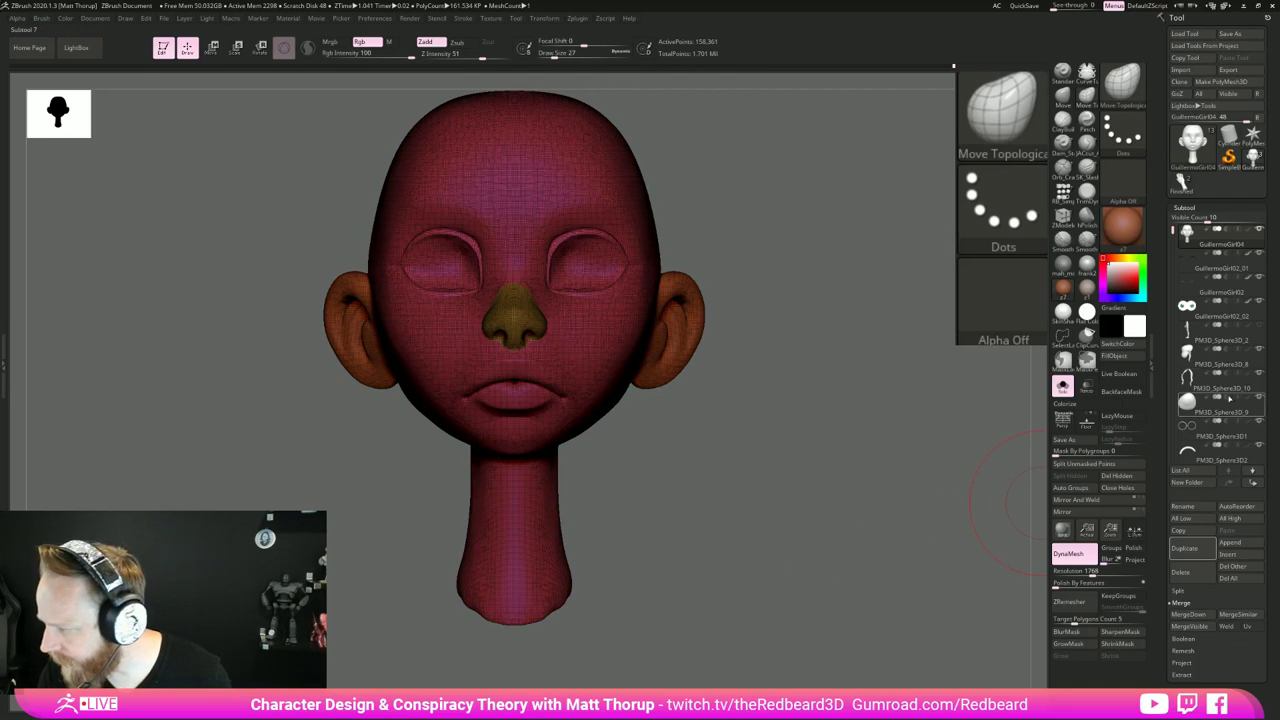
Step: Hide all subtools other than the head, append a Sphere3D and make it the active subtool
left_click(1259, 230, "shift")
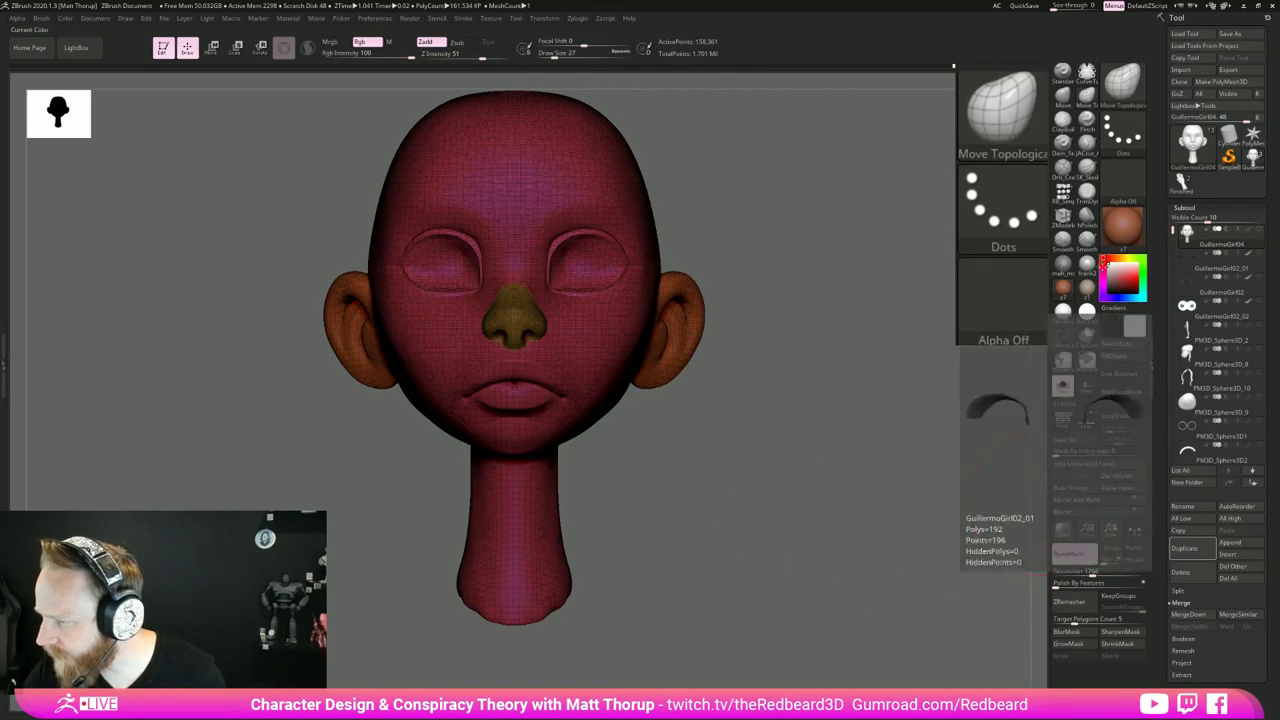
left_click_drag(904, 418, 896, 431)
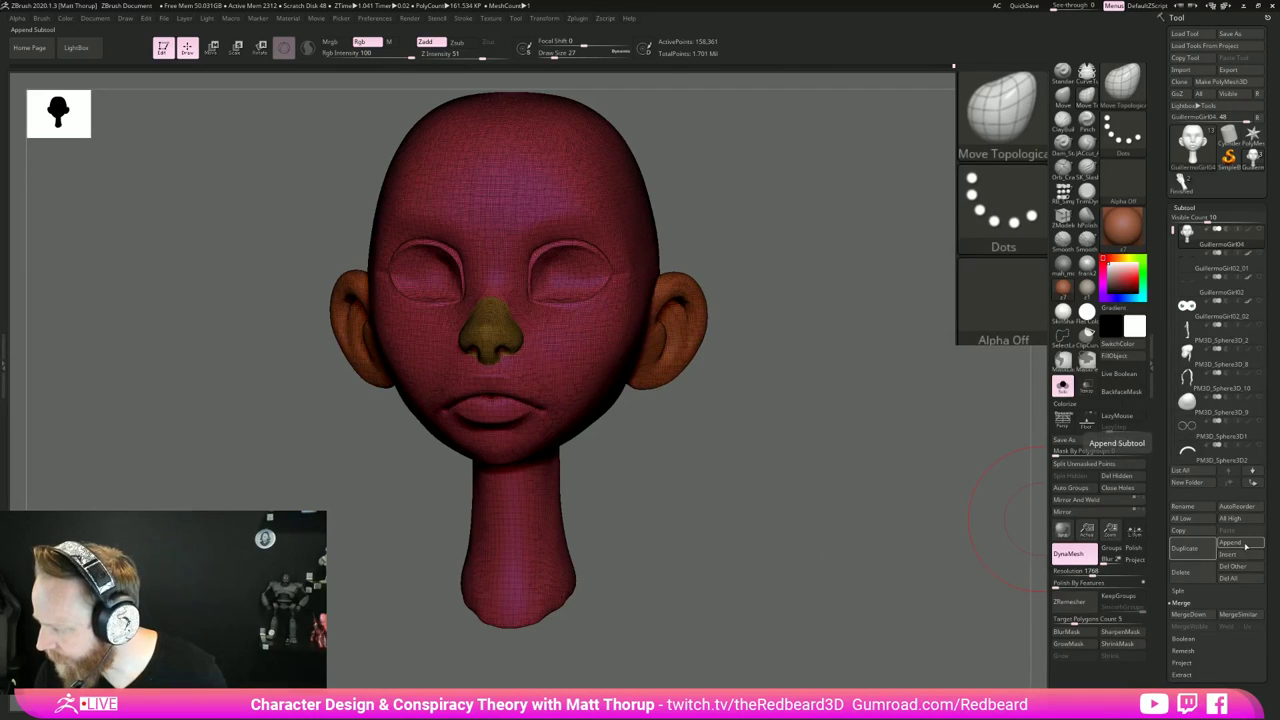
left_click(1245, 548)
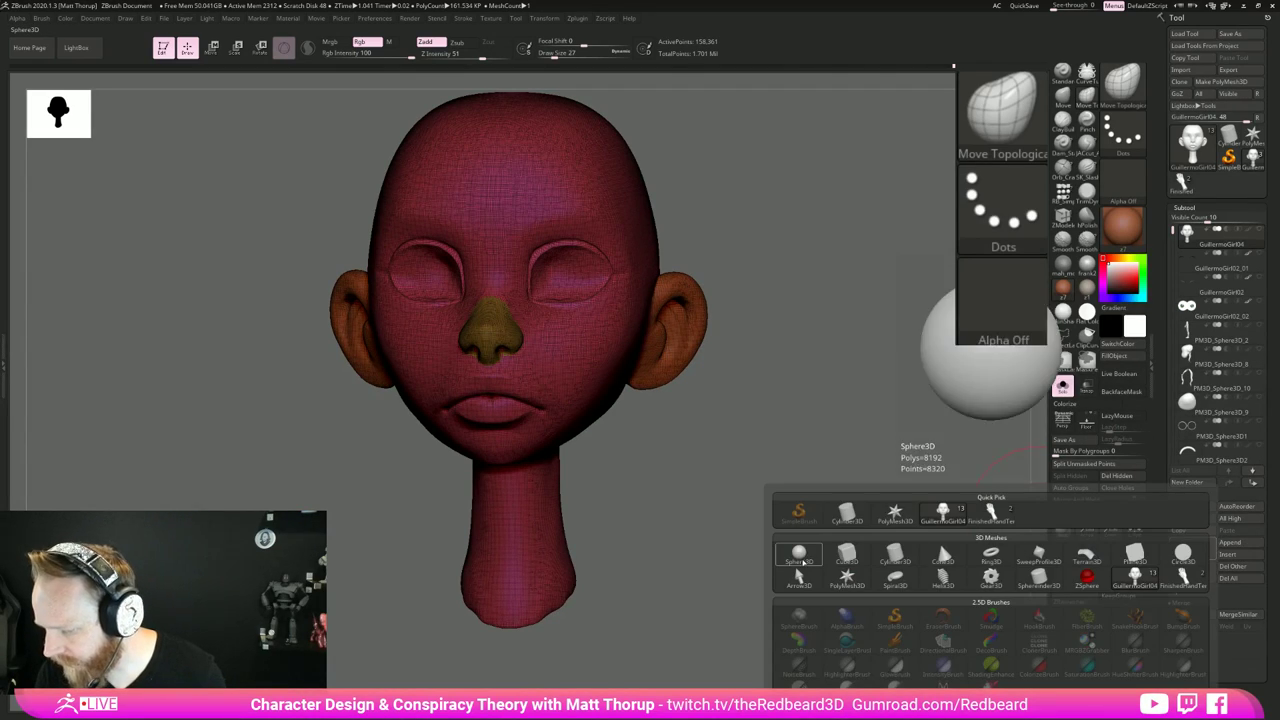
left_click(798, 556)
key("ctrl")
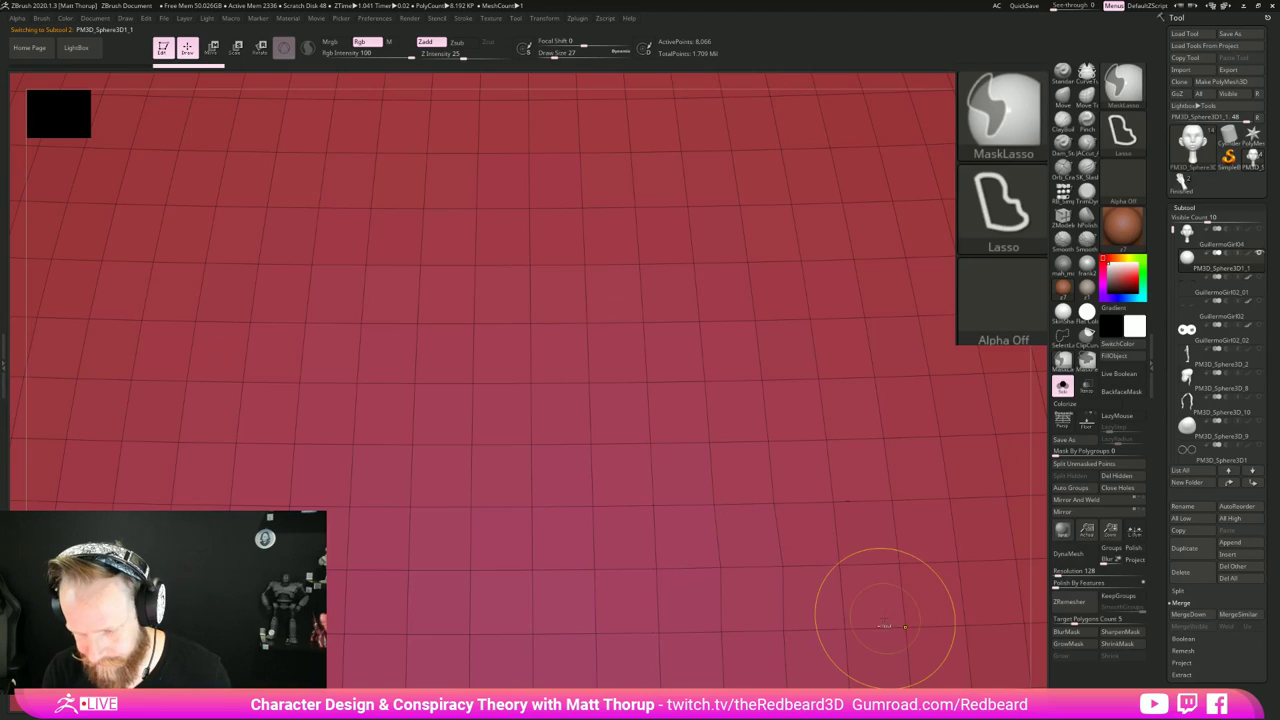
Step: Turn on ghost transparency and uniformly scale the new sphere down to about 0.1
key("f")
key("shift")
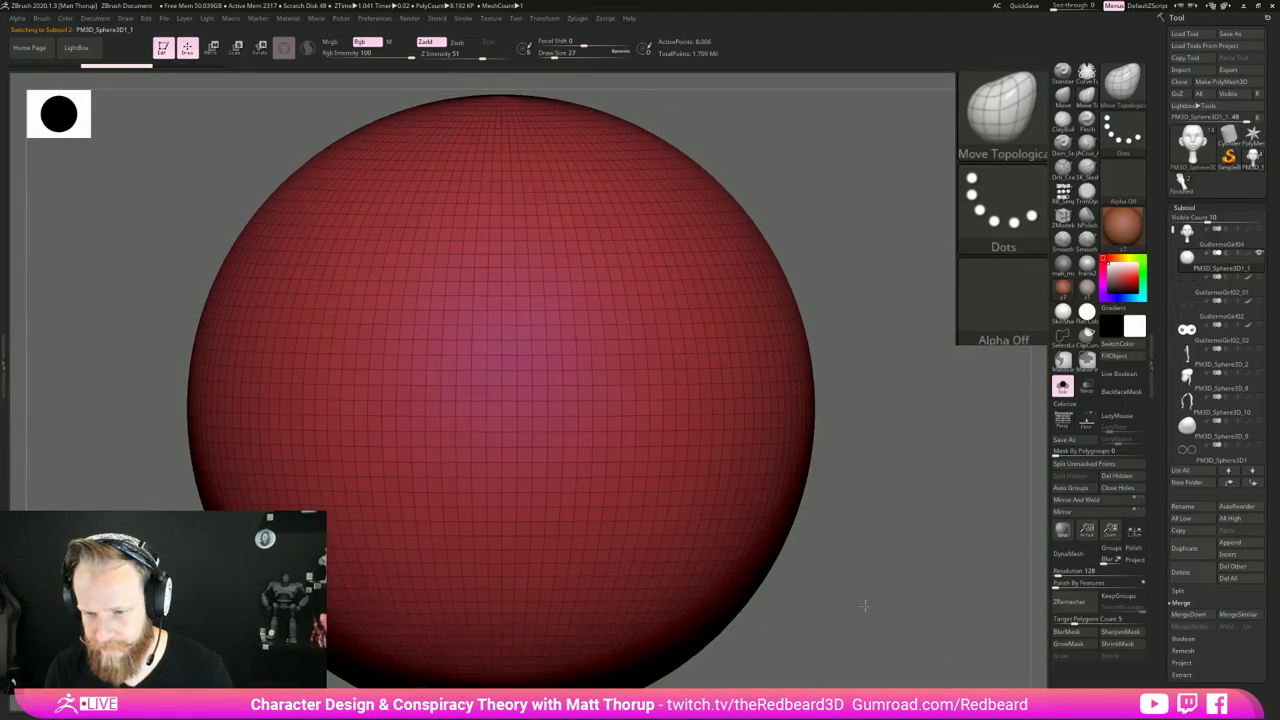
key("f")
left_click(1063, 386)
left_click(1086, 386)
key("r")
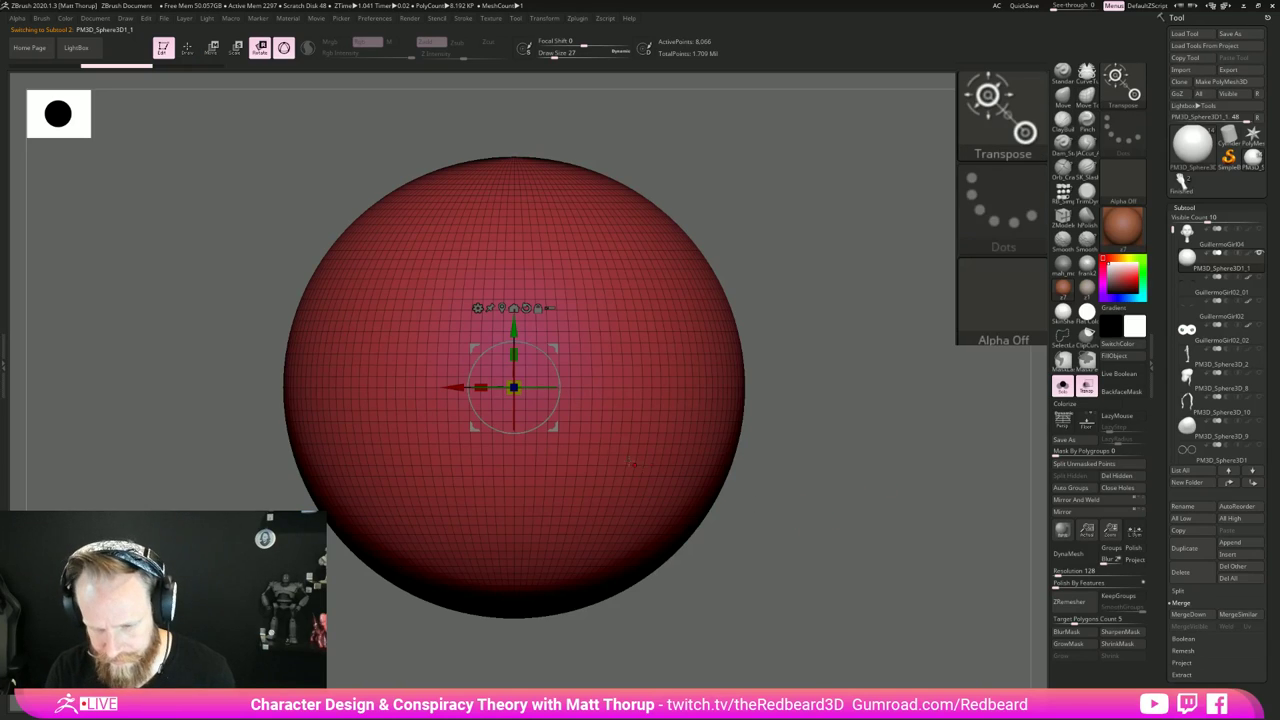
left_click_drag(514, 387, 255, 320)
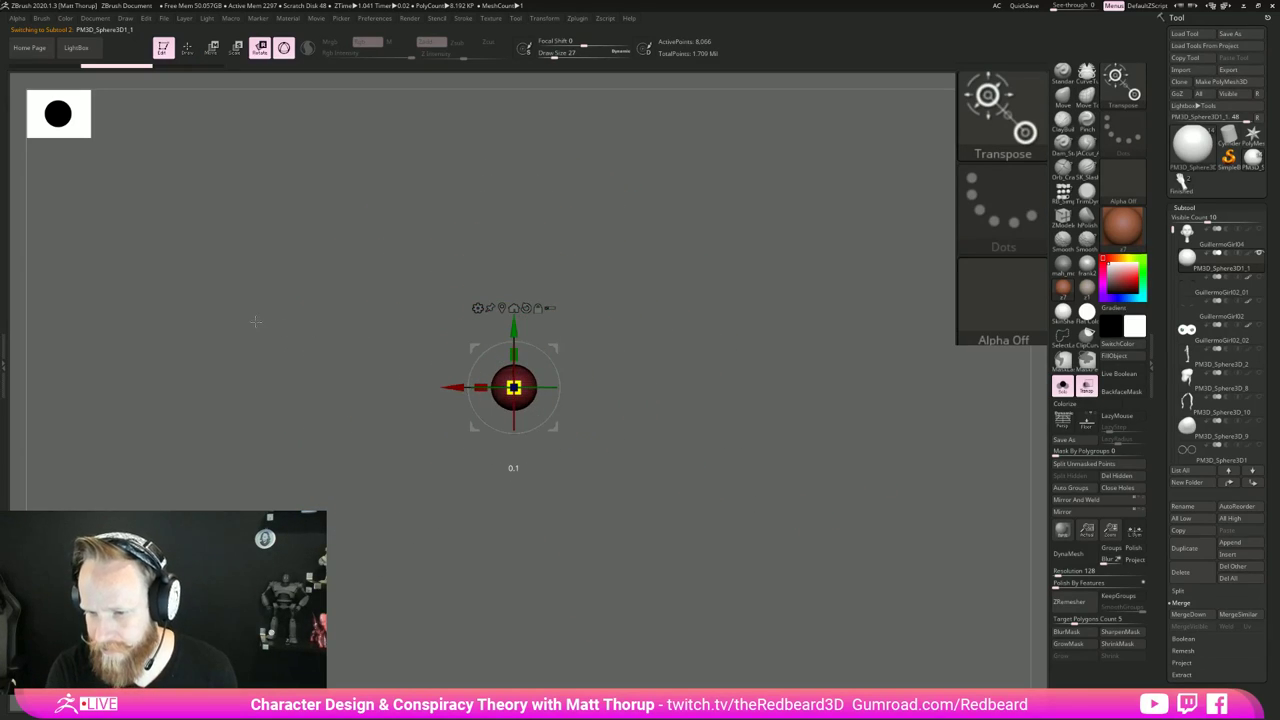
Step: Show the head with Solo off, then move the sphere up to the mouth and adjust its size
left_click(1259, 229)
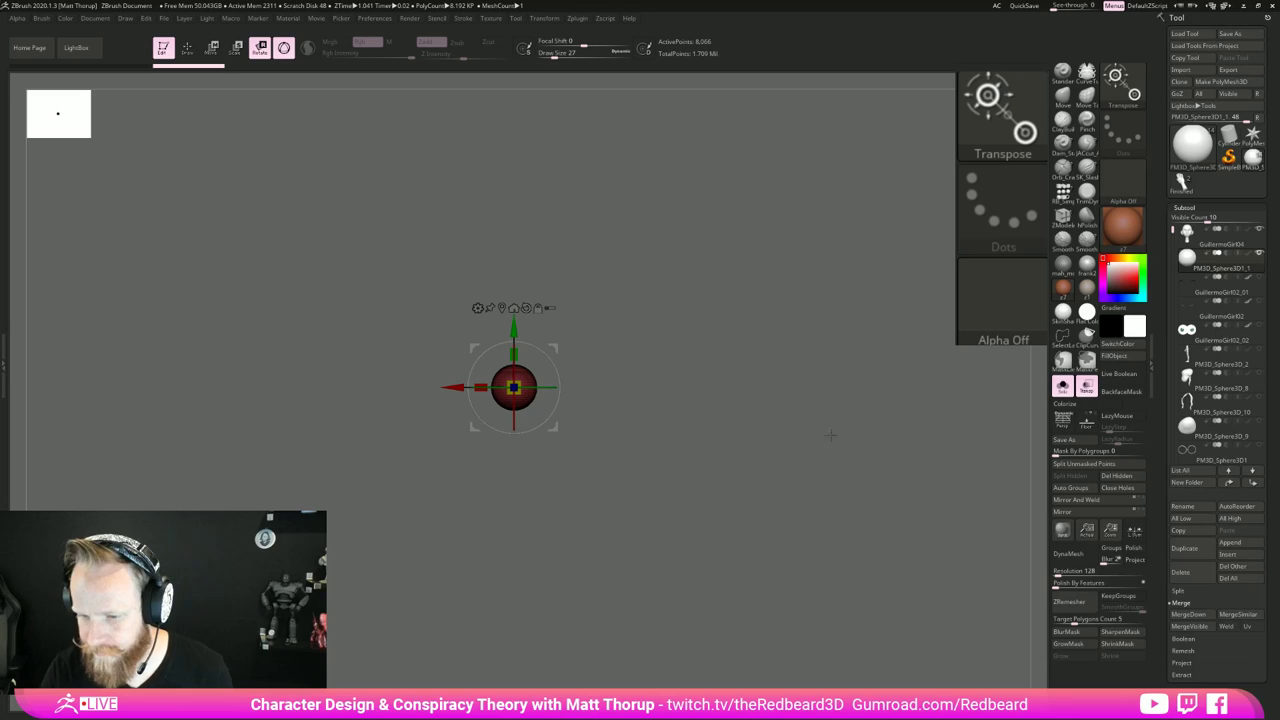
left_click(1062, 386)
left_click_drag(514, 327, 514, 228)
left_click_drag(780, 225, 803, 349, "alt")
left_click_drag(718, 312, 727, 468, "alt")
left_click_drag(525, 444, 479, 452)
mouse_move(526, 402)
left_mouse_down()
mouse_move(526, 421)
mouse_move(524, 409)
left_mouse_up()
Step: Adjust the sphere's depth in side view to fit behind the lips, and return to draw mode
left_click_drag(806, 354, 660, 434, "shift")
left_click_drag(472, 474, 361, 505)
mouse_move(585, 538)
left_mouse_down("shift")
mouse_move(679, 545)
mouse_move(780, 530)
left_mouse_up("shift")
key("q")
key("Tab")
key("Tab")
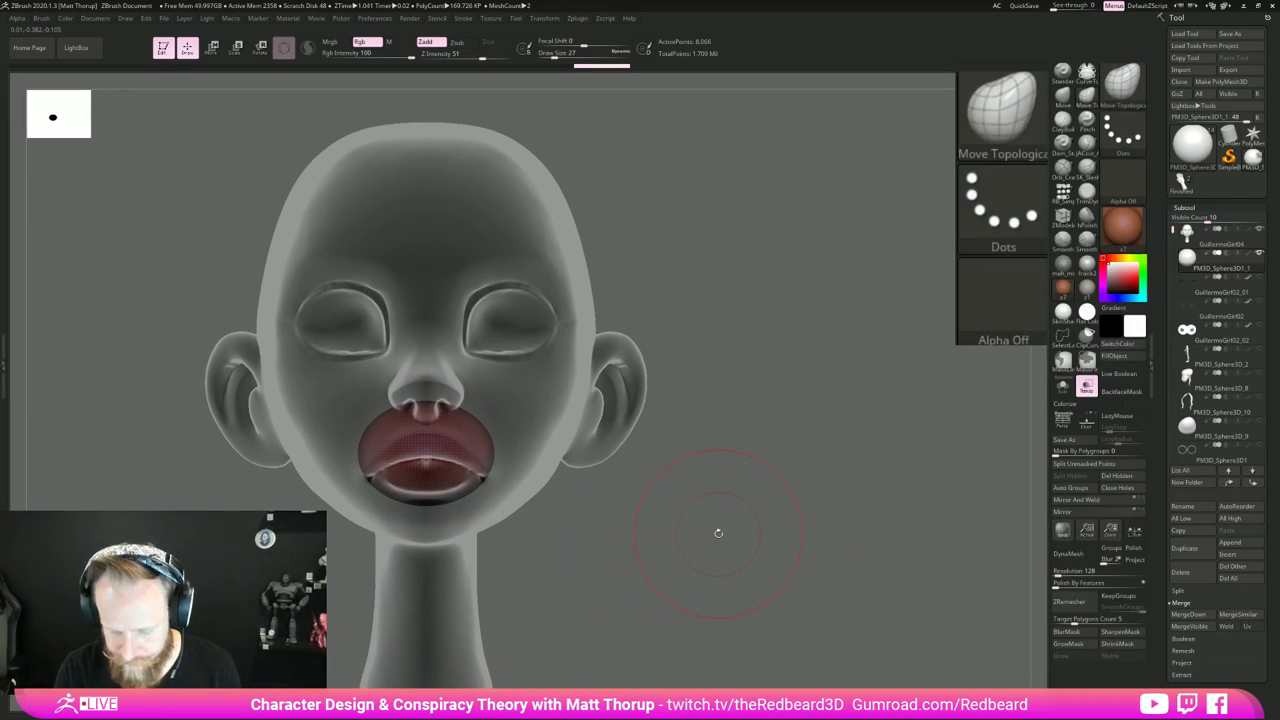
Step: Reshape the front of the mouth sphere to follow the curve of the lips using the Move brush at draw size 17
mouse_move(669, 510)
left_mouse_down()
mouse_move(660, 595)
mouse_move(654, 392)
left_mouse_up()
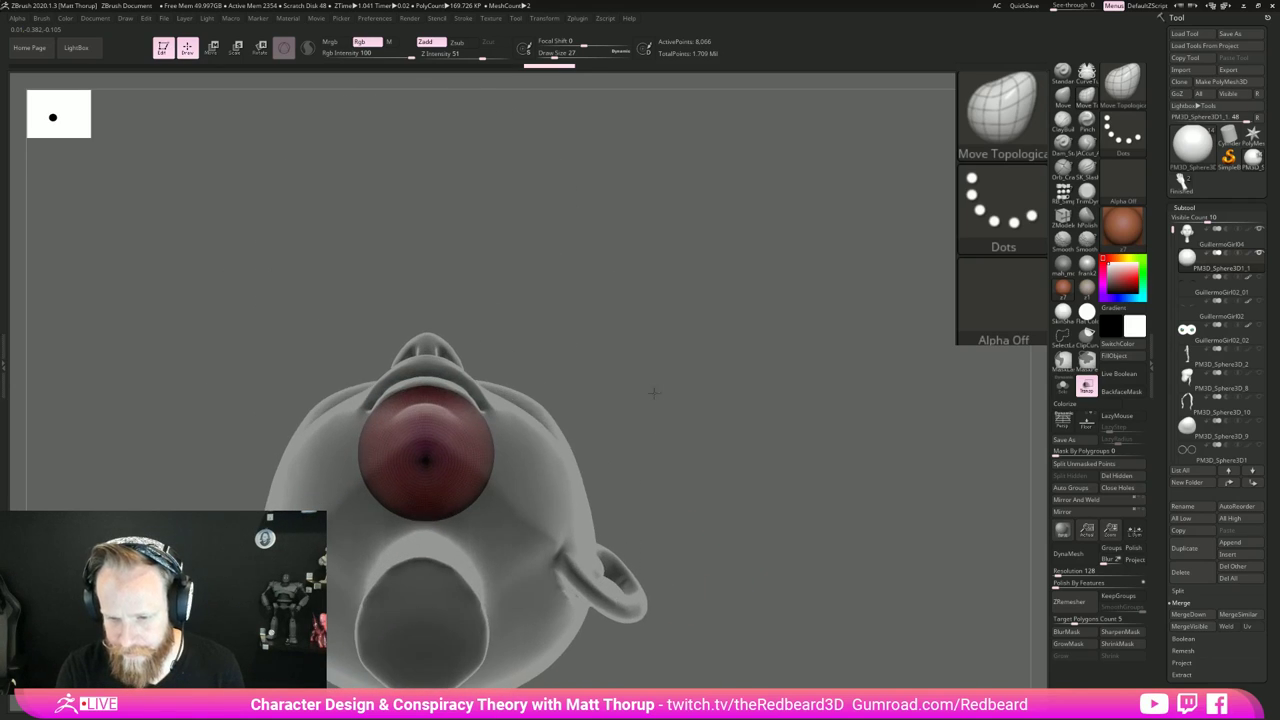
key("b")
key("m")
key("v")
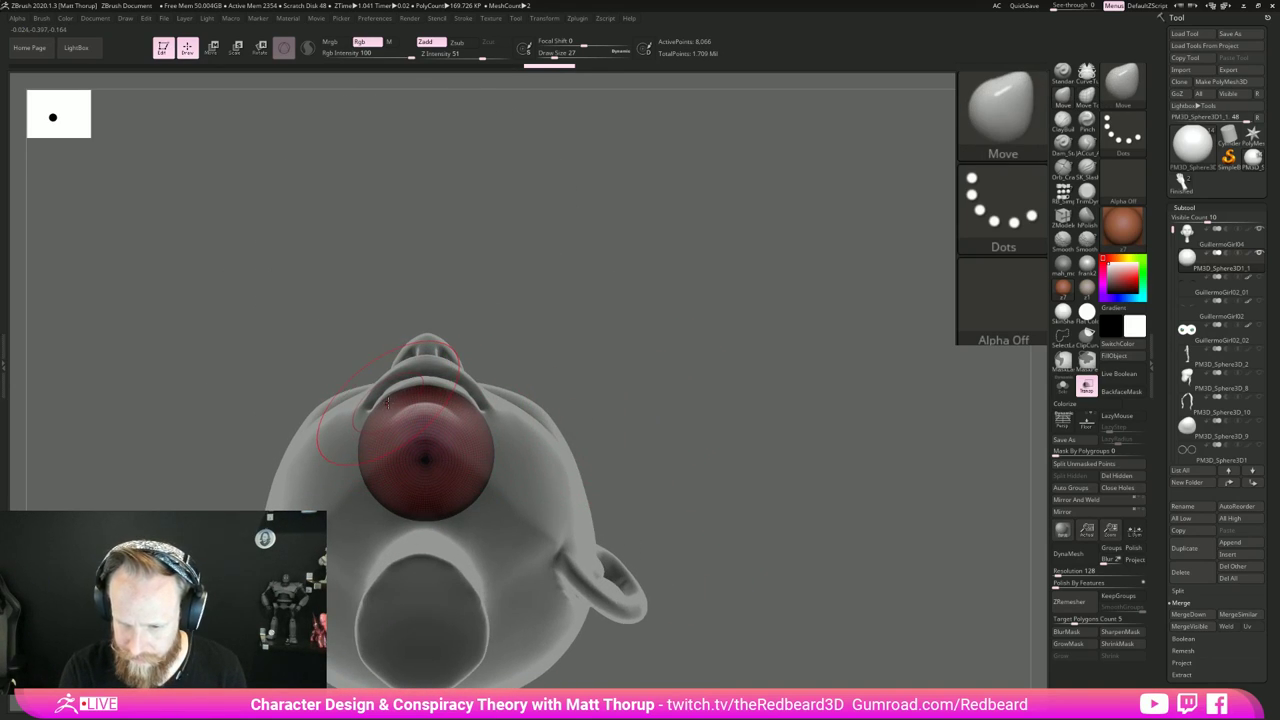
key("[")
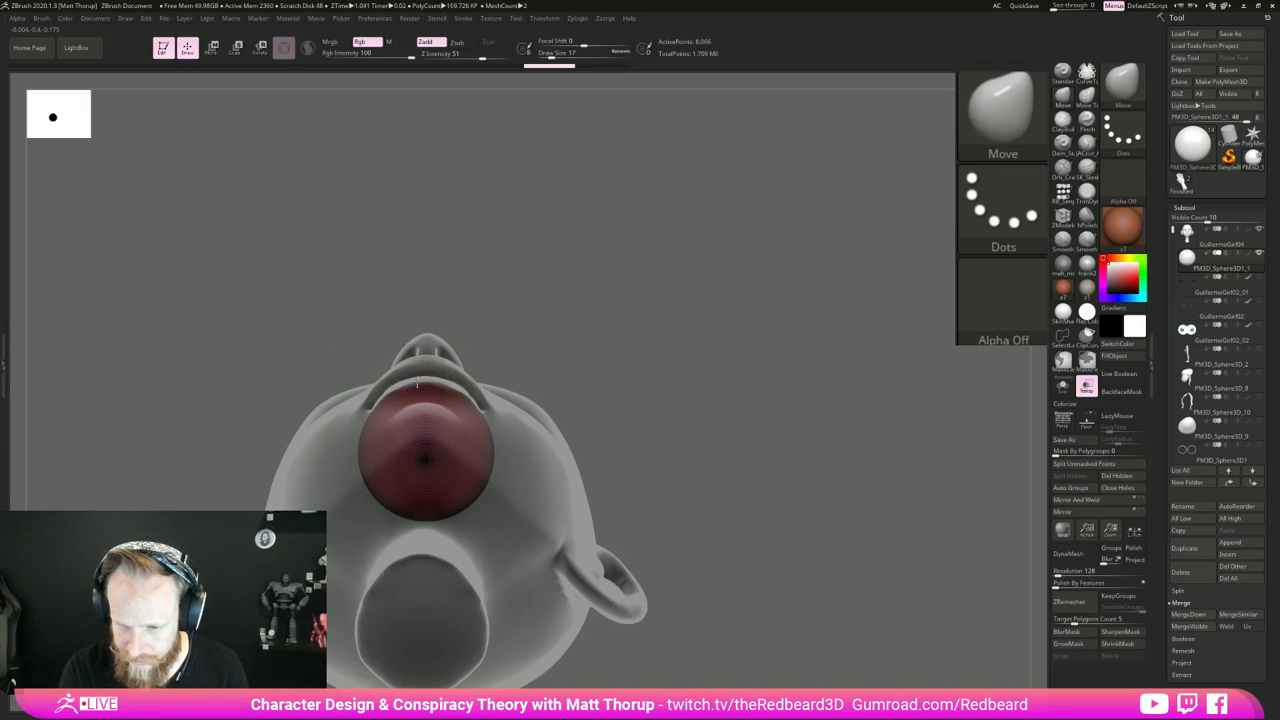
left_click_drag(507, 341, 405, 332)
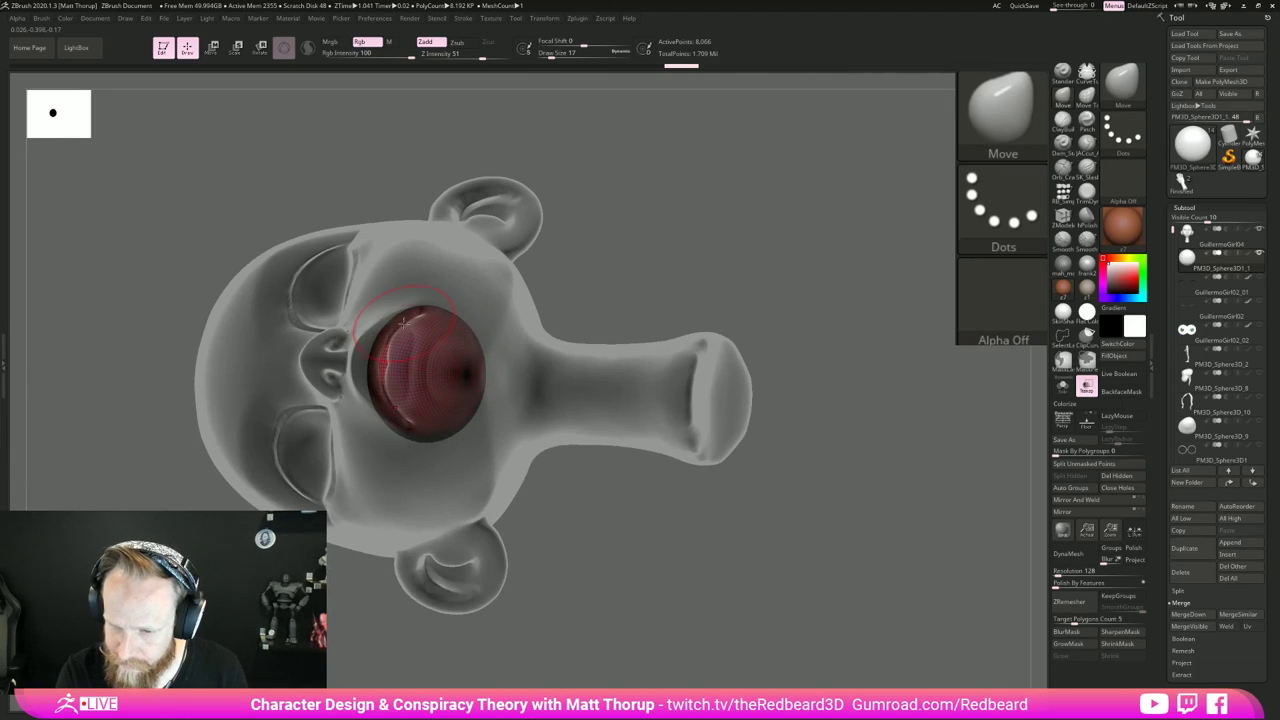
left_click_drag(468, 290, 586, 241)
Step: Pull the sphere's front surface into line with the lips using the Move brush at draw sizes 12 and 7
key("bracketleft")
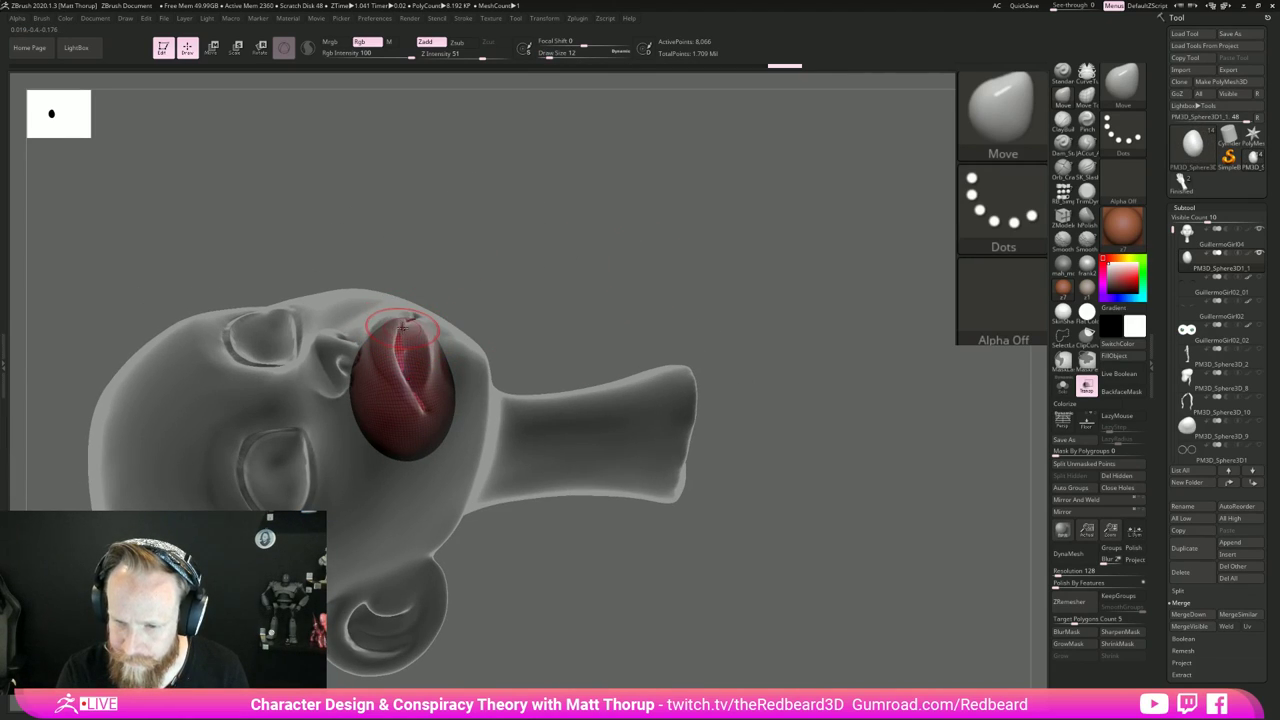
mouse_move(405, 330)
left_mouse_down()
mouse_move(418, 355)
mouse_move(405, 378)
left_mouse_up()
key("[")
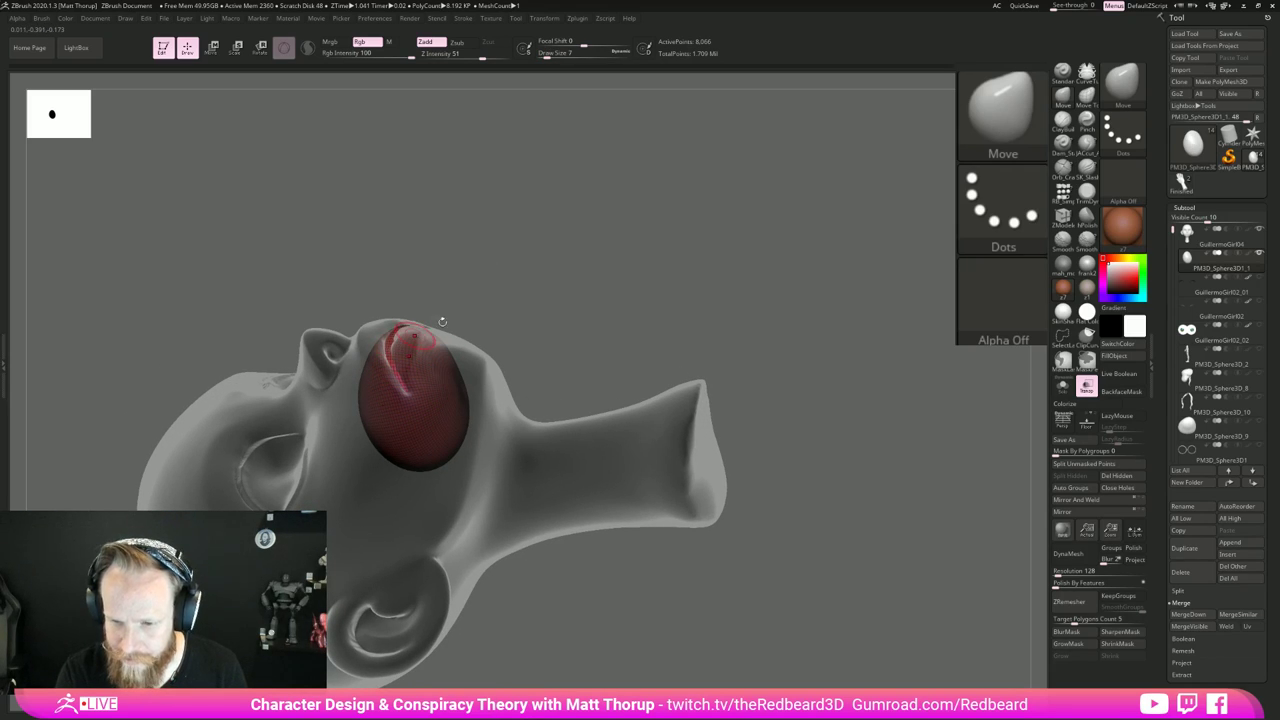
left_click_drag(442, 322, 460, 420)
left_click_drag(591, 586, 766, 577)
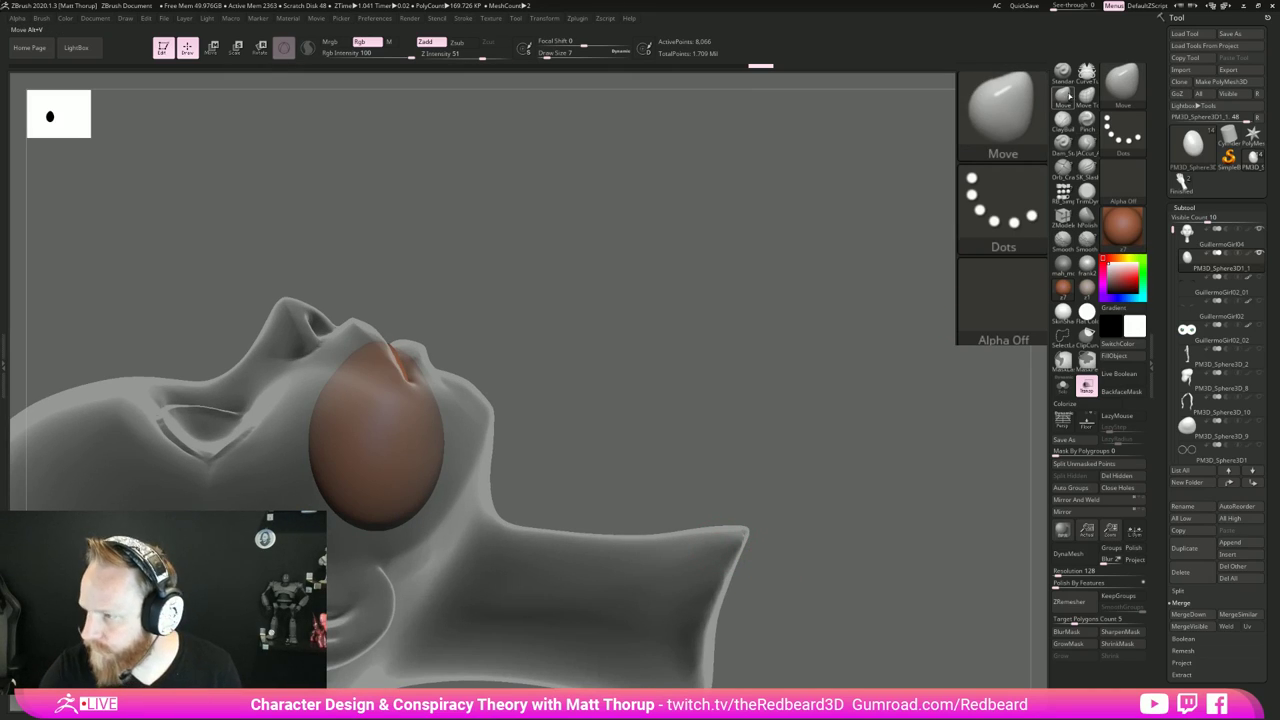
Step: Sculpt a ridge along the lip line on the mouth sphere with the Standard brush at draw size 7
left_click(1062, 72)
left_click_drag(680, 354, 531, 373)
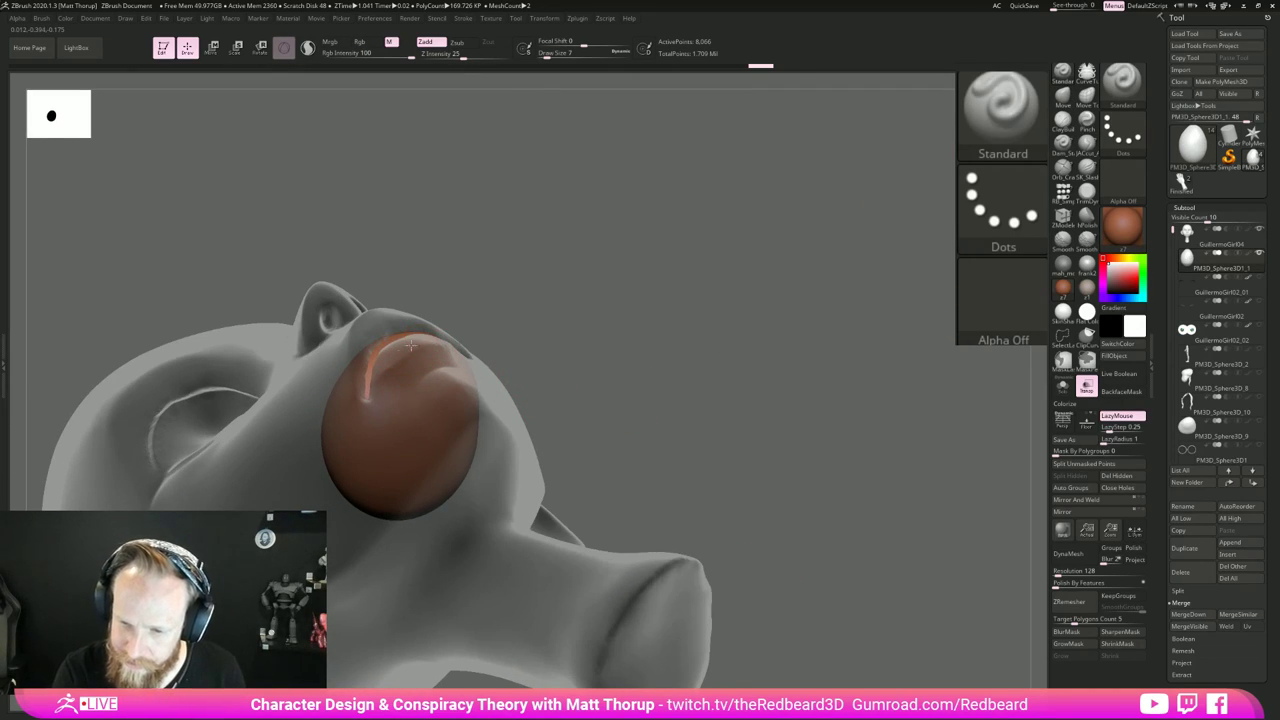
left_click_drag(555, 338, 422, 346)
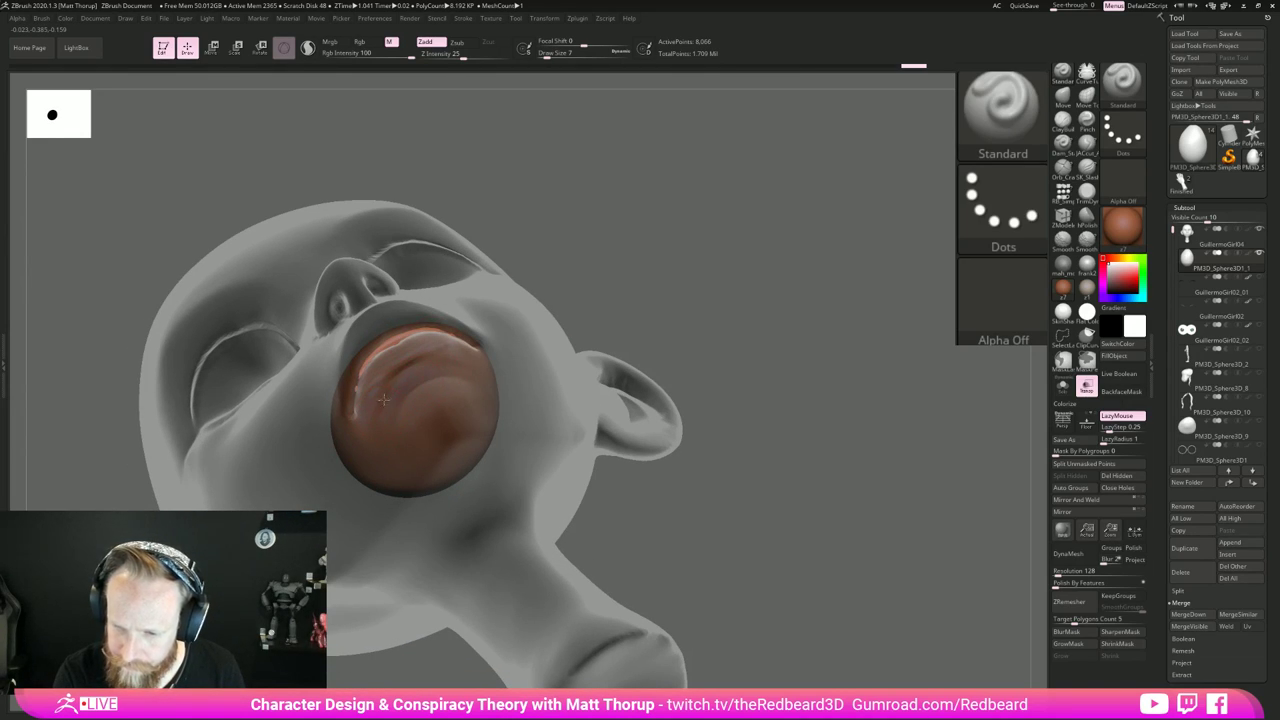
key("shift")
mouse_move(716, 322)
left_mouse_down()
mouse_move(691, 306)
mouse_move(718, 244)
left_mouse_up()
key("s")
left_click_drag(403, 384, 428, 379)
mouse_move(657, 353)
left_mouse_down()
mouse_move(680, 311)
mouse_move(651, 357)
left_mouse_up()
Step: Smooth the area around the sphere's lip-line ridge and reinforce the ridge with the Standard brush
key("s")
key("shift")
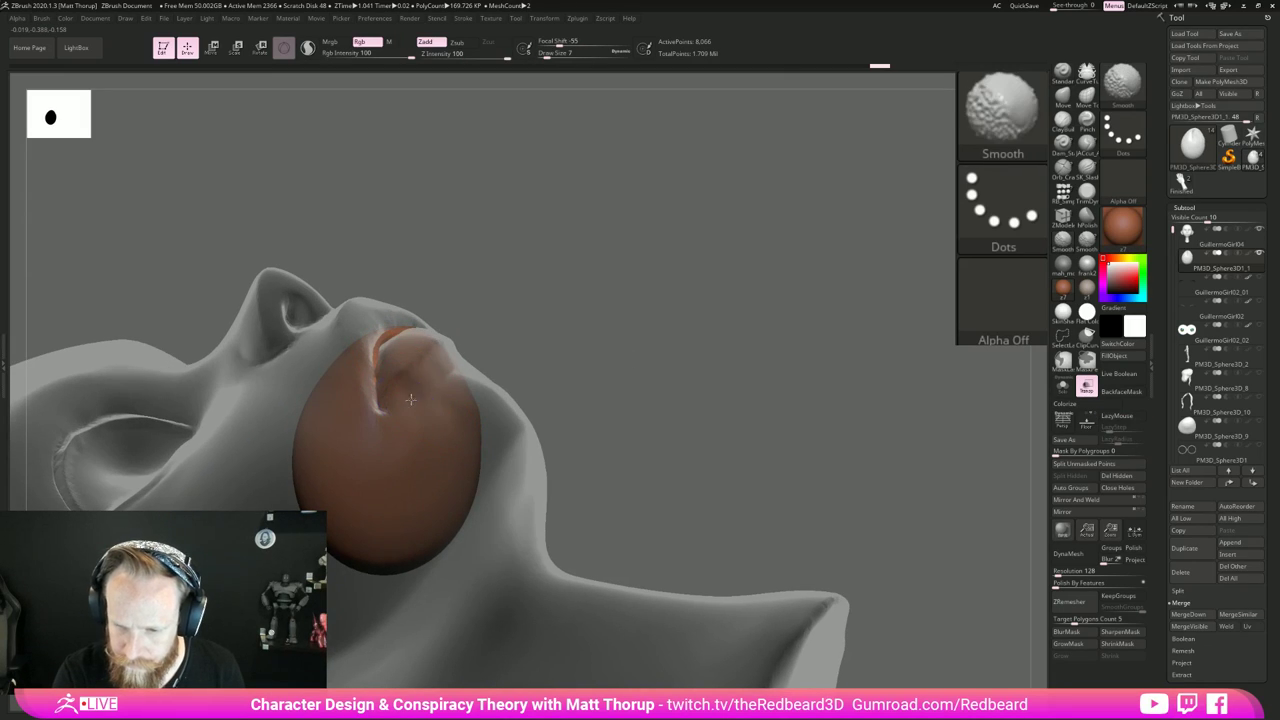
left_click_drag(401, 403, 401, 378, "shift")
mouse_move(577, 306)
left_mouse_down()
mouse_move(600, 386)
mouse_move(590, 391)
left_mouse_up()
left_click_drag(363, 312, 373, 376)
left_click_drag(523, 230, 528, 142)
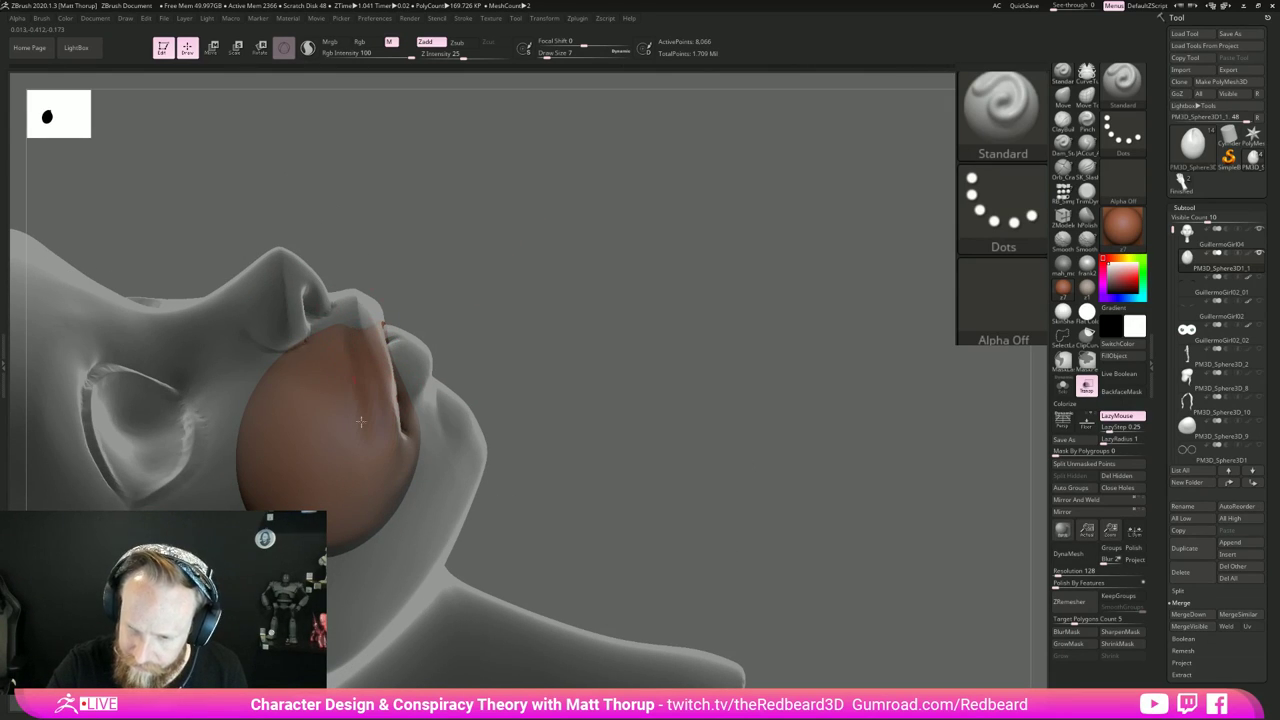
key("shift")
Step: Isolate the mouth sphere with Solo and sharpen its lip-line edge with the Pinch brush
mouse_move(557, 291)
left_mouse_down()
mouse_move(560, 278)
mouse_move(666, 446)
left_mouse_up()
left_click(1062, 386)
left_click_drag(986, 393, 657, 560)
key("b")
key("p")
key("i")
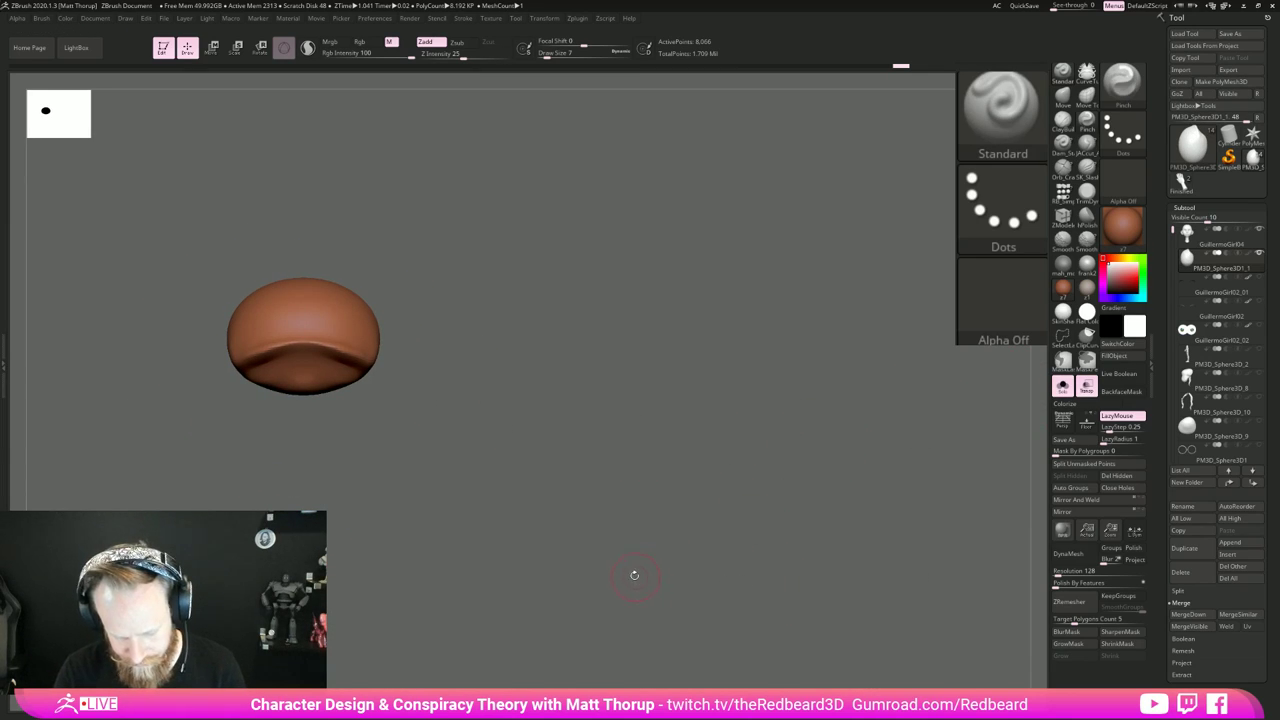
mouse_move(449, 442)
left_mouse_down("alt")
mouse_move(511, 434)
mouse_move(614, 467)
left_mouse_up("alt")
mouse_move(497, 440)
left_mouse_down()
mouse_move(590, 463)
mouse_move(485, 442)
mouse_move(520, 441)
left_mouse_up()
Step: Smooth the sphere's surface around the corner of the lip line and below it
left_click_drag(608, 542, 700, 520)
left_click_drag(470, 445, 407, 470, "shift")
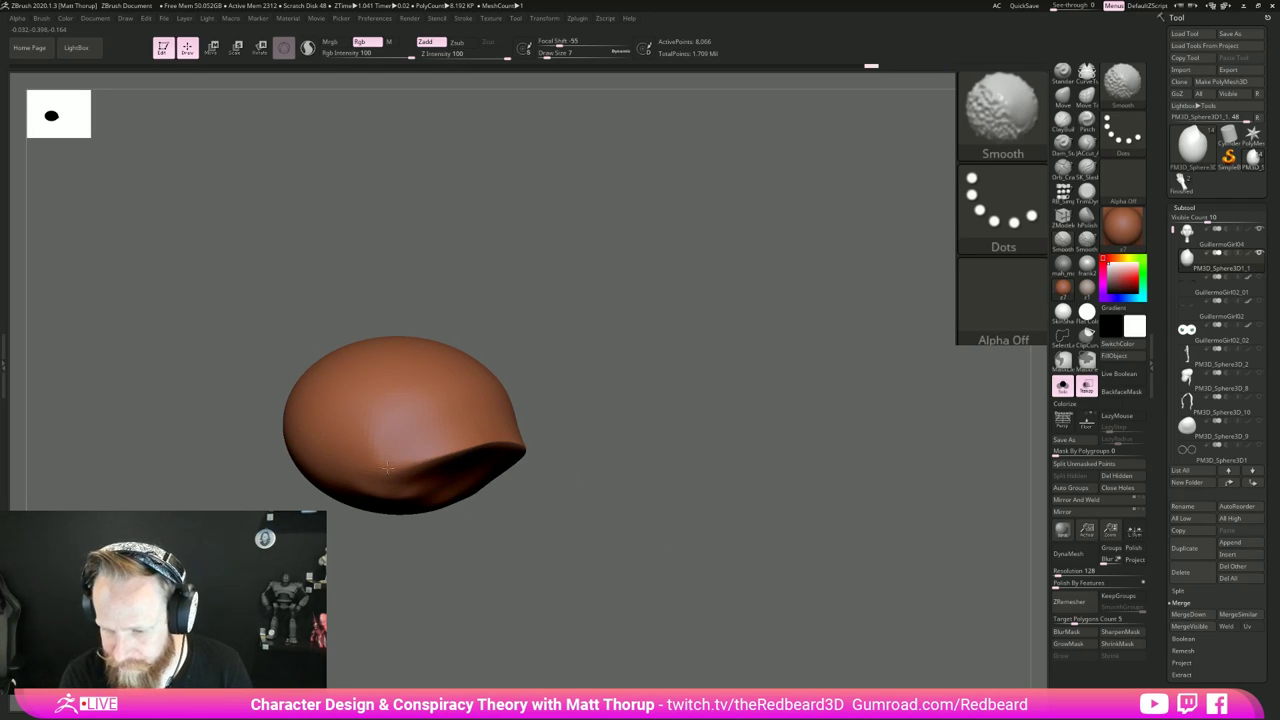
left_click_drag(517, 517, 510, 448)
left_click_drag(357, 476, 391, 520, "shift")
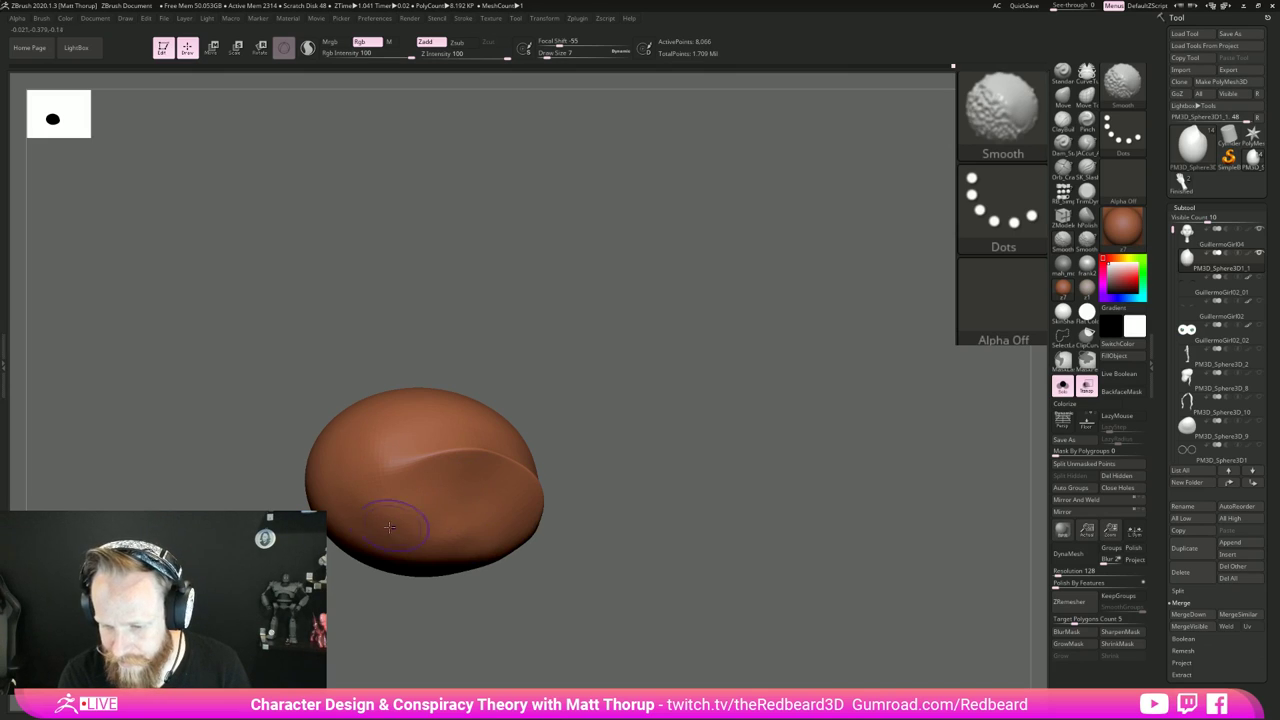
left_click_drag(690, 478, 728, 551, "shift")
Step: Bring the head back into view and fit the sphere's front to the lips with the Move brush at draw size 17
left_click(1063, 387)
mouse_move(833, 530)
right_mouse_down()
mouse_move(857, 517)
mouse_move(785, 514)
right_mouse_up()
key("b")
key("m")
key("v")
right_click_drag(687, 526, 592, 478)
key("s")
left_click_drag(410, 441, 417, 442)
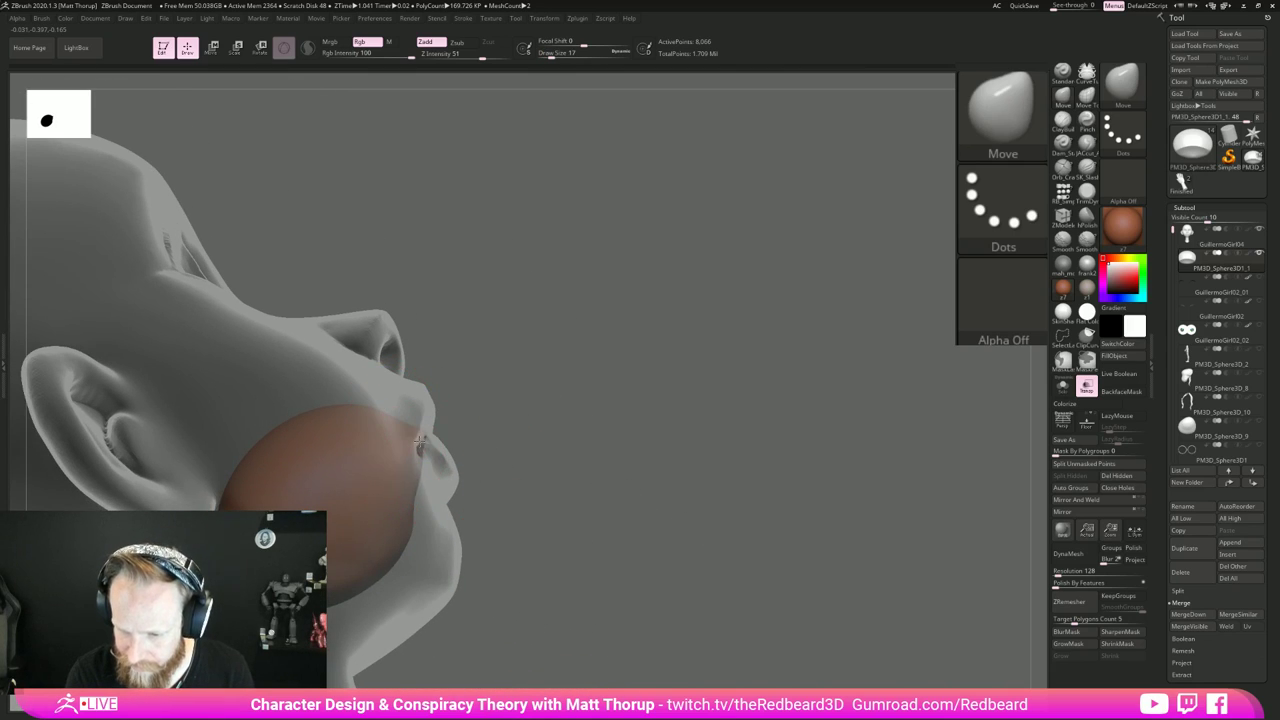
Step: Shape the sphere's lip-line edge and mouth corners to match the head's lips with the Move brush at draw size 8
mouse_move(545, 448)
right_mouse_down()
mouse_move(411, 457)
mouse_move(440, 450)
right_mouse_up()
key("s")
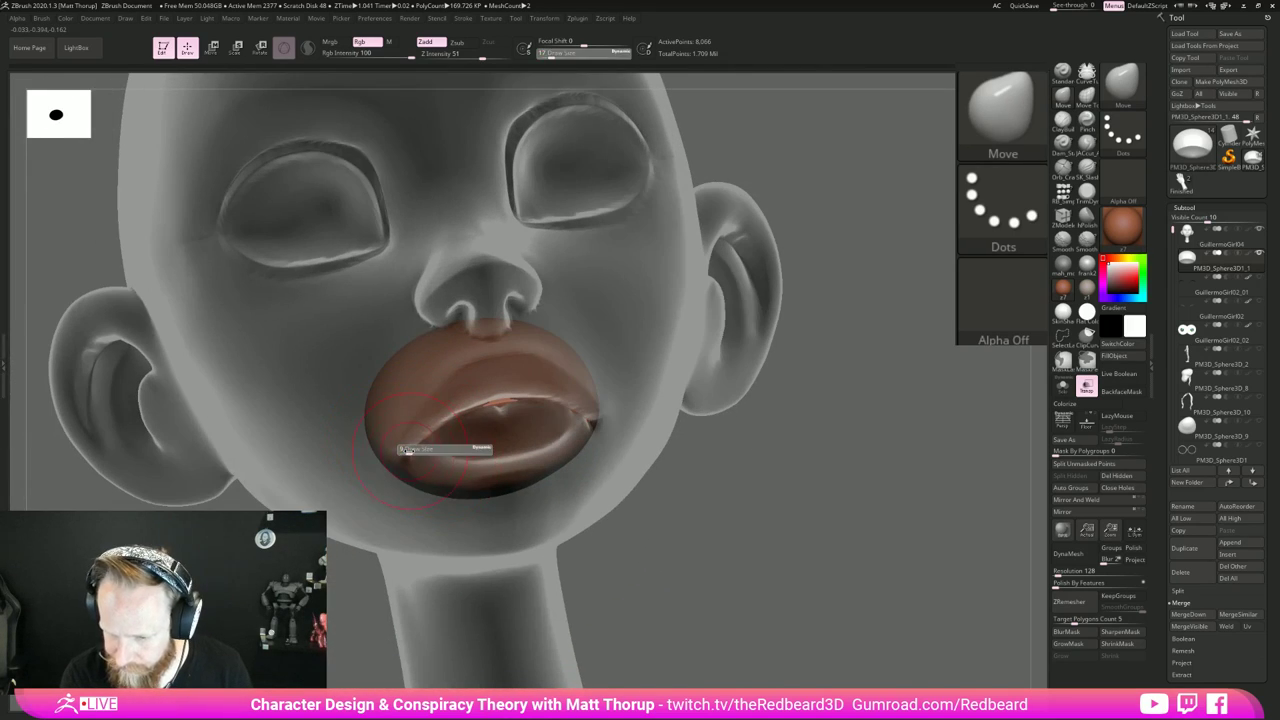
left_click_drag(415, 452, 409, 452)
right_click_drag(361, 512, 447, 424)
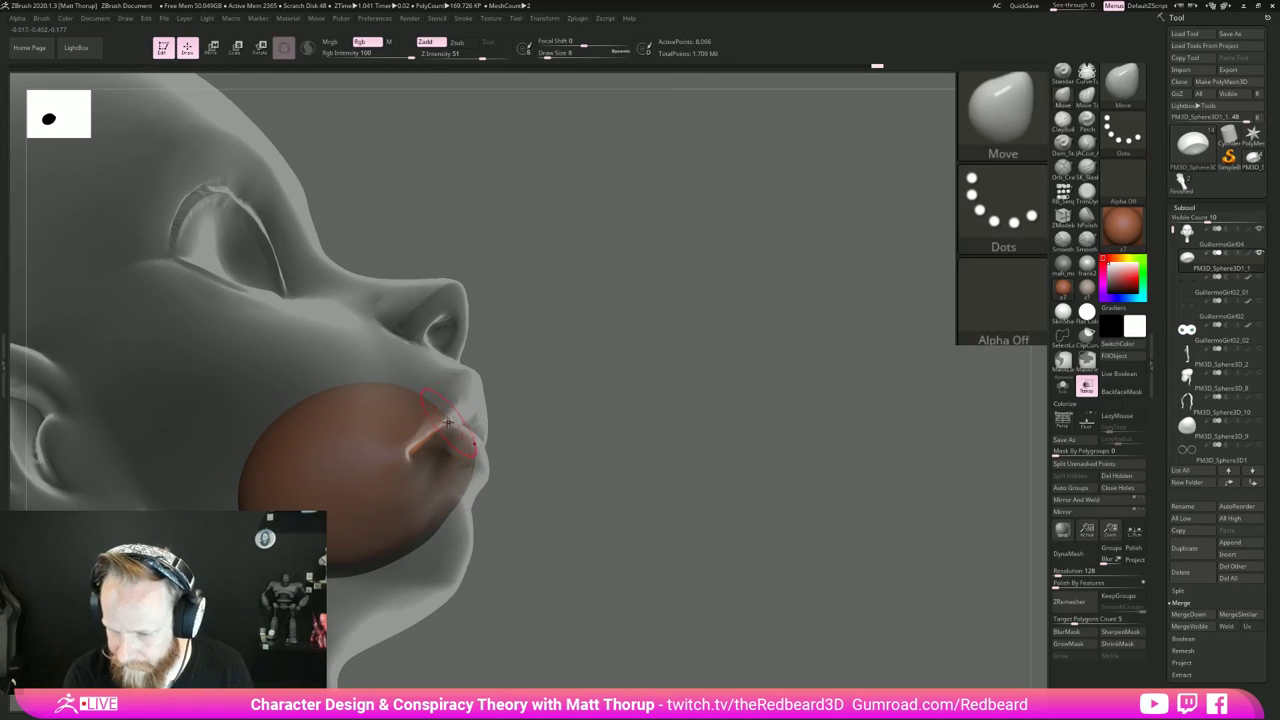
mouse_move(534, 397)
right_mouse_down()
mouse_move(490, 405)
mouse_move(588, 422)
right_mouse_up()
key("[")
right_click_drag(453, 557, 690, 640)
right_click_drag(629, 385, 626, 355)
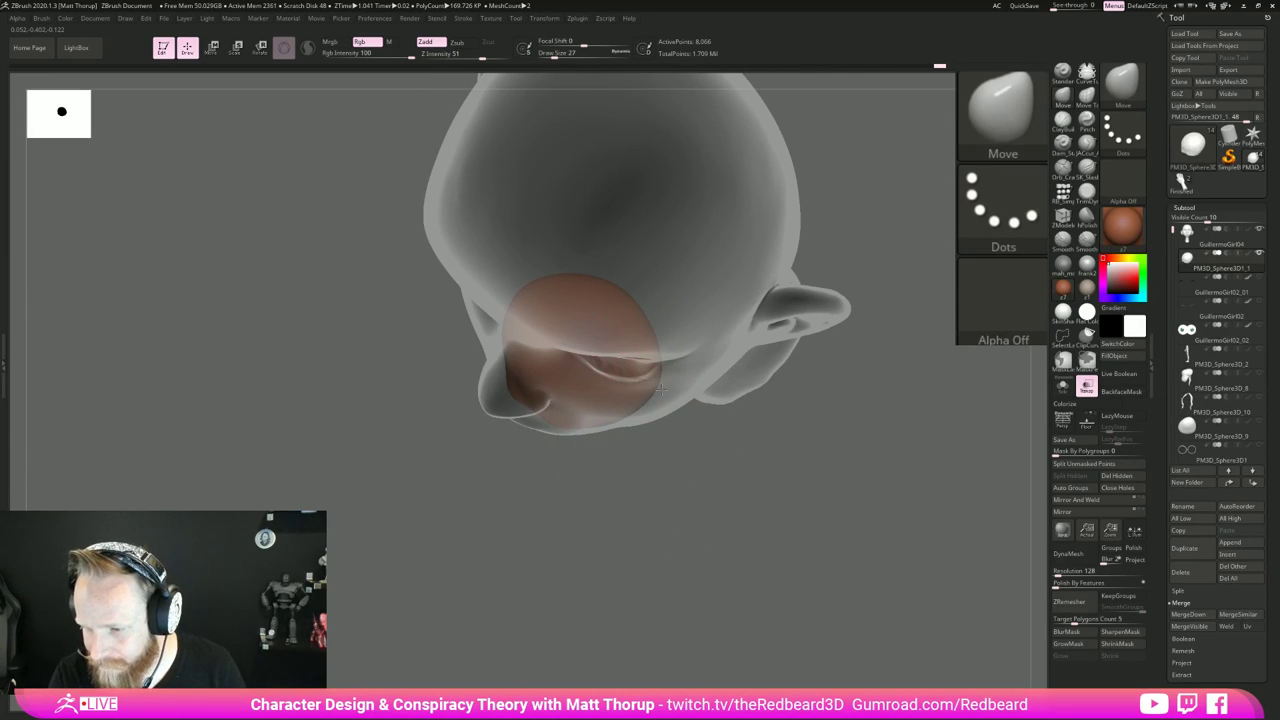
Step: Adjust the sphere's side contour from below the mouth area with the Move brush at draw size 17
key("[")
mouse_move(608, 420)
right_mouse_down()
mouse_move(749, 503)
mouse_move(737, 396)
mouse_move(617, 430)
right_mouse_up()
left_click_drag(638, 447, 629, 449)
mouse_move(841, 397)
right_mouse_down()
mouse_move(863, 494)
mouse_move(783, 517)
mouse_move(637, 526)
right_mouse_up()
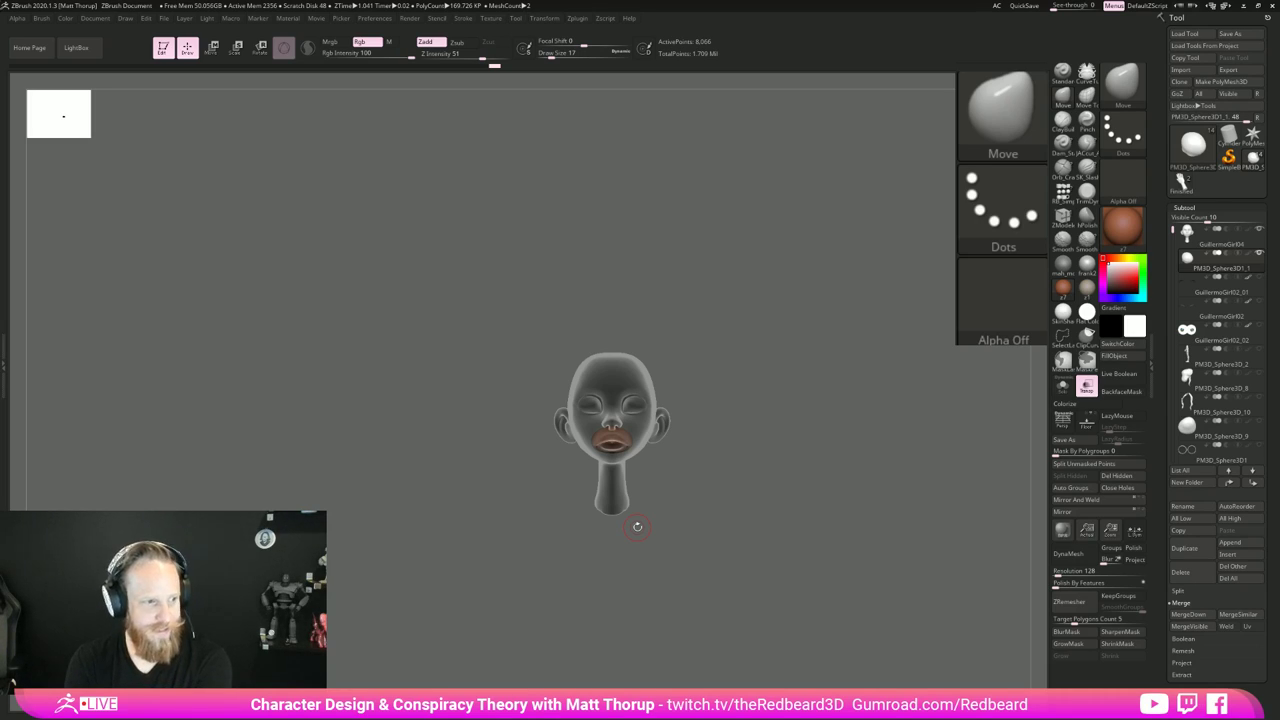
Step: Adjust the upper side outline of the mouth sphere in front view with the Move brush at draw size 23
left_click_drag(749, 476, 626, 481)
key("s")
left_click_drag(482, 408, 485, 408)
left_click_drag(491, 411, 489, 412)
key("s")
left_click_drag(491, 415, 493, 416)
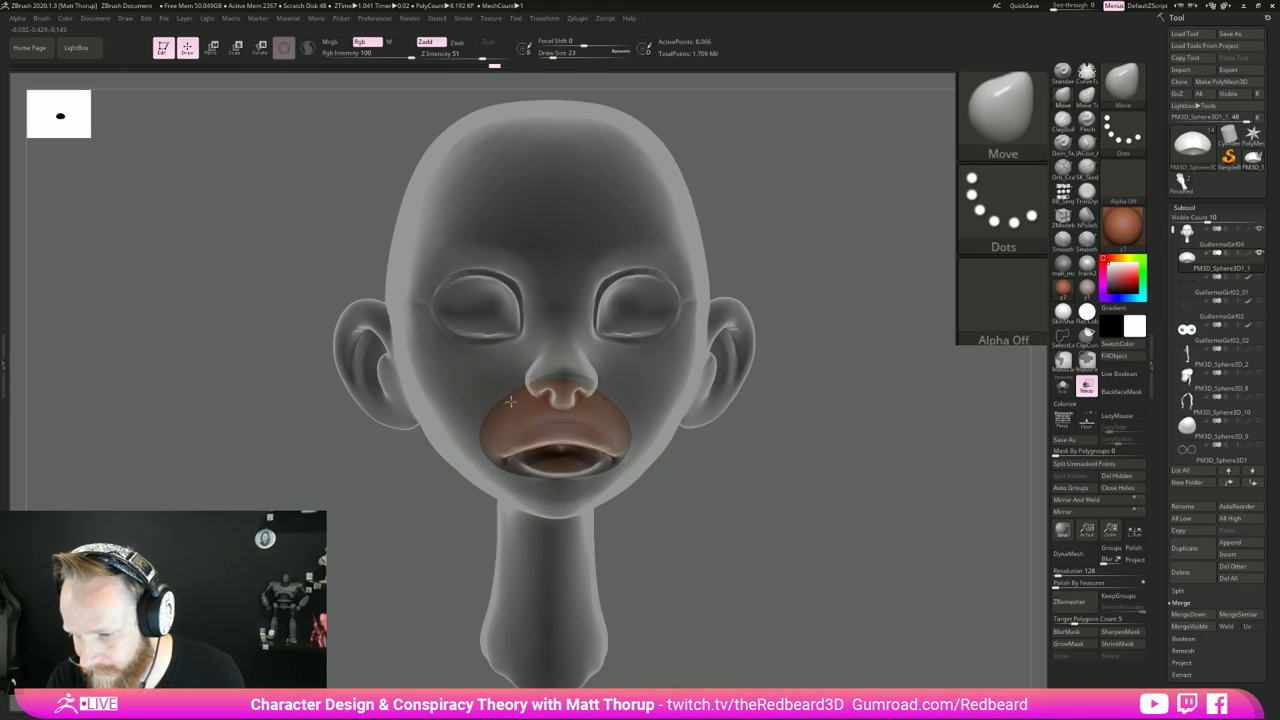
Step: Reshape the sphere's upper rear contour in side view with the Move brush at draw size 29
left_click_drag(678, 417, 803, 437)
key("s")
mouse_move(455, 398)
left_mouse_down()
mouse_move(466, 398)
mouse_move(435, 412)
mouse_move(467, 398)
left_mouse_up()
key("s")
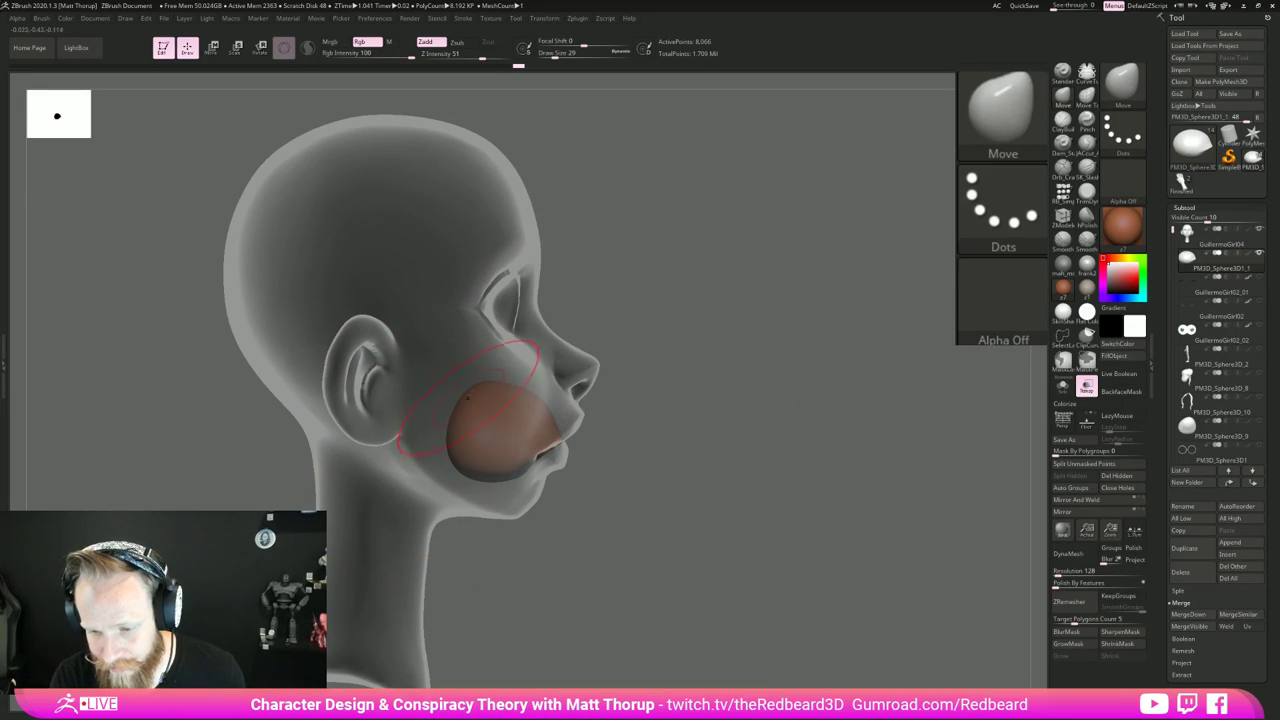
Step: Refine the sphere's lip-line edge against the upper lip with the Move brush at draw size 7
mouse_move(658, 427)
left_mouse_down()
mouse_move(683, 460)
mouse_move(694, 543)
mouse_move(781, 587)
mouse_move(812, 558)
left_mouse_up()
key("s")
left_click_drag(556, 454, 547, 453)
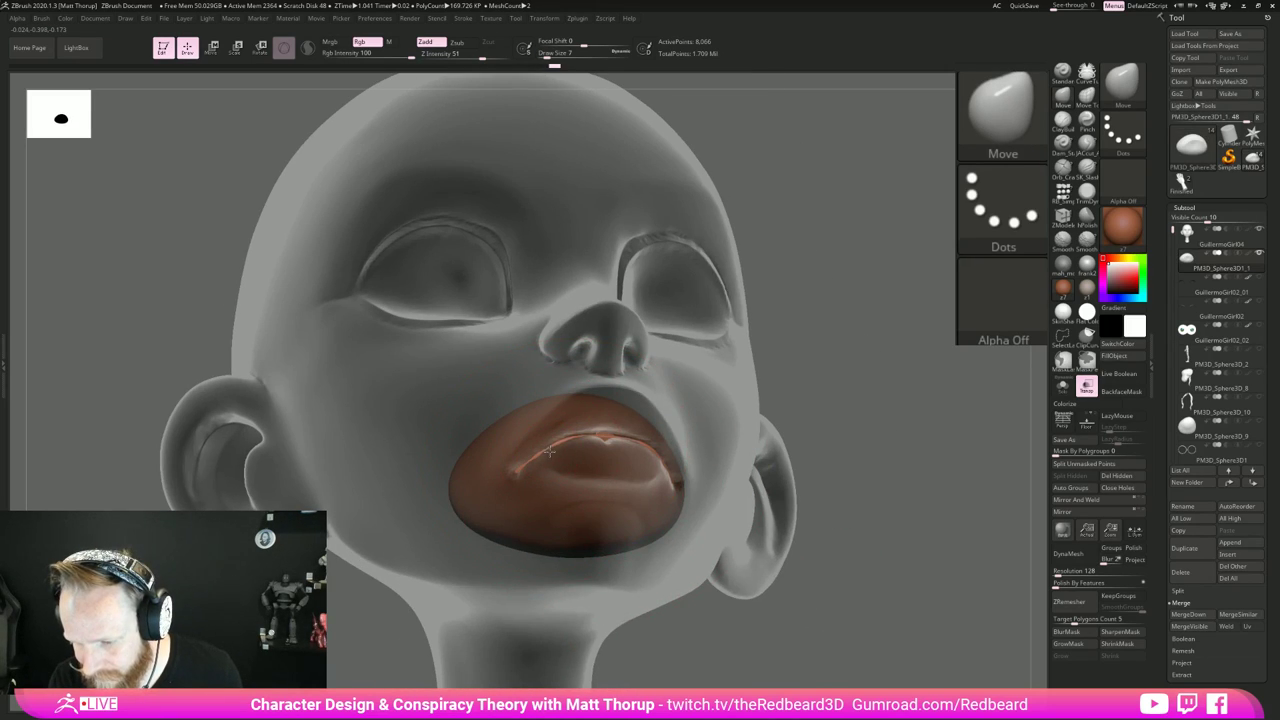
left_click_drag(877, 407, 805, 440)
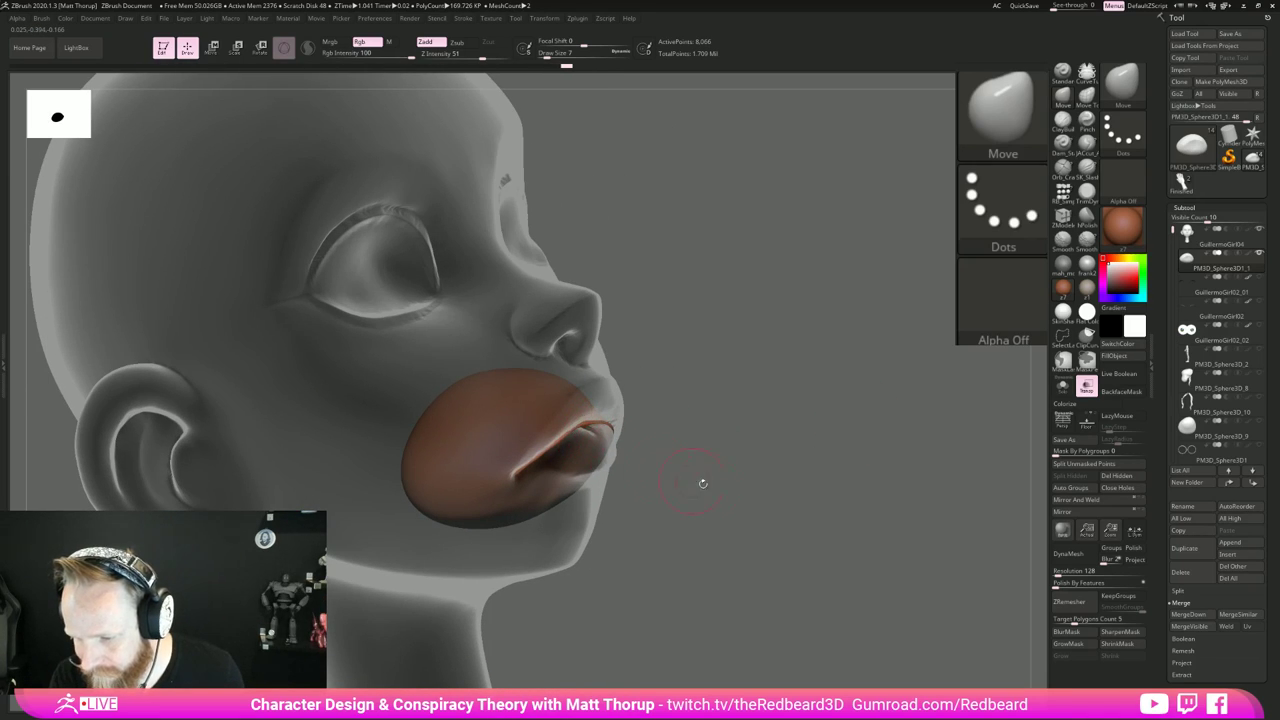
left_click_drag(703, 484, 722, 522, "shift")
left_click_drag(886, 594, 757, 622, "alt")
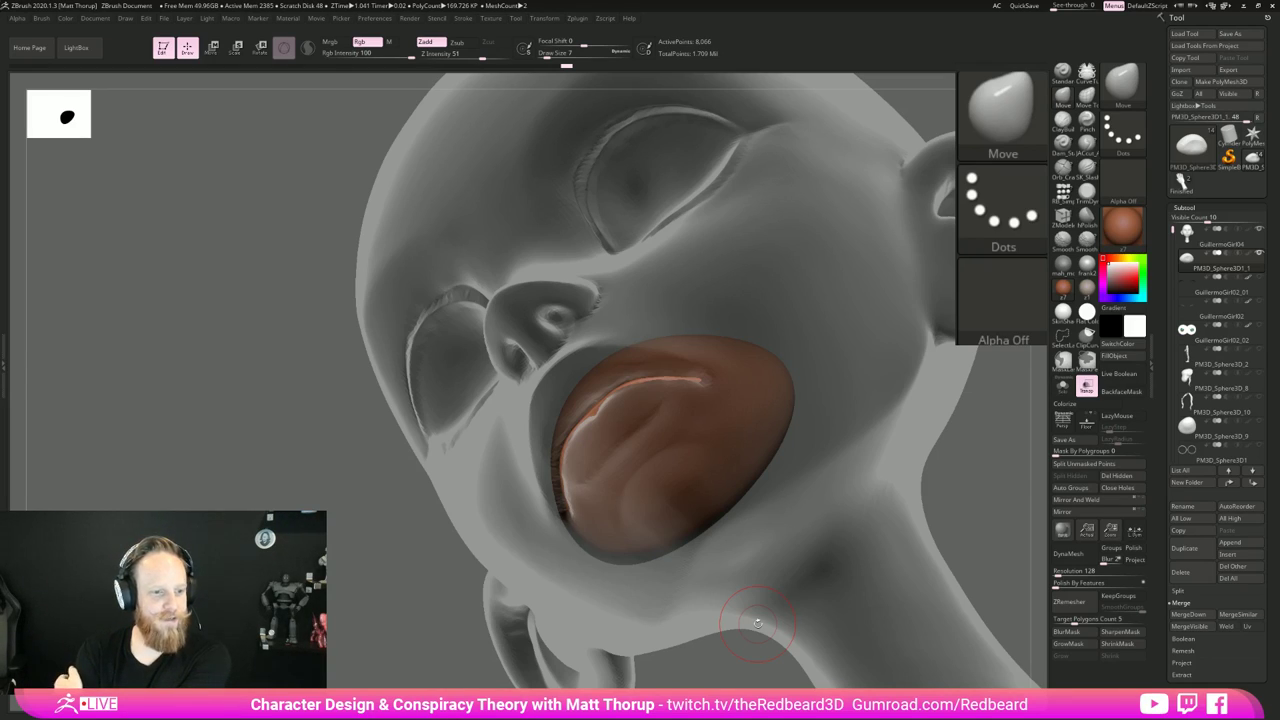
Step: Fit the sphere's upper front under the upper lip in side view with the Move brush at draw size 25, and smooth it
right_click_drag(757, 623, 651, 408)
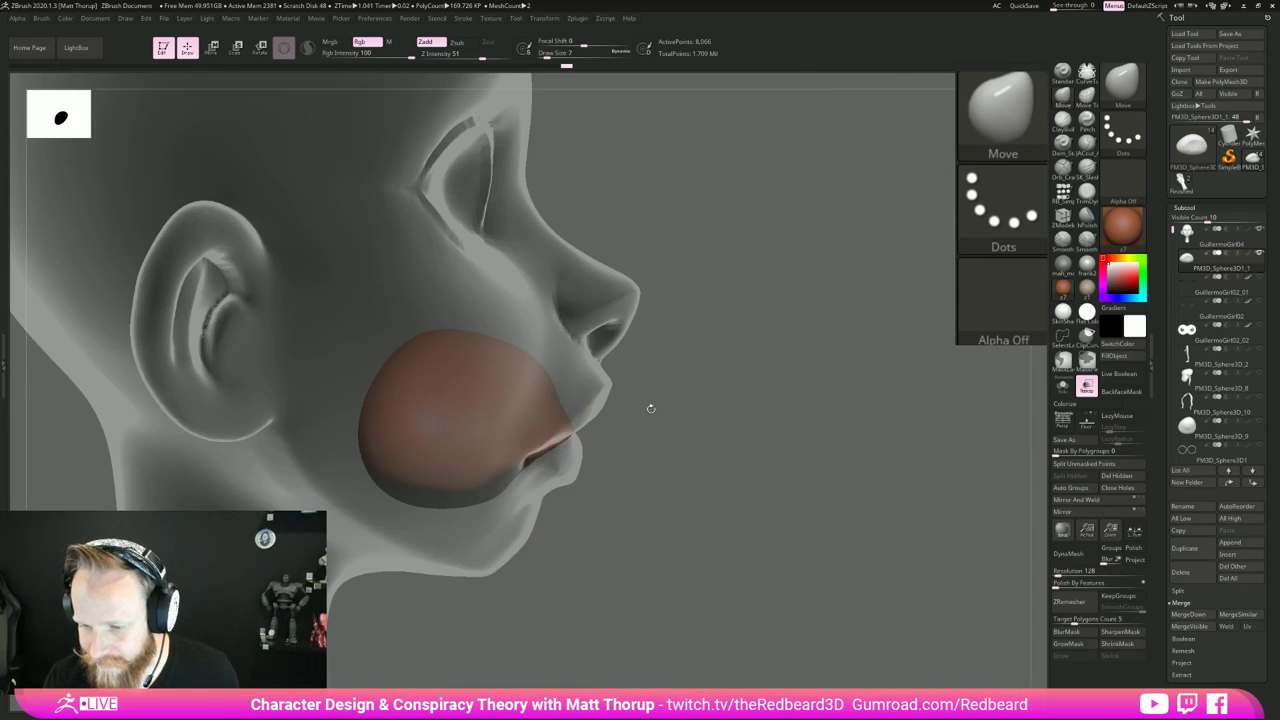
key("s")
left_click_drag(538, 382, 544, 380)
key("shift")
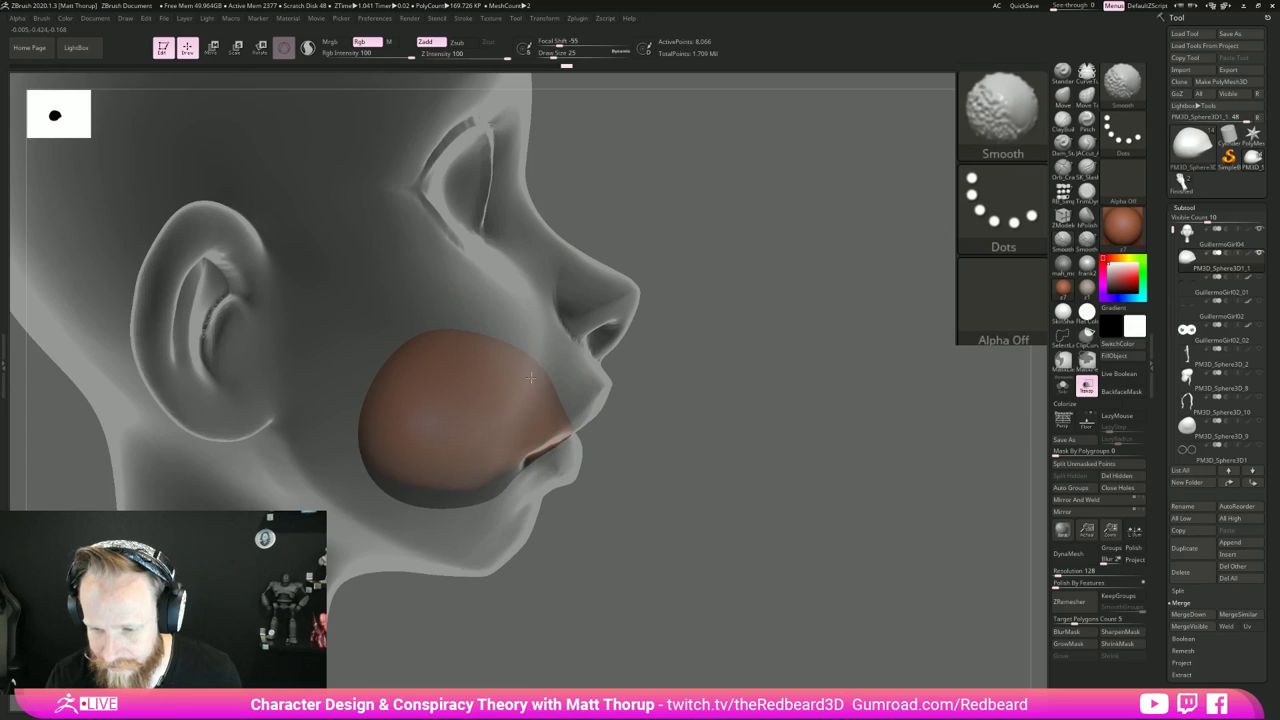
right_click_drag(706, 423, 651, 426)
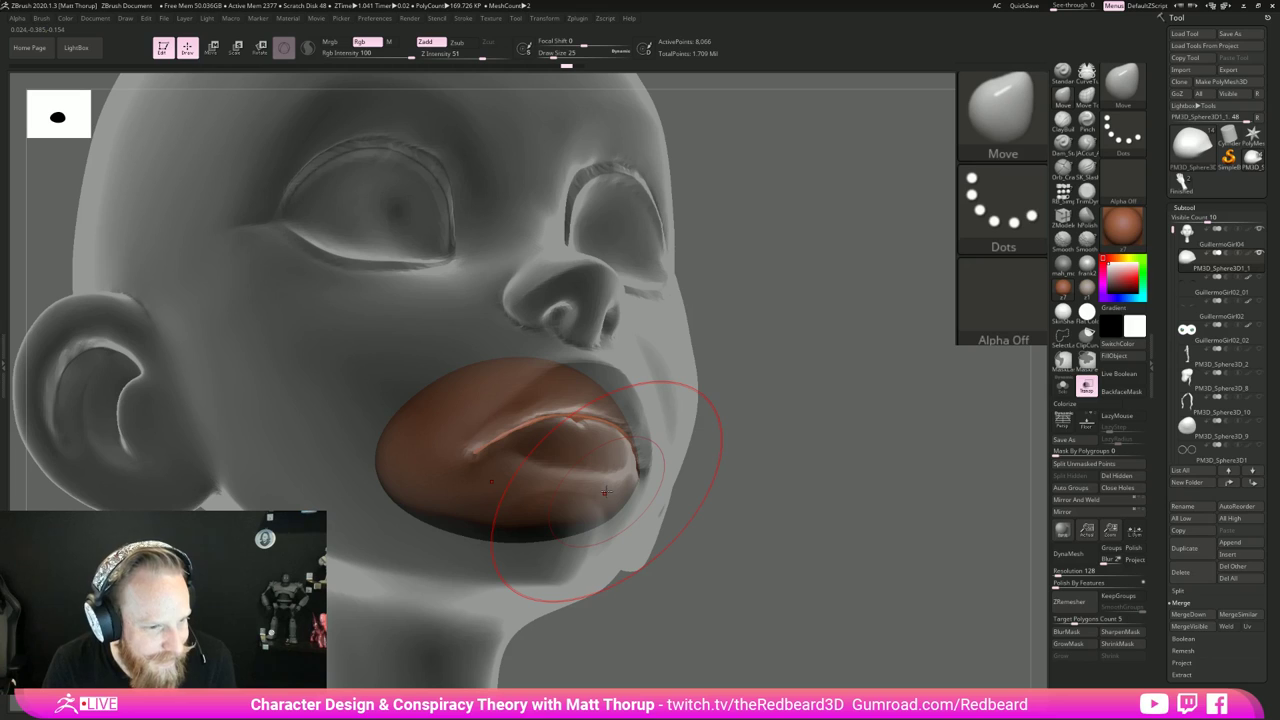
Step: Fine-tune the sphere's lip-line edge near the mouth corner with the Move brush at draw size 2
left_click_drag(797, 458, 714, 423)
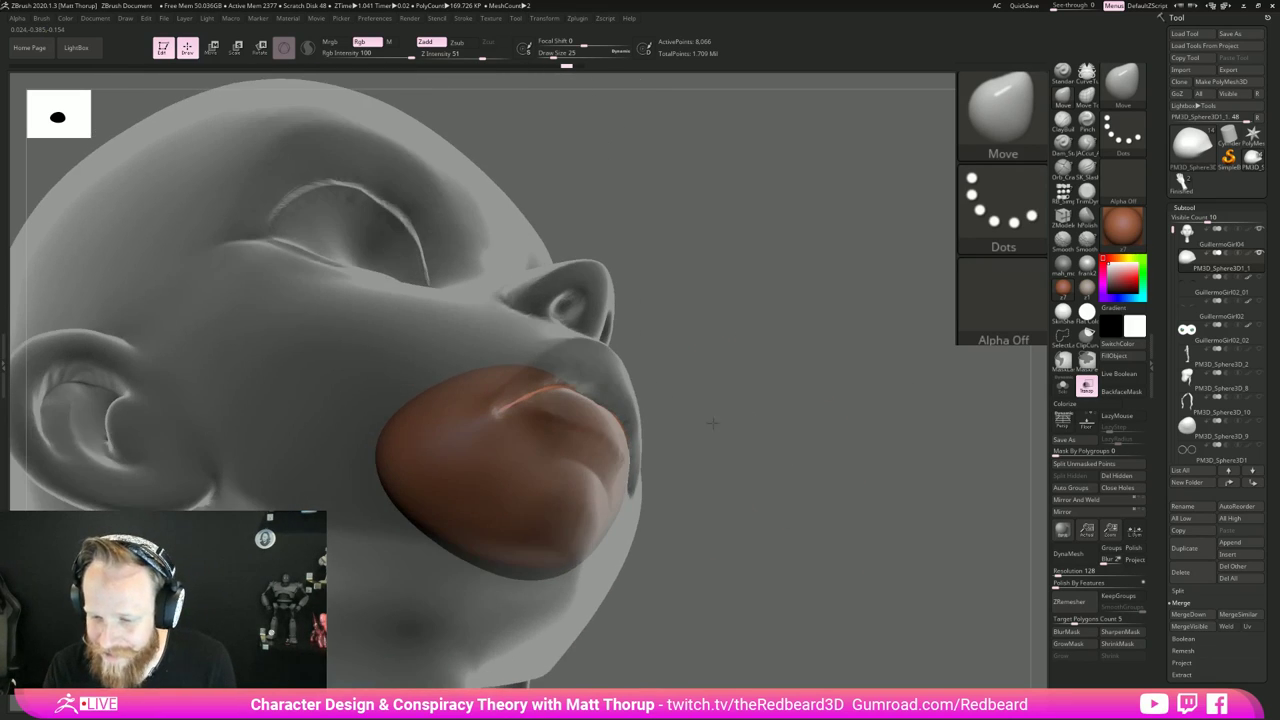
key("s")
left_click(548, 403)
mouse_move(741, 396)
left_mouse_down()
mouse_move(731, 451)
mouse_move(717, 449)
mouse_move(834, 557)
mouse_move(702, 532)
left_mouse_up()
left_click_drag(868, 518, 788, 499, "shift")
Step: Turn off ghost transparency, frame the face from the front and show the eyes subtool
left_click(1087, 386)
key("shift")
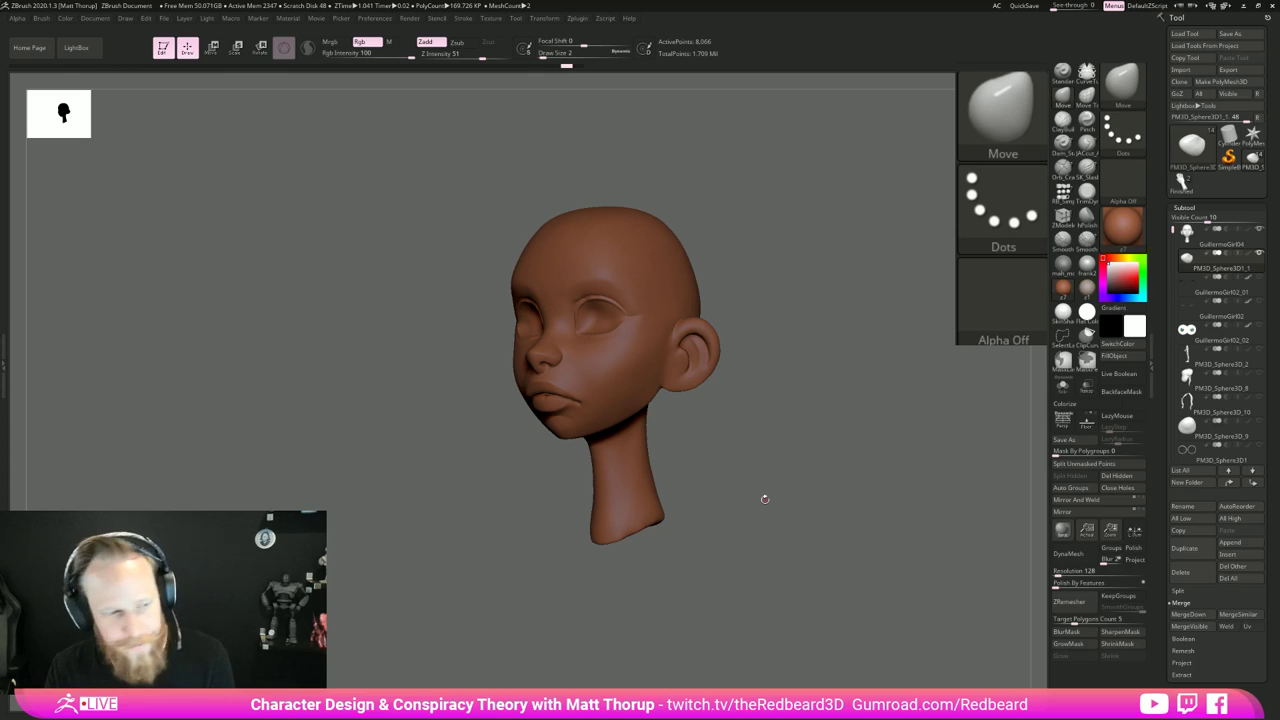
mouse_move(795, 483)
left_mouse_down()
mouse_move(834, 491)
mouse_move(794, 494)
left_mouse_up()
left_click_drag(593, 503, 885, 540)
left_click(1259, 326)
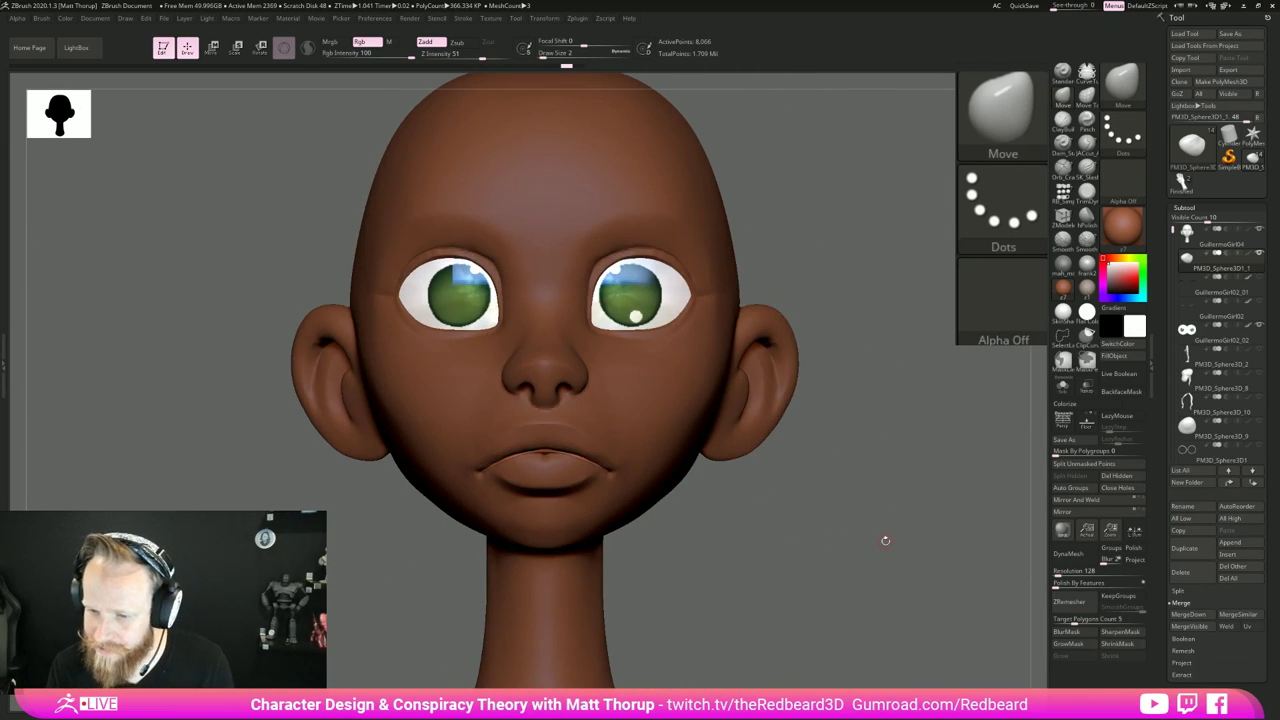
Step: Hide the eyes subtool and check the lip line of the head and mouth sphere from several angles
left_click(1259, 328)
left_click_drag(834, 560, 831, 609)
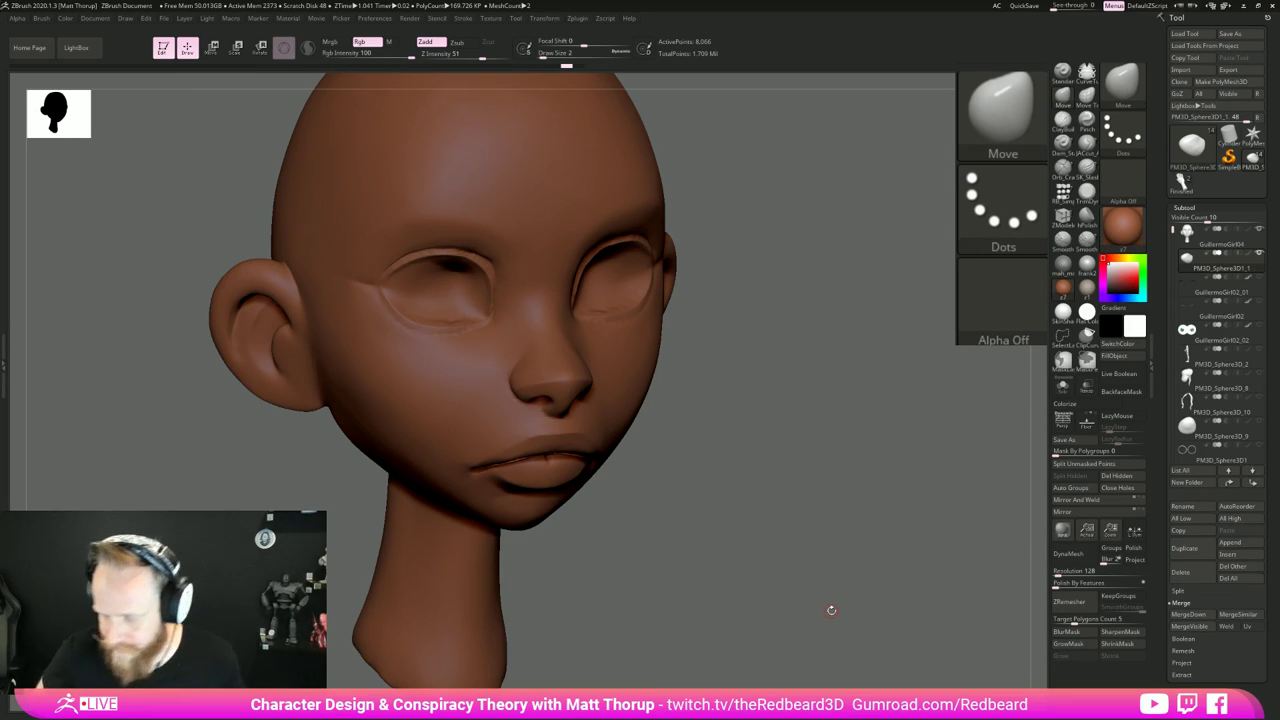
mouse_move(877, 437)
left_mouse_down()
mouse_move(837, 455)
mouse_move(823, 531)
mouse_move(781, 503)
left_mouse_up()
left_click_drag(871, 468, 871, 510)
Step: Create a subtool folder named head from the head subtool and move the mouth sphere into it
left_click(1221, 240)
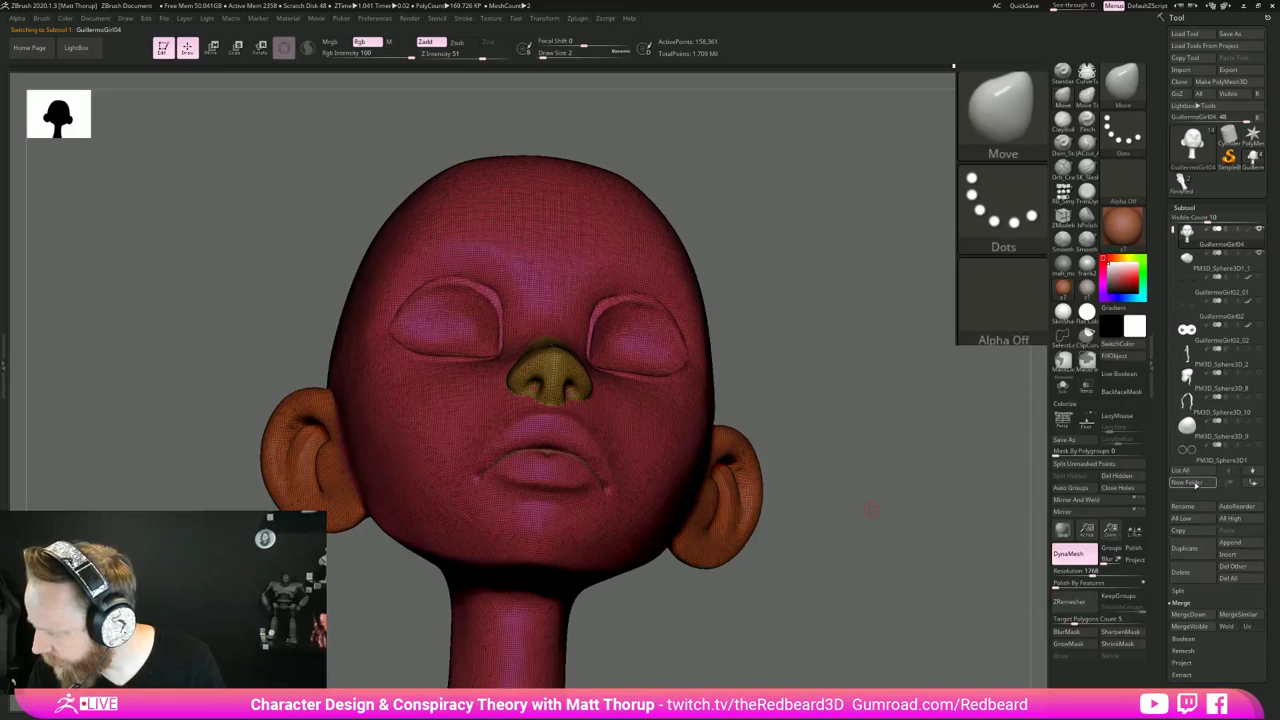
left_click(1194, 484)
type("head")
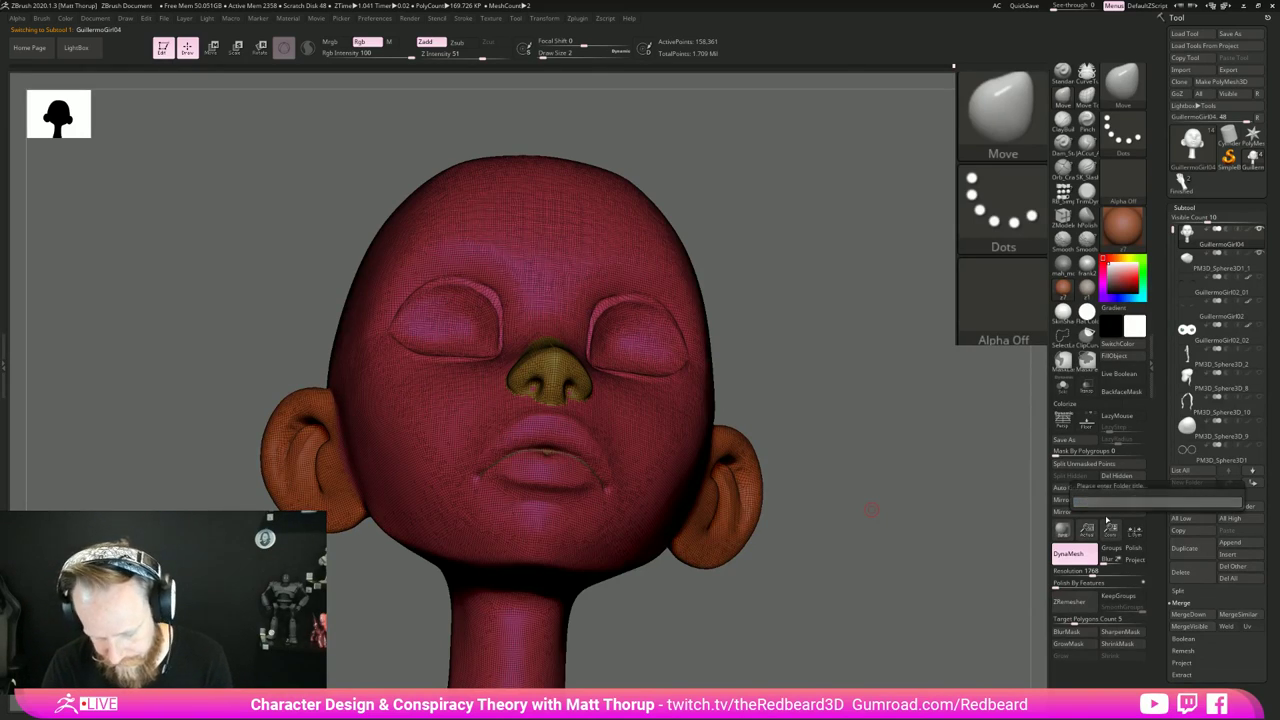
key("Return")
left_click_drag(1205, 290, 1222, 266)
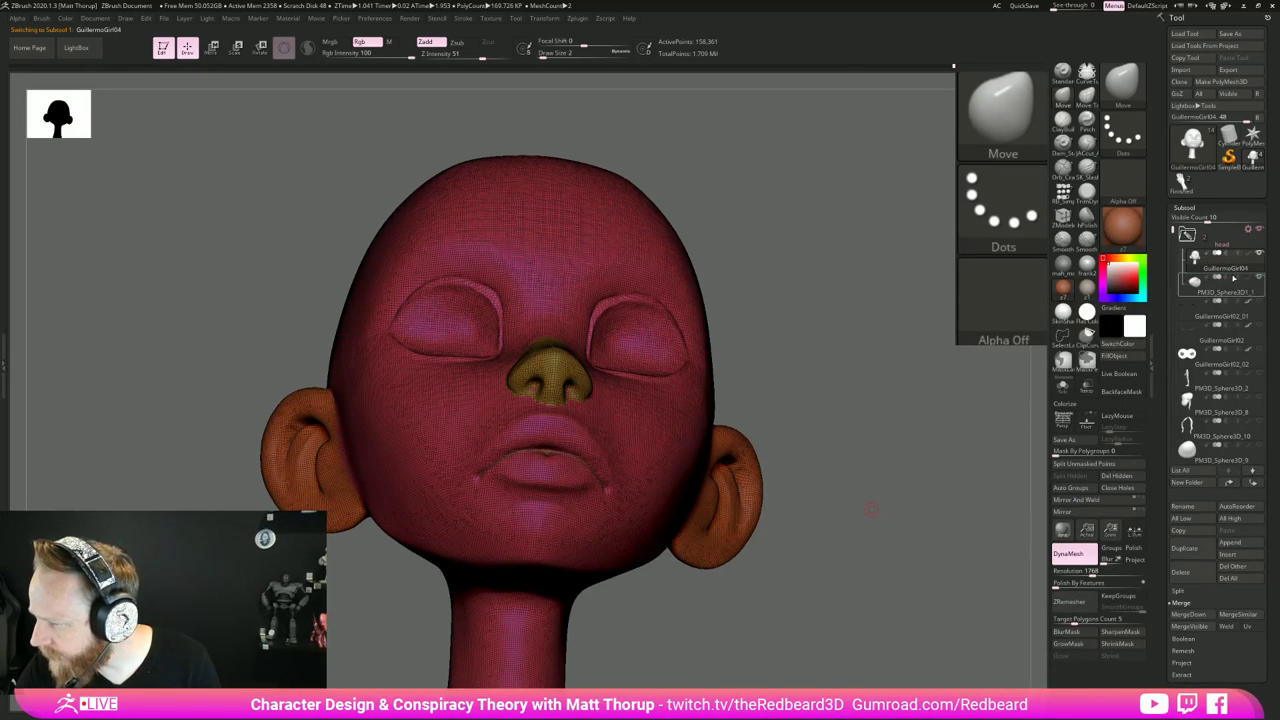
Step: Turn on Live Boolean and run Boolean Folder on the head folder to combine the head and mouth sphere
left_click_drag(876, 512, 920, 449, "shift")
key("shift+f")
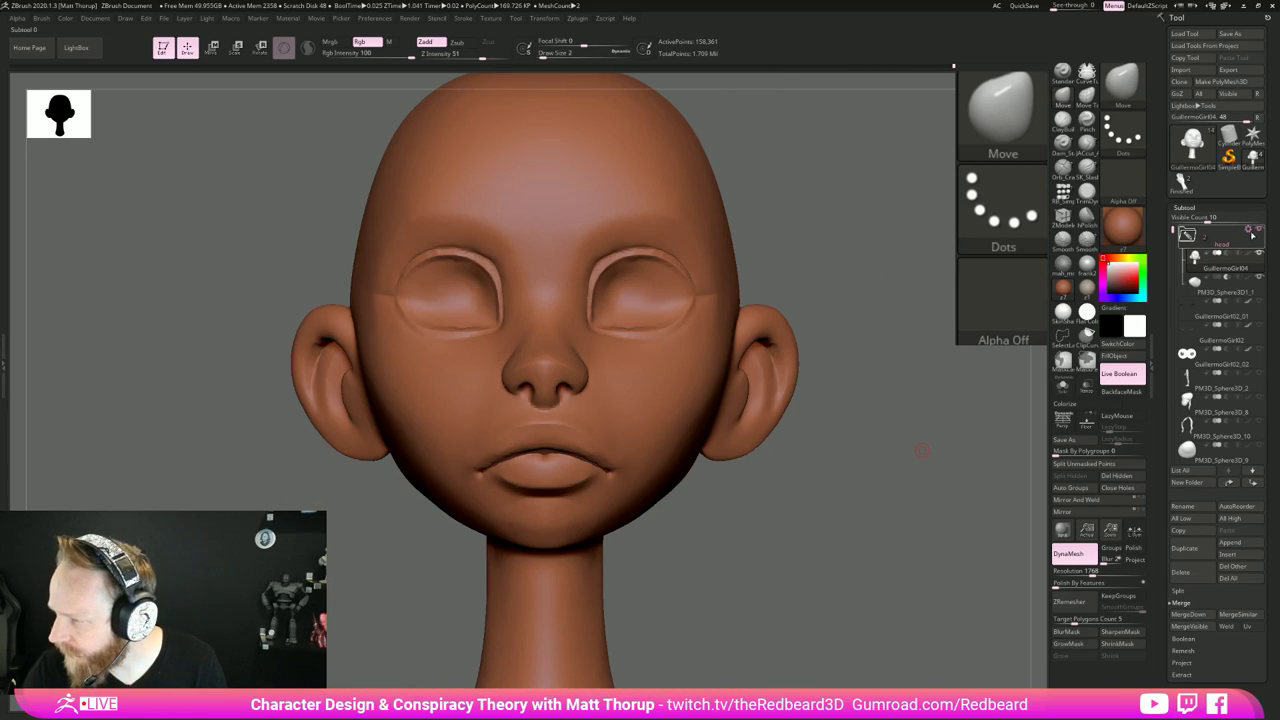
left_click(1248, 231)
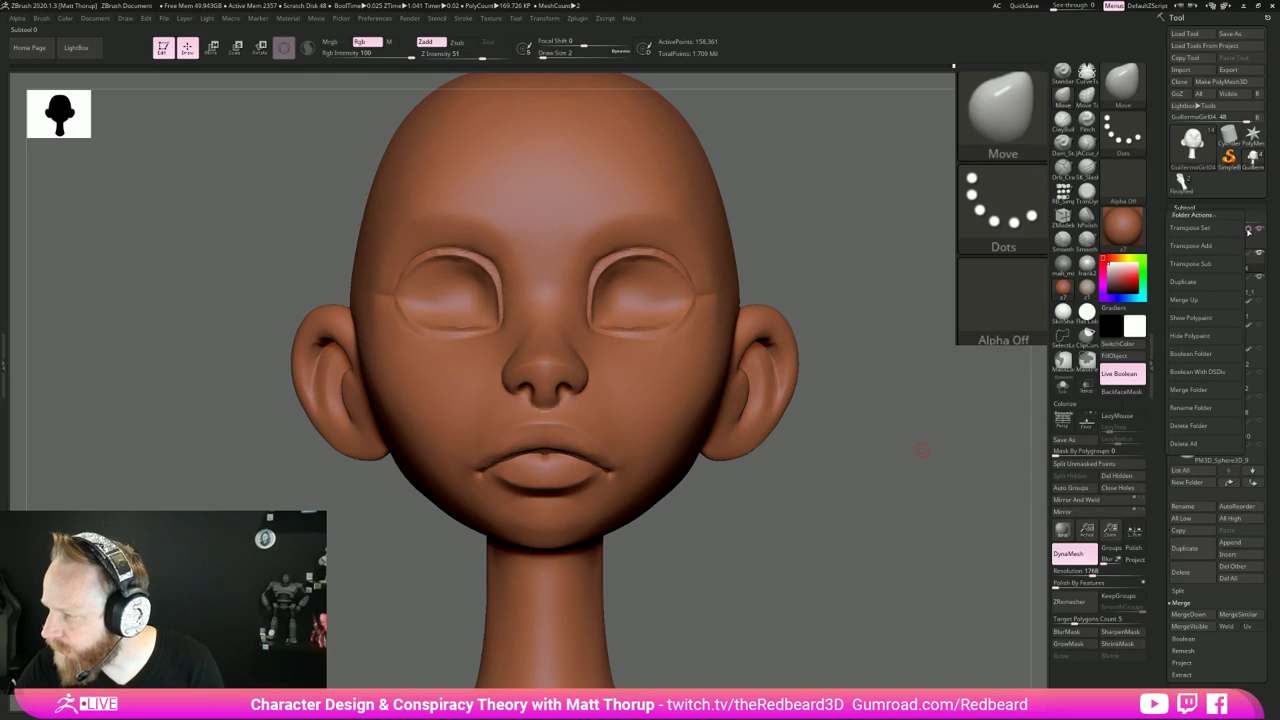
left_click(1210, 379)
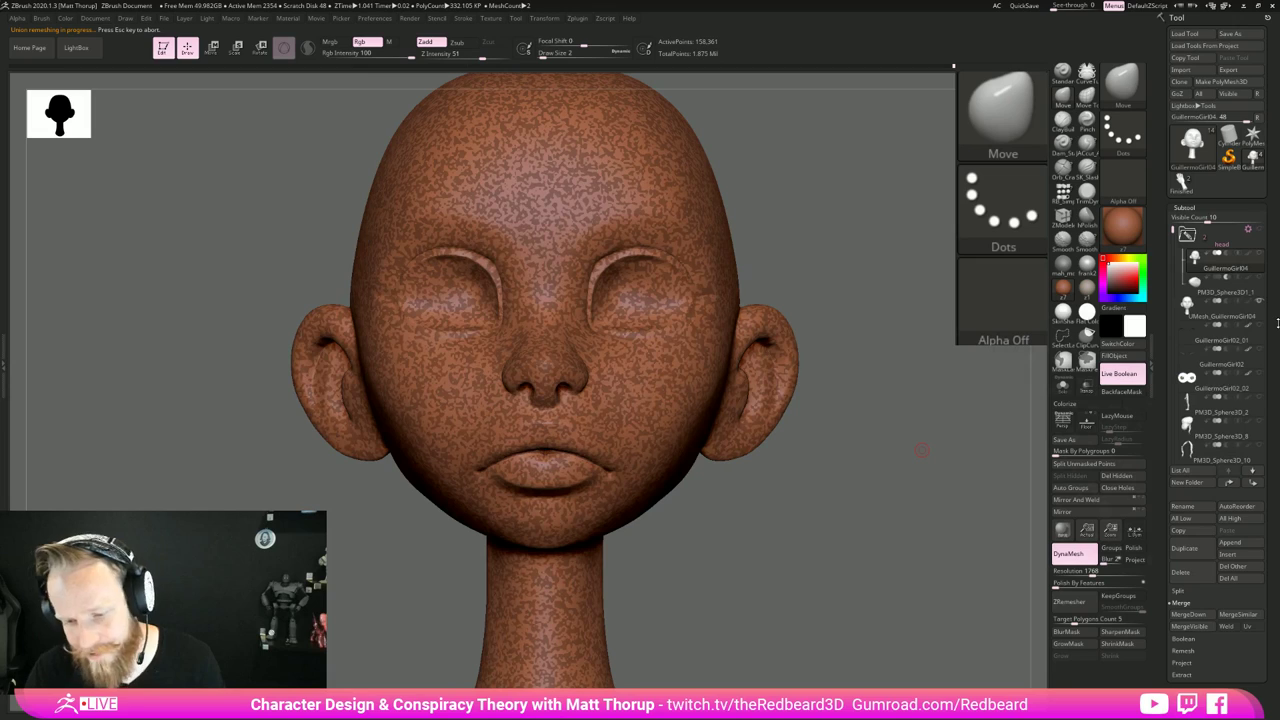
Step: Select the boolean result mesh and inspect its mouth interior and wireframe with part of the mesh temporarily hidden
mouse_move(897, 521)
left_mouse_down()
mouse_move(880, 548)
mouse_move(785, 541)
left_mouse_up()
left_click(1190, 308)
mouse_move(828, 178)
left_mouse_down("ctrl+shift")
mouse_move(749, 210)
mouse_move(533, 590)
mouse_move(850, 478)
left_mouse_up("ctrl+shift")
mouse_move(886, 500)
left_mouse_down()
mouse_move(857, 529)
mouse_move(877, 533)
mouse_move(851, 537)
mouse_move(819, 574)
left_mouse_up()
left_click(826, 557, "ctrl+shift")
key("shift+f")
key("shift+f")
key("shift+f")
key("shift+f")
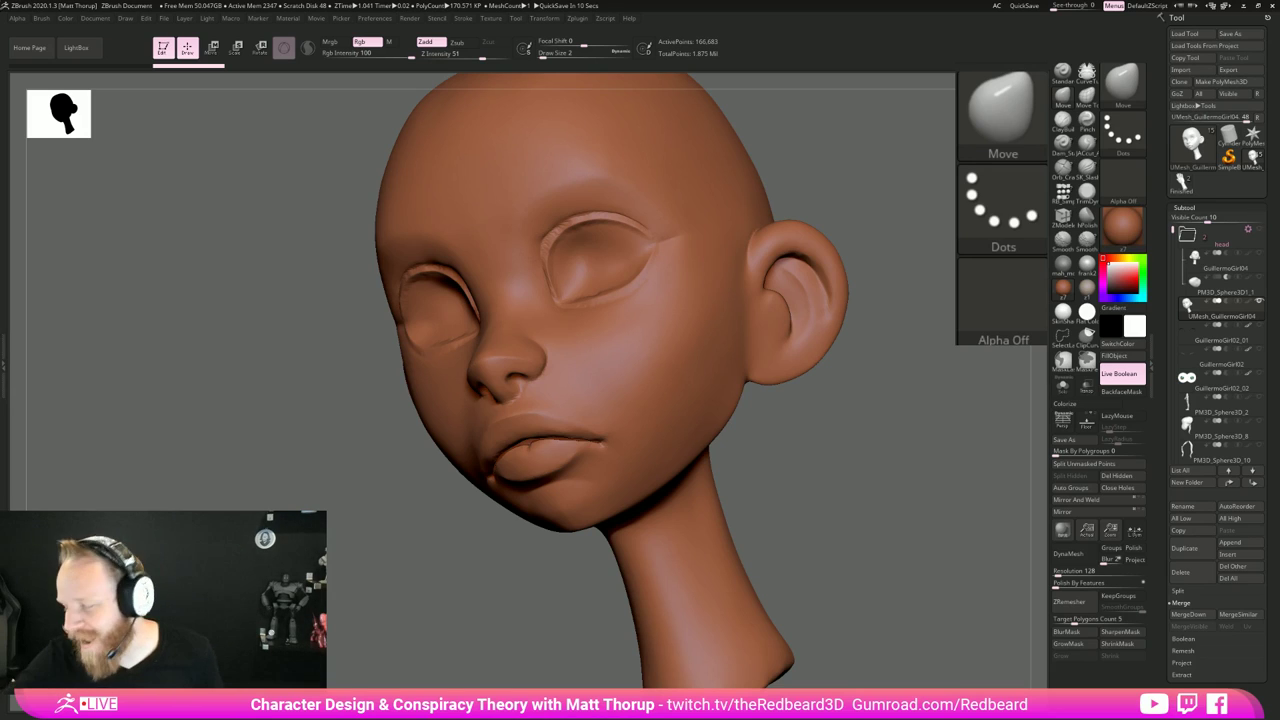
Step: Assign the whole boolean head mesh to a single polygroup and frame its wireframe from the front
mouse_move(640, 530)
left_mouse_down()
mouse_move(724, 530)
mouse_move(713, 490)
left_mouse_up()
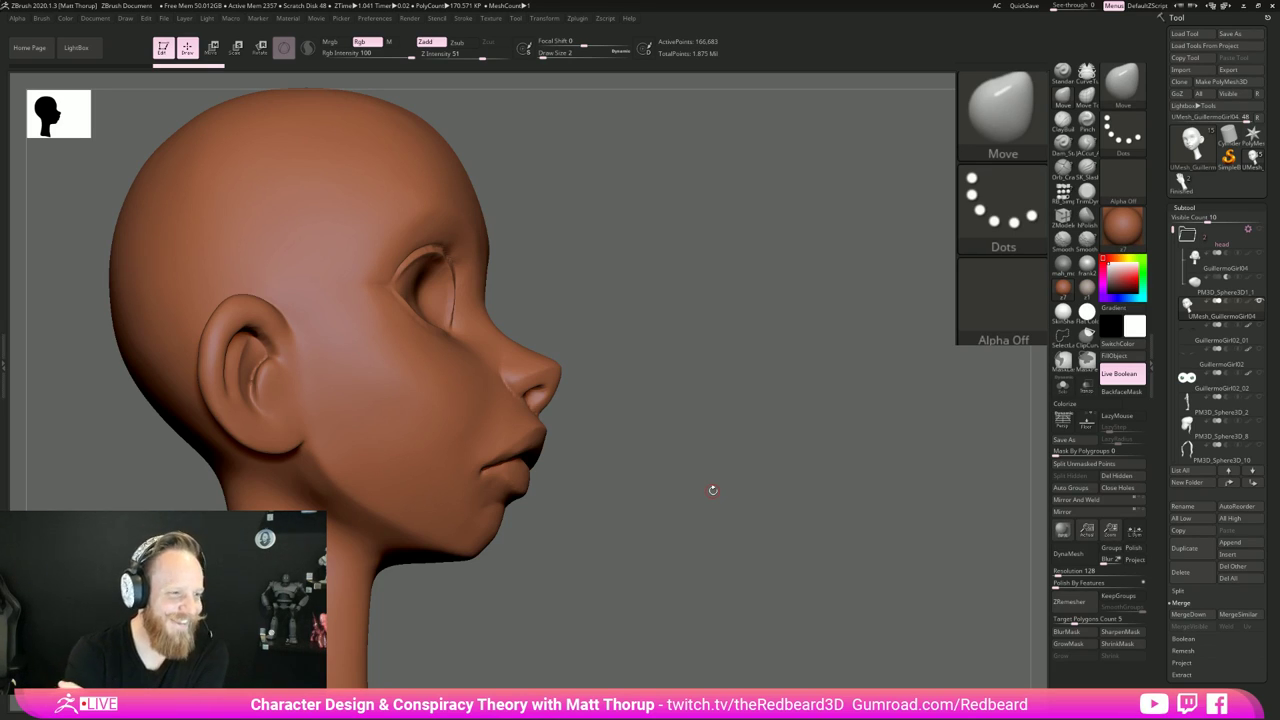
mouse_move(729, 461)
left_mouse_down()
mouse_move(785, 502)
mouse_move(792, 540)
left_mouse_up()
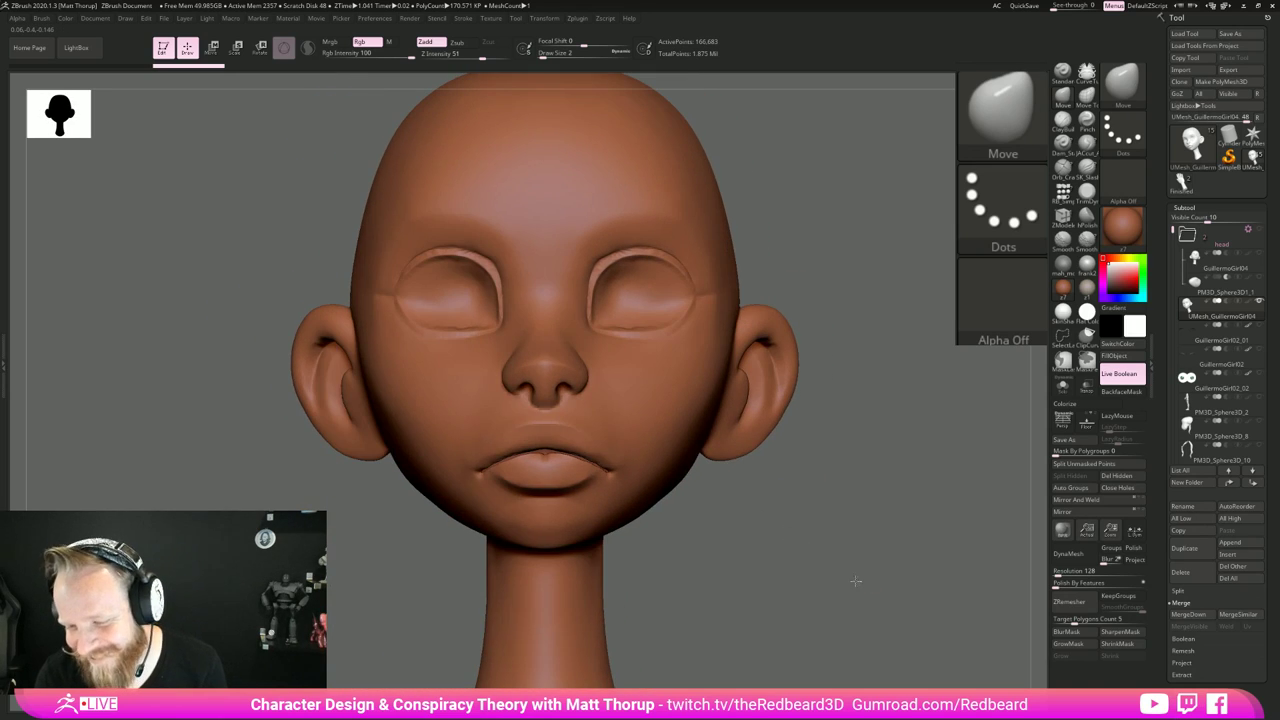
left_click_drag(859, 580, 669, 526, "alt")
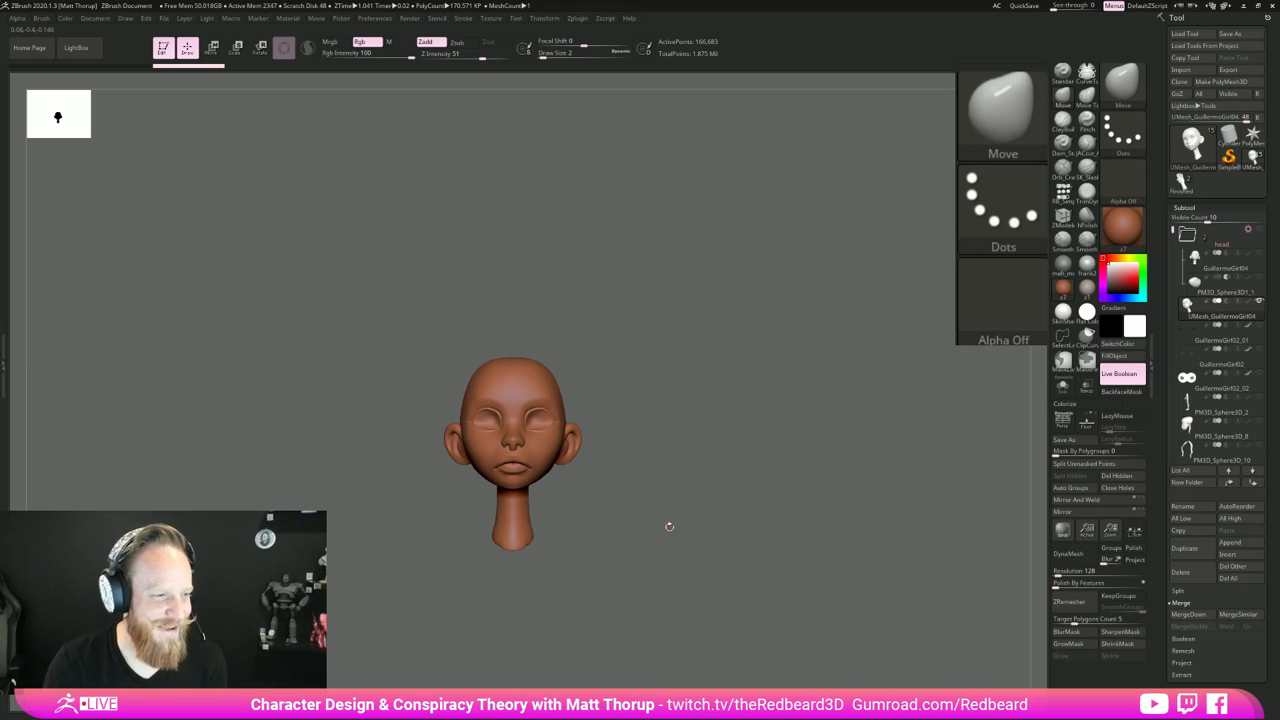
left_click_drag(669, 526, 822, 600)
key("shift+f")
key("ctrl+w")
key("shift+f")
key("shift+f")
key("shift+f")
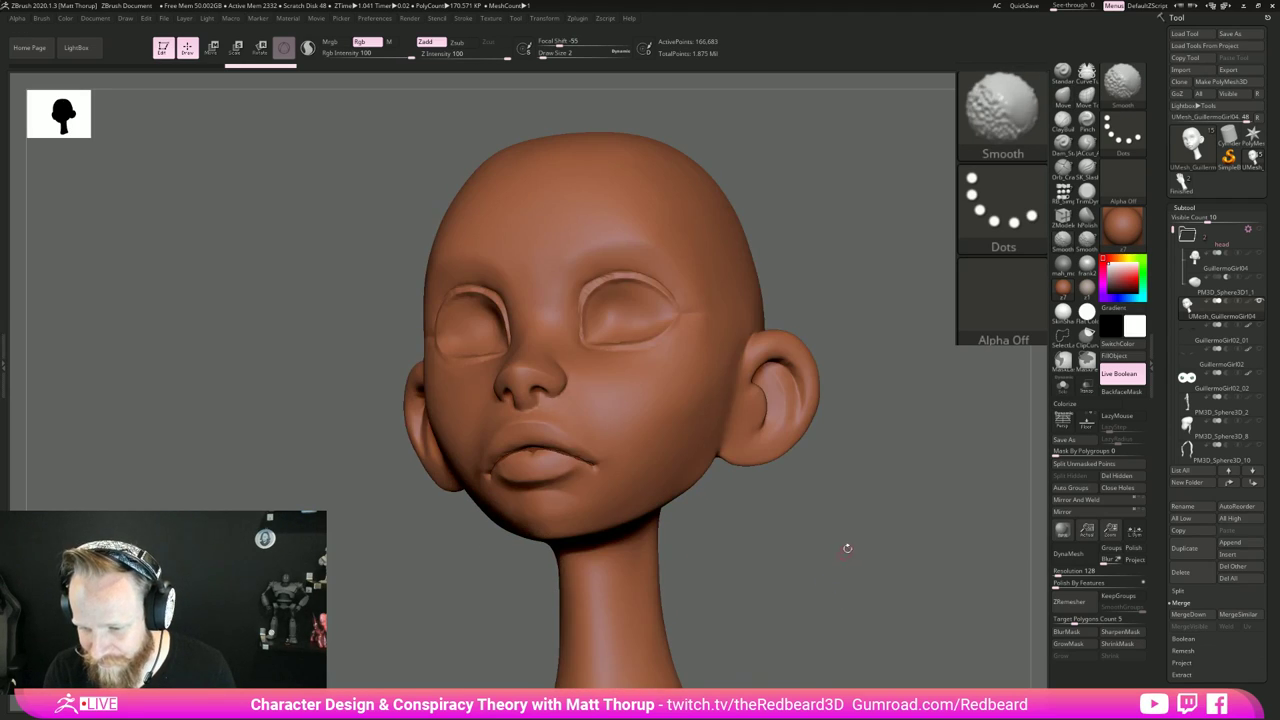
left_click_drag(847, 549, 841, 566, "shift")
key("shift+f")
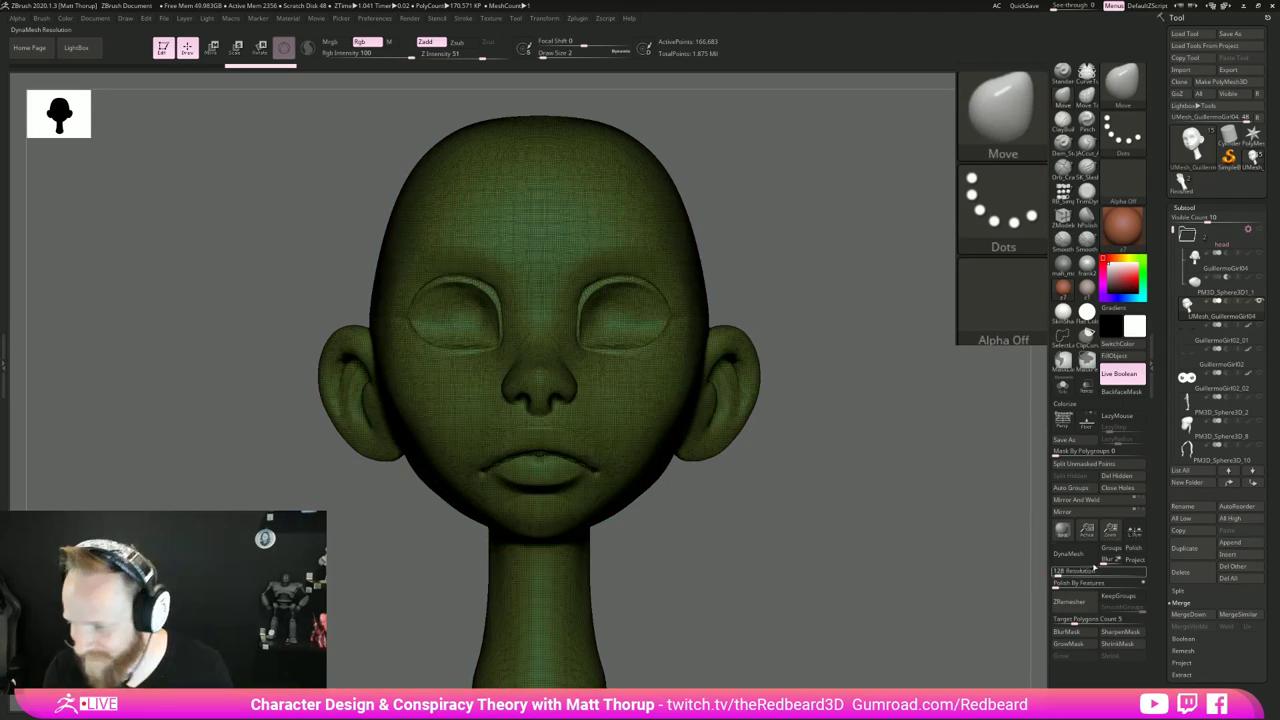
Step: Try to DynaMesh the head at resolution 1392 and undo it
left_click_drag(1060, 573, 1084, 574)
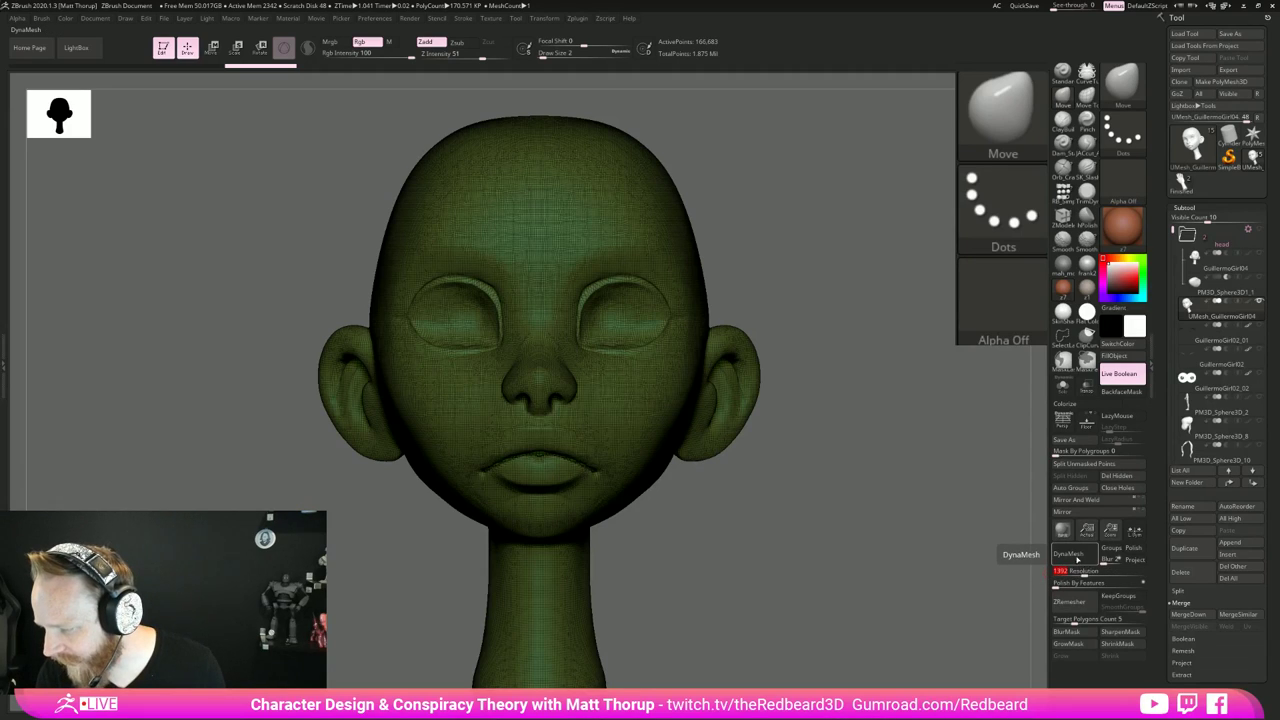
left_click(1076, 557)
key("ctrl+z")
left_click_drag(883, 594, 894, 580)
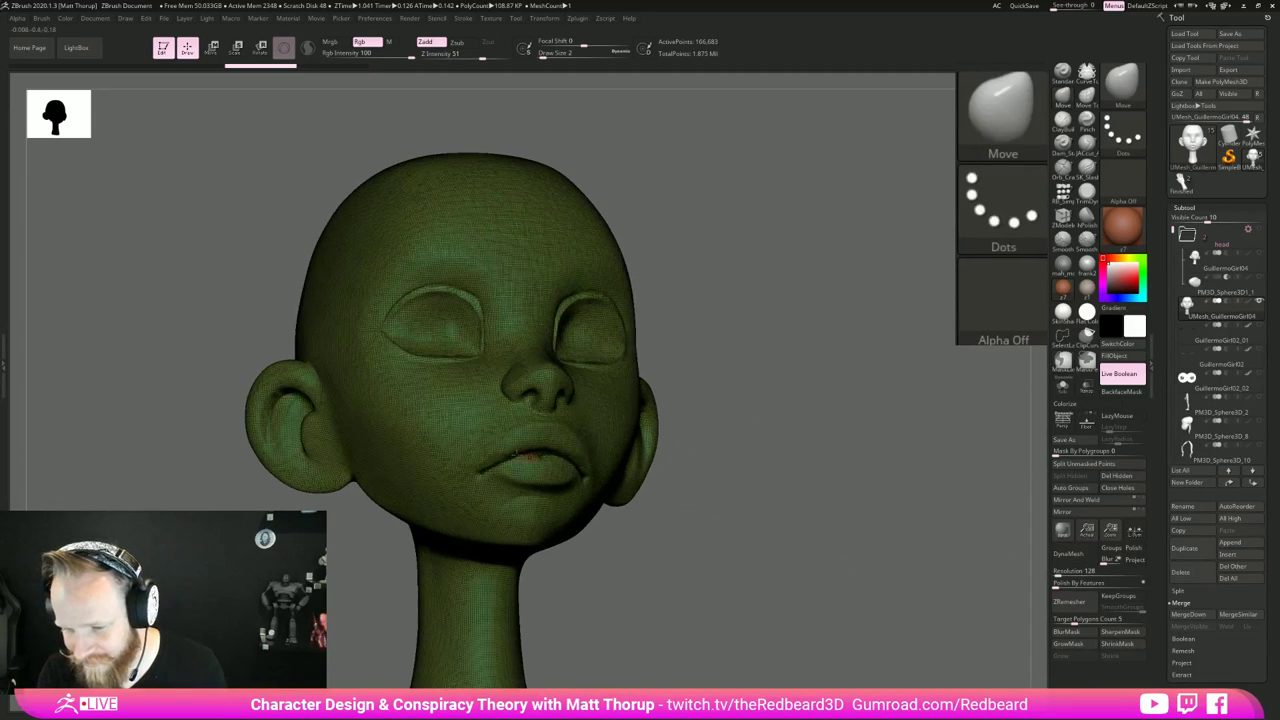
key("shift+f")
mouse_move(700, 517)
left_mouse_down()
mouse_move(766, 577)
mouse_move(763, 594)
mouse_move(586, 515)
left_mouse_up()
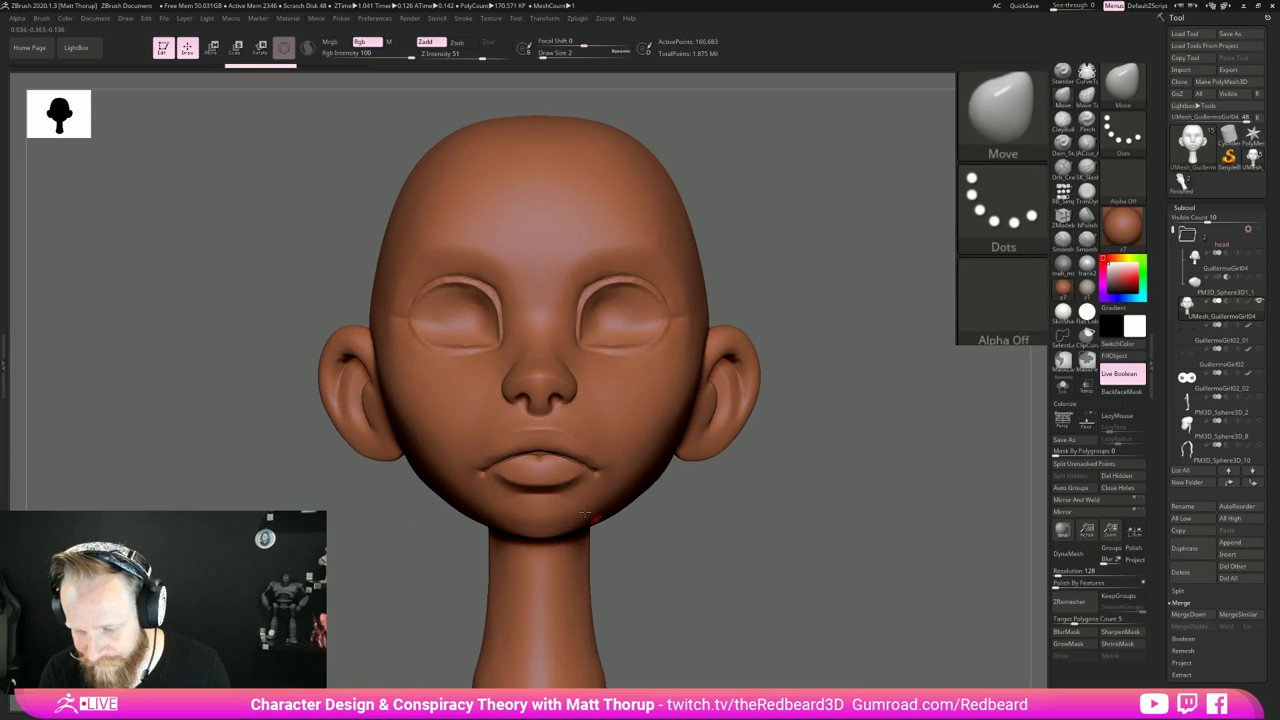
Step: Try higher DynaMesh resolutions on the head, including 2800, and undo each attempt
left_click_drag(1062, 573, 1111, 575)
left_click(1076, 556)
left_click_drag(847, 601, 811, 604)
key("ctrl+z")
left_click(1068, 575)
type("2800")
left_click(1080, 553)
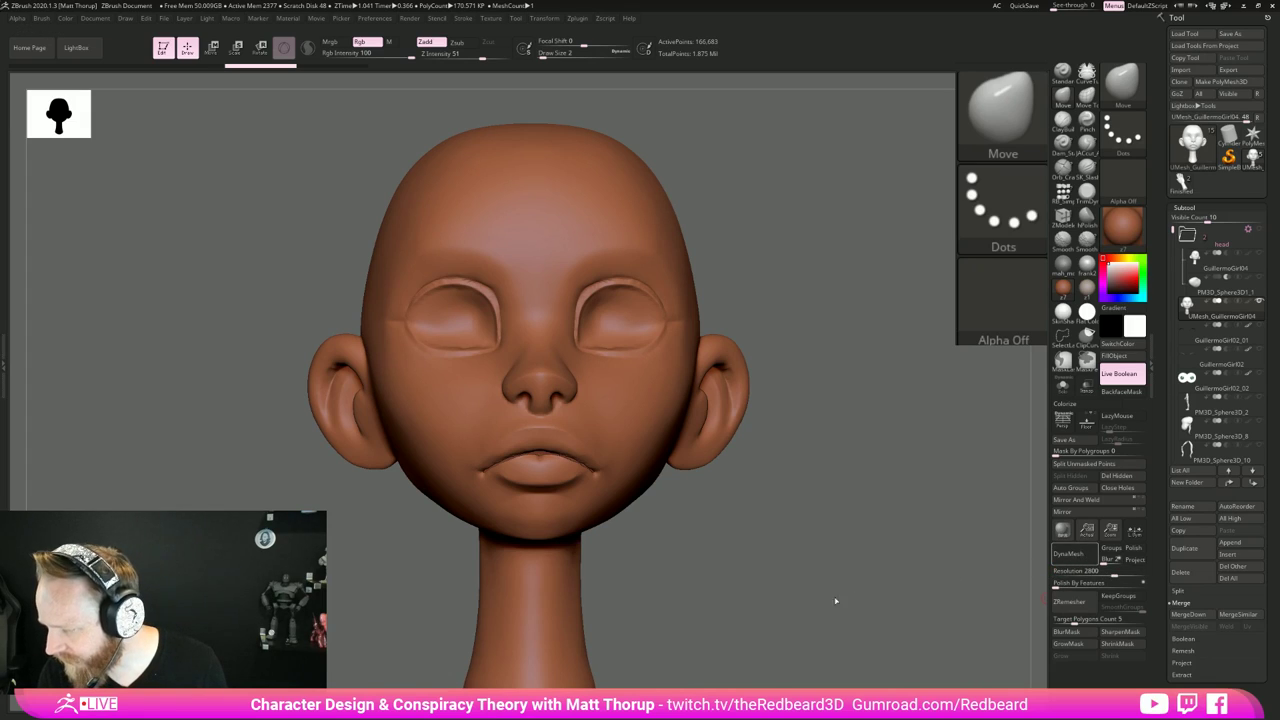
key("ctrl+z")
Step: Try to DynaMesh the head at resolution 3672, check the lip line up close and undo it
left_click_drag(1112, 572, 1128, 572)
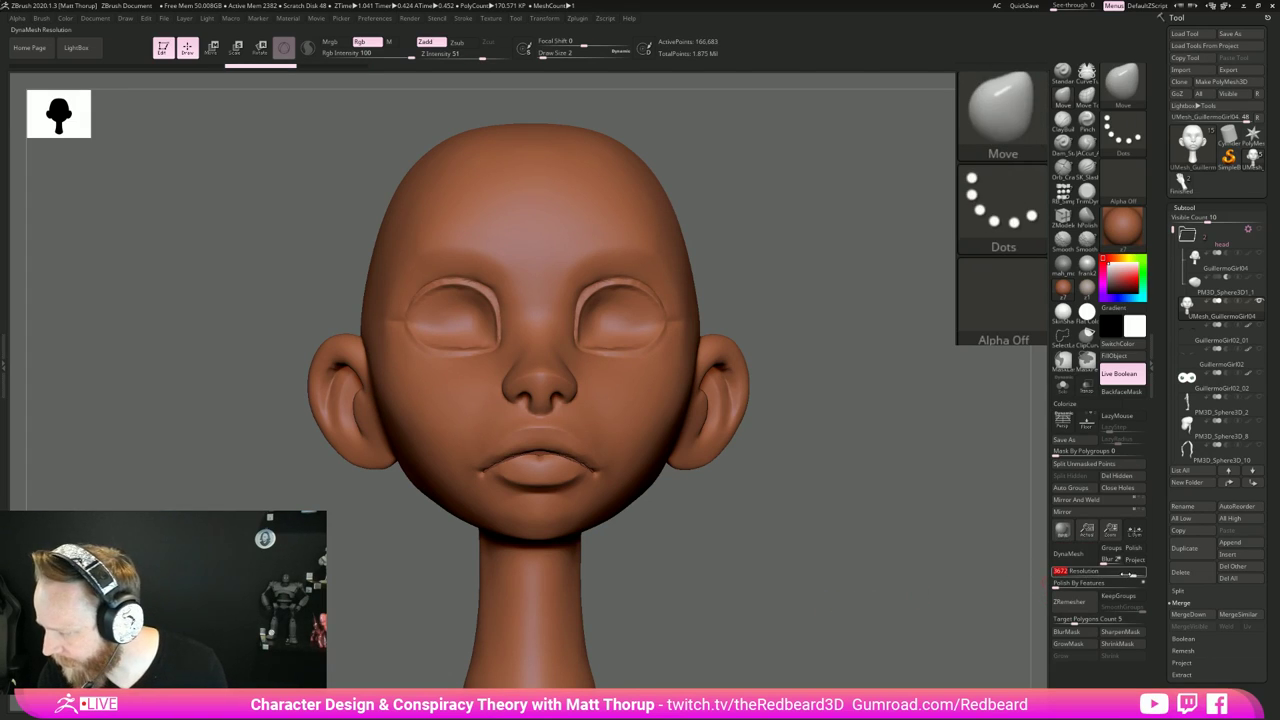
key("ctrl+d")
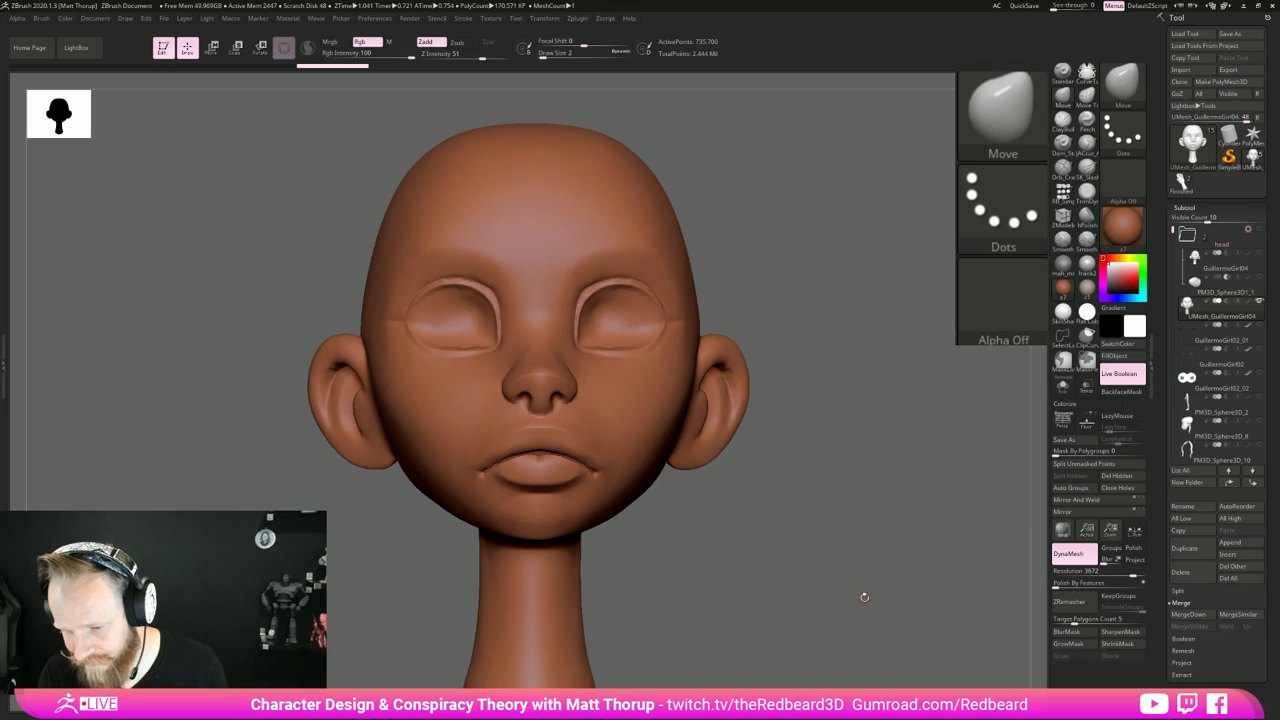
mouse_move(874, 591)
left_mouse_down()
mouse_move(854, 594)
mouse_move(891, 621)
left_mouse_up()
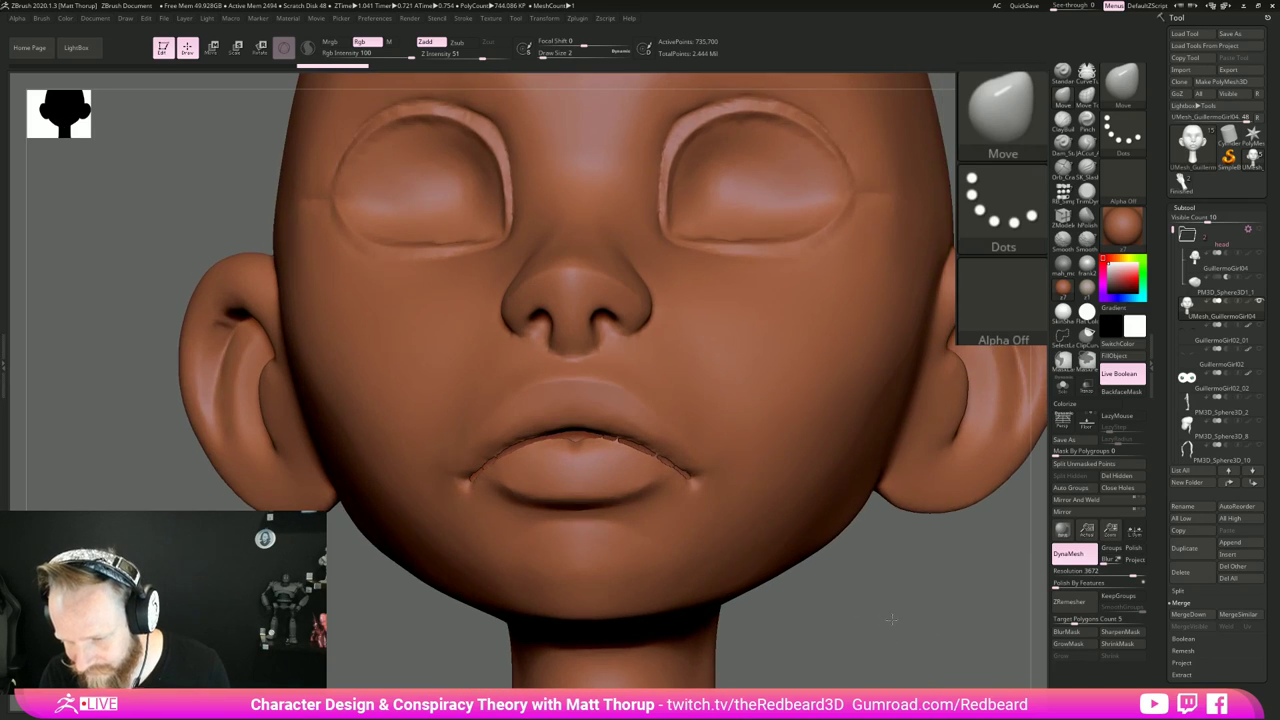
key("ctrl+z")
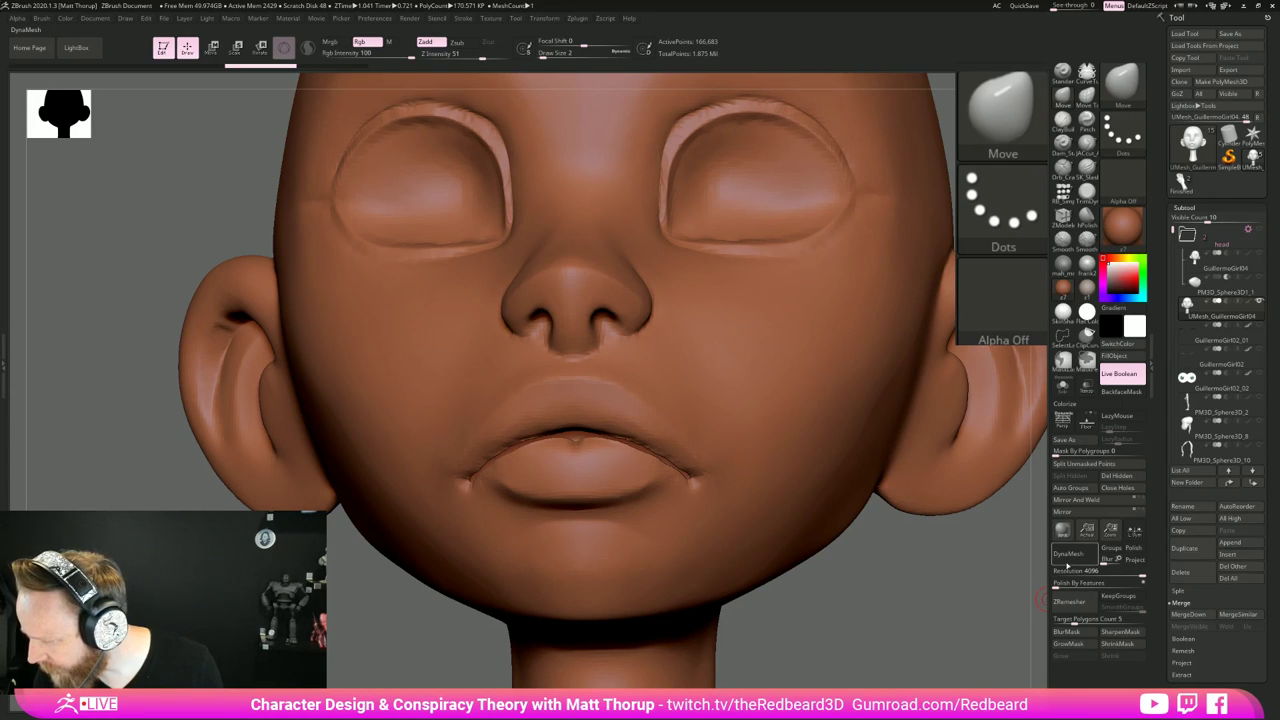
Step: Try to DynaMesh the head at resolution 4096, check the lips and undo it
left_click_drag(929, 603, 770, 551)
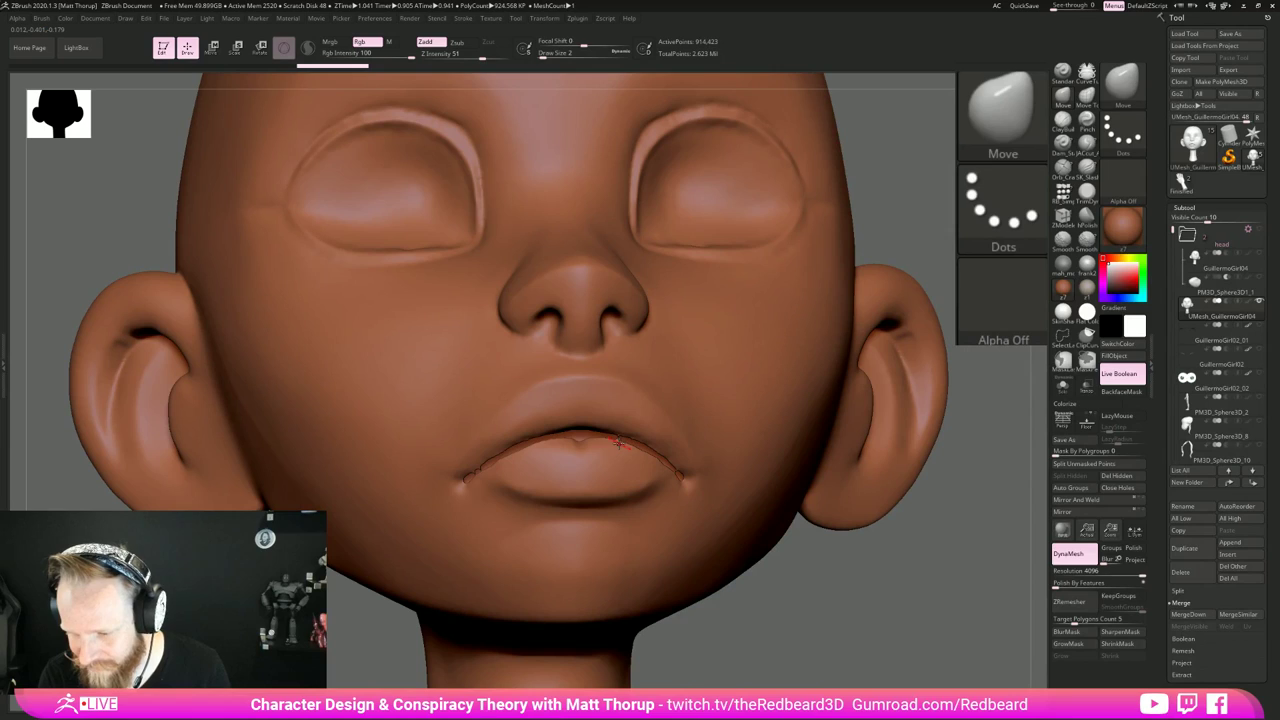
key("shift")
key("ctrl+z")
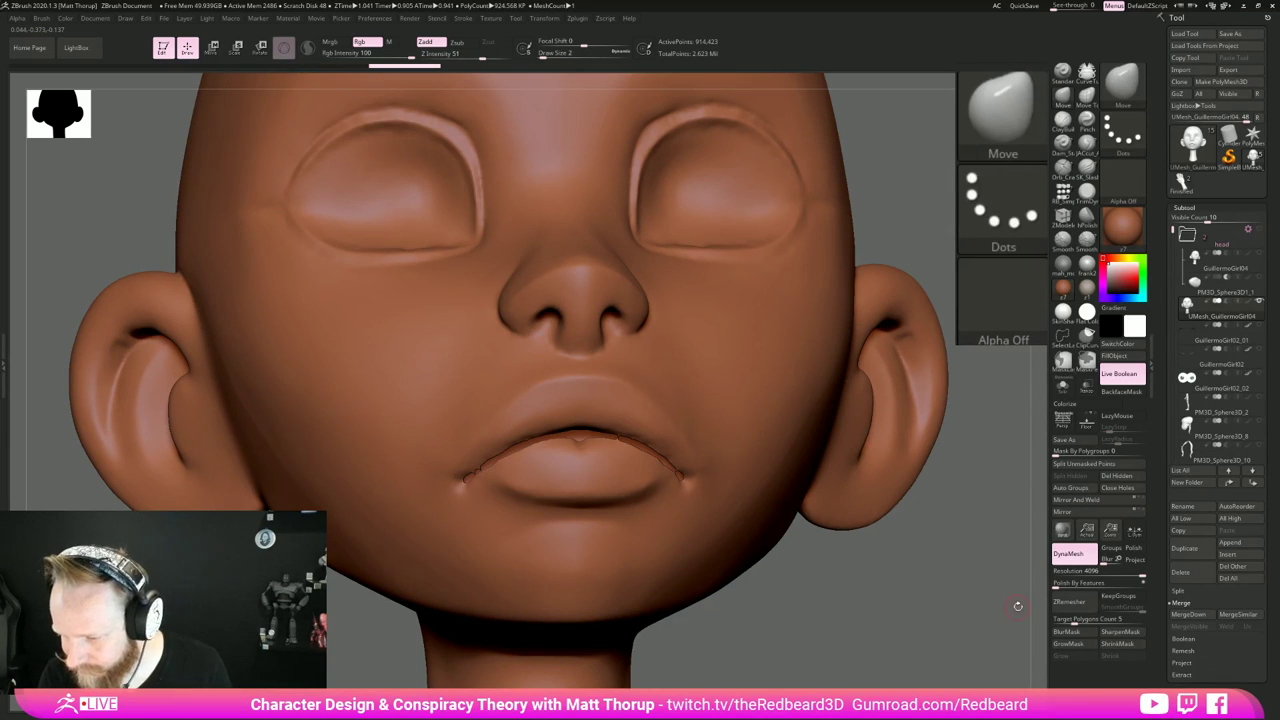
left_click_drag(945, 626, 949, 620)
Step: Subdivide the boolean head mesh twice and check its wireframe density
key("shift+f")
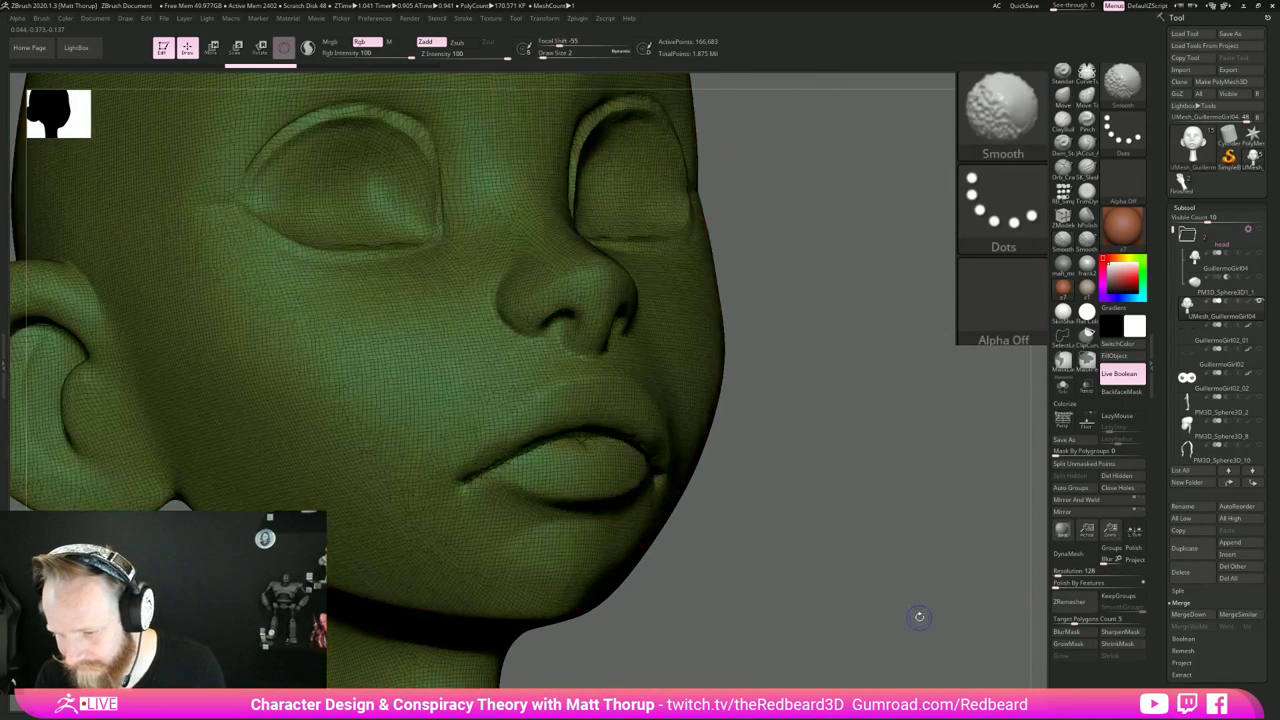
left_click_drag(877, 585, 663, 534)
key("shift+f")
key("ctrl+d")
key("ctrl+d")
mouse_move(812, 558)
left_mouse_down()
mouse_move(767, 555)
mouse_move(900, 583)
mouse_move(867, 607)
left_mouse_up()
key("shift+f")
key("shift+f")
key("shift+f")
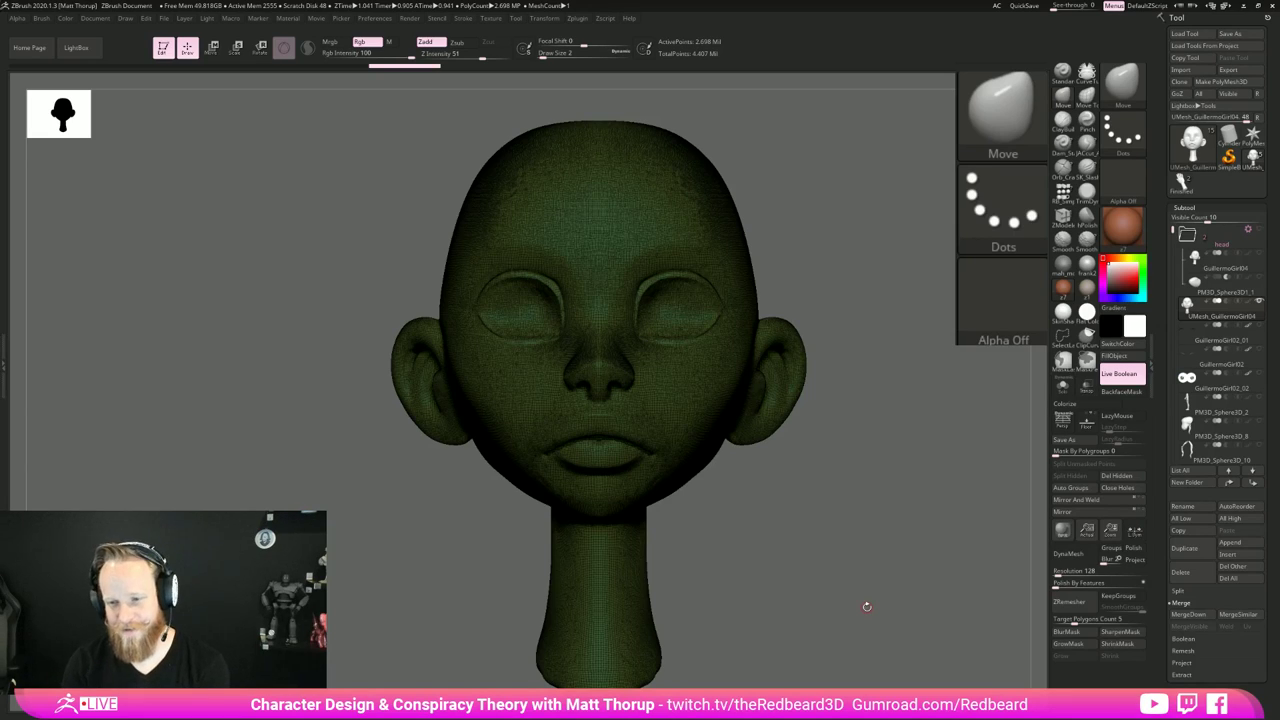
Step: Paint a mask outline around the rims of both eye sockets with the MaskPen at draw size 1 and focal shift -100
mouse_move(935, 509)
left_mouse_down()
mouse_move(903, 514)
mouse_move(883, 551)
mouse_move(886, 530)
mouse_move(823, 566)
mouse_move(823, 591)
mouse_move(783, 589)
left_mouse_up()
key("shift+f")
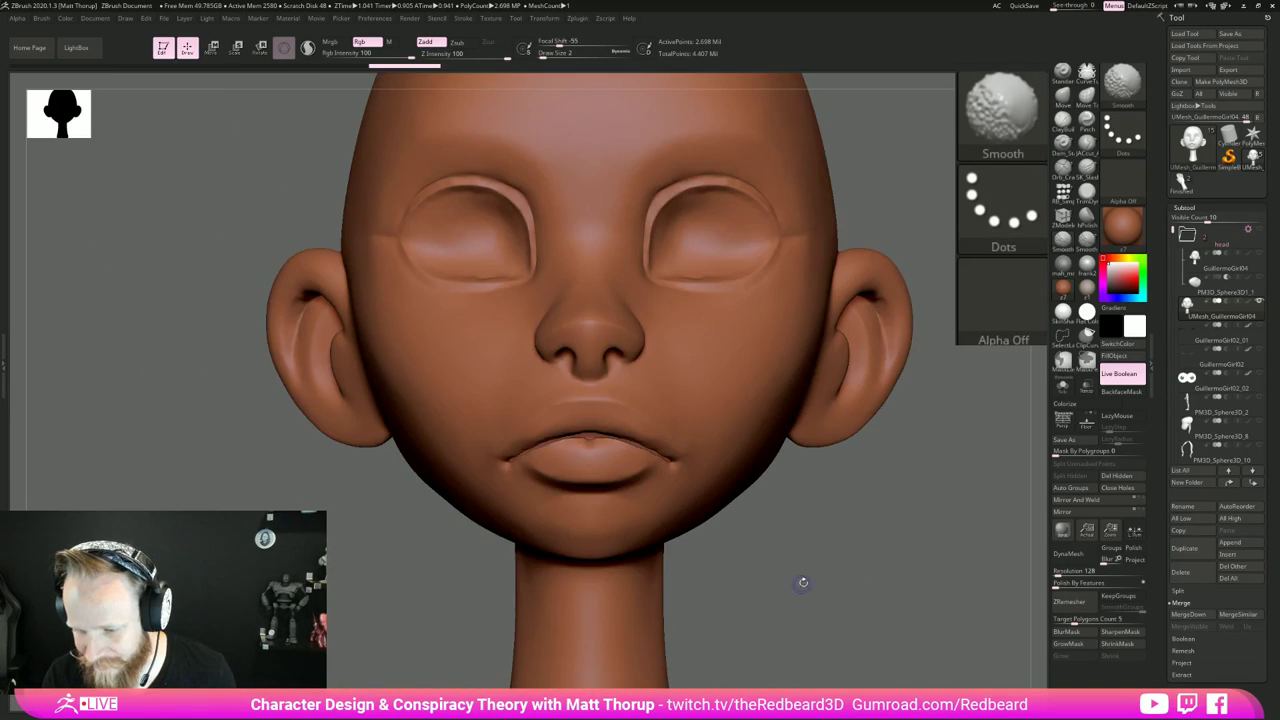
left_click_drag(887, 523, 860, 636, "alt")
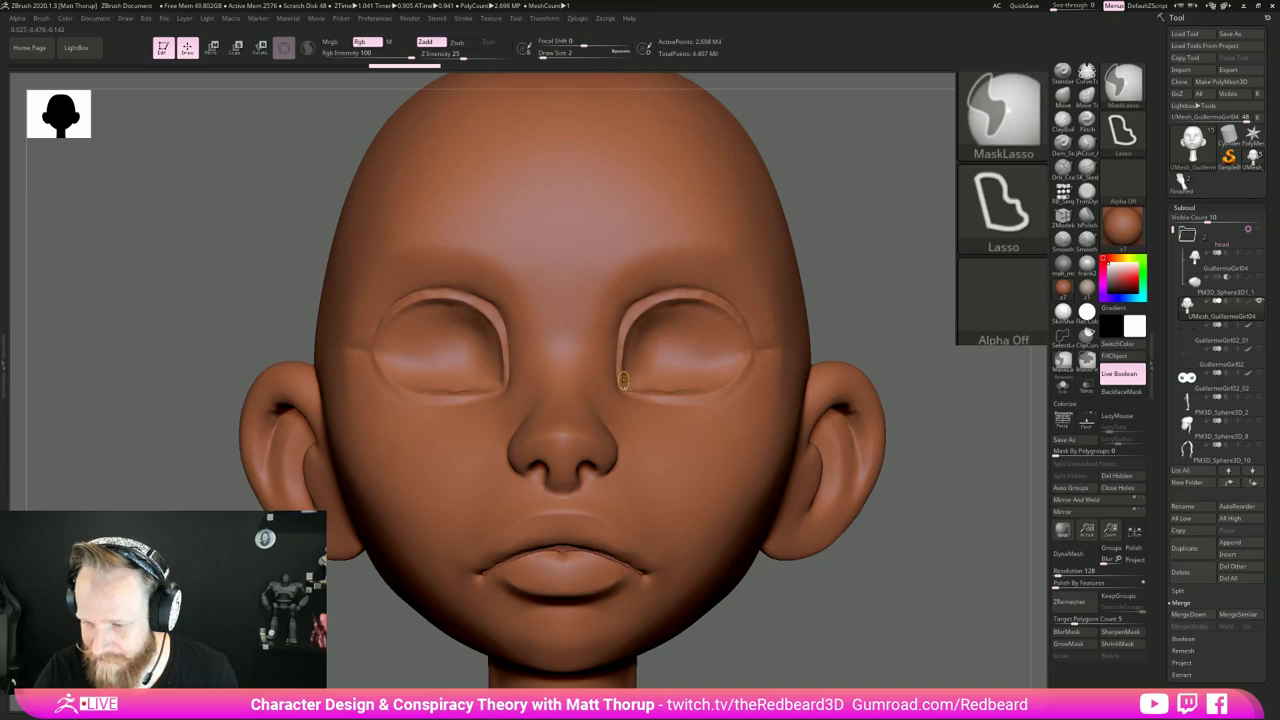
left_click_drag(584, 43, 540, 43)
key("s")
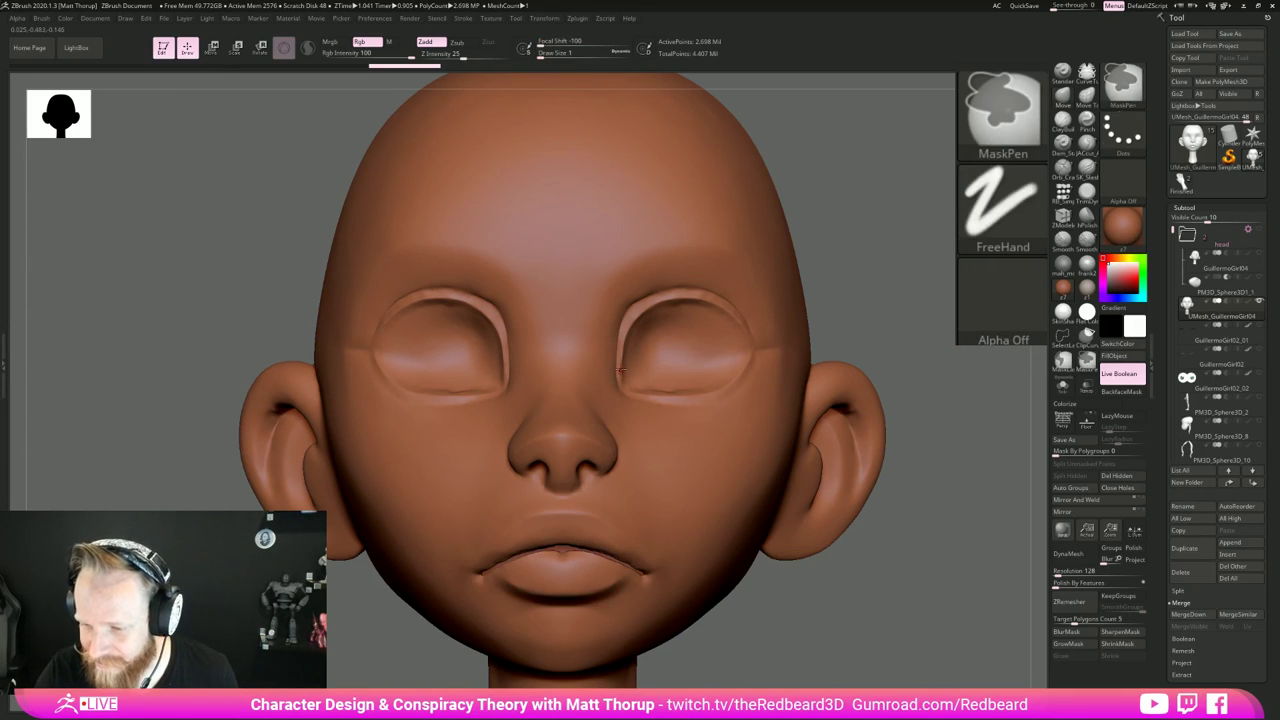
right_click_drag(745, 506, 763, 584, "ctrl")
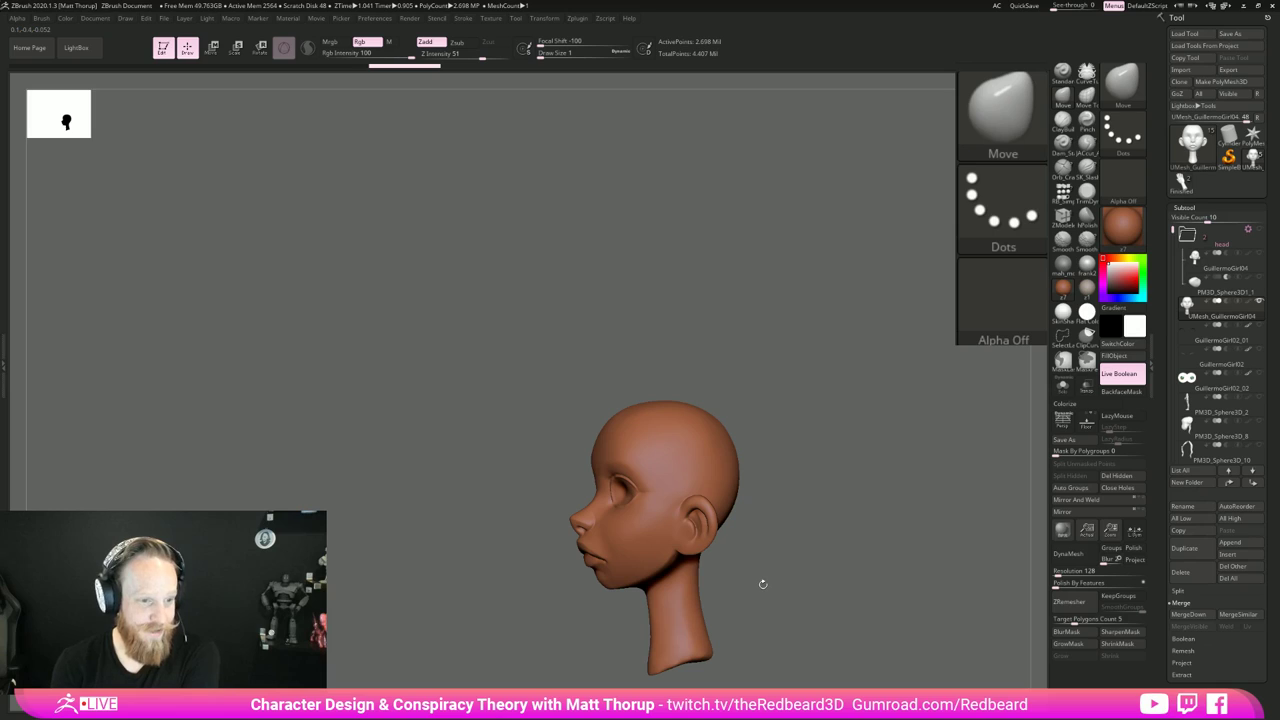
right_click_drag(863, 428, 870, 562, "shift")
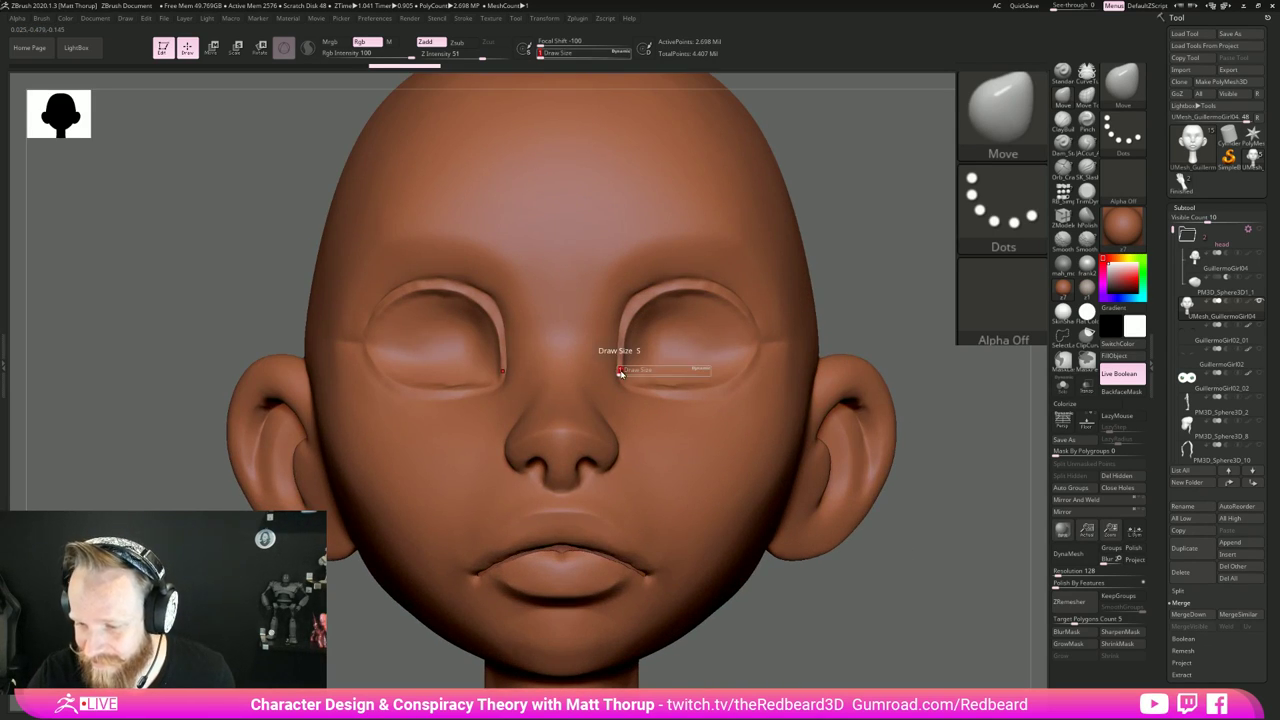
key("ctrl")
mouse_move(621, 380)
left_mouse_down("ctrl")
mouse_move(623, 315)
mouse_move(645, 290)
mouse_move(628, 315)
mouse_move(693, 283)
mouse_move(755, 326)
mouse_move(738, 384)
mouse_move(648, 395)
mouse_move(622, 366)
left_mouse_up("ctrl")
mouse_move(930, 263)
left_mouse_down()
mouse_move(900, 314)
mouse_move(892, 372)
left_mouse_up()
left_click_drag(533, 629, 575, 470)
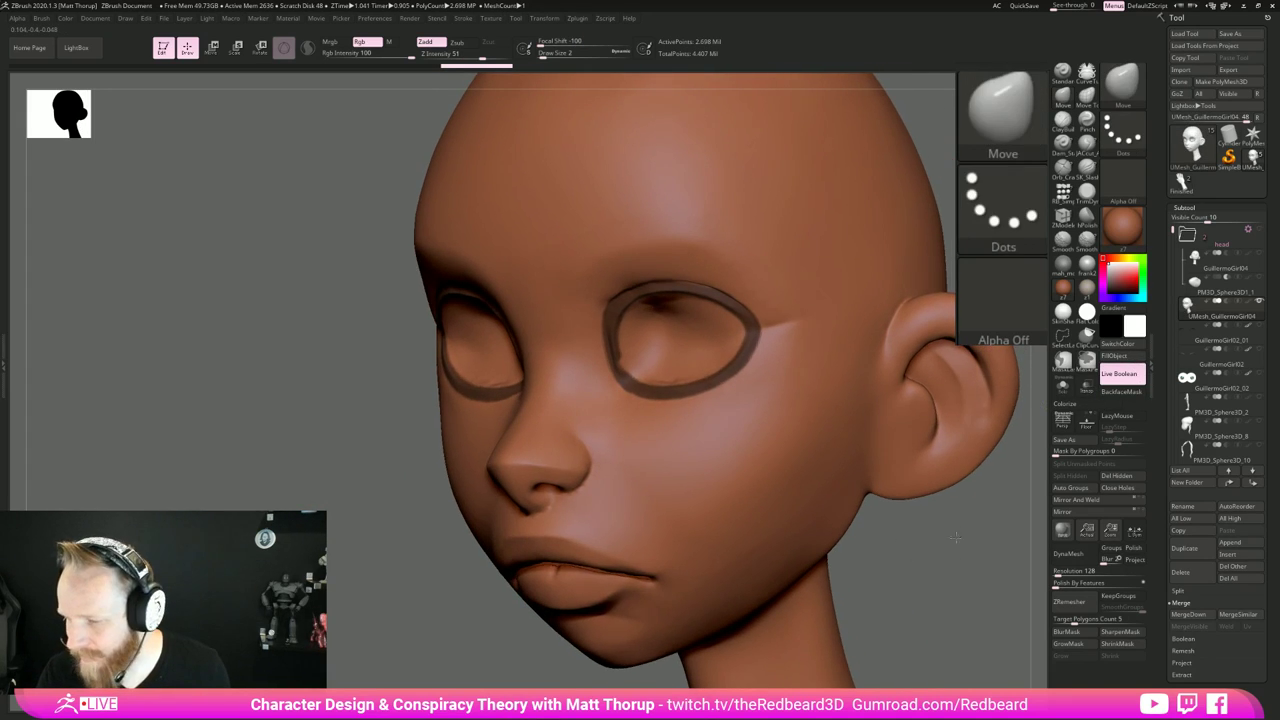
Step: Touch up the mask outline along the upper and inner rims of both eye sockets
left_click_drag(983, 457, 608, 328)
left_click_drag(834, 187, 689, 270)
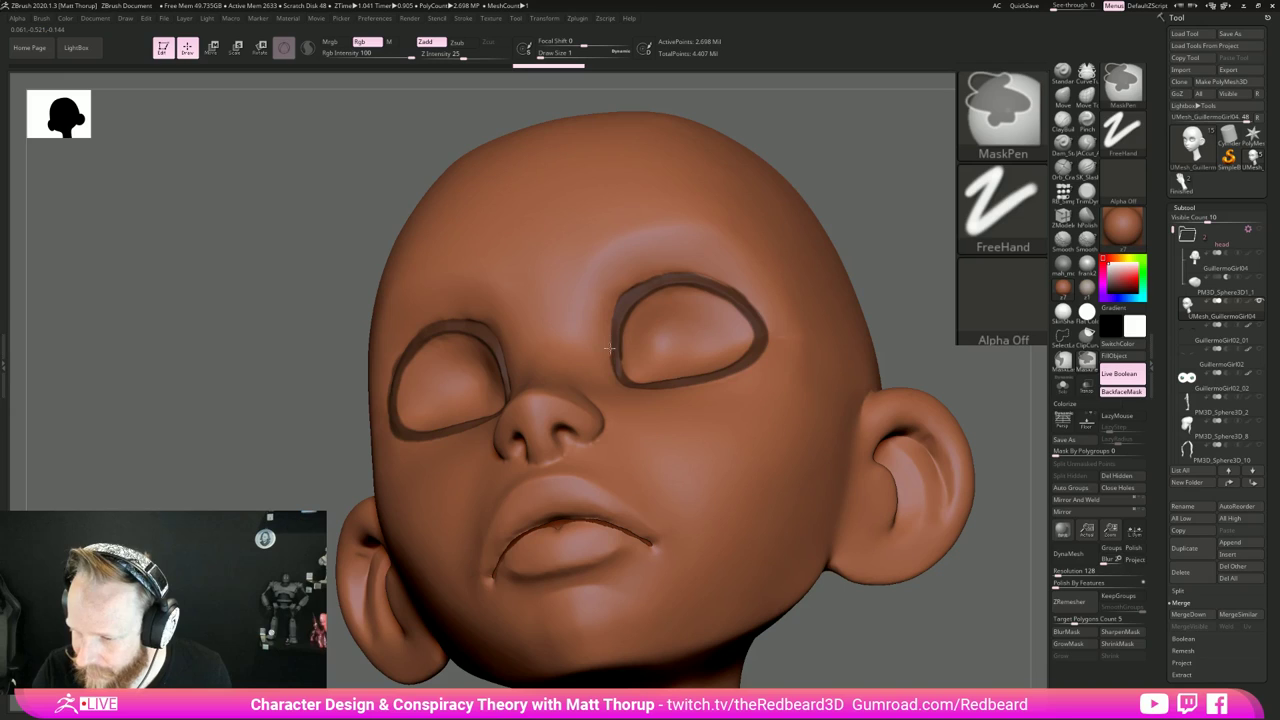
mouse_move(877, 171)
left_mouse_down()
mouse_move(803, 270)
mouse_move(672, 360)
mouse_move(763, 361)
mouse_move(701, 375)
left_mouse_up()
left_click_drag(948, 538, 940, 392)
key("ctrl")
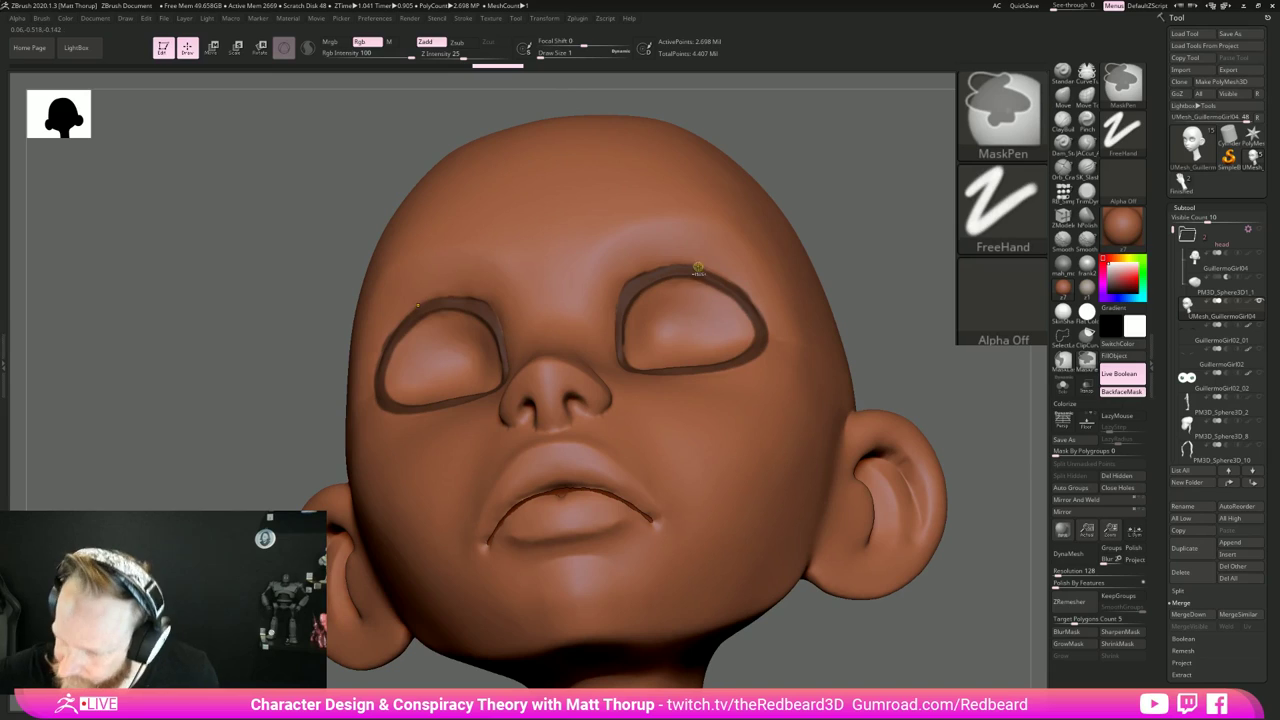
left_click_drag(716, 260, 622, 326)
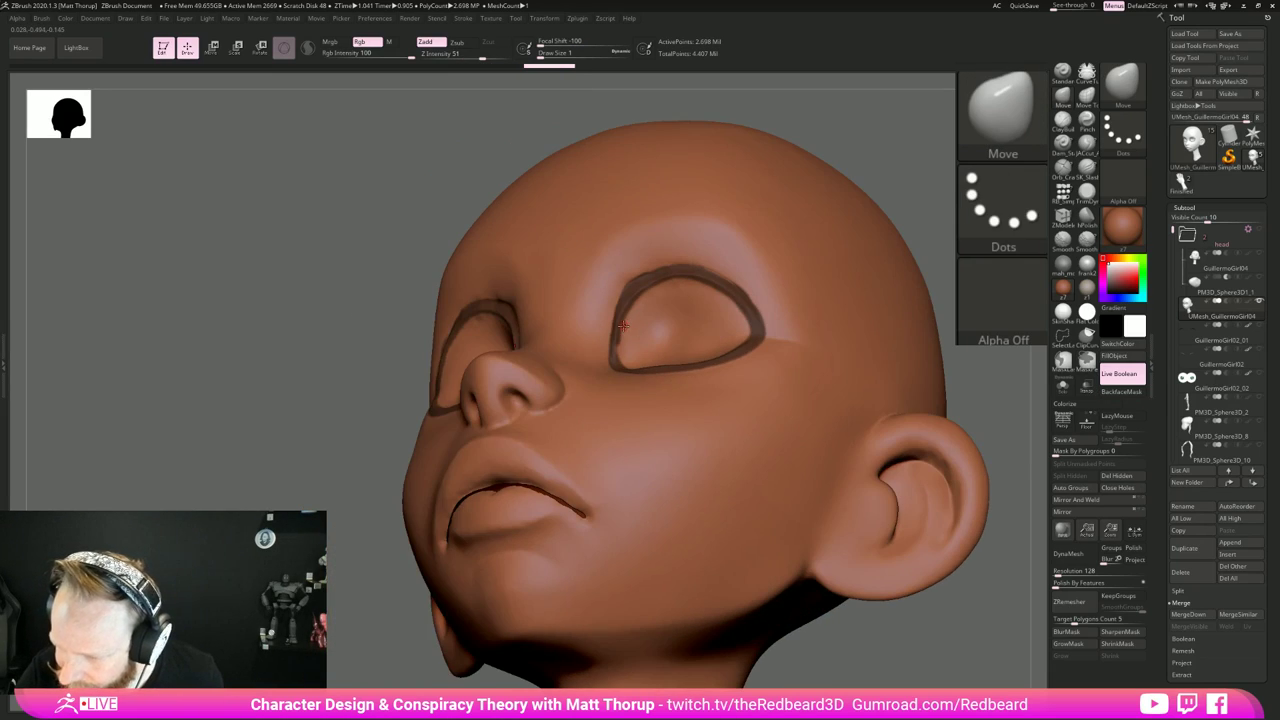
key("ctrl")
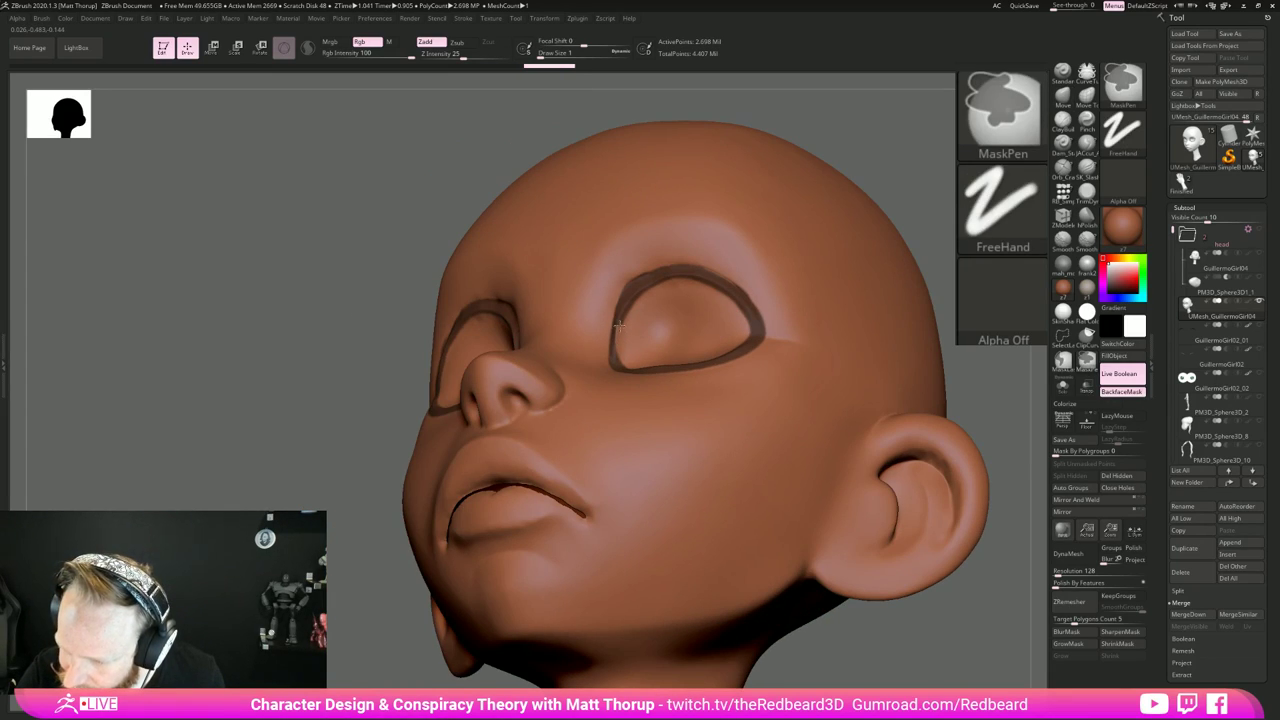
mouse_move(906, 236)
left_mouse_down()
mouse_move(873, 168)
mouse_move(932, 218)
mouse_move(940, 300)
left_mouse_up()
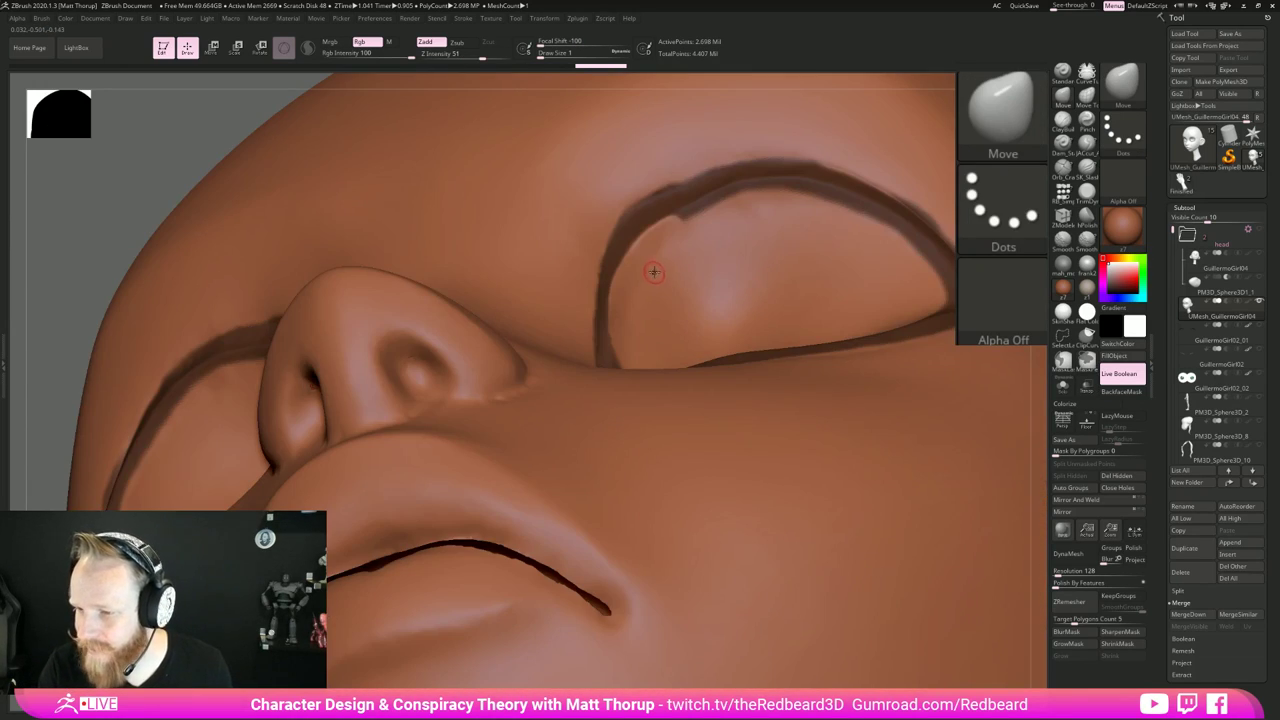
Step: Extend the mask band over the inside edge of the upper eye rims and around the inner eye corners
key("ctrl")
mouse_move(695, 210)
left_mouse_down("ctrl")
mouse_move(775, 190)
mouse_move(840, 200)
mouse_move(900, 232)
mouse_move(950, 290)
left_mouse_up("ctrl")
left_click_drag(1036, 270, 1025, 435)
key("ctrl")
mouse_move(613, 313)
left_mouse_down("ctrl")
mouse_move(636, 344)
mouse_move(676, 362)
mouse_move(745, 382)
mouse_move(715, 376)
mouse_move(785, 376)
mouse_move(675, 362)
left_mouse_up("ctrl")
mouse_move(870, 346)
left_mouse_down("ctrl")
mouse_move(815, 376)
mouse_move(903, 334)
mouse_move(942, 270)
left_mouse_up("ctrl")
mouse_move(988, 618)
left_mouse_down()
mouse_move(997, 569)
mouse_move(825, 400)
left_mouse_up()
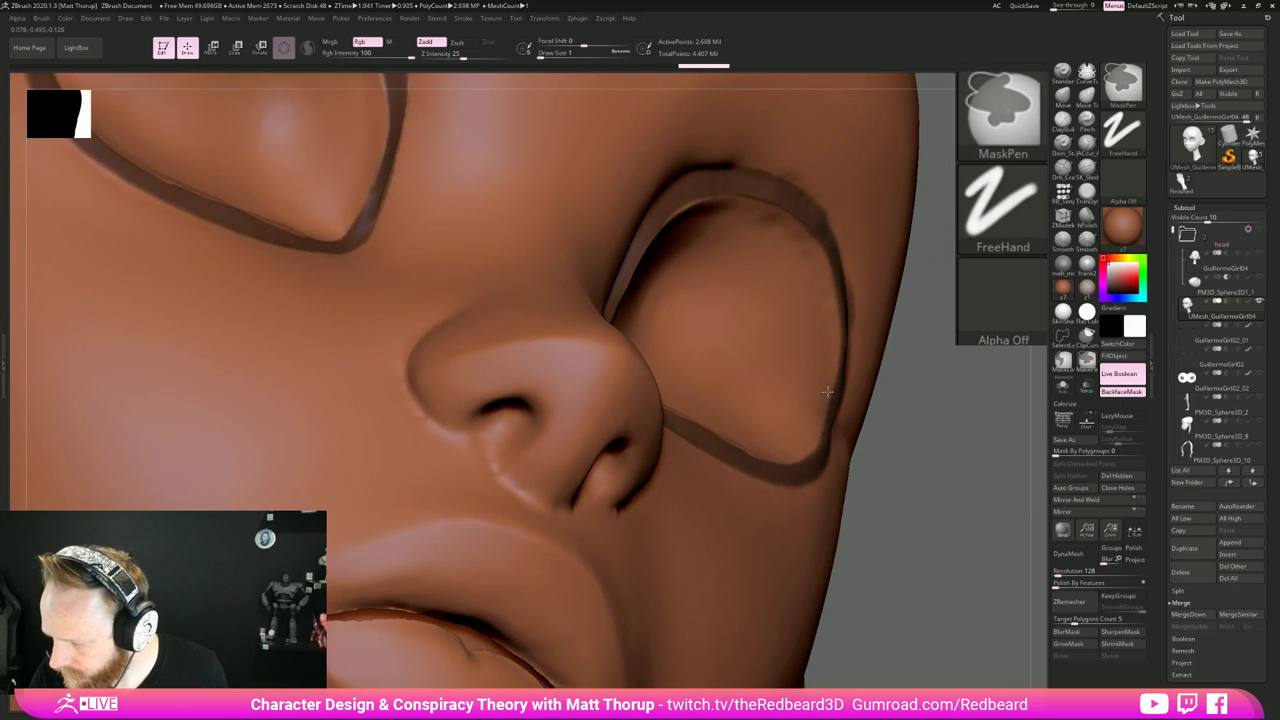
Step: Even out the remaining rough edges of the eye-rim mask on the inner corners and lower rims
left_click_drag(951, 368, 893, 352)
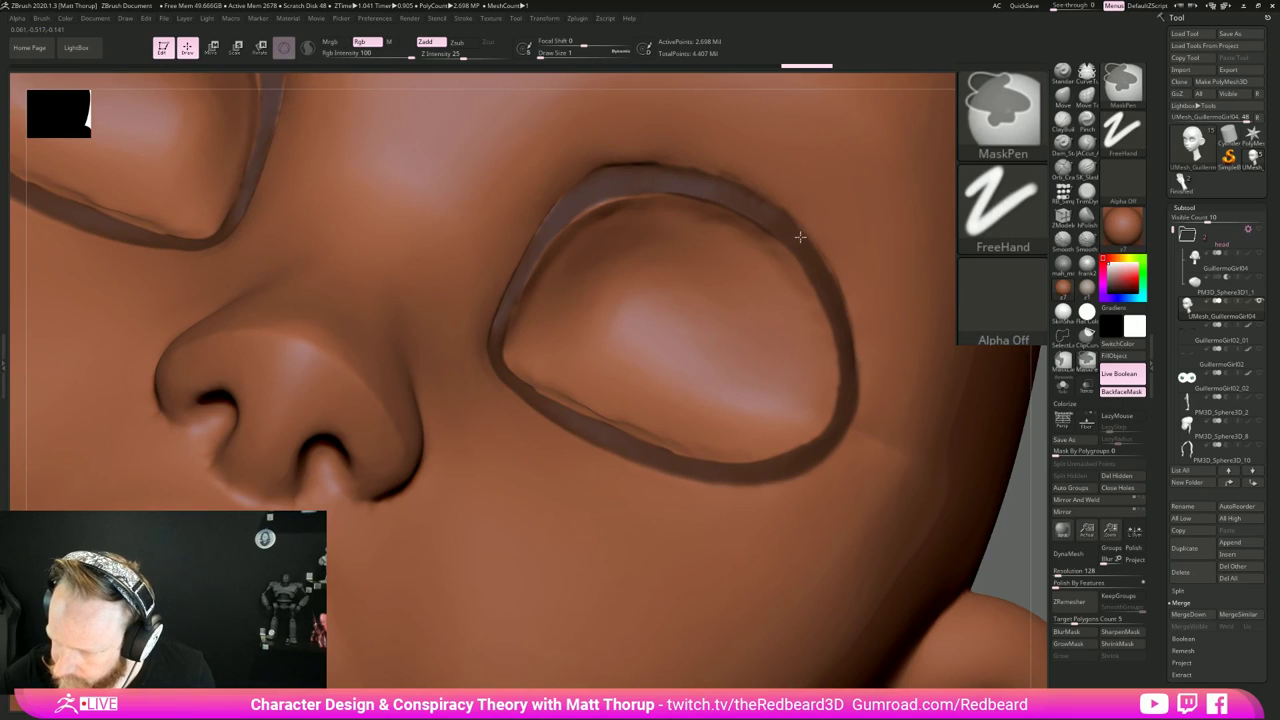
key("ctrl")
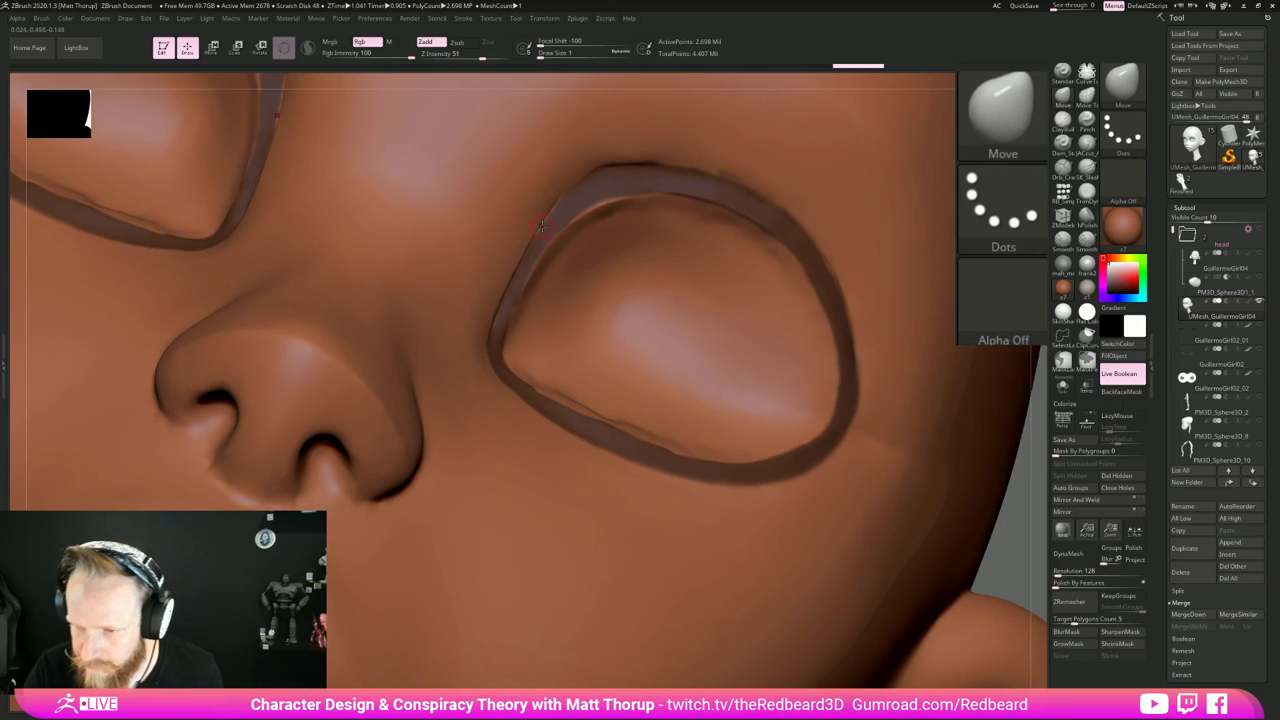
key("ctrl")
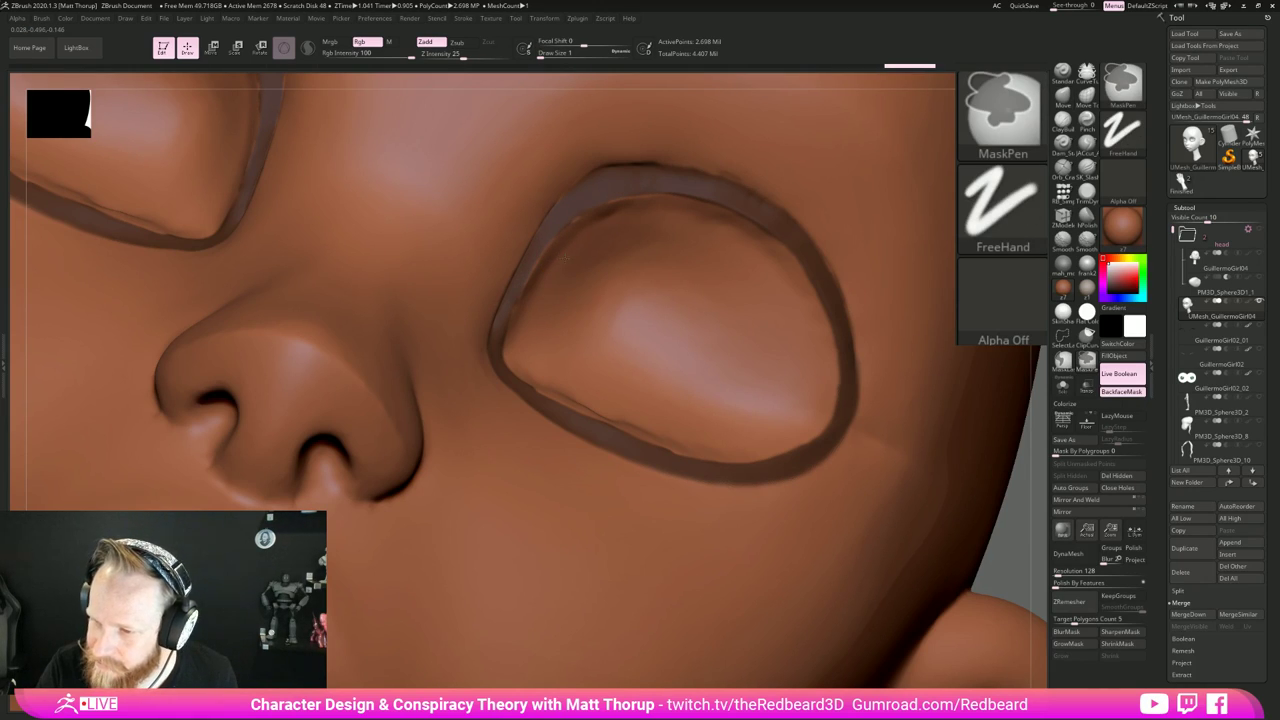
key("ctrl")
left_click_drag(1004, 533, 890, 478, "alt")
key("ctrl")
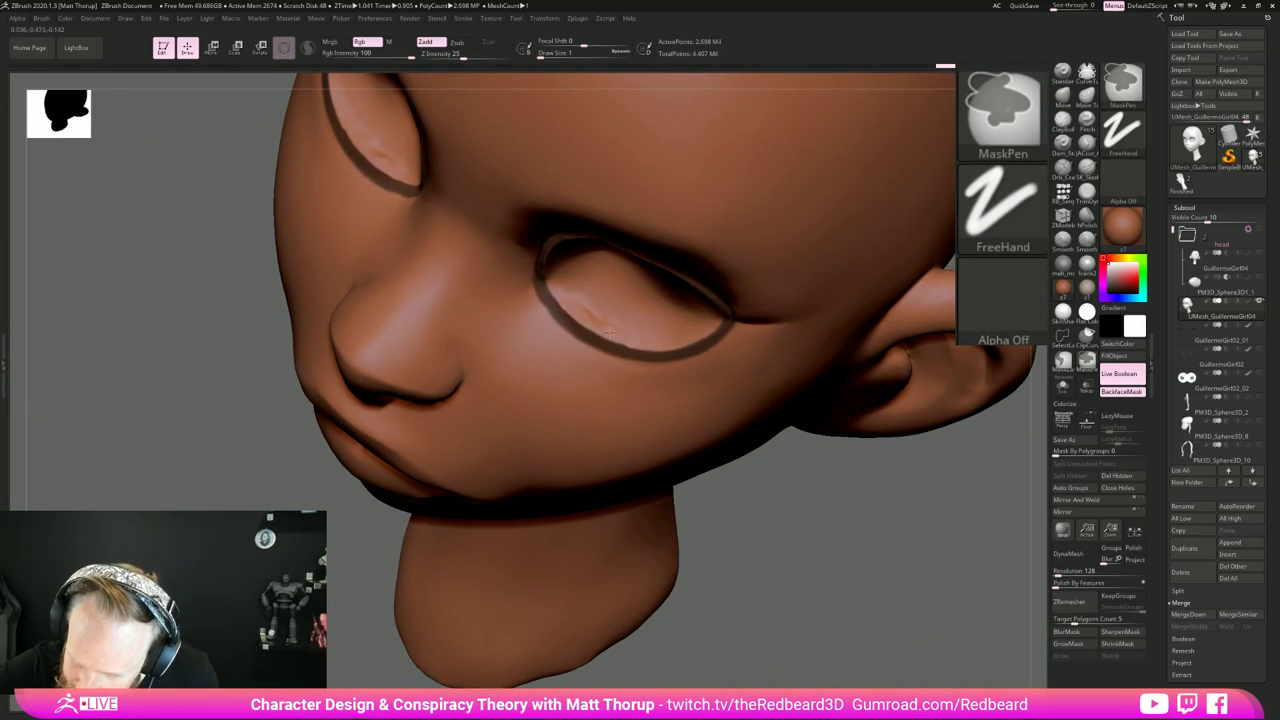
mouse_move(857, 572)
left_mouse_down("alt")
mouse_move(803, 595)
mouse_move(818, 502)
left_mouse_up("alt")
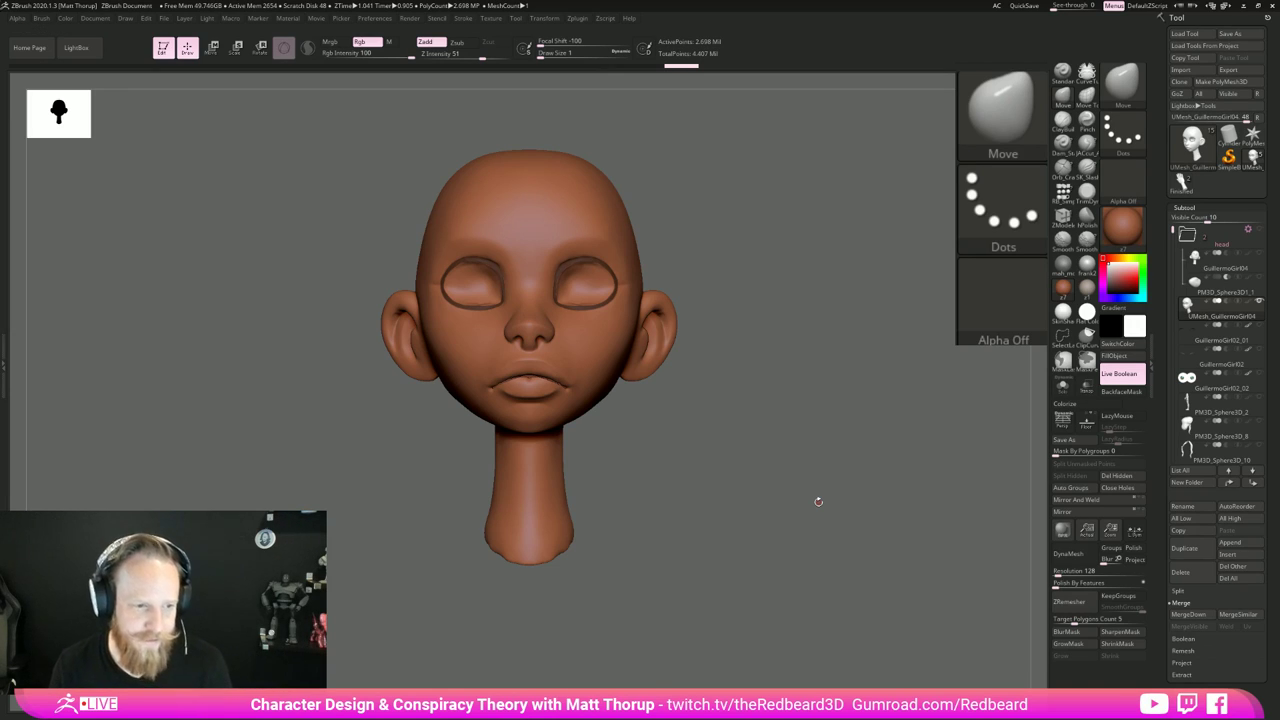
left_click_drag(818, 502, 690, 362)
key("ctrl")
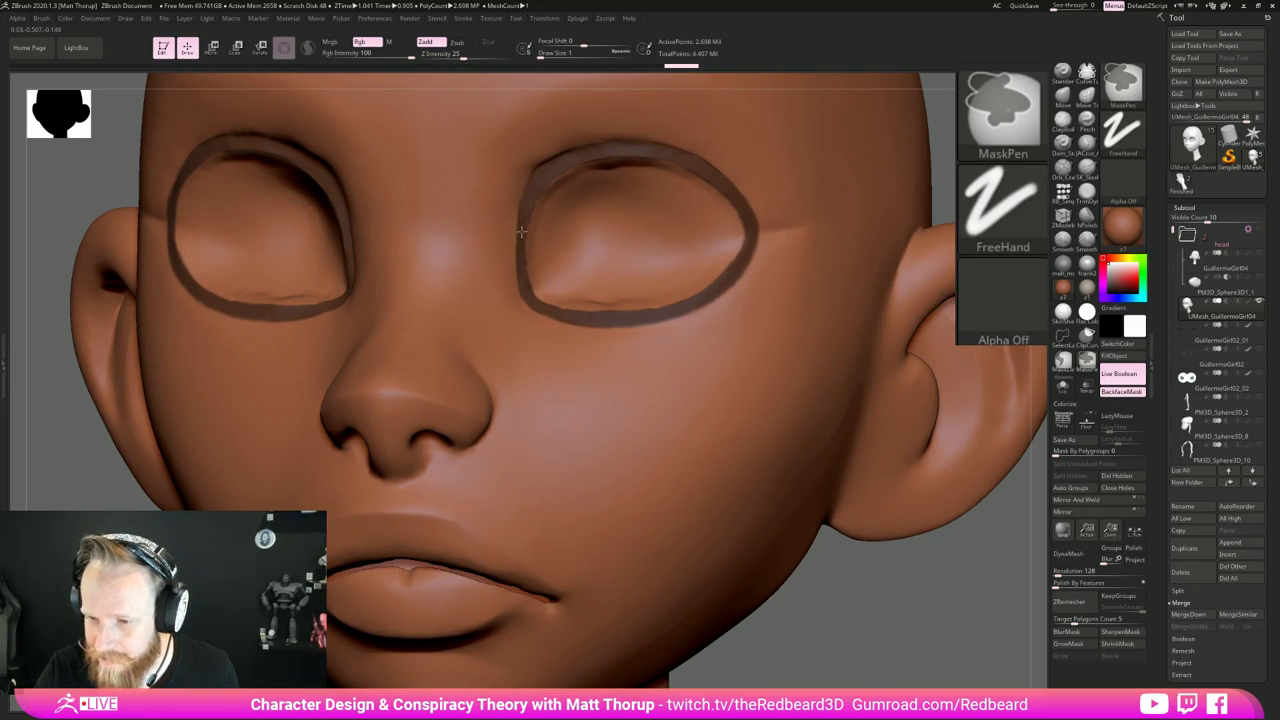
Step: Turn the masked eye rims into their own polygroup and display the polyframe
mouse_move(892, 616)
left_mouse_down("alt")
mouse_move(760, 563)
mouse_move(786, 552)
mouse_move(793, 643)
left_mouse_up("alt")
left_click_drag(747, 570, 745, 567, "ctrl")
key("shift+f")
scroll(561, 282, "up", 5)
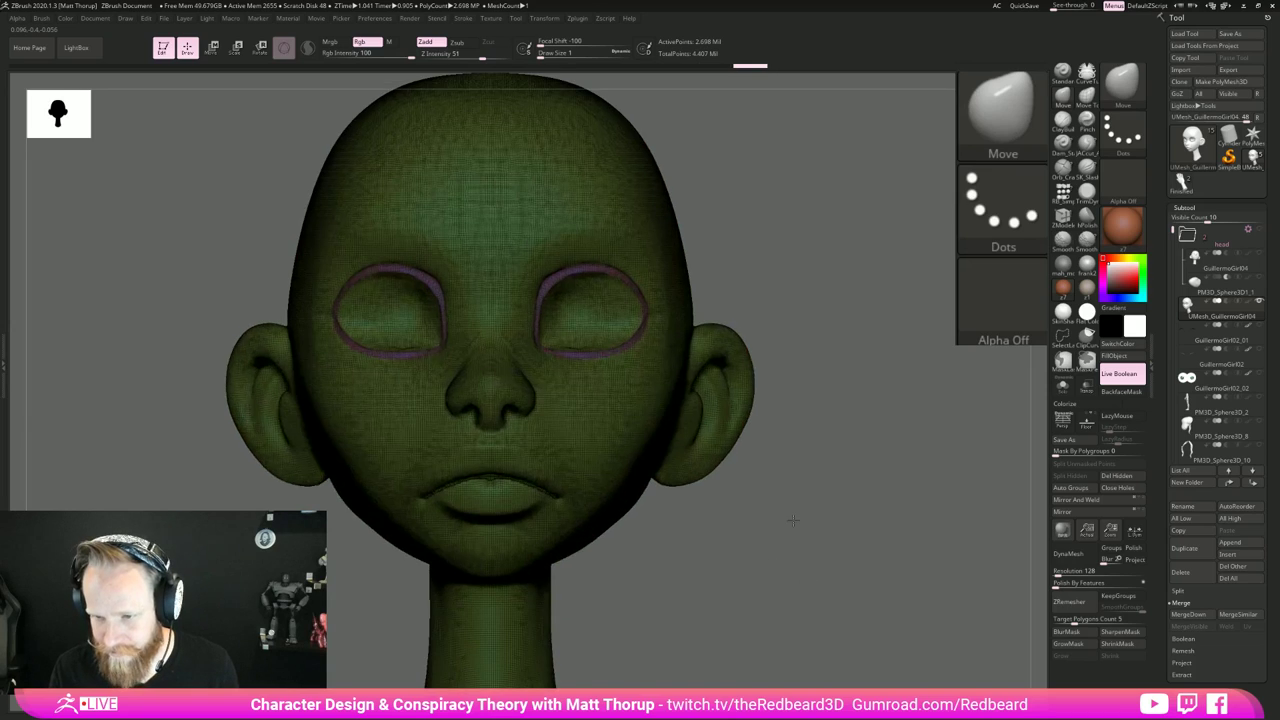
Step: Hide the eye-rim polygroup, run Auto Groups on the remaining head parts and show the whole mesh again
left_click(547, 281, "ctrl+shift")
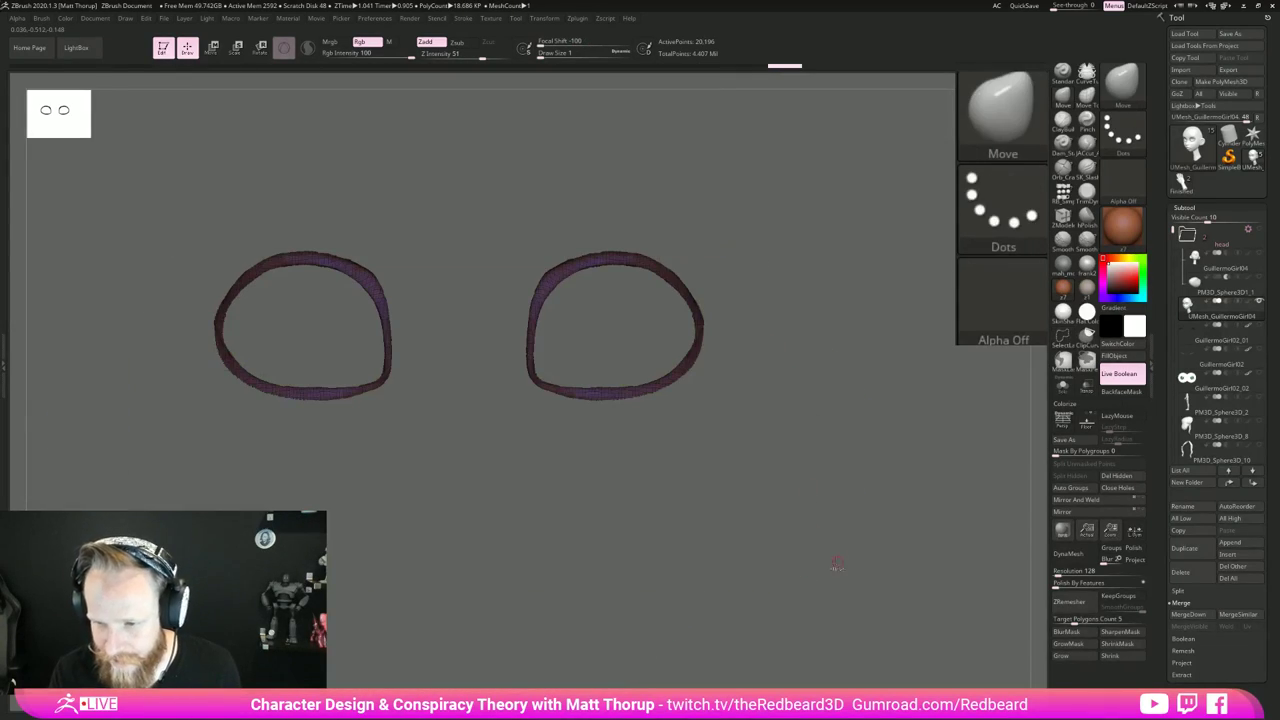
left_click(861, 563, "ctrl+shift")
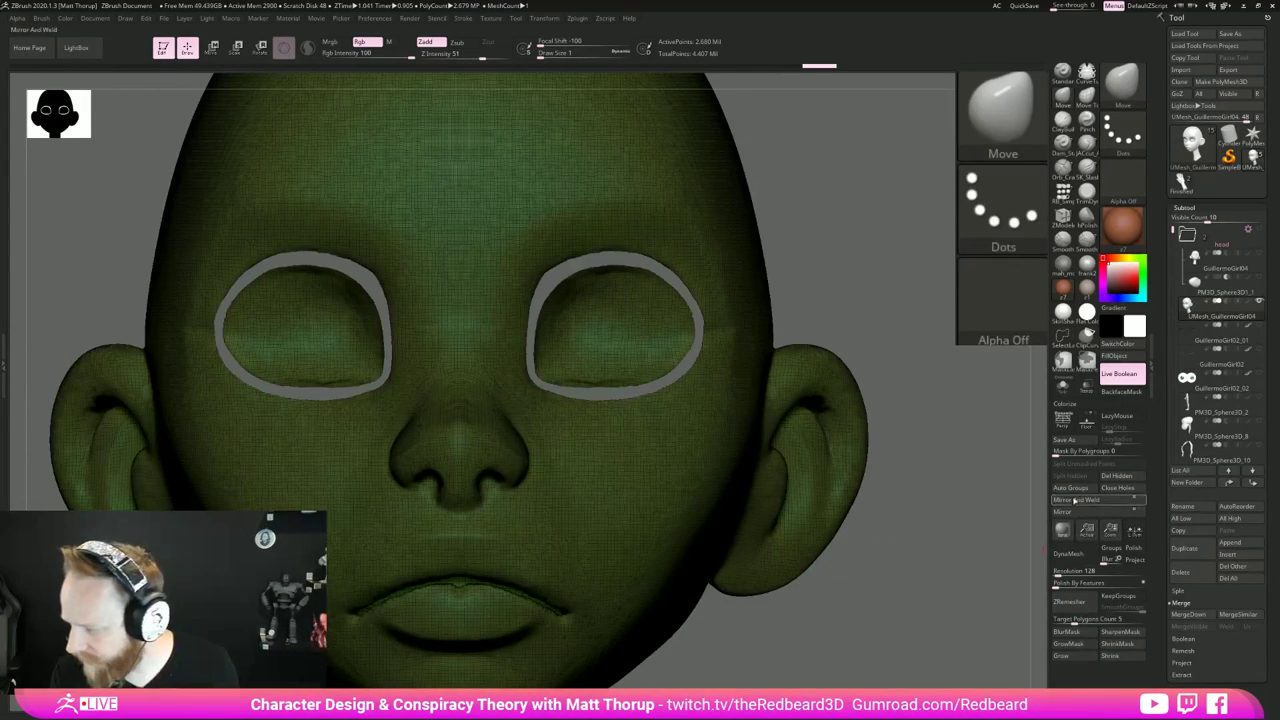
left_click(923, 574, "ctrl+shift")
key("ctrl+shift")
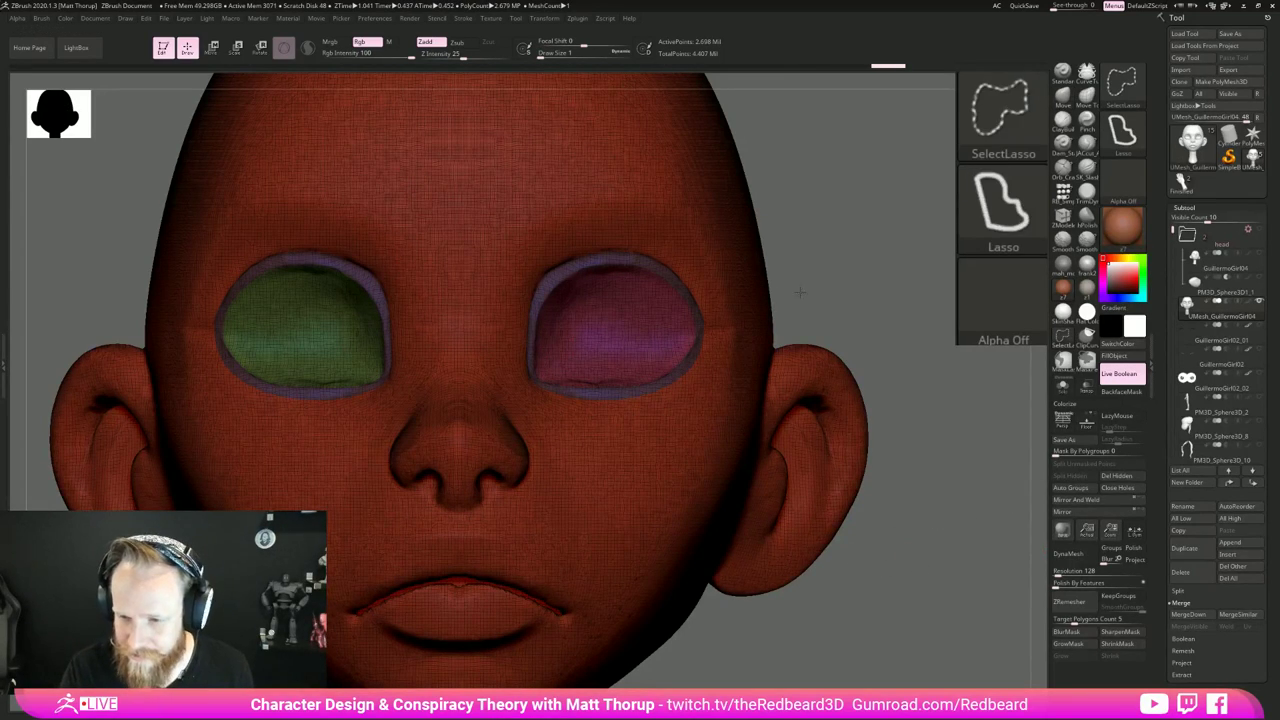
Step: Choose the SelectRect brush, isolate both inner eye-socket areas, merge them into one polygroup and unhide the head
key("ctrl")
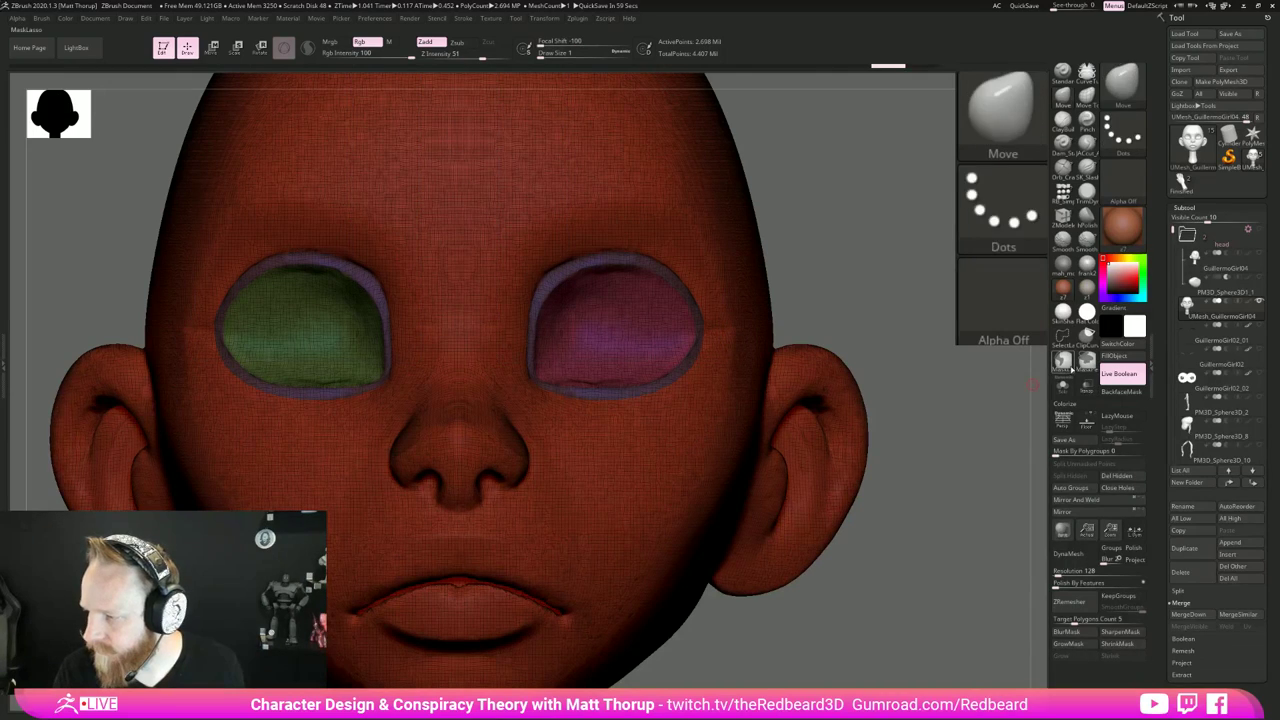
left_click(1006, 124, "ctrl+shift")
left_click(438, 141, "ctrl+shift")
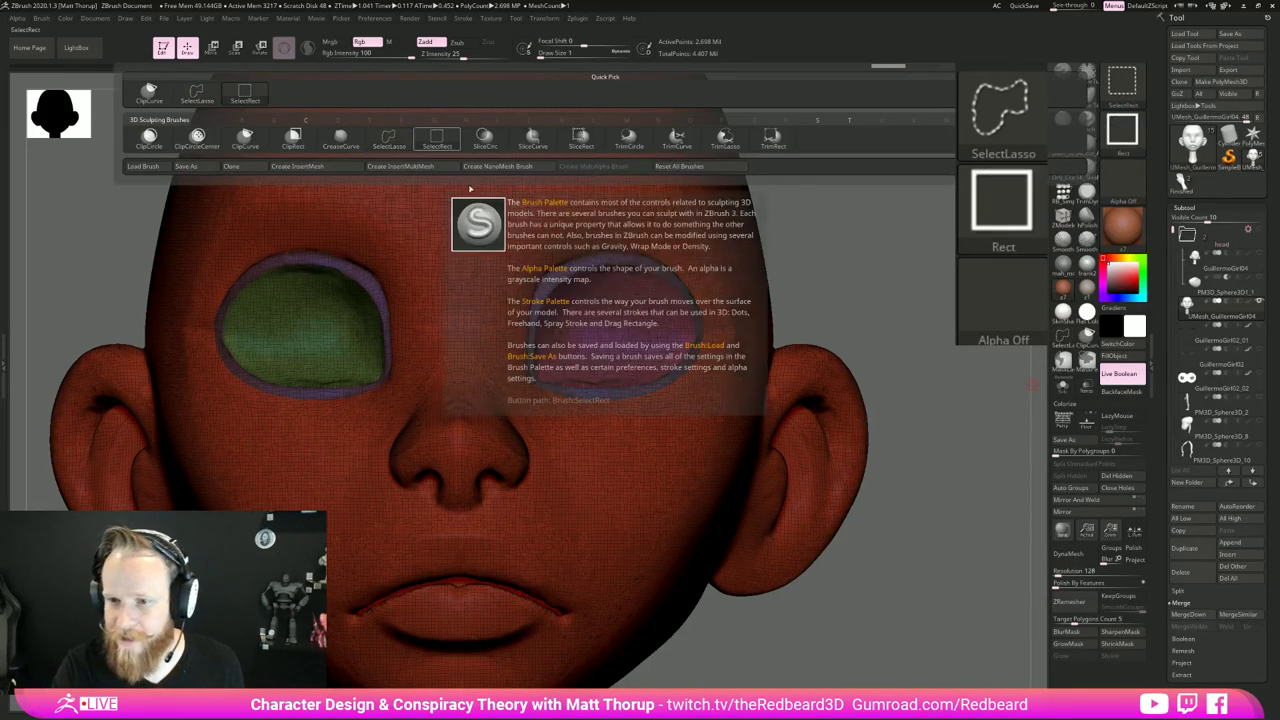
left_click(437, 137)
left_click(627, 326, "ctrl+shift")
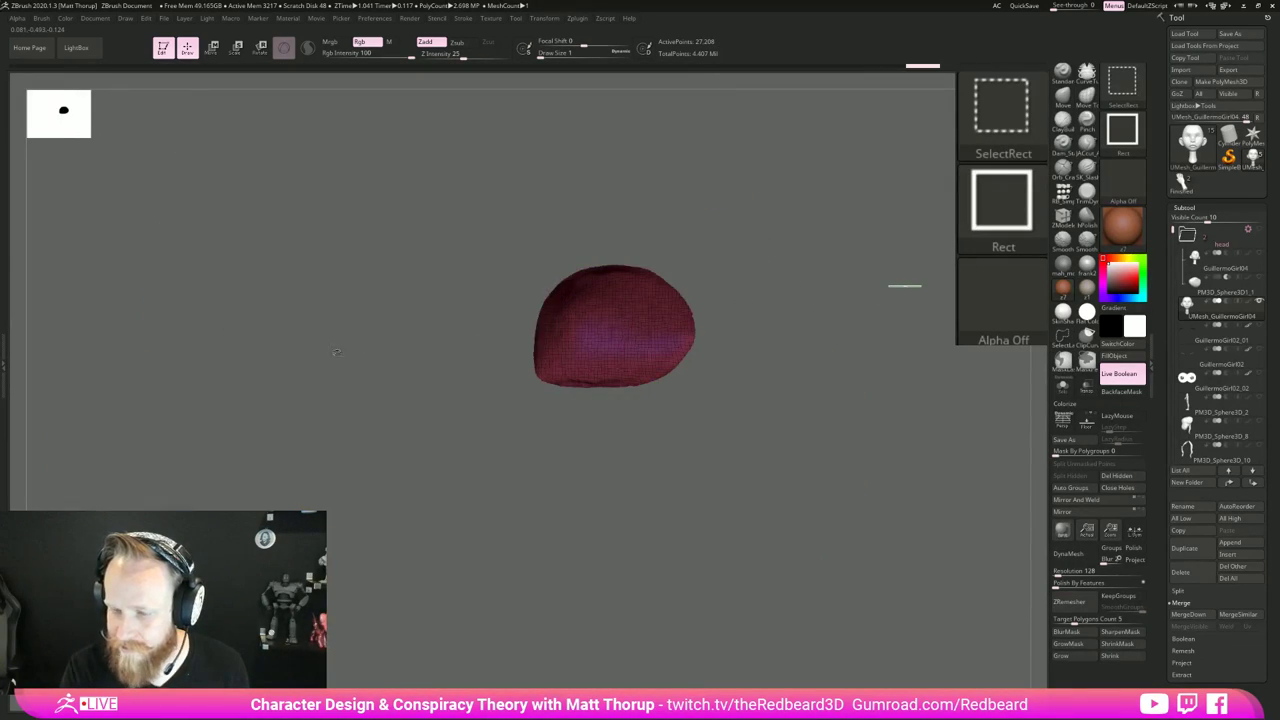
left_click(336, 352, "ctrl+shift")
left_click_drag(925, 544, 806, 524, "ctrl+shift")
key("ctrl+w")
left_click(904, 560, "ctrl+shift")
left_click(880, 562, "ctrl+shift")
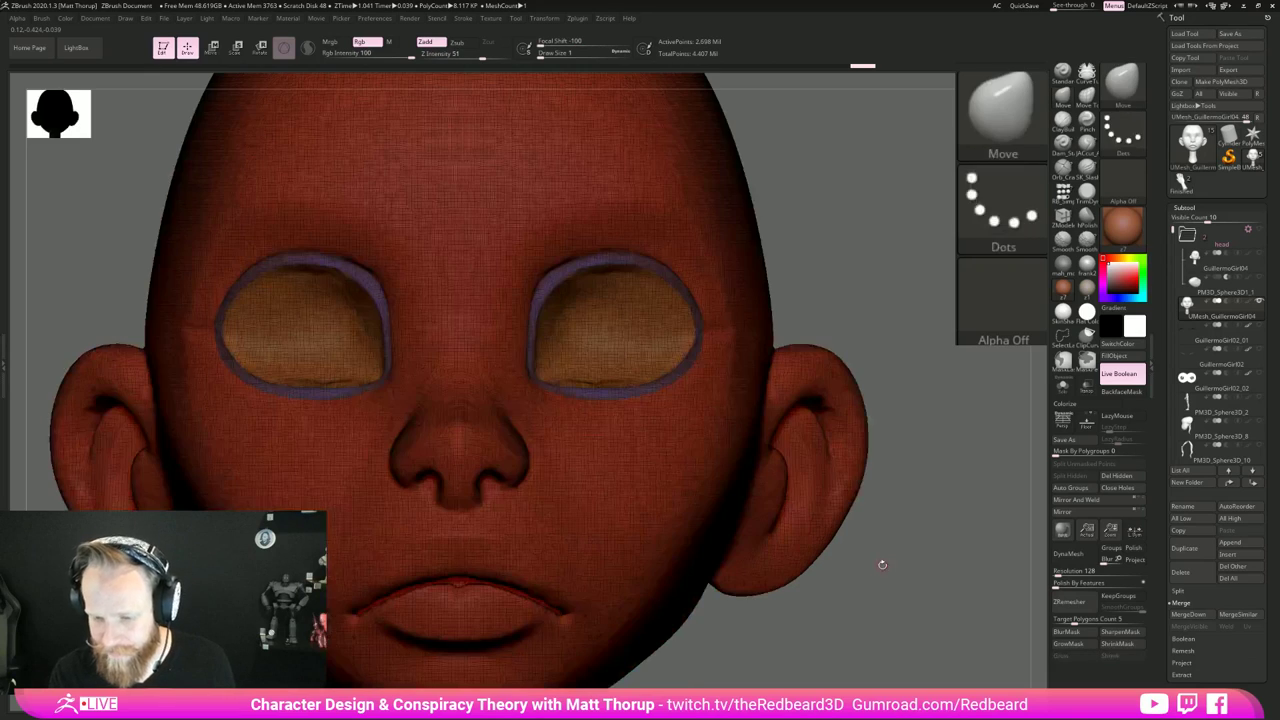
Step: Turn off the polyframe and isolate the face polygroup, hiding the eye rims and inner sockets
key("shift+f")
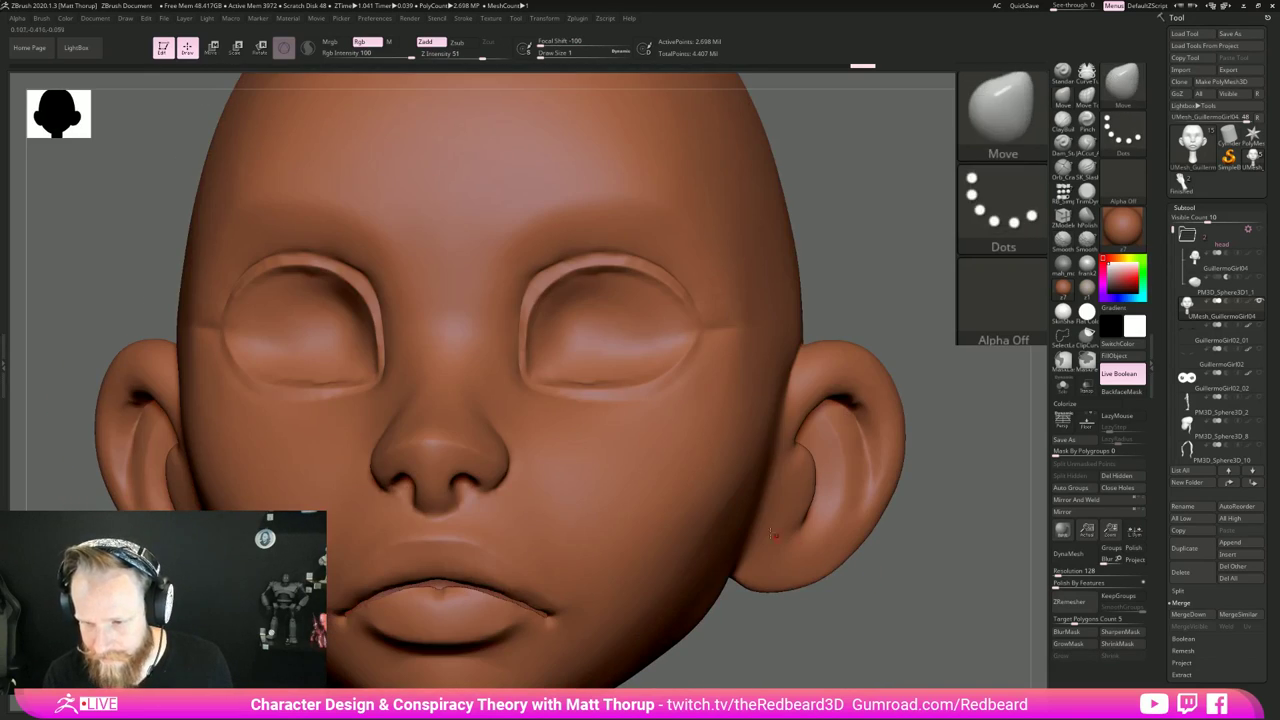
left_click(624, 475, "ctrl+shift")
key("shift+f")
key("shift+f")
key("shift+f")
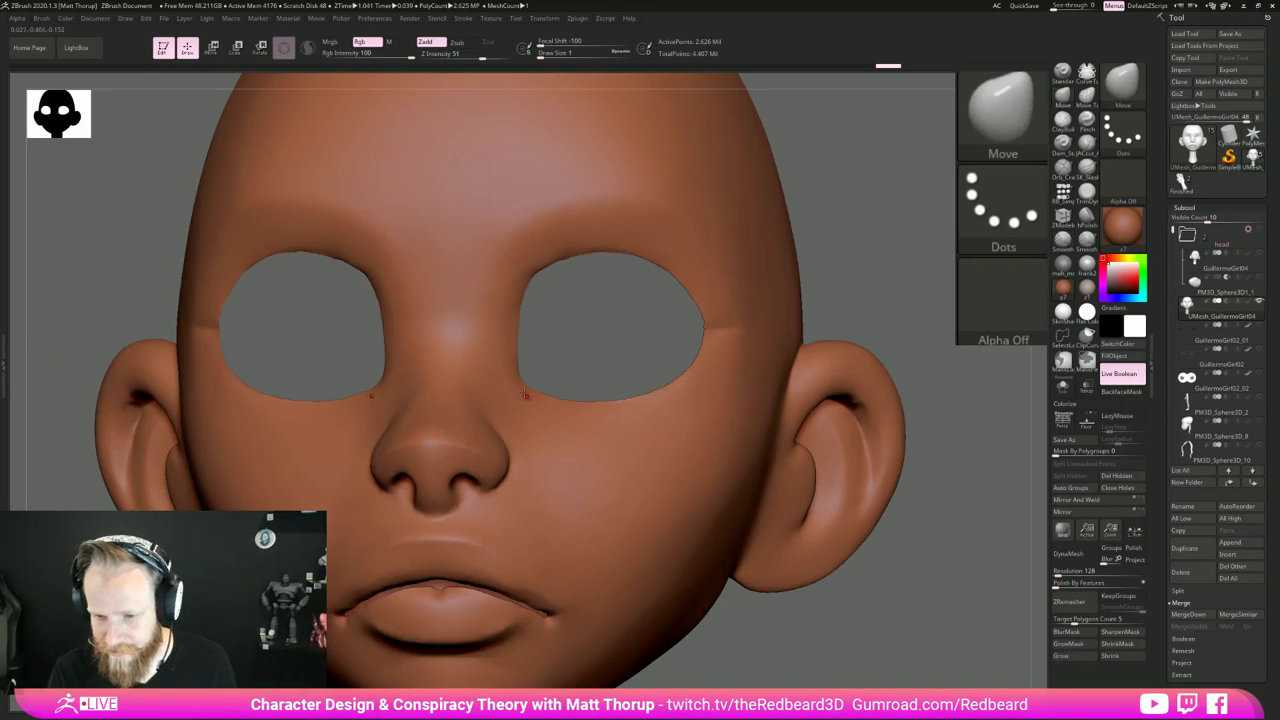
key("shift+f")
Step: Paint a mask outline above and below the eye openings and across the nose bridge with the MaskPen at draw size 3
mouse_move(406, 244)
left_mouse_down("ctrl")
mouse_move(497, 246)
mouse_move(449, 266)
mouse_move(488, 262)
left_mouse_up("ctrl")
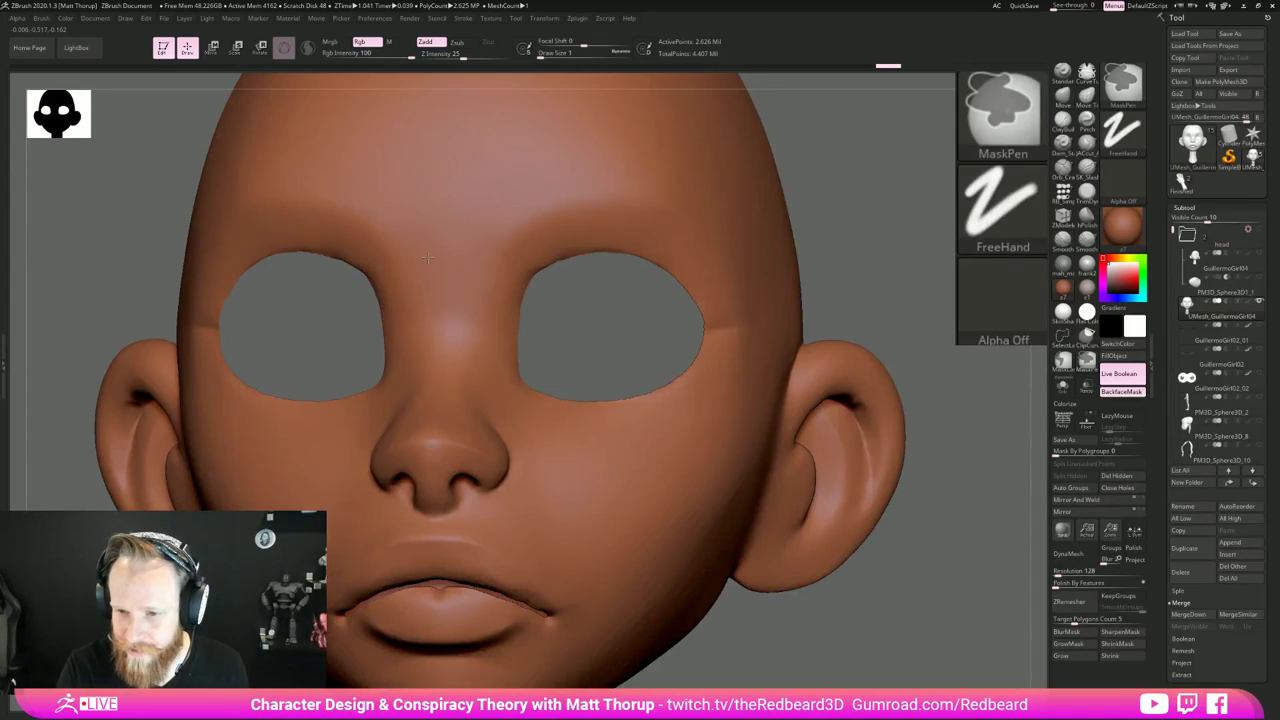
key("s")
left_click(465, 261)
mouse_move(841, 205)
left_mouse_down()
mouse_move(936, 198)
mouse_move(846, 222)
left_mouse_up()
key("ctrl+z")
mouse_move(453, 267)
left_mouse_down("ctrl")
mouse_move(480, 258)
mouse_move(420, 262)
mouse_move(477, 258)
mouse_move(582, 218)
mouse_move(645, 222)
mouse_move(683, 272)
mouse_move(692, 345)
mouse_move(684, 388)
mouse_move(650, 412)
mouse_move(578, 422)
mouse_move(445, 375)
left_mouse_up("ctrl")
left_click_drag(866, 328, 512, 395)
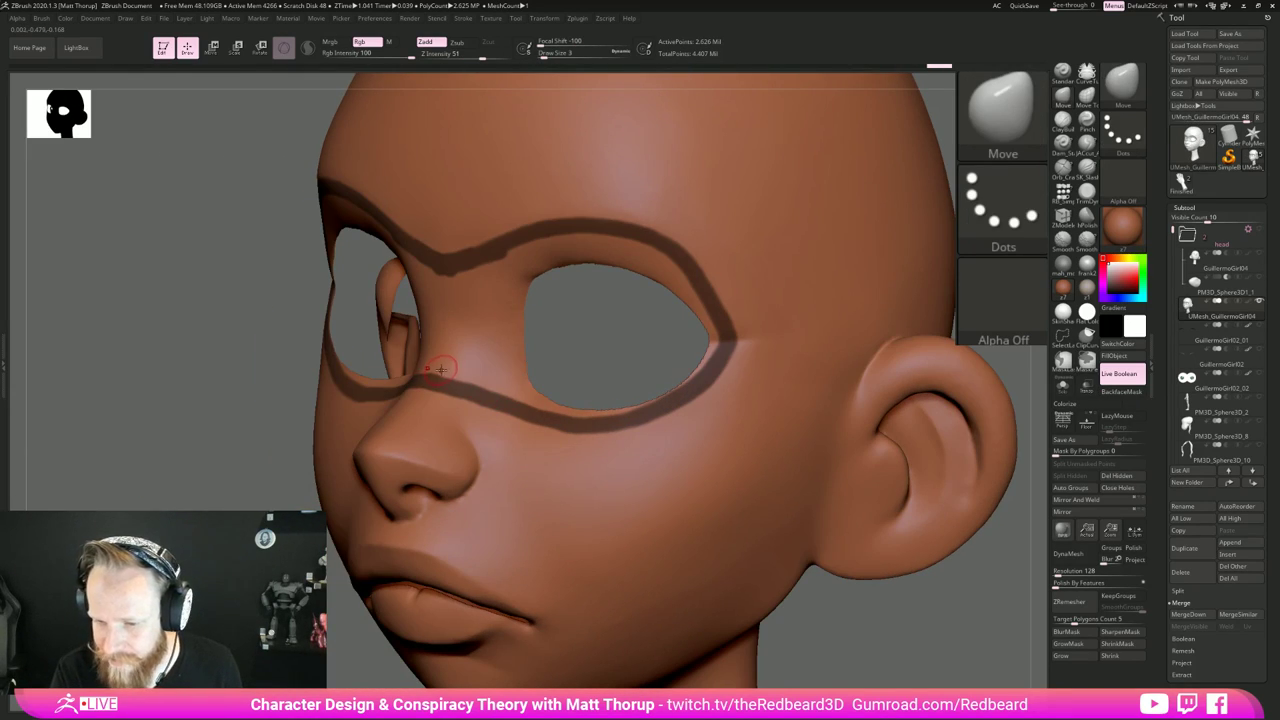
Step: Fill the mask between the outline and the eye openings, including the nose bridge
mouse_move(445, 372)
left_mouse_down("ctrl")
mouse_move(538, 404)
mouse_move(628, 412)
mouse_move(700, 372)
mouse_move(720, 335)
mouse_move(645, 248)
mouse_move(545, 248)
mouse_move(415, 275)
mouse_move(626, 254)
mouse_move(709, 312)
left_mouse_up("ctrl")
mouse_move(650, 275)
left_mouse_down("ctrl")
mouse_move(535, 272)
mouse_move(512, 368)
mouse_move(523, 382)
mouse_move(496, 350)
left_mouse_up("ctrl")
left_click_drag(479, 291, 446, 336)
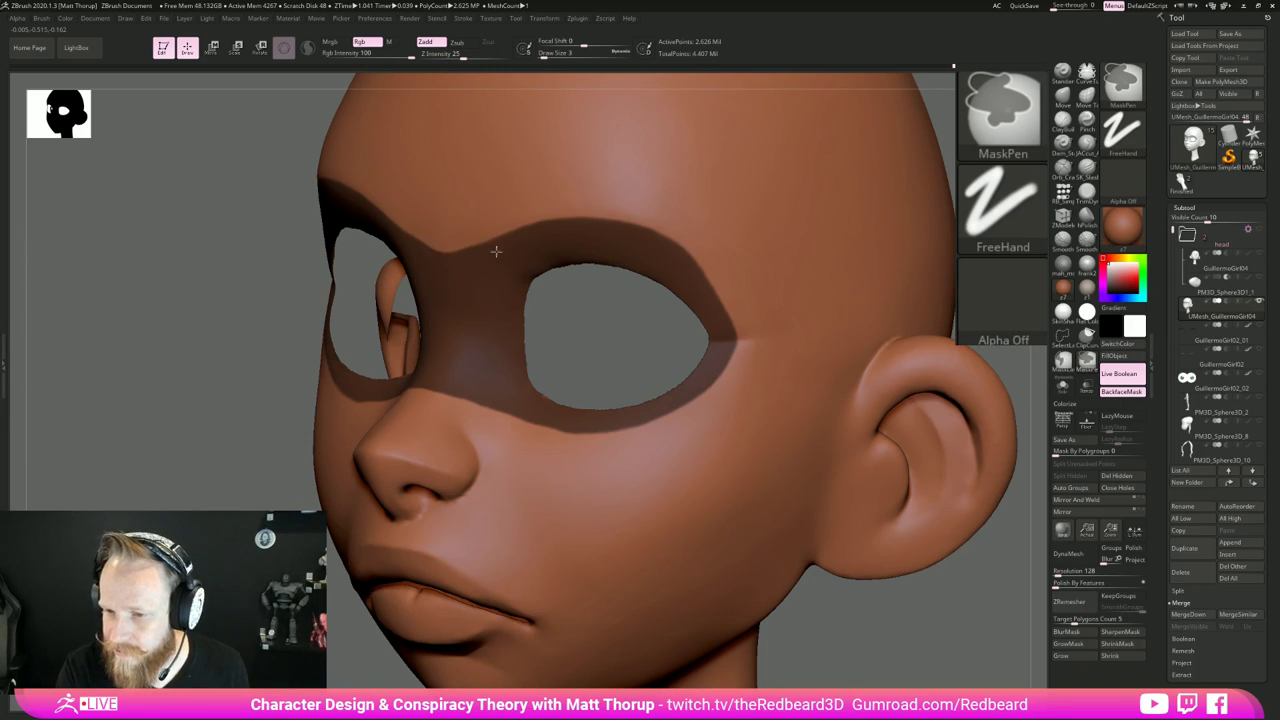
mouse_move(1003, 371)
left_mouse_down("alt")
mouse_move(934, 314)
mouse_move(823, 309)
mouse_move(873, 450)
mouse_move(880, 584)
left_mouse_up("alt")
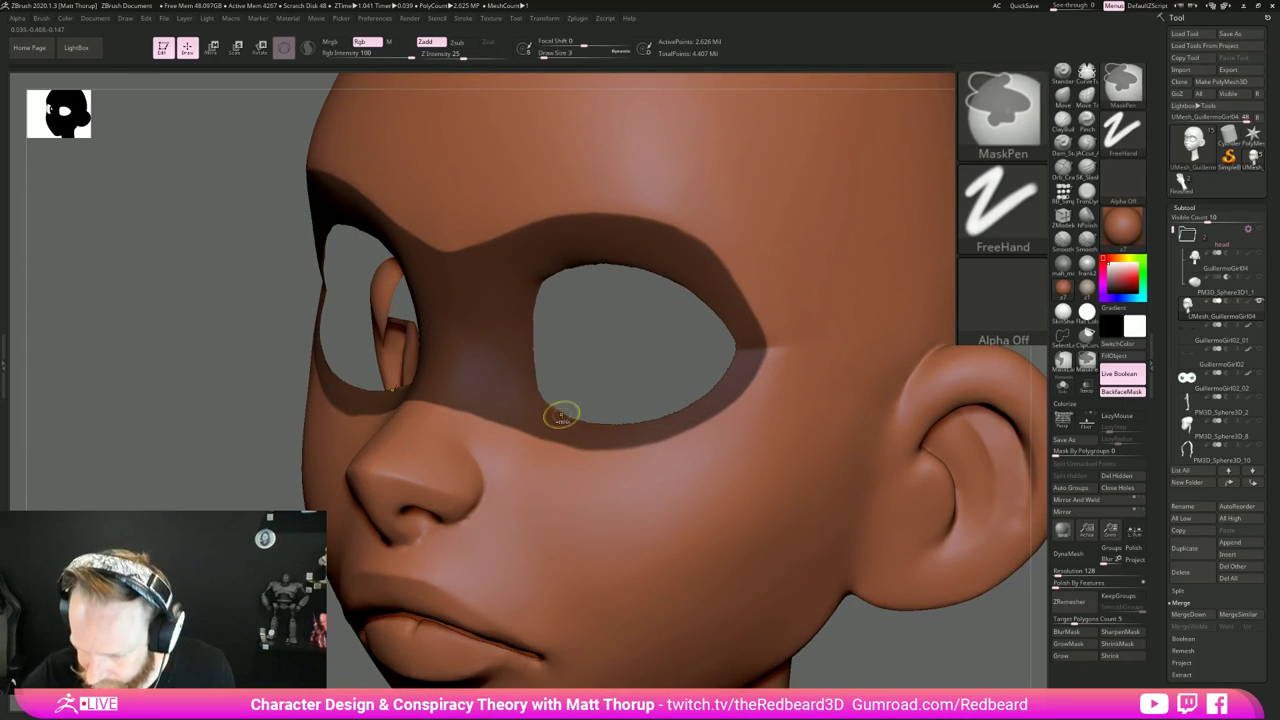
Step: Make a polygroup from the masked area around the eyes and hide it
mouse_move(915, 638)
left_mouse_down()
mouse_move(960, 617)
mouse_move(922, 602)
left_mouse_up()
key("ctrl+shift+a")
key("ctrl+shift")
left_click(522, 401, "ctrl+shift")
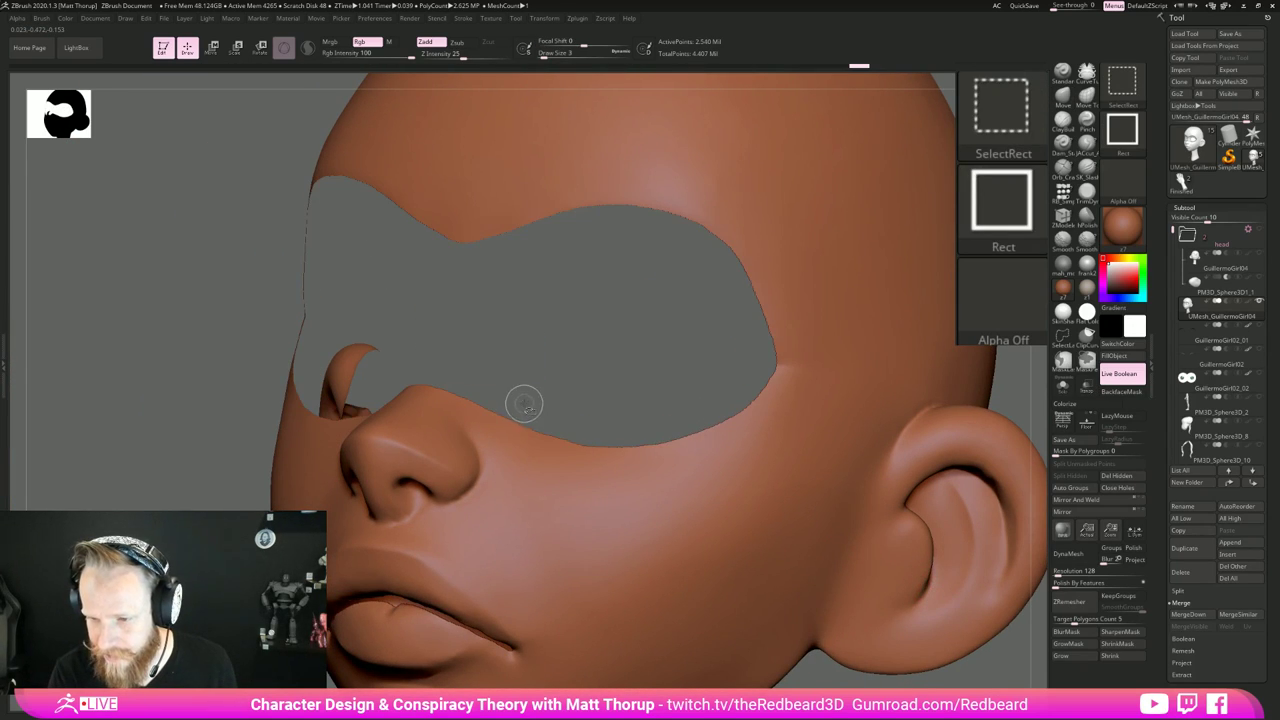
Step: Paint a mask outline along the borders of the upper and lower lips with the MaskPen at draw size 1
left_click_drag(1014, 349, 722, 609, "alt")
left_click_drag(788, 529, 854, 450, "alt")
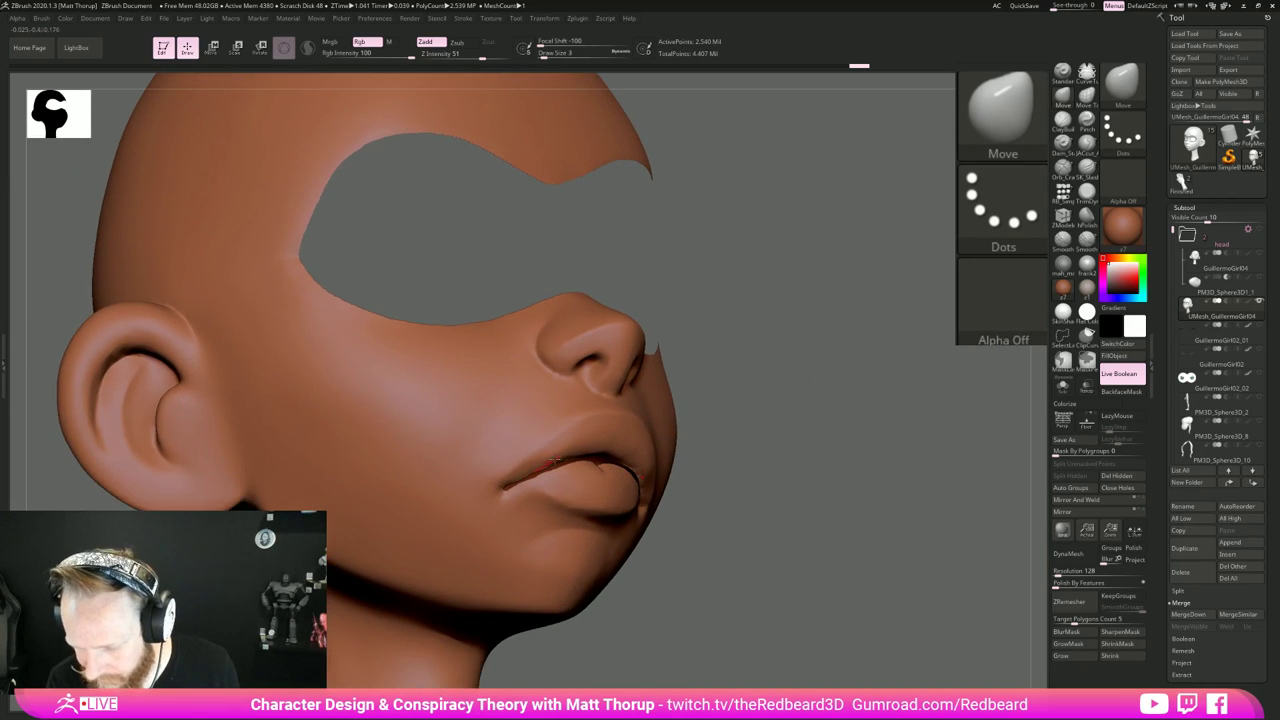
key("ctrl")
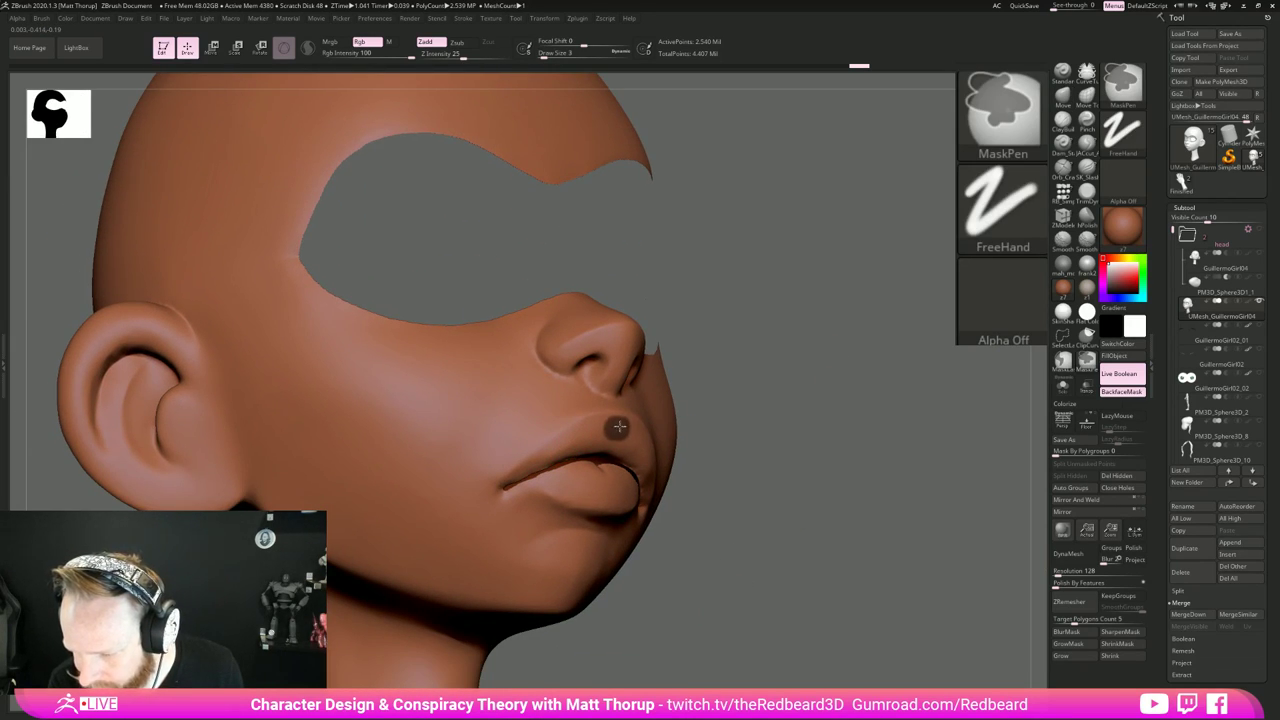
left_click_drag(568, 439, 560, 444, "ctrl")
key("s")
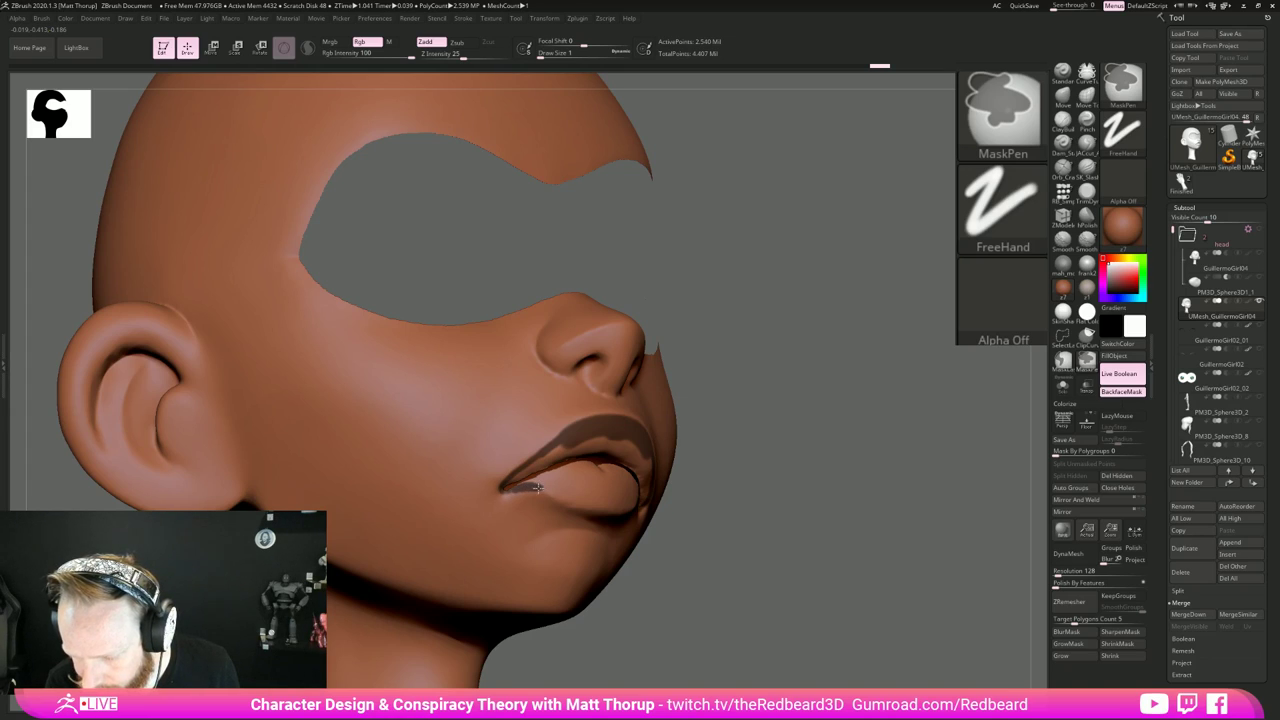
left_click_drag(601, 510, 630, 512, "ctrl")
Step: Fill the mask over the upper and lower lips out to the mouth corners at draw size 2
key("s")
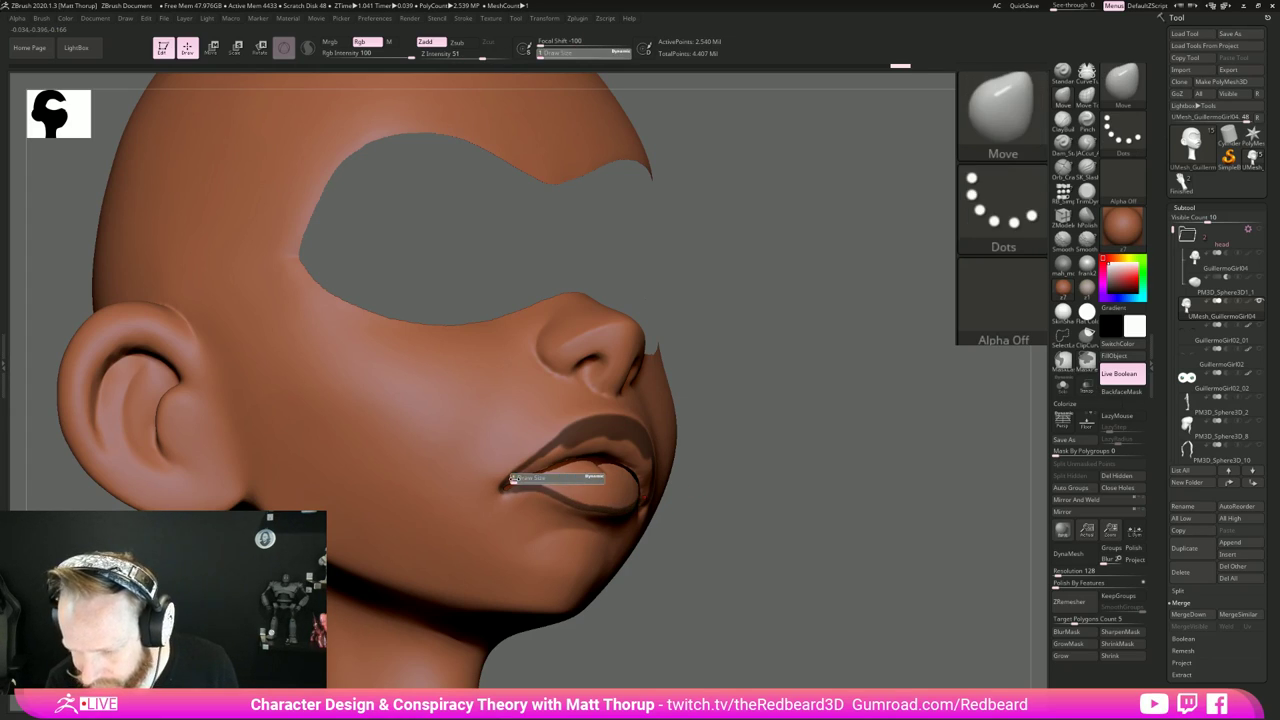
left_click_drag(513, 480, 518, 480)
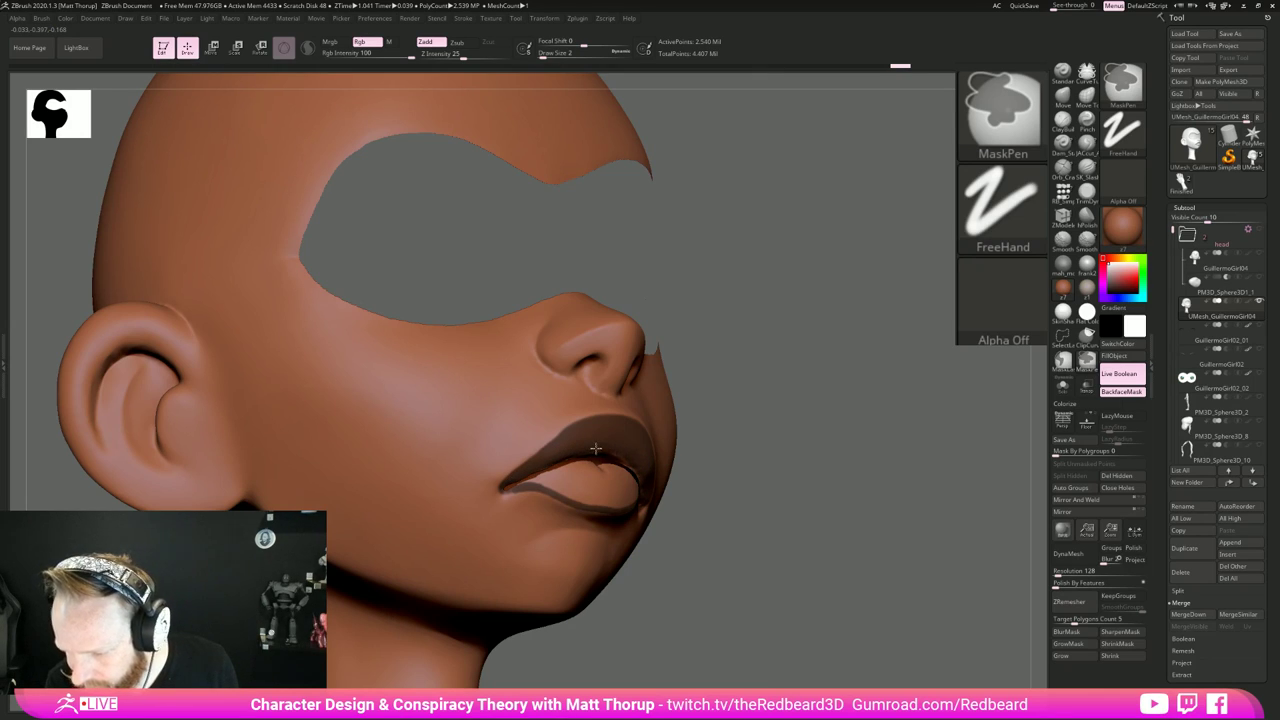
left_click_drag(783, 463, 662, 434)
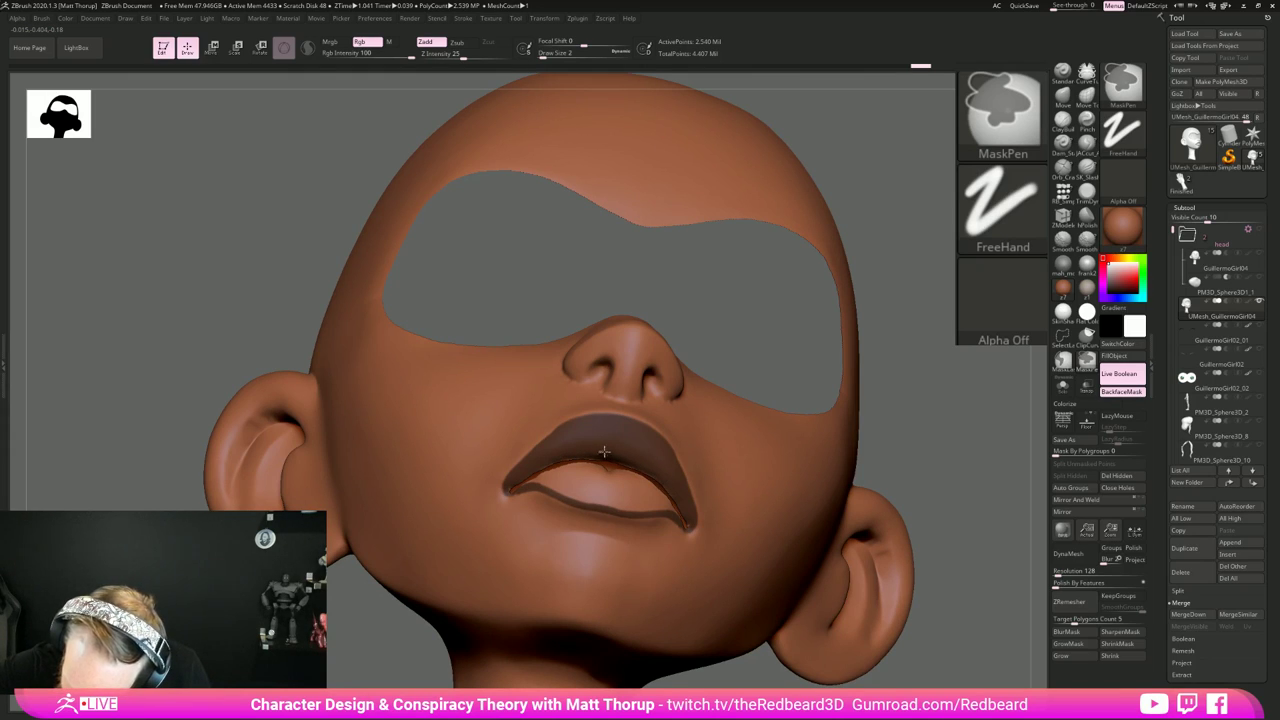
mouse_move(926, 391)
left_mouse_down()
mouse_move(966, 470)
mouse_move(1020, 478)
left_mouse_up()
left_click_drag(506, 486, 518, 480, "ctrl")
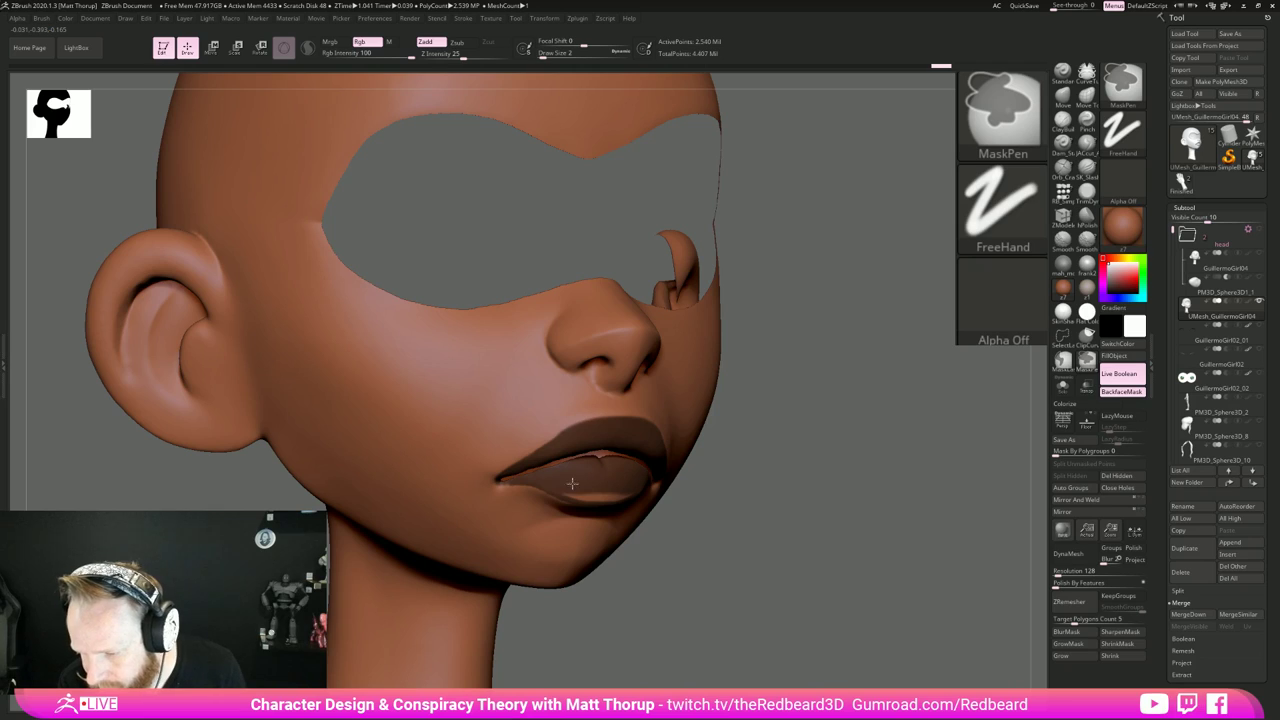
left_click_drag(782, 545, 690, 460)
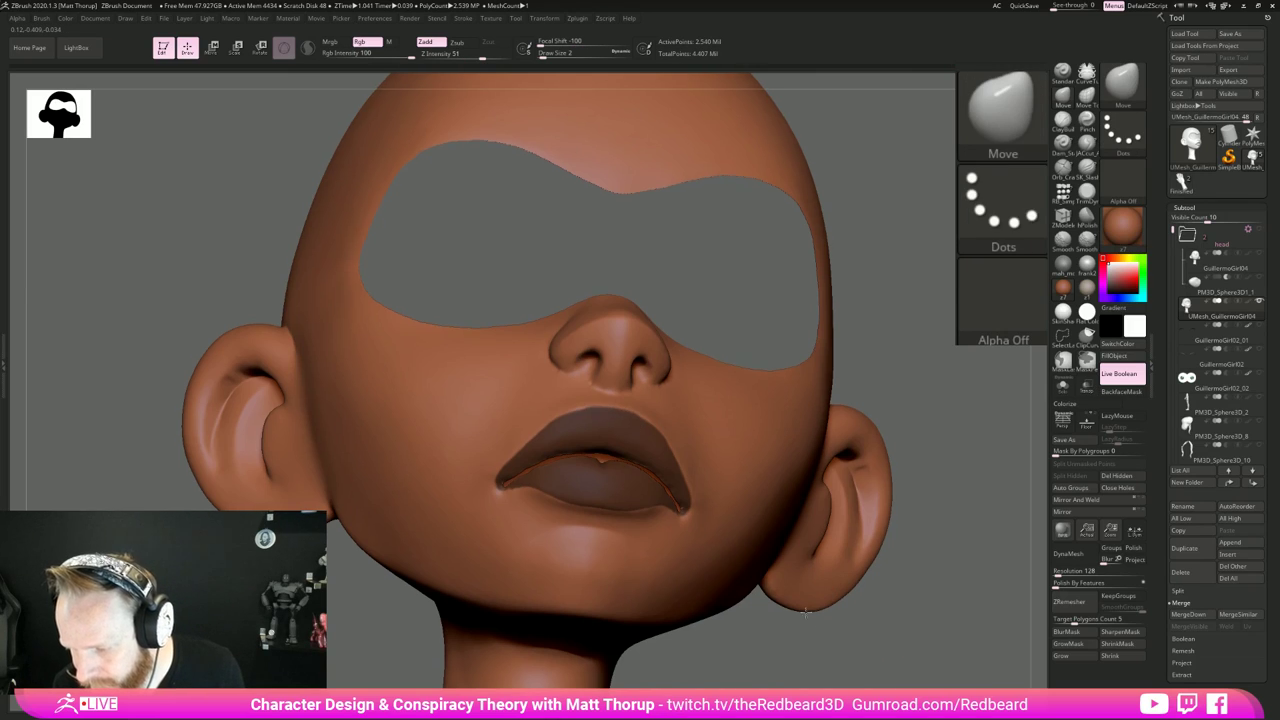
Step: Fill the remaining mask gaps at the mouth corner with the MaskPen at draw size 1
key("f")
left_click_drag(809, 609, 886, 621, "alt")
right_click_drag(520, 477, 445, 537, "ctrl")
key("s")
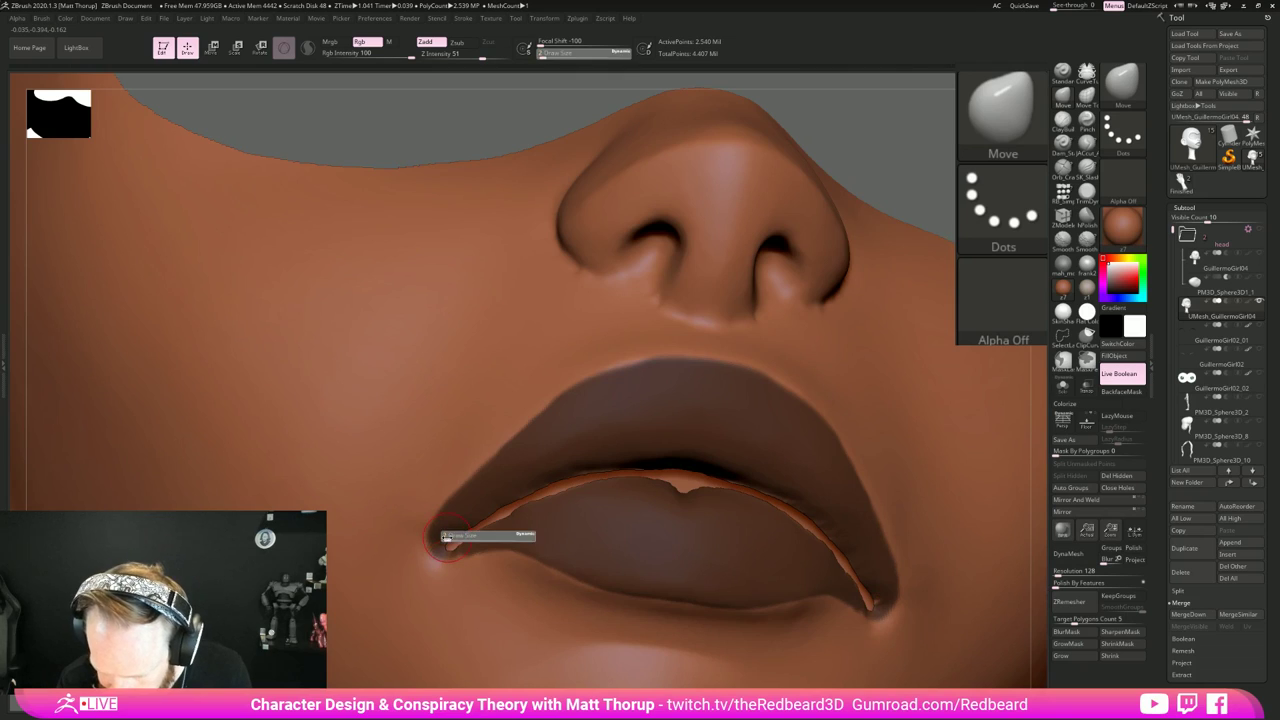
key("ctrl")
mouse_move(690, 480)
right_mouse_down()
mouse_move(912, 549)
mouse_move(955, 540)
right_mouse_up()
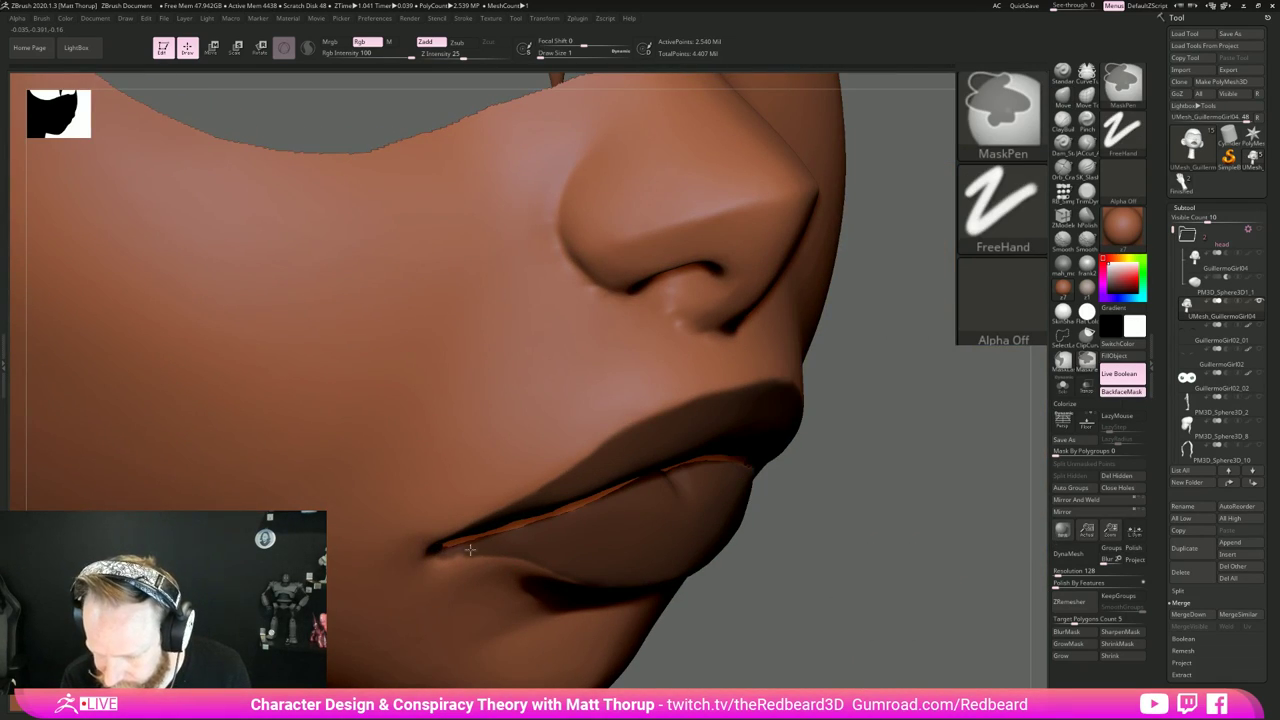
mouse_move(786, 637)
left_mouse_down()
mouse_move(820, 589)
mouse_move(768, 565)
left_mouse_up()
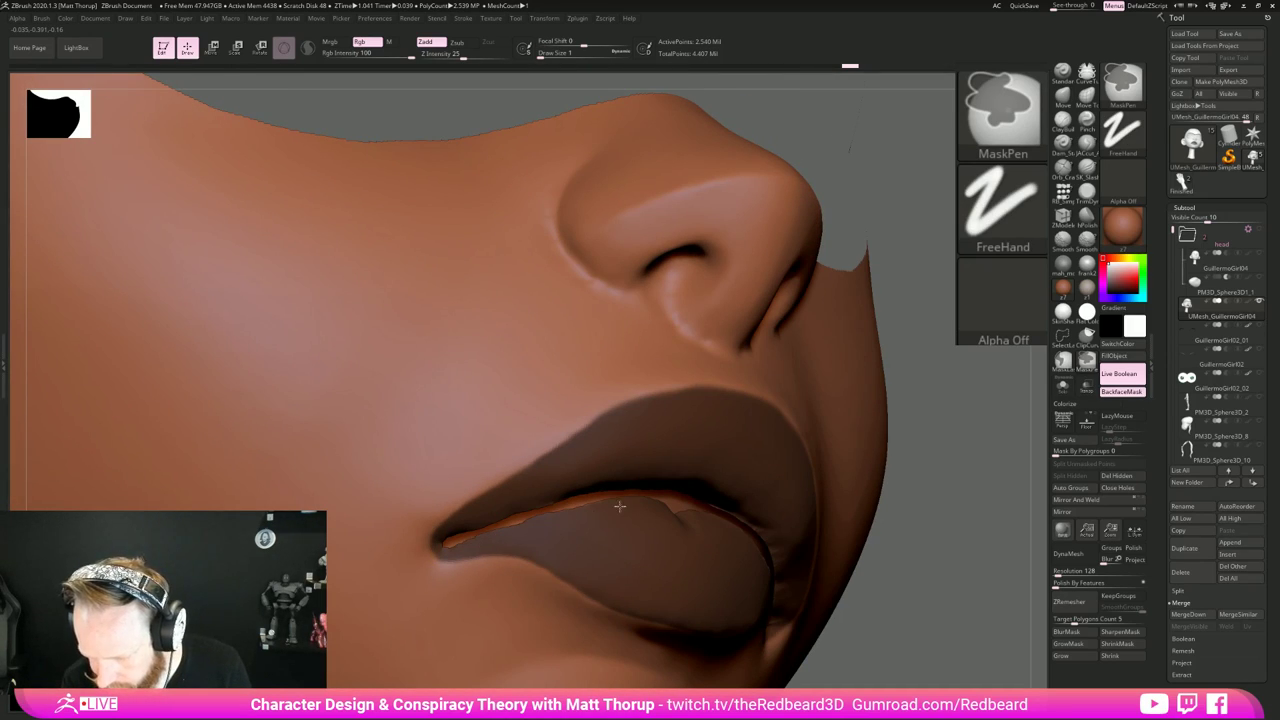
Step: Make a polygroup from the masked lips and hide it
left_click_drag(949, 628, 796, 590, "alt")
key("ctrl+d")
left_click(746, 650, "ctrl")
key("ctrl")
key("ctrl")
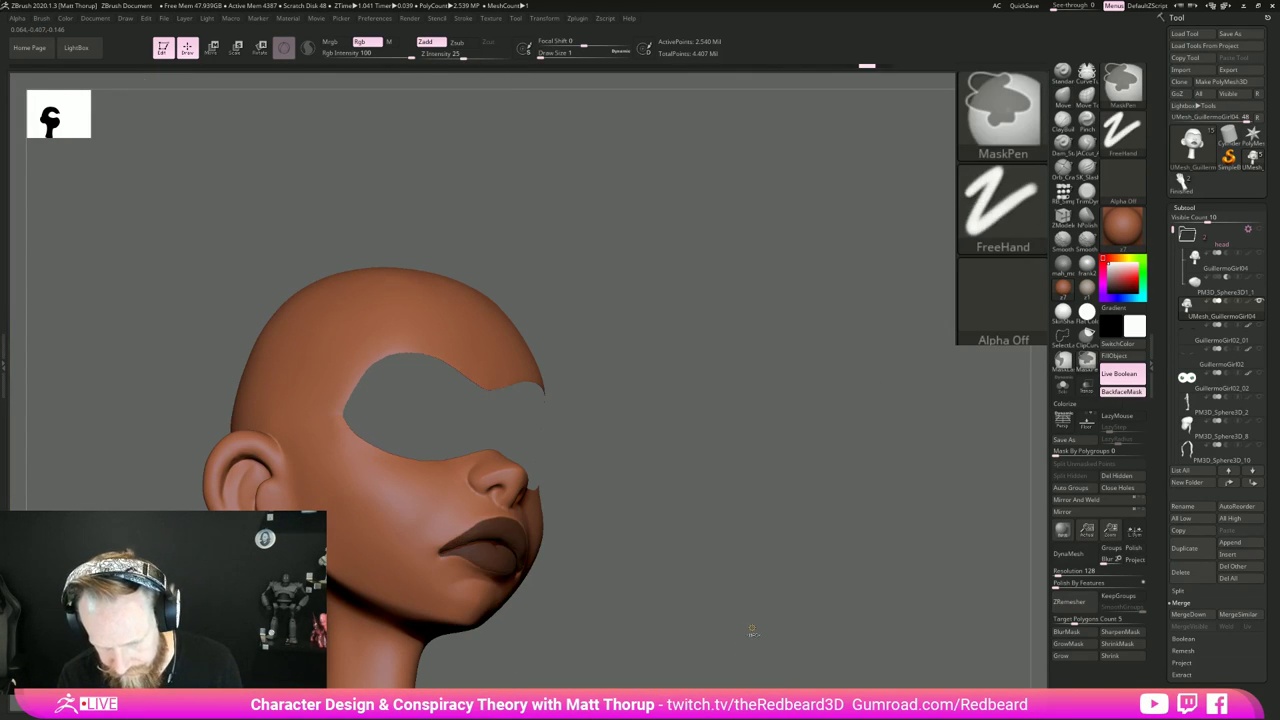
key("shift")
key("ctrl+shift")
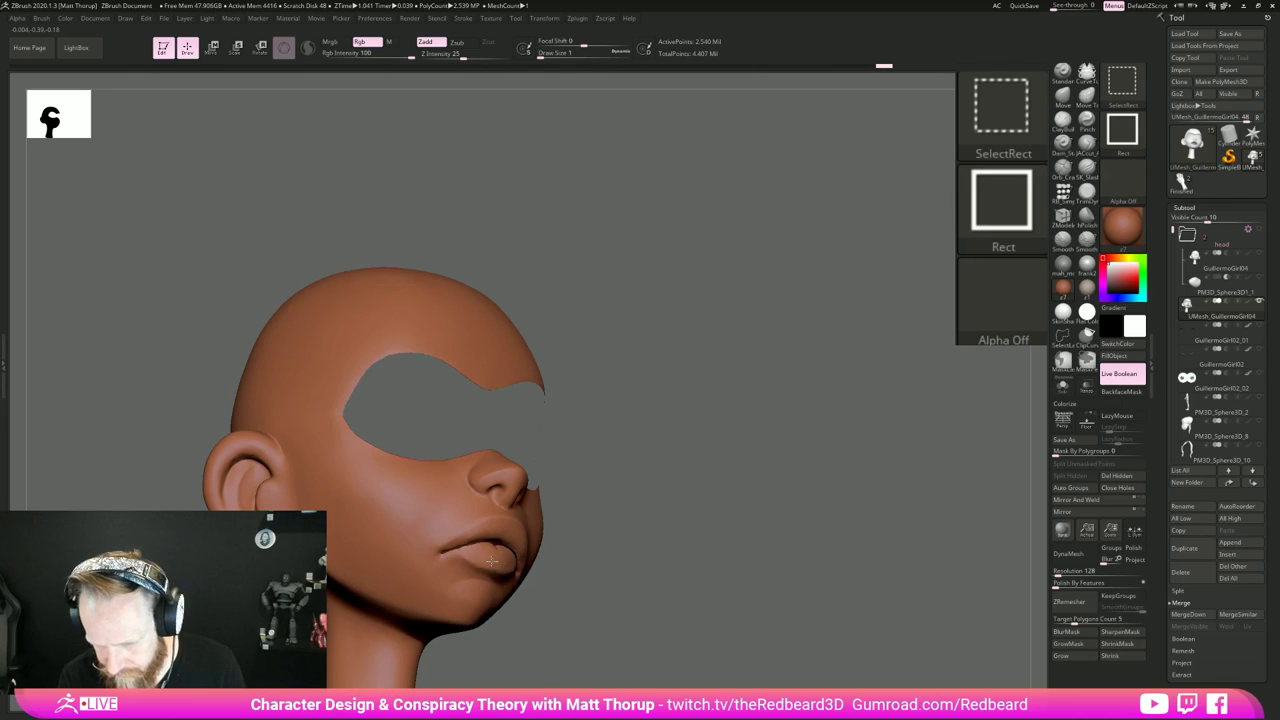
left_click_drag(678, 520, 670, 614, "ctrl+shift")
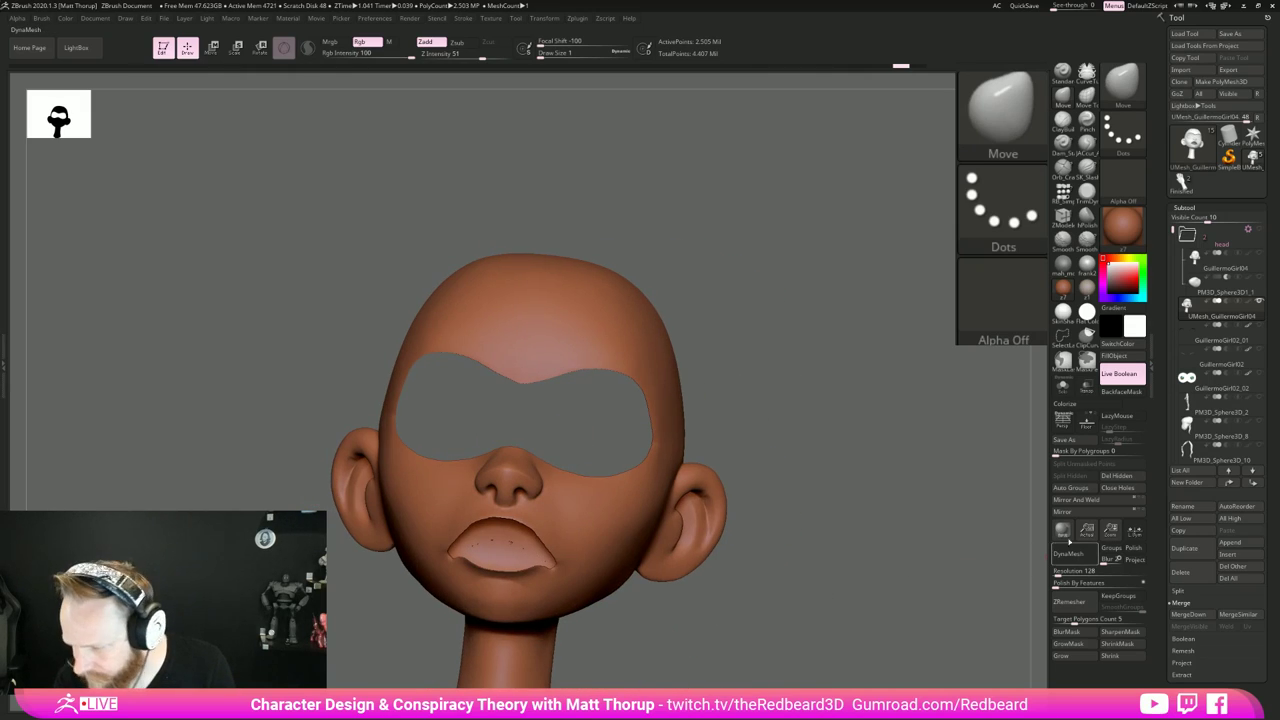
Step: Toggle the visibility of the lips polygroup to check its boundary against the rest of the head
key("ctrl+shift")
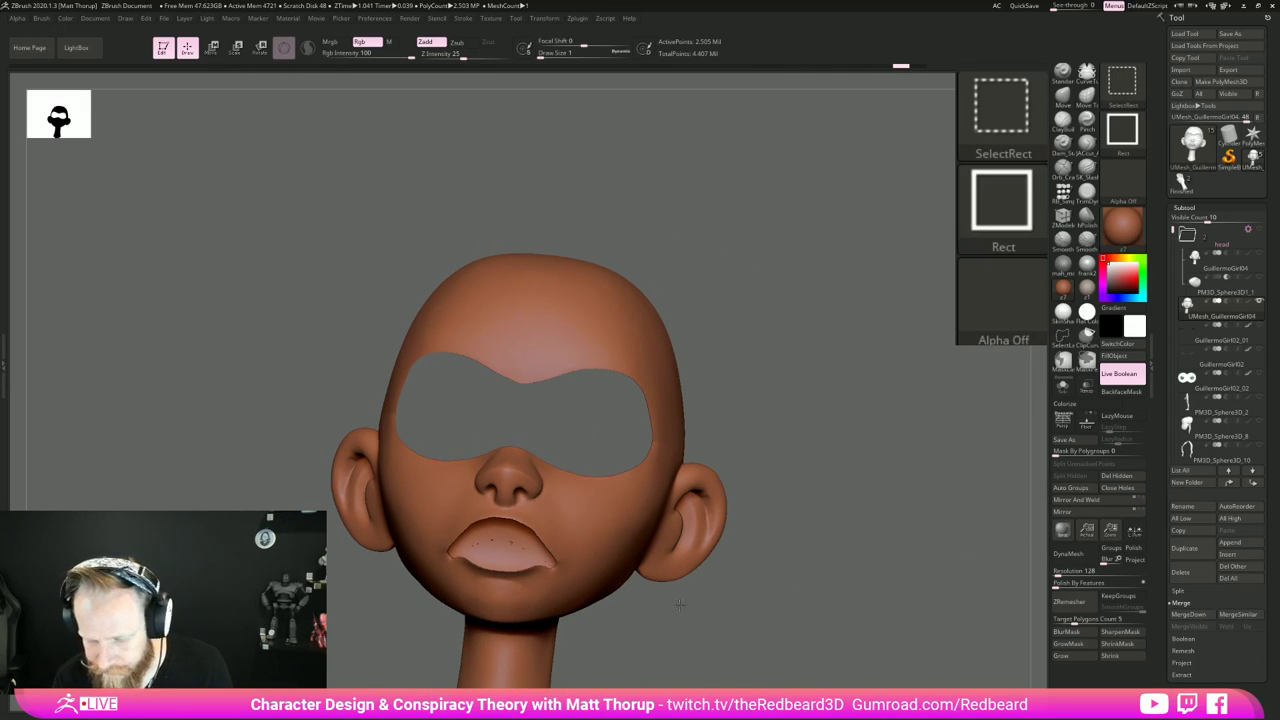
left_click(679, 605, "ctrl+shift")
left_click(510, 542, "ctrl+shift")
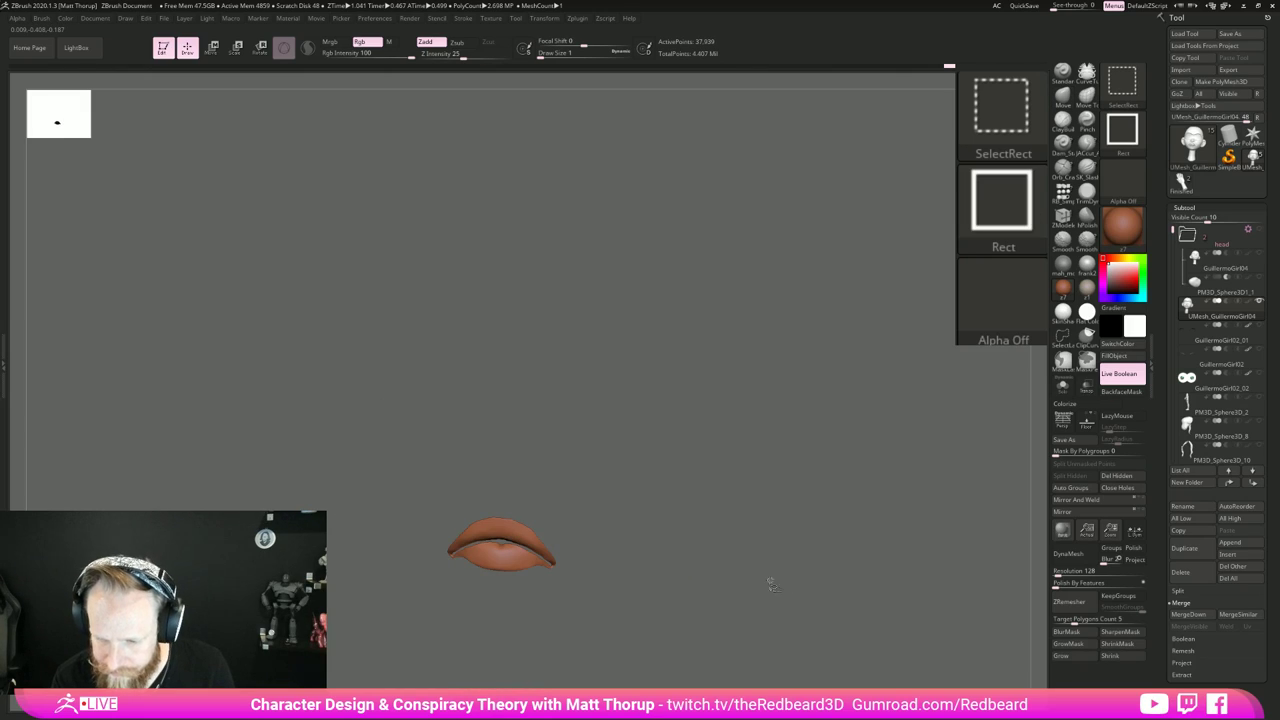
left_click(735, 622, "ctrl+shift")
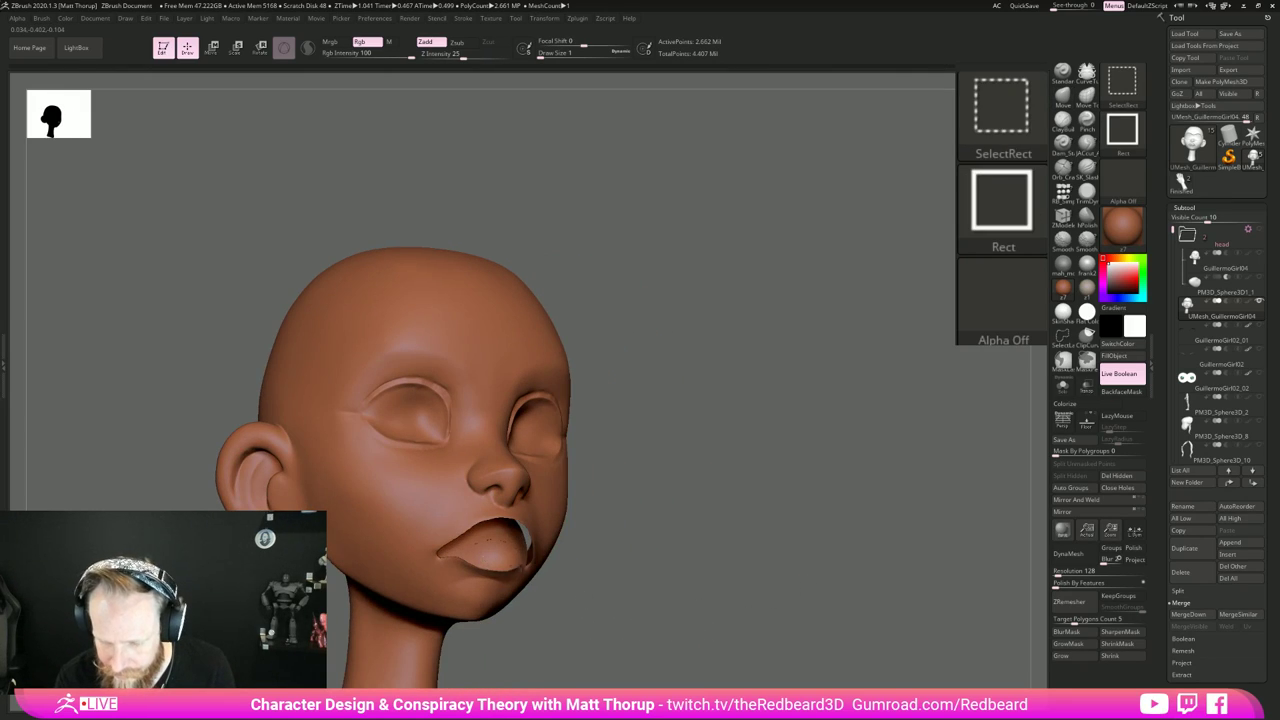
left_click(486, 543, "ctrl+shift")
left_click(668, 601, "ctrl+shift")
Step: Isolate the lips polygroup for closer inspection of its inner edge
mouse_move(671, 651)
left_mouse_down()
mouse_move(709, 651)
mouse_move(703, 605)
left_mouse_up()
key("f")
mouse_move(877, 594)
left_mouse_down()
mouse_move(874, 520)
mouse_move(851, 620)
mouse_move(990, 658)
left_mouse_up()
left_click(946, 651, "ctrl+shift")
left_click(845, 515, "ctrl+shift")
mouse_move(923, 614)
left_mouse_down()
mouse_move(943, 661)
mouse_move(886, 643)
mouse_move(866, 610)
left_mouse_up()
left_click(894, 648, "ctrl+shift")
left_click_drag(920, 538, 808, 501)
left_click(796, 503, "ctrl+shift")
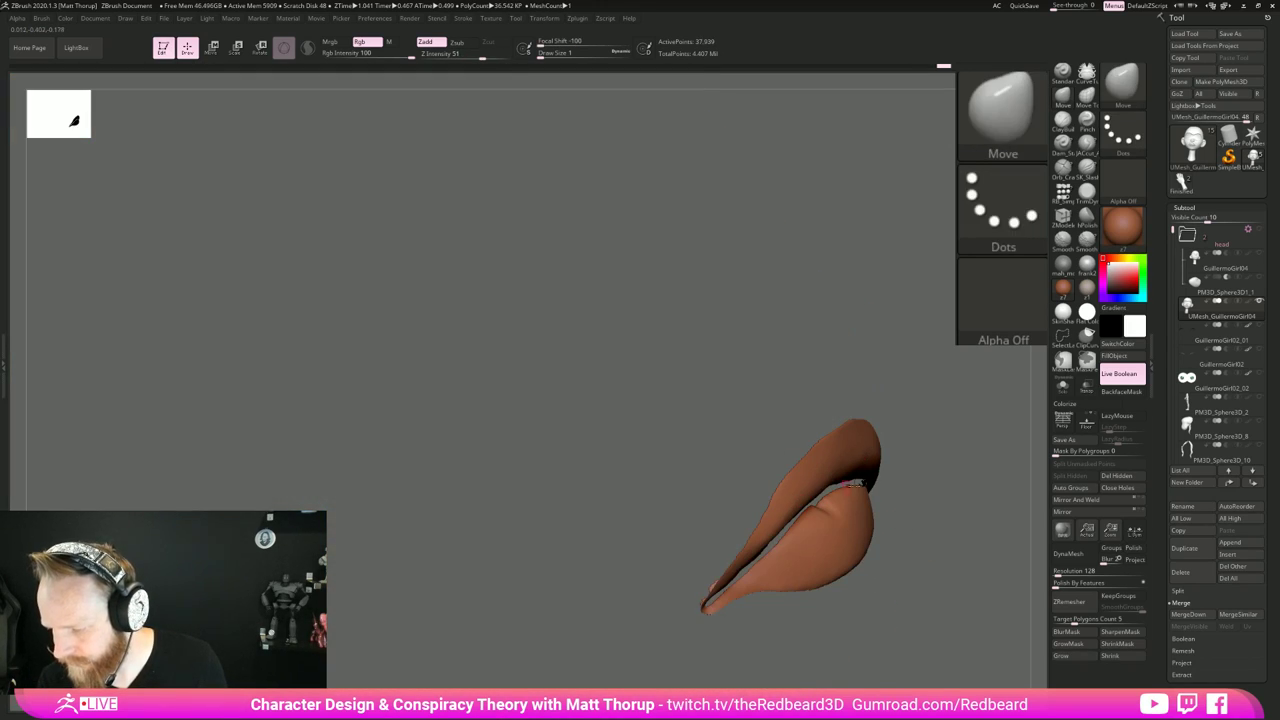
left_click_drag(923, 520, 880, 620)
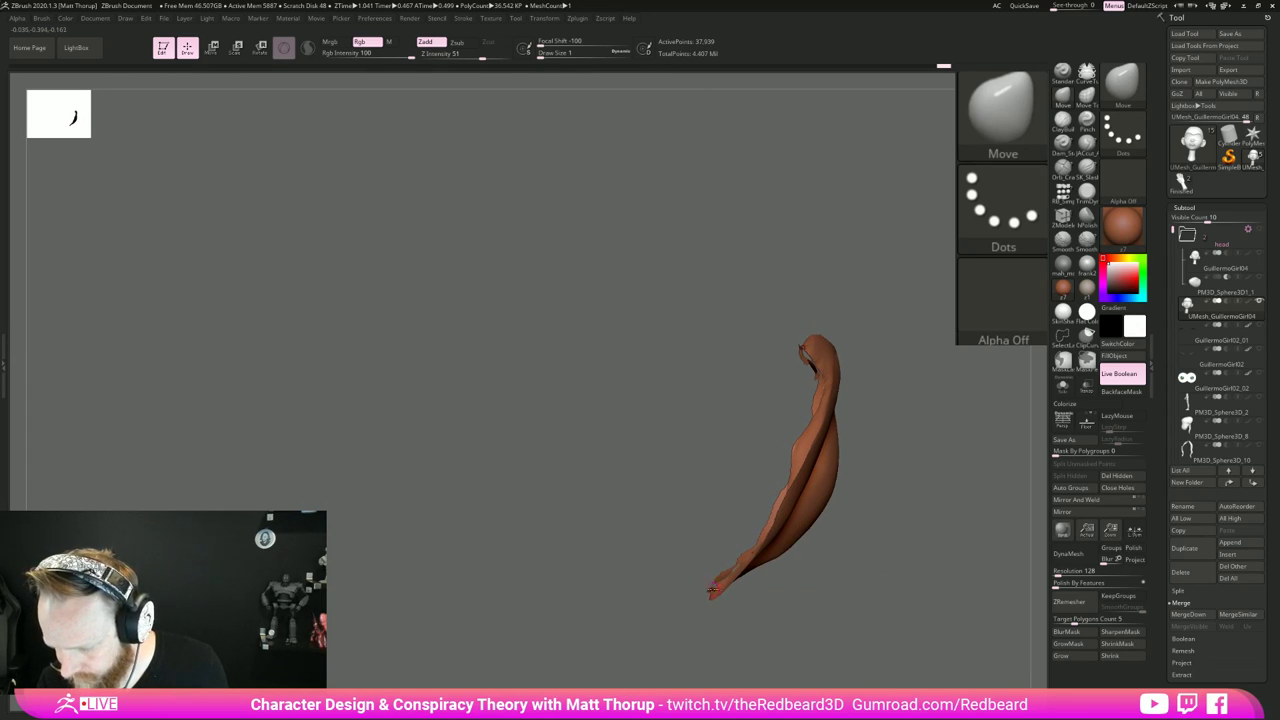
mouse_move(886, 572)
left_mouse_down("alt")
mouse_move(907, 634)
mouse_move(891, 561)
mouse_move(955, 530)
mouse_move(920, 634)
mouse_move(935, 622)
mouse_move(920, 577)
left_mouse_up("alt")
key("ctrl+shift")
left_click_drag(784, 273, 800, 304, "ctrl+shift")
key("ctrl+z")
Step: Hide the stray flap along the inner lip edge with the SelectLasso brush
left_click(1066, 344)
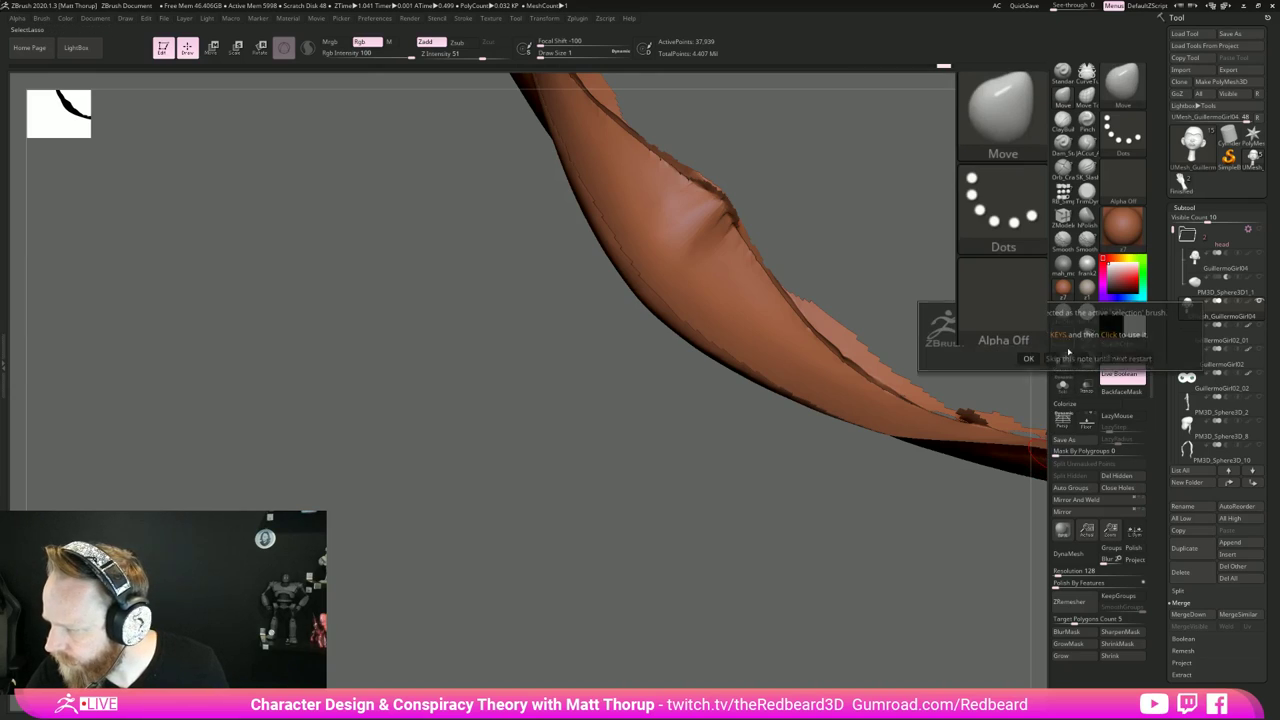
left_click(1068, 356)
key("ctrl+shift")
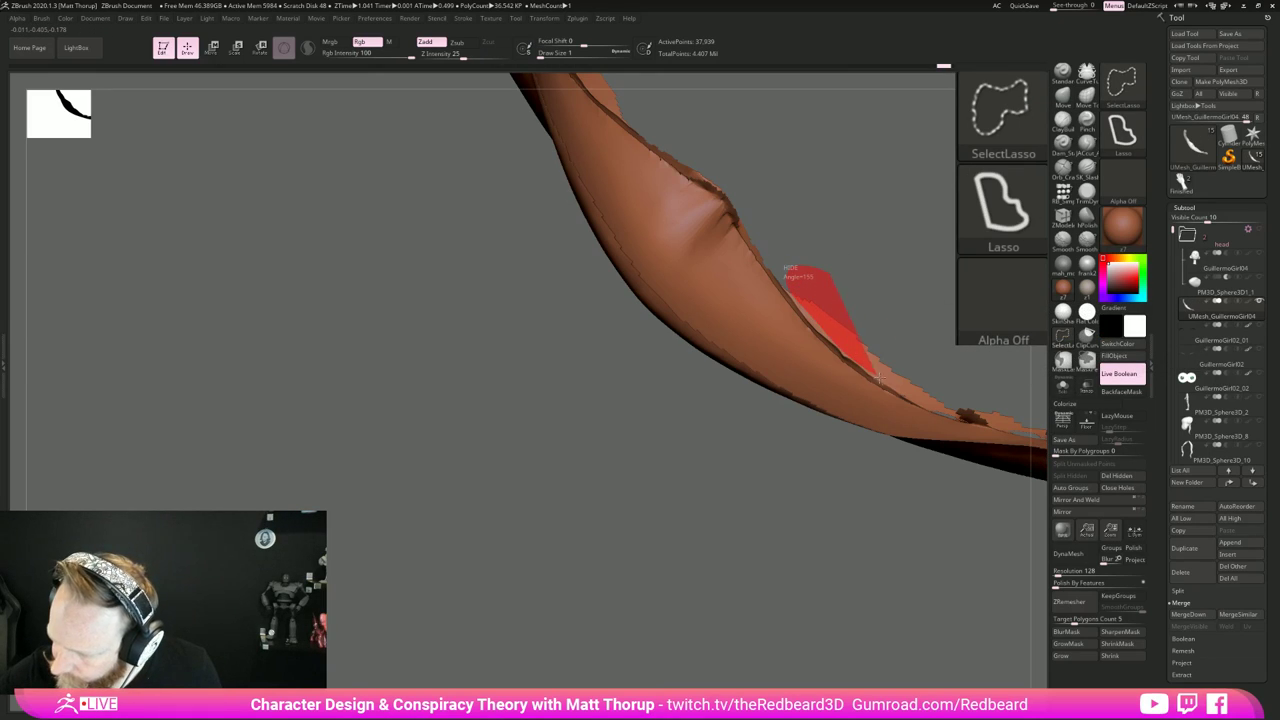
mouse_move(977, 421)
left_mouse_down("ctrl+shift")
mouse_move(1012, 412)
mouse_move(1006, 386)
left_mouse_up("ctrl+shift")
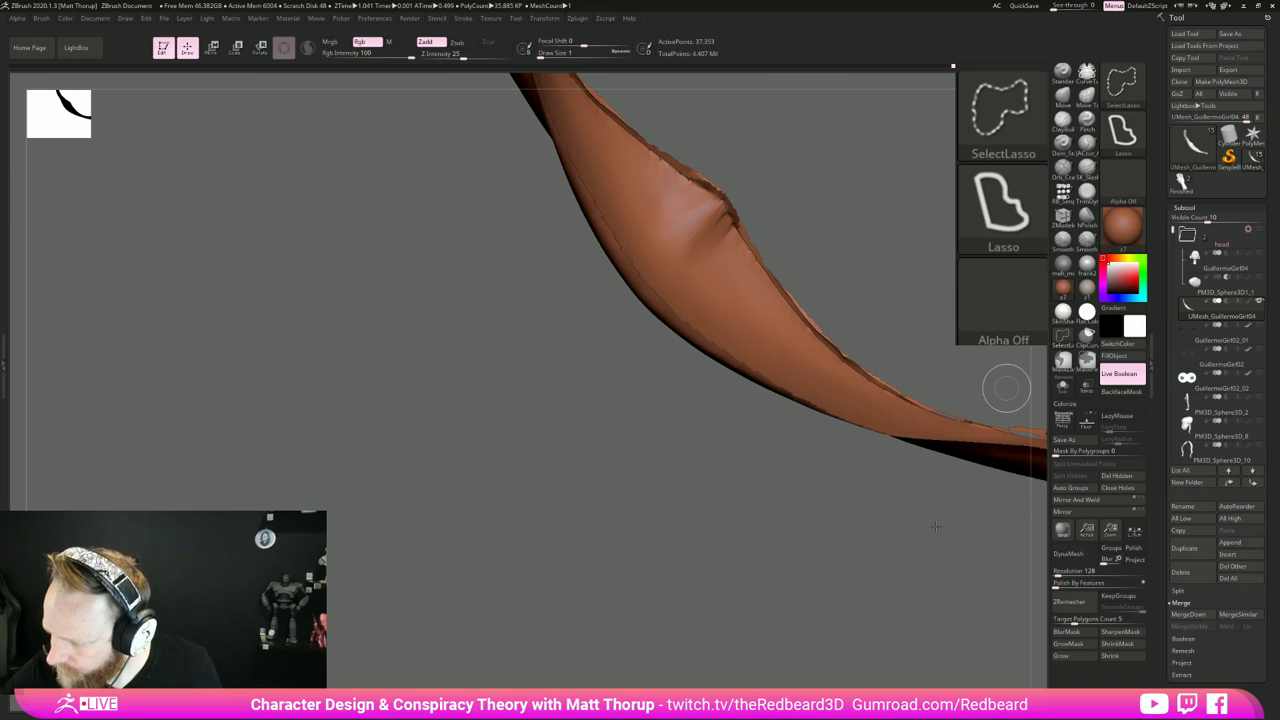
Step: Hide the stray fragments around the lip corners with lasso selections
key("f")
left_click_drag(766, 597, 841, 603)
mouse_move(750, 641)
left_mouse_down()
mouse_move(763, 614)
mouse_move(688, 553)
left_mouse_up()
key("ctrl+shift")
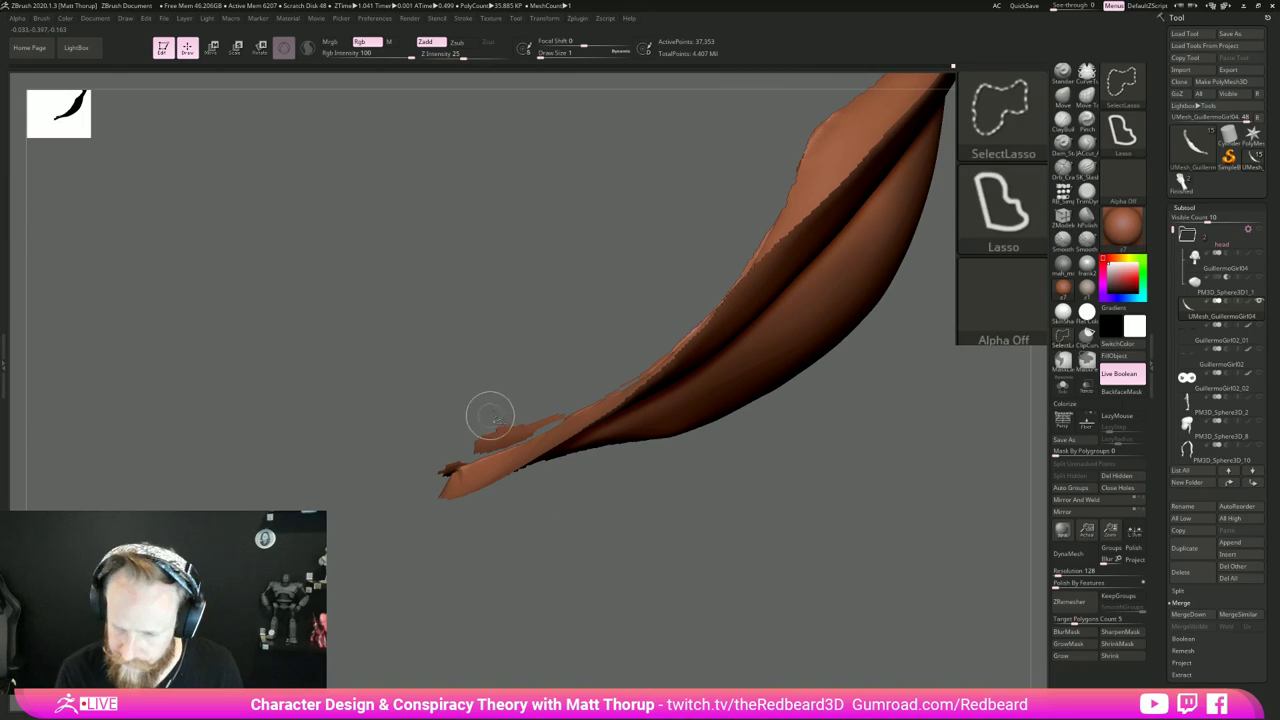
mouse_move(536, 435)
left_mouse_down("ctrl+alt+shift")
mouse_move(466, 414)
mouse_move(466, 380)
mouse_move(470, 400)
left_mouse_up("ctrl+alt+shift")
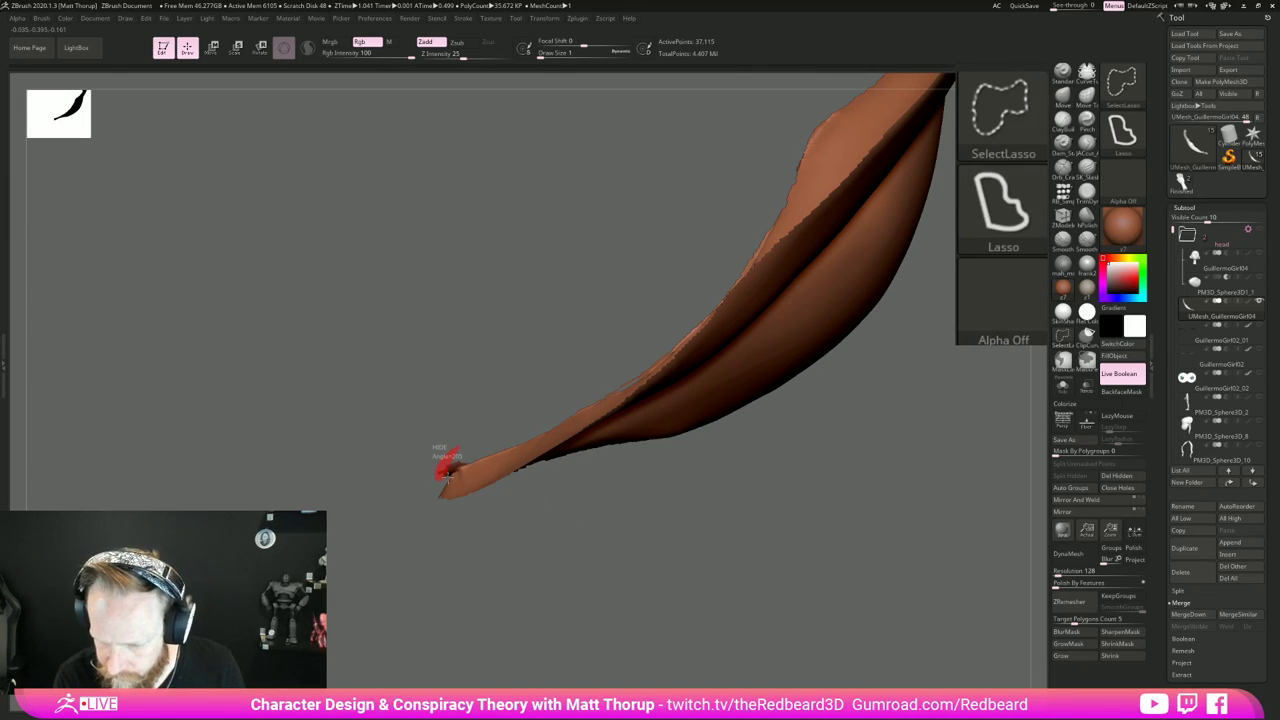
mouse_move(494, 505)
left_mouse_down()
mouse_move(571, 634)
mouse_move(551, 609)
mouse_move(601, 586)
mouse_move(823, 597)
mouse_move(829, 560)
mouse_move(343, 638)
mouse_move(380, 610)
left_mouse_up()
key("ctrl+shift")
key("alt")
mouse_move(781, 455)
left_mouse_down("ctrl+alt+shift")
mouse_move(813, 490)
mouse_move(757, 537)
mouse_move(643, 557)
mouse_move(882, 521)
mouse_move(757, 400)
mouse_move(770, 500)
mouse_move(777, 329)
mouse_move(855, 629)
mouse_move(706, 346)
mouse_move(735, 335)
mouse_move(814, 463)
mouse_move(631, 466)
mouse_move(794, 560)
mouse_move(780, 307)
mouse_move(826, 518)
mouse_move(853, 538)
left_mouse_up("ctrl+alt+shift")
Step: Group the trimmed lips as their own polygroup, turn on the polyframe and unhide the full head
key("ctrl")
key("shift+f")
left_click(851, 548, "ctrl+shift")
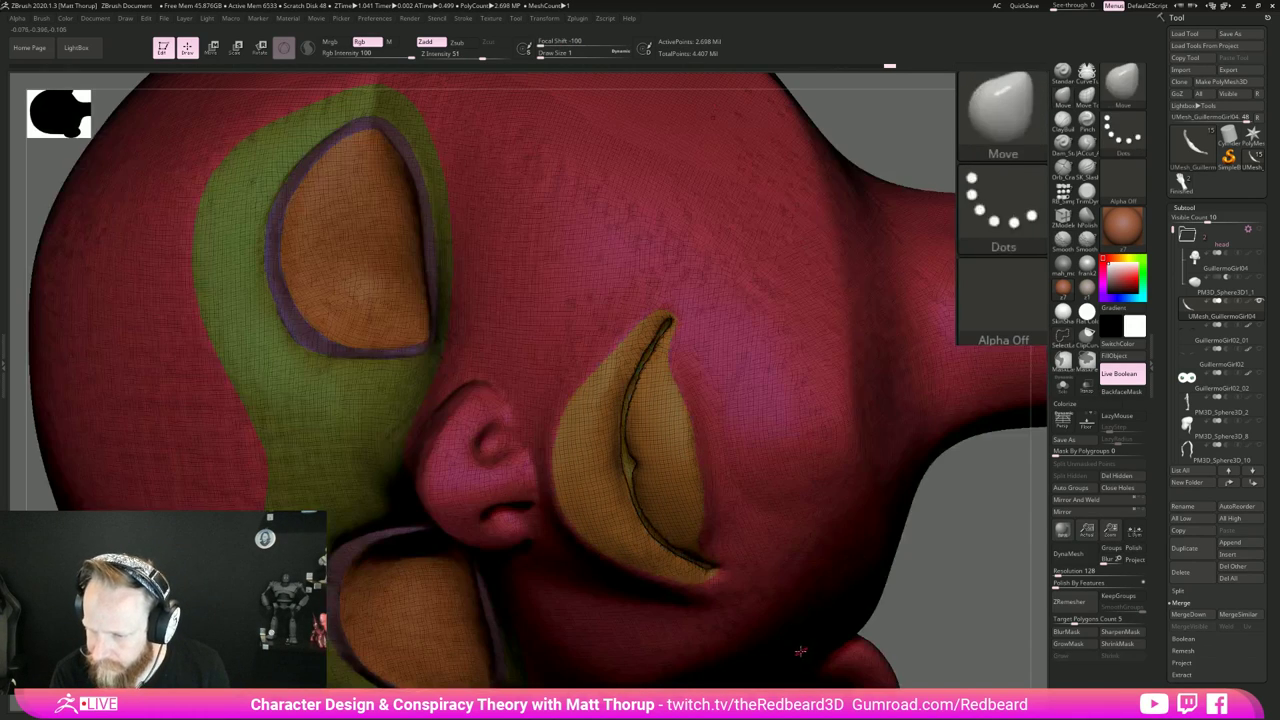
Step: Regroup the leftover fragments in the slit between the lips and unhide the full head
key("ctrl+shift")
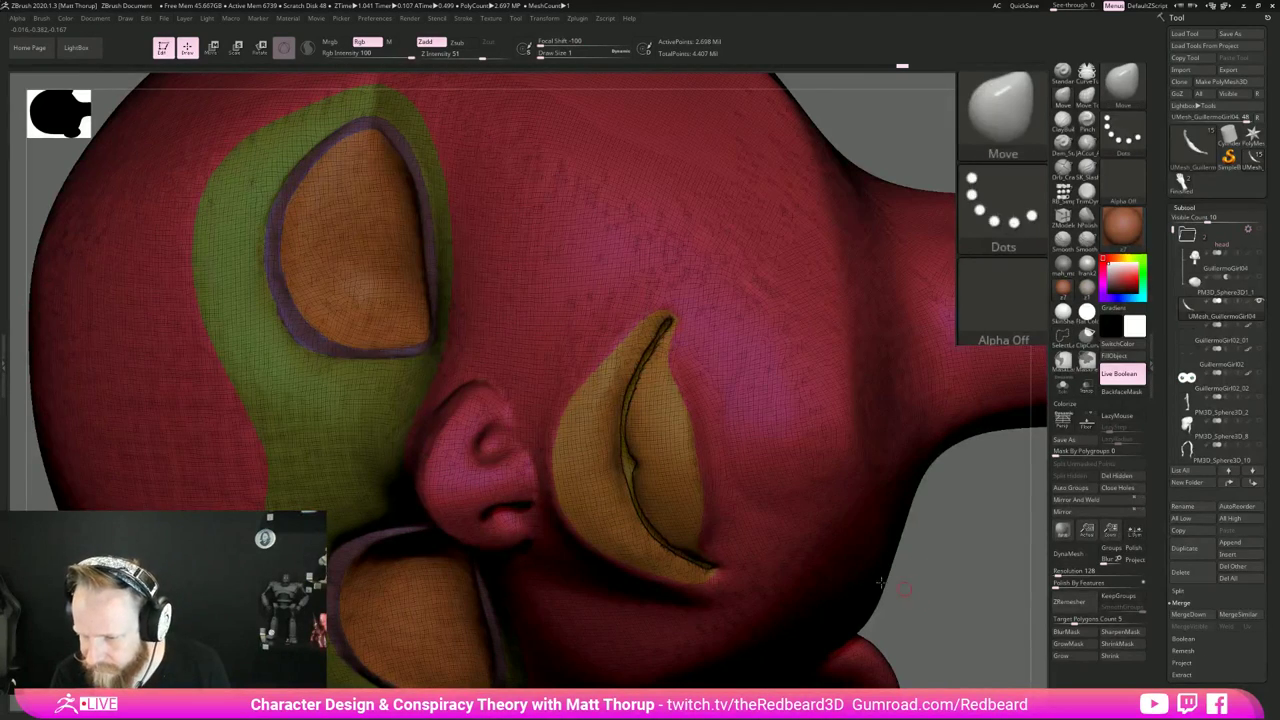
double_click(757, 552, "ctrl+shift")
mouse_move(931, 600)
left_mouse_down()
mouse_move(966, 597)
mouse_move(887, 621)
mouse_move(805, 475)
left_mouse_up()
left_click(801, 465, "ctrl+shift")
mouse_move(846, 609)
left_mouse_down()
mouse_move(849, 495)
mouse_move(871, 466)
left_mouse_up()
mouse_move(874, 381)
left_mouse_down("ctrl+shift")
mouse_move(634, 366)
mouse_move(525, 658)
mouse_move(917, 602)
mouse_move(892, 641)
left_mouse_up("ctrl+shift")
key("ctrl+w")
left_click(983, 679, "ctrl+shift")
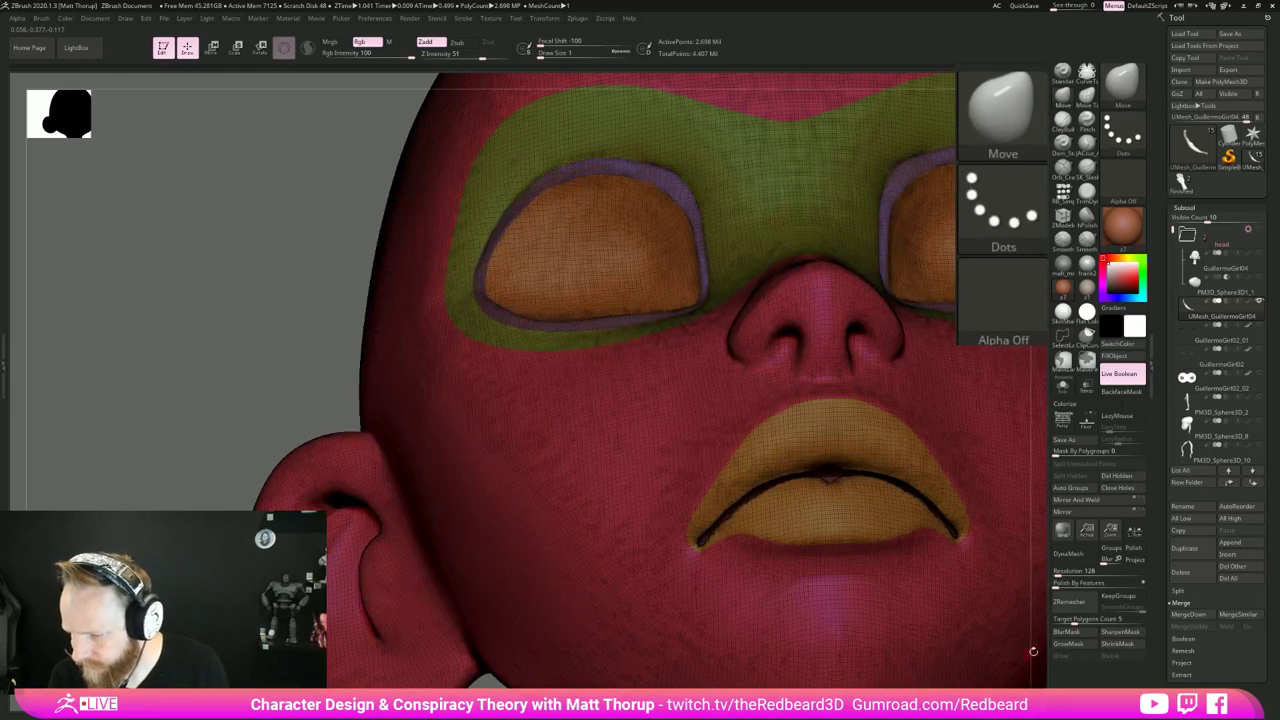
Step: Turn off the polyframe and isolate the head skin polygroup without the lips and the eye area
key("f")
mouse_move(793, 497)
left_mouse_down()
mouse_move(786, 543)
mouse_move(757, 557)
mouse_move(886, 548)
left_mouse_up()
key("shift+f")
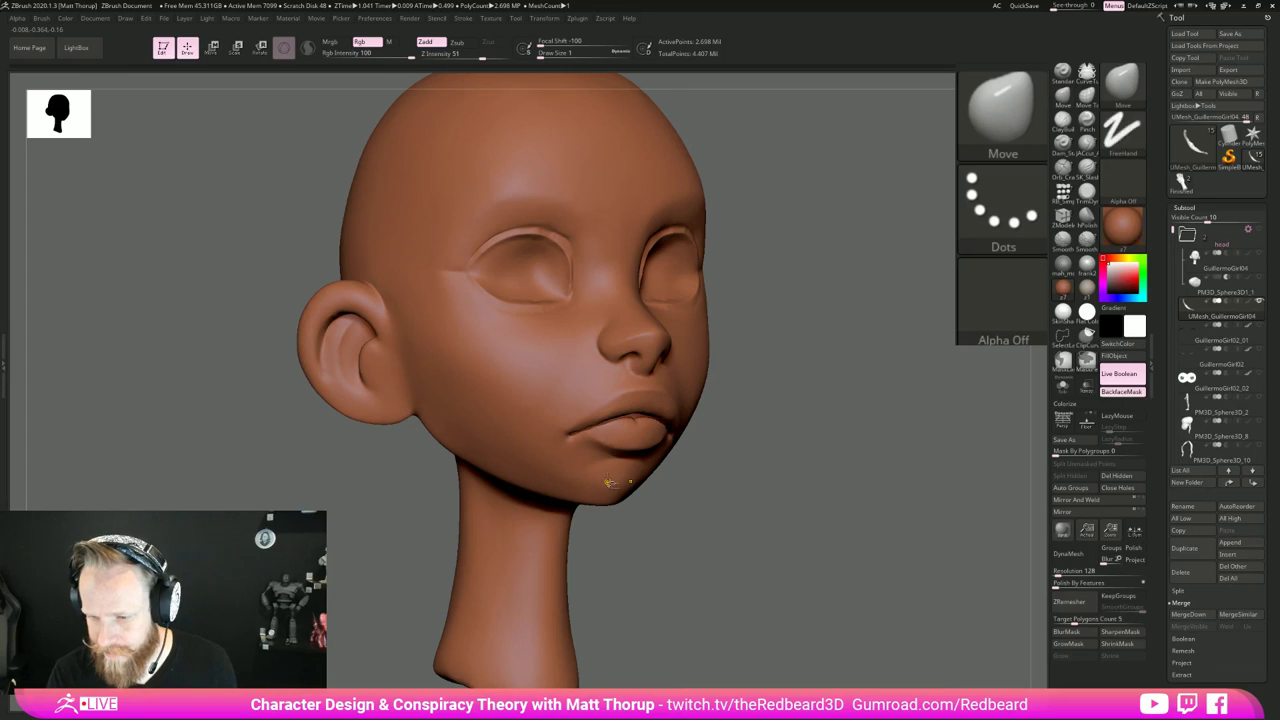
left_click(645, 475, "ctrl+shift")
mouse_move(812, 512)
left_mouse_down()
mouse_move(834, 487)
mouse_move(831, 466)
mouse_move(786, 431)
mouse_move(764, 480)
left_mouse_up()
Step: Paint a closed mask ring from above the nose tip around the mouth with the MaskPen at draw size 3
key("s")
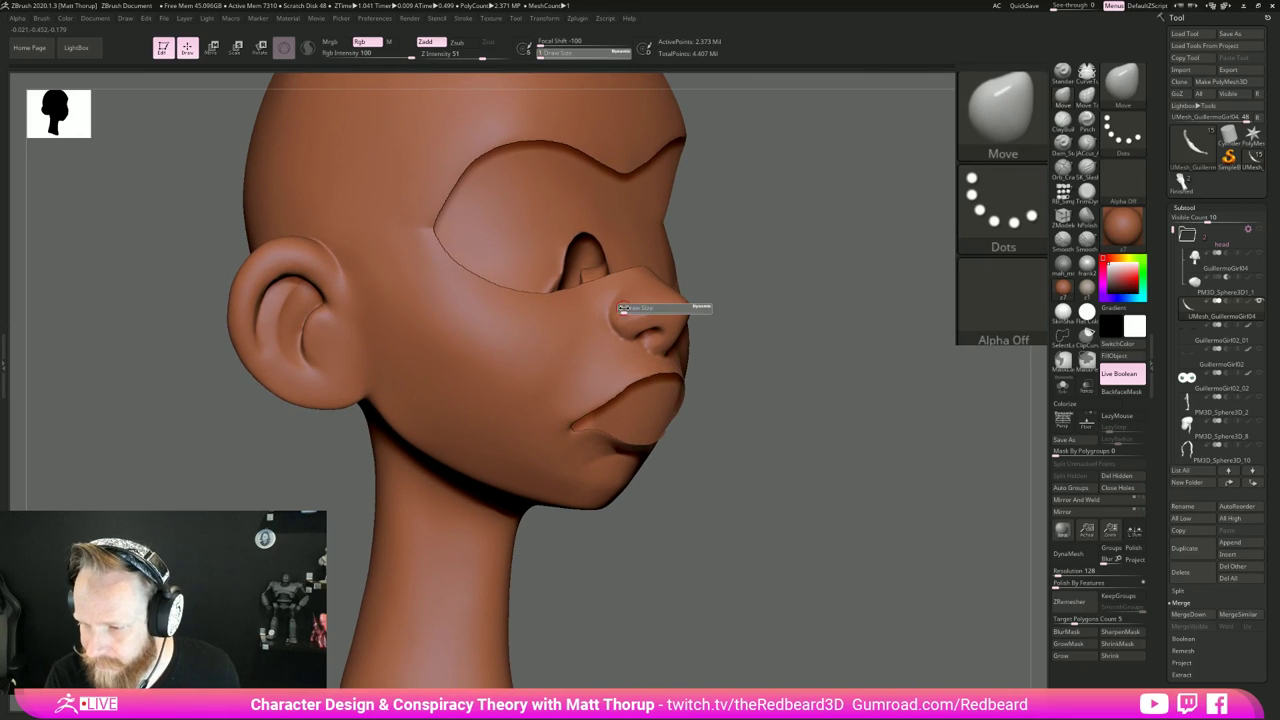
key("ctrl")
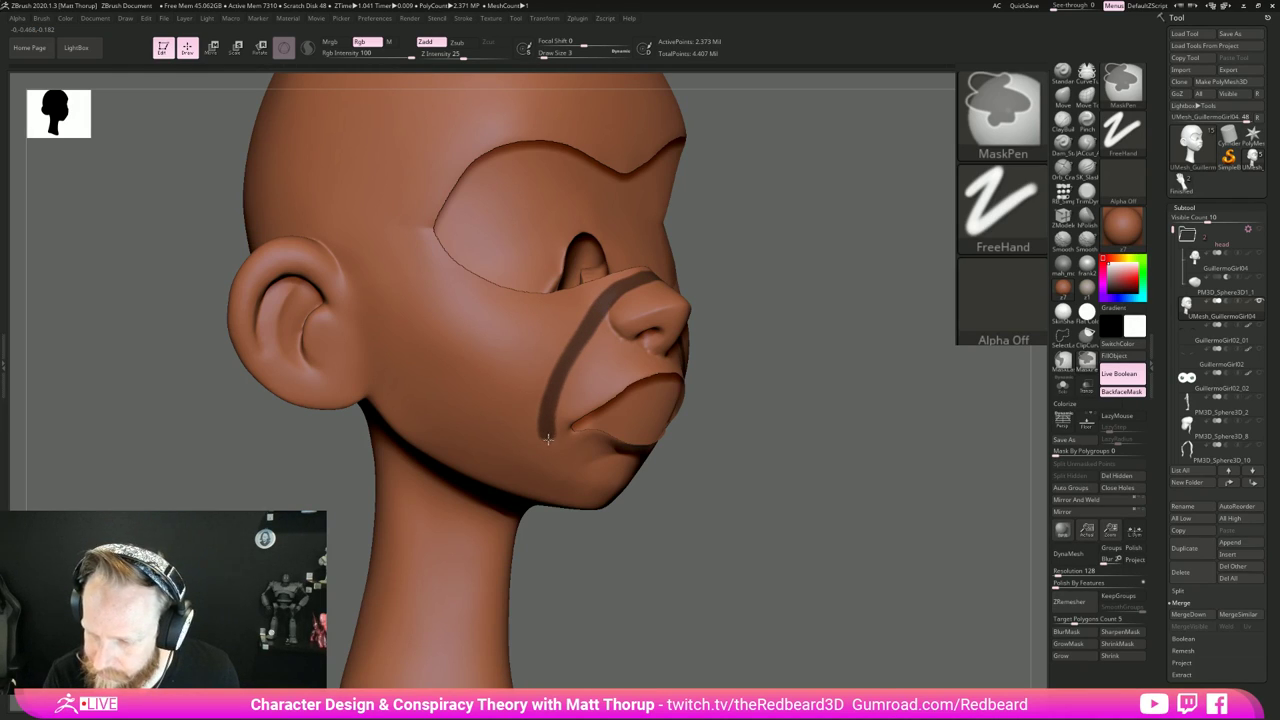
left_click_drag(768, 496, 646, 446)
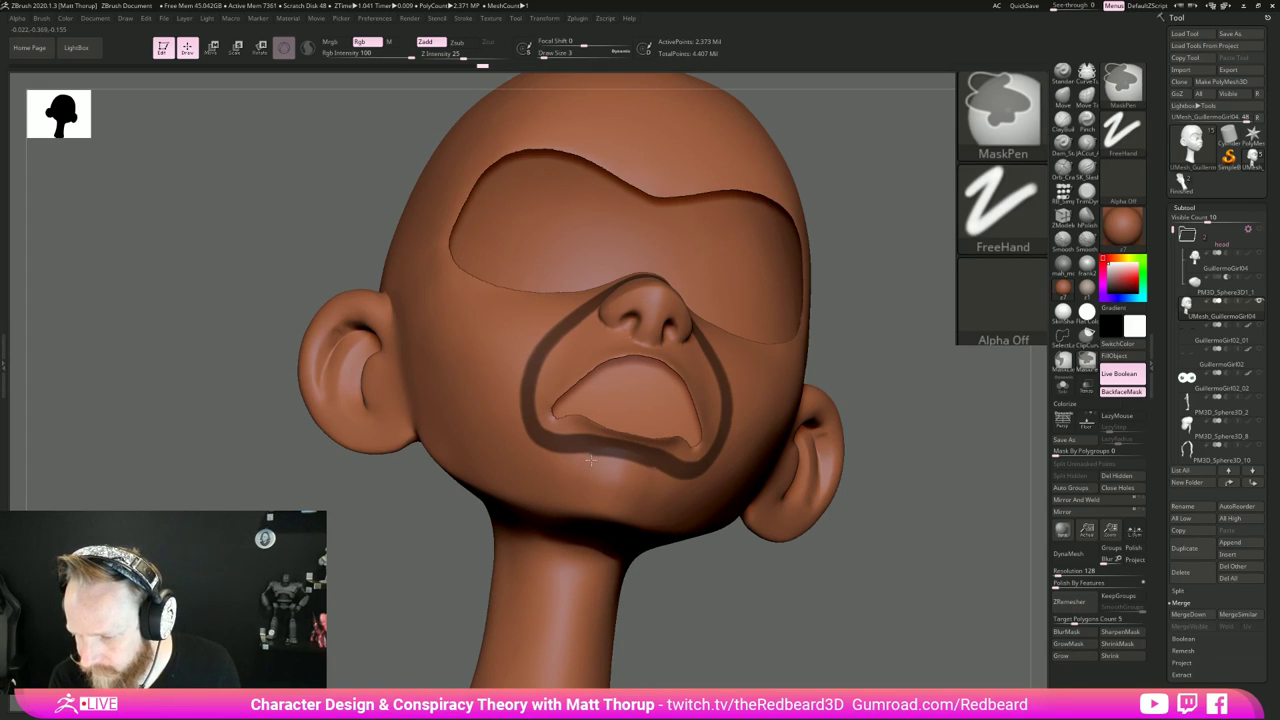
right_click_drag(631, 467, 760, 510)
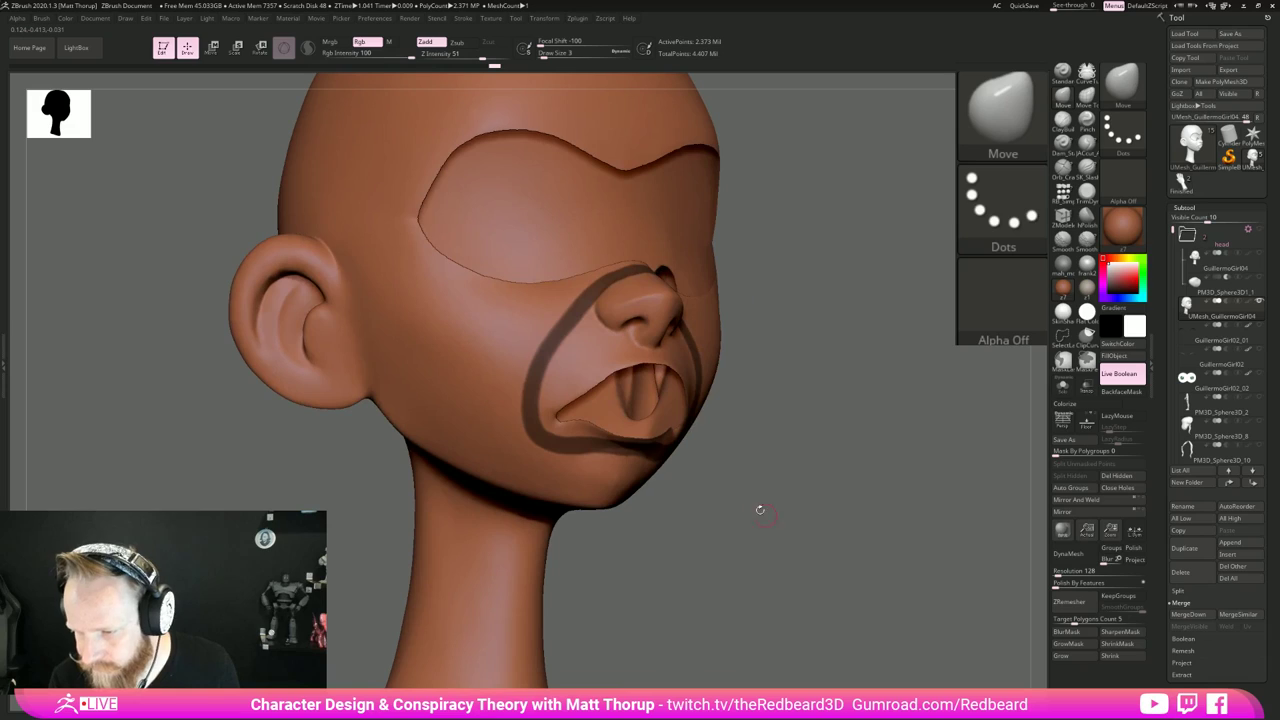
Step: Make a polygroup from the masked ring around the nose and mouth and hide it
left_click_drag(739, 519, 735, 515, "ctrl")
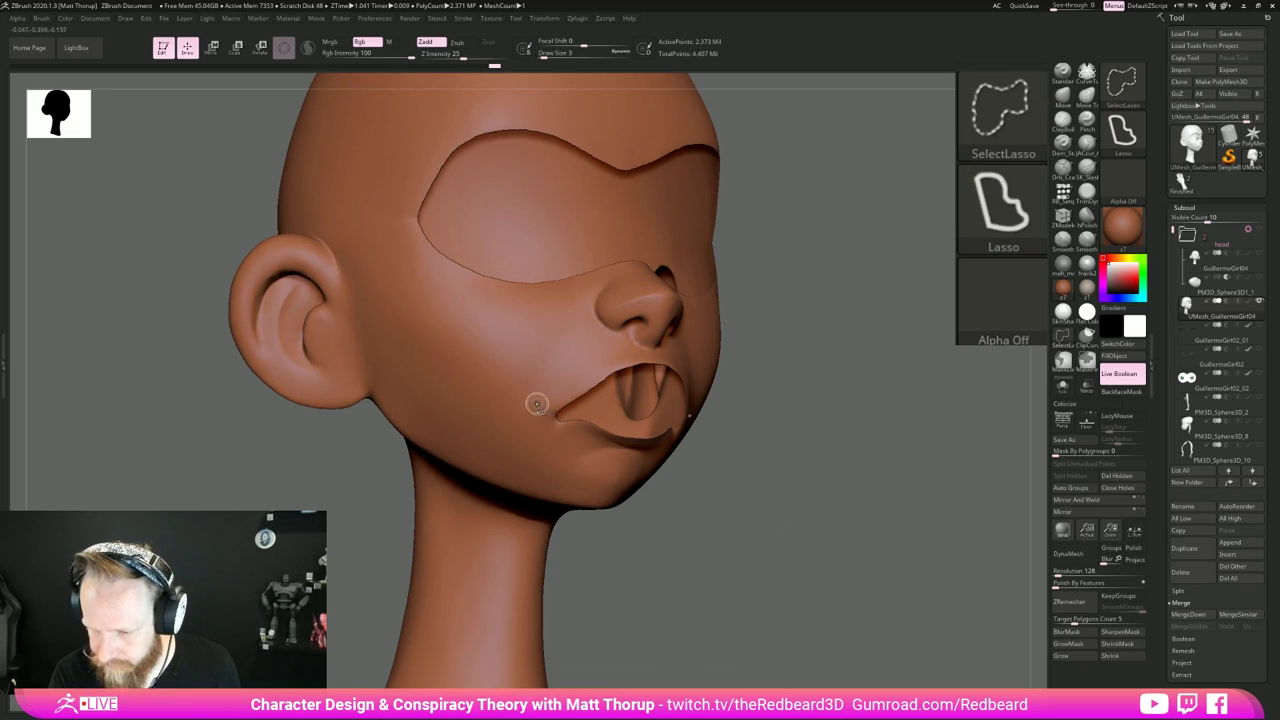
left_click(573, 468, "ctrl+shift")
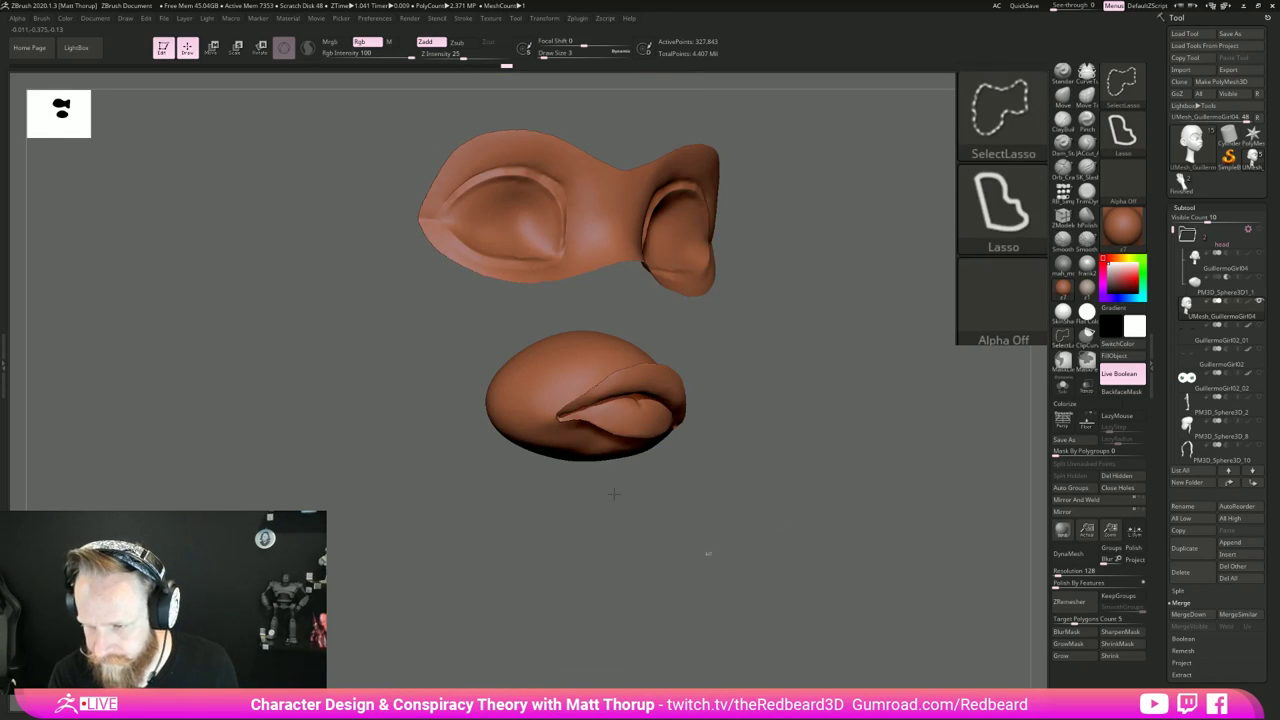
left_click(614, 494, "ctrl+shift")
left_click(545, 408, "ctrl+shift")
Step: Turn on the polyframe, split the visible pieces with Auto Groups and unhide the full head
key("shift+f")
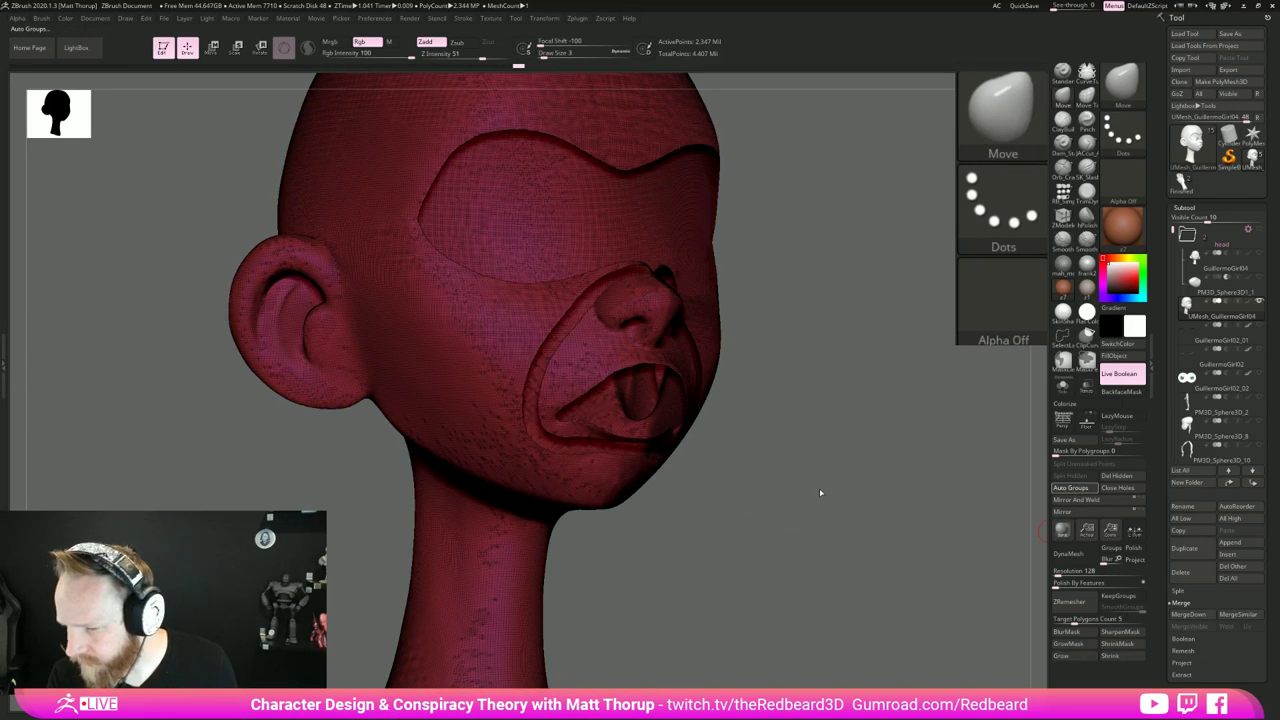
key("ctrl+shift")
left_click(751, 461, "ctrl+shift")
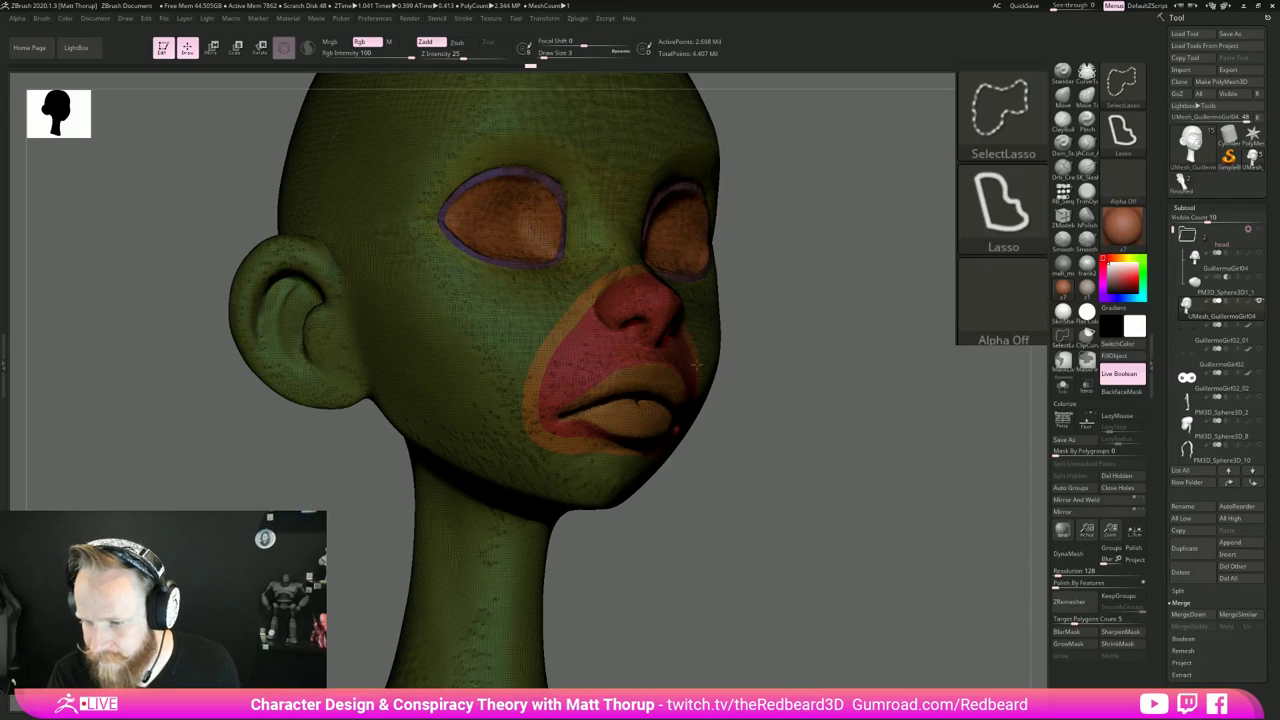
left_click(794, 445, "ctrl+shift")
left_click_drag(794, 444, 784, 490, "ctrl+shift")
key("ctrl+z")
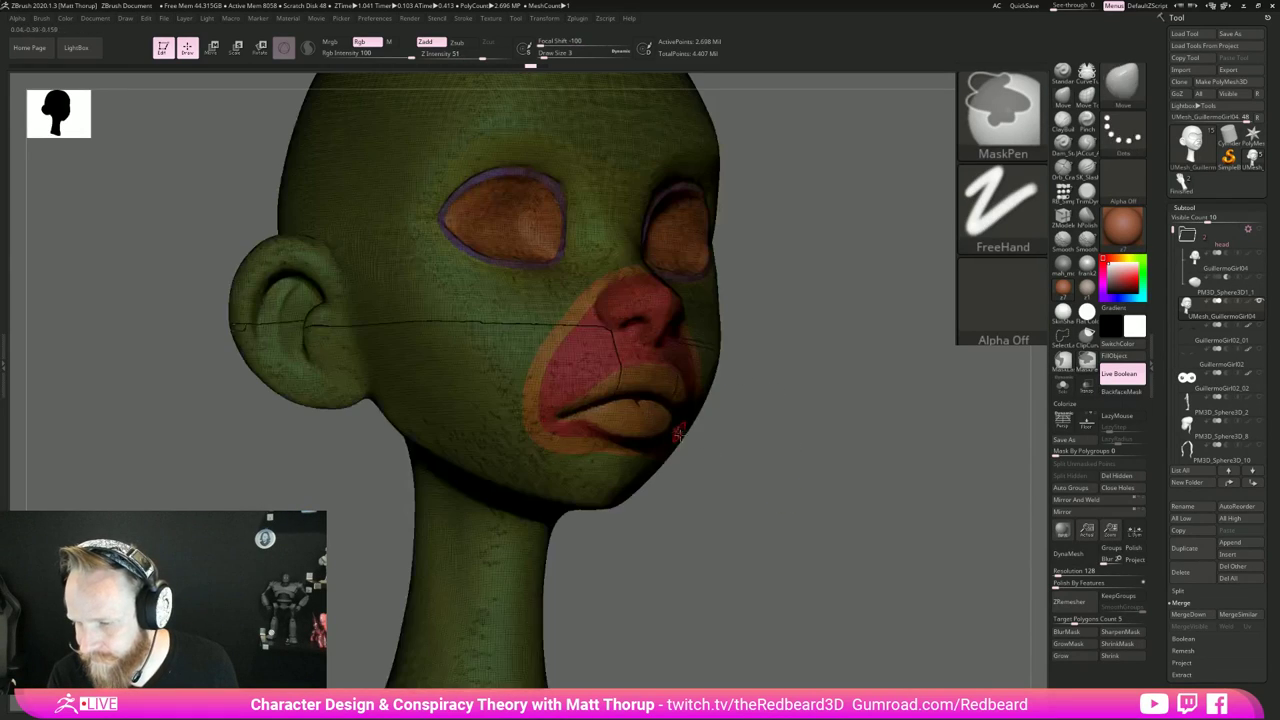
left_click_drag(903, 462, 1002, 415, "ctrl")
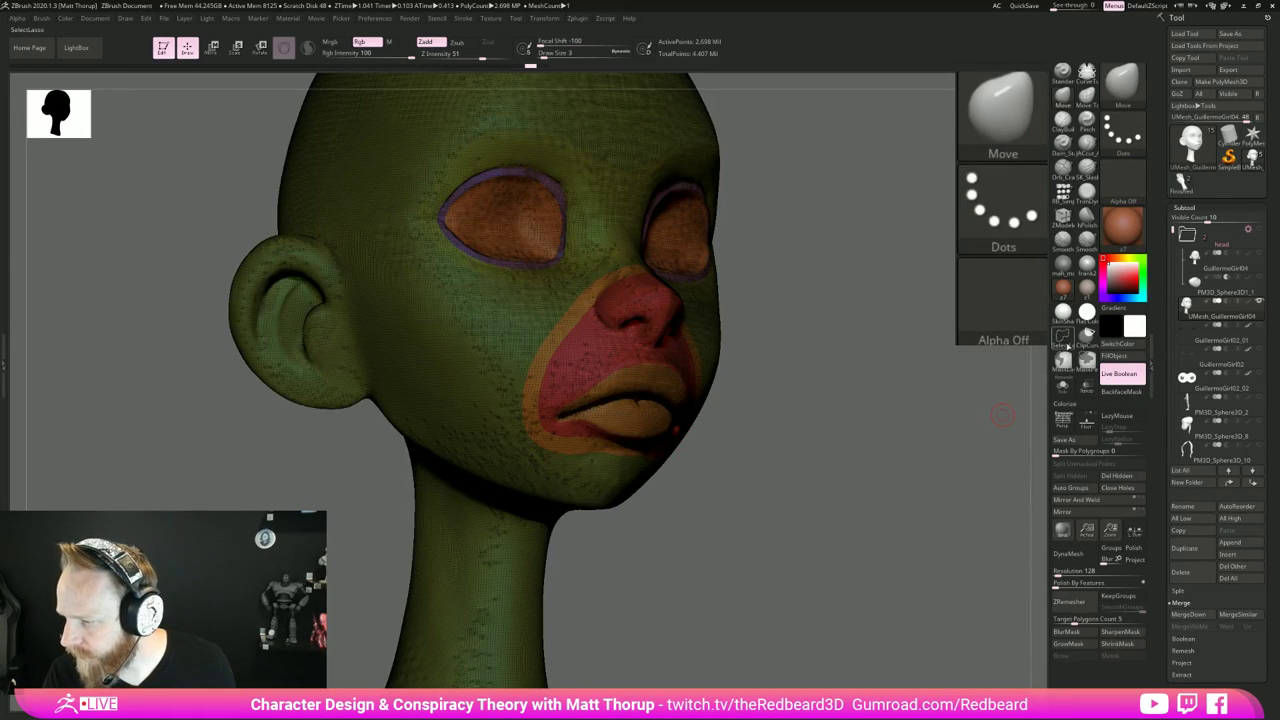
Step: Switch the selection brush to SelectRect and isolate the polygroup covering the nose and the skin around the lips
left_click(1003, 108, "ctrl+shift")
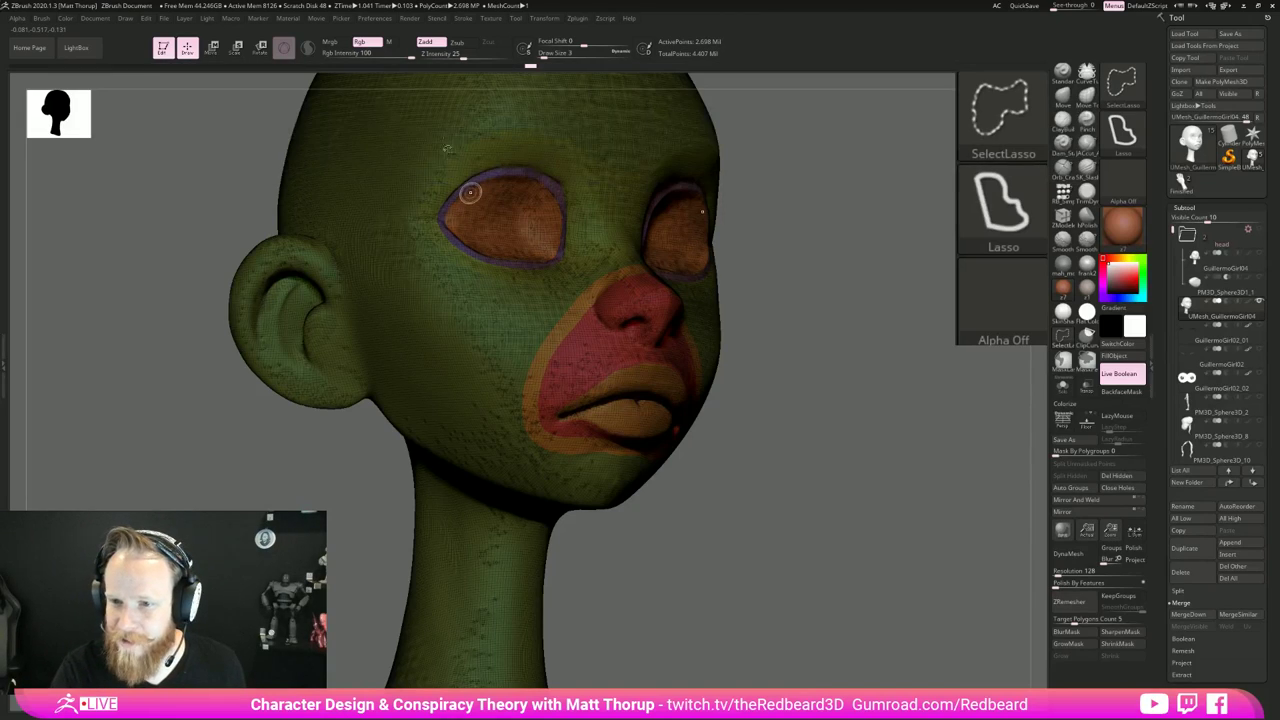
left_click(990, 118, "ctrl+shift")
left_click(439, 144, "ctrl+shift")
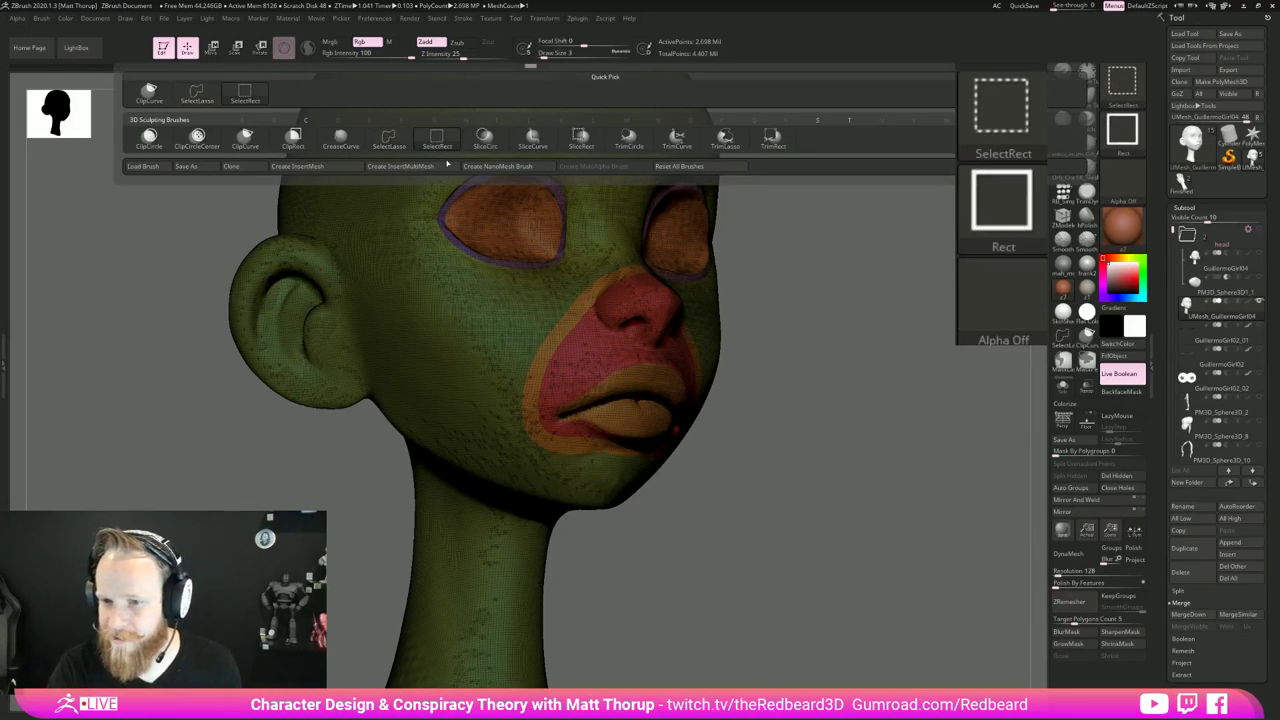
left_click(627, 348, "ctrl+shift")
left_click_drag(789, 476, 791, 389)
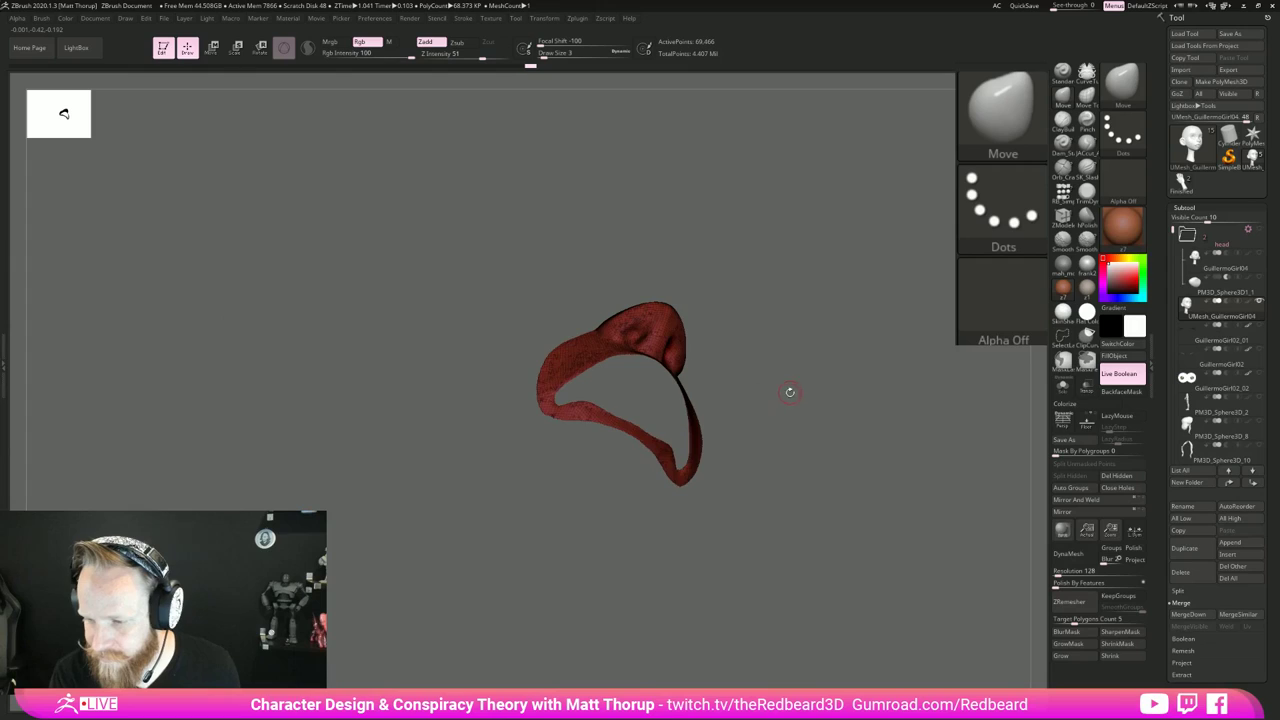
Step: Mask the nostril opening, make it a polygroup and hide it
key("f")
left_click_drag(638, 322, 670, 295, "ctrl")
key("ctrl+w")
left_click_drag(855, 370, 872, 432)
left_click(663, 319, "ctrl+shift")
mouse_move(836, 366)
left_mouse_down()
mouse_move(846, 371)
mouse_move(828, 367)
left_mouse_up()
Step: Mask the underside of the nose around the nostrils, make it a polygroup and unhide the full head
key("s")
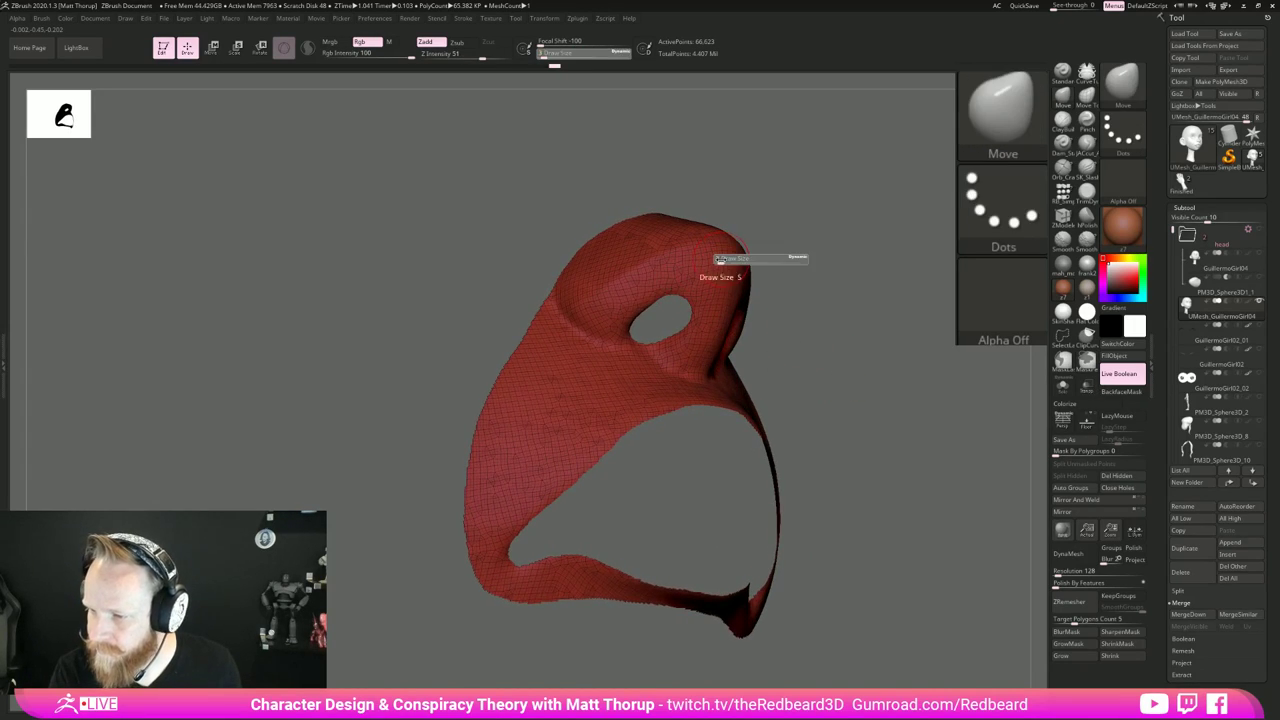
mouse_move(722, 260)
left_mouse_down("ctrl")
mouse_move(612, 305)
mouse_move(612, 364)
mouse_move(681, 360)
mouse_move(720, 283)
mouse_move(688, 342)
left_mouse_up("ctrl")
left_click_drag(707, 288, 651, 293, "ctrl")
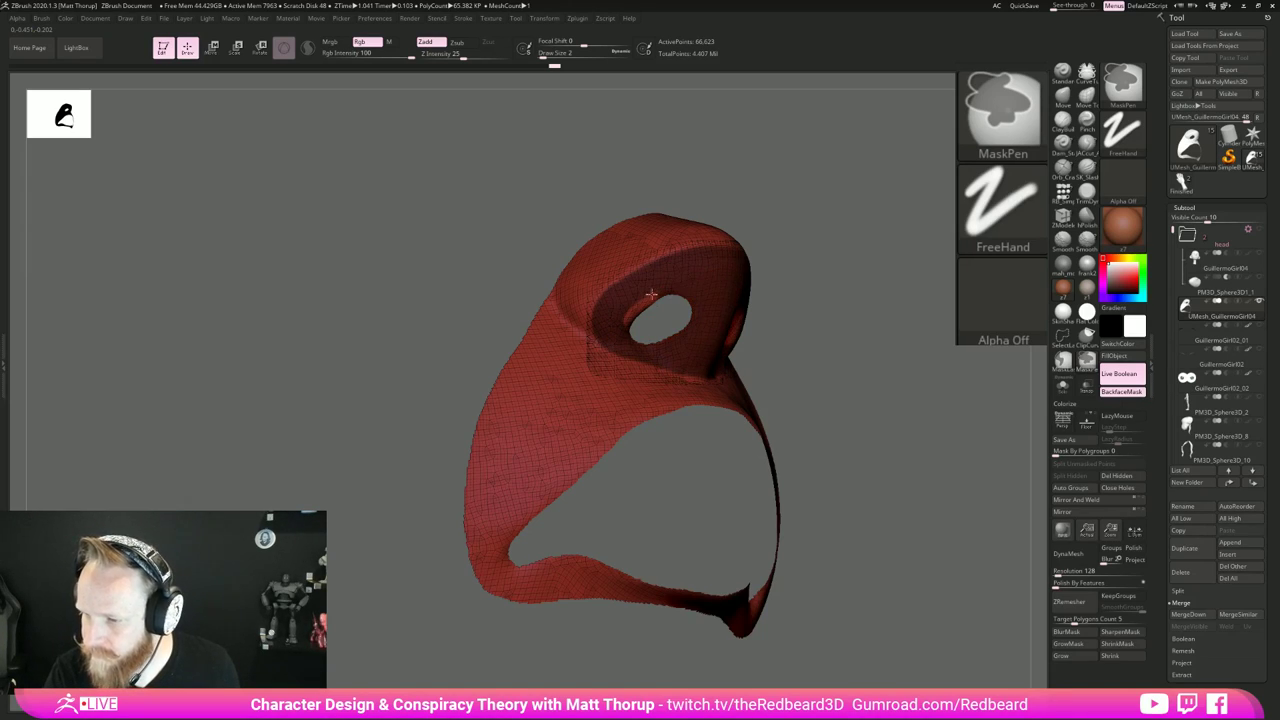
mouse_move(826, 322)
left_mouse_down()
mouse_move(854, 331)
mouse_move(807, 325)
mouse_move(829, 324)
left_mouse_up()
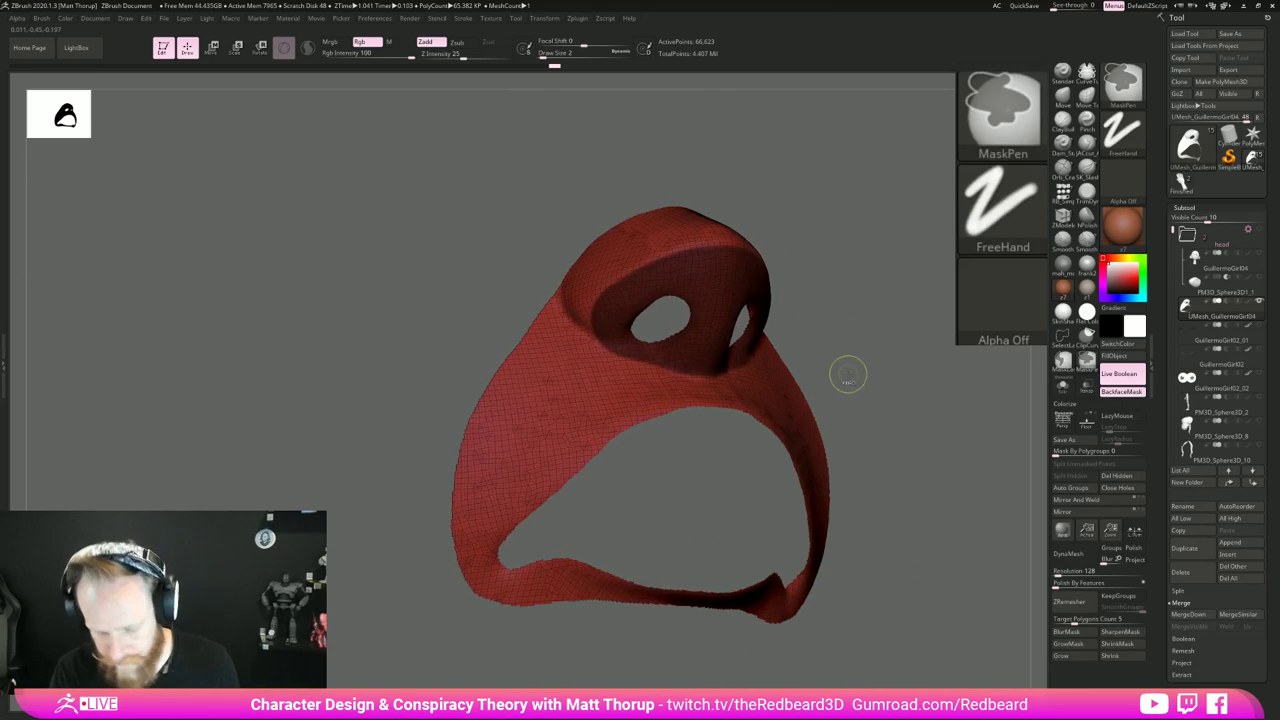
key("ctrl+w")
left_click(932, 571, "ctrl+shift")
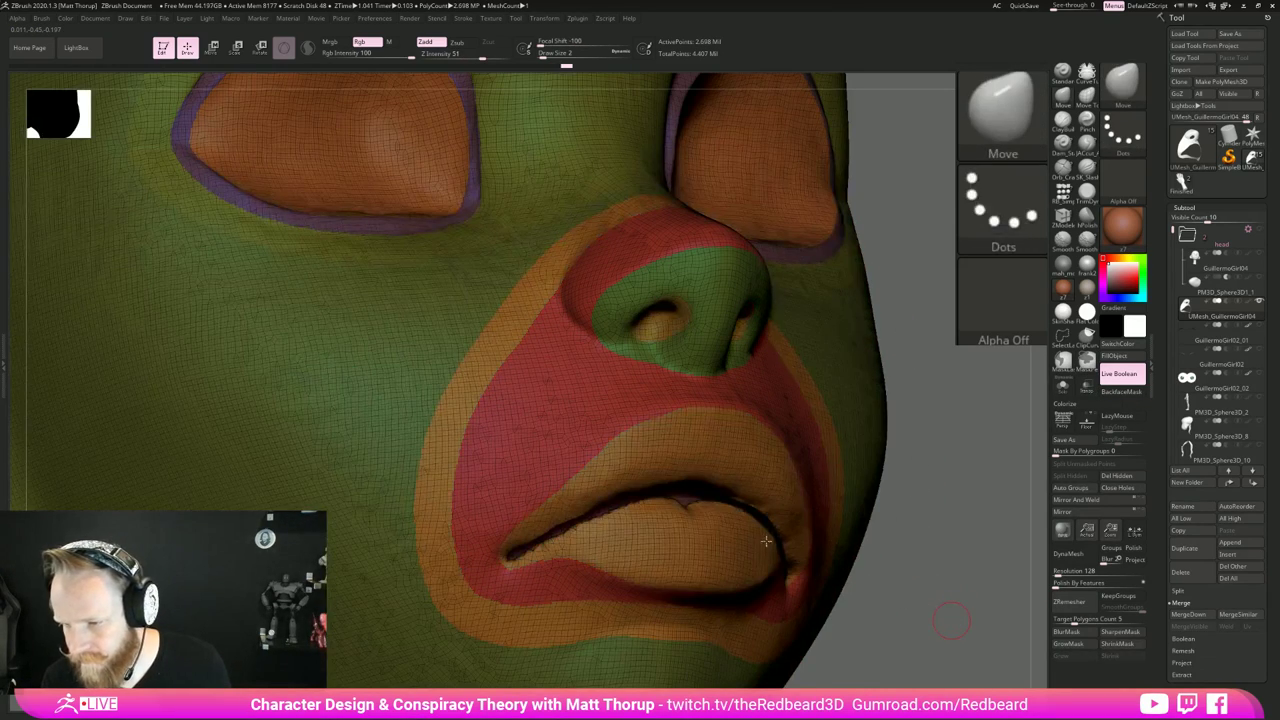
Step: Frame the whole head with the polyframe on and switch to the white SkinShade material
key("f")
left_click_drag(651, 494, 829, 543, "shift")
key("shift+f")
key("shift+f")
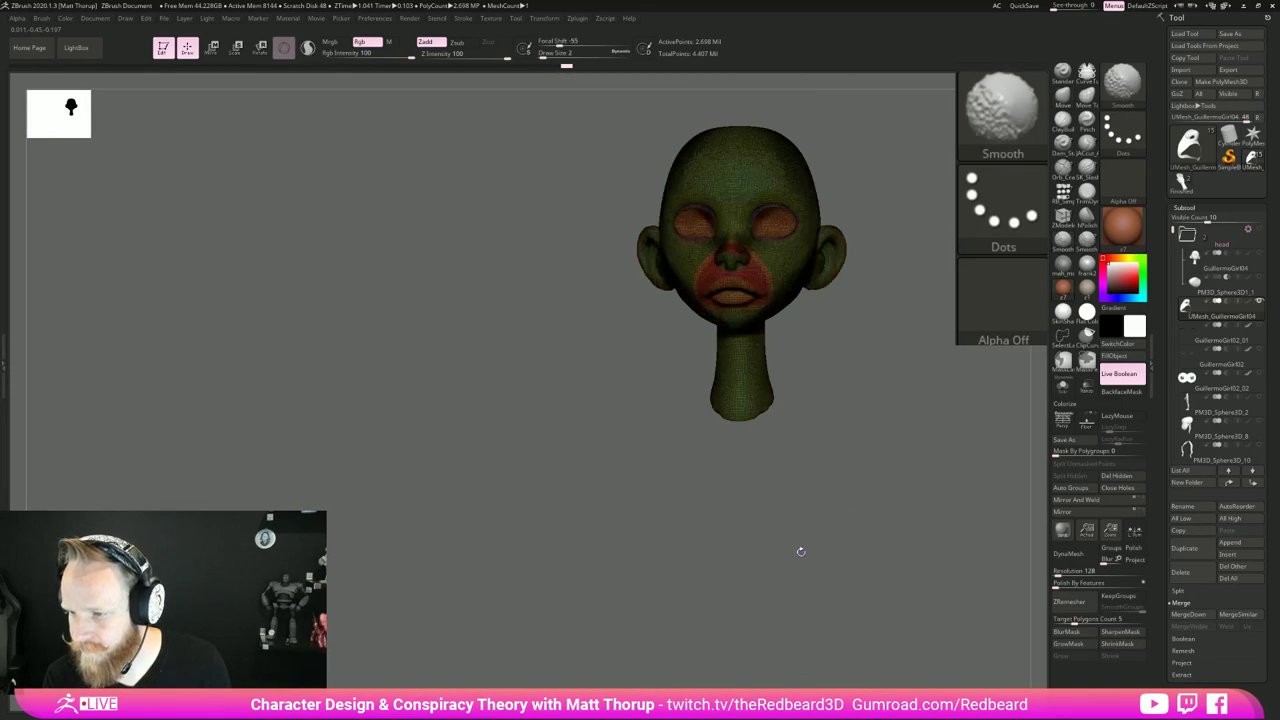
left_click(1062, 313)
left_click_drag(896, 431, 856, 549, "alt")
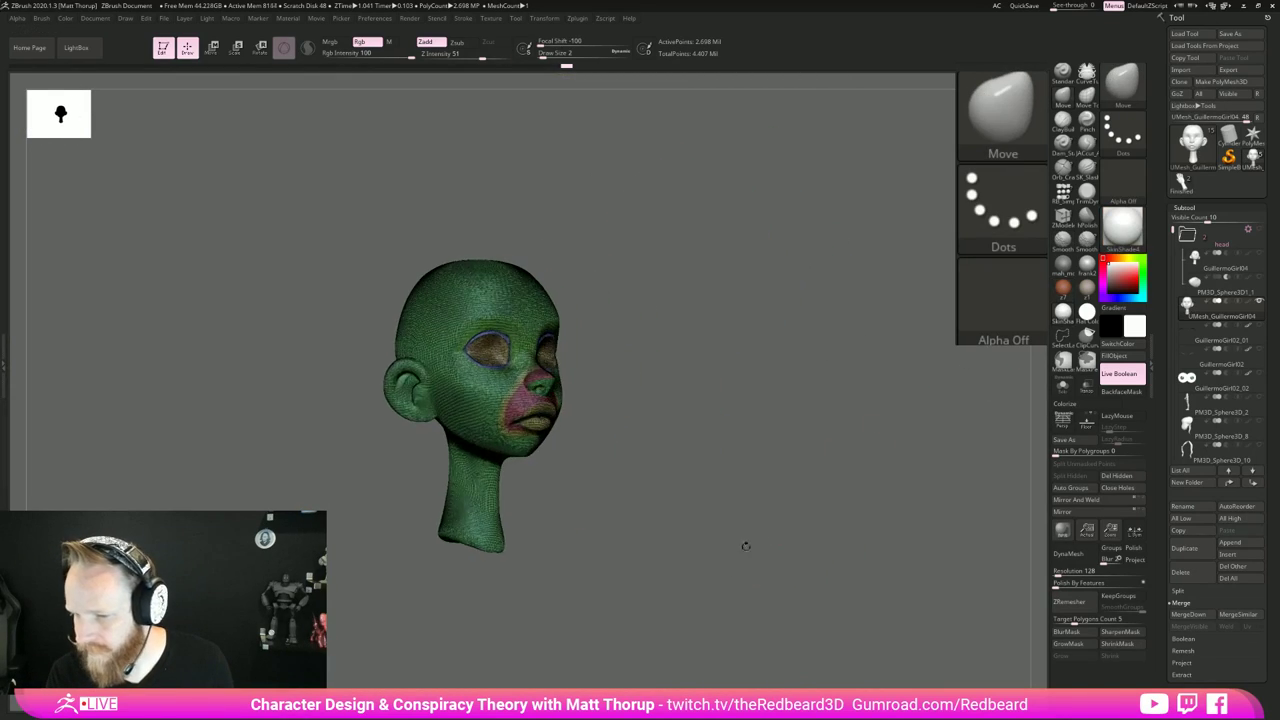
Step: Set the mask pen's focal shift to -100 and paint a mask band from the temple past the ear to the chin
left_click_drag(746, 546, 869, 571, "alt")
mouse_move(600, 522)
left_mouse_down("alt")
mouse_move(659, 575)
mouse_move(704, 580)
left_mouse_up("alt")
mouse_move(690, 590)
left_mouse_down("alt")
mouse_move(646, 577)
mouse_move(579, 516)
left_mouse_up("alt")
key("s")
mouse_move(410, 263)
left_mouse_down()
mouse_move(419, 292)
mouse_move(404, 373)
mouse_move(408, 328)
left_mouse_up()
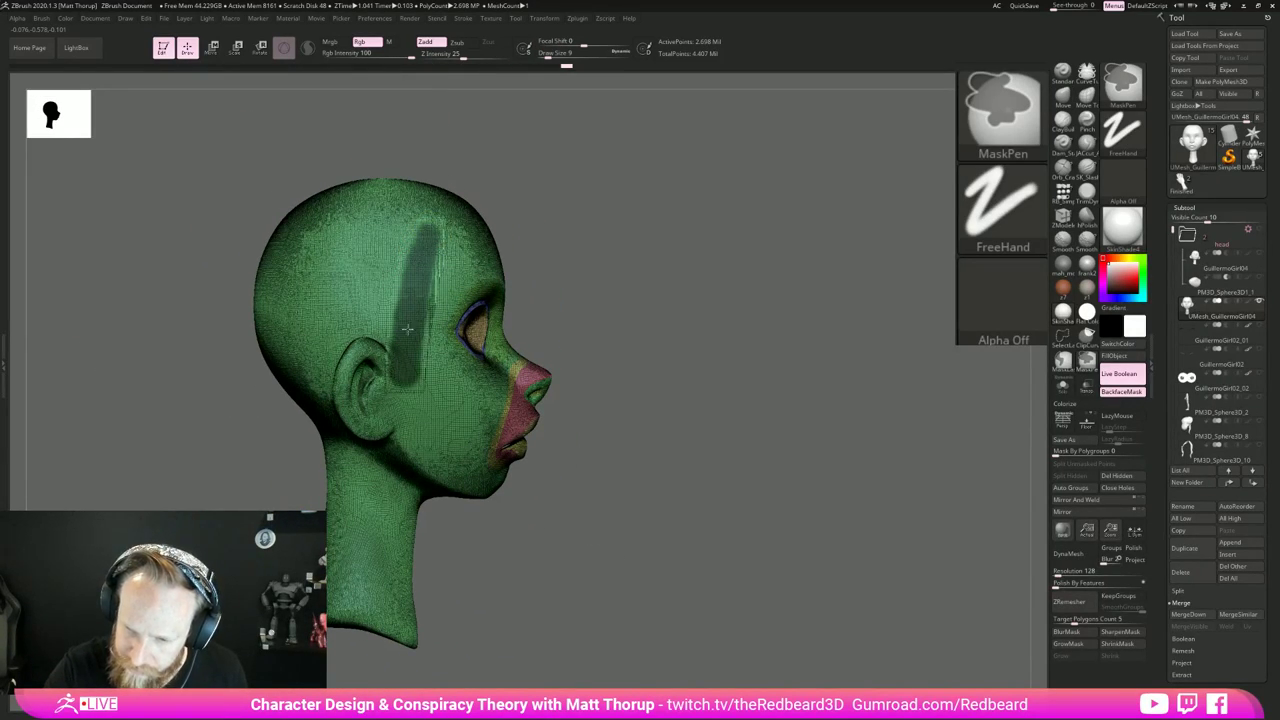
left_click_drag(404, 377, 412, 402, "ctrl")
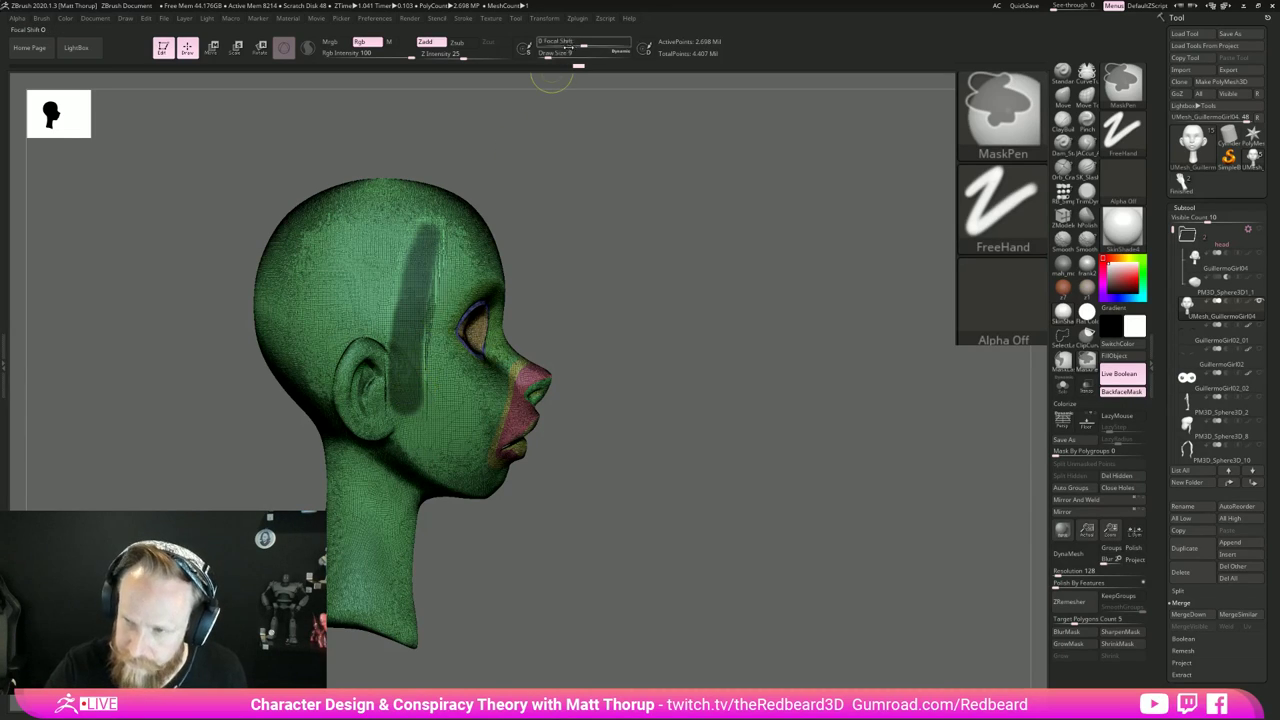
left_click_drag(583, 43, 523, 43)
mouse_move(427, 264)
left_mouse_down("ctrl")
mouse_move(436, 228)
mouse_move(405, 355)
mouse_move(408, 425)
mouse_move(458, 475)
mouse_move(490, 482)
left_mouse_up("ctrl")
left_click_drag(566, 549, 495, 482)
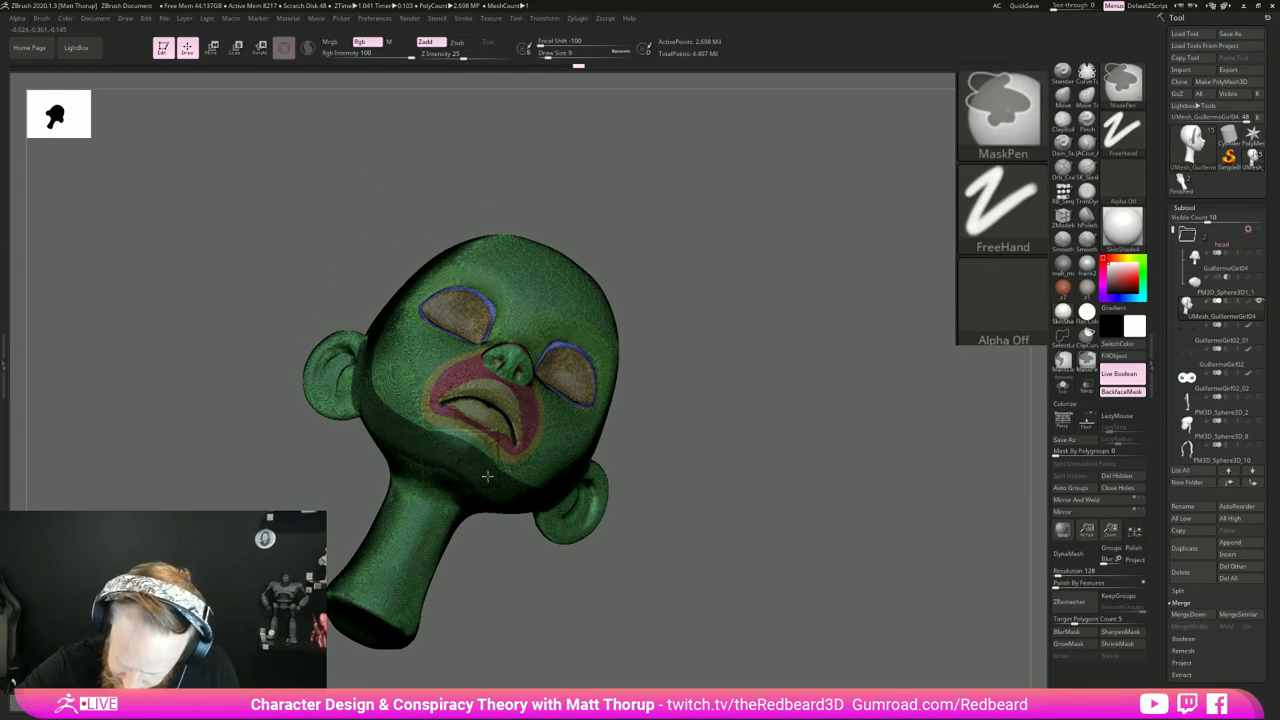
Step: Turn off the polyframe, clean up the mask band's edges with a smaller brush and extend it across the top of the forehead
key("s")
left_click(446, 438)
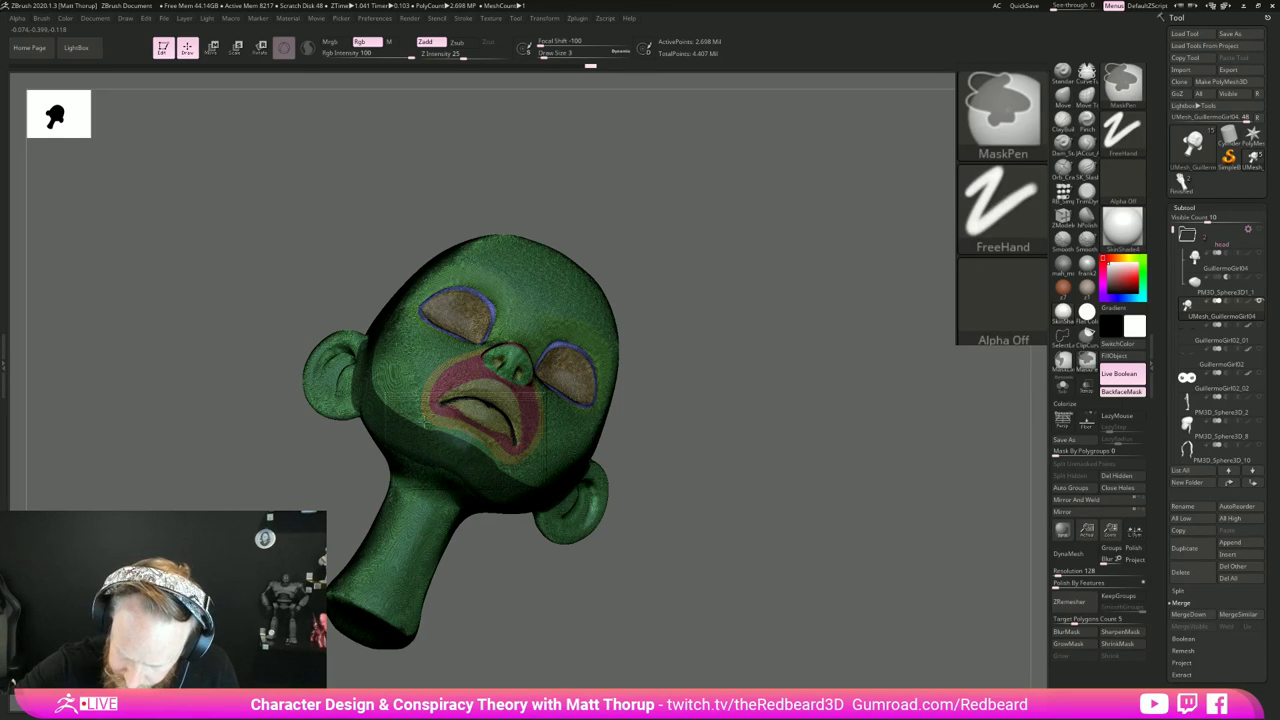
mouse_move(566, 600)
left_mouse_down()
mouse_move(604, 600)
mouse_move(608, 577)
mouse_move(606, 618)
left_mouse_up()
key("shift+f")
left_click_drag(415, 509, 357, 435, "ctrl+alt")
left_click_drag(354, 251, 340, 348)
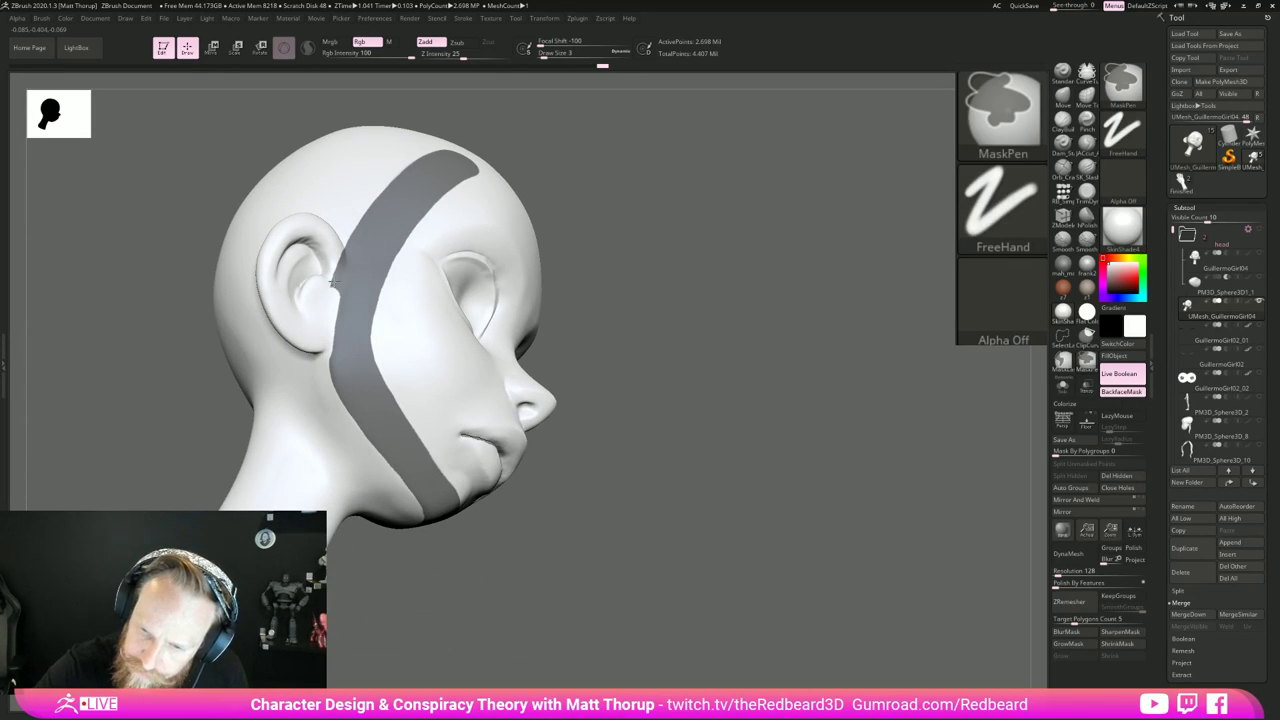
mouse_move(594, 120)
left_mouse_down()
mouse_move(564, 370)
mouse_move(334, 420)
mouse_move(475, 342)
mouse_move(316, 405)
mouse_move(341, 381)
left_mouse_up()
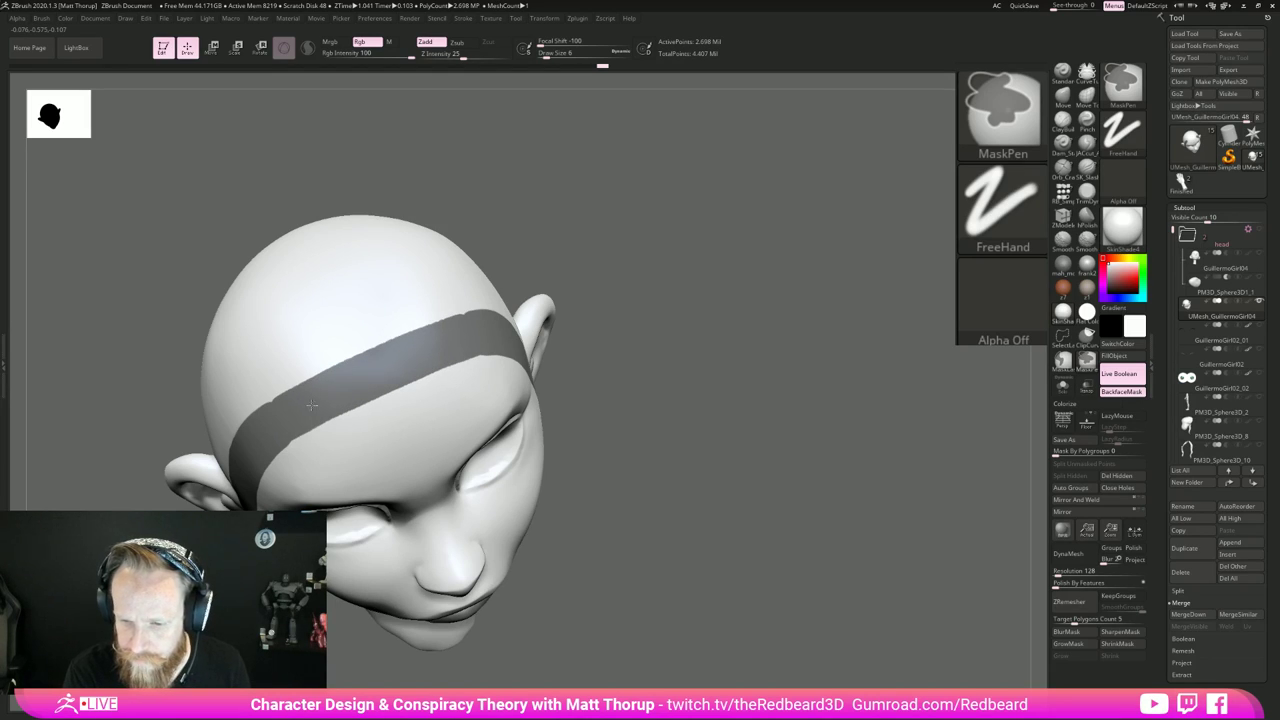
Step: Turn the polyframe back on, make a polygroup from the masked band around the face and hide it
mouse_move(700, 514)
left_mouse_down("shift")
mouse_move(709, 480)
mouse_move(677, 514)
left_mouse_up("shift")
key("shift+f")
mouse_move(634, 572)
left_mouse_down()
mouse_move(863, 486)
mouse_move(820, 560)
mouse_move(823, 543)
mouse_move(611, 520)
mouse_move(634, 531)
mouse_move(566, 584)
mouse_move(677, 460)
mouse_move(700, 486)
mouse_move(686, 519)
left_mouse_up()
left_click(477, 521, "ctrl+shift")
left_click_drag(560, 547, 572, 568, "alt")
Step: Mask one ring around the upper neck and another around the lower neck, making each its own polygroup
left_click_drag(414, 427, 488, 466, "ctrl")
mouse_move(378, 426)
left_mouse_down()
mouse_move(497, 473)
mouse_move(480, 477)
mouse_move(510, 497)
mouse_move(450, 519)
left_mouse_up()
key("ctrl+w")
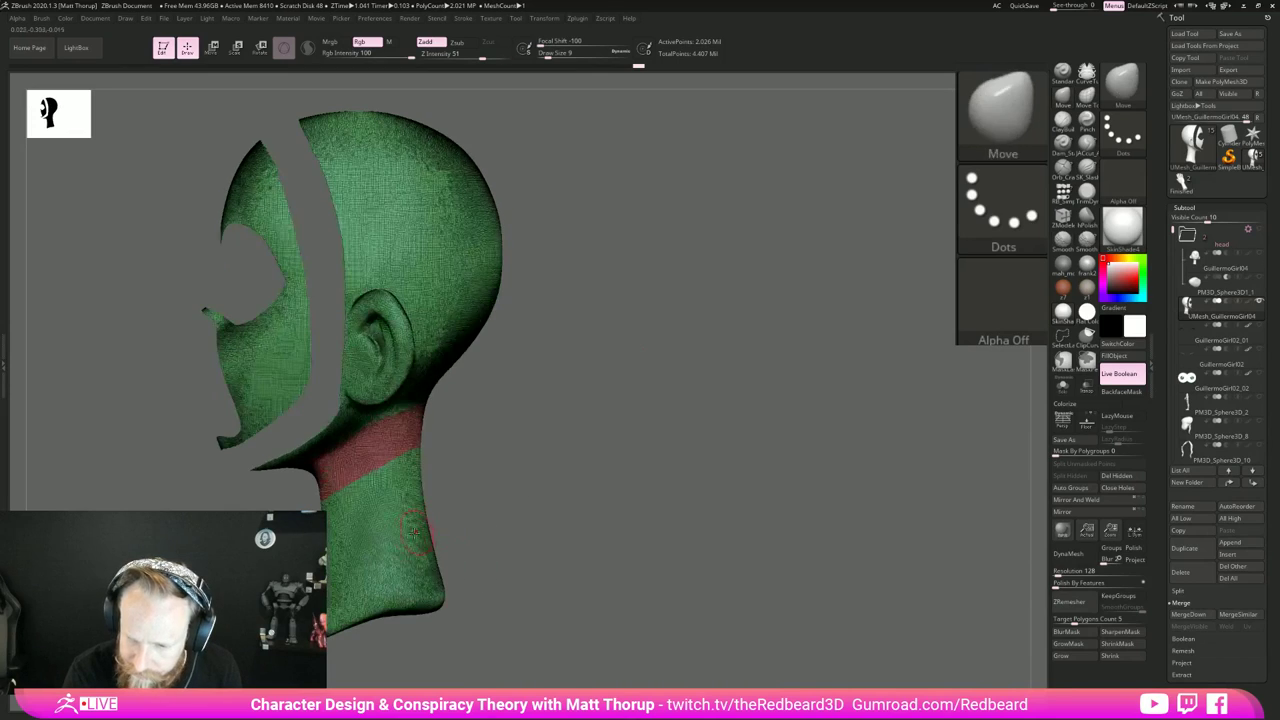
left_click_drag(330, 542, 434, 522, "ctrl")
mouse_move(600, 516)
left_mouse_down()
mouse_move(614, 514)
mouse_move(470, 555)
mouse_move(560, 553)
left_mouse_up()
key("ctrl+w")
Step: Reduce the brush size and mask the inner hollow of the ear
key("[")
mouse_move(168, 326)
left_mouse_down("ctrl")
mouse_move(156, 343)
mouse_move(165, 372)
mouse_move(158, 352)
left_mouse_up("ctrl")
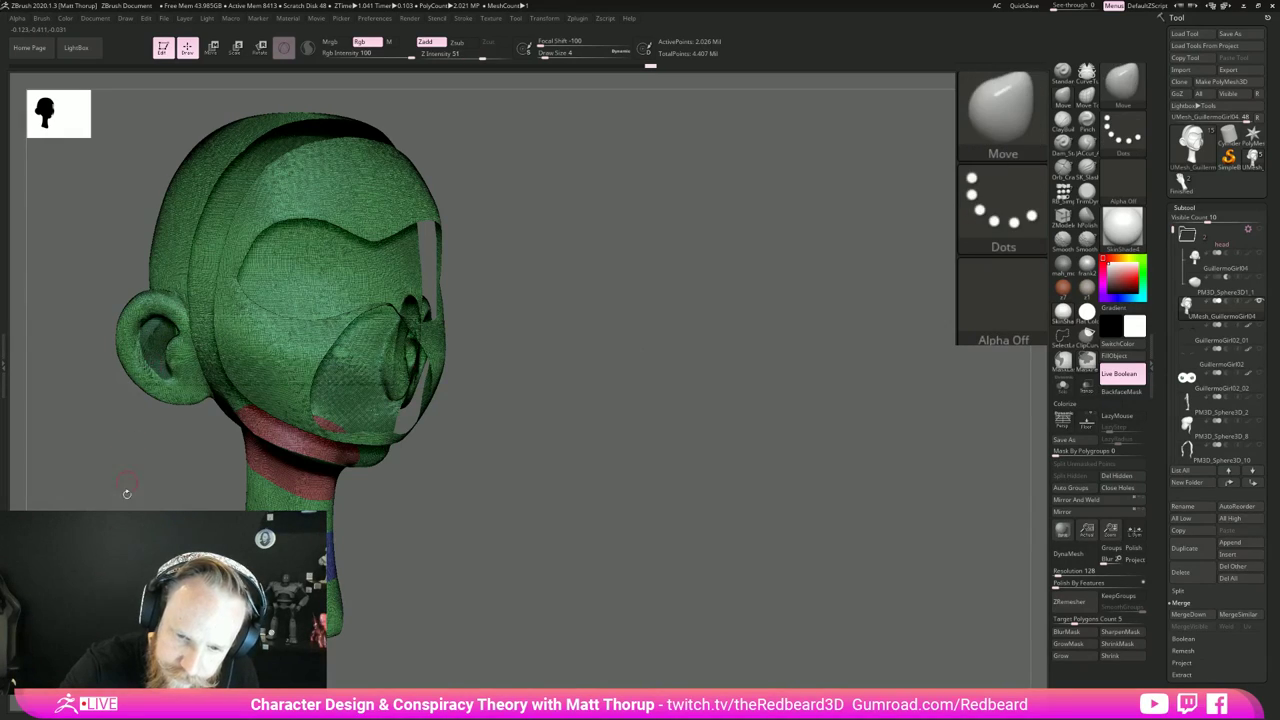
left_click_drag(126, 494, 151, 466)
mouse_move(173, 329)
left_mouse_down("ctrl")
mouse_move(164, 369)
mouse_move(150, 334)
left_mouse_up("ctrl")
left_click_drag(140, 497, 161, 484)
Step: Clean up the mask edge along the ear's inner hollow and make the masked area a polygroup
left_click_drag(556, 312, 590, 470, "alt")
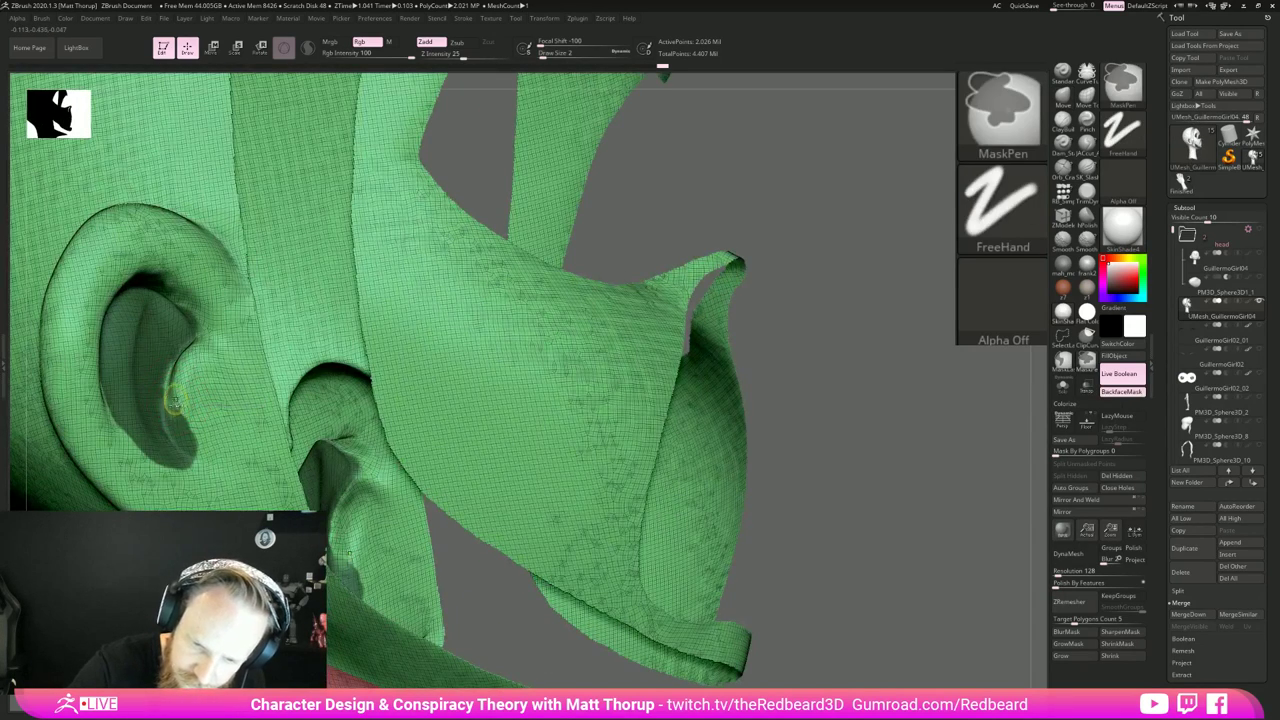
left_click_drag(177, 402, 192, 438, "ctrl+alt")
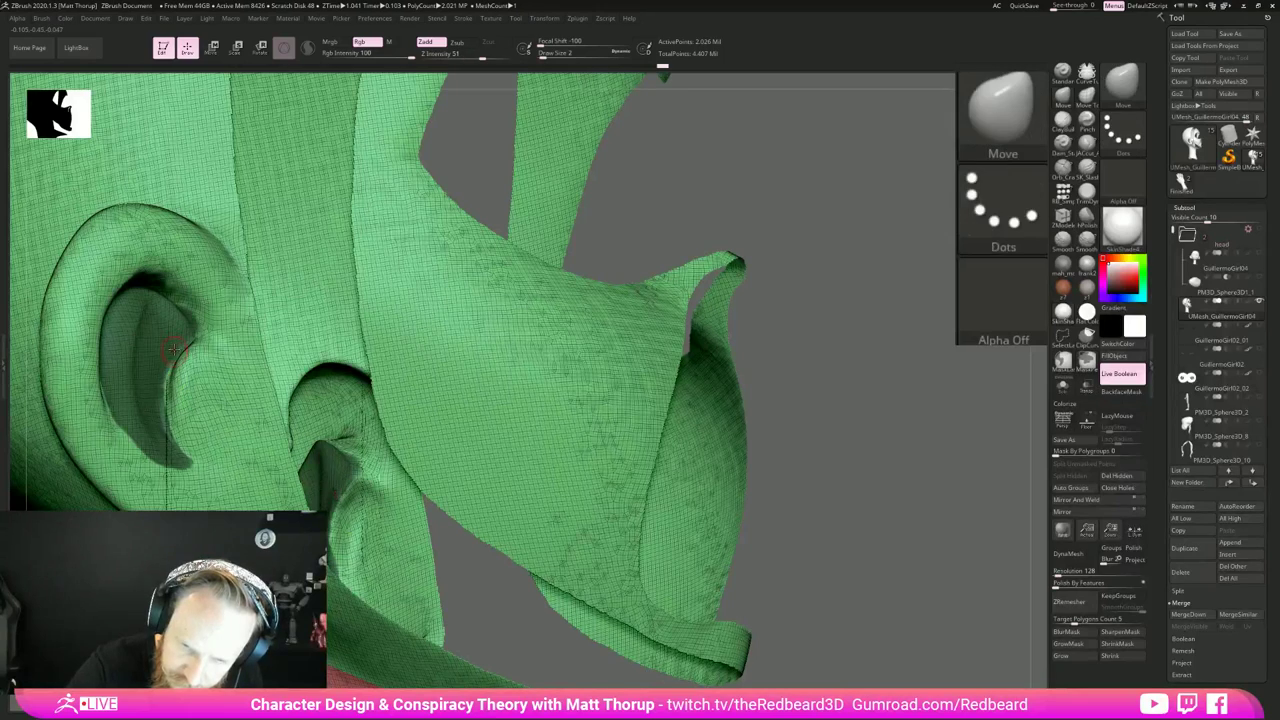
key("ctrl")
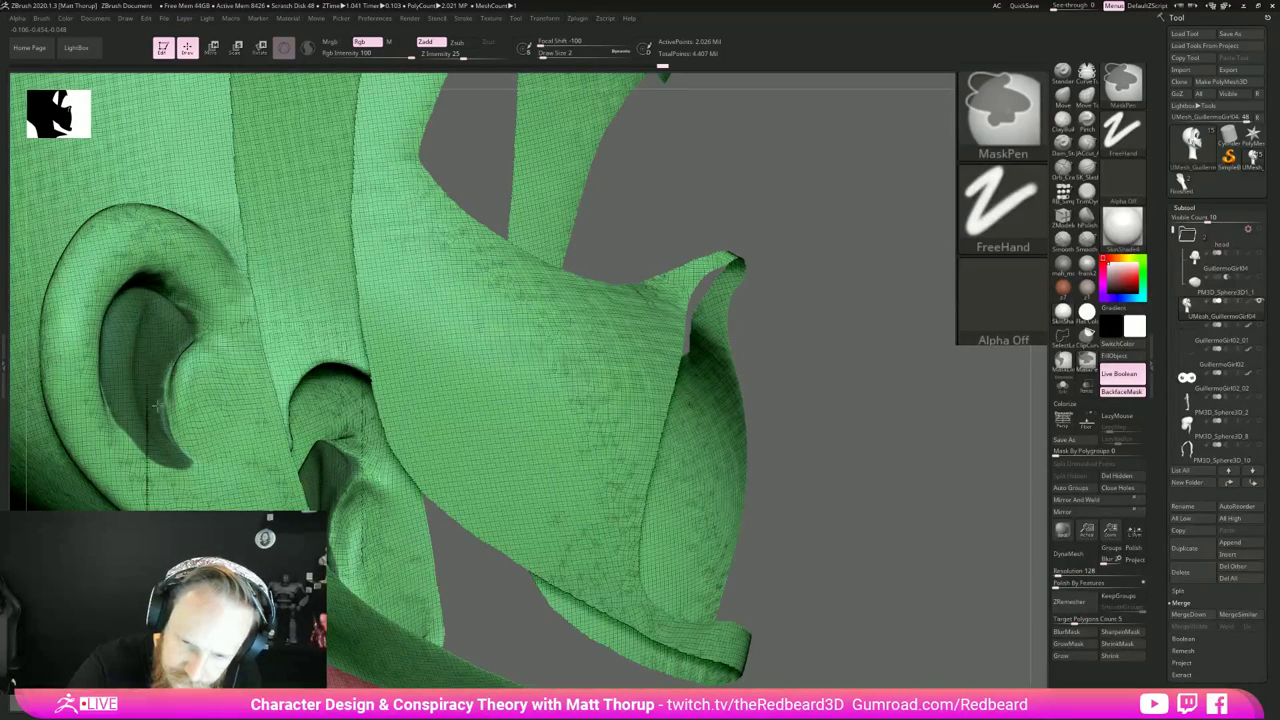
key("ctrl")
left_click_drag(907, 516, 801, 517)
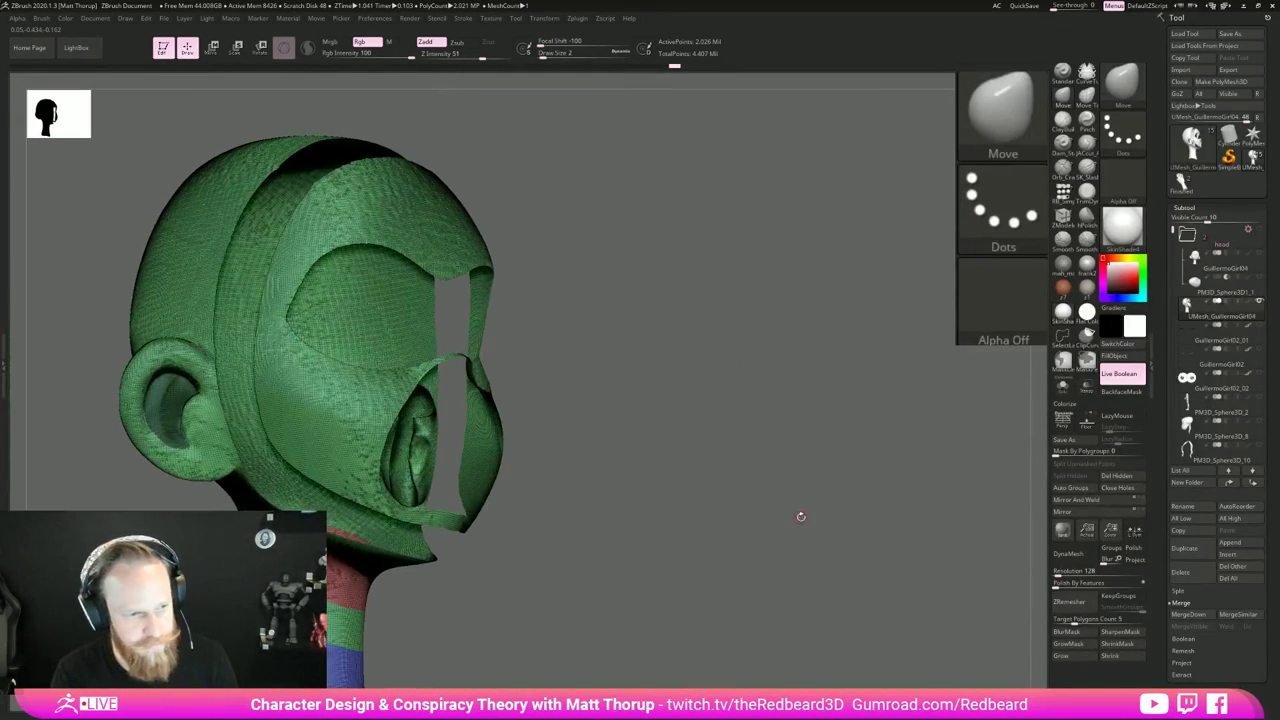
key("ctrl+w")
Step: Unhide all parts of the head and frame it from the front with the polyframe on
mouse_move(677, 523)
left_mouse_down()
mouse_move(744, 525)
mouse_move(706, 529)
mouse_move(809, 549)
left_mouse_up()
key("ctrl+shift")
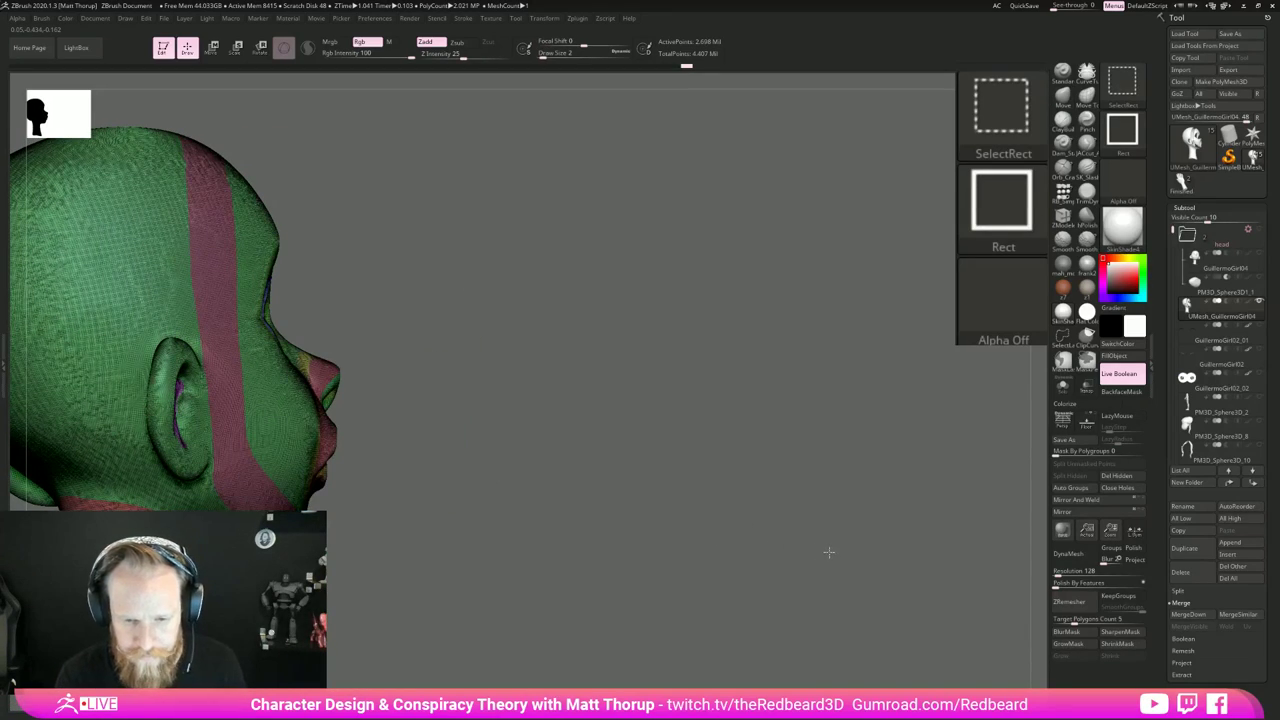
mouse_move(725, 548)
left_mouse_down("ctrl+shift")
mouse_move(643, 588)
mouse_move(784, 605)
mouse_move(651, 546)
mouse_move(828, 598)
left_mouse_up("ctrl+shift")
key("shift+f")
key("shift+f")
left_click_drag(746, 578, 940, 550, "alt")
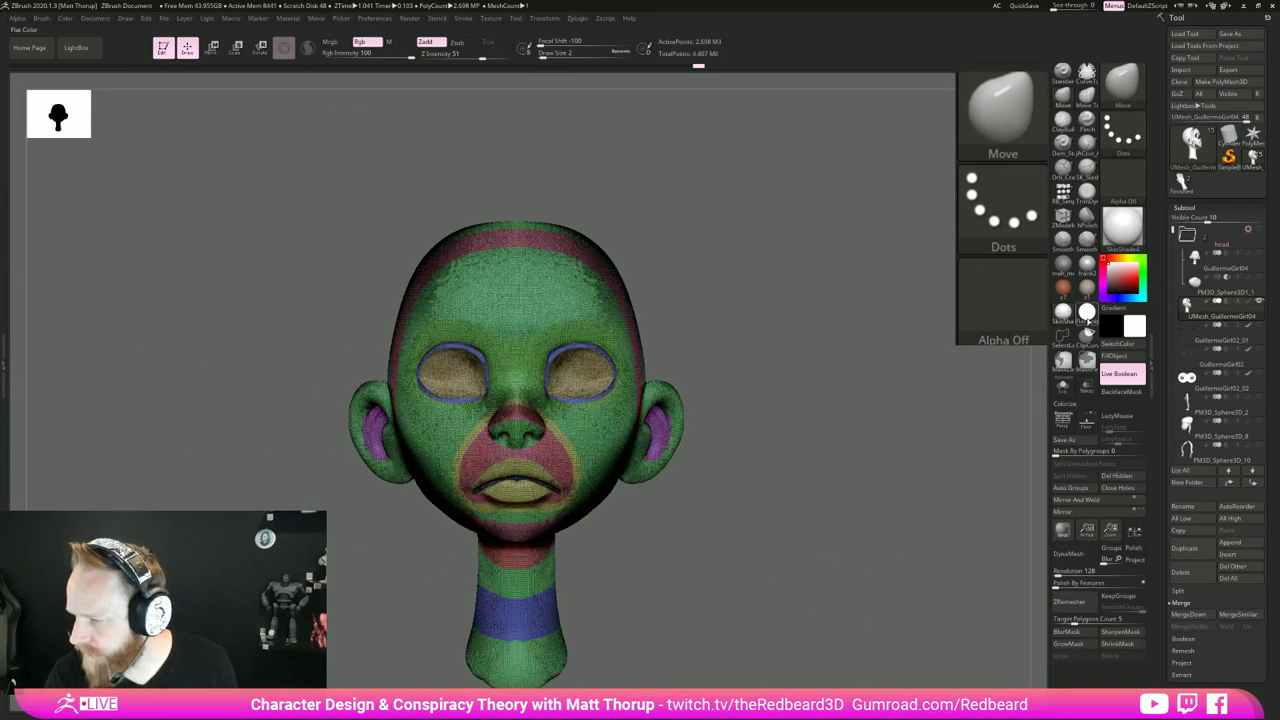
Step: Show the polygroup colours without polyframe lines, examine both sides of the head and restore the lines
left_click(1087, 317)
left_click(1063, 311)
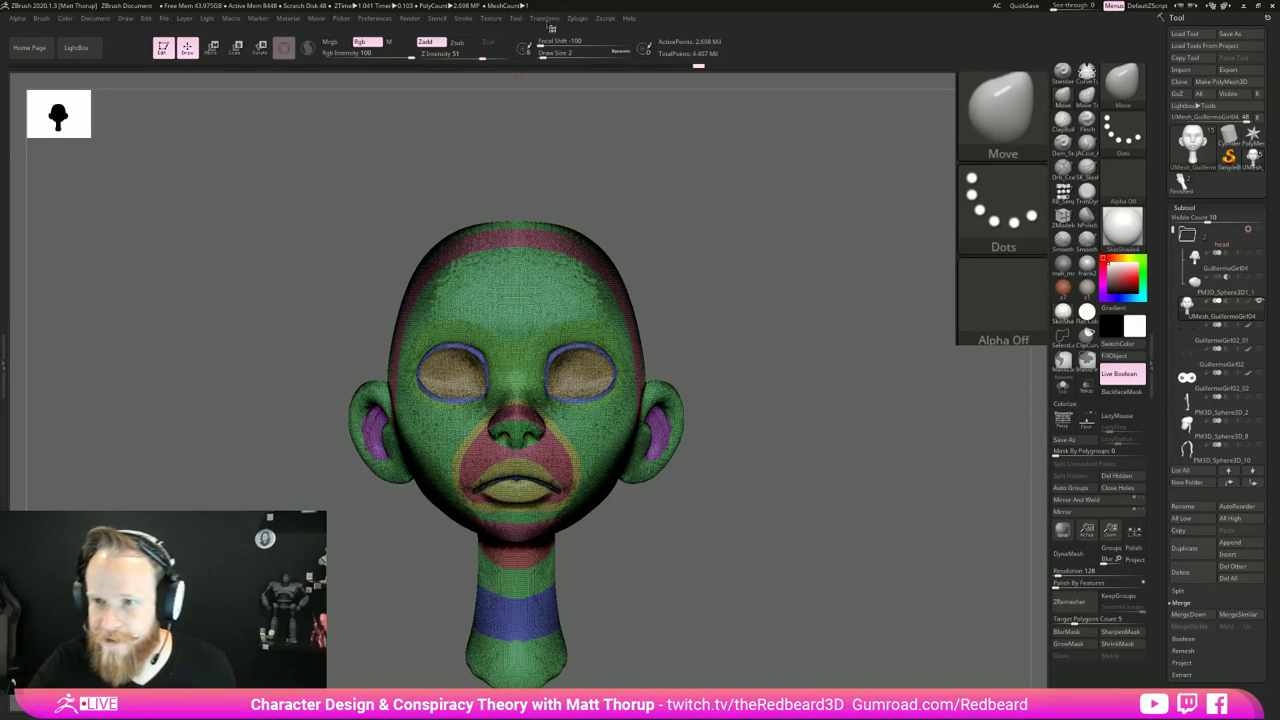
left_click(546, 19)
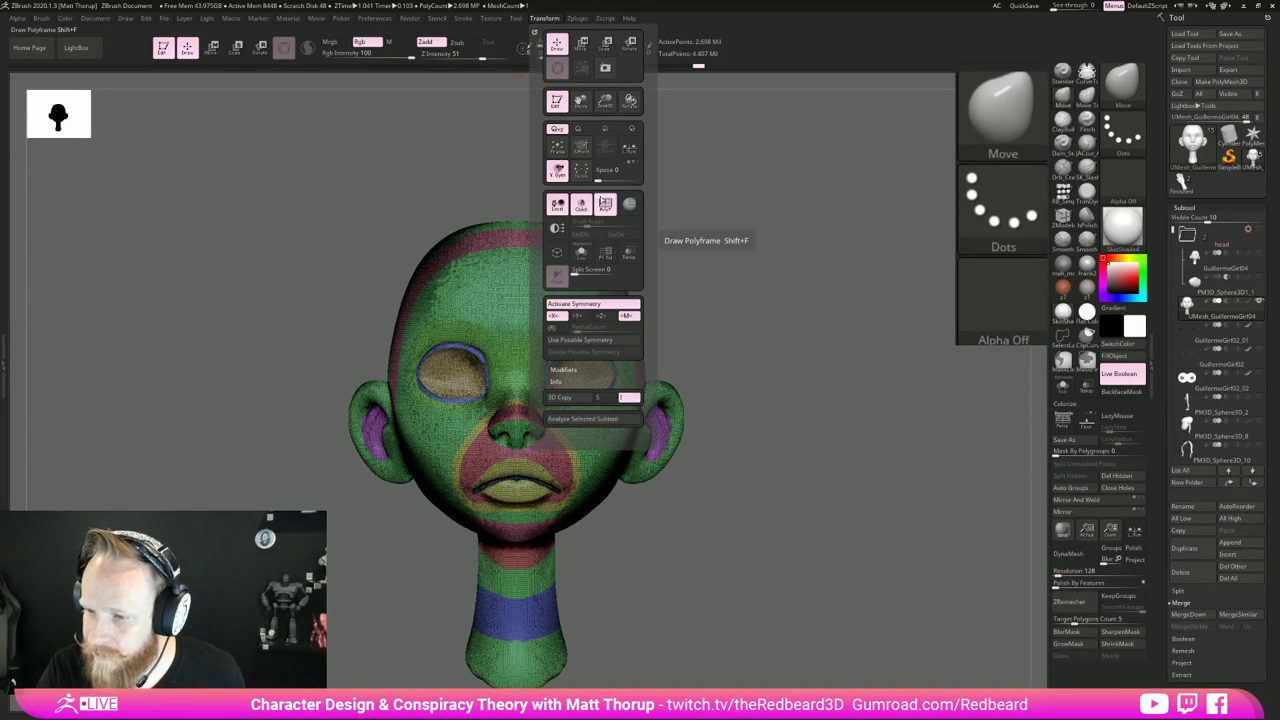
left_click(605, 204)
mouse_move(840, 331)
left_mouse_down()
mouse_move(801, 366)
mouse_move(866, 376)
left_mouse_up()
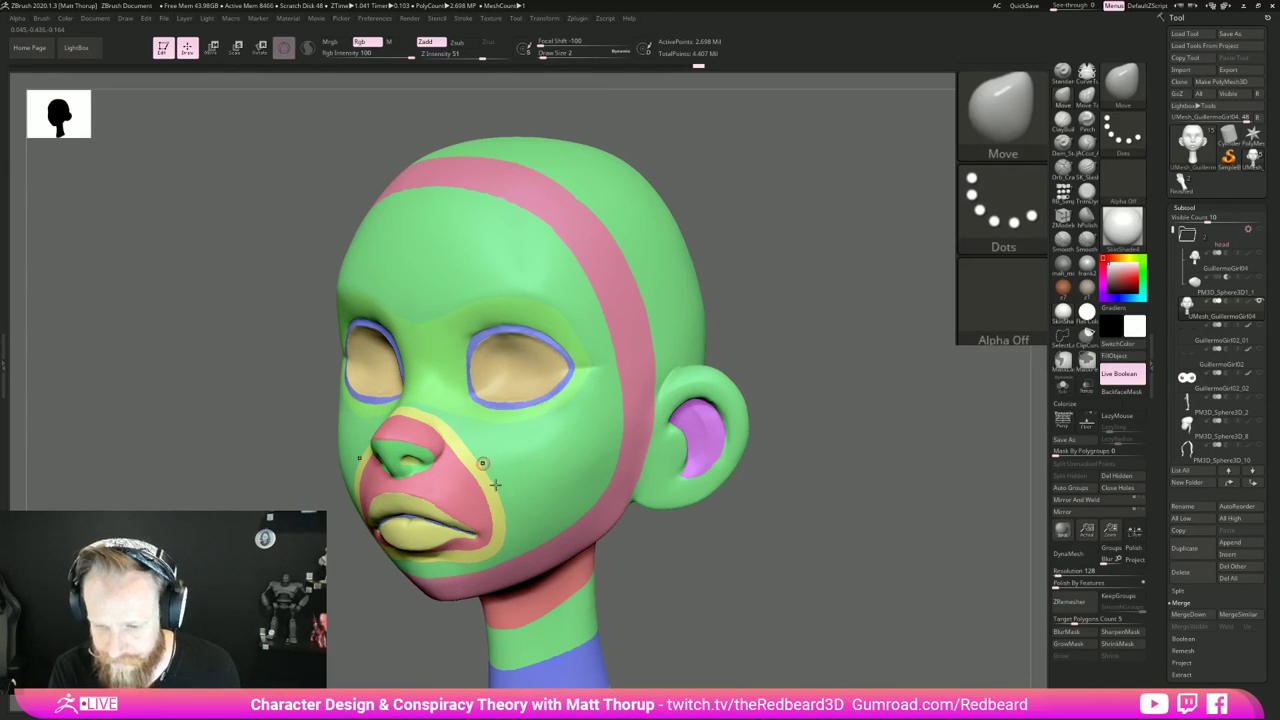
left_click_drag(829, 570, 861, 550)
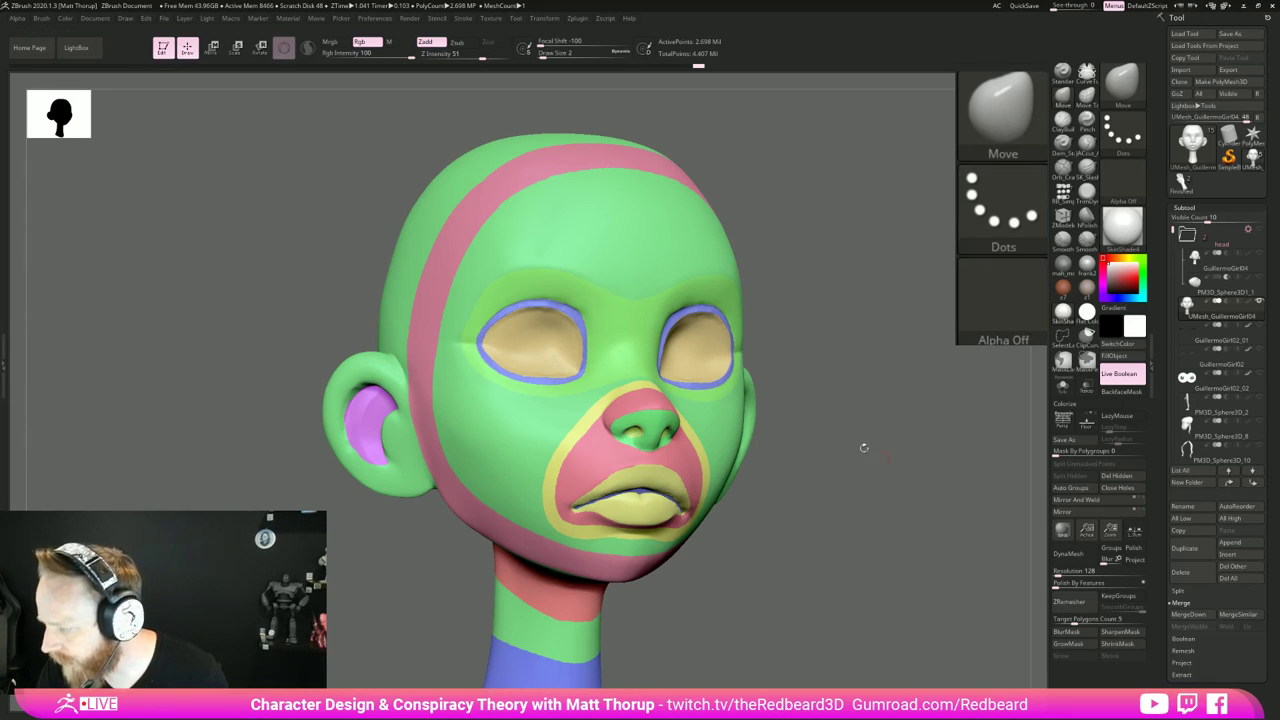
left_click(491, 20)
mouse_move(537, 20)
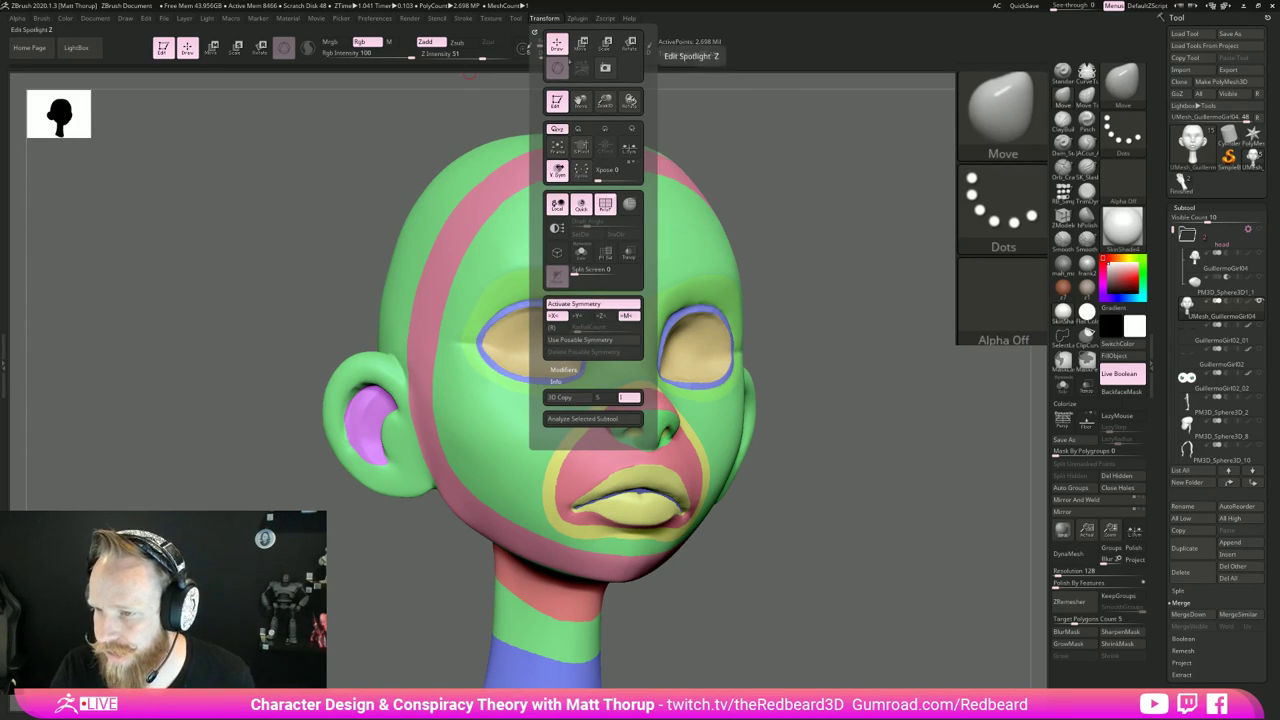
left_click(605, 204)
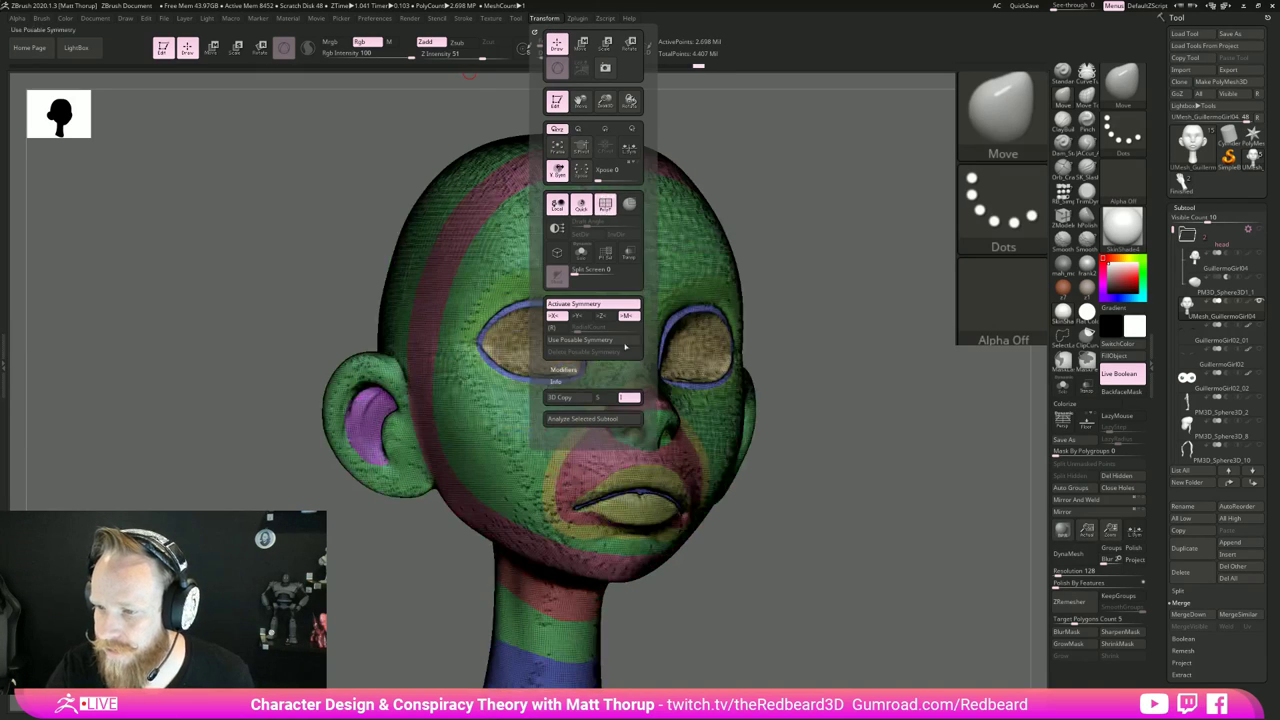
Step: Duplicate the head subtool and set the ZRemesher target polygon count to 10.08142
left_click(1185, 548)
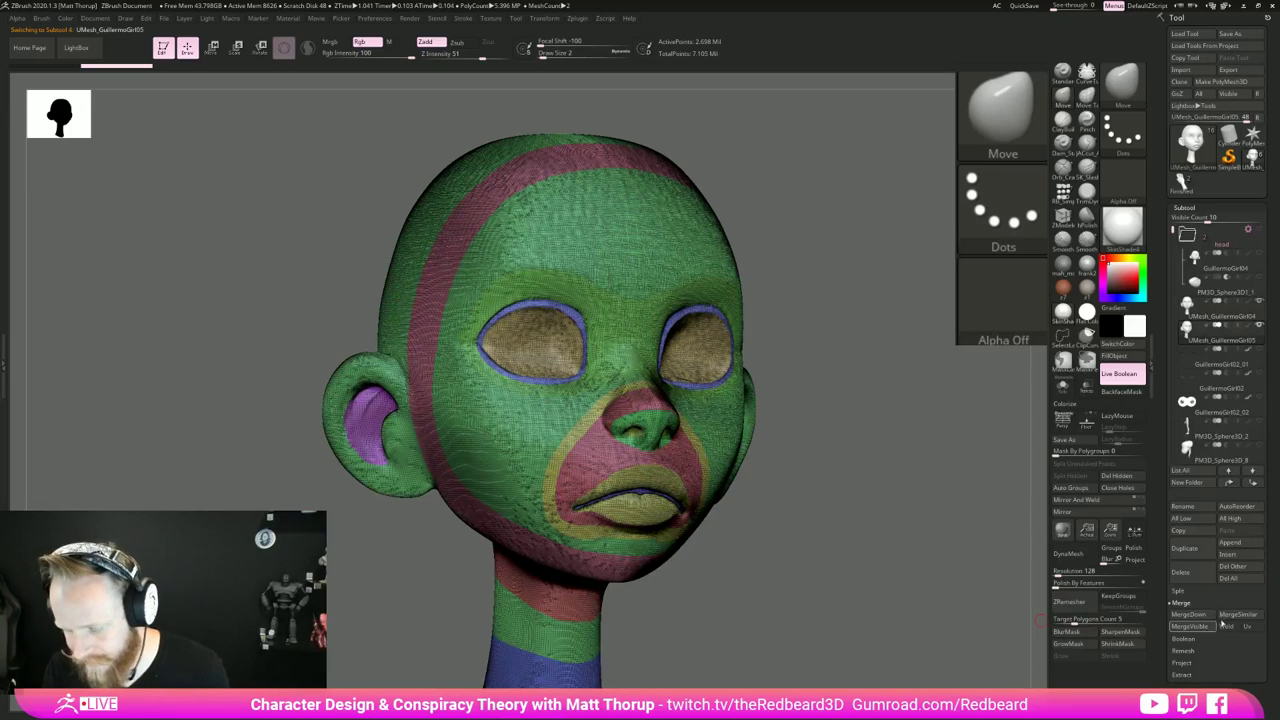
left_click(1194, 689)
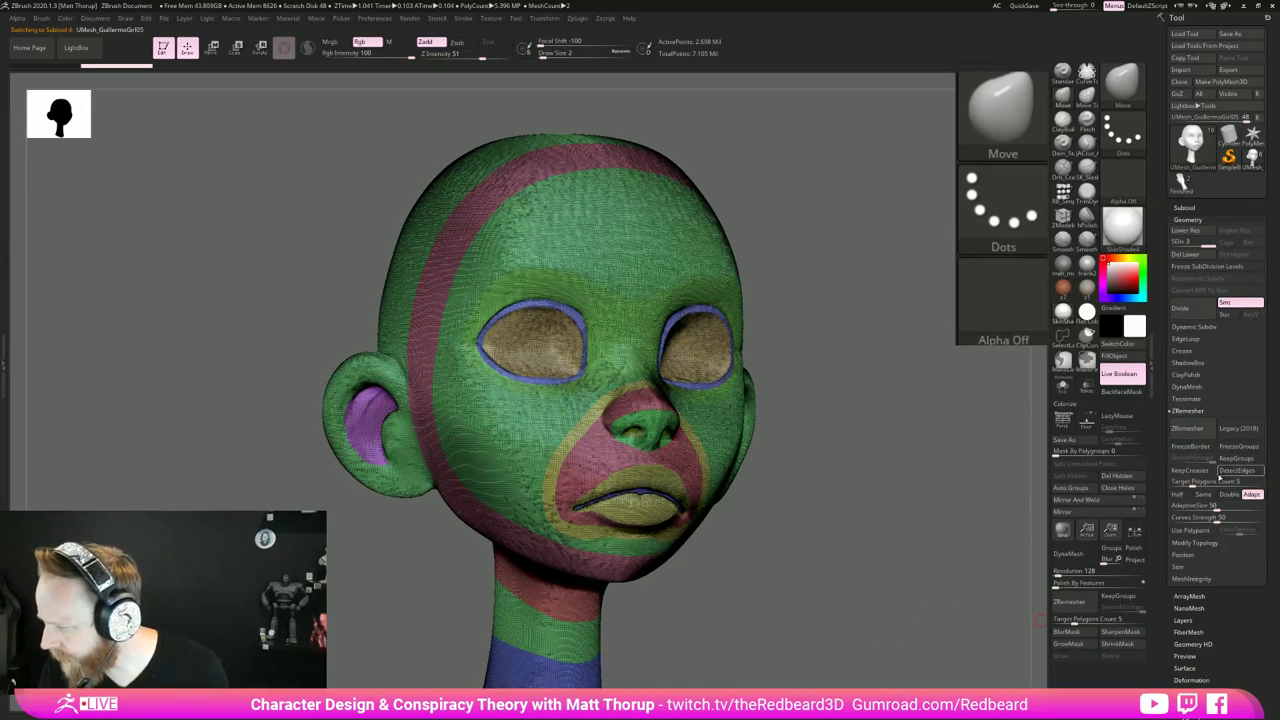
left_click(1198, 486)
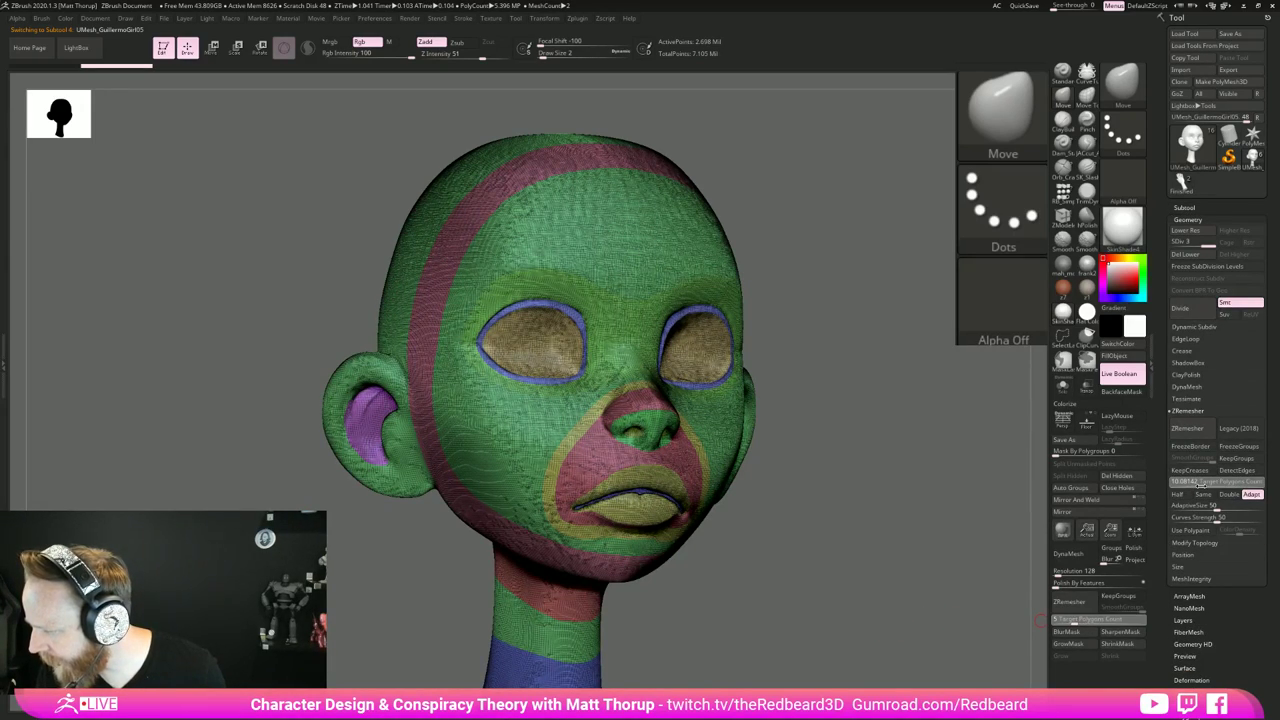
left_click(1203, 485)
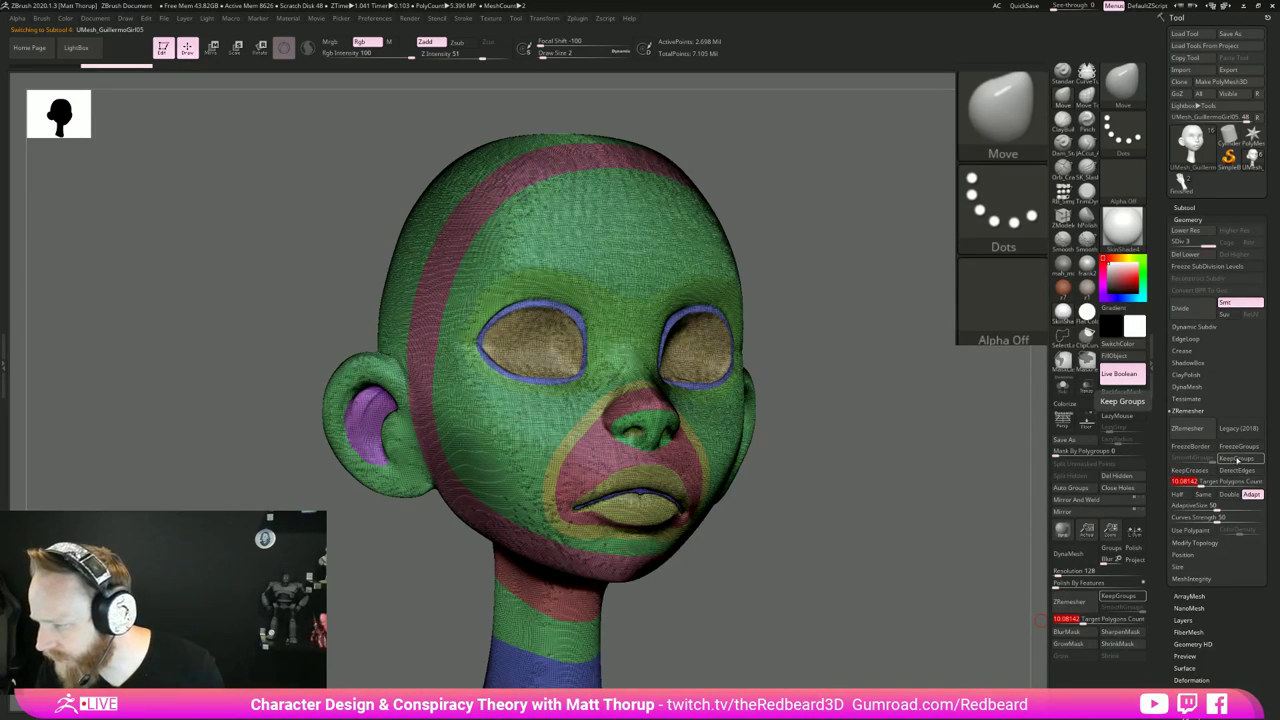
Step: Enable KeepGroups with SmoothGroups at 0.39743, turn off the polyframe and ZRemesh the duplicated head
left_click(1238, 459)
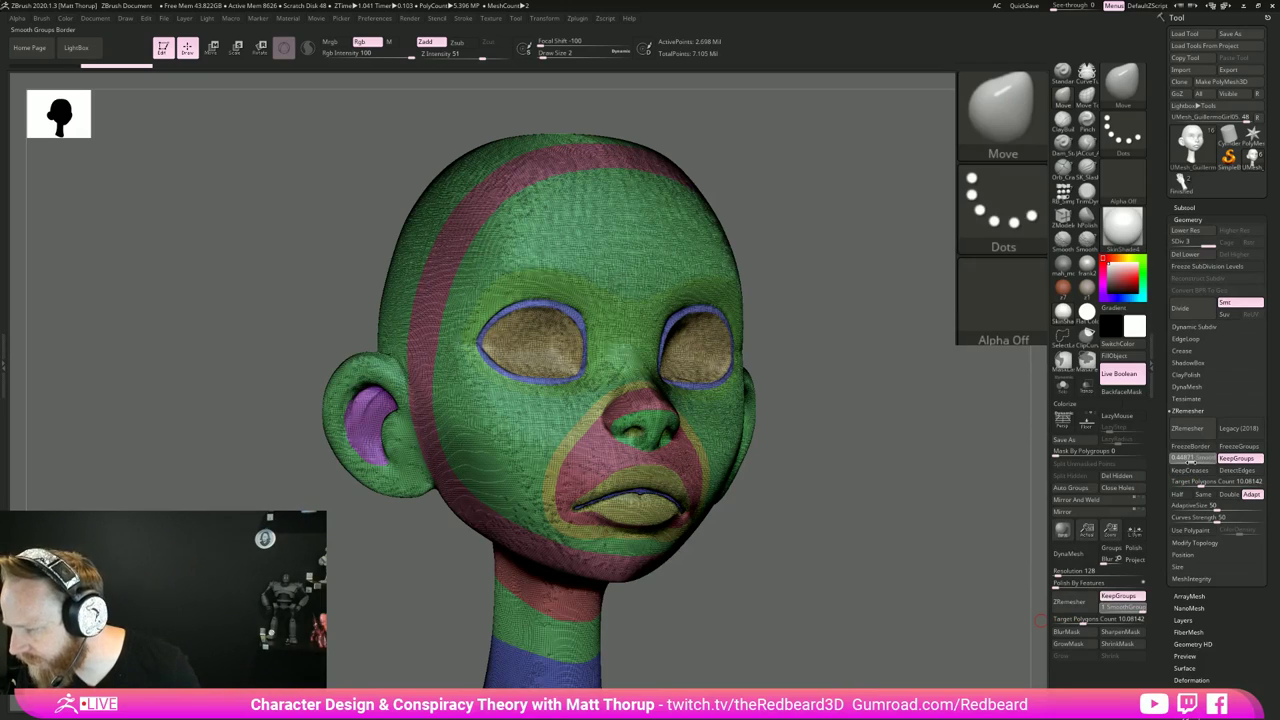
left_click_drag(1184, 460, 1190, 460)
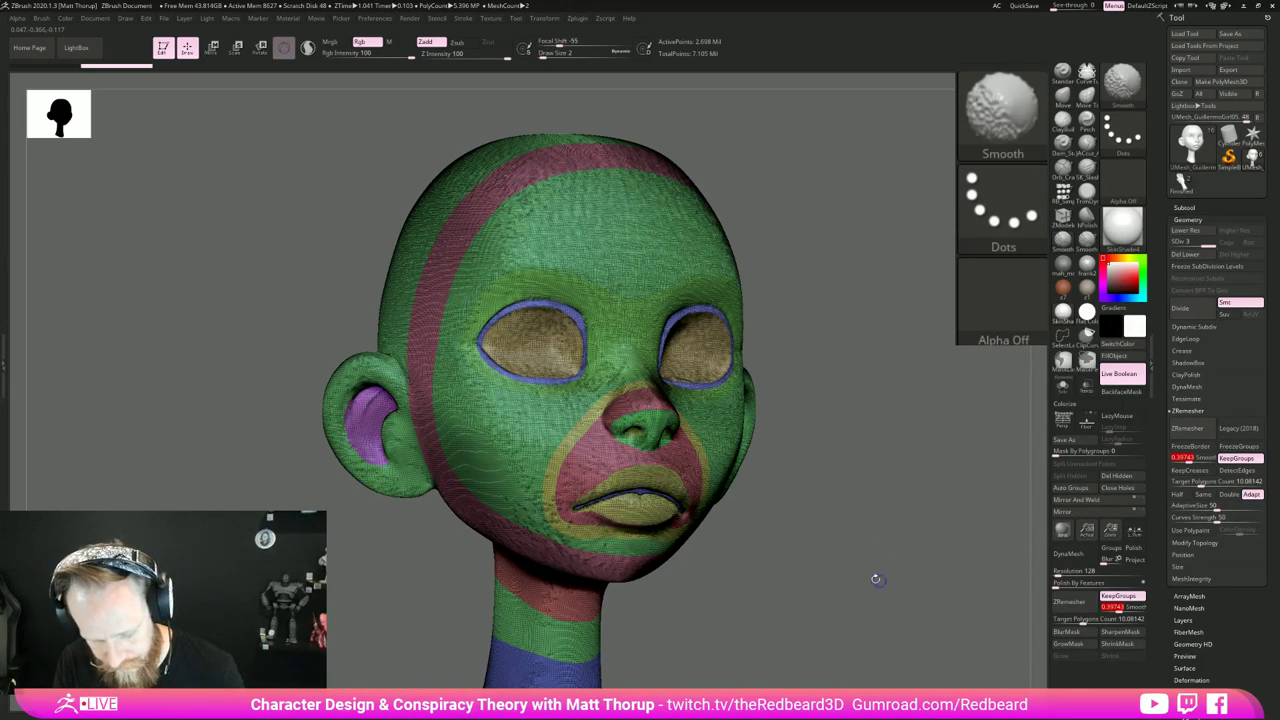
key("shift+f")
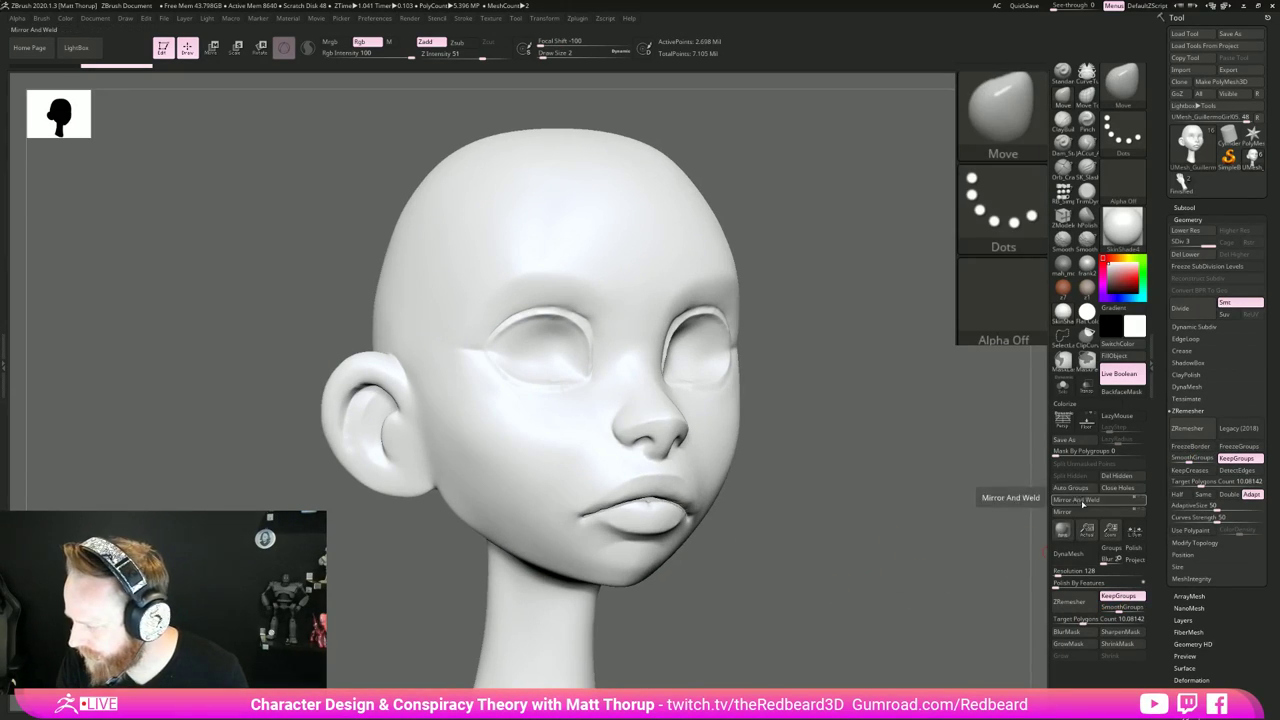
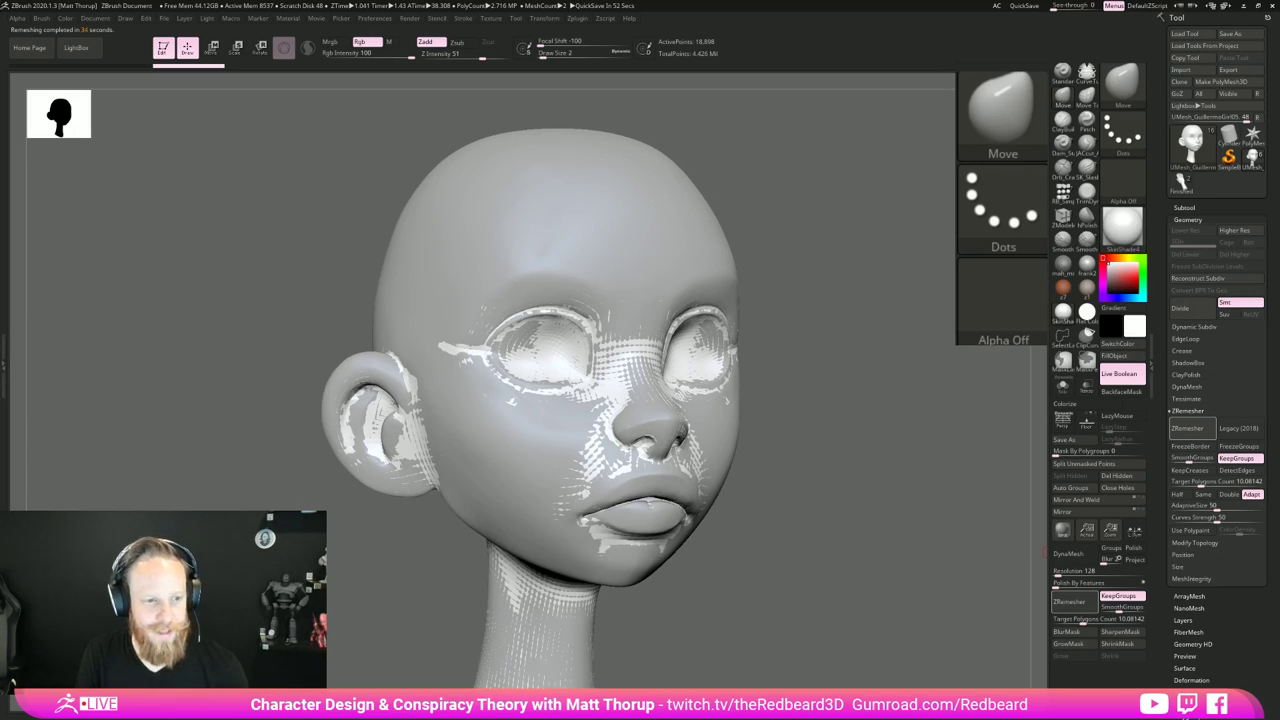
Step: Solo the remeshed head and turn on the polyframe to examine its new topology
left_click_drag(827, 504, 776, 508)
left_click(1064, 387)
mouse_move(766, 604)
left_mouse_down()
mouse_move(826, 595)
mouse_move(789, 612)
mouse_move(794, 603)
mouse_move(723, 606)
mouse_move(774, 623)
mouse_move(624, 507)
left_mouse_up()
key("shift+f")
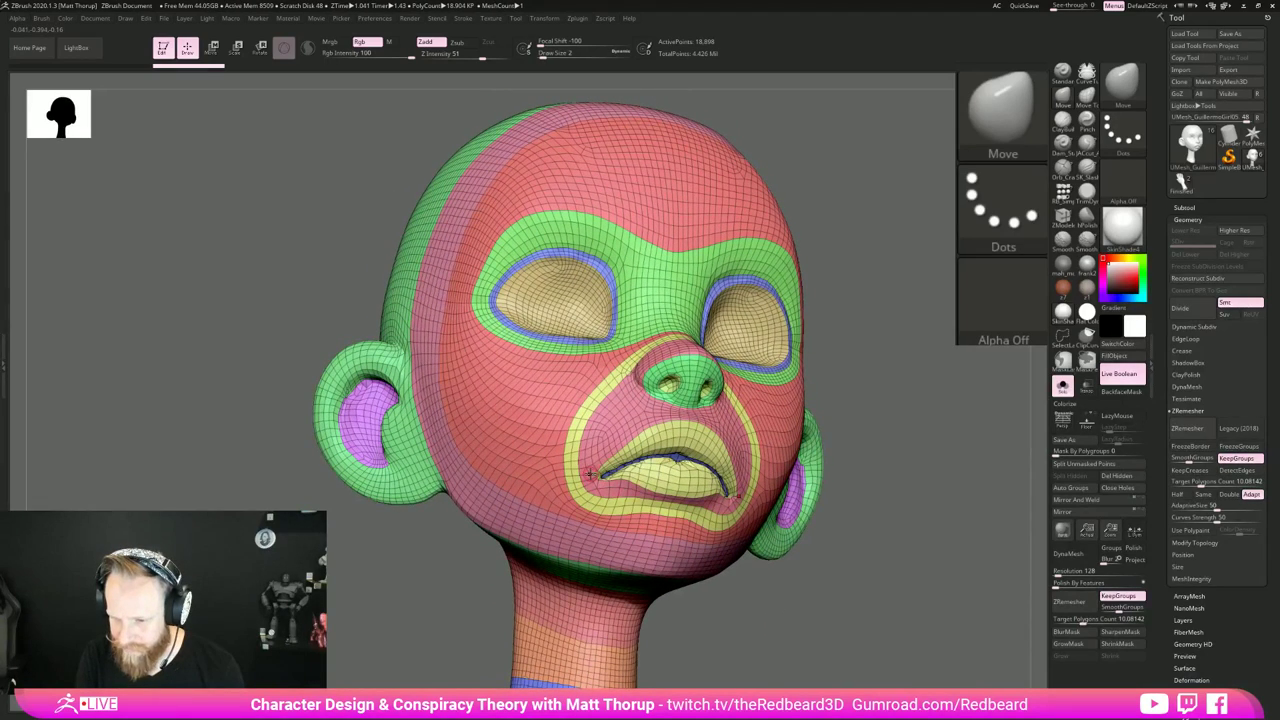
Step: Isolate a lip polygroup to inspect the mouth's topology, and undo back to the high-resolution head from before the ZRemesh
mouse_move(734, 596)
left_mouse_down()
mouse_move(776, 609)
mouse_move(745, 598)
left_mouse_up()
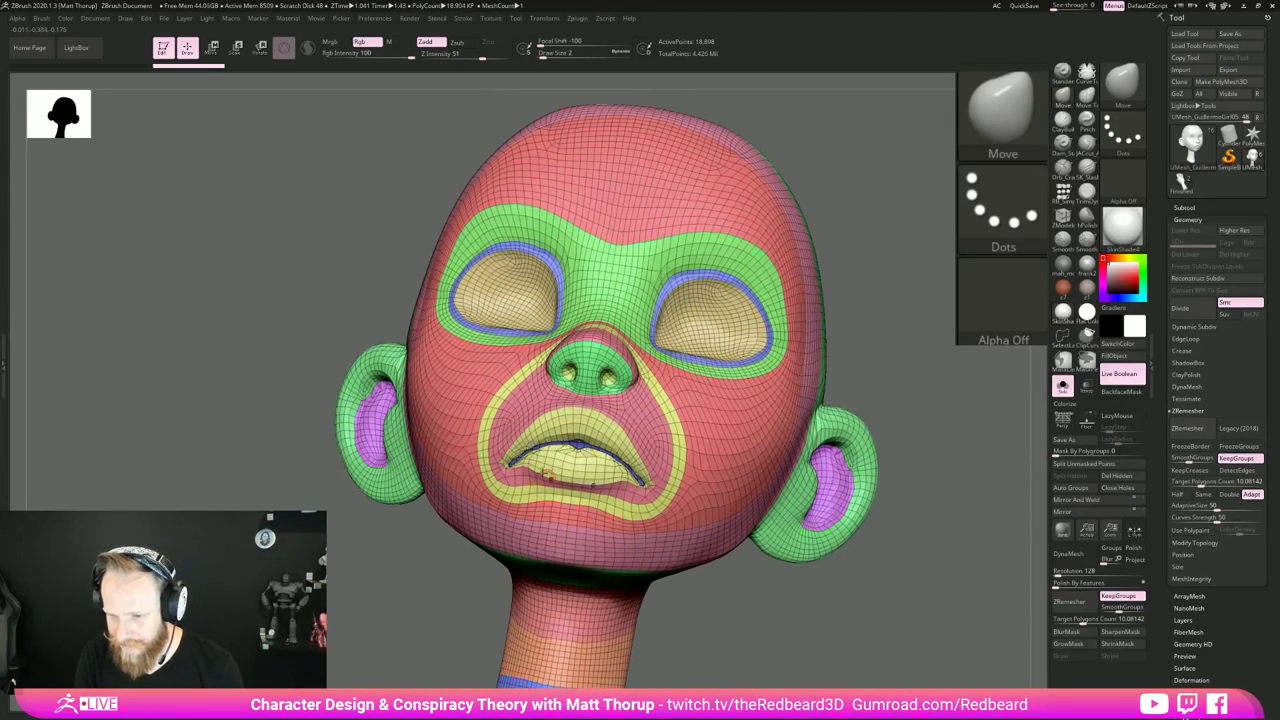
key("ctrl+shift")
left_click(573, 463, "ctrl+shift")
mouse_move(437, 537)
left_mouse_down()
mouse_move(500, 580)
mouse_move(689, 600)
left_mouse_up()
left_click(785, 593, "ctrl+shift")
left_click_drag(785, 593, 686, 613)
key("ctrl+z")
key("ctrl+z")
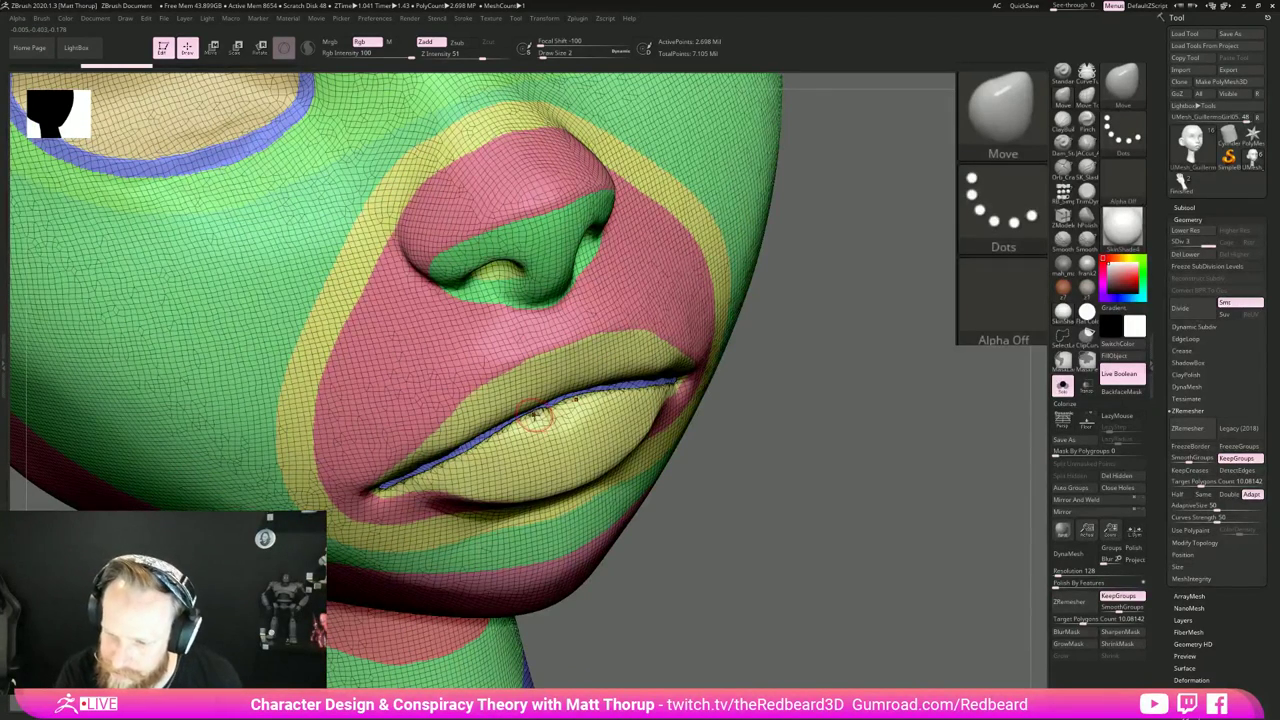
Step: Smooth the polygroup line between the lips and briefly leave Solo mode to check the head against the other subtools
key("shift")
left_click_drag(495, 433, 504, 431, "shift")
left_click(1063, 387)
left_click_drag(800, 510, 838, 500)
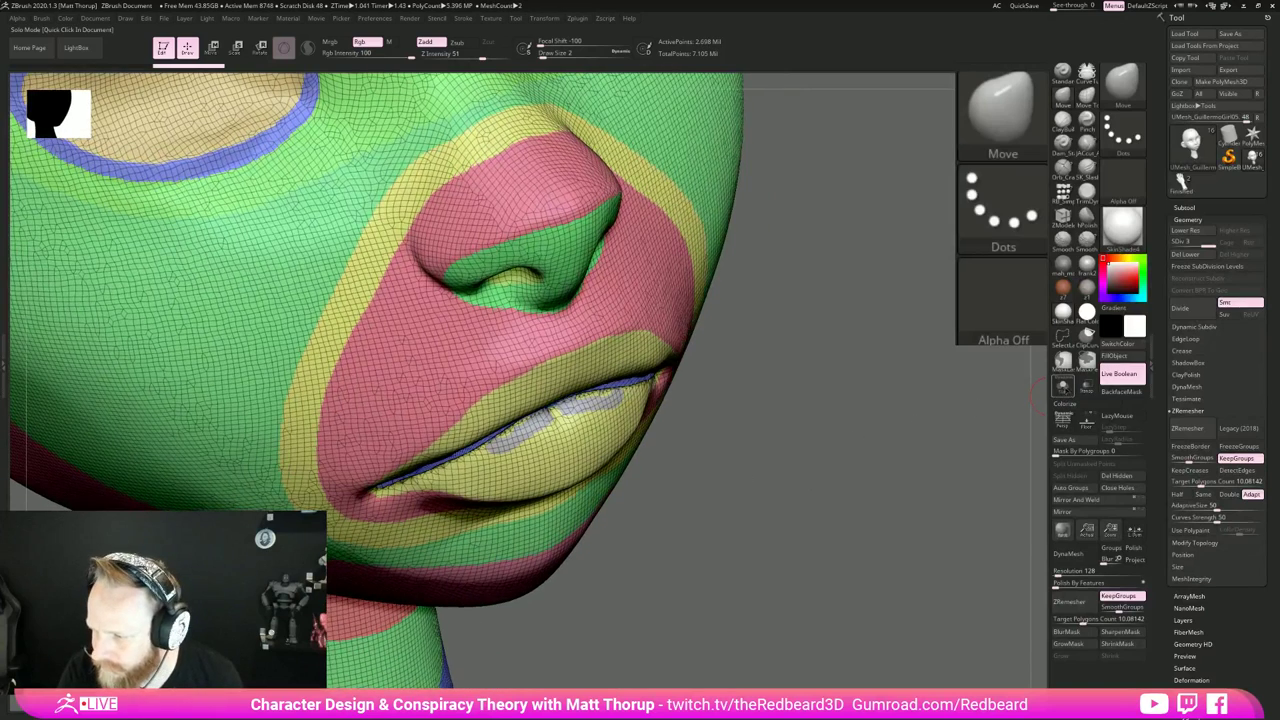
left_click(1063, 387)
key("shift")
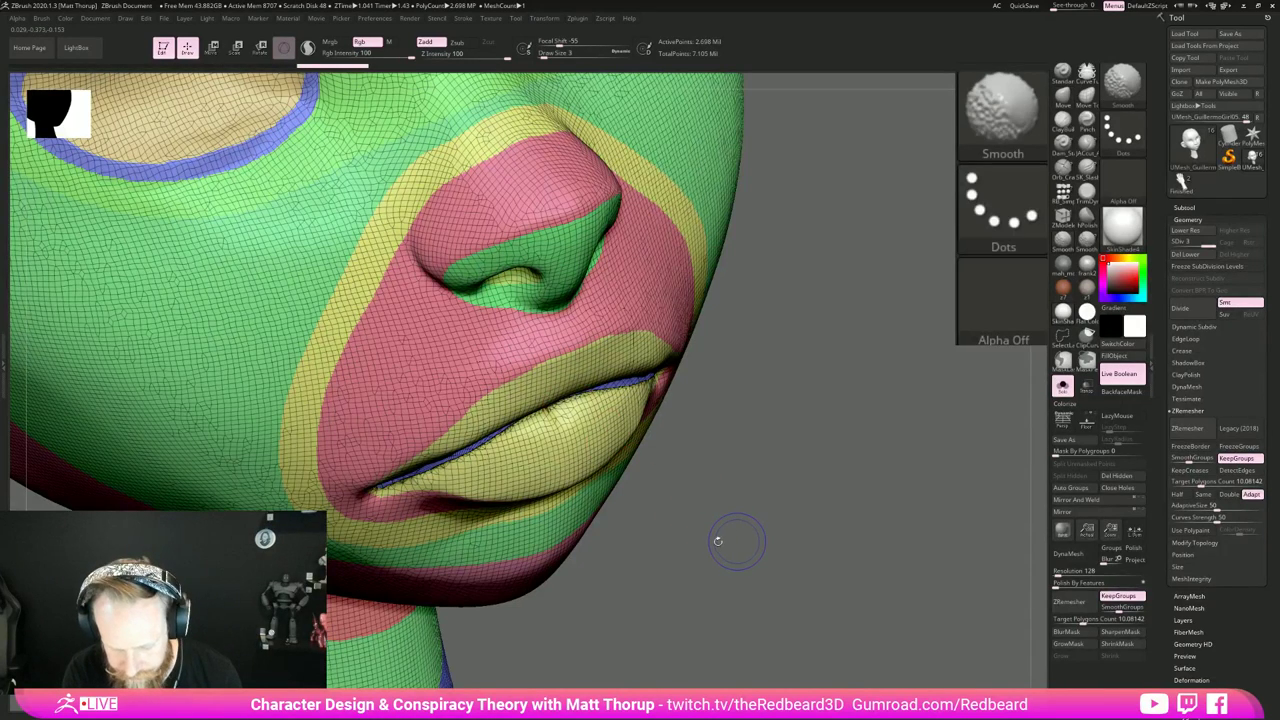
Step: Lower the head to subdivision level 1, smooth the mouth line between the lips, and bring the head to level 2
key("shift+d")
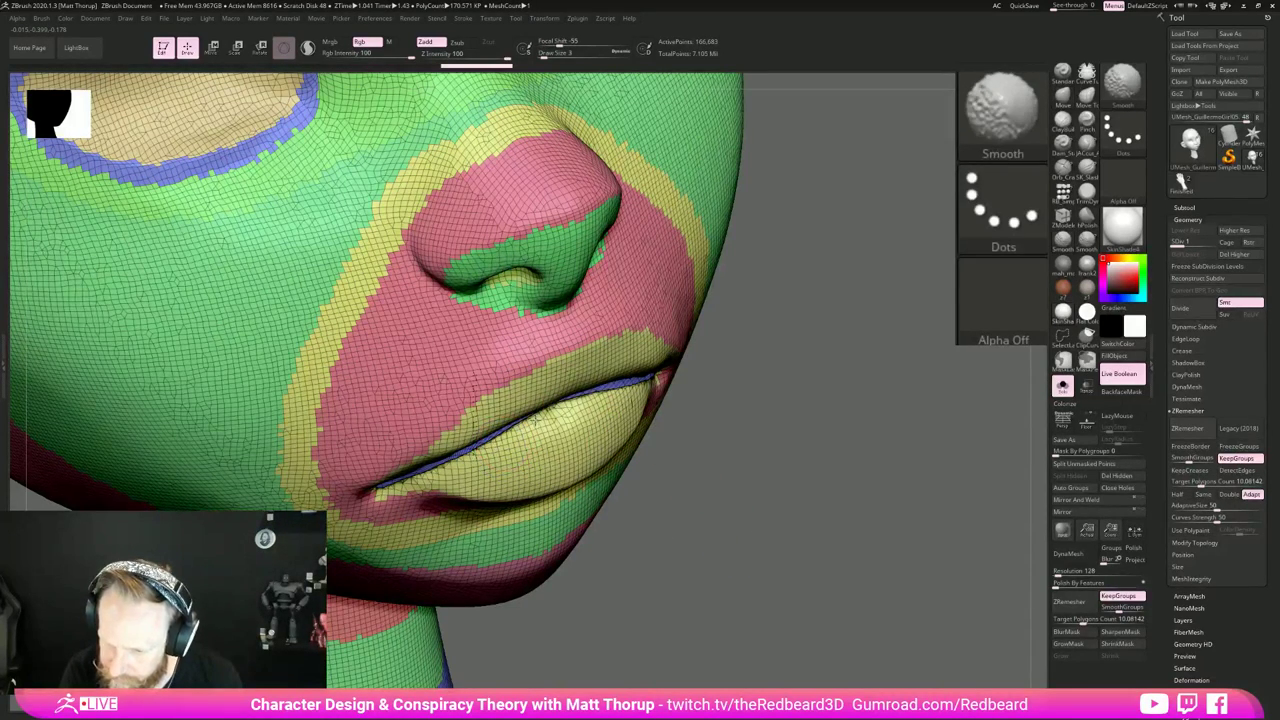
mouse_move(553, 413)
left_mouse_down("shift")
mouse_move(420, 473)
mouse_move(436, 467)
left_mouse_up("shift")
left_click_drag(772, 502, 610, 420)
key("d")
left_click_drag(886, 634, 930, 582)
left_click_drag(558, 430, 501, 436, "shift")
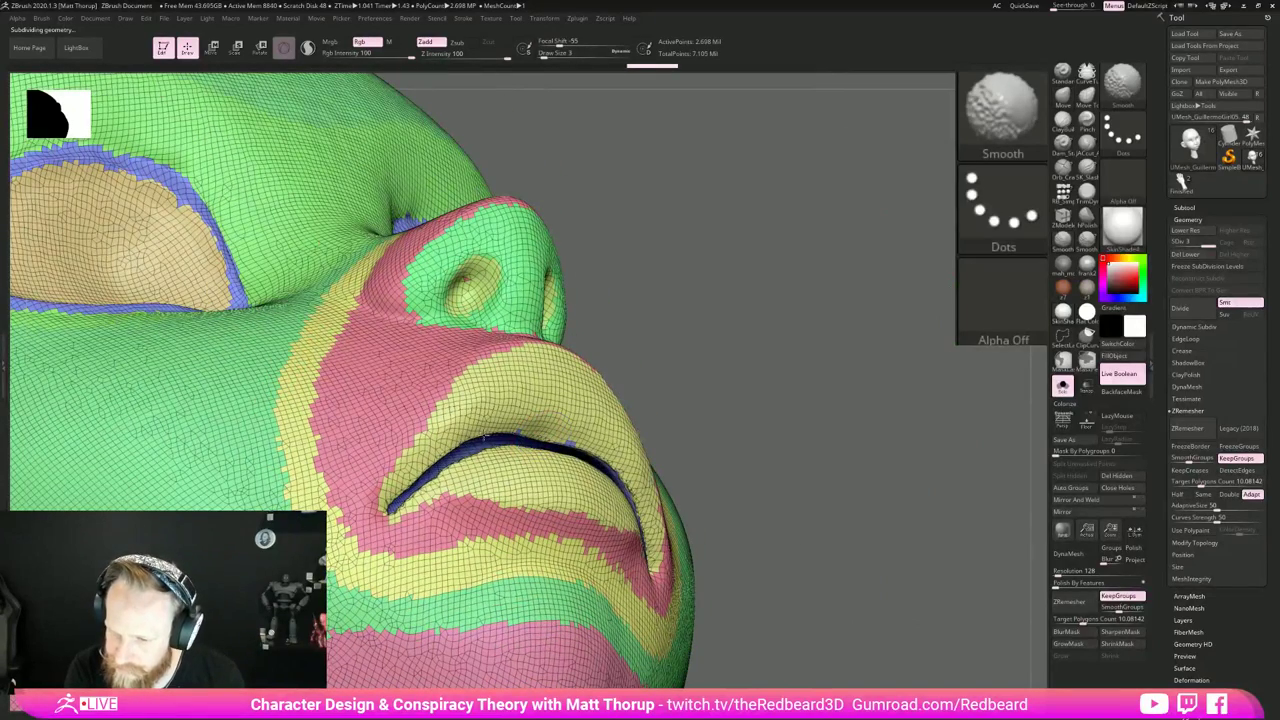
mouse_move(861, 559)
left_mouse_down("alt")
mouse_move(716, 560)
mouse_move(712, 540)
mouse_move(752, 605)
mouse_move(874, 615)
left_mouse_up("alt")
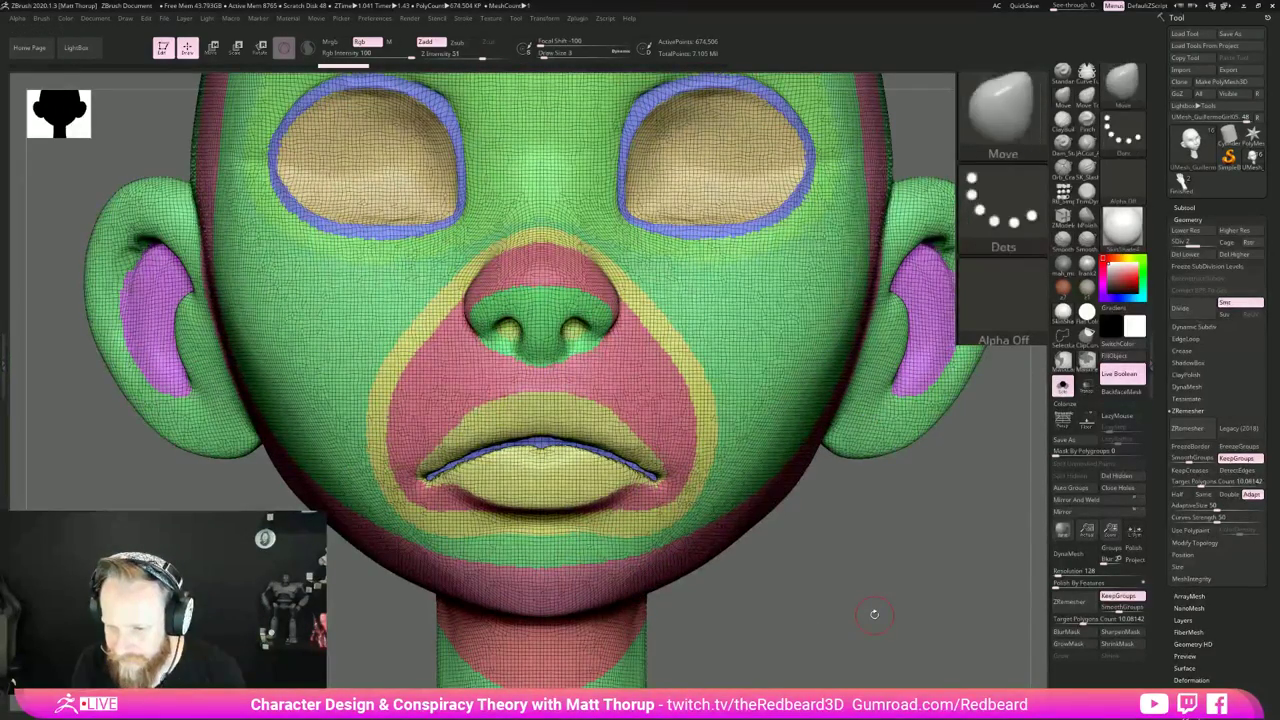
Step: Set the ZRemesher target polygon count to 12.37797 and SmoothGroups to 0.44871, and ZRemesh the head
left_click_drag(820, 571, 835, 573)
left_click_drag(1201, 484, 1209, 482)
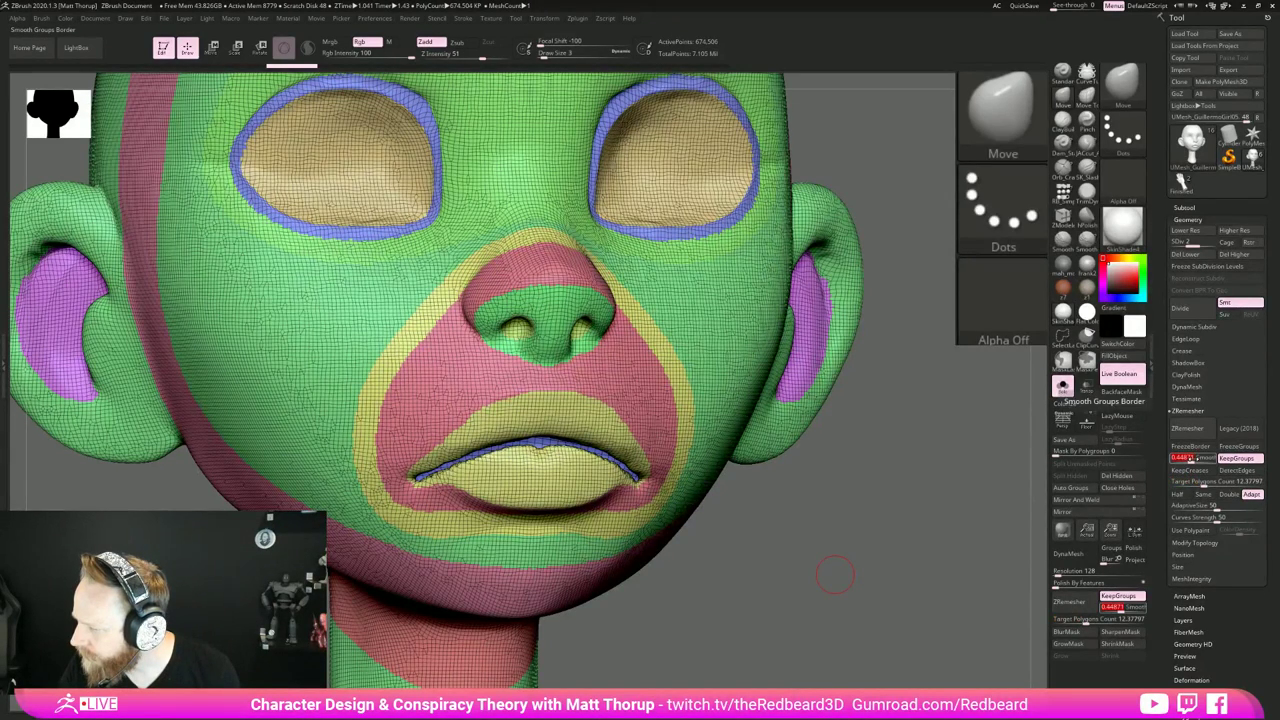
left_click(1188, 428)
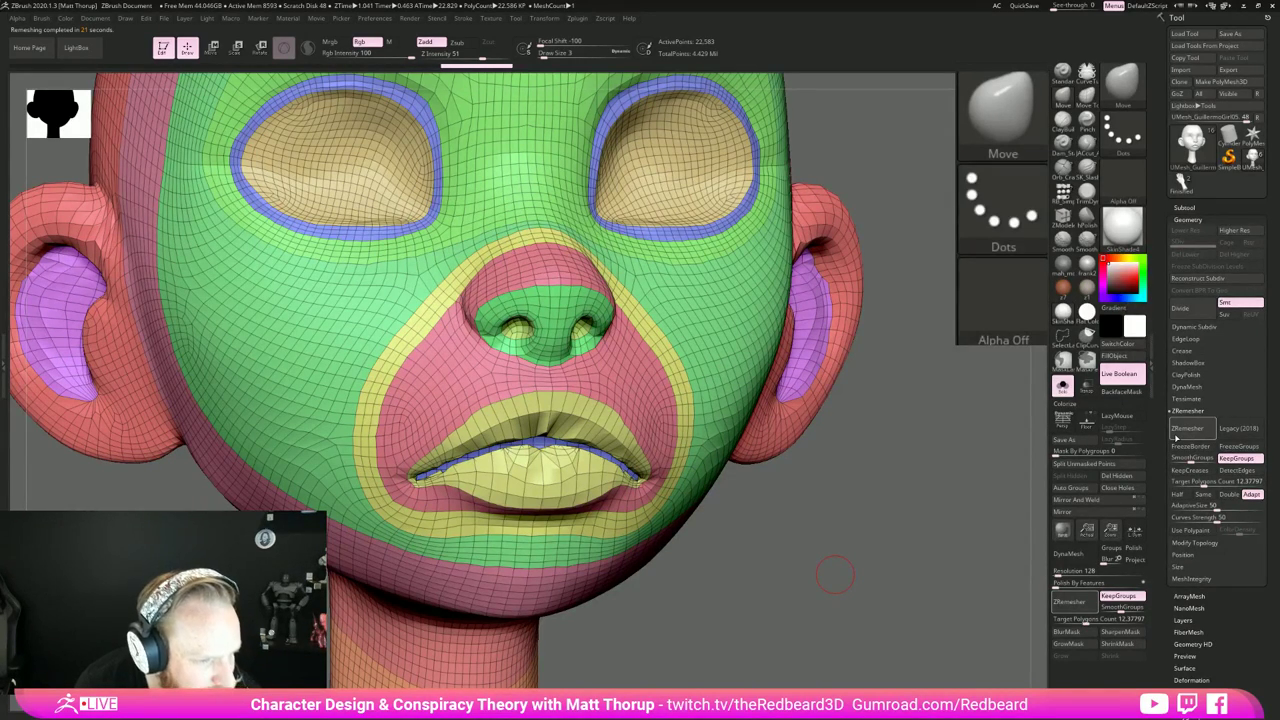
Step: Examine the remeshed head close up and framed whole, with and without polyframe, and undo the ZRemesh
left_click_drag(801, 559, 837, 608)
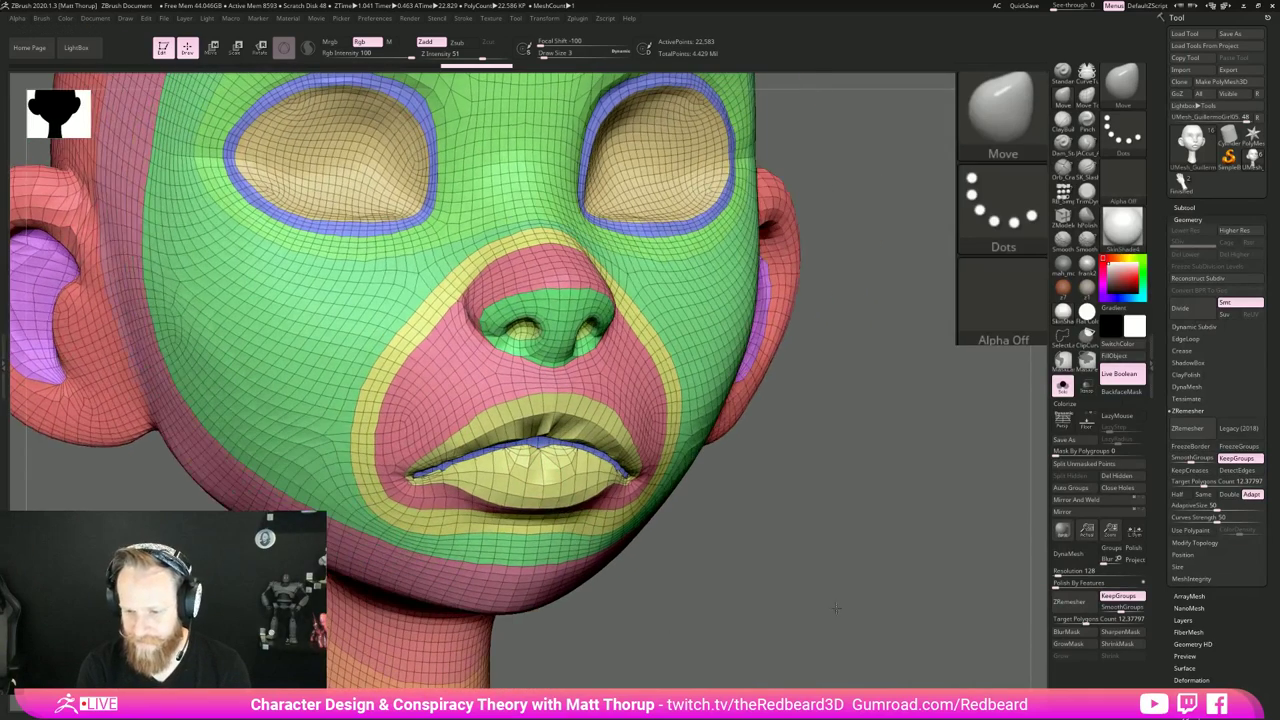
key("f")
key("f")
left_click_drag(684, 578, 791, 617)
key("shift+f")
key("shift+f")
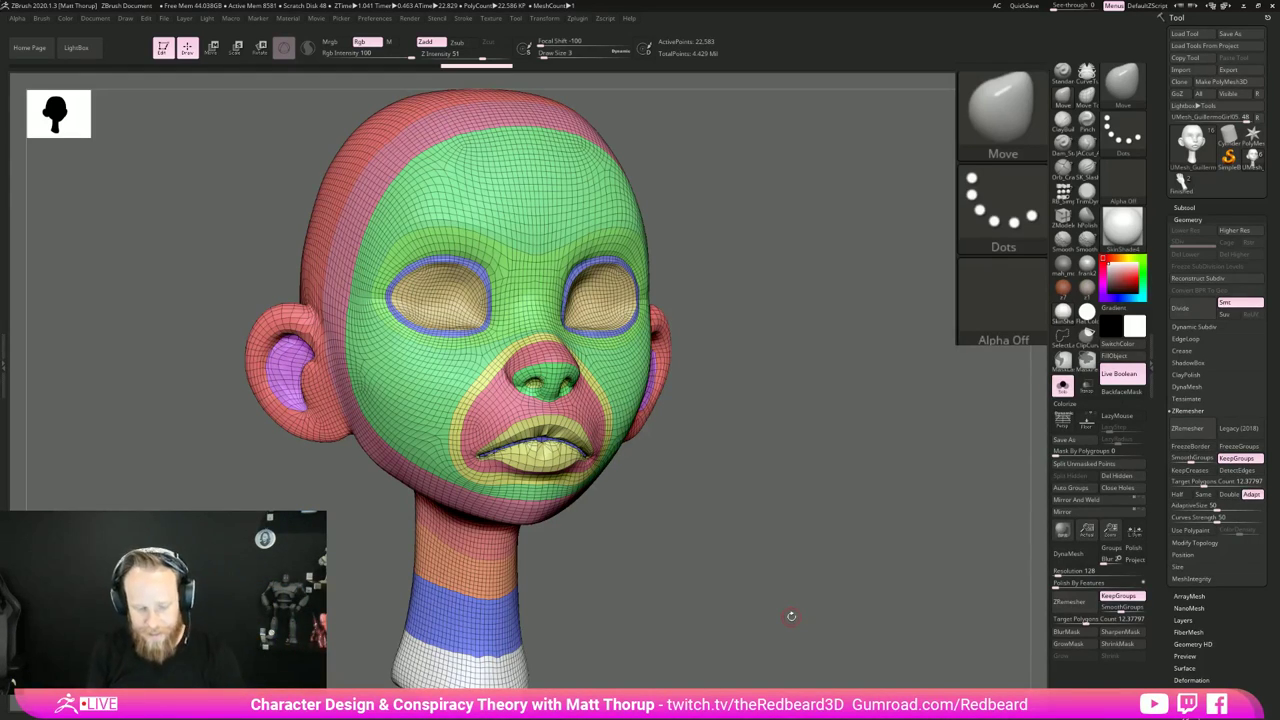
key("ctrl+d")
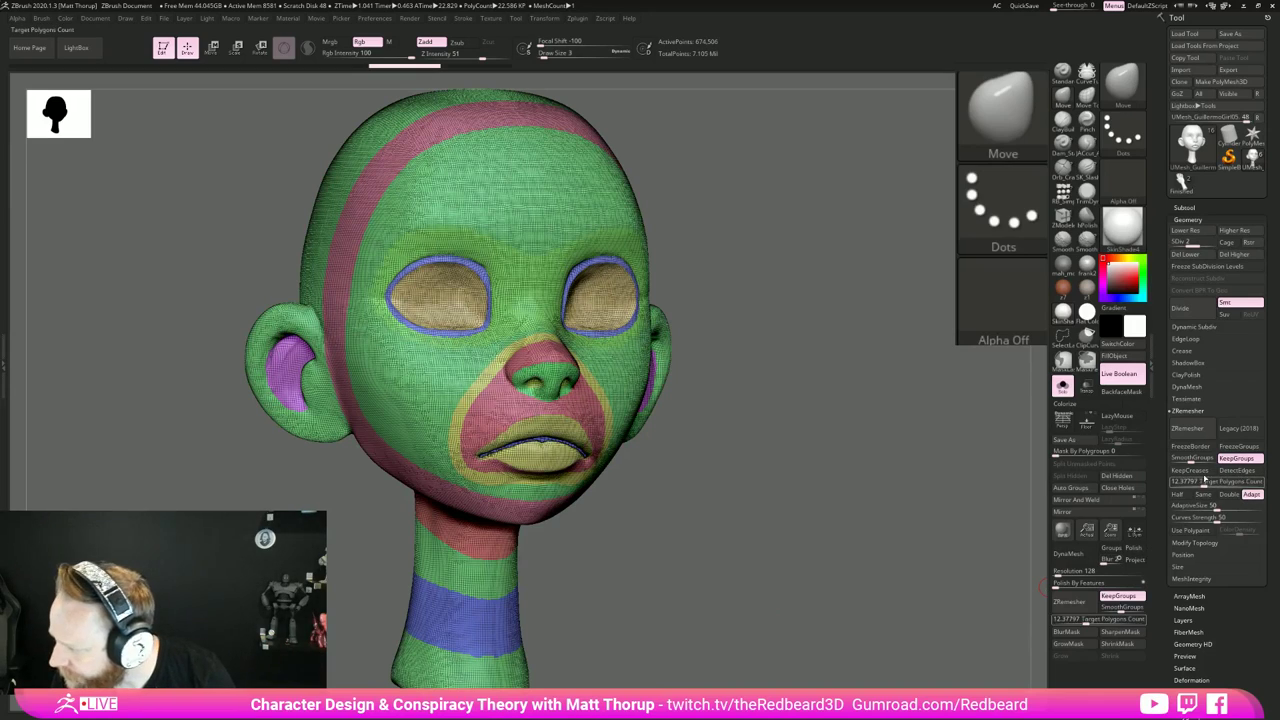
Step: Raise the ZRemesher target polygon count to 14.9121, increase SmoothGroups slightly, and ZRemesh the head
left_click(1206, 481)
left_click_drag(1192, 459, 1194, 460)
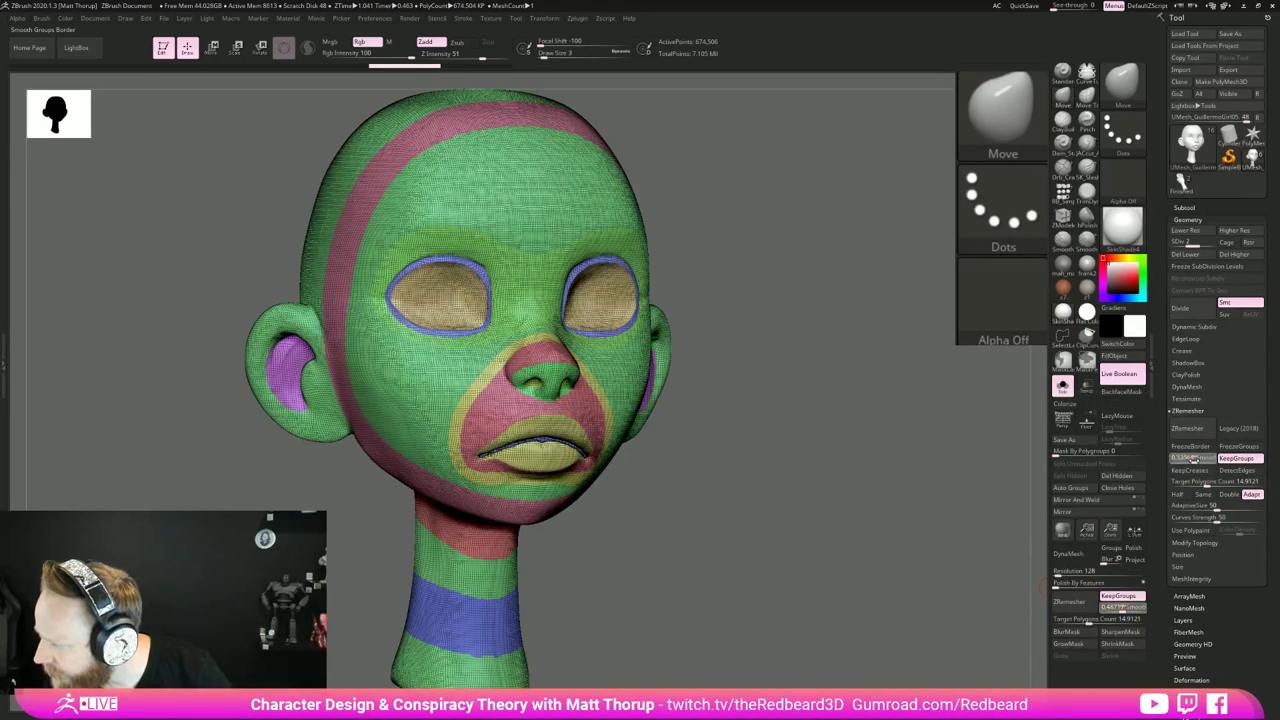
left_click(1187, 428)
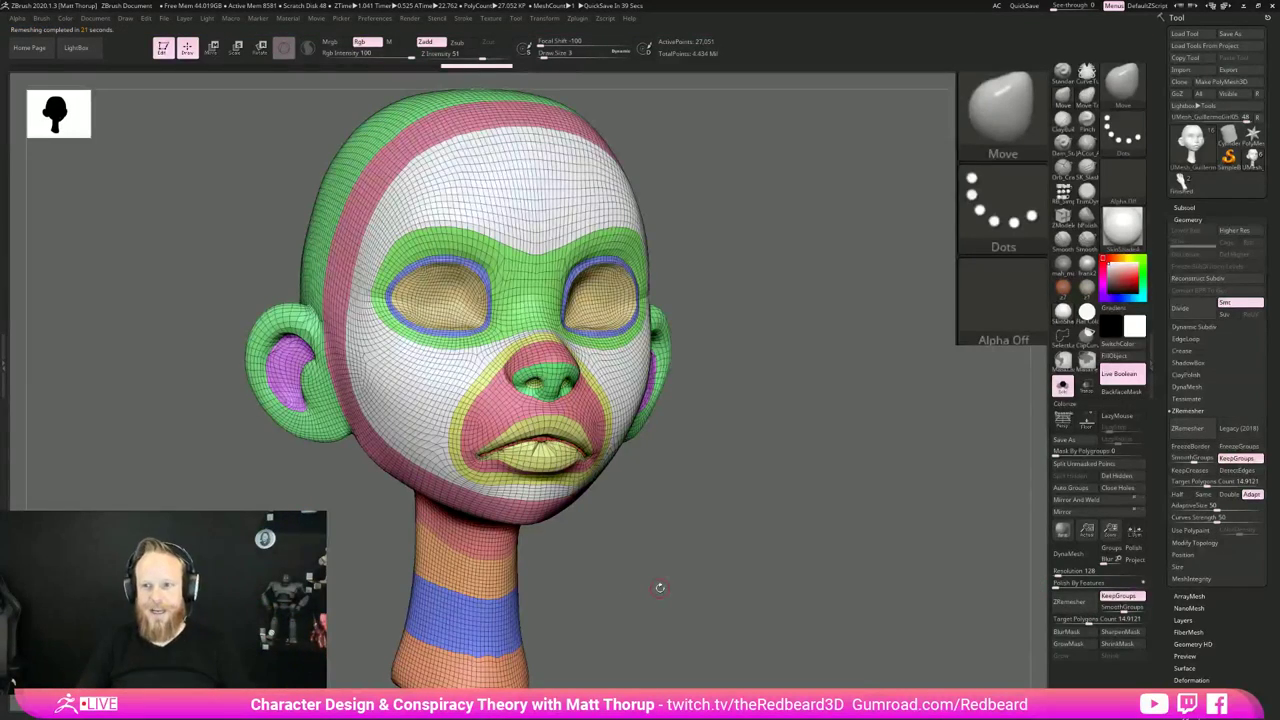
Step: Enlarge the brush and smooth the pinched polygons between the lips and at the mouth corner of the remeshed head
left_click_drag(660, 588, 622, 603)
key("bracketright")
key("bracketright")
key("bracketright")
left_click_drag(546, 452, 565, 455, "shift")
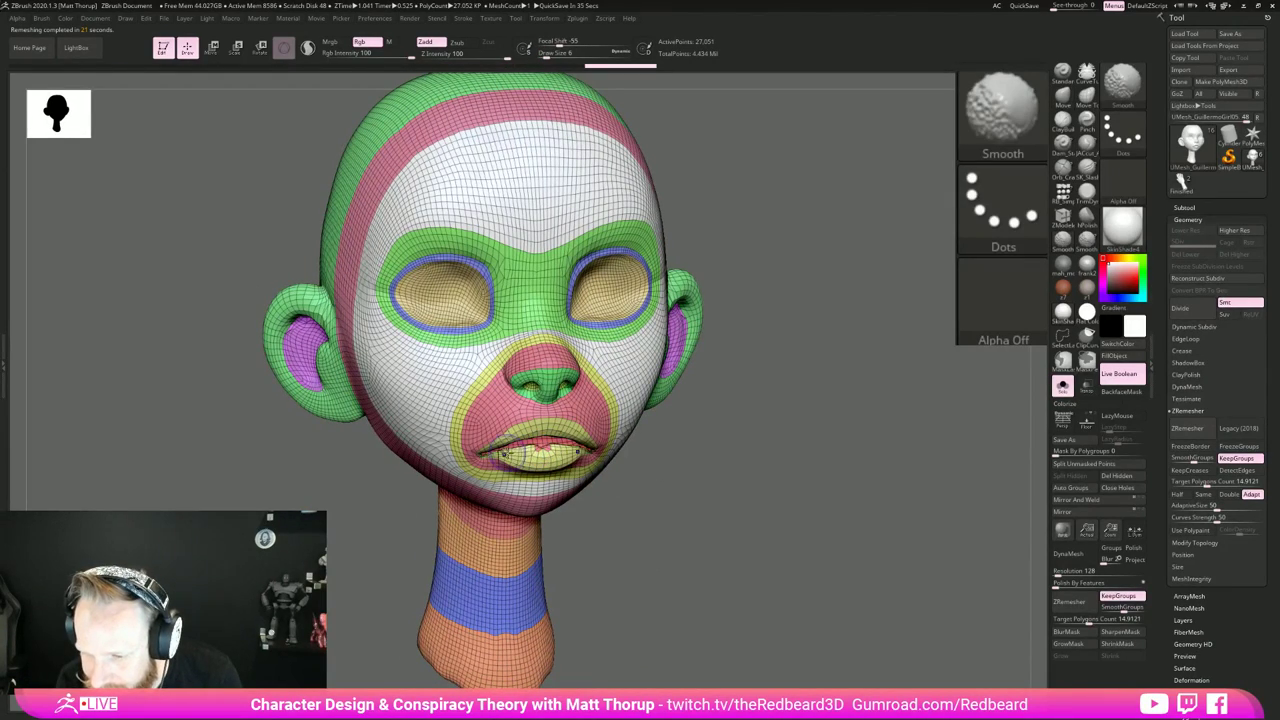
mouse_move(680, 489)
left_mouse_down()
mouse_move(740, 553)
mouse_move(724, 569)
mouse_move(724, 625)
left_mouse_up()
mouse_move(491, 457)
left_mouse_down("shift")
mouse_move(460, 465)
mouse_move(494, 442)
left_mouse_up("shift")
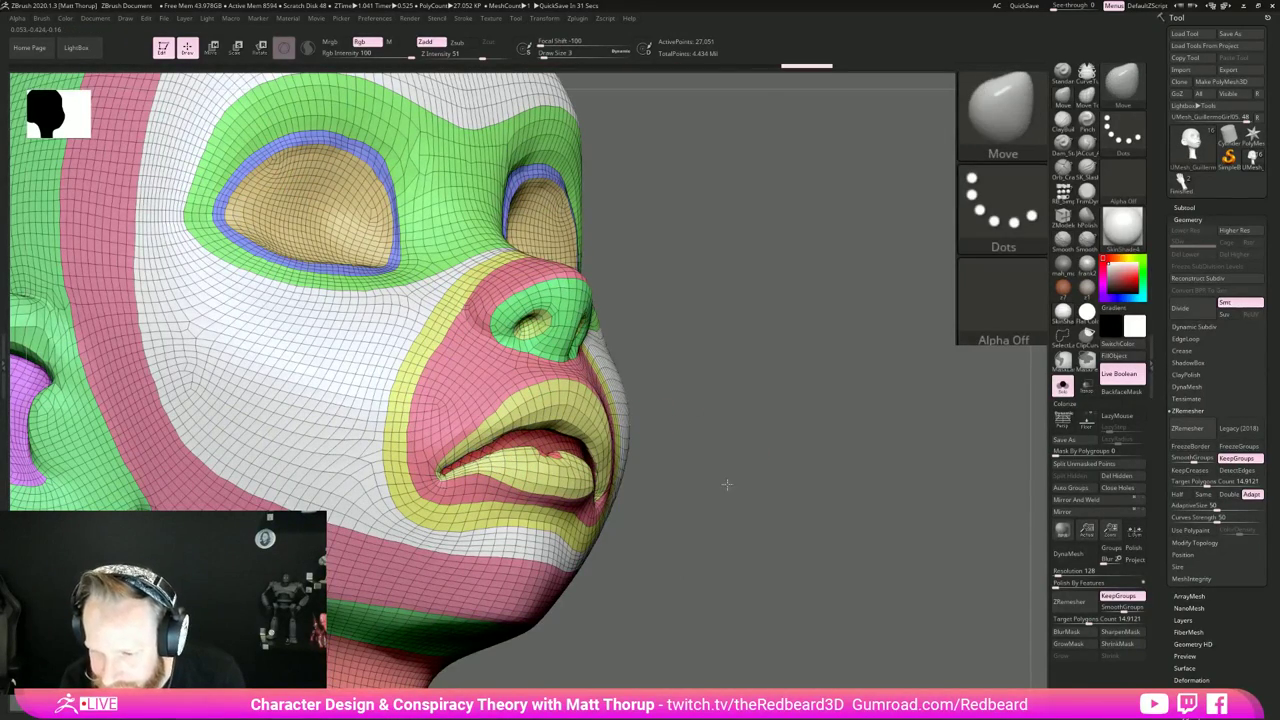
Step: Smooth the middle of the mouth line and ZRemesh the head again with the same settings
left_click_drag(726, 484, 610, 486)
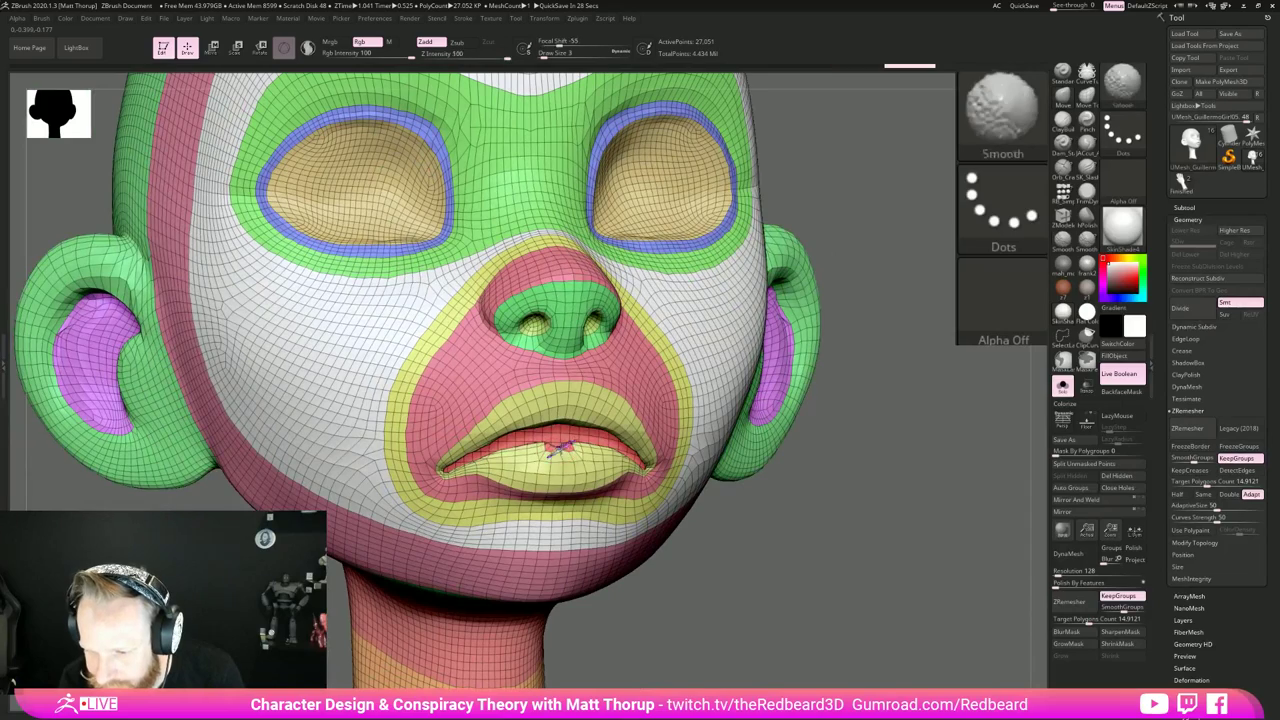
left_click_drag(745, 517, 761, 570)
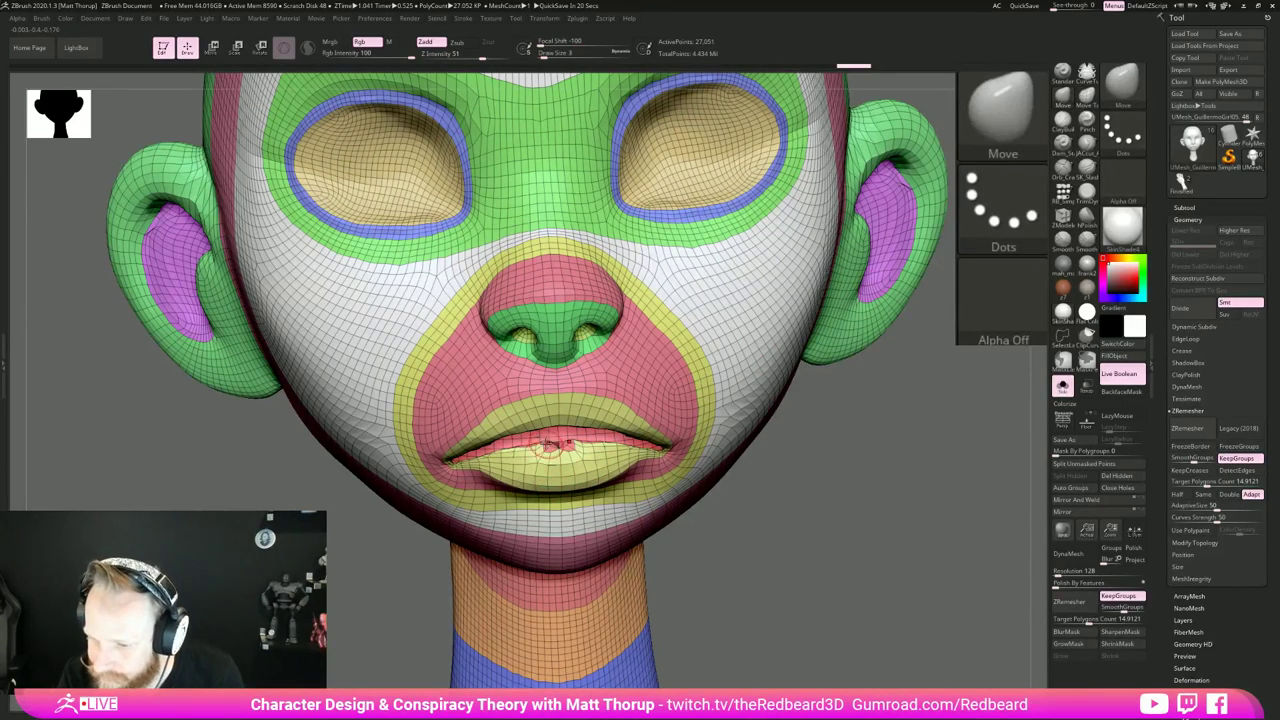
key("shift")
left_click_drag(546, 445, 568, 446, "shift")
mouse_move(770, 585)
left_mouse_down()
mouse_move(792, 540)
mouse_move(856, 515)
left_mouse_up()
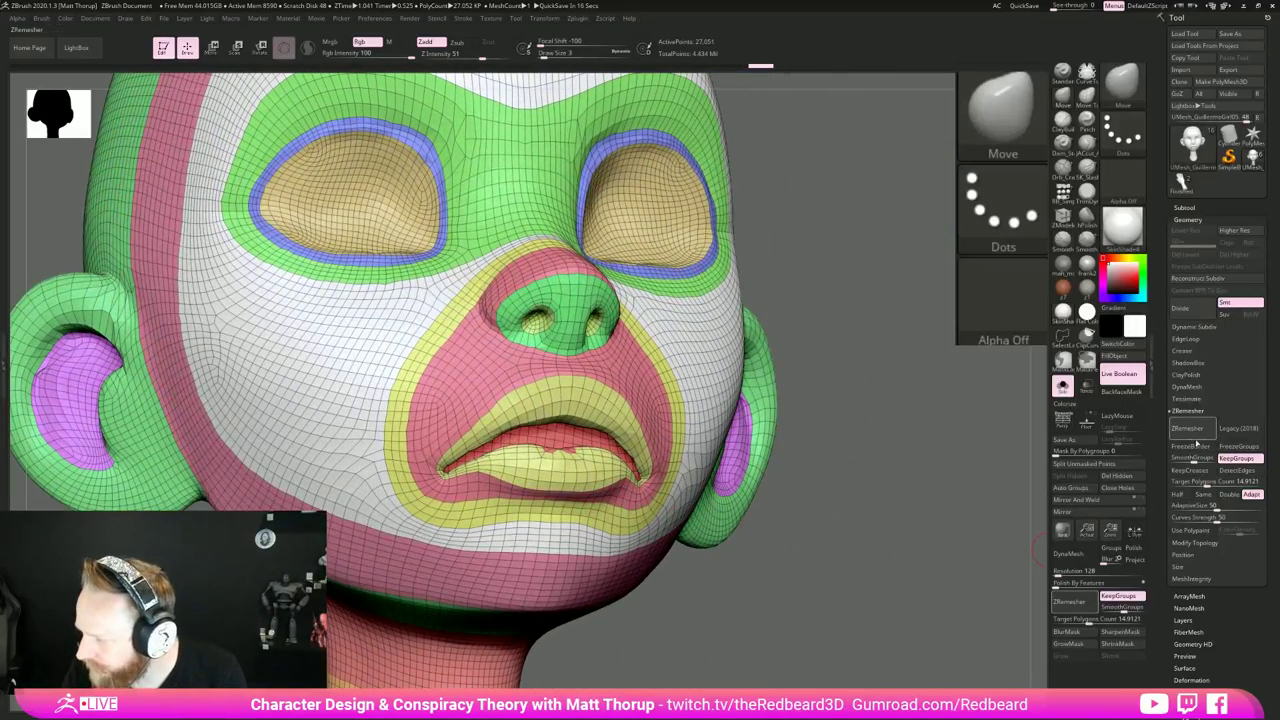
left_click(1187, 429)
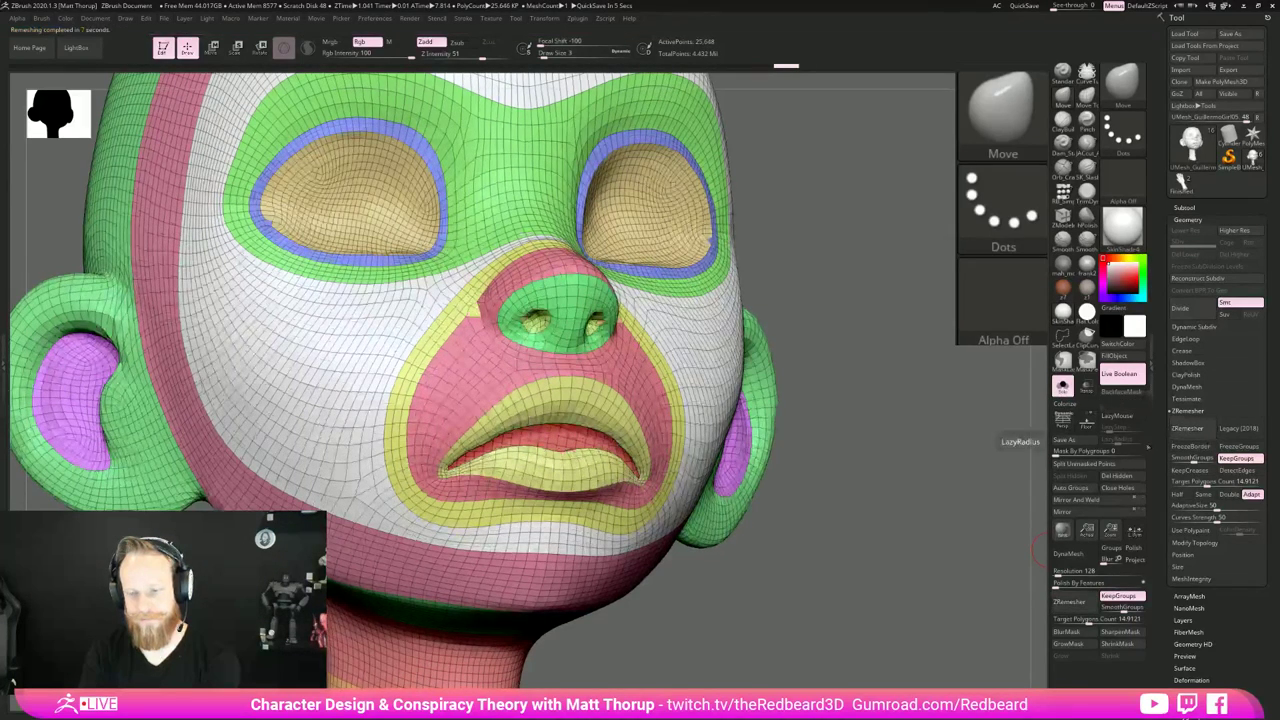
Step: Examine the new remesh from several angles with the polyframe turned off and on
left_click_drag(912, 610, 599, 551, "alt")
mouse_move(759, 539)
left_mouse_down()
mouse_move(734, 563)
mouse_move(772, 558)
left_mouse_up()
key("shift+f")
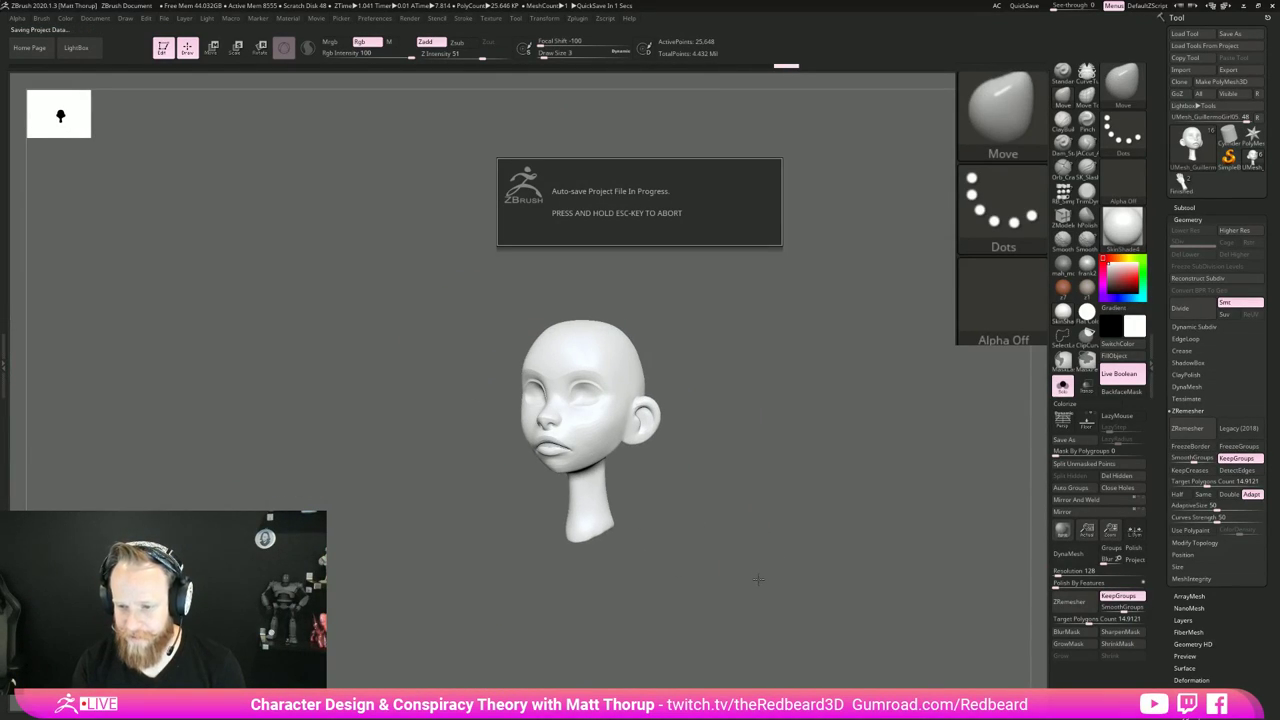
key("shift+f")
left_click_drag(759, 578, 880, 562)
key("shift+f")
key("shift+f")
left_click_drag(880, 562, 670, 489)
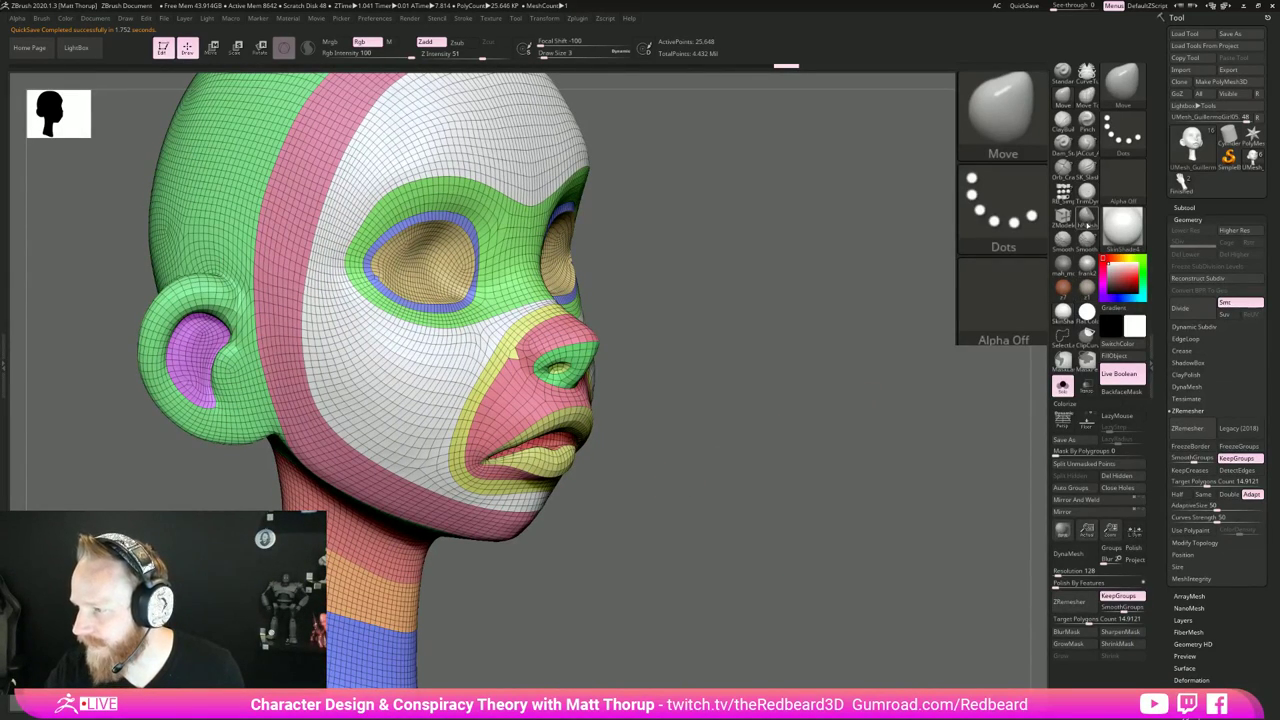
Step: Switch to the ZModeler brush and stitch two points at the jagged polygroup border beside the nostril
left_click(1067, 222)
left_click_drag(697, 386, 750, 470, "alt")
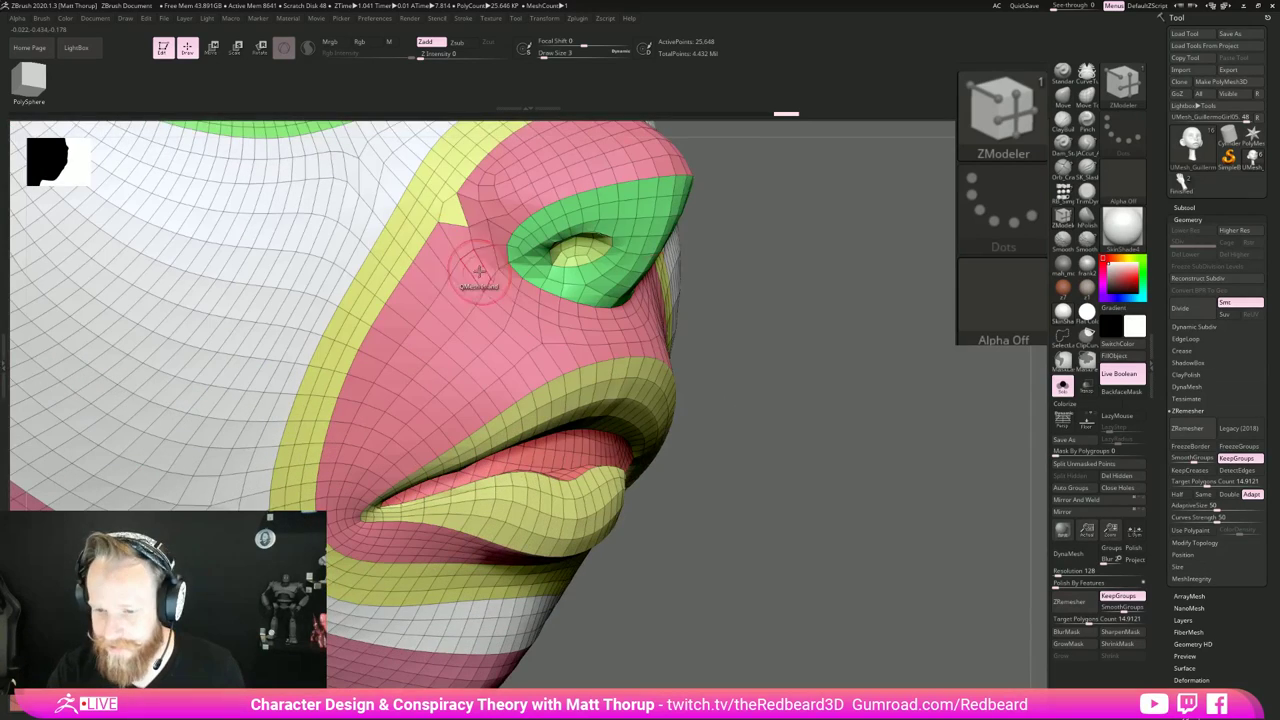
left_click_drag(771, 225, 780, 579)
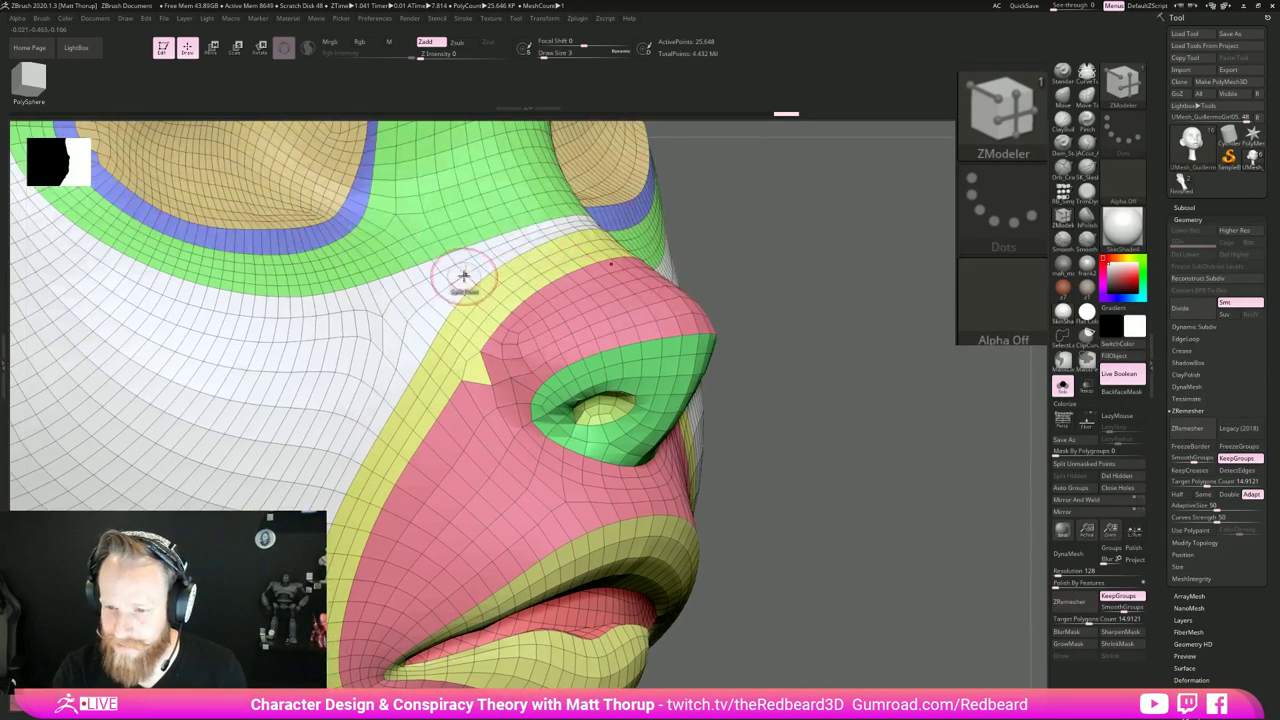
key("space")
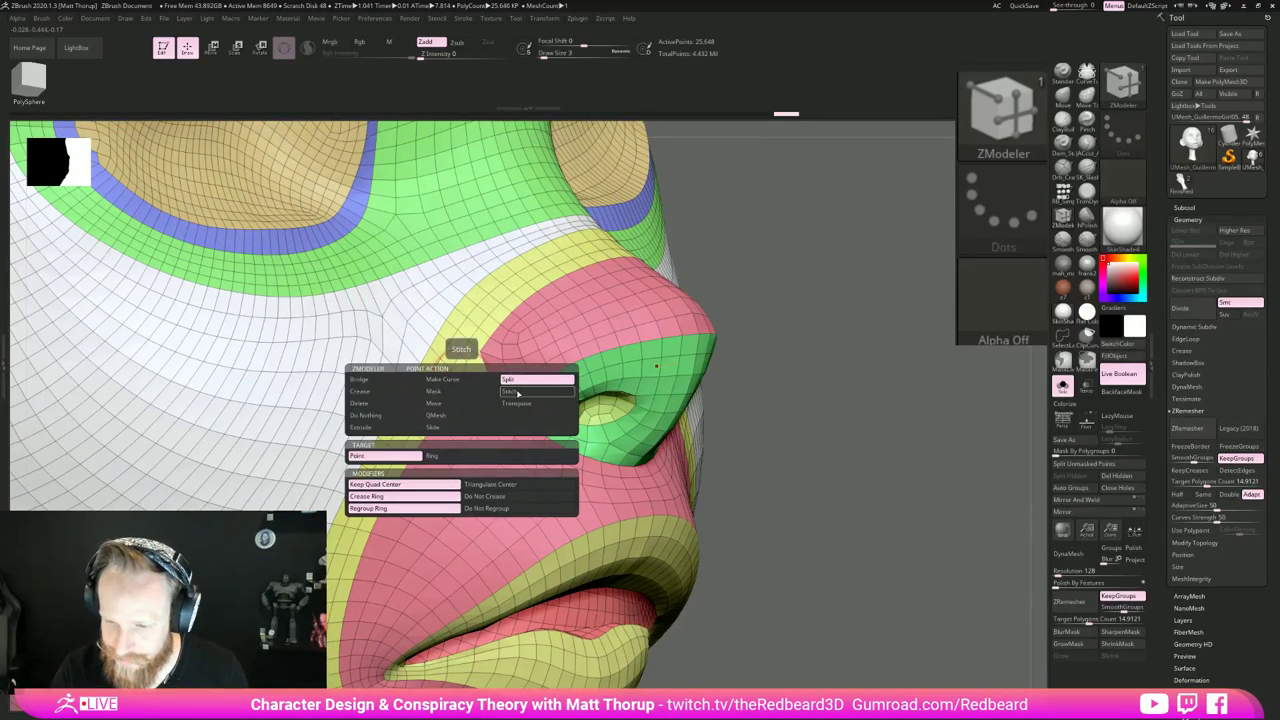
left_click(516, 393)
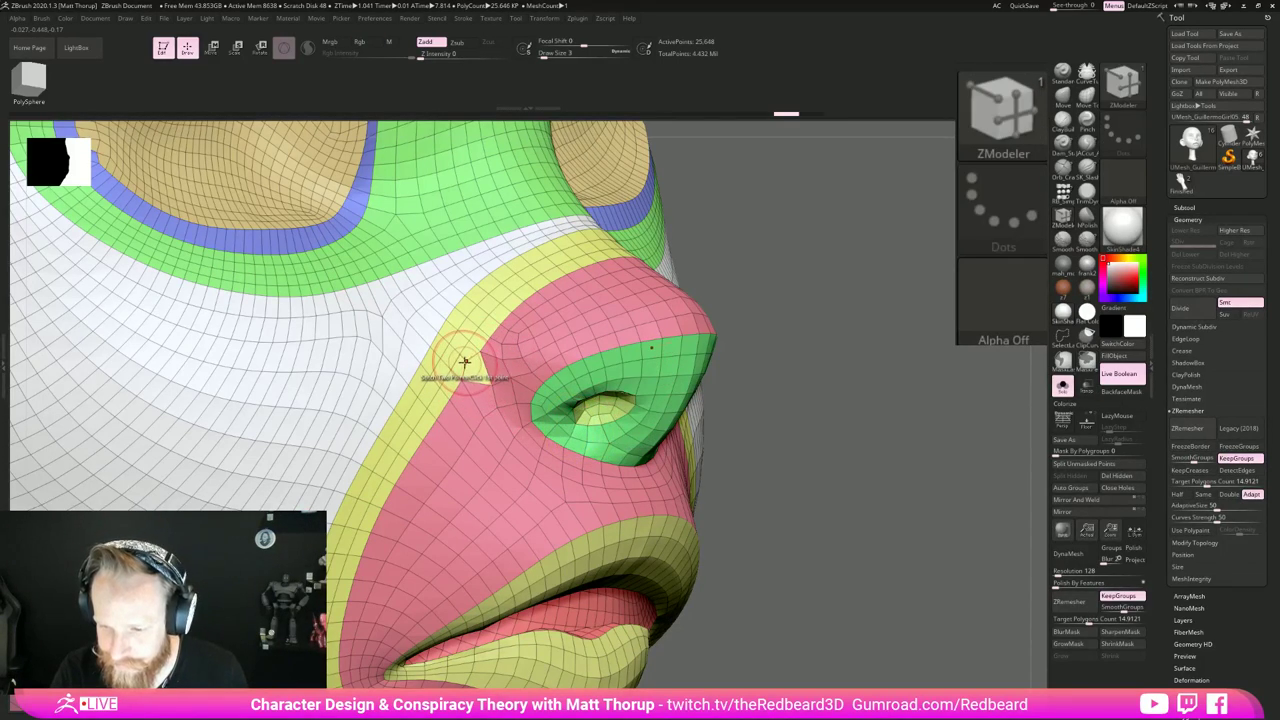
left_click(495, 387)
left_click(514, 384)
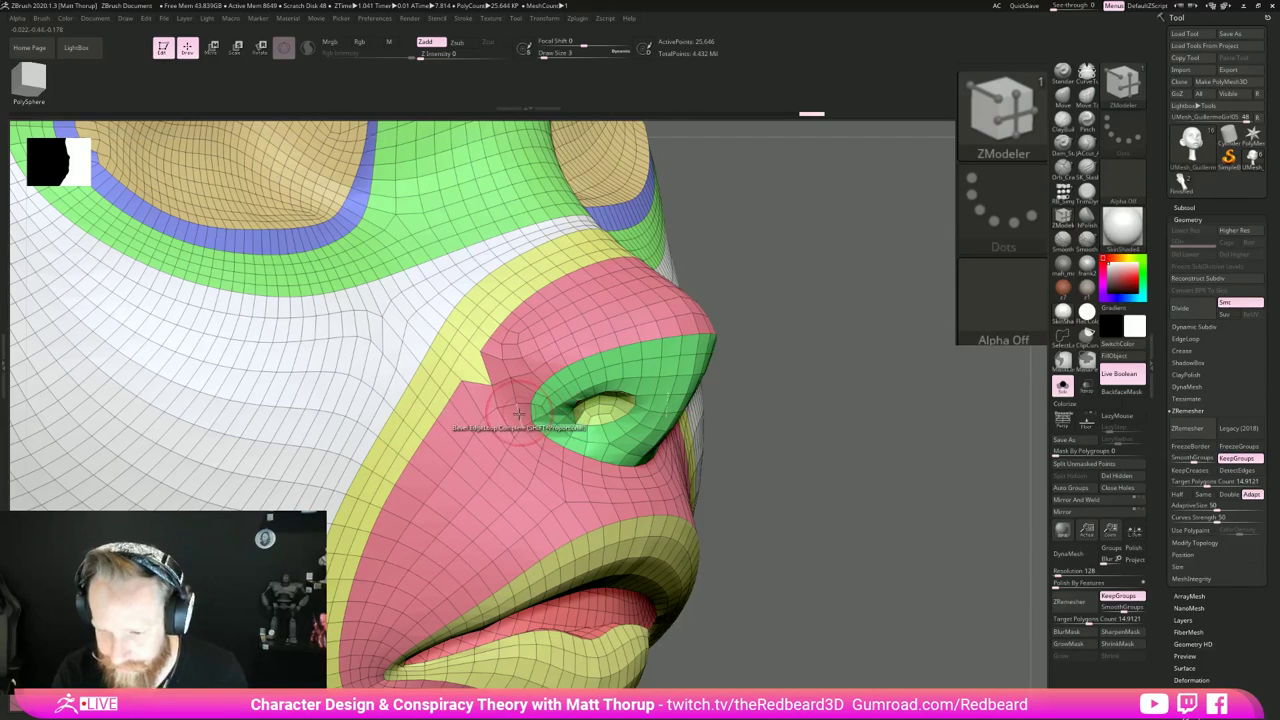
Step: Switch to the Move brush at draw size 1 and adjust the stitched polygroup border beside the nose
key("b")
key("m")
key("v")
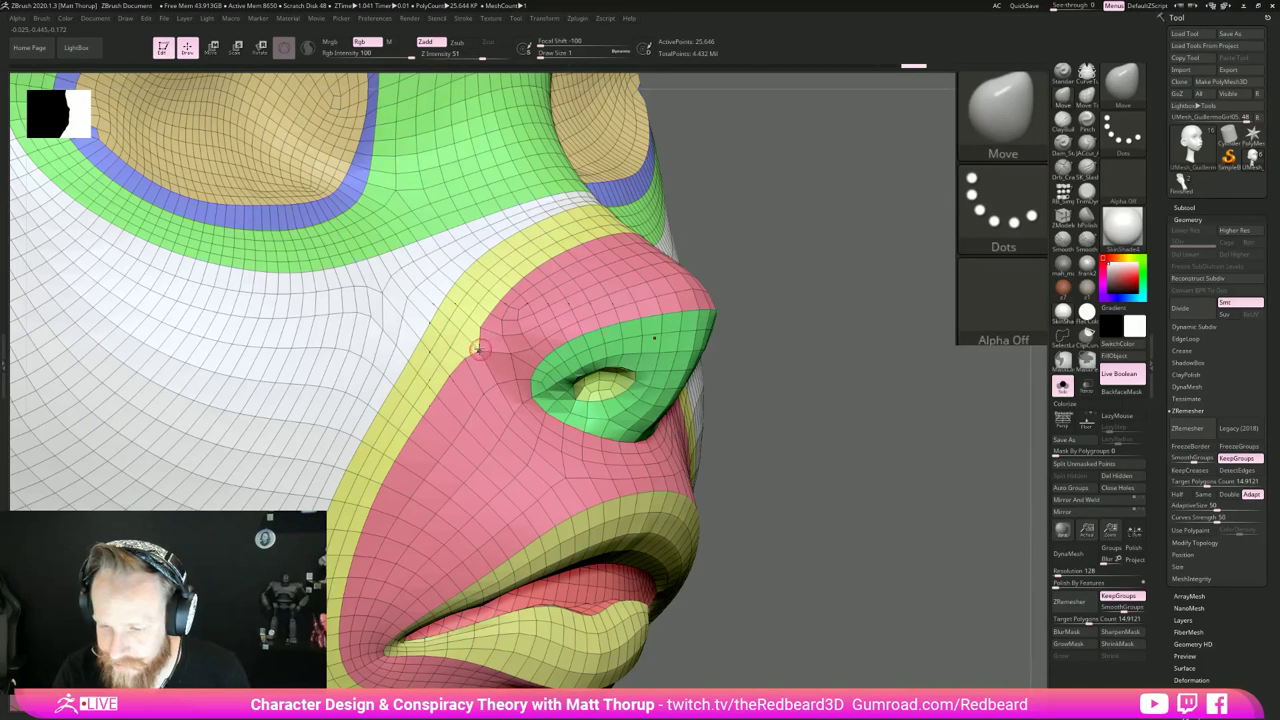
left_click_drag(768, 408, 492, 344)
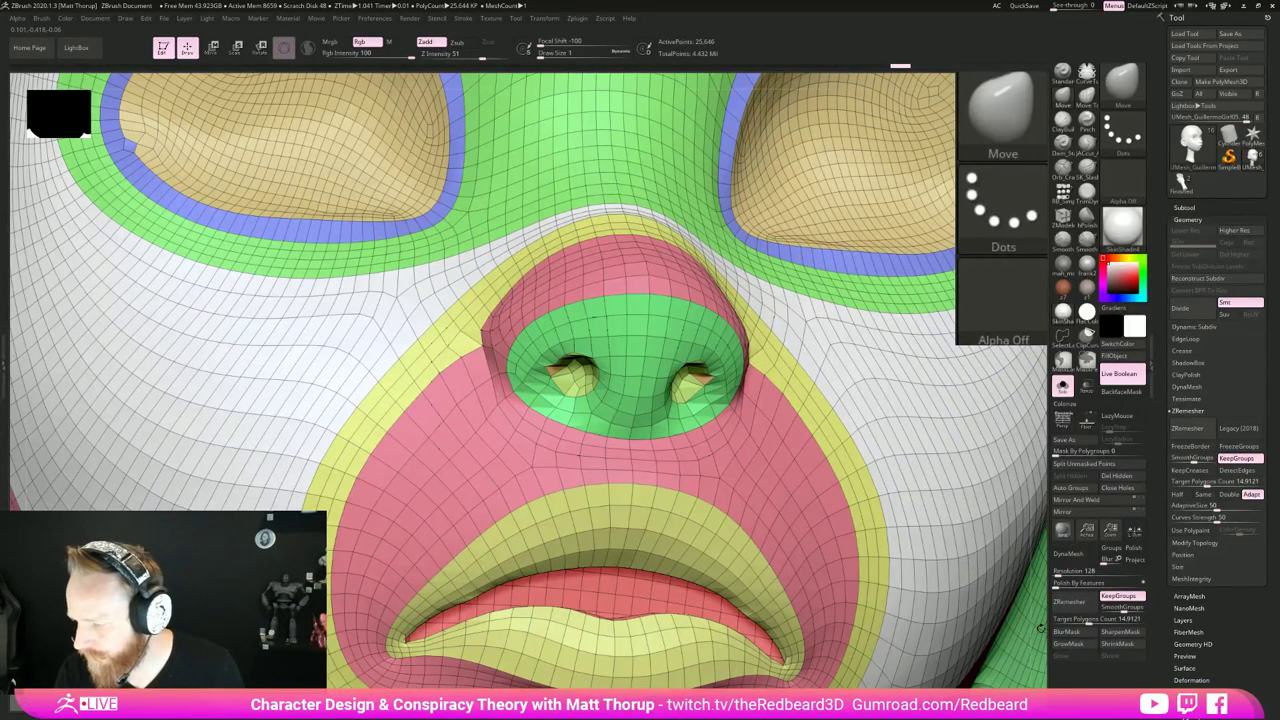
Step: Subdivide the head twice to preview its smoothed surface without polyframe, and undo the subdivisions
left_click_drag(1040, 628, 497, 563, "alt")
mouse_move(751, 540)
left_mouse_down()
mouse_move(820, 563)
mouse_move(756, 575)
left_mouse_up()
key("shift+f")
key("shift+f")
key("shift+f")
key("ctrl+d")
key("ctrl+d")
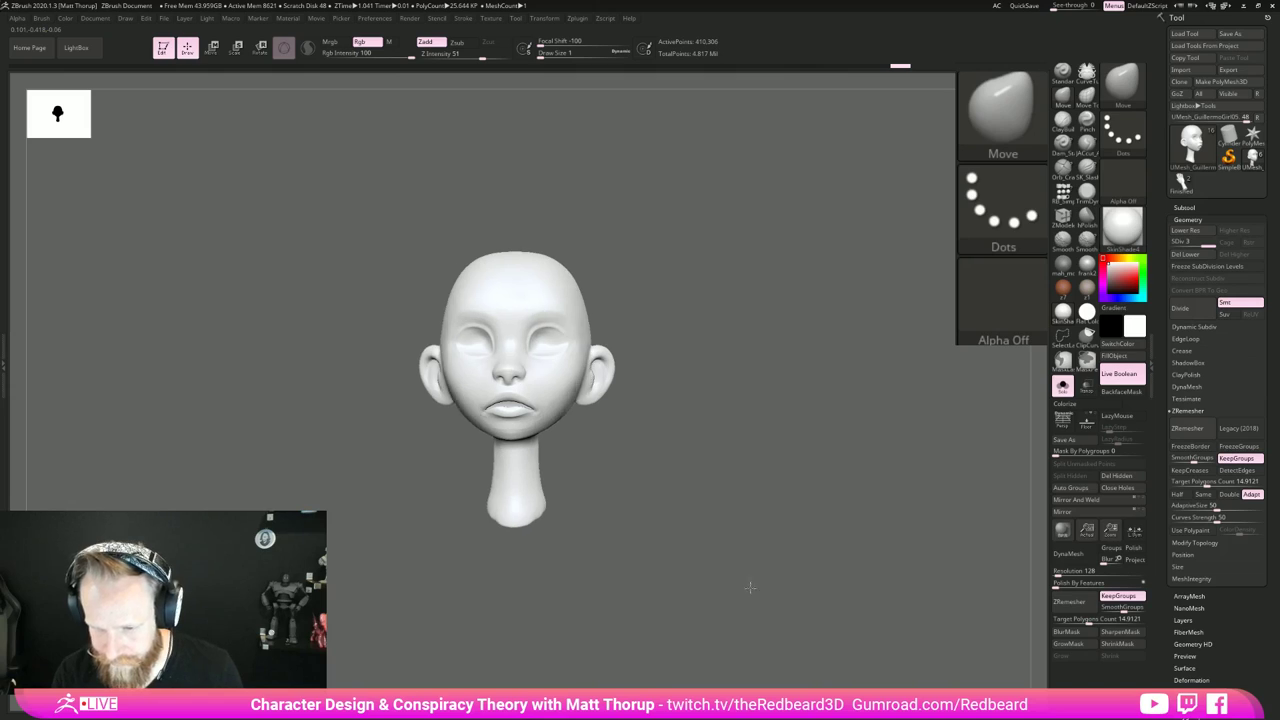
left_click_drag(750, 588, 724, 587)
left_click(1188, 208)
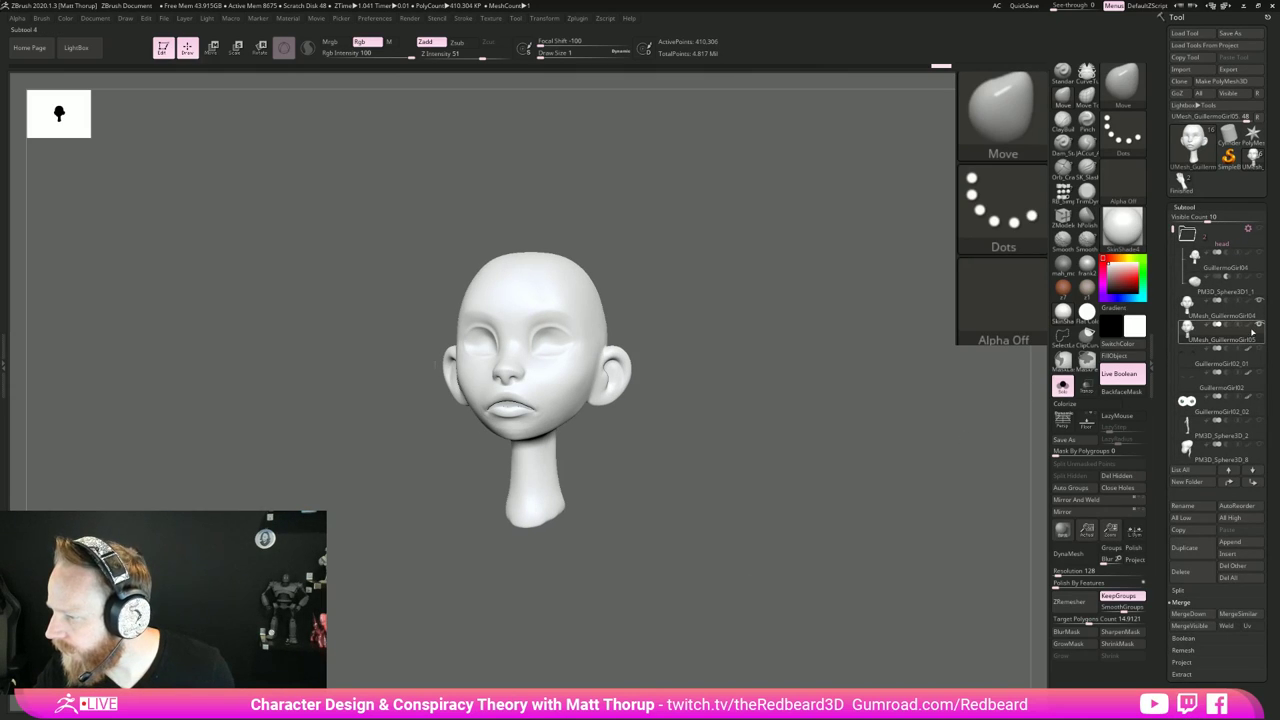
key("ctrl+z")
Step: Turn the polyframe back on and examine the low-resolution head from the side
left_click_drag(803, 564, 913, 580, "shift")
key("shift+f")
key("shift+f")
key("shift+f")
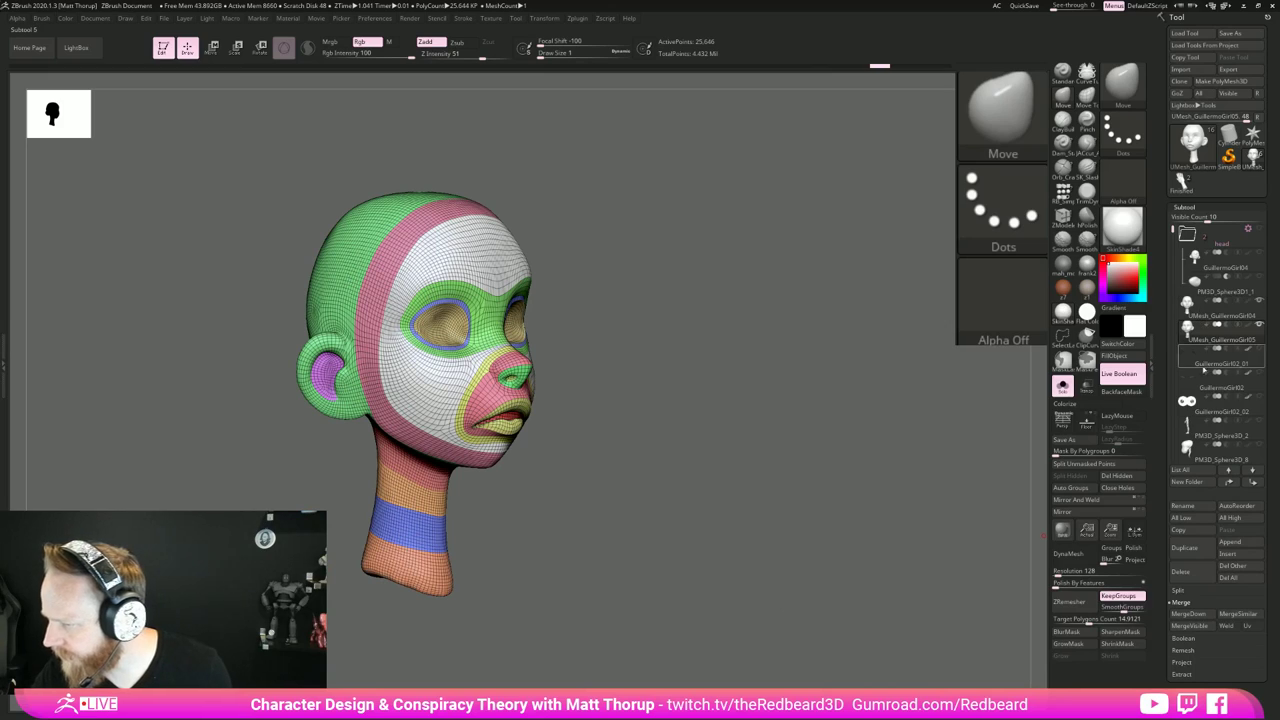
Step: Select the body subtool PM3D_Sphere3D_2, frame it and examine its polygroups and wireframe
left_click(1200, 432)
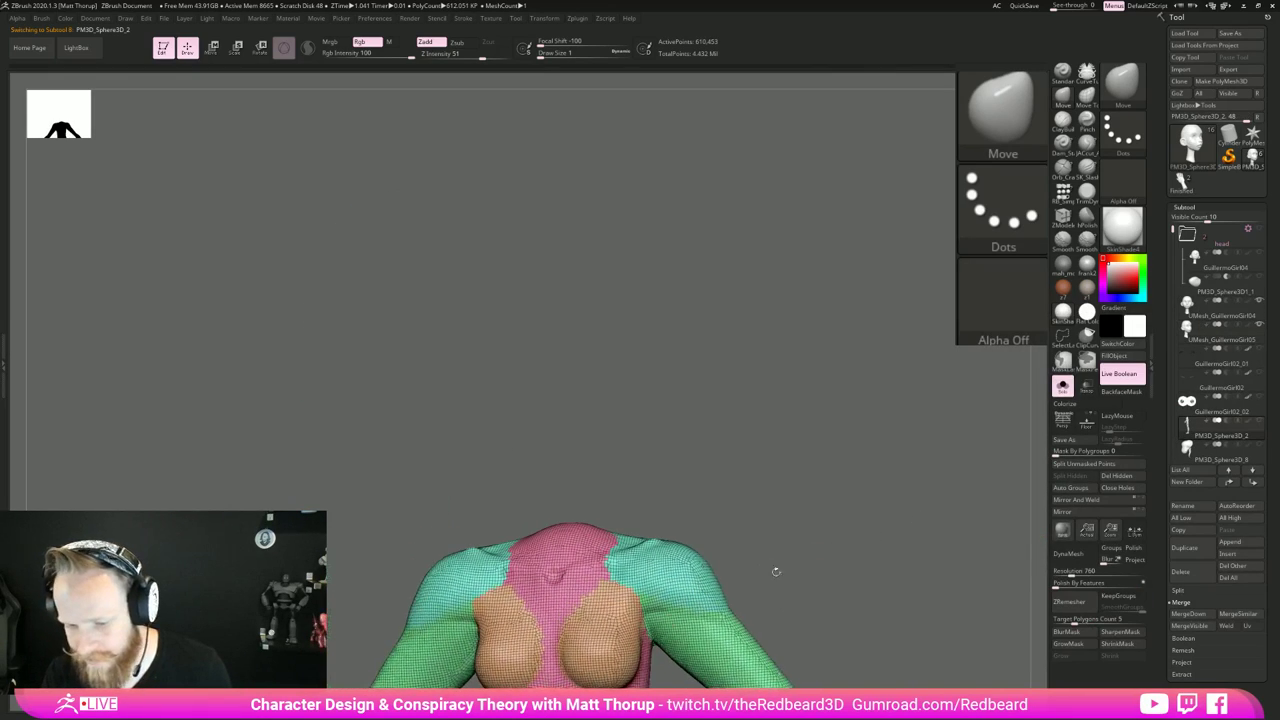
key("f")
key("shift+f")
key("shift+f")
mouse_move(773, 624)
left_mouse_down()
mouse_move(706, 606)
mouse_move(686, 620)
mouse_move(817, 569)
mouse_move(886, 604)
left_mouse_up()
key("shift+f")
key("shift+f")
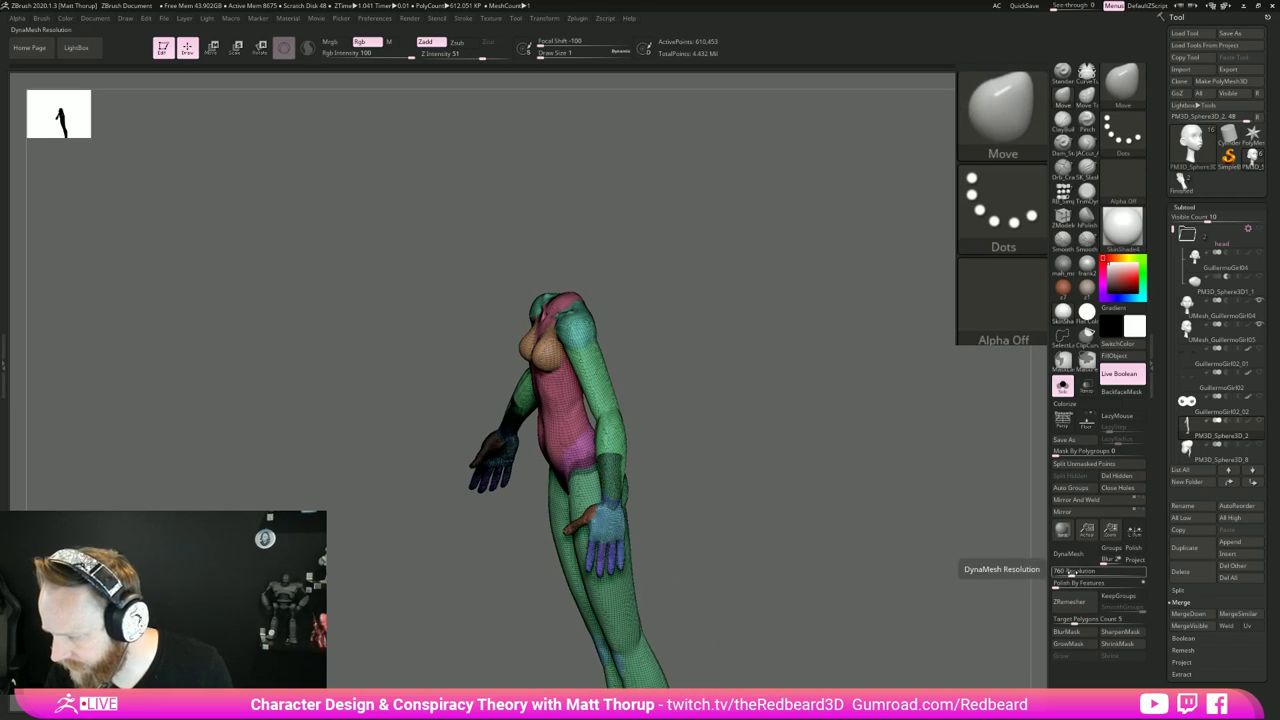
Step: Turn off the polyframe on the body and enable DynaMesh at resolution 760
left_click(1084, 571)
key("shift+f")
left_click_drag(796, 601, 950, 617)
left_click(1071, 574)
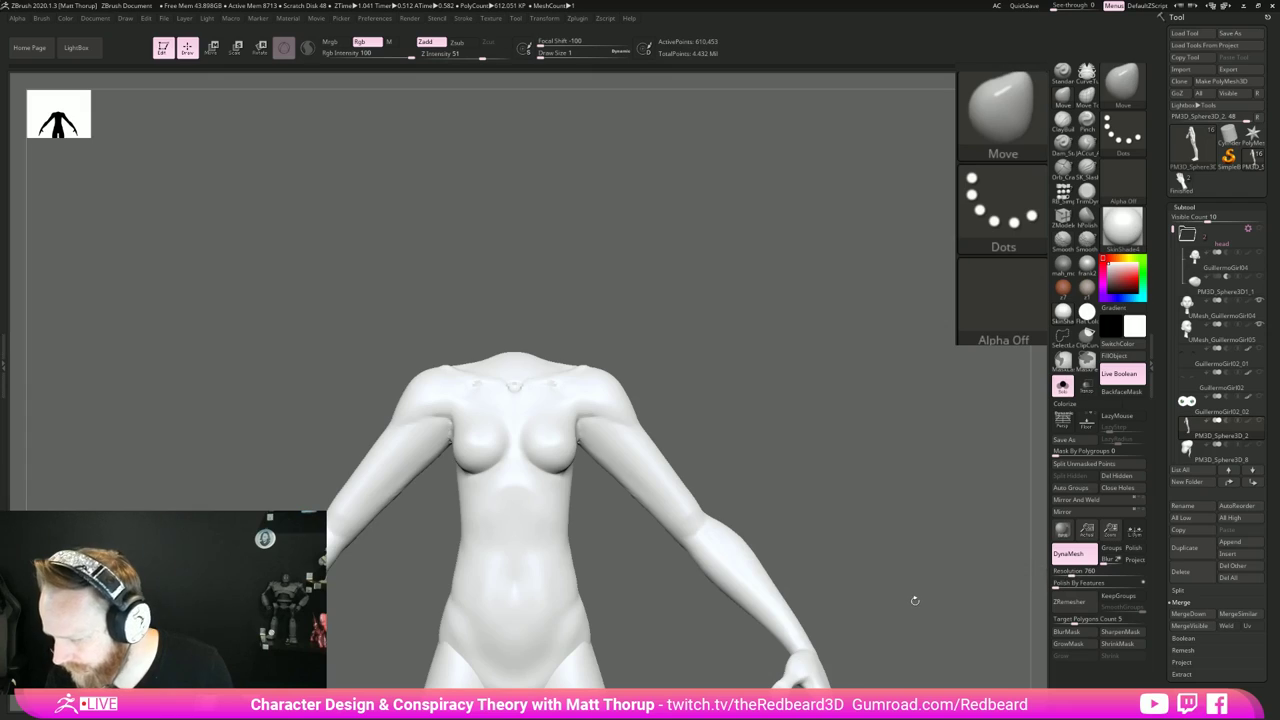
Step: Show the body's polyframe and re-DynaMesh it at resolution 2520
key("shift+f")
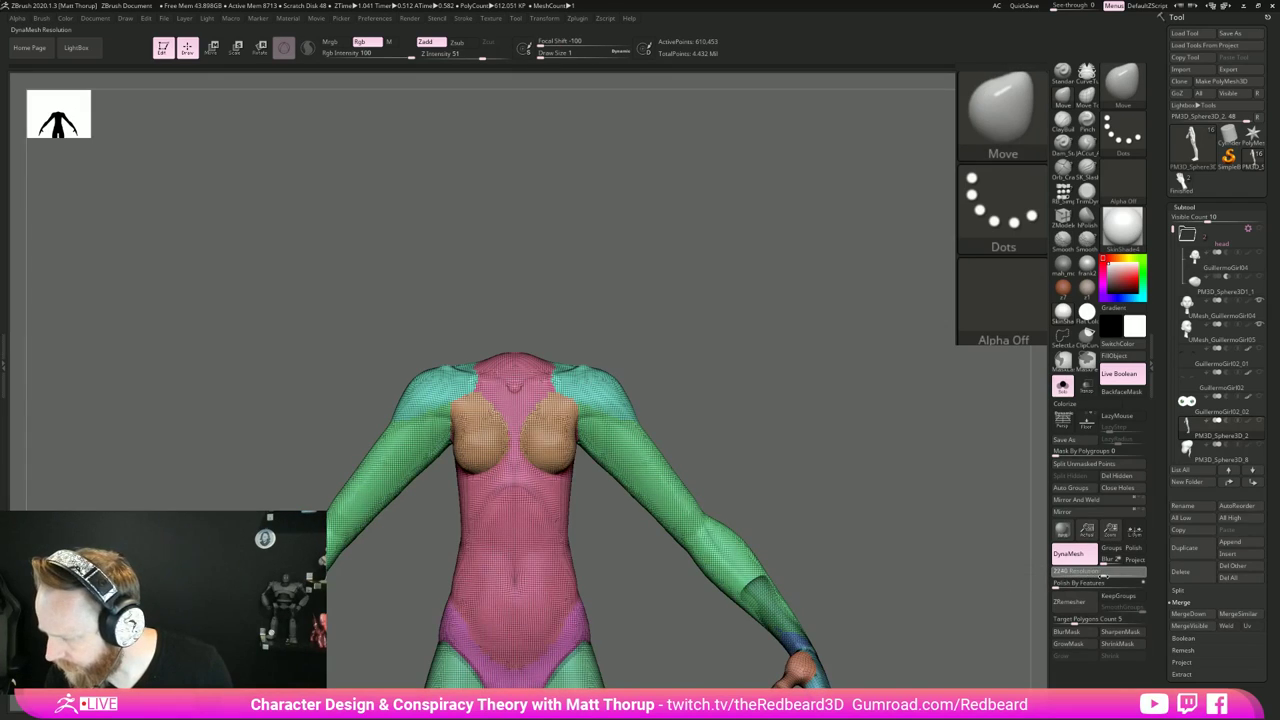
left_click_drag(1103, 577, 1110, 576)
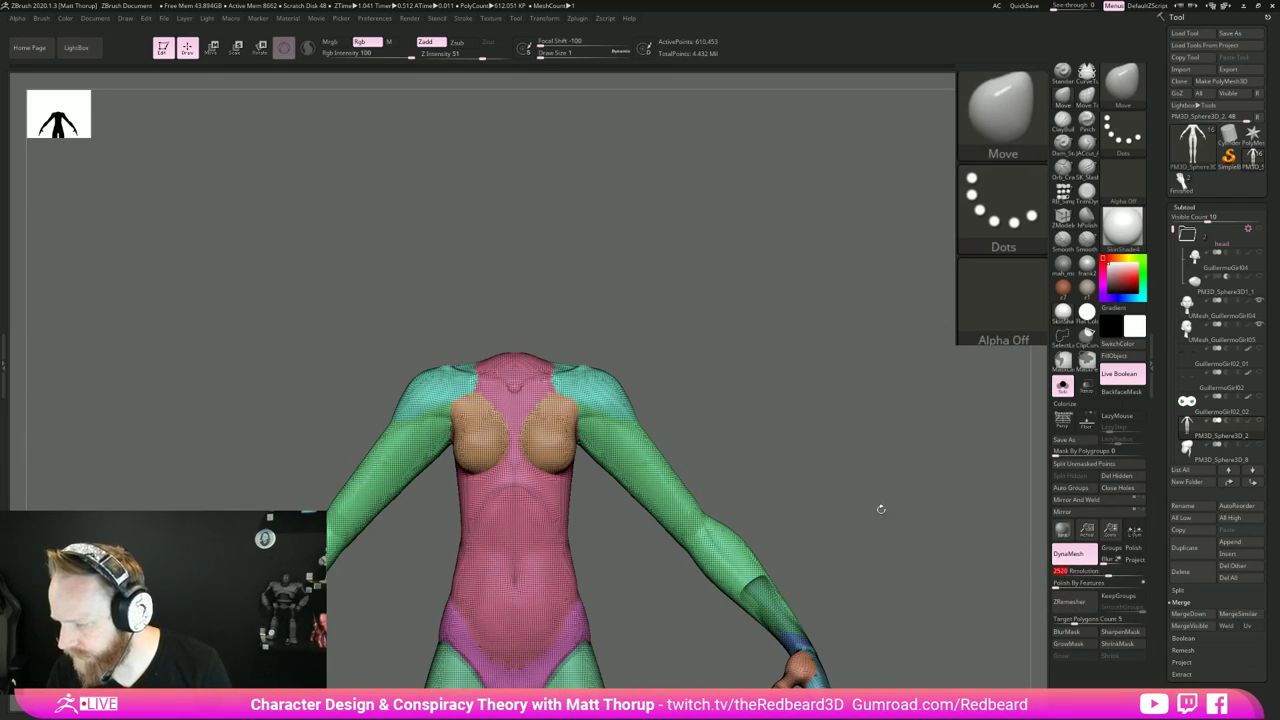
key("ctrl")
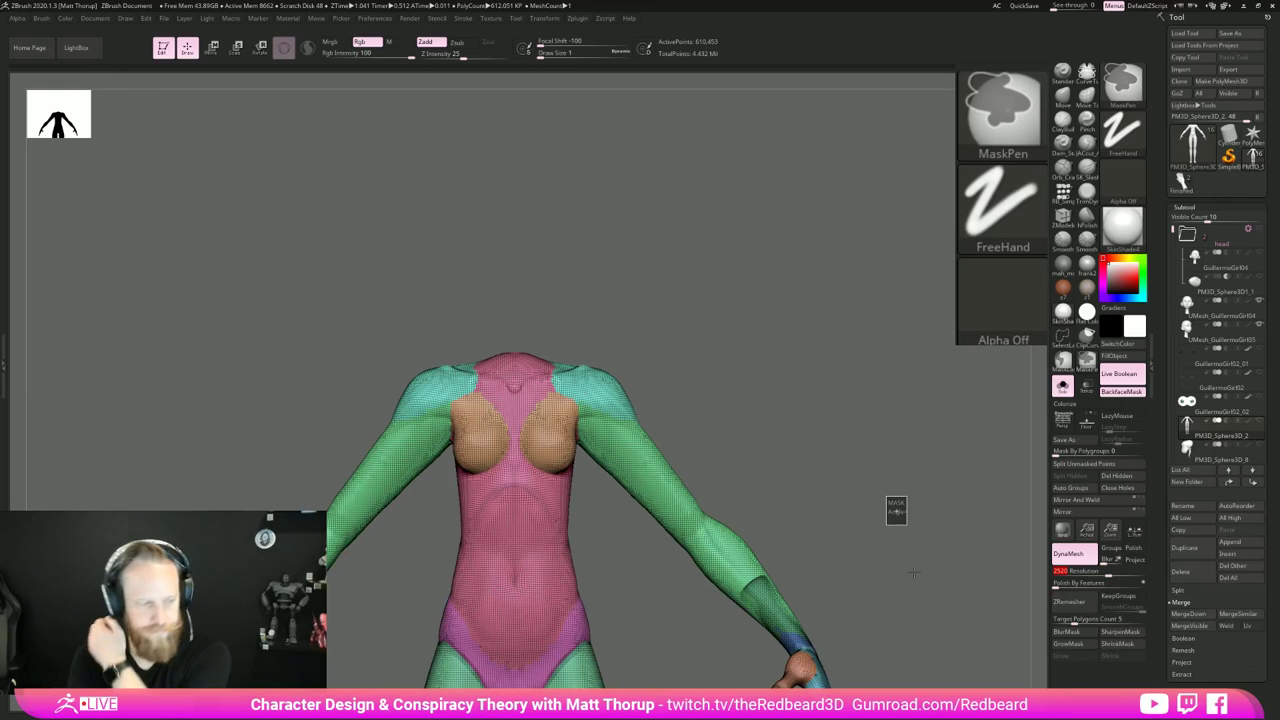
left_click(913, 572, "ctrl")
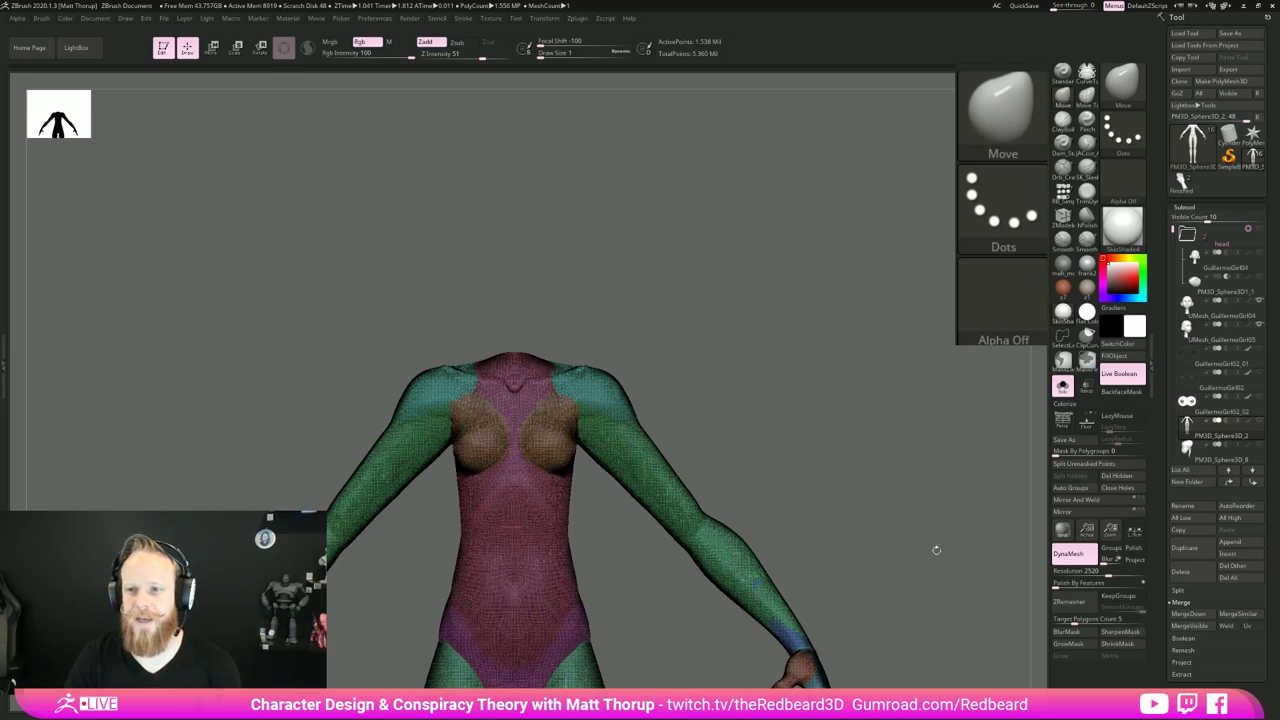
left_click(580, 18)
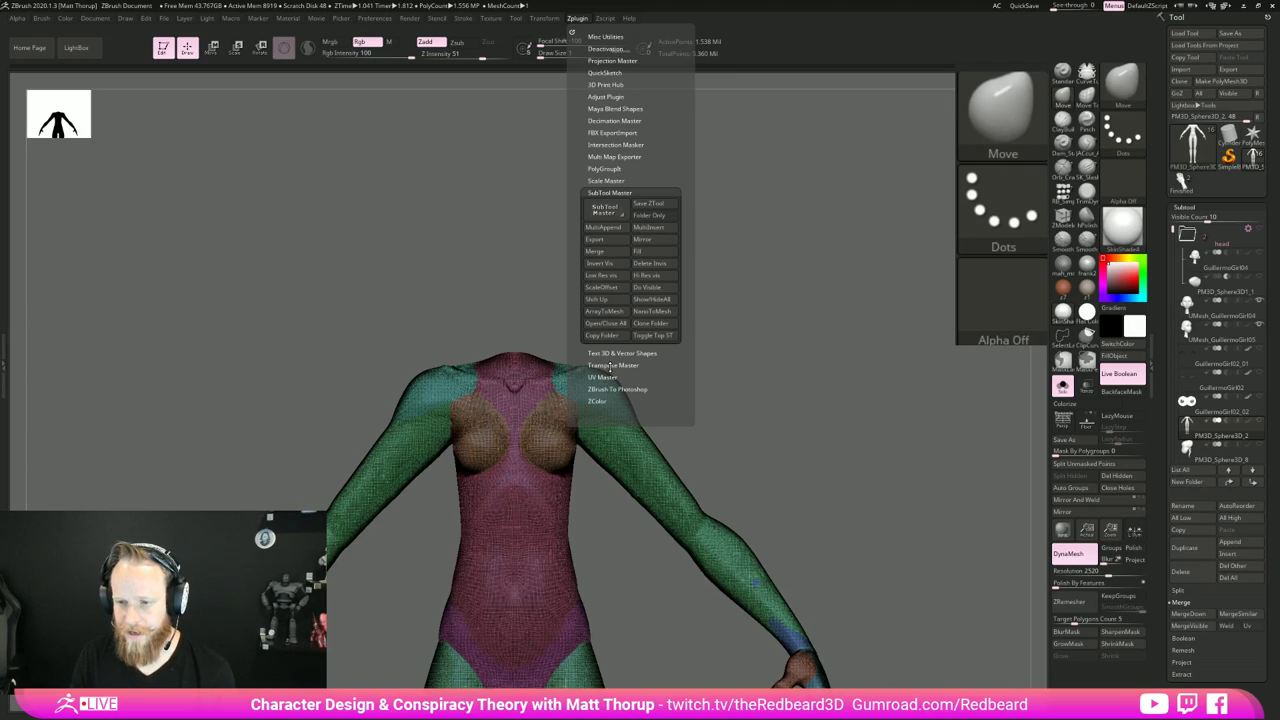
left_click(601, 192)
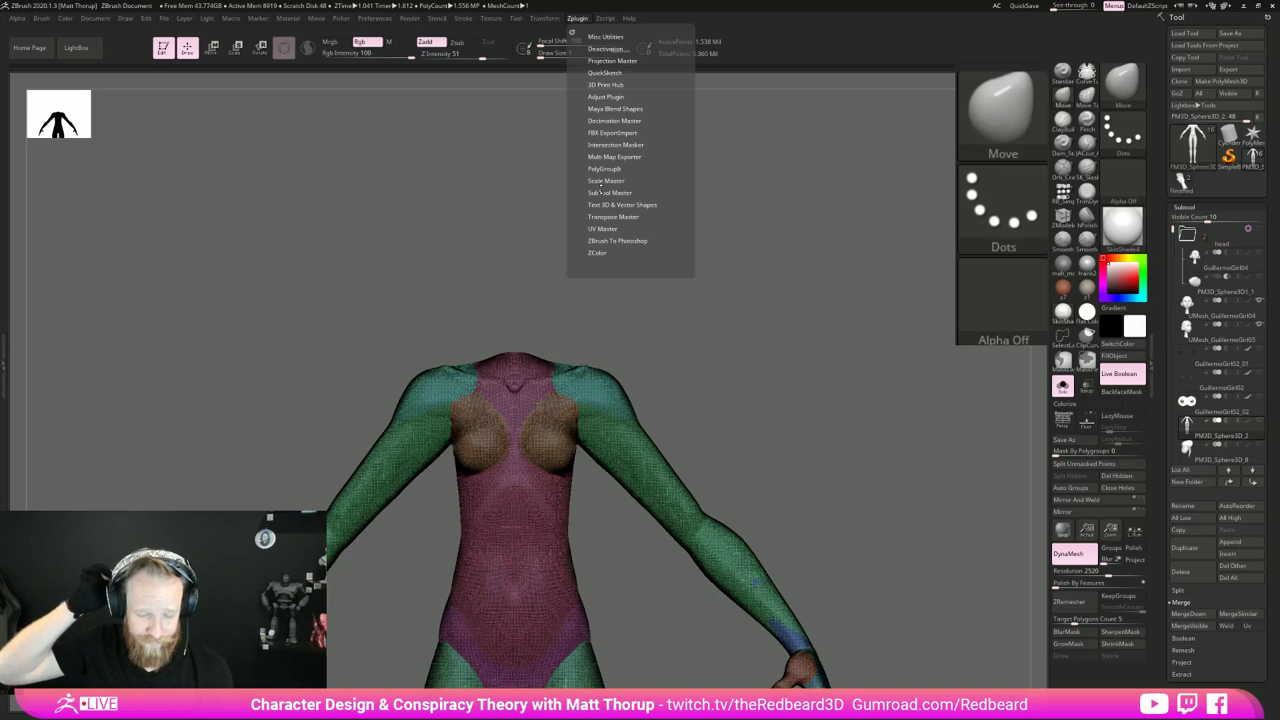
left_click(604, 181)
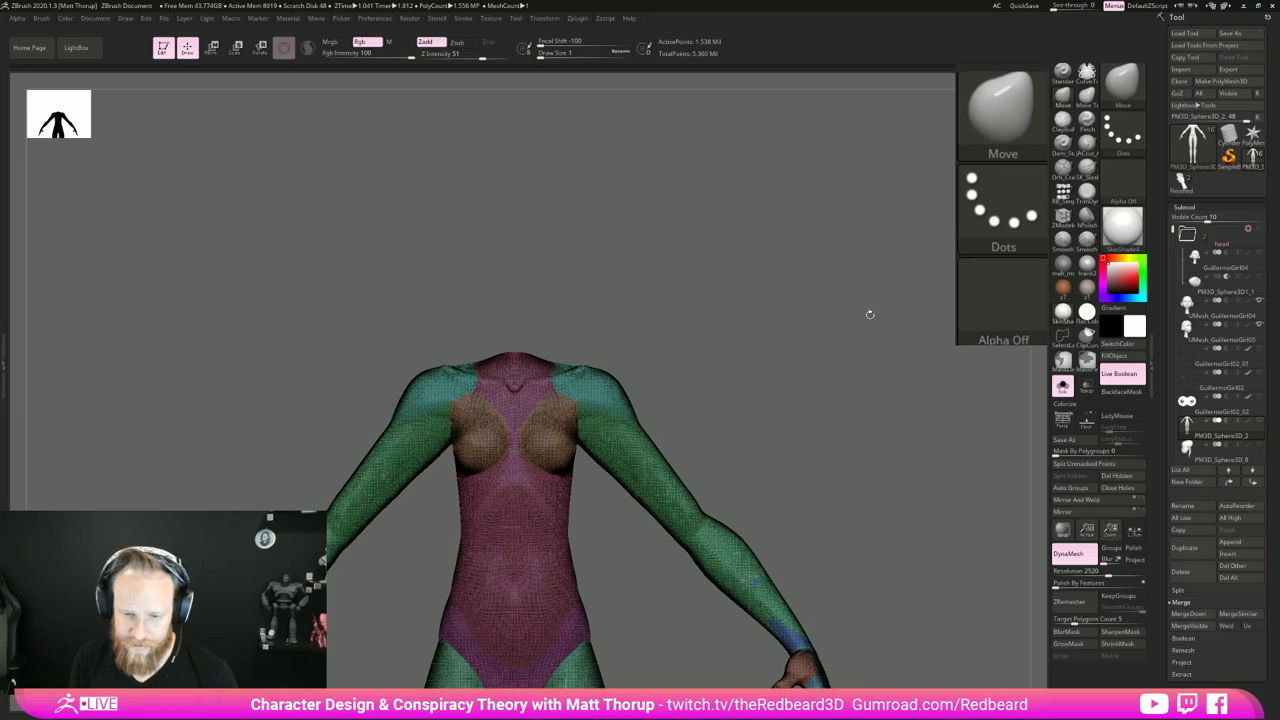
Step: Hide the thumb, palm and finger polygroups of the hands, leaving the wrists, arms and body in view
mouse_move(743, 362)
left_mouse_down()
mouse_move(771, 357)
mouse_move(800, 380)
mouse_move(791, 403)
mouse_move(587, 405)
mouse_move(613, 442)
mouse_move(808, 428)
mouse_move(826, 423)
mouse_move(806, 411)
mouse_move(816, 386)
left_mouse_up()
key("shift+f")
key("shift+f")
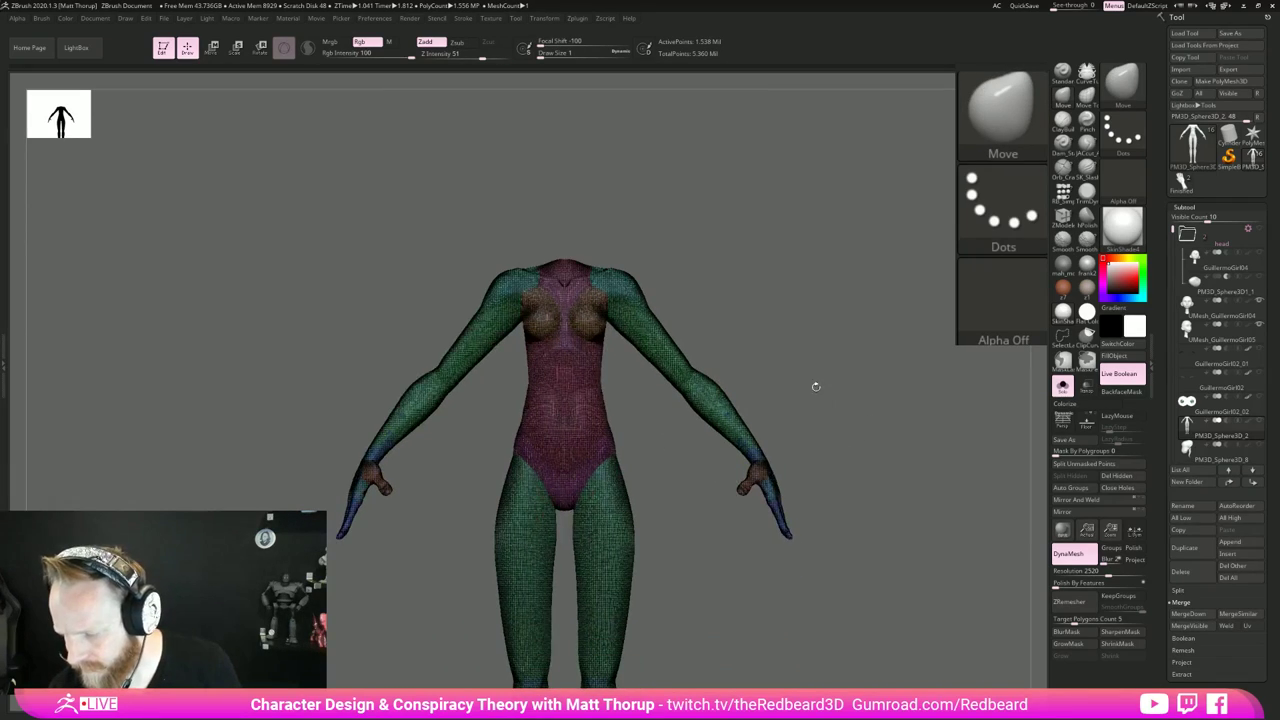
left_click_drag(871, 460, 830, 530)
key("shift+f")
key("shift+f")
left_click_drag(1025, 444, 894, 548, "alt")
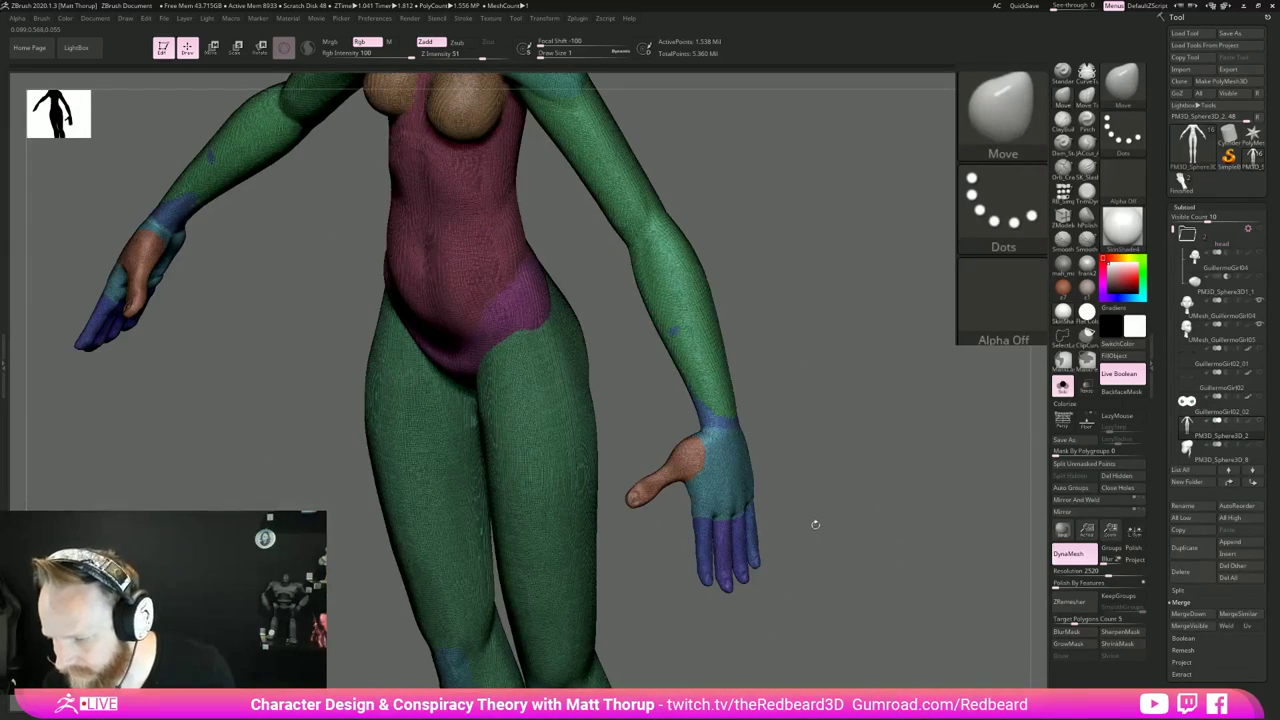
key("ctrl+shift")
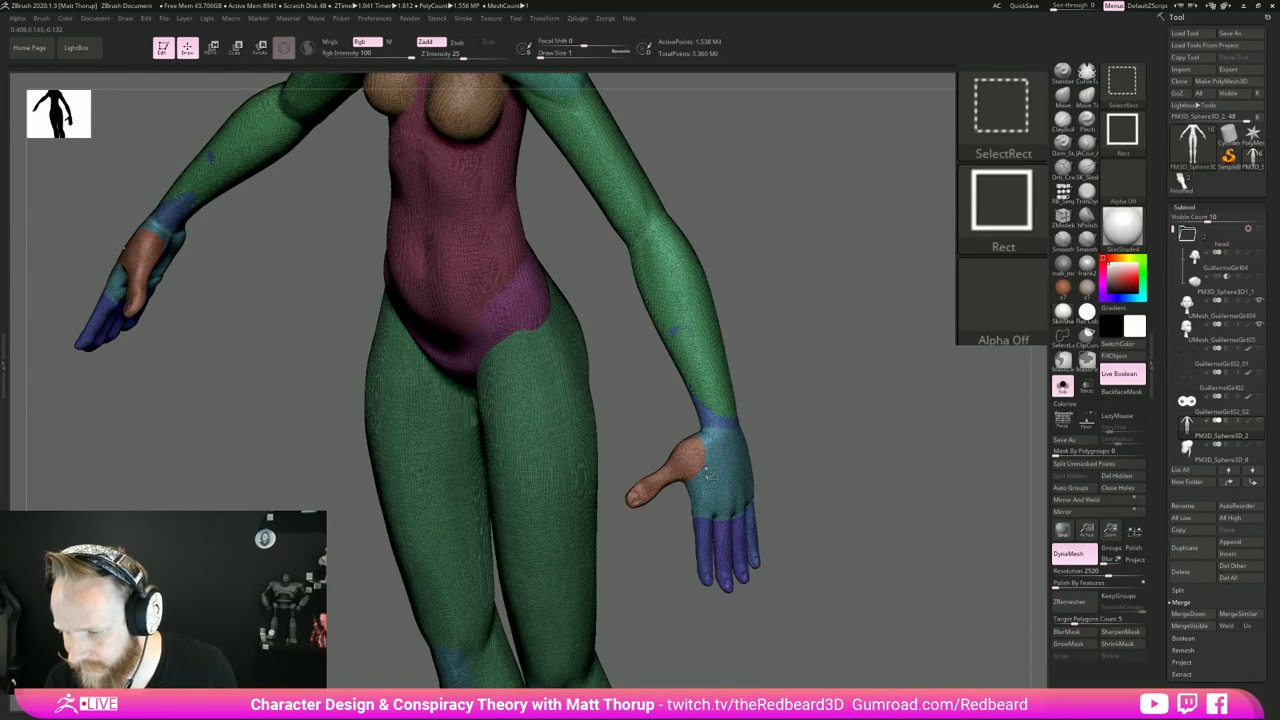
left_click(715, 478, "ctrl+shift")
left_click_drag(793, 478, 647, 632, "ctrl+shift")
left_click(699, 468, "ctrl+shift")
left_click_drag(710, 558, 712, 556, "ctrl+alt+shift")
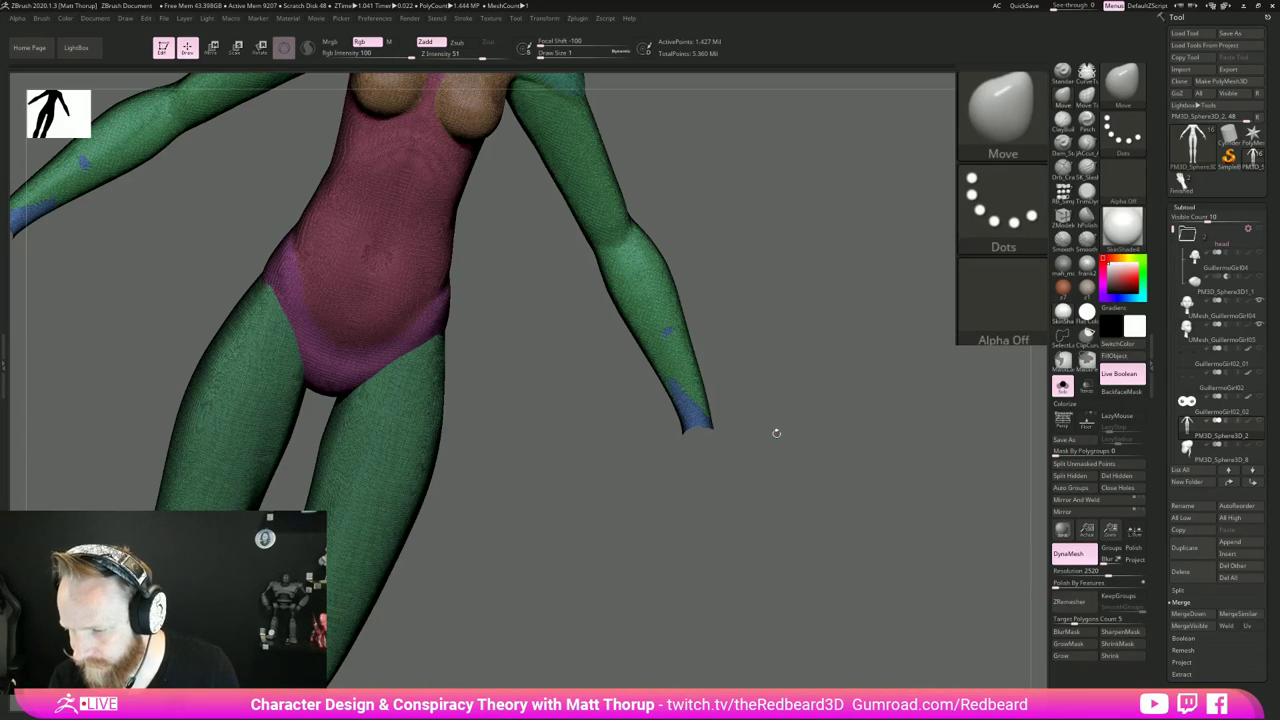
Step: Mask the forearms and the wrists one after the other and turn each into its own polygroup
mouse_move(674, 177)
left_mouse_down("ctrl")
mouse_move(625, 192)
mouse_move(578, 455)
mouse_move(866, 430)
mouse_move(828, 474)
left_mouse_up("ctrl")
key("ctrl+w")
mouse_move(647, 426)
left_mouse_down("ctrl")
mouse_move(666, 400)
mouse_move(820, 460)
left_mouse_up("ctrl")
key("ctrl+w")
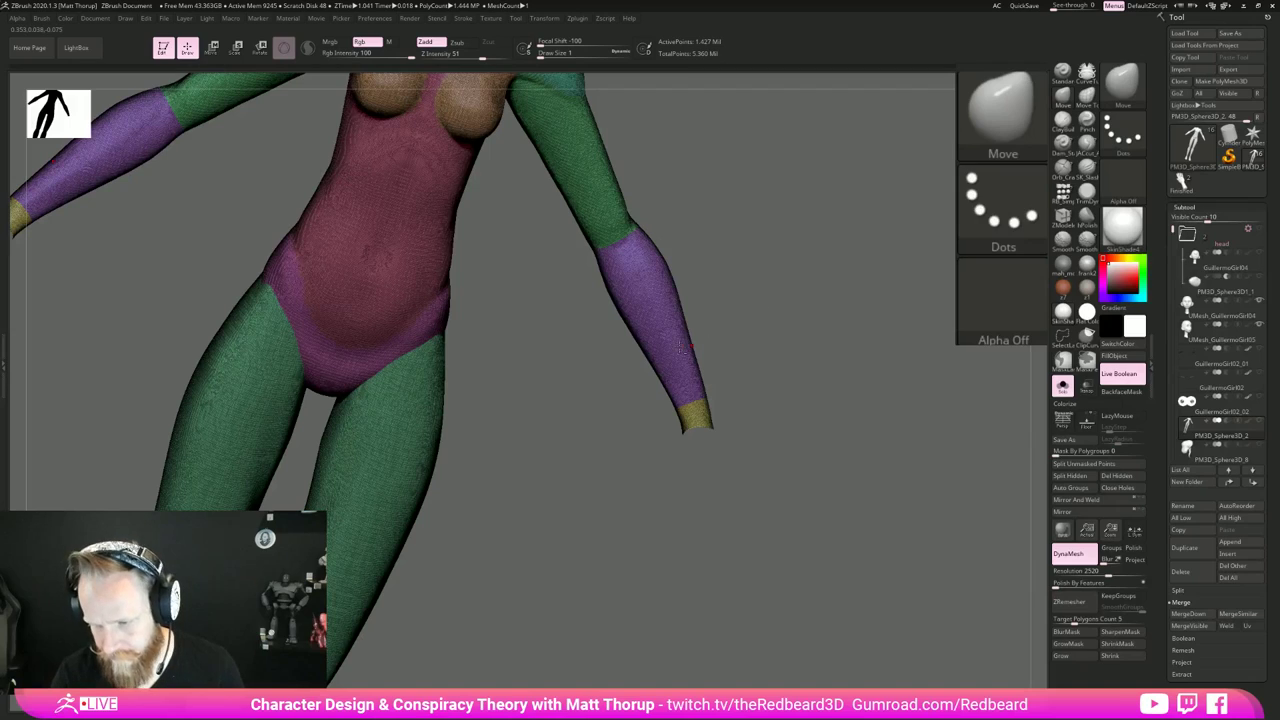
Step: Hide the forearm and wrist polygroups and group the upper arms with the outer shoulders as a new polygroup
left_click(681, 349, "ctrl+alt+shift")
left_click(695, 414, "ctrl+shift")
mouse_move(751, 326)
left_mouse_down("alt")
mouse_move(772, 575)
mouse_move(739, 316)
left_mouse_up("alt")
mouse_move(480, 296)
left_mouse_down("ctrl")
mouse_move(446, 395)
mouse_move(452, 500)
mouse_move(790, 576)
left_mouse_up("ctrl")
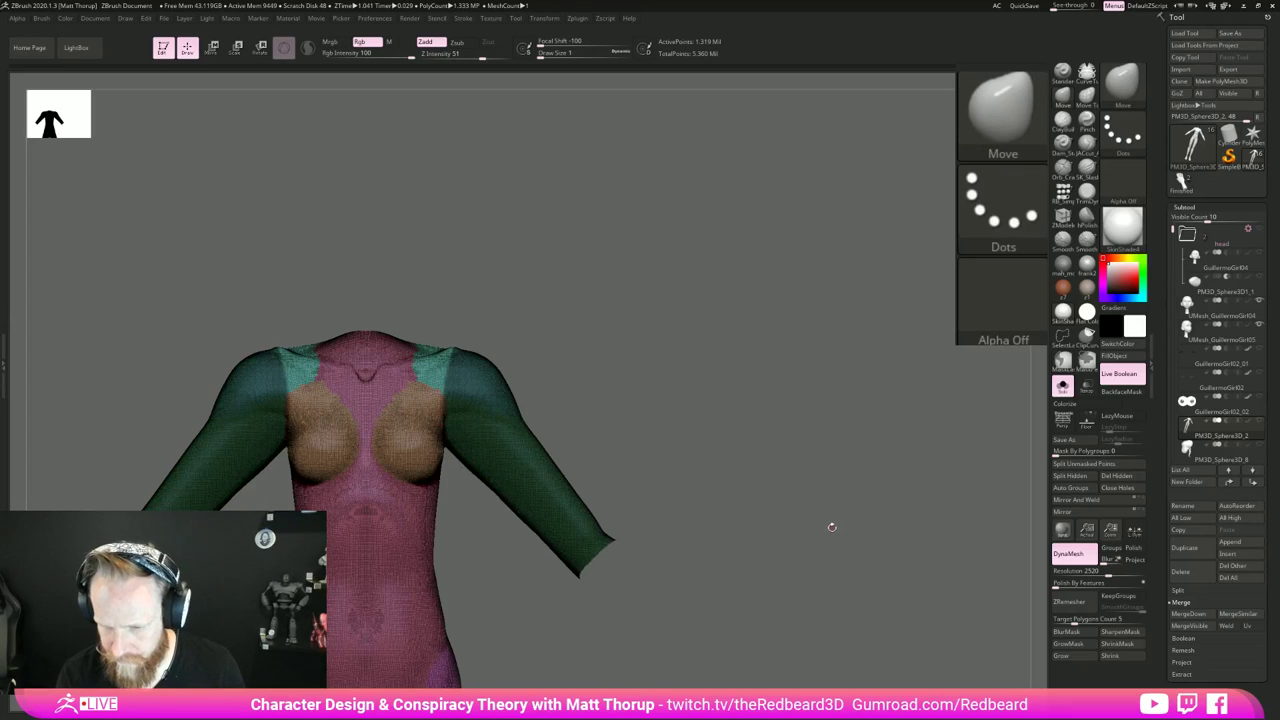
key("ctrl+w")
Step: Split the upper arms from the outer shoulders as a separate polygroup and hide both areas
mouse_move(515, 322)
left_mouse_down("ctrl")
mouse_move(455, 440)
mouse_move(560, 600)
mouse_move(798, 515)
left_mouse_up("ctrl")
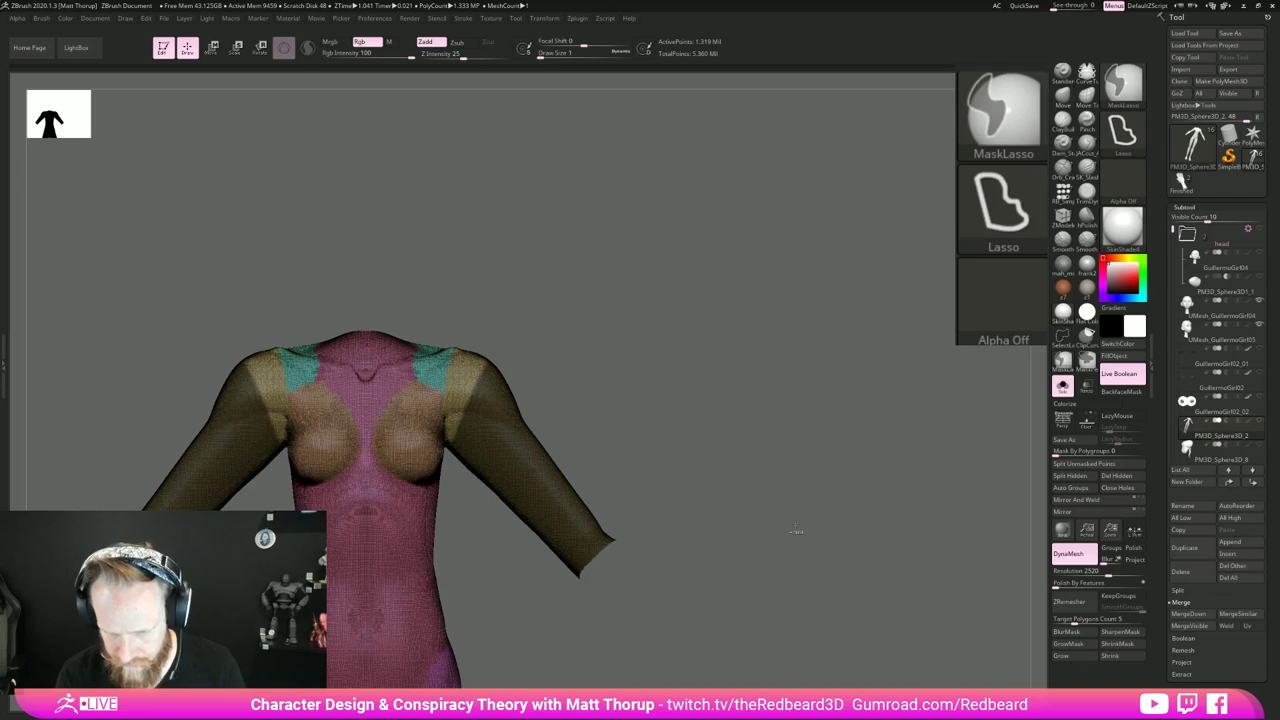
key("ctrl+w")
left_click(463, 396, "ctrl+shift")
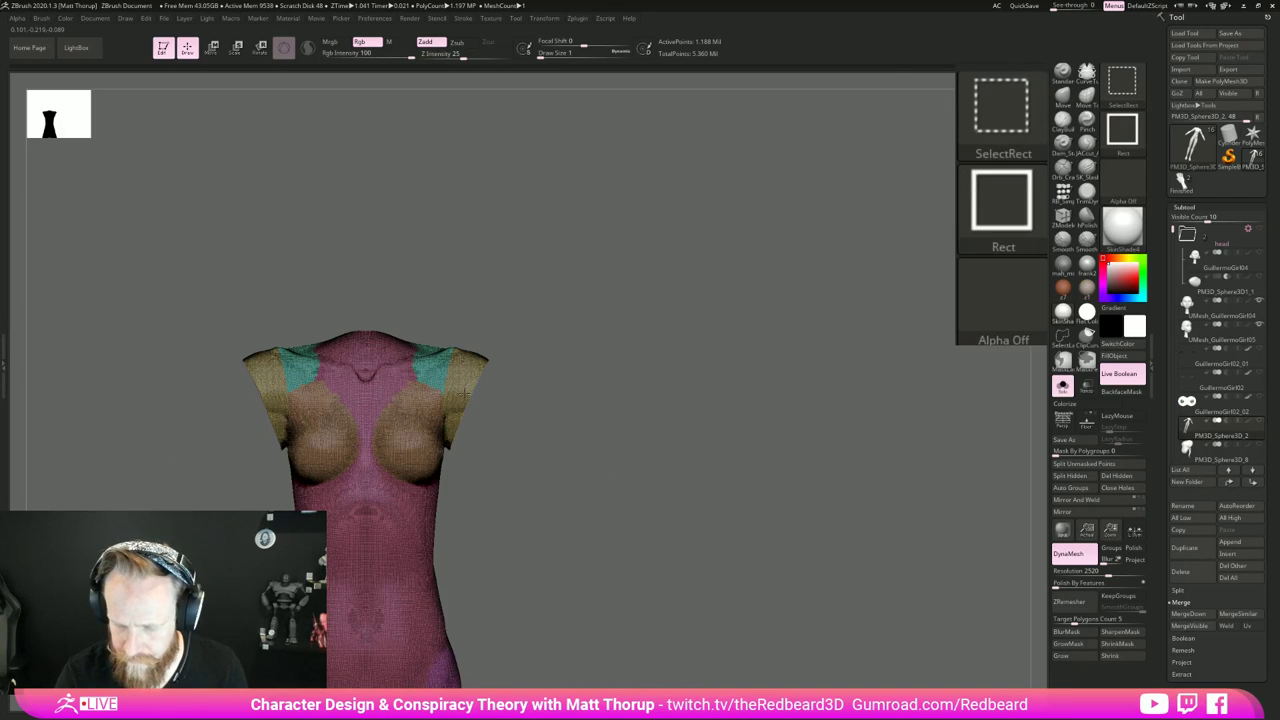
left_click(463, 396, "ctrl+shift")
Step: Combine the remaining torso and legs into one polygroup, and mask, group and hide the neck base
left_click_drag(580, 558, 702, 480, "alt")
key("ctrl+w")
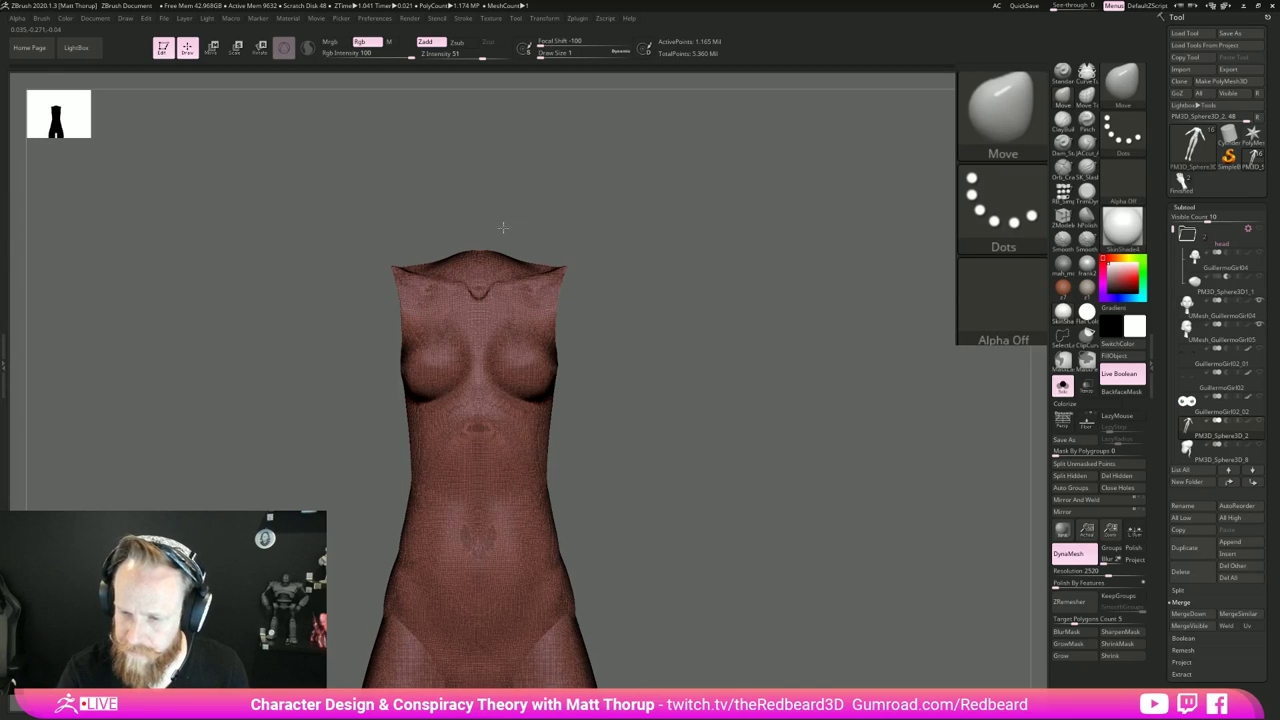
mouse_move(505, 234)
left_mouse_down("ctrl")
mouse_move(430, 252)
mouse_move(482, 285)
mouse_move(500, 240)
left_mouse_up("ctrl")
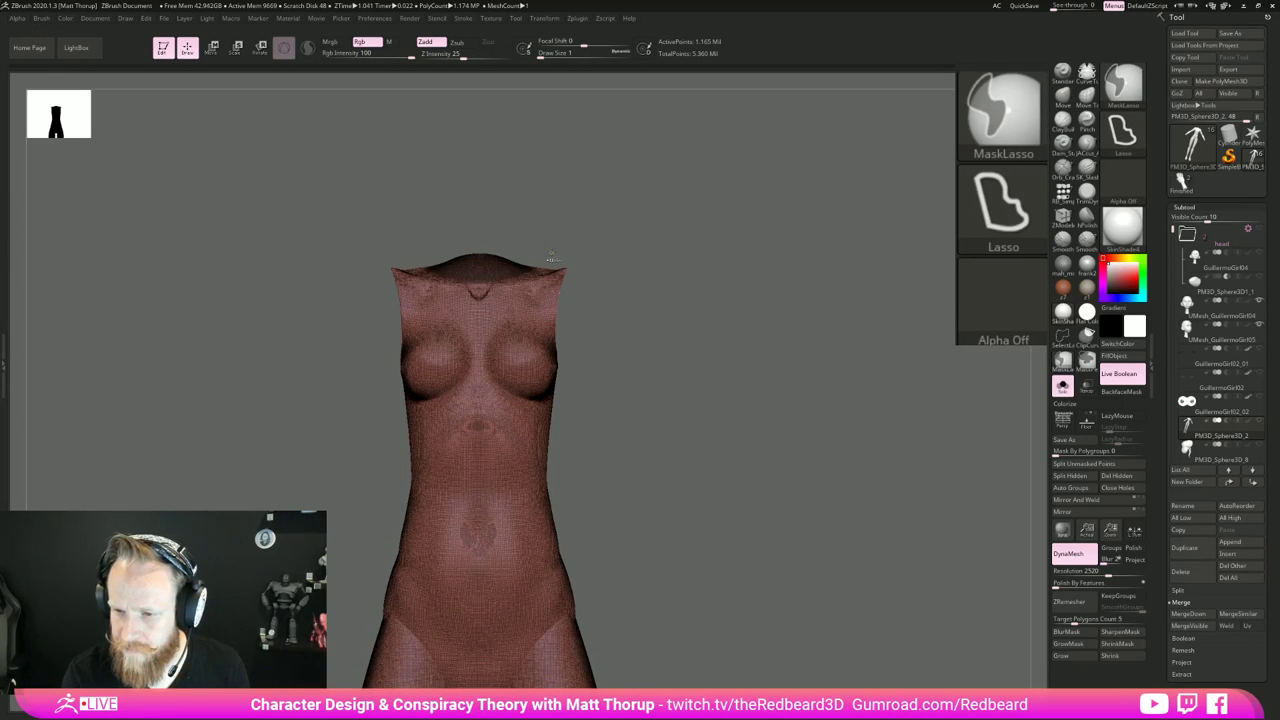
mouse_move(646, 266)
left_mouse_down()
mouse_move(632, 282)
mouse_move(690, 290)
mouse_move(666, 277)
mouse_move(749, 371)
mouse_move(840, 404)
mouse_move(733, 394)
left_mouse_up()
left_click(490, 268, "ctrl+shift")
Step: Mask the chest and upper back down to just below the bust and make it a separate polygroup
left_click_drag(626, 335, 686, 346)
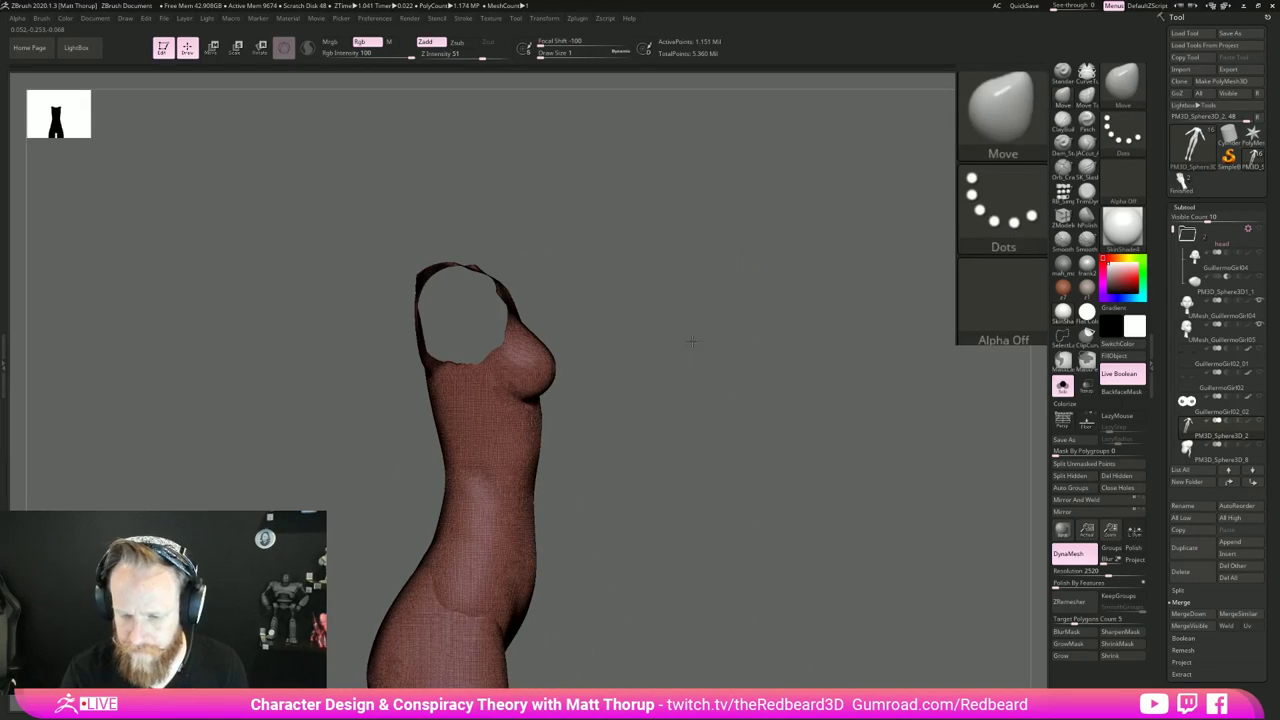
mouse_move(407, 408)
left_mouse_down("ctrl")
mouse_move(470, 424)
mouse_move(565, 355)
mouse_move(330, 252)
left_mouse_up("ctrl")
mouse_move(751, 449)
left_mouse_down()
mouse_move(706, 449)
mouse_move(738, 452)
mouse_move(740, 440)
mouse_move(659, 516)
mouse_move(679, 580)
mouse_move(661, 401)
left_mouse_up()
key("ctrl+w")
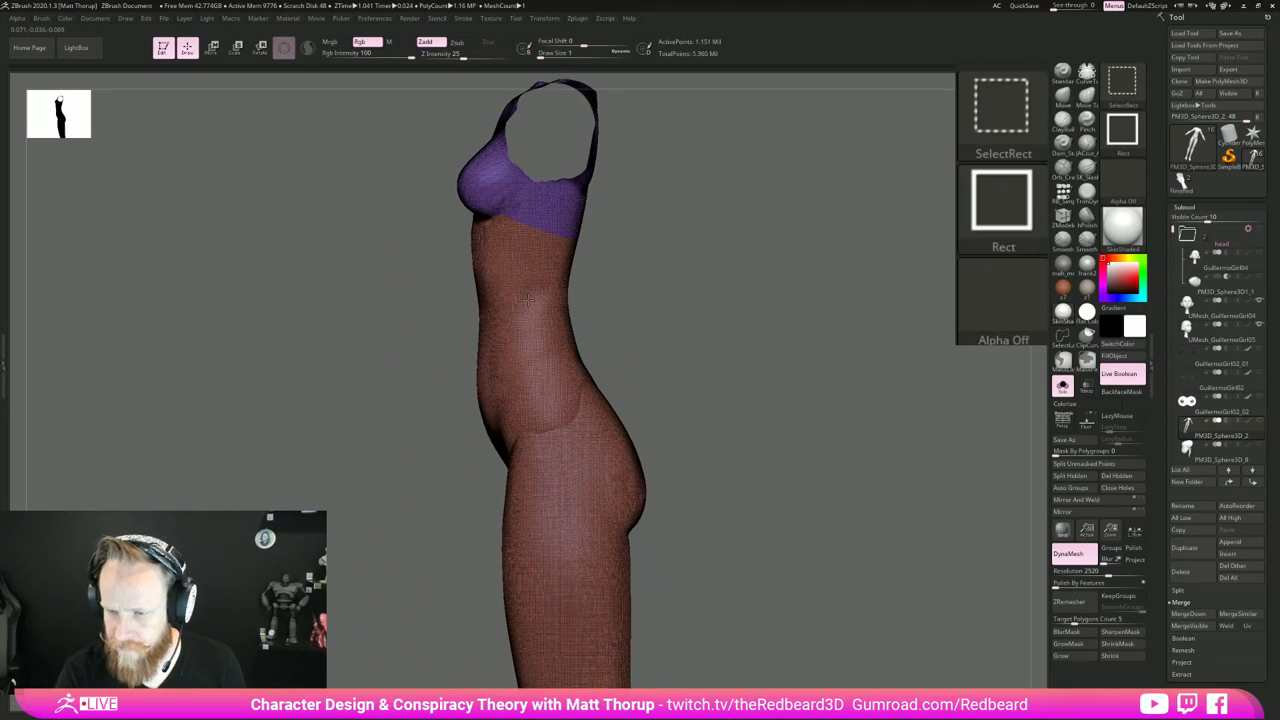
Step: Hide the chest polygroup and make the upper waist band a separate polygroup
left_click(525, 185, "ctrl+shift")
left_click(615, 358, "ctrl+shift")
left_click(587, 400, "ctrl+shift")
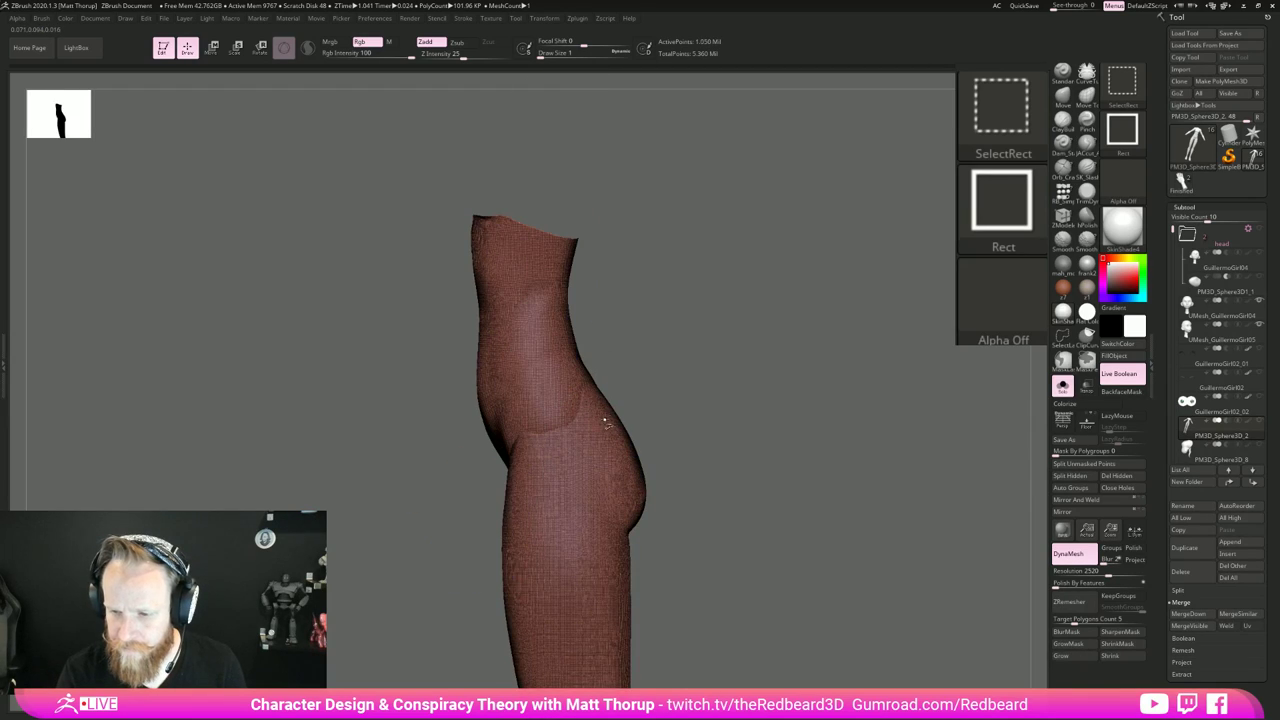
mouse_move(455, 336)
left_mouse_down("ctrl")
mouse_move(602, 300)
mouse_move(308, 297)
left_mouse_up("ctrl")
key("ctrl+w")
Step: Mask the pelvis from the hip line to the upper thighs, including the crotch, and make it a new polygroup
mouse_move(526, 433)
left_mouse_down("ctrl")
mouse_move(500, 375)
mouse_move(690, 460)
mouse_move(615, 545)
mouse_move(453, 564)
left_mouse_up("ctrl")
mouse_move(780, 567)
left_mouse_down()
mouse_move(791, 563)
mouse_move(750, 554)
left_mouse_up()
key("ctrl")
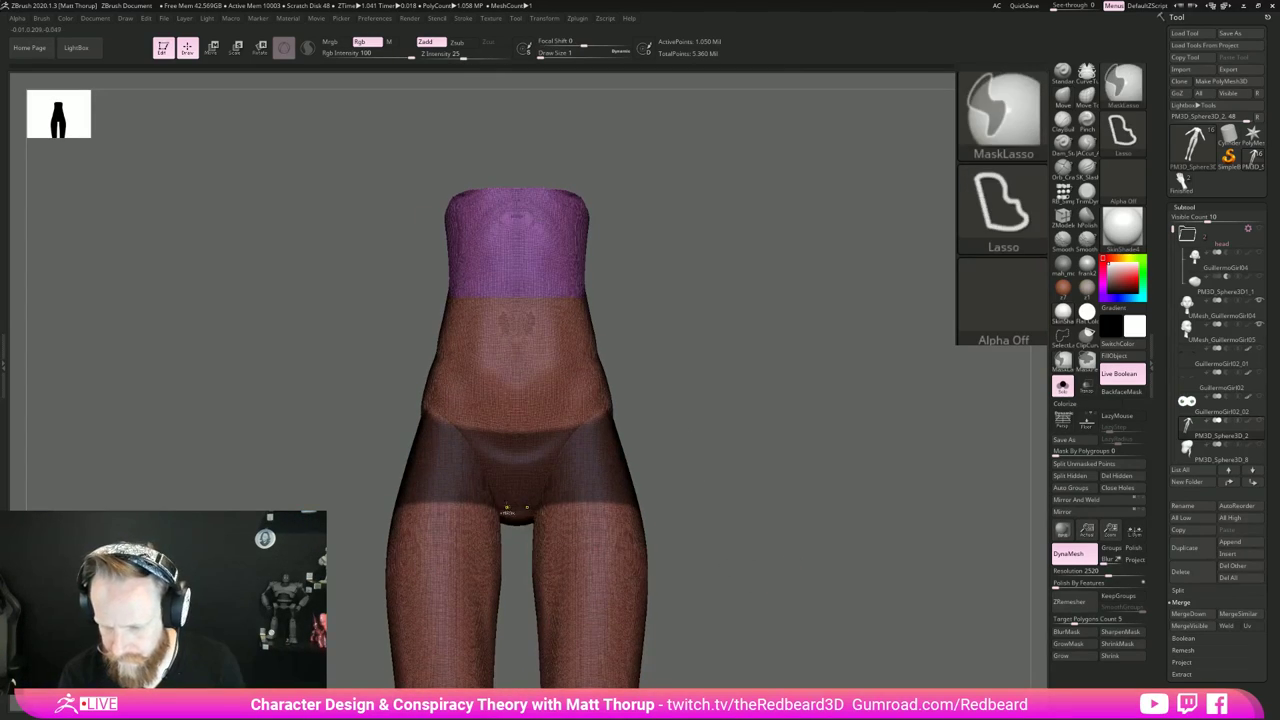
left_click_drag(497, 491, 536, 494, "ctrl")
left_click_drag(731, 541, 729, 568)
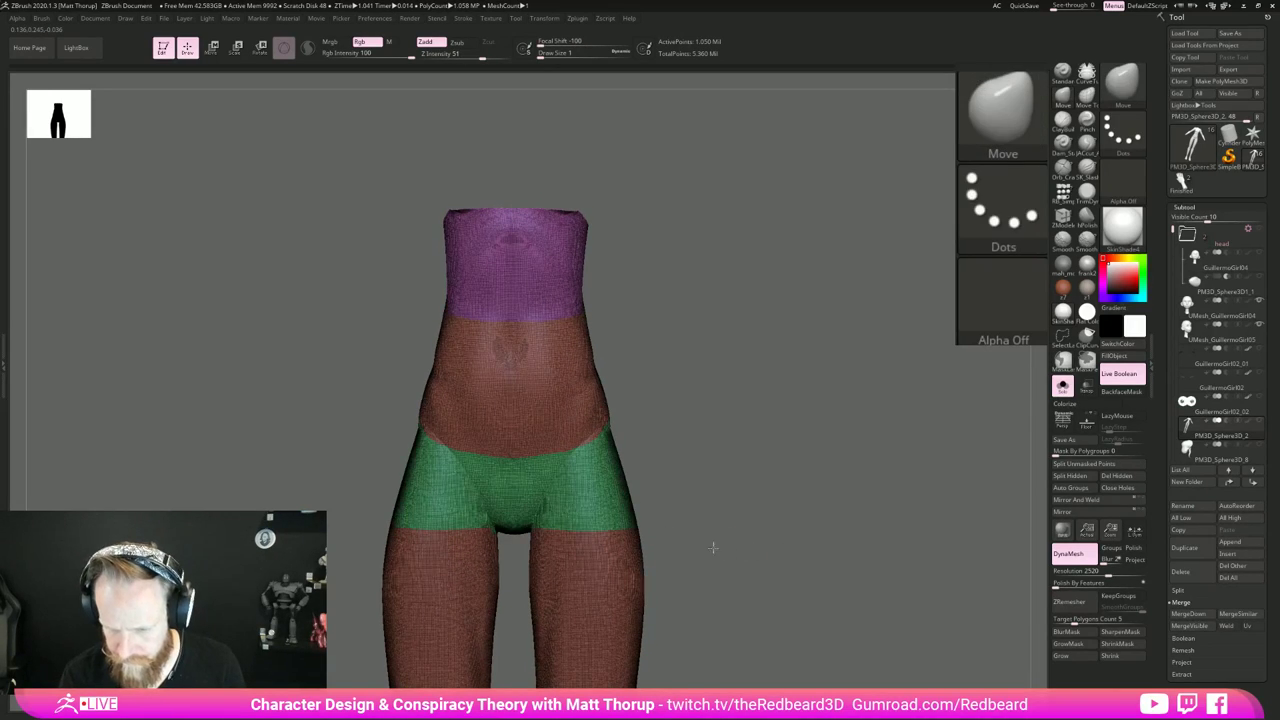
Step: Hide the waist and pelvis polygroups and give the knees and the ankles their own polygroups
key("f")
left_click(592, 521, "ctrl+shift")
left_click_drag(686, 534, 708, 556, "ctrl+shift")
left_click_drag(712, 558, 650, 552)
left_click(760, 571, "ctrl+shift")
left_click(632, 549, "ctrl+shift")
left_click_drag(752, 550, 796, 438)
mouse_move(620, 340)
left_mouse_down("ctrl")
mouse_move(523, 434)
mouse_move(614, 400)
left_mouse_up("ctrl")
mouse_move(663, 640)
left_mouse_down("ctrl")
mouse_move(540, 650)
mouse_move(660, 645)
left_mouse_up("ctrl")
key("f")
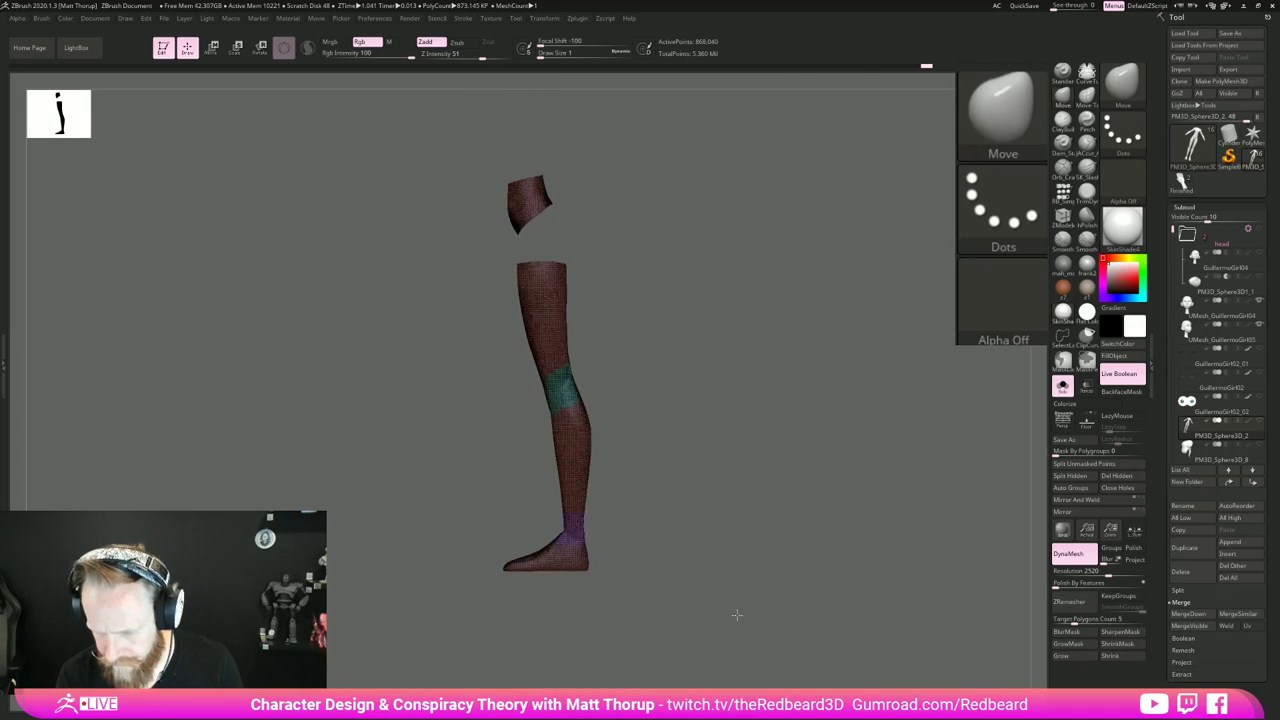
Step: Unhide the whole body, frame it and check the new polygroup layout from the front
left_click(720, 598, "ctrl+shift")
key("f")
left_click_drag(705, 585, 667, 500, "alt")
left_click_drag(667, 500, 694, 640, "alt")
key("shift+f")
key("shift+f")
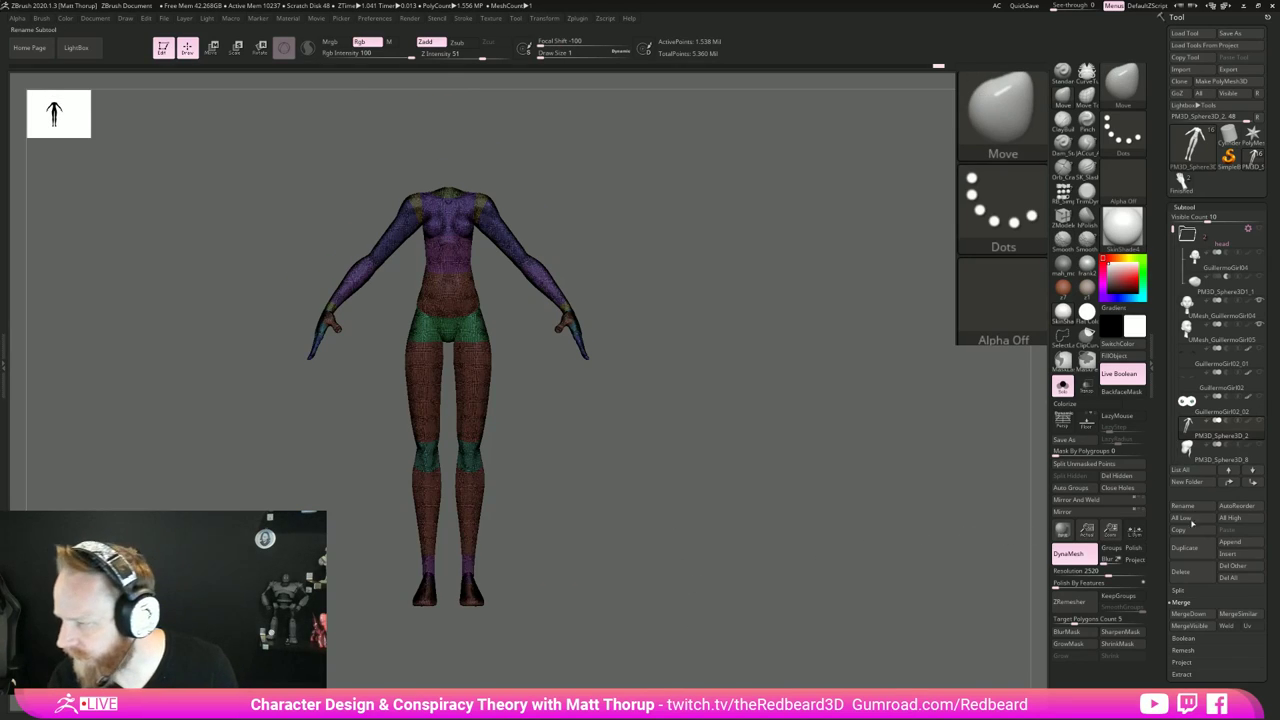
Step: Duplicate the body subtool and select the copy with its polyframe shown
left_click(1185, 548)
key("Down")
left_click_drag(865, 600, 804, 608)
key("shift+f")
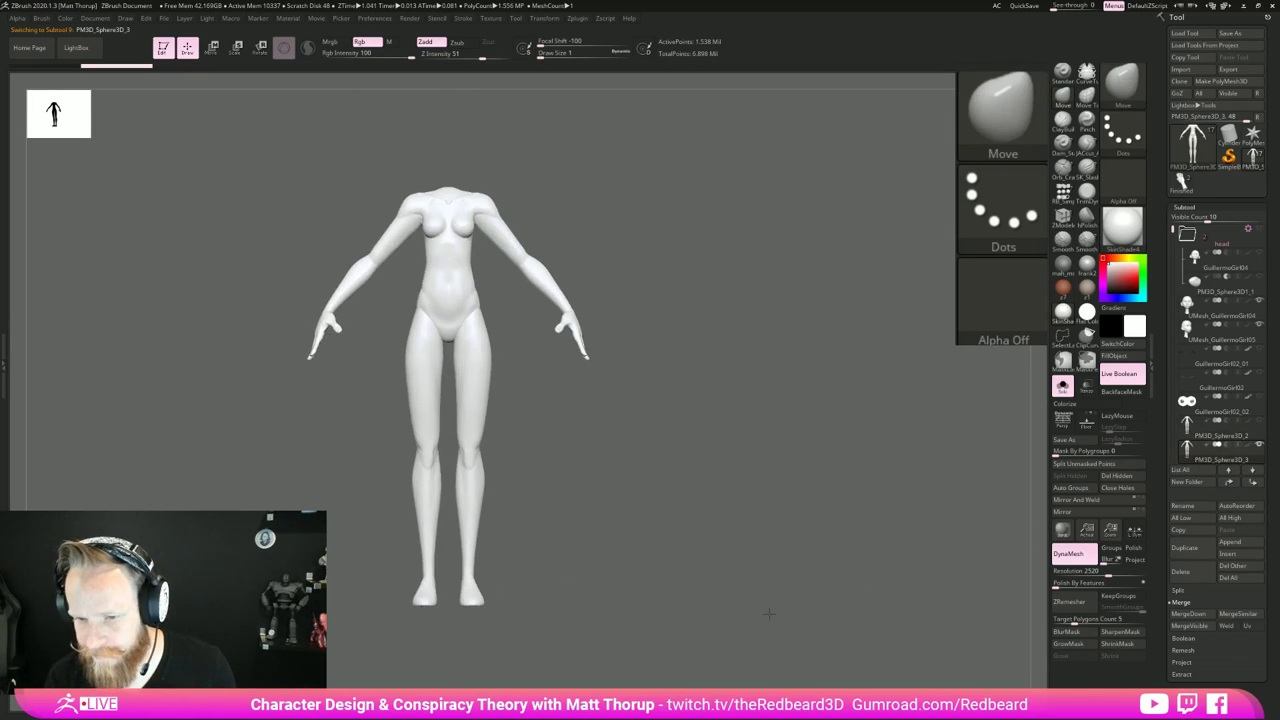
key("shift+f")
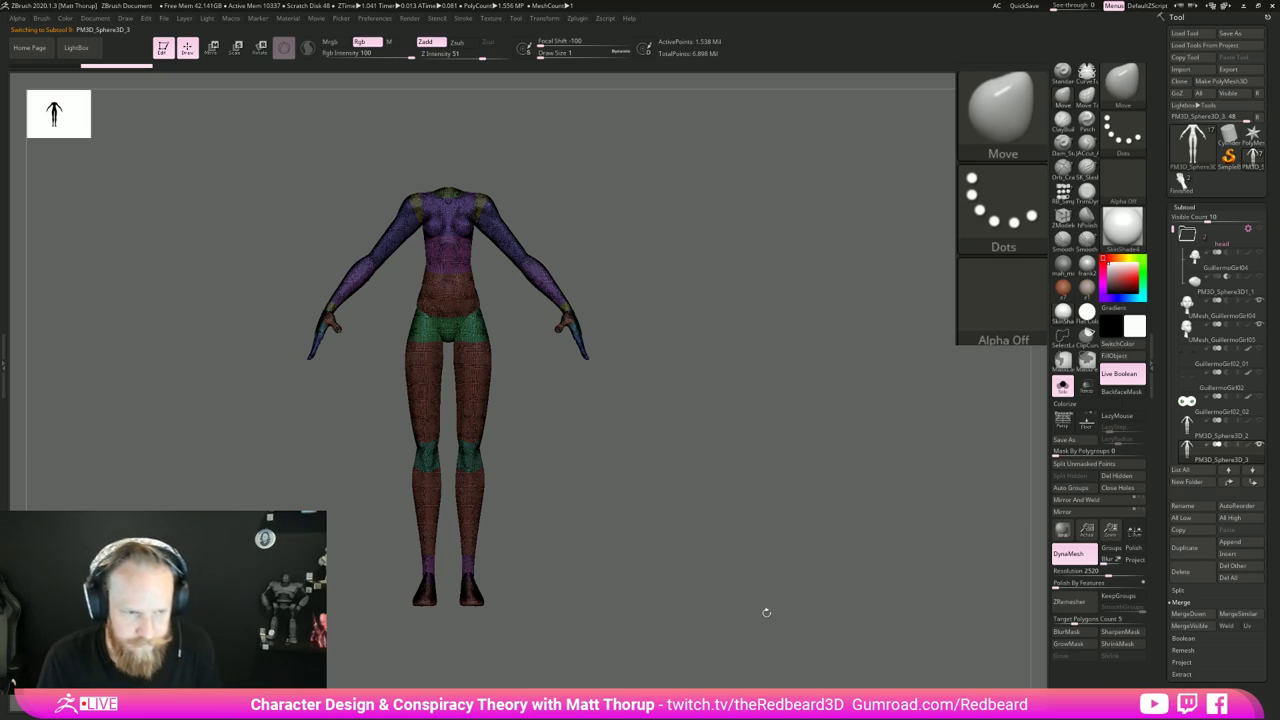
Step: ZRemesh the duplicated body with KeepGroups enabled and a target polygons count of 14.9121
left_click_drag(849, 568, 933, 599)
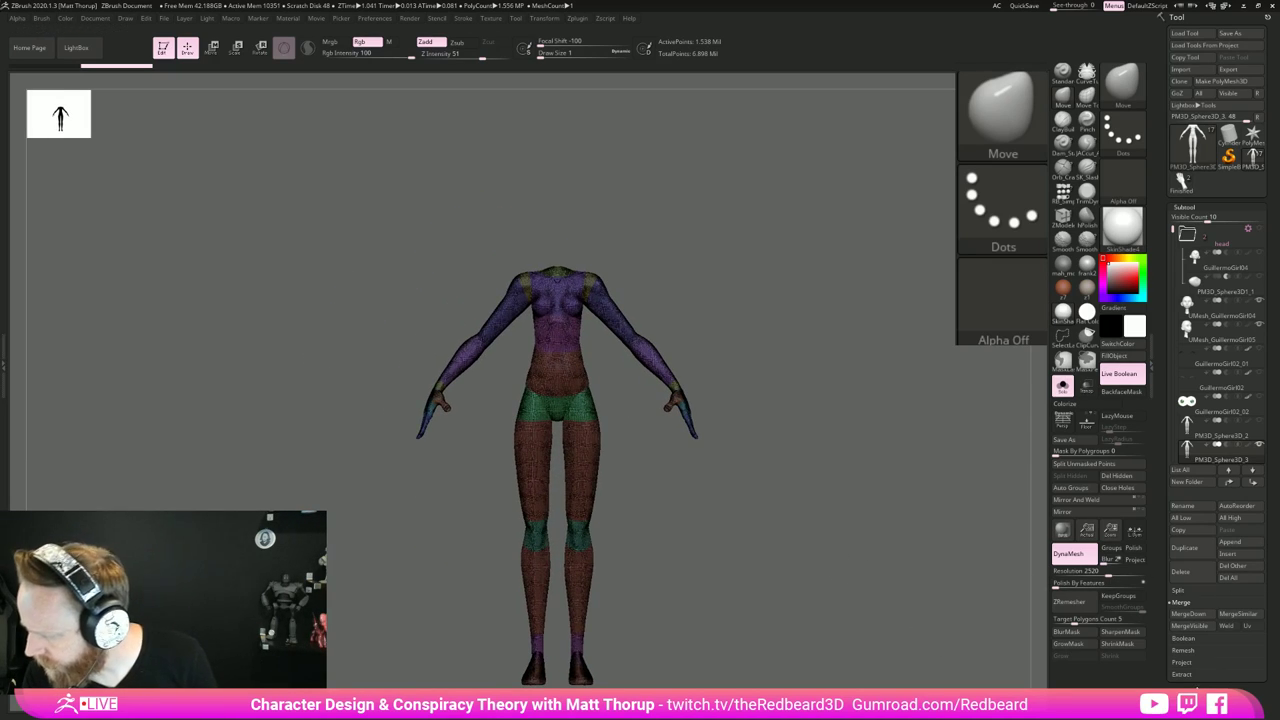
left_click(1195, 692)
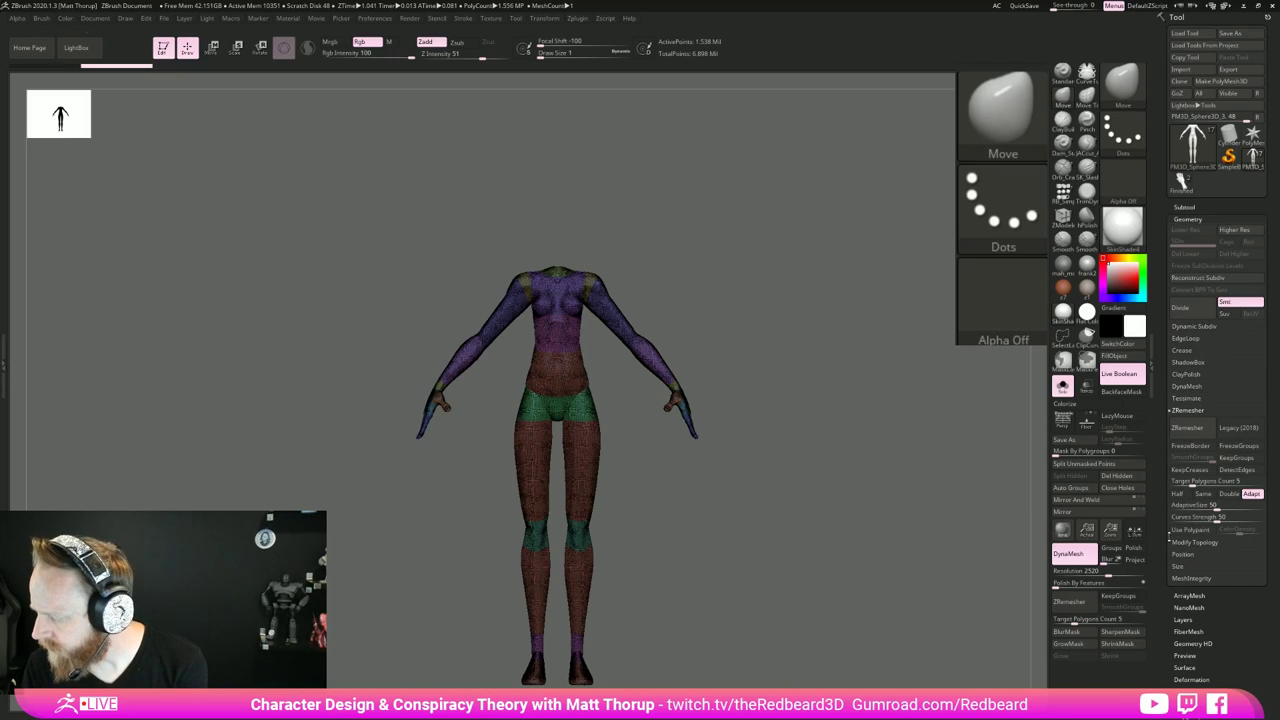
left_click_drag(1205, 483, 1209, 483)
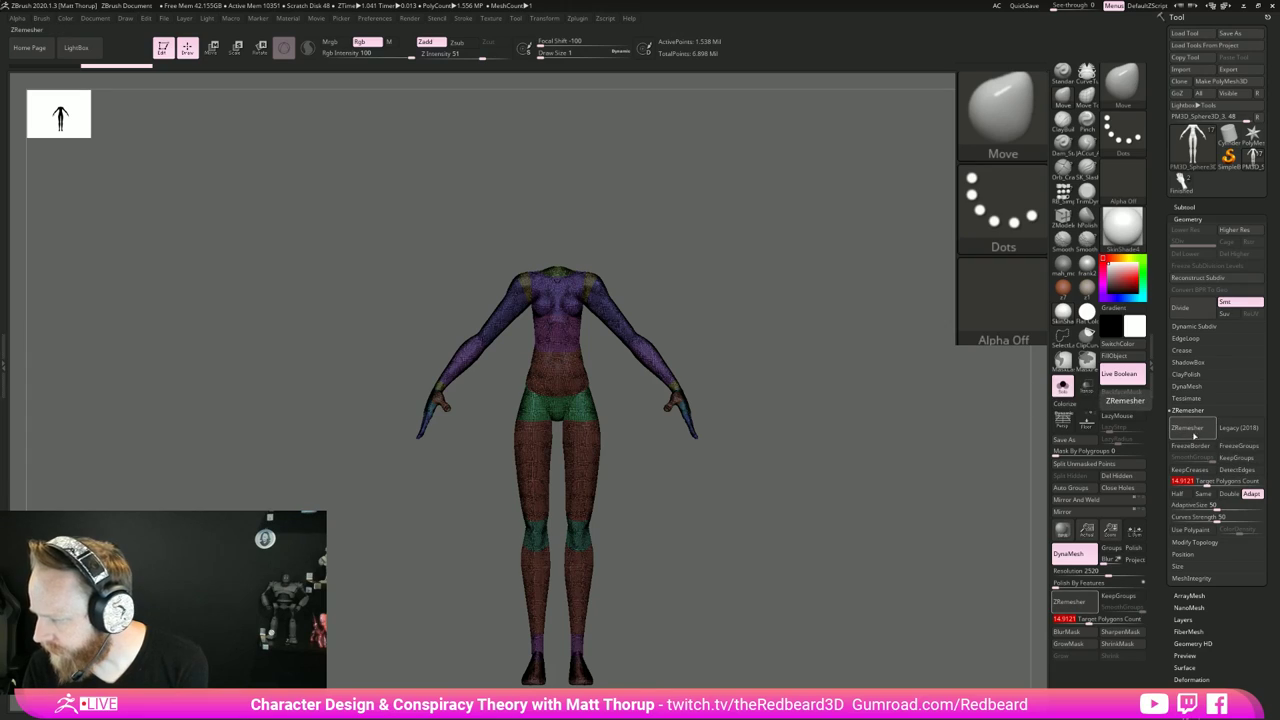
left_click(1238, 458)
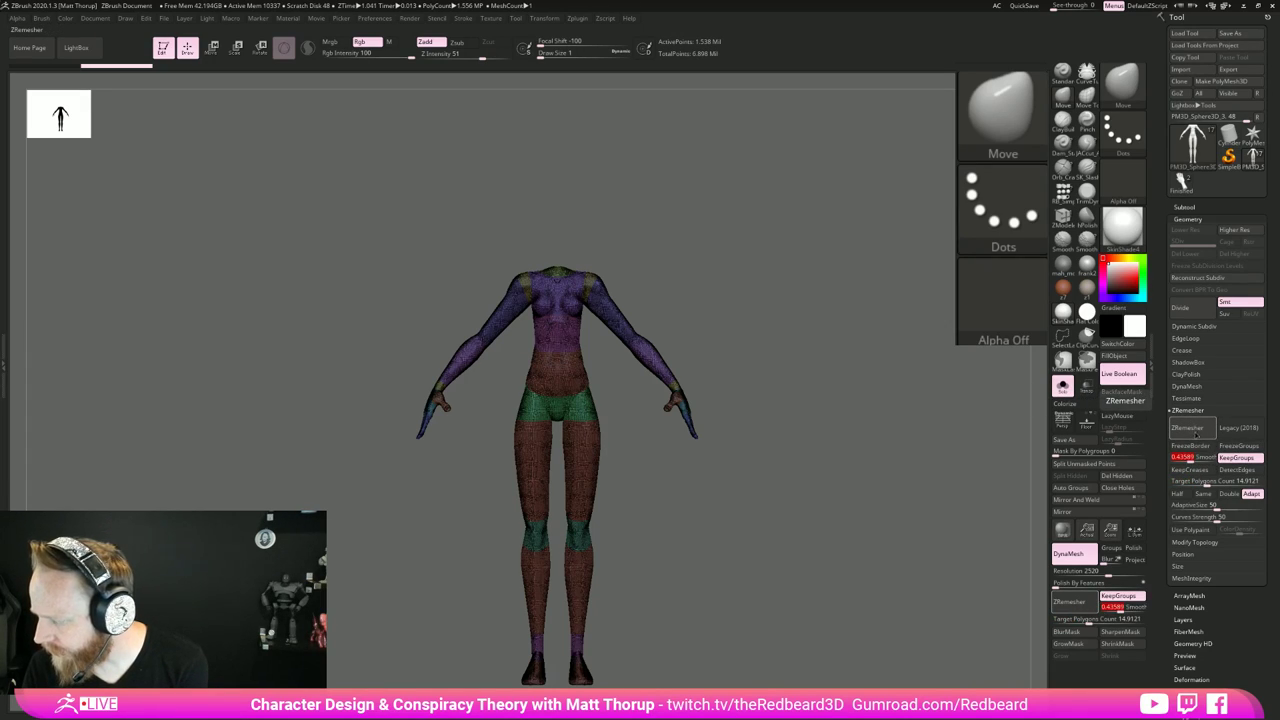
left_click(1174, 434)
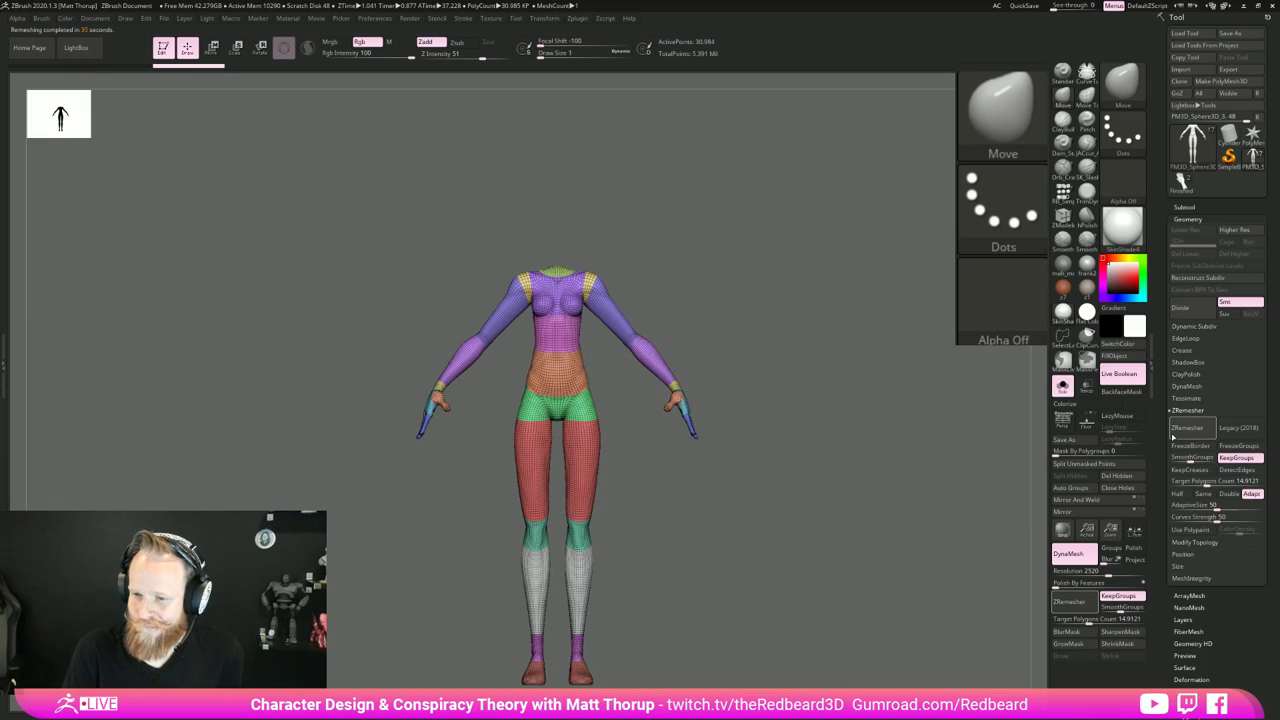
Step: Undo the remesh and ZRemesh the body again with a target polygons count of 8.3491
left_click_drag(790, 560, 874, 563)
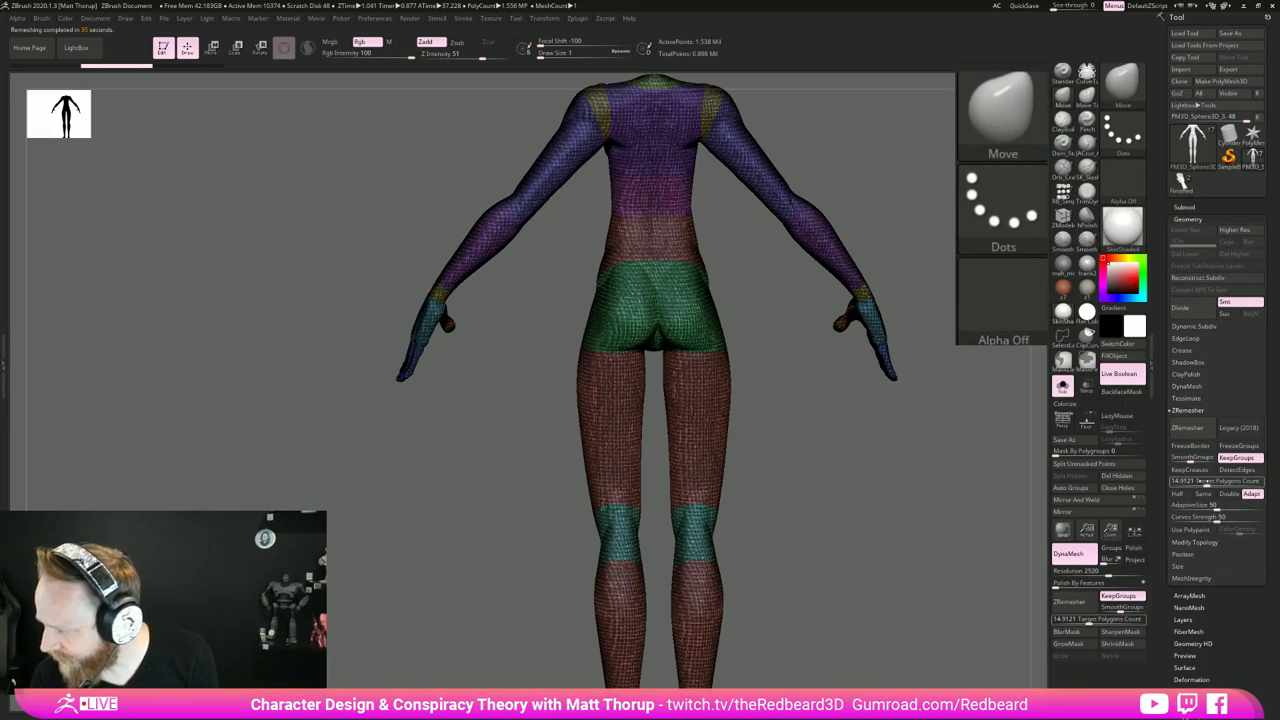
left_click(1203, 485)
left_click(1201, 485)
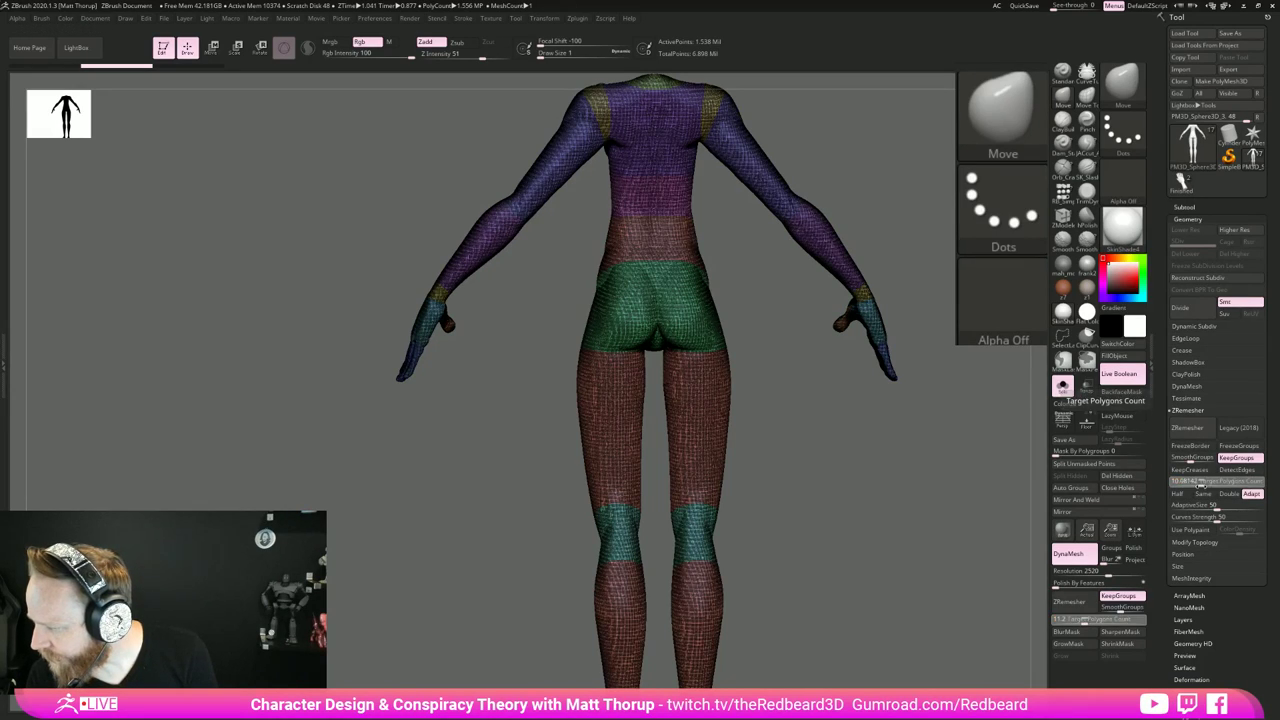
left_click_drag(1200, 481, 1194, 481)
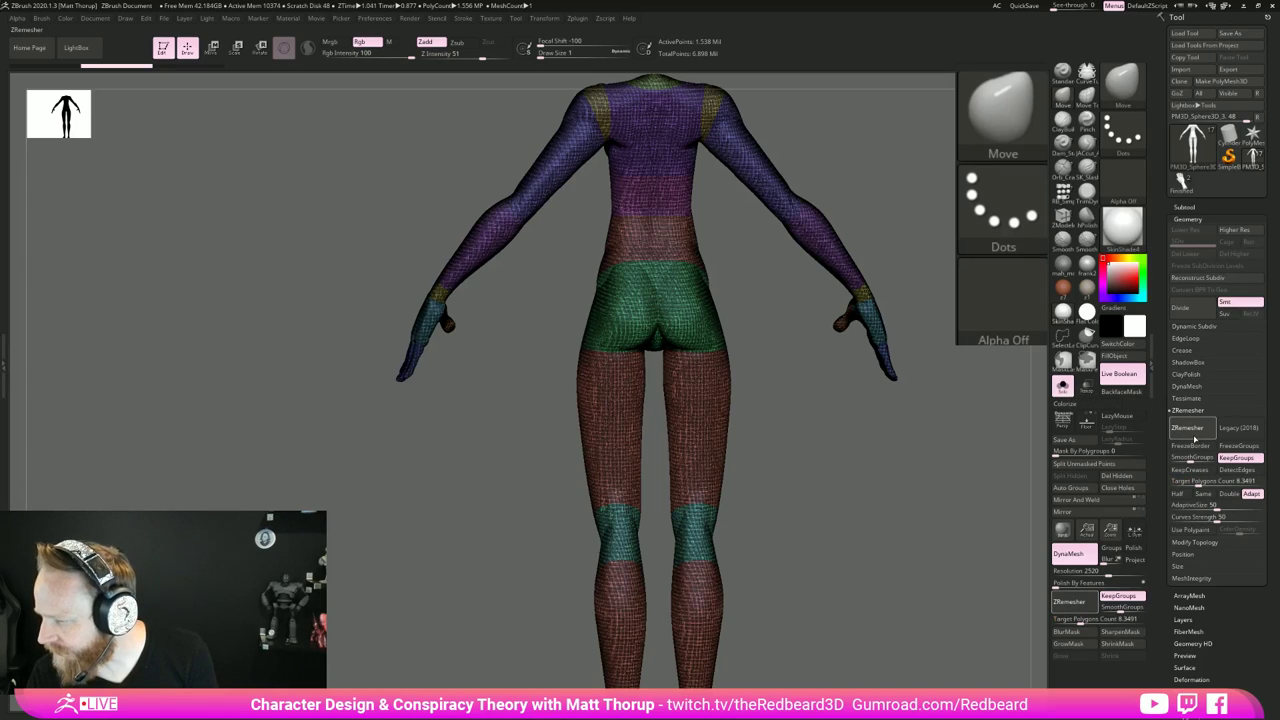
left_click(1194, 438)
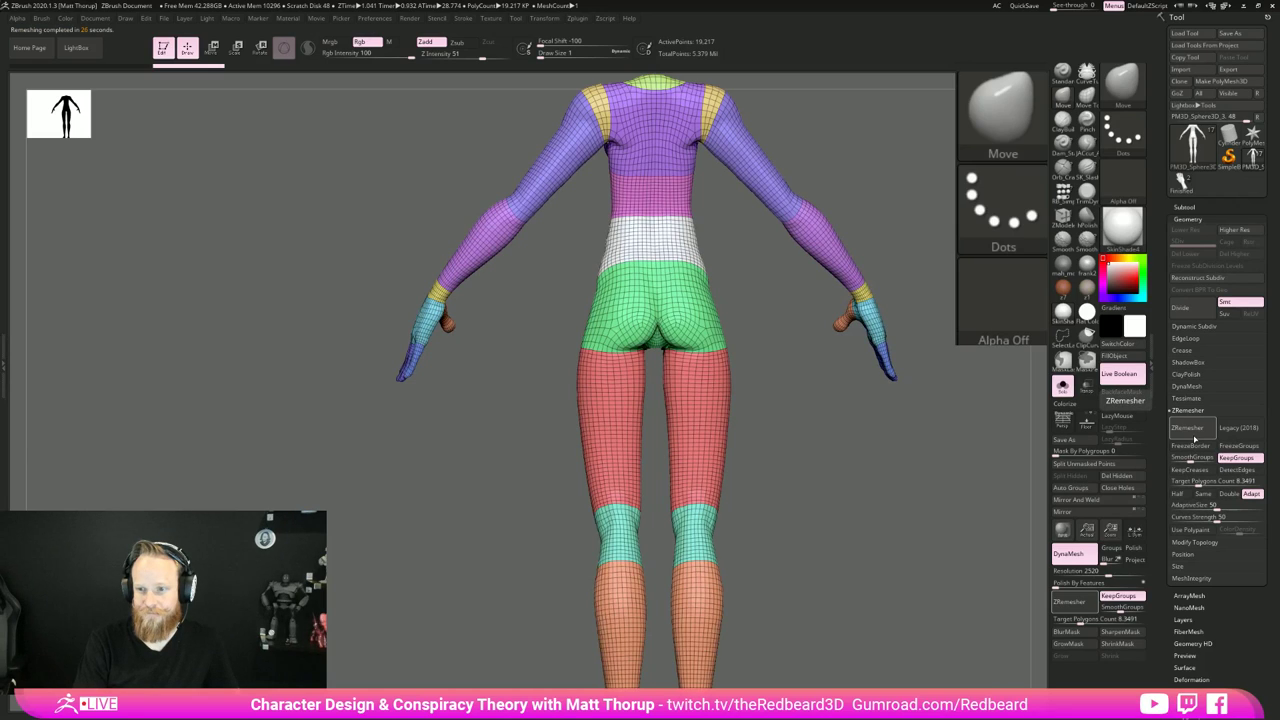
Step: Isolate the neck polygroup at the top of the remeshed body, invert the visibility and delete the hidden neck polygons
left_click_drag(935, 545, 850, 600)
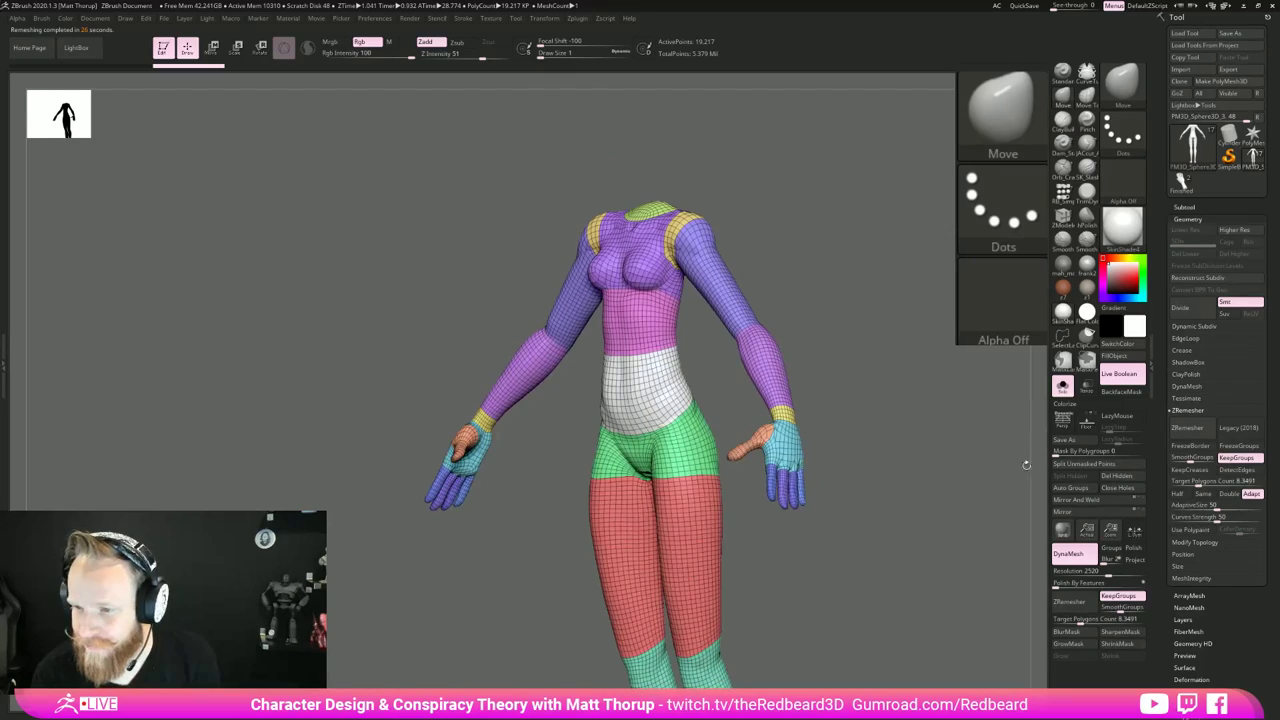
left_click_drag(877, 304, 916, 300)
left_click(674, 217, "ctrl+shift")
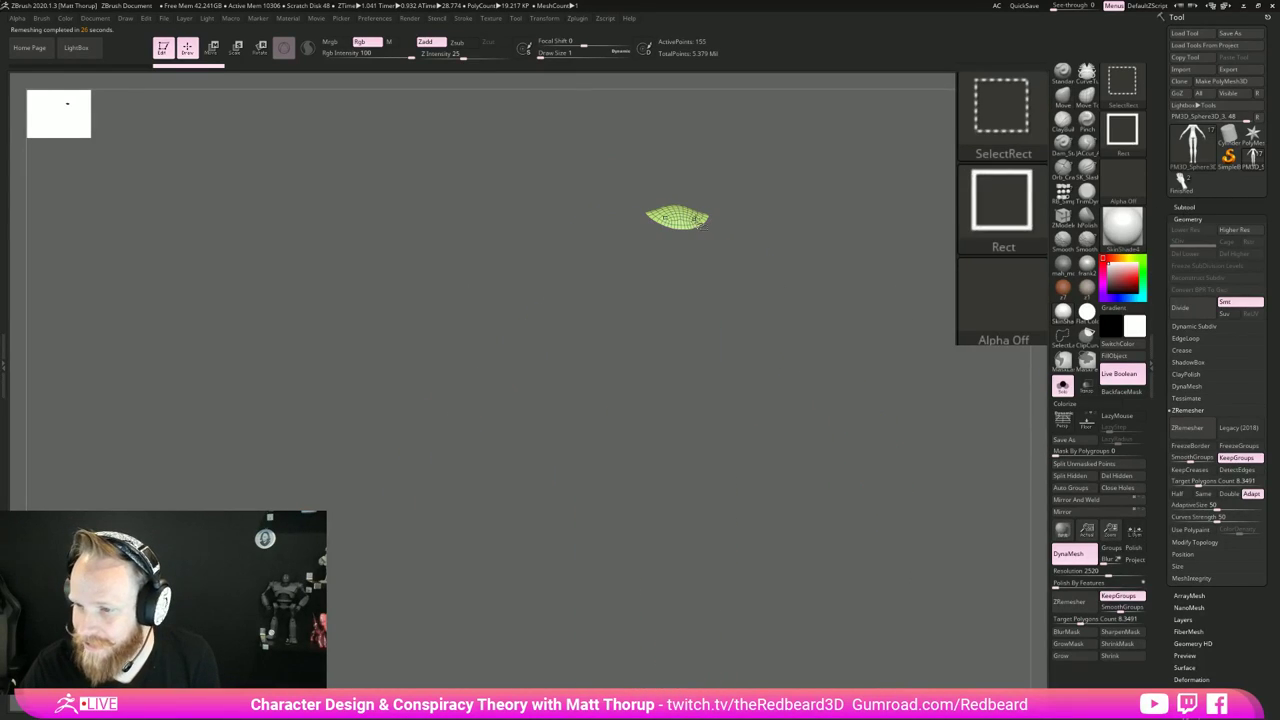
left_click_drag(821, 262, 848, 340, "ctrl+shift")
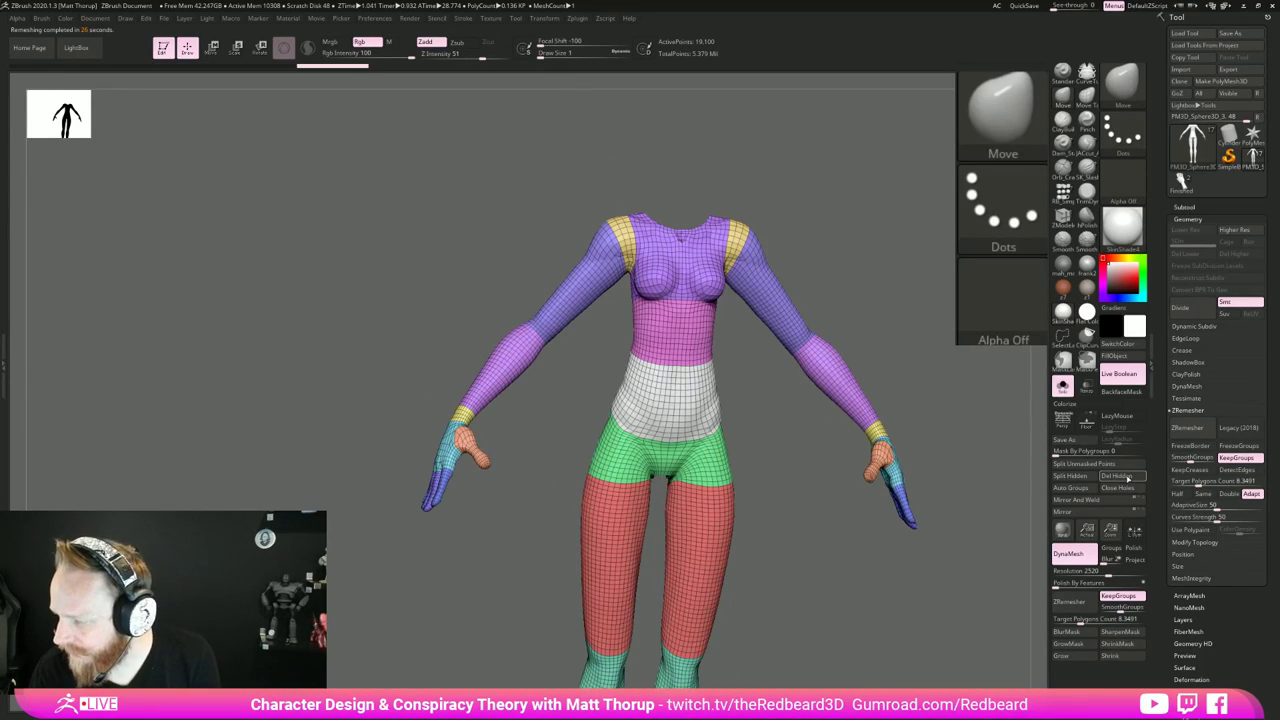
Step: Select the UMesh_GuillermoGirl05 head subtool, hide its lowest neck polygroup and delete the hidden polygons
left_click(1184, 206)
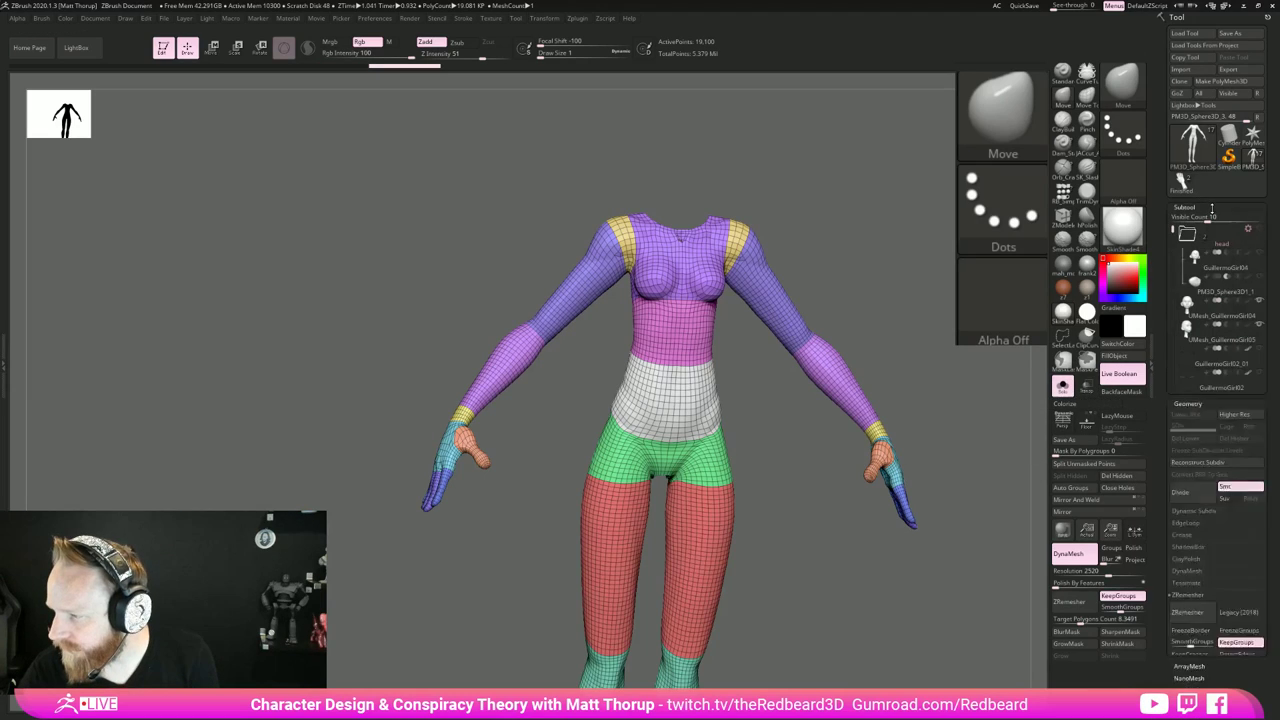
left_click(1200, 338)
left_click_drag(931, 362, 874, 520, "shift")
left_click(692, 485, "ctrl+shift")
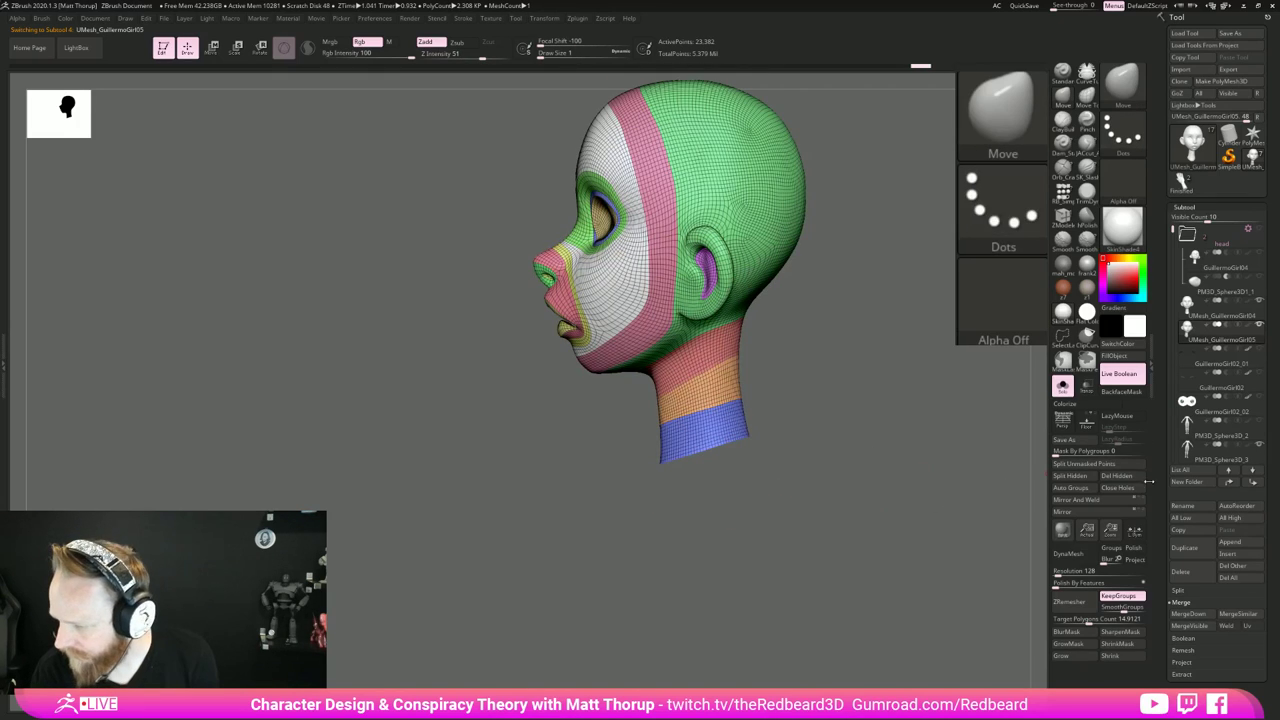
left_click(826, 445, "ctrl+shift")
left_click(914, 471, "ctrl+shift")
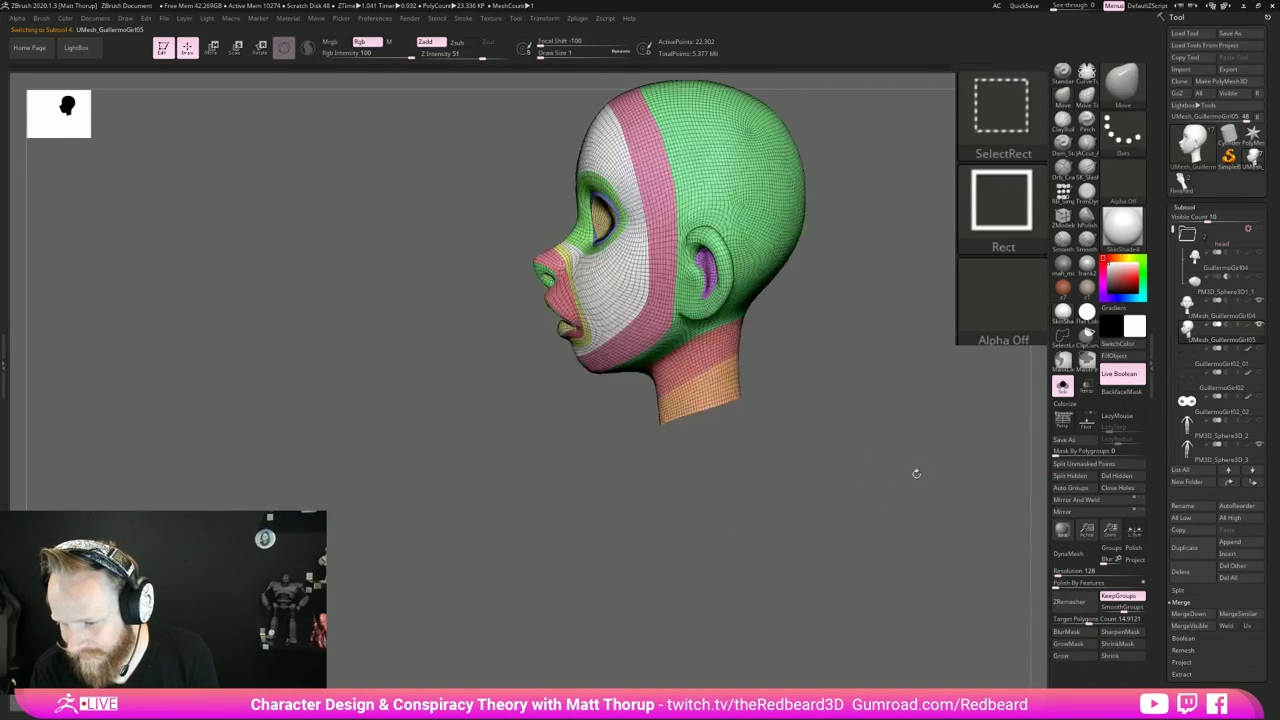
left_click_drag(886, 529, 925, 510, "shift")
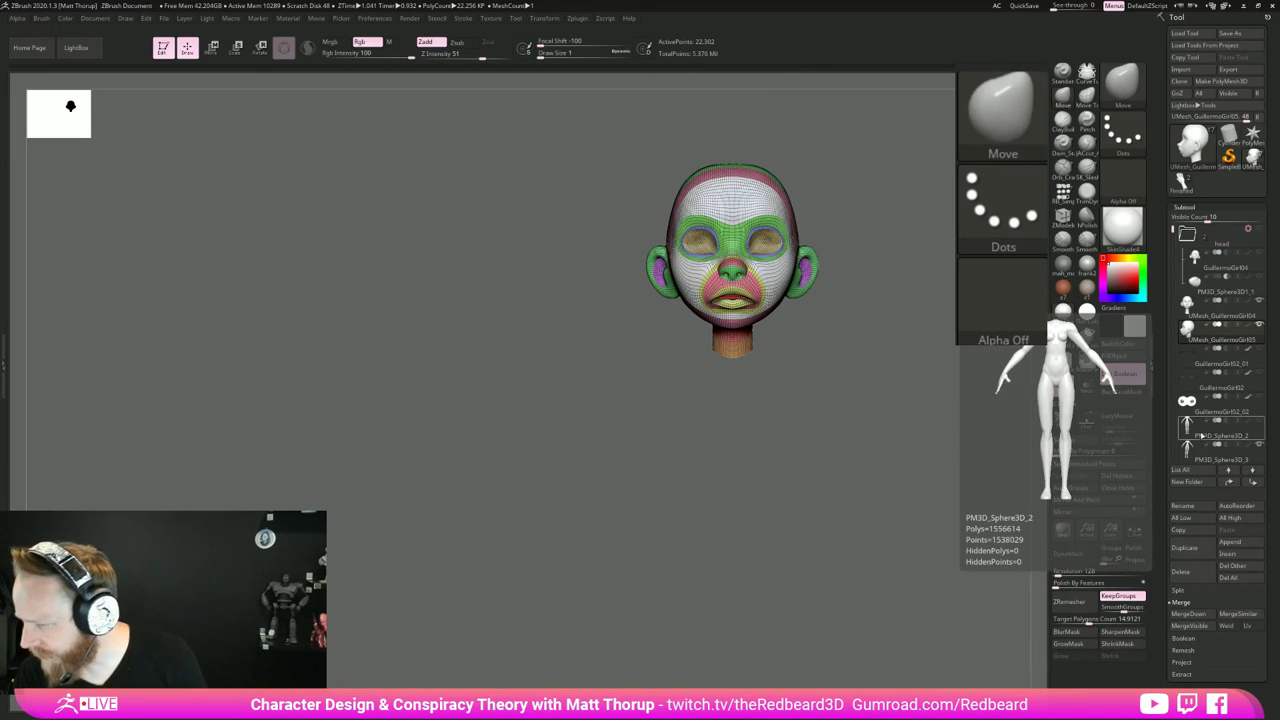
Step: Select the remeshed body subtool PM3D_Sphere3D_3 and move it up the subtool order to directly below the UMesh_GuillermoGirl05 head
left_click(1200, 448)
left_click_drag(961, 490, 915, 499)
left_click(1231, 484)
left_click(1231, 484)
left_click(1231, 484)
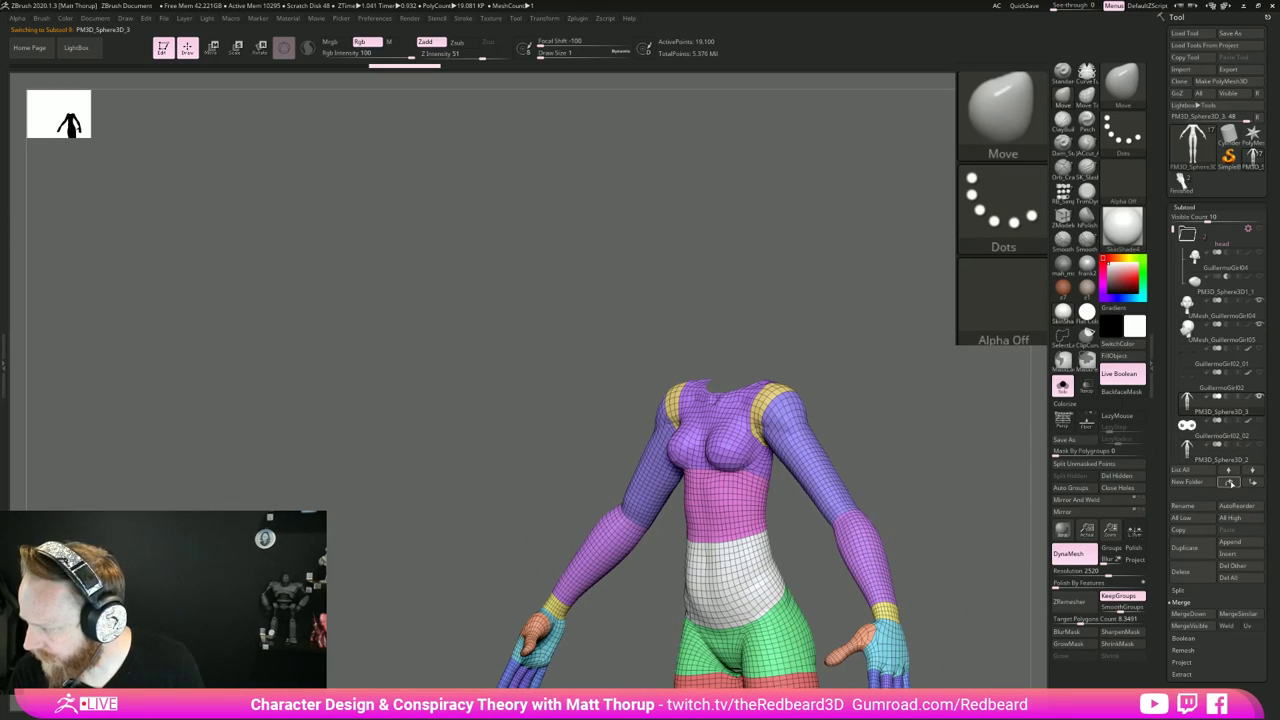
left_click(1230, 482)
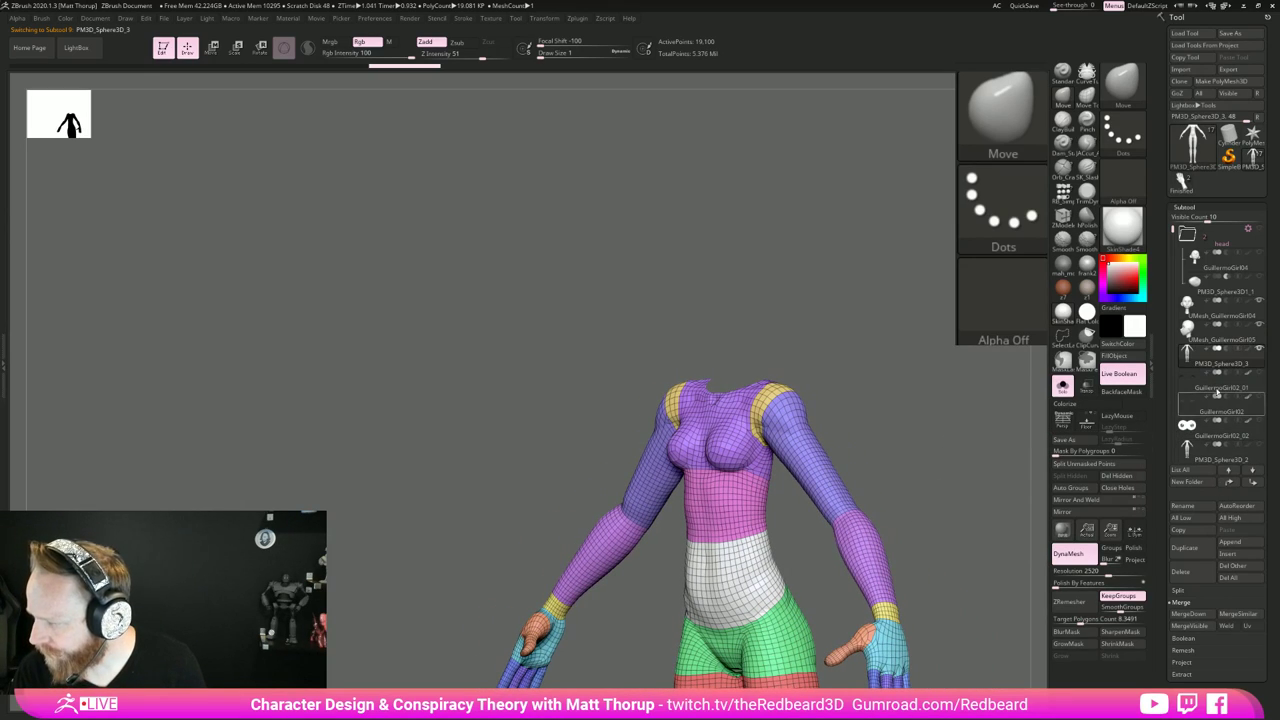
Step: Select the UMesh_GuillermoGirl05 head subtool and merge it down with the remeshed body beneath it
left_click(1218, 336)
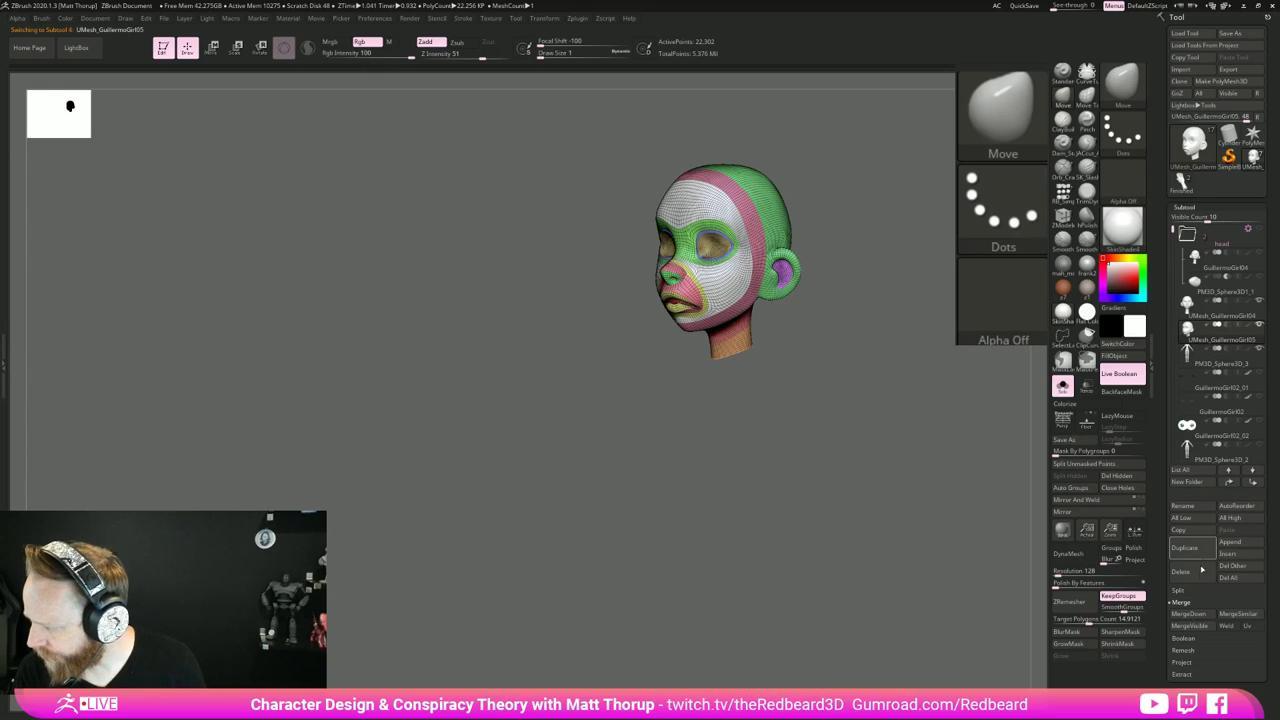
left_click(1190, 613)
left_click(1101, 637)
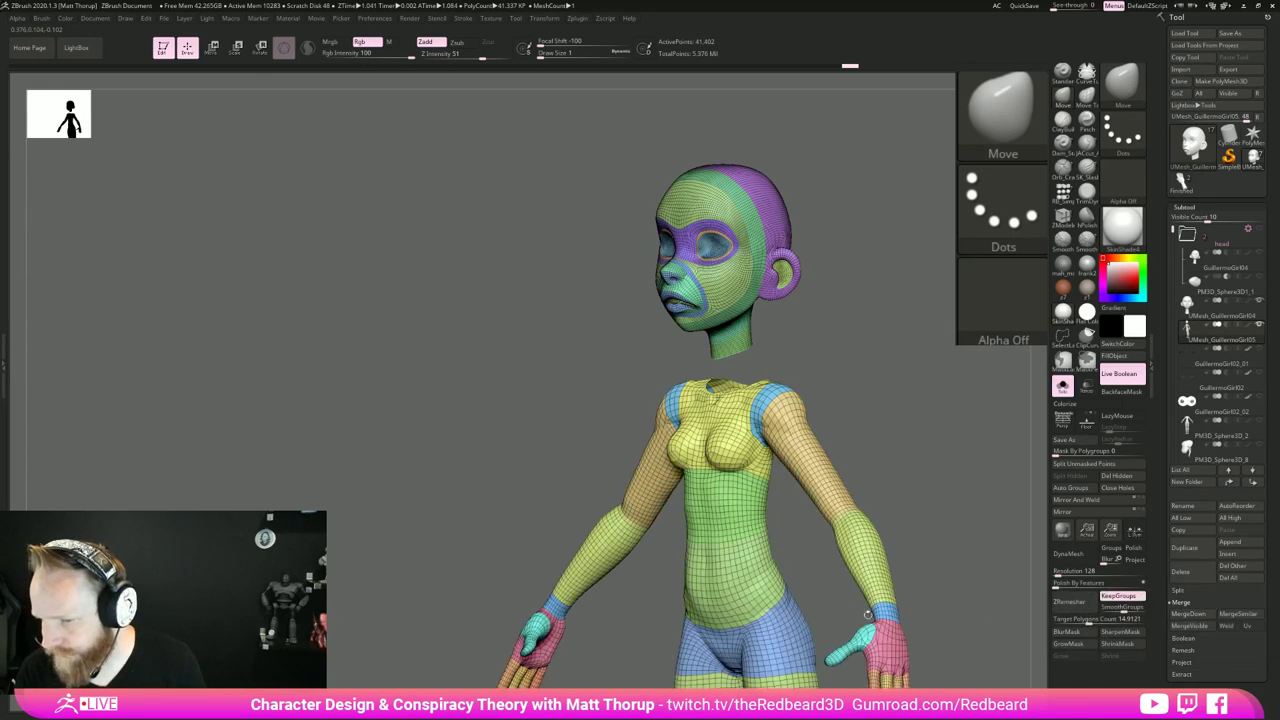